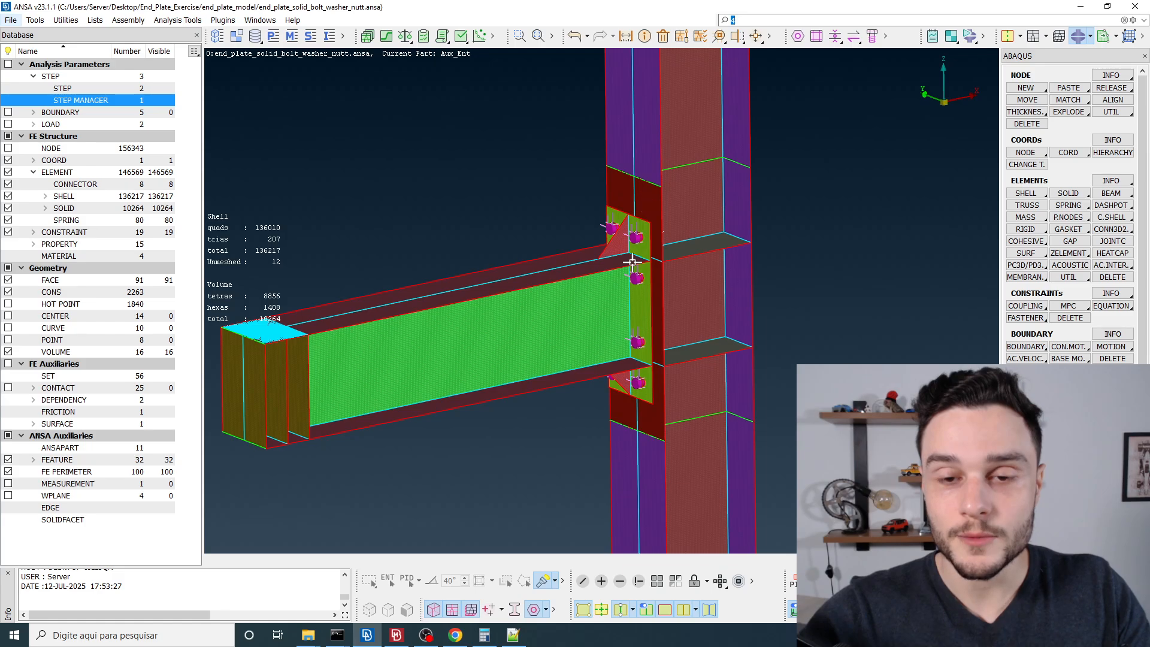
Select ABAQUS as the solver deck for the end plate connection model.
scroll(638, 246, up, 5)
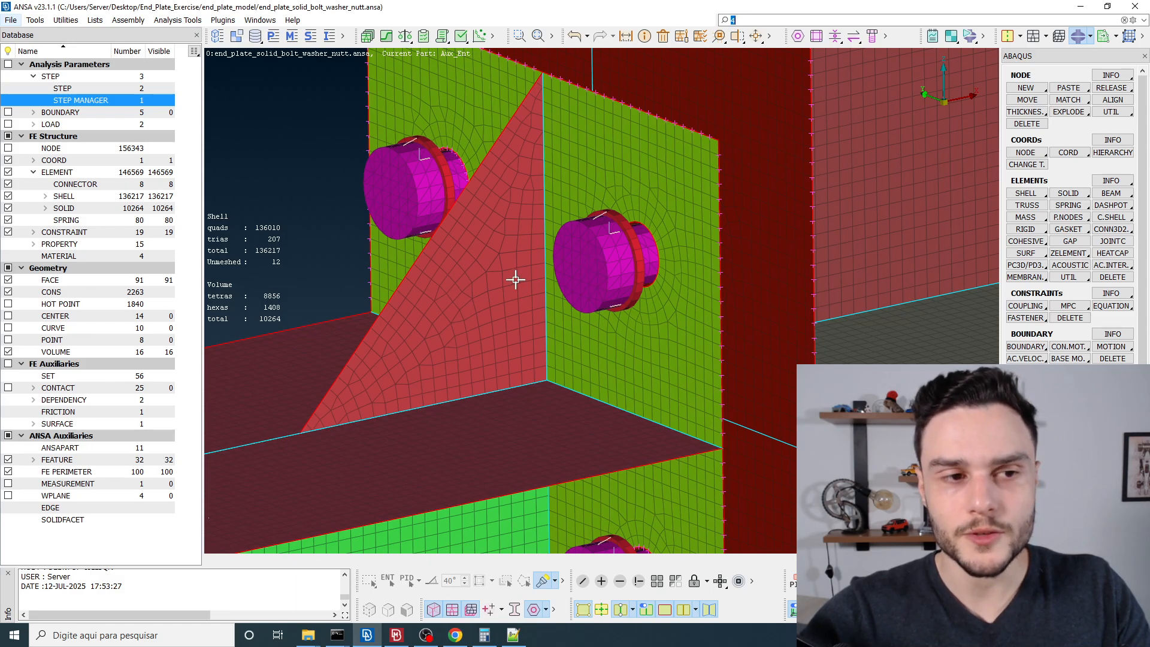
scroll(568, 275, down, 10)
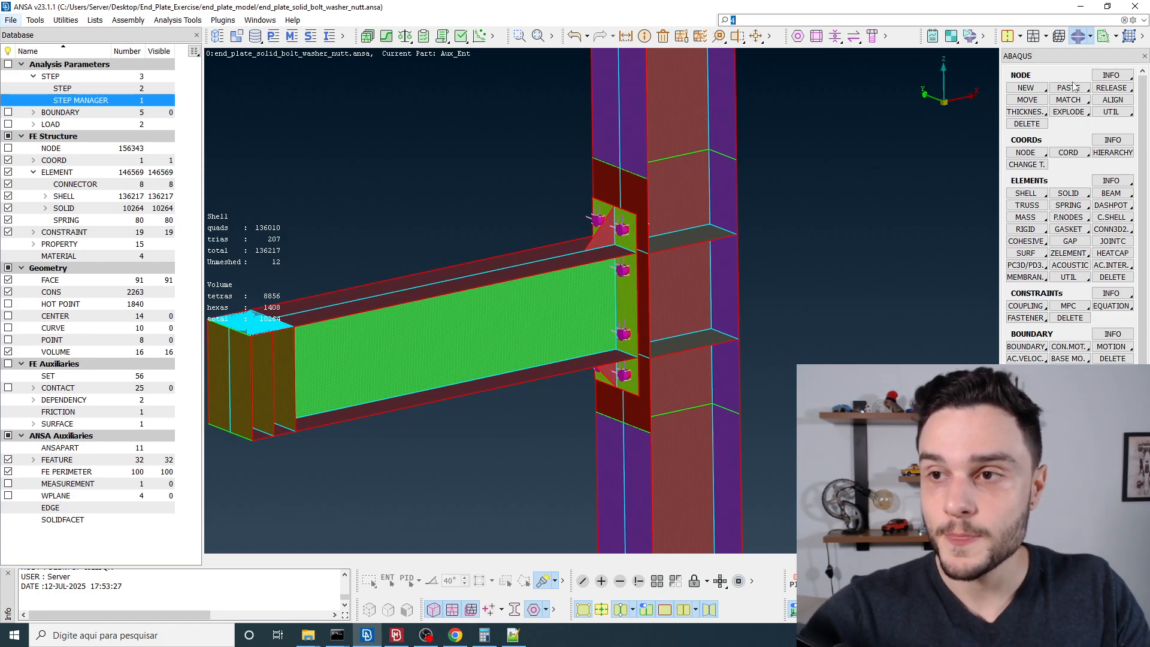
click(1091, 36)
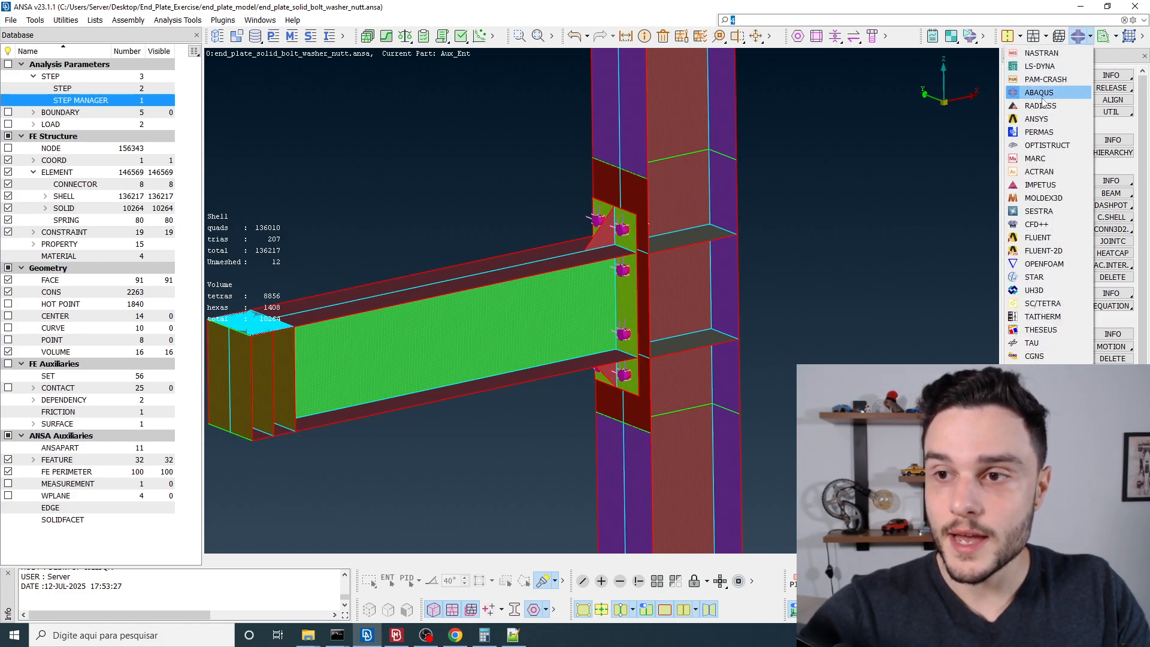
click(1040, 96)
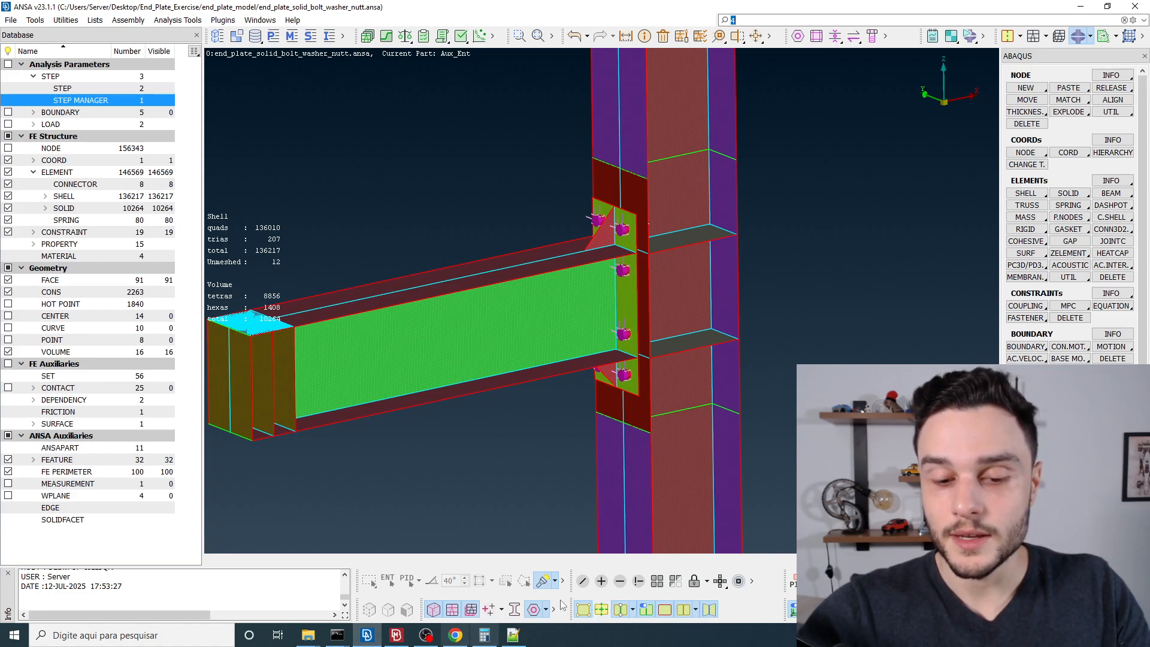
click(798, 581)
click(825, 499)
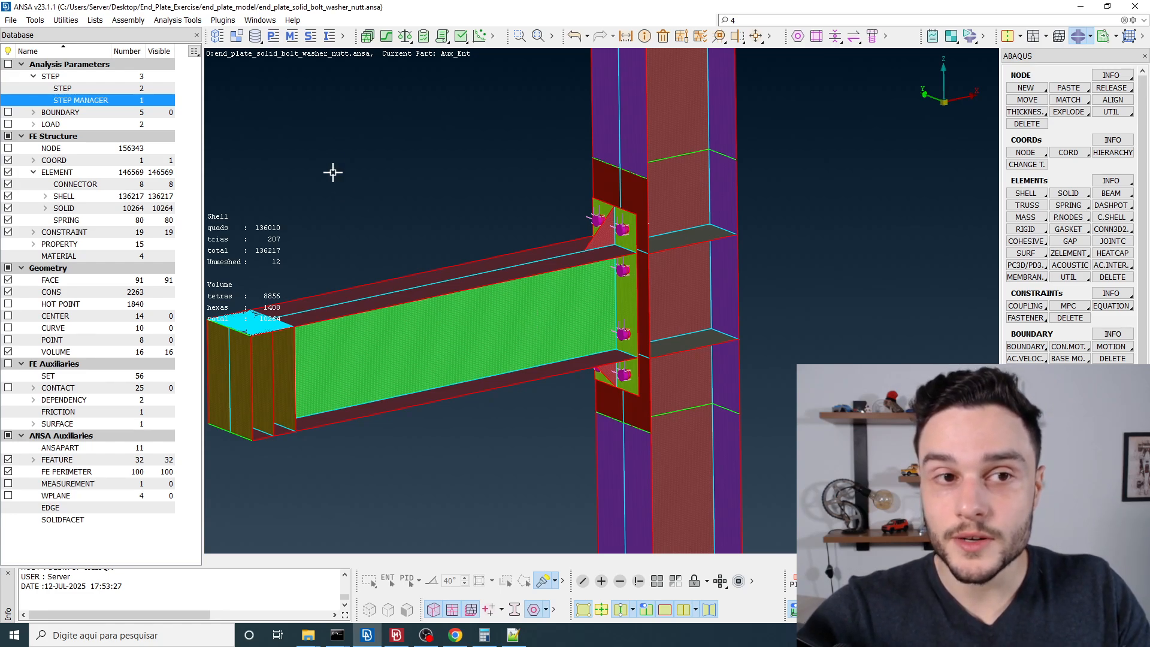
Show the materials list and highlight the parts of the connection that use bolt_material.
click(292, 37)
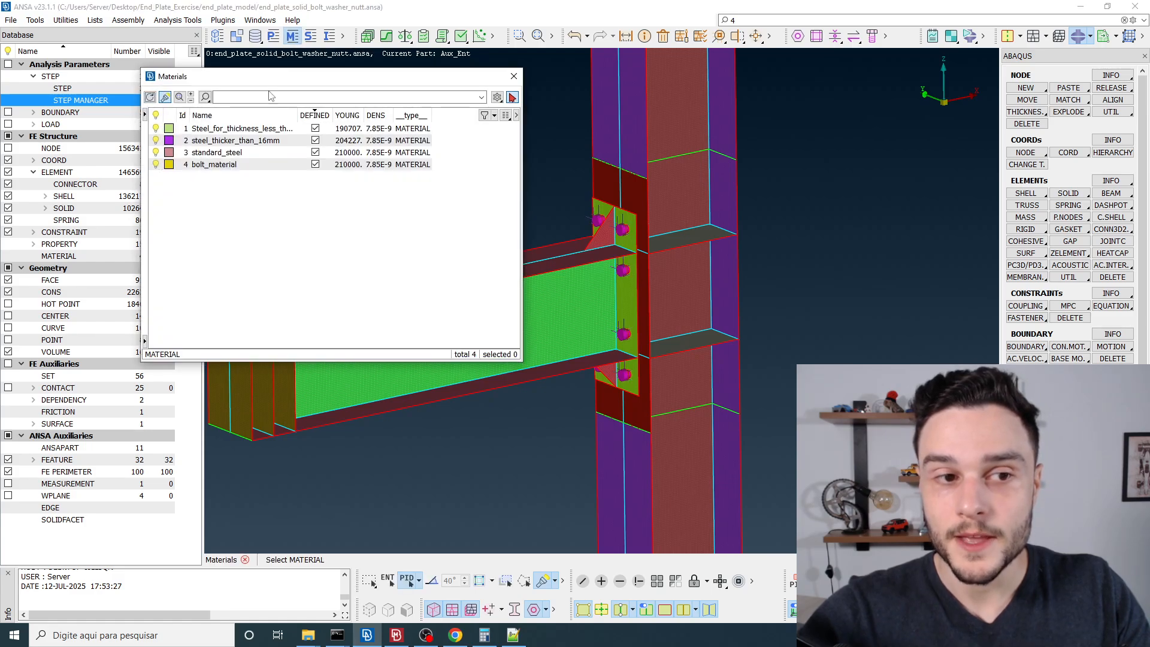
click(218, 167)
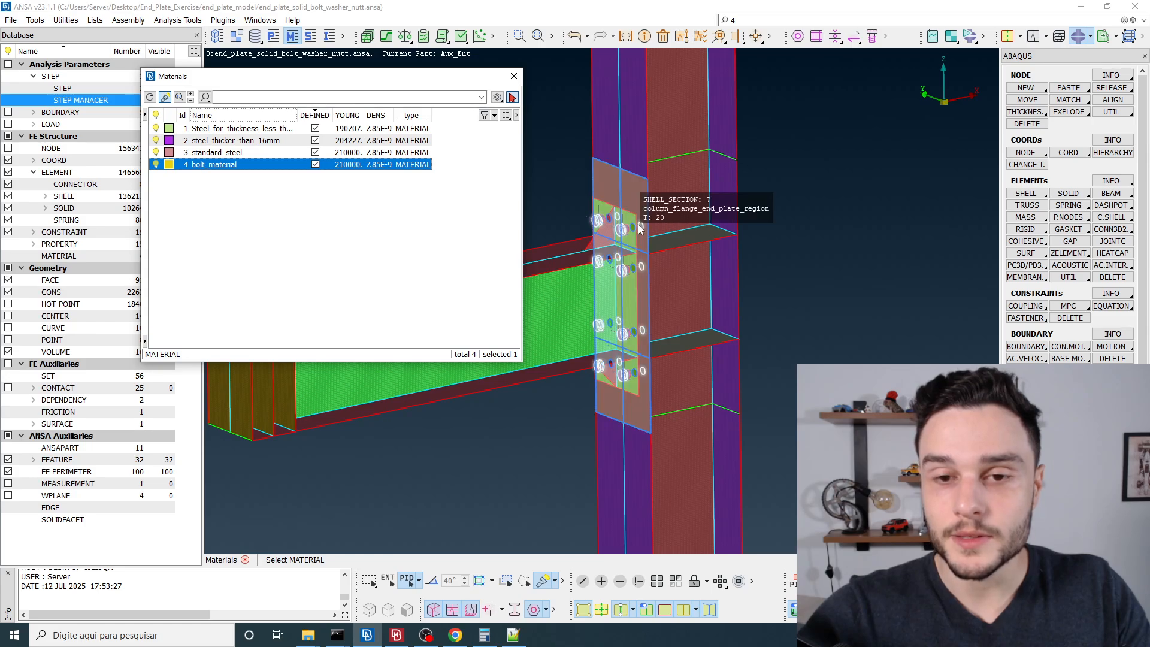
scroll(640, 228, up, 4)
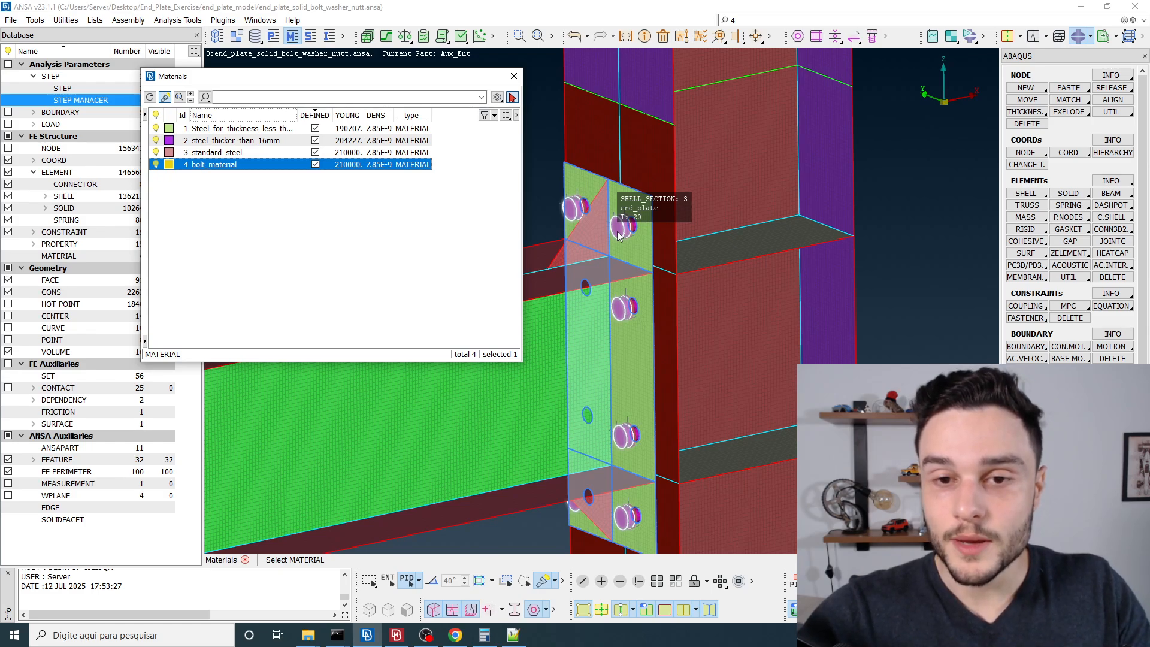
click(770, 36)
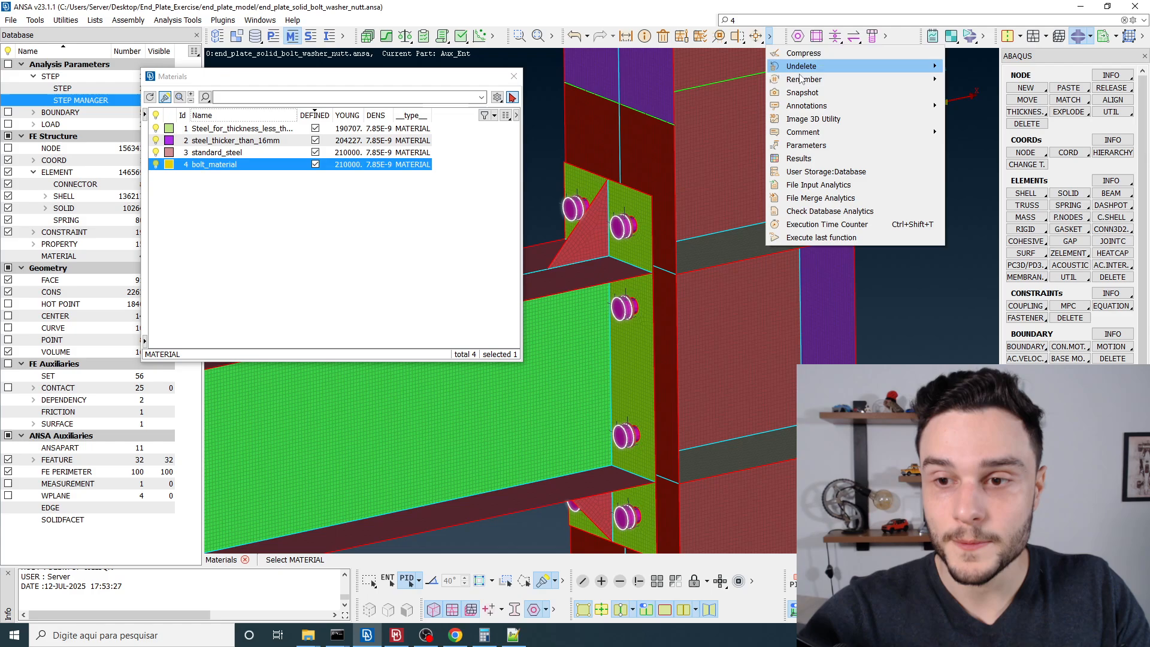
click(908, 351)
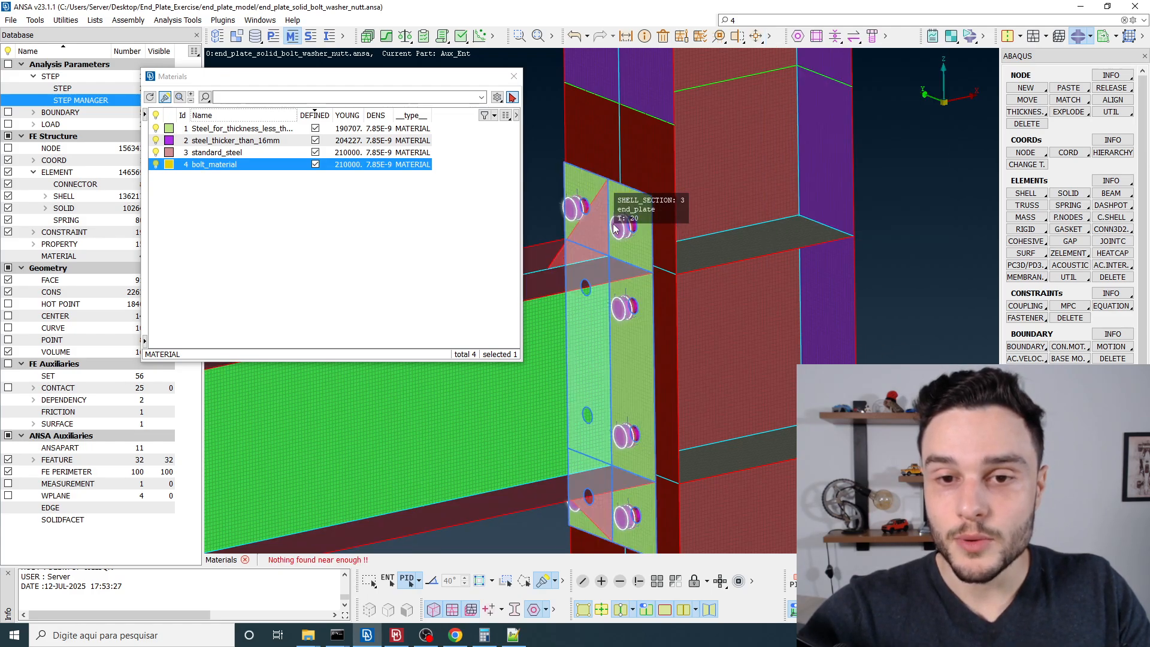
Open the bolt_material definition for editing.
click(203, 164)
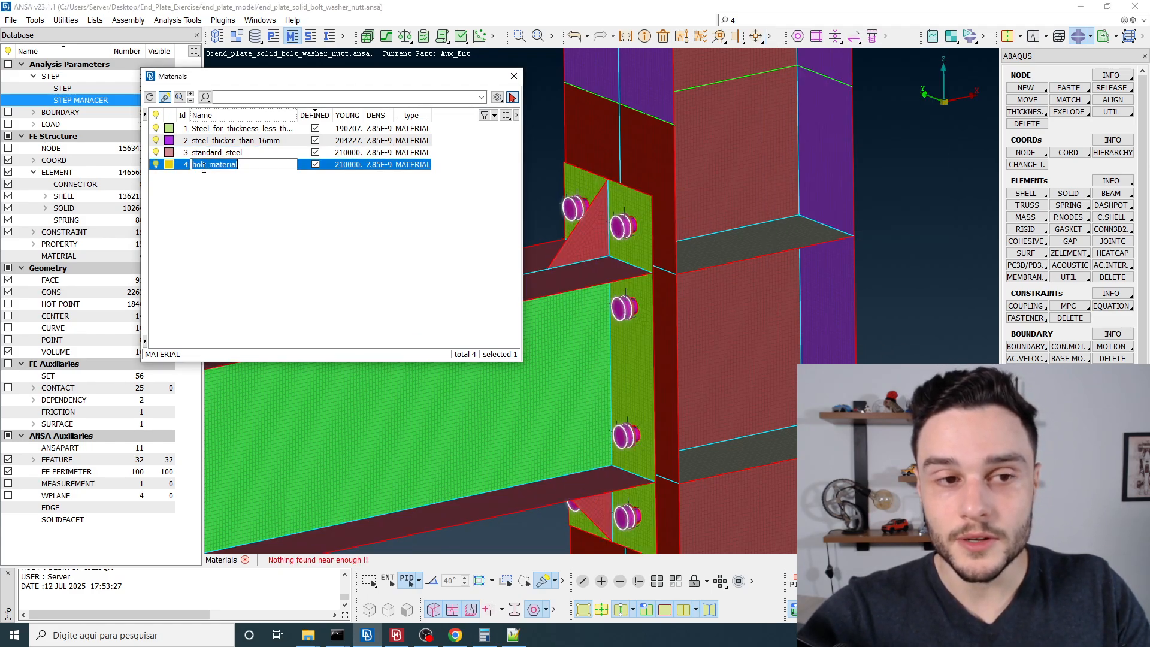
click(221, 192)
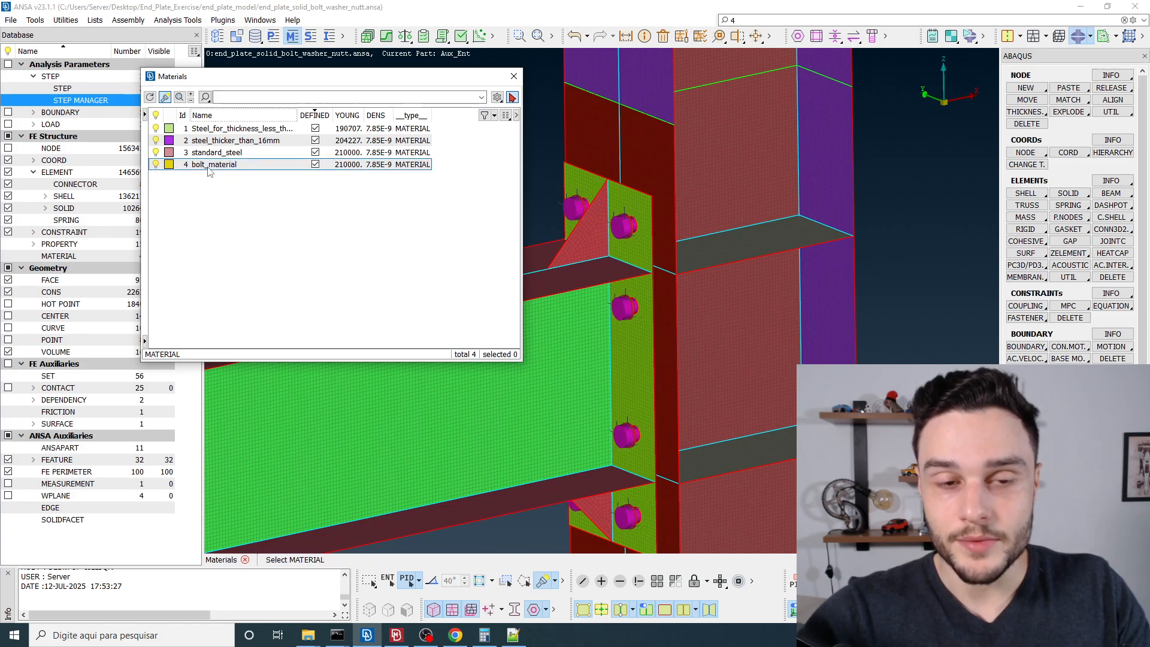
double_click(209, 167)
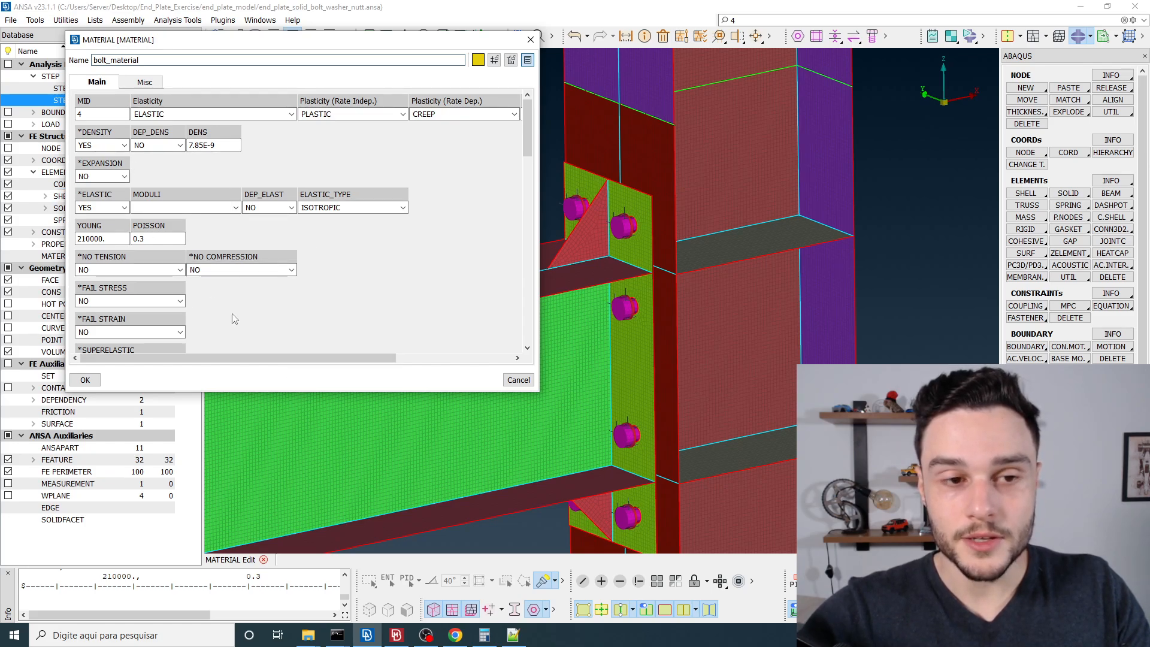
Switch to File Explorer and open end_plate.inp from the end_plate_model folder in Notepad++.
click(308, 635)
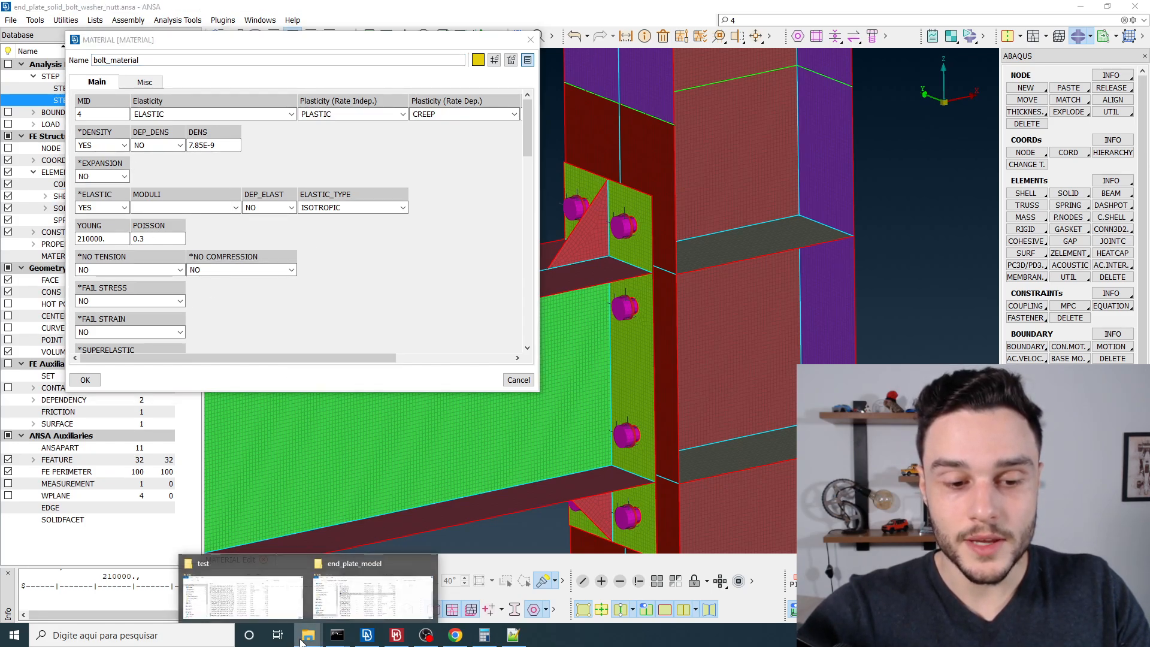
click(356, 601)
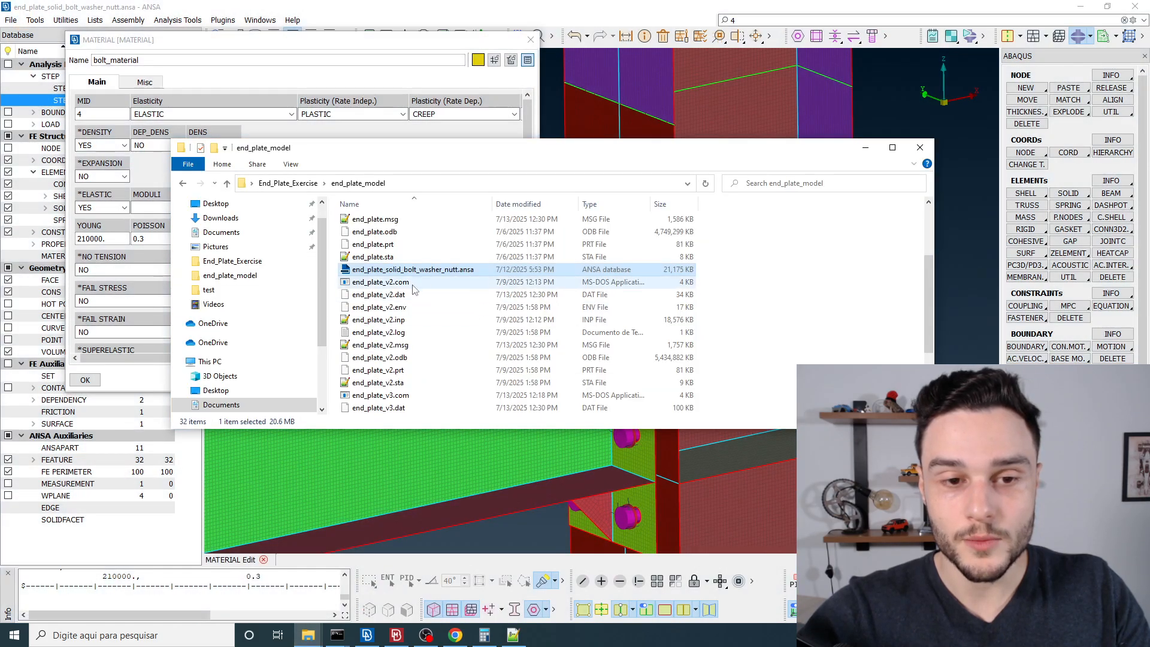
click(397, 284)
click(388, 297)
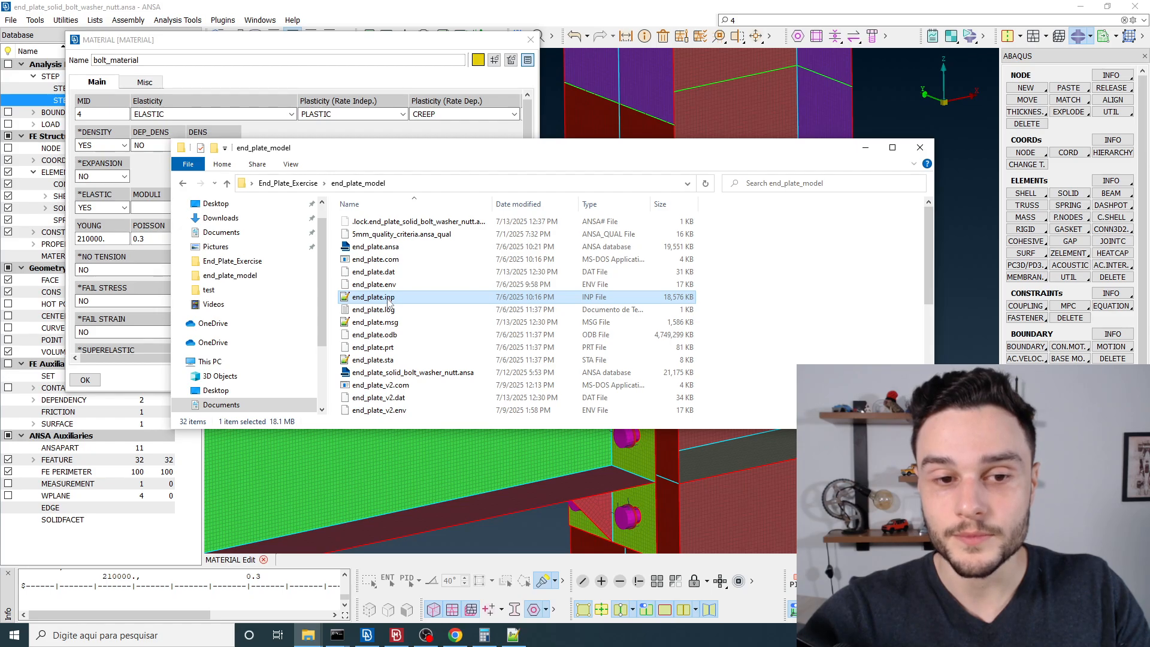
double_click(381, 299)
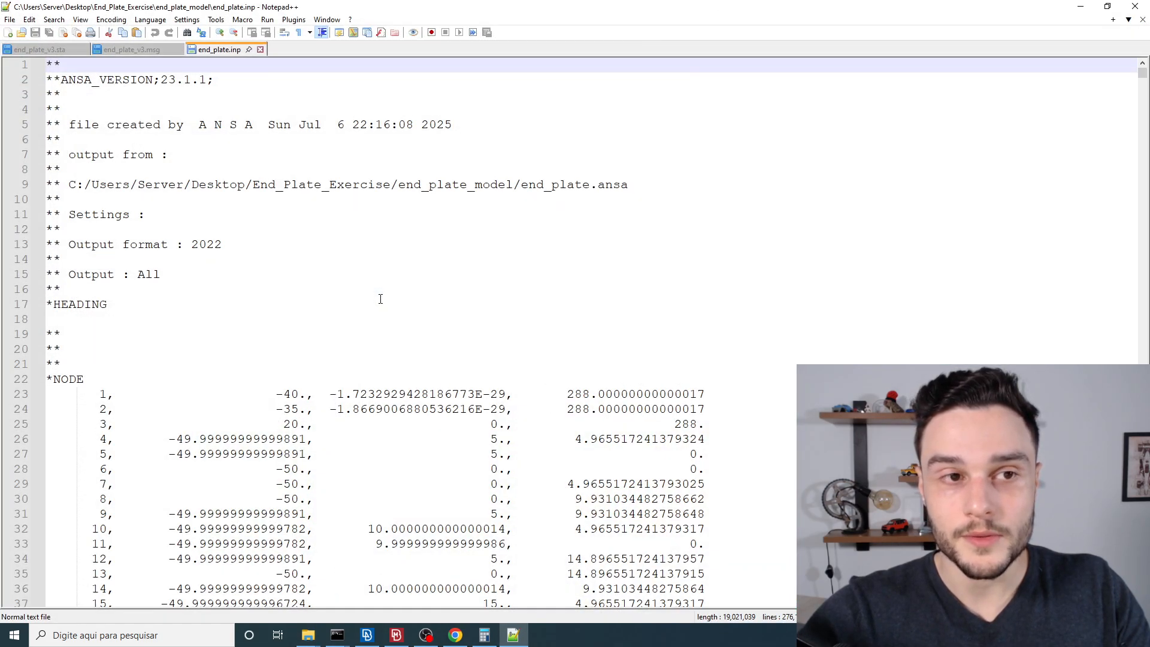
Search end_plate.inp for "*material" and examine the elastic and plastic data of bolt_material.
key(ctrl+f)
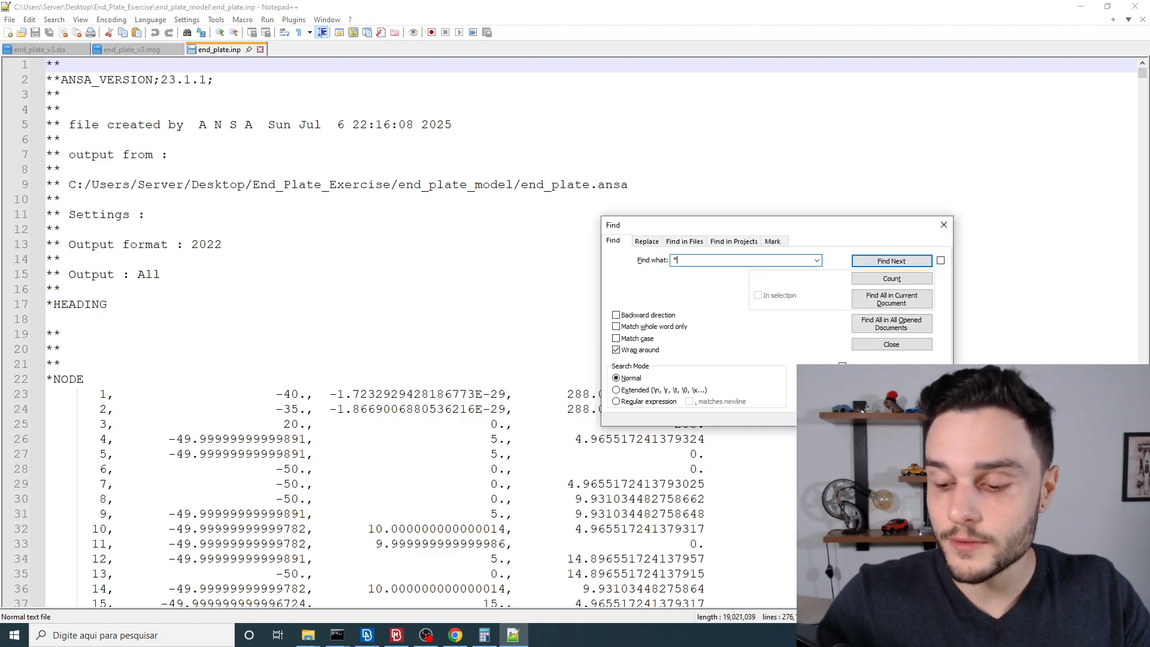
text(*material)
key(Return)
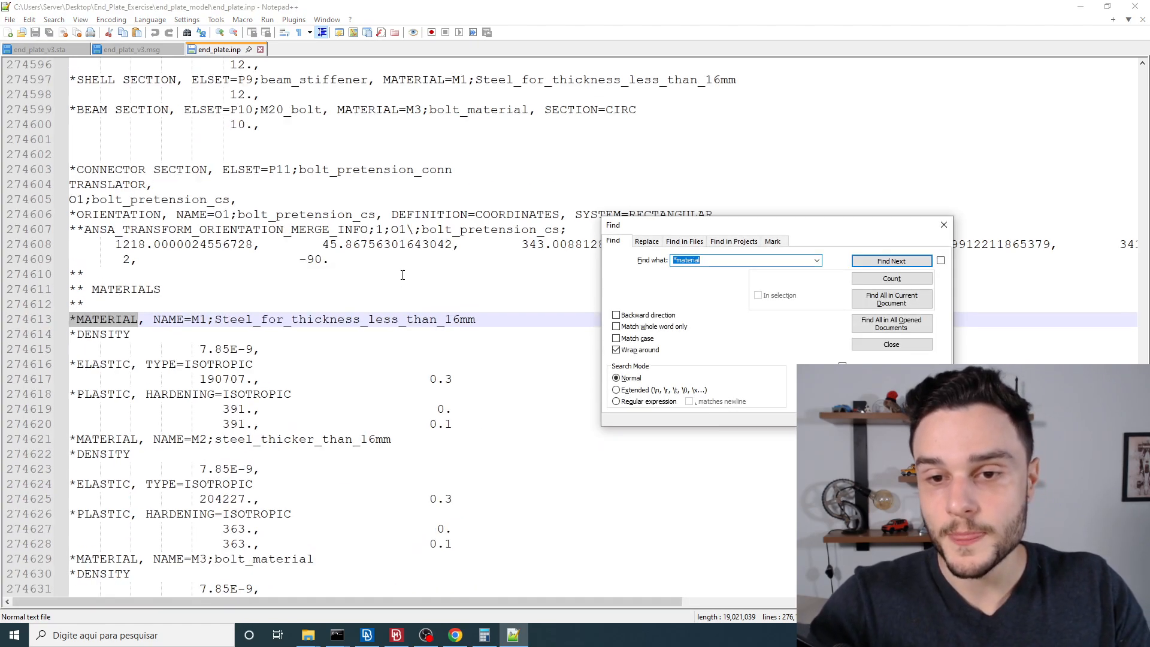
key(Escape)
scroll(362, 322, down, 6)
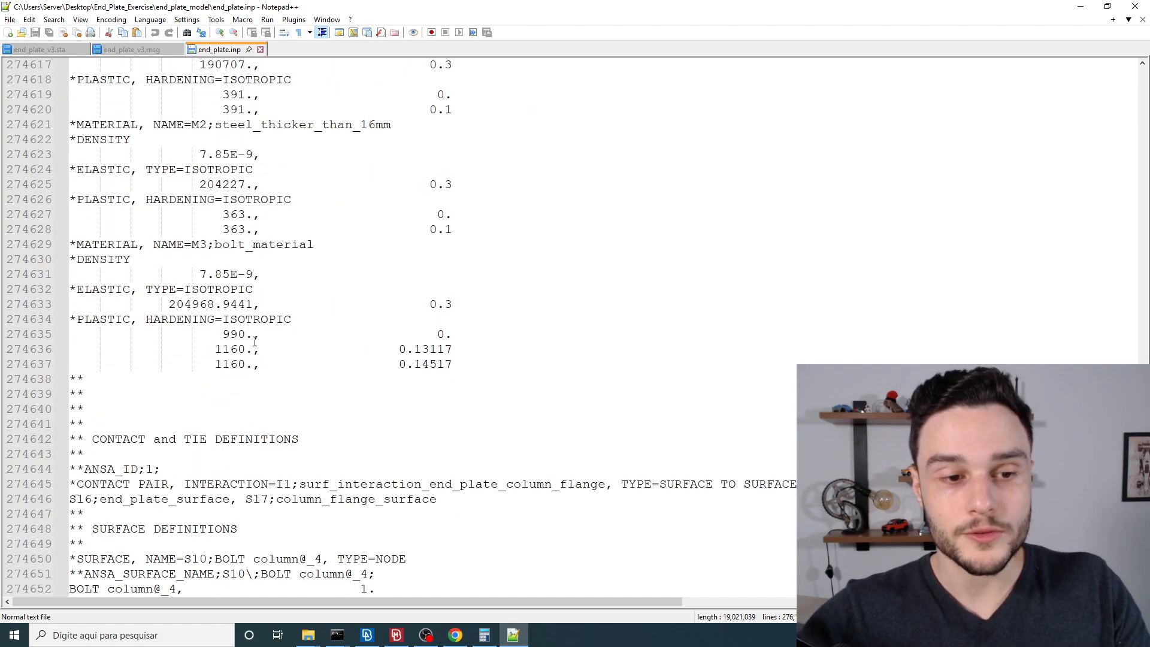
drag(217, 250, 311, 257)
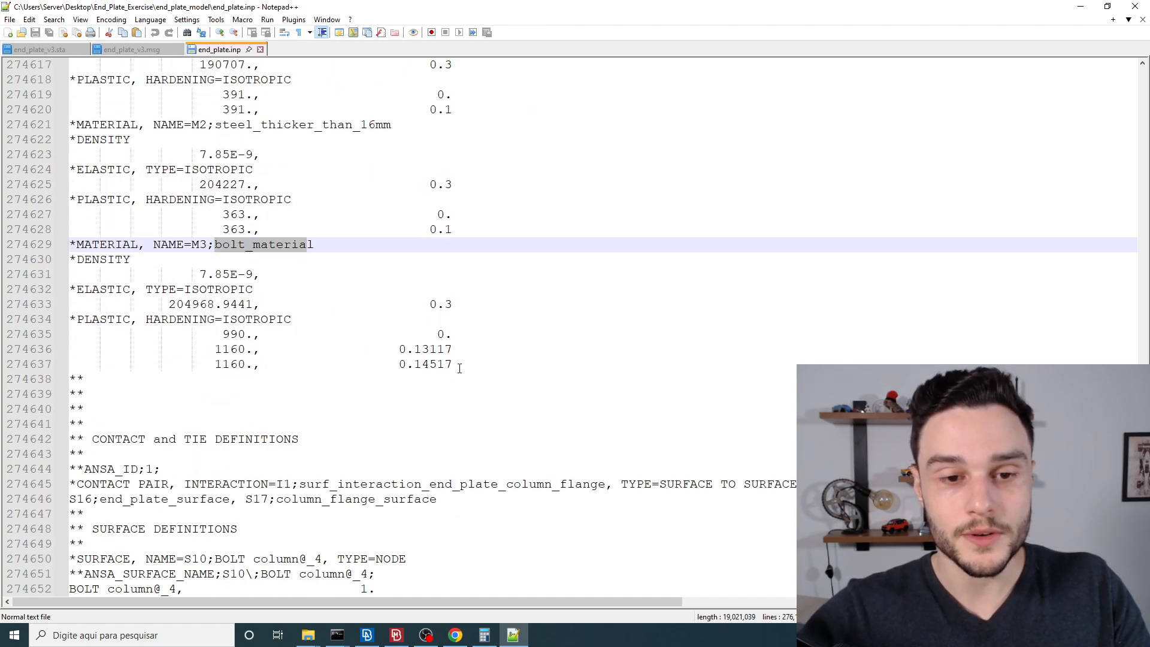
drag(459, 367, 58, 292)
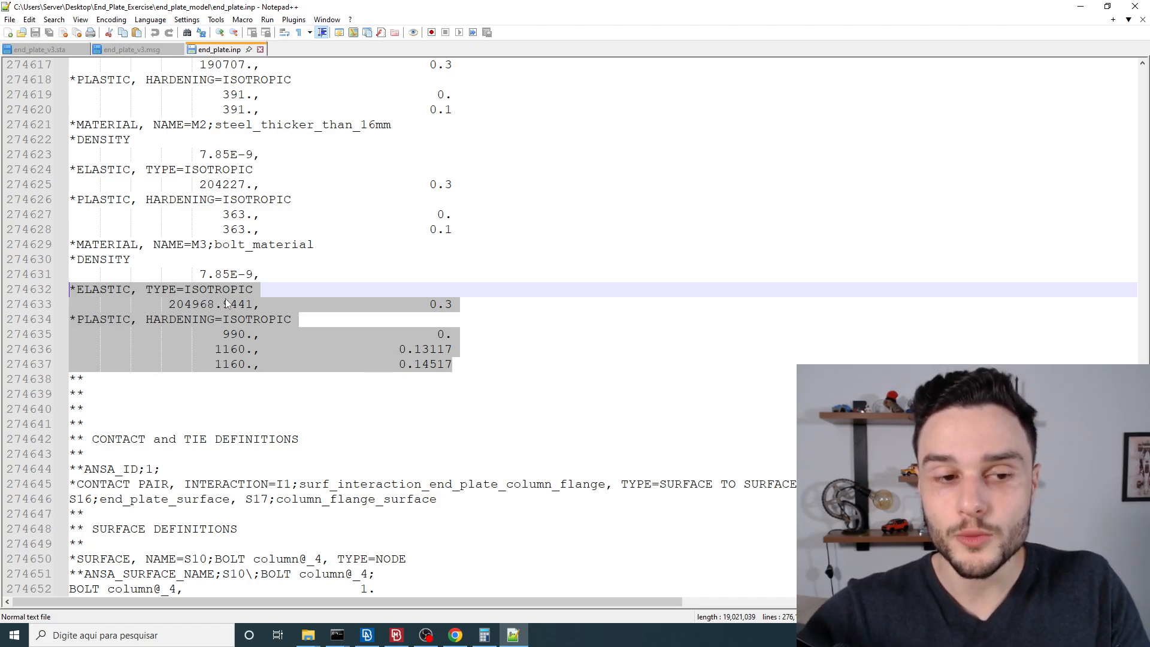
Copy the bolt_material elastic modulus from end_plate.inp and set the Young's modulus in ANSA's material definition to 204968.9441.
click(366, 635)
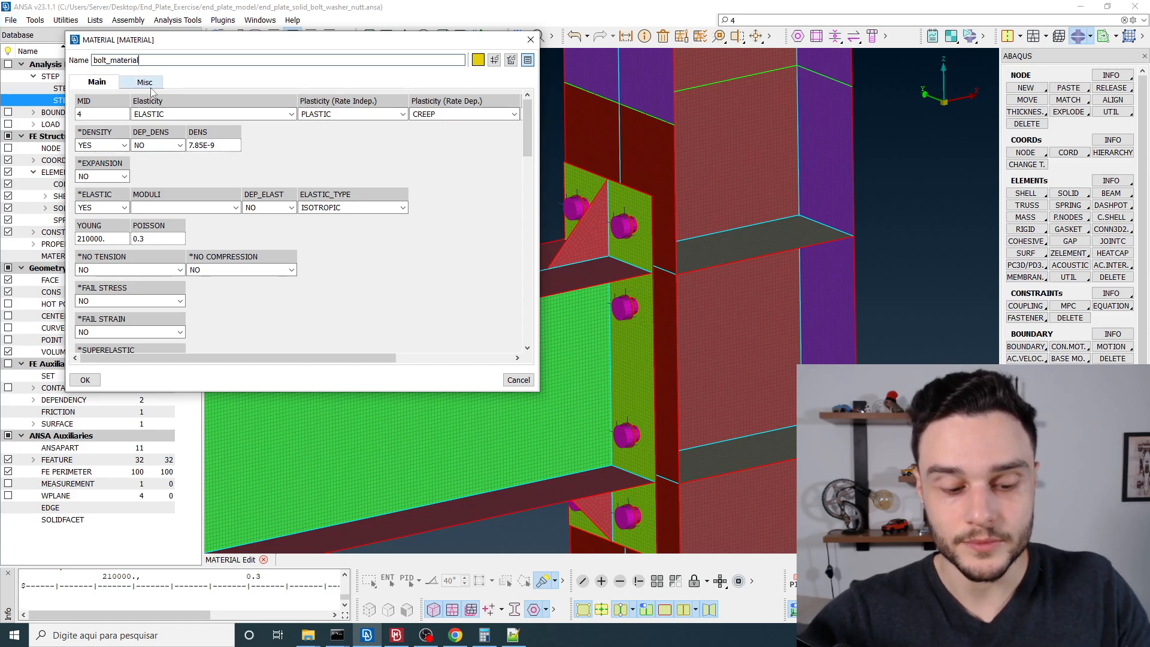
key(alt+Tab)
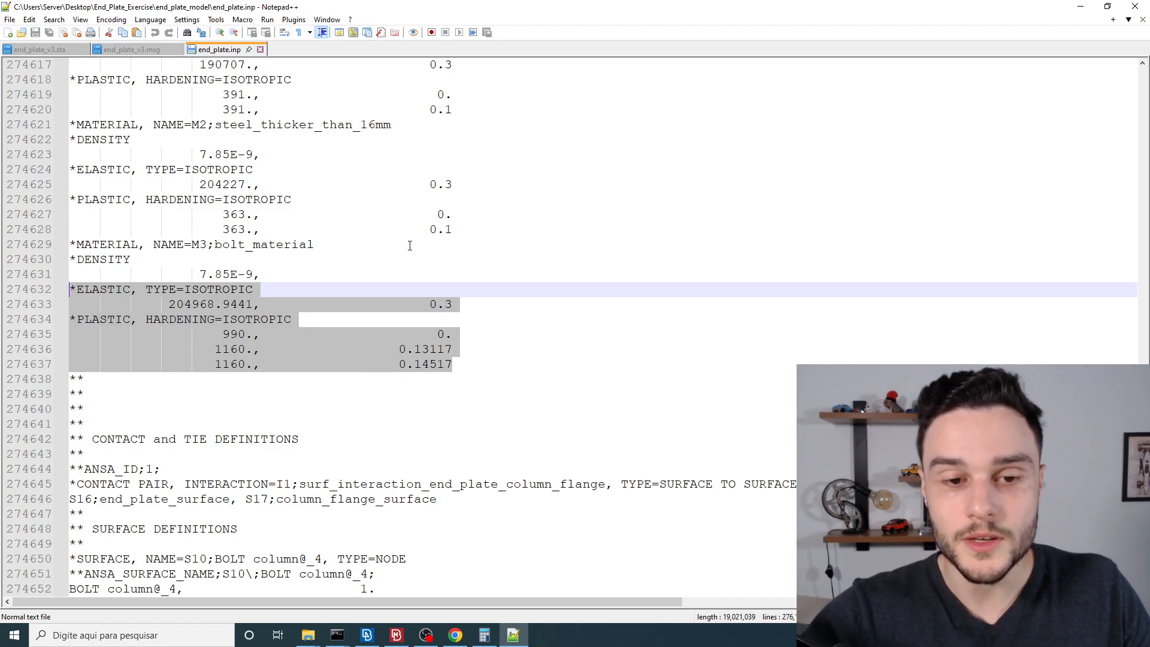
key(alt+Tab)
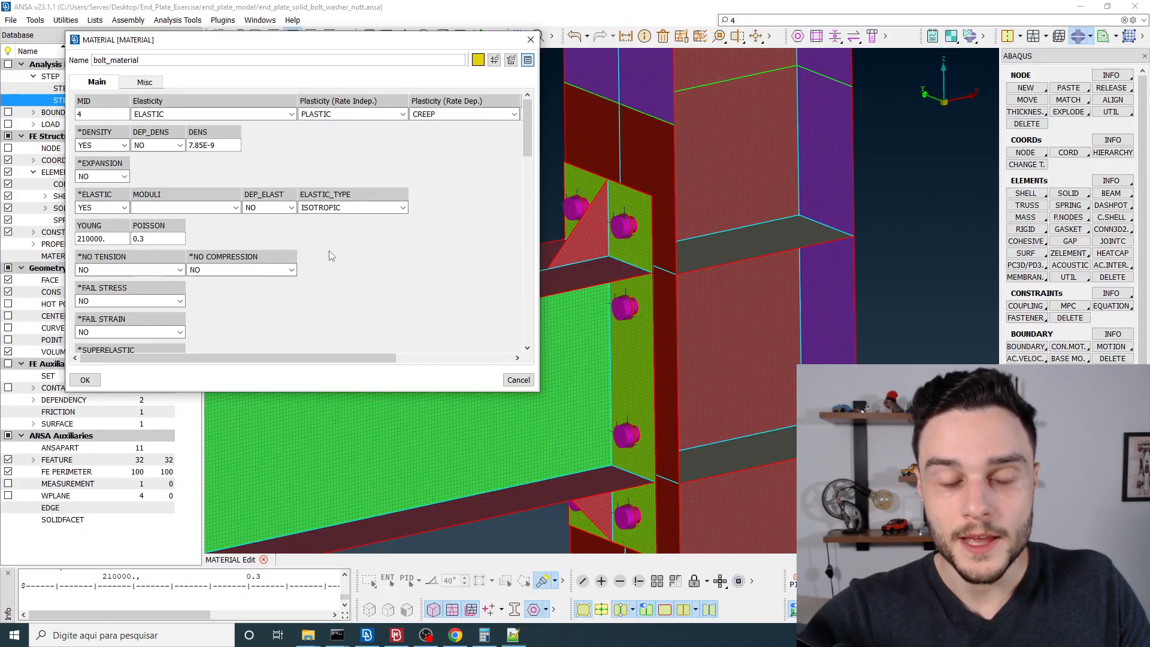
key(alt+Tab)
click(245, 318)
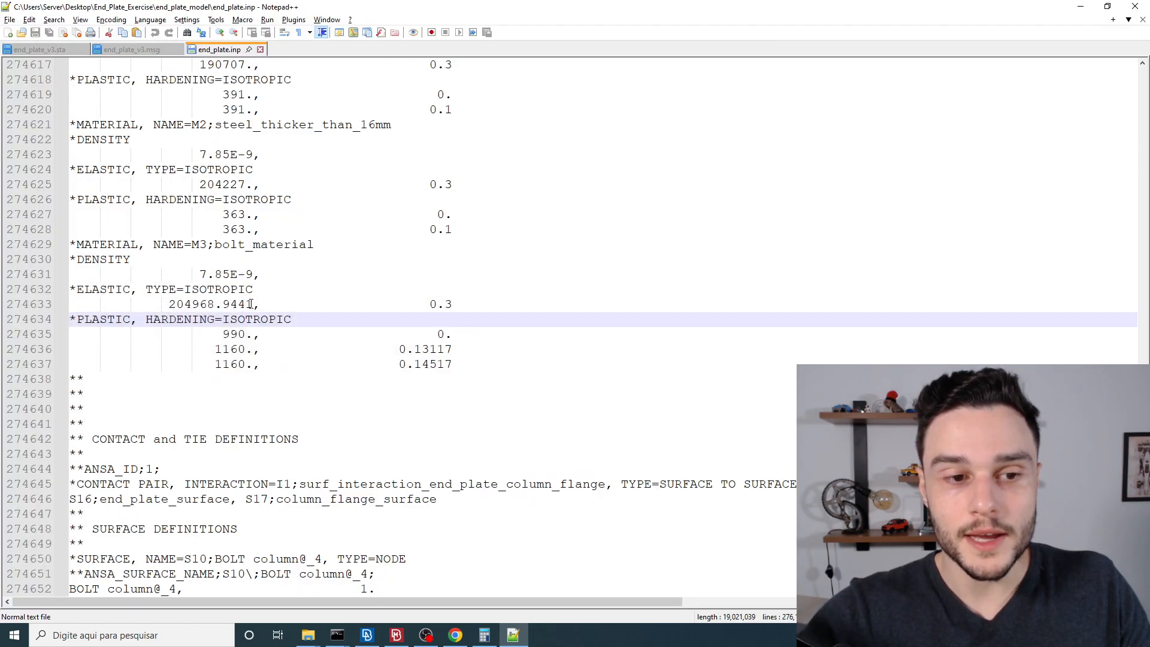
drag(252, 305, 183, 304)
key(alt+Tab)
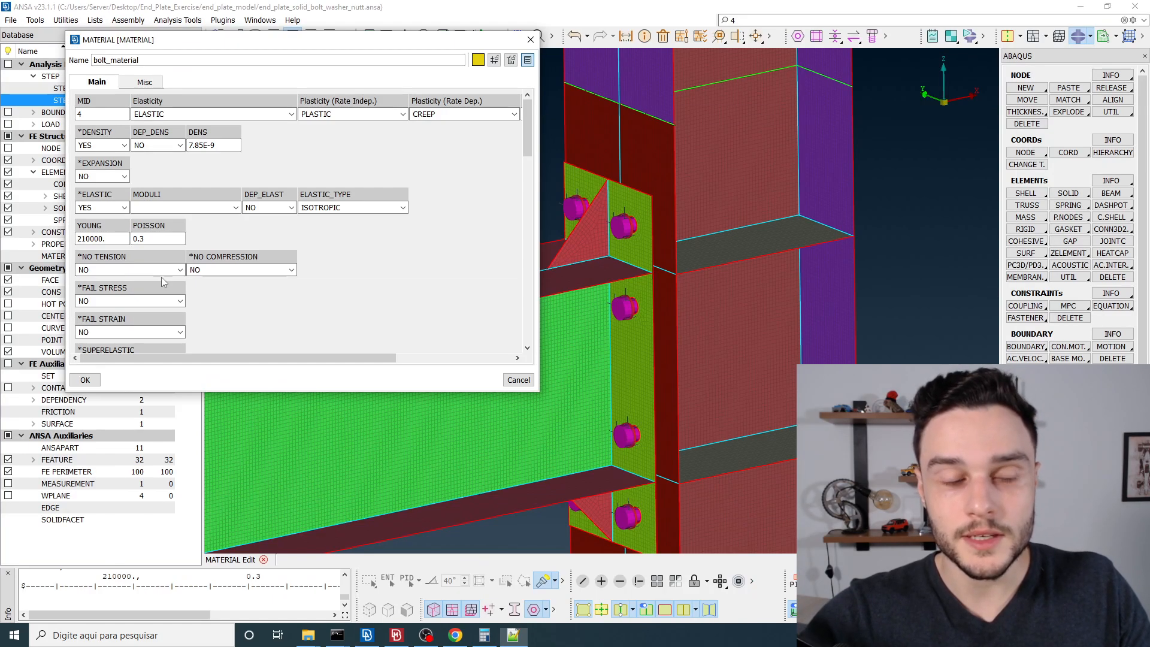
drag(121, 238, 64, 246)
text(204968.9441)
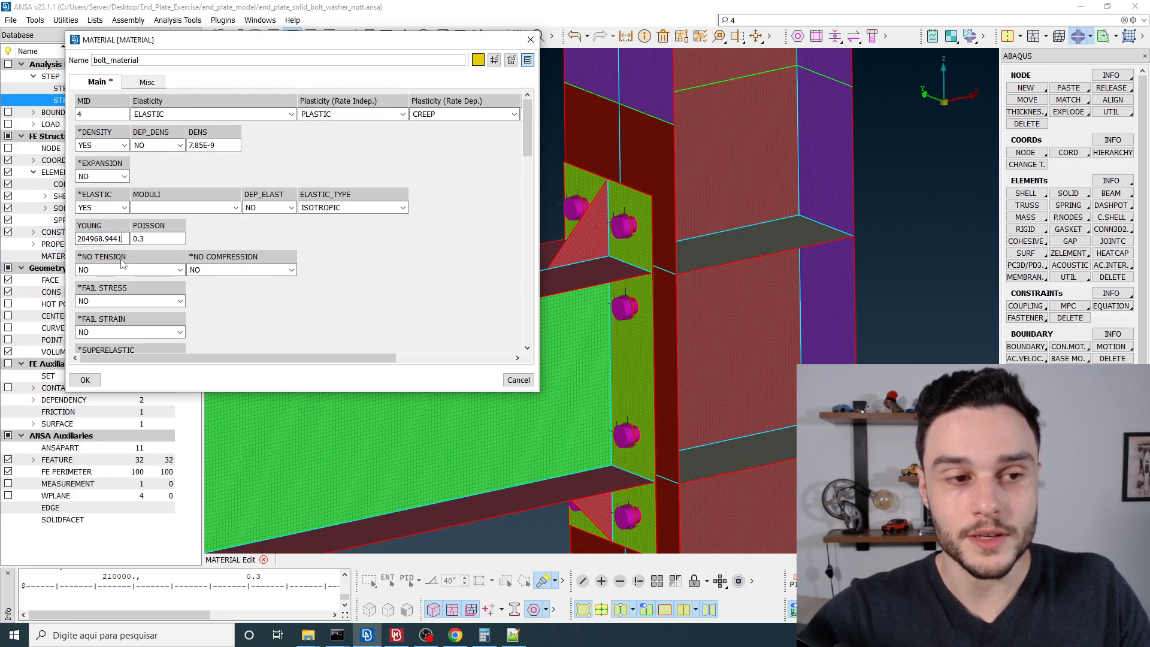
Check the Poisson's ratio of bolt_material in end_plate.inp in Notepad++, then return to the ANSA material definition.
key(alt+Tab)
drag(453, 305, 423, 307)
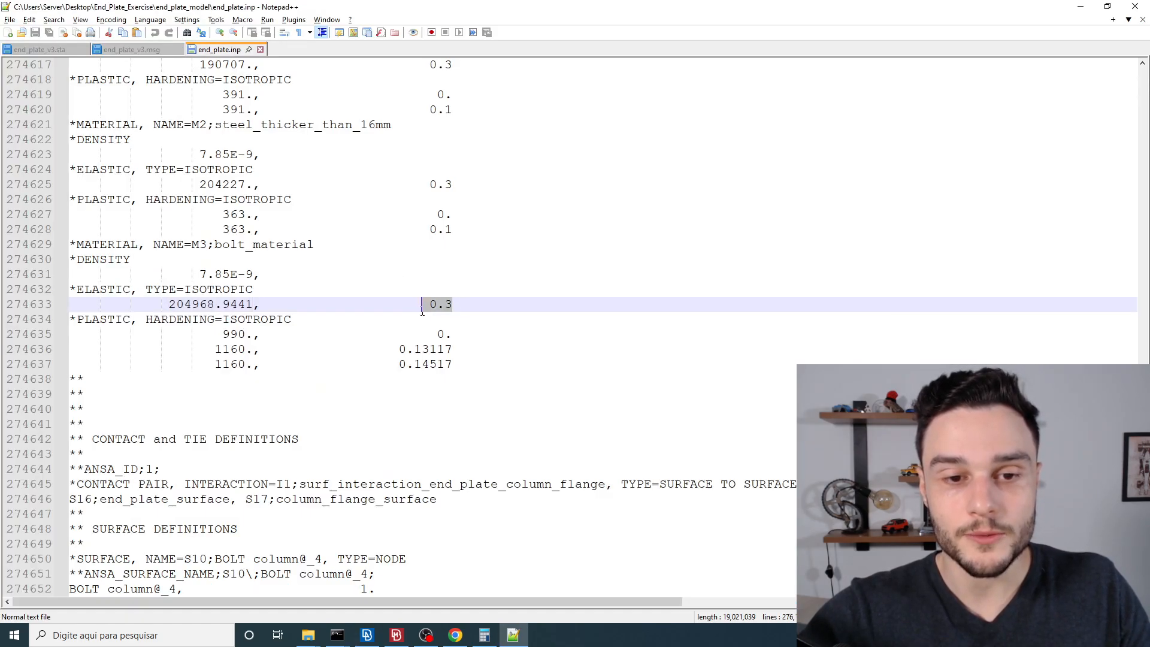
key(alt+Tab)
Enable the PLASTIC option for bolt_material and set its hardening to ISOTROPIC.
scroll(125, 301, down, 5)
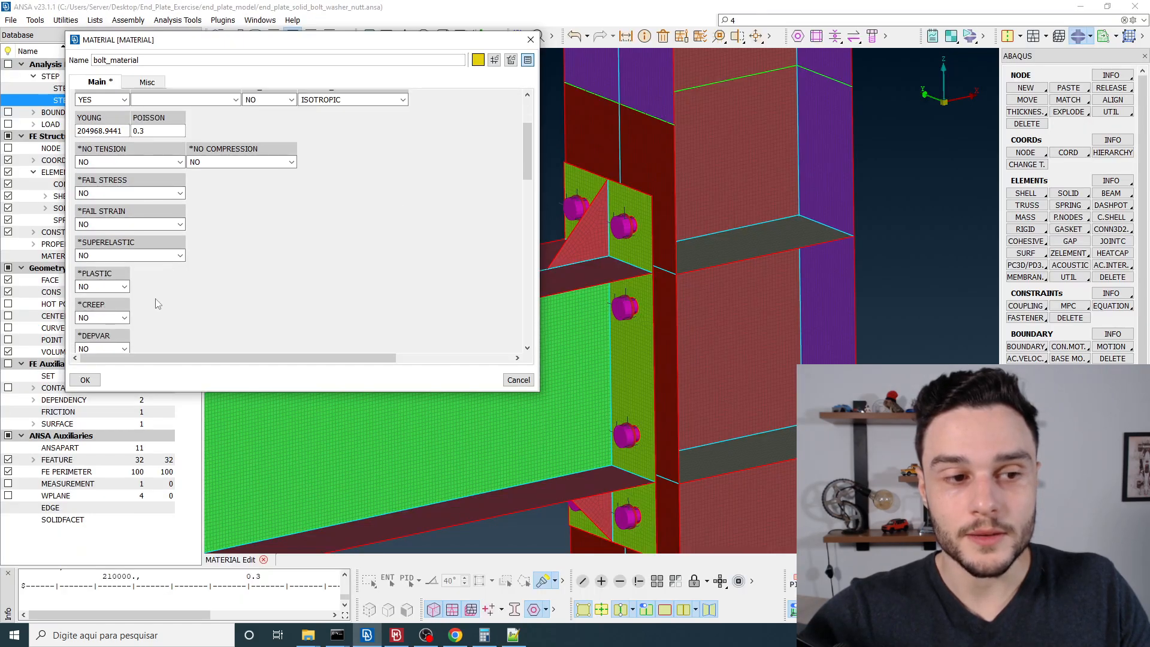
scroll(124, 297, down, 1)
scroll(128, 242, down, 2)
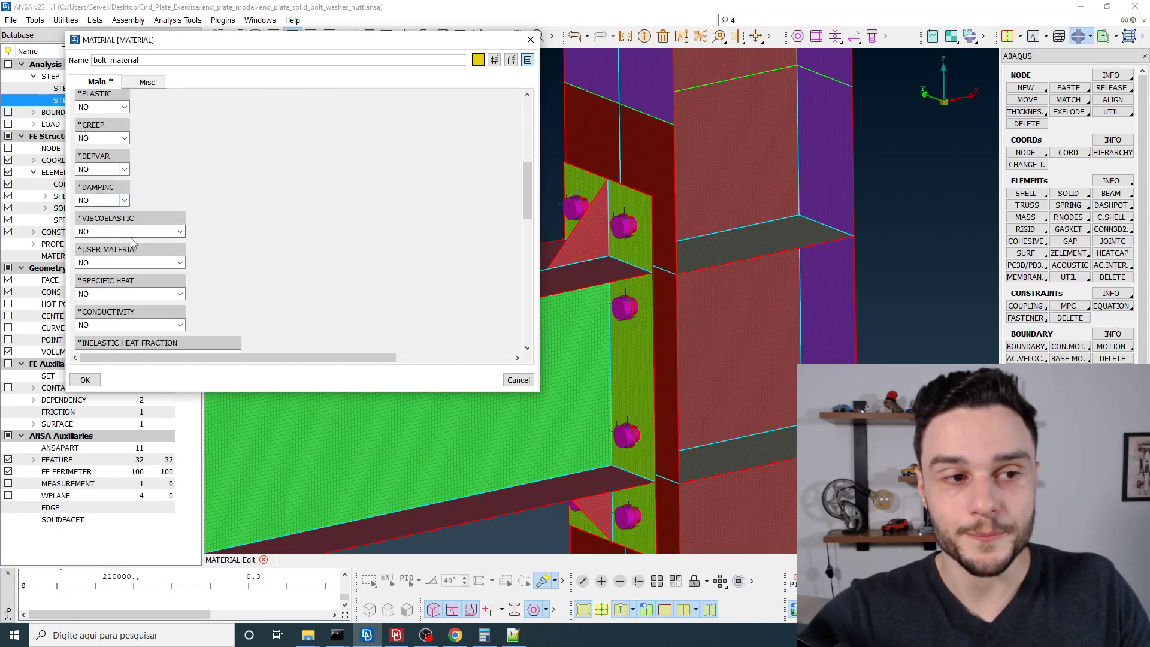
scroll(117, 207, up, 1)
click(124, 143)
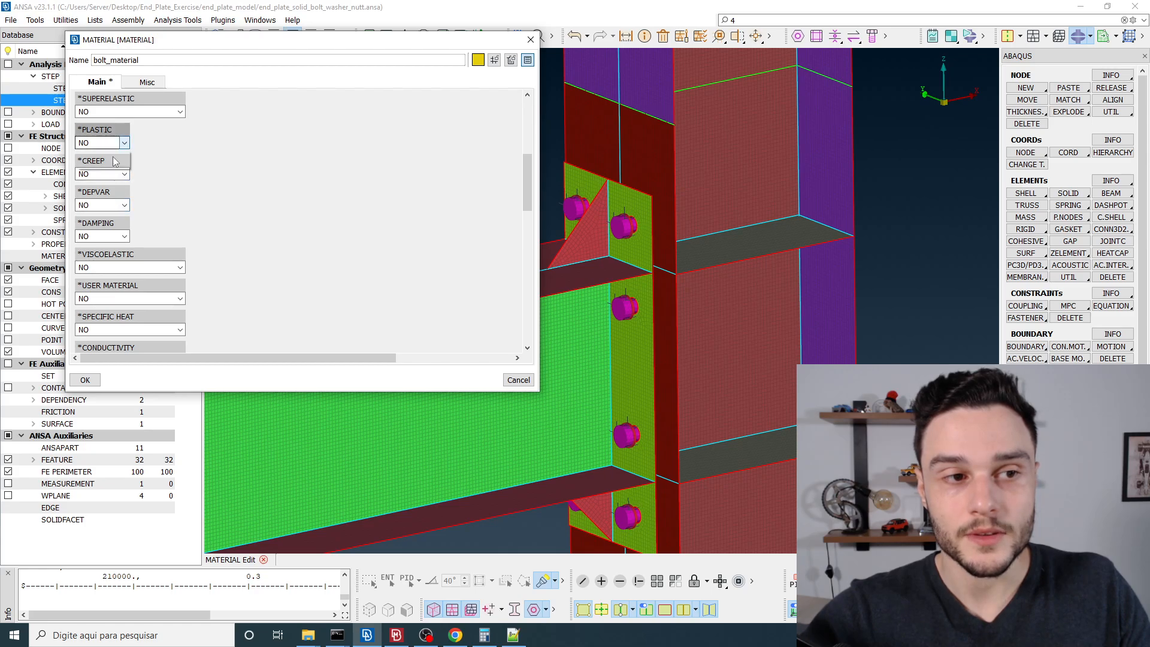
click(97, 164)
click(162, 142)
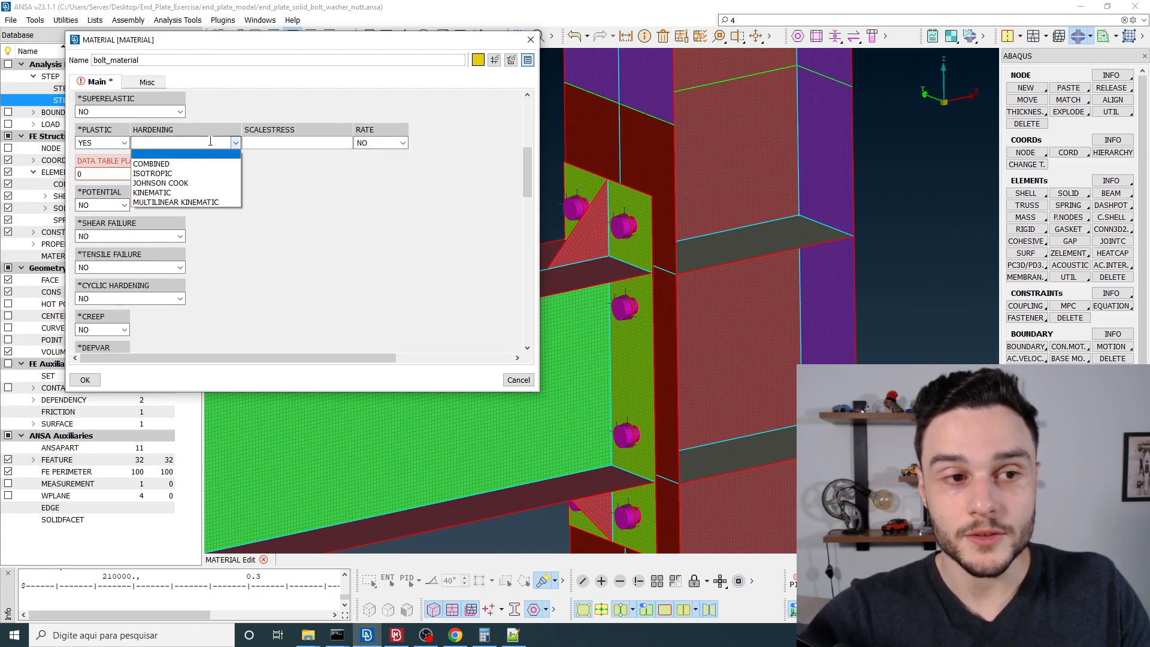
click(163, 173)
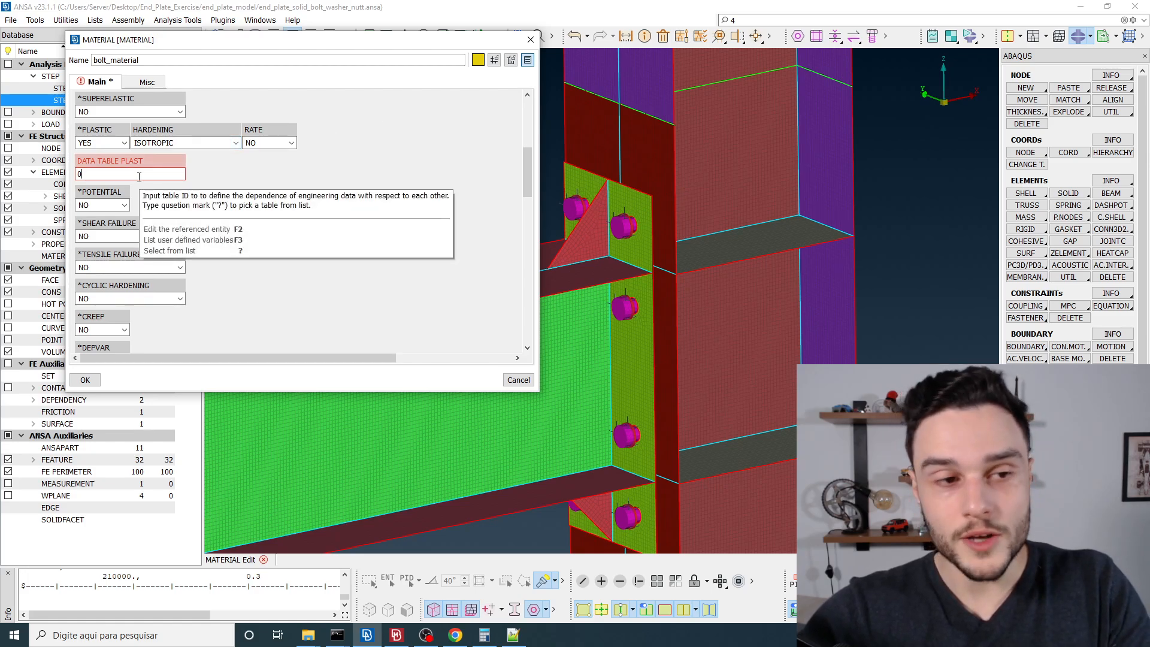
Create a new data table for bolt_material's plastic data and clear the default values from its rows.
key(question)
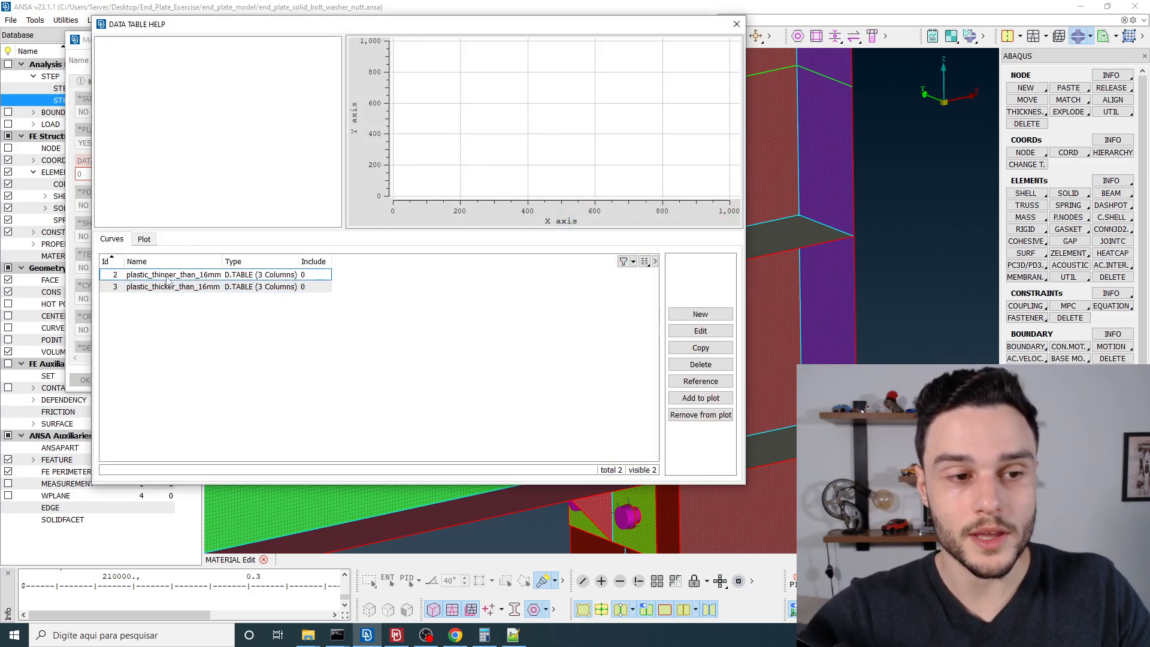
click(168, 276)
click(184, 287)
click(192, 277)
click(195, 288)
click(253, 323)
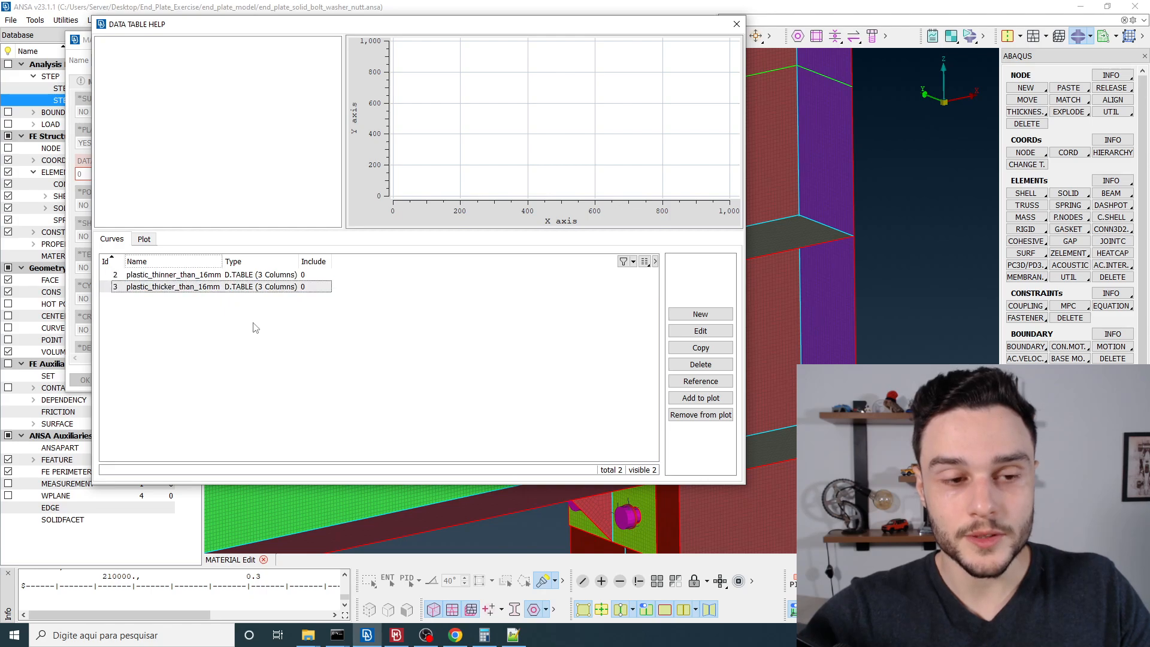
click(698, 314)
click(744, 326)
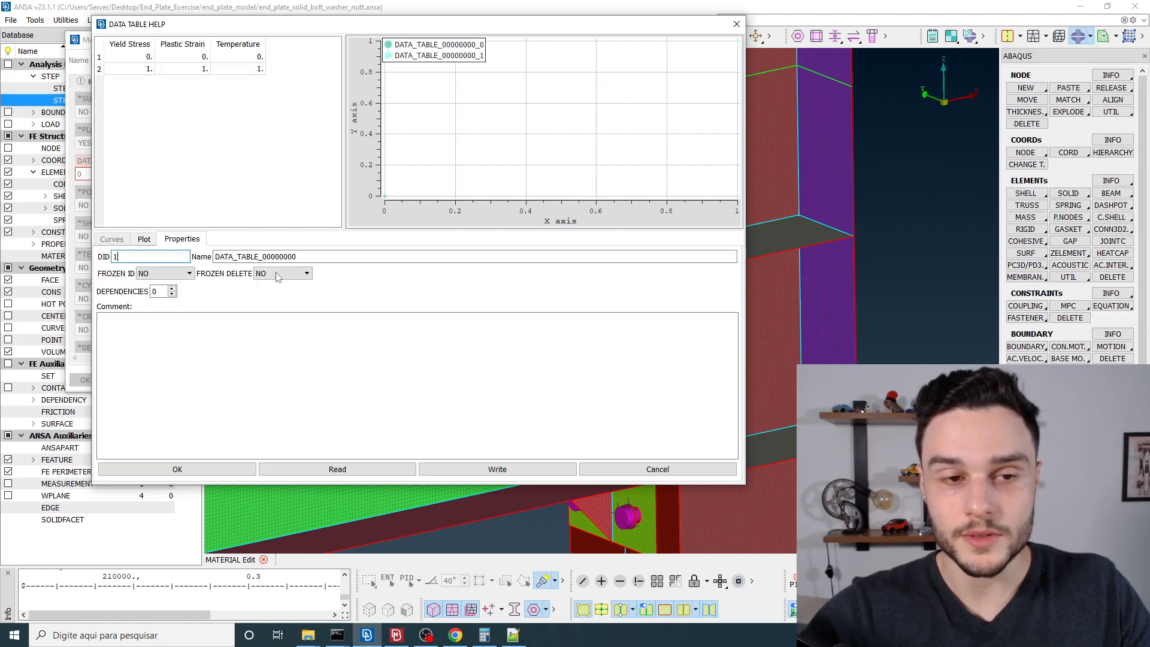
drag(140, 58, 258, 68)
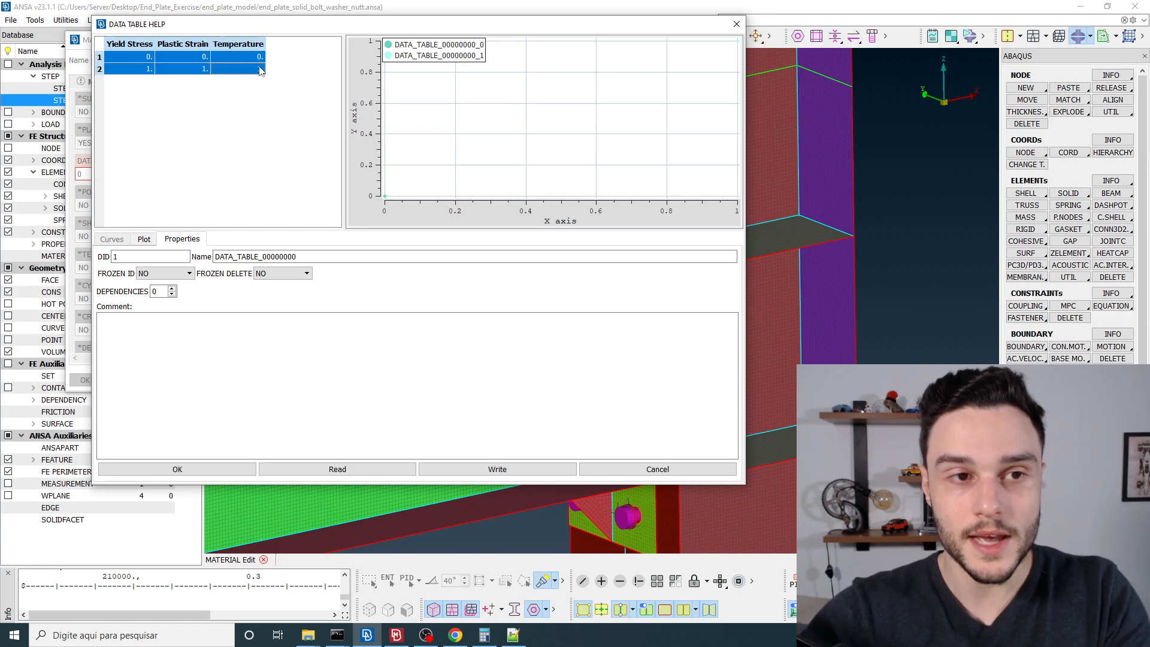
key(Delete)
Copy the first yield stress from end_plate.inp into the data table, setting row 1 to 990 with plastic strain 0.
click(145, 57)
key(alt+Tab)
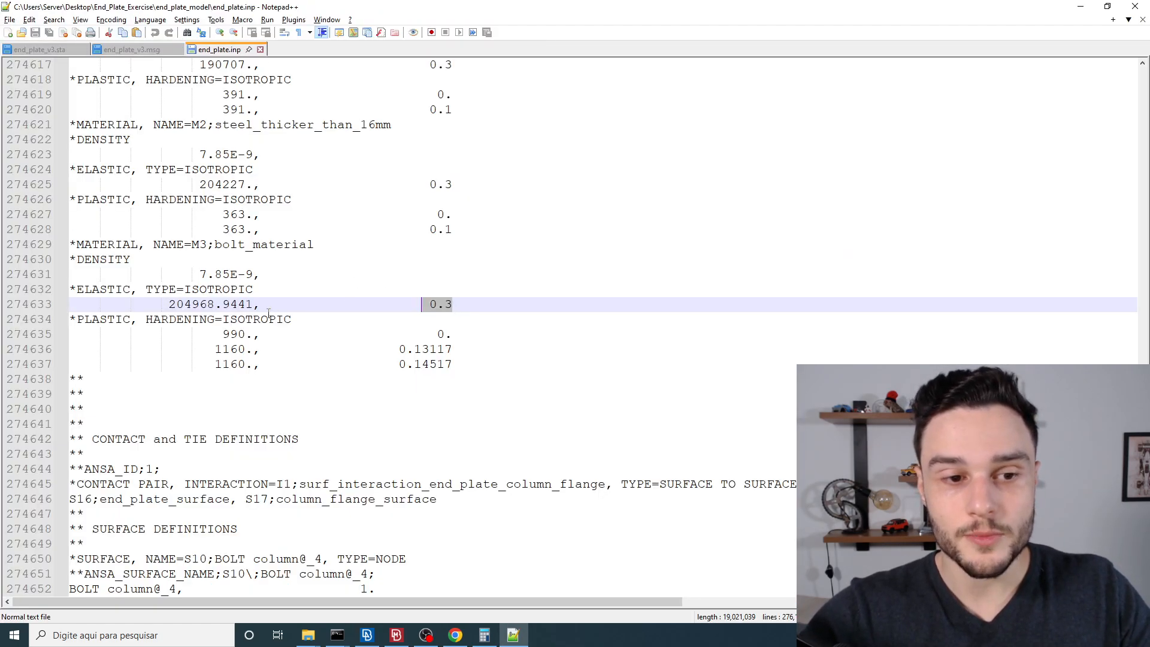
drag(253, 335, 214, 336)
key(ctrl+c)
key(alt+Tab)
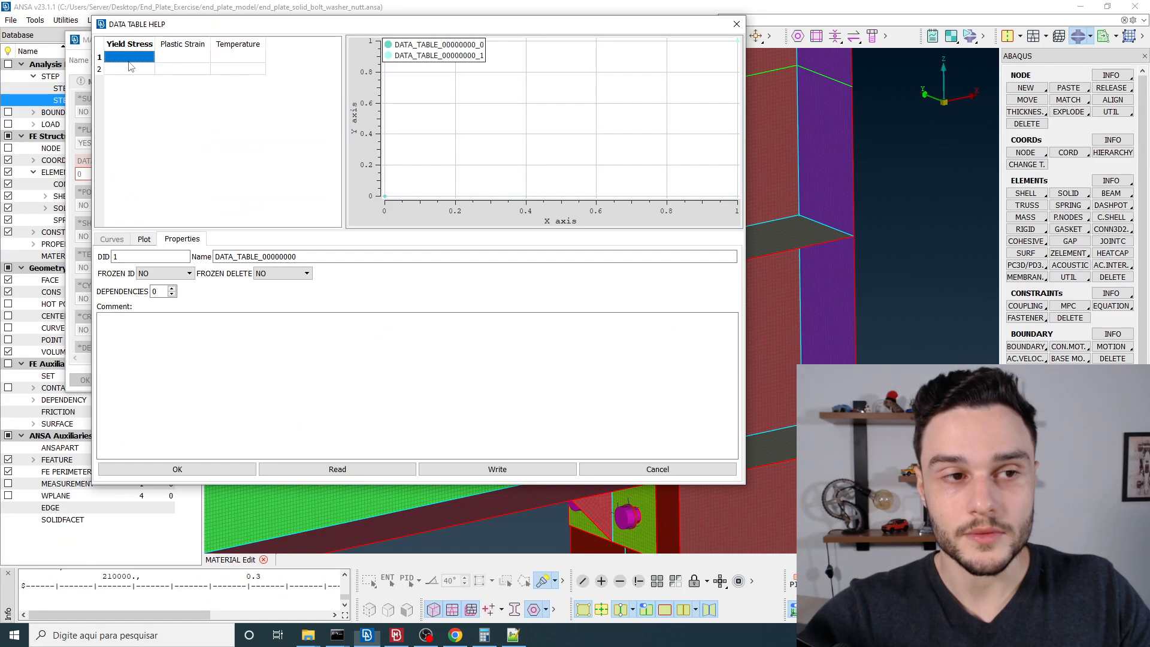
key(ctrl+v)
click(185, 58)
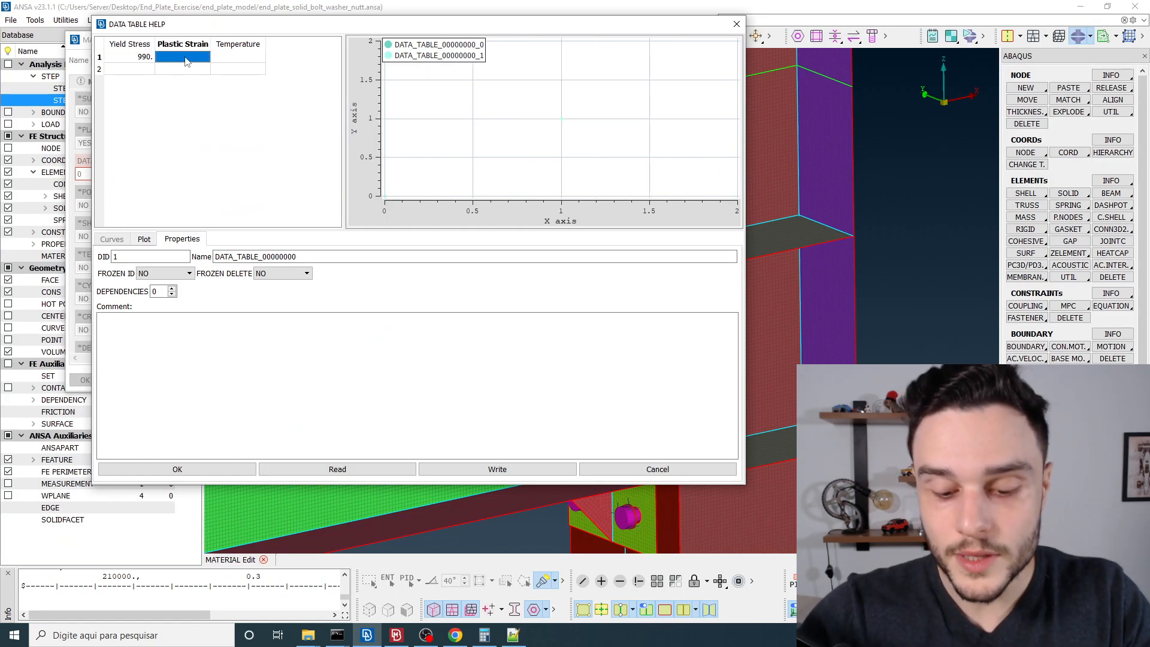
text(0)
key(Return)
Fill row 2 of the data table from end_plate.inp with yield stress 1160 and plastic strain 0.13117.
click(139, 70)
key(alt+Tab)
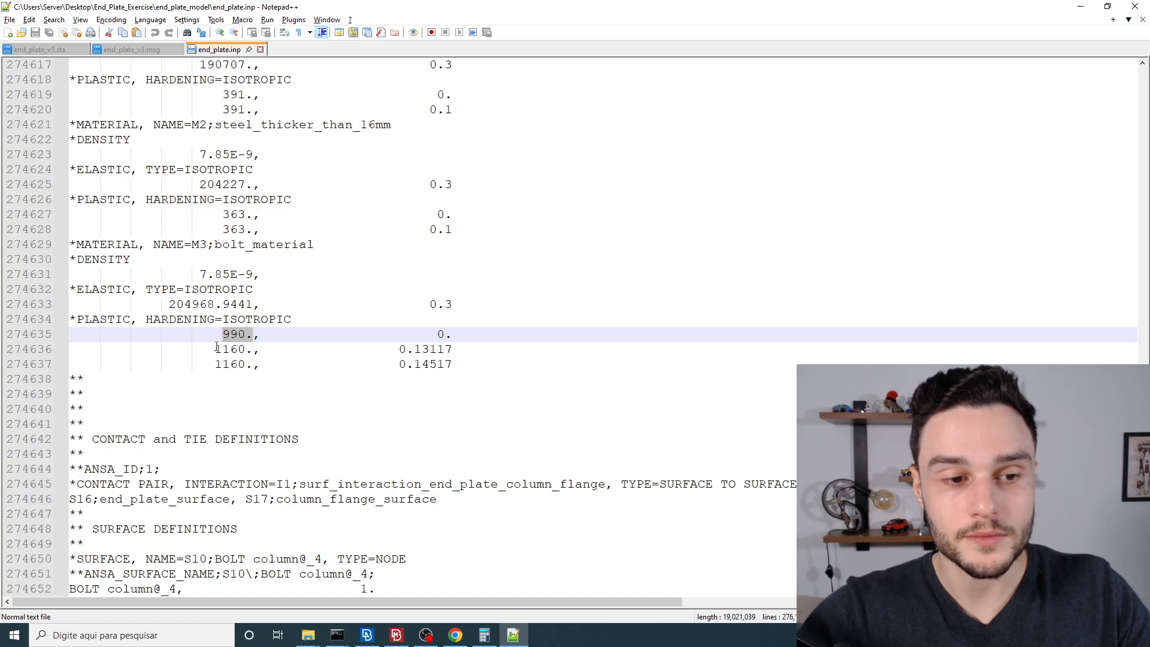
drag(215, 349, 253, 349)
key(alt+Tab)
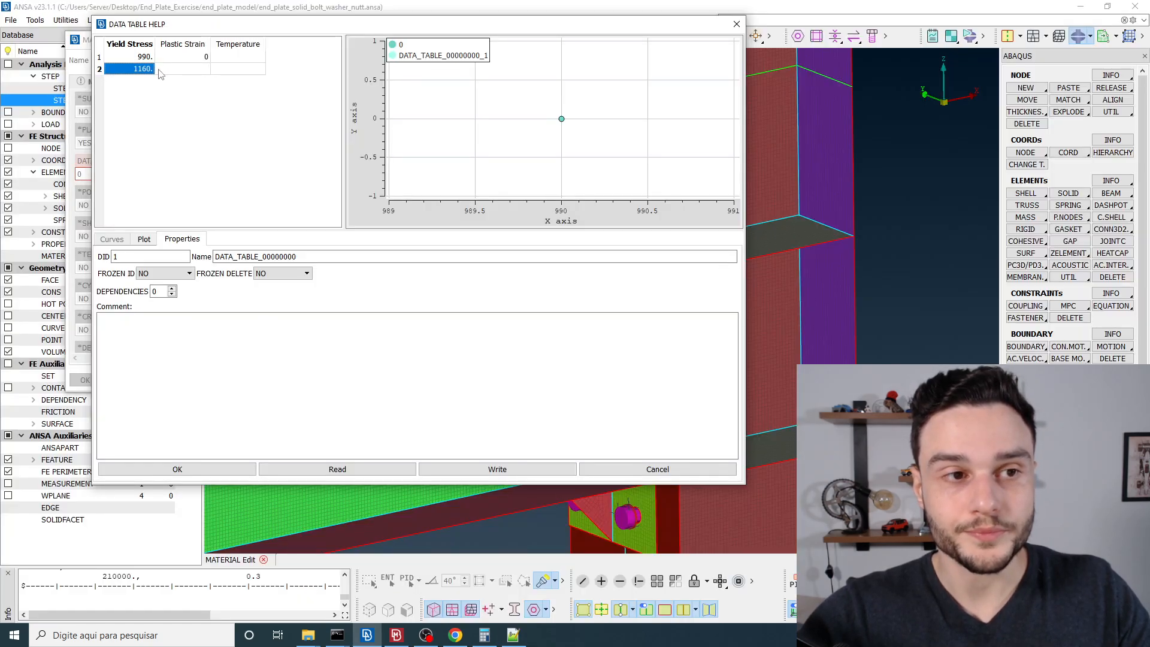
click(160, 70)
key(alt+Tab)
drag(399, 349, 452, 349)
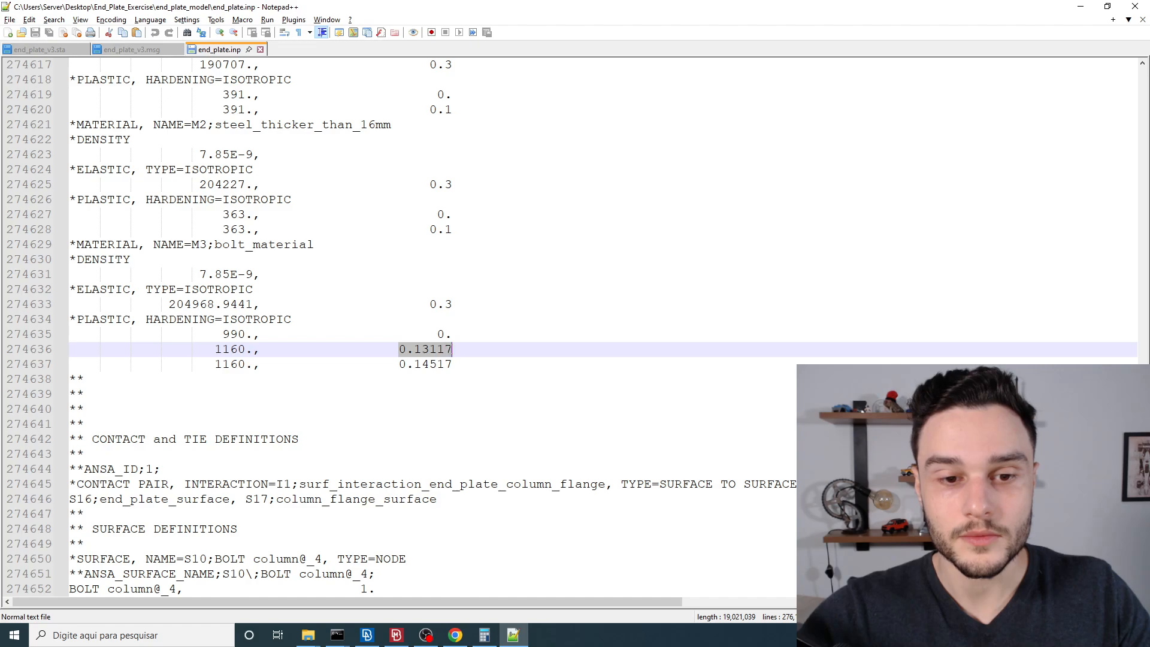
key(ctrl+c)
key(alt+Tab)
key(ctrl+v)
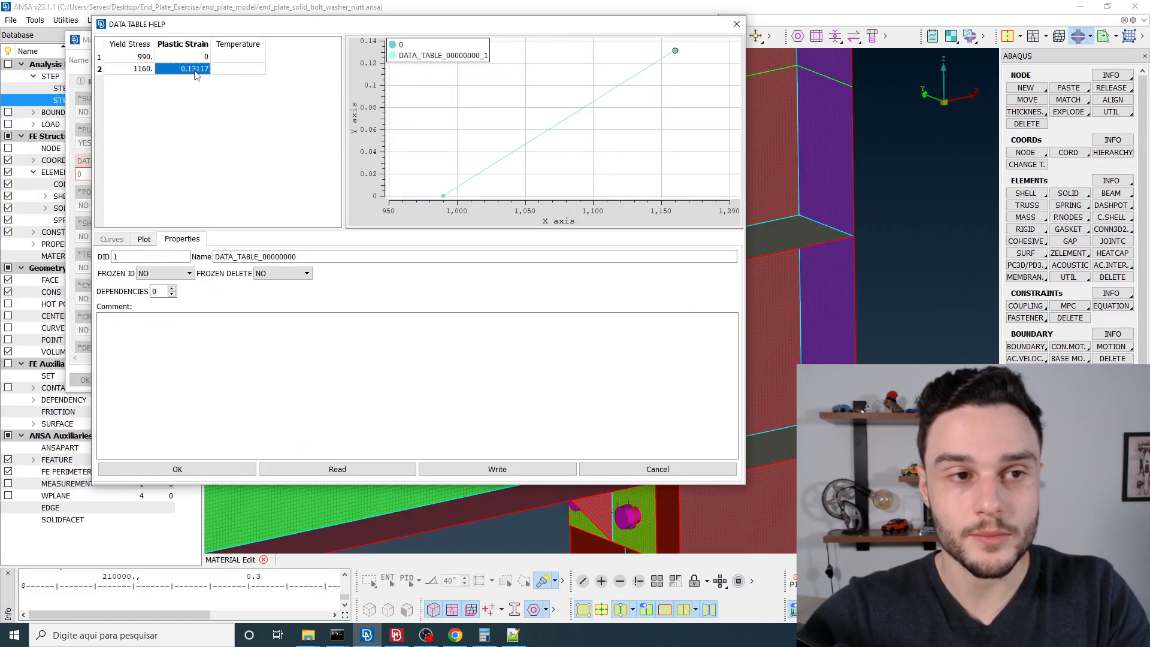
Add a third row to the data table with yield stress 1160 and plastic strain 0.14517 copied from end_plate.inp.
key(Return)
key(alt+Tab)
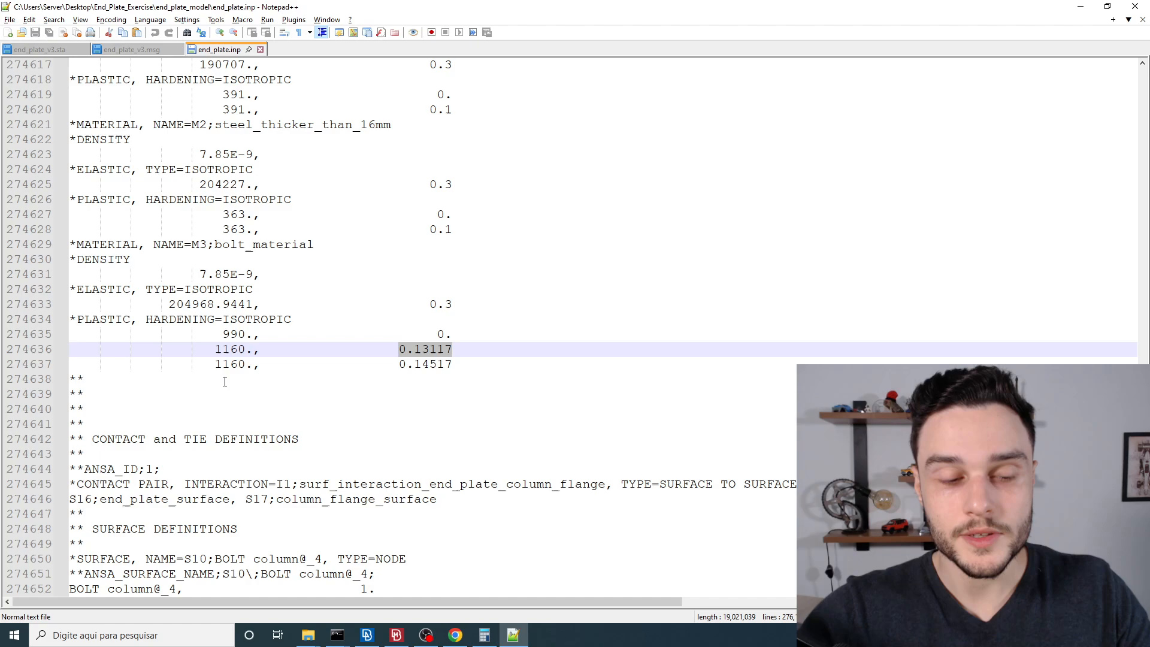
double_click(217, 364)
key(ctrl+c)
key(alt+Tab)
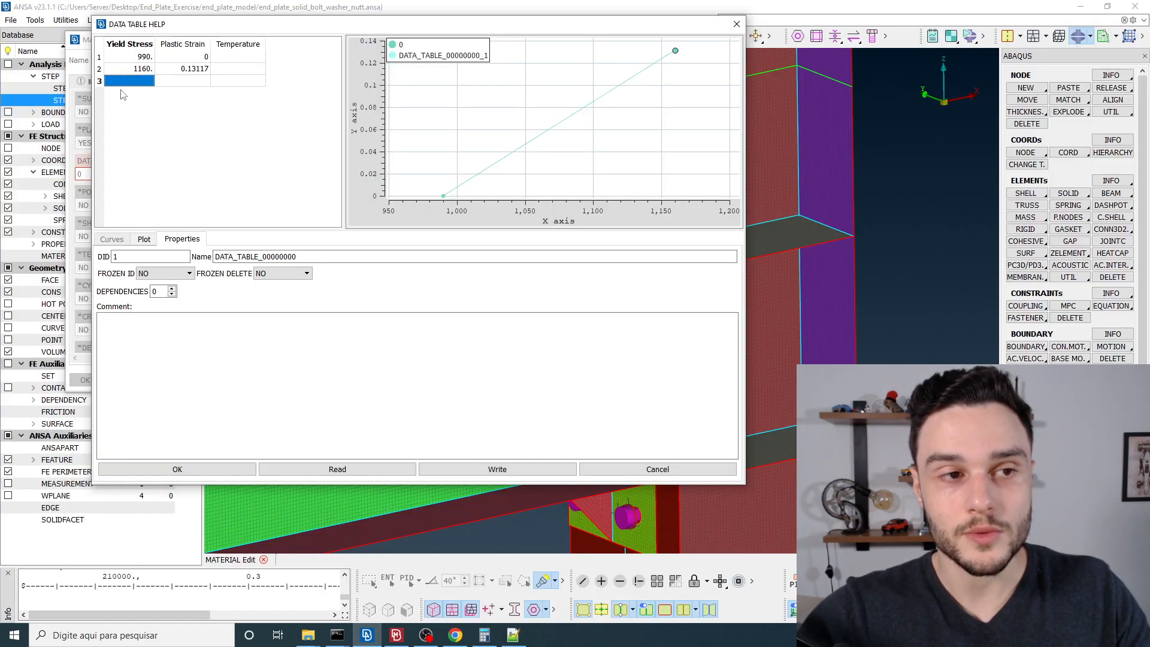
key(ctrl+v)
key(Tab)
key(alt+Tab)
drag(399, 363, 461, 365)
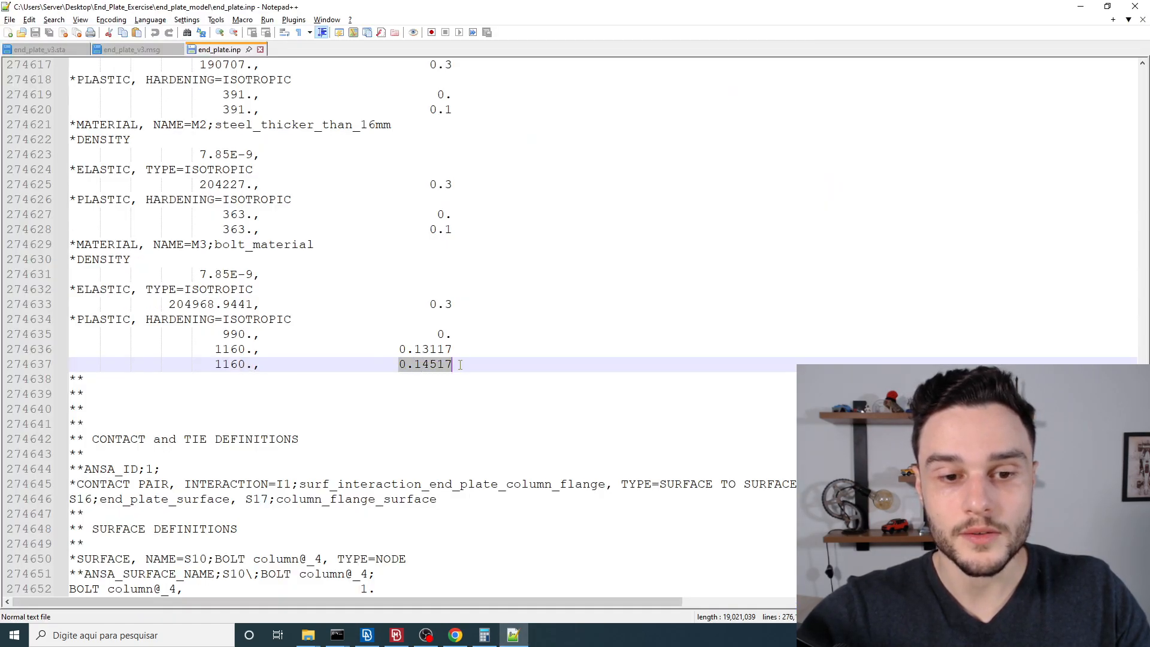
key(ctrl+c)
key(alt+Tab)
key(ctrl+v)
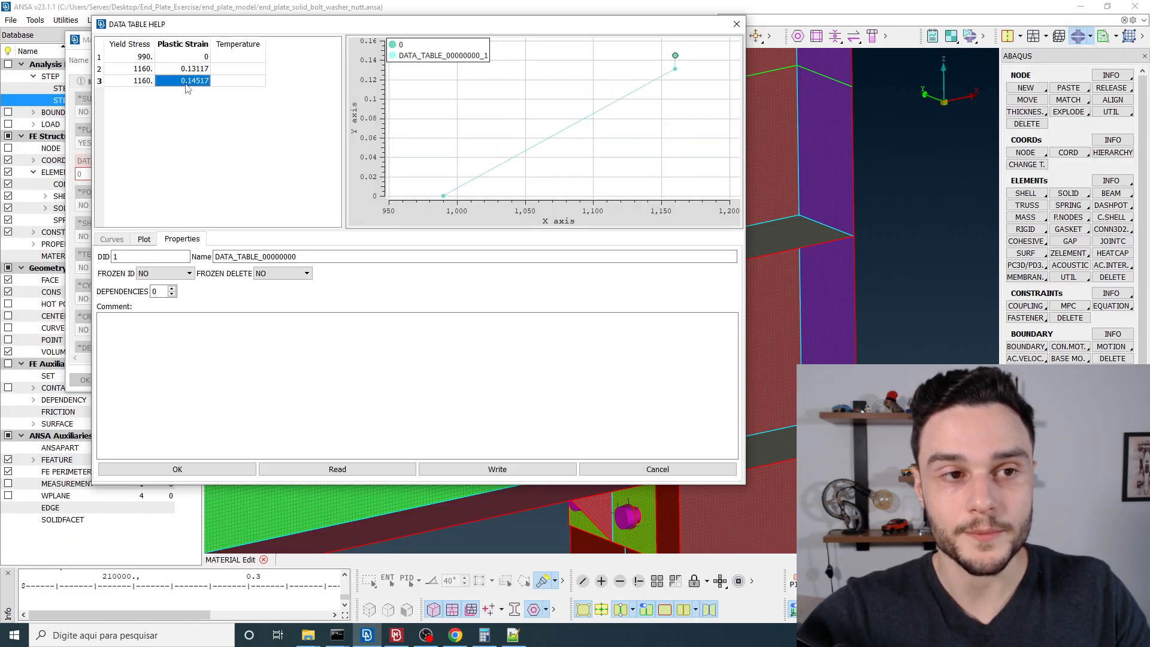
Plot the table with column 2 on the X axis and column 1 on the Y axis to inspect the stress–strain curve.
click(144, 239)
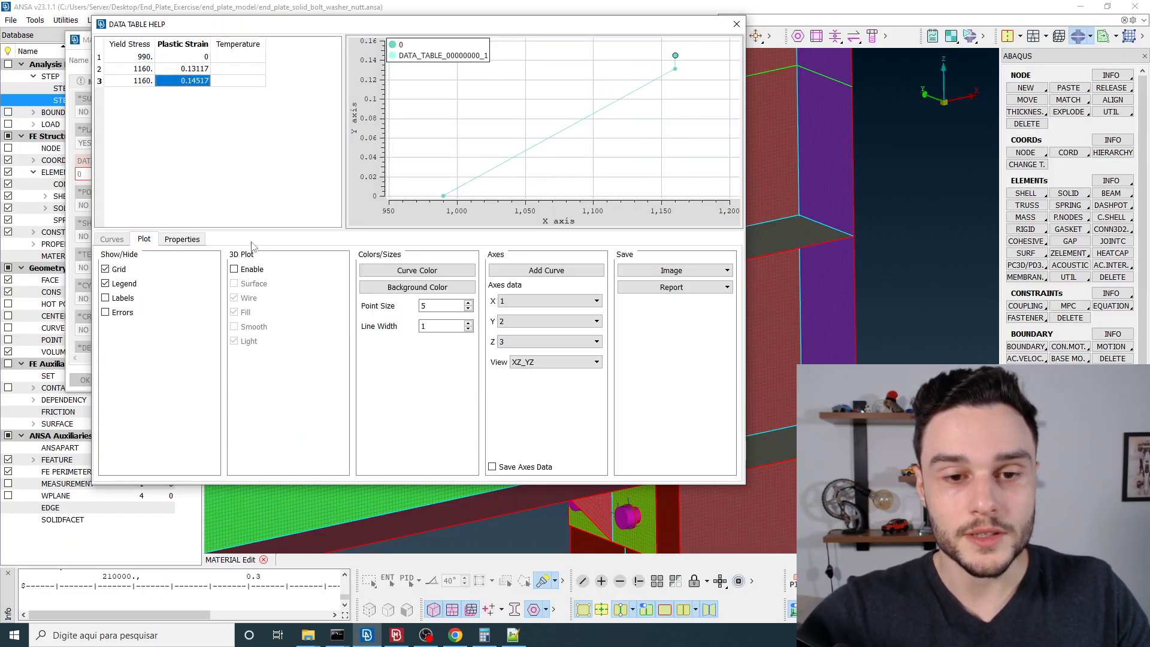
click(519, 302)
click(514, 322)
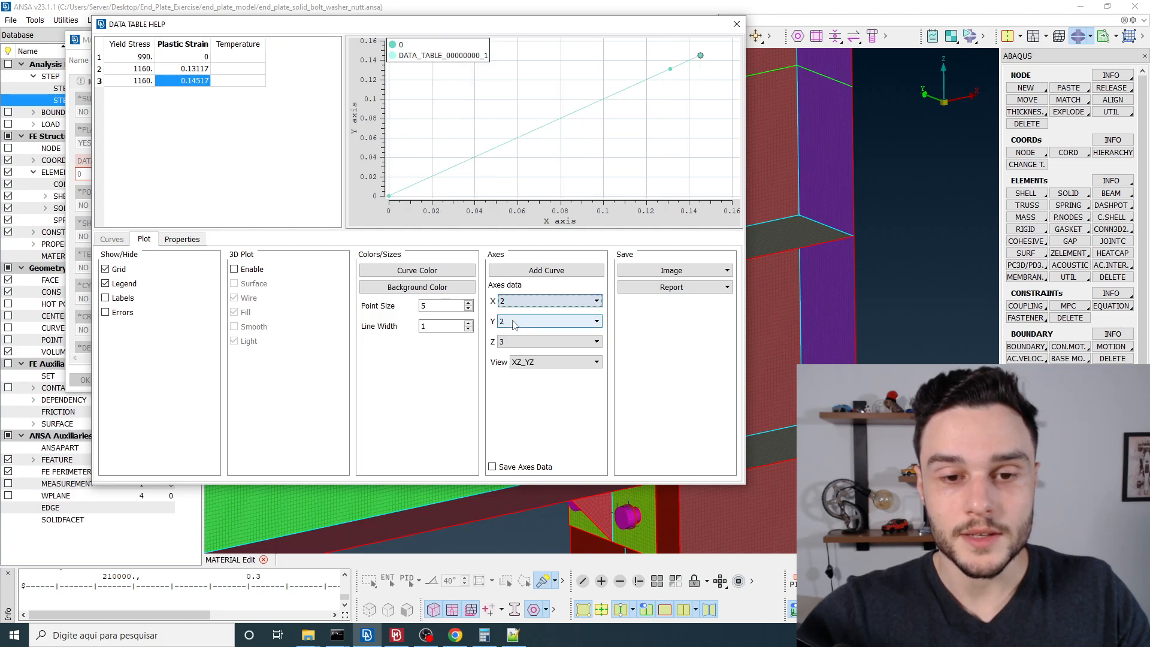
click(514, 322)
click(506, 330)
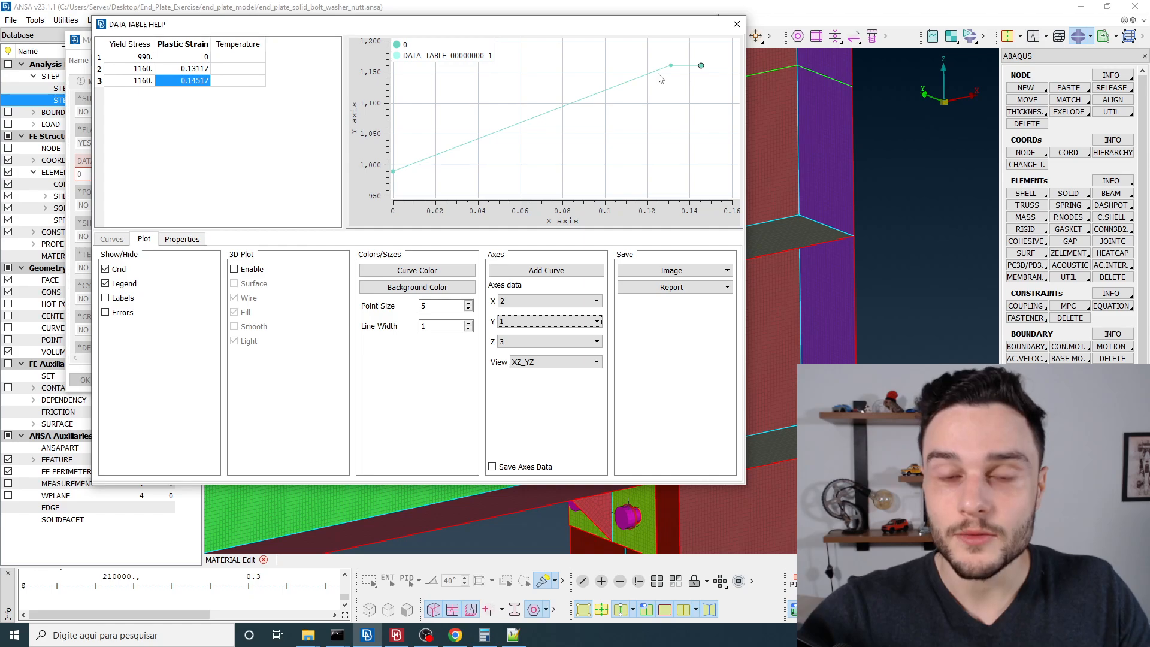
drag(552, 30, 549, 30)
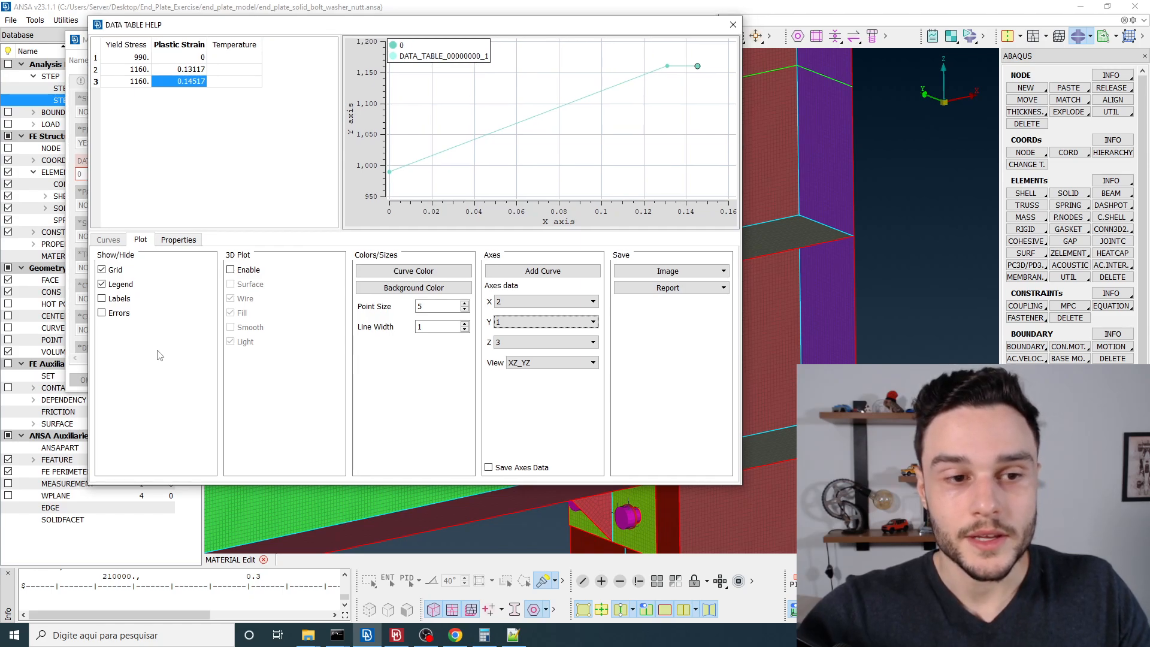
Name the data table bolt_mat_plastic, save it and assign it as the plastic data table of bolt_material.
click(177, 241)
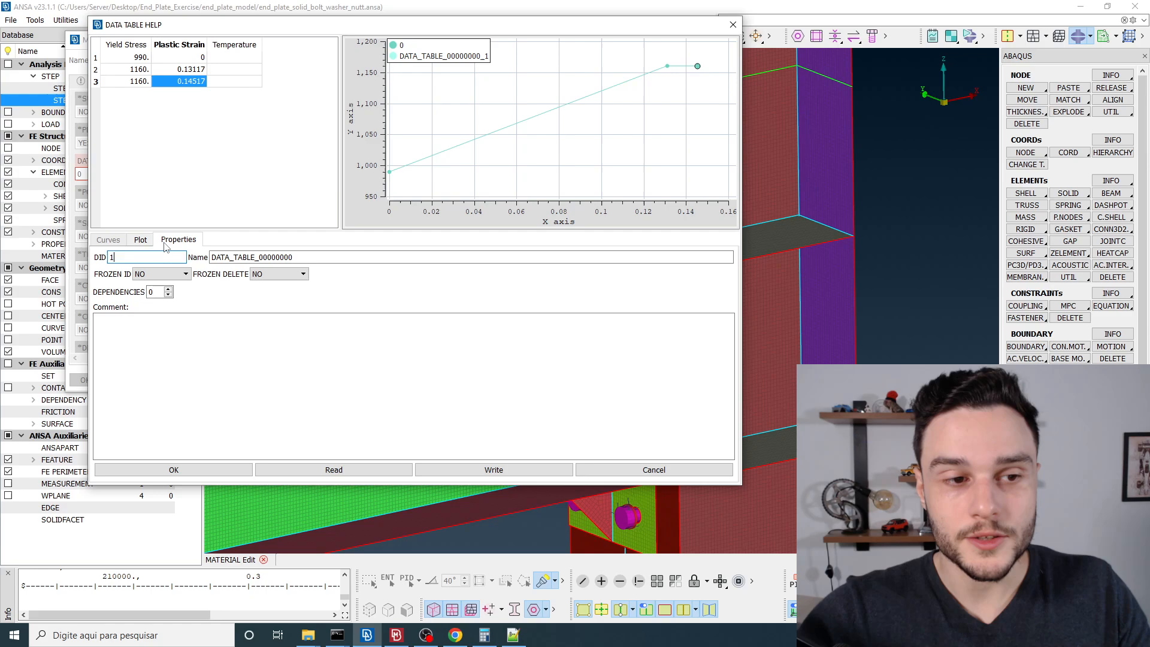
double_click(243, 259)
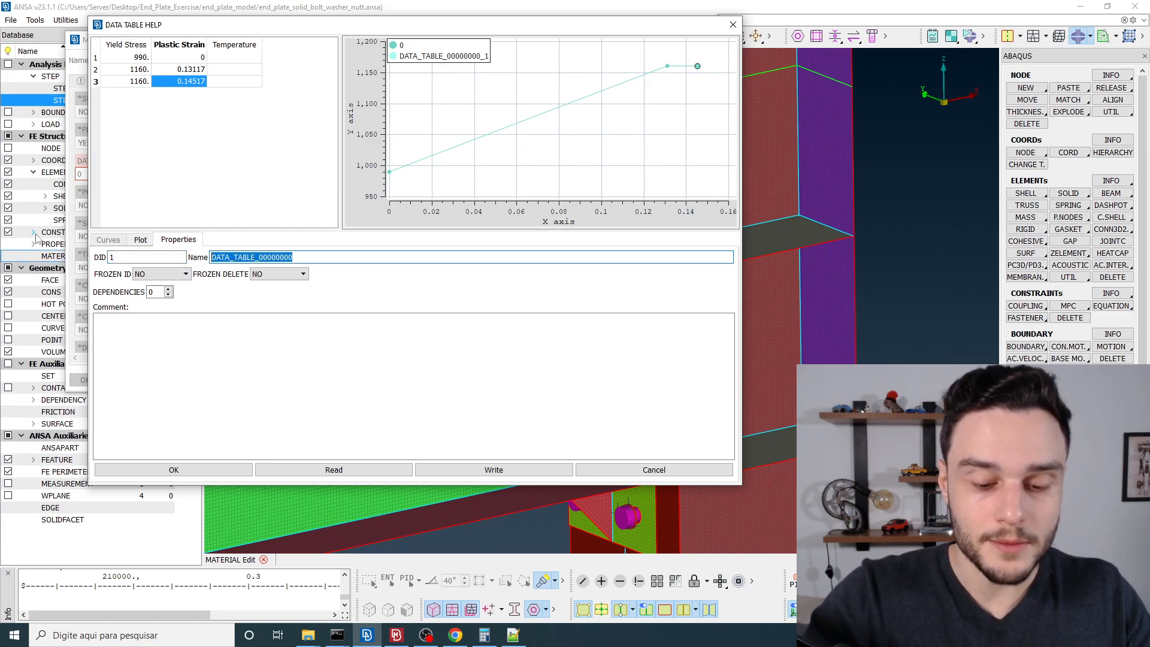
text(bolt_mat_plastic)
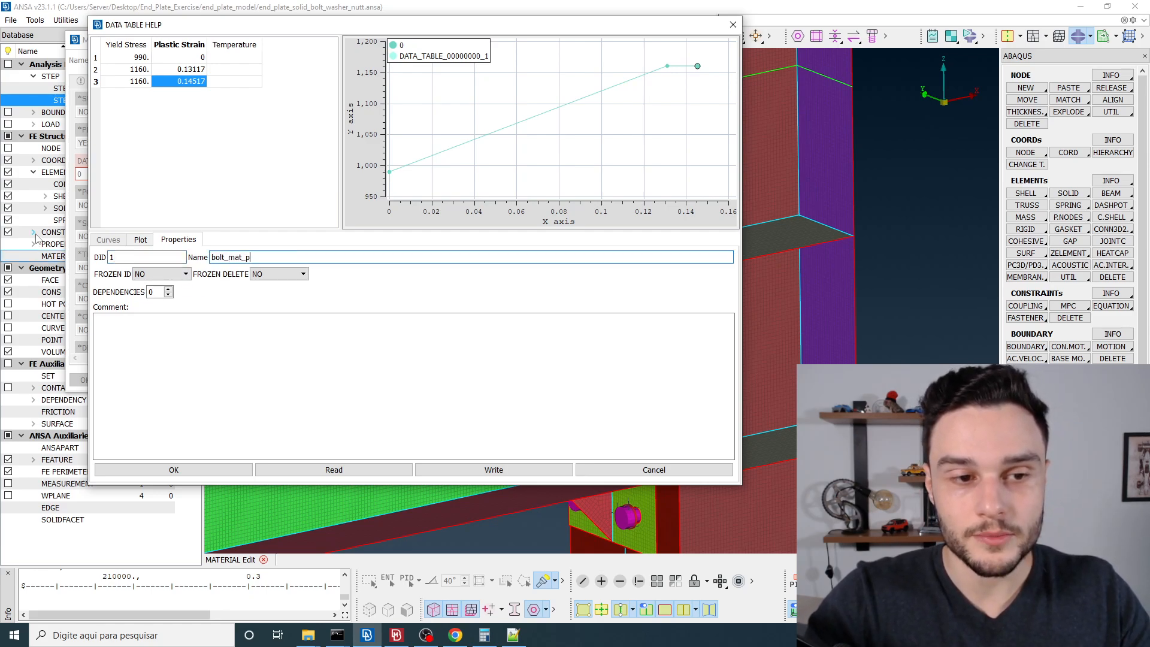
click(167, 471)
click(154, 277)
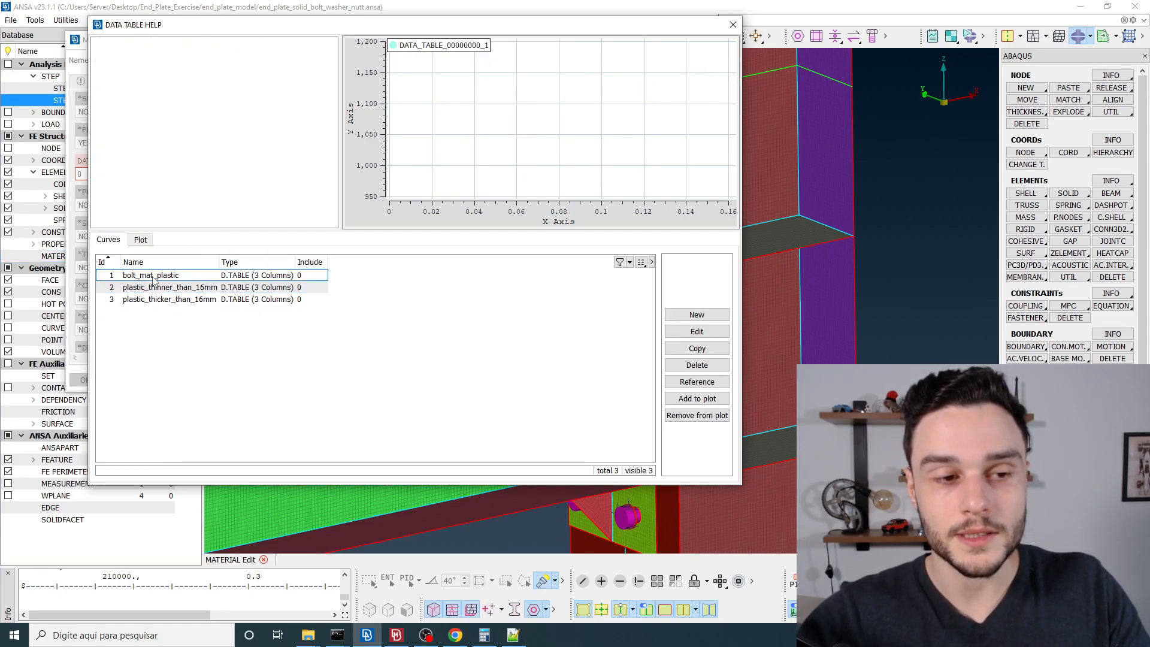
double_click(154, 277)
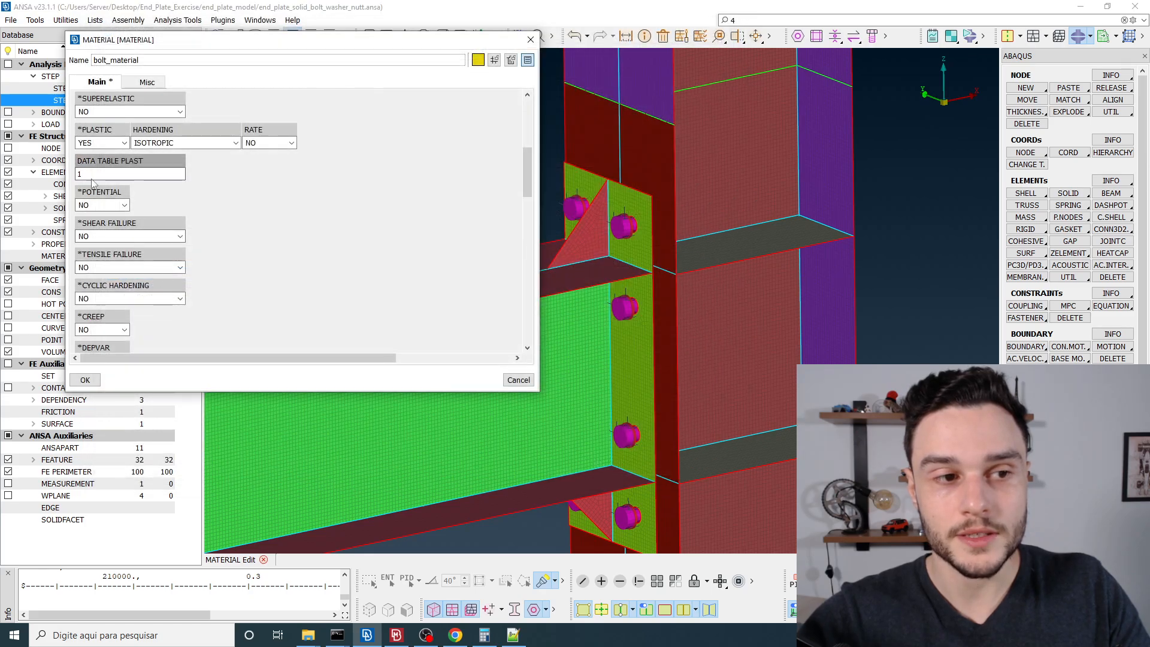
Review the elastic and plastic settings of bolt_material and confirm the material definition.
scroll(228, 233, up, 3)
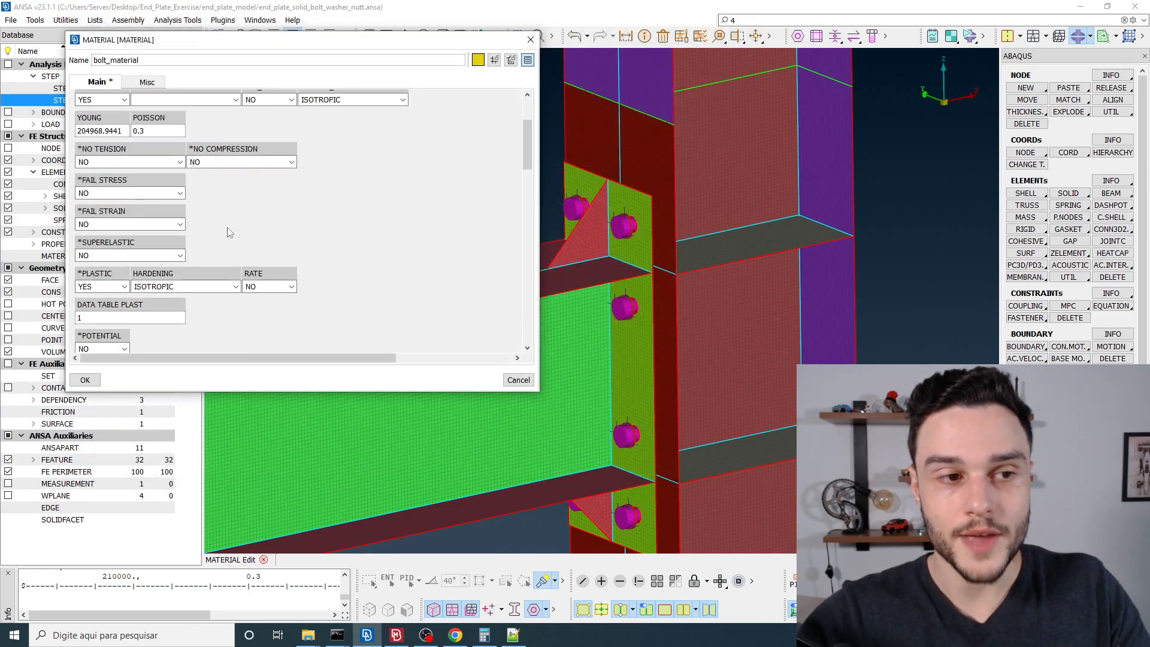
scroll(231, 237, up, 3)
scroll(238, 252, down, 3)
scroll(239, 255, up, 3)
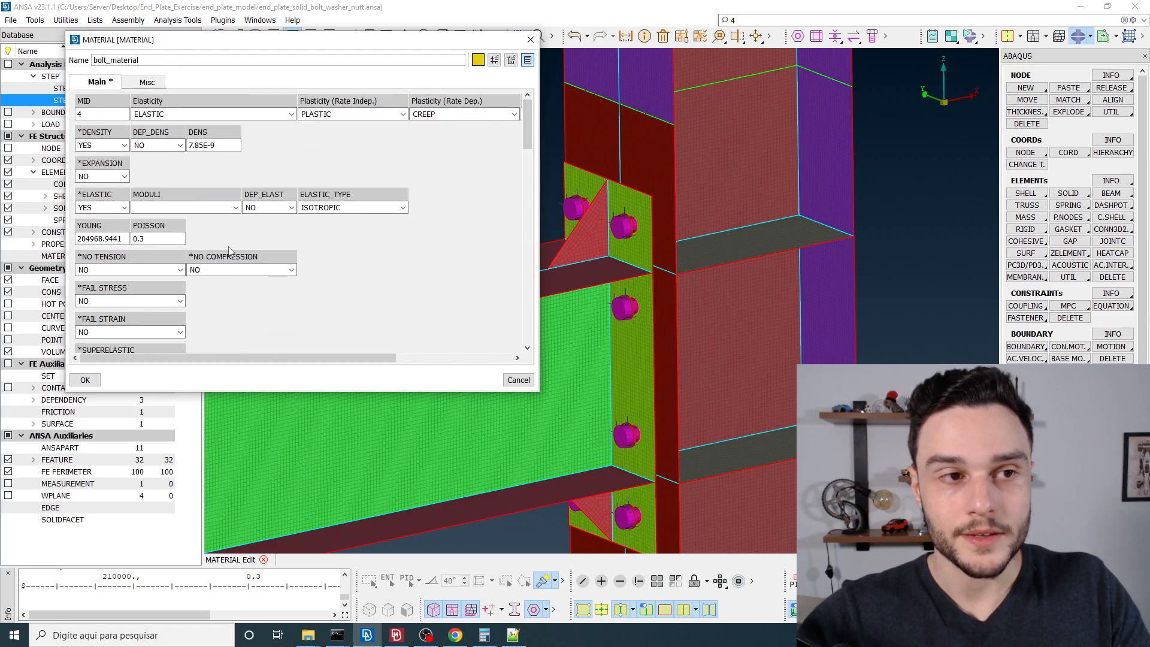
click(85, 380)
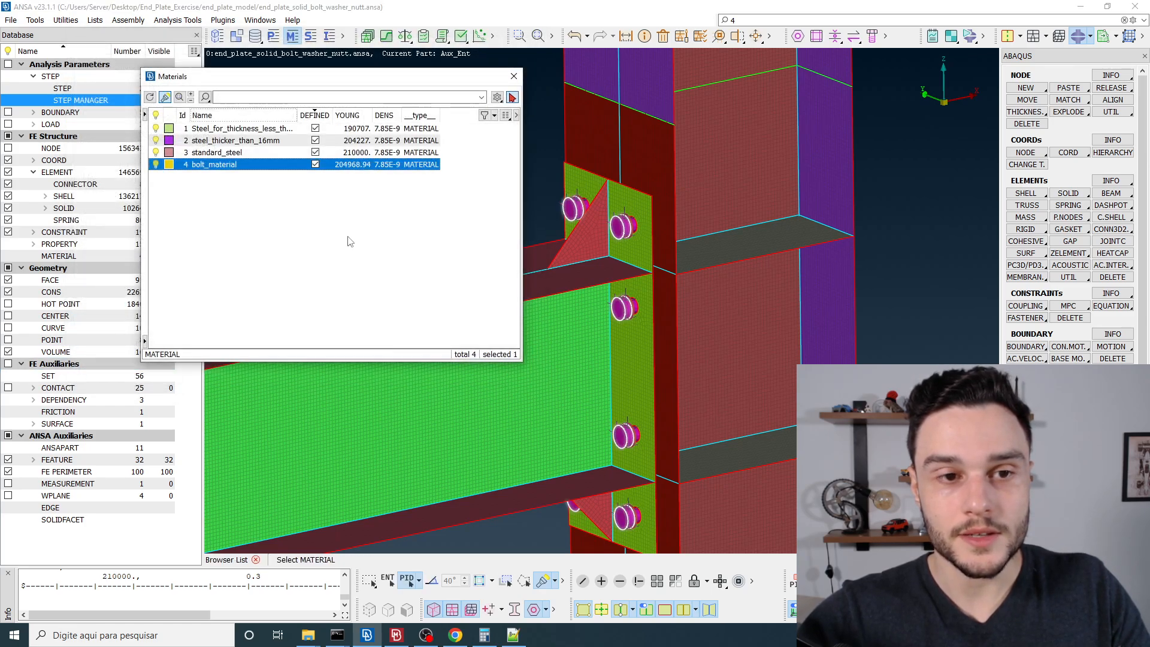
click(314, 165)
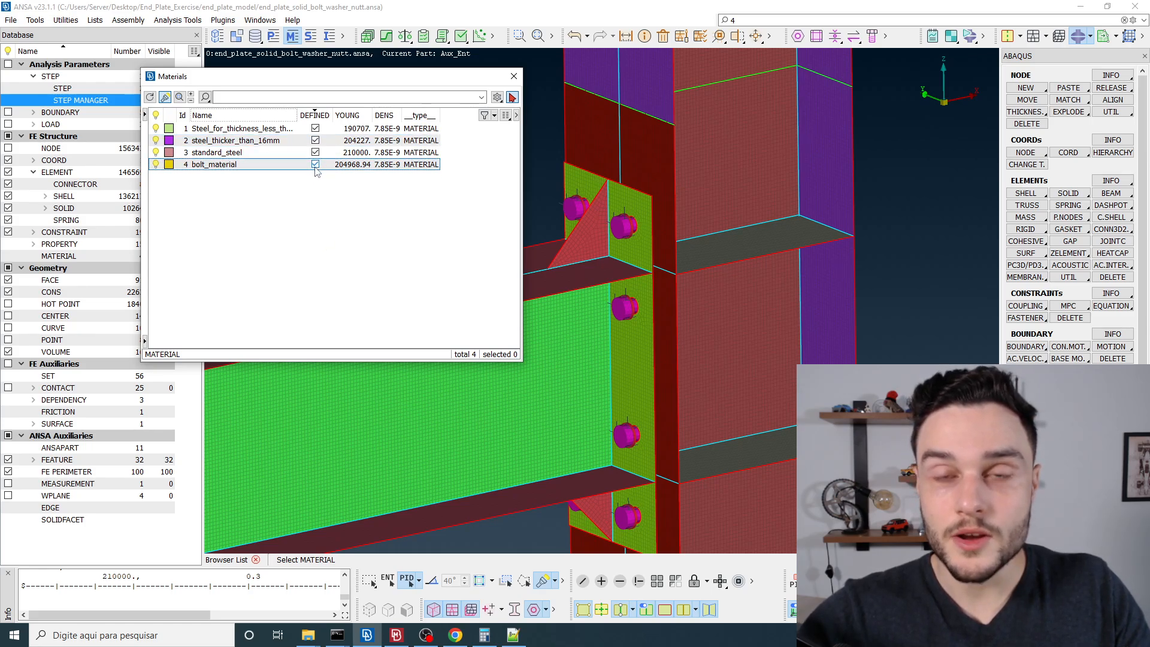
click(10, 20)
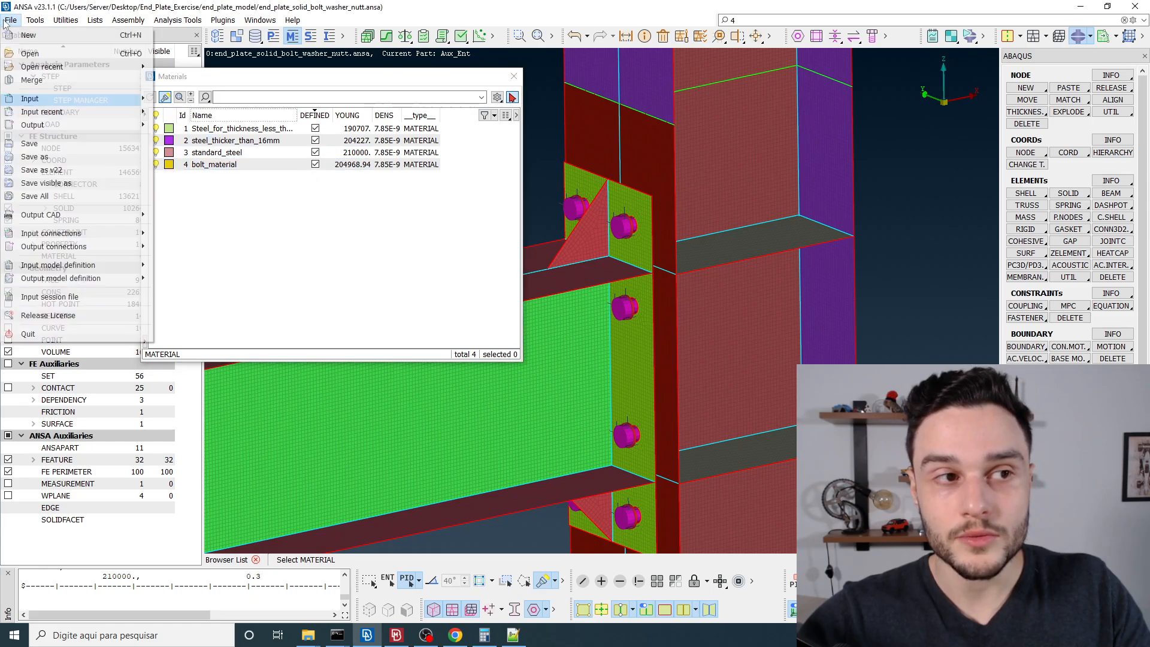
mouse_move(48, 125)
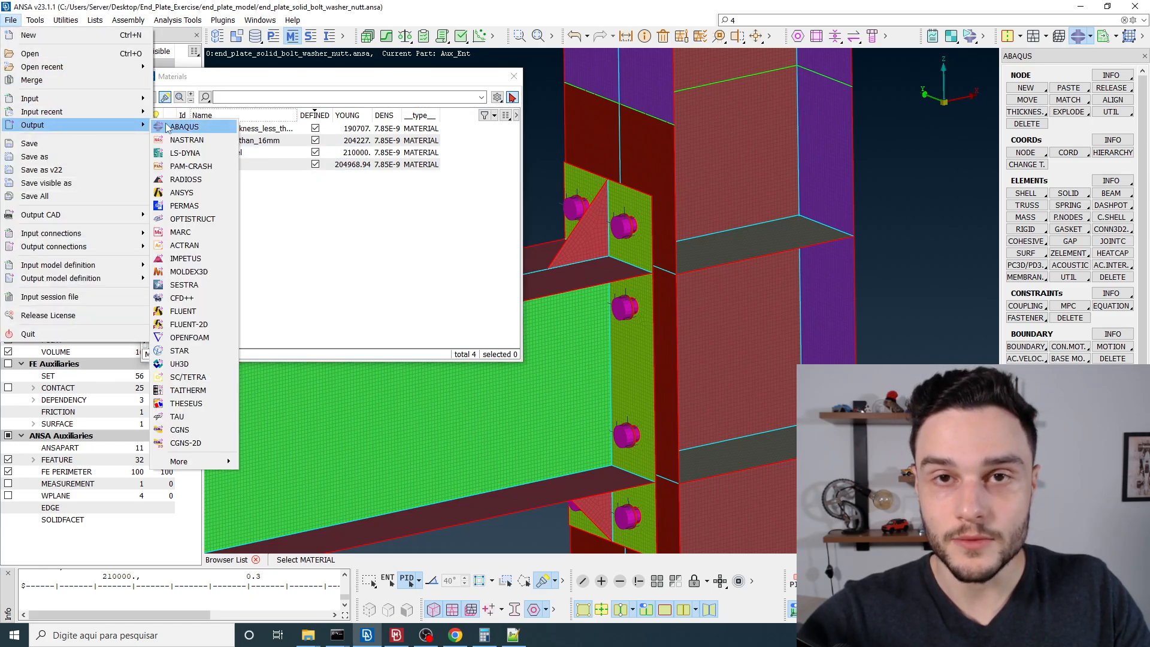
click(339, 221)
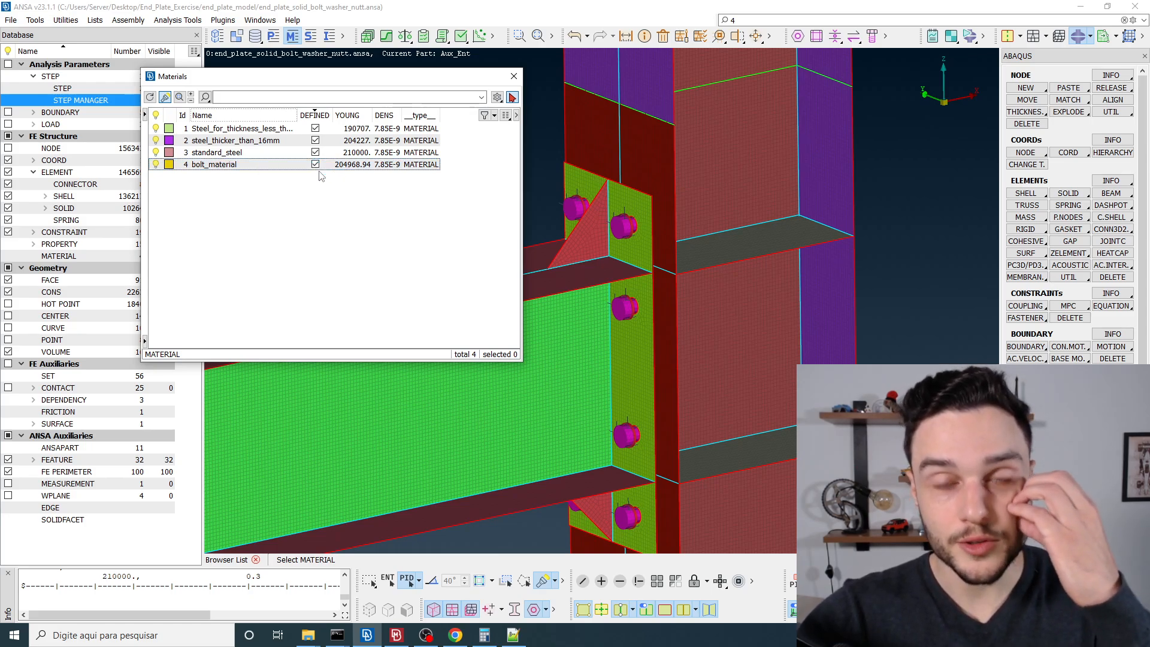
Close the materials list and the Abaqus Keywords Reference Guide open in Chrome, then return to ANSA.
click(513, 76)
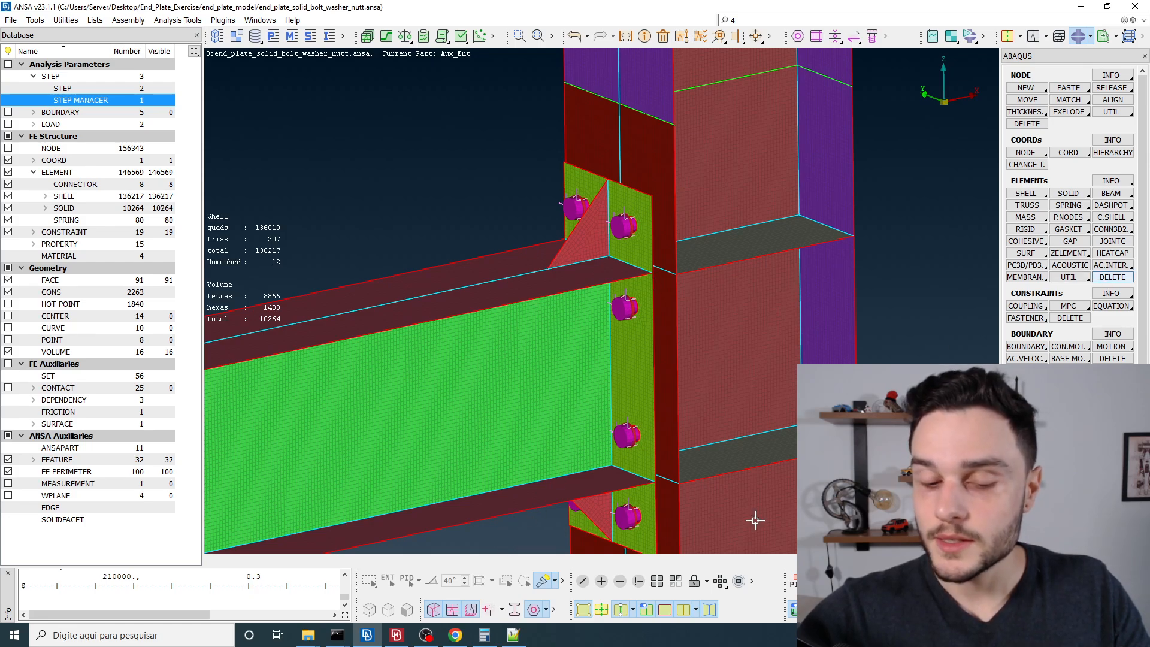
click(455, 635)
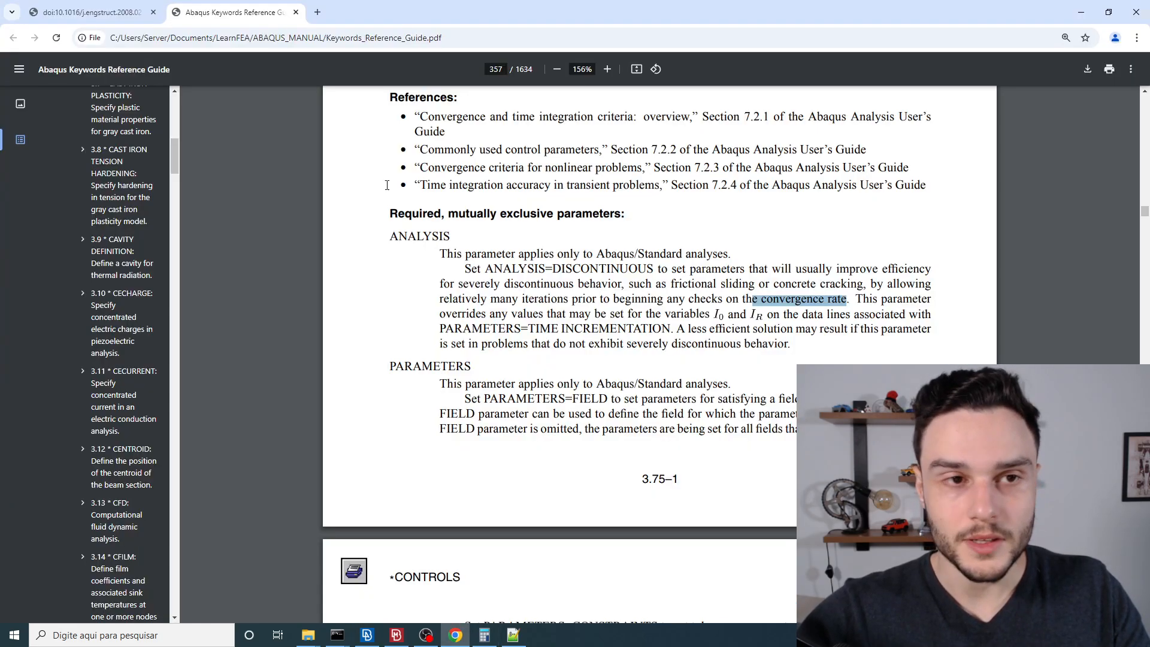
click(296, 12)
click(1081, 6)
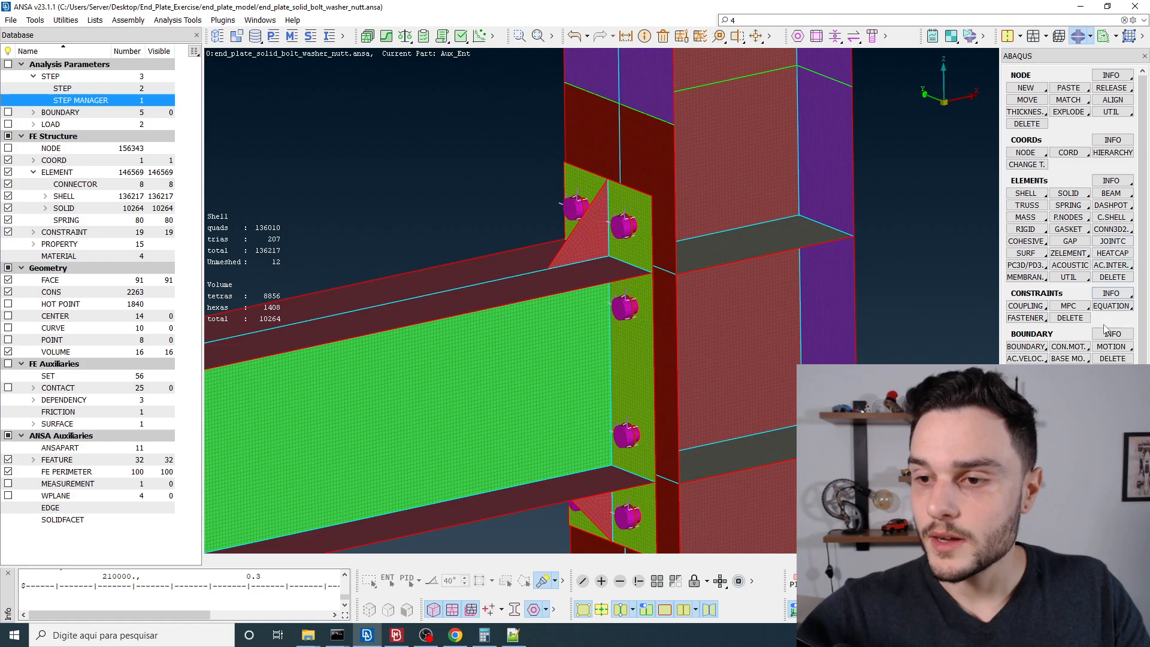
scroll(1107, 338, down, 2)
scroll(1107, 342, down, 4)
scroll(899, 180, down, 5)
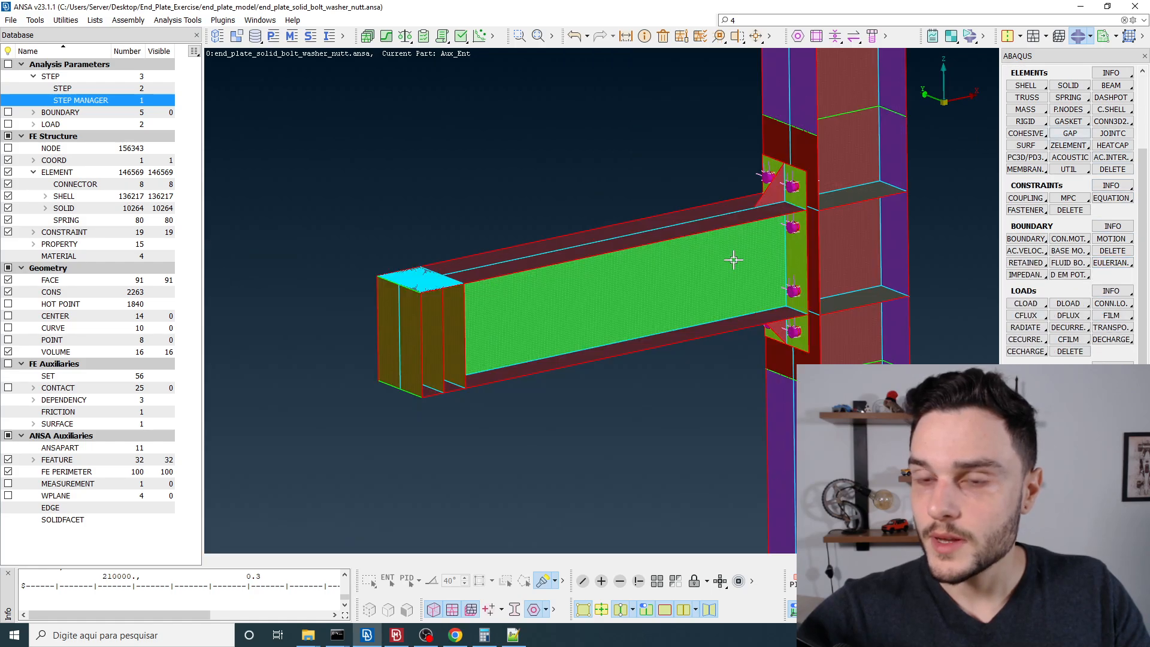
Open the Abaqus controls list from the auxiliaries and create a new CONTROLS entry.
click(1091, 37)
click(1046, 92)
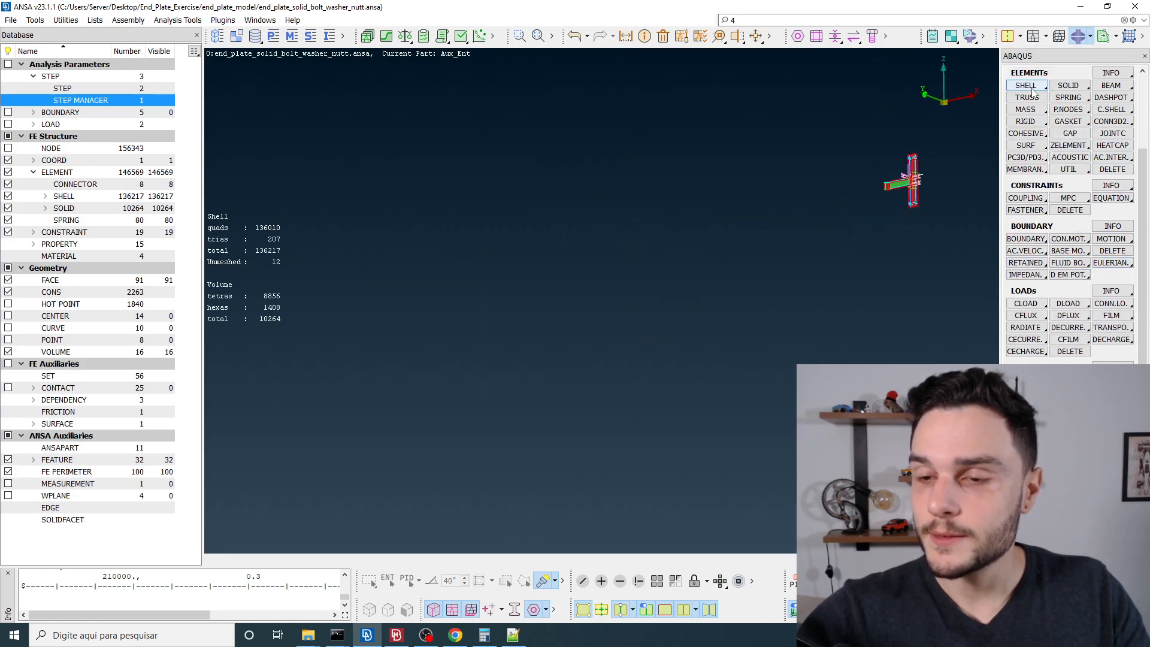
scroll(943, 179, up, 5)
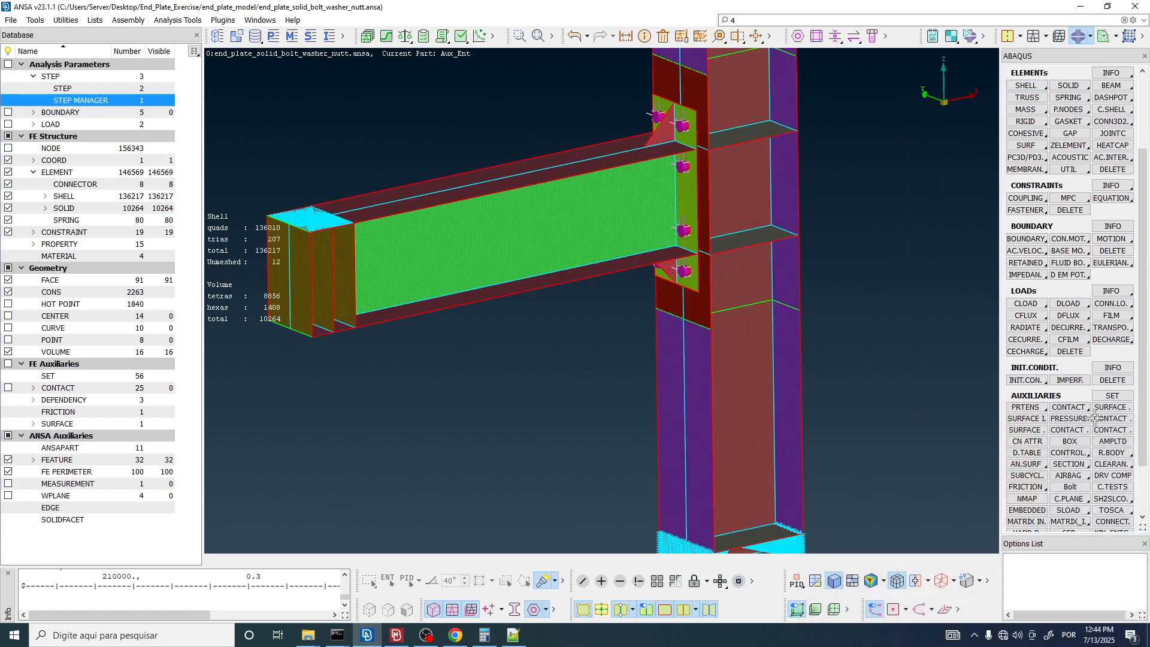
scroll(1084, 331, down, 4)
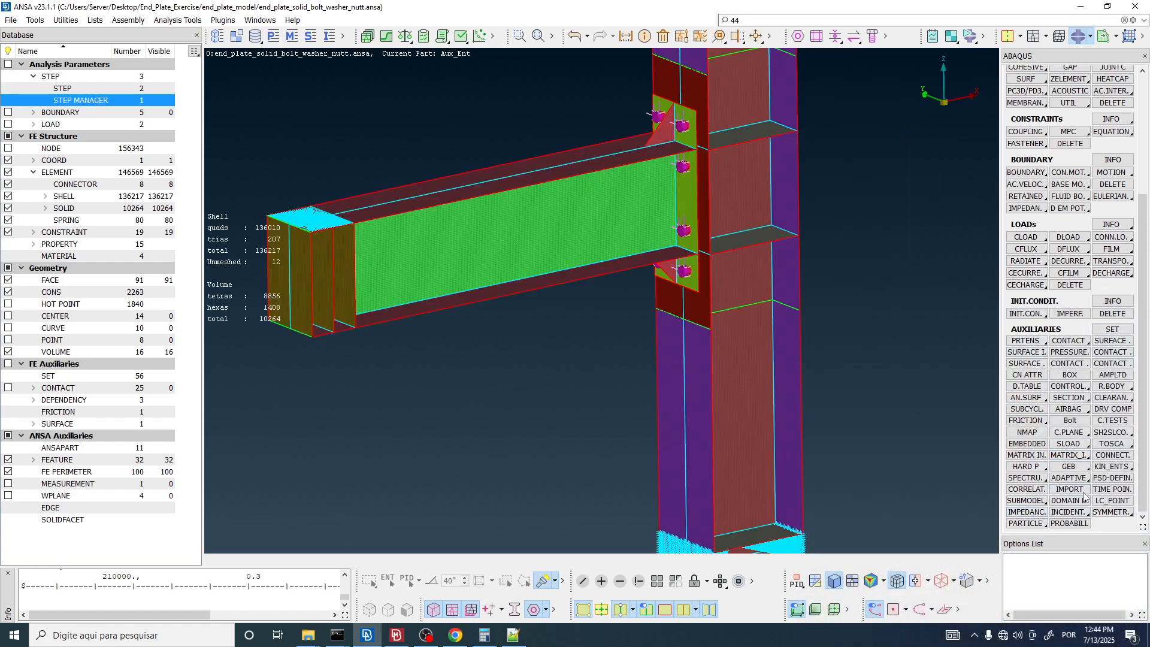
click(1065, 388)
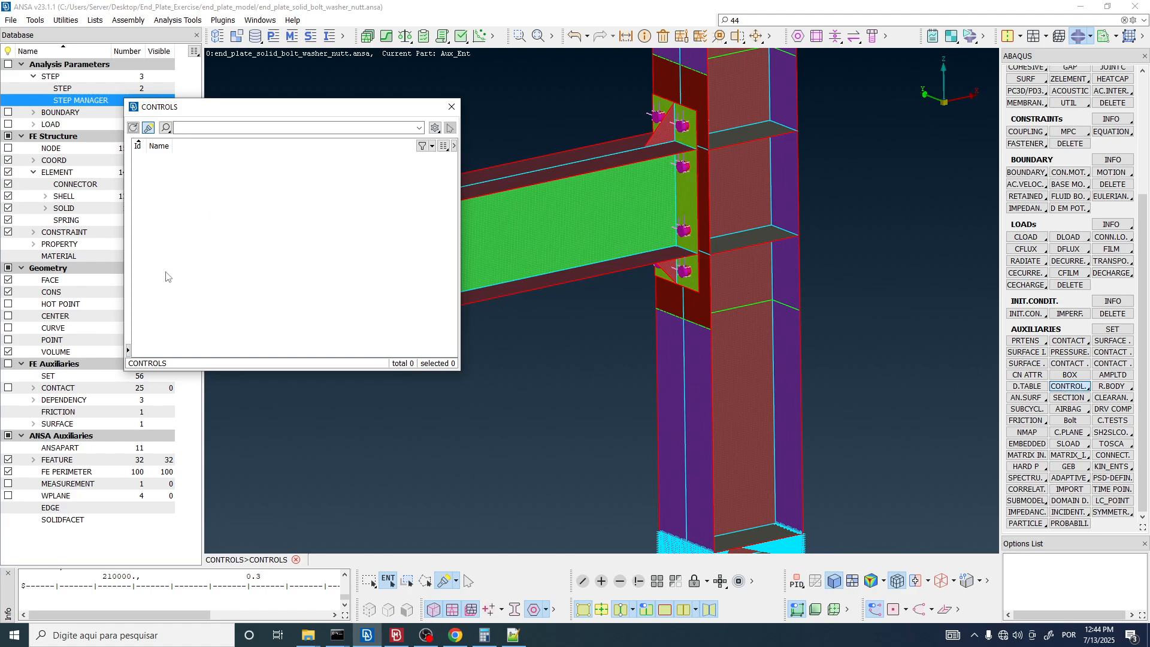
right_click(164, 168)
click(190, 183)
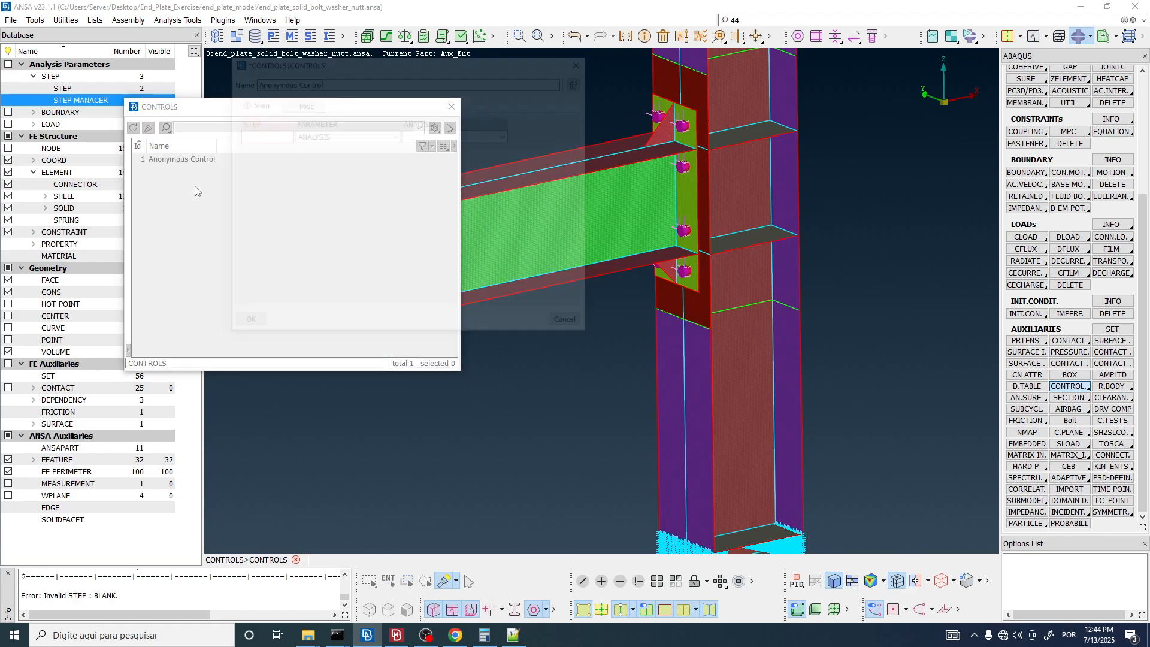
Assign the new CONTROLS entry to step 1 and set its ANALYSIS parameter to DISCONTINUOUS.
drag(320, 66, 219, 80)
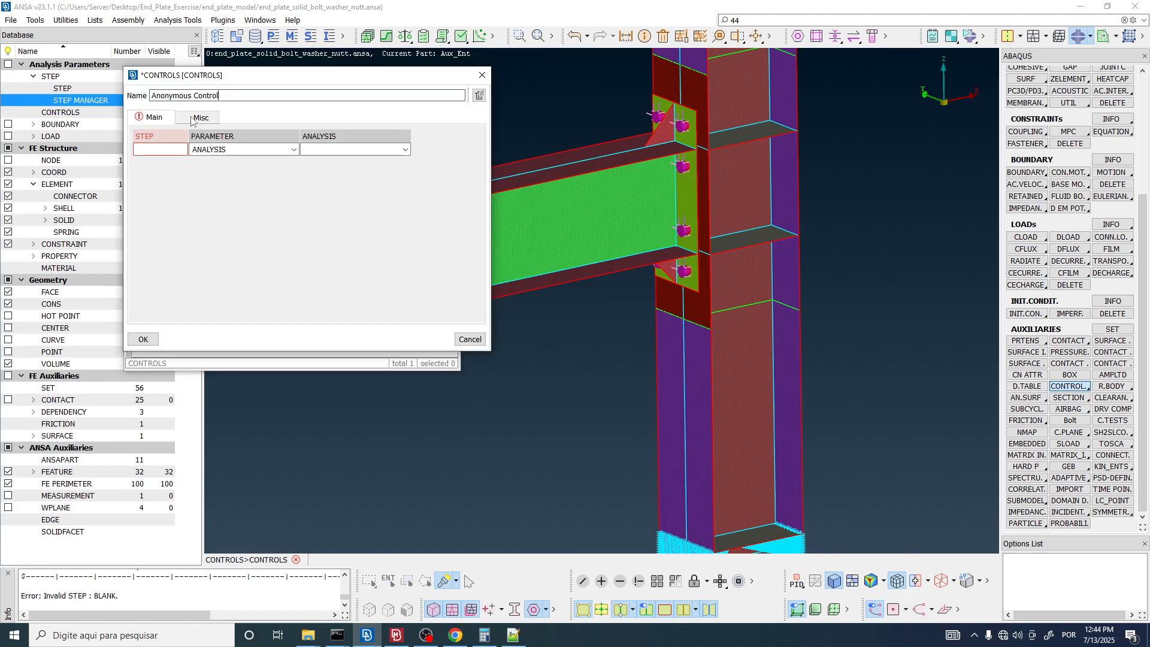
click(151, 152)
text(1)
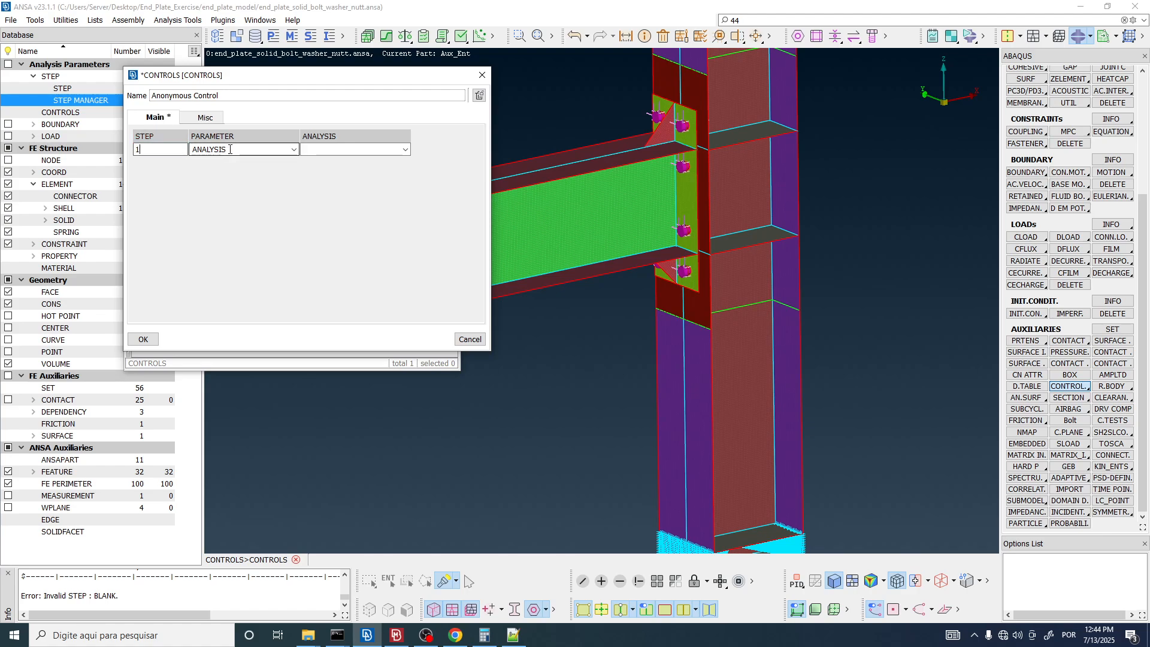
click(335, 150)
click(320, 173)
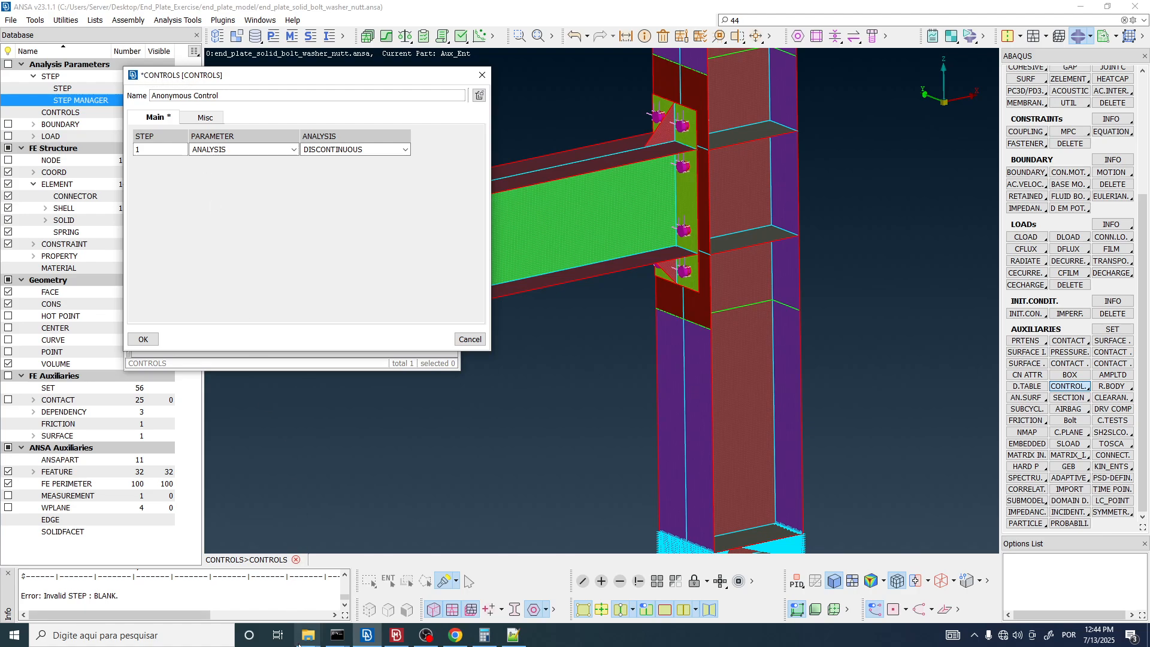
Switch to File Explorer and open Keywords_Reference_Guide.pdf from the Documents > LearnFEA > ABAQUS_MANUAL folder.
click(299, 644)
click(371, 593)
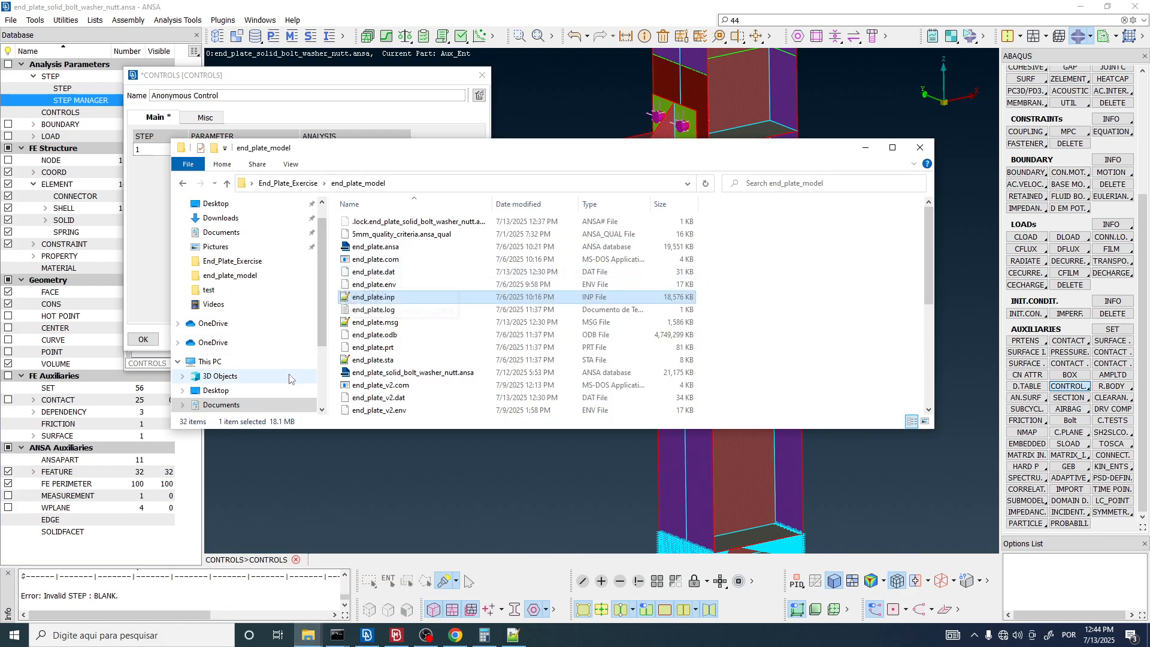
scroll(290, 376, down, 1)
drag(320, 321, 319, 365)
scroll(319, 365, up, 1)
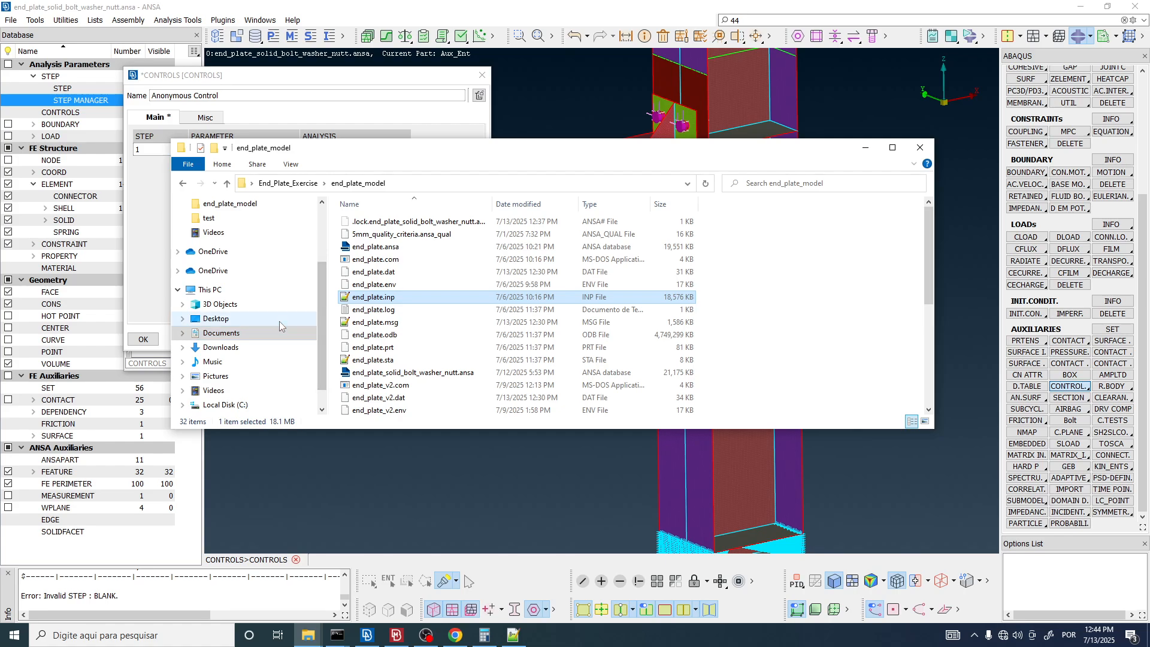
drag(319, 319, 319, 257)
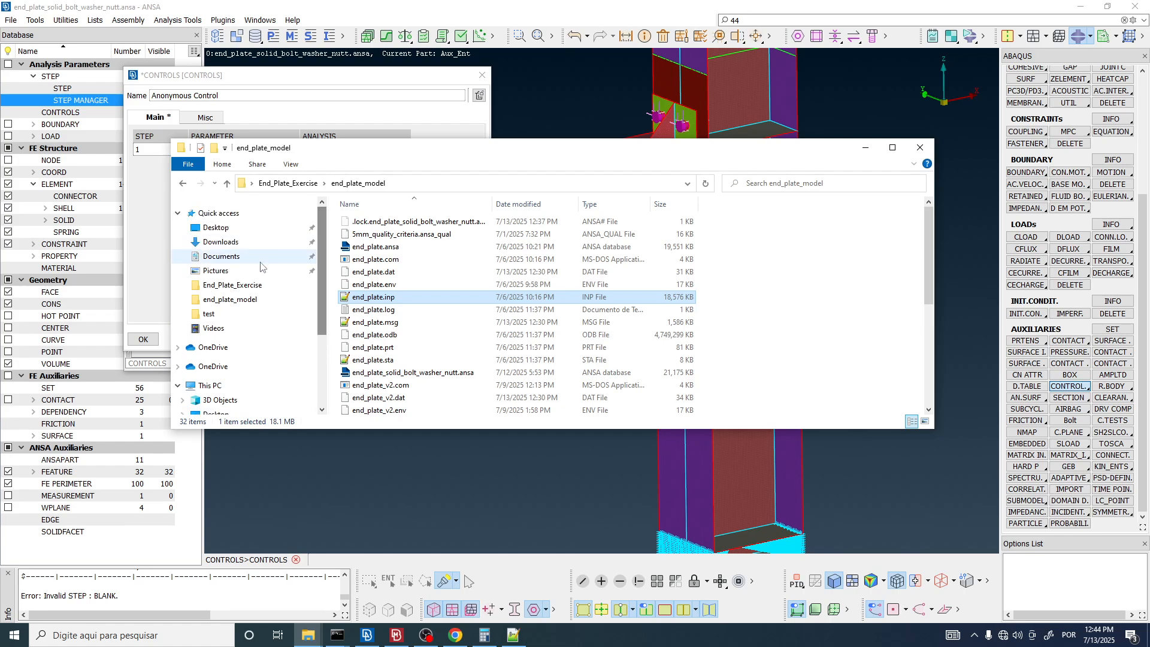
click(227, 263)
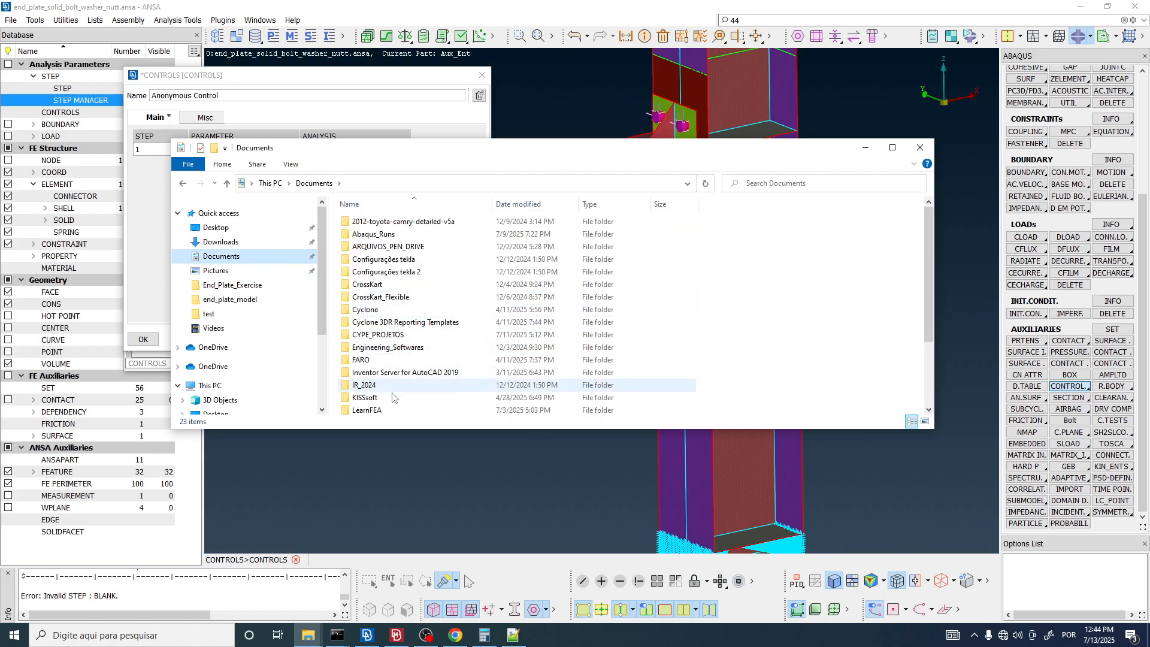
double_click(374, 392)
double_click(375, 222)
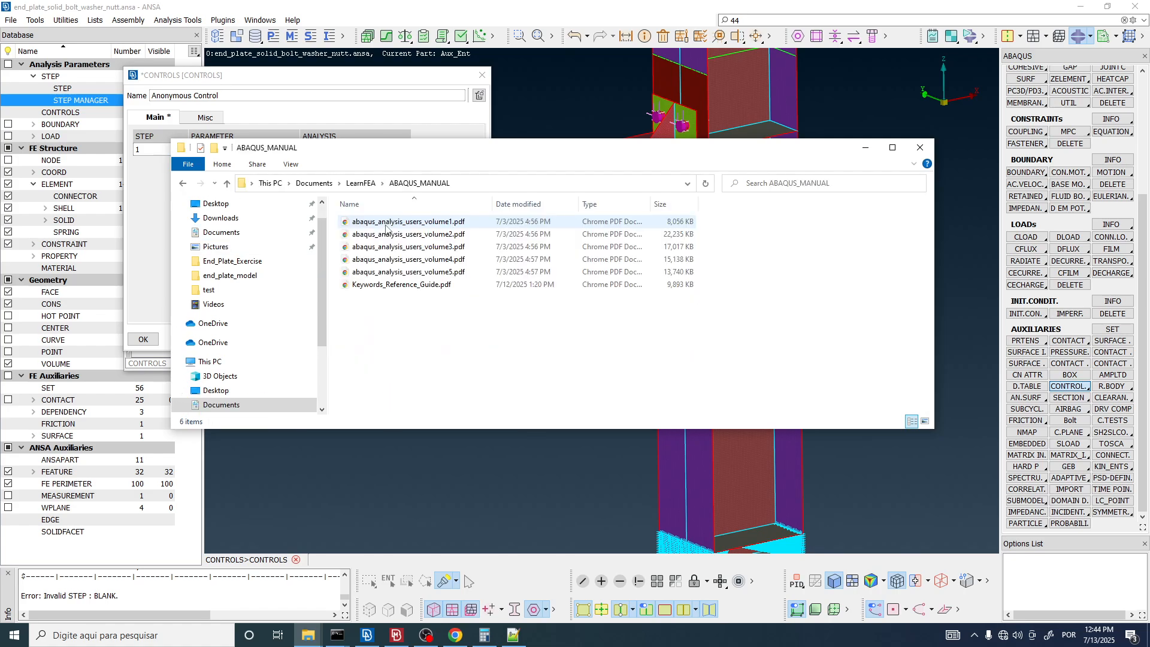
double_click(429, 285)
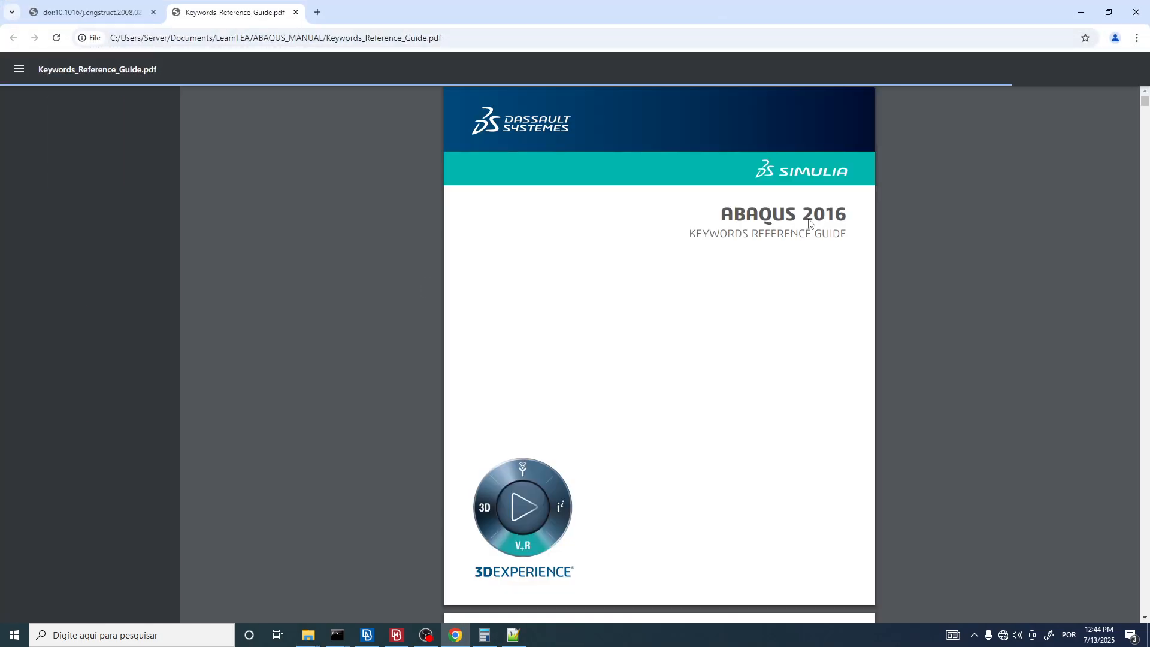
Search the Abaqus 2016 Keywords Reference Guide for "*control" and go to the *CONTROLS keyword section.
drag(690, 233, 844, 233)
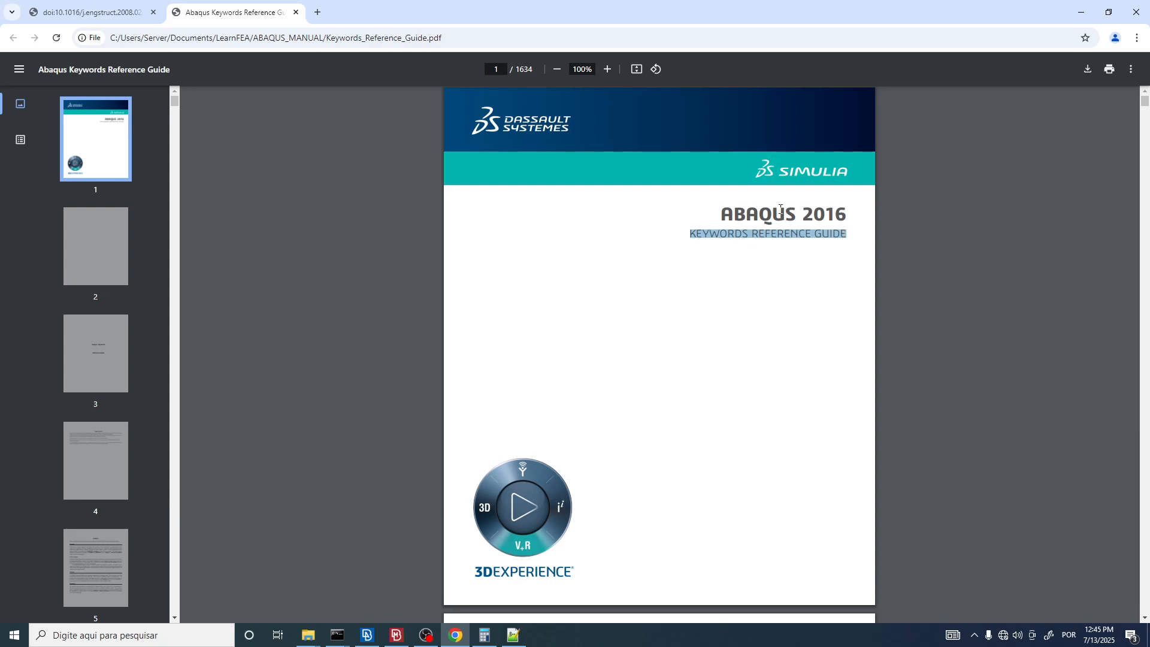
scroll(757, 228, down, 12)
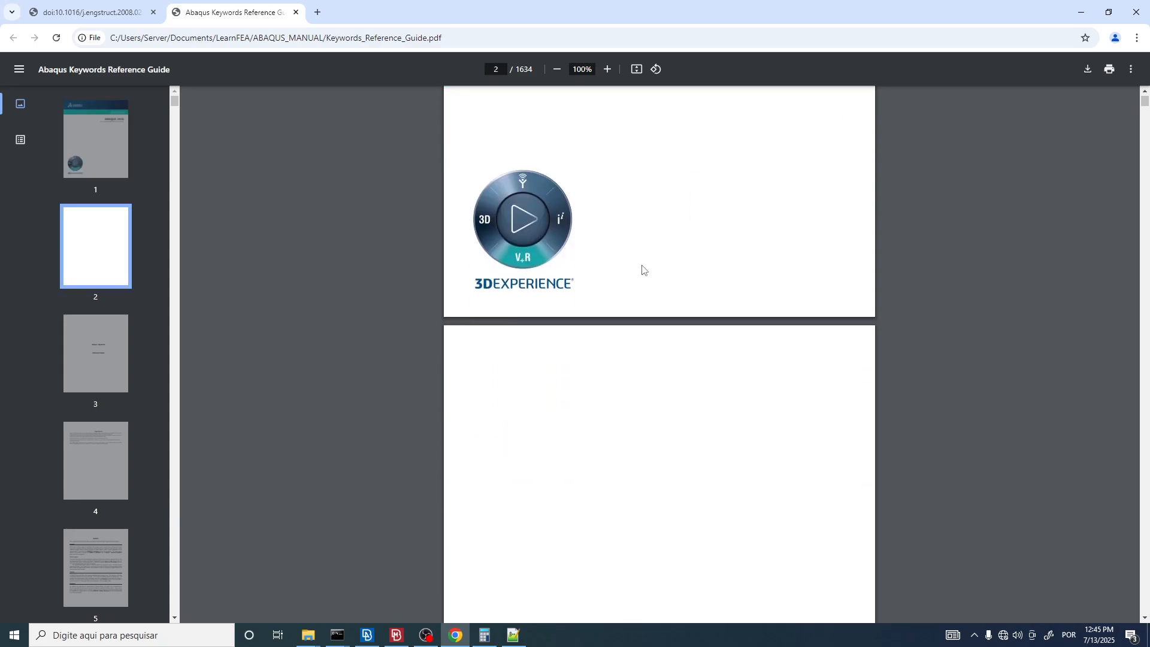
click(21, 141)
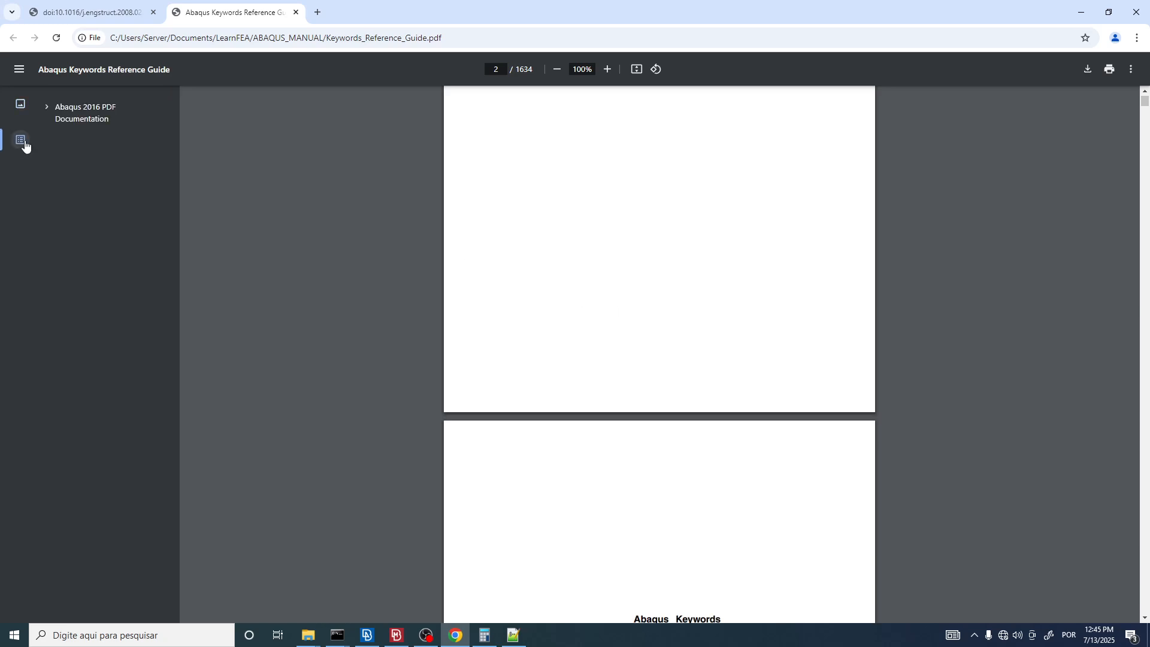
click(21, 104)
scroll(587, 171, up, 10)
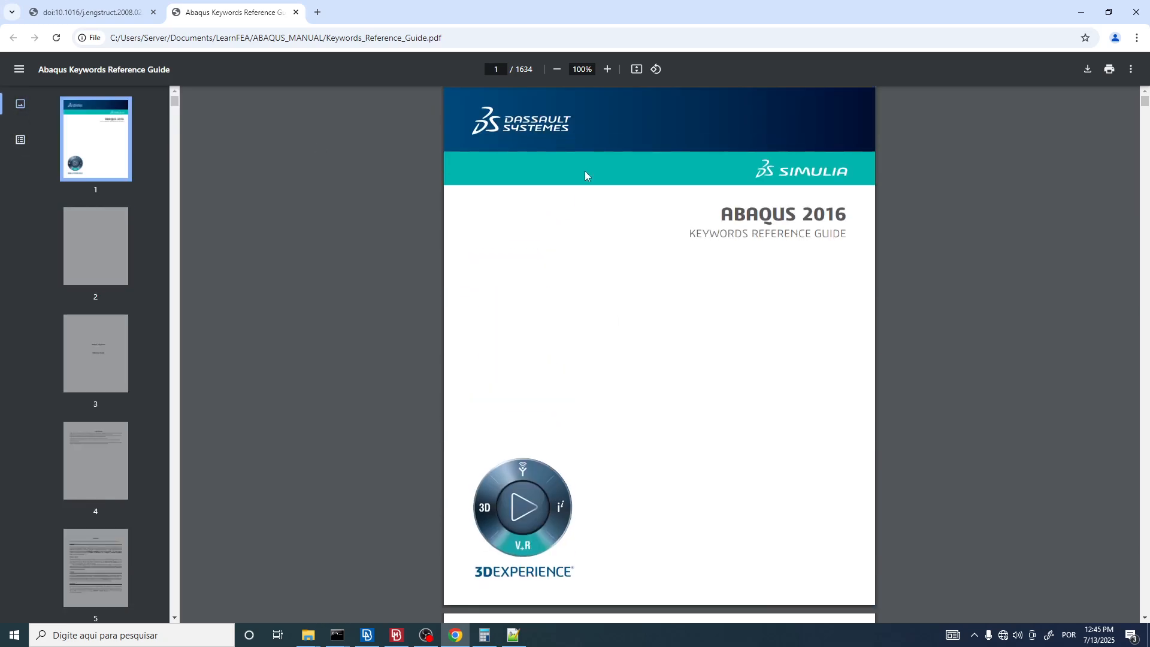
key(ctrl+f)
text(*control)
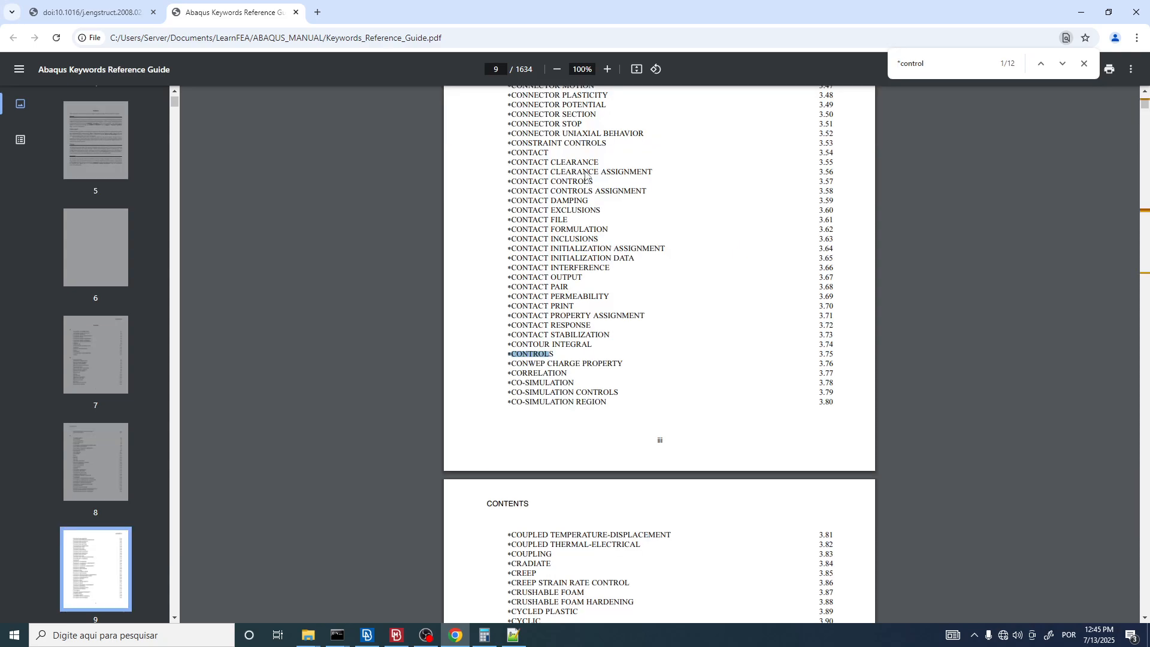
key(Return)
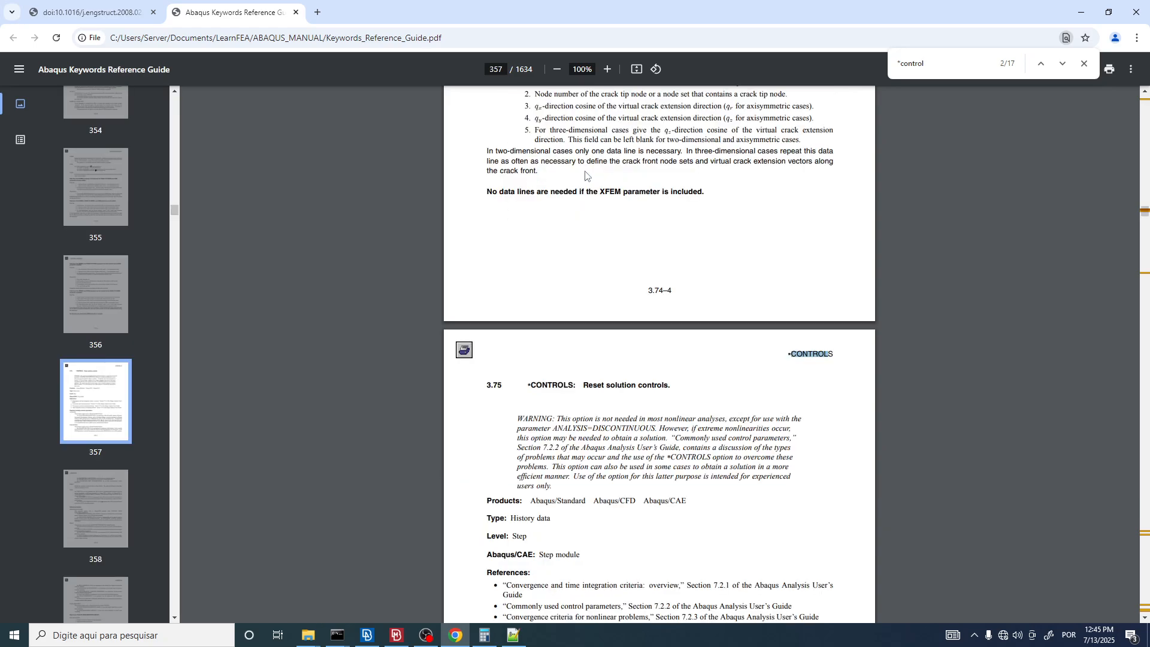
scroll(671, 304, down, 3)
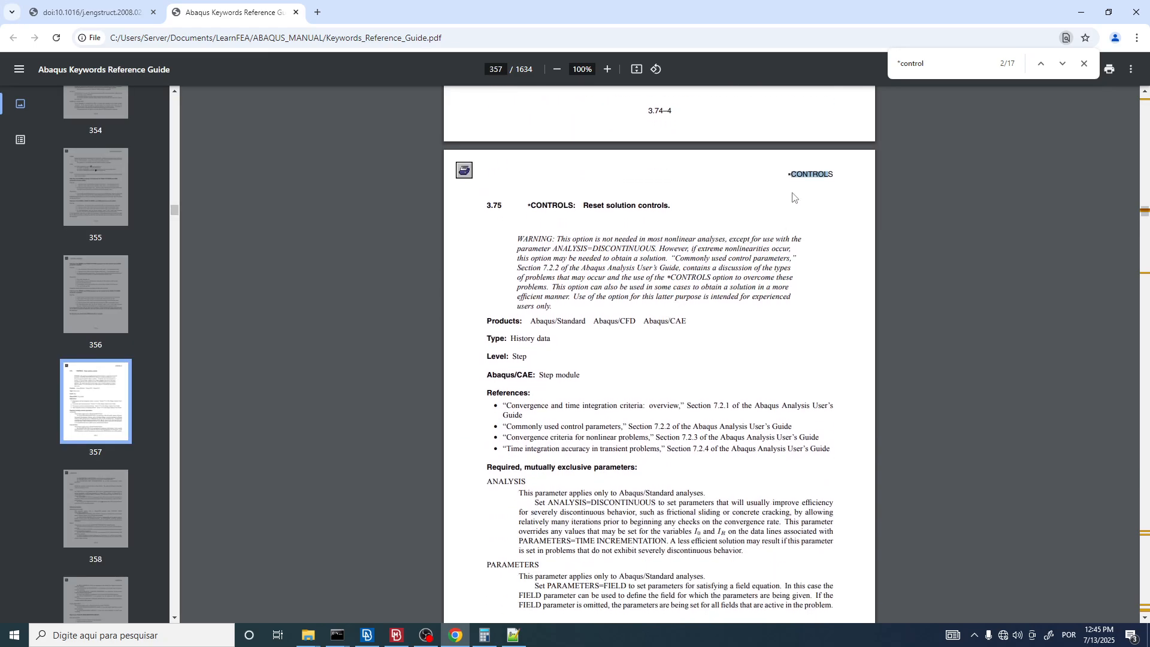
Read the *CONTROLS description of ANALYSIS=DISCONTINUOUS, highlighting its purpose for severely discontinuous behavior.
key(Escape)
drag(787, 174, 837, 177)
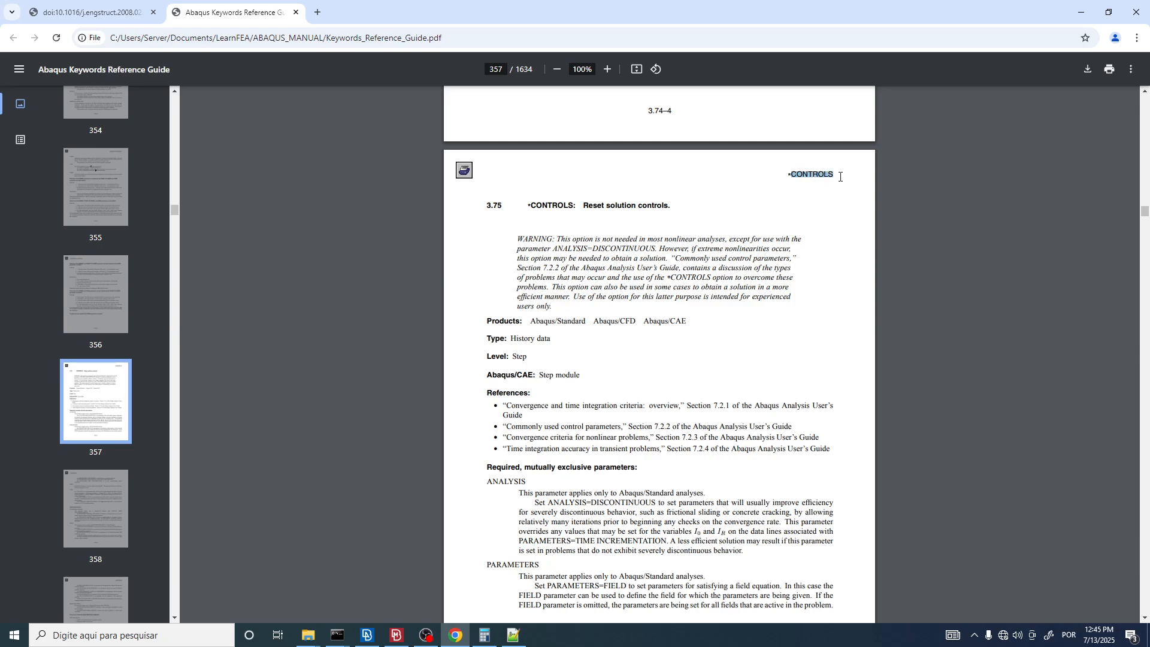
ctrl+scroll(787, 232, up, 5)
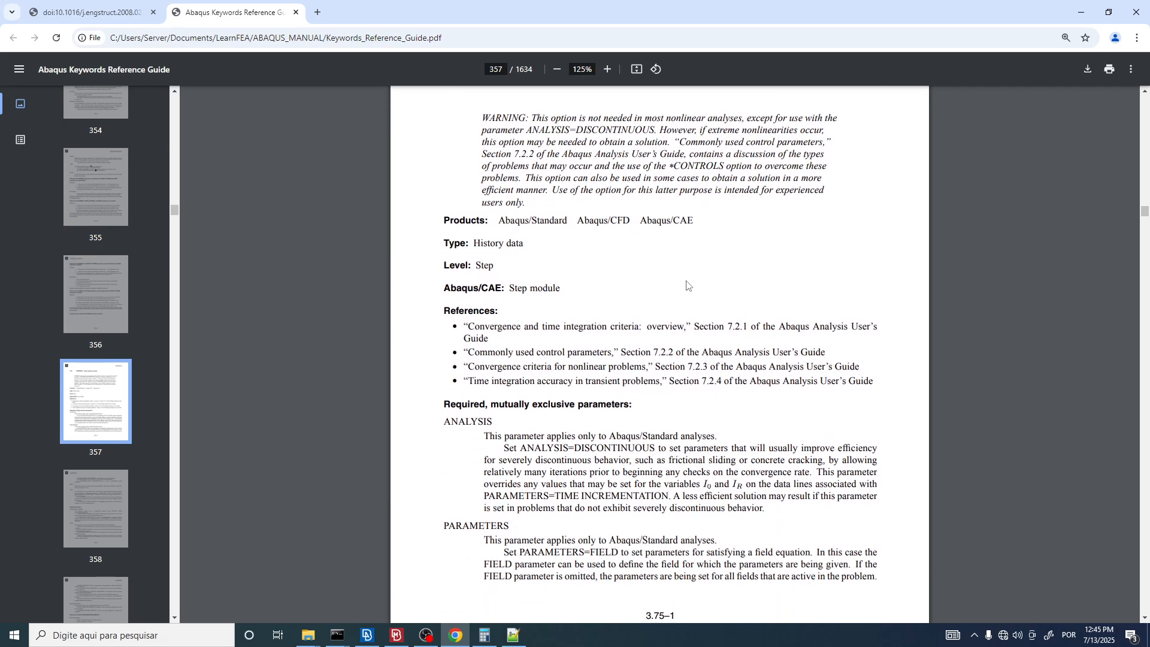
scroll(597, 304, down, 1)
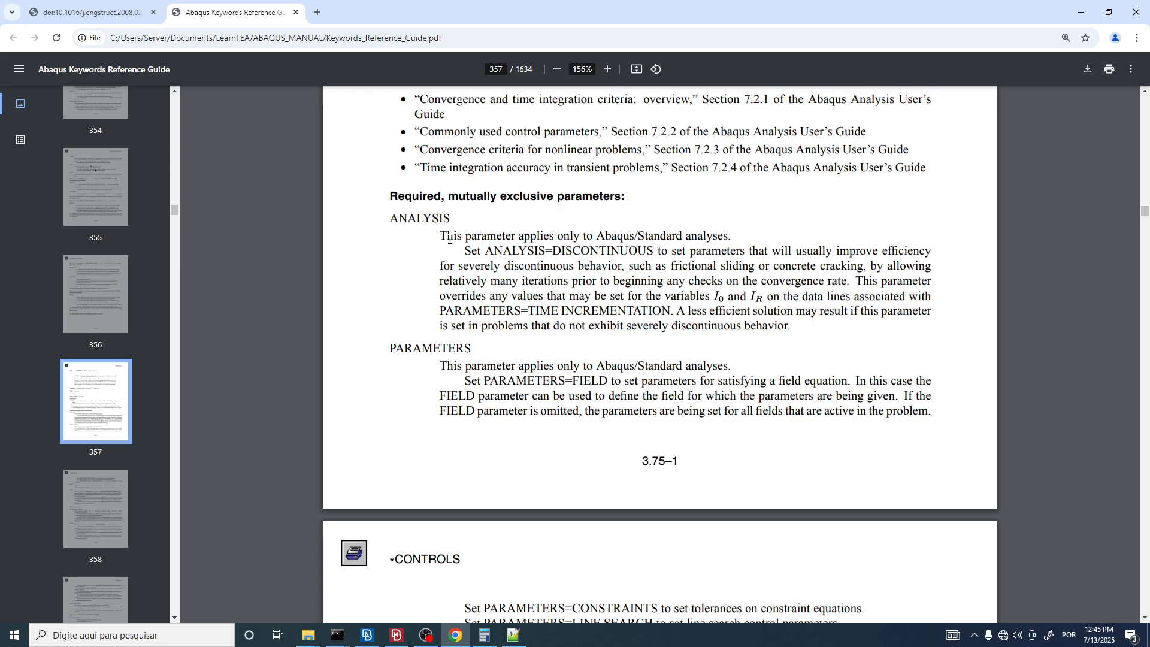
drag(460, 249, 649, 249)
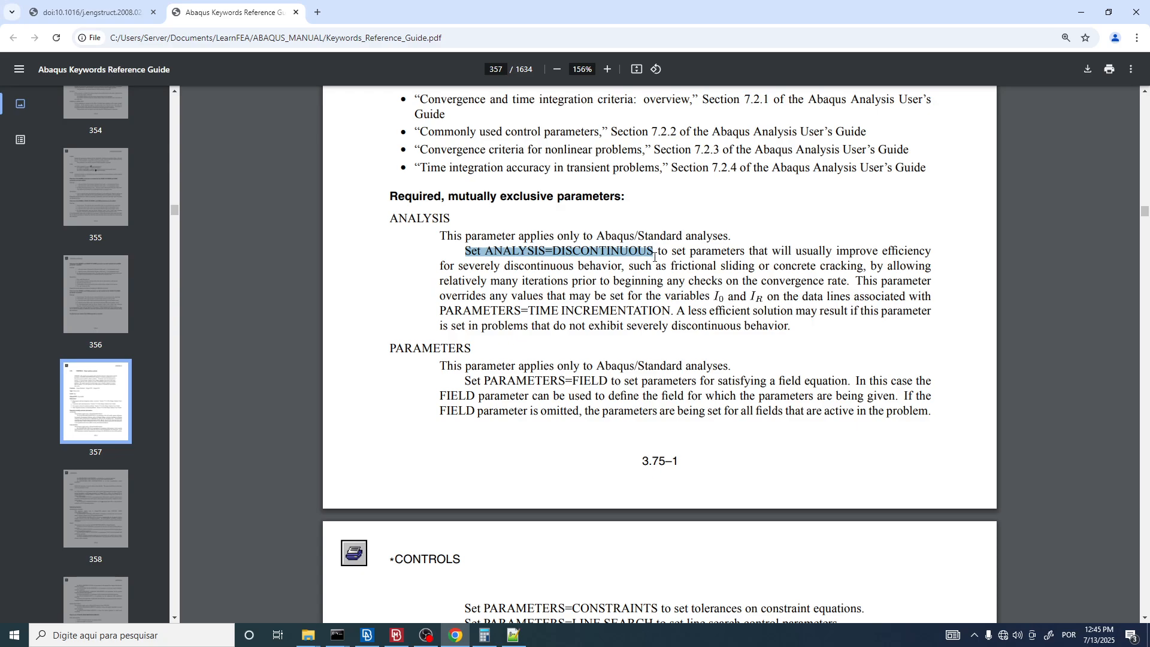
click(658, 254)
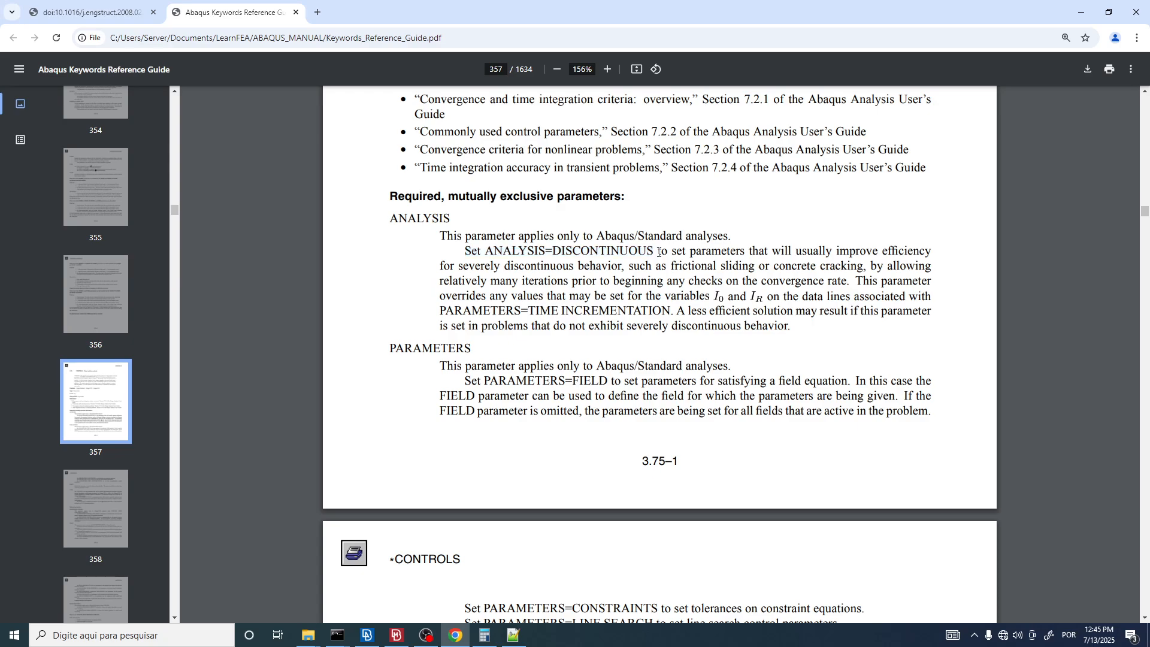
scroll(653, 228, down, 1)
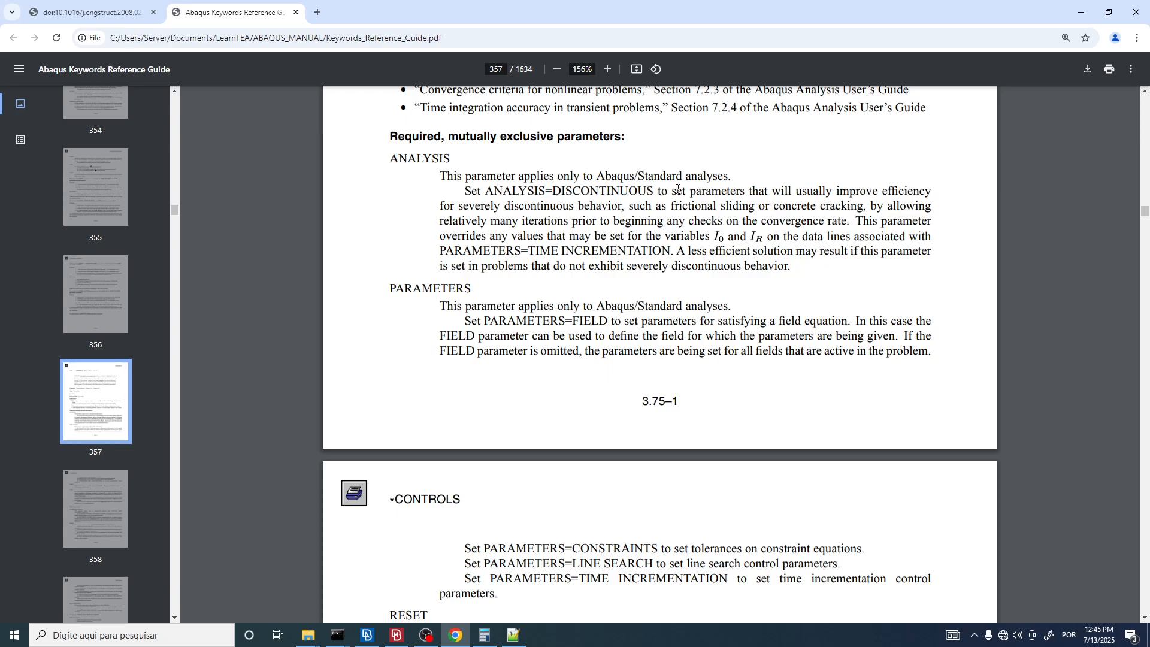
drag(675, 192, 932, 191)
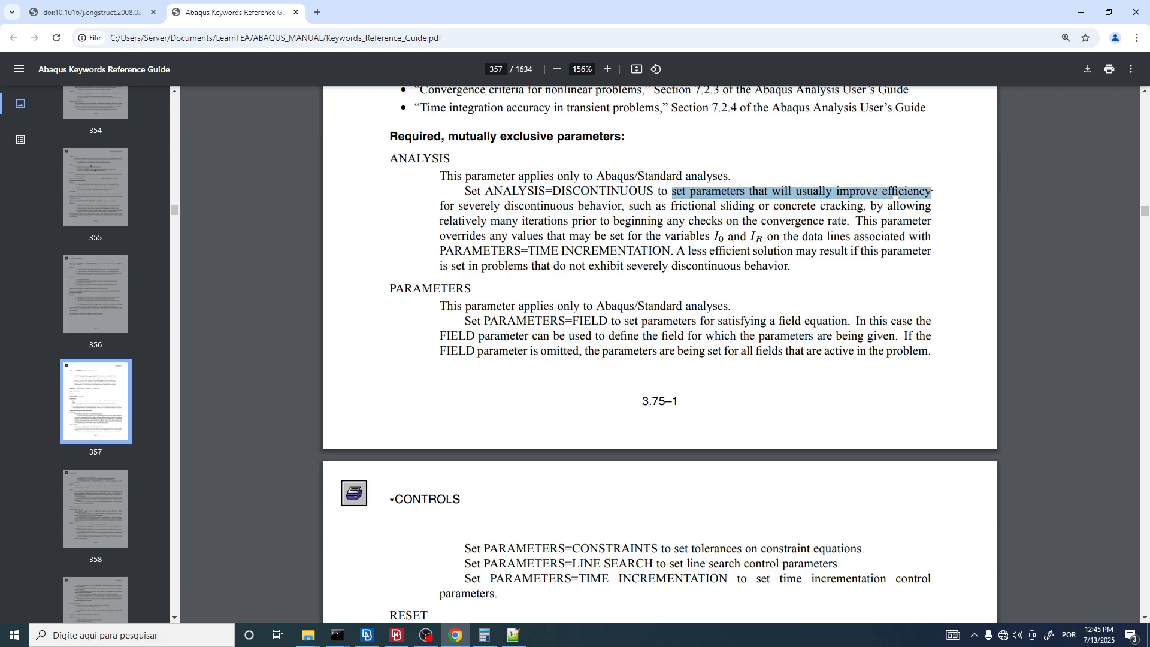
drag(451, 207, 623, 209)
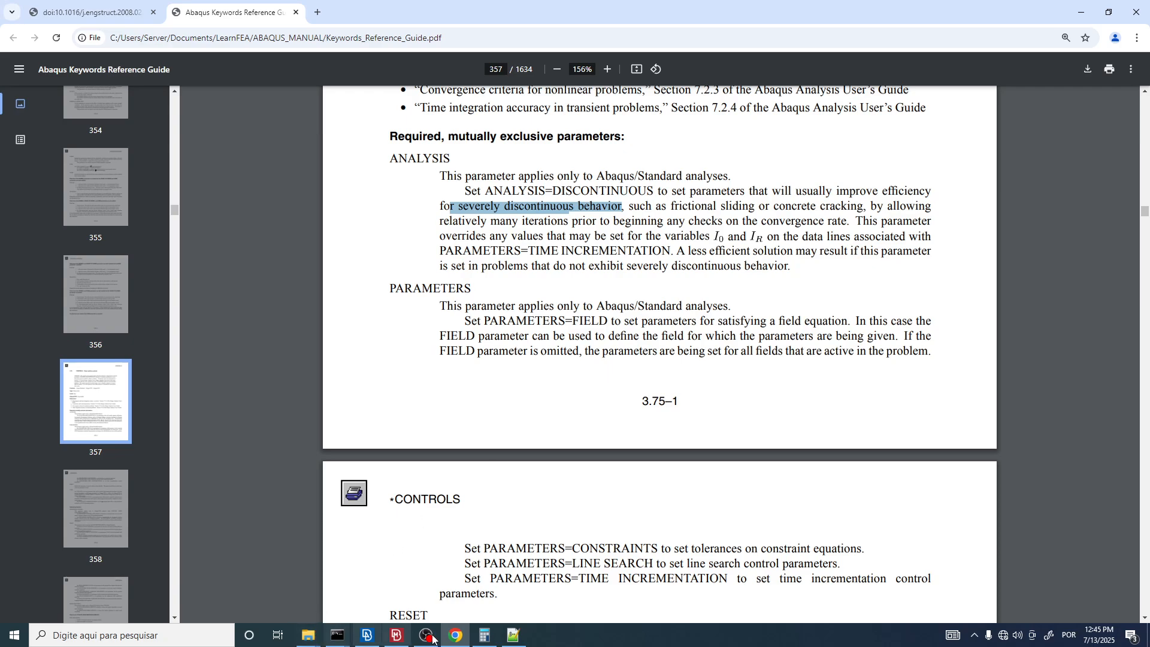
Return to the end_plate_model folder in File Explorer and open end_plate.sta in Notepad++.
mouse_move(308, 634)
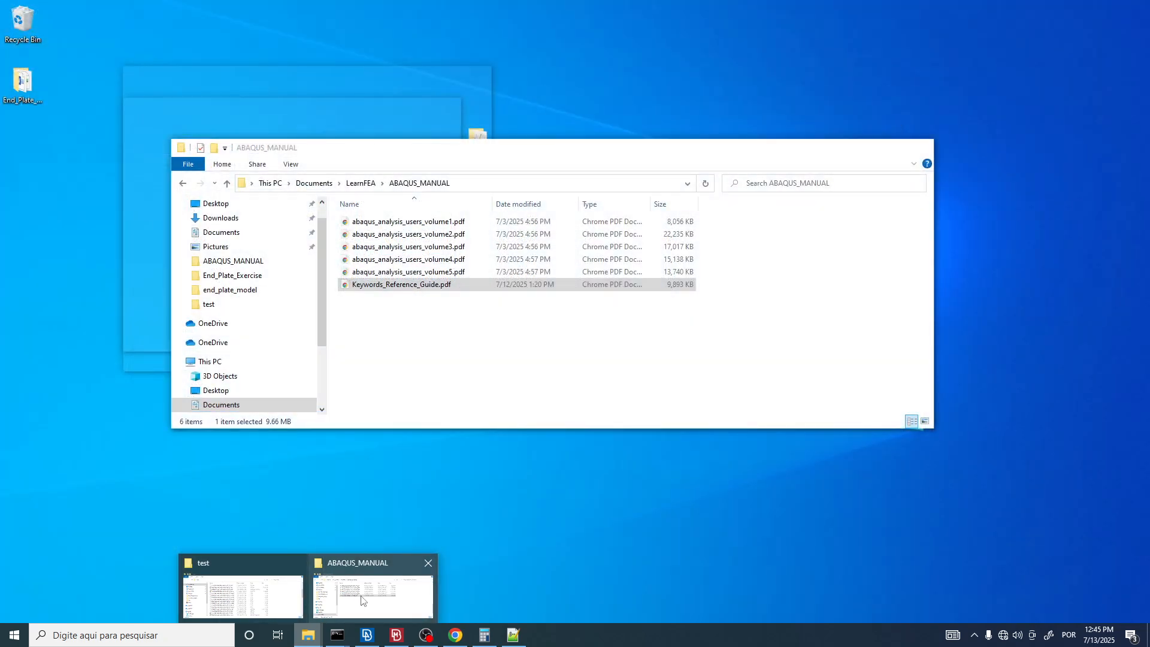
click(365, 593)
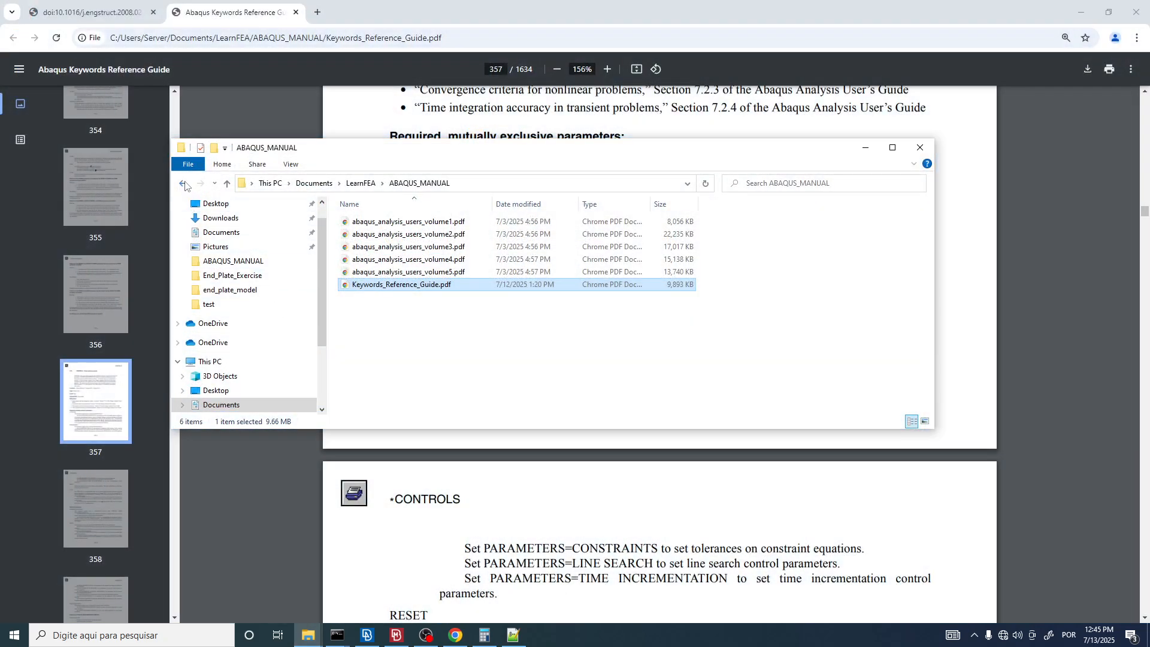
click(183, 184)
click(183, 184)
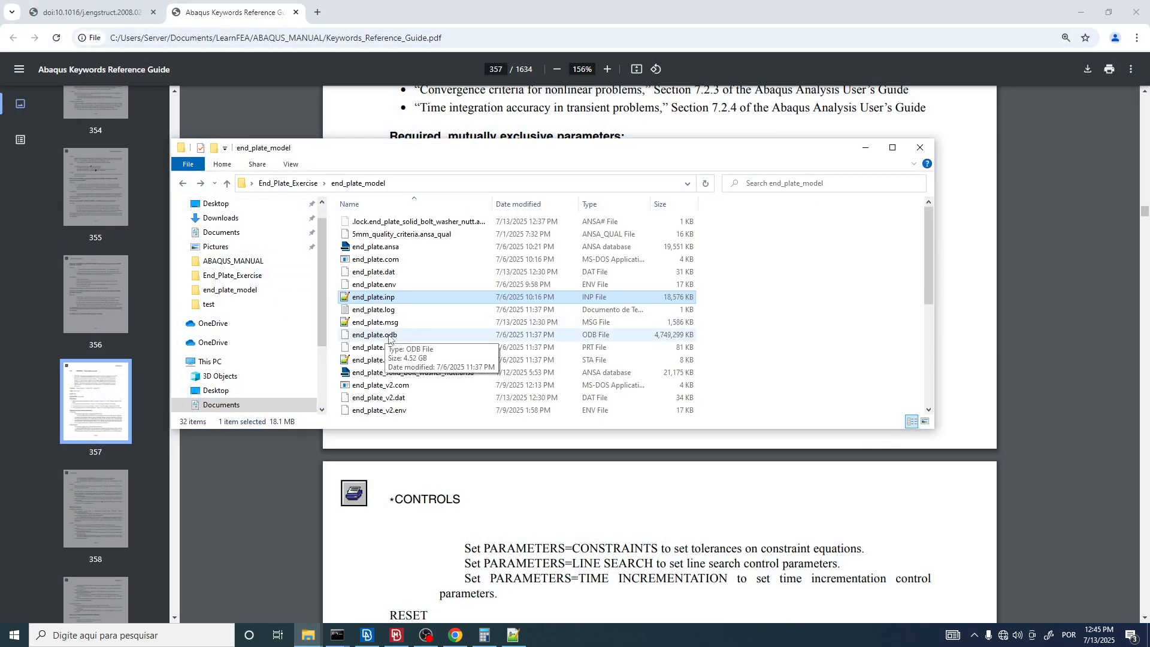
double_click(388, 359)
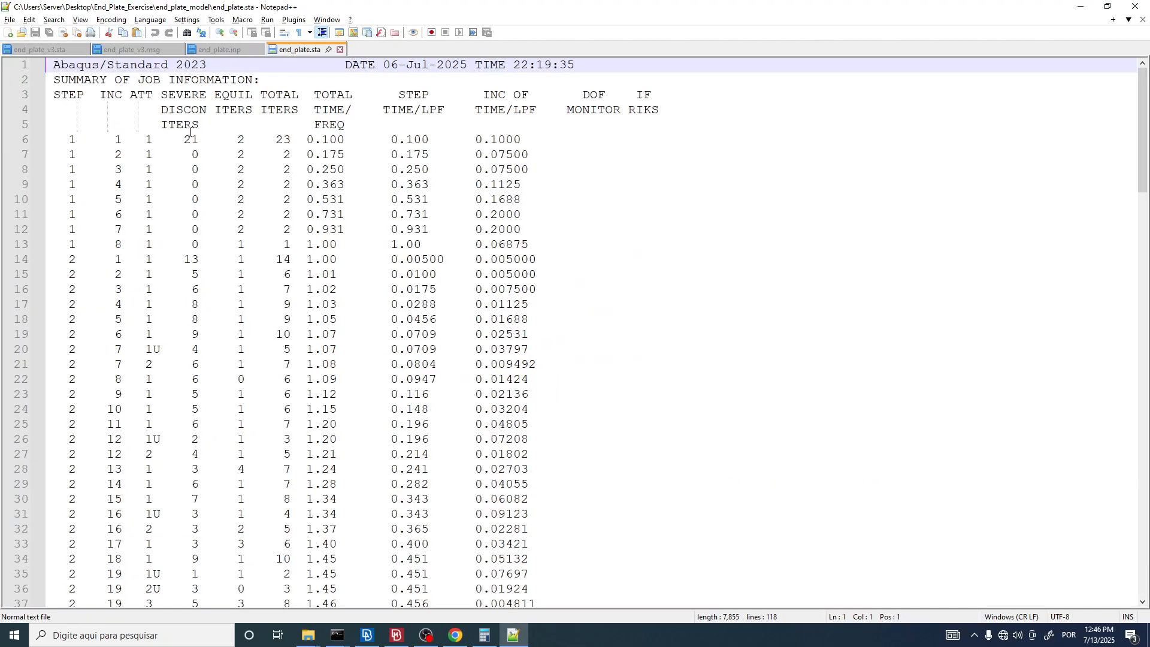
Examine the severe discontinuity iterations in end_plate.sta for the first increments of steps 1 and 2.
double_click(191, 139)
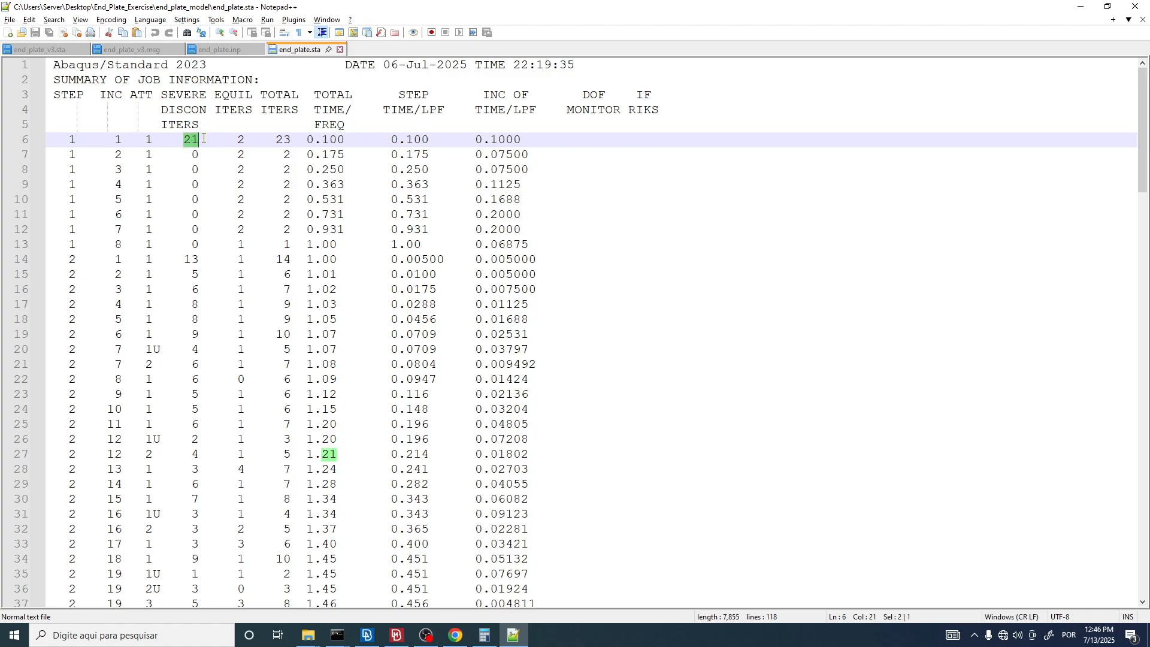
double_click(190, 259)
scroll(191, 259, down, 1)
double_click(195, 230)
drag(184, 244, 207, 244)
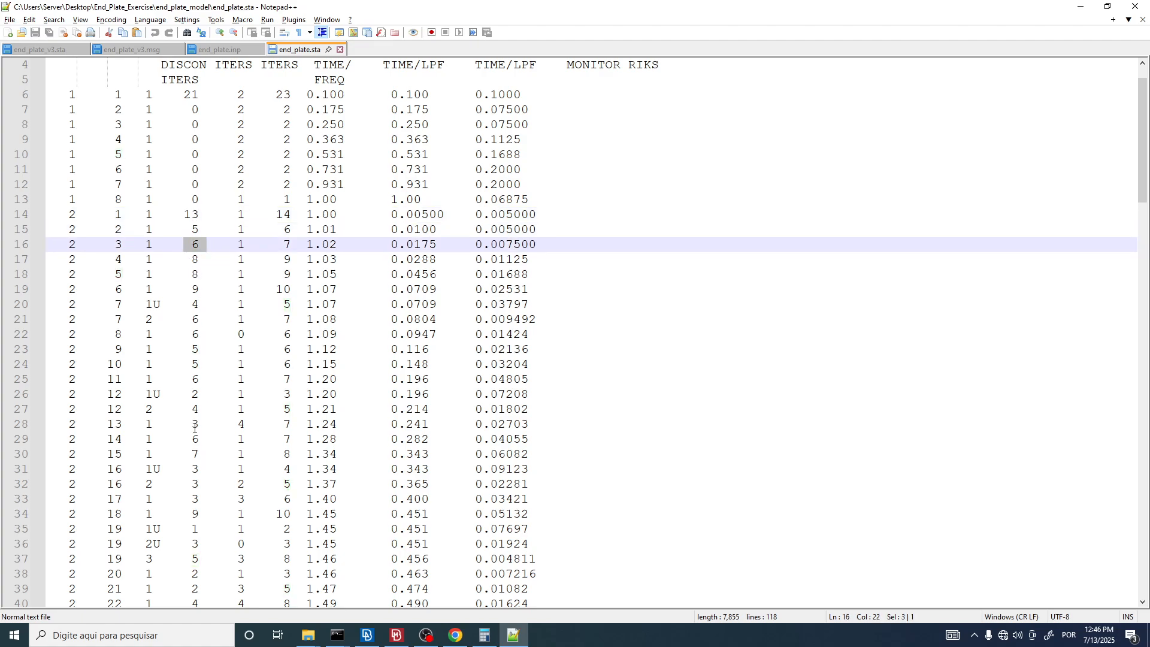
Switch to the Abaqus Keywords Reference Guide in Chrome and read how ANALYSIS=DISCONTINUOUS allows many iterations before convergence rate checks, highlighting that passage.
key(alt+Tab)
key(alt+Tab)
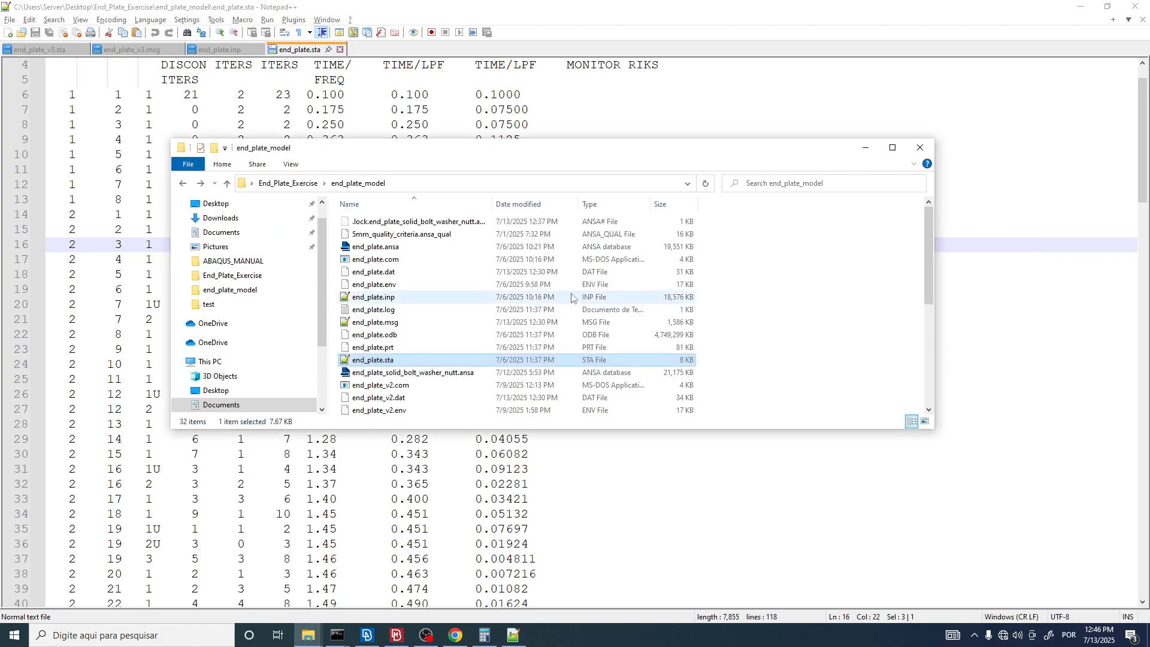
mouse_move(365, 638)
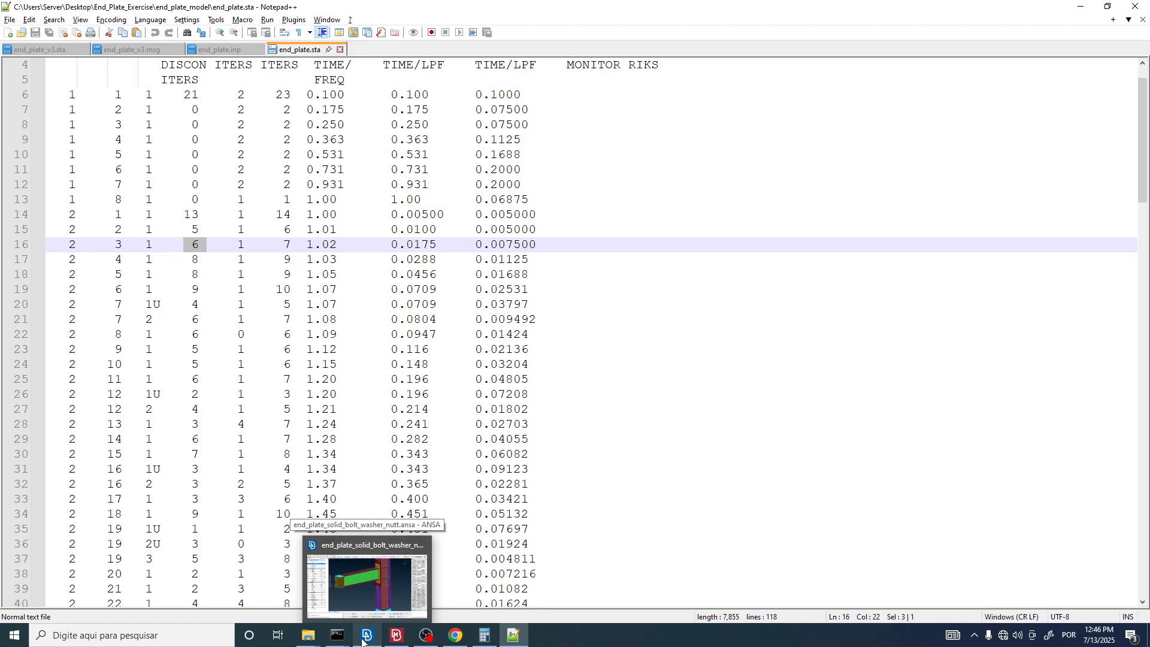
scroll(362, 640, up, 1)
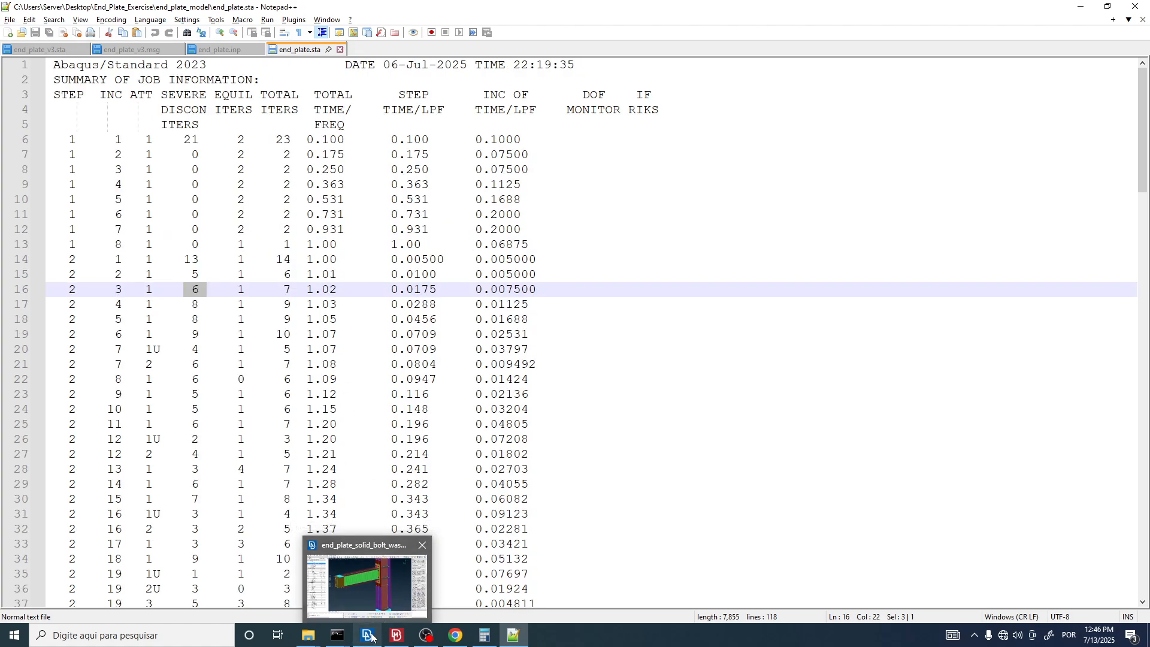
click(457, 637)
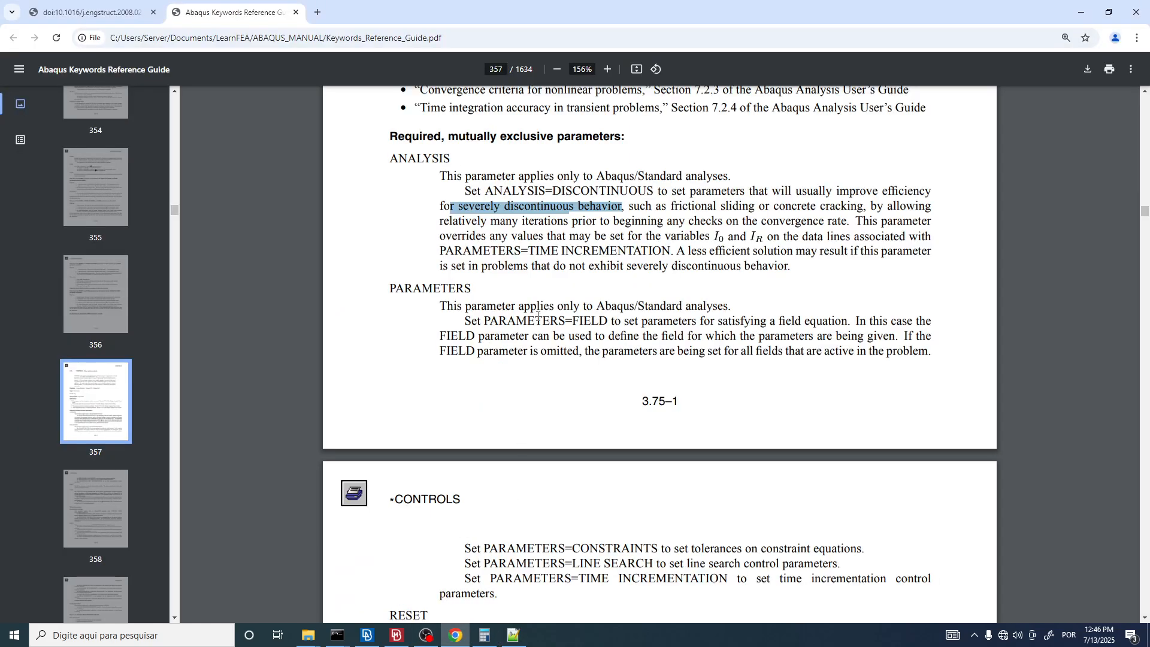
scroll(603, 223, up, 1)
ctrl+scroll(602, 223, up, 2)
drag(454, 253, 671, 256)
click(622, 275)
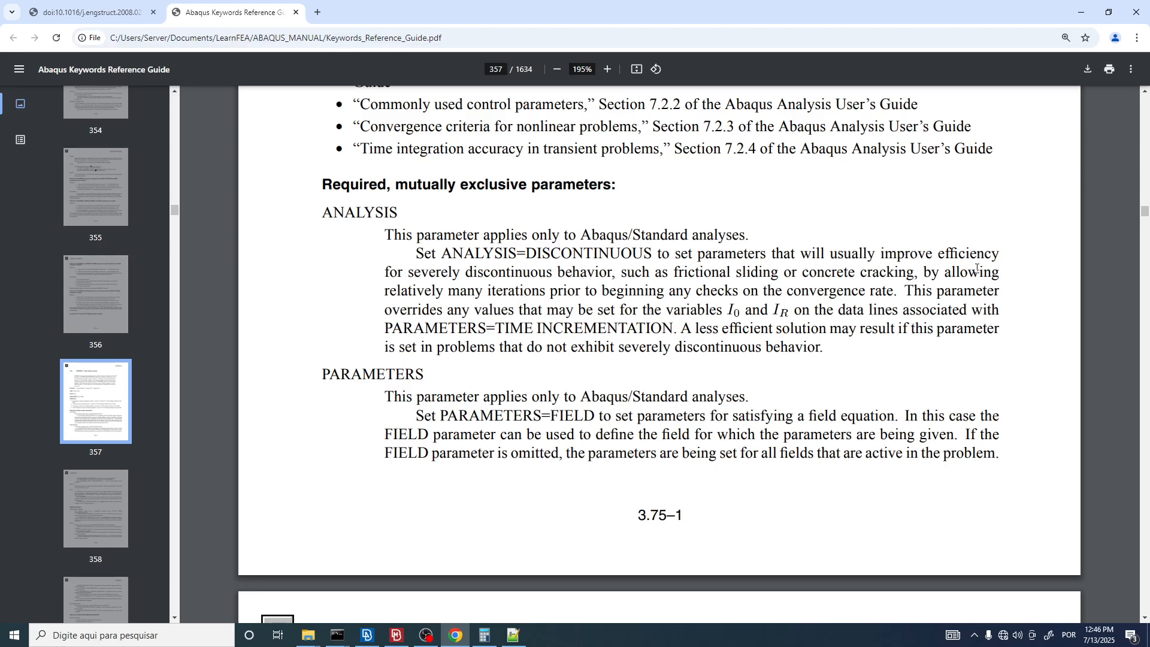
drag(944, 273, 999, 273)
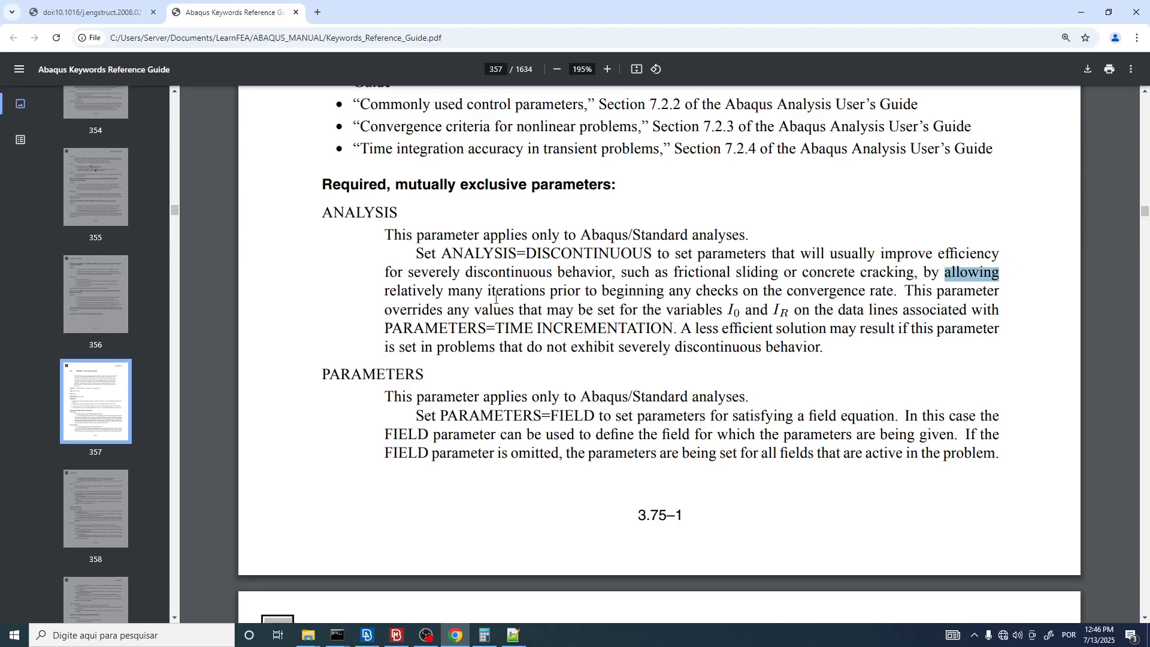
drag(385, 293, 893, 292)
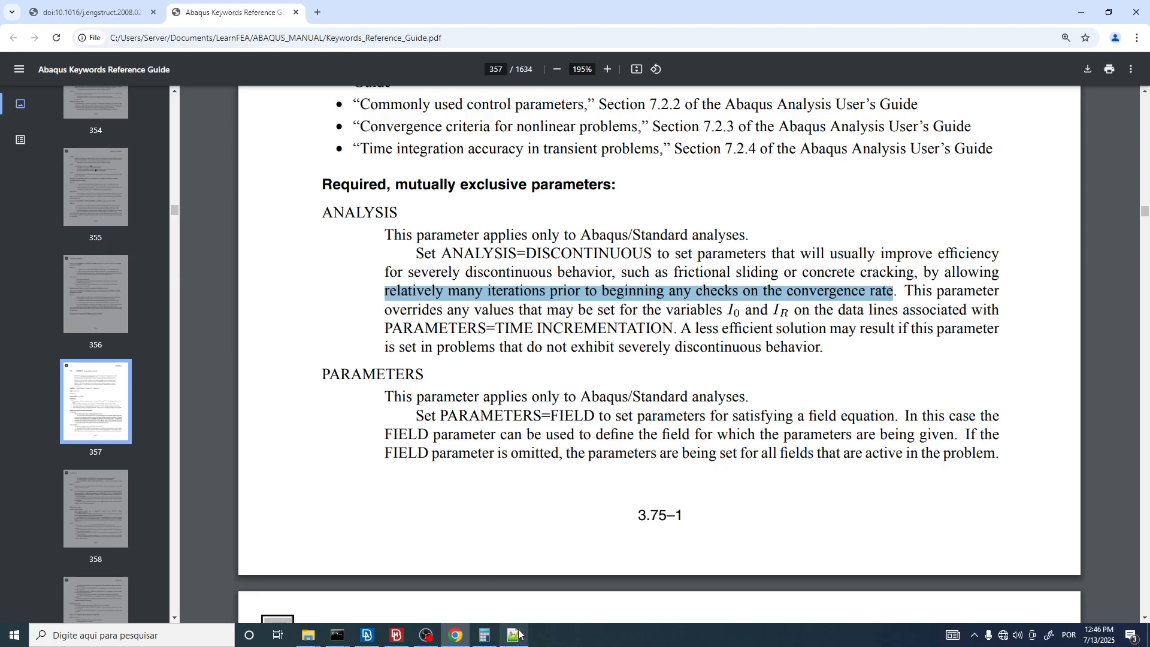
Switch to end_plate.sta in Notepad++ and examine attempt 1U of step 2, increment 7, and its severe discontinuity iterations.
mouse_move(517, 639)
click(513, 635)
click(129, 200)
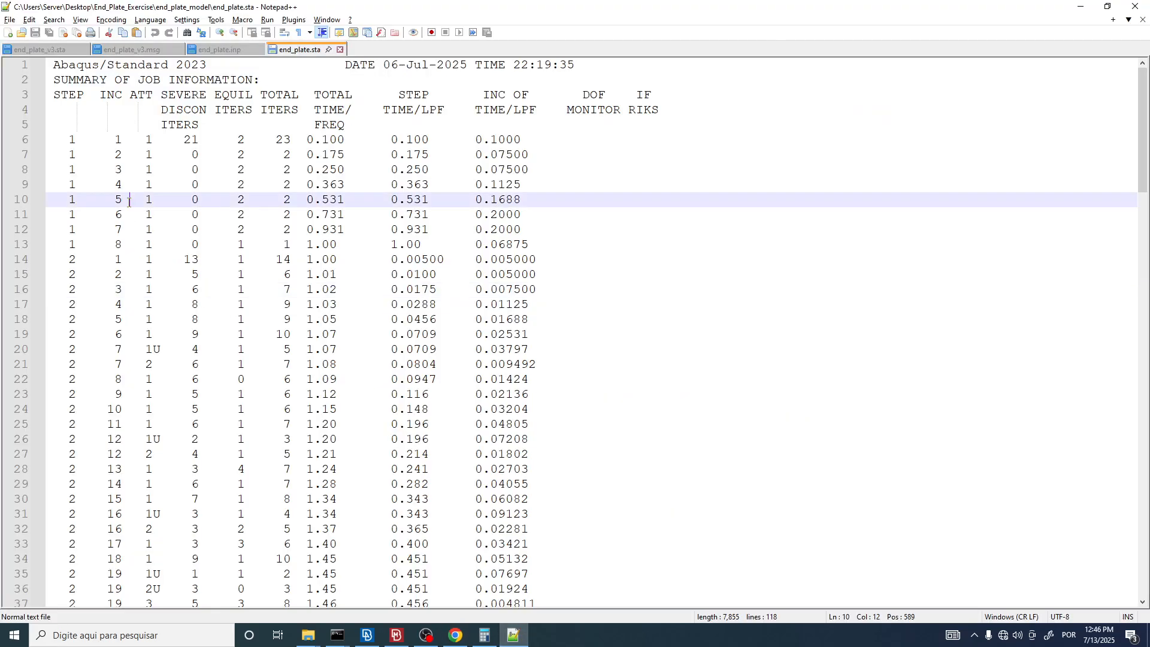
scroll(174, 252, down, 1)
double_click(155, 305)
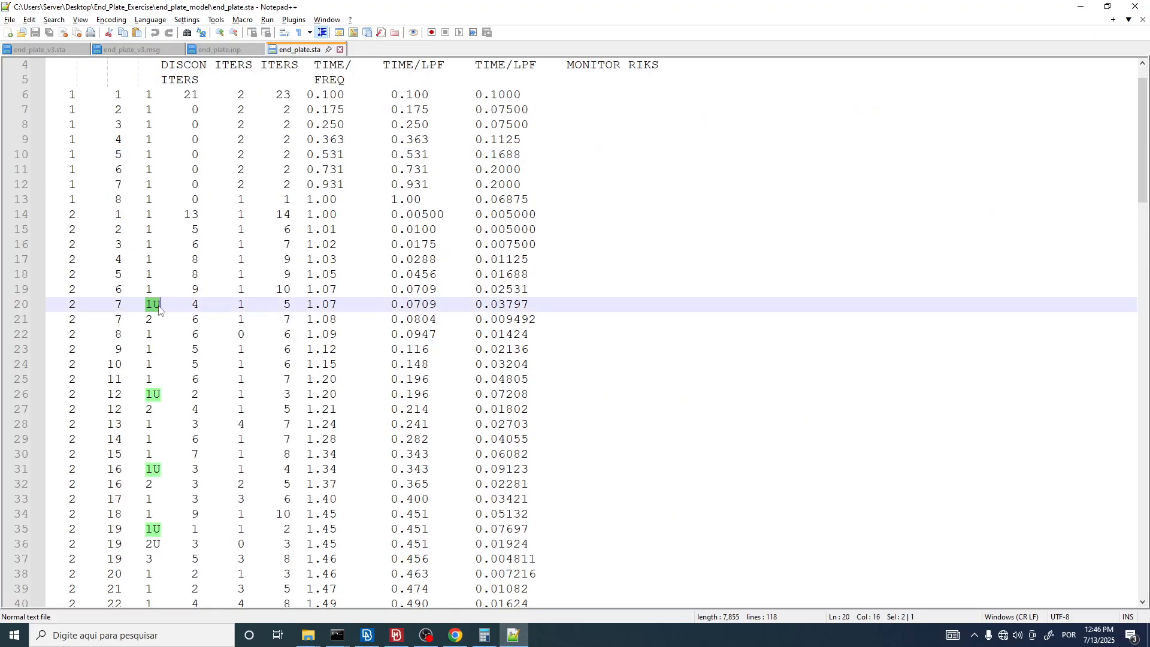
double_click(195, 305)
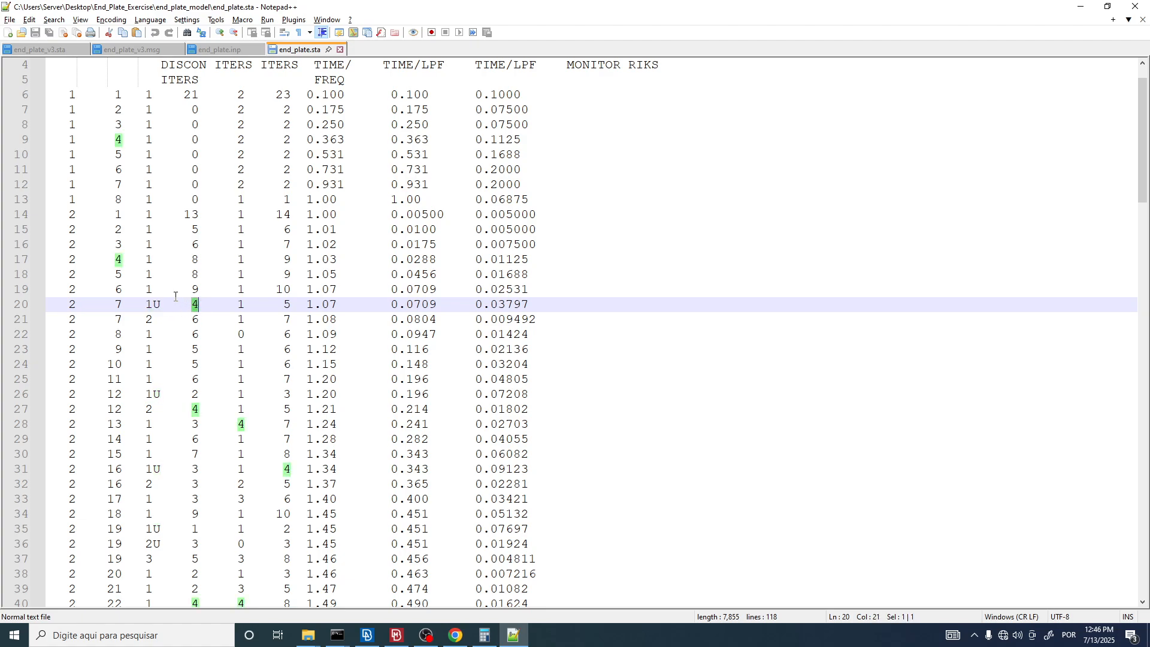
scroll(191, 302, up, 1)
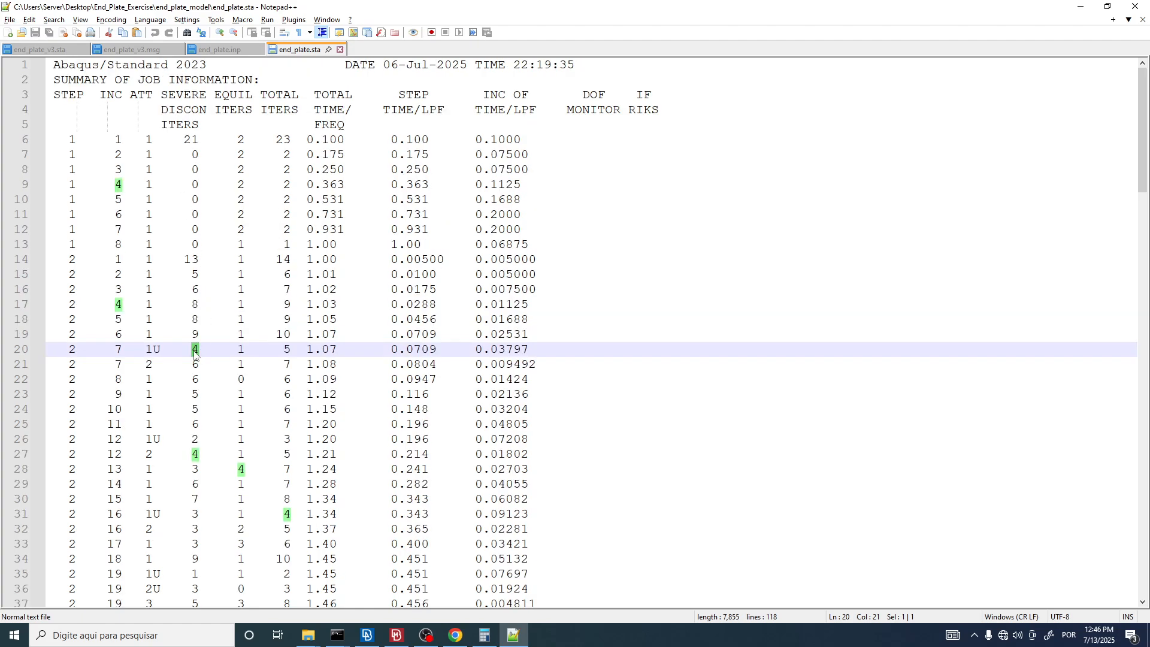
Compare the manual's ANALYSIS=DISCONTINUOUS and convergence rate wording with the 1U attempt of step 2, increment 7 in end_plate.sta.
key(alt+Tab)
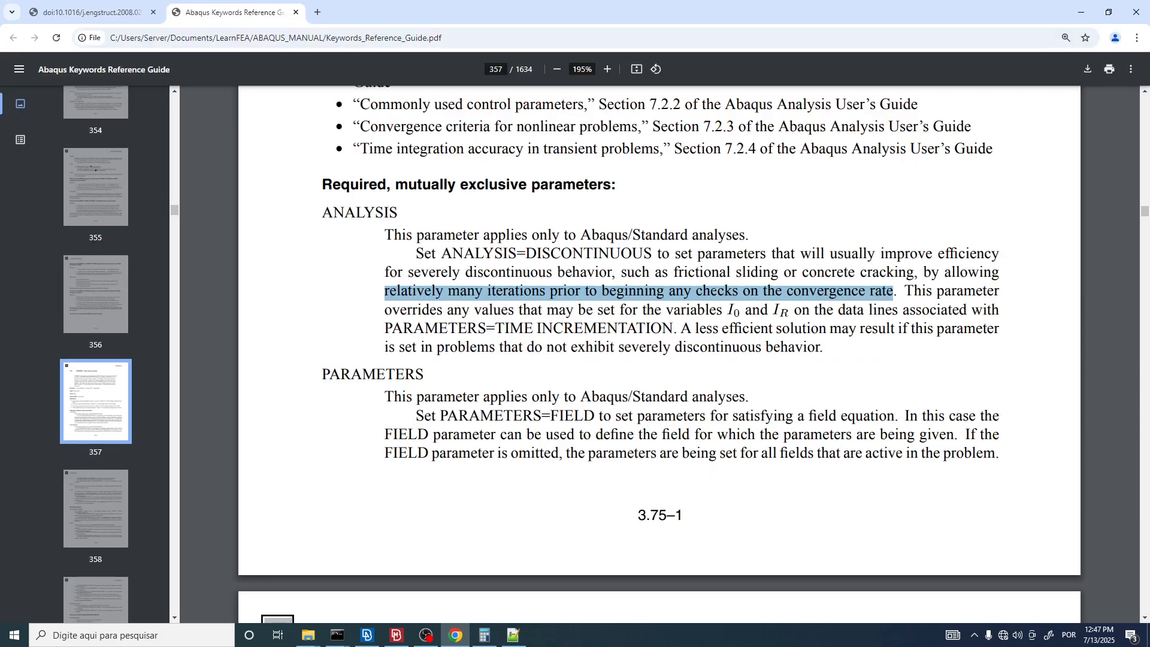
click(706, 290)
drag(443, 254, 653, 255)
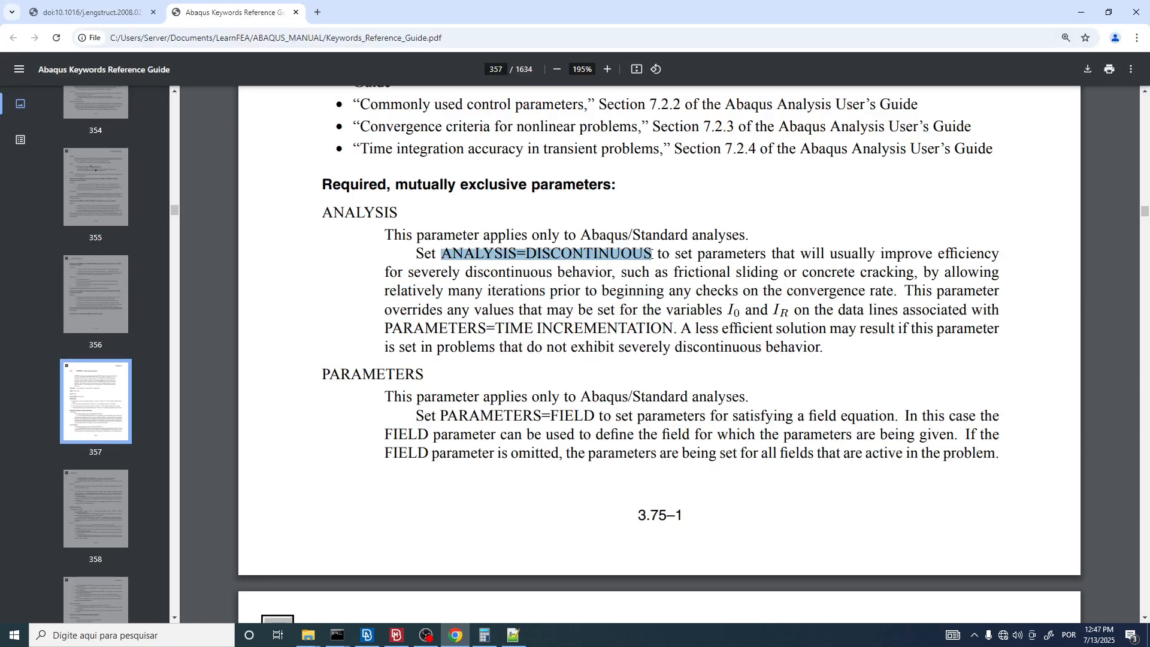
key(alt+Tab)
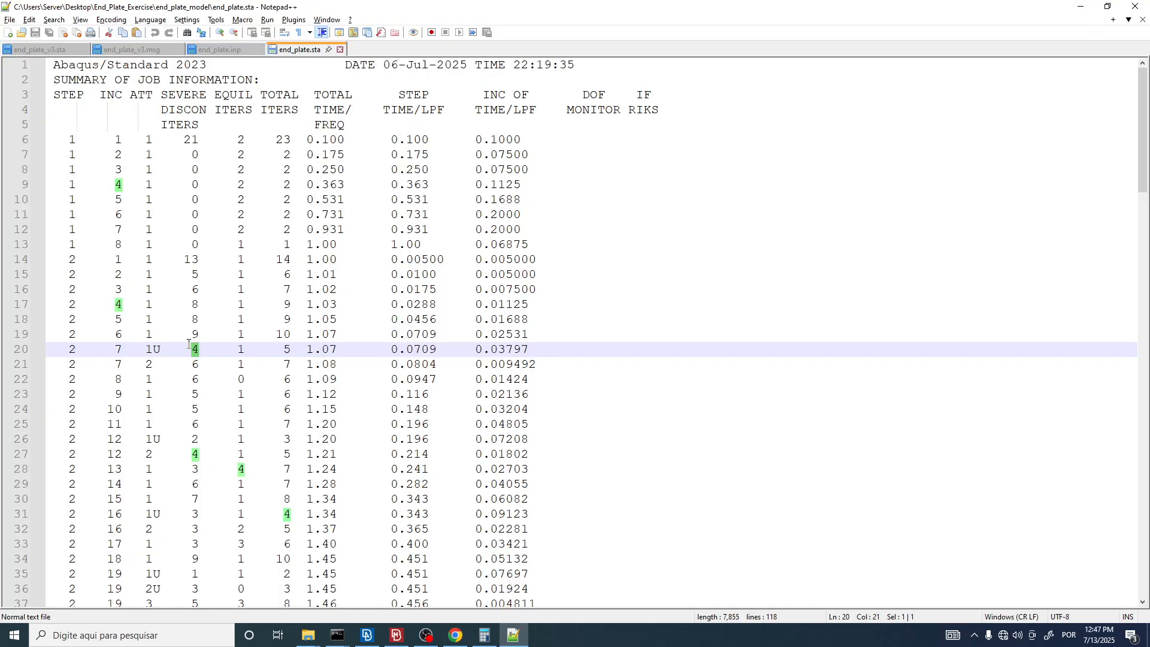
drag(162, 349, 237, 349)
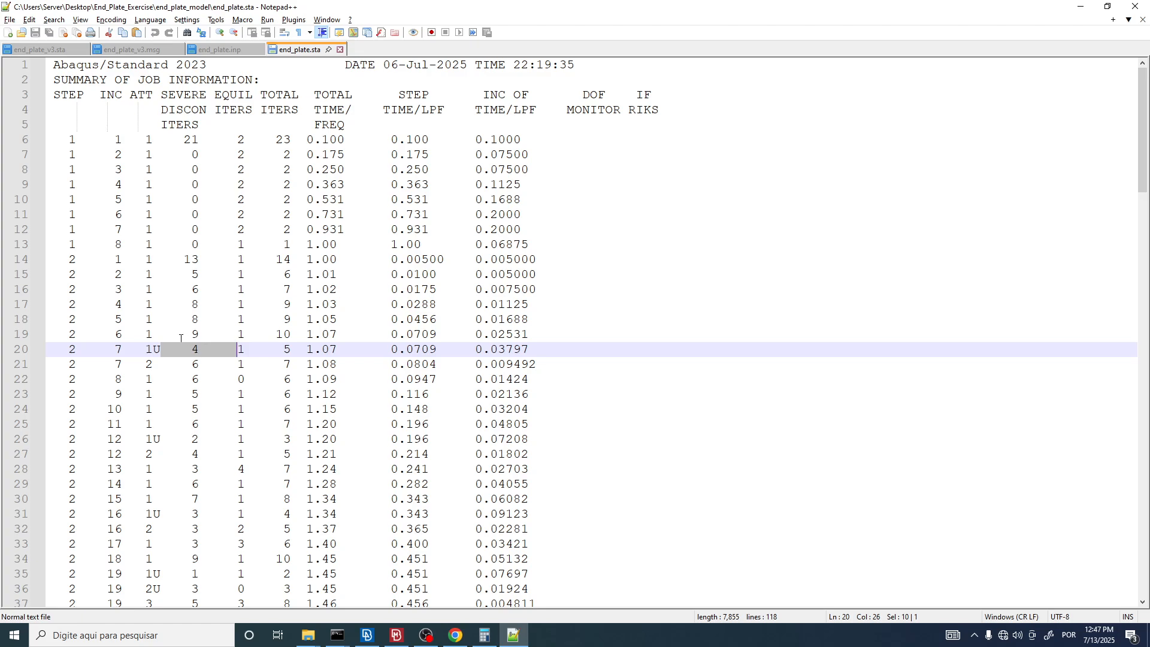
double_click(153, 349)
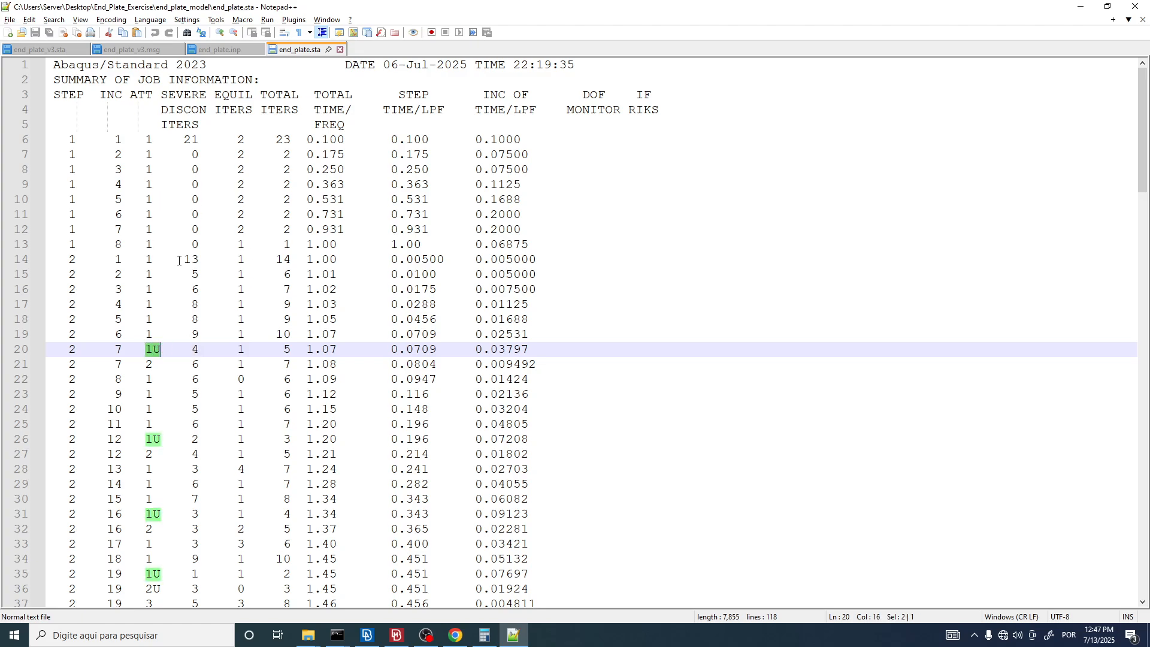
key(alt+Tab)
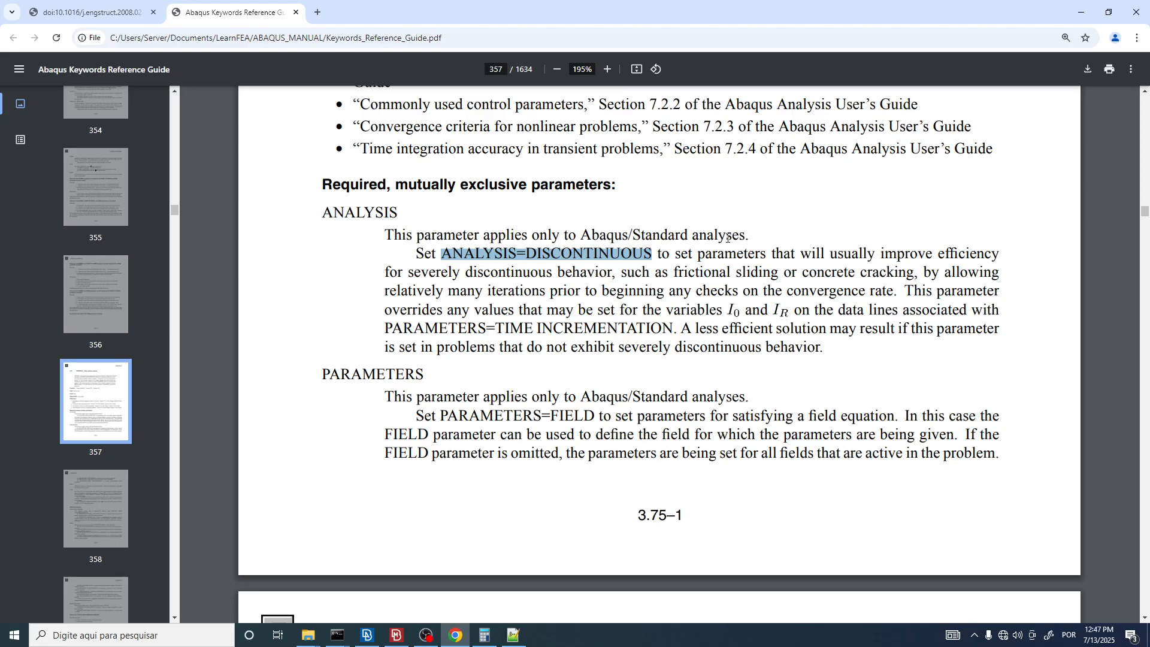
drag(787, 291, 890, 291)
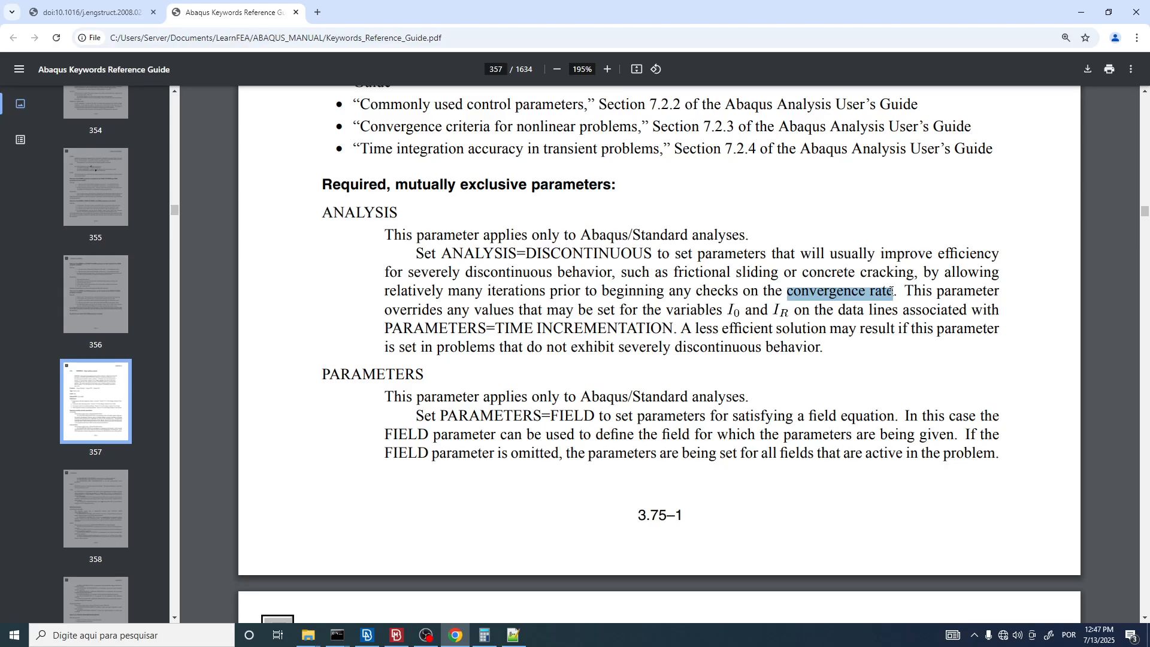
In end_plate.sta, compare the severe discontinuity iterations of step 1, increment 1 with those of attempt 1U in step 2, increment 7.
key(alt+Tab)
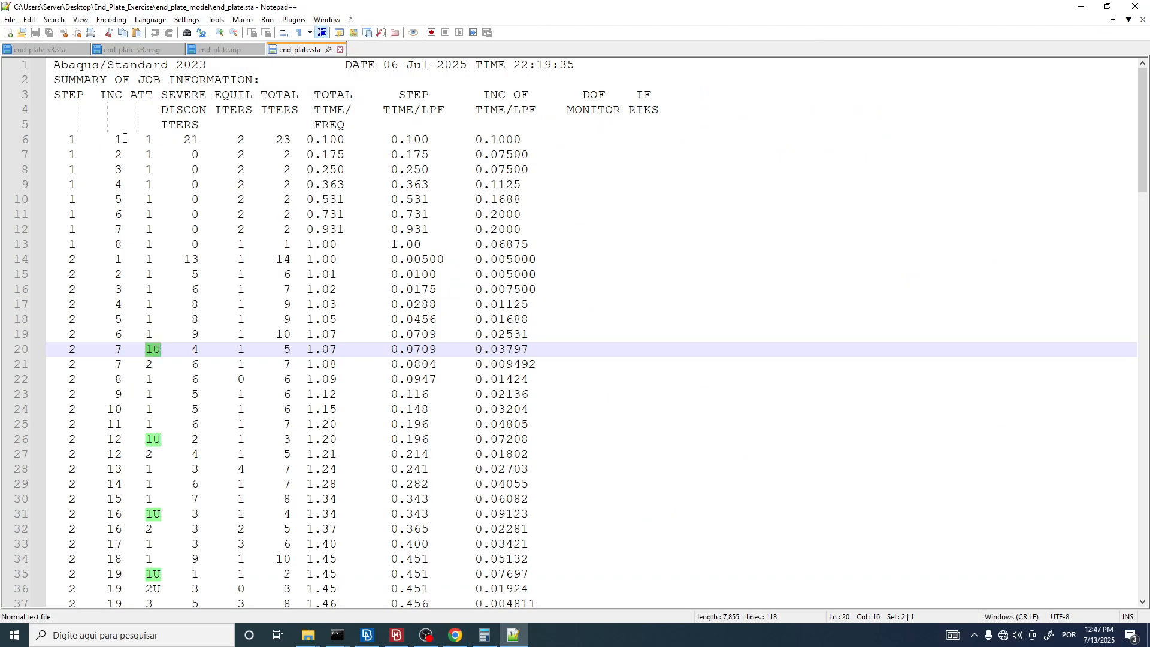
drag(115, 138, 268, 139)
click(222, 139)
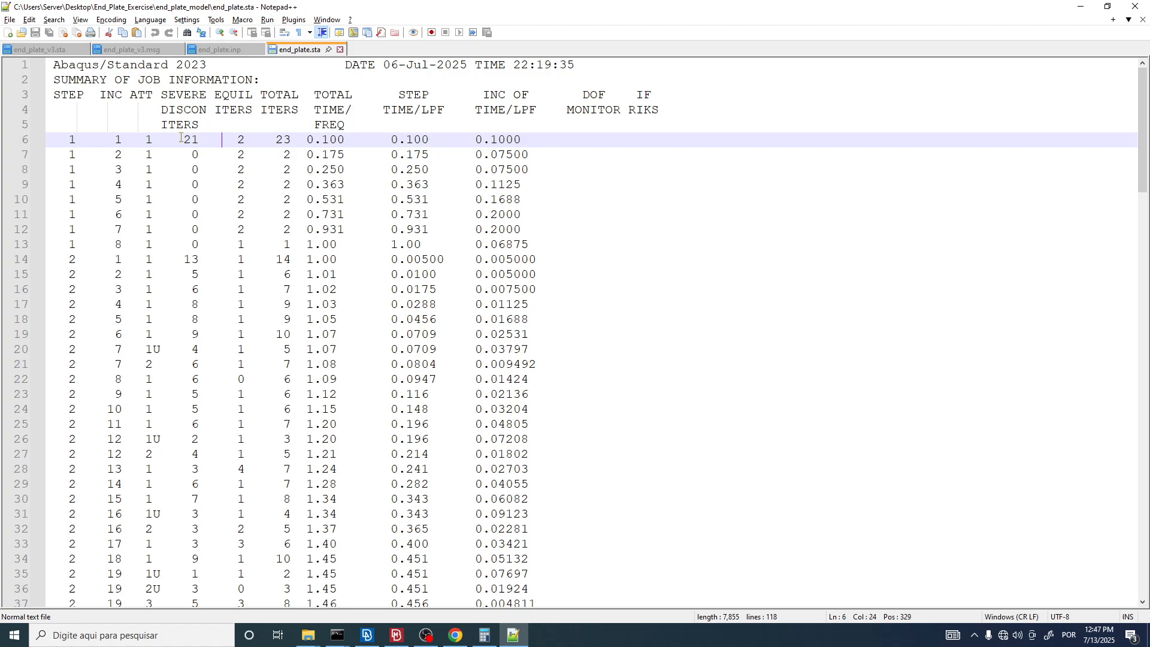
drag(181, 138, 237, 141)
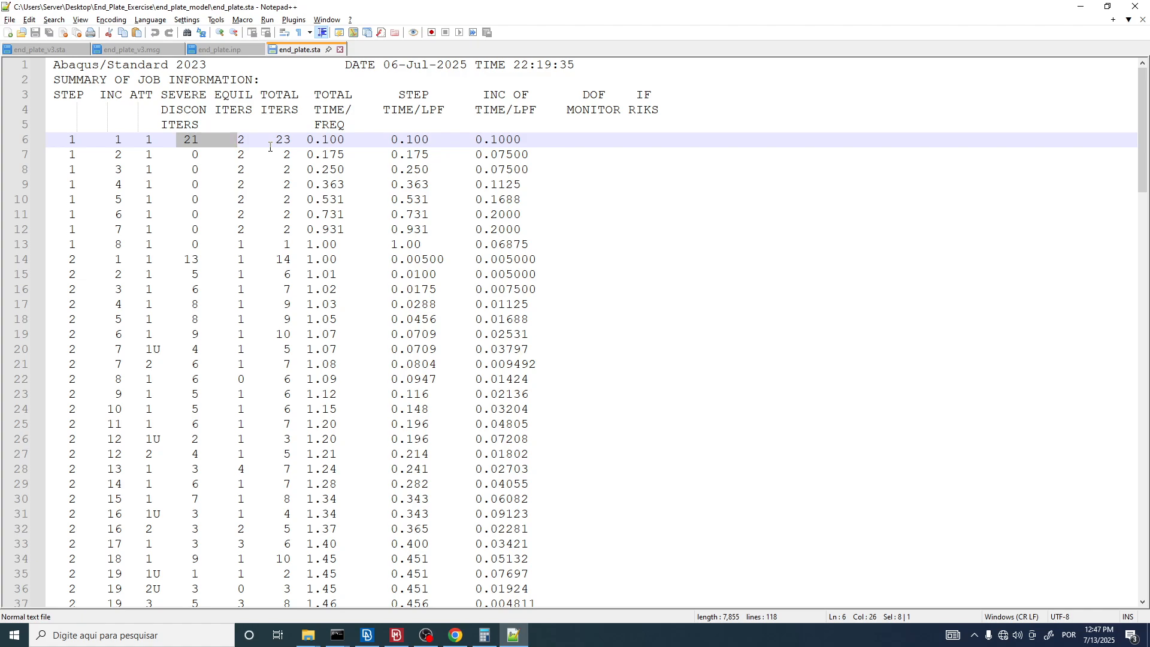
scroll(184, 215, down, 2)
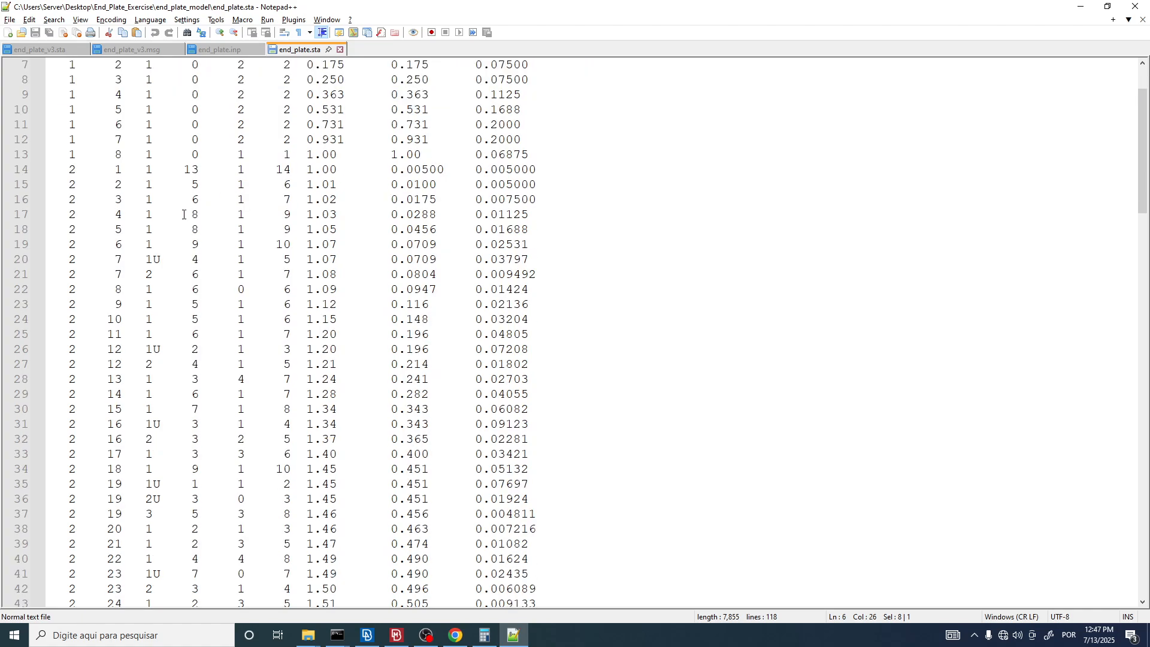
drag(137, 264, 208, 260)
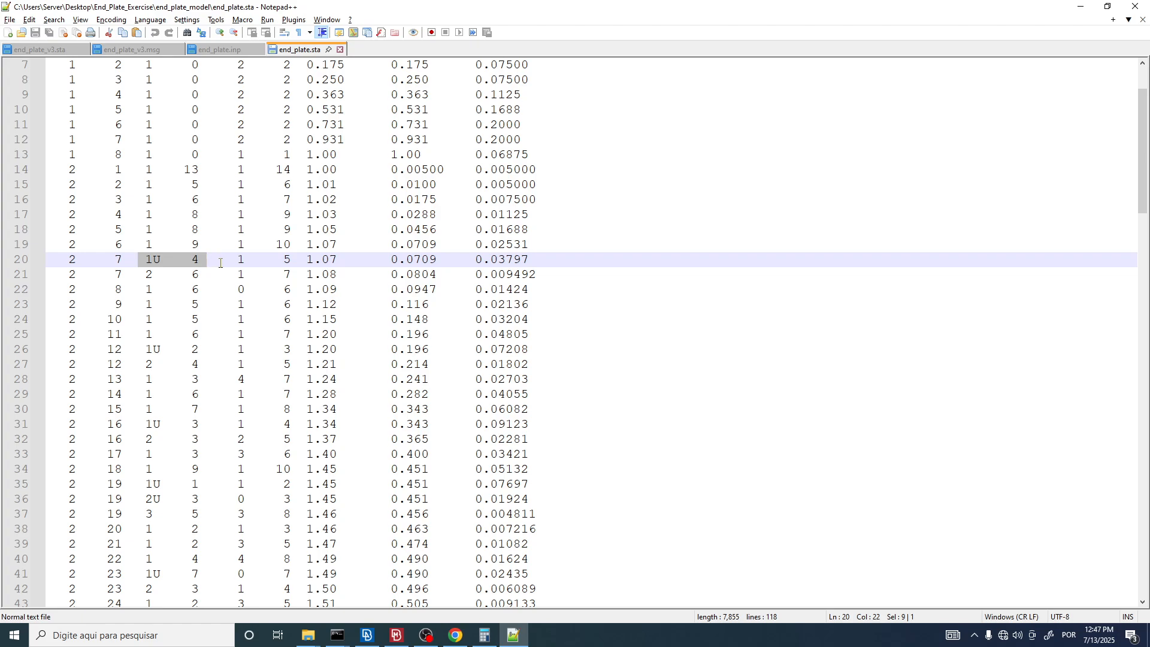
scroll(221, 240, up, 2)
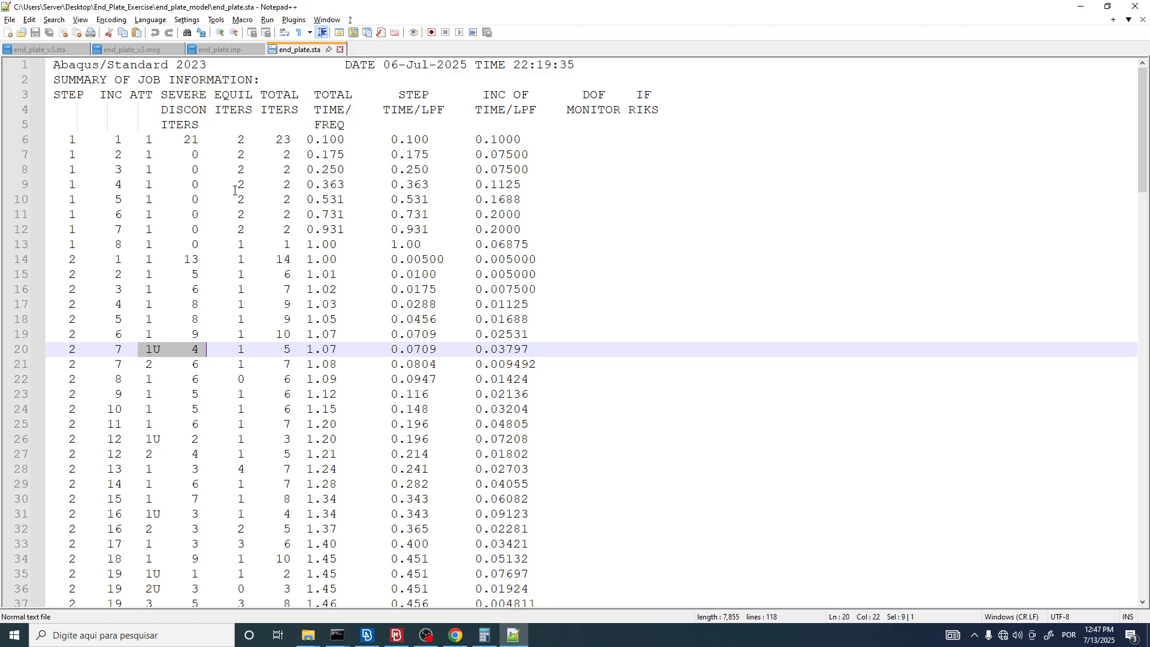
Return to the *CONTROLS page of the manual and review the statement about checks on the convergence rate.
key(alt+Tab)
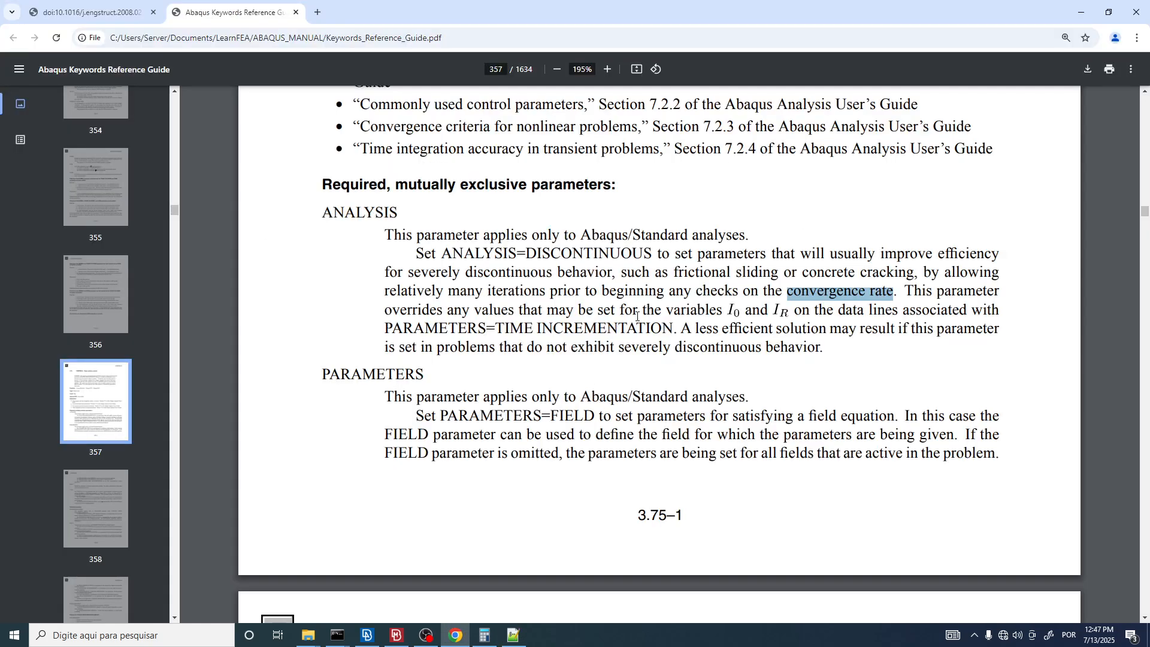
click(834, 293)
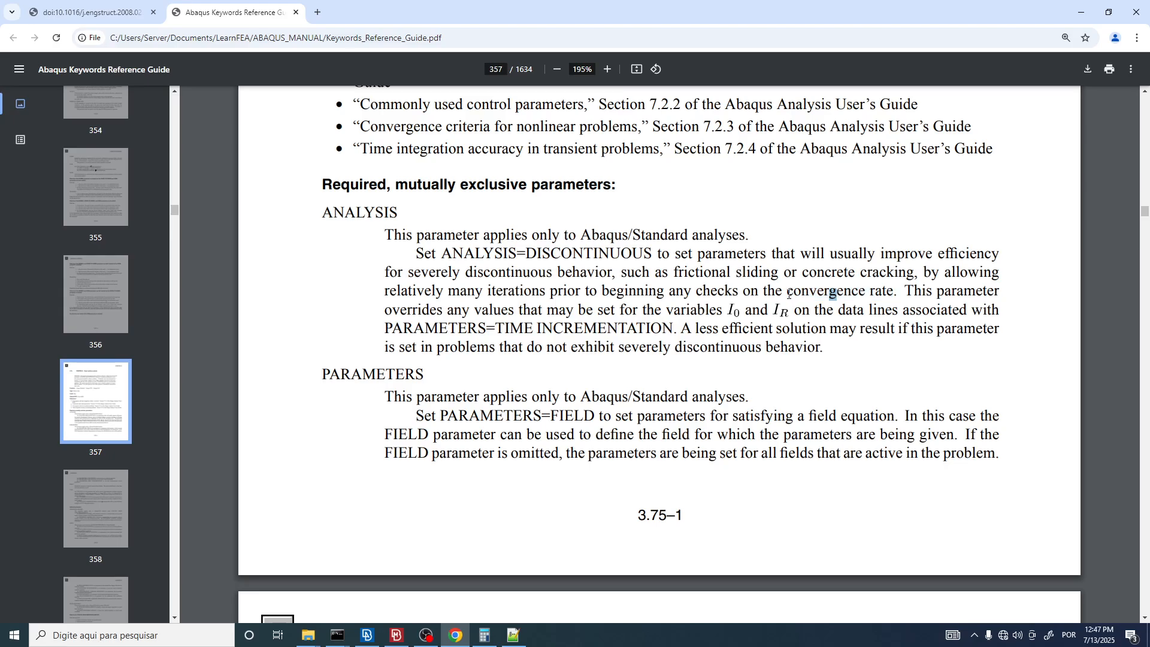
drag(788, 292, 890, 292)
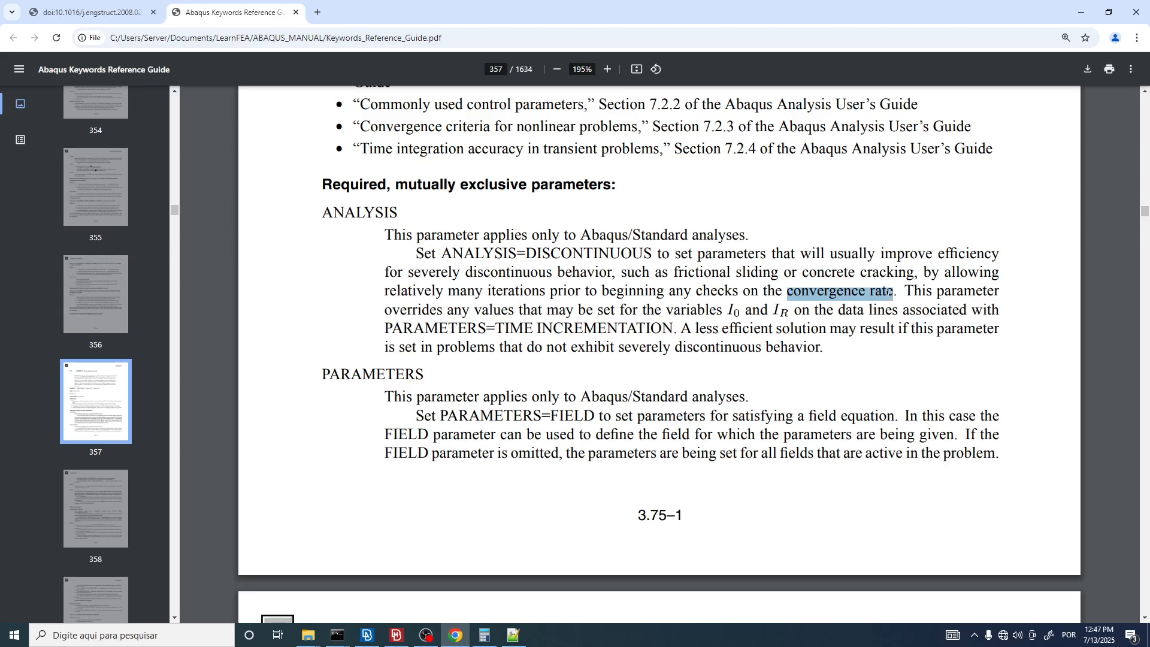
key(alt+Tab)
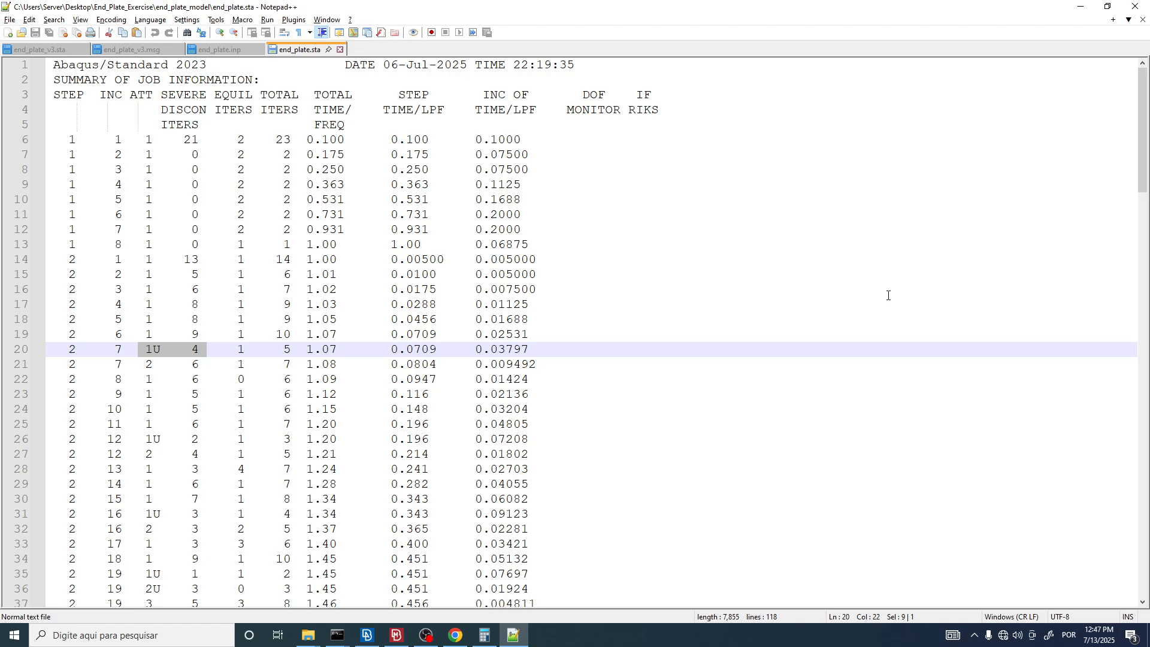
key(alt+Tab)
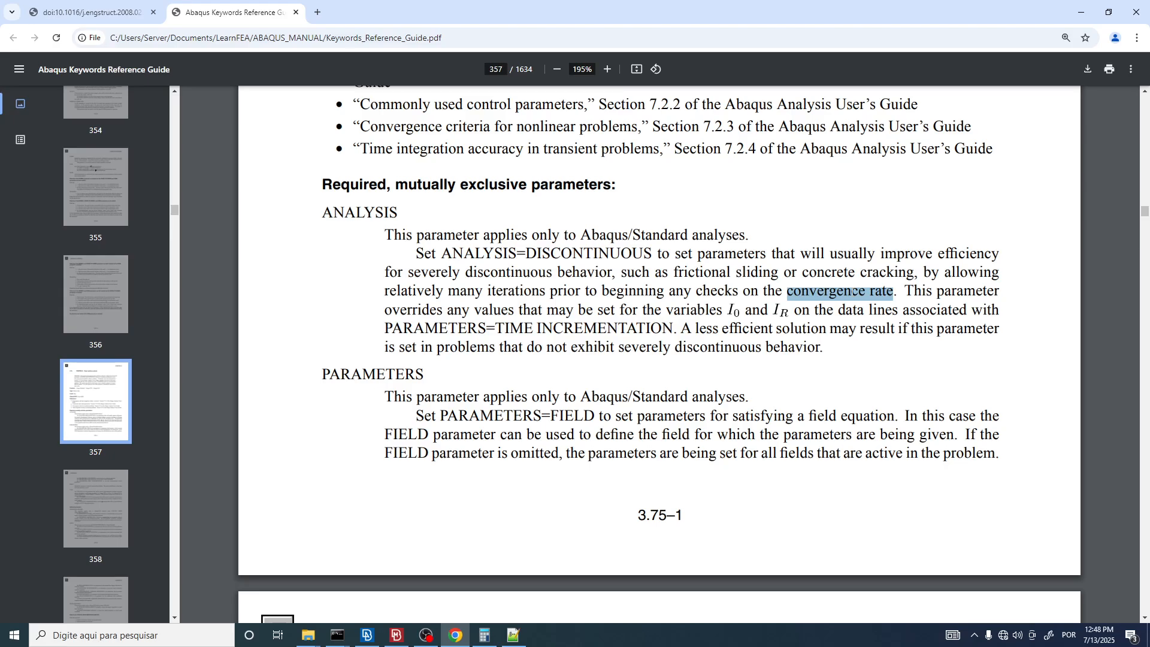
click(853, 292)
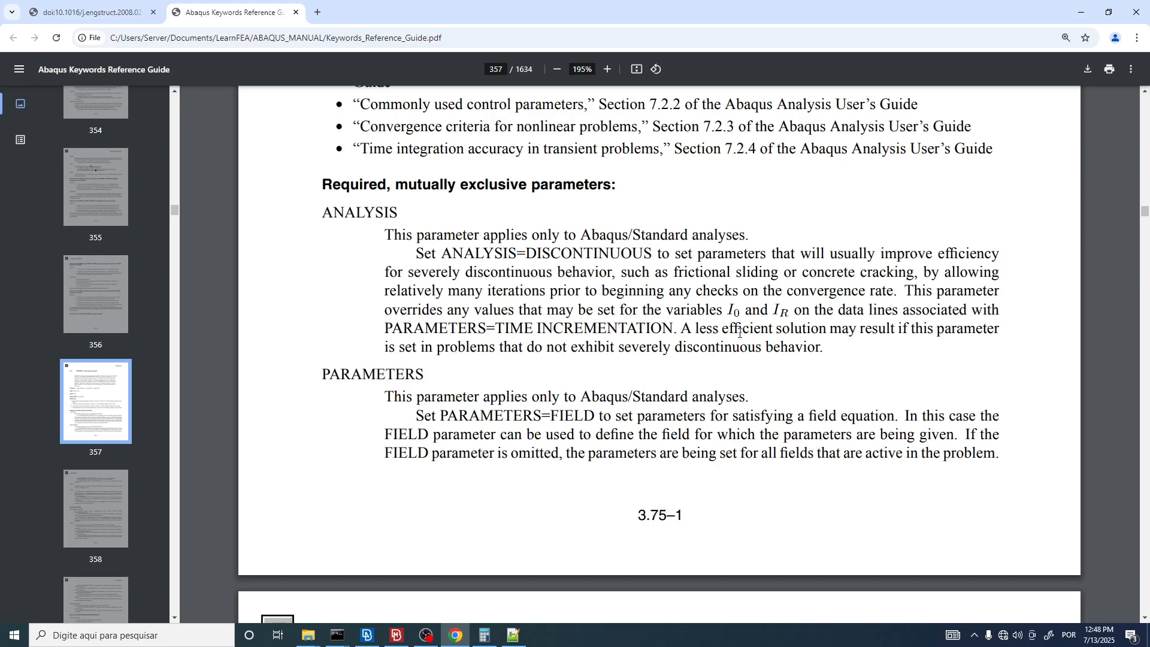
Switch to ANSA and accept the CONTROLS definition for step 1 with the ANALYSIS parameter set to DISCONTINUOUS.
click(370, 638)
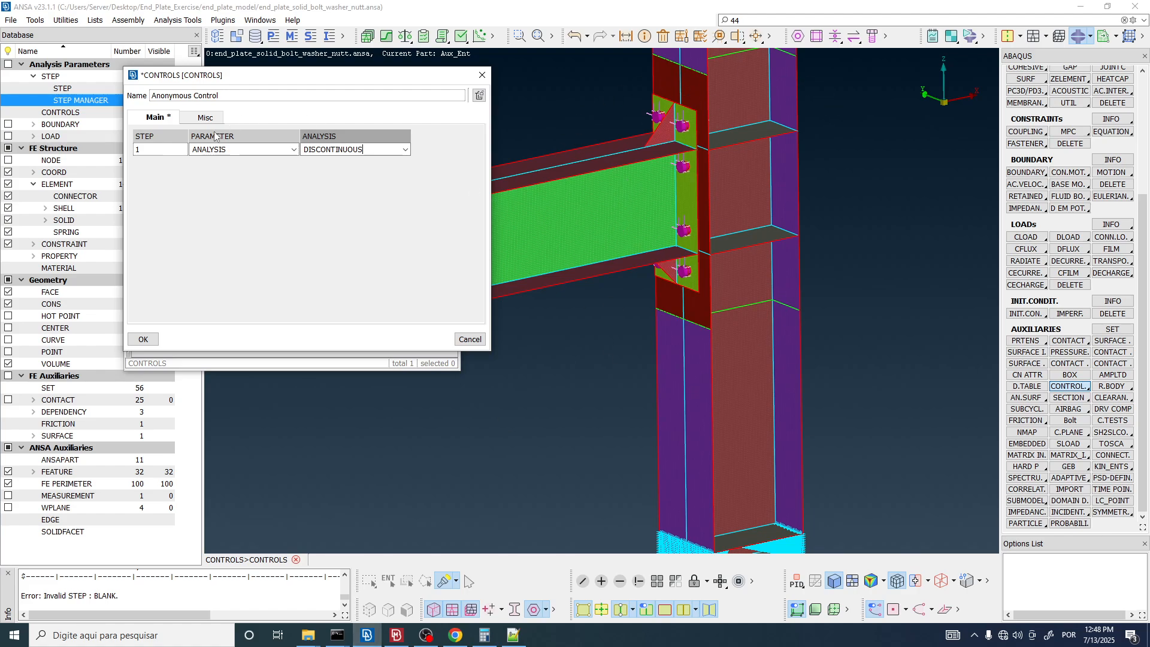
click(160, 150)
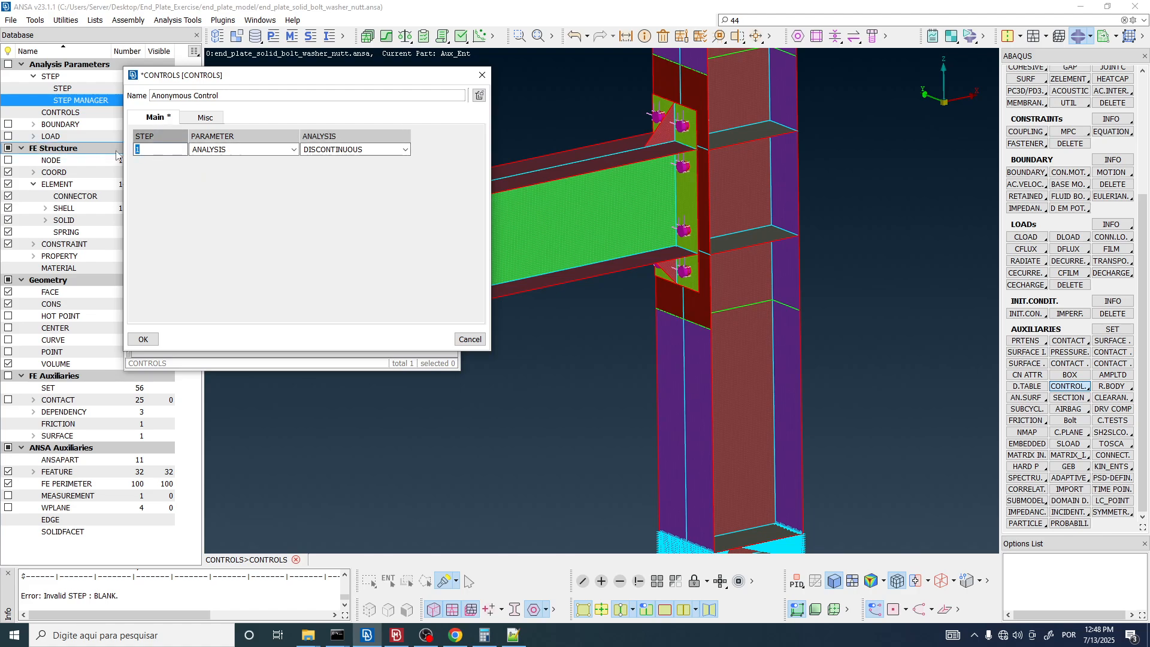
click(144, 339)
Create a second CONTROLS definition for step 2 with the ANALYSIS parameter set to DISCONTINUOUS, and close the controls list.
right_click(191, 195)
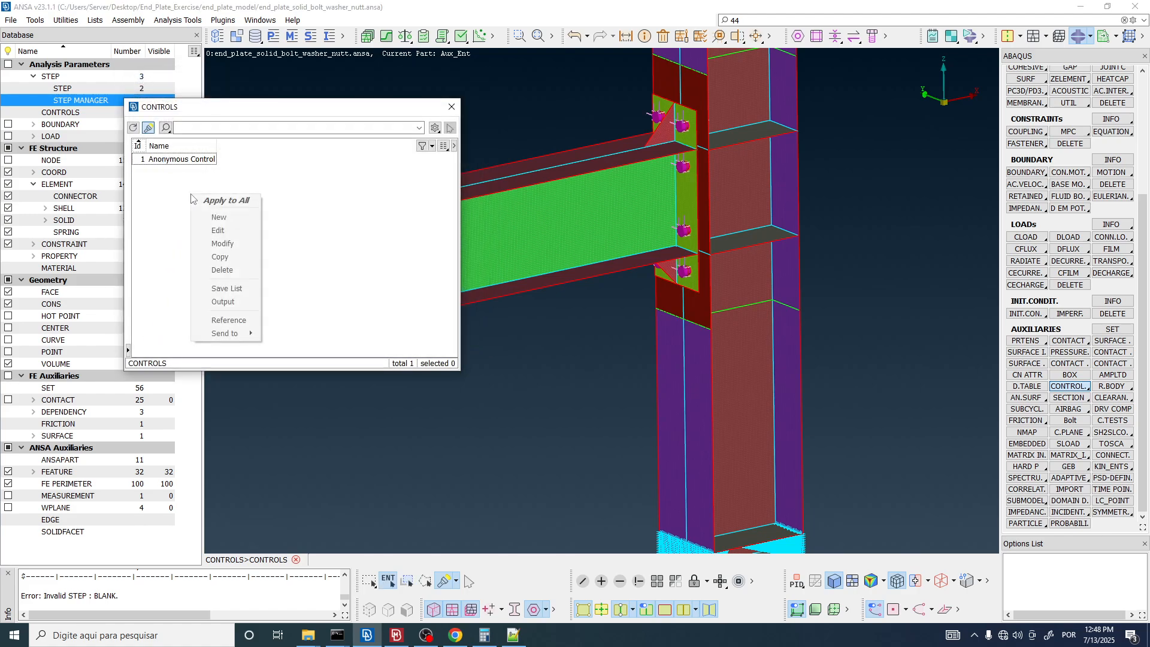
right_click(199, 199)
click(173, 216)
click(224, 217)
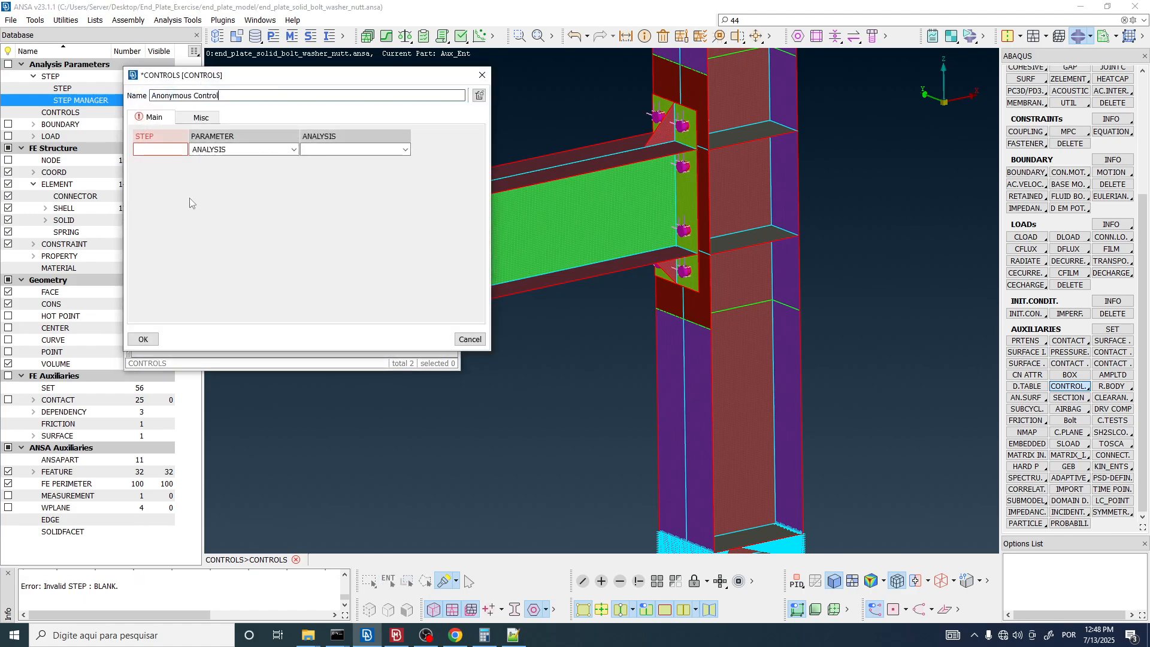
click(158, 150)
text(2)
click(353, 149)
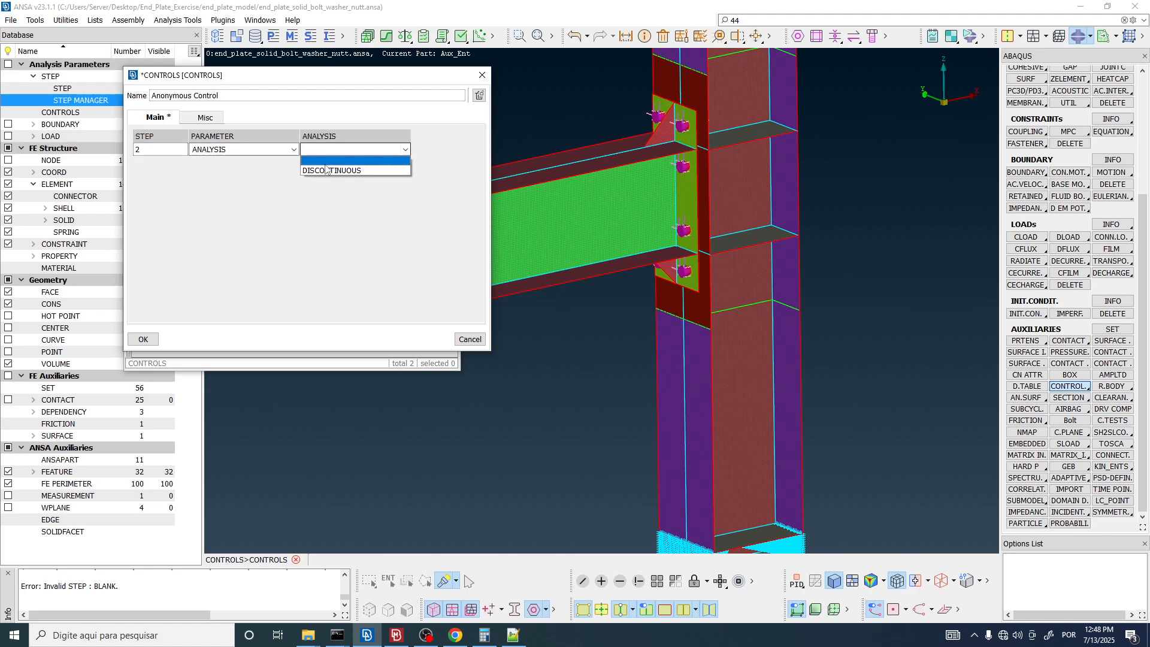
click(335, 162)
click(143, 339)
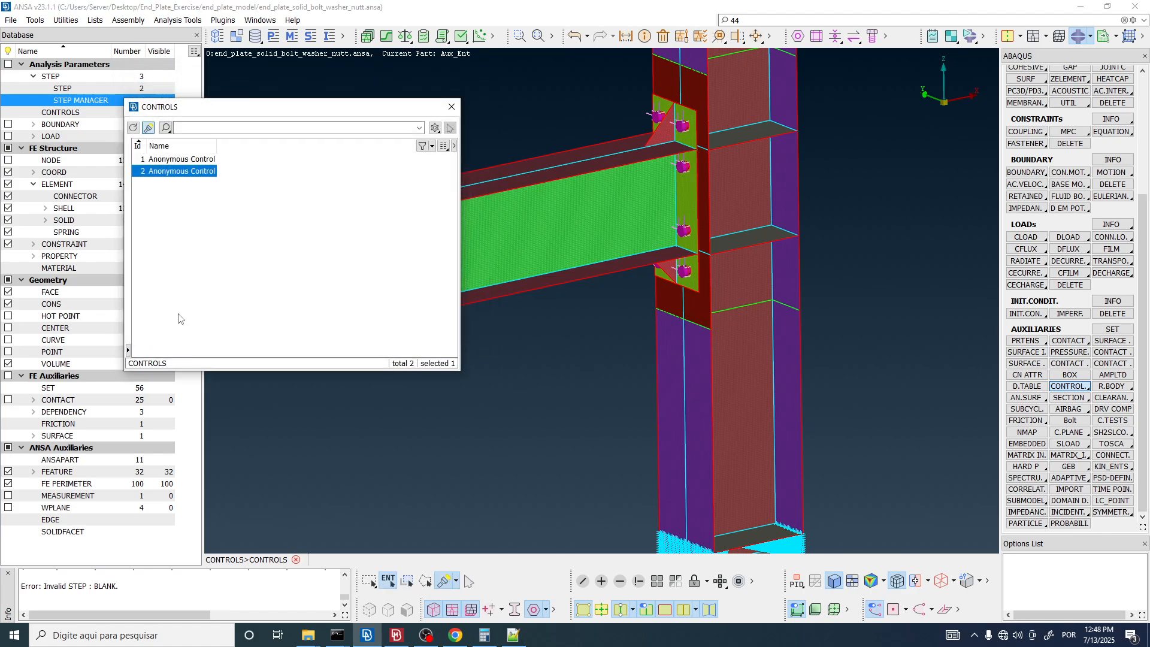
click(450, 105)
Compress the database for all decks with every F.E., Geometry and Groups/Parts category selected, using the Delete recursively method.
ctrl+drag(649, 202, 641, 232)
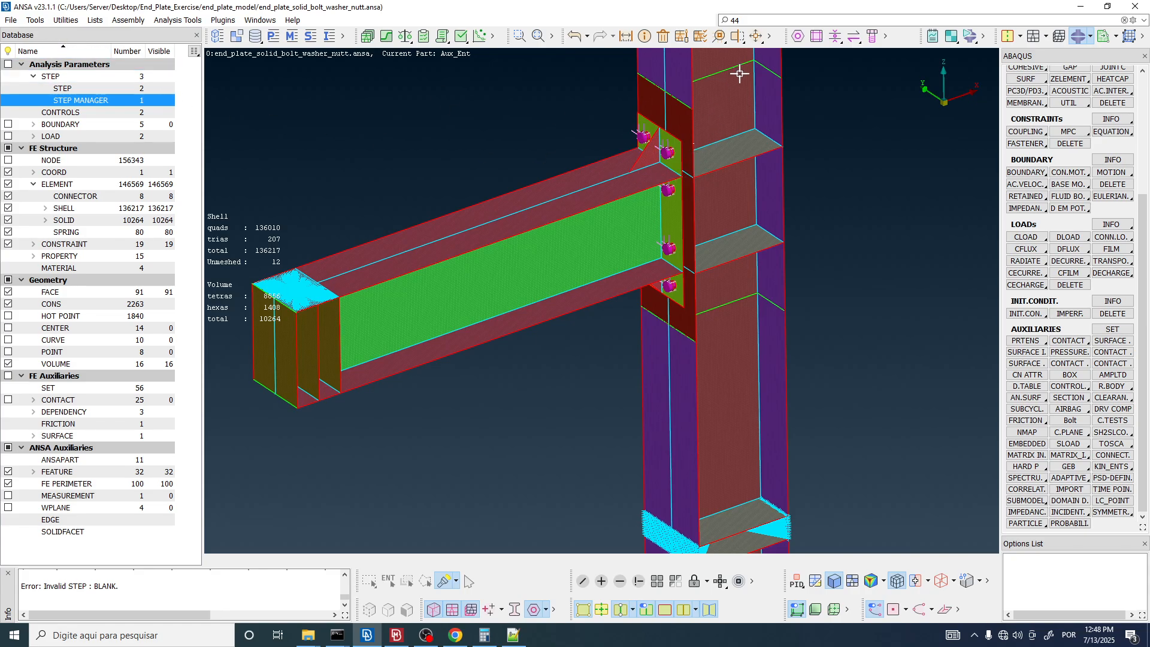
click(770, 36)
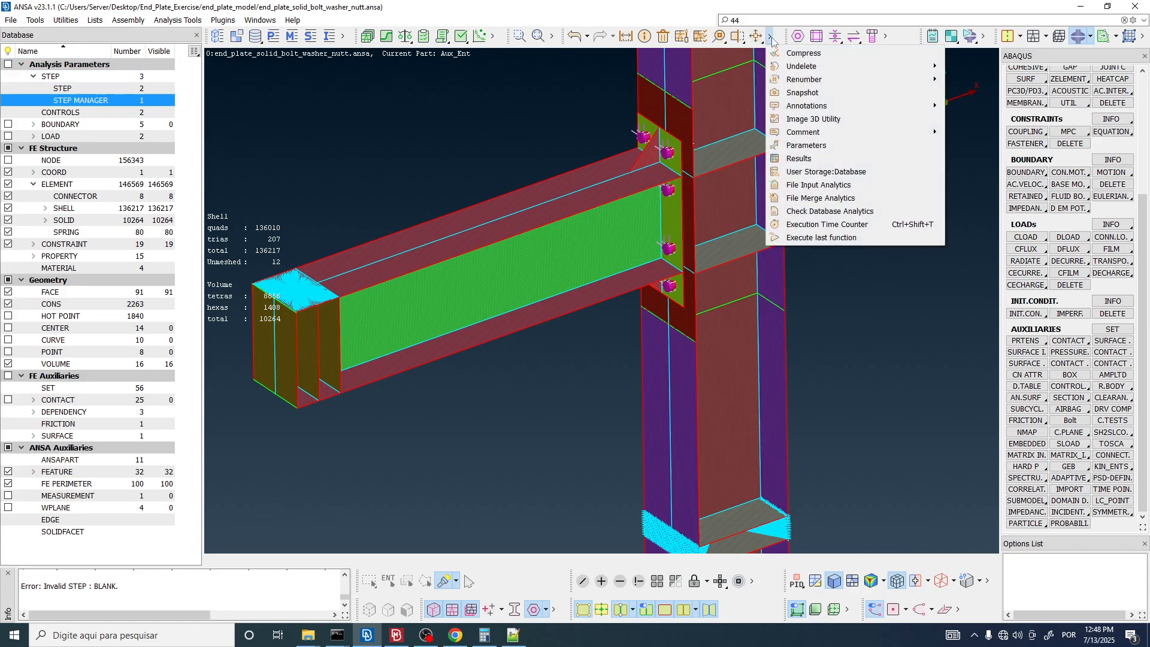
click(796, 54)
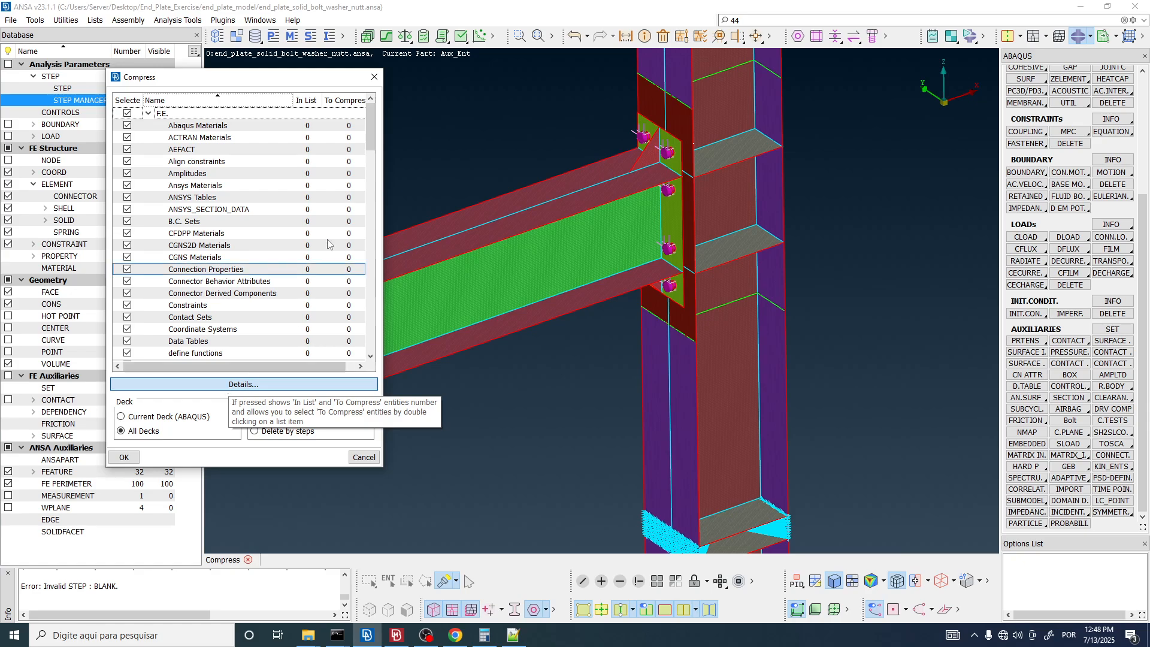
click(122, 432)
click(133, 114)
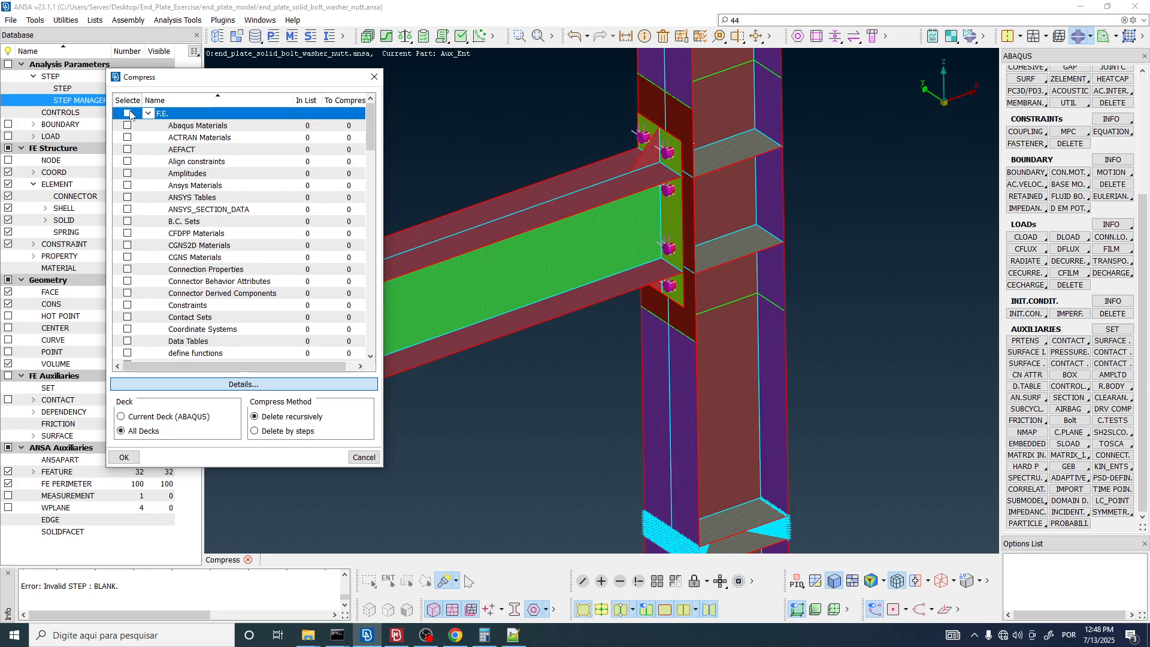
scroll(325, 230, down, 5)
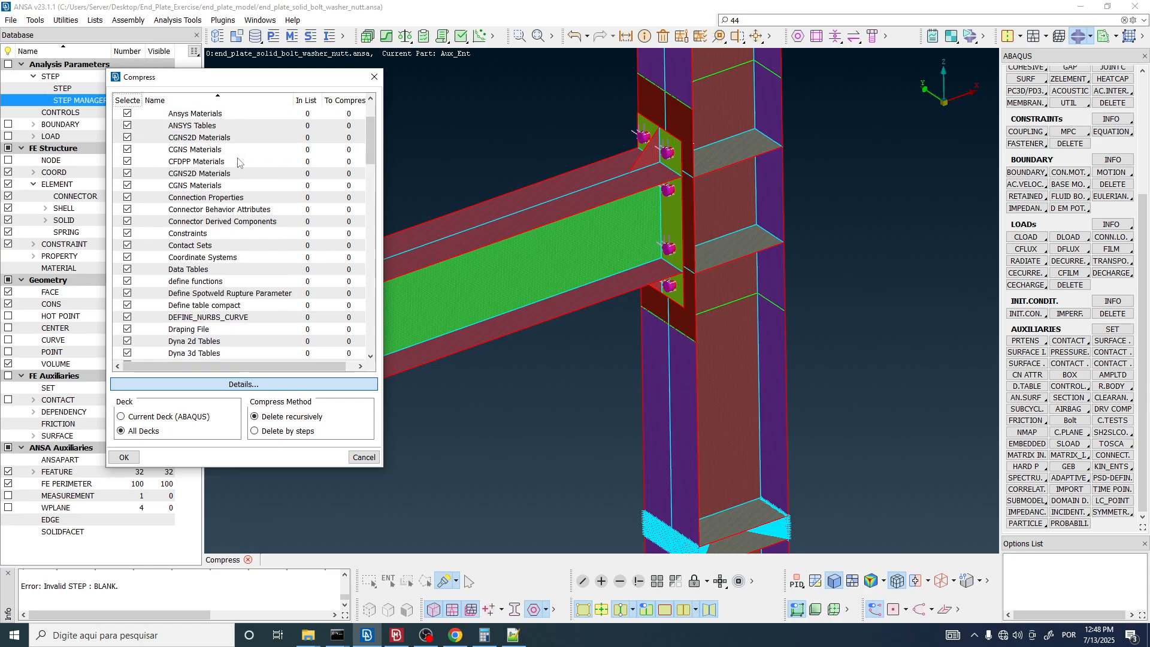
scroll(325, 230, down, 15)
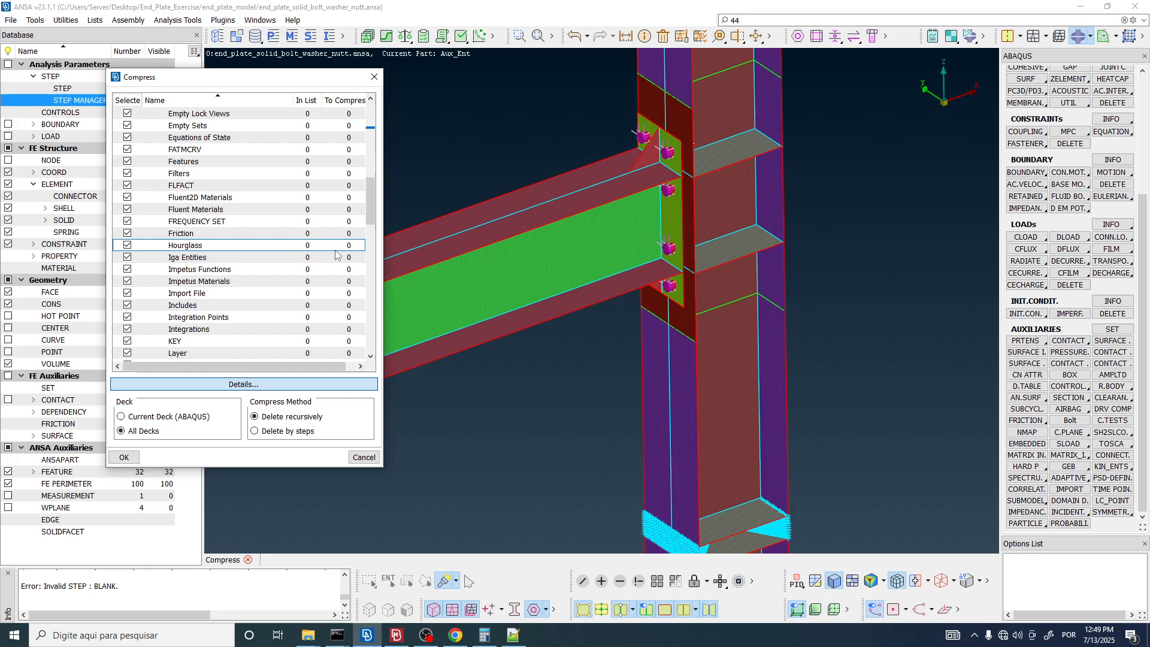
scroll(317, 238, down, 8)
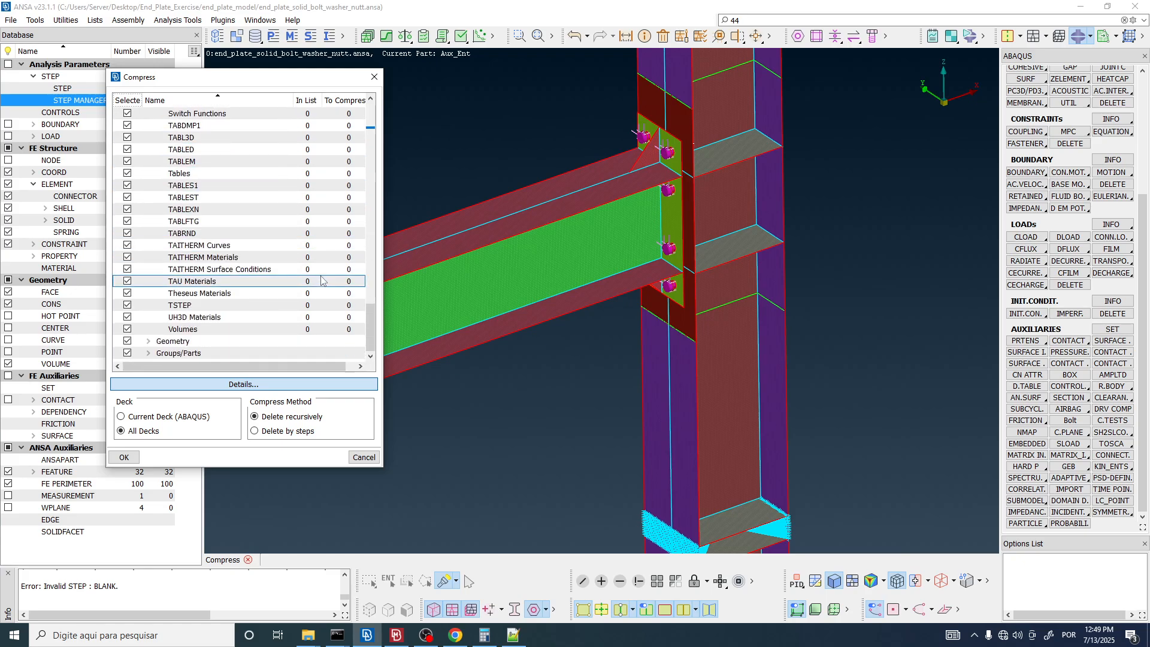
click(124, 457)
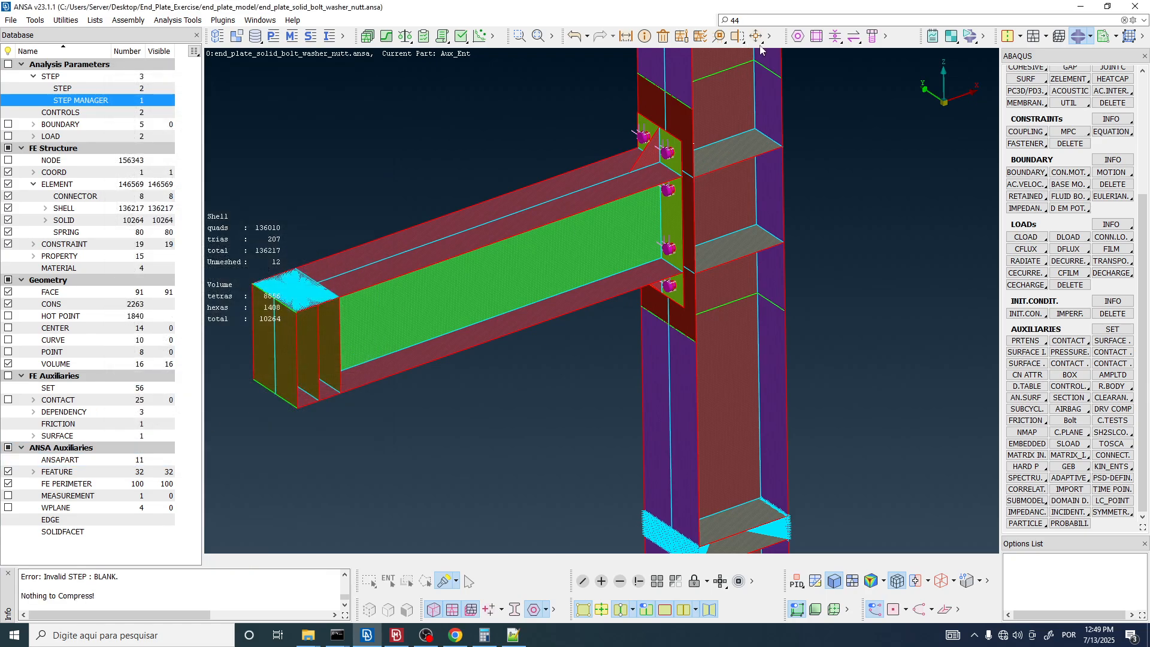
Start an ABAQUS output of the model and enlarge the save dialog's file list to show the existing input files' sizes.
click(11, 21)
click(15, 23)
ctrl+middle_drag(550, 215, 561, 237)
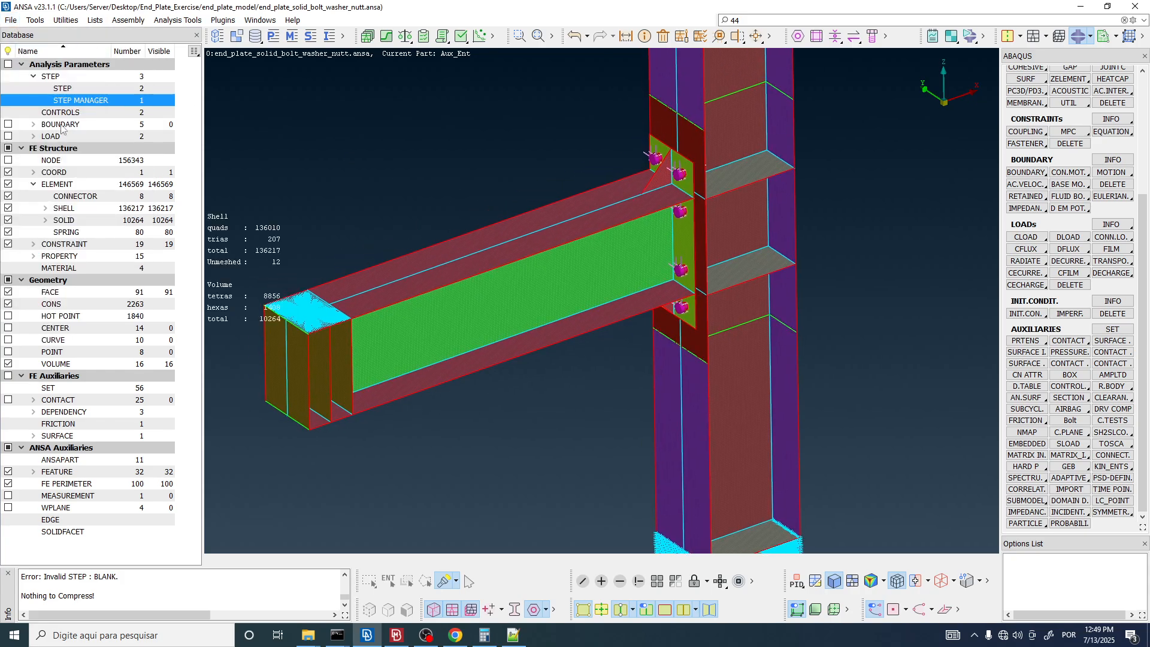
click(14, 23)
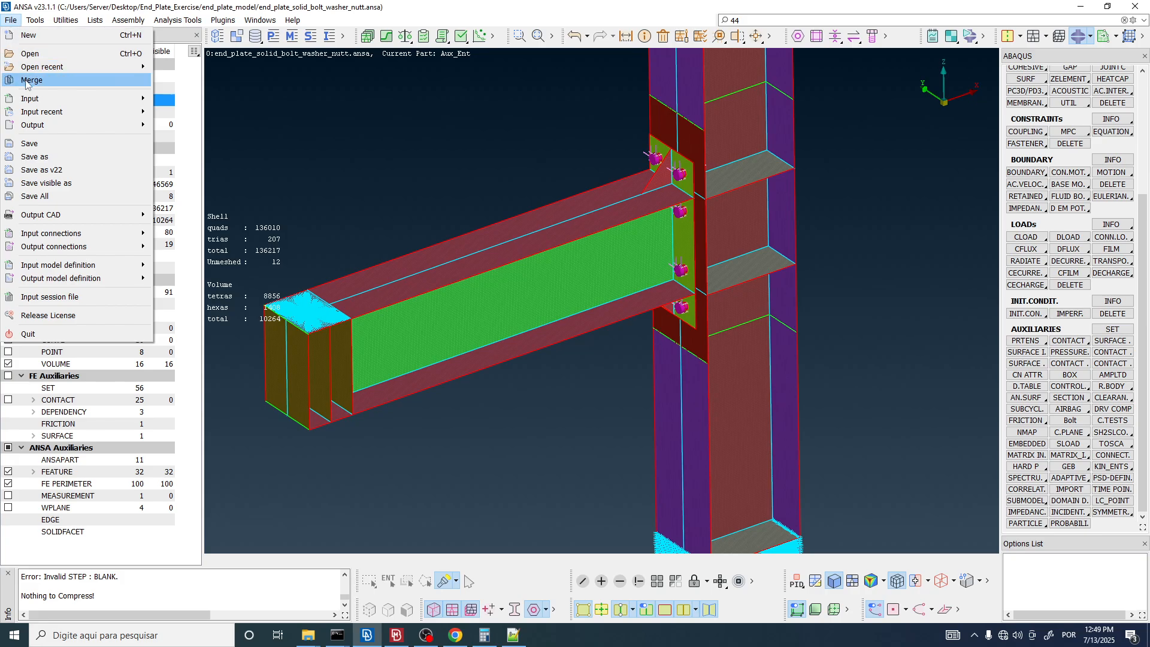
mouse_move(133, 126)
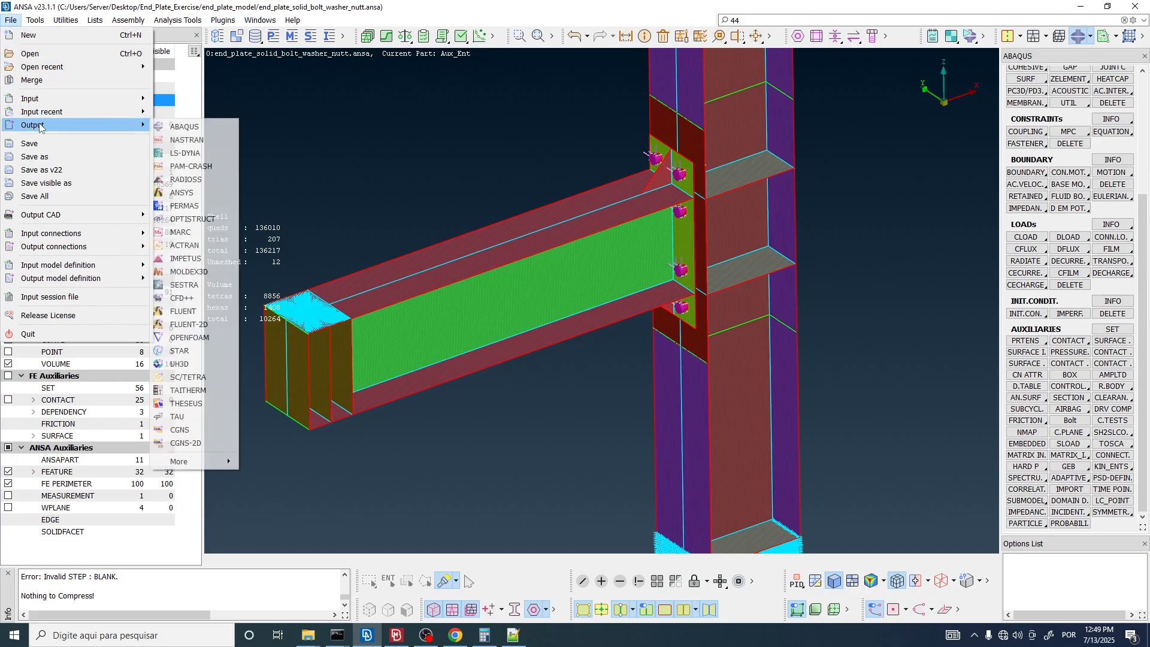
click(180, 127)
drag(417, 129, 302, 92)
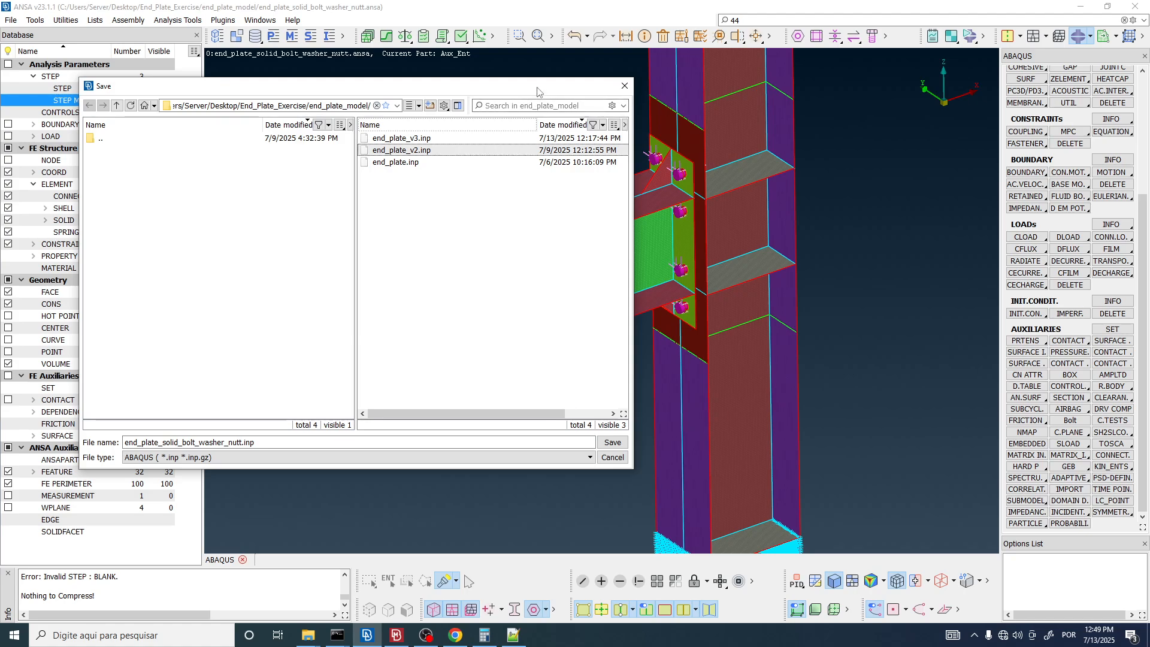
drag(536, 87, 496, 87)
drag(593, 174, 671, 174)
drag(353, 207, 233, 201)
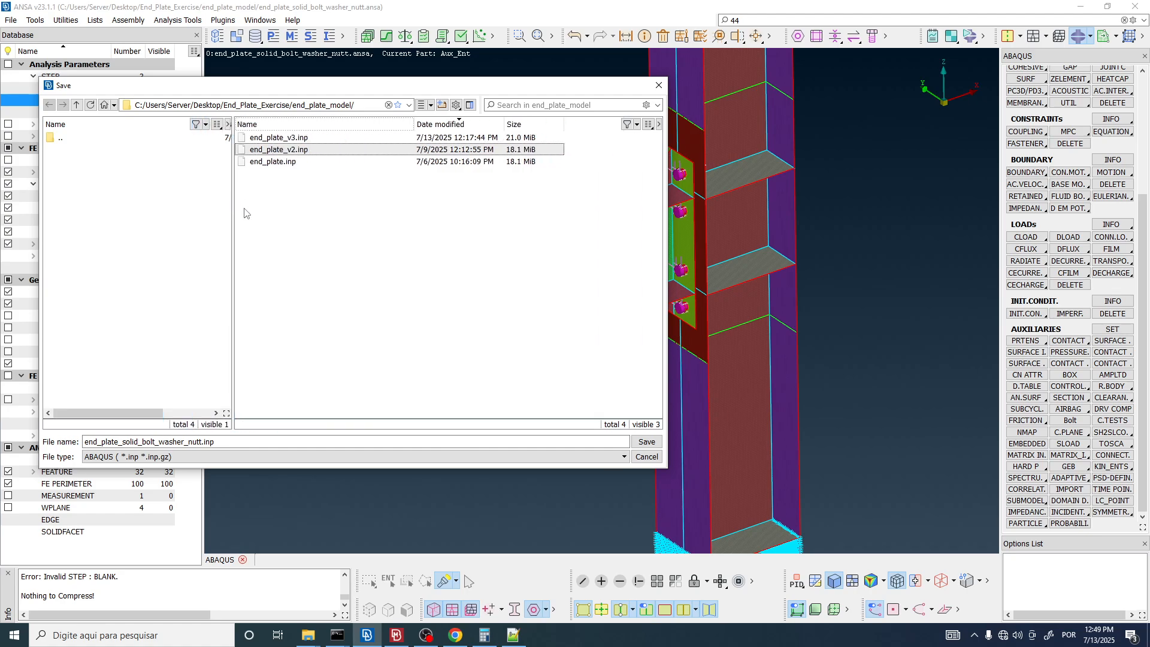
Choose the existing end_plate_v3.inp in the end_plate_model folder as the ABAQUS output file.
click(259, 139)
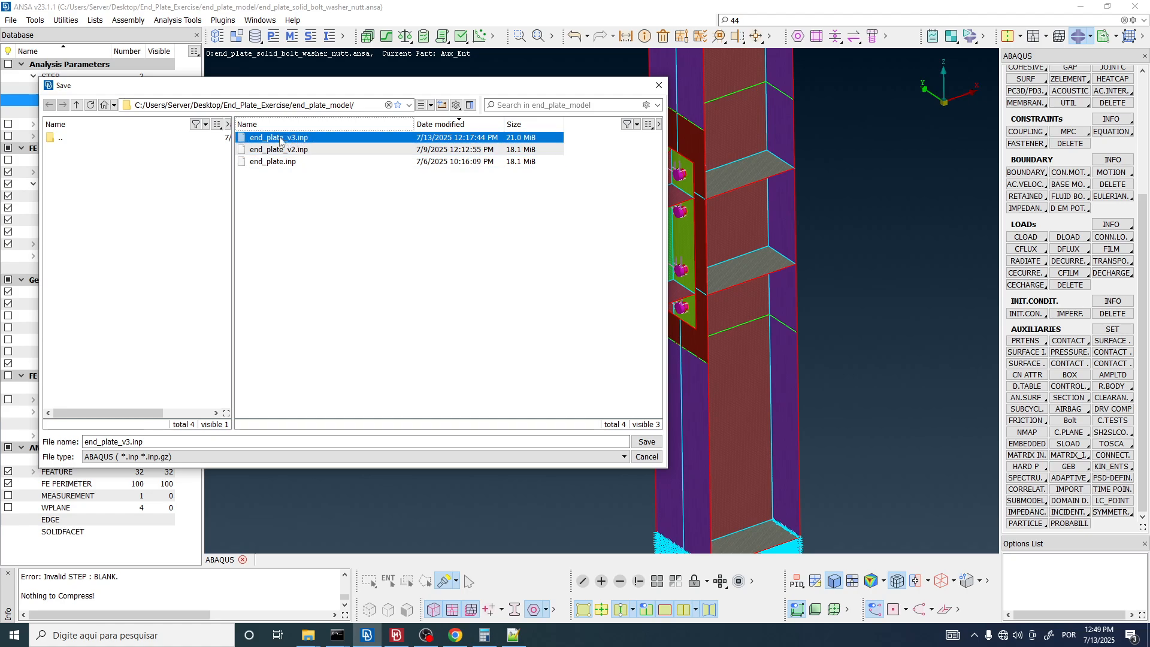
click(130, 442)
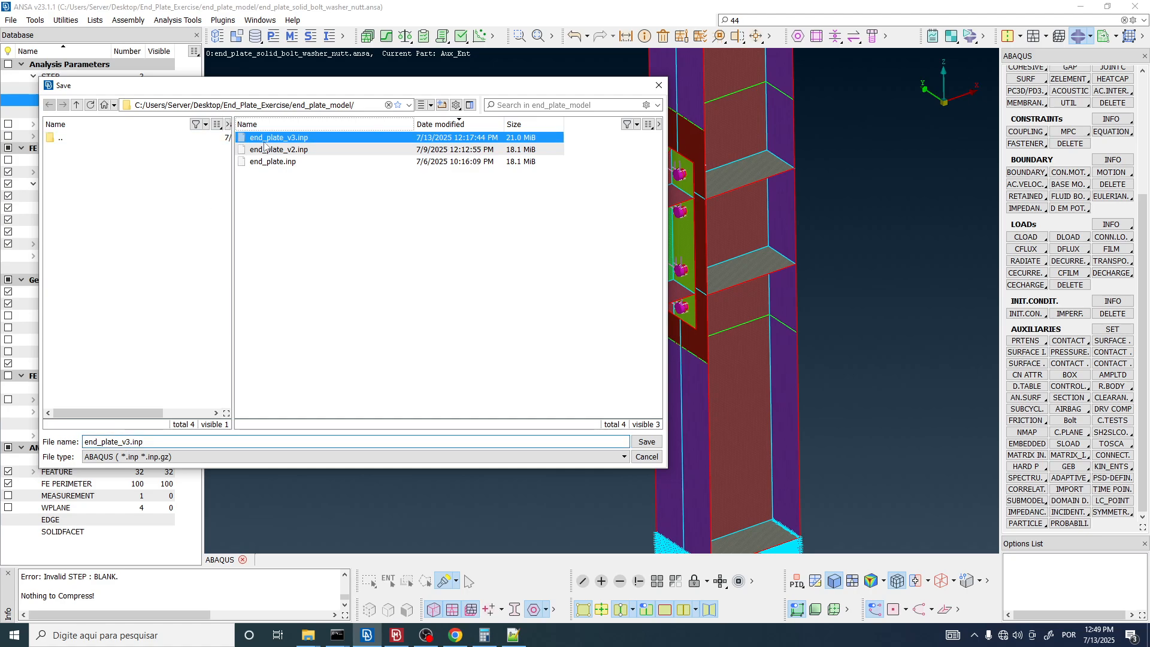
click(273, 162)
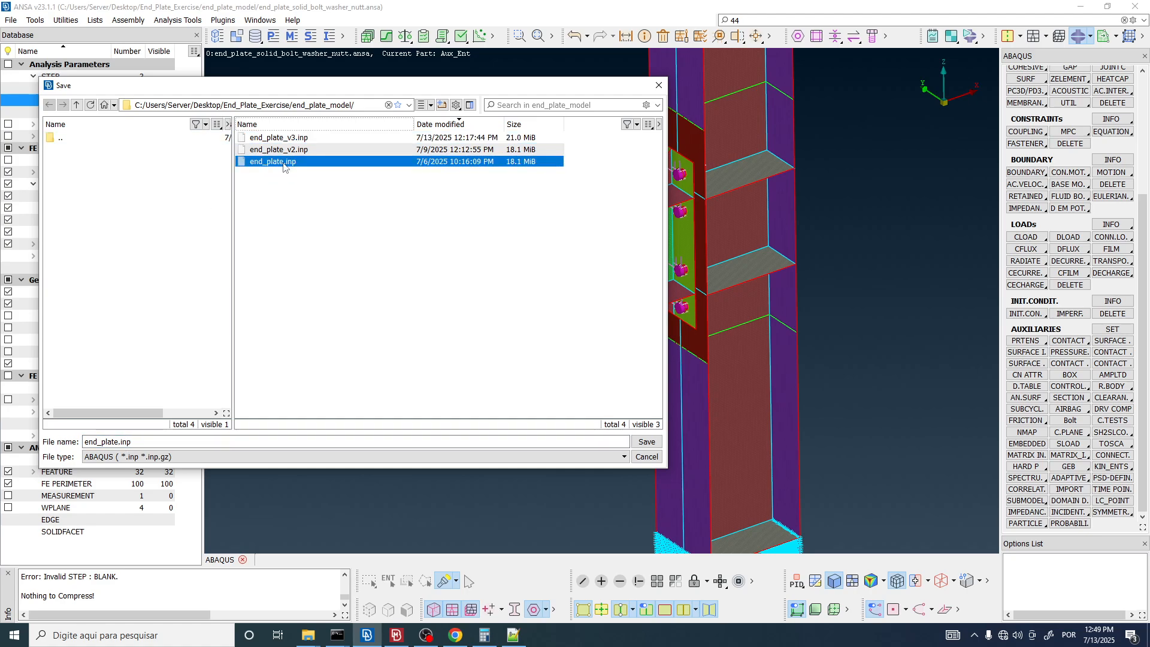
click(287, 150)
click(296, 139)
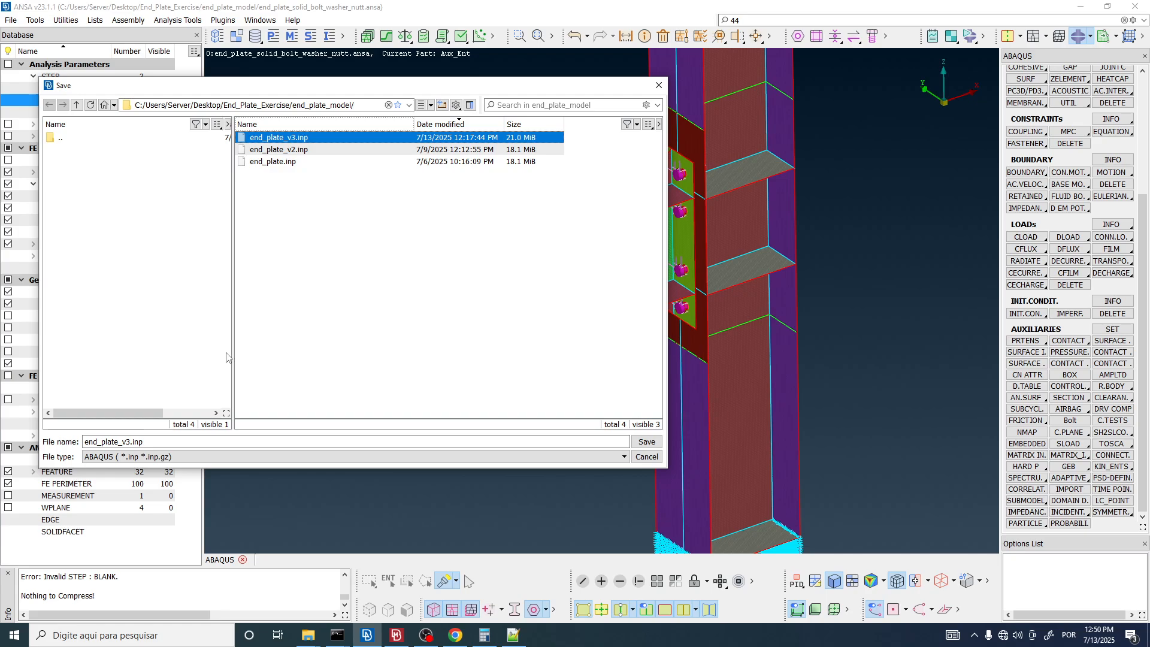
click(649, 443)
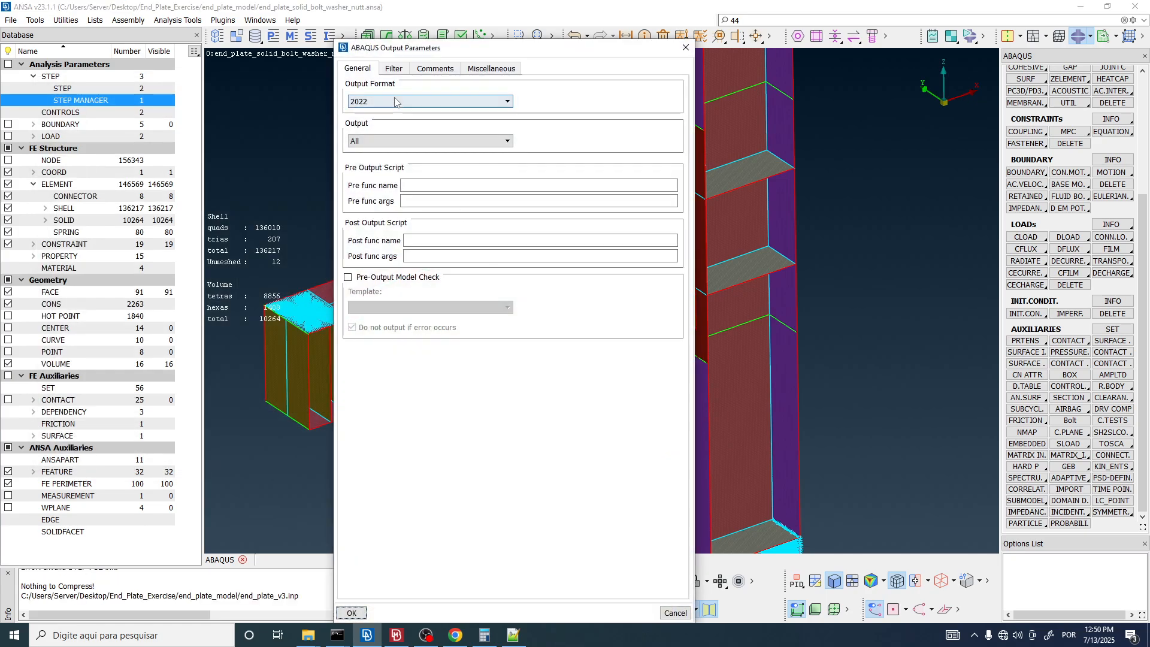
Output the entire model in the 2022 ABAQUS format with Output set to All, overwriting the existing end_plate_v3.inp.
click(366, 143)
click(366, 153)
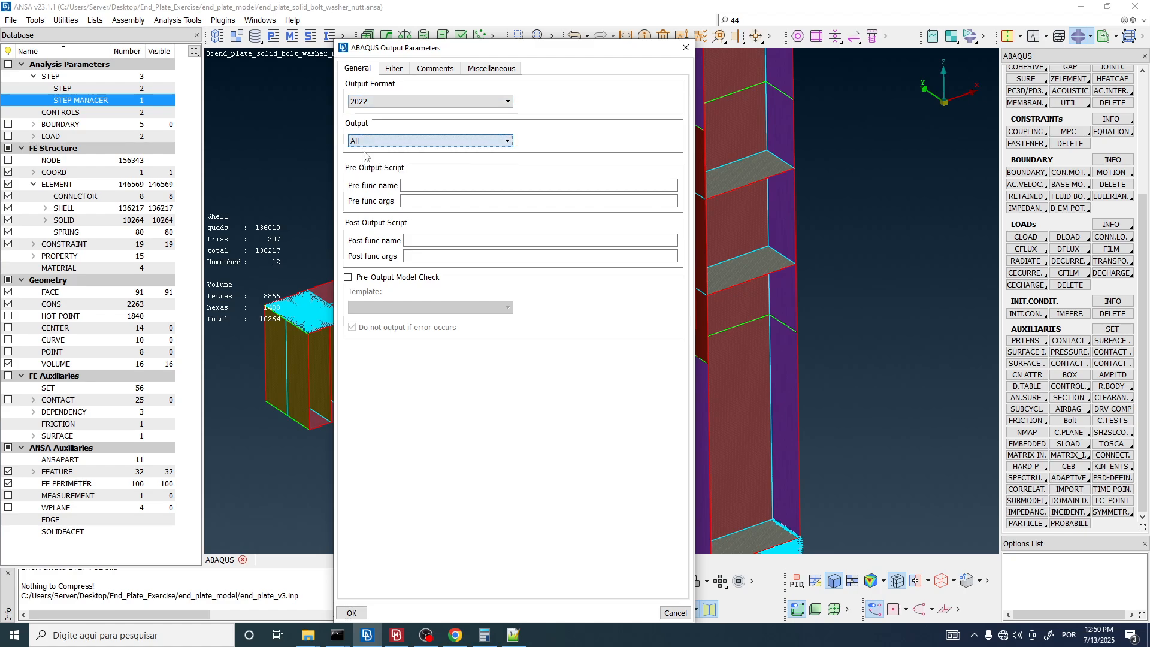
click(369, 105)
click(369, 194)
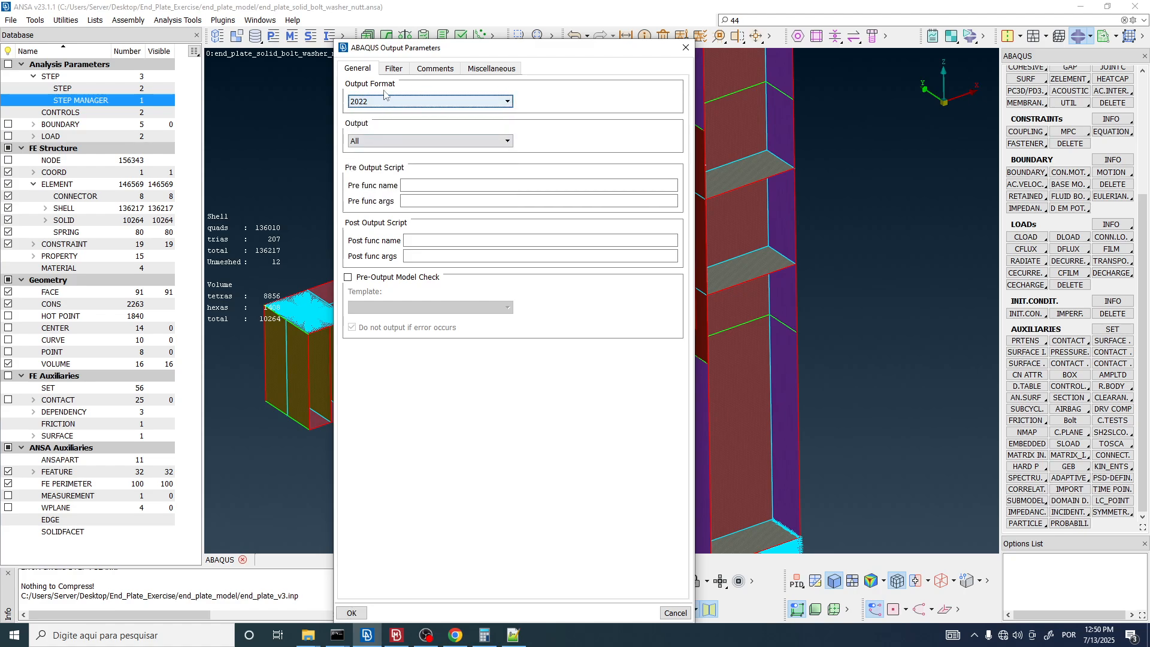
click(352, 613)
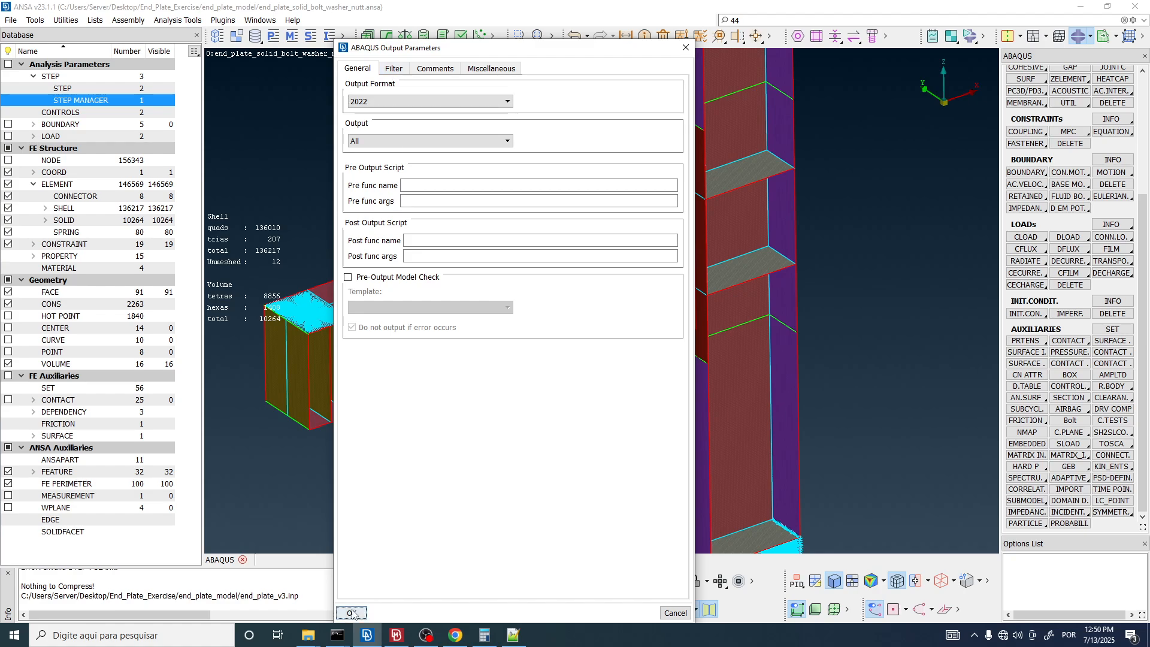
drag(398, 522, 274, 196)
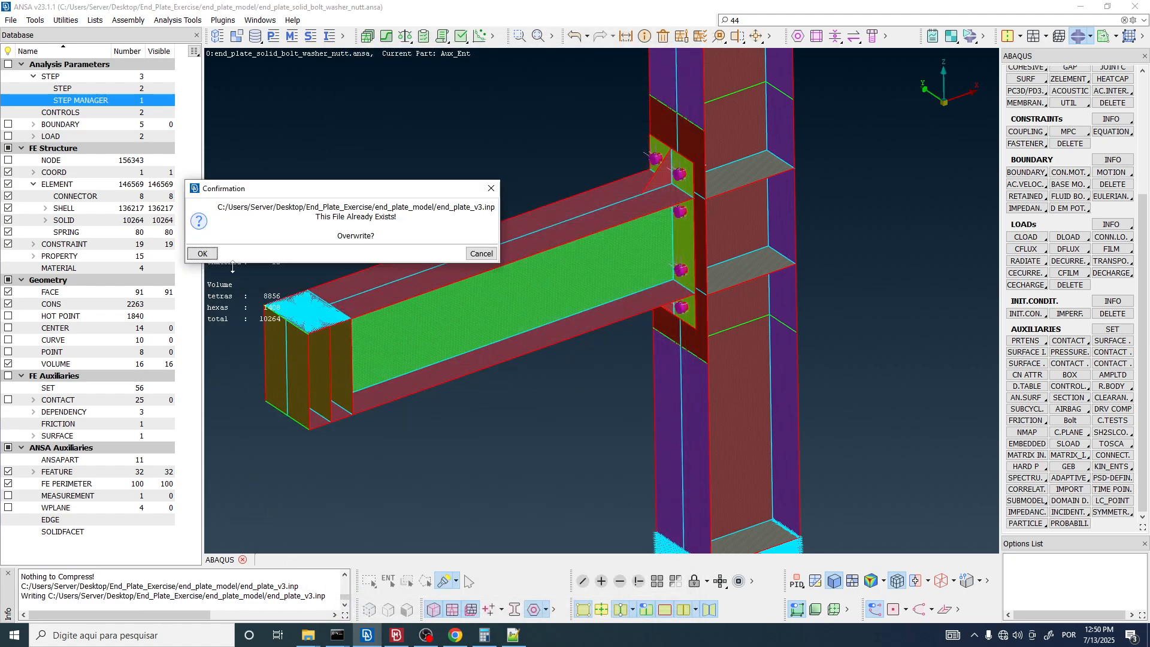
click(202, 254)
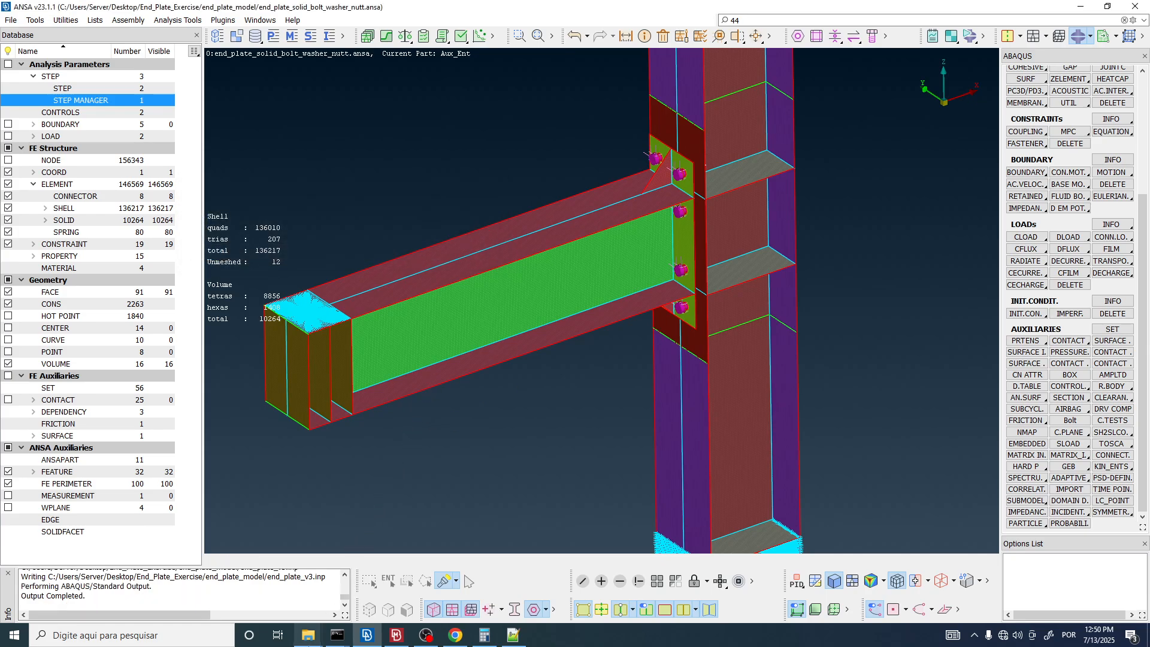
Switch to the end_plate_model folder in File Explorer, copy its path and select end_plate_v3.inp.
mouse_move(308, 636)
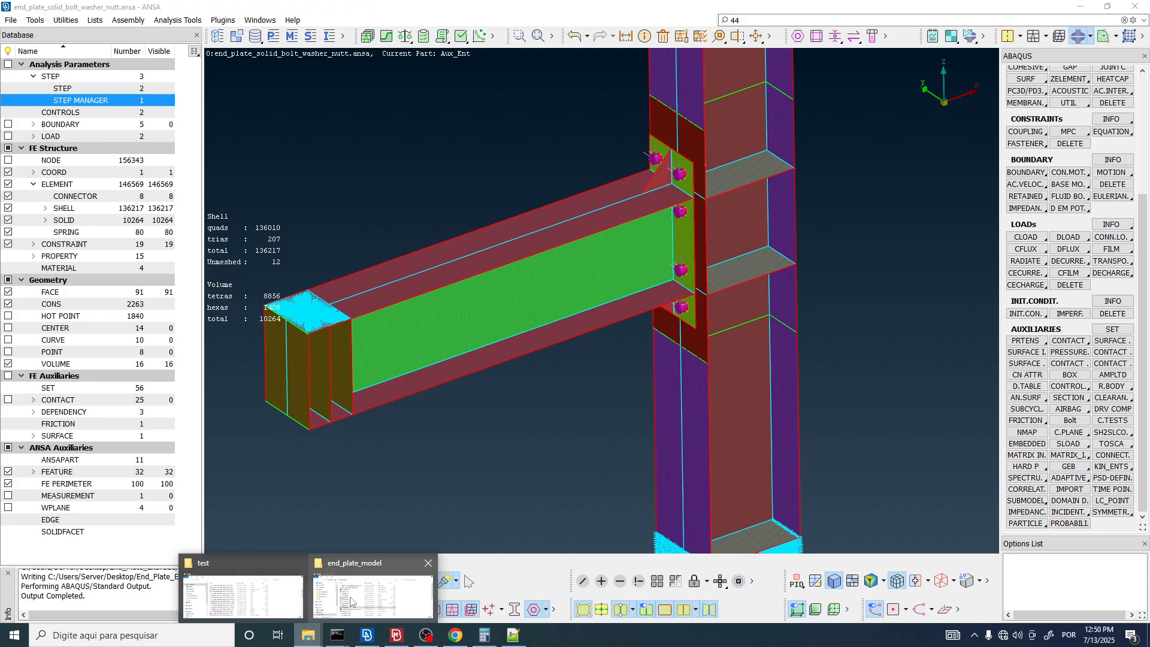
click(373, 596)
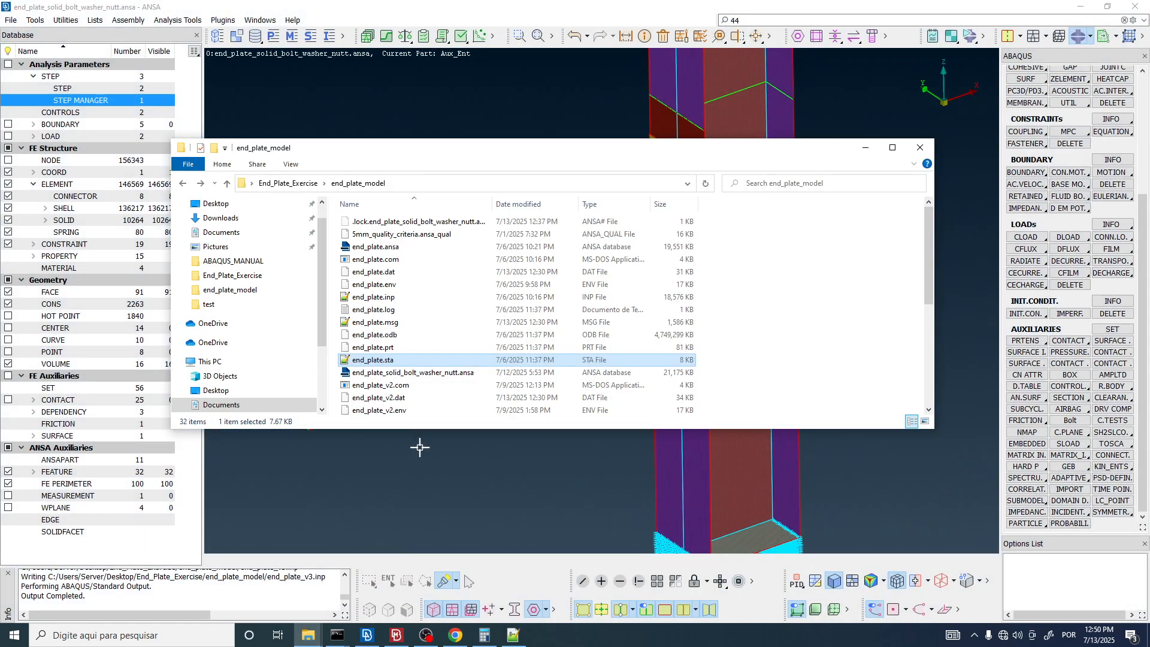
click(523, 183)
key(ctrl+c)
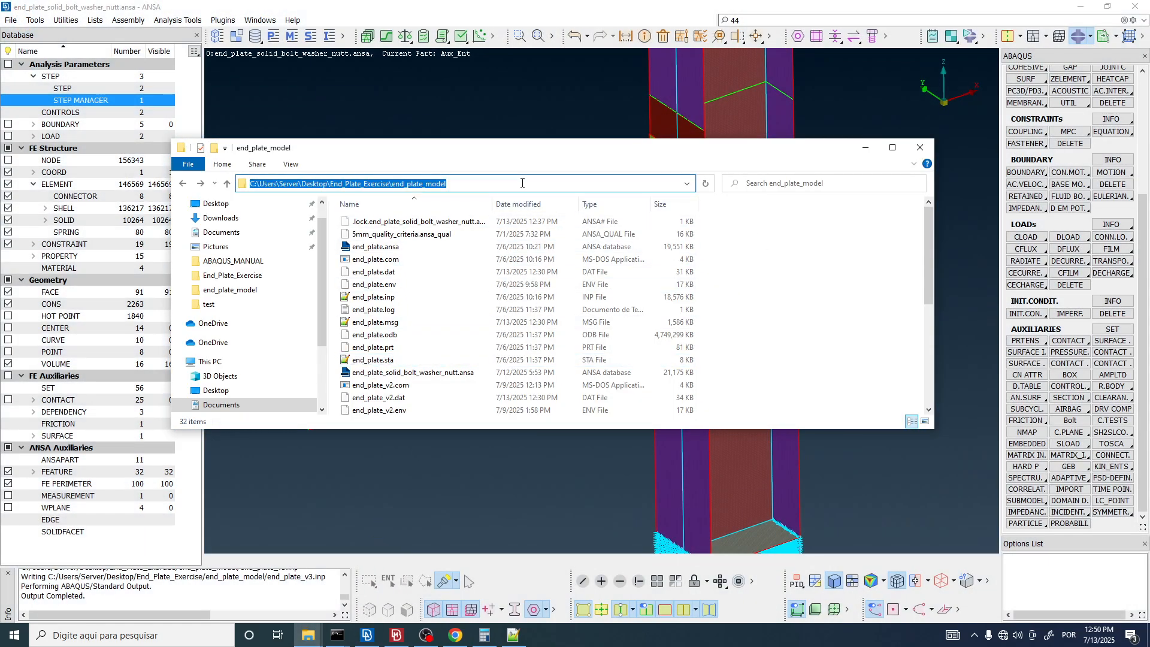
click(732, 259)
scroll(411, 353, down, 5)
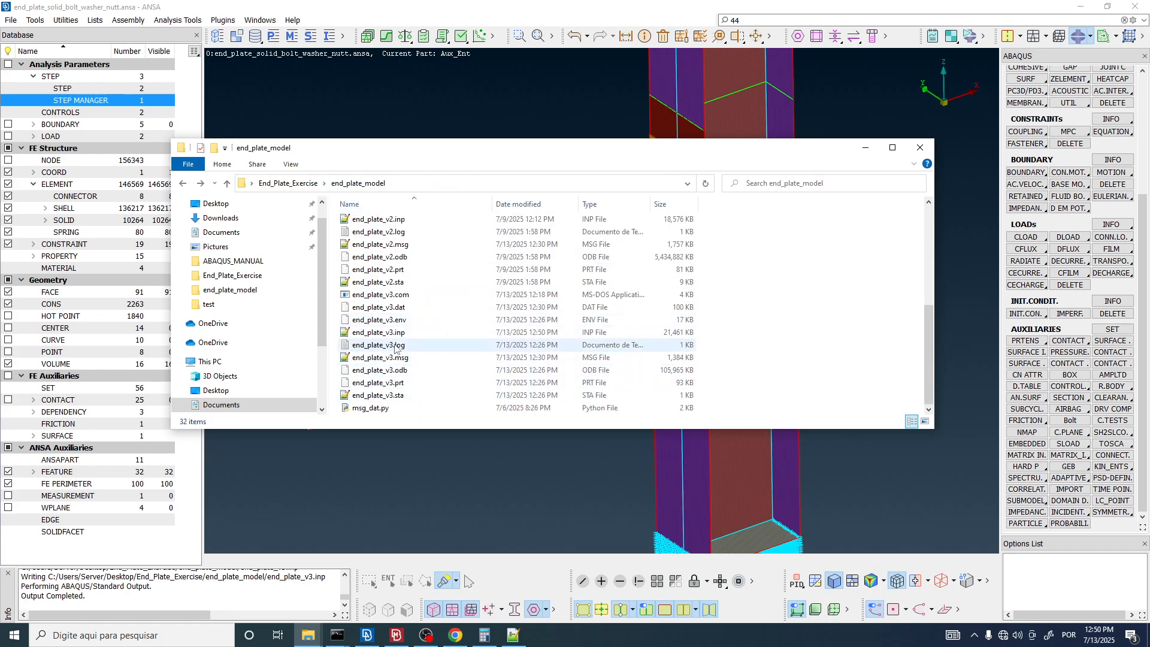
click(392, 333)
Open a Command Prompt and change its directory to C:\Users\Server\Desktop\End_Plate_Exercise\end_plate_model.
click(13, 635)
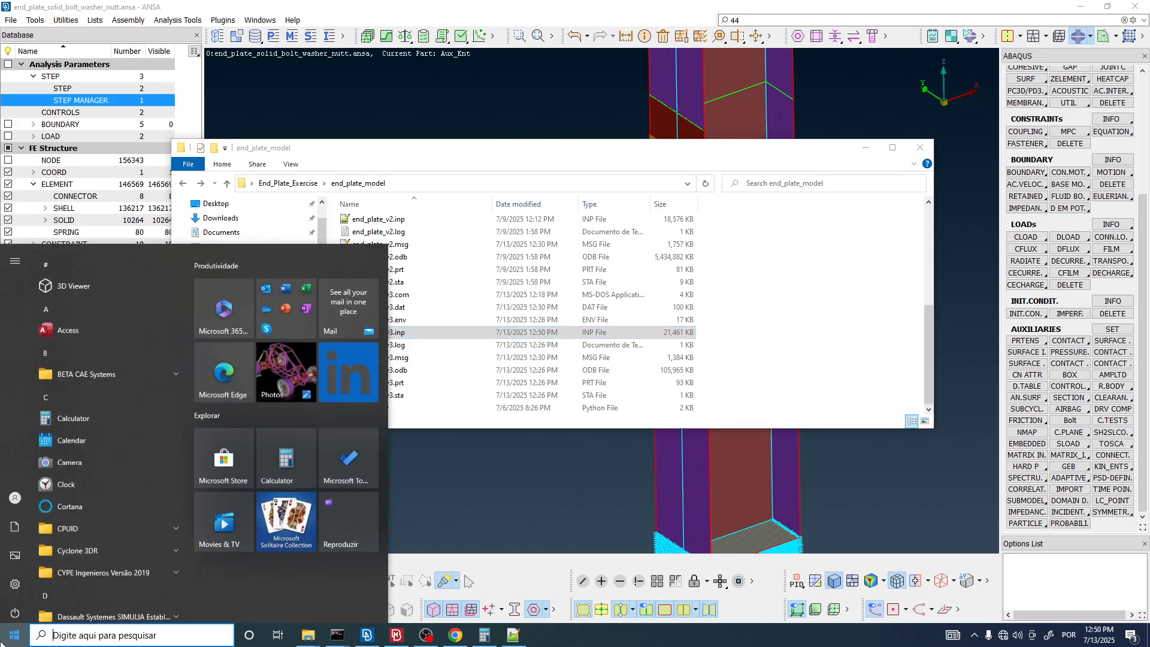
text(cmd)
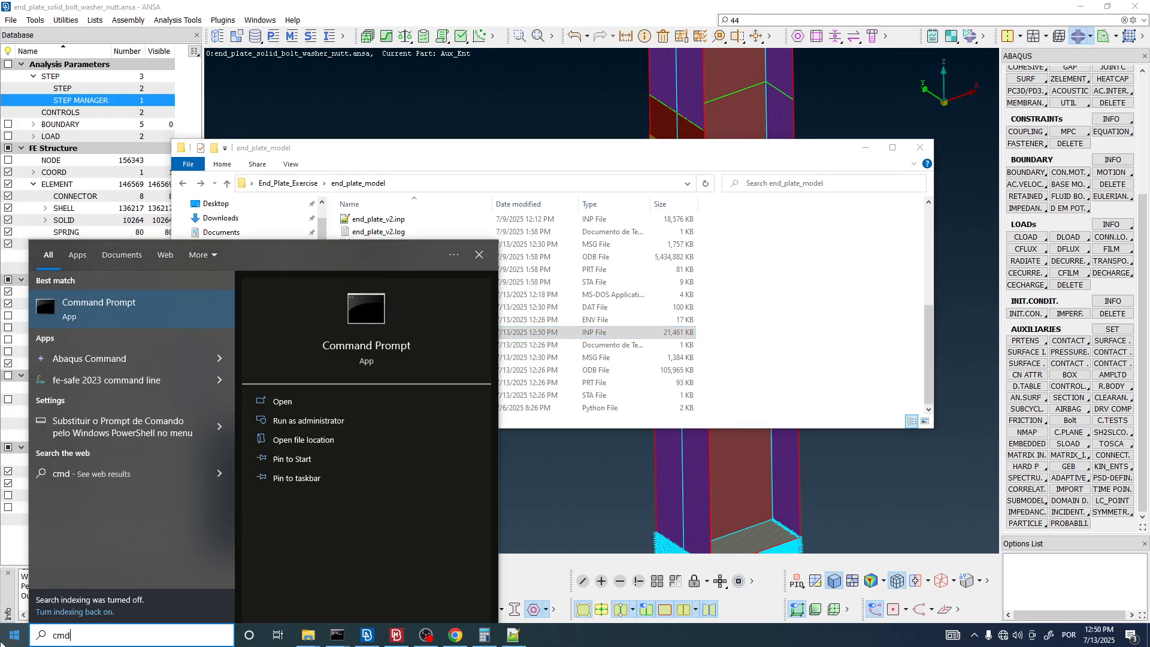
key(Return)
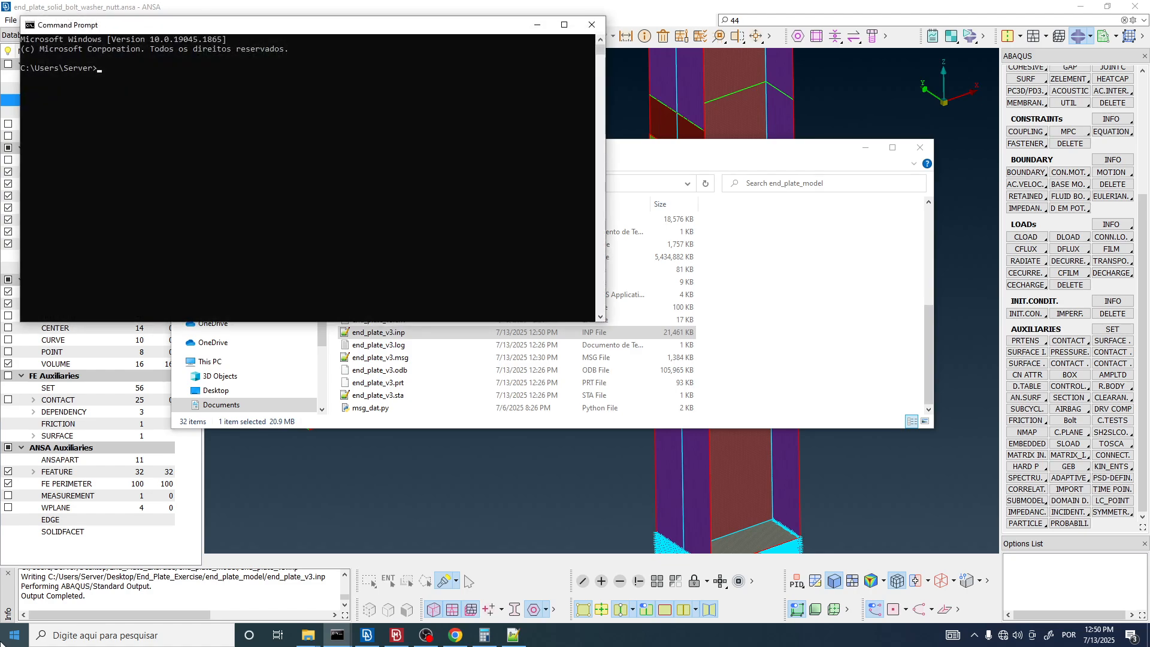
text(cd)
key(ctrl+v)
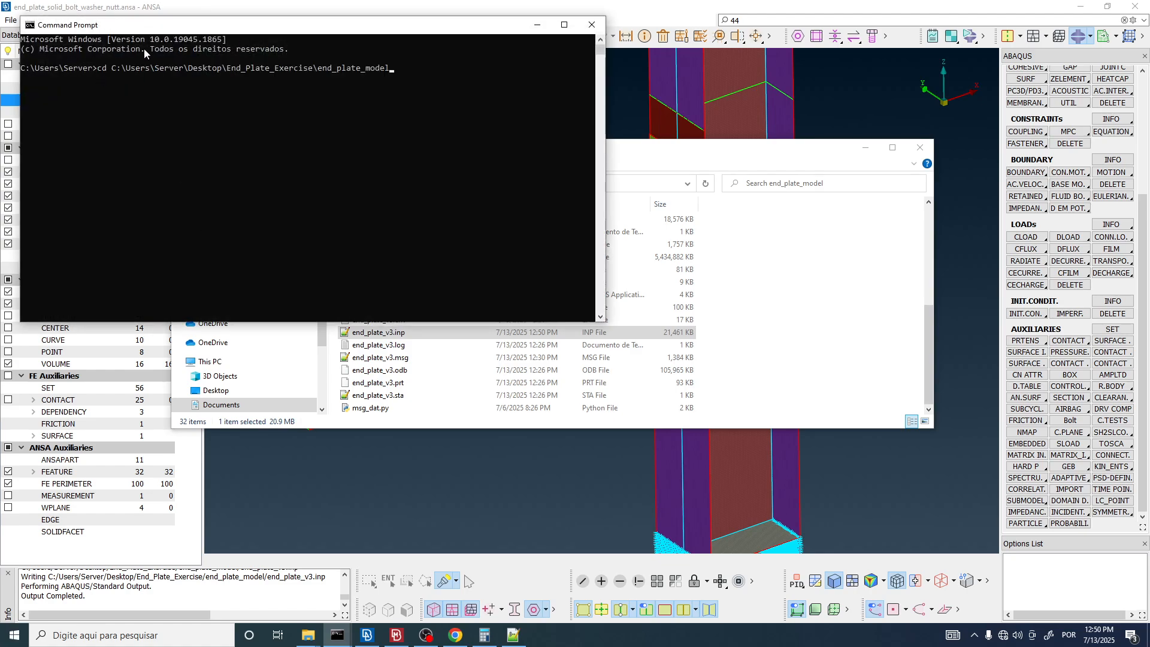
key(Return)
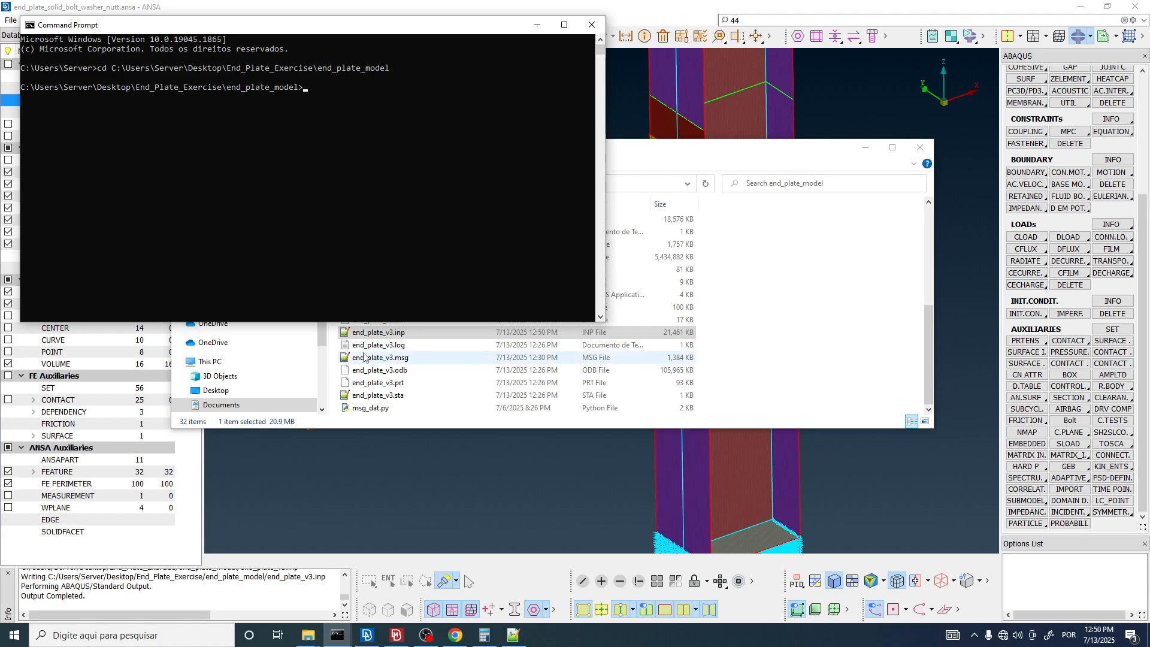
click(379, 335)
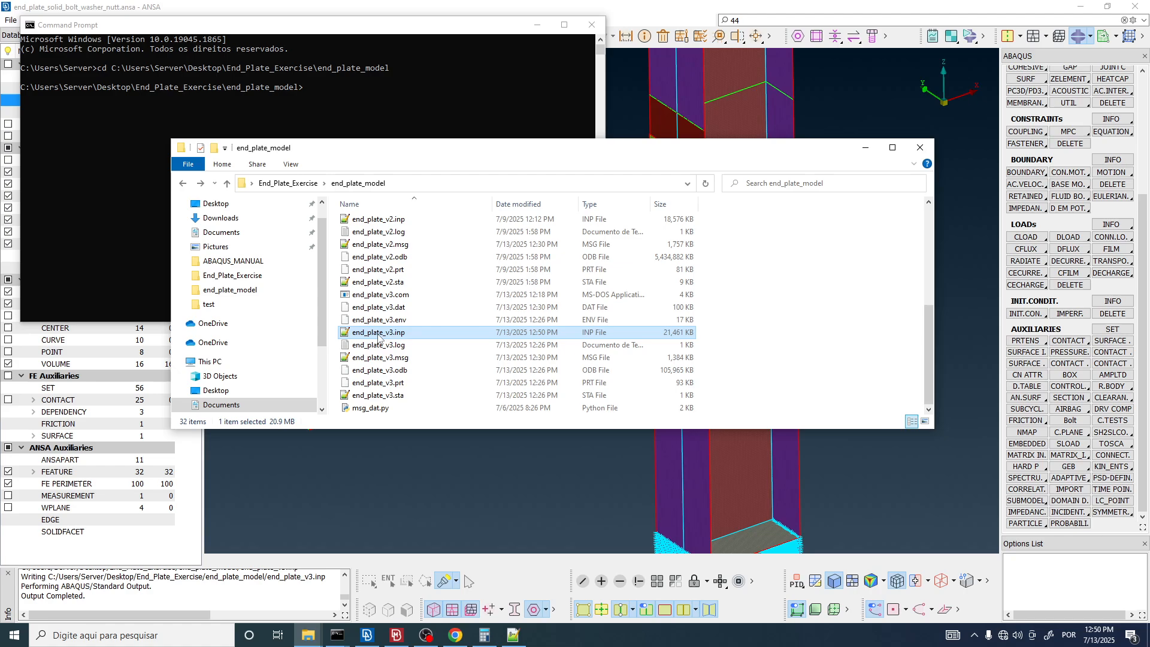
click(379, 336)
key(ctrl+c)
click(464, 73)
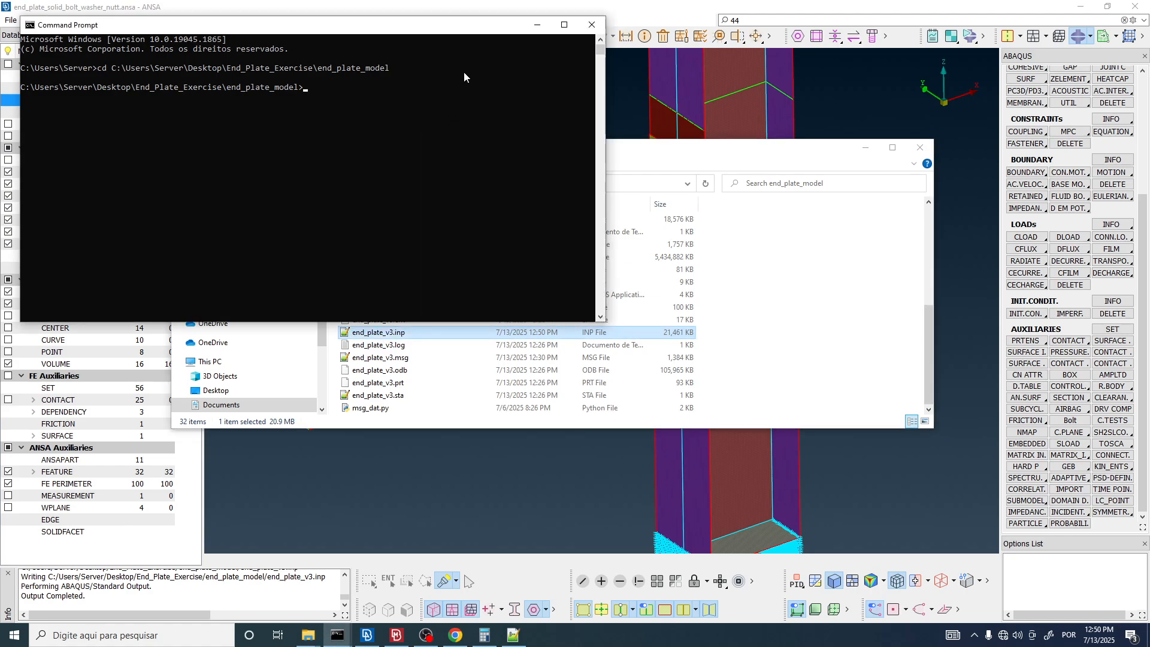
text(abaqus job=)
key(ctrl+v)
text(cp)
key(BackSpace)
key(BackSpace)
key(BackSpace)
key(BackSpace)
key(BackSpace)
key(BackSpace)
key(BackSpace)
key(BackSpace)
key(BackSpace)
key(BackSpace)
key(BackSpace)
key(BackSpace)
key(BackSpace)
key(BackSpace)
key(BackSpace)
key(BackSpace)
key(BackSpace)
key(BackSpace)
key(BackSpace)
key(BackSpace)
click(538, 26)
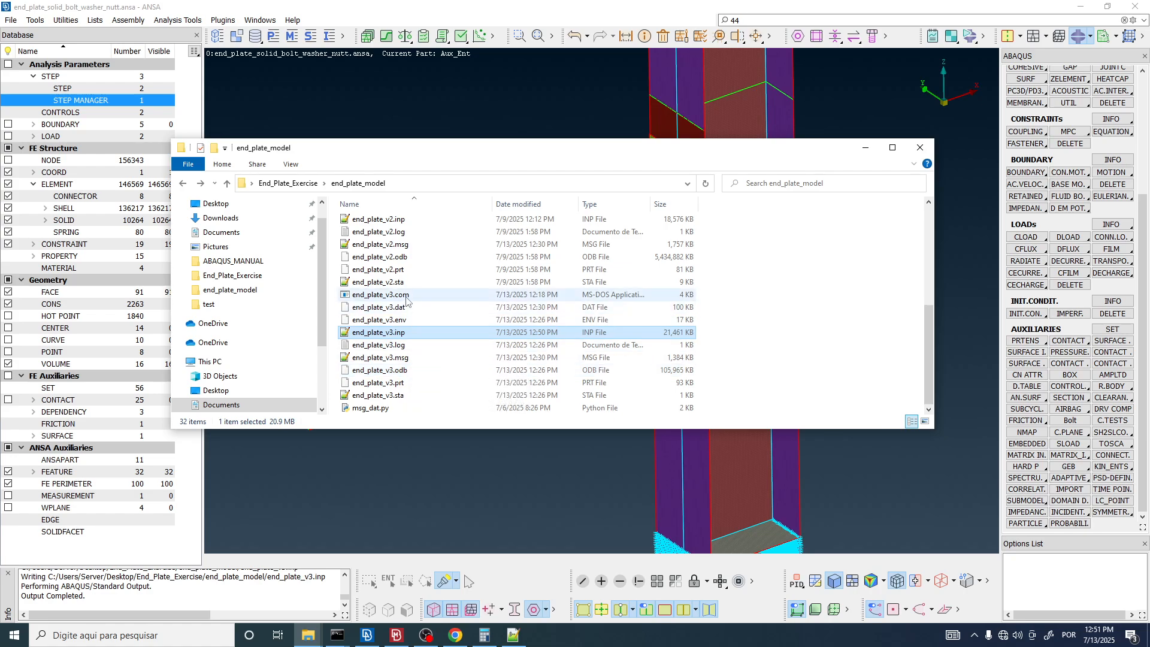
Mark the end_plate_v3 job files in the end_plate_model folder, and open end_plate_v3.sta in Notepad++.
drag(406, 300, 402, 400)
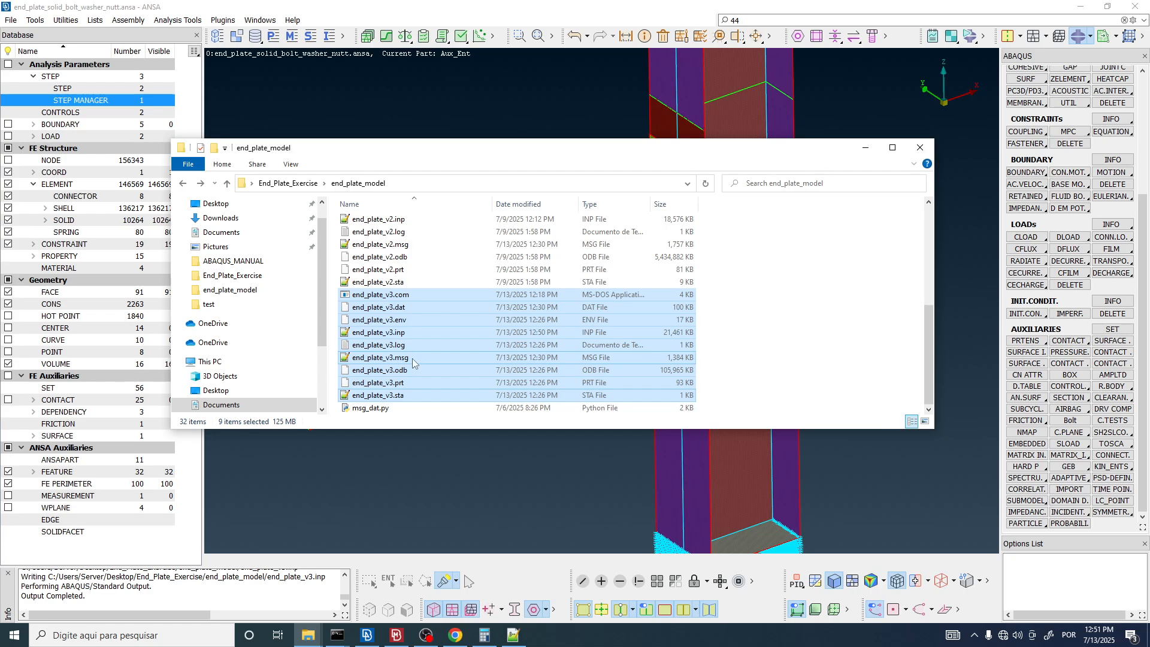
key(Down)
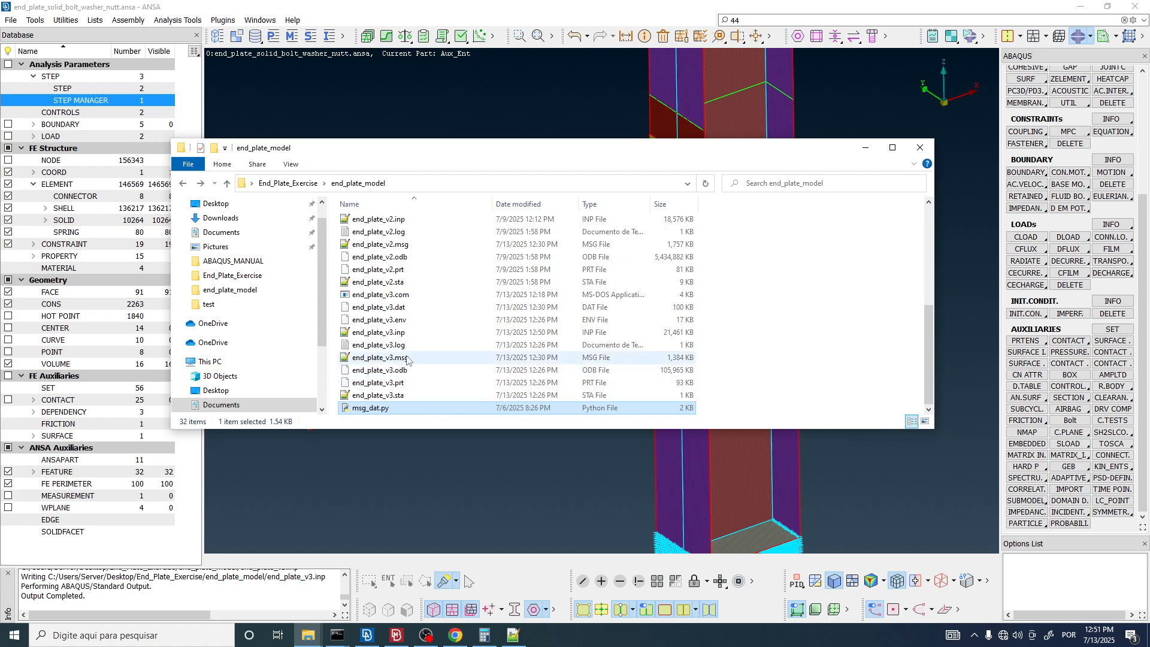
double_click(397, 396)
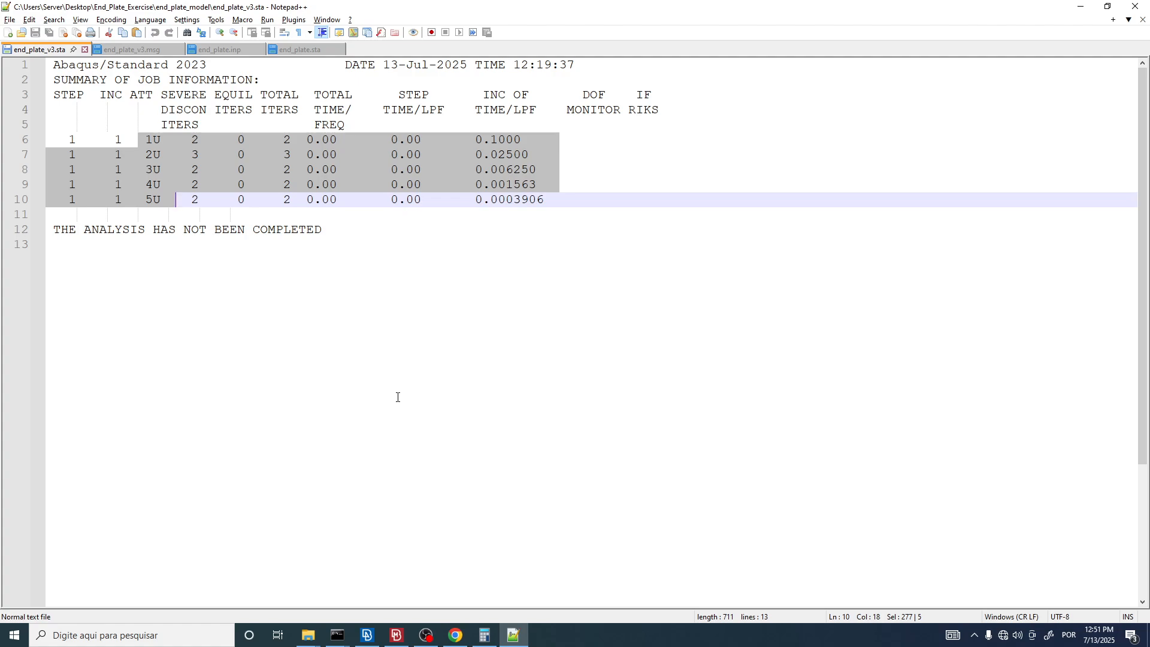
Examine the first attempt in the status file, checking its time increment, severe discontinuity iterations and attempt label.
click(153, 154)
drag(70, 138, 475, 140)
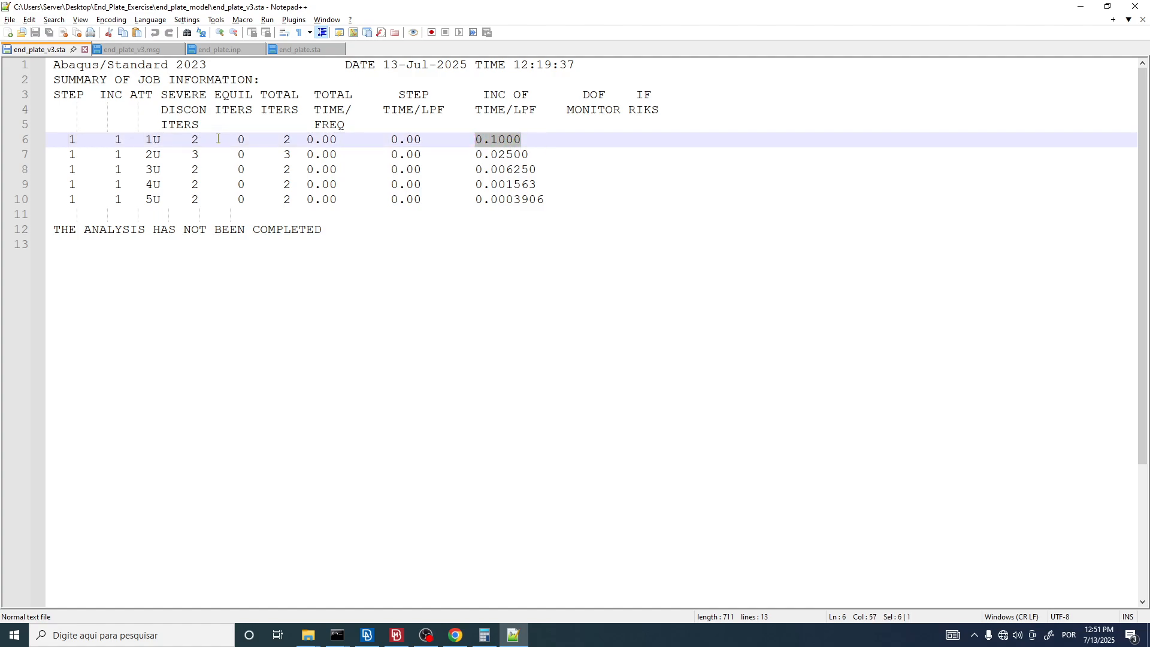
double_click(199, 139)
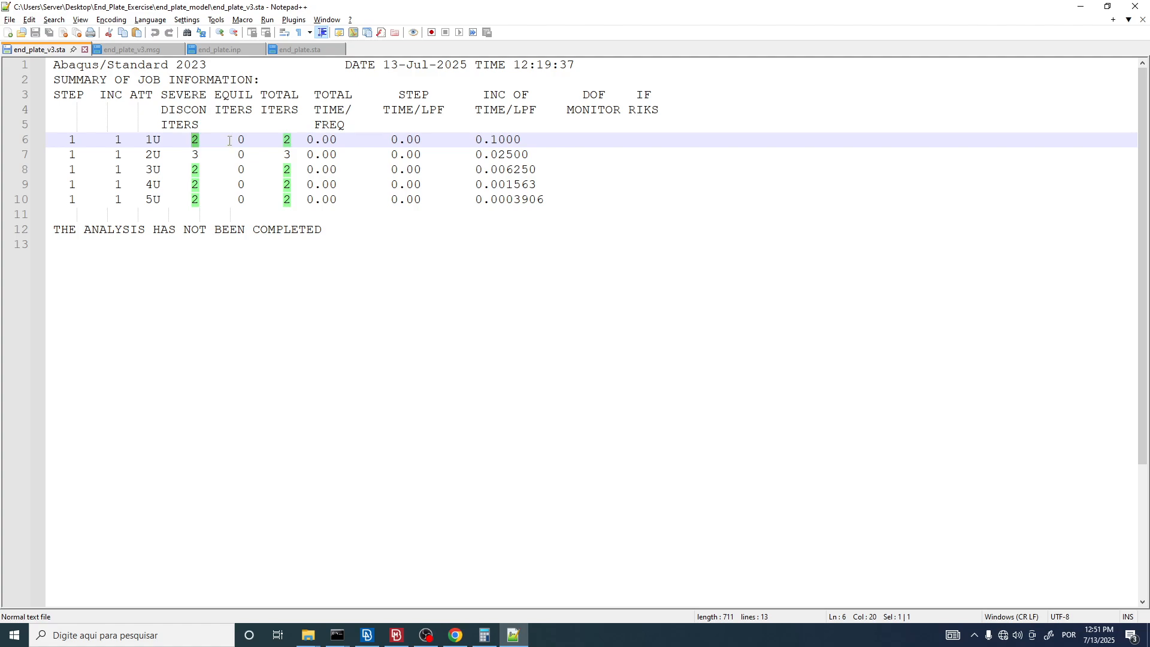
double_click(188, 142)
drag(189, 142, 162, 139)
double_click(150, 140)
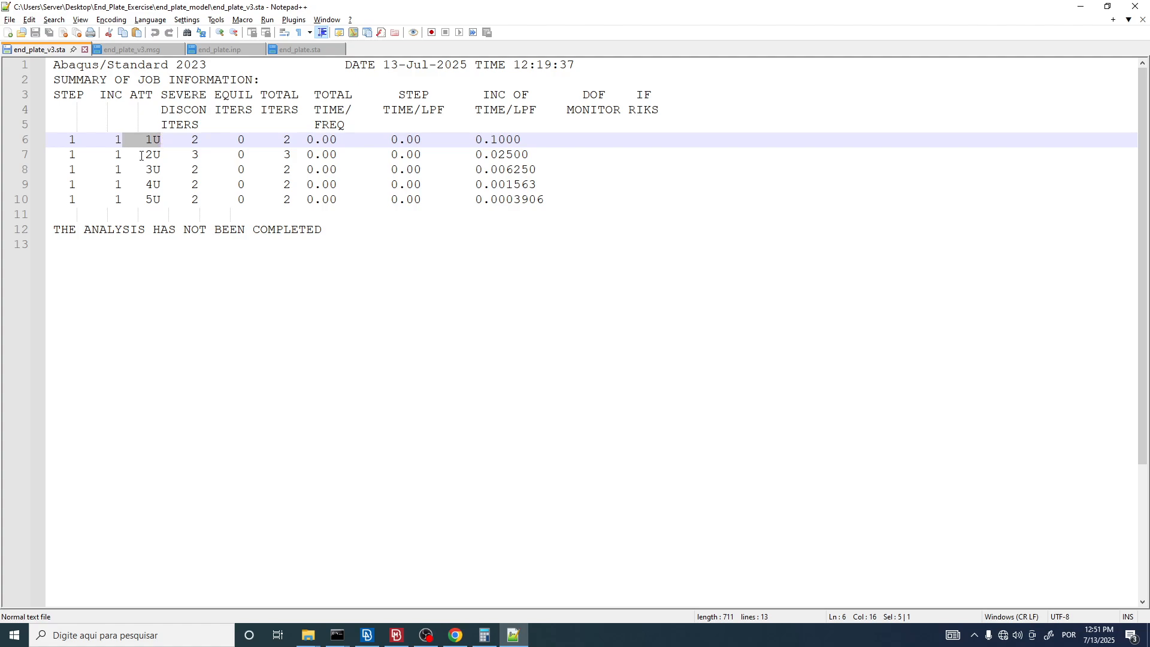
Examine the time increment of attempt 2U, the following attempts up to 5U and the status line closing the file.
drag(143, 155, 161, 154)
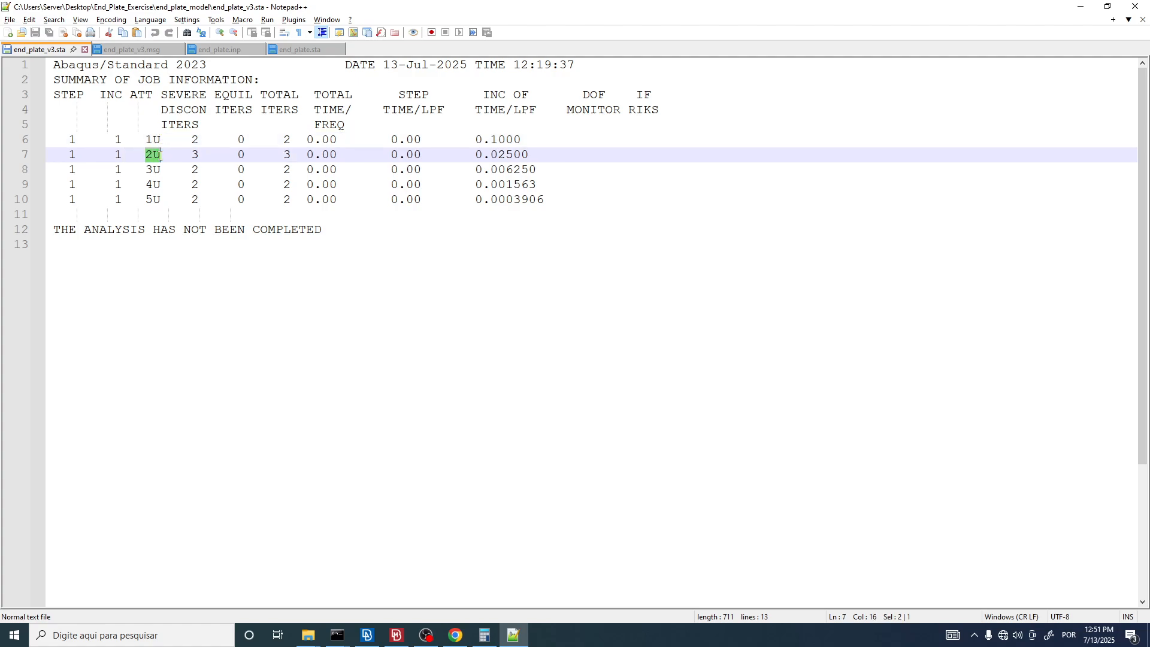
drag(536, 156, 468, 156)
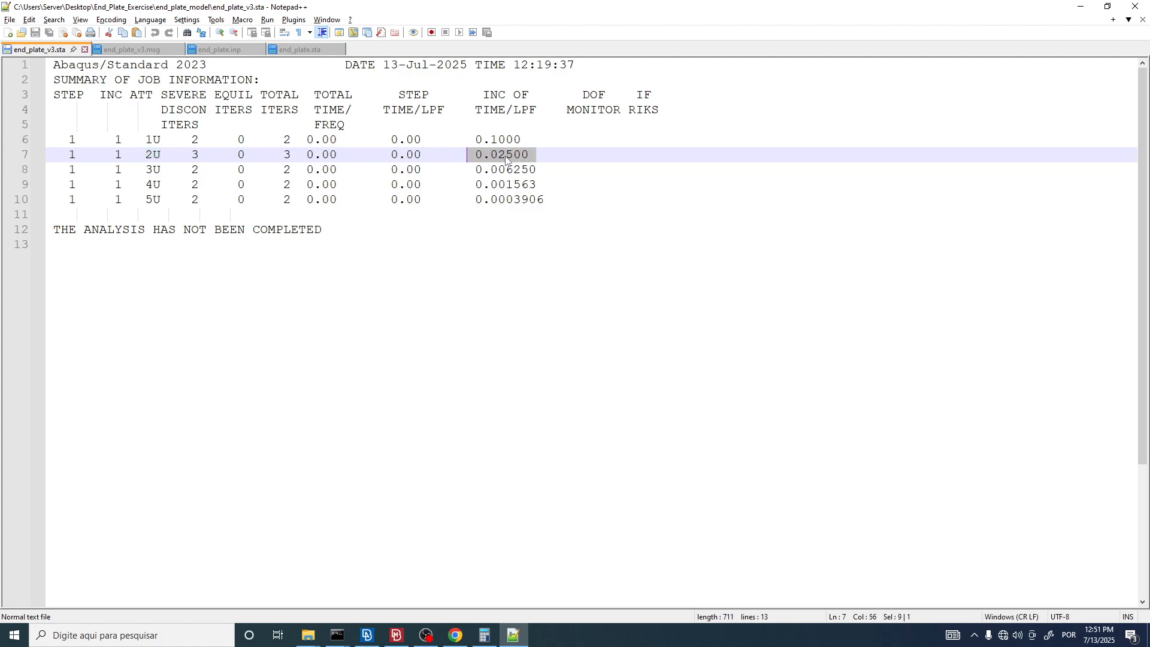
drag(169, 157, 128, 164)
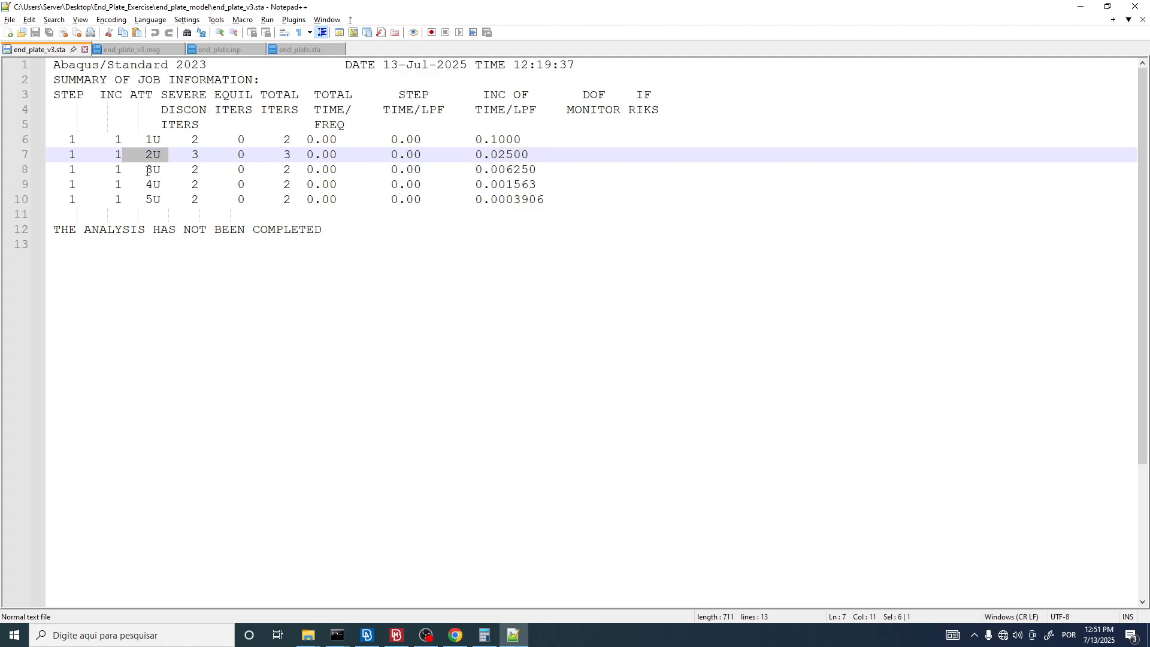
double_click(147, 170)
double_click(144, 185)
drag(143, 198, 169, 200)
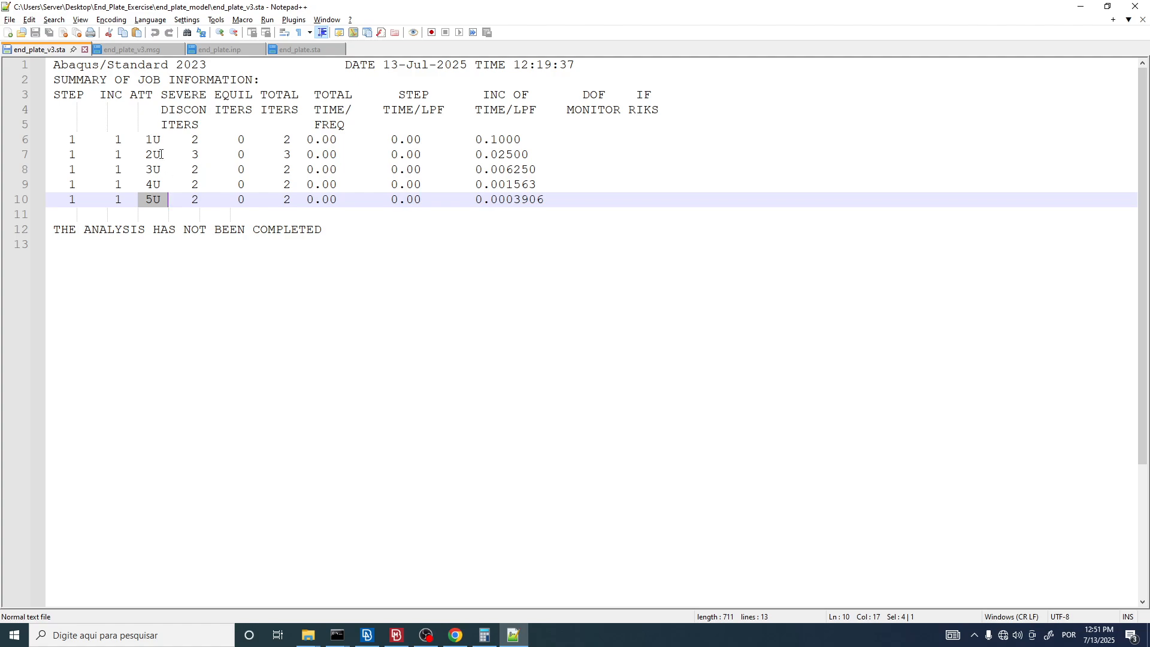
drag(53, 230, 344, 226)
click(340, 229)
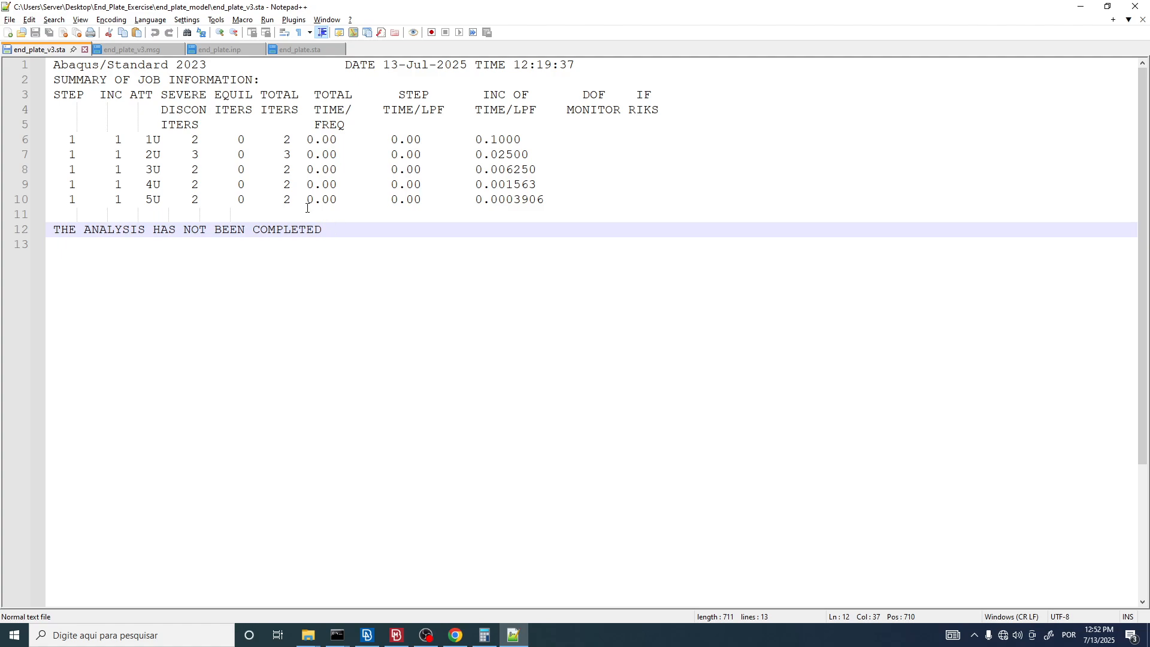
Show the beginning of end_plate_v3.msg and locate that message file in the end_plate_model folder.
click(132, 49)
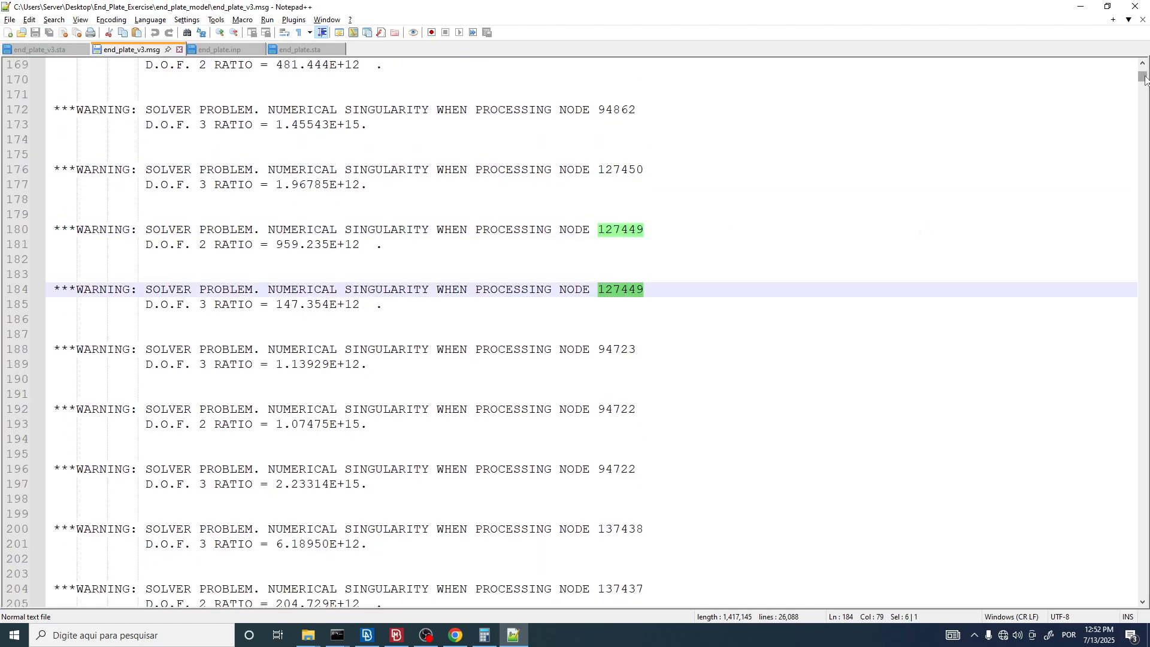
scroll(680, 164, up, 20)
click(674, 168)
scroll(206, 133, down, 4)
scroll(207, 133, up, 4)
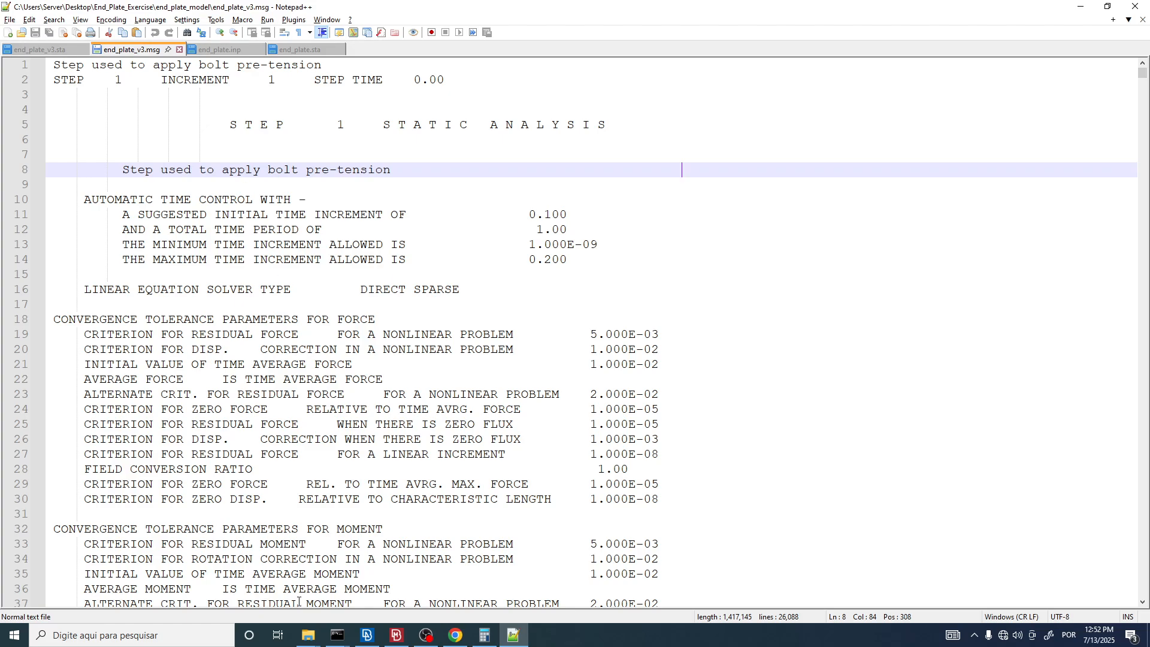
mouse_move(308, 635)
click(352, 598)
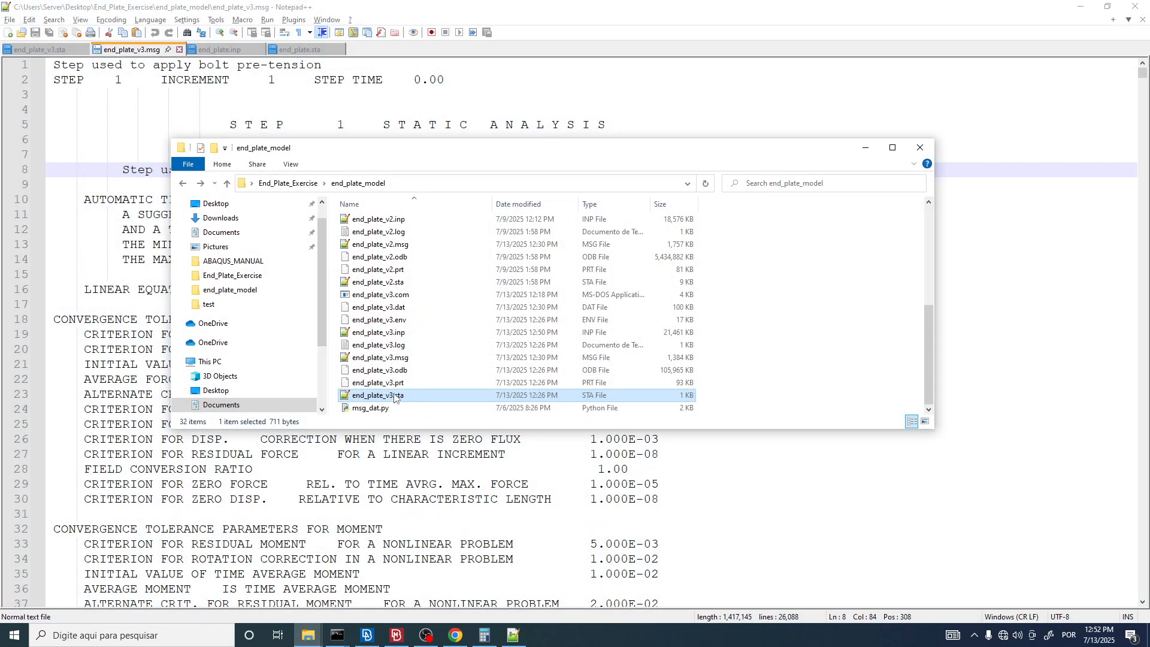
click(362, 359)
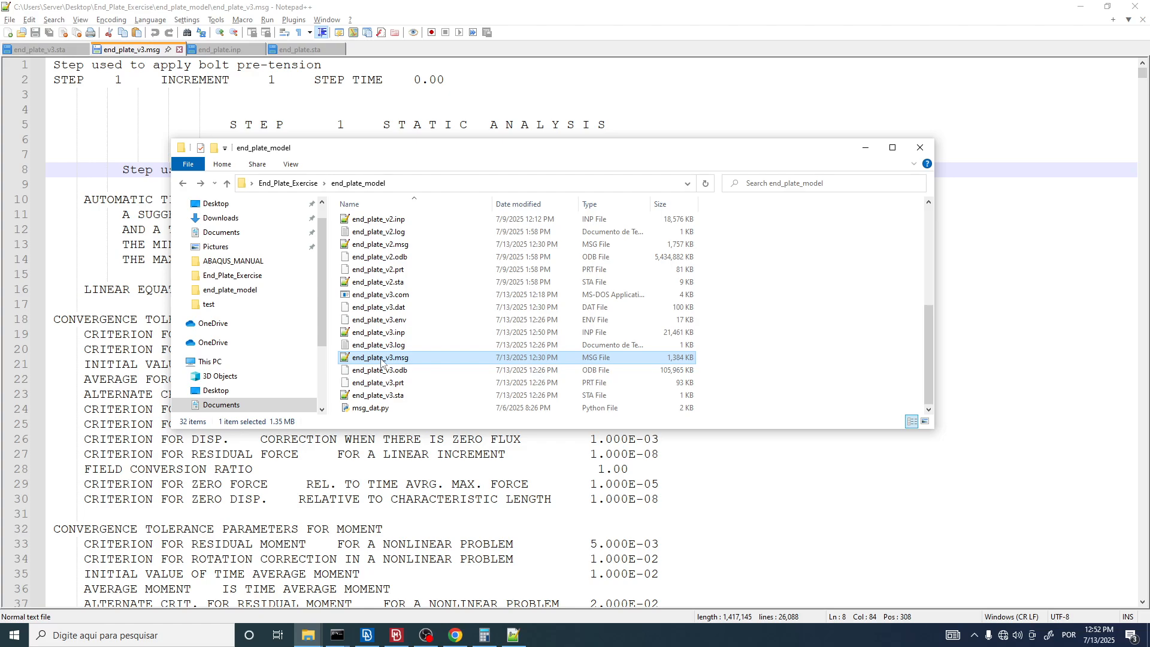
click(328, 117)
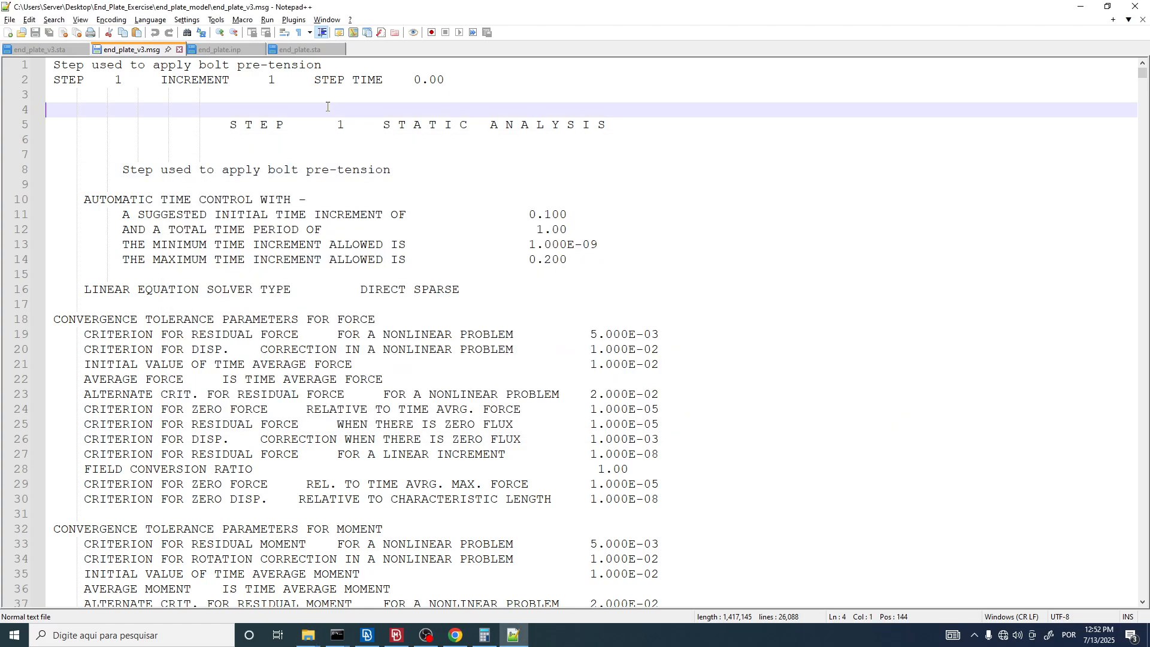
Read through the step 1 solver settings in the message file, checking the increment 1 start line's attempt number and time increment.
scroll(329, 180, down, 18)
scroll(329, 262, down, 3)
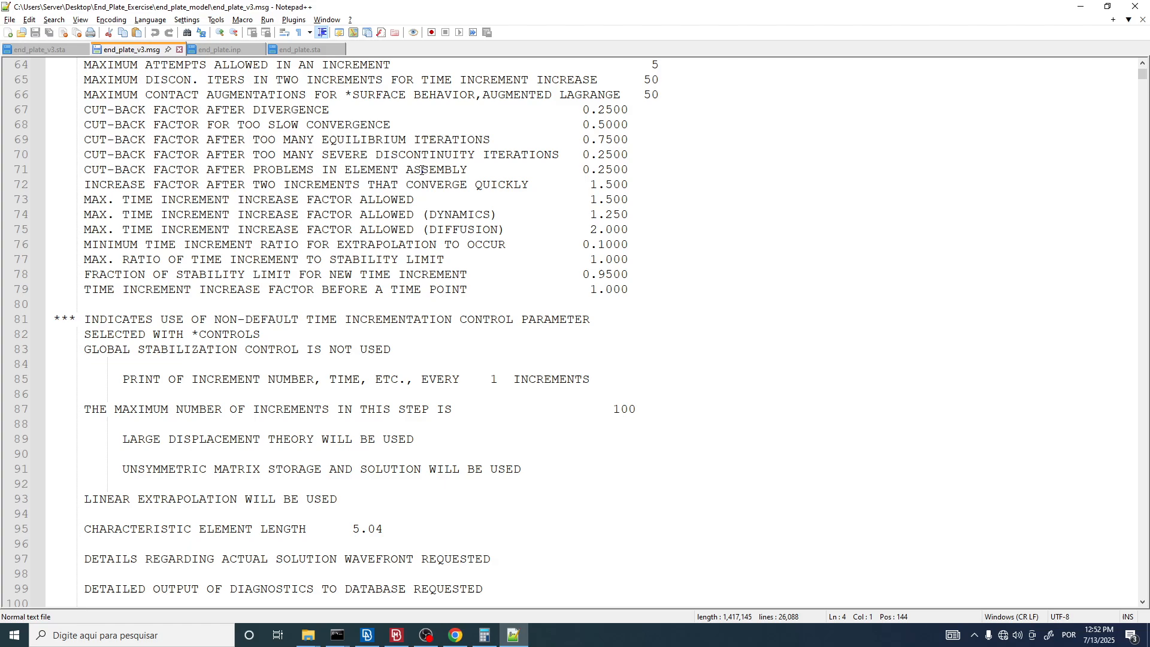
scroll(417, 248, down, 9)
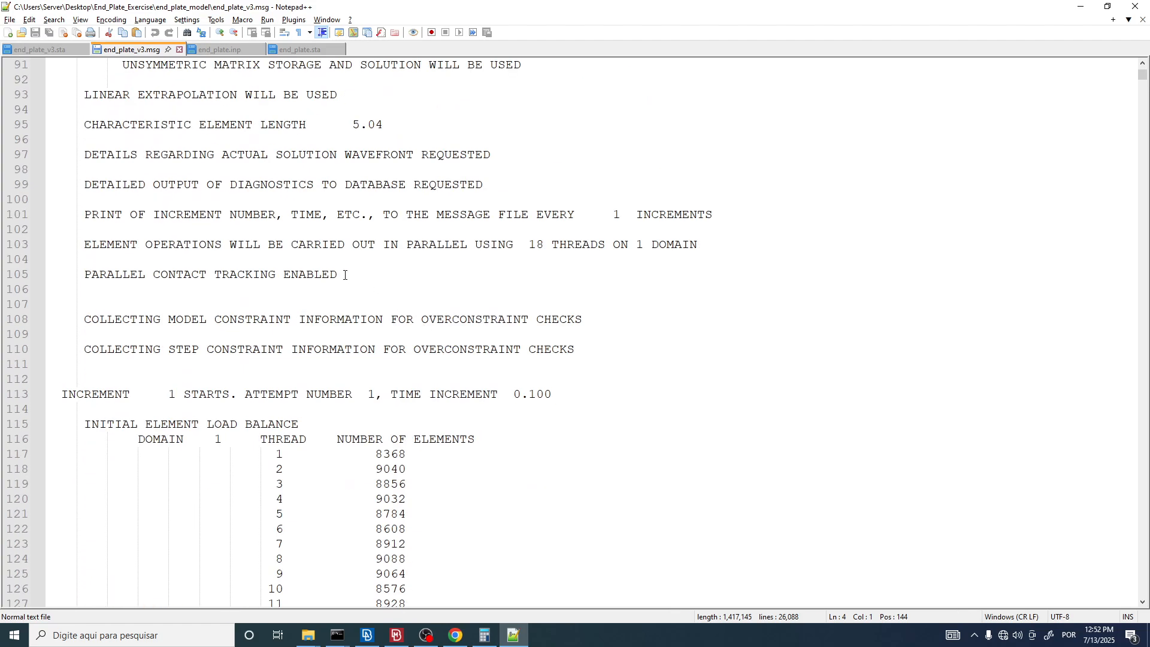
scroll(233, 347, down, 1)
drag(85, 350, 444, 351)
drag(556, 347, 468, 349)
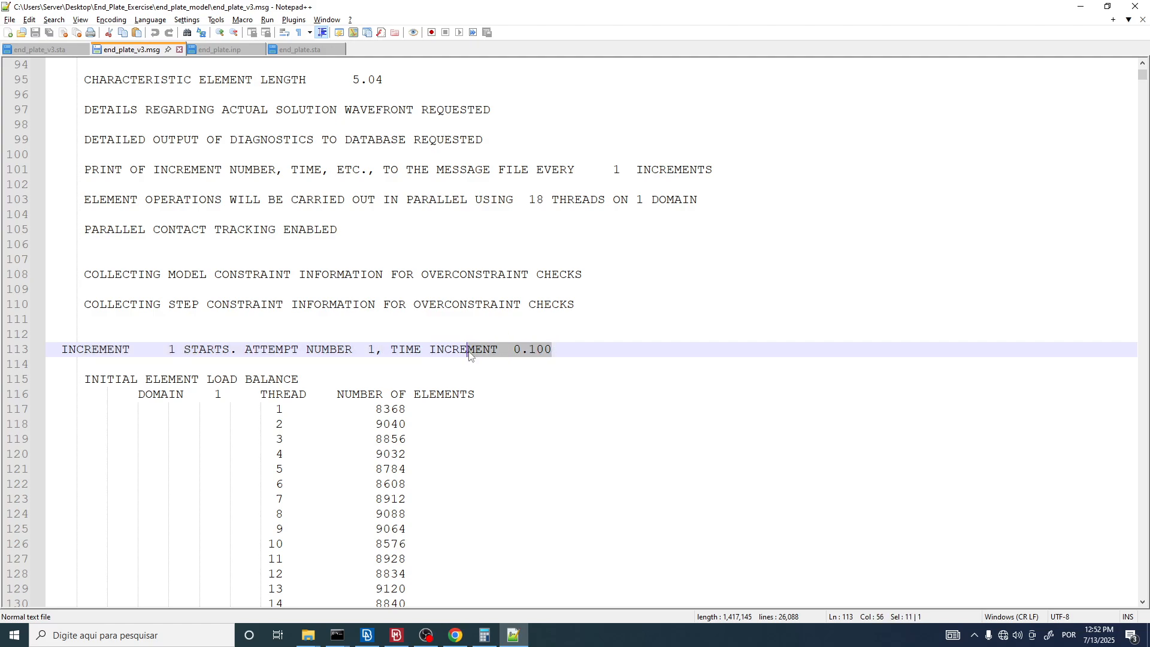
scroll(368, 348, down, 9)
scroll(364, 357, down, 6)
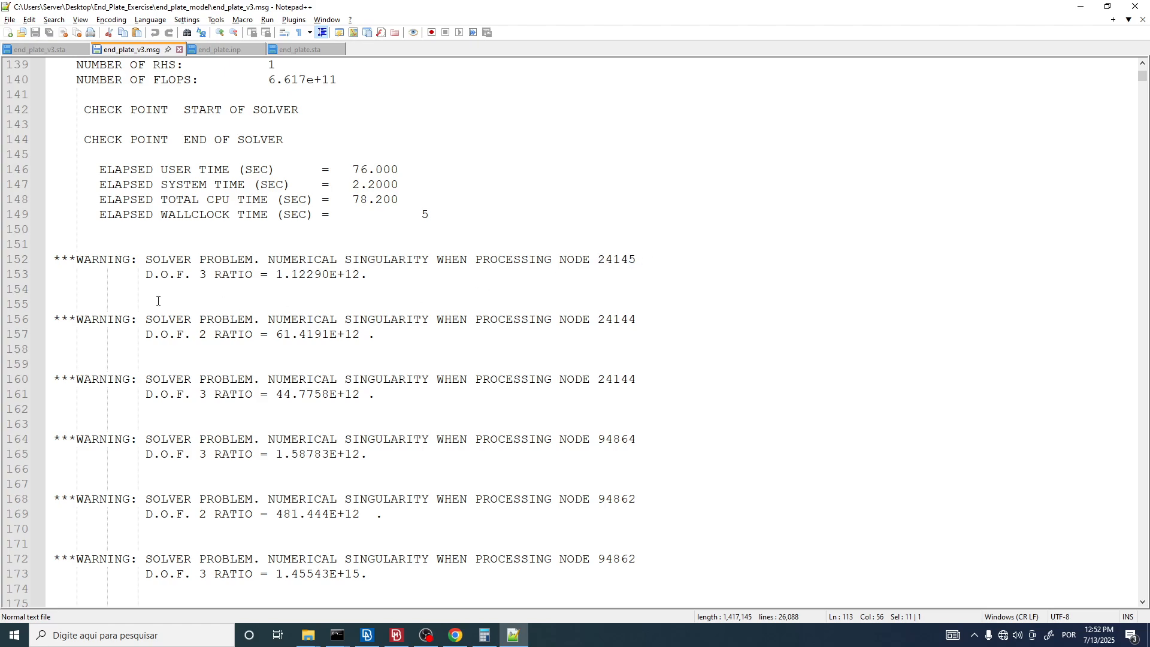
Examine the numerical singularity warnings for their node numbers and degrees of freedom, down to the first severe discontinuity convergence checks.
drag(100, 262, 207, 263)
scroll(208, 270, down, 1)
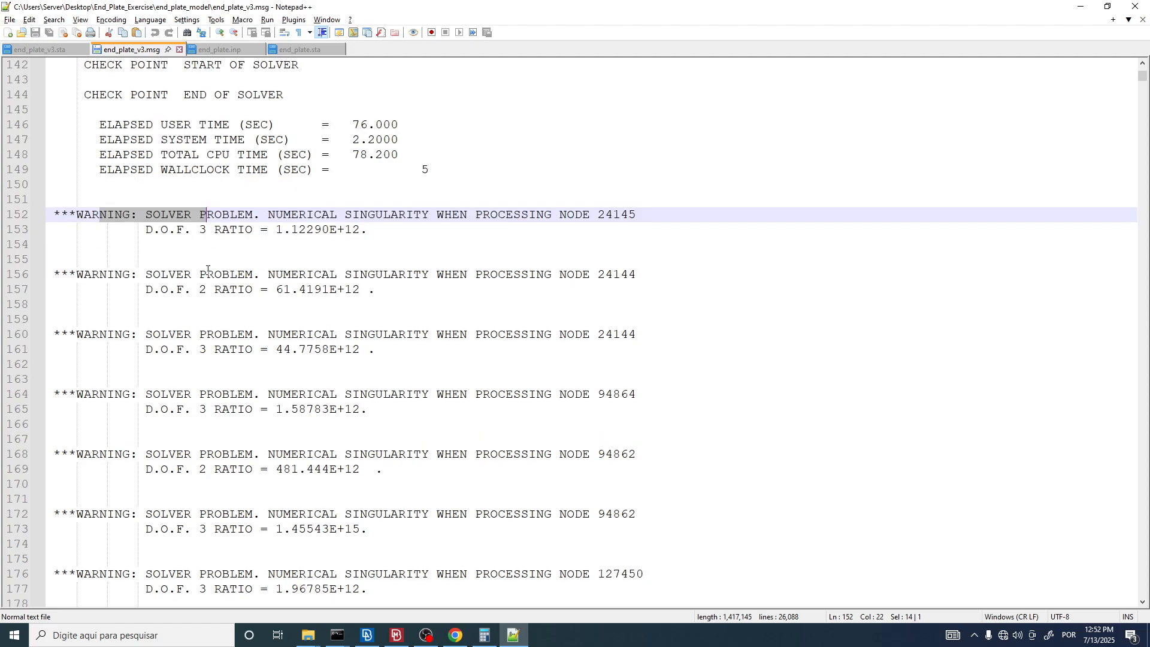
double_click(600, 275)
scroll(602, 285, down, 1)
scroll(599, 254, down, 1)
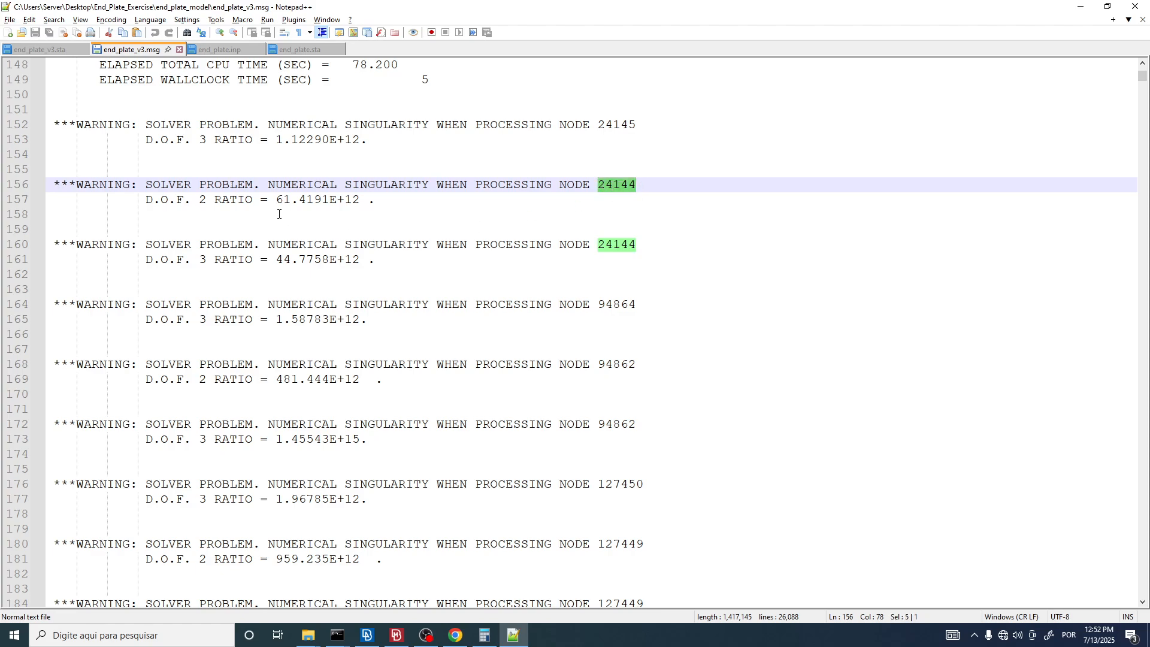
double_click(205, 201)
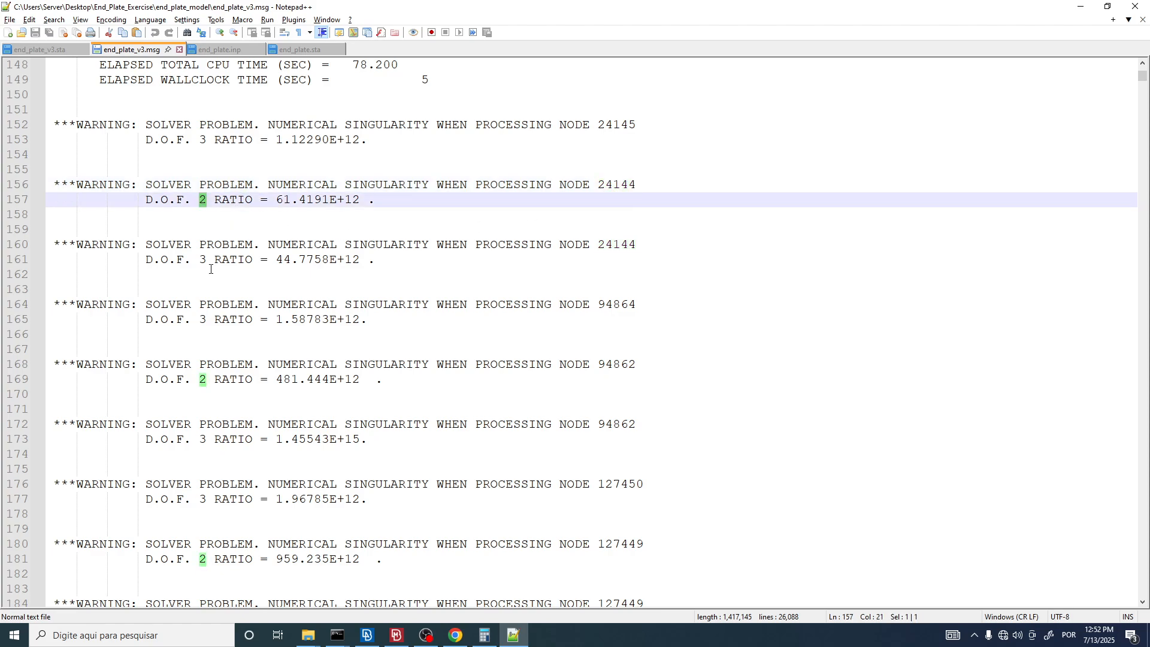
drag(211, 269, 199, 260)
scroll(506, 262, down, 1)
double_click(603, 259)
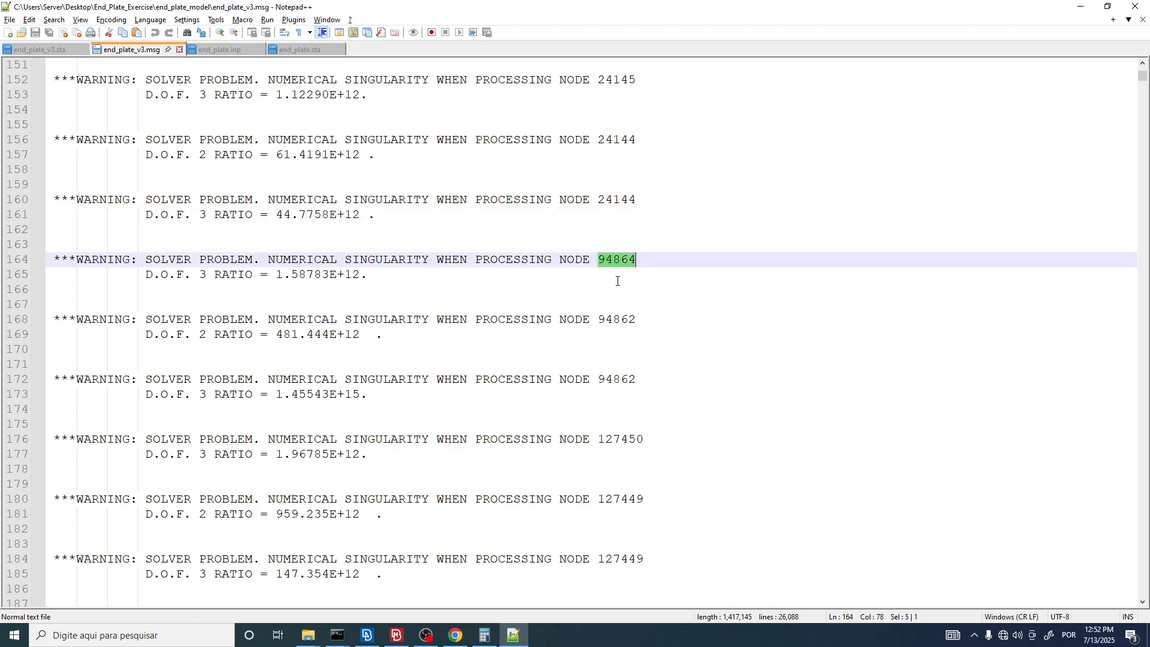
scroll(489, 321, down, 18)
scroll(478, 343, down, 11)
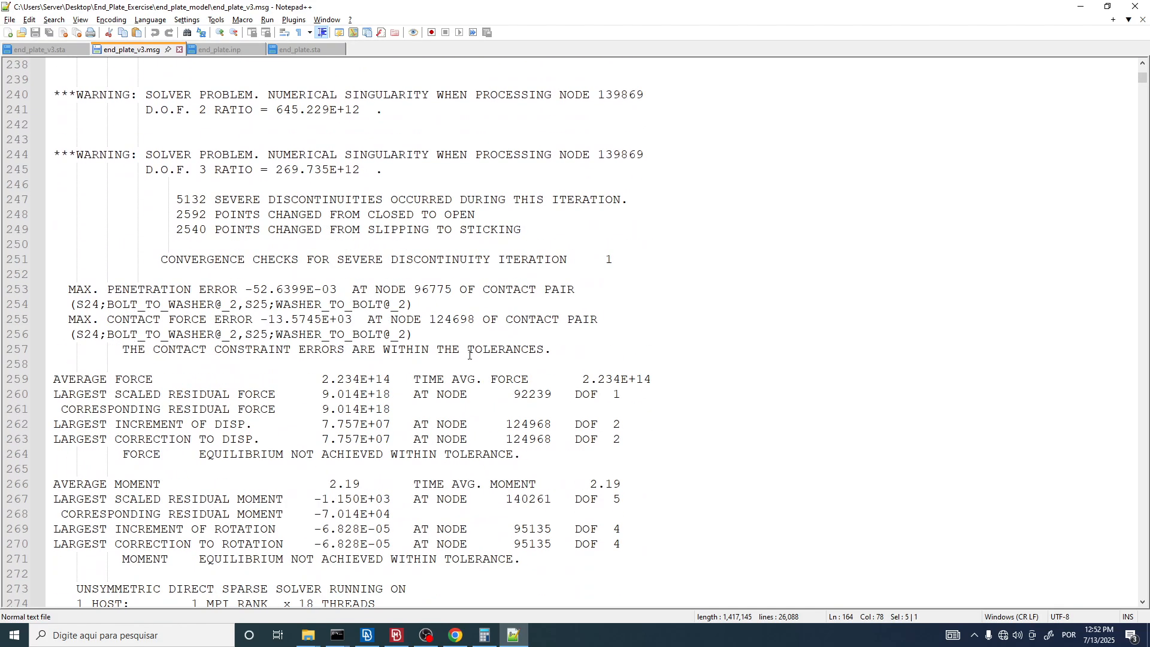
scroll(453, 354, up, 6)
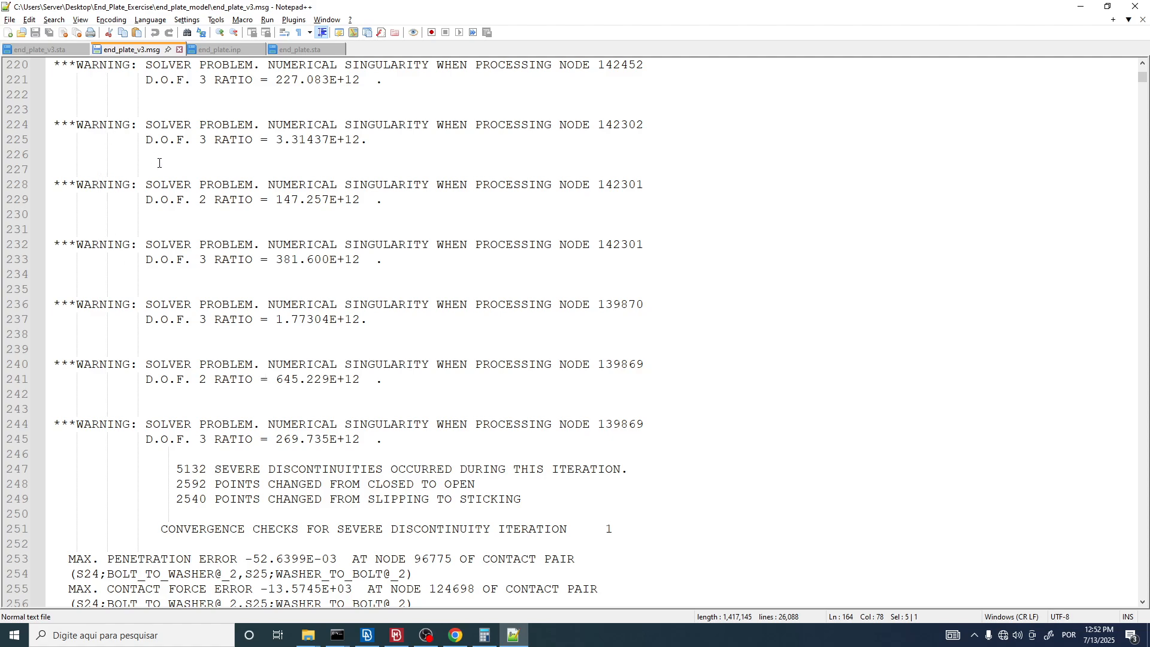
scroll(258, 408, down, 7)
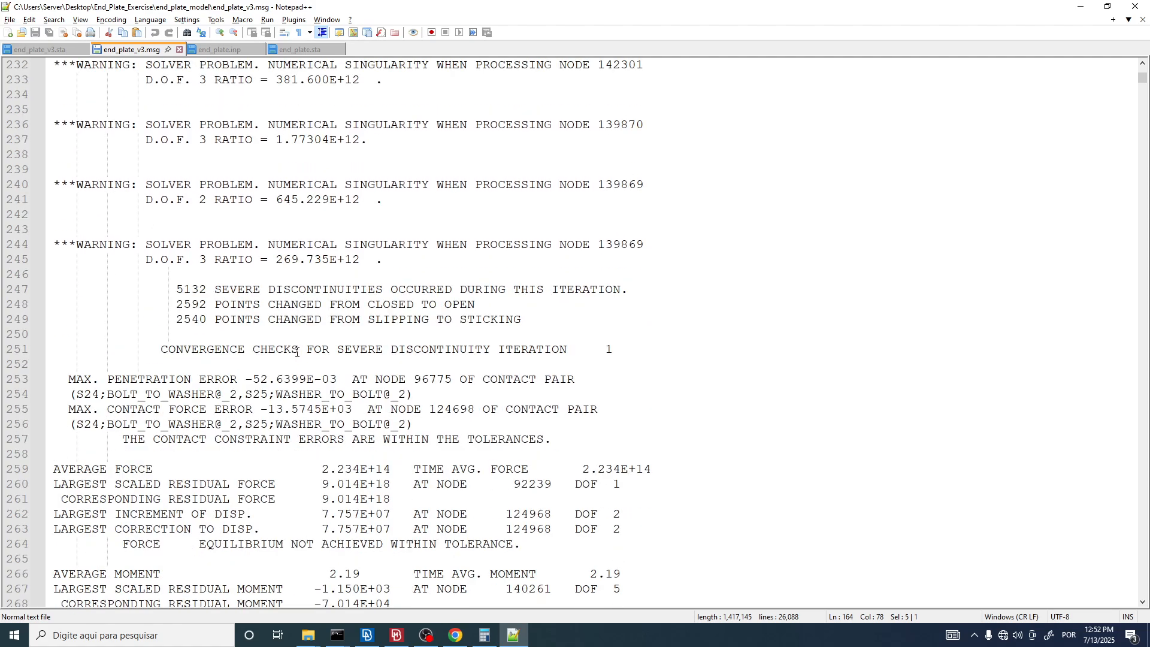
Examine the convergence checks of severe discontinuity iteration 1 for the largest scaled residual force and moment, down to the negative eigenvalues warning.
scroll(411, 303, down, 1)
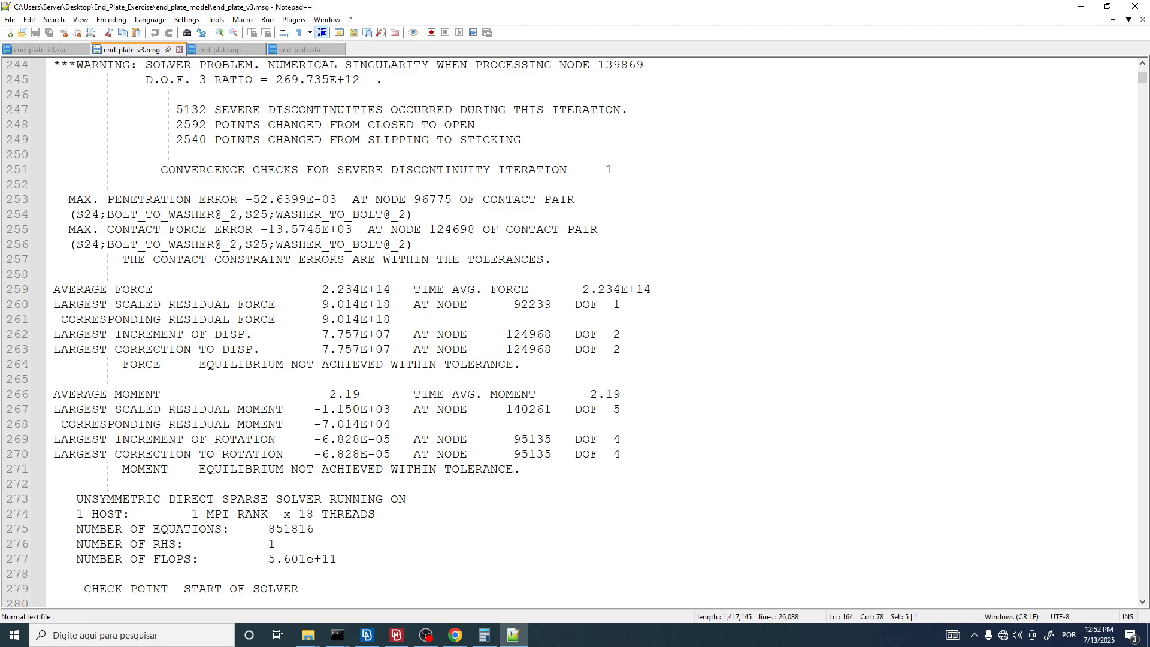
scroll(408, 236, down, 2)
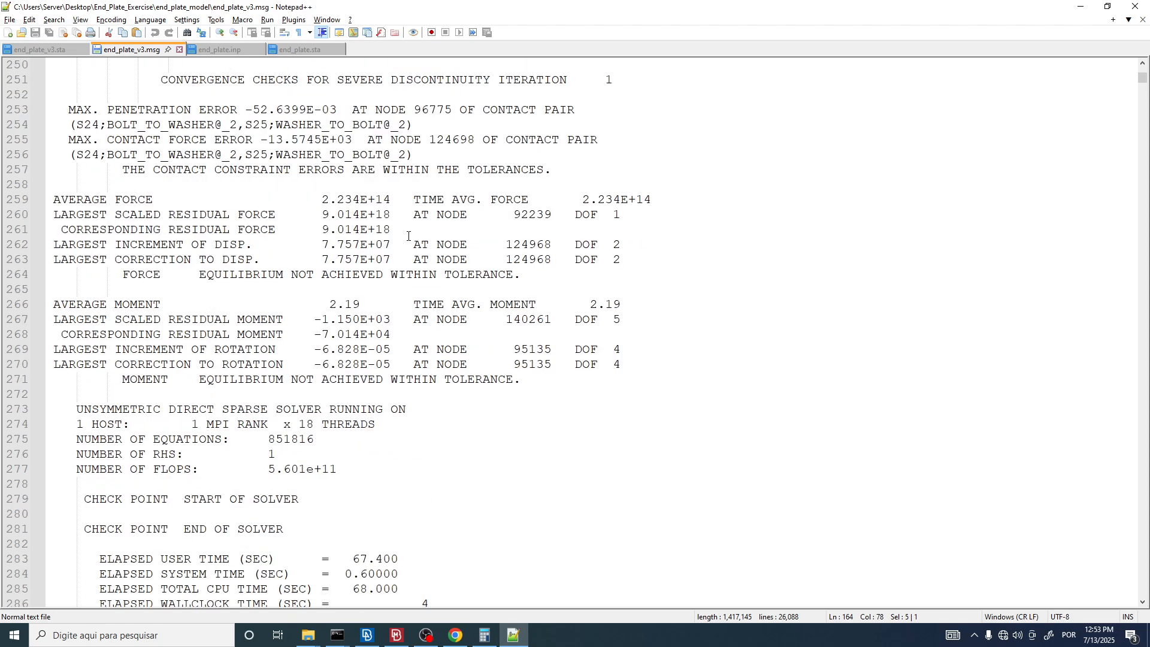
drag(368, 216, 307, 216)
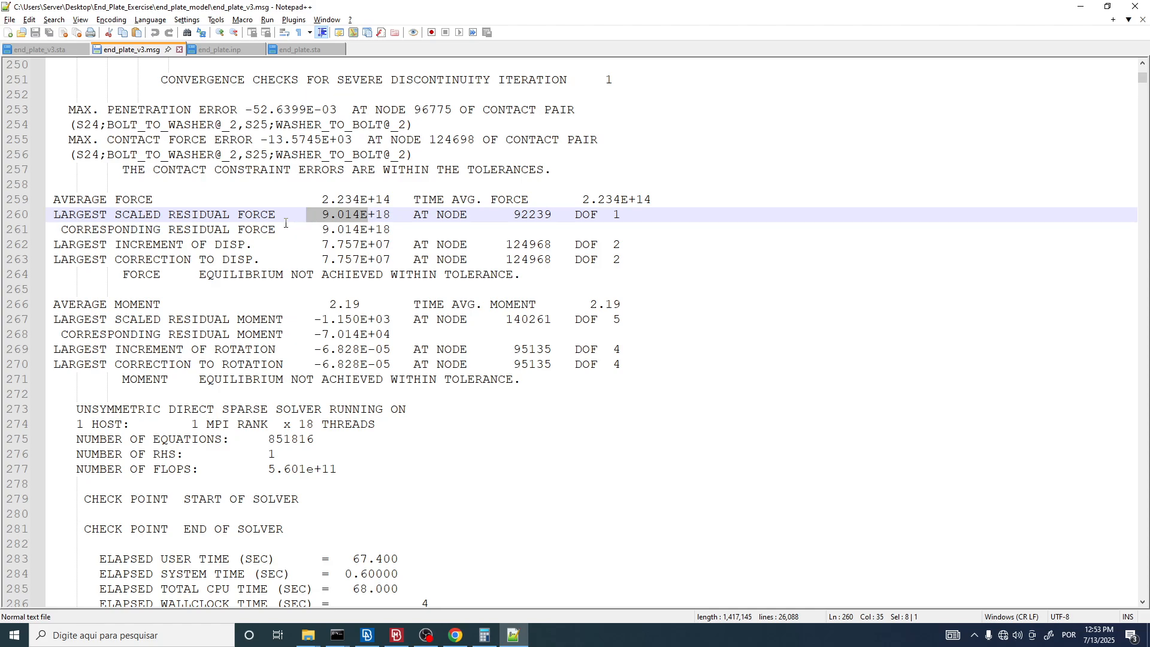
drag(390, 216, 309, 222)
drag(390, 322, 308, 322)
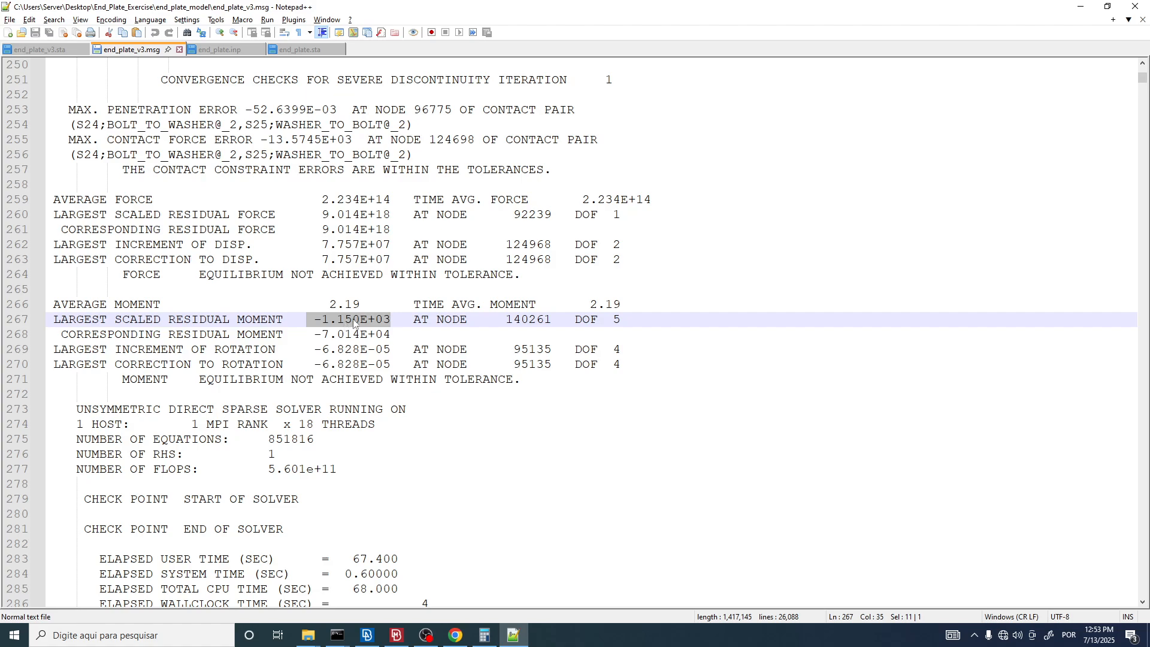
scroll(359, 336, down, 6)
scroll(359, 343, down, 3)
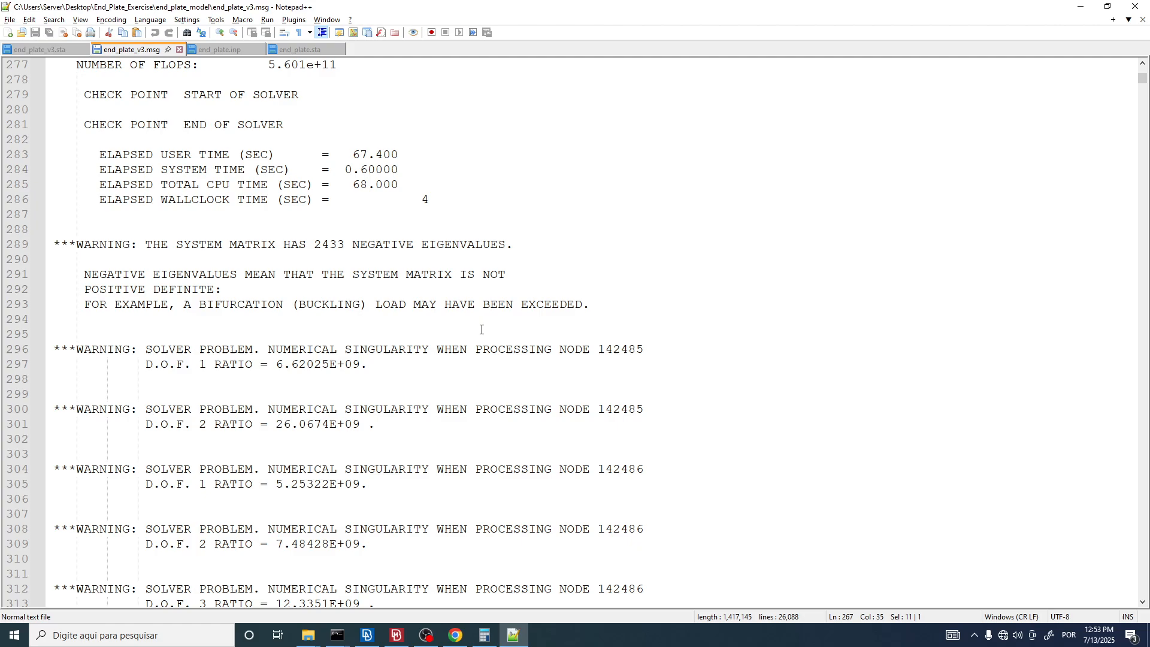
Return to the first numerical singularity warnings in the message file and mark the node numbers 24145 and 24144.
scroll(481, 330, up, 20)
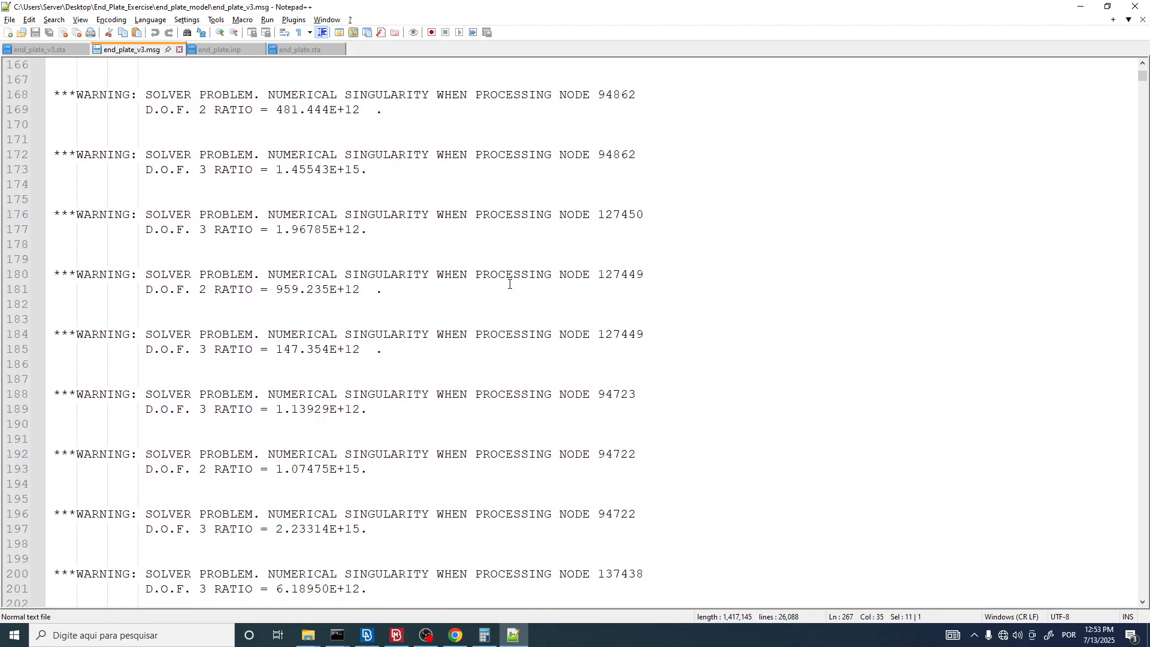
scroll(512, 285, up, 5)
scroll(533, 278, up, 7)
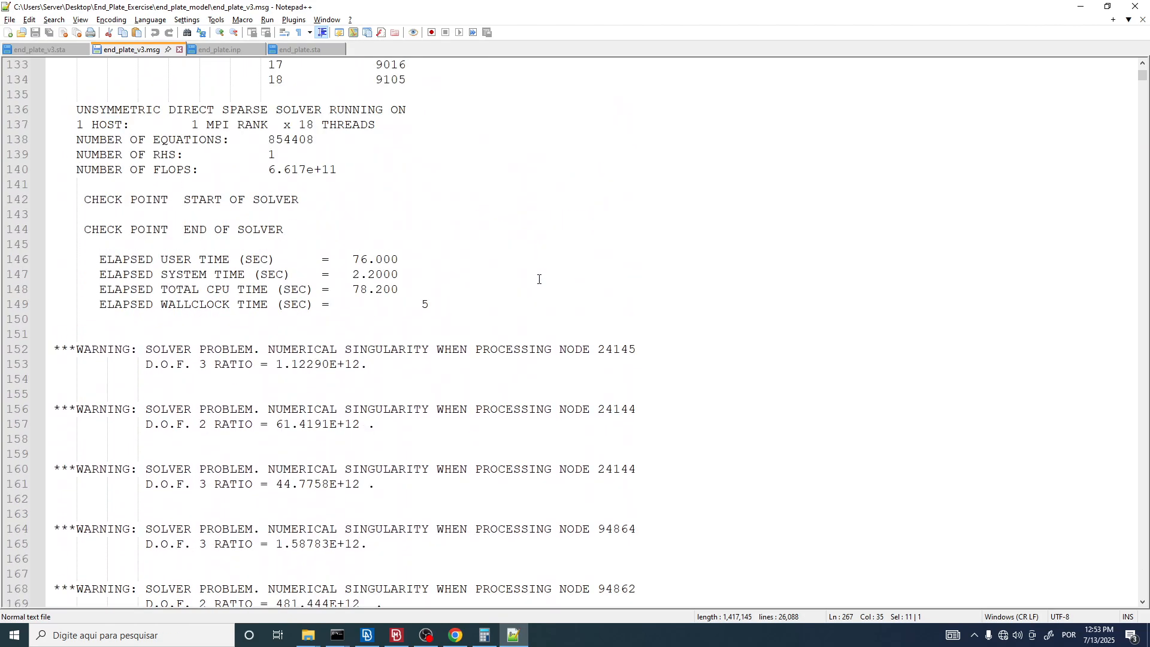
scroll(570, 252, down, 4)
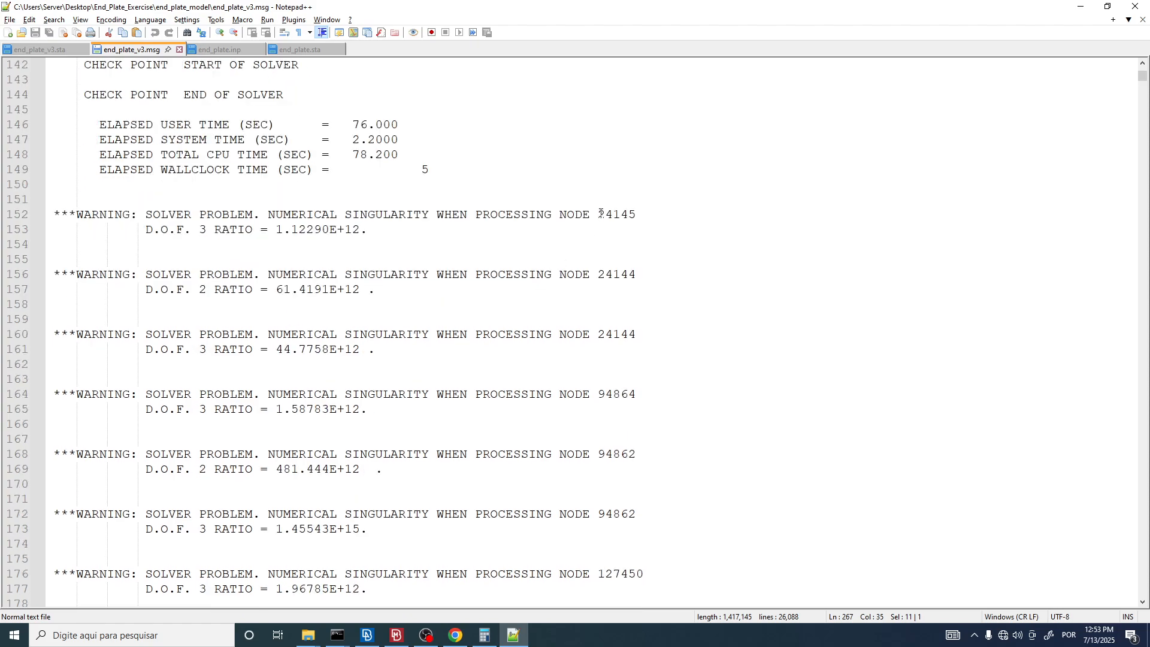
drag(599, 214, 637, 217)
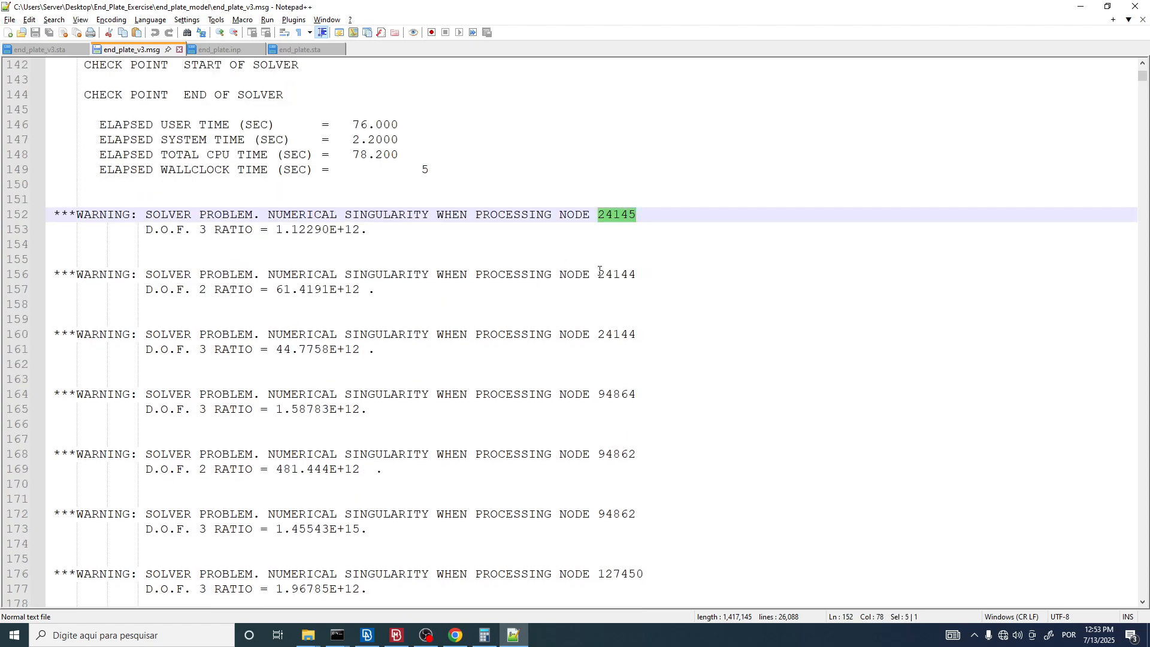
drag(600, 271, 641, 270)
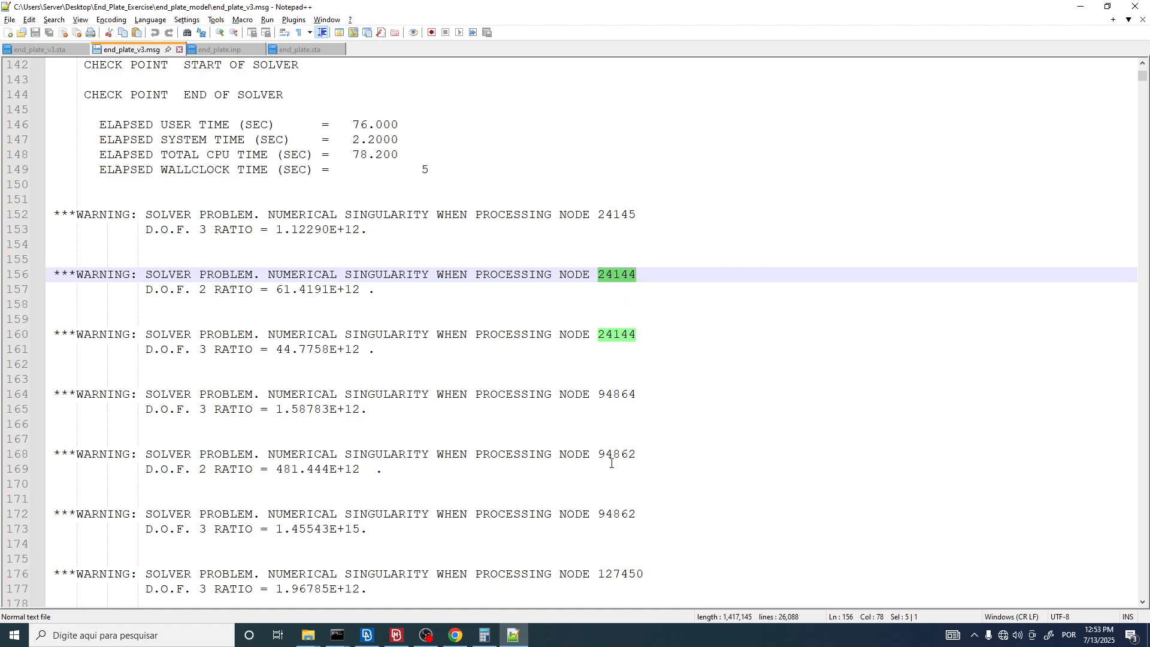
drag(599, 214, 635, 214)
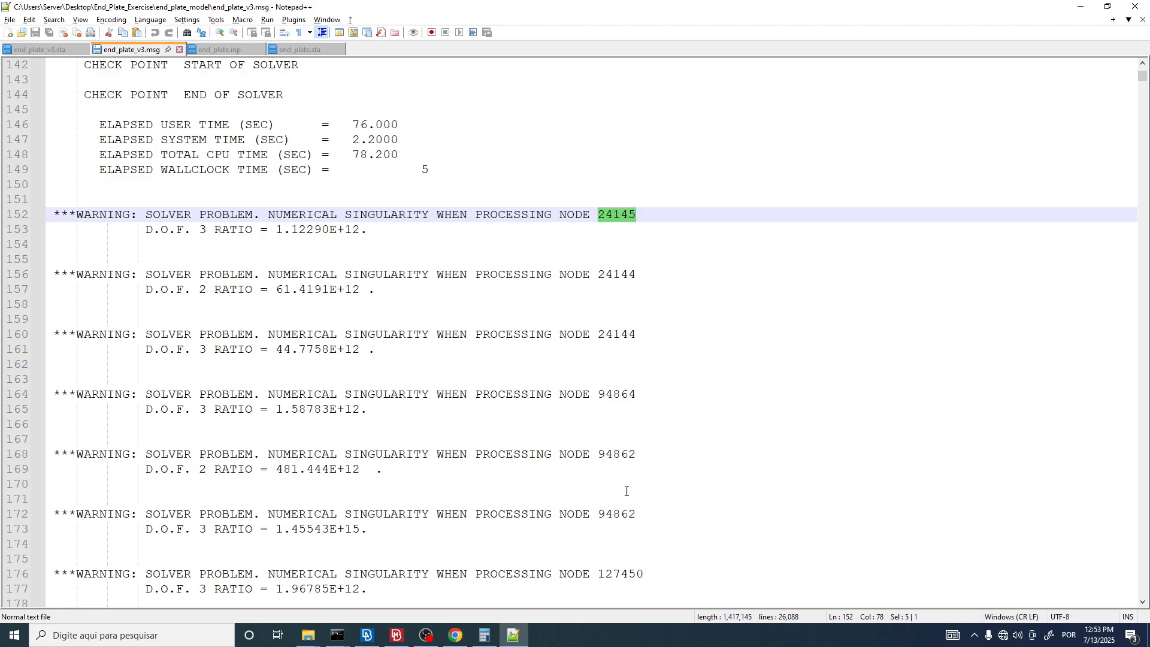
scroll(585, 297, down, 1)
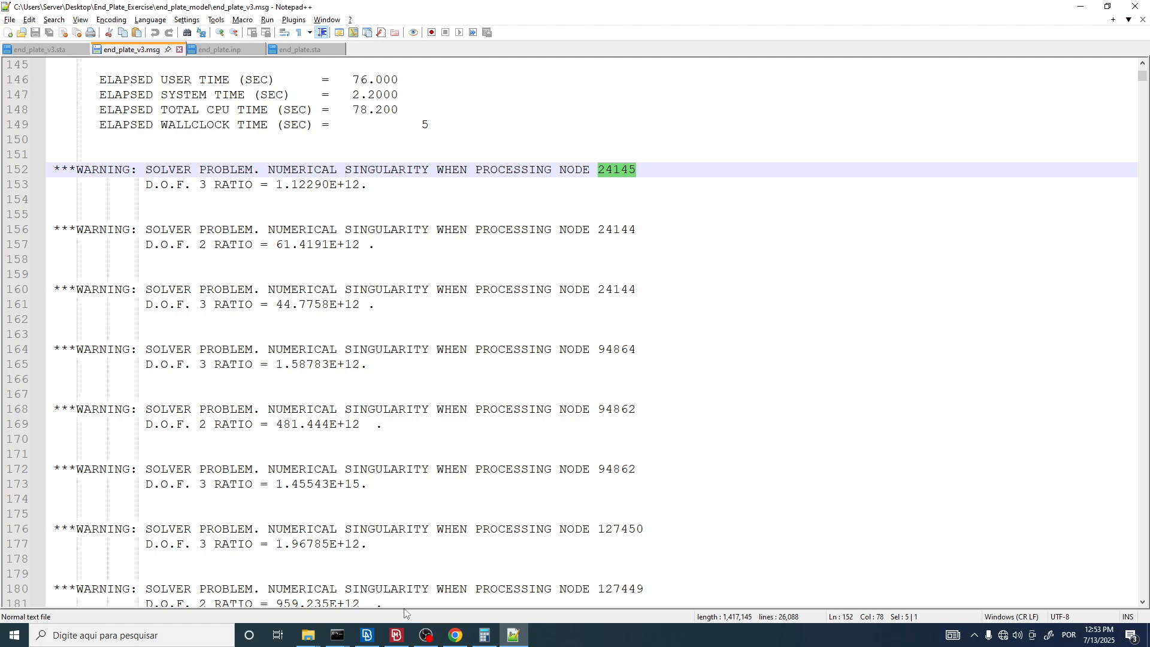
Switch to ANSA, open the node list, filter it by ID 24145 and select that node.
mouse_move(367, 640)
click(367, 635)
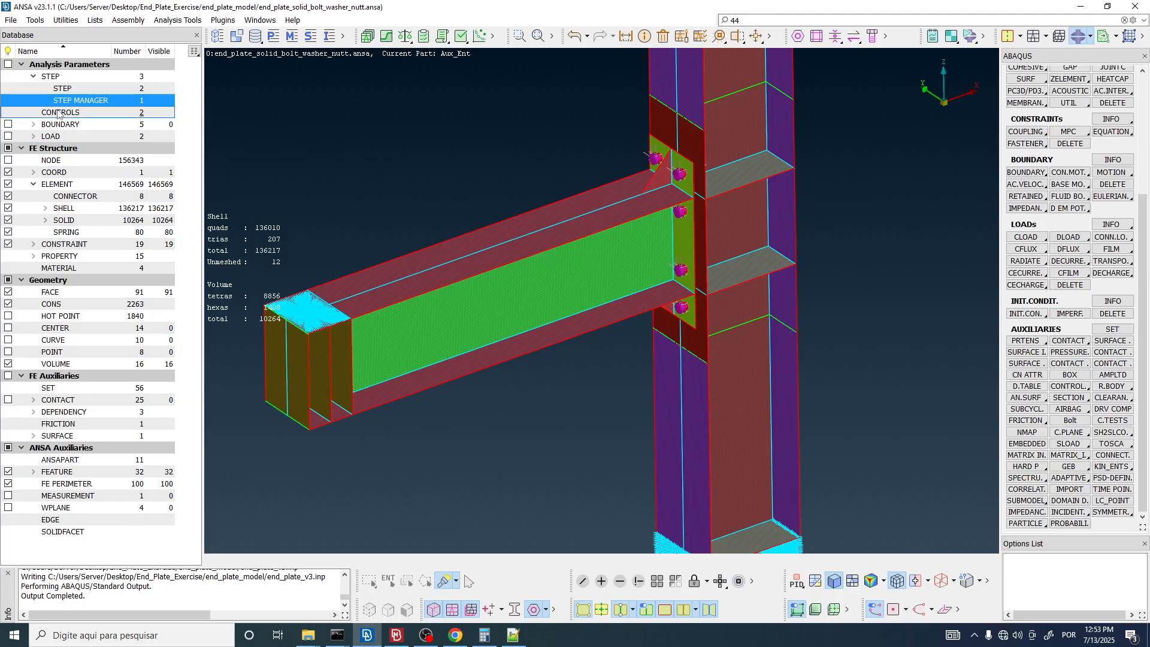
double_click(66, 163)
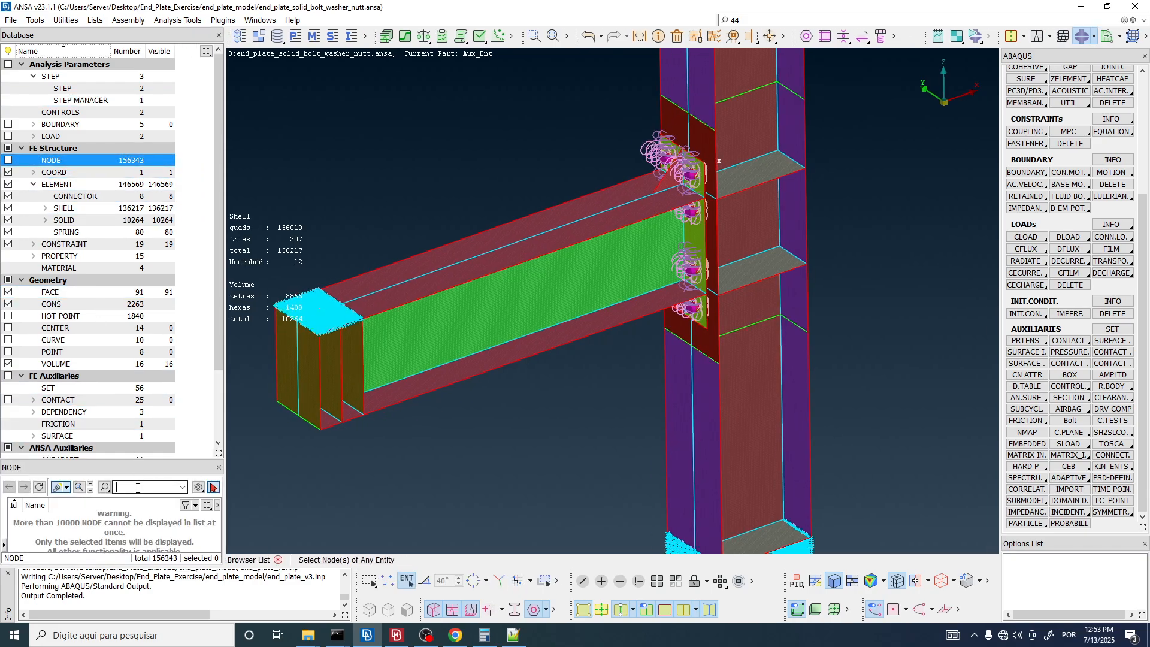
click(137, 488)
text(24145)
key(Return)
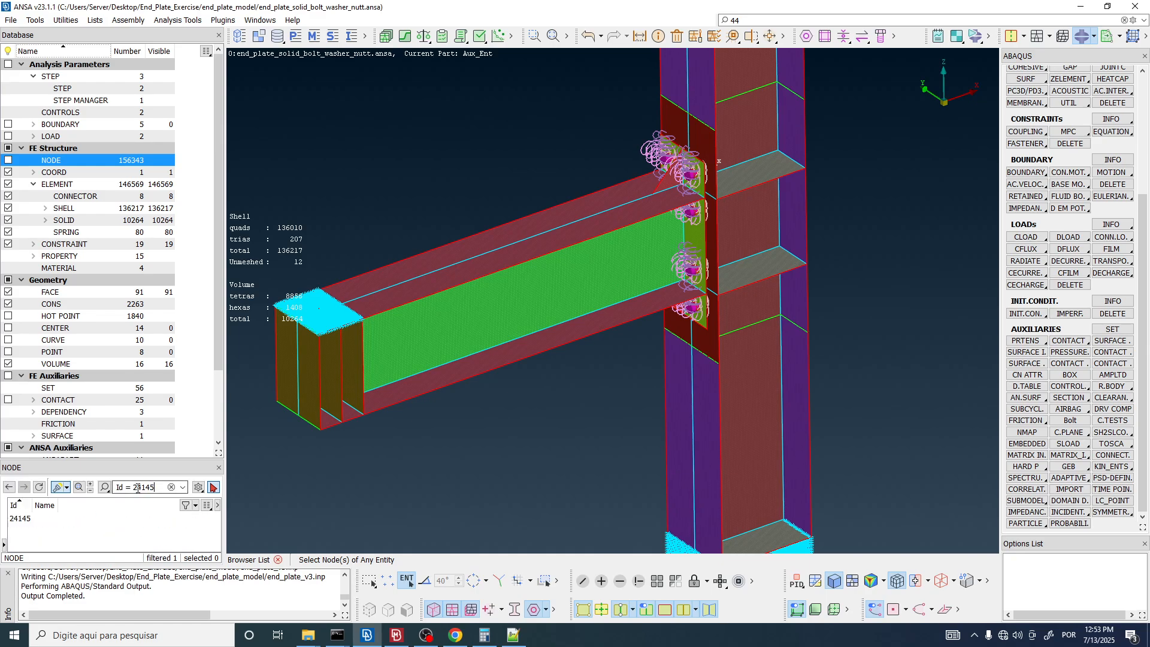
click(32, 519)
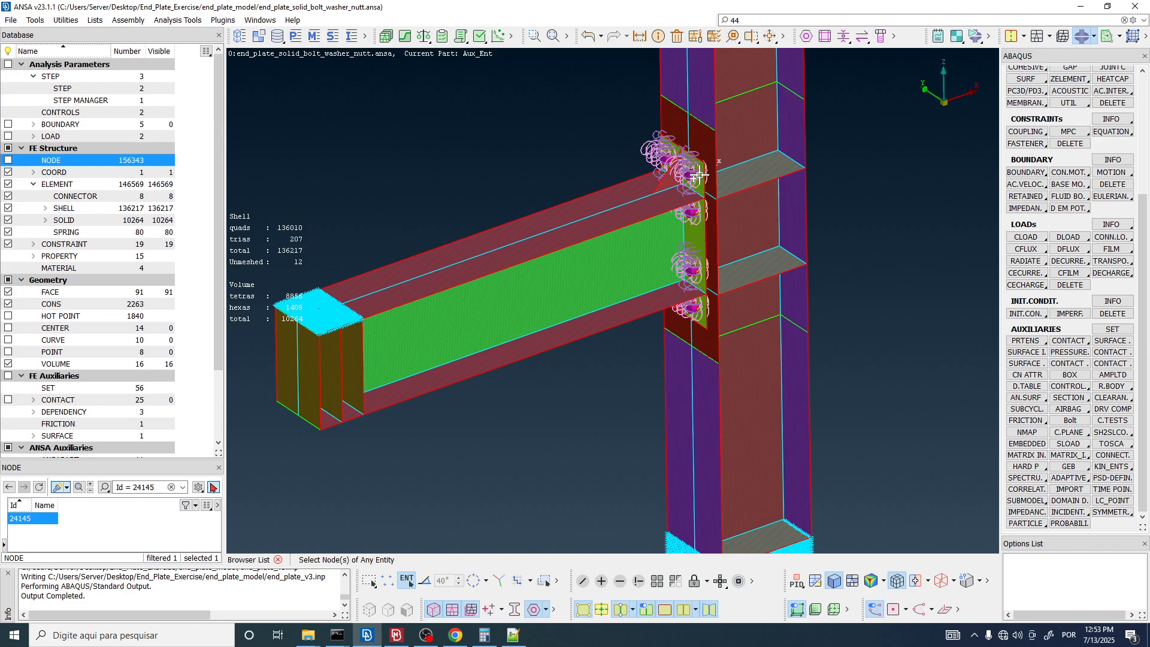
Look up the references of node 24145, list its solid elements and select all of them.
scroll(696, 177, up, 5)
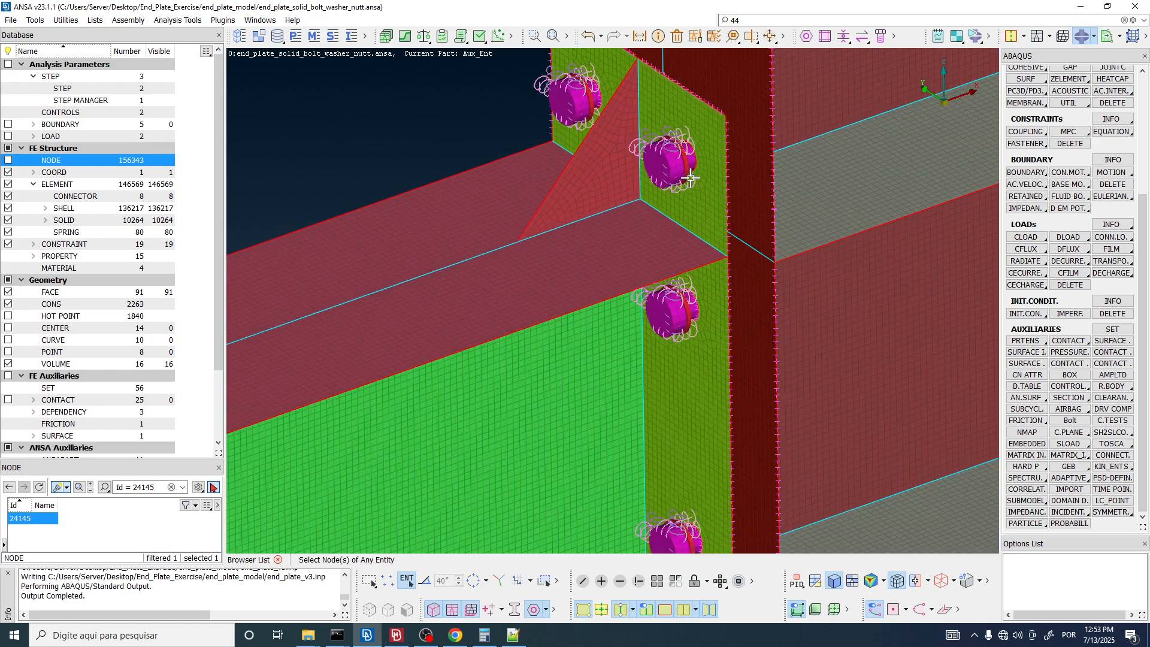
scroll(691, 178, up, 5)
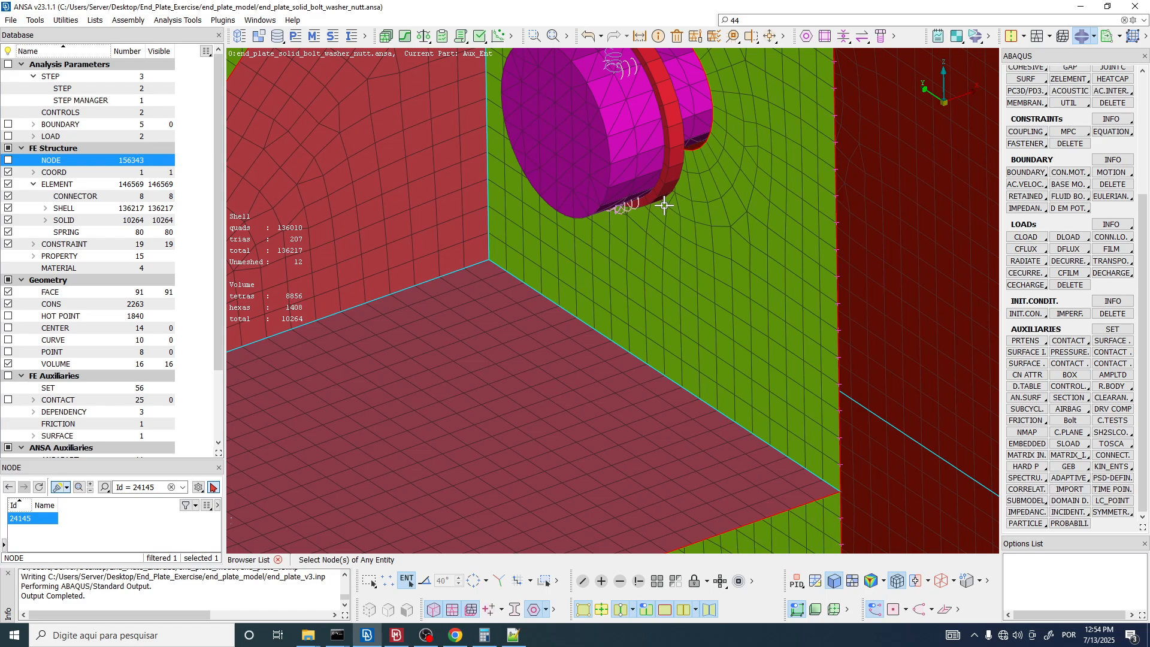
scroll(664, 206, down, 4)
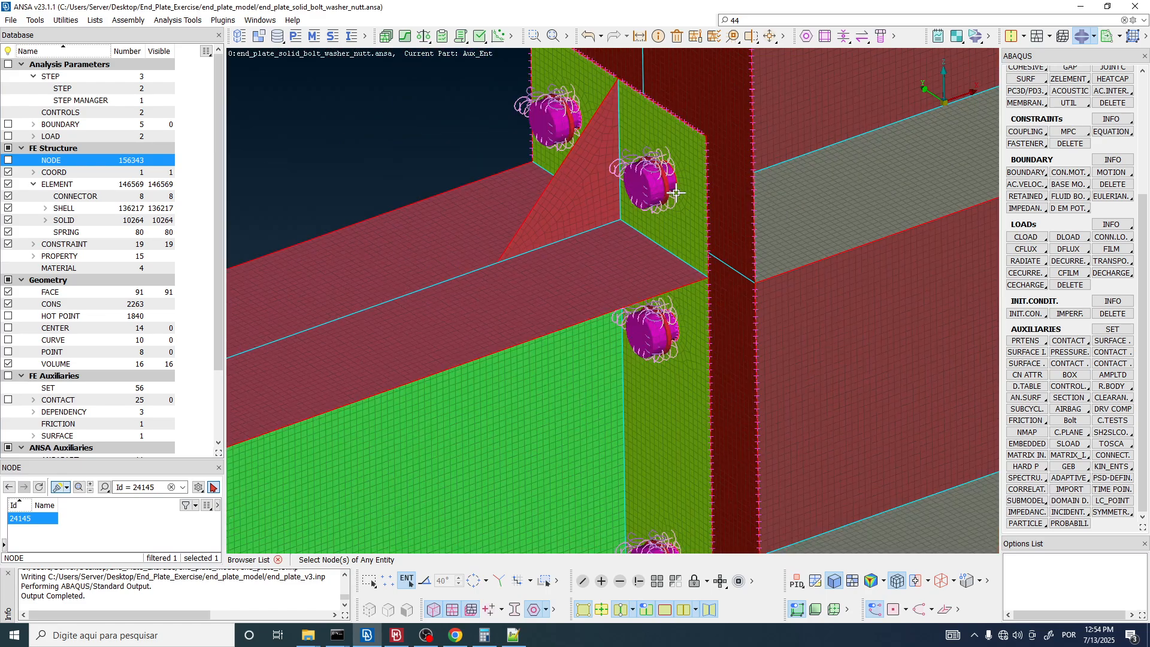
scroll(689, 180, down, 3)
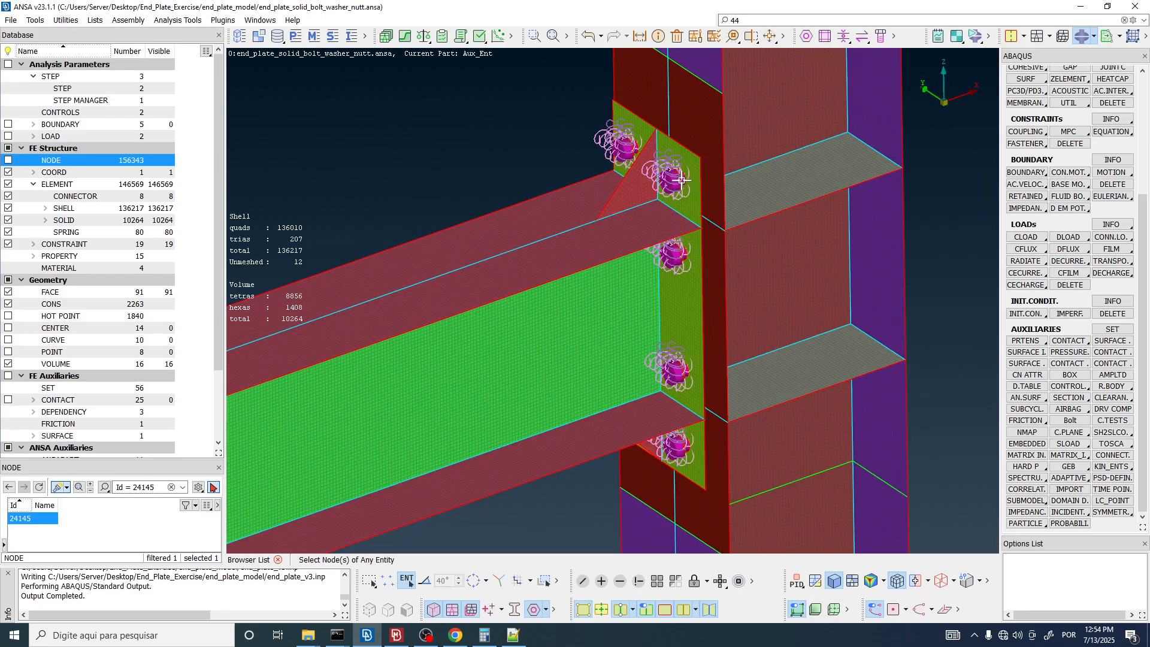
scroll(677, 191, down, 2)
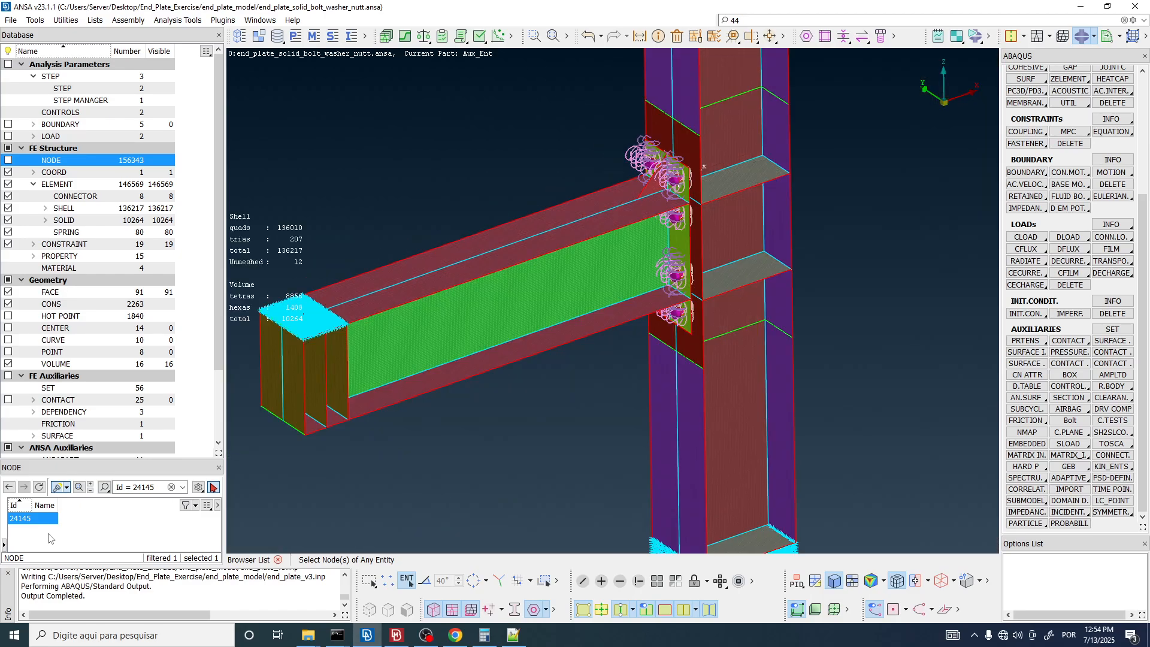
right_click(23, 519)
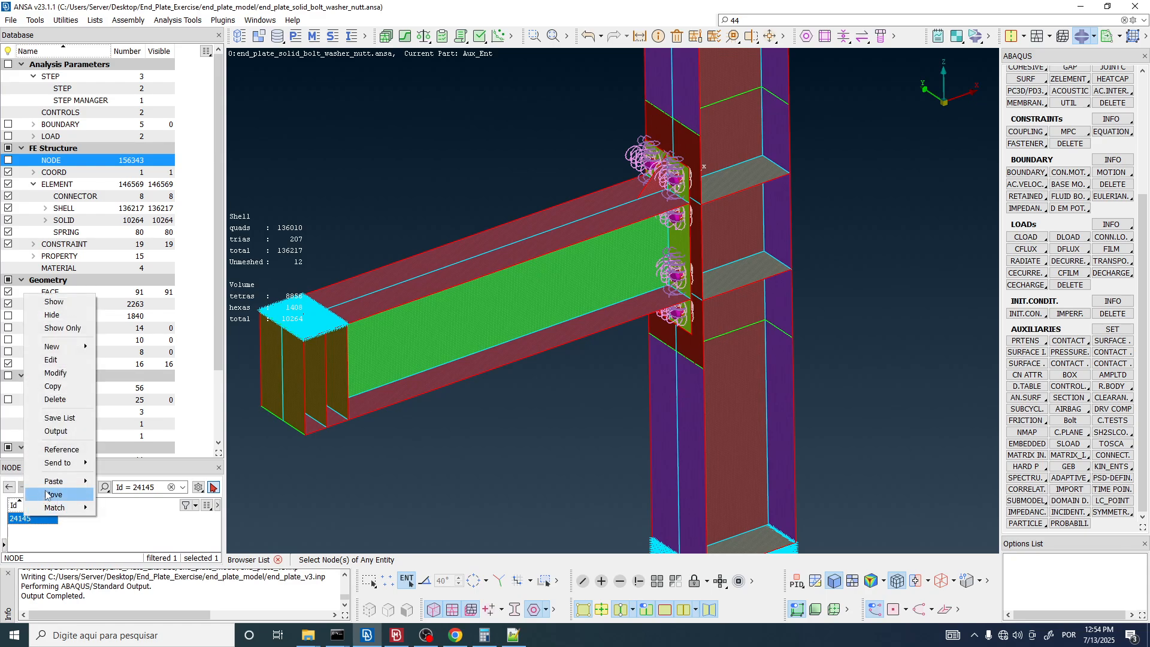
click(61, 450)
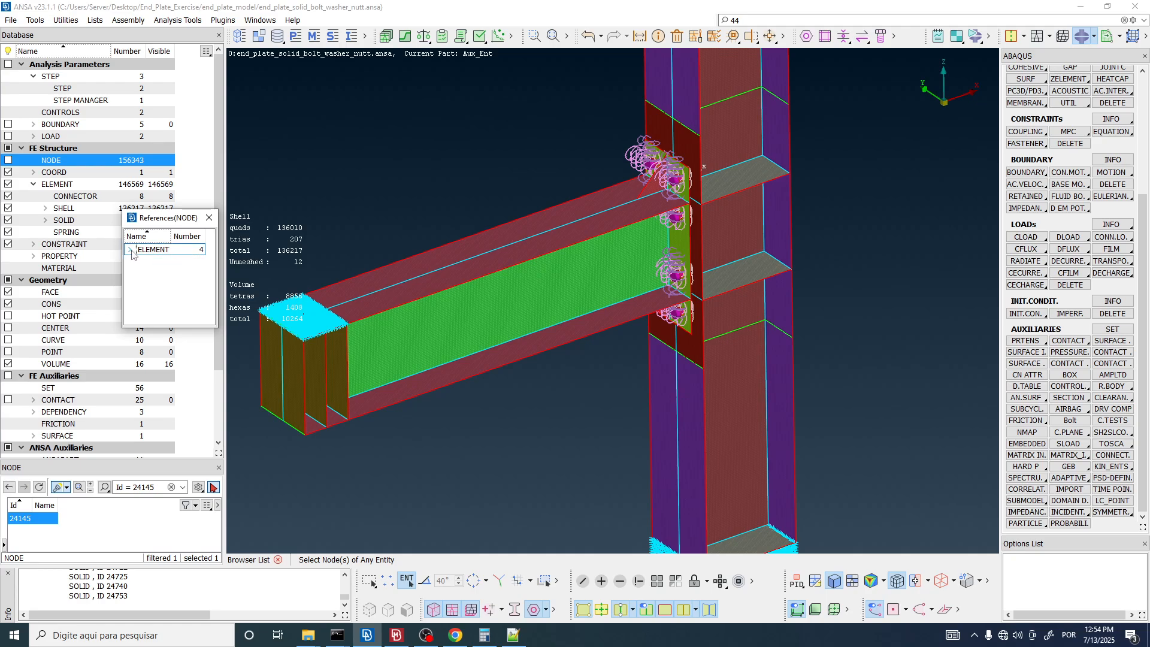
double_click(179, 254)
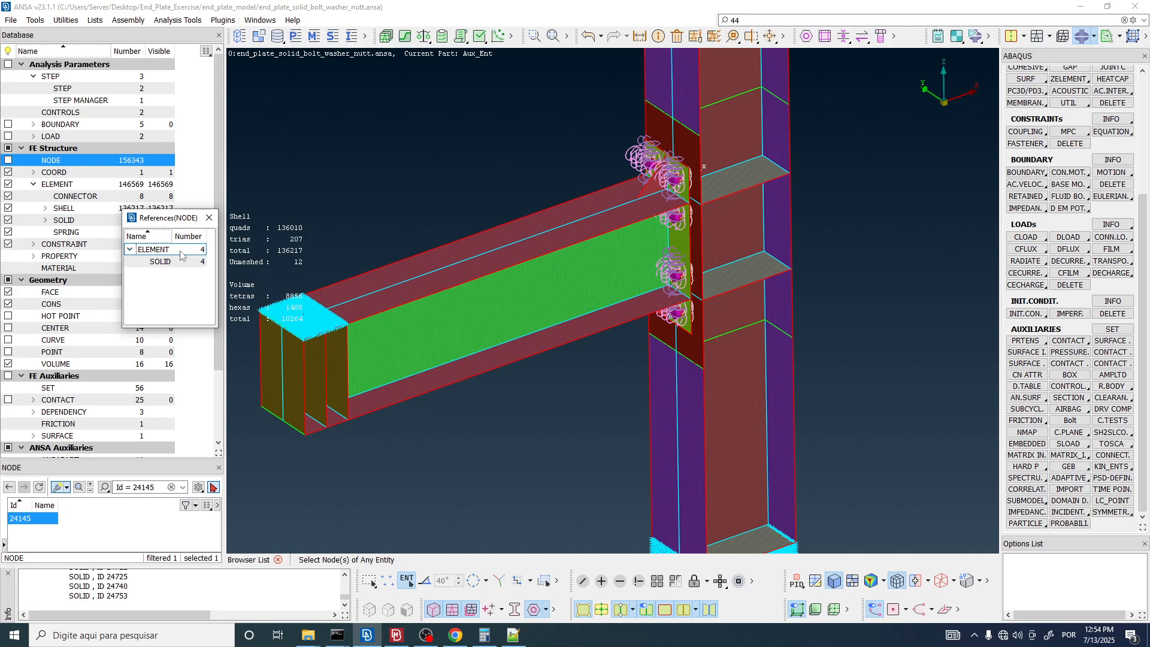
double_click(168, 264)
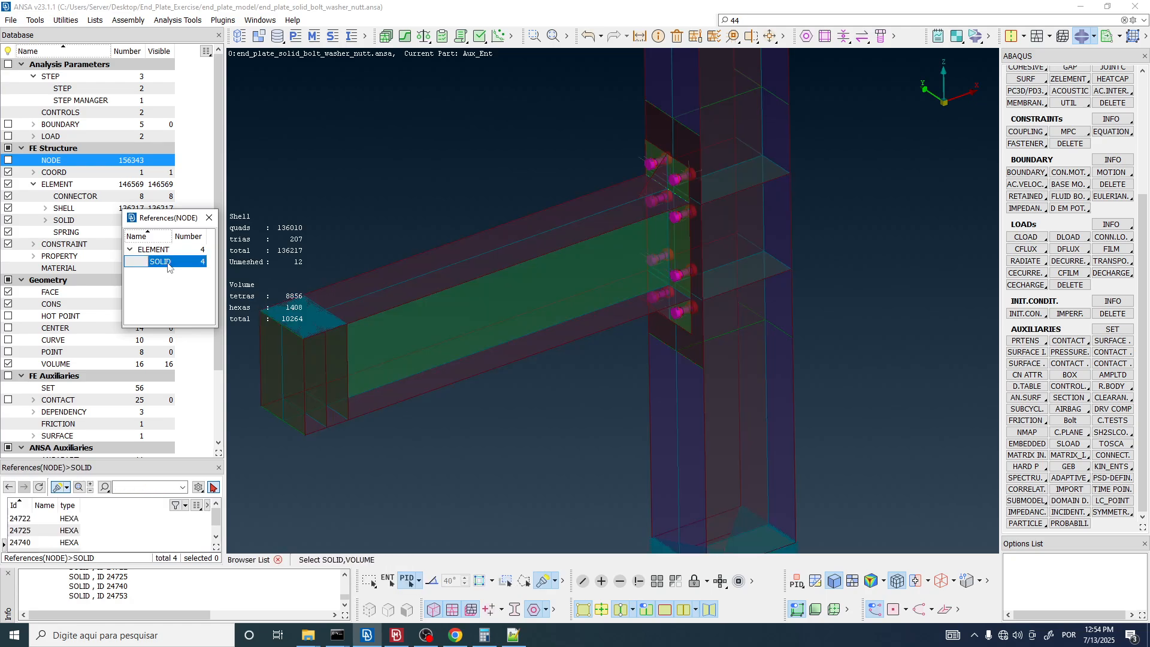
click(64, 520)
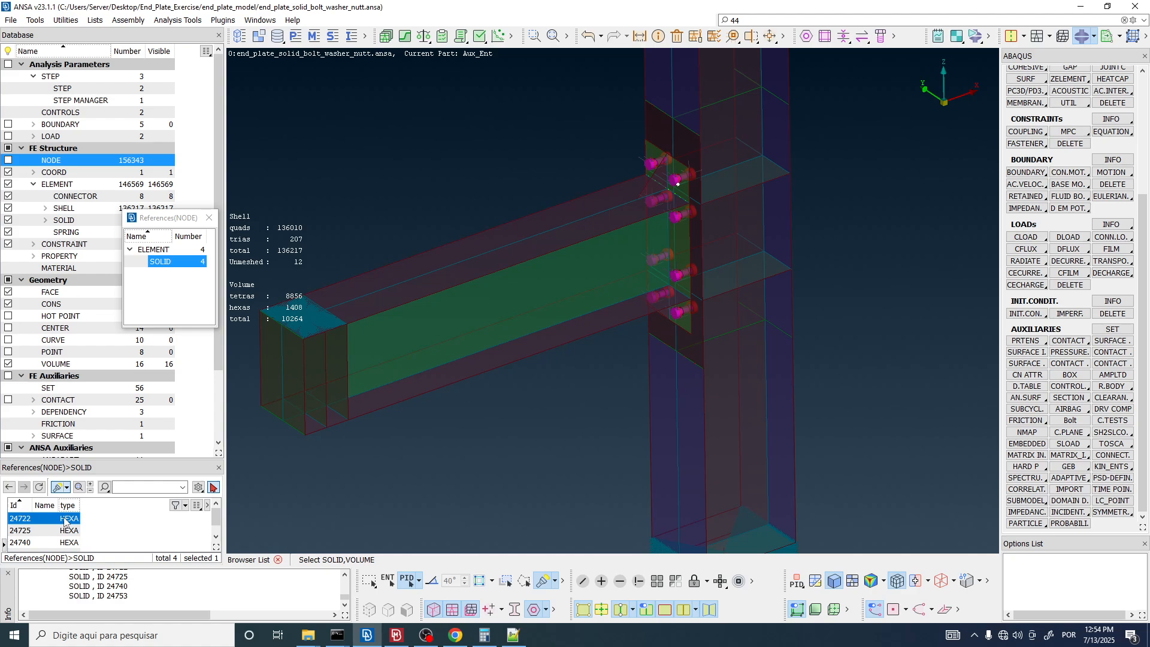
key(ctrl+a)
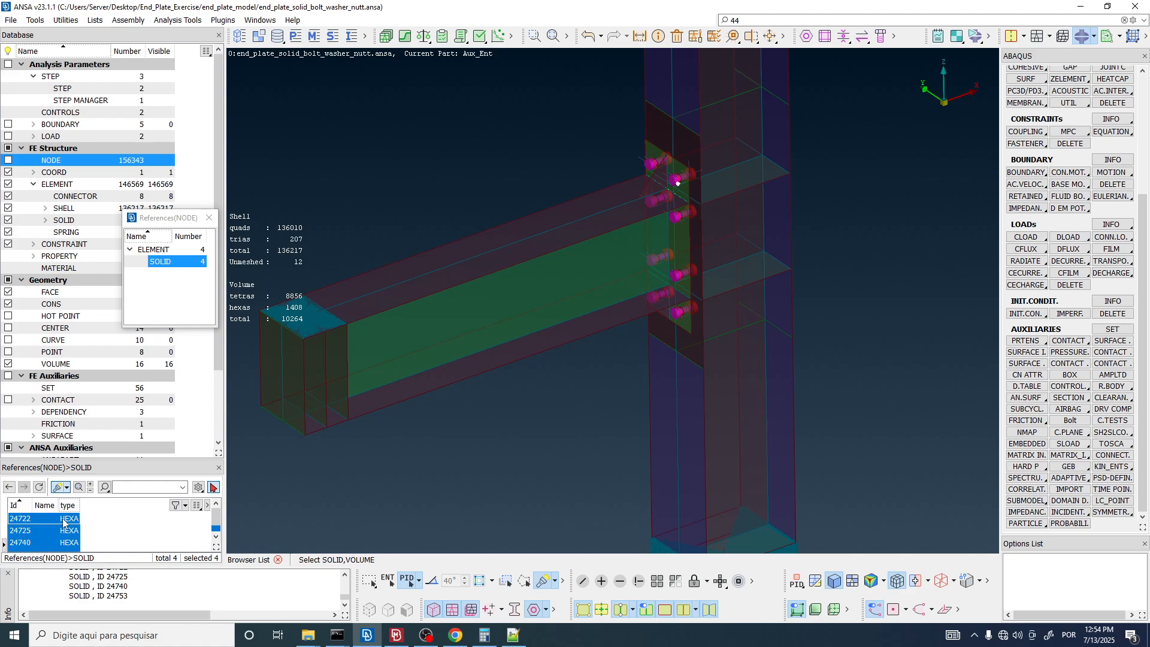
Examine from several angles which bolt assembly part contains the selected solid elements.
scroll(679, 182, up, 10)
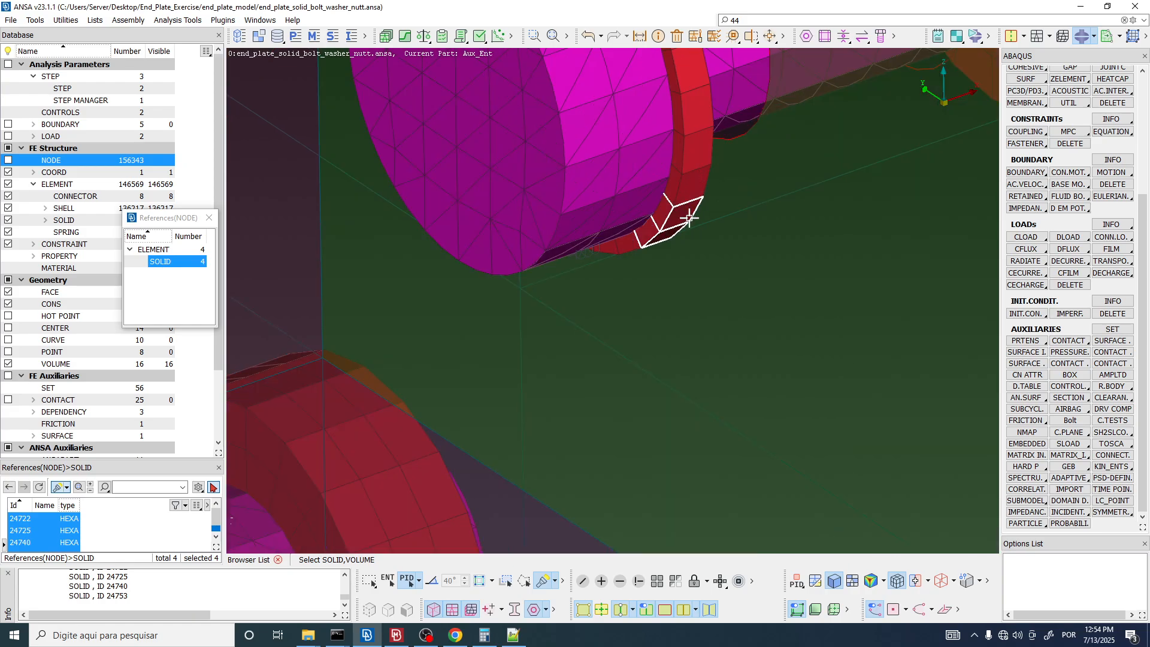
ctrl+drag(686, 216, 673, 174)
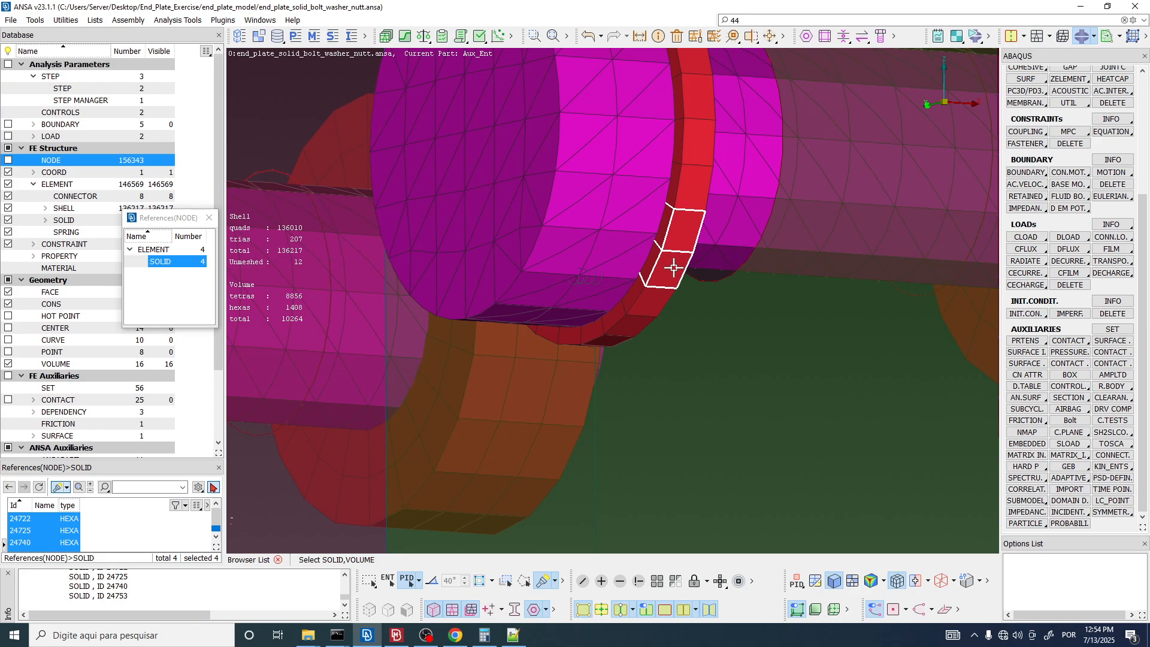
ctrl+drag(672, 251, 702, 222)
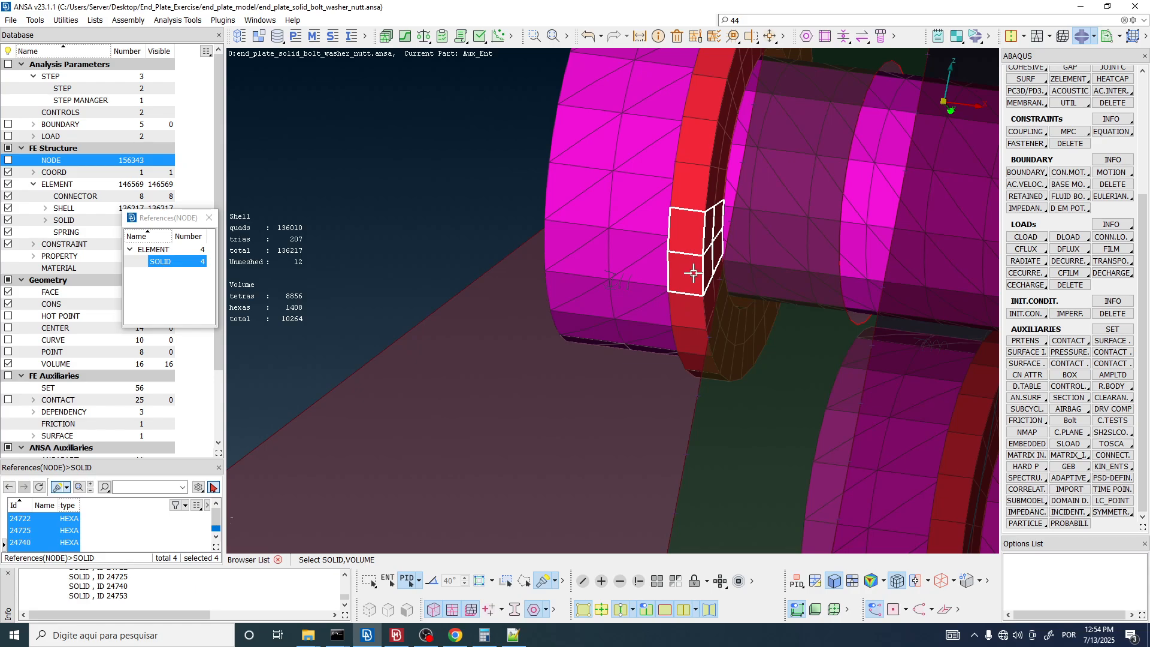
scroll(693, 273, down, 3)
ctrl+drag(693, 273, 746, 307)
scroll(672, 272, down, 3)
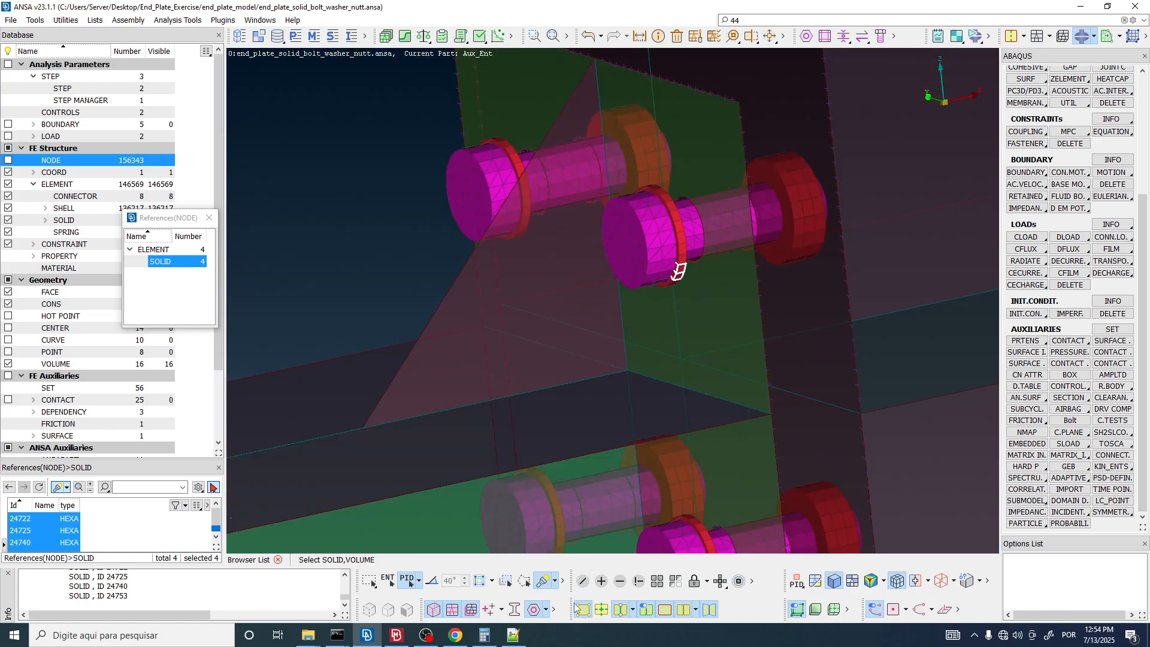
Check the node numbers of the following singularity warnings in the Notepad++ message file, starting with node 24144, and return to ANSA.
click(514, 635)
drag(599, 229, 628, 230)
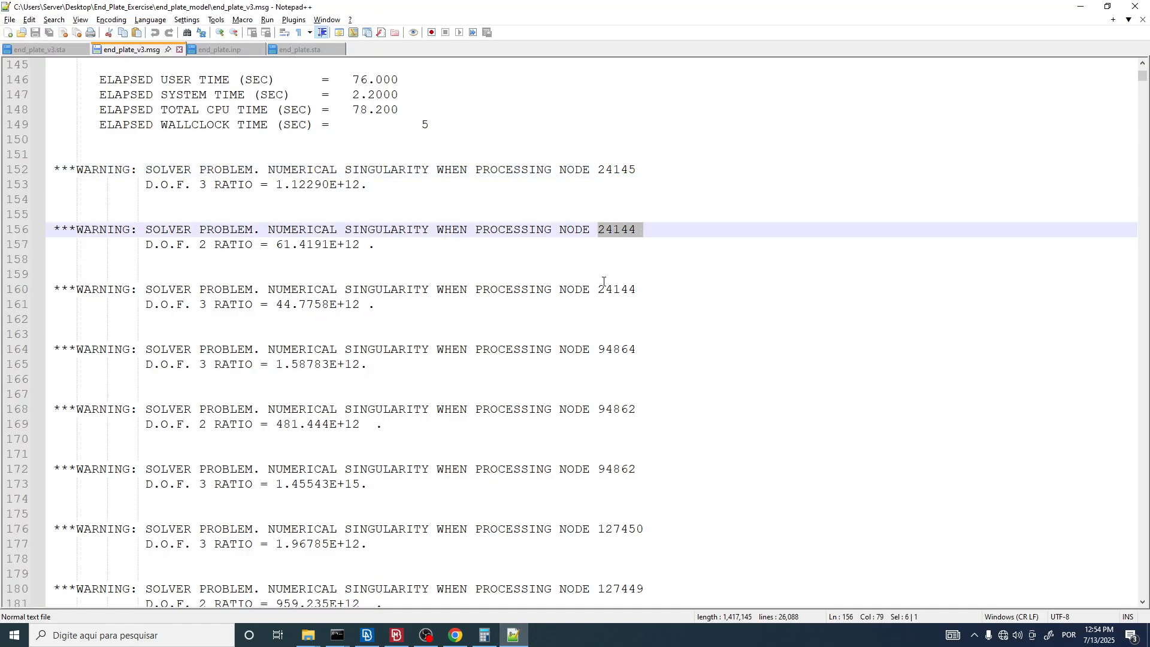
drag(598, 290, 629, 289)
scroll(629, 298, down, 1)
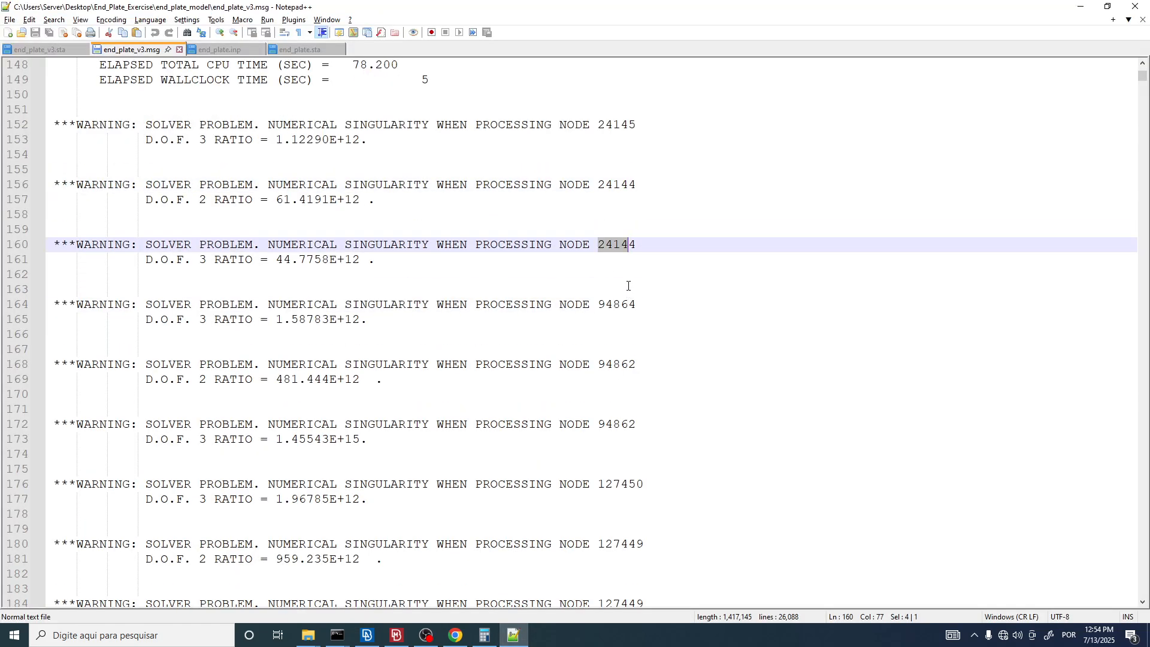
scroll(629, 286, down, 1)
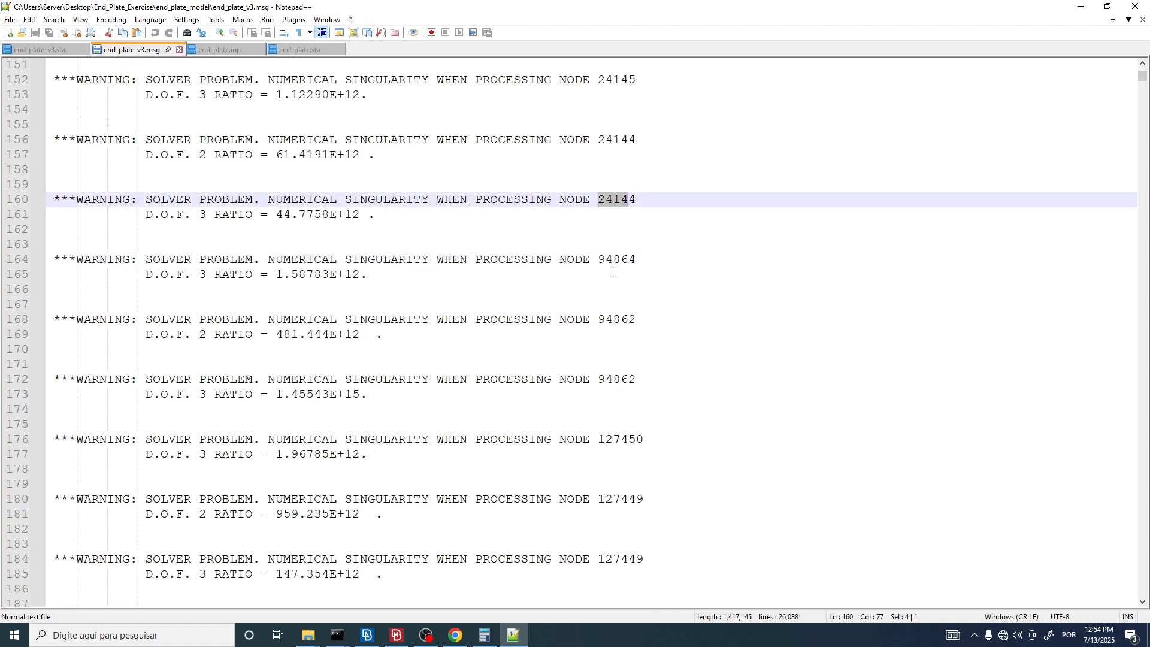
key(alt+Tab)
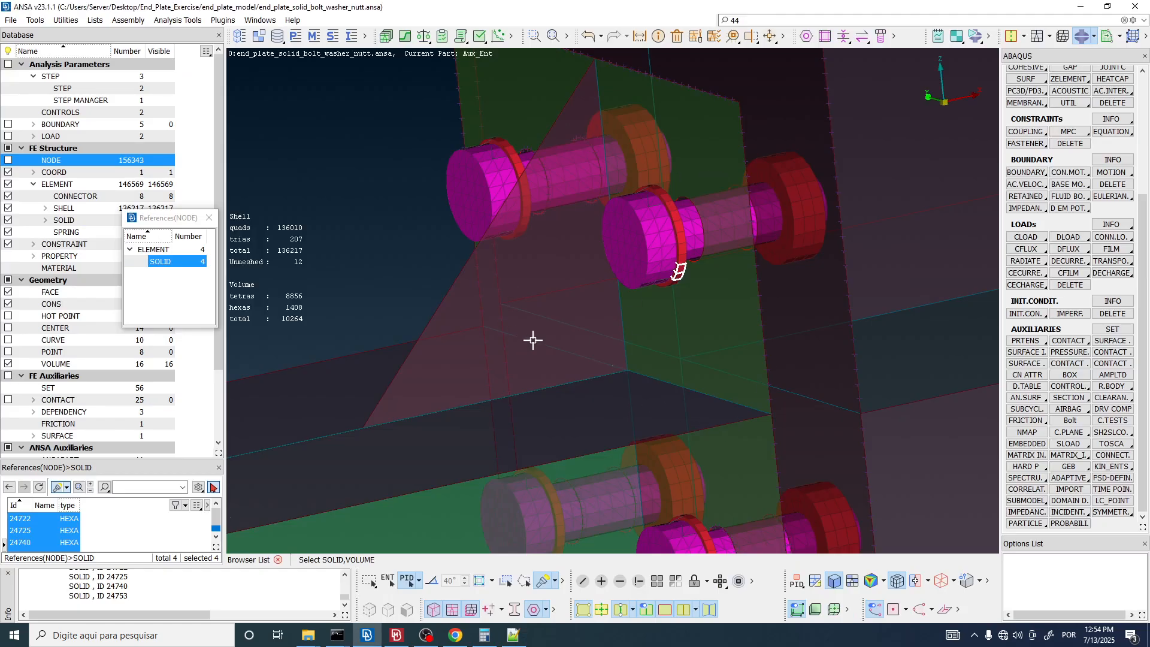
Close the node references window and examine where the selected washer elements sit within the whole end plate connection.
scroll(617, 192, down, 4)
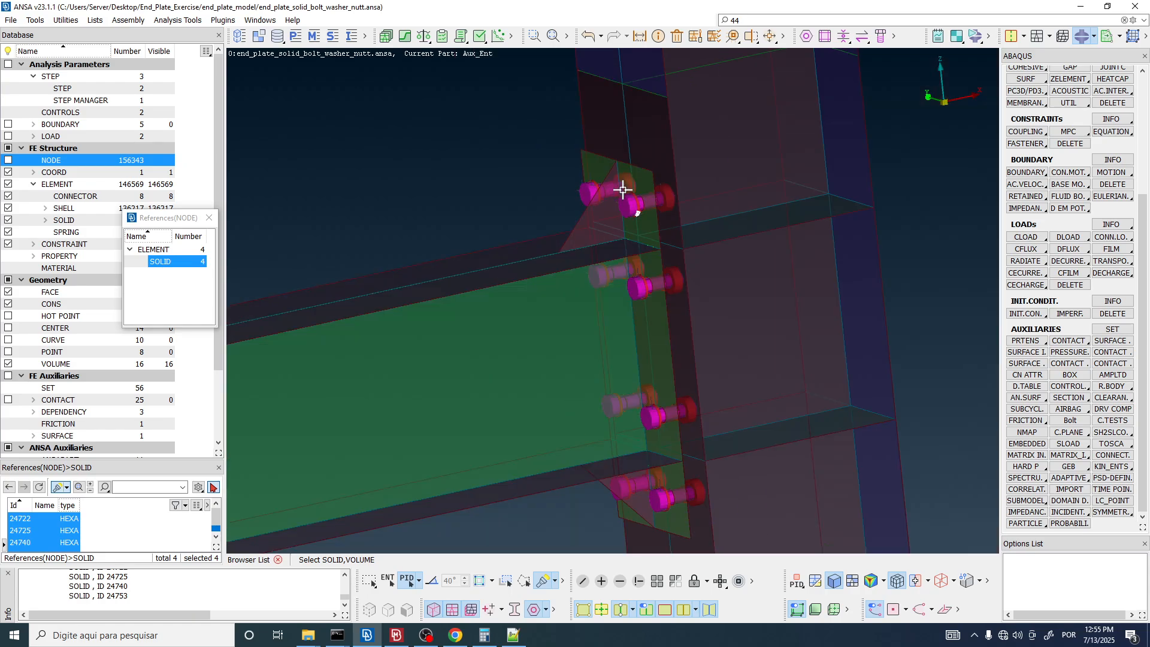
click(209, 217)
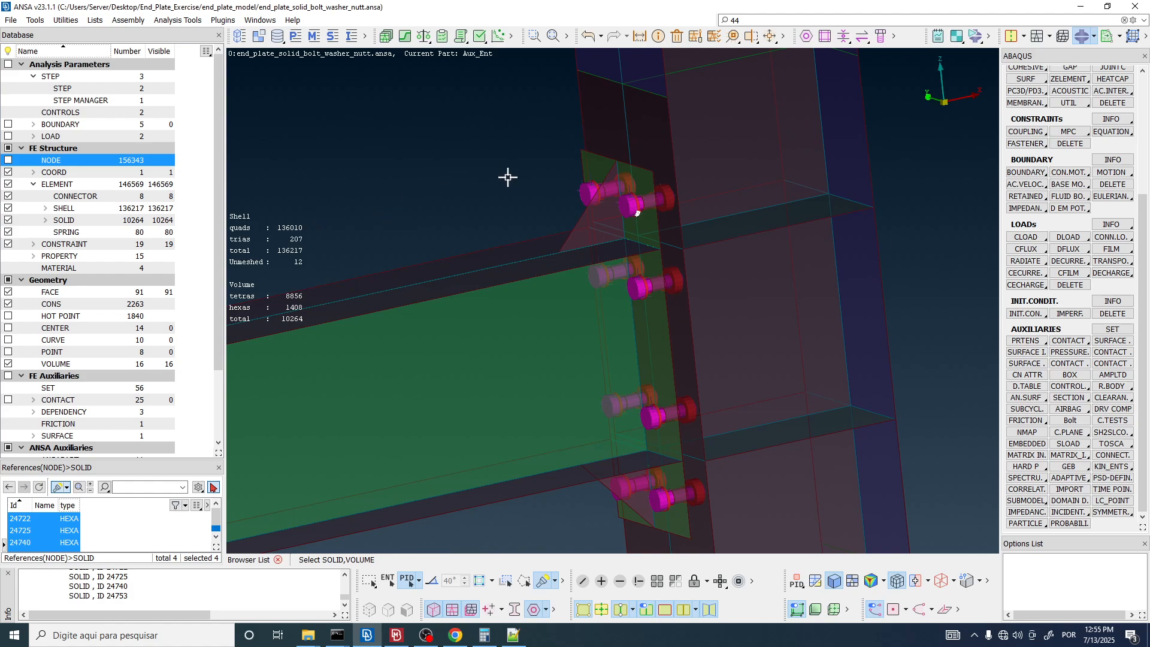
scroll(622, 174, down, 4)
mouse_move(637, 218)
ctrl+mouse_down()
mouse_move(627, 176)
mouse_move(628, 208)
ctrl+mouse_up()
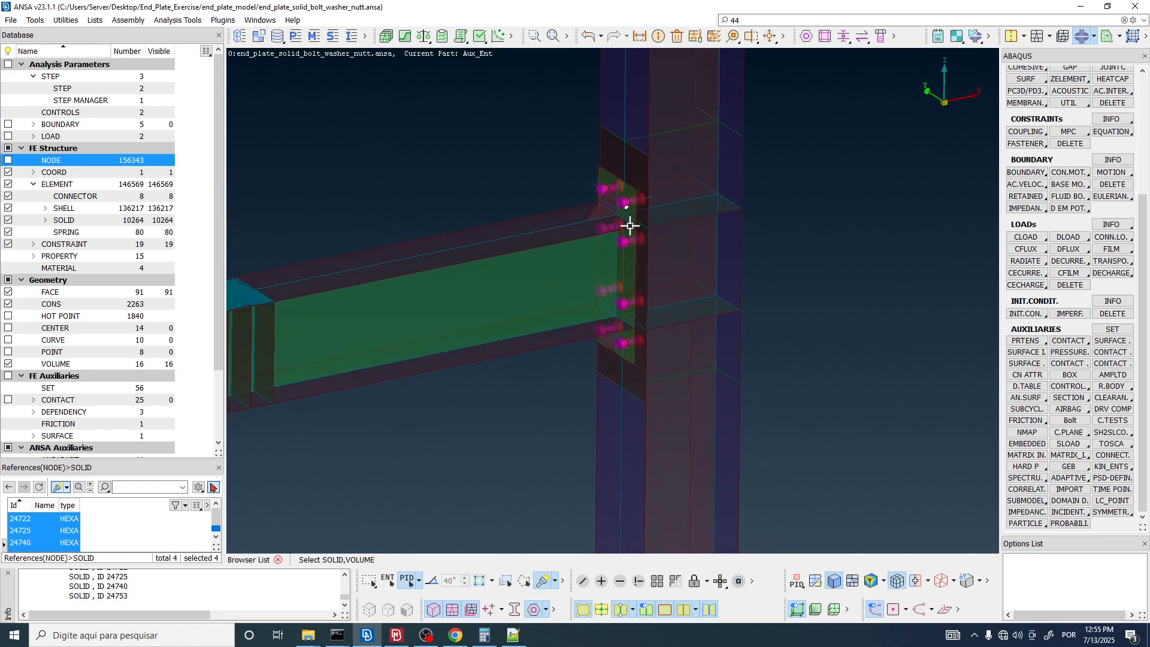
scroll(629, 219, up, 8)
scroll(629, 223, down, 8)
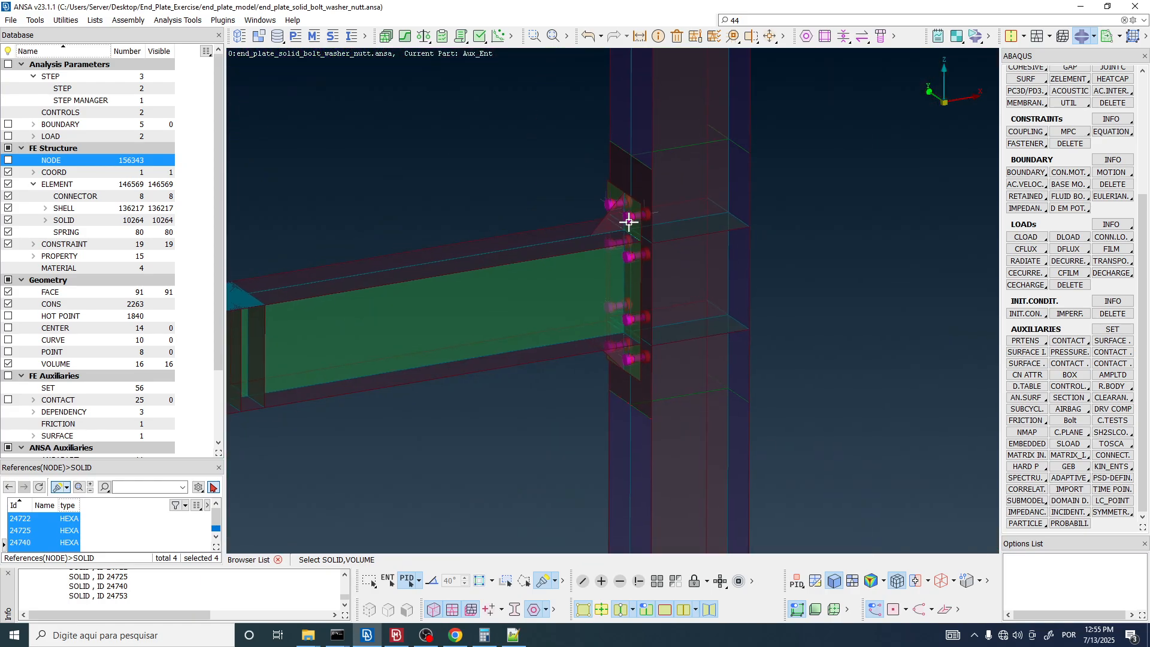
mouse_move(629, 222)
ctrl+mouse_down()
mouse_move(623, 213)
mouse_move(622, 236)
mouse_move(611, 226)
mouse_move(629, 238)
ctrl+mouse_up()
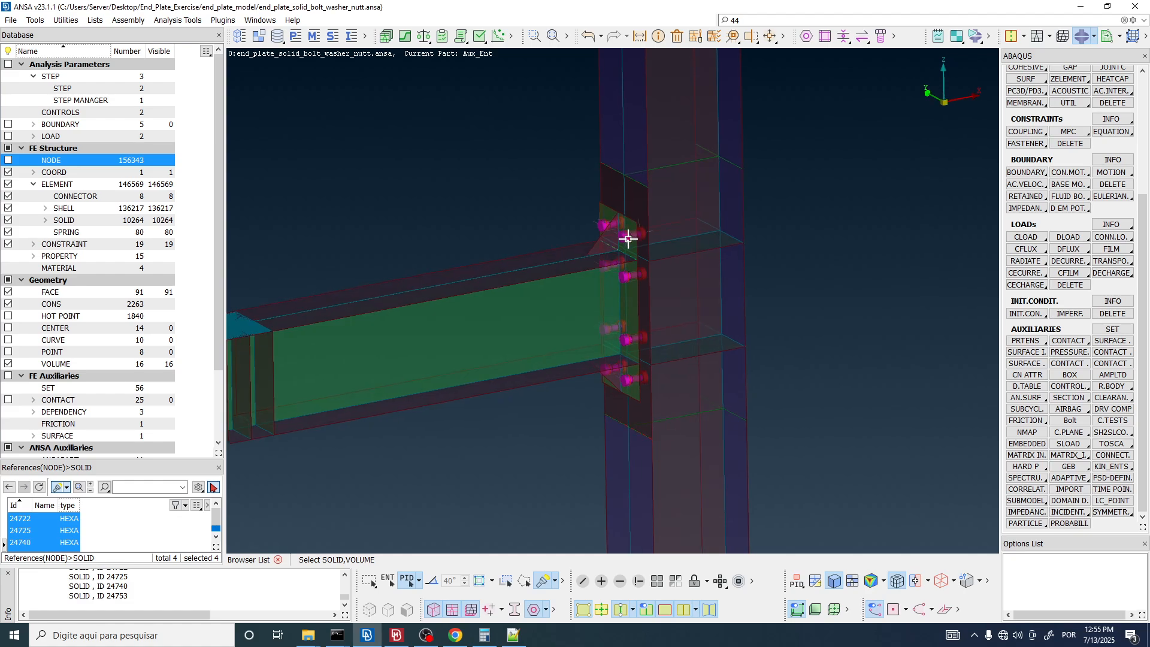
scroll(627, 239, up, 8)
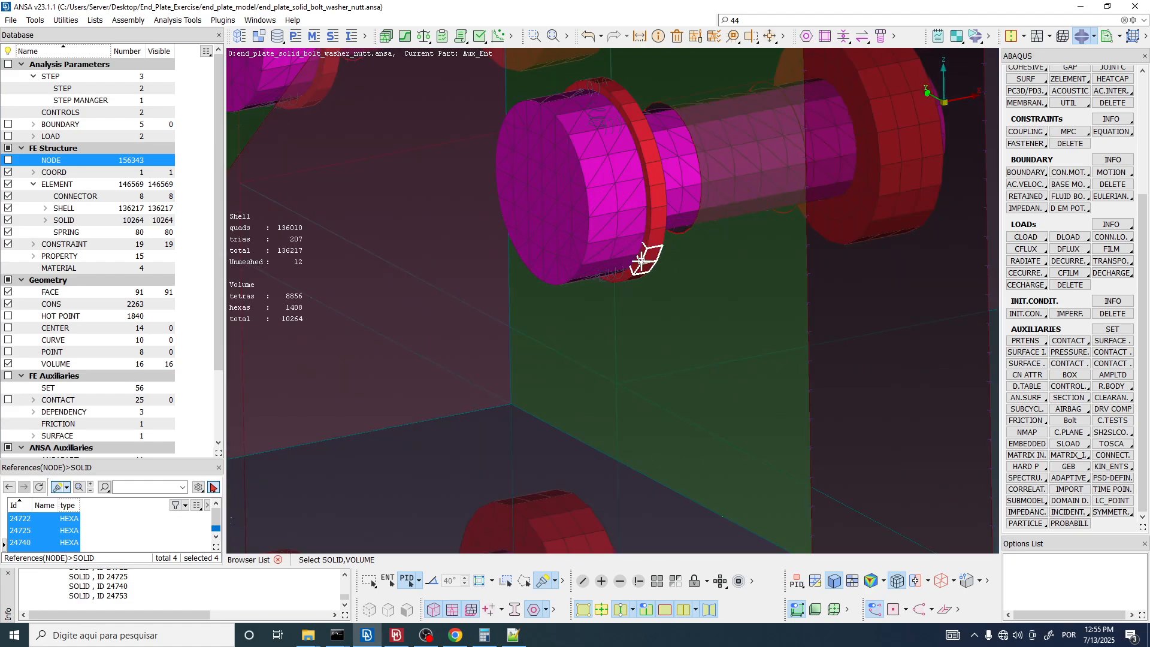
scroll(641, 261, down, 8)
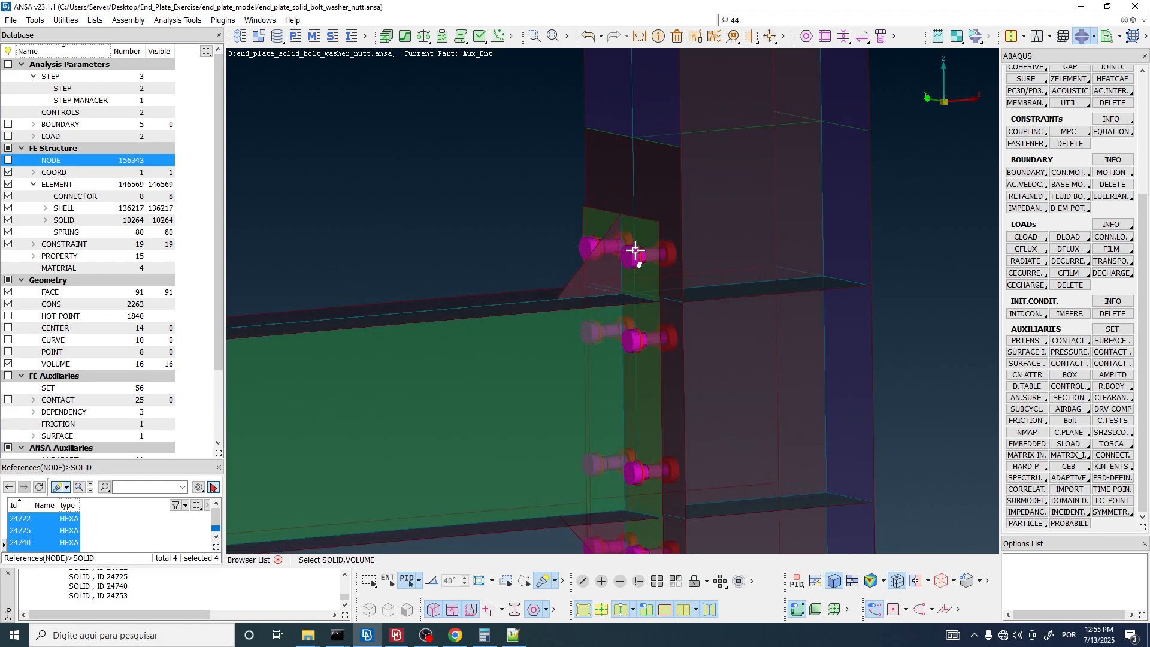
ctrl+drag(636, 251, 634, 244)
Switch to the end_plate_v3.msg file in Notepad++ and highlight NUMERICAL SINGULARITY in the first warning for node 24144.
click(513, 635)
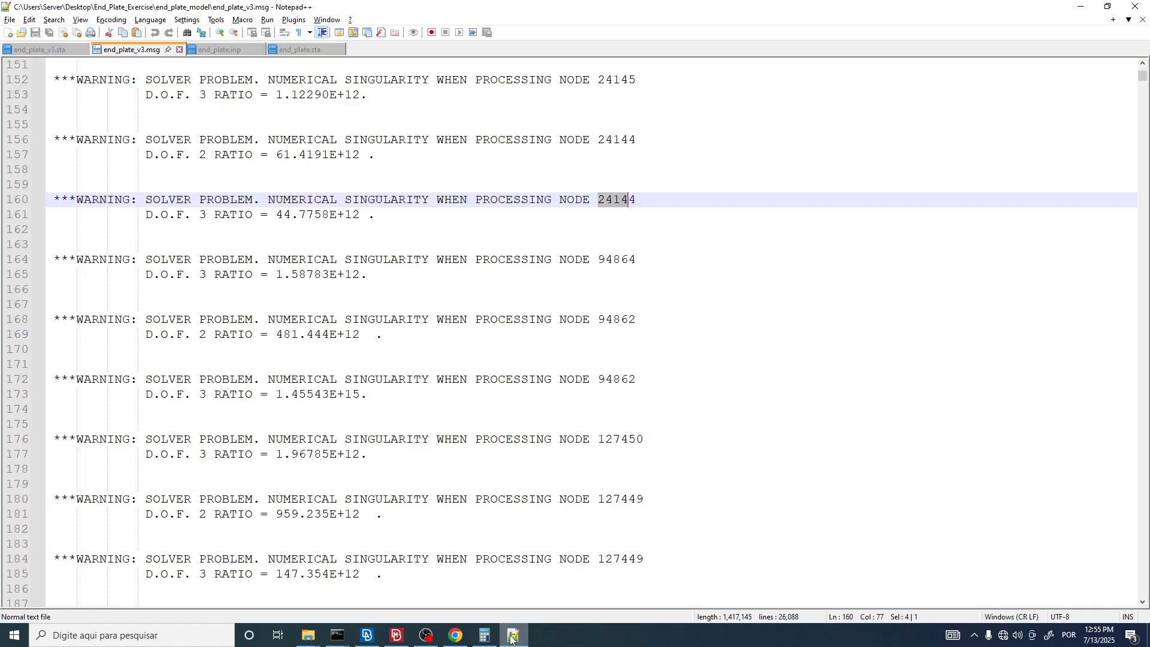
scroll(415, 228, up, 2)
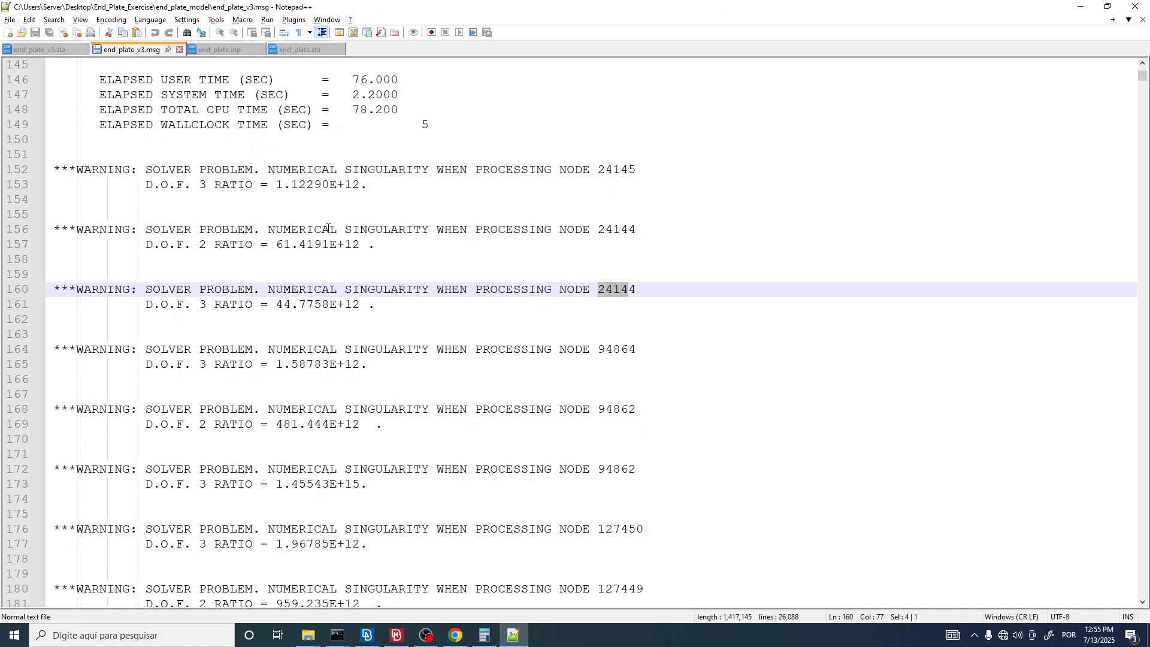
drag(429, 231, 268, 235)
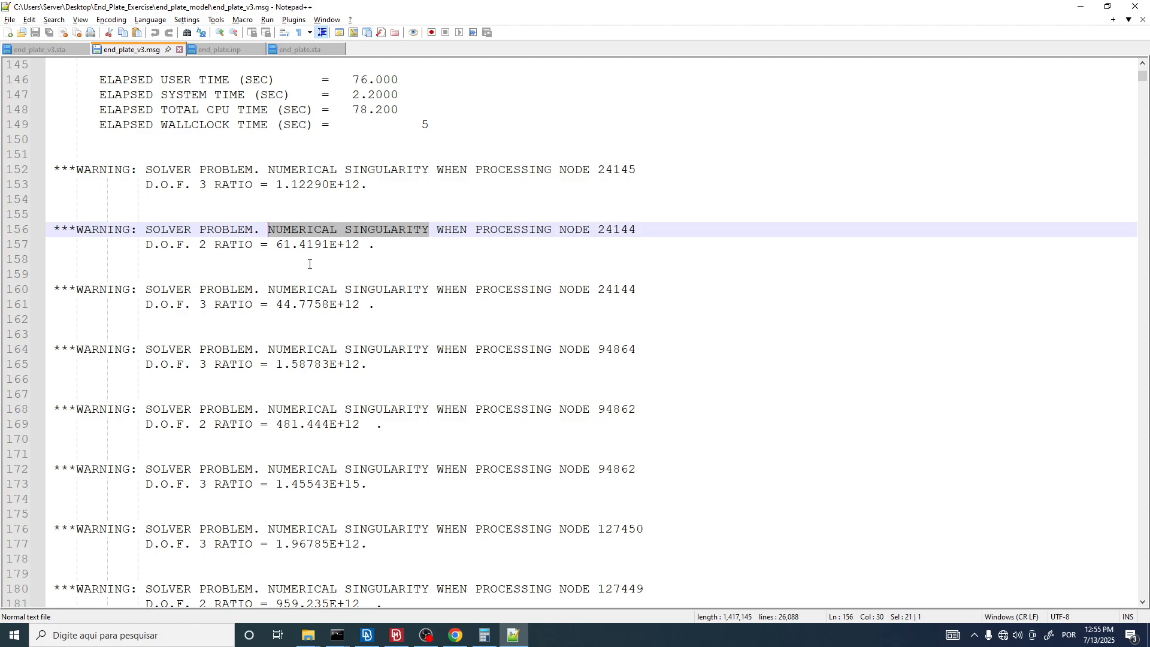
Launch OpenBoard and dismiss its welcome hints to get a blank board.
click(12, 639)
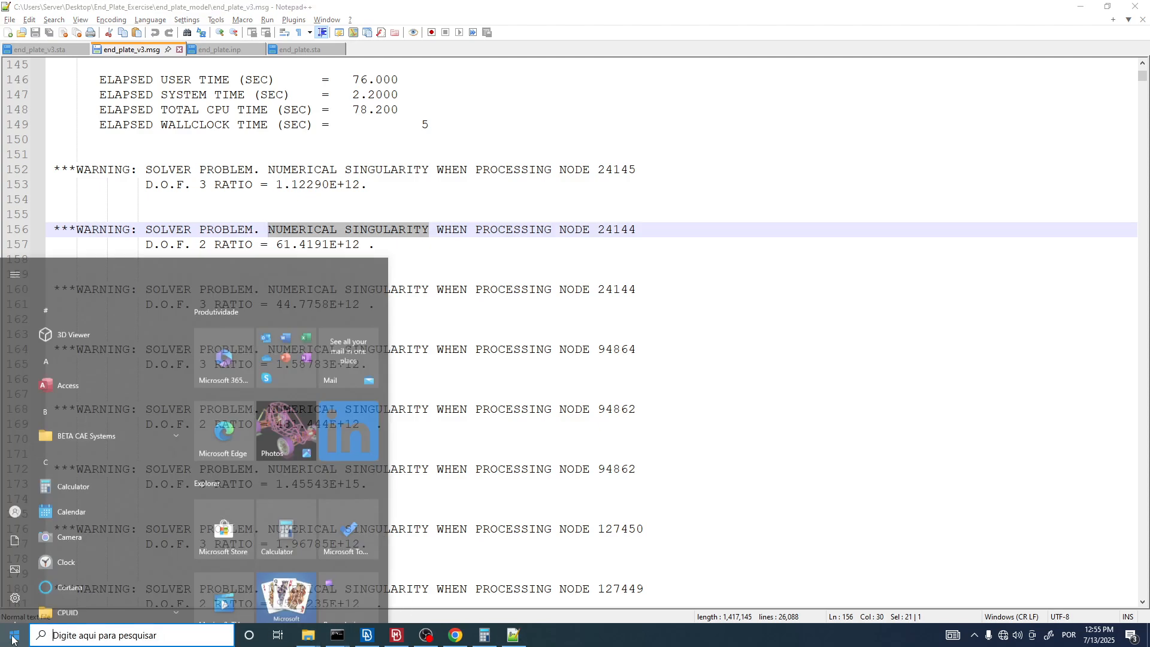
text(open)
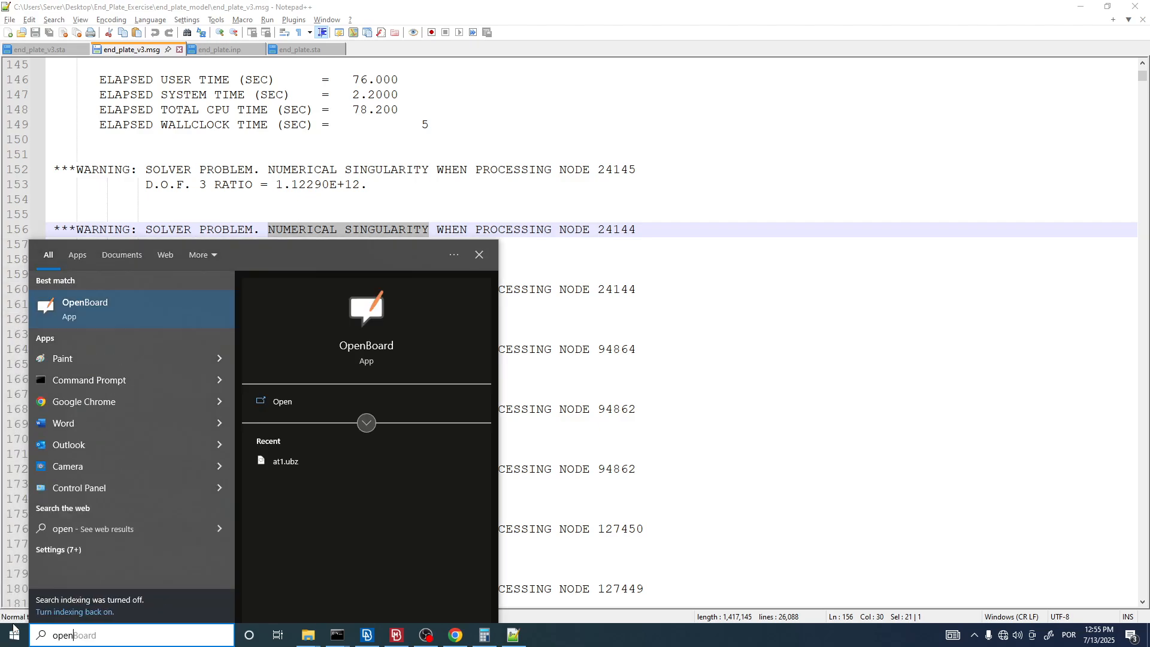
key(Return)
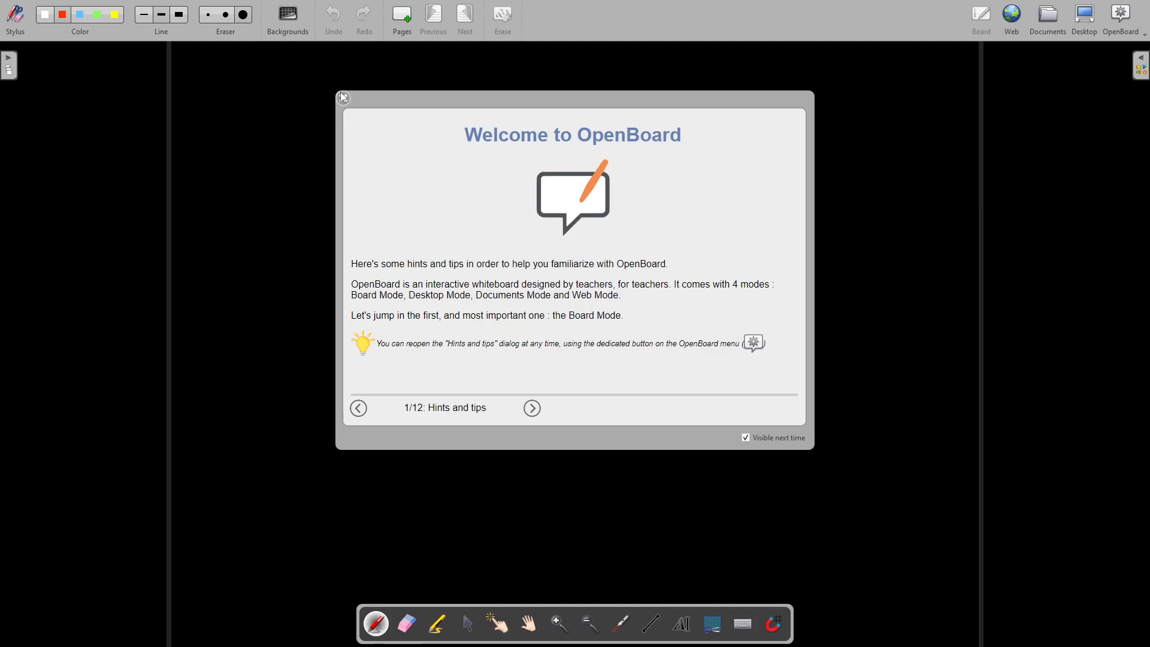
click(342, 98)
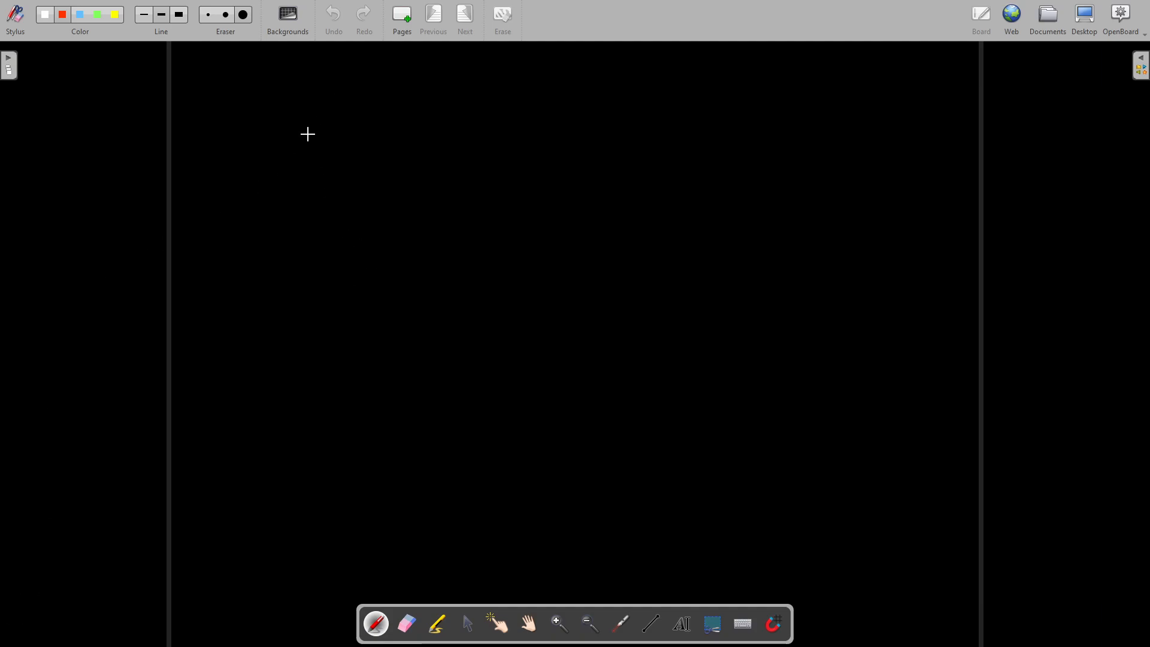
Handwrite the equation [K]{U} = {F} in red near the top of the board and draw an arrow pointing down at U.
mouse_move(317, 122)
mouse_down()
mouse_move(300, 165)
mouse_move(324, 155)
mouse_up()
mouse_move(333, 129)
mouse_down()
mouse_move(333, 146)
mouse_move(350, 122)
mouse_move(343, 167)
mouse_up()
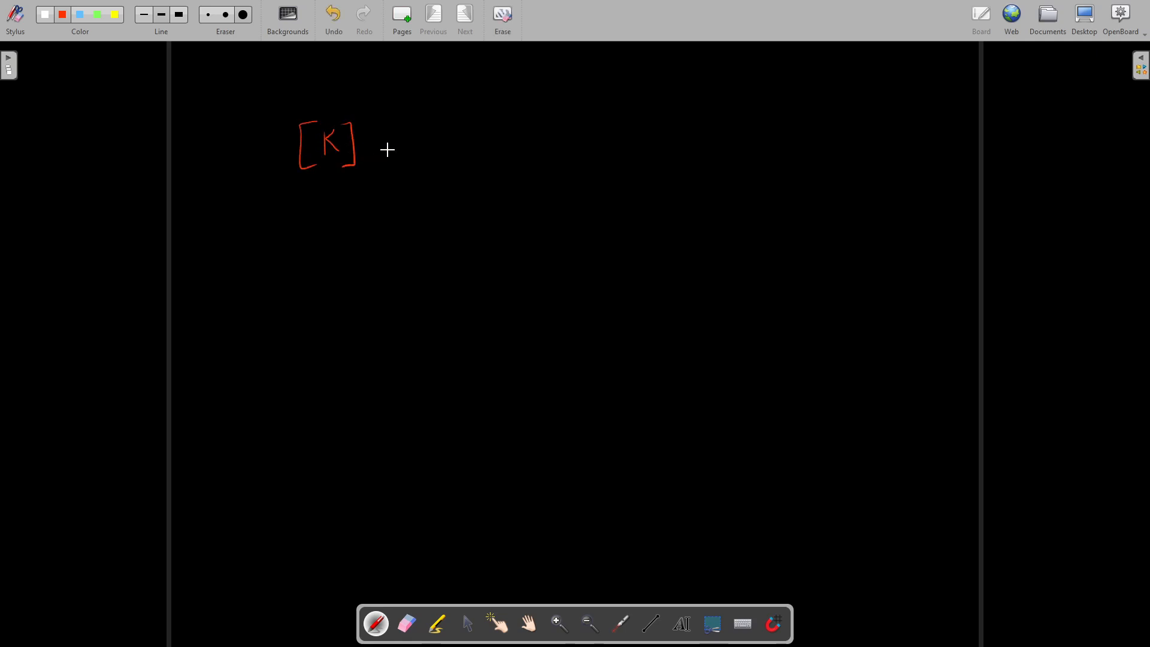
drag(371, 127, 371, 175)
mouse_move(381, 133)
mouse_down()
mouse_move(410, 140)
mouse_move(412, 175)
mouse_move(442, 139)
mouse_move(452, 180)
mouse_up()
drag(462, 134, 489, 174)
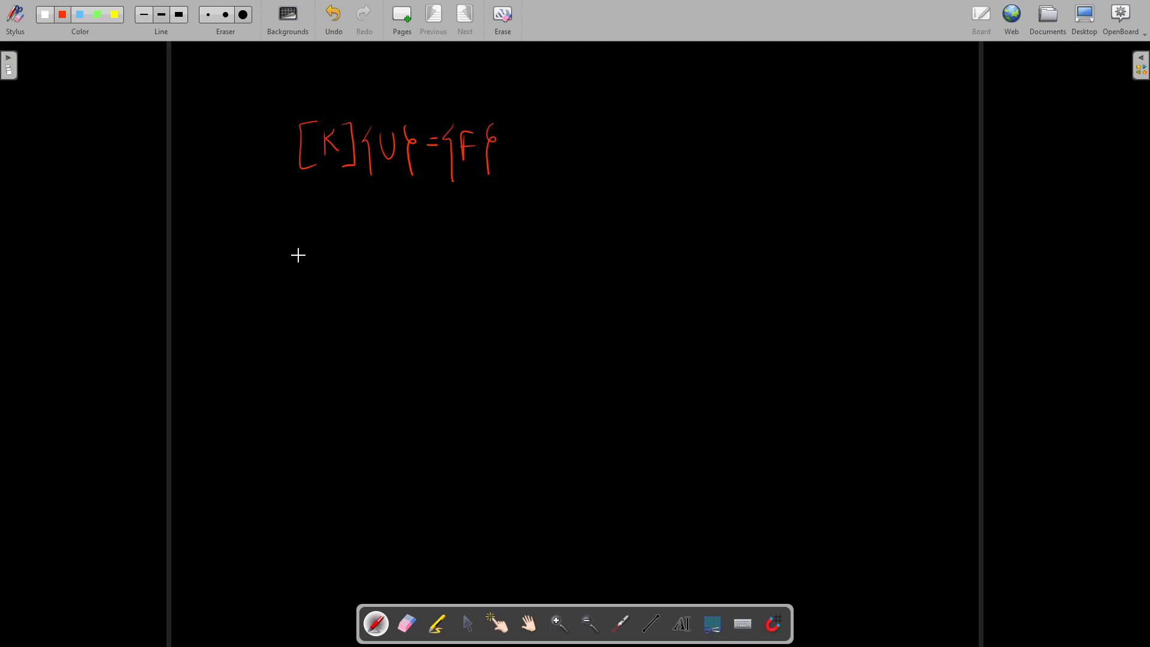
mouse_move(390, 86)
mouse_down()
mouse_move(384, 127)
mouse_move(377, 114)
mouse_up()
Erase {F}, rewrite it with a gap after the equals sign, and write [K]^-1 in front of both sides of the equation.
click(248, 11)
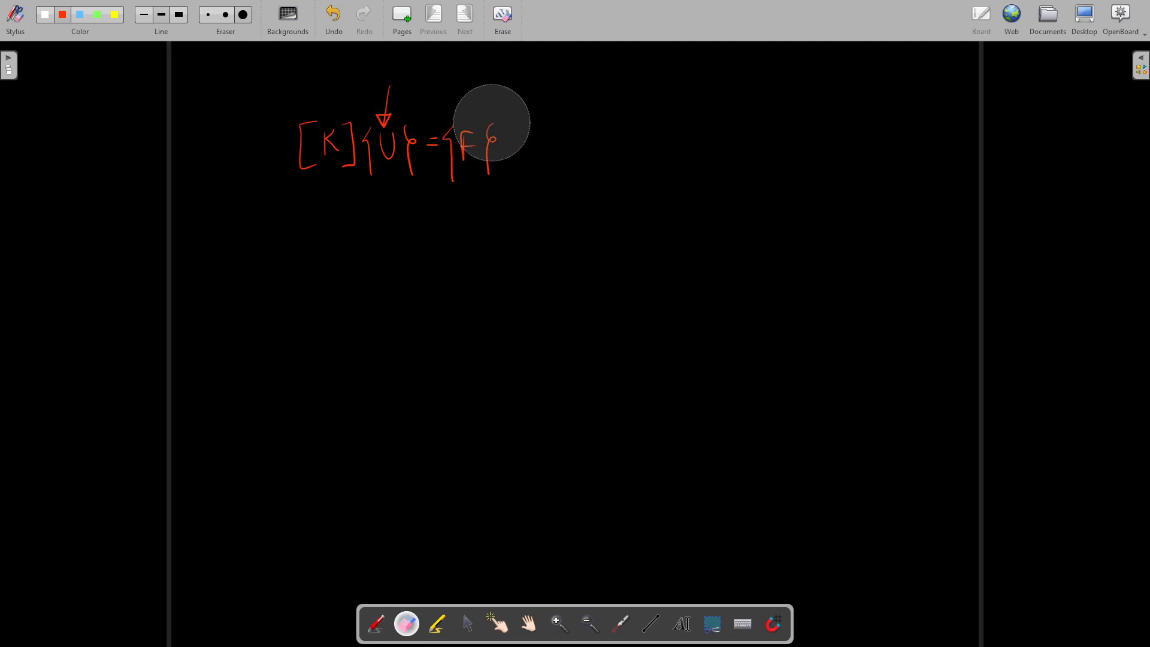
mouse_move(493, 124)
mouse_down()
mouse_move(475, 152)
mouse_move(517, 174)
mouse_move(544, 149)
mouse_move(555, 177)
mouse_up()
click(70, 17)
drag(233, 124, 234, 166)
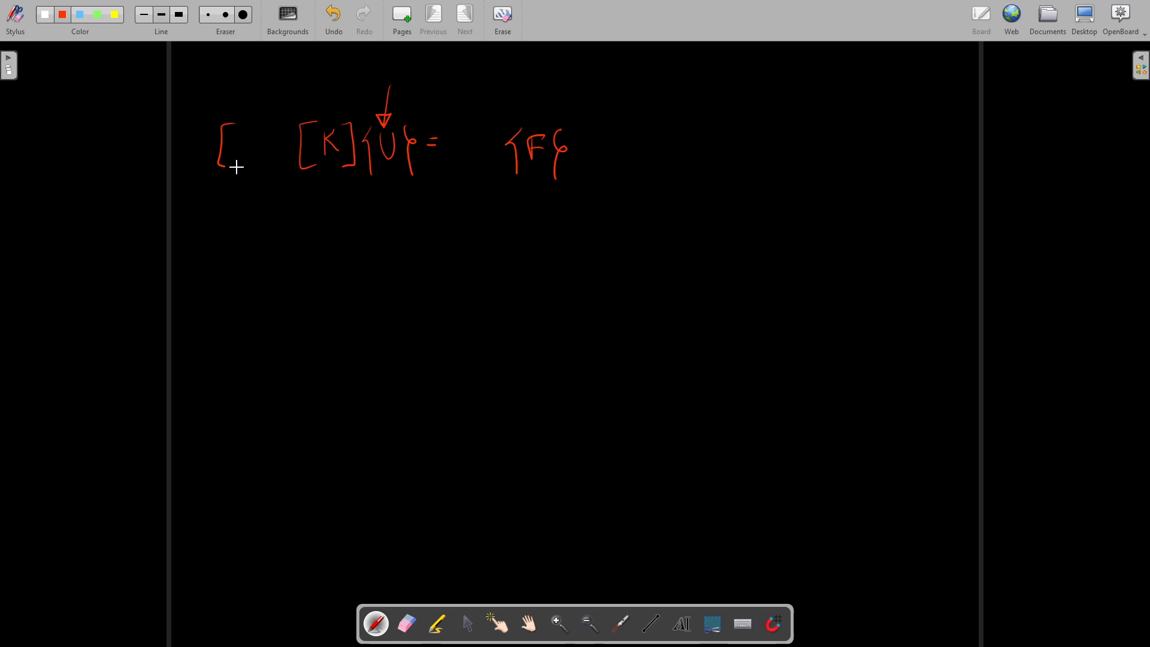
mouse_move(280, 125)
mouse_down()
mouse_move(261, 174)
mouse_move(250, 157)
mouse_move(263, 163)
mouse_up()
drag(273, 114, 286, 112)
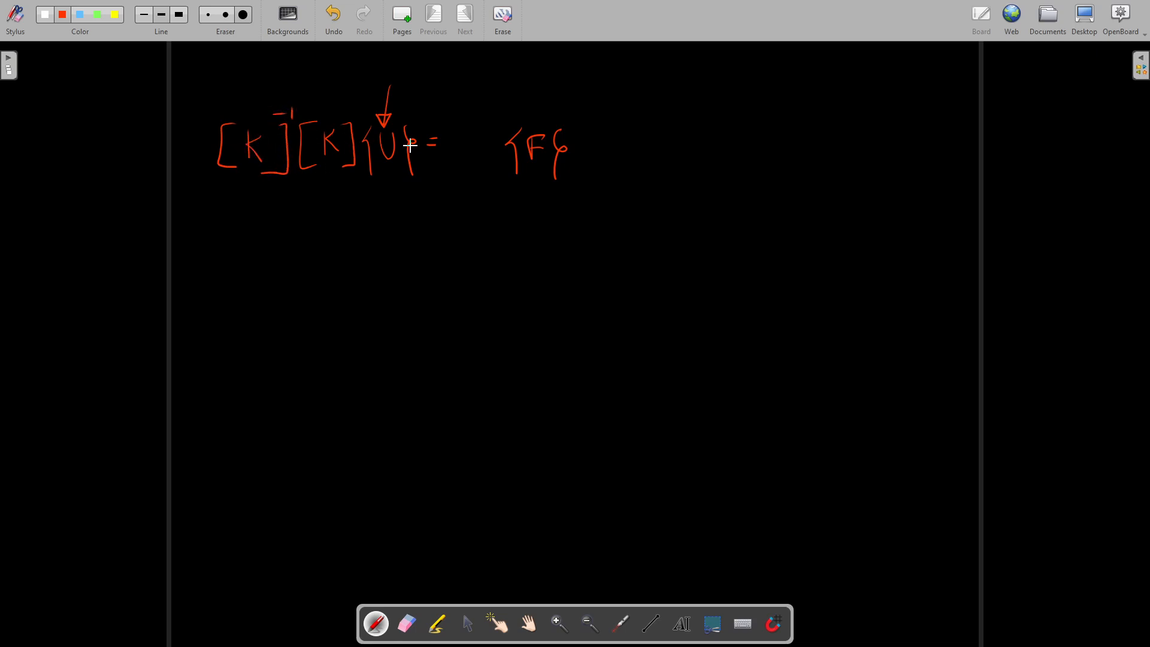
drag(458, 128, 463, 162)
mouse_move(473, 142)
mouse_down()
mouse_move(484, 166)
mouse_move(498, 126)
mouse_up()
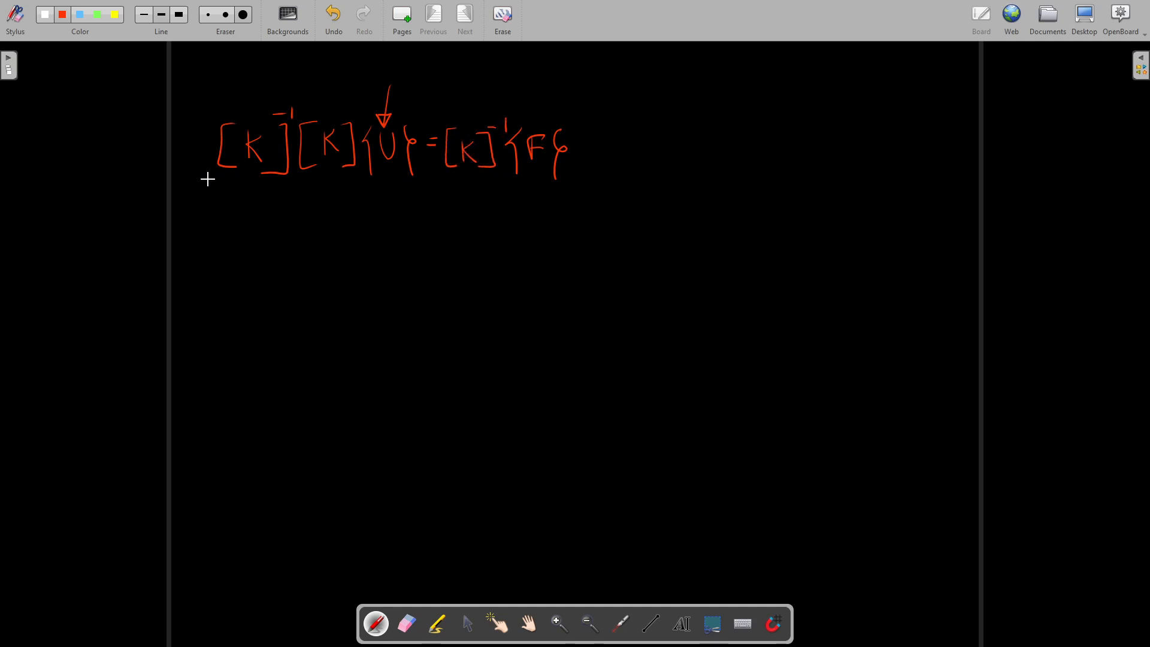
Draw a brace under [K]^-1[K], label it with an underlined [I], and draw an arrow from the label to U.
mouse_move(210, 177)
mouse_down()
mouse_move(301, 213)
mouse_move(367, 171)
mouse_up()
mouse_move(274, 231)
mouse_down()
mouse_move(285, 229)
mouse_move(280, 268)
mouse_move(312, 234)
mouse_up()
drag(301, 235, 300, 262)
mouse_move(289, 262)
mouse_down()
mouse_move(314, 262)
mouse_move(328, 228)
mouse_move(367, 214)
mouse_move(381, 188)
mouse_up()
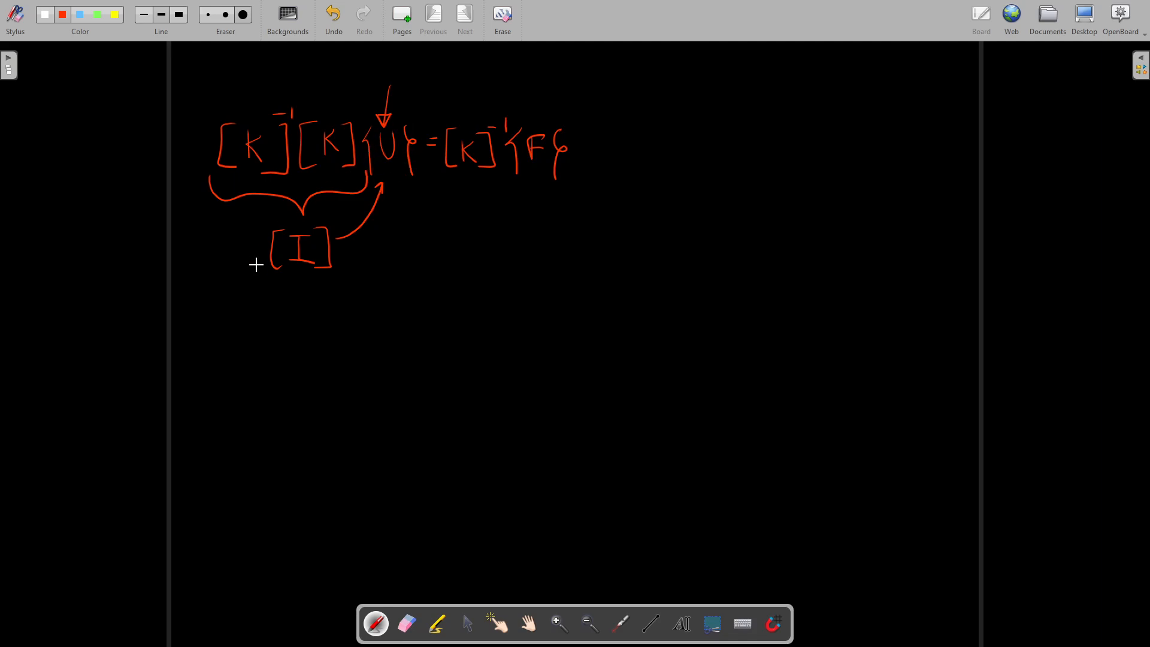
drag(279, 285, 327, 289)
Write → {U} = [K]^-1{F} after the equation, underlining its [K], circling the -1 and pointing an arrow at its U.
mouse_move(586, 156)
mouse_down()
mouse_move(626, 149)
mouse_move(635, 179)
mouse_move(659, 144)
mouse_move(675, 174)
mouse_move(699, 150)
mouse_move(749, 174)
mouse_up()
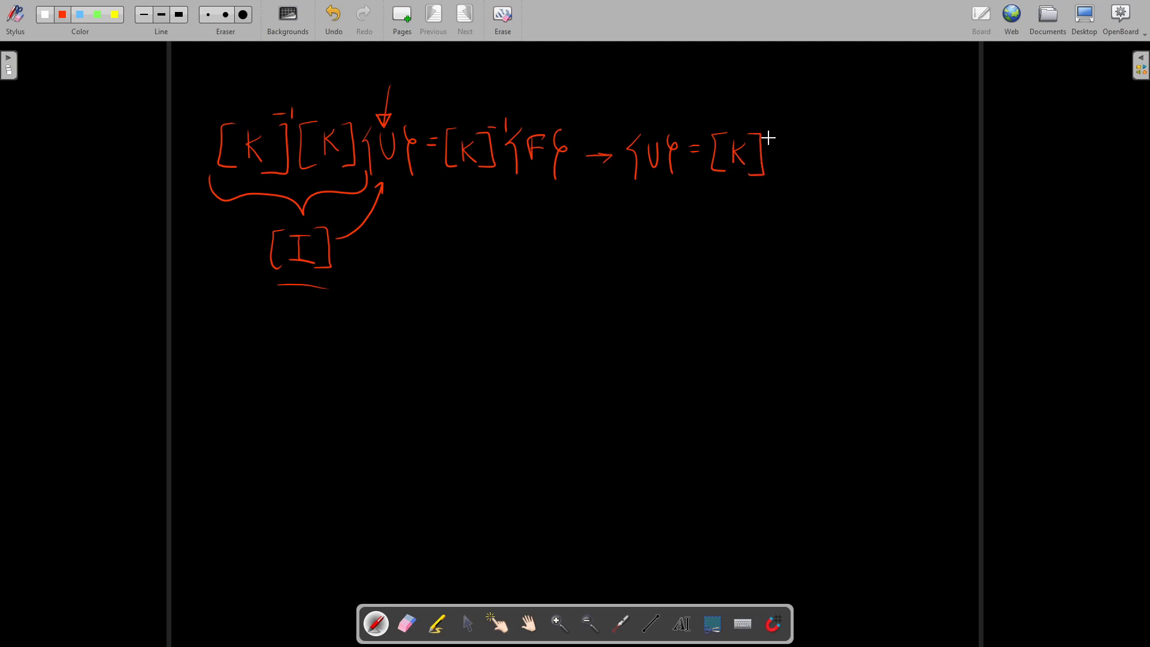
drag(767, 135, 776, 133)
mouse_move(782, 127)
mouse_down()
mouse_move(783, 139)
mouse_move(797, 134)
mouse_move(796, 182)
mouse_move(838, 142)
mouse_move(829, 183)
mouse_up()
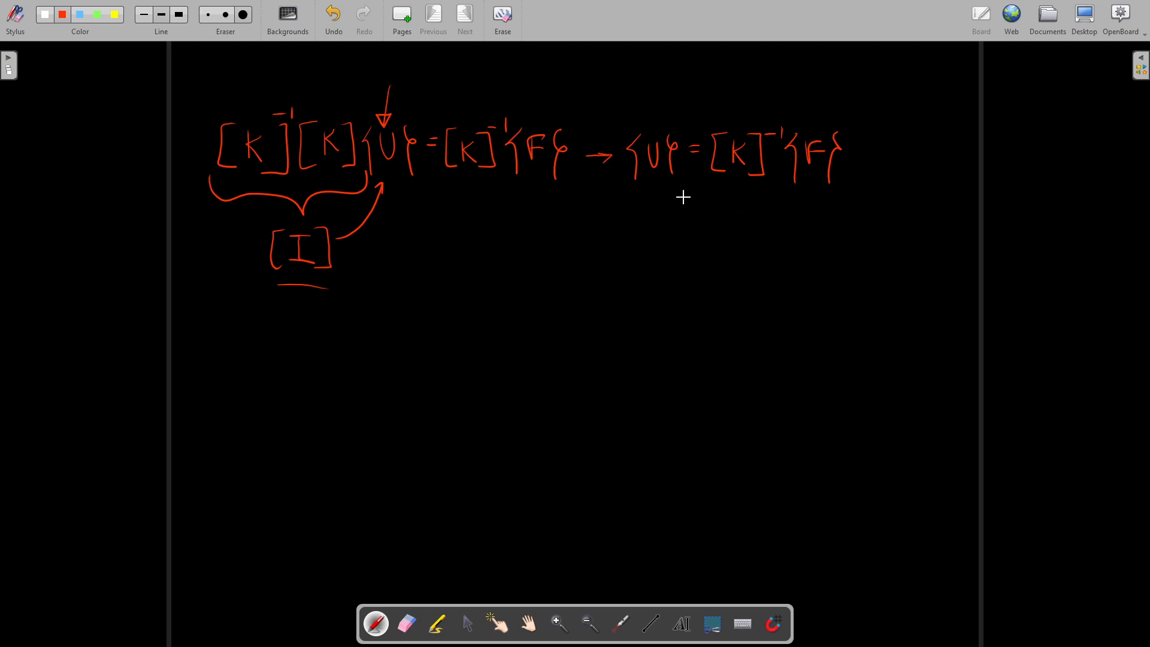
drag(765, 183, 707, 178)
mouse_move(662, 89)
mouse_down()
mouse_move(658, 129)
mouse_move(665, 115)
mouse_move(652, 123)
mouse_up()
drag(763, 123, 764, 132)
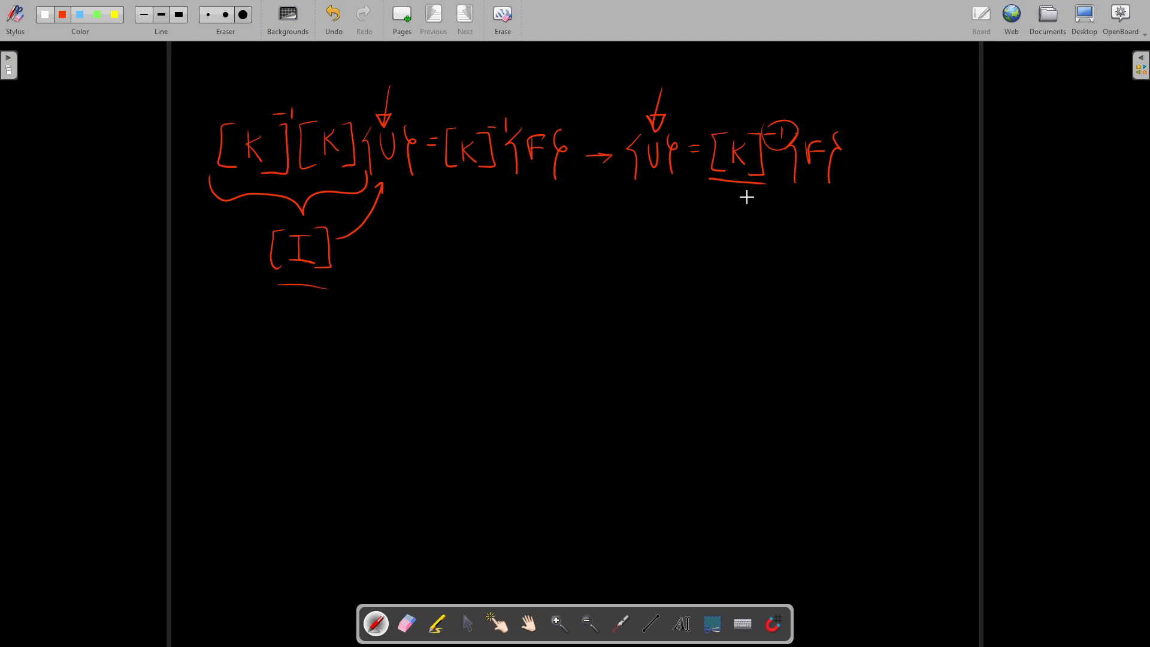
Return to ANSA, leave the solid selection, and examine the springs and washer around the upper bolt head.
key(alt+Tab)
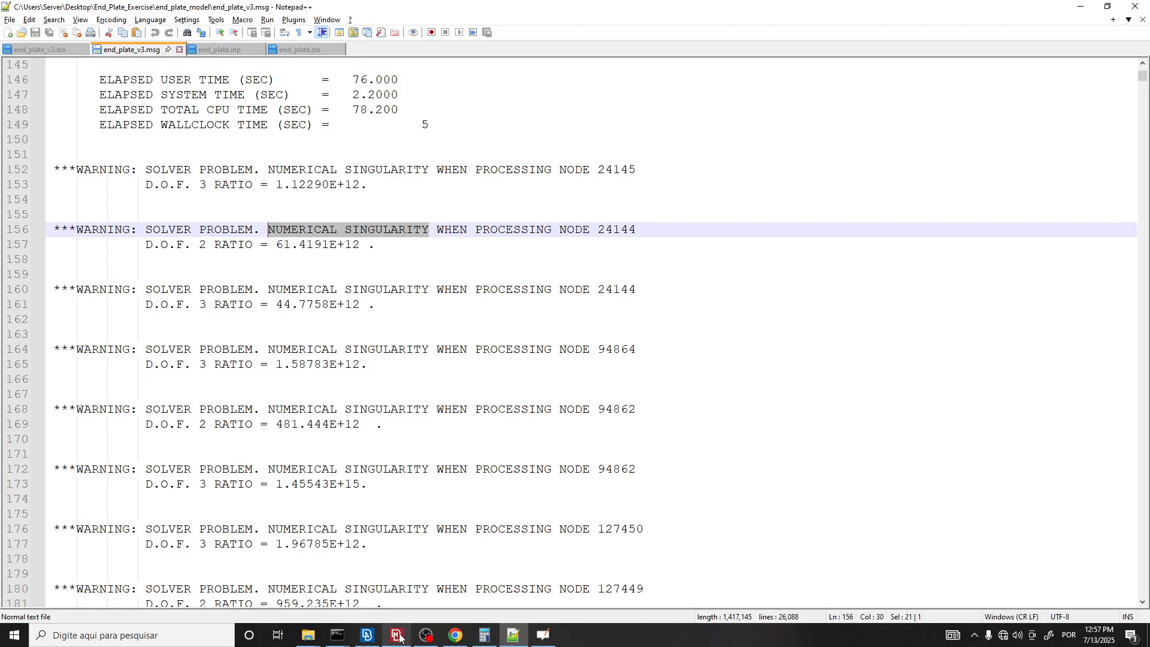
click(367, 635)
scroll(645, 258, up, 3)
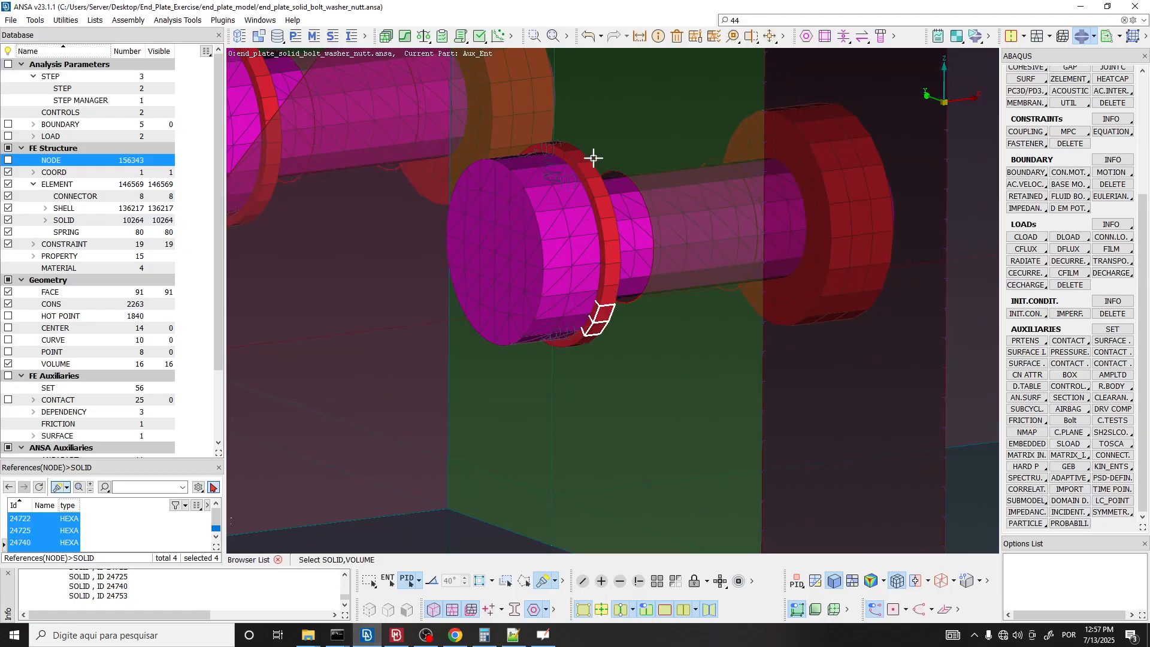
scroll(605, 300, down, 3)
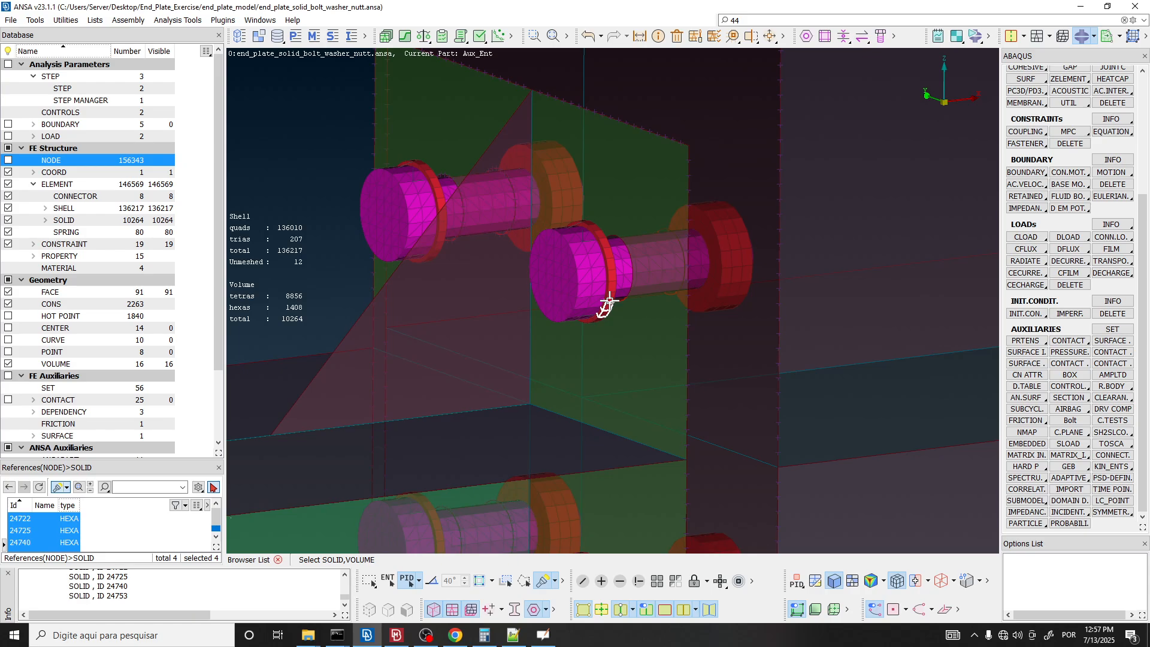
scroll(603, 264, down, 3)
middle_click(600, 255)
scroll(599, 246, up, 5)
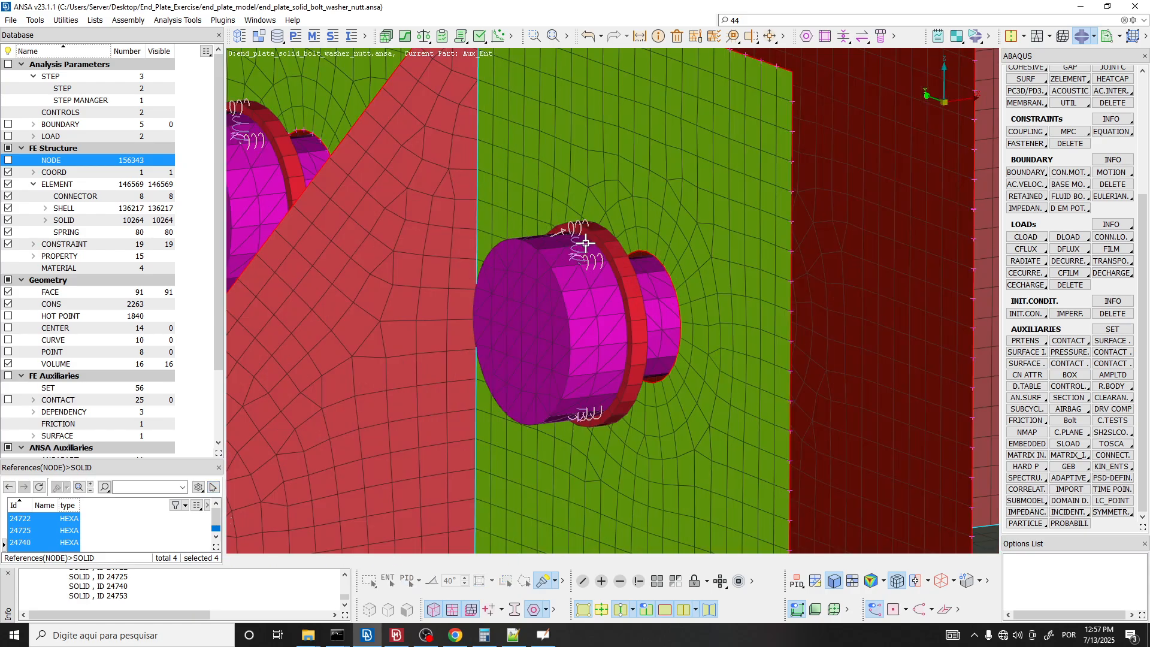
scroll(586, 243, up, 3)
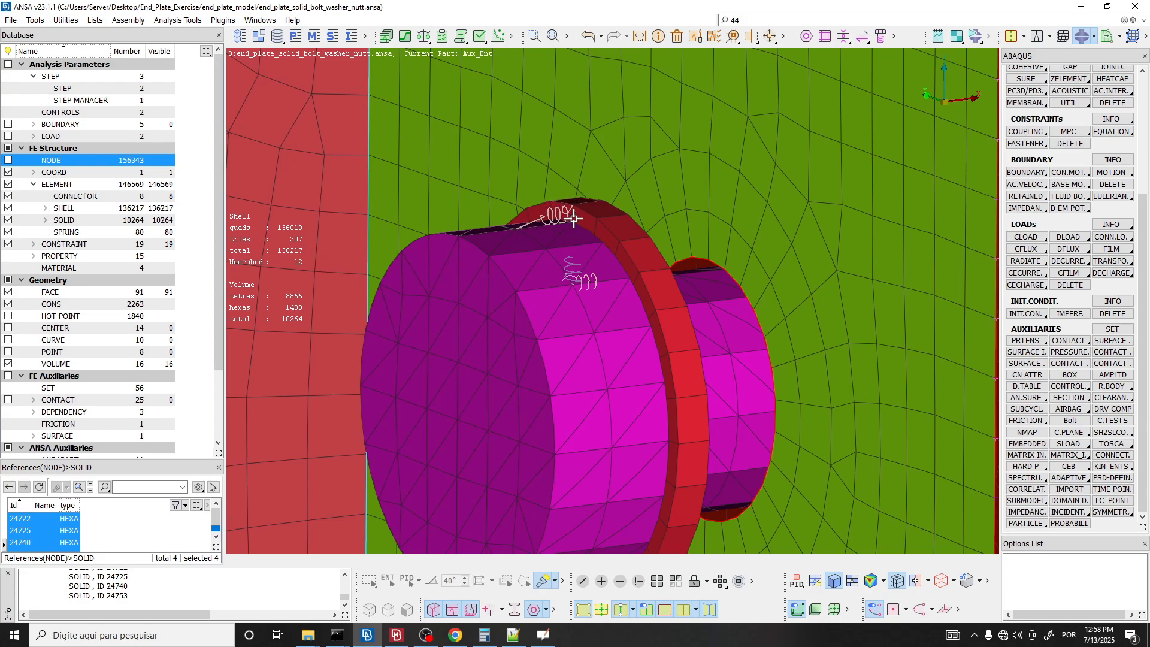
scroll(572, 226, down, 5)
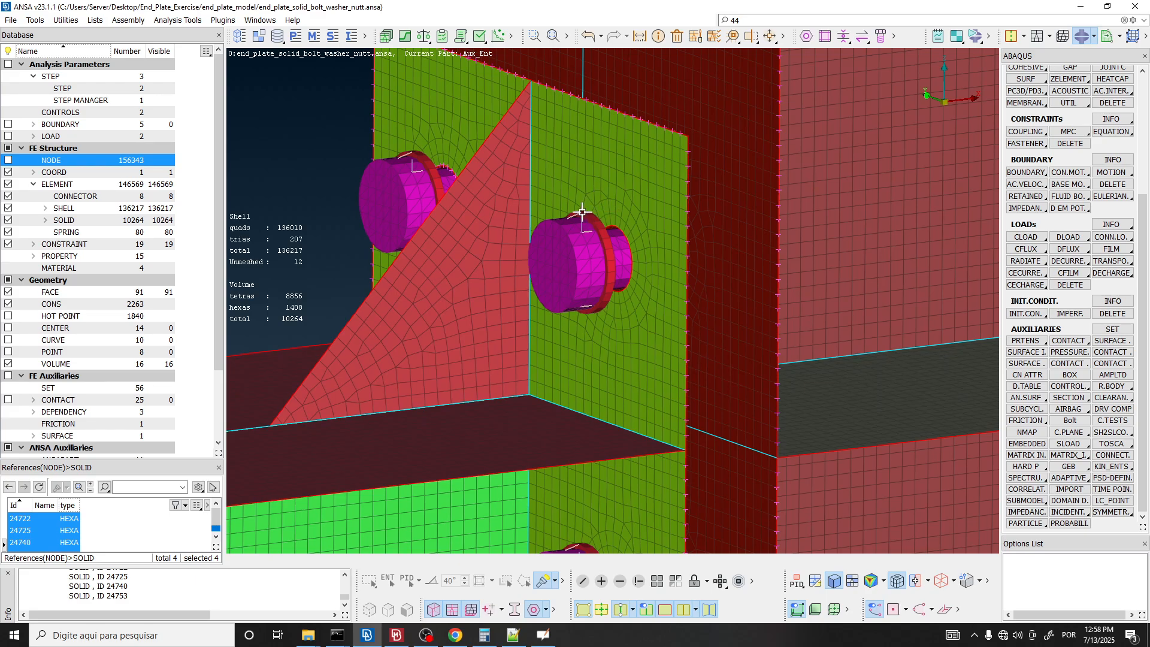
scroll(580, 219, up, 5)
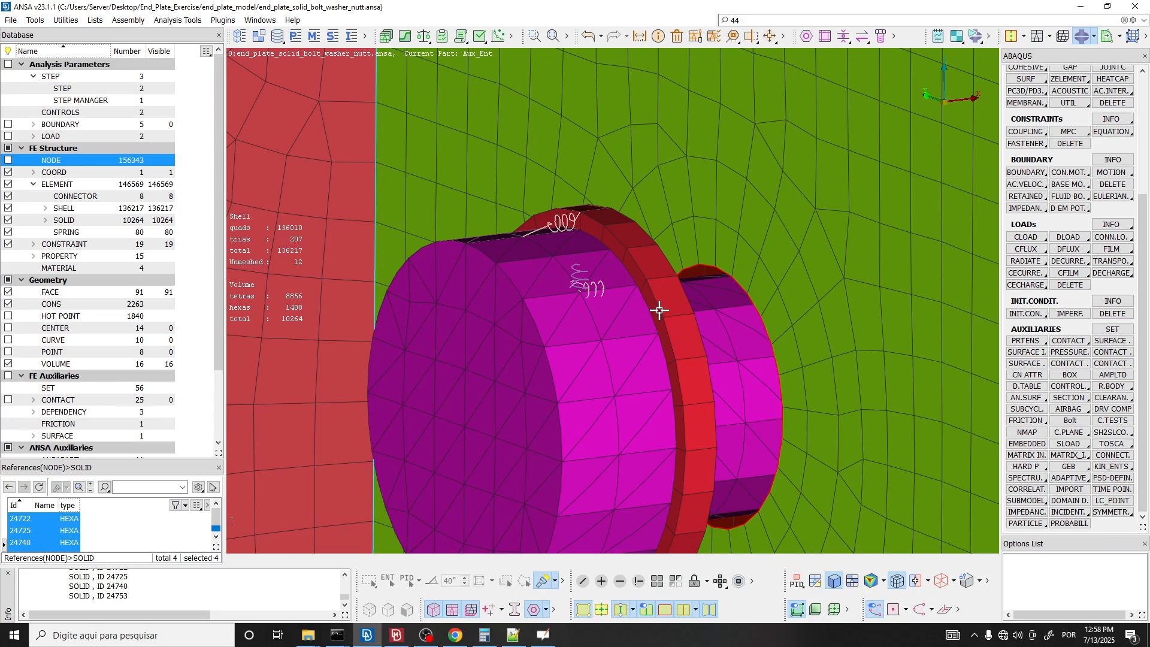
scroll(660, 310, down, 8)
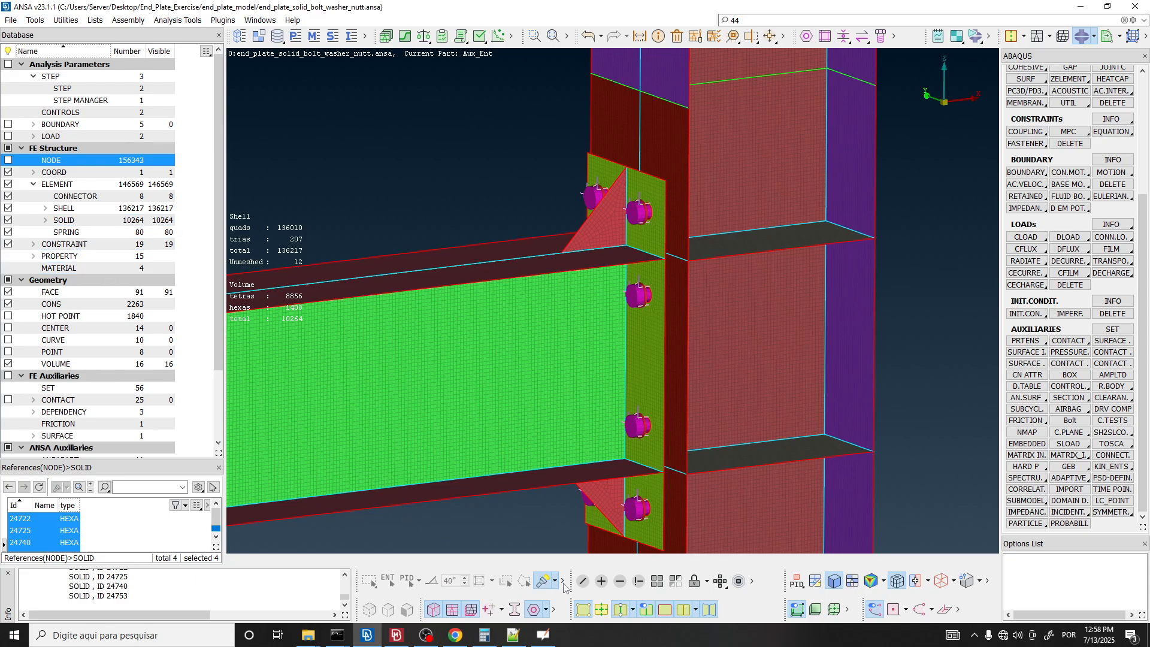
Isolate the washer_nut solids by property so that only the washers and nuts are displayed.
click(639, 582)
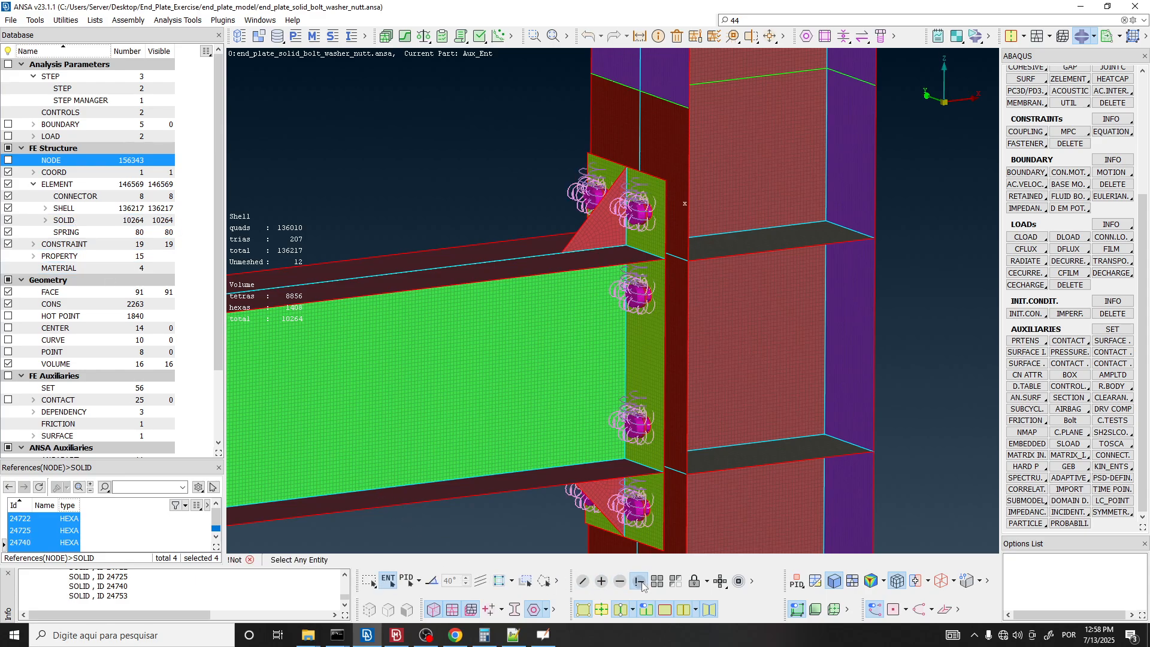
click(411, 583)
scroll(652, 201, up, 3)
scroll(652, 202, up, 5)
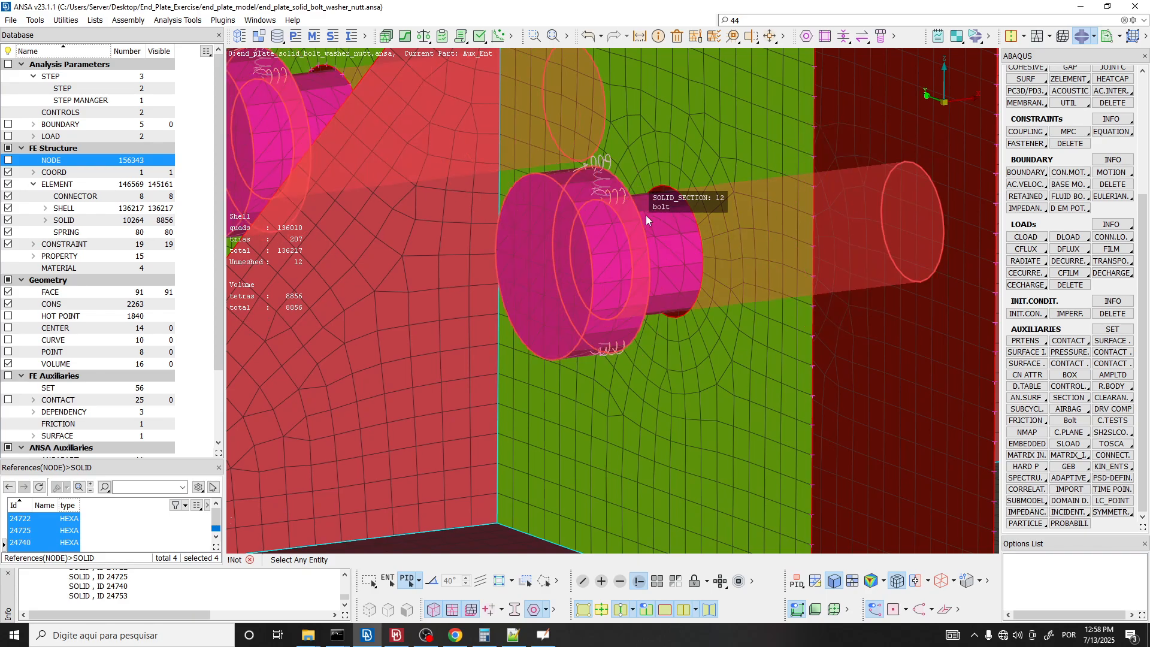
click(646, 214)
scroll(646, 215, down, 5)
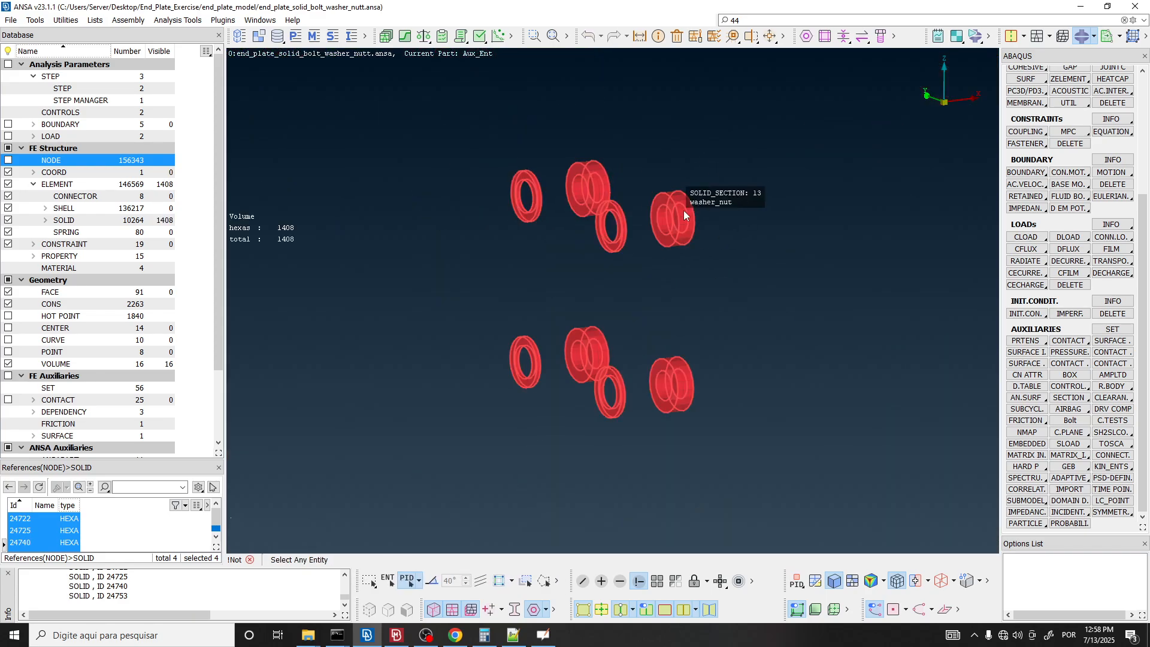
Show only the thin washers, isolating them from the thicker washer-and-nut solids in the top view.
scroll(643, 165, down, 2)
scroll(643, 165, up, 1)
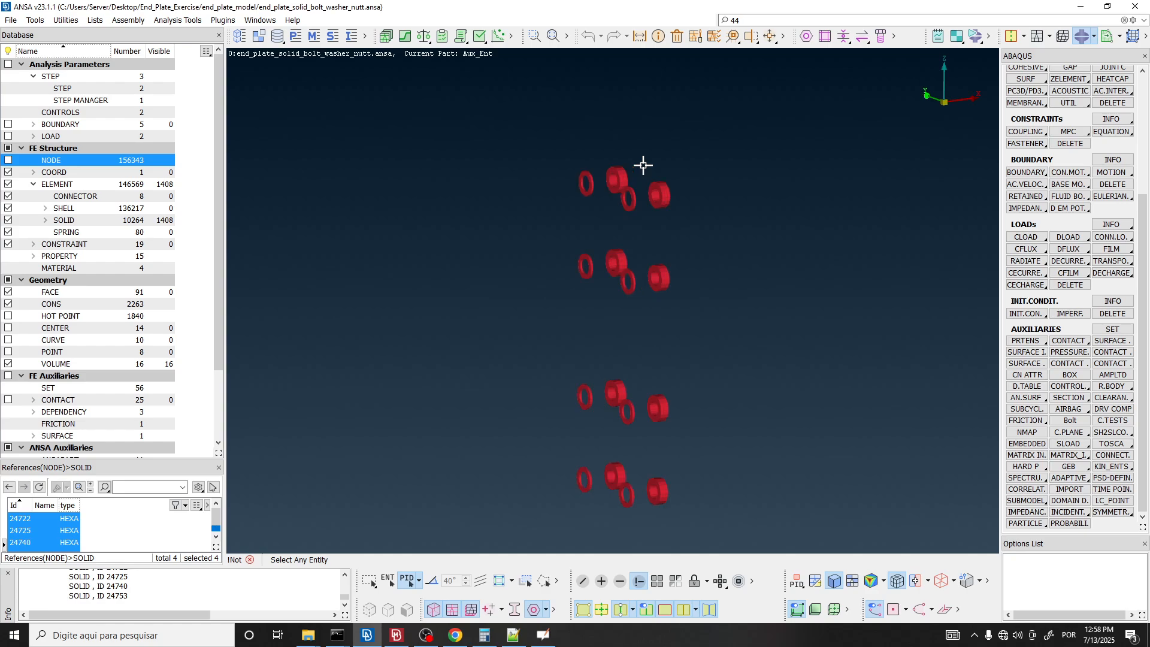
key(F1)
scroll(643, 166, down, 2)
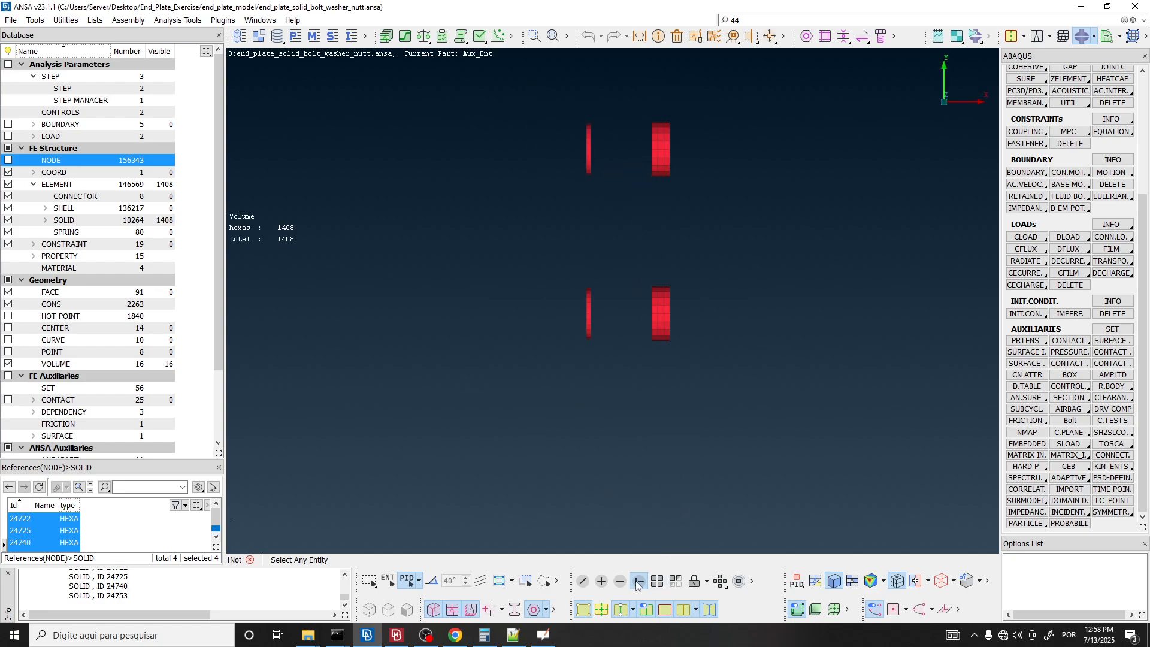
click(389, 581)
drag(516, 87, 611, 450)
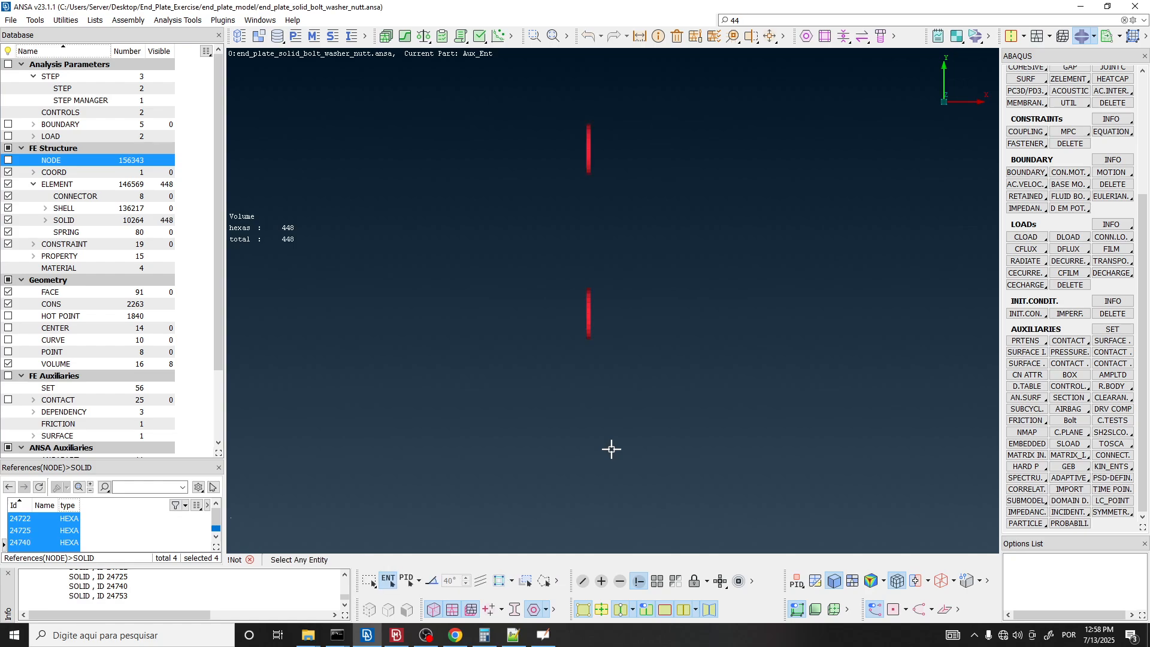
ctrl+drag(647, 200, 650, 262)
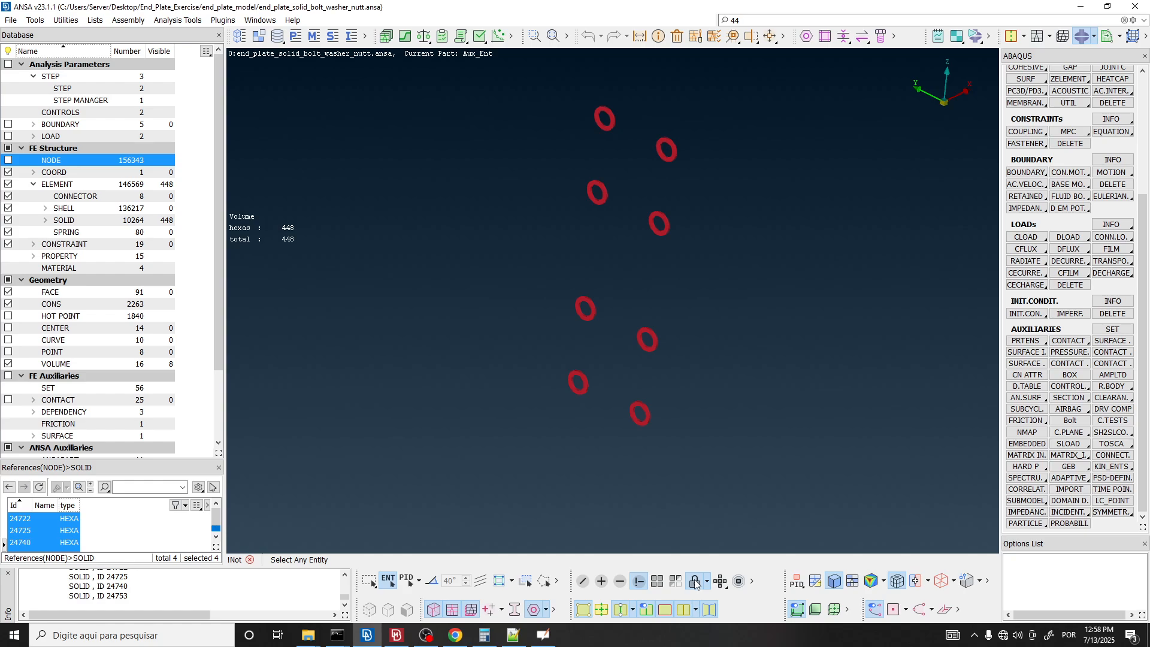
Lock the display to the thin washers and bring their neighbouring spring elements into view.
scroll(616, 238, down, 3)
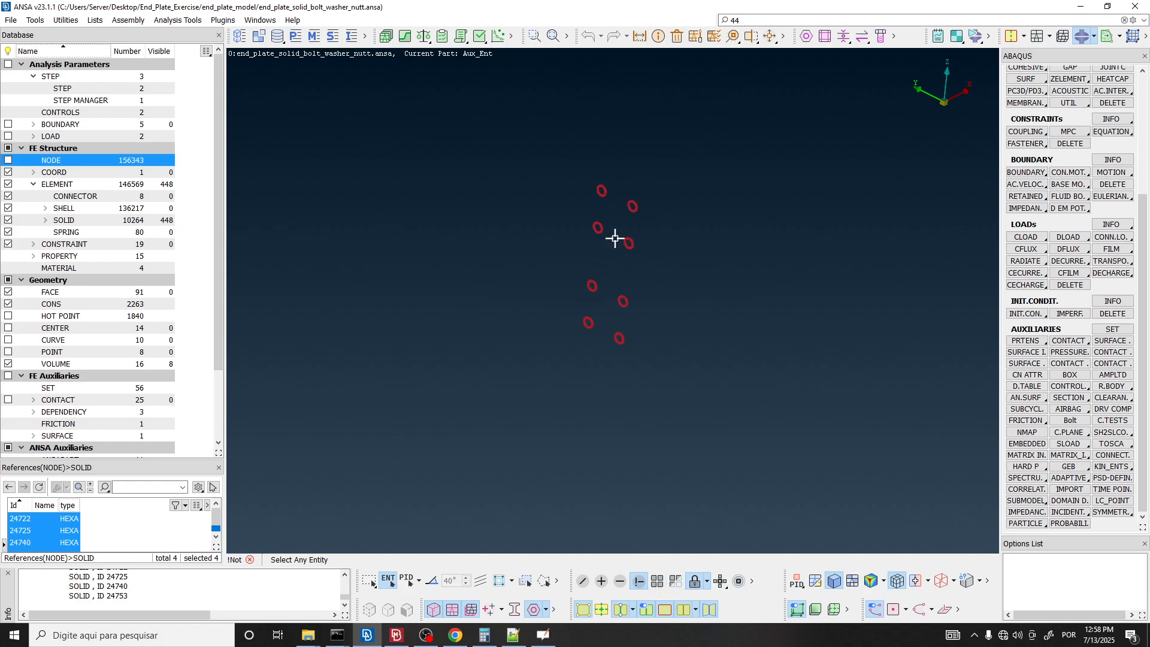
scroll(632, 206, up, 5)
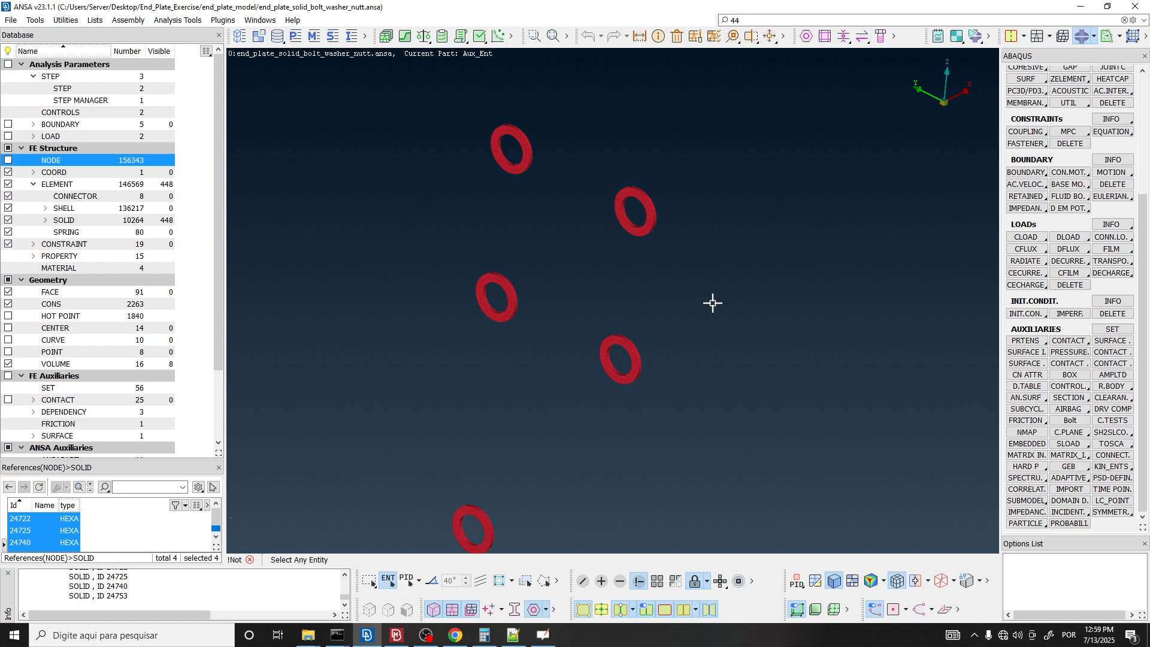
click(721, 581)
scroll(623, 282, down, 3)
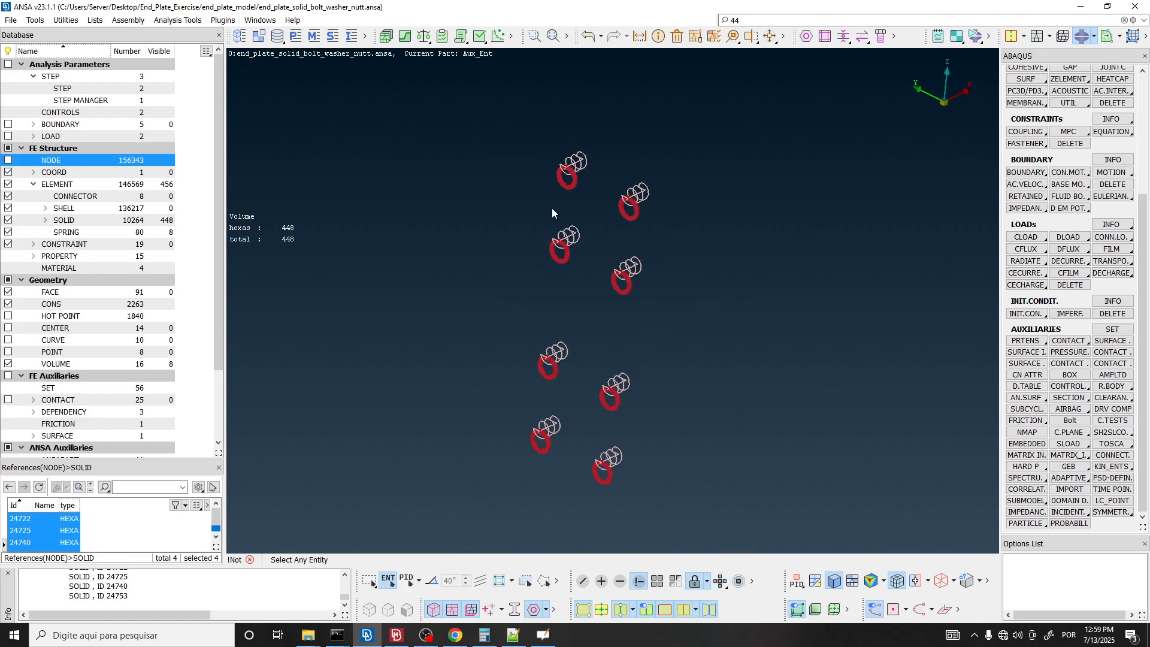
ctrl+drag(623, 319, 600, 315)
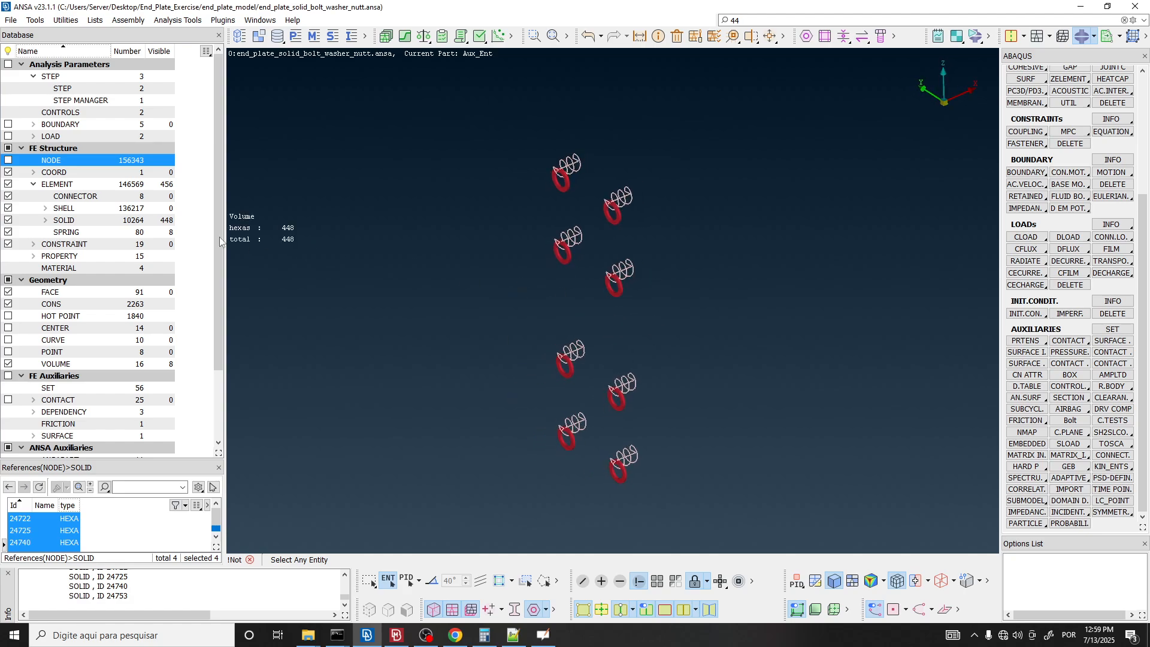
Select all the visible springs attached to the thin washers and delete them.
click(73, 232)
drag(419, 75, 1048, 635)
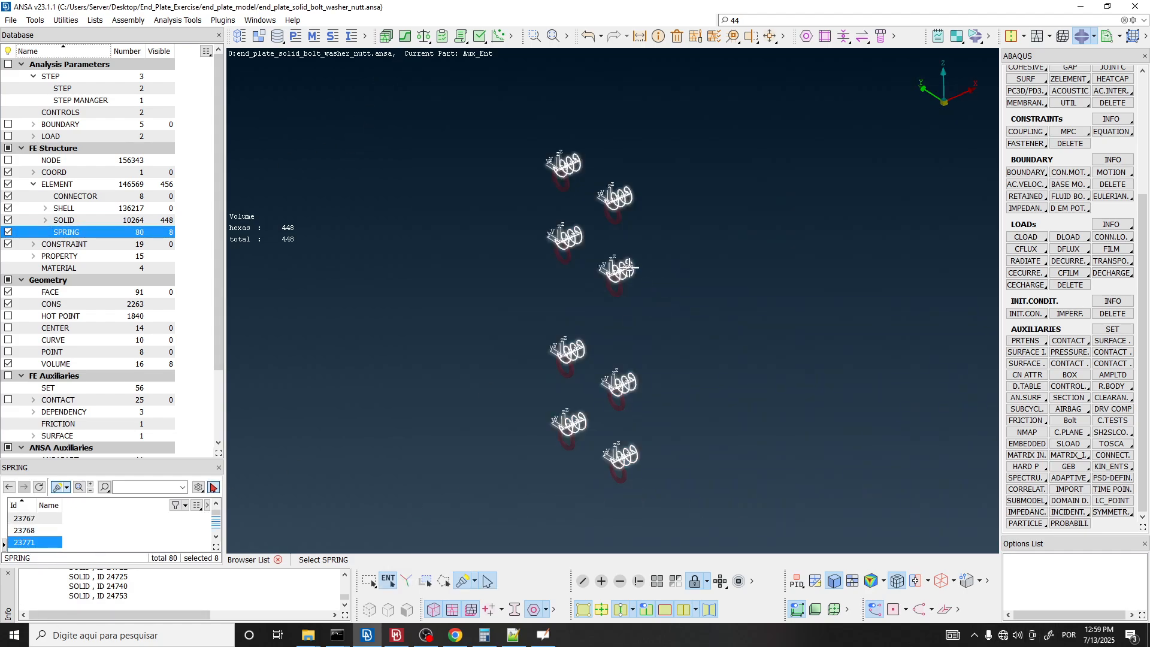
right_click(623, 206)
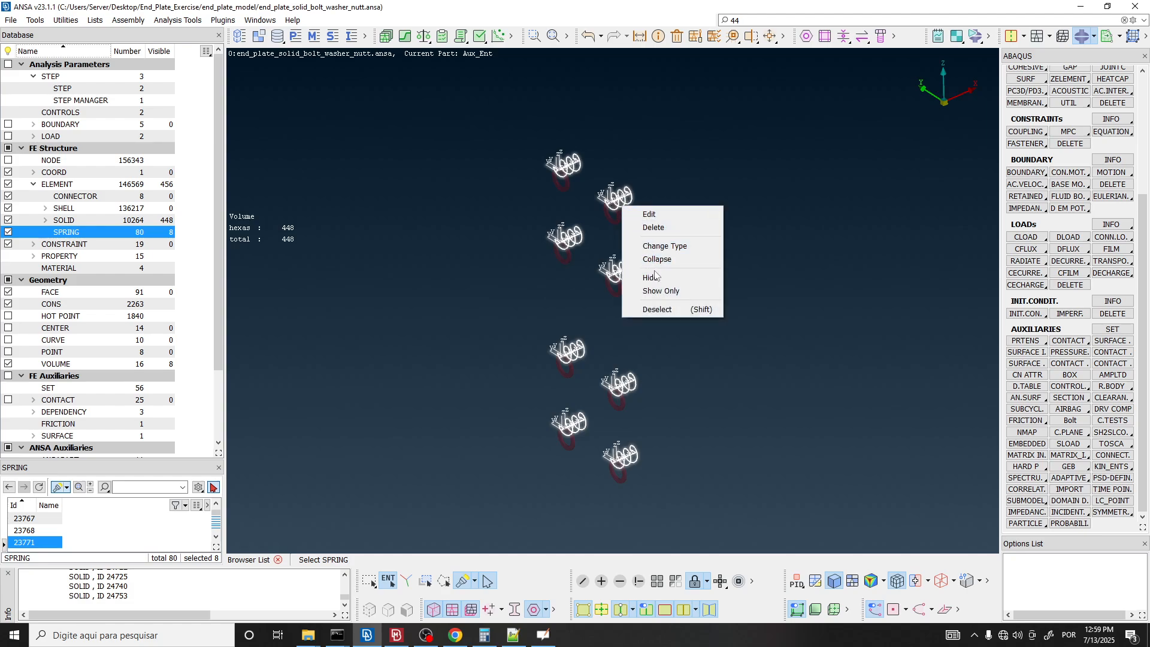
click(656, 229)
click(340, 289)
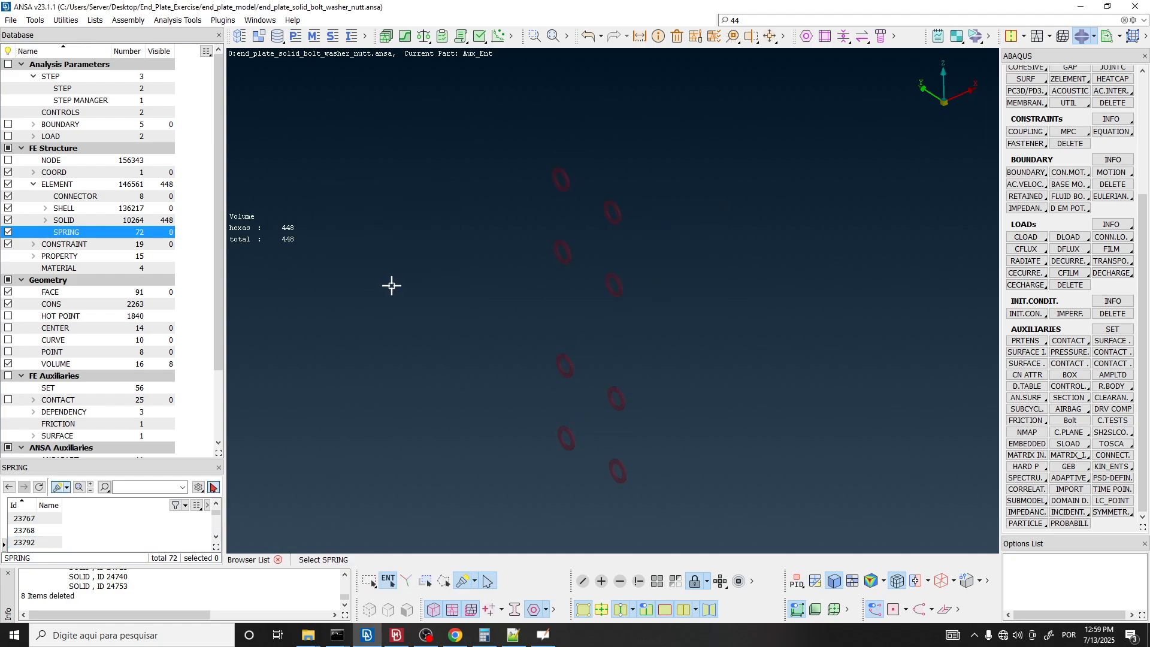
Start creating one-node spring elements with Part set to Use existing and Property set to Use current.
scroll(611, 205, up, 5)
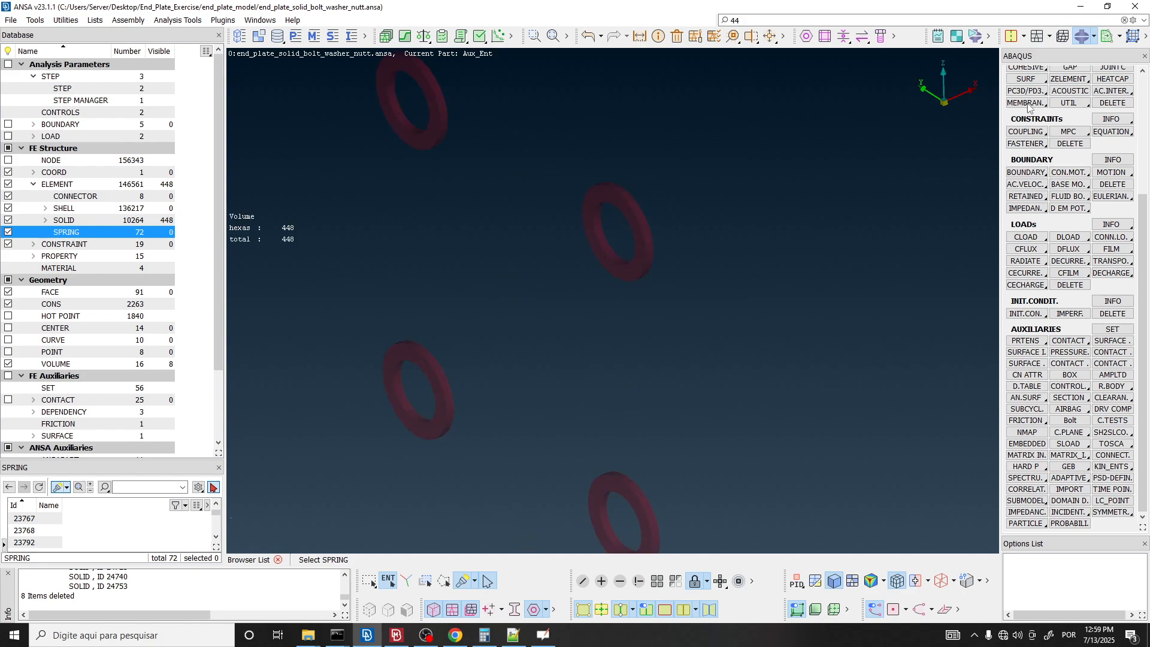
click(1095, 36)
click(1050, 92)
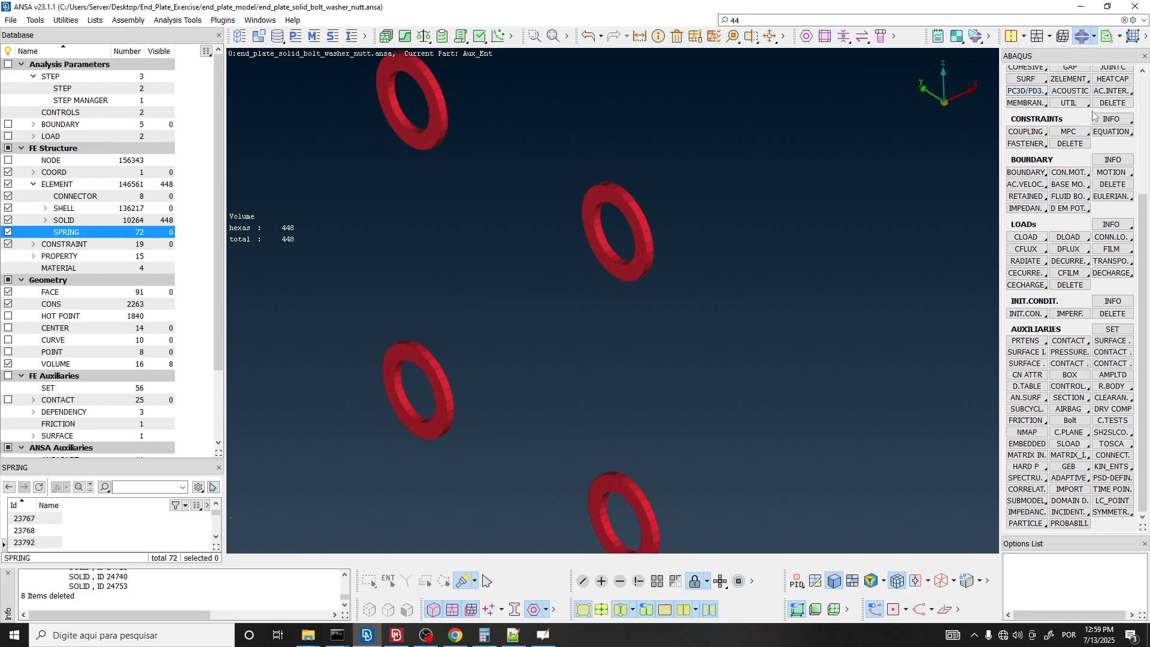
scroll(1091, 166, up, 3)
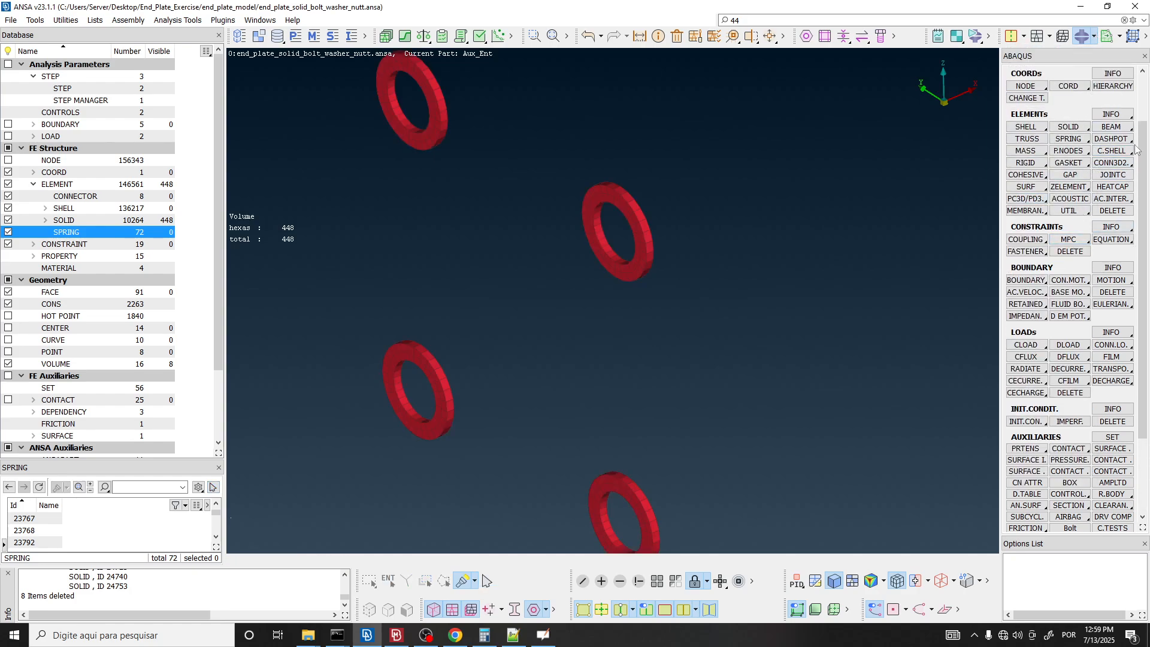
click(1088, 139)
click(1088, 166)
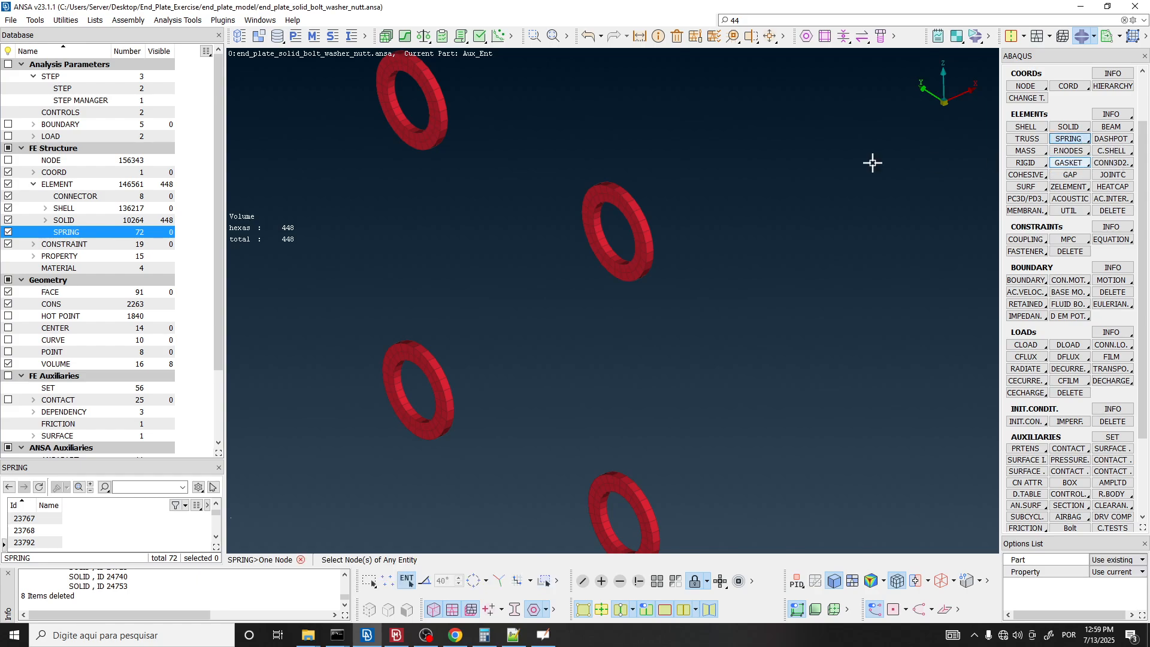
scroll(791, 168, down, 2)
scroll(692, 170, up, 2)
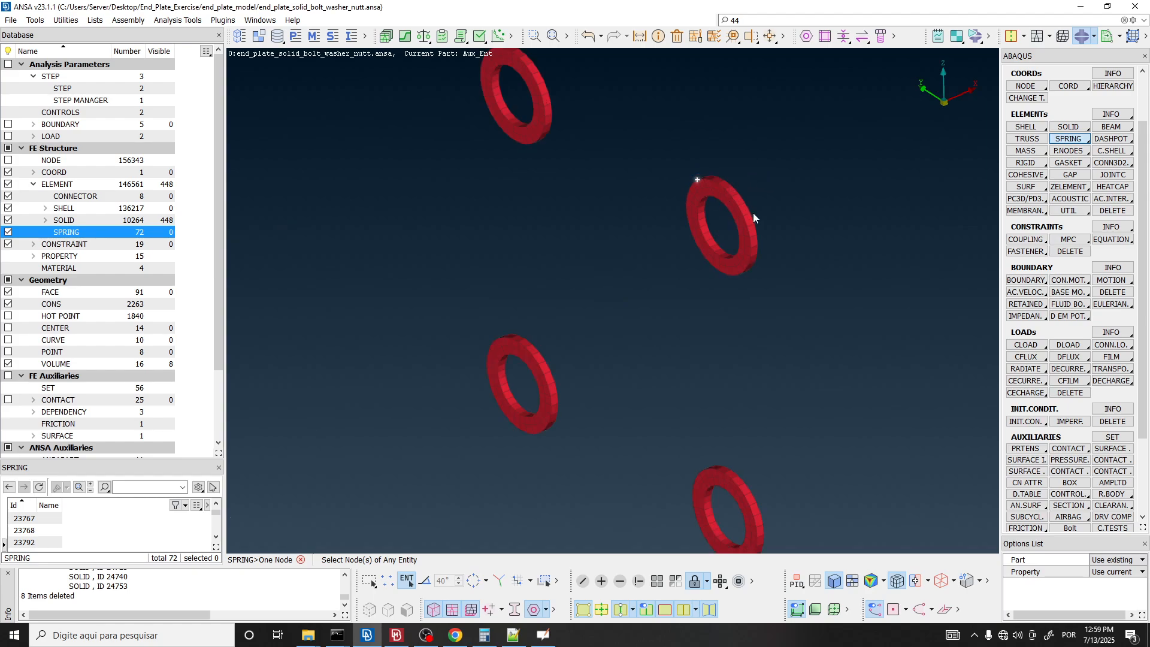
scroll(746, 214, up, 3)
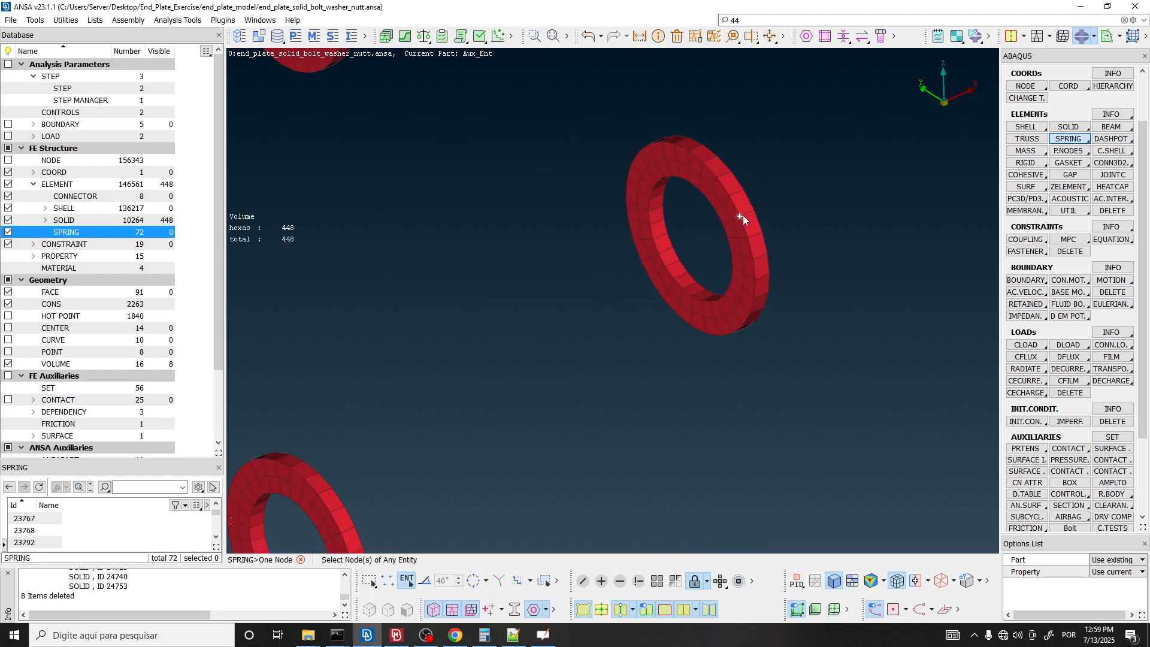
click(1113, 561)
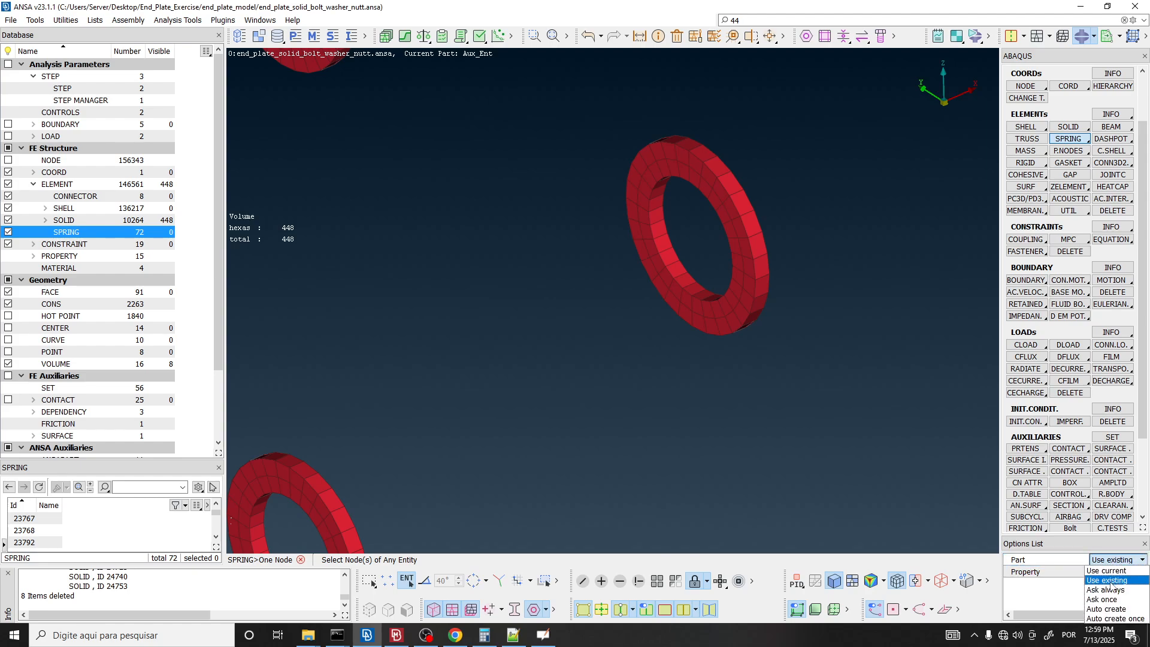
click(1107, 580)
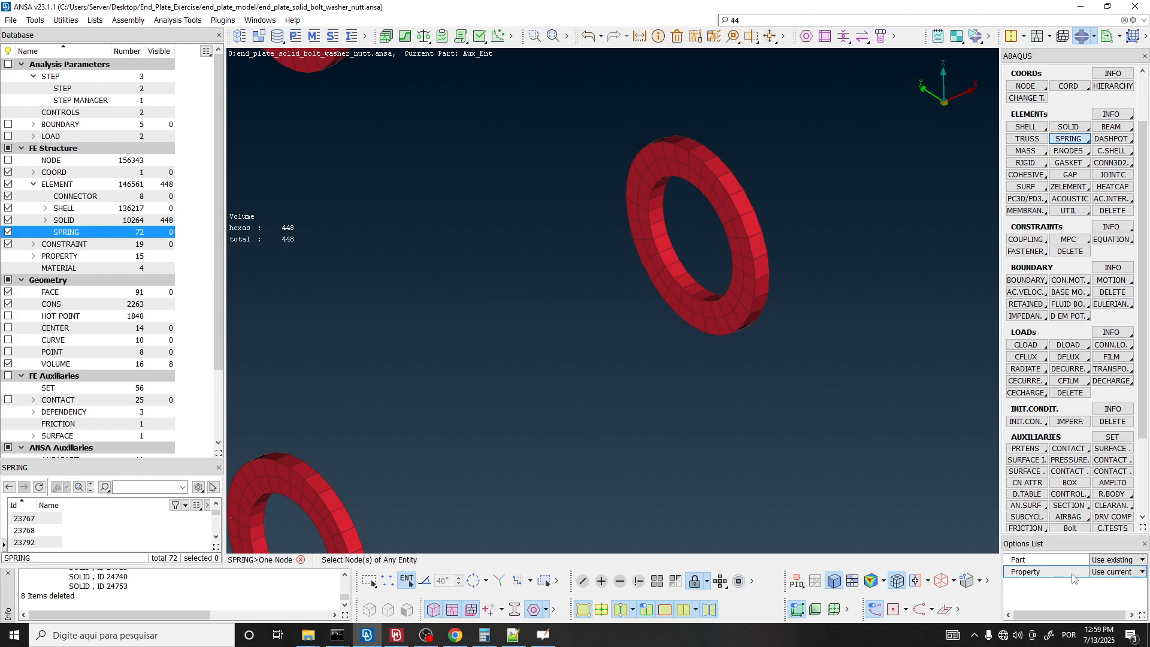
click(1113, 577)
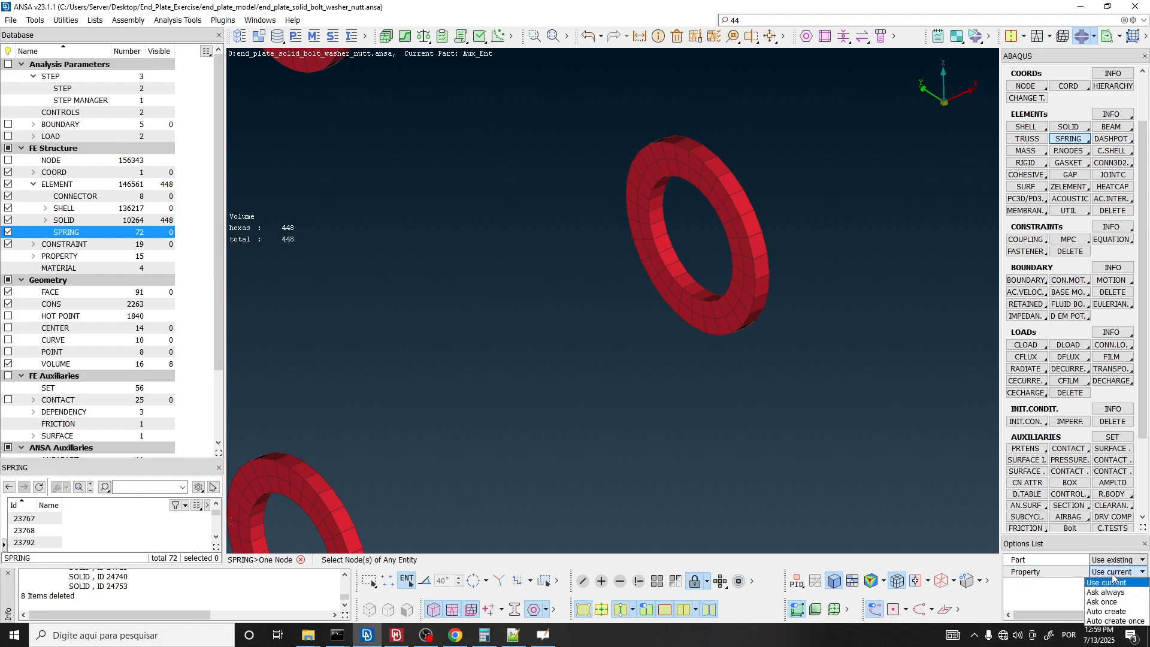
click(1114, 583)
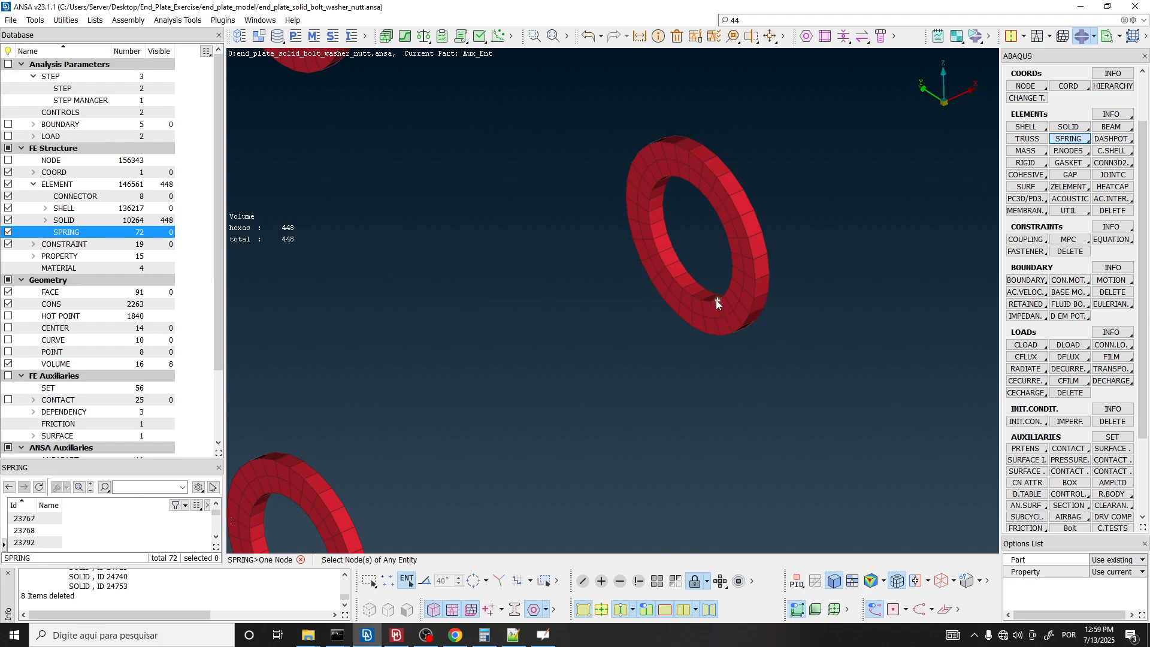
Create a one-node spring at a node on the upper washer's front face with DOF 1 and the spring_x property.
ctrl+drag(739, 234, 736, 204)
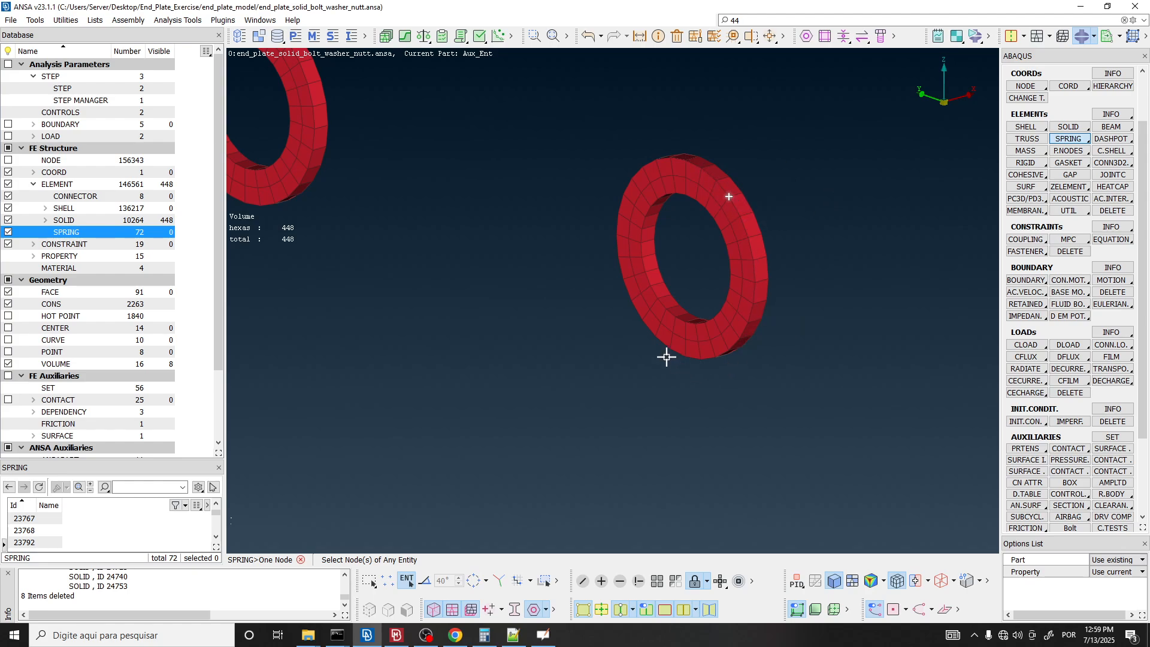
scroll(728, 199, up, 5)
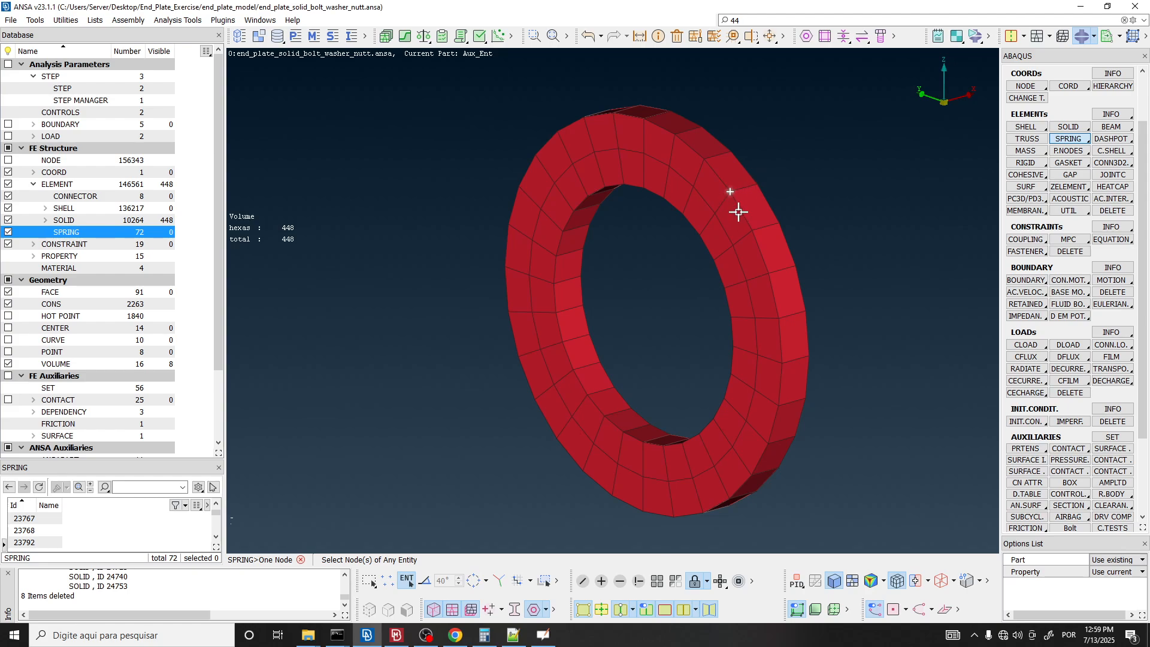
scroll(736, 205, down, 5)
scroll(735, 203, up, 5)
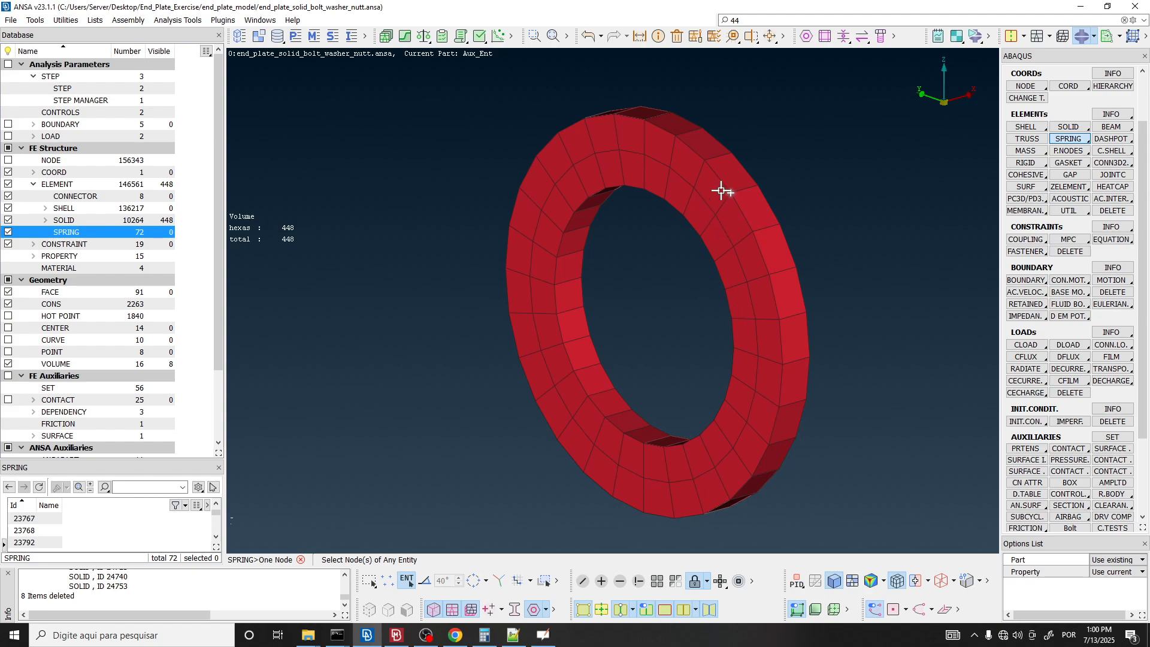
scroll(724, 197, up, 3)
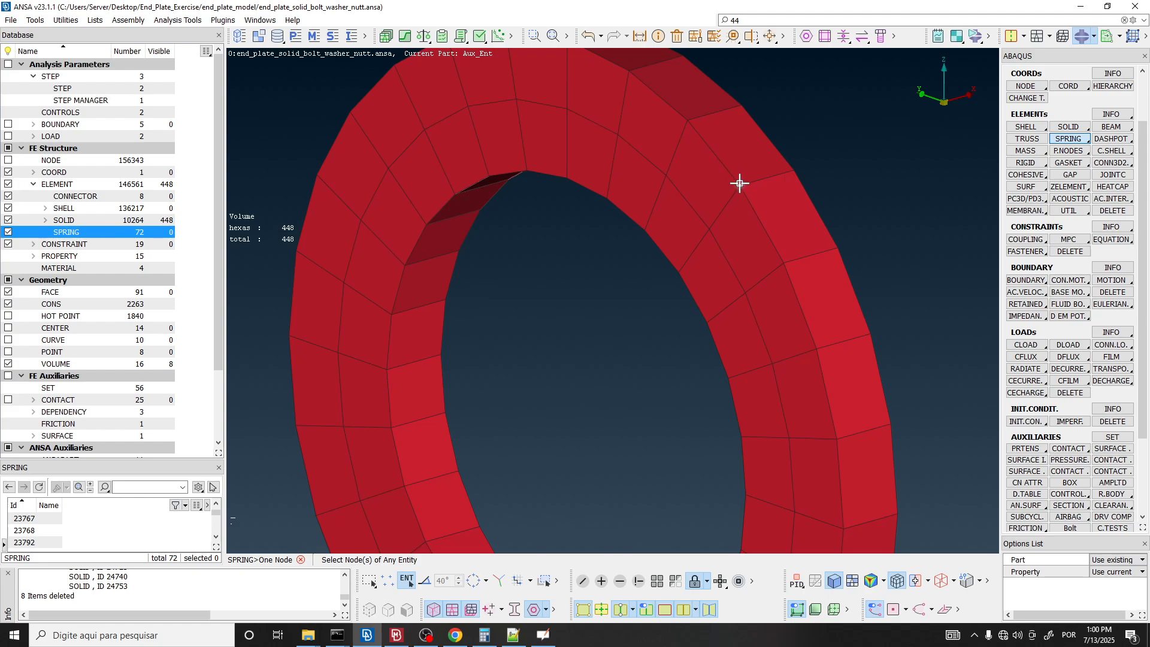
scroll(711, 184, down, 5)
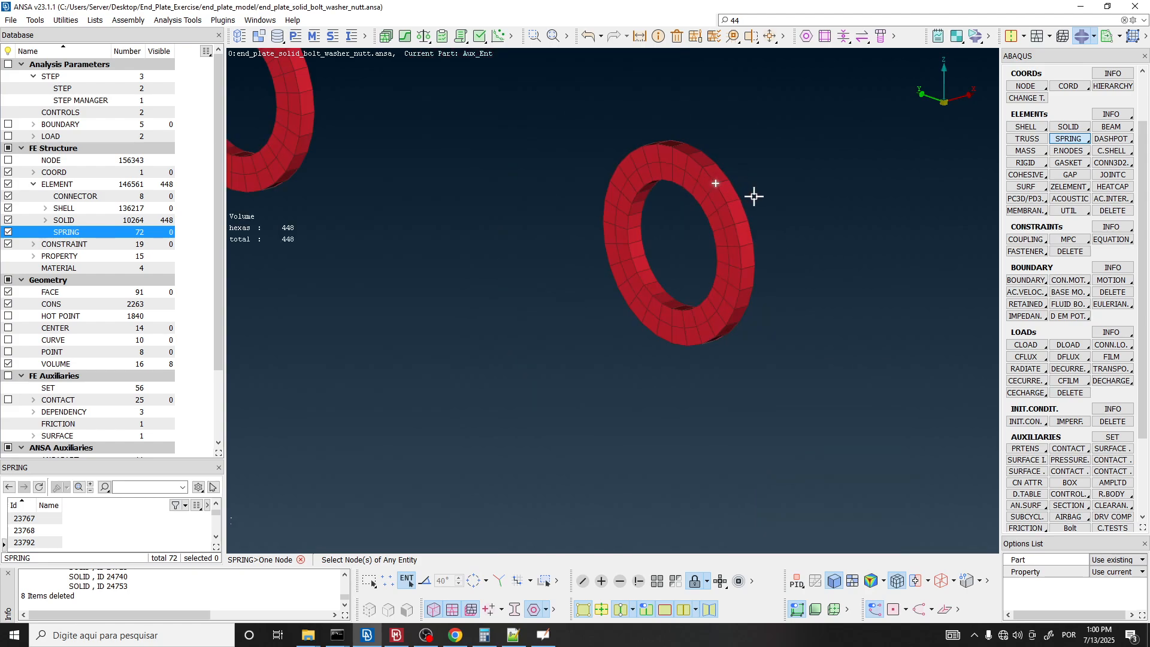
click(746, 198)
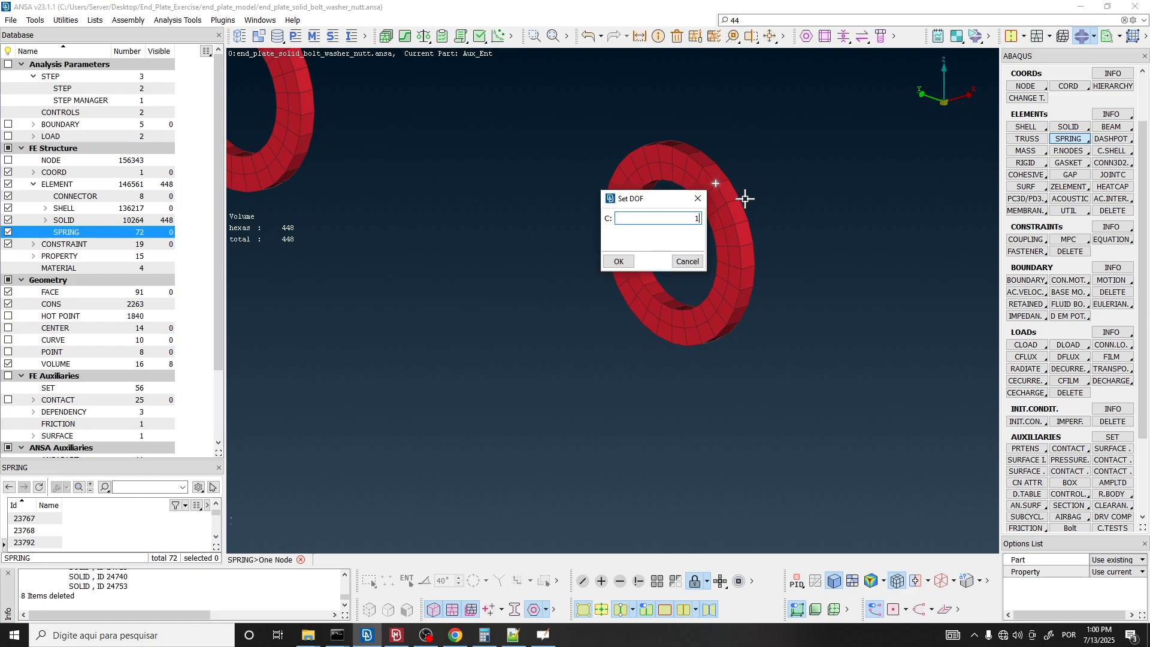
click(620, 262)
click(198, 161)
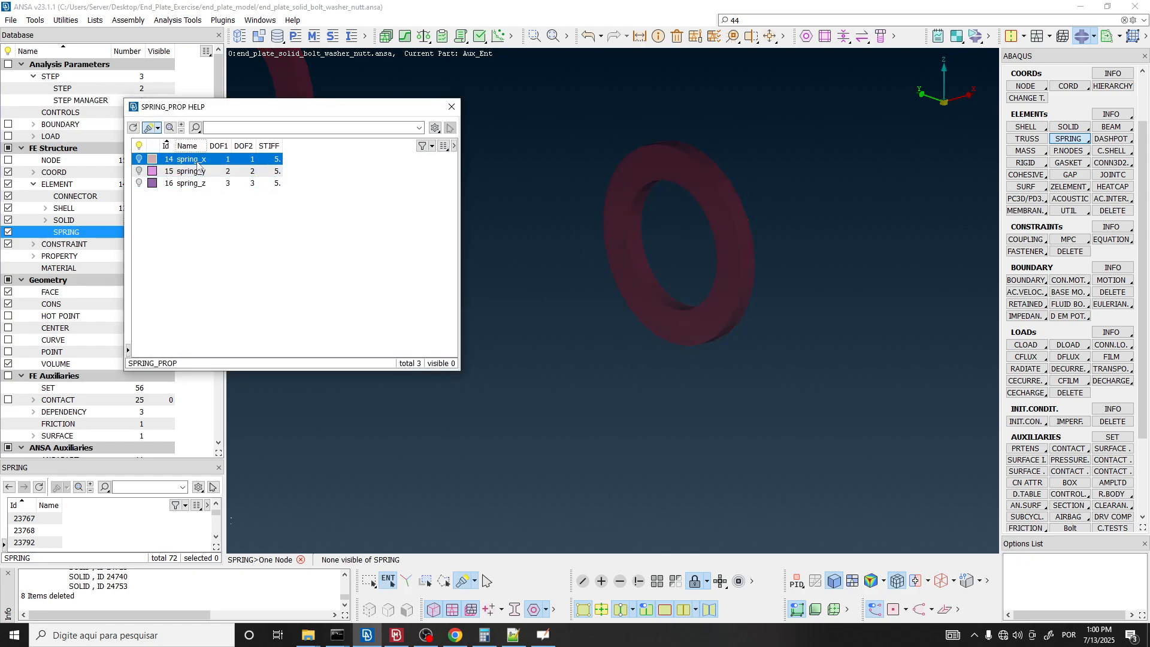
click(133, 412)
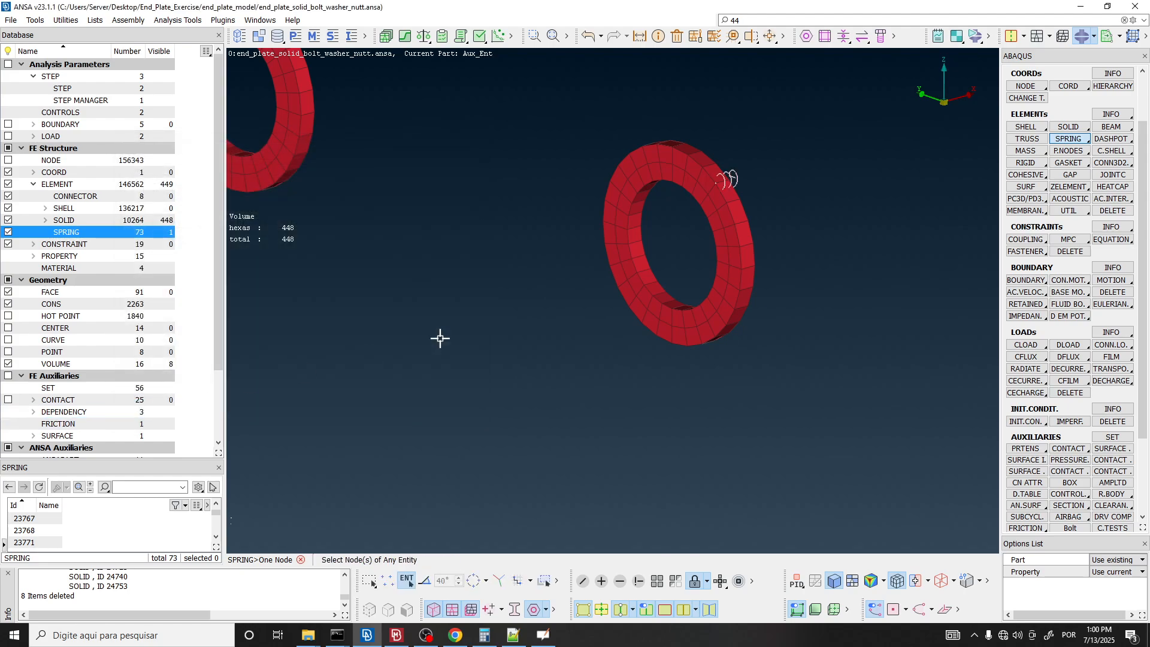
Add a second one-node spring at the same washer node, accepting DOF 1 and assigning the spring_y property.
click(717, 182)
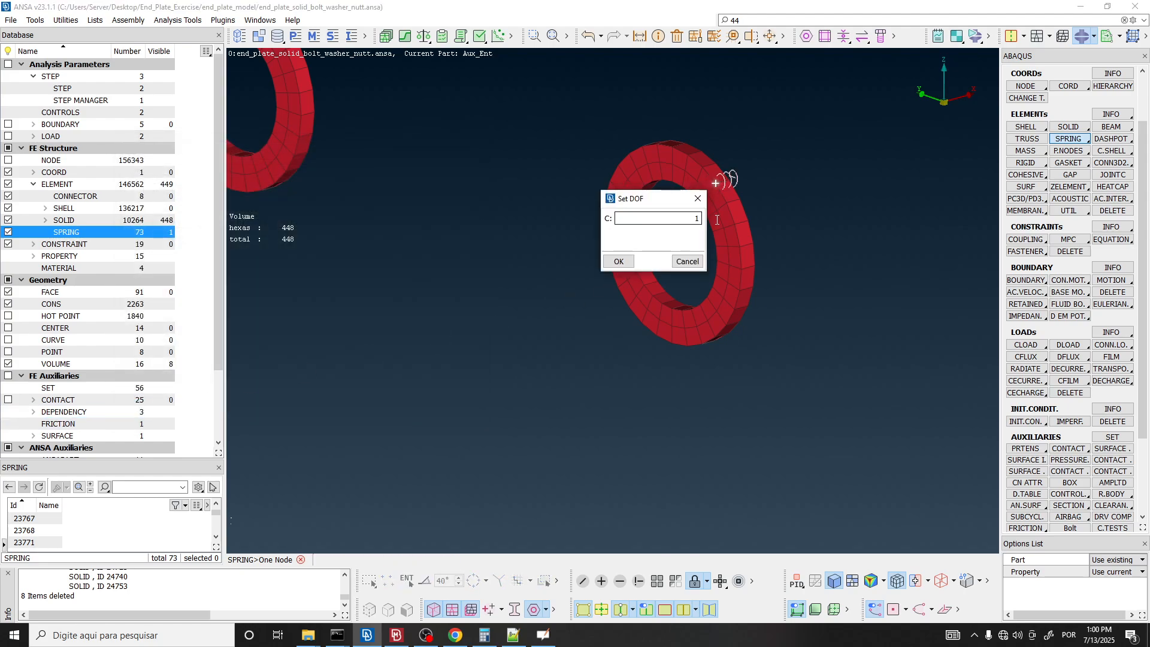
key(Return)
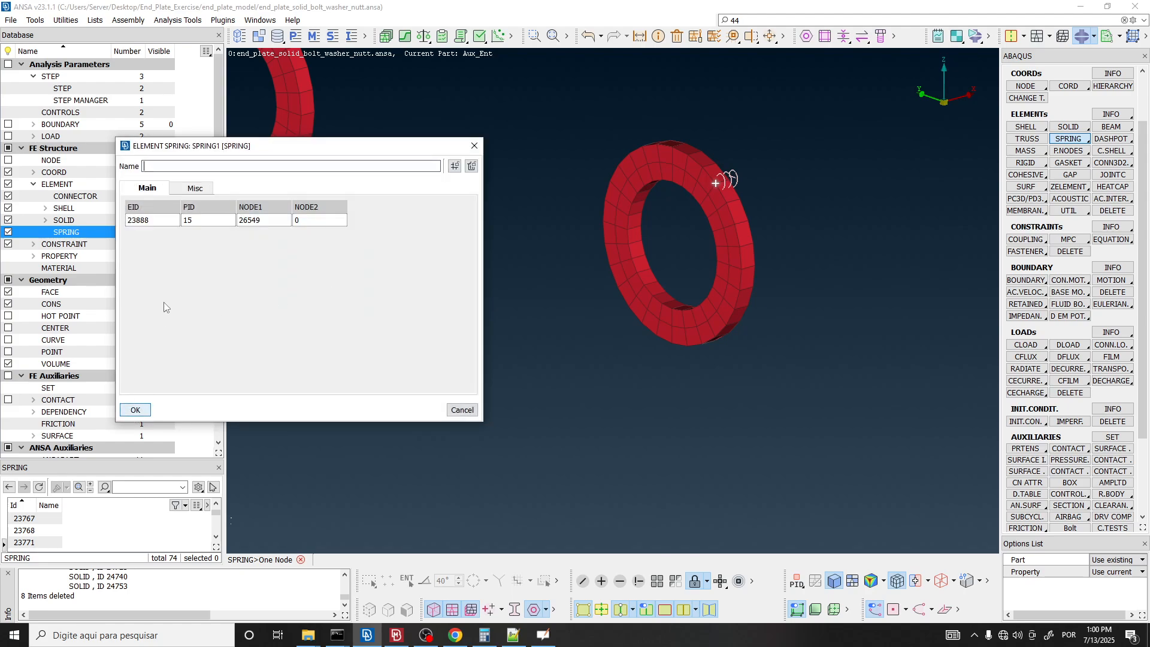
key(Tab)
key(Tab)
key(F1)
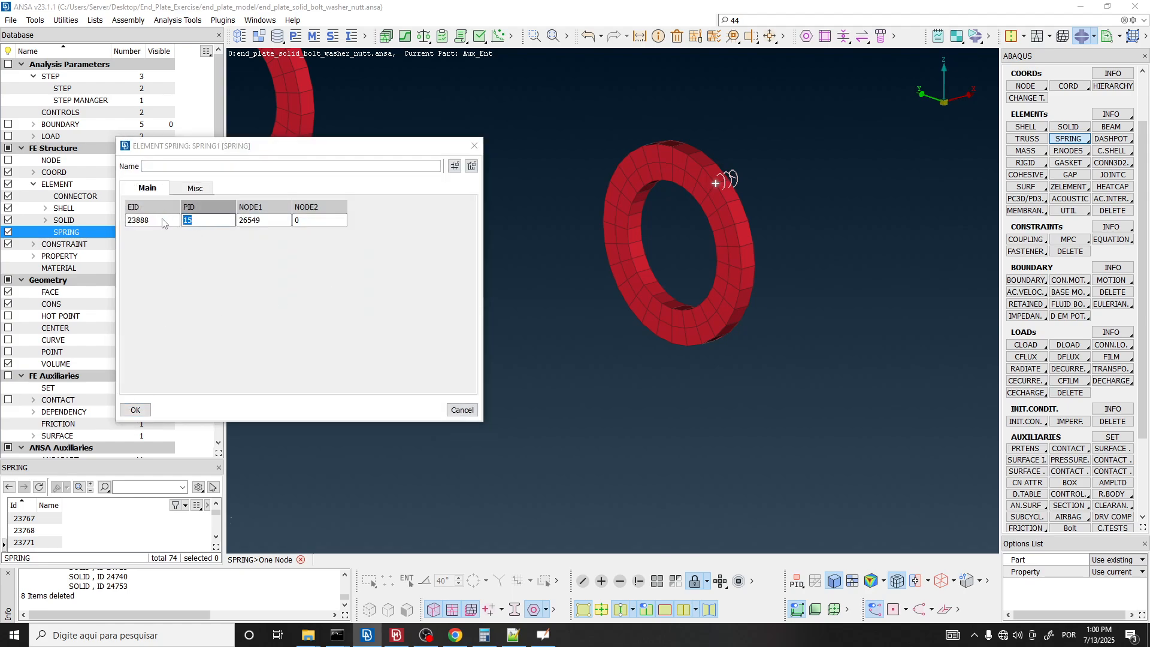
click(187, 171)
double_click(186, 171)
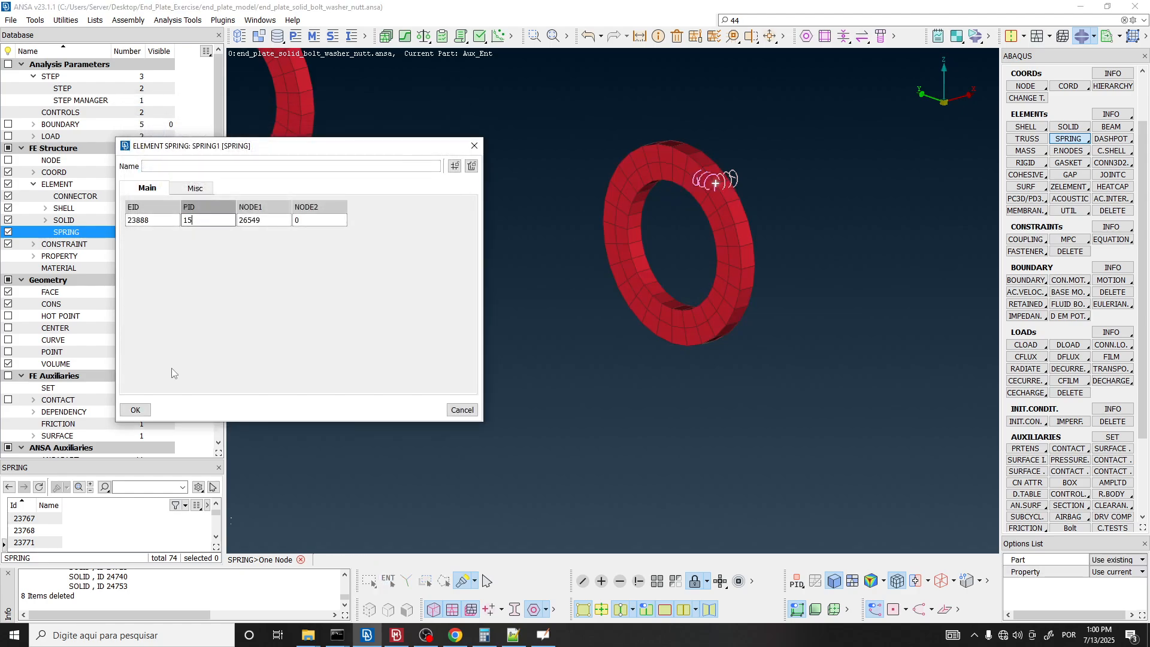
click(135, 410)
Add a z-direction one-node spring with property ID 16 at the same upper washer node.
scroll(716, 186, up, 3)
click(715, 182)
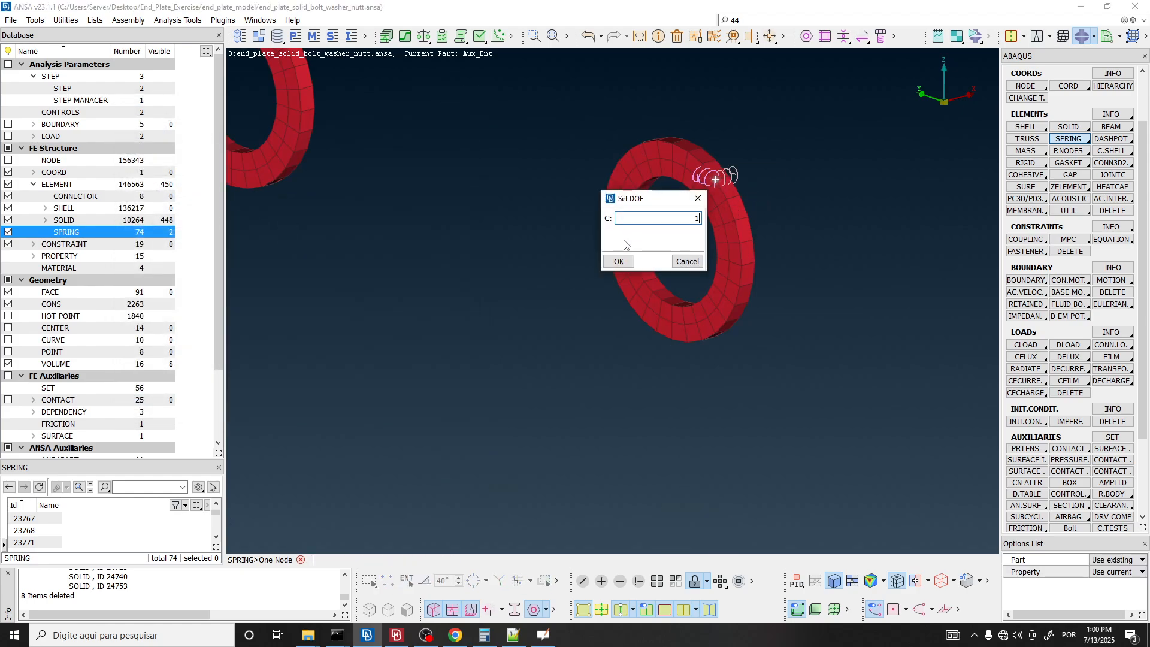
click(619, 262)
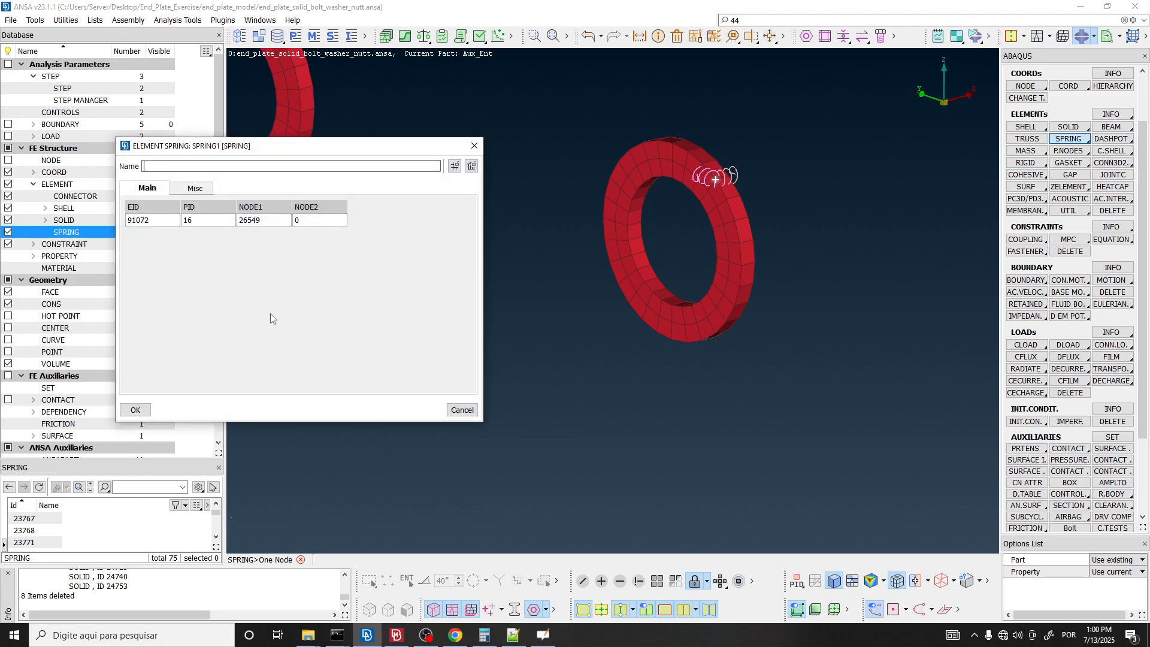
click(134, 411)
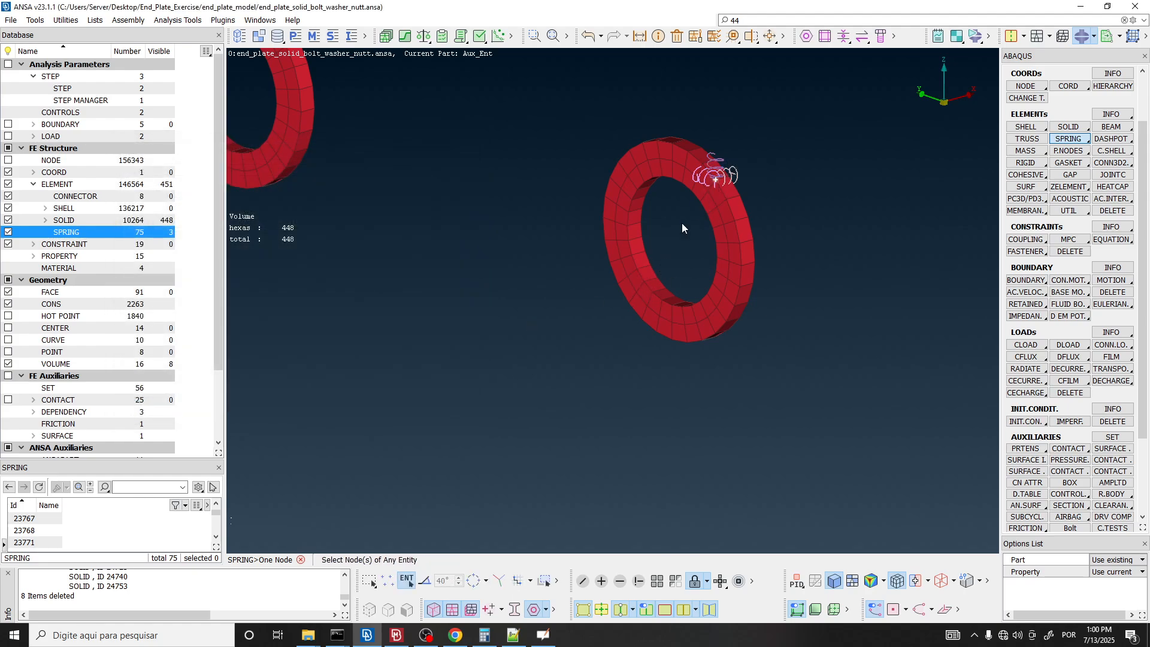
Create a one-node spring with DOF 1 and property ID 14 at the diametrically opposite outer-edge node of the same washer.
ctrl+drag(635, 302, 662, 287)
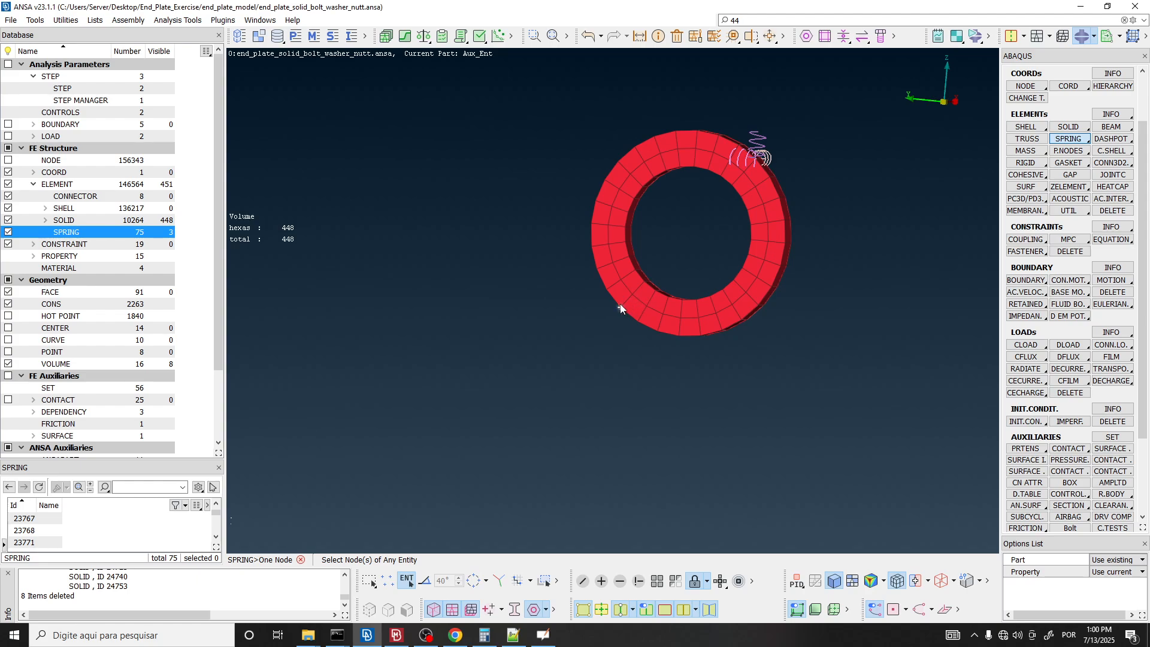
click(620, 308)
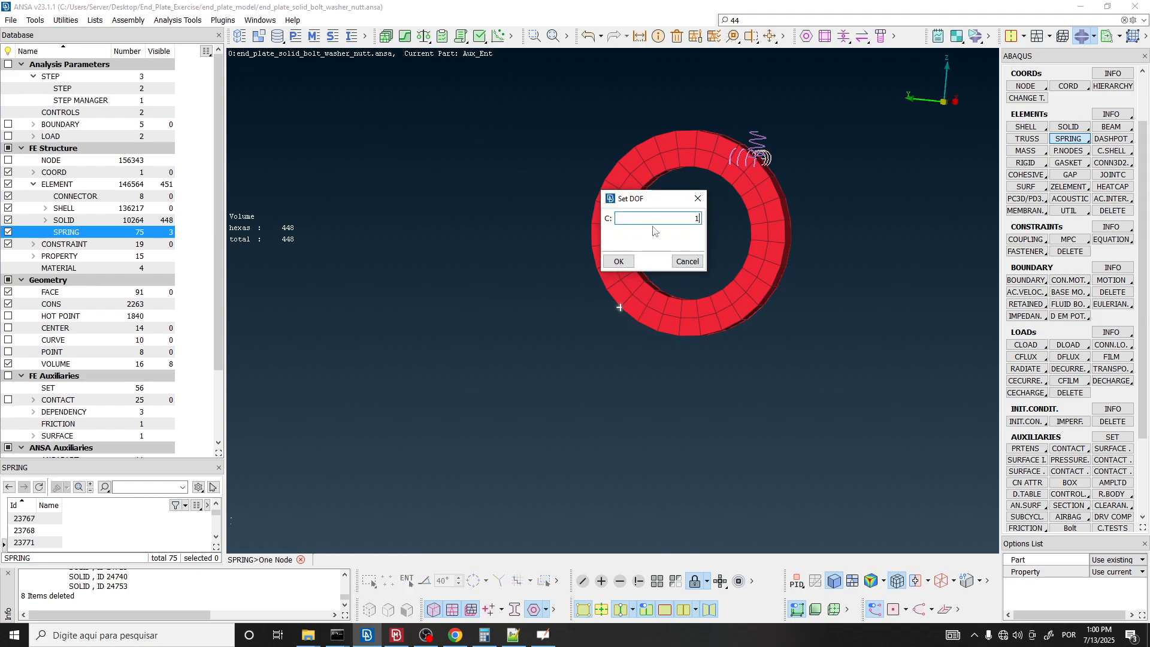
click(618, 264)
ctrl+drag(640, 316, 666, 297)
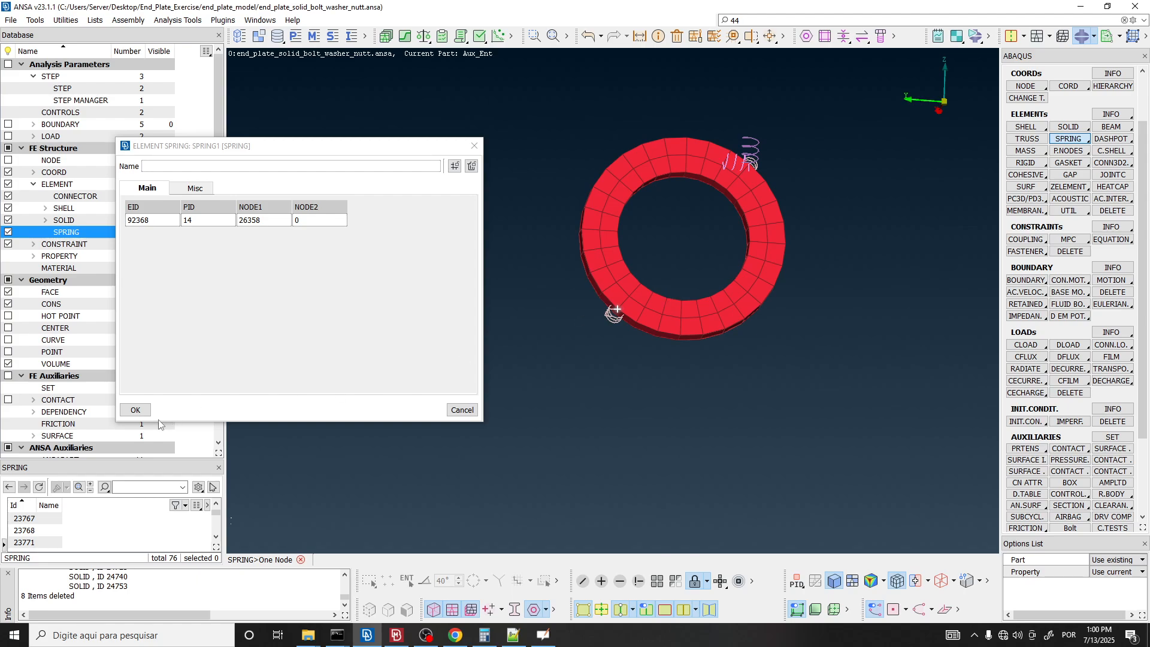
click(136, 411)
Add two more one-node springs at that opposite node: DOF 2 with property ID 15, and DOF 3.
click(617, 309)
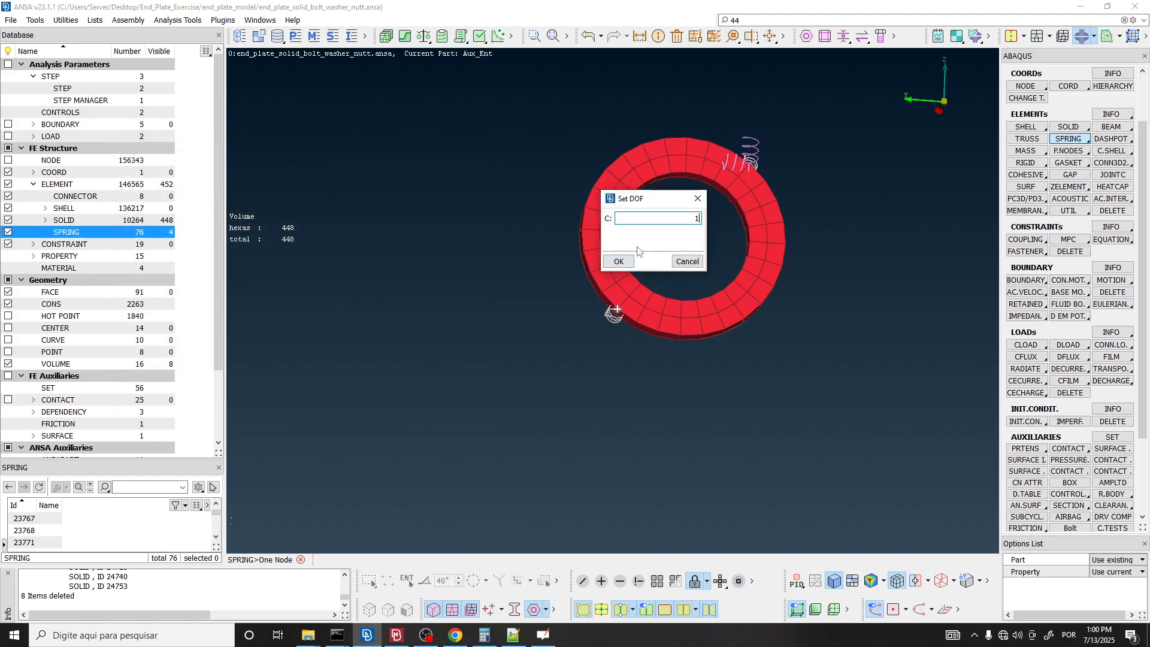
text(2)
click(619, 261)
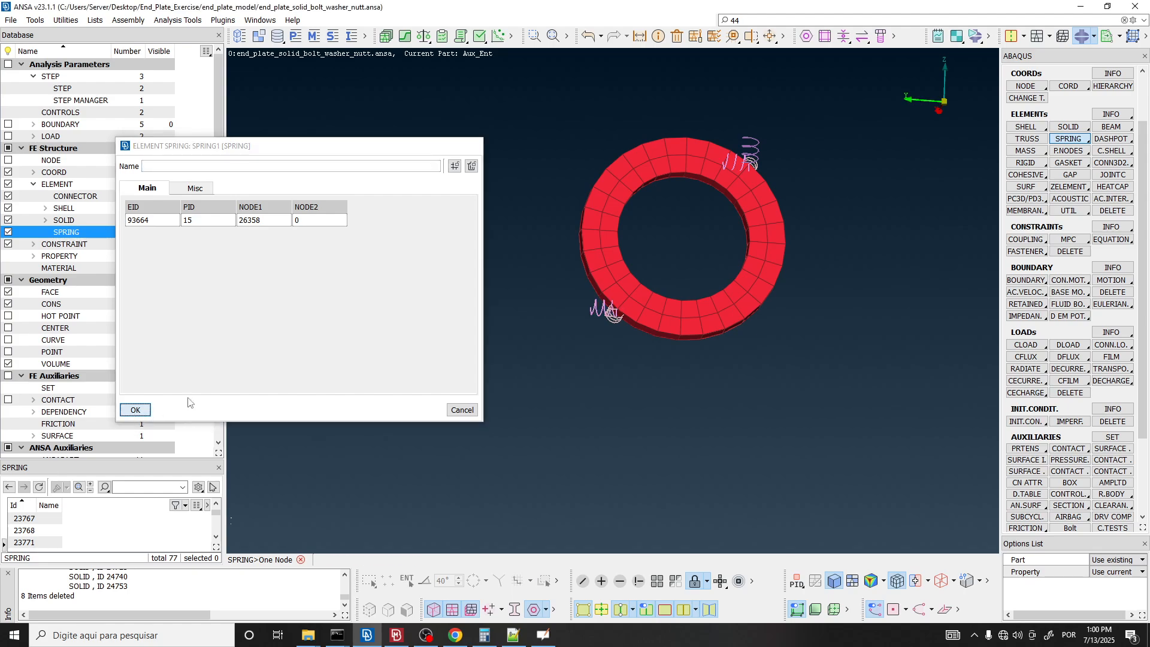
click(135, 410)
click(617, 310)
text(2)
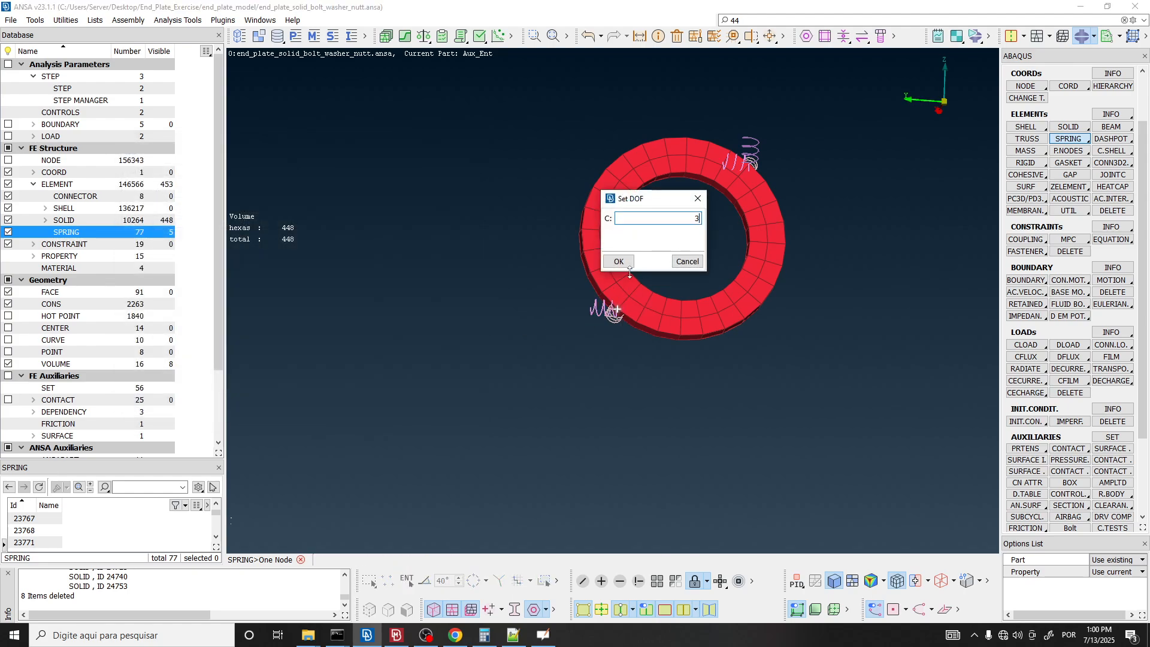
click(619, 262)
click(135, 410)
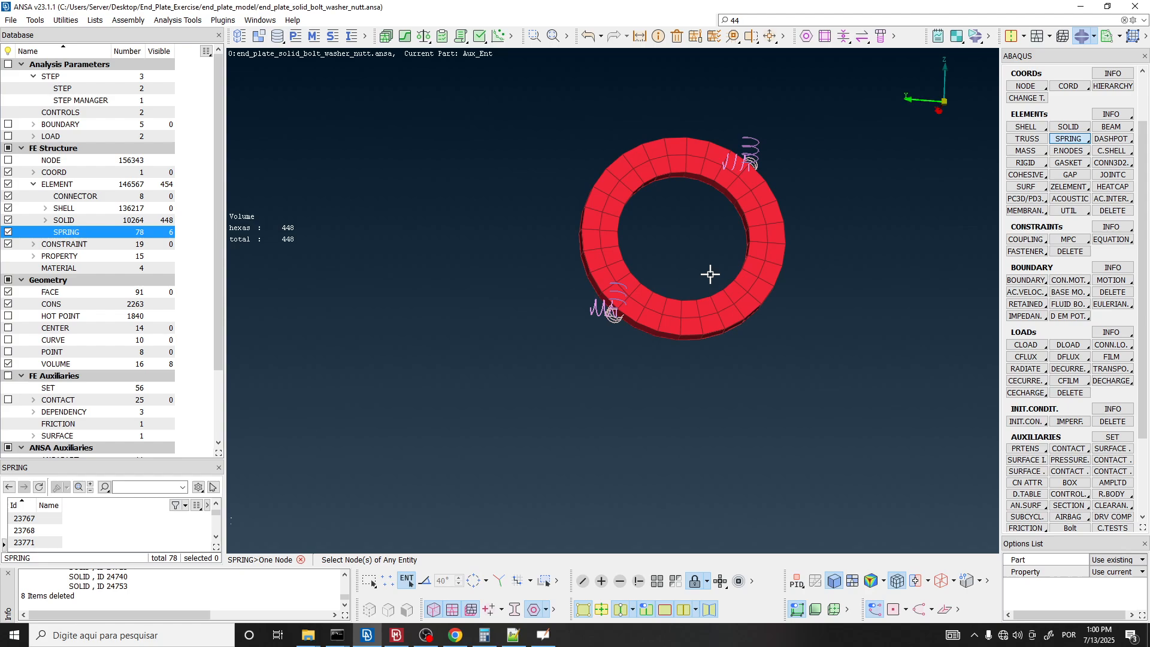
Create a one-node spring with DOF 1 at an upper outer-edge node on the neighbouring washer's front face.
scroll(783, 272, down, 3)
scroll(650, 246, up, 4)
ctrl+drag(580, 225, 530, 264)
click(584, 196)
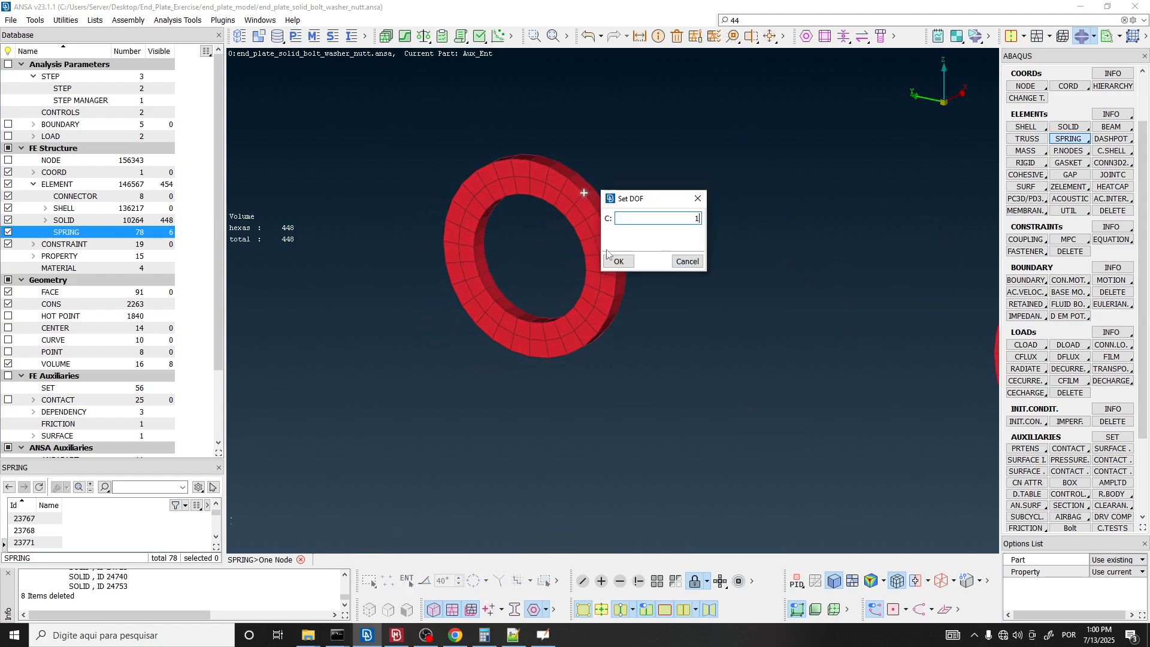
text(2)
click(619, 262)
click(136, 410)
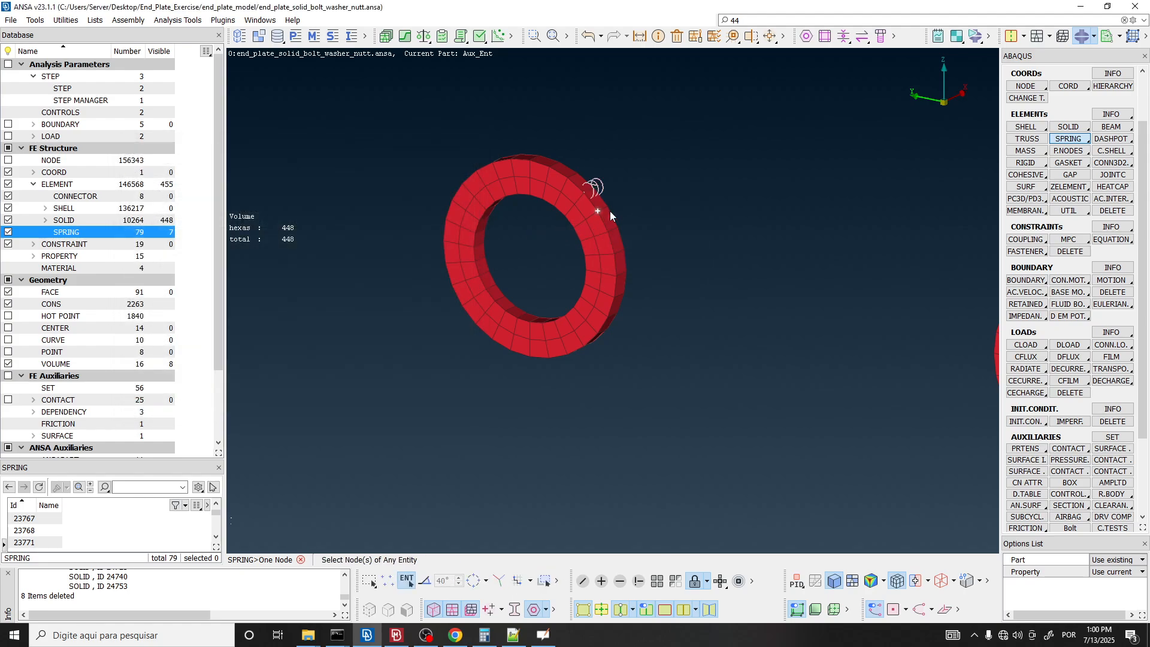
Add a DOF 2 spring and a DOF 3 spring with property ID 16 at the neighbouring washer's upper node.
click(580, 197)
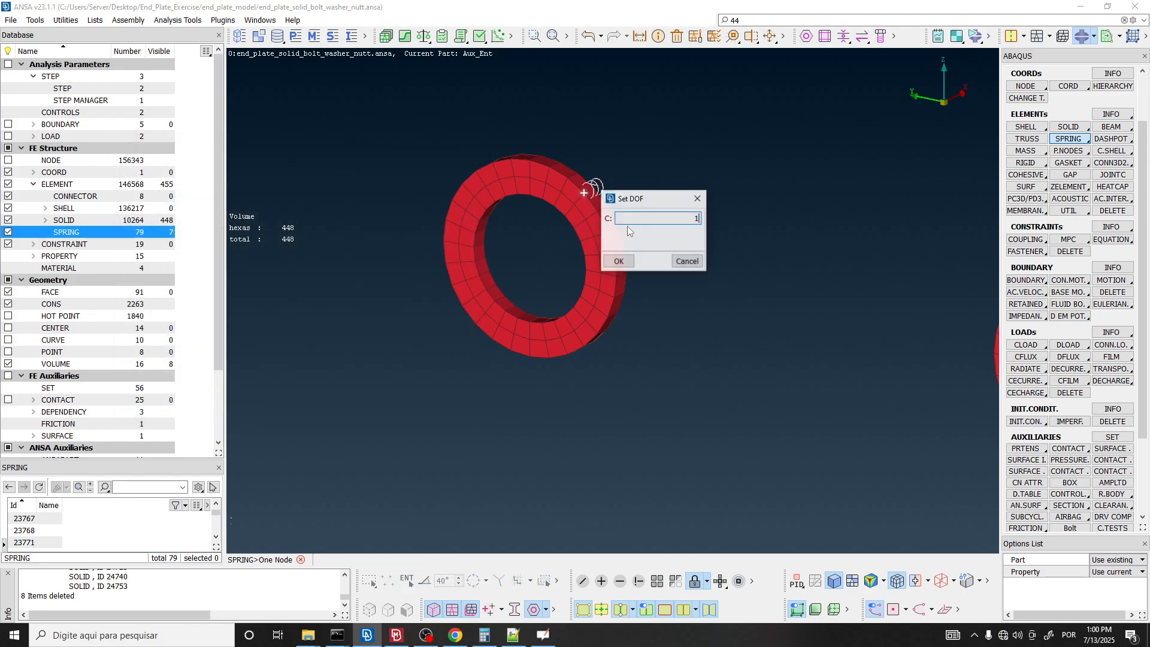
text(2)
click(619, 262)
click(136, 410)
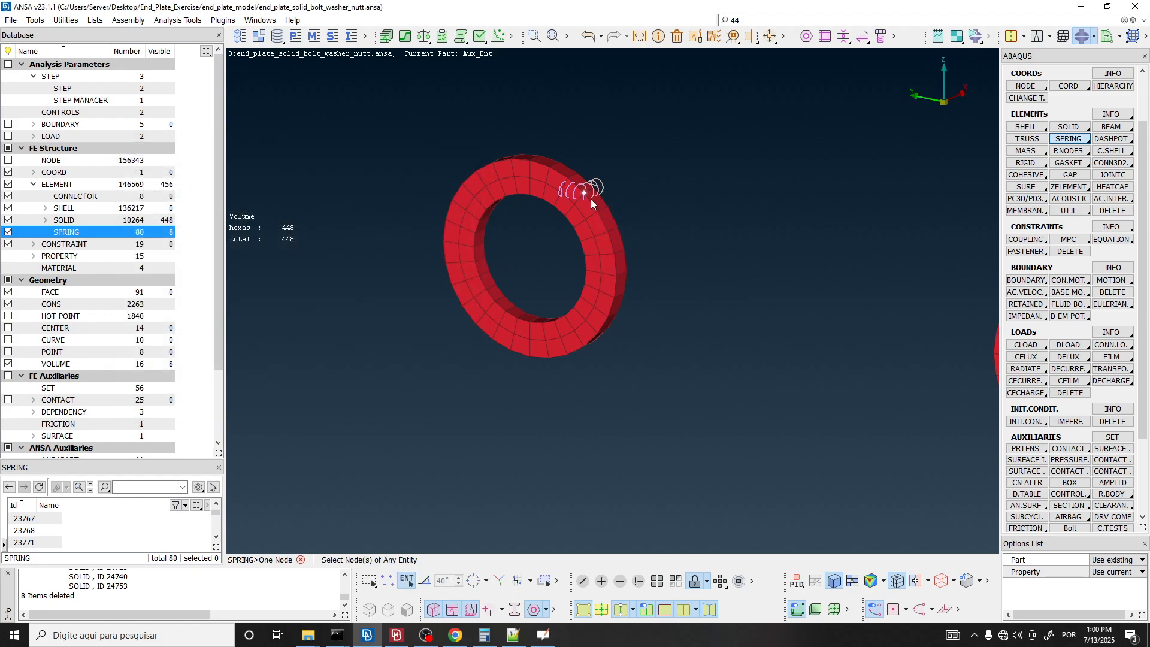
click(587, 194)
text(3)
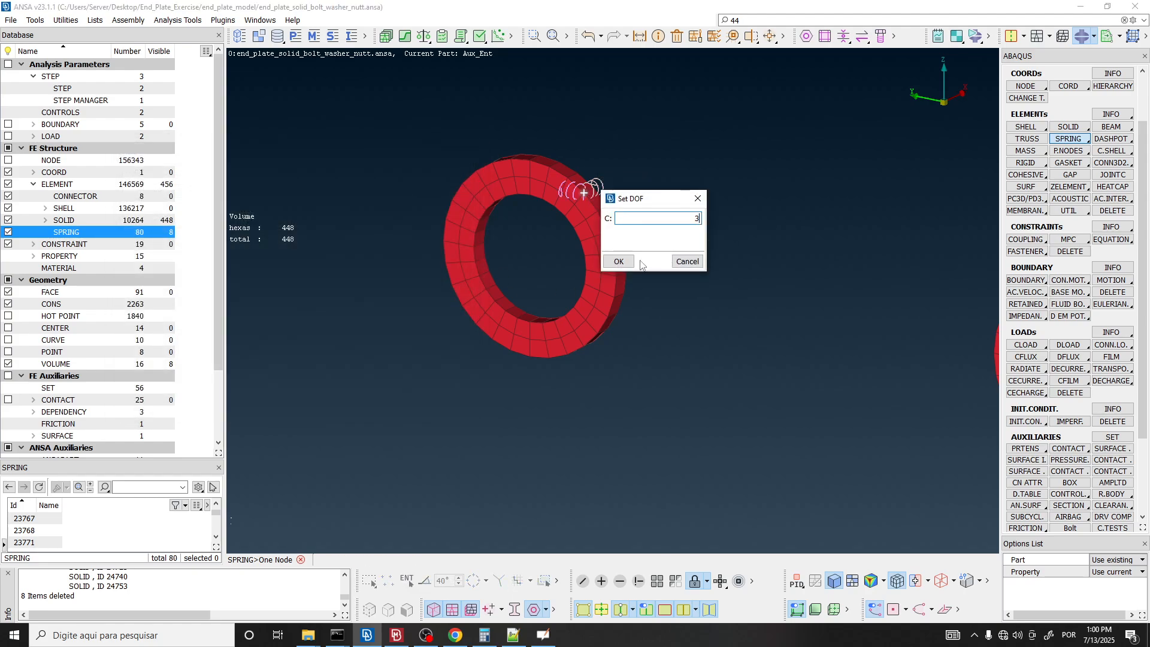
click(619, 262)
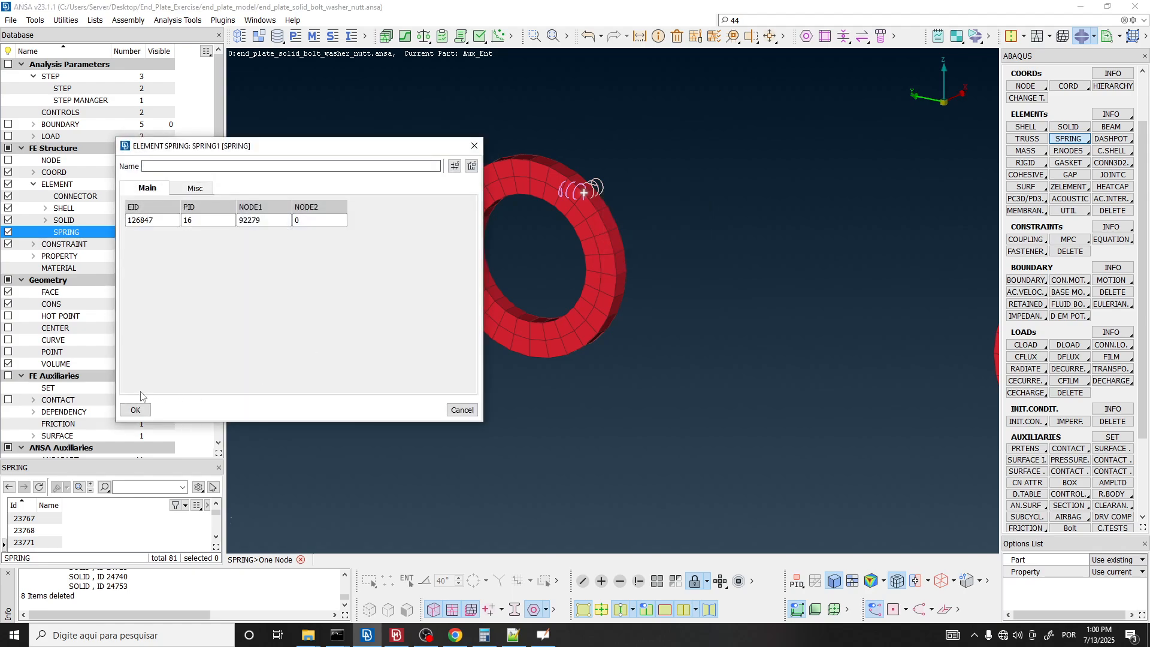
click(142, 410)
Create a one-node spring with DOF 1 and property ID 14 at the neighbouring washer's lower outer-edge node, opposite its existing springs.
scroll(712, 196, down, 3)
scroll(611, 245, up, 3)
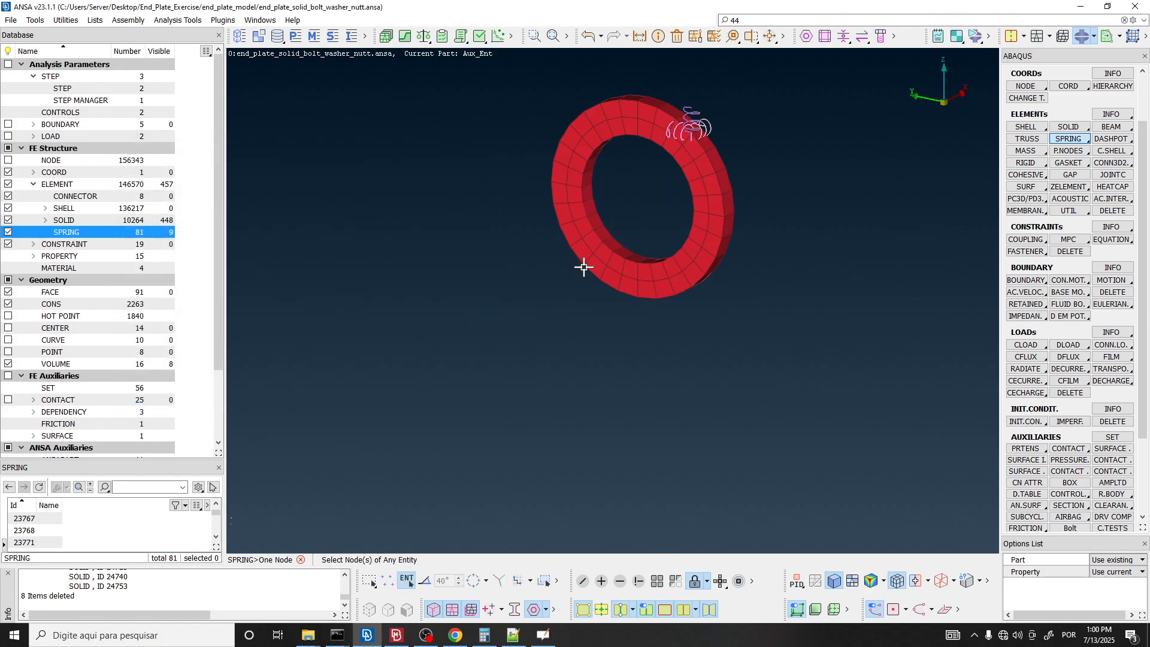
mouse_move(584, 267)
ctrl+mouse_down()
mouse_move(555, 239)
mouse_move(647, 224)
mouse_move(585, 264)
ctrl+mouse_up()
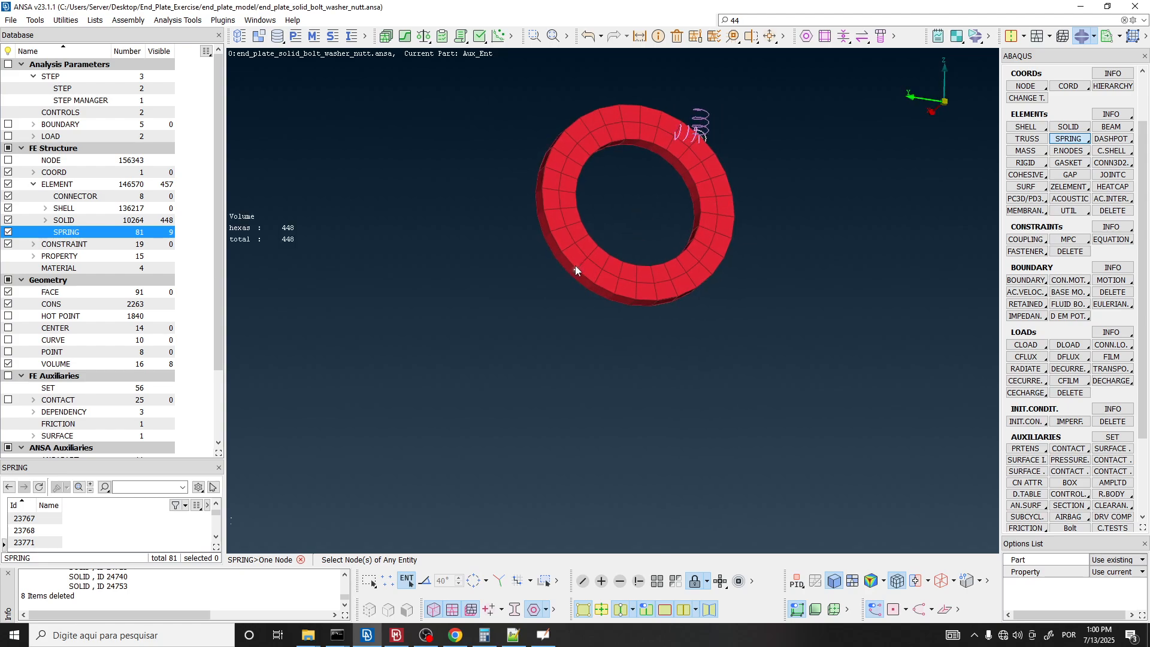
click(575, 267)
scroll(580, 257, up, 3)
middle_click(542, 260)
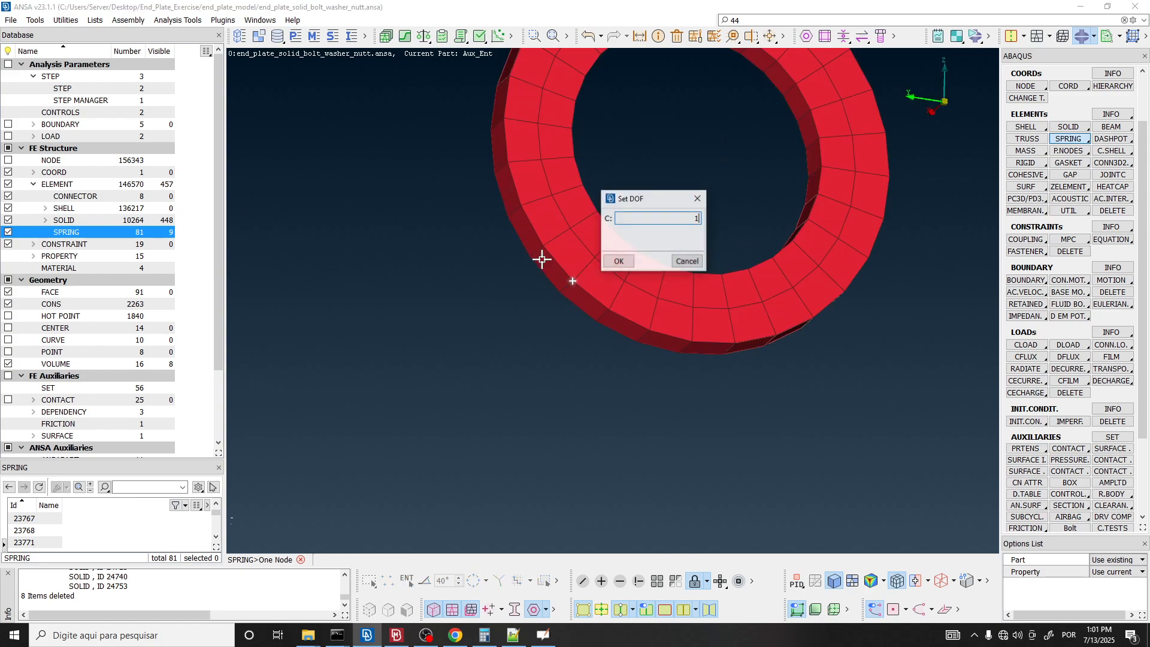
click(619, 261)
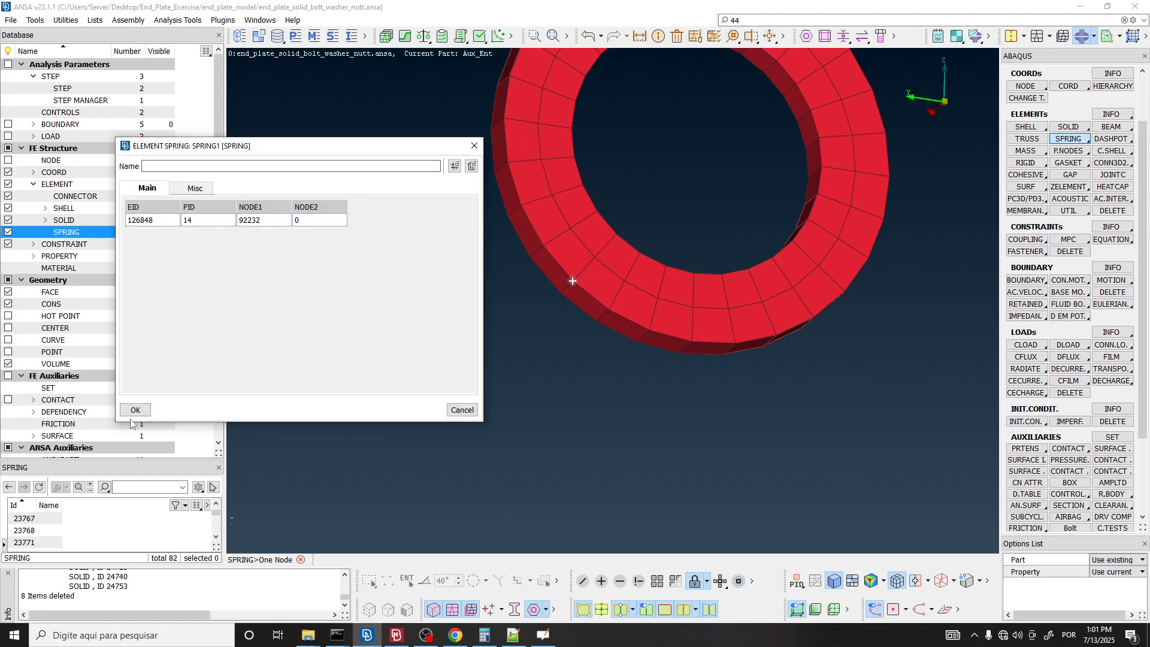
click(136, 410)
Add y- and z-direction one-node springs at the neighbouring washer's lower node, using property IDs 15 and 16.
click(570, 278)
middle_click(570, 277)
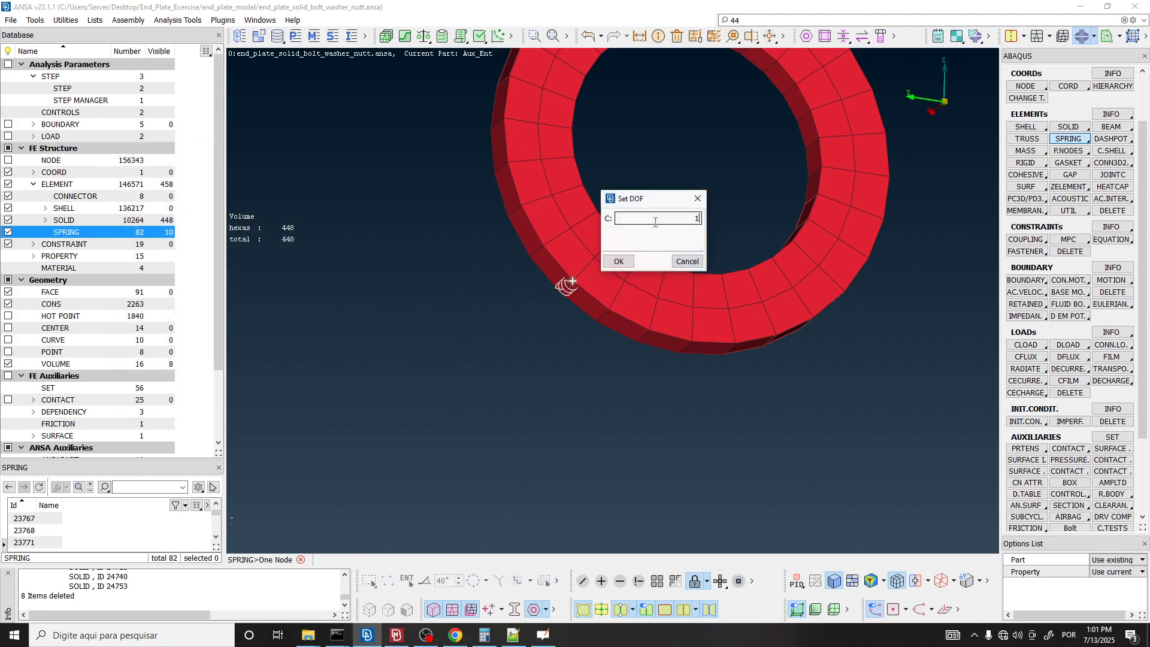
click(613, 259)
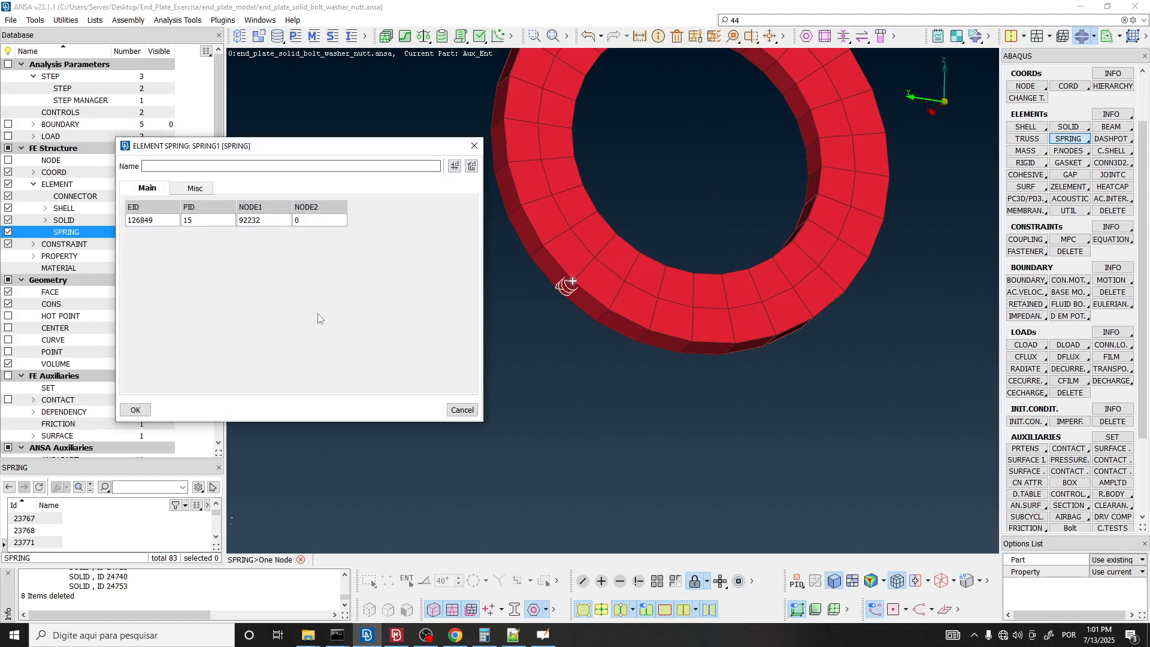
click(135, 409)
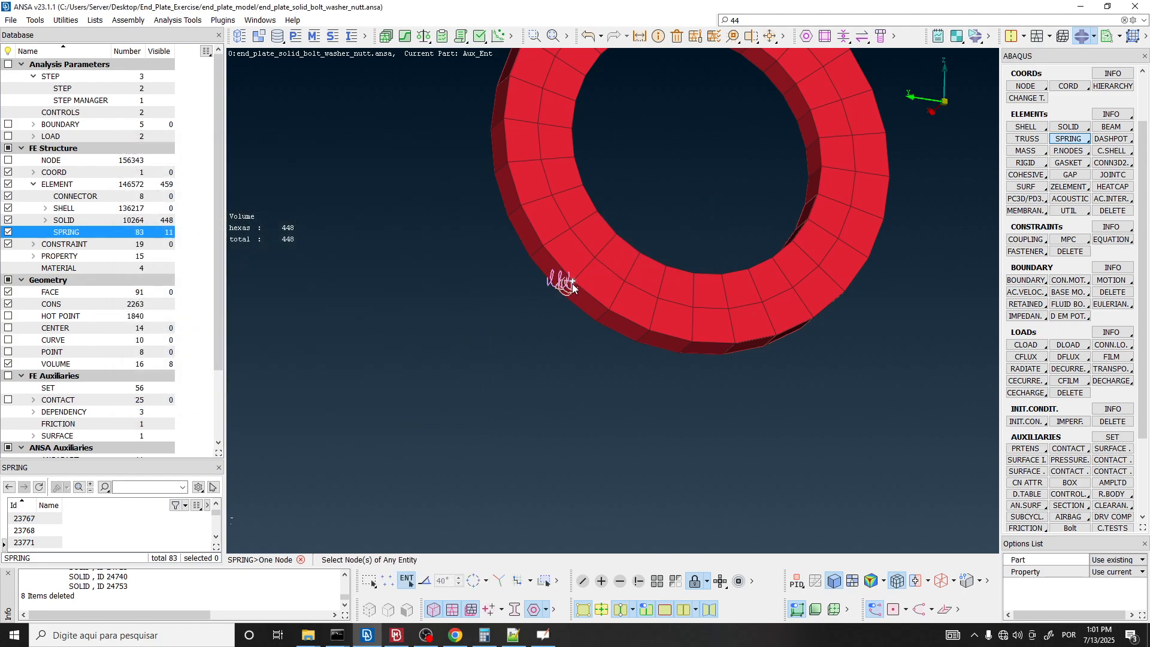
click(577, 283)
middle_click(577, 283)
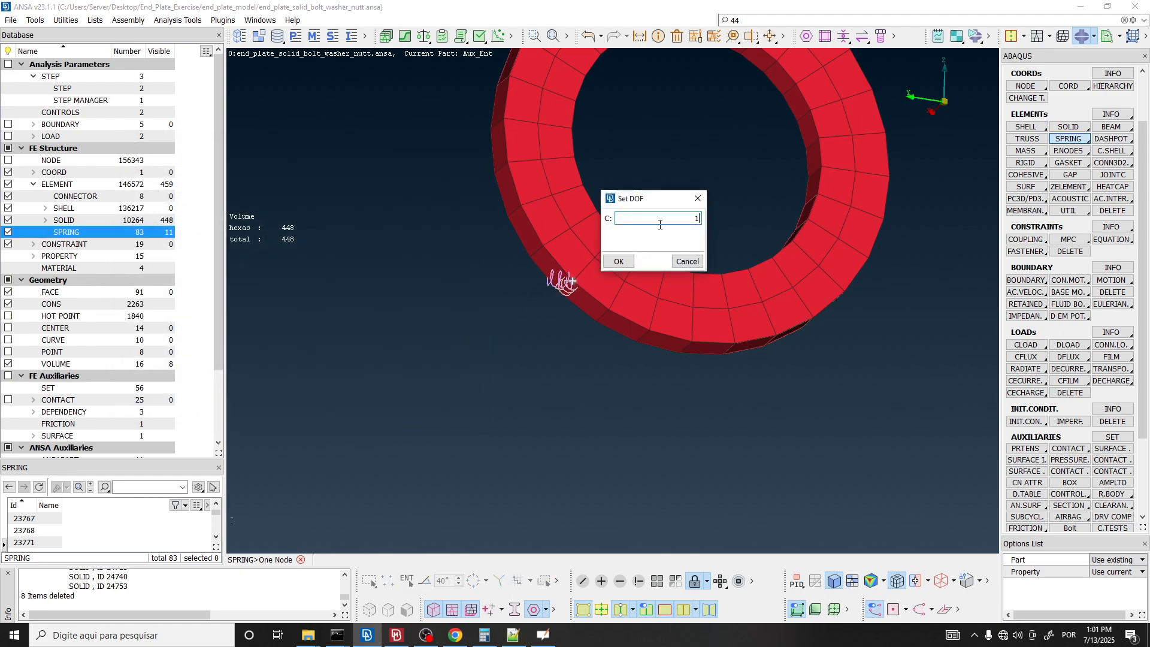
click(633, 267)
click(136, 410)
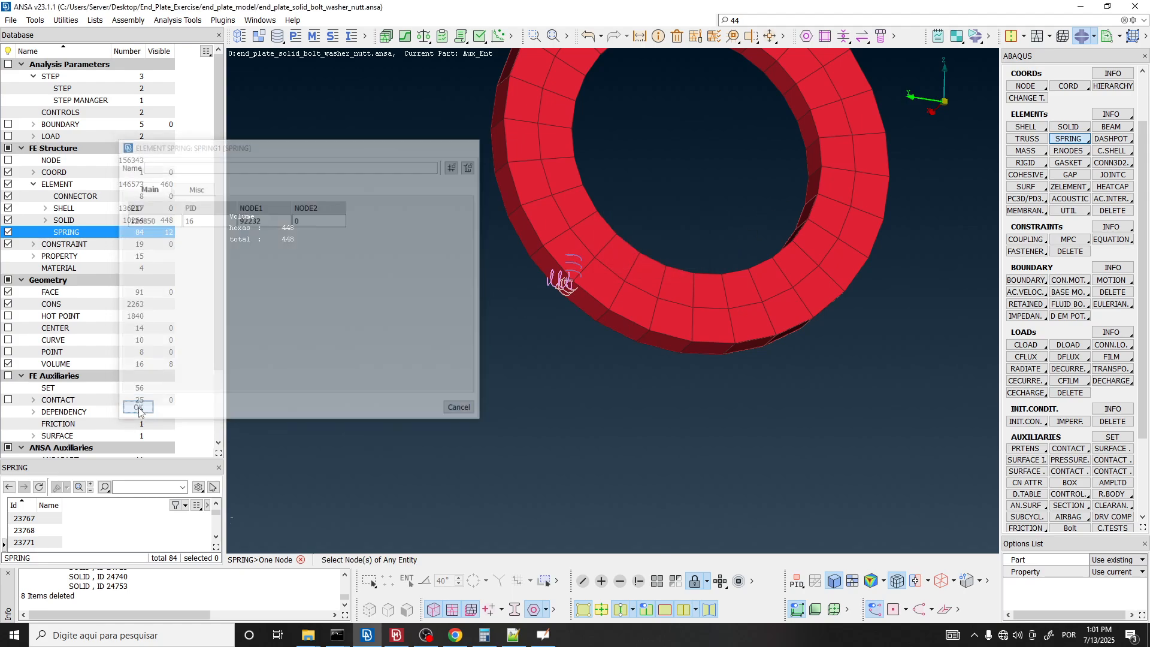
scroll(563, 282, down, 4)
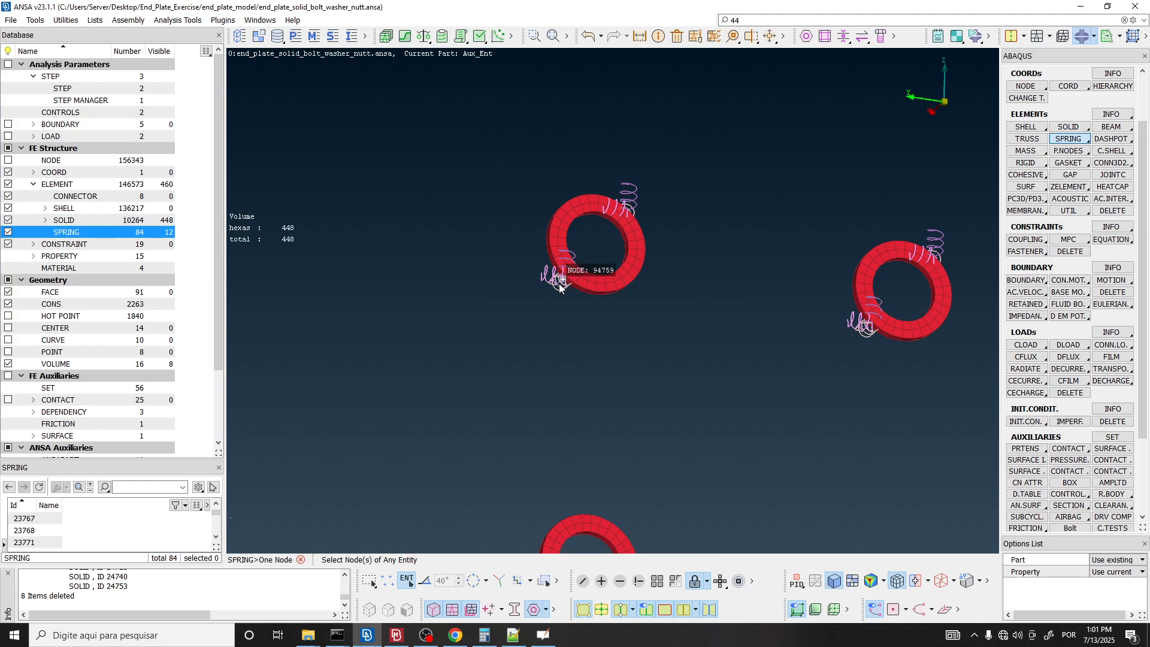
scroll(564, 284, up, 5)
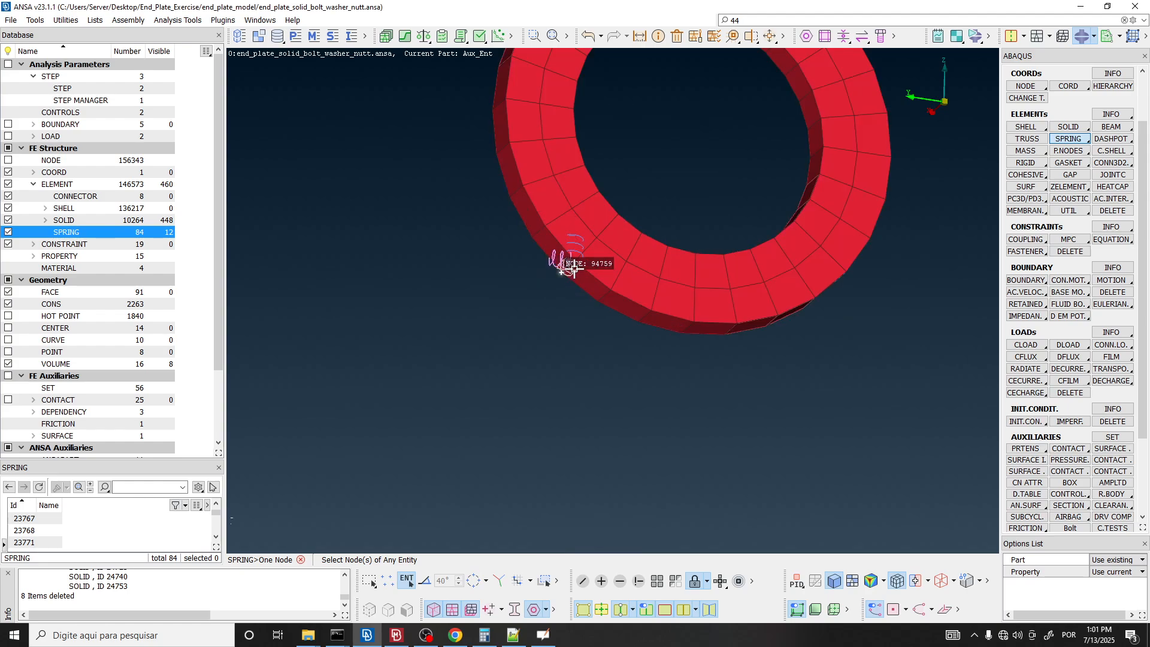
Create a one-node grounded spring with DOF 1 at an upper outer-edge node of the upper group's lower-right washer.
scroll(570, 277, down, 5)
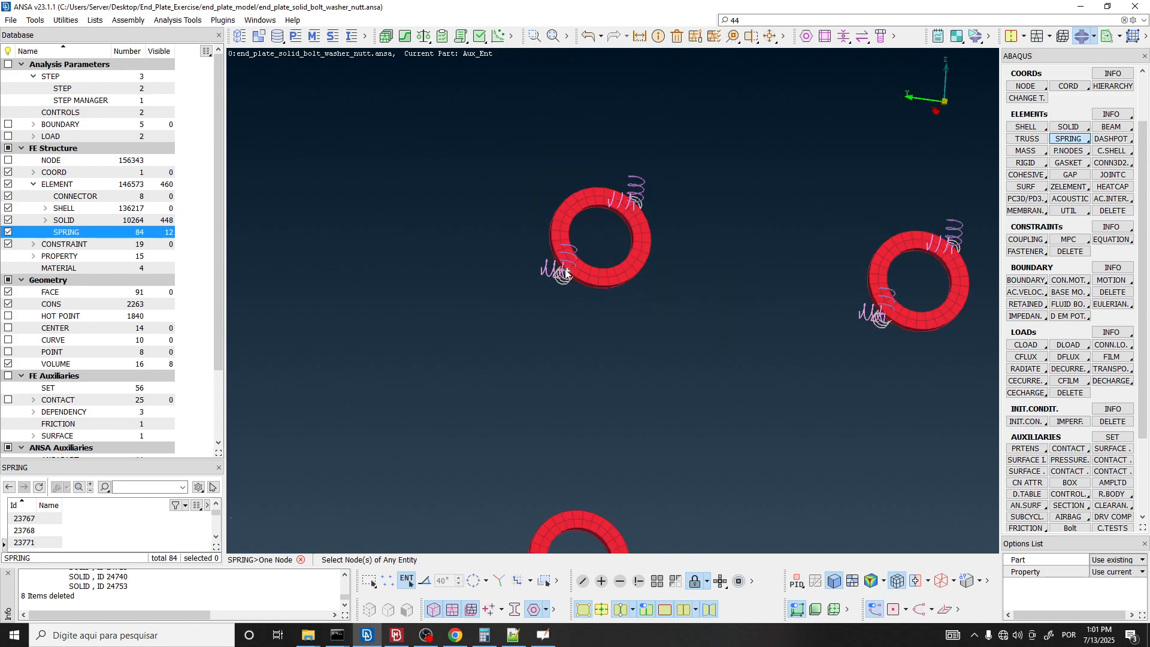
scroll(607, 269, down, 2)
scroll(732, 393, up, 4)
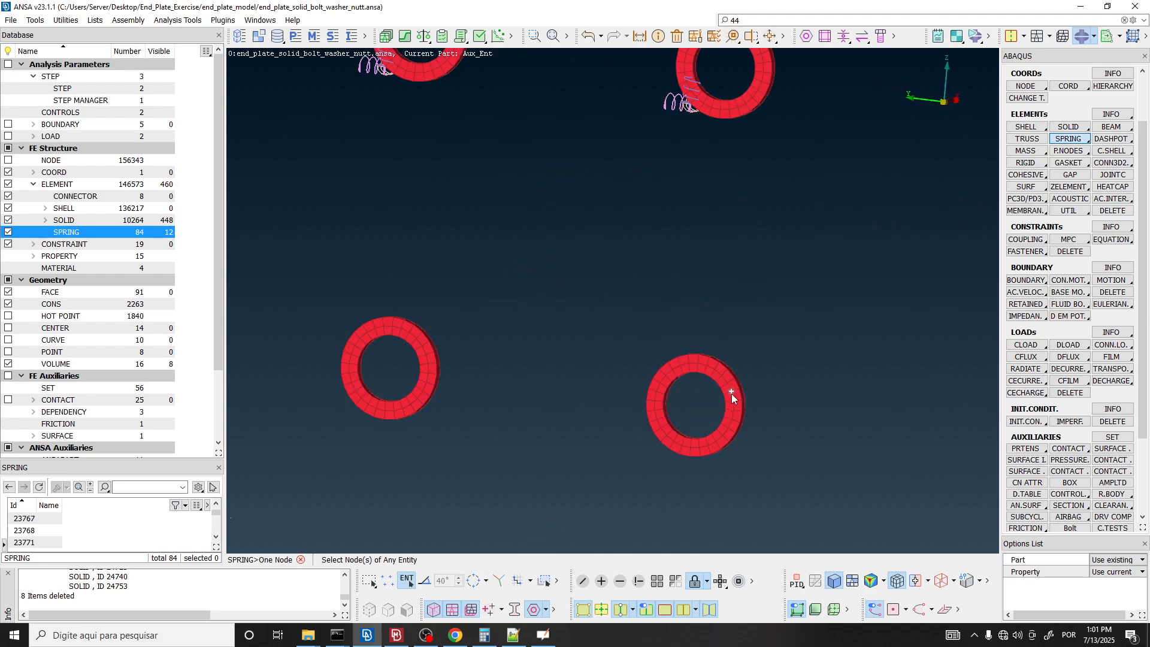
ctrl+drag(731, 394, 691, 375)
scroll(691, 375, down, 4)
scroll(693, 376, up, 2)
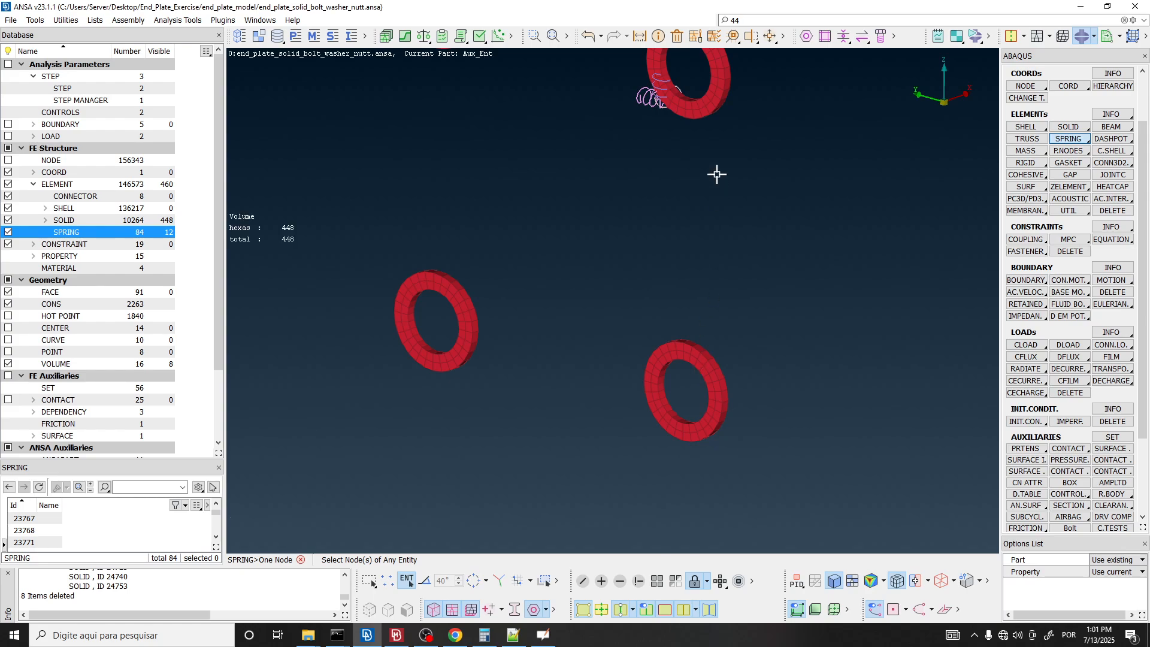
scroll(696, 358, up, 2)
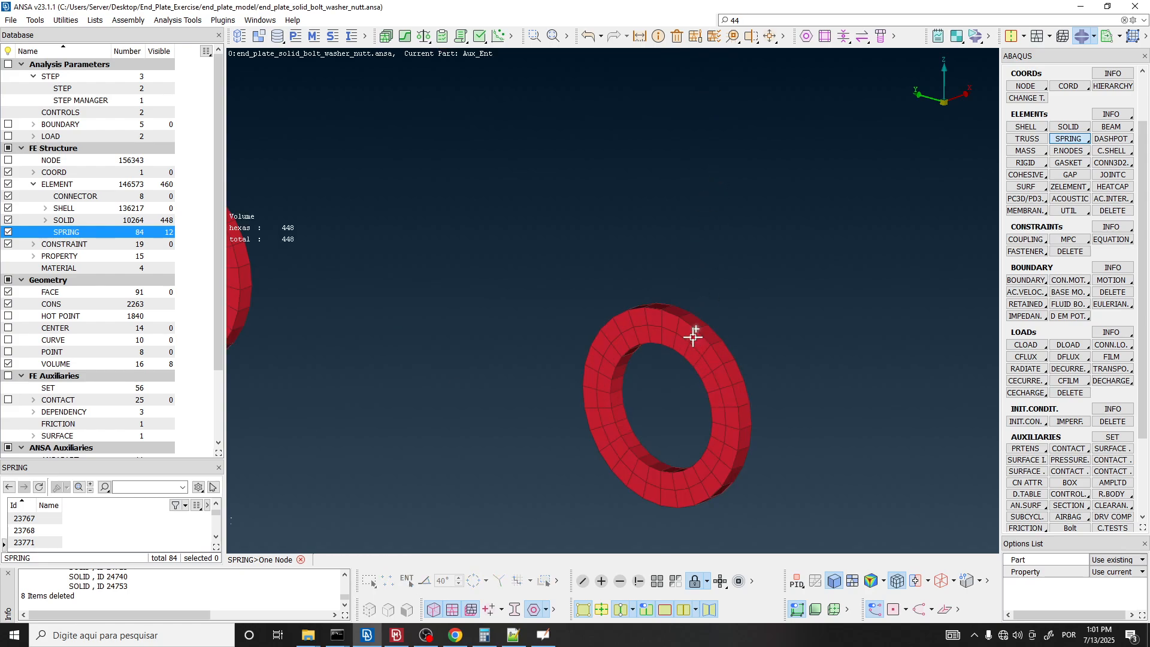
click(694, 333)
click(619, 261)
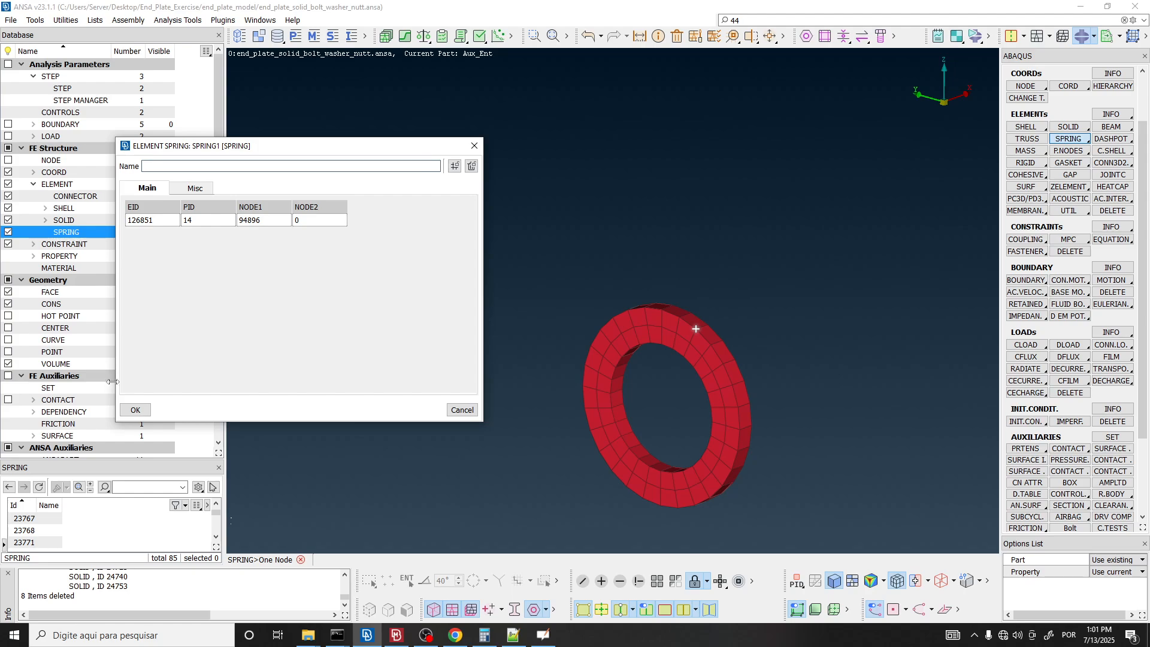
click(135, 412)
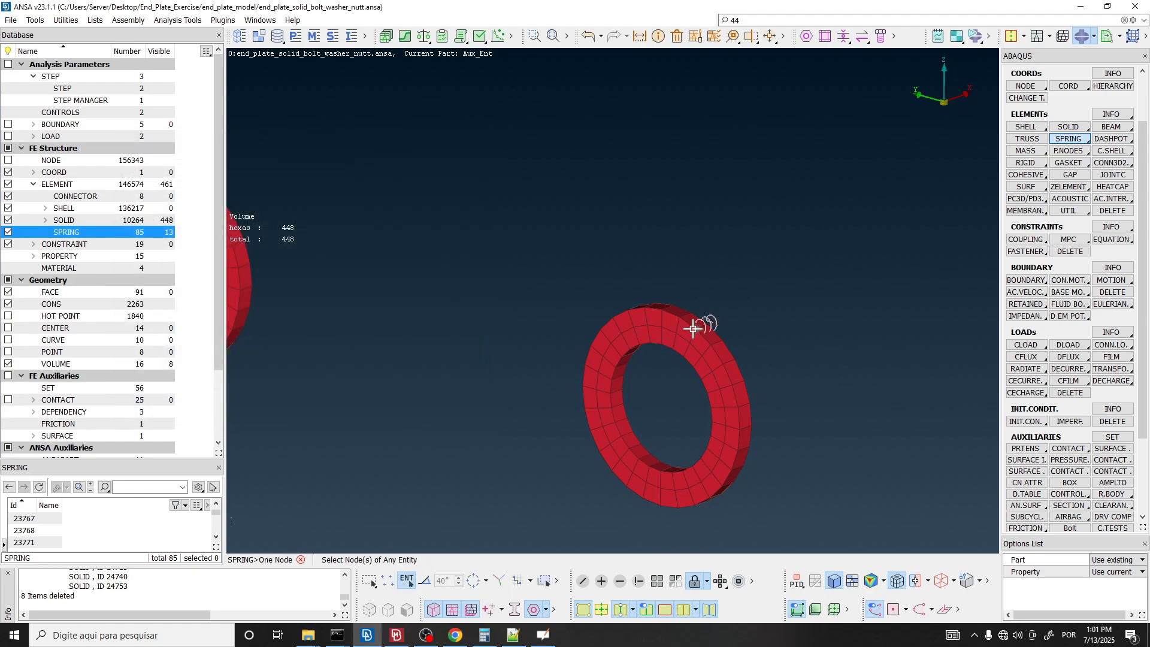
Add one-node springs with DOF 2 and DOF 3 at the same upper node of the lower-right washer.
click(695, 329)
text(2)
click(619, 261)
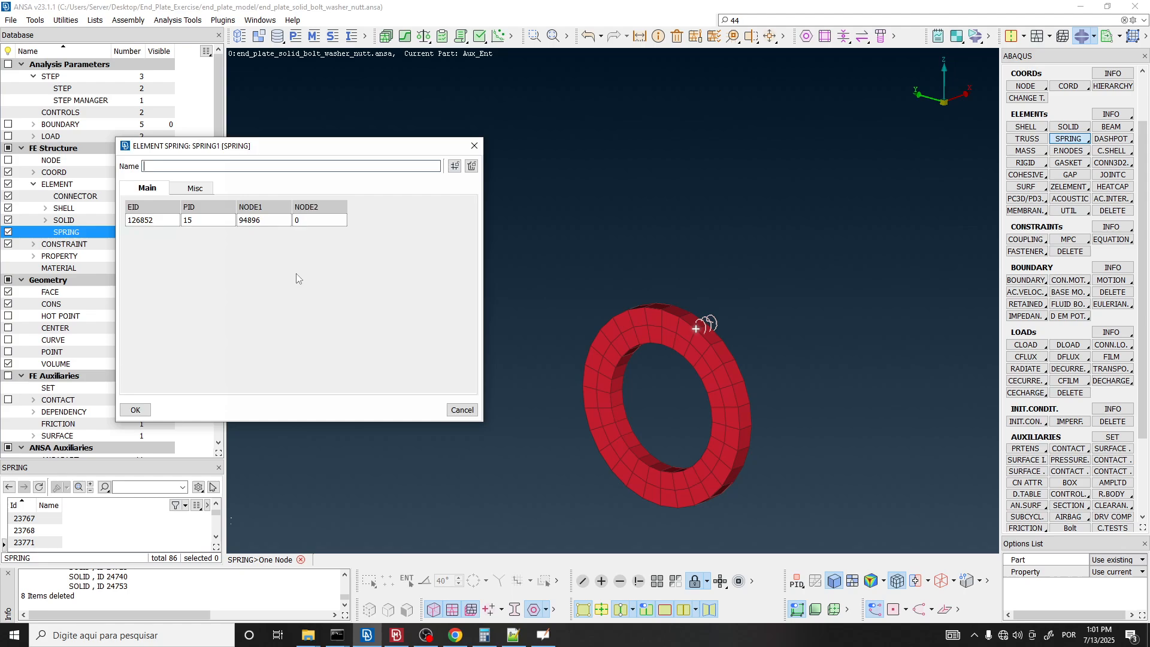
click(136, 410)
click(695, 329)
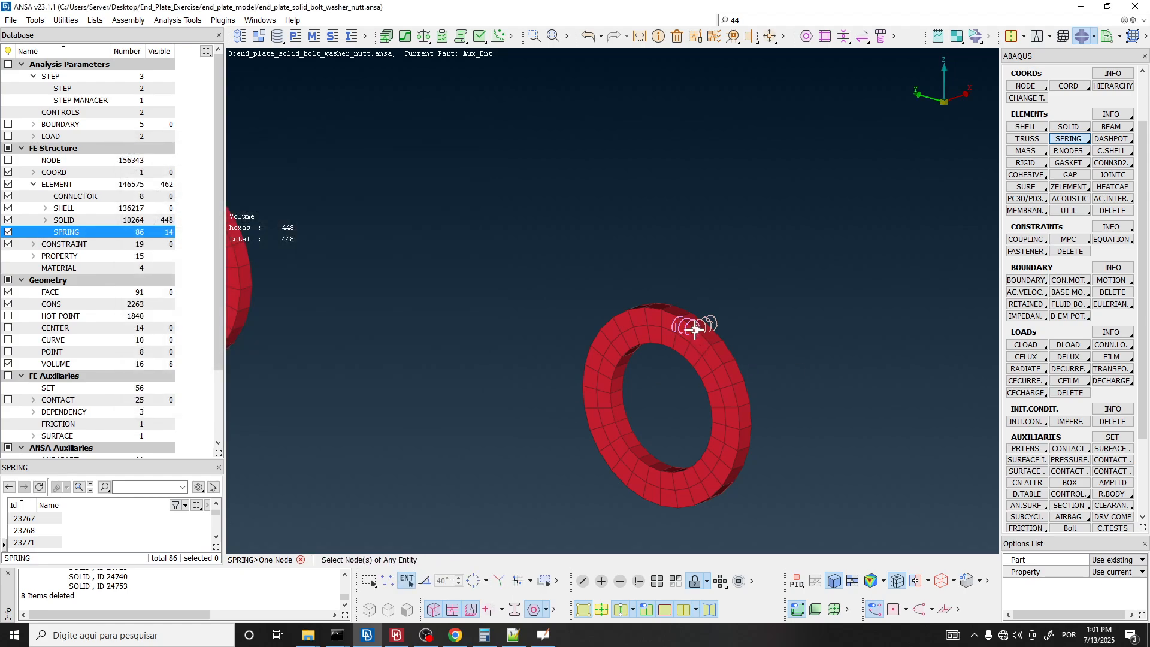
text(1)
drag(679, 220, 725, 221)
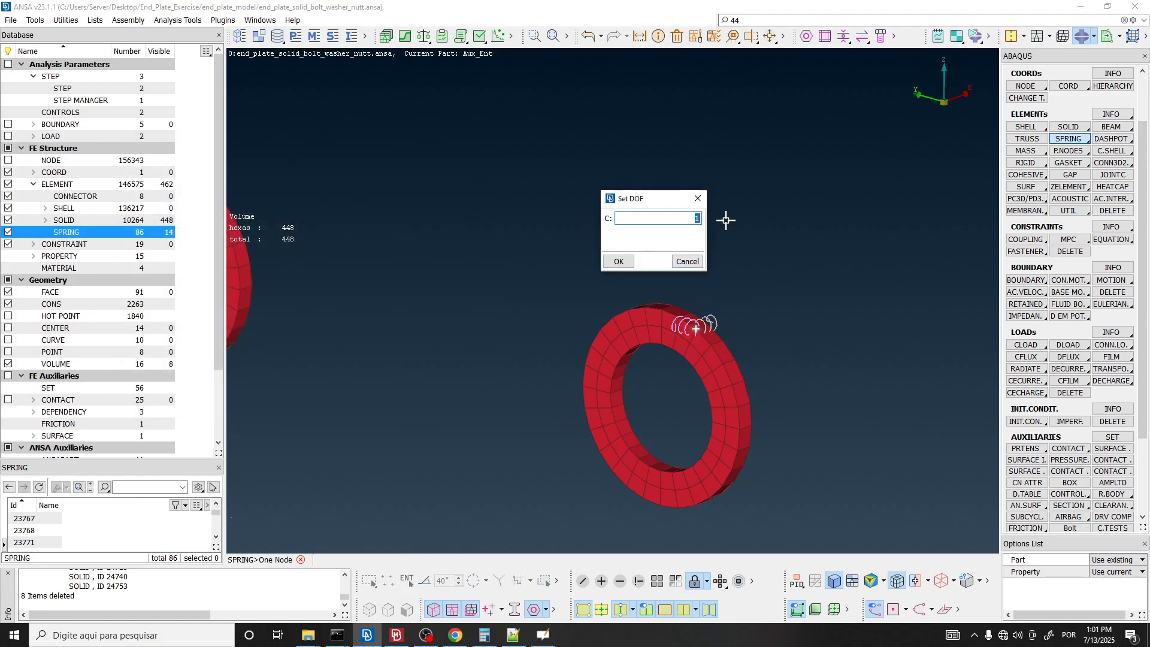
click(629, 263)
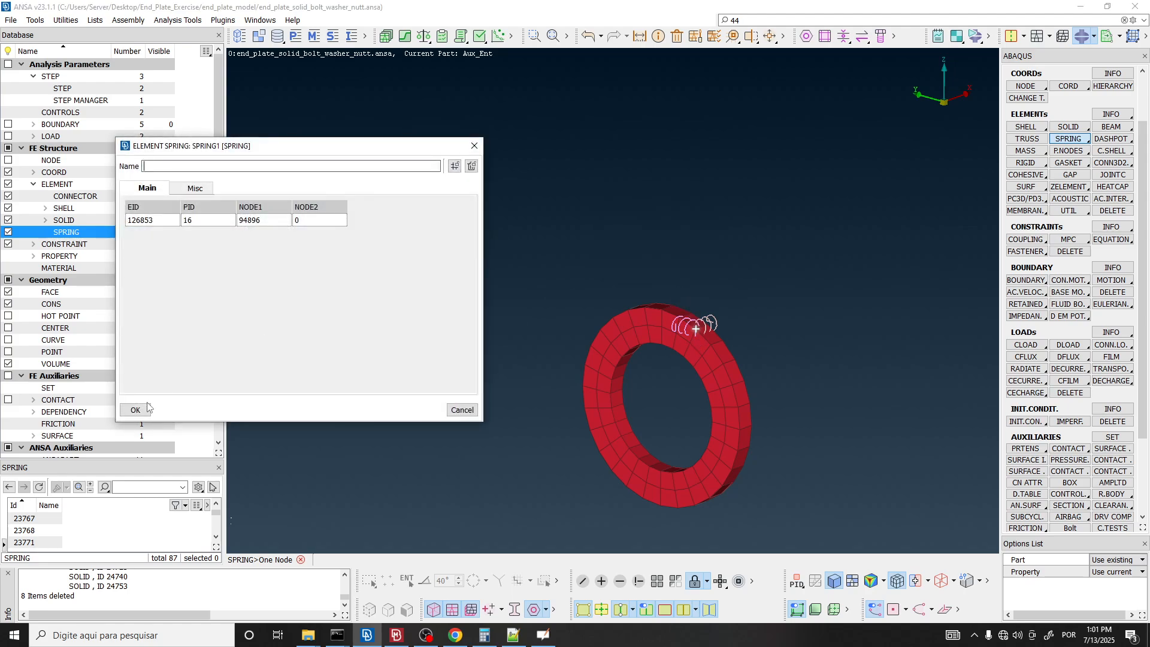
click(138, 410)
Create a one-node spring with DOF 1 at a lower-left outer-edge node of the same washer.
scroll(696, 324, down, 3)
scroll(686, 402, up, 3)
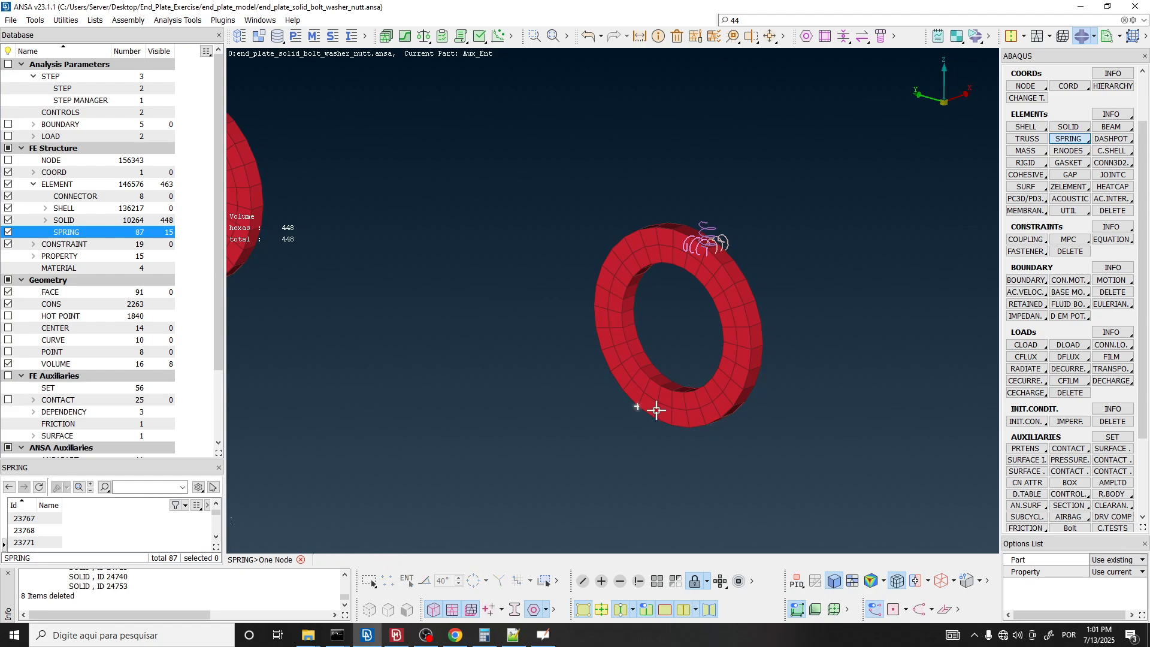
click(654, 417)
click(623, 263)
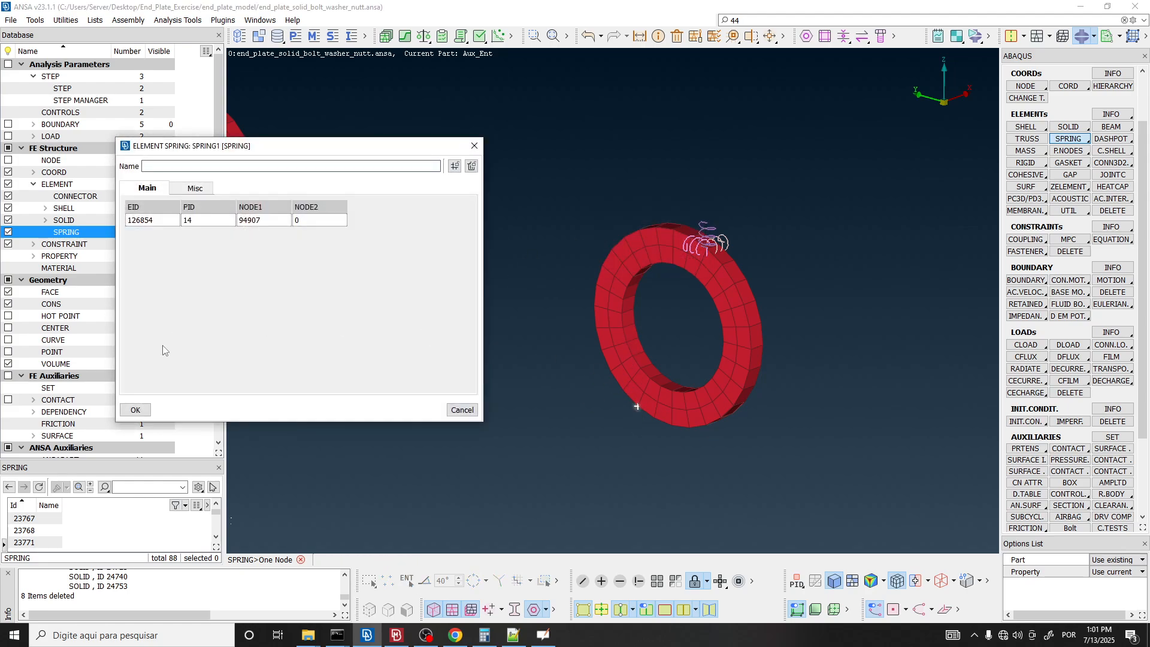
click(135, 410)
Add a one-node spring with DOF 2 at the washer's lower-left node that holds the DOF 1 spring.
mouse_move(644, 411)
ctrl+mouse_down()
mouse_move(668, 366)
mouse_move(631, 421)
ctrl+mouse_up()
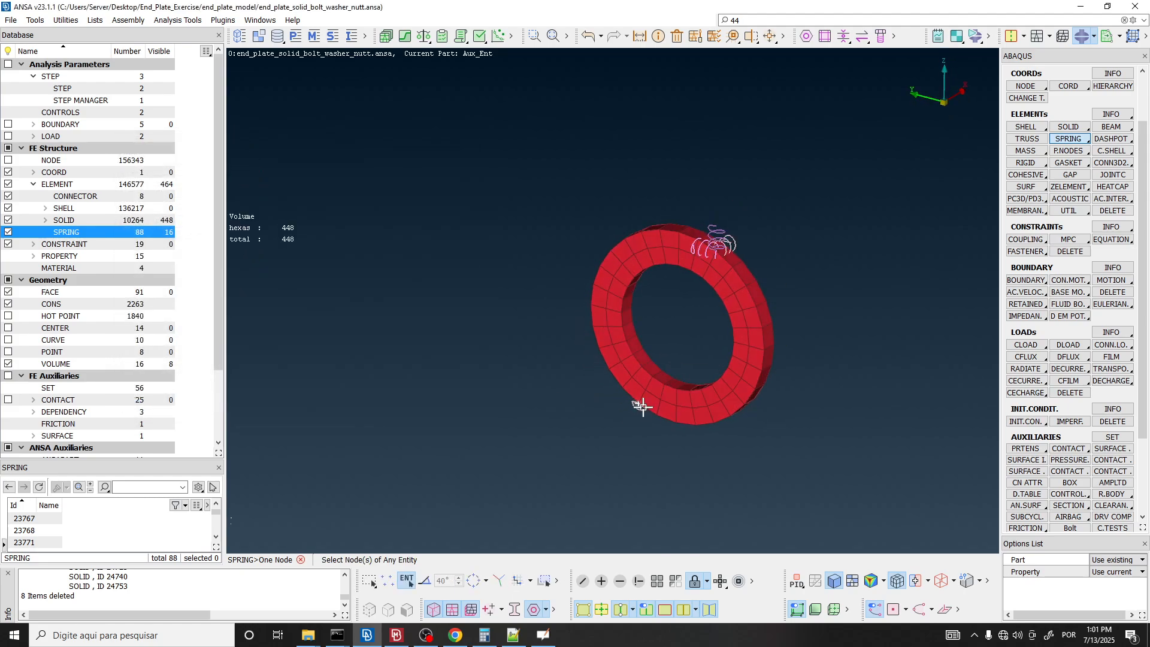
click(640, 405)
middle_click(455, 398)
drag(660, 217, 761, 230)
text(2)
click(619, 261)
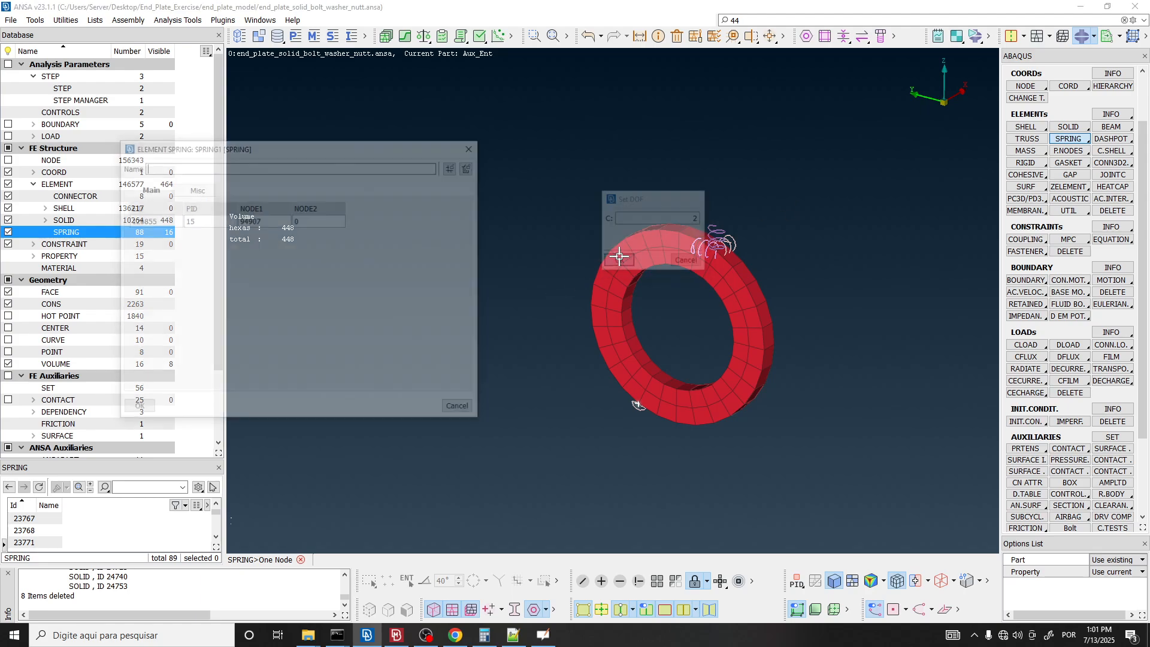
click(135, 410)
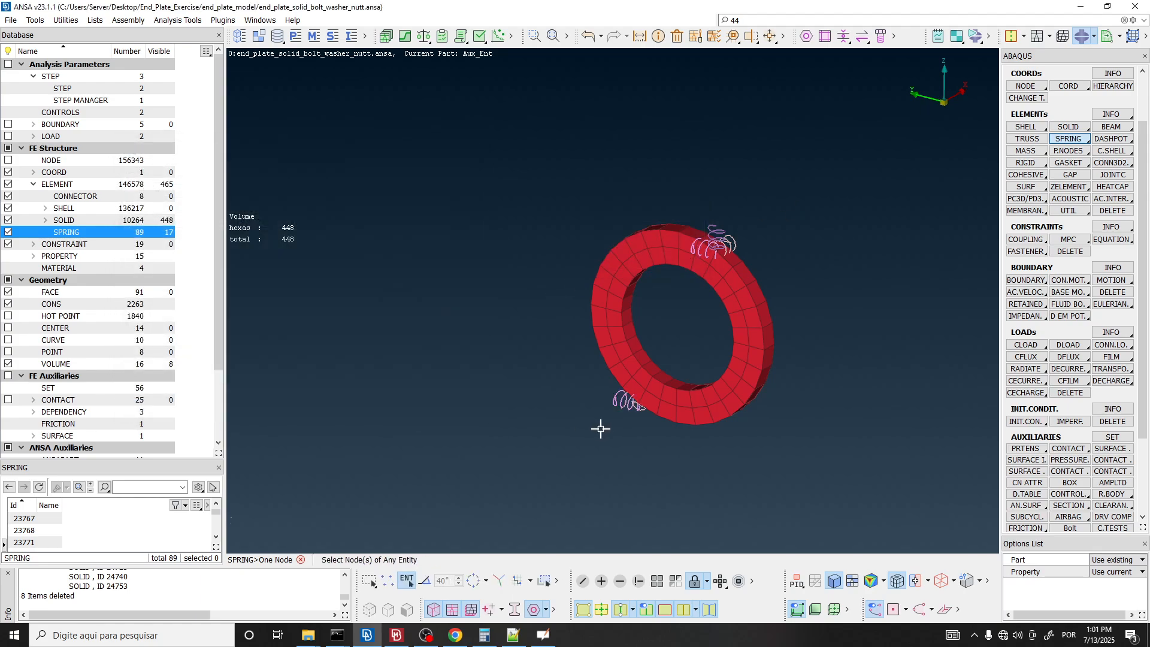
Add a one-node spring with DOF 3 at the same lower-left node to complete that washer's springs.
scroll(644, 408, up, 5)
ctrl+drag(668, 336, 679, 309)
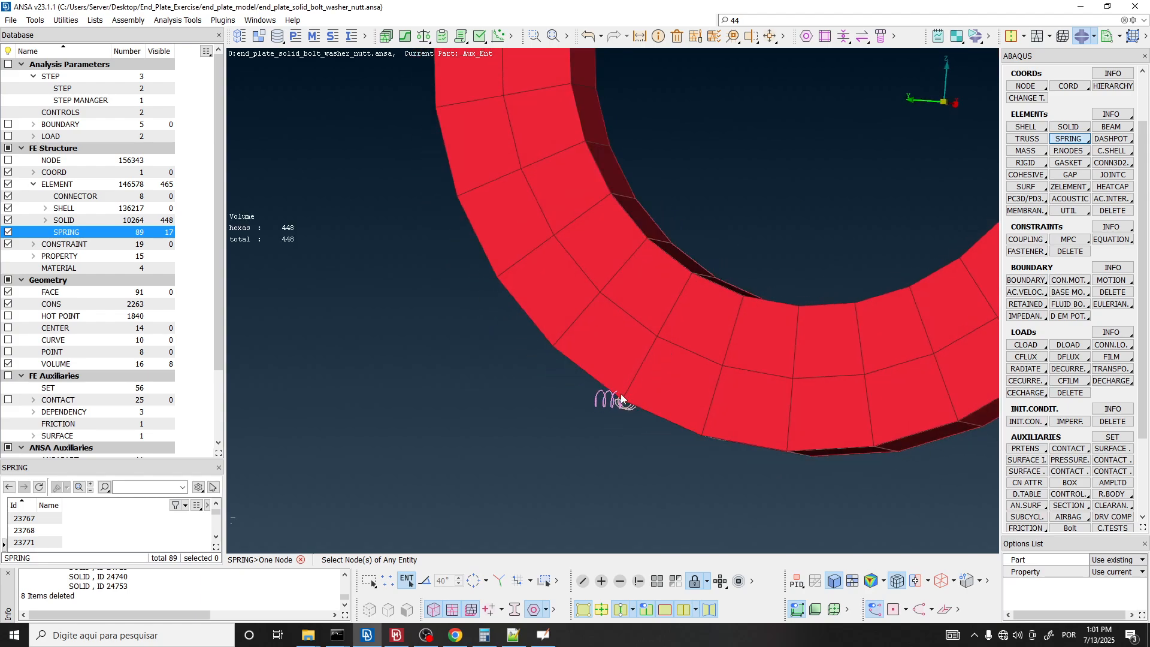
click(622, 401)
middle_click(625, 363)
drag(655, 220, 723, 248)
text(3)
click(620, 261)
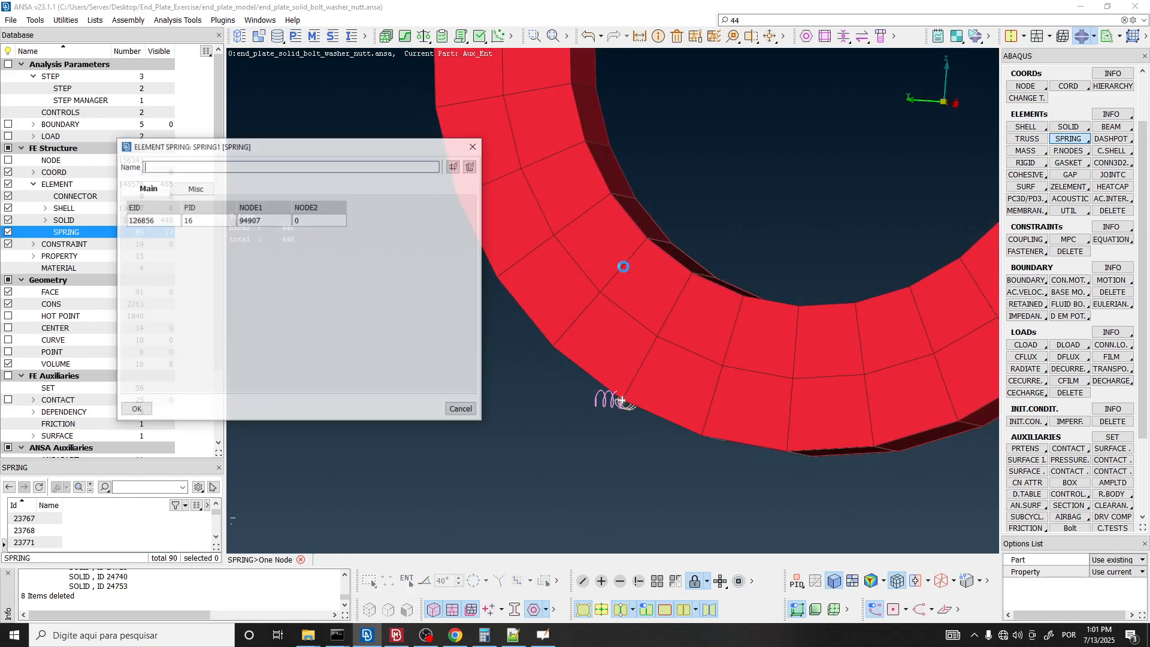
scroll(623, 396, down, 5)
click(136, 411)
Create a one-node spring with DOF 1 at an upper outer-edge node of the upper group's lower-left washer.
ctrl+drag(638, 340, 716, 337)
scroll(718, 334, down, 6)
scroll(587, 263, up, 6)
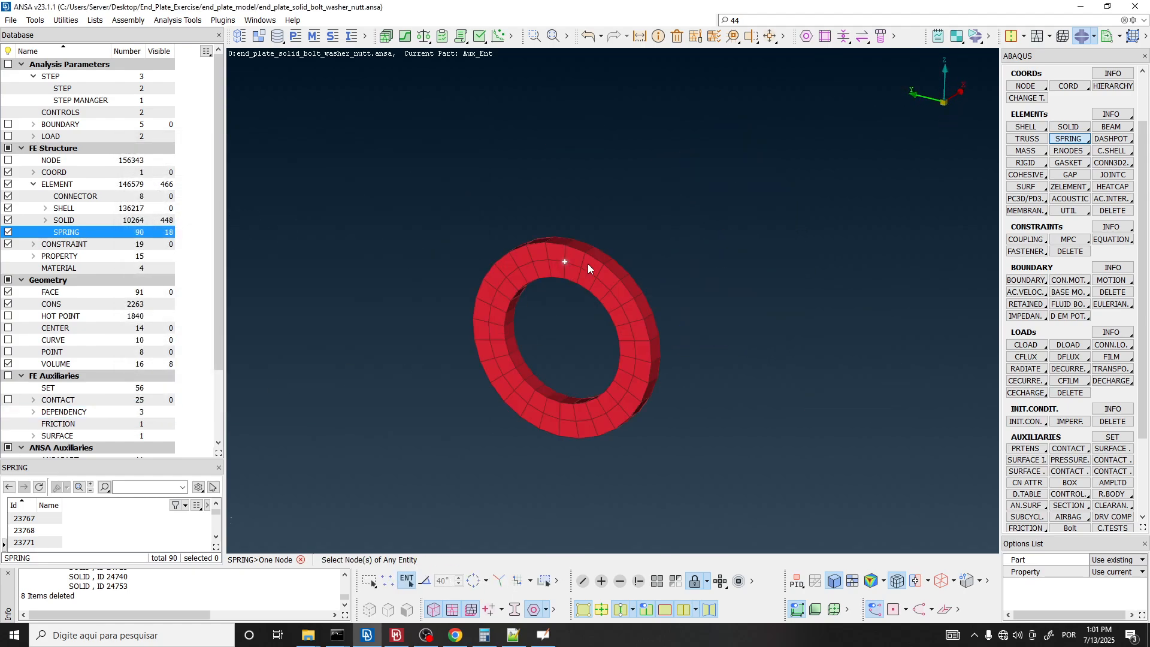
click(602, 269)
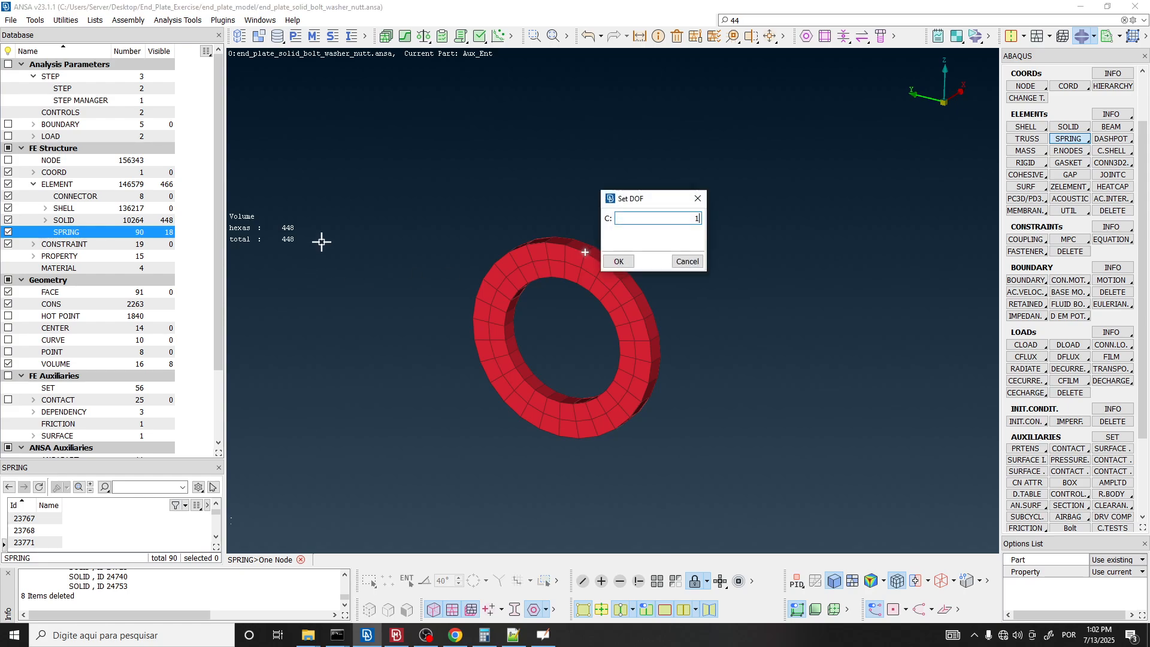
click(617, 265)
key(Return)
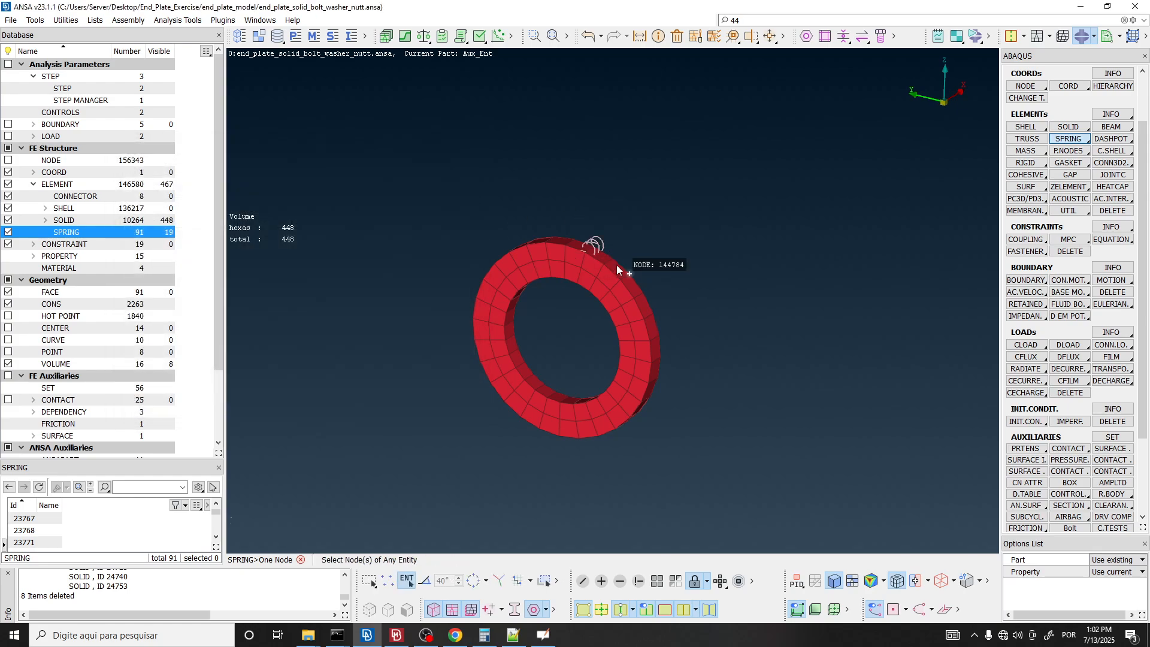
Add one-node springs with DOF 2 and DOF 3 at the same upper node of the lower-left washer.
click(585, 251)
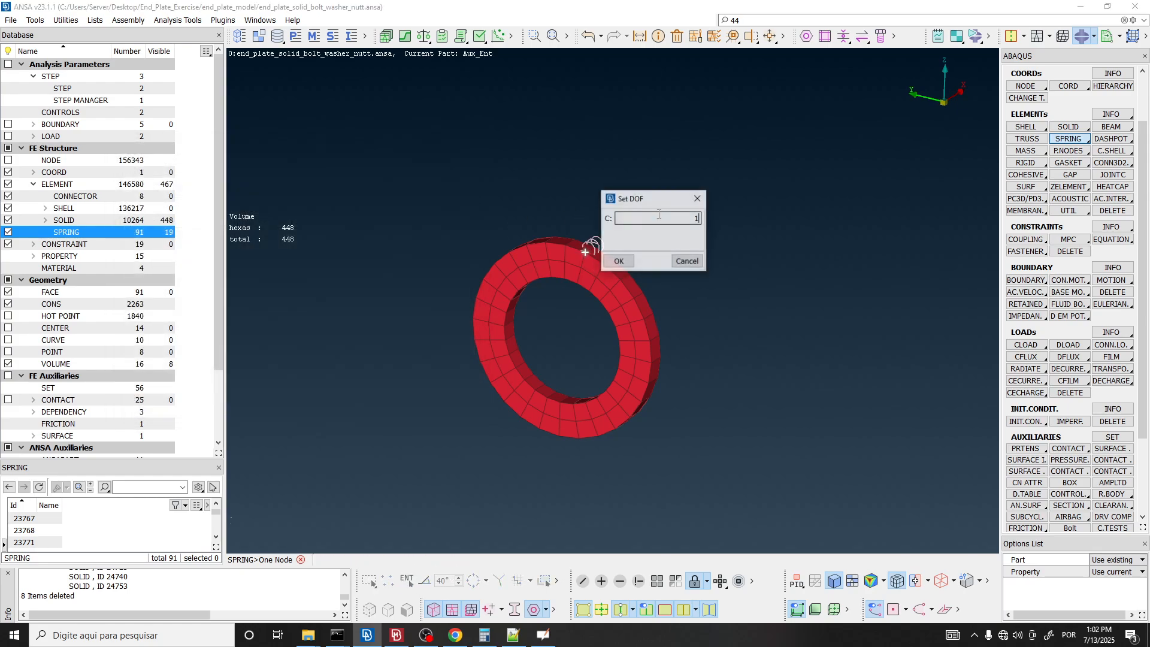
click(618, 261)
click(136, 412)
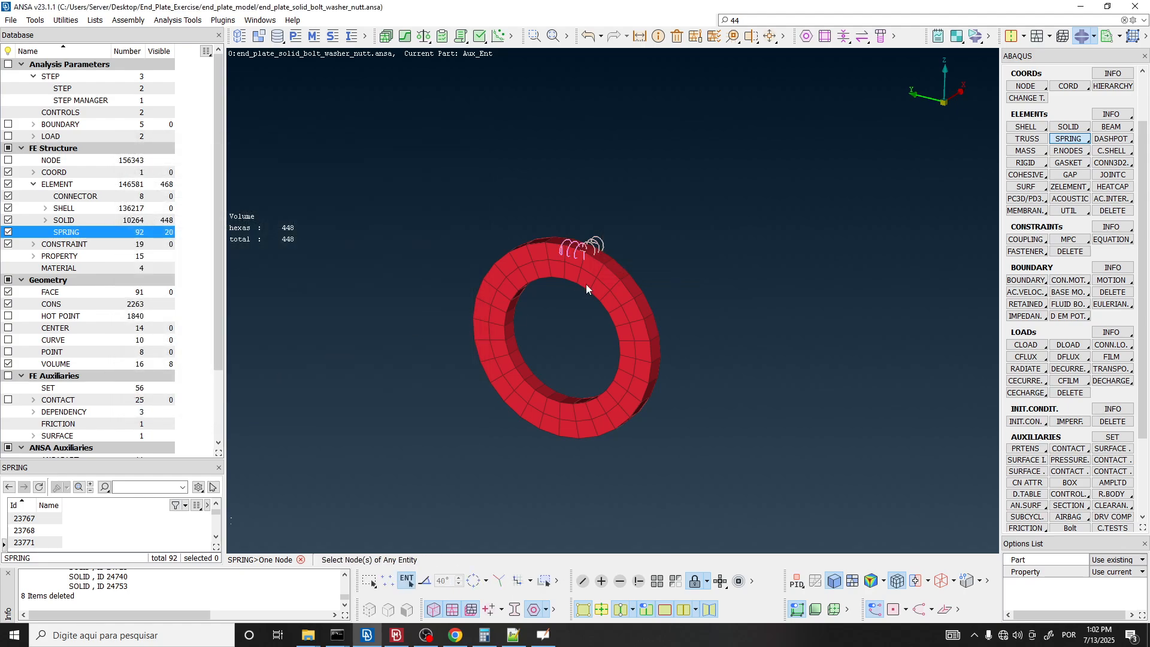
click(586, 252)
text(3)
click(619, 262)
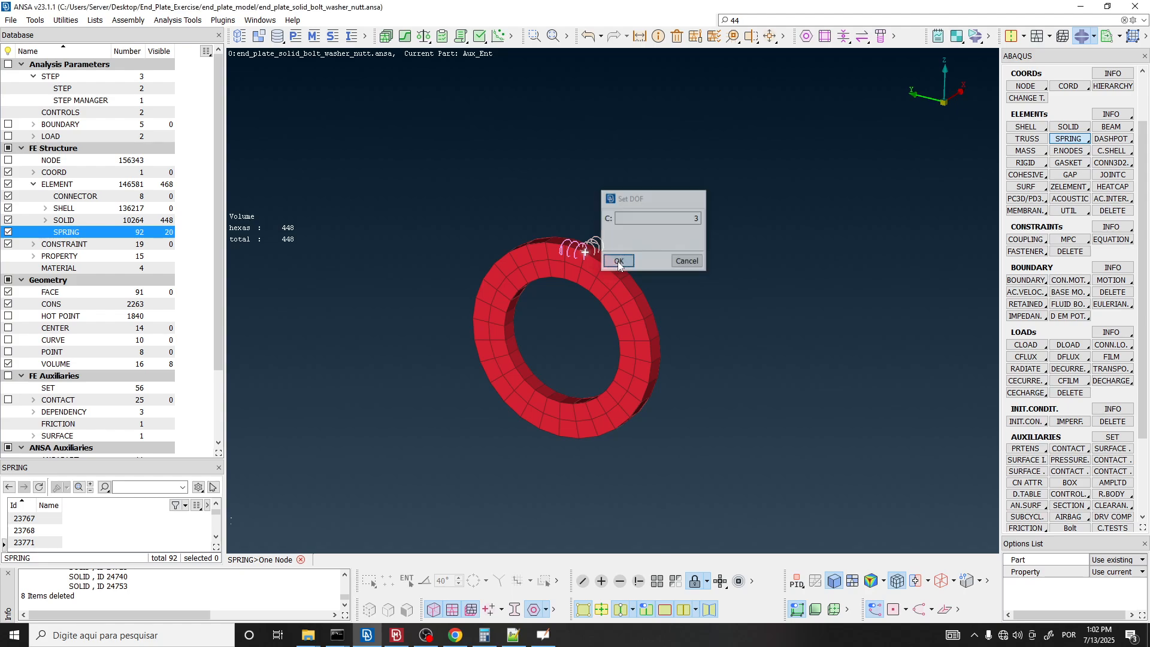
click(149, 408)
Create a one-node spring with DOF 1 at a lower-left outer-edge node of the lower-left washer.
scroll(575, 308, down, 3)
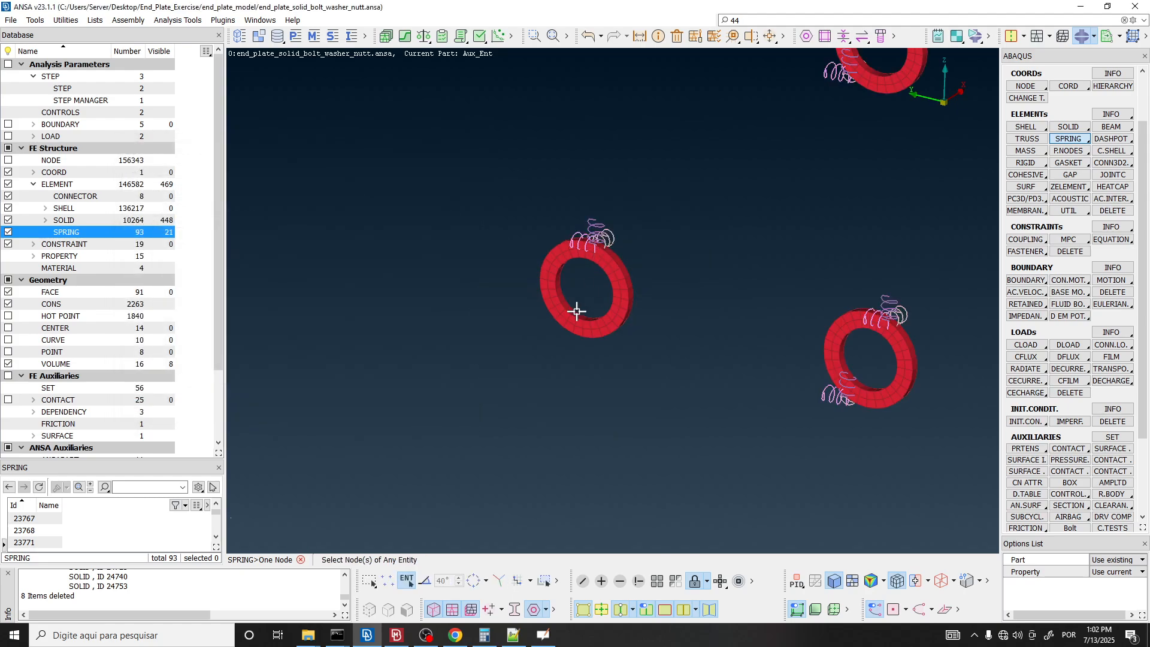
scroll(585, 318, up, 6)
ctrl+drag(638, 235, 617, 267)
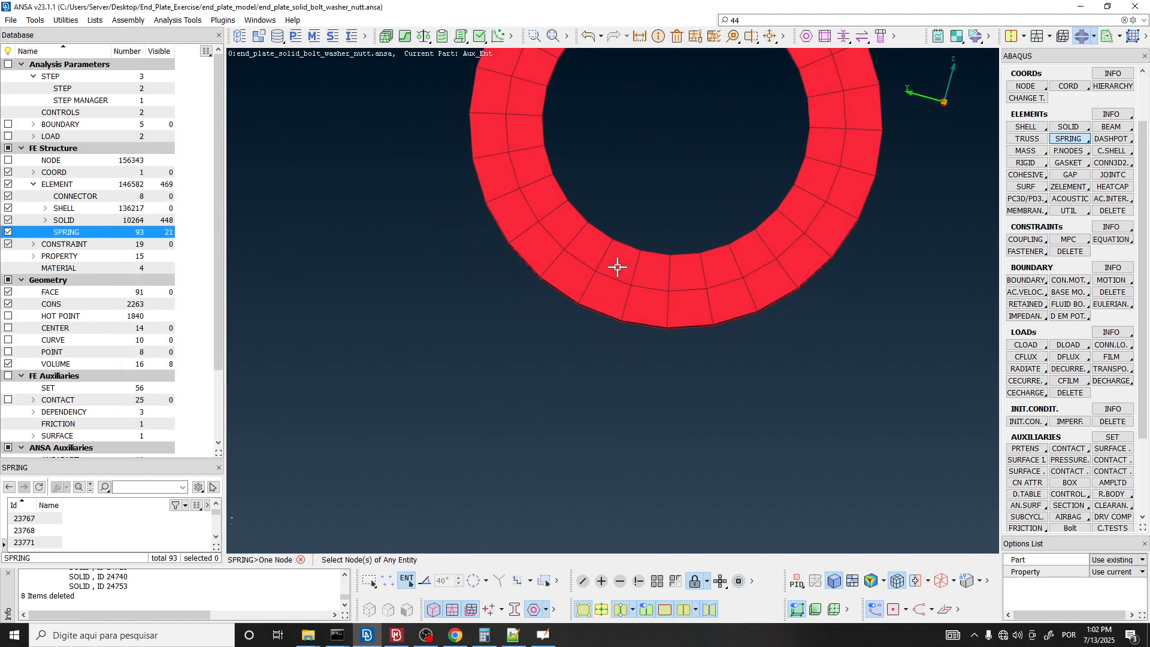
click(580, 300)
ctrl+drag(580, 300, 601, 253)
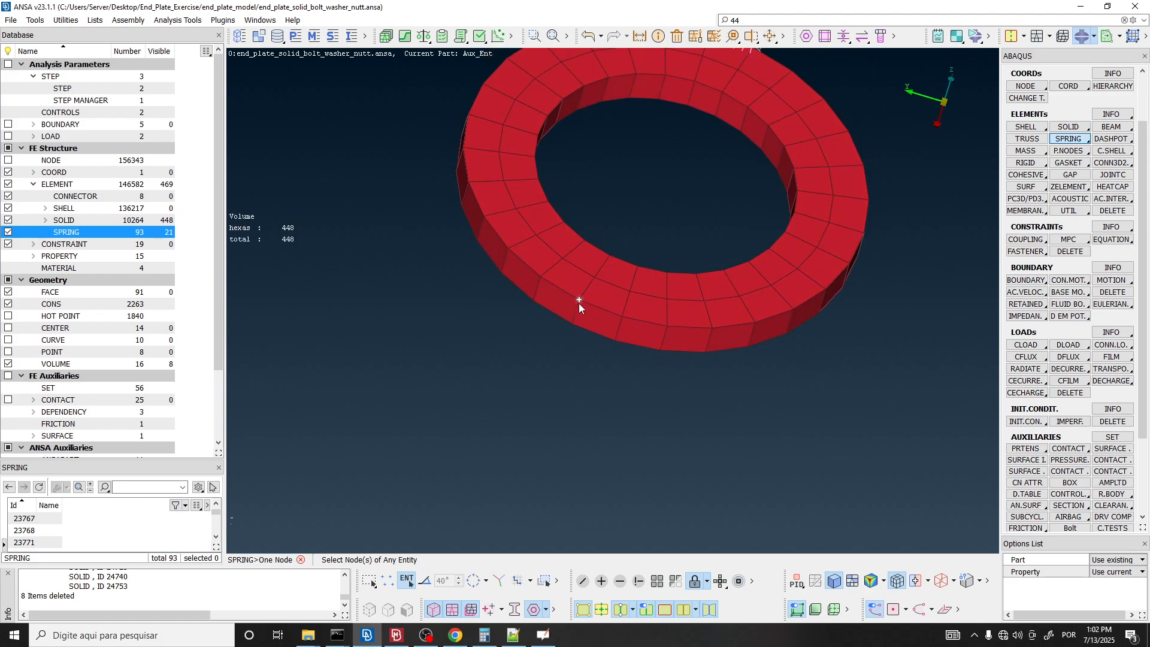
middle_click(592, 280)
click(614, 260)
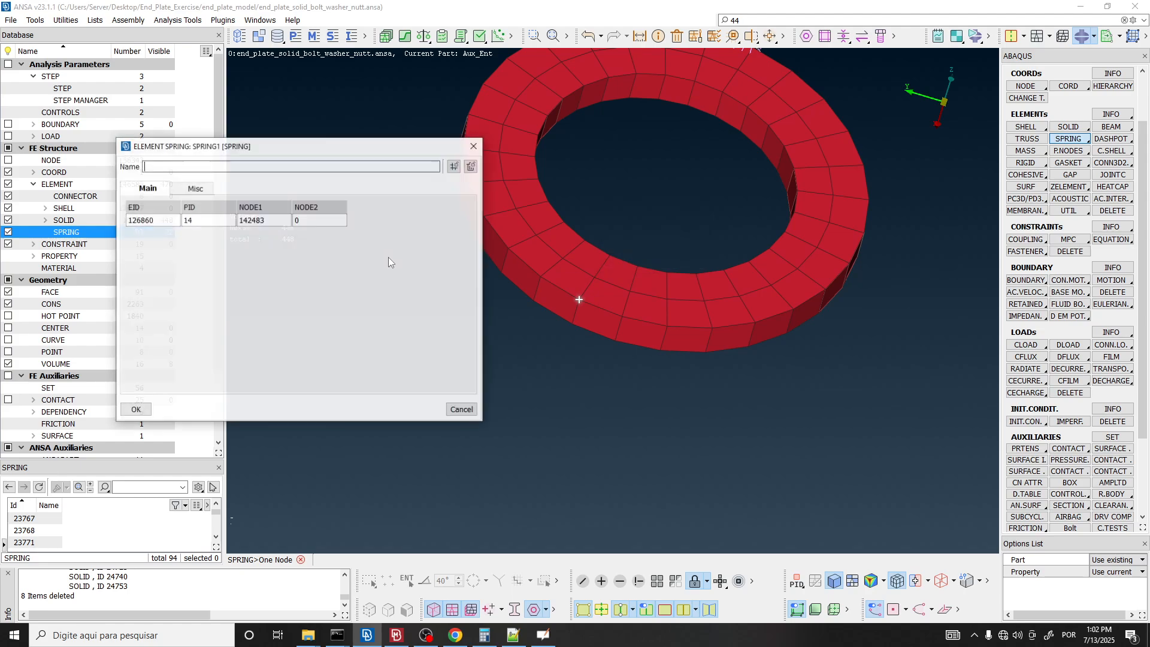
click(133, 409)
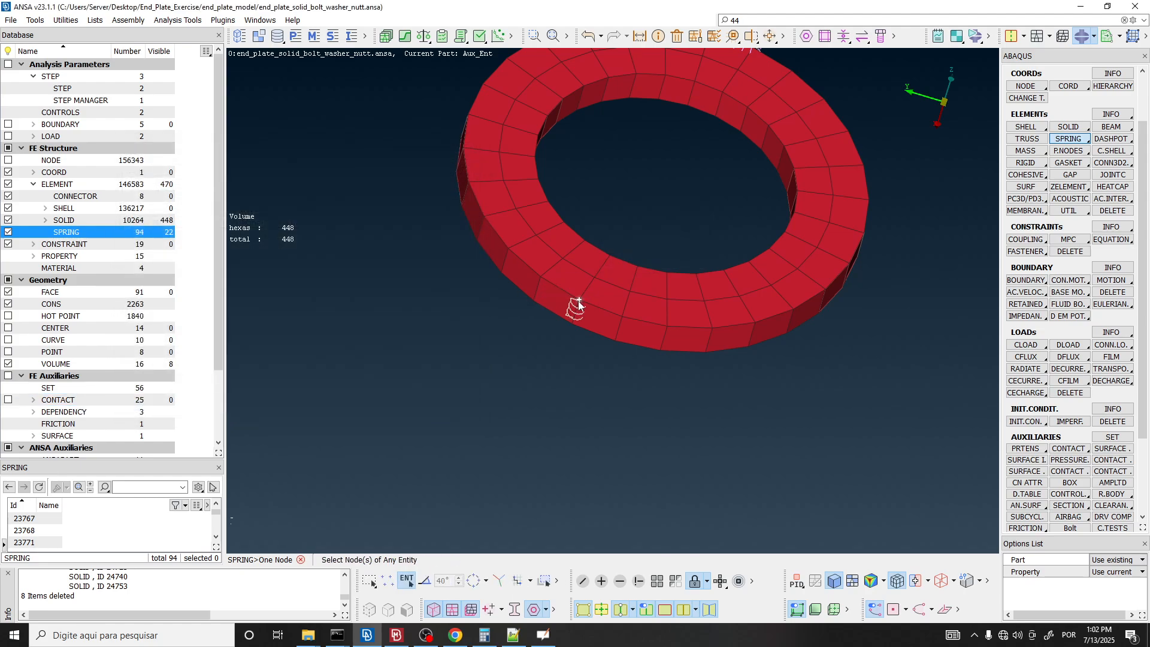
Add one-node springs with DOF 2 and DOF 3 at the lower-left washer's bottom node.
middle_click(617, 293)
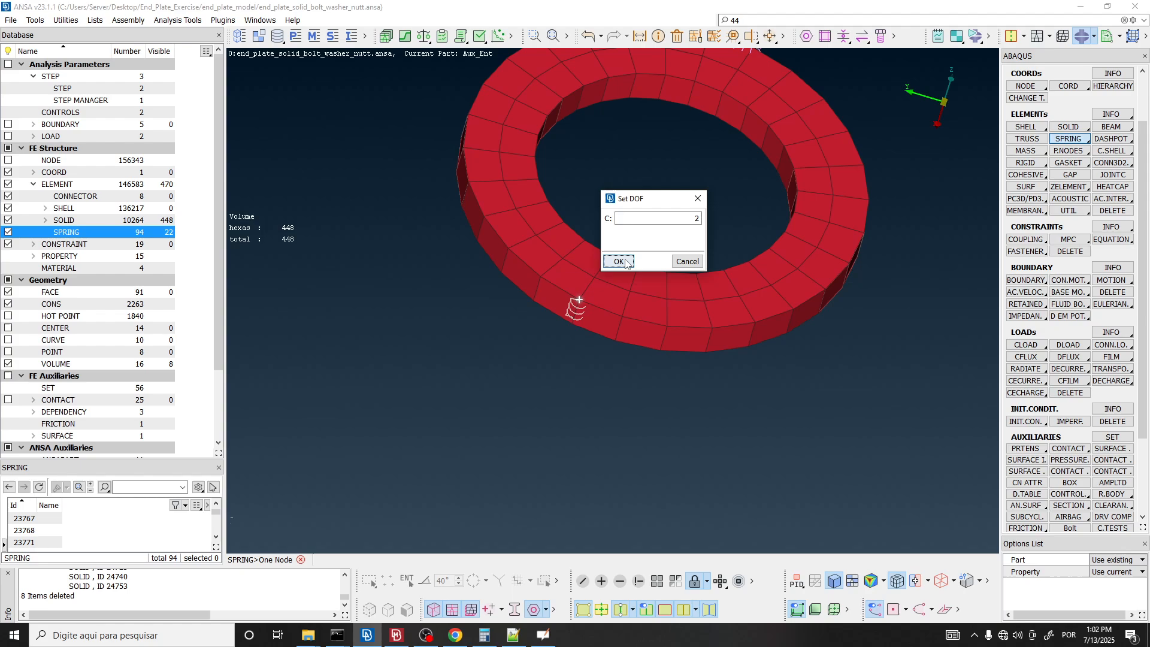
click(615, 260)
click(136, 410)
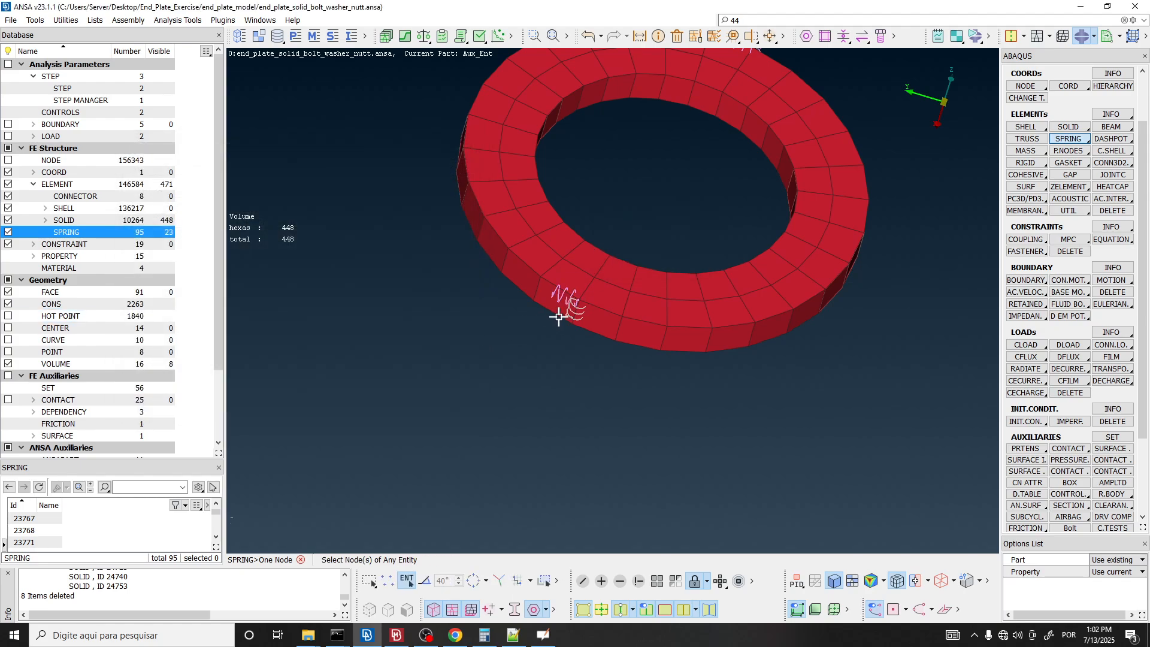
middle_click(578, 304)
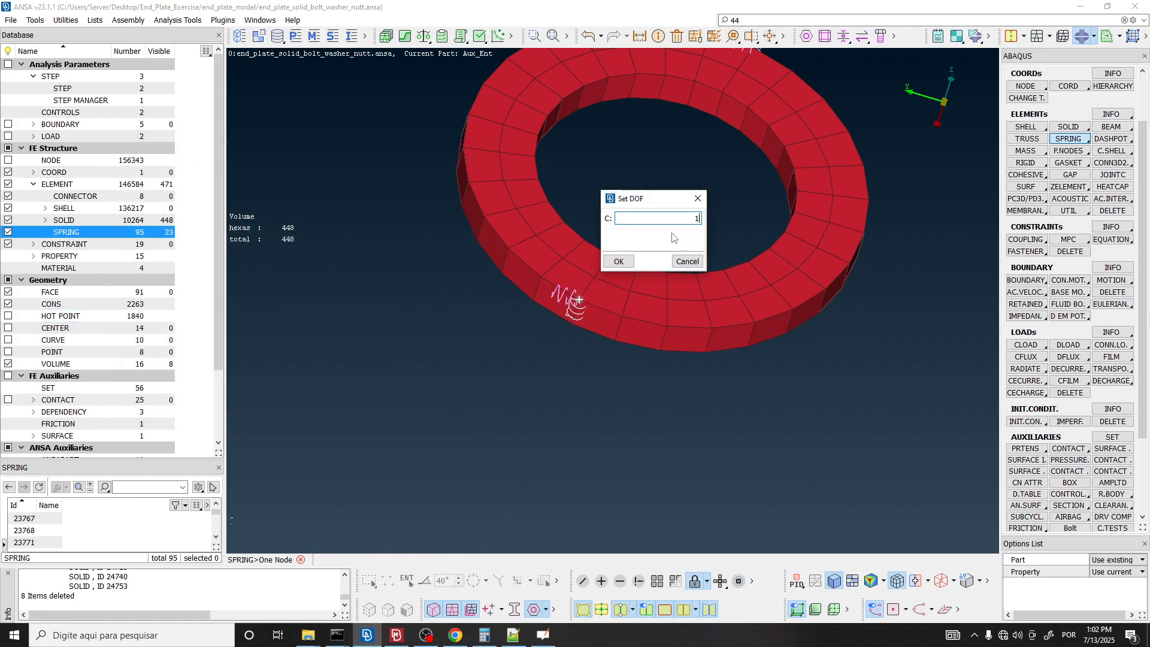
click(617, 260)
click(136, 410)
Create a one-node spring with DOF 1 at an upper-right outer-edge node of the lower group's upper-right washer.
scroll(532, 317, down, 5)
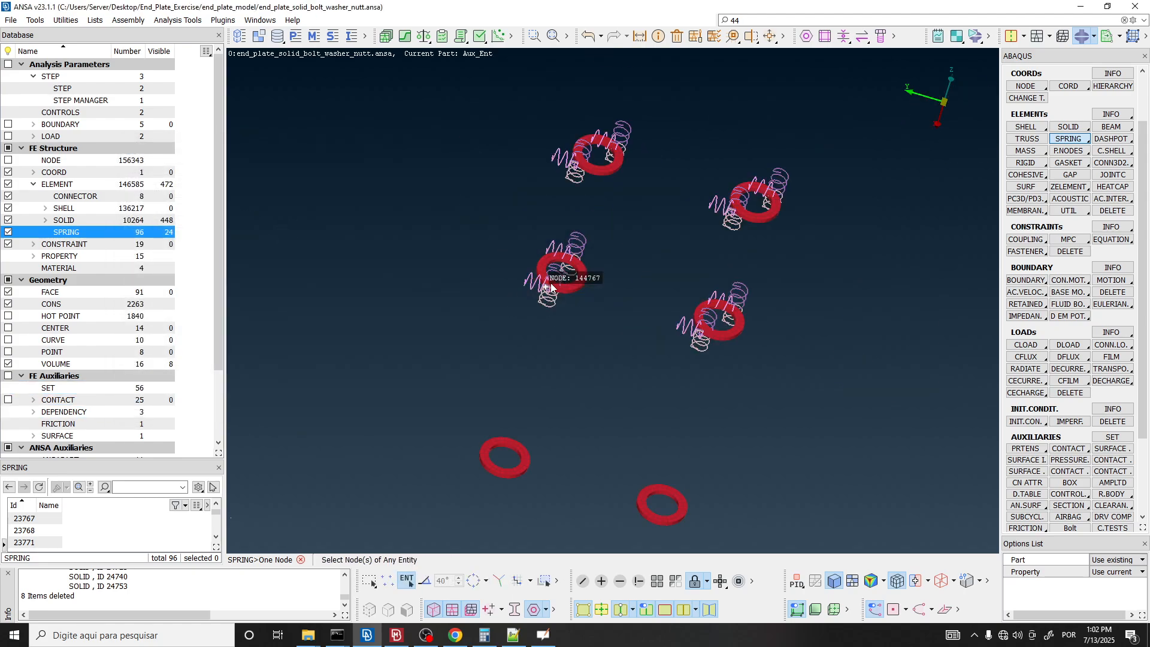
ctrl+drag(532, 317, 538, 246)
scroll(559, 184, down, 5)
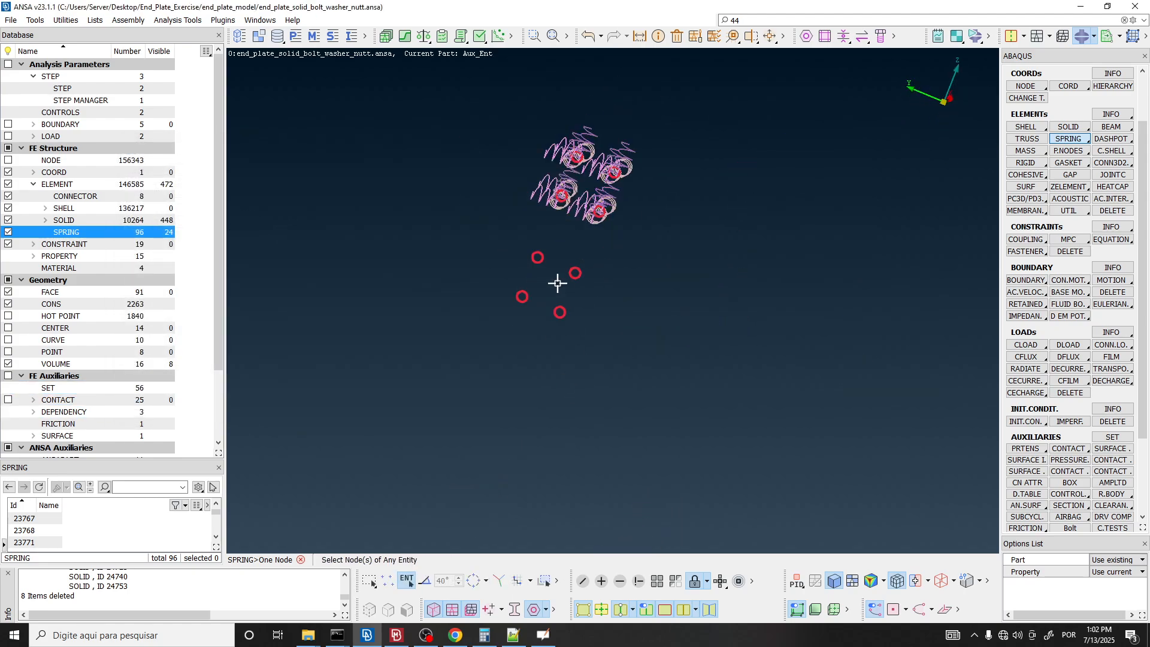
scroll(573, 273, up, 10)
ctrl+drag(623, 279, 590, 255)
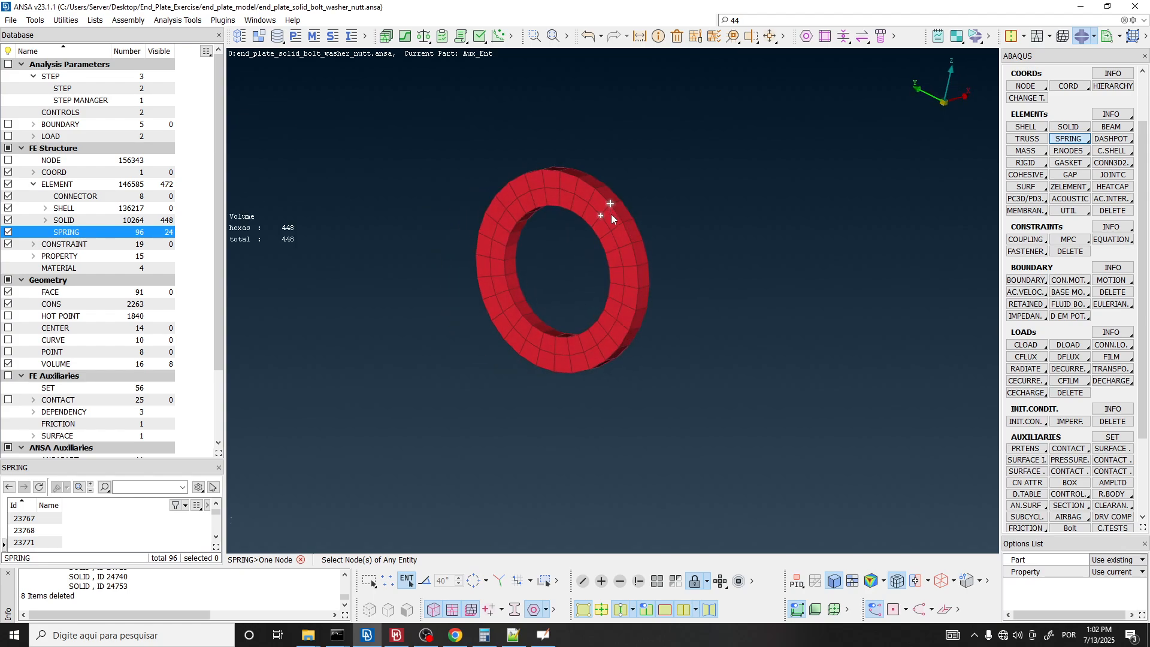
click(611, 214)
click(629, 261)
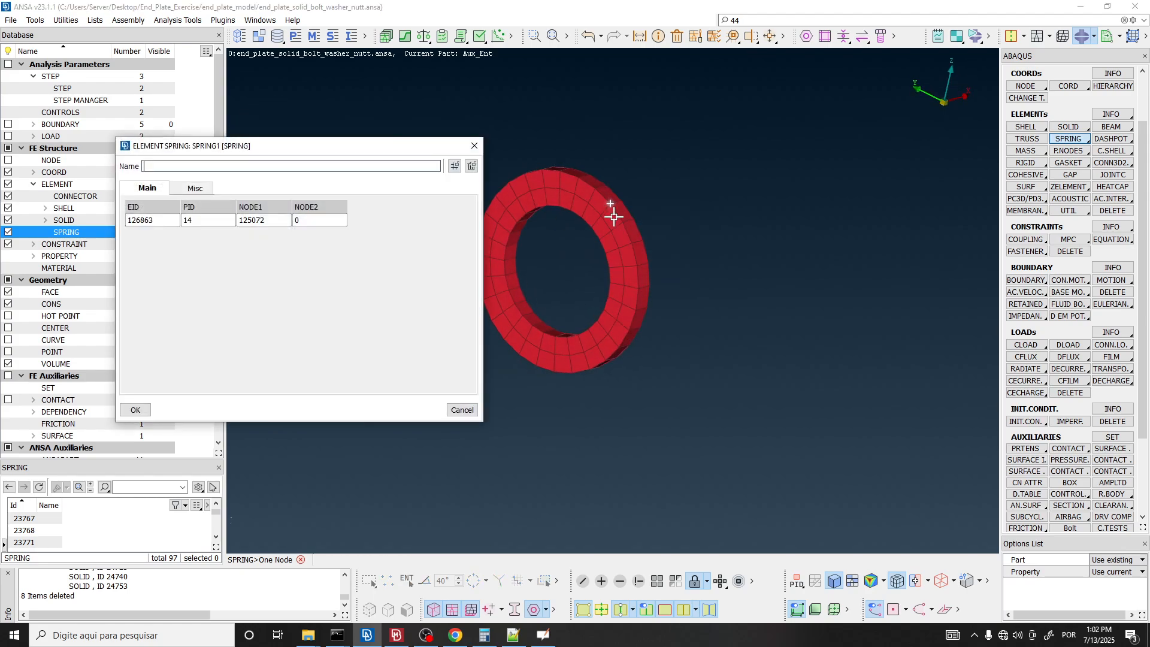
middle_click(611, 213)
Add one-node springs with DOF 2 and DOF 3 at the same upper node of the lower group's upper-right washer.
click(610, 208)
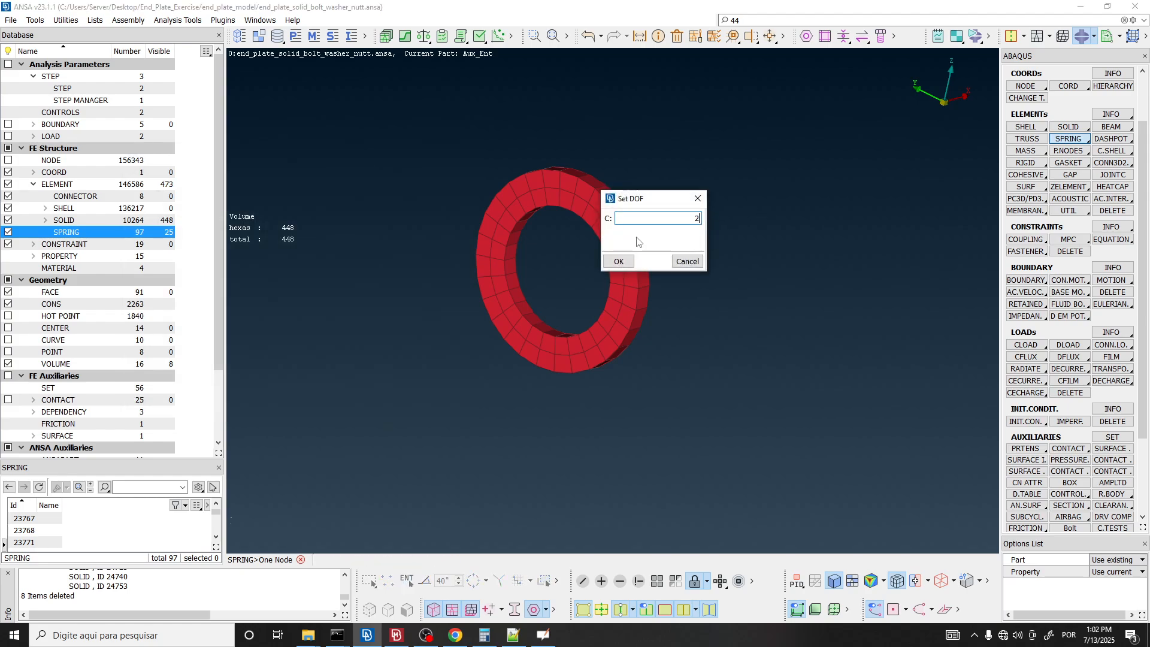
click(625, 261)
click(135, 410)
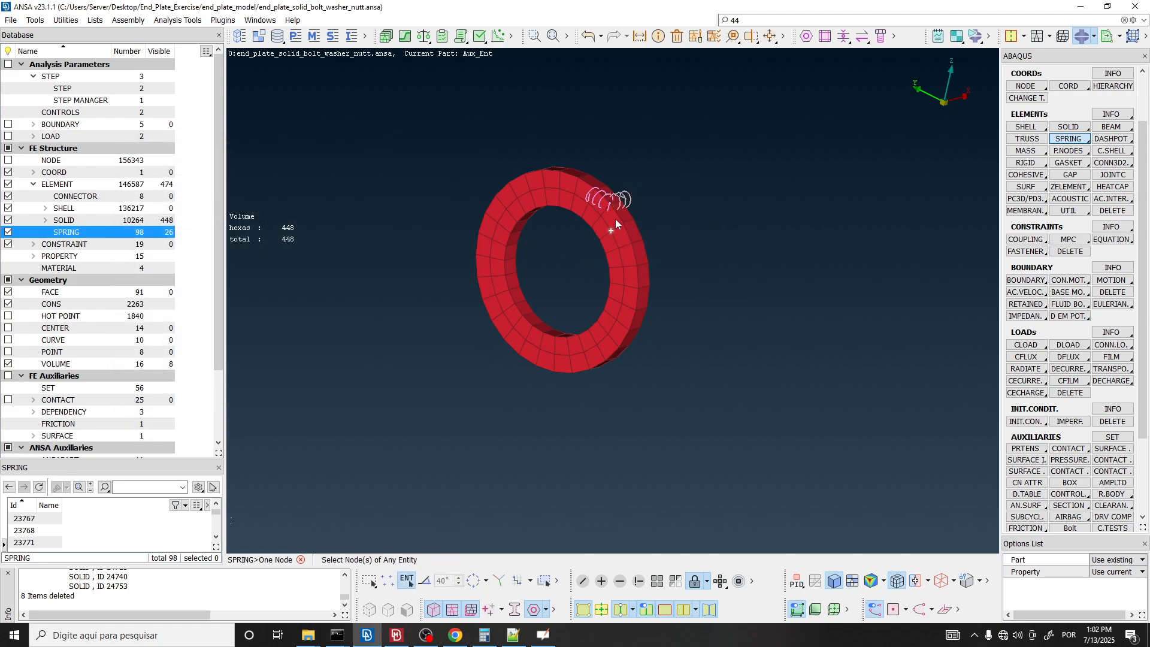
click(608, 205)
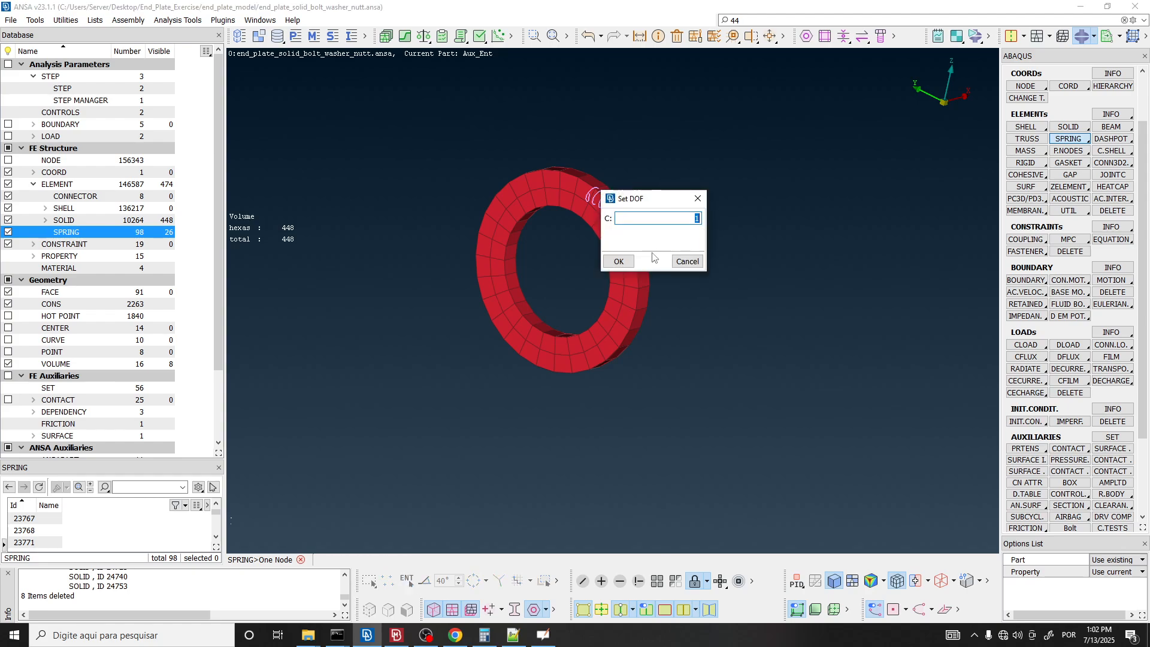
click(622, 262)
click(137, 410)
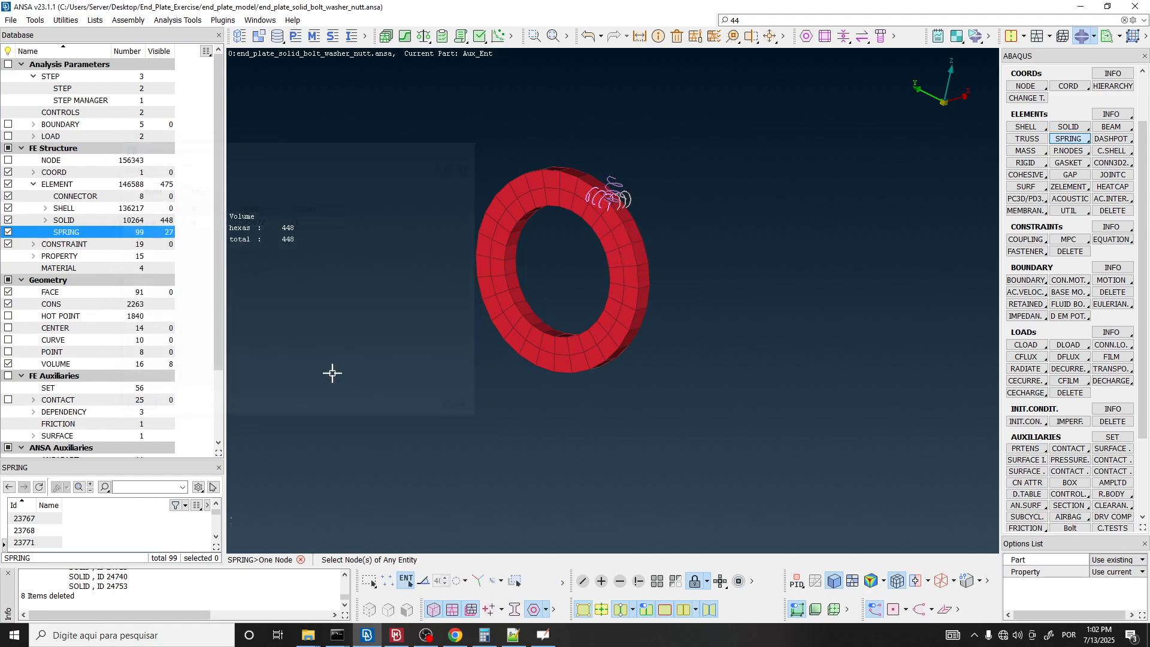
Create a one-node spring with DOF 1 at the opposite, lower-left outer-edge node of the same washer.
scroll(551, 324, up, 5)
ctrl+drag(544, 278, 540, 280)
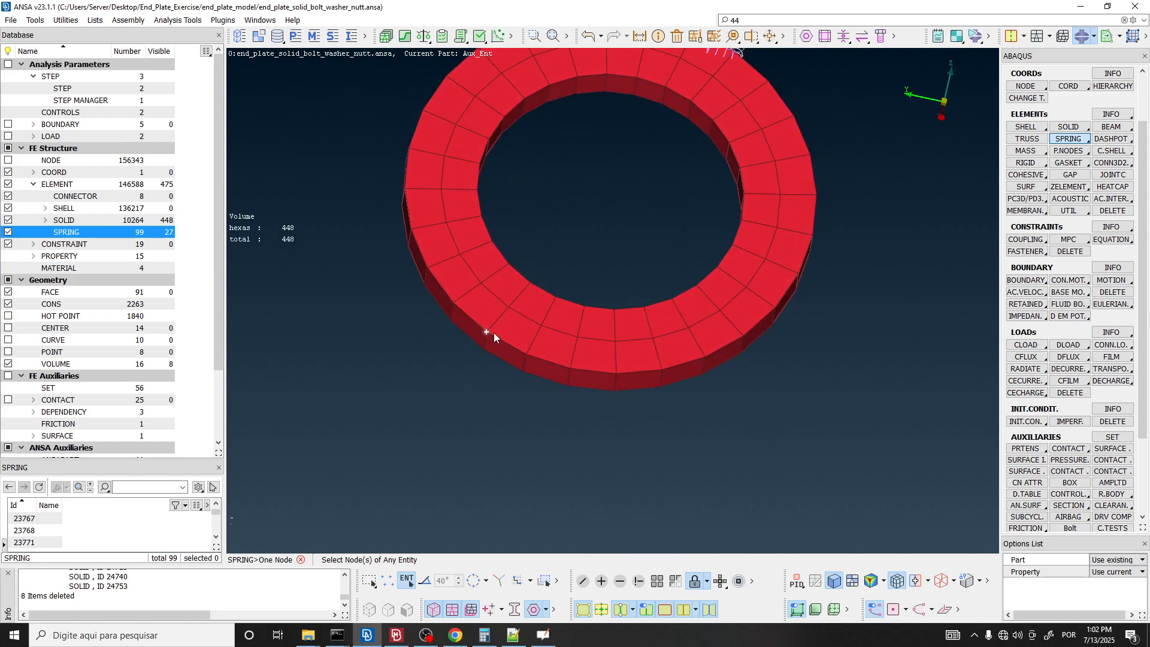
click(543, 324)
click(622, 262)
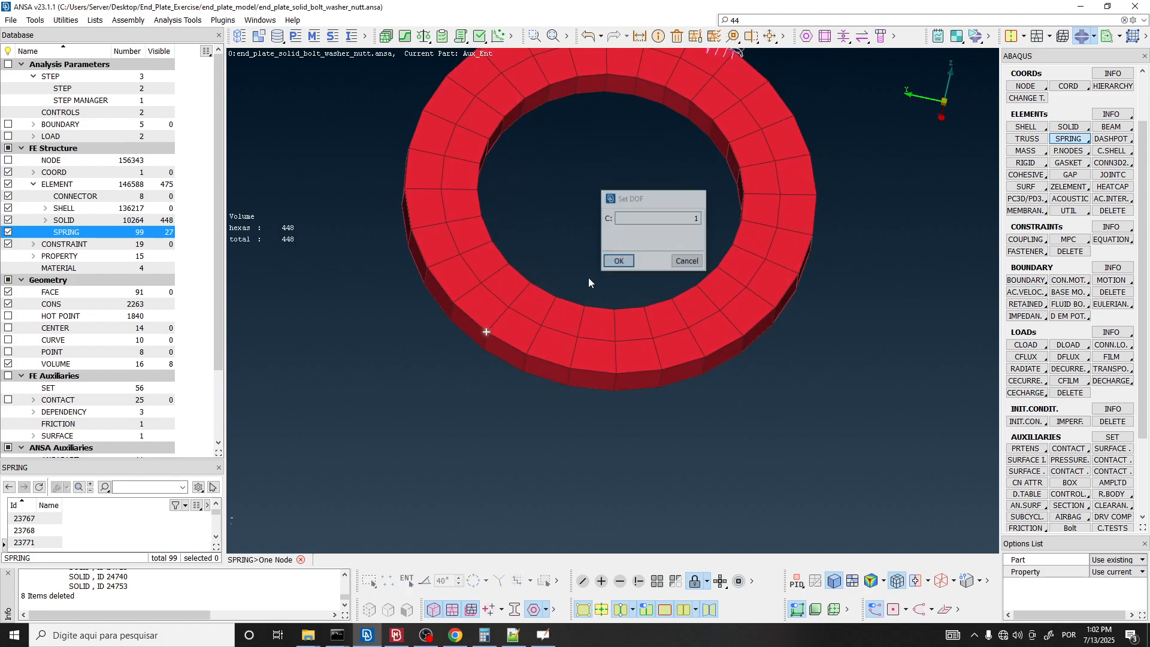
click(138, 411)
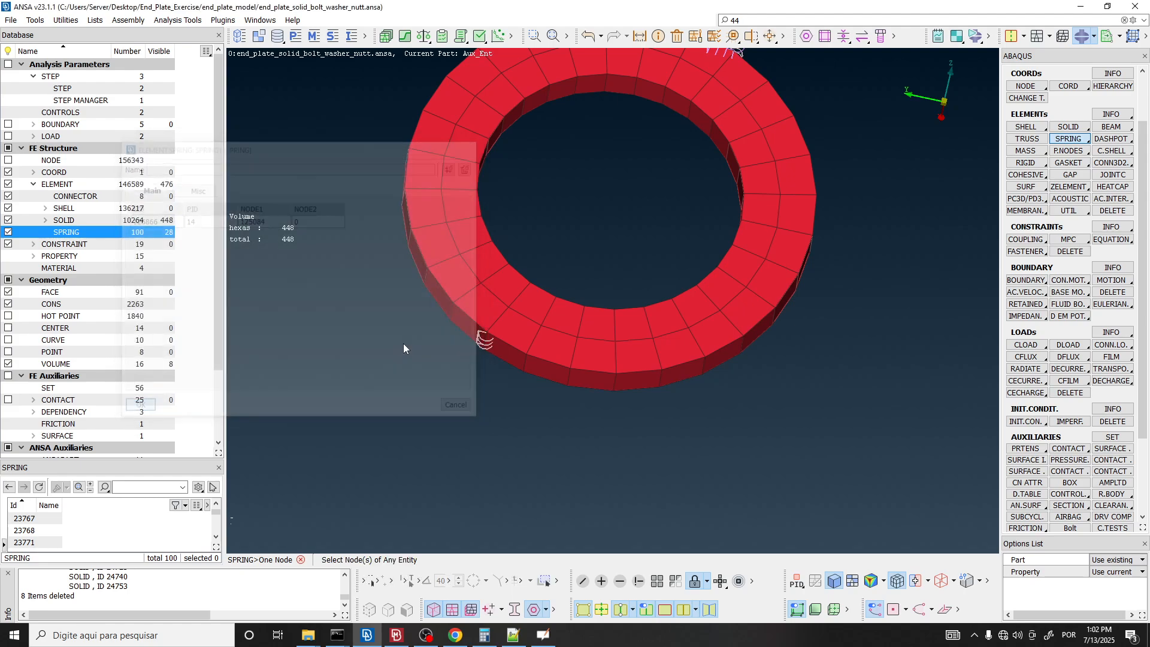
Add one-node springs with DOF 2 and DOF 3 at the lower-left outer-edge node of the lower group's upper-right washer.
click(486, 332)
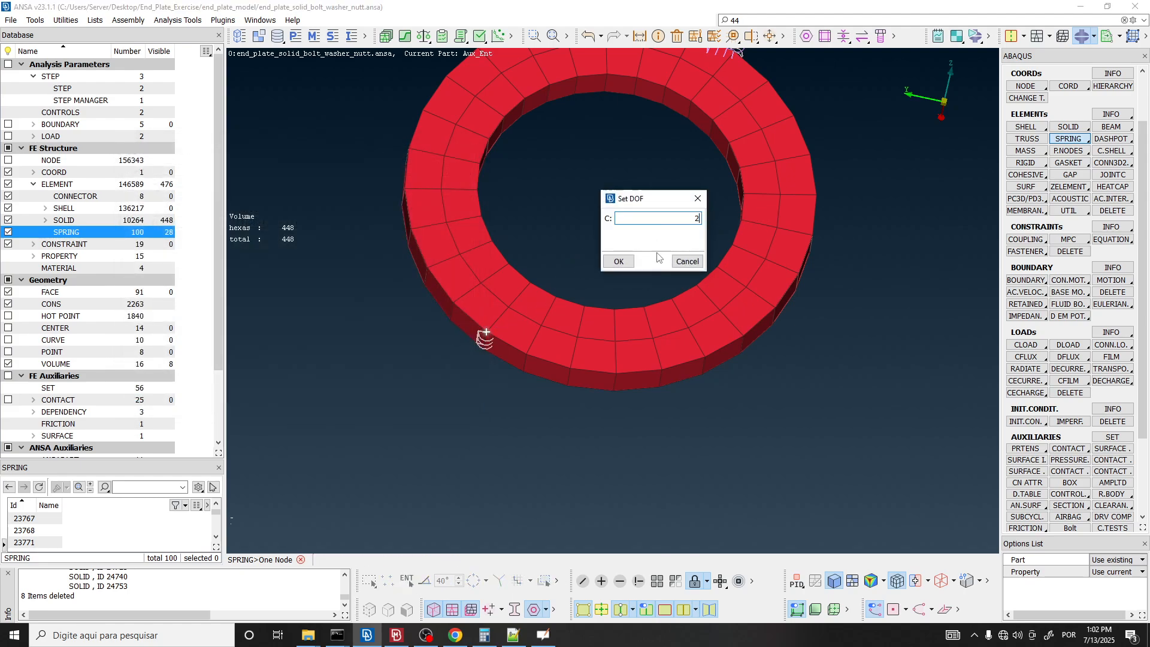
click(619, 262)
click(137, 411)
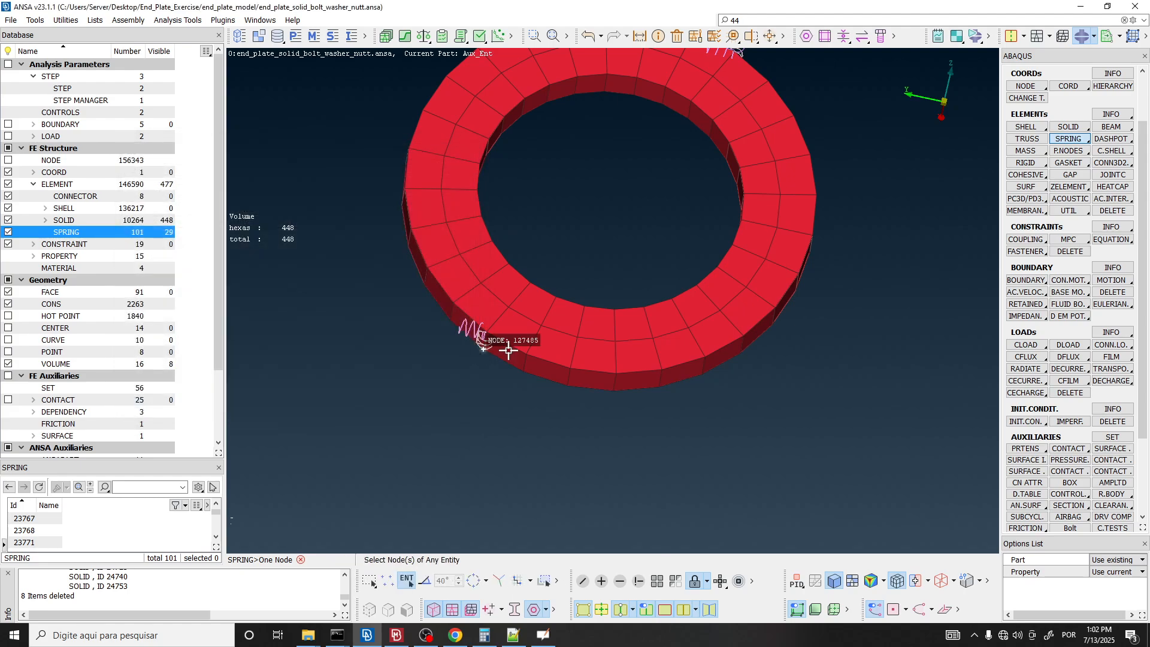
click(486, 332)
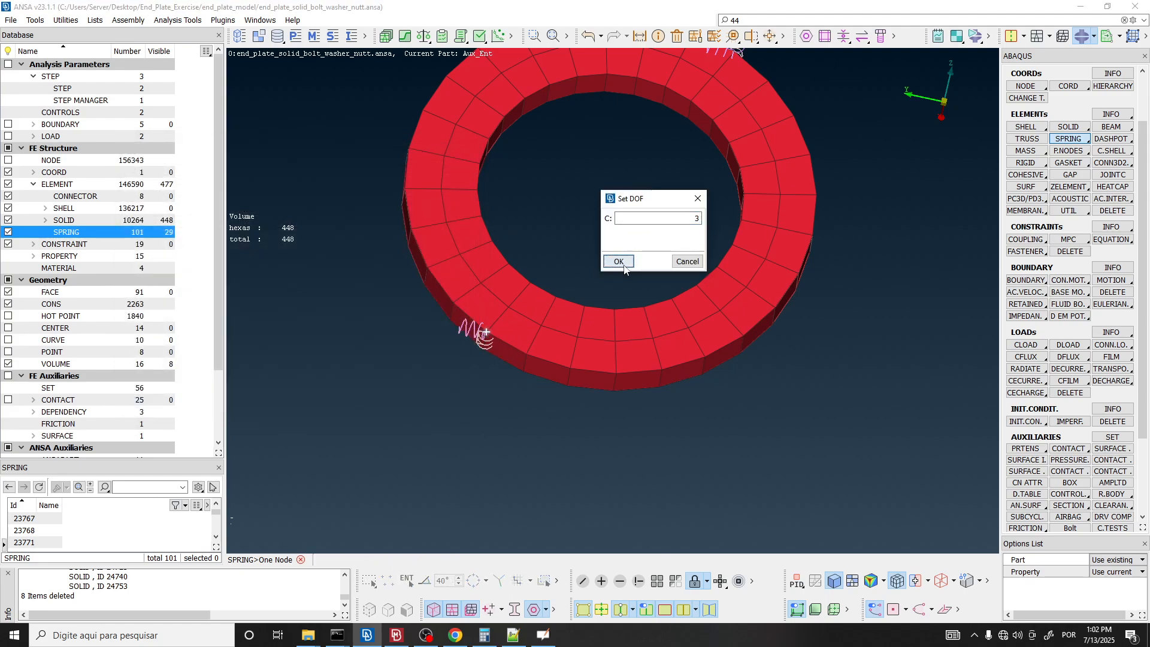
click(620, 262)
click(137, 411)
Create a one-node spring with DOF 1 at a lower-left outer-edge node of the lower group's upper-left washer.
scroll(656, 322, down, 5)
scroll(656, 321, down, 3)
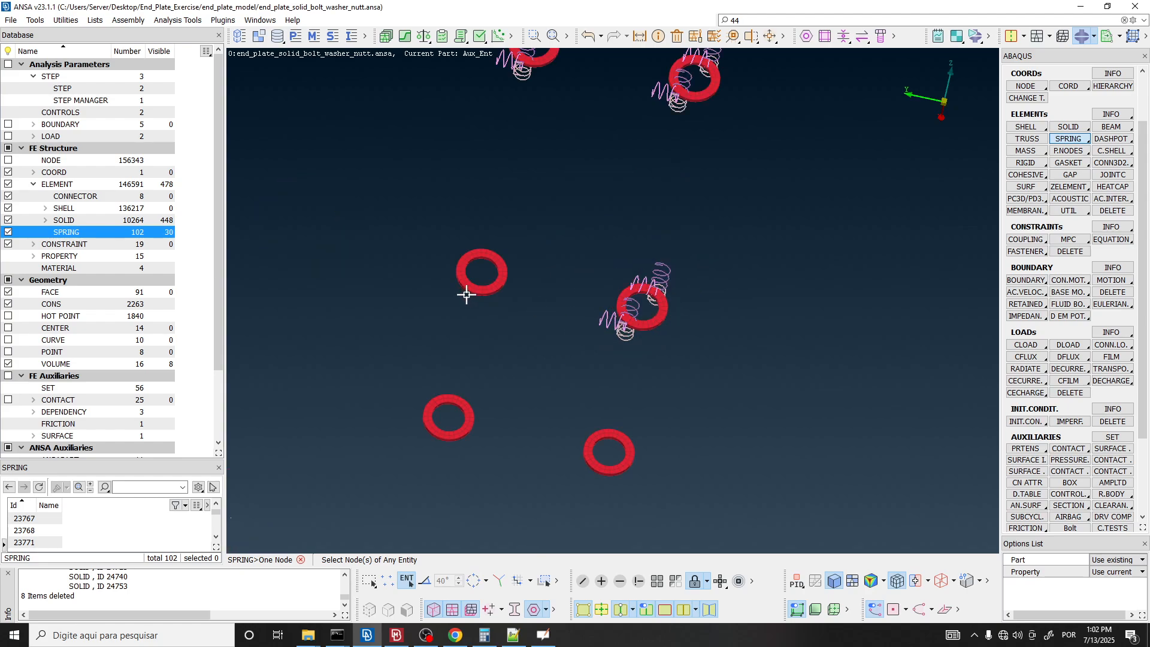
scroll(469, 289, up, 8)
click(459, 246)
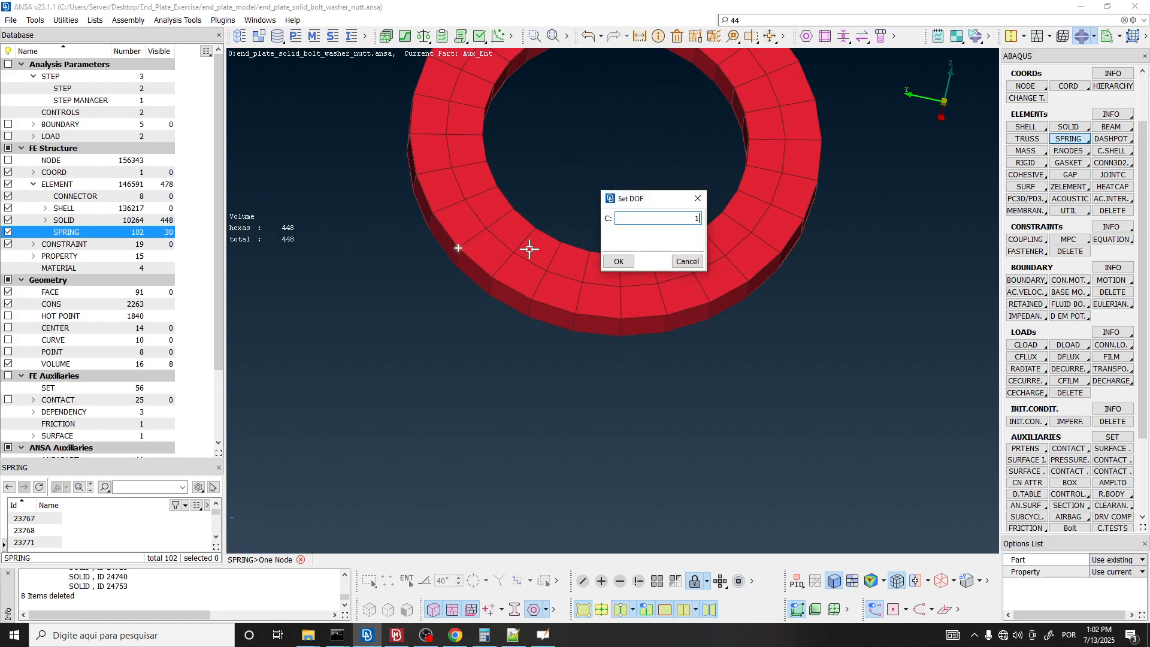
click(619, 263)
click(136, 409)
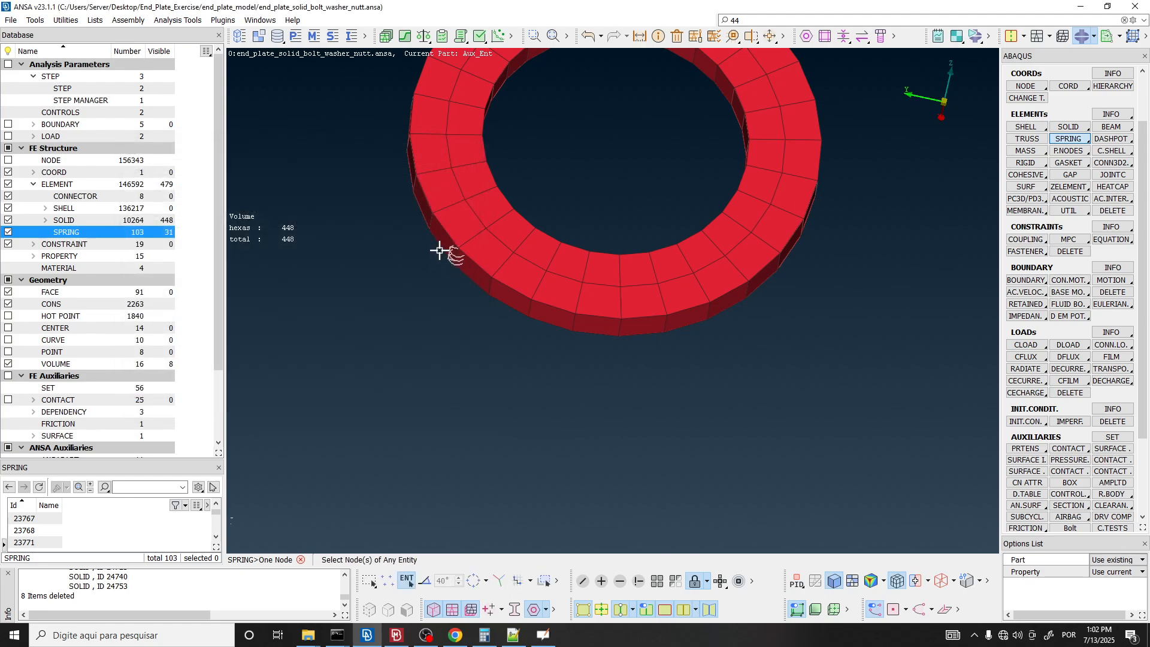
Add one-node springs with DOF 2 and DOF 3 at the same lower-left node of the lower group's upper-left washer.
click(456, 248)
text(2)
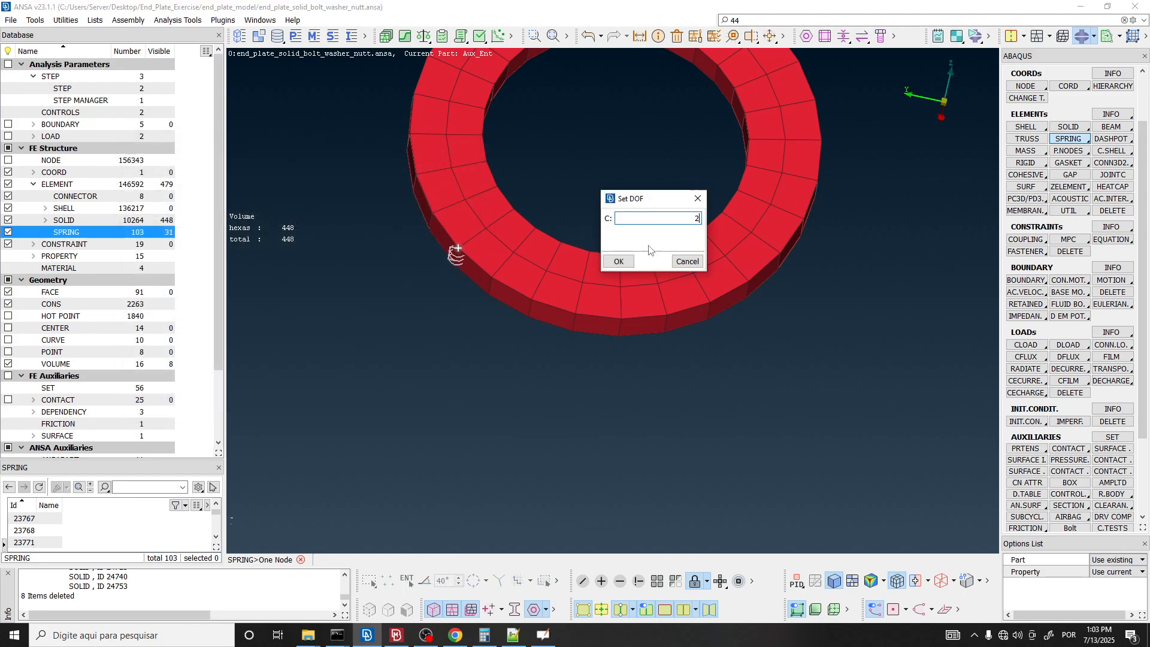
click(633, 262)
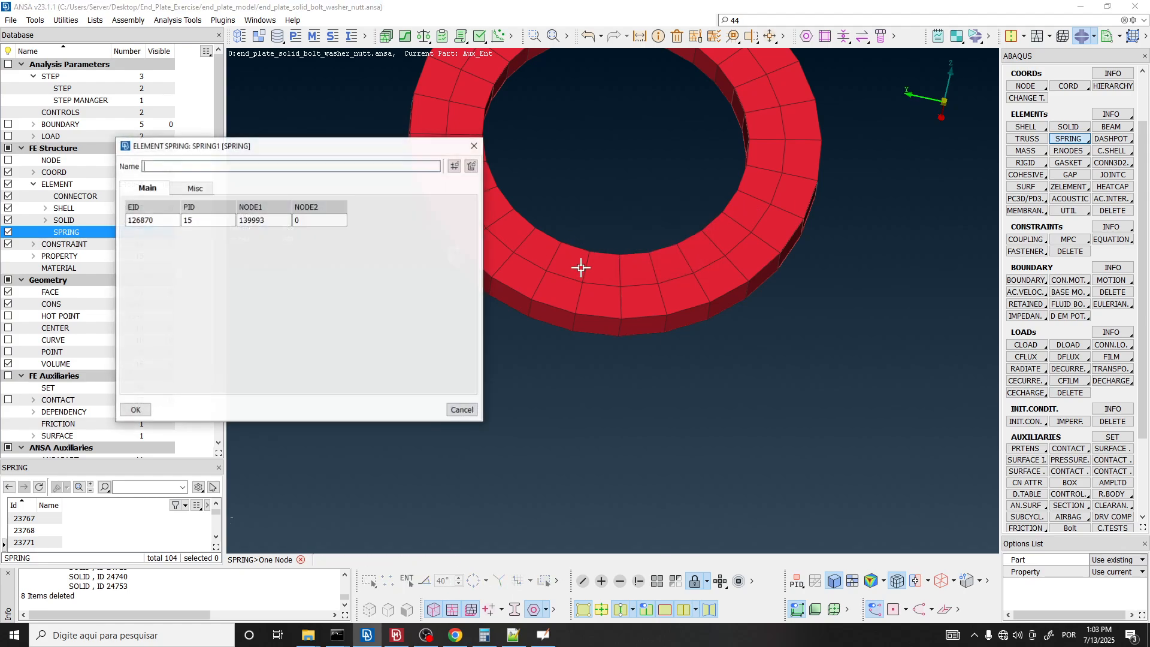
click(135, 408)
click(458, 249)
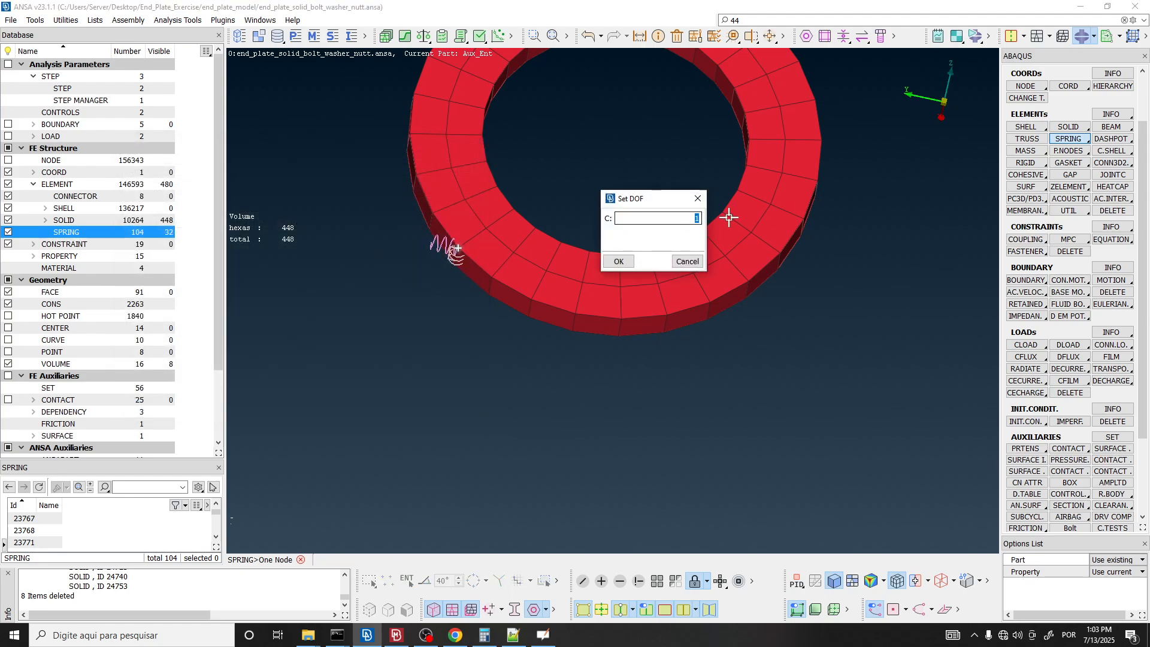
text(3)
click(619, 262)
click(134, 406)
Create a one-node spring with DOF 1 at the opposite, upper-right outer-edge node of the lower group's upper-left washer.
scroll(503, 343, down, 3)
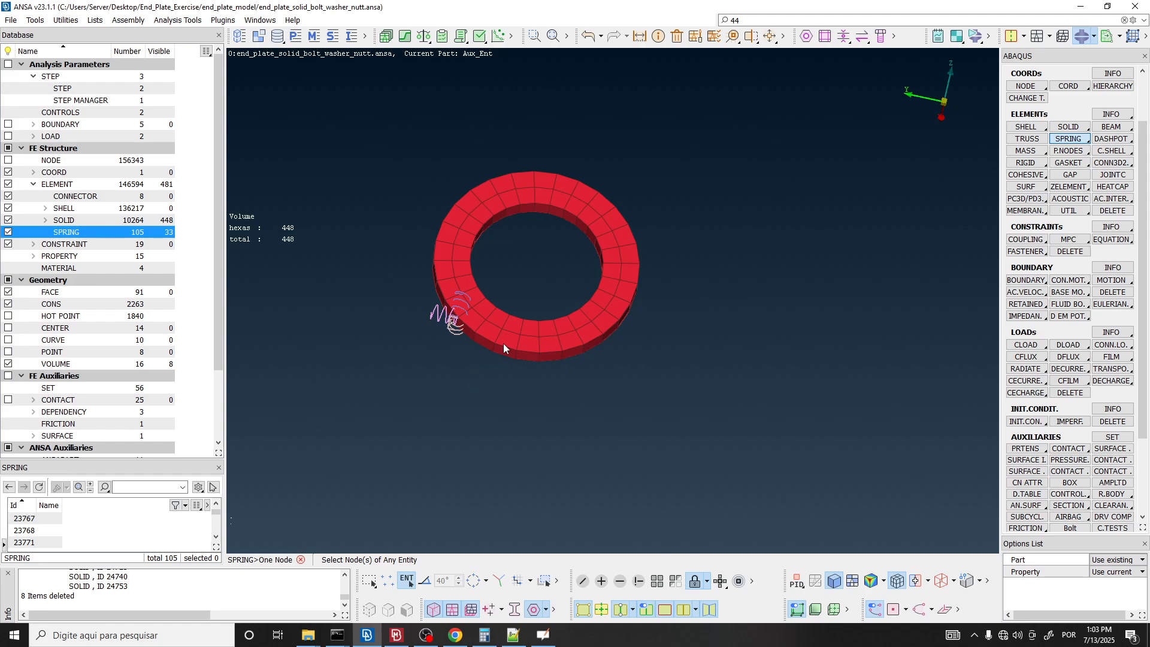
ctrl+drag(597, 203, 559, 252)
click(599, 193)
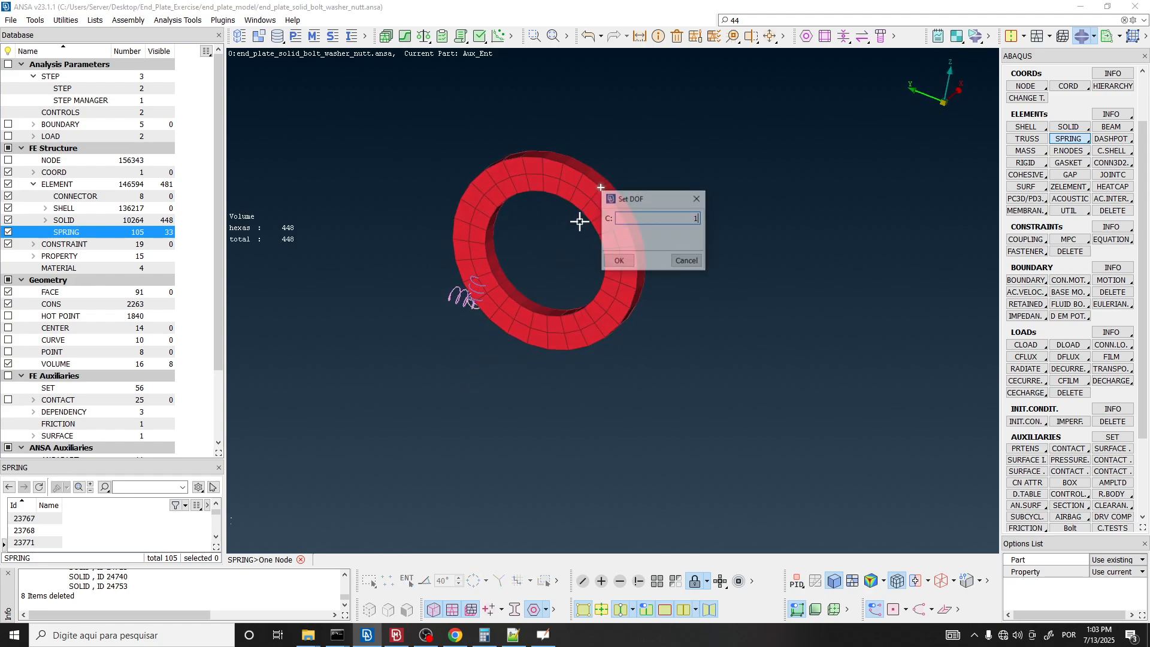
text(3)
click(619, 262)
click(133, 405)
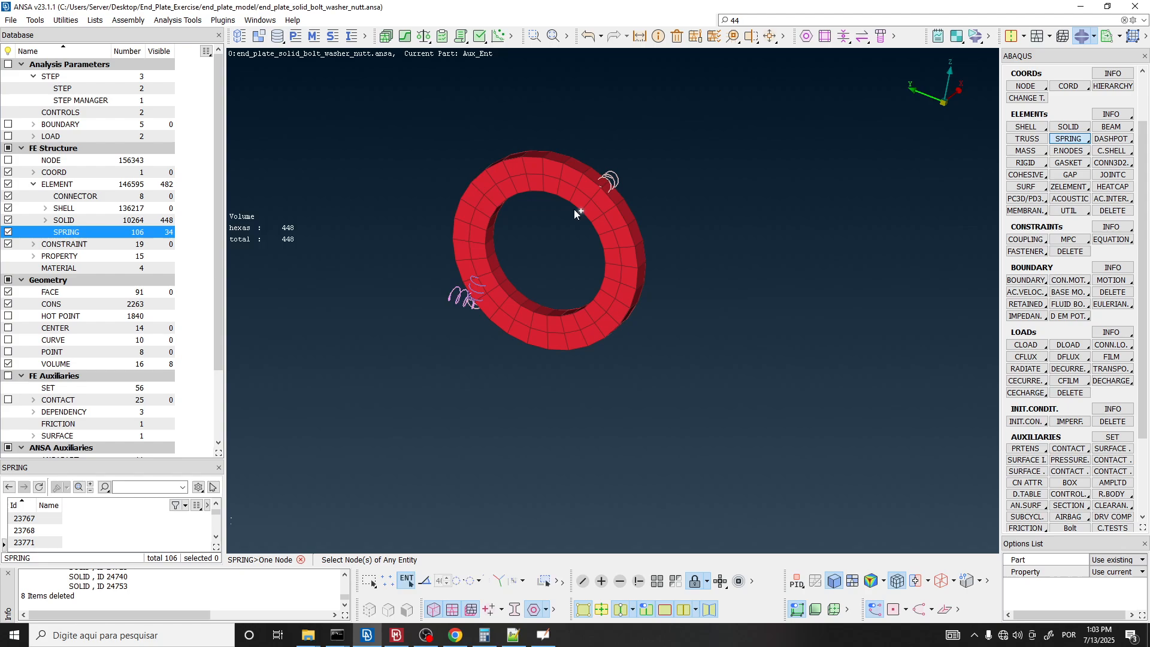
Add one-node springs with DOF 2 and DOF 3 at the upper-right node of the lower group's upper-left washer.
click(600, 187)
text(3)
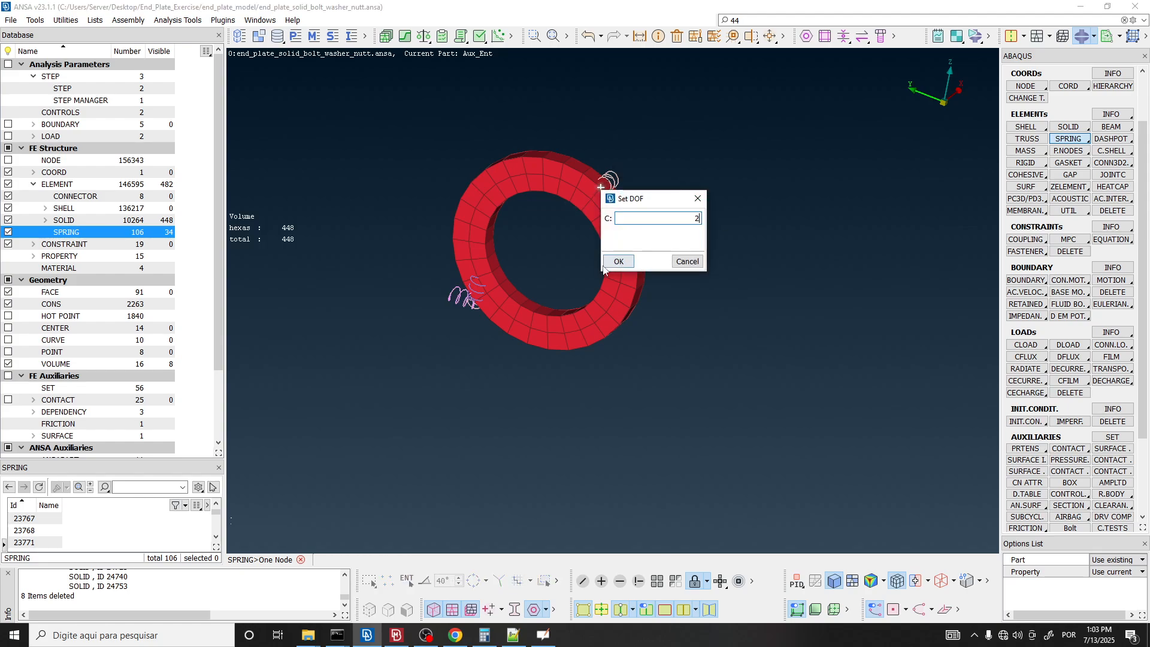
click(619, 262)
click(137, 409)
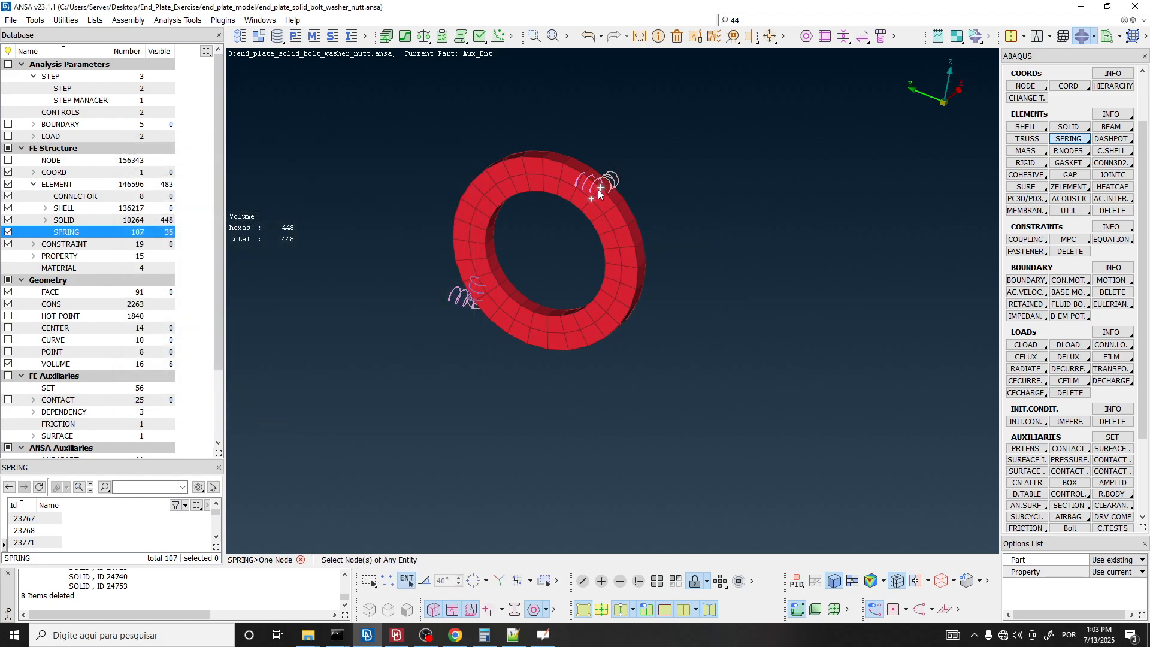
click(600, 188)
text(3)
click(618, 261)
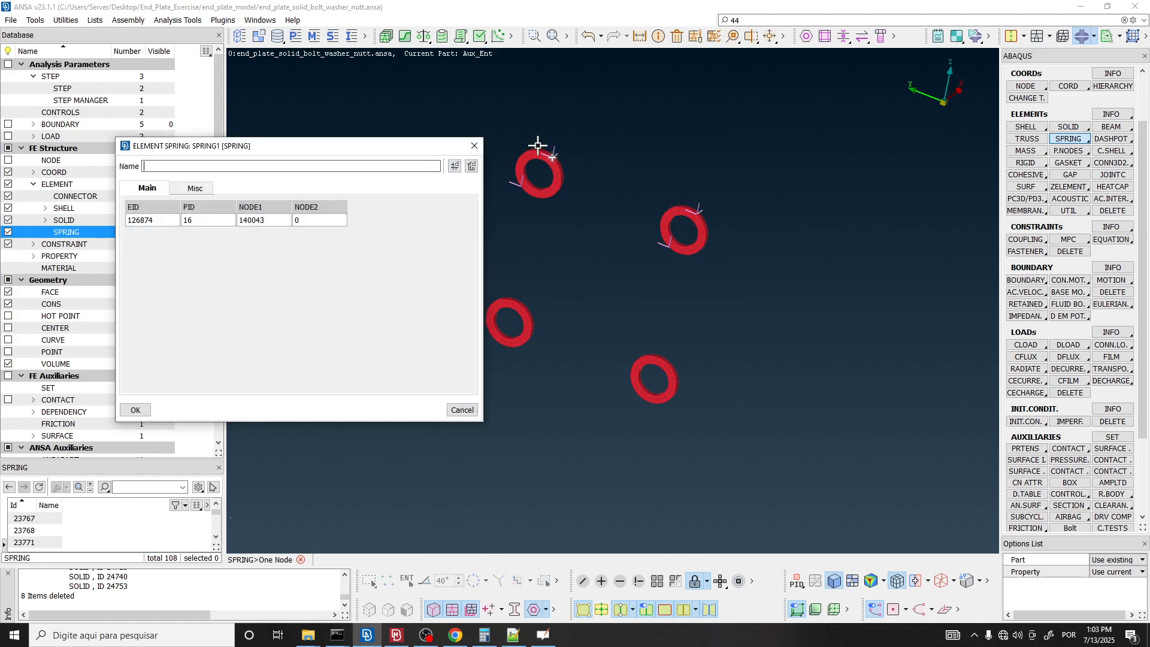
middle_click(538, 146)
Create a one-node spring with DOF 1 at an upper-right outer-edge node of a lower-row washer in the lower group.
scroll(559, 162, down, 3)
scroll(599, 256, up, 8)
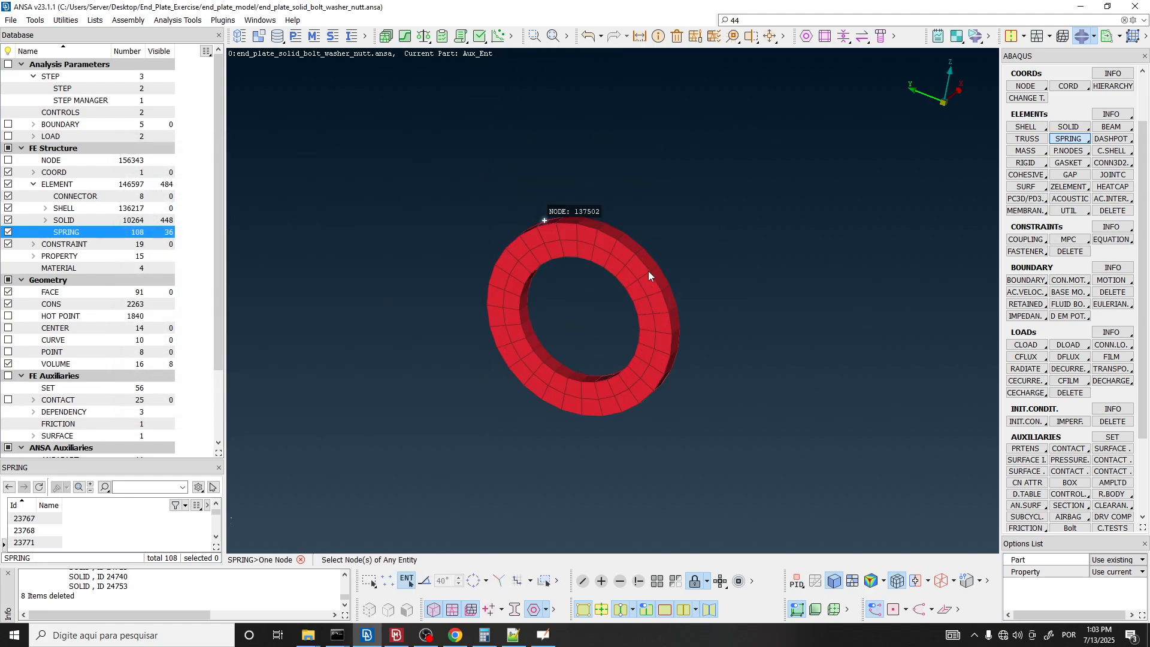
click(638, 257)
click(626, 262)
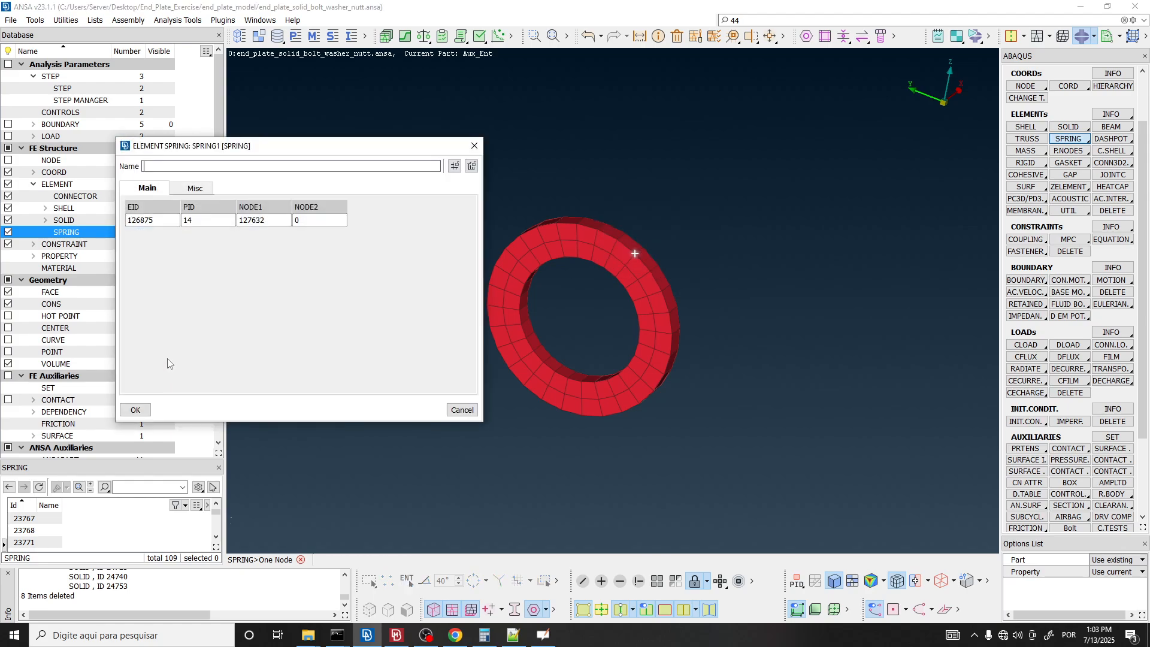
click(135, 410)
Add one-node springs with DOF 2 and DOF 3 at the same upper-right node of this lower-row washer.
click(636, 257)
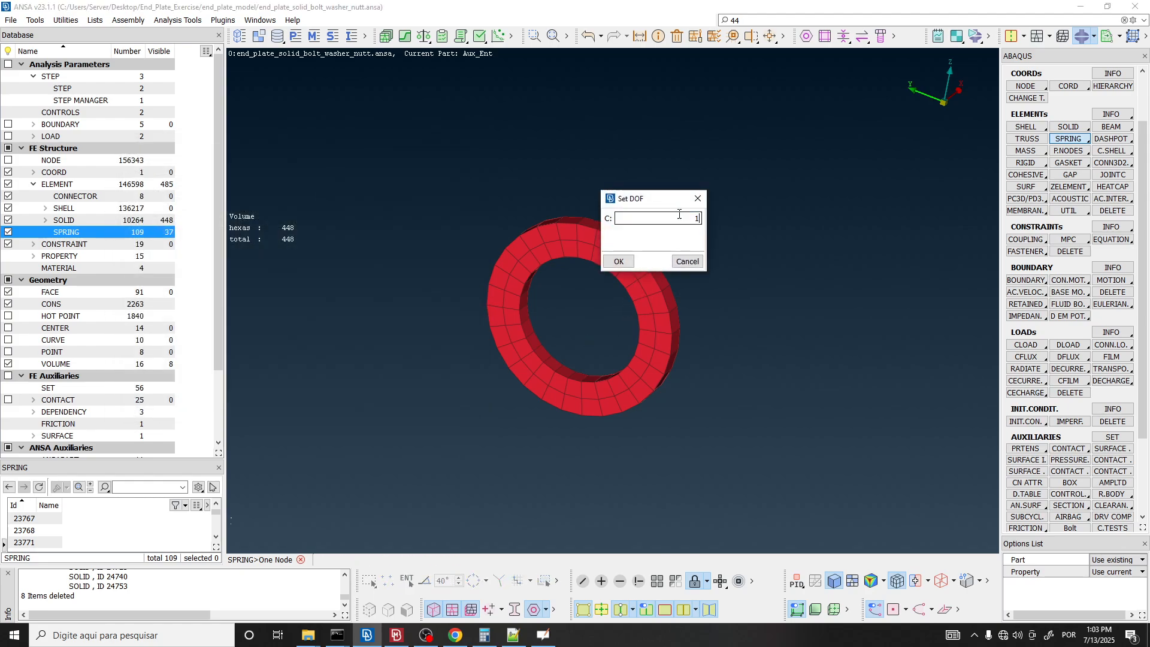
drag(680, 216, 700, 232)
text(2)
click(623, 261)
click(136, 411)
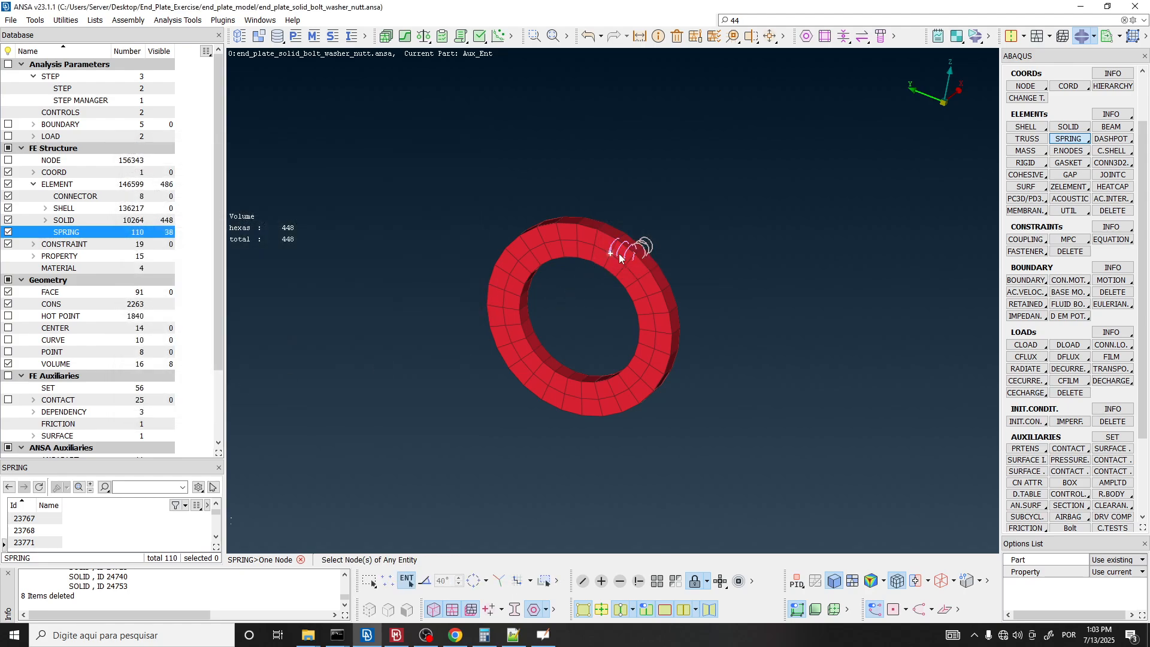
click(634, 253)
double_click(663, 221)
text(3)
click(621, 260)
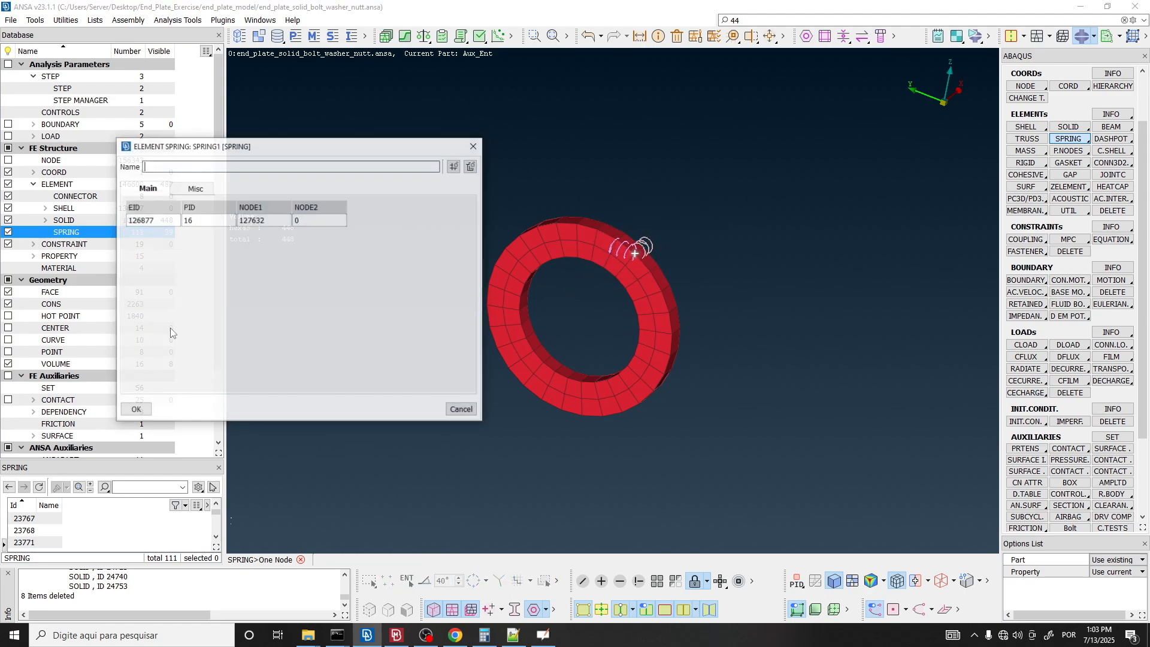
click(136, 409)
Create a one-node spring with DOF 1 at the opposite, lower-left outer-edge node of the lower group's lower-right washer.
click(525, 386)
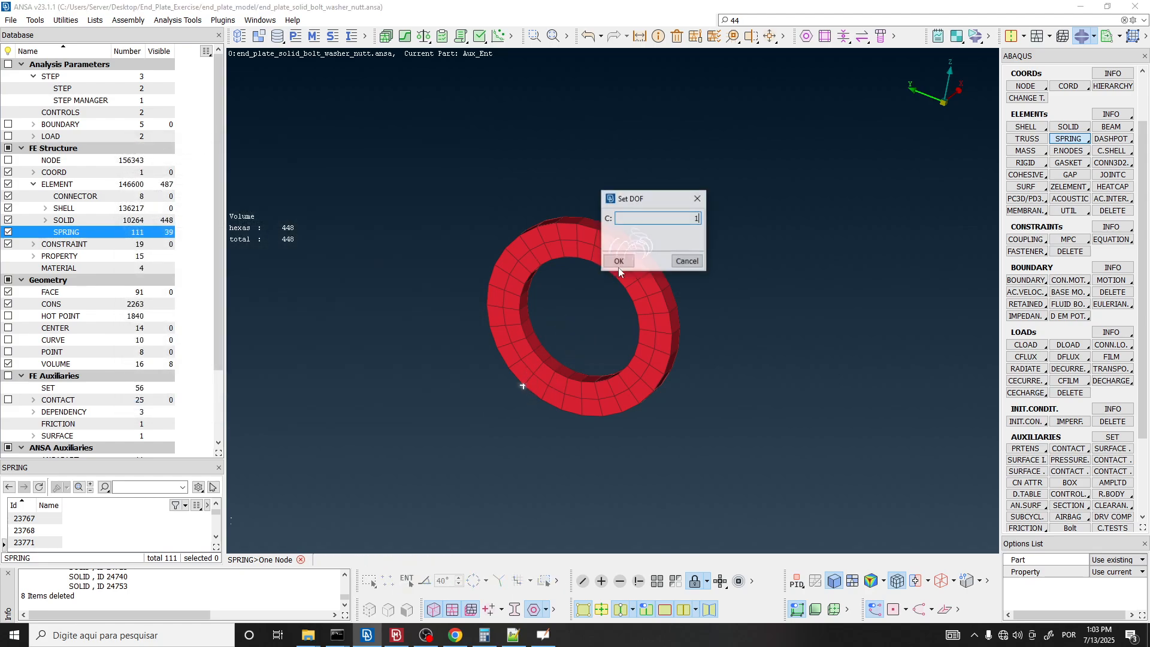
click(618, 261)
click(136, 410)
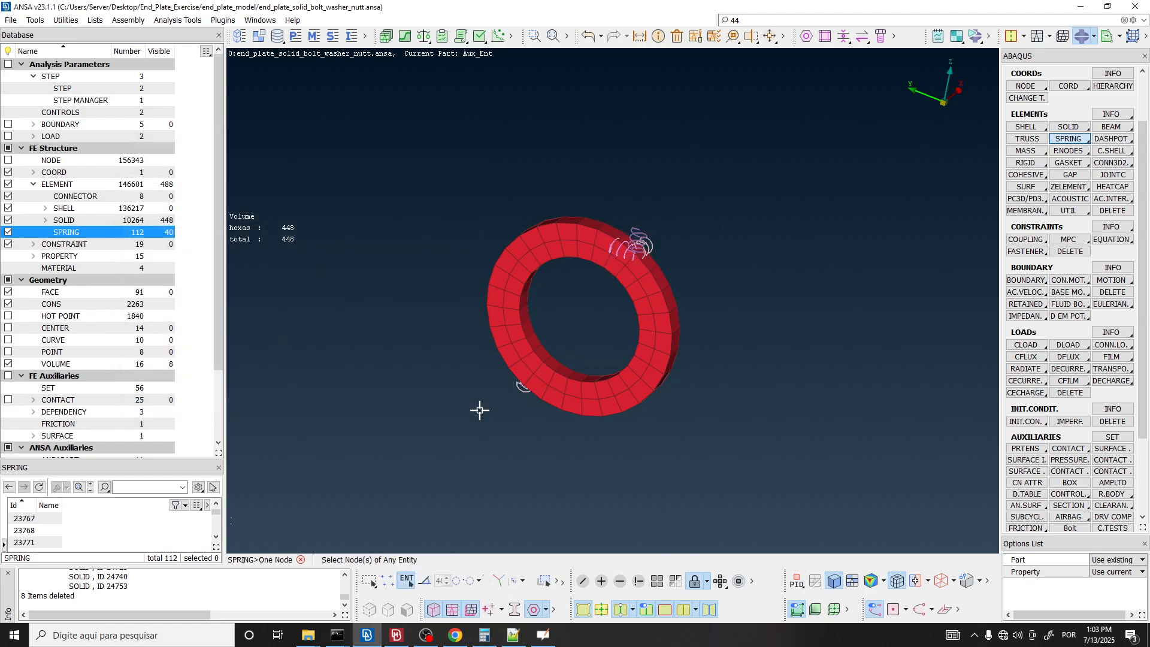
Add one-node springs with DOF 2 and DOF 3 at the lower-left node of the lower group's lower-right washer.
ctrl+drag(530, 392, 586, 329)
click(516, 393)
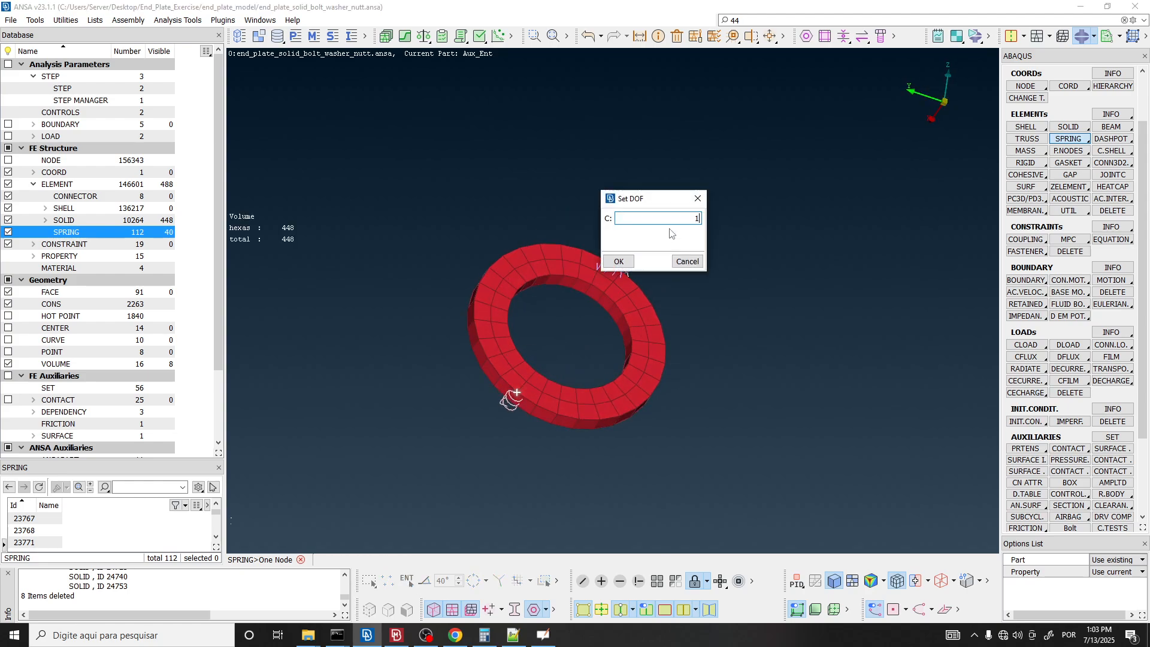
click(623, 261)
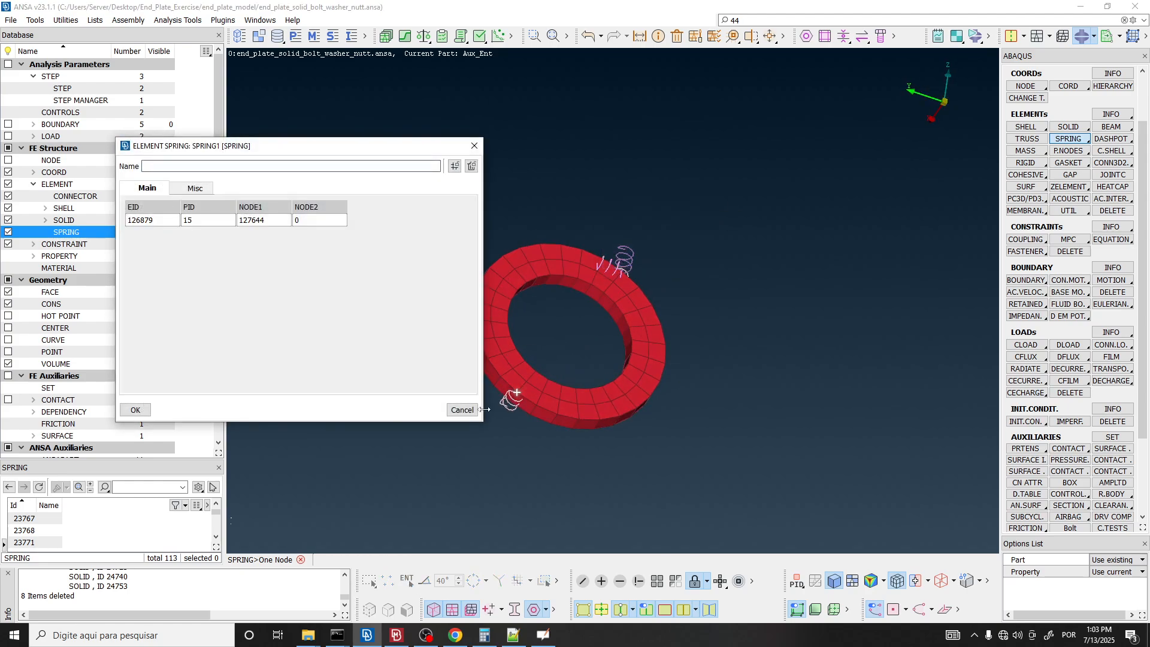
click(135, 411)
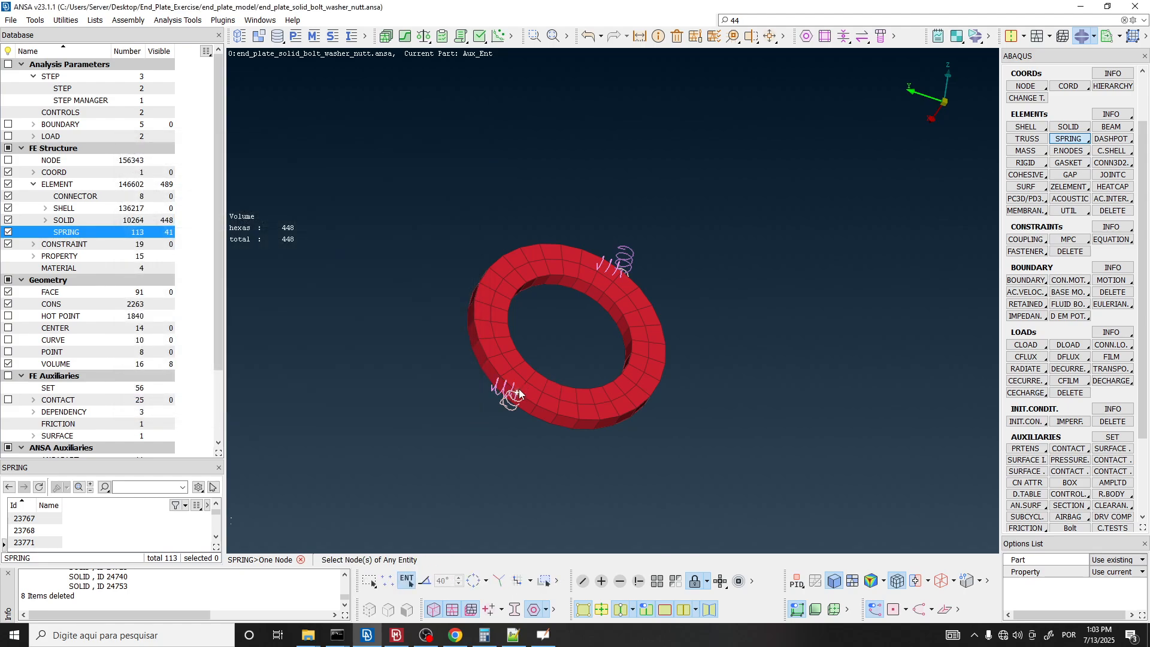
click(519, 393)
text(3)
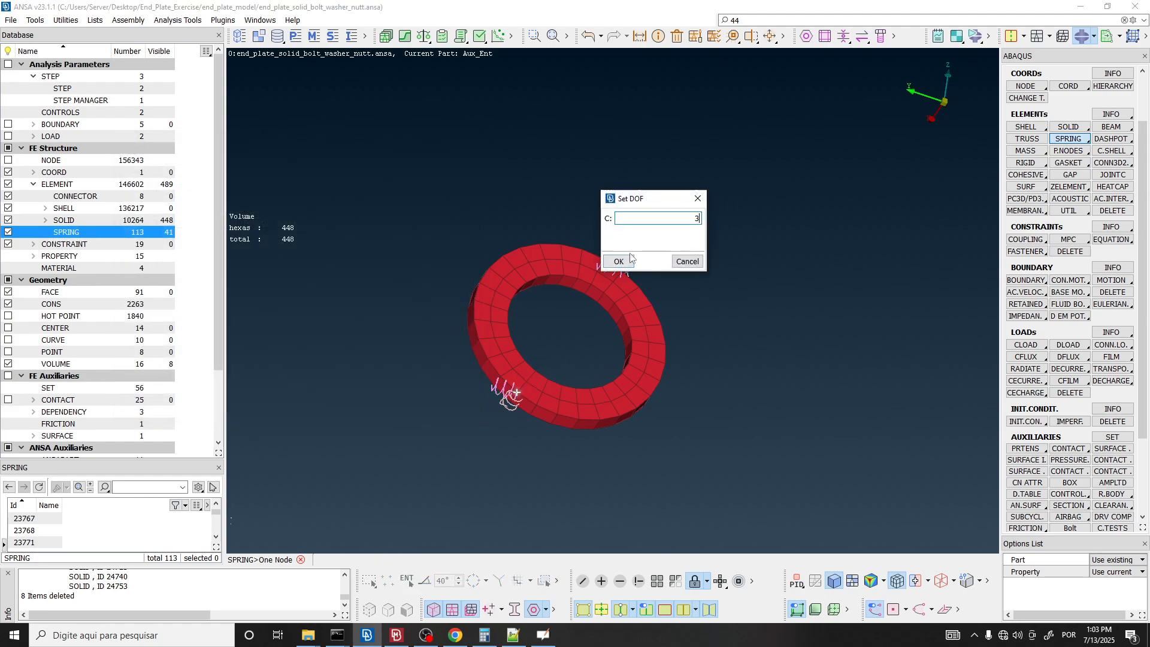
click(625, 260)
middle_click(657, 272)
Create a one-node spring with DOF 1 at an upper-right outer-edge node of the remaining lower-left washer in the lower group.
scroll(721, 316, down, 5)
scroll(635, 296, up, 3)
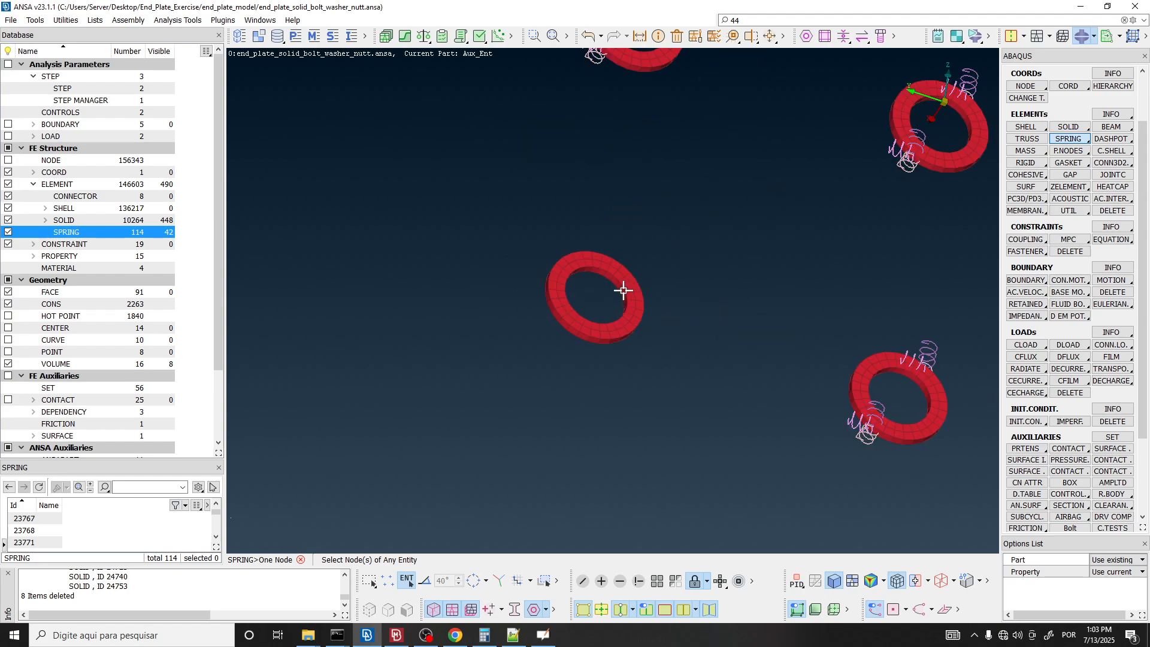
ctrl+drag(624, 290, 629, 257)
scroll(635, 283, up, 3)
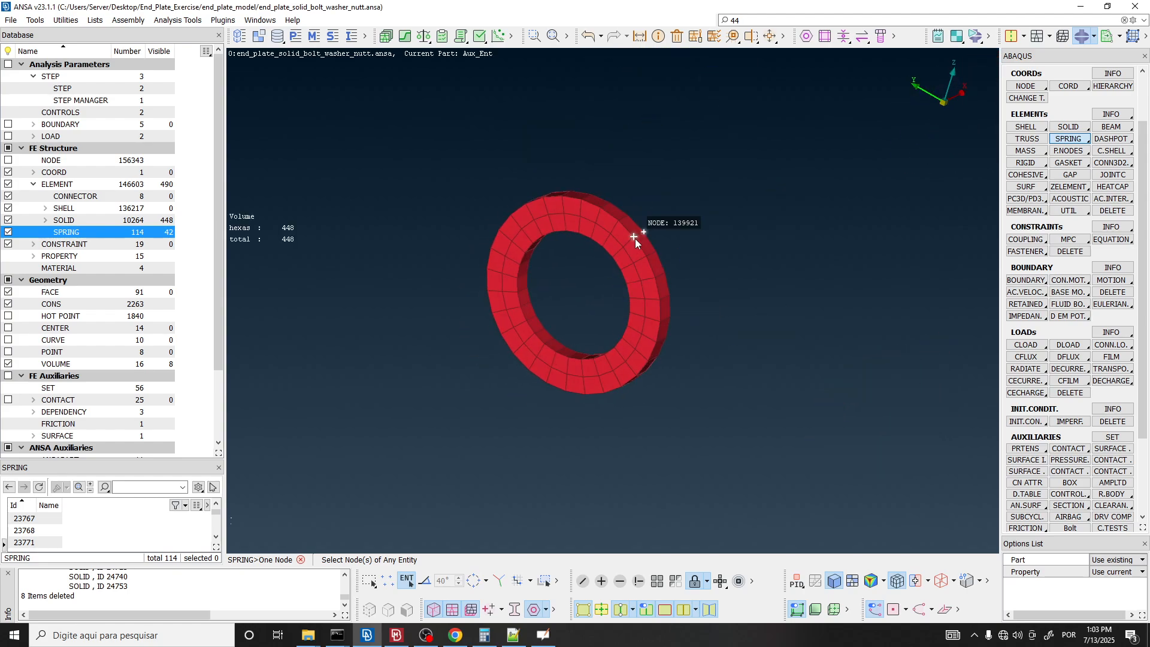
click(635, 238)
text(3)
click(623, 262)
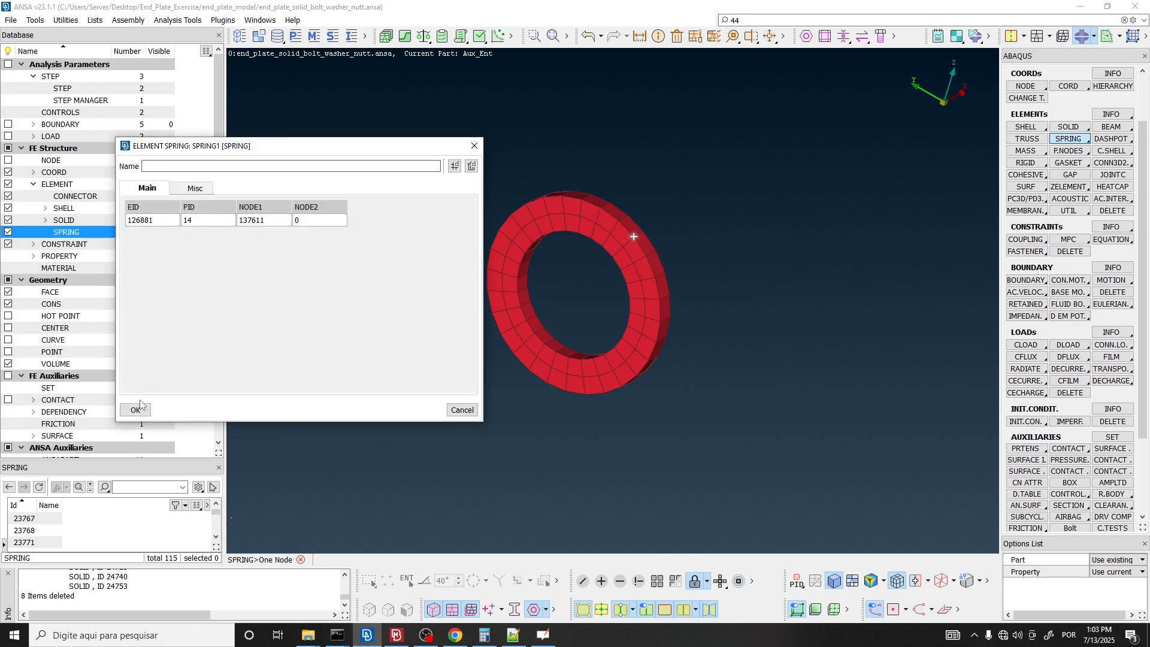
click(139, 408)
Add one-node springs with DOF 2 and DOF 3 at the same upper-right node of the lower-left washer.
click(631, 237)
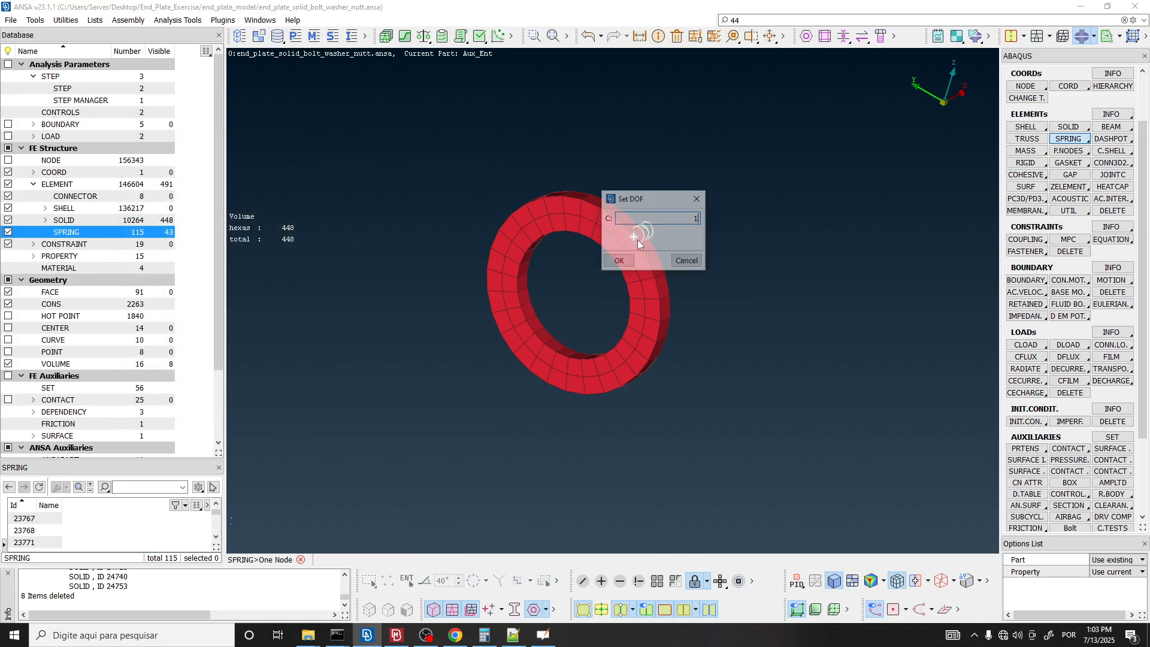
text(2)
click(622, 262)
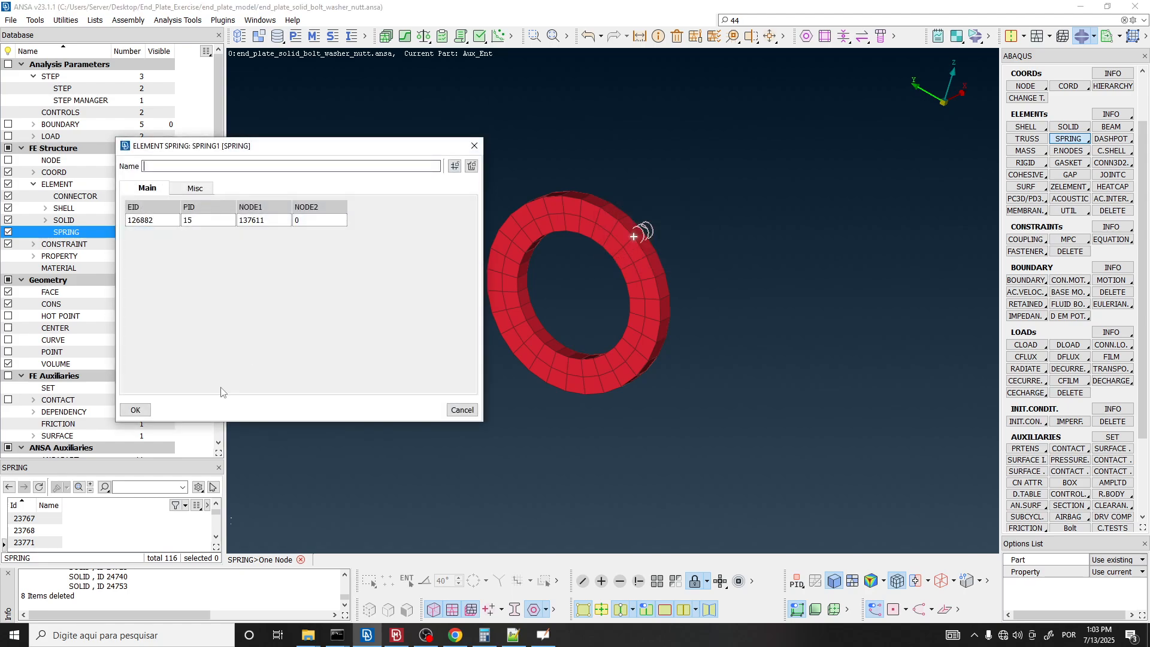
click(137, 409)
click(631, 238)
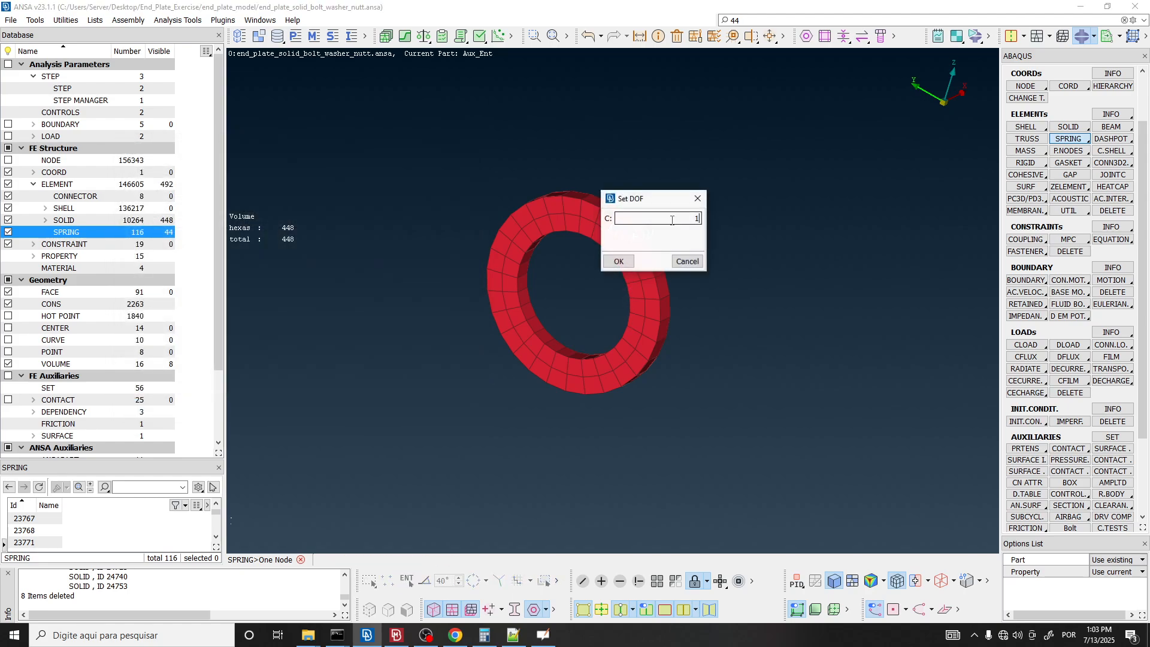
text(2)
click(620, 263)
Create a one-node spring with DOF 1 at the opposite, lower-left outer-edge node of the lower group's lower-left washer.
ctrl+drag(588, 287, 692, 227)
middle_click(642, 262)
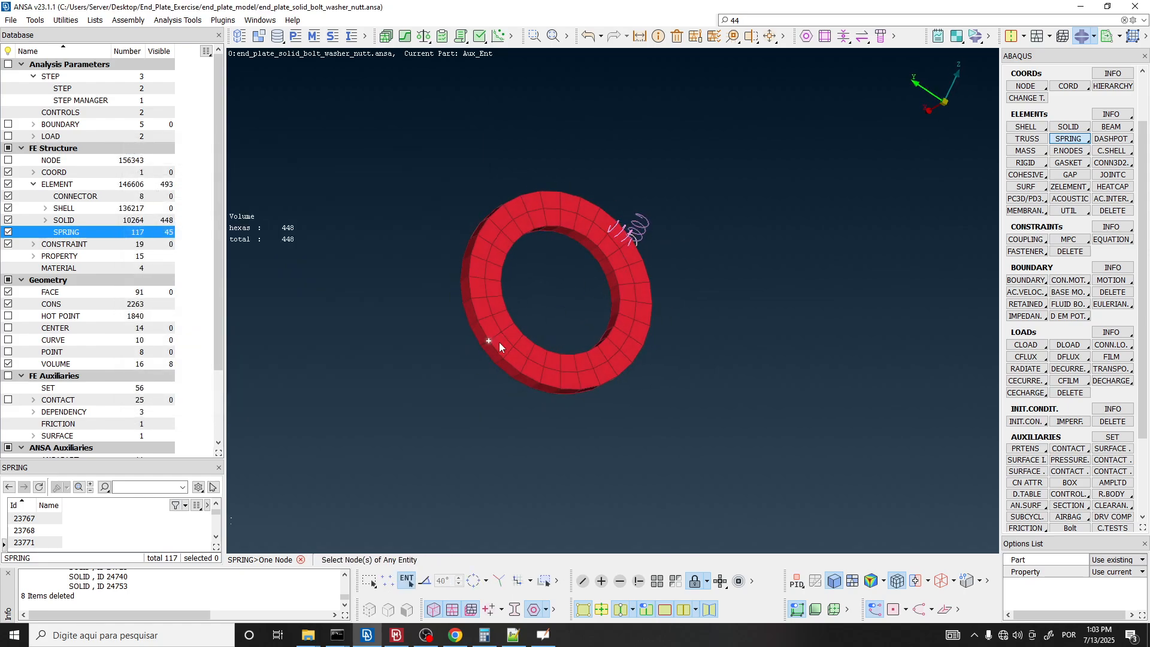
scroll(488, 337, up, 3)
click(480, 334)
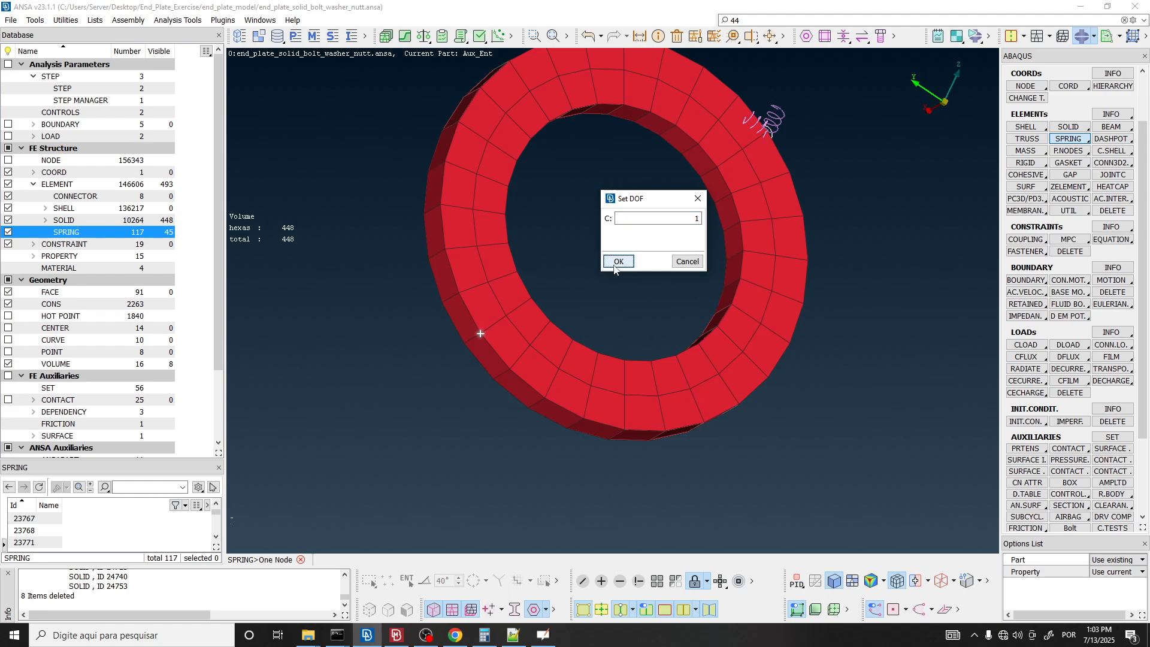
click(608, 263)
click(136, 410)
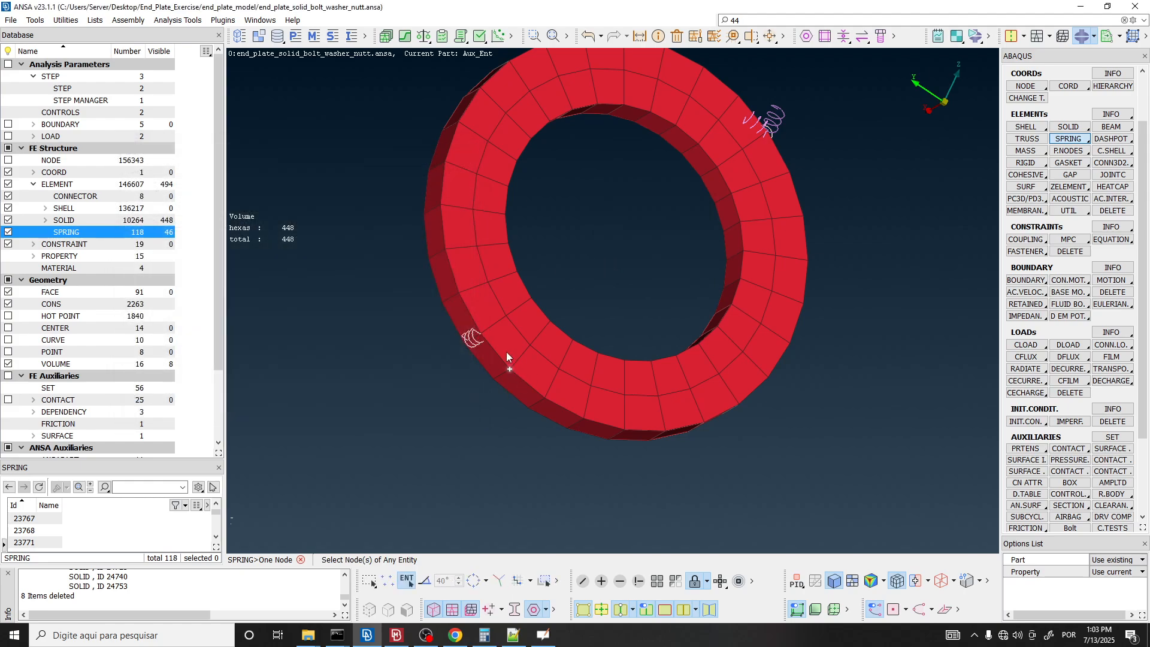
Add one-node springs with DOF 2 and DOF 3 at the lower-left node of the lower group's lower-left washer.
click(488, 339)
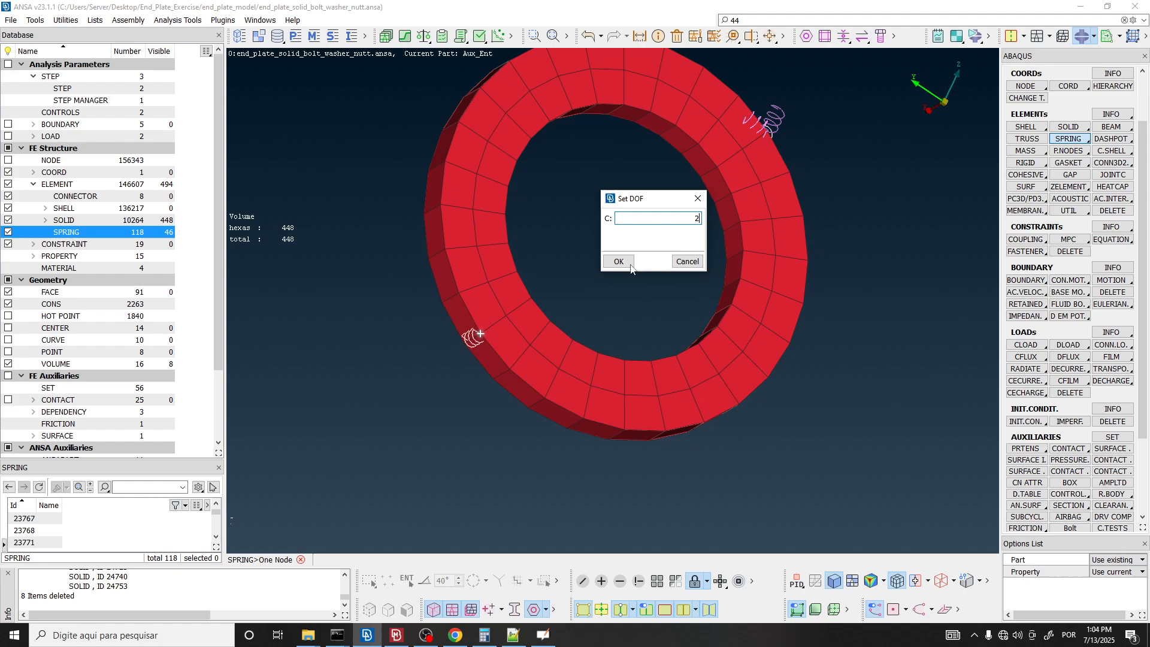
click(608, 263)
click(136, 409)
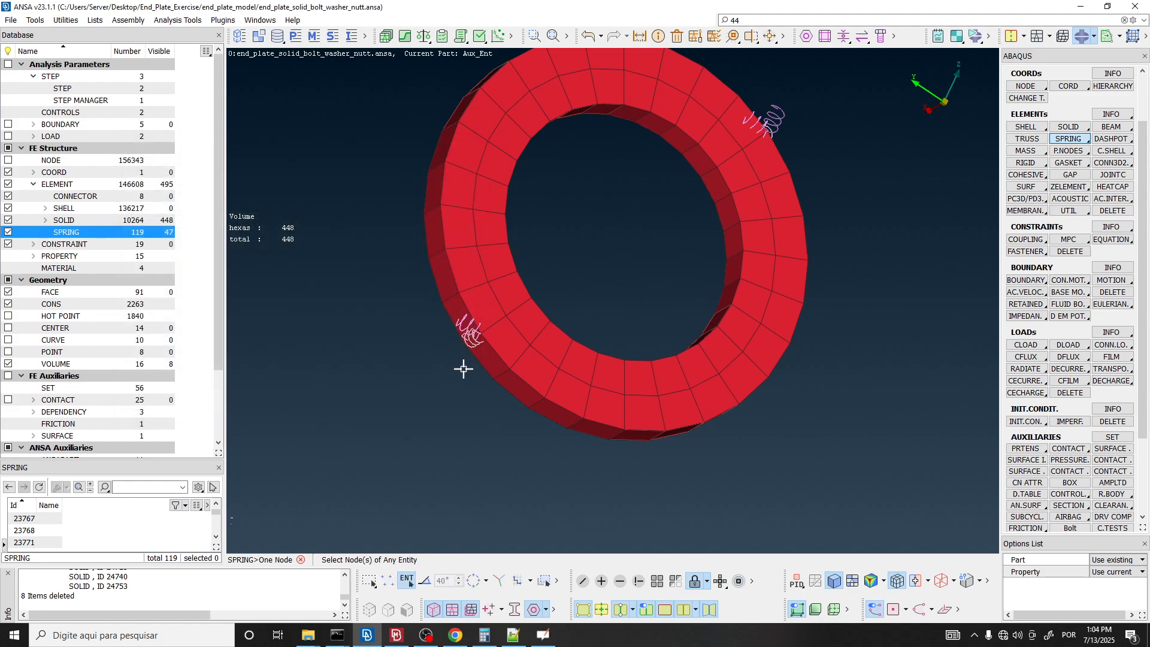
click(489, 334)
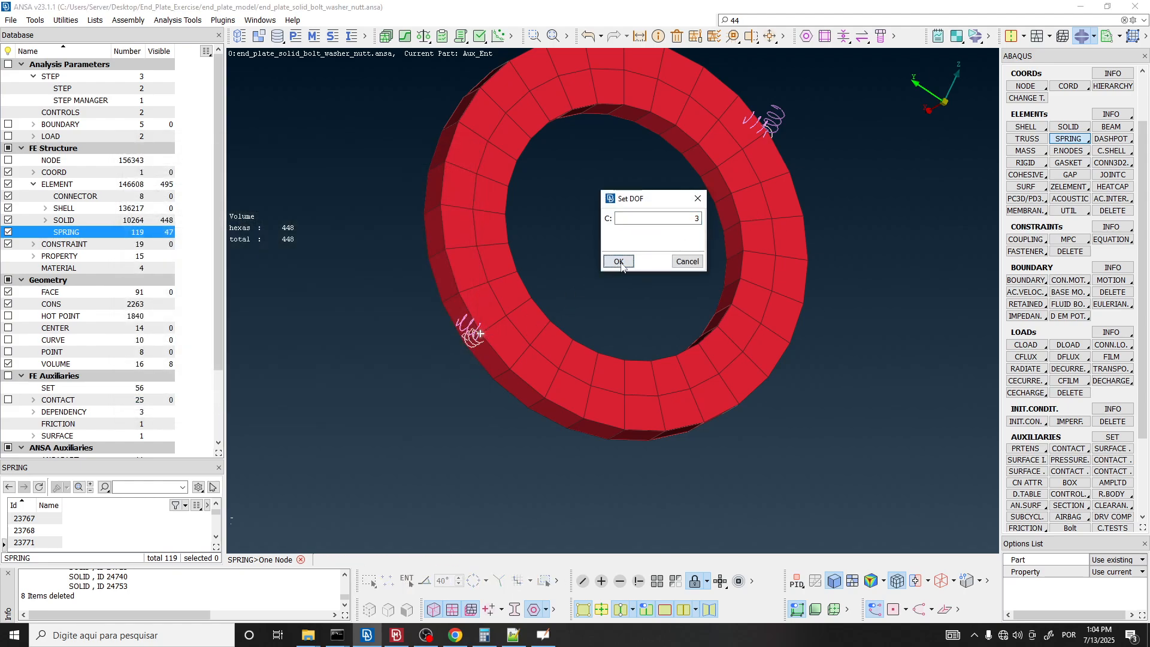
click(618, 263)
click(142, 408)
Inspect all washers of both groups to check that each carries springs at two opposite nodes.
scroll(470, 318, down, 6)
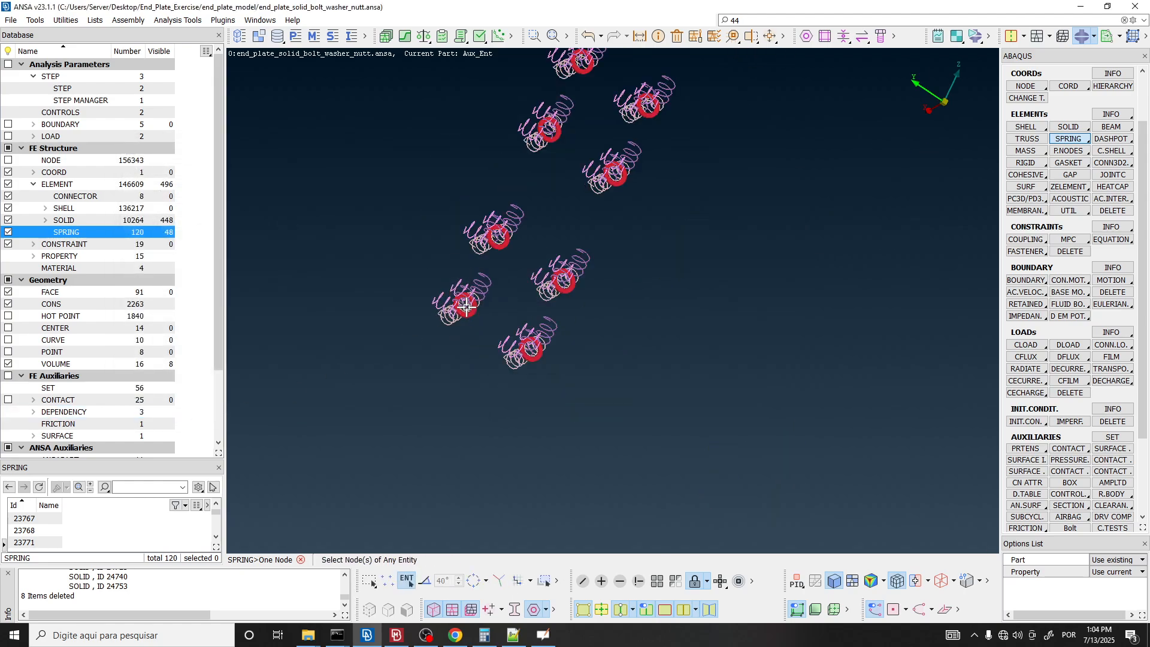
ctrl+drag(471, 309, 465, 375)
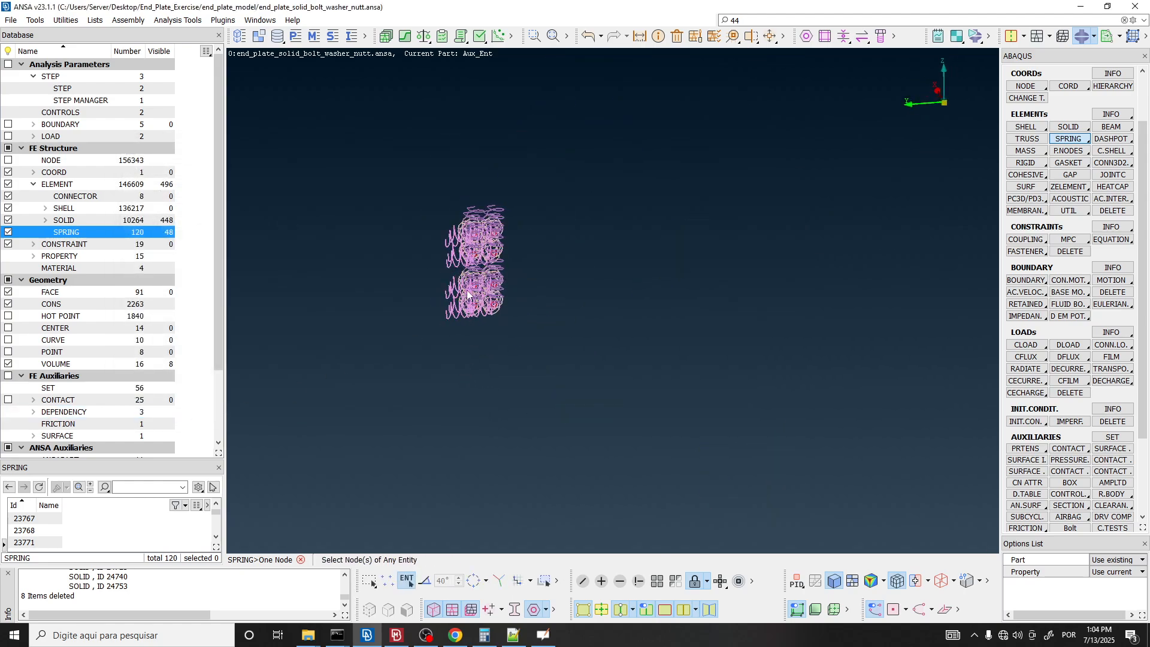
scroll(468, 292, up, 3)
scroll(447, 207, up, 2)
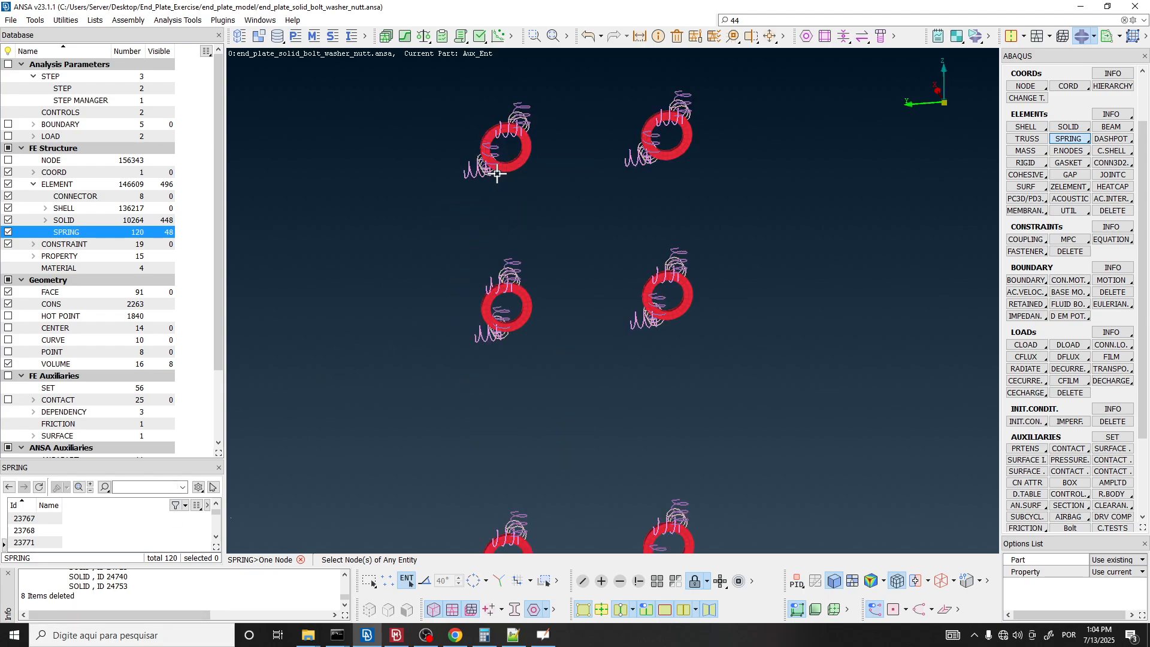
scroll(686, 137, up, 2)
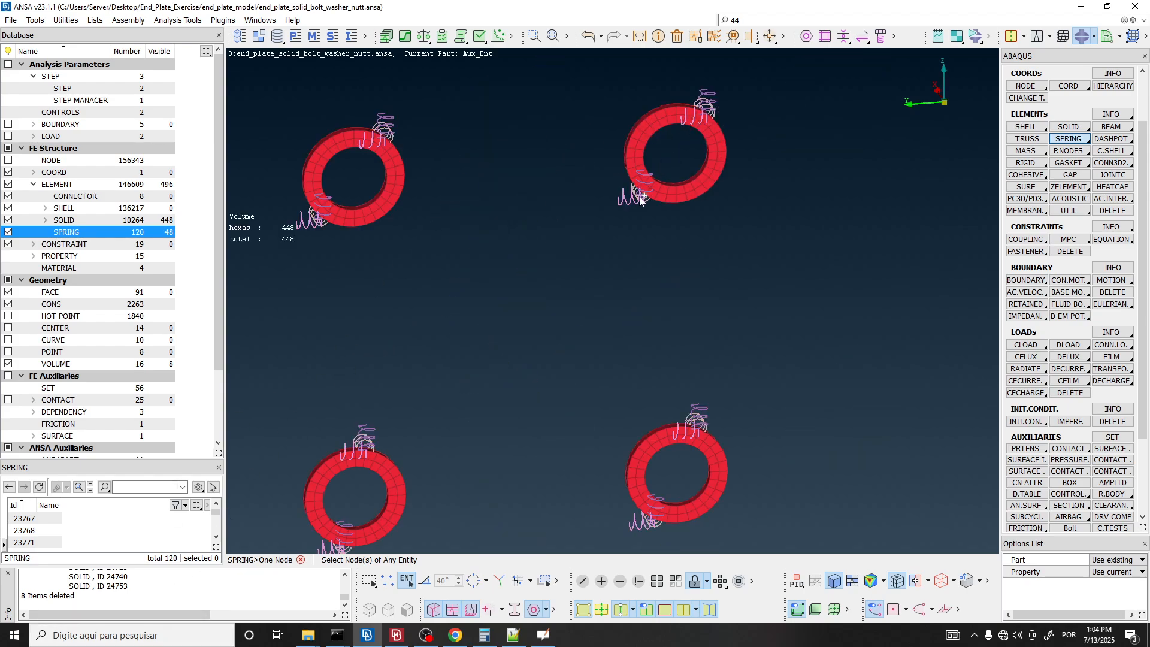
scroll(639, 199, down, 2)
Switch to the Windows Calculator, compute 8 × 6 for the expected number of washer springs, and close it.
click(14, 635)
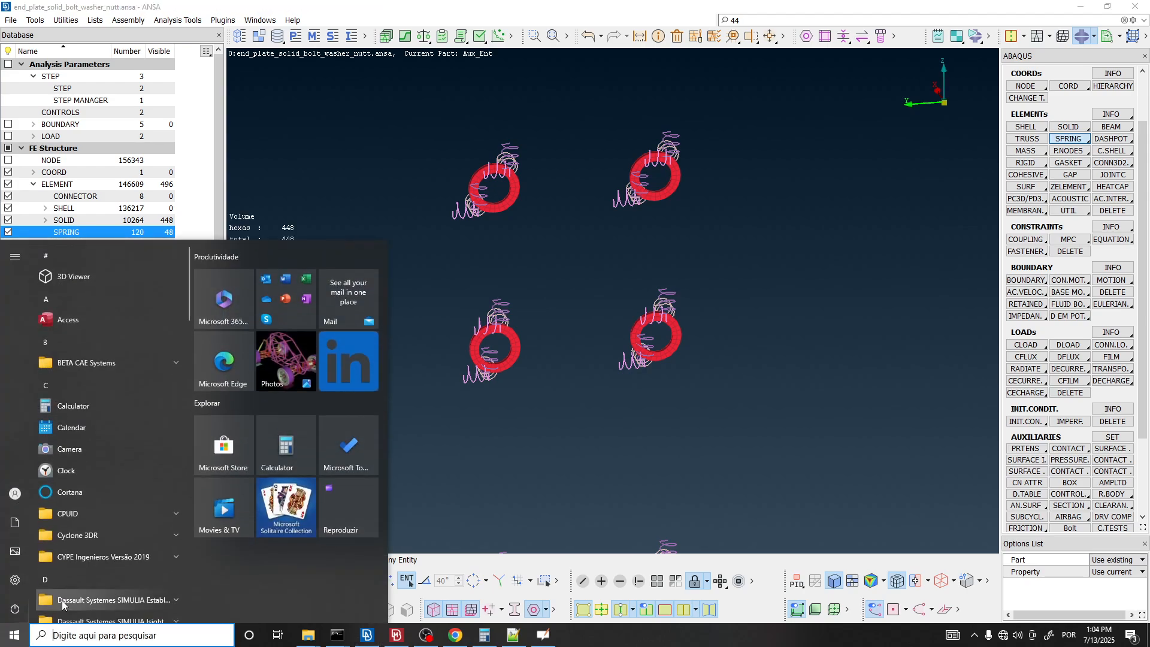
text(calc)
key(Return)
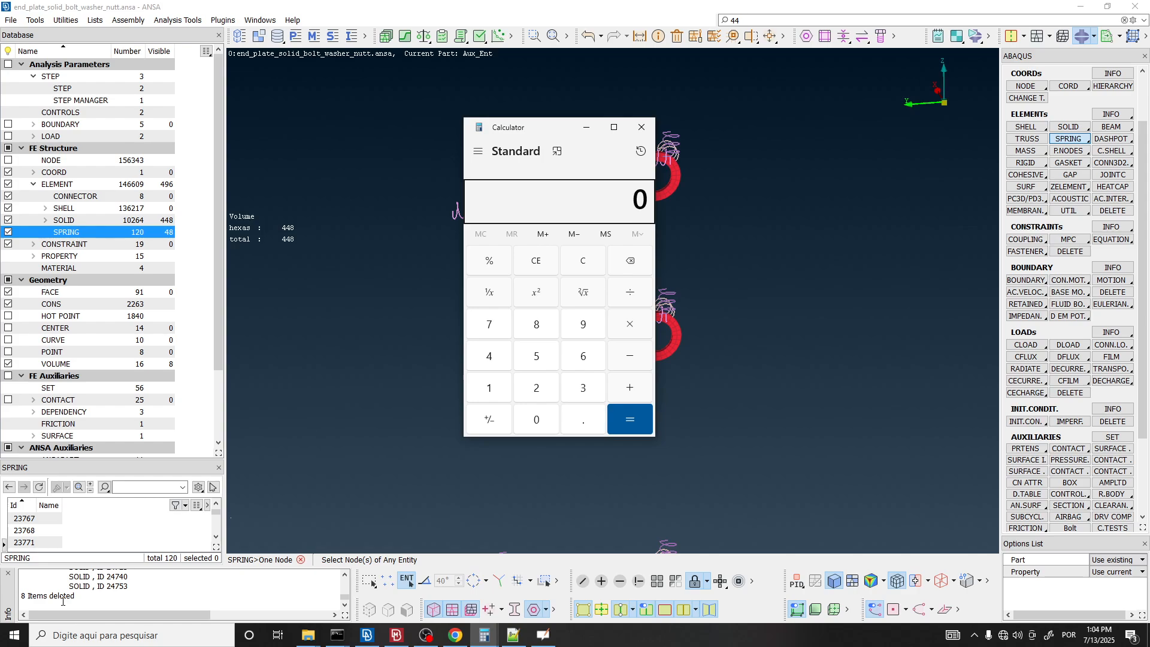
drag(521, 132, 332, 131)
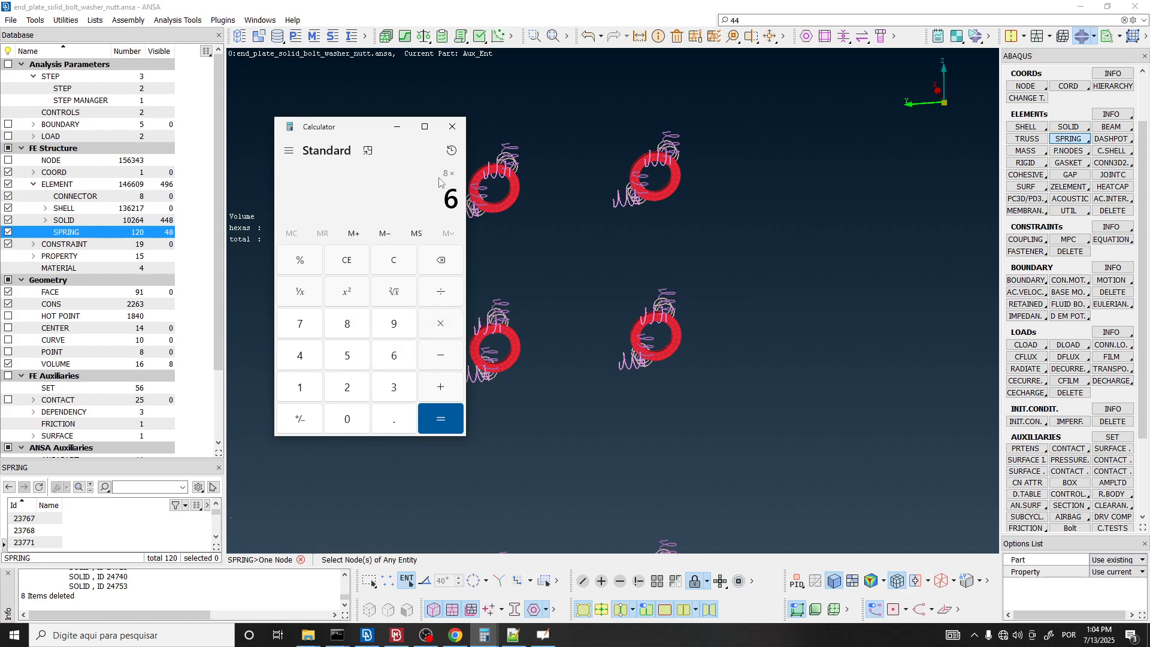
key(Return)
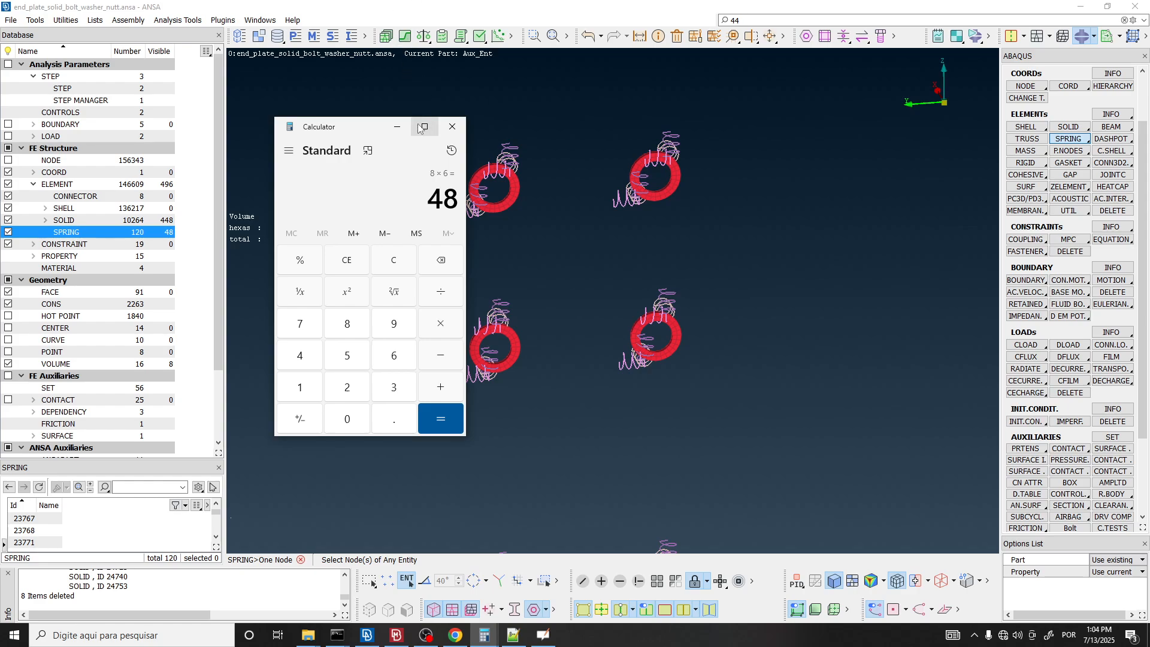
click(451, 127)
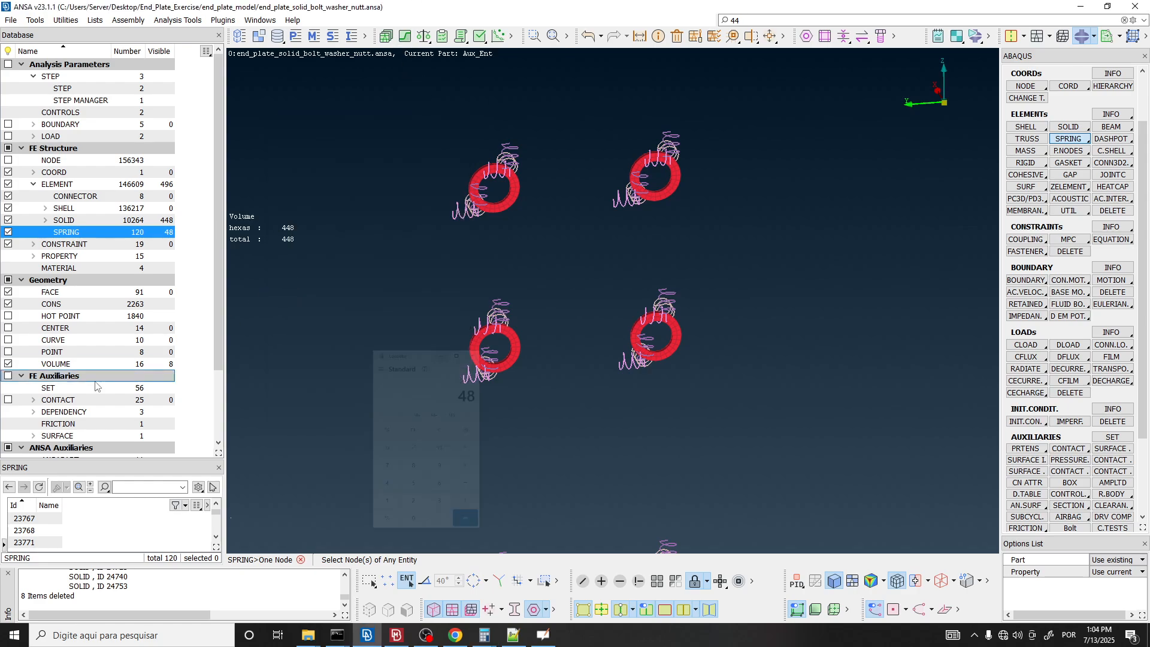
List the spring elements and select all springs on the isolated washers to check their number.
double_click(70, 235)
scroll(544, 205, down, 5)
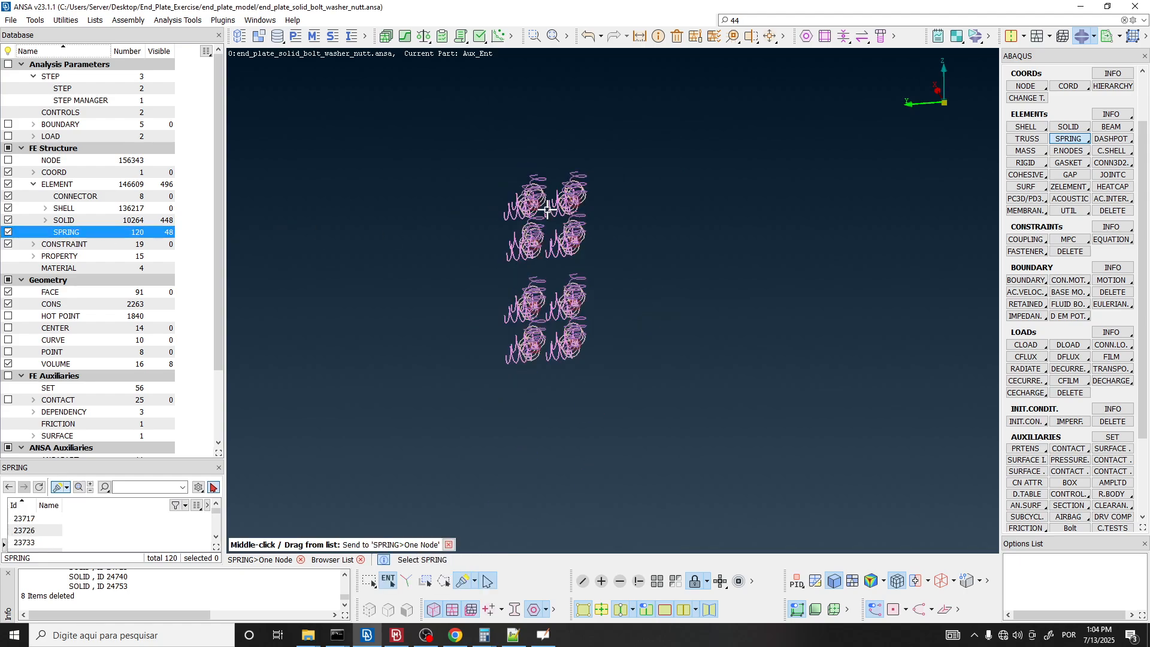
drag(426, 115, 656, 360)
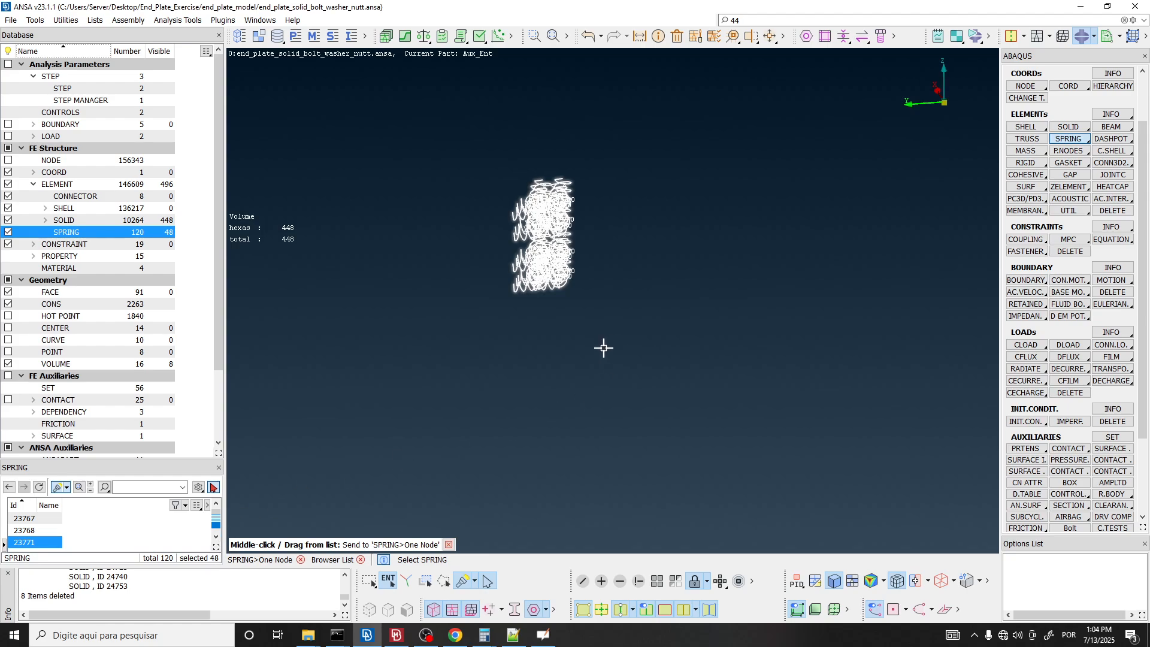
scroll(544, 195, up, 3)
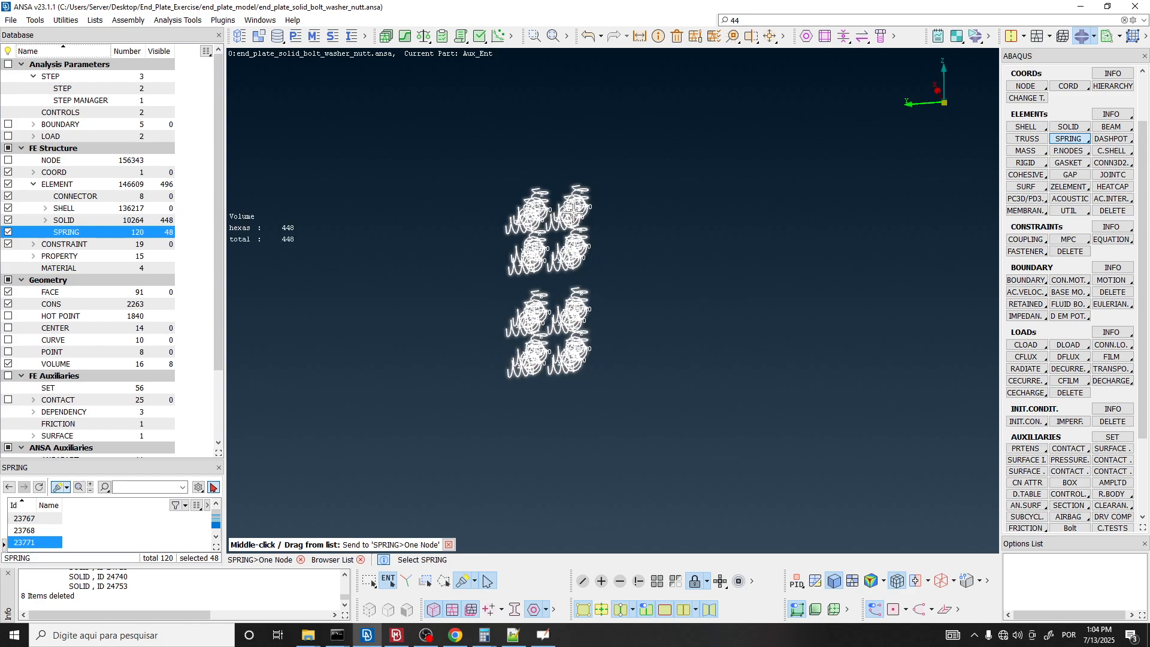
scroll(564, 243, up, 3)
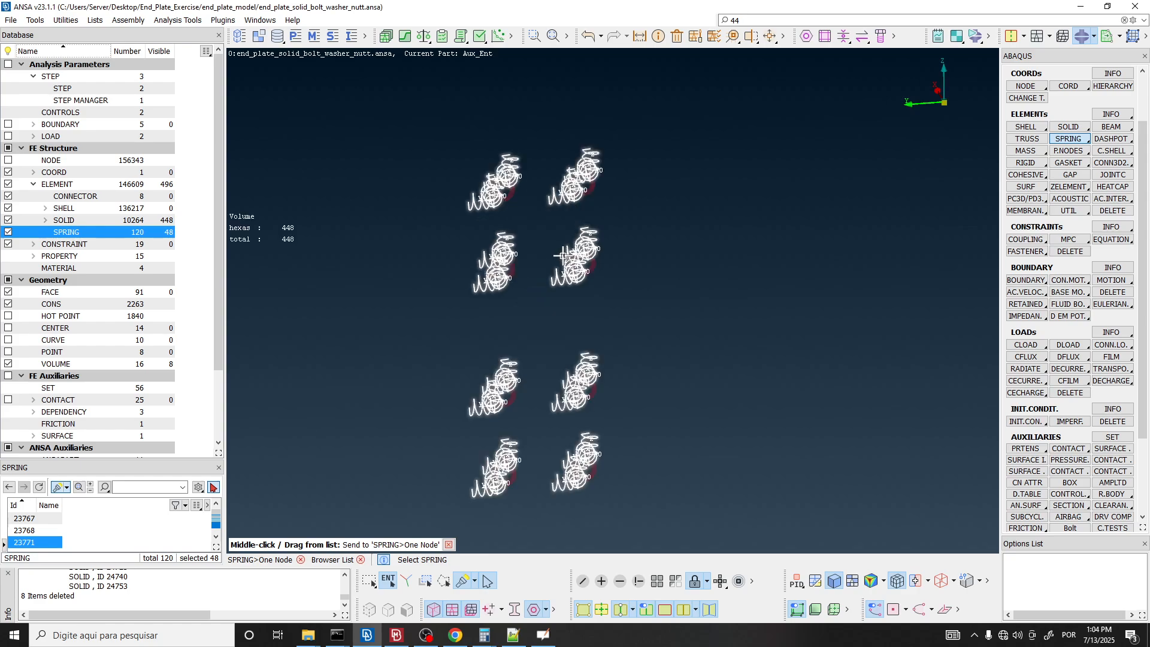
ctrl+drag(569, 243, 509, 240)
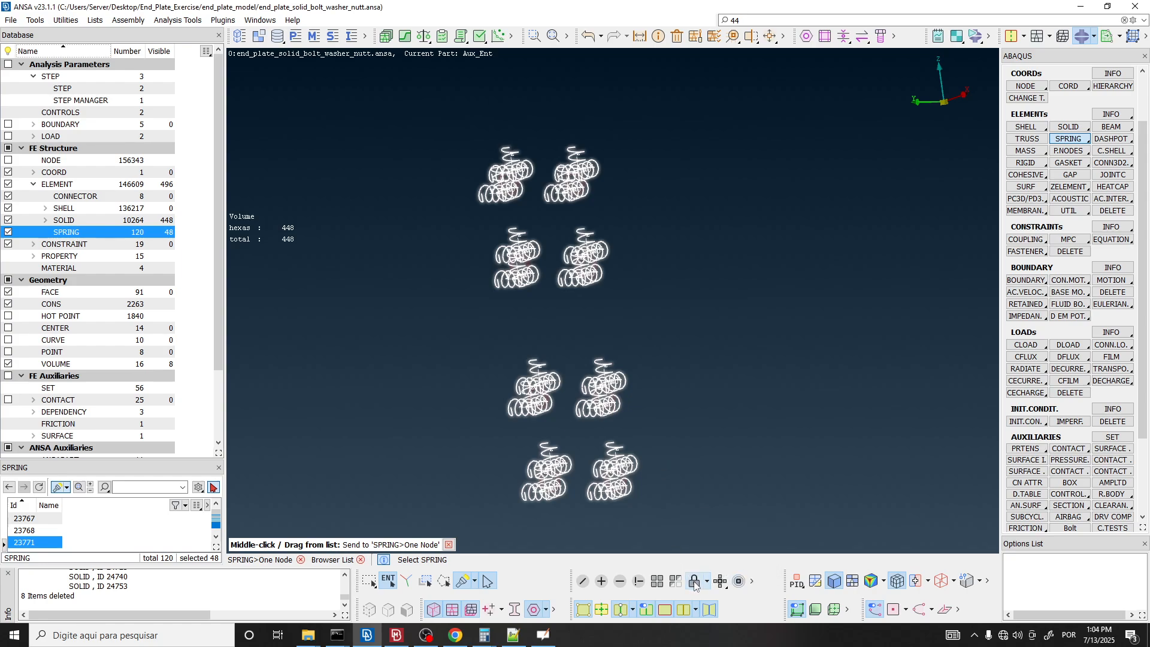
Show all entities of the end-plate model again and end the spring selection.
click(658, 582)
key(Escape)
key(Escape)
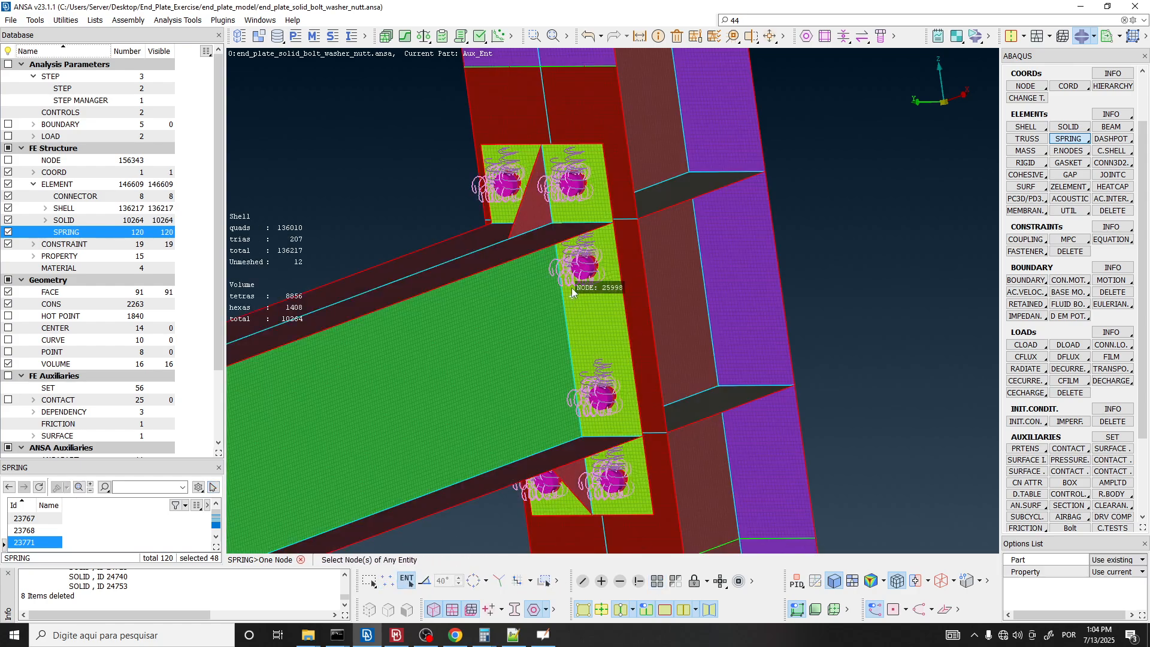
scroll(577, 259, down, 3)
ctrl+drag(579, 259, 556, 269)
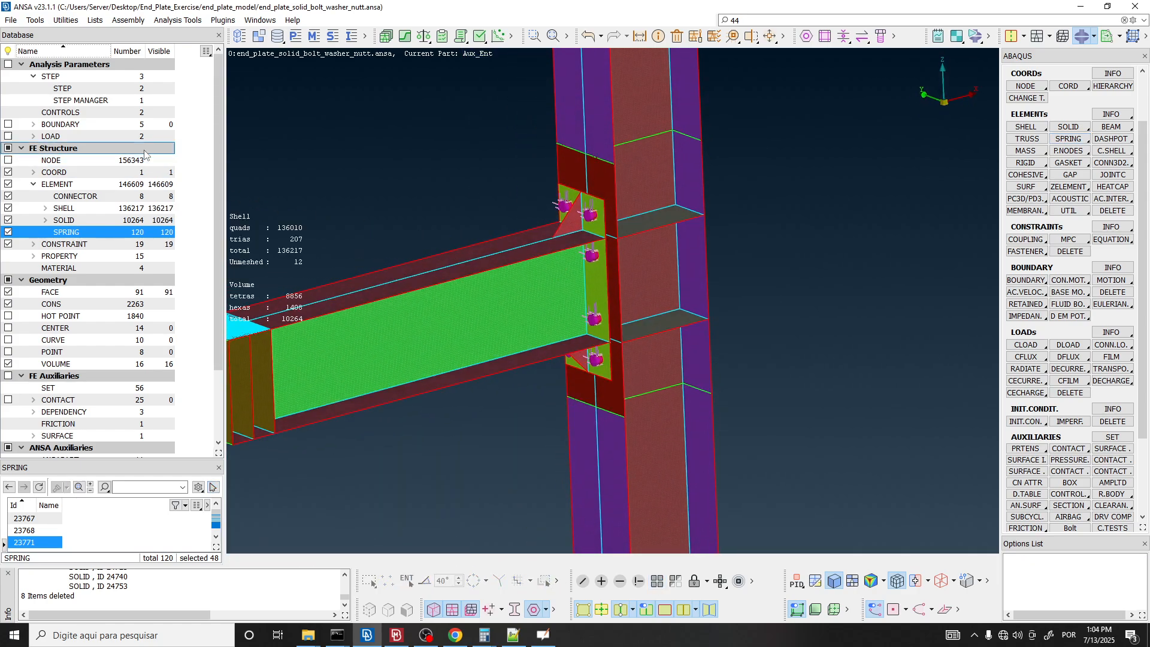
click(78, 102)
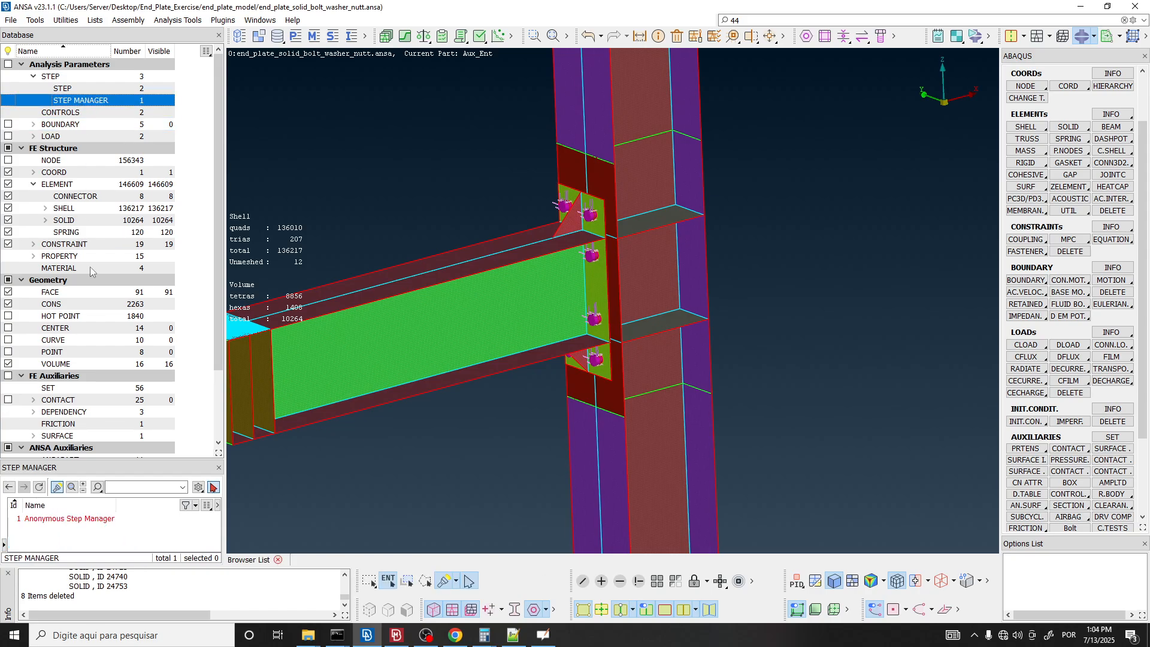
double_click(69, 519)
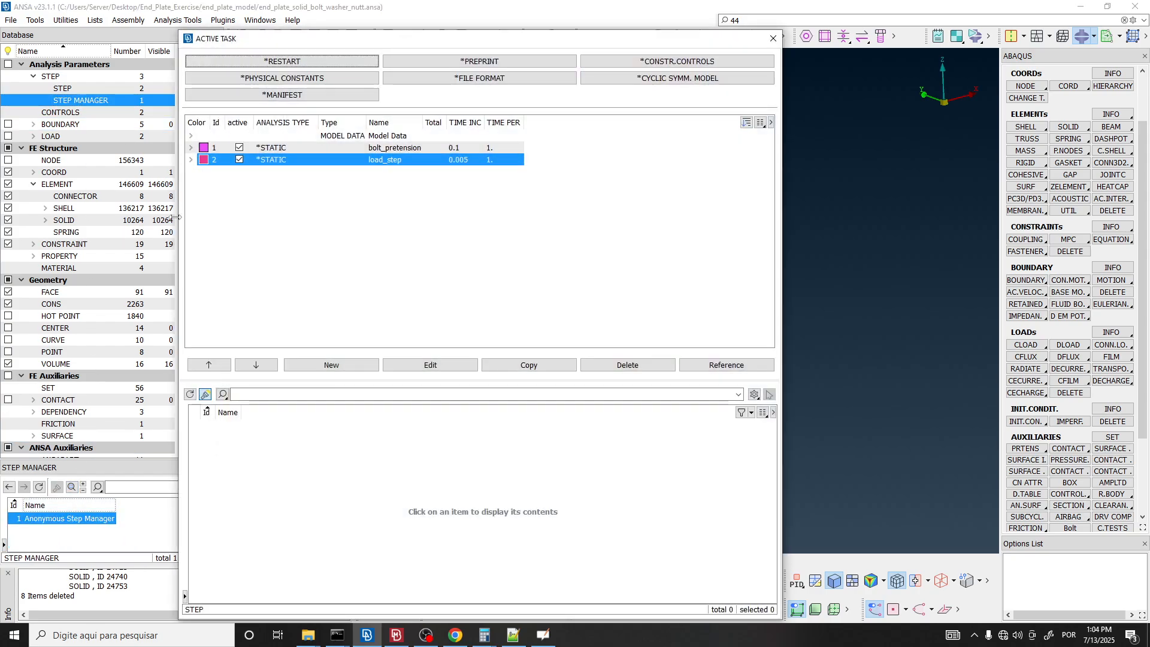
double_click(299, 162)
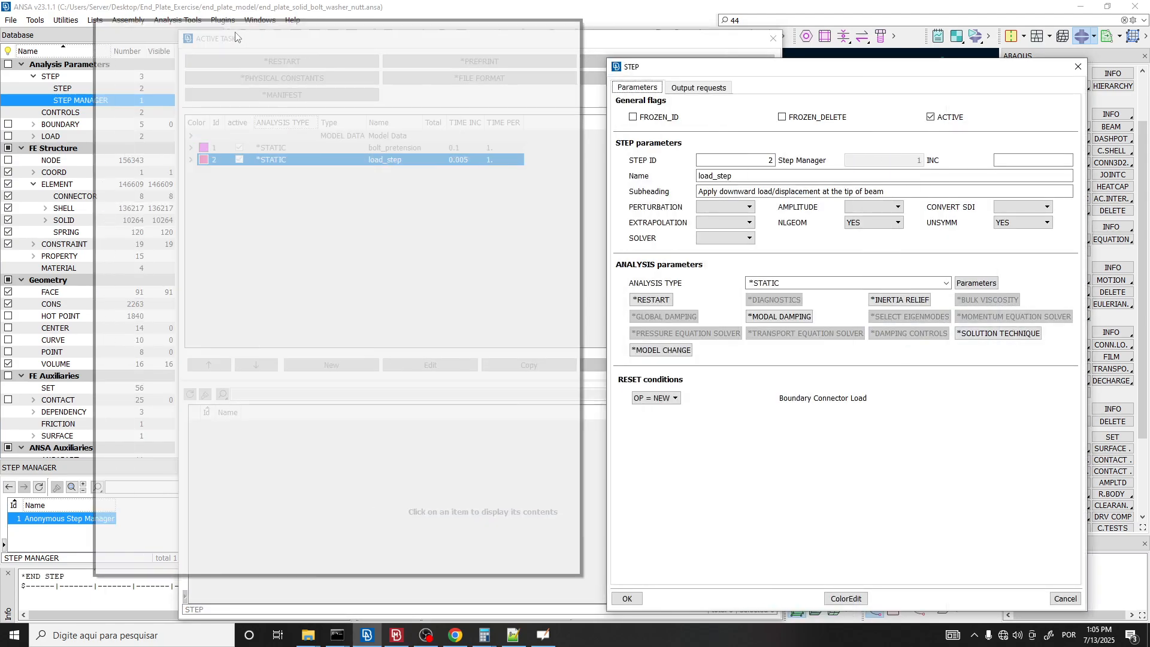
drag(765, 79, 232, 35)
click(130, 305)
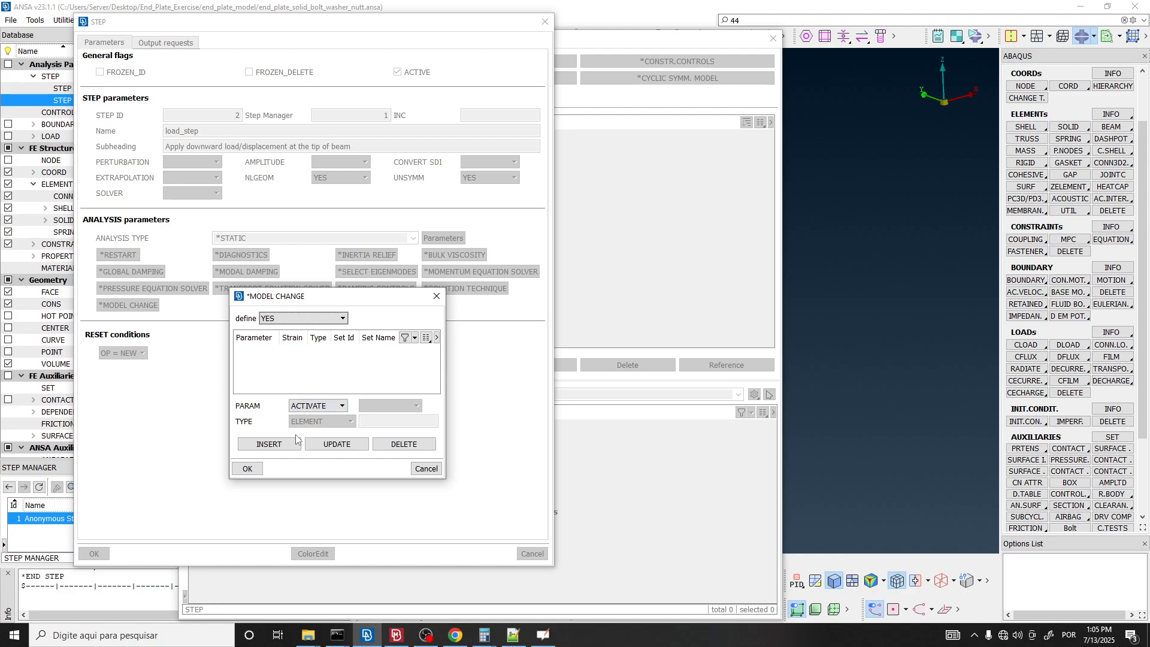
click(545, 23)
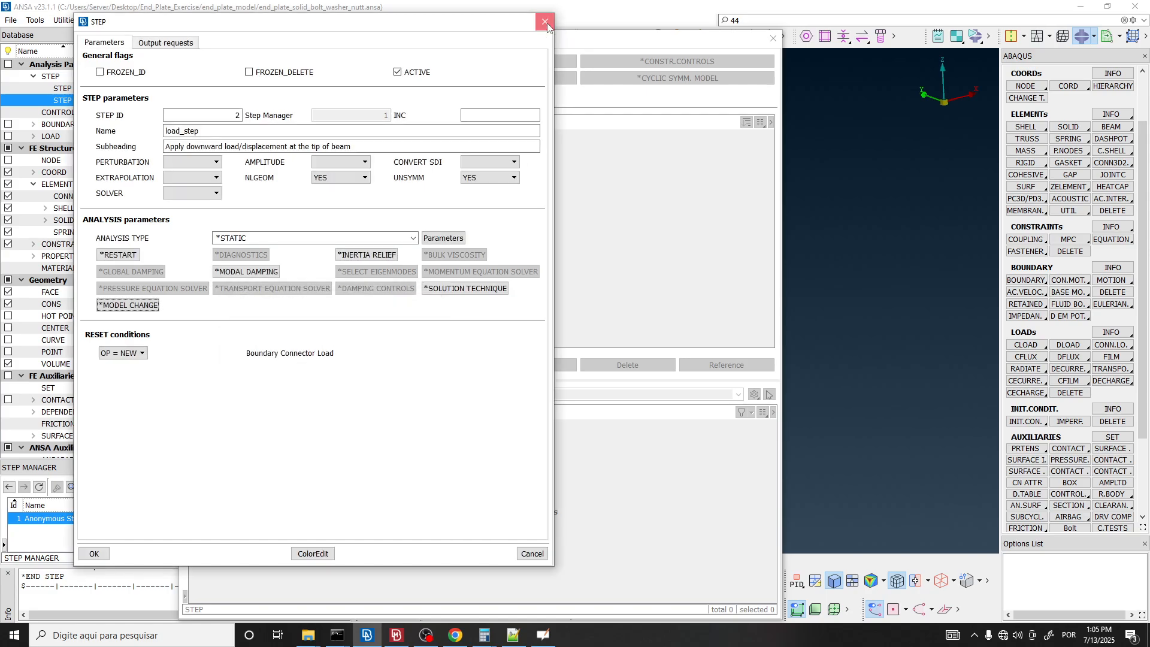
click(546, 23)
click(779, 41)
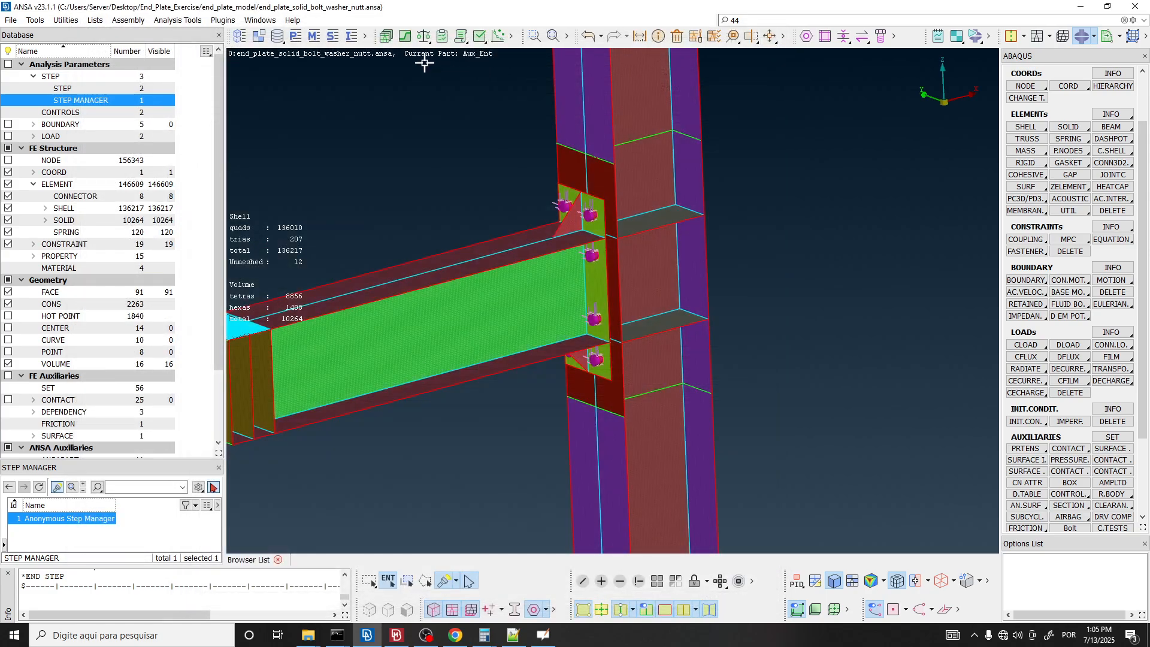
Create a new set containing all spring elements of the model.
click(333, 37)
right_click(410, 156)
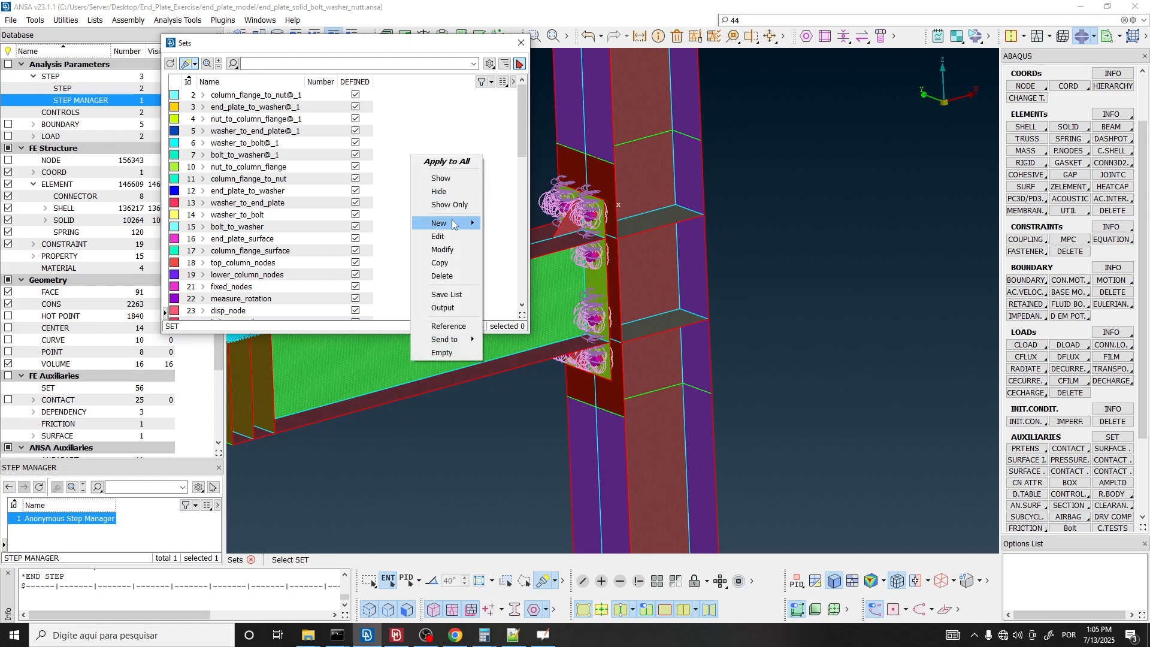
mouse_move(454, 224)
click(526, 224)
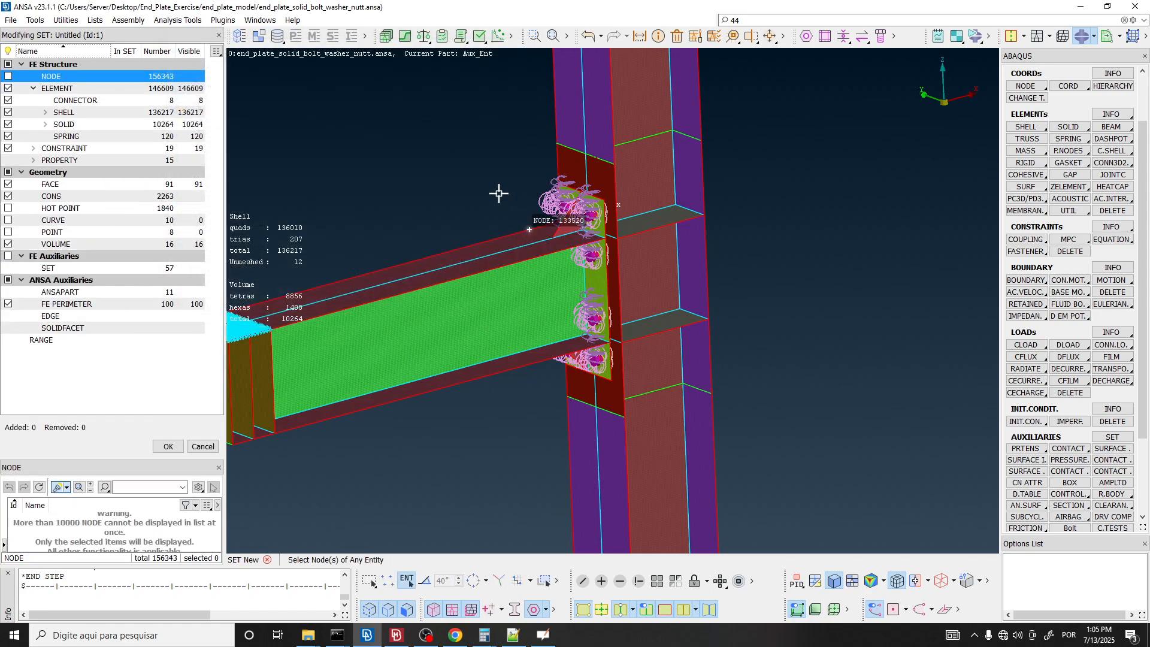
click(68, 138)
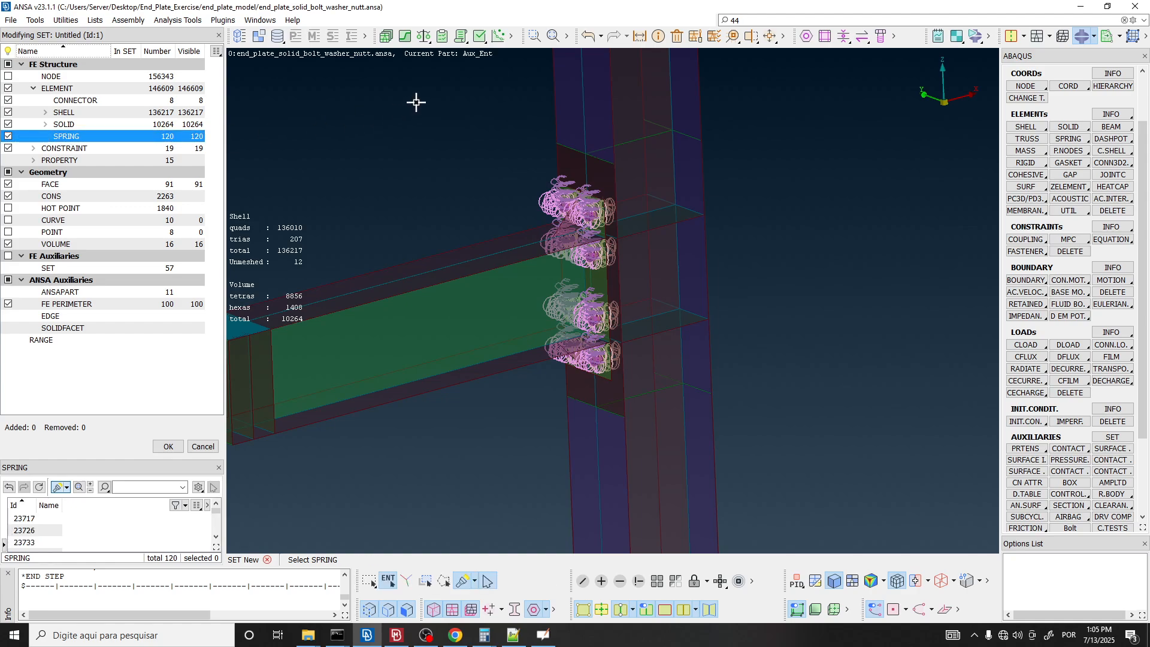
drag(421, 96, 896, 487)
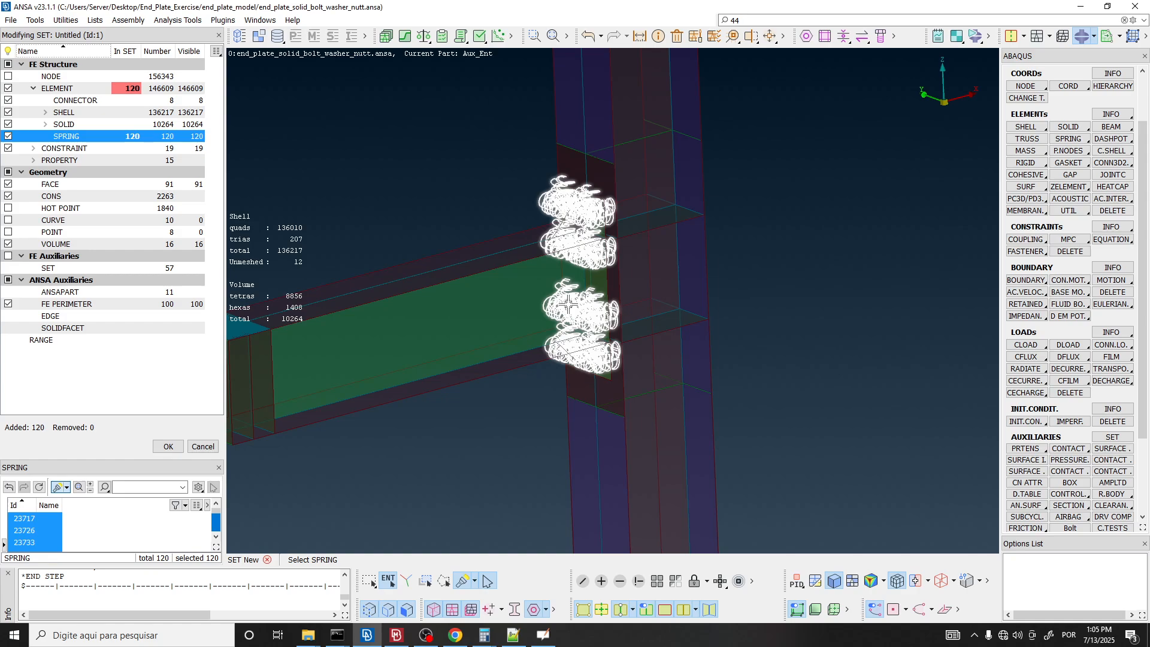
middle_click(516, 151)
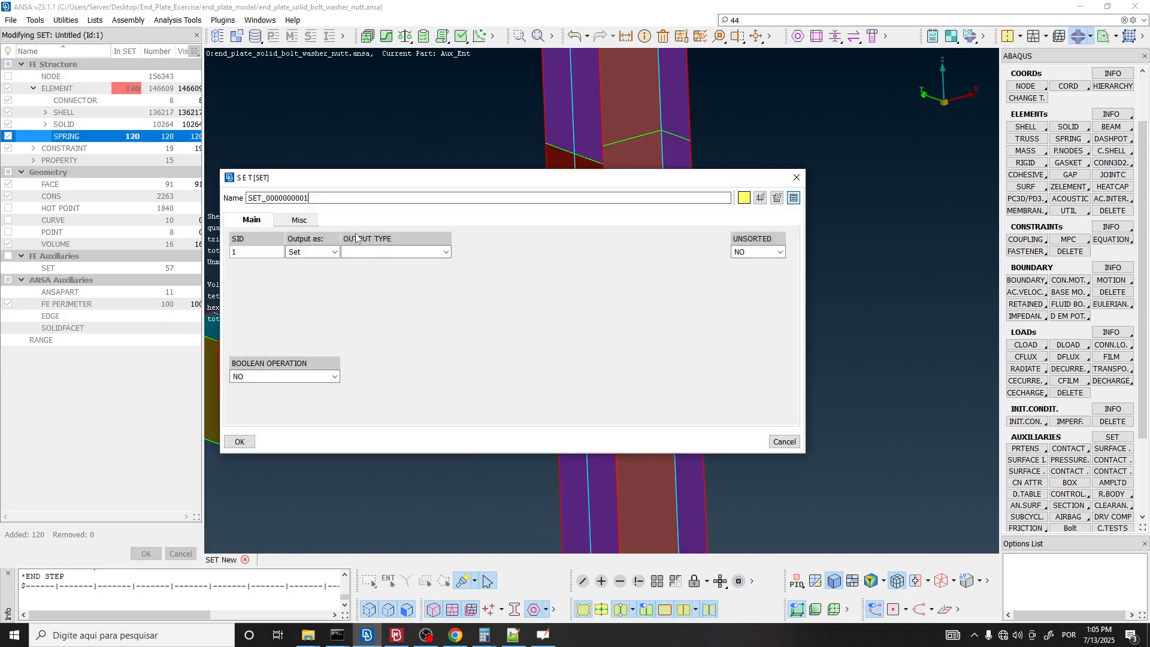
Give the new spring set the output type ELSET, name it stab_springs, and save it.
click(447, 252)
click(358, 273)
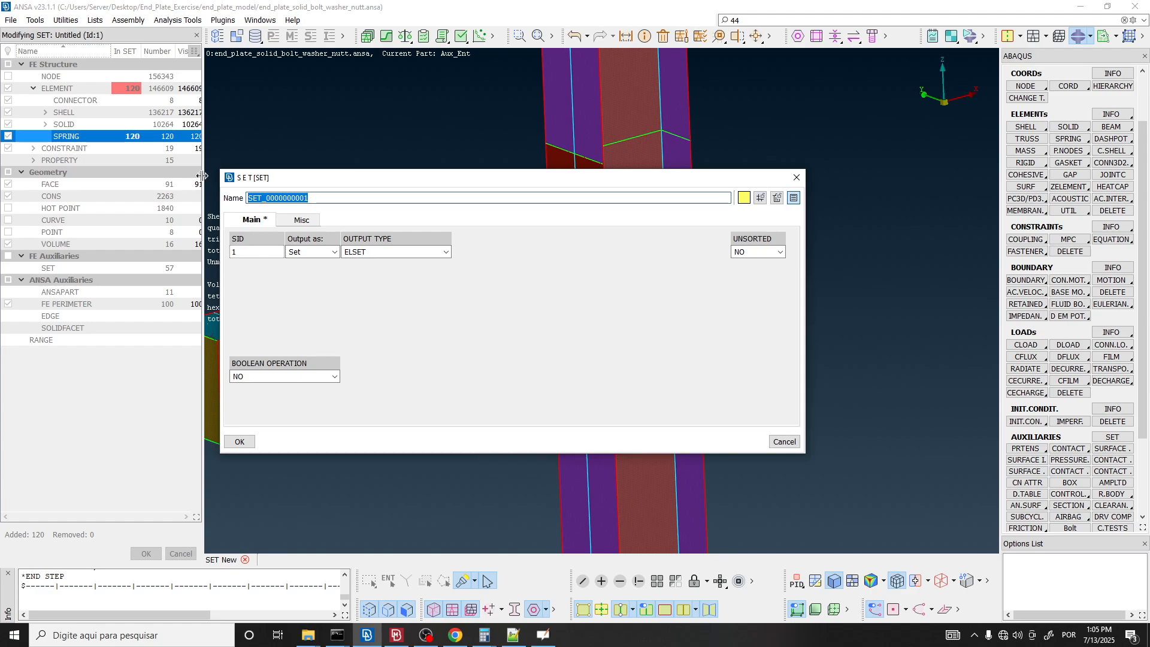
text(stab_springs)
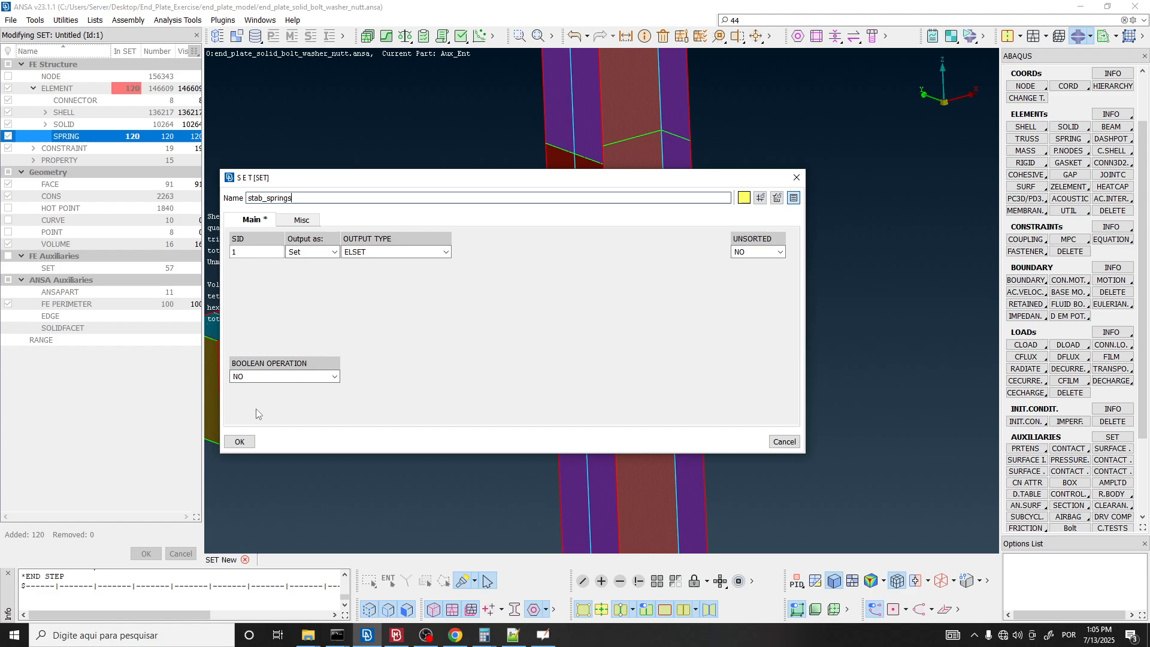
click(240, 442)
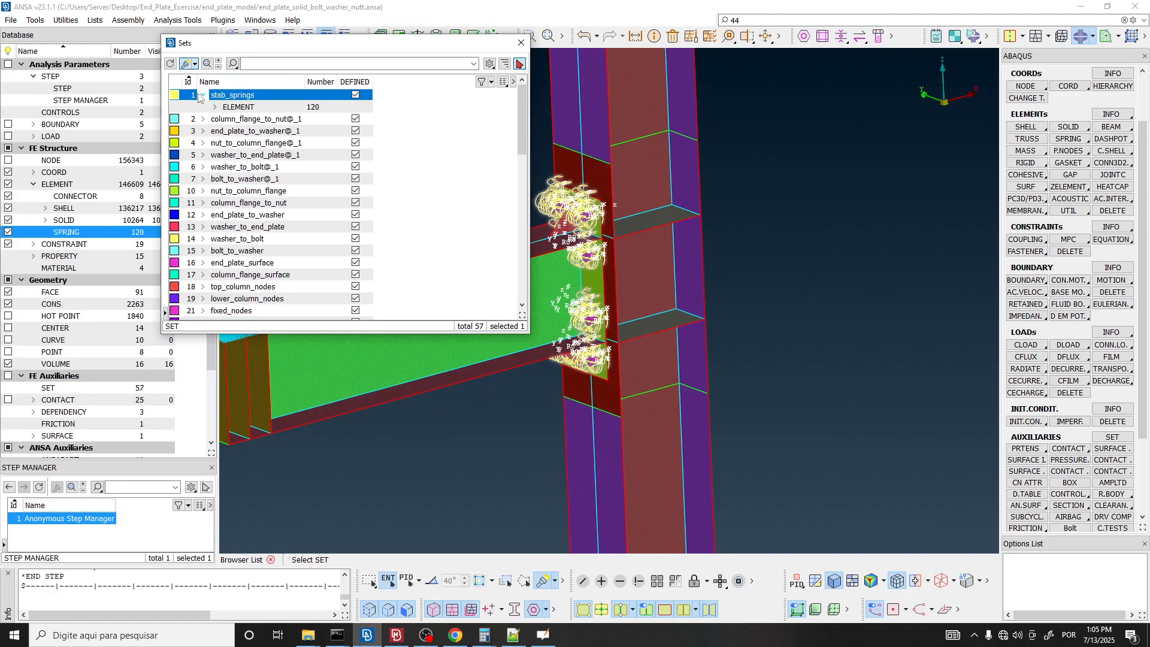
click(520, 43)
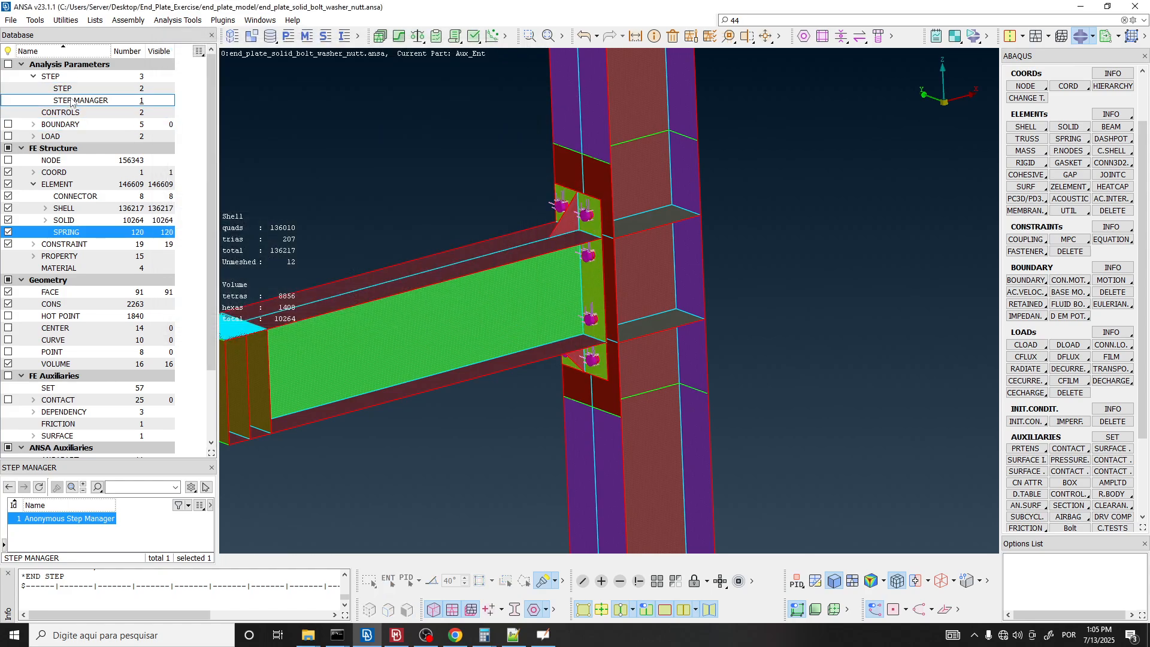
Open the *MODEL CHANGE definition of the load_step analysis step.
click(71, 101)
double_click(42, 519)
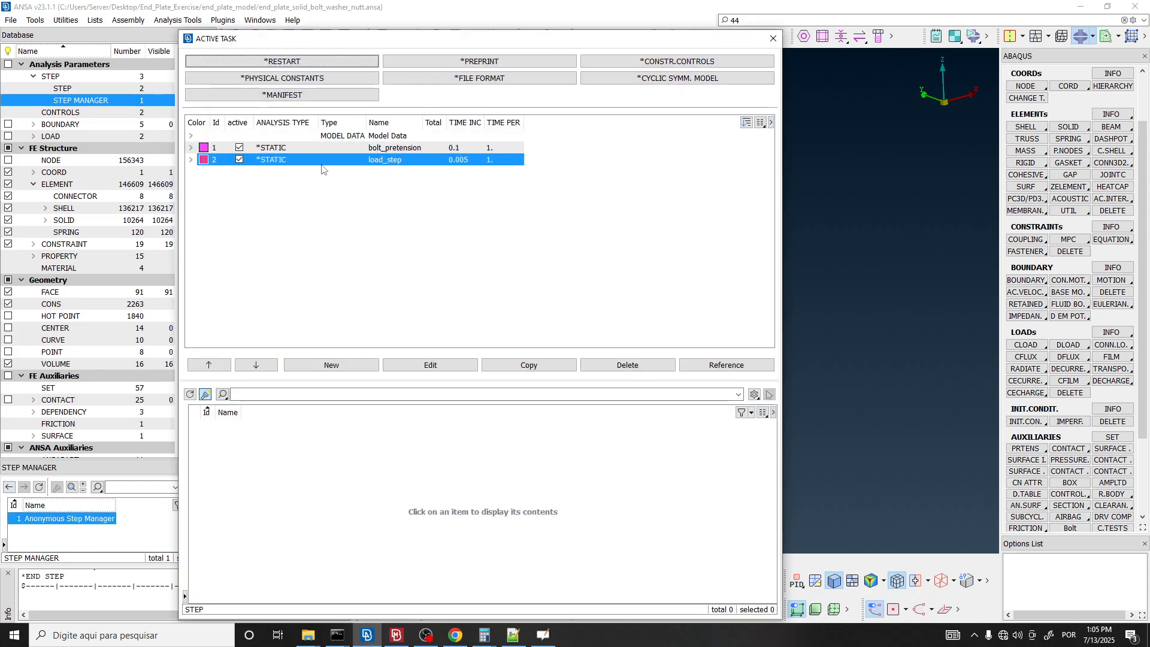
click(276, 160)
double_click(276, 161)
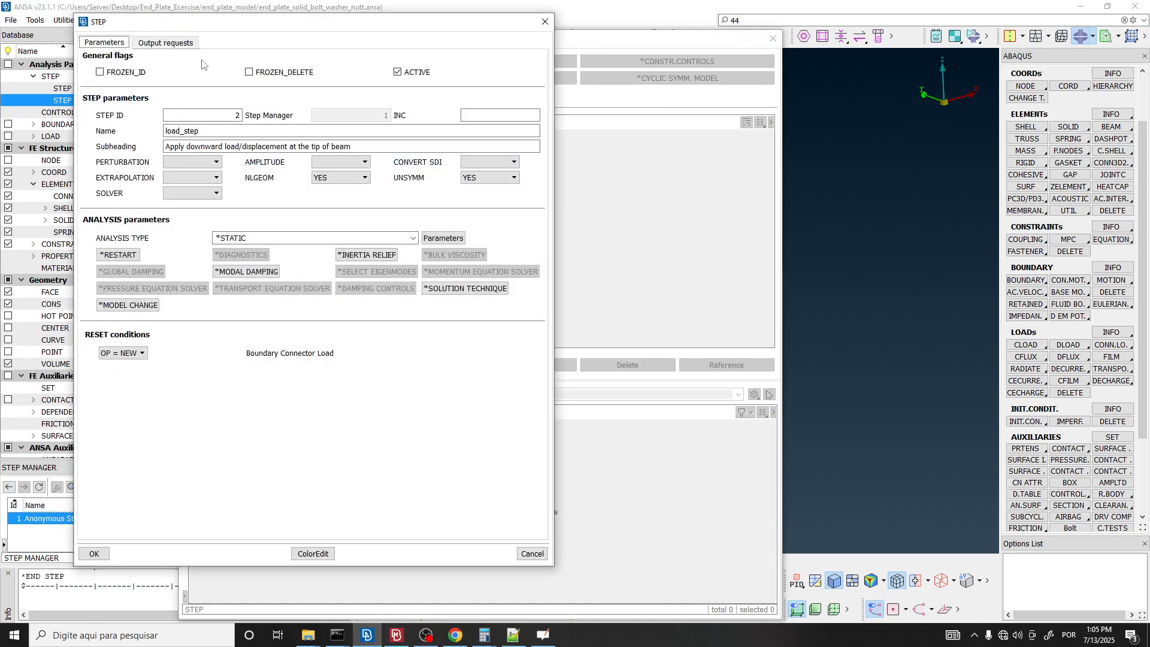
click(165, 43)
click(124, 43)
click(123, 306)
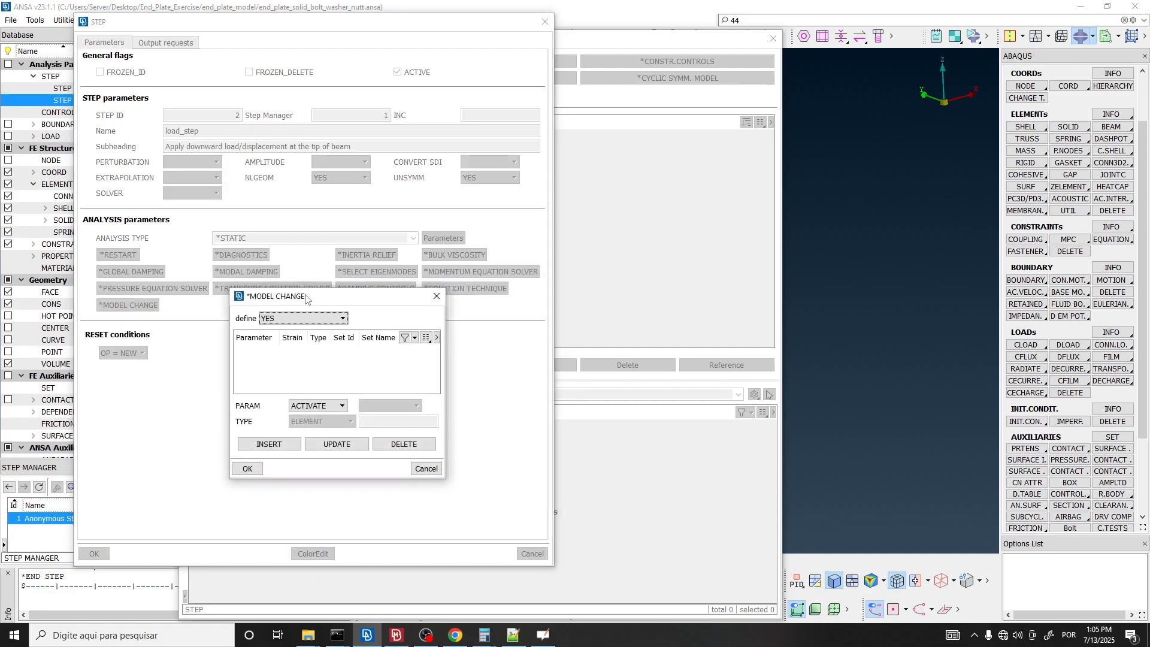
click(180, 154)
click(163, 174)
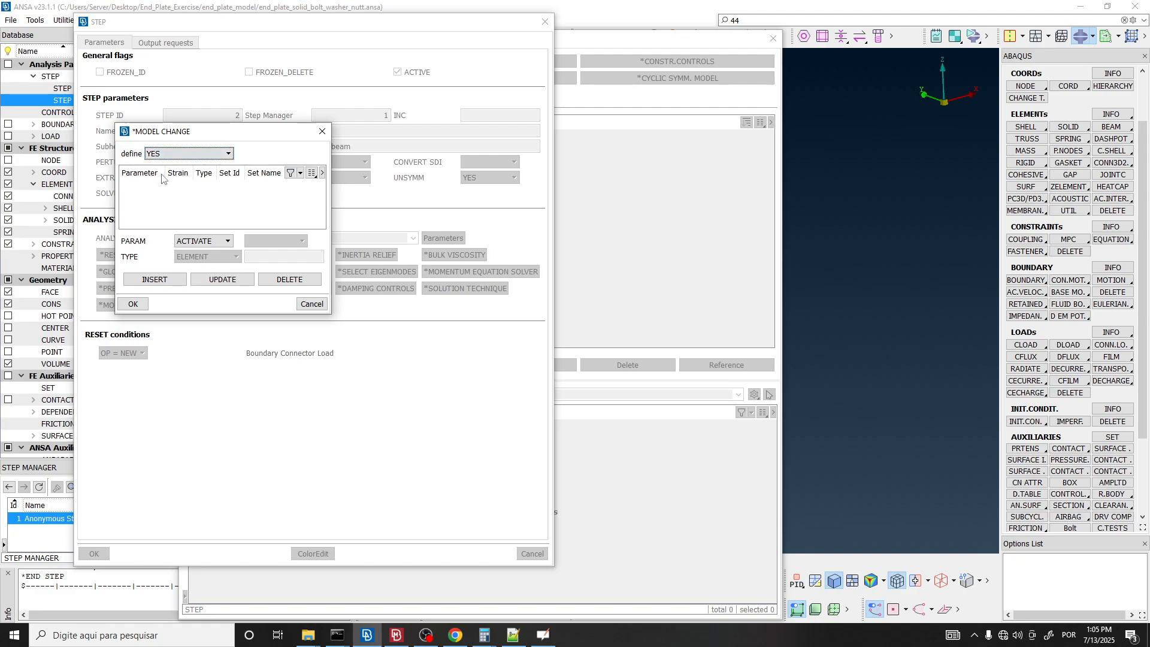
Add a REMOVE entry of type ELEMENT for the stab_springs set to the model change and save load_step.
click(201, 241)
click(201, 273)
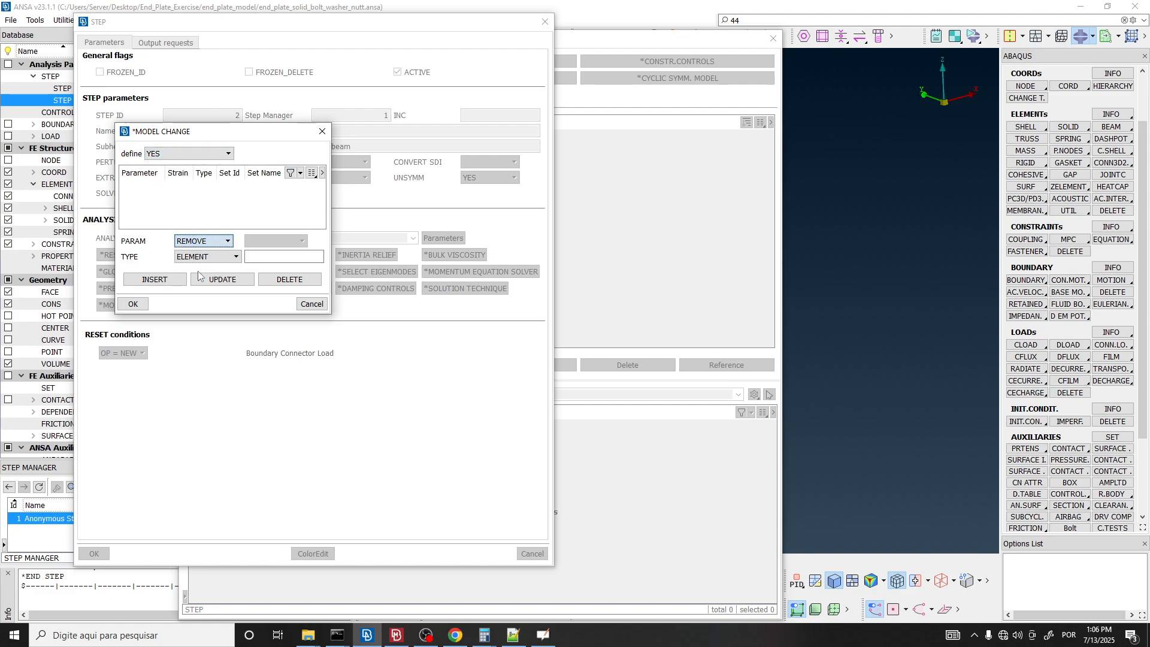
click(306, 257)
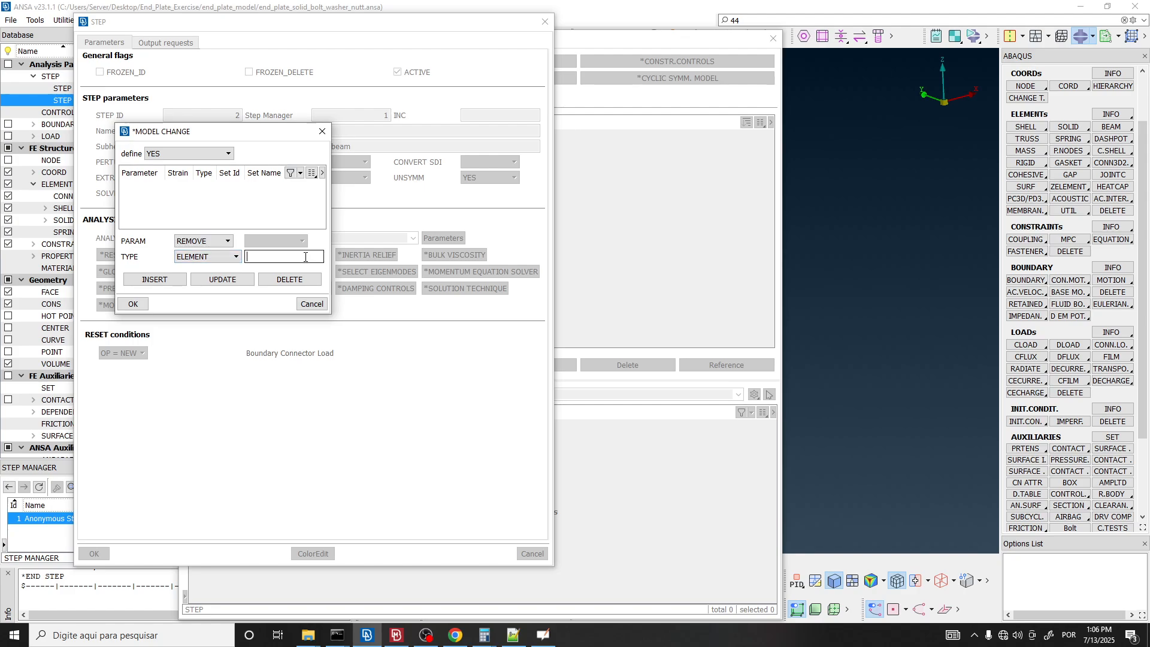
double_click(306, 257)
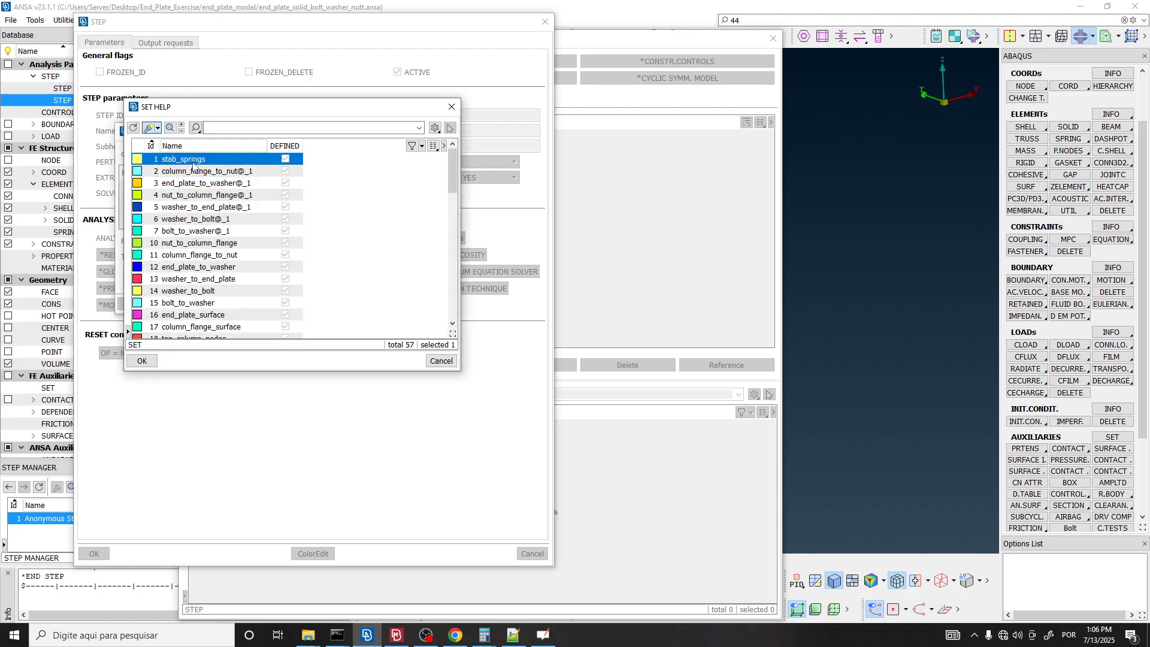
click(143, 361)
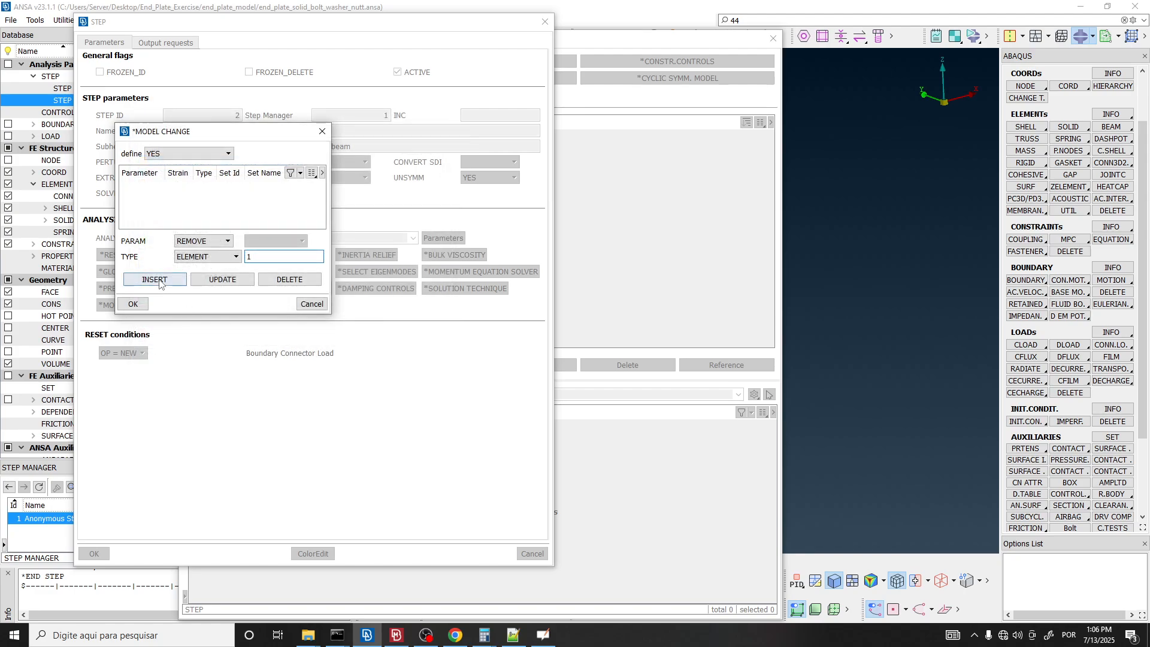
click(157, 279)
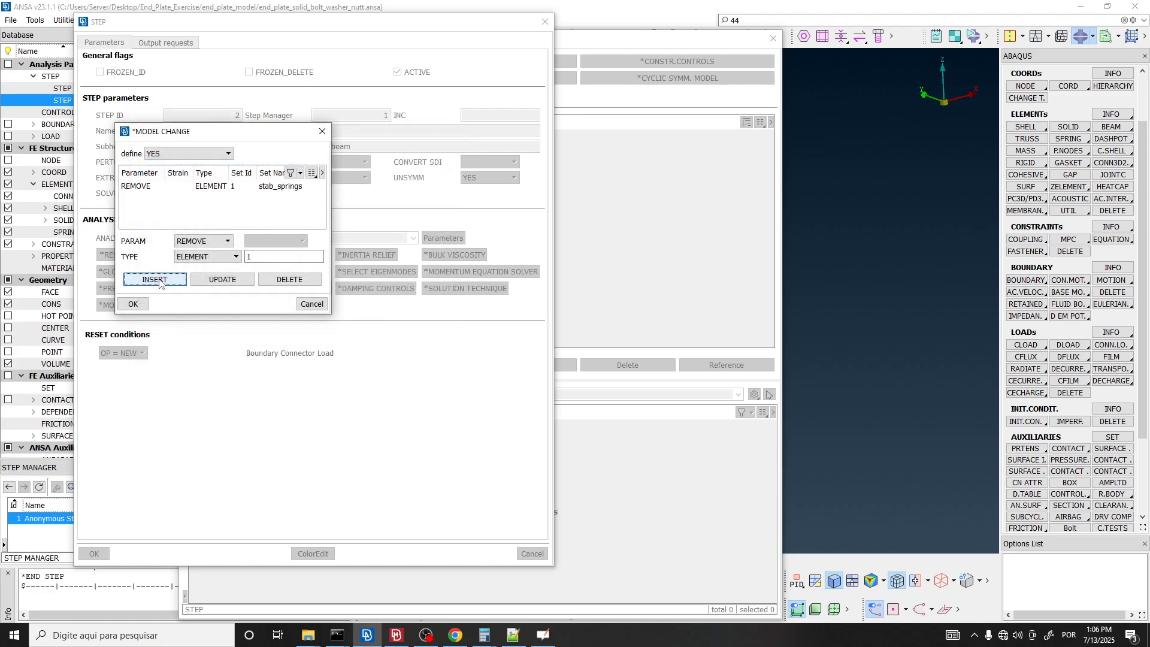
click(201, 187)
click(140, 305)
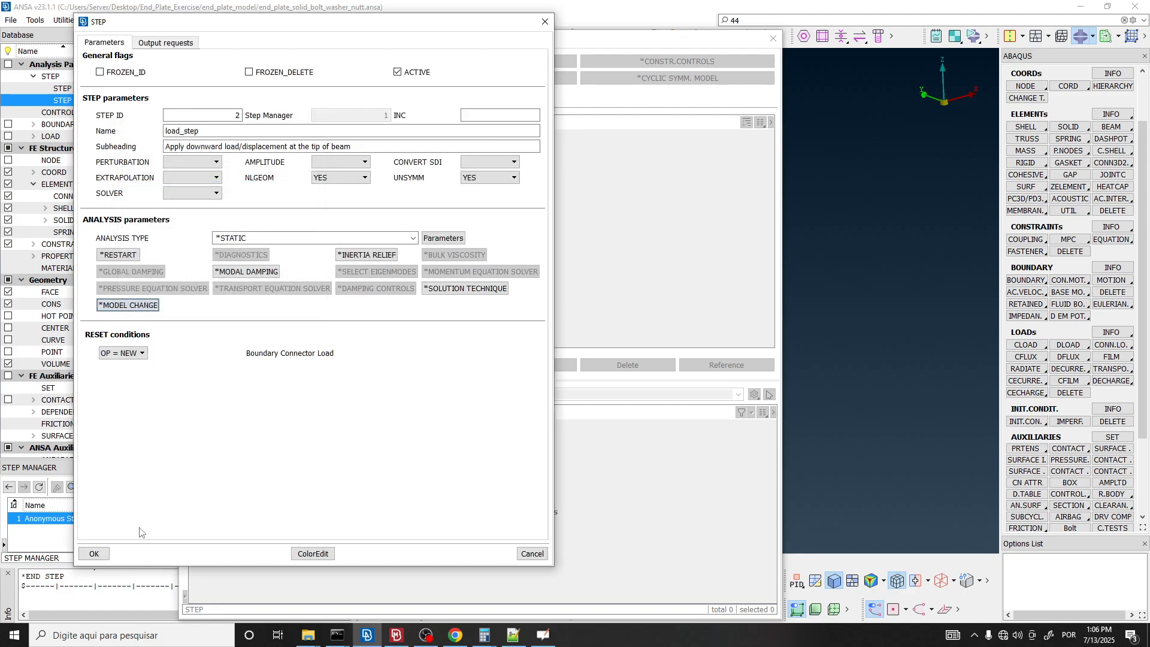
click(94, 554)
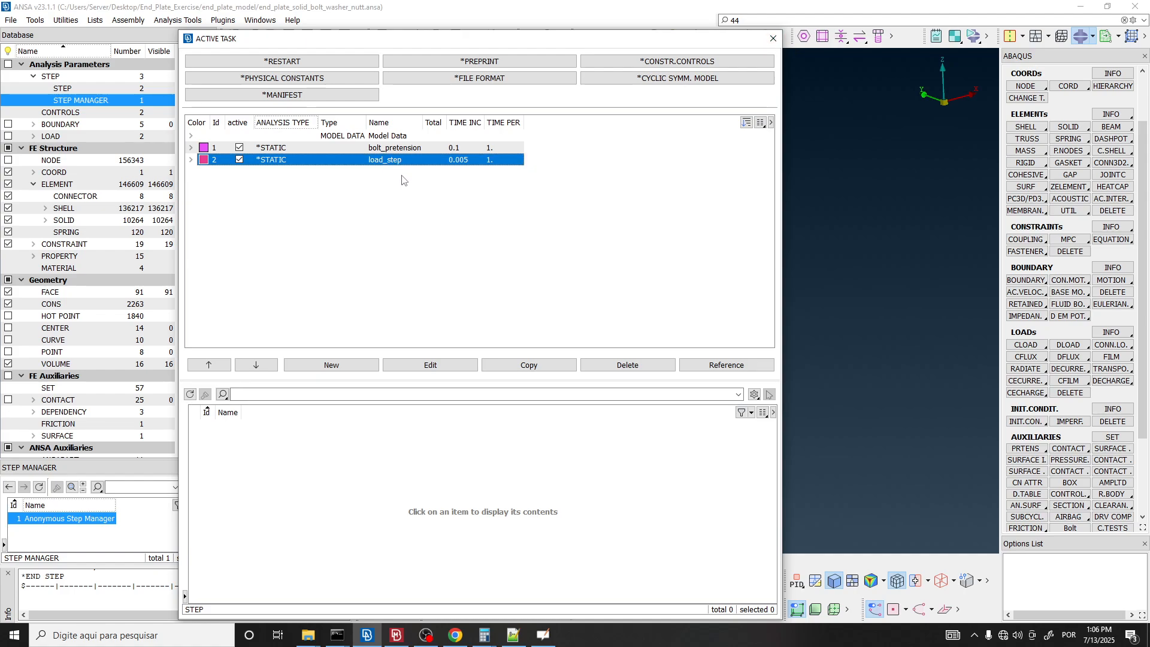
Expand load_step in the step manager, examine its controls entry, and close the step manager.
click(191, 160)
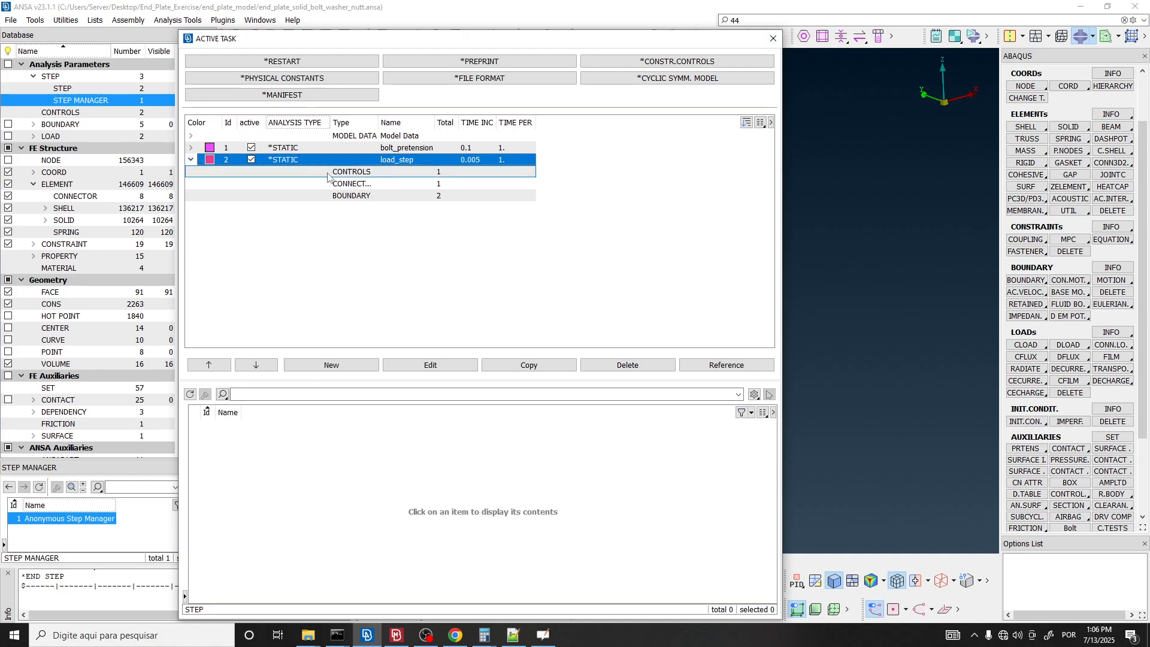
click(353, 172)
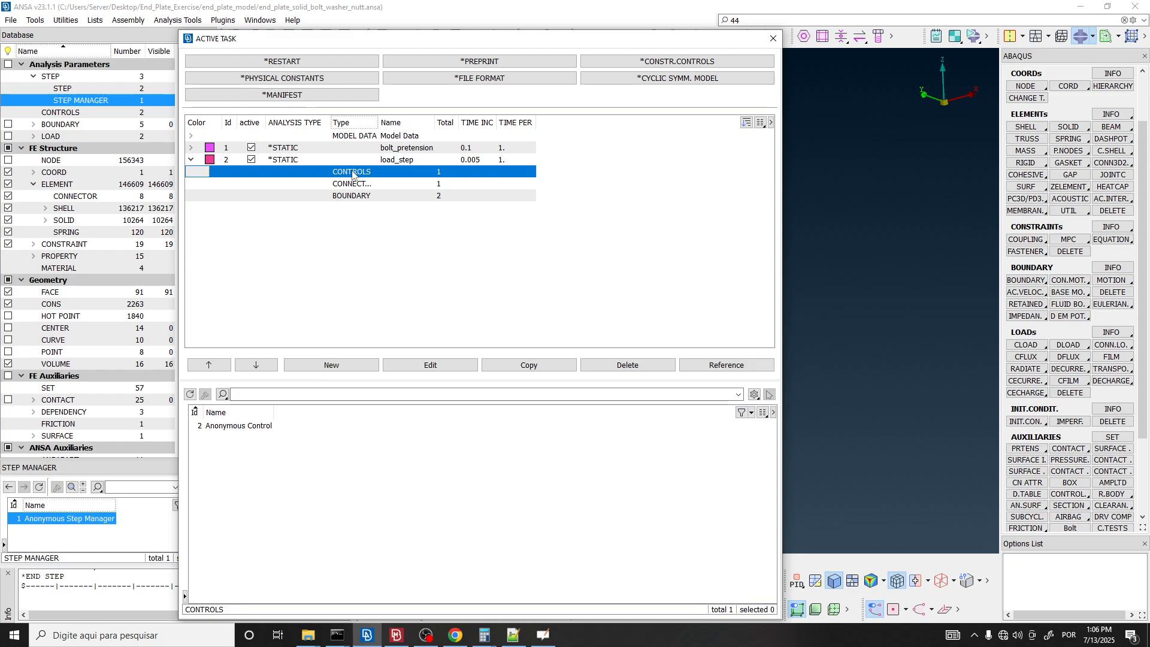
click(396, 159)
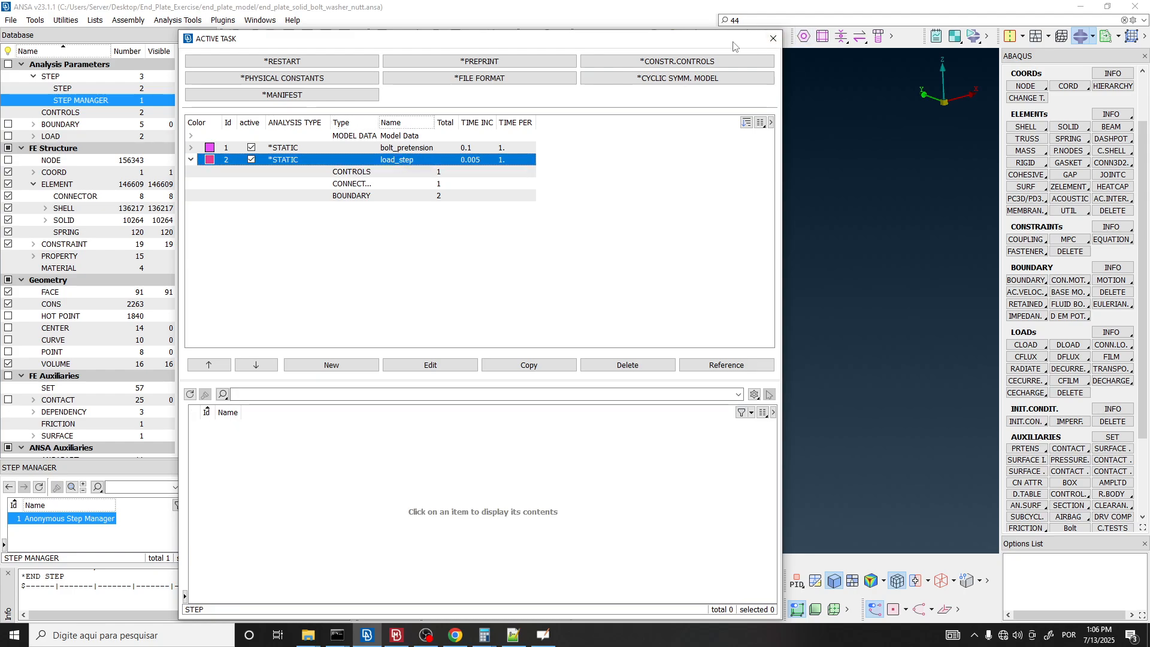
click(772, 40)
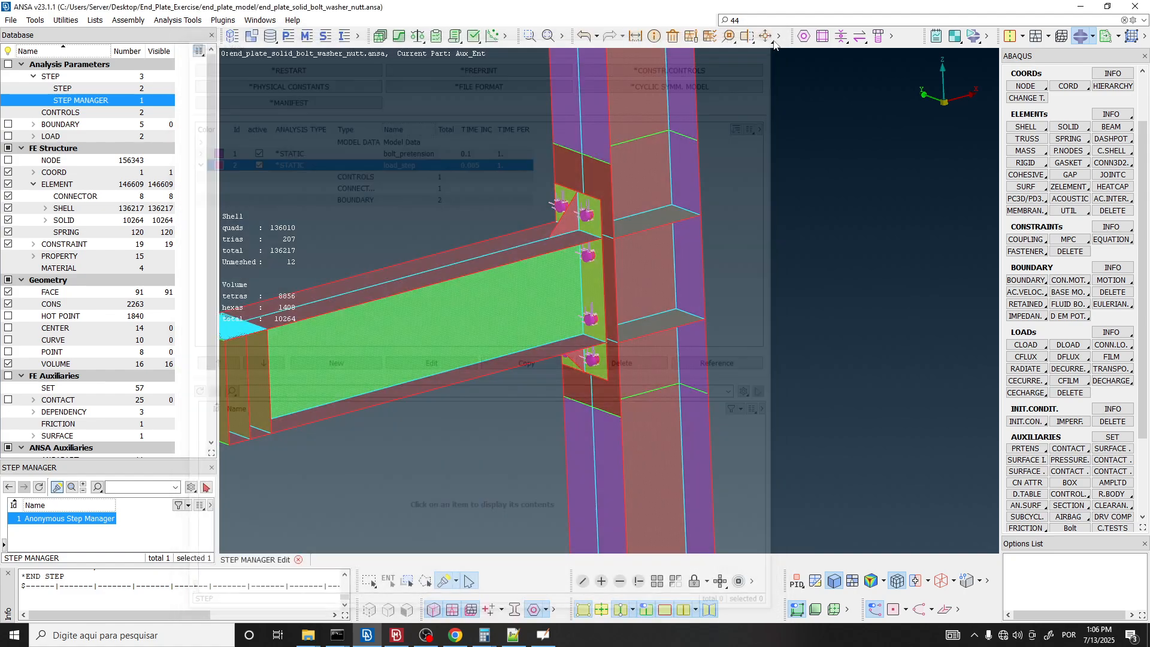
Switch to the test folder in File Explorer and open end_plate_solid_bolt_washer_nutt_v2.sta in Notepad++.
ctrl+drag(628, 213, 639, 215)
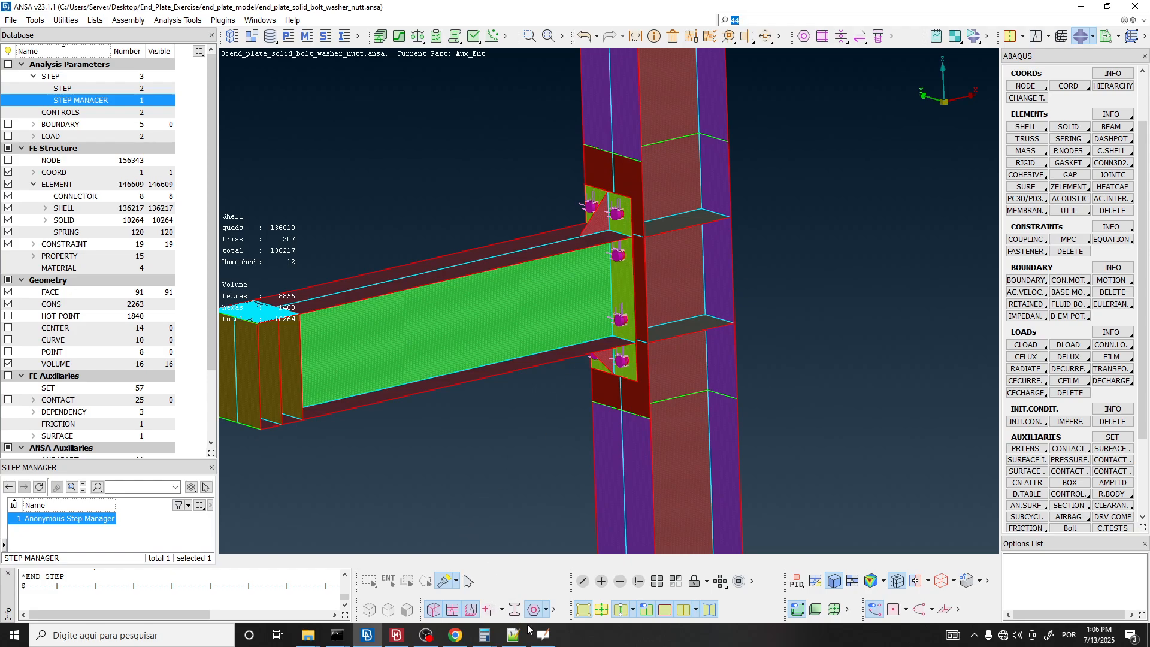
key(super+d)
mouse_move(306, 635)
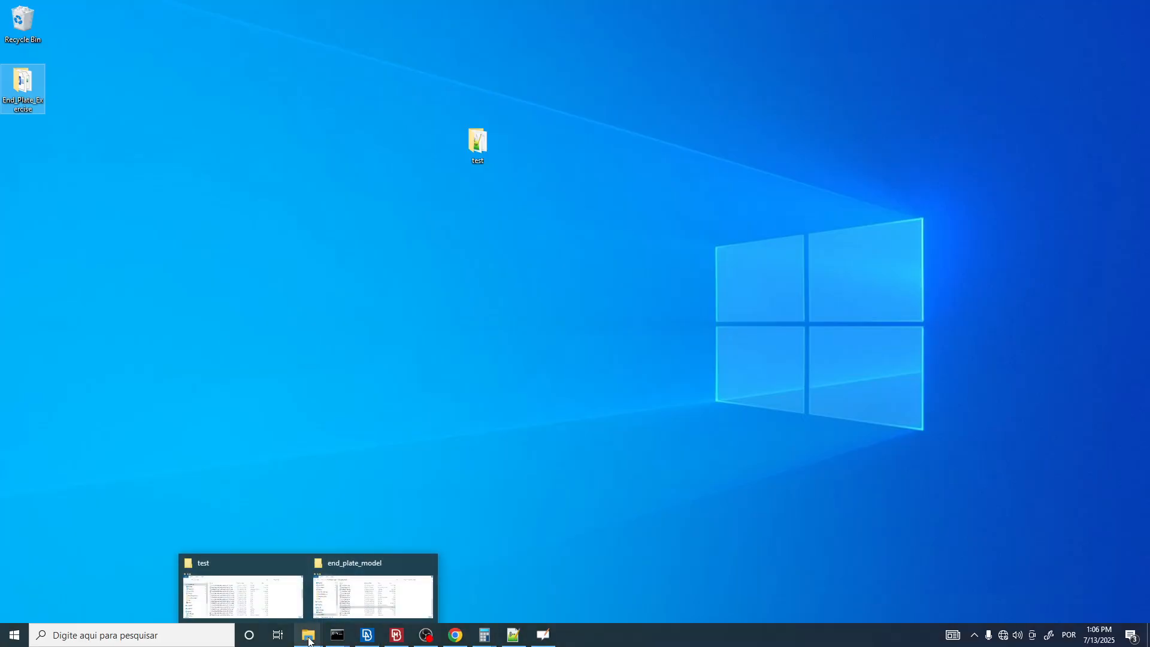
click(273, 602)
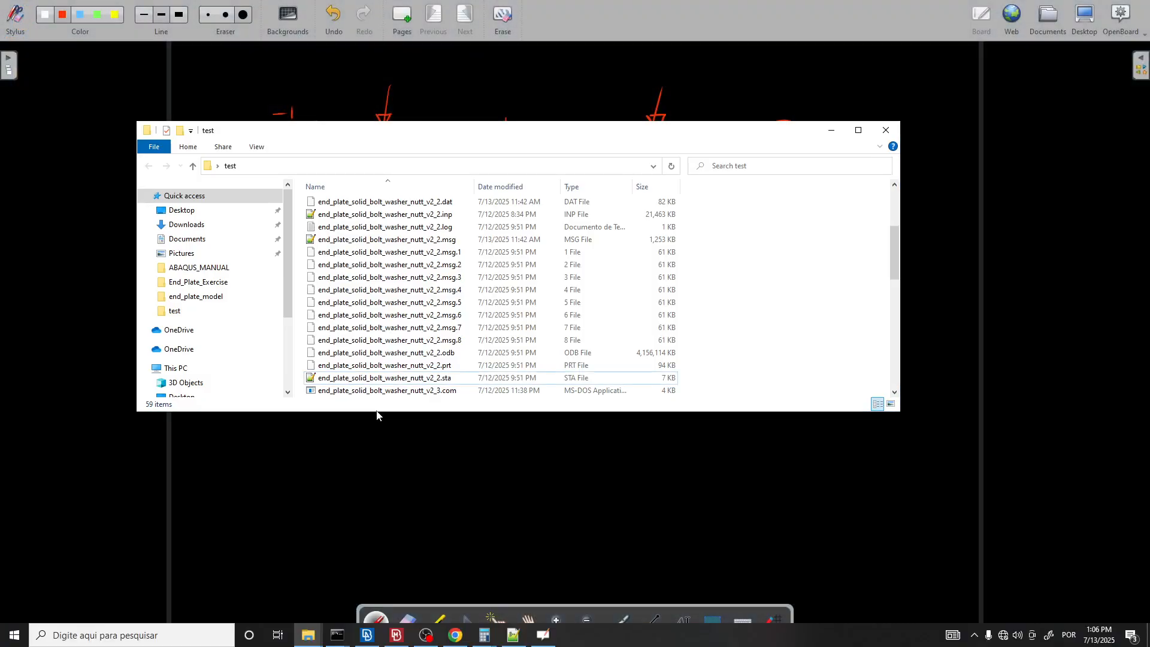
click(443, 229)
scroll(447, 240, up, 4)
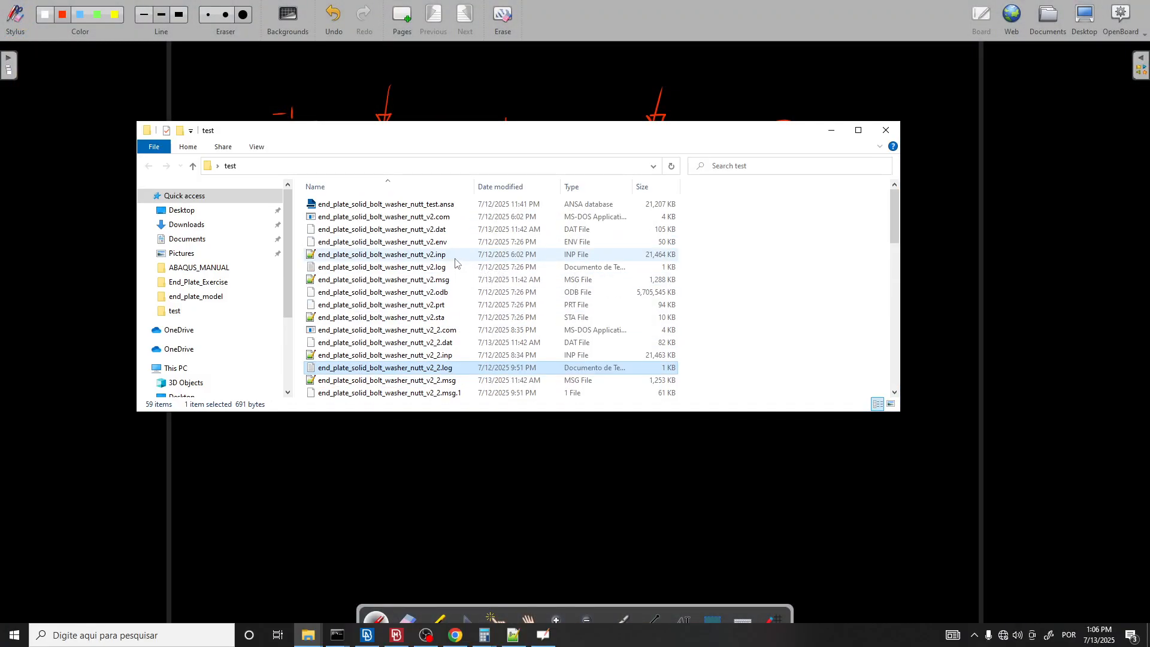
click(444, 217)
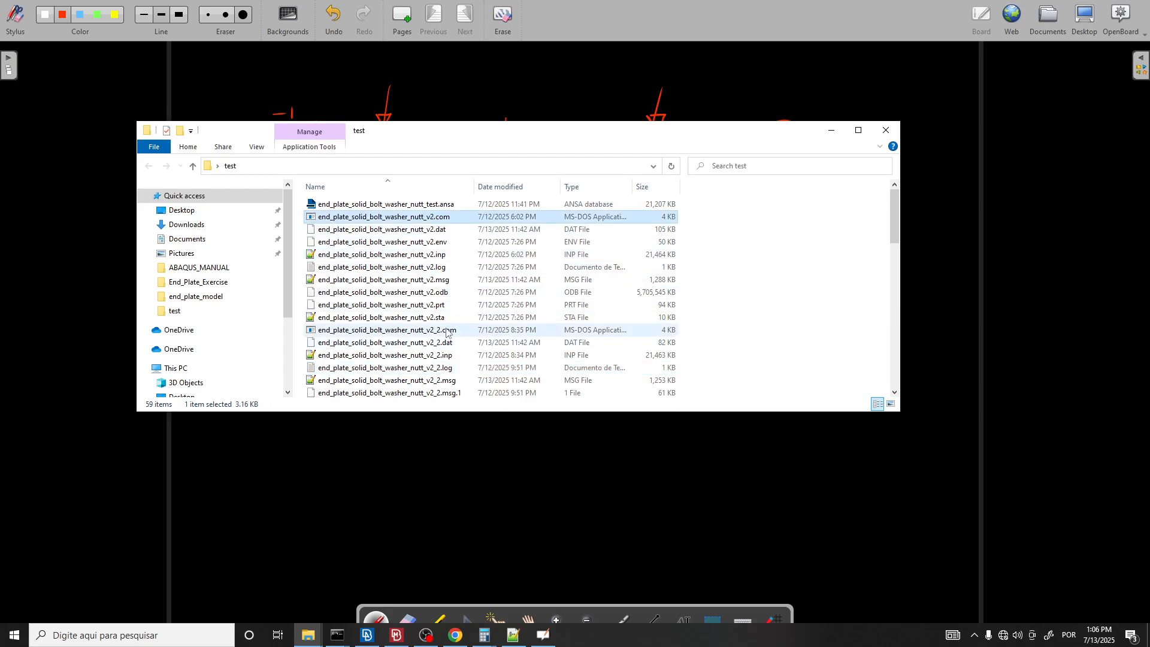
shift+click(432, 319)
click(432, 319)
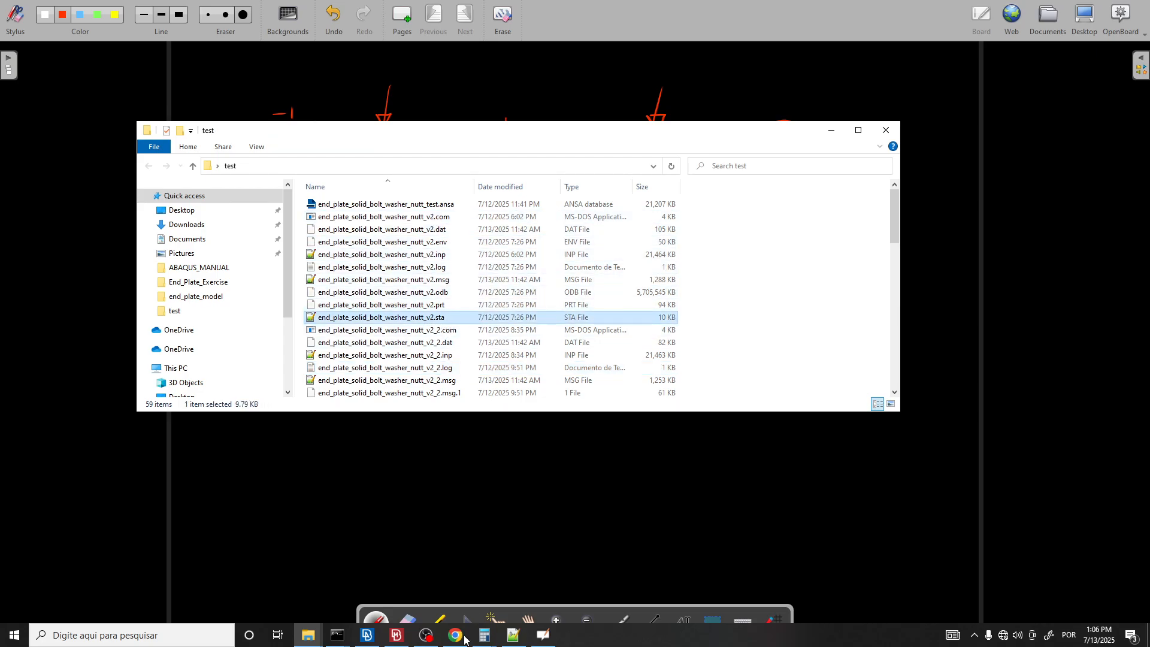
click(369, 637)
key(alt+Tab)
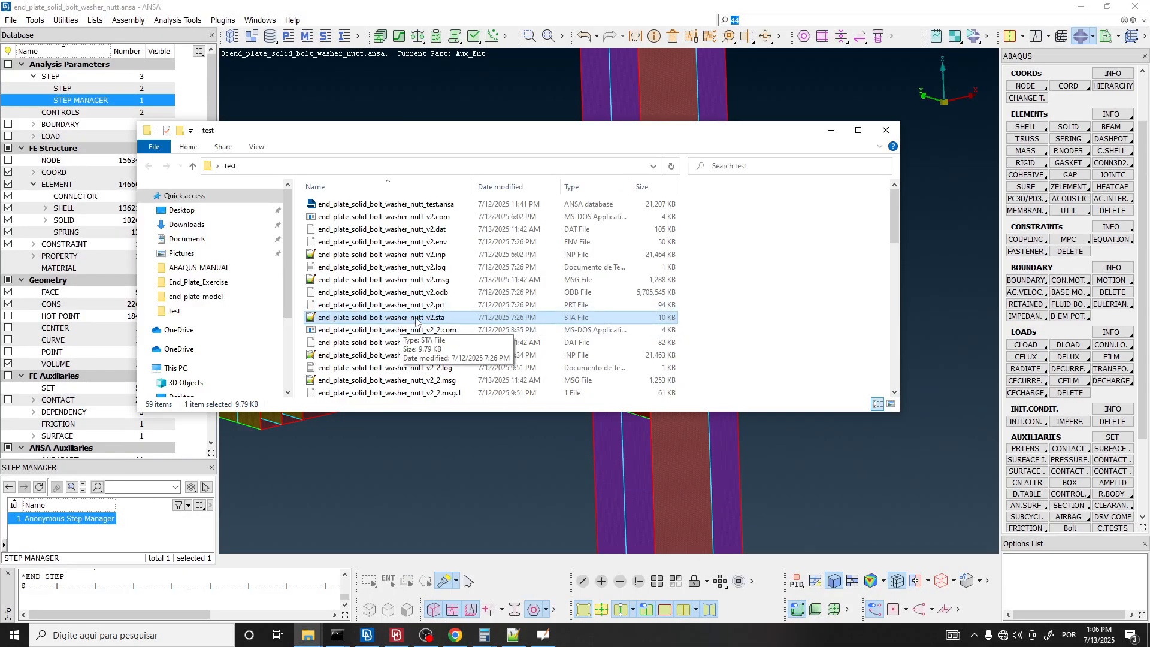
double_click(416, 318)
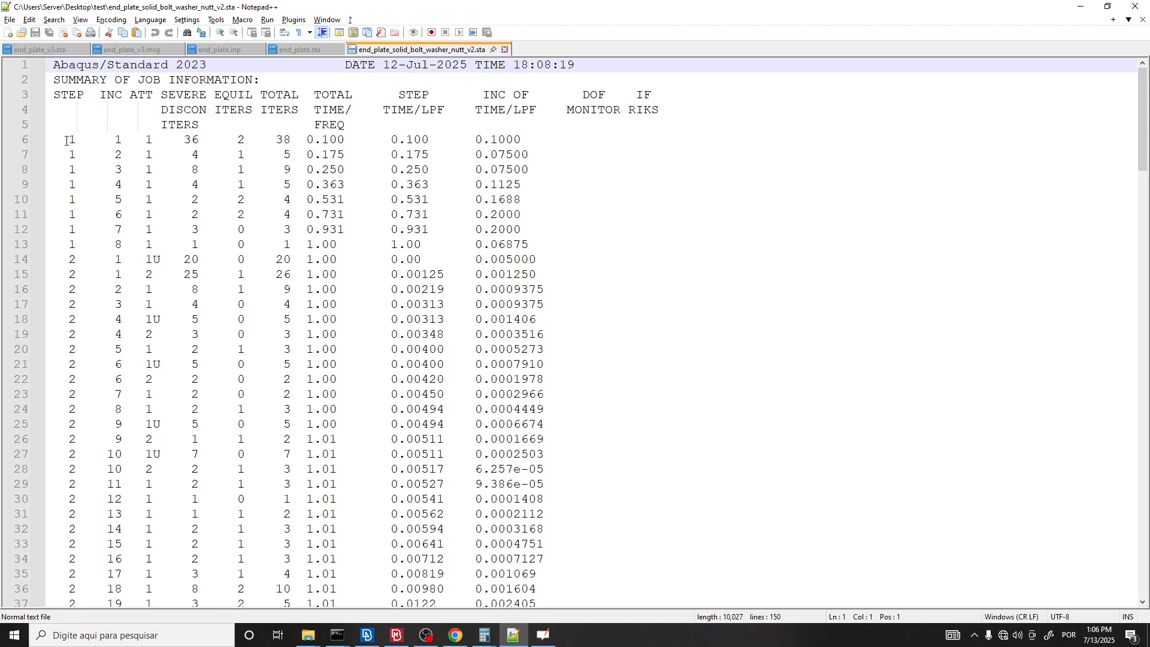
Examine the step 1 increments in the status file, including the iteration counts of the first increment.
drag(65, 140, 565, 244)
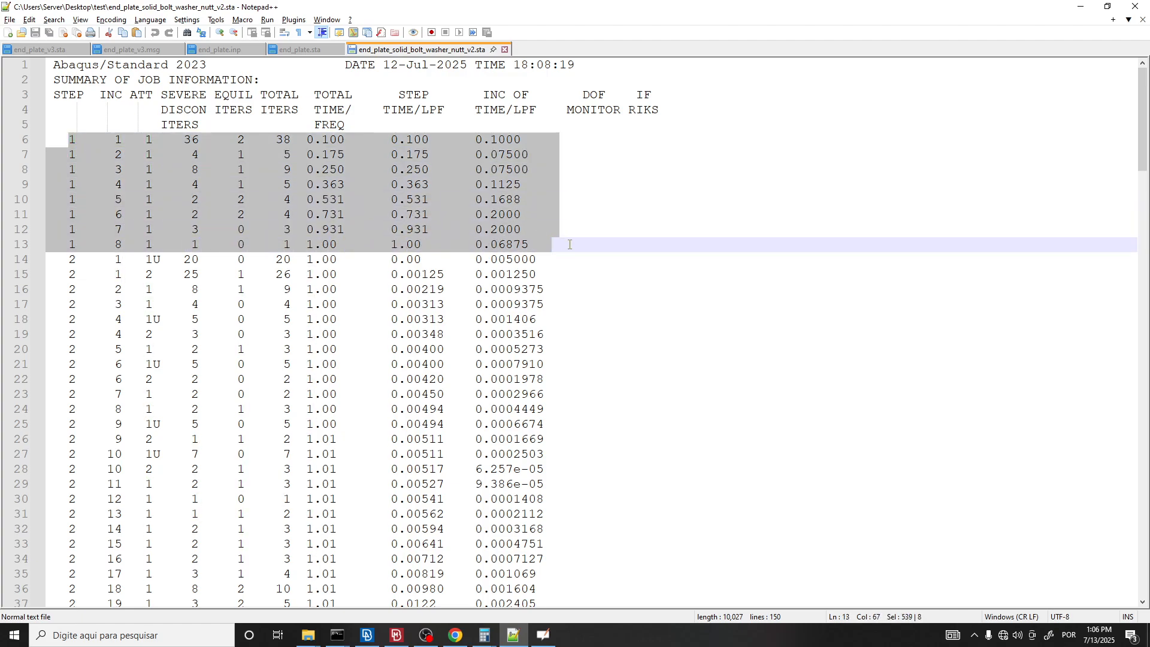
click(191, 141)
drag(183, 140, 279, 145)
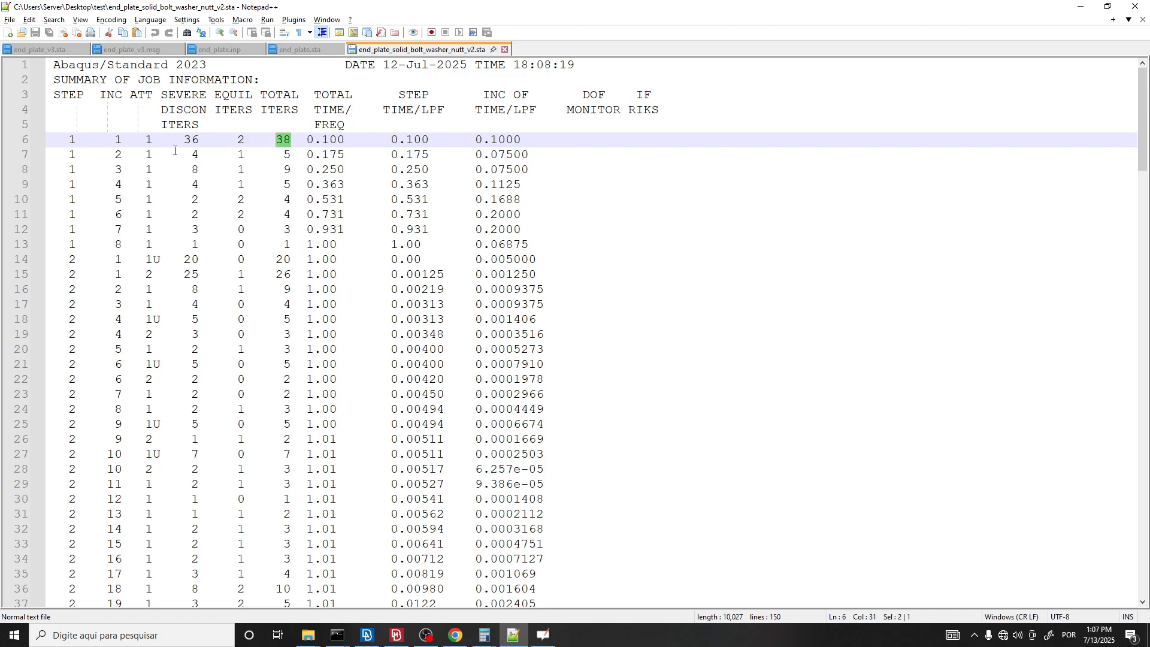
drag(526, 232, 12, 141)
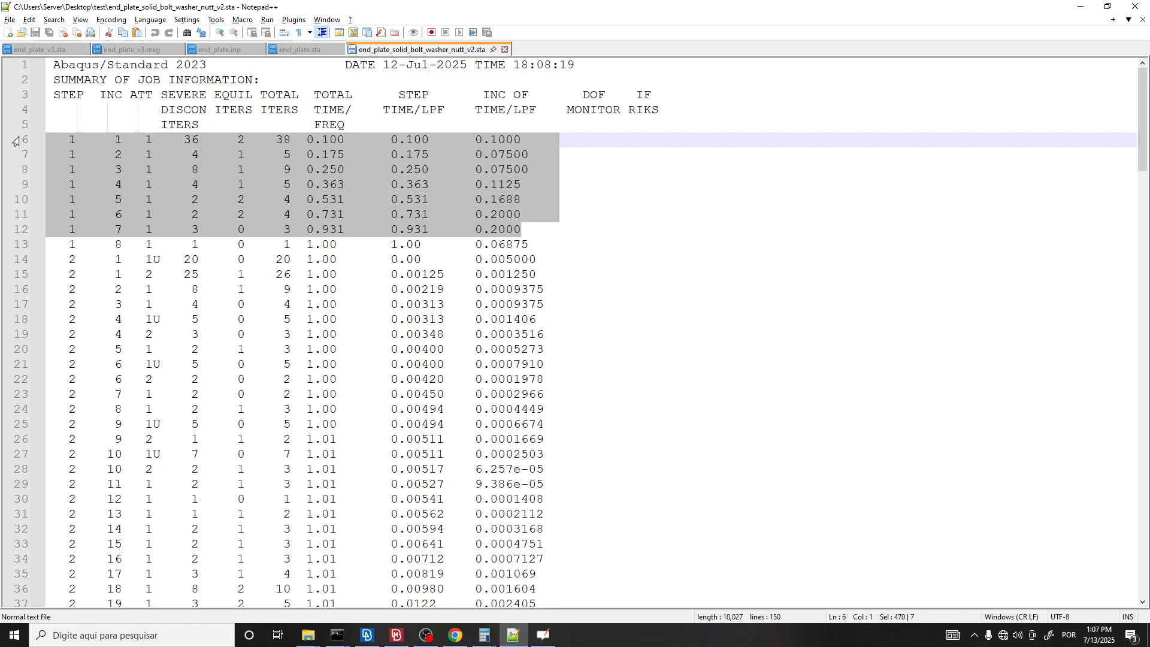
Examine the first step 2 increments and highlight the attempts marked 1U in the status file.
drag(67, 258, 440, 267)
mouse_move(169, 259)
mouse_down()
mouse_move(142, 262)
mouse_move(154, 234)
mouse_move(164, 249)
mouse_up()
scroll(141, 260, down, 1)
drag(64, 217, 245, 275)
click(162, 245)
scroll(153, 243, down, 1)
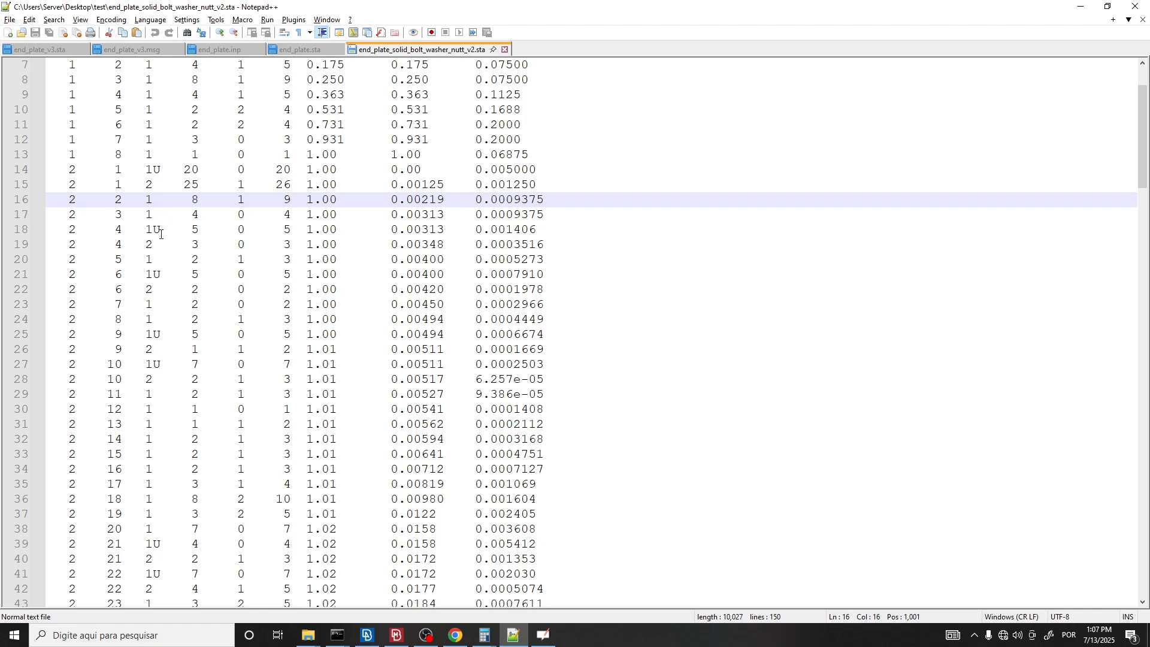
drag(161, 235, 145, 230)
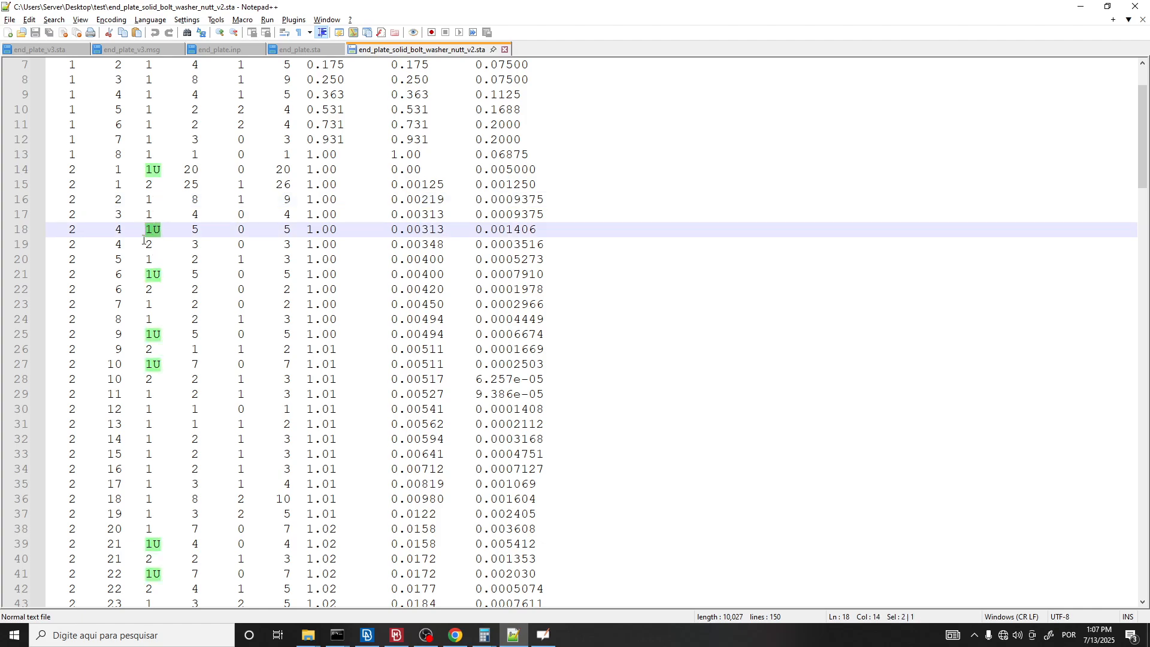
click(157, 259)
double_click(157, 275)
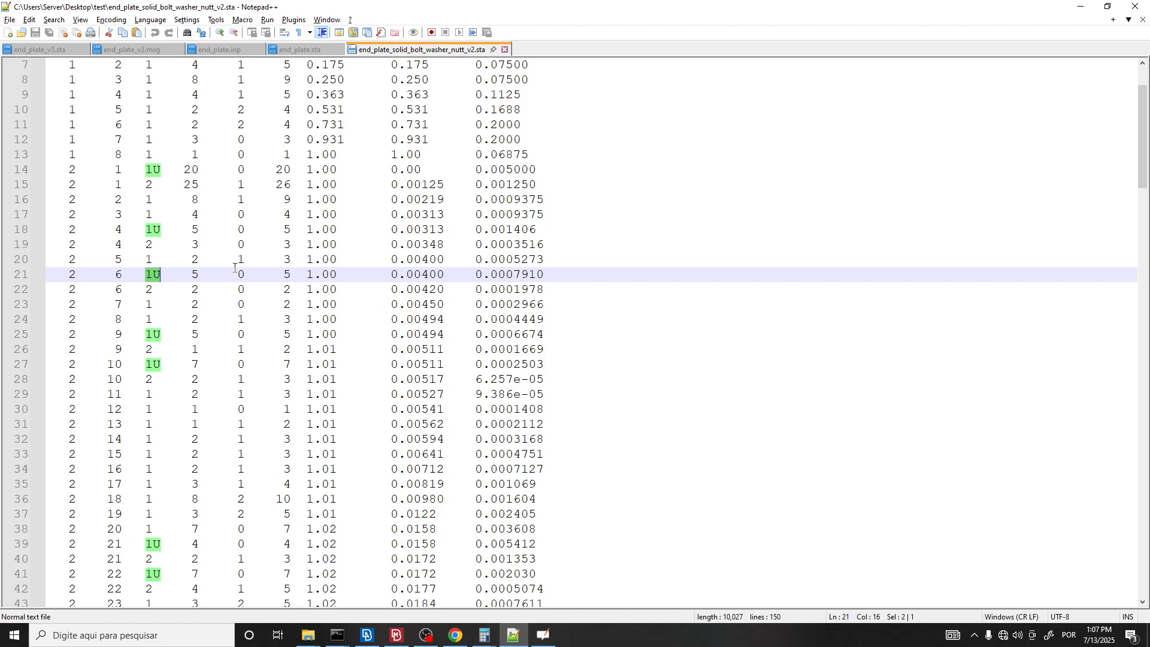
Check the time increment sizes, total time and step time reached through the step 2 increments.
scroll(502, 195, up, 1)
drag(477, 230, 521, 290)
click(499, 246)
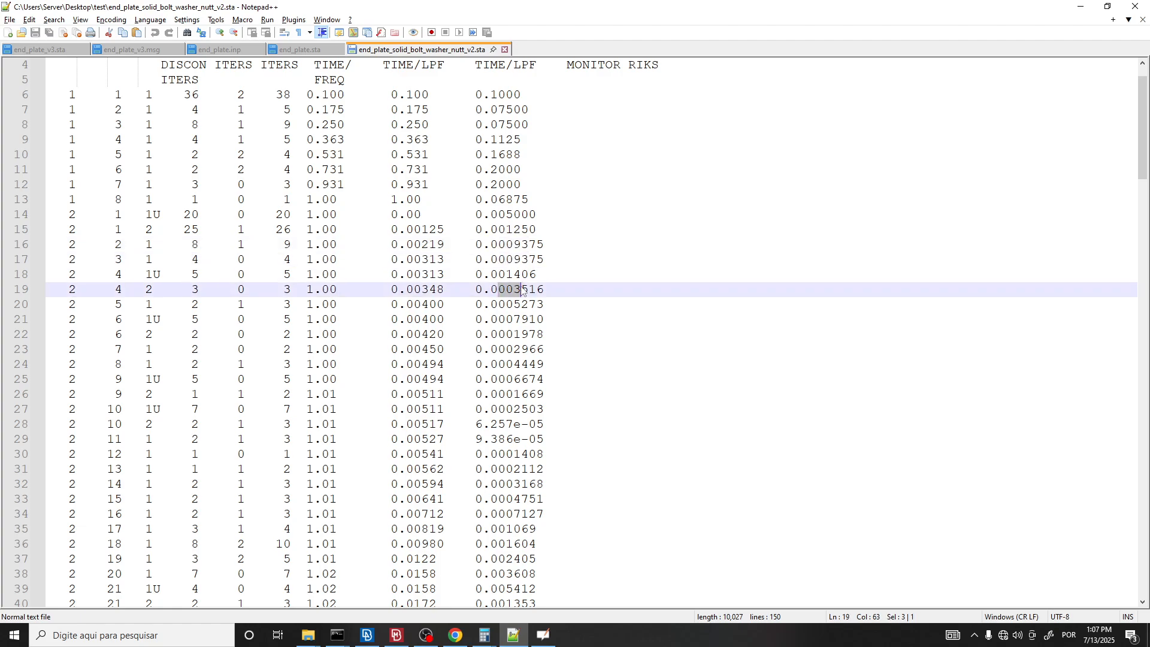
scroll(504, 300, down, 6)
scroll(503, 327, down, 8)
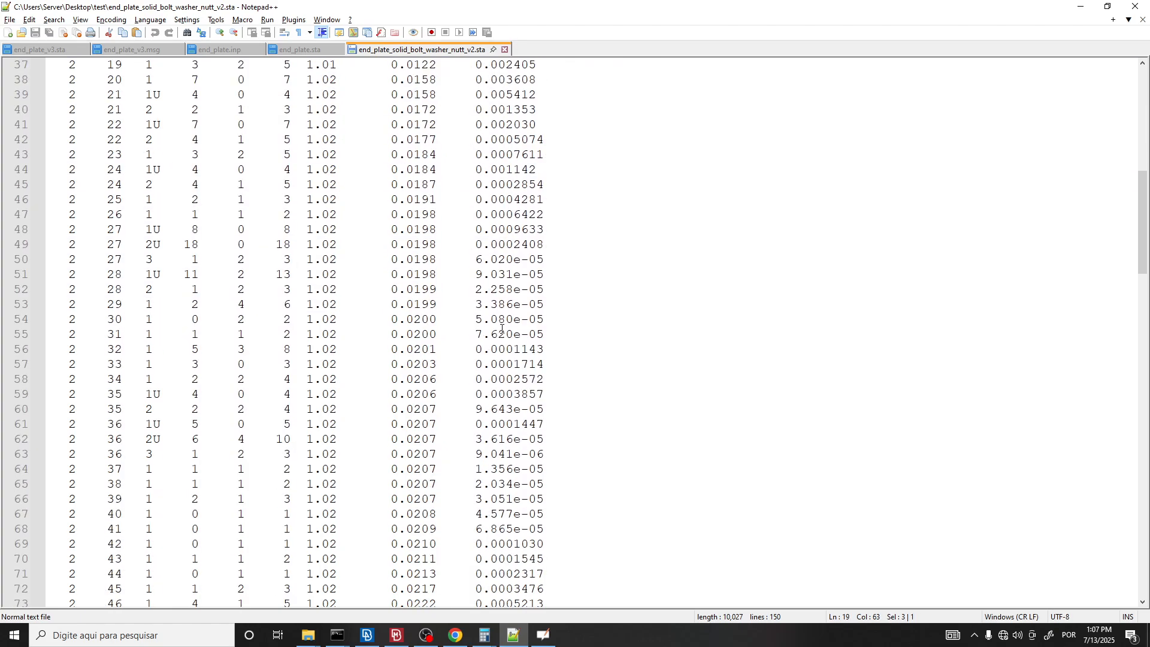
drag(336, 305, 300, 306)
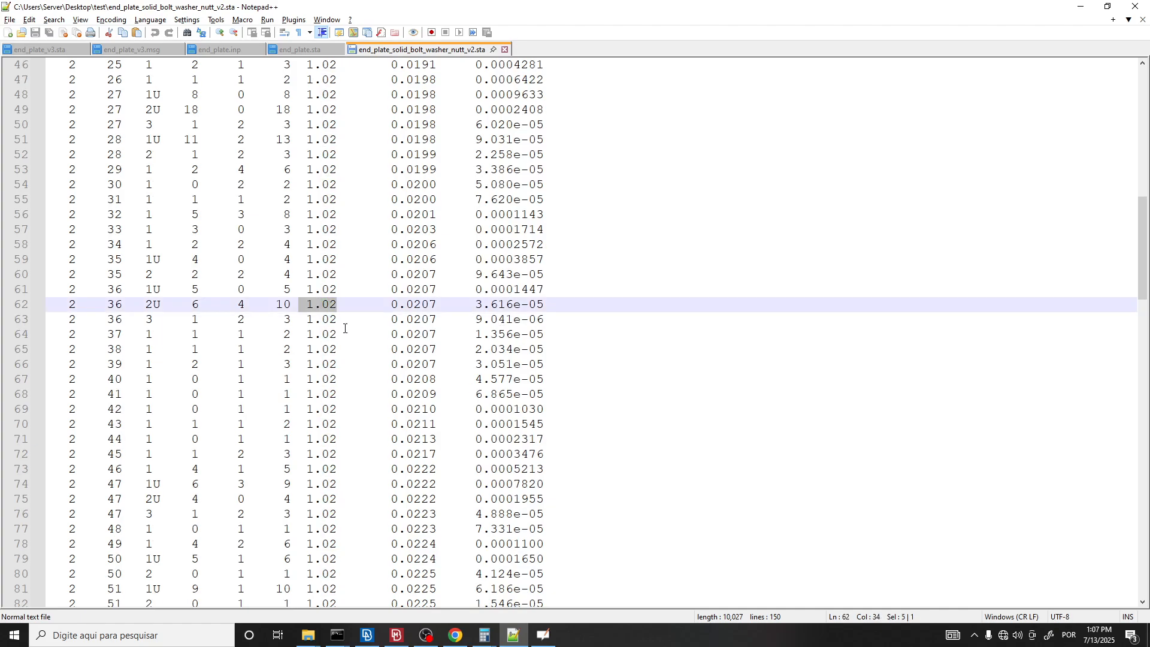
drag(446, 305, 390, 304)
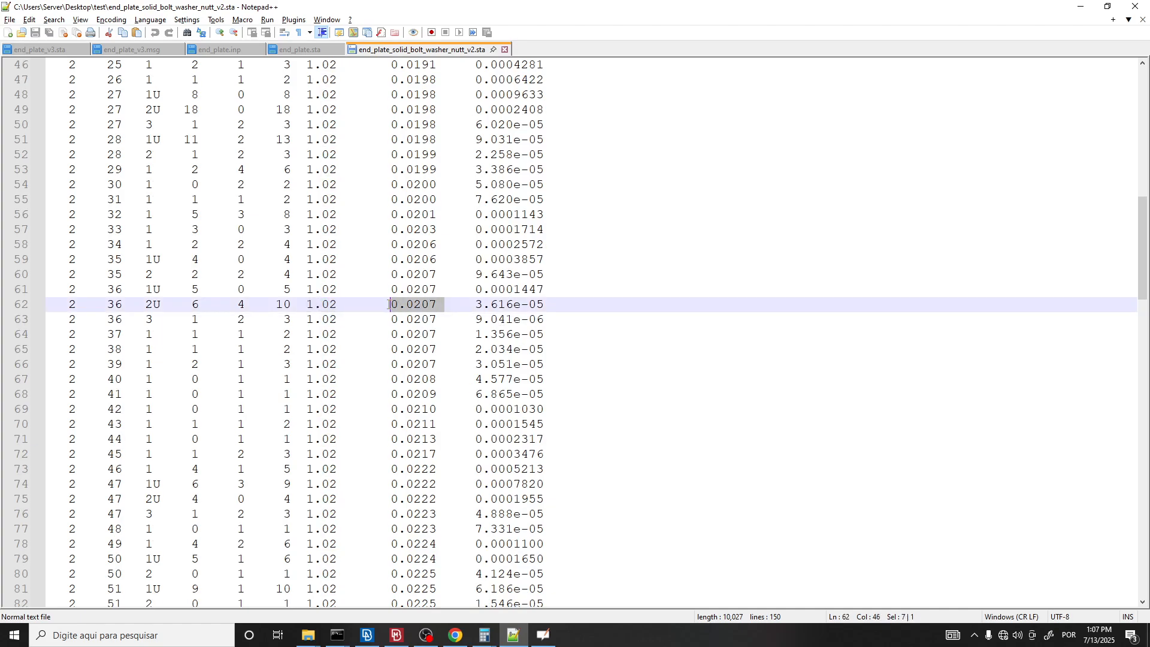
Examine the final increment number and the completion statement at the end of the status file.
scroll(506, 201, down, 20)
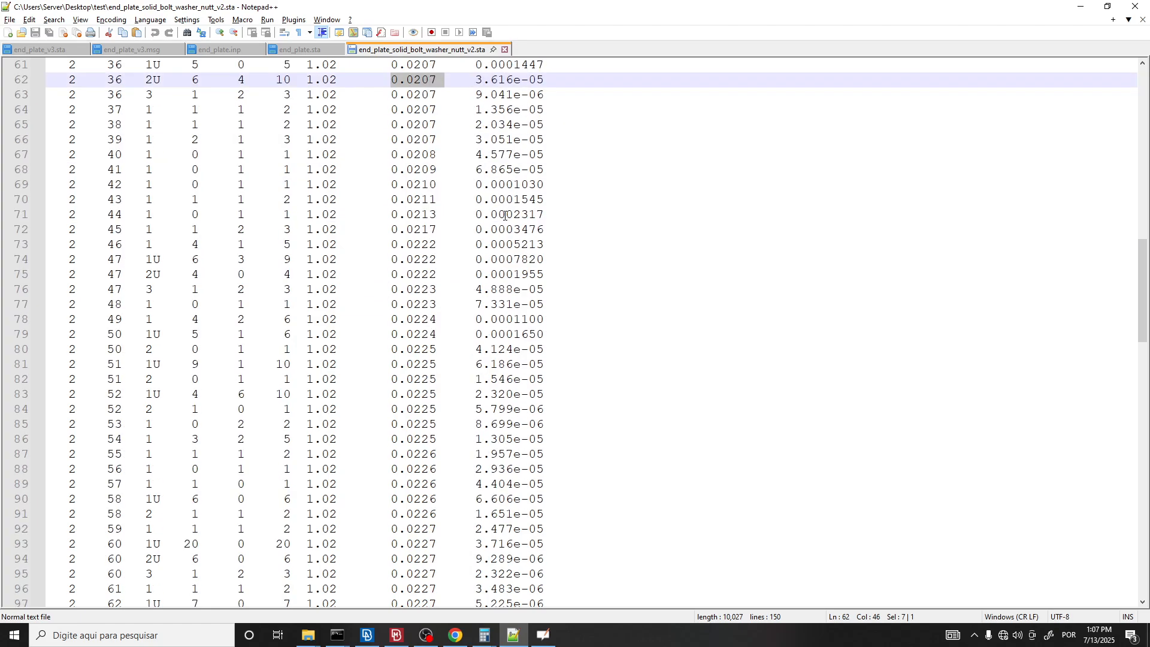
drag(551, 274, 48, 275)
drag(124, 274, 102, 275)
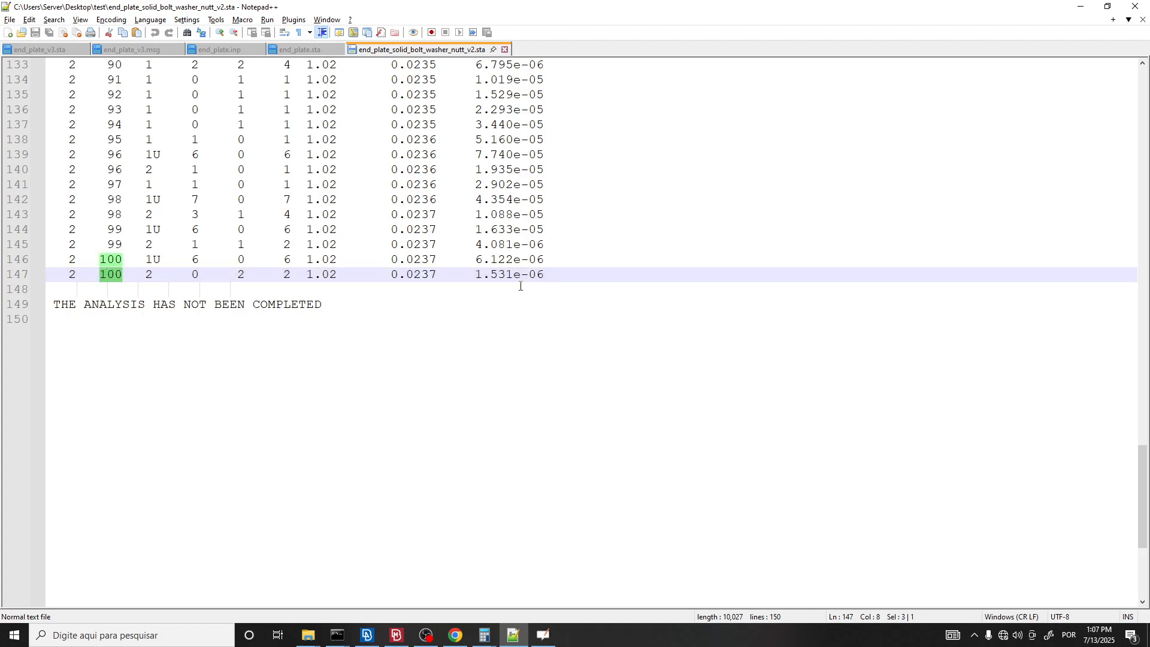
click(246, 305)
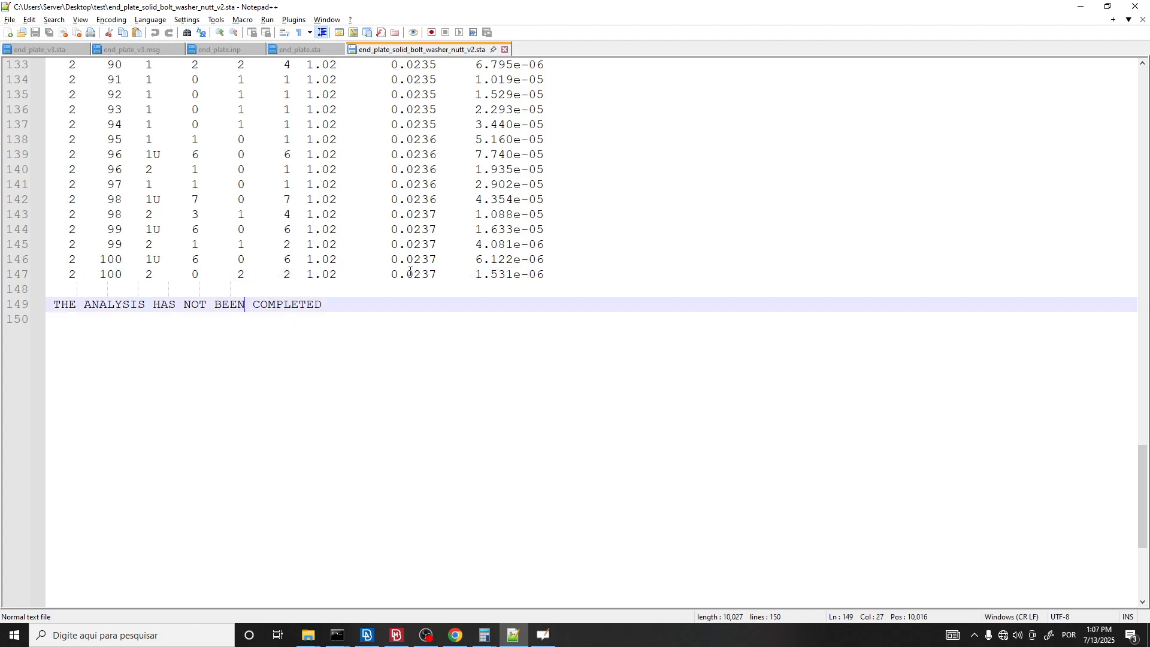
click(150, 277)
drag(130, 260, 92, 259)
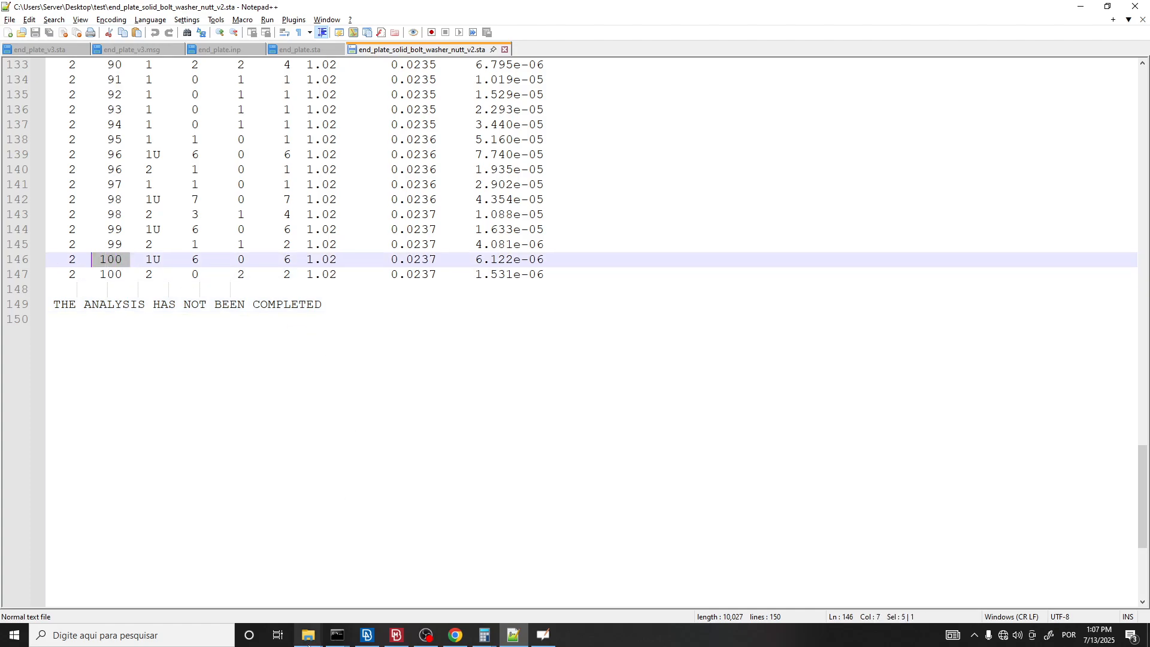
Open end_plate_solid_bolt_washer_nutt_v2.msg from the test folder, check the maximum number of increments for the step, and close the file.
mouse_move(311, 642)
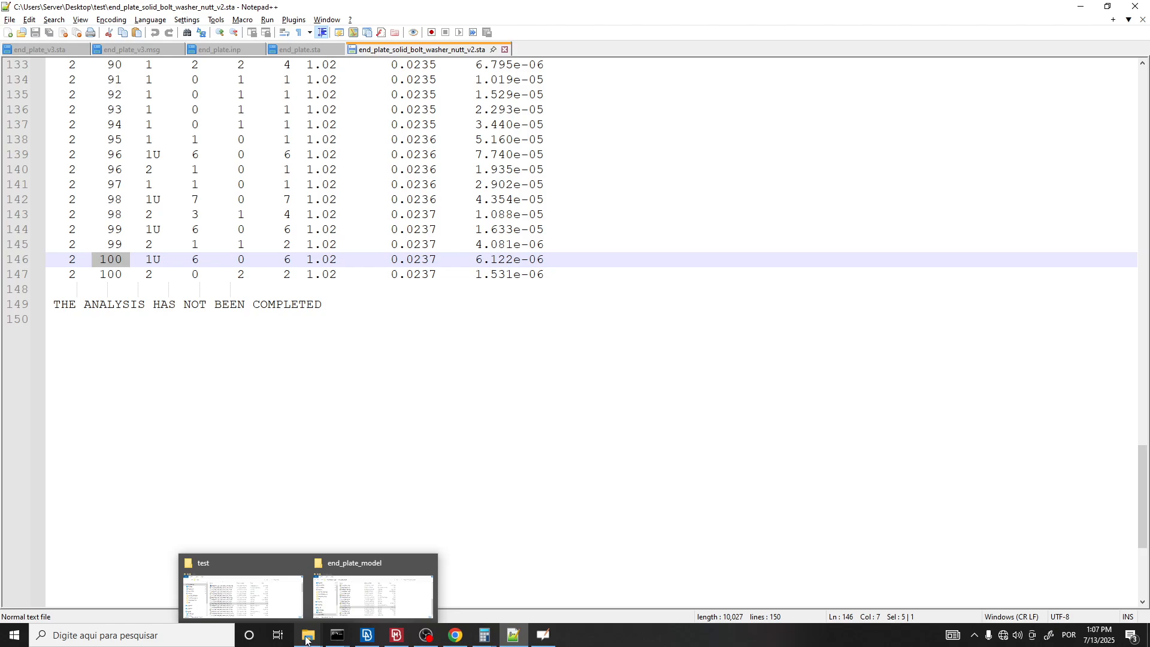
click(264, 593)
double_click(436, 279)
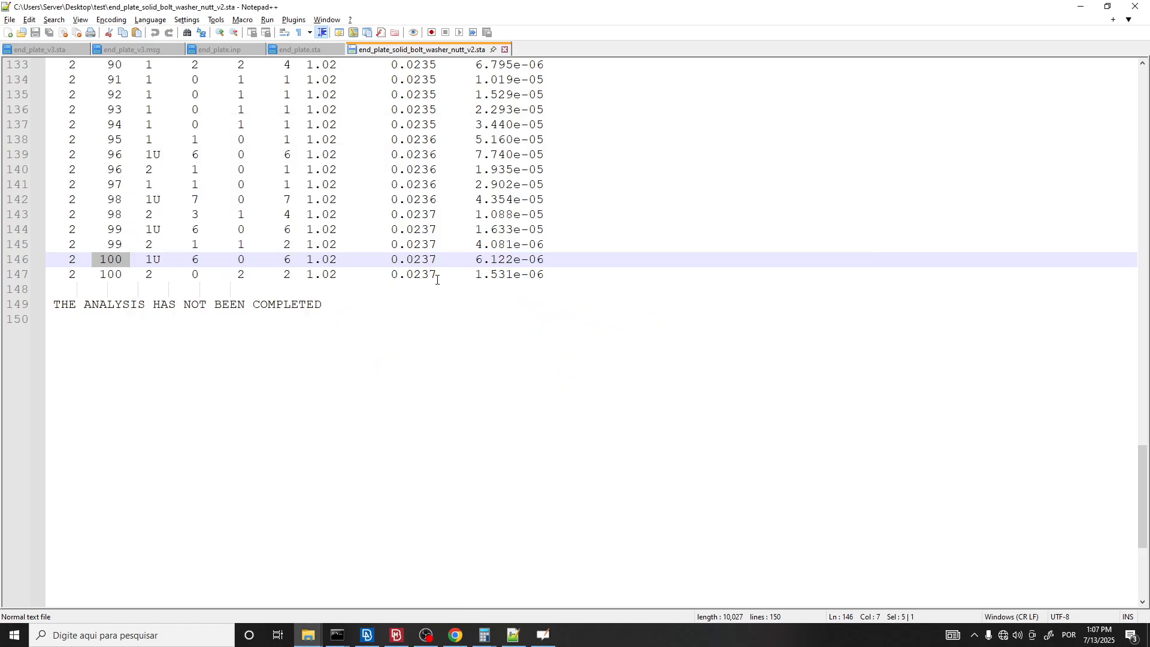
scroll(402, 241, down, 20)
scroll(401, 240, down, 6)
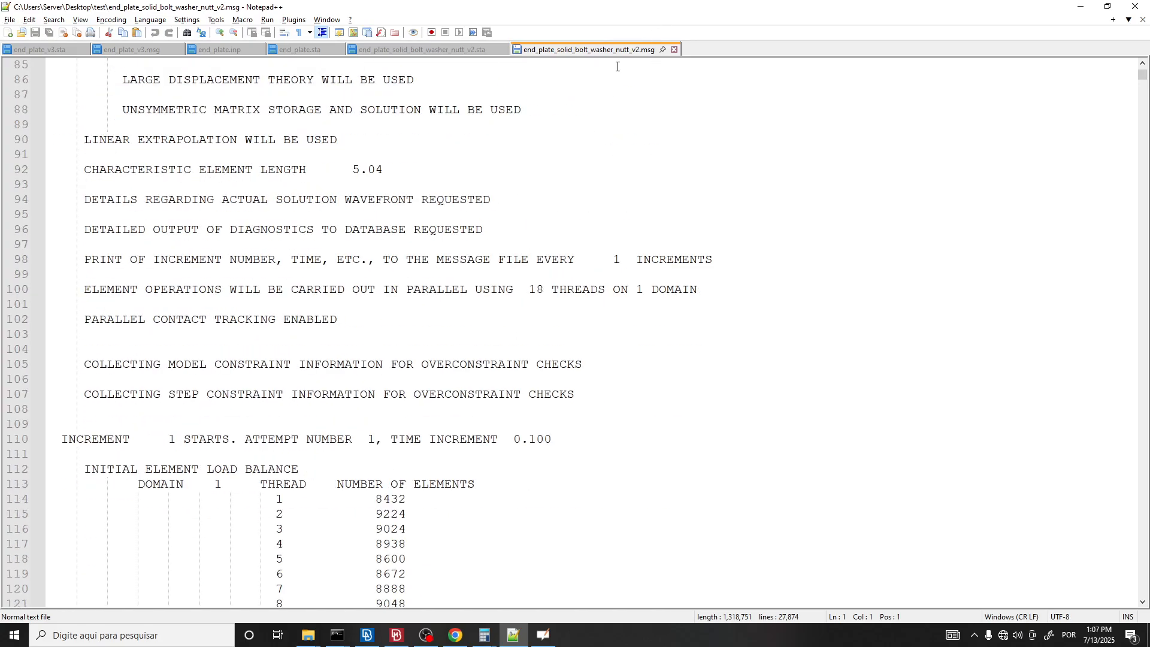
scroll(434, 281, down, 3)
scroll(527, 359, up, 5)
scroll(535, 452, down, 1)
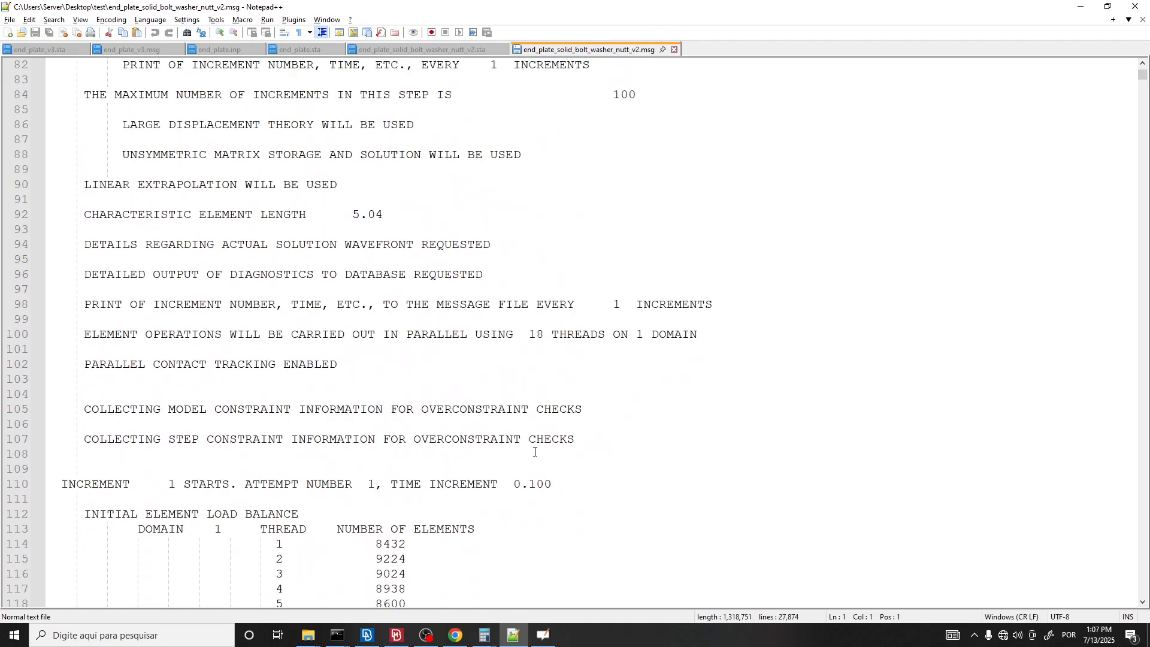
scroll(489, 429, up, 4)
drag(639, 275, 77, 274)
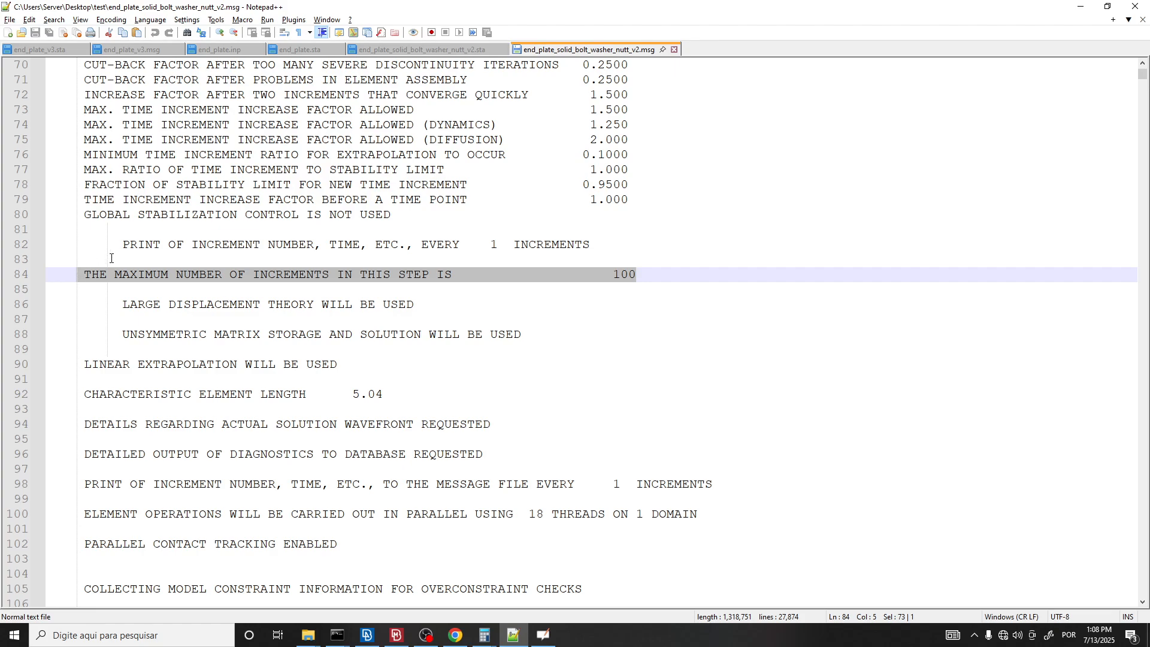
click(674, 49)
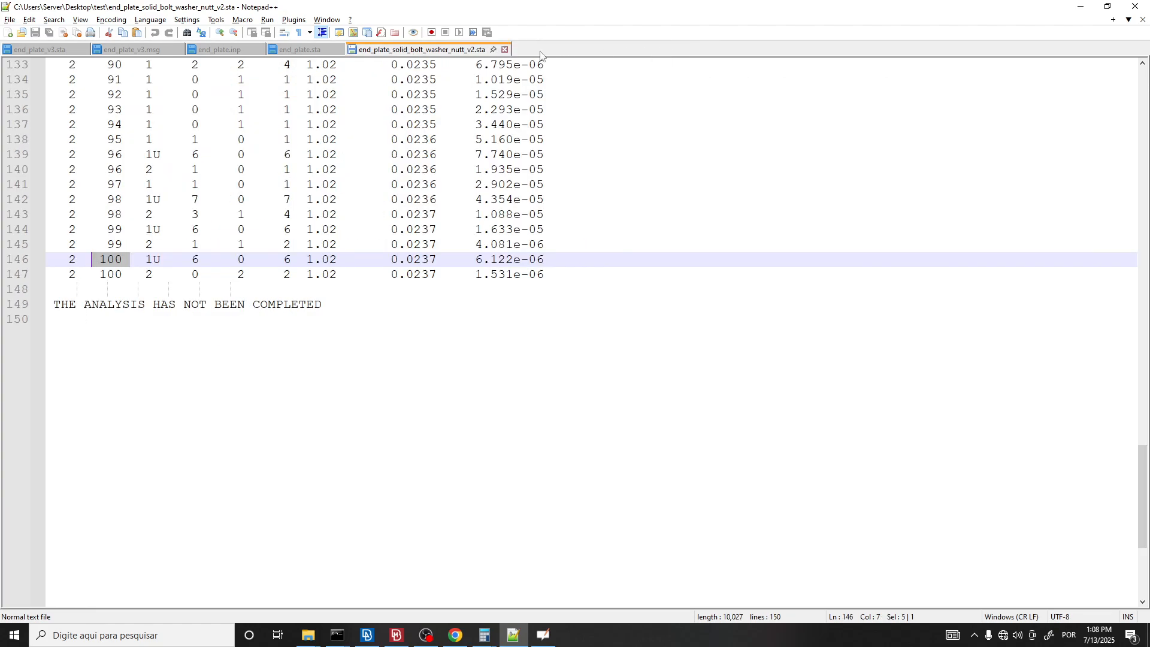
Review the status file from the last step 2 increments back to the step 1 increments.
scroll(454, 289, up, 2)
drag(558, 358, 177, 184)
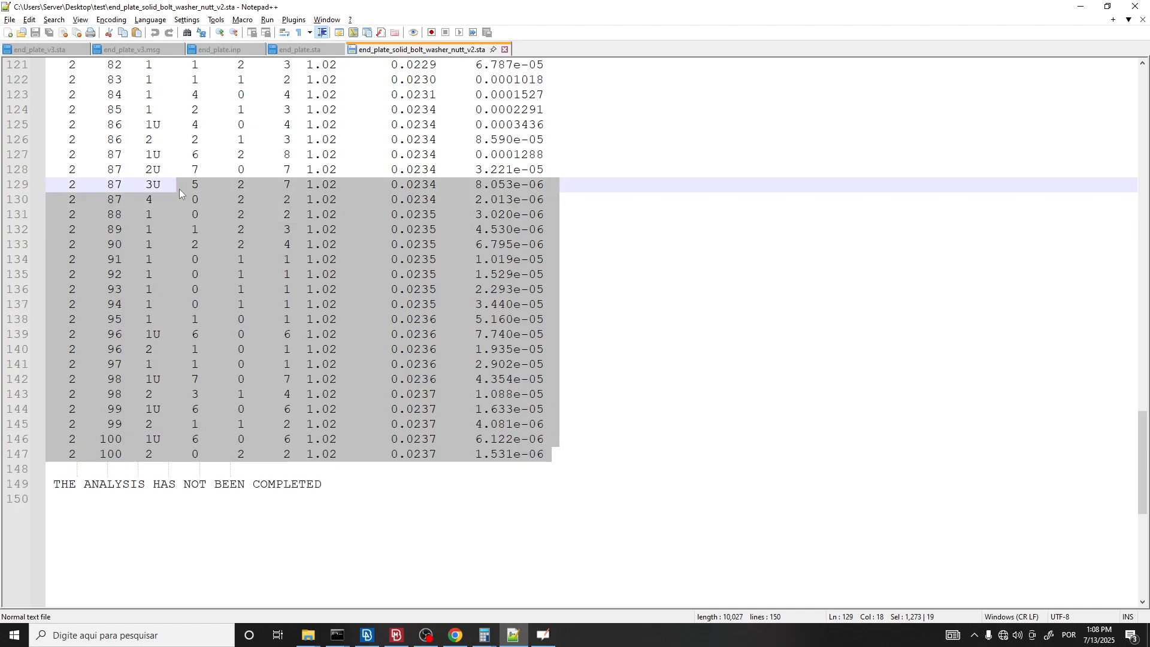
scroll(179, 189, up, 20)
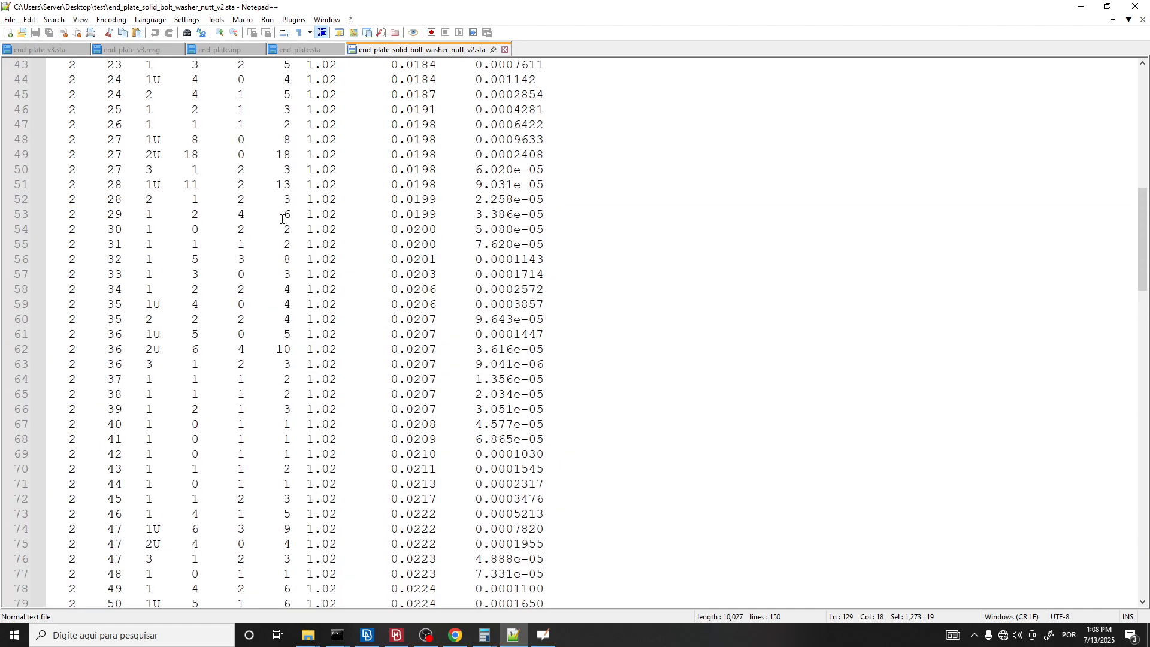
scroll(282, 220, up, 14)
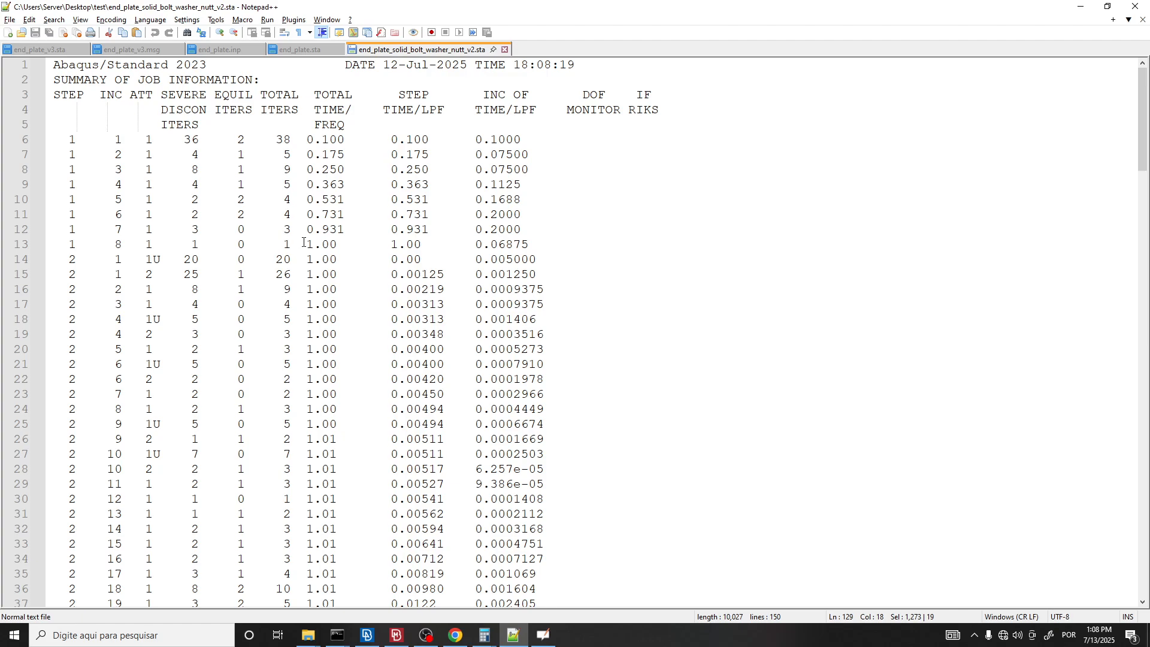
click(309, 233)
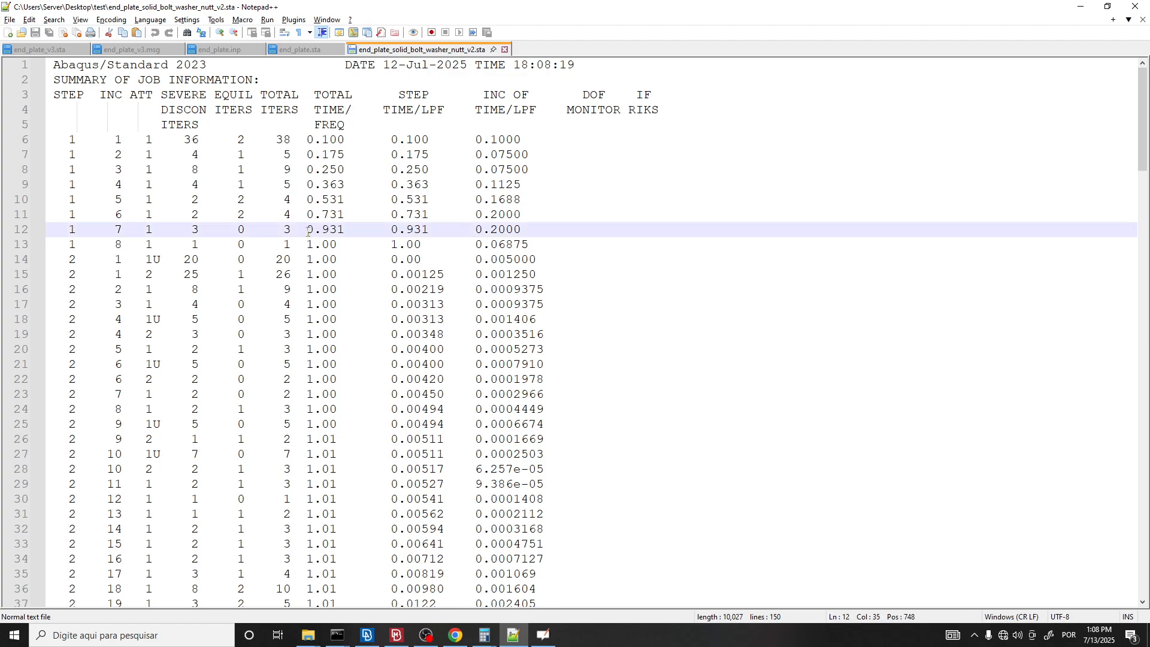
mouse_move(358, 642)
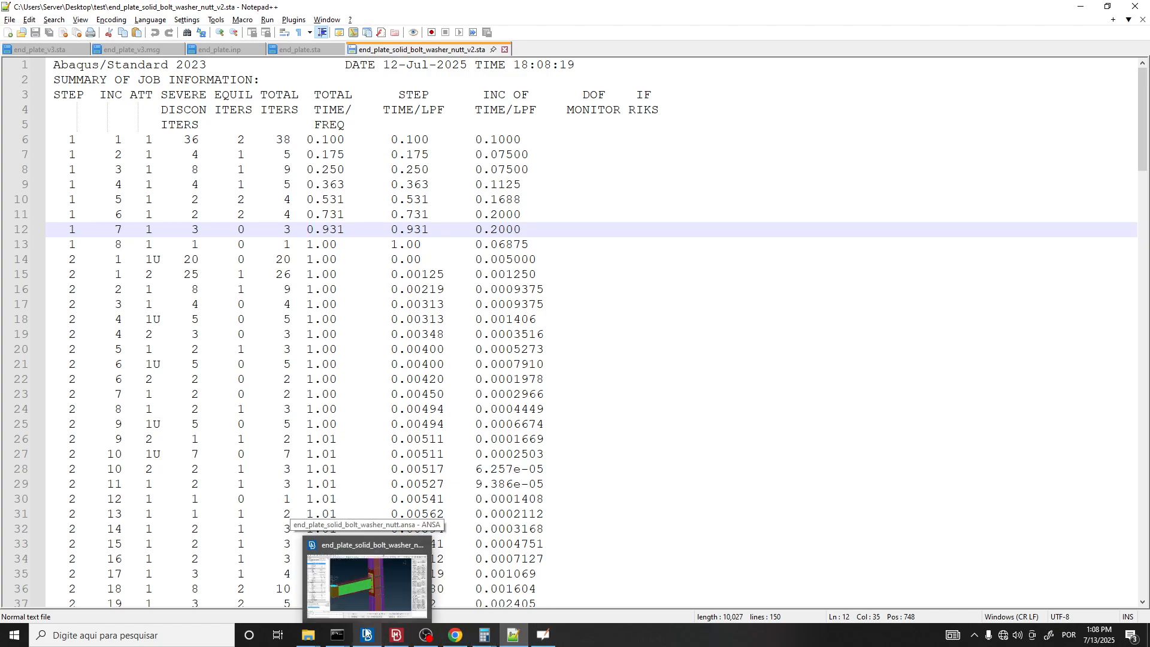
scroll(380, 329, down, 3)
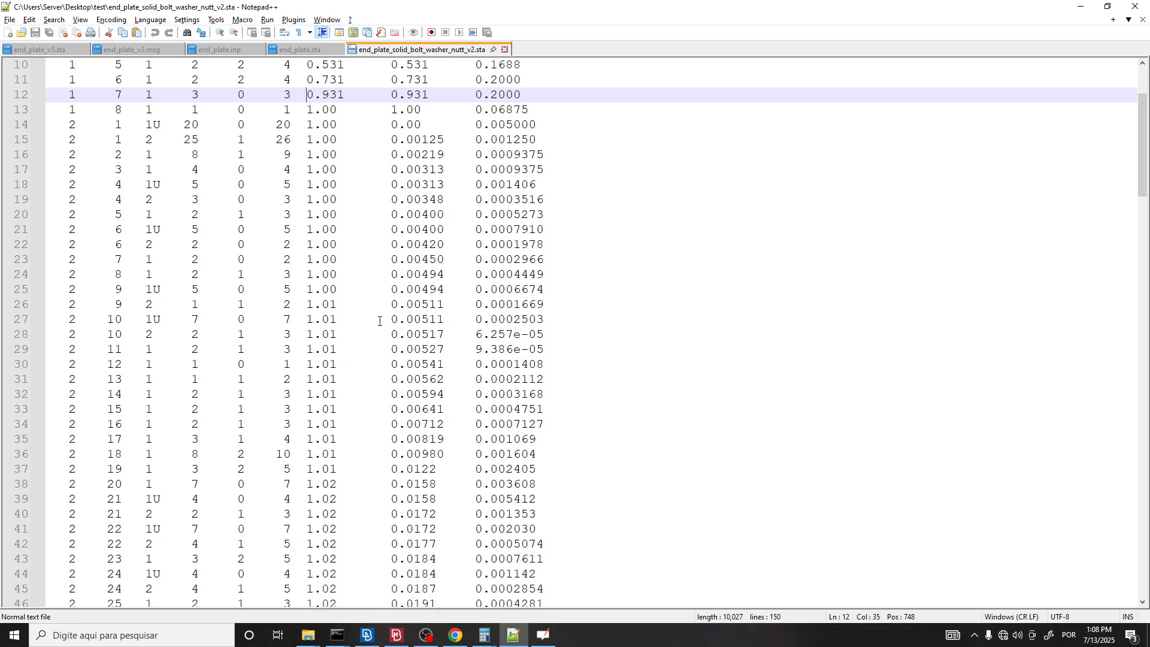
scroll(440, 346, up, 3)
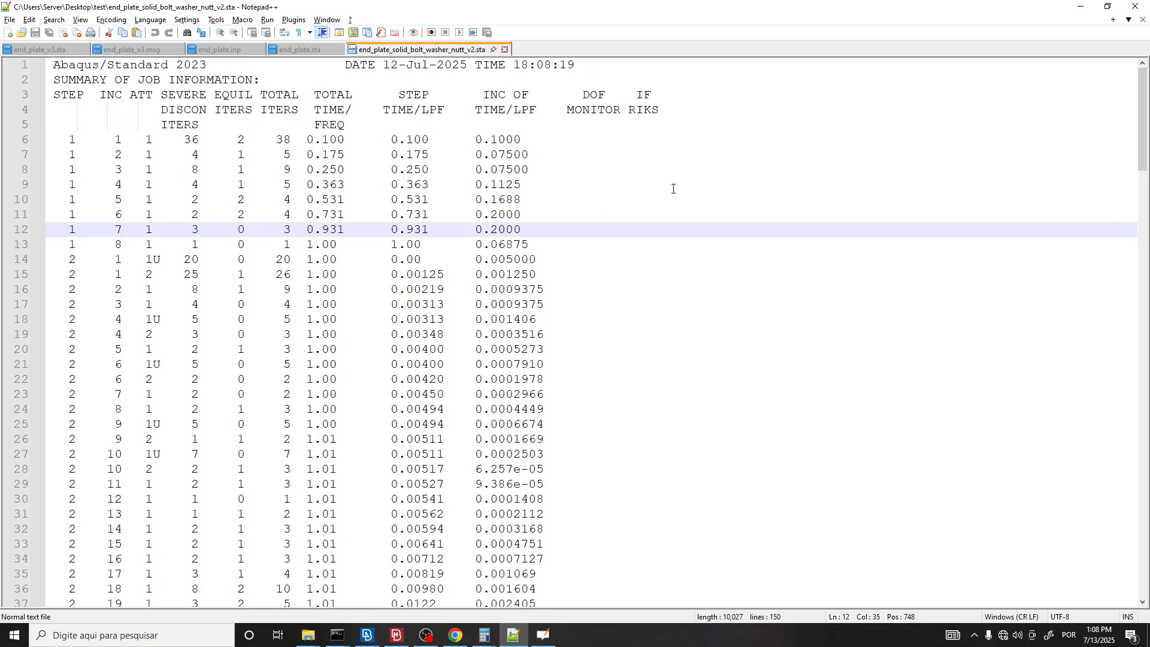
Switch back to ANSA and inspect the bolts and washers at the end plate connection, clearing the function search.
click(1082, 7)
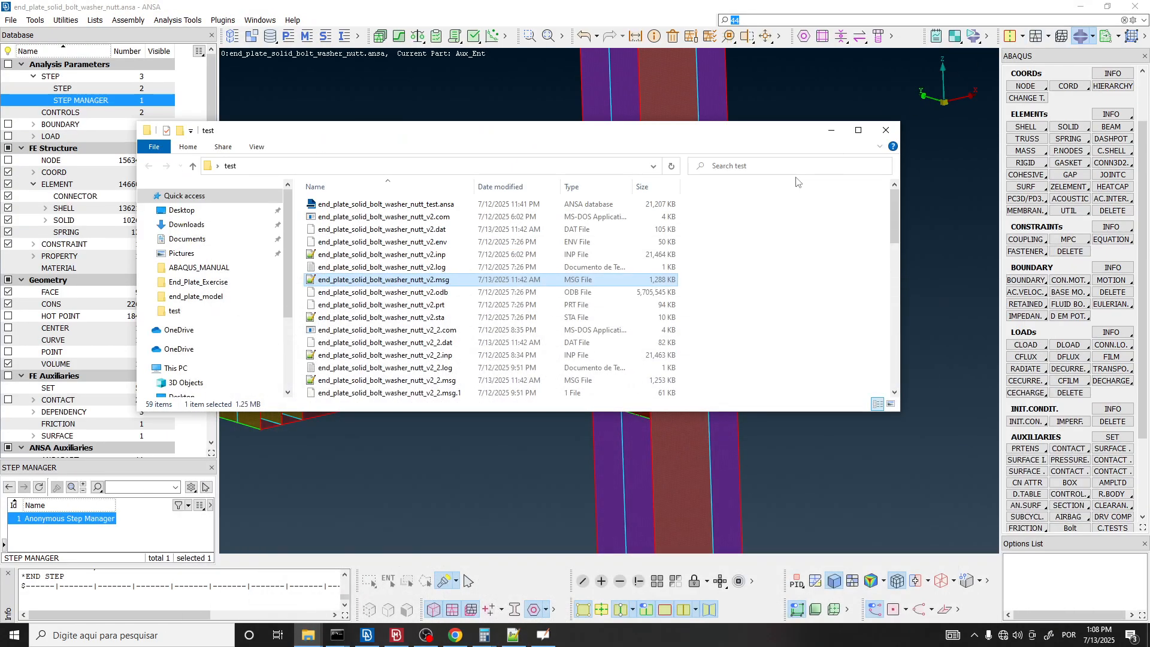
click(831, 130)
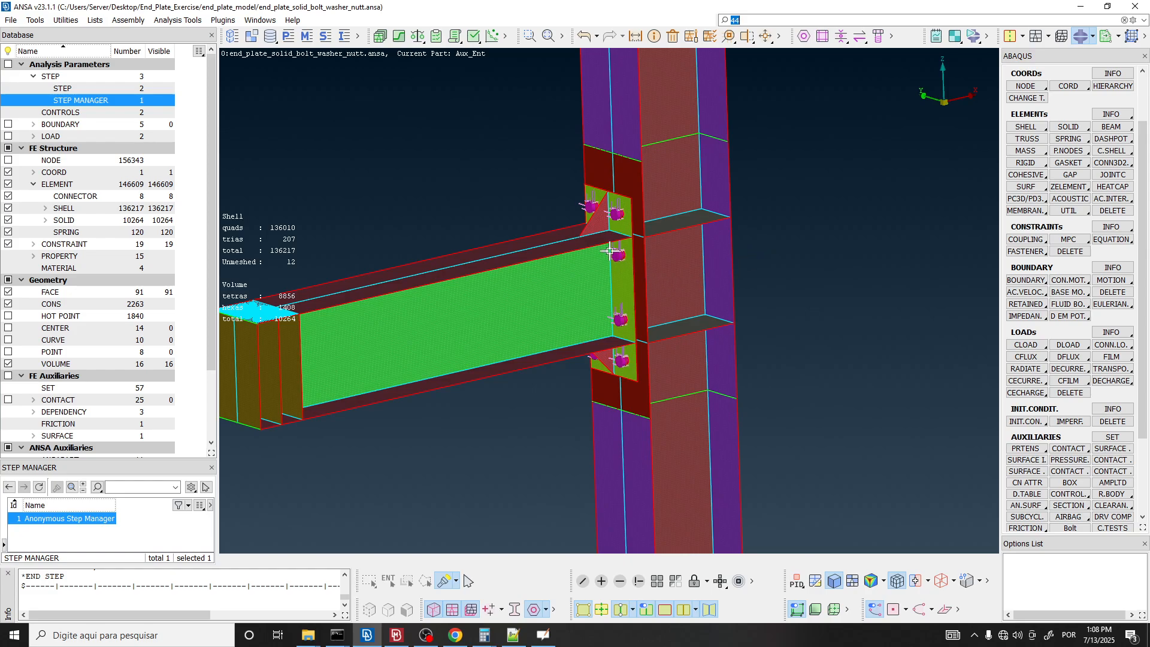
ctrl+drag(610, 250, 635, 283)
scroll(641, 283, down, 3)
scroll(634, 286, up, 3)
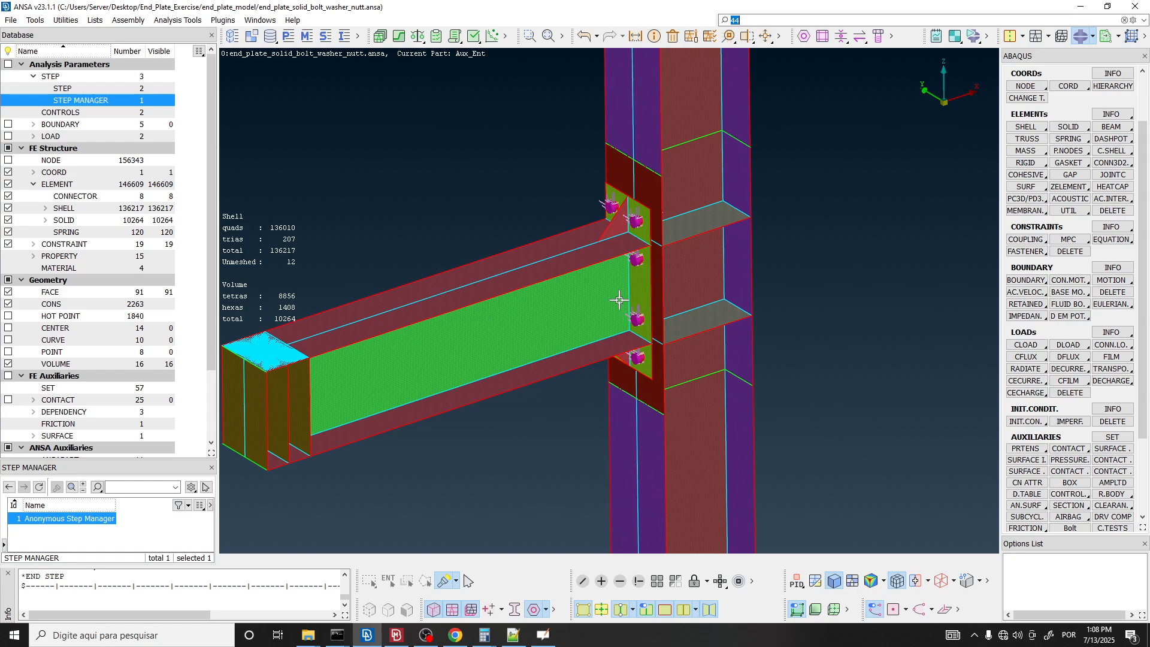
ctrl+middle_drag(632, 288, 632, 295)
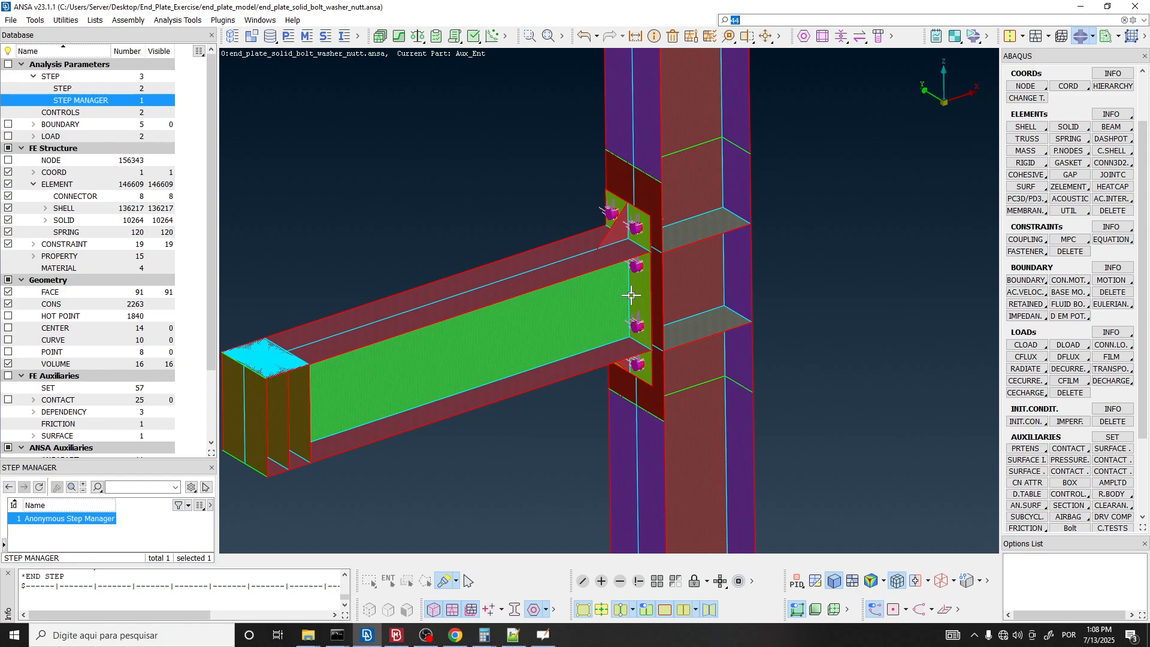
ctrl+drag(631, 296, 632, 289)
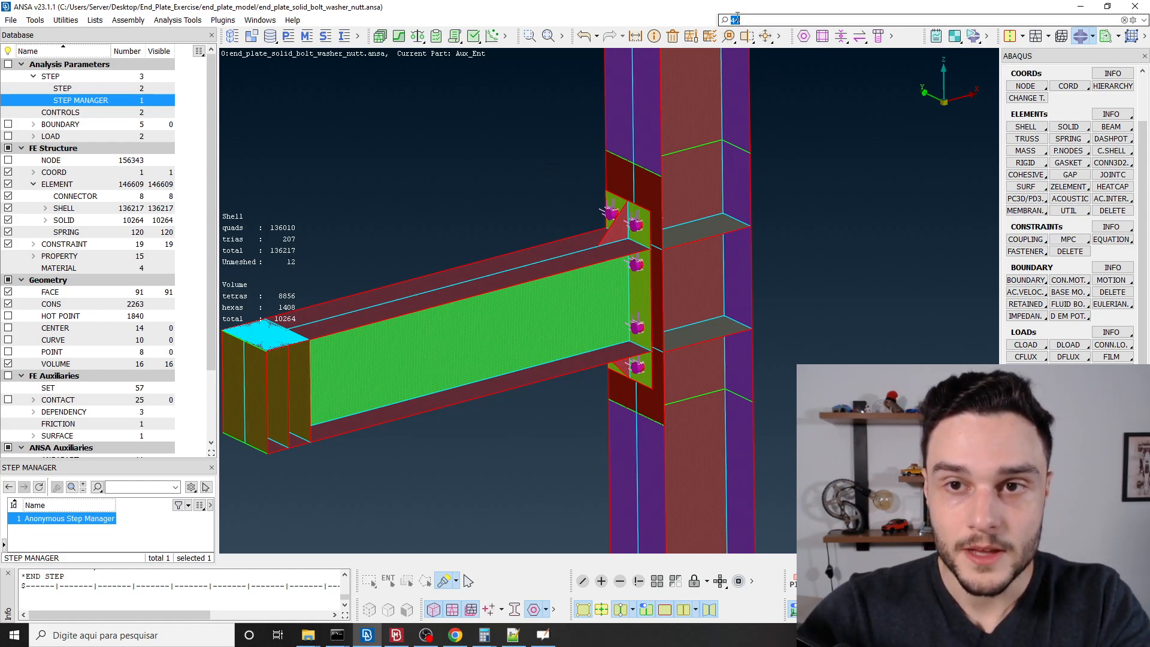
key(BackSpace)
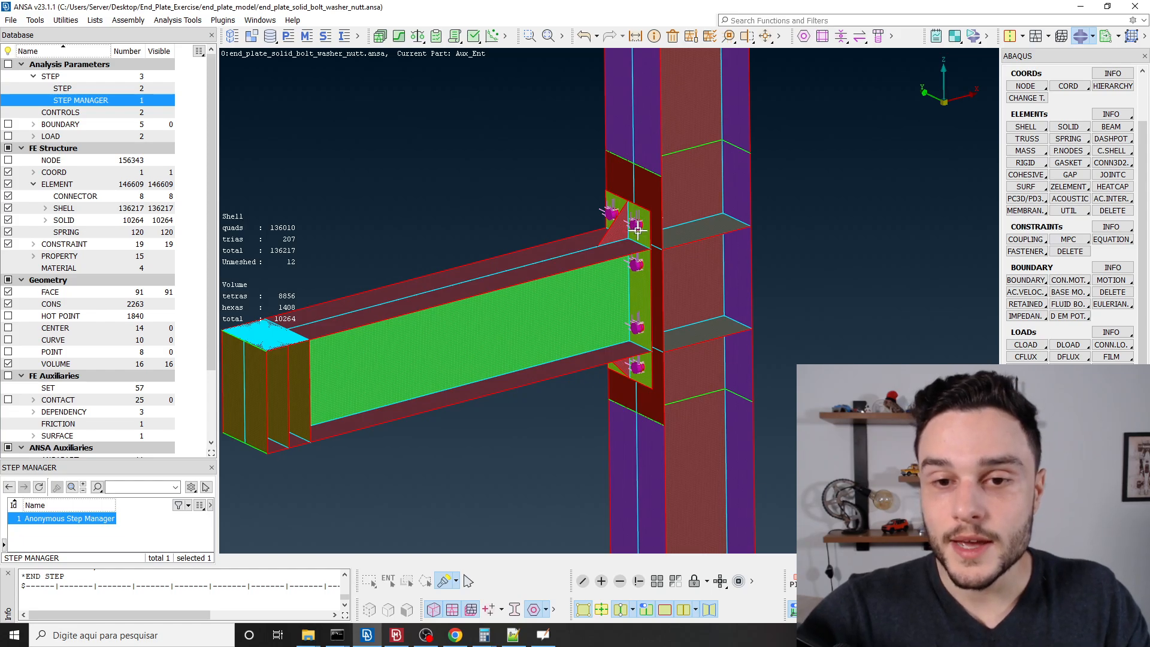
scroll(634, 226, up, 5)
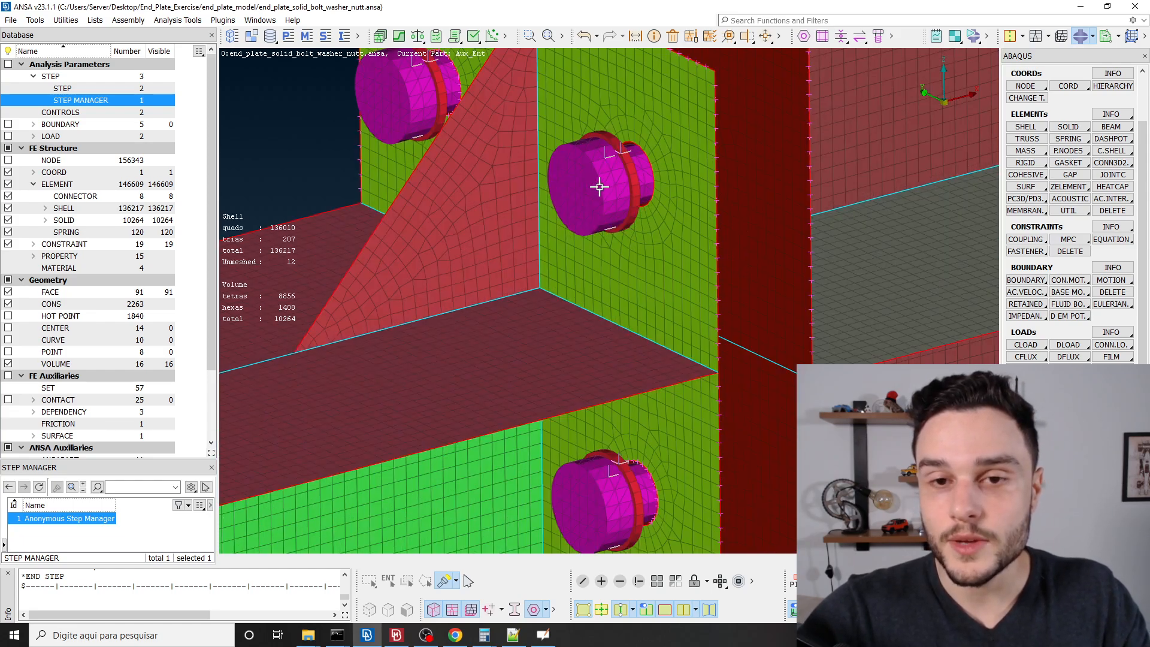
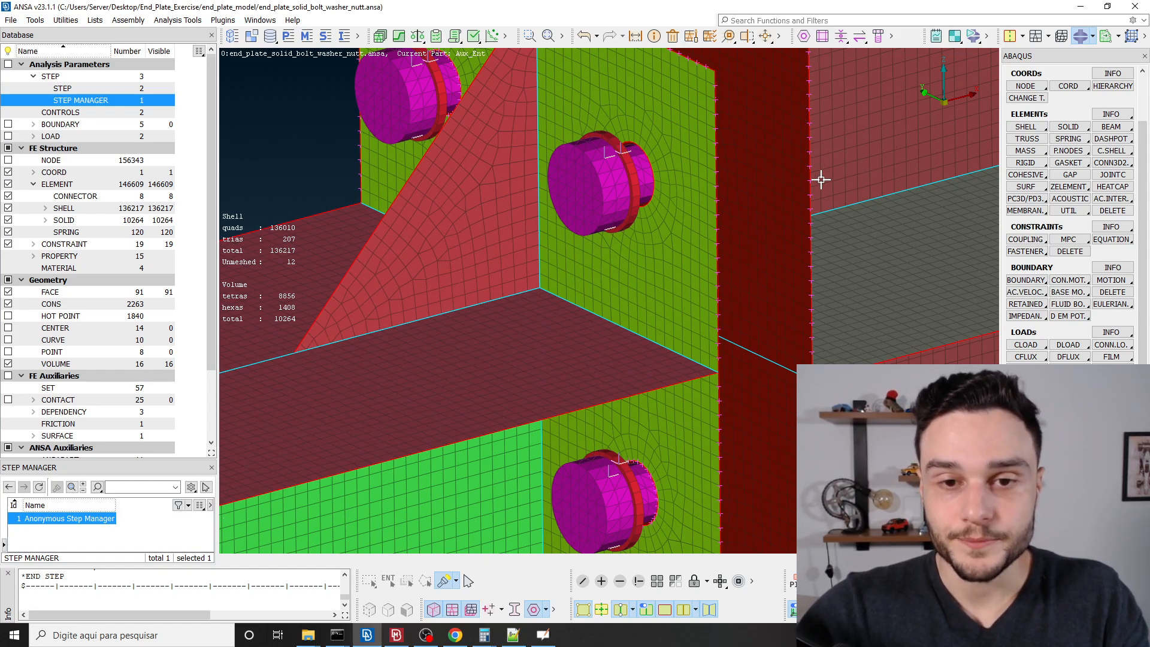
scroll(598, 162, up, 2)
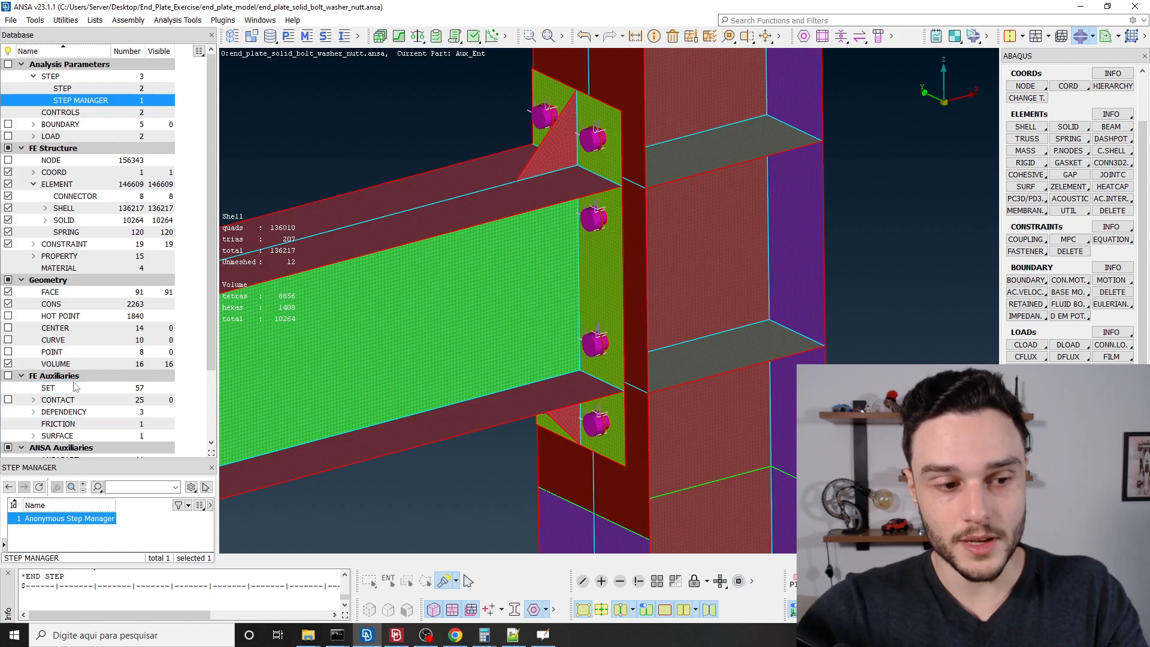
List the model's contact pairs and enlarge their list to show more entries.
scroll(78, 385, down, 1)
click(33, 364)
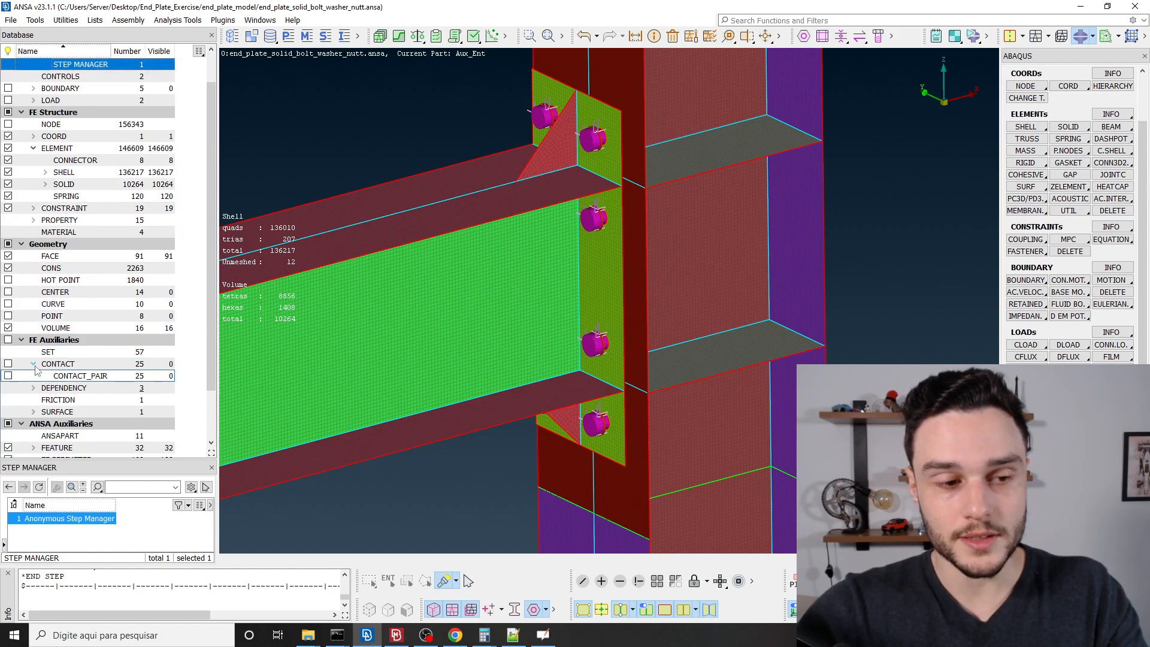
click(89, 378)
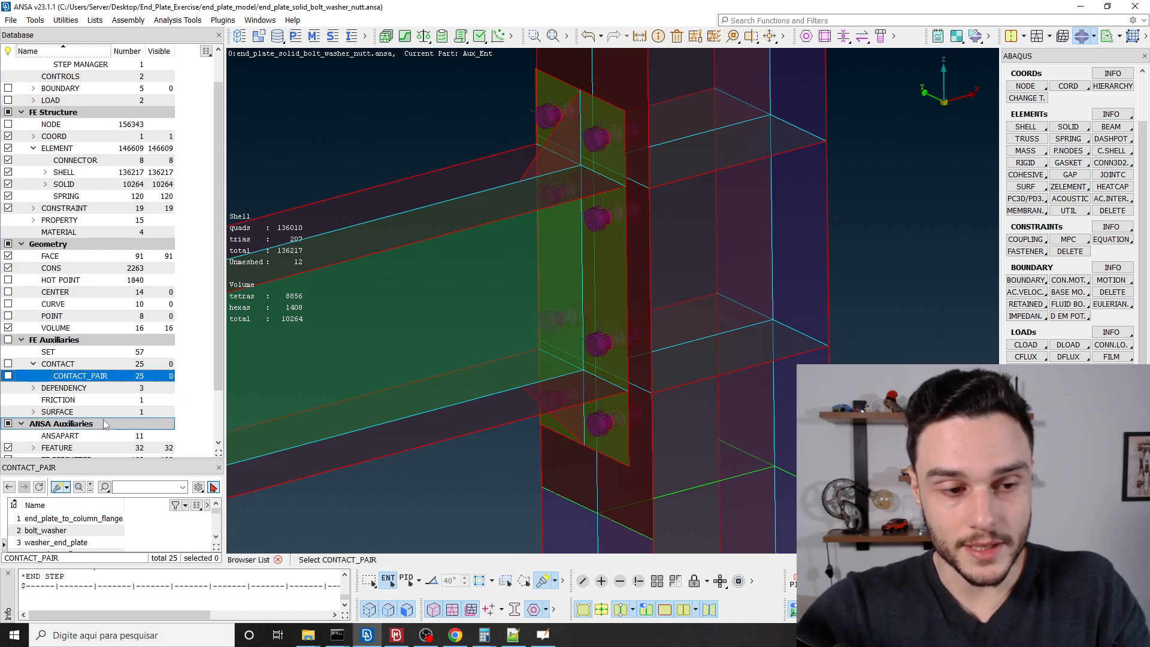
drag(144, 458, 150, 302)
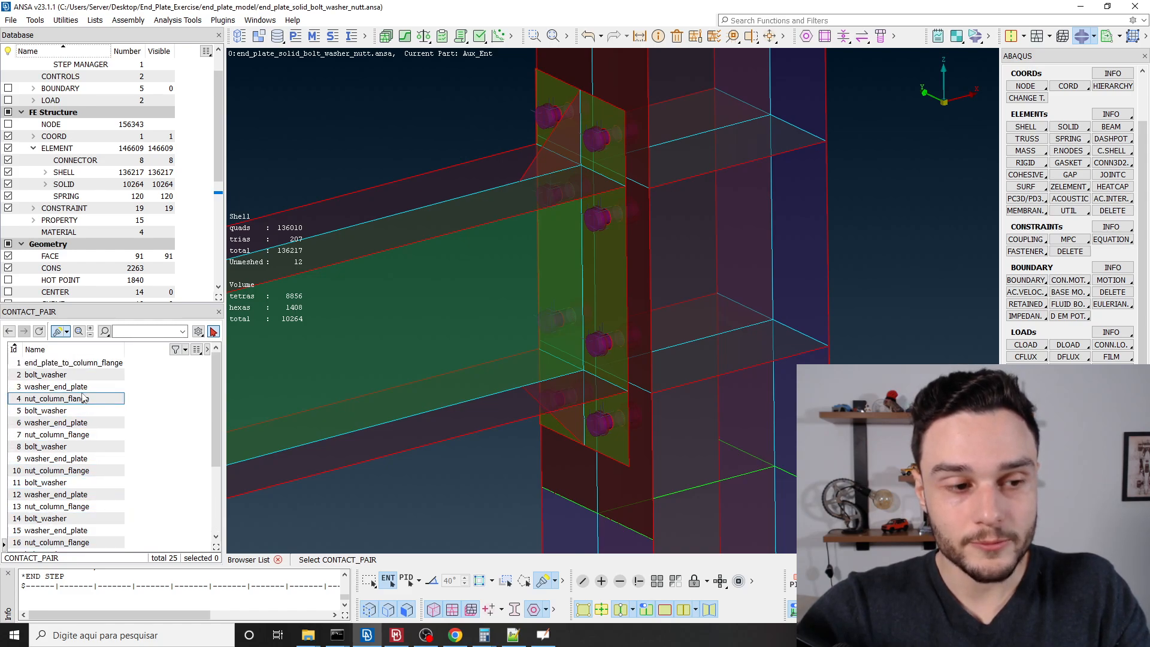
Highlight the end_plate_to_column_flange contact pair and examine its two contact surfaces around the bolt holes.
click(57, 364)
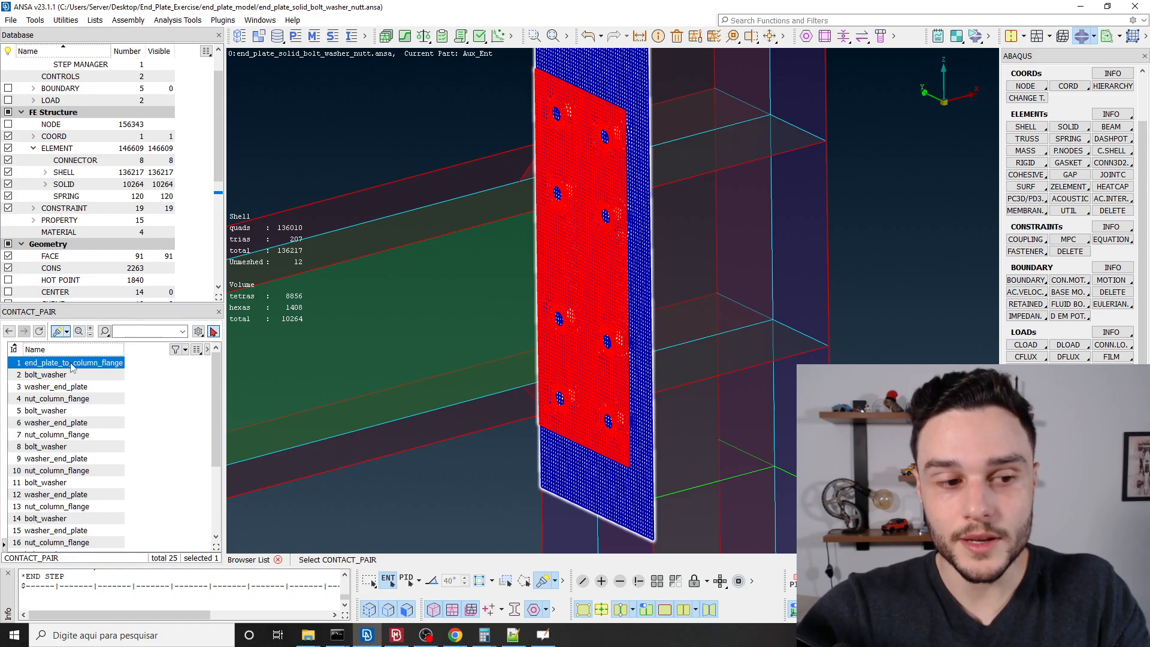
scroll(503, 377, down, 2)
scroll(525, 366, up, 2)
scroll(522, 367, up, 3)
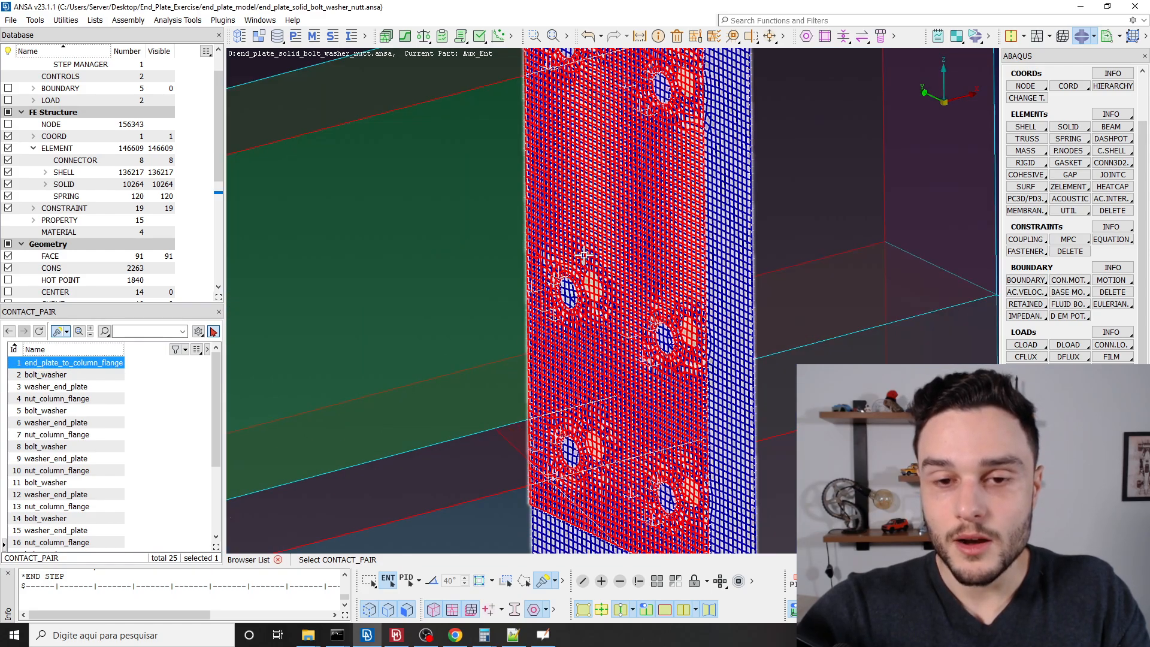
scroll(586, 324, down, 3)
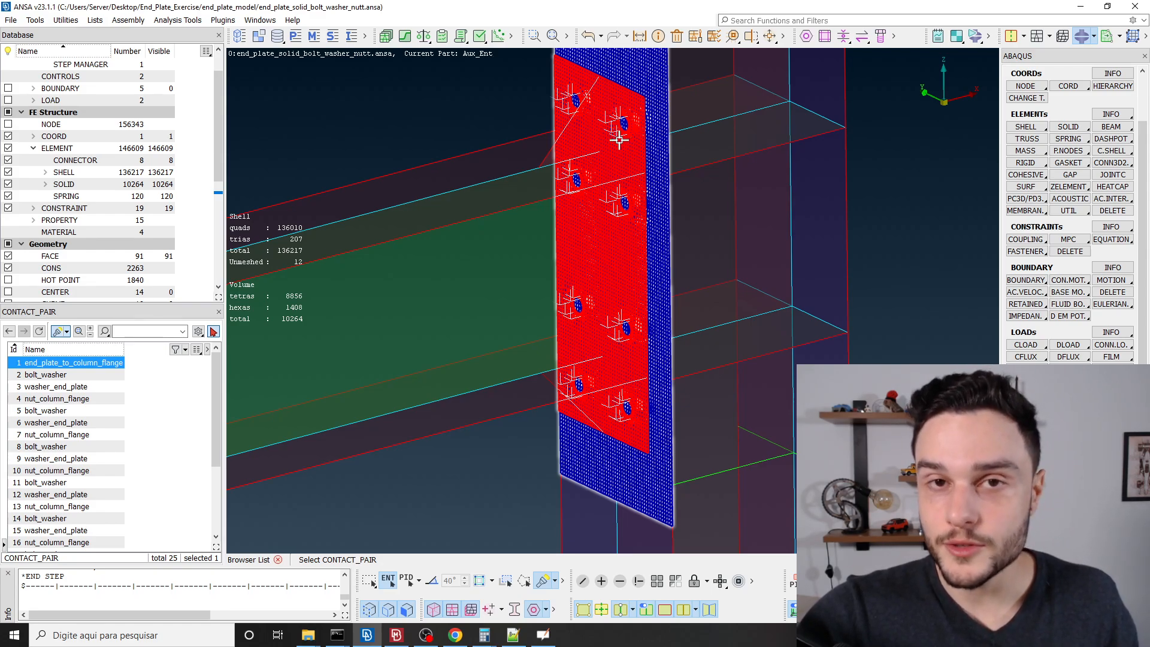
Set SMALL SLIDING to NO for bolt_washer contact pair 2, copying the option's name before accepting the definition.
click(67, 378)
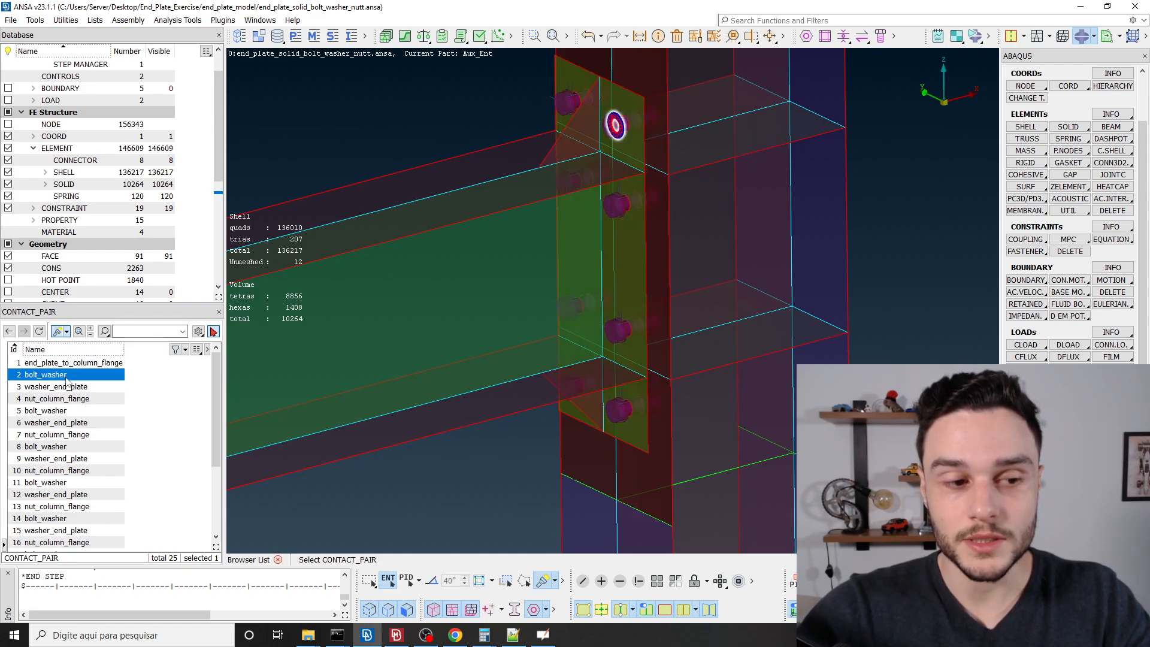
double_click(68, 378)
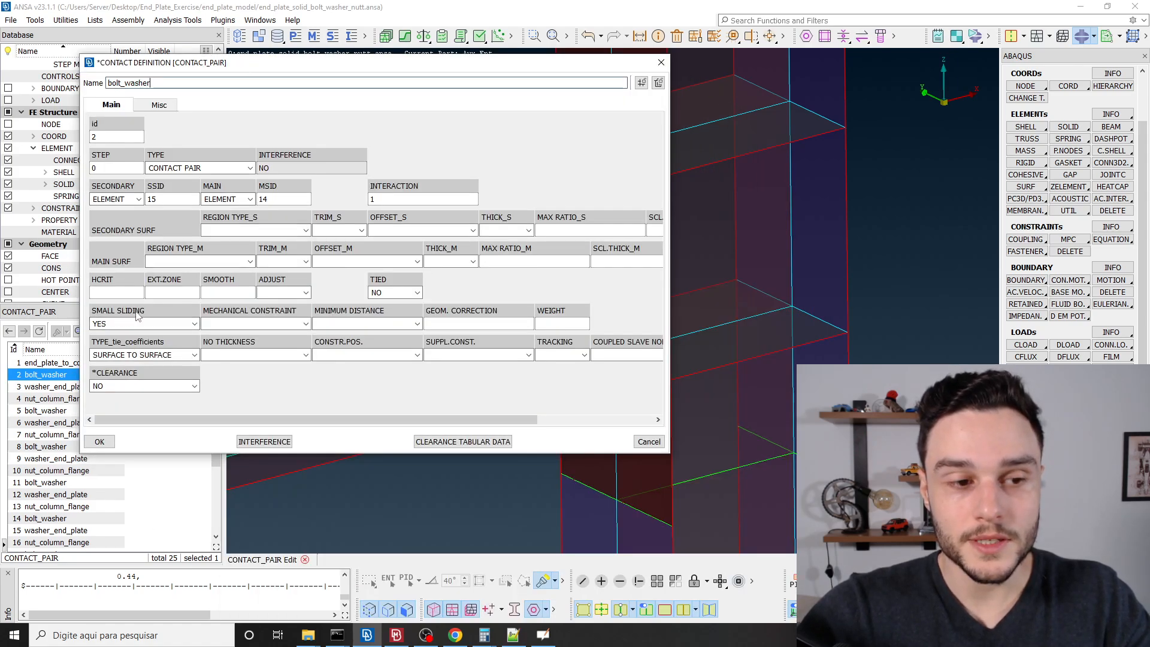
click(192, 324)
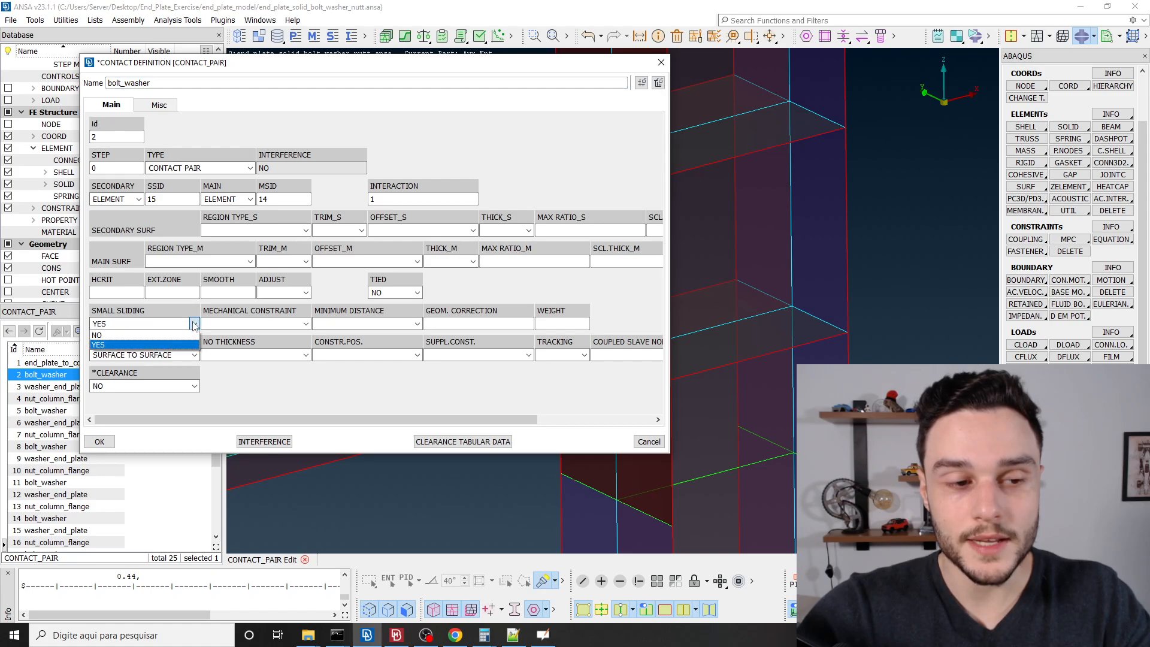
click(119, 335)
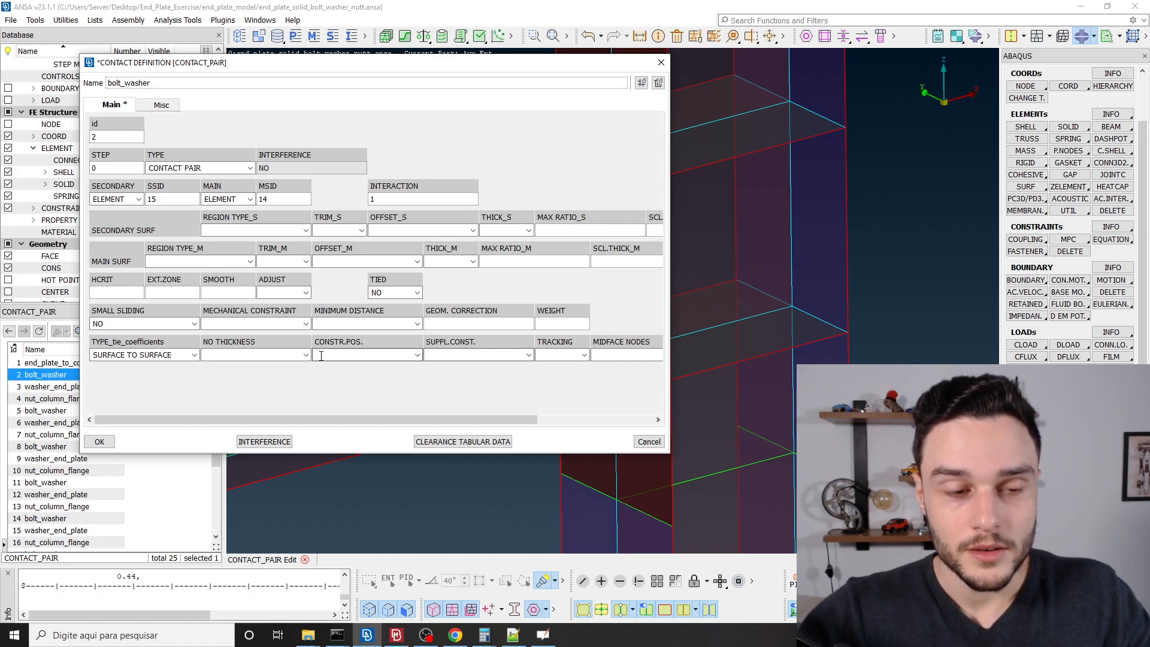
drag(150, 311, 92, 316)
key(ctrl+c)
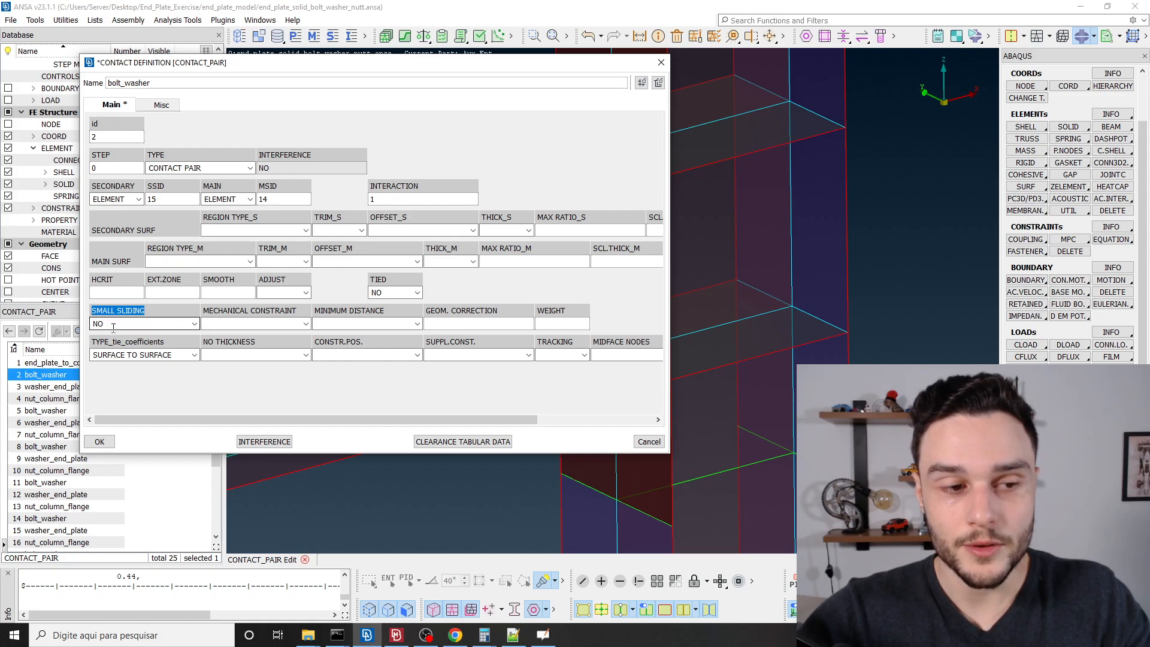
click(104, 441)
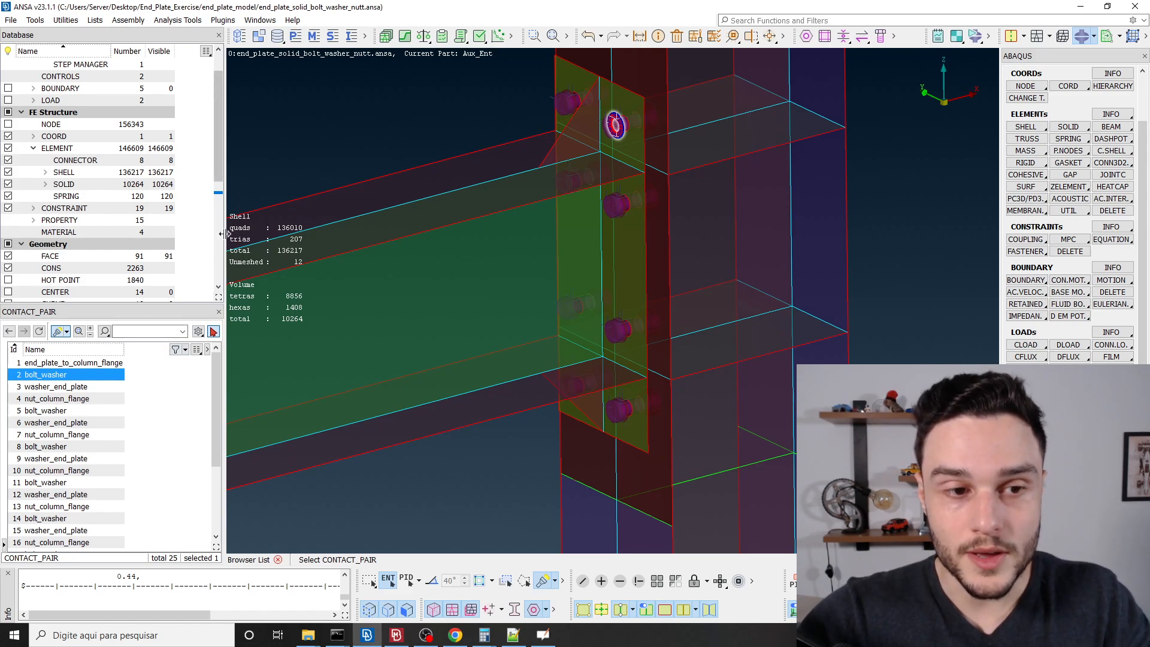
Widen the contact pair list and look at the columns available for it.
drag(222, 233, 285, 234)
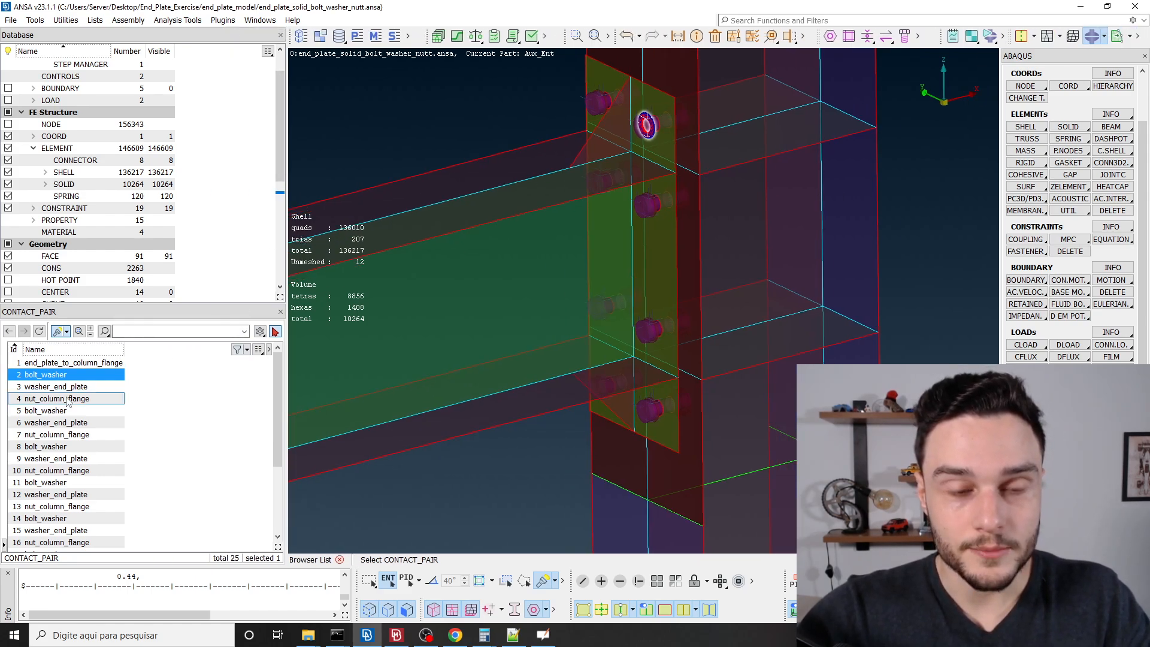
scroll(84, 240, down, 4)
click(84, 231)
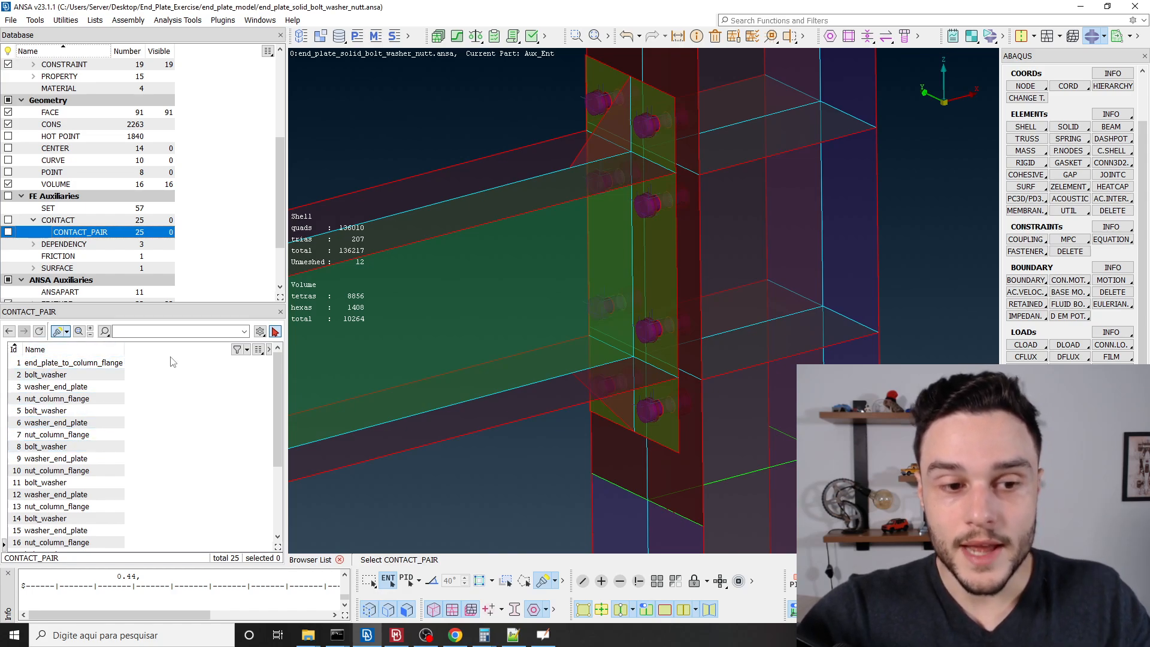
click(259, 349)
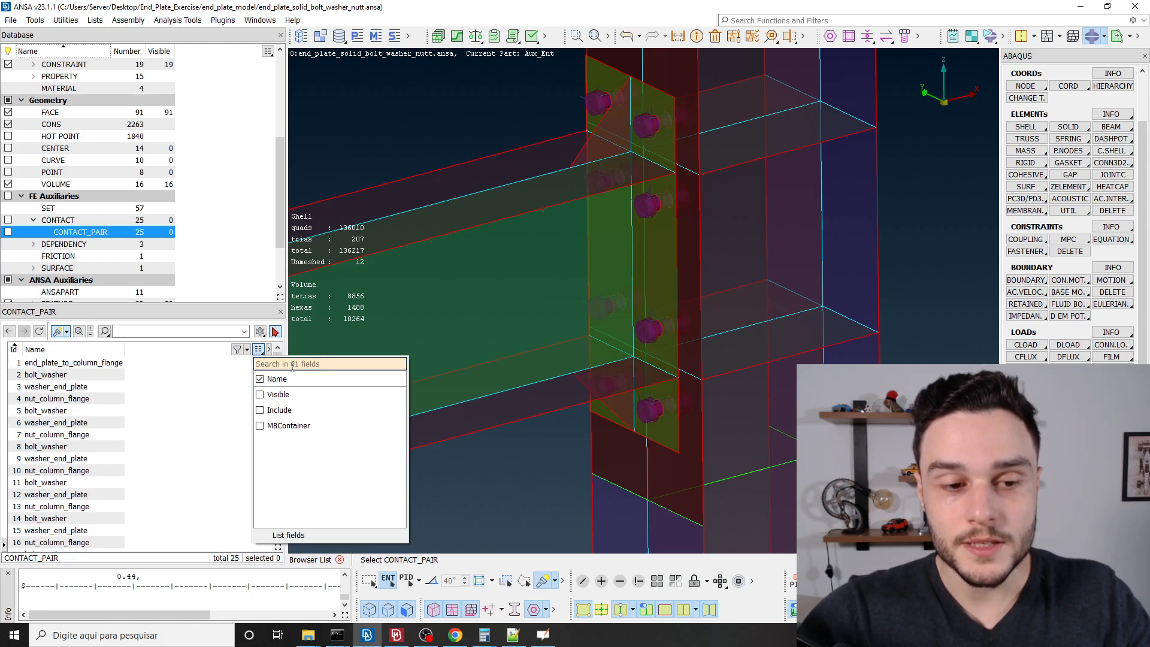
click(59, 376)
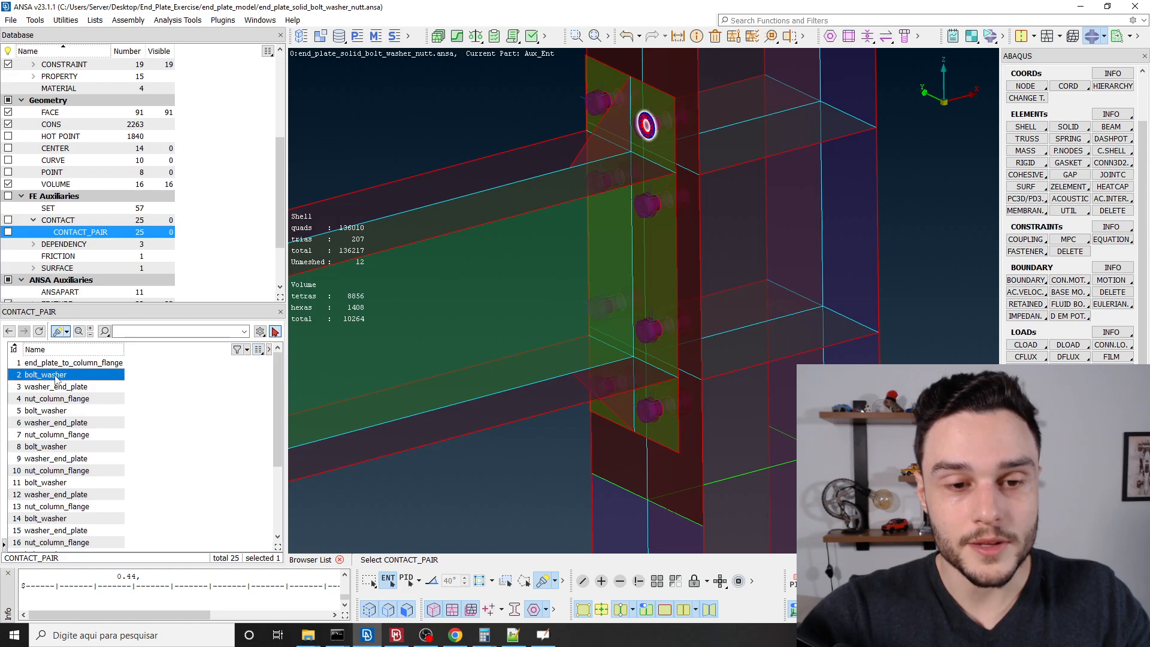
Review the type, surface, interaction and small sliding fields in the definition of bolt_washer contact pair 2.
double_click(95, 376)
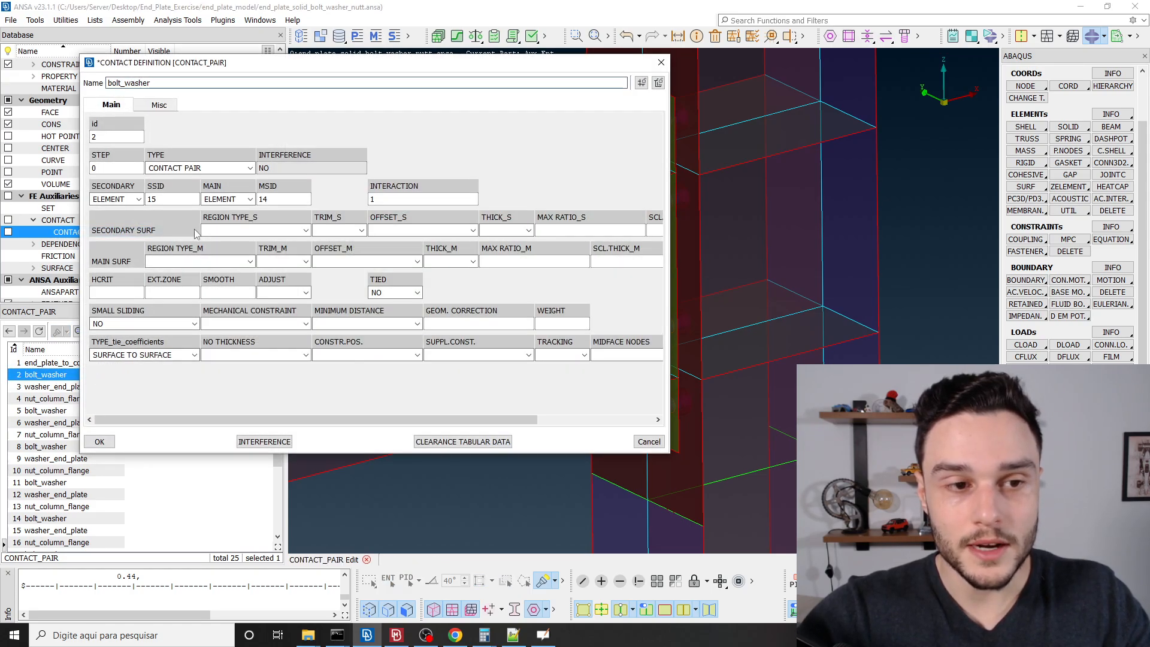
double_click(166, 156)
drag(258, 188, 313, 191)
drag(418, 190, 312, 218)
drag(147, 311, 96, 311)
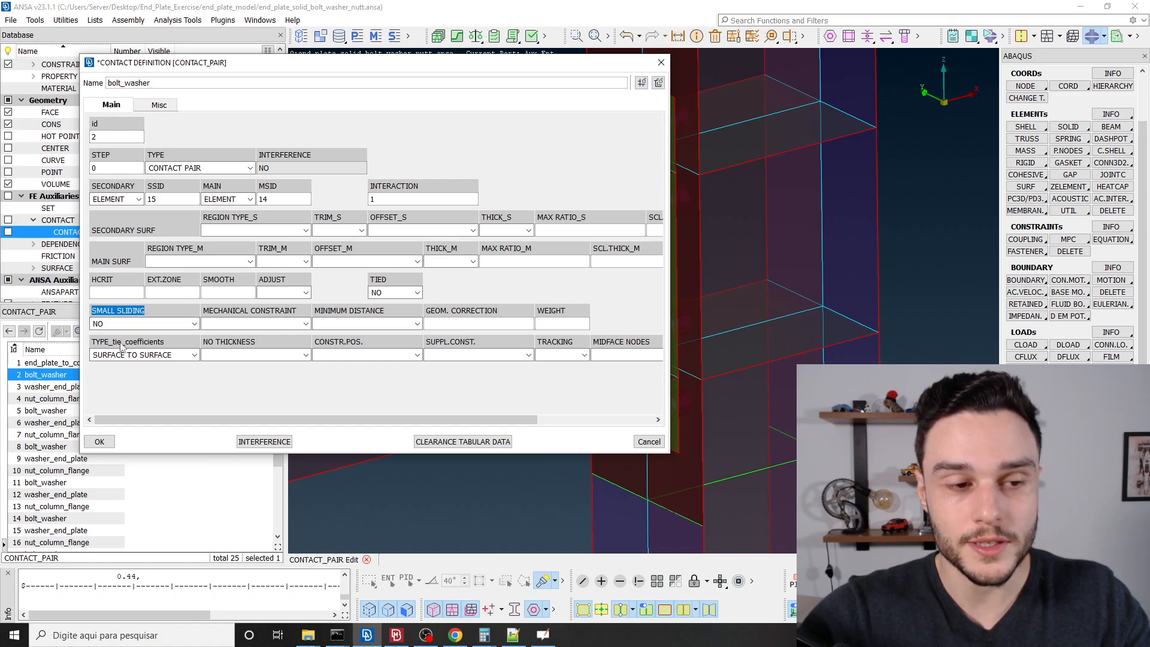
click(100, 442)
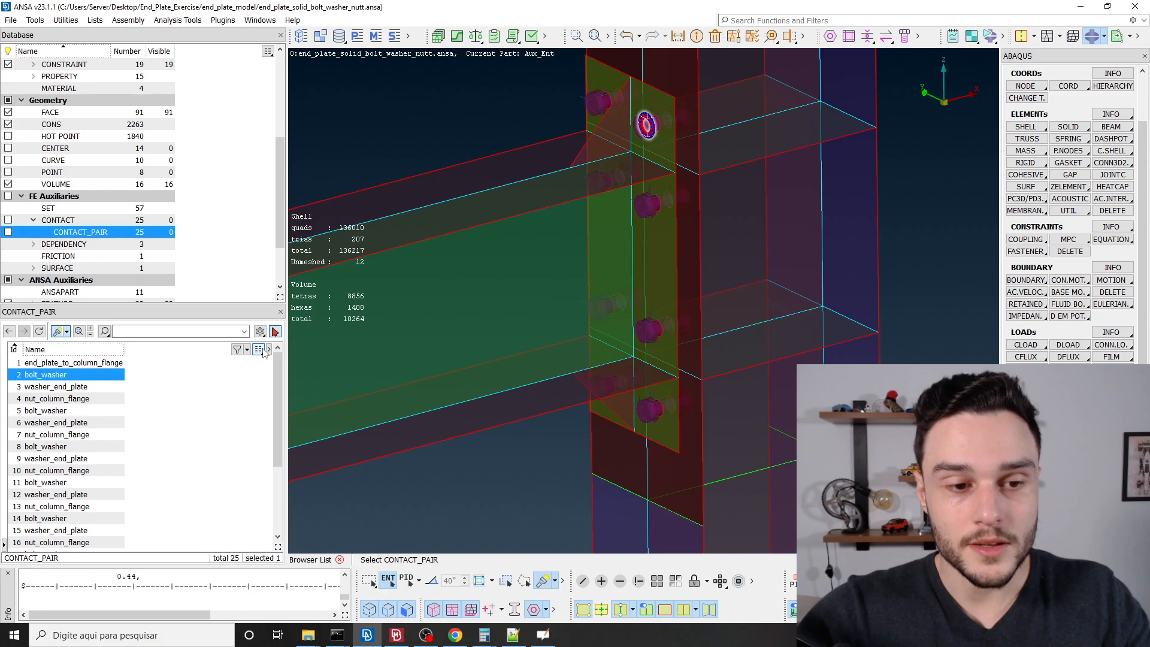
Add a SMALL SLIDING column to the contact pair list.
click(258, 349)
key(ctrl+v)
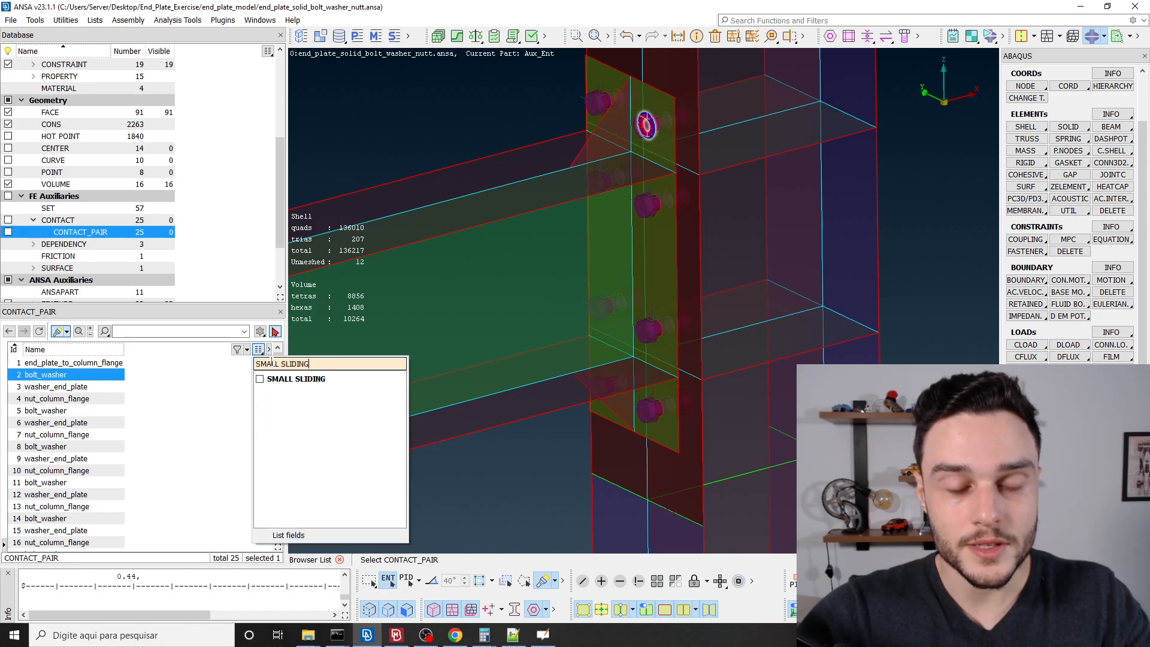
click(260, 380)
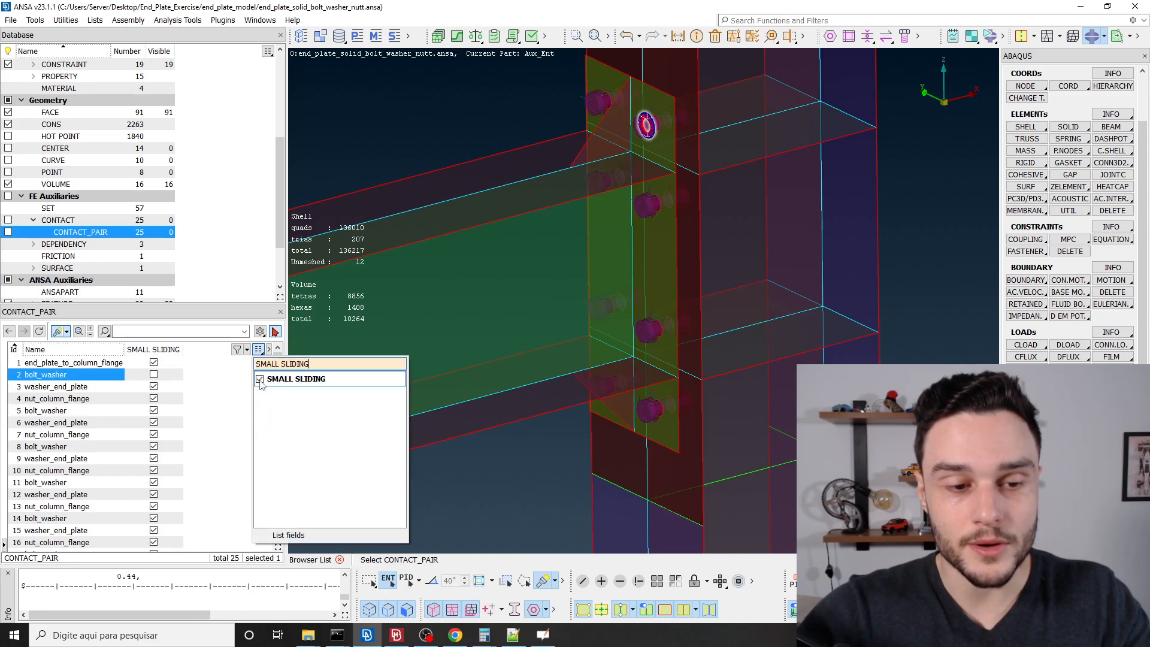
click(222, 378)
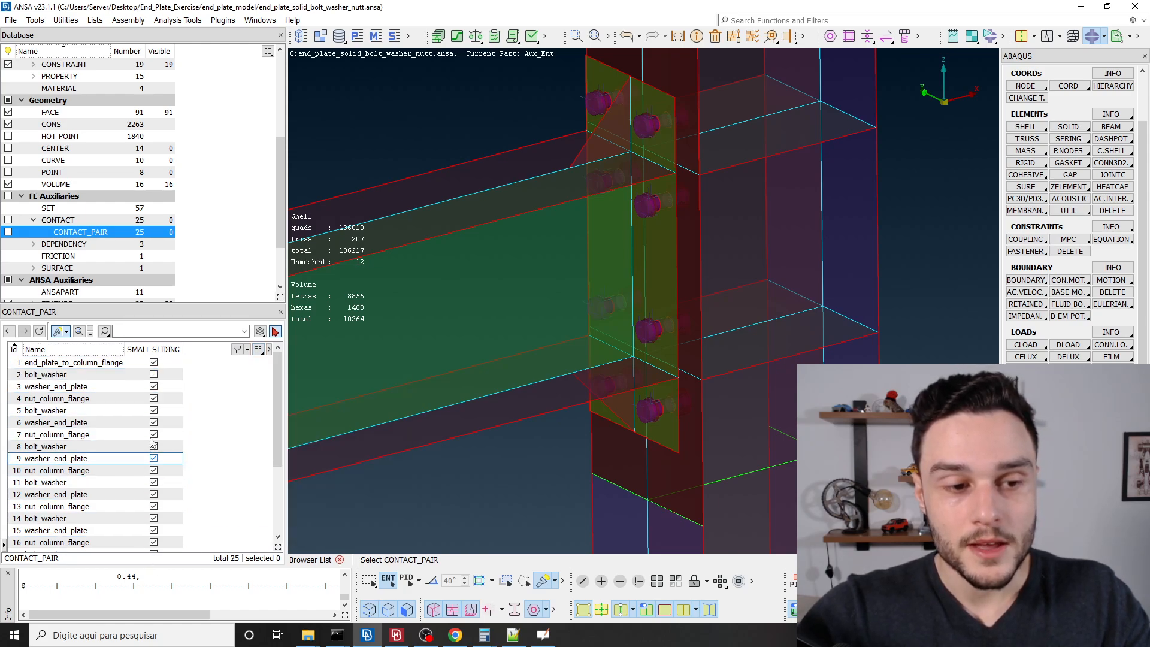
Turn off small sliding for washer_end_plate contact pair 3 from the list and check the option in its definition.
click(94, 390)
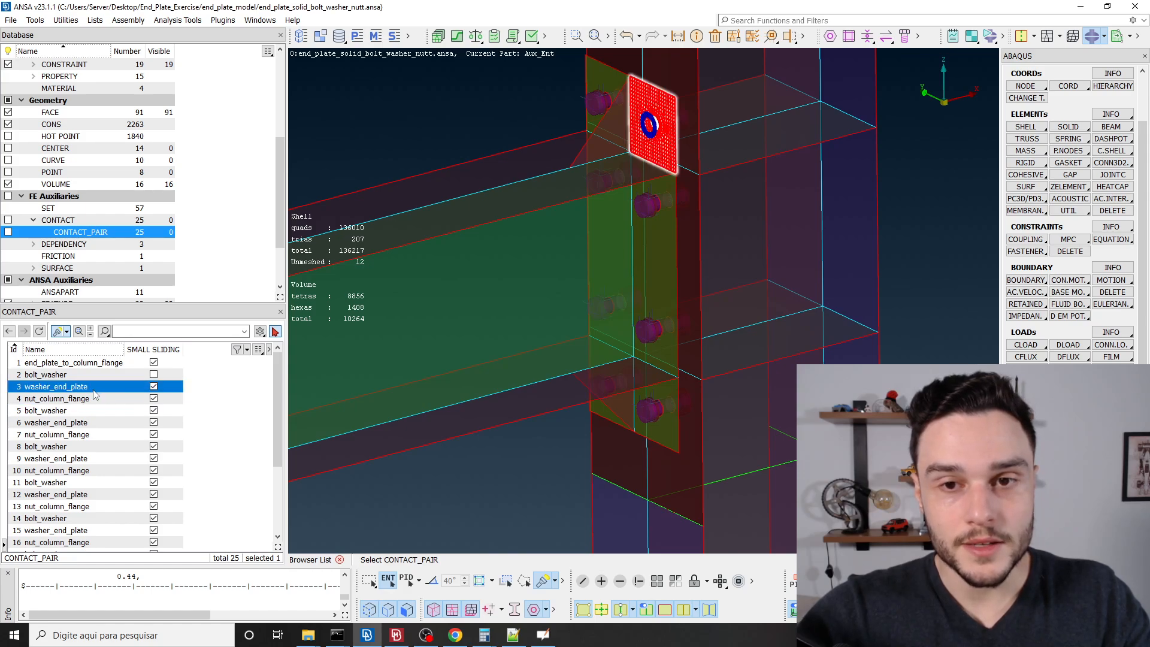
click(153, 387)
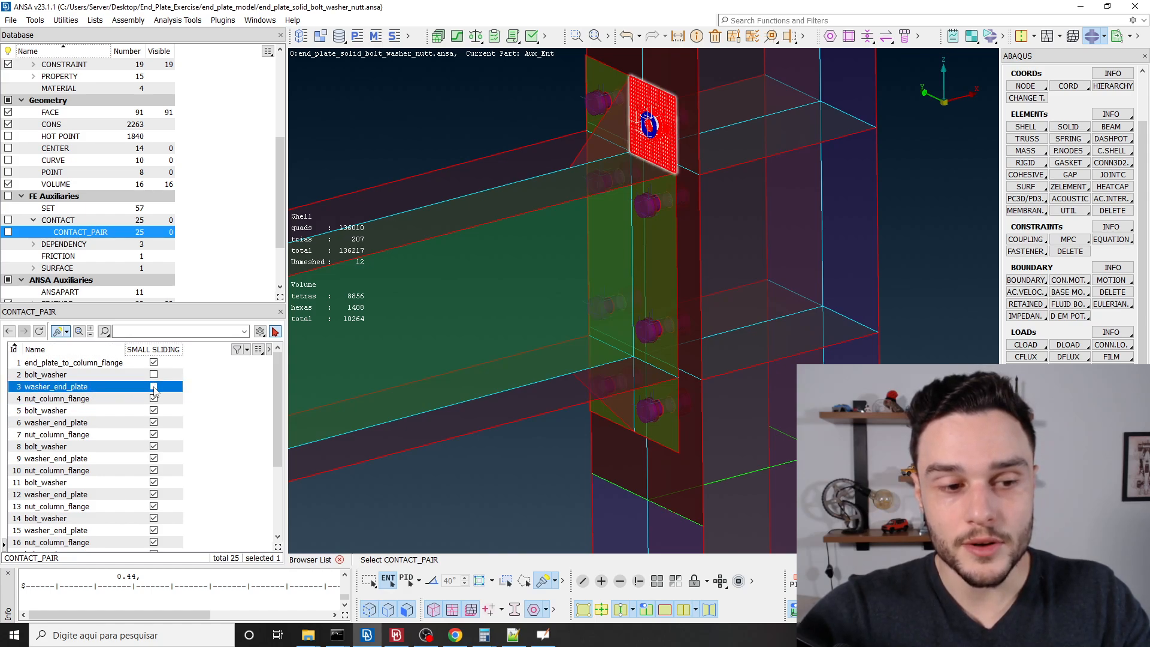
double_click(72, 388)
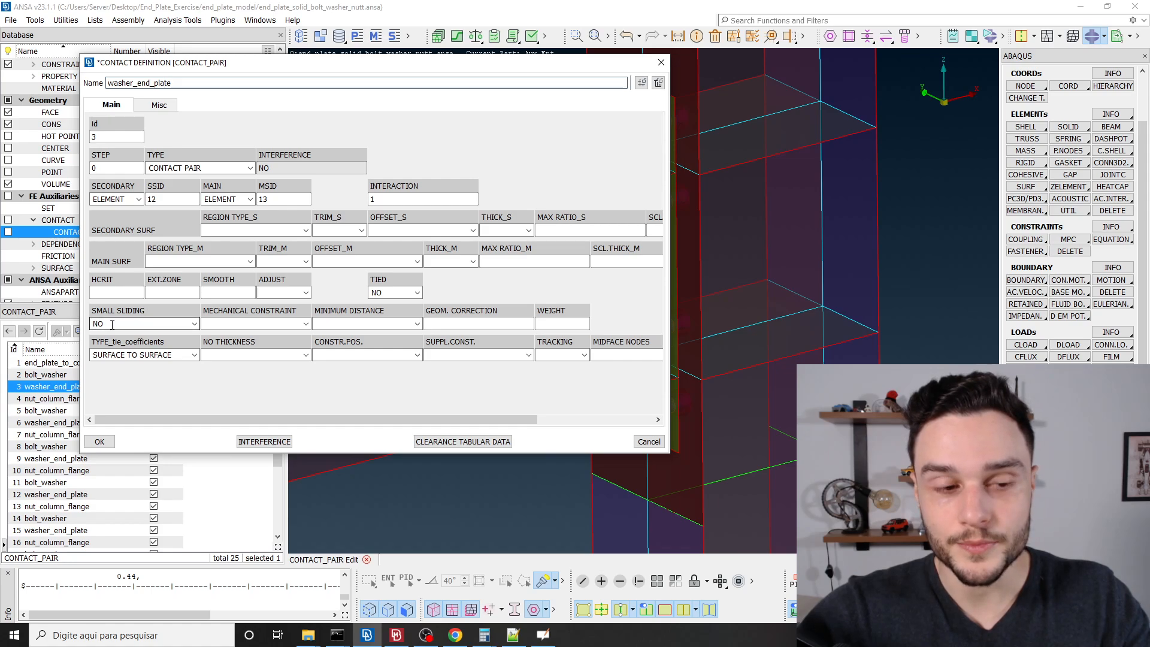
click(99, 442)
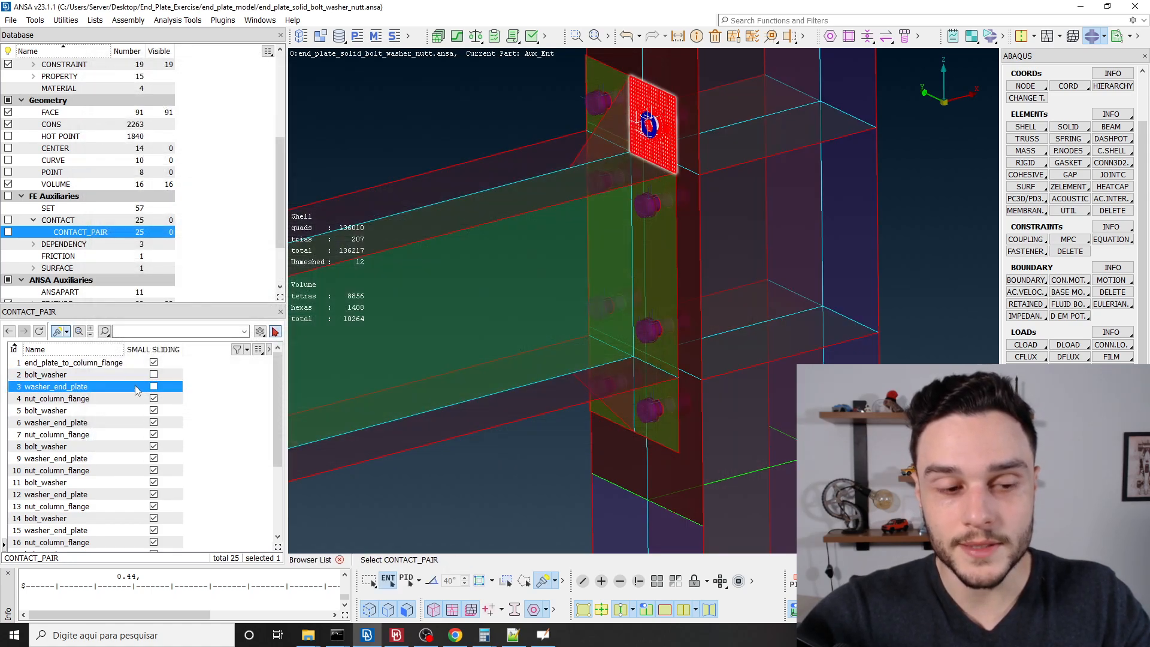
Turn off small sliding for contact pairs 2 to 25 in one modification and check the whole list.
click(103, 375)
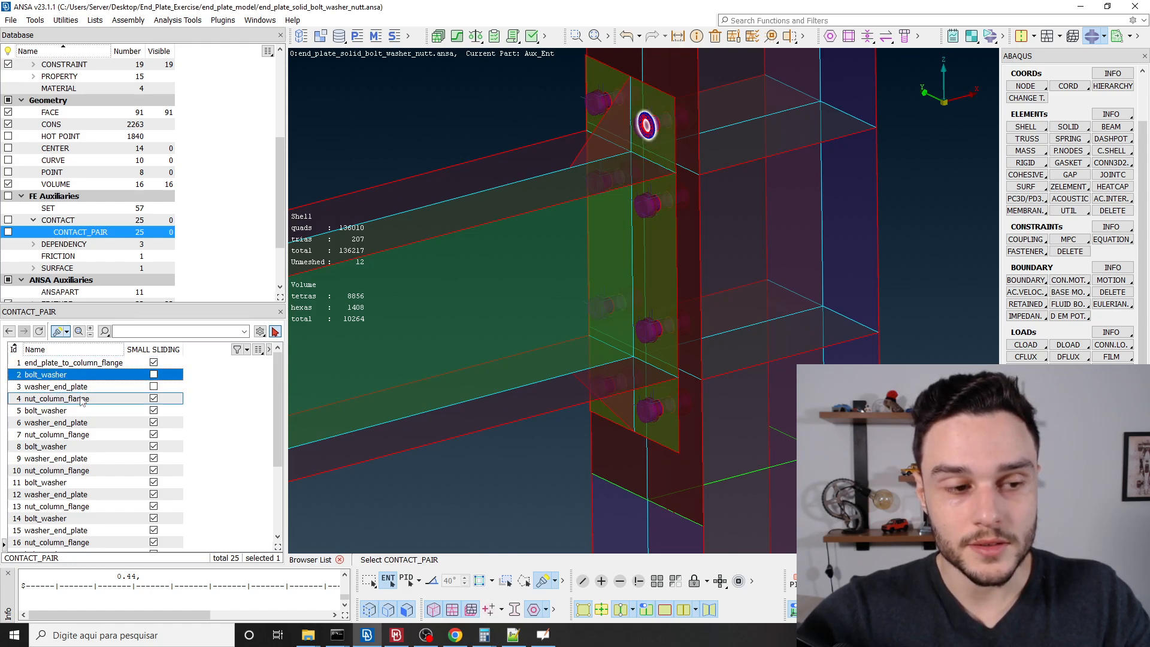
scroll(60, 407, down, 3)
shift+click(83, 543)
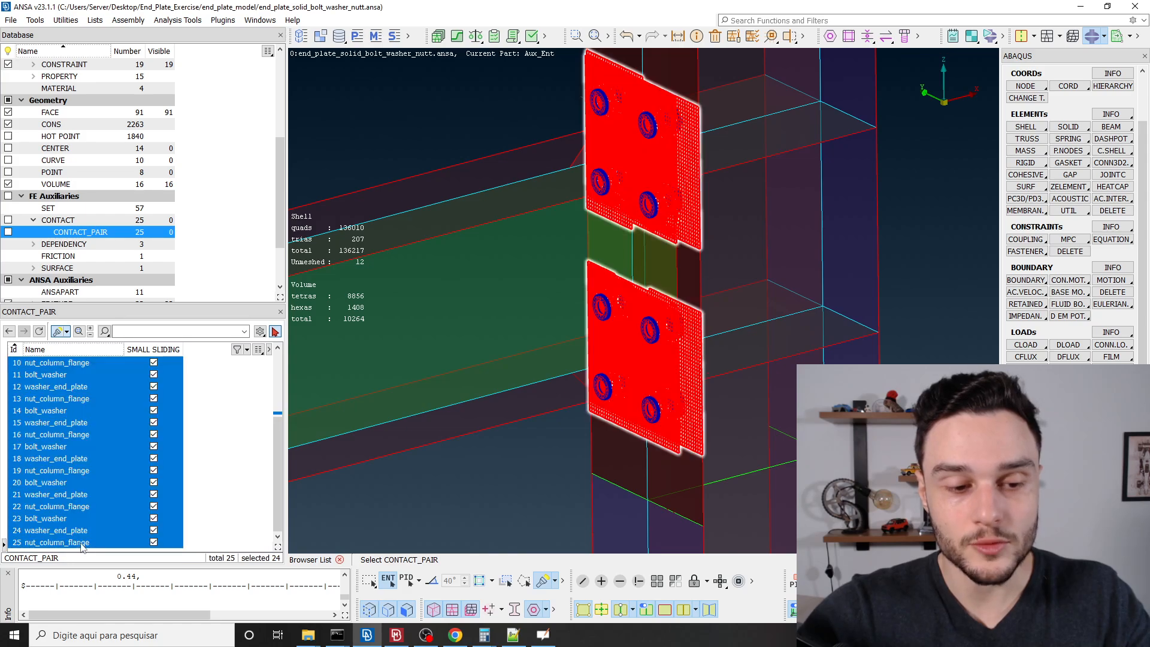
scroll(103, 502, up, 3)
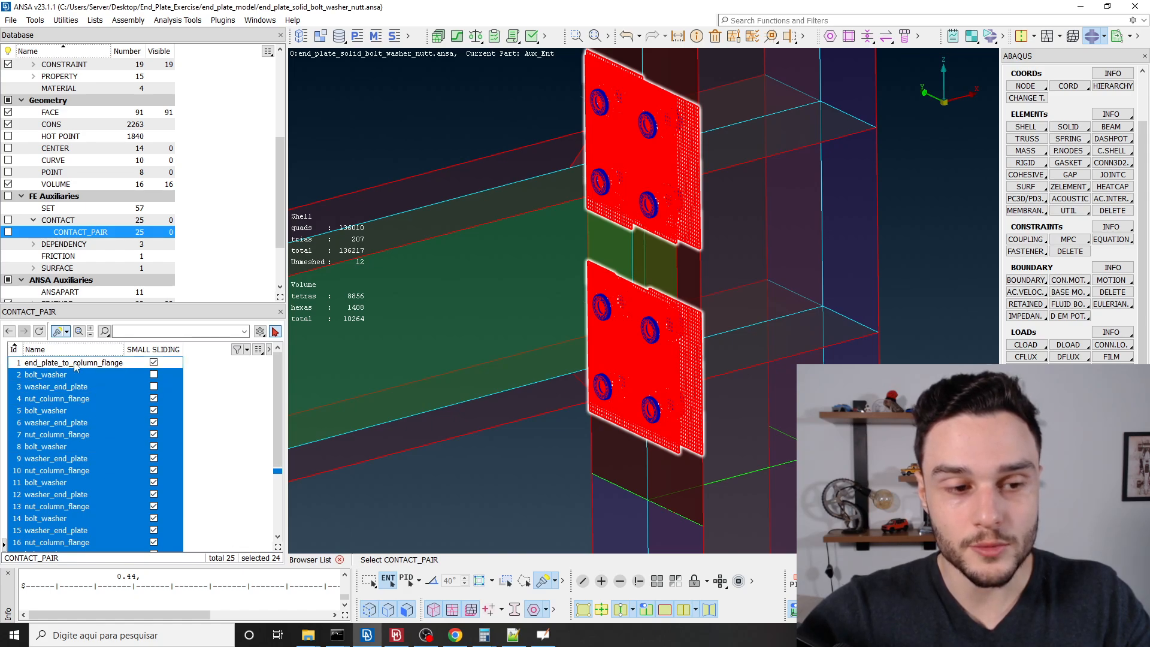
right_click(152, 355)
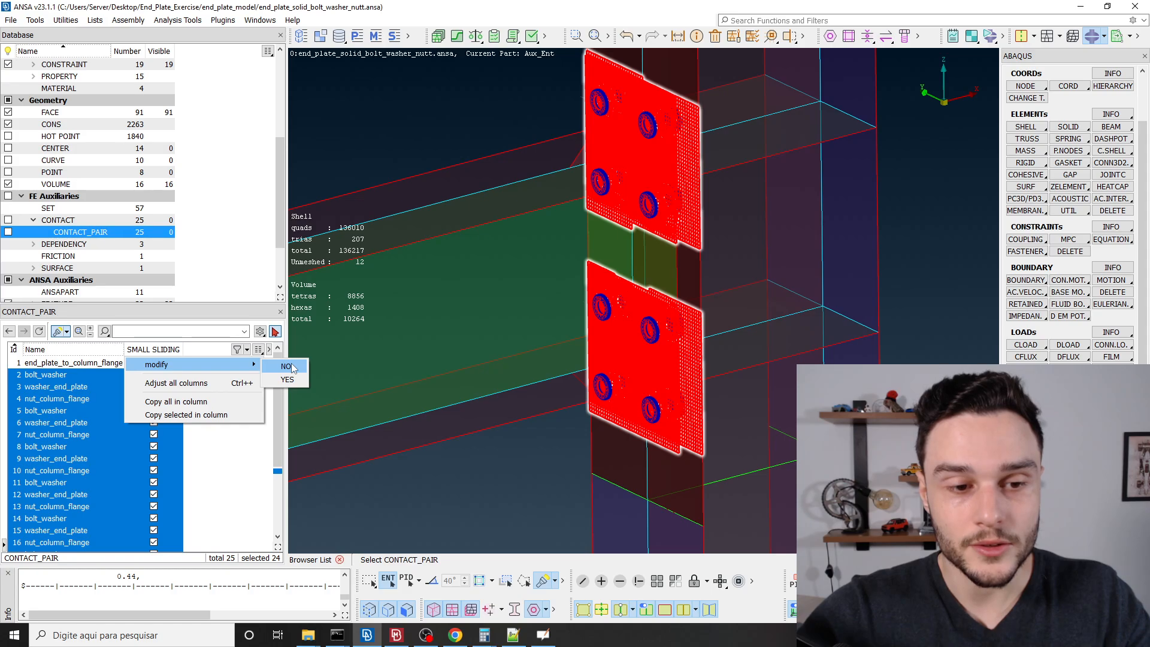
click(293, 368)
click(259, 408)
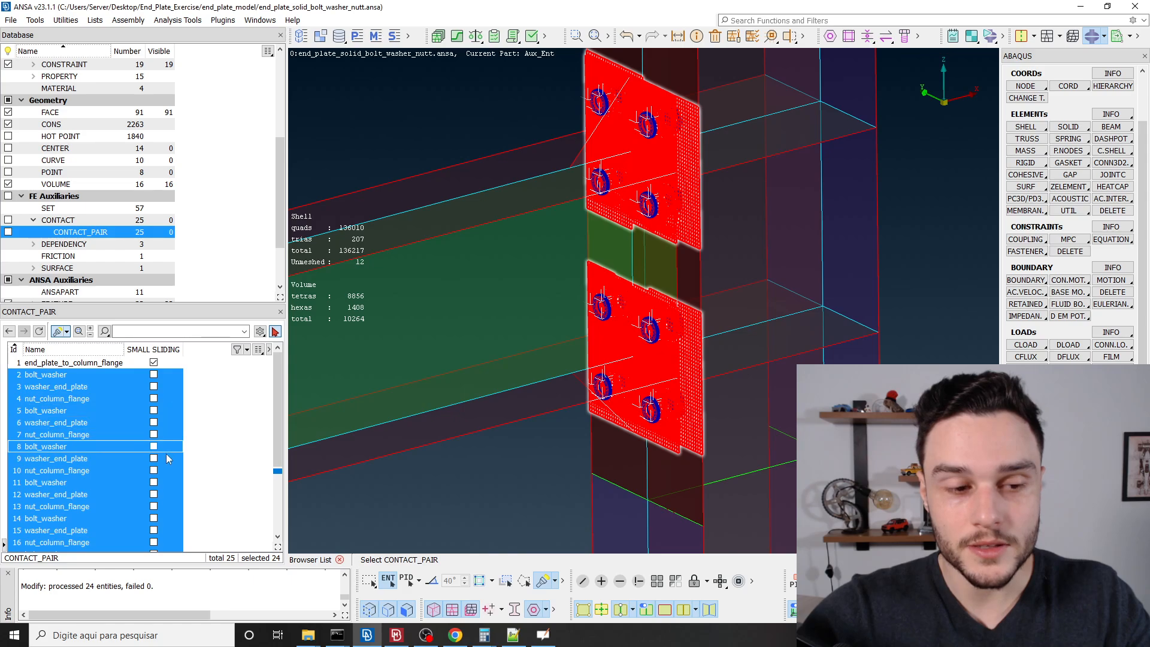
scroll(169, 503, down, 3)
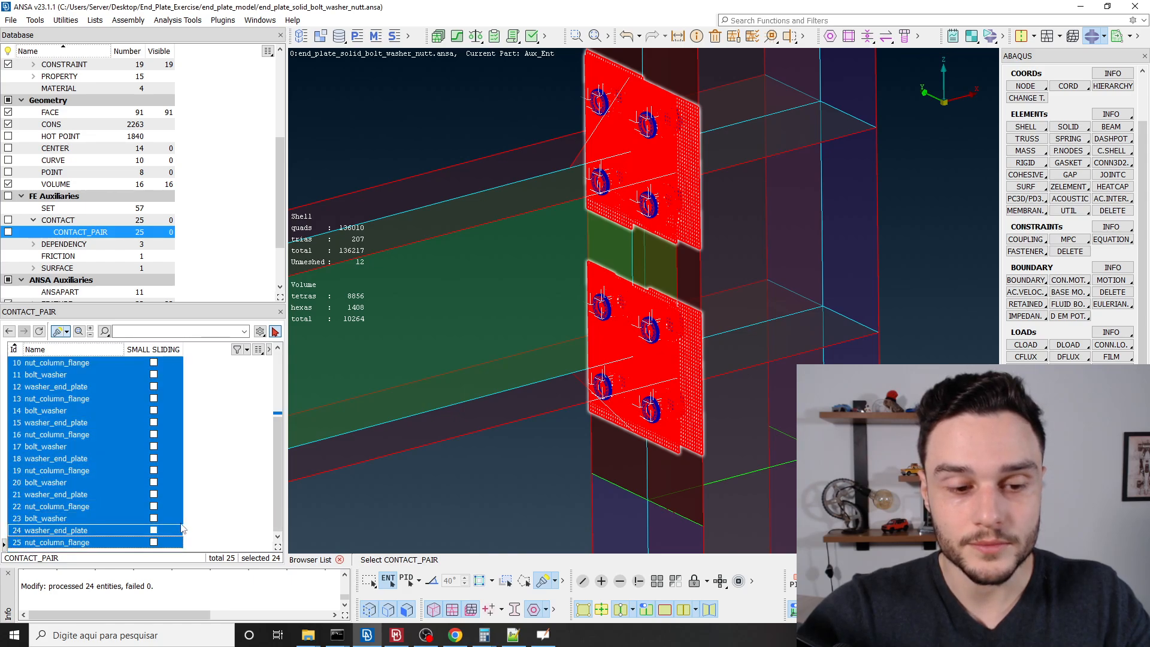
click(208, 467)
Narrow the contact pair list to give the model view of the beam-column connection more room.
scroll(437, 291, down, 8)
scroll(448, 287, up, 3)
scroll(448, 288, up, 10)
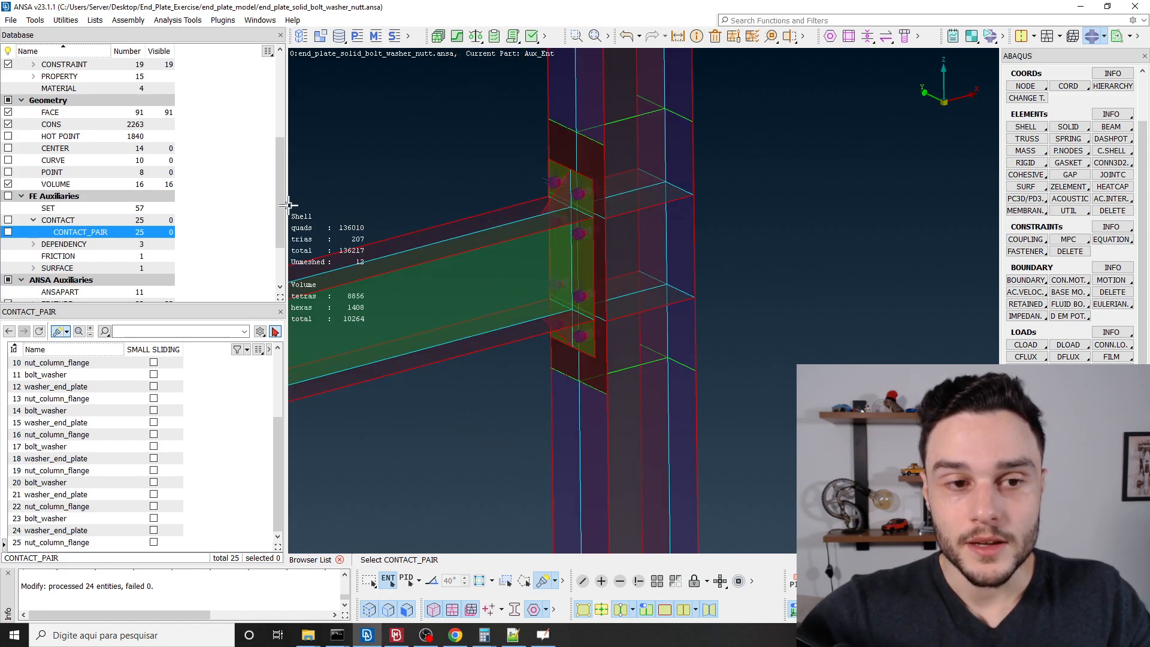
click(289, 205)
drag(289, 205, 225, 204)
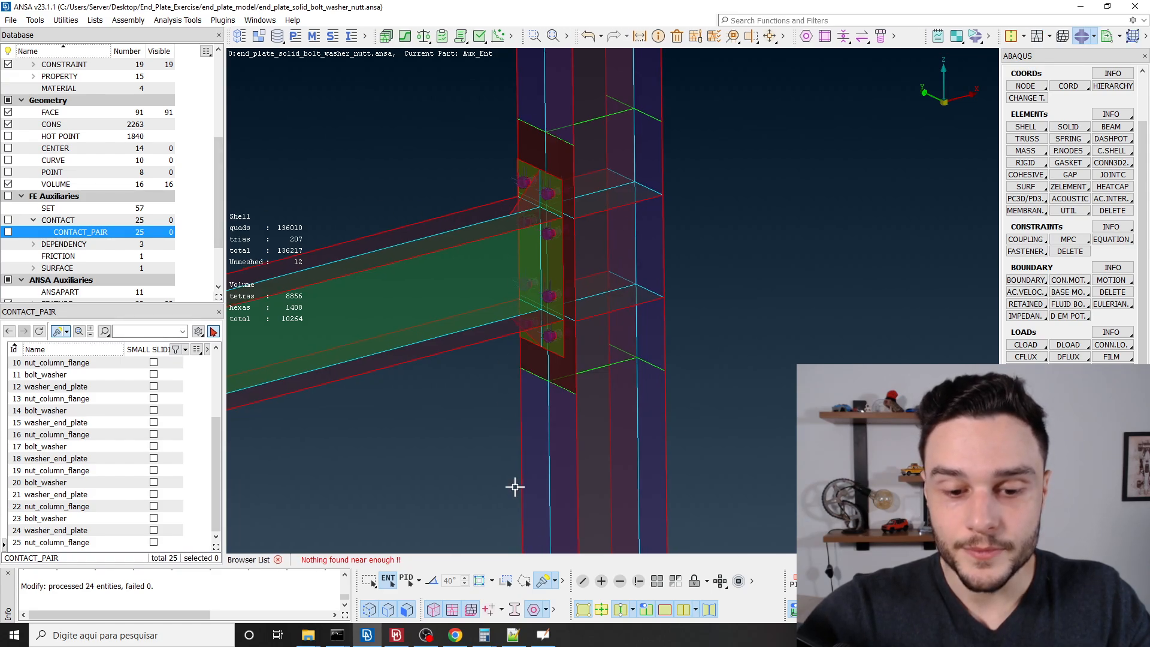
Switch to the test folder in File Explorer and open end_plate_solid_bolt_washer_nutt_v2_2.sta in Notepad++.
click(514, 635)
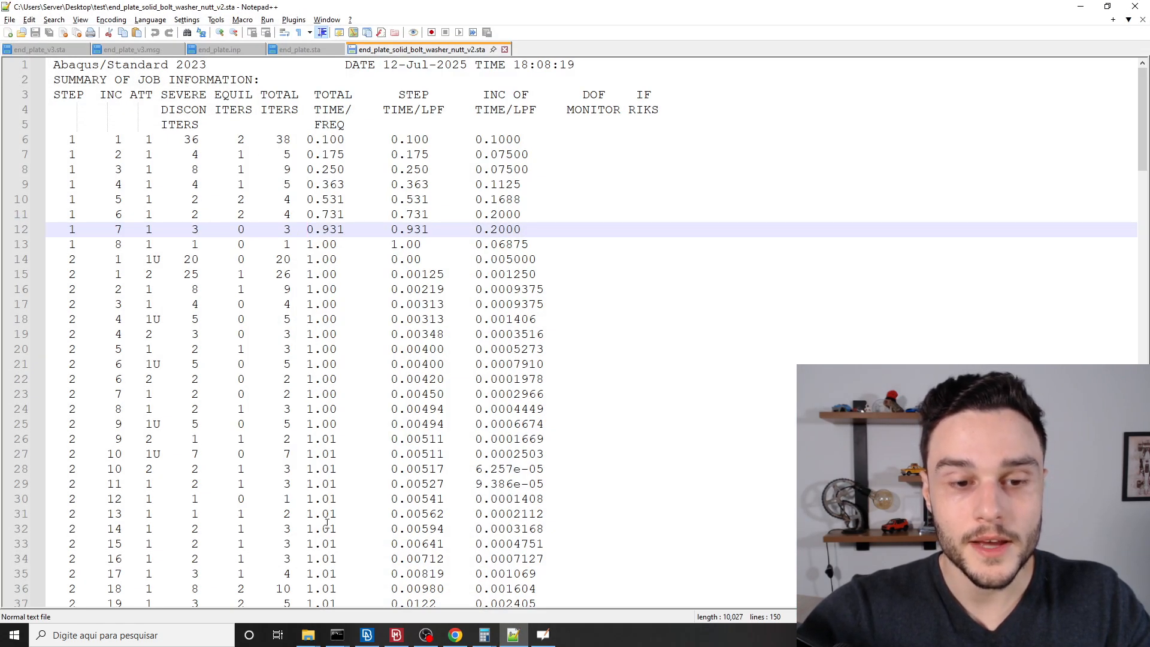
click(513, 635)
mouse_move(305, 640)
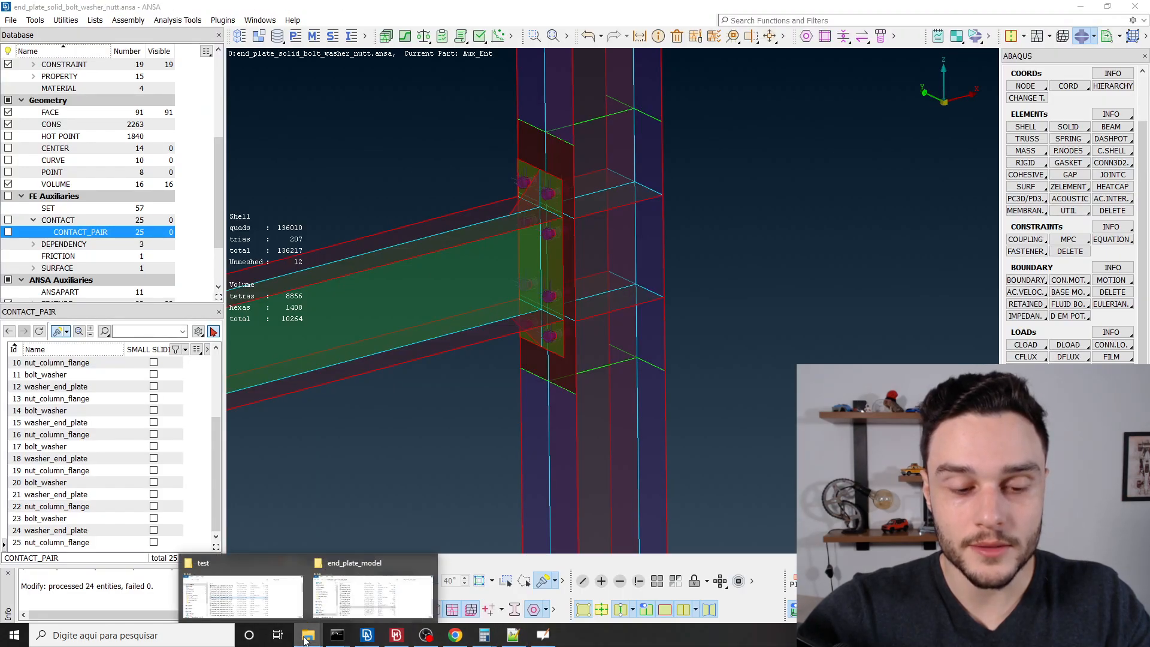
click(270, 608)
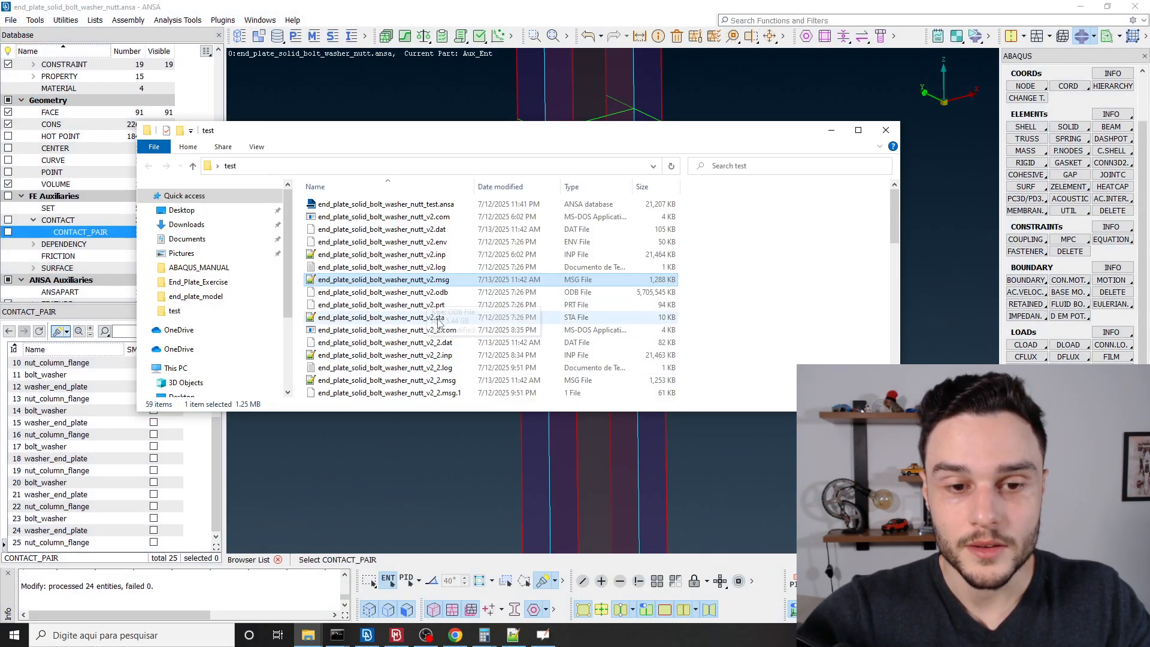
click(448, 367)
scroll(451, 366, down, 2)
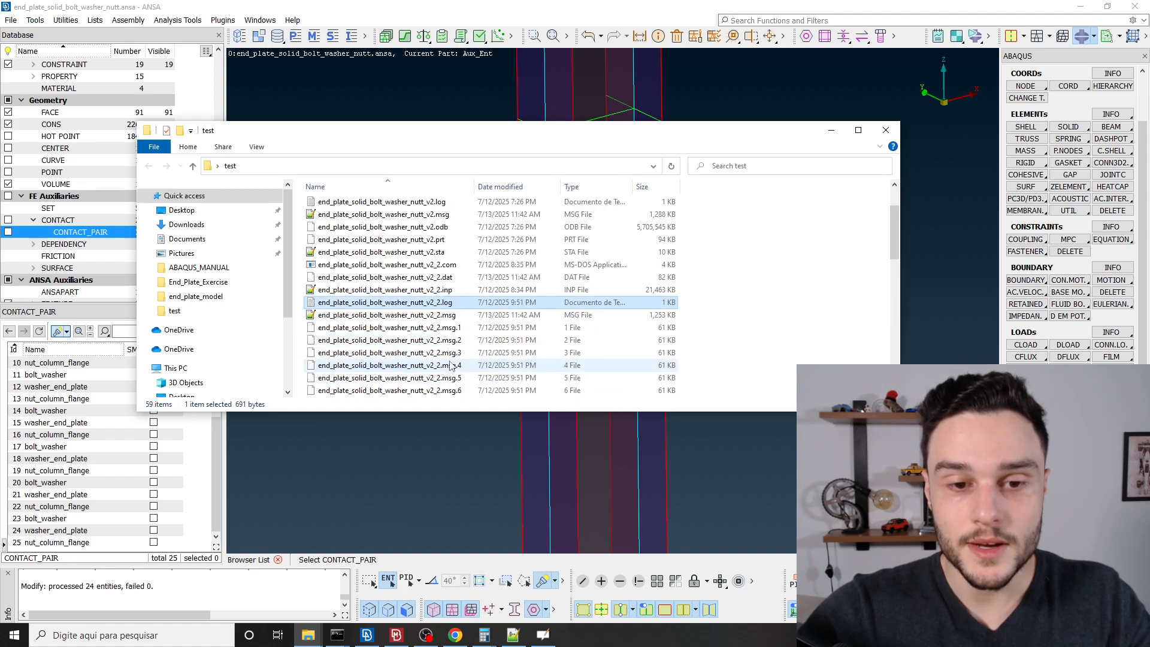
scroll(453, 364, up, 2)
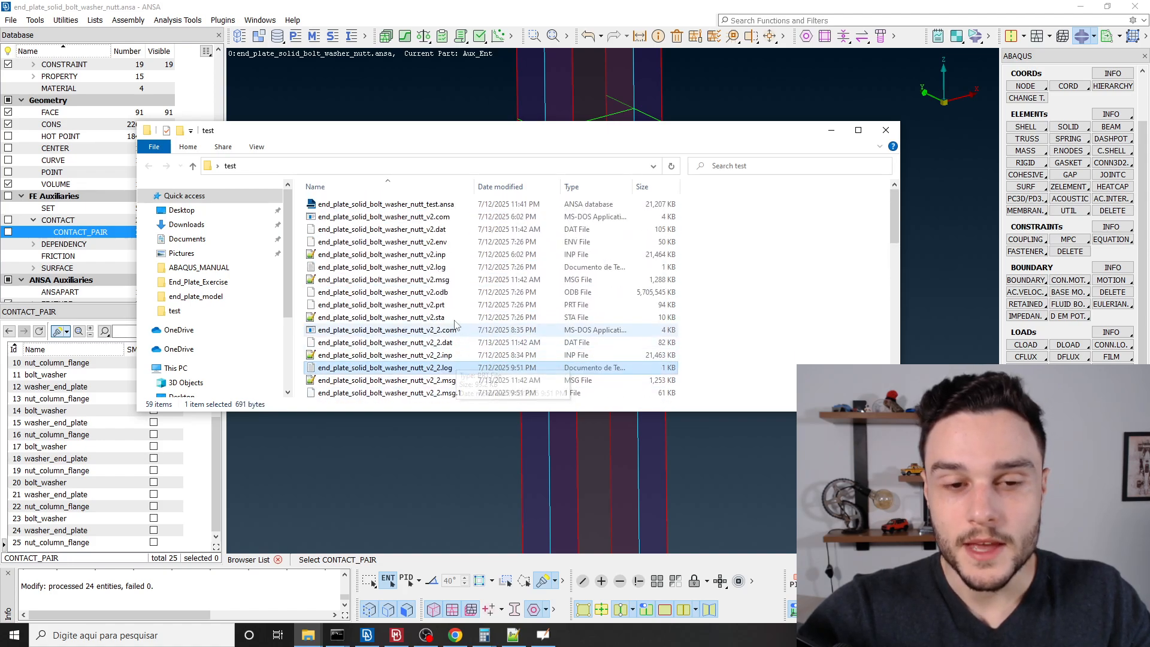
click(434, 280)
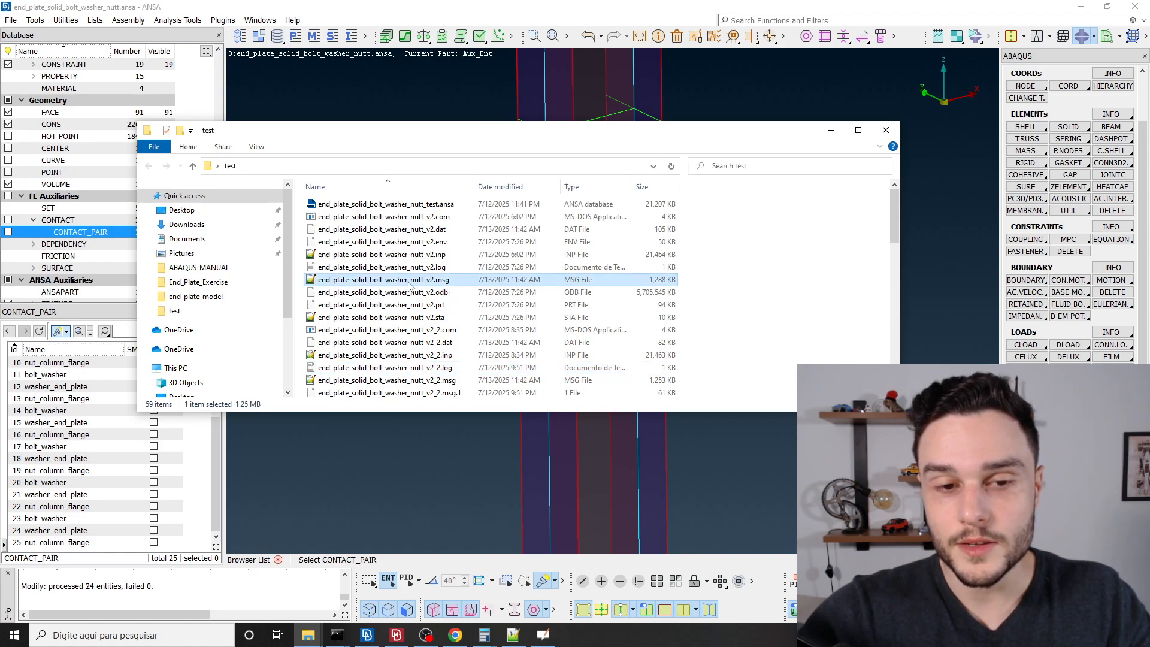
scroll(448, 308, down, 4)
click(448, 277)
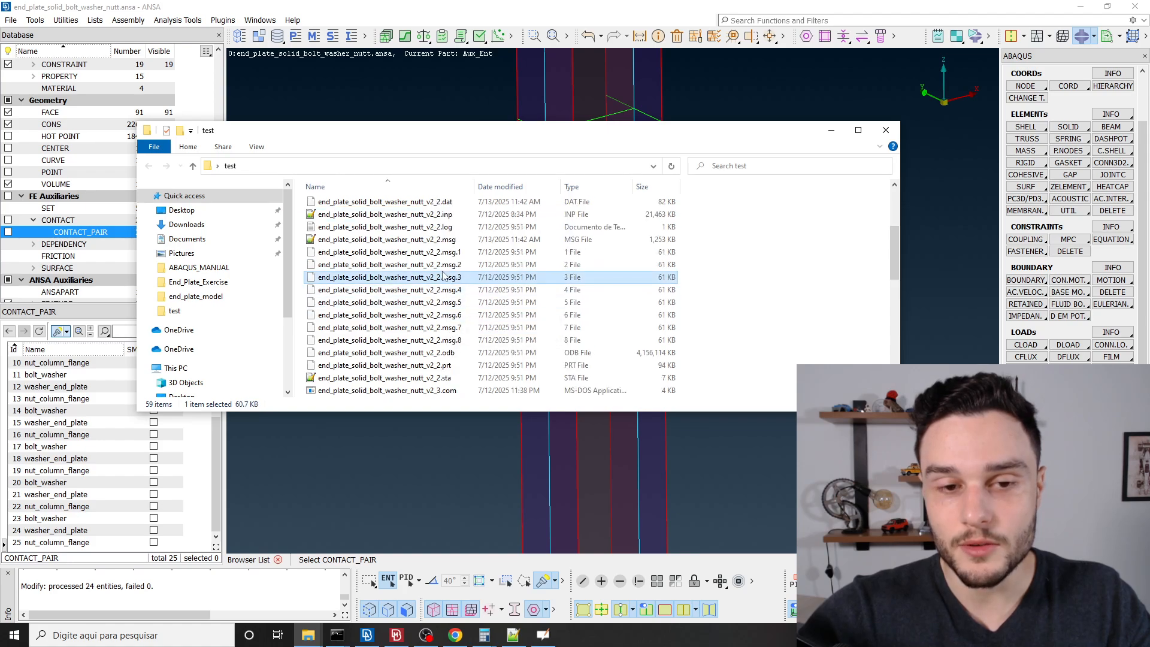
scroll(448, 285, up, 1)
click(448, 276)
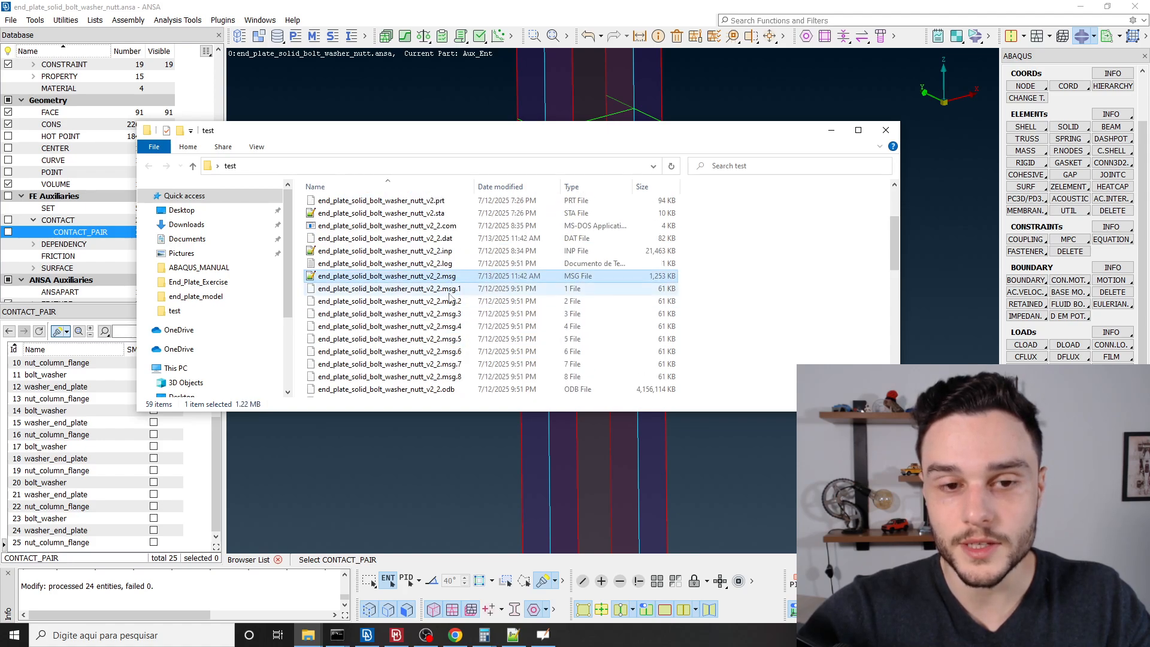
scroll(449, 282, down, 2)
scroll(446, 362, down, 4)
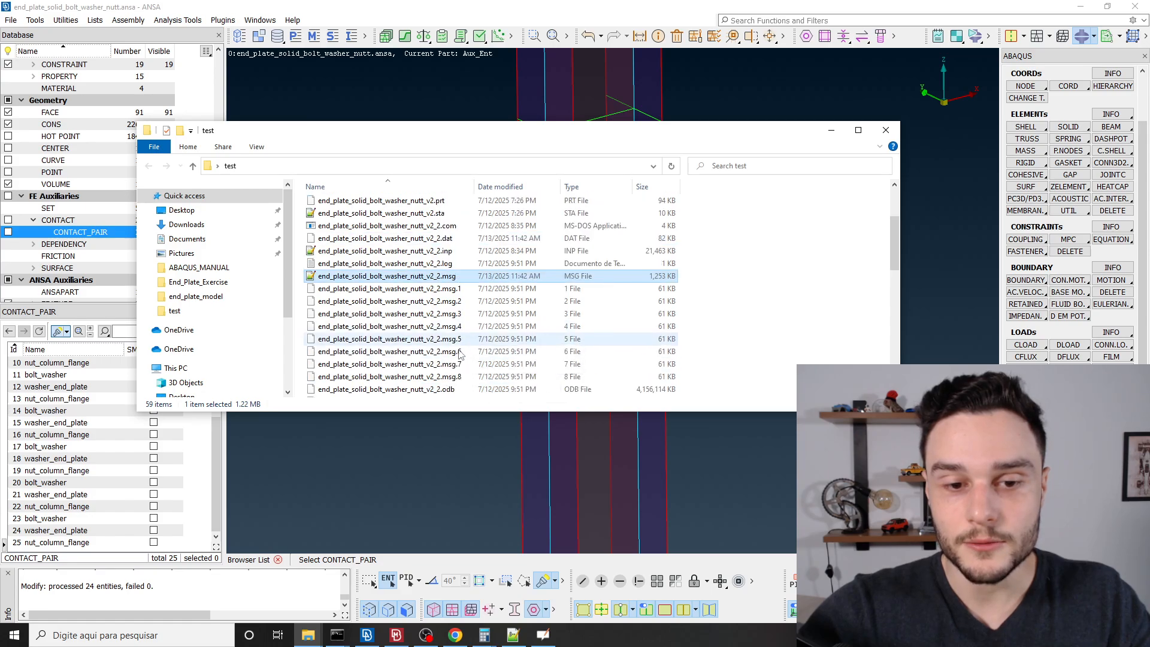
scroll(449, 360, up, 4)
click(445, 340)
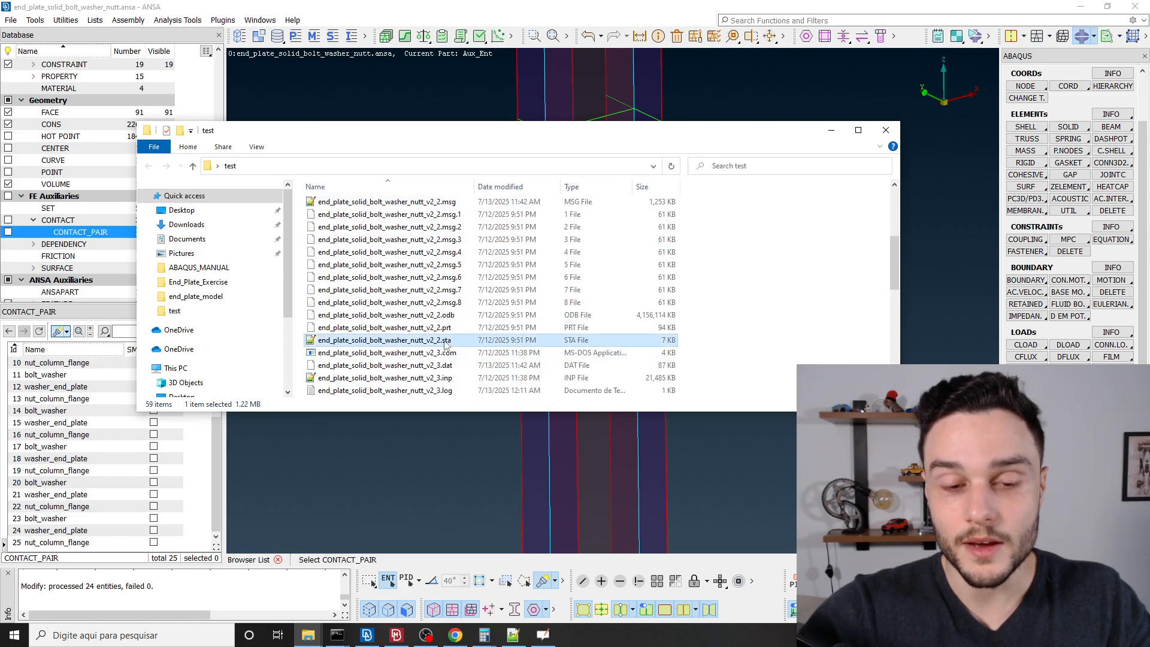
double_click(445, 340)
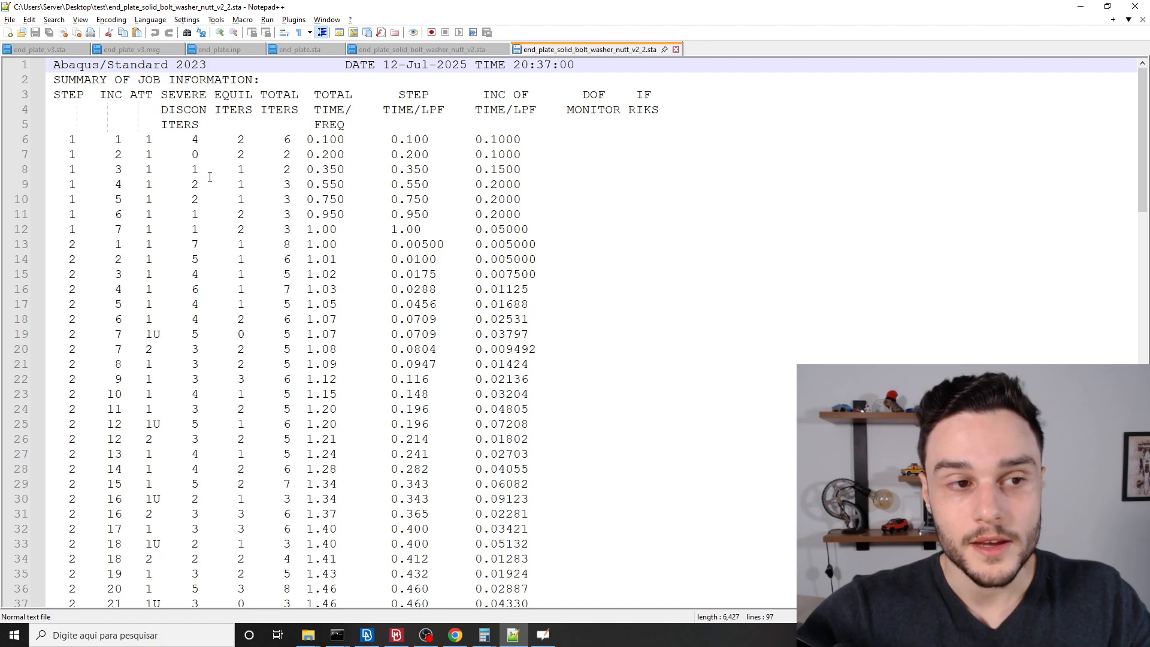
Compare the step 1 increments and first-increment total iterations between the v2_2 and v2 status files.
click(71, 139)
drag(71, 139, 563, 233)
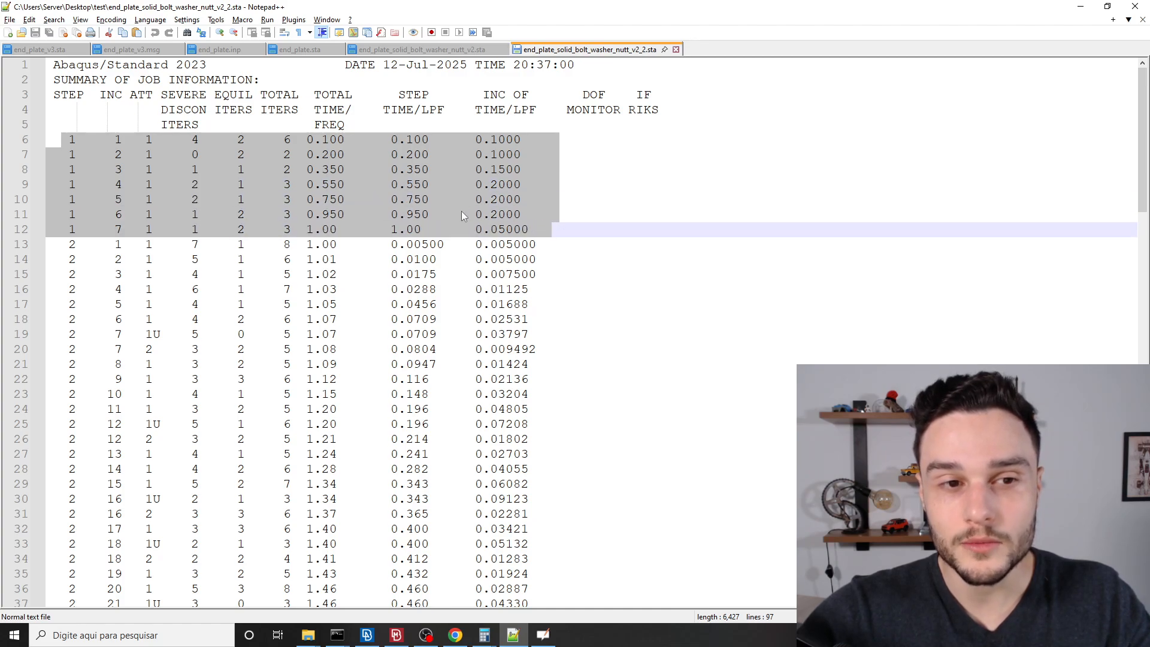
click(187, 130)
drag(371, 145, 457, 139)
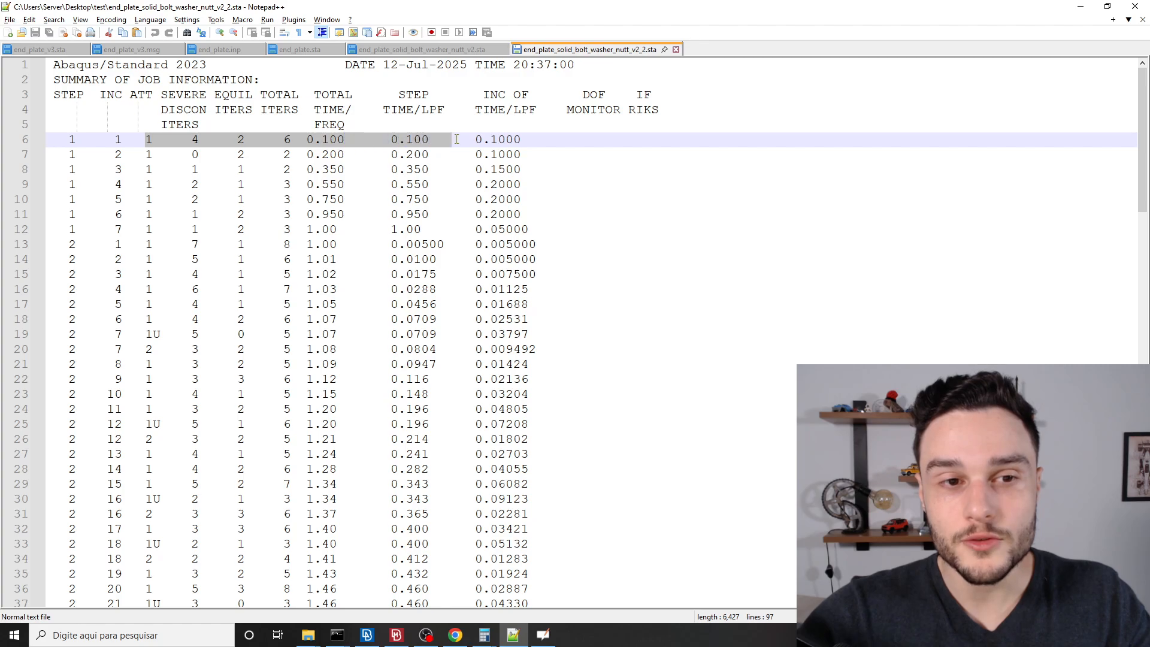
click(177, 139)
double_click(288, 139)
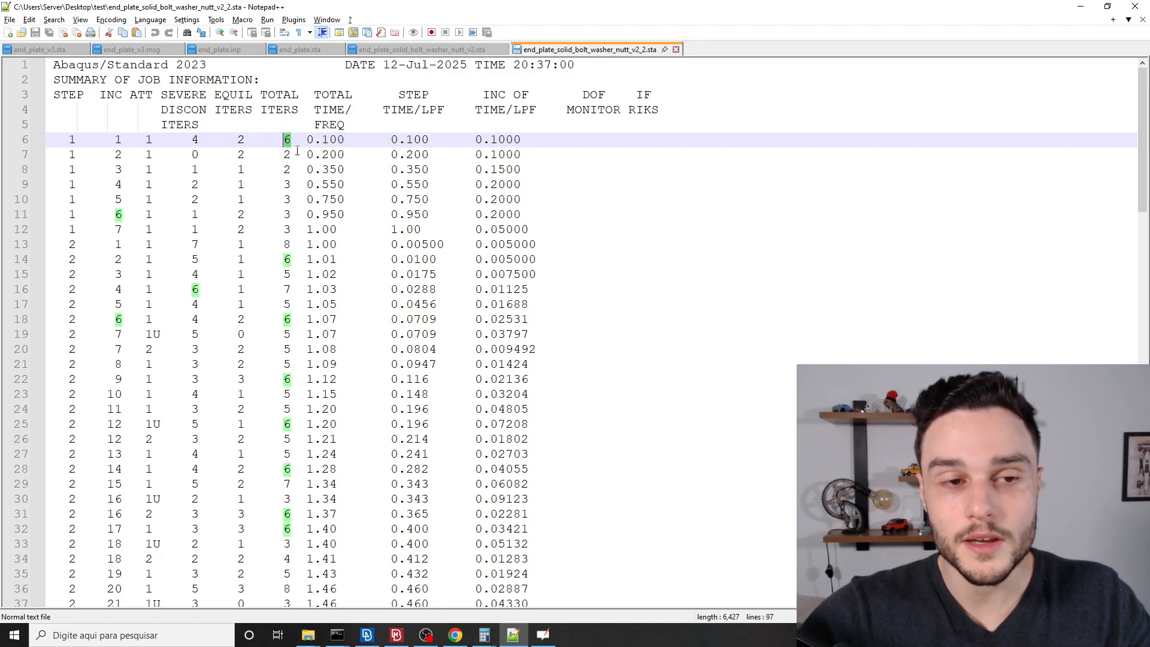
click(420, 49)
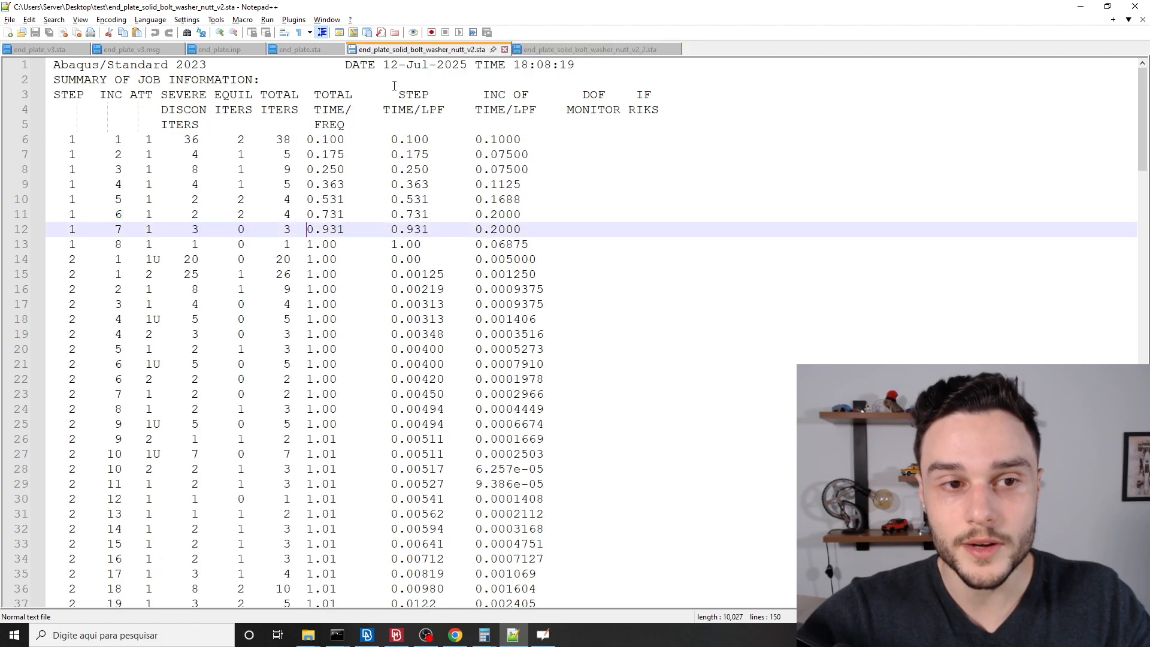
double_click(295, 139)
click(590, 49)
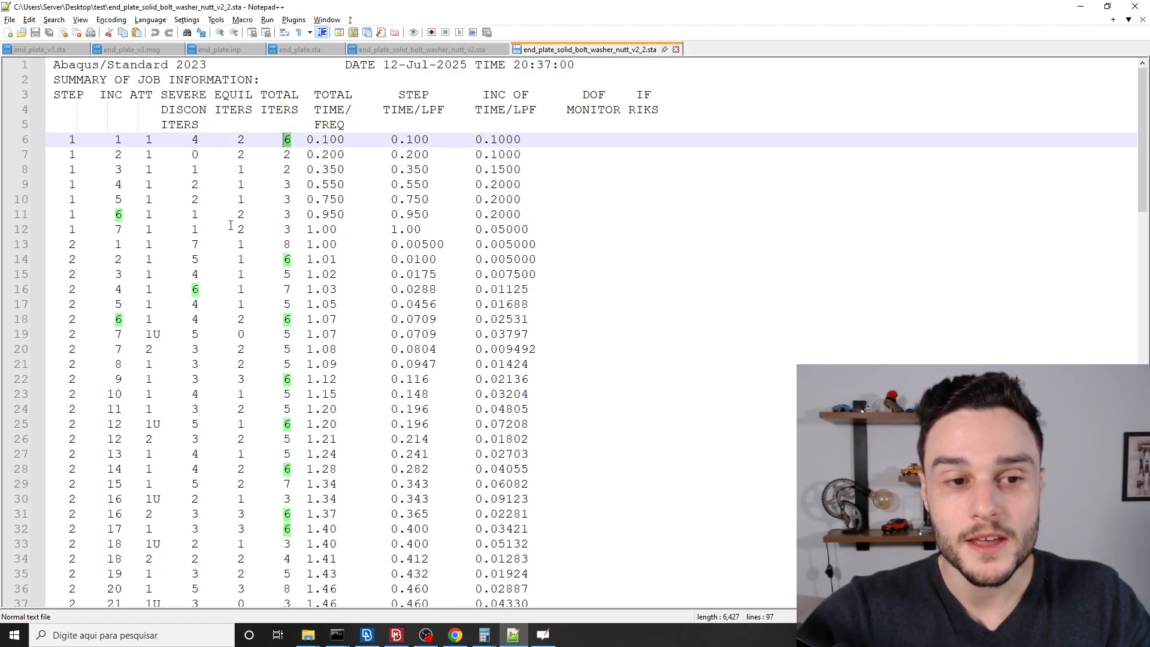
Review the step 2 increments in the v2_2 status file through to the final increment.
drag(67, 244, 570, 318)
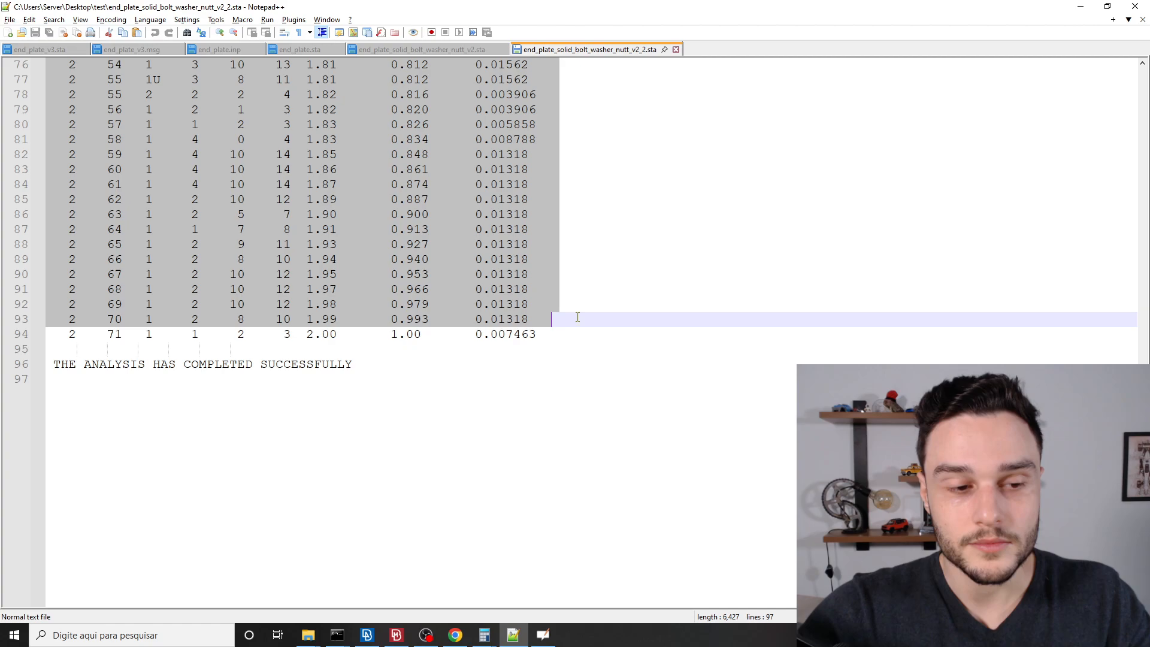
click(242, 329)
double_click(118, 335)
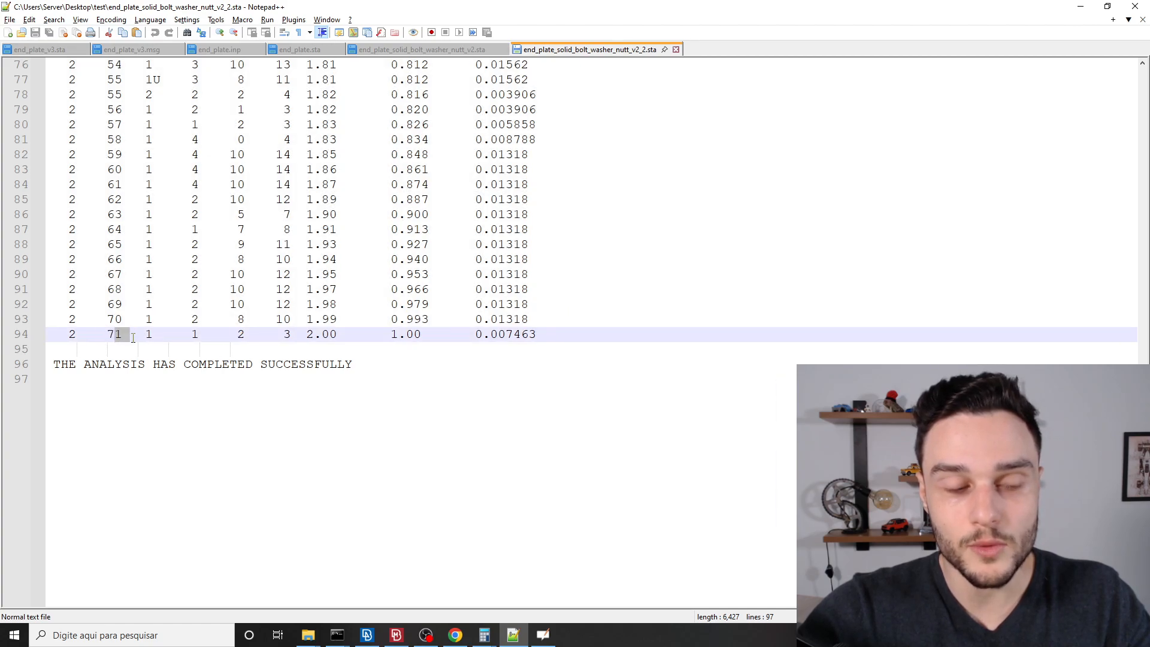
scroll(134, 256, up, 20)
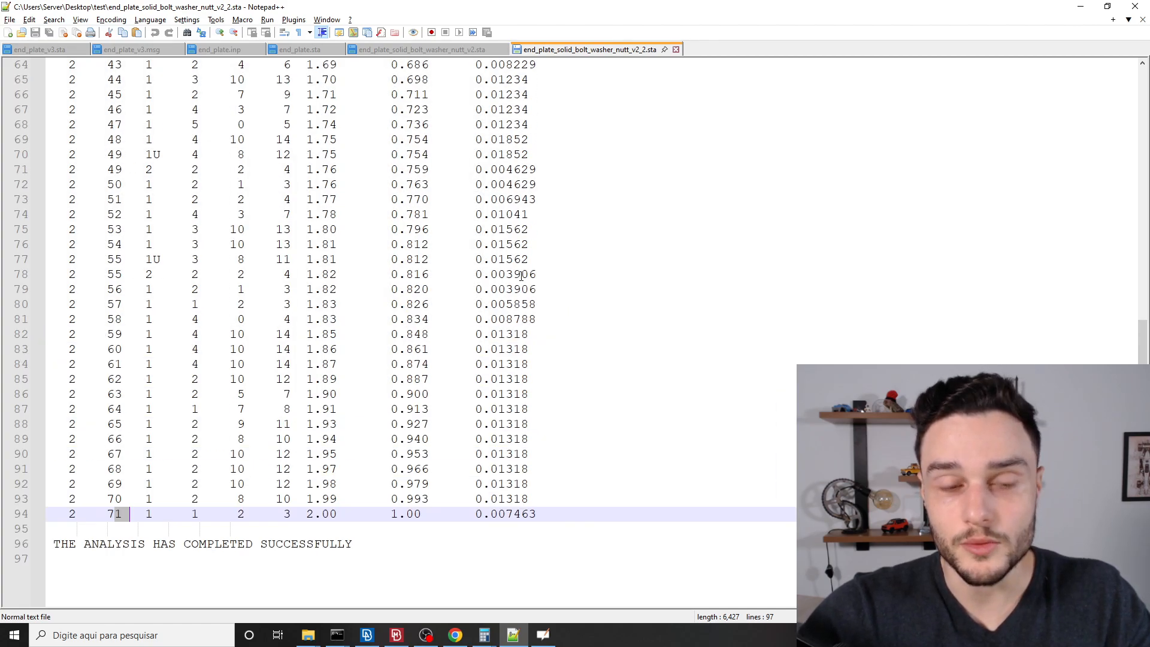
scroll(457, 268, up, 2)
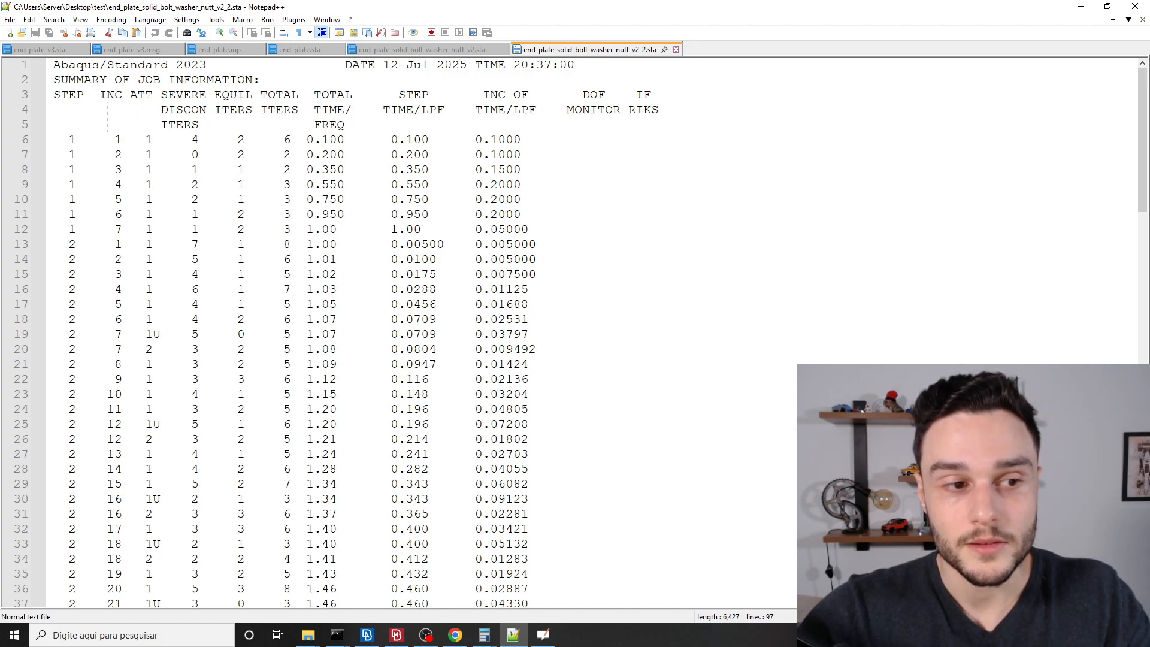
Examine the iterations and time increment sizes of the first step 2 increments in the v2_2 status file.
drag(70, 244, 552, 364)
click(498, 294)
click(547, 259)
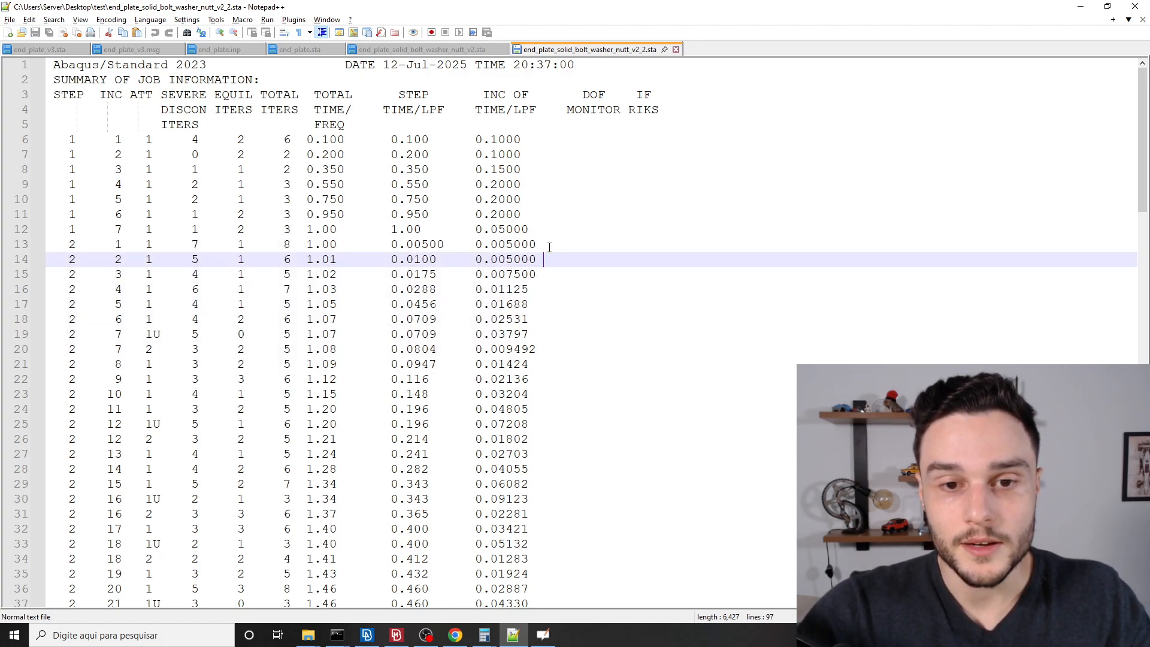
click(549, 244)
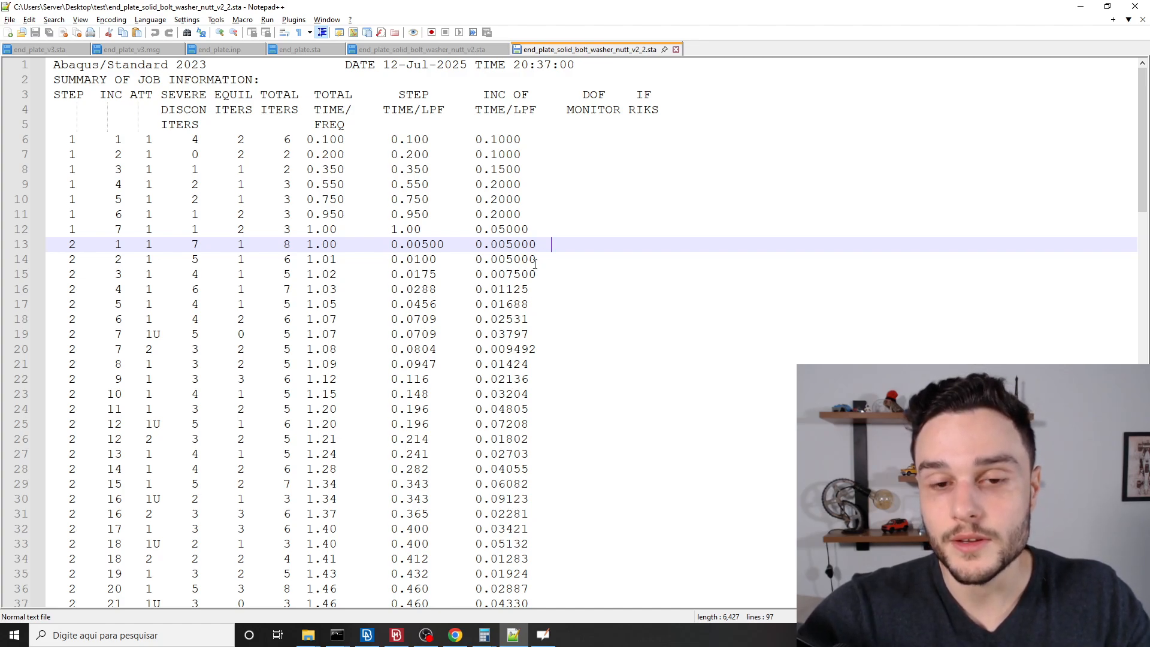
click(41, 250)
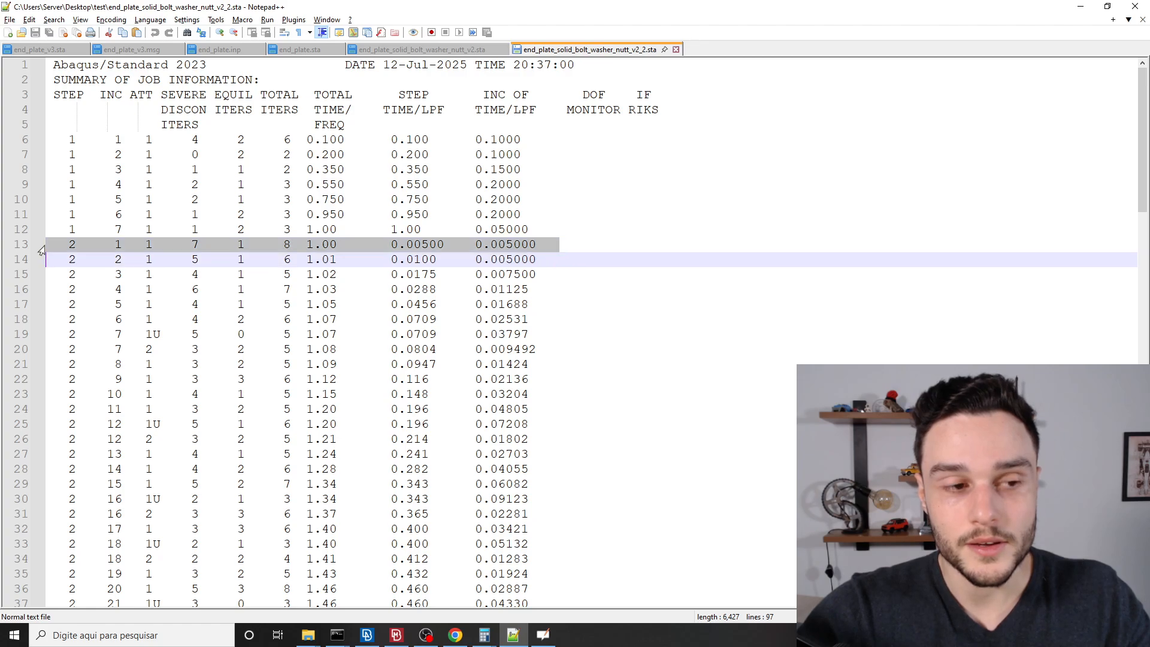
drag(52, 245, 499, 319)
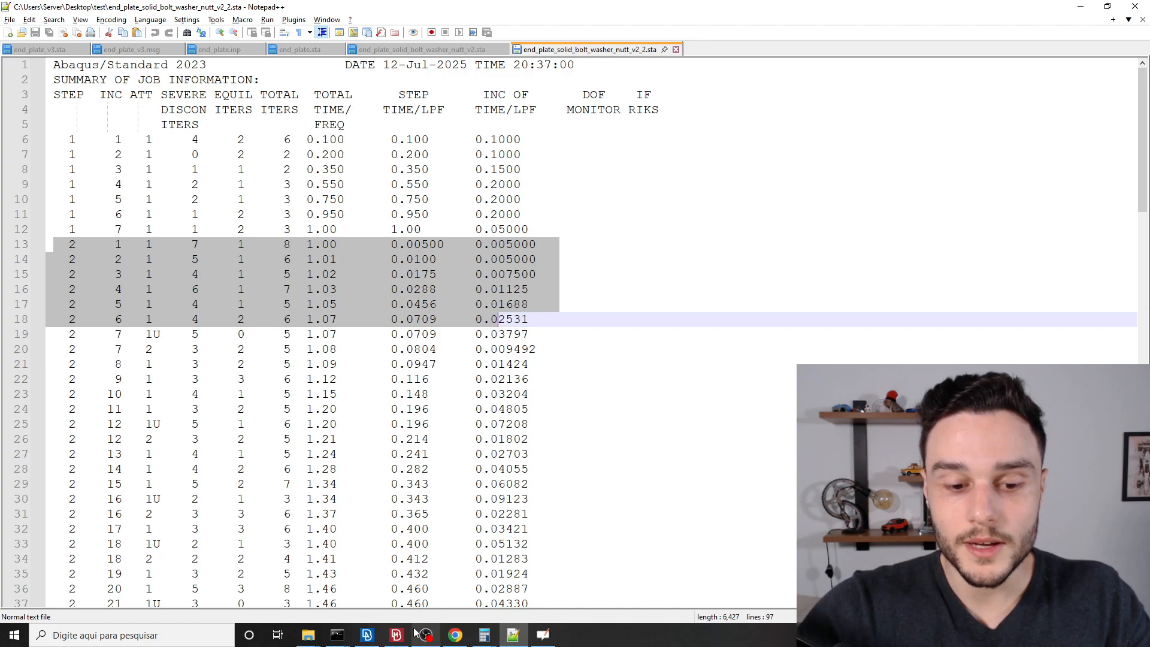
Switch to META, inspect the v2_4 model in Window3 from an oblique angle and display the v2 model in the MetaPost window.
click(396, 635)
scroll(578, 248, down, 4)
scroll(770, 252, up, 2)
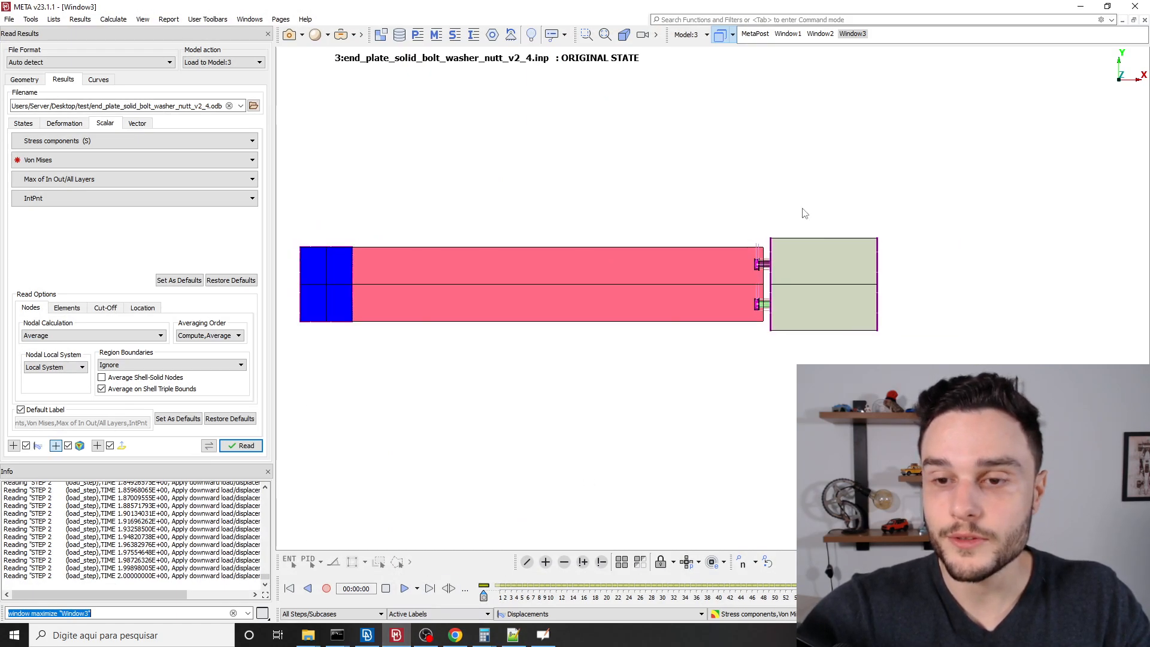
ctrl+drag(804, 214, 858, 87)
scroll(773, 158, down, 4)
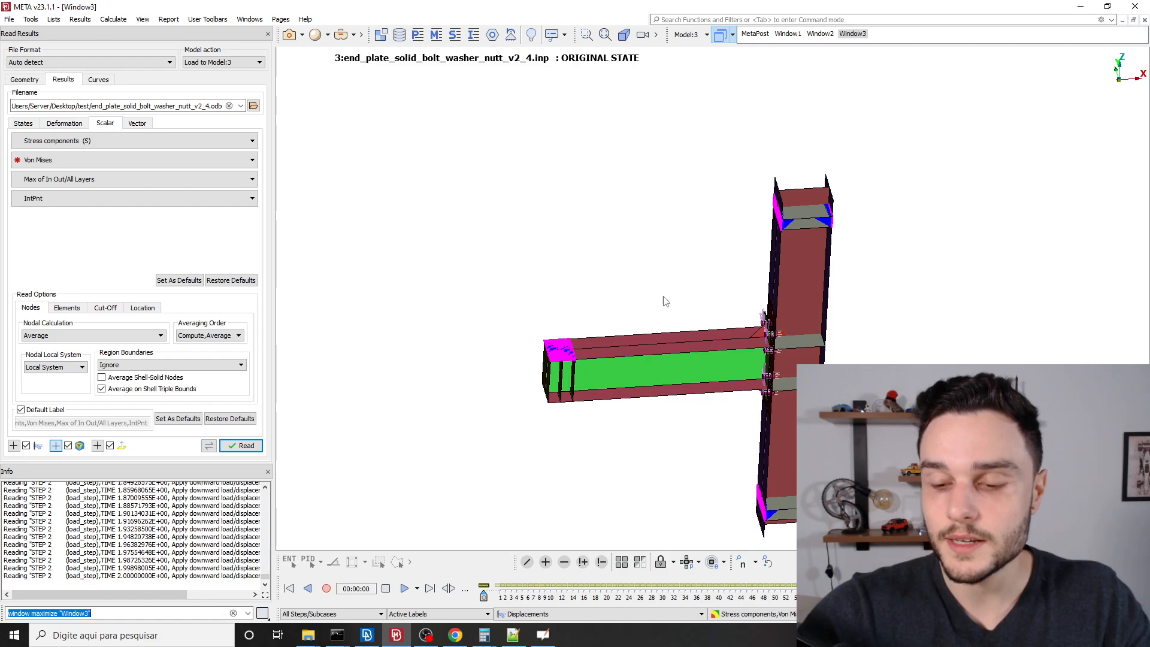
key(ctrl+w)
scroll(664, 301, down, 2)
scroll(690, 299, up, 4)
ctrl+drag(696, 329, 855, 318)
click(754, 34)
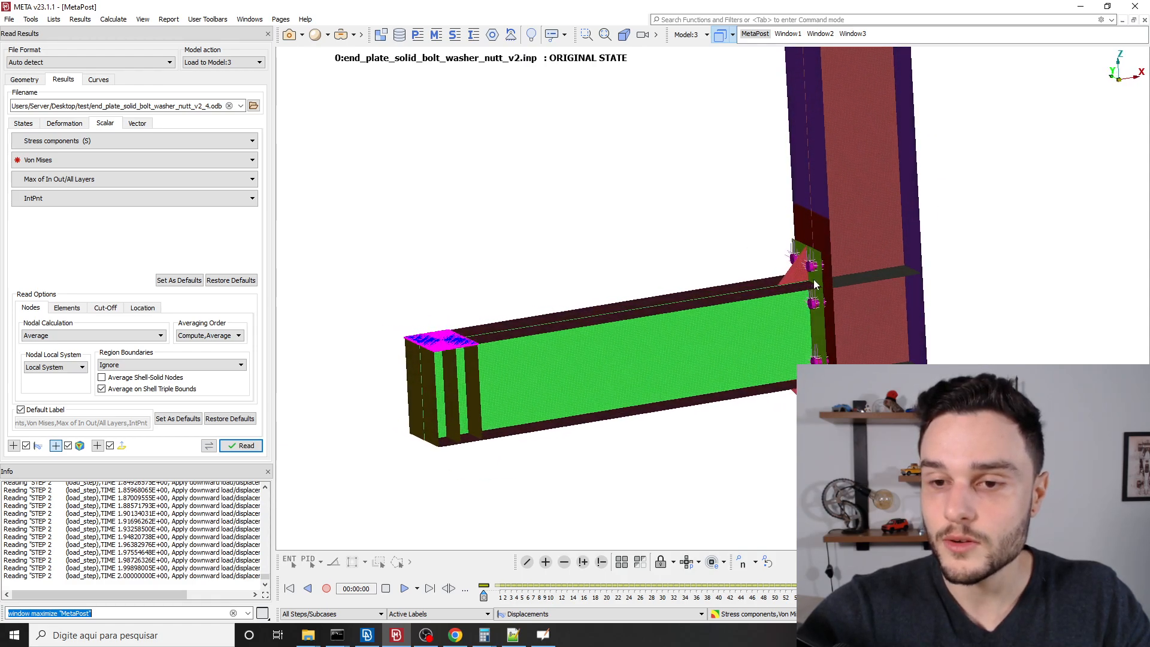
Make Model 0 (end_plate_solid_bolt_washer_nutt_v2.inp) the only active model in the MetaPost window.
ctrl+drag(813, 279, 739, 344)
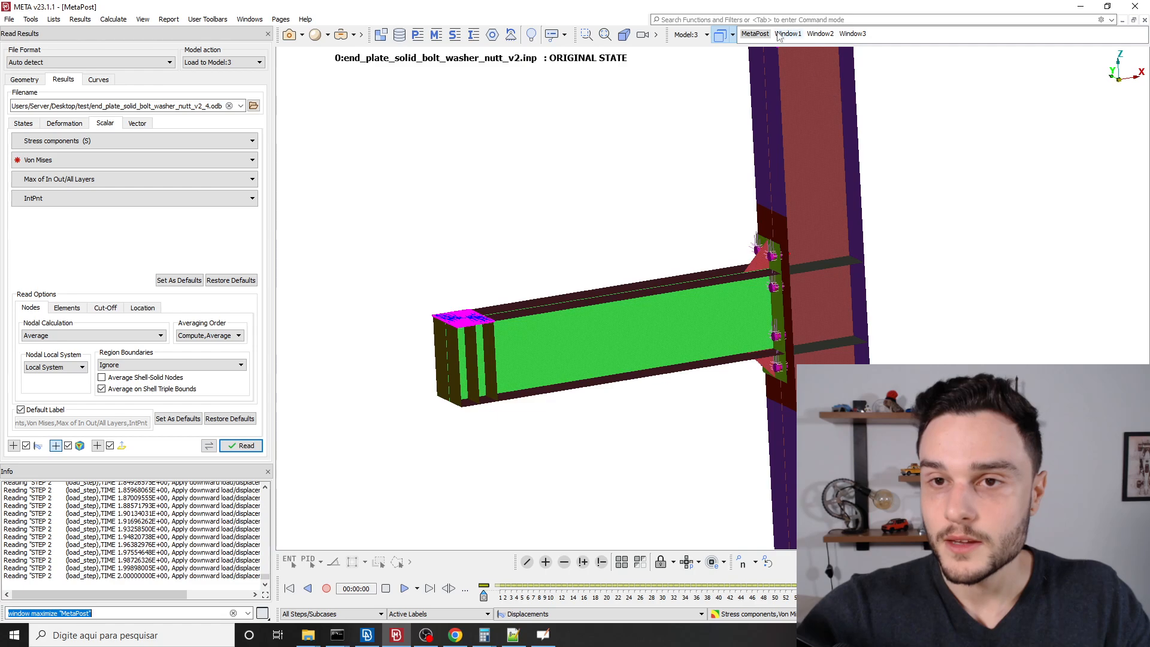
click(706, 35)
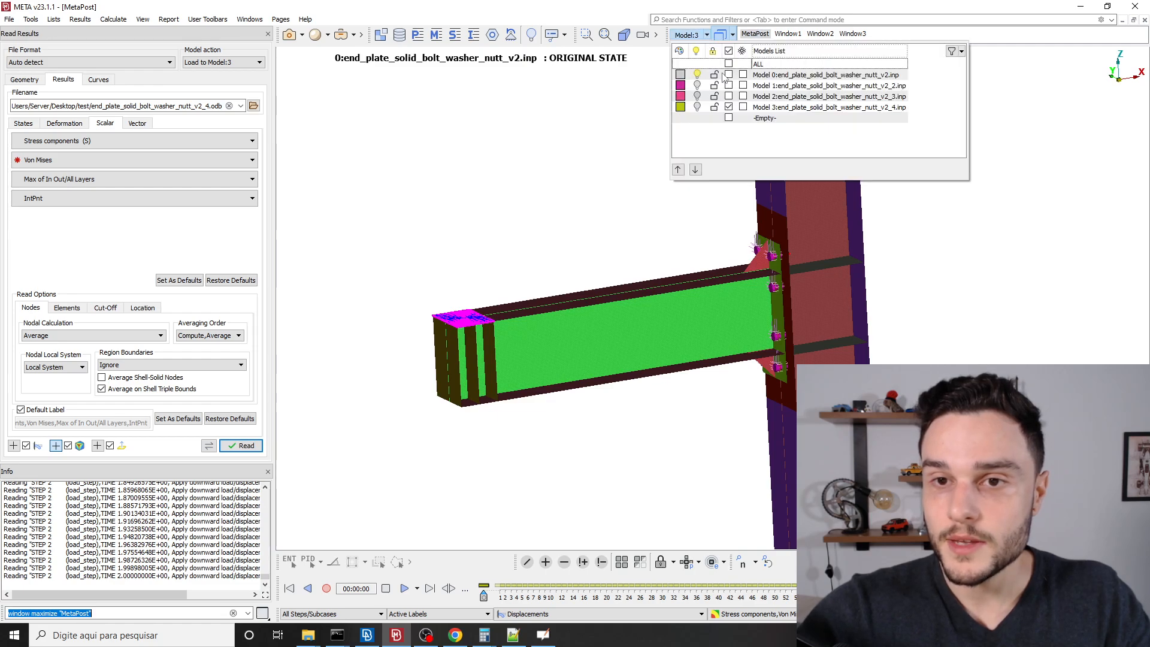
click(729, 107)
click(728, 75)
click(728, 95)
click(730, 106)
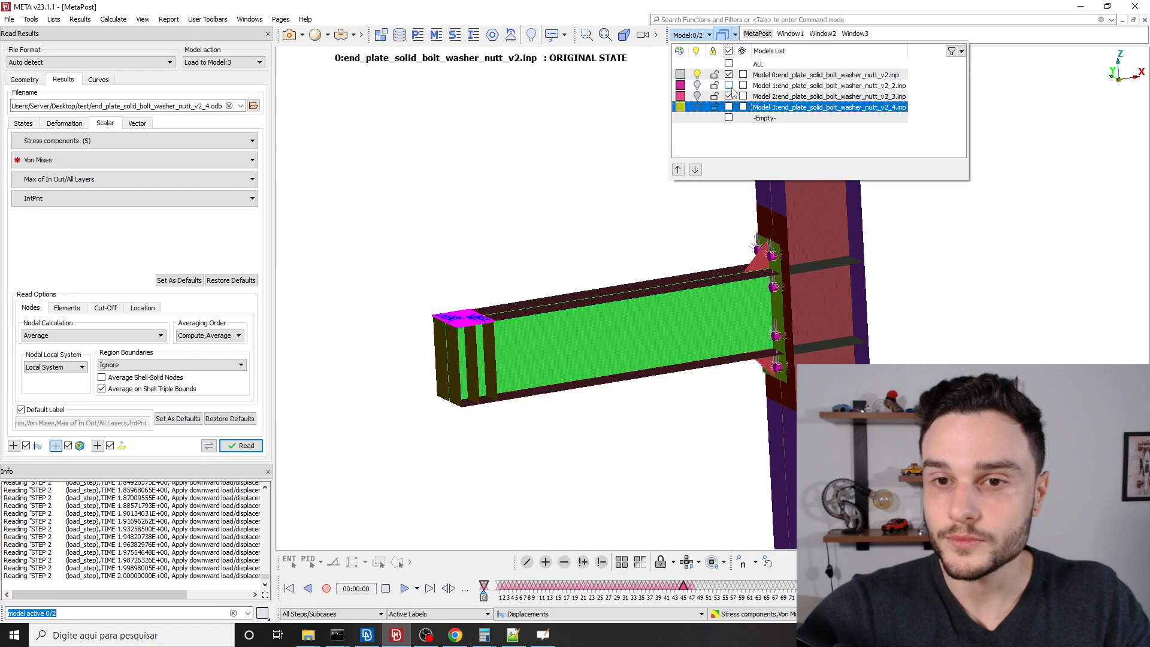
click(732, 96)
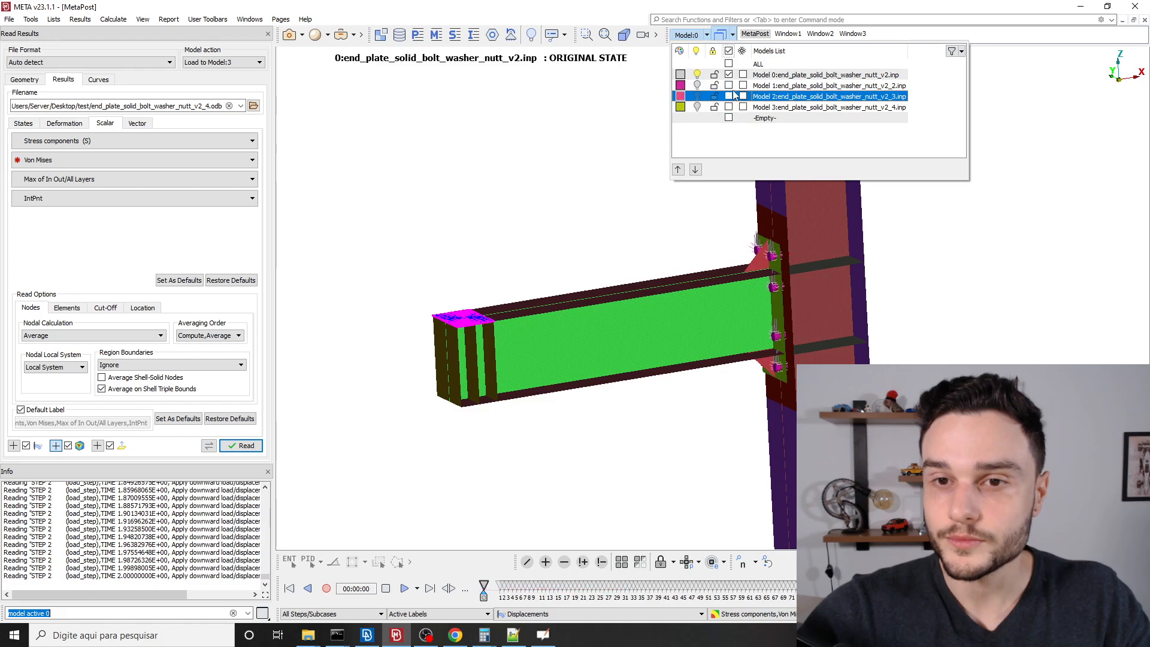
click(733, 36)
click(734, 35)
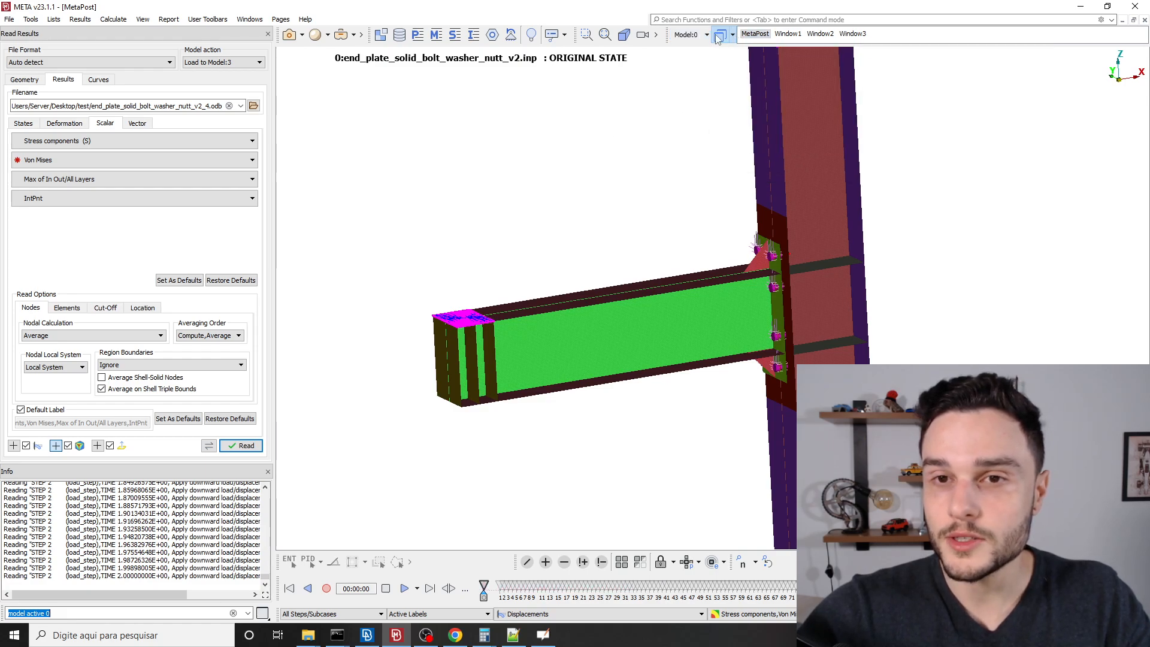
click(706, 35)
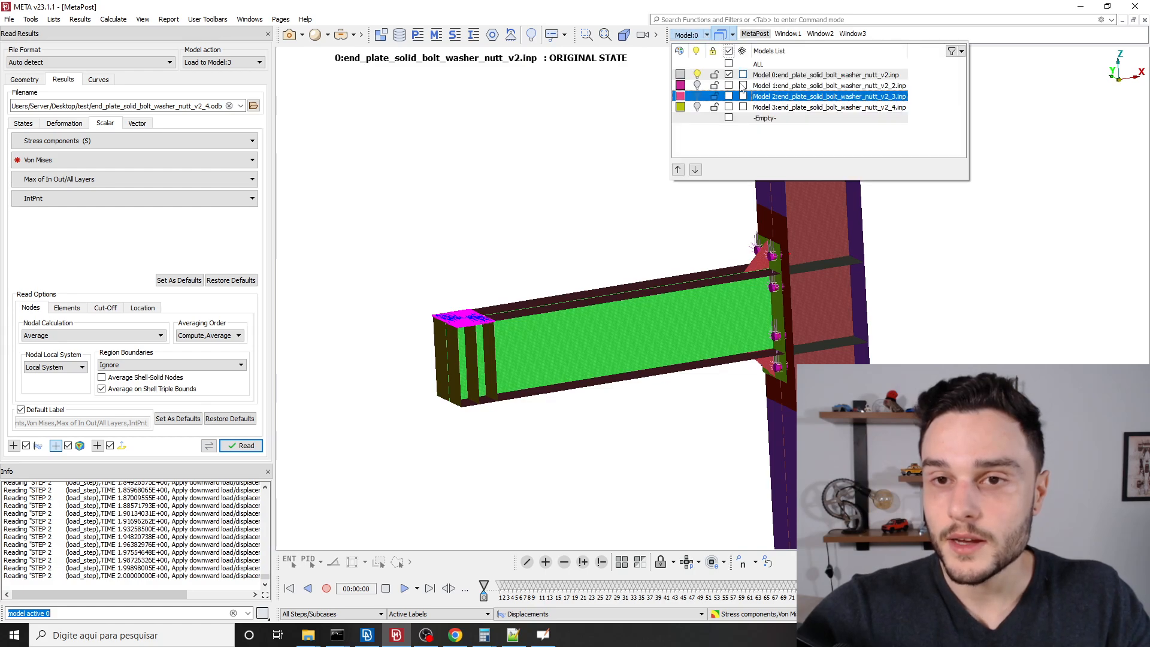
click(785, 108)
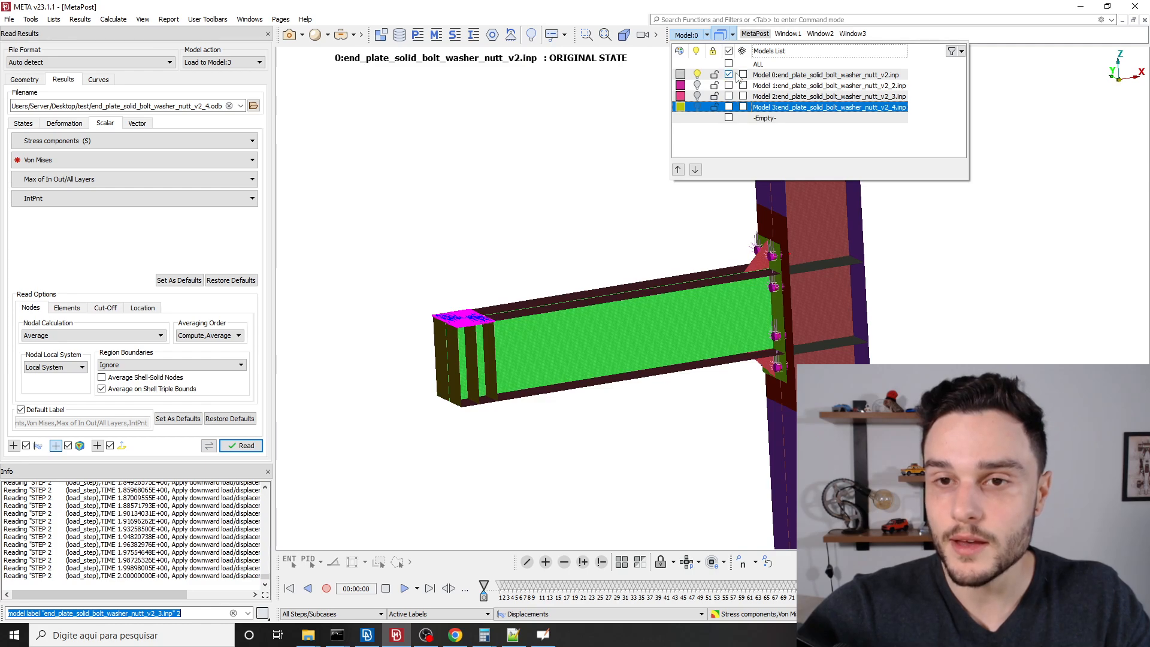
click(774, 76)
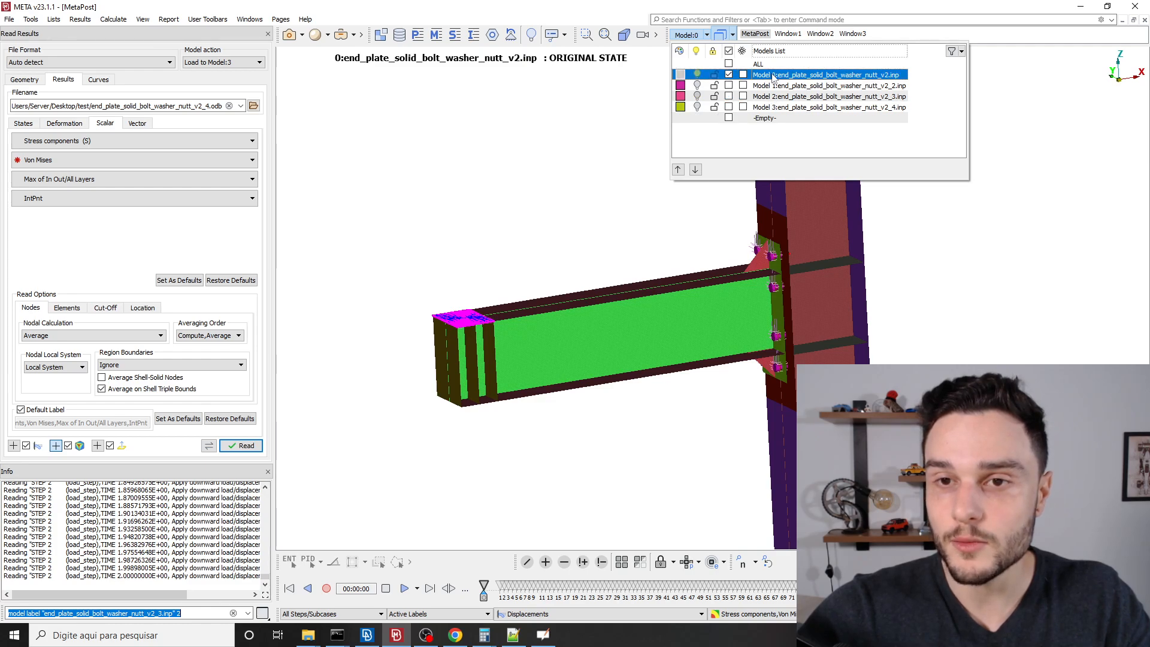
click(461, 211)
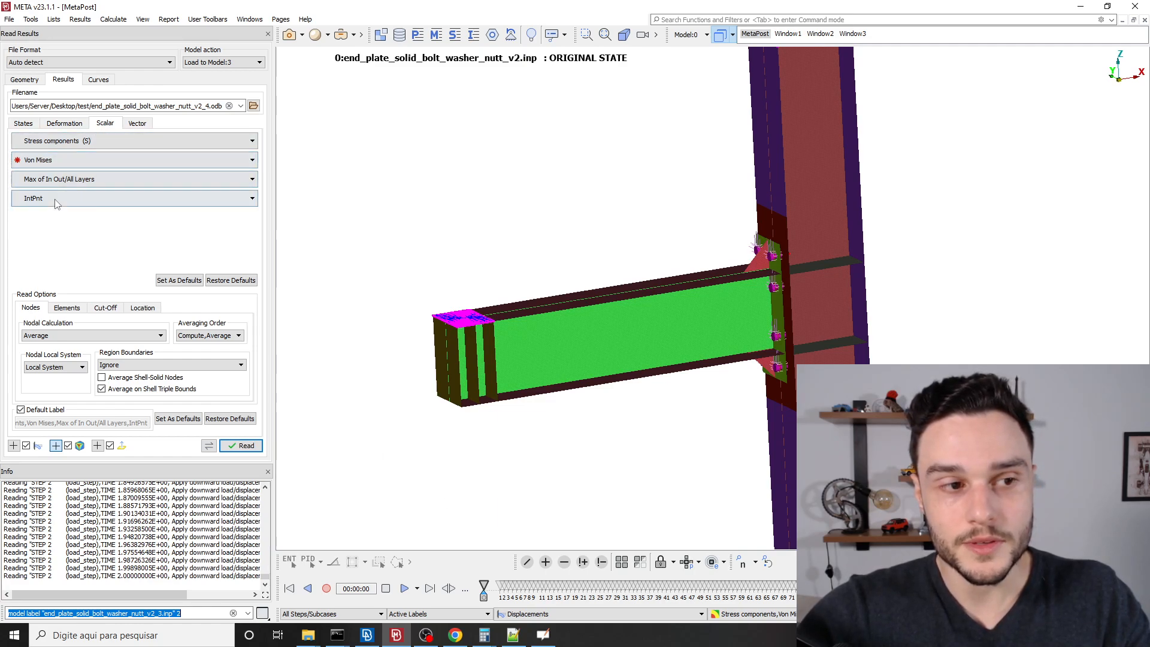
Advance the v2 model through the bolt_pretension states to STEP 1, time 1.0, viewing it at an oblique angle.
ctrl+drag(734, 364, 750, 385)
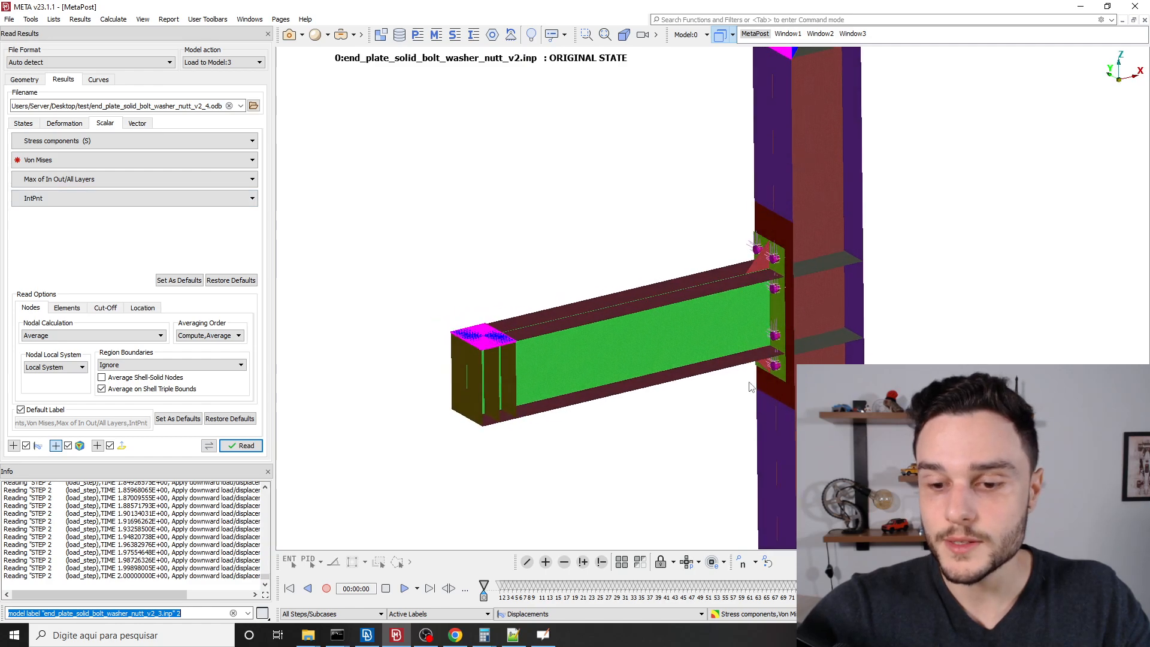
ctrl+middle_drag(749, 385, 698, 377)
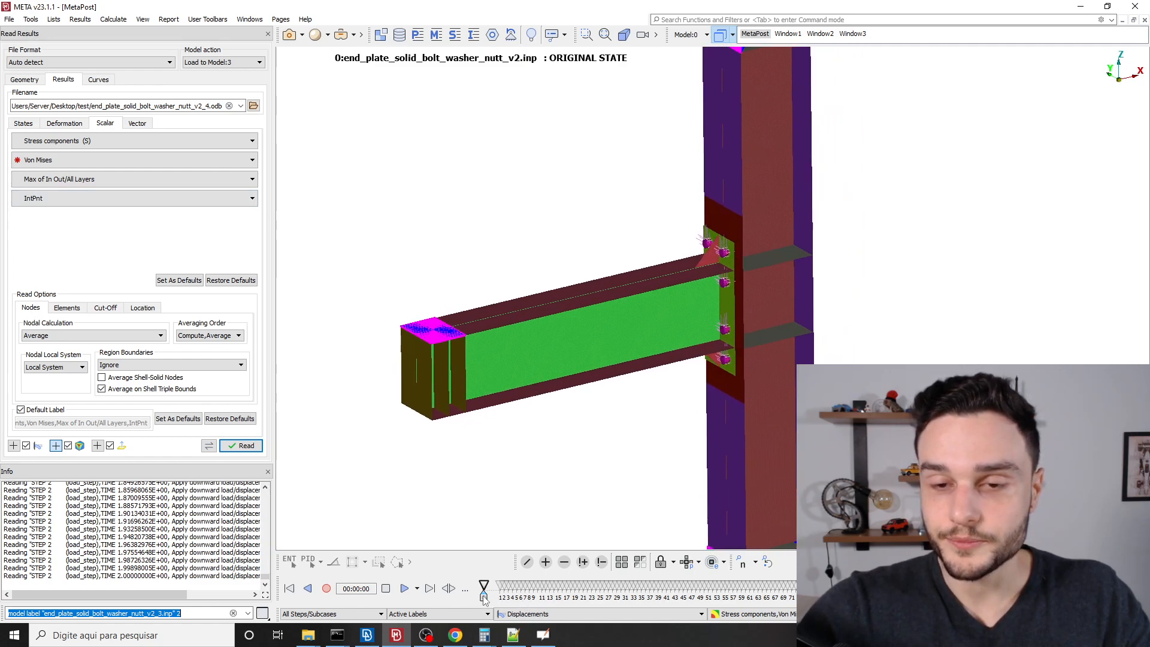
drag(484, 599, 521, 592)
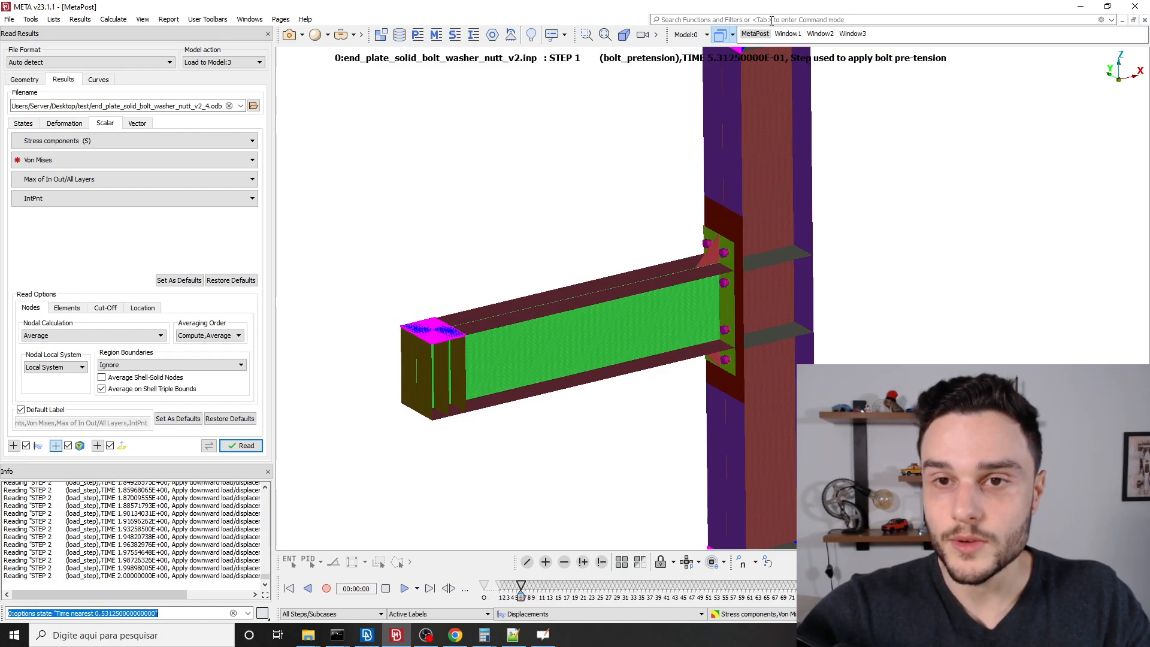
ctrl+right_drag(862, 197, 772, 84)
scroll(749, 108, down, 1)
scroll(605, 78, up, 1)
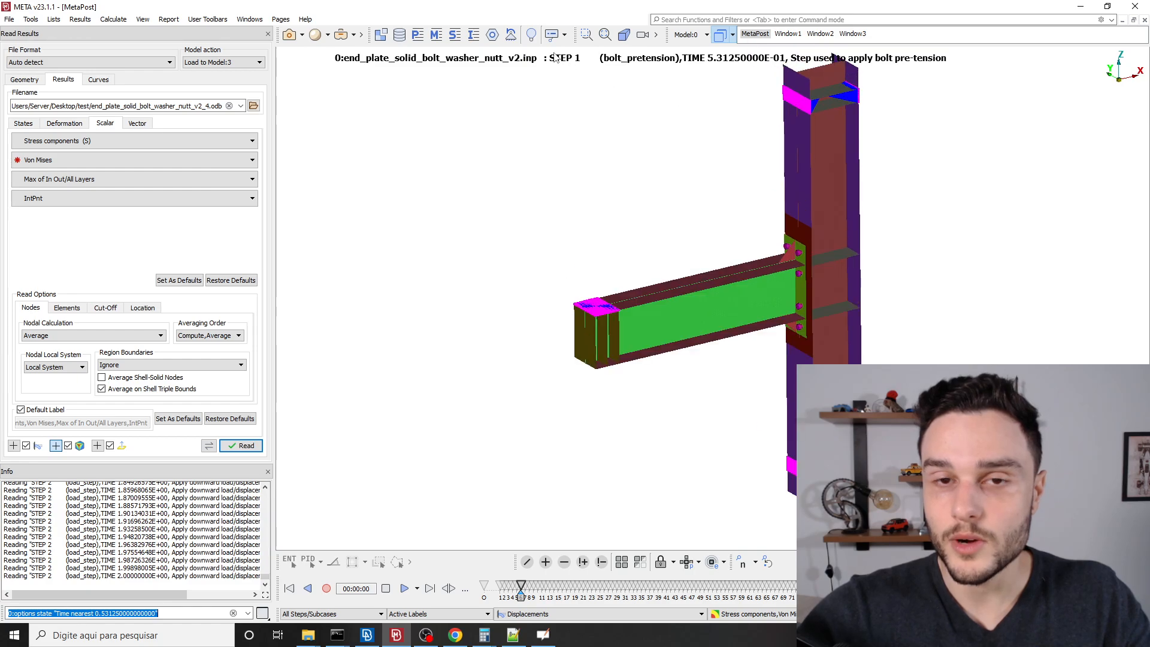
drag(521, 593, 534, 596)
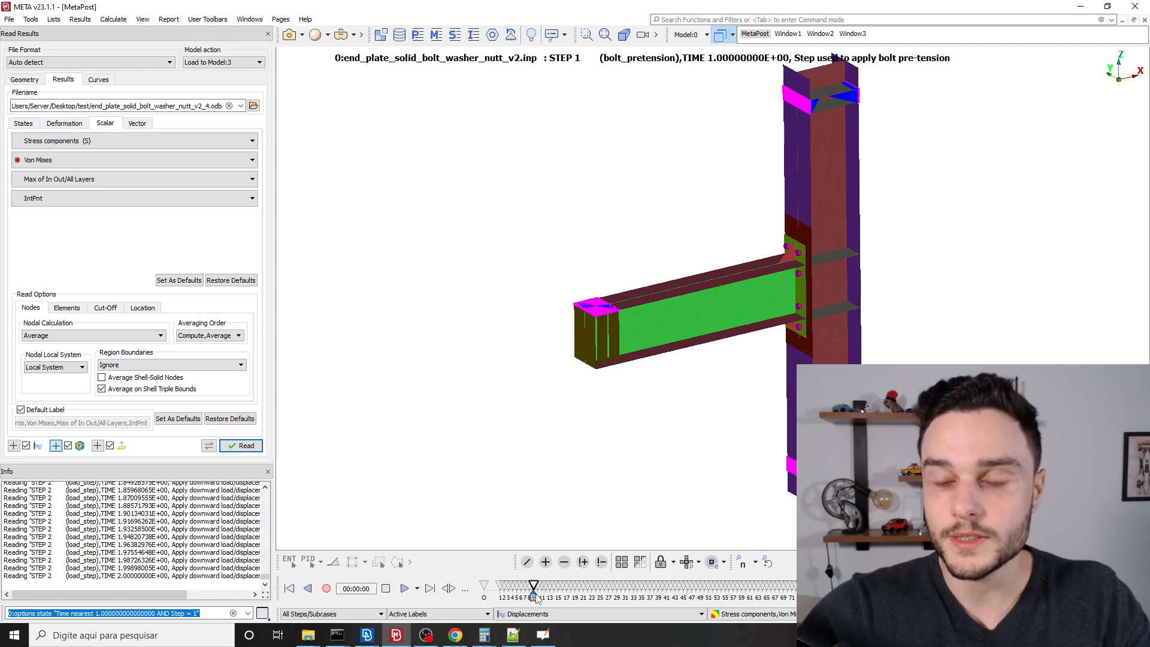
Inspect the bolts, washers and end plate of the v2 model up close at the end of bolt pretension.
scroll(757, 196, up, 3)
scroll(659, 180, up, 2)
scroll(548, 121, up, 2)
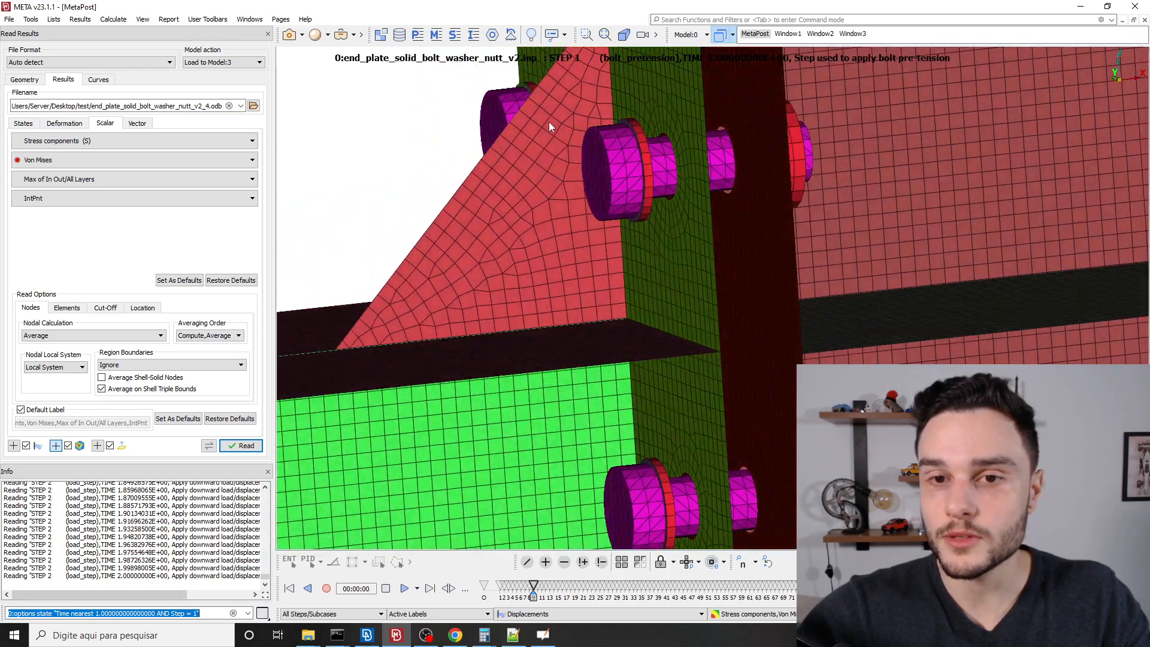
scroll(549, 121, down, 3)
scroll(646, 162, down, 3)
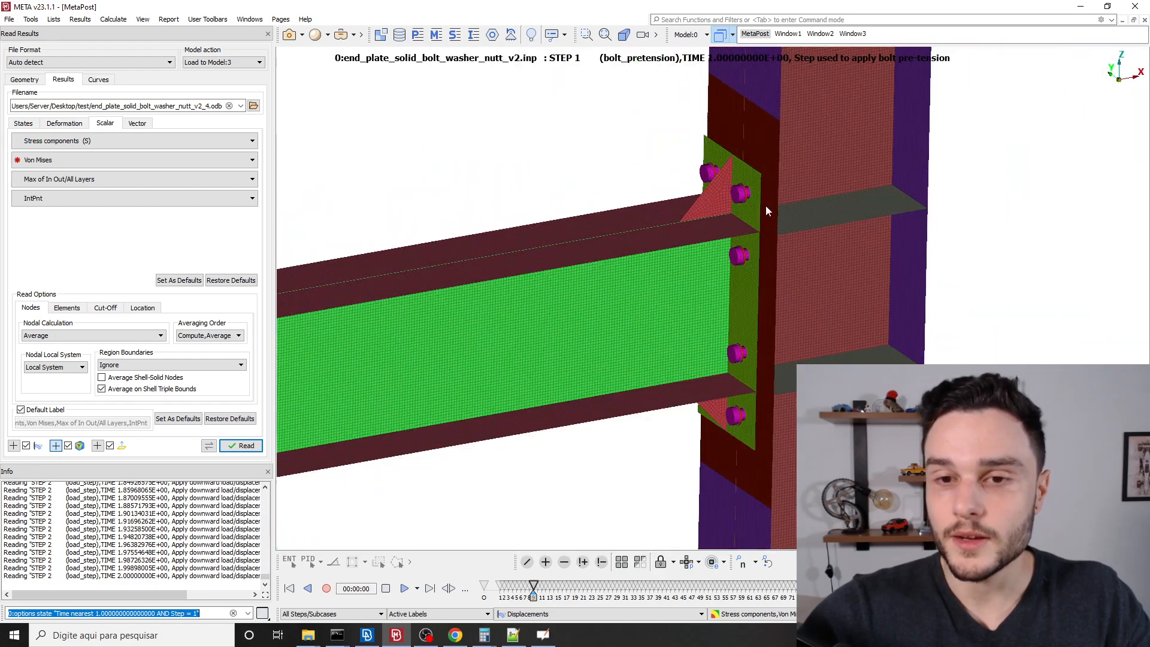
scroll(766, 205, down, 3)
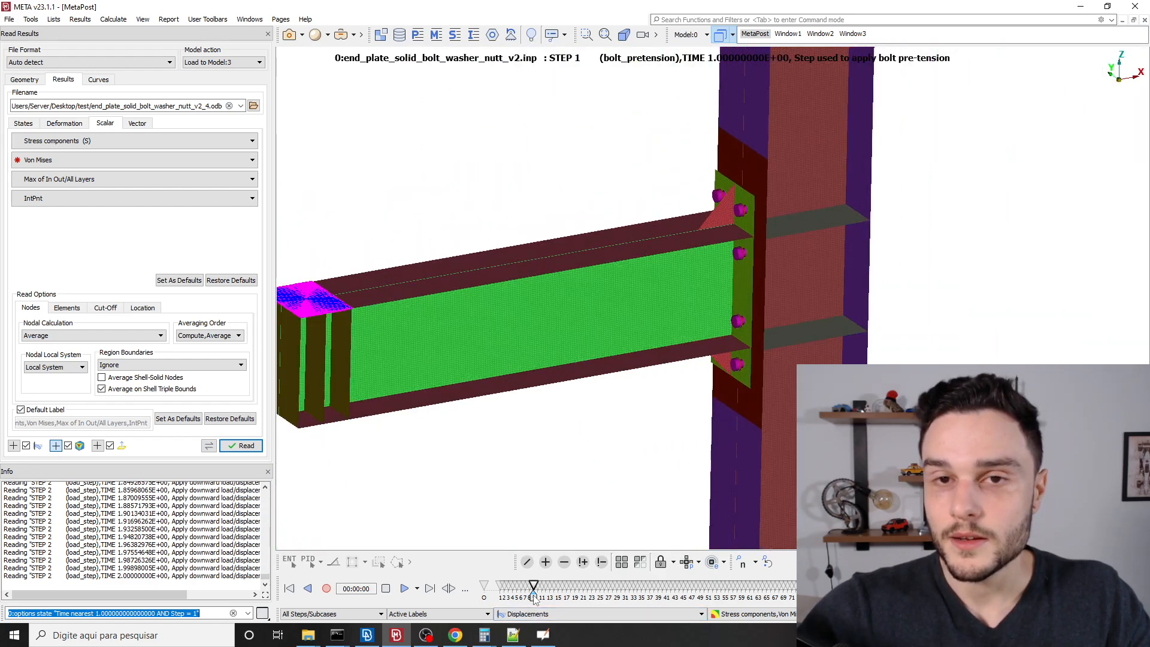
Show the v2 model's last available load_step state and examine the beam tip and the bolted end plate.
drag(534, 597, 803, 597)
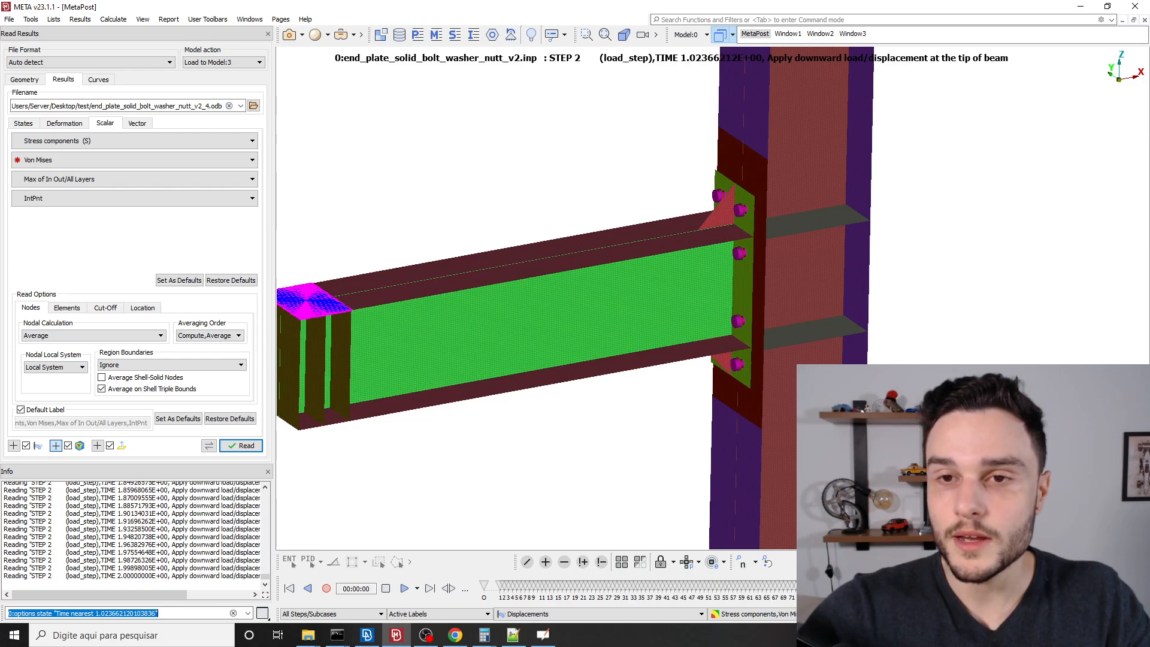
scroll(876, 436, down, 3)
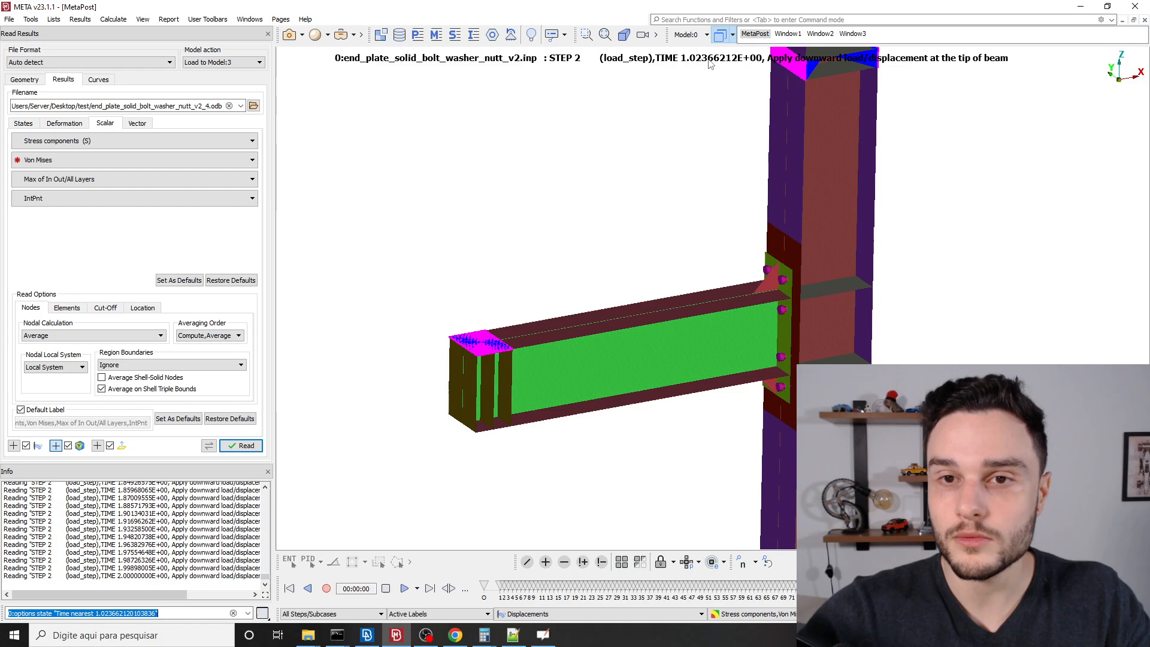
scroll(458, 360, up, 6)
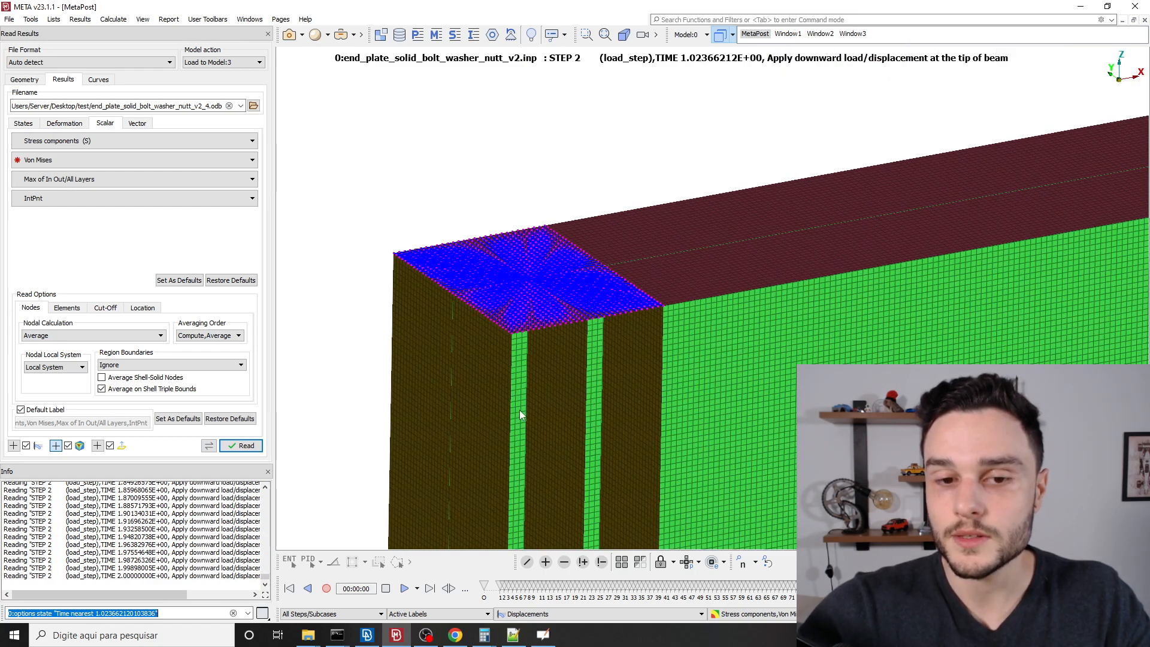
scroll(481, 322, down, 6)
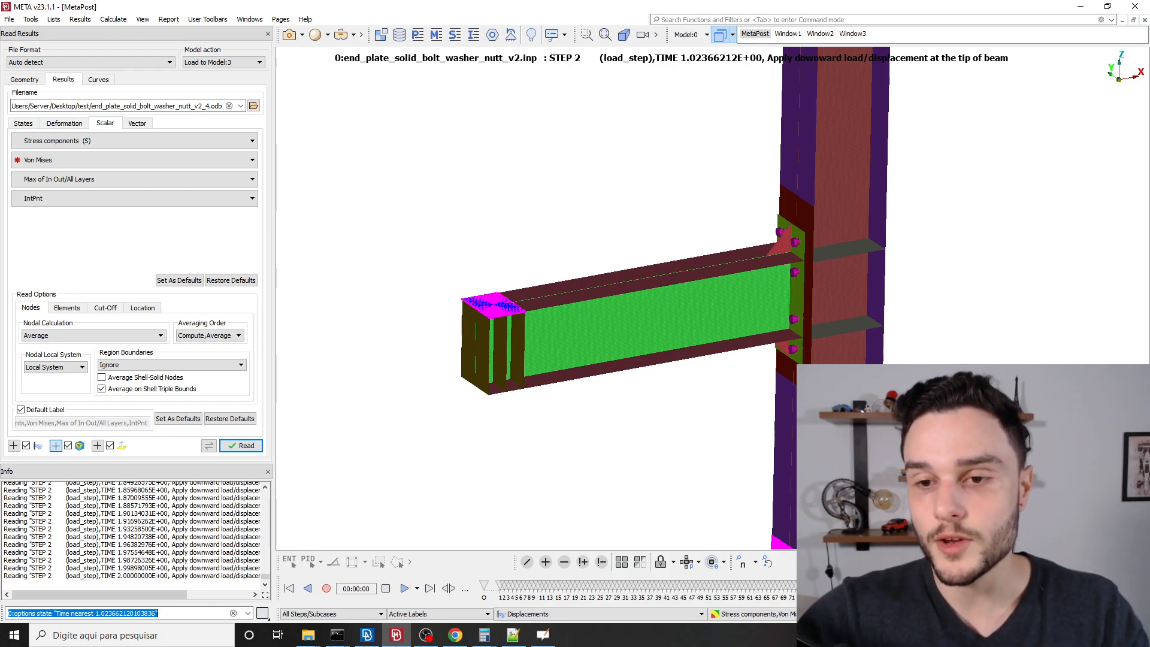
scroll(801, 241, up, 5)
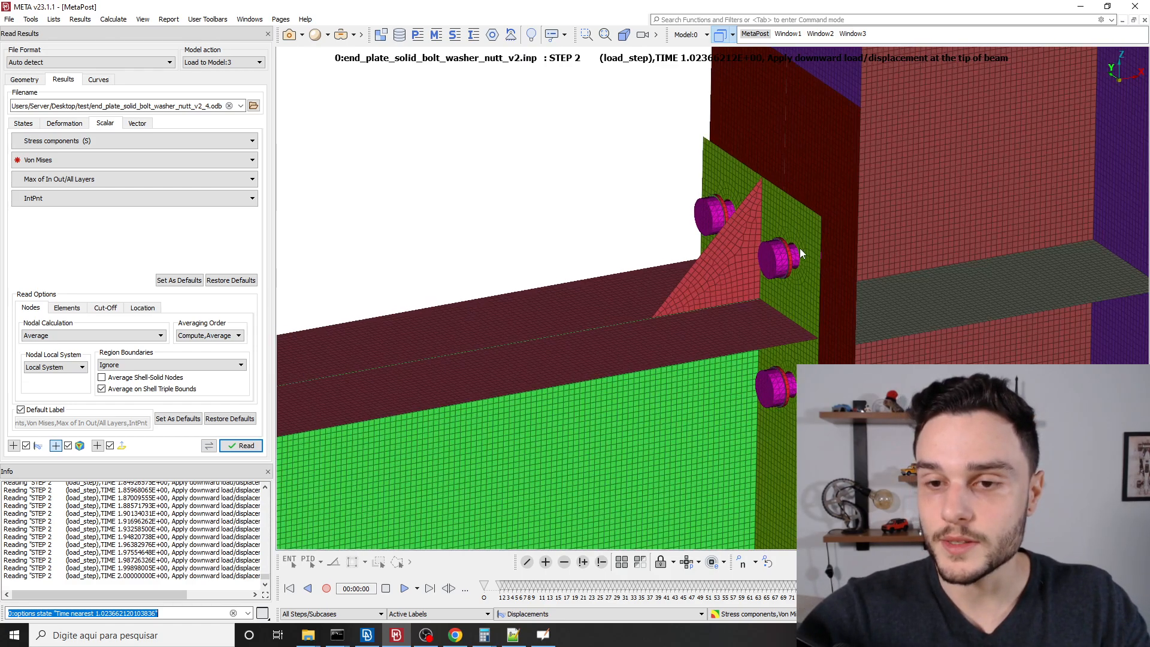
scroll(751, 243, down, 8)
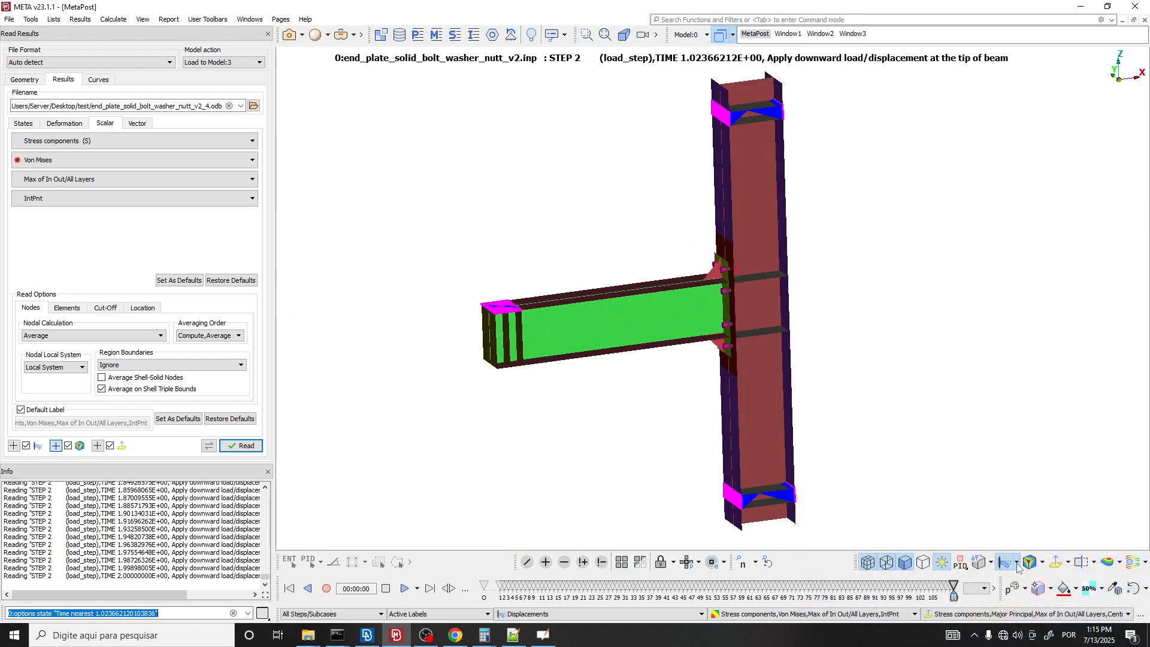
Set the displacement scale multiplier to 50 and show the last load_step state of the v2 model.
click(1017, 563)
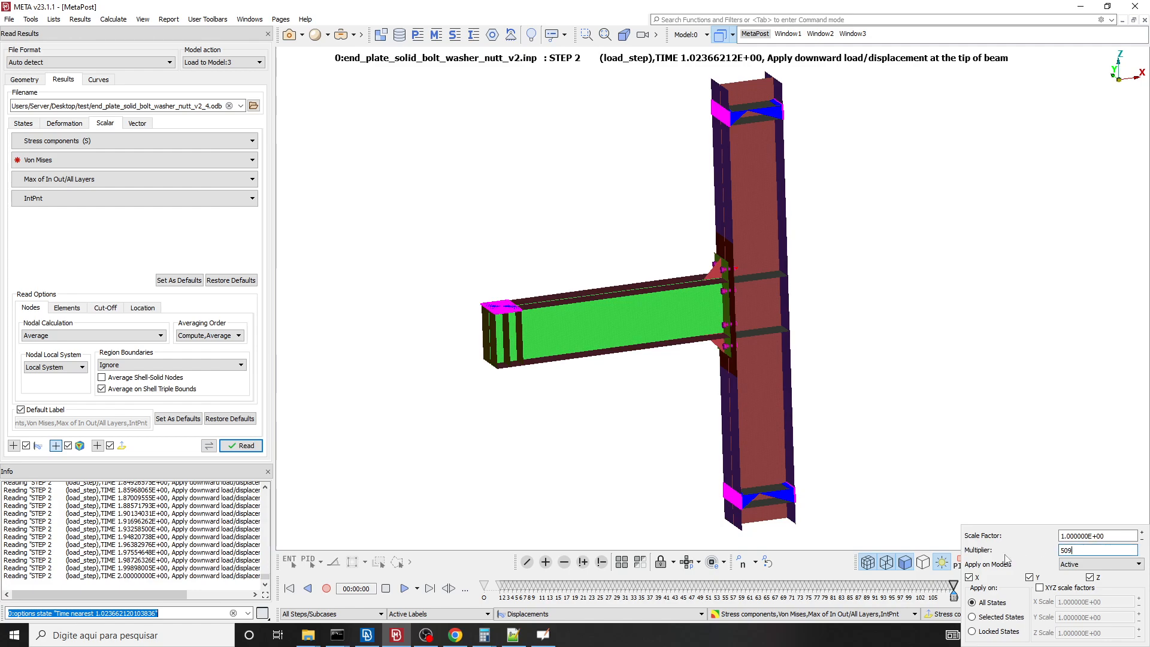
key(Return)
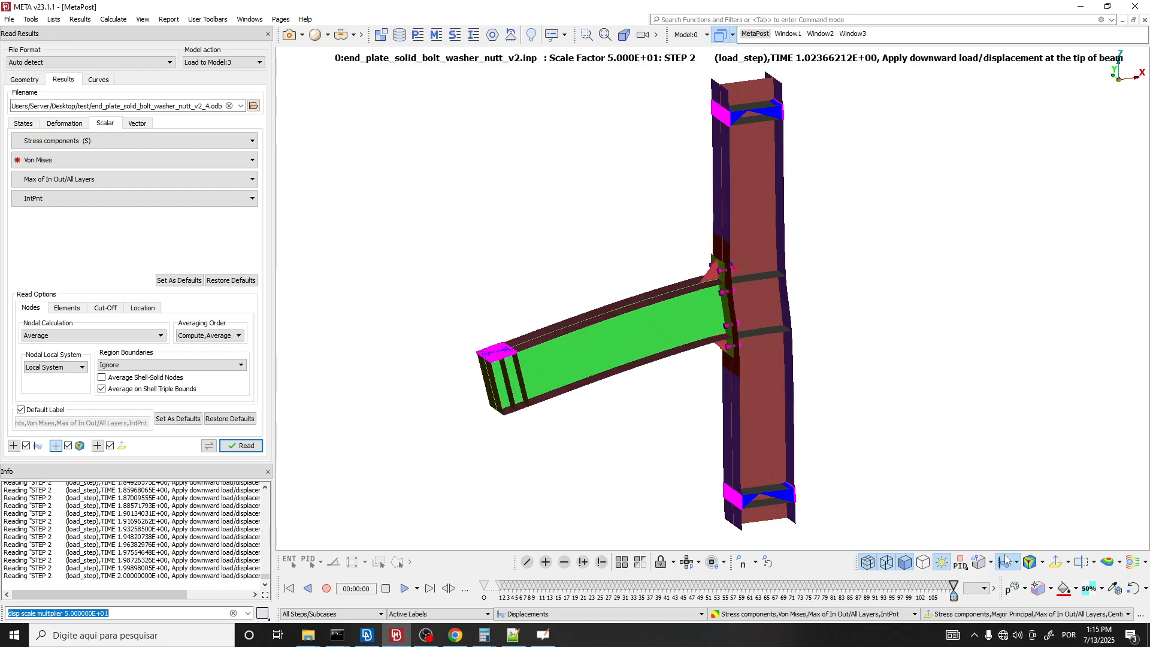
drag(954, 586, 977, 593)
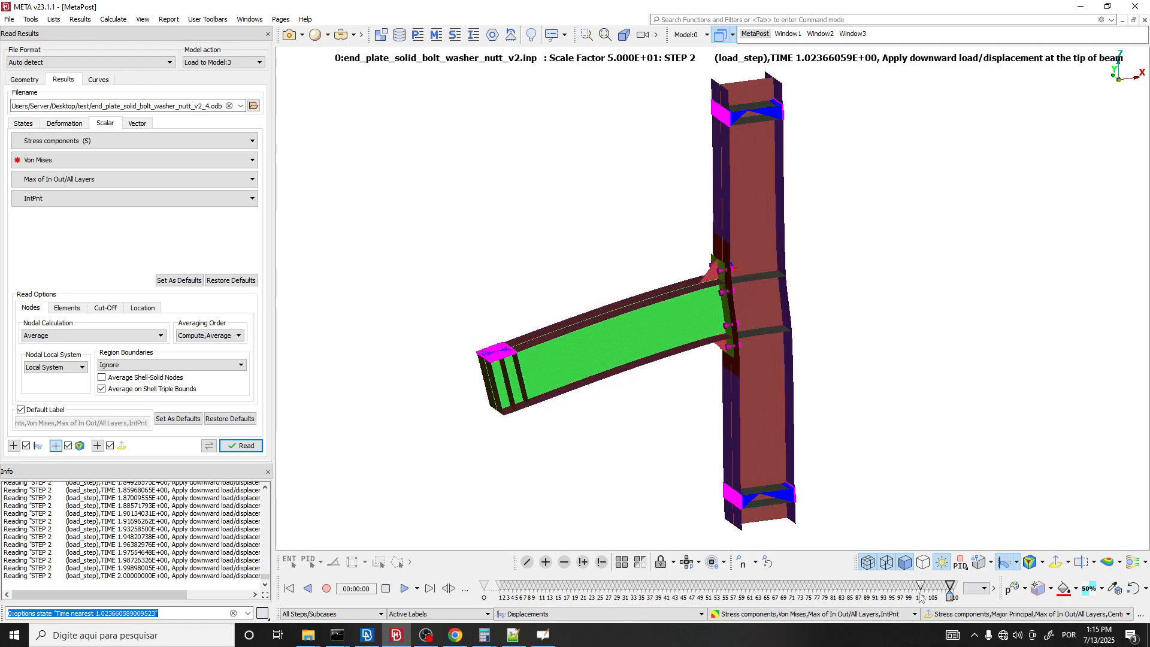
key(Right)
Inspect the exaggerated deformation of the v2 model around the bolted end-plate connection.
scroll(739, 296, up, 8)
ctrl+middle_drag(556, 158, 621, 342)
scroll(634, 249, up, 5)
ctrl+drag(634, 249, 615, 329)
scroll(614, 328, down, 5)
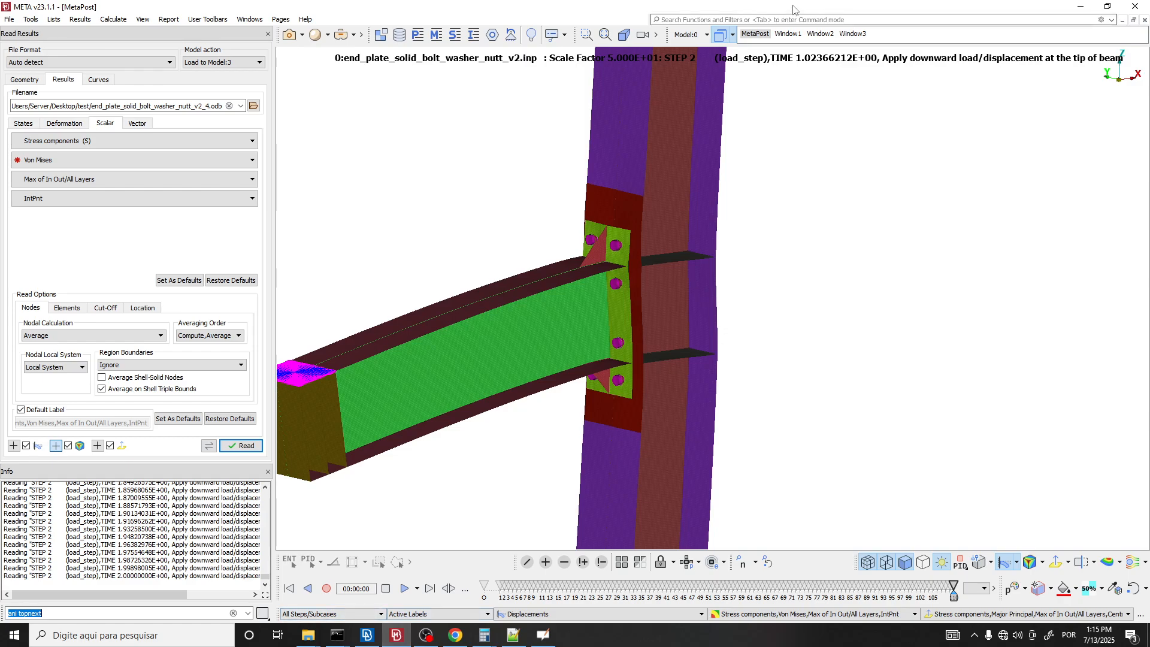
Display the v2_2 model in Window1 and turn it from the plan view to show the beam and column.
click(786, 34)
scroll(616, 339, down, 2)
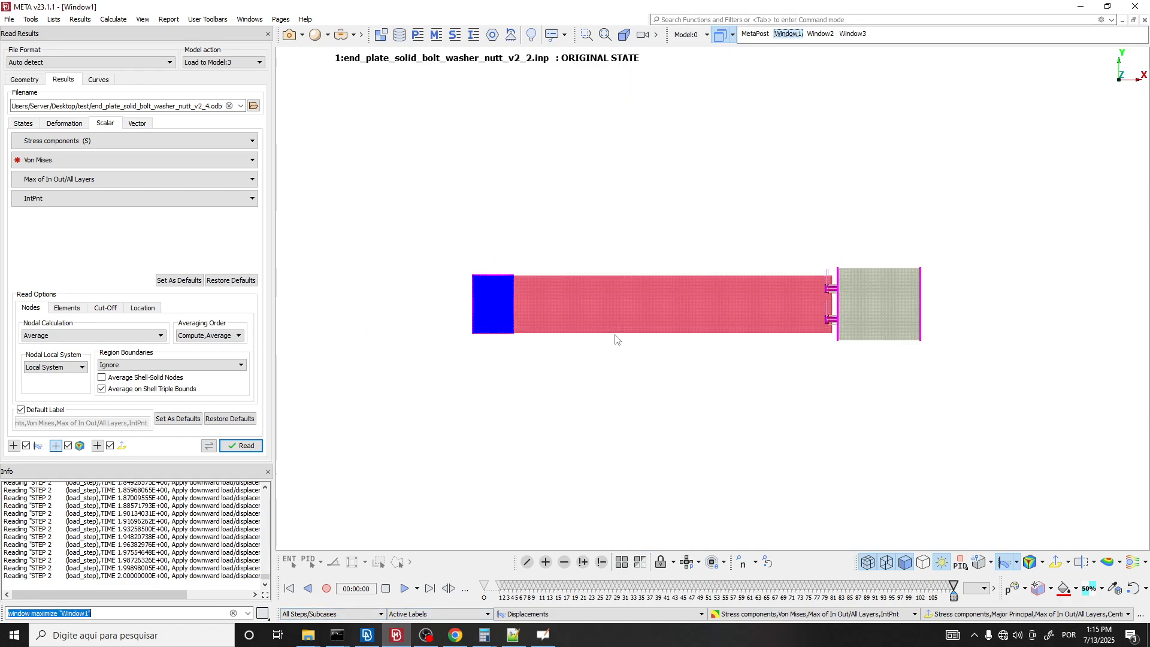
scroll(815, 375, up, 6)
ctrl+drag(854, 313, 801, 220)
scroll(801, 219, down, 3)
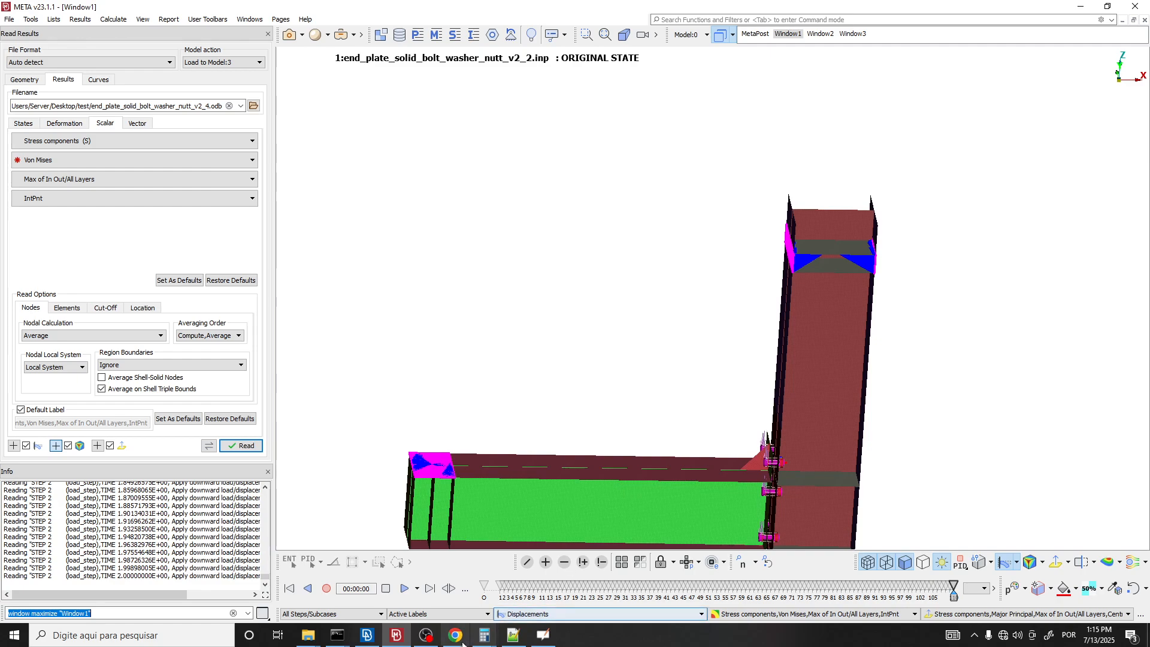
click(367, 635)
scroll(629, 342, down, 4)
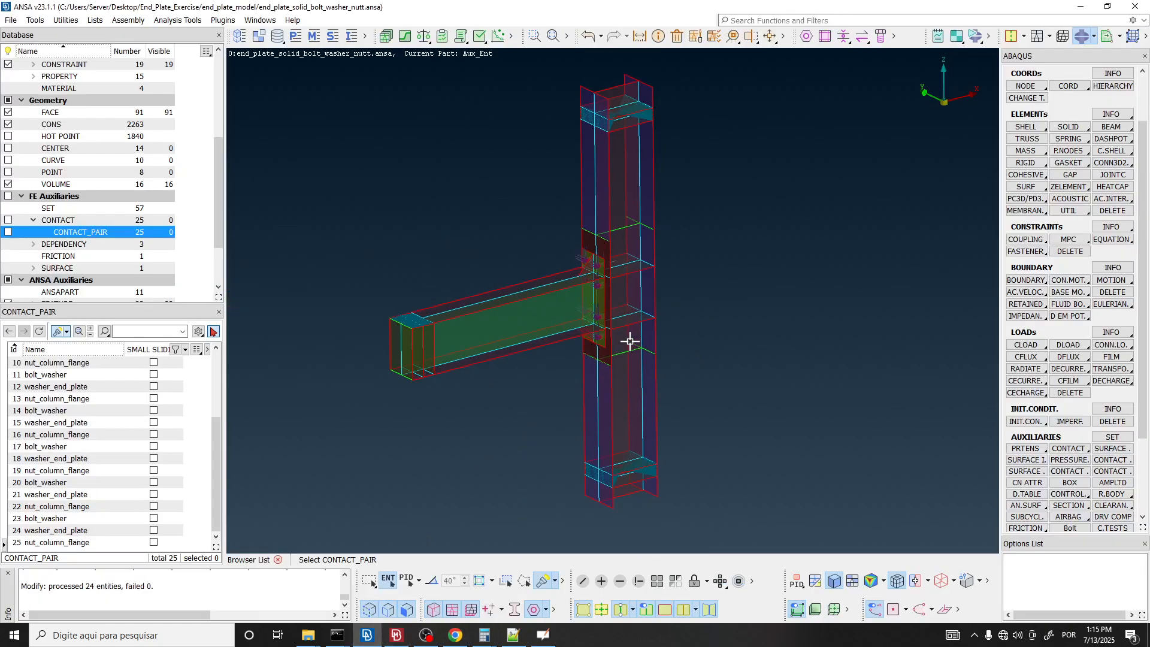
scroll(629, 351, up, 5)
key(alt+Tab)
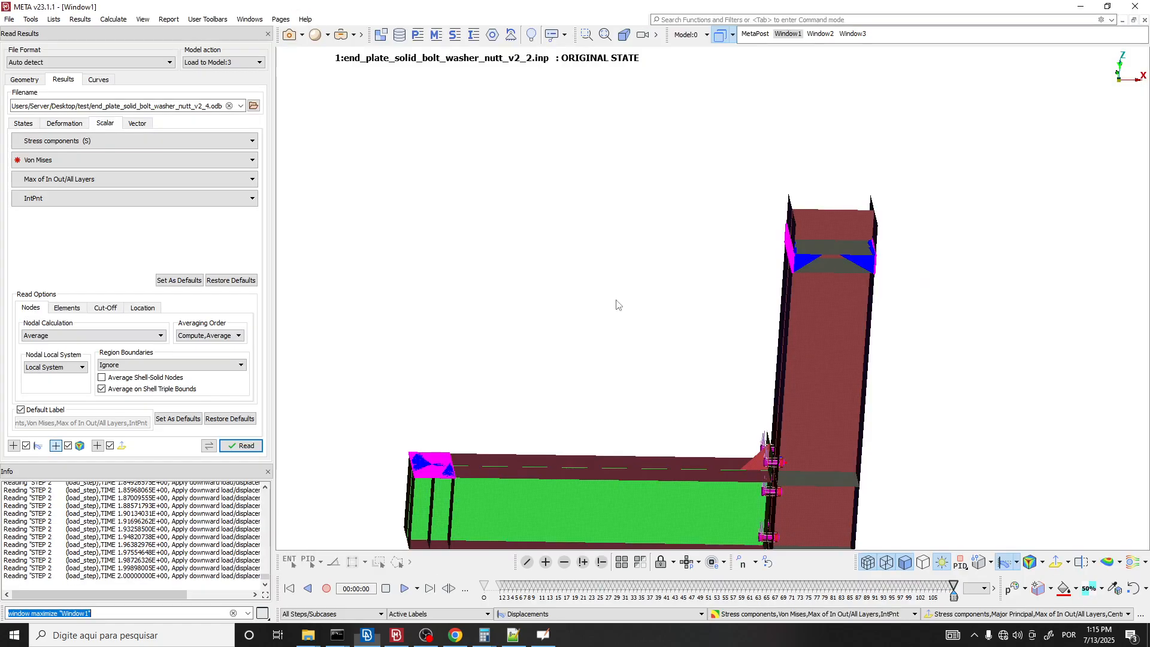
Reset Model 0 to its original state and make Model 1 (end_plate_solid_bolt_washer_nutt_v2_2.inp) the only active model in Window1.
scroll(701, 178, down, 4)
scroll(731, 353, up, 3)
ctrl+drag(722, 347, 803, 431)
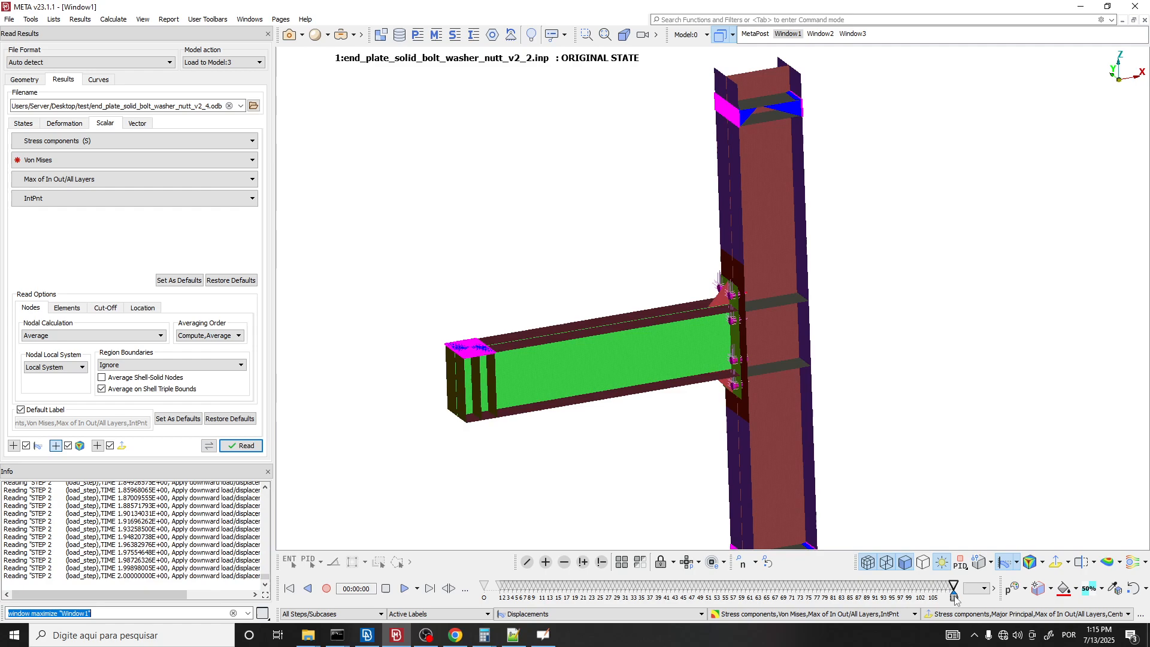
drag(954, 588, 484, 589)
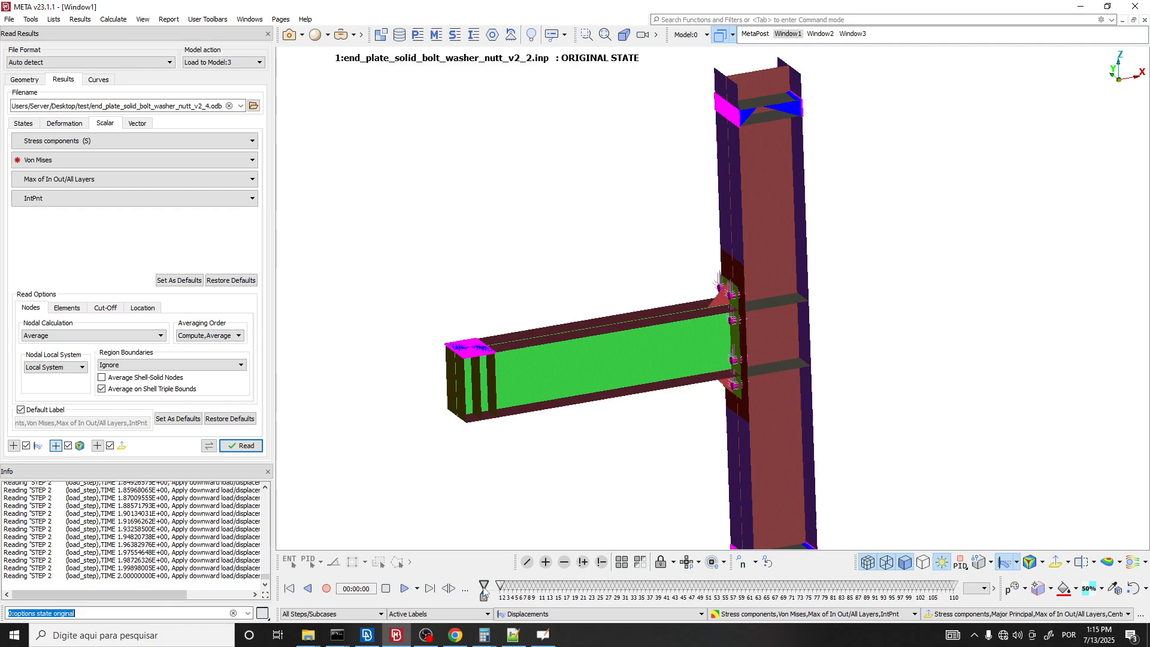
click(716, 37)
click(730, 75)
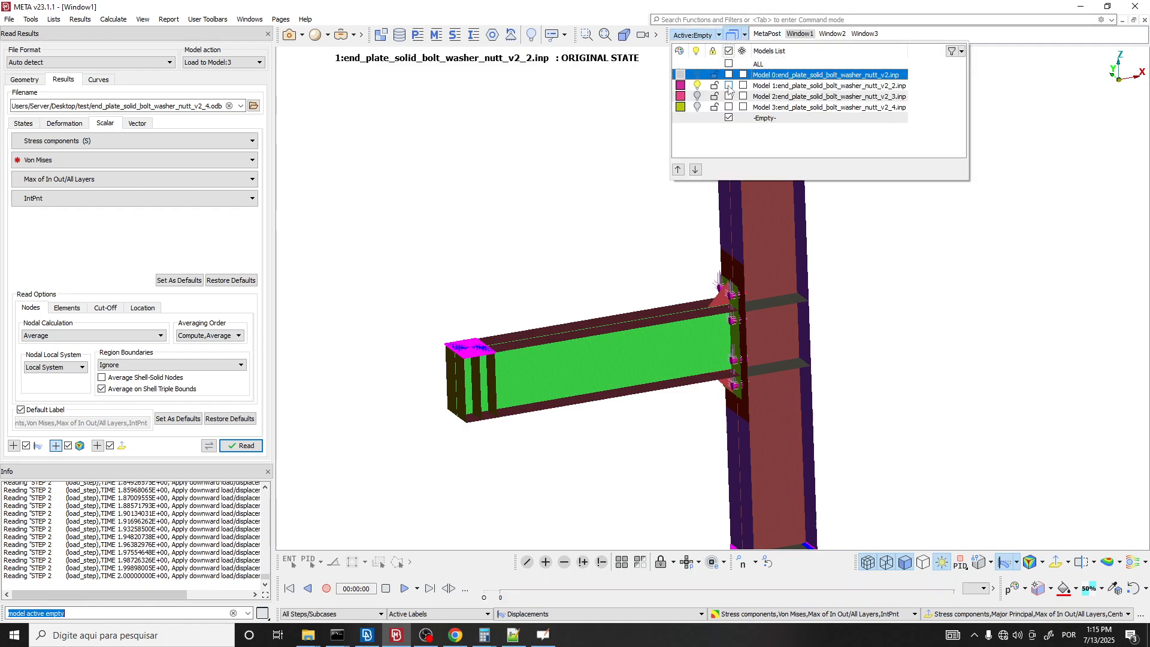
click(729, 86)
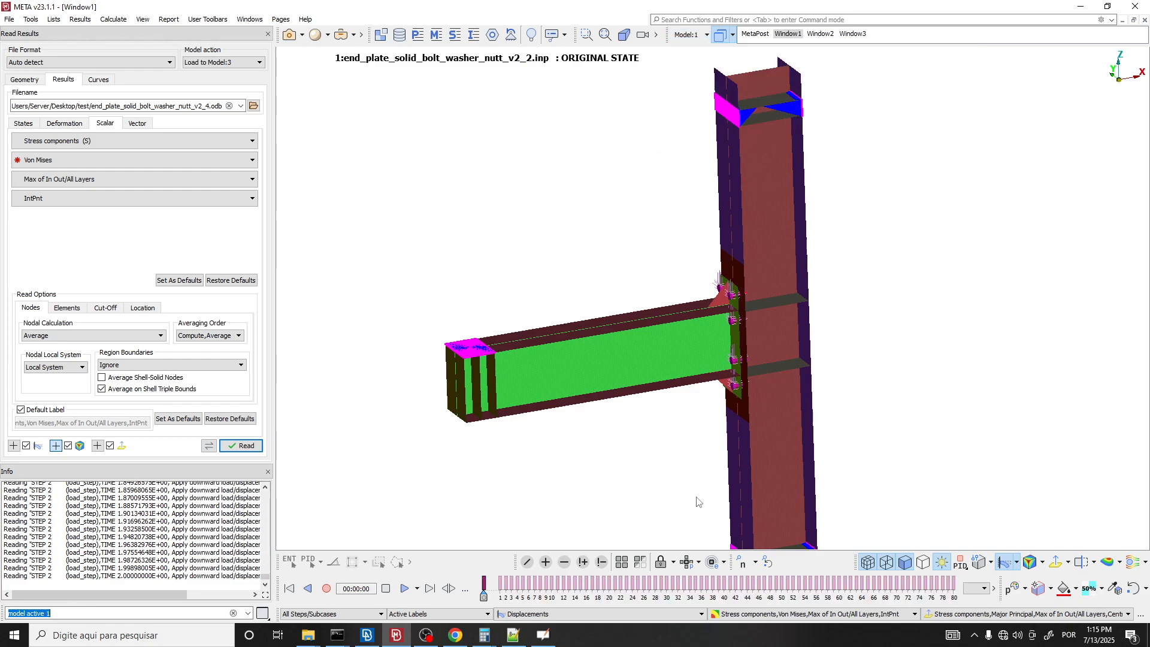
Show the last load_step state (time 2.0) of the v2_2 model and inspect the bolts, washers and end plate up close.
drag(484, 599, 955, 592)
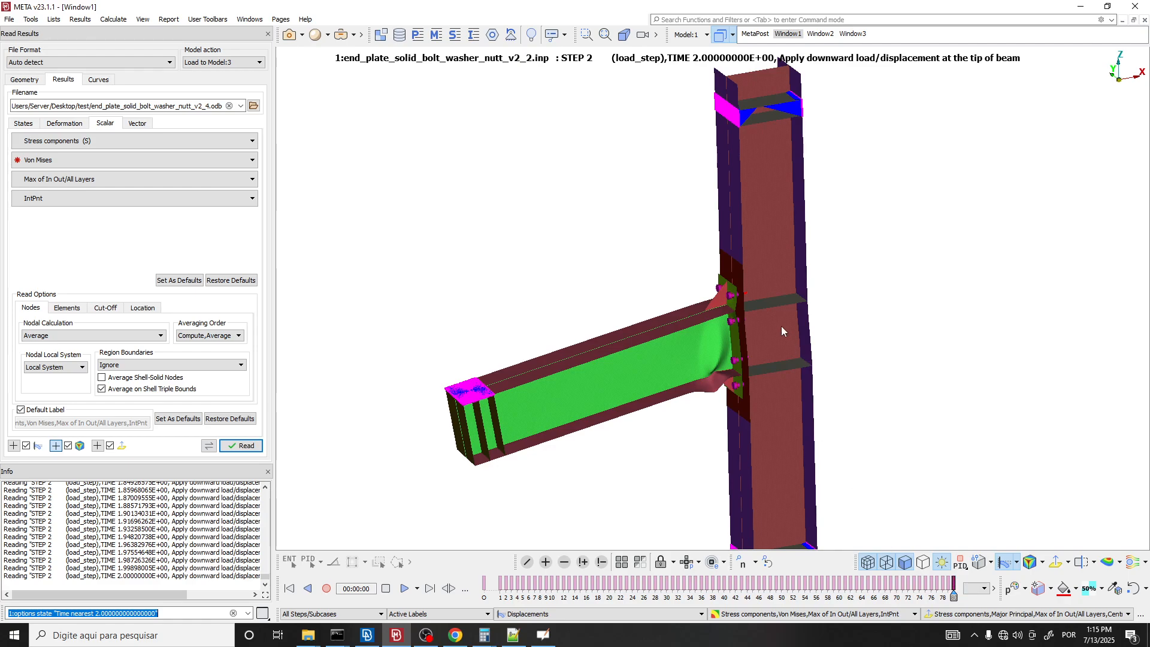
scroll(737, 307, up, 5)
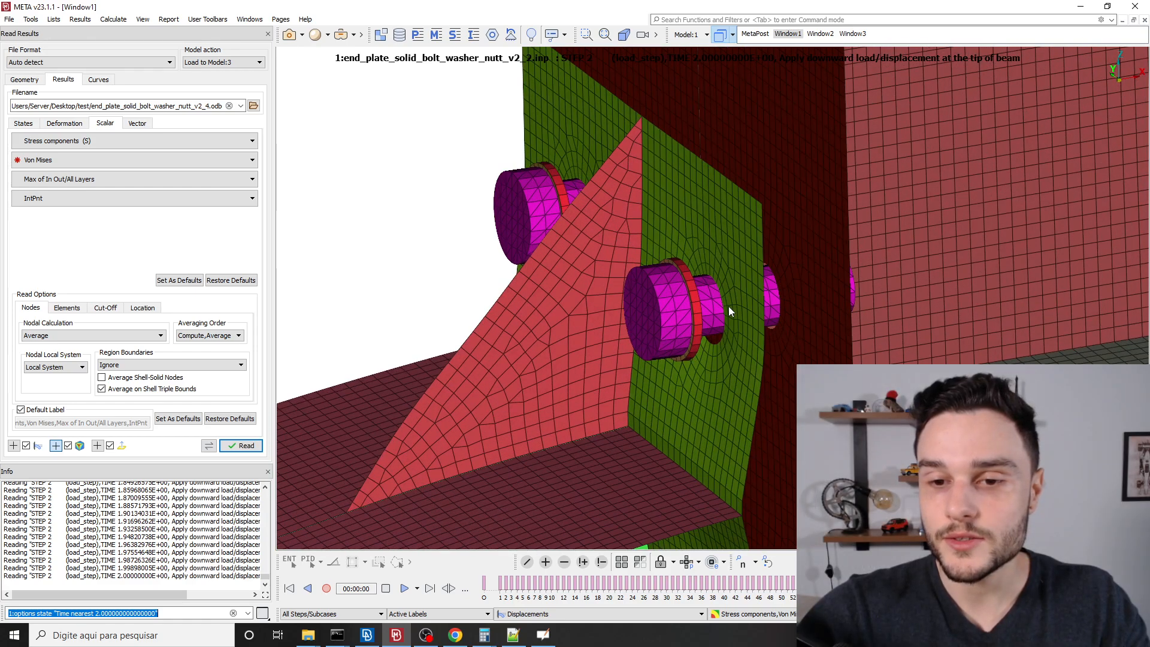
scroll(729, 307, up, 4)
ctrl+drag(699, 291, 625, 260)
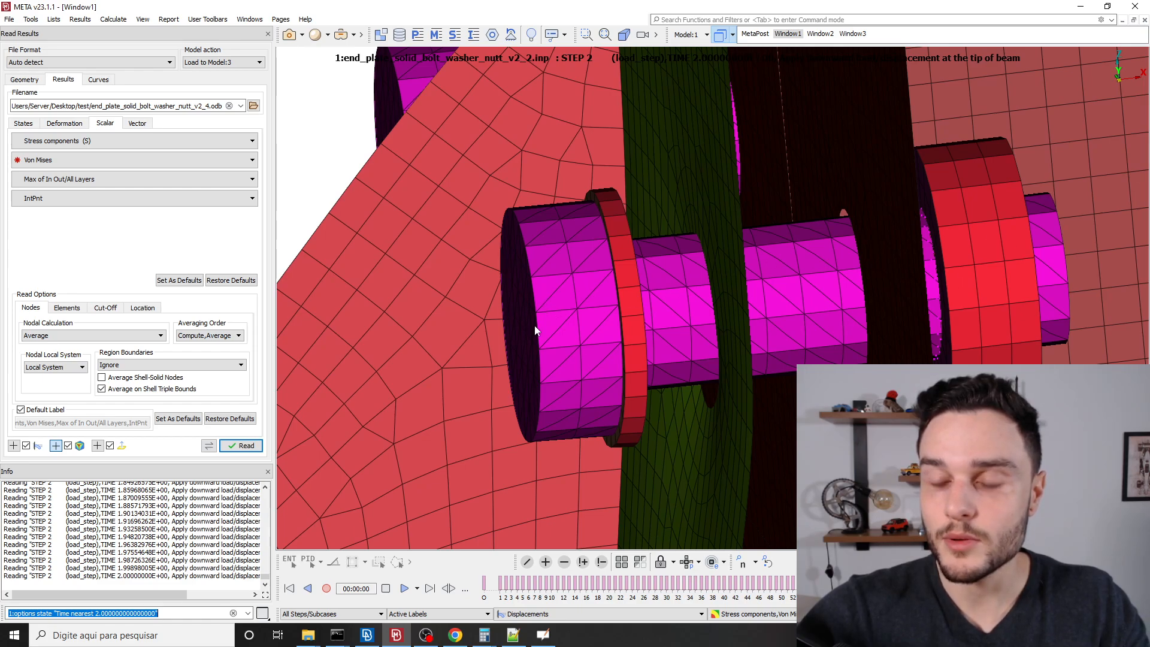
scroll(641, 299, down, 2)
ctrl+drag(641, 299, 758, 234)
scroll(731, 265, up, 3)
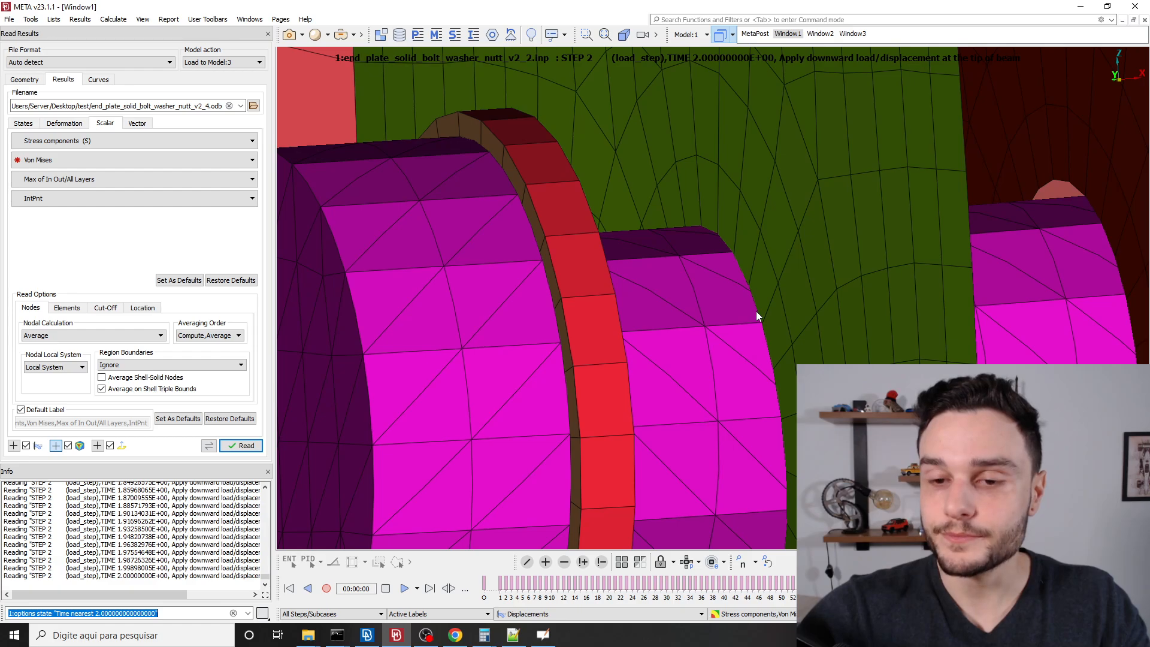
scroll(756, 311, down, 3)
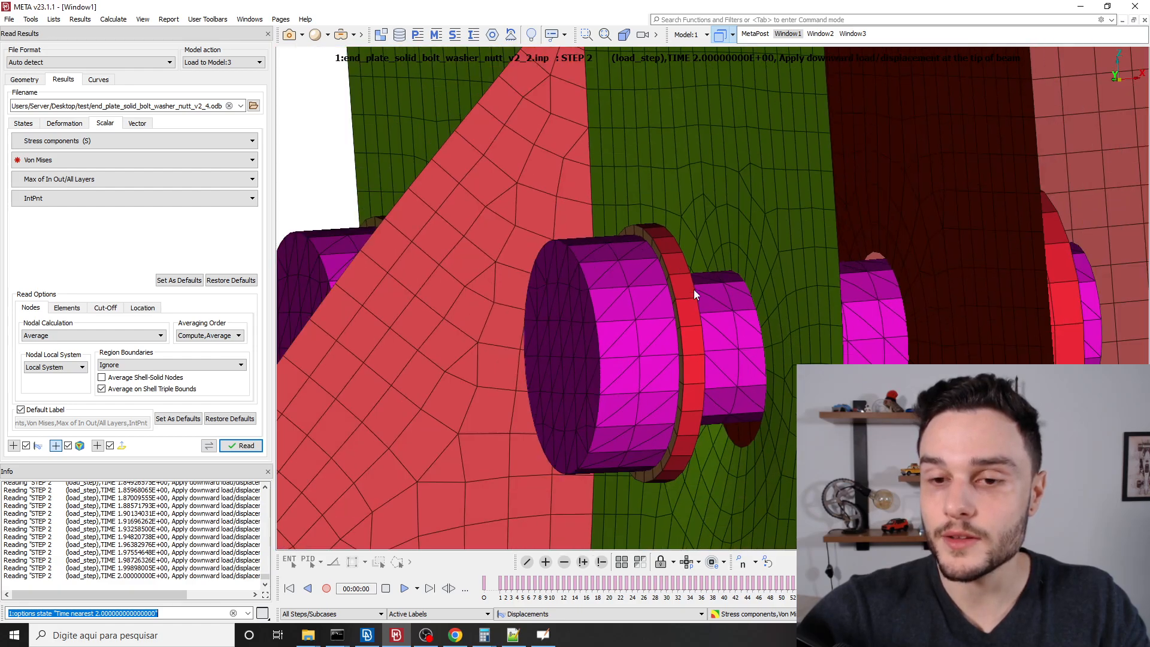
scroll(730, 271, down, 8)
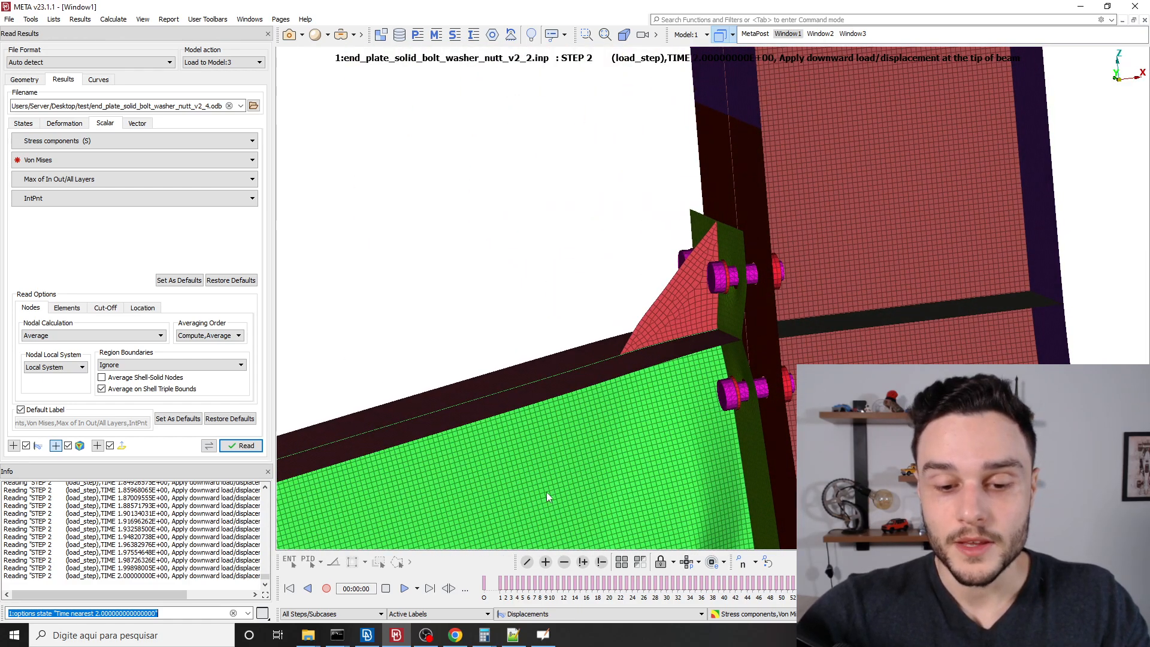
scroll(718, 278, down, 4)
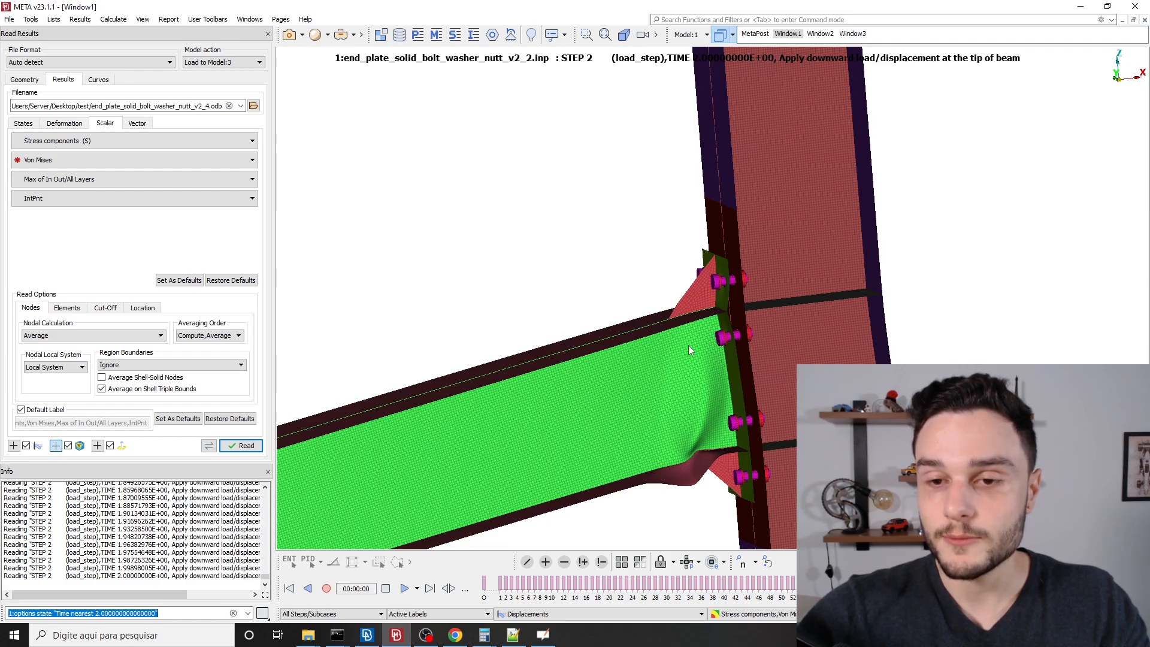
scroll(705, 271, up, 3)
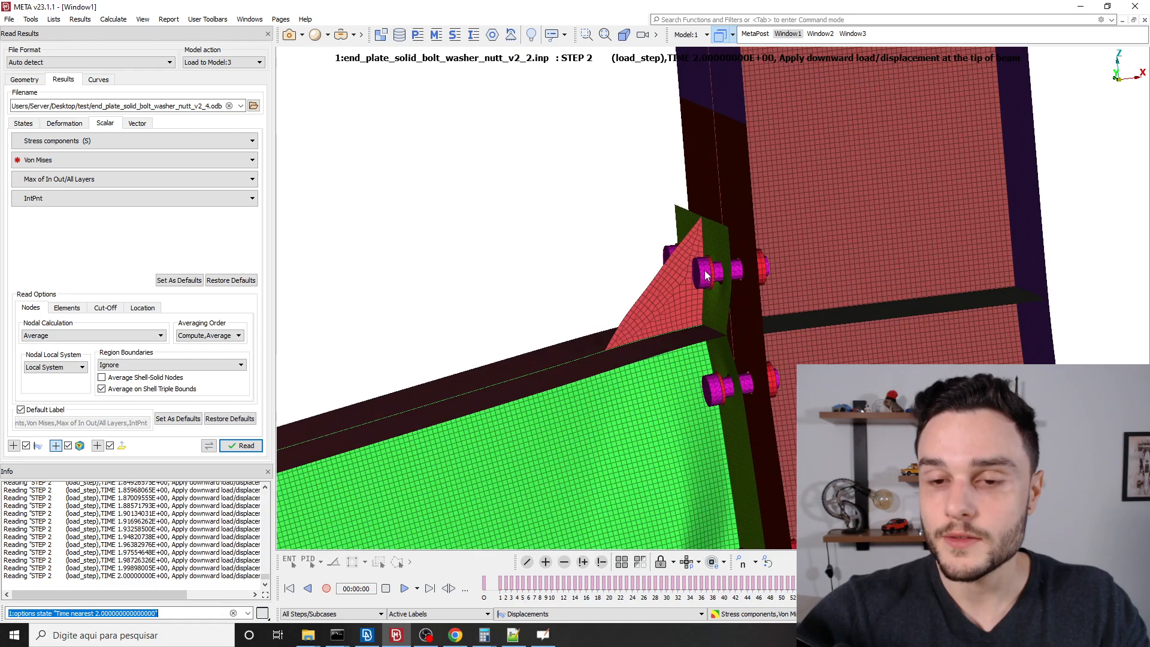
scroll(711, 273, up, 2)
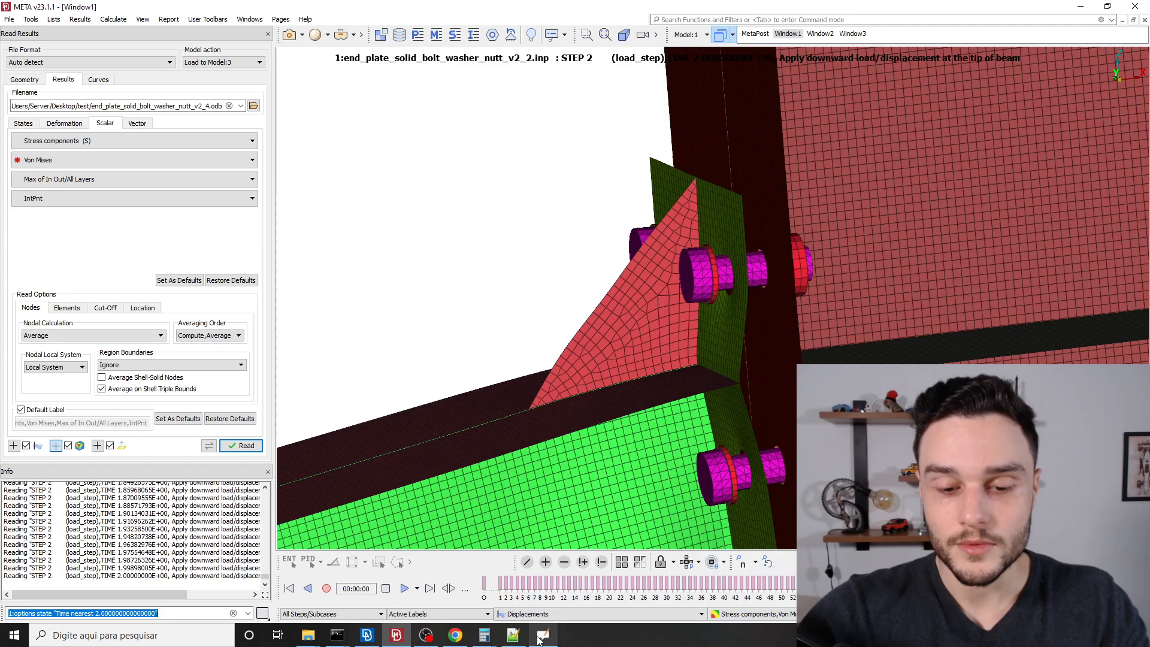
Display the v2_3 model in Window2 in a 3D view and make Model 2 (end_plate_solid_bolt_washer_nutt_v2_3.inp) the only active model.
click(819, 34)
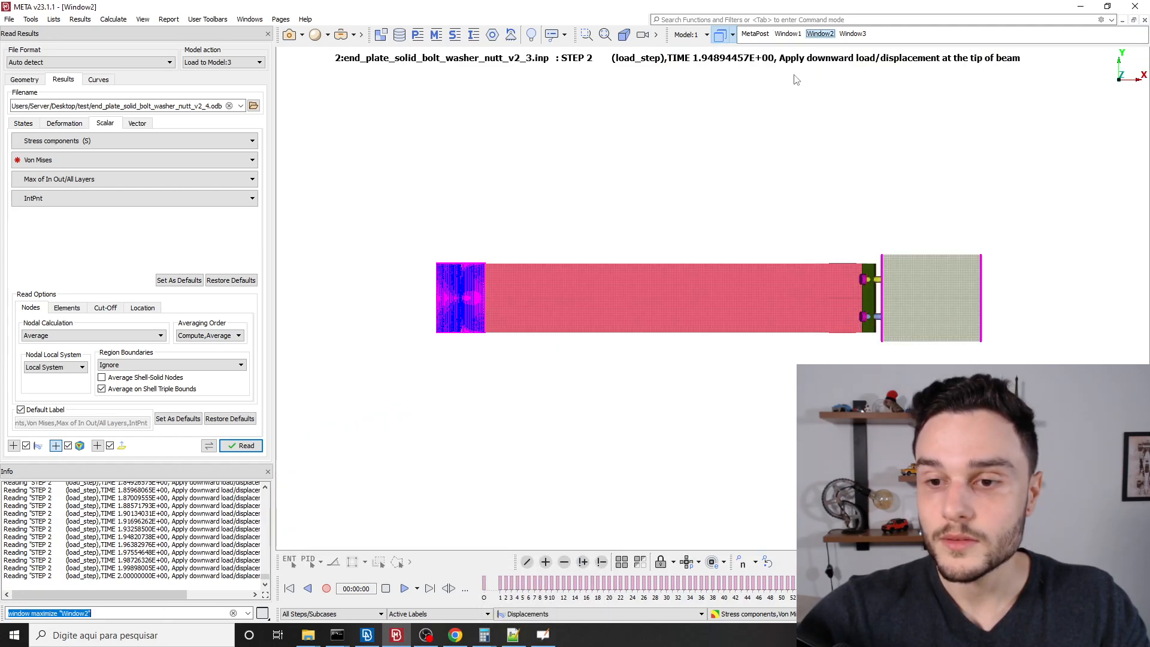
ctrl+drag(671, 304, 775, 279)
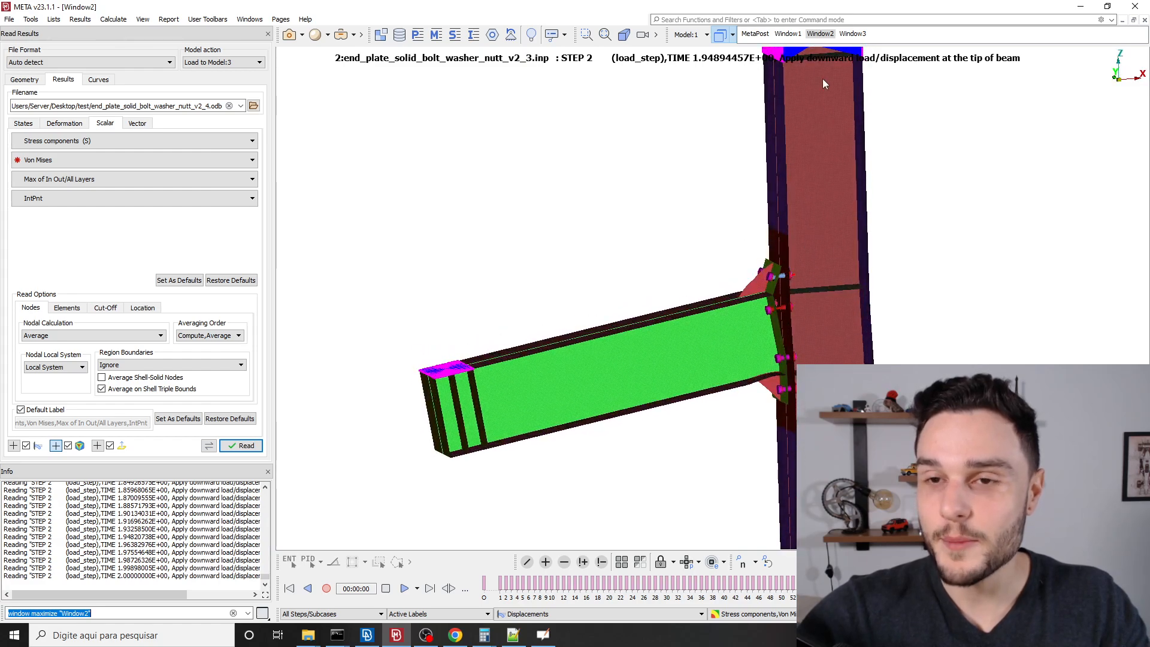
click(706, 34)
click(730, 96)
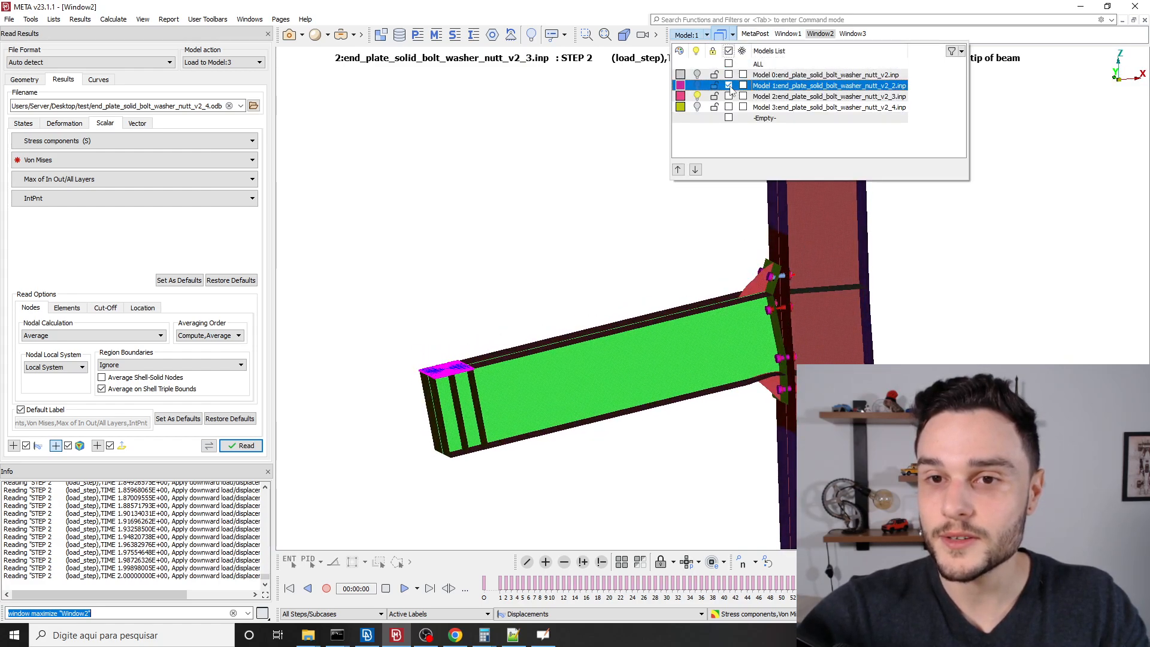
click(989, 307)
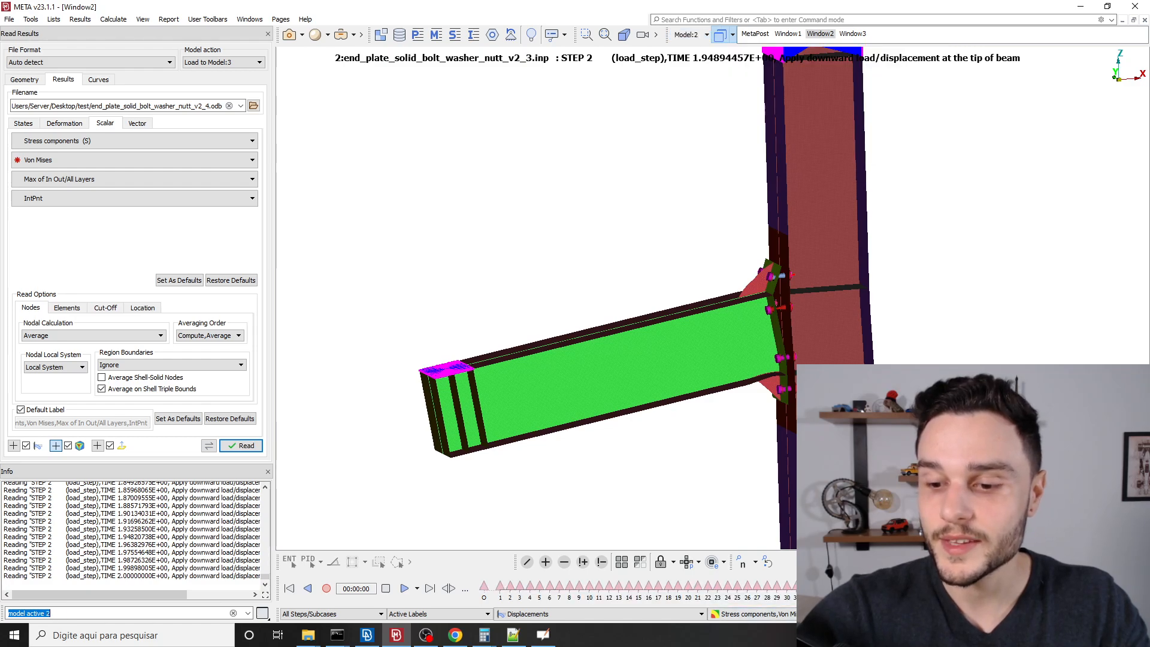
Go through the v2_3 model's states from the original state through bolt_pretension into load_step, examining the deformation of the upper bolts.
drag(789, 589, 469, 588)
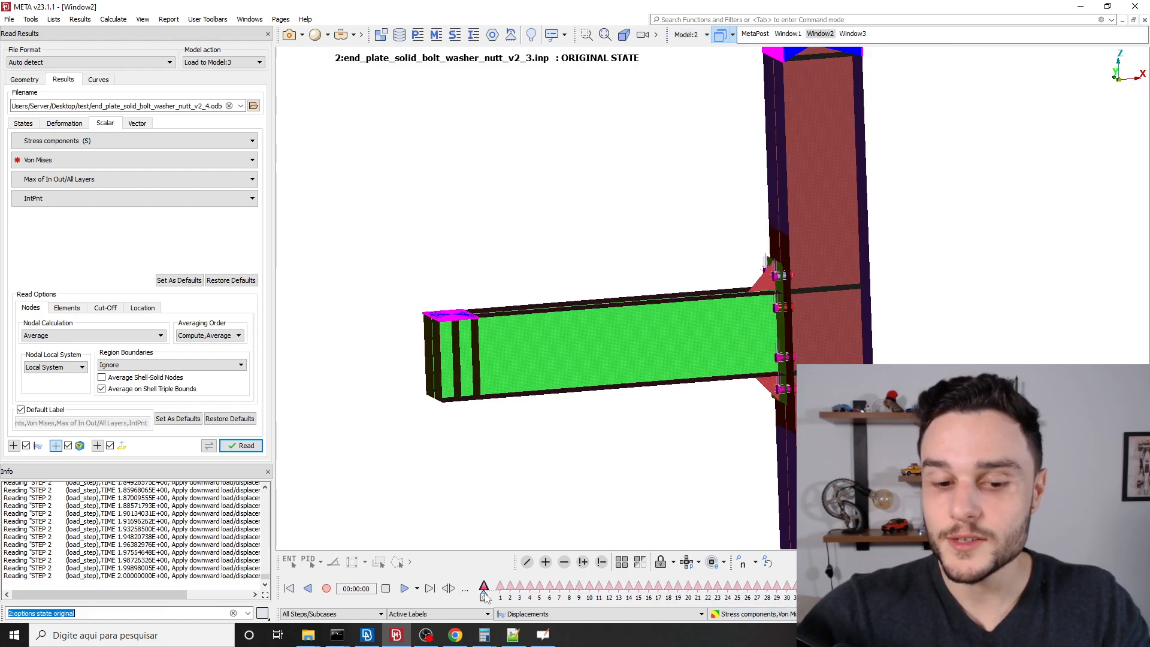
click(501, 597)
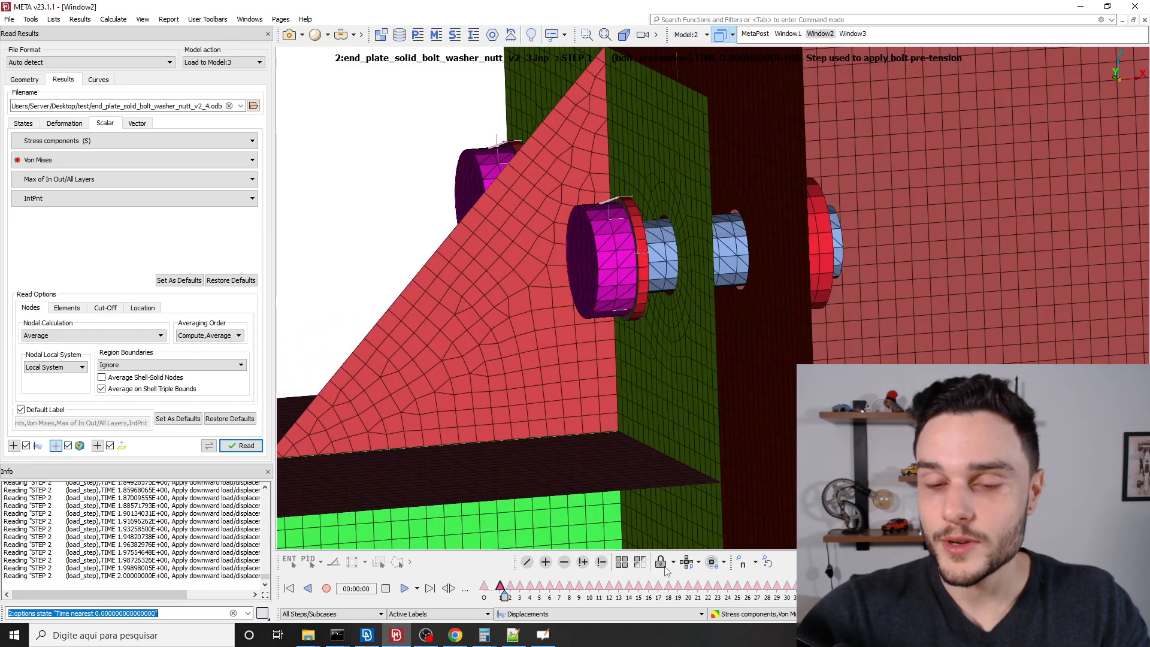
scroll(596, 587, down, 15)
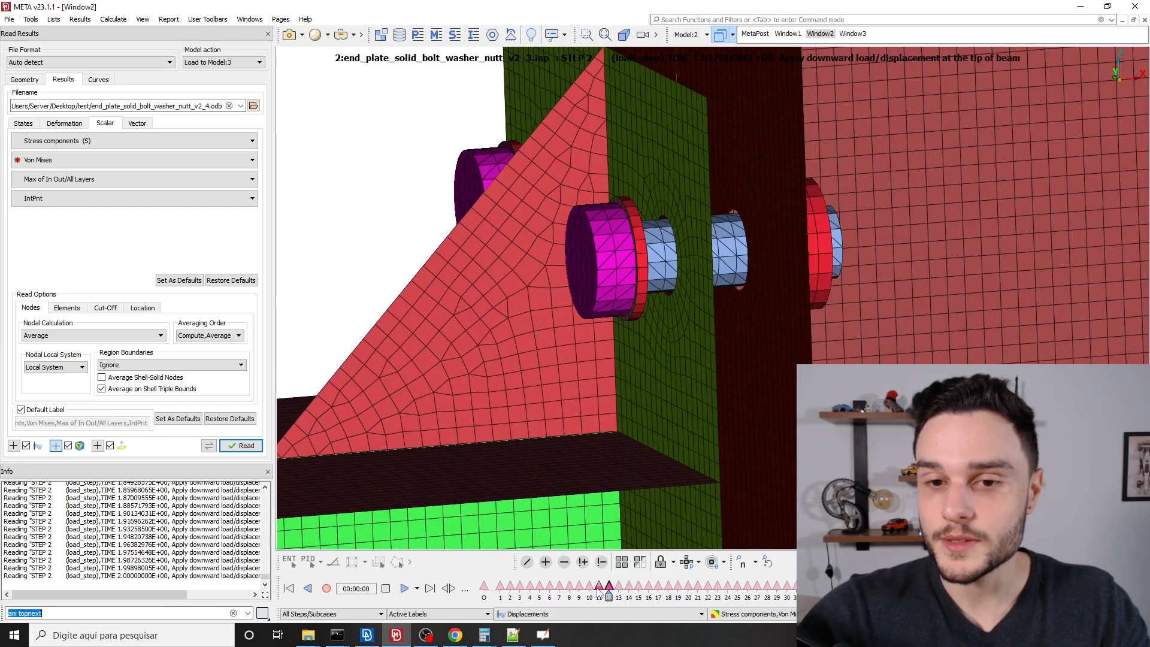
scroll(598, 590, down, 4)
scroll(623, 184, down, 5)
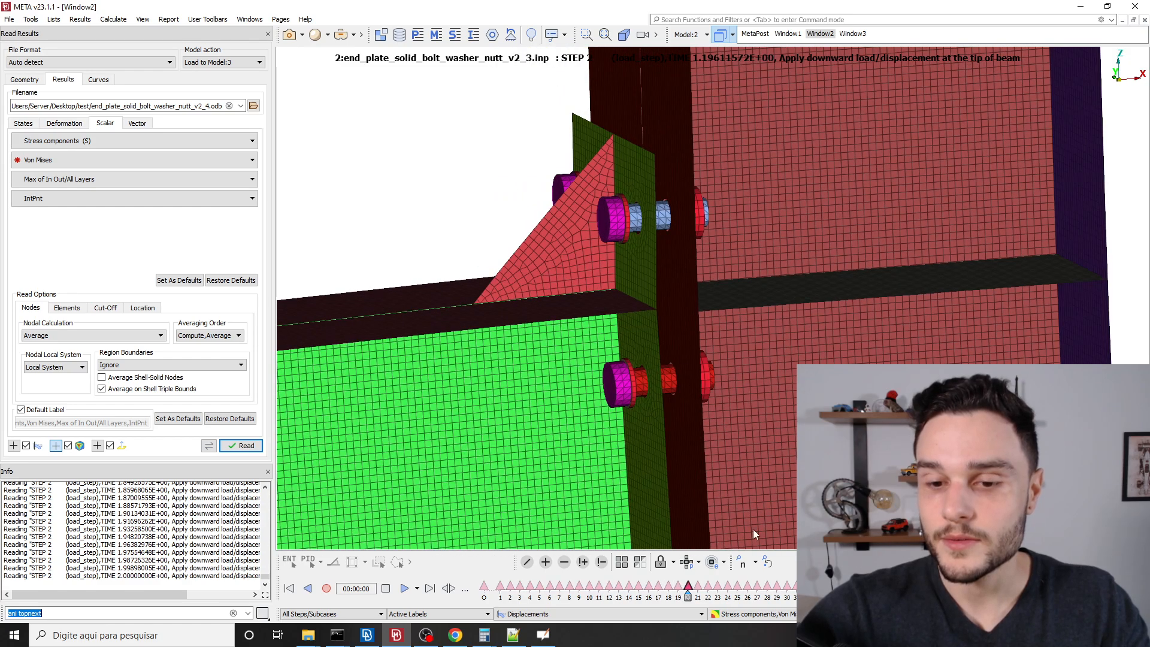
scroll(748, 590, down, 6)
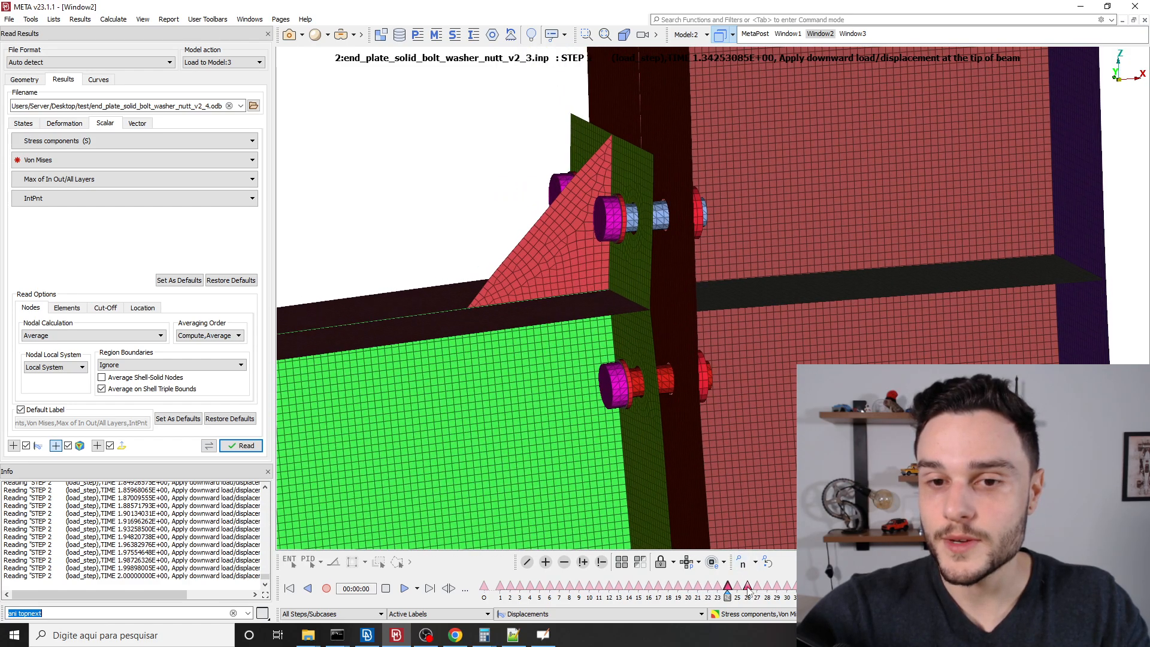
scroll(748, 590, down, 20)
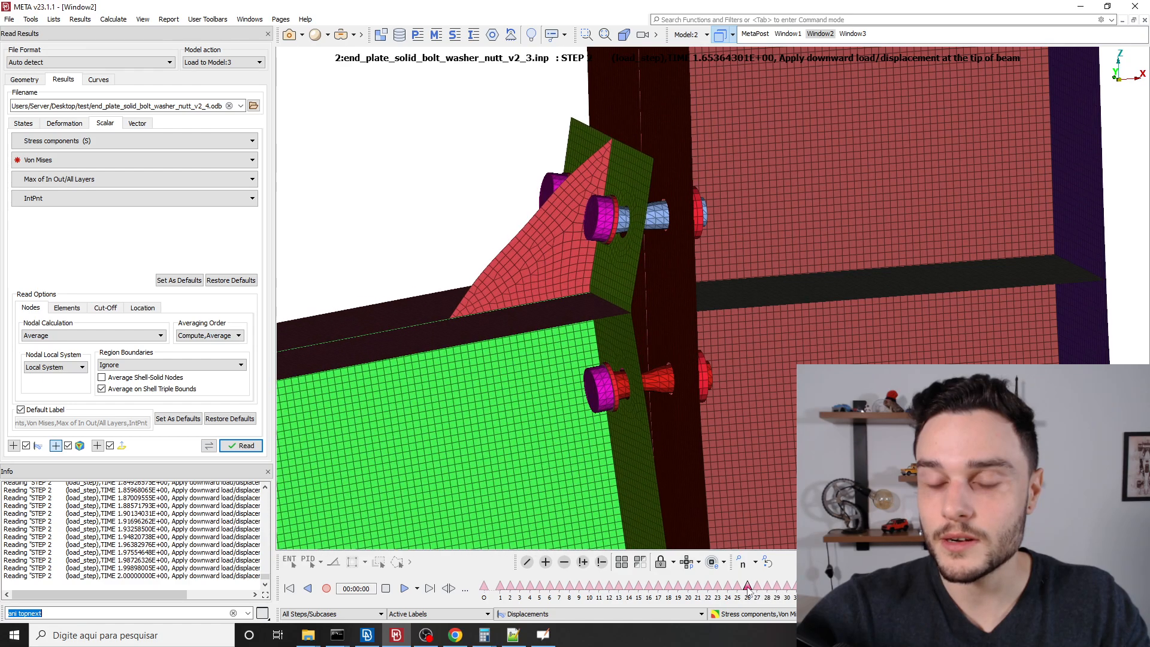
scroll(641, 206, up, 8)
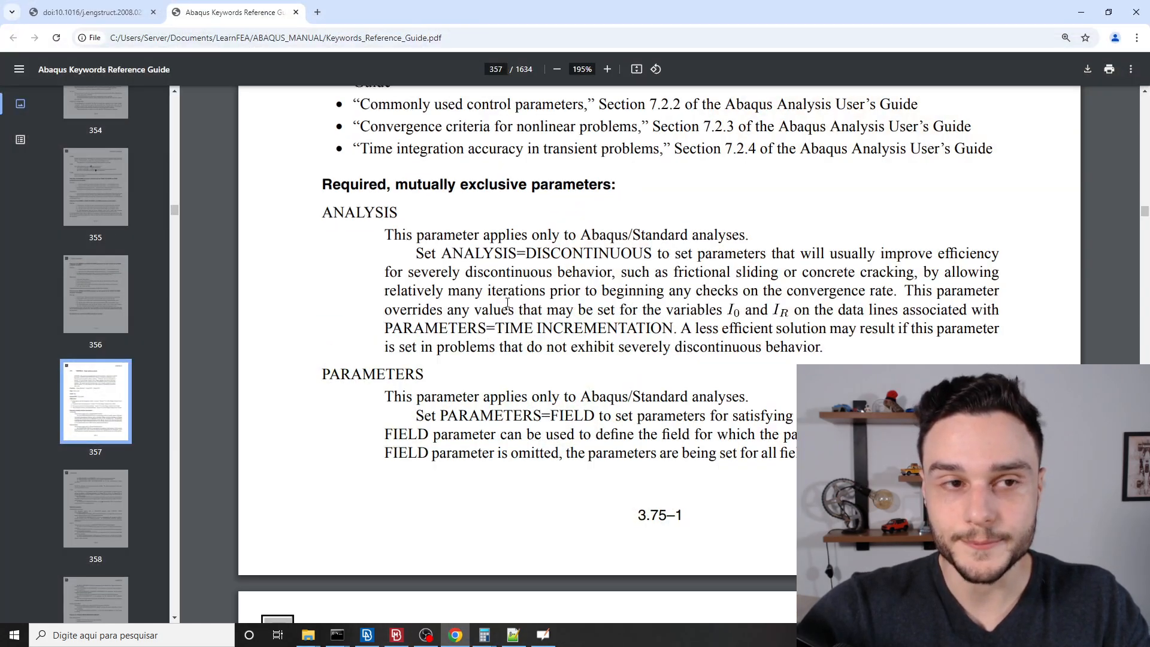
Review the connection prototype figure and the analysis methodology section in shi2008.pdf in the browser.
scroll(507, 303, up, 1)
click(72, 11)
click(605, 270)
ctrl+scroll(604, 270, down, 3)
scroll(654, 227, down, 2)
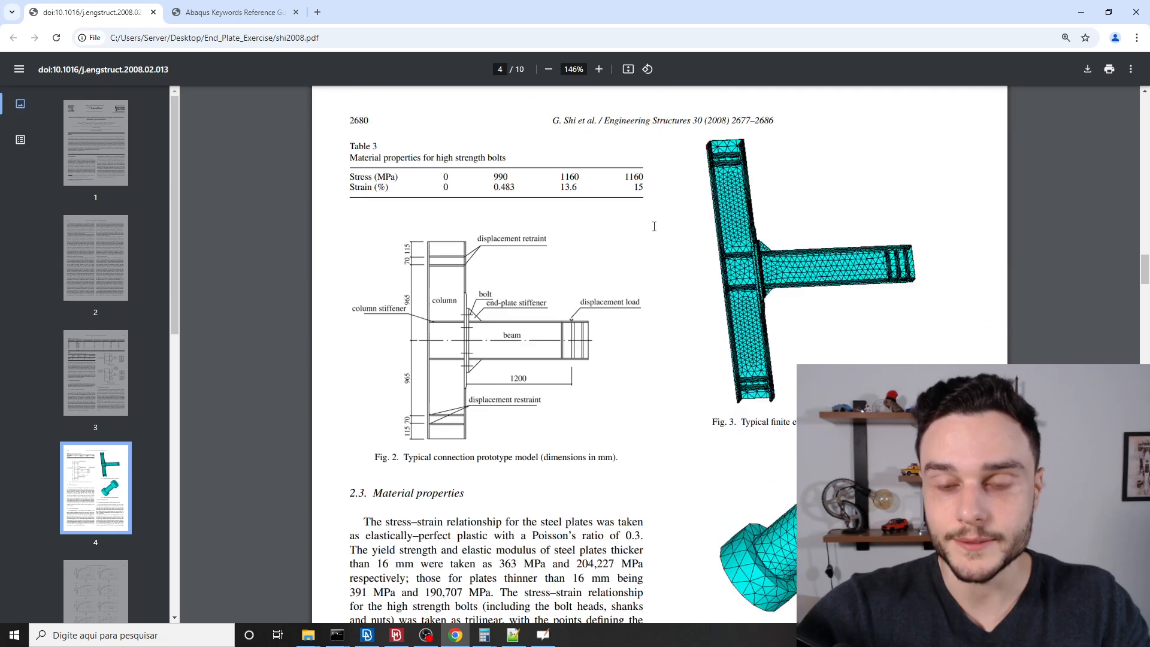
scroll(654, 226, down, 8)
scroll(646, 233, down, 2)
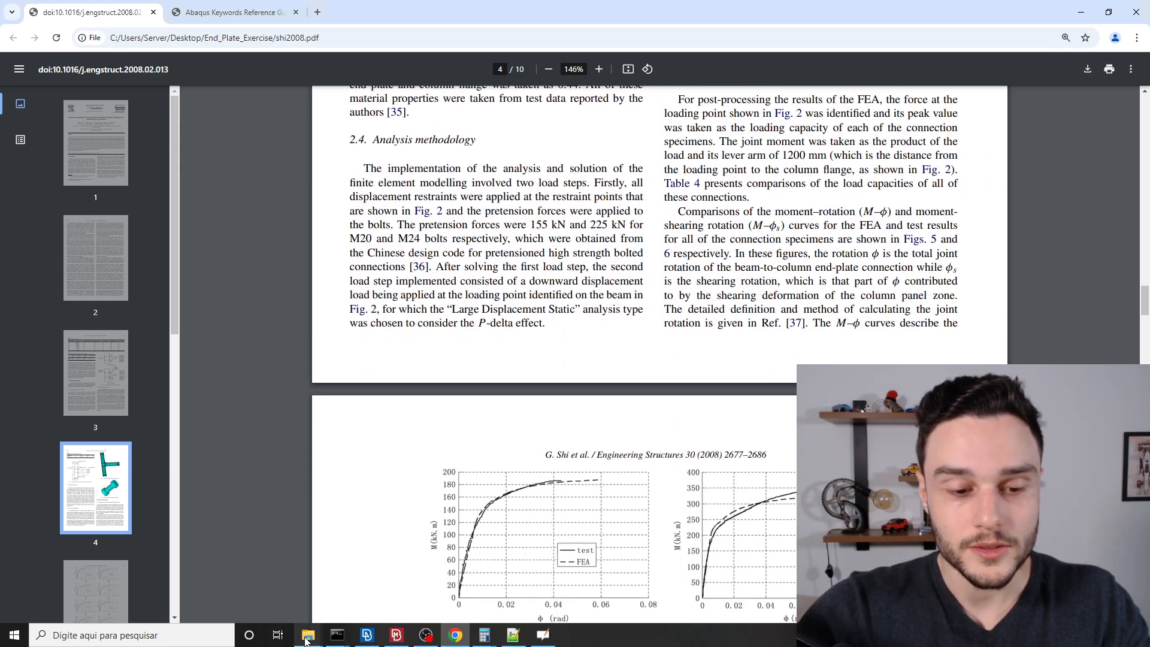
mouse_move(308, 635)
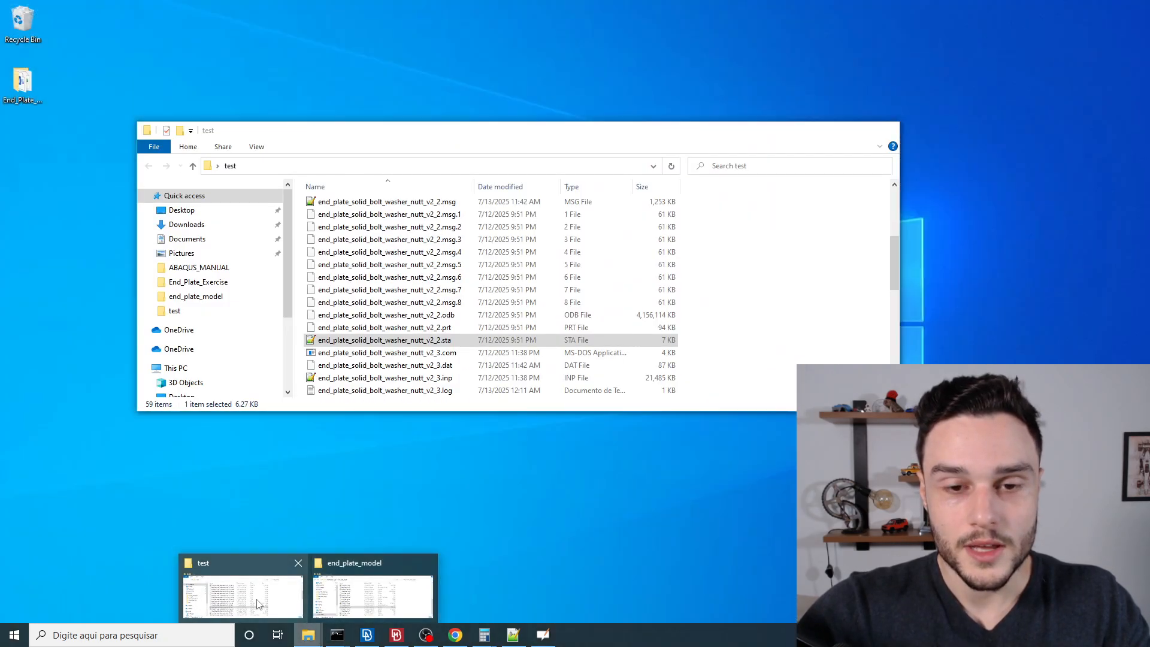
click(260, 603)
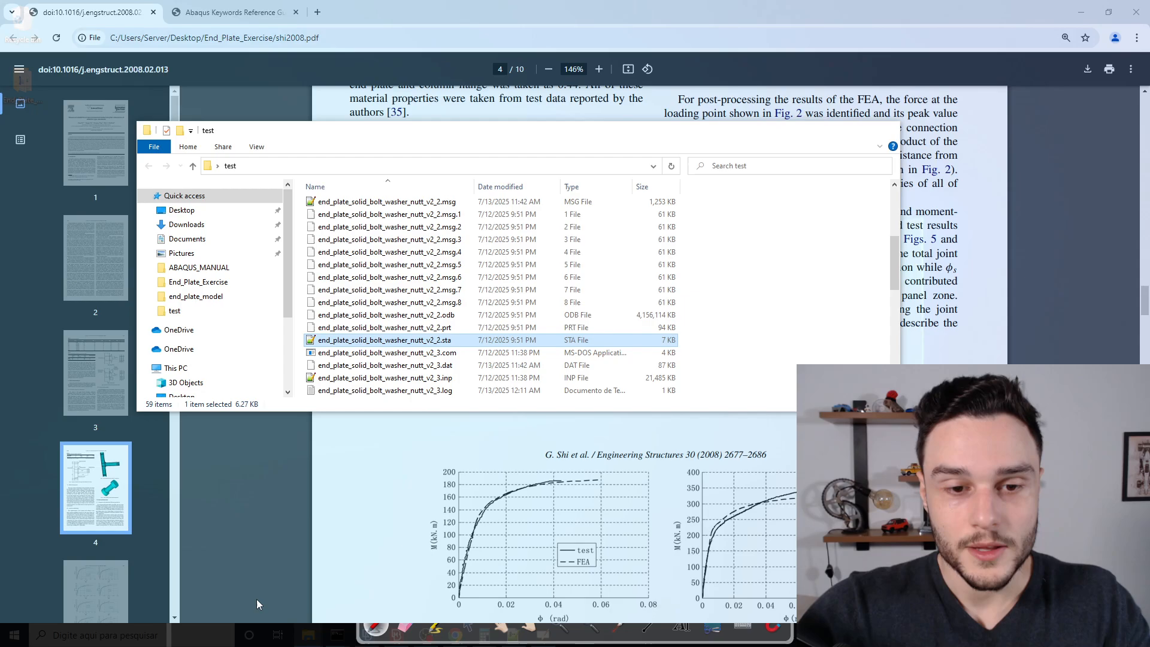
click(831, 130)
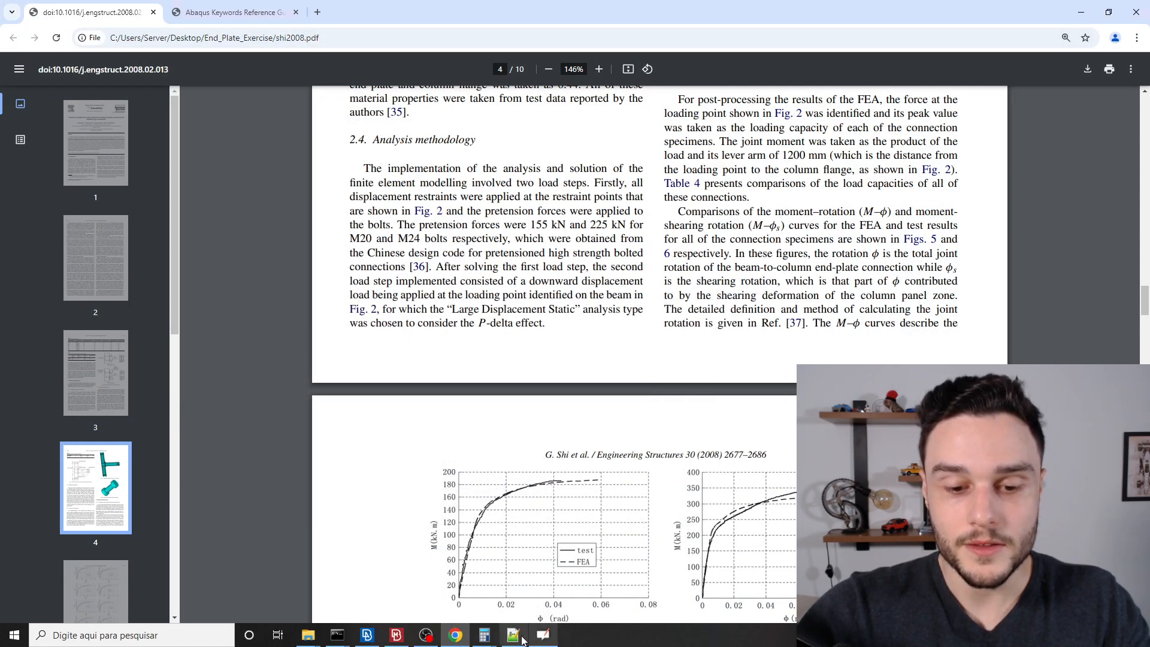
Switch to META and examine the deformed bolt shanks and end plate of the v2_3 model from the side and at an angle.
mouse_move(396, 640)
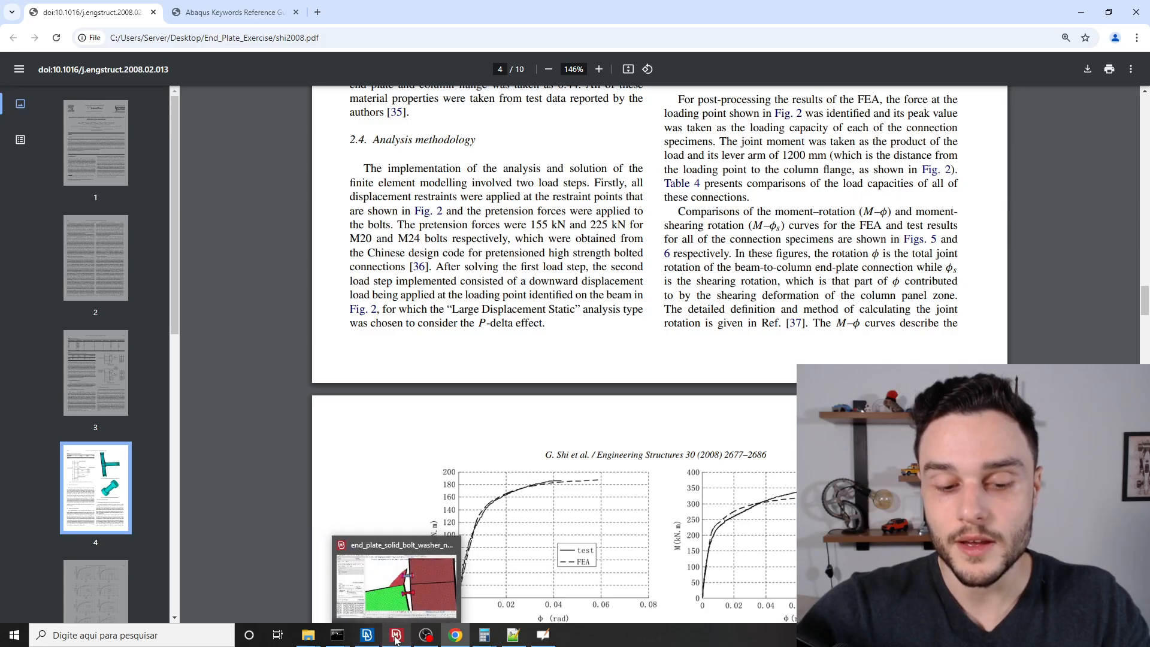
click(396, 638)
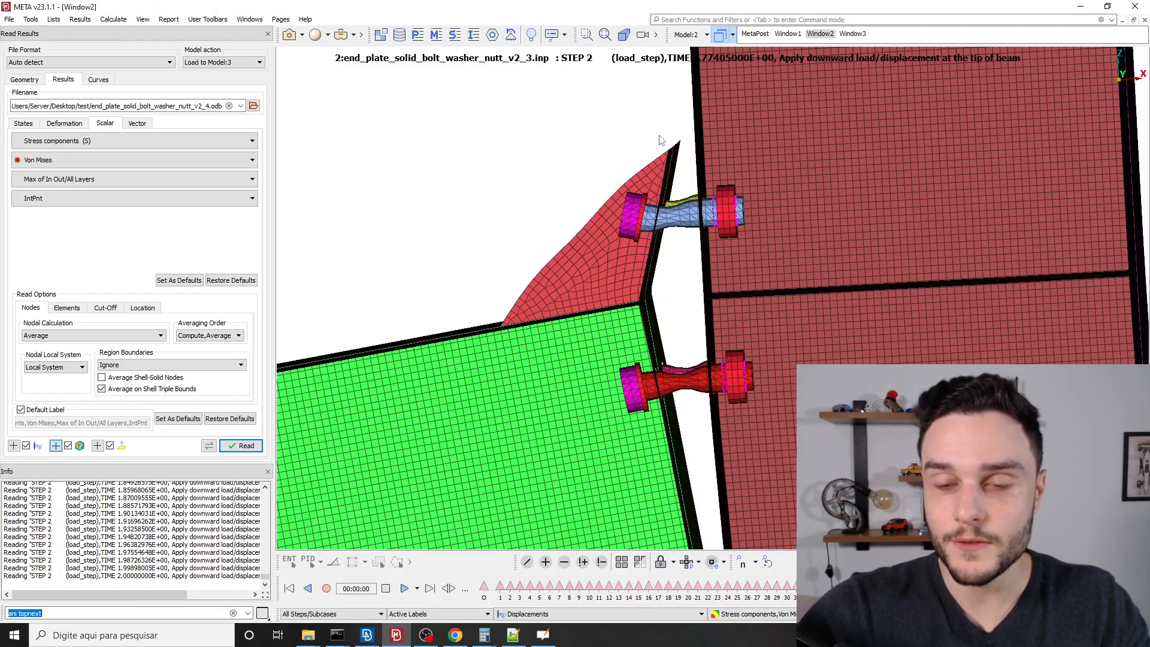
scroll(677, 252, up, 1)
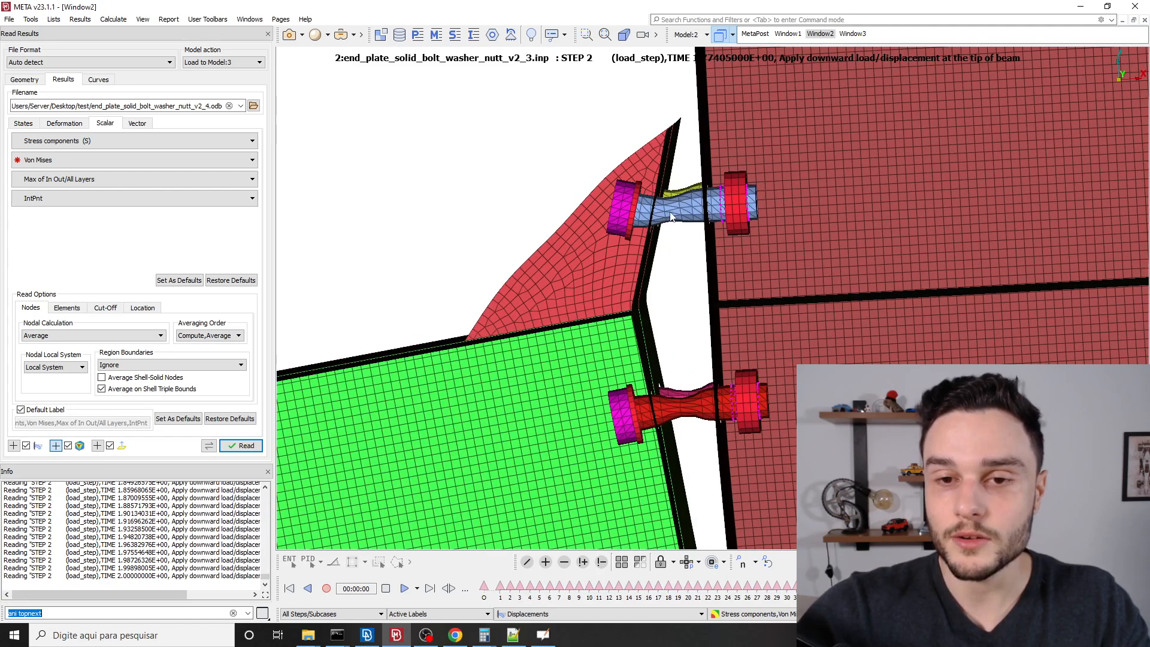
ctrl+drag(671, 217, 752, 233)
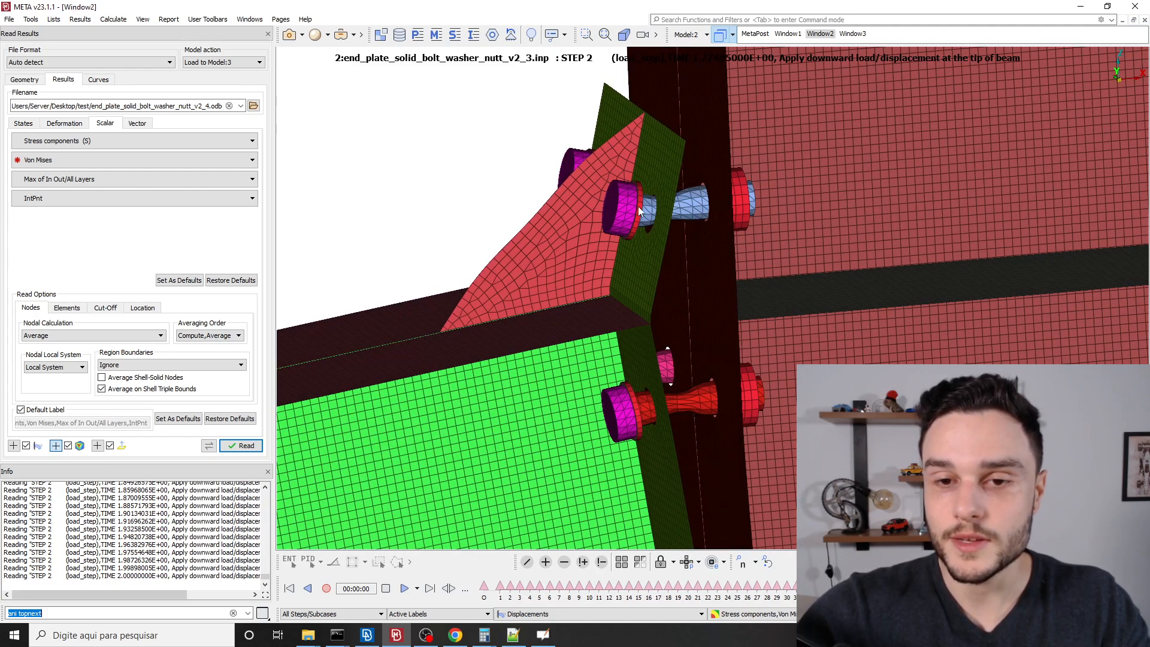
scroll(625, 204, down, 4)
scroll(772, 482, up, 3)
scroll(773, 483, down, 2)
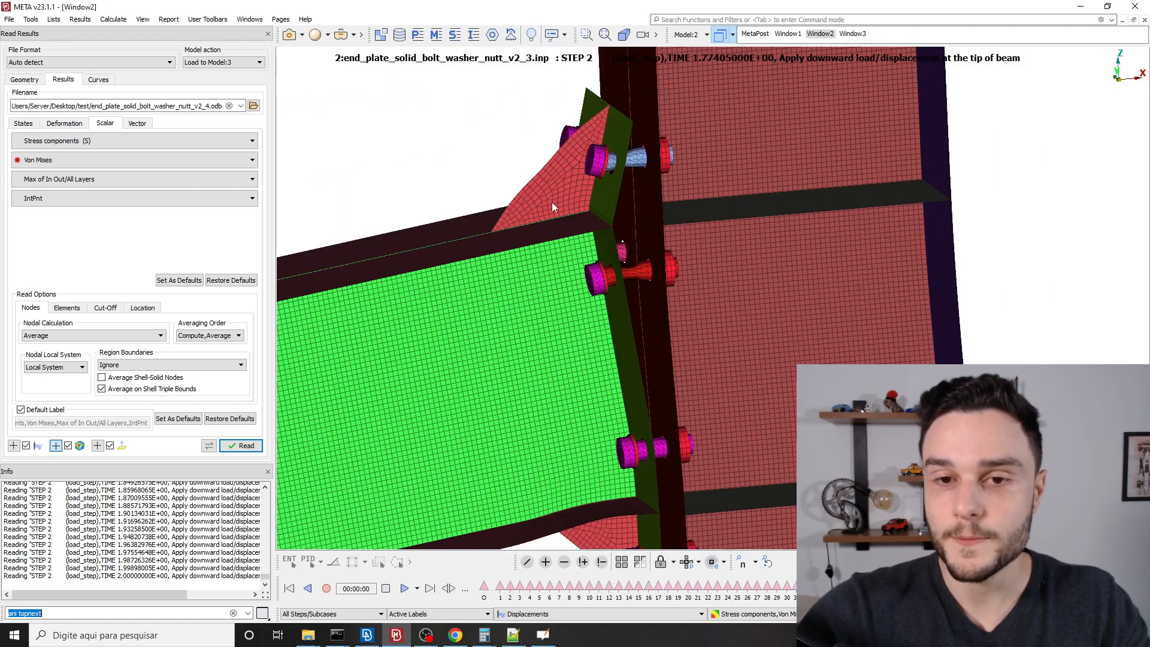
Set the v2_3 model to the bolt_pretension state at time 0.35 and compare its upper bolts with the v2_4 model in Window3.
drag(934, 585, 531, 585)
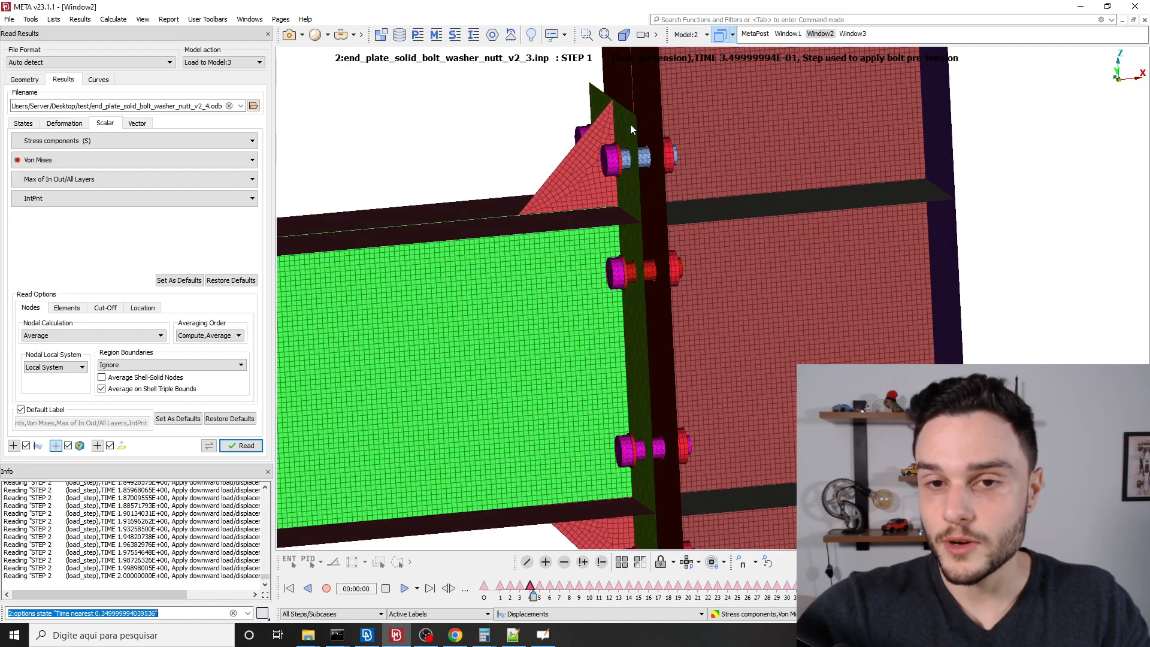
scroll(726, 260, down, 2)
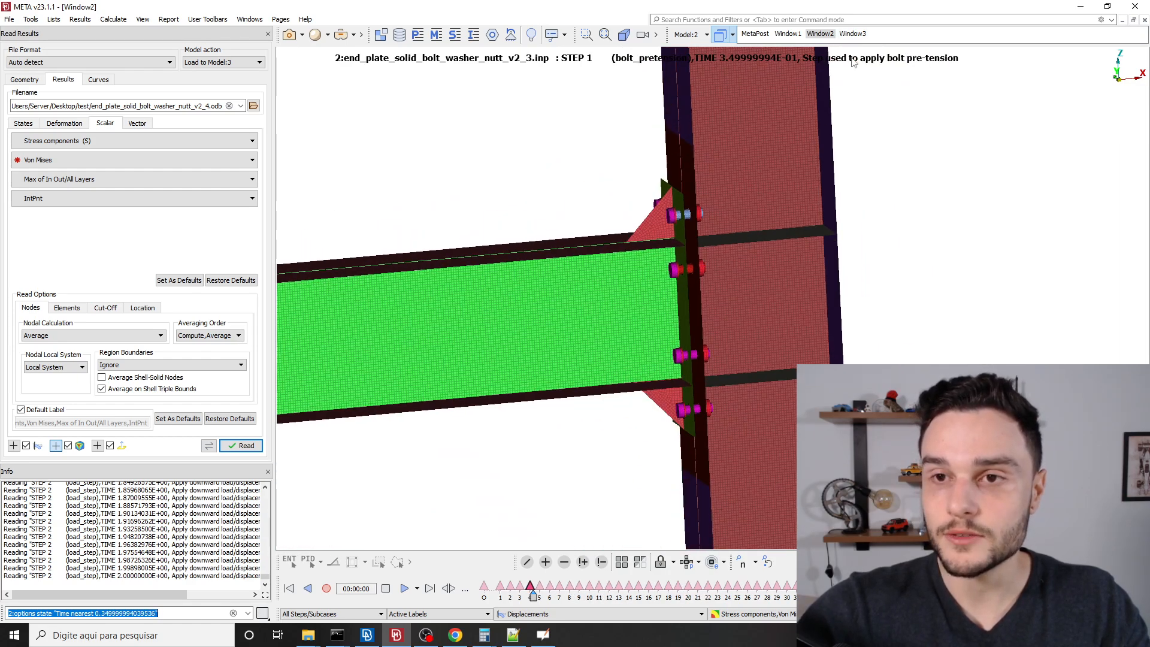
click(854, 34)
scroll(698, 317, up, 8)
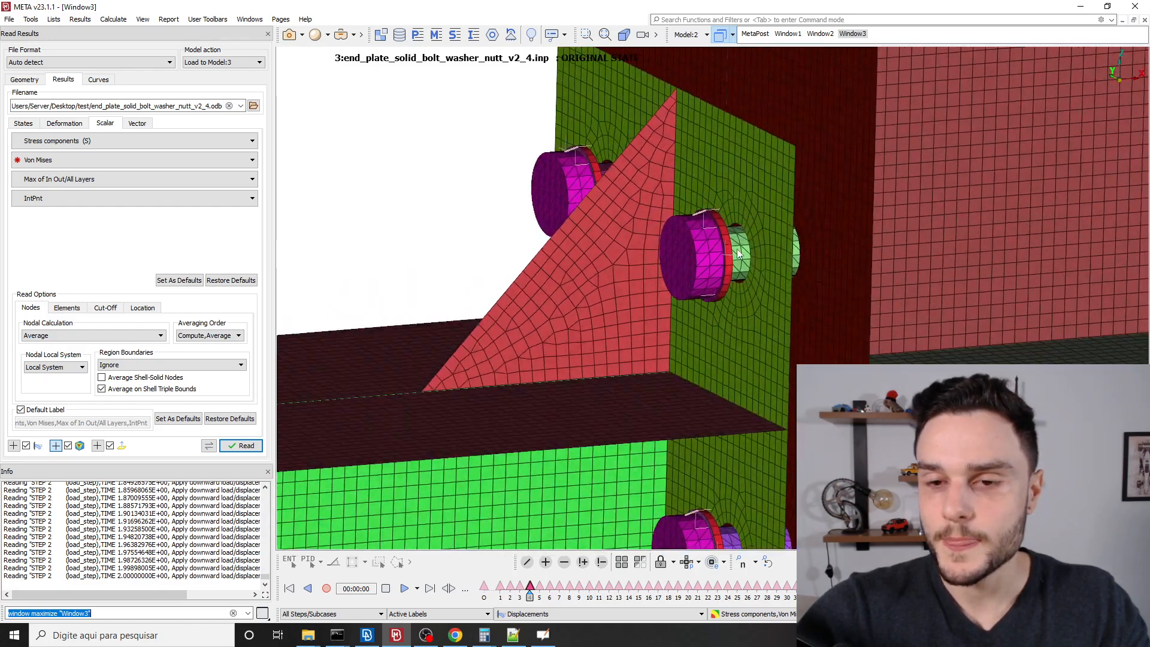
ctrl+drag(738, 254, 771, 149)
click(820, 34)
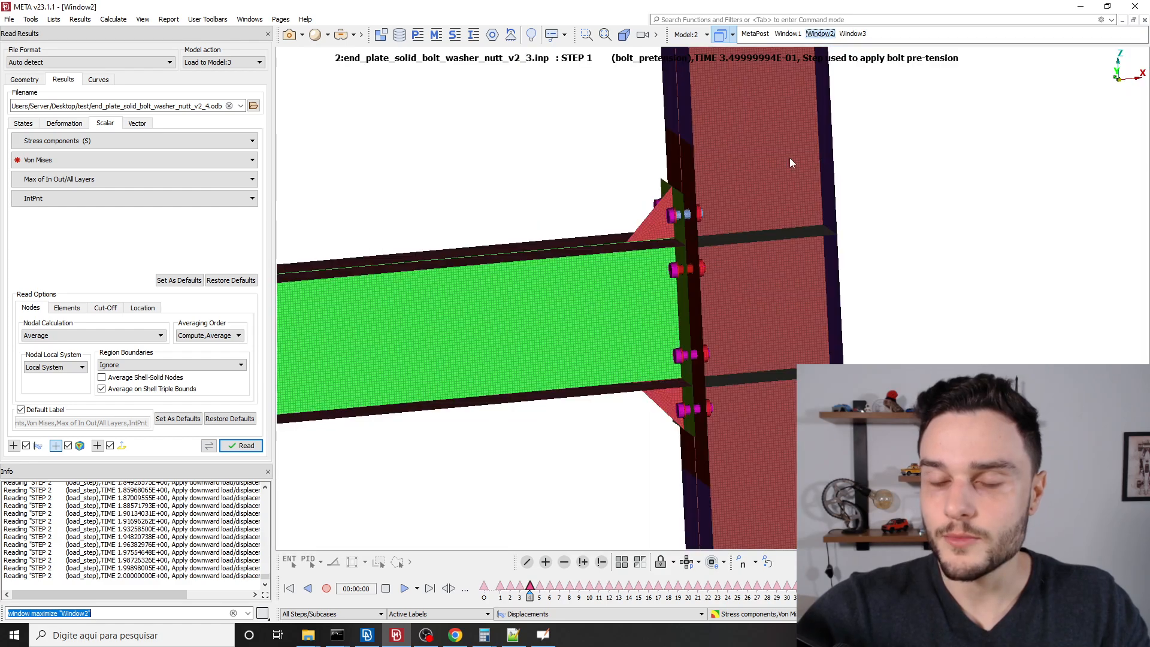
scroll(710, 221, down, 3)
scroll(707, 234, up, 8)
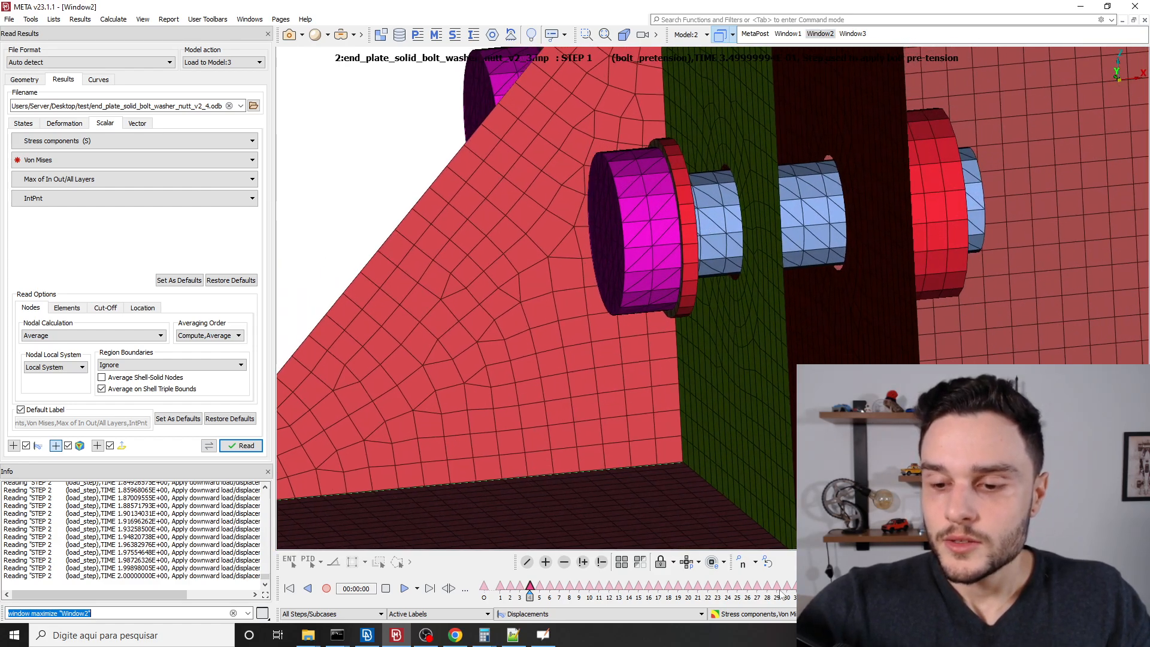
Set the v2_3 model to the final load_step state at time 2.0 and examine the deformation of its bolts and end plate.
drag(530, 586, 1098, 588)
scroll(687, 187, up, 5)
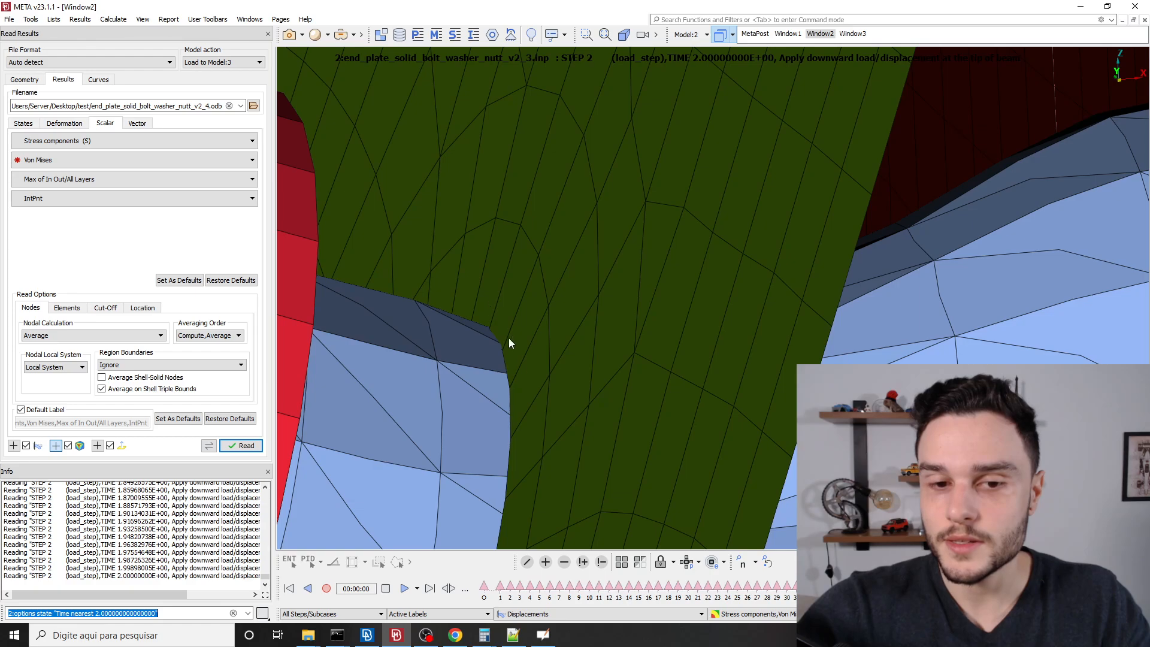
scroll(629, 190, down, 10)
key(alt+Tab)
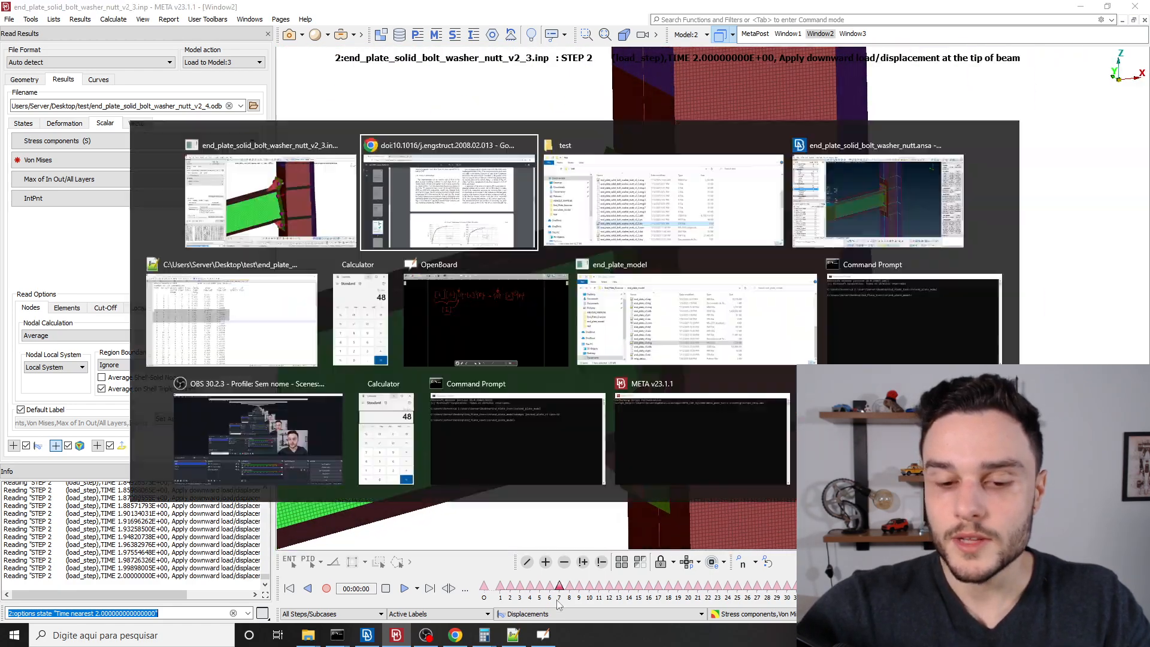
key(alt+Tab)
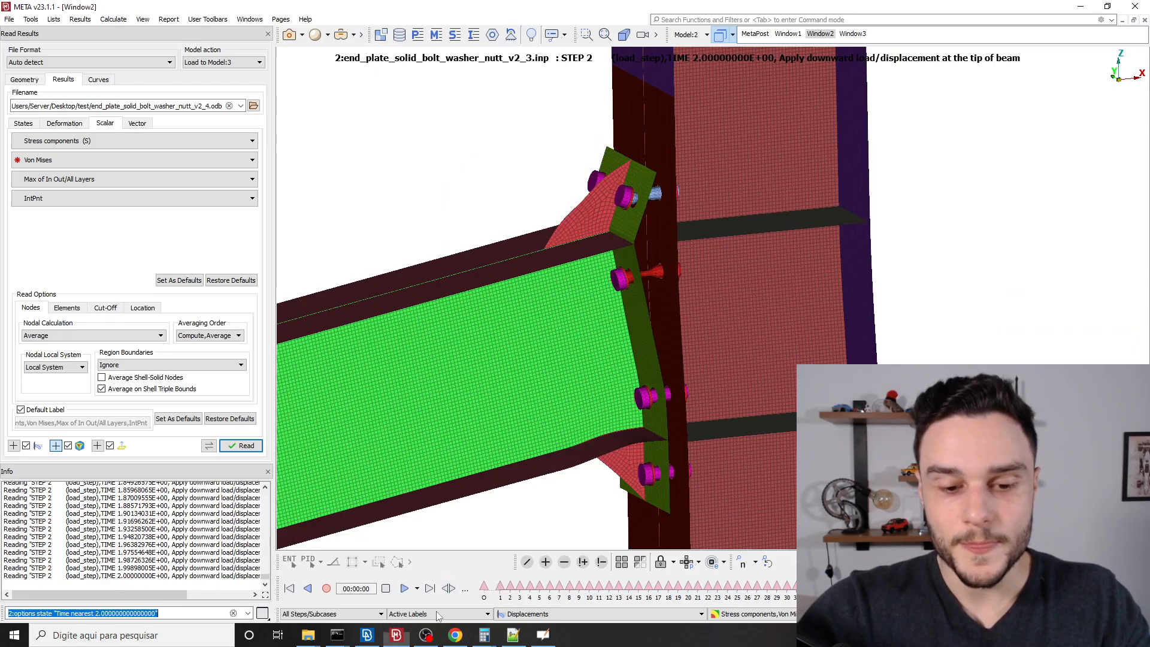
Switch to the ANSA model and leave the contact pair selection with the whole joint in view.
click(367, 637)
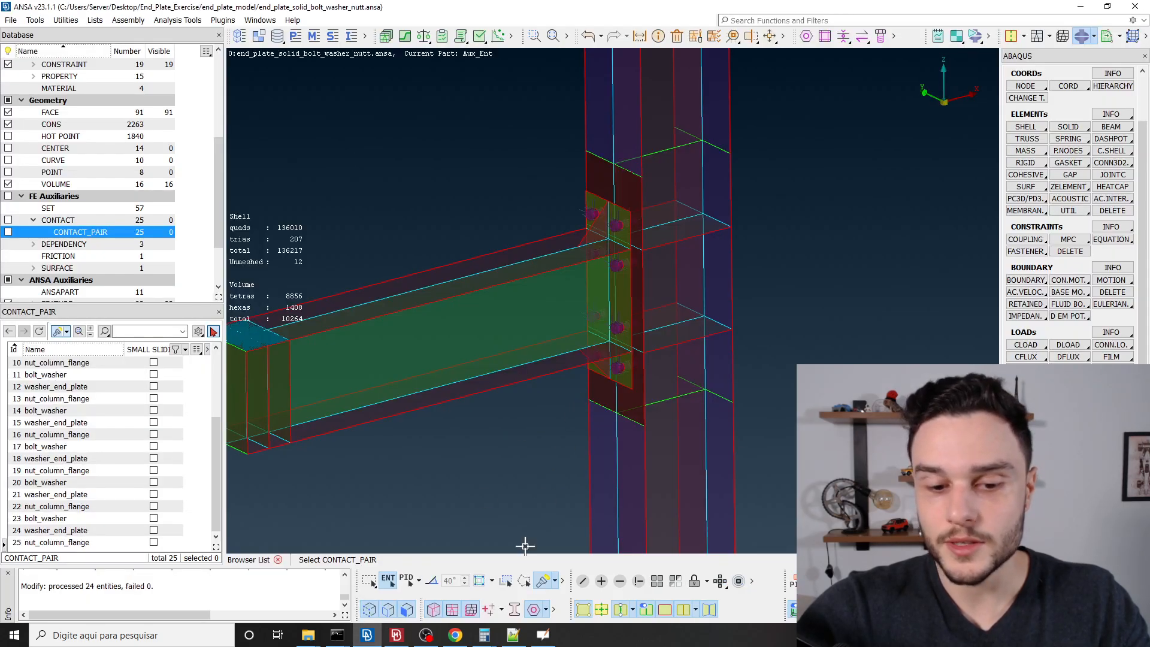
click(428, 635)
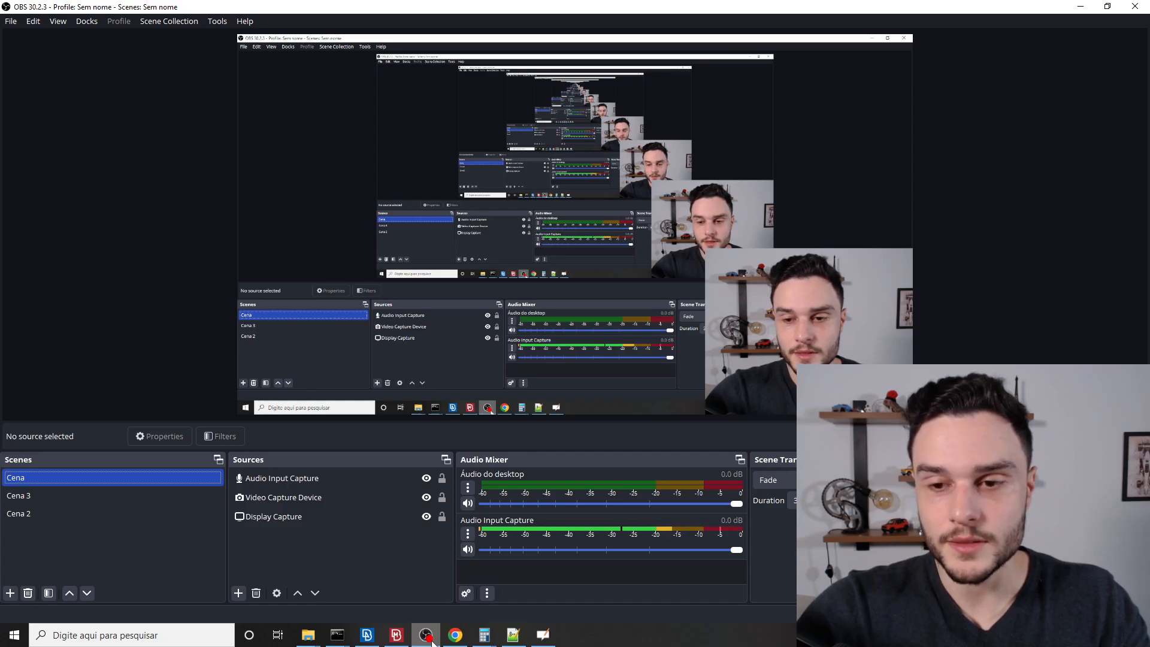
click(430, 639)
key(alt+Tab)
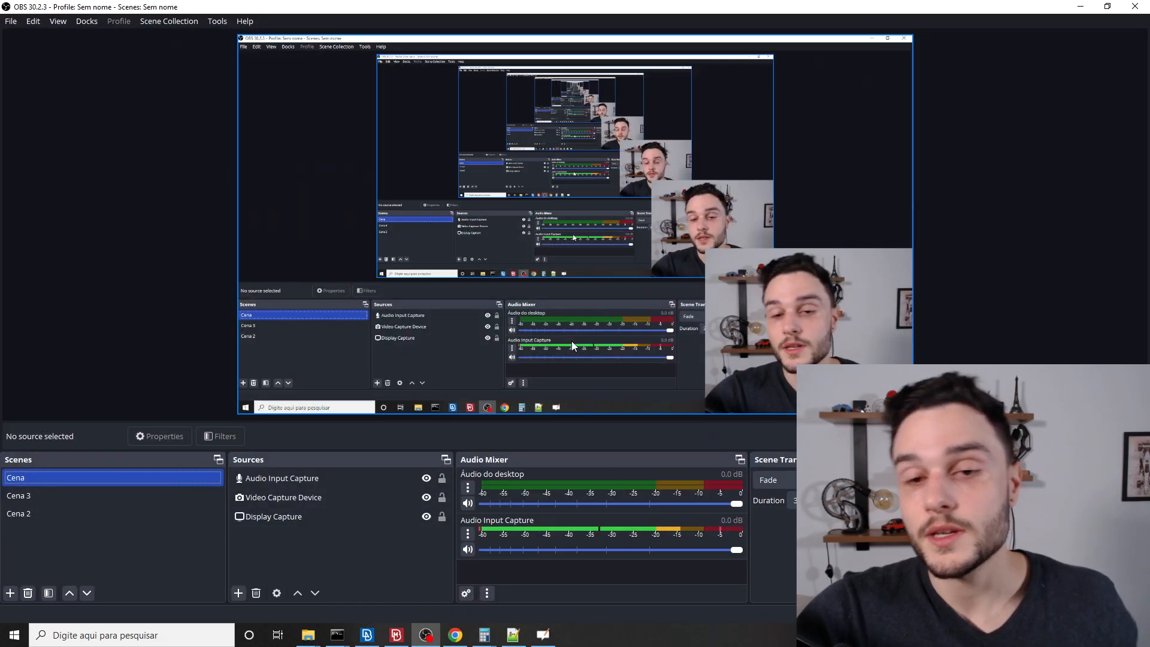
key(alt+Tab)
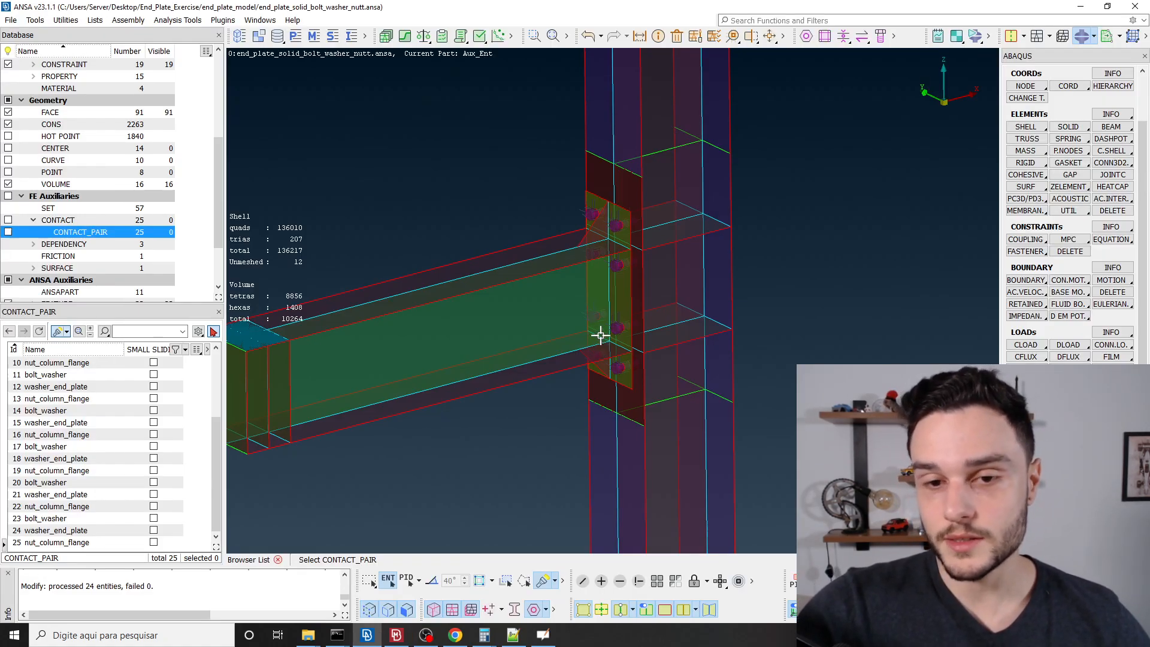
scroll(670, 265, down, 3)
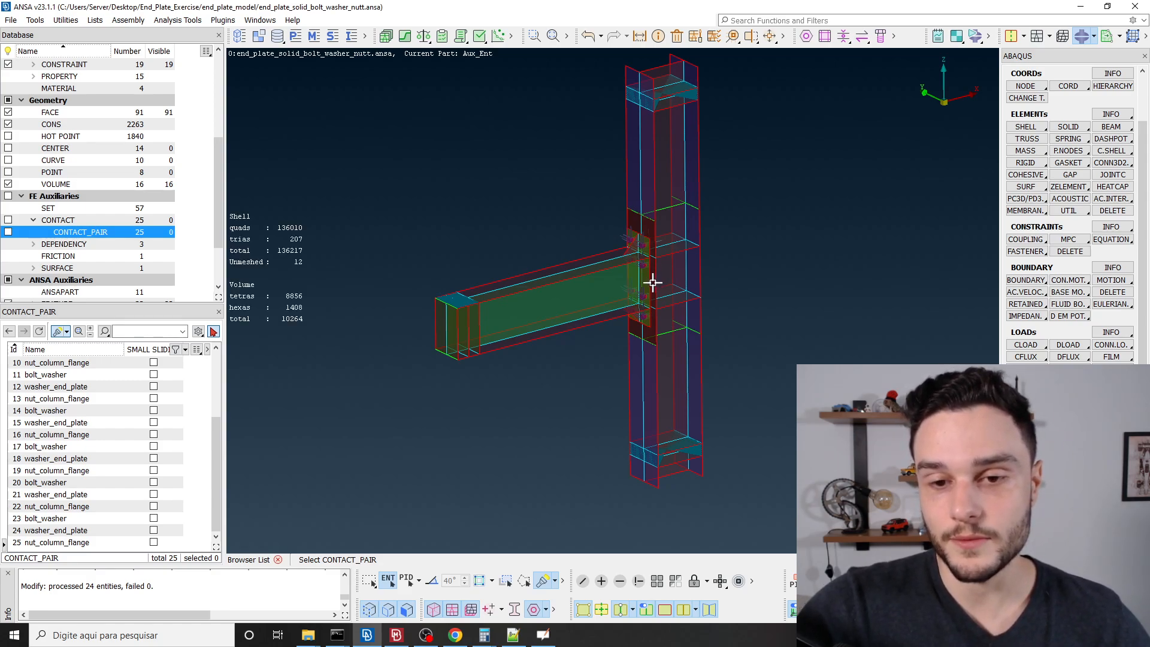
middle_click(626, 264)
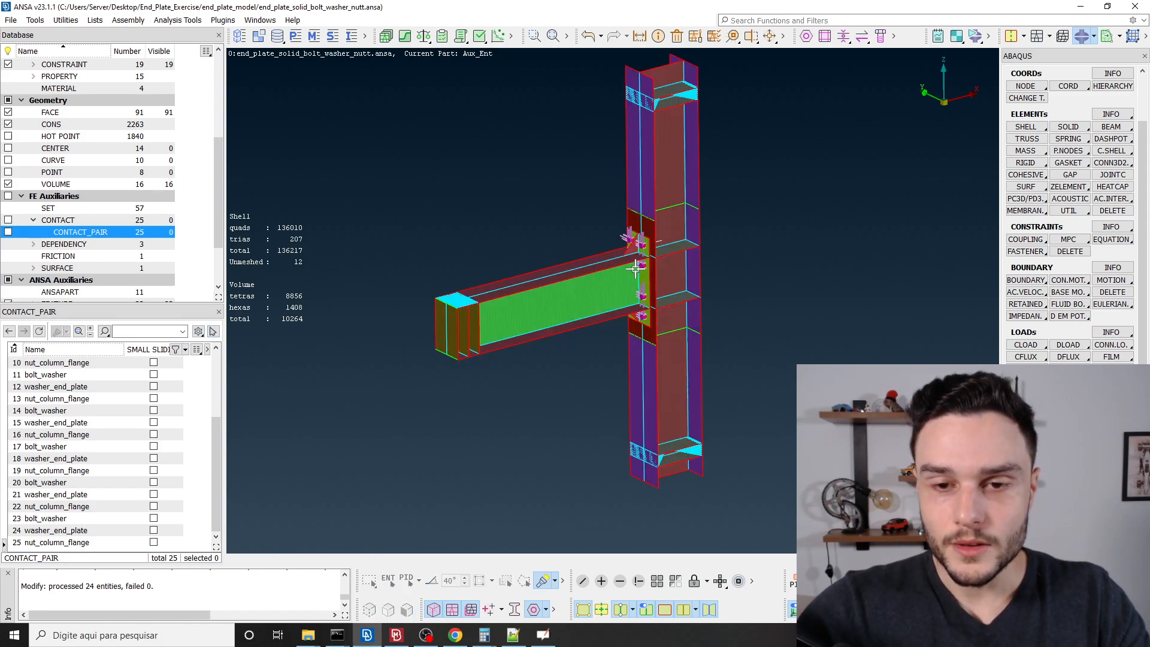
Examine the mesh of the bolt heads, washers and shanks around the end plate of the undeformed model.
scroll(642, 258, up, 3)
scroll(635, 240, down, 3)
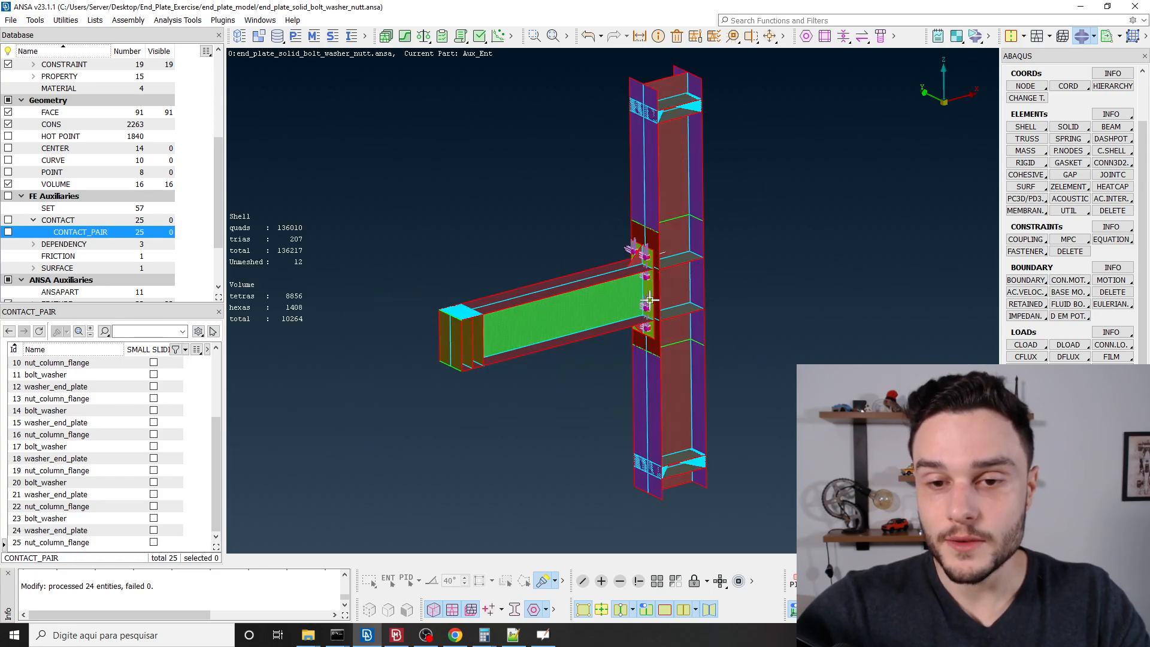
scroll(650, 280, up, 3)
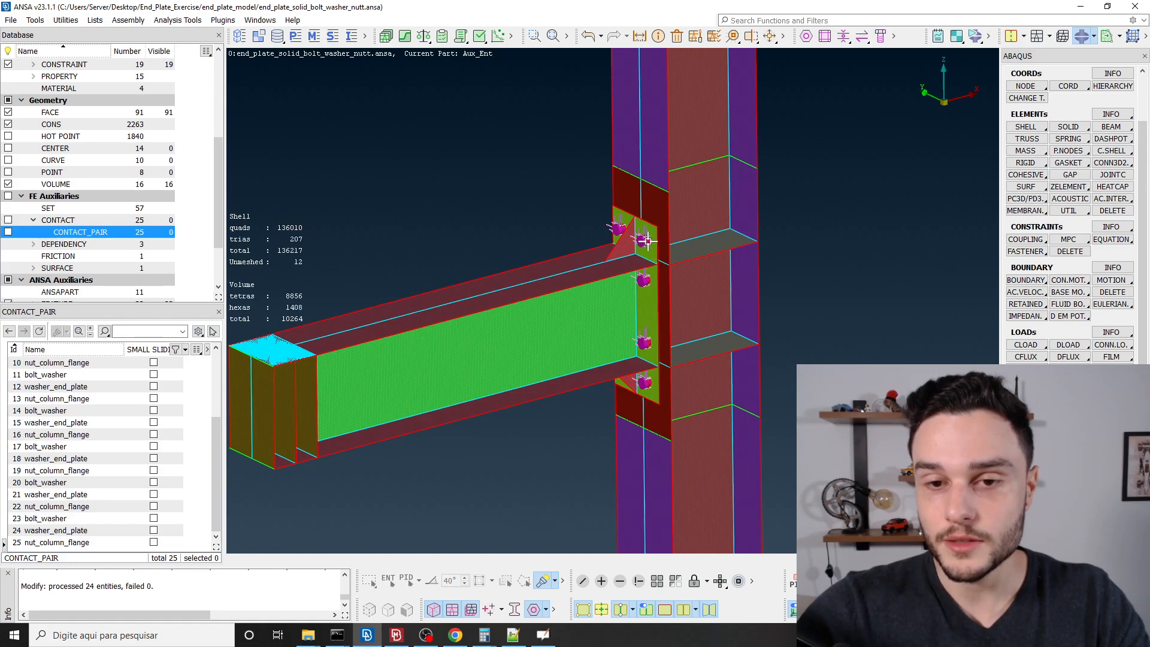
scroll(648, 244, up, 5)
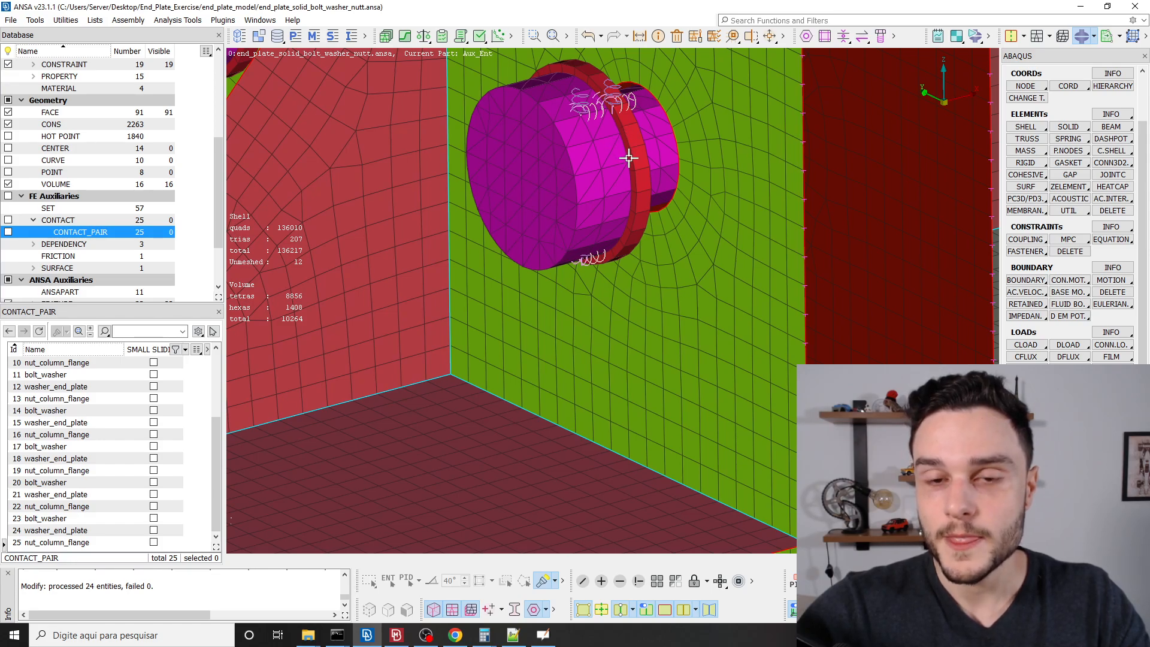
scroll(638, 200, down, 5)
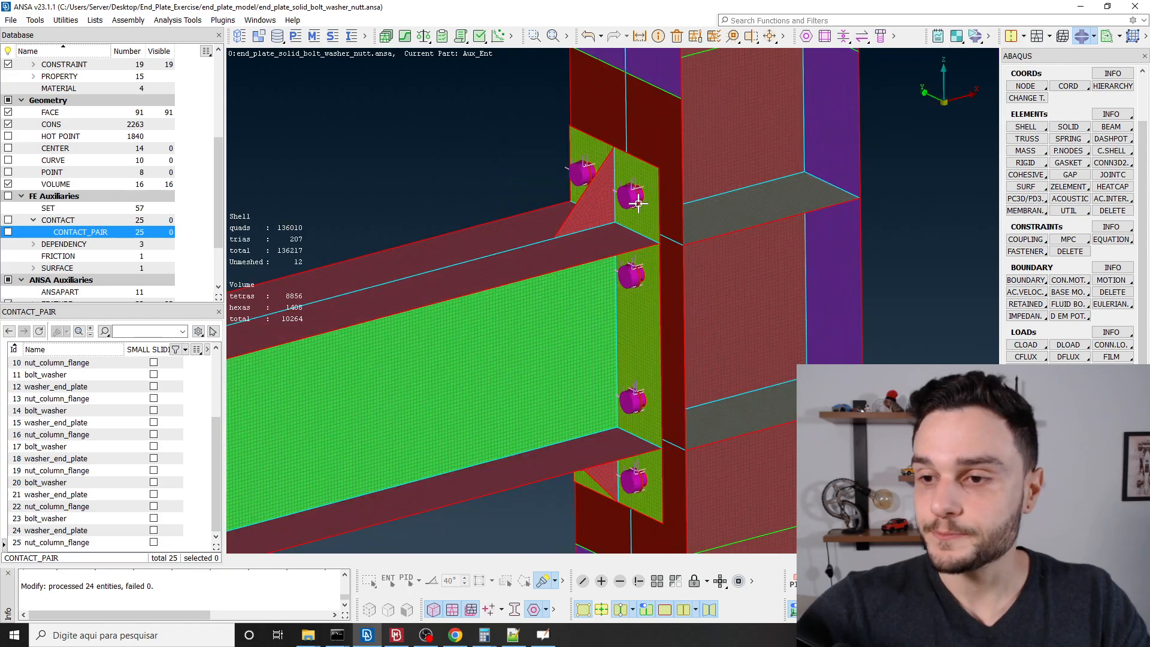
scroll(638, 204, down, 3)
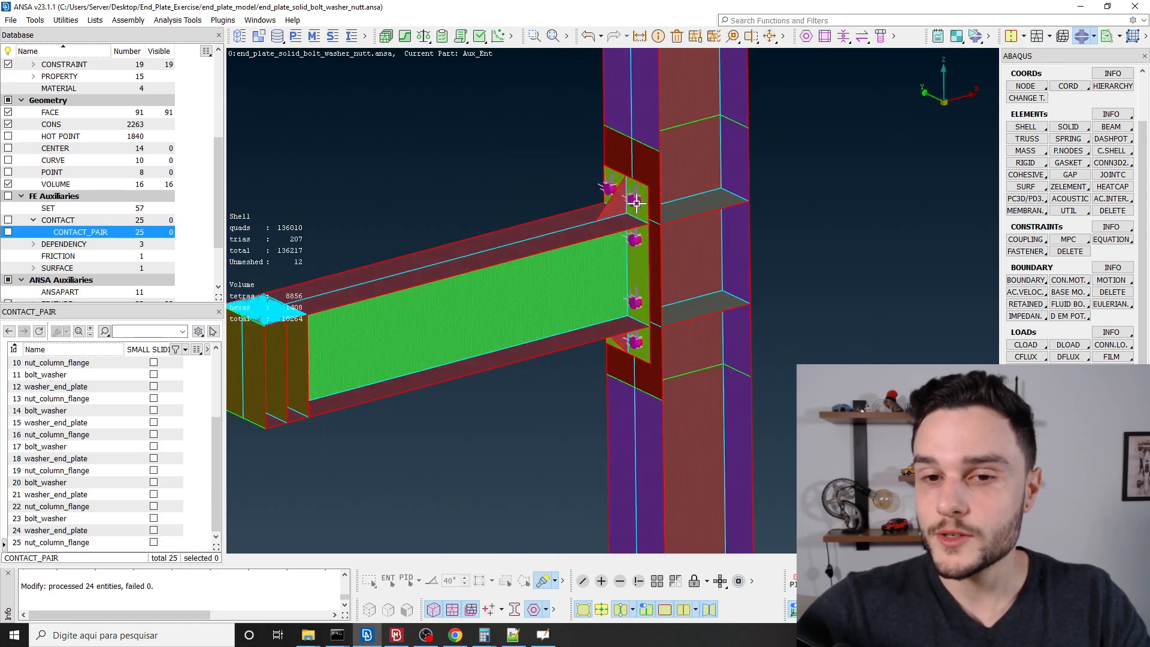
scroll(636, 204, up, 8)
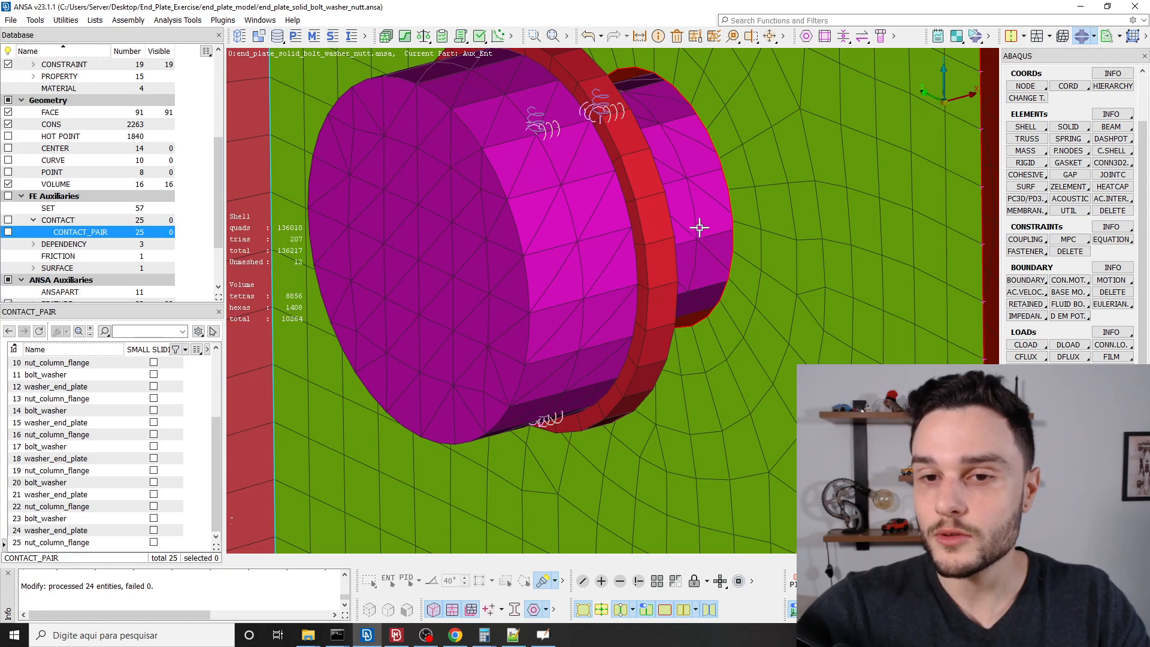
scroll(595, 150, down, 5)
scroll(623, 144, up, 3)
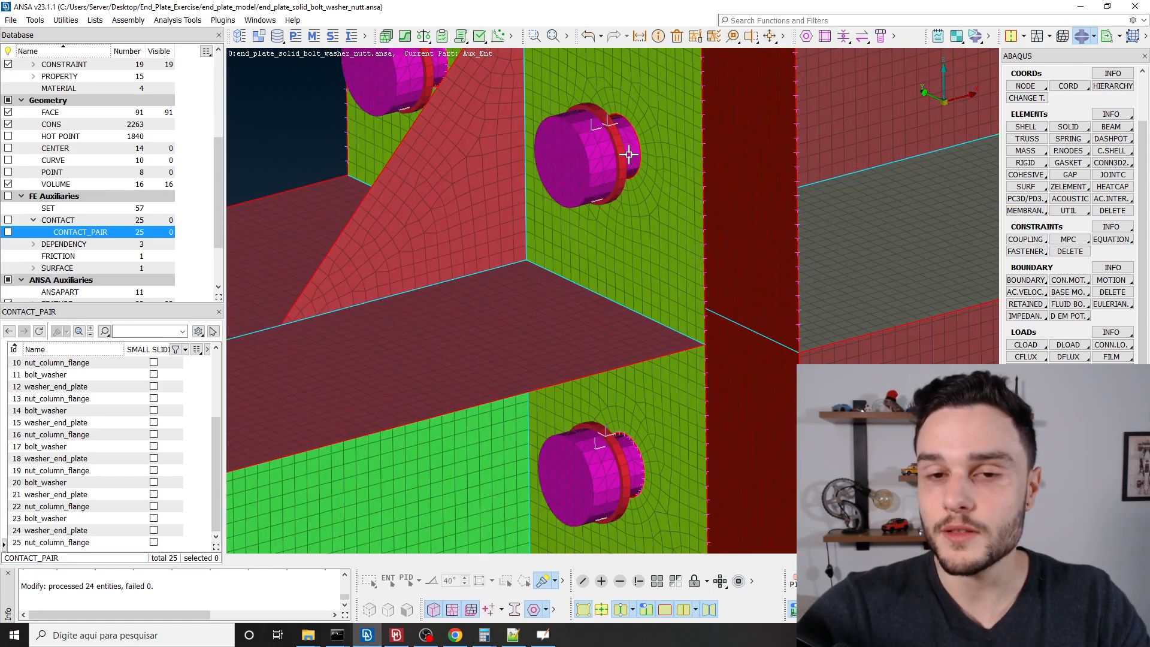
scroll(628, 139, down, 3)
scroll(603, 143, up, 2)
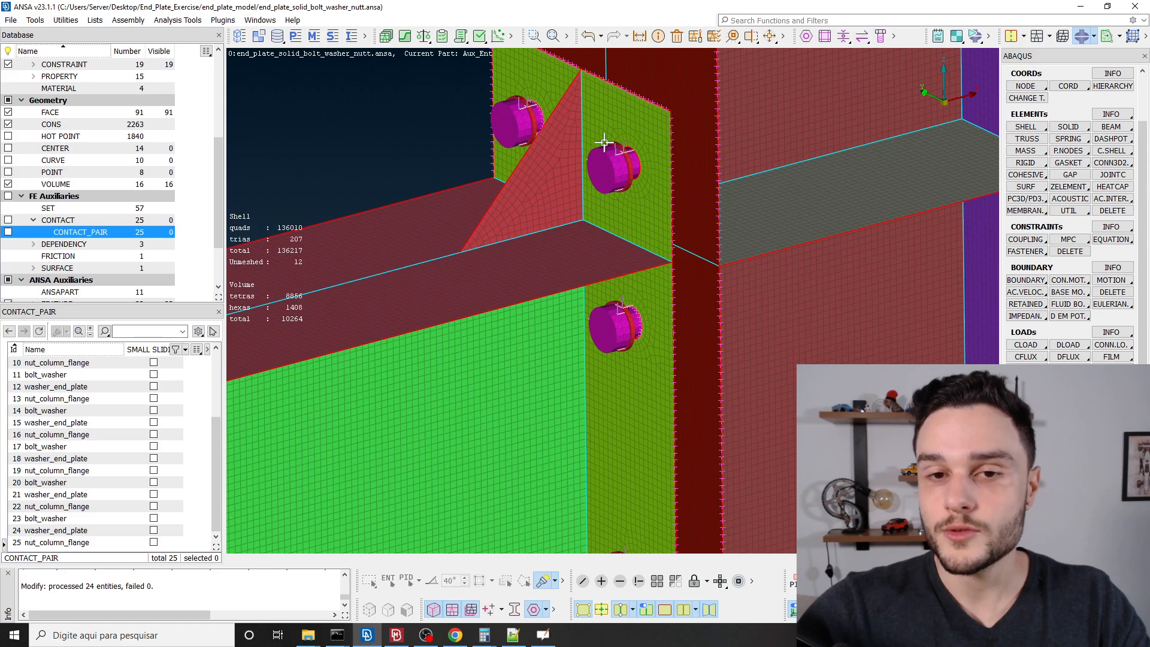
Switch to META and examine the deformed shank of the v2_3 bolt just below the beam's upper flange.
click(396, 635)
scroll(620, 264, up, 4)
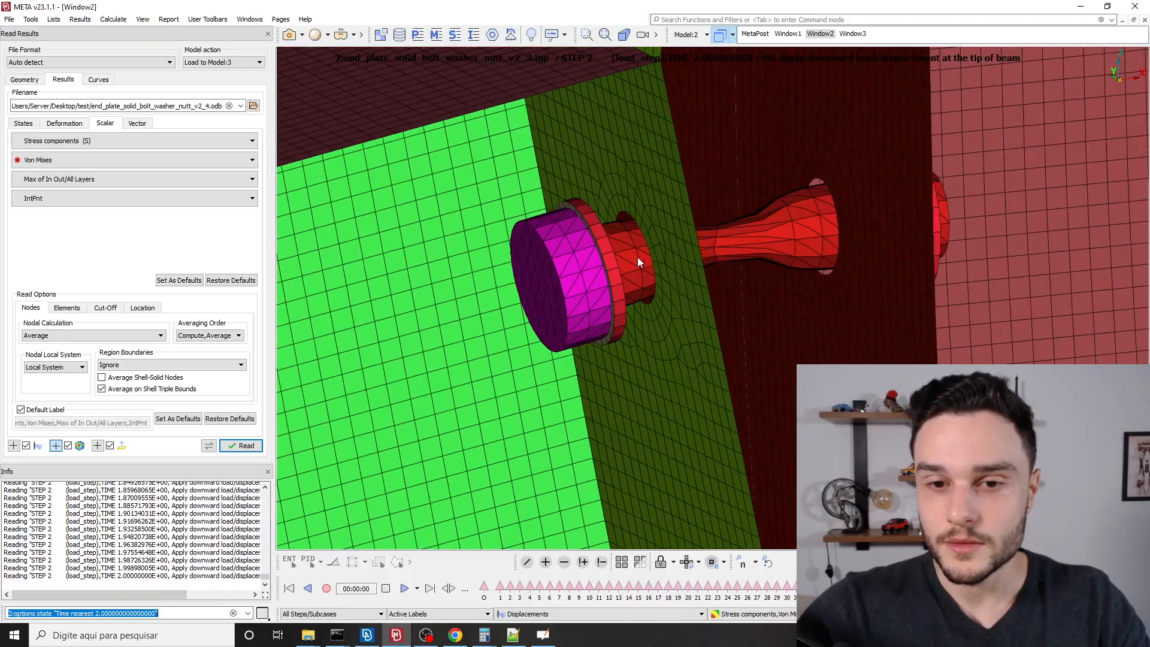
ctrl+drag(637, 257, 599, 281)
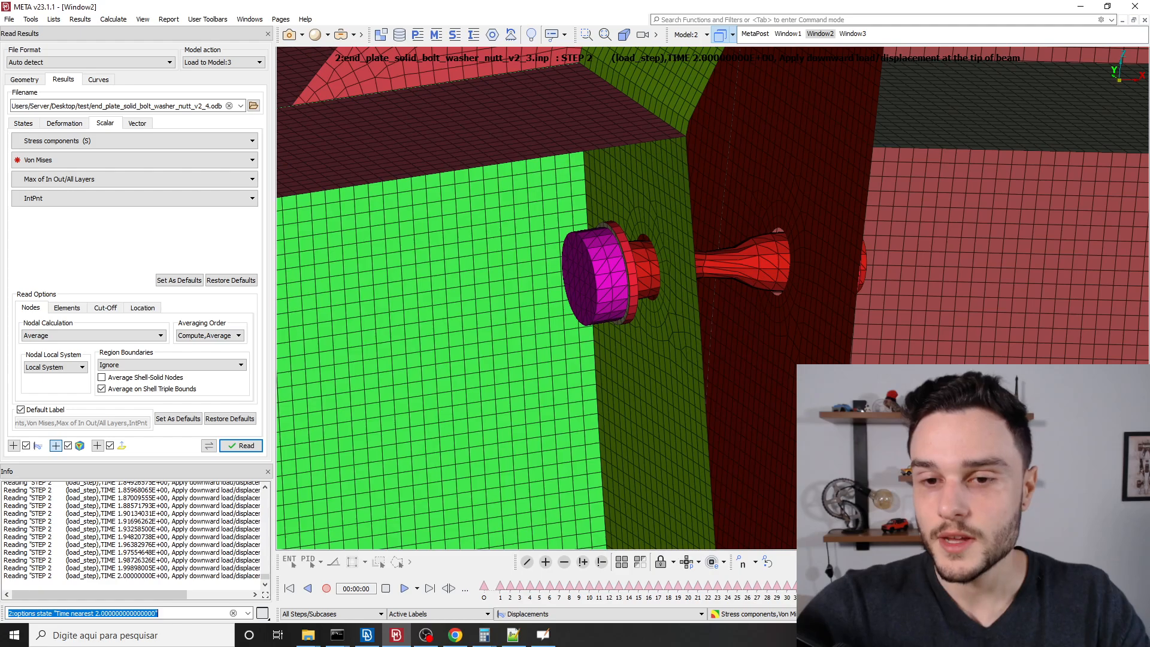
scroll(702, 262, up, 2)
ctrl+drag(702, 263, 680, 268)
Set the v2_3 model to the load_step state at time 1.45 and examine the bolts above and below the upper flange.
mouse_move(1131, 590)
mouse_down()
mouse_move(723, 589)
mouse_move(760, 573)
mouse_up()
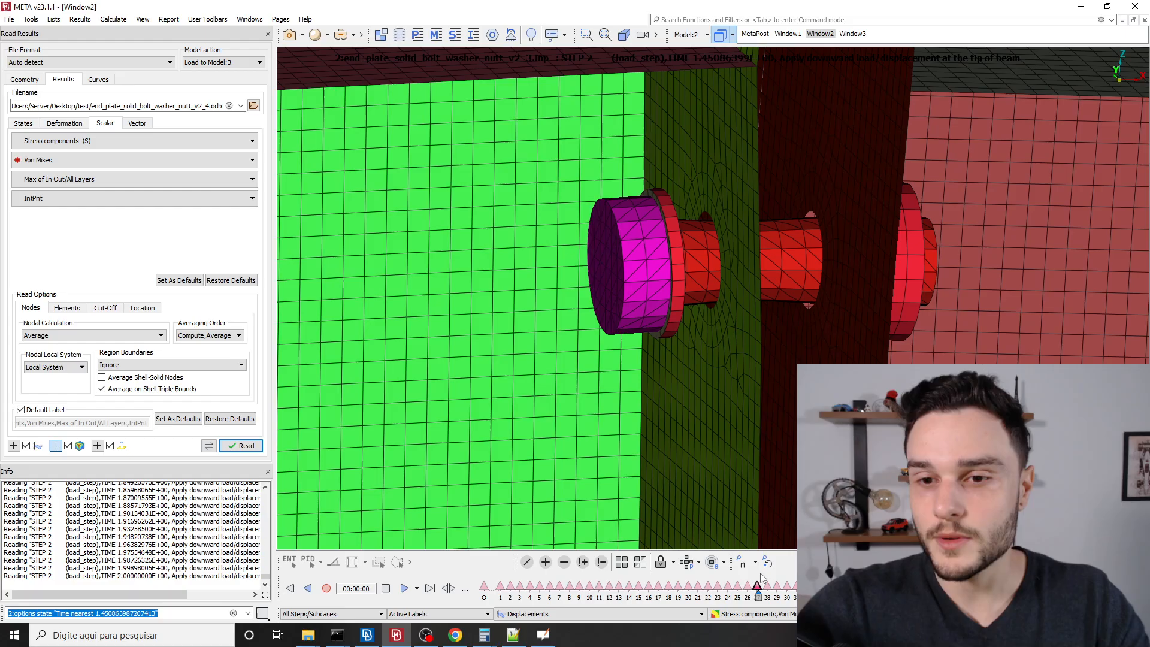
scroll(720, 449, down, 2)
ctrl+middle_drag(695, 60, 682, 338)
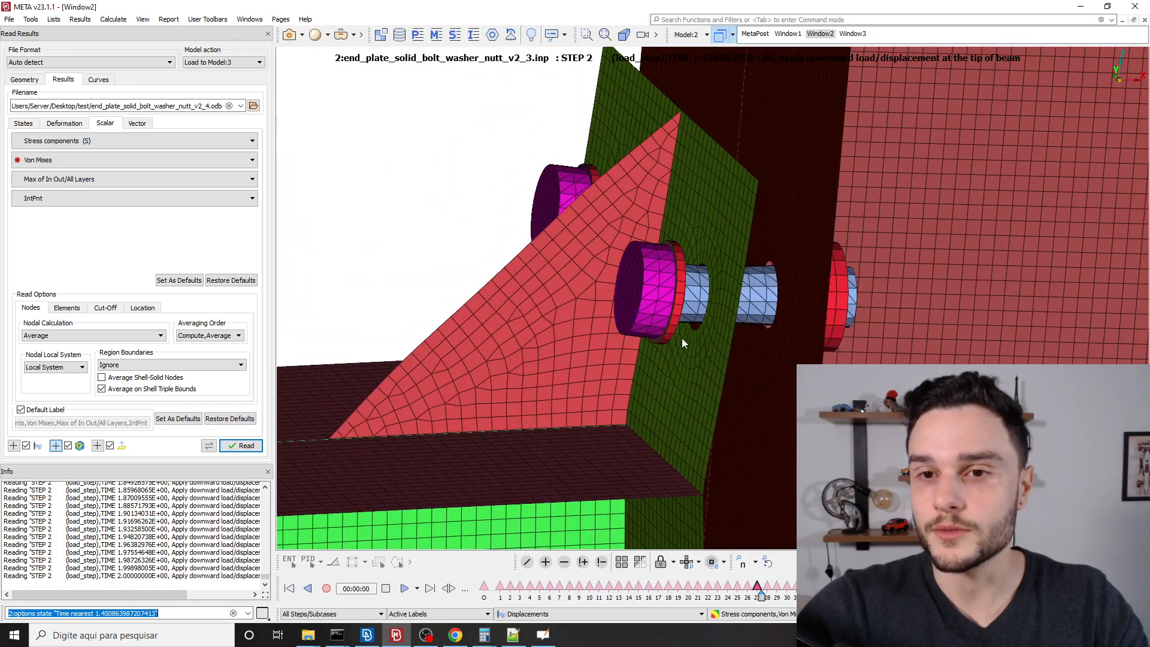
scroll(688, 293, up, 2)
ctrl+drag(687, 292, 655, 217)
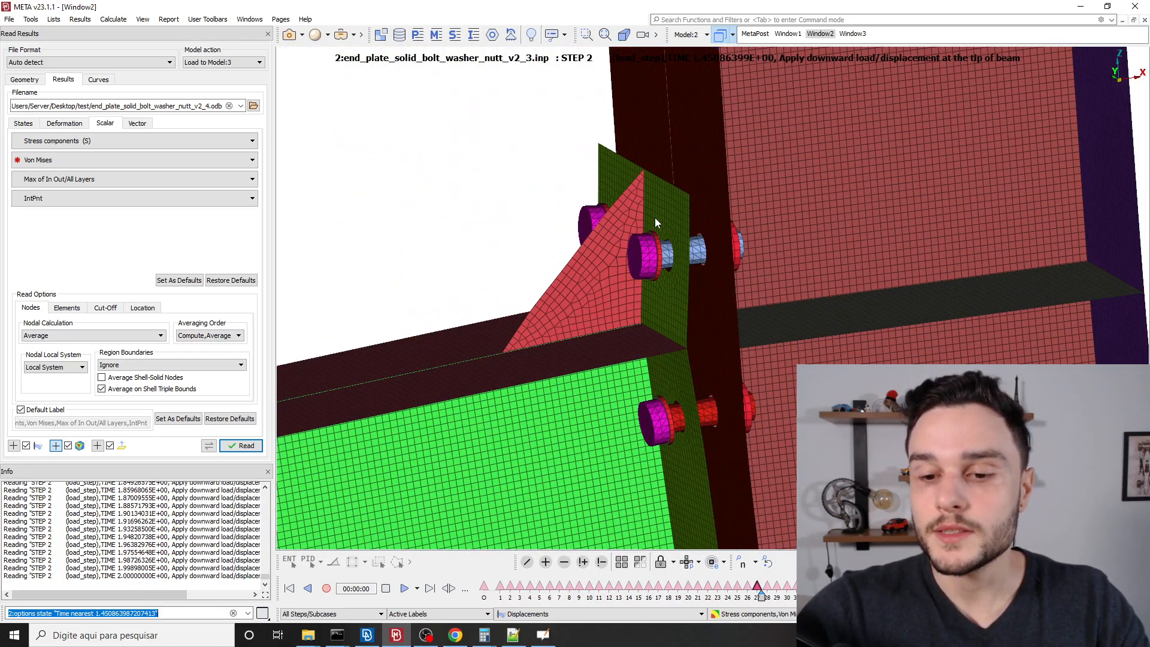
Show the v2_4 model in Window3 and make Model 3 the only active model.
click(853, 35)
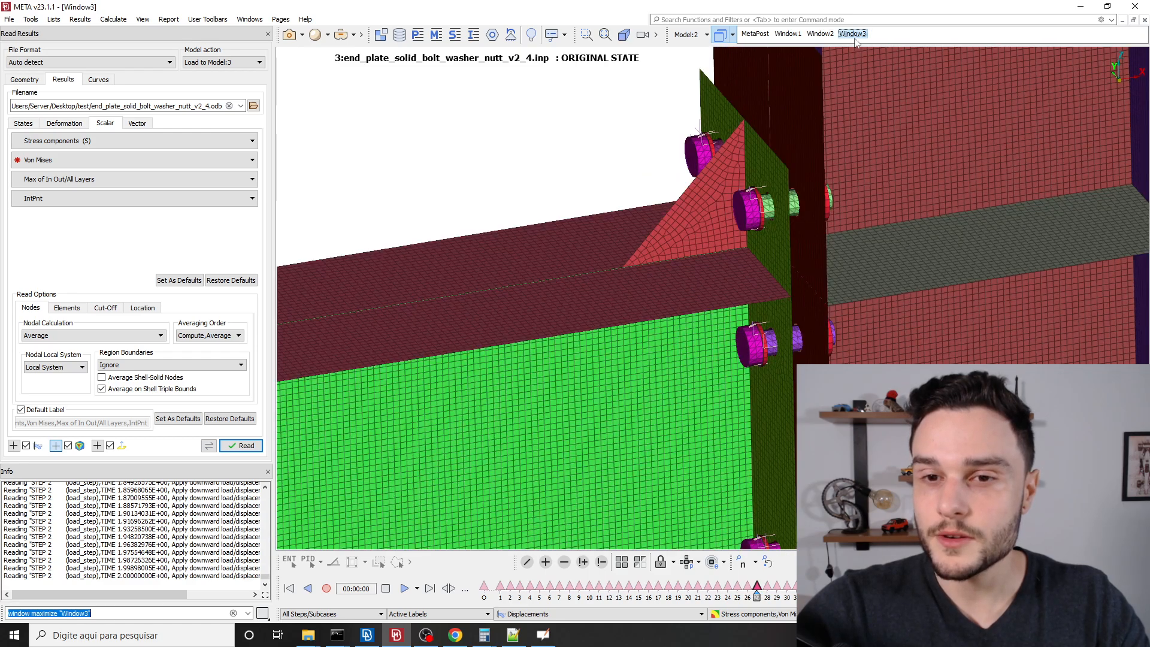
click(732, 35)
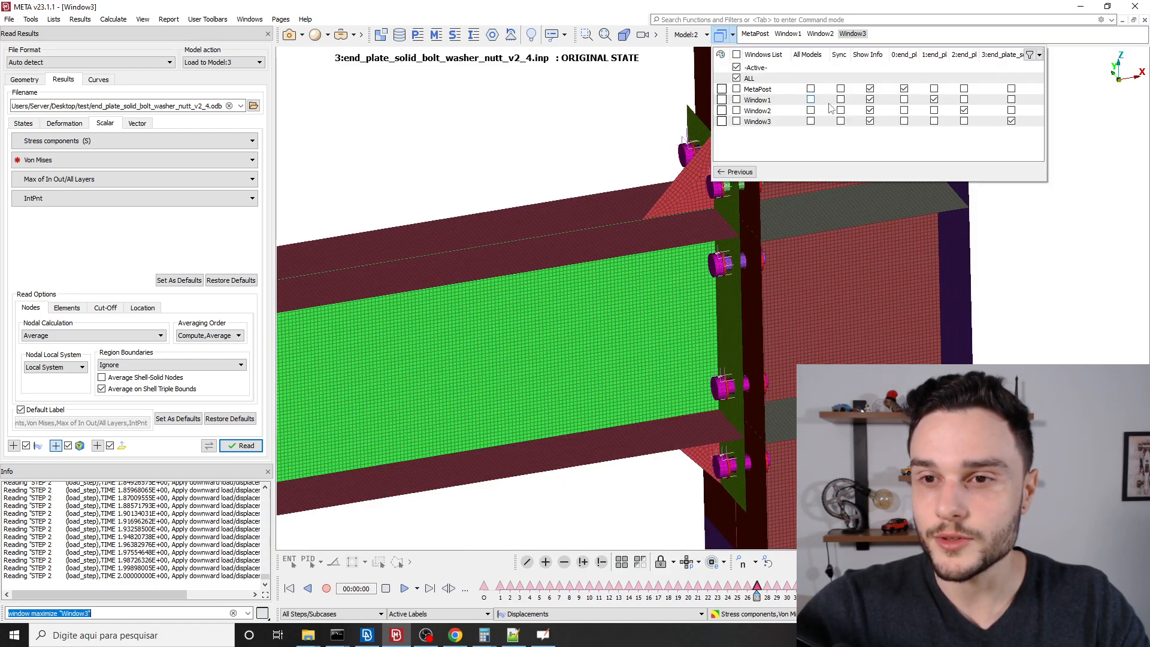
click(733, 36)
click(734, 36)
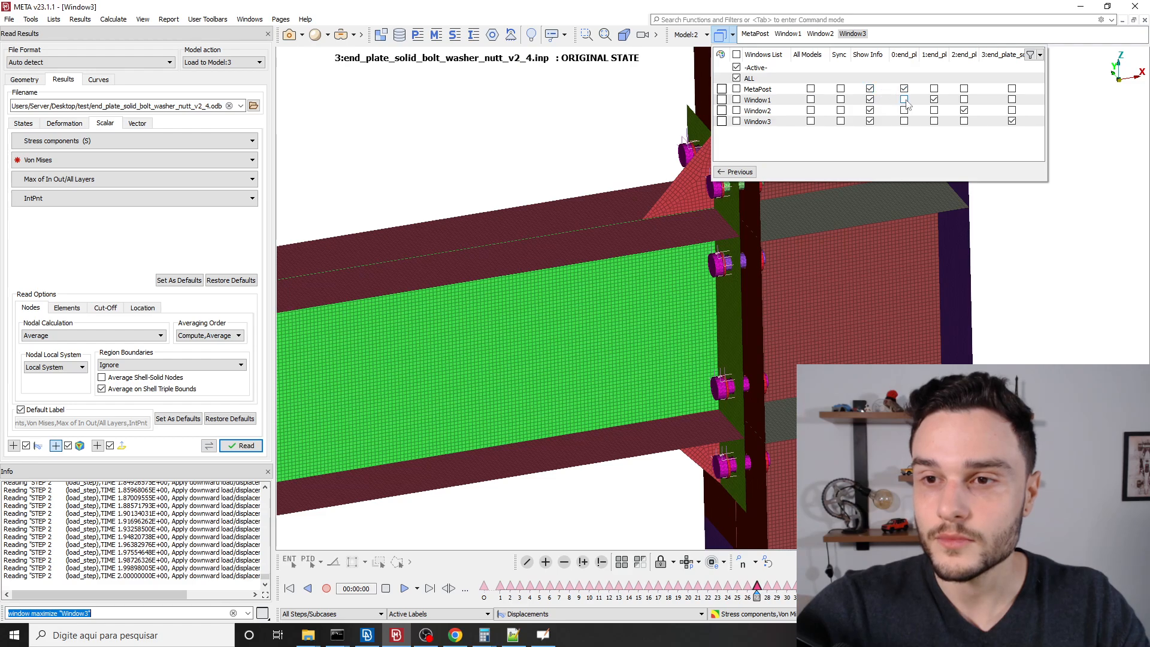
click(707, 34)
click(707, 35)
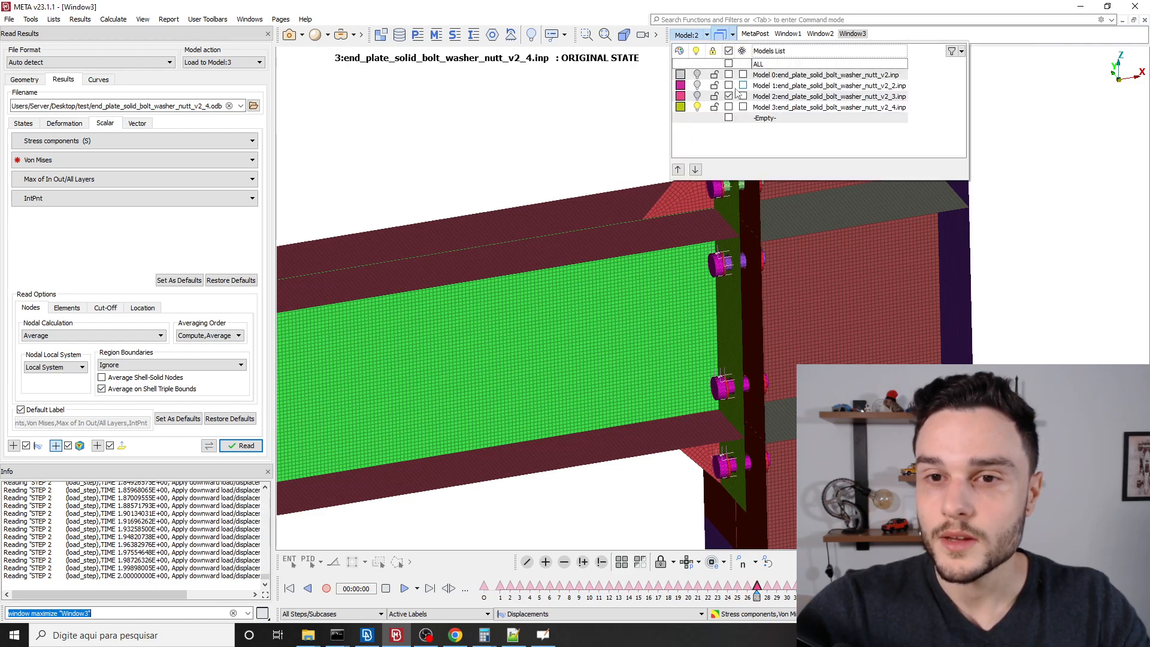
click(729, 106)
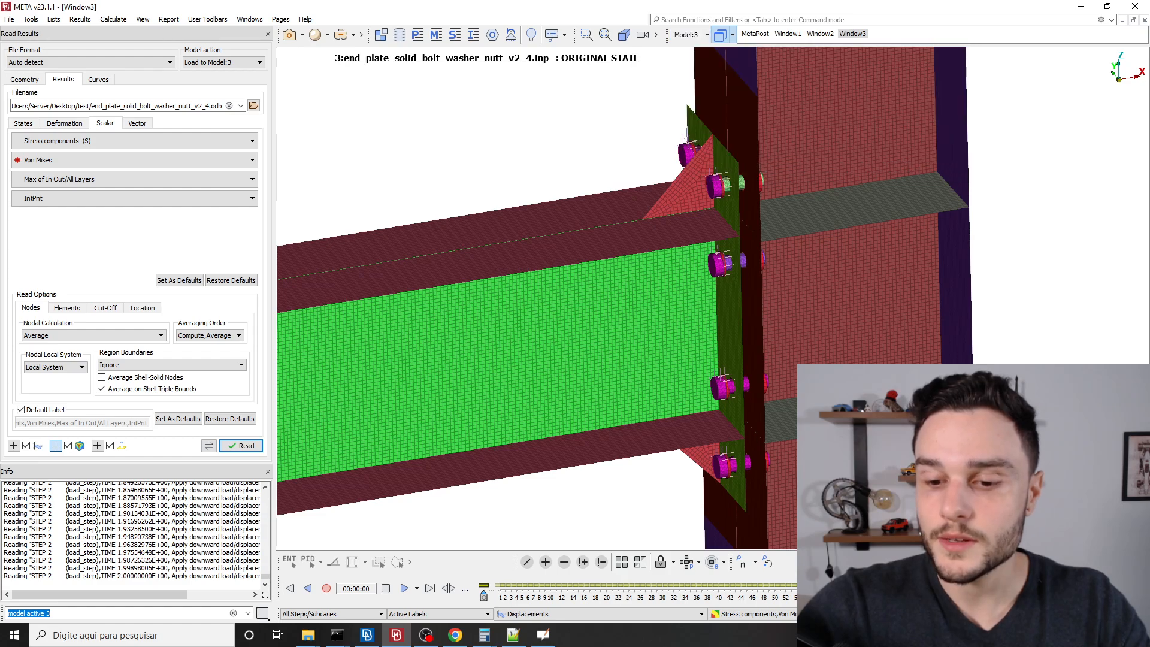
Go through the v2_4 model's load_step states at times 1.47 and 1.96, examining the upper bolt and washer up close.
drag(484, 596, 663, 590)
scroll(717, 205, up, 5)
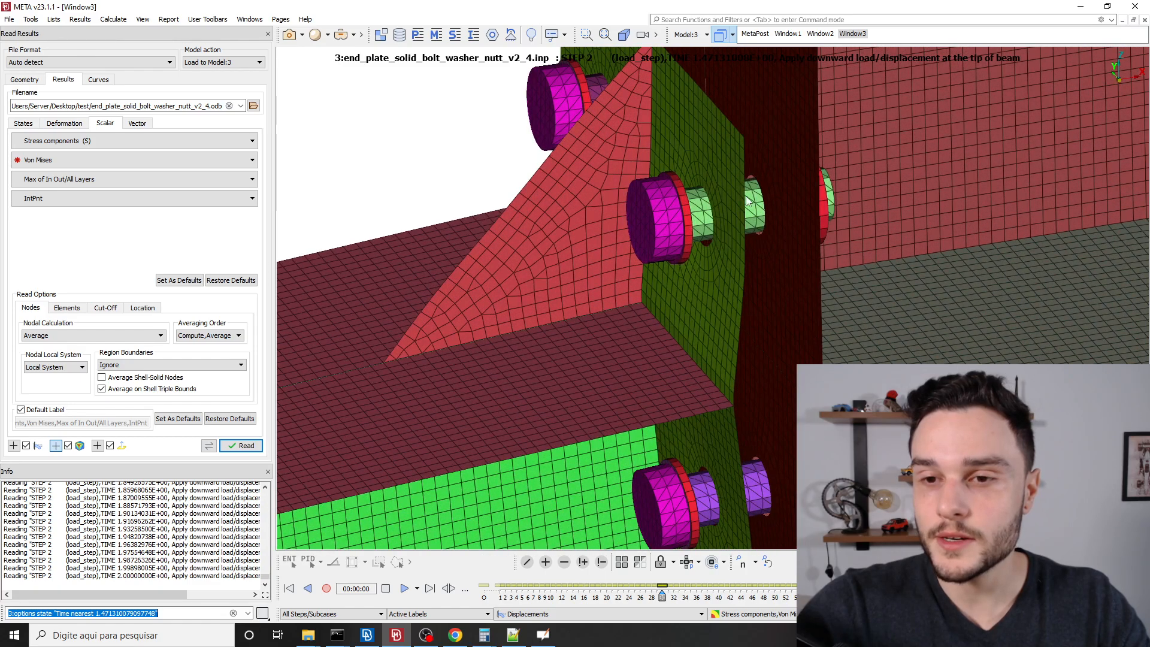
scroll(746, 201, up, 5)
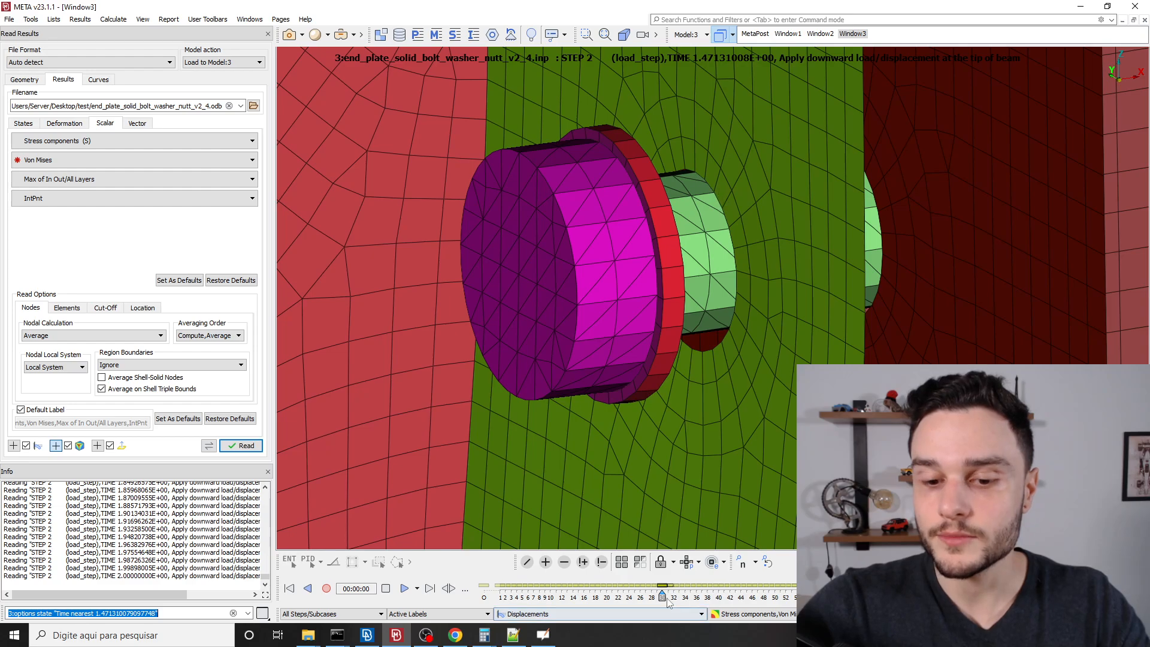
drag(662, 590, 806, 574)
mouse_move(902, 587)
mouse_down()
mouse_move(690, 587)
mouse_move(880, 587)
mouse_up()
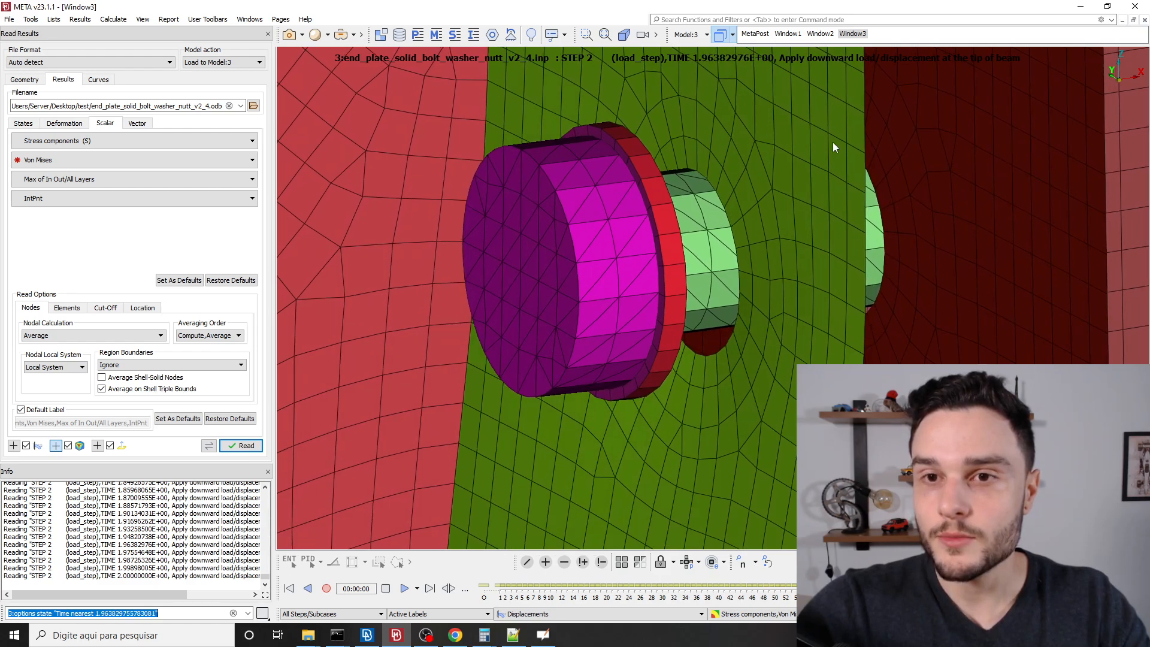
Bring up the v2_2 model in Window1 to compare its bolts with the v2_4 model.
click(756, 34)
click(788, 33)
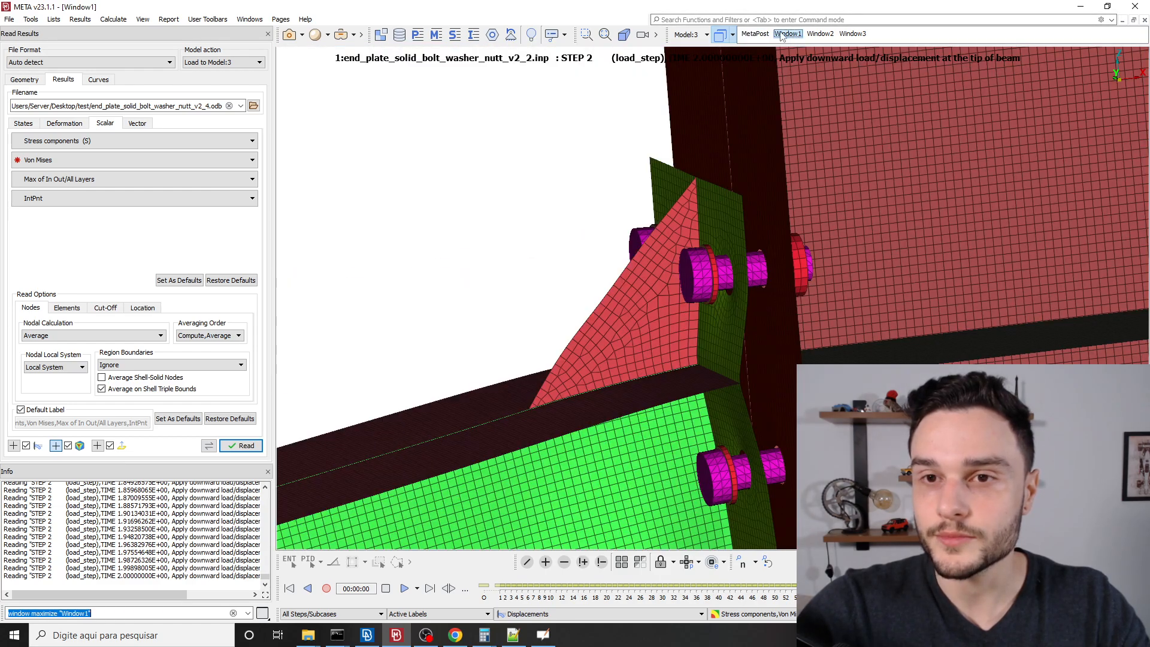
Activate Model 1 (end_plate_solid_bolt_washer_nutt_v2_2.inp) in Window1 and bring the upper bolt into close view.
click(704, 36)
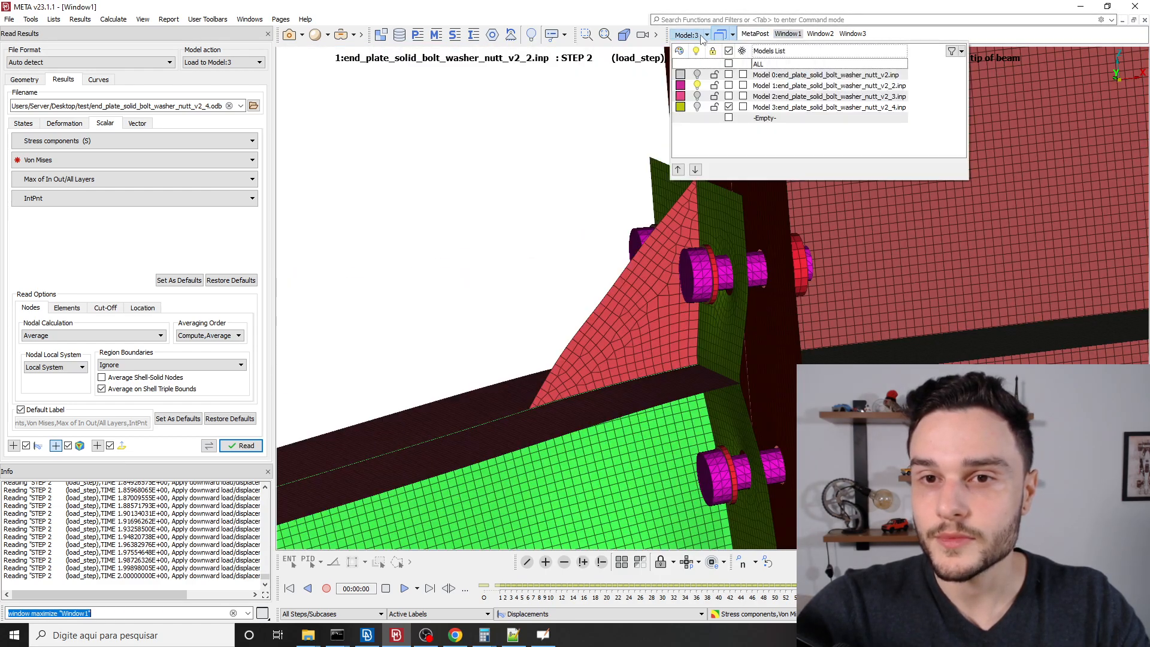
click(728, 85)
scroll(735, 307, up, 5)
scroll(692, 267, up, 6)
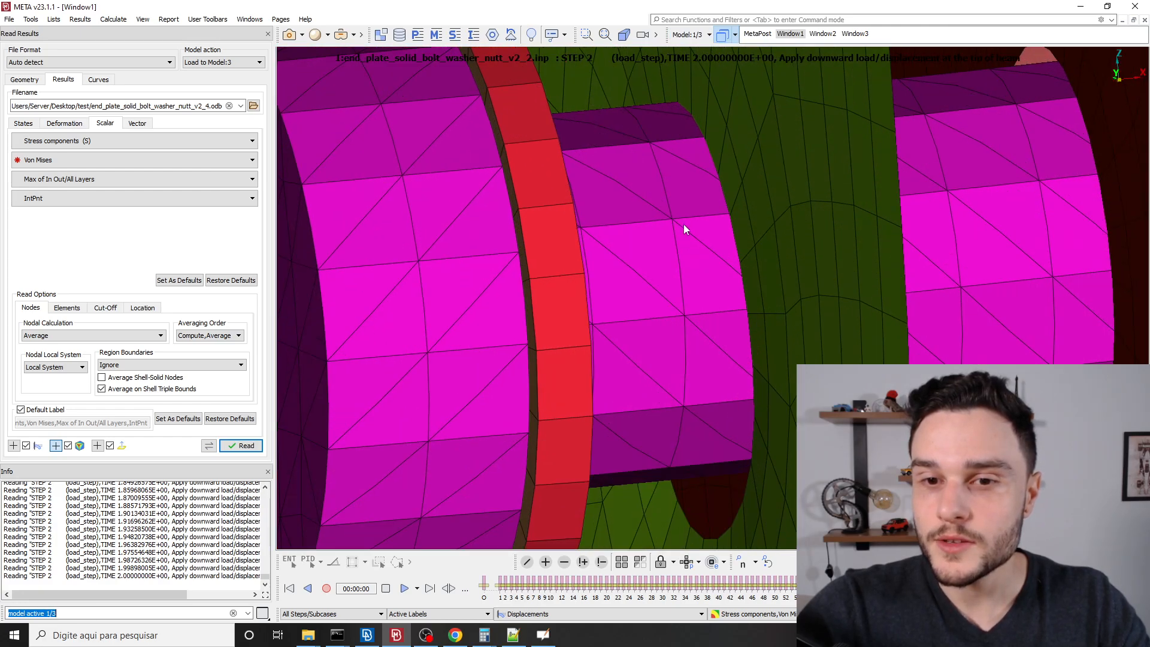
ctrl+drag(636, 177, 723, 263)
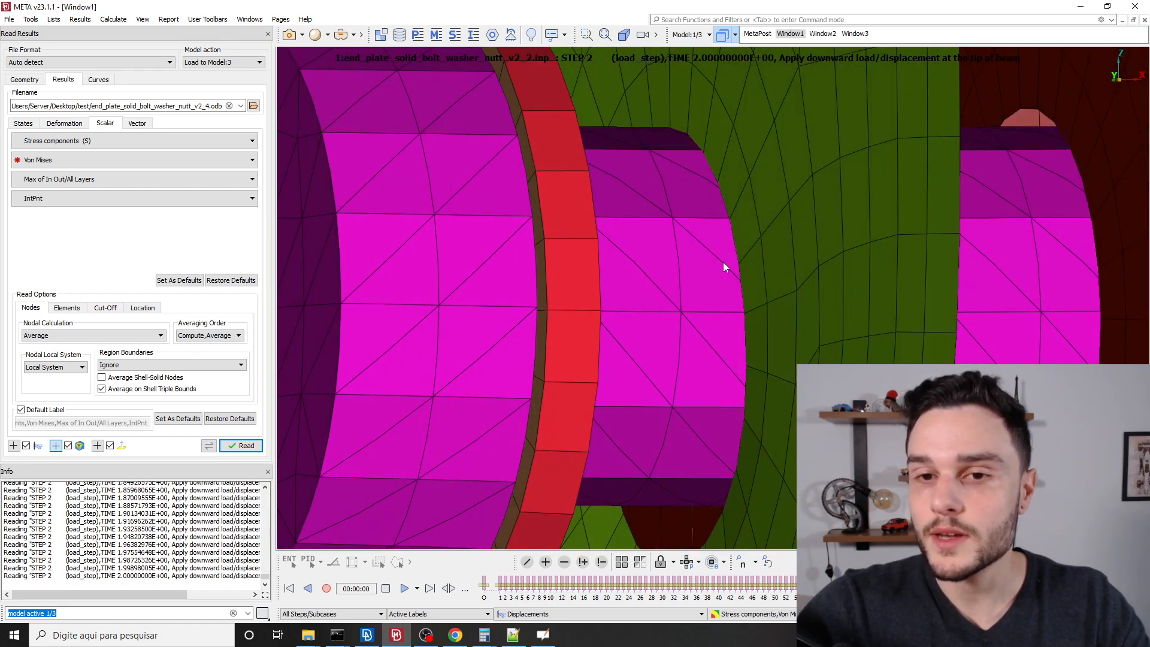
Isolate the bolts and the end plate, using the default focus behavior for models in the active window only.
click(602, 561)
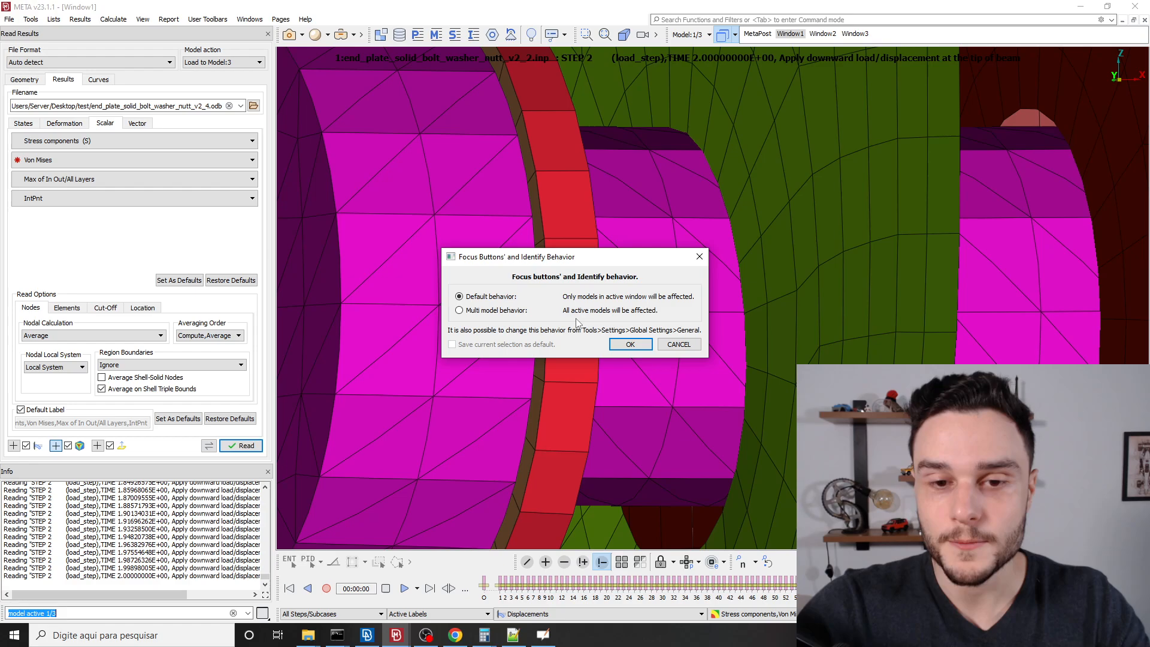
click(631, 344)
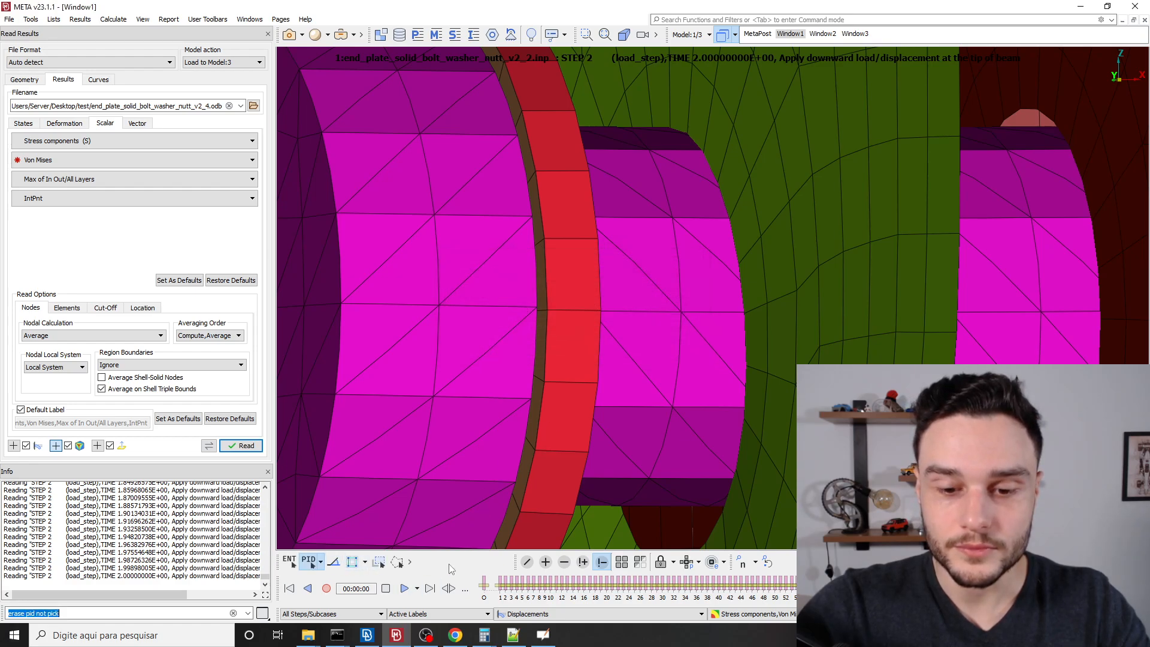
click(677, 249)
click(731, 123)
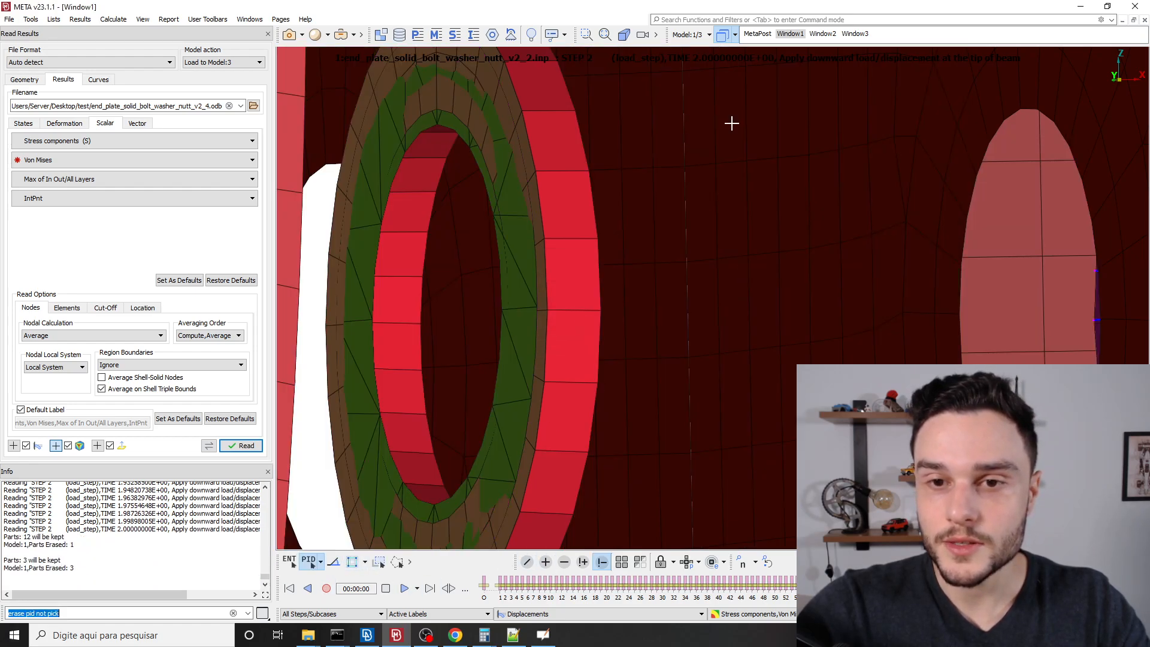
middle_click(724, 136)
Examine how the deformed bolt shanks sit against the holes of the end plate.
scroll(699, 140, up, 2)
ctrl+drag(682, 139, 697, 101)
scroll(727, 189, down, 8)
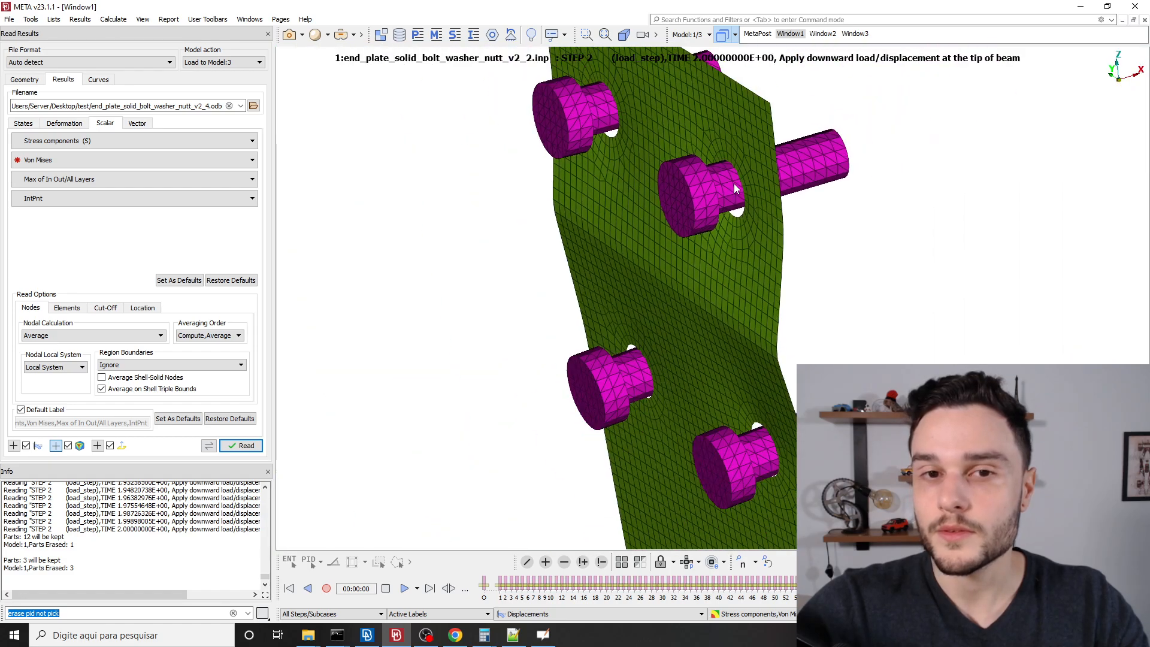
ctrl+middle_drag(701, 155, 721, 236)
scroll(677, 178, up, 8)
ctrl+drag(544, 204, 627, 159)
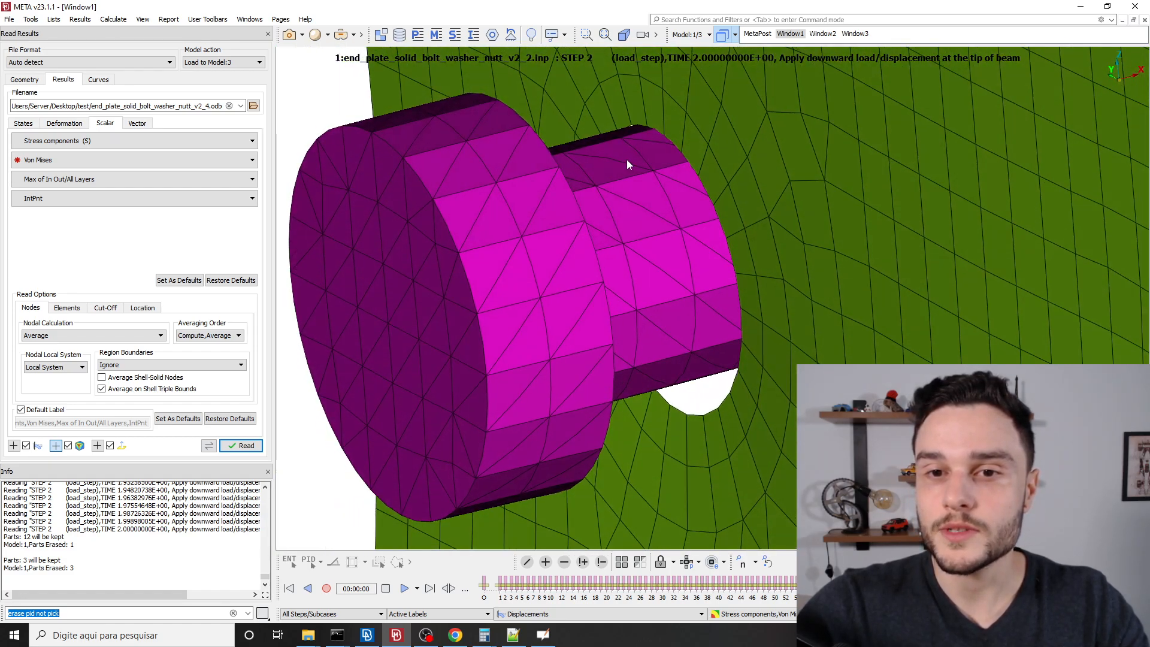
scroll(626, 159, down, 8)
ctrl+middle_drag(668, 174, 642, 192)
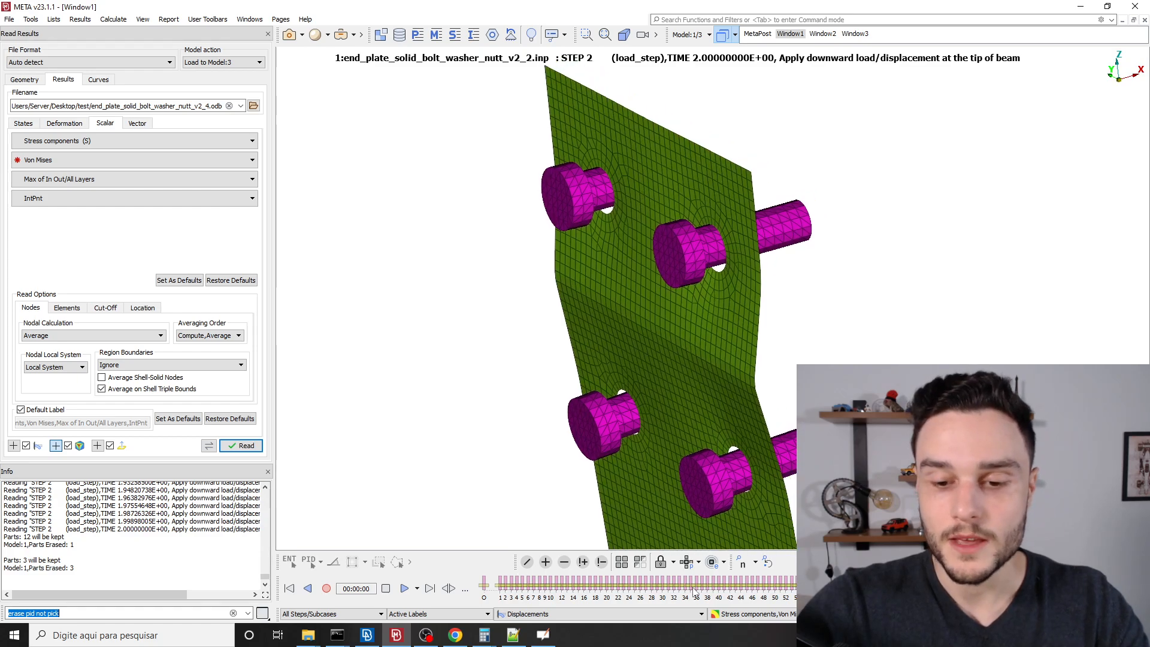
Show all parts again and switch to the end plate model in ANSA.
click(621, 562)
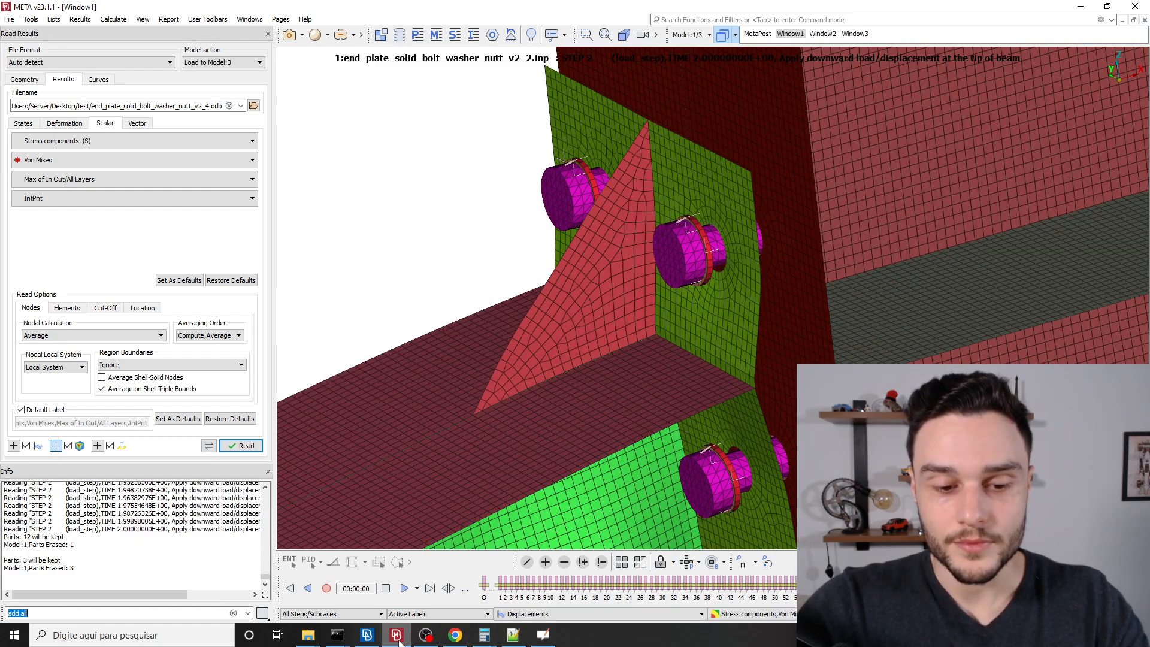
mouse_move(372, 636)
click(384, 585)
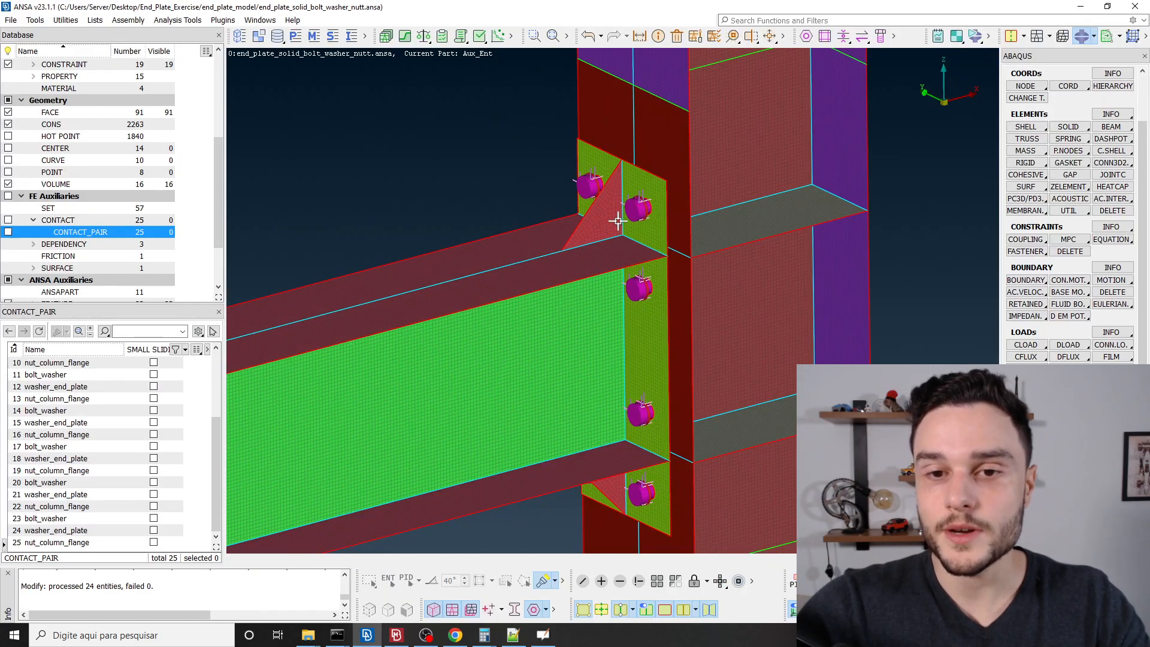
Create a new set and add the perimeter nodes of the upper bolt's hole in the end plate.
scroll(650, 210, up, 5)
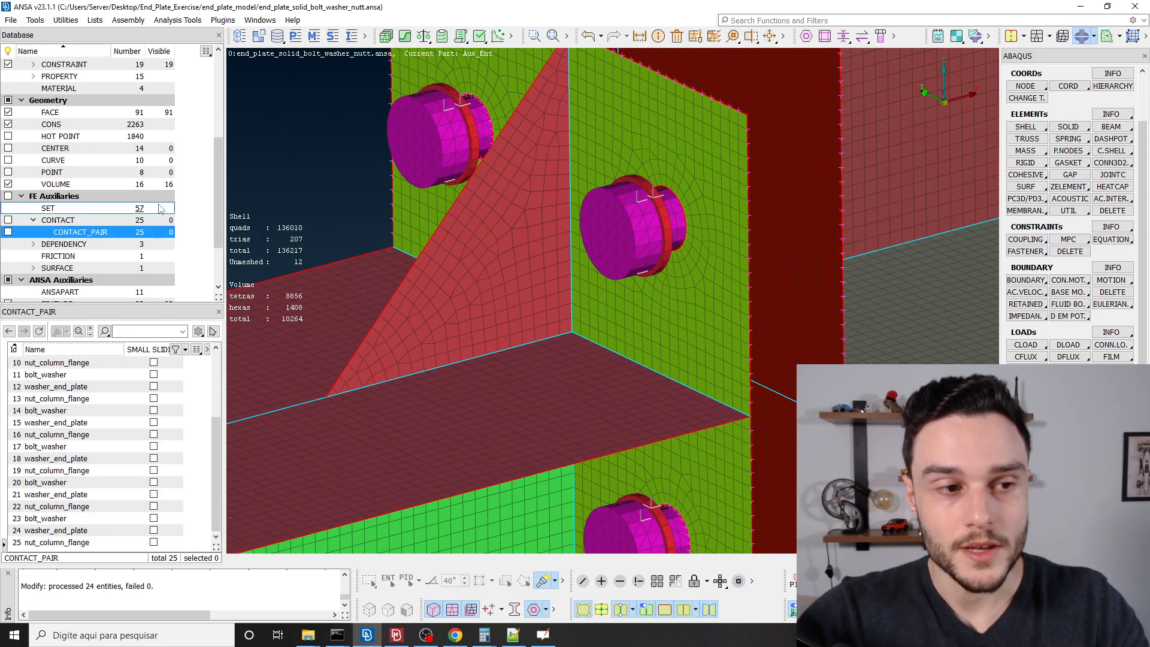
click(331, 37)
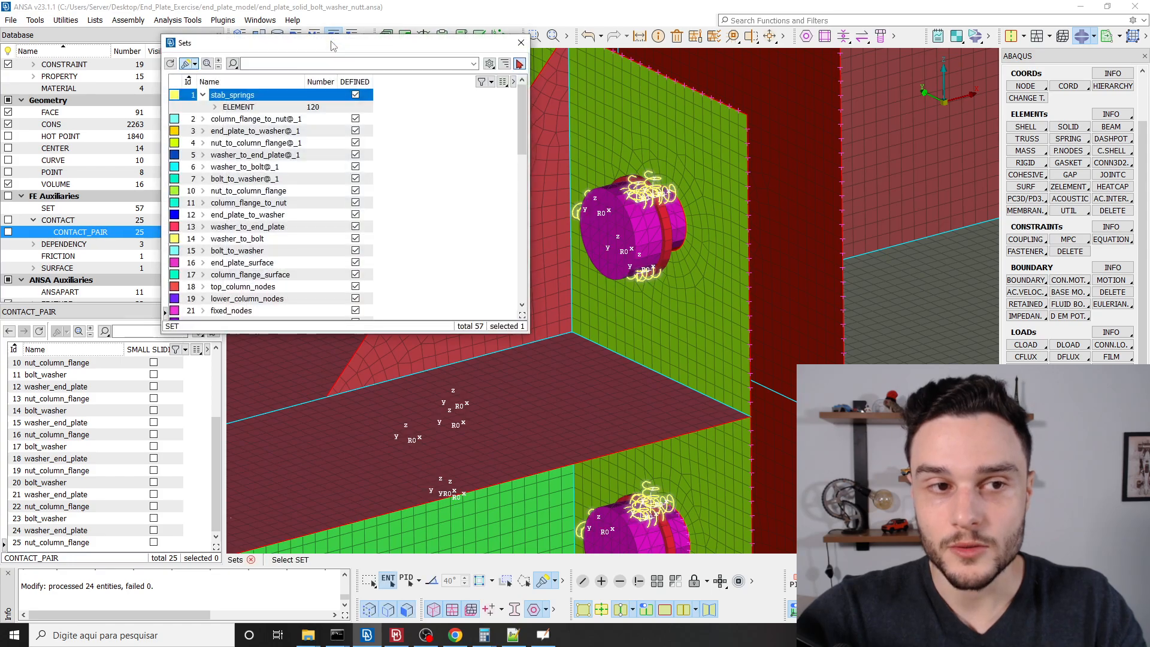
right_click(409, 169)
mouse_move(437, 232)
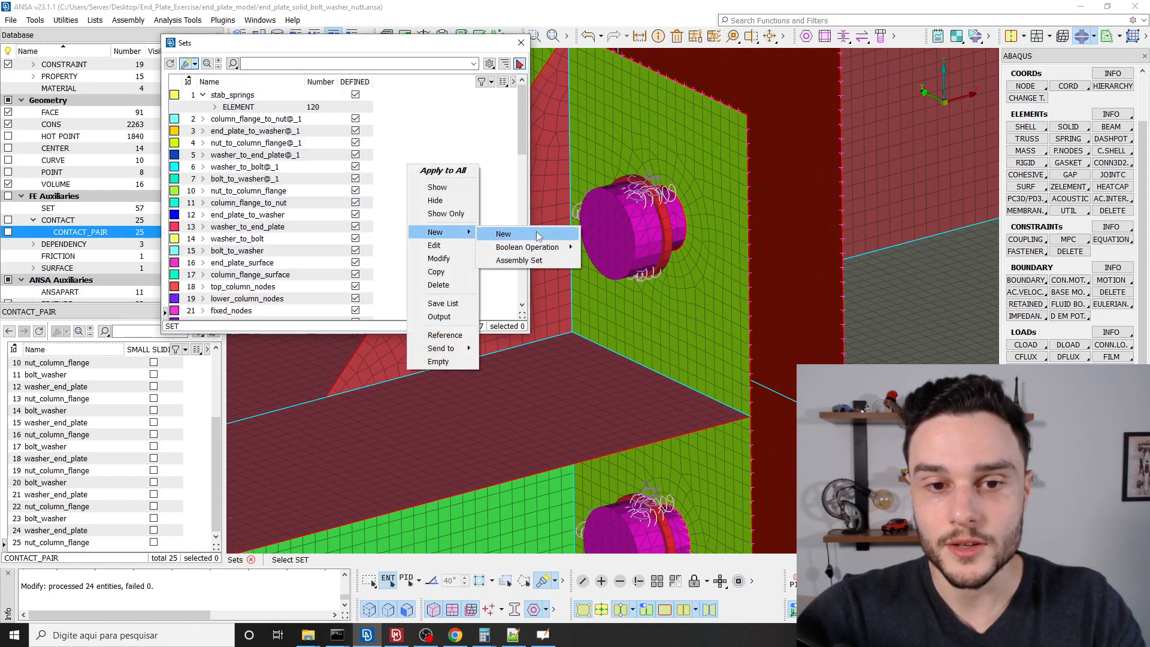
click(497, 233)
scroll(54, 91, up, 2)
click(77, 78)
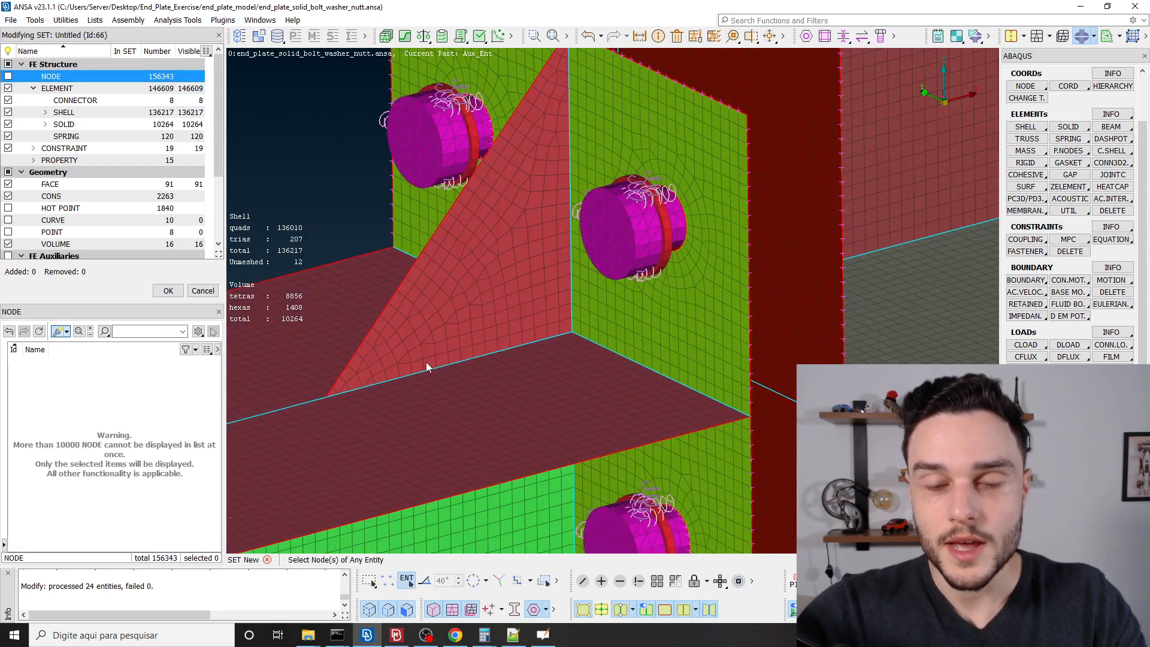
click(475, 580)
scroll(695, 239, up, 5)
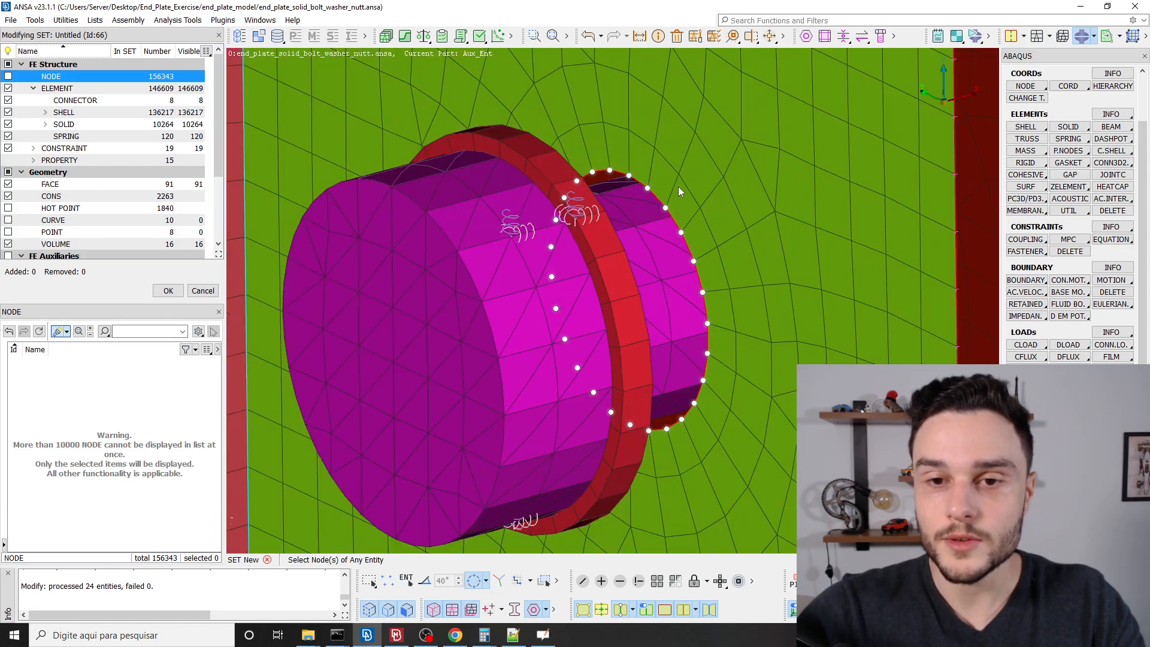
drag(677, 219, 826, 347)
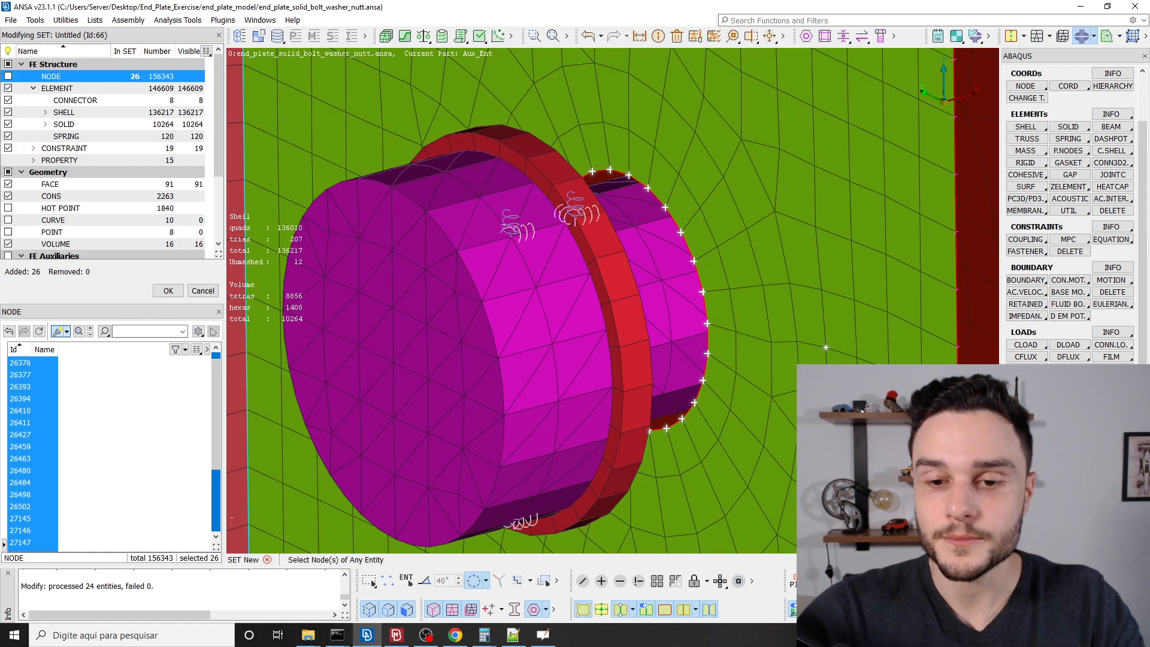
Add the perimeter nodes of the same bolt's hole in the column flange and confirm the node selection.
scroll(541, 310, down, 5)
ctrl+drag(680, 293, 662, 293)
scroll(662, 290, up, 6)
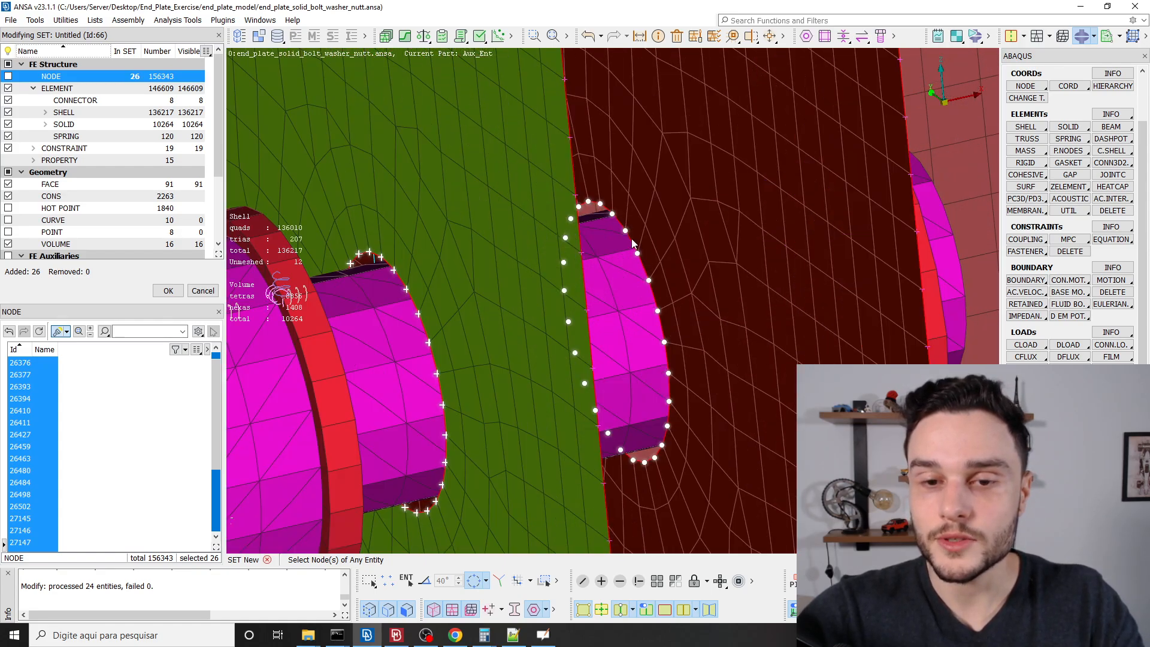
mouse_move(632, 238)
mouse_down()
mouse_move(797, 360)
mouse_move(732, 329)
mouse_up()
scroll(764, 344, down, 5)
scroll(722, 325, up, 6)
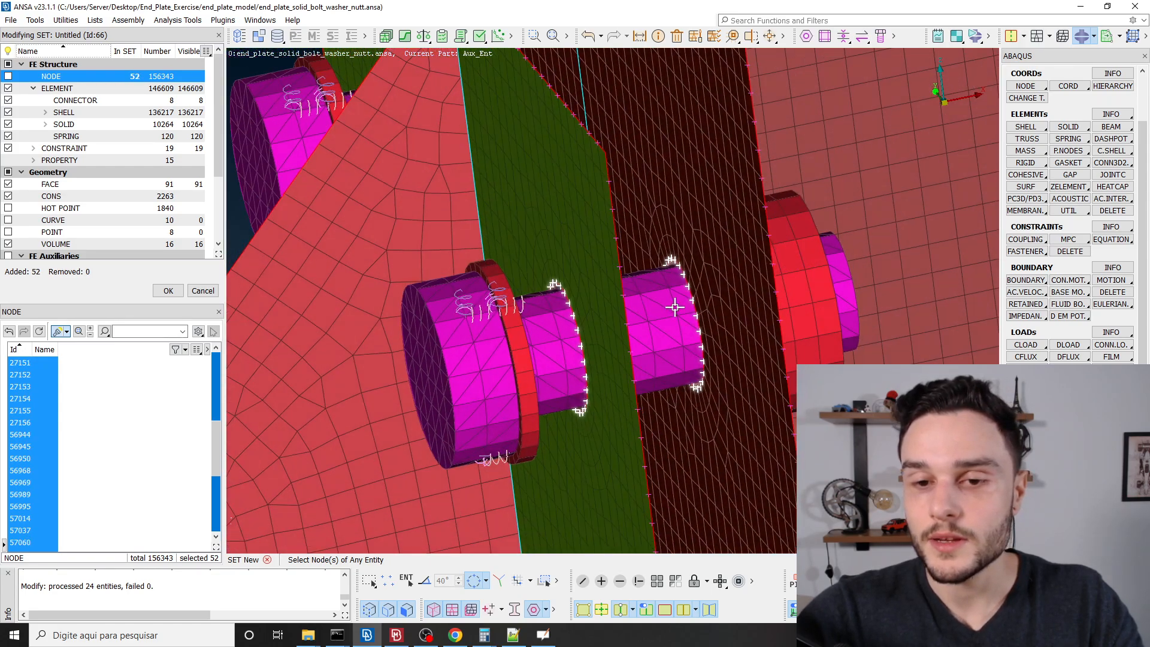
ctrl+drag(701, 325, 714, 319)
scroll(714, 318, down, 6)
middle_click(715, 322)
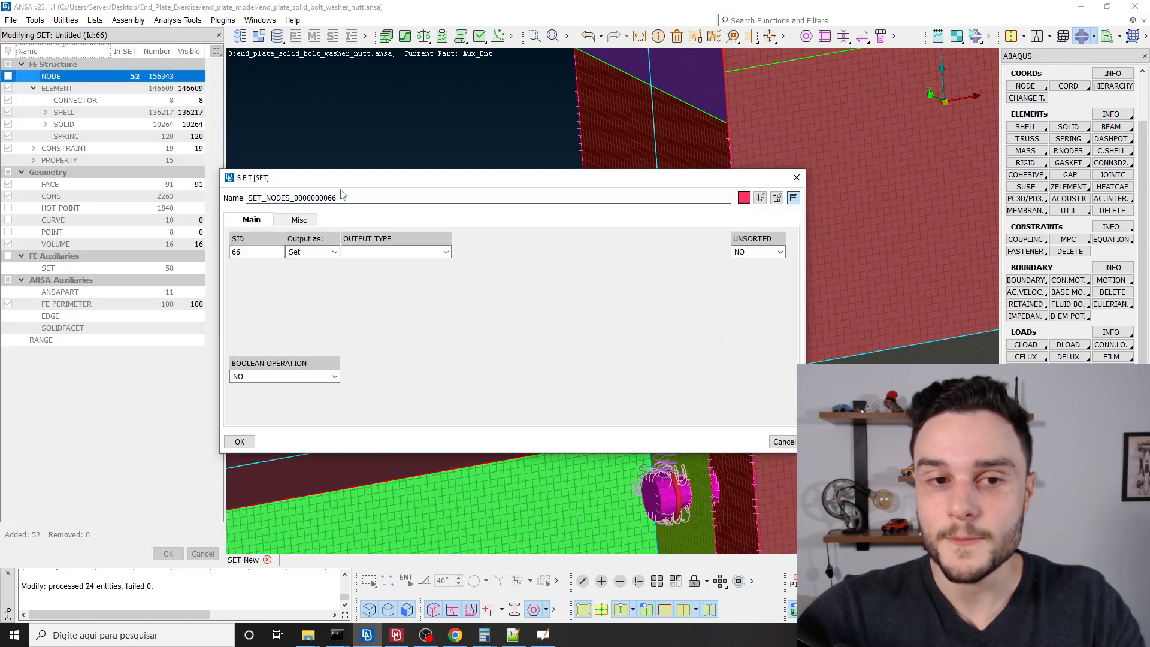
Set the node set's output type to NSET and save it under its default name.
drag(331, 178, 327, 106)
click(386, 179)
click(351, 213)
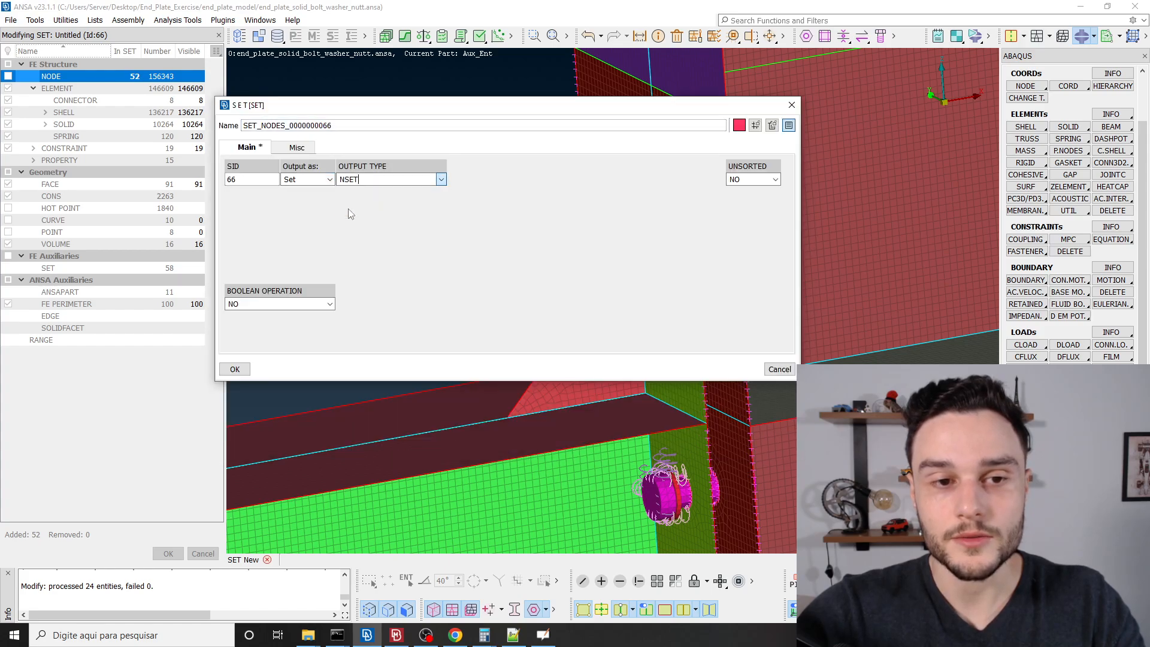
double_click(274, 128)
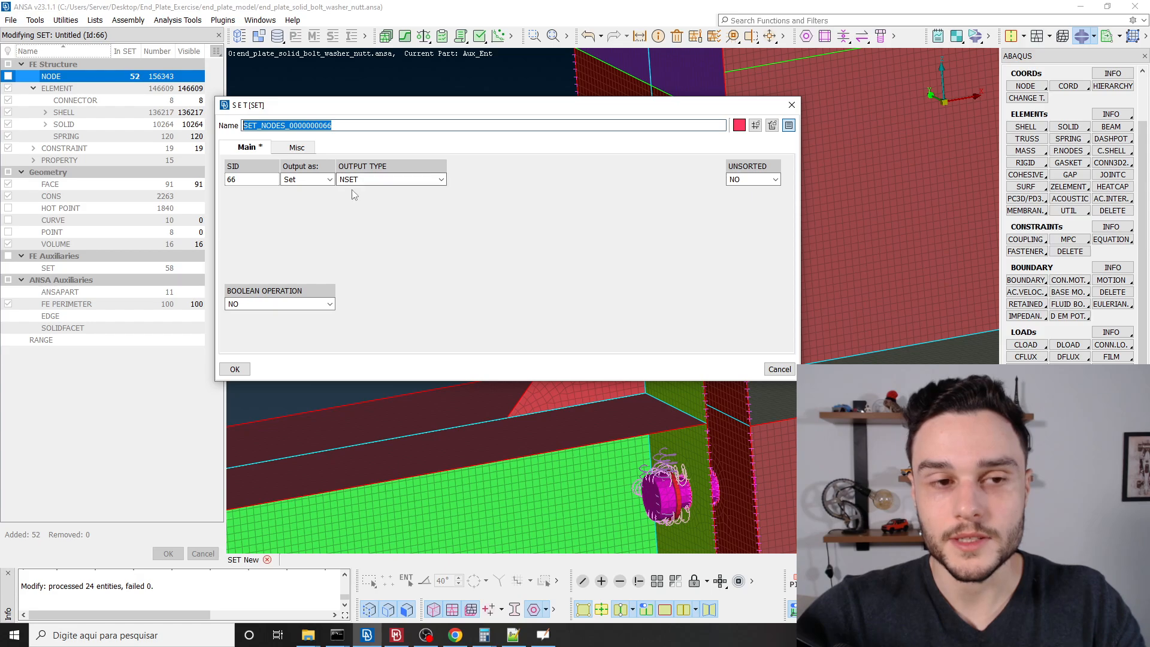
click(235, 369)
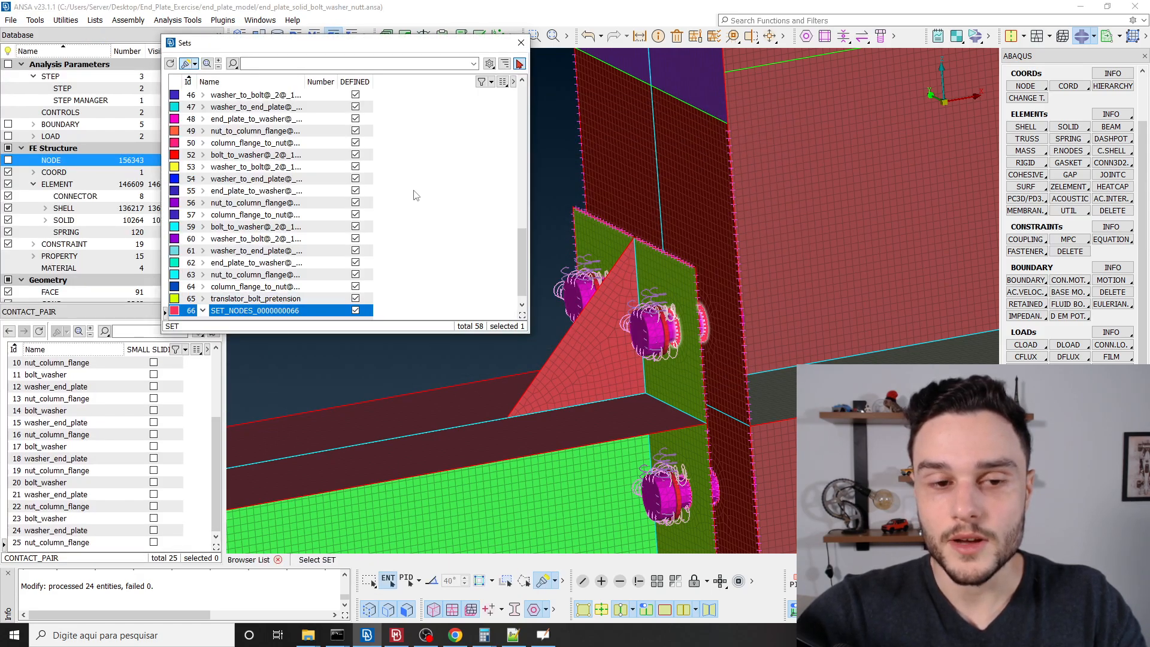
Create another set containing the solid facets around the upper bolt's shank, selected with a 40° feature angle.
right_click(415, 195)
click(510, 259)
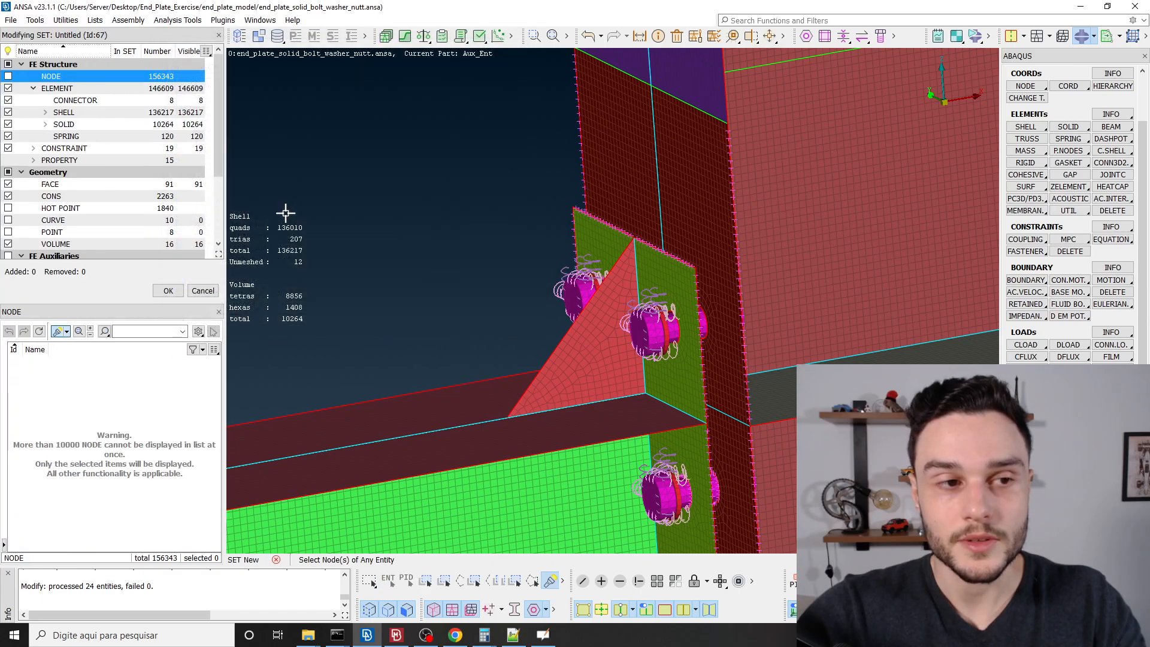
scroll(72, 233, down, 3)
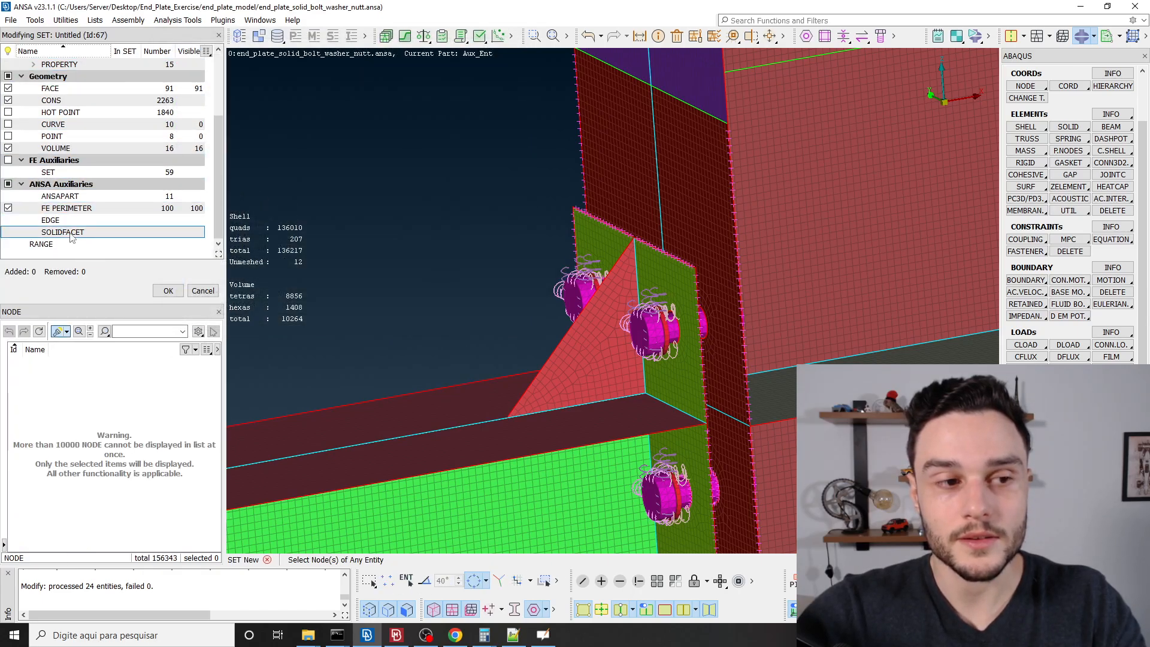
click(70, 236)
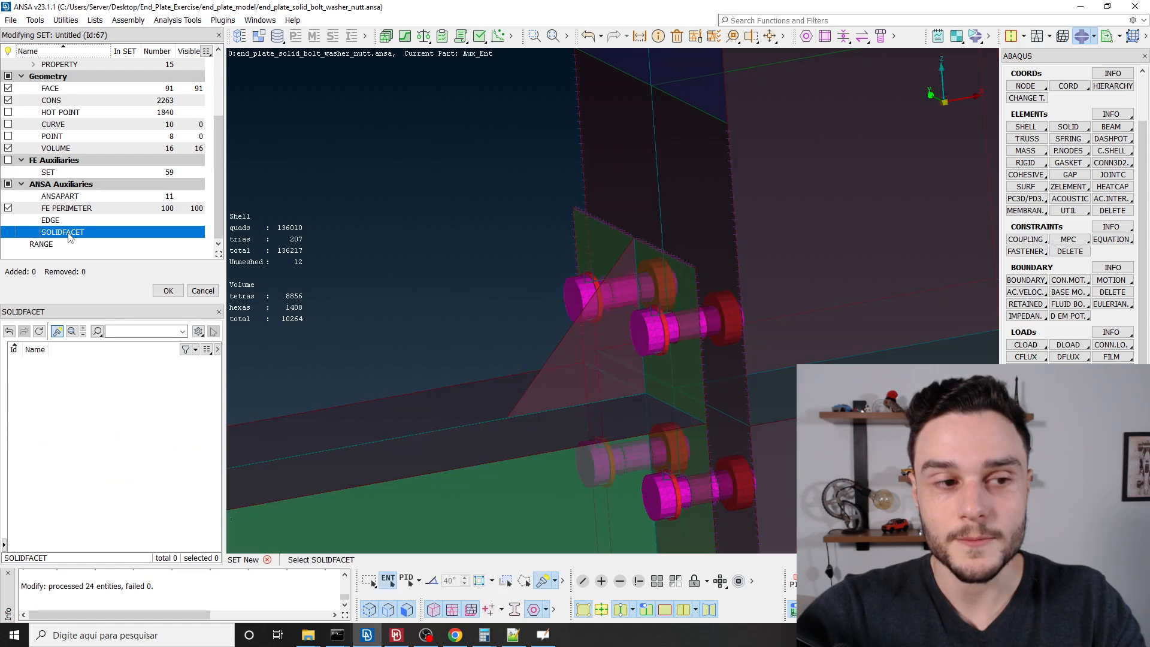
click(434, 582)
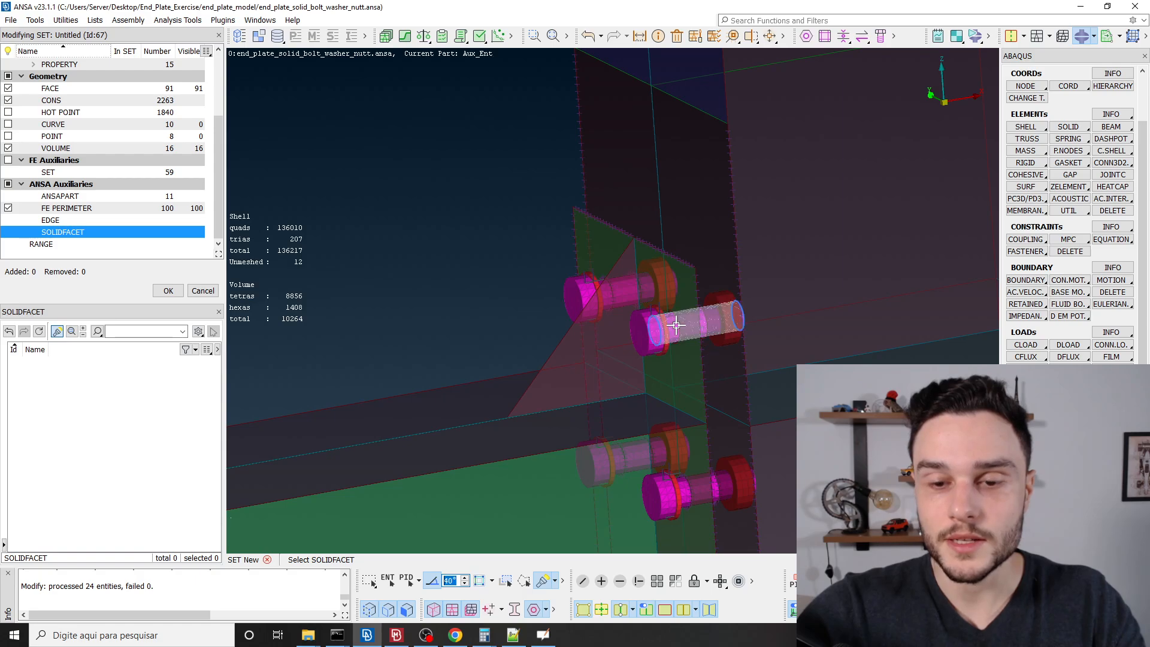
scroll(676, 325, up, 5)
click(647, 318)
scroll(647, 319, down, 2)
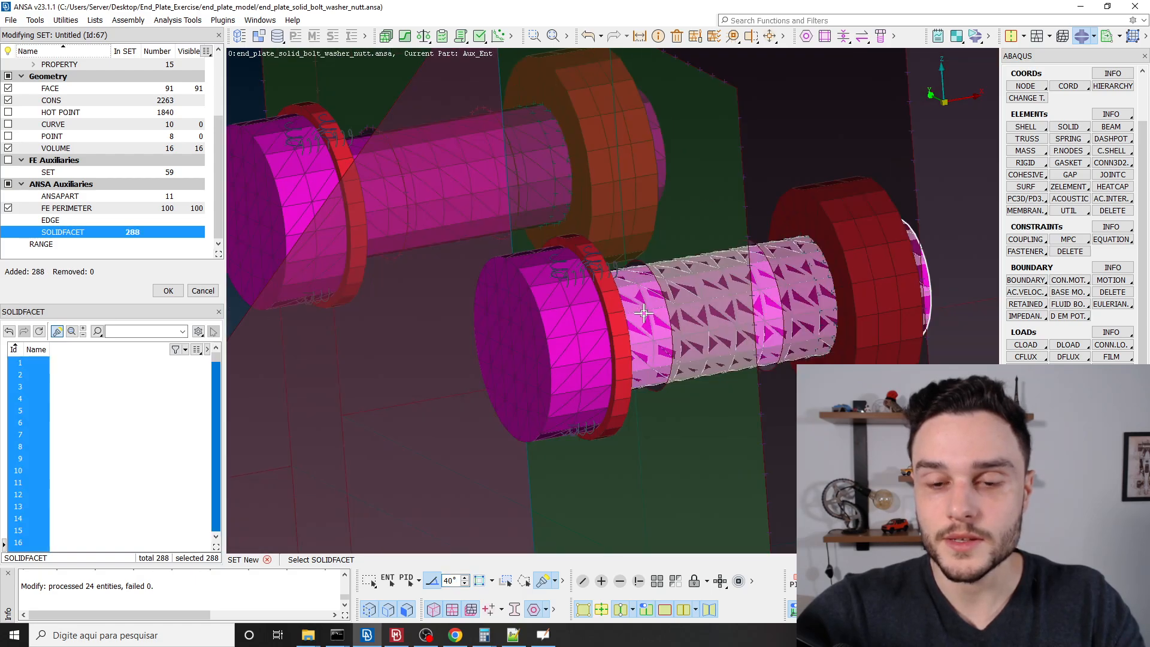
ctrl+drag(647, 319, 615, 275)
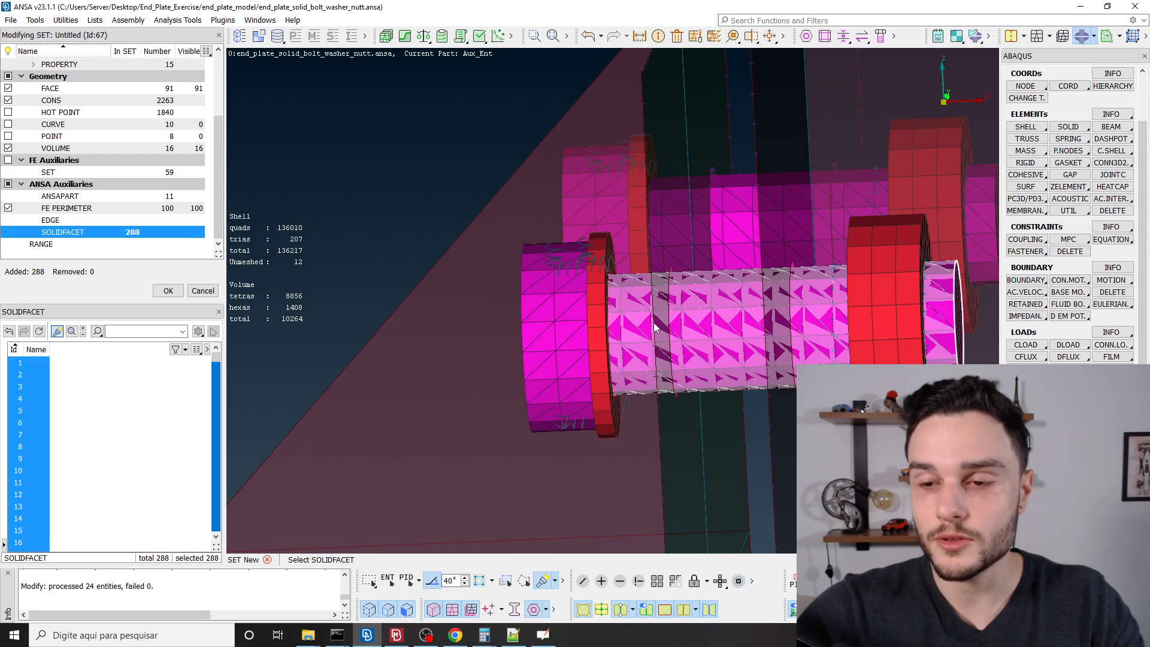
ctrl+drag(806, 334, 663, 308)
scroll(664, 308, up, 3)
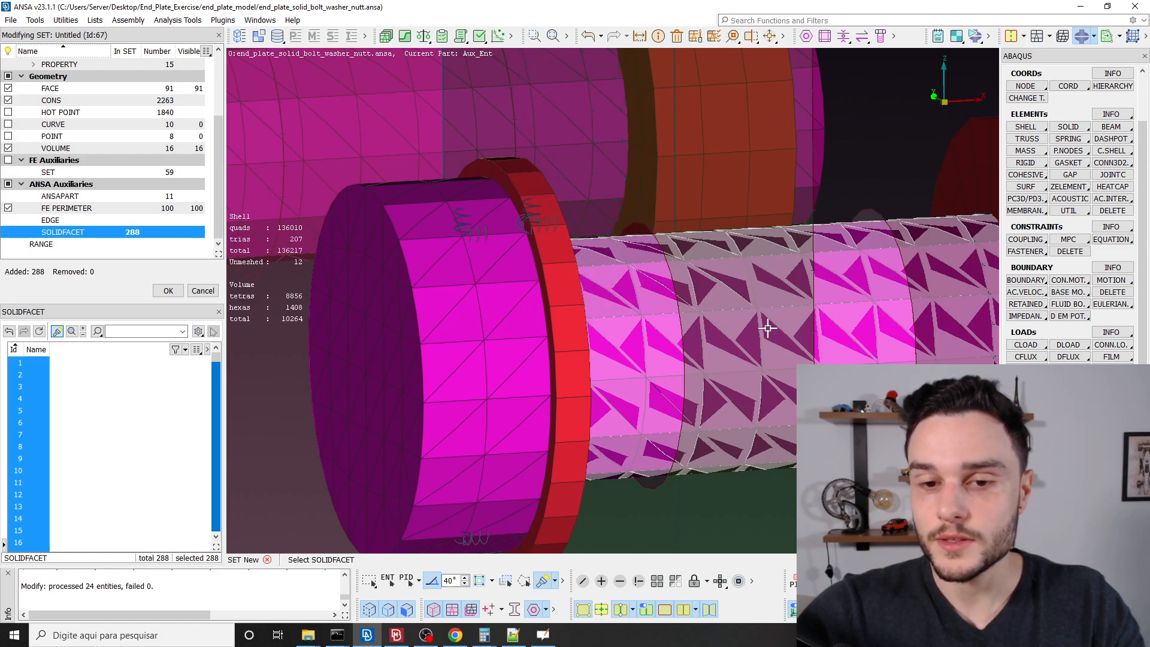
scroll(701, 294, down, 3)
scroll(695, 294, down, 3)
middle_click(683, 302)
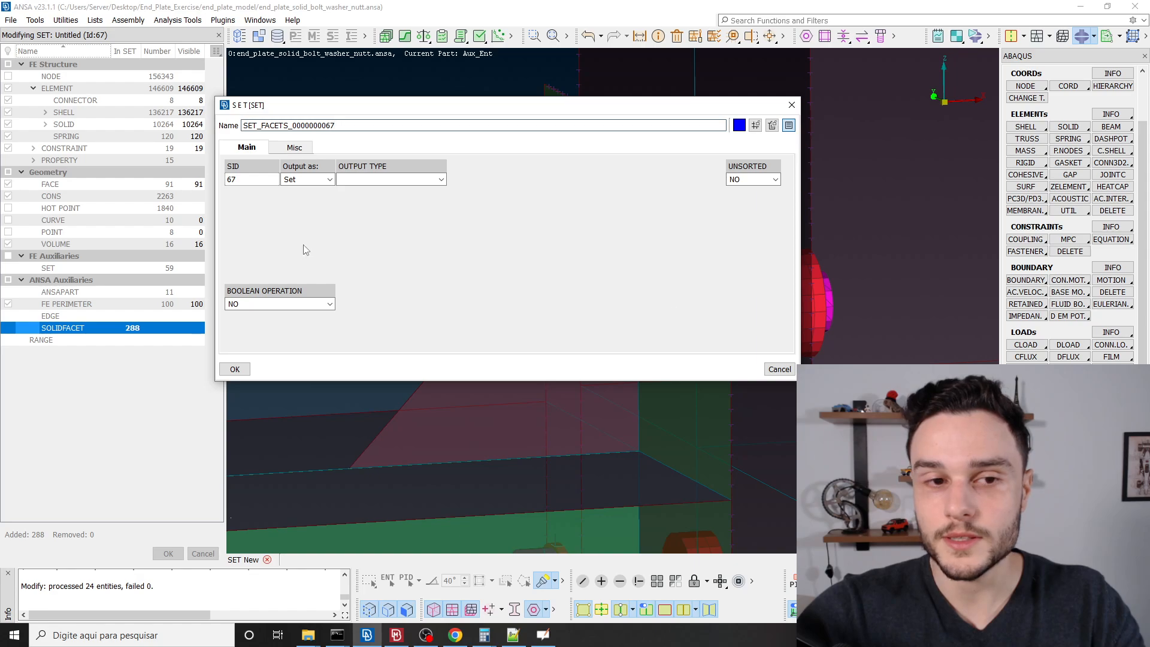
Output the facet set as Surface with output type ELEMENT and save it.
click(331, 179)
click(300, 200)
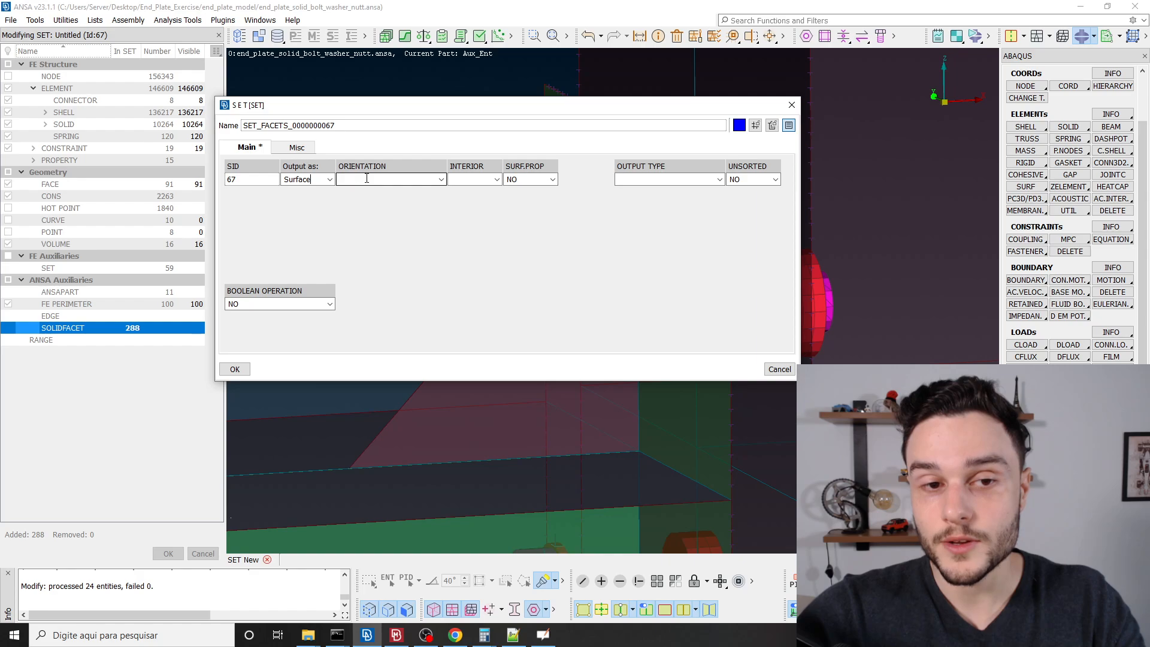
click(647, 180)
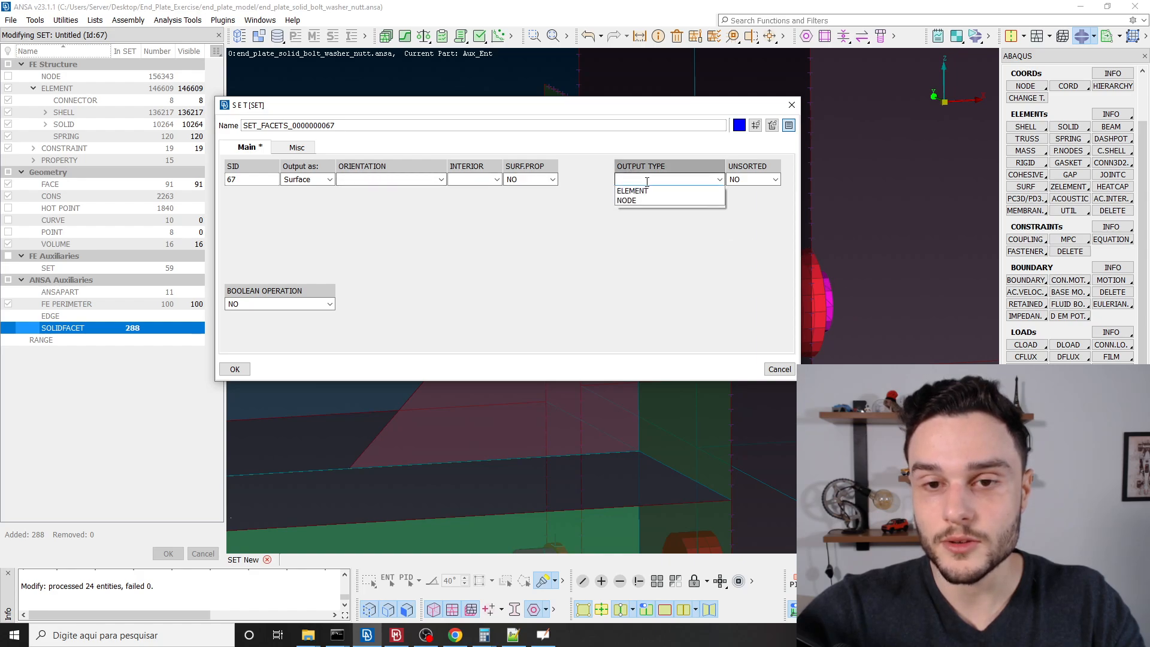
click(634, 190)
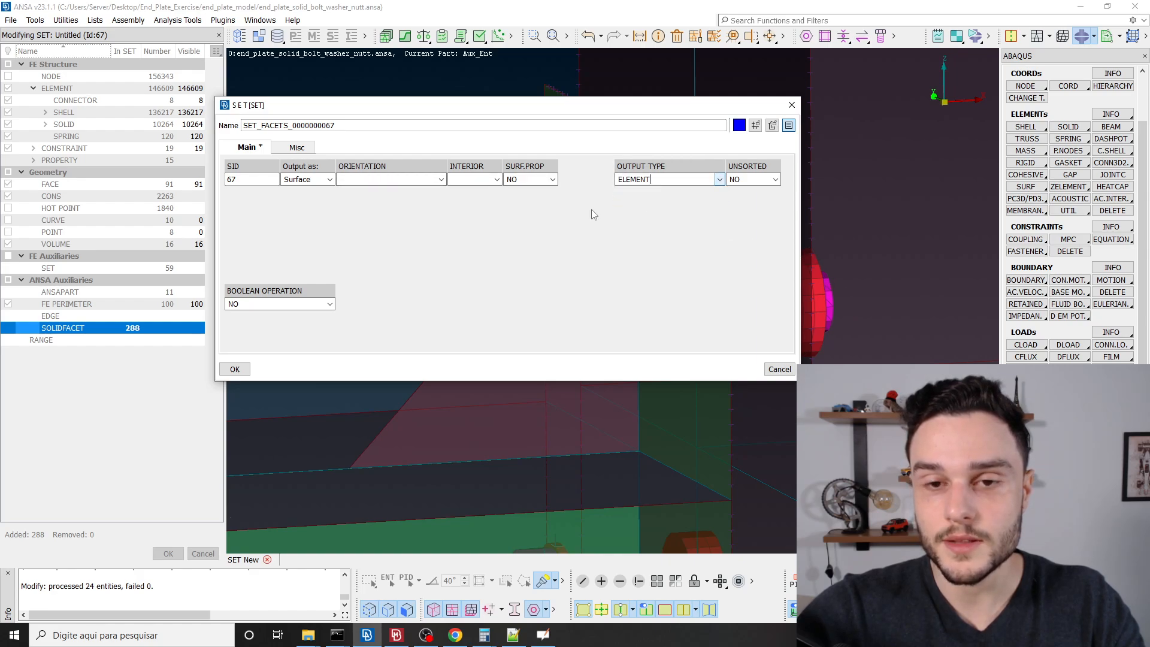
click(241, 371)
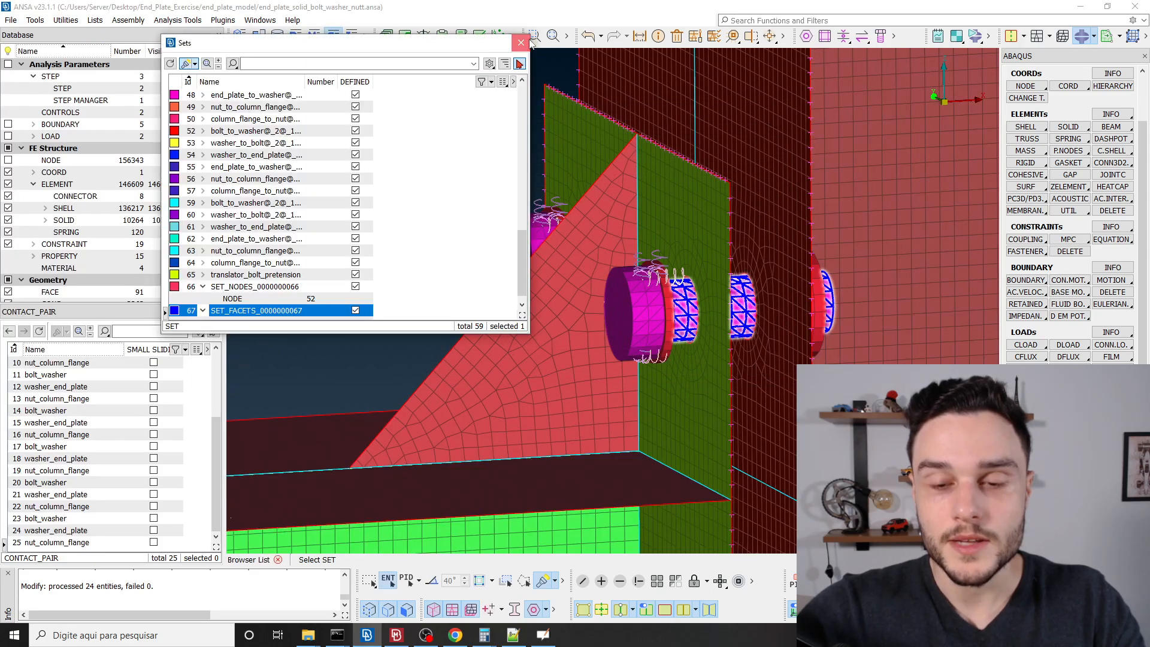
Close the sets list and start a new contact pair definition of type CONTACT.
click(520, 43)
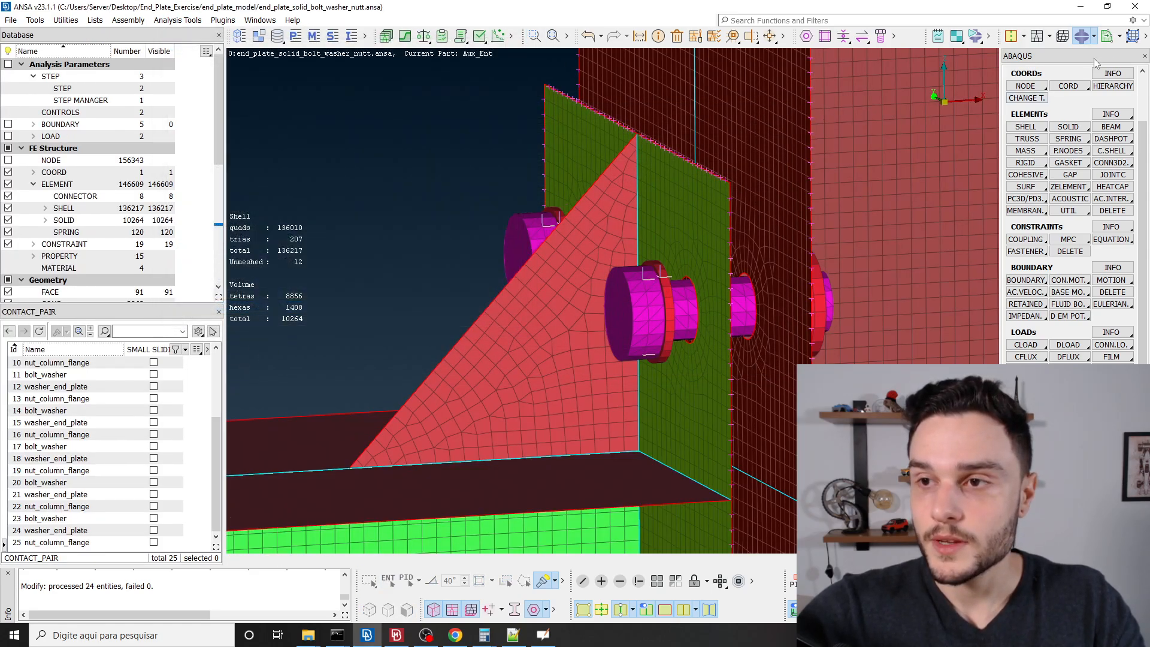
click(1094, 38)
click(1056, 91)
scroll(1076, 234, down, 3)
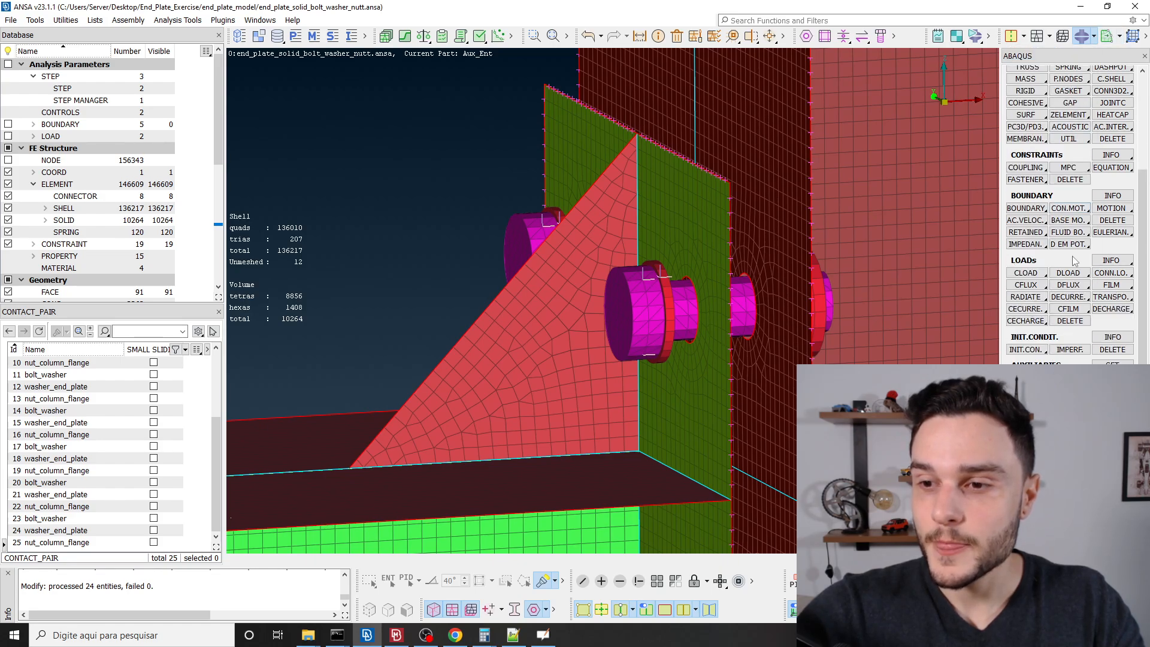
text(4)
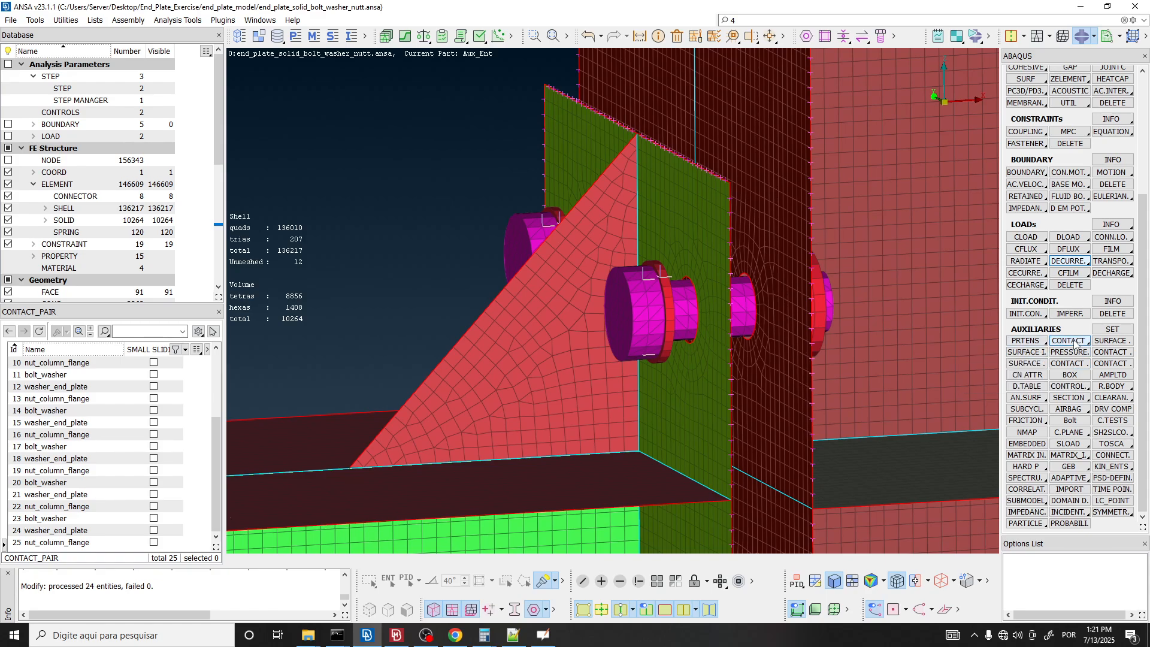
click(1076, 344)
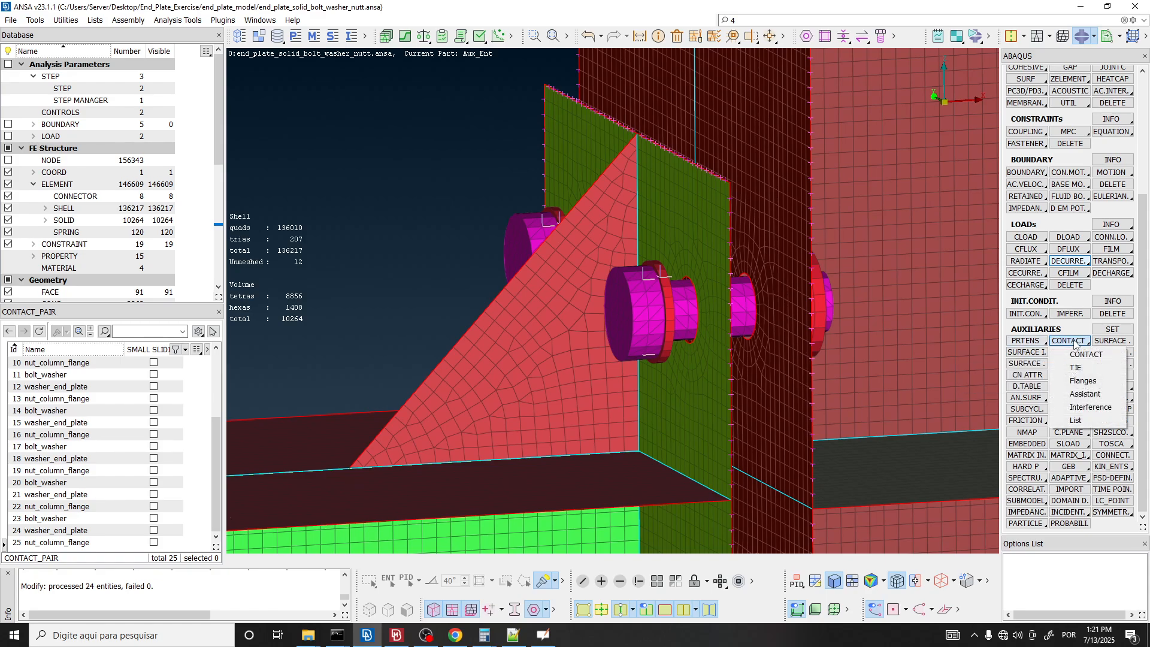
click(1084, 356)
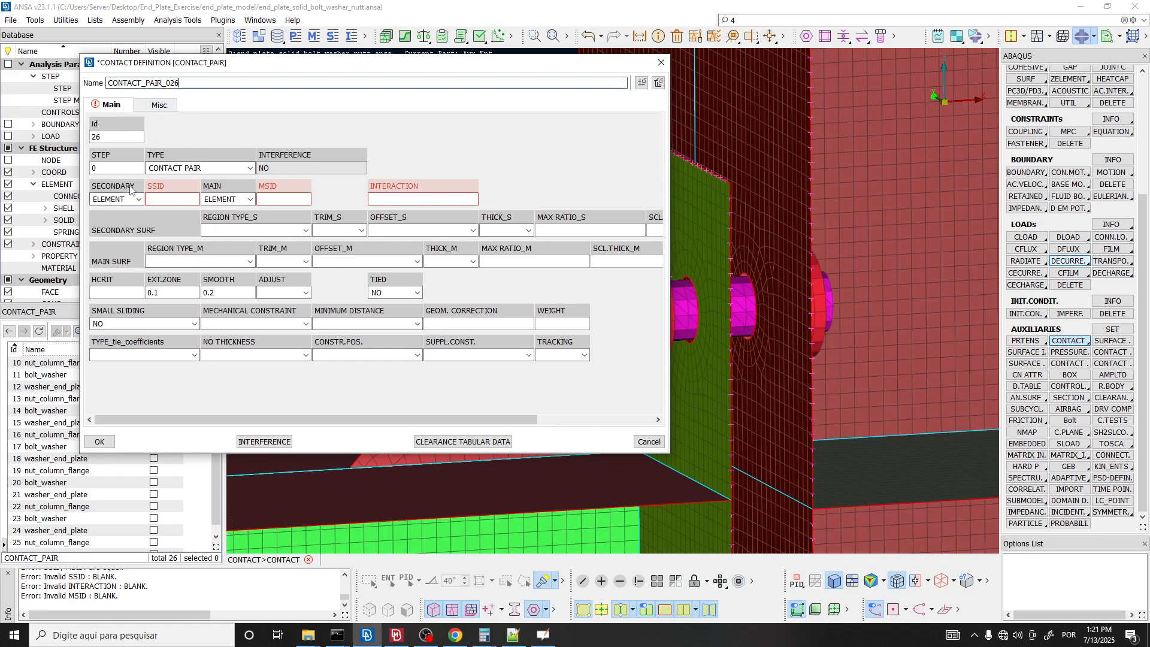
scroll(617, 259, up, 8)
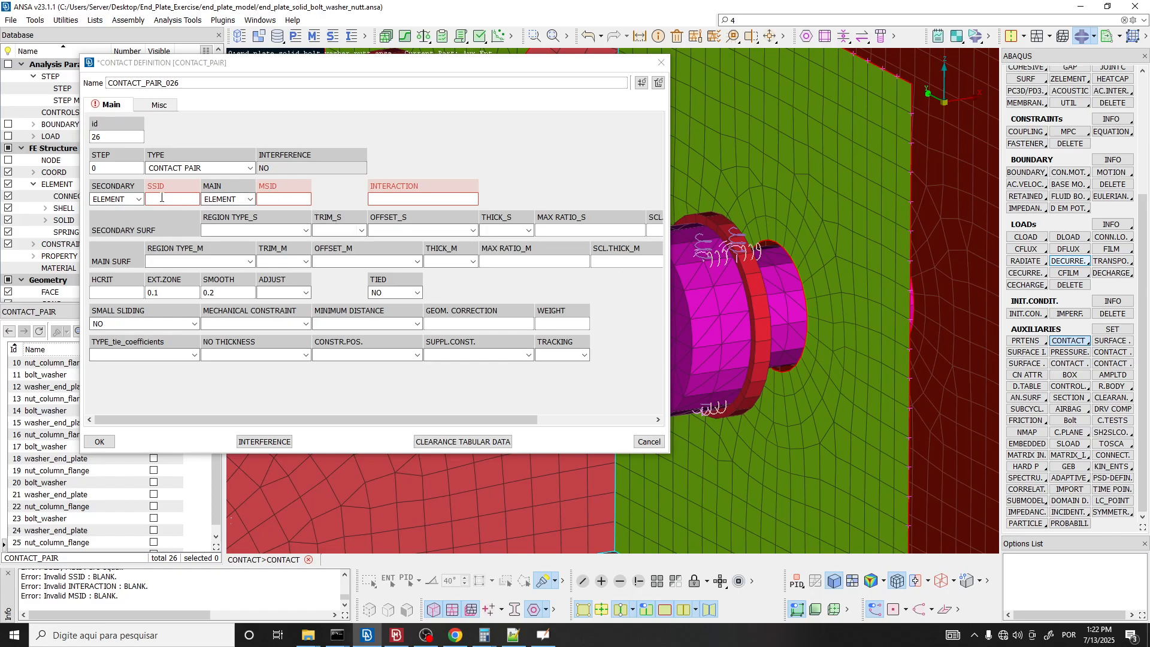
click(139, 200)
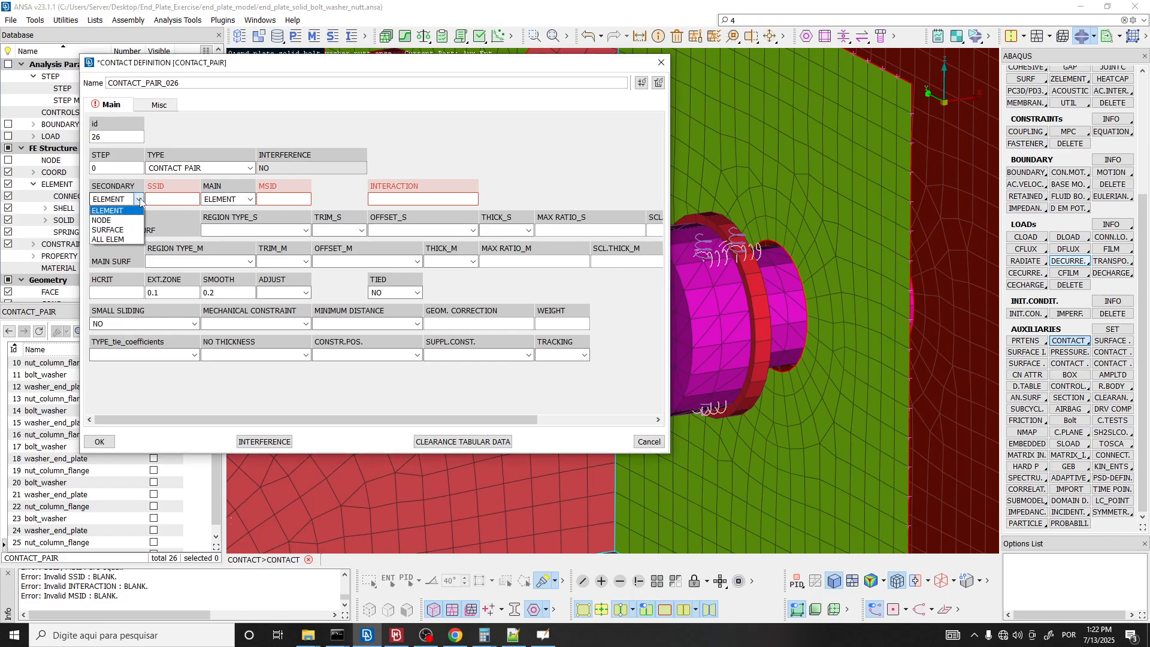
click(102, 222)
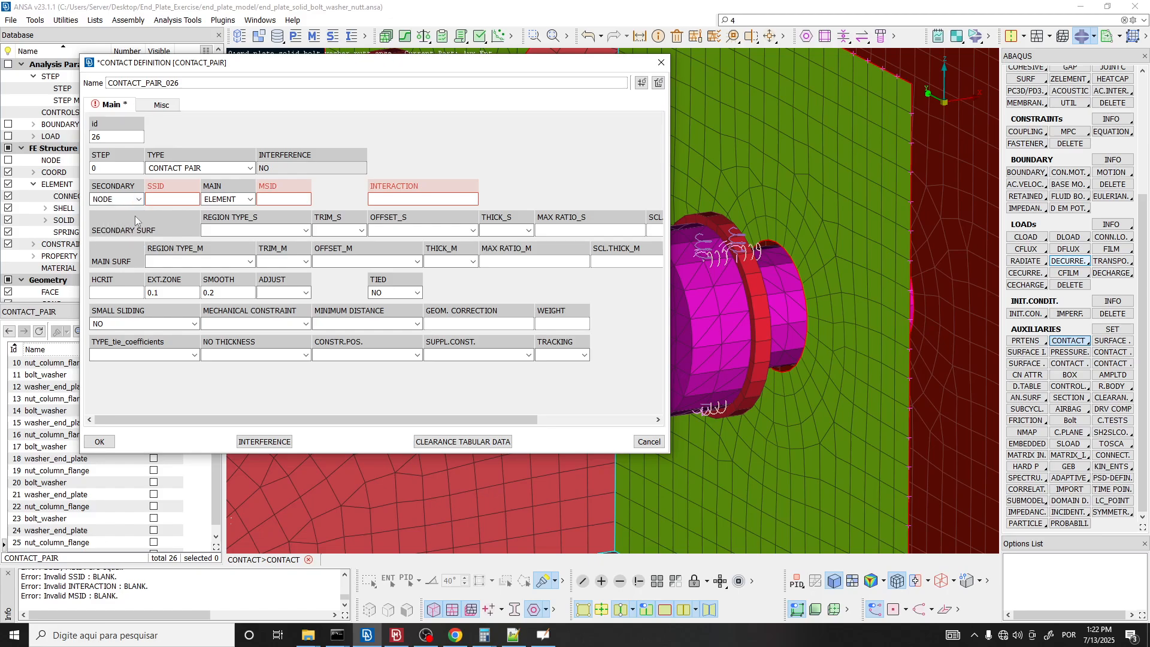
click(156, 197)
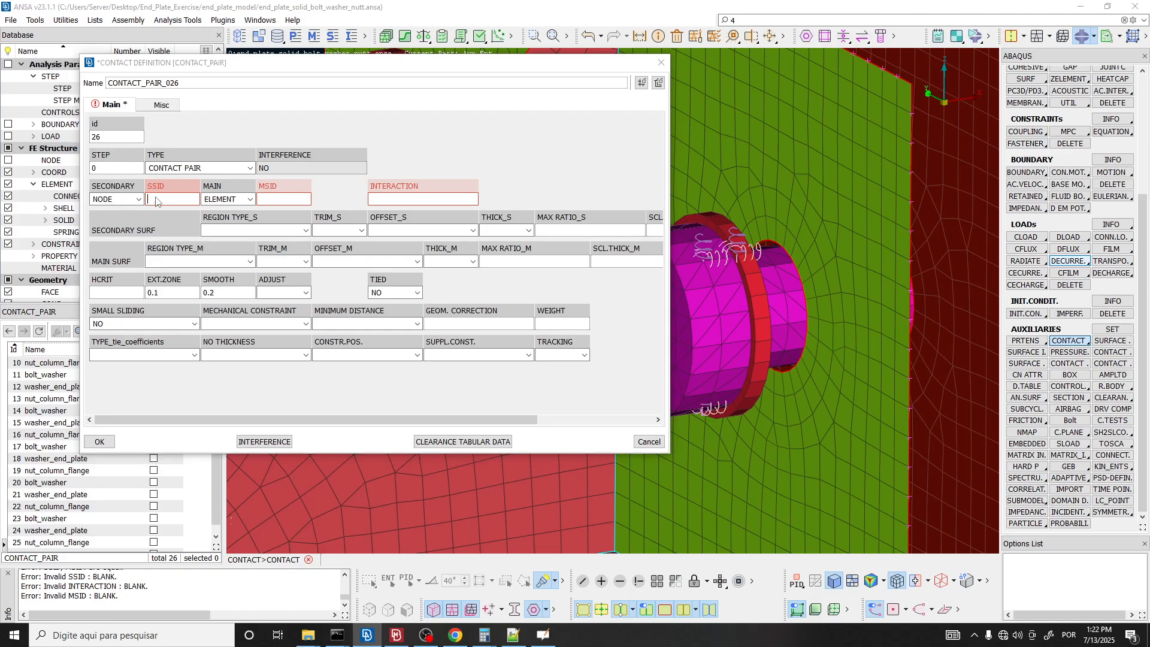
double_click(157, 198)
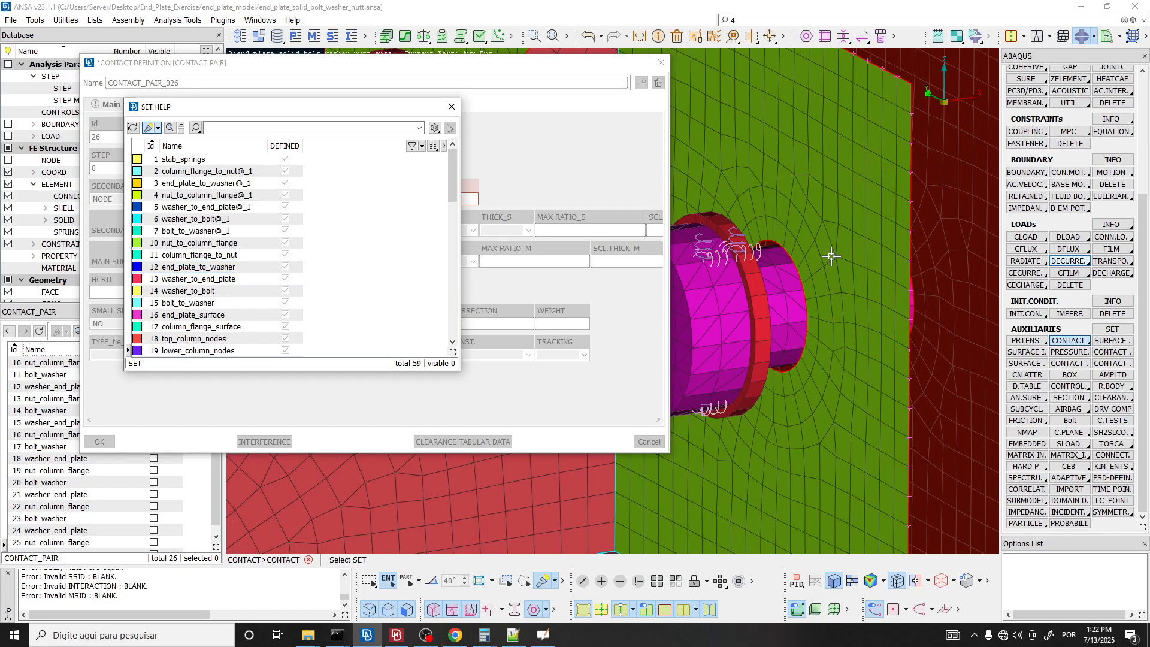
scroll(785, 250, up, 5)
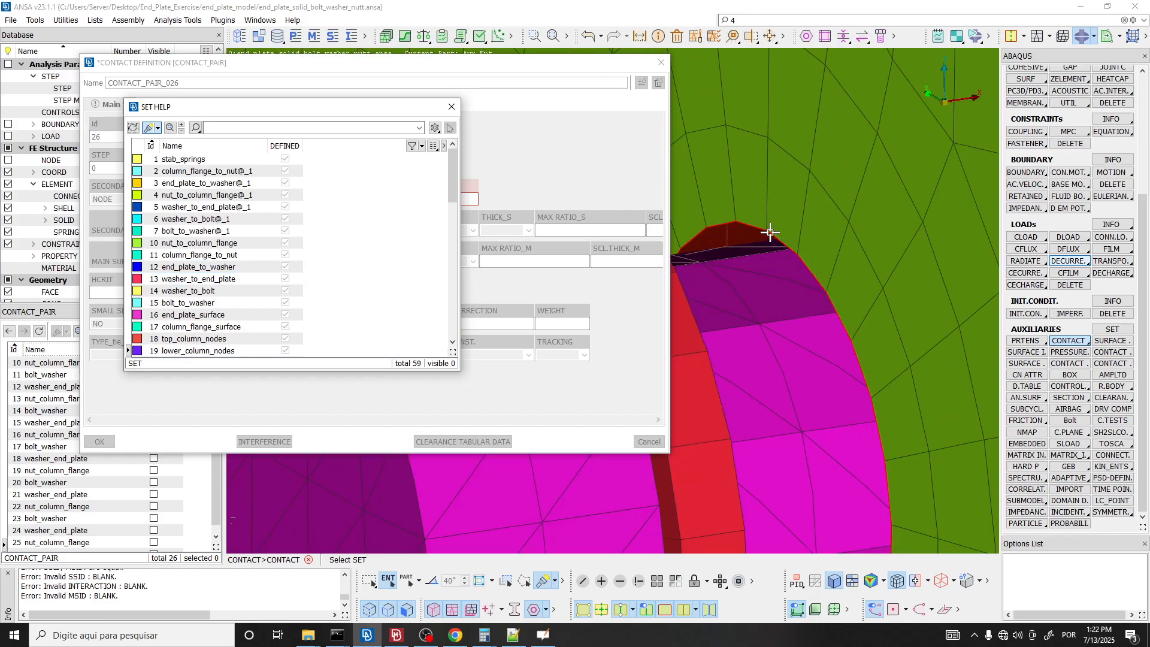
click(769, 232)
scroll(768, 231, down, 5)
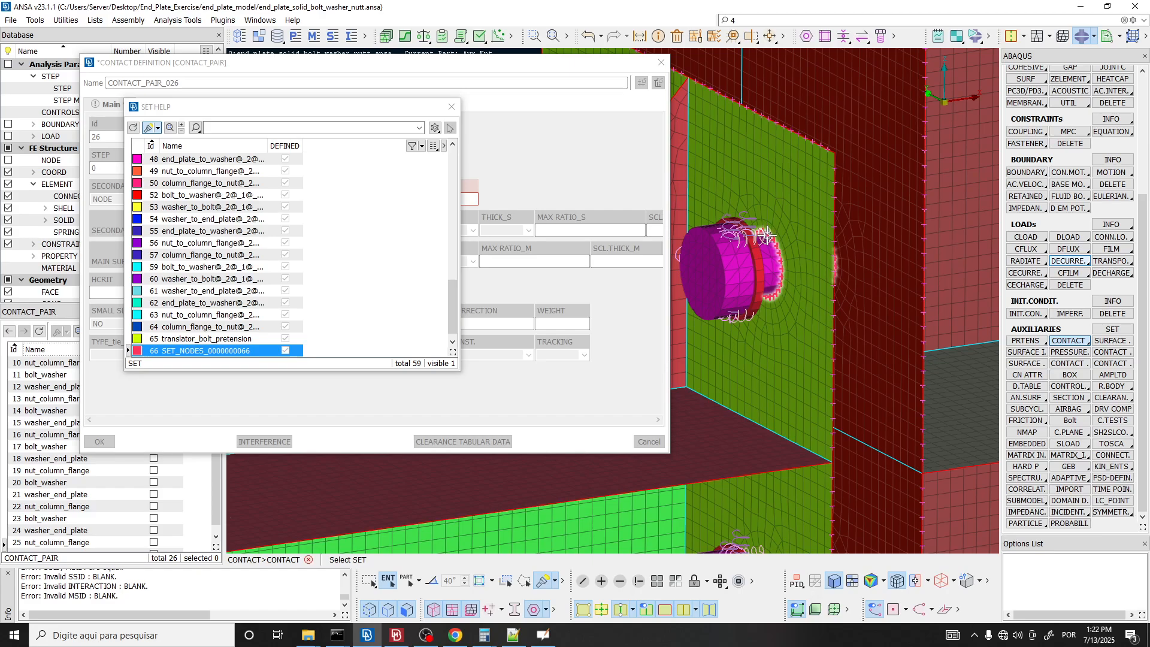
ctrl+drag(775, 277, 767, 271)
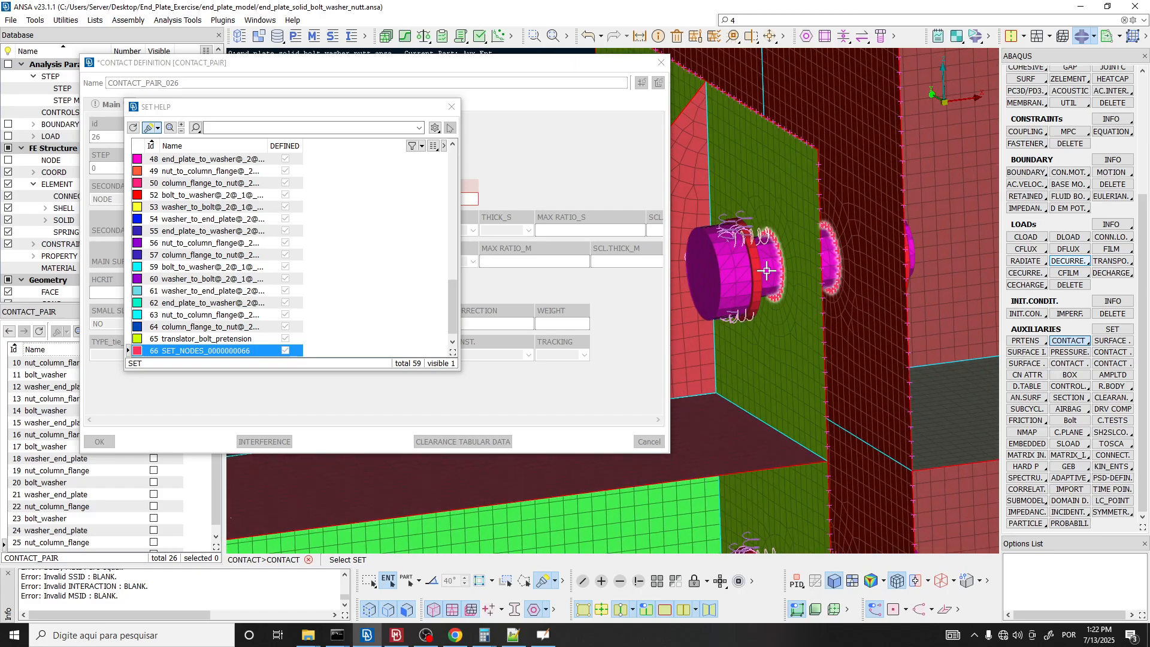
scroll(748, 242, up, 5)
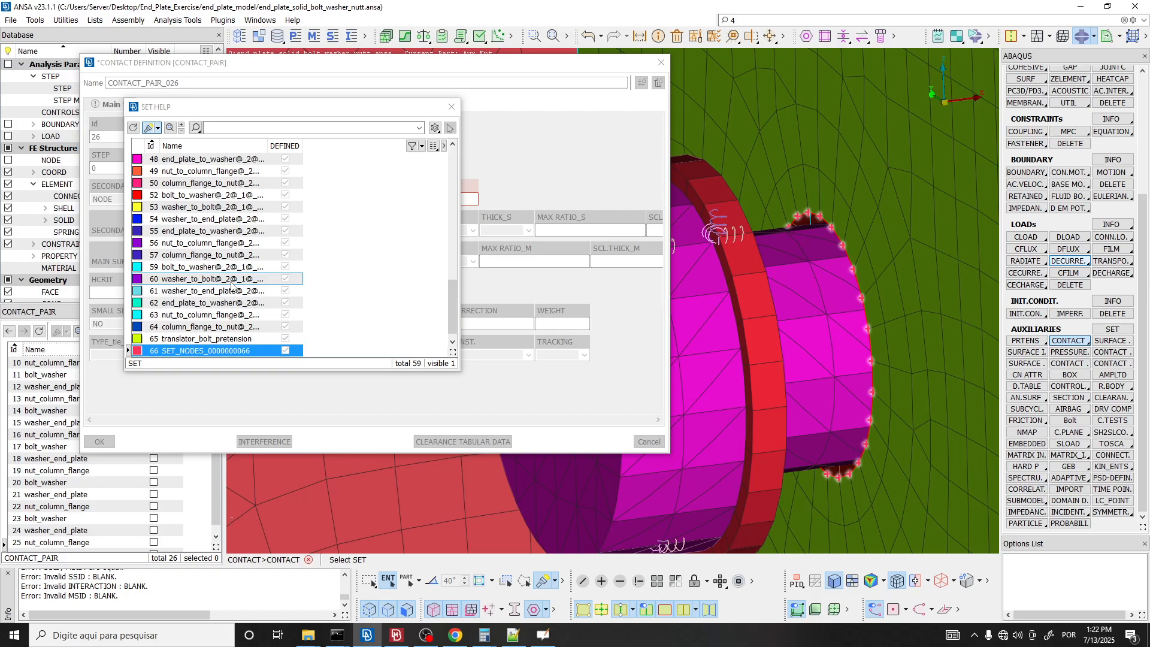
double_click(185, 351)
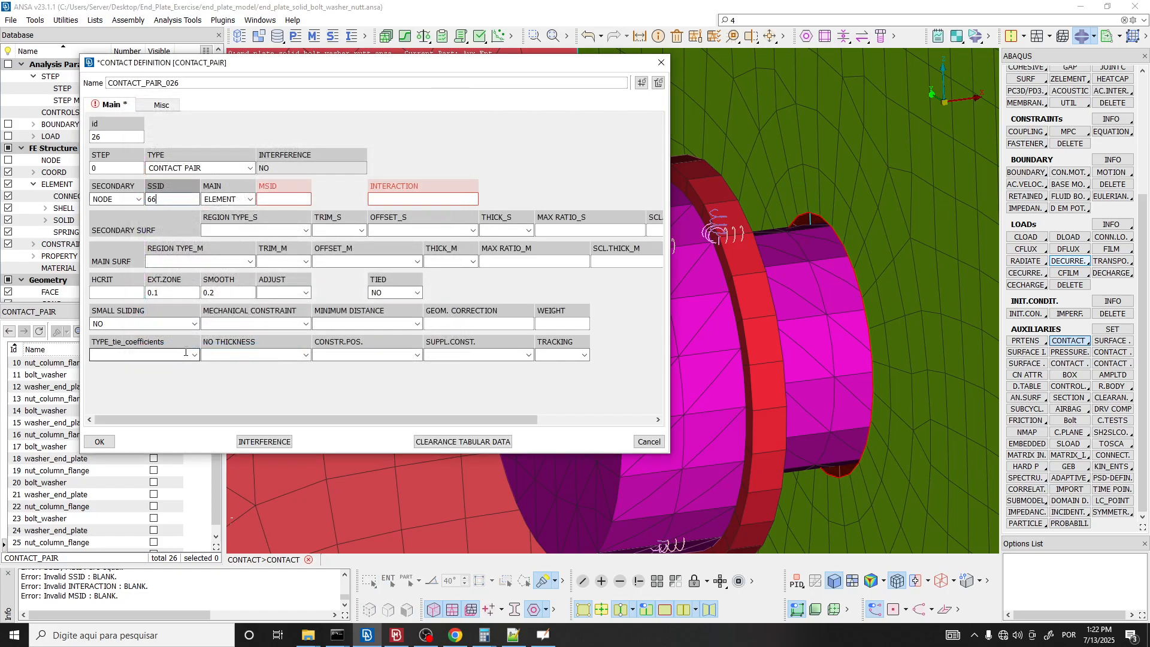
click(284, 198)
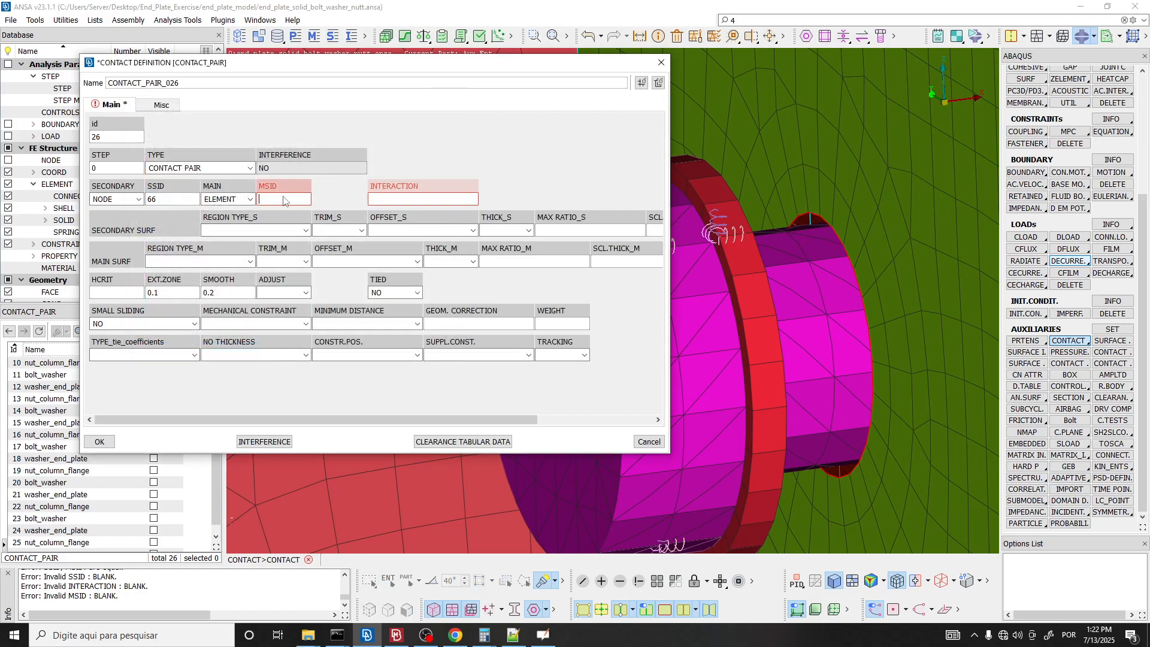
double_click(284, 199)
click(811, 279)
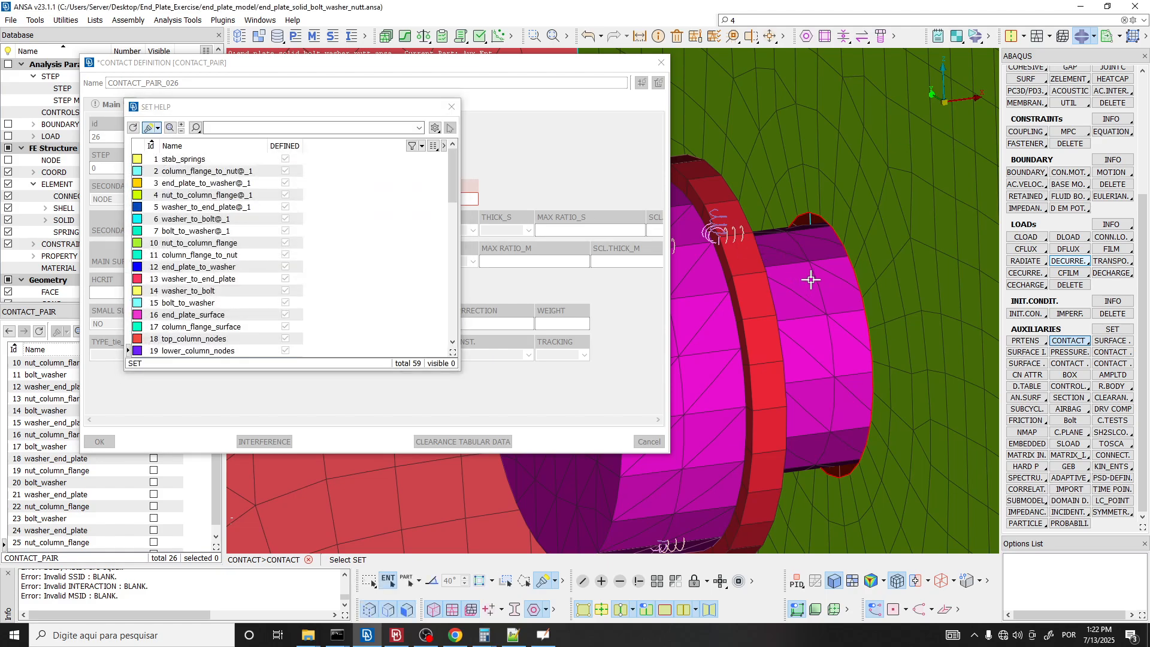
scroll(811, 280, down, 5)
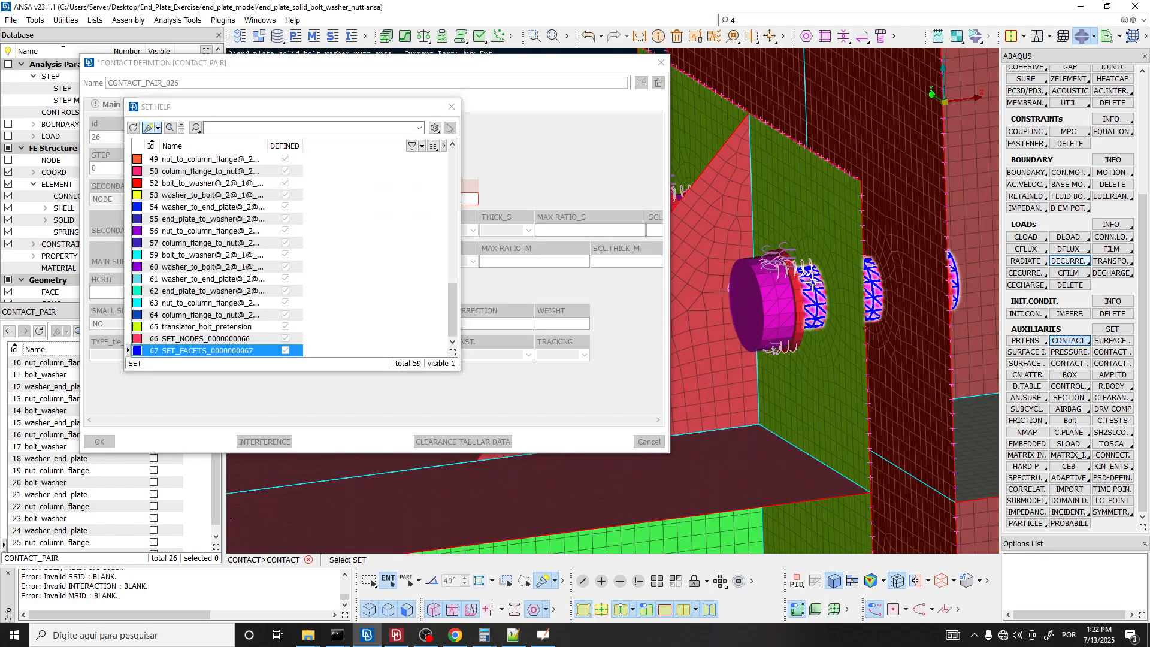
ctrl+drag(813, 281, 807, 285)
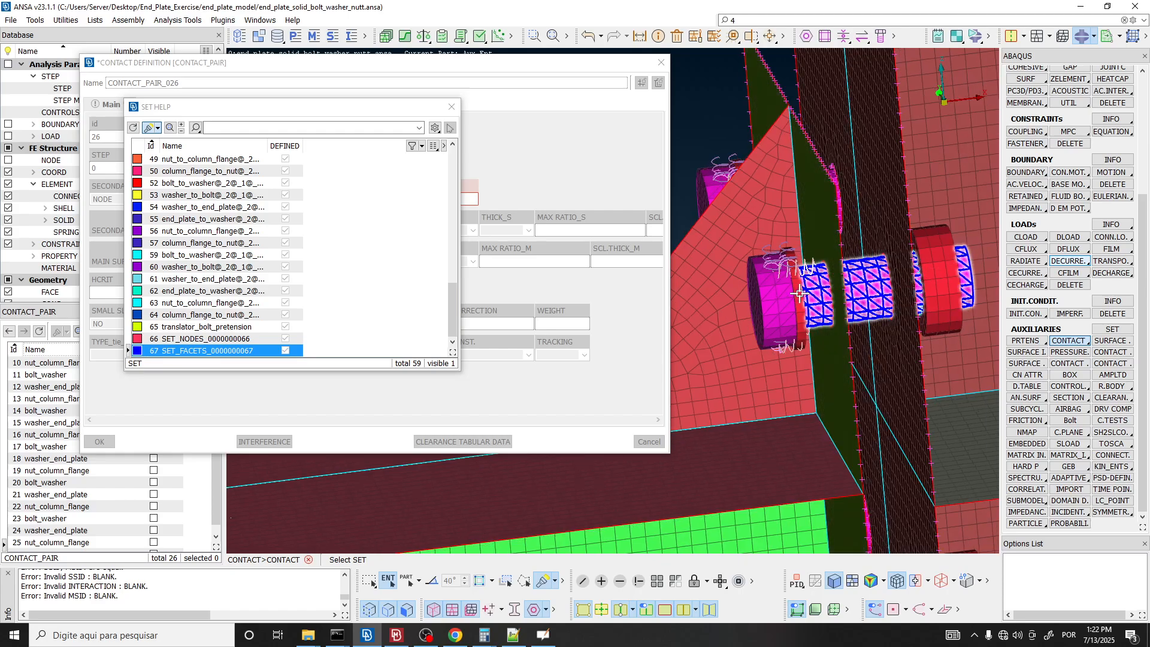
double_click(202, 352)
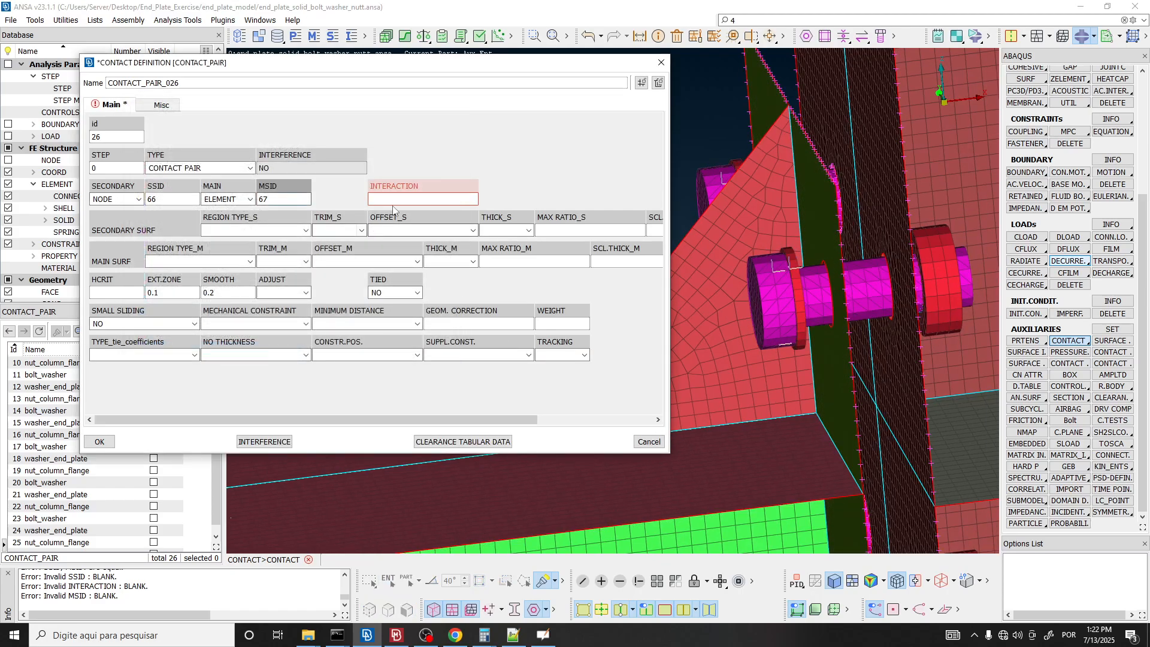
Assign the existing surface interaction 1 to the contact pair.
click(396, 200)
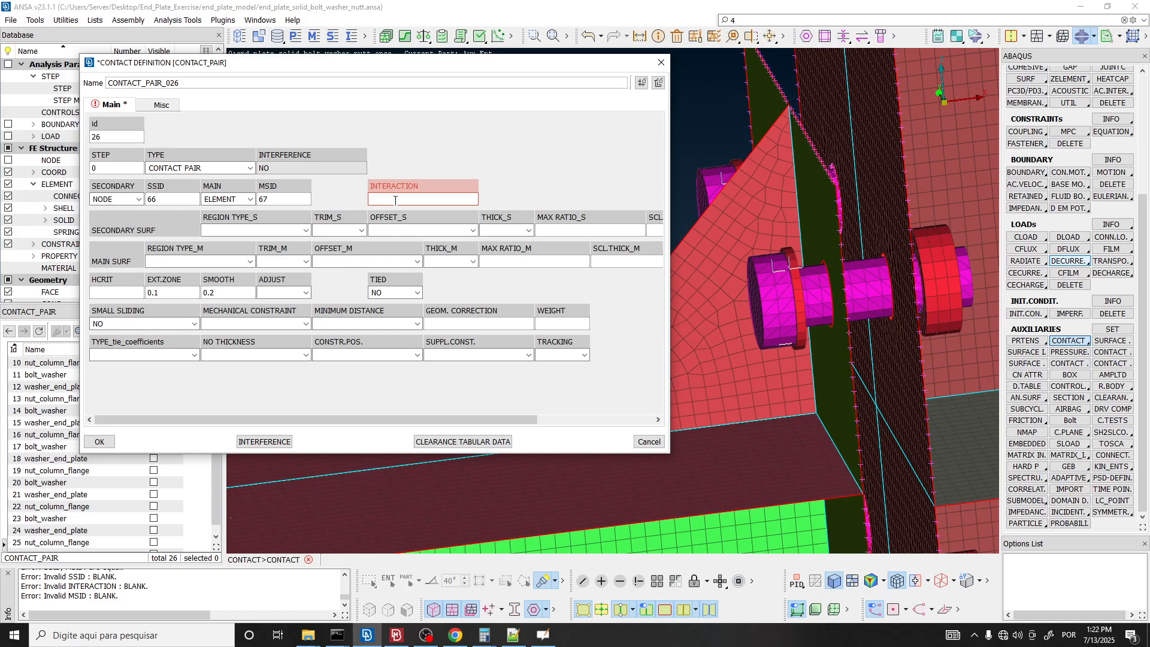
key(question)
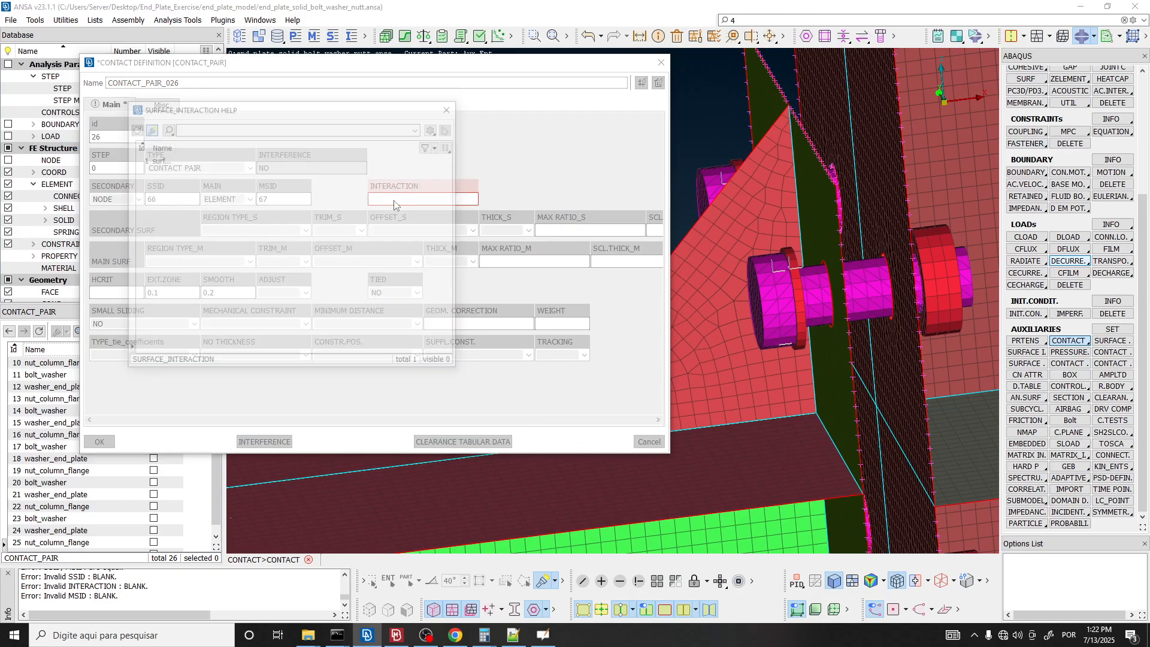
click(204, 163)
double_click(204, 162)
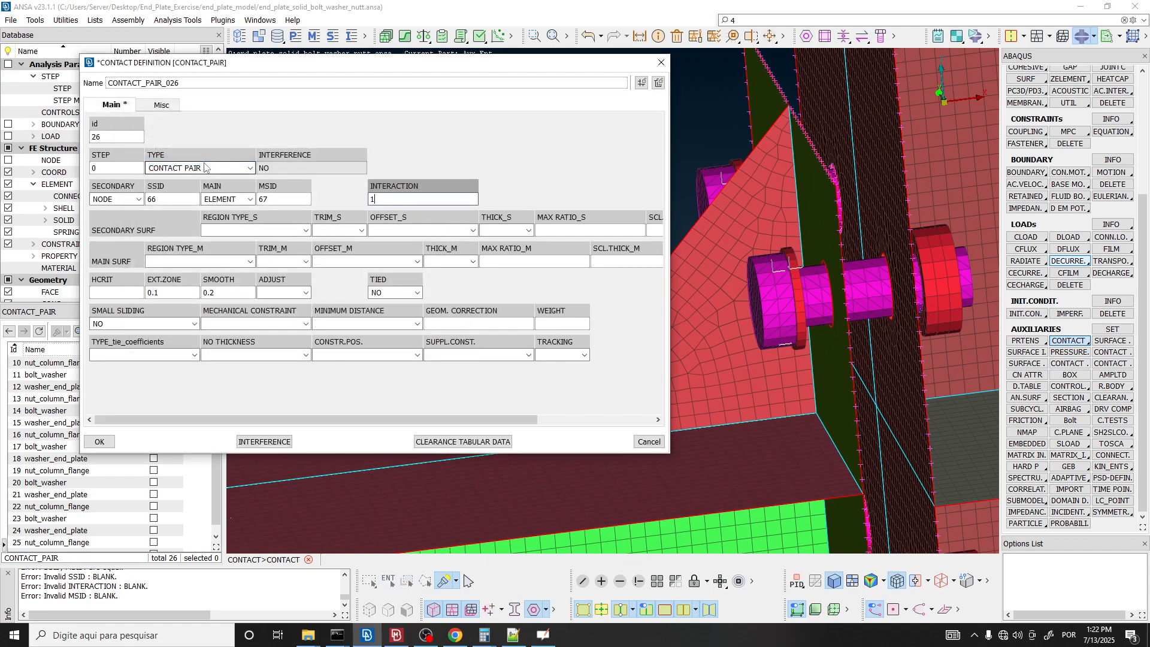
Clear the extension zone and smooth values of the contact pair.
double_click(175, 293)
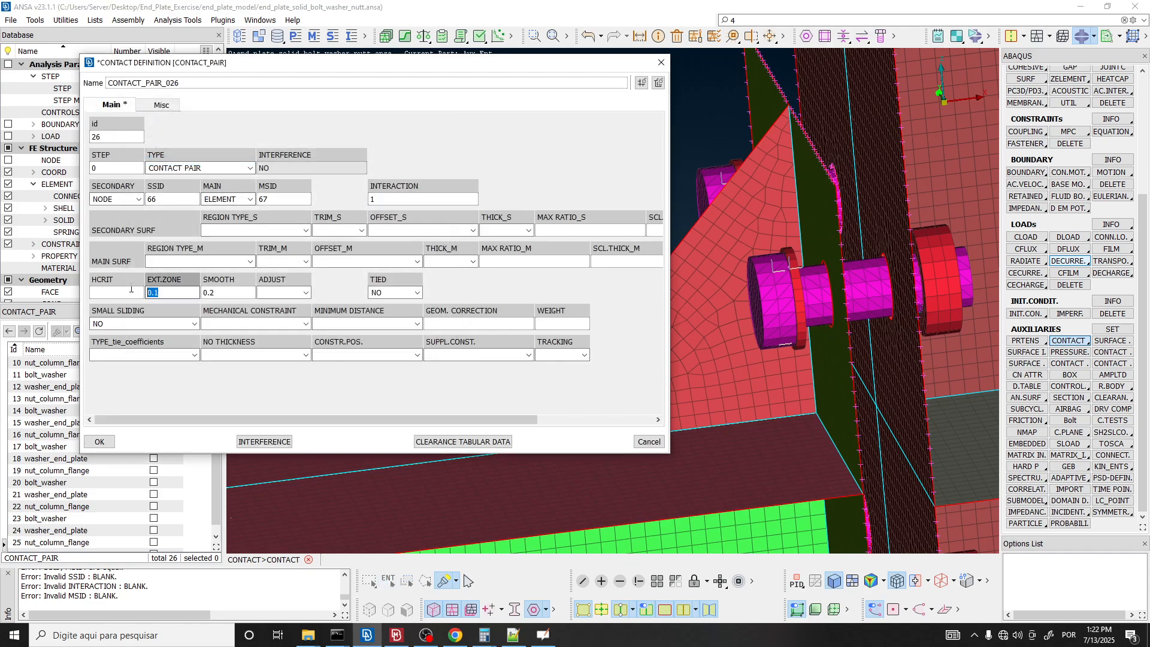
key(BackSpace)
key(Tab)
key(BackSpace)
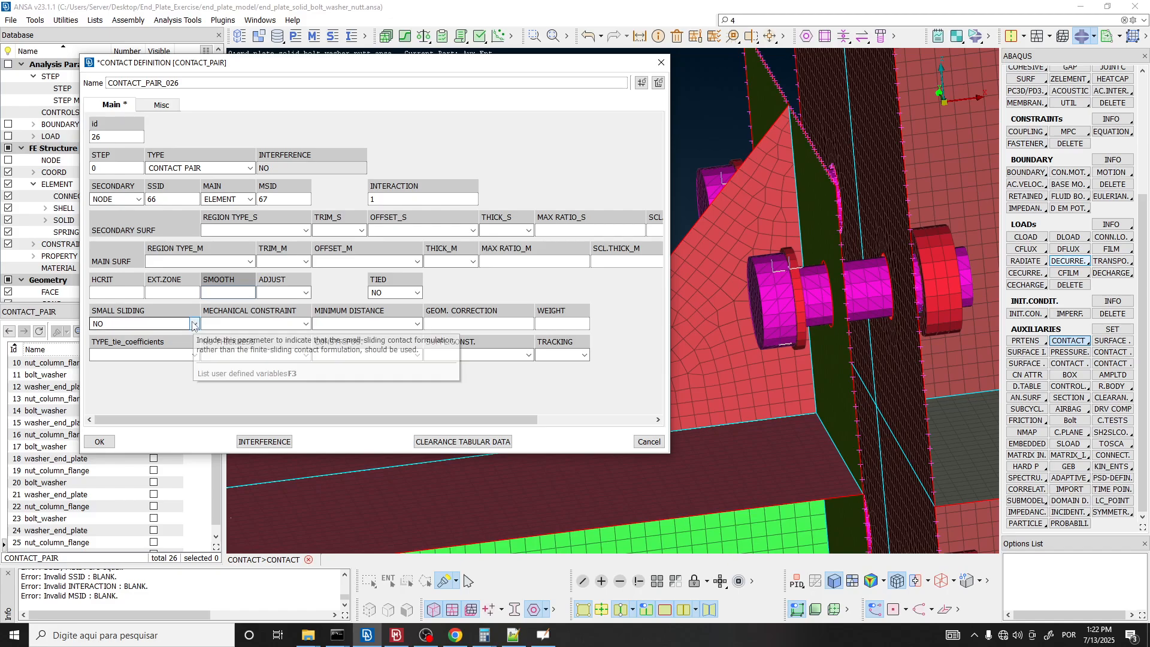
Set the contact formulation to NODE TO SURFACE, keeping NODE as the secondary type.
drag(96, 311, 132, 315)
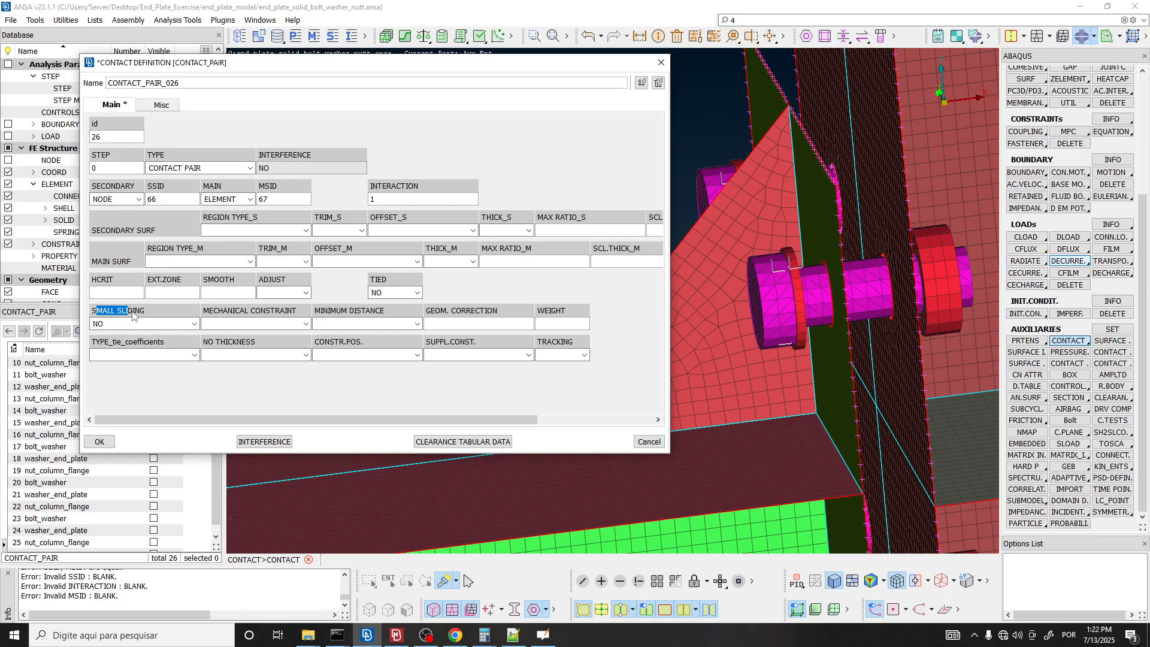
click(120, 354)
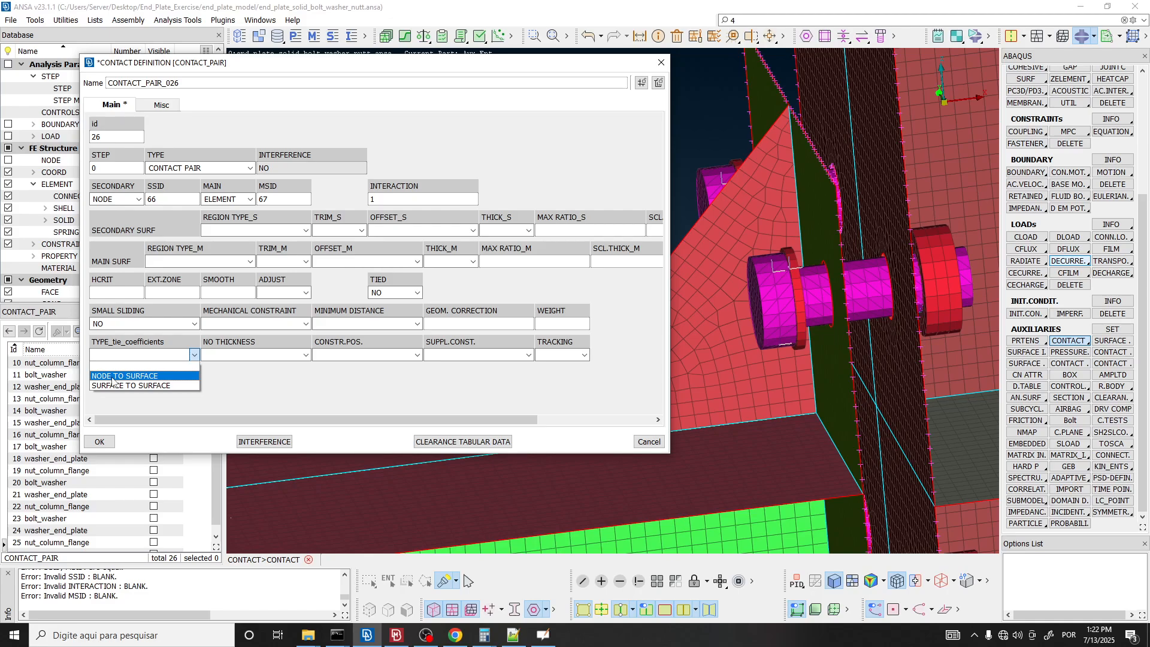
click(112, 378)
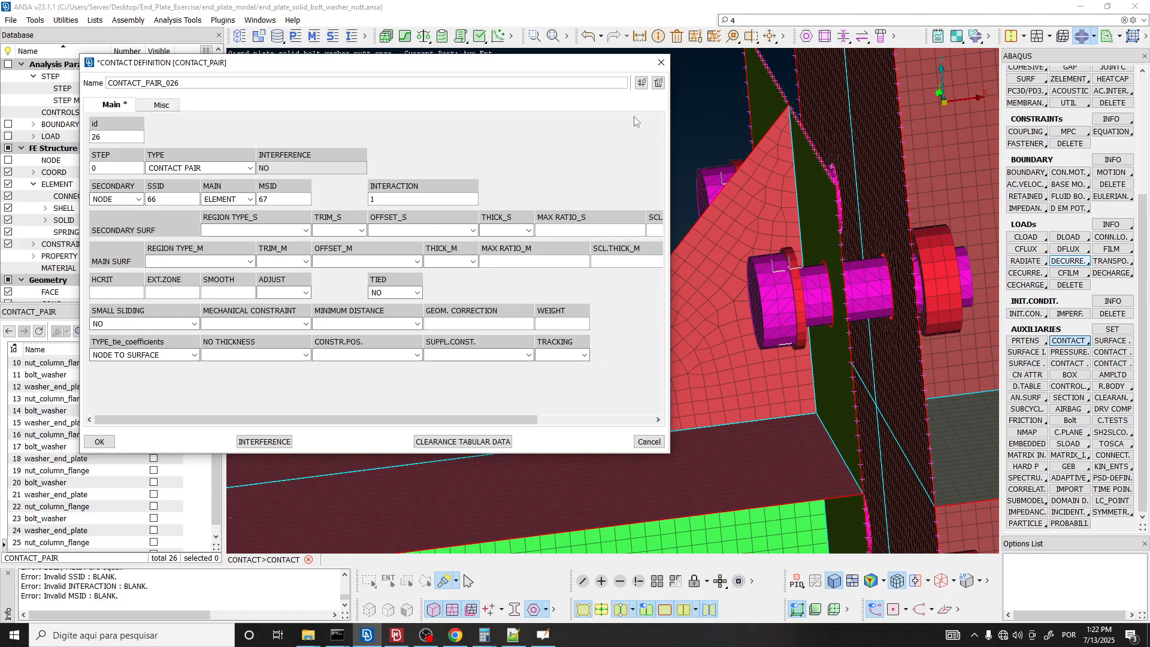
click(139, 200)
click(114, 217)
click(144, 356)
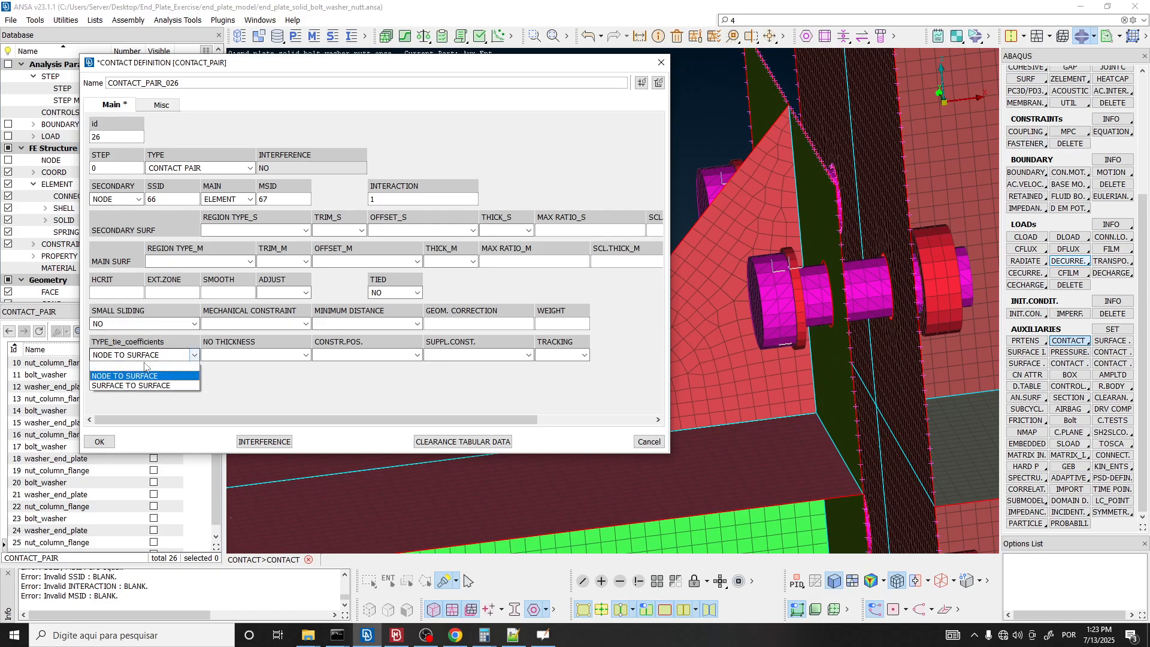
click(130, 375)
Check the assigned secondary set, main set and interaction, and save the contact pair under its default name.
double_click(189, 201)
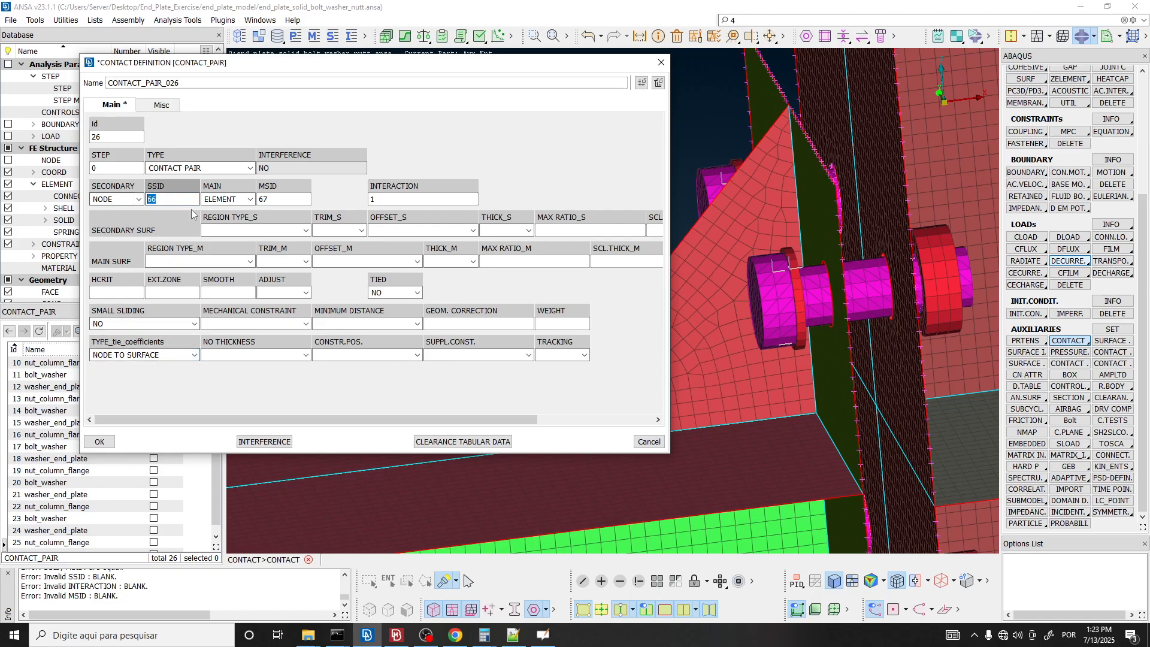
click(278, 202)
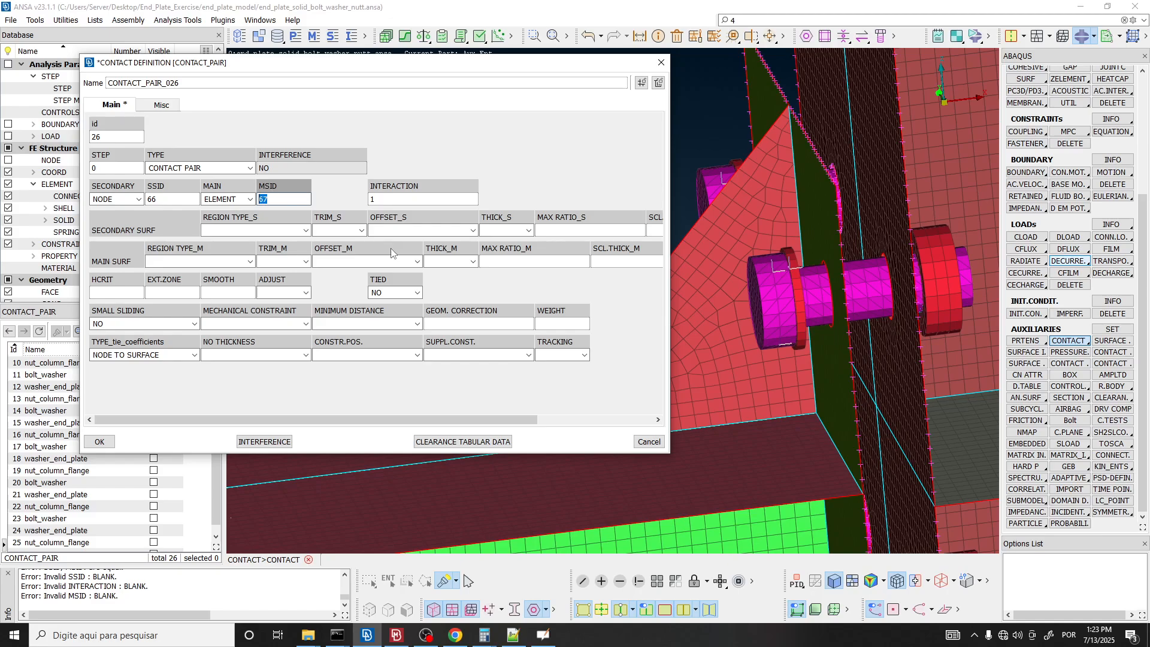
key(Tab)
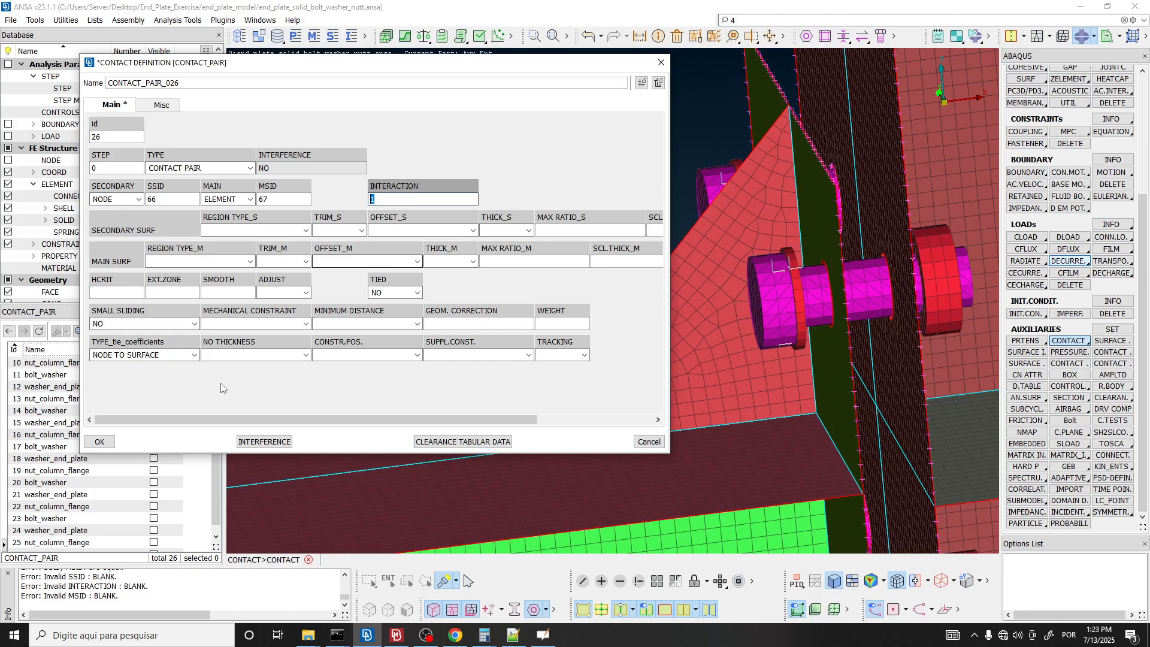
click(99, 442)
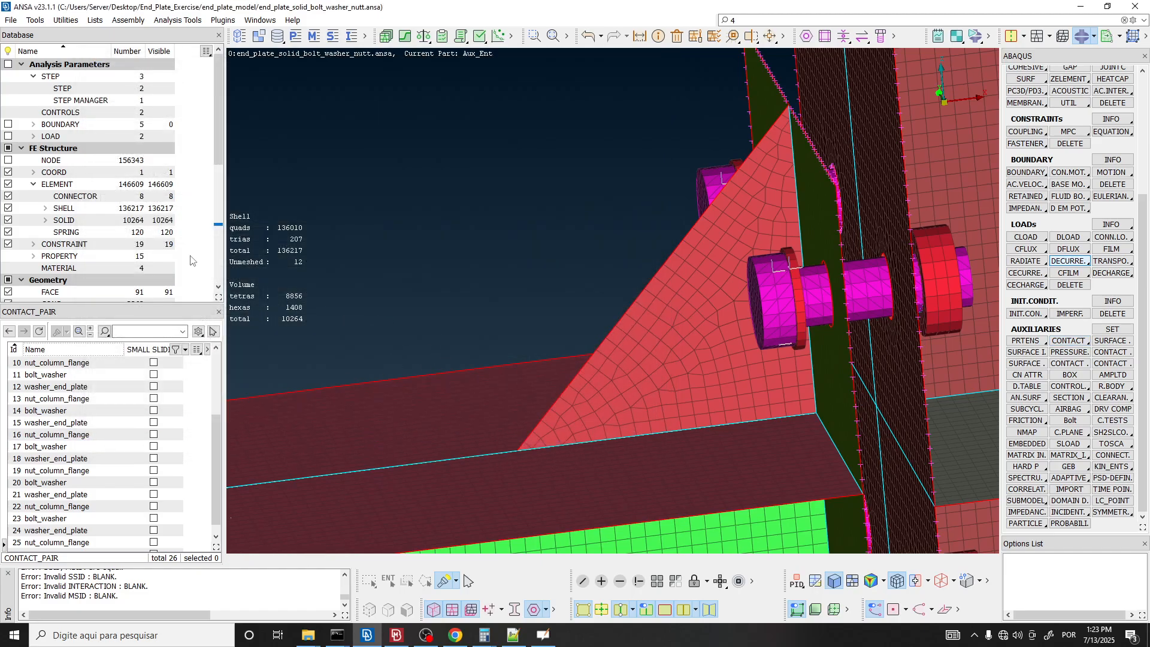
Start a new set and add the nodes around the end plate hole of the other bolt in the top row.
scroll(719, 312, down, 3)
ctrl+drag(744, 308, 789, 303)
ctrl+drag(648, 256, 764, 276)
click(331, 36)
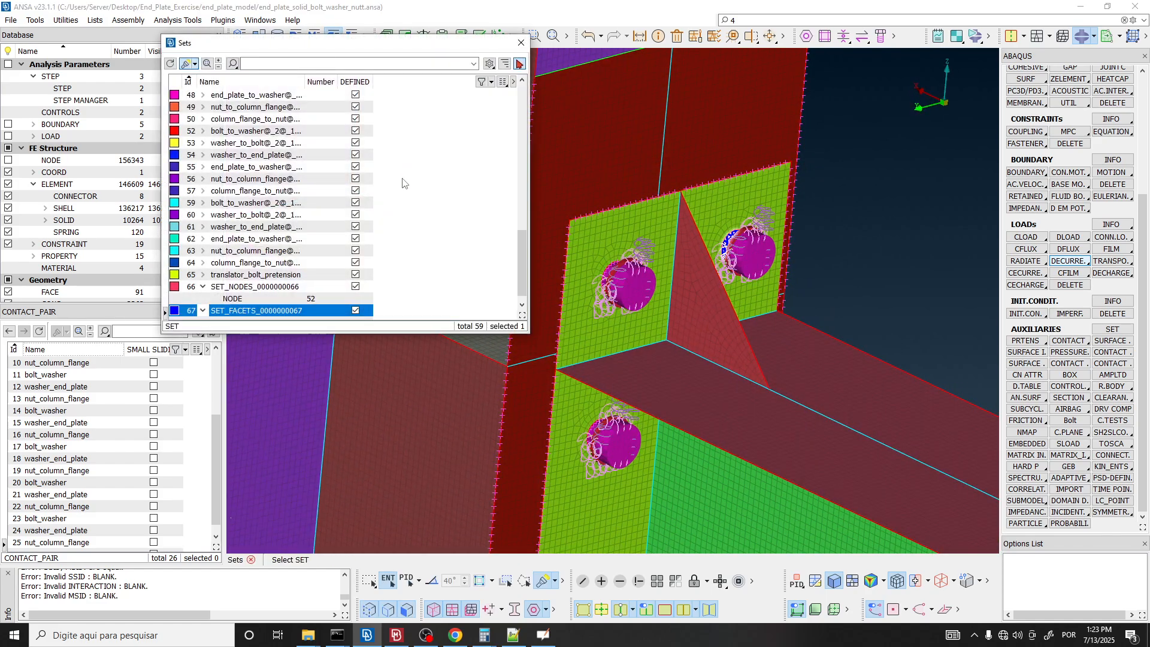
right_click(402, 183)
mouse_move(443, 252)
click(497, 248)
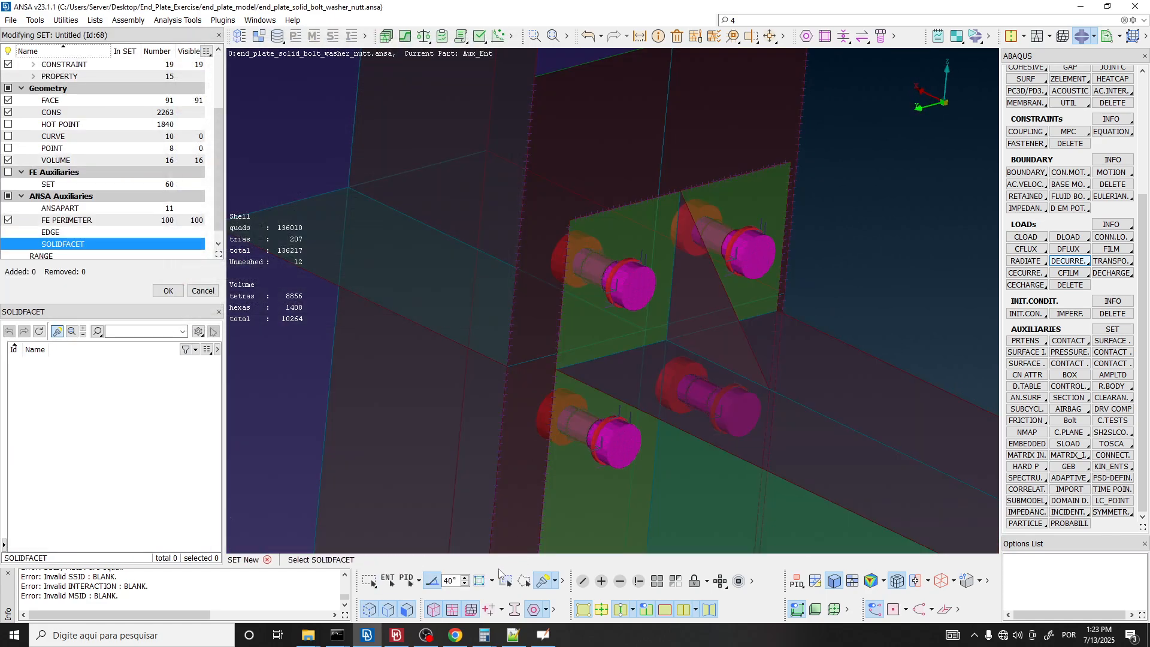
scroll(72, 149, up, 3)
click(57, 77)
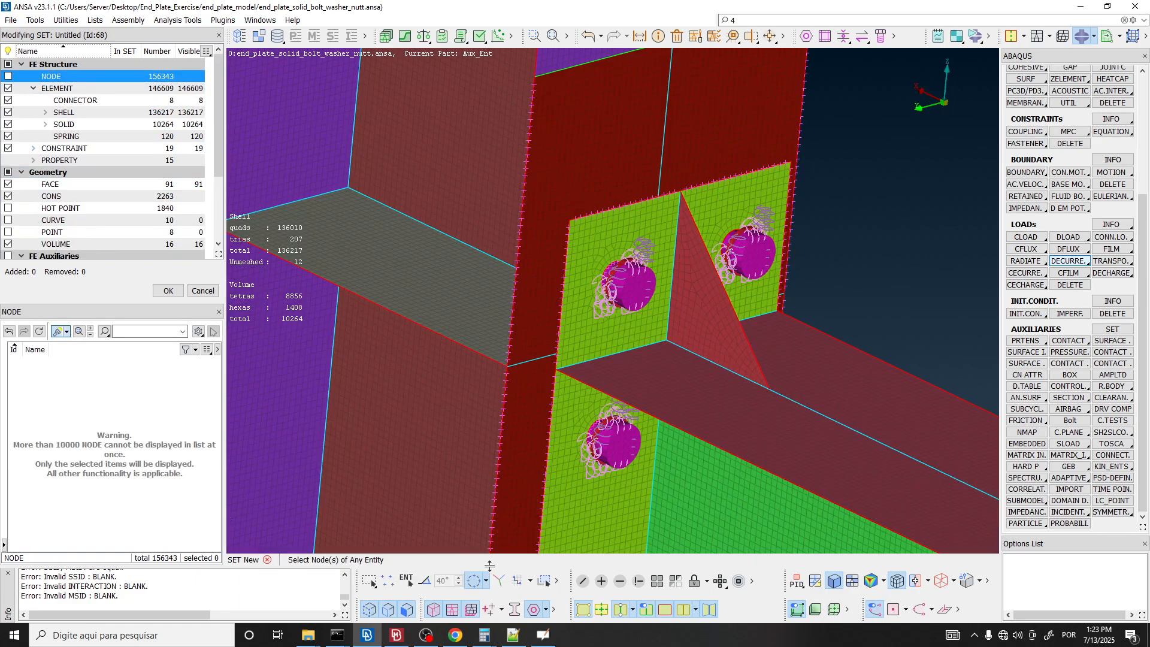
scroll(603, 268, up, 5)
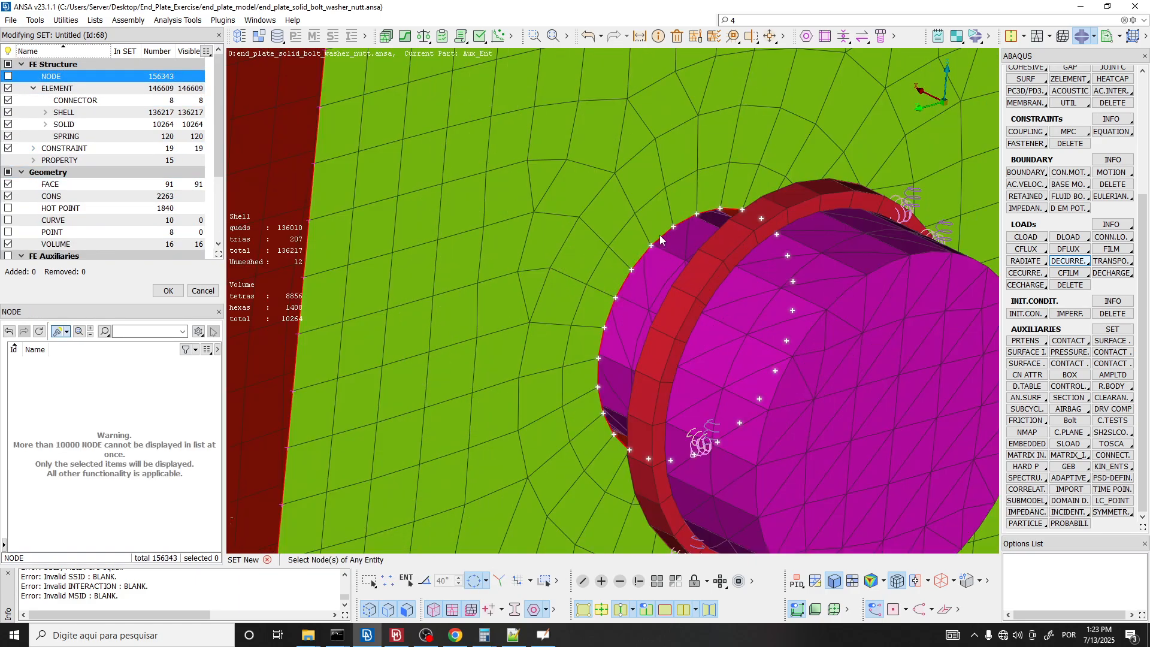
click(659, 235)
Add the nodes around the column flange hole of the same bolt and finish the node selection.
scroll(662, 239, down, 2)
scroll(623, 242, down, 2)
scroll(609, 233, up, 6)
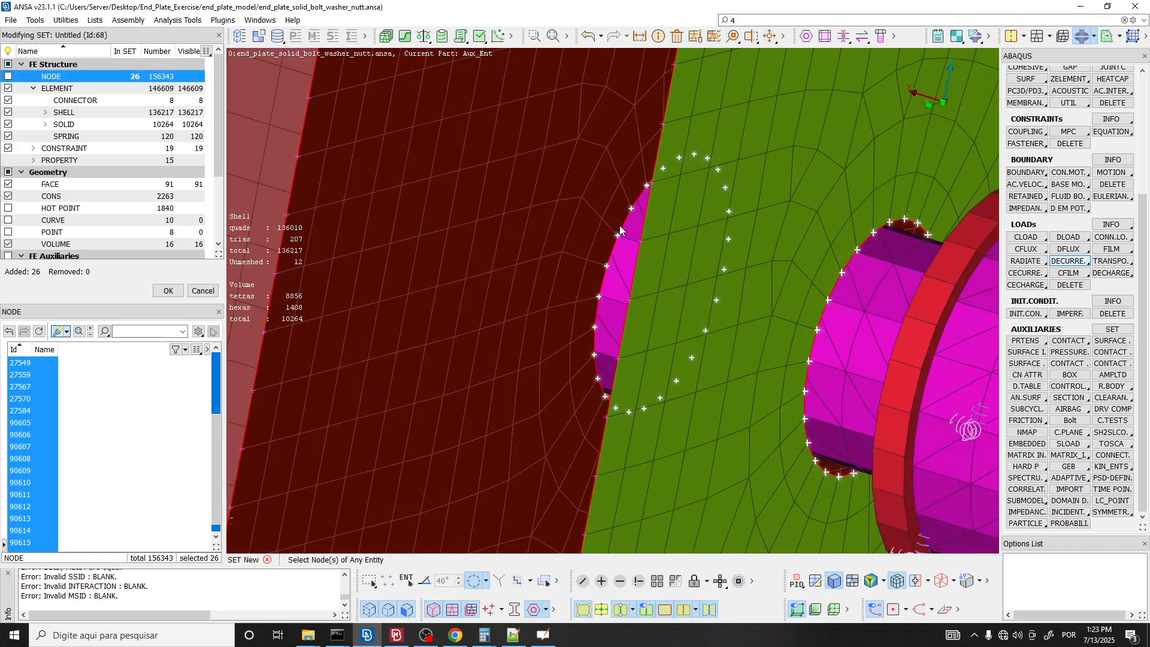
click(592, 238)
scroll(591, 238, down, 6)
middle_click(585, 244)
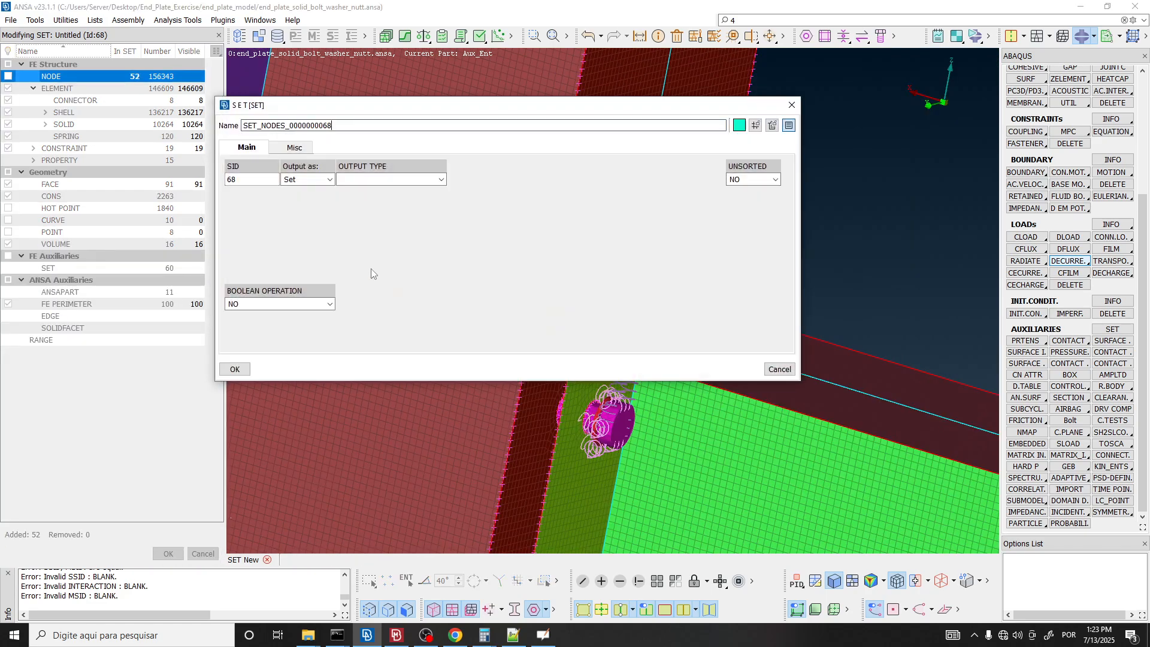
Choose the output type of the node set and save it under its default name.
click(347, 180)
click(347, 211)
click(246, 368)
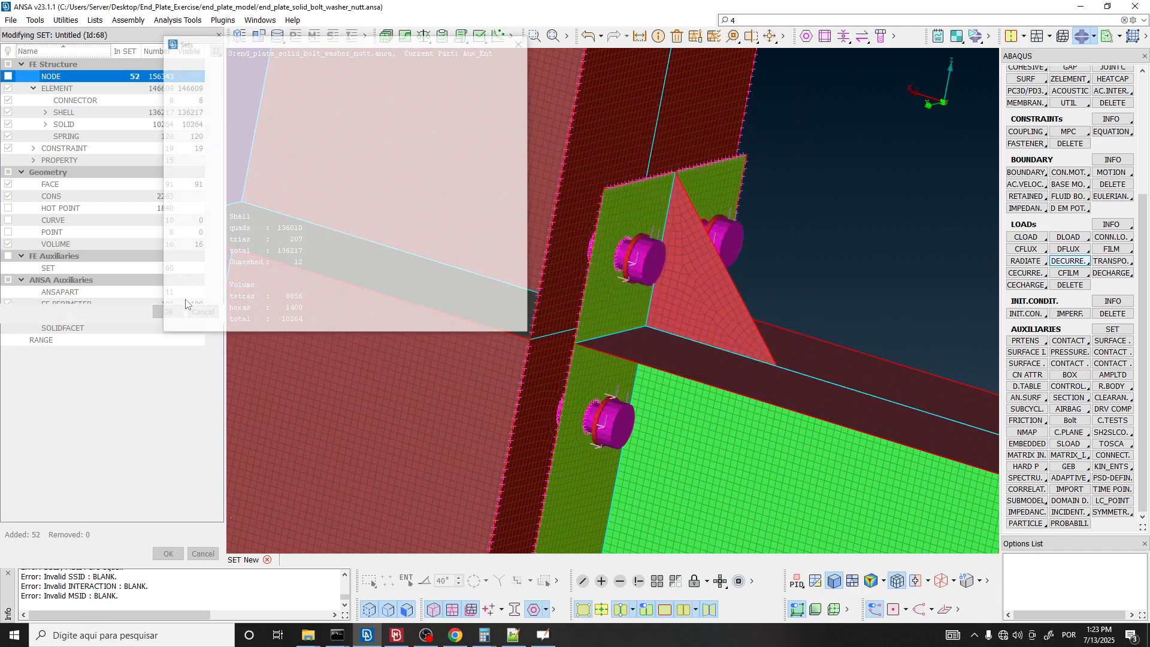
Create another new set containing the solid facets of the same bolt's shank.
right_click(456, 185)
mouse_move(503, 256)
click(548, 252)
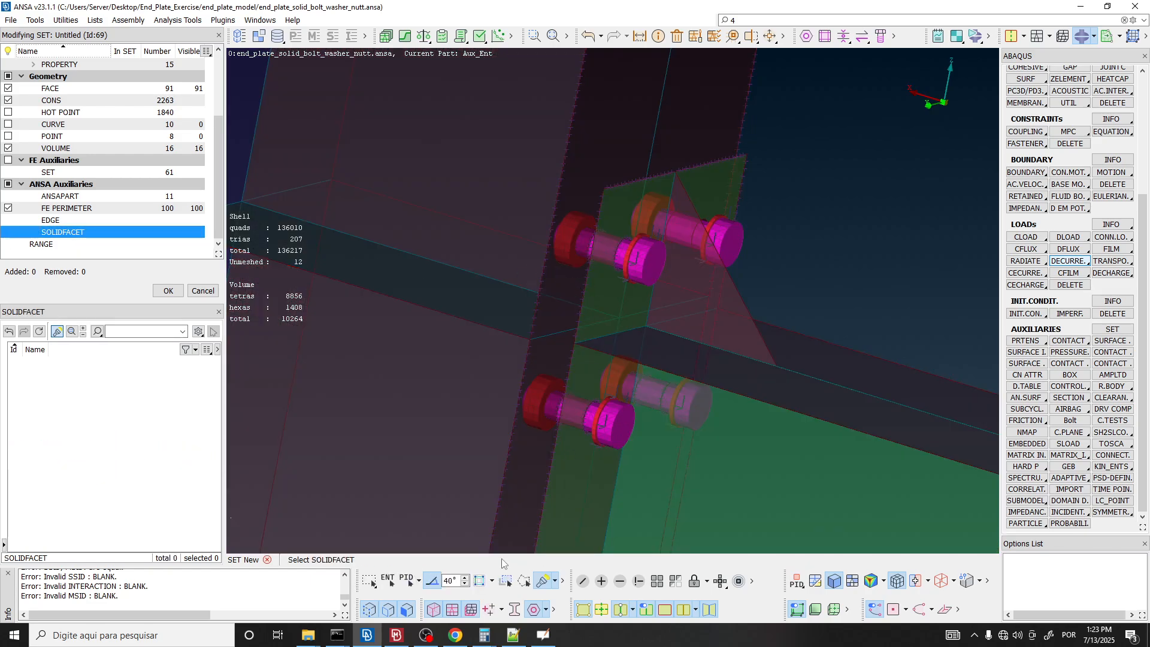
click(621, 252)
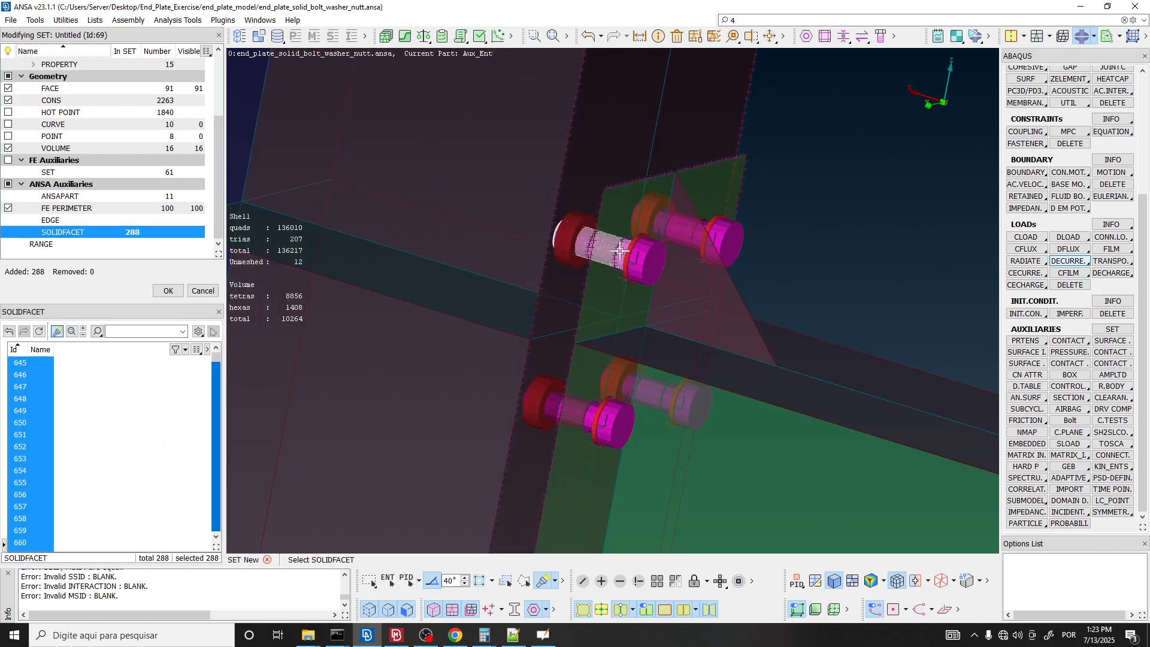
middle_click(621, 252)
Output the shank facet set as Surface, choose its output type and save it under its default name.
click(306, 180)
click(300, 204)
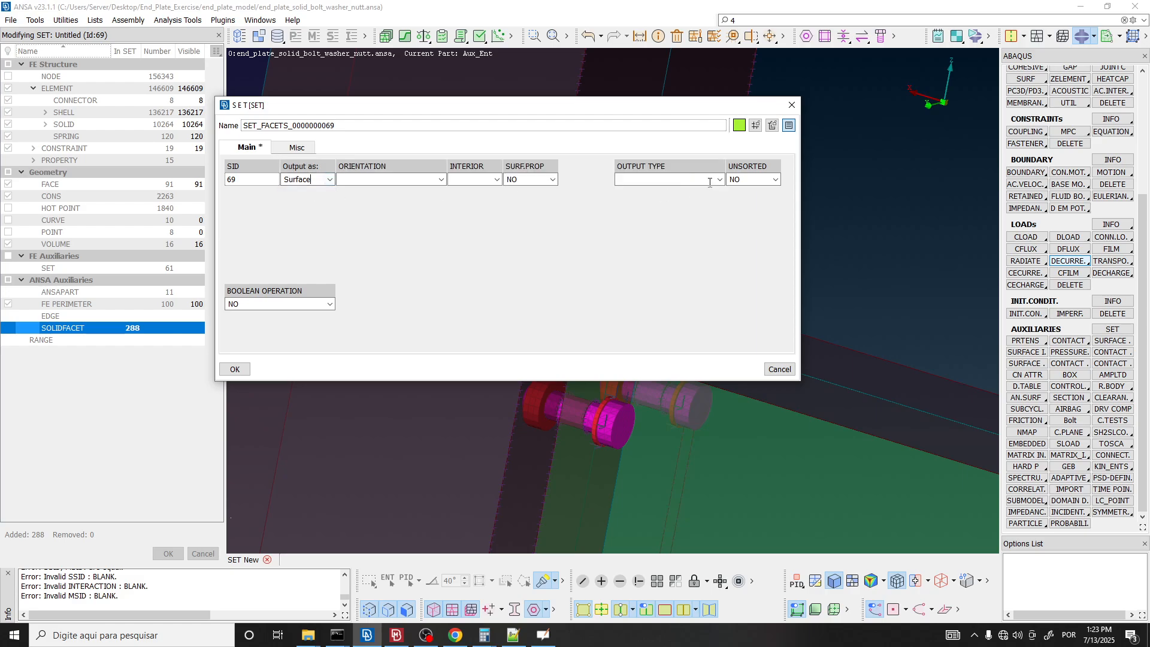
click(709, 180)
click(643, 201)
click(236, 369)
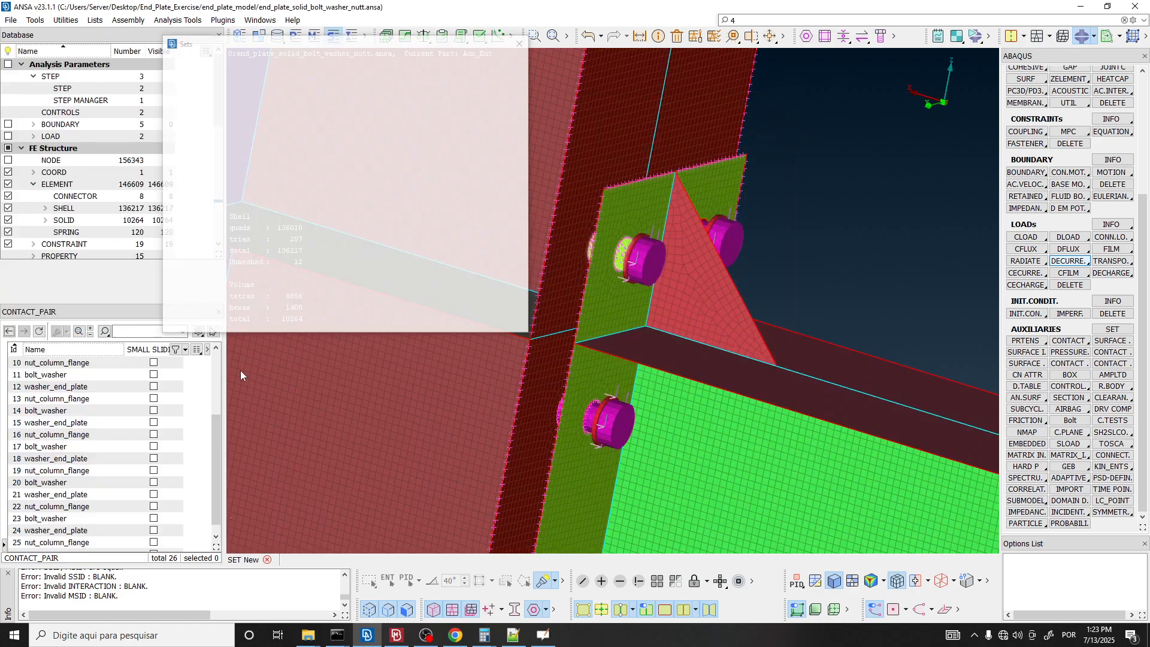
Make a copy of the existing contact pair CONTACT_PAIR_026.
scroll(78, 210, down, 8)
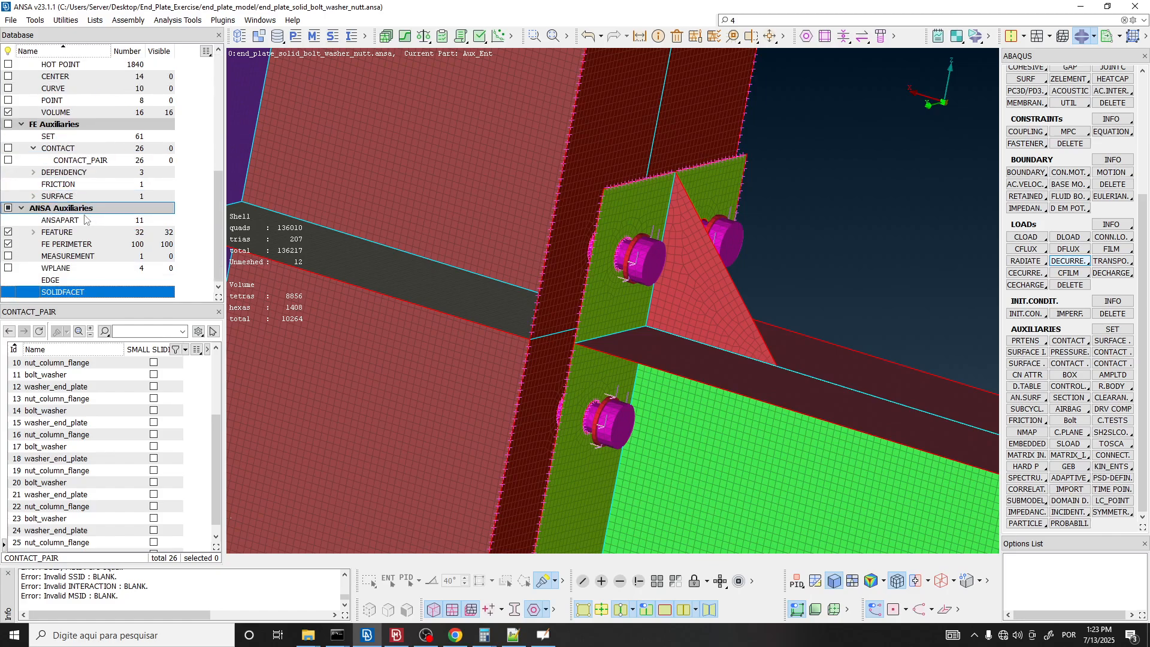
click(84, 160)
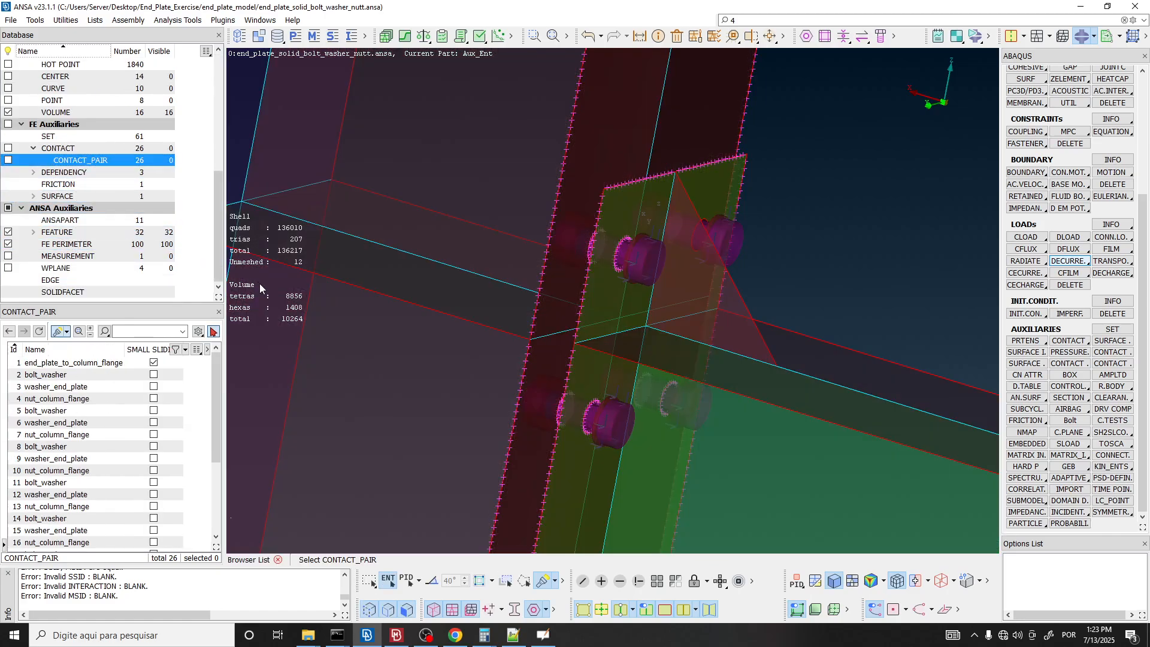
drag(213, 425, 206, 527)
click(77, 543)
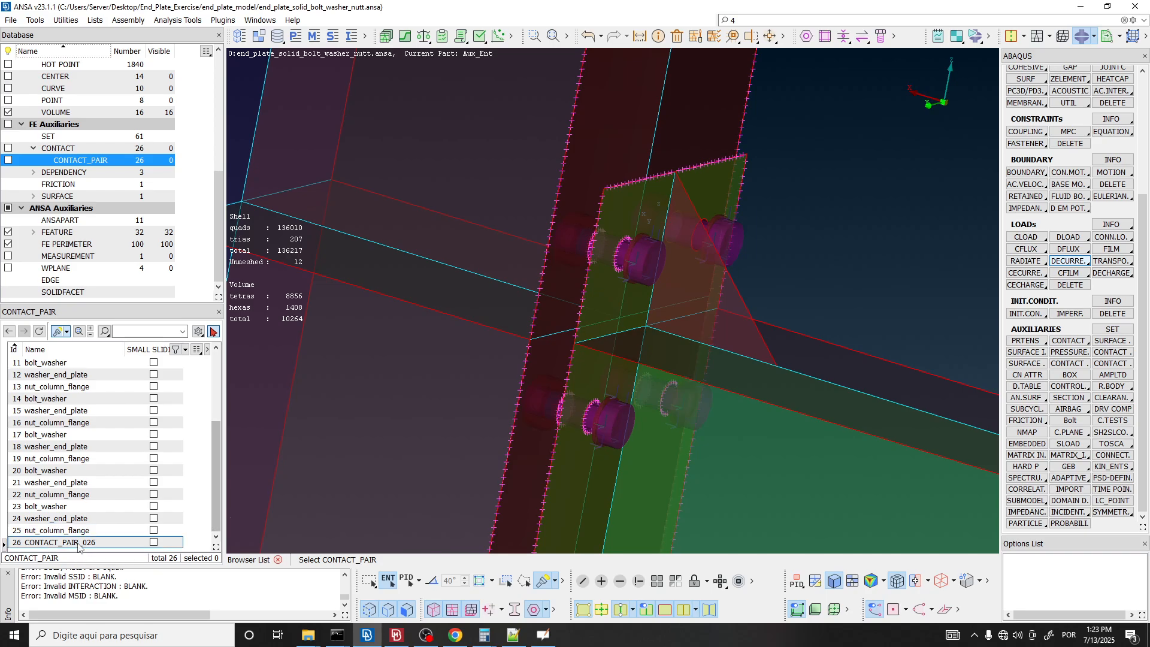
right_click(78, 543)
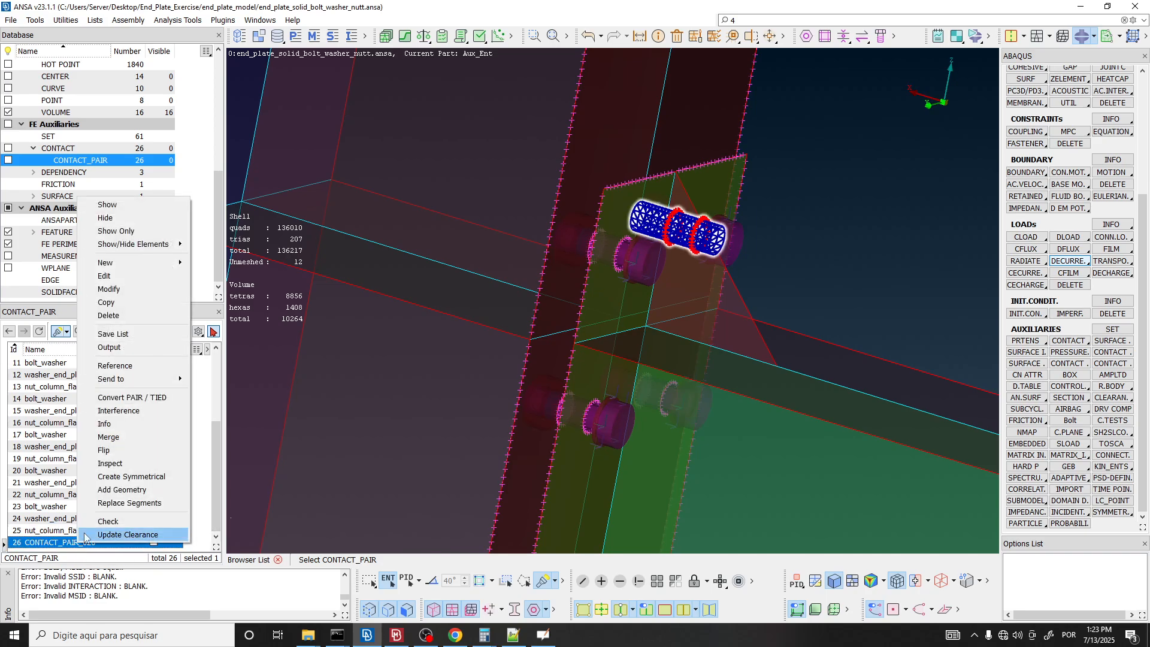
click(115, 309)
Replace the copied contact pair's secondary set with the new hole node set, 68.
double_click(170, 201)
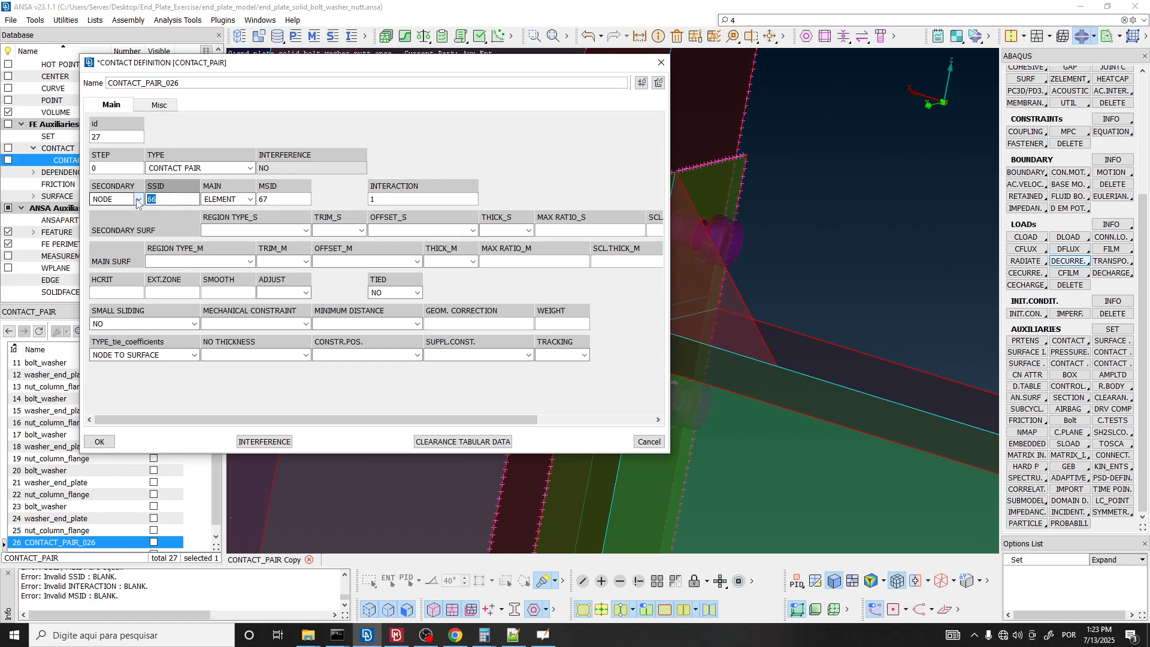
key(F1)
scroll(777, 232, down, 3)
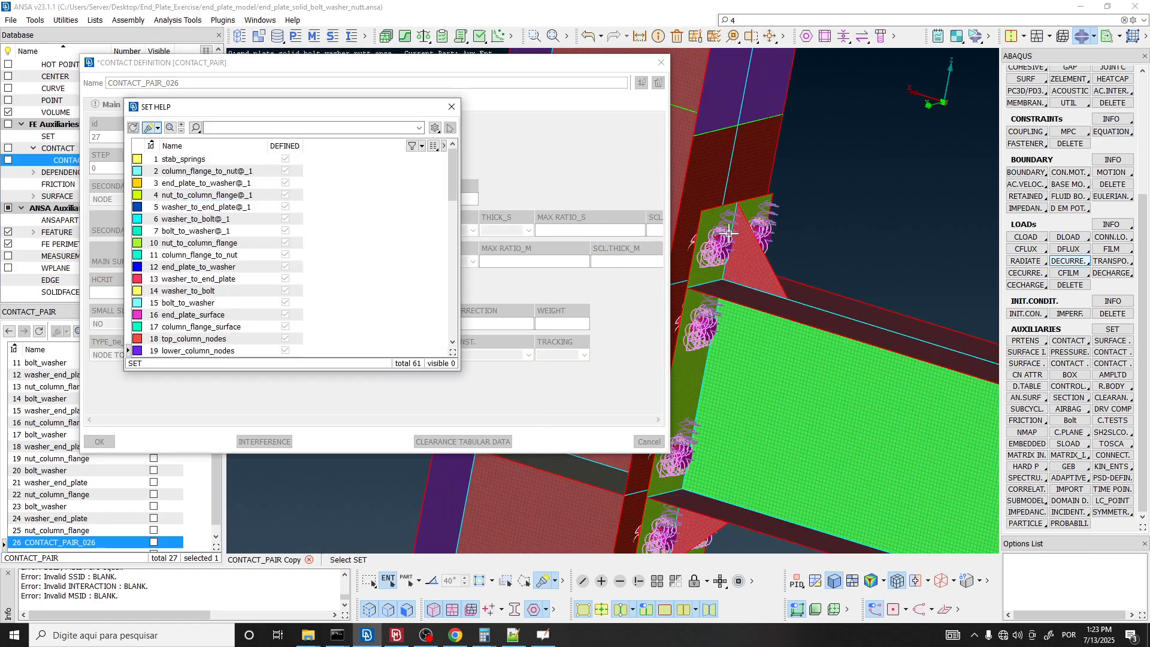
scroll(722, 234, up, 5)
scroll(679, 239, up, 3)
click(687, 236)
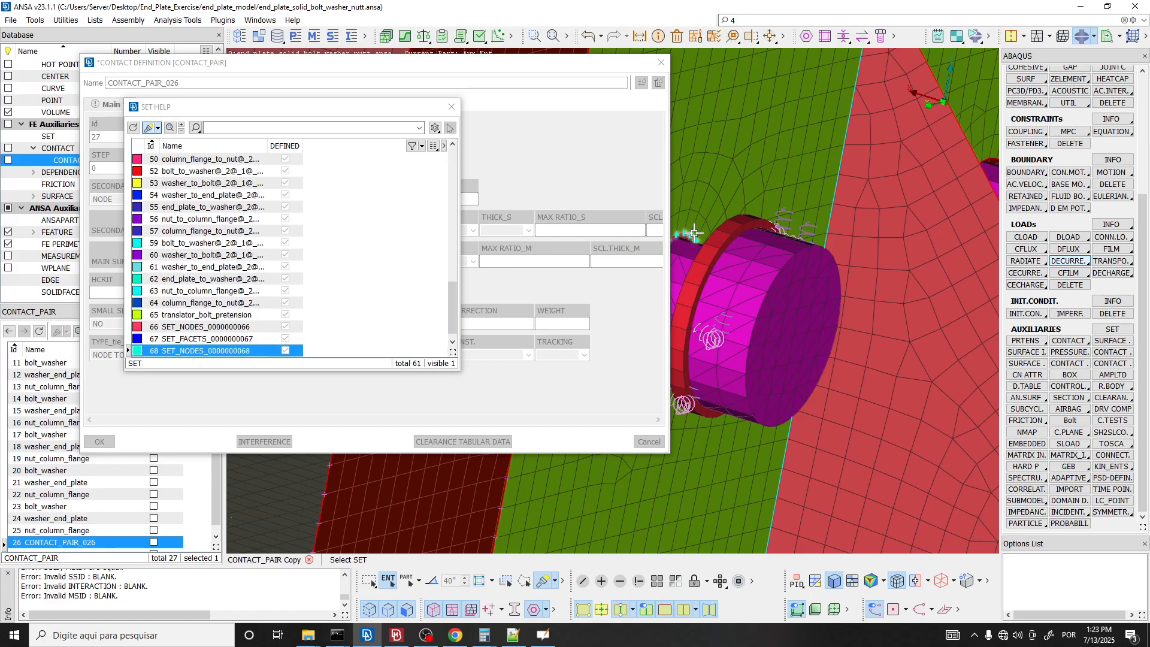
scroll(794, 231, down, 5)
middle_click(777, 231)
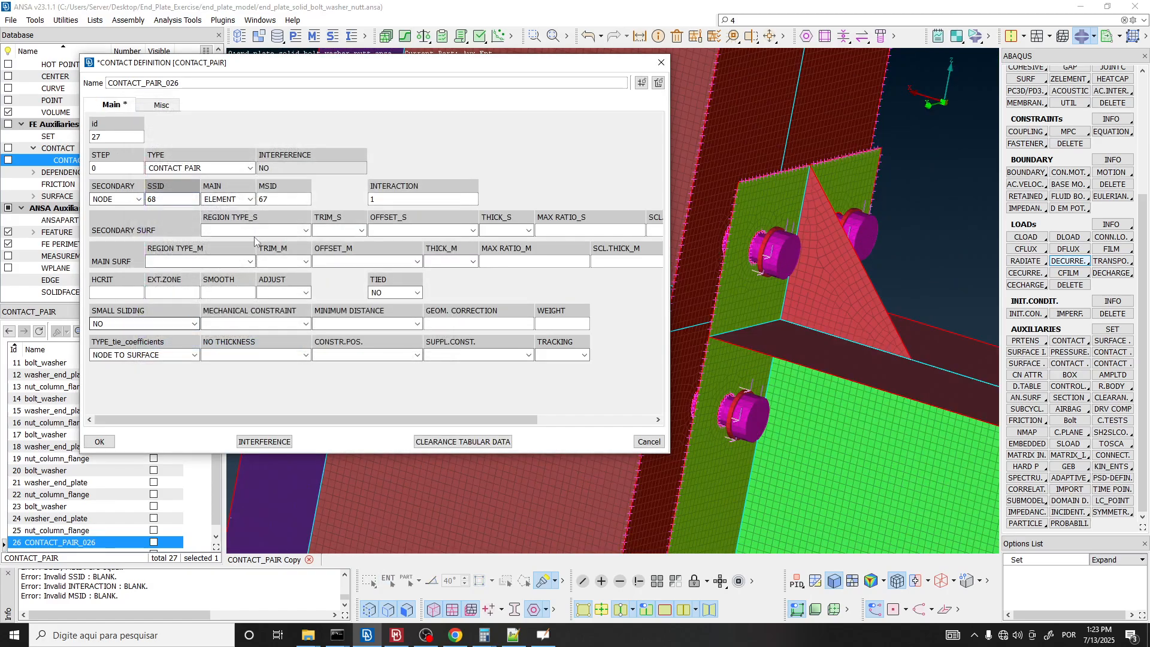
Replace the copied contact pair's main set with the new shank surface set, 69, and save the pair.
drag(274, 199, 249, 198)
text(?)
scroll(743, 235, up, 5)
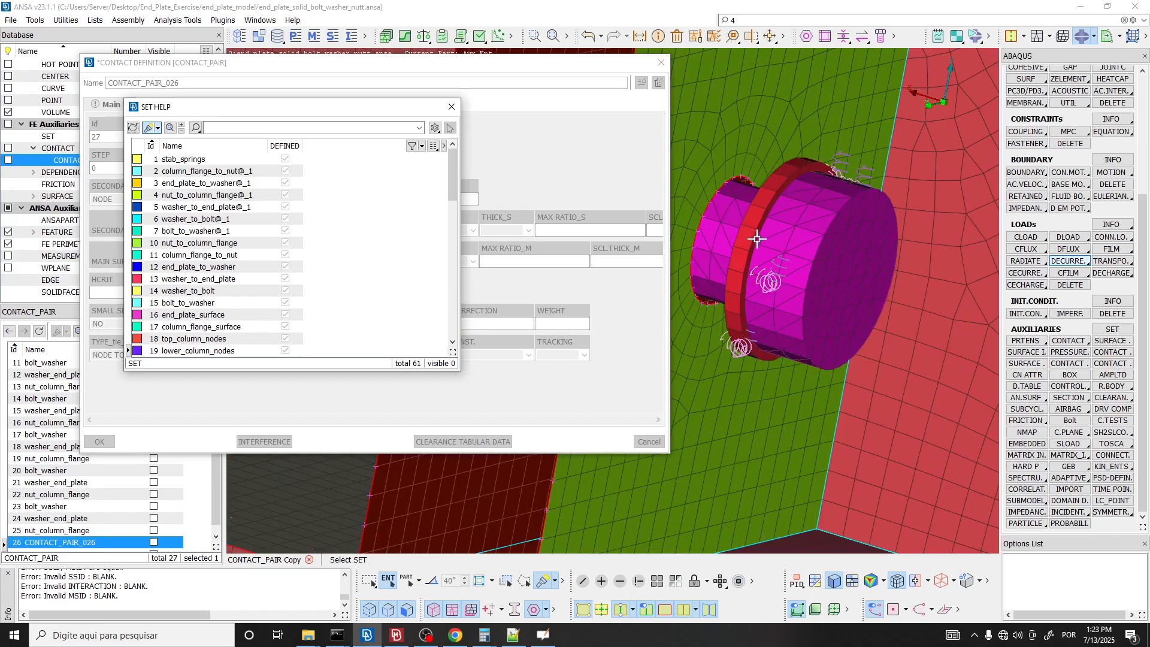
click(725, 200)
scroll(734, 203, down, 5)
middle_click(734, 204)
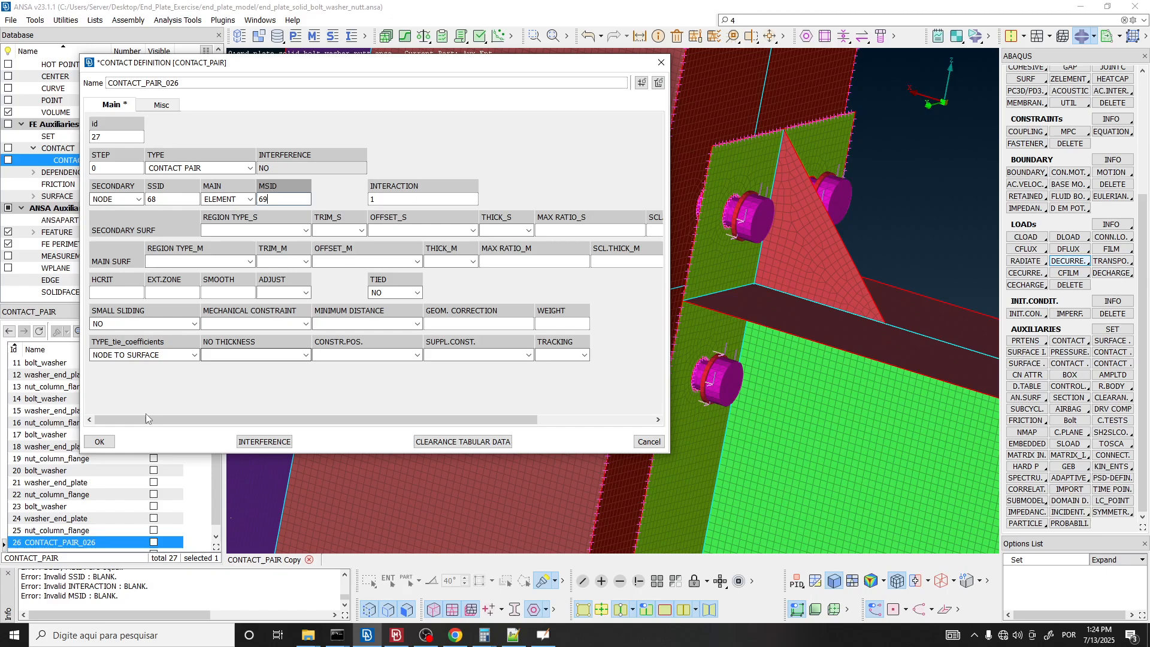
click(106, 443)
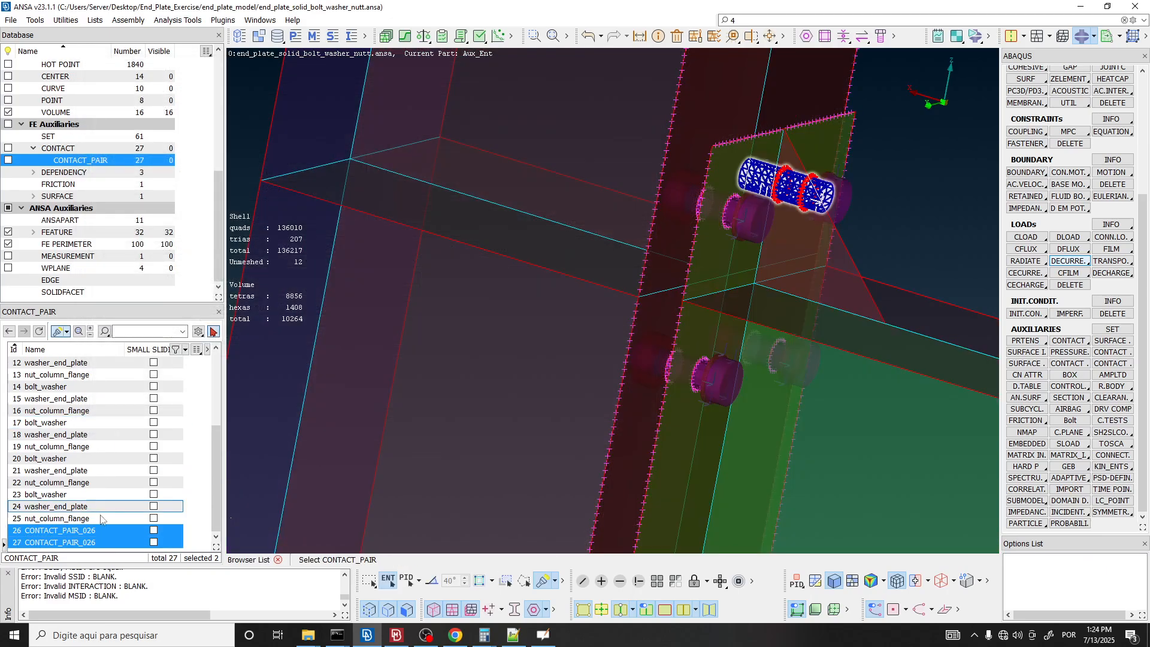
Highlight both CONTACT_PAIR_026 entries together and check their shank surfaces and hole nodes in the model.
ctrl+click(91, 530)
scroll(641, 231, up, 3)
ctrl+drag(753, 203, 612, 203)
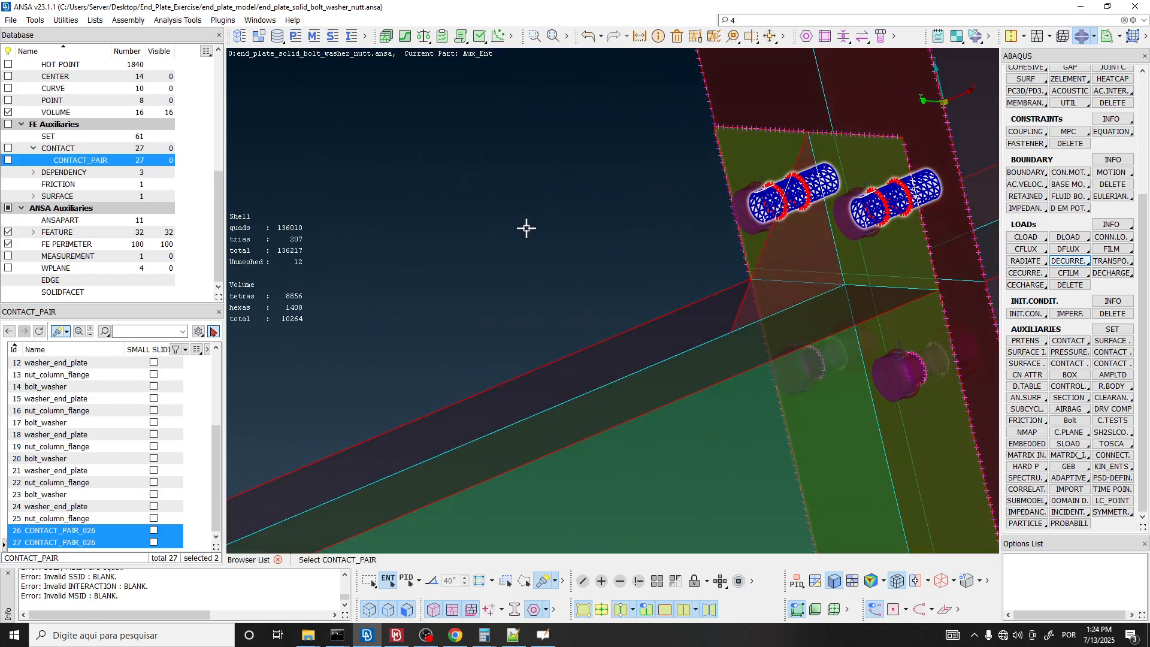
scroll(527, 233, down, 3)
middle_click(715, 252)
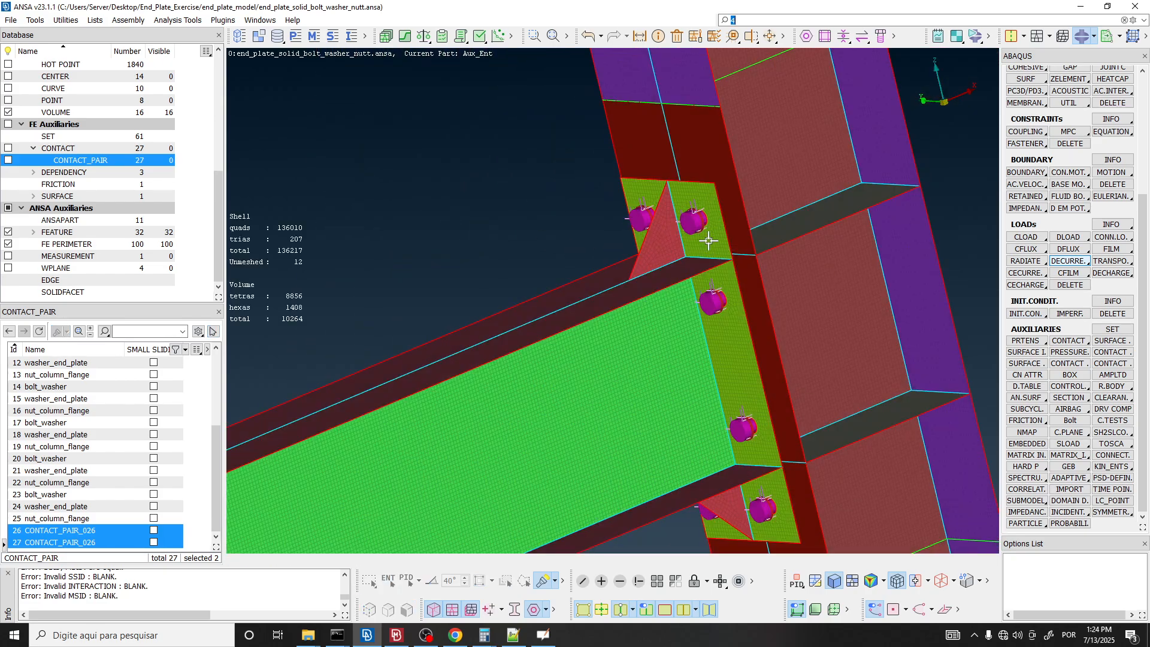
scroll(696, 252, down, 3)
ctrl+drag(695, 252, 697, 348)
scroll(693, 248, up, 3)
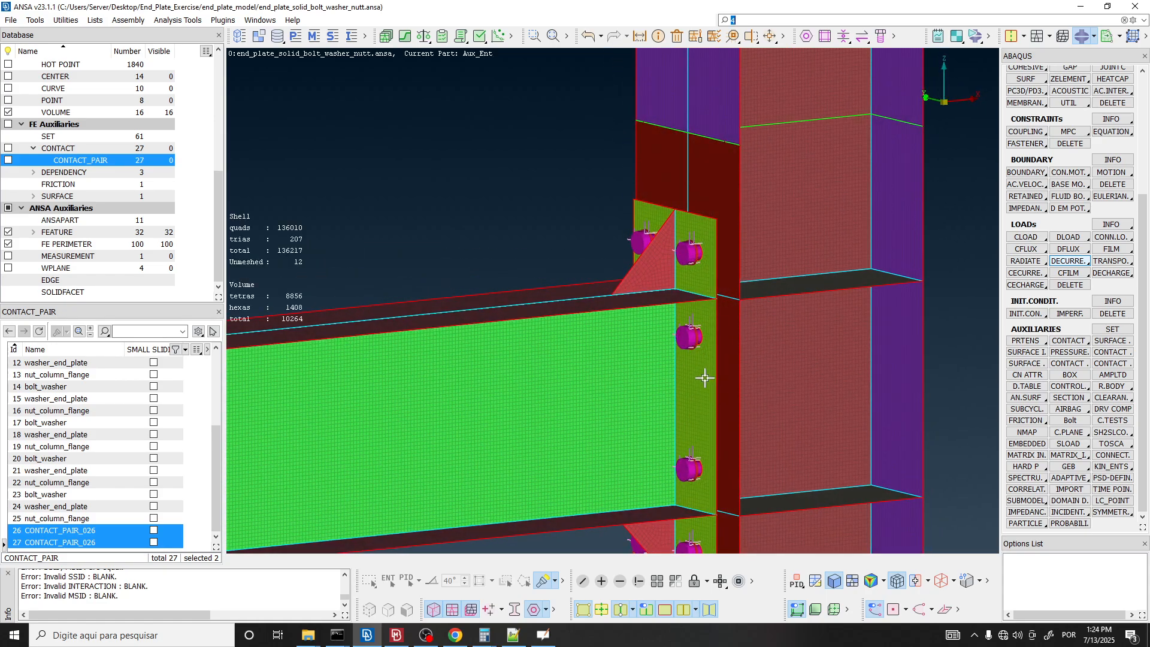
click(199, 246)
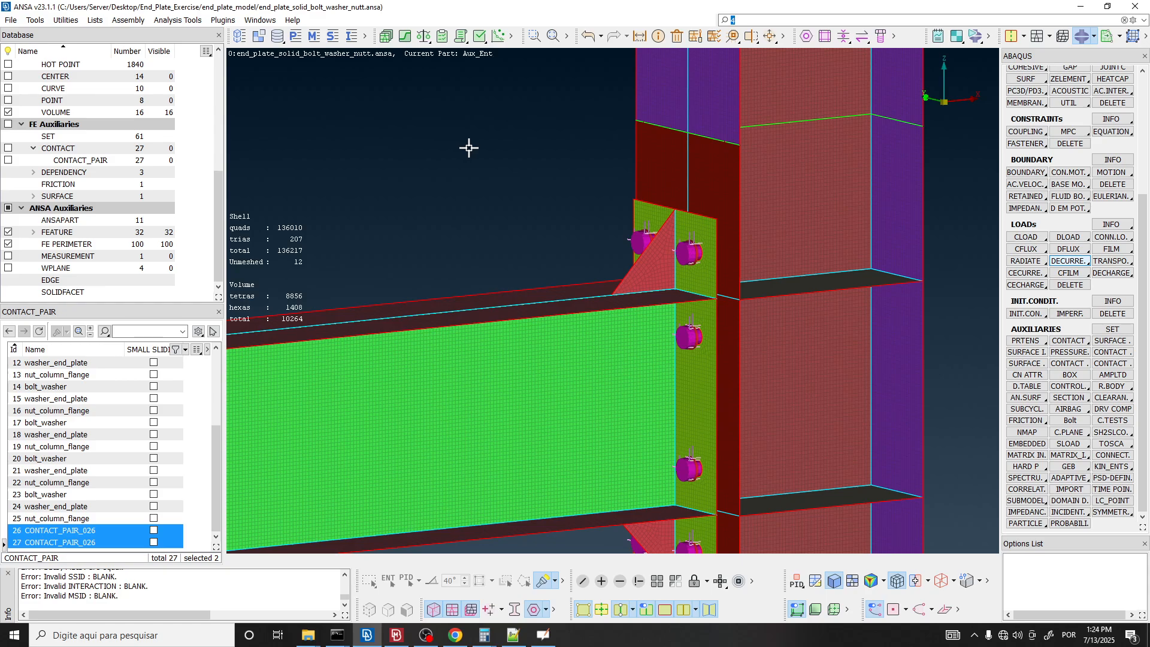
scroll(469, 148, down, 3)
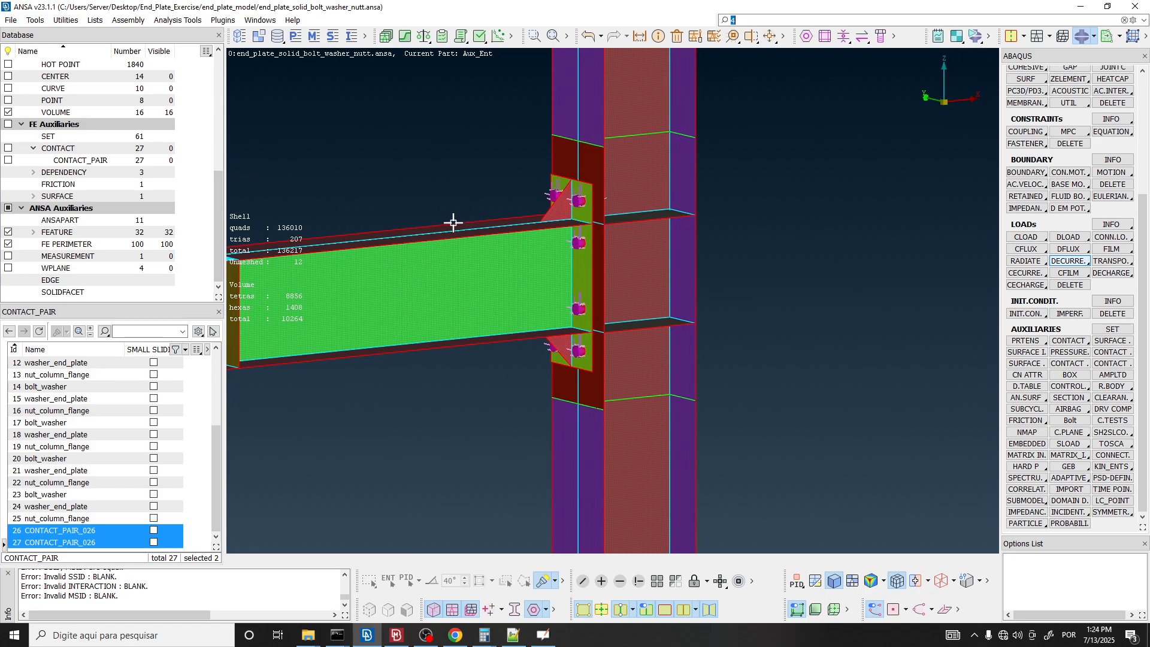
Isolate the bolts and the end plate by property, leaving the washers, column flange and beam parts hidden.
scroll(569, 213, up, 8)
ctrl+middle_drag(628, 198, 626, 223)
ctrl+drag(627, 223, 629, 226)
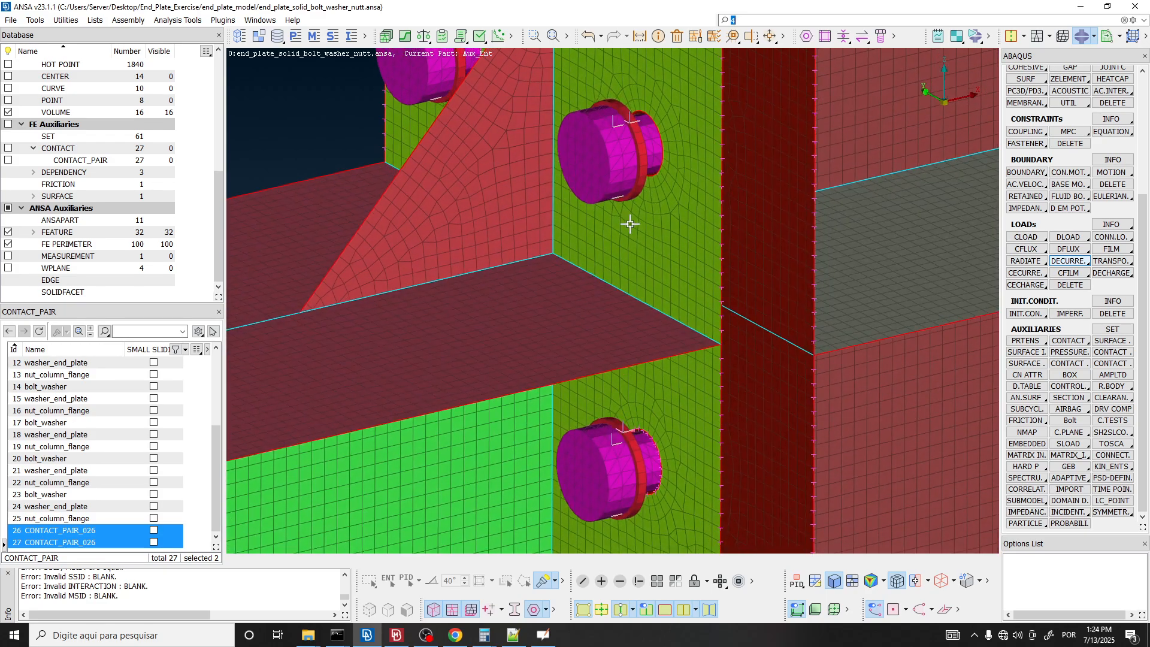
scroll(614, 237, down, 6)
scroll(623, 215, up, 3)
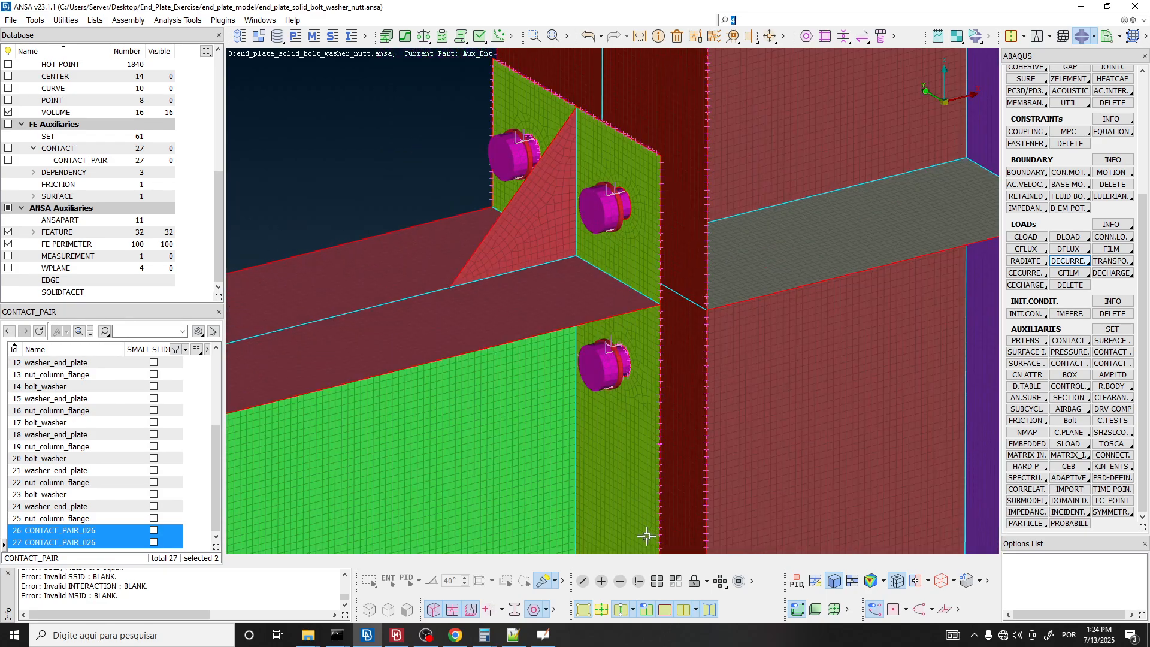
click(640, 581)
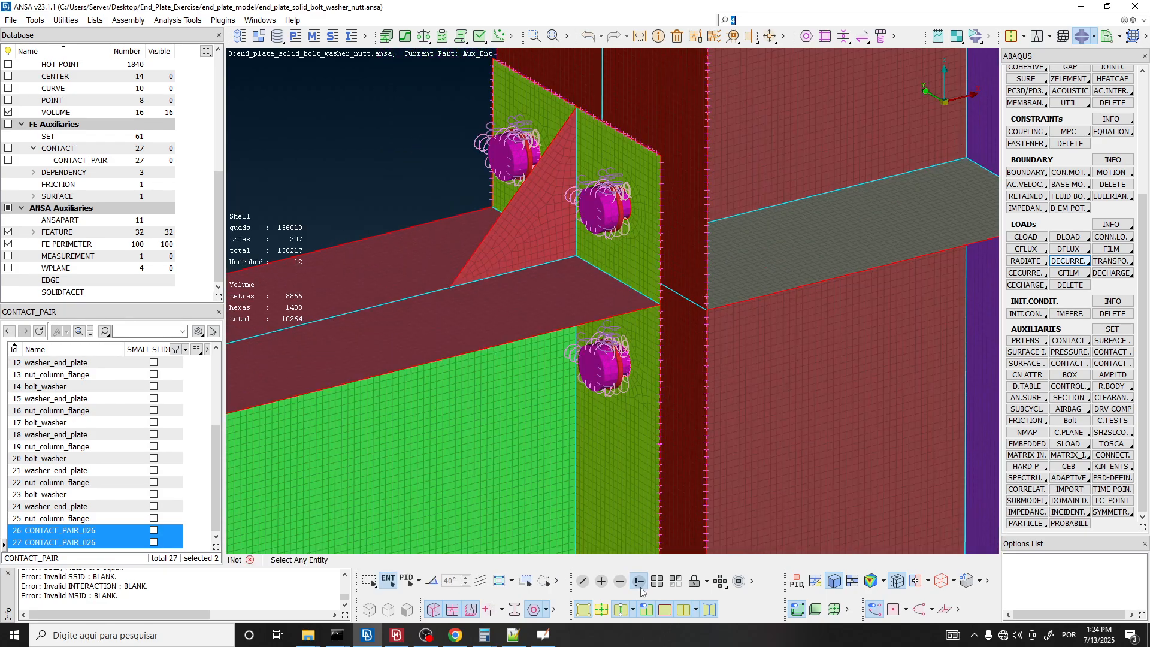
click(408, 581)
scroll(599, 207, up, 5)
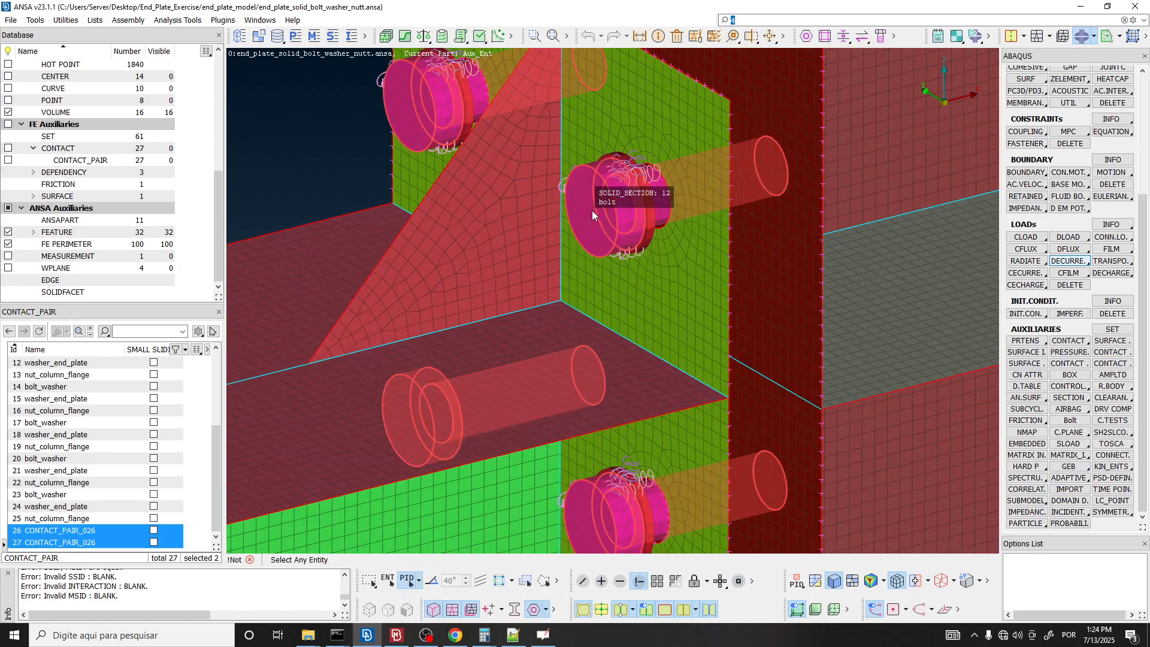
click(696, 145)
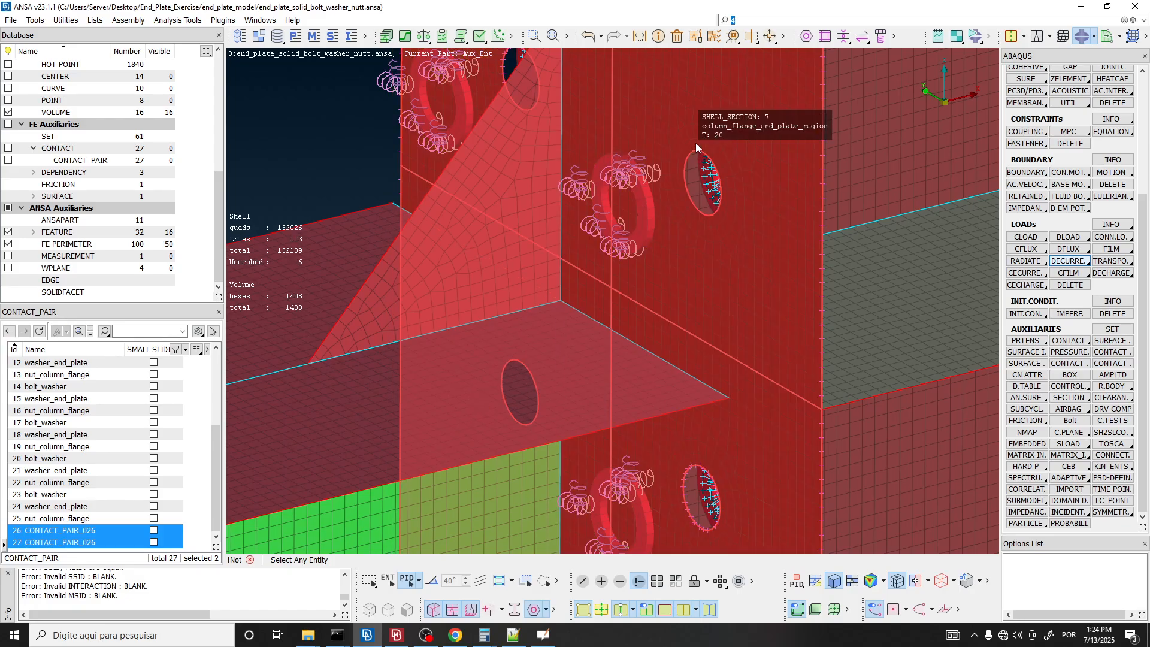
middle_click(696, 143)
Examine the fit between a bolt shank and the edge of its end plate hole from close up.
scroll(655, 172, up, 6)
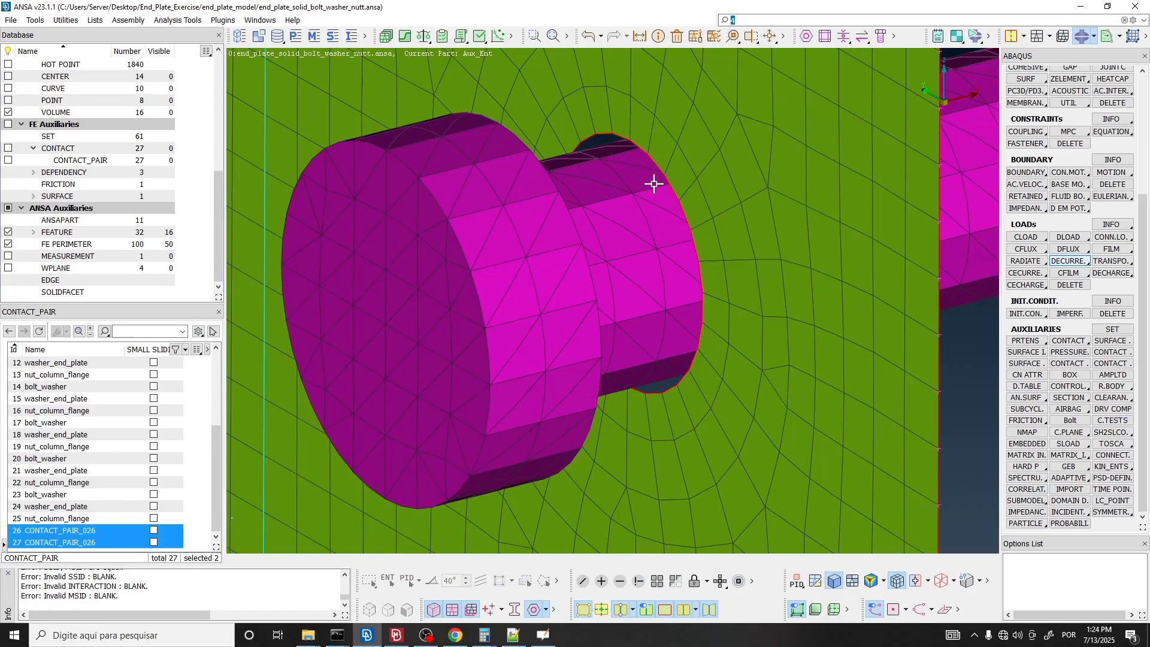
ctrl+drag(655, 185, 534, 189)
scroll(662, 192, up, 3)
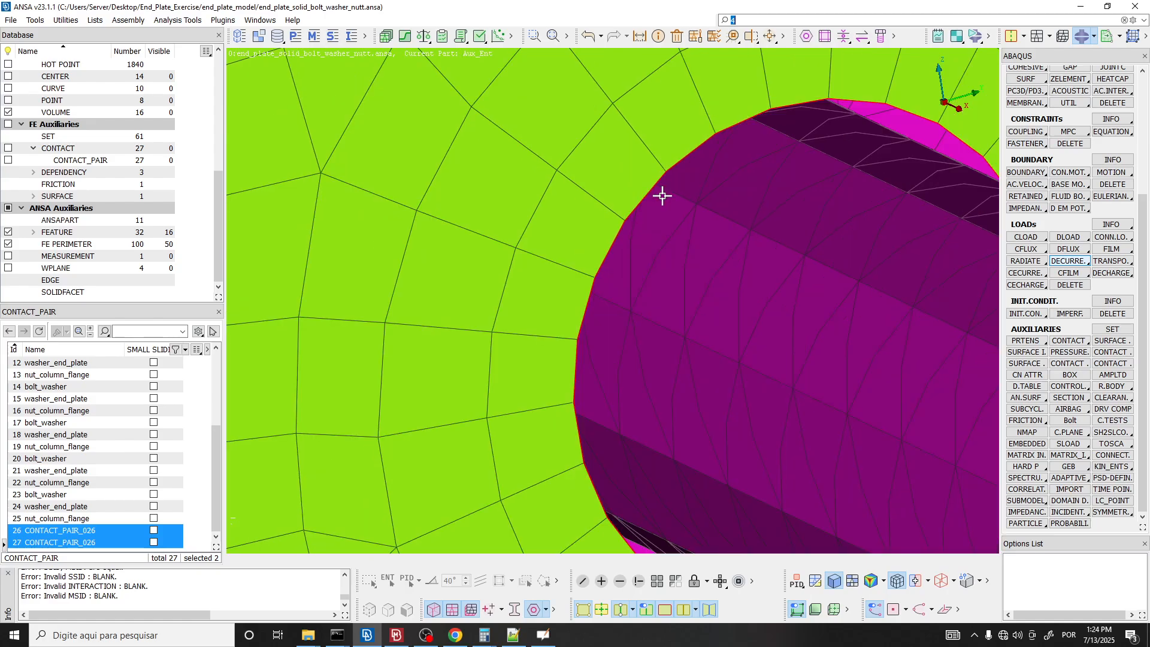
scroll(765, 250, up, 4)
mouse_move(668, 230)
ctrl+mouse_down()
mouse_move(737, 231)
mouse_move(728, 300)
mouse_move(659, 232)
ctrl+mouse_up()
scroll(460, 313, down, 5)
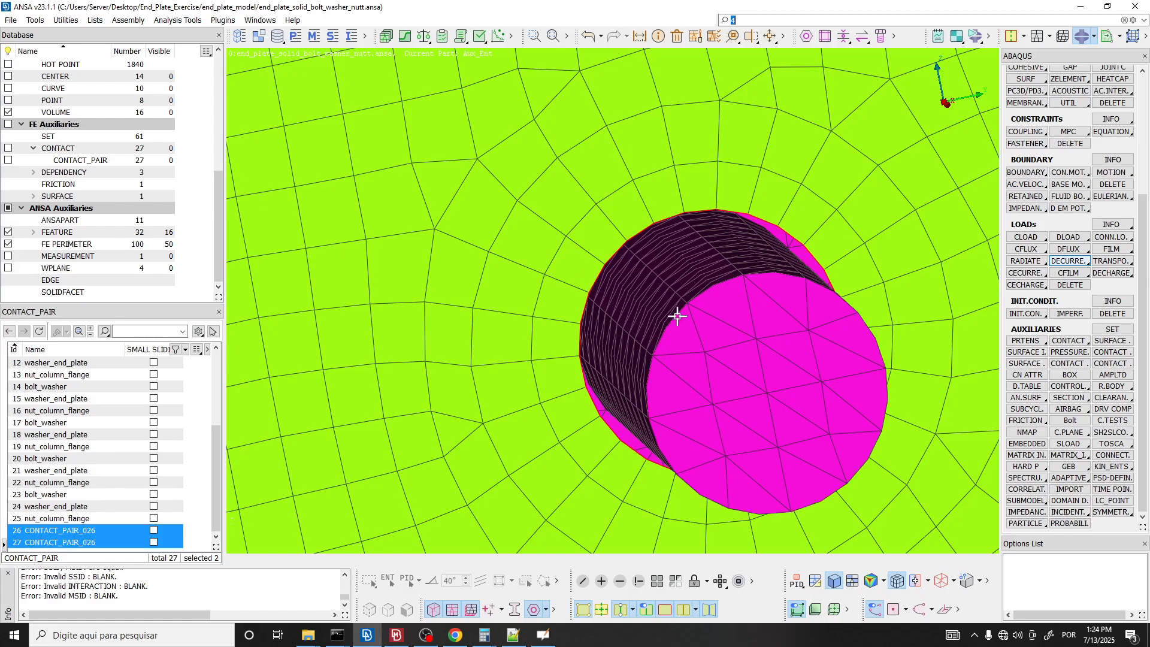
Examine the facets and nodes around the free end of the bolt shank from close up.
scroll(645, 346, up, 8)
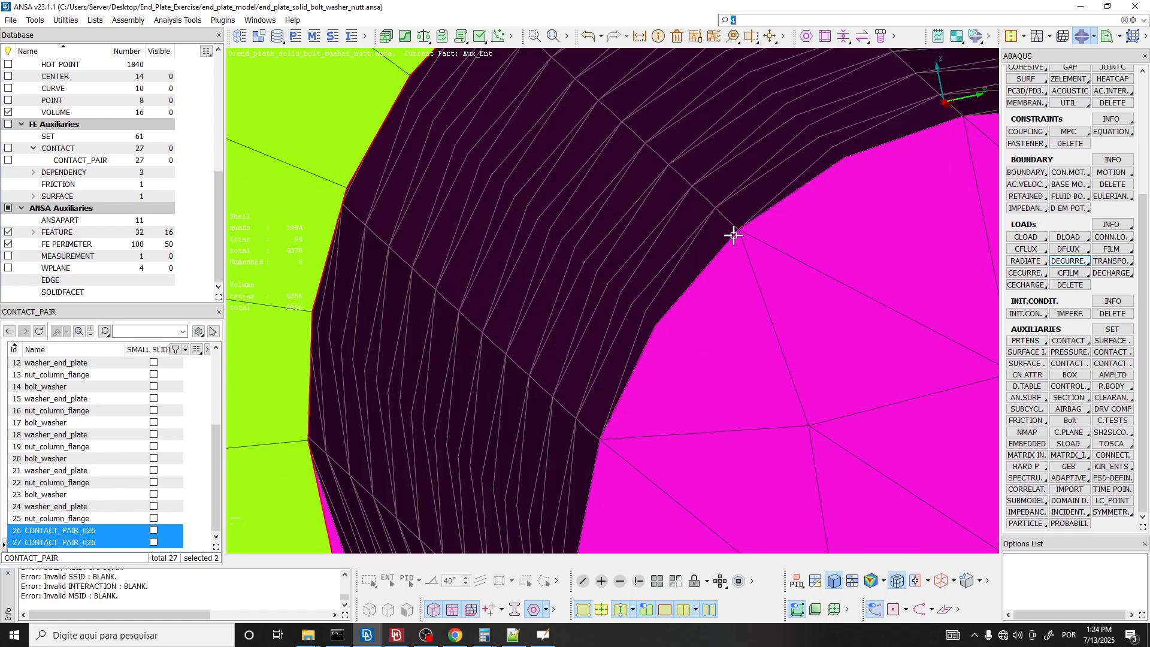
scroll(674, 251, down, 4)
scroll(696, 313, up, 4)
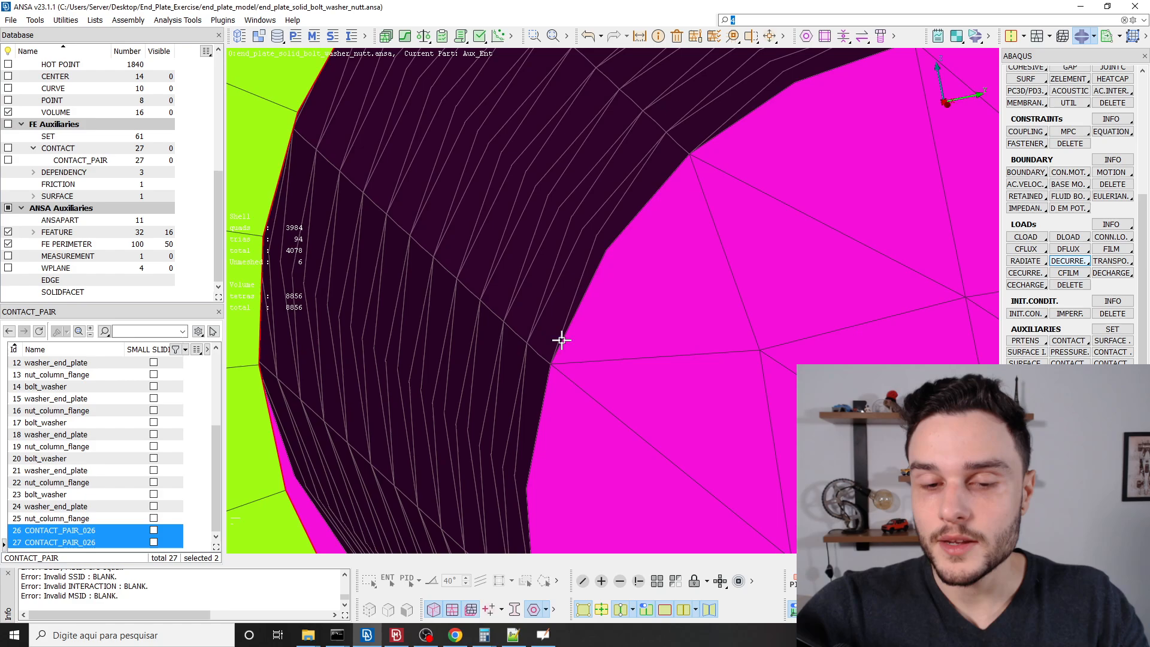
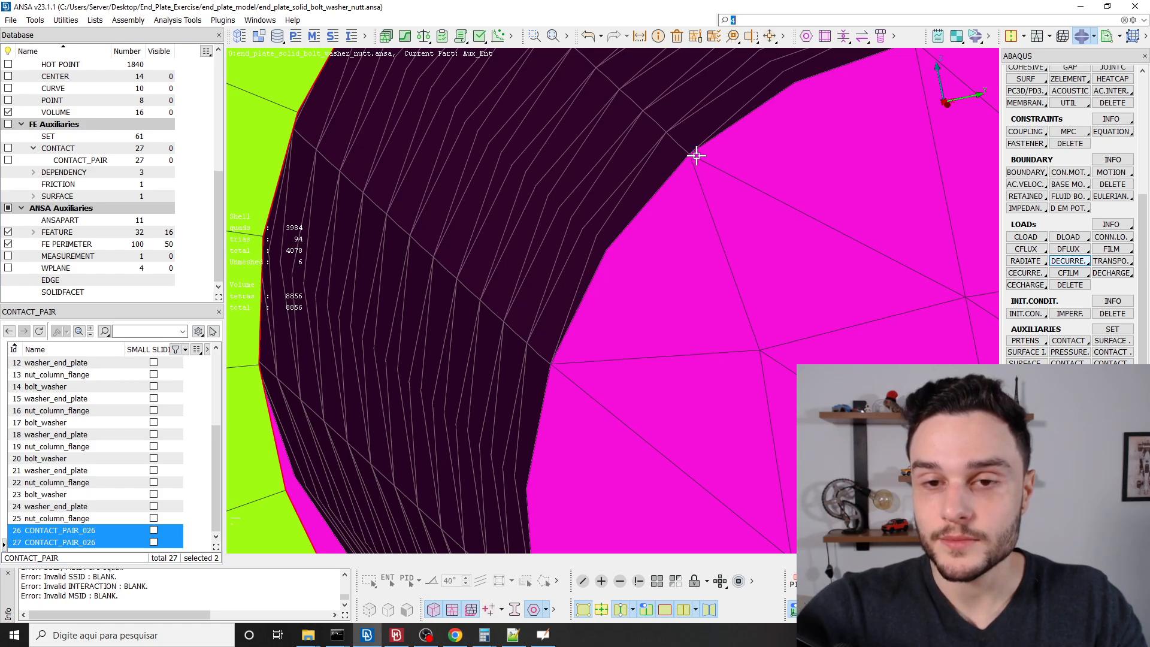
scroll(587, 332, down, 3)
scroll(608, 326, up, 3)
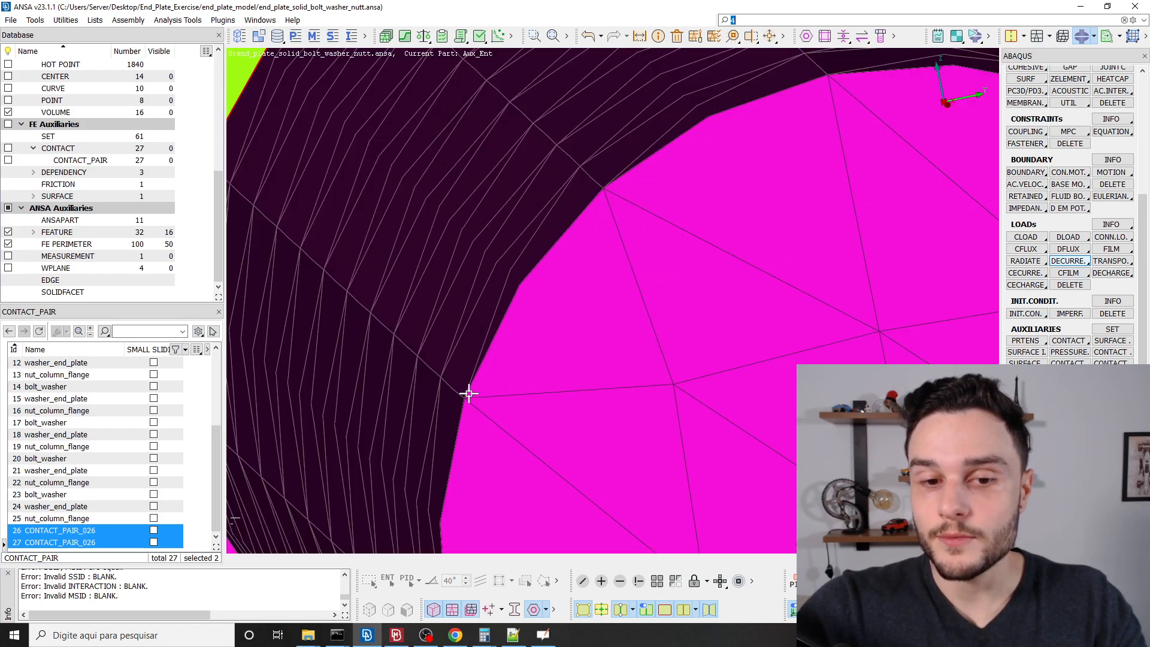
scroll(629, 170, down, 3)
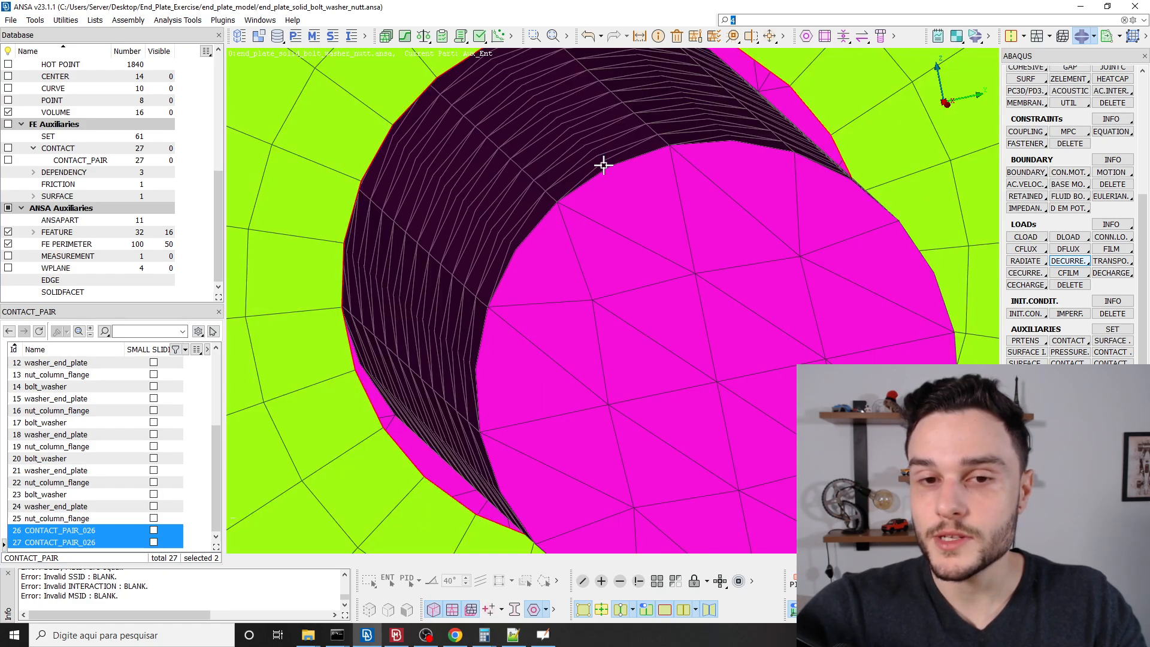
scroll(603, 166, down, 3)
scroll(611, 243, down, 2)
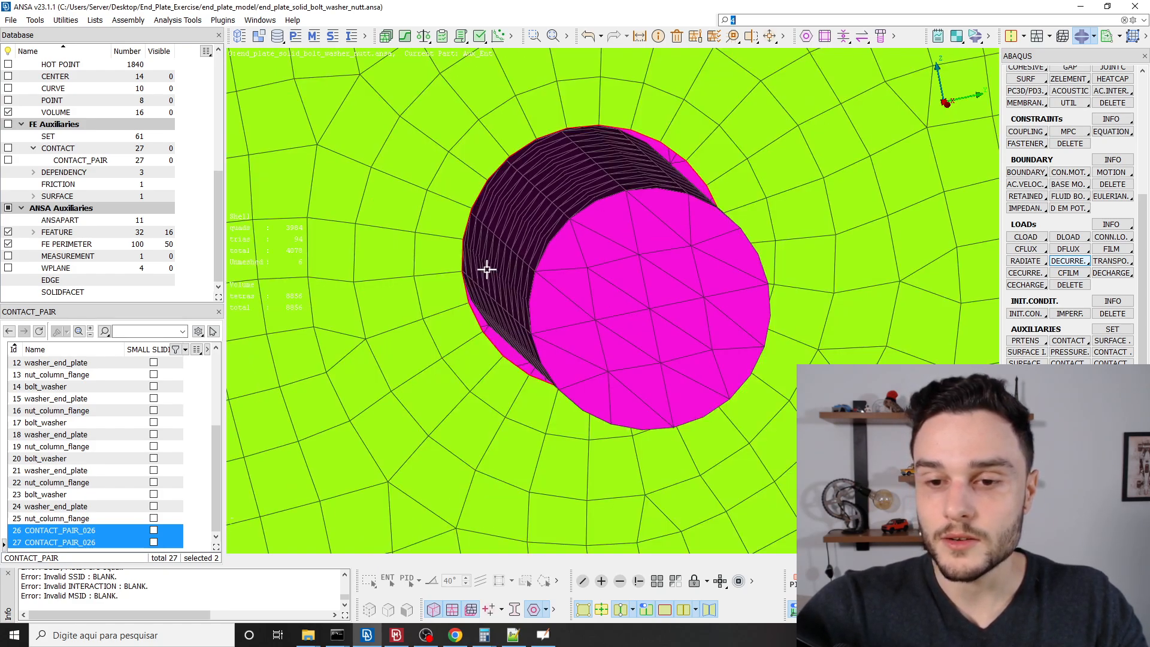
Compare the end plate hole's edge nodes with the faceted bolt shank surface along the hole's rim.
scroll(510, 264, up, 5)
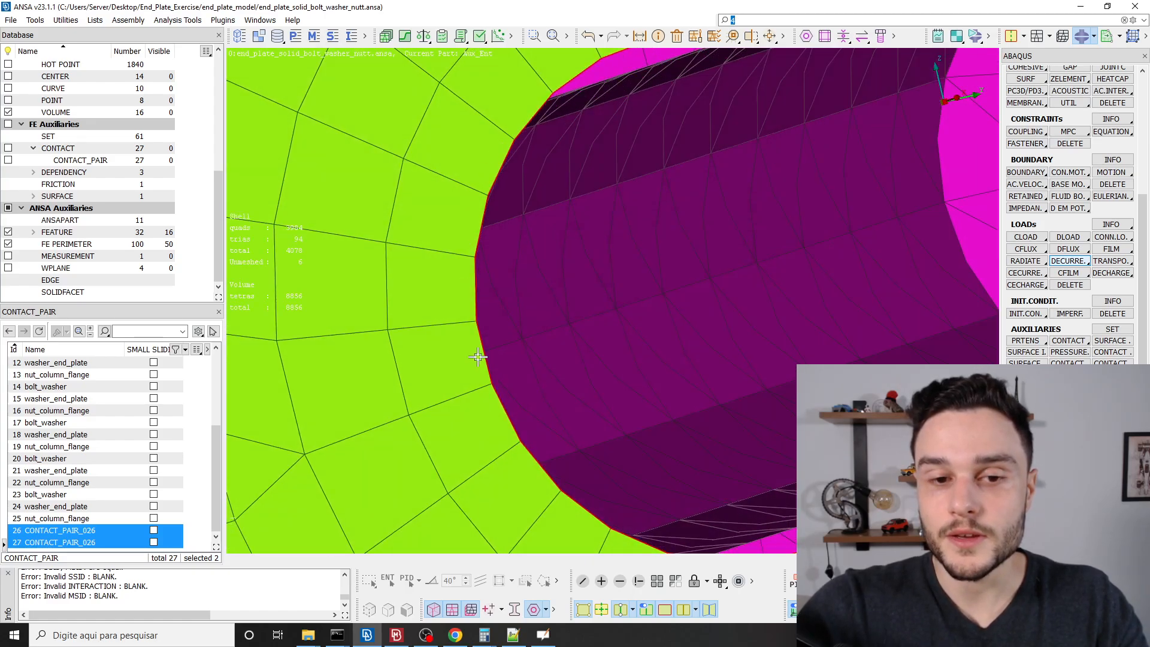
scroll(515, 150, down, 2)
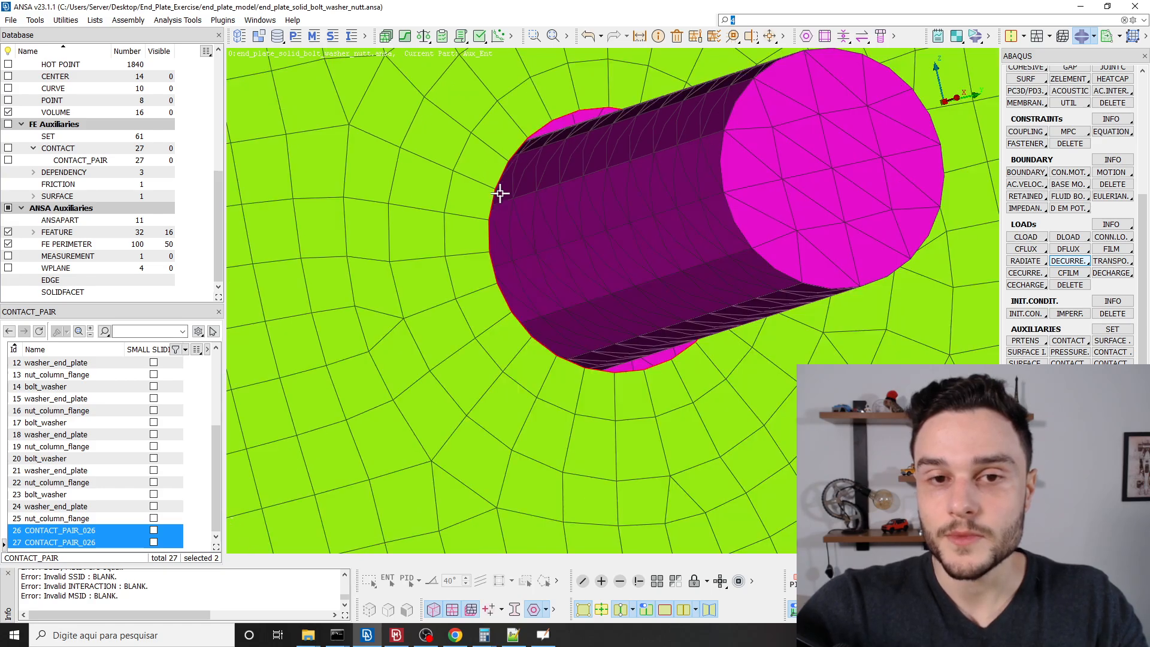
scroll(503, 180, up, 2)
scroll(510, 153, down, 2)
scroll(519, 205, up, 3)
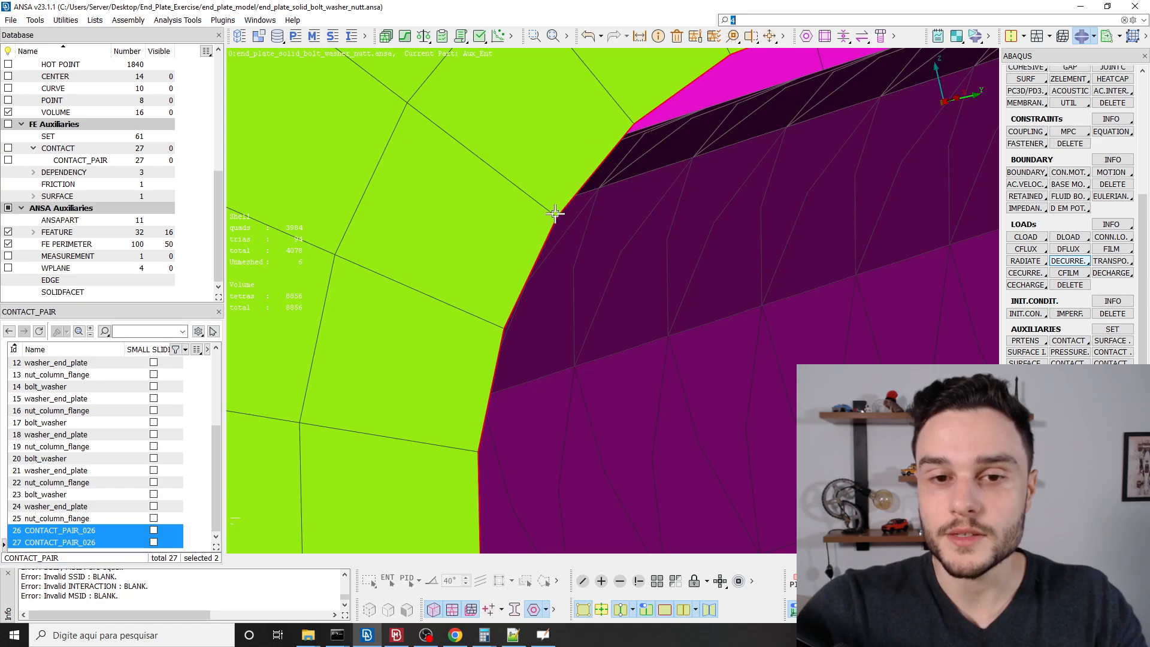
scroll(547, 180, down, 2)
scroll(518, 245, down, 1)
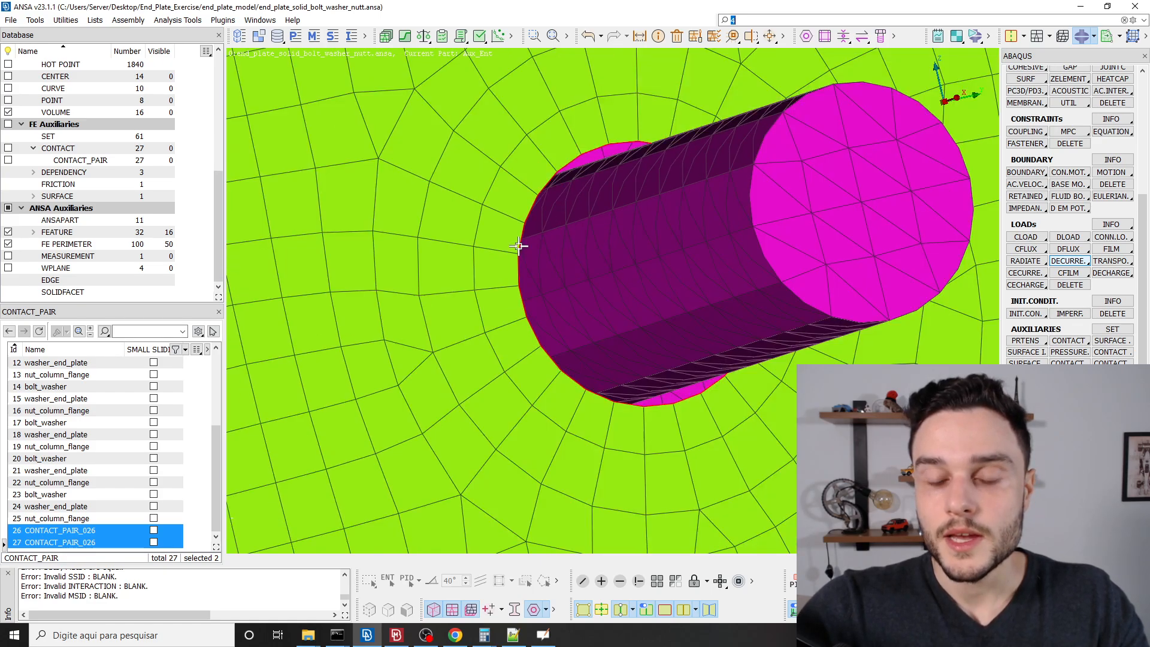
Examine where the bolt shank meets the hole edge from the bolt head side of the end plate.
mouse_move(519, 245)
ctrl+mouse_down()
mouse_move(501, 271)
mouse_move(613, 241)
mouse_move(707, 246)
mouse_move(499, 254)
ctrl+mouse_up()
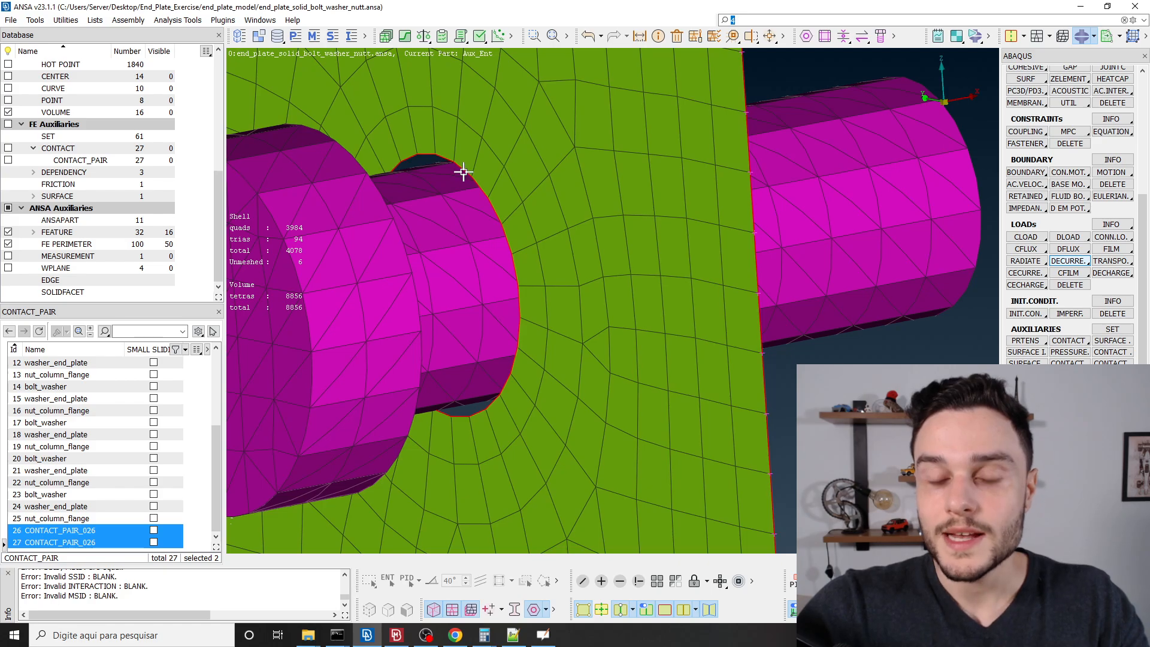
scroll(528, 228, down, 2)
scroll(540, 240, up, 2)
mouse_move(516, 245)
ctrl+mouse_down()
mouse_move(524, 215)
mouse_move(526, 231)
ctrl+mouse_up()
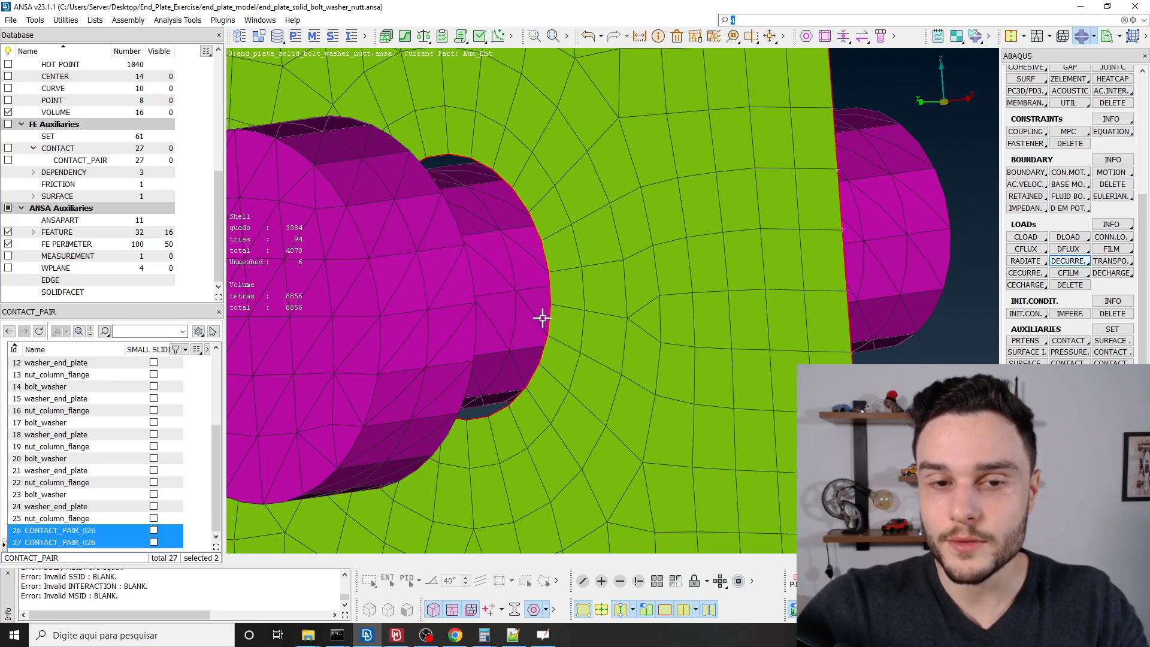
scroll(532, 245, up, 2)
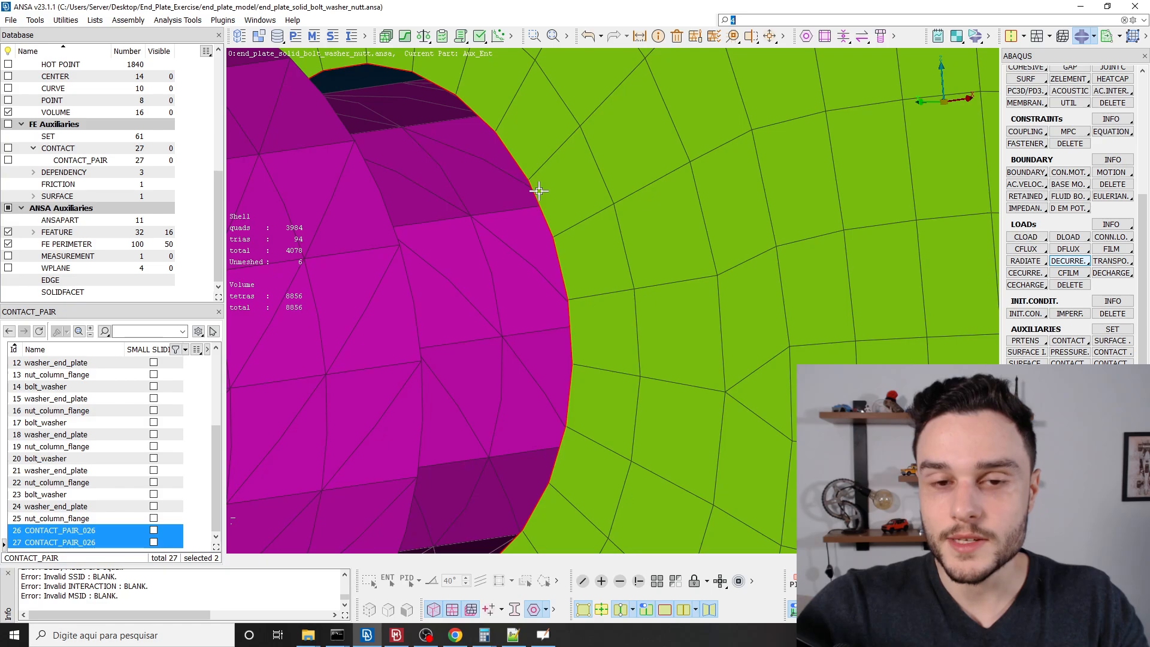
scroll(539, 191, down, 3)
ctrl+drag(534, 206, 531, 214)
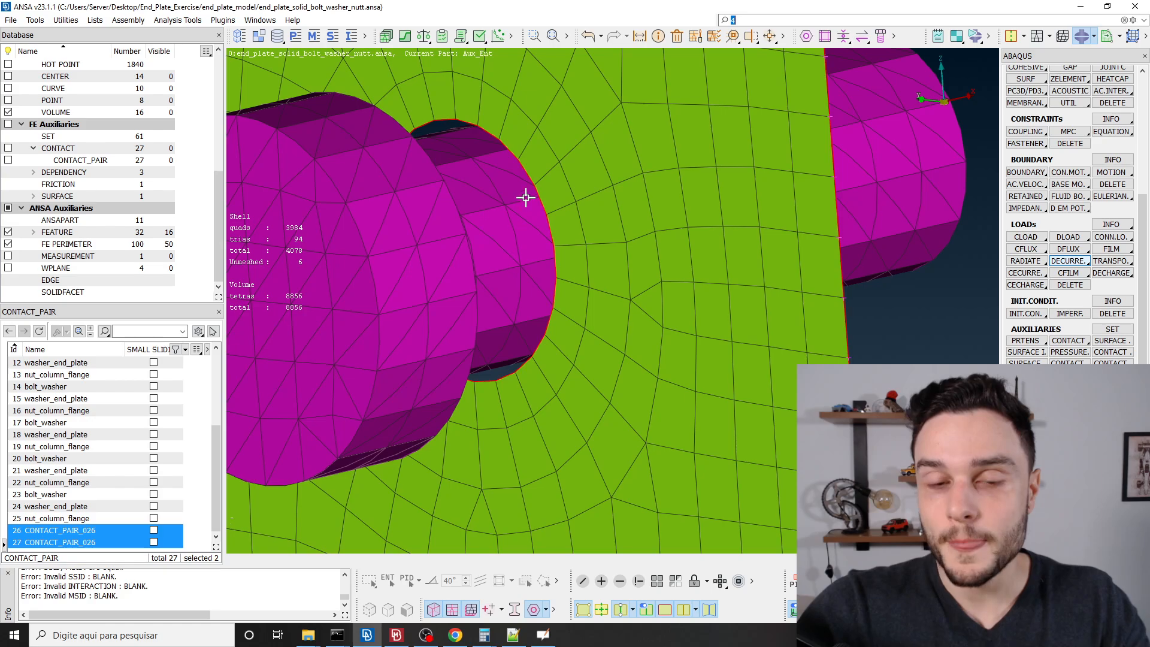
scroll(530, 192, up, 3)
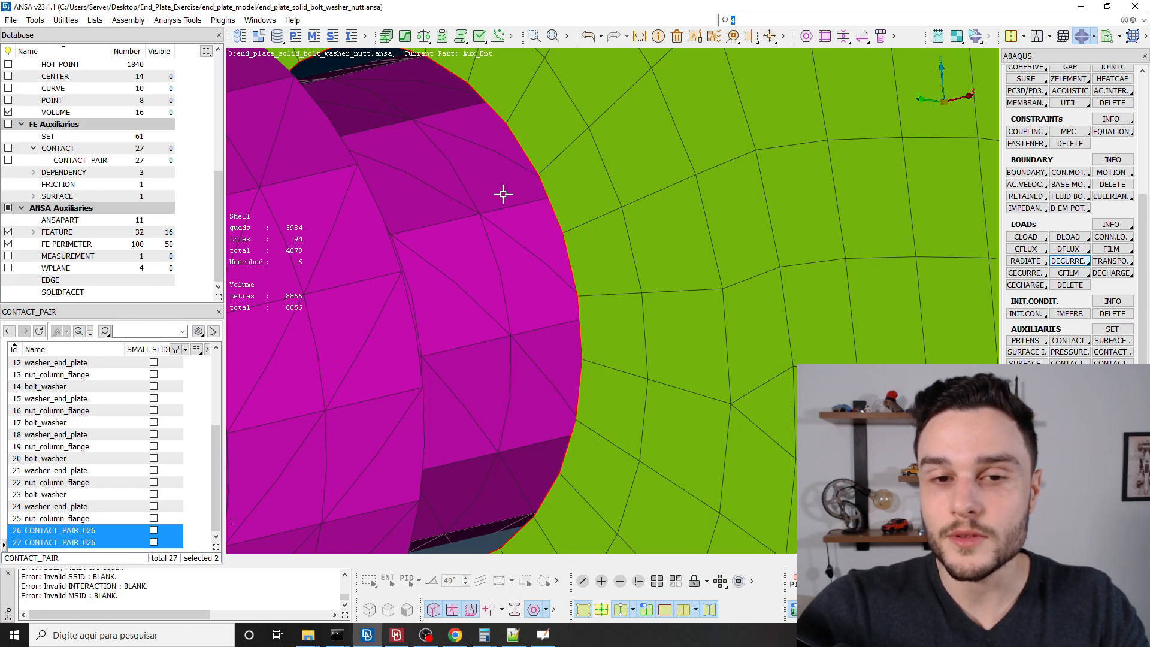
scroll(575, 182, down, 5)
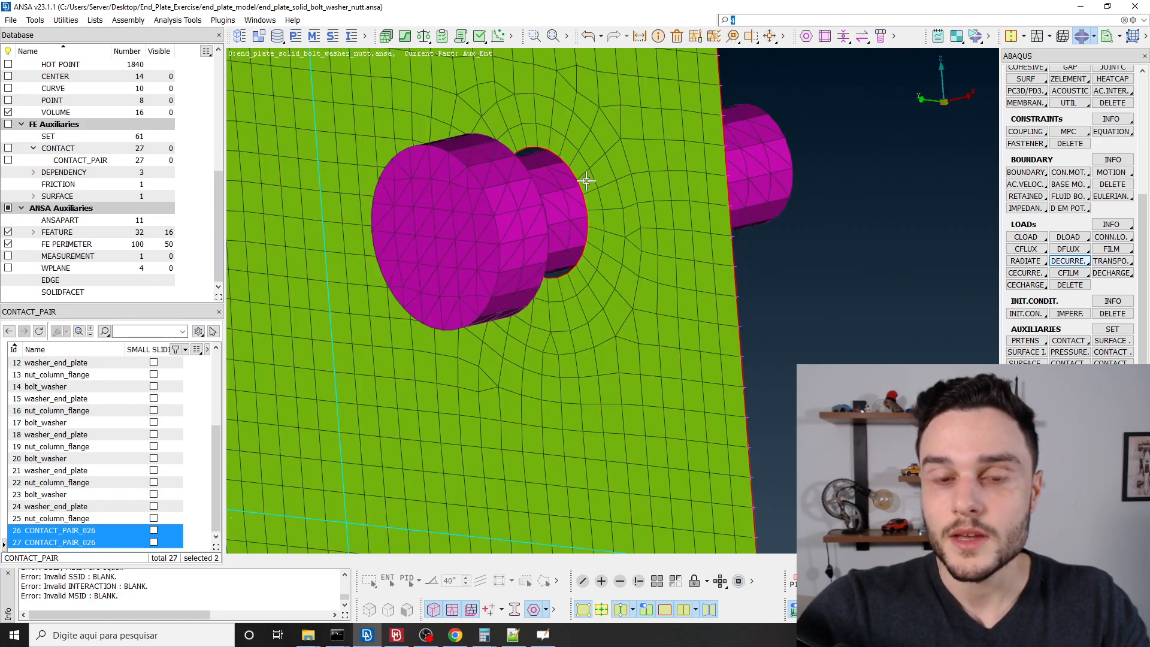
scroll(578, 179, up, 5)
scroll(585, 163, up, 1)
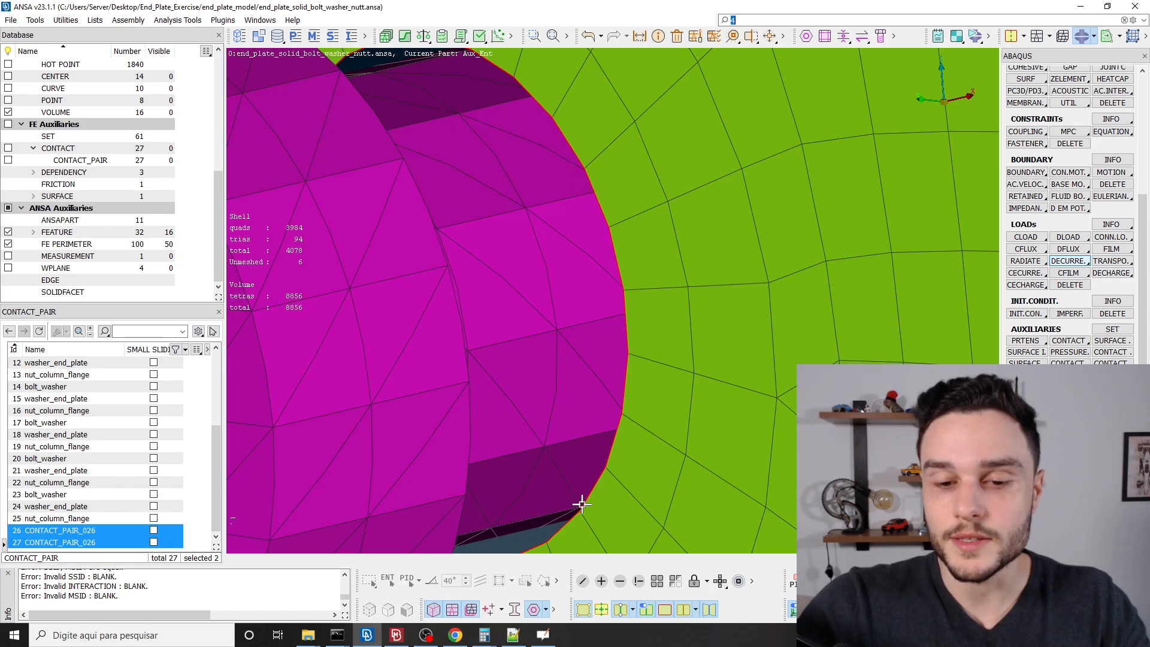
scroll(617, 246, down, 3)
scroll(614, 252, up, 3)
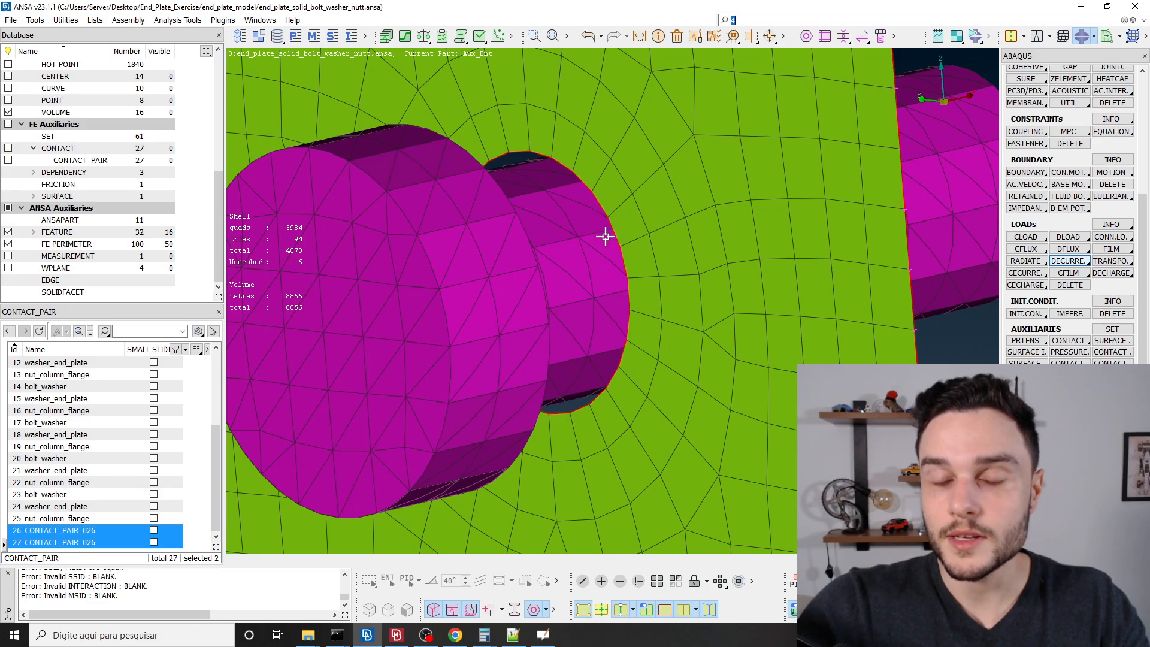
scroll(603, 237, down, 2)
scroll(604, 240, up, 2)
ctrl+drag(608, 245, 608, 238)
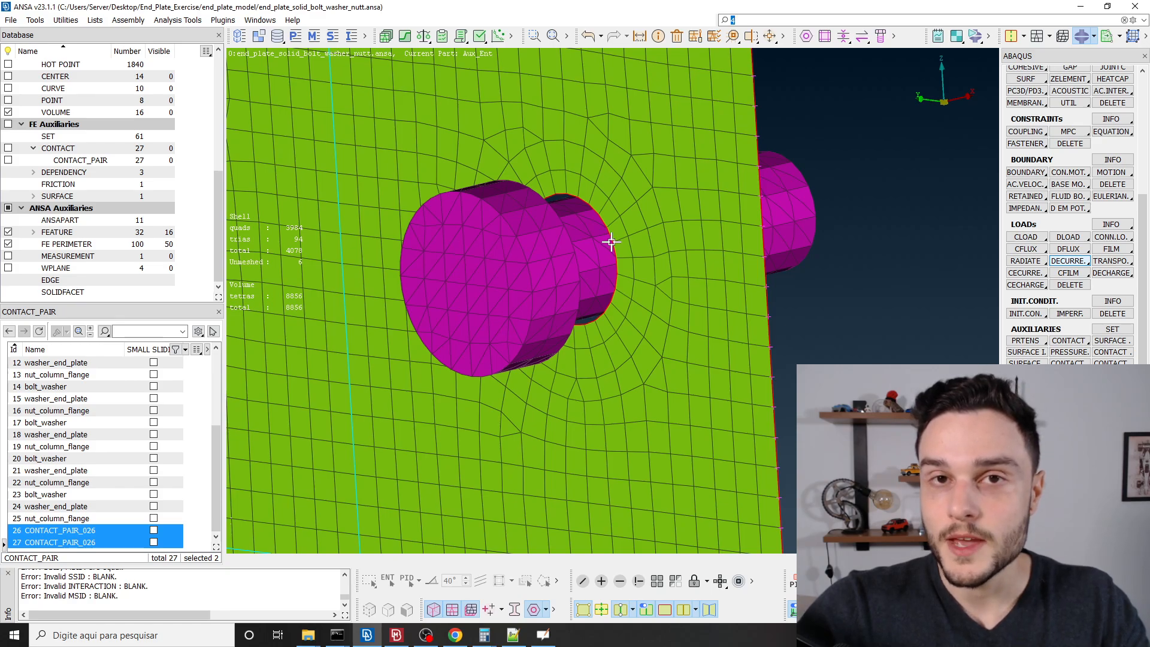
scroll(611, 242, down, 3)
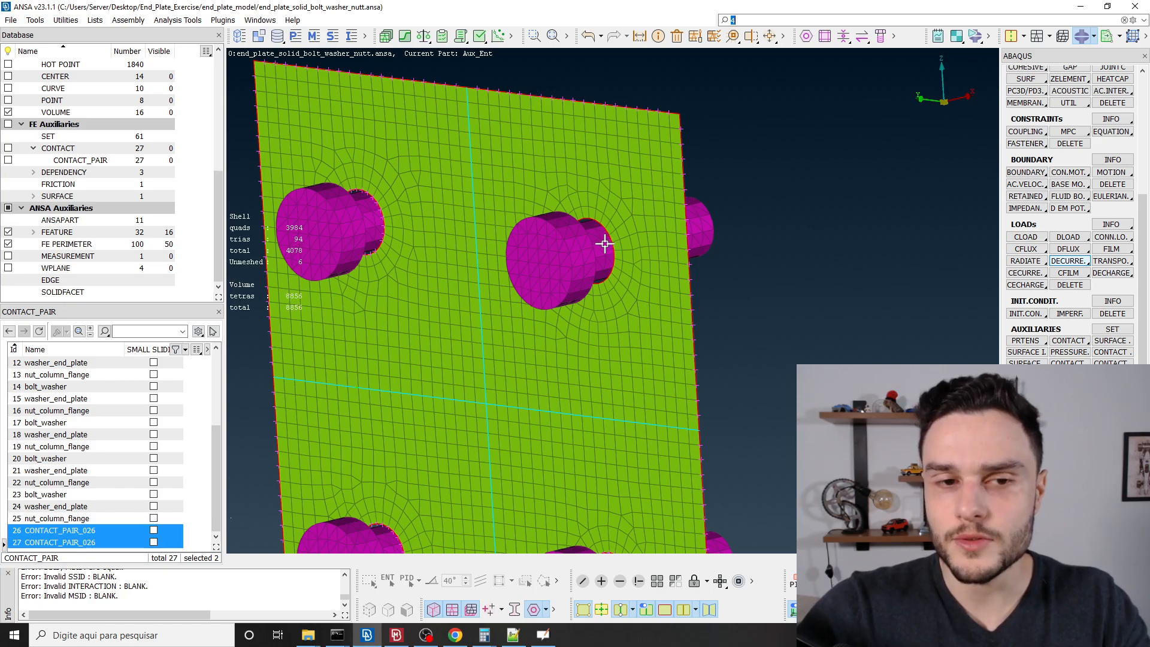
ctrl+drag(605, 243, 475, 242)
scroll(607, 261, down, 3)
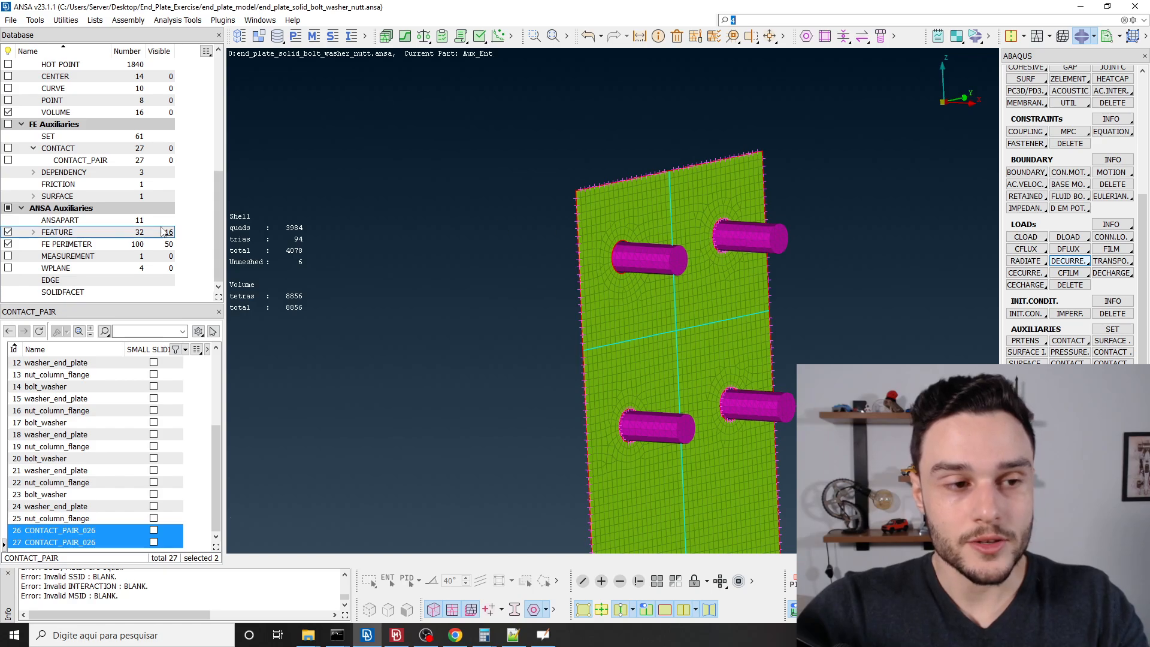
Delete all existing points from the model.
scroll(54, 131, up, 2)
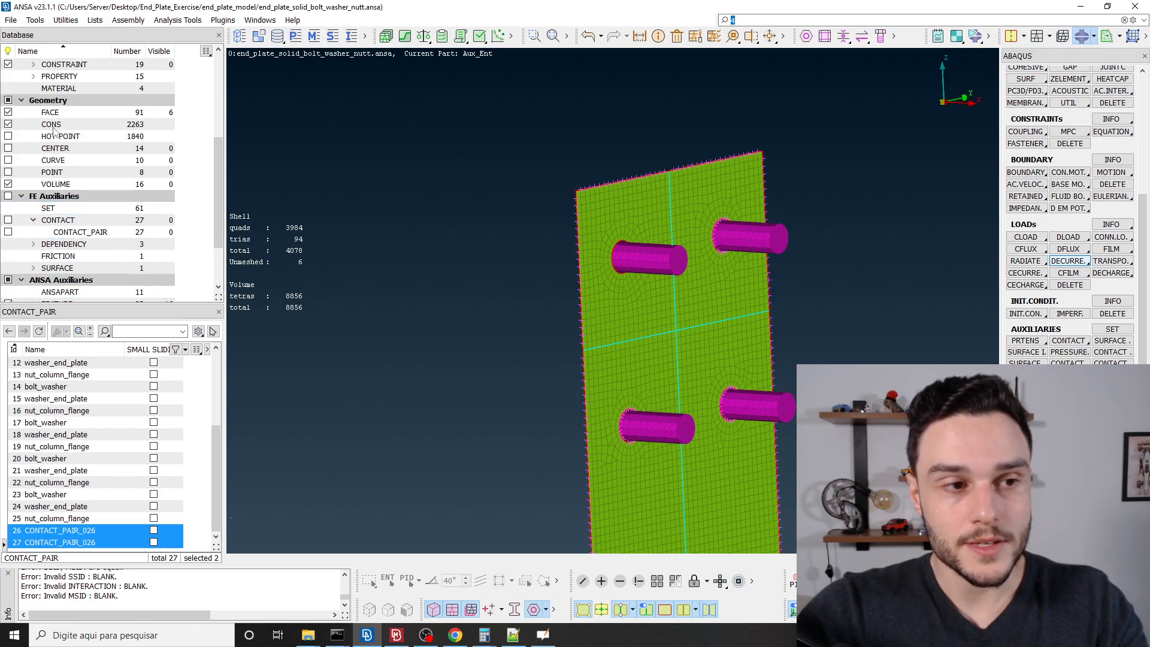
click(61, 173)
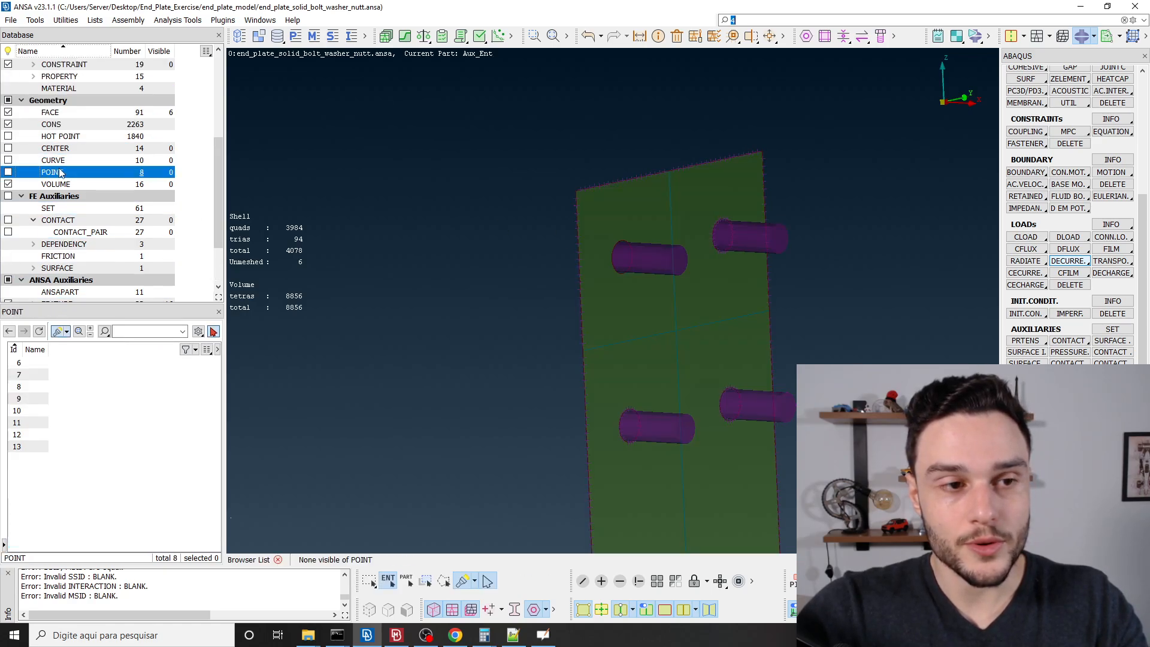
click(32, 363)
key(ctrl+a)
right_click(32, 365)
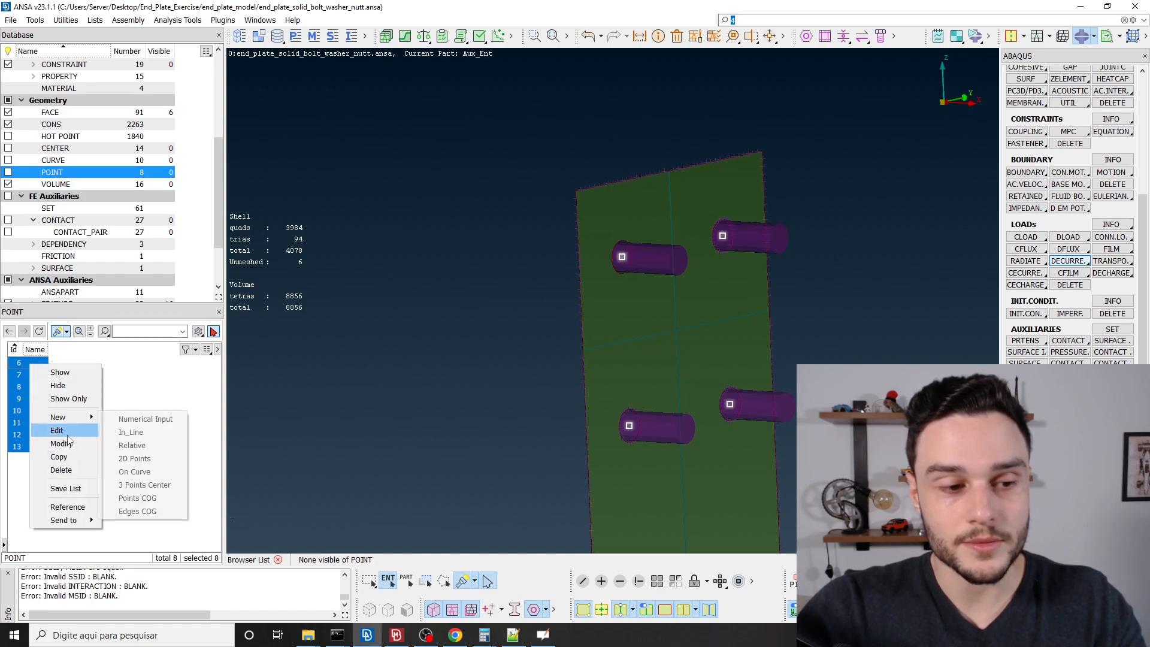
click(65, 470)
click(246, 506)
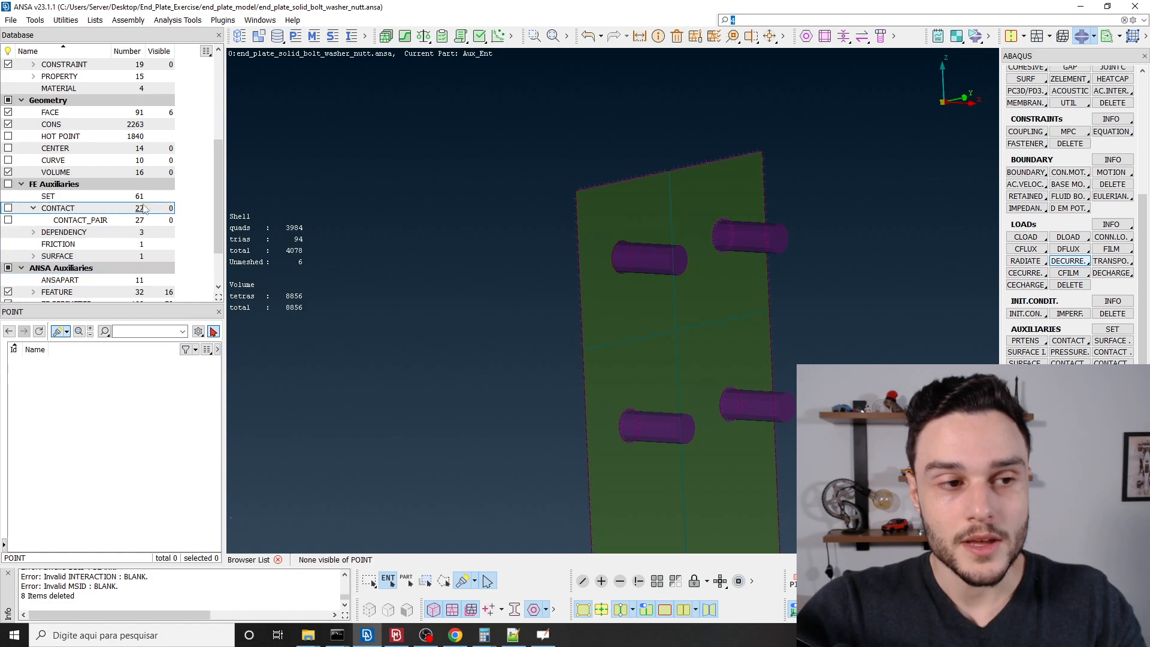
Create a circle-centre point on one upper bolt's shank end face from three circumference nodes, and turn on point visibility.
click(1024, 36)
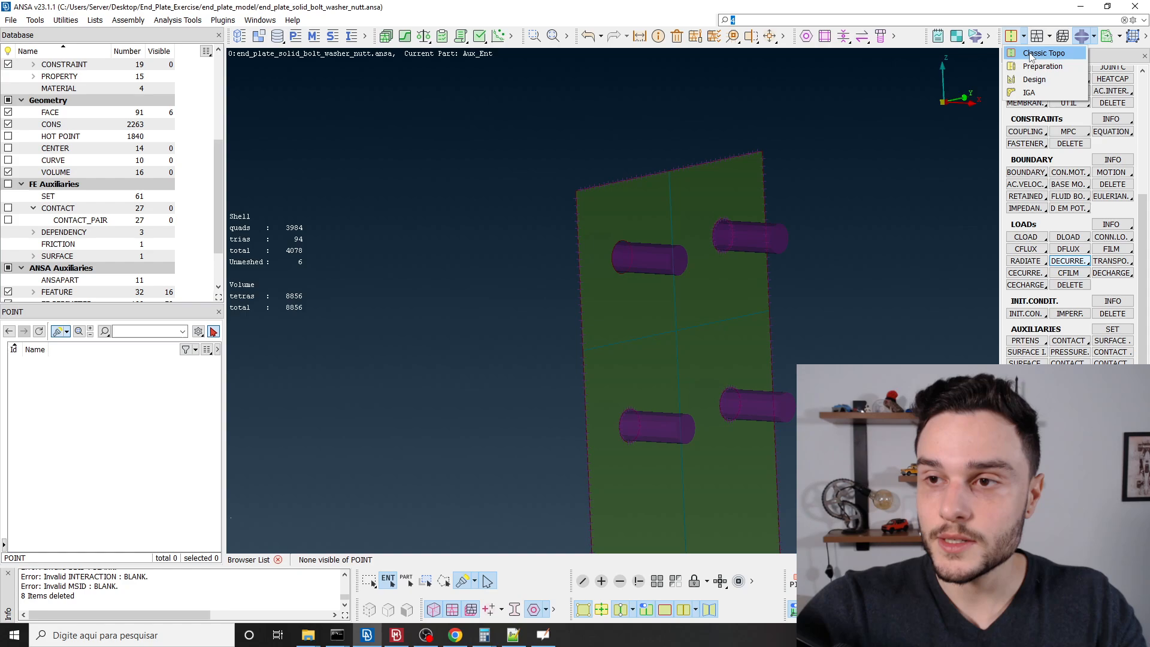
click(1030, 54)
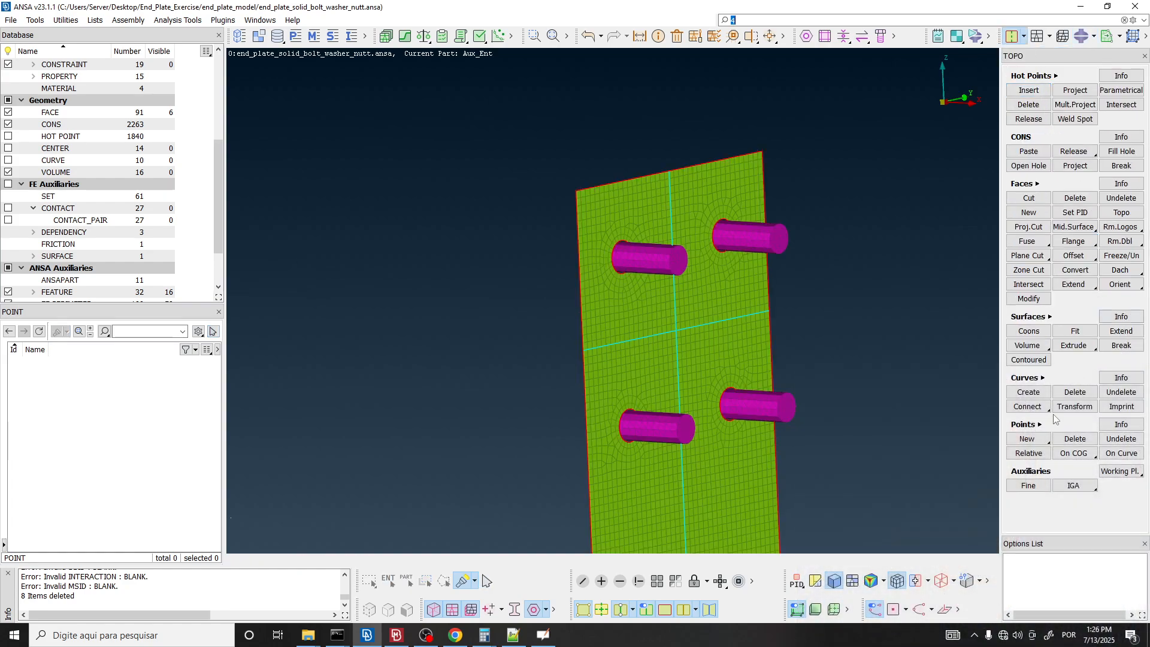
click(1074, 454)
click(1084, 495)
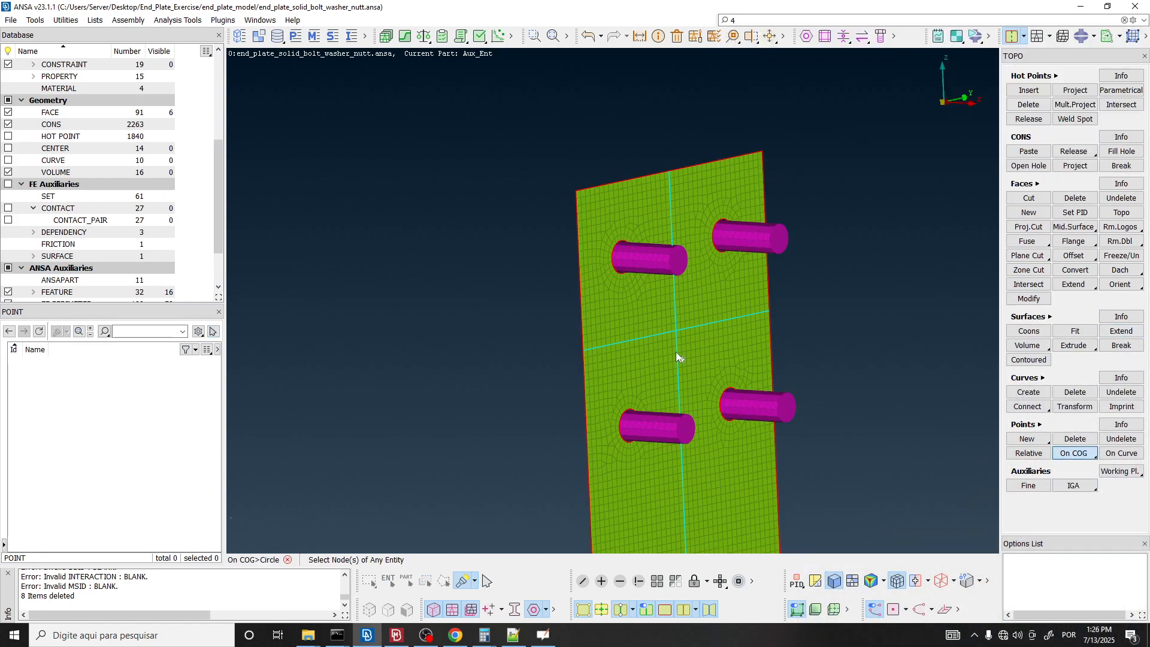
scroll(681, 255, up, 5)
click(655, 237)
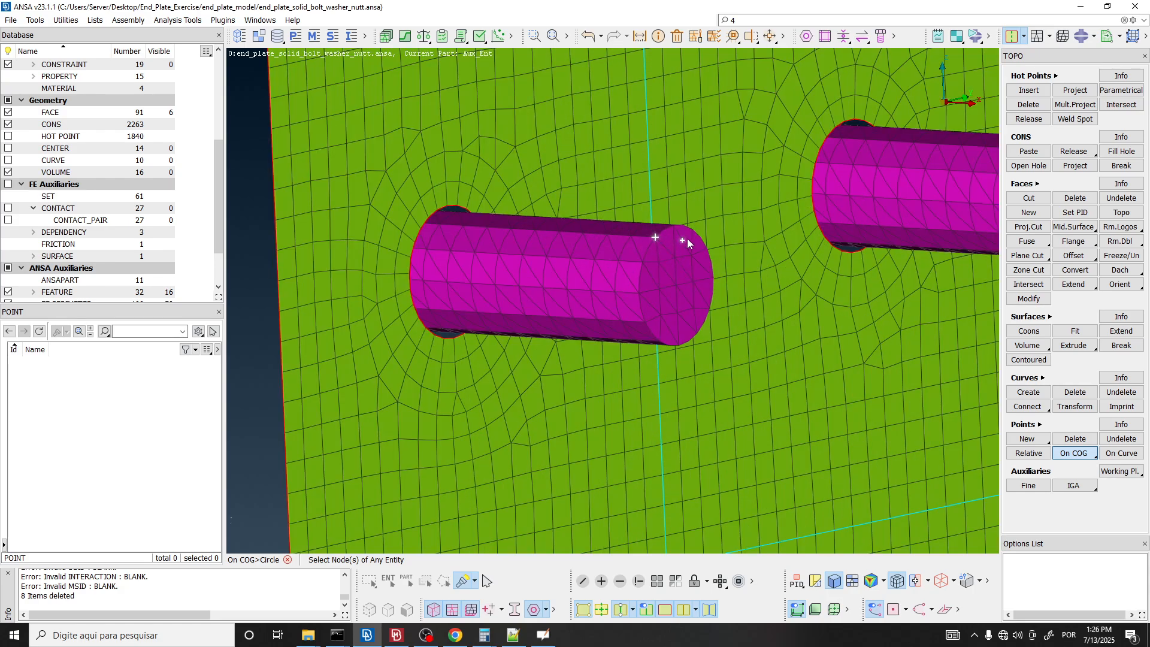
ctrl+drag(707, 275, 681, 312)
click(721, 261)
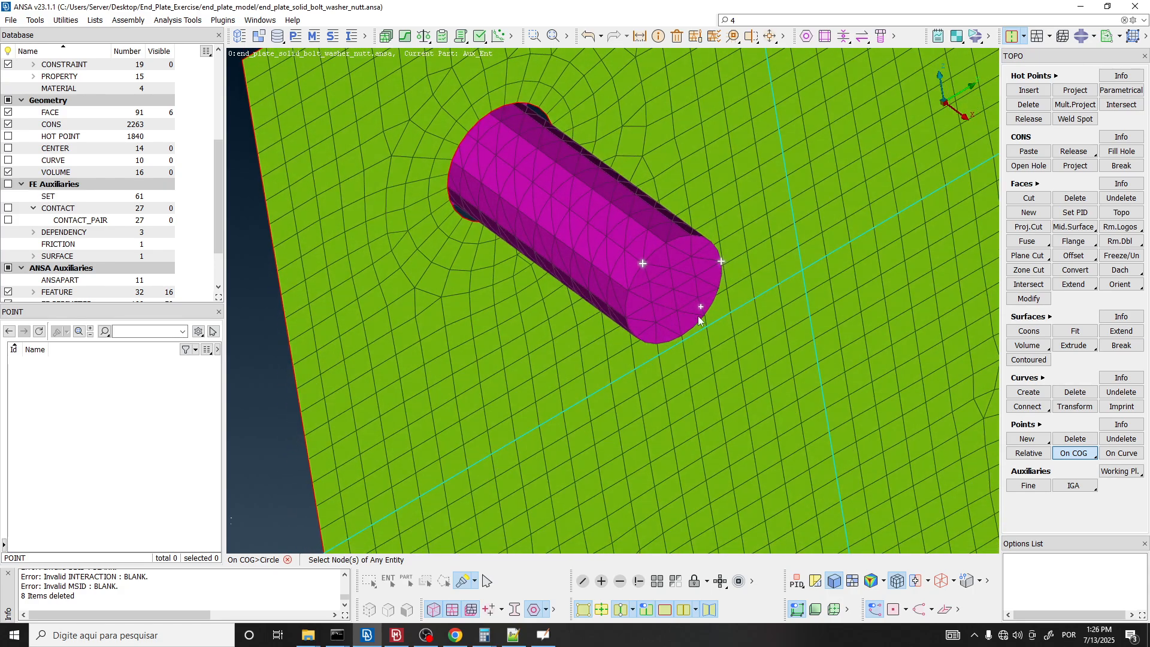
click(656, 343)
middle_click(666, 304)
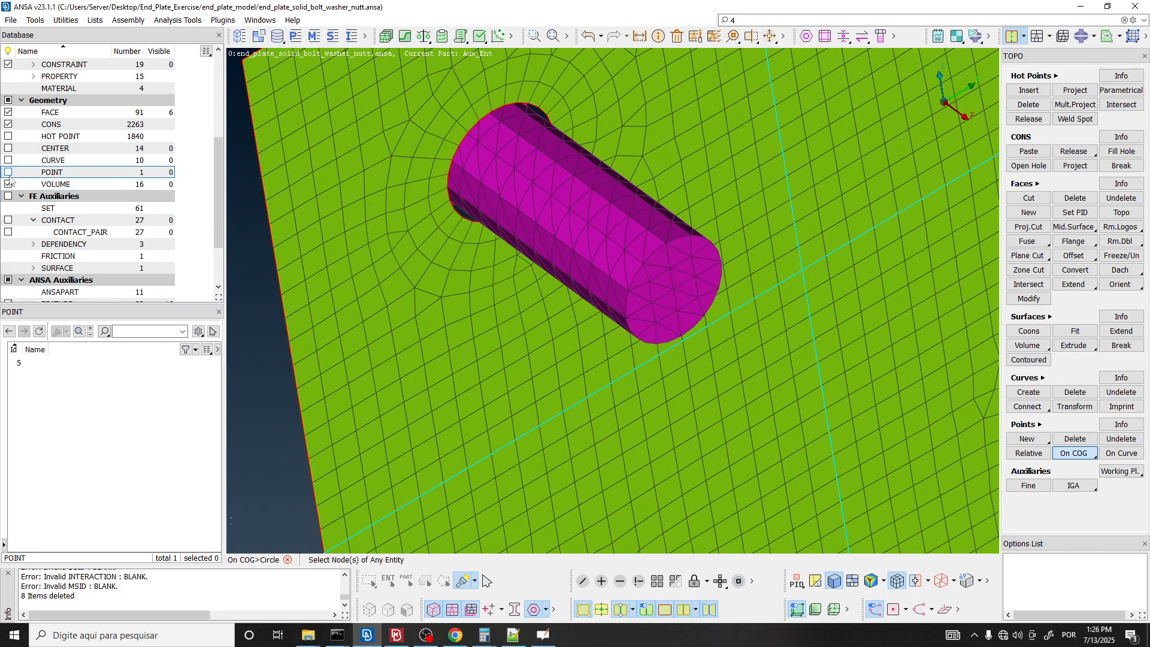
click(8, 172)
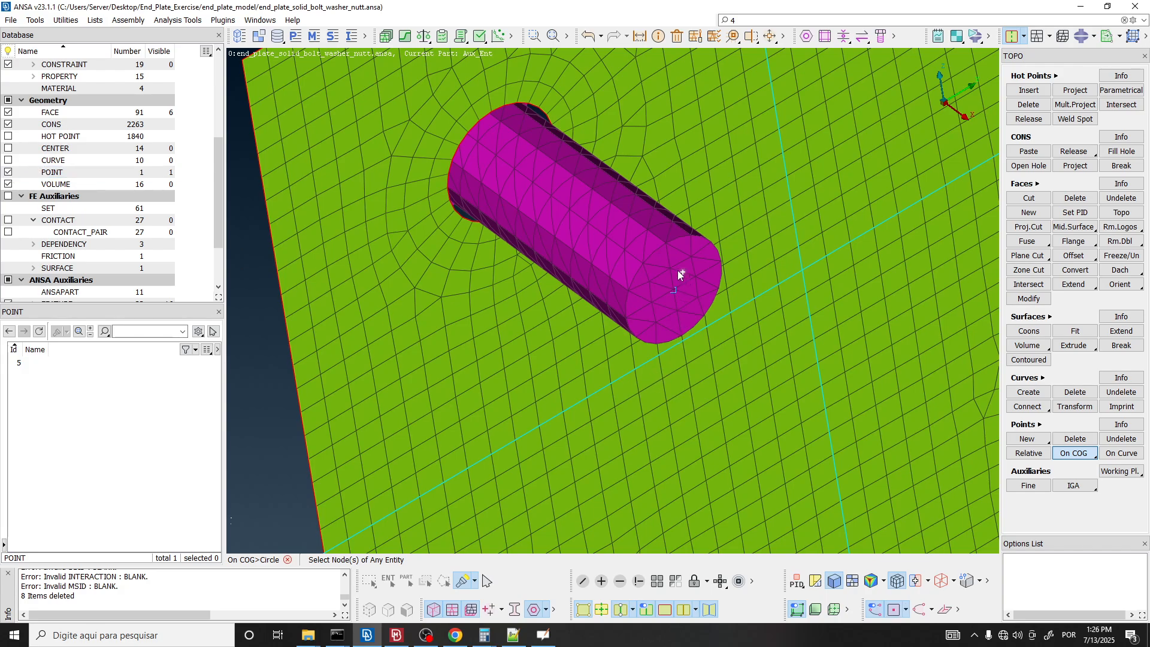
Create a circle-centre point on the neighbouring upper bolt's shank end face from nodes on its circumference.
scroll(547, 325, down, 5)
scroll(721, 222, up, 6)
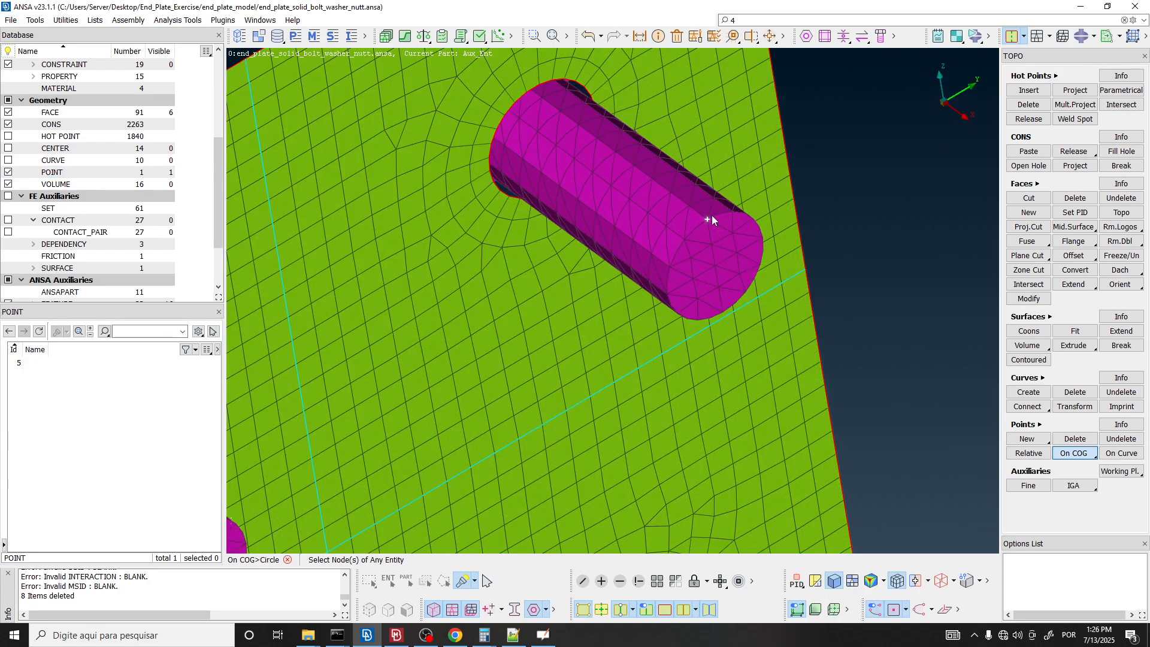
click(759, 266)
click(671, 305)
middle_click(678, 310)
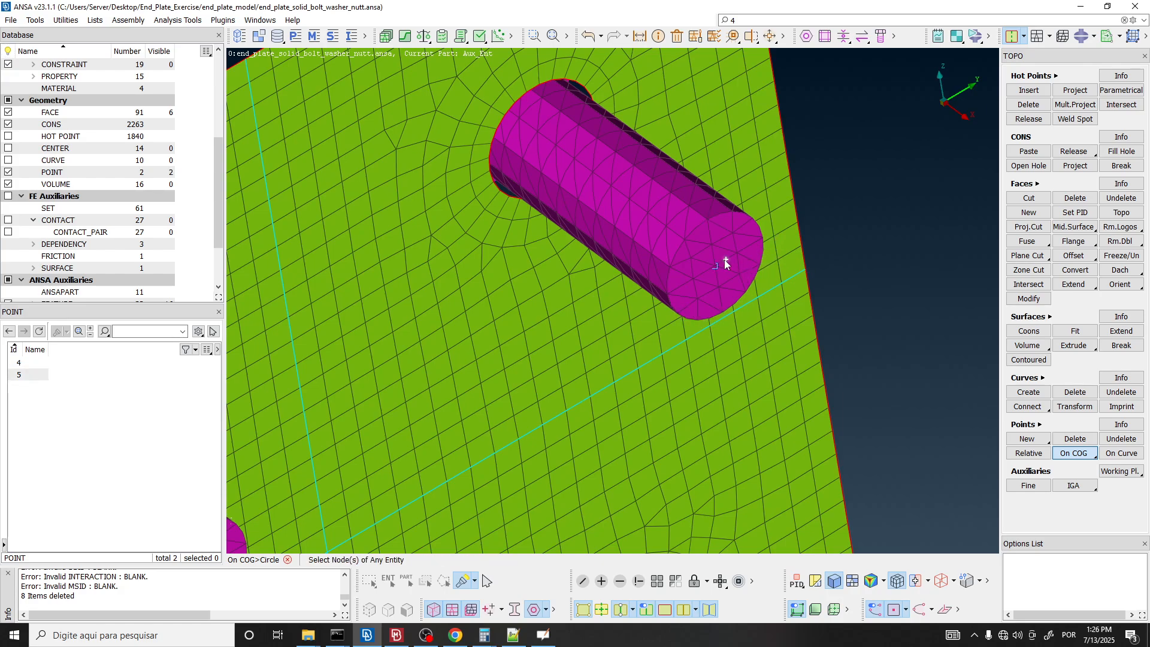
Create a circle-centre point where an upper bolt's shank meets its head, from three nodes on the shank circumference.
scroll(772, 282, down, 5)
ctrl+drag(771, 282, 550, 177)
scroll(615, 309, up, 6)
scroll(558, 219, down, 4)
scroll(547, 315, up, 4)
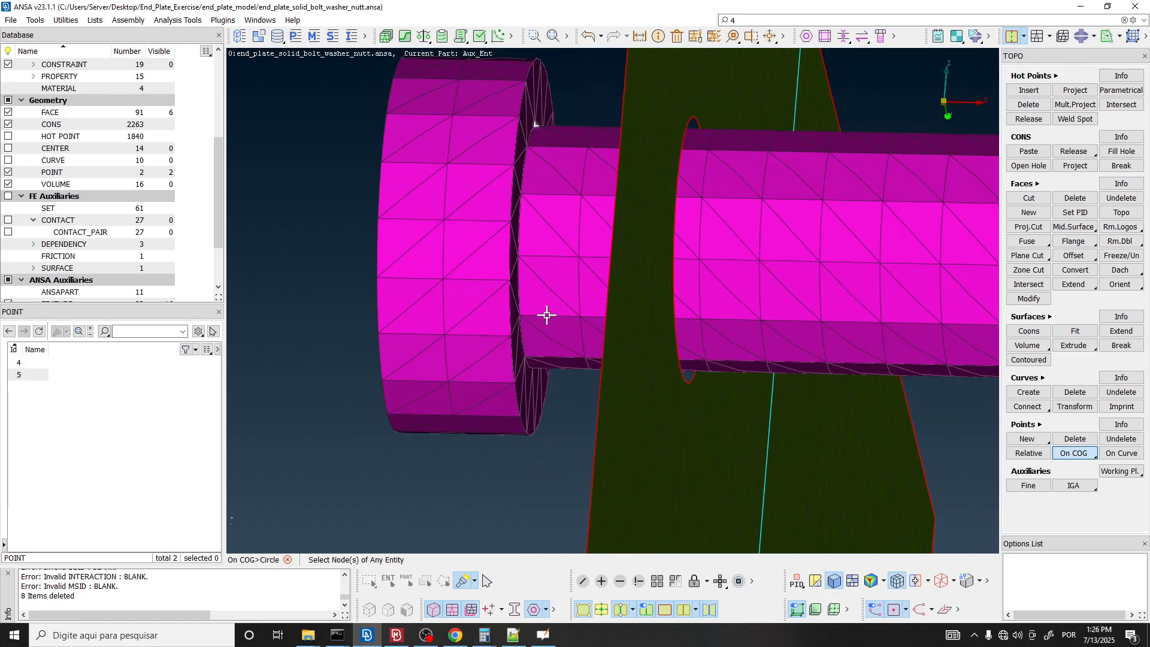
scroll(522, 319, up, 2)
scroll(538, 303, down, 5)
ctrl+drag(539, 277, 502, 440)
click(557, 183)
scroll(558, 187, up, 4)
click(545, 192)
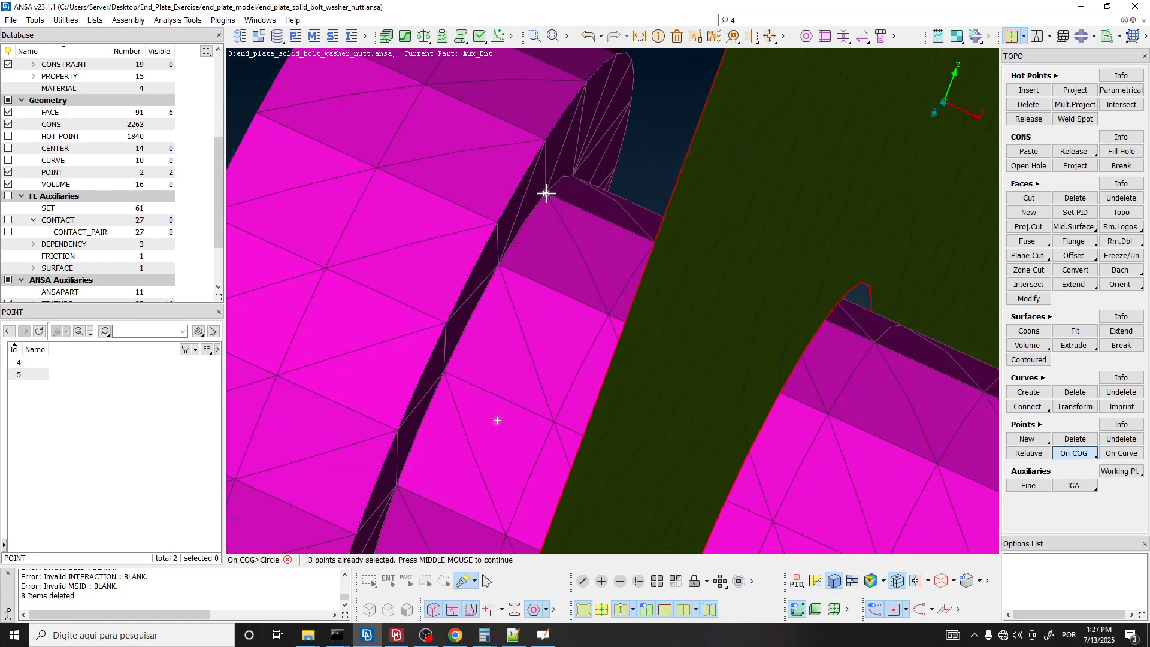
scroll(578, 187, down, 4)
ctrl+drag(577, 188, 601, 177)
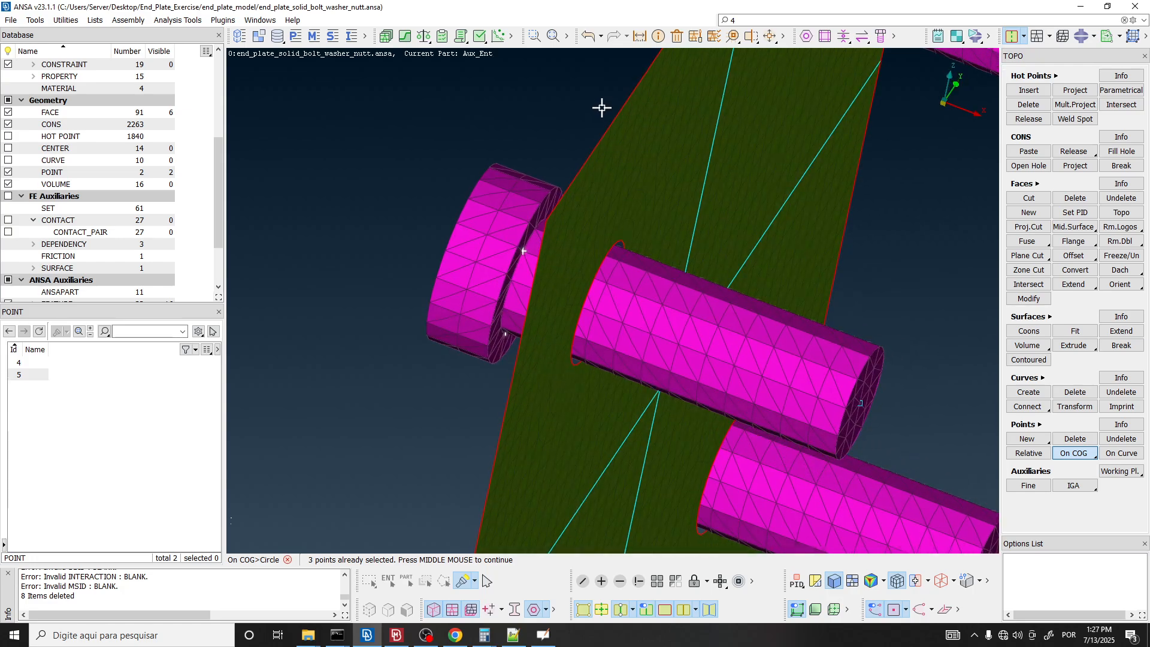
middle_click(522, 175)
Hide the end plate by property so that only the bolts stay displayed.
scroll(522, 175, down, 4)
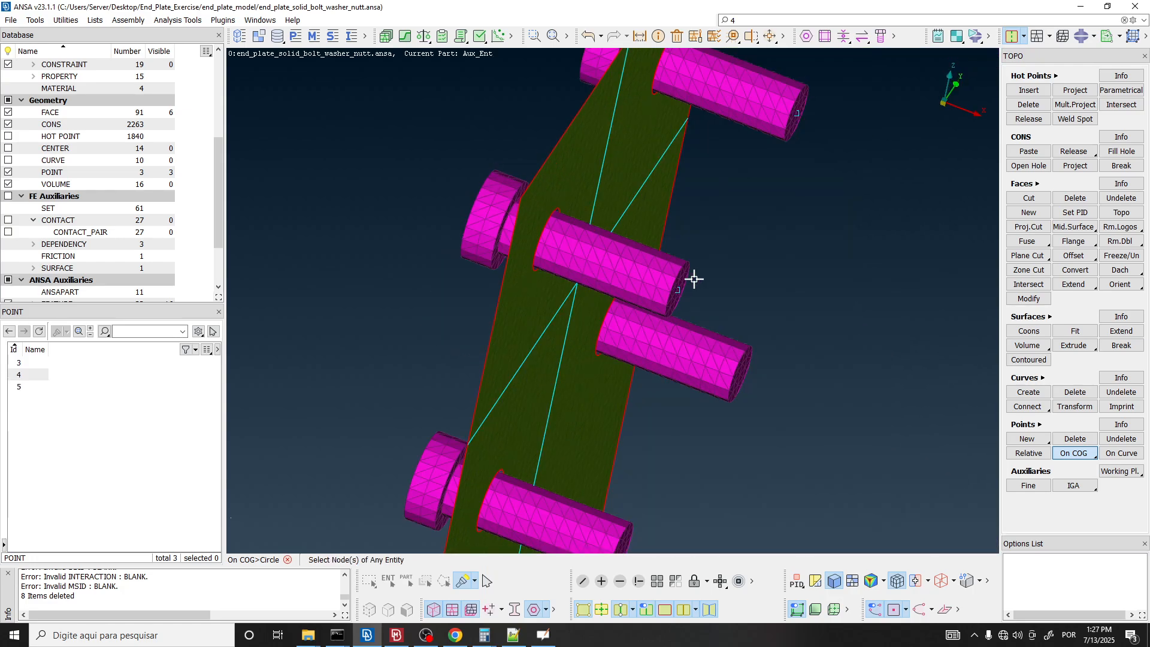
ctrl+drag(693, 280, 664, 285)
scroll(664, 286, down, 4)
scroll(761, 200, up, 5)
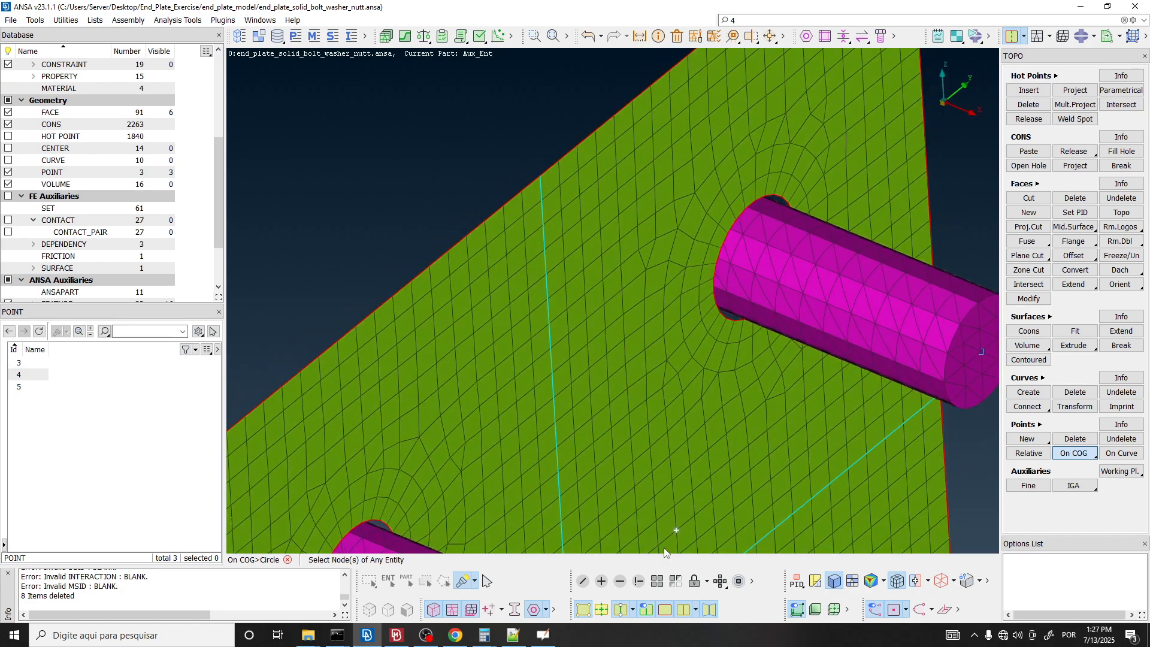
click(620, 581)
click(619, 315)
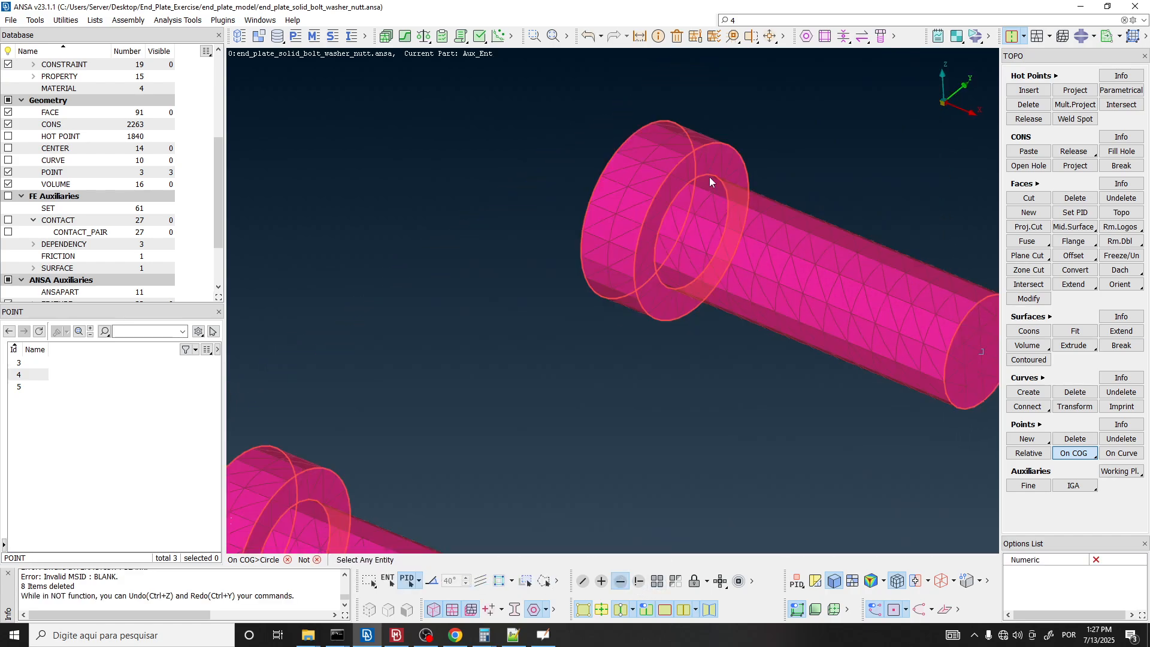
middle_click(655, 331)
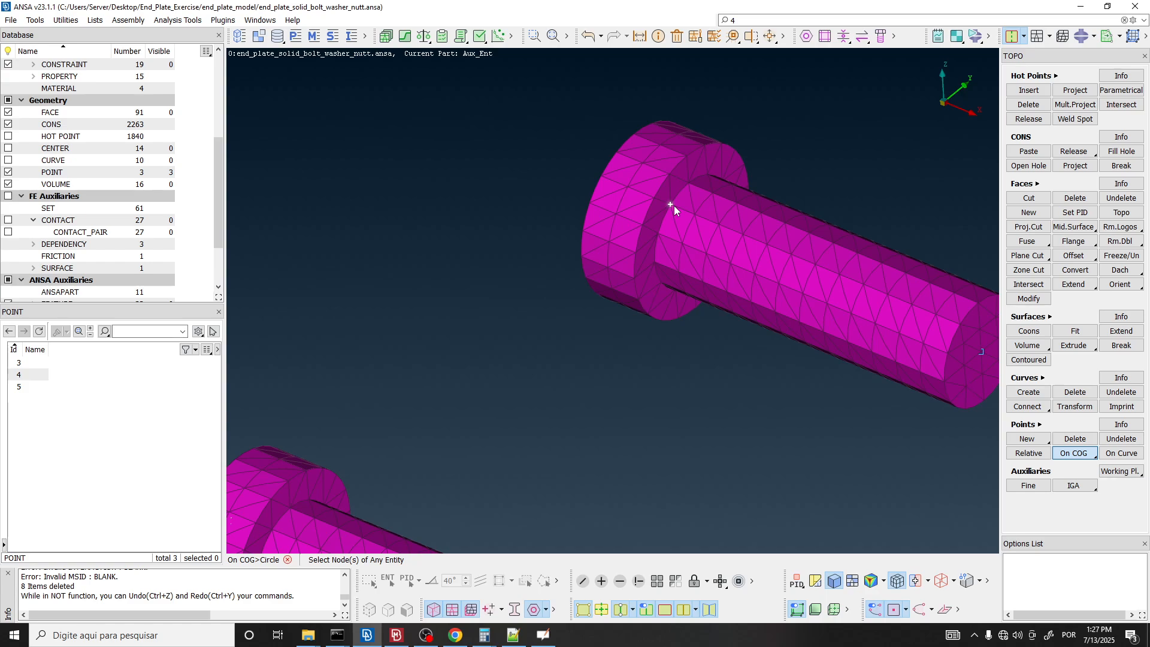
Create a circle-centre point at the head end of the neighbouring upper bolt's shank from three circumference nodes.
ctrl+drag(674, 206, 648, 237)
ctrl+drag(699, 341, 860, 318)
click(797, 290)
scroll(698, 263, down, 5)
mouse_move(690, 270)
ctrl+mouse_down()
mouse_move(729, 252)
mouse_move(693, 264)
mouse_move(717, 262)
mouse_move(705, 264)
ctrl+mouse_up()
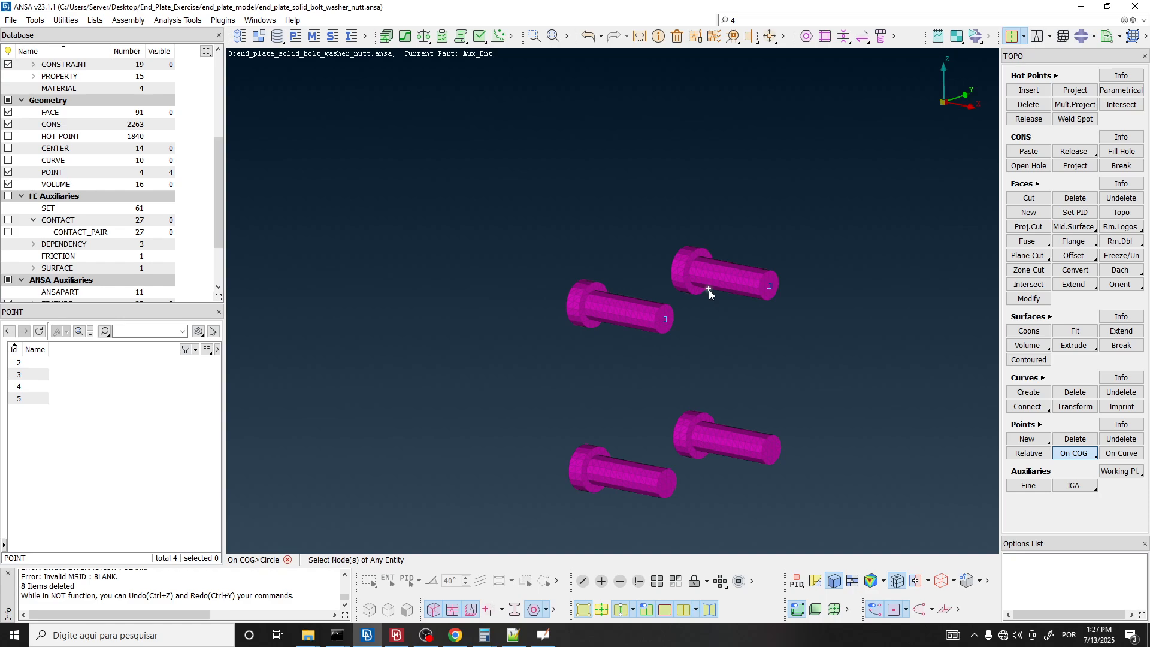
Switch to the Abaqus deck, search the functions for "surface smo" and start a new SURFACE_SMOOTHING definition.
click(1083, 36)
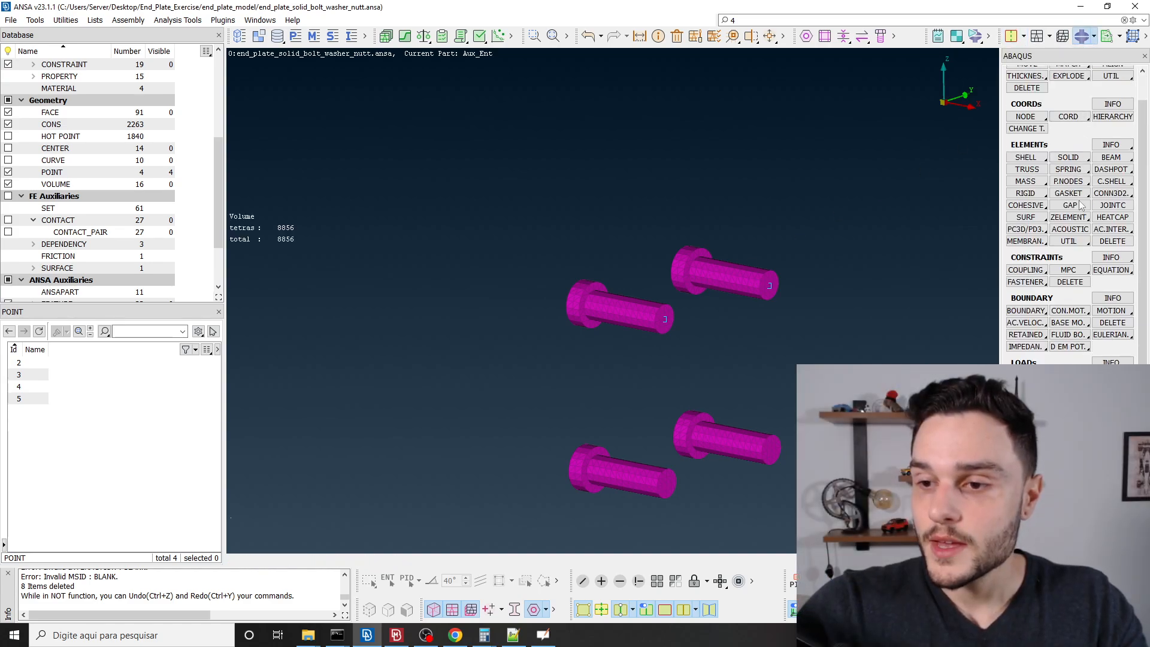
scroll(1081, 206, down, 4)
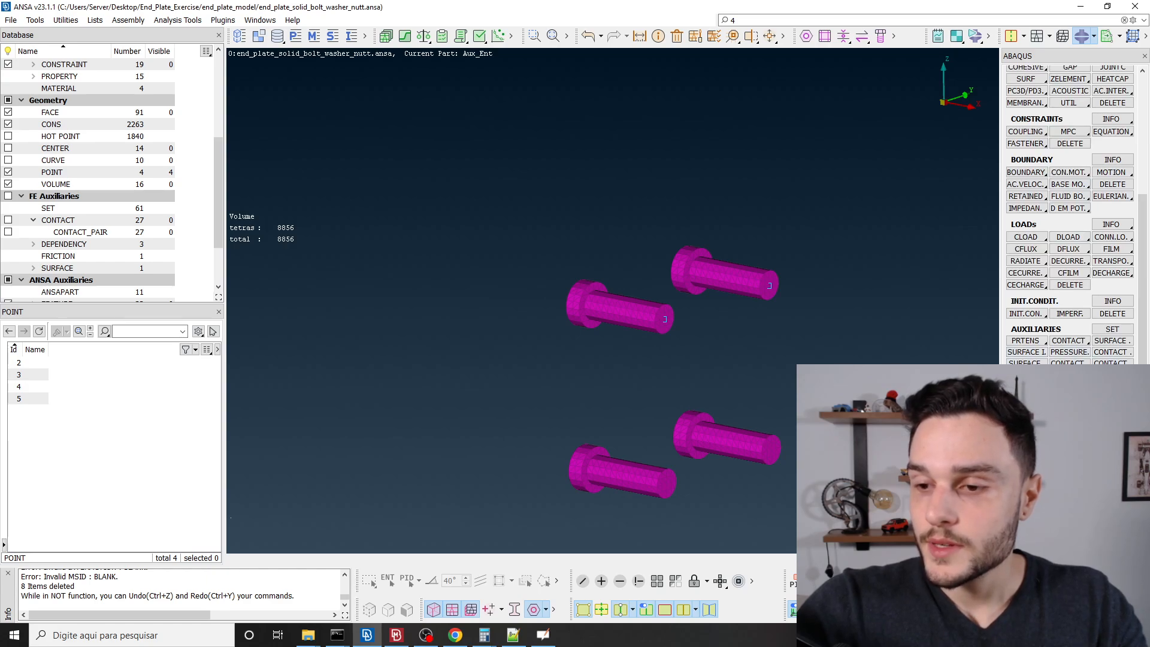
text(4)
key(Escape)
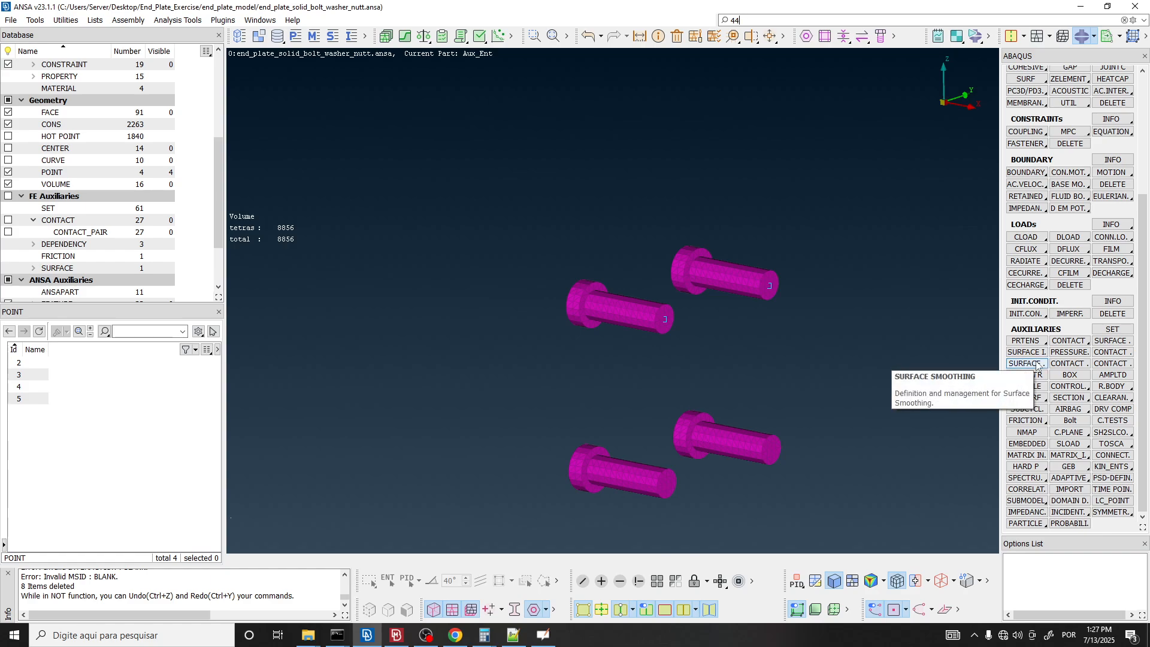
drag(772, 20, 684, 22)
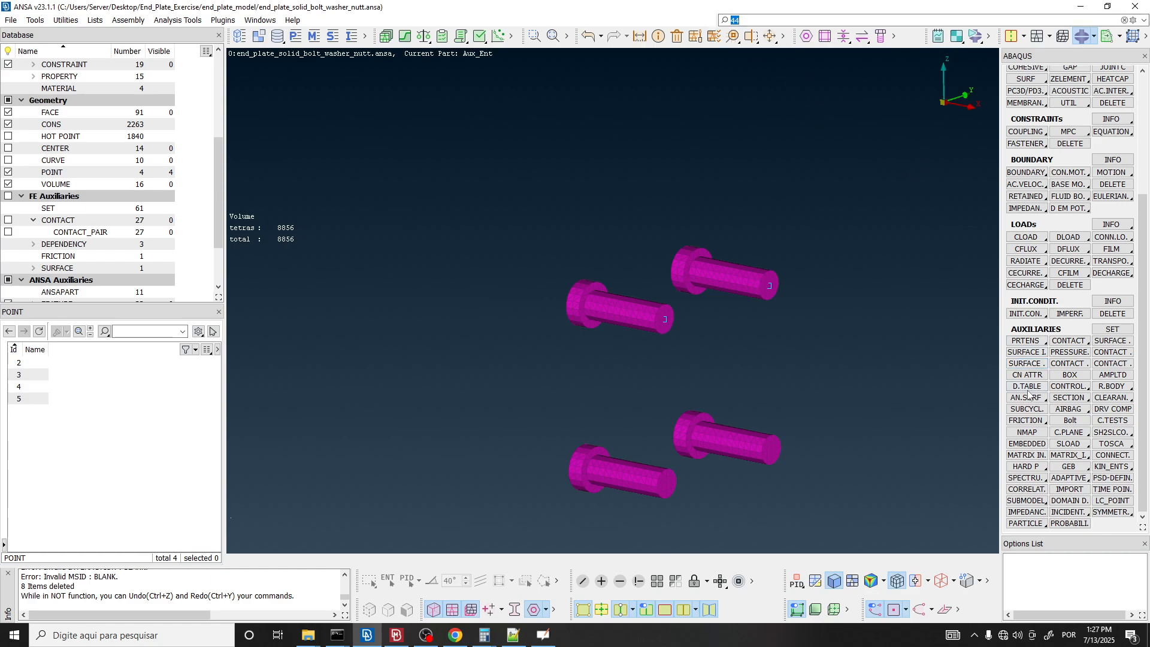
text(surfac)
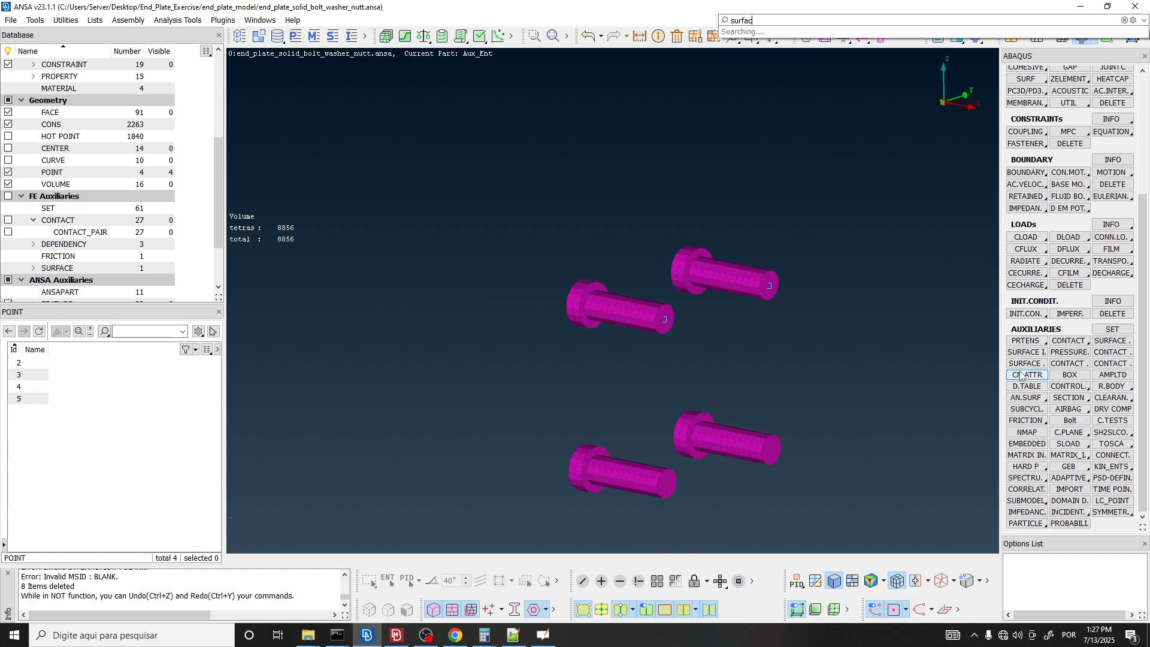
text(e smo)
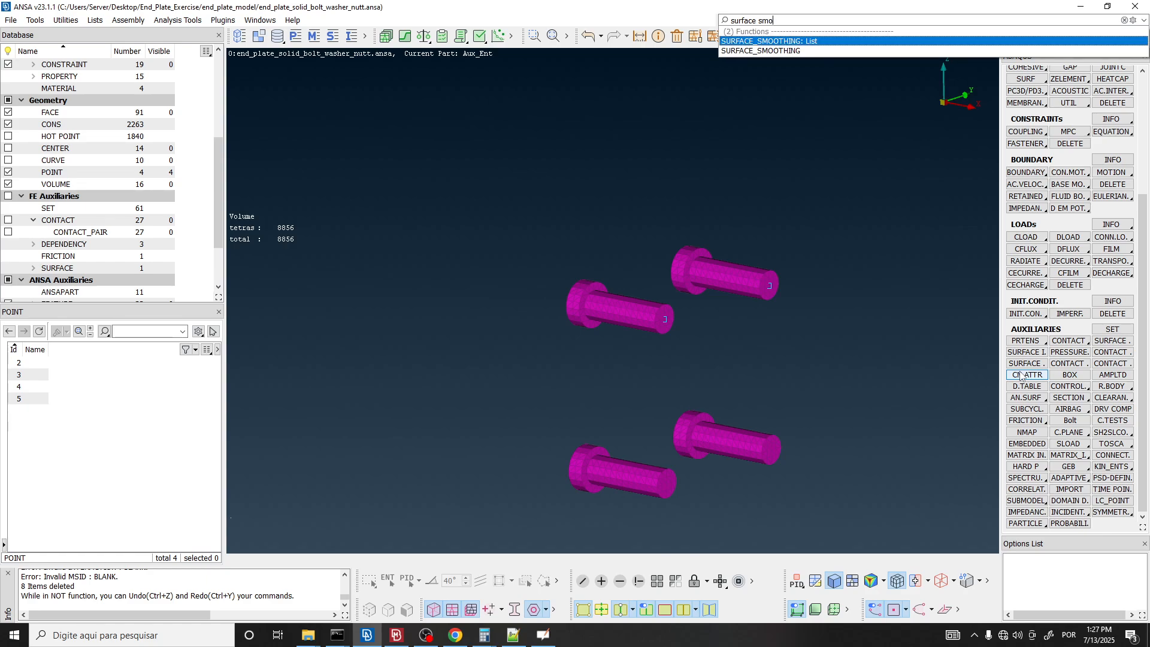
click(755, 52)
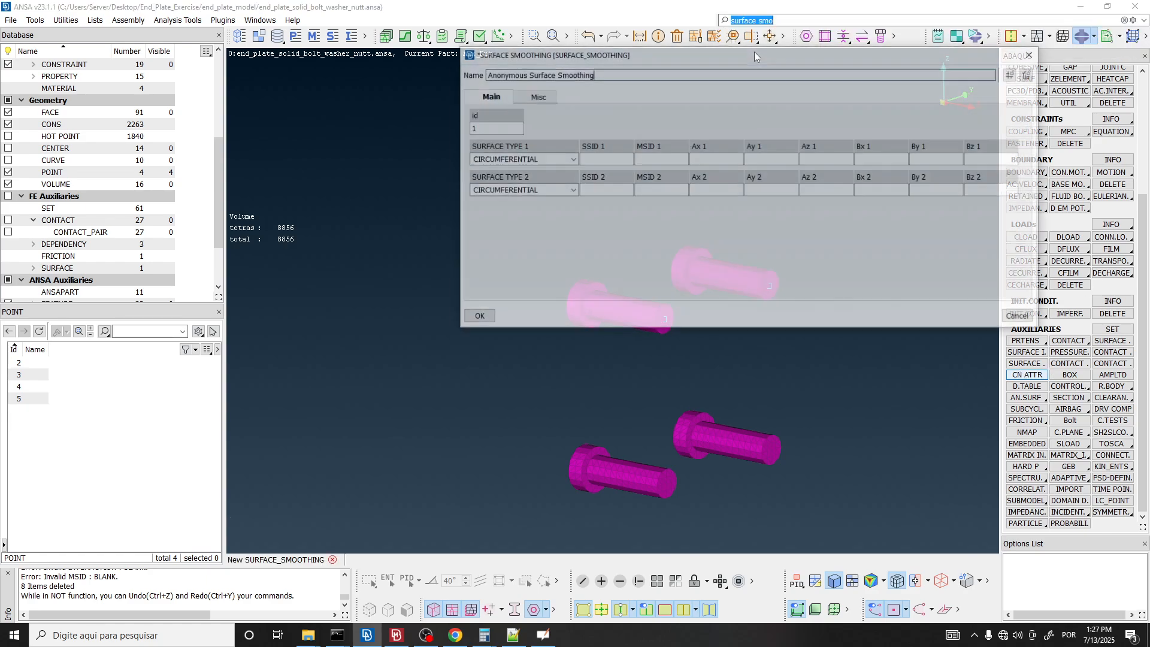
drag(729, 57, 302, 76)
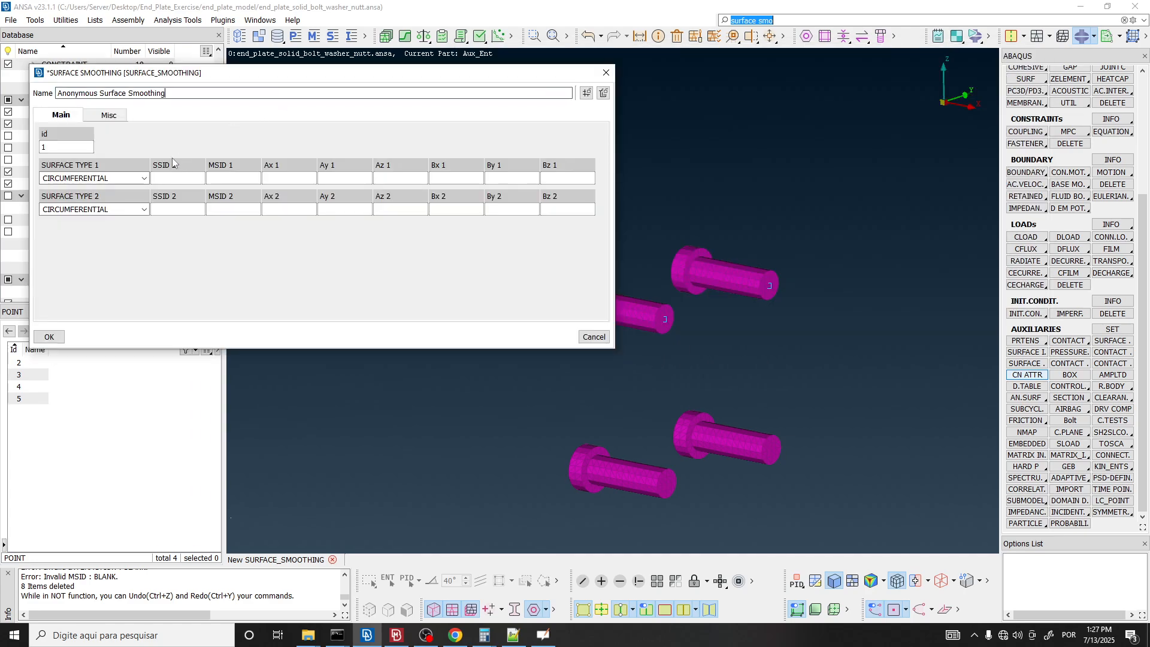
Set surface type 1 to CIRCUMFERENTIAL and display the whole model again.
click(144, 179)
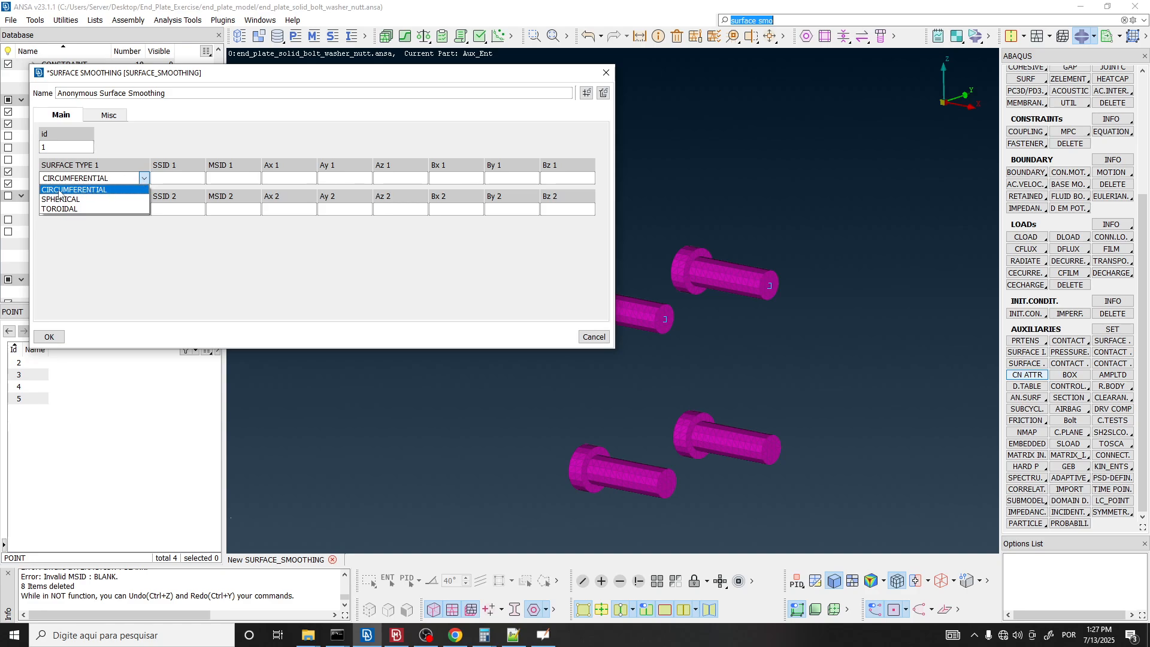
click(93, 190)
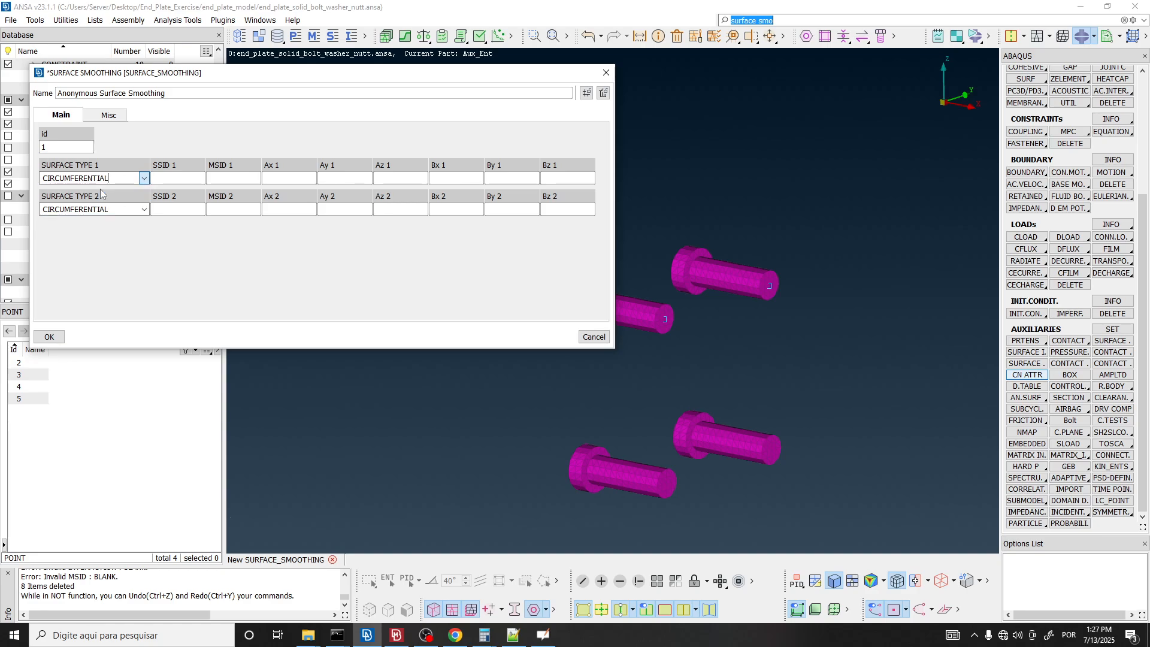
click(182, 179)
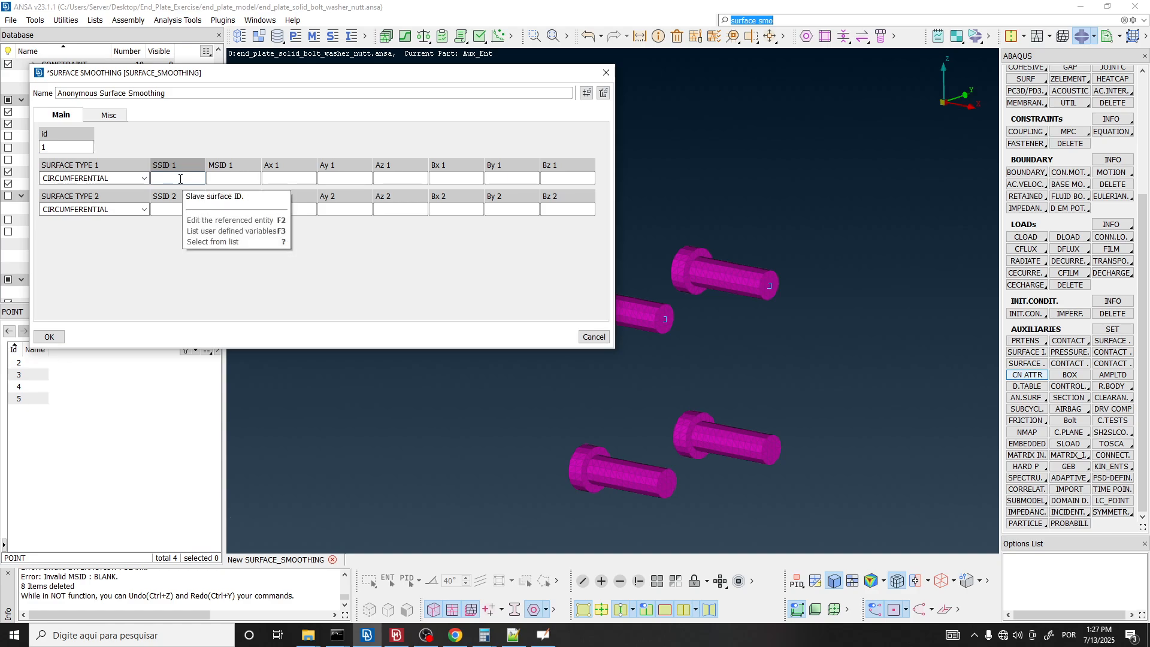
scroll(767, 256, down, 3)
ctrl+drag(759, 267, 851, 290)
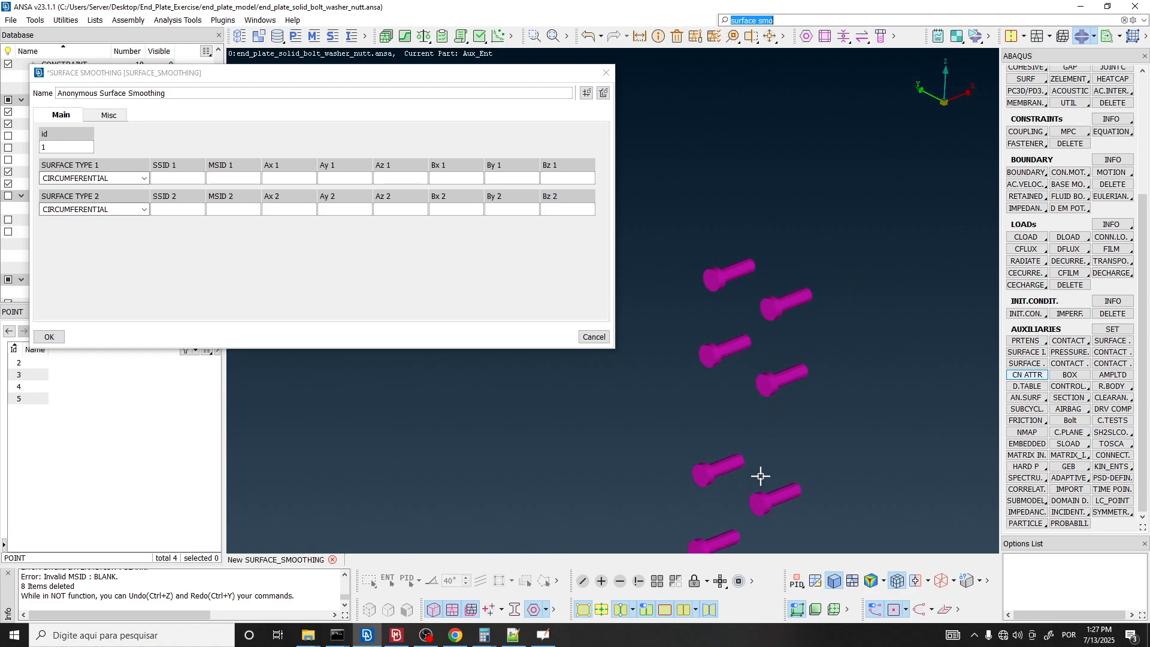
click(656, 581)
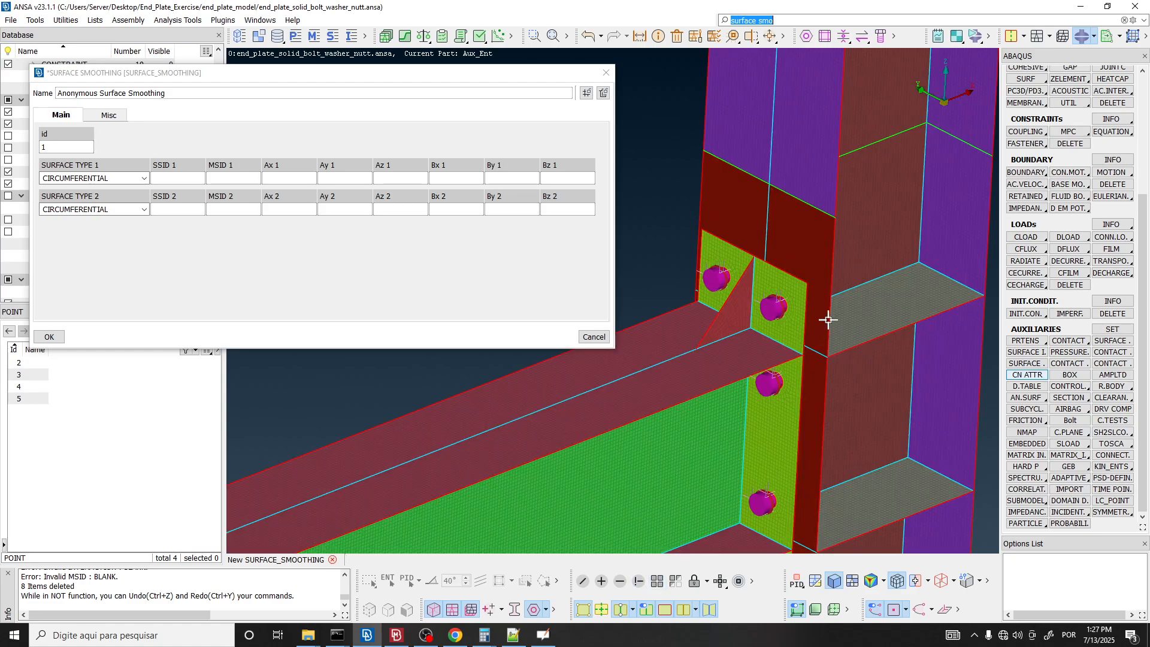
scroll(829, 320, up, 5)
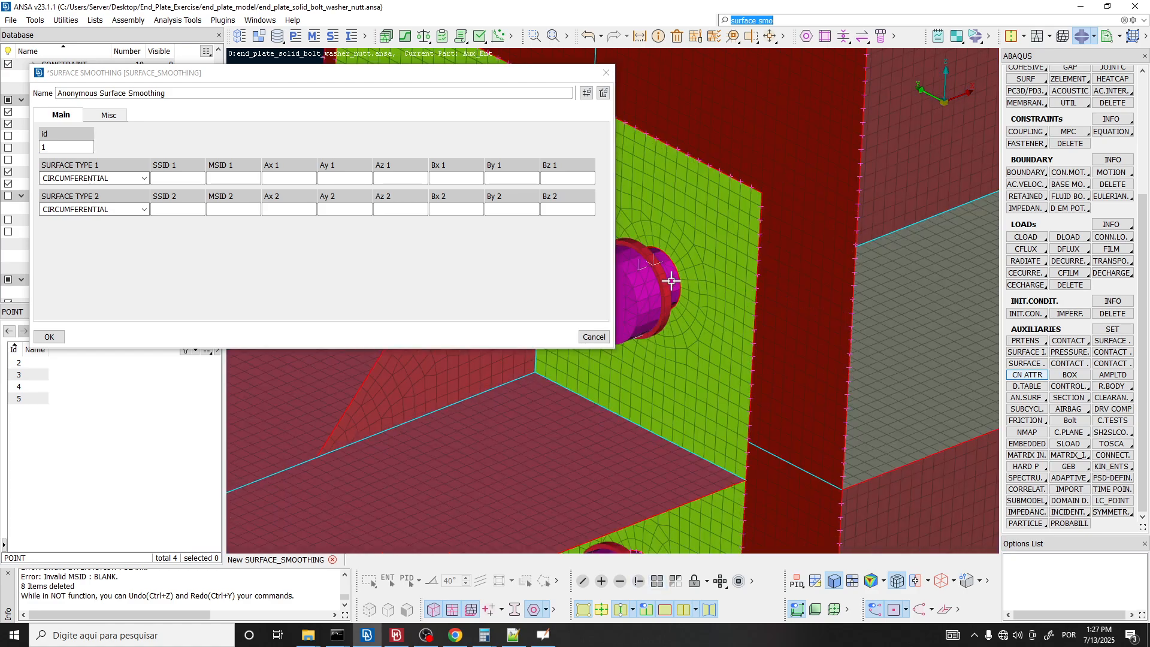
Assign node set 66 on the end plate's hole edge as SSID 1 of the surface smoothing.
double_click(182, 179)
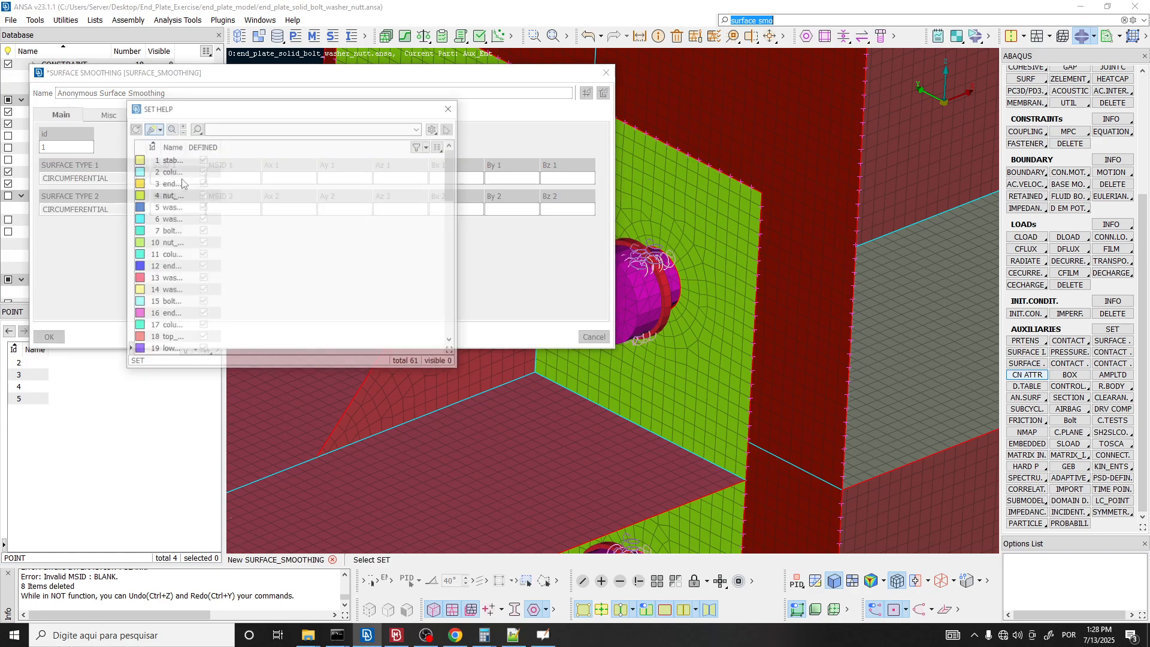
scroll(677, 264, up, 5)
click(670, 250)
scroll(629, 239, down, 6)
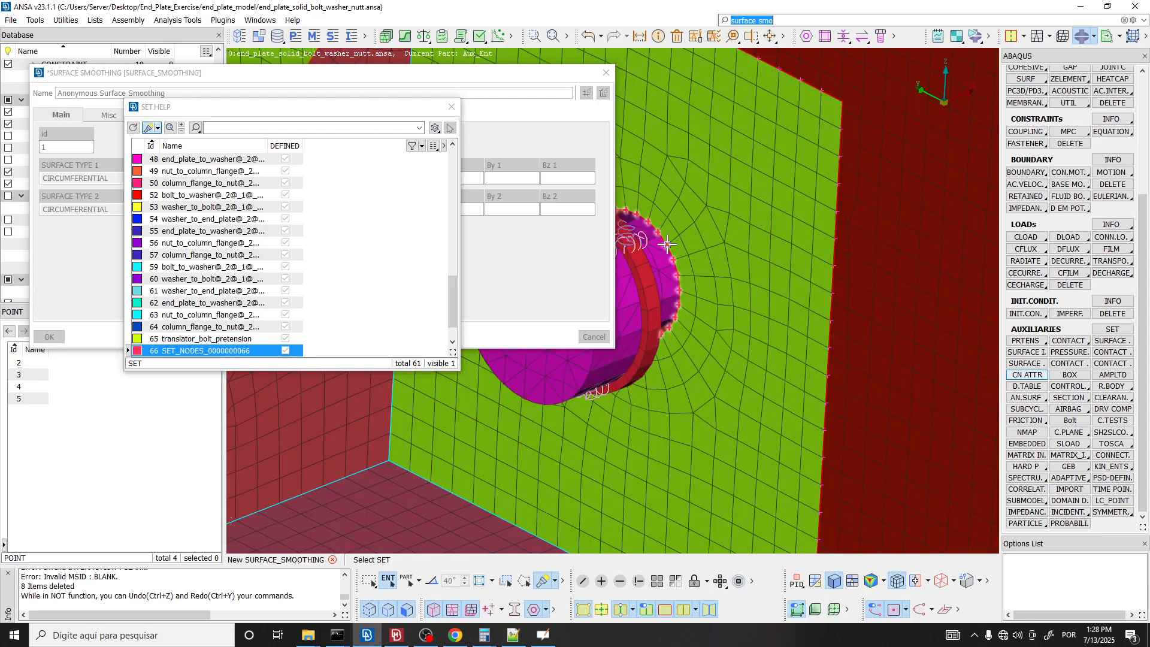
scroll(626, 236, up, 5)
middle_click(658, 244)
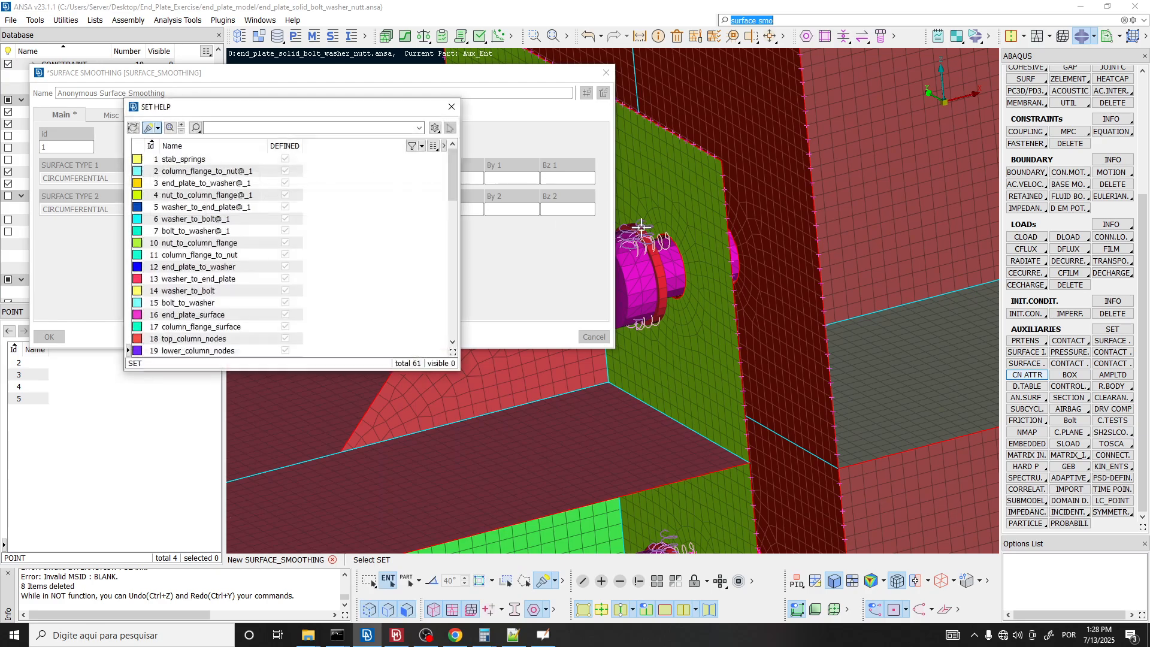
Assign facet set 67 on the bolt shank as MSID 1 of the surface smoothing.
scroll(663, 256, up, 4)
click(679, 248)
scroll(678, 248, down, 2)
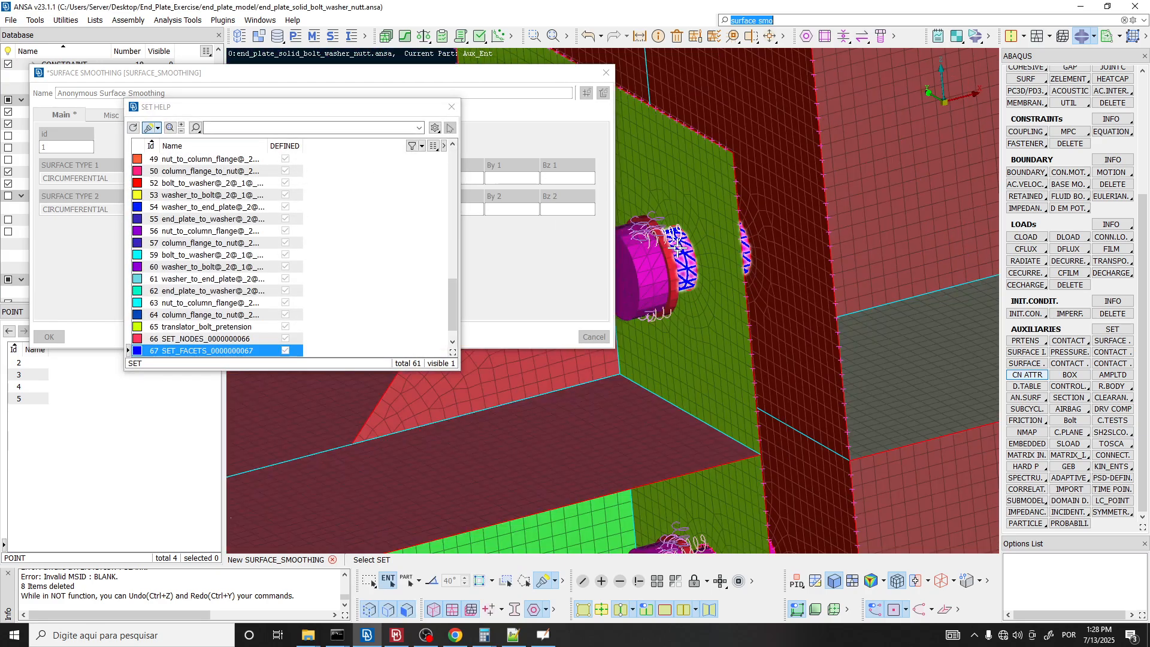
scroll(678, 249, down, 3)
scroll(680, 248, up, 3)
middle_click(683, 248)
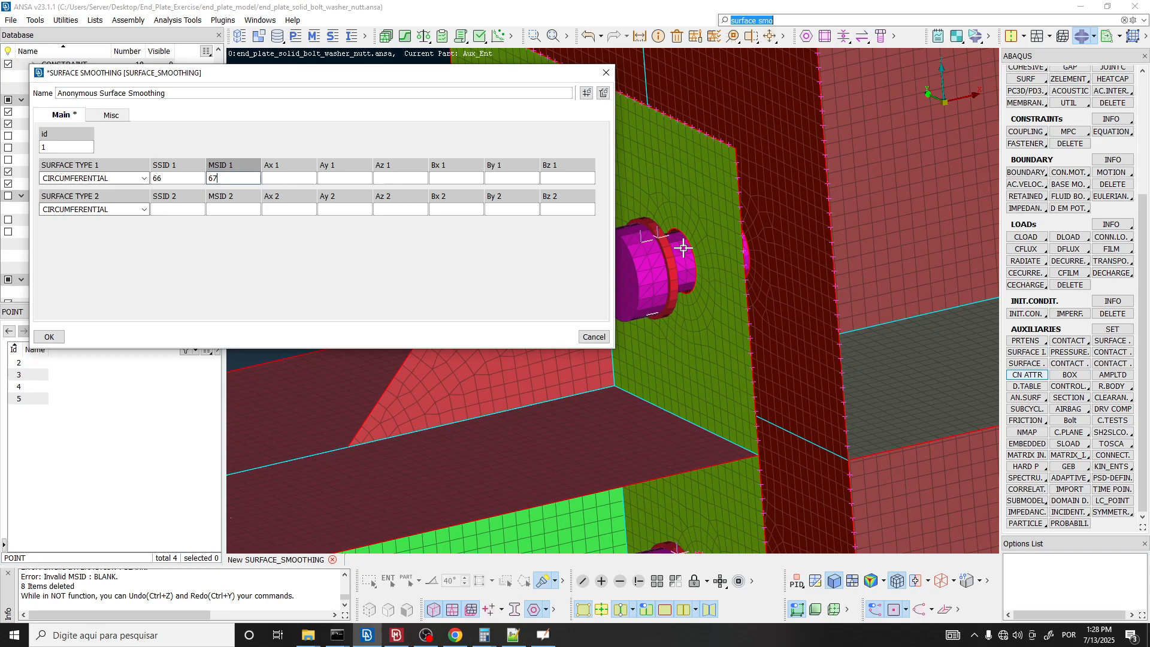
Examine the Ax 1 to Bz 1 axis coordinate fields and the bolt shank they refer to.
click(285, 179)
click(341, 179)
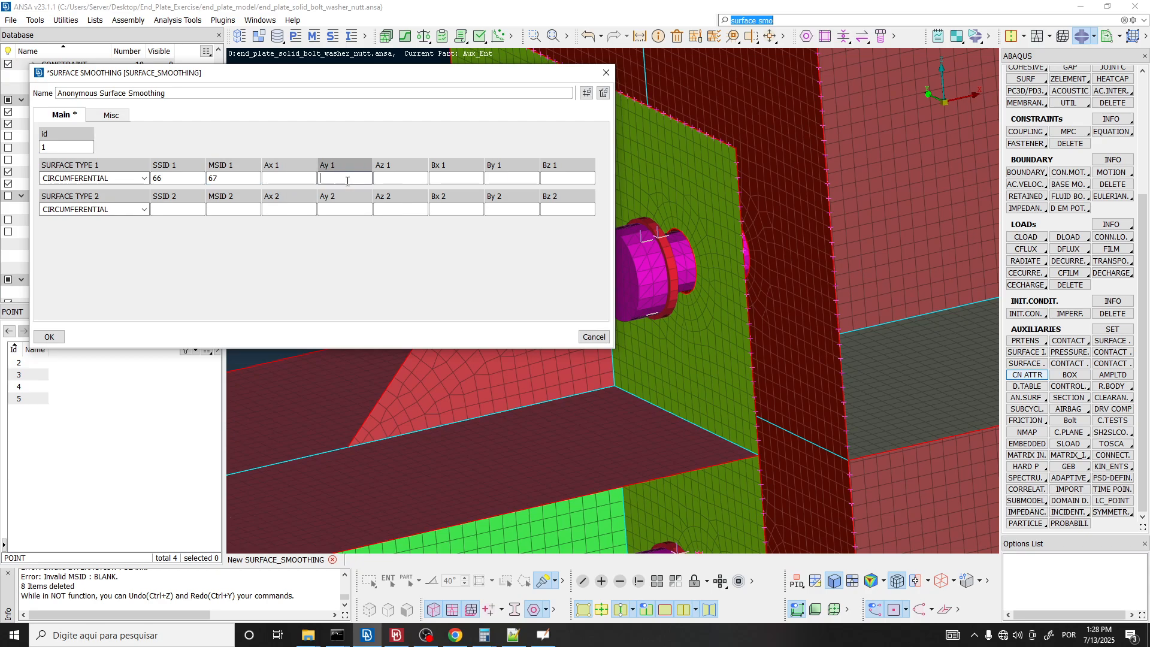
click(388, 179)
click(458, 179)
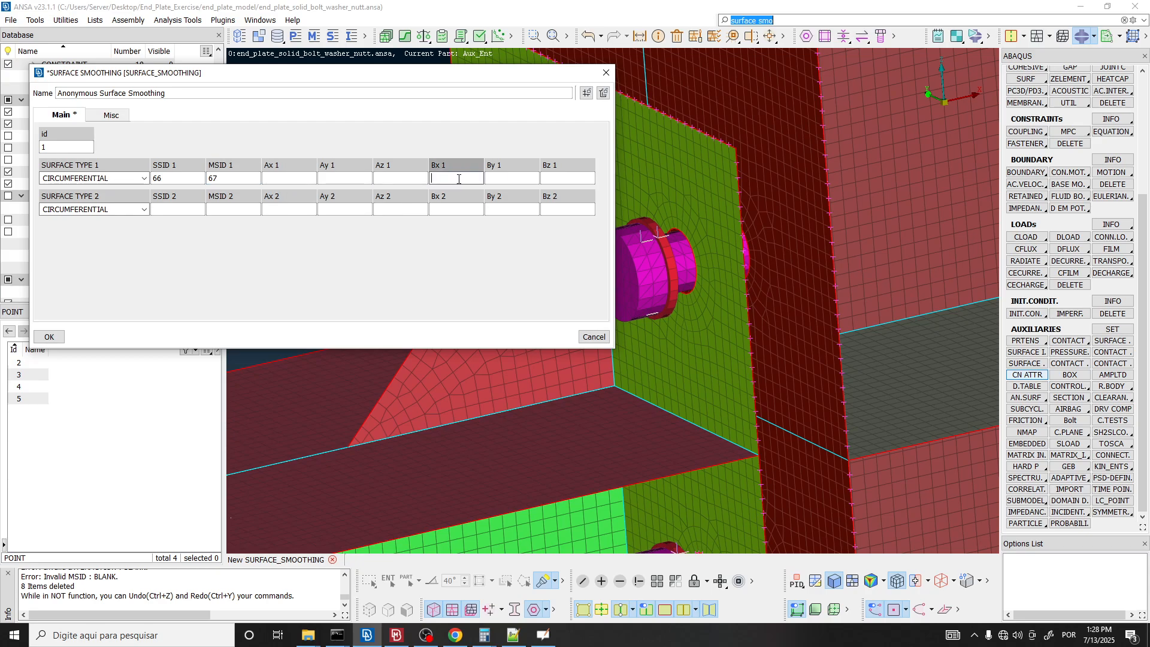
click(517, 178)
click(559, 178)
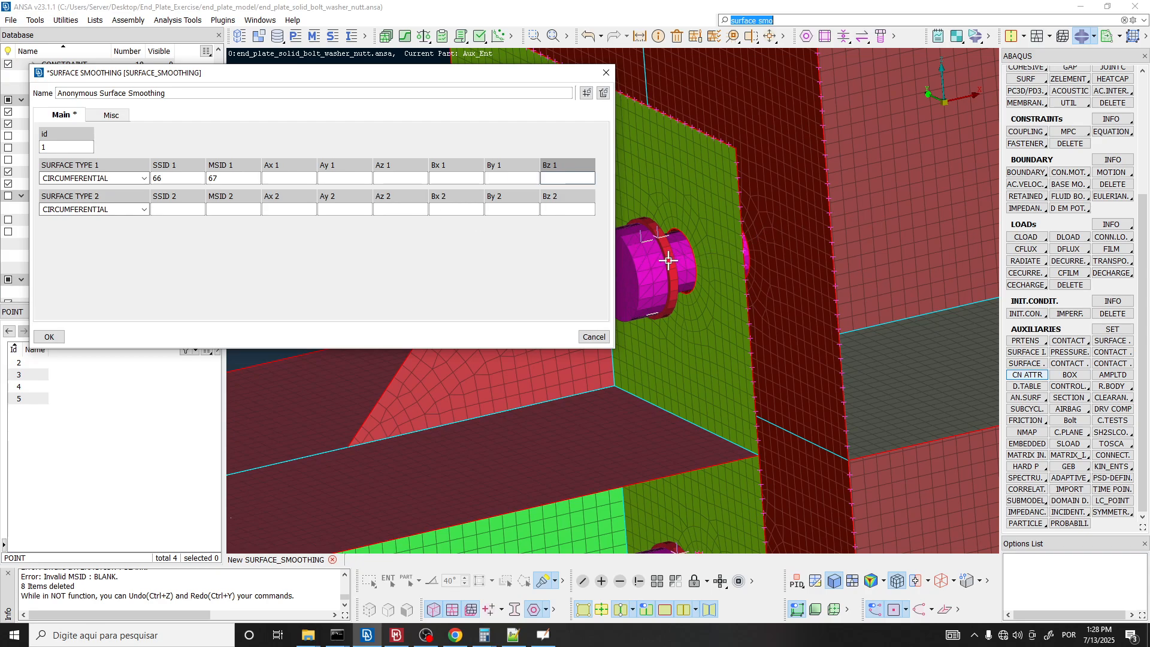
scroll(679, 263, up, 2)
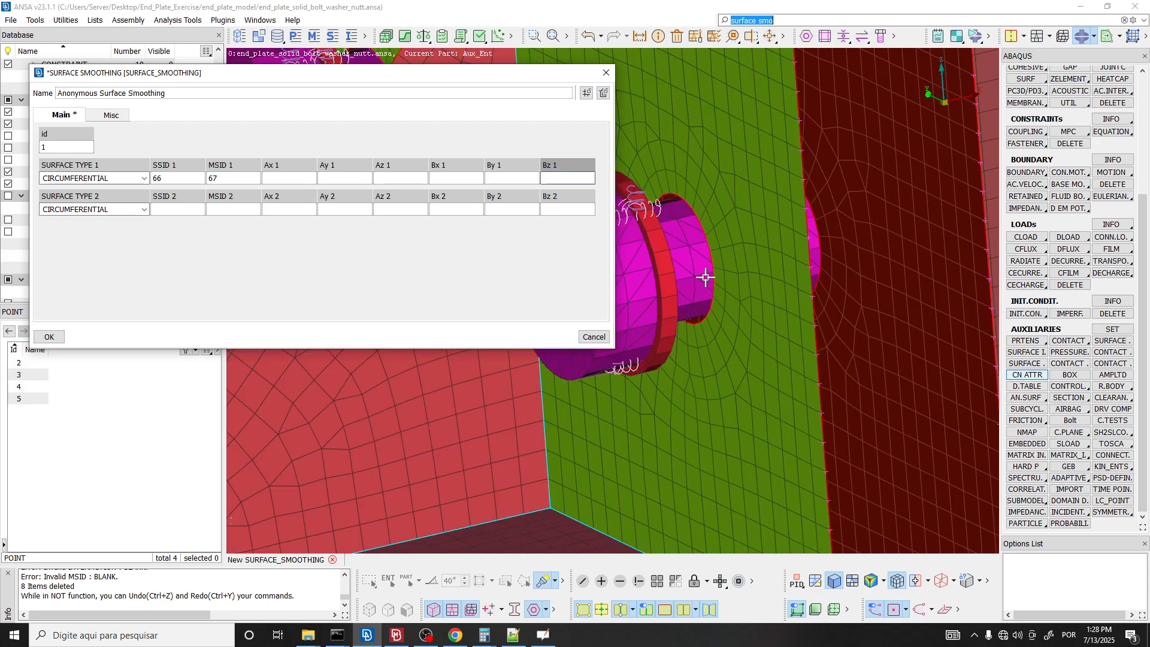
scroll(764, 269, down, 3)
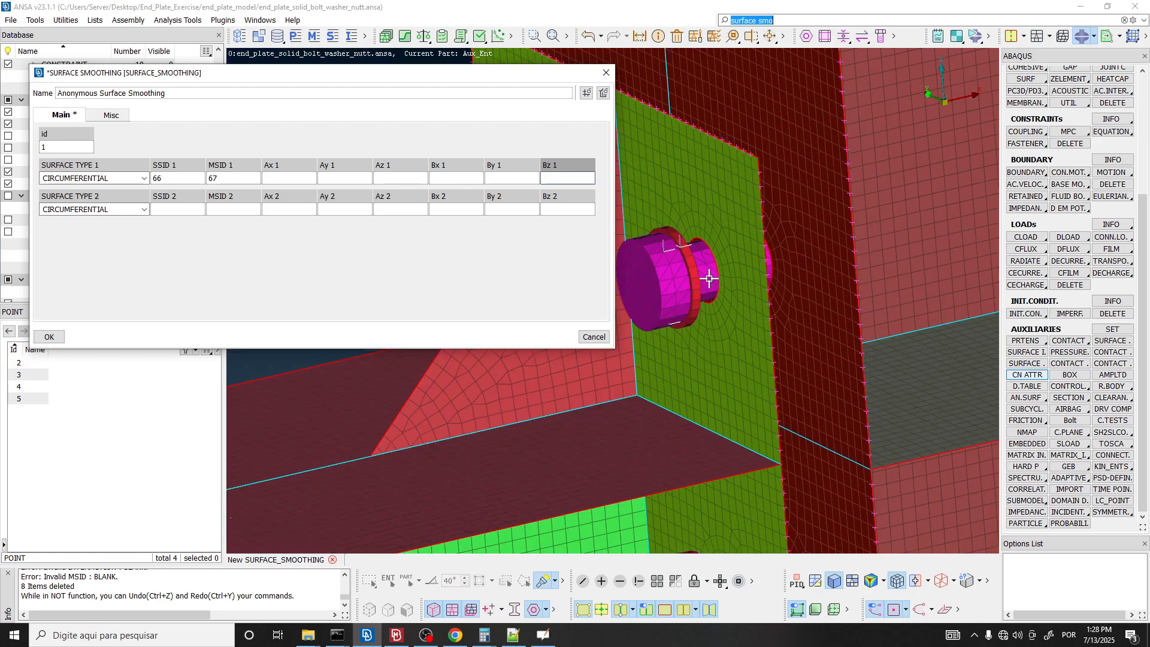
Hide the washers and solid bolts to expose the bolt hole in the end plate.
ctrl+drag(709, 277, 748, 269)
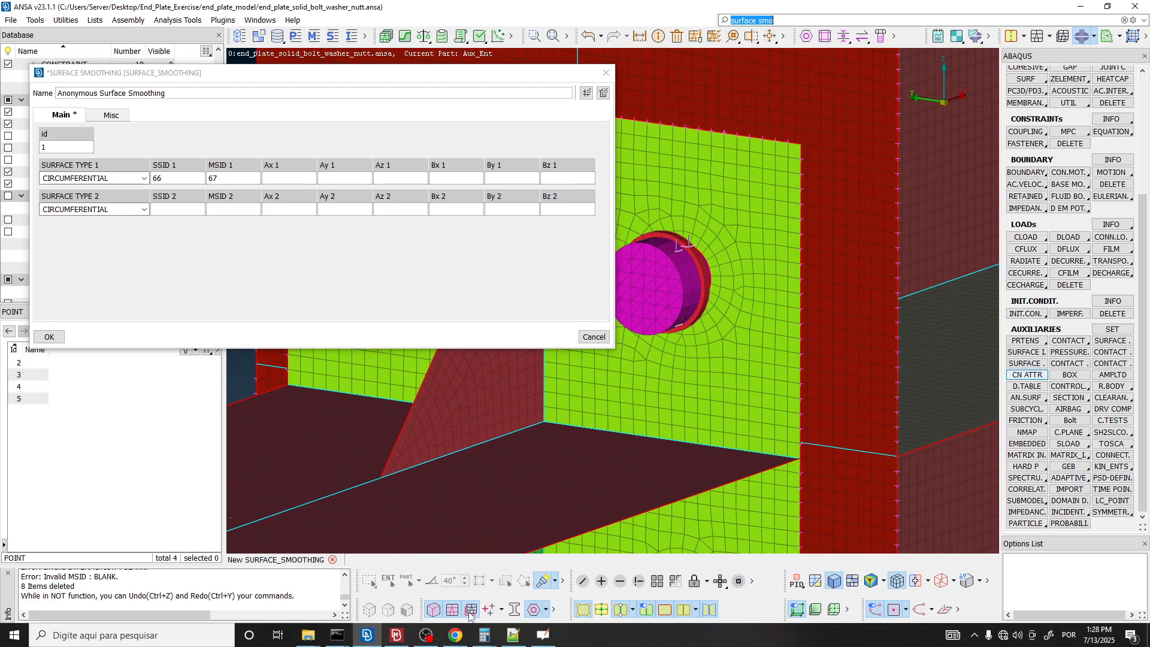
click(453, 613)
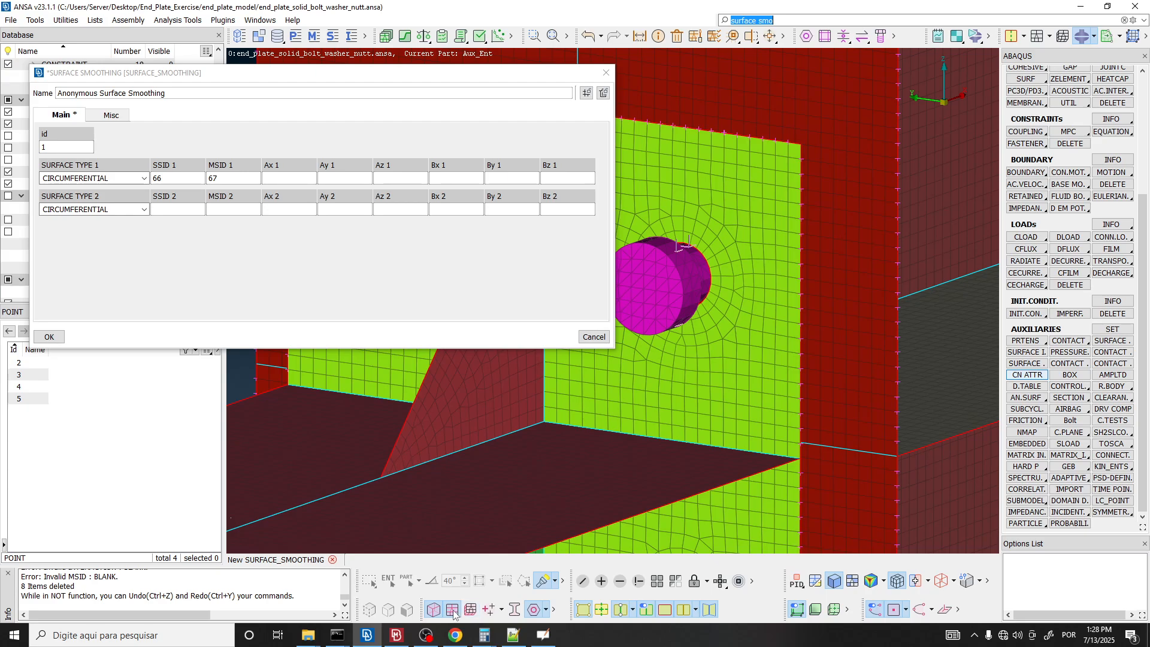
click(454, 612)
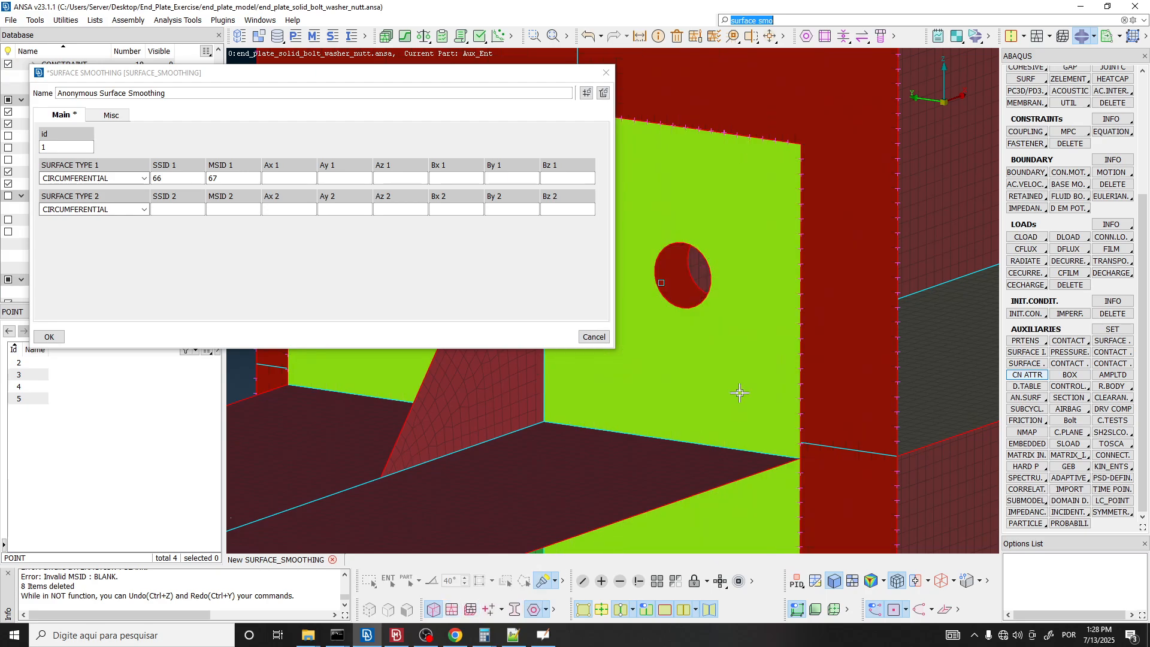
Fill Ax 1, Ay 1 and Az 1 of the surface smoothing from the centre point at the bolt-head end of the hole axis.
ctrl+drag(747, 344, 773, 346)
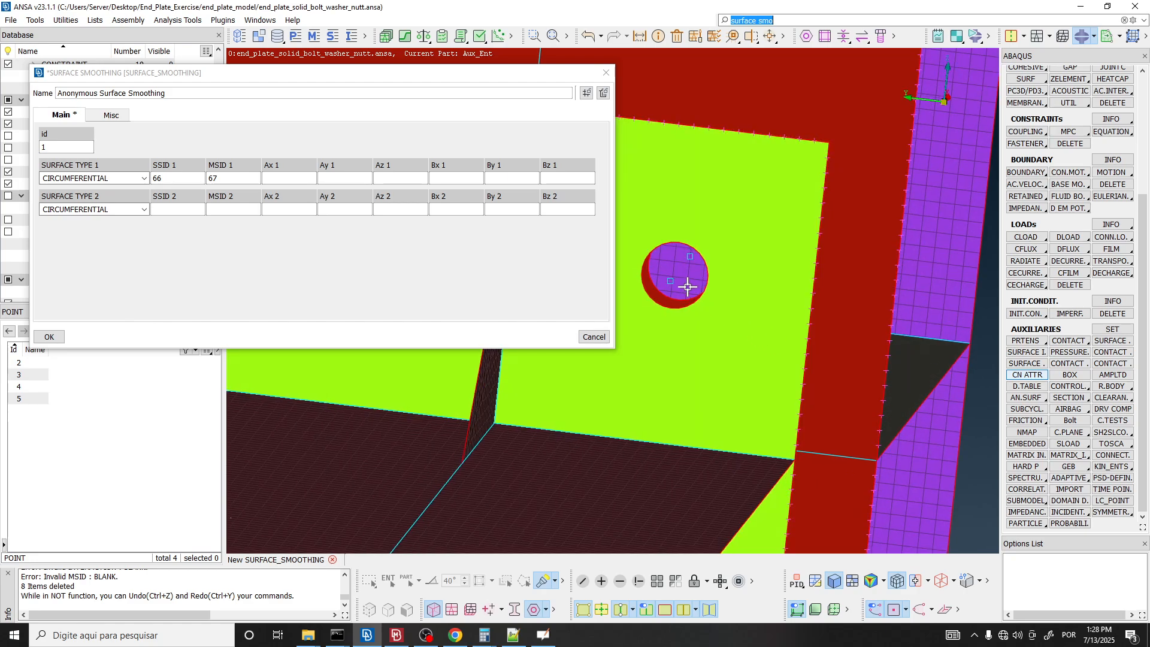
click(281, 178)
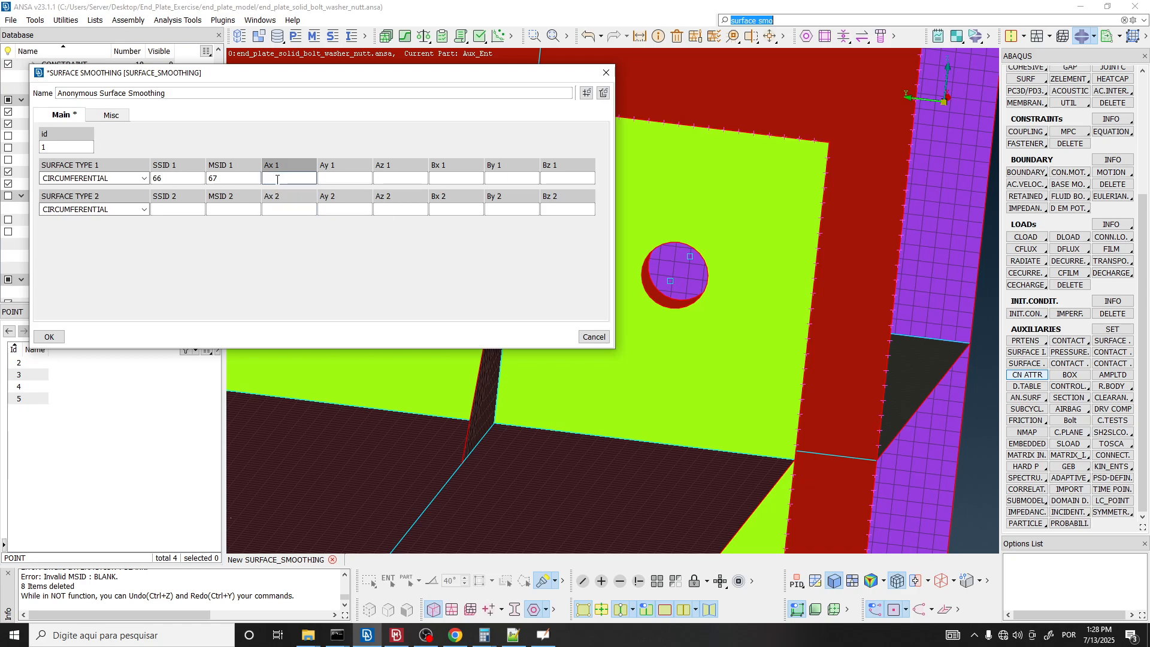
double_click(277, 179)
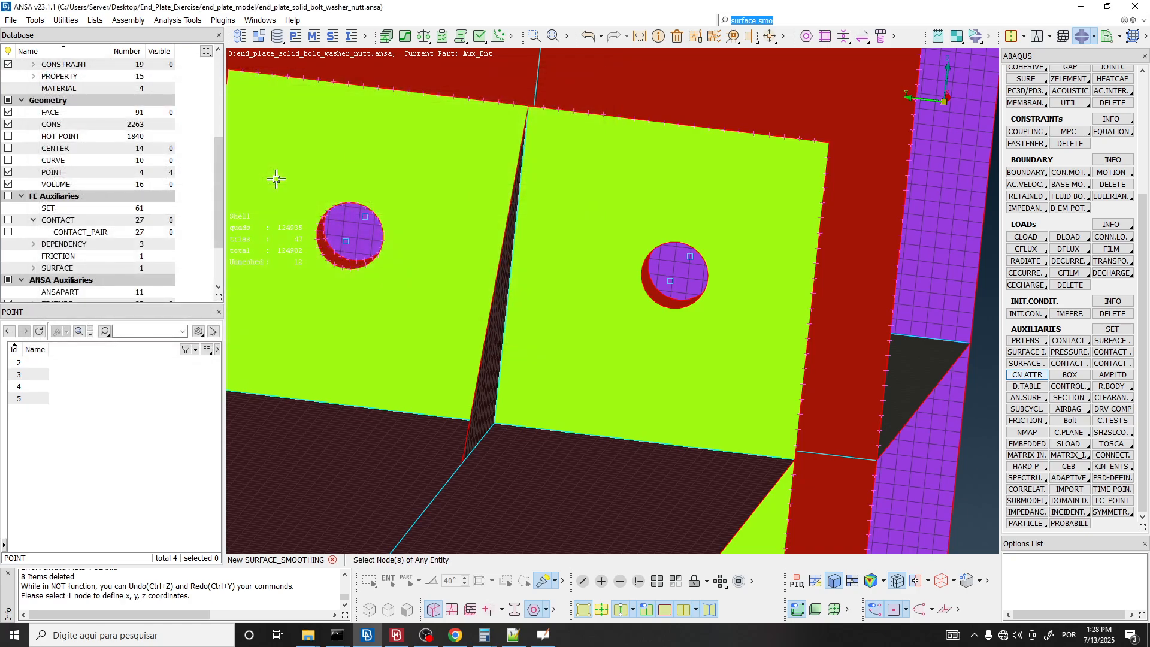
click(671, 281)
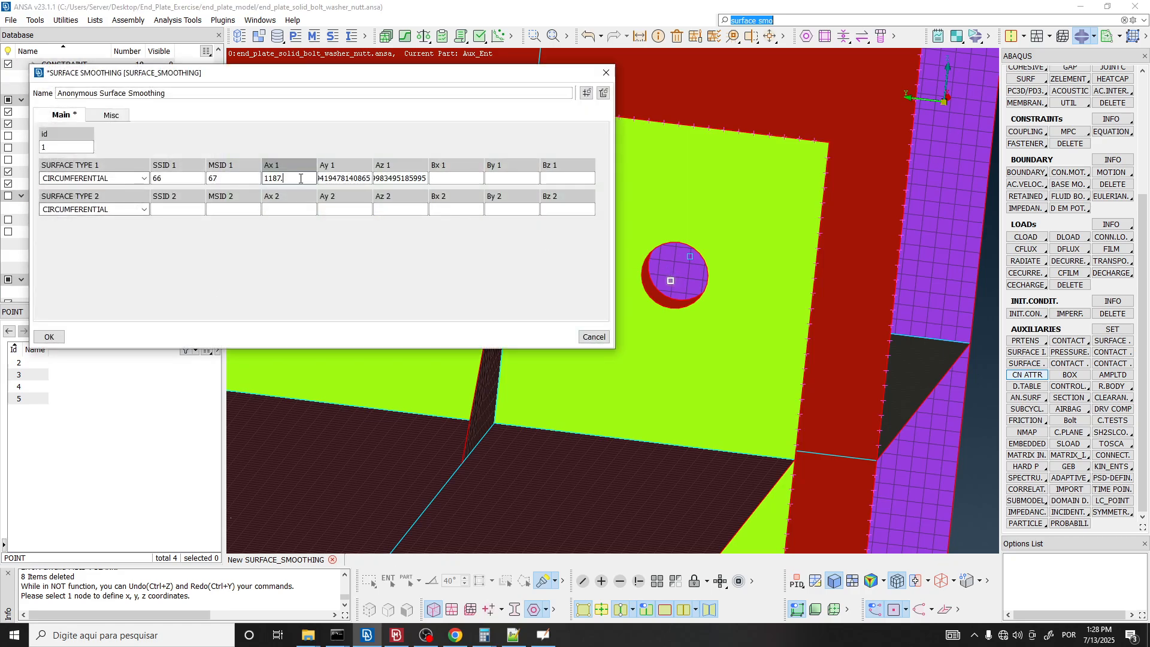
click(340, 178)
click(419, 178)
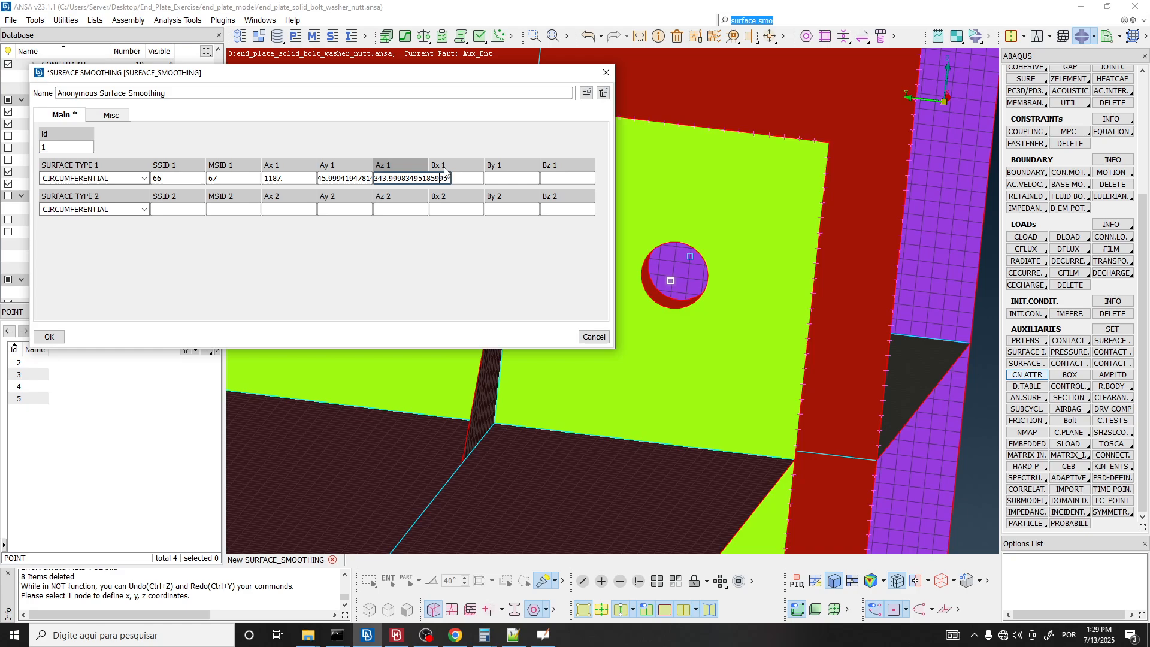
Fill Bx 1, By 1 and Bz 1 from the centre point at the far end of the hole axis and accept the surface smoothing.
click(465, 179)
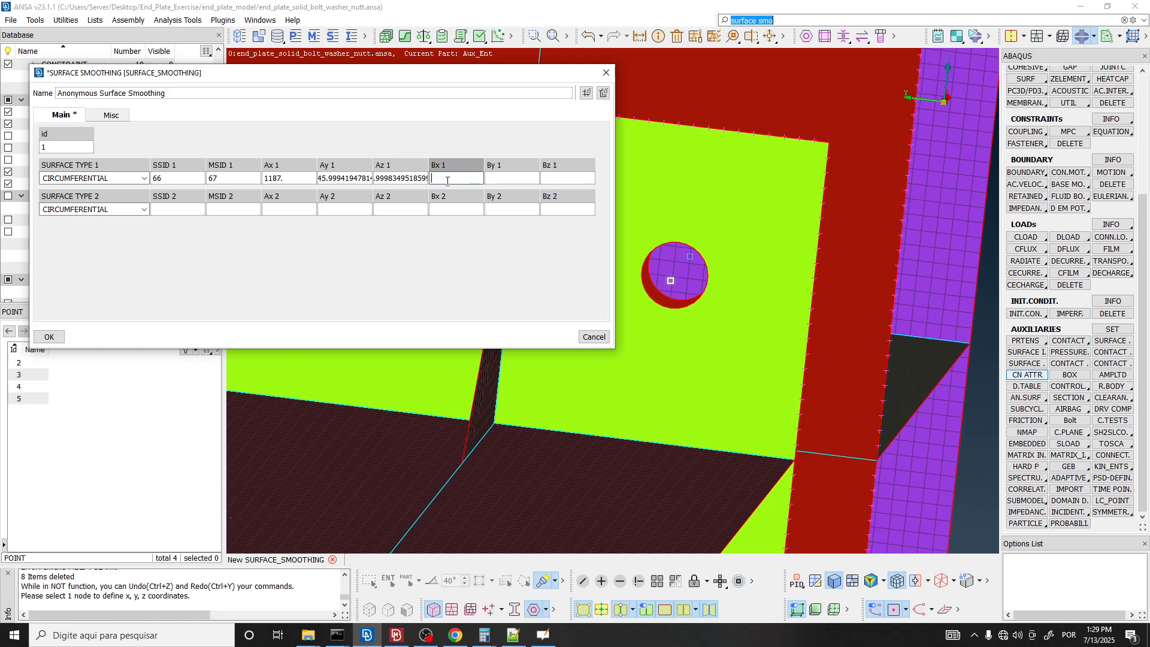
click(690, 256)
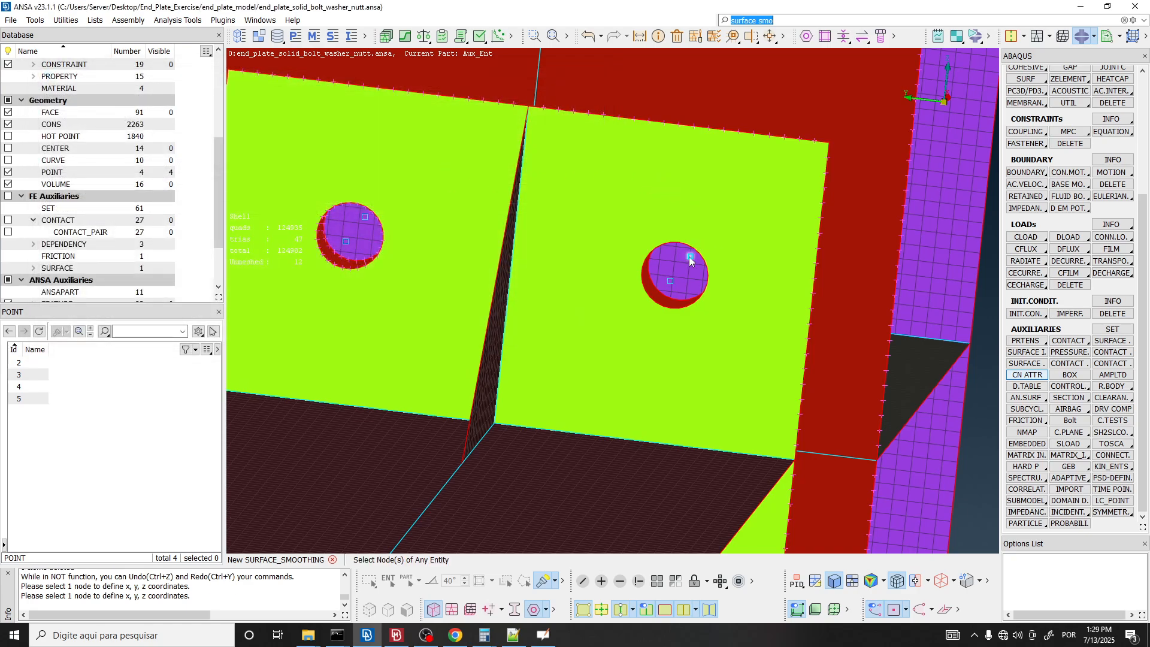
click(513, 181)
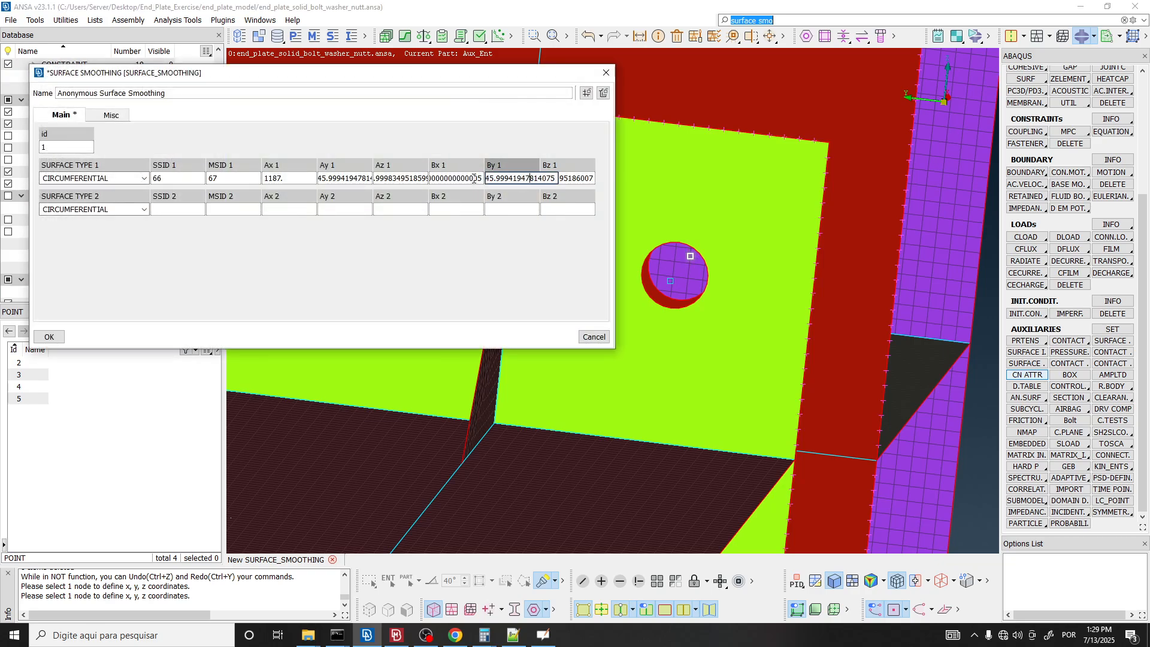
click(464, 178)
click(525, 181)
click(585, 182)
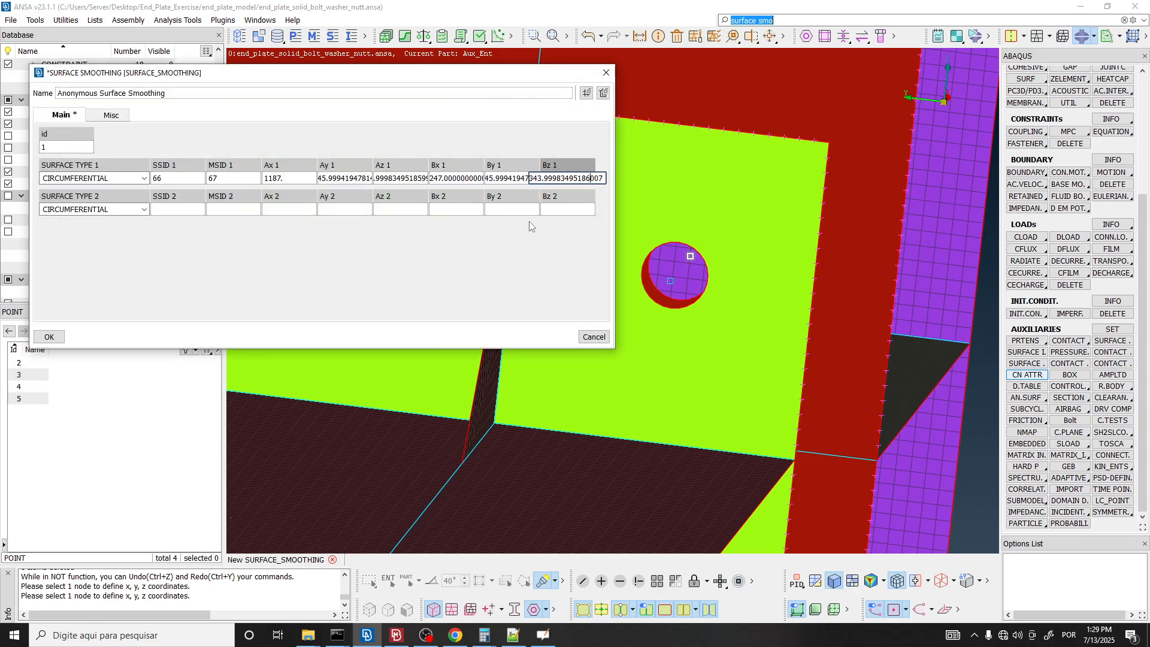
click(47, 337)
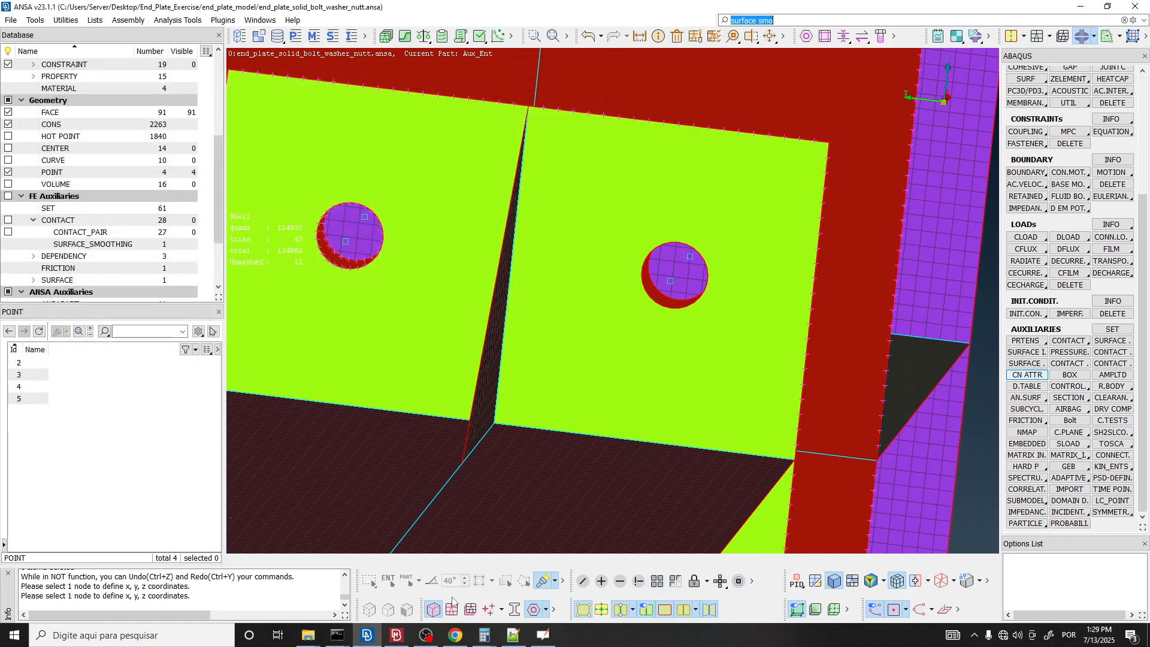
Show the solid bolts, washers and mesh lines around the end plate's bolt holes again.
click(470, 611)
click(453, 611)
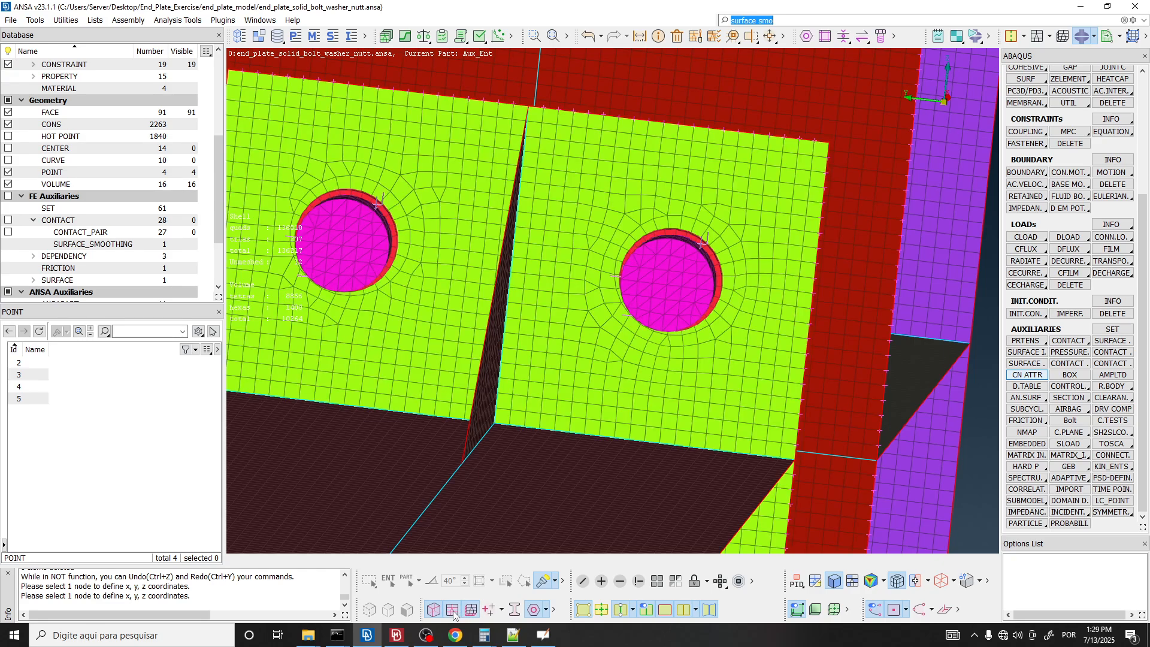
ctrl+drag(698, 294, 647, 301)
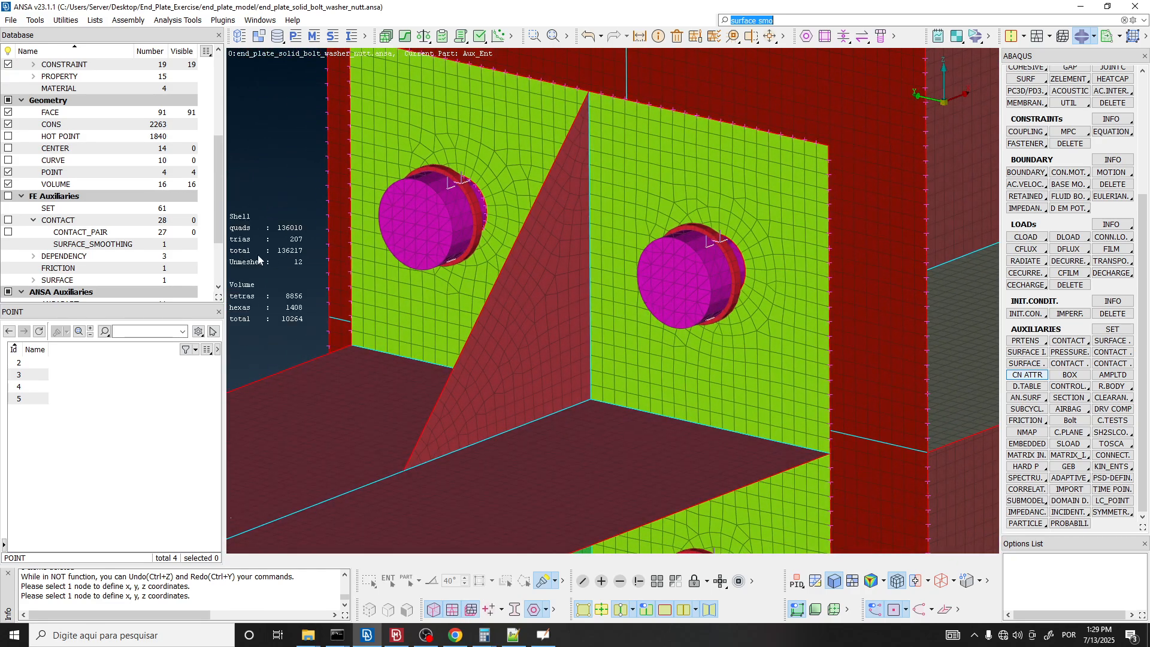
Highlight surface smoothing 1 in the model and examine its node and facet sets and its axis points A_1 and B_1.
click(67, 234)
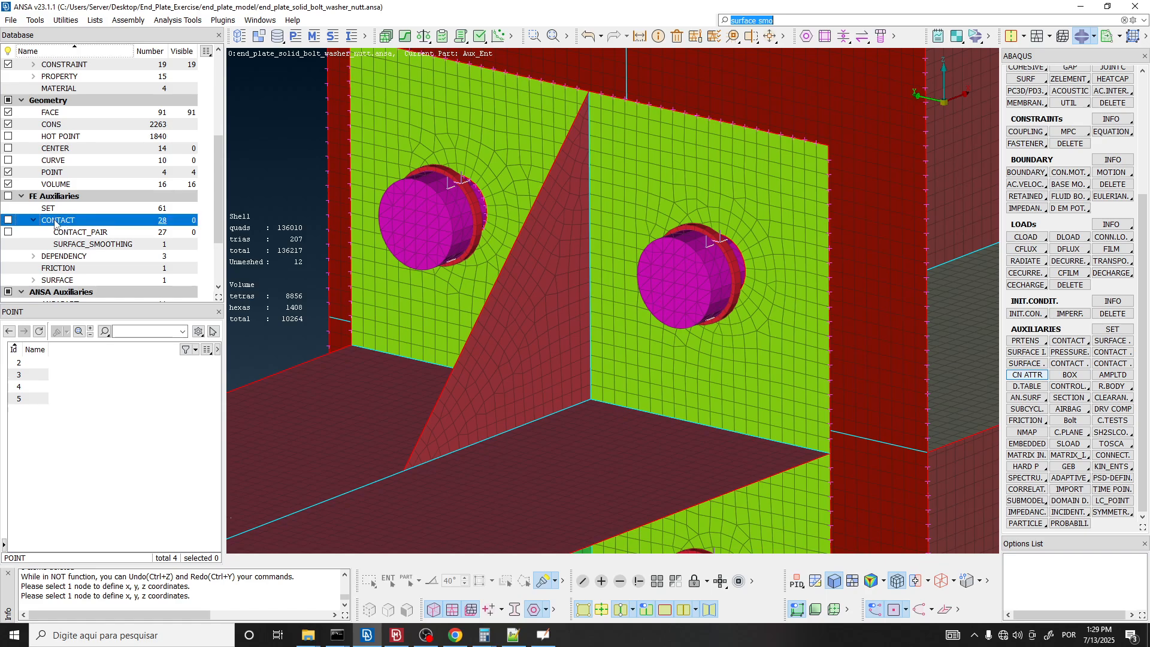
click(91, 245)
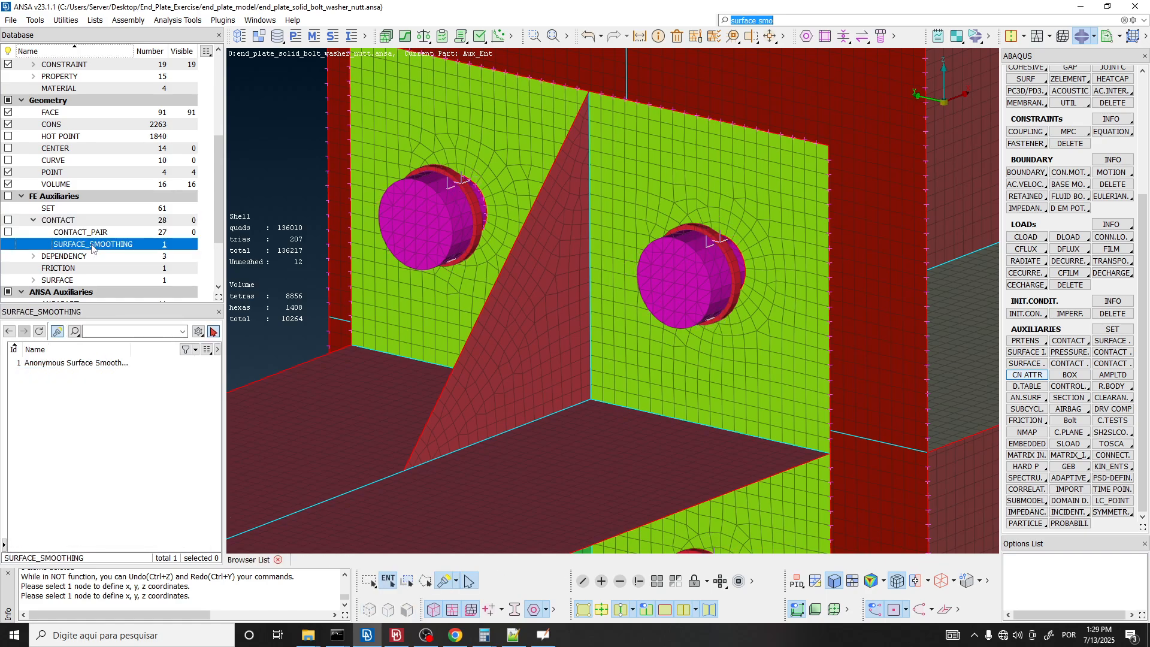
click(84, 363)
scroll(629, 369, down, 3)
scroll(685, 323, up, 6)
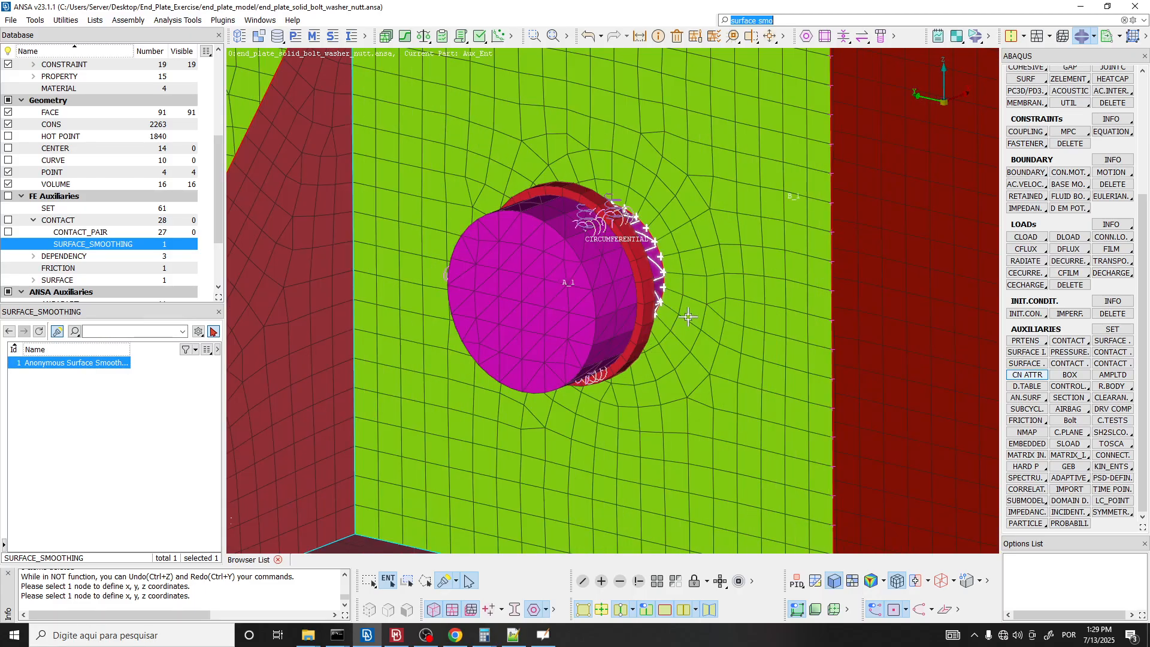
ctrl+drag(686, 319, 623, 279)
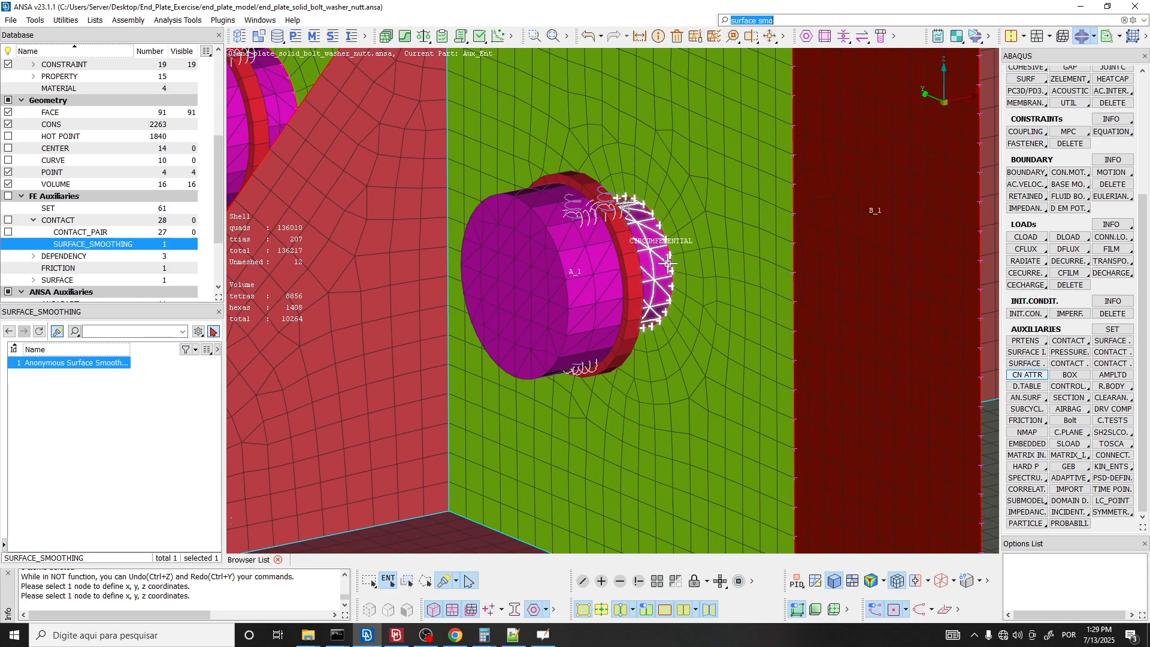
ctrl+drag(647, 252, 663, 273)
scroll(663, 273, down, 4)
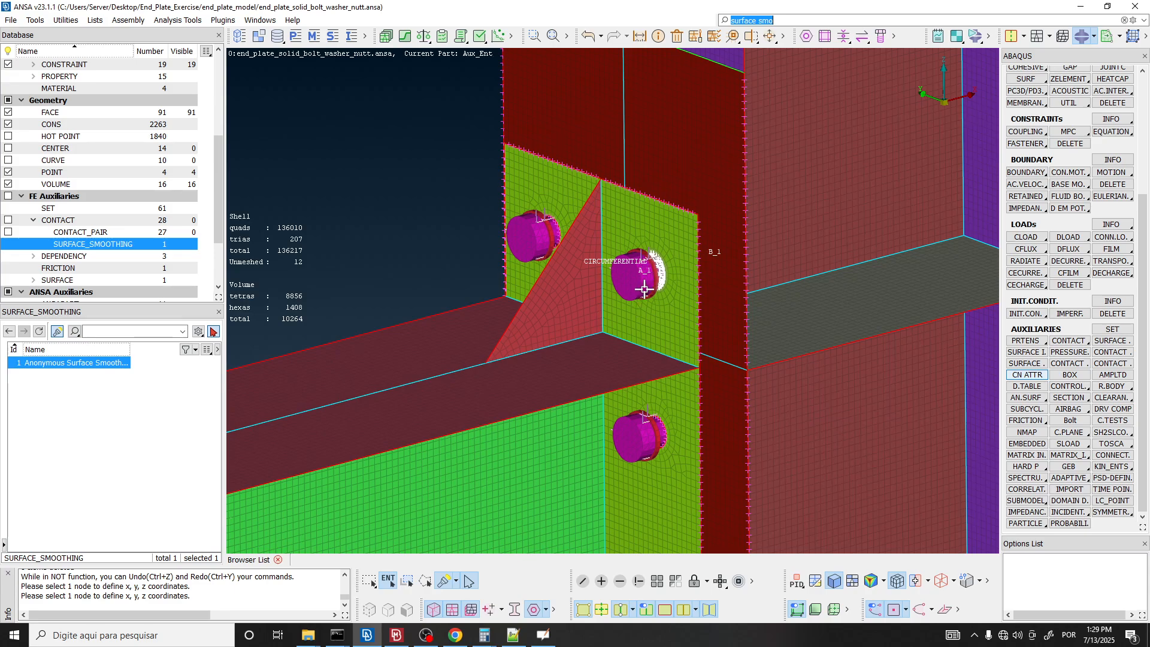
scroll(645, 290, up, 4)
scroll(650, 292, down, 5)
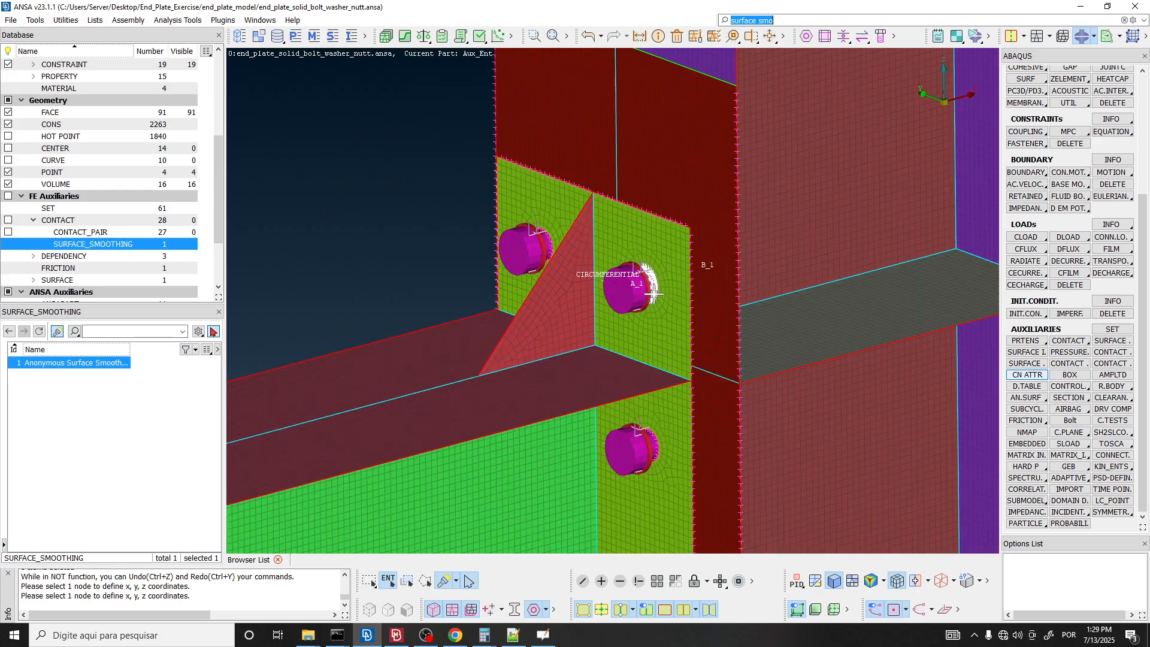
ctrl+drag(652, 292, 642, 298)
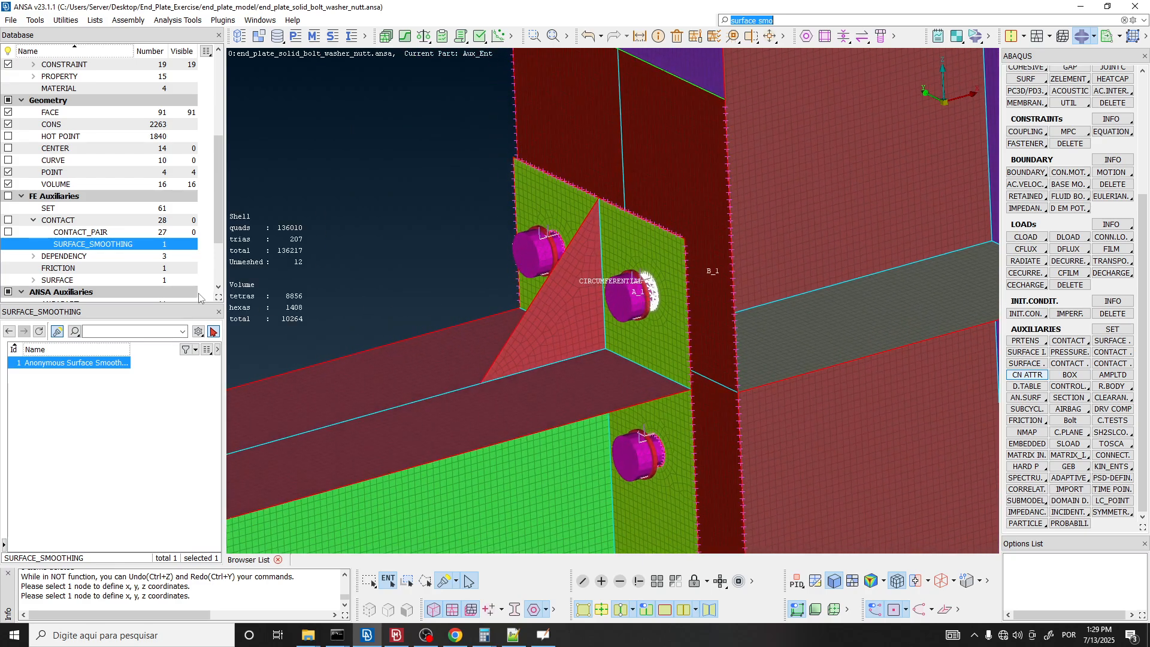
click(207, 250)
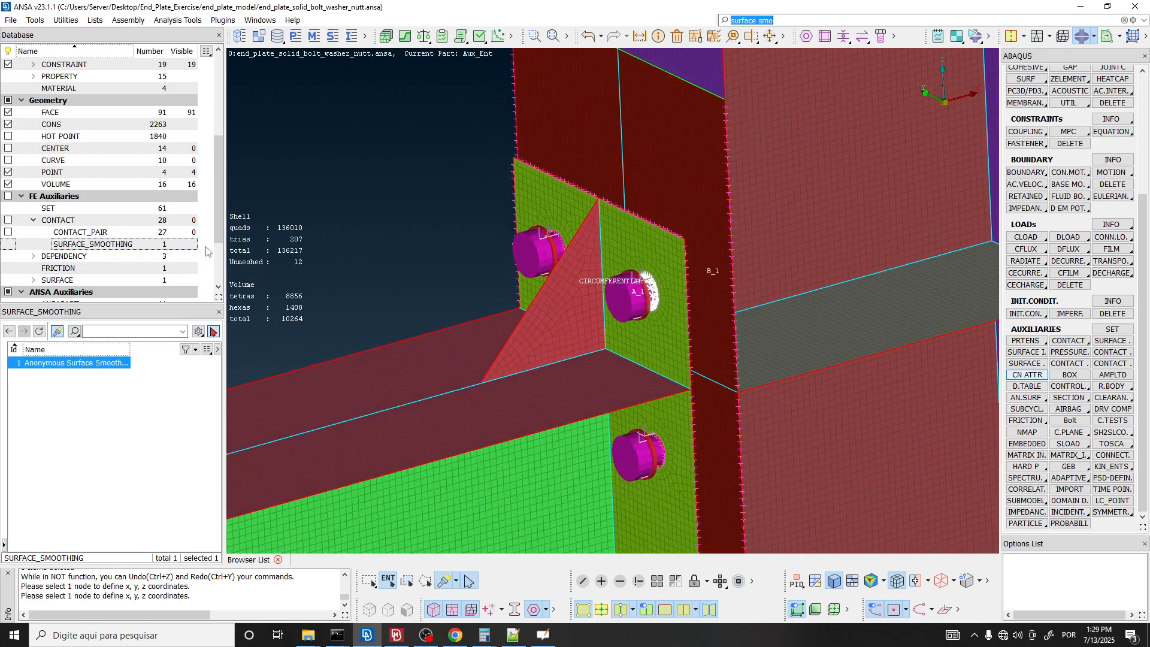
click(40, 246)
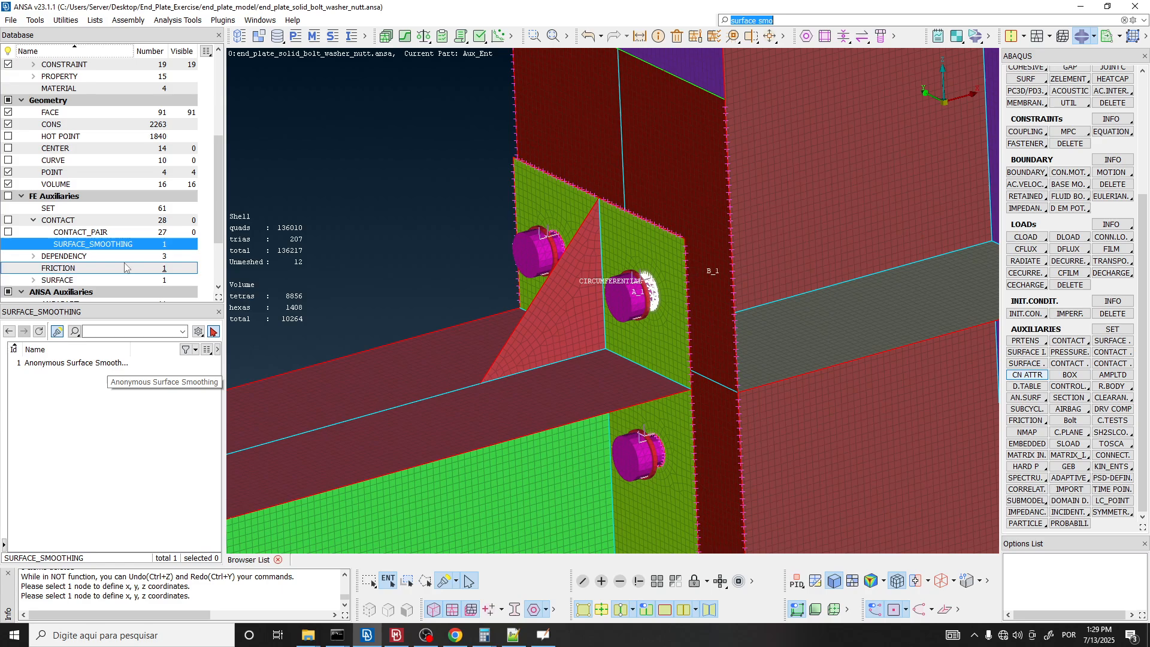
Create a second circumferential surface smoothing with node set 68 on the adjacent bolt hole's edge as SSID 1.
click(787, 22)
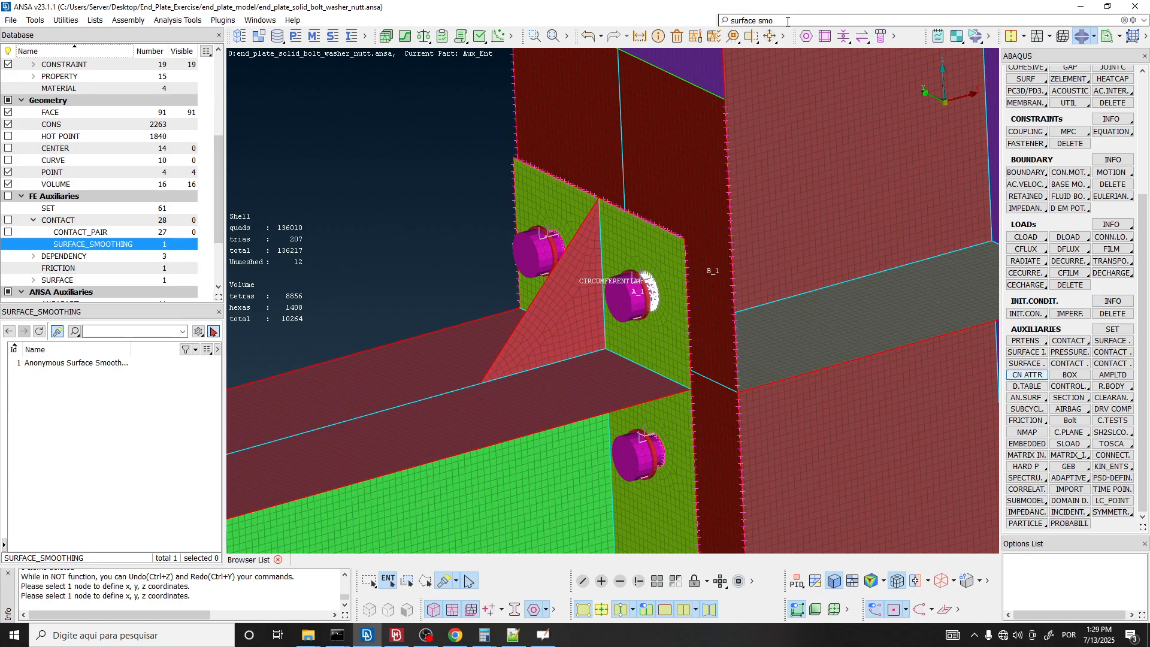
text(3)
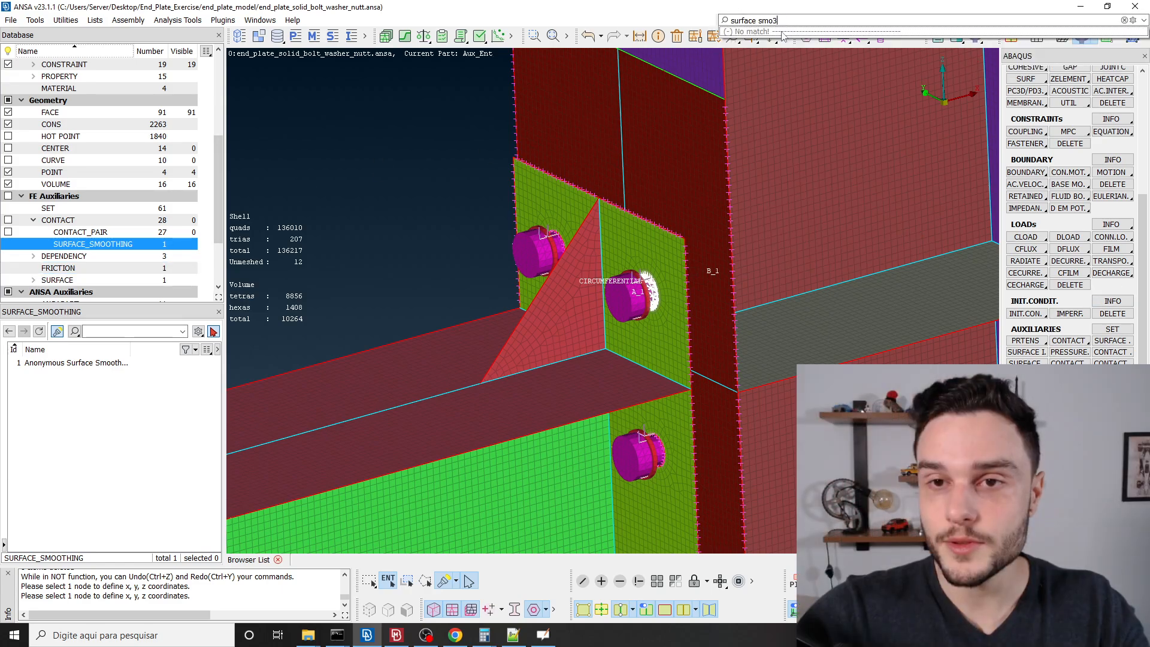
key(BackSpace)
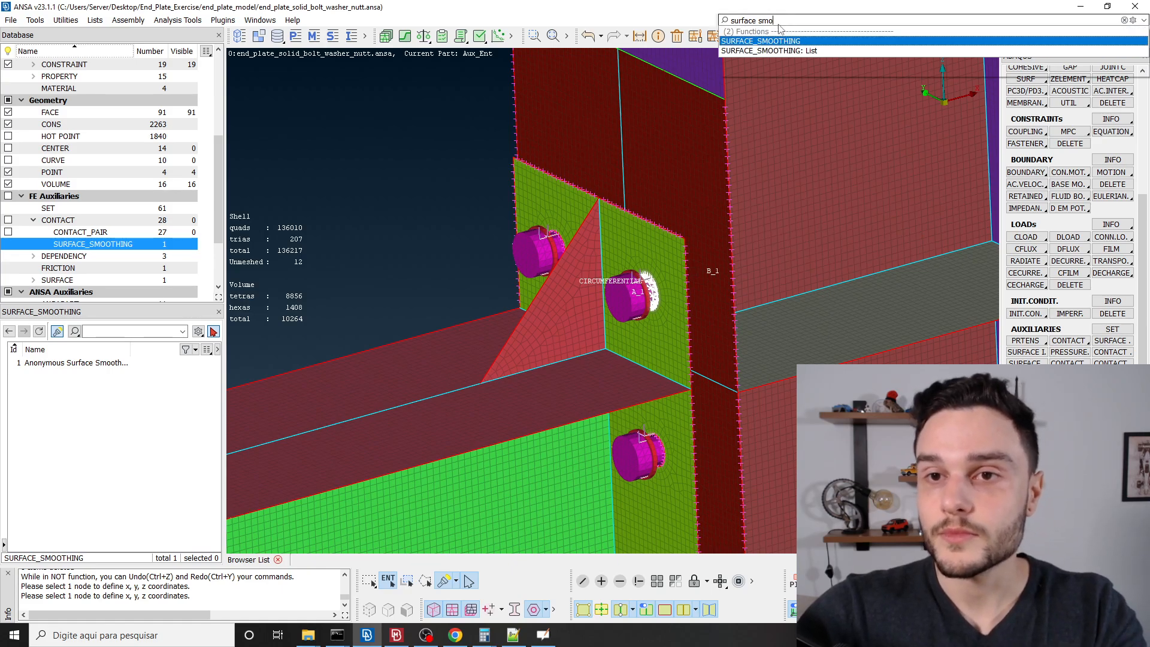
click(761, 42)
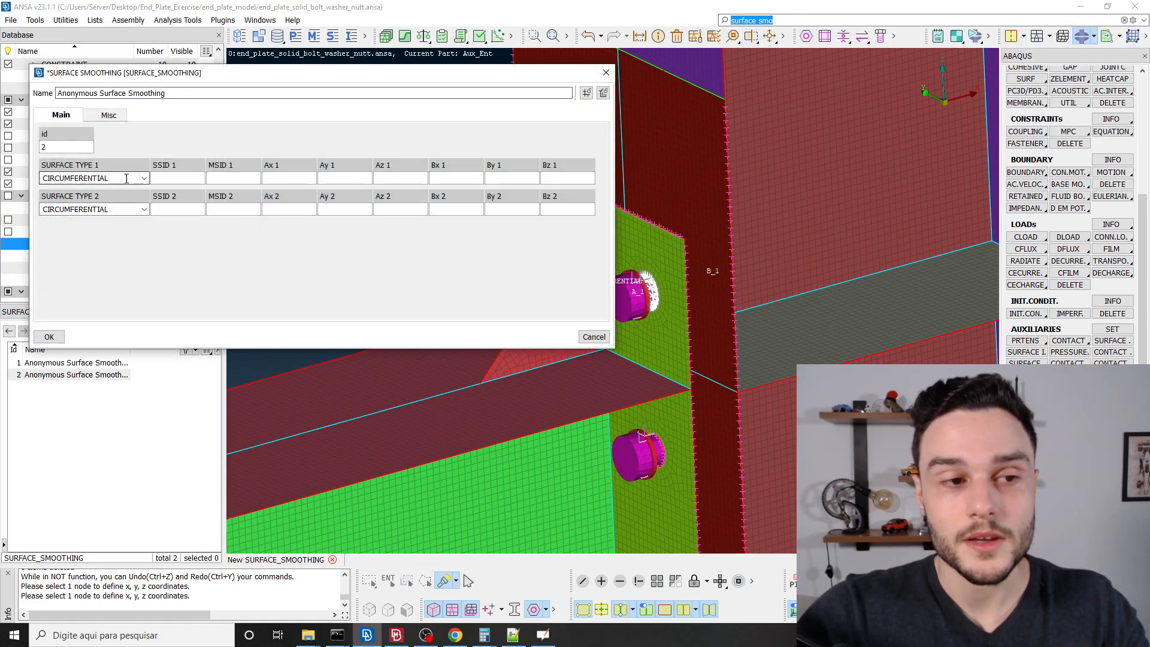
click(174, 177)
key(F1)
scroll(757, 228, down, 3)
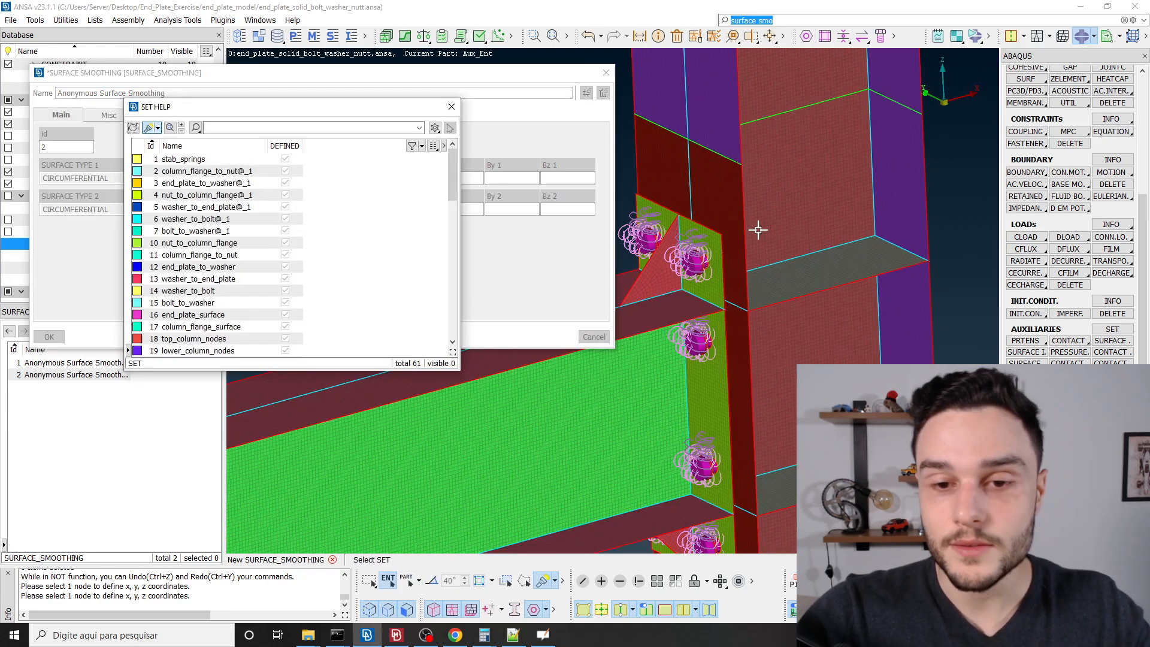
ctrl+drag(757, 228, 812, 250)
scroll(812, 251, up, 10)
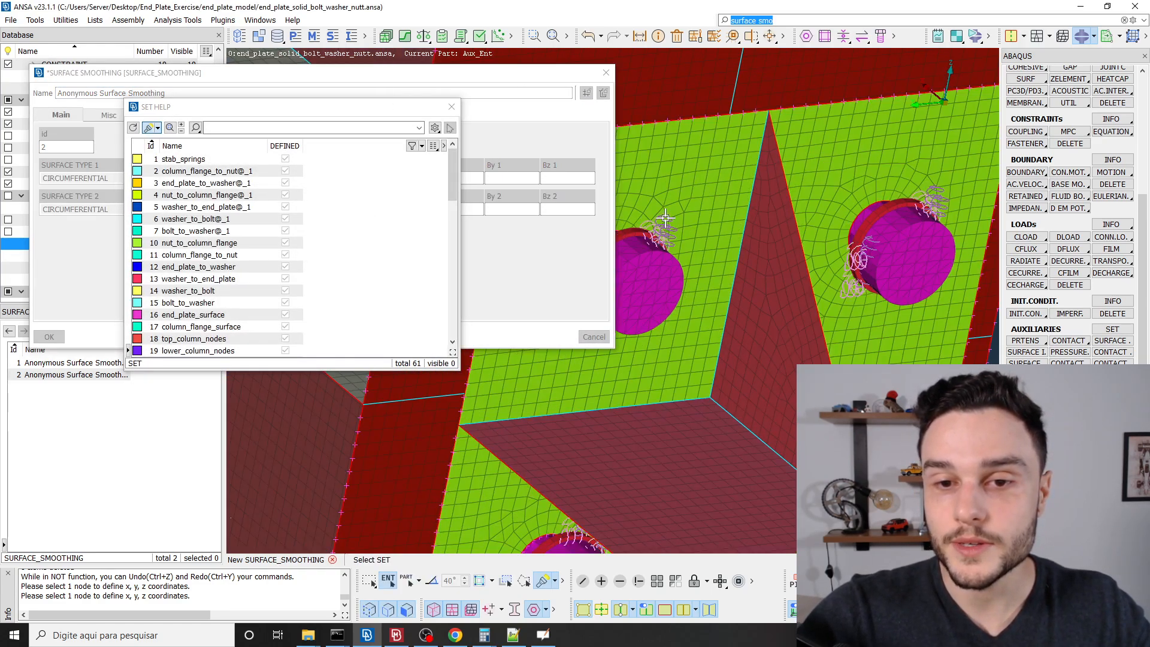
click(823, 274)
scroll(786, 247, down, 8)
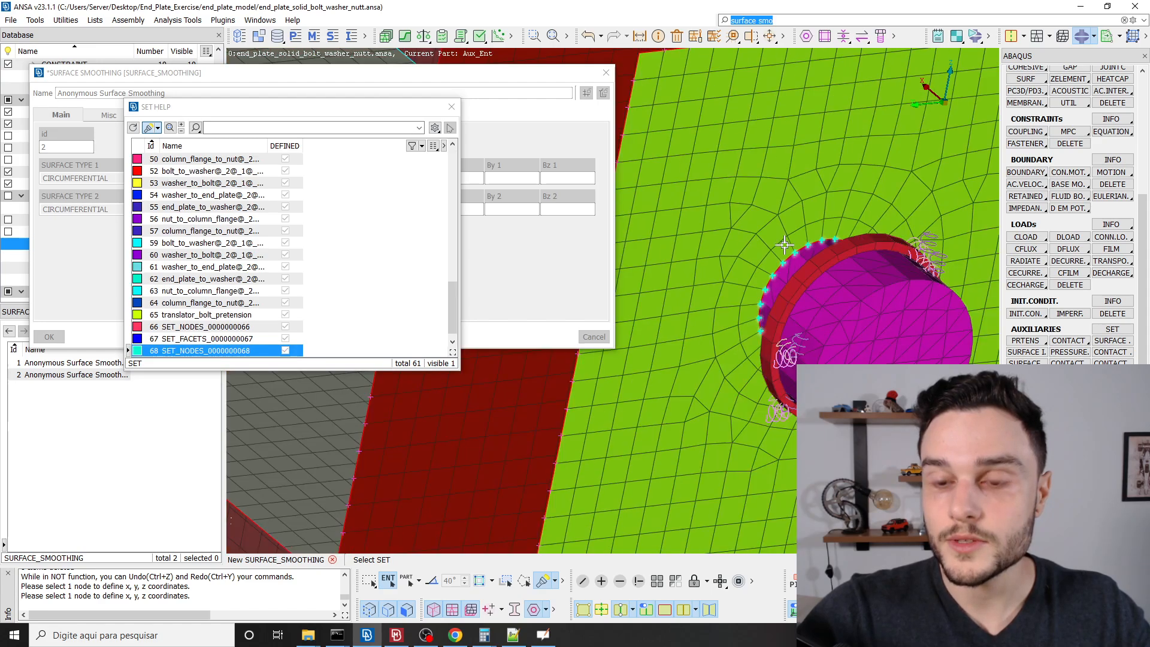
middle_click(782, 253)
Assign facet set 69 on the adjacent bolt's shank as MSID 1 of the second surface smoothing.
click(233, 175)
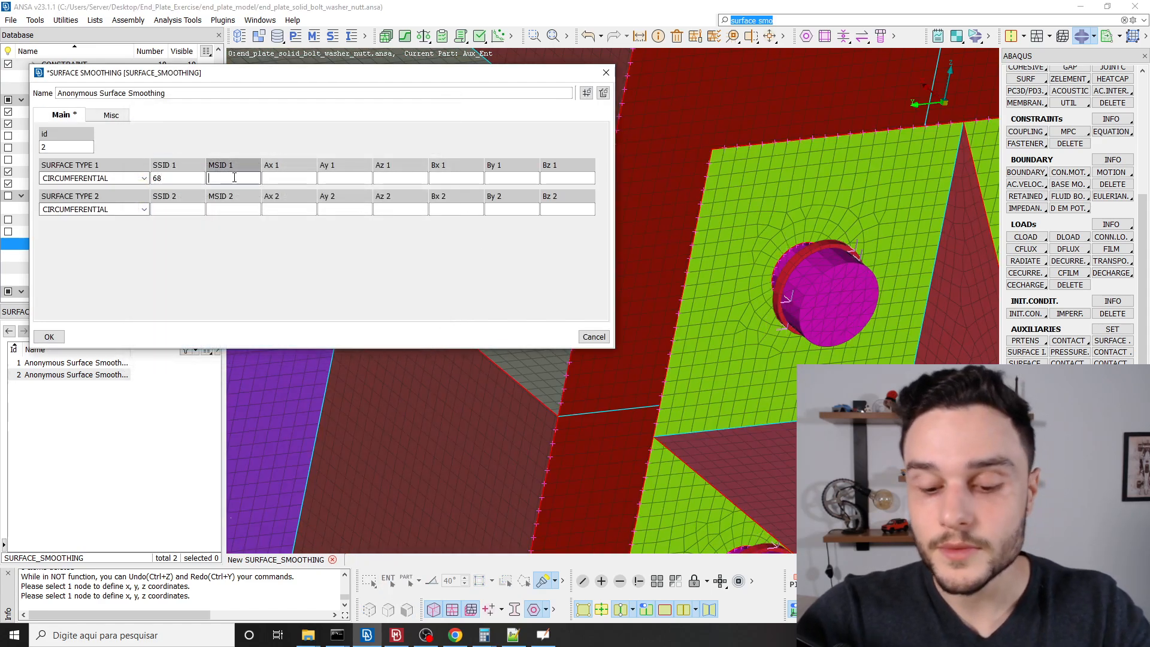
key(F1)
scroll(785, 249, up, 5)
click(778, 237)
scroll(778, 237, down, 6)
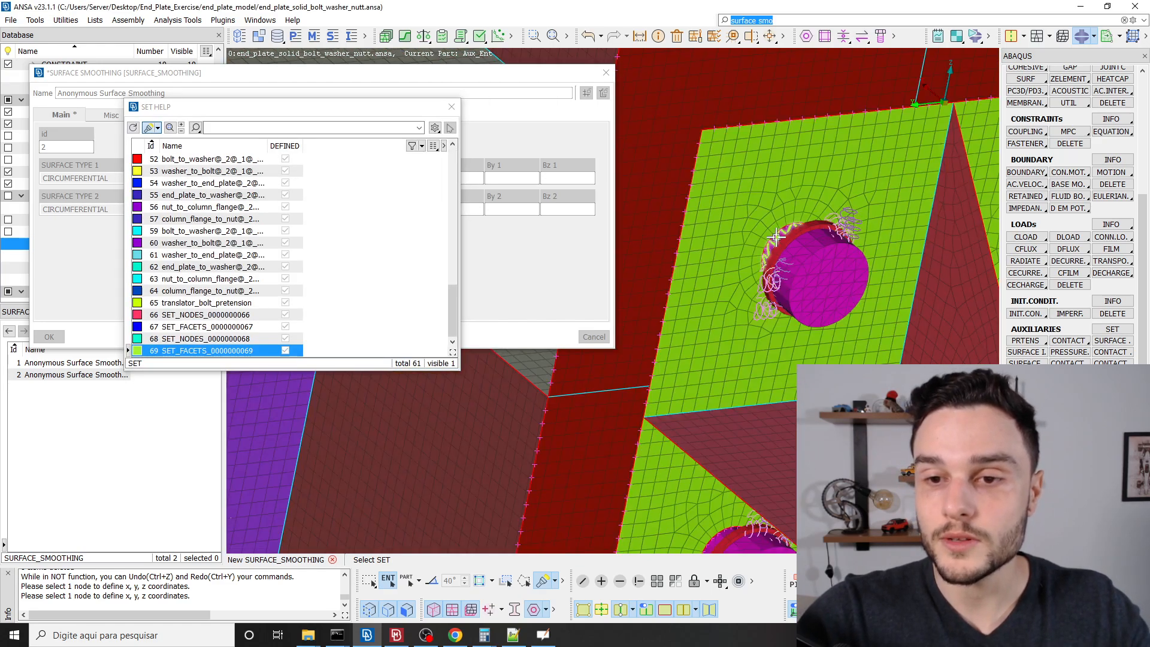
middle_click(777, 238)
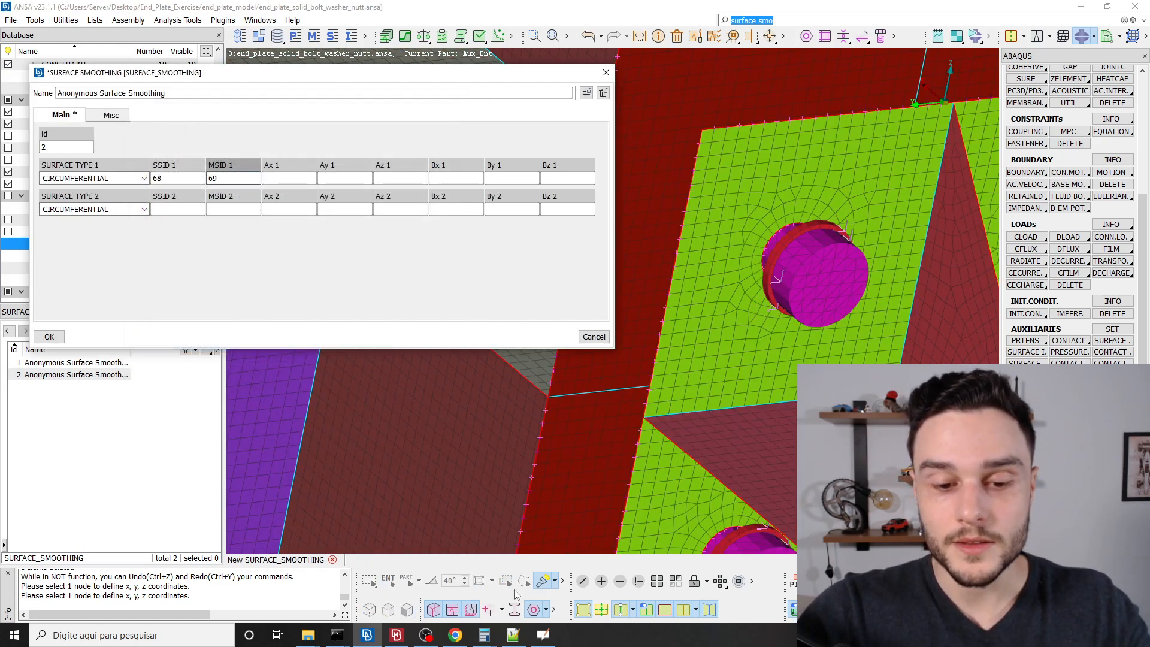
Hide the solid bolts and washers to expose the centre points inside the adjacent bolt hole.
click(469, 610)
click(452, 610)
ctrl+drag(443, 528, 401, 384)
Fill Ax 1, Ay 1 and Az 1 of the second surface smoothing from the near centre point in the adjacent bolt hole.
click(282, 179)
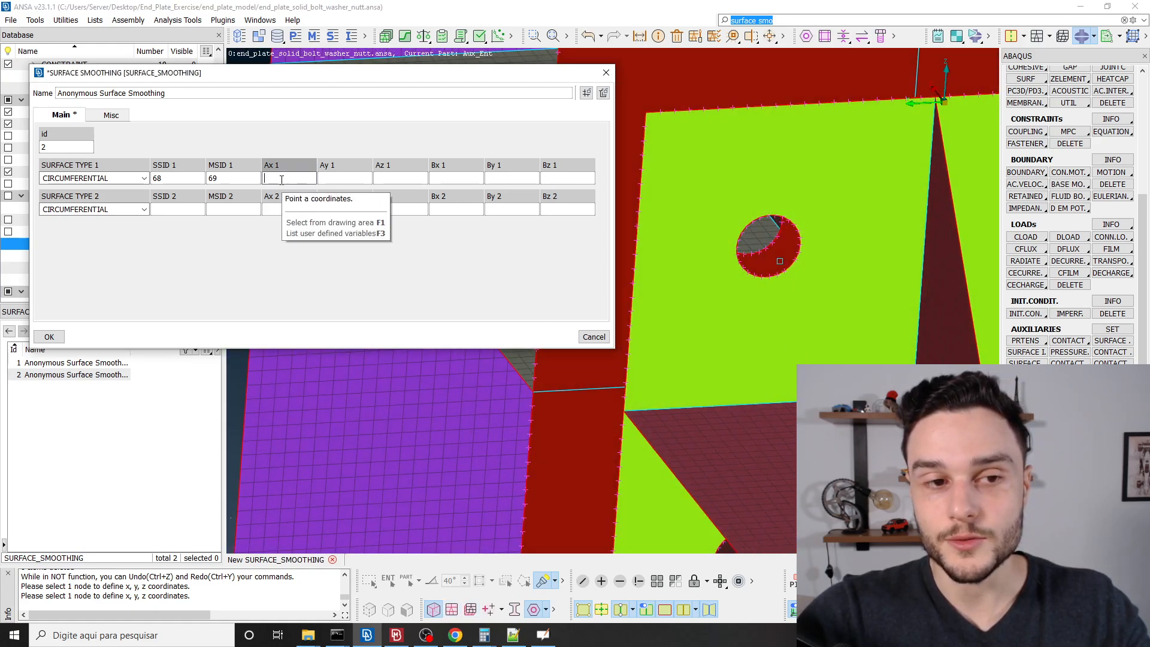
key(F1)
scroll(790, 261, up, 6)
click(761, 264)
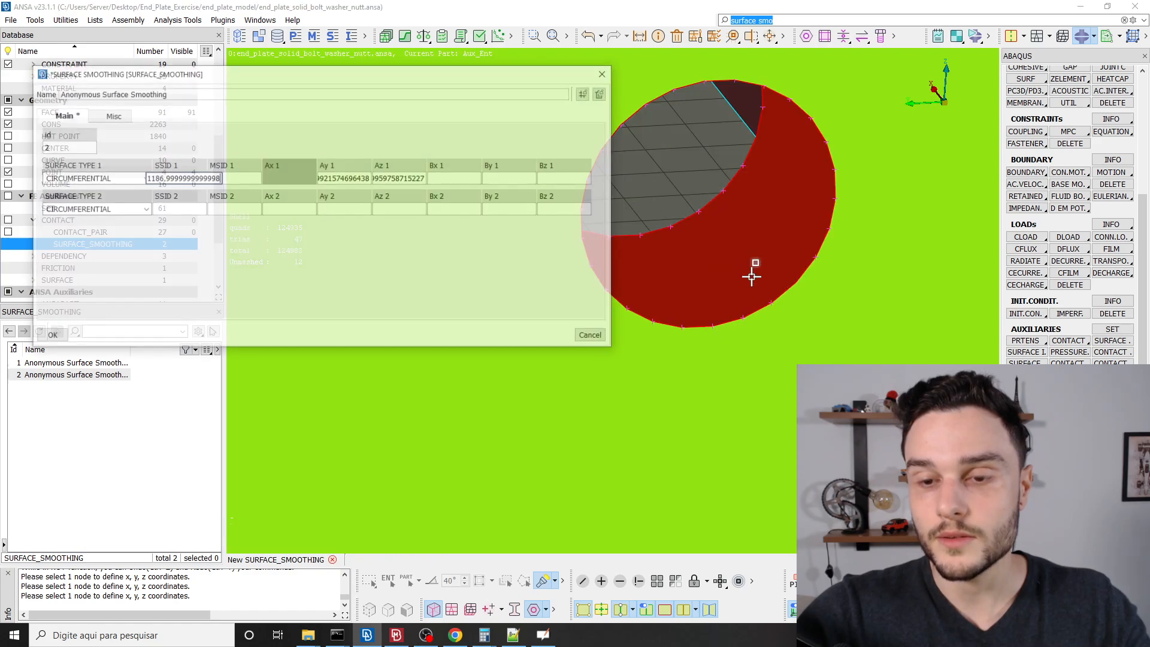
scroll(752, 270, down, 3)
Fill Bx 1, By 1 and Bz 1 of the second surface smoothing from the far centre point in the bolt hole and accept the definition.
click(442, 179)
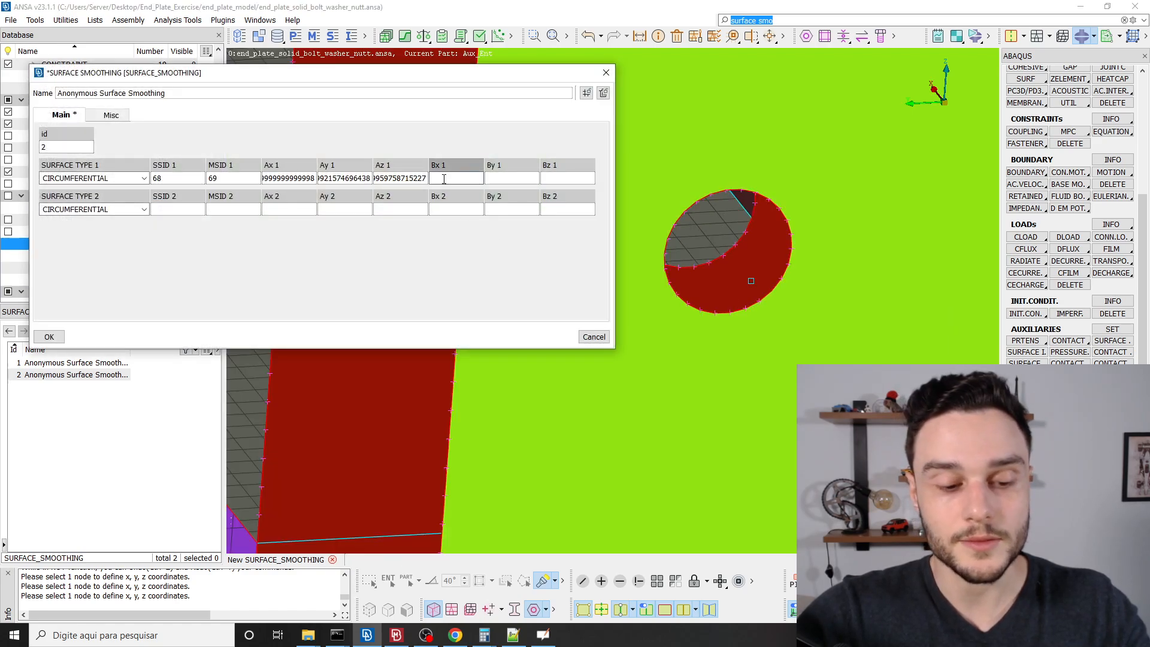
key(F1)
ctrl+drag(839, 268, 817, 244)
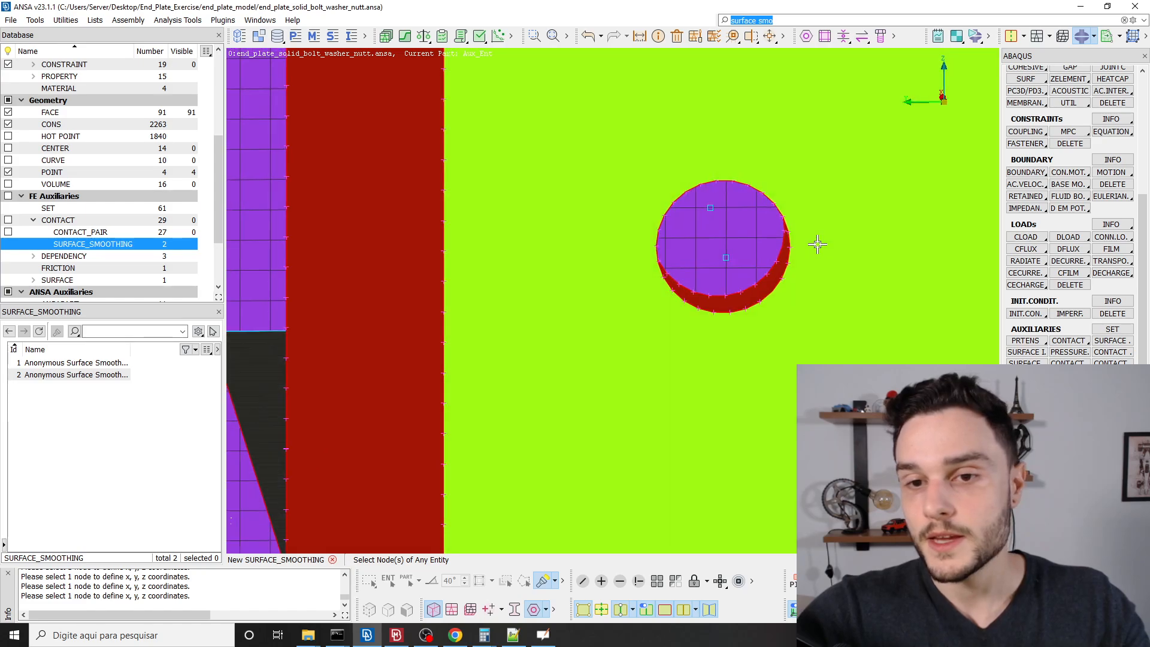
click(712, 208)
click(48, 336)
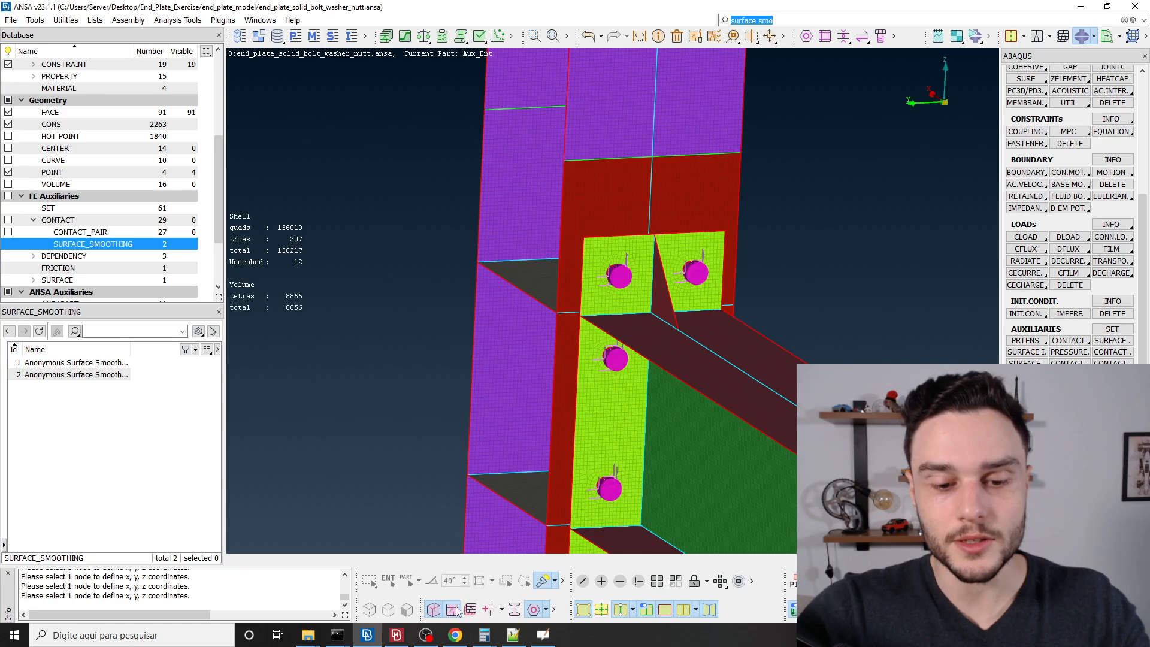
Show the solid bolts and washers again and save the model database under its existing name.
click(470, 609)
ctrl+drag(653, 268, 586, 270)
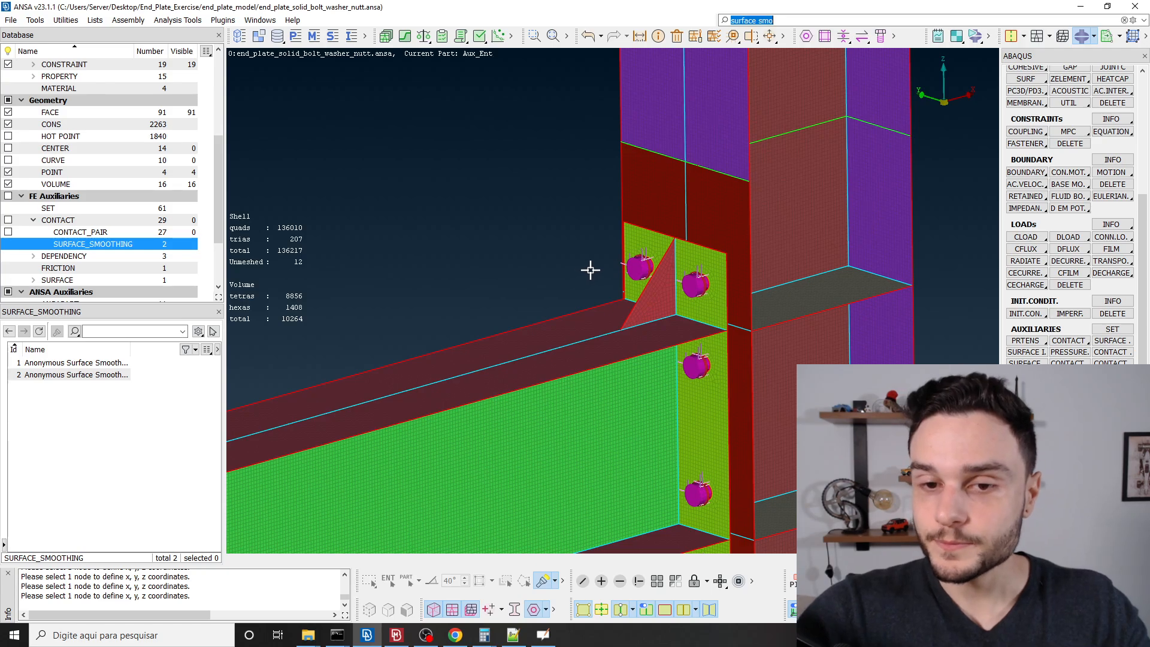
click(11, 20)
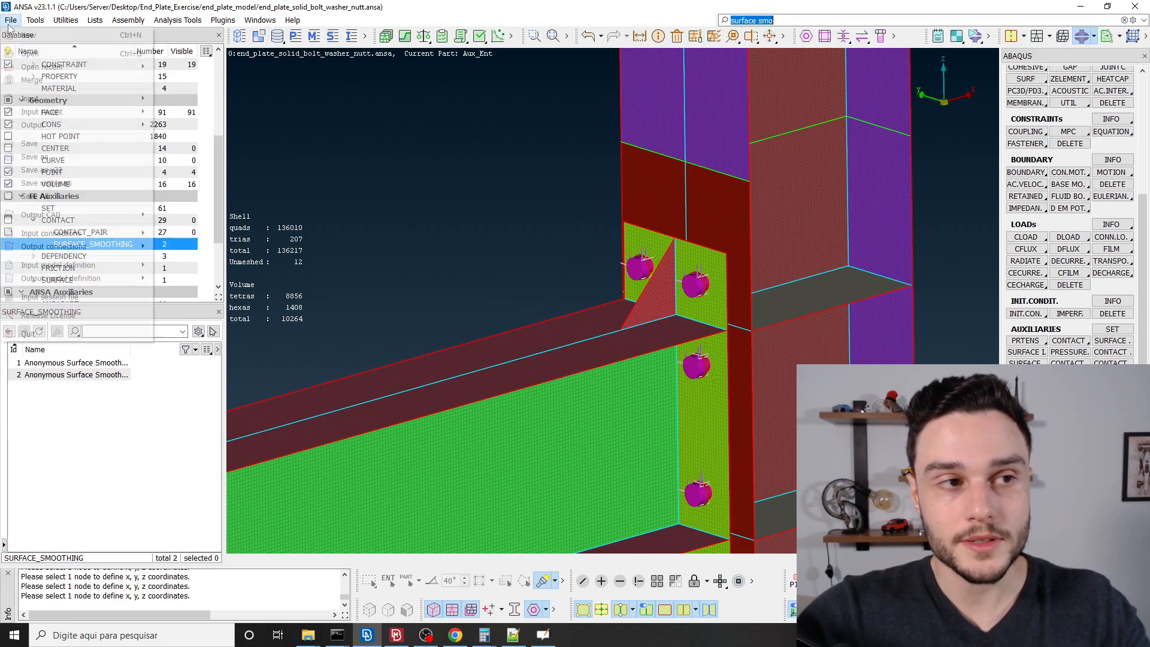
click(30, 149)
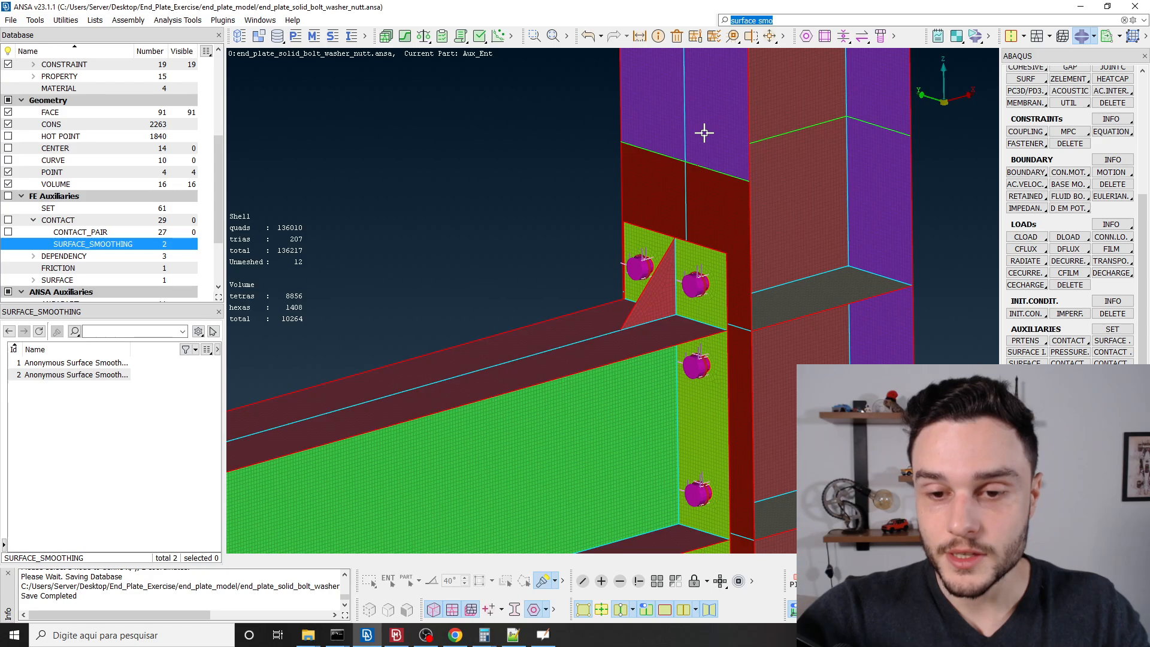
Set up an Abaqus output of the model to end_plate_v4.inp in the end_plate_model folder.
scroll(699, 142, down, 3)
click(11, 20)
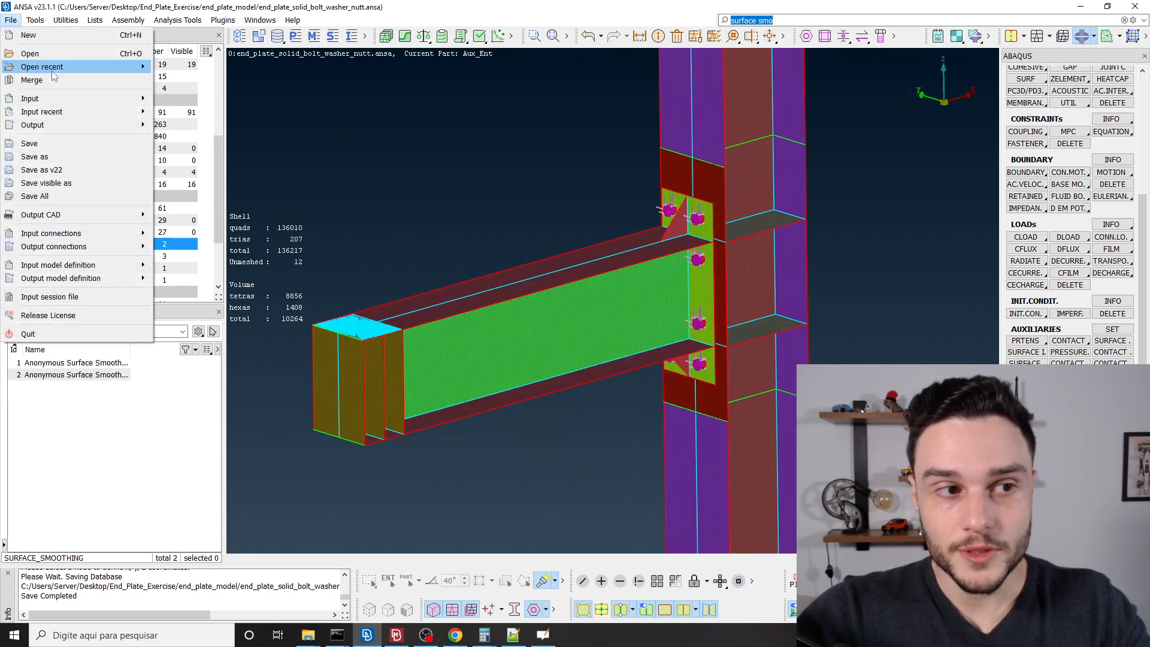
mouse_move(65, 125)
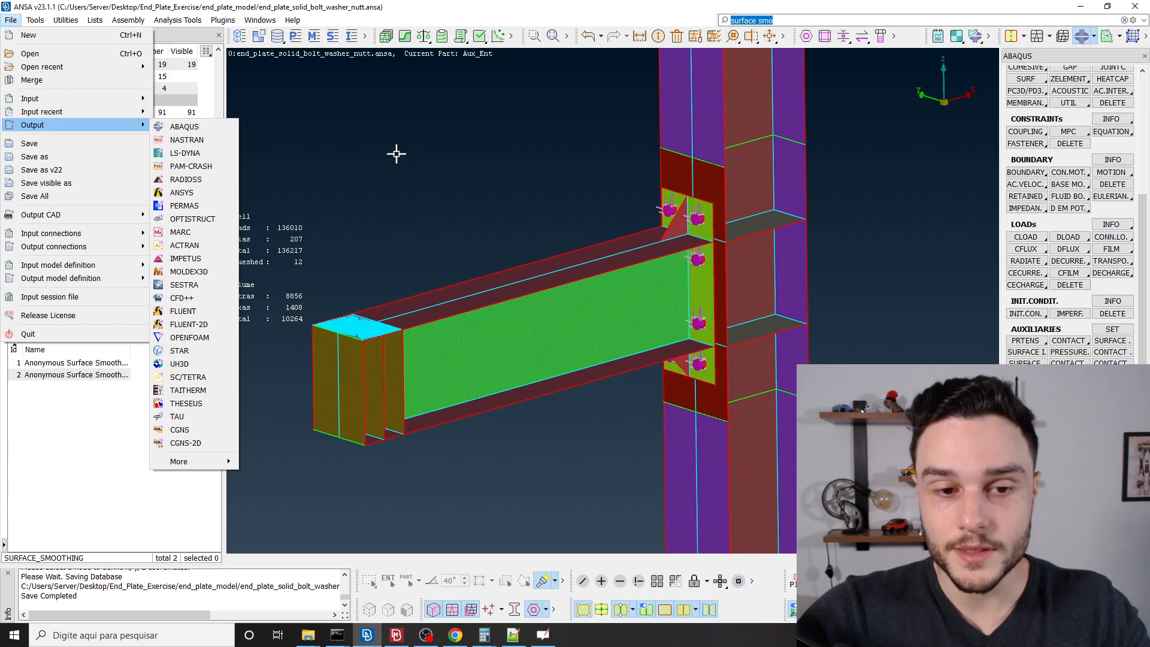
click(184, 126)
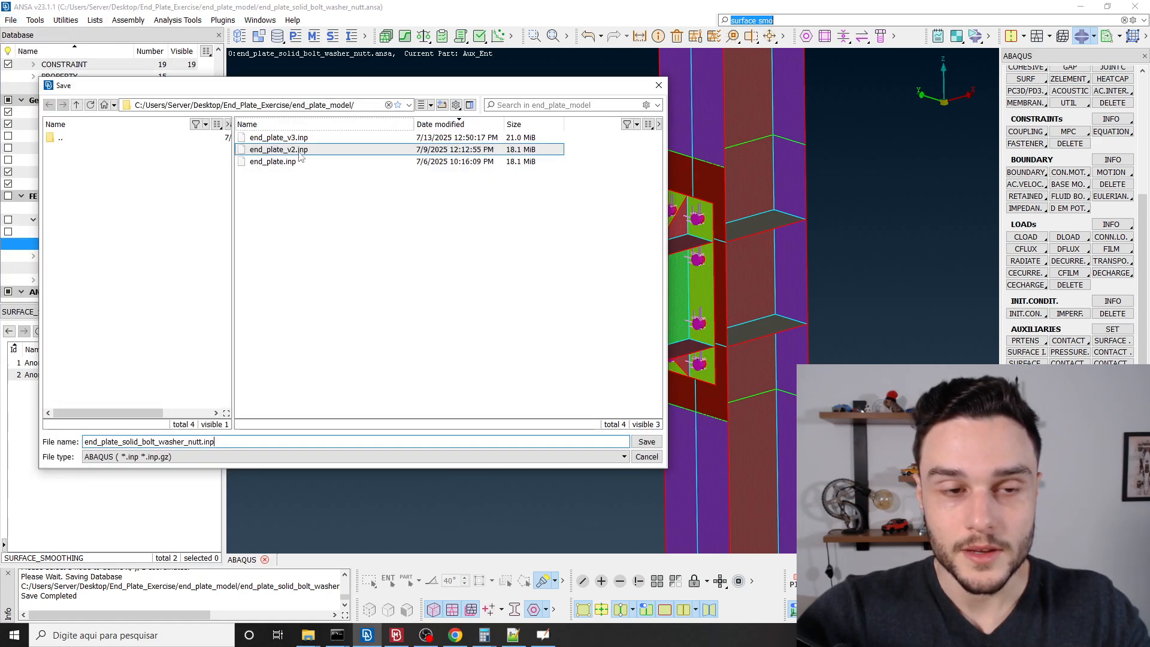
click(308, 140)
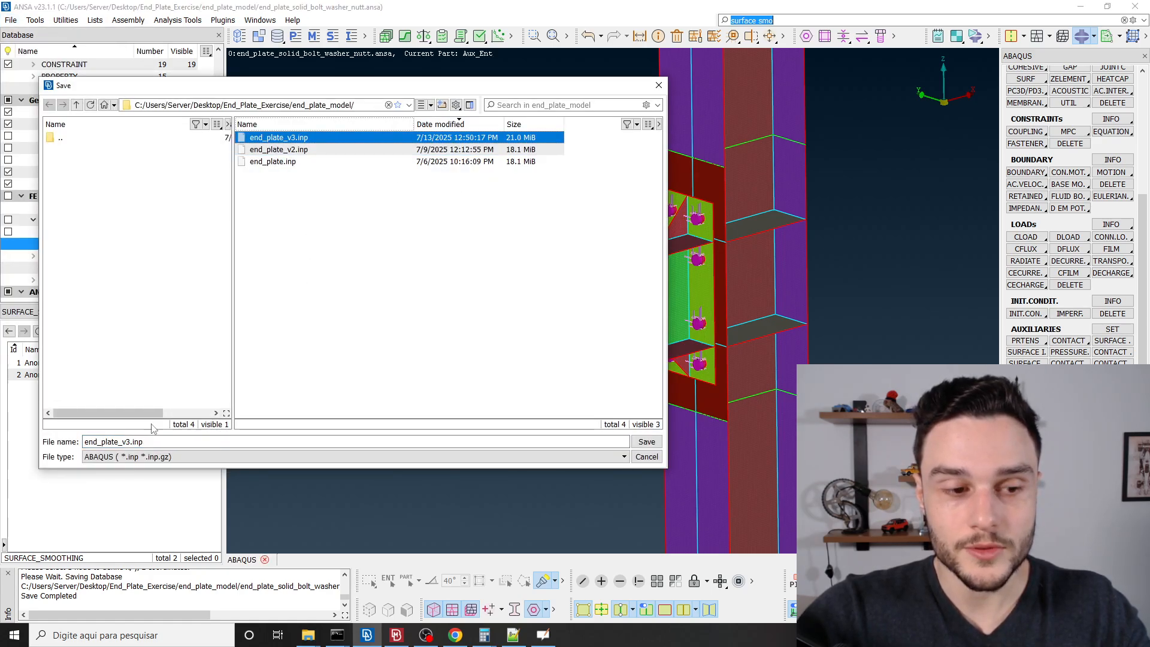
drag(130, 442, 127, 441)
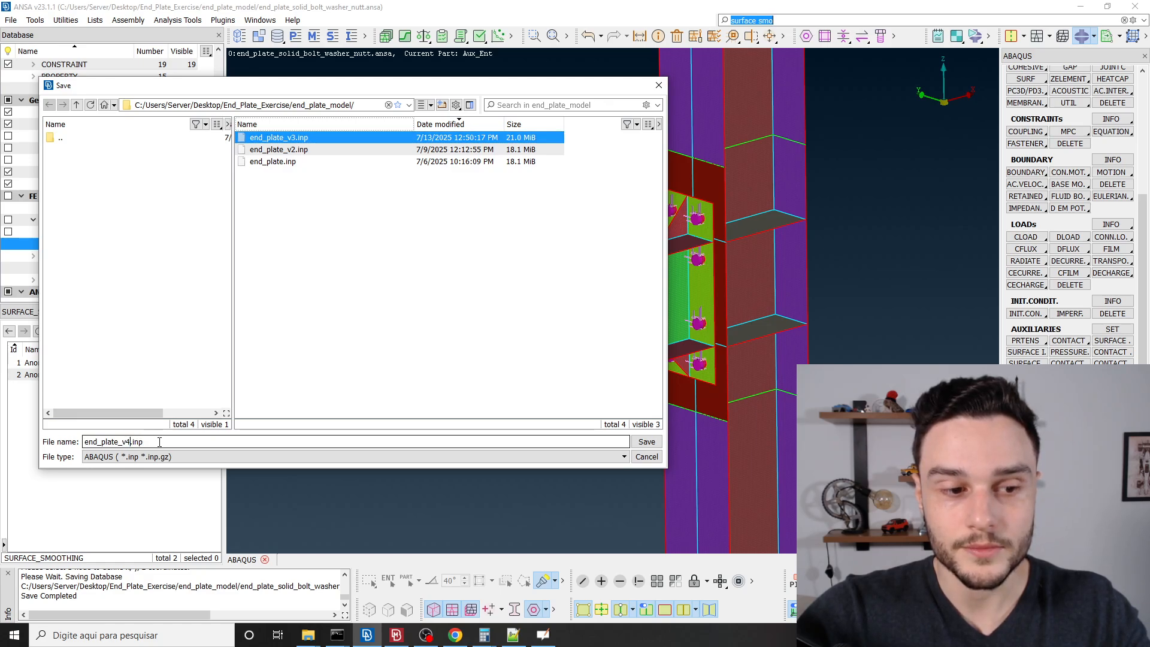
click(646, 442)
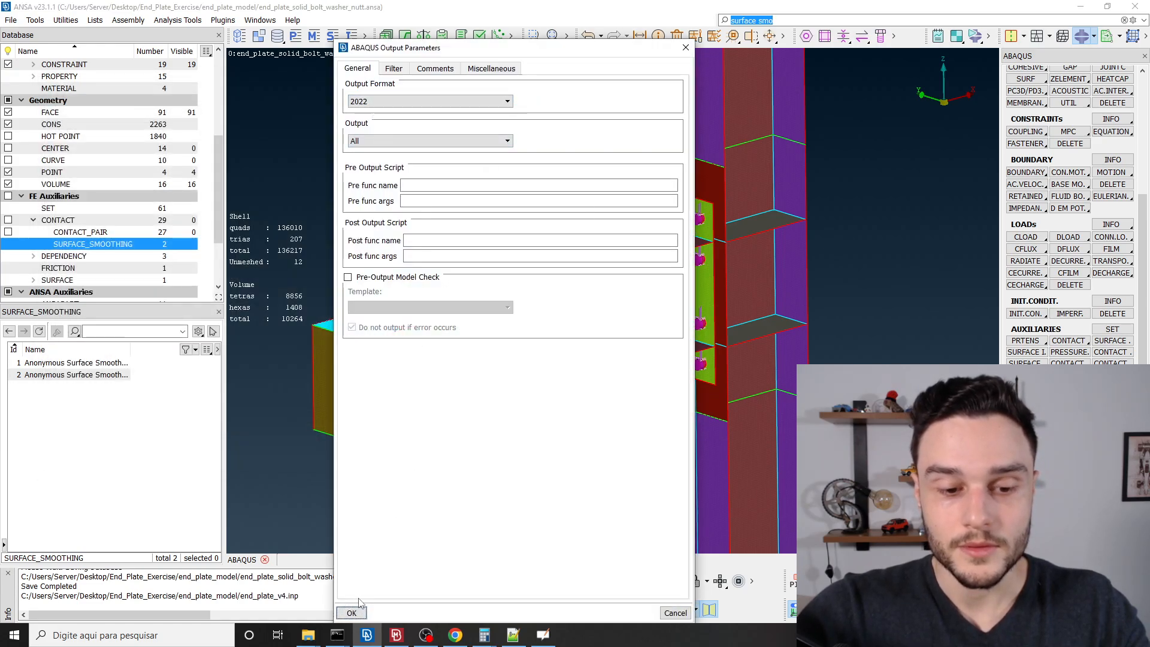
Write the Abaqus file with output format 2022 and output scope All.
click(372, 142)
click(372, 151)
click(368, 101)
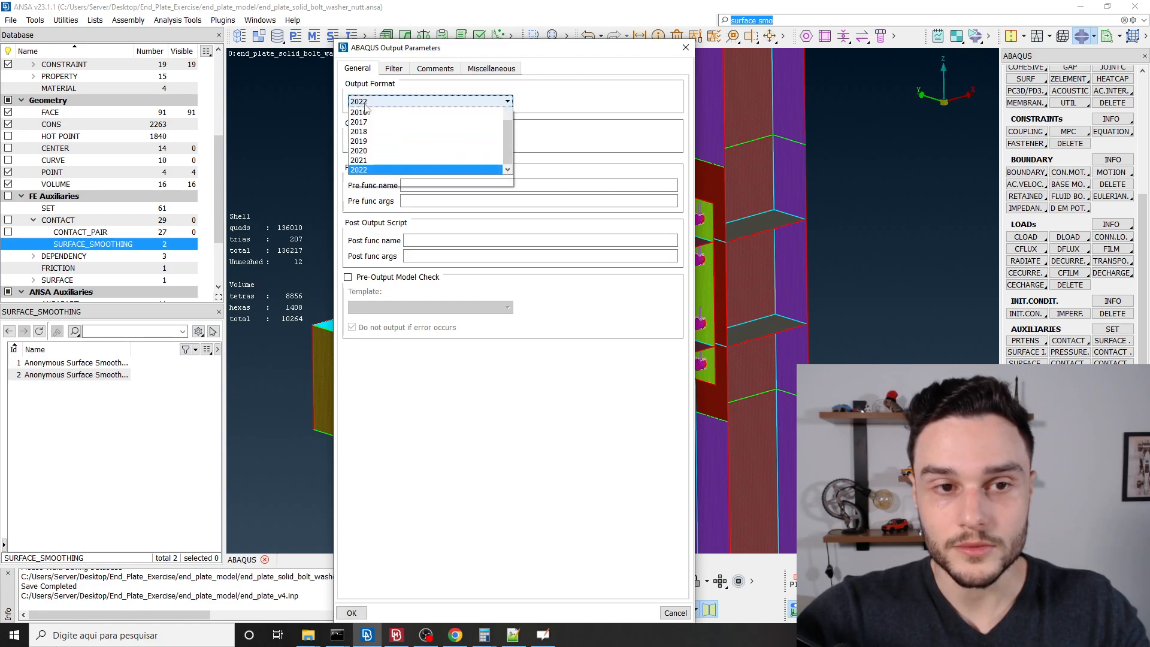
click(368, 102)
click(352, 613)
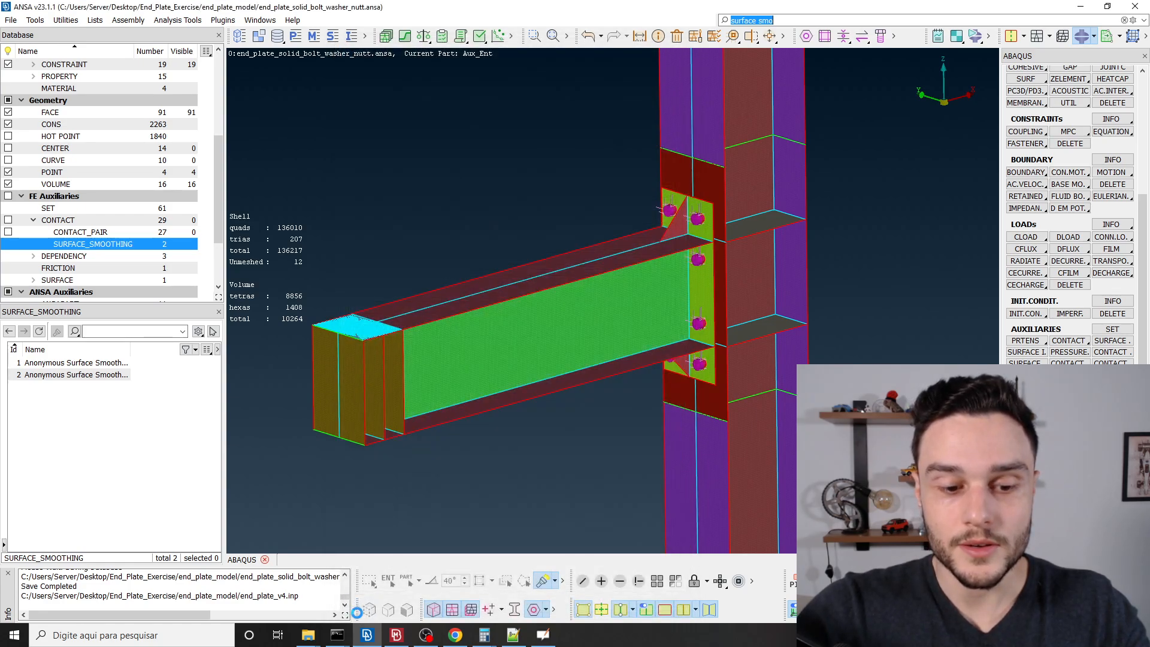
Switch to File Explorer and locate end_plate_v4.inp in the end_plate_model folder.
mouse_move(318, 634)
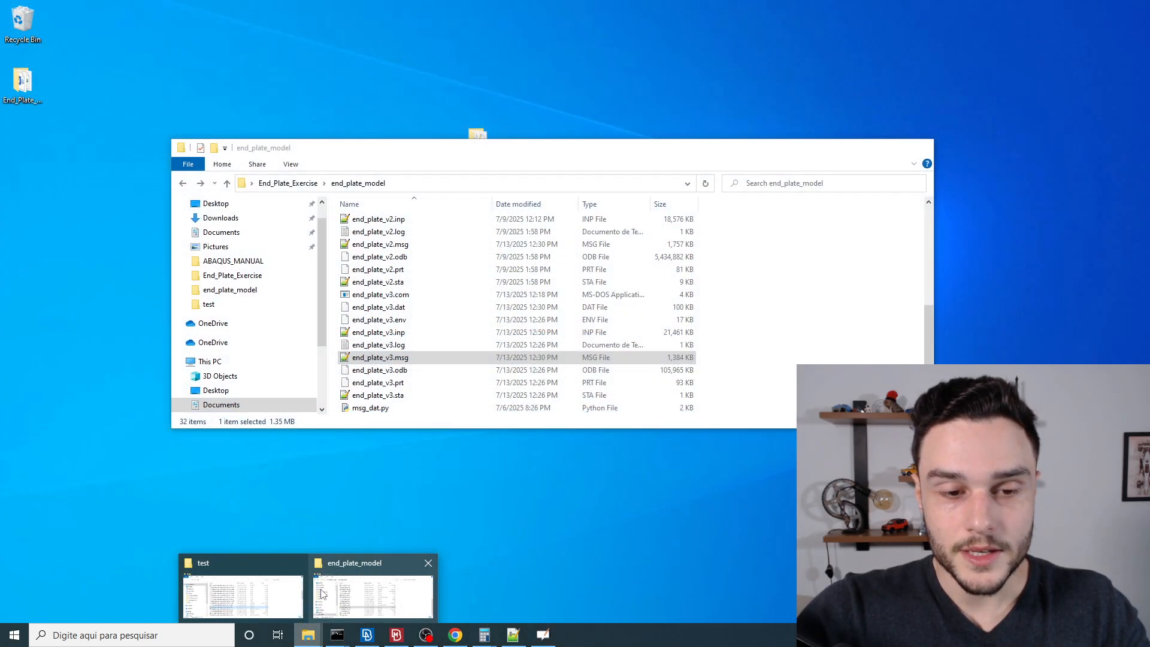
click(321, 593)
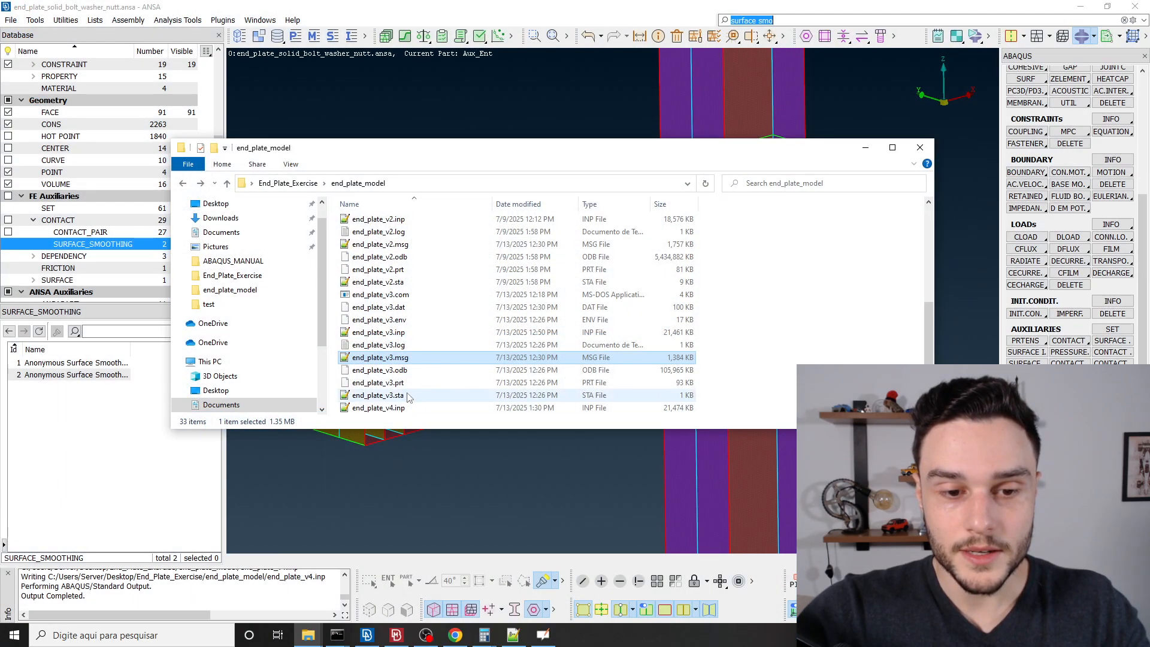
click(395, 395)
click(404, 396)
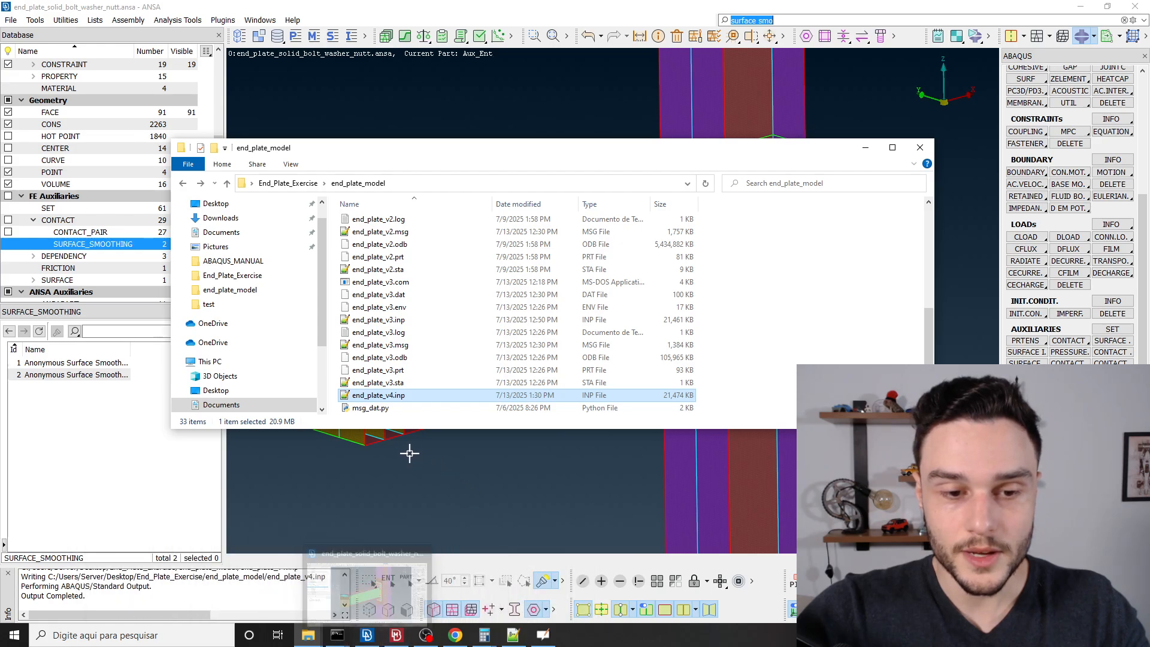
Switch to the Command Prompt in the end_plate_model folder and run "abaqus job=end_plate_v4 cpus=18".
click(334, 637)
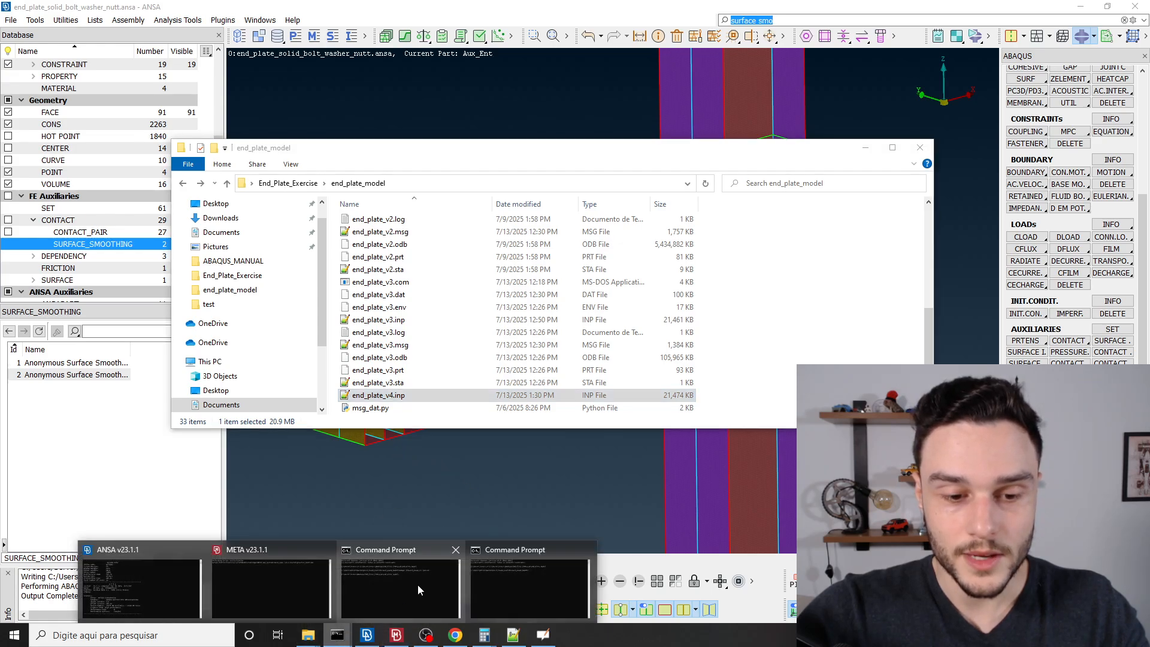
mouse_move(418, 584)
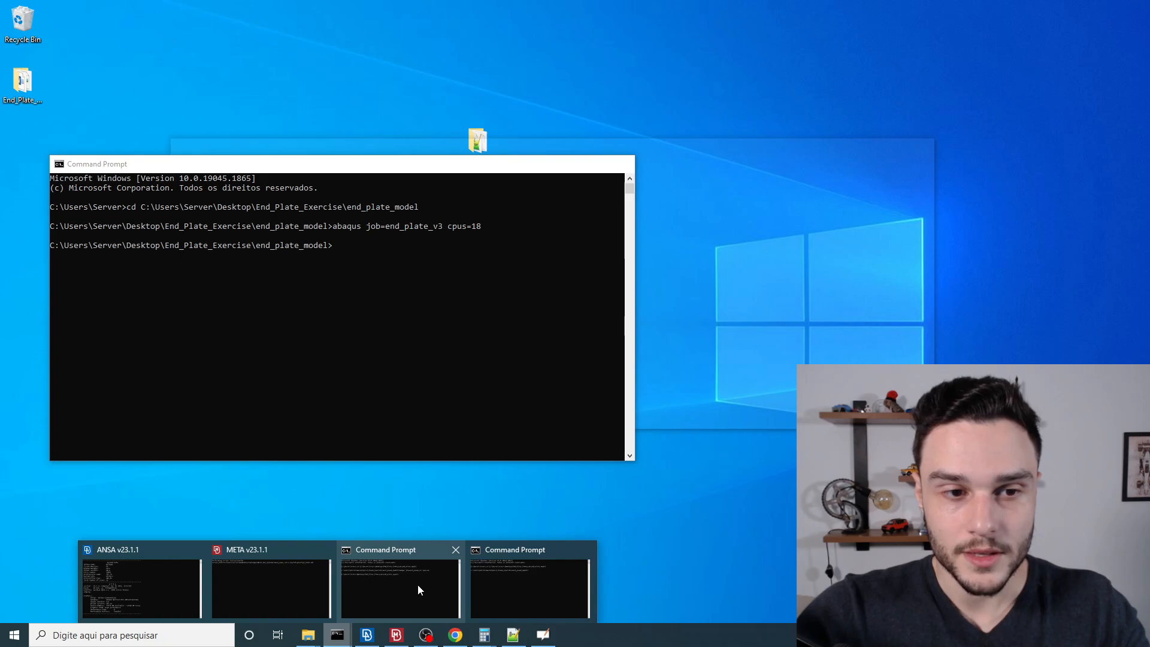
click(419, 584)
click(439, 264)
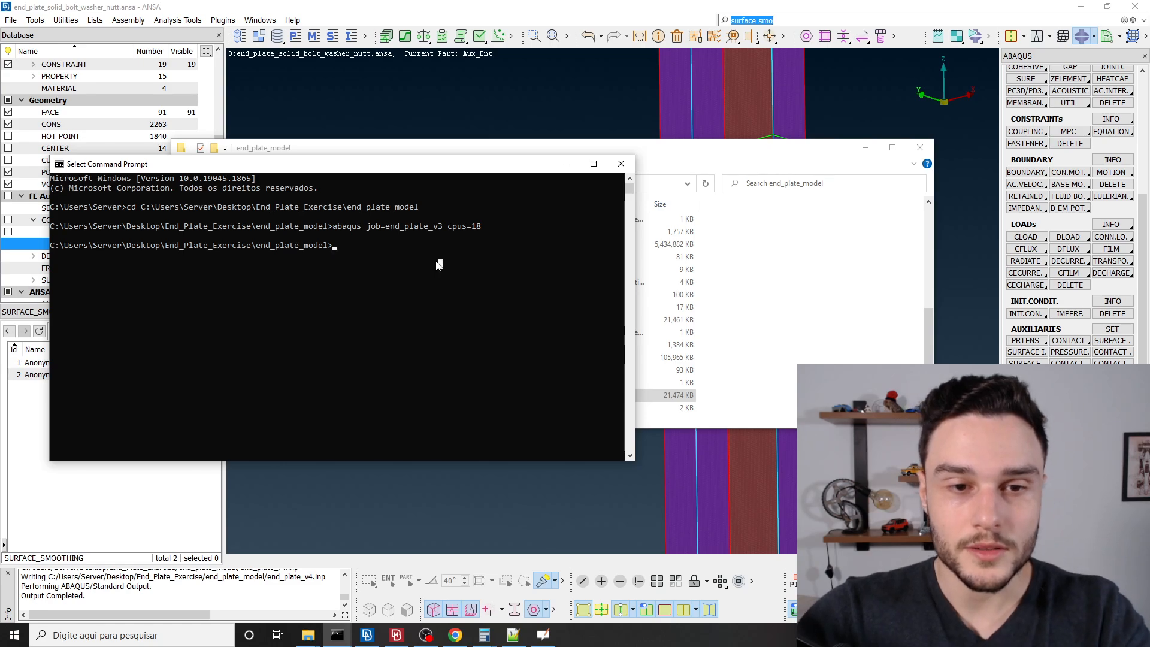
key(Up)
key(Left)
key(Left)
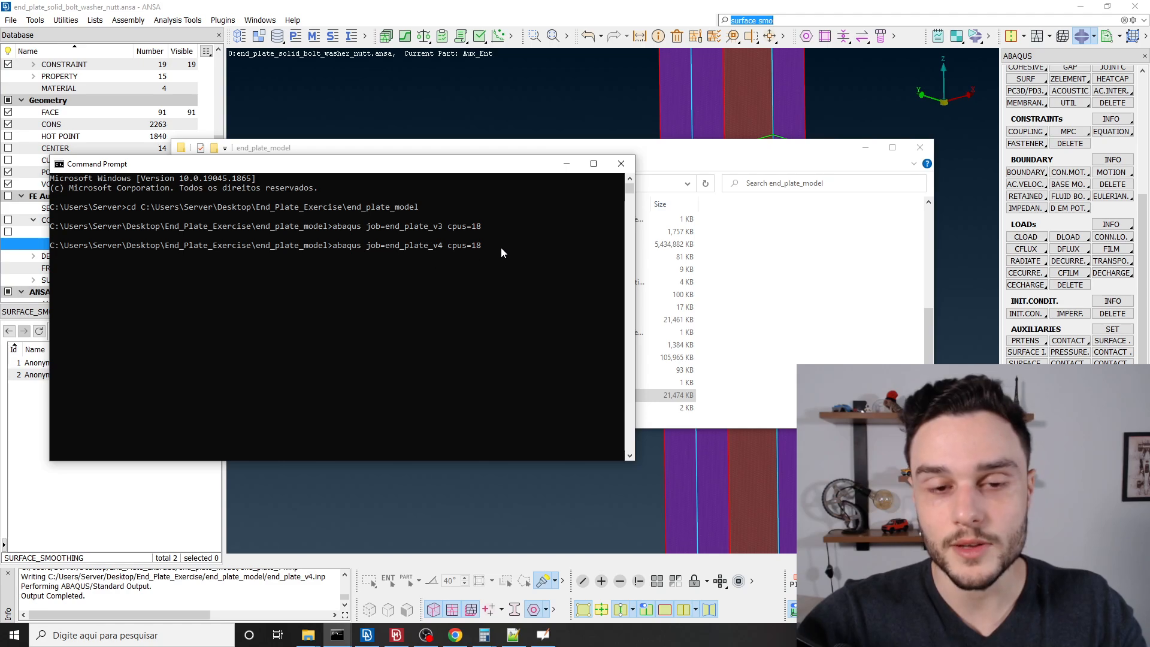
drag(500, 247, 319, 270)
click(360, 262)
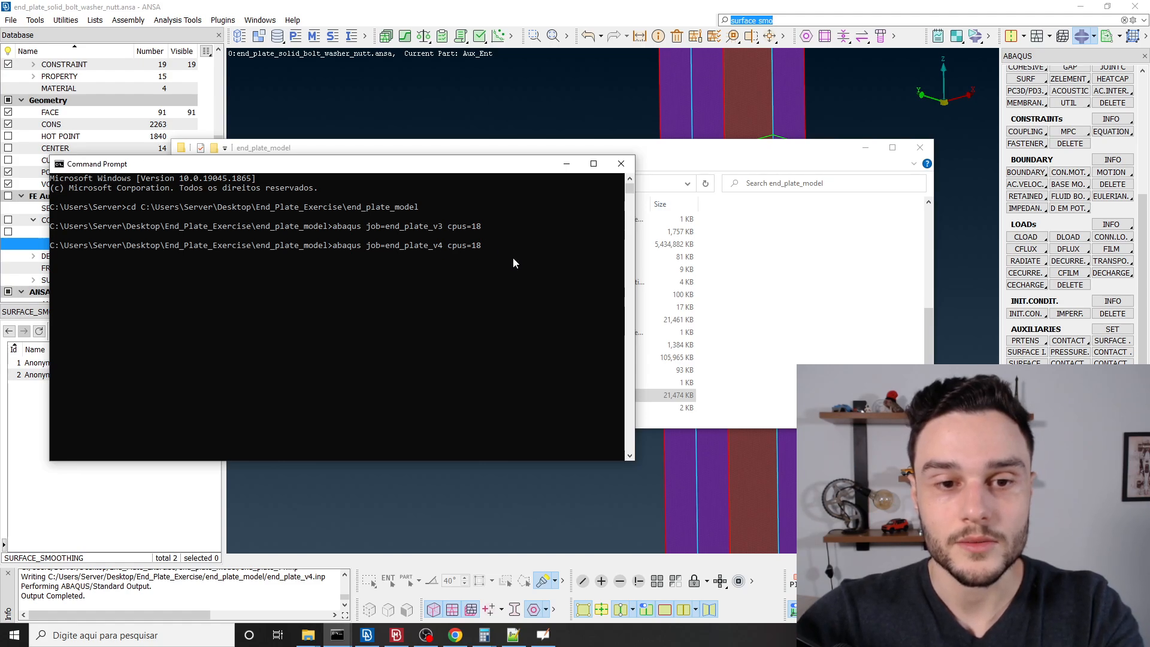
key(Return)
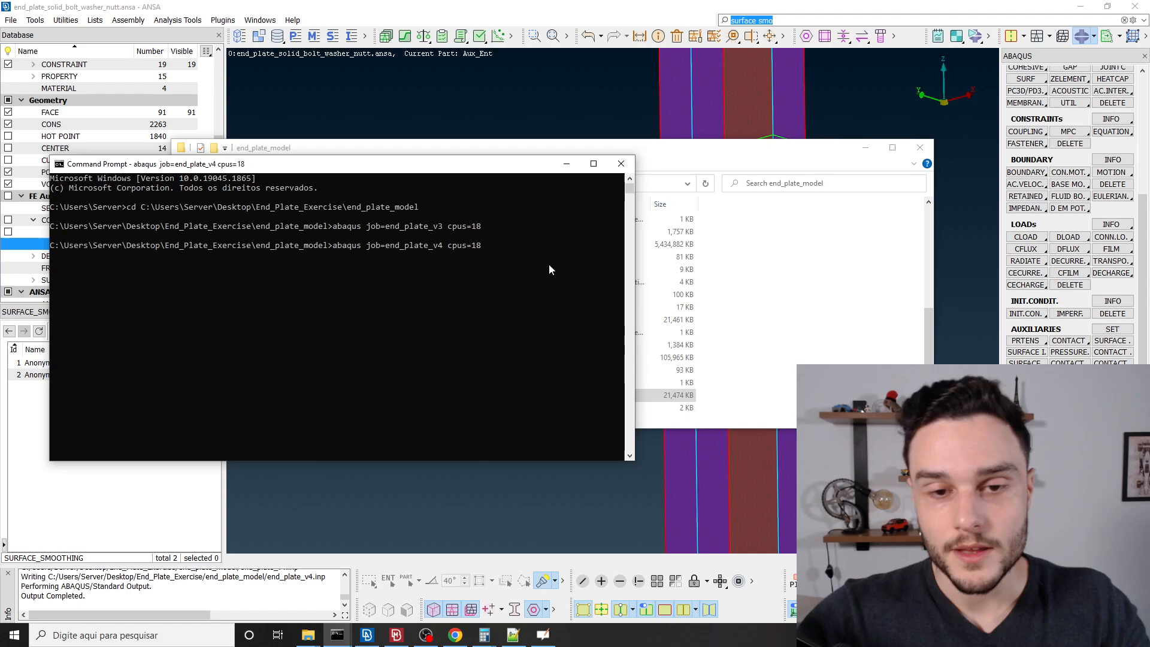
Check the end_plate_model folder for the end_plate_v4 job files and minimise the folder and Command Prompt windows.
click(803, 289)
click(803, 290)
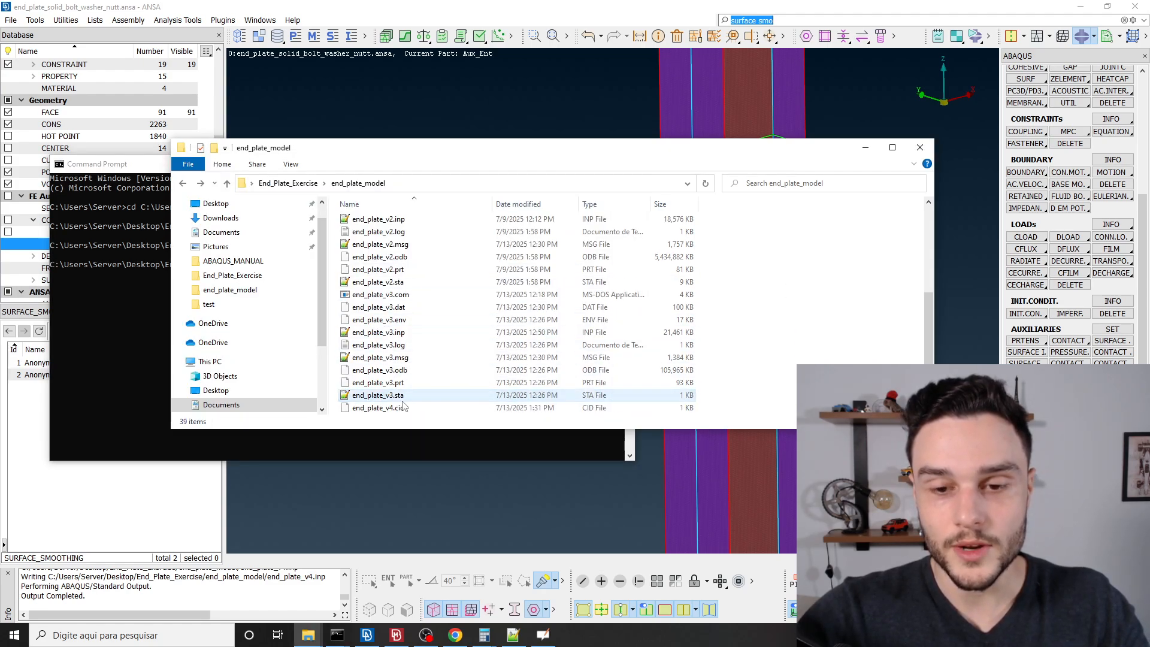
scroll(414, 395, down, 2)
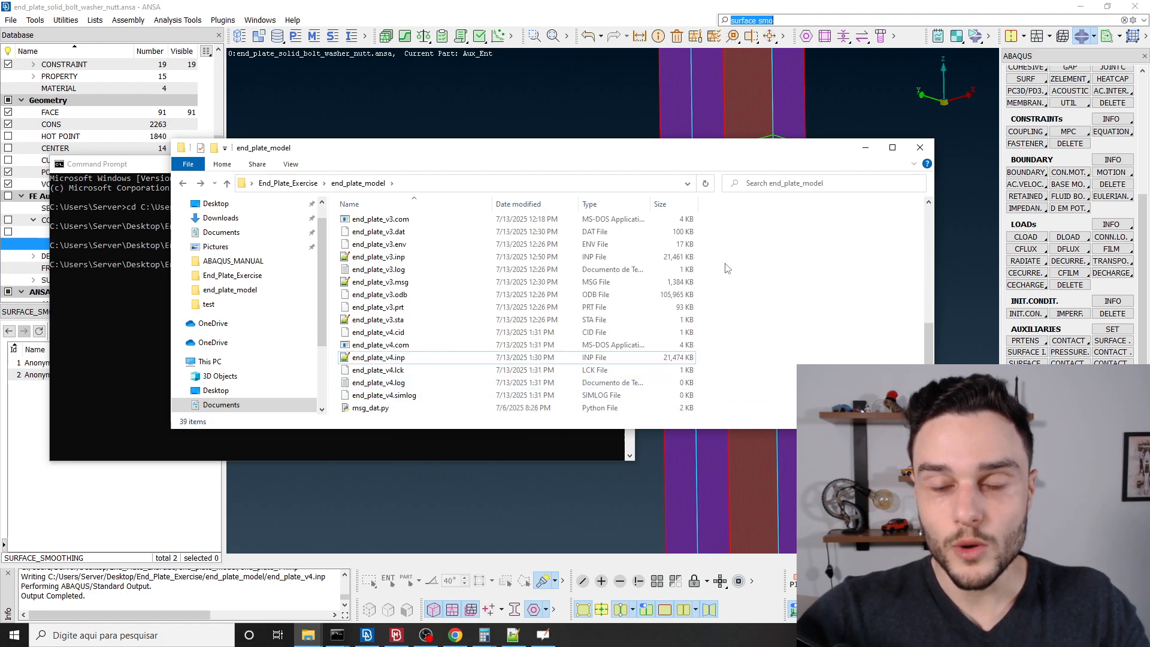
click(865, 148)
click(566, 165)
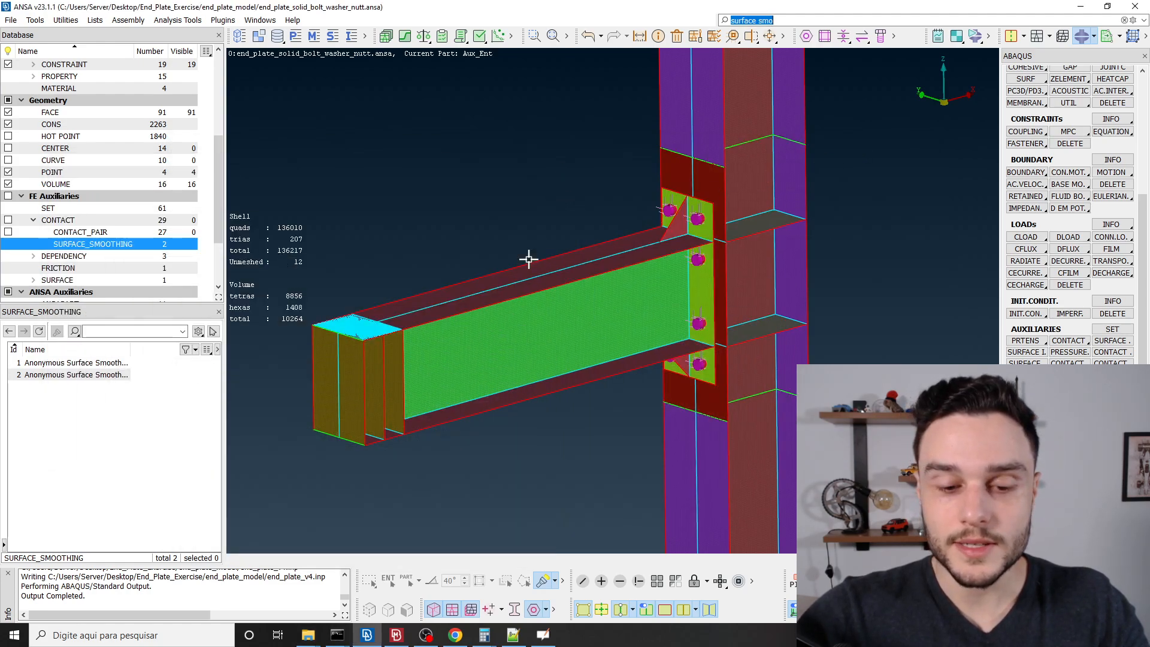
click(396, 634)
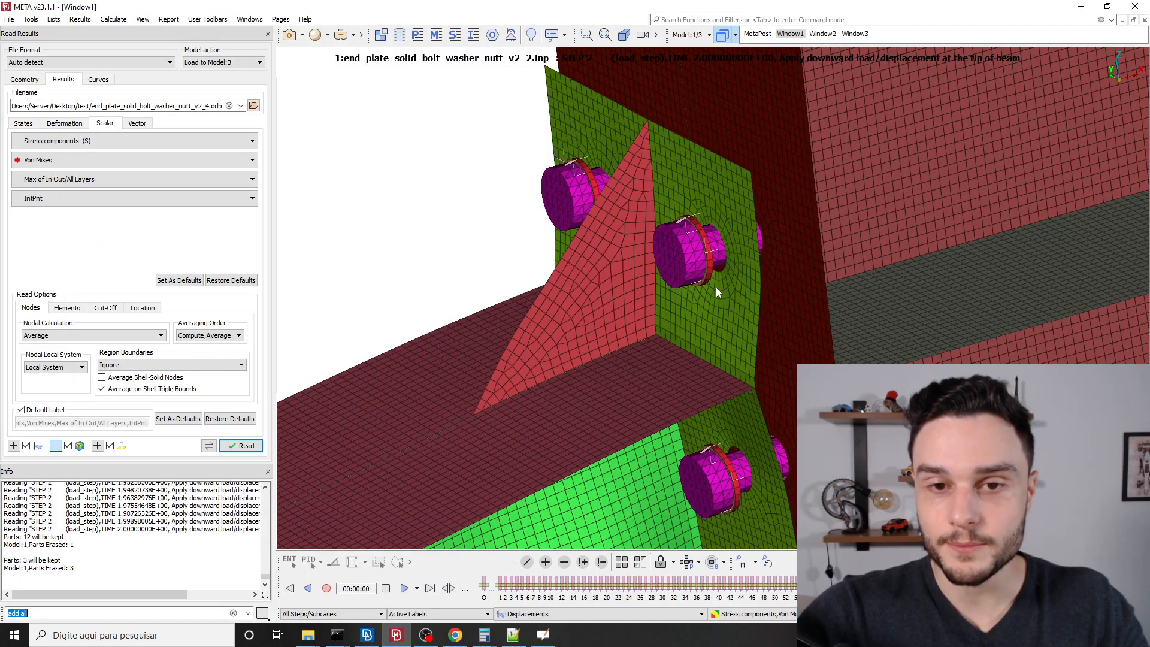
scroll(633, 233, down, 4)
click(531, 34)
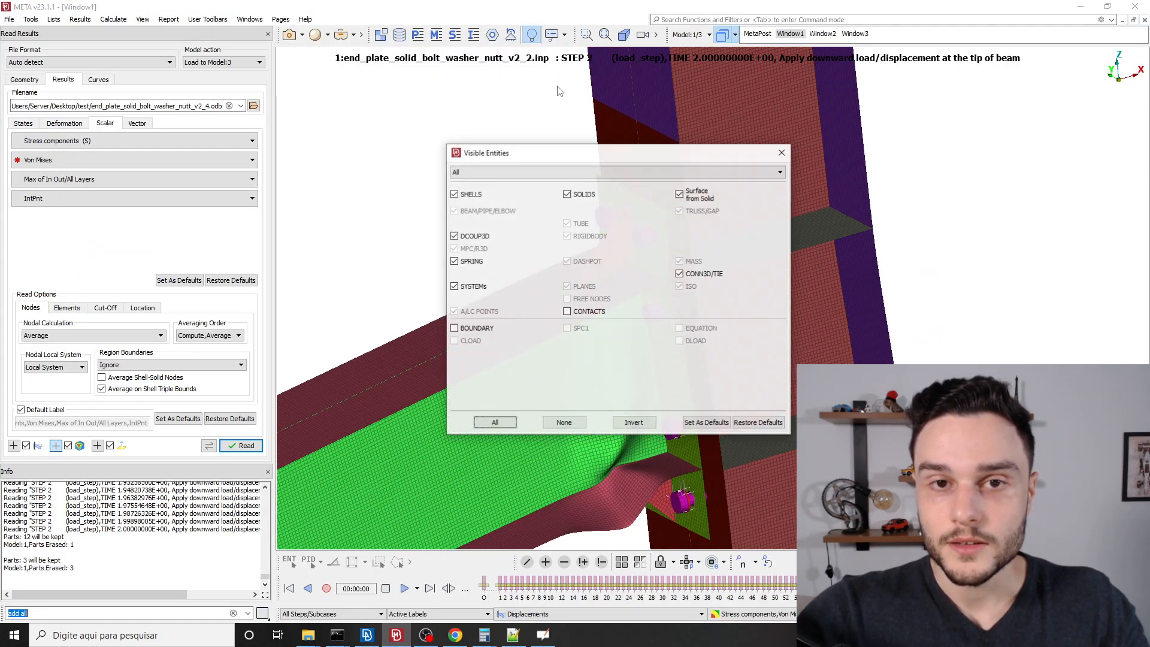
click(781, 152)
click(367, 635)
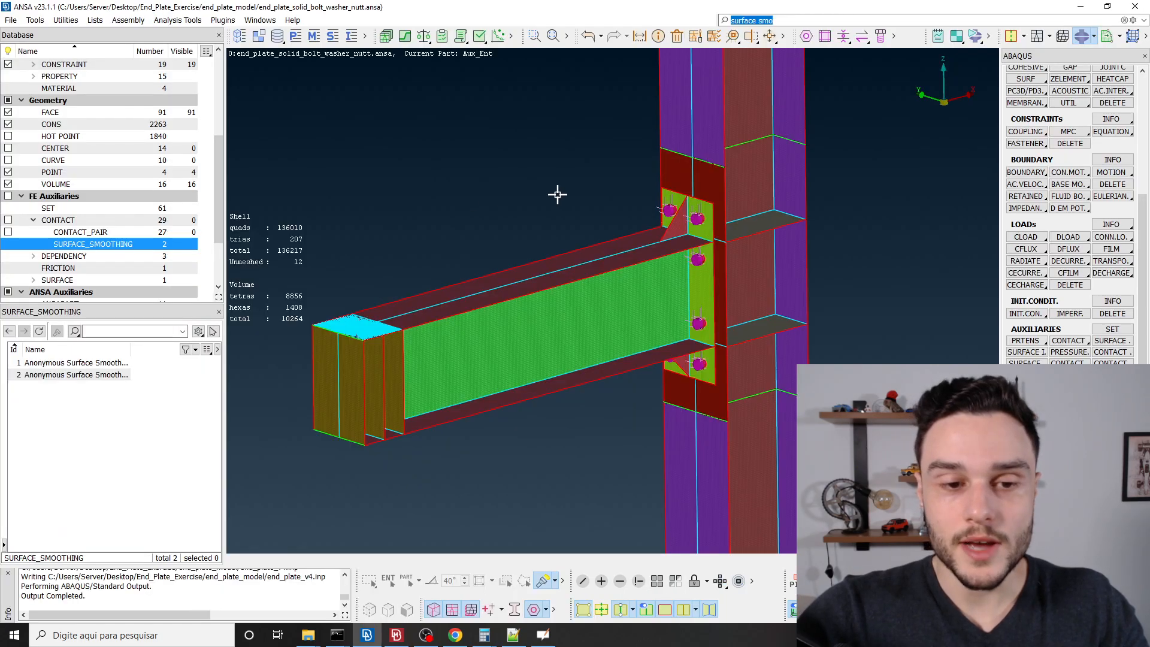
ctrl+drag(558, 194, 542, 355)
click(396, 635)
Switch to Notepad++, close all the open .sta, .msg and .inp files, and minimise the editor.
click(514, 636)
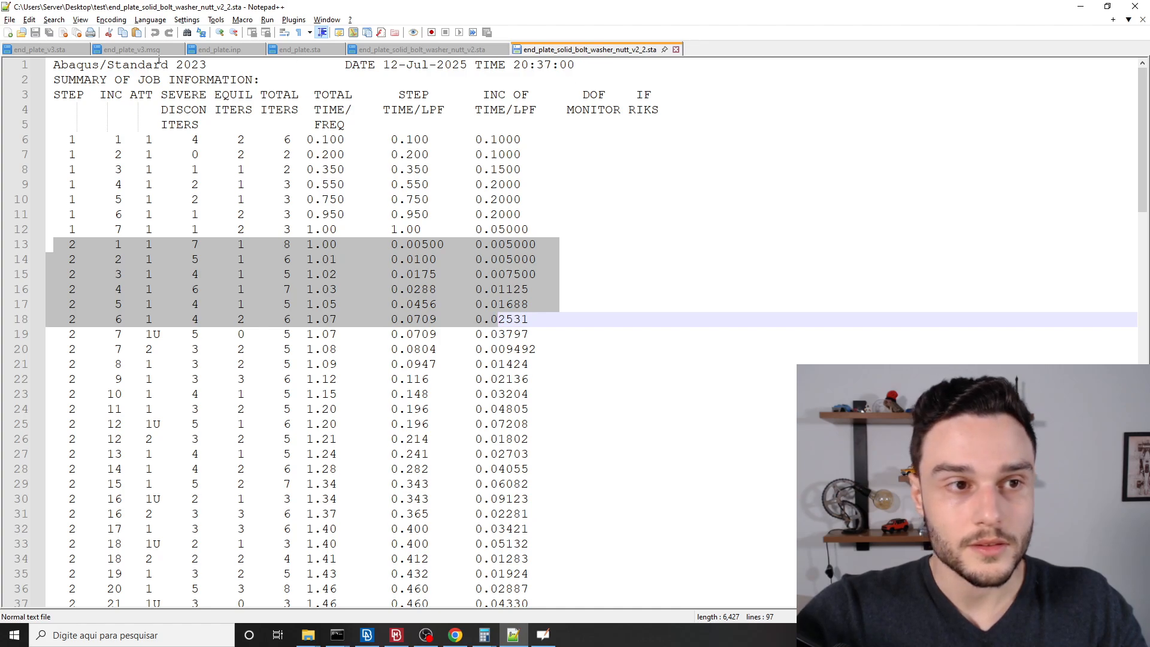
click(86, 49)
click(86, 49)
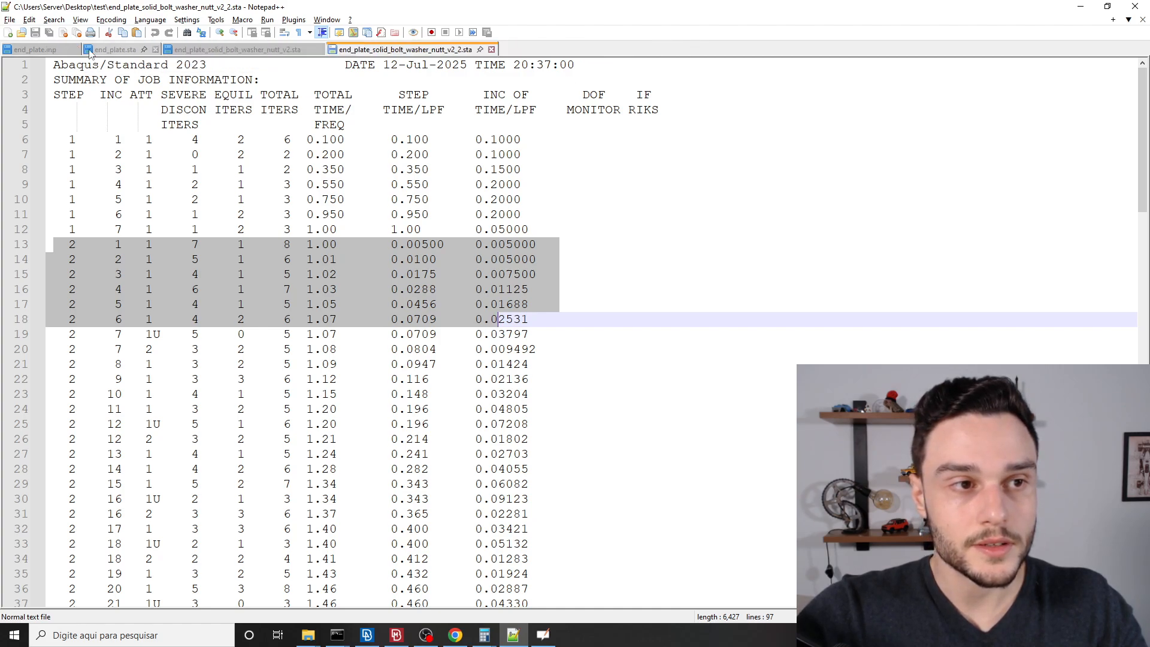
click(77, 49)
click(75, 49)
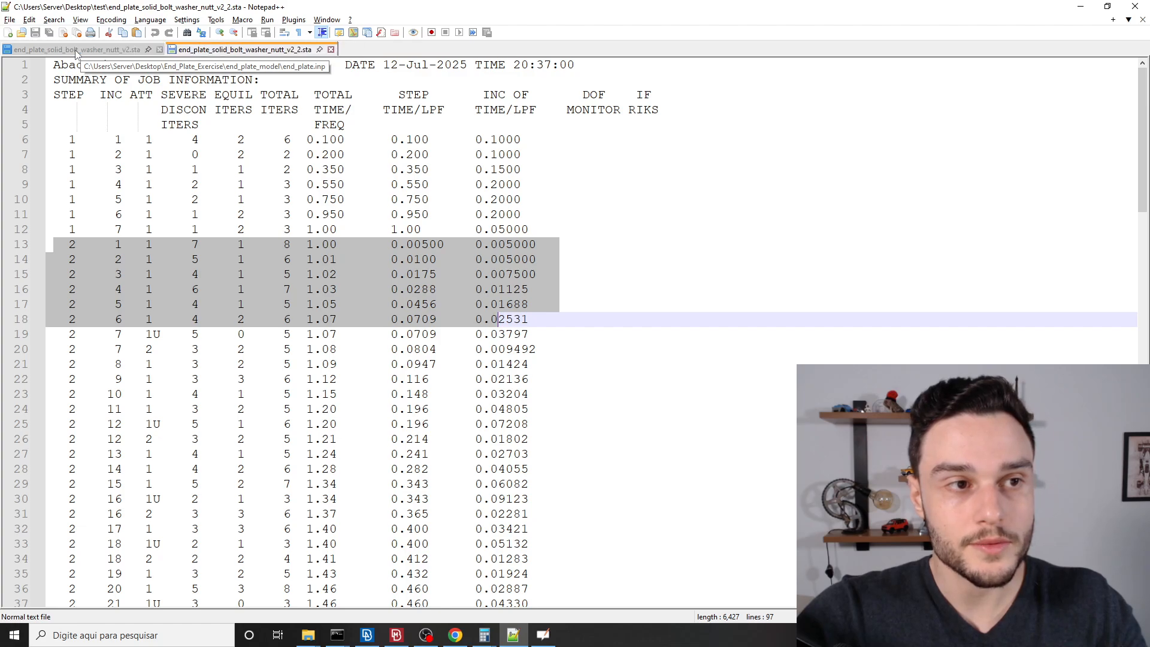
click(160, 50)
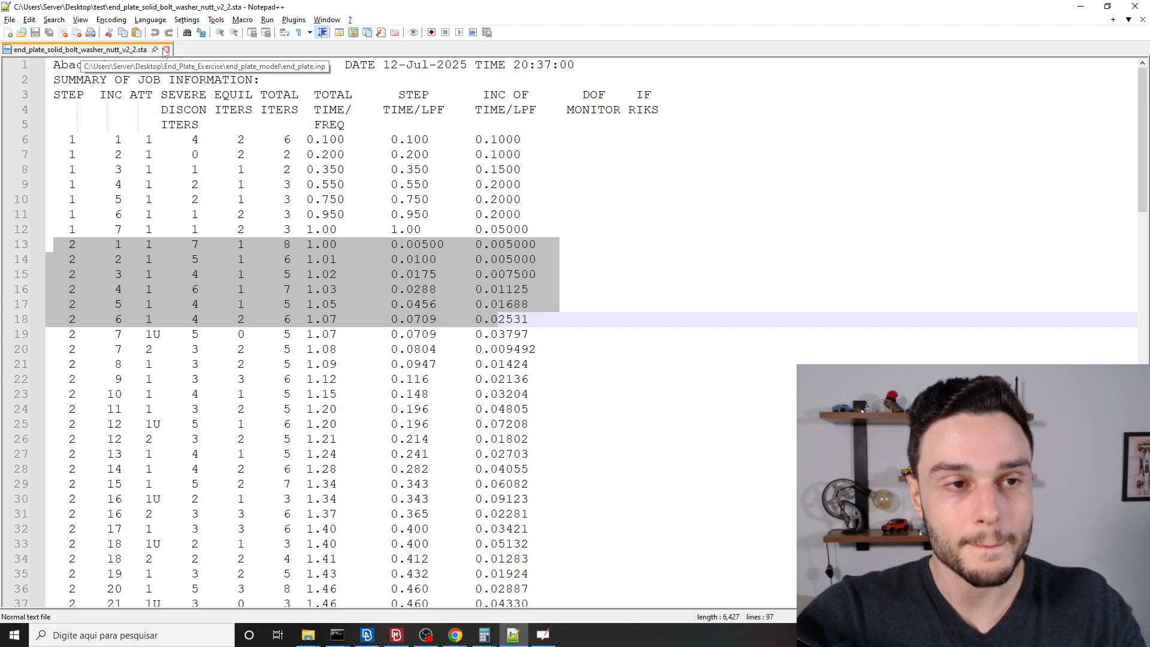
click(166, 49)
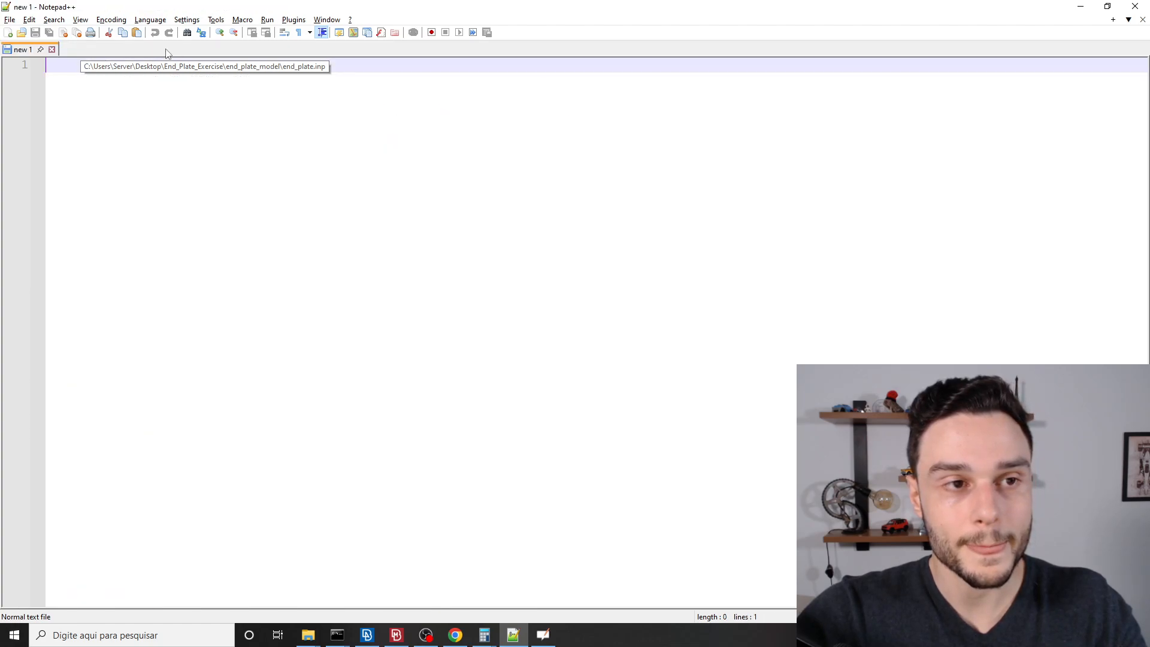
click(1085, 9)
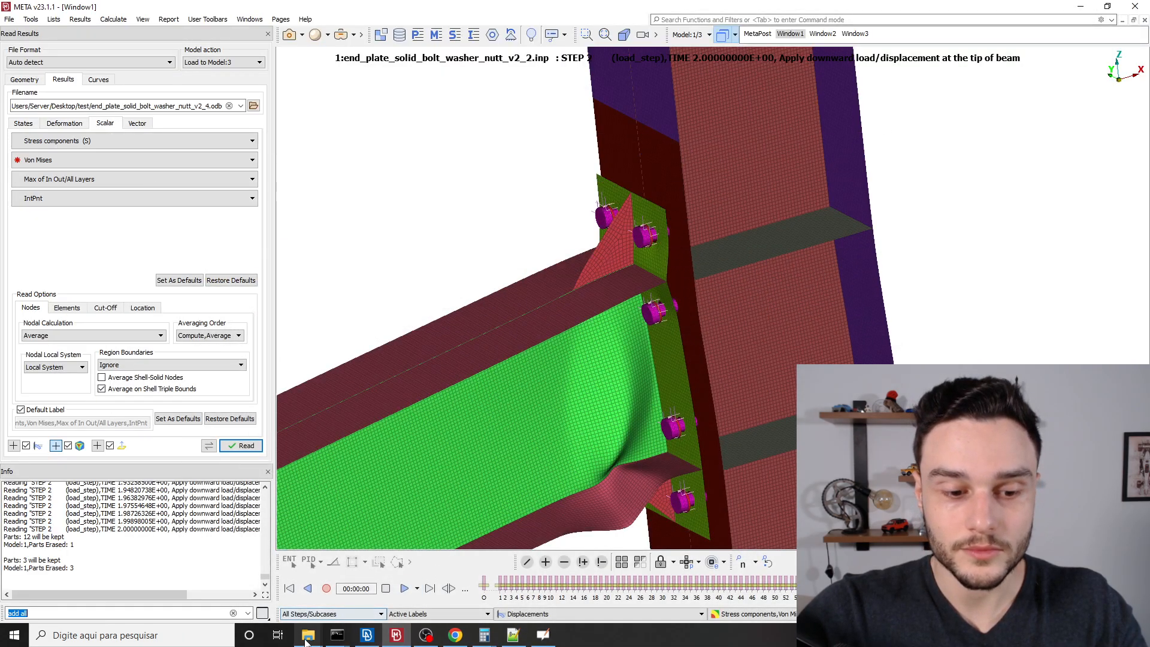
Switch to File Explorer, close the test folder window, check the end_plate_v4 job files in end_plate_model, and minimise the folder.
mouse_move(308, 634)
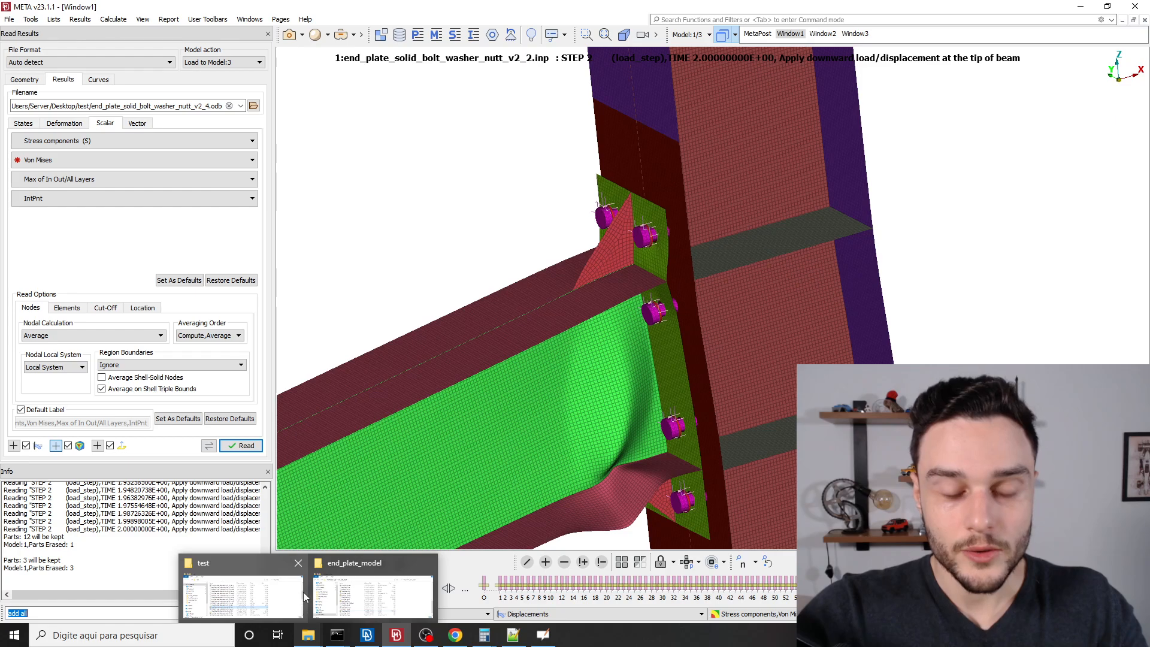
click(298, 563)
click(299, 593)
scroll(458, 393, down, 2)
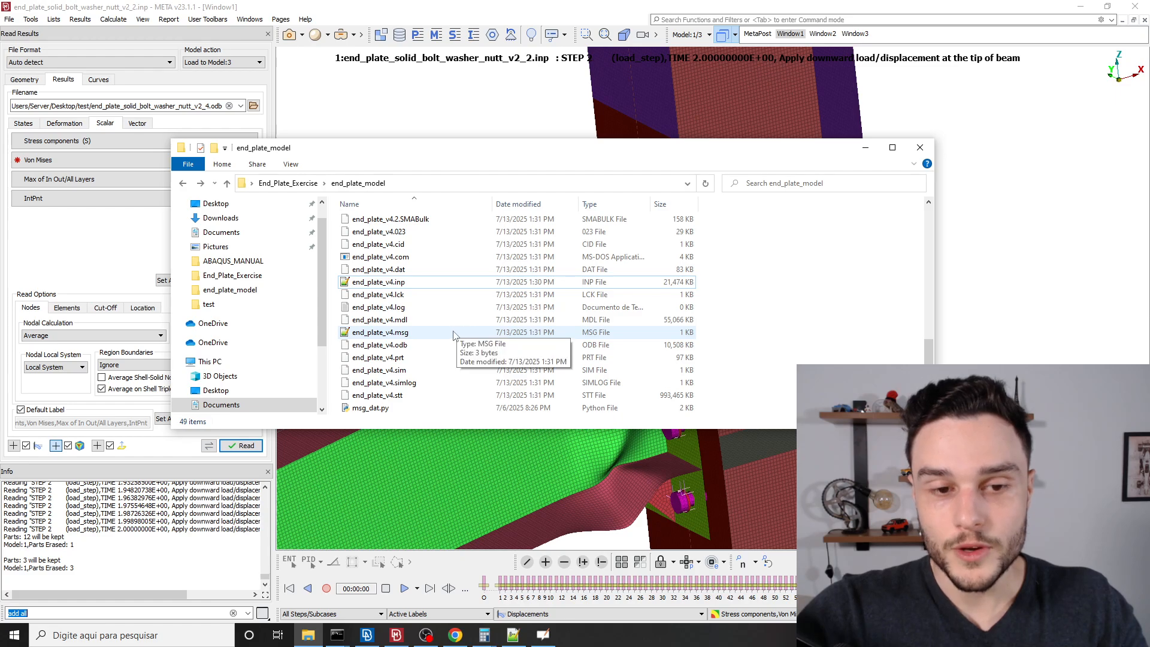
click(865, 148)
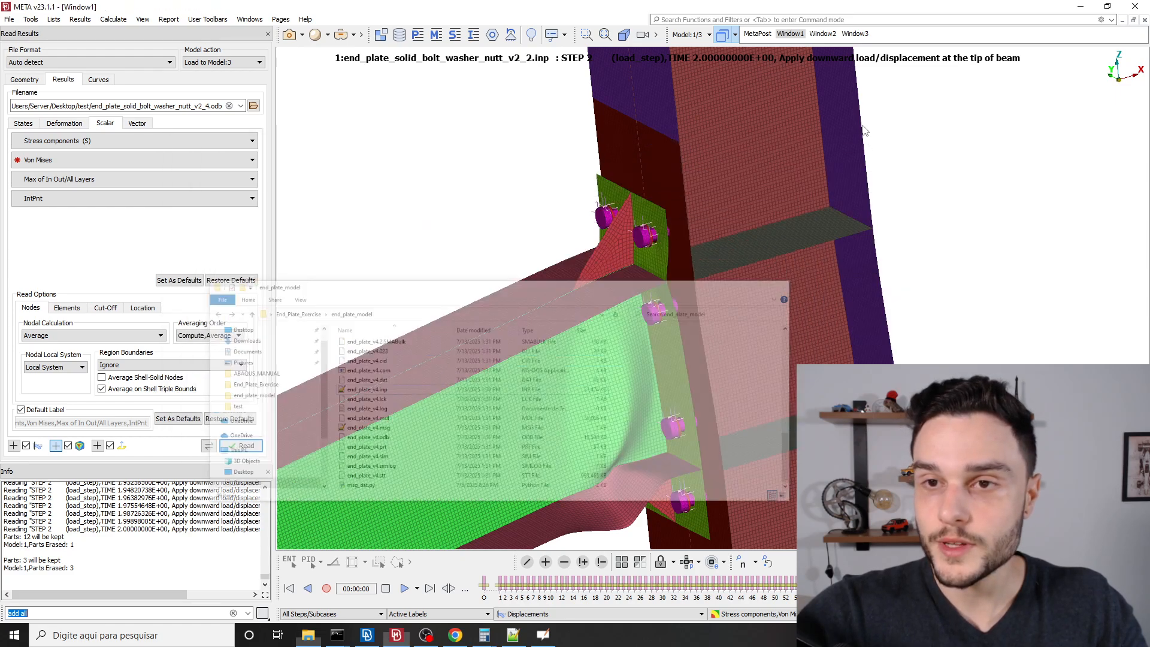
View the deformed beam connection in Window1 and the same connection in Window2.
scroll(696, 201, down, 3)
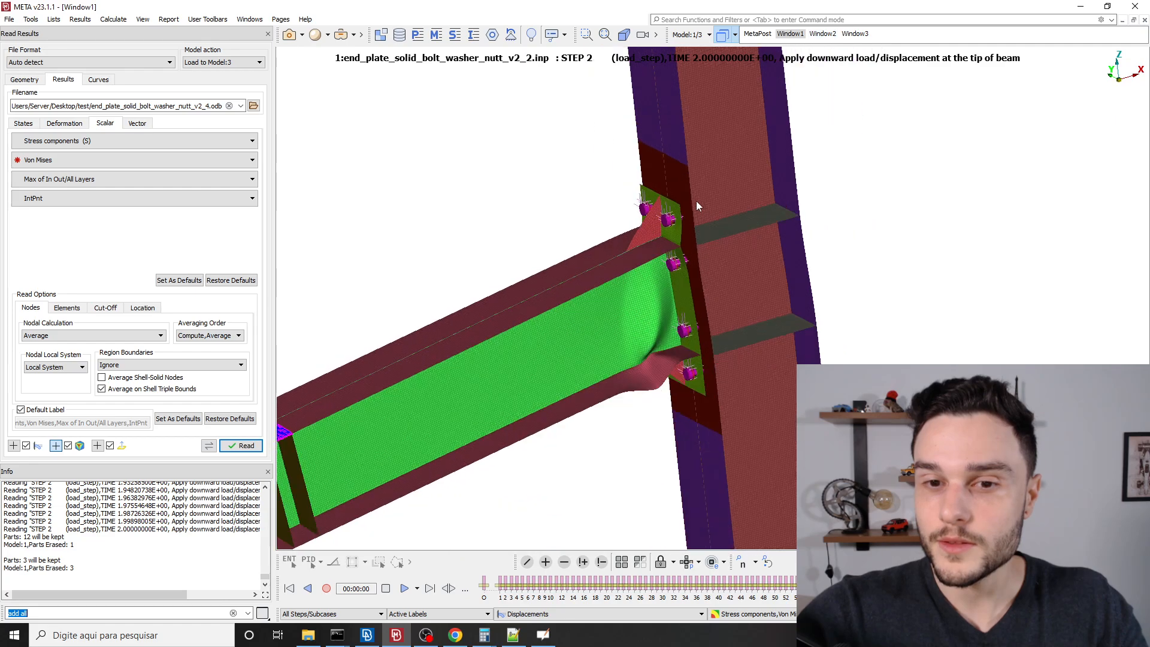
ctrl+drag(683, 267, 707, 245)
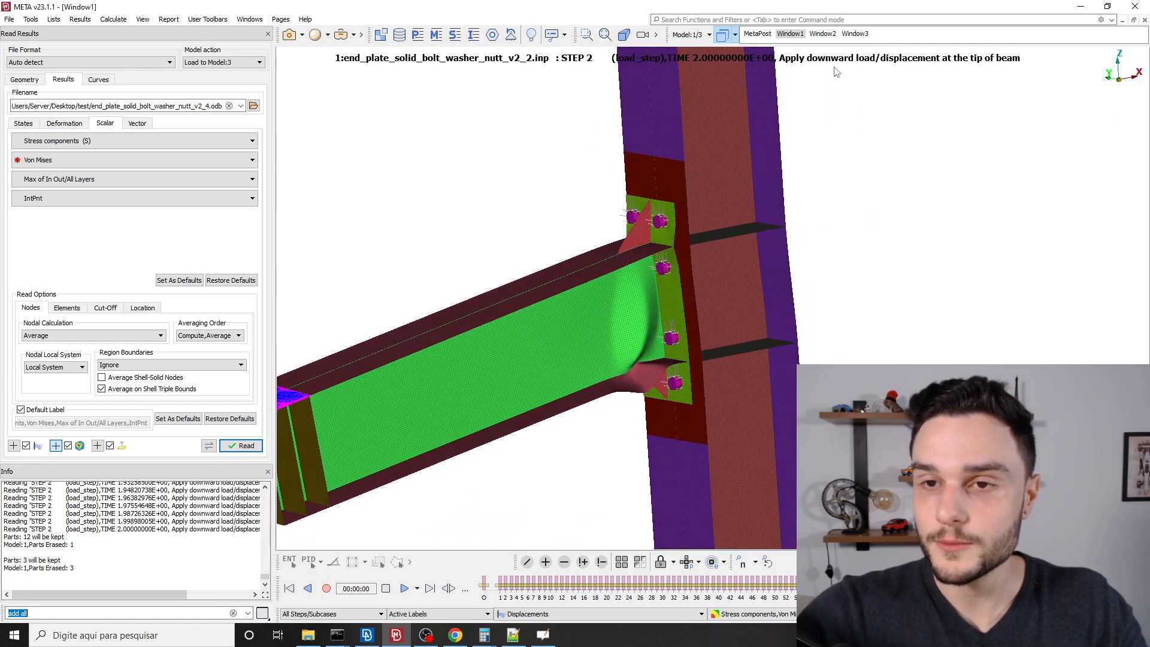
click(823, 35)
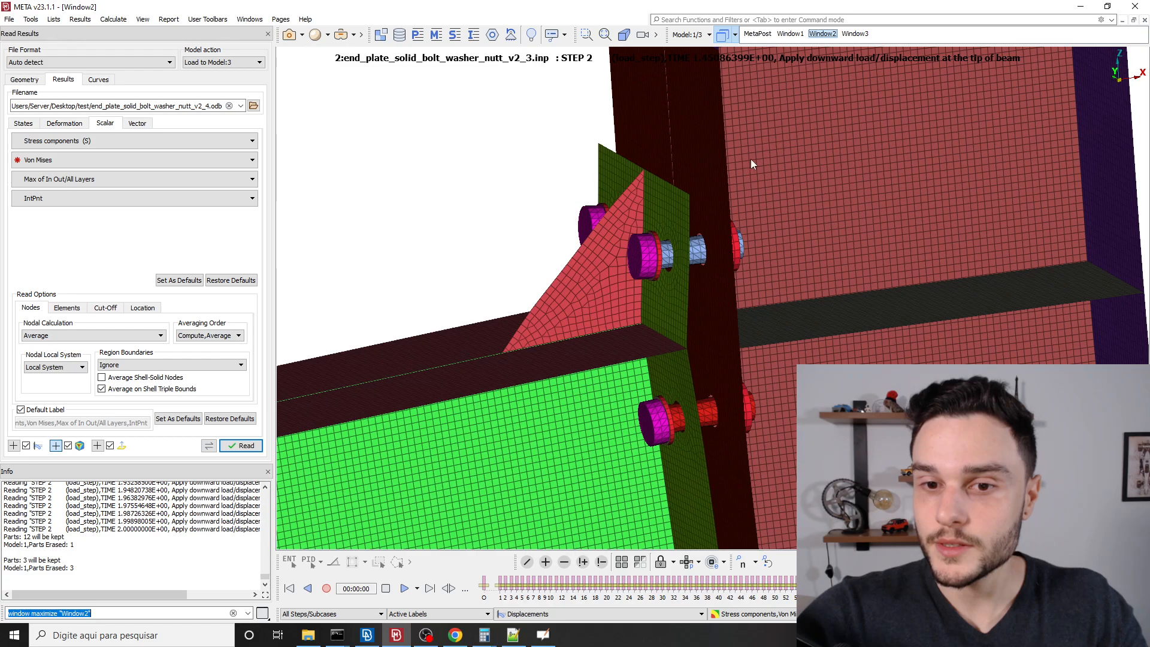
scroll(752, 163, down, 3)
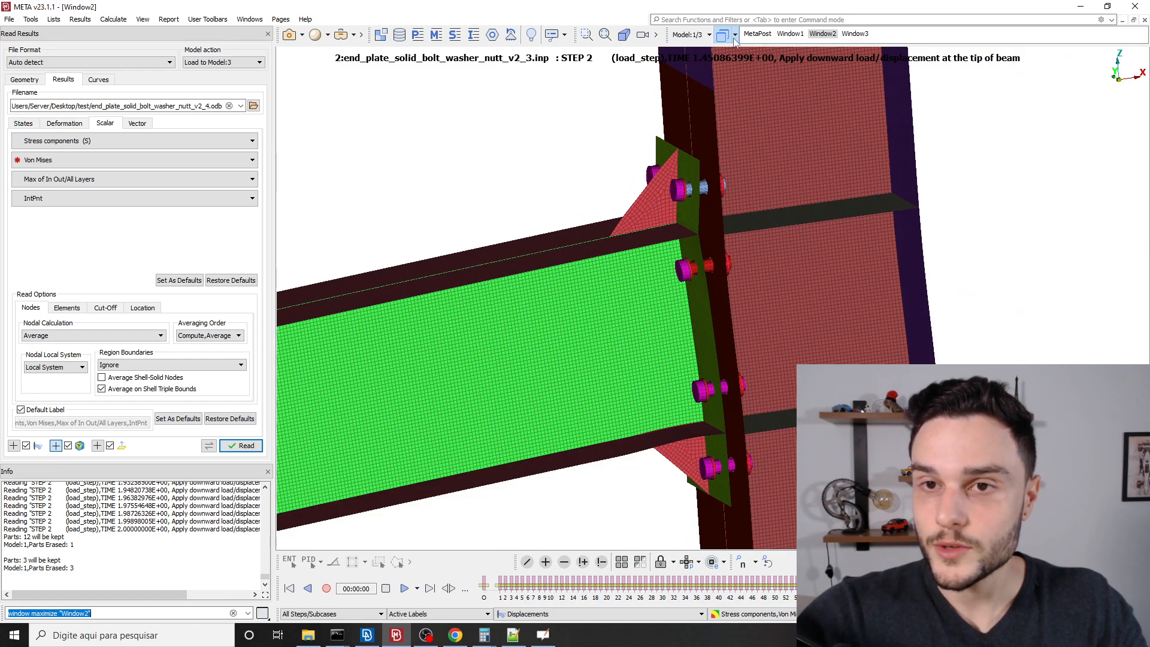
Activate Model 0 and Model 2 in the models list alongside Models 1 and 3.
click(709, 36)
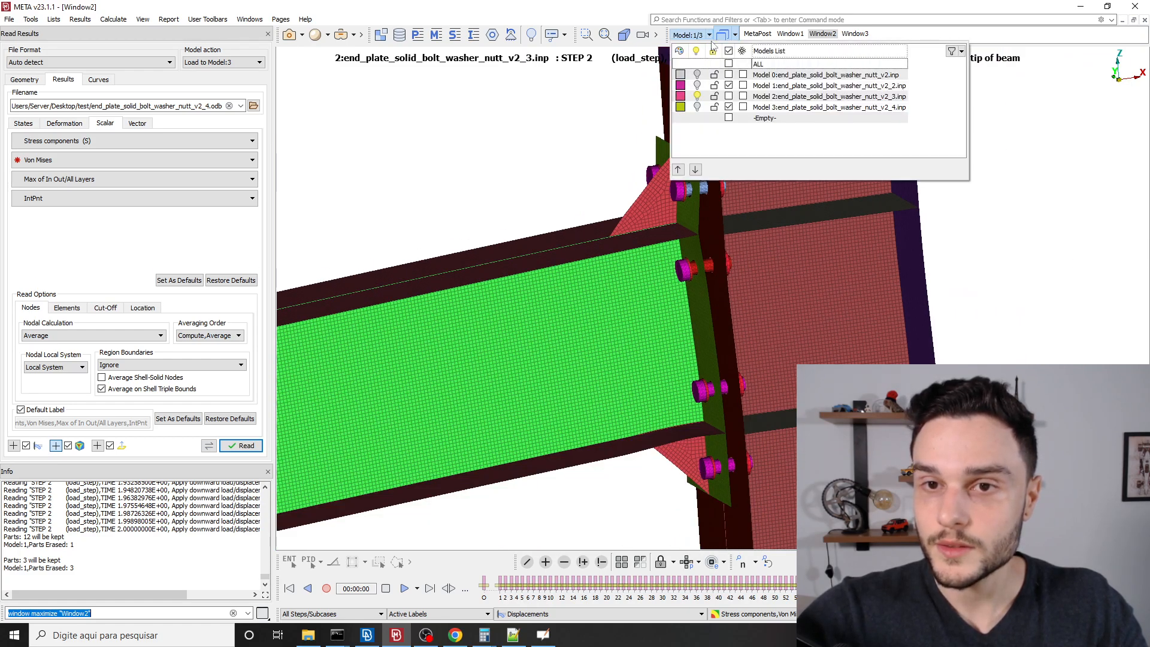
click(729, 97)
click(729, 74)
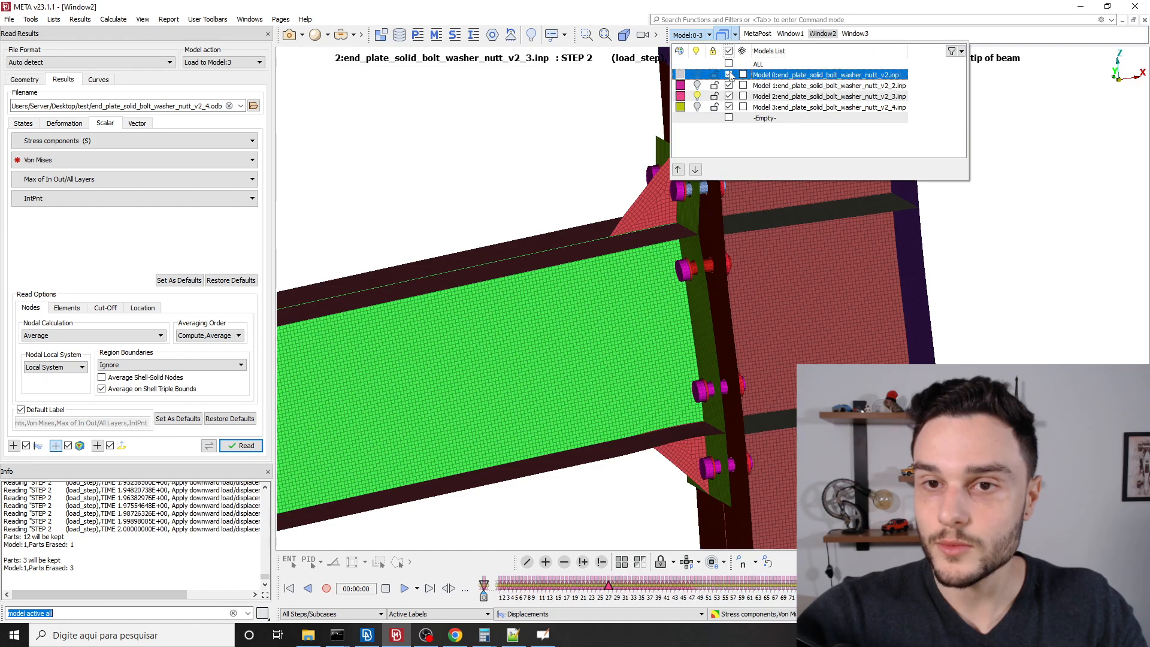
click(574, 116)
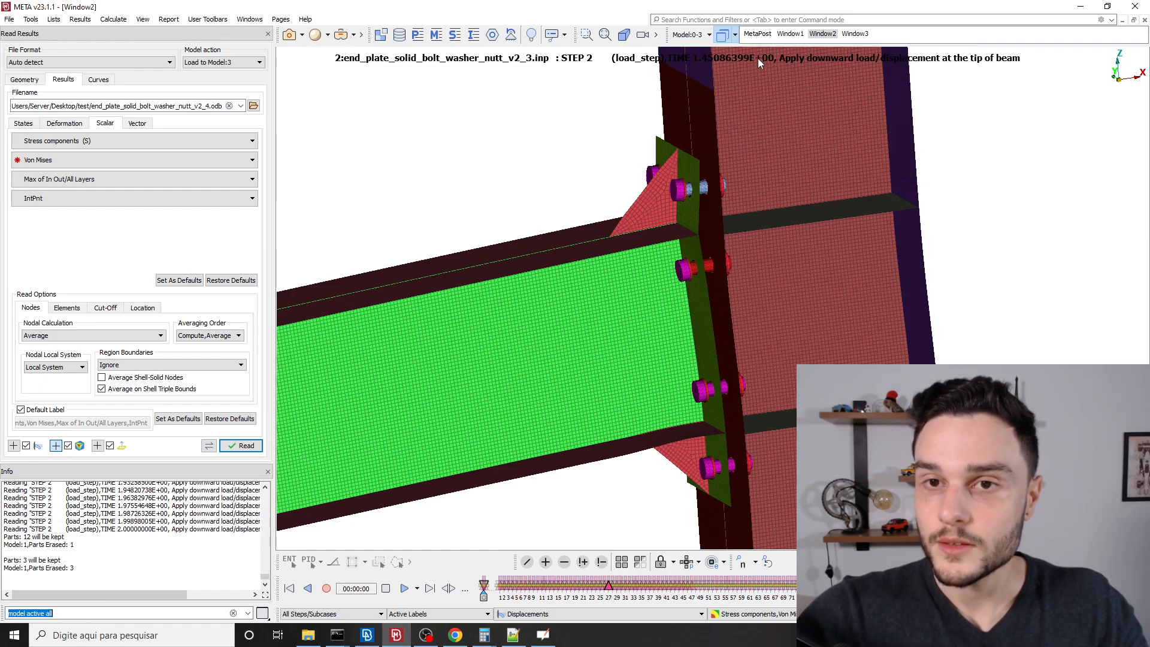
click(710, 35)
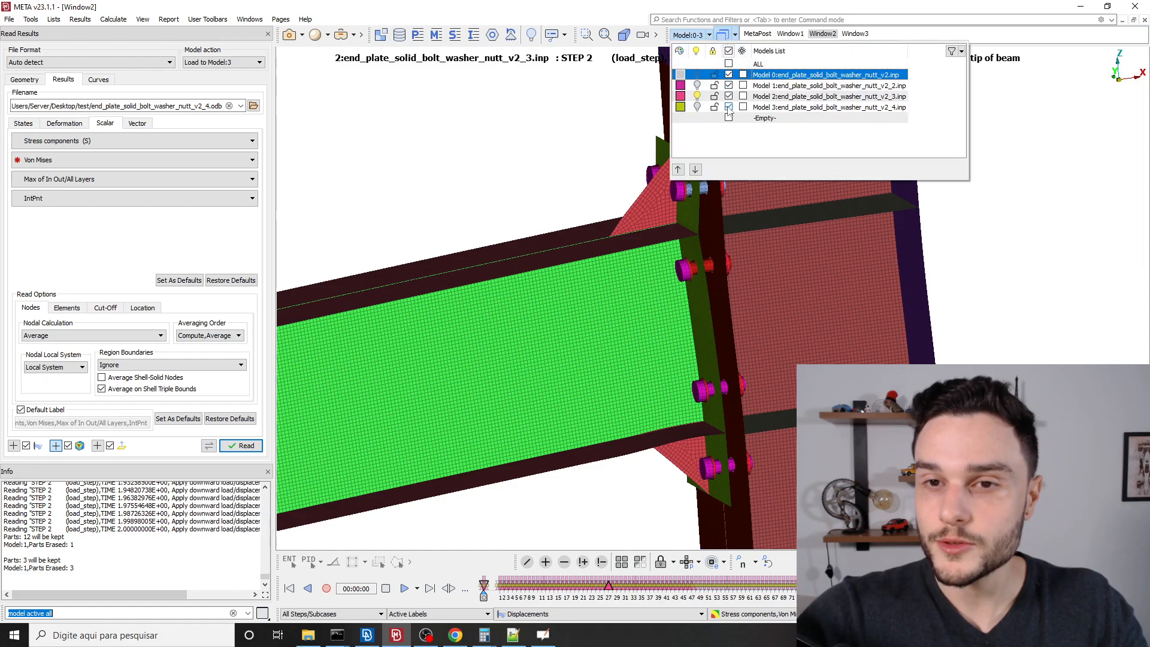
click(434, 158)
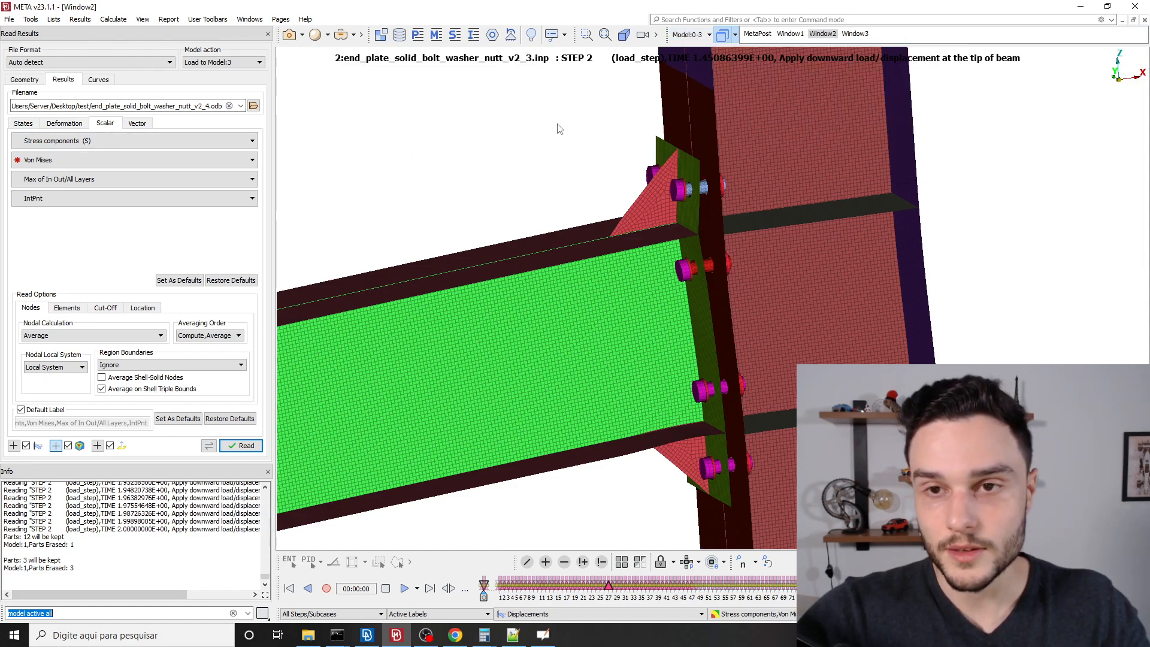
Compare the end plate connection in Window1 and Window2, and set the models to the original state.
ctrl+drag(578, 180, 648, 229)
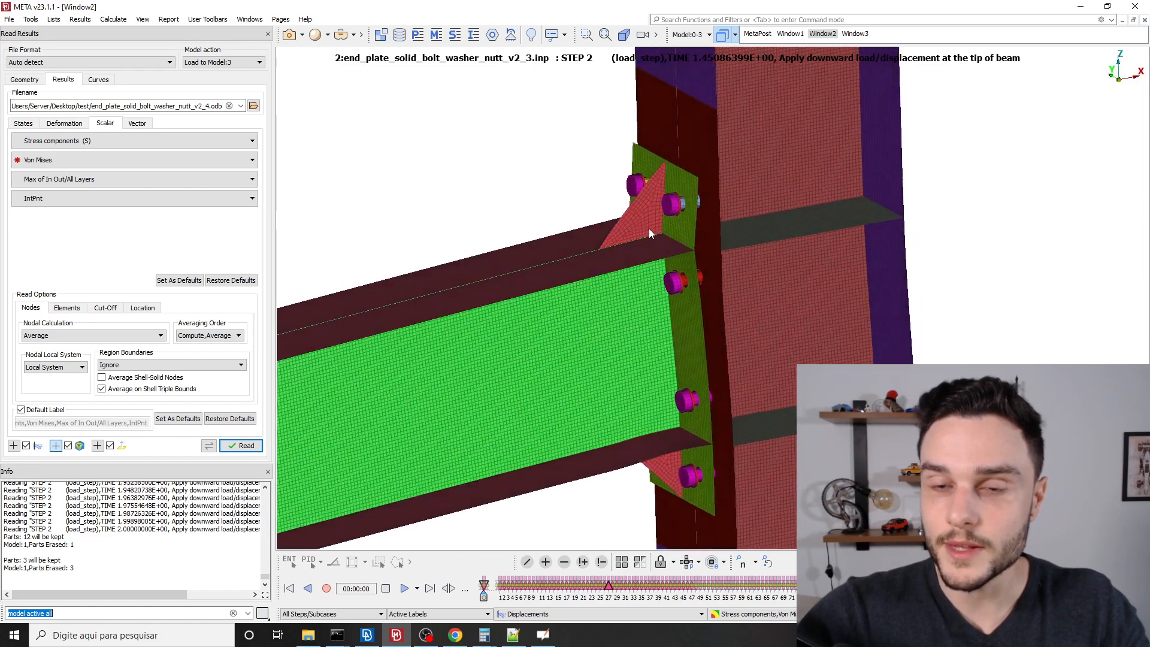
click(791, 34)
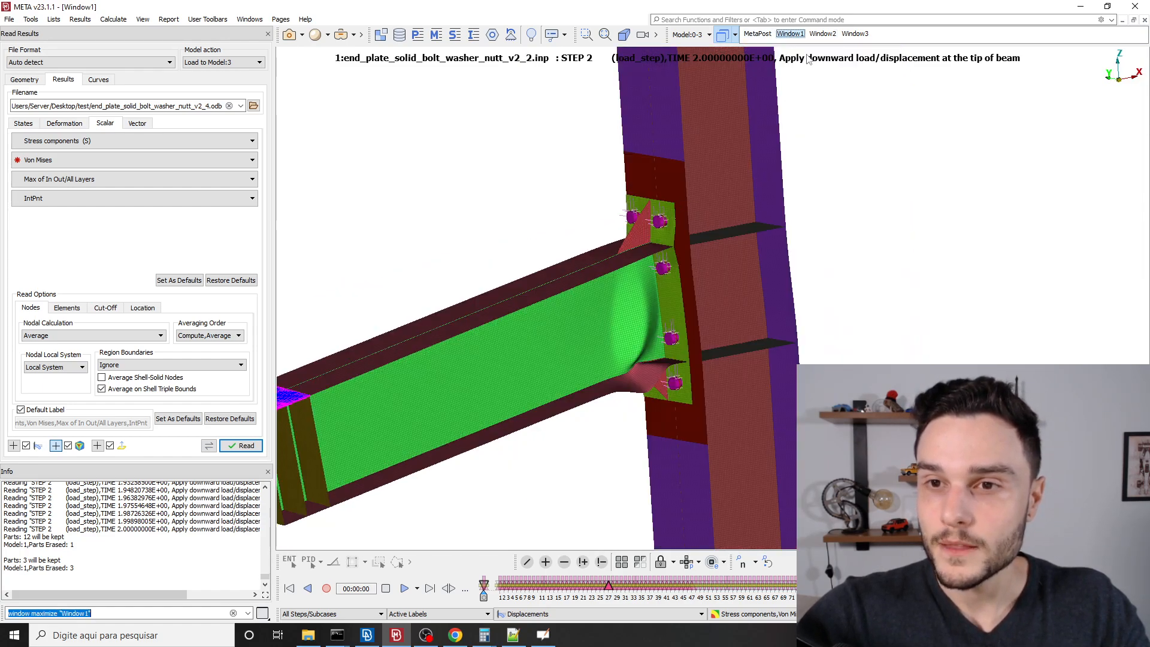
click(824, 35)
scroll(662, 203, up, 3)
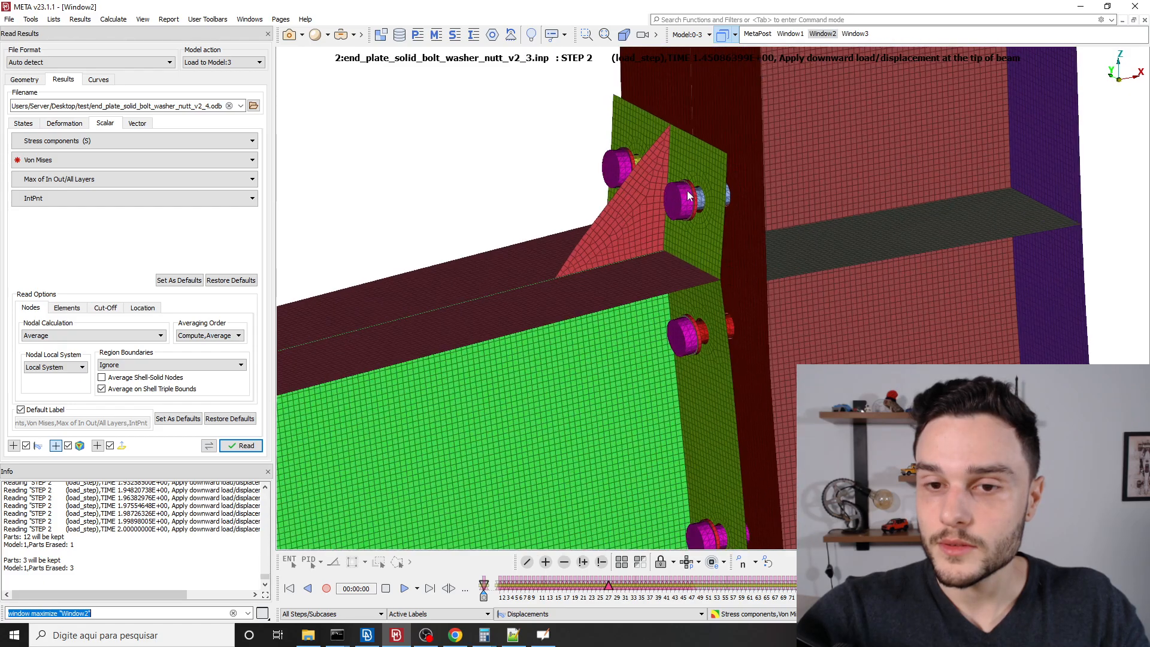
mouse_move(662, 203)
ctrl+mouse_down()
mouse_move(519, 182)
mouse_move(627, 186)
mouse_move(655, 201)
ctrl+mouse_up()
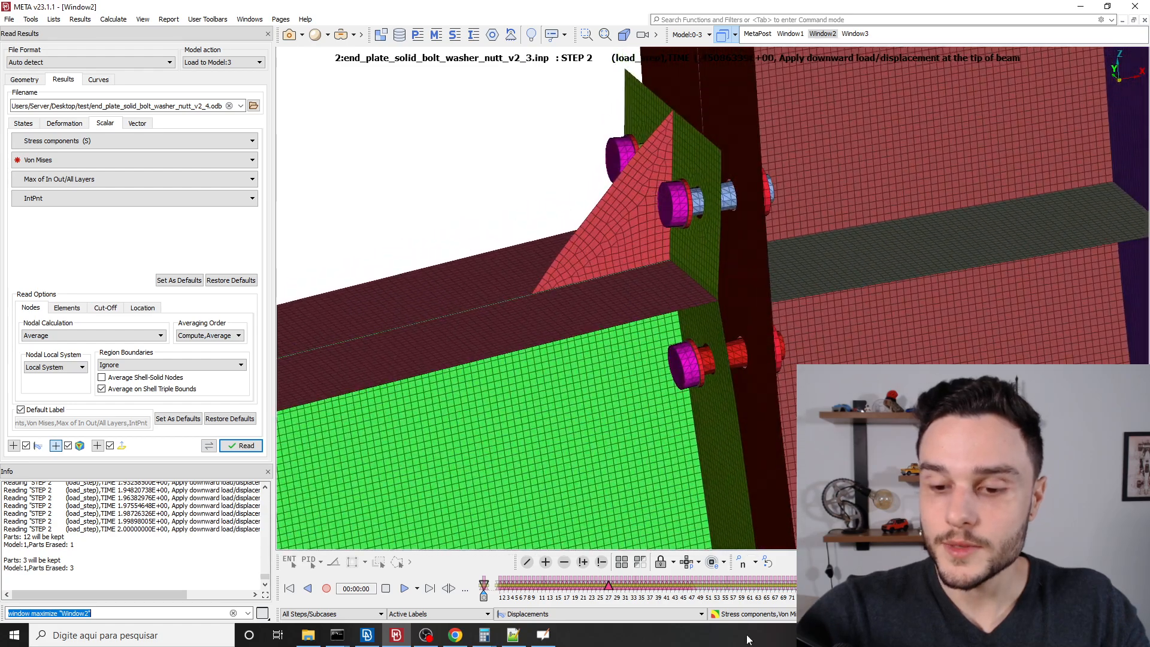
mouse_move(485, 584)
mouse_down()
mouse_move(742, 583)
mouse_move(484, 584)
mouse_up()
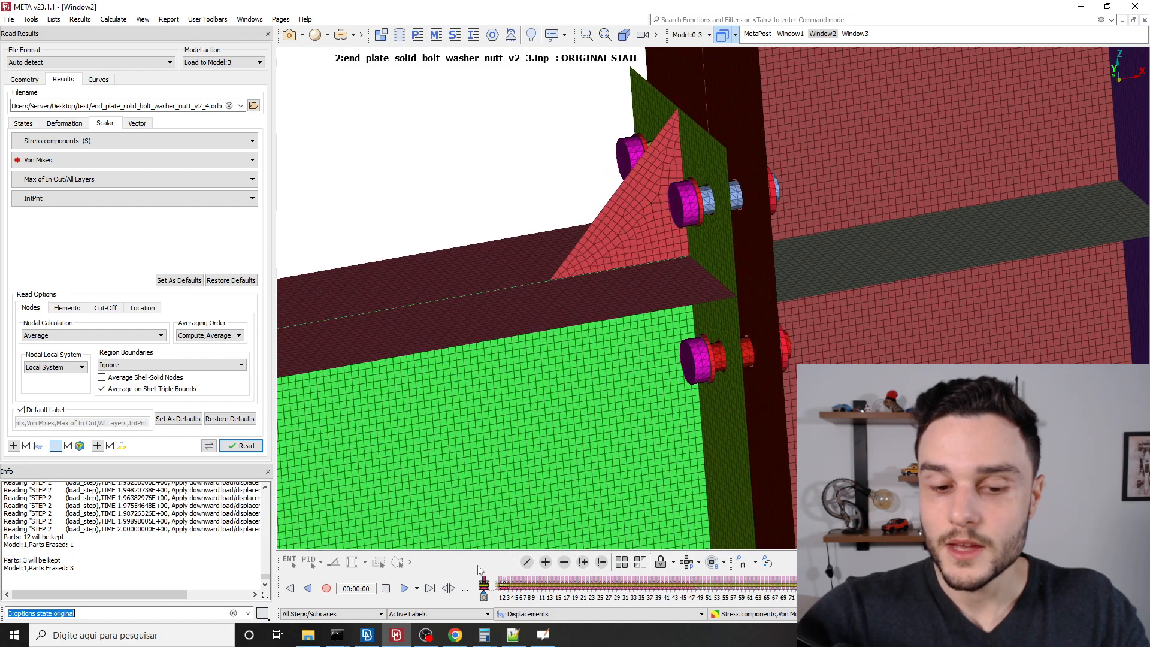
Launch a second META session, leaving the existing one open.
key(super+d)
click(15, 634)
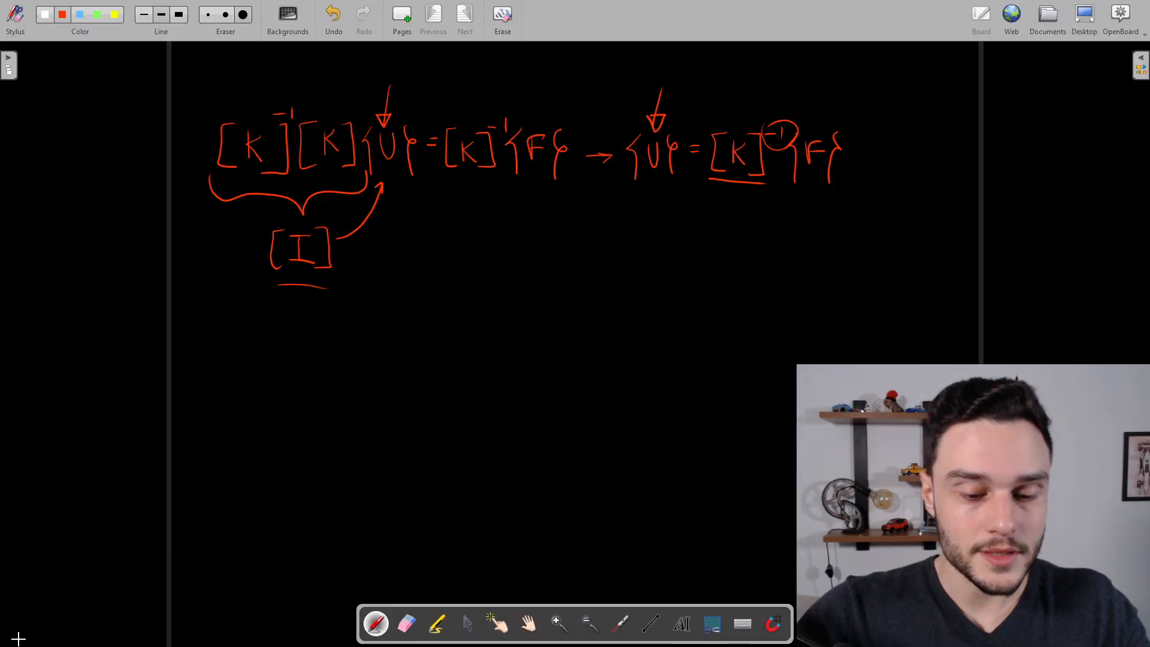
text(meta)
click(125, 305)
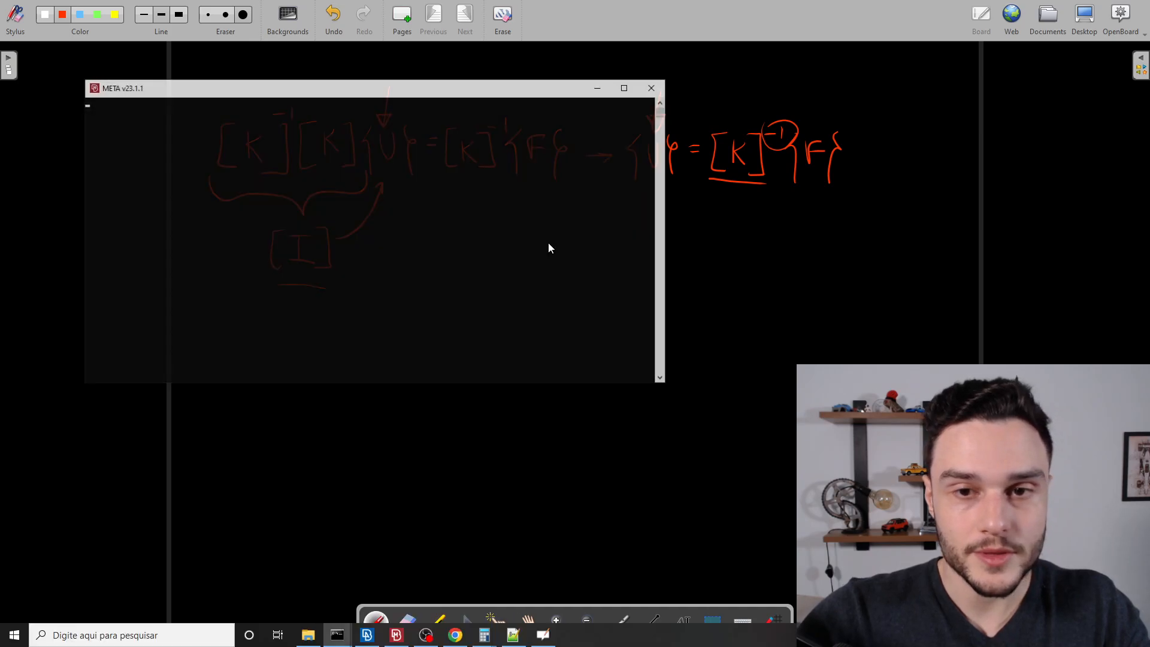
click(598, 89)
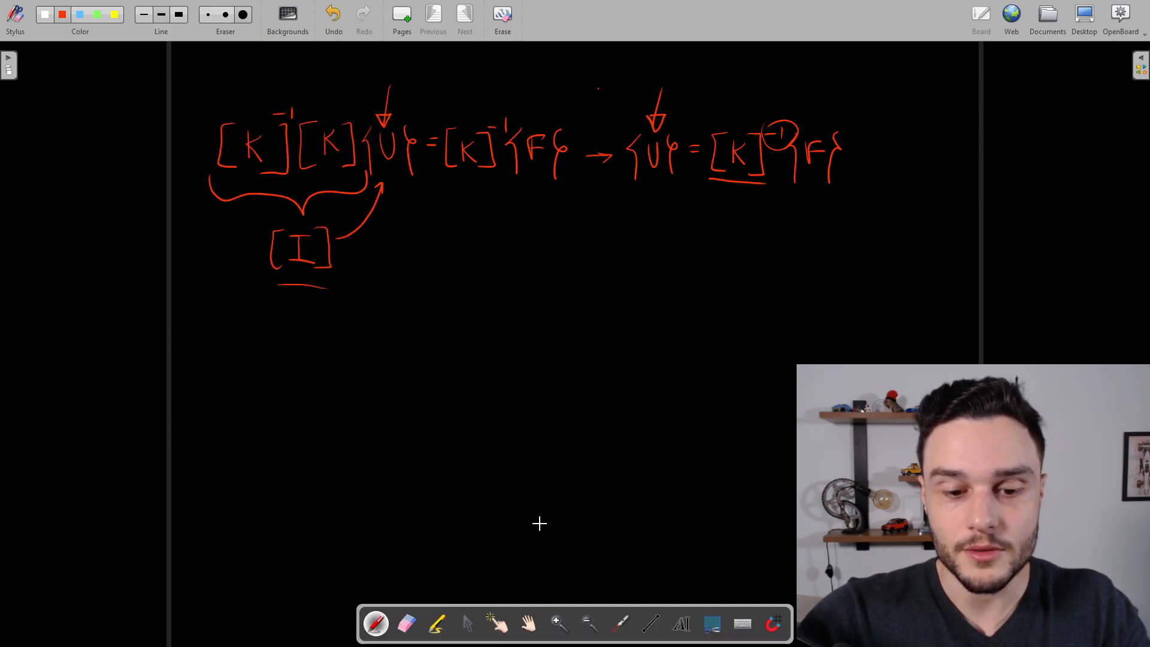
key(super+d)
mouse_move(400, 636)
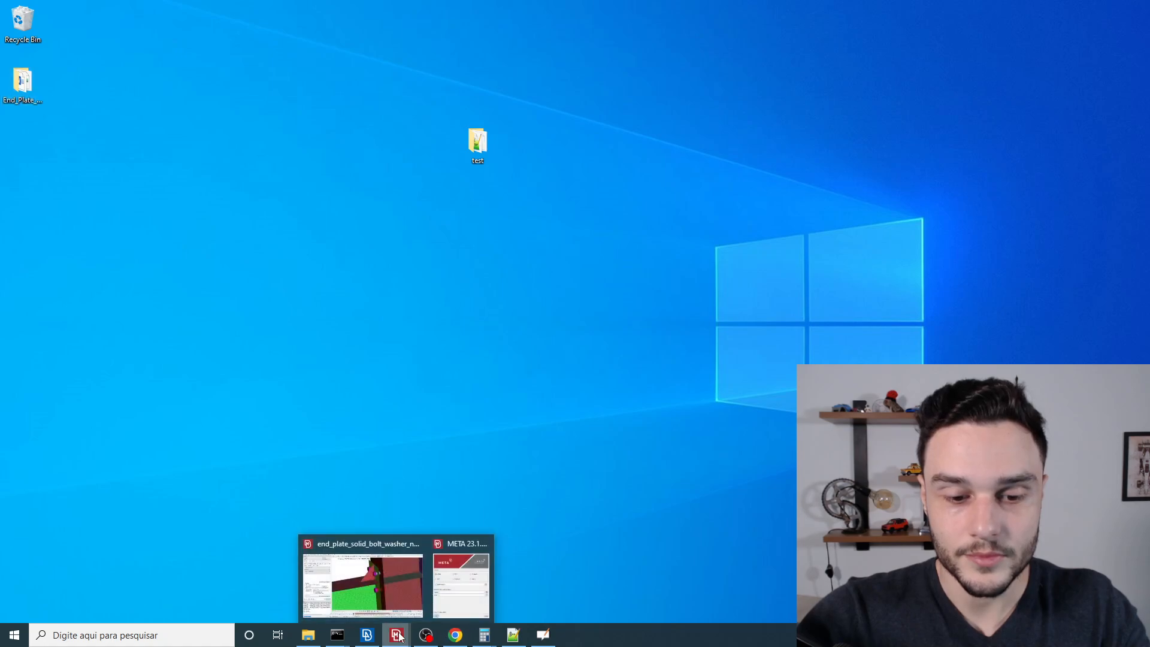
click(468, 590)
click(442, 472)
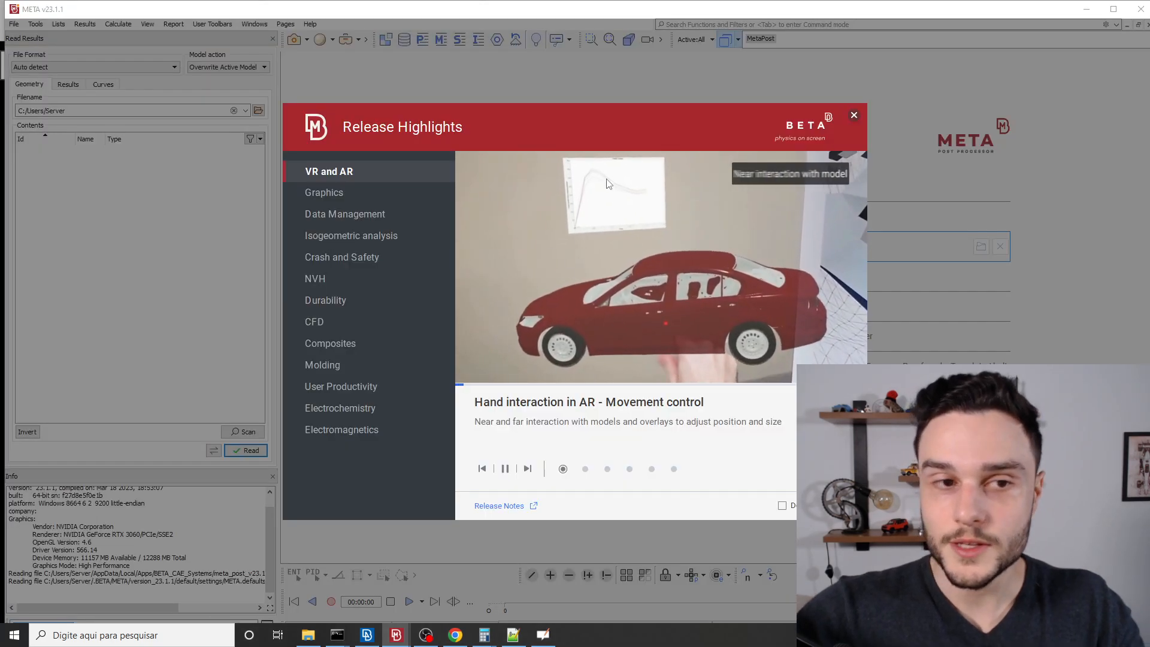
Switch to the test folder in File Explorer and copy its path.
click(224, 164)
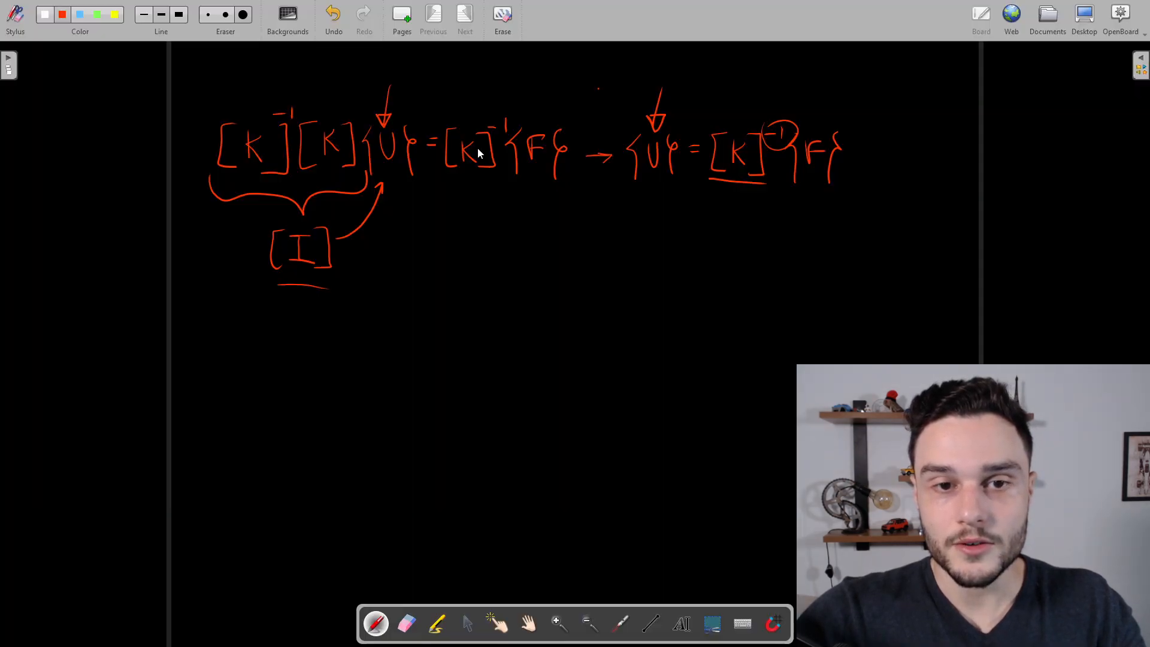
key(alt+Tab)
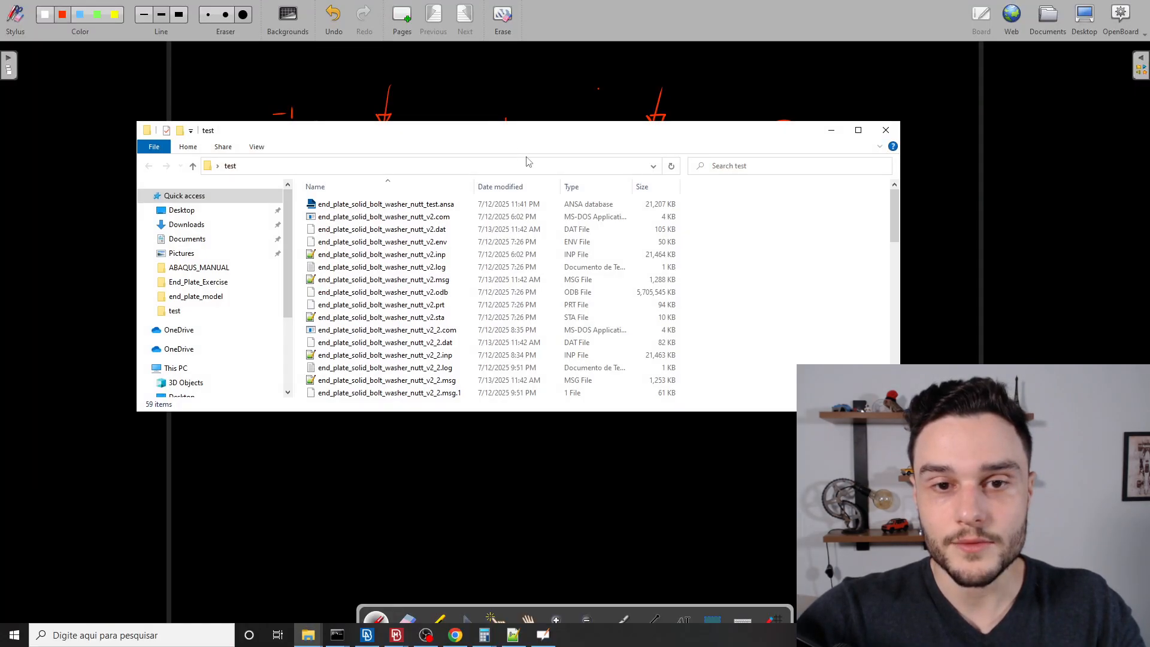
click(527, 166)
click(745, 247)
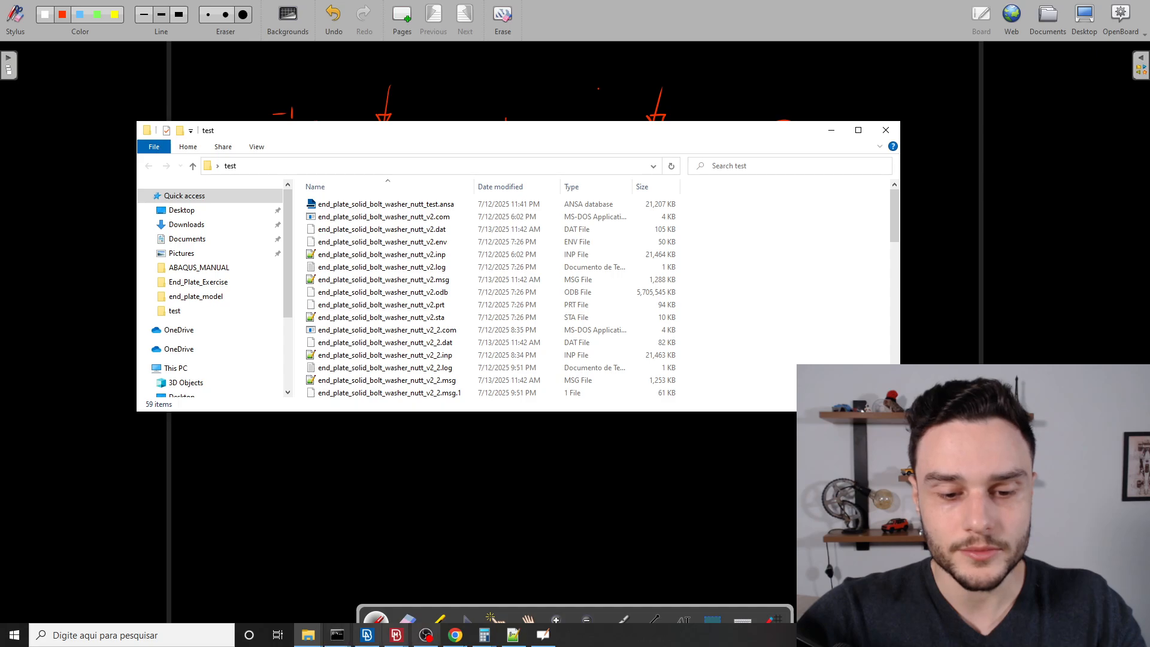
Switch to the new META session and load the geometry end_plate_solid_bolt_washer_nutt_v2_3.inp from C:\Users\Server\Desktop\test.
click(396, 635)
click(483, 584)
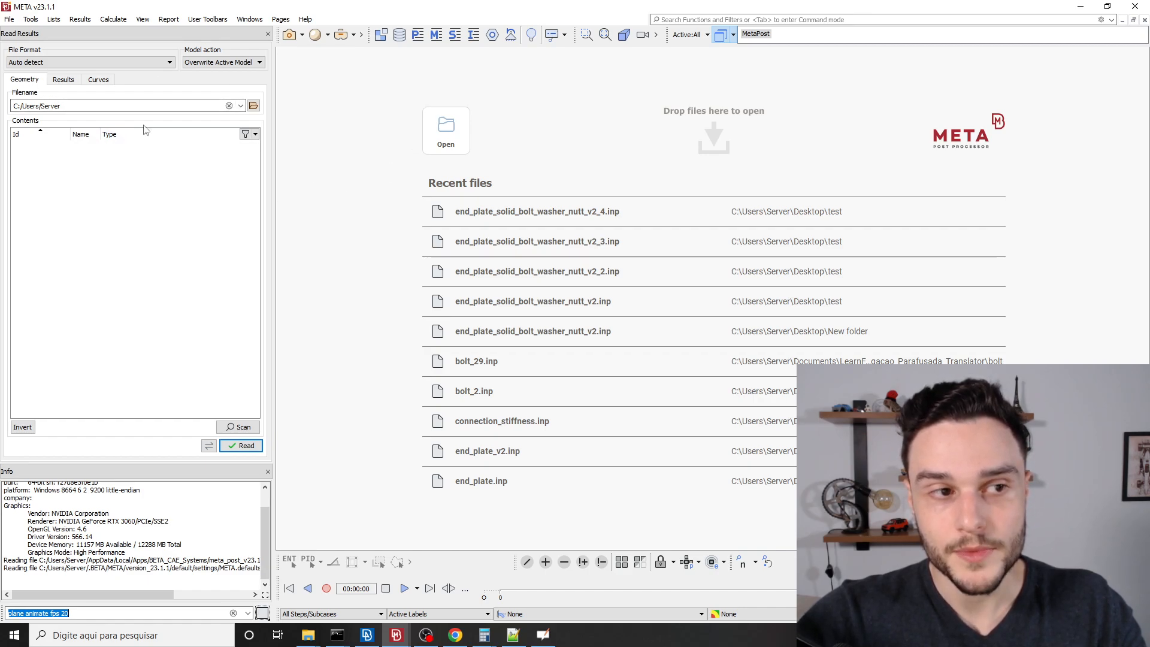
click(255, 106)
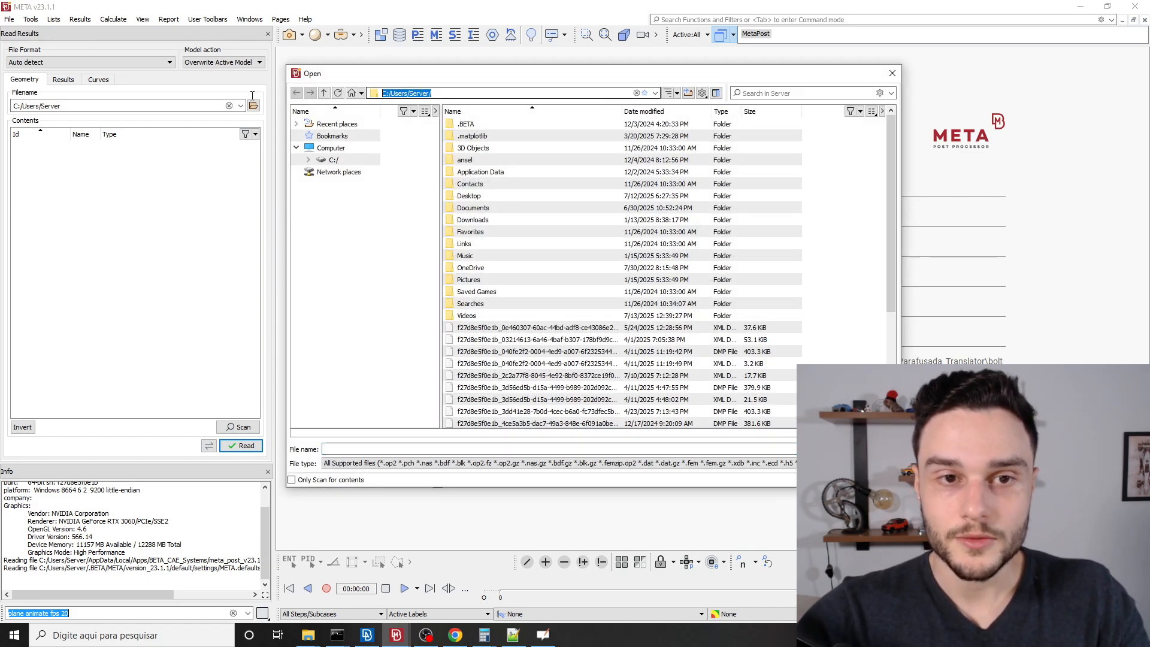
text(C:\Users\Server\Desktop\test)
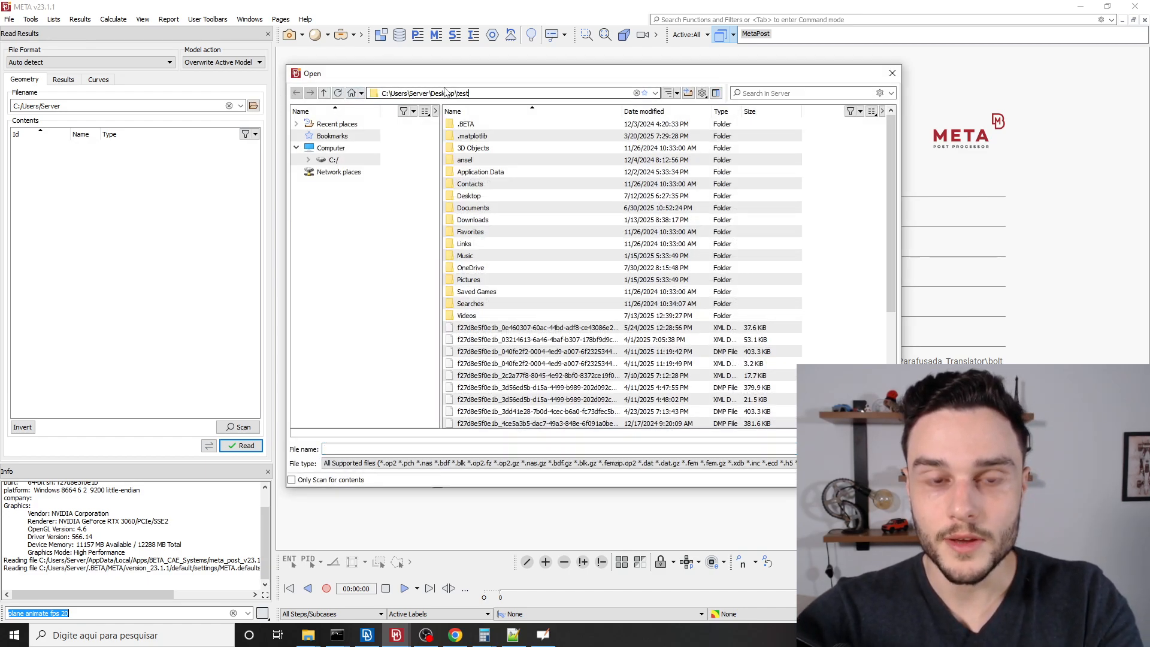
key(Return)
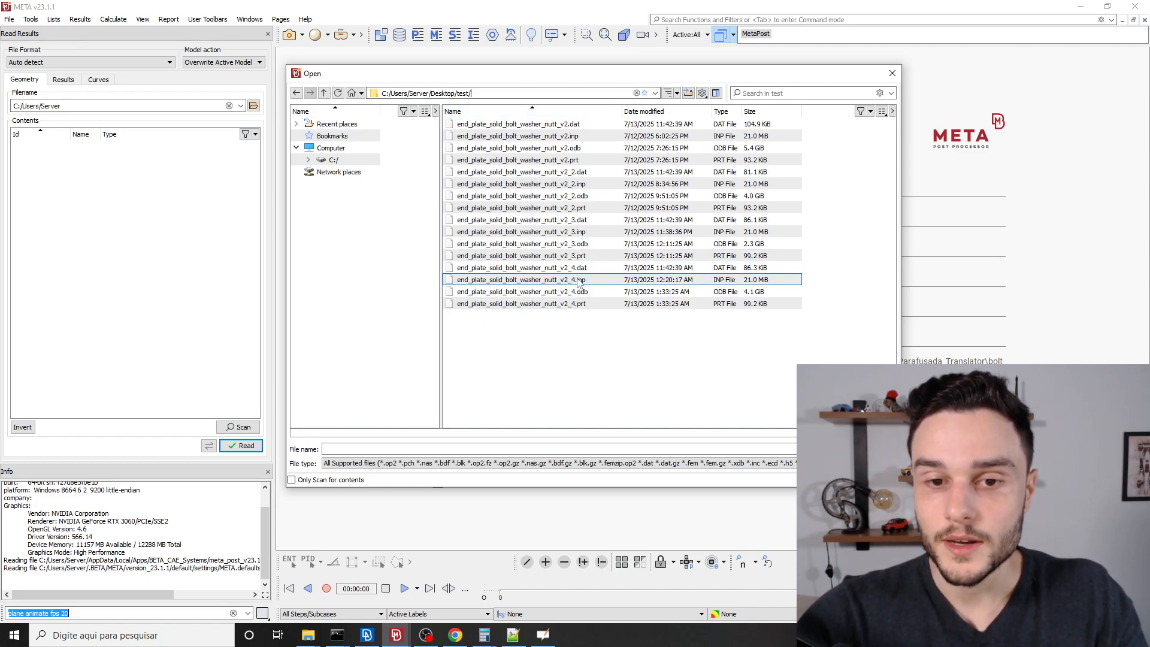
drag(472, 94, 456, 94)
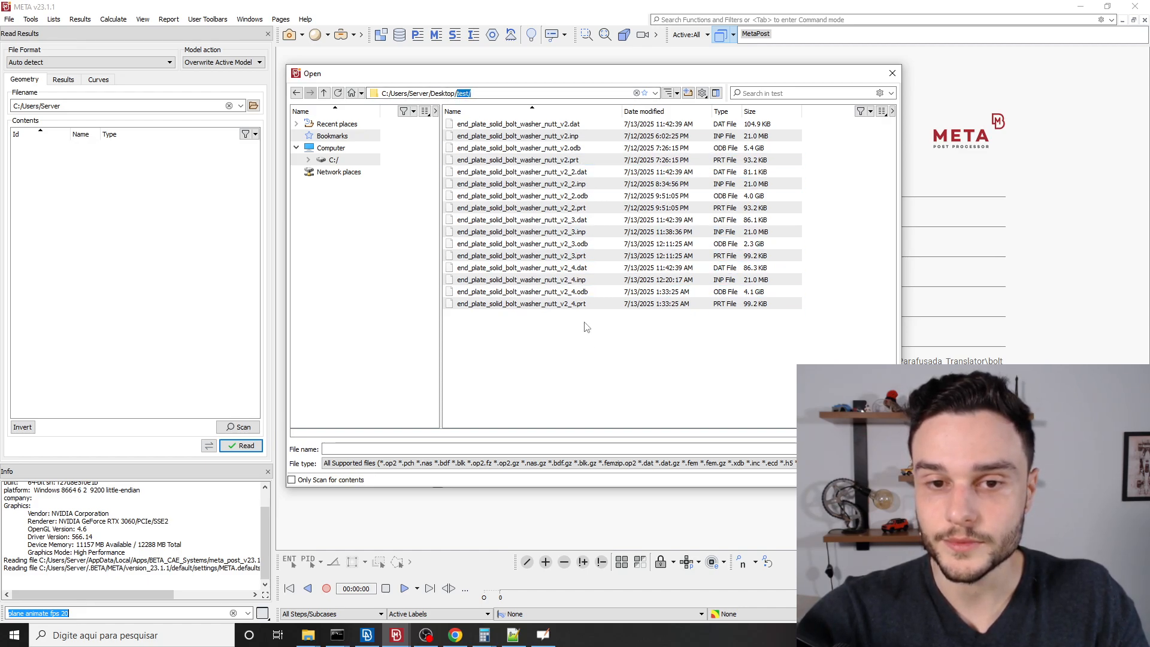
click(584, 233)
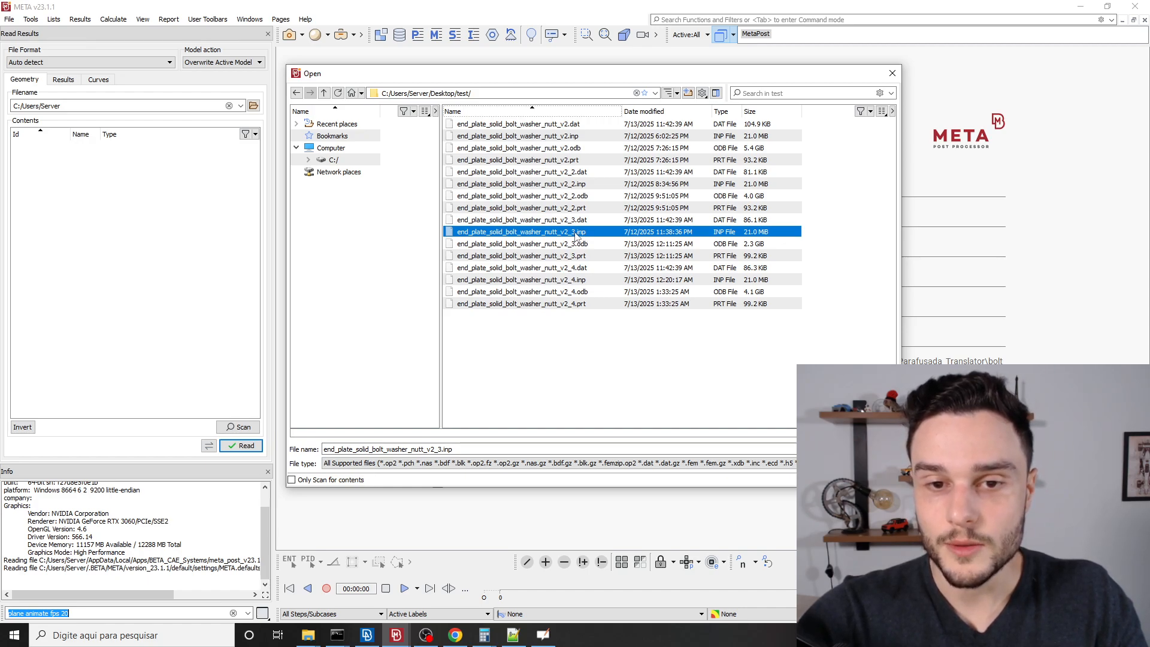
double_click(584, 232)
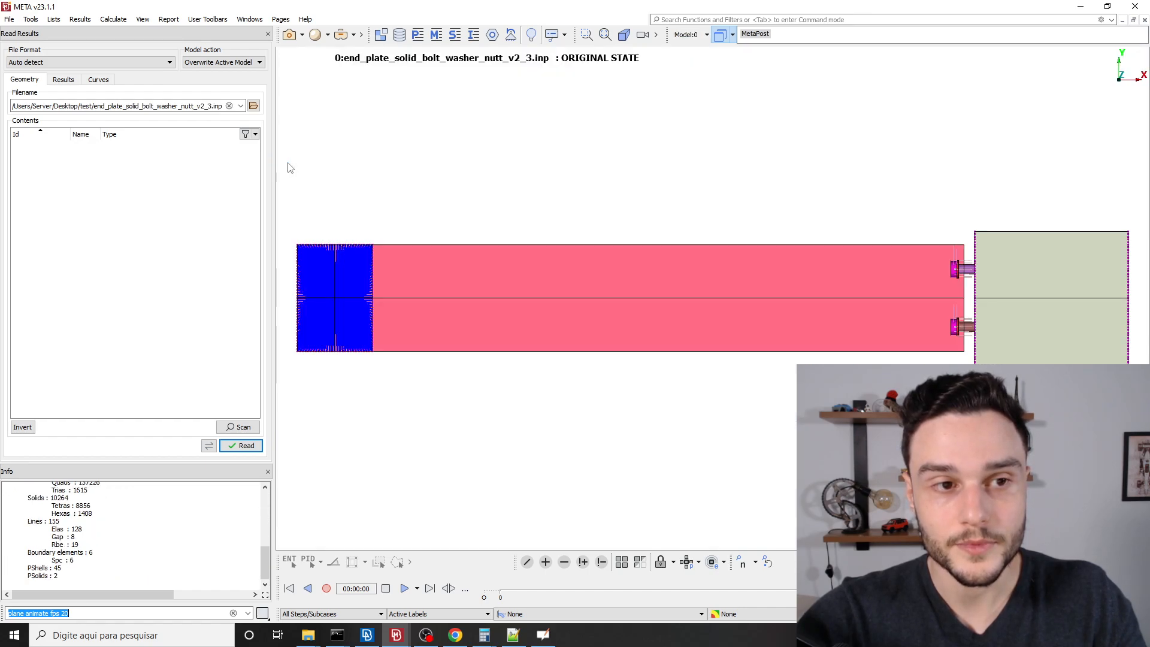
For the results file end_plate_solid_bolt_washer_nutt_v2_3.odb, set the Von Mises stress scalar to use IntPnt values.
click(68, 80)
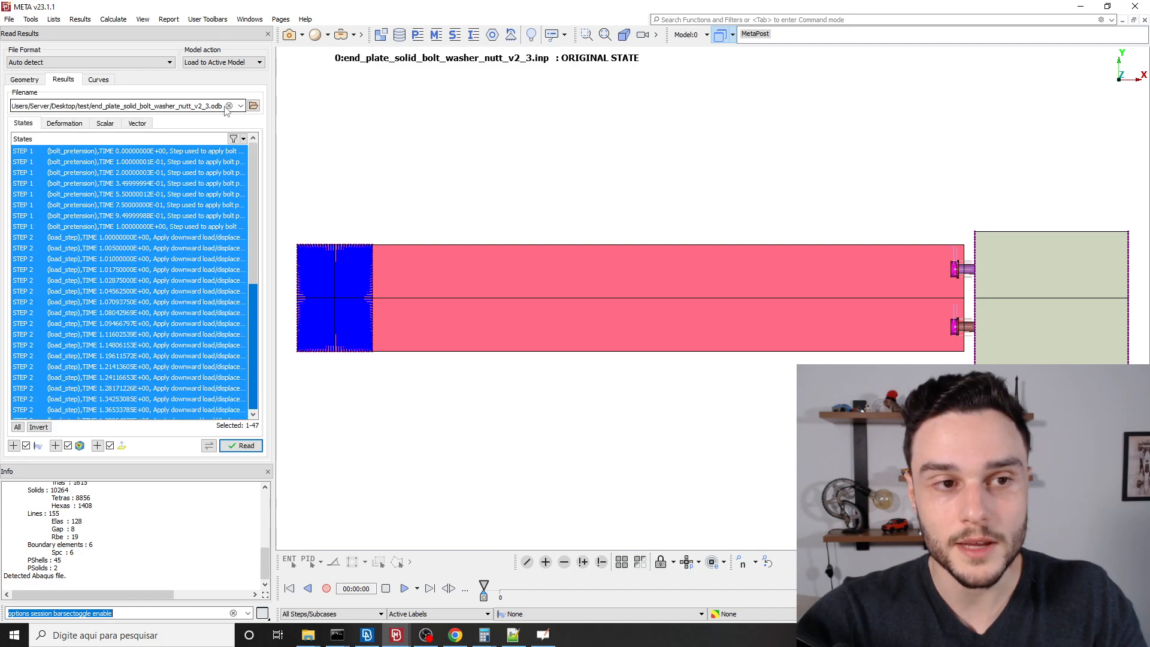
drag(218, 108, 150, 107)
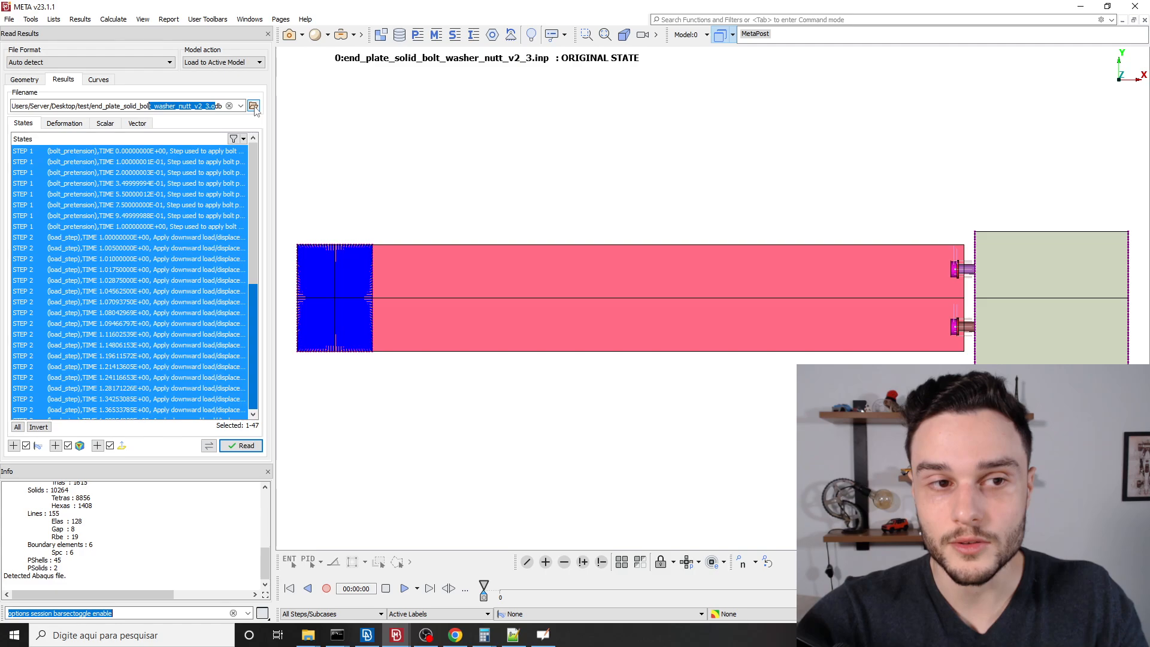
click(104, 124)
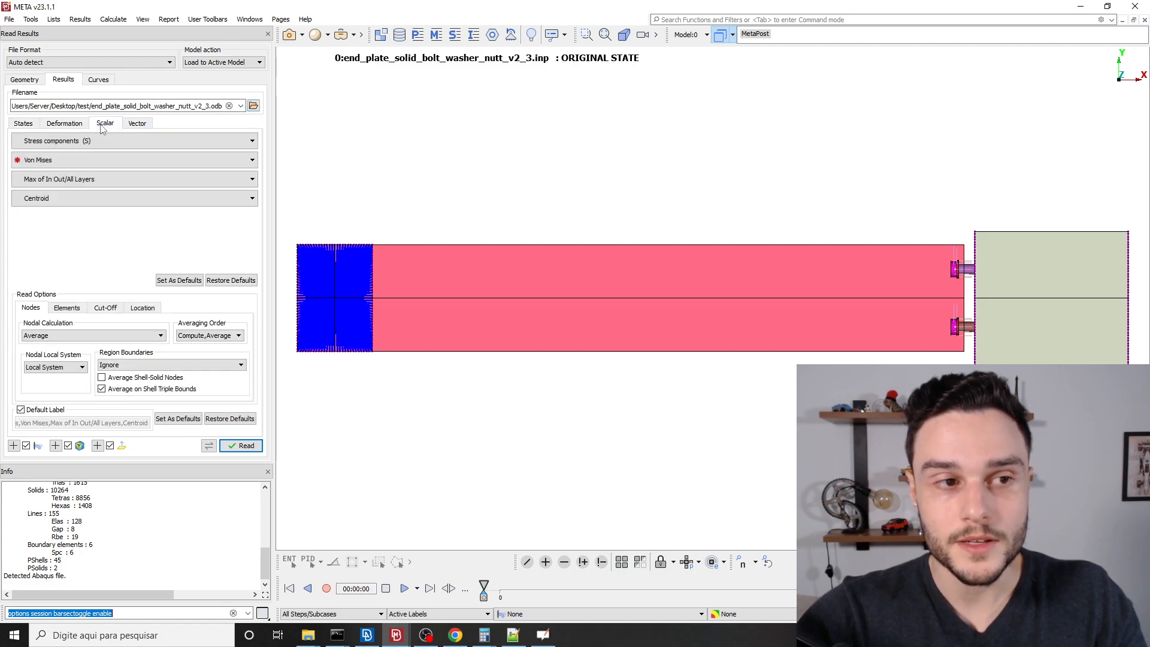
click(54, 201)
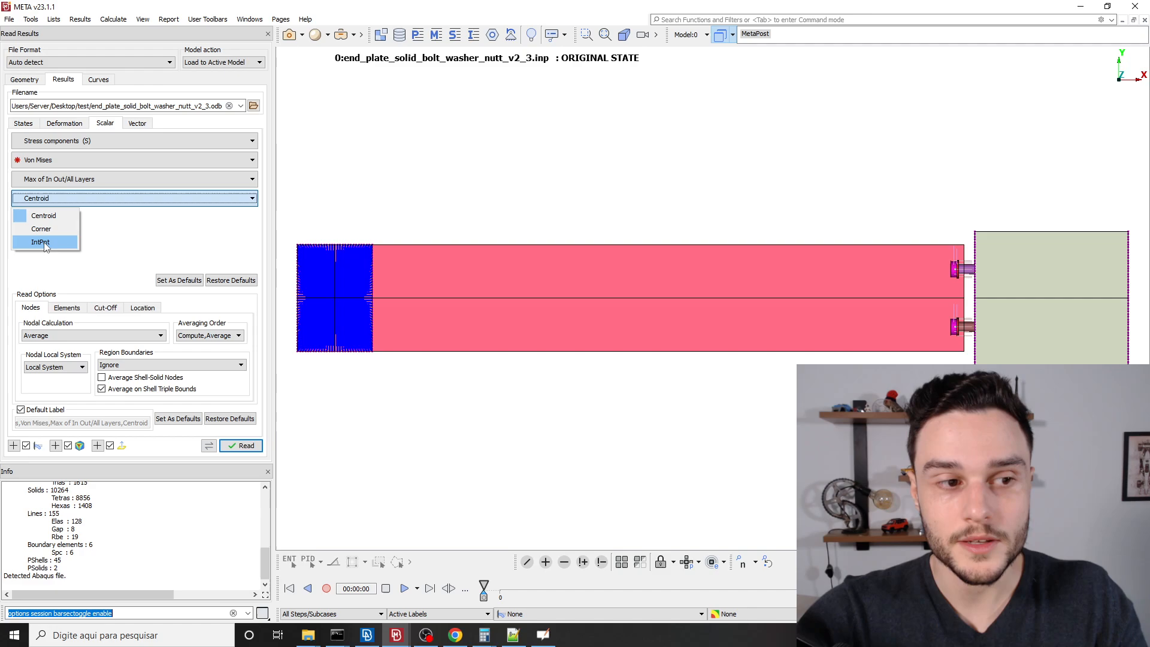
click(47, 241)
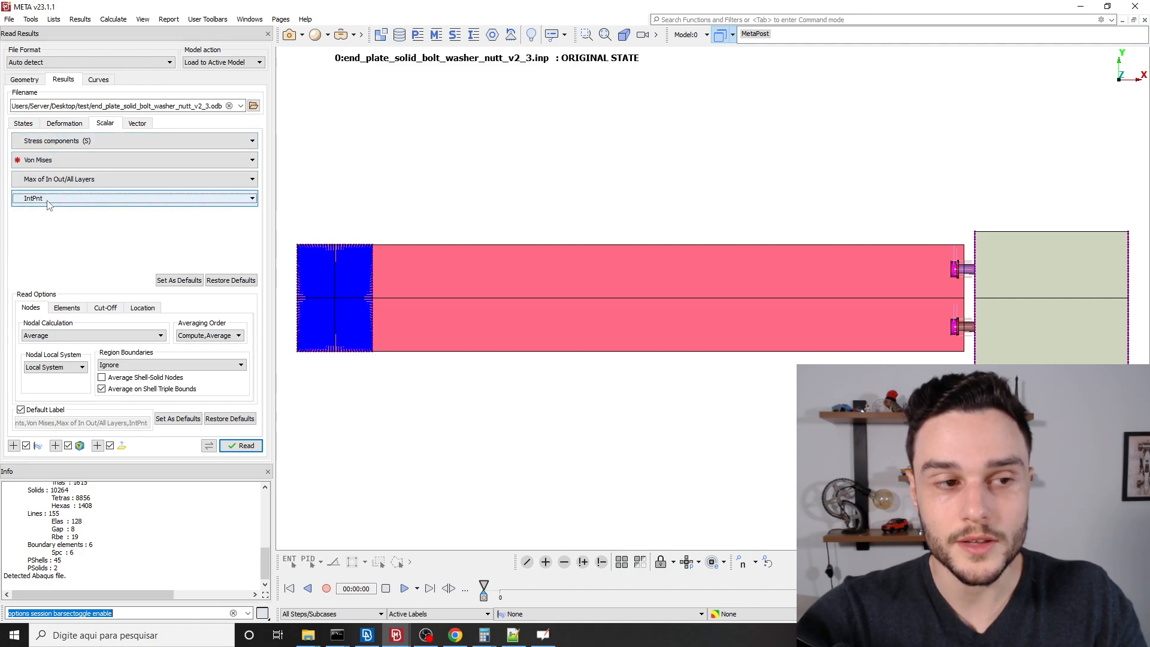
Check the selected states and displacement settings, exclude the vector results, and read the deformation and Von Mises stress results.
click(30, 124)
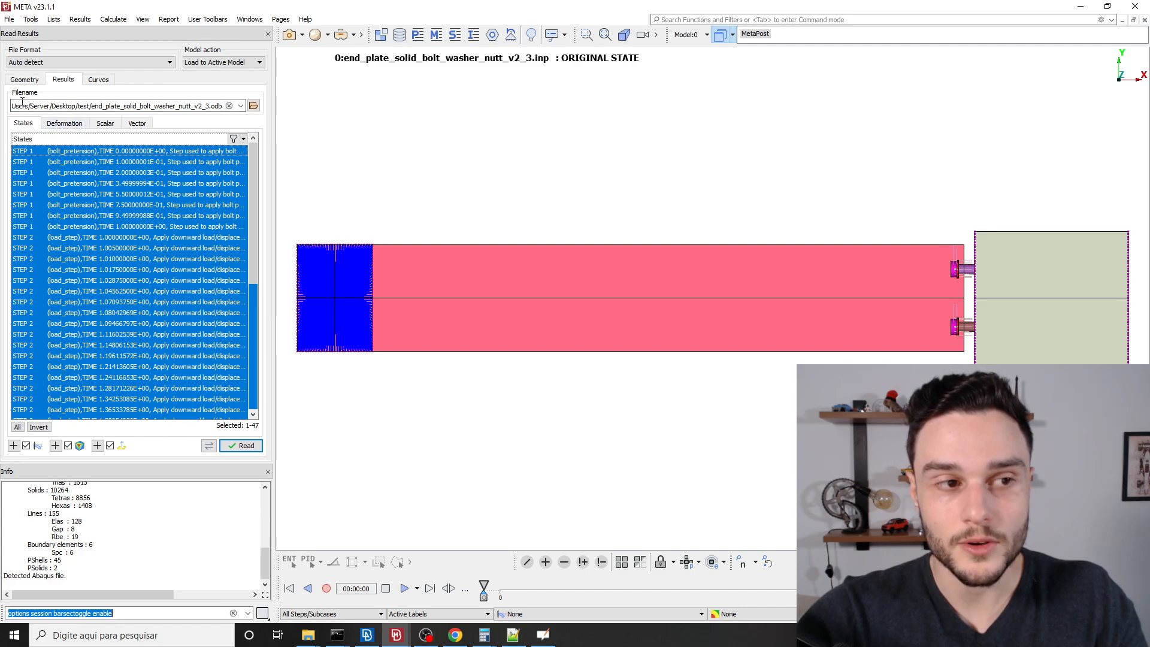
click(66, 124)
click(23, 124)
scroll(134, 304, down, 8)
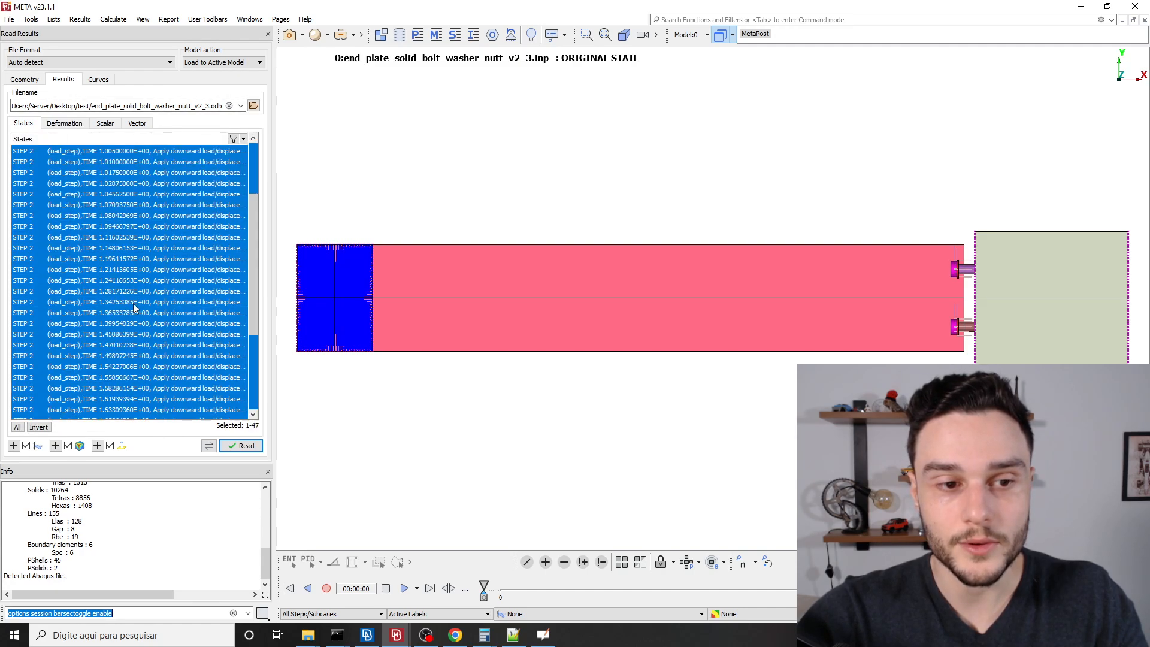
scroll(119, 254, up, 8)
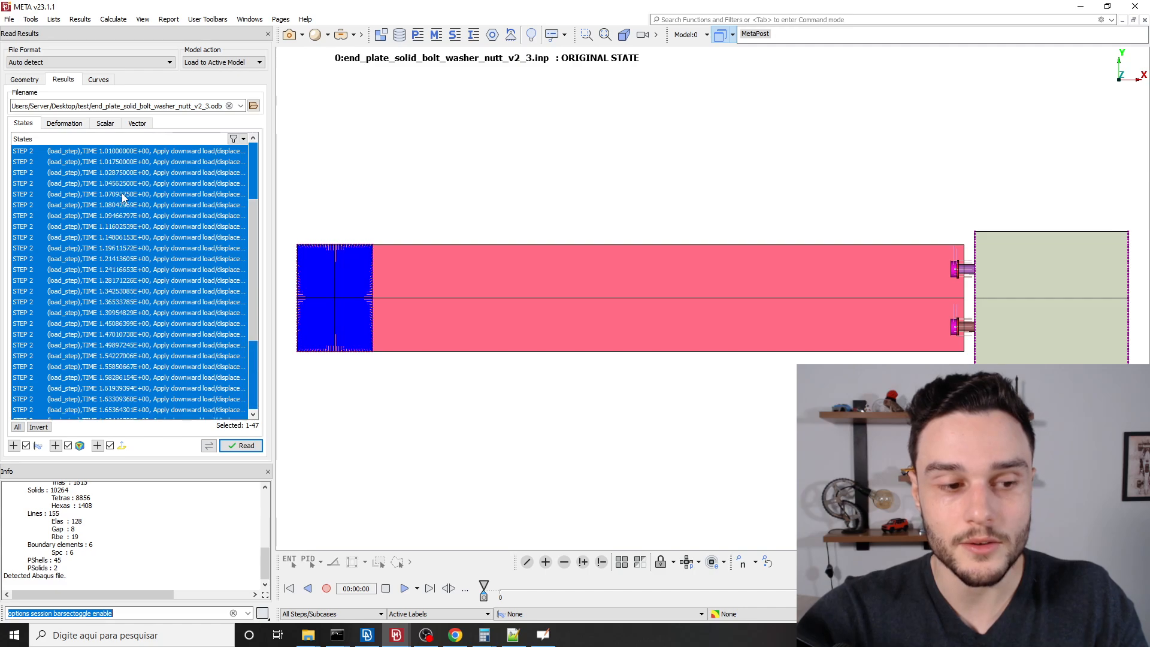
click(64, 123)
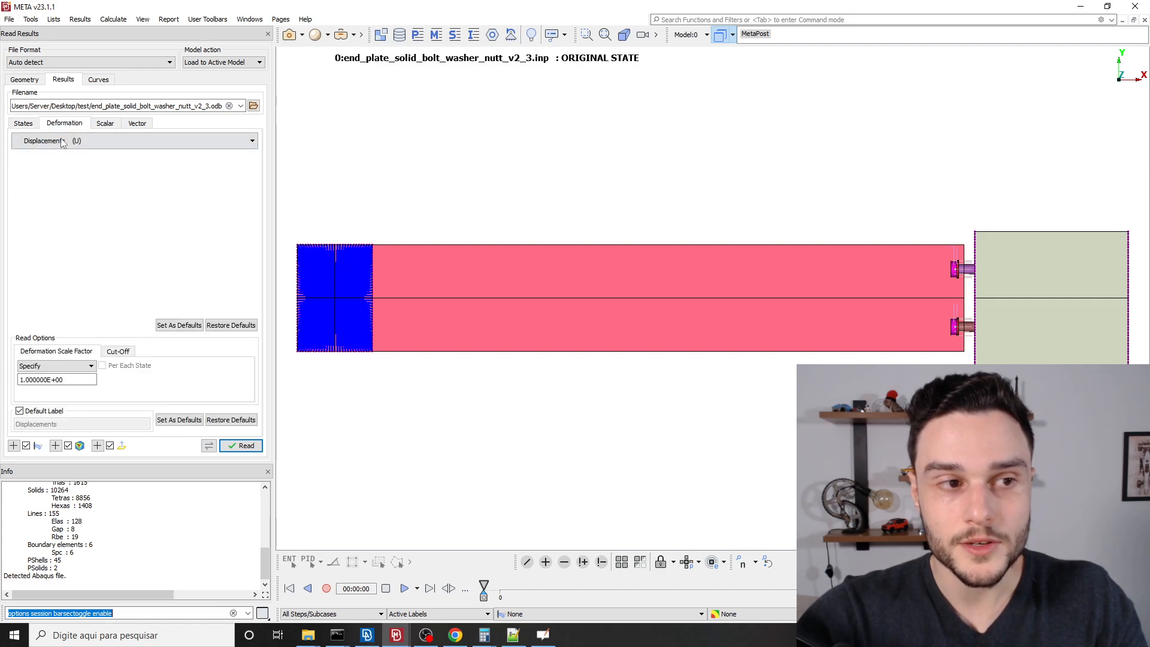
click(105, 124)
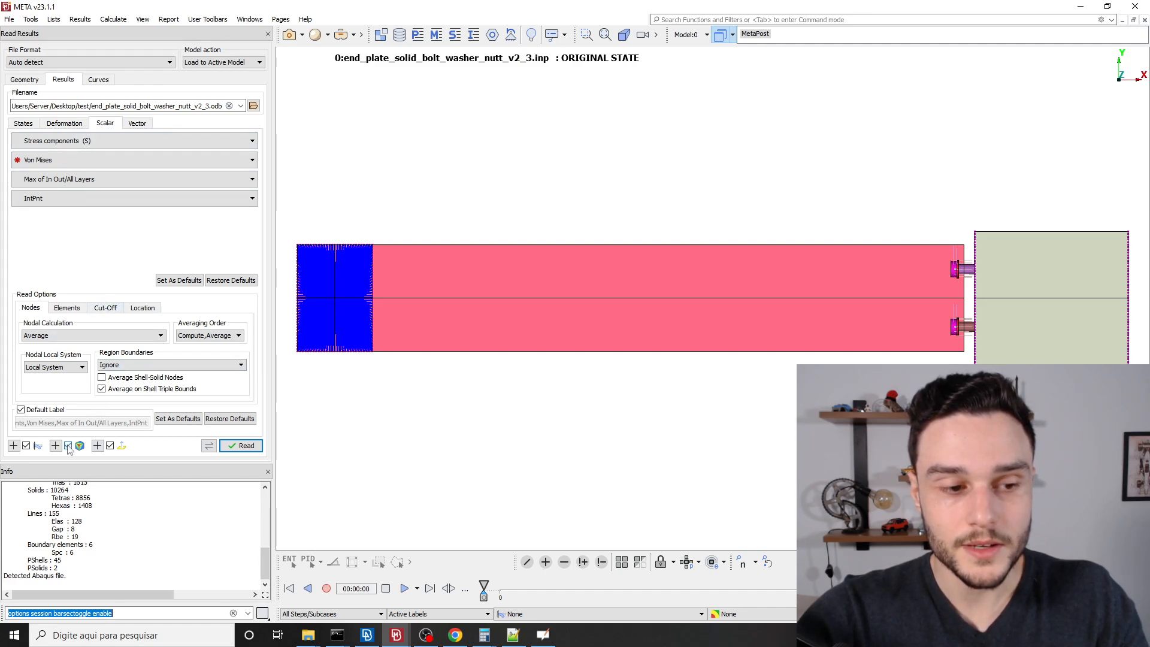
click(110, 449)
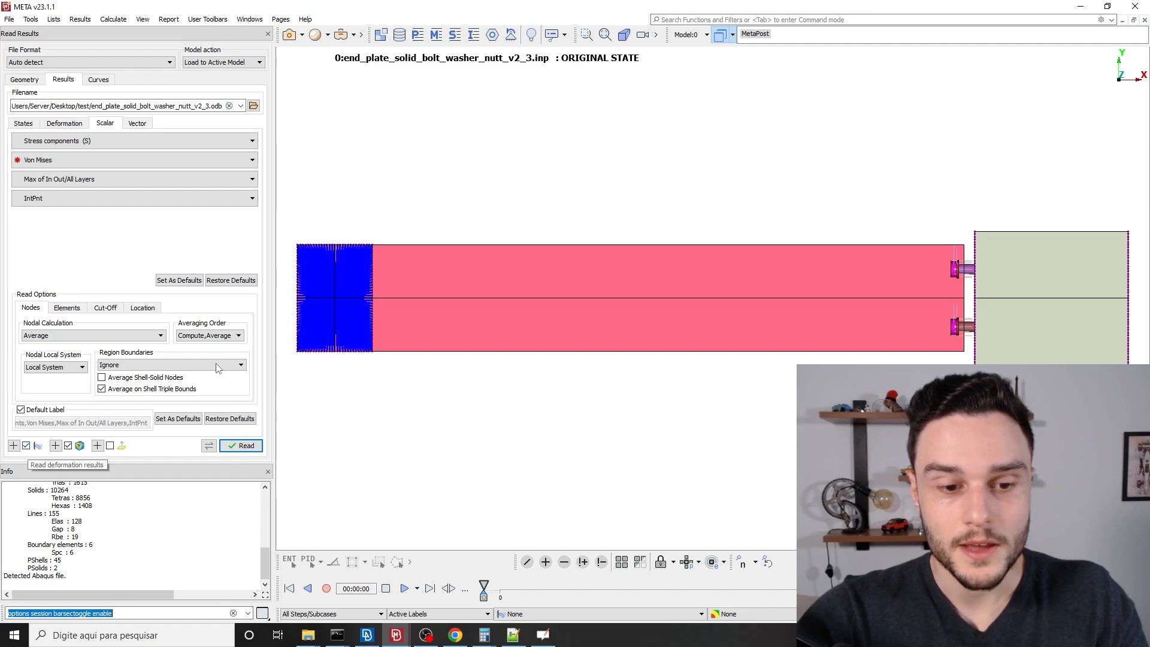
click(245, 449)
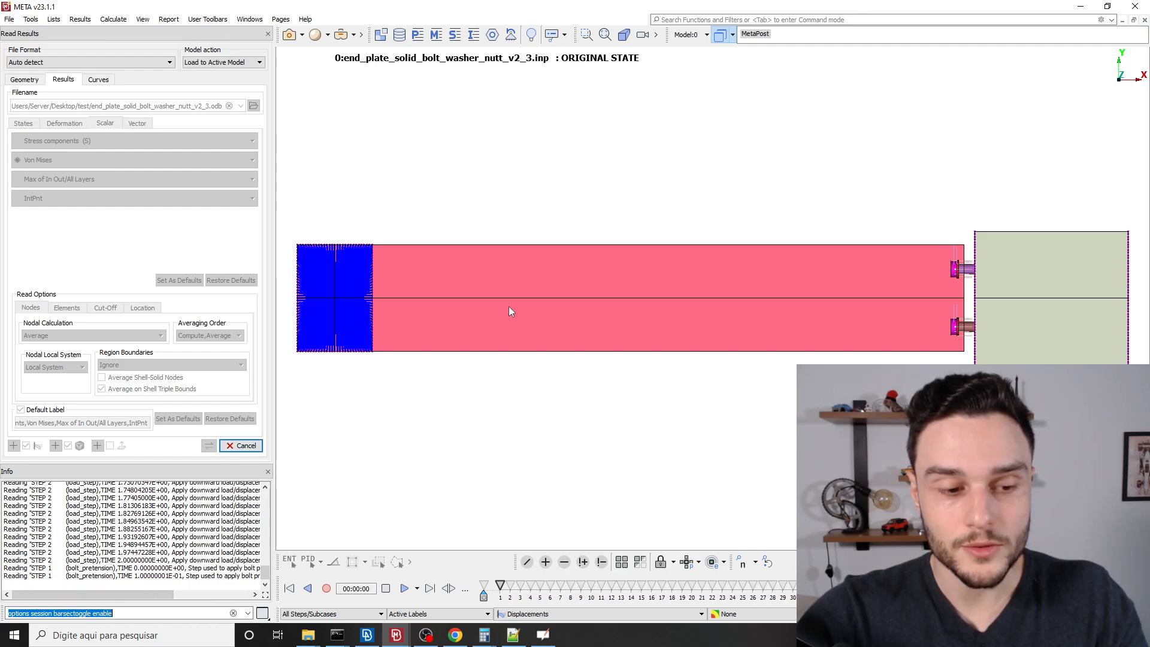
Orient the model to a 3D view of the beam-to-column connection and show its element mesh lines.
scroll(580, 243, down, 3)
scroll(535, 263, down, 3)
scroll(509, 272, up, 1)
ctrl+drag(749, 287, 779, 133)
scroll(754, 138, down, 3)
scroll(767, 356, up, 3)
ctrl+drag(773, 353, 888, 314)
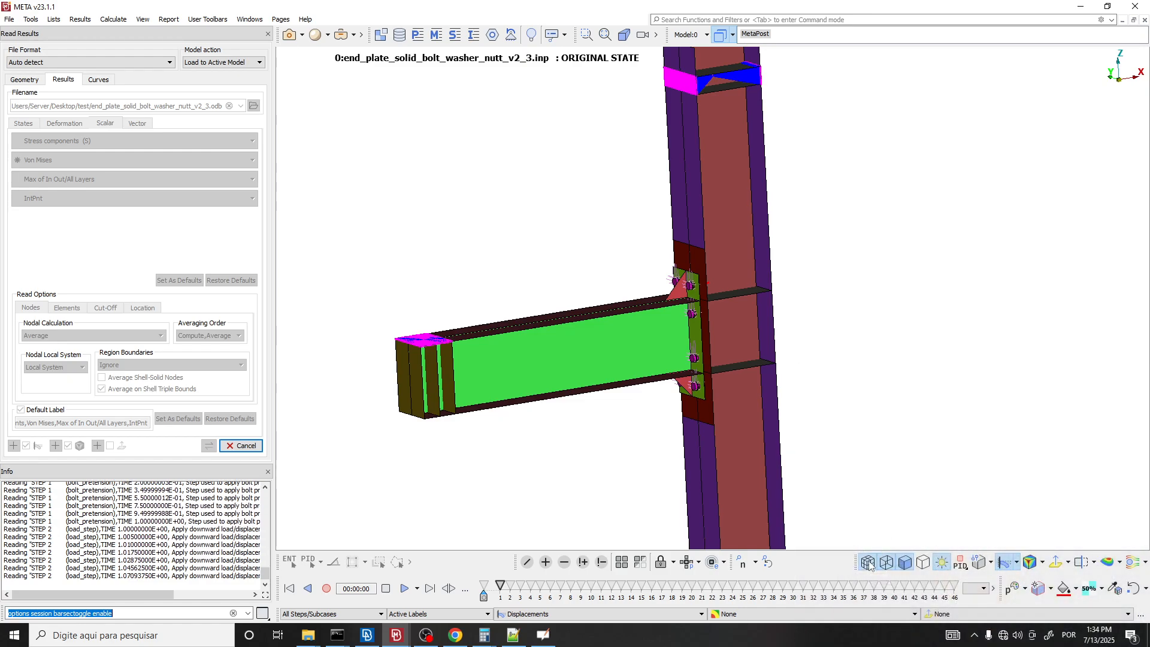
scroll(620, 344, up, 10)
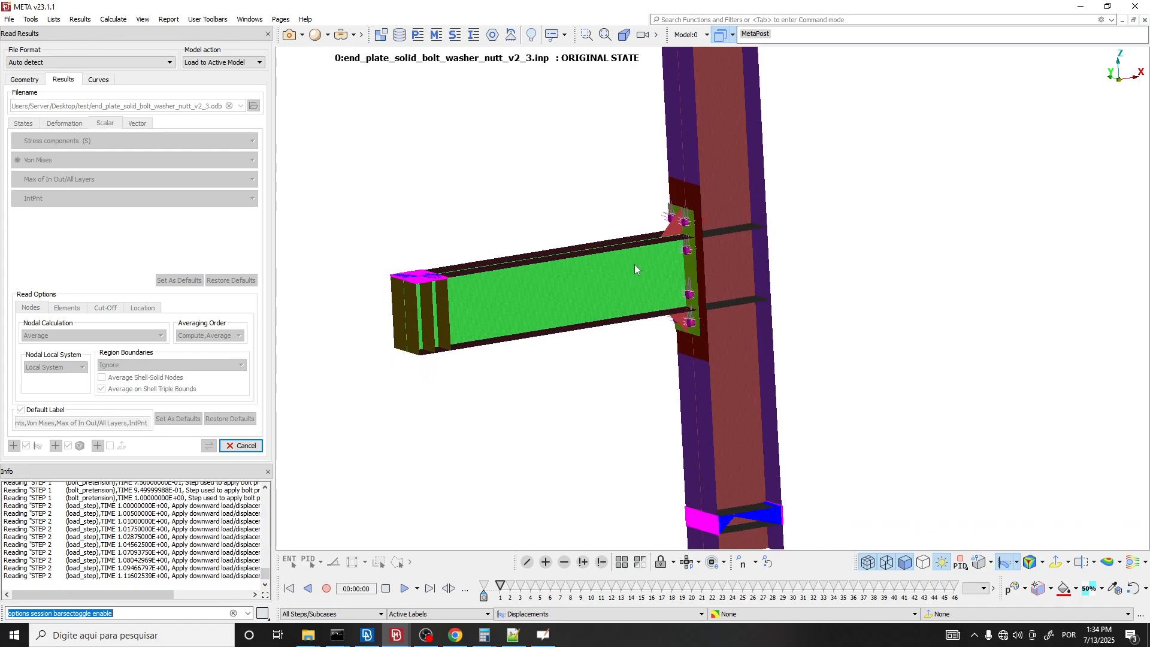
scroll(676, 291, down, 10)
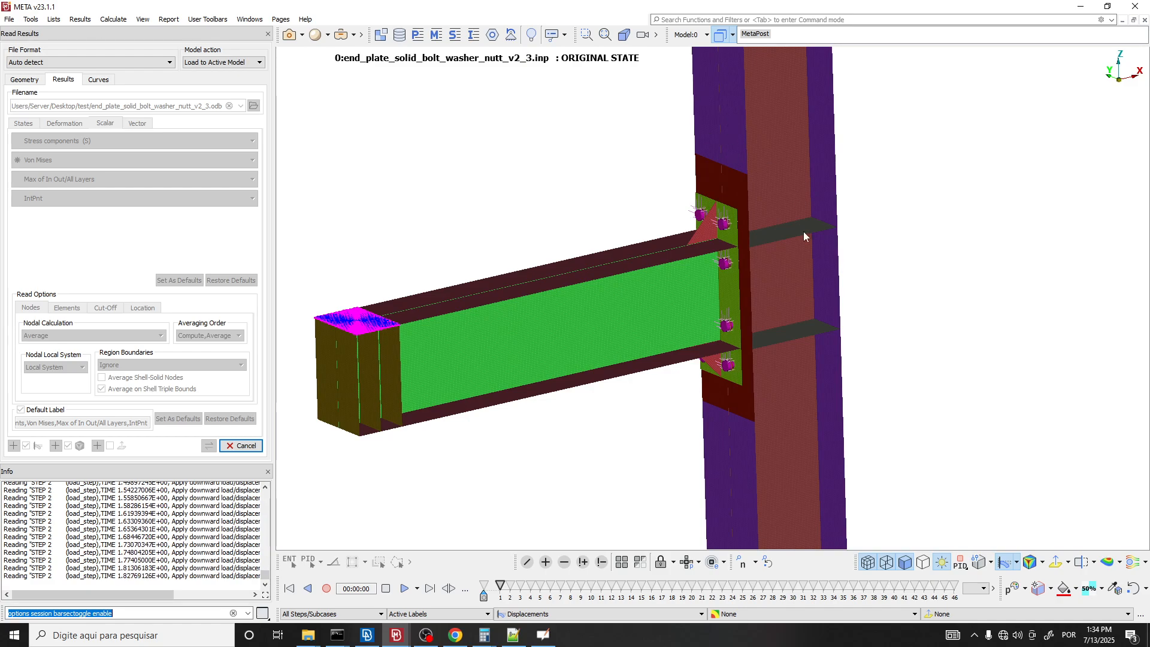
Check the MetaPost, Window1, Window2 and Window3 windows in the first META session, and return to the new session.
key(alt+Tab)
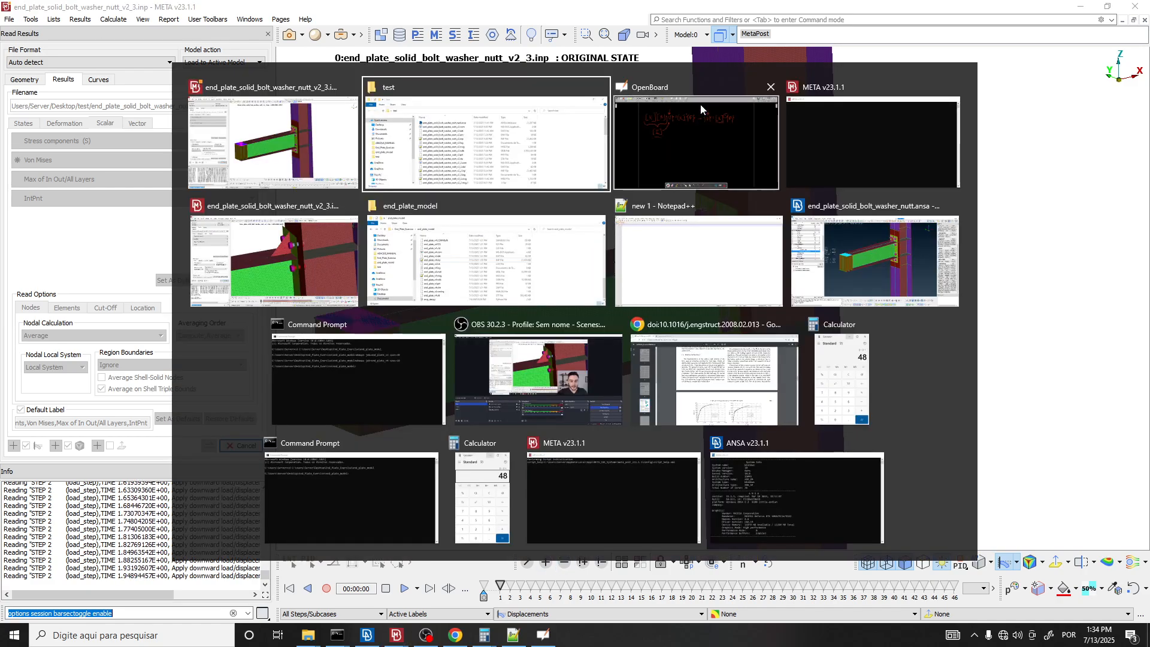
click(341, 248)
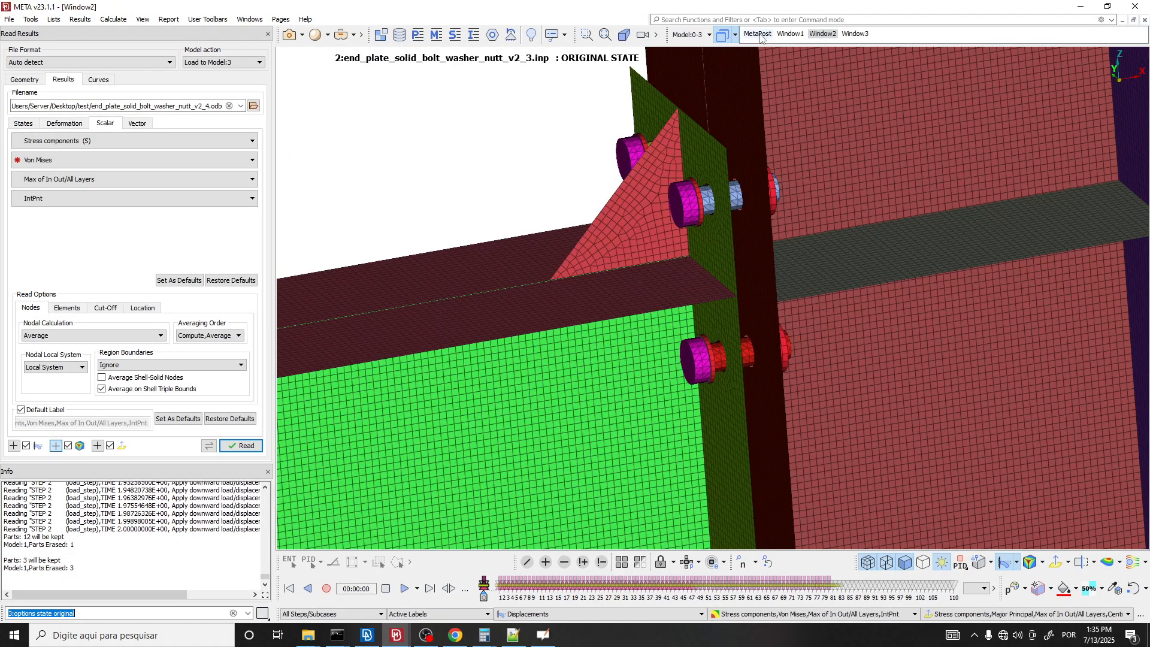
click(760, 35)
click(796, 34)
click(823, 35)
click(856, 34)
click(823, 34)
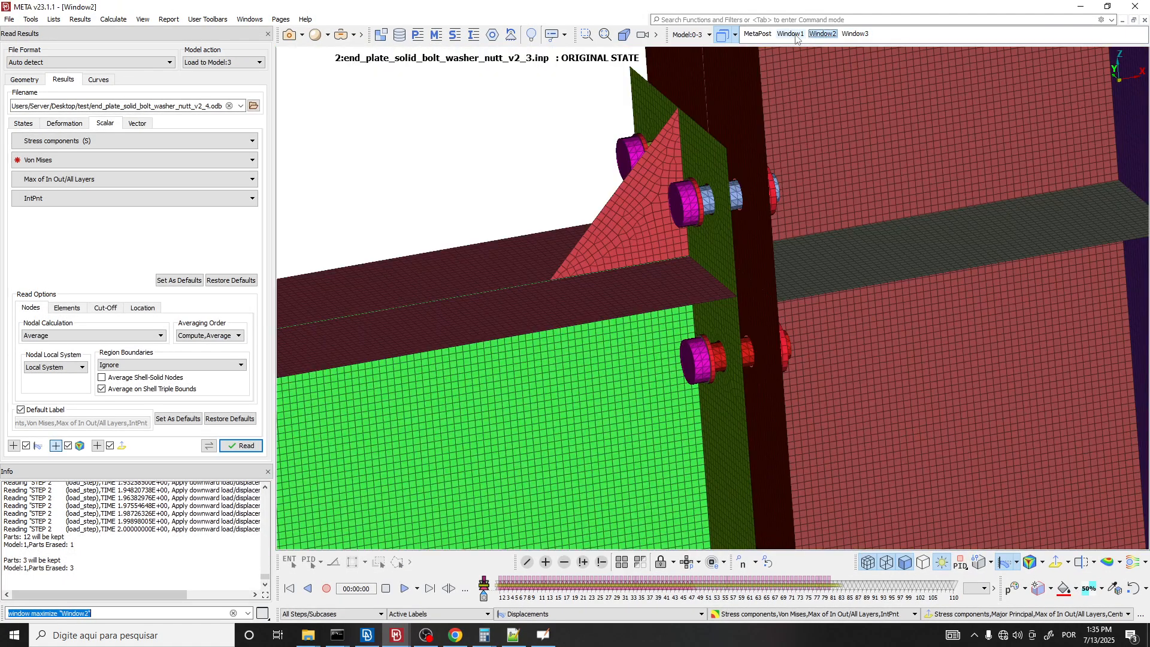
key(alt+Tab)
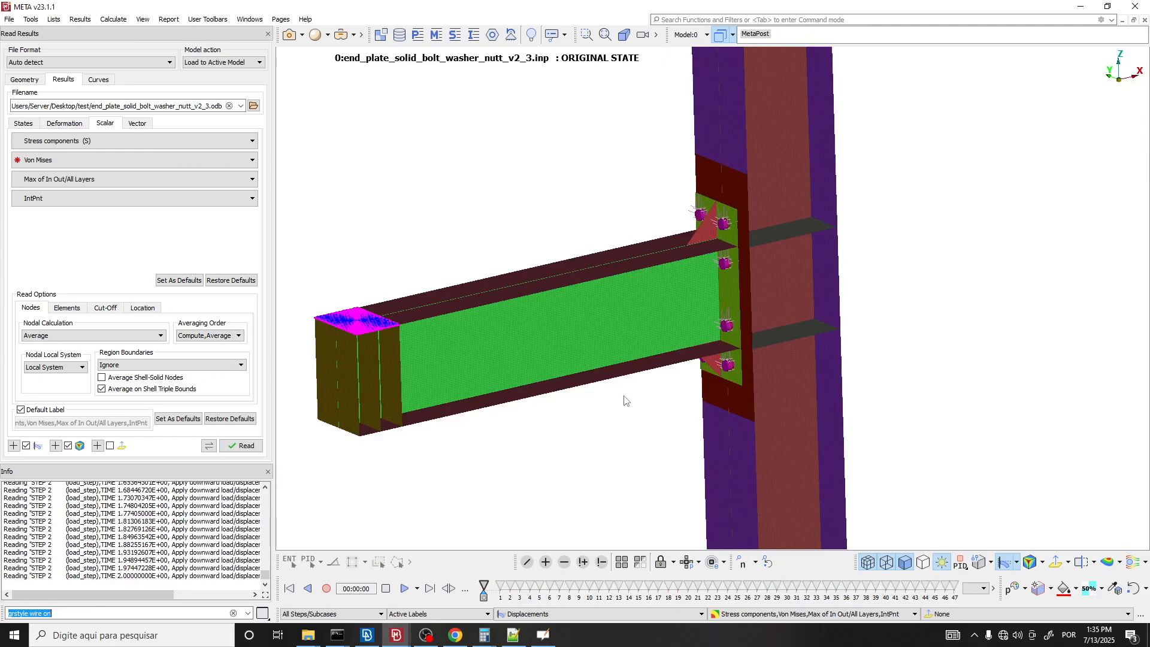
Inspect the beam-to-column model in its original state and review the list of loaded models.
ctrl+middle_drag(660, 351, 647, 341)
ctrl+drag(647, 341, 624, 329)
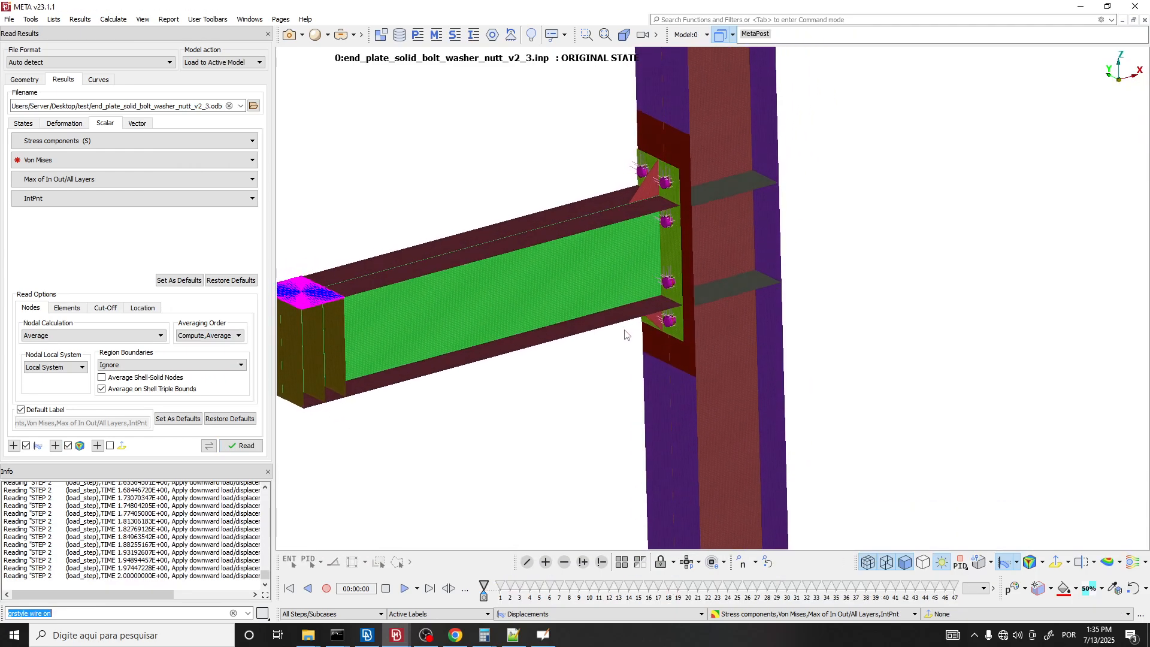
scroll(758, 307, down, 2)
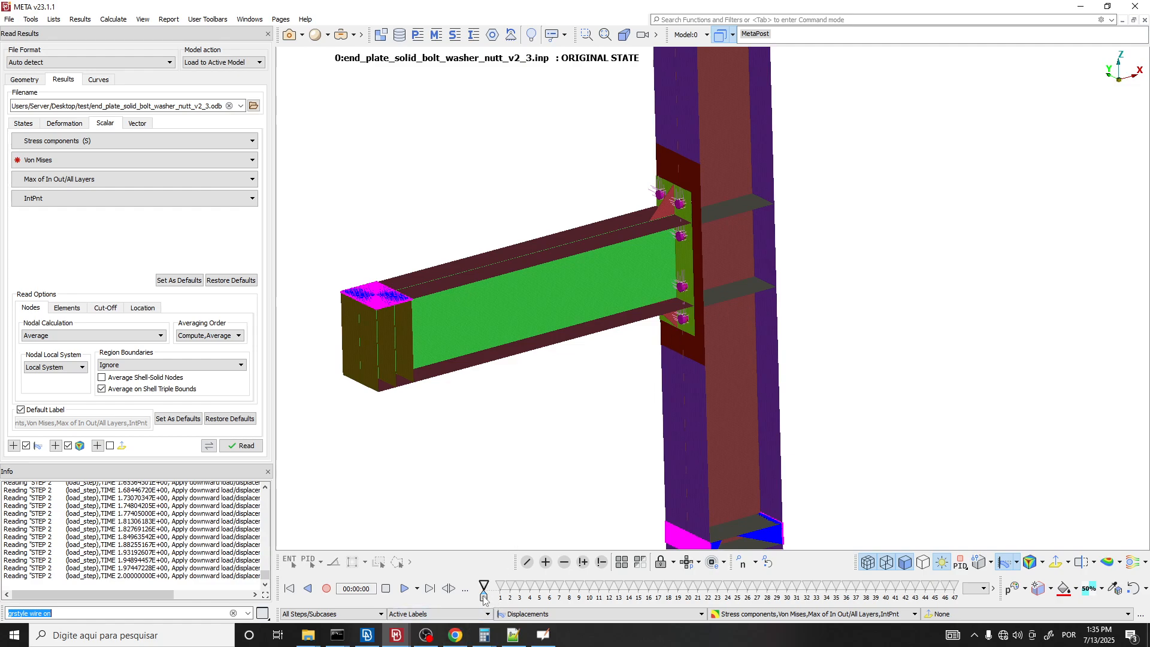
drag(501, 599, 480, 580)
click(707, 36)
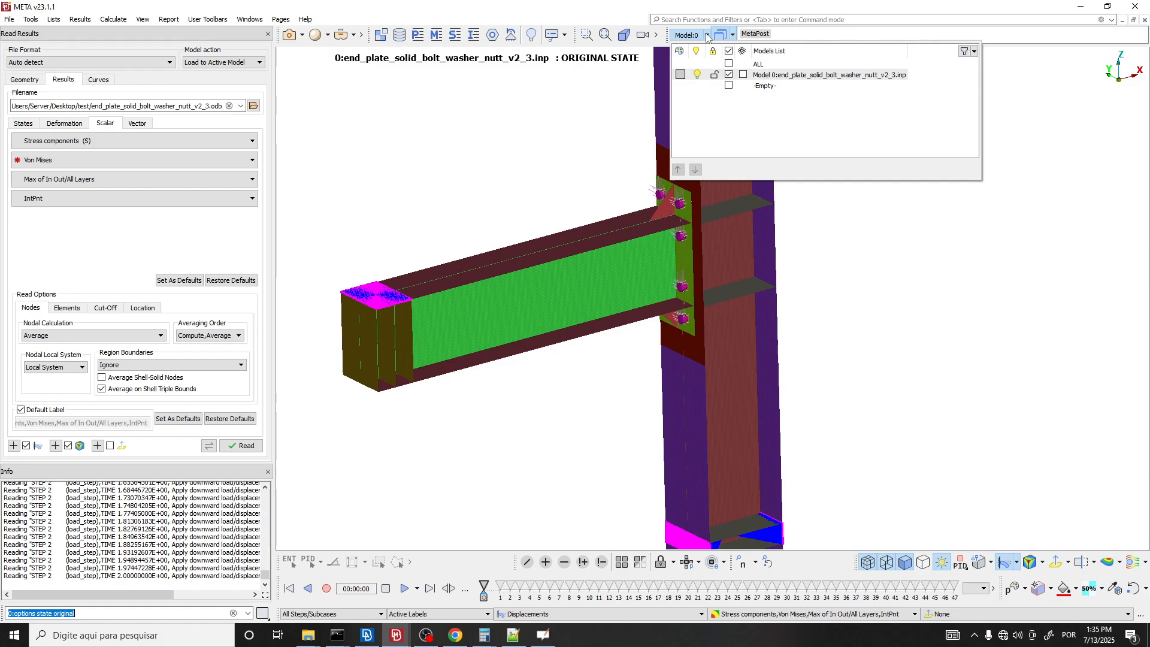
click(774, 76)
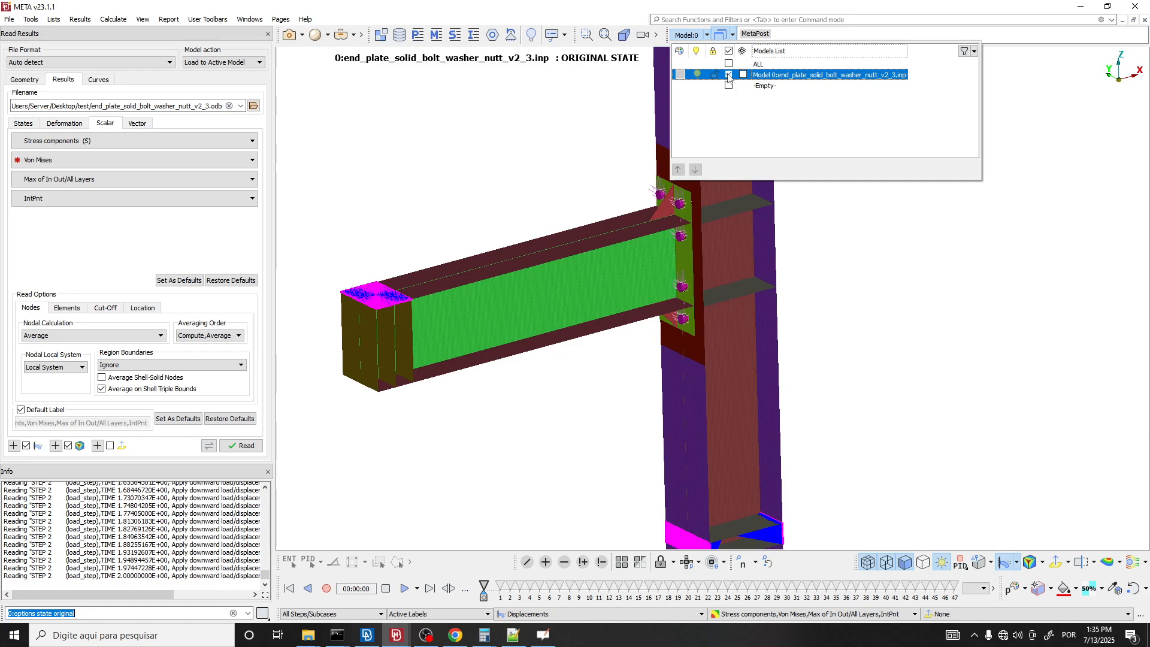
click(578, 114)
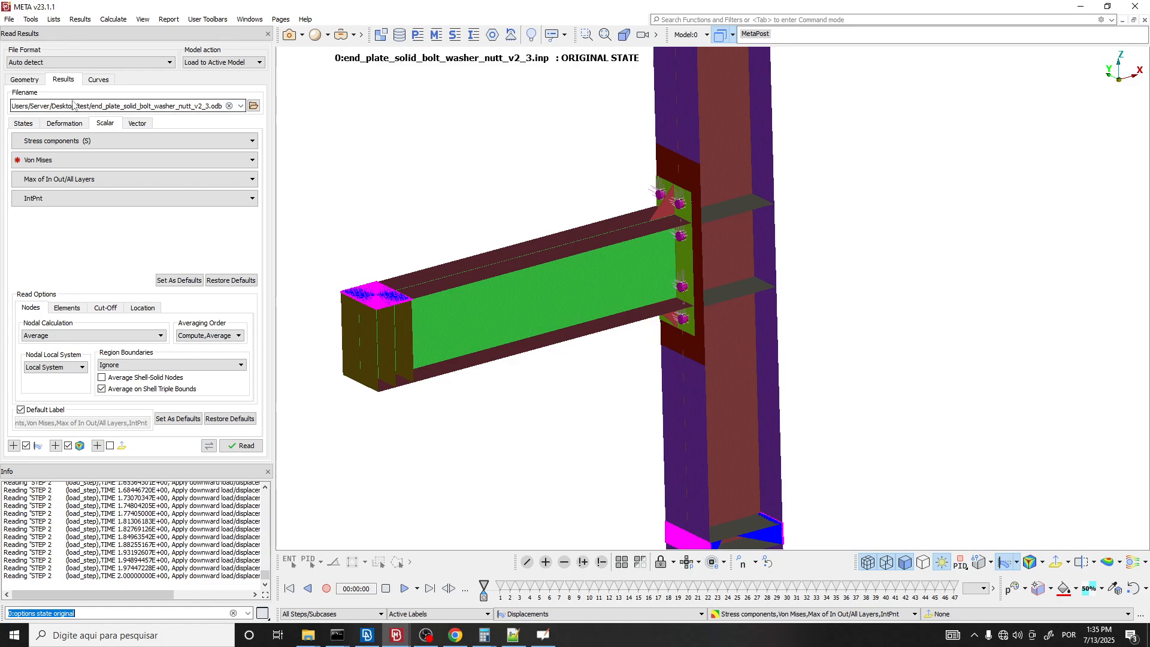
Load the geometry end_plate.inp from Desktop/End_Plate_Exercise/end_plate_model as a new model in a new window.
click(27, 81)
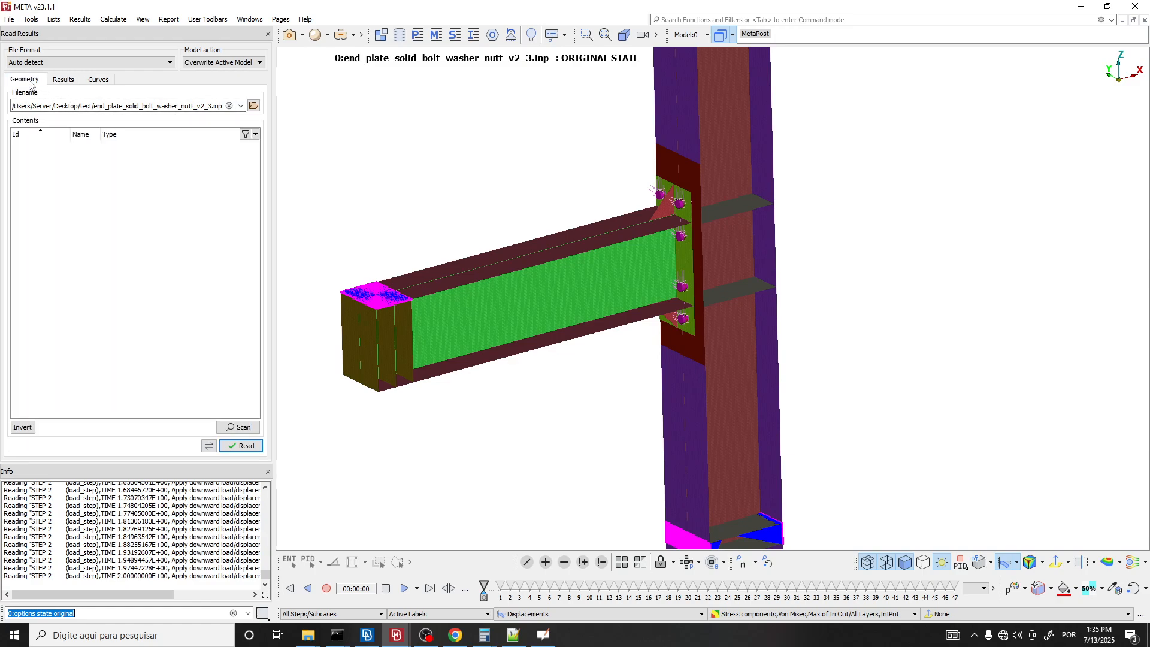
click(253, 106)
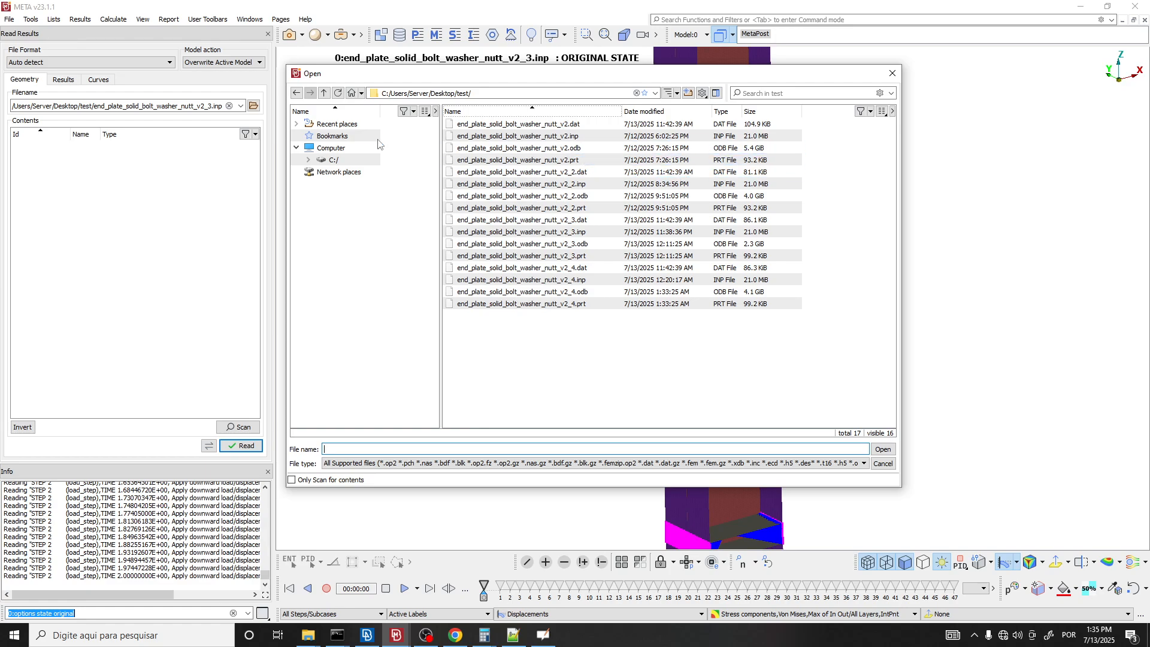
click(324, 93)
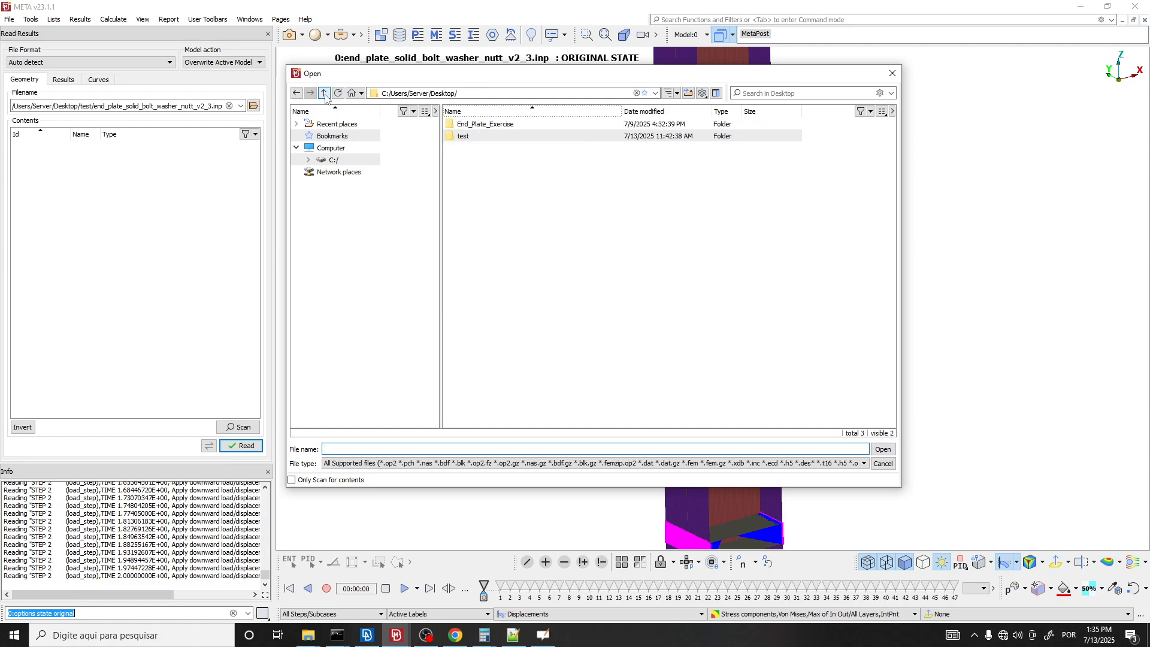
double_click(479, 124)
double_click(479, 124)
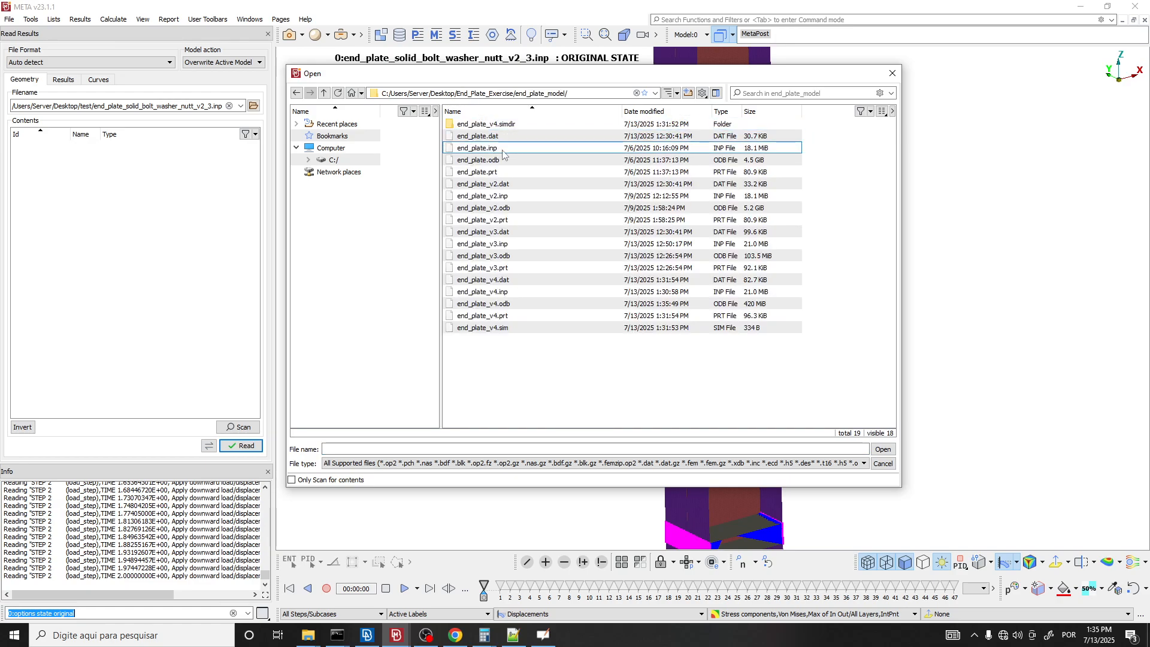
click(490, 148)
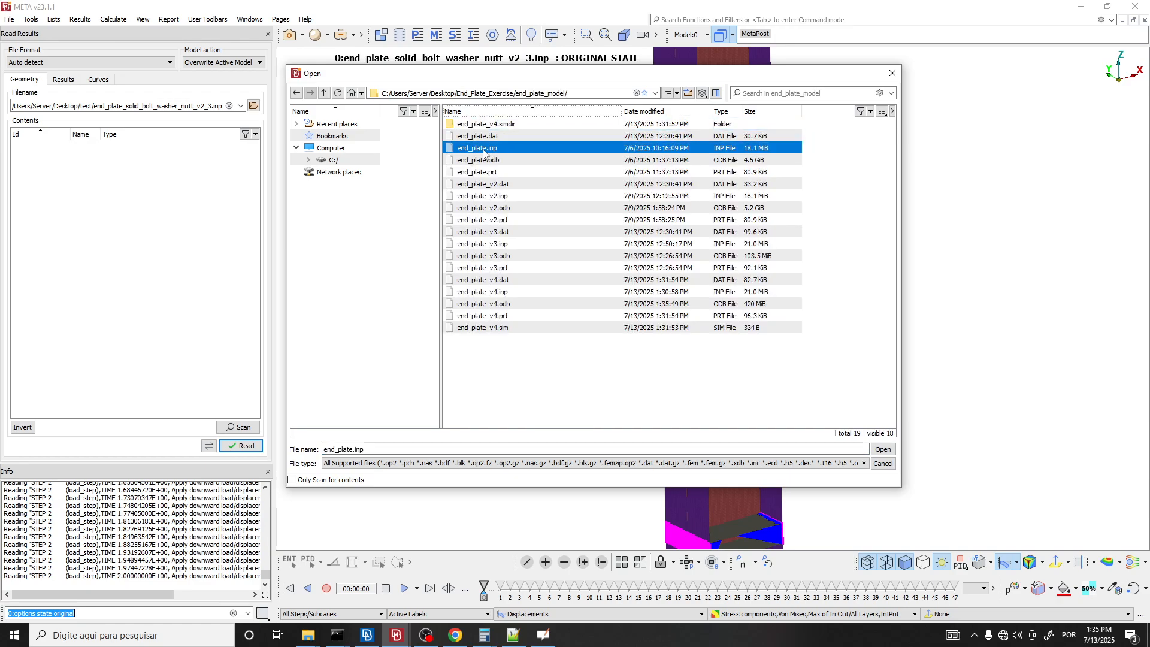
double_click(485, 150)
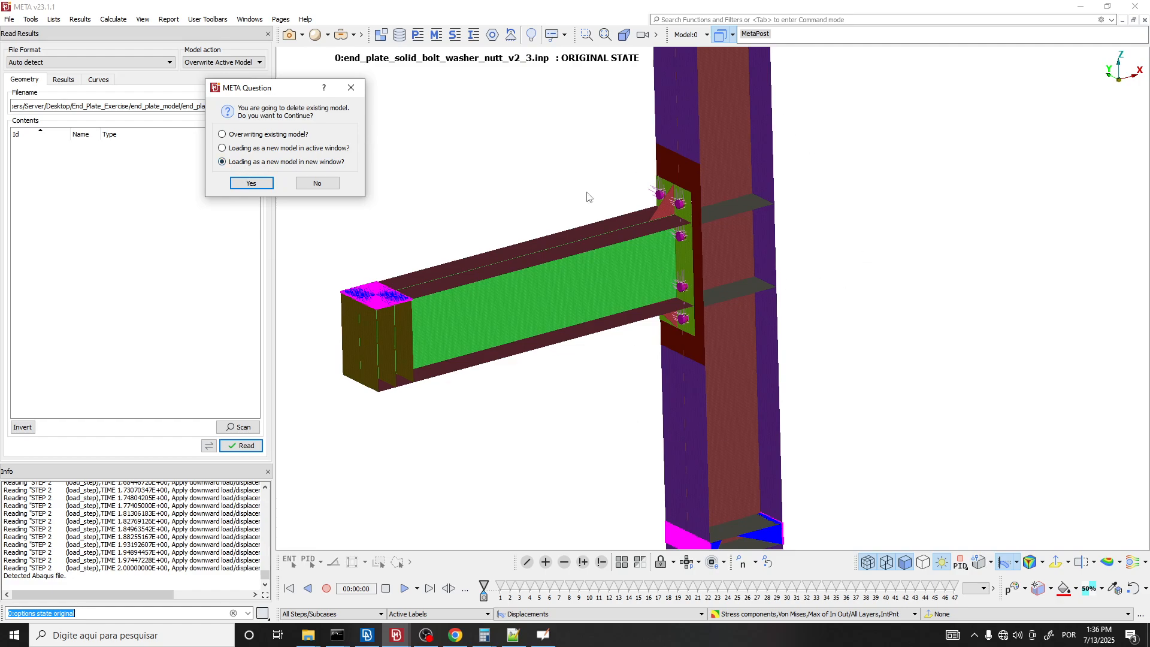
click(250, 184)
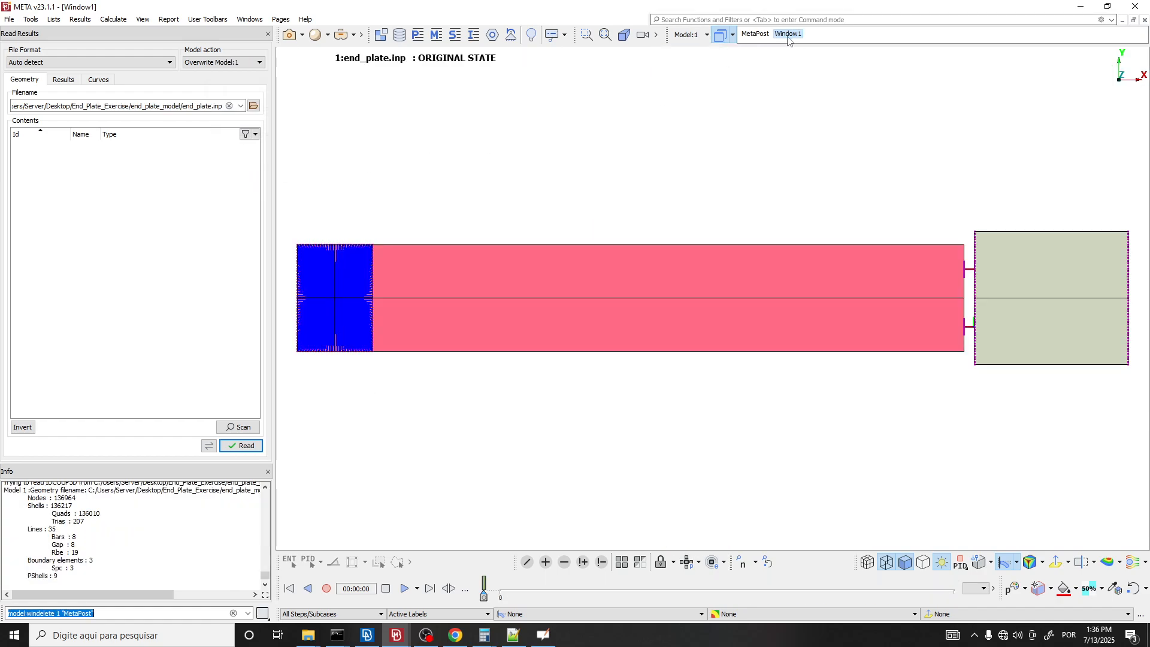
Orient the end_plate.inp model in Window1 toward its bolted end plate connection and show the element mesh lines.
ctrl+drag(837, 298, 844, 103)
scroll(745, 259, down, 3)
scroll(766, 368, up, 8)
ctrl+drag(707, 405, 725, 412)
scroll(725, 411, up, 5)
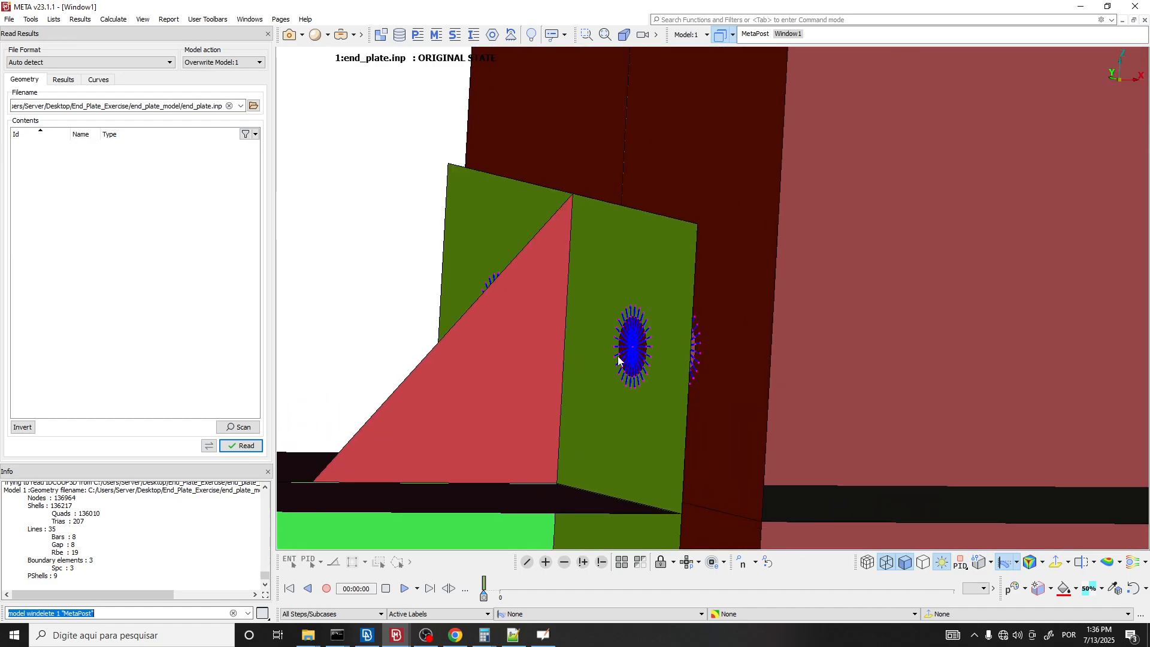
mouse_move(639, 350)
ctrl+mouse_down()
mouse_move(559, 351)
mouse_move(651, 354)
ctrl+mouse_up()
scroll(670, 264, down, 8)
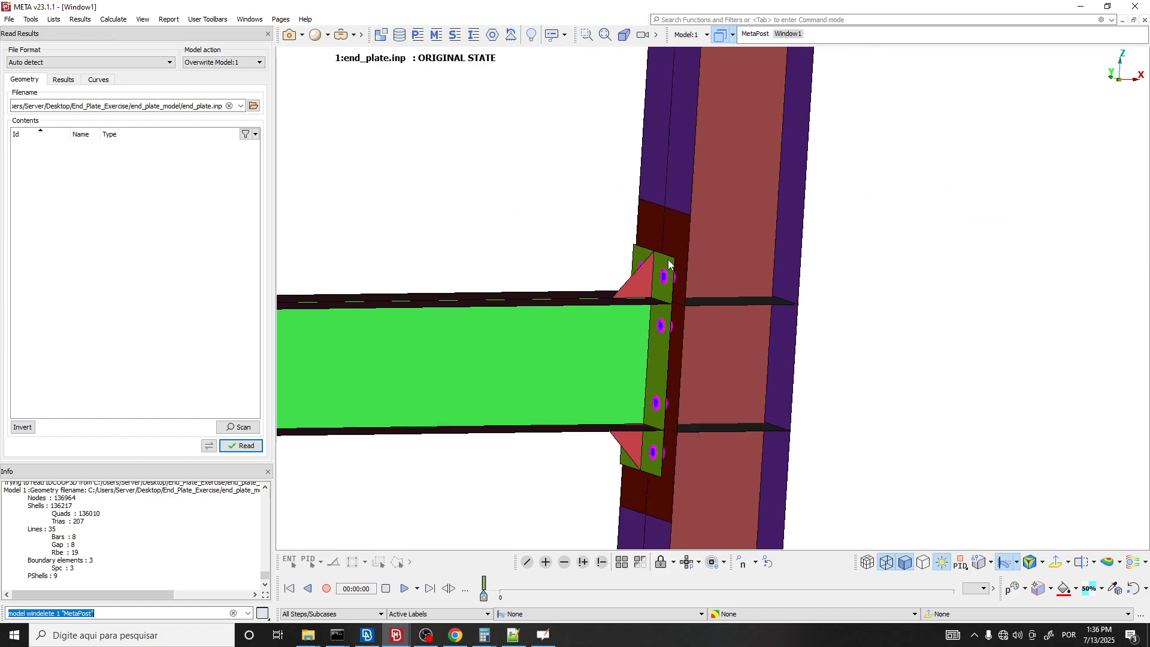
ctrl+drag(669, 263, 703, 271)
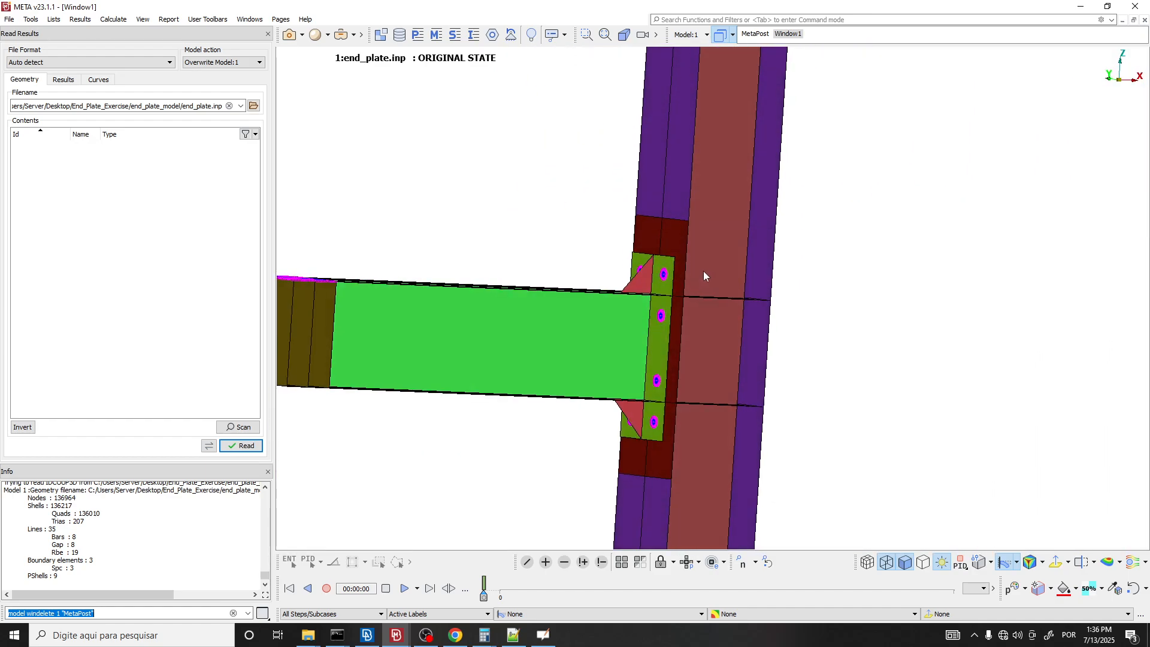
click(868, 562)
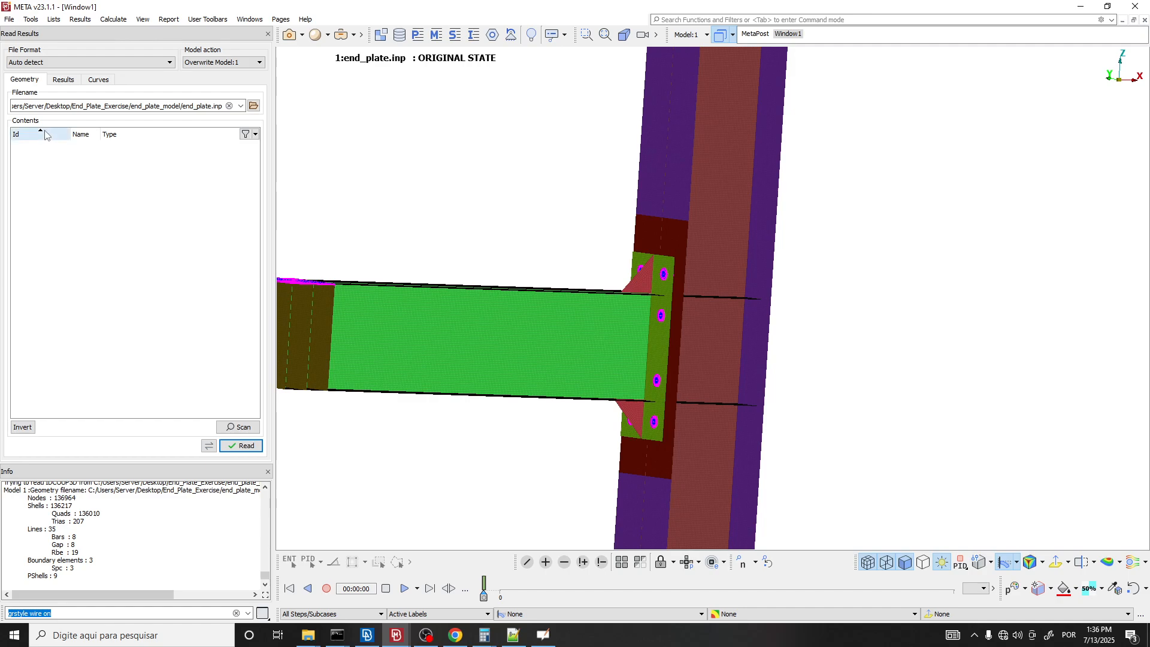
Read the end_plate.odb results with Von Mises stress at the integration points (IntPnt) and scalar appending enabled.
click(64, 80)
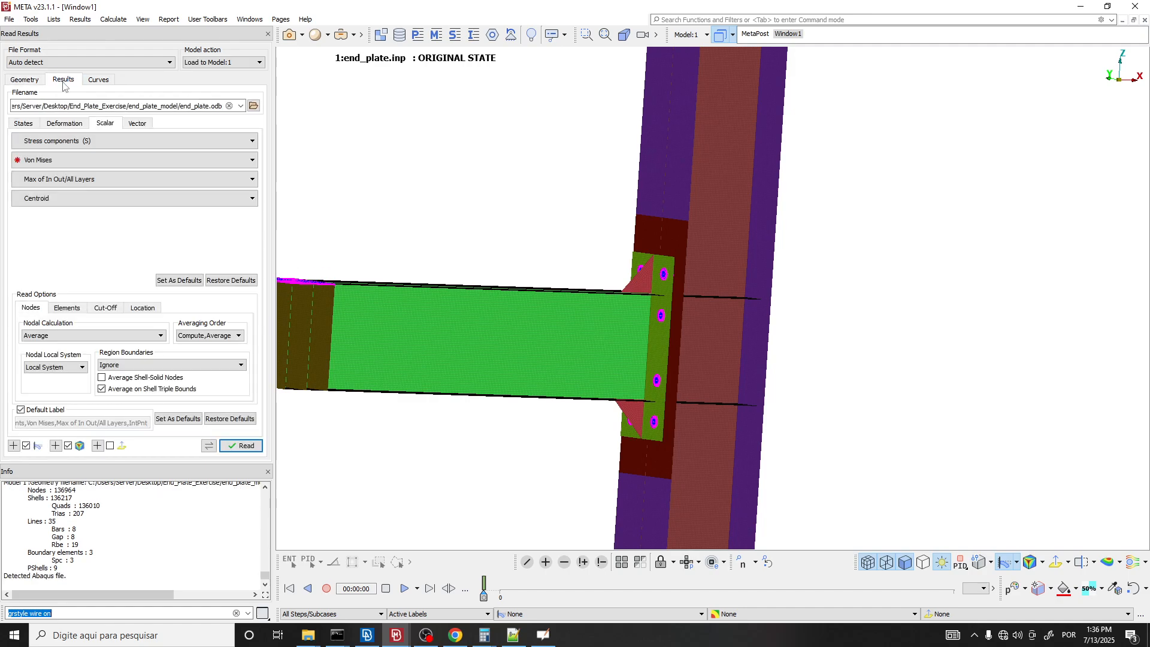
click(47, 198)
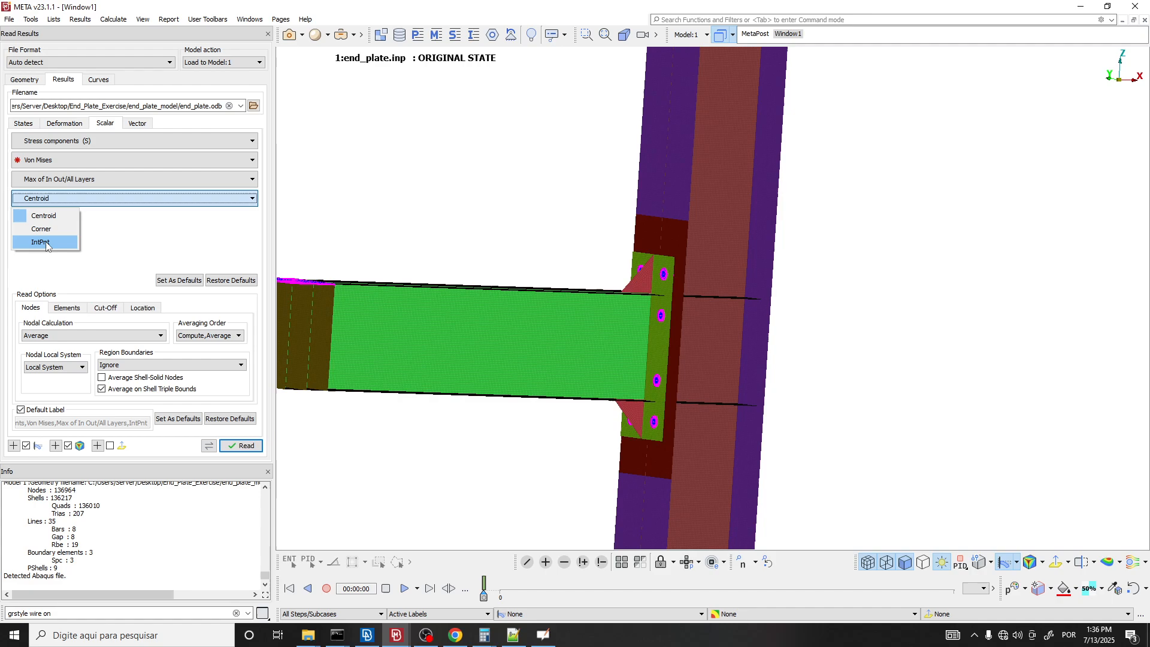
click(36, 242)
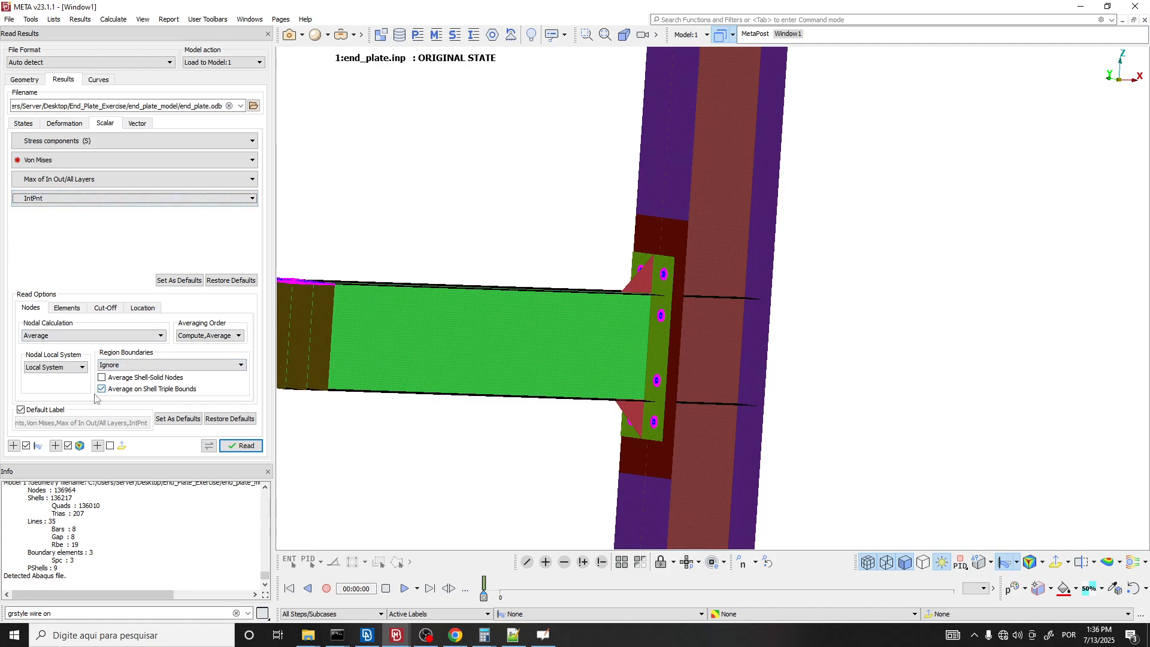
click(56, 446)
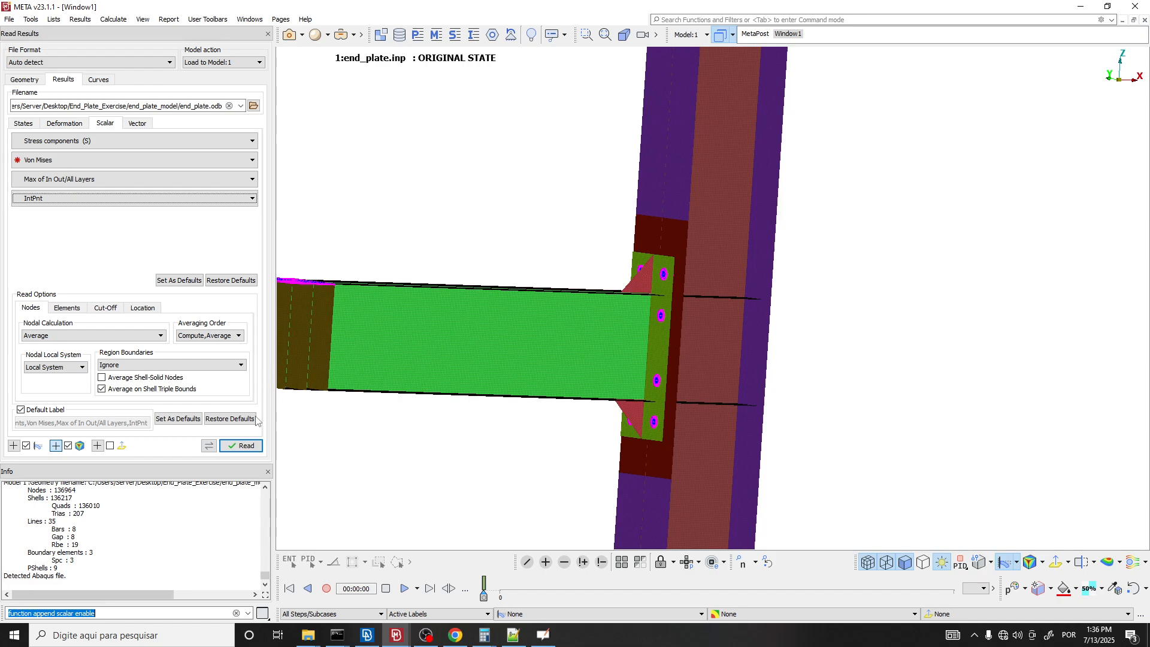
click(242, 446)
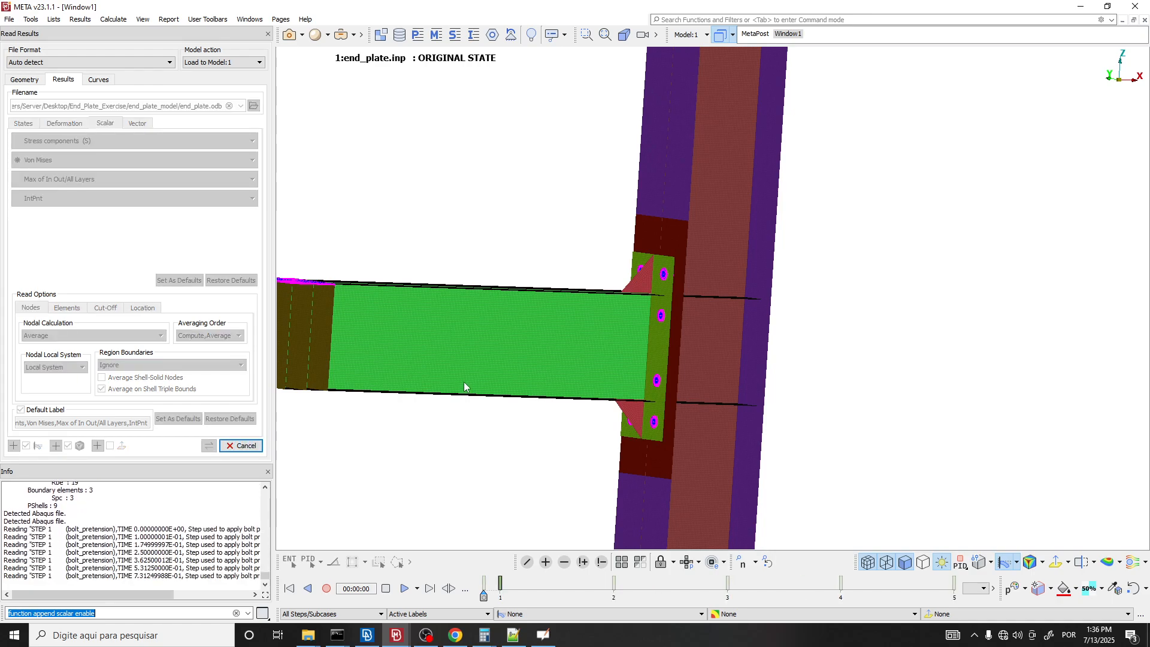
View the whole end_plate beam-to-column model and check which models are listed in the session.
scroll(640, 281, down, 3)
mouse_move(639, 289)
ctrl+mouse_down()
mouse_move(663, 301)
mouse_move(695, 289)
mouse_move(648, 304)
ctrl+mouse_up()
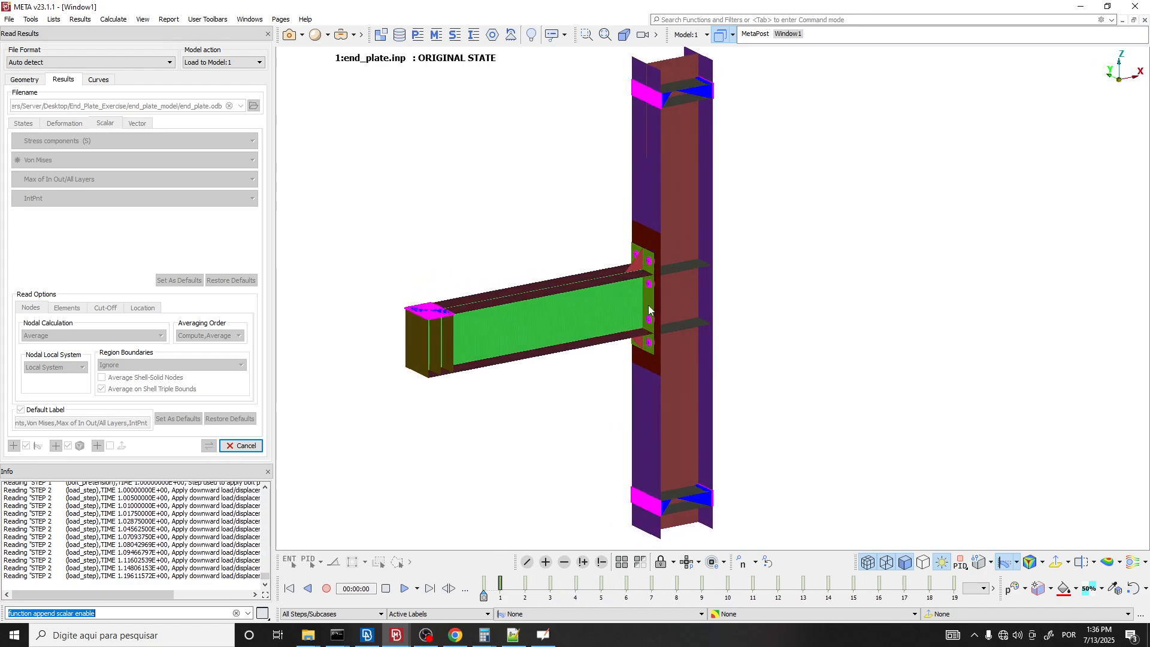
click(705, 36)
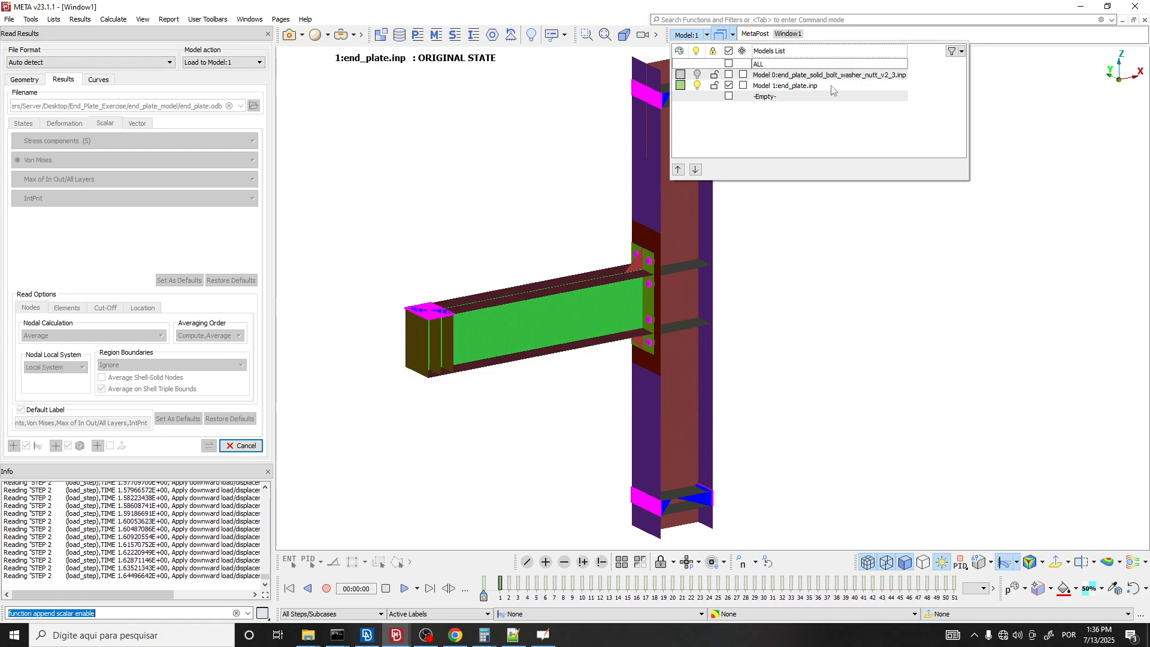
click(767, 303)
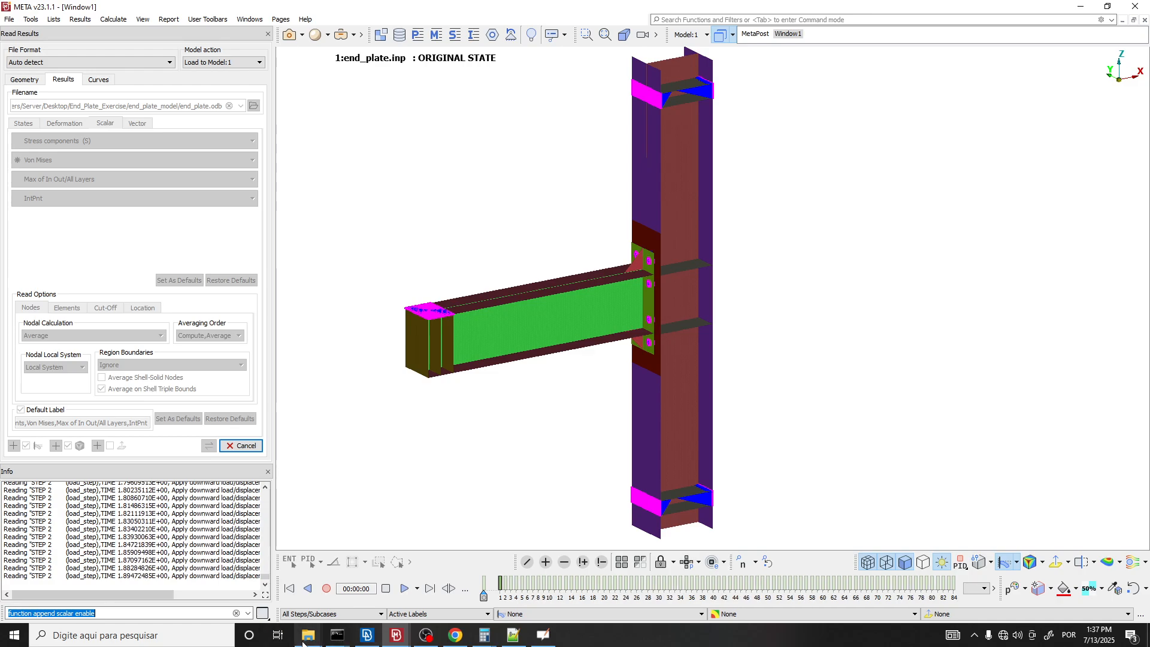
Switch to File Explorer and look through the end_plate_model folder for the end_plate and end_plate_v2 job files.
mouse_move(309, 639)
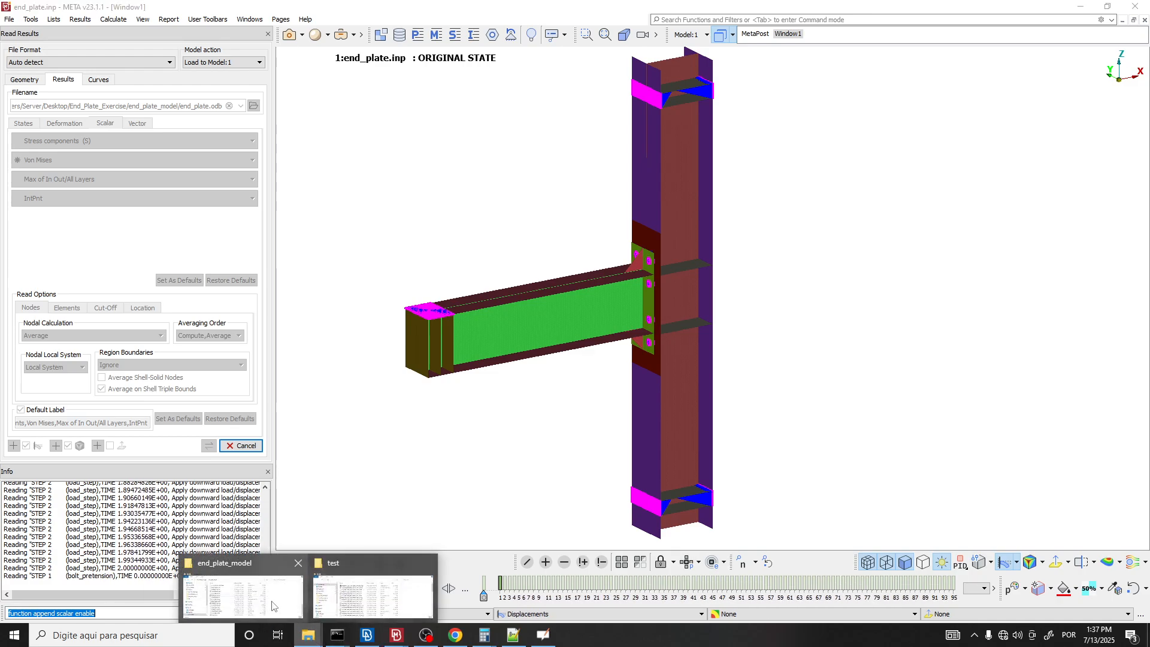
click(240, 590)
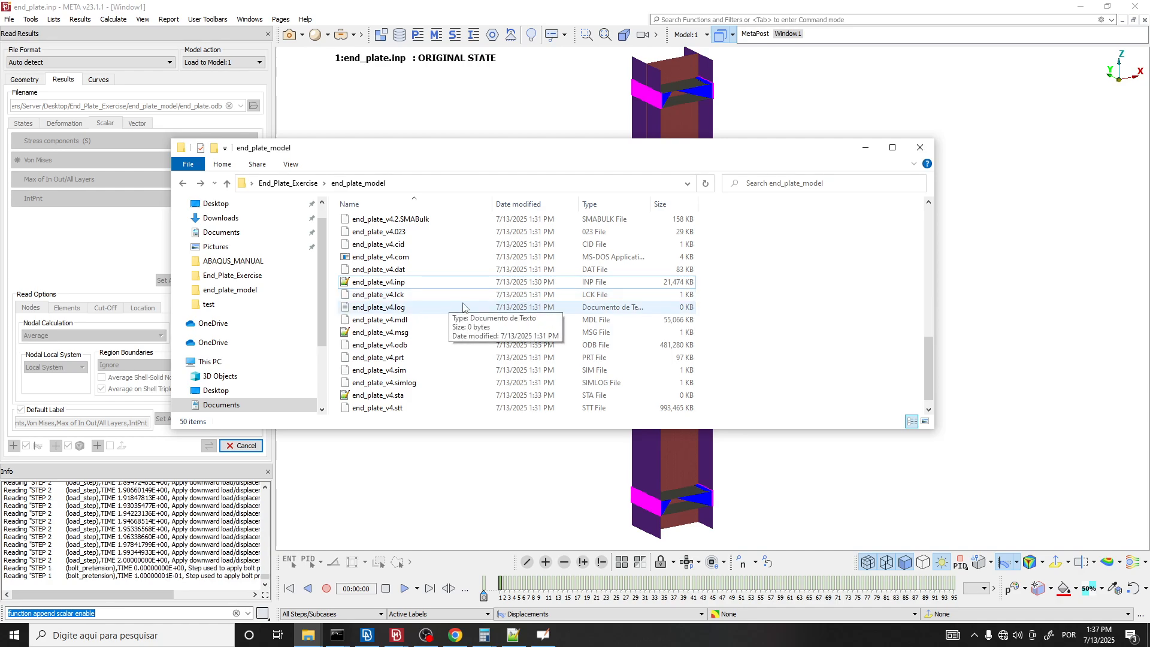
click(432, 281)
scroll(432, 272, up, 10)
click(433, 269)
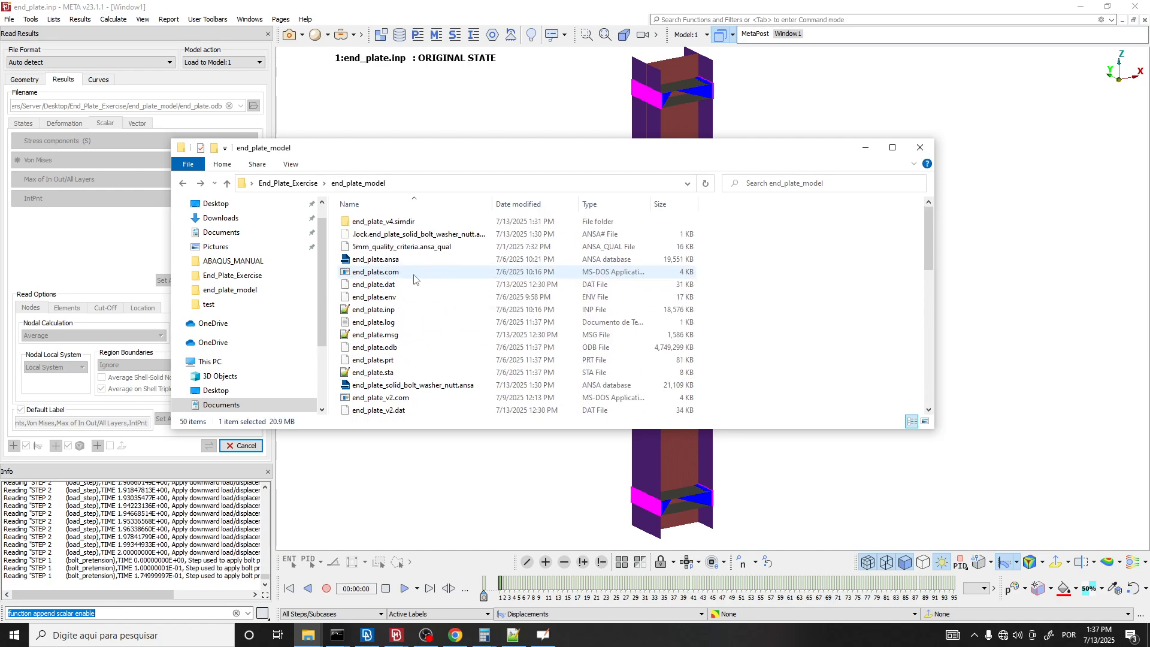
scroll(392, 325, down, 1)
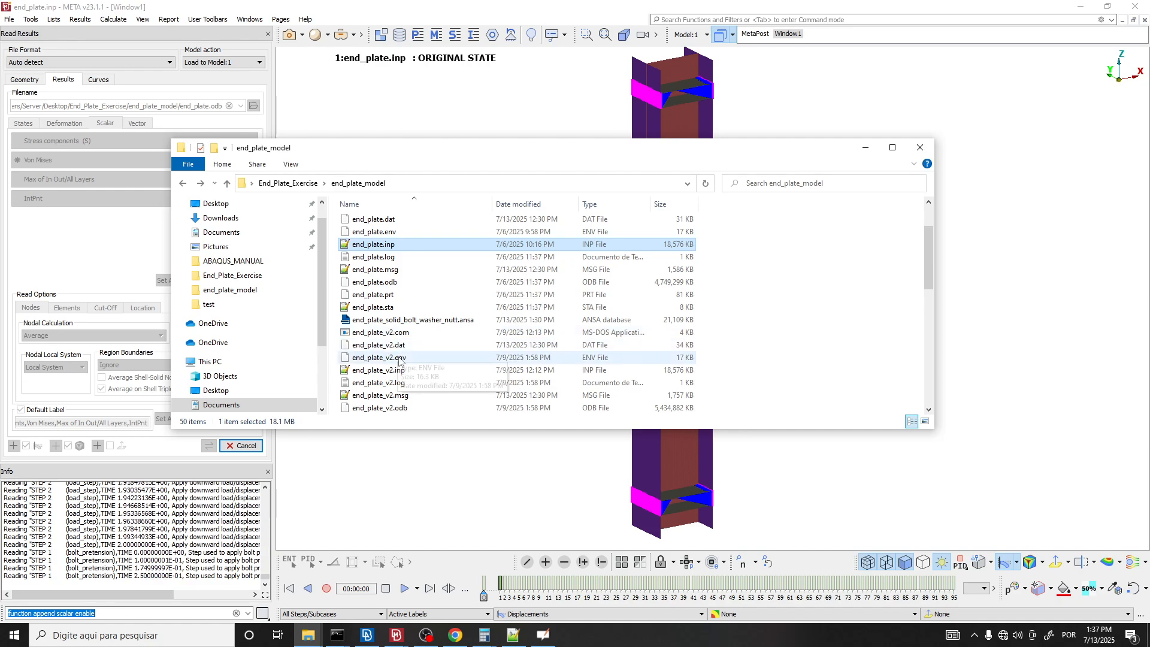
click(398, 372)
scroll(399, 373, up, 1)
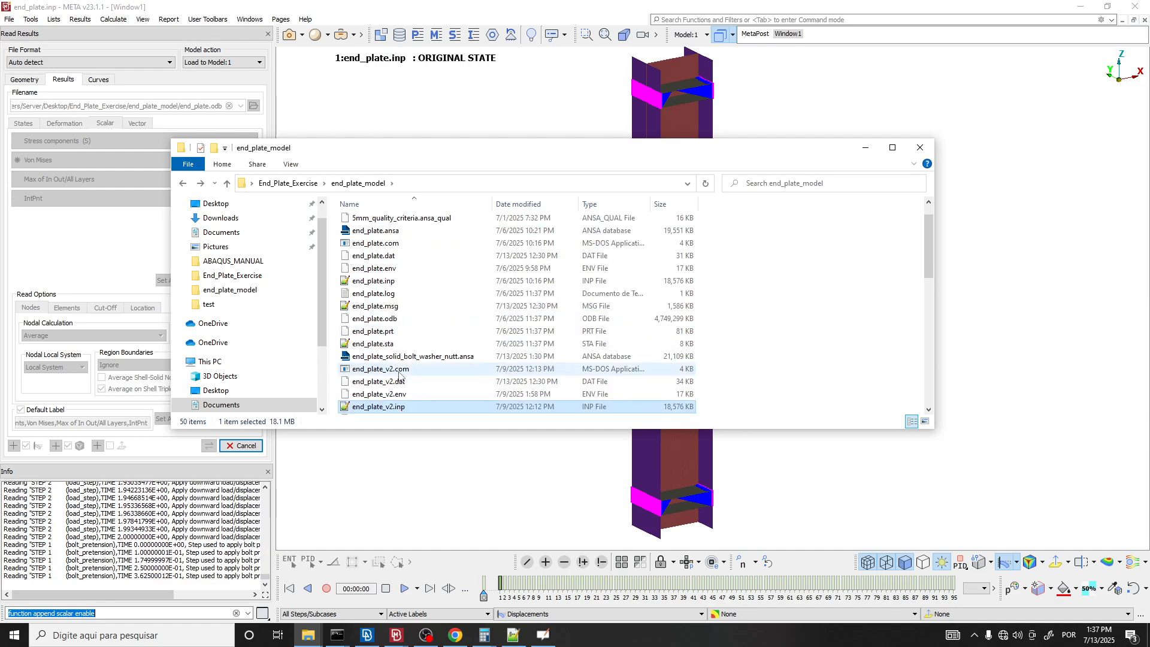
scroll(400, 376, down, 1)
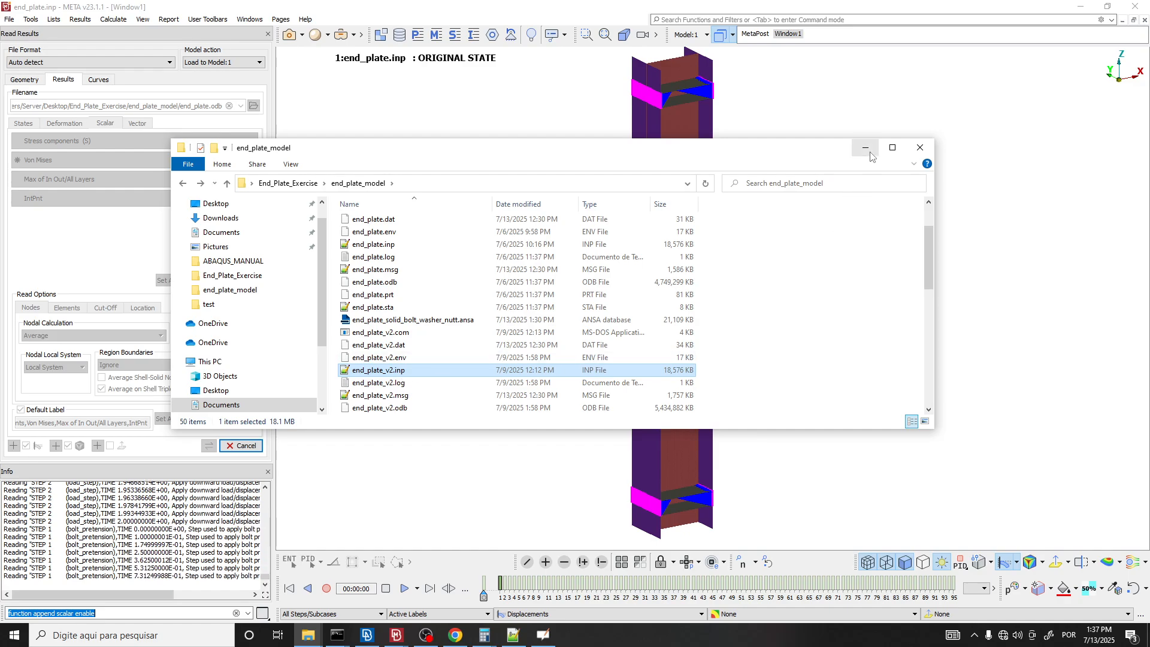
Open end_plate.sta in Notepad++, check the completion status at its end, and close the file and editor.
double_click(398, 306)
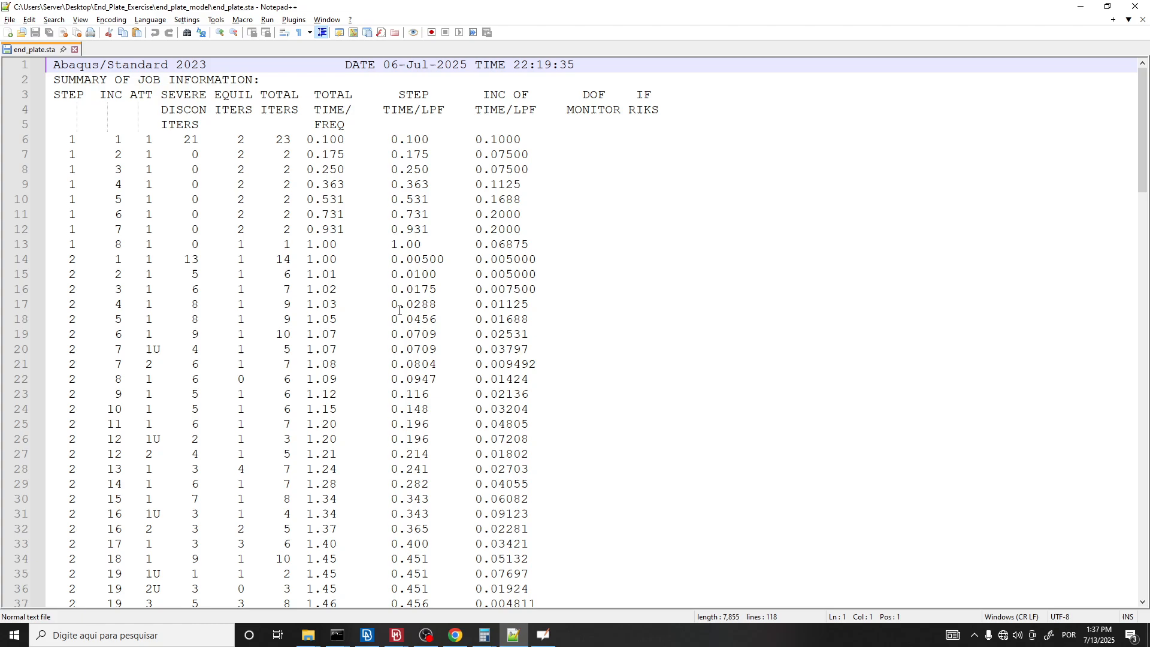
scroll(373, 346, down, 16)
scroll(372, 346, down, 18)
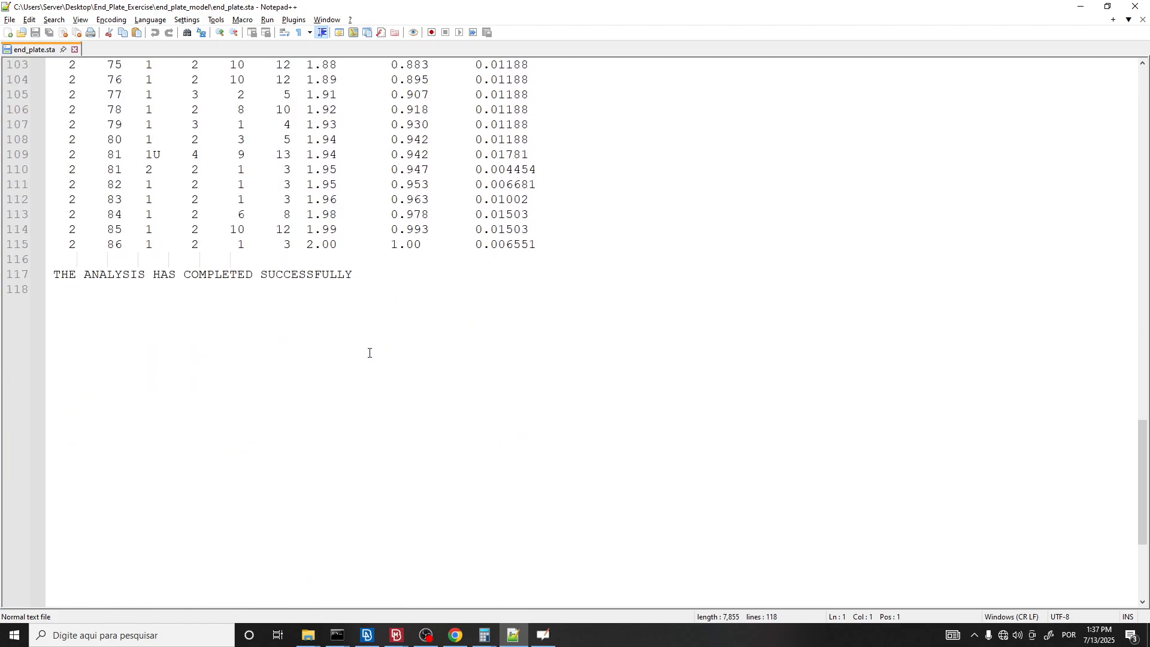
click(74, 49)
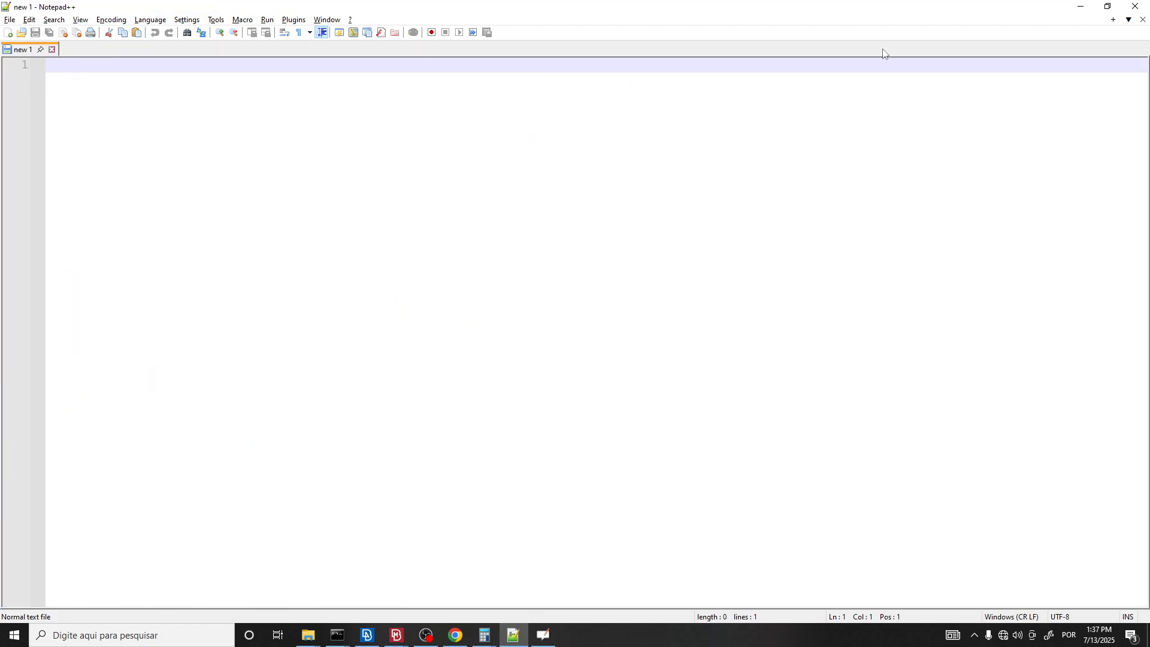
click(1136, 6)
Check the last increment and completion status in end_plate_v2.sta, close it, and return to the end_plate model in META.
click(784, 300)
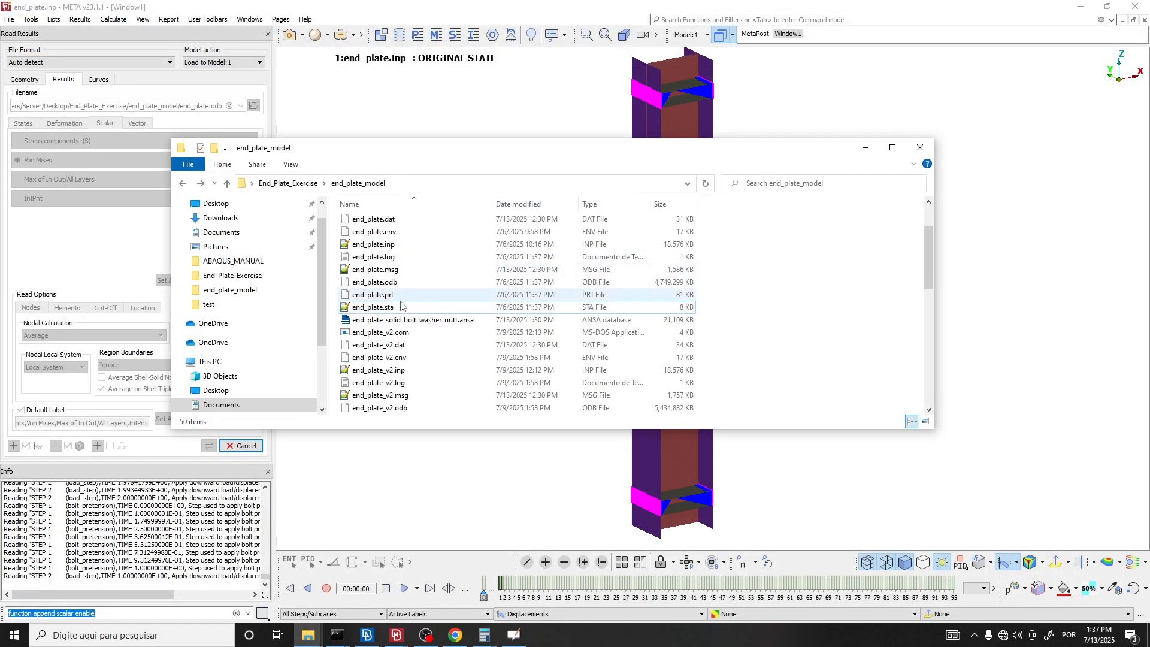
scroll(411, 360, down, 2)
double_click(395, 358)
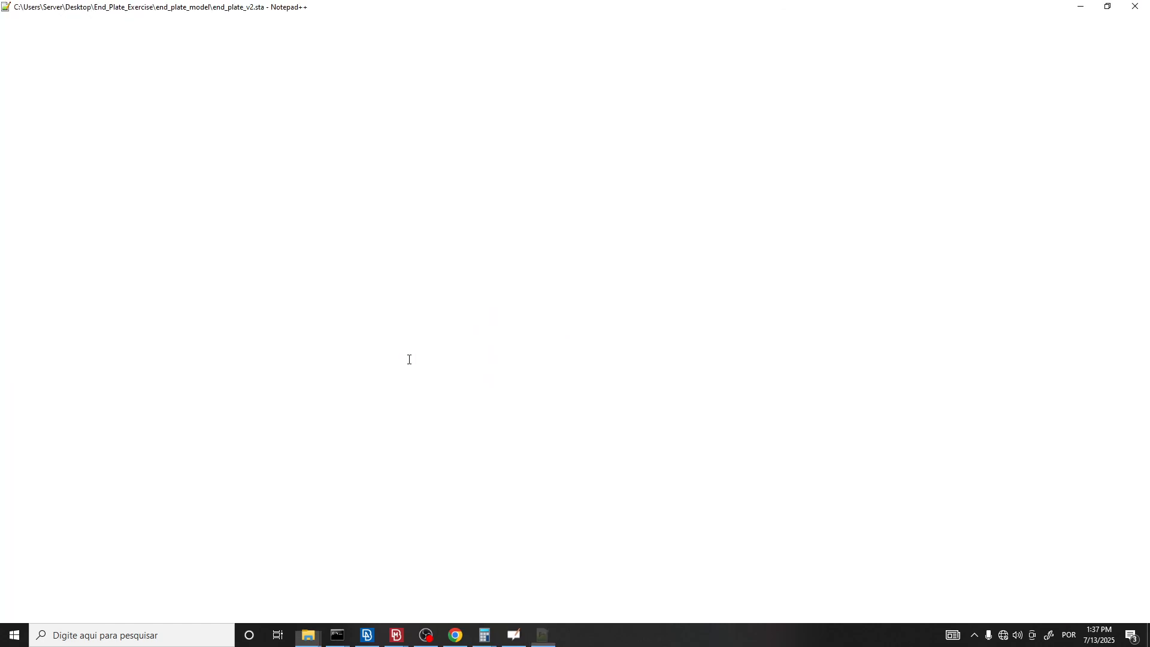
scroll(268, 325, down, 13)
scroll(268, 325, down, 20)
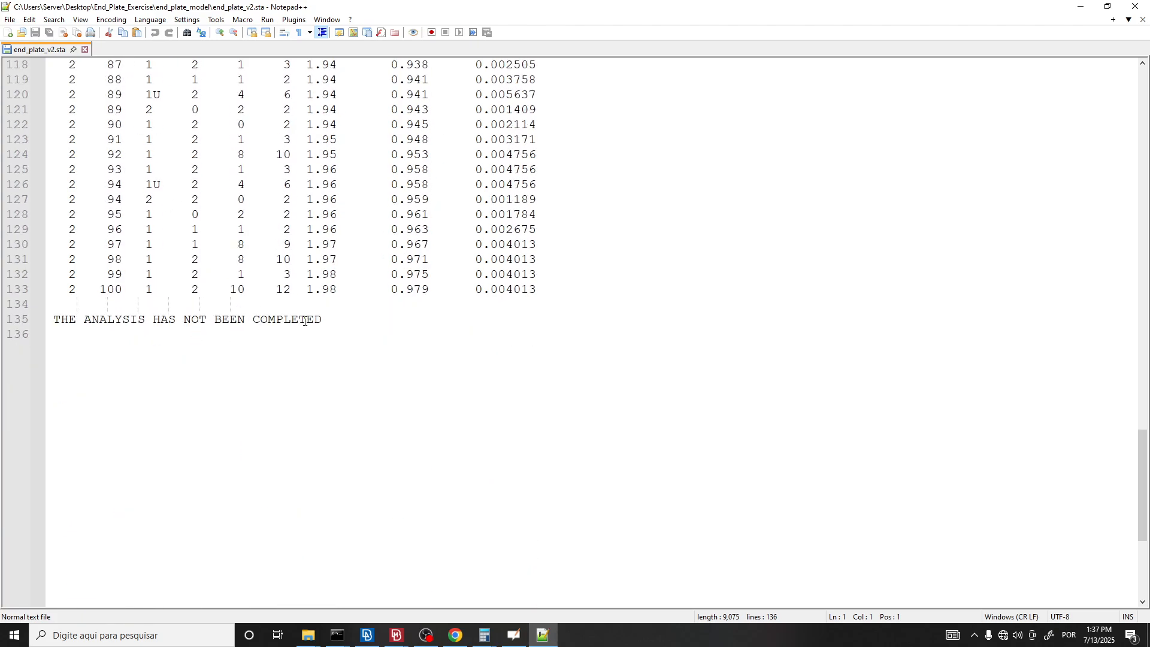
drag(342, 294, 246, 291)
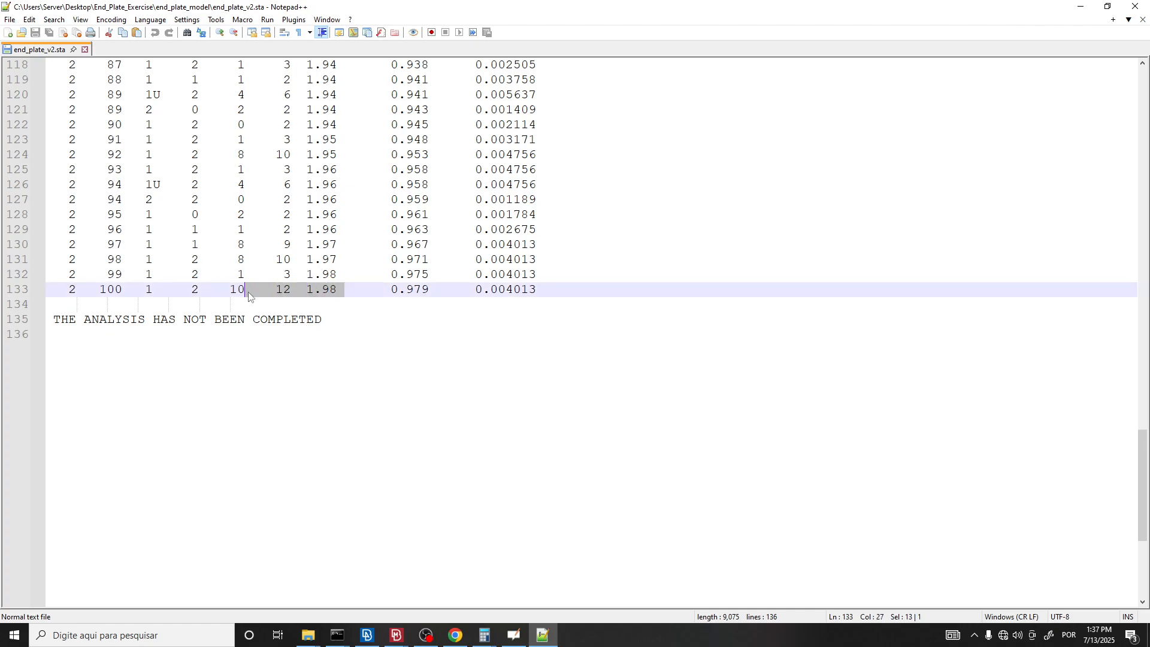
scroll(100, 57, up, 1)
click(85, 50)
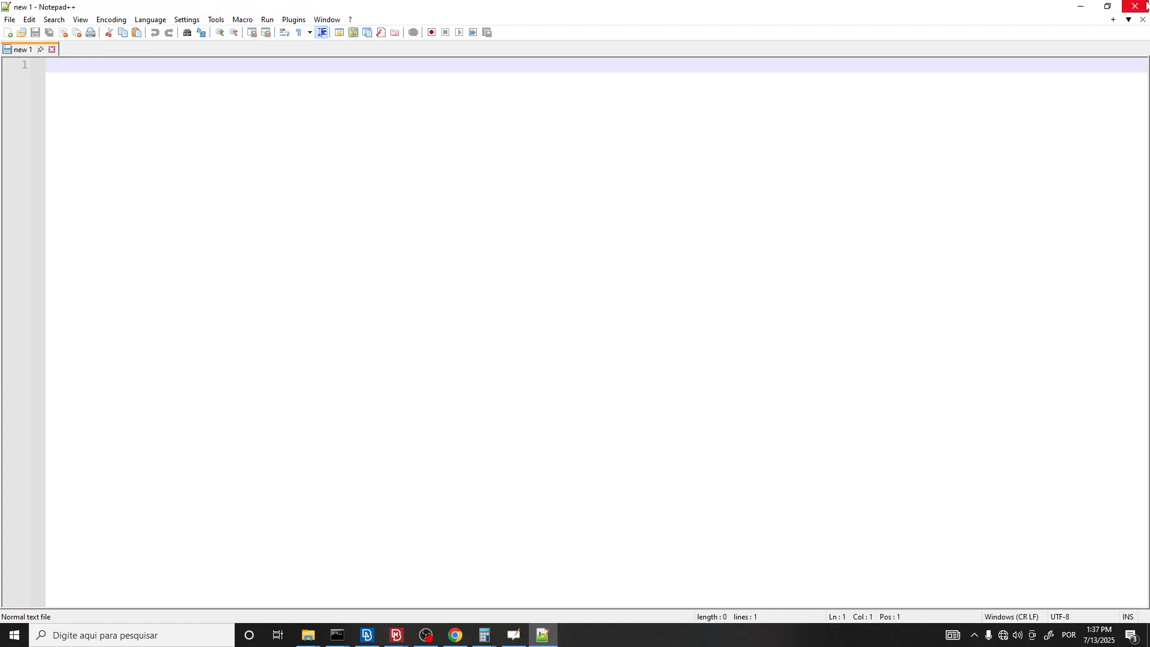
click(1135, 6)
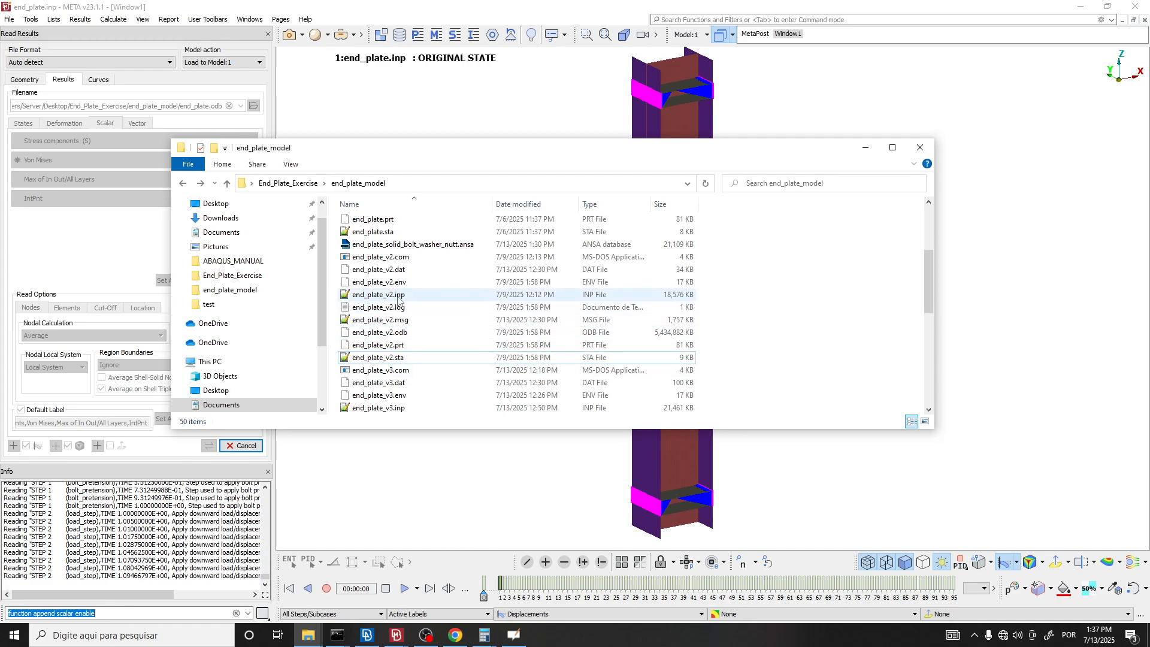
click(872, 154)
scroll(412, 310, up, 3)
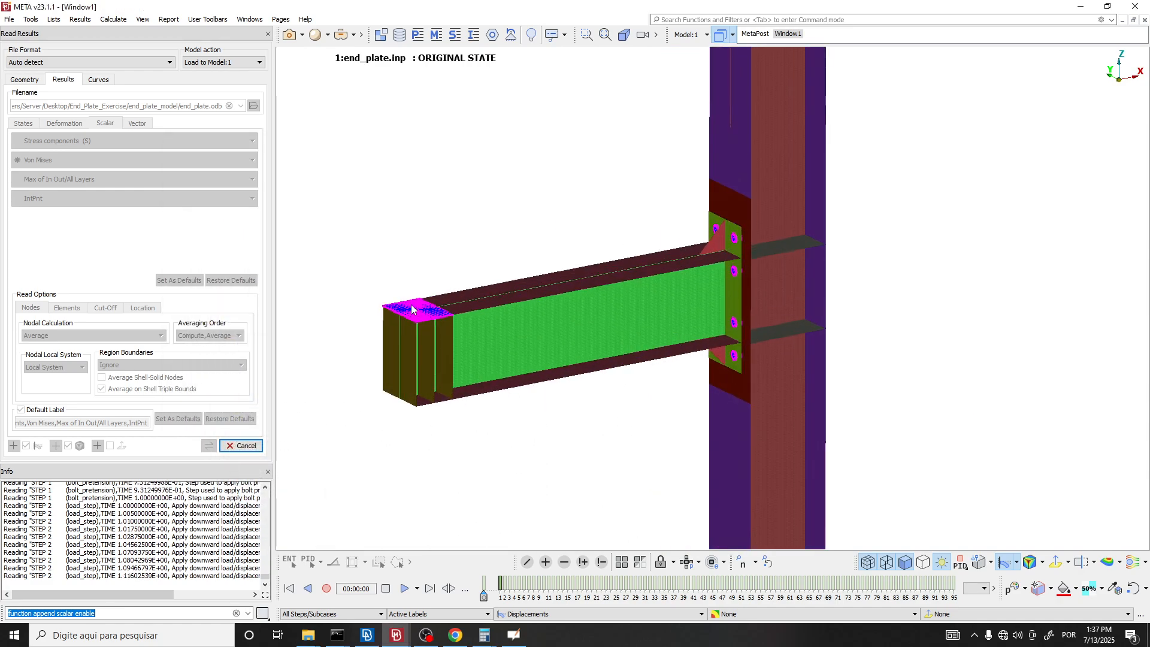
Locate end_plate.inp in the end_plate_model folder and return to META to inspect the beam's loaded free end.
scroll(495, 313, down, 3)
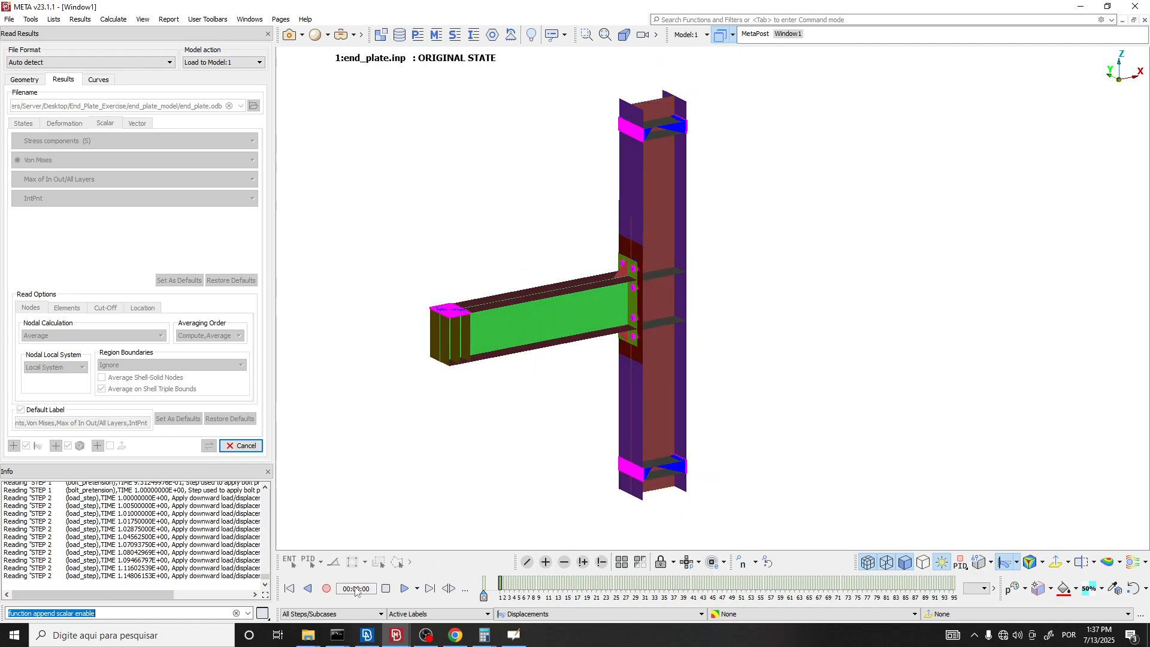
click(308, 635)
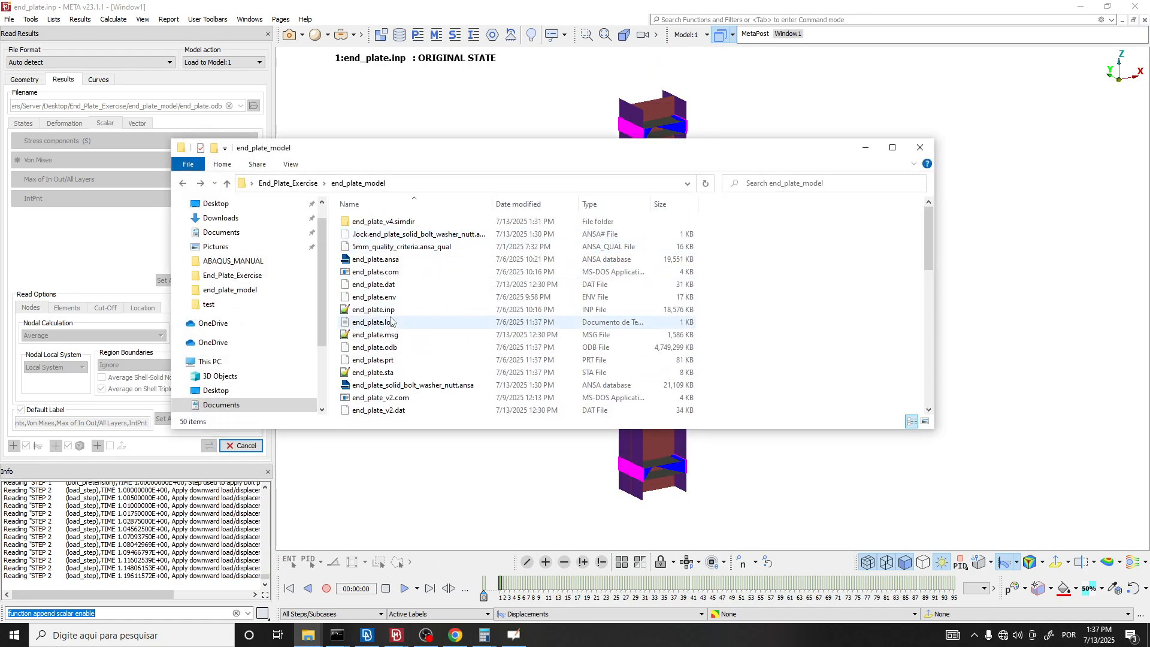
click(374, 311)
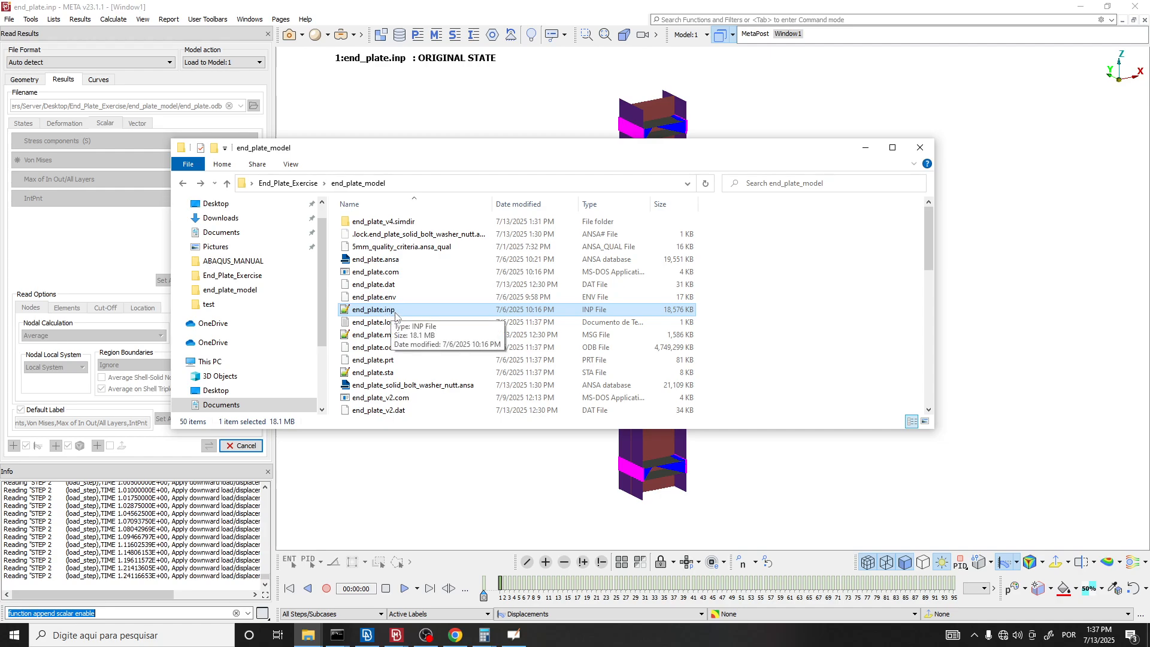
key(alt+Tab)
scroll(454, 321, up, 3)
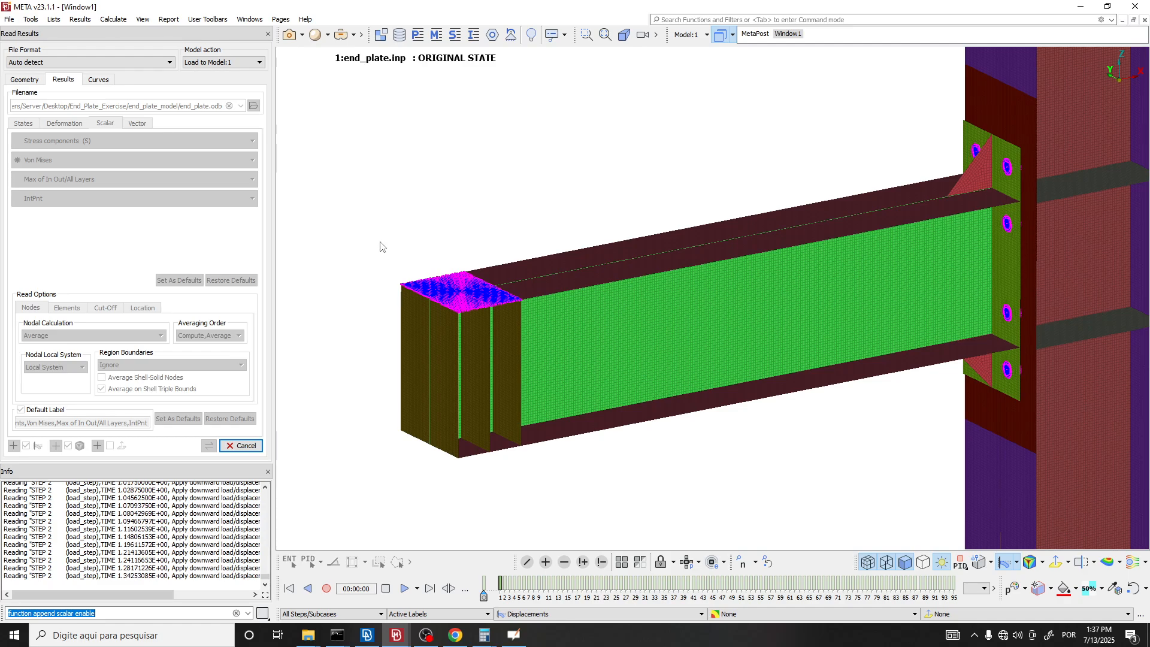
scroll(471, 241, down, 3)
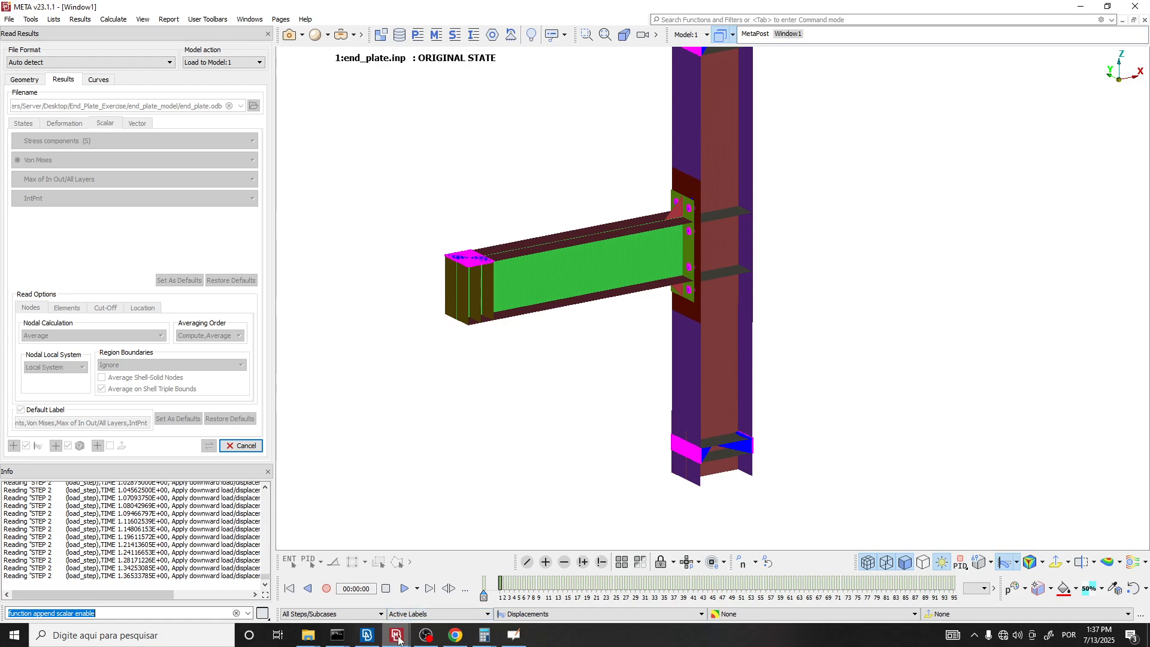
Switch to ANSA, open the Anonymous Step Manager and expand the load_step analysis step.
click(369, 639)
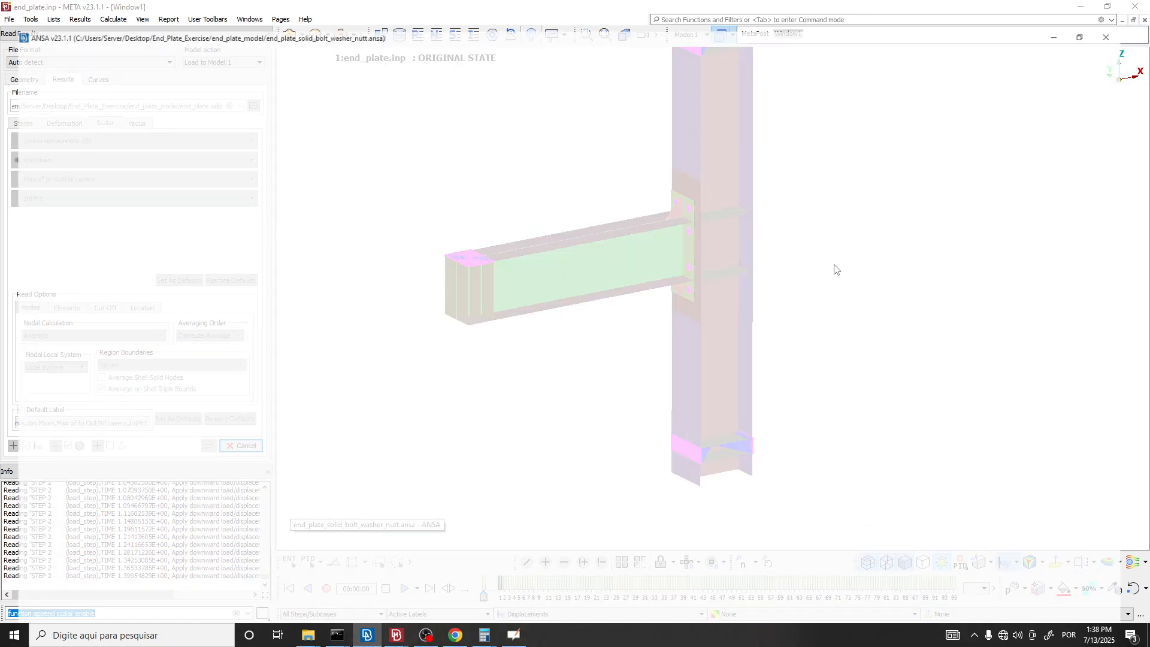
scroll(64, 186, up, 5)
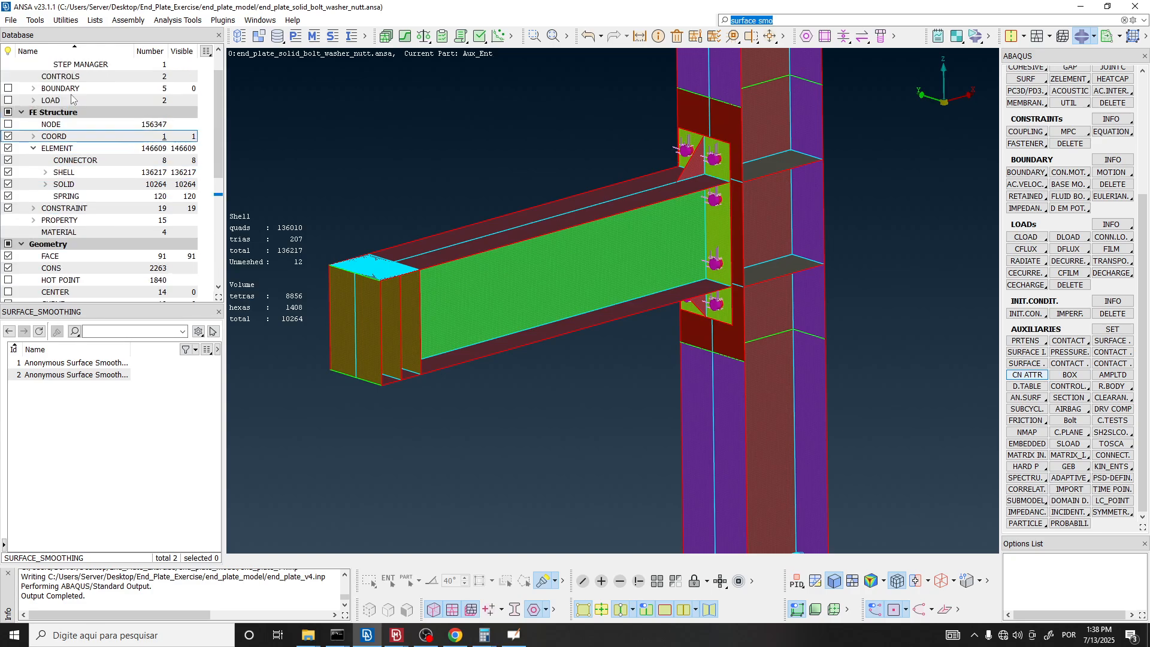
click(80, 100)
double_click(48, 363)
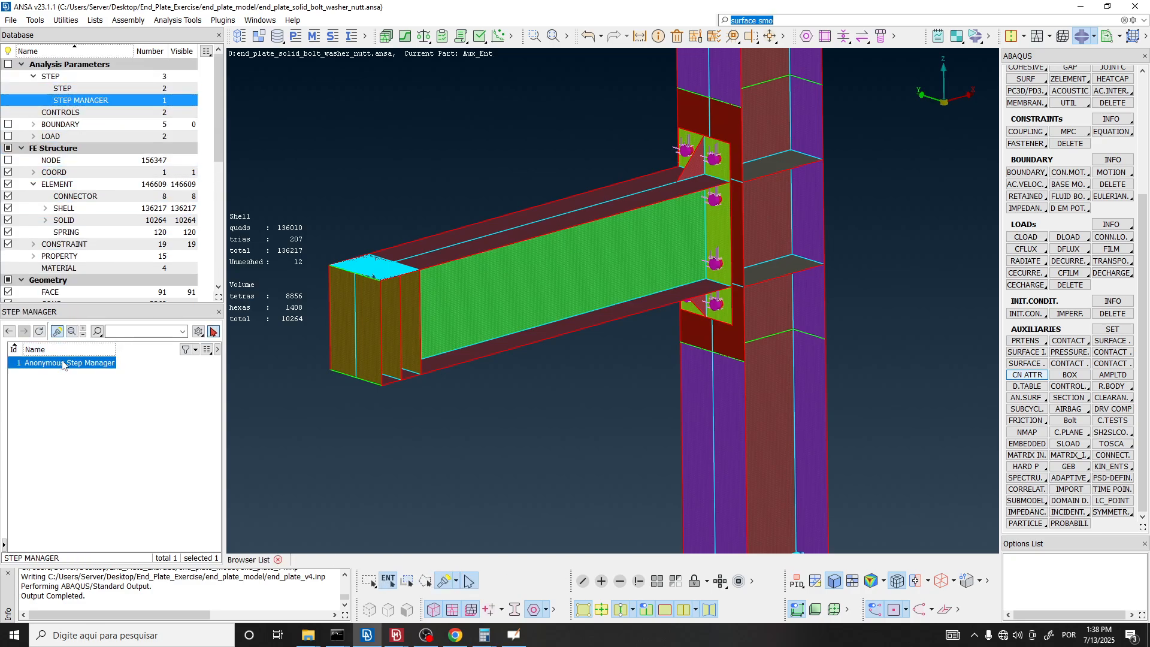
double_click(205, 160)
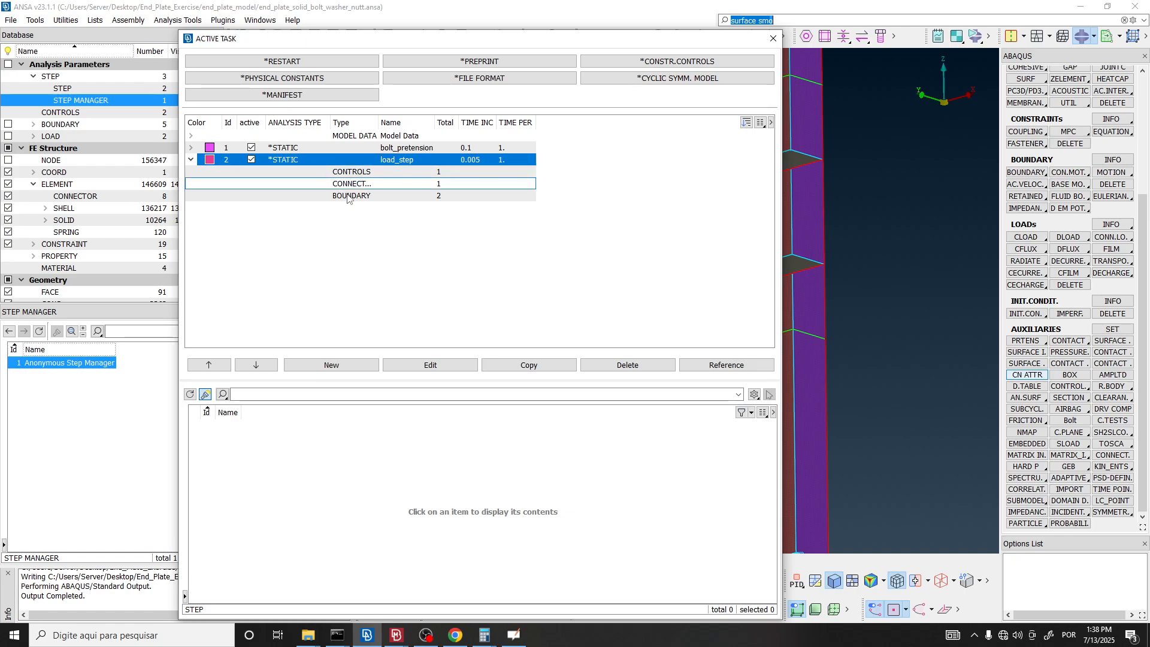
List the BOUNDARY entries of load_step and position the Active Task window so the whole model stays in view.
double_click(367, 196)
drag(390, 31, 237, 30)
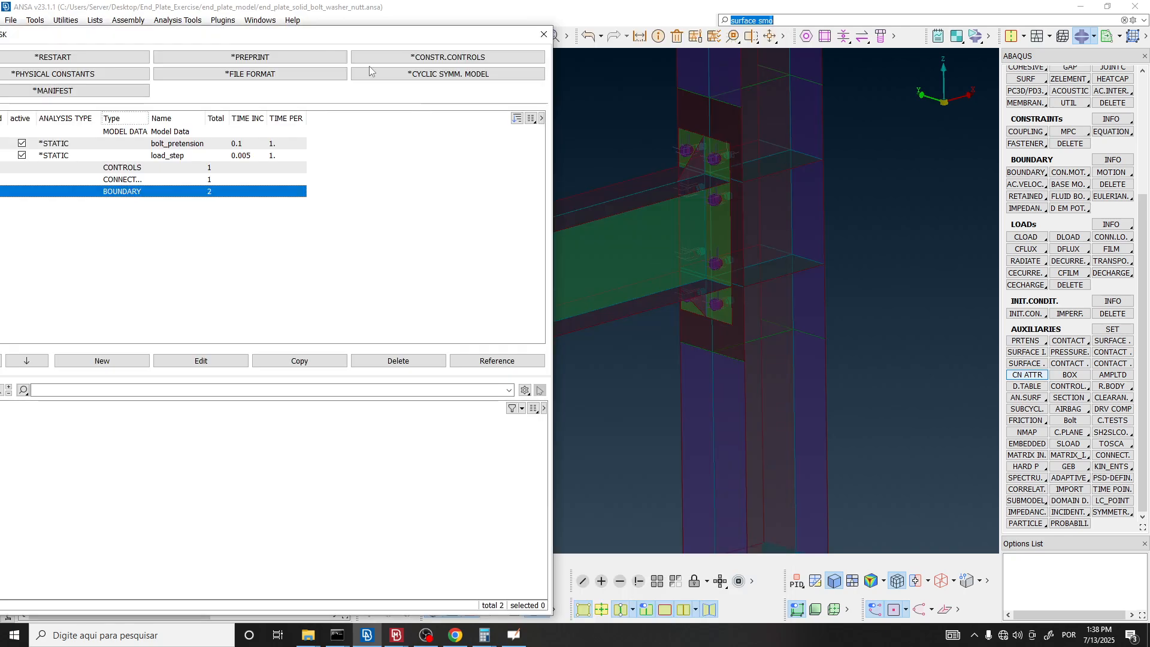
scroll(830, 219, down, 5)
scroll(680, 264, up, 3)
drag(475, 29, 575, 9)
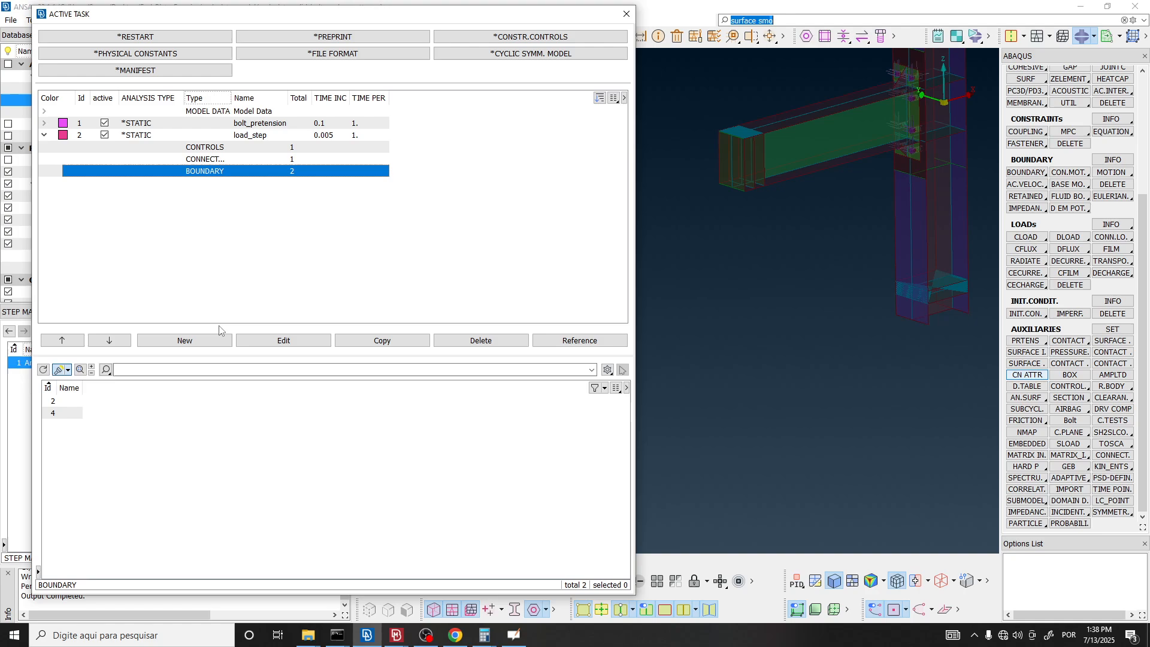
scroll(764, 283, down, 3)
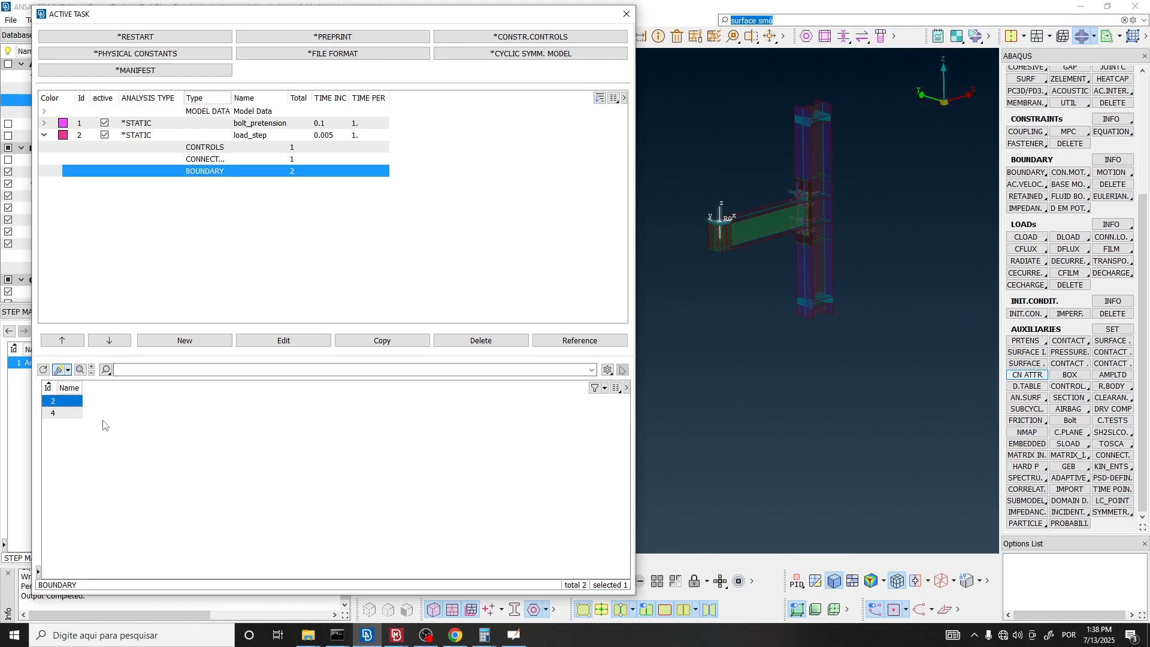
Inspect the displacement definition of boundary 2, highlight the locations of boundary 4 on the model, and close the step manager.
double_click(71, 403)
double_click(712, 452)
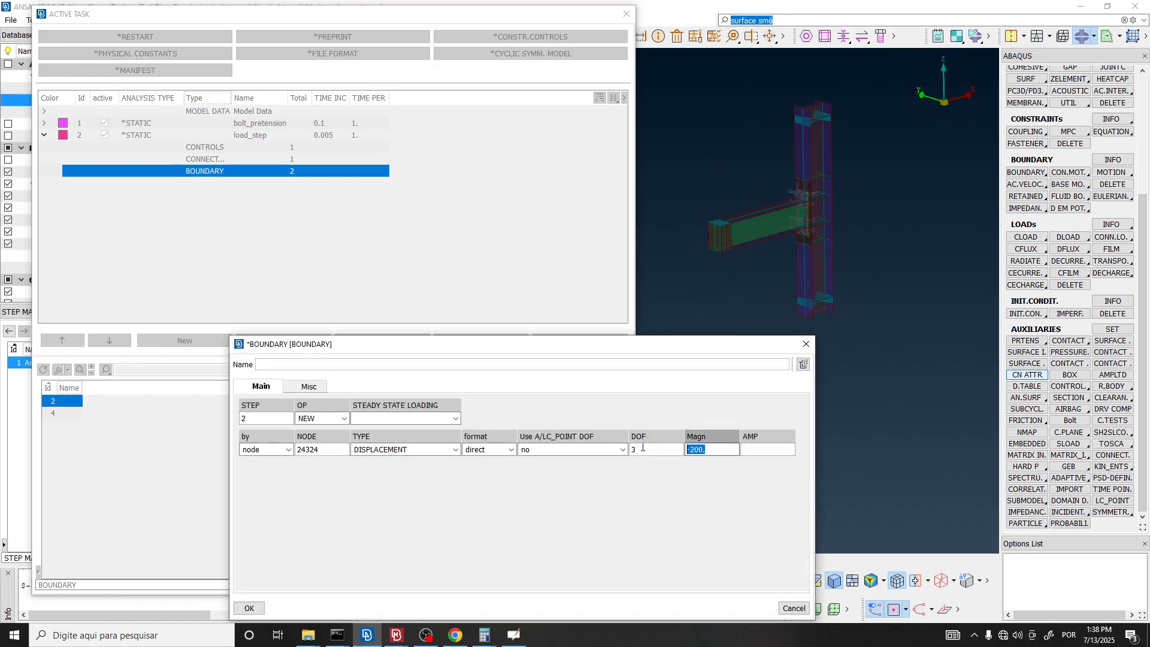
key(Escape)
click(72, 413)
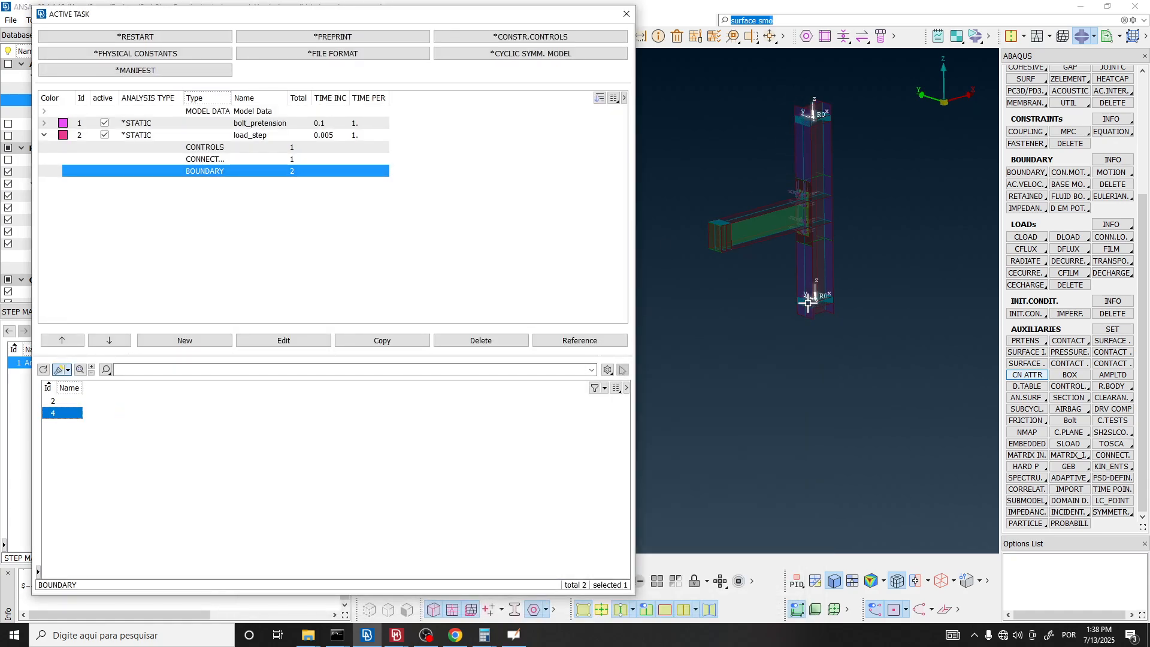
scroll(713, 224, up, 5)
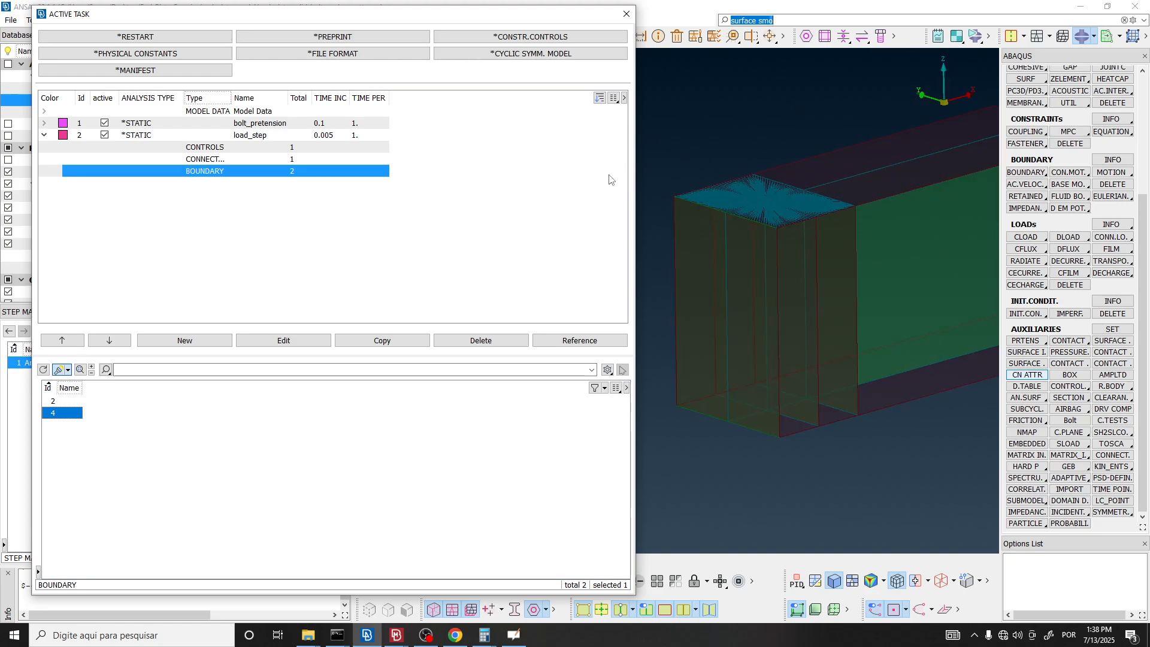
click(626, 13)
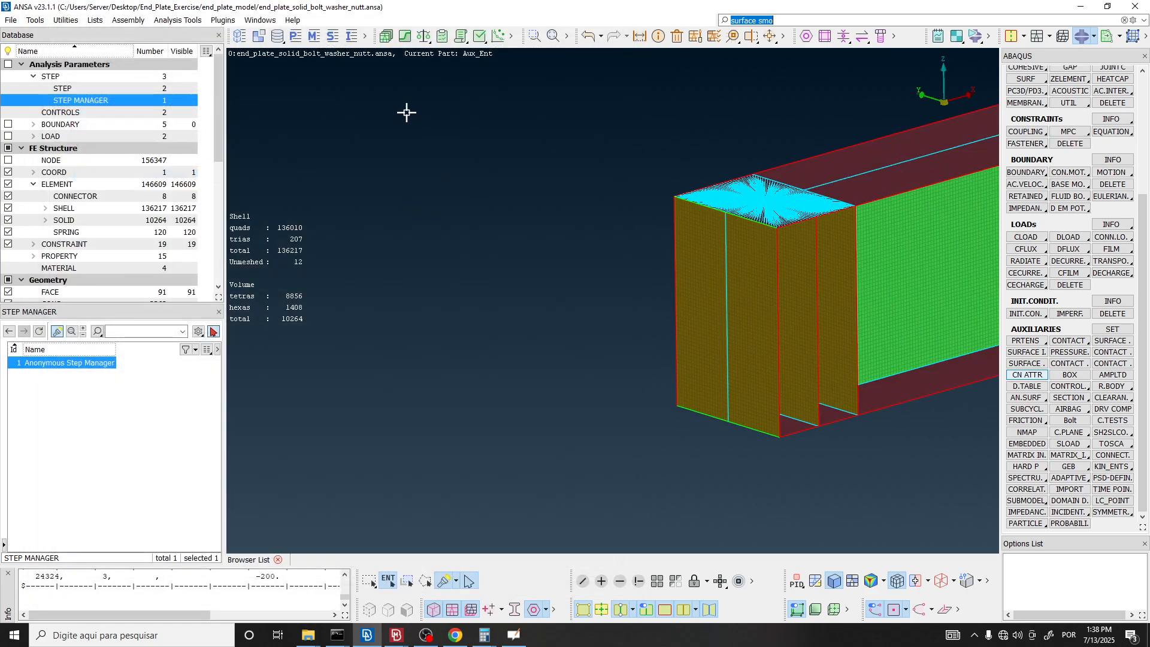
scroll(426, 249, down, 5)
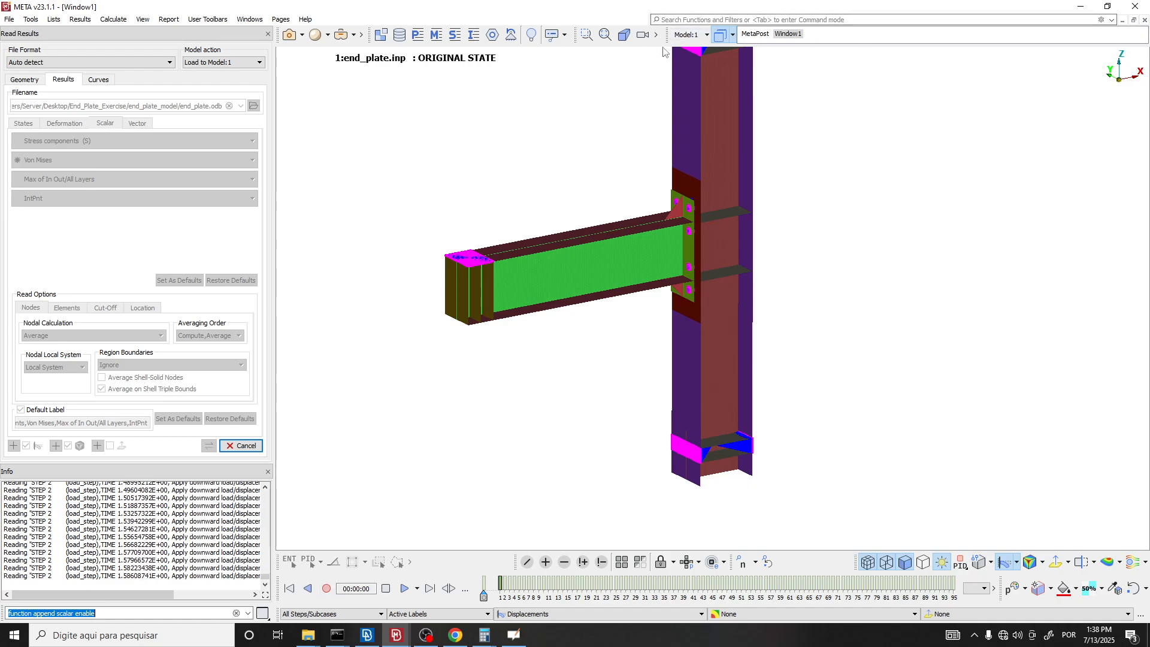
Open the job status file end_plate_v4.sta from the end_plate_model folder.
mouse_move(308, 626)
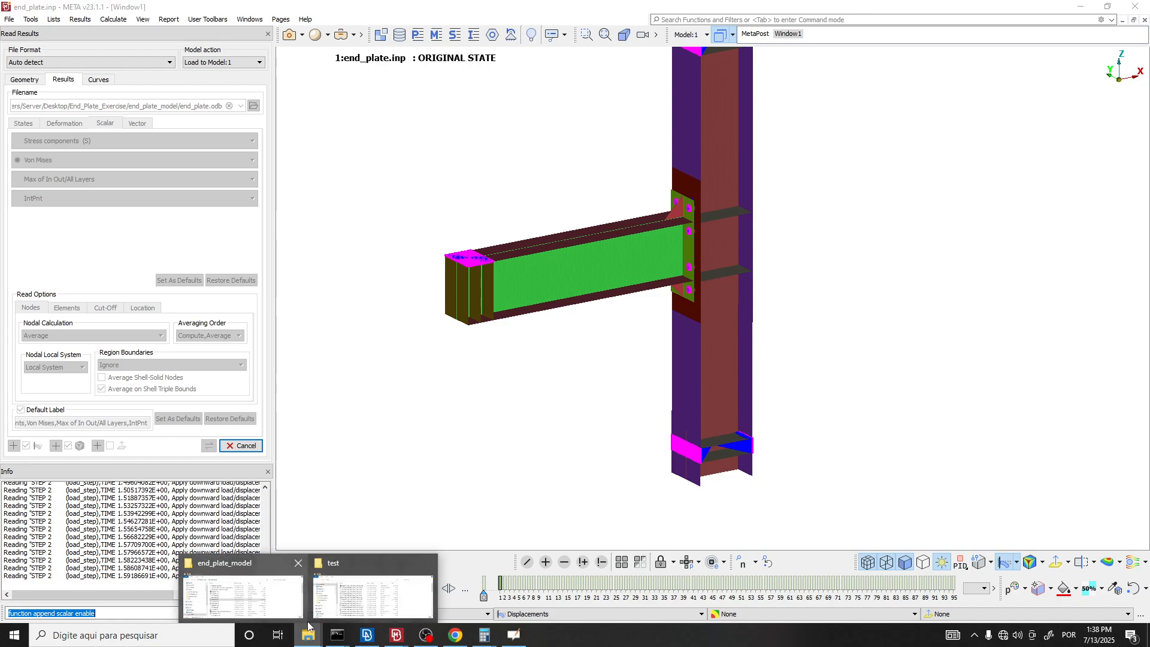
click(286, 606)
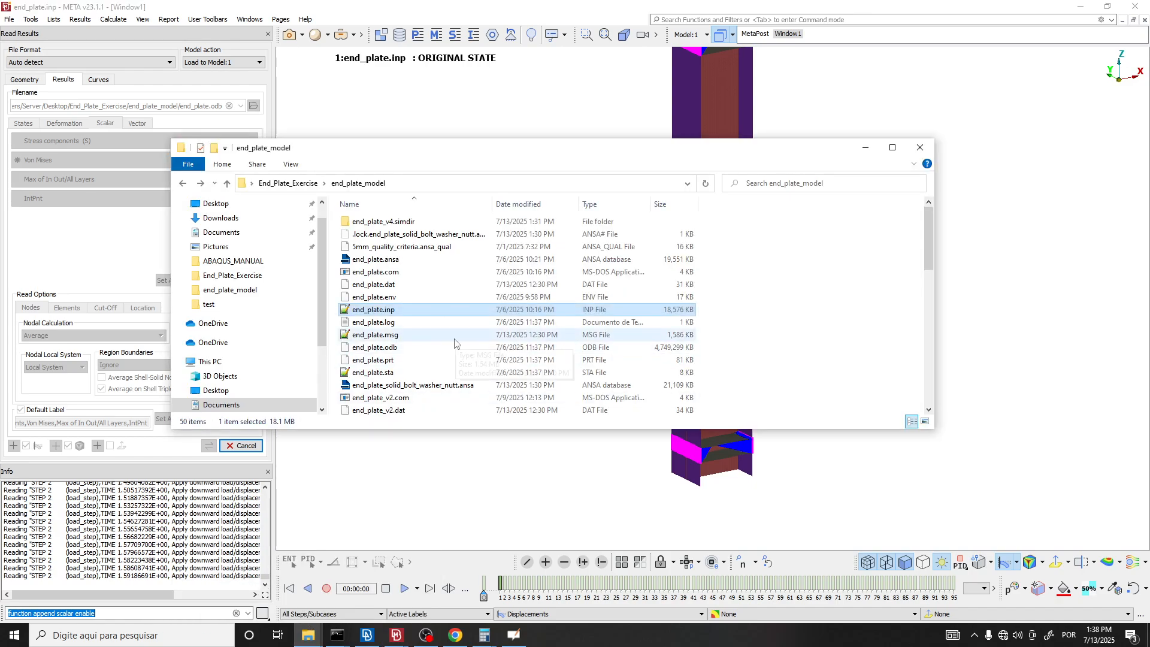
scroll(454, 343, down, 10)
click(386, 332)
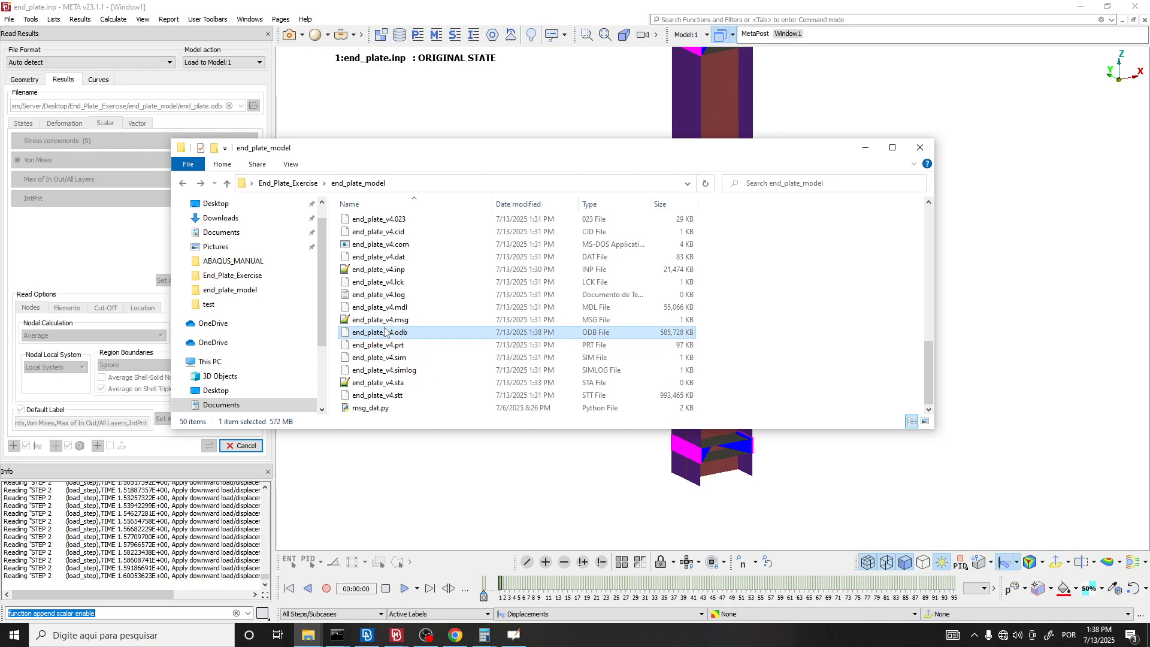
click(401, 384)
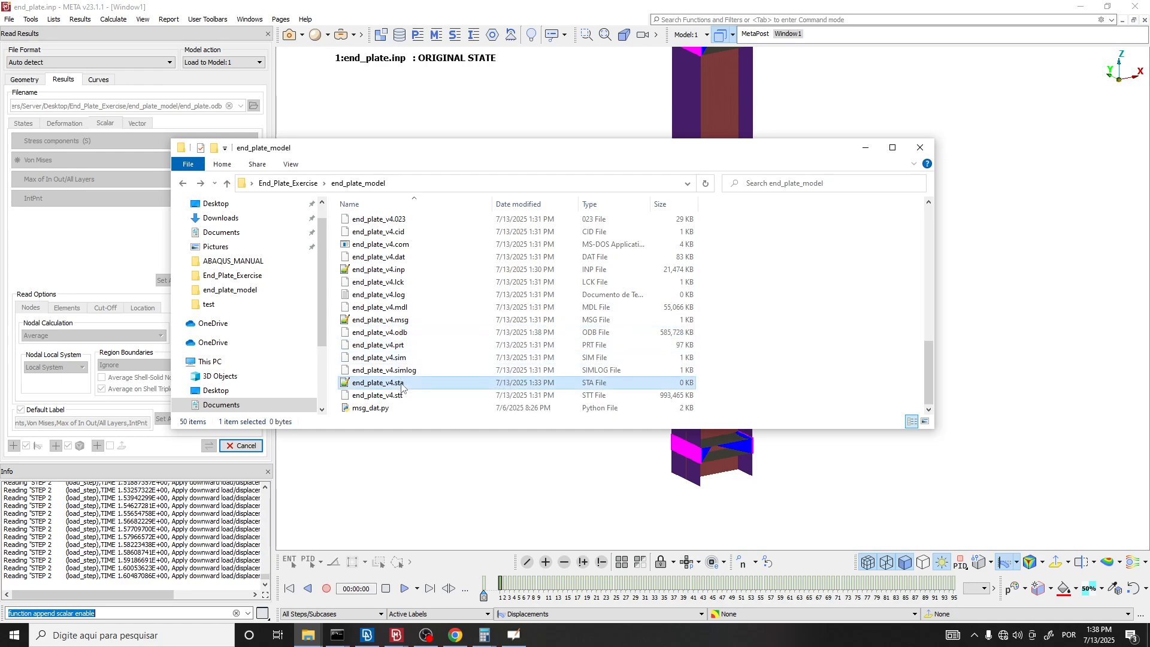
double_click(401, 384)
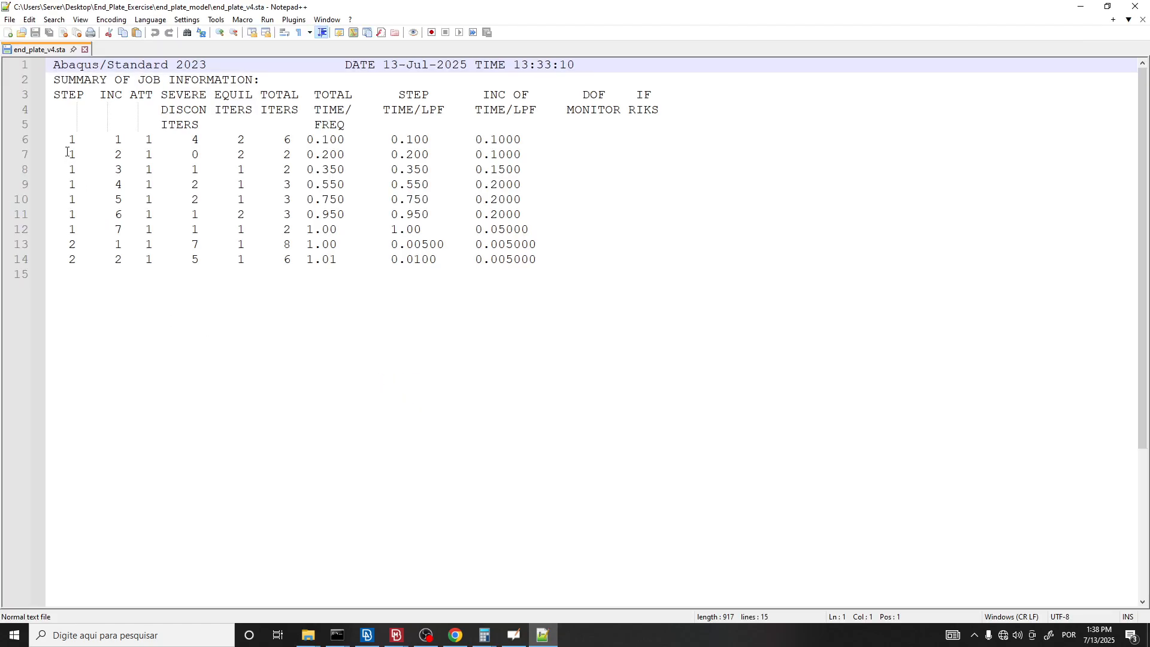
Examine the iterations, step times and increment sizes listed for each increment in the status file.
drag(68, 137, 548, 225)
drag(145, 140, 299, 139)
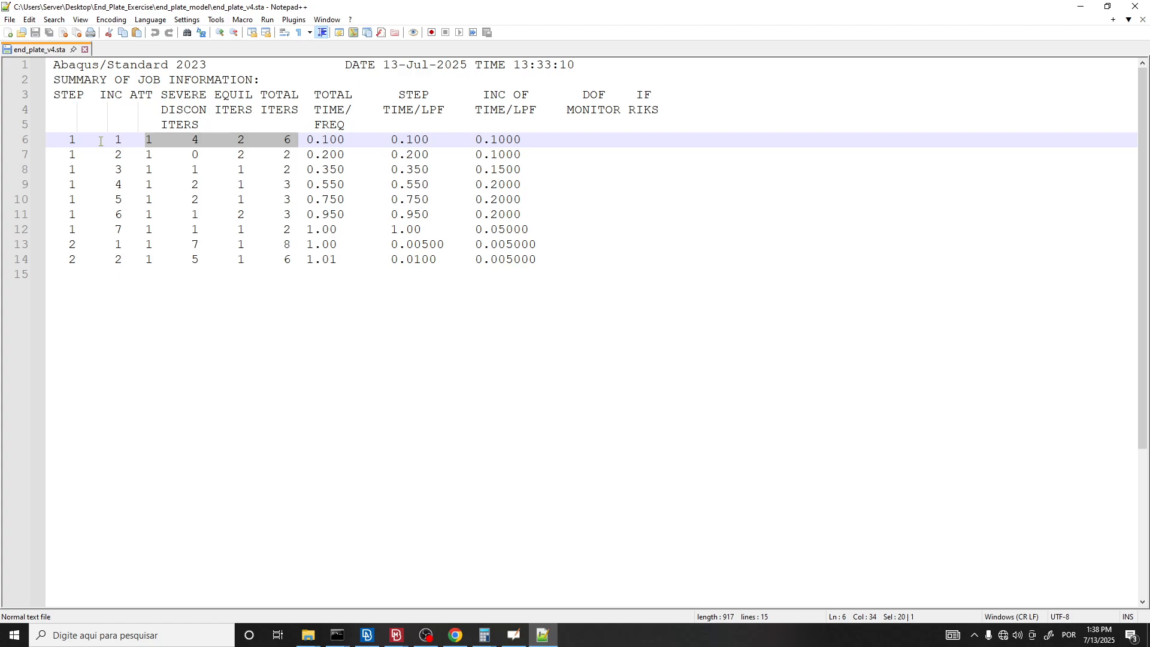
drag(101, 142, 537, 138)
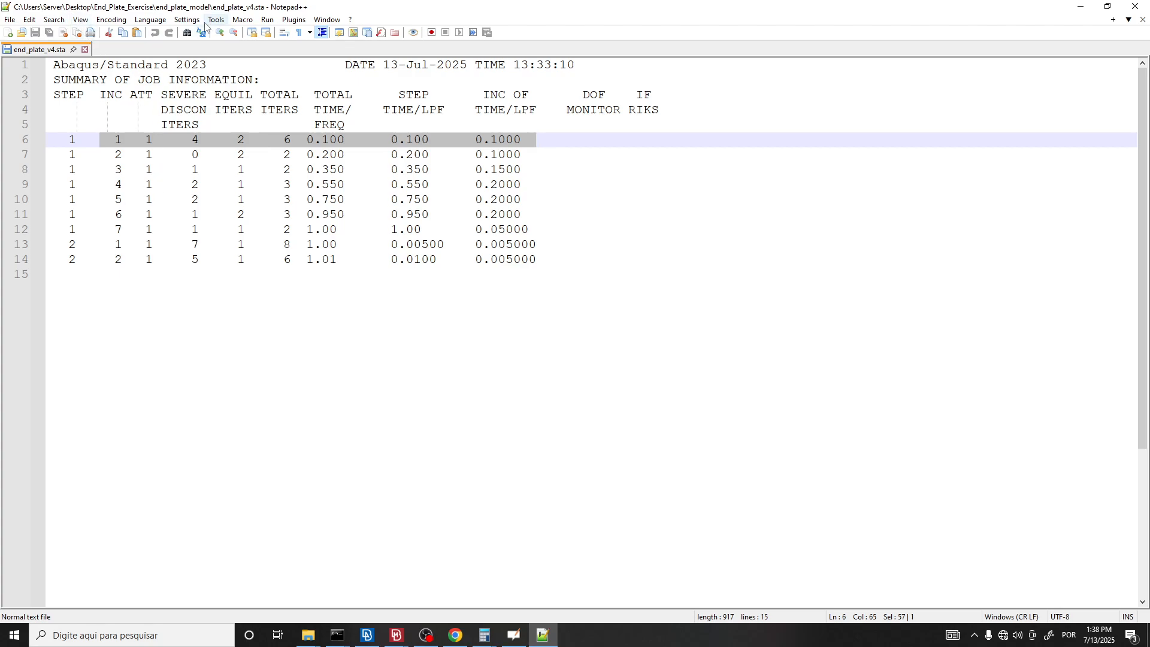
click(277, 215)
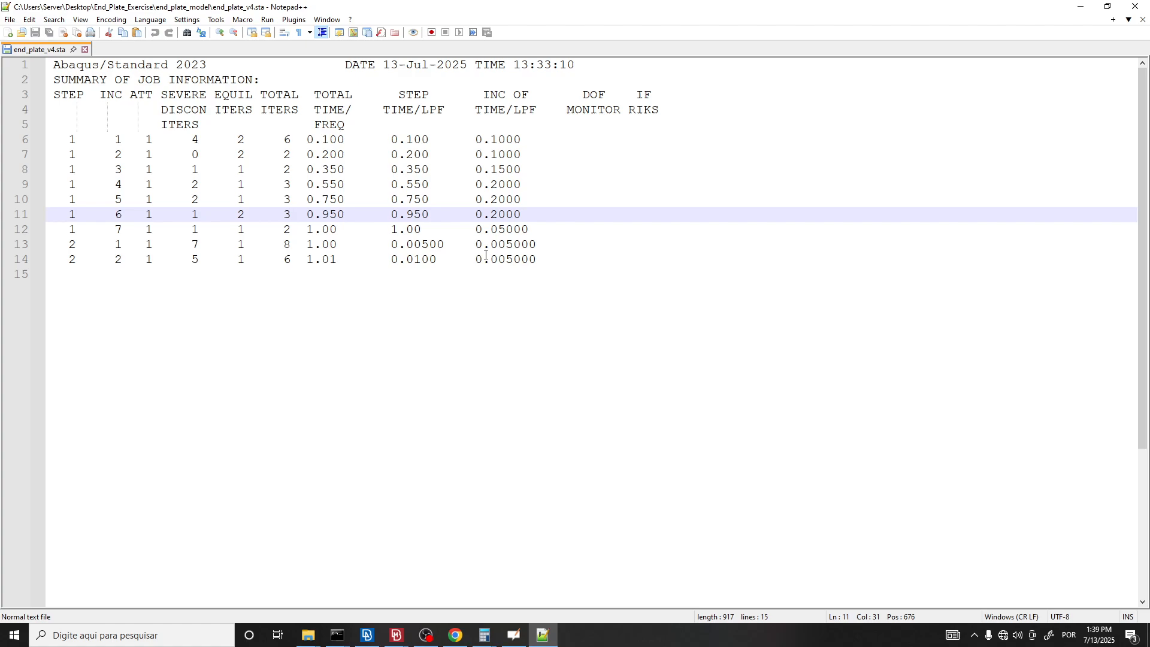
drag(541, 259, 9, 119)
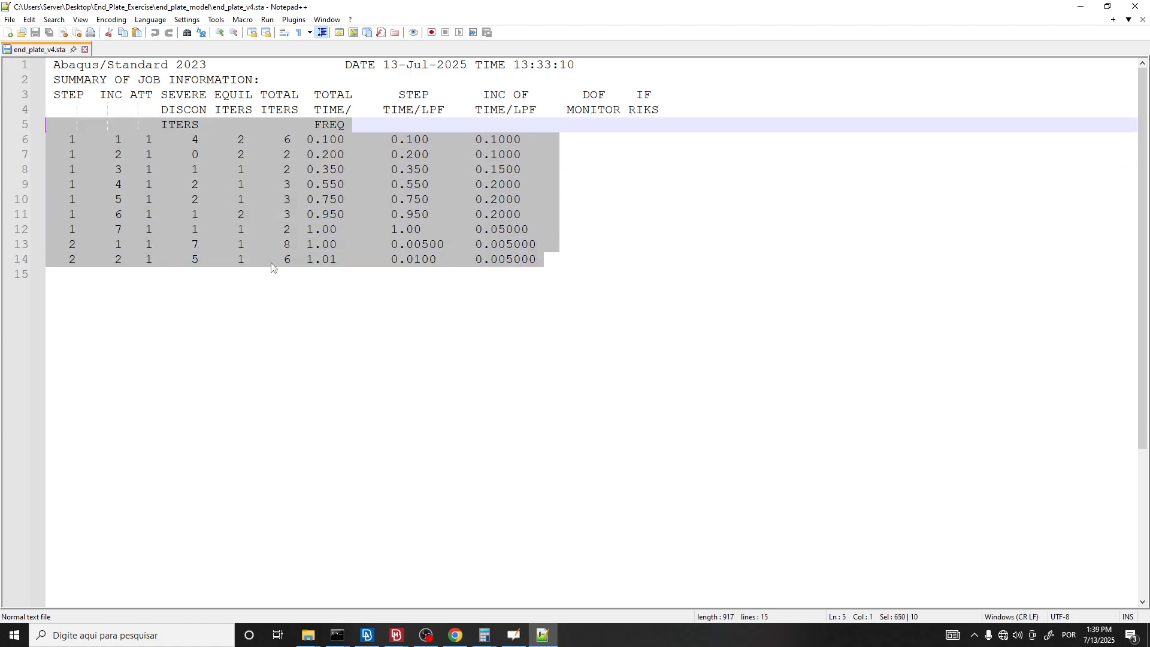
Turn on Monitoring (tail -f) for end_plate_v4.sta.
click(82, 21)
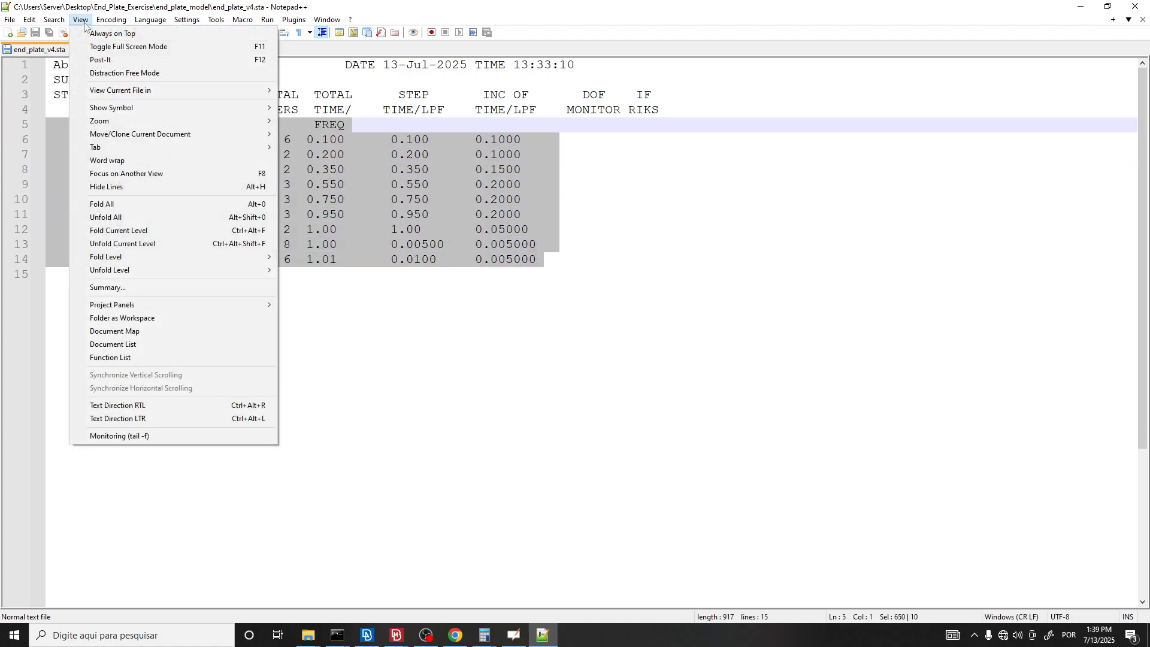
click(120, 437)
click(271, 294)
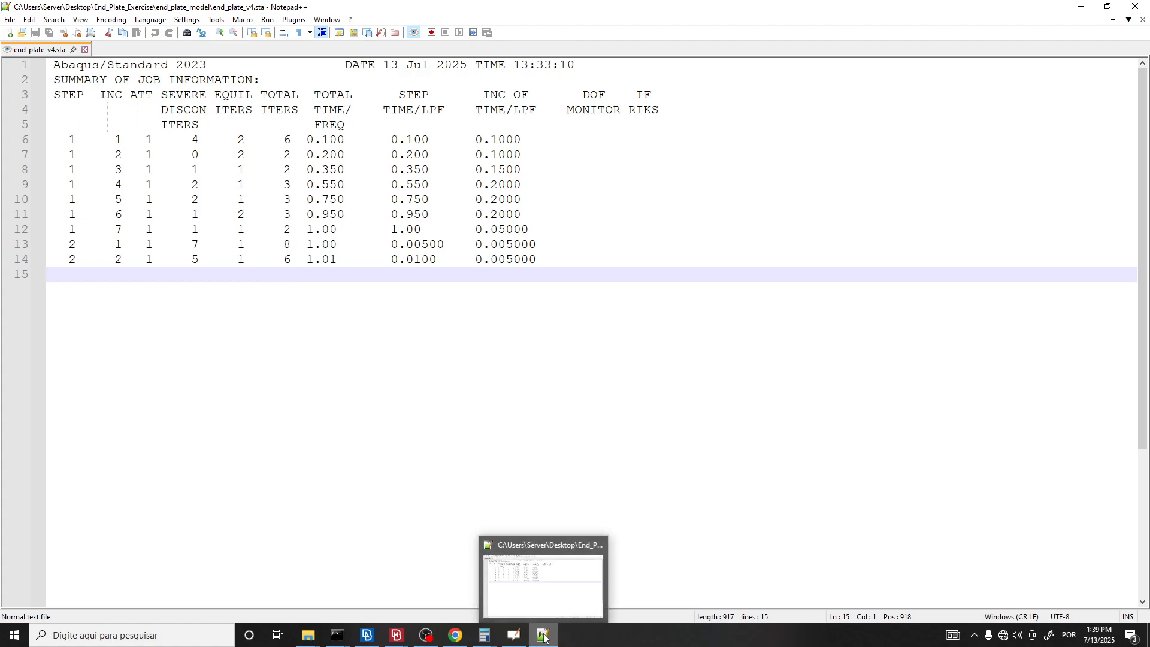
Review the complete job summary table in the monitored status file.
click(278, 245)
drag(558, 260, 1, 69)
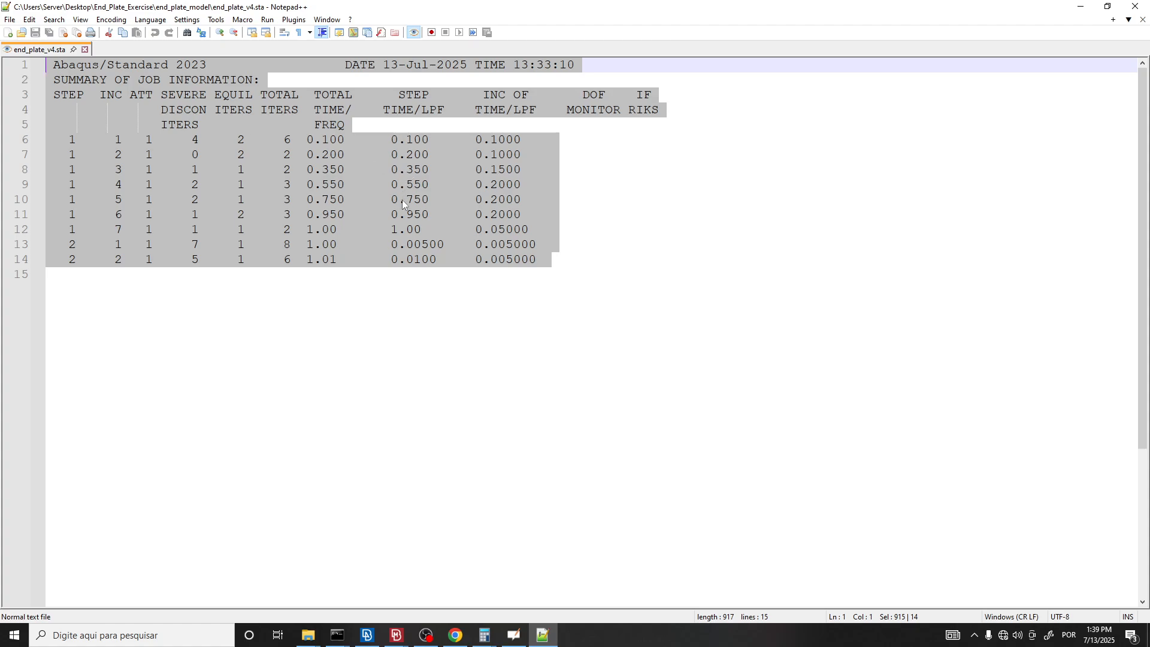
click(400, 229)
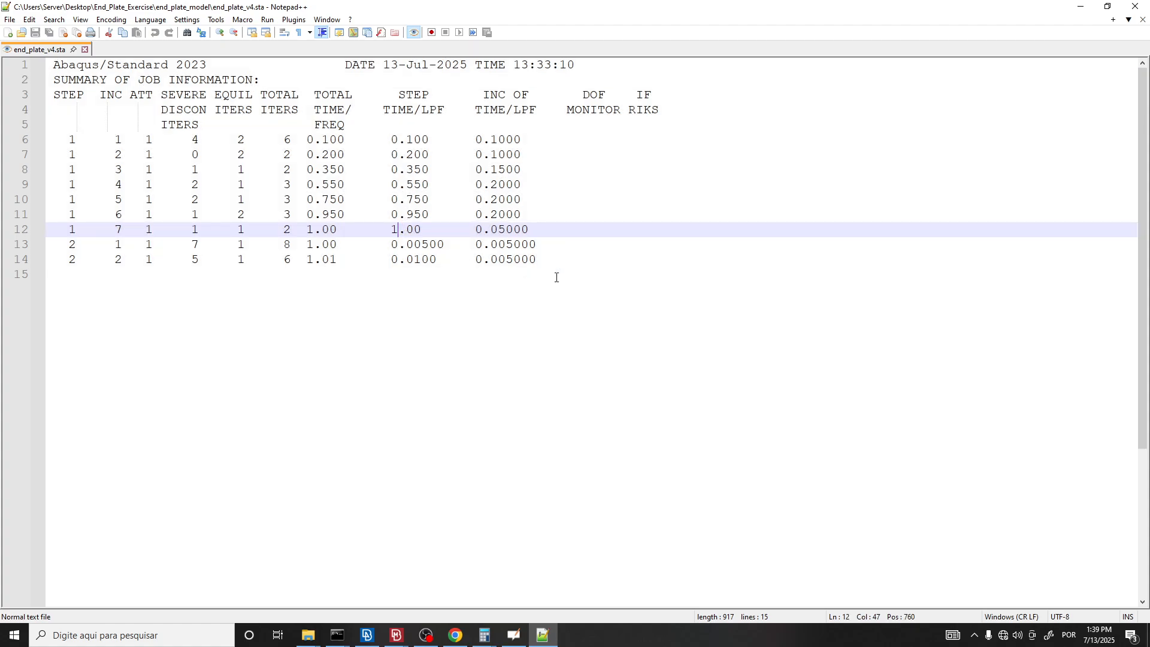
drag(557, 277, 53, 95)
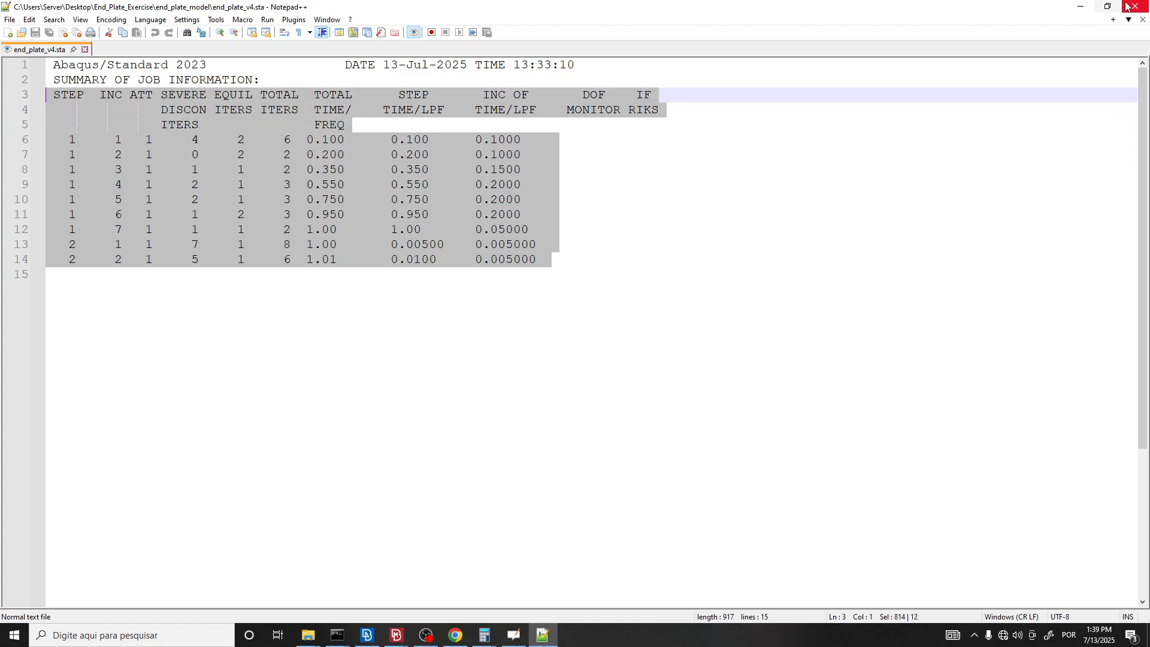
click(734, 228)
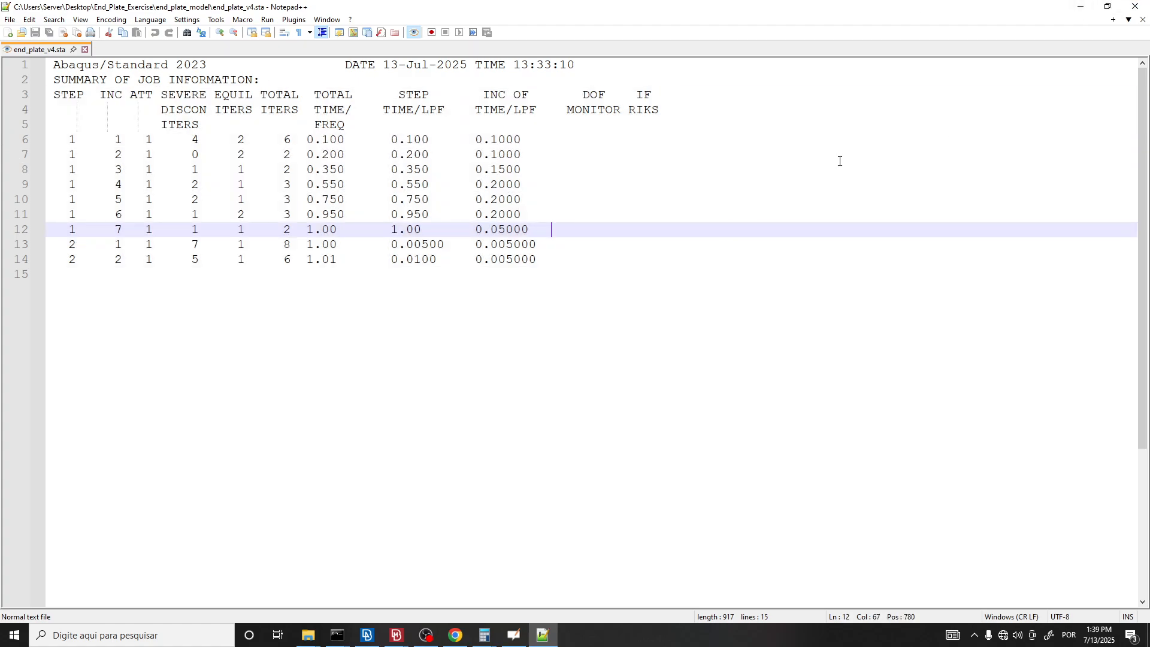
Minimize the status file and the end_plate_model folder, and bring up the test folder.
click(1081, 7)
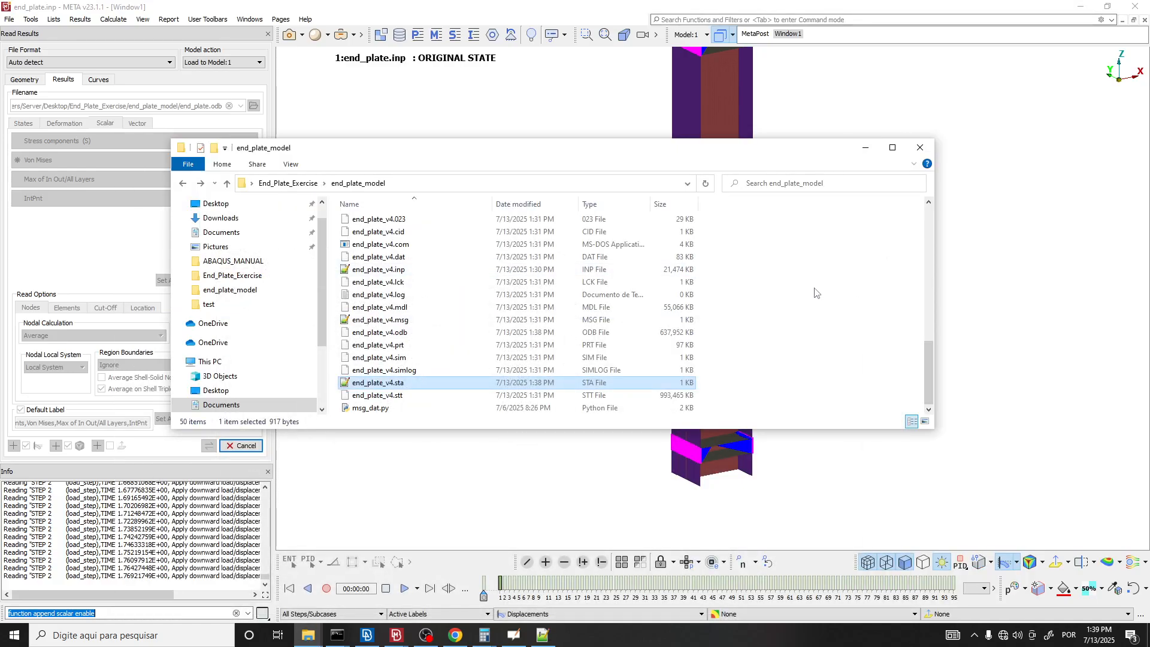
click(865, 147)
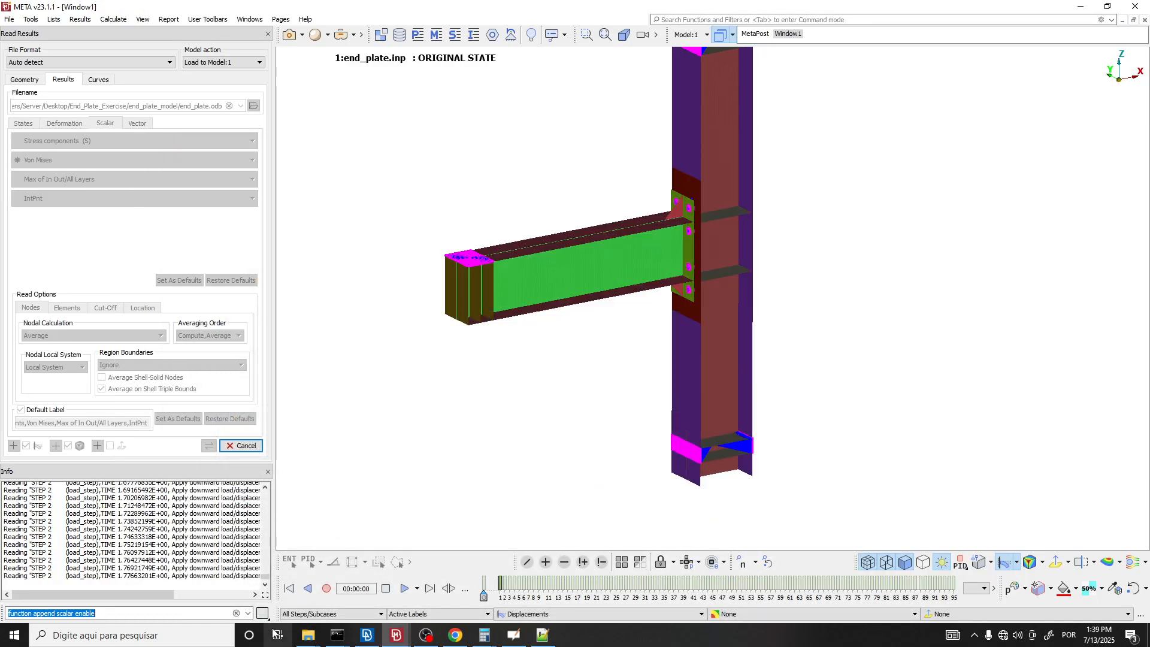
click(309, 636)
click(363, 560)
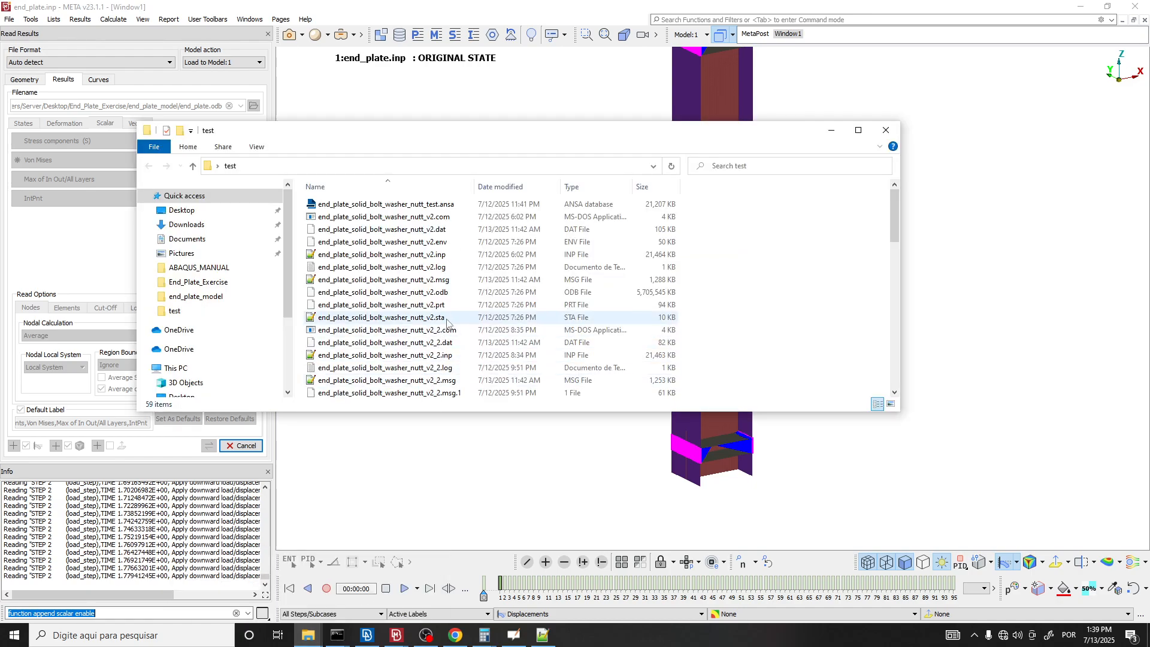
Find end_plate_solid_bolt_washer_nutt_v2_3.msg in the test folder and open it in Notepad++.
click(447, 352)
scroll(450, 336, down, 5)
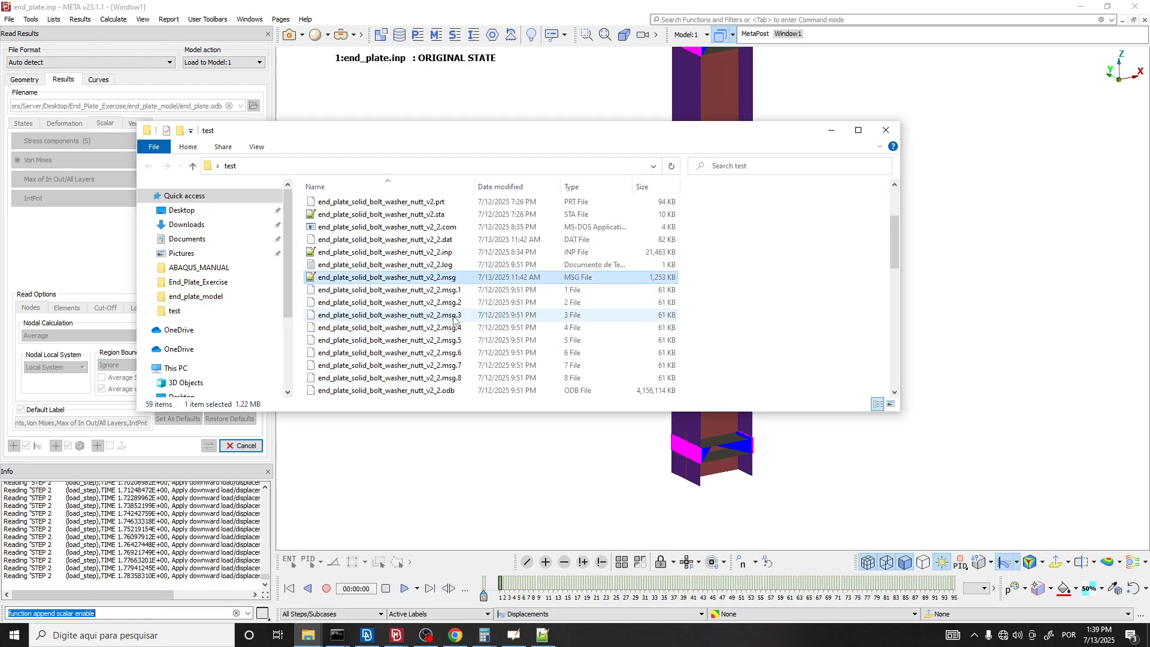
scroll(454, 334, down, 1)
click(454, 329)
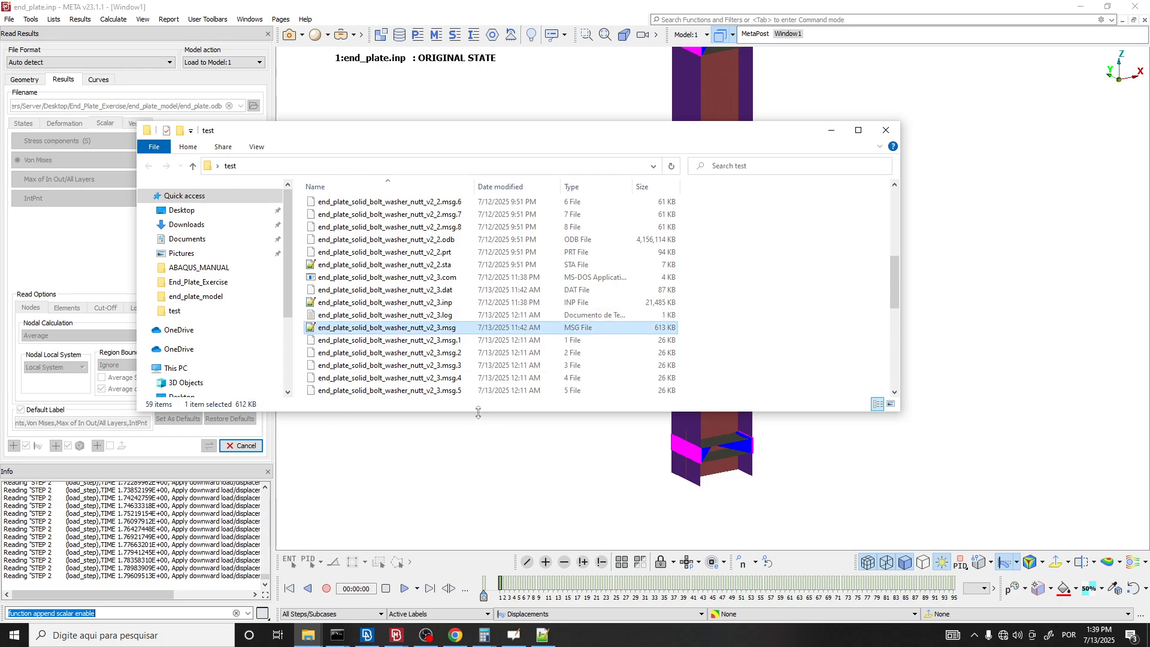
scroll(459, 336, down, 1)
click(415, 388)
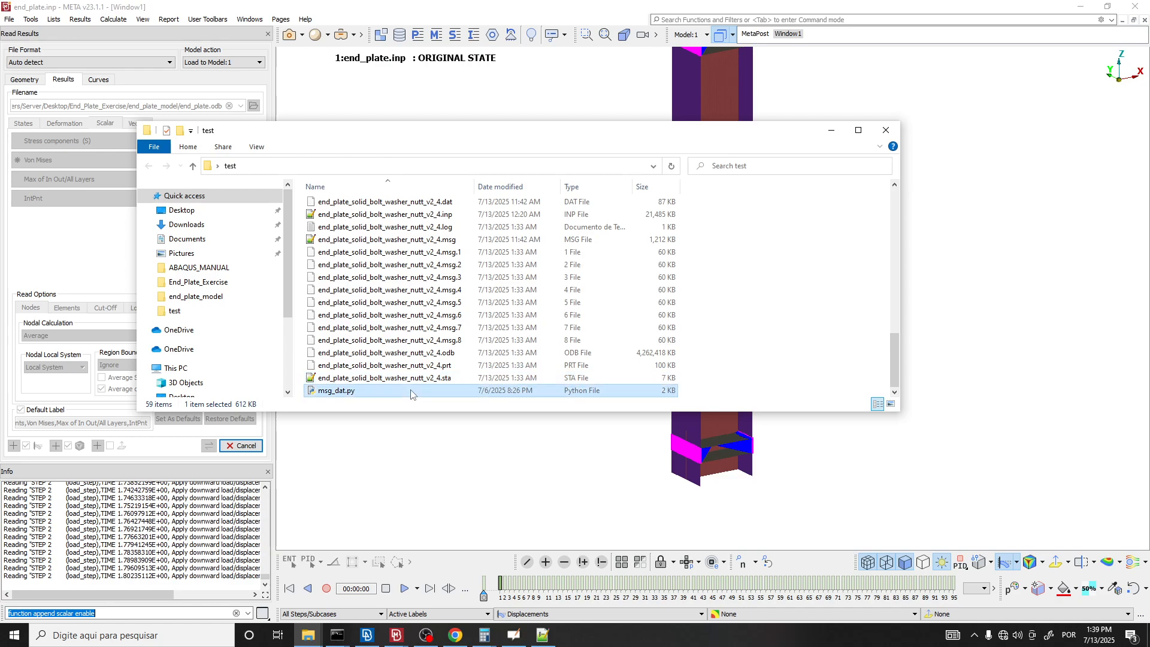
scroll(443, 302, up, 3)
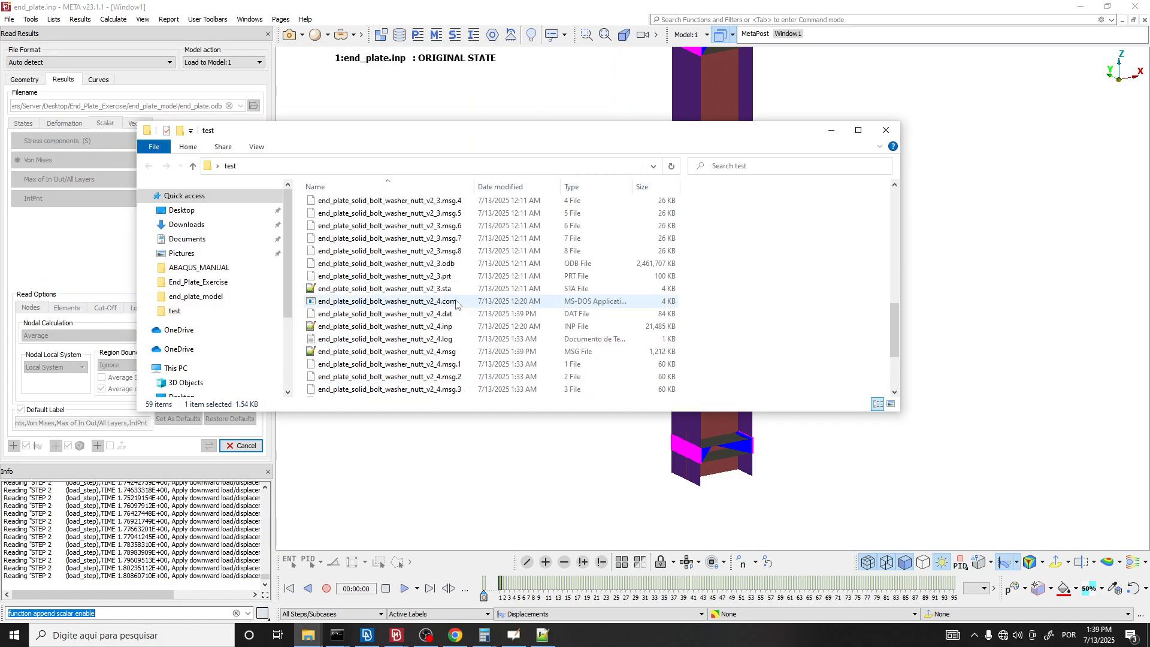
scroll(454, 343, down, 1)
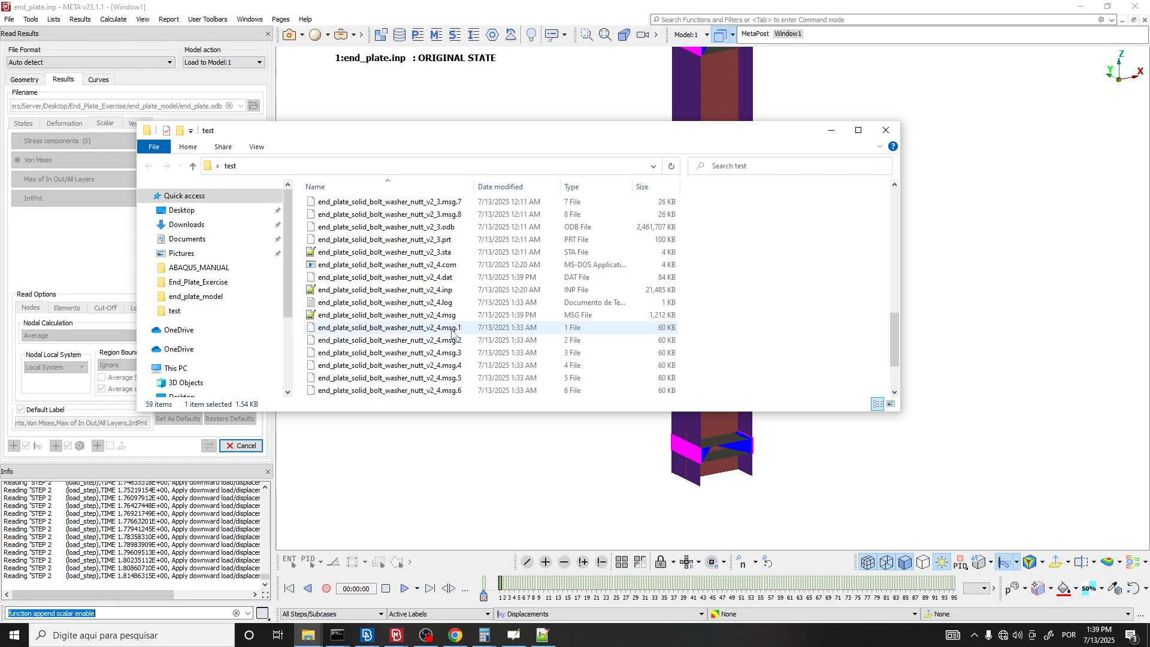
scroll(454, 343, down, 1)
scroll(454, 340, up, 3)
click(454, 264)
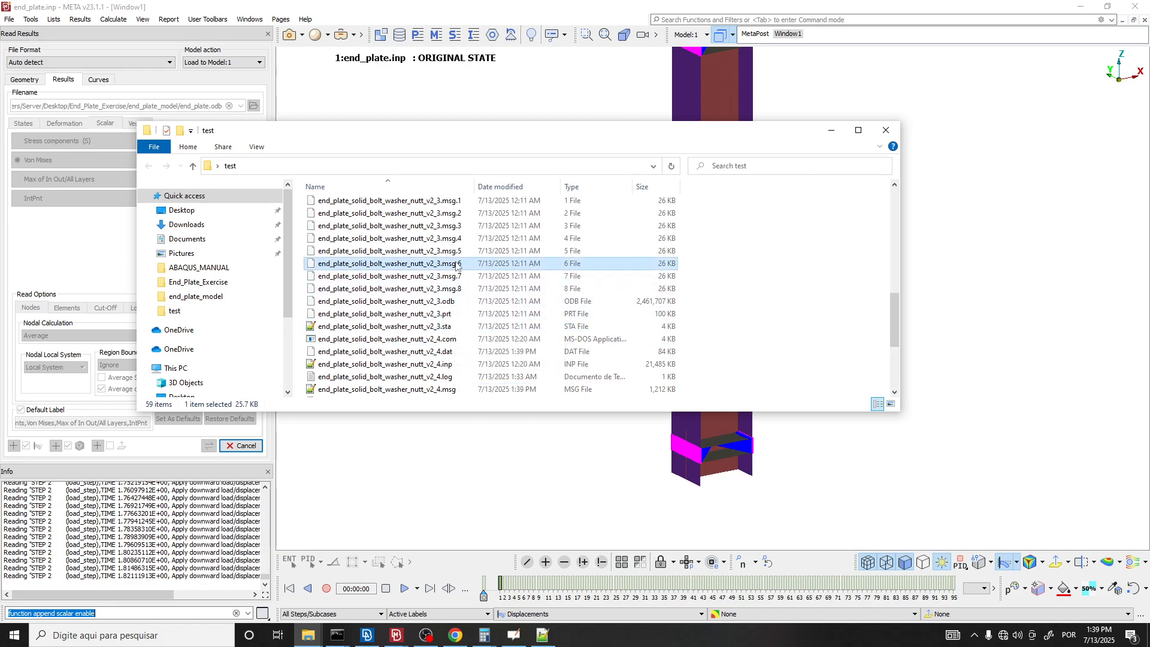
scroll(462, 276, up, 2)
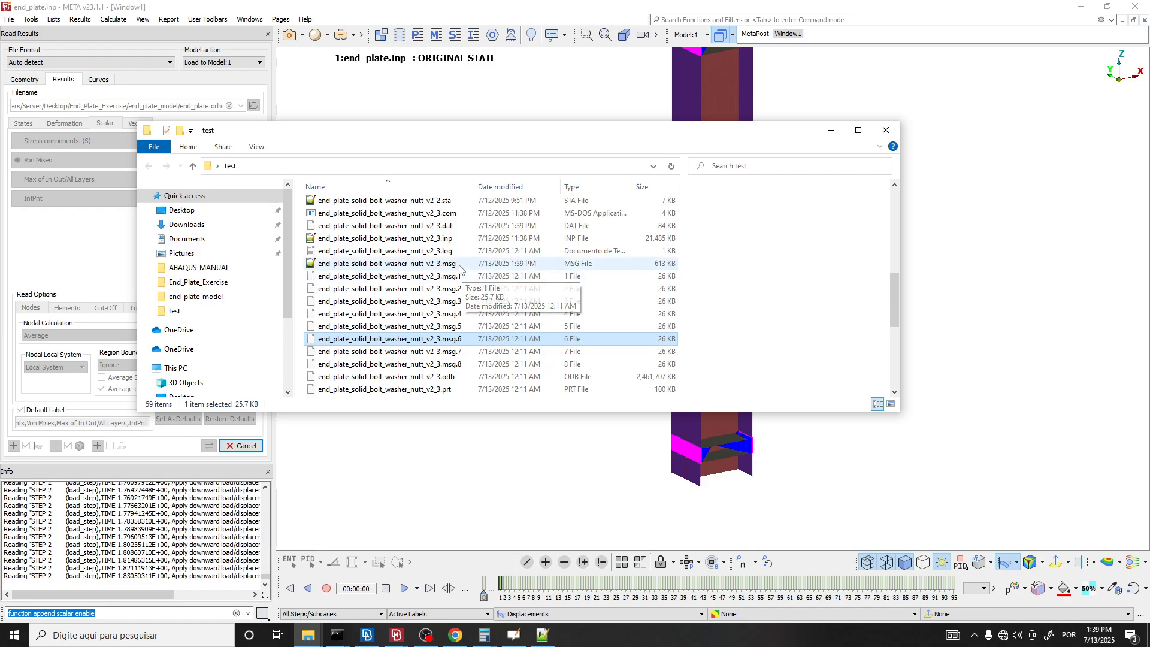
click(459, 267)
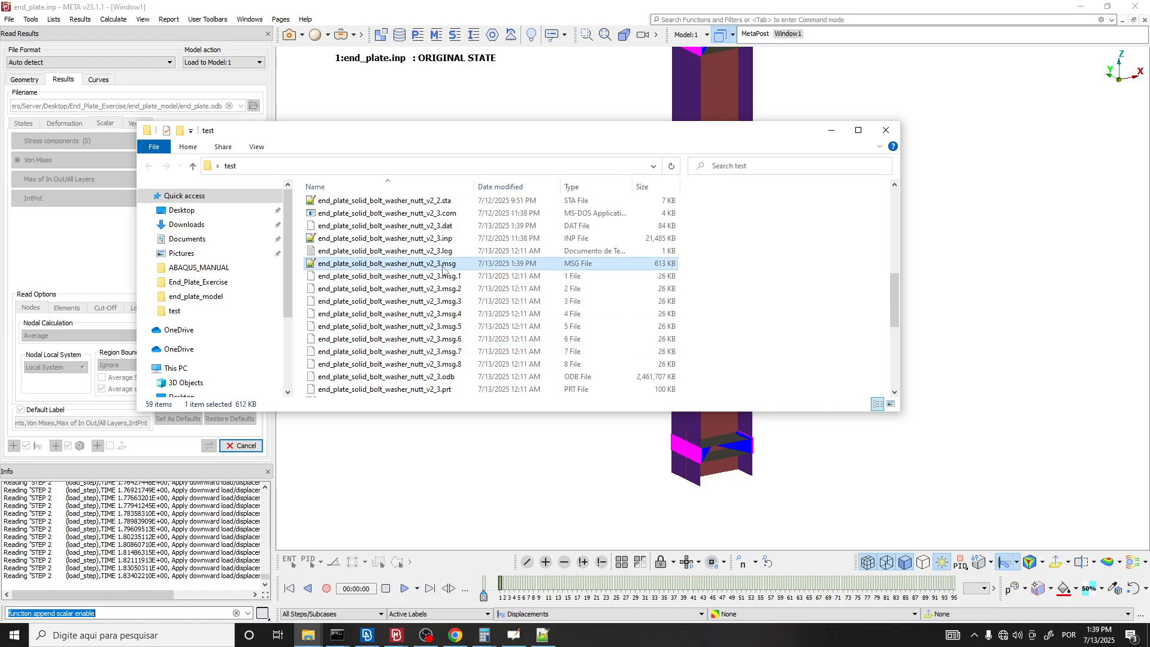
double_click(443, 267)
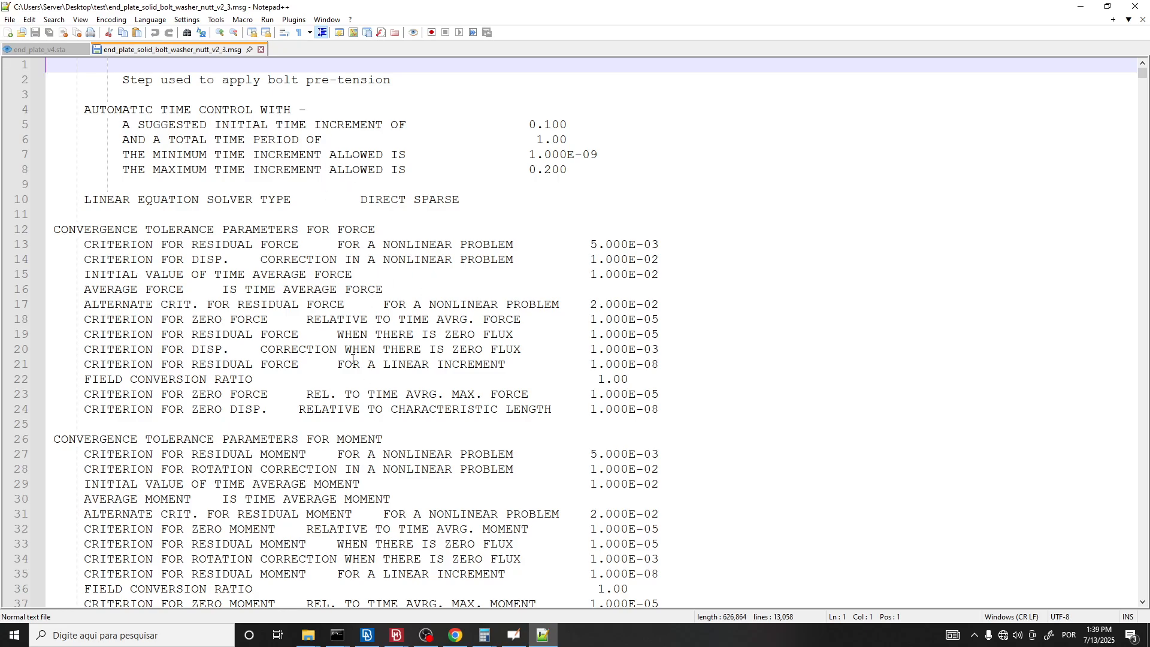
Review the message file's time incrementation and contact controls, model decomposition, and the line where increment 1 starts.
scroll(352, 358, down, 17)
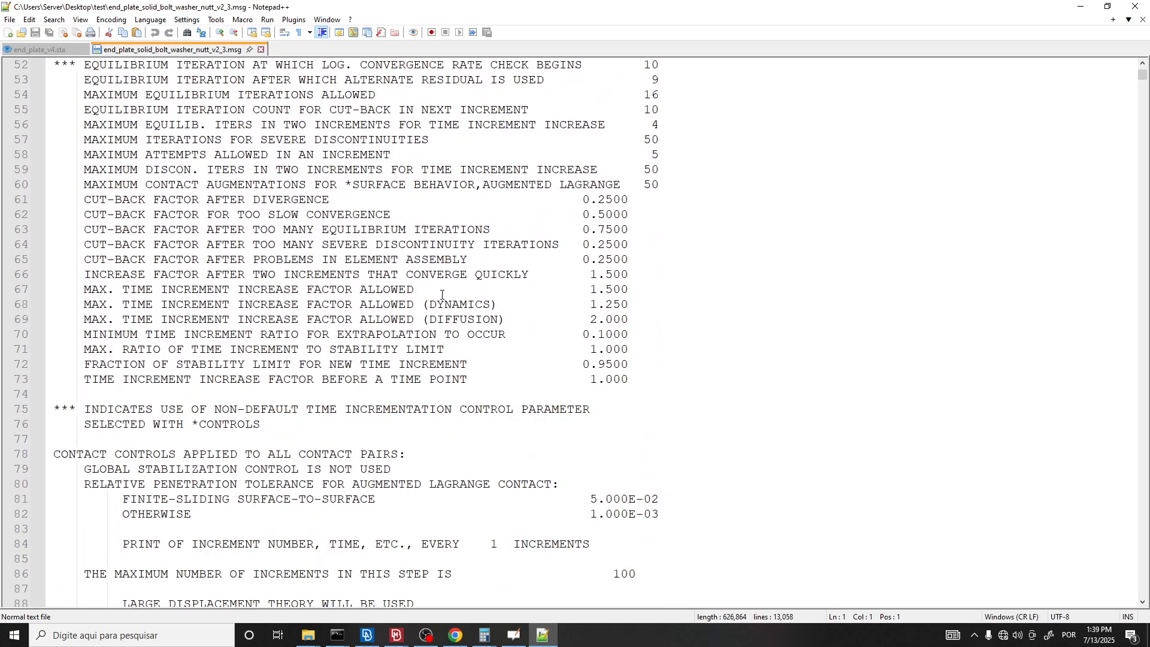
scroll(422, 294, down, 7)
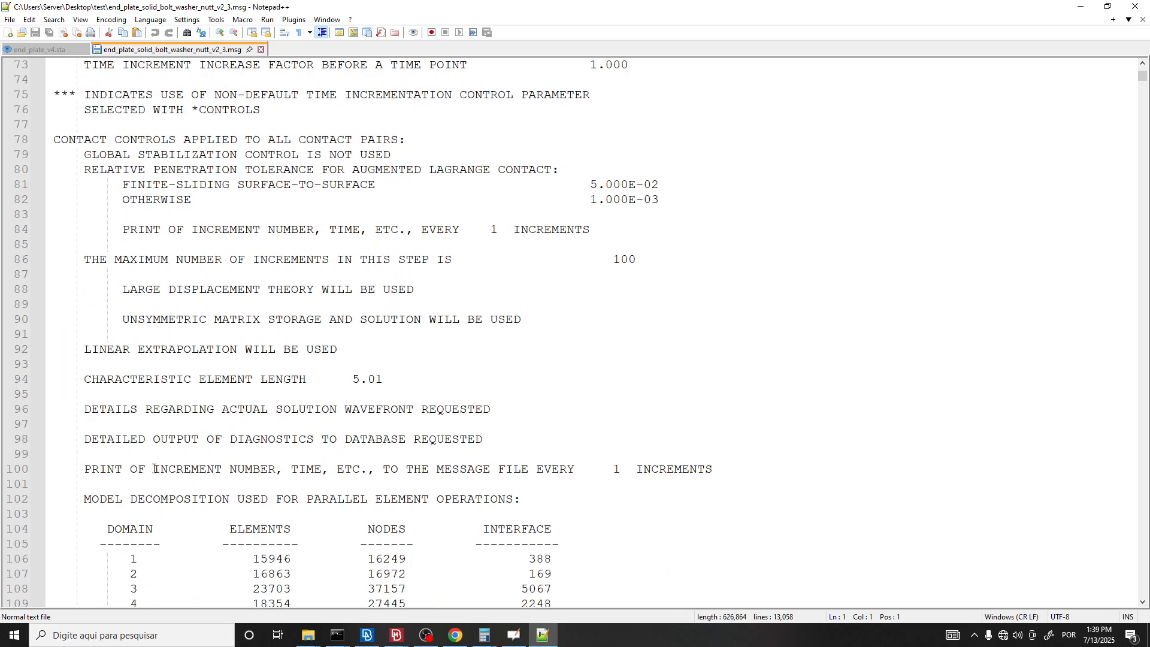
scroll(156, 469, down, 8)
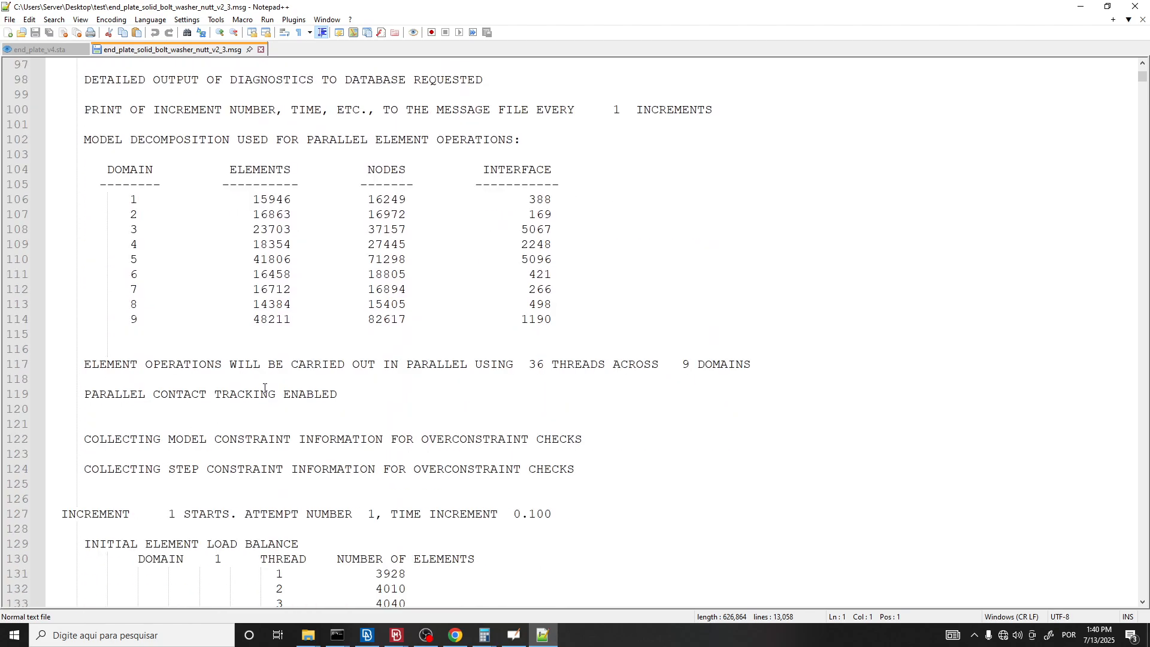
scroll(265, 388, down, 1)
drag(102, 469, 560, 472)
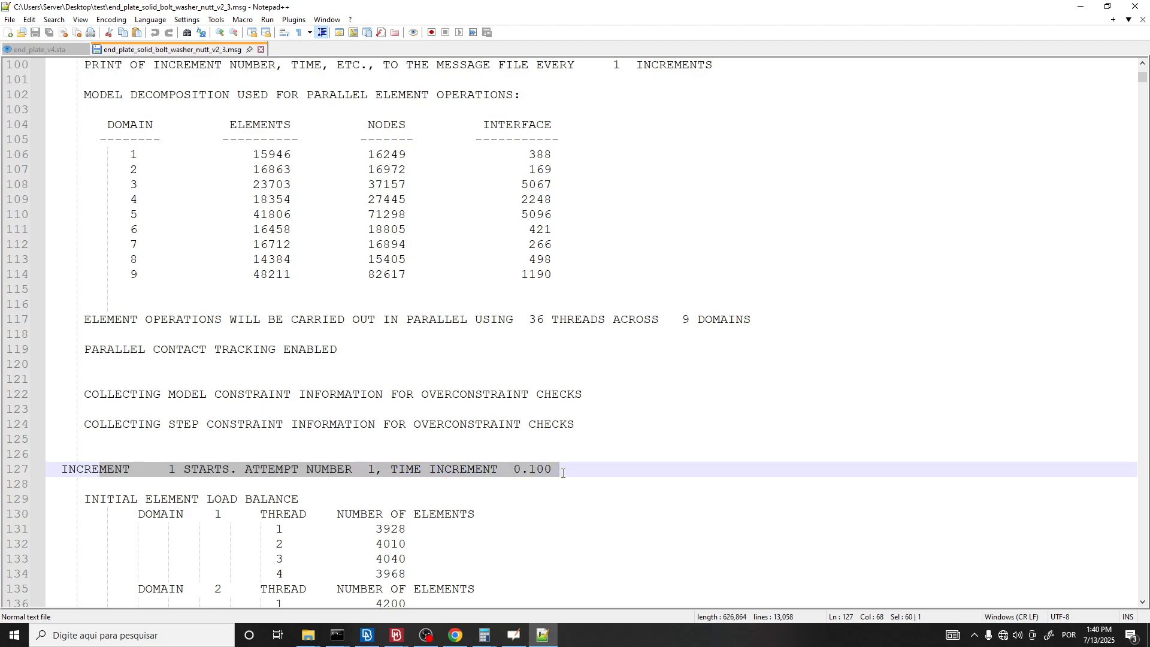
scroll(438, 293, up, 5)
scroll(414, 270, down, 8)
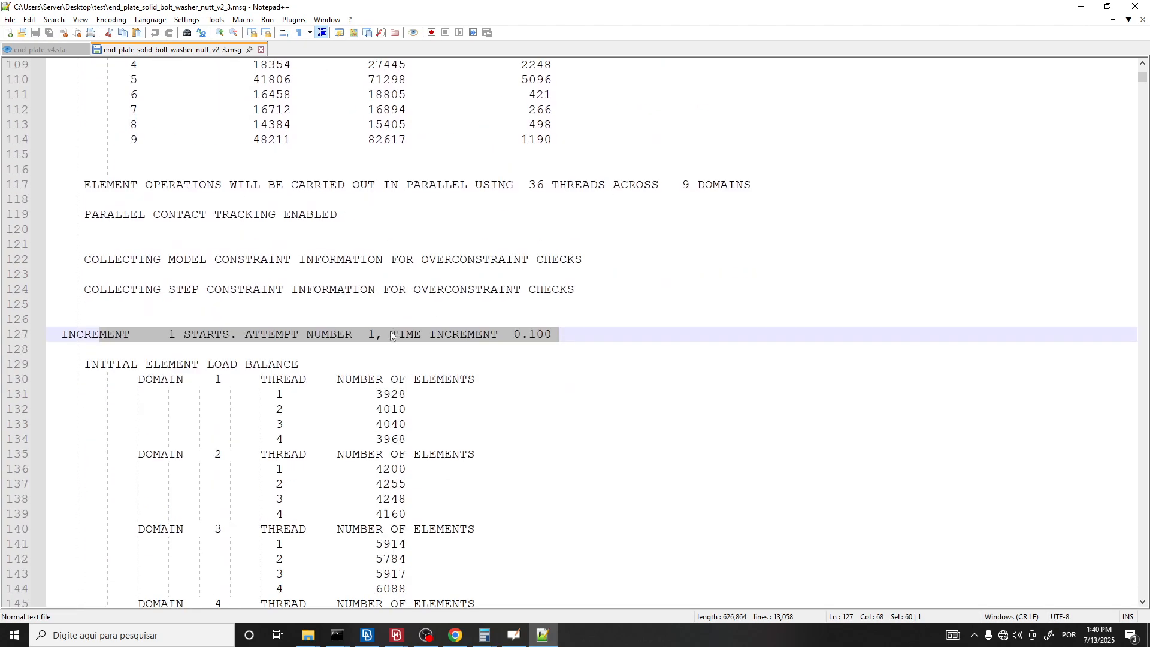
Review the element load balance per domain and thread, the solver information and the first iteration's convergence checks.
scroll(390, 337, down, 15)
scroll(245, 333, down, 4)
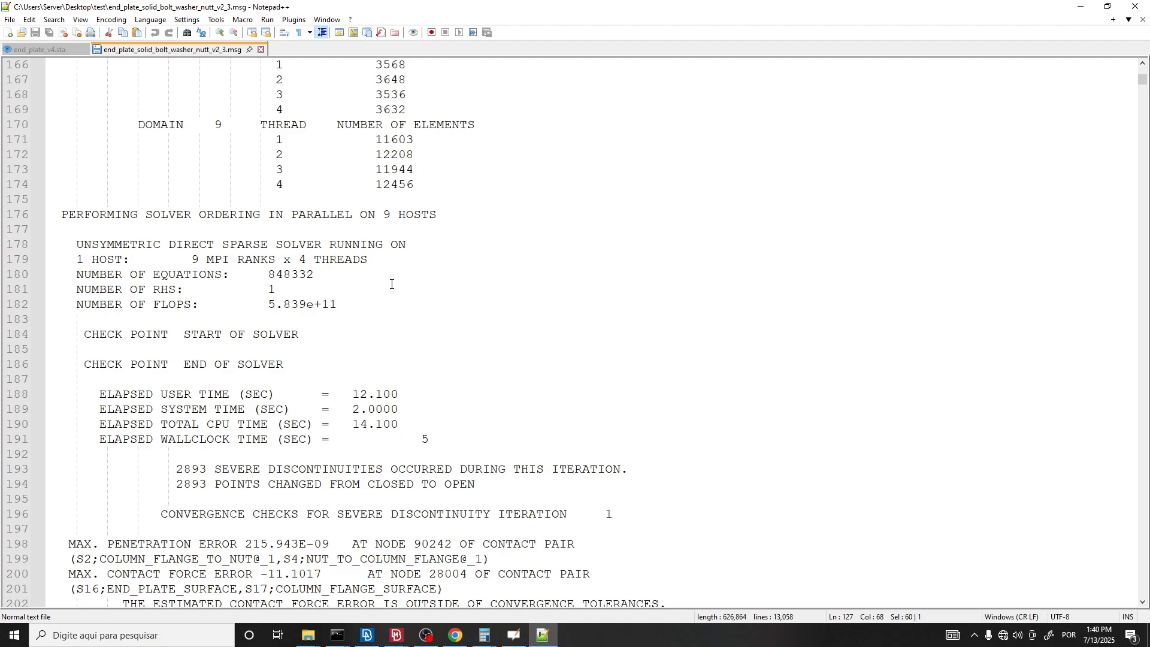
scroll(288, 224, up, 4)
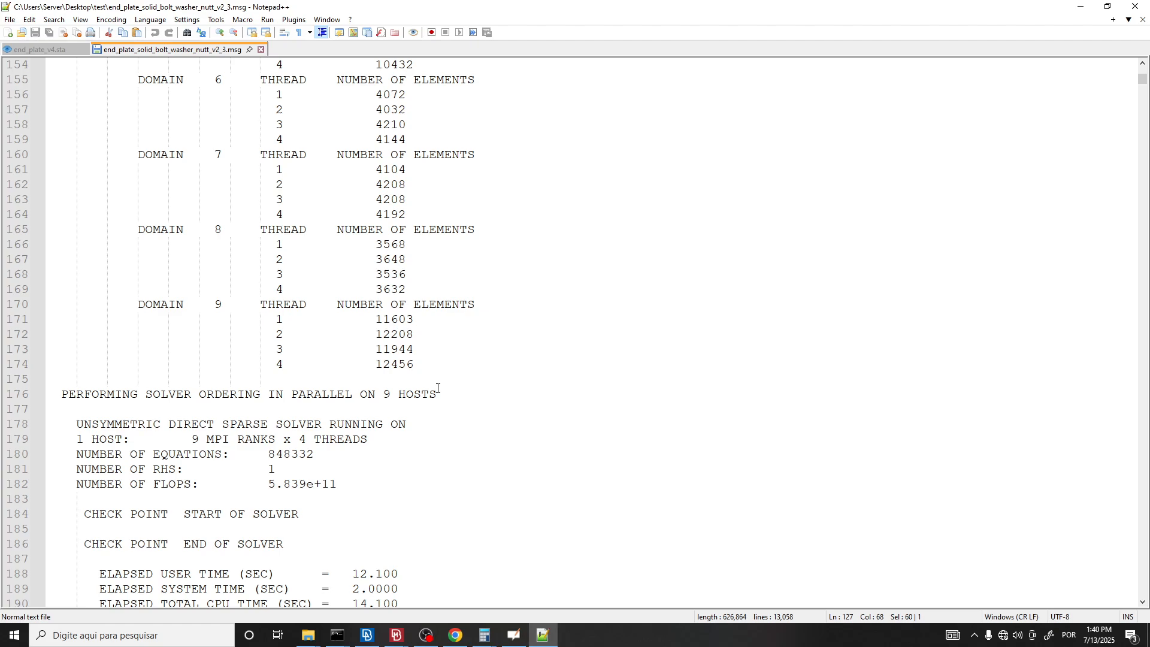
scroll(438, 388, down, 11)
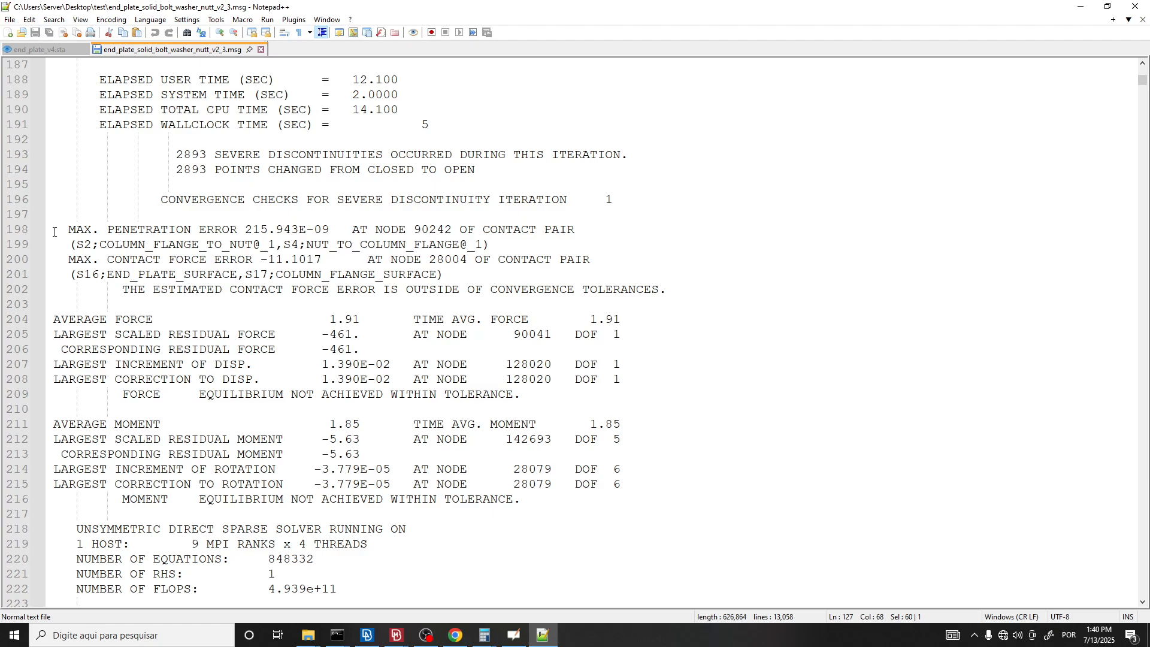
Highlight the force and moment equilibrium results of the first iteration, and single out the largest scaled residual force.
drag(95, 322, 377, 545)
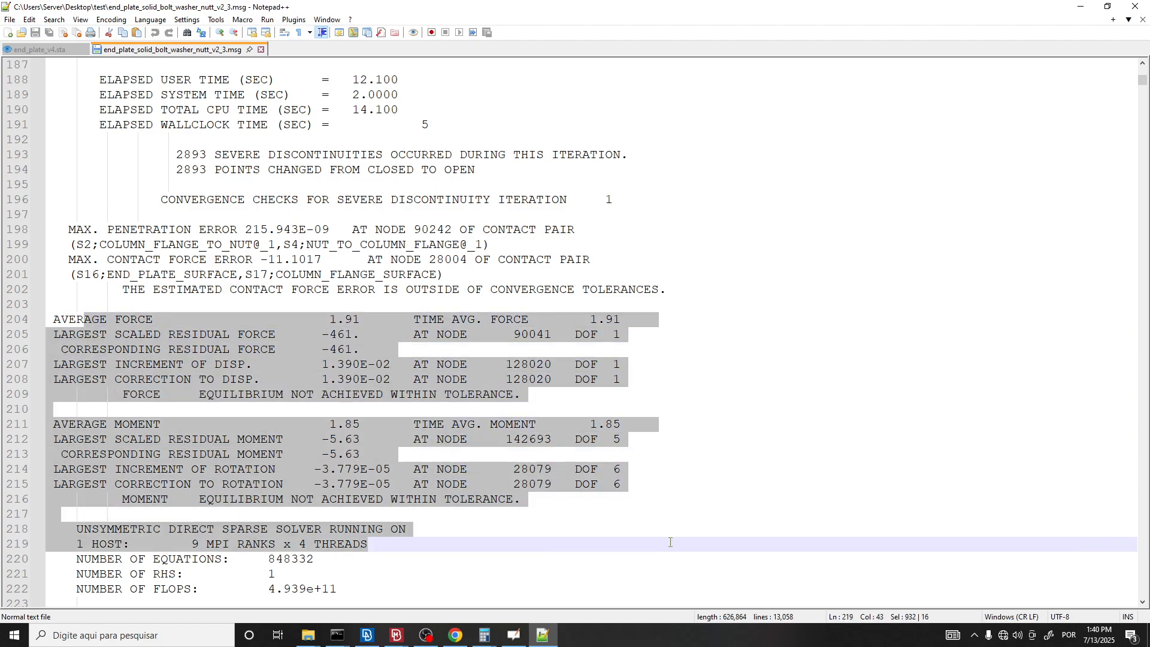
click(355, 364)
drag(323, 334, 367, 335)
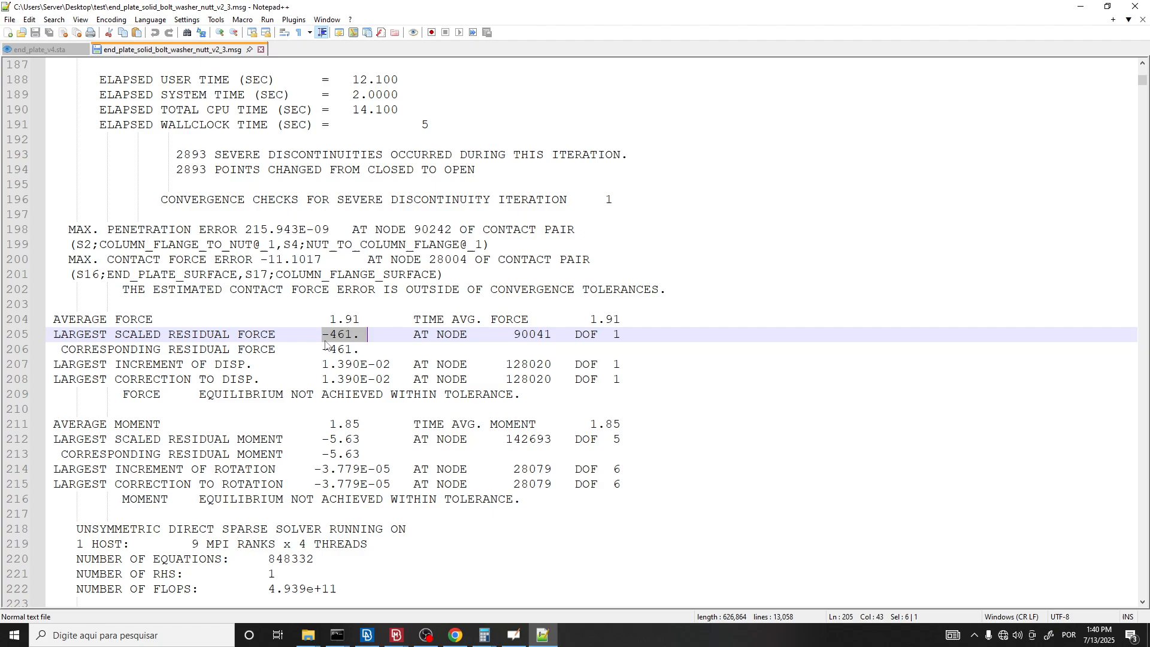
Switch to ANSA, inspect the settings of the DLOAD-GRAV gravity load and close them again.
click(368, 636)
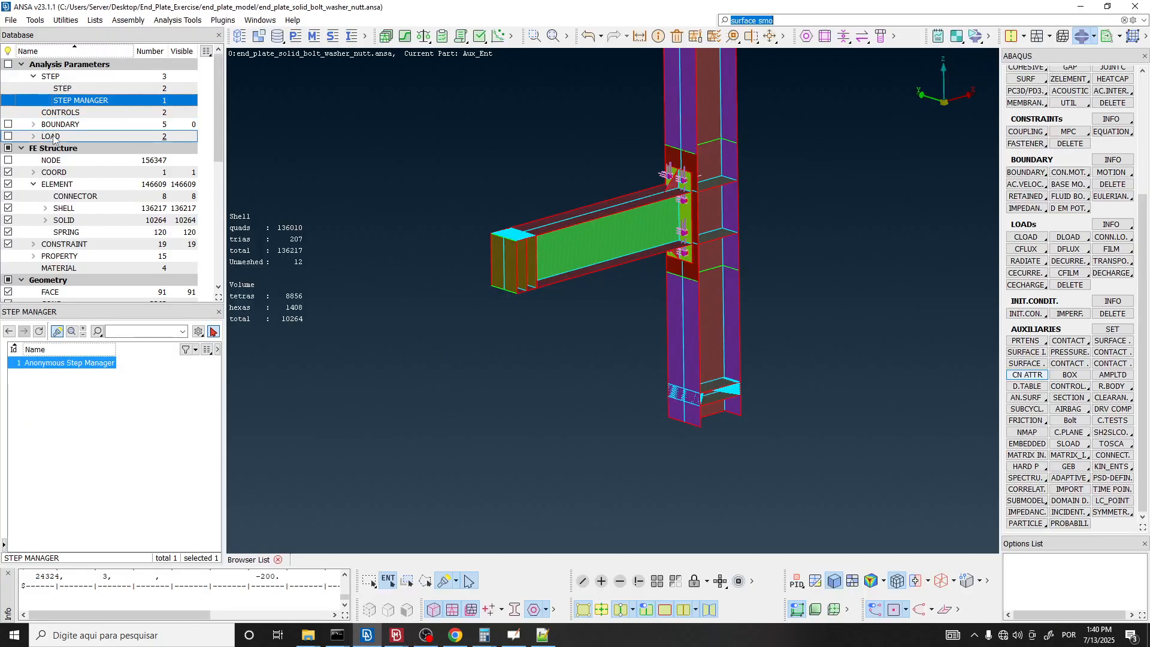
click(34, 136)
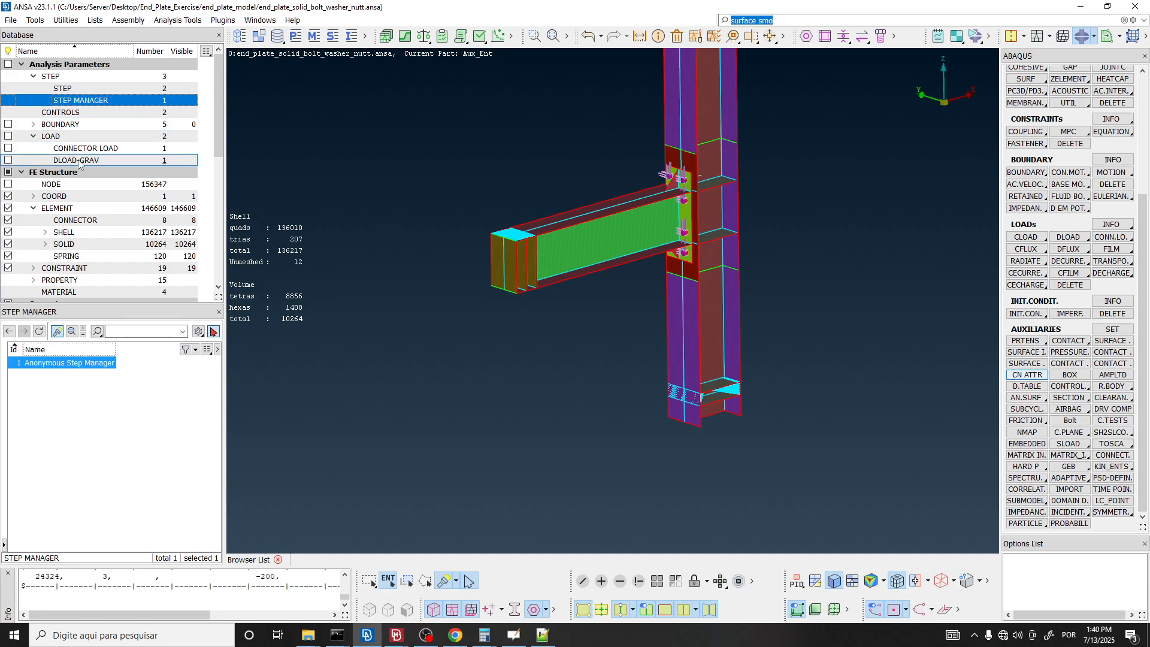
click(79, 161)
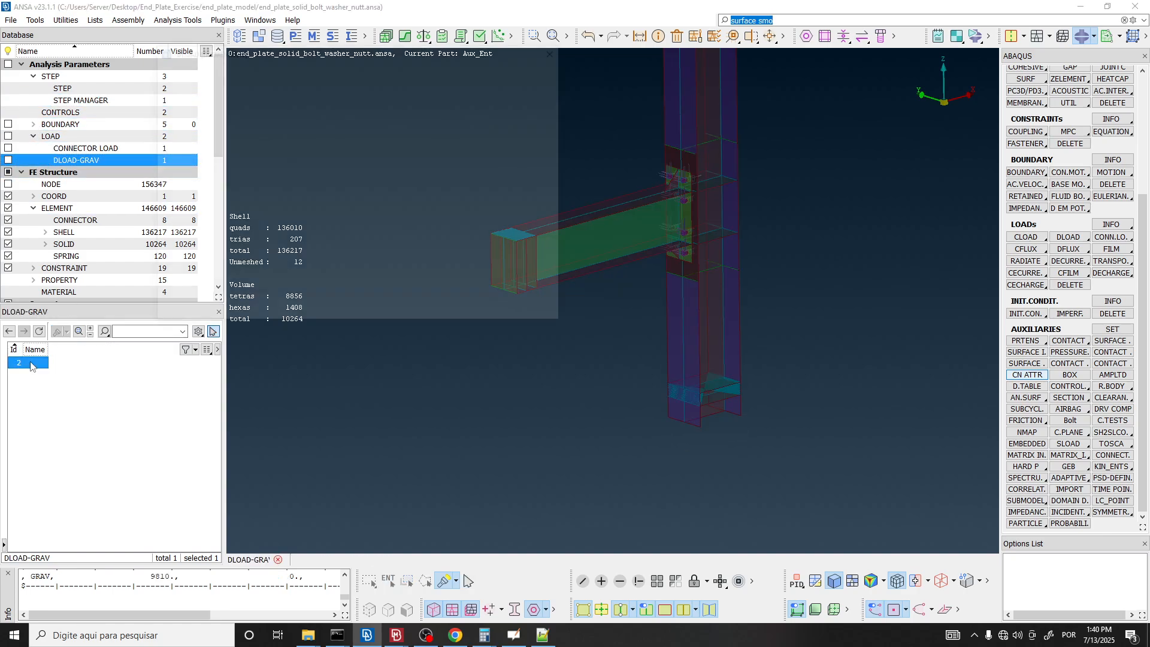
double_click(30, 363)
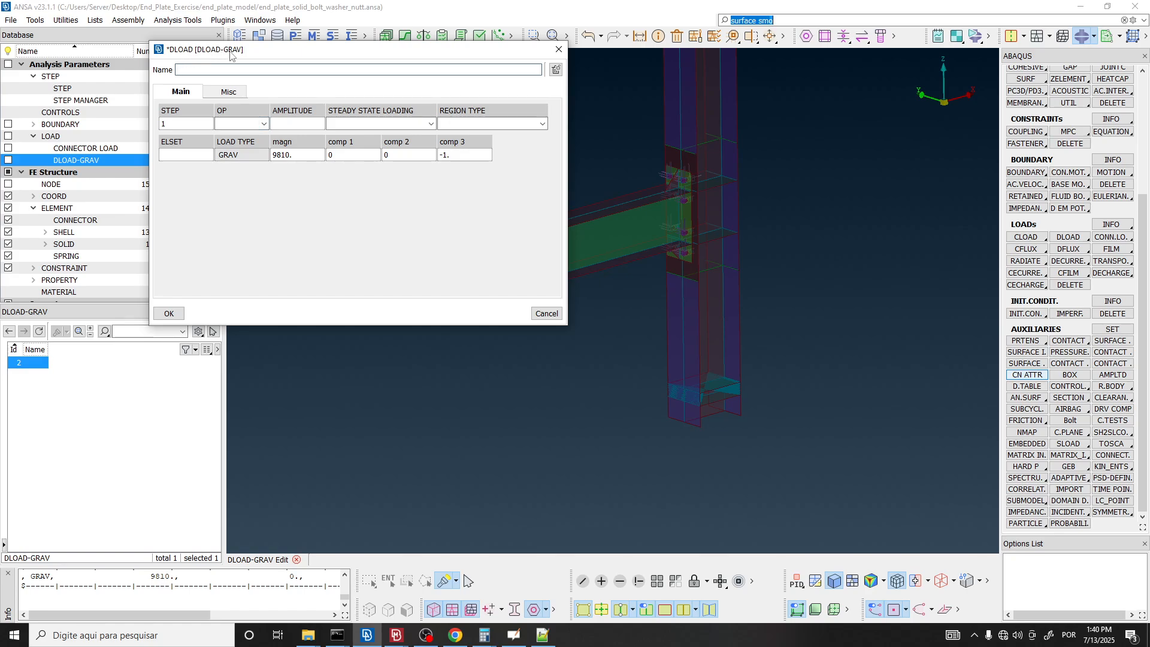
middle_click(532, 475)
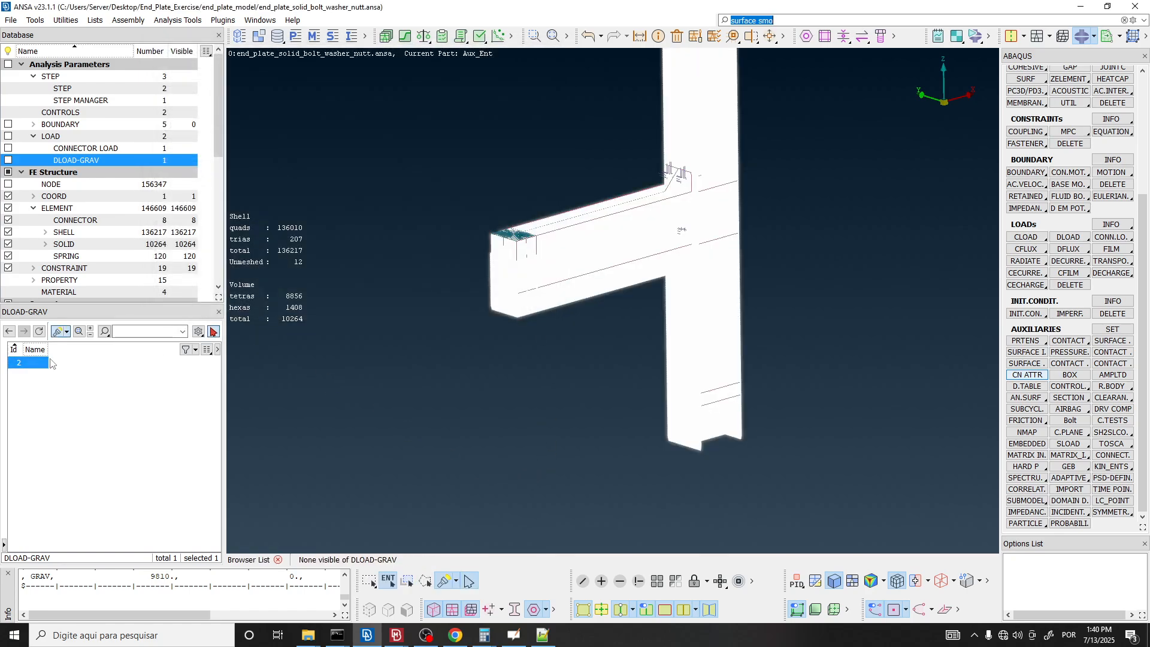
scroll(490, 441, down, 3)
scroll(584, 366, up, 3)
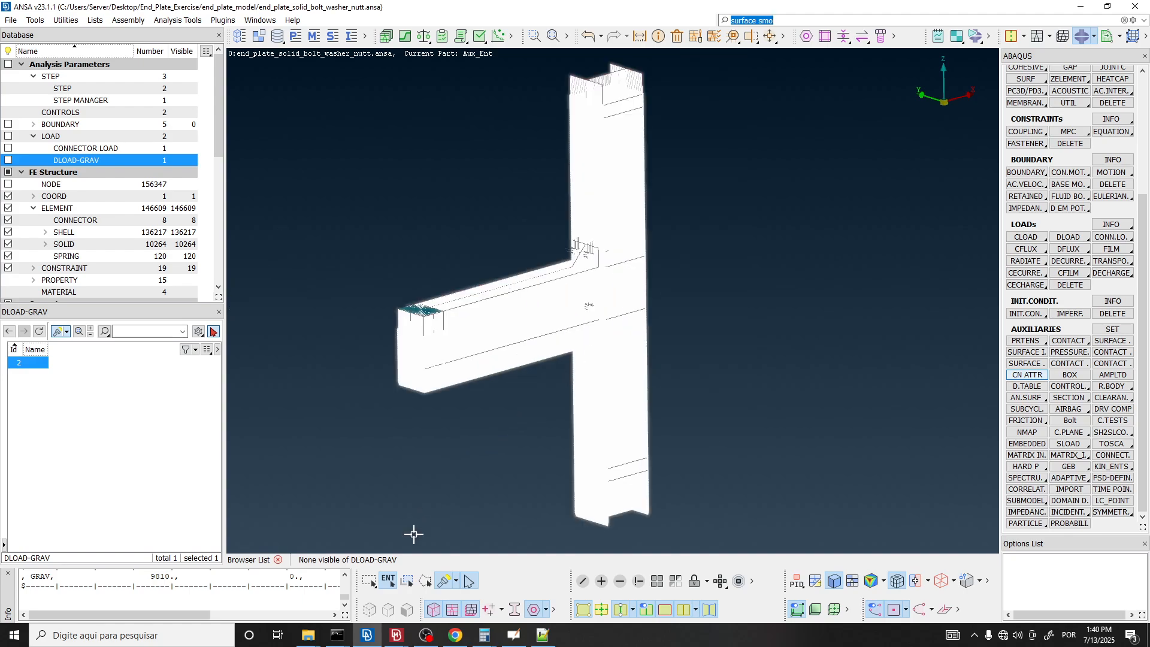
Switch to end_plate_v4.sta in Notepad++ and highlight the rows of step 1 increments 1 to 6.
click(548, 640)
click(47, 51)
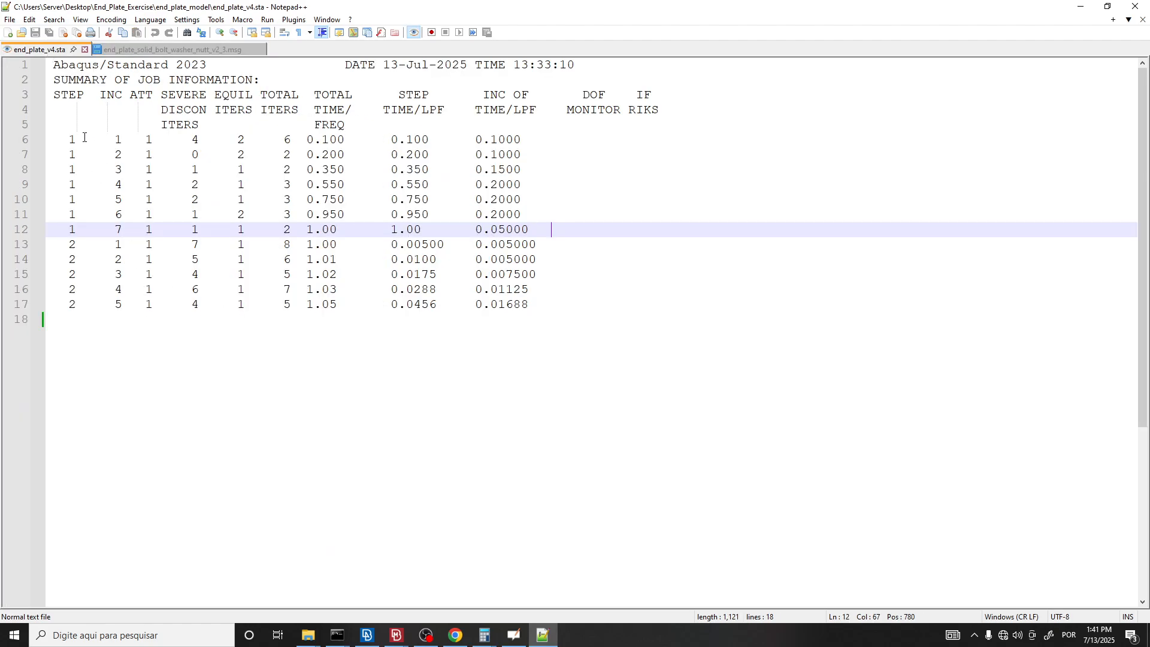
drag(84, 138, 522, 221)
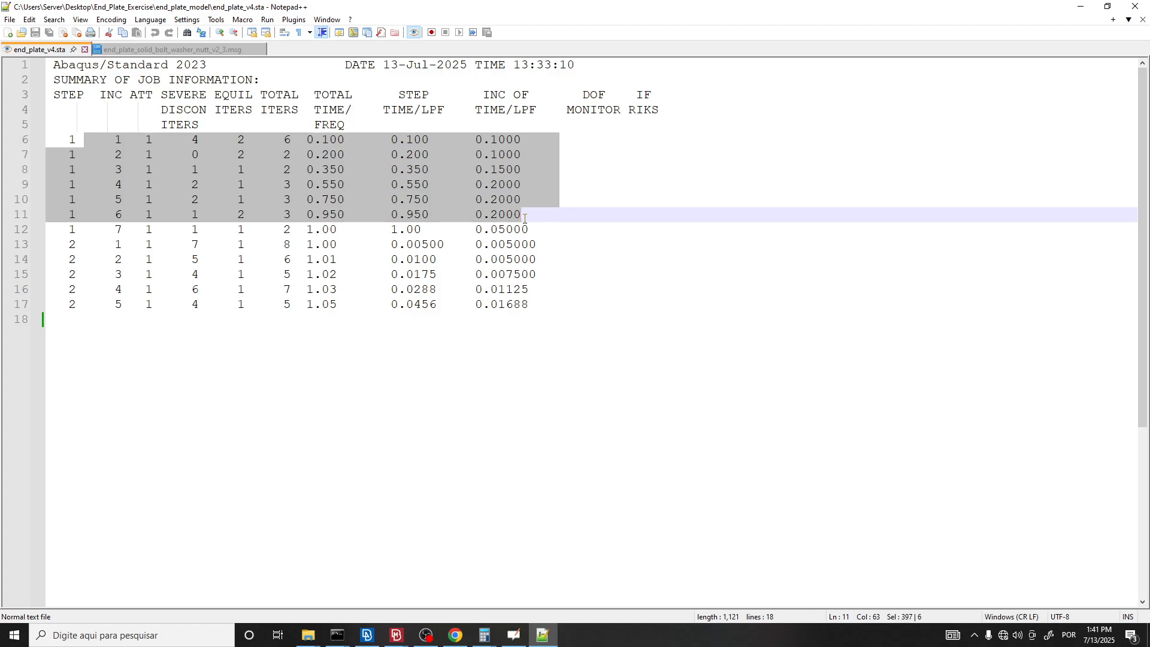
Switch to ANSA and open the DLOAD-GRAV gravity load for editing.
key(alt+Tab)
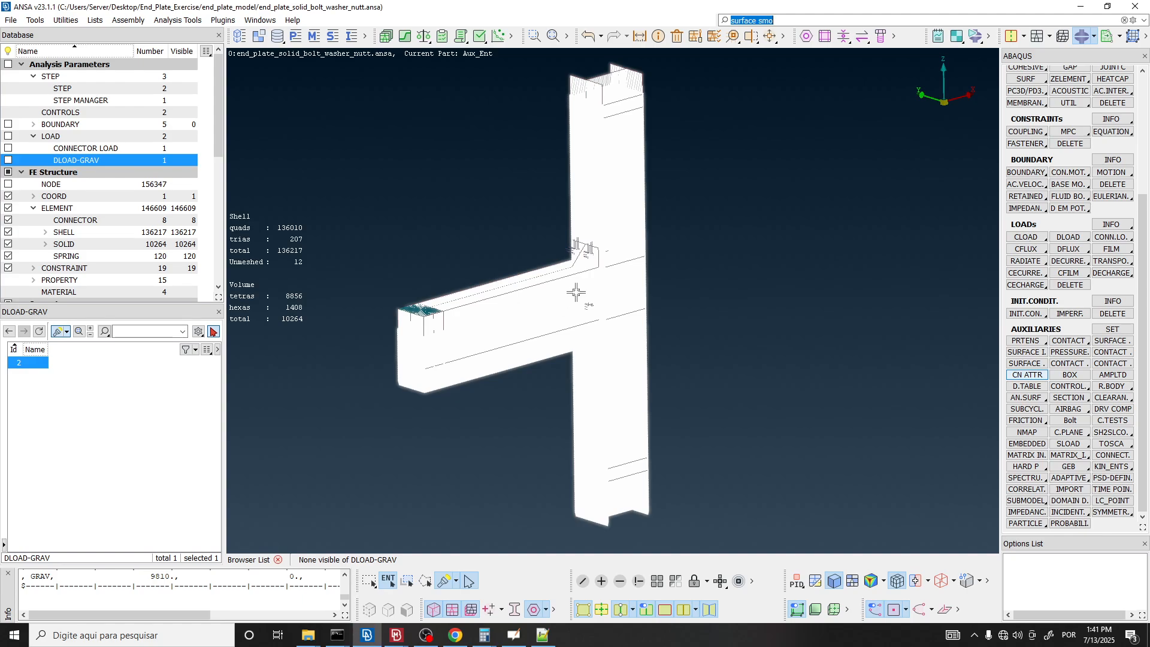
scroll(580, 245, up, 5)
ctrl+drag(579, 254, 569, 270)
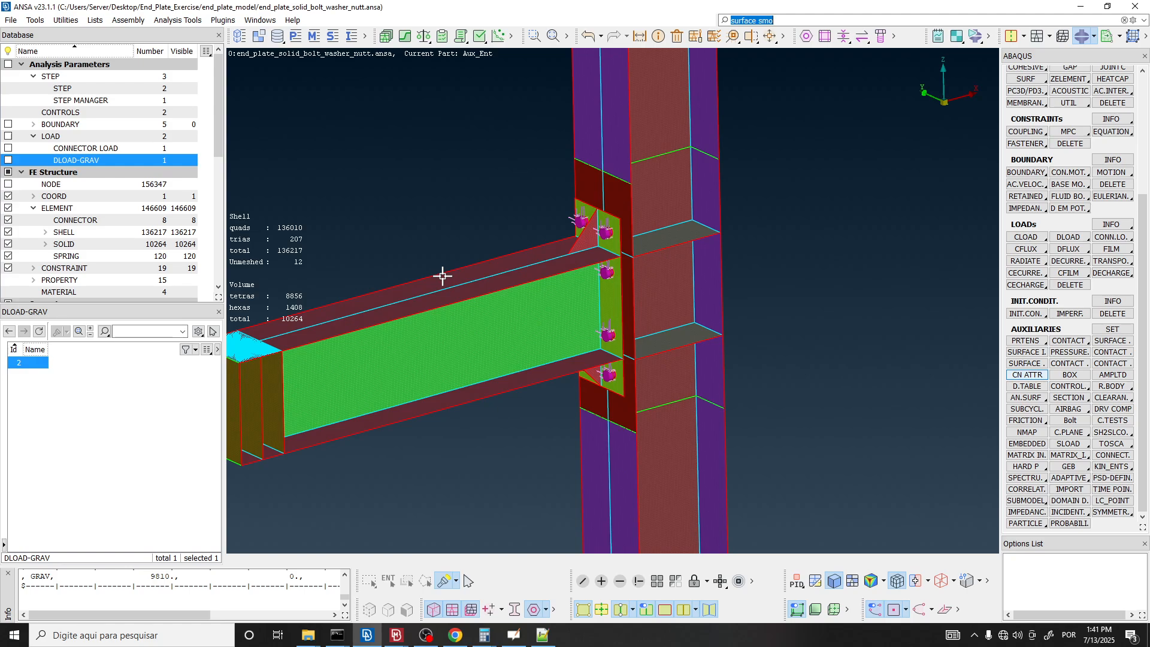
click(61, 163)
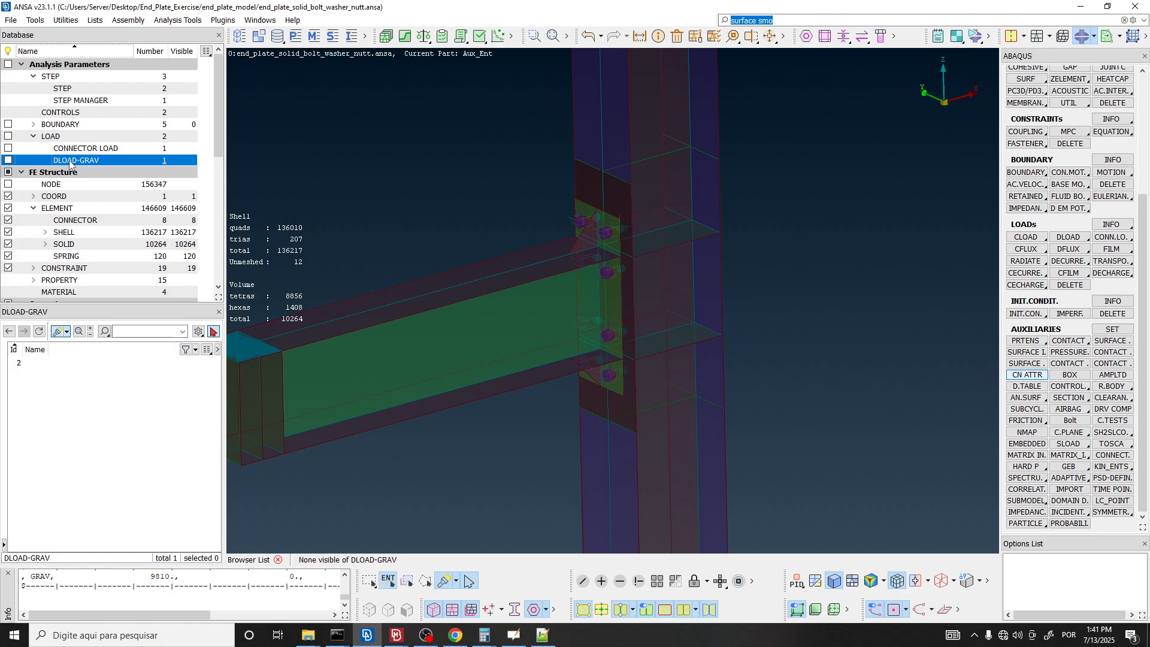
click(49, 137)
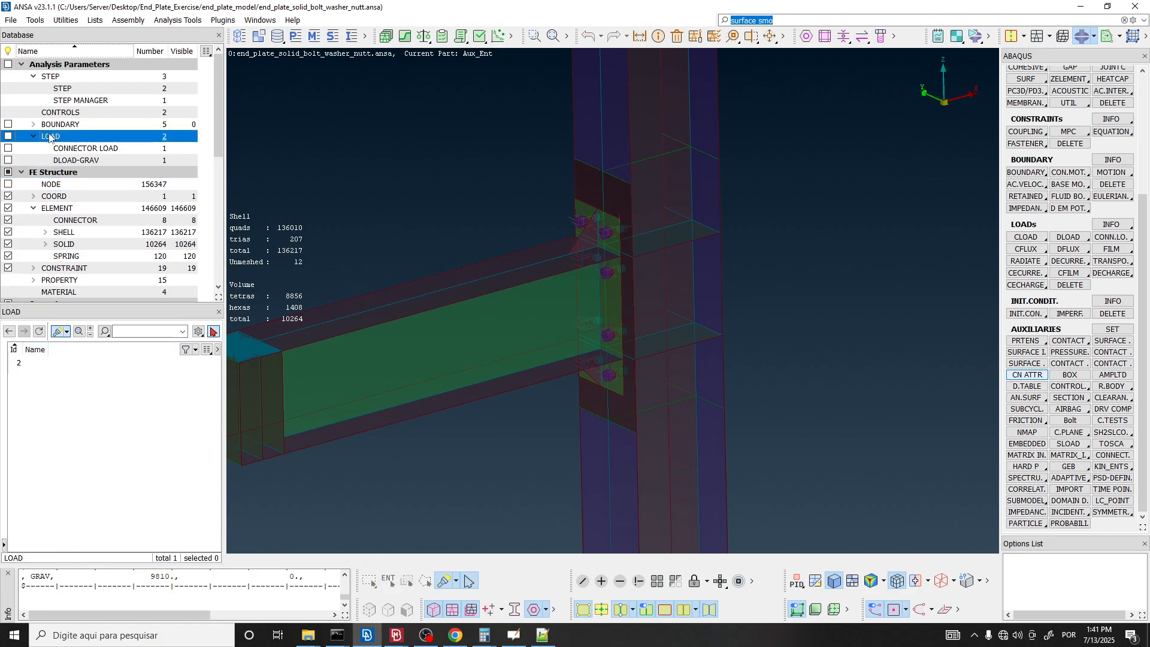
click(107, 161)
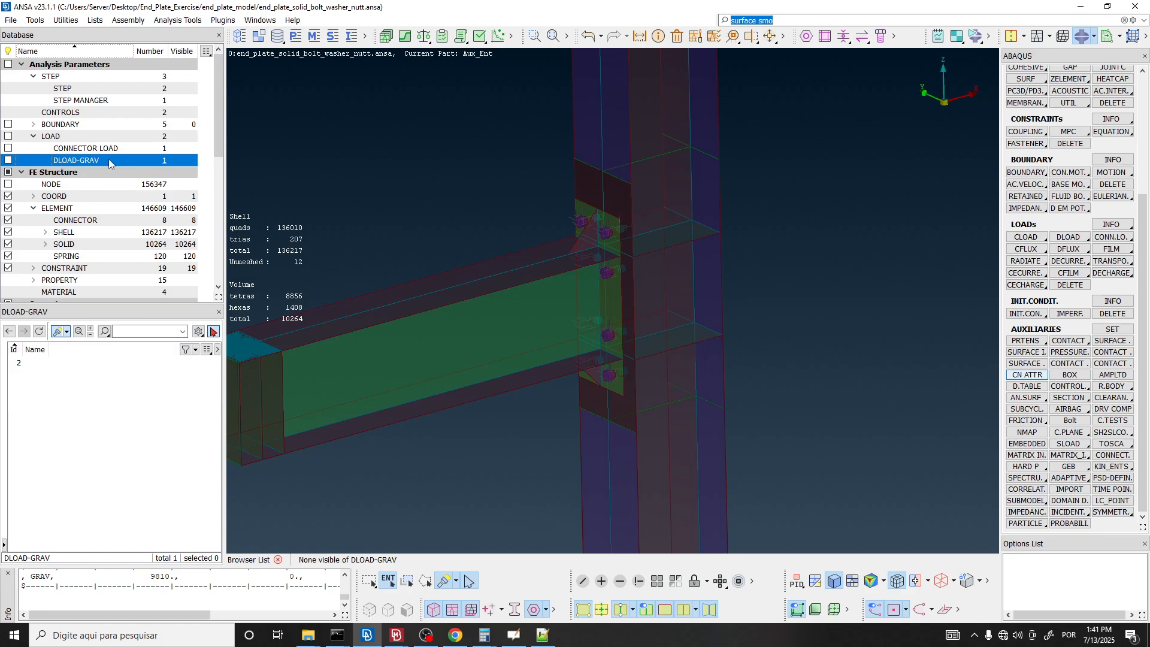
double_click(19, 362)
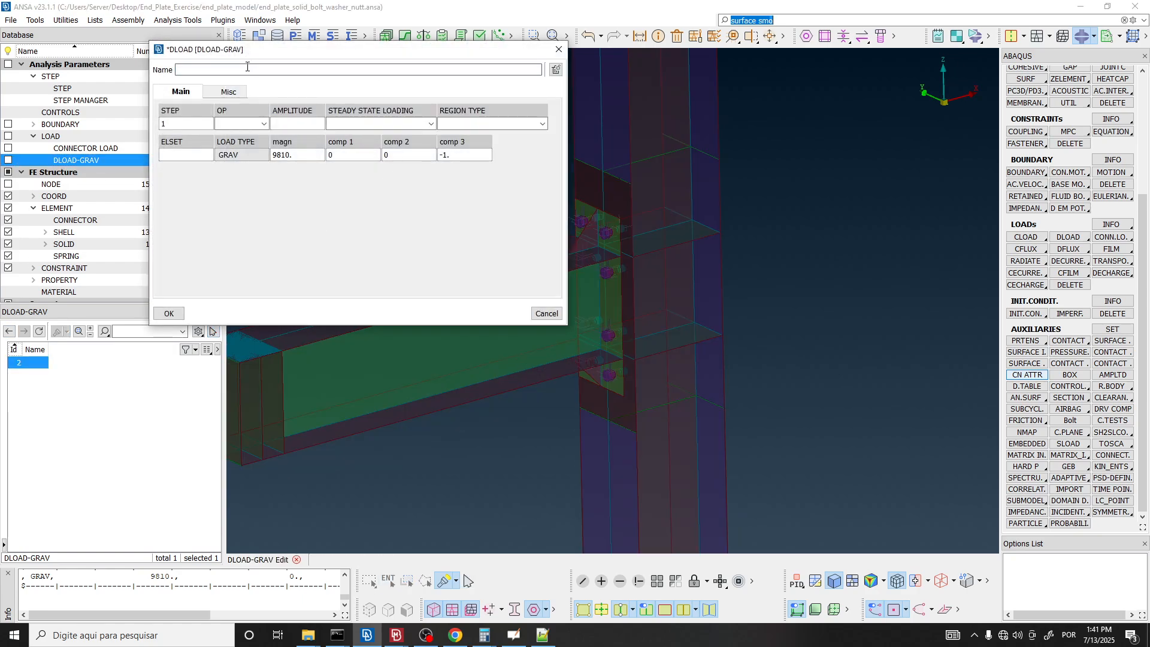
Create a new amplitude curve from the gravity load's AMPLITUDE setting.
click(297, 125)
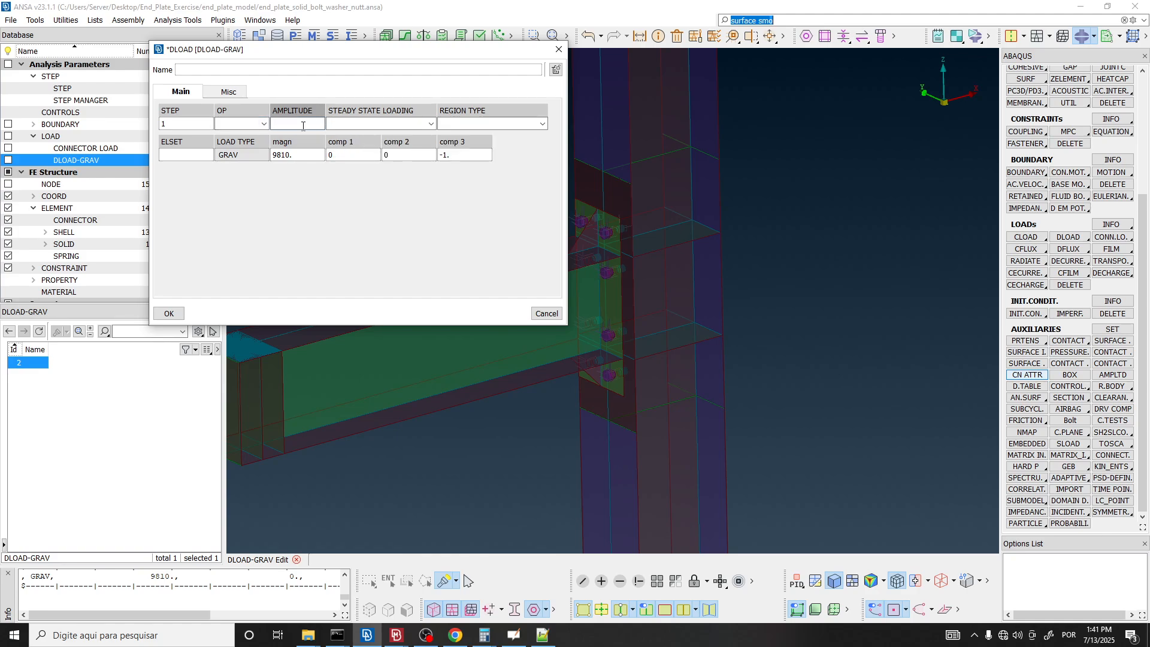
double_click(294, 123)
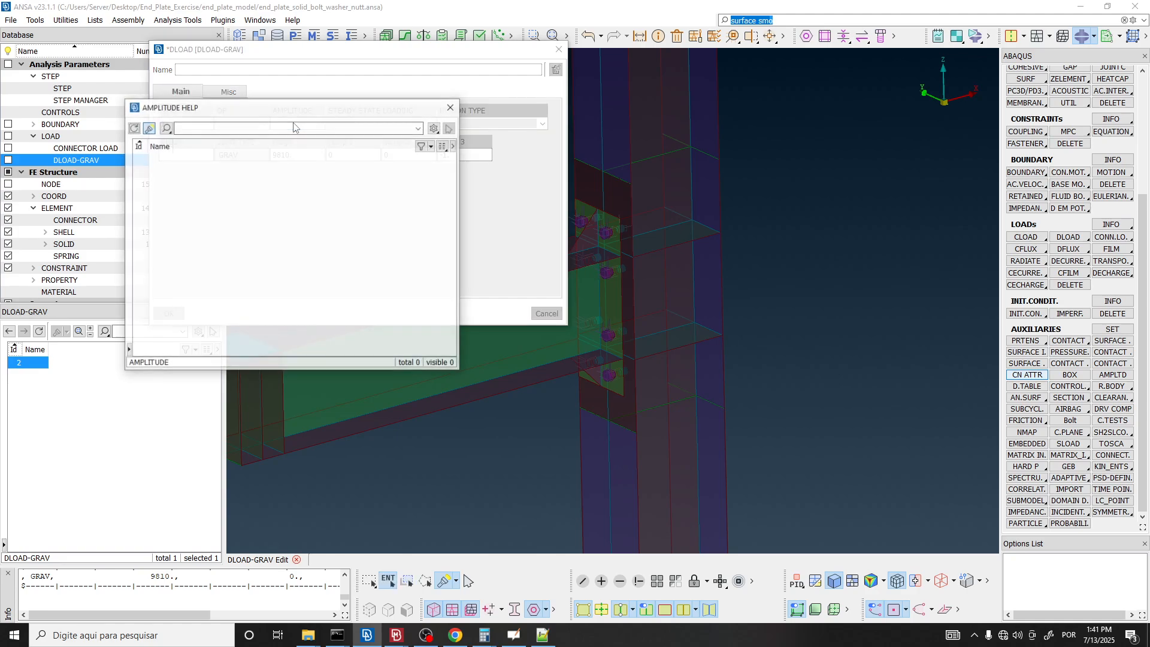
right_click(161, 181)
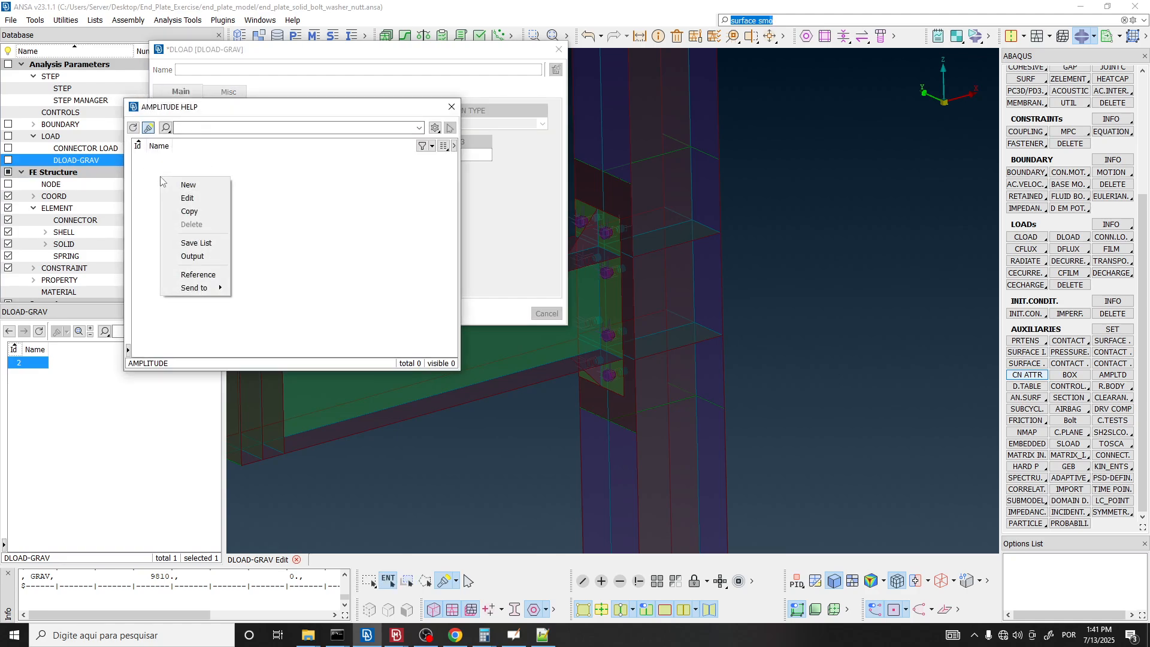
click(176, 190)
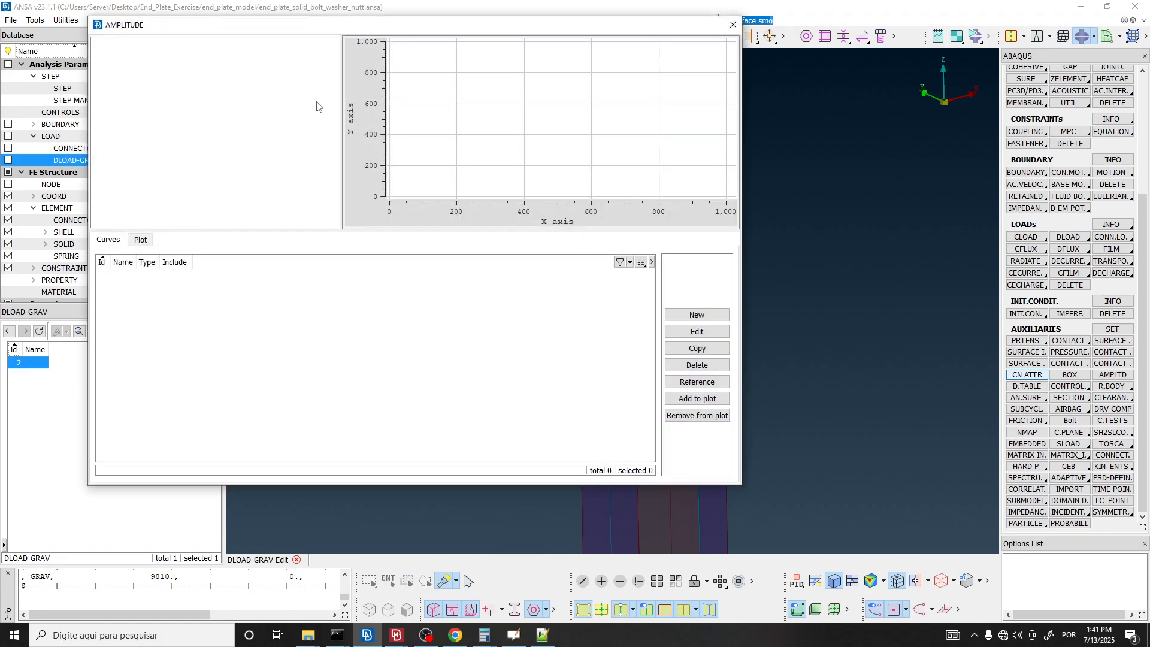
click(698, 316)
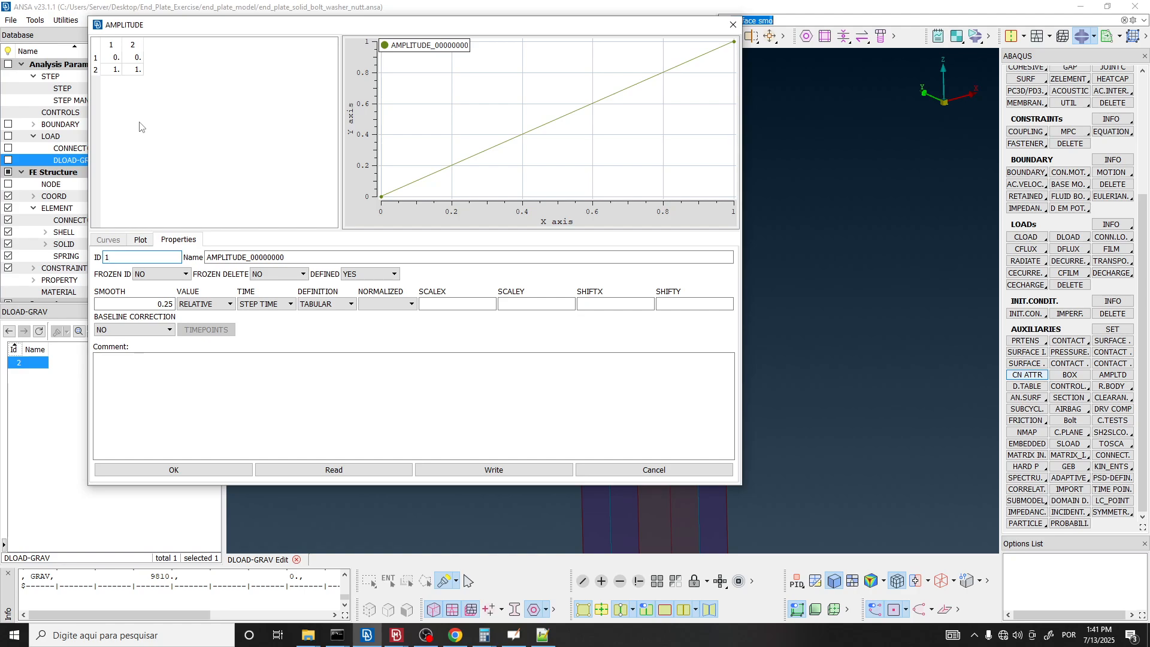
Review the time and value columns of the new amplitude's default two-point table.
drag(115, 58, 114, 75)
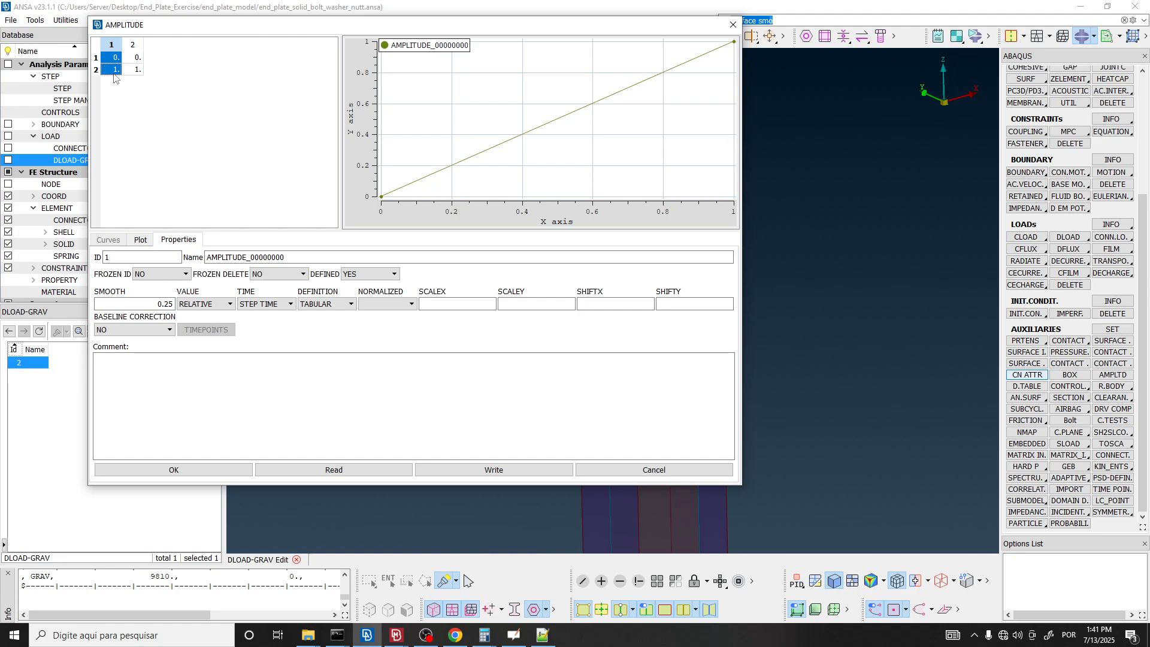
double_click(112, 60)
click(114, 70)
click(137, 58)
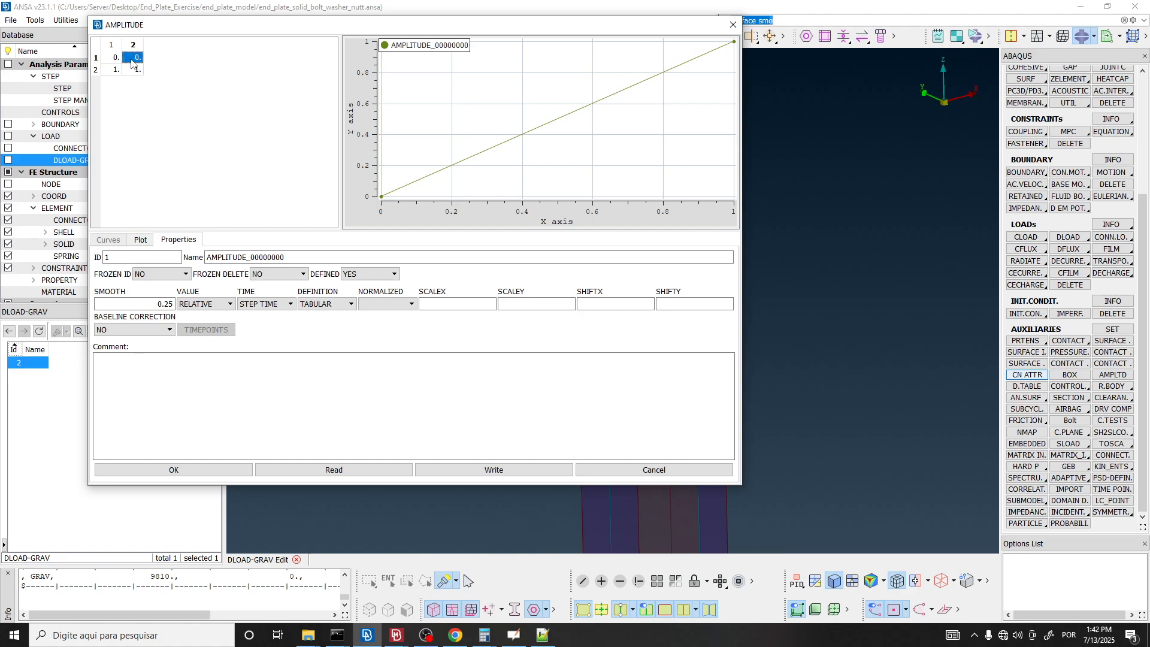
click(134, 70)
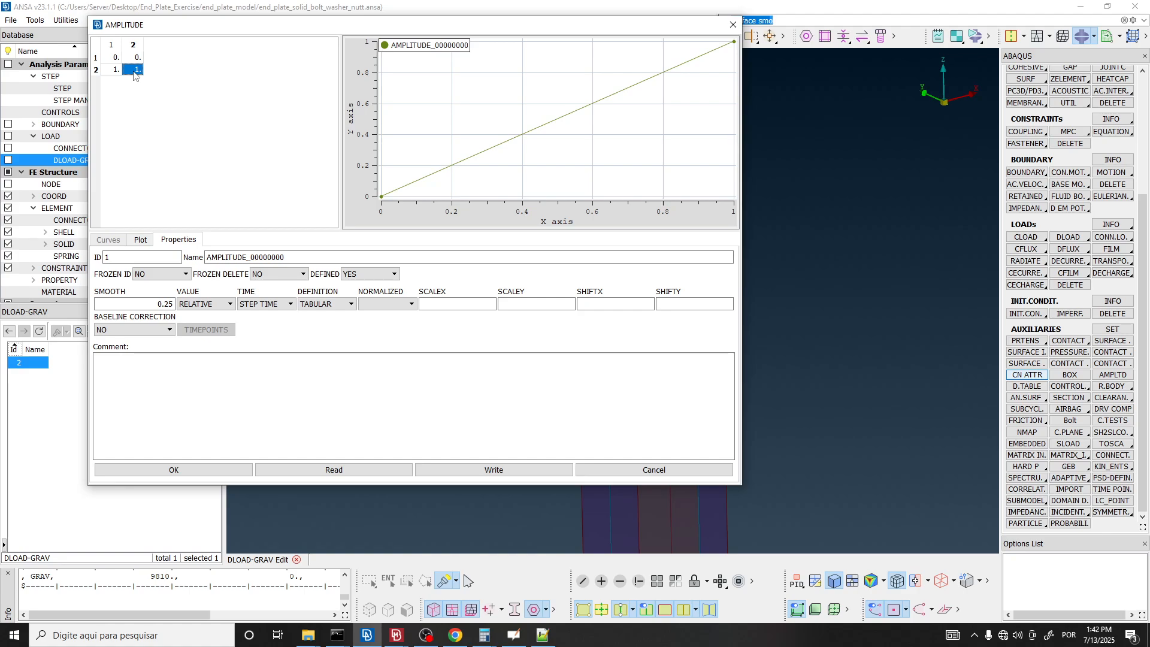
shift+click(137, 58)
click(276, 147)
Insert a row below the amplitude table's first point and set its time to 0.2 and its value to 0.
click(116, 58)
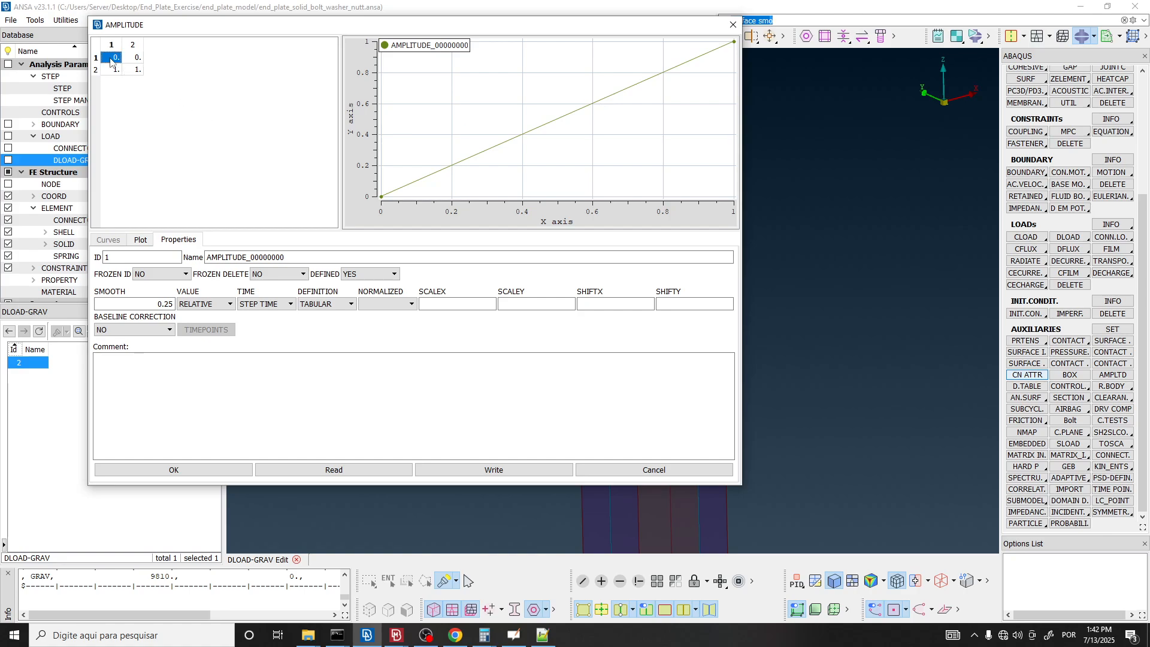
right_click(116, 59)
mouse_move(132, 84)
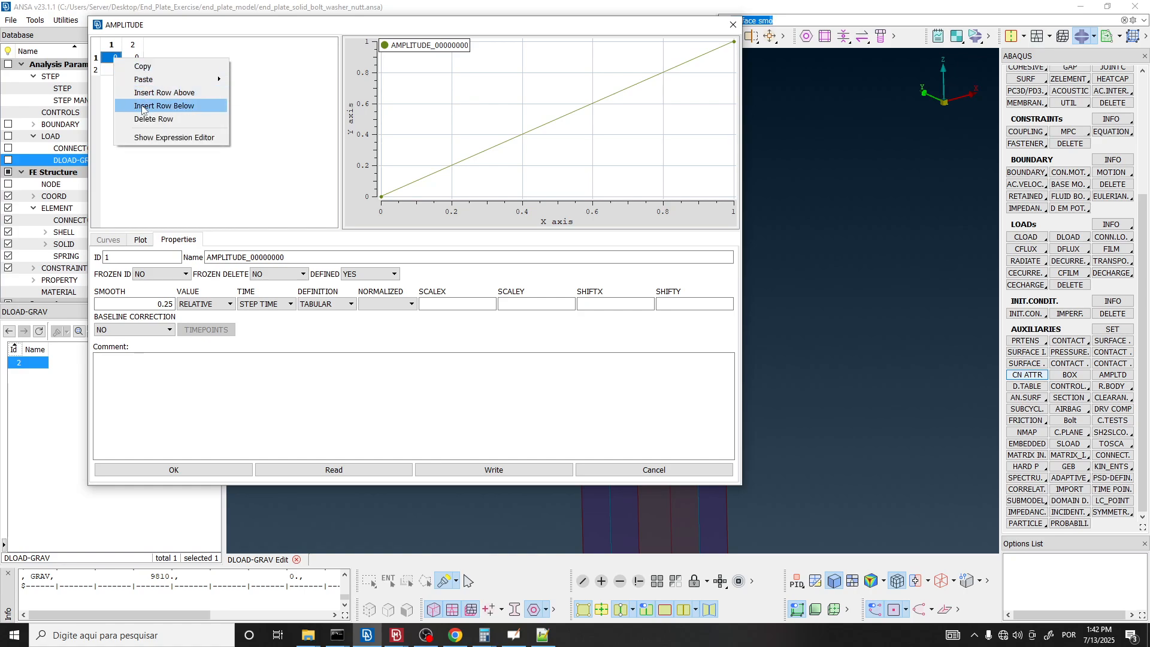
click(143, 107)
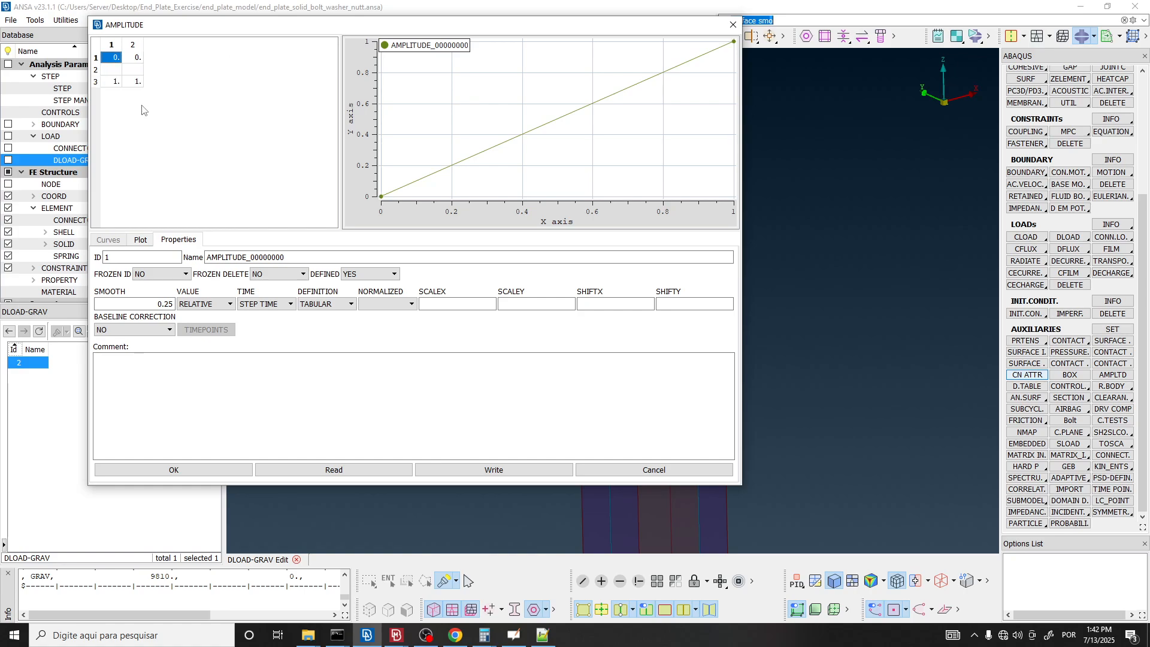
click(116, 71)
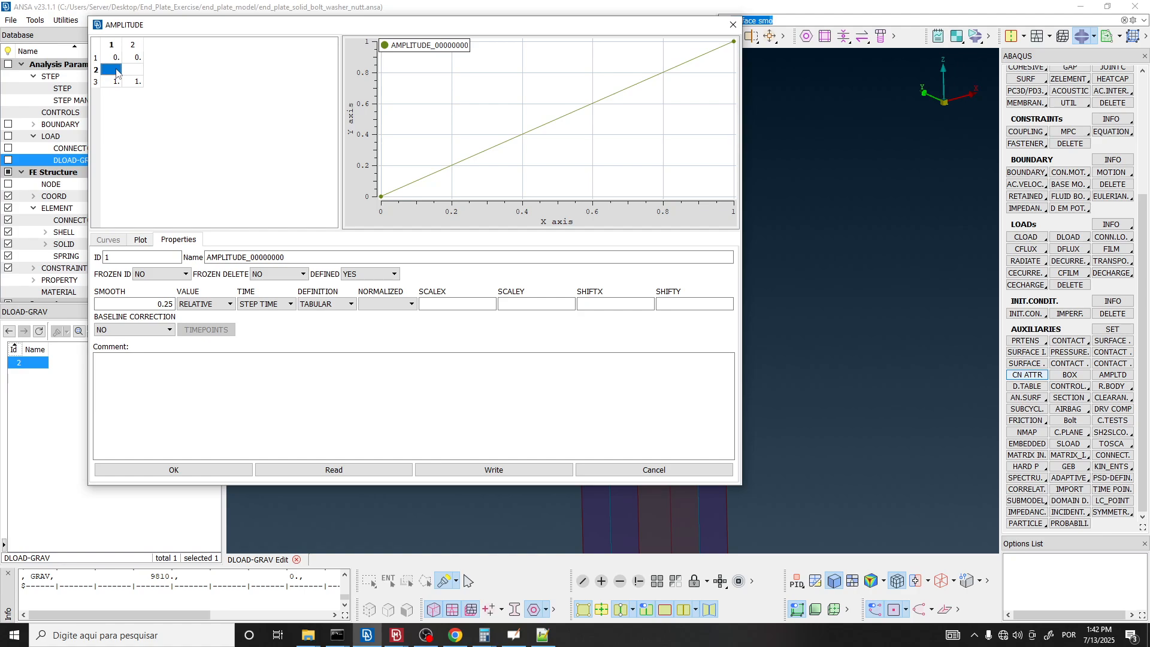
text(0.2)
key(Return)
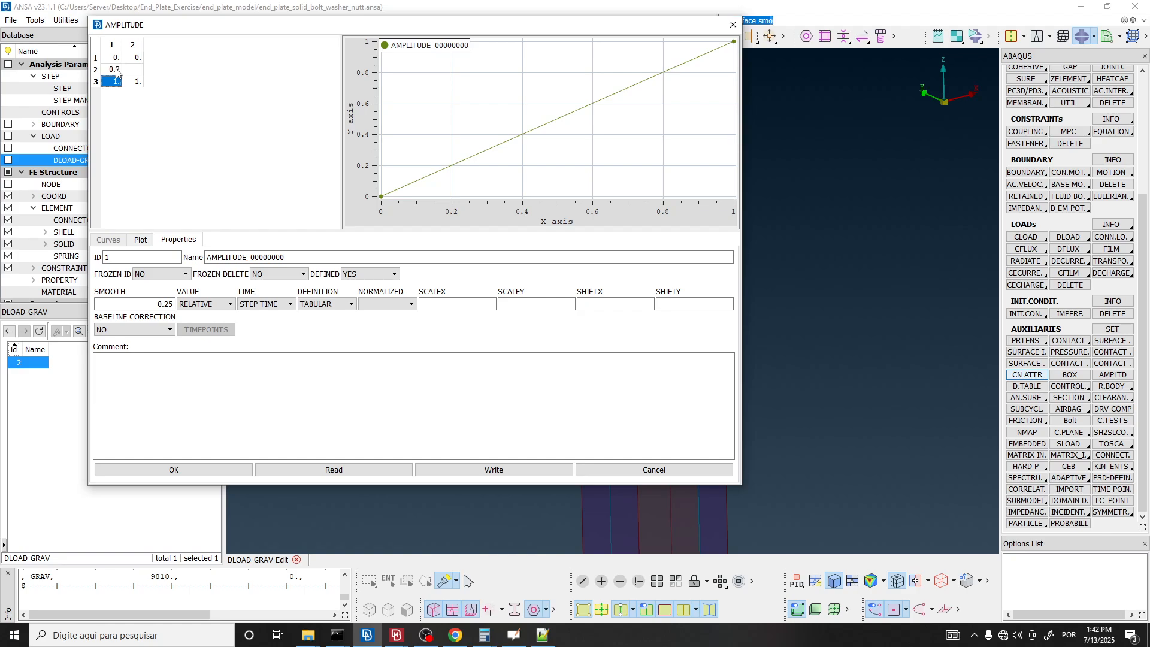
click(115, 69)
click(137, 70)
text(0)
click(159, 75)
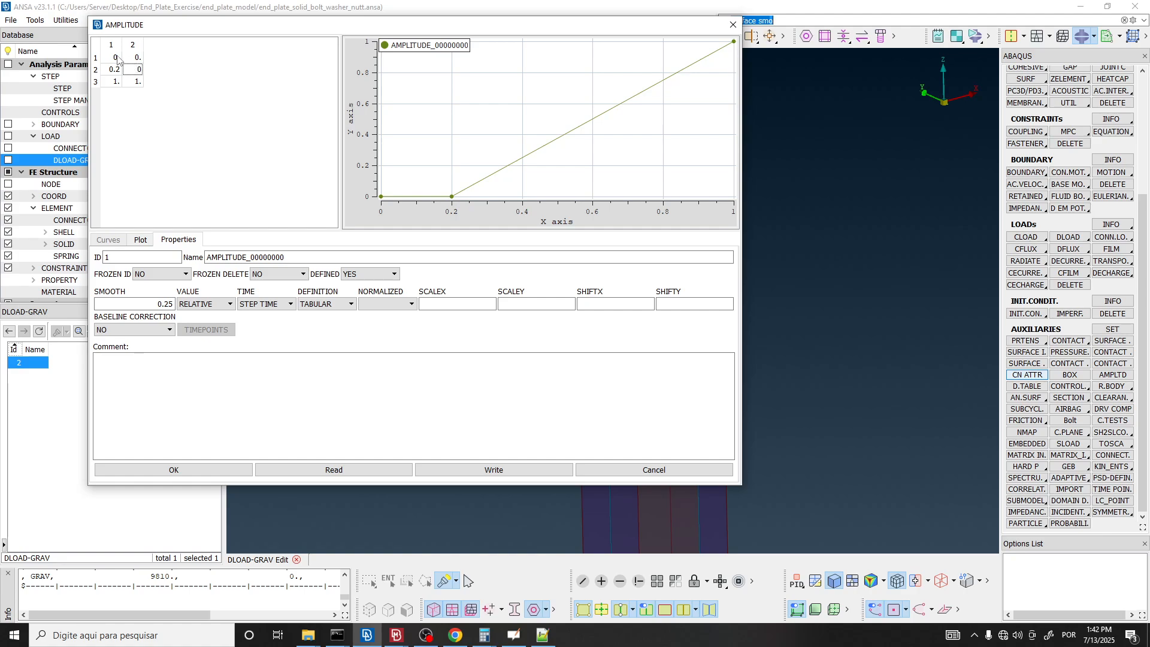
Review the three amplitude points, check the job's increments in end_plate_v4.sta in Notepad++ and return to ANSA.
click(136, 60)
click(136, 70)
click(113, 70)
click(137, 70)
click(112, 69)
click(112, 84)
click(137, 70)
click(136, 82)
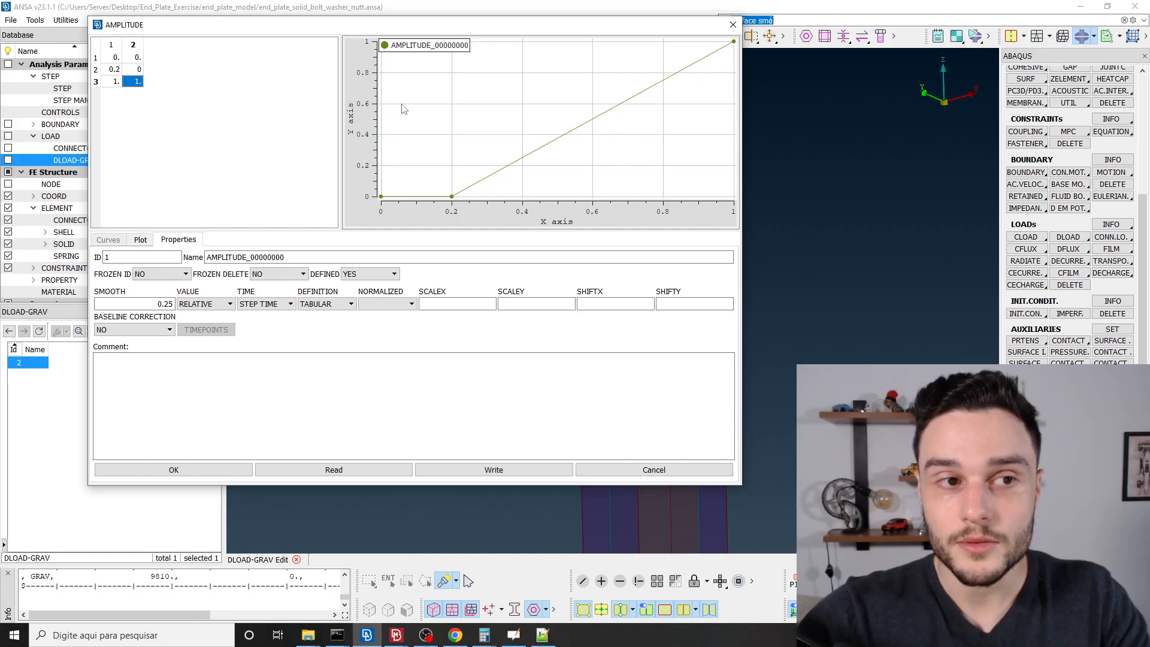
click(155, 109)
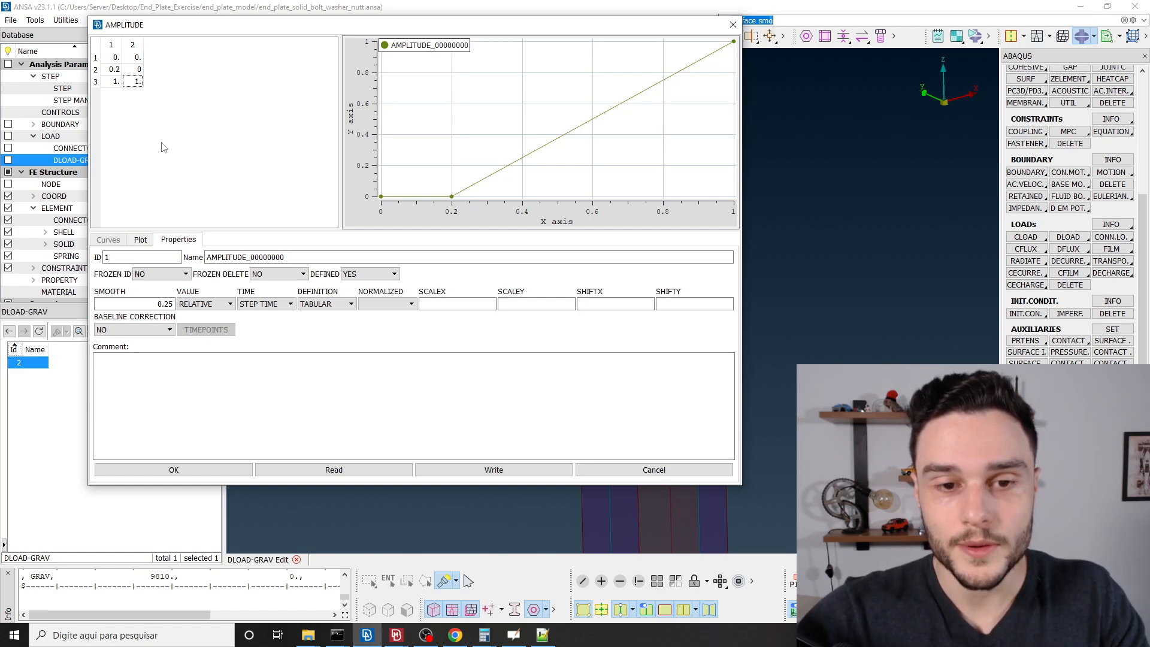
click(542, 635)
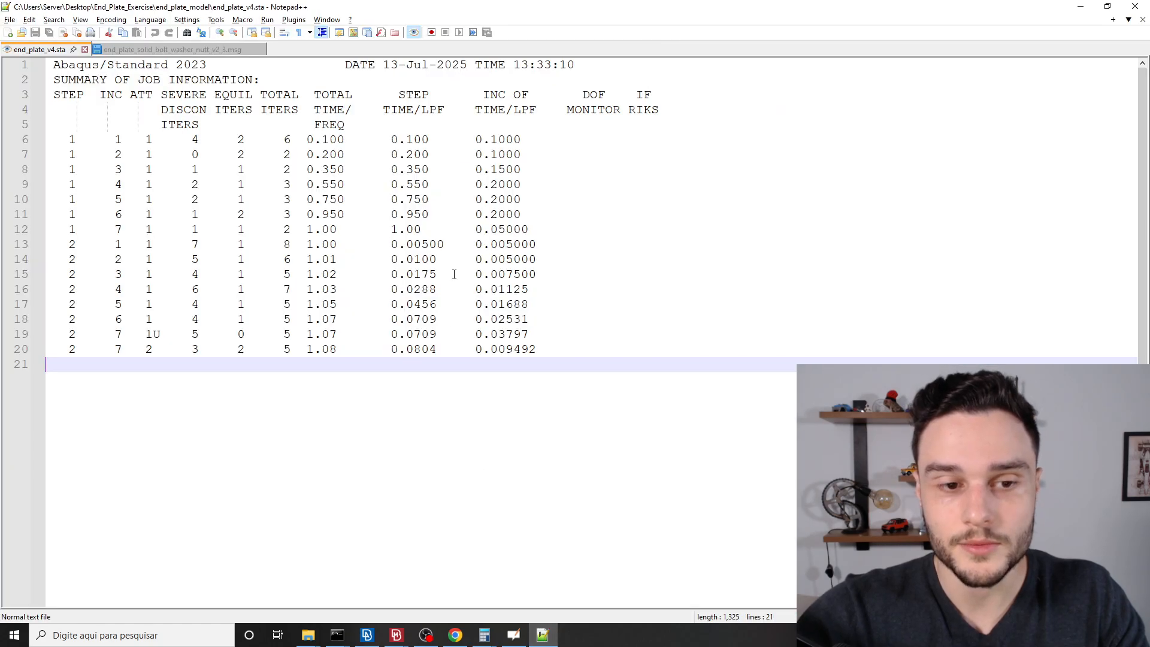
click(543, 635)
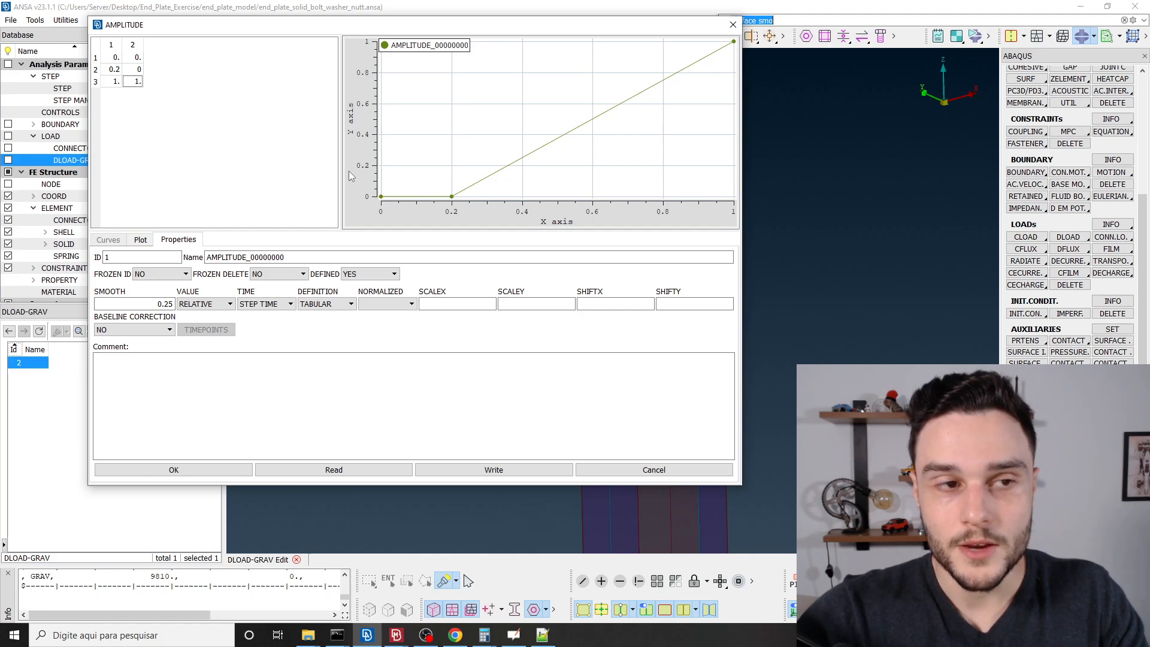
Save the amplitude curve and assign it to the gravity load.
click(179, 470)
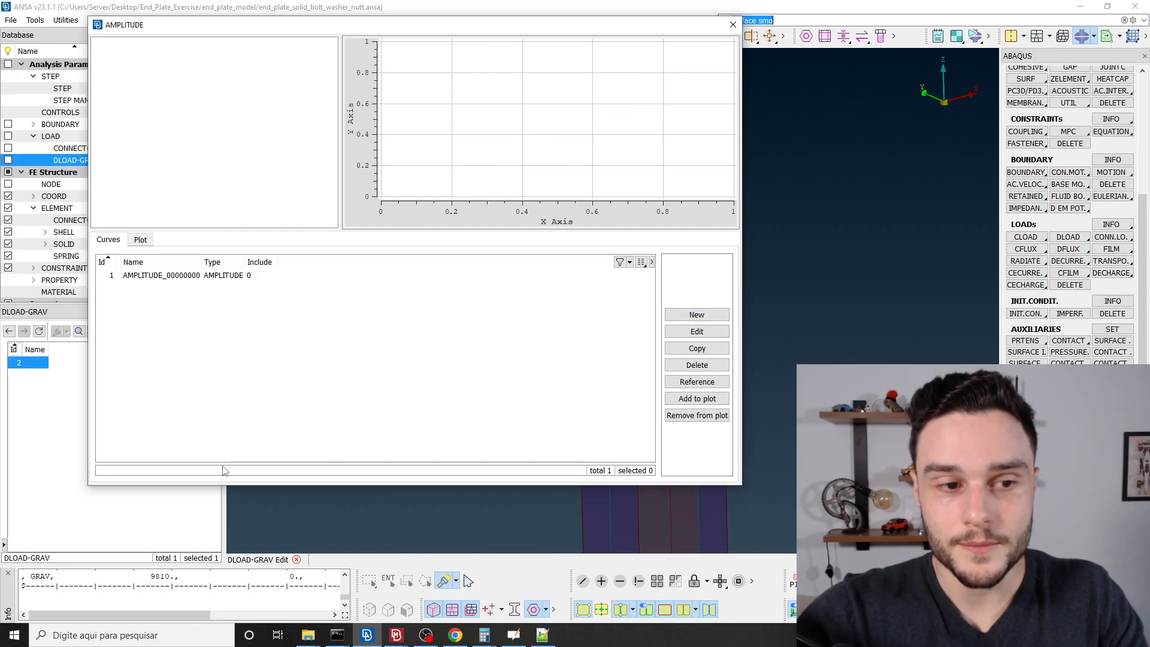
click(186, 277)
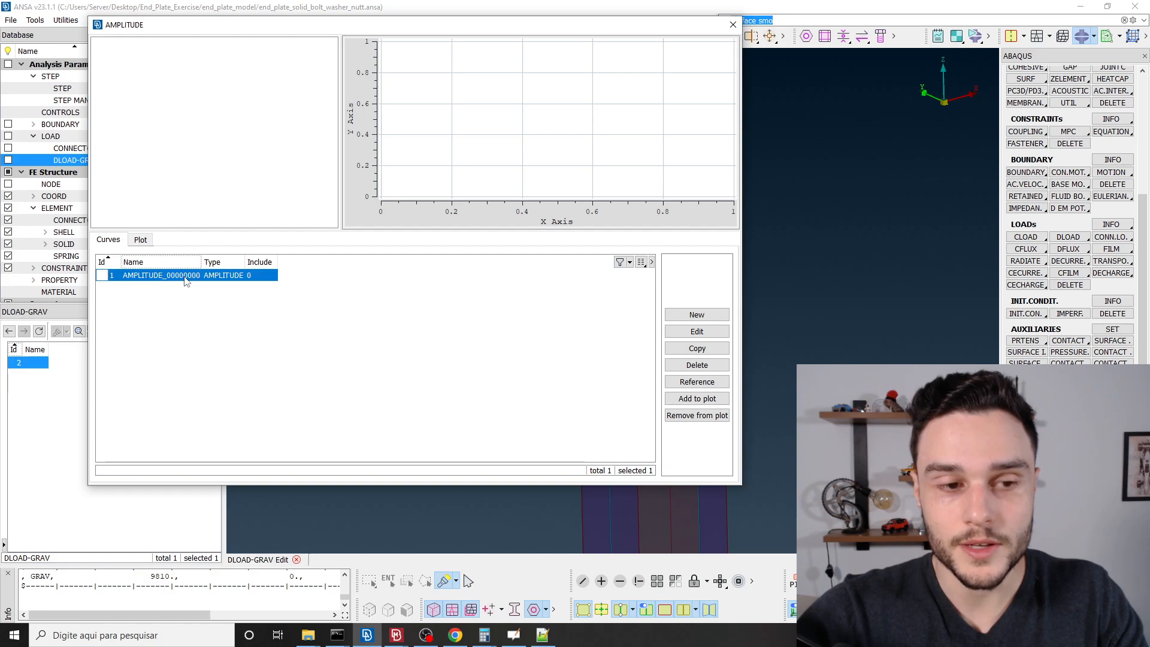
click(734, 24)
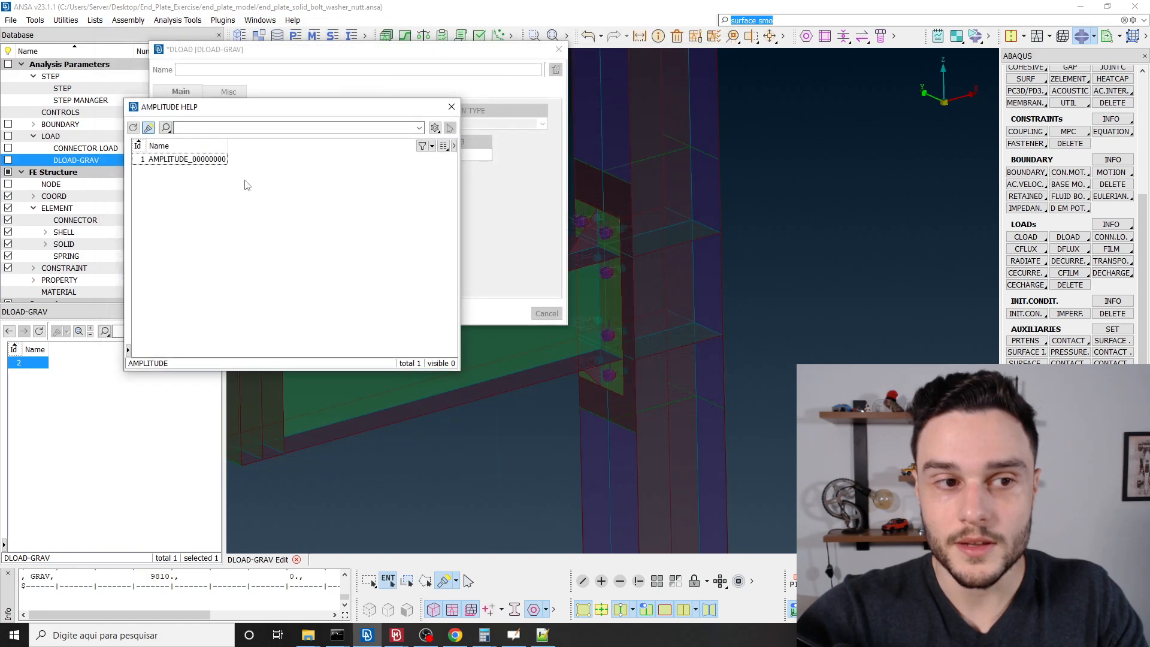
click(184, 160)
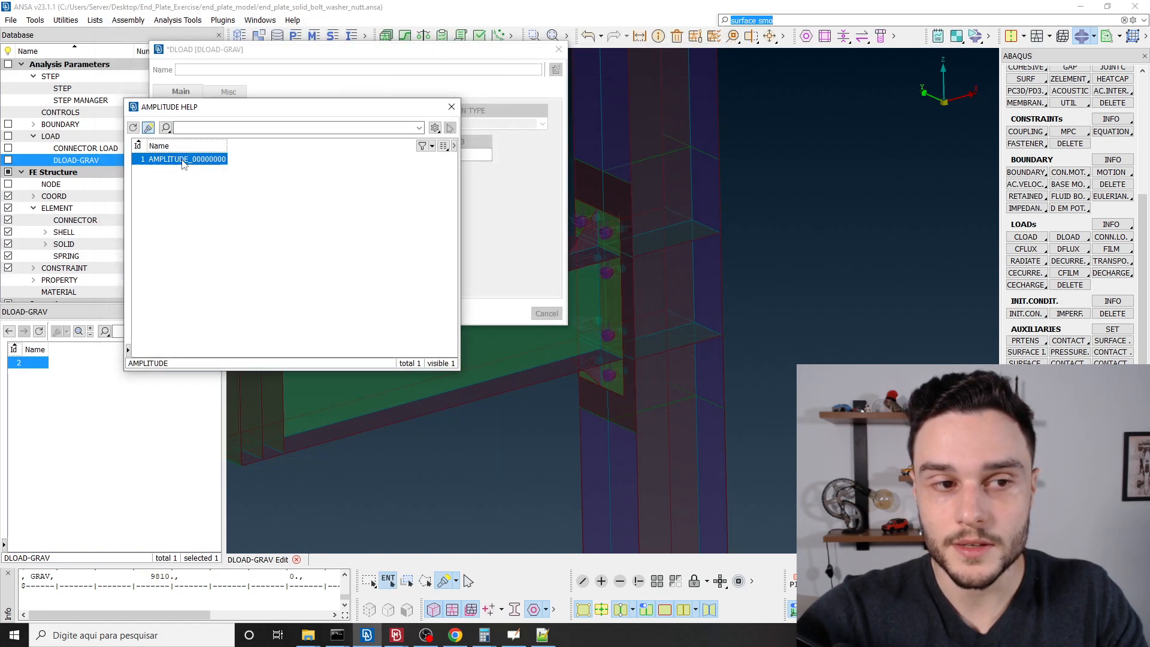
double_click(184, 160)
Open the load's assigned amplitude to check its curve, close it and save the gravity load.
double_click(315, 127)
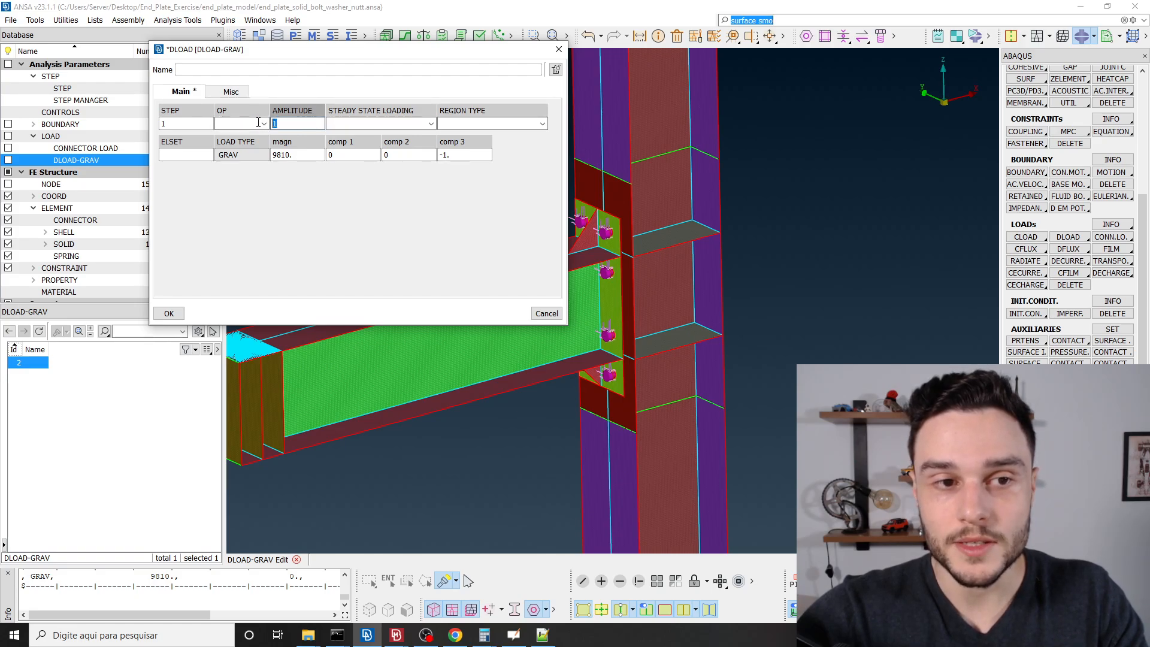
key(F2)
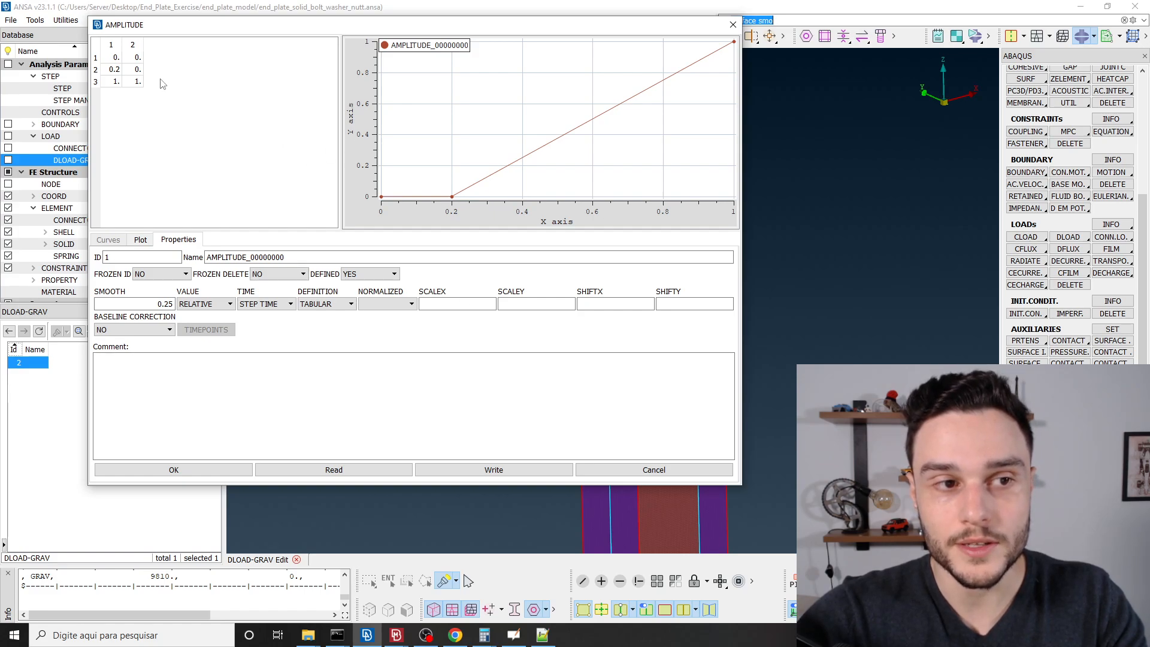
click(733, 25)
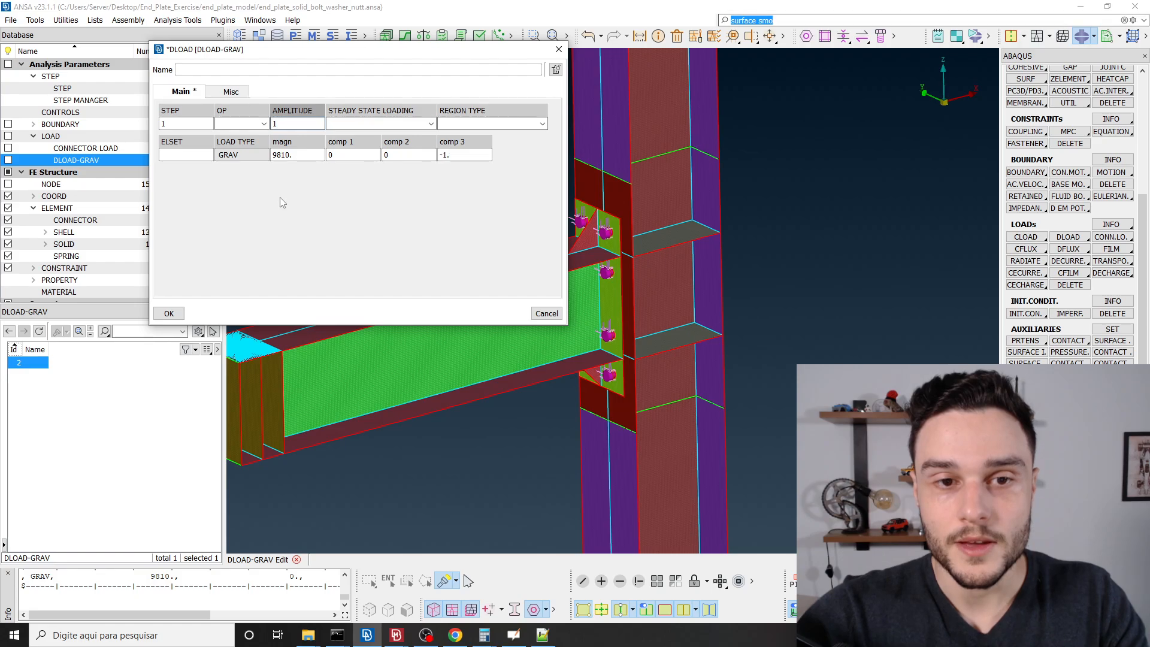
click(169, 313)
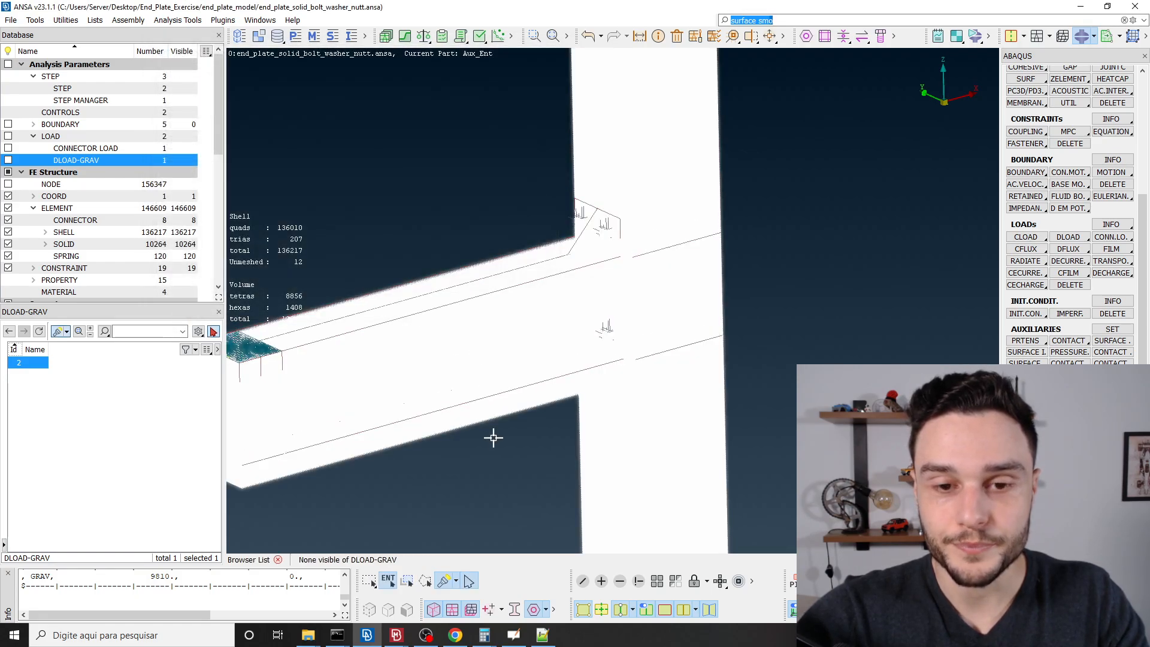
scroll(554, 245, down, 5)
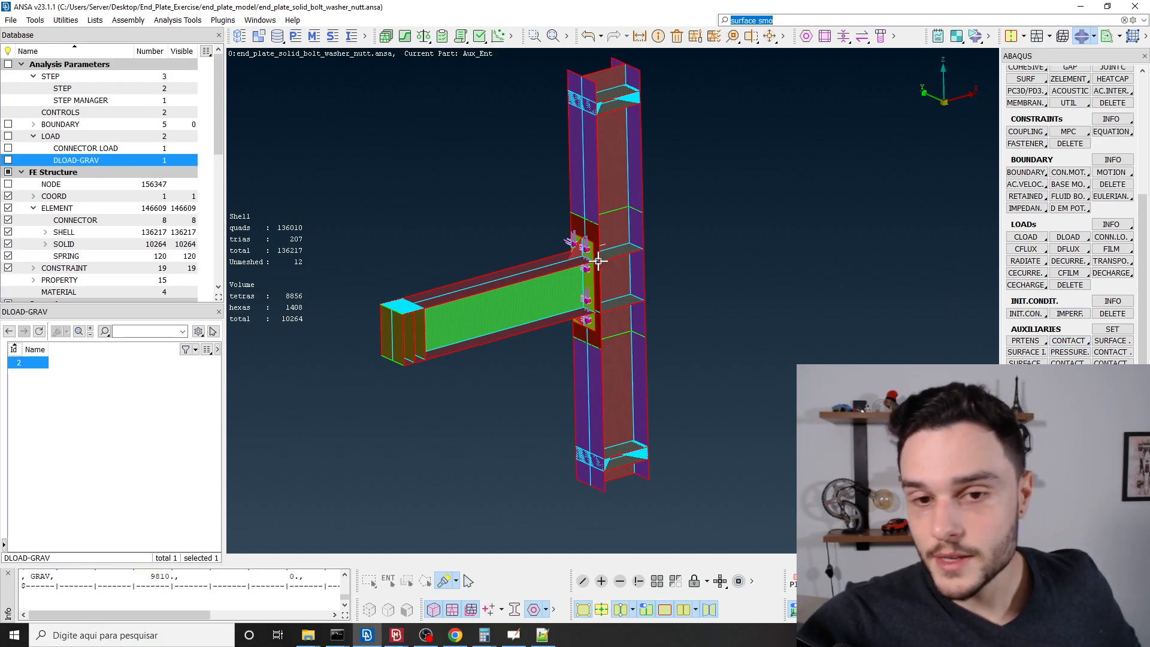
scroll(597, 260, up, 5)
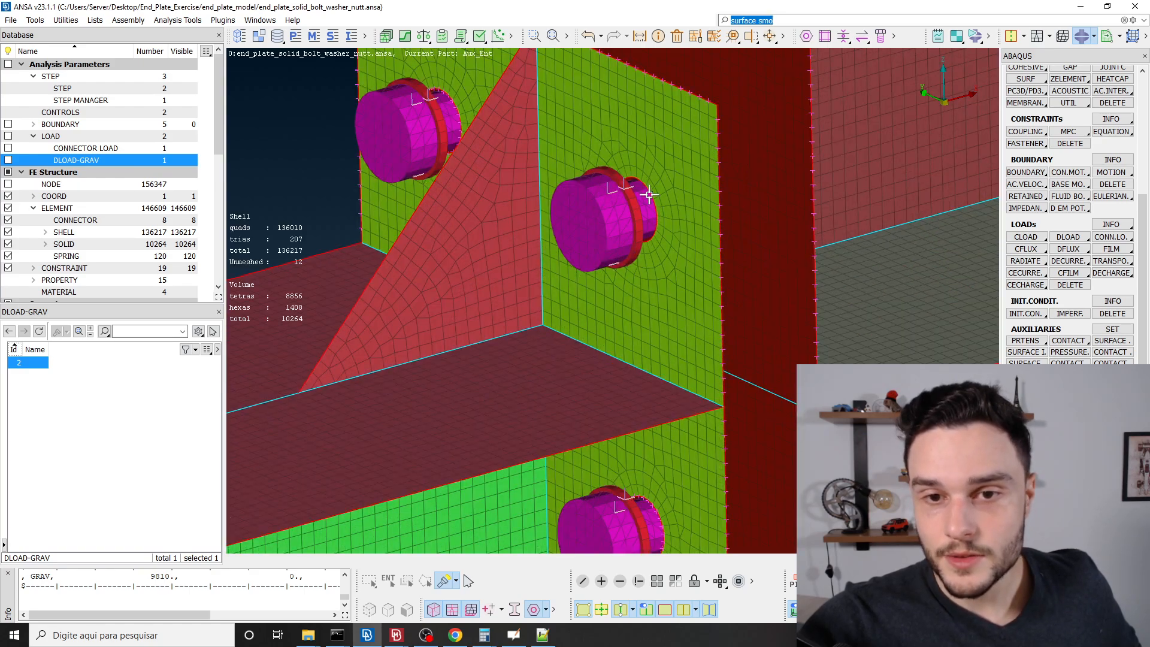
scroll(592, 211, down, 6)
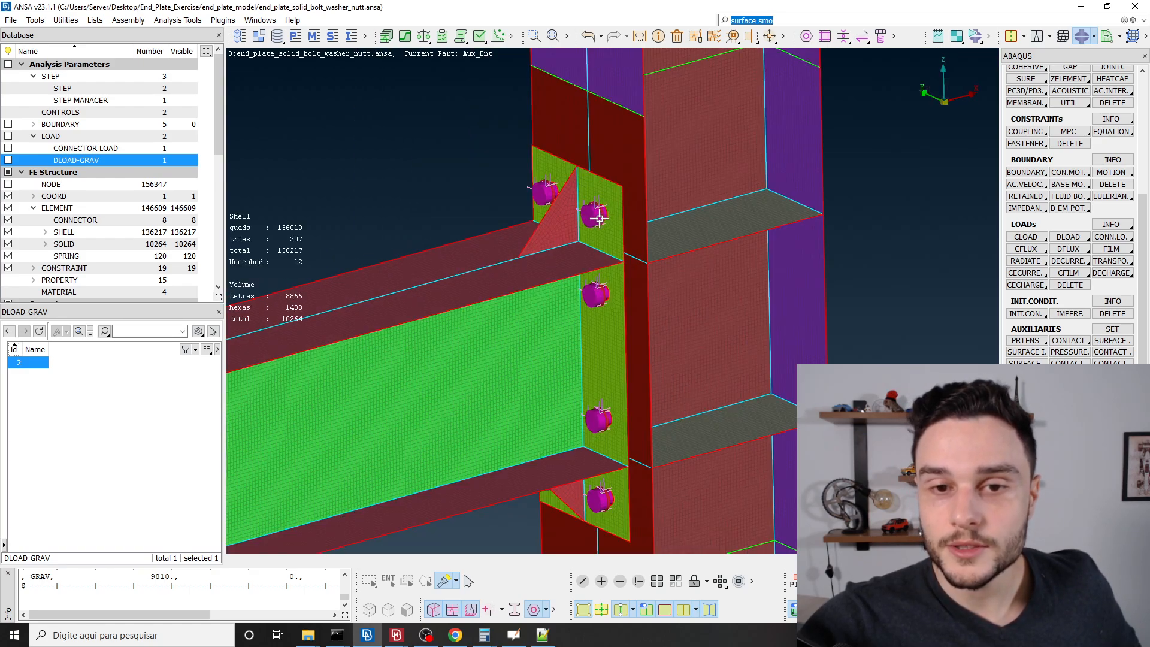
Switch to META with end_plate.inp loaded and examine the whole beam-to-column model.
scroll(602, 240, down, 3)
scroll(618, 216, up, 3)
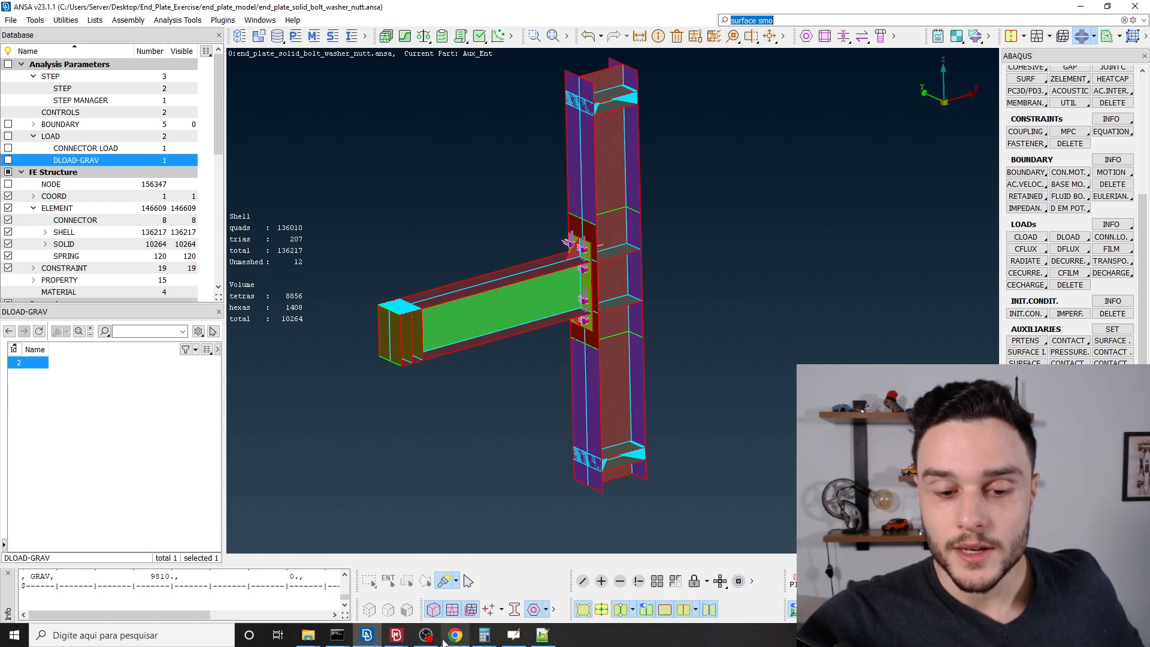
click(395, 642)
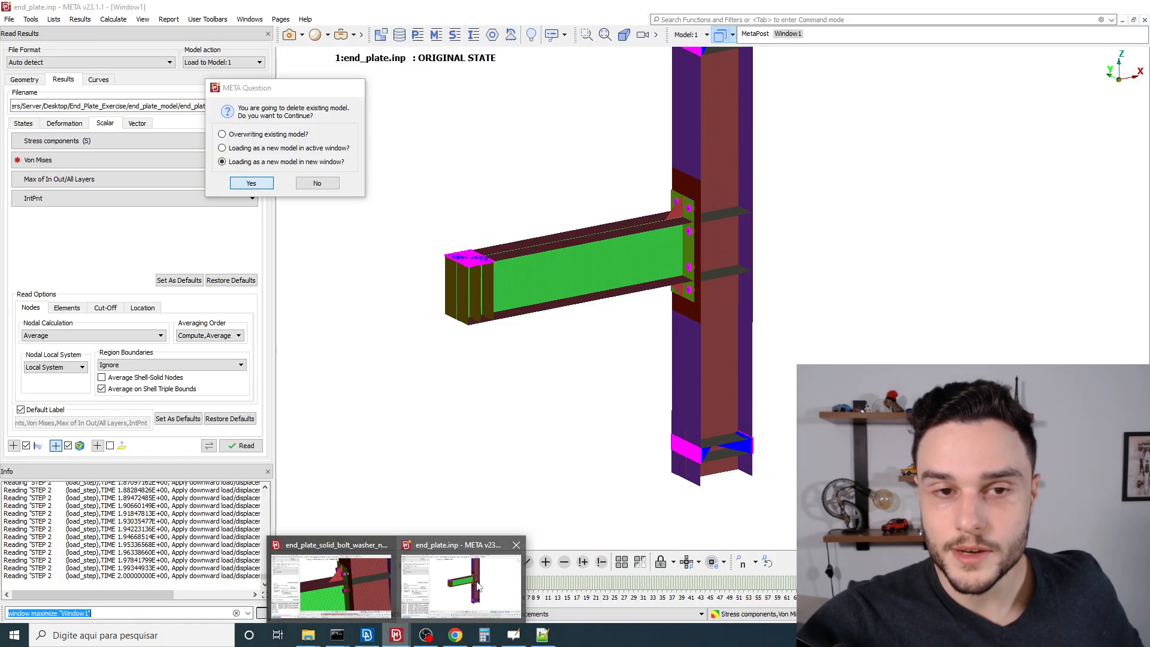
click(477, 588)
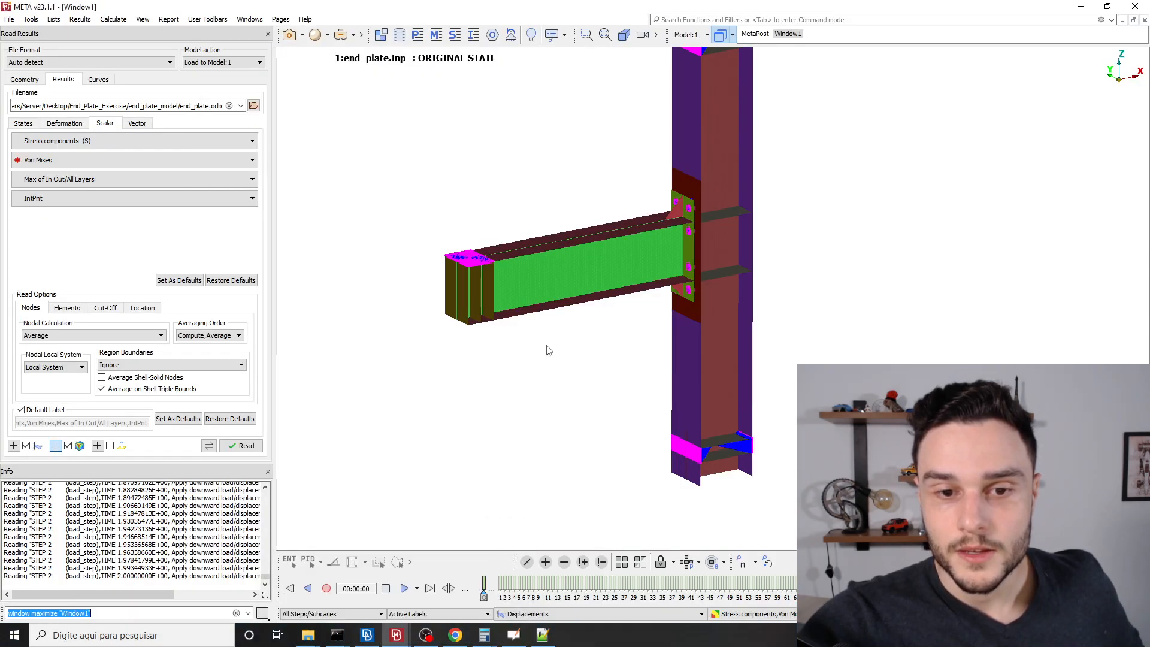
scroll(510, 230, down, 2)
scroll(541, 197, up, 1)
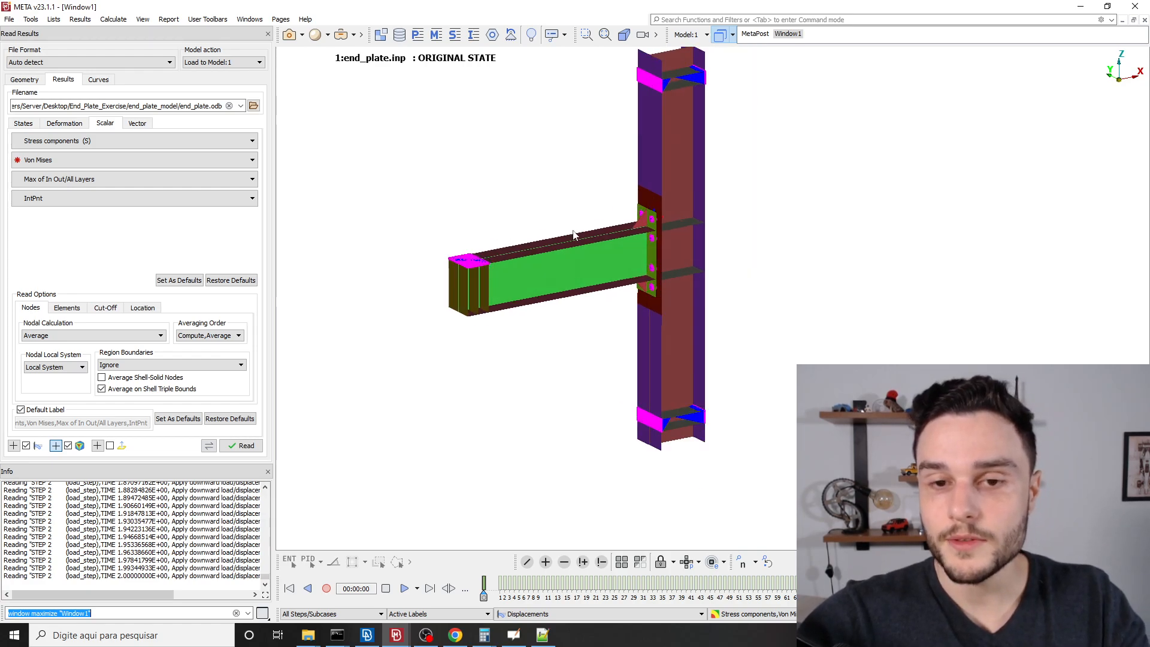
scroll(515, 281, up, 2)
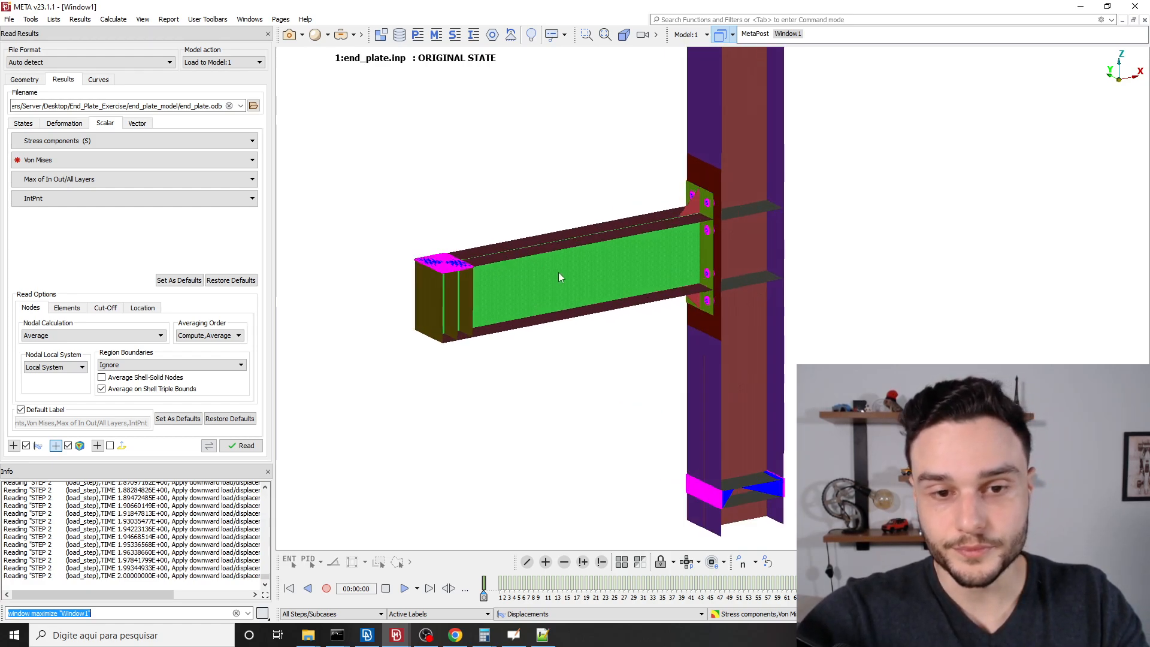
ctrl+drag(559, 272, 533, 301)
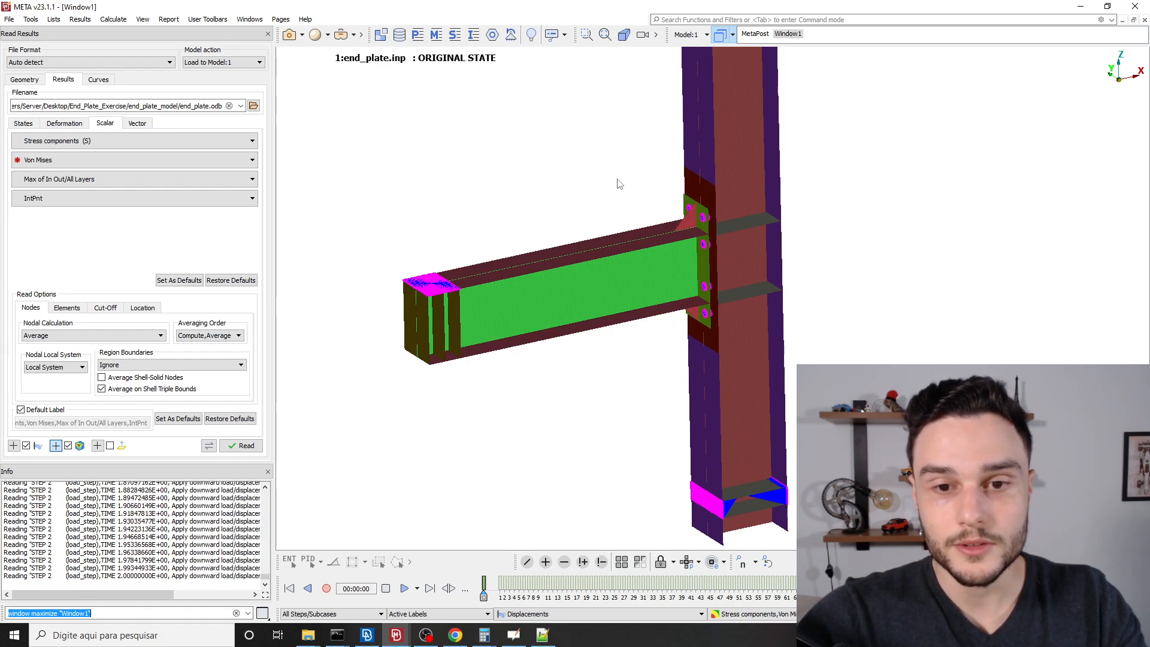
Compare the models shown in the MetaPost window and Window1, ending on Window1.
click(755, 34)
click(788, 34)
click(755, 34)
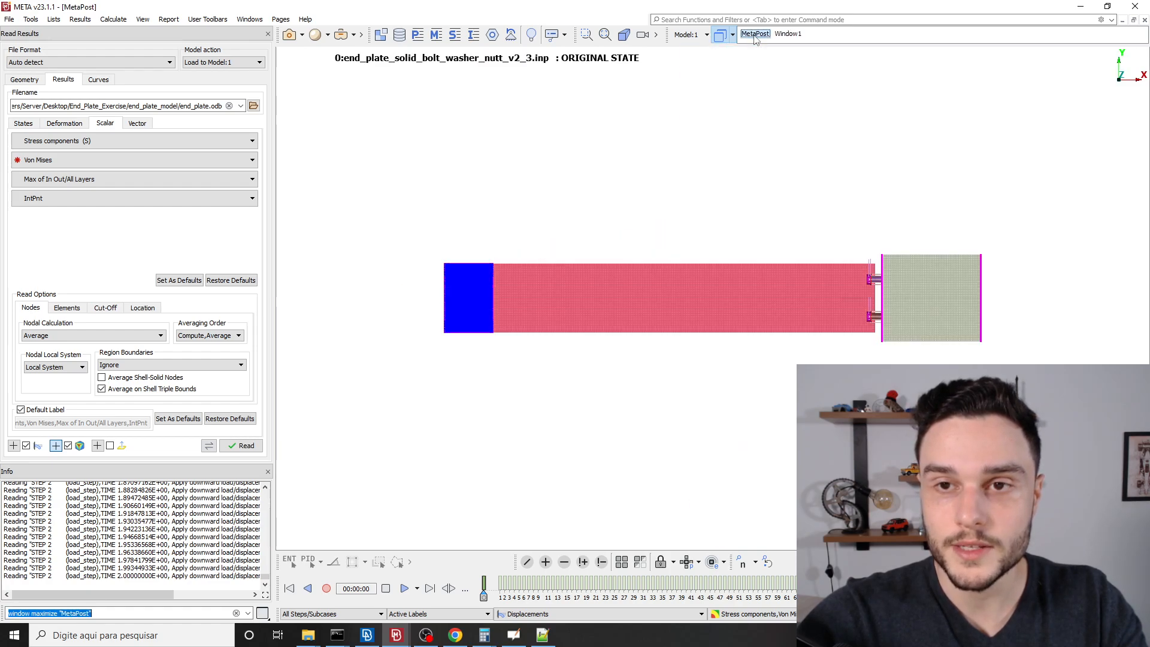
click(788, 34)
Make Model 0, end_plate_solid_bolt_washer_nutt_v2_3.inp, the only active model in place of Model 1.
click(689, 35)
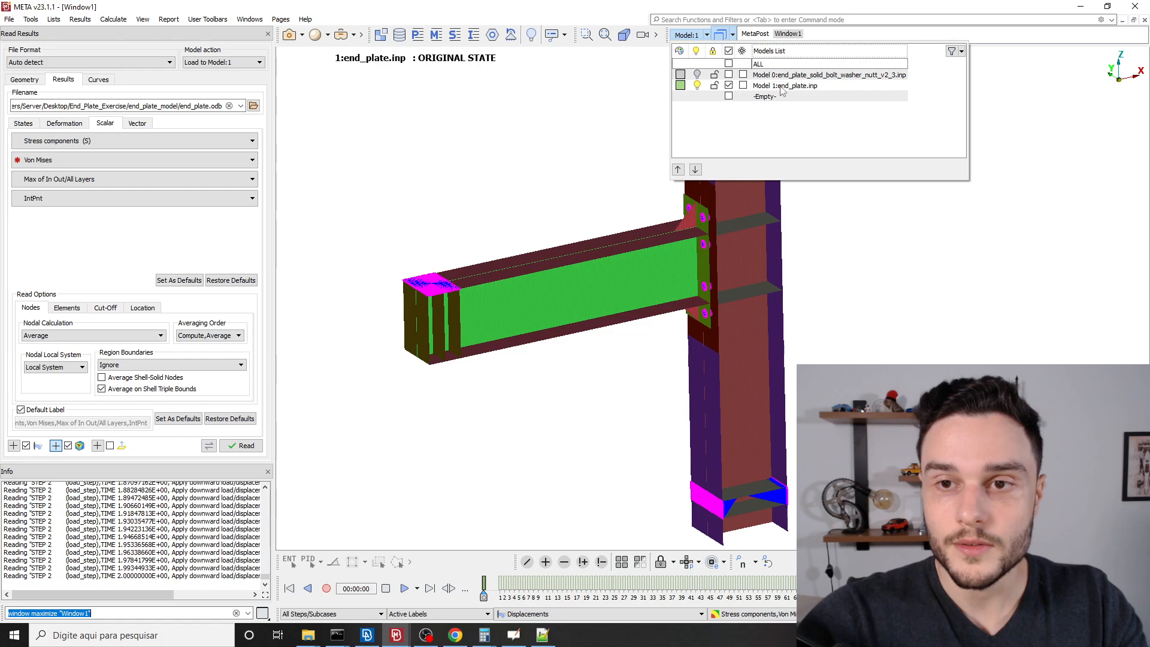
click(730, 89)
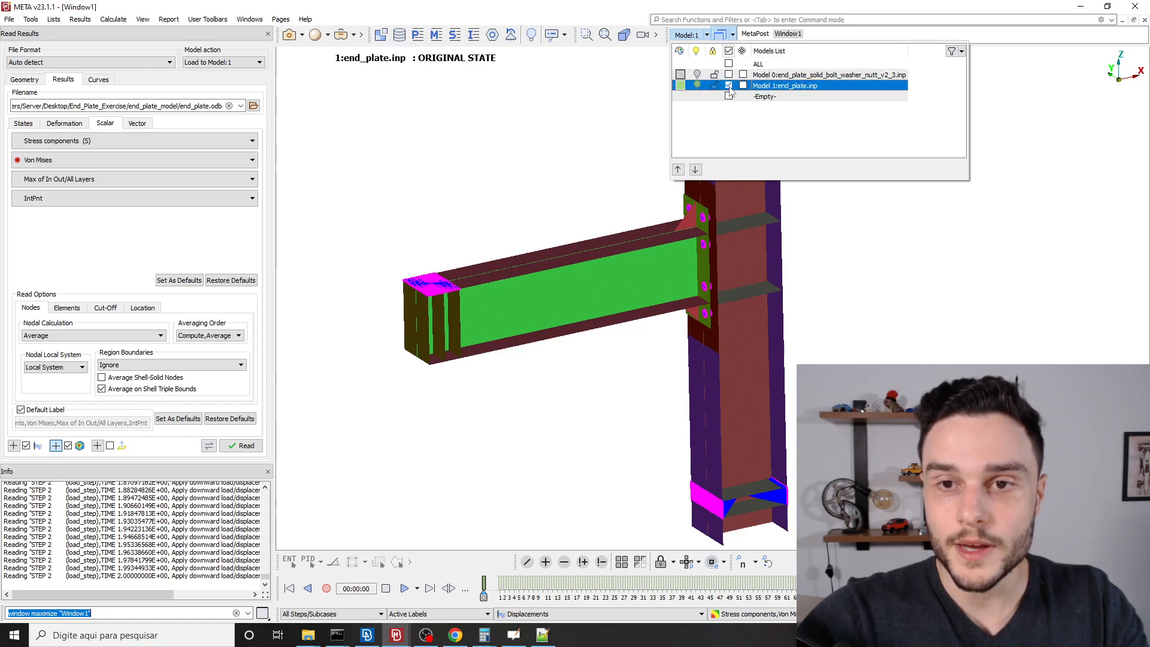
click(730, 75)
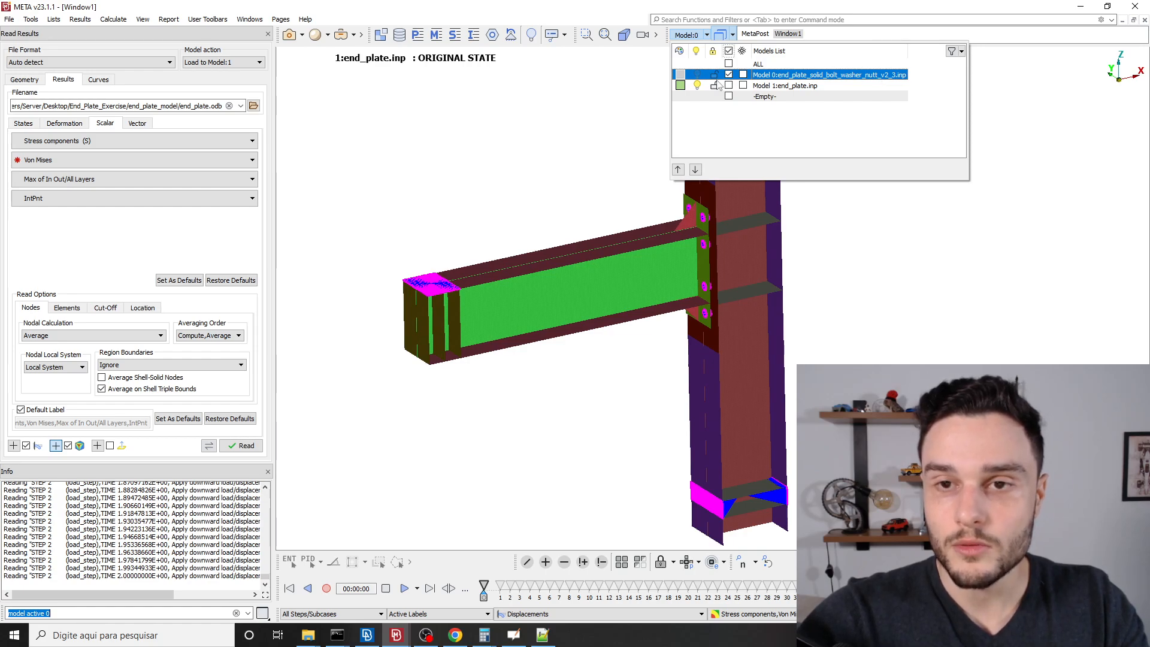
click(785, 84)
click(832, 234)
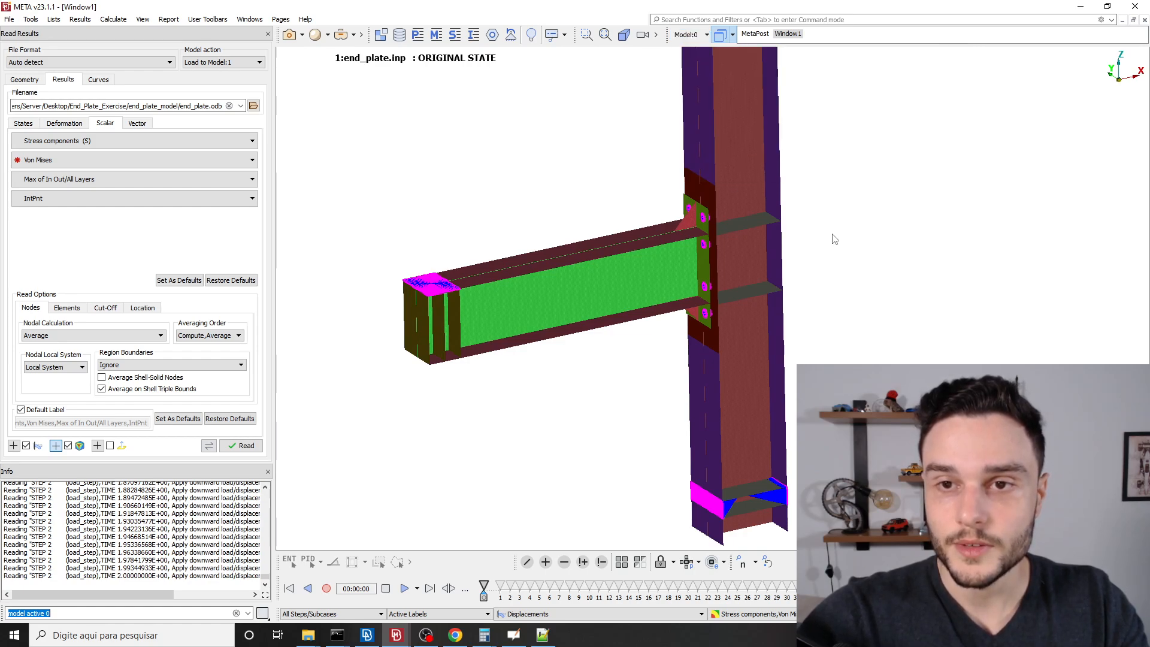
Switch to the MetaPost window and examine Model 0's bolted end-plate connection and full assembly in the original state.
click(753, 34)
scroll(607, 236, down, 3)
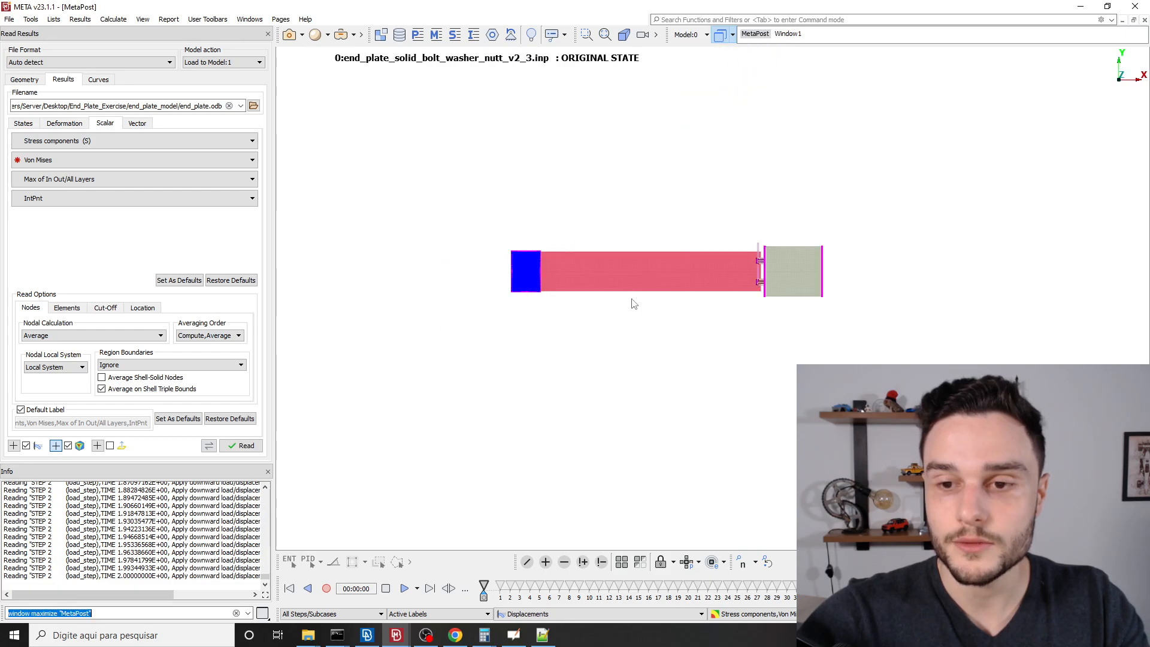
scroll(822, 281, up, 3)
ctrl+drag(822, 282, 748, 368)
scroll(747, 367, up, 5)
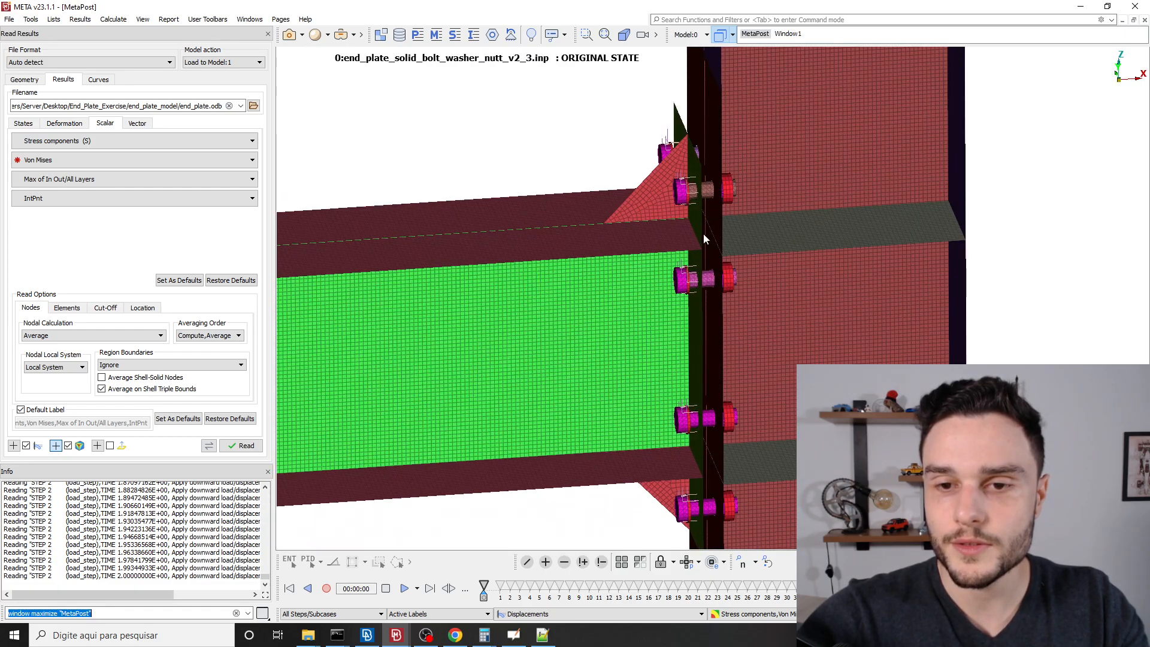
scroll(736, 185, down, 5)
ctrl+drag(643, 233, 706, 254)
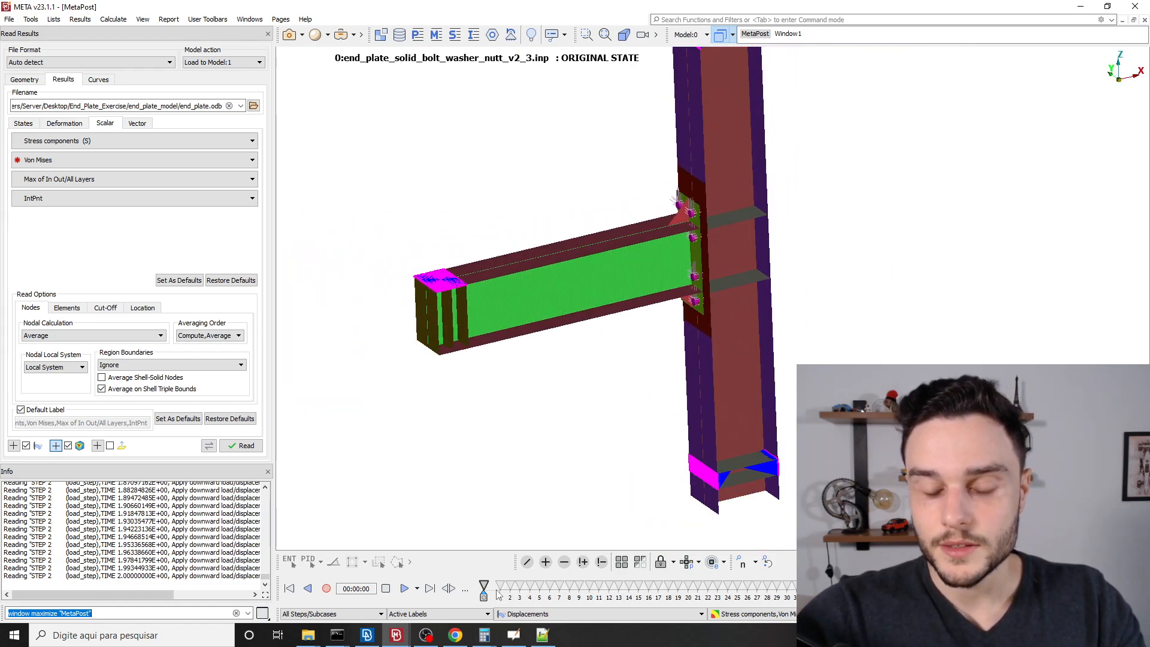
mouse_move(484, 596)
mouse_down()
mouse_move(1036, 590)
mouse_move(484, 590)
mouse_up()
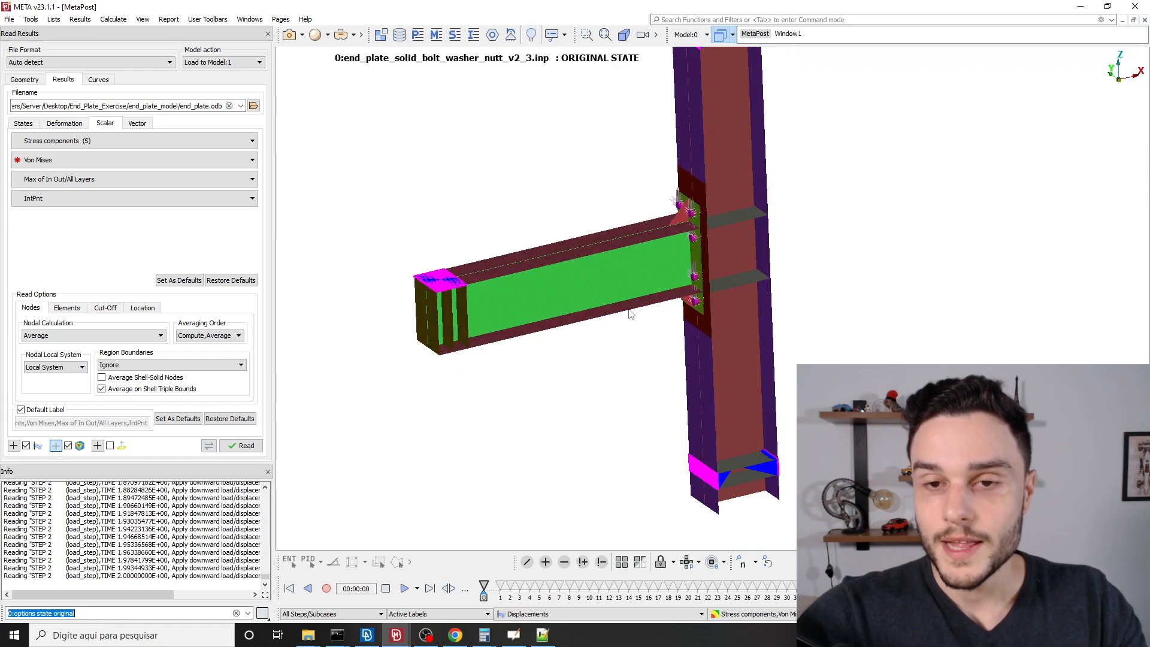
Deactivate Model 0 and make Model 1, end_plate.inp, the only active model.
click(707, 36)
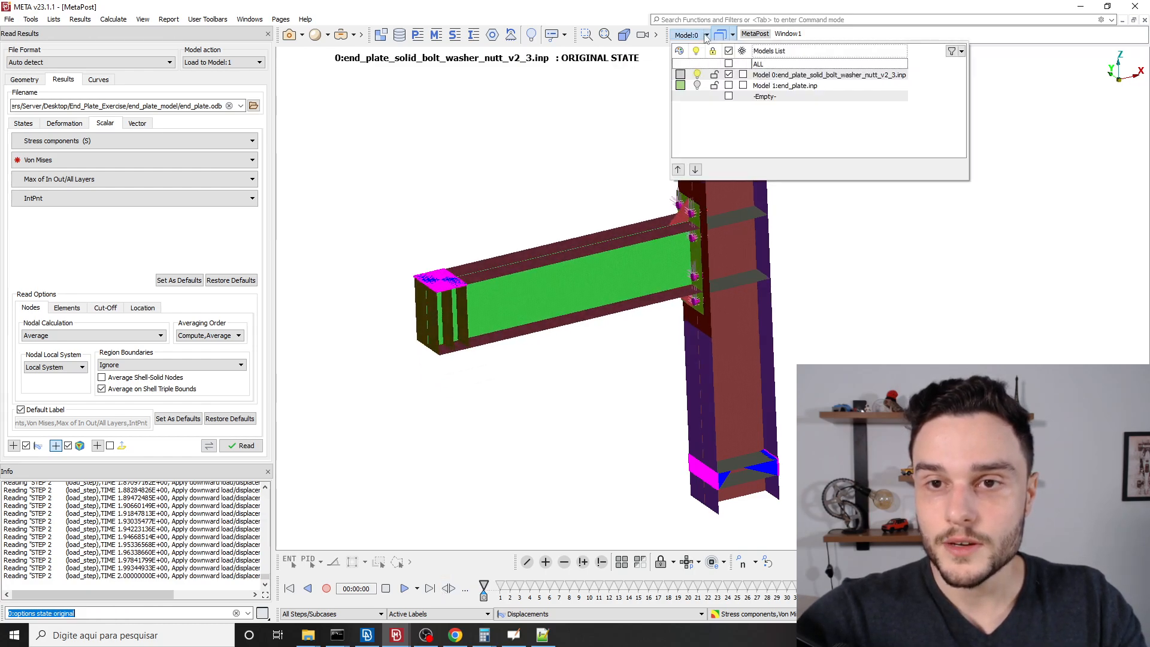
click(729, 75)
click(729, 86)
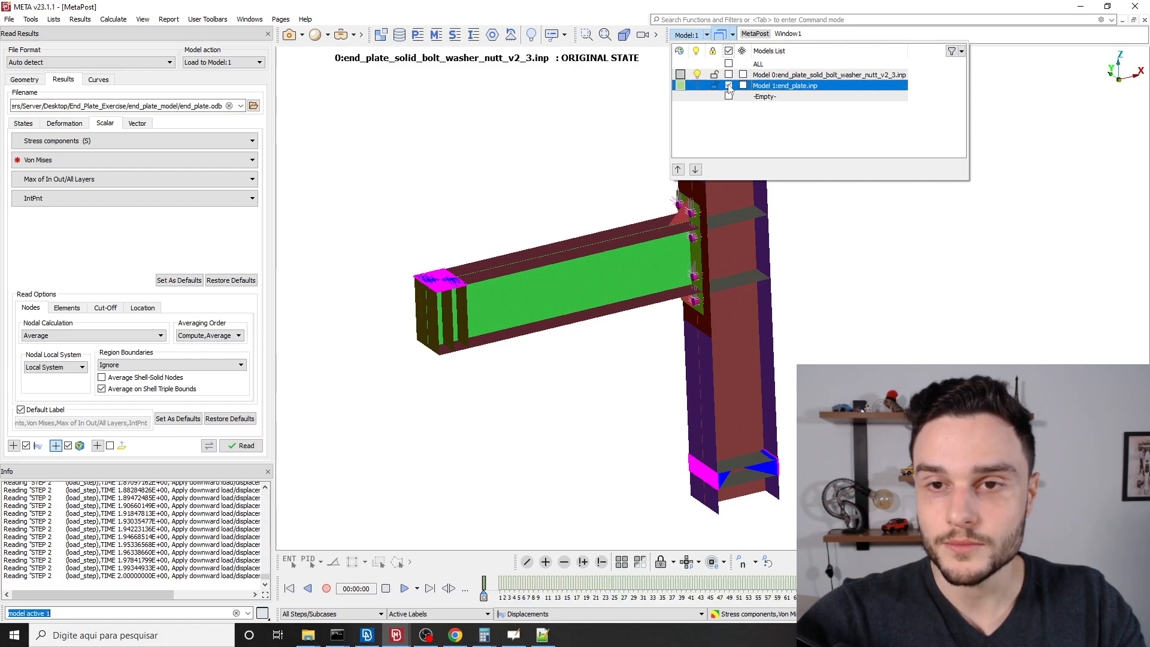
click(589, 149)
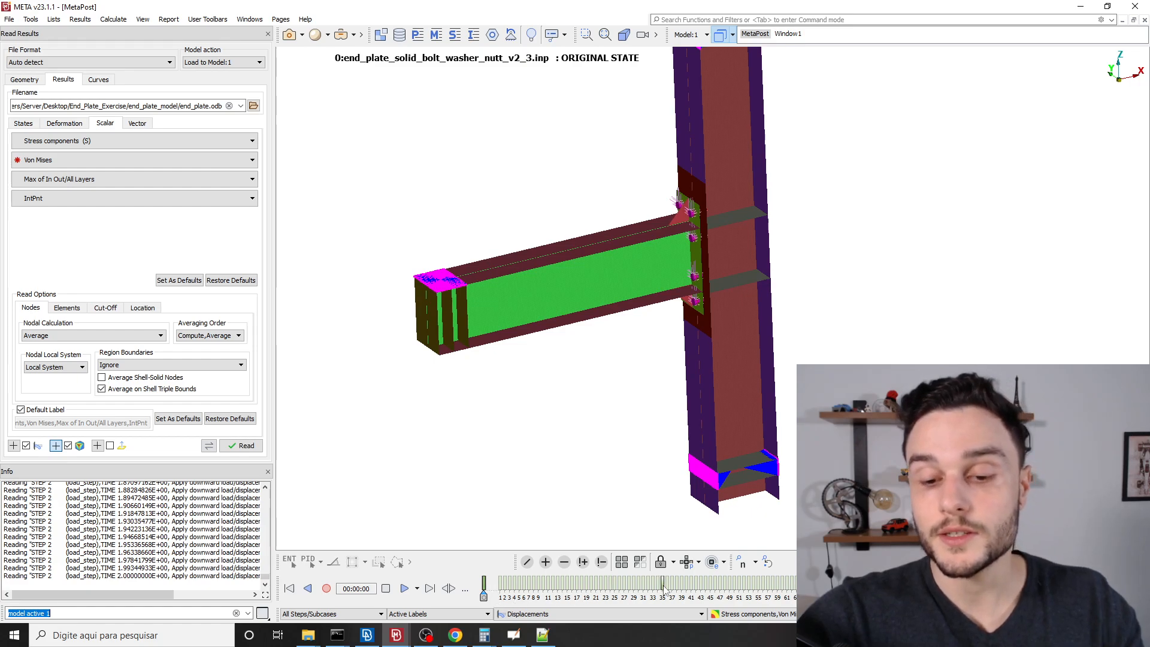
Scrub through Model 1's result states from the MetaPost window and from Window1, returning to the original state.
drag(488, 599, 757, 590)
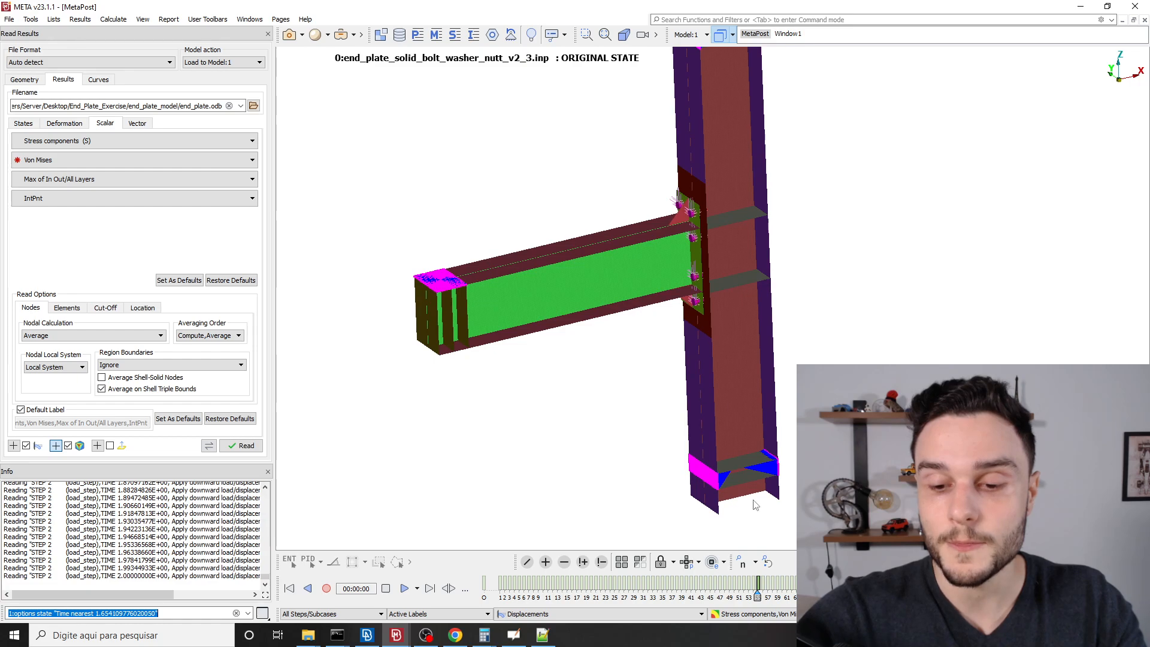
drag(758, 590, 441, 590)
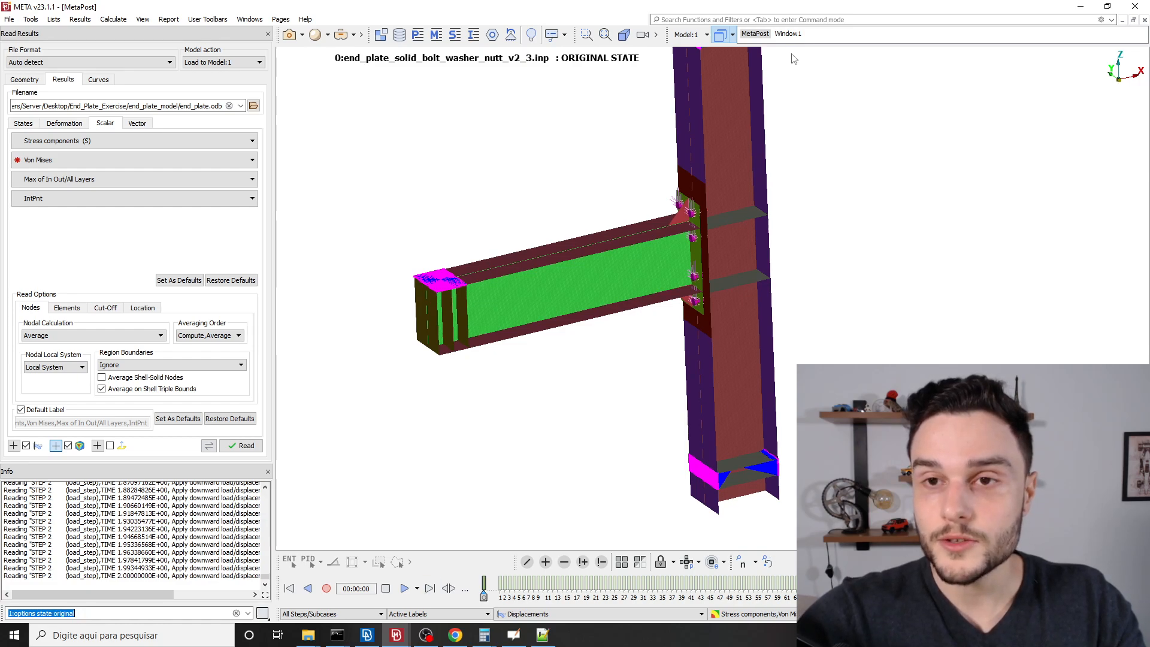
click(789, 35)
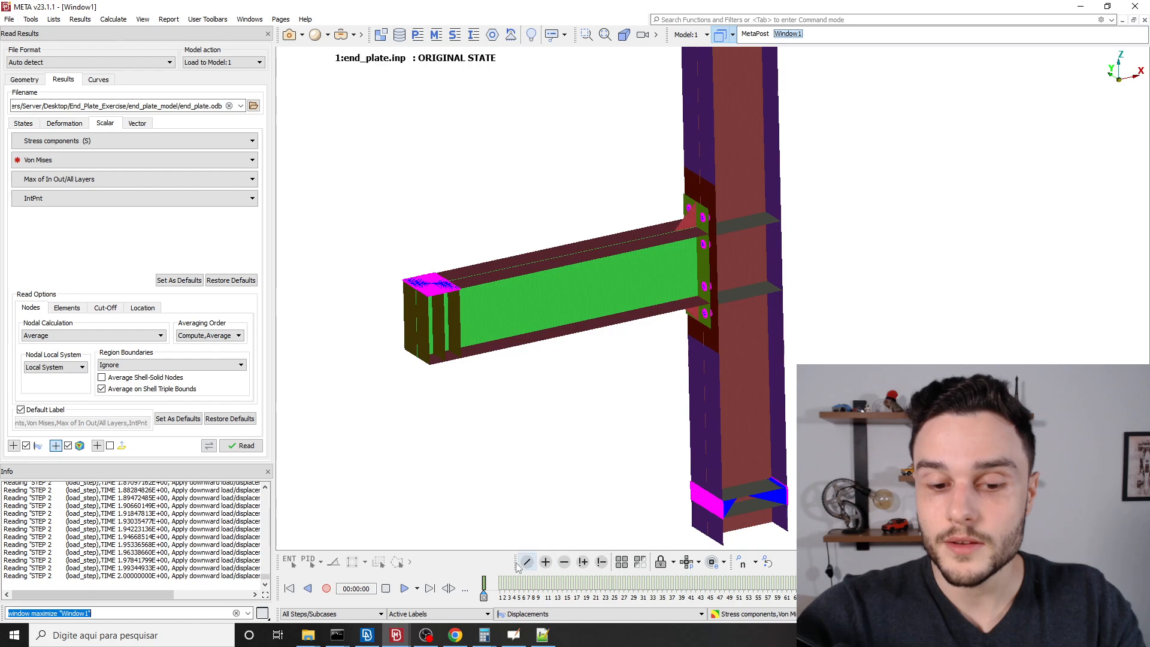
mouse_move(485, 587)
mouse_down()
mouse_move(845, 585)
mouse_move(535, 581)
mouse_move(765, 564)
mouse_move(851, 584)
mouse_move(569, 590)
mouse_move(839, 587)
mouse_move(664, 599)
mouse_move(484, 590)
mouse_up()
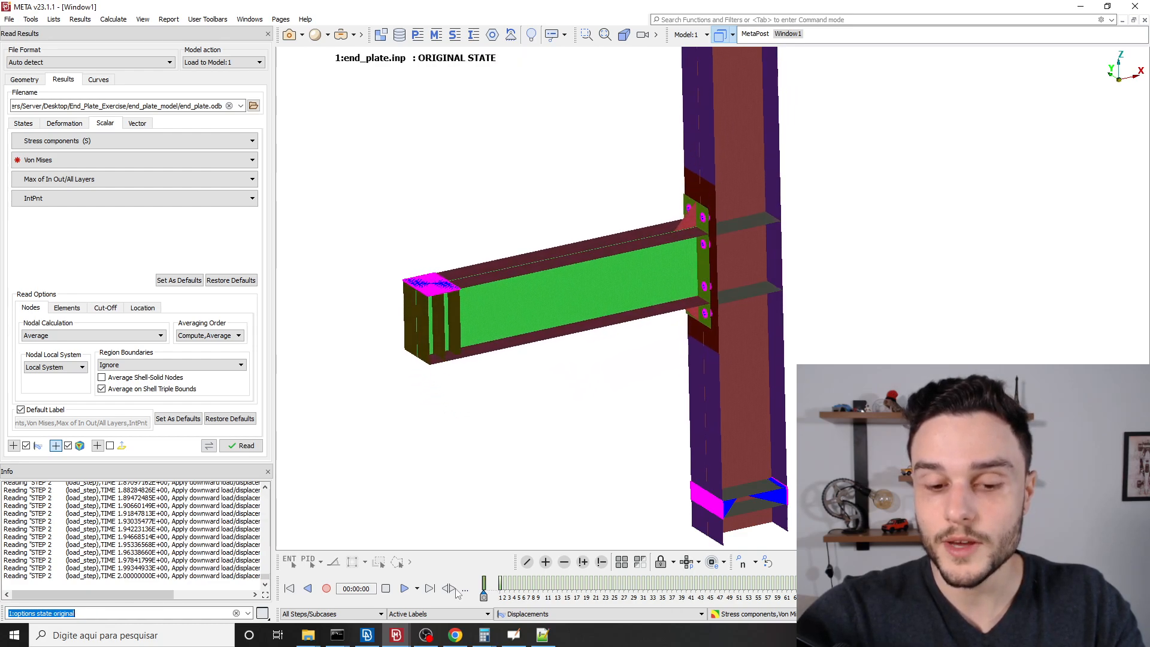
Activate Model 0 in addition to Model 1 so both models respond together.
click(707, 35)
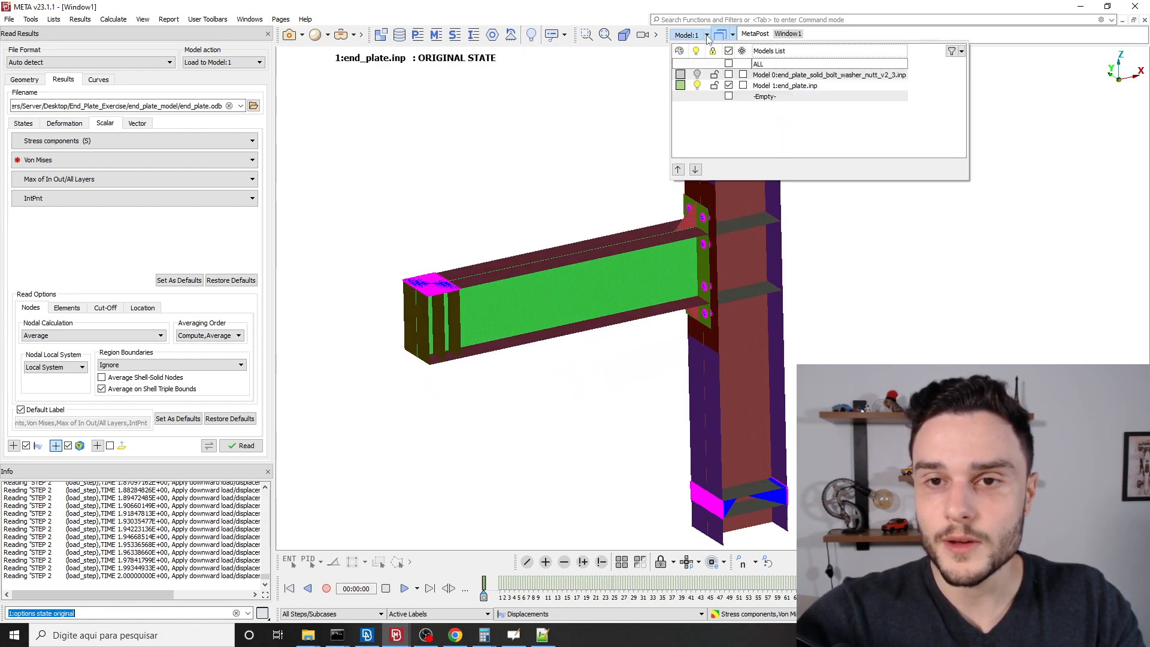
click(729, 75)
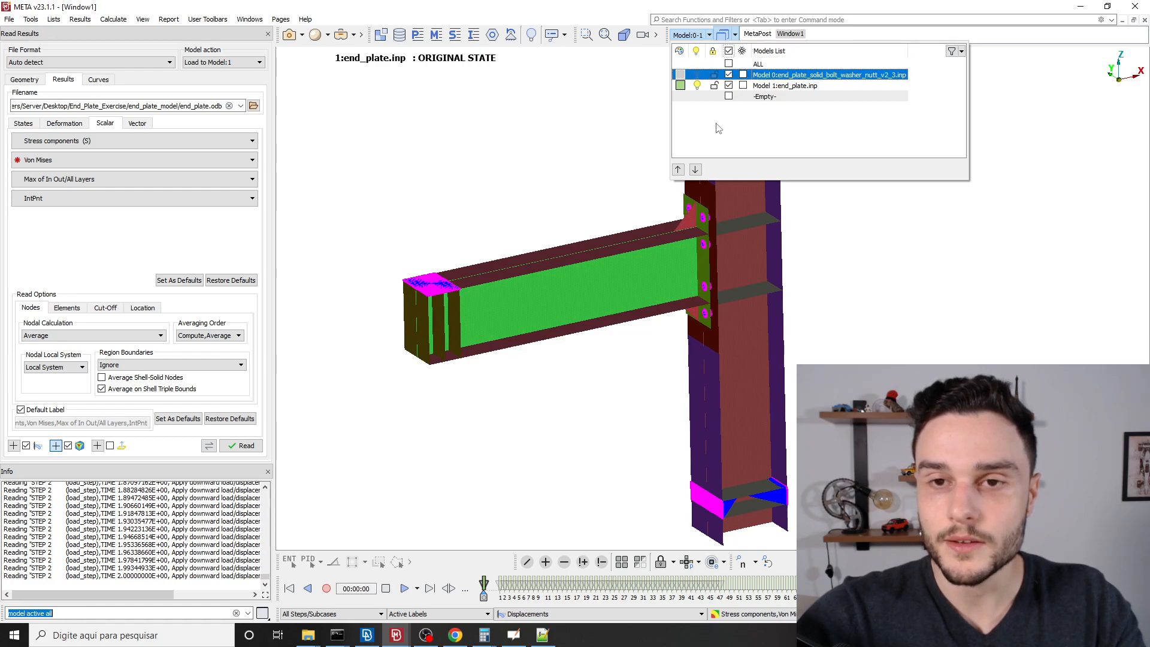
click(609, 163)
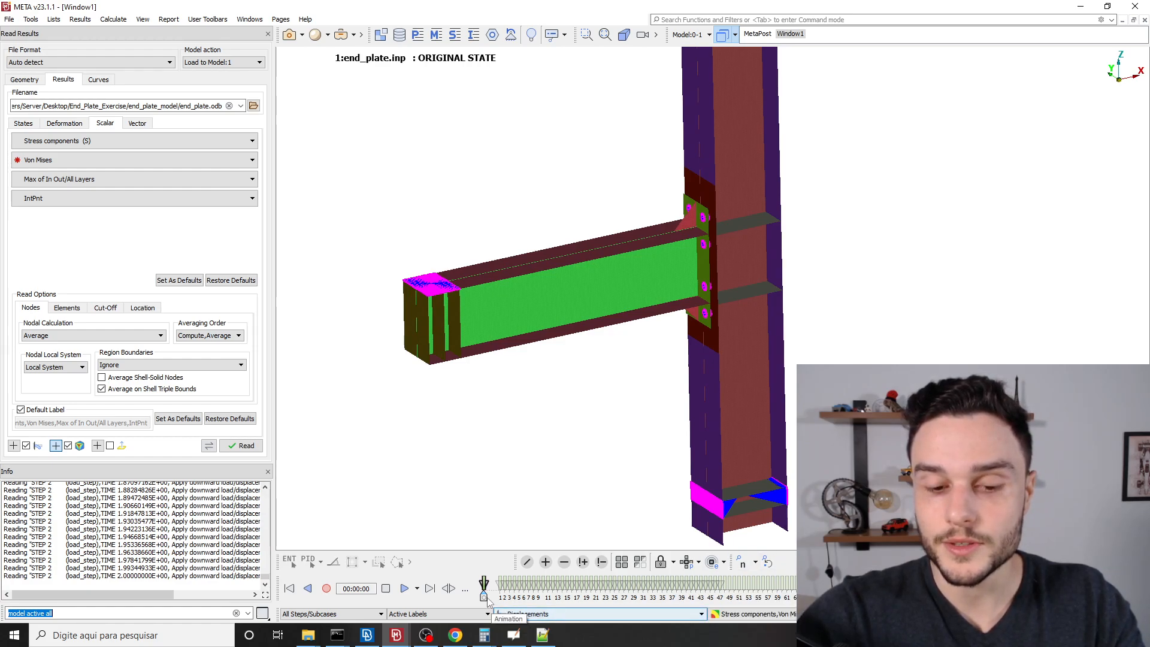
Scrub both models to STEP 2 at time 1.51887, switch to the MetaPost window and return to the original state.
drag(484, 596, 662, 585)
click(758, 34)
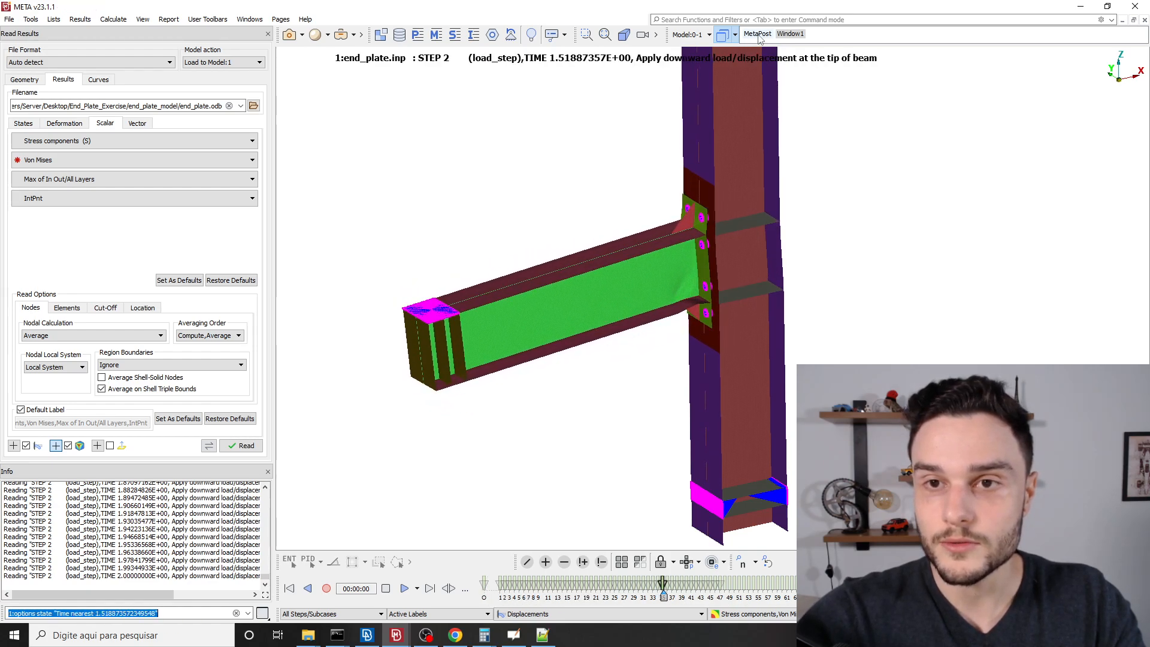
drag(662, 596, 514, 585)
drag(774, 556, 311, 486)
scroll(547, 250, down, 2)
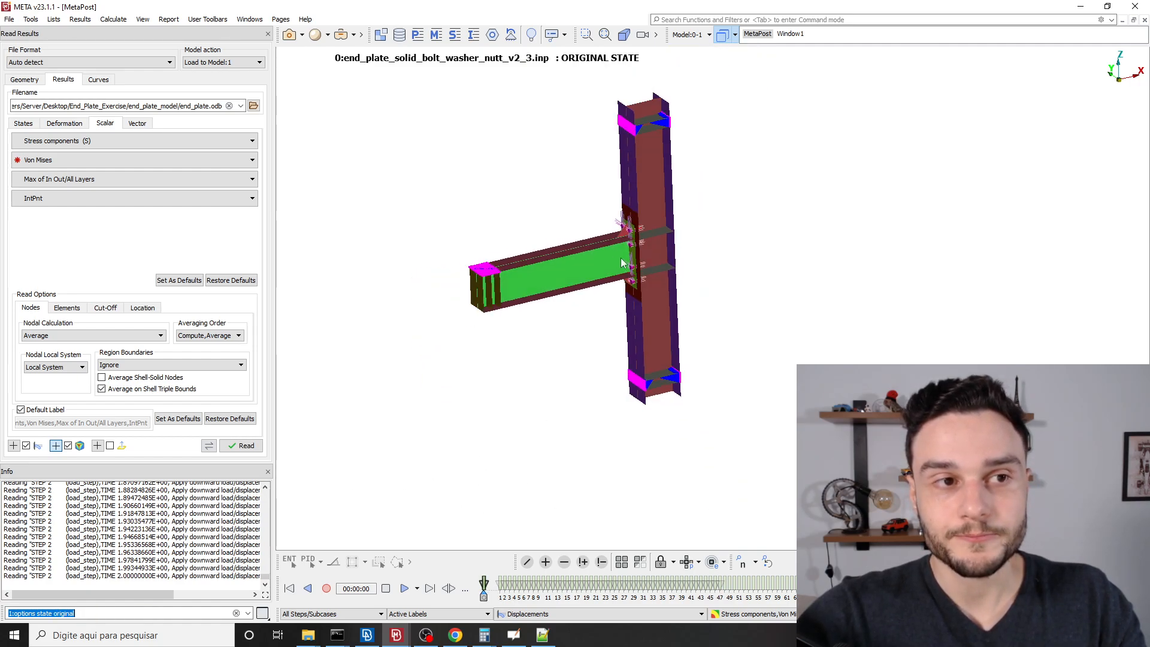
scroll(601, 258, up, 5)
scroll(635, 243, up, 2)
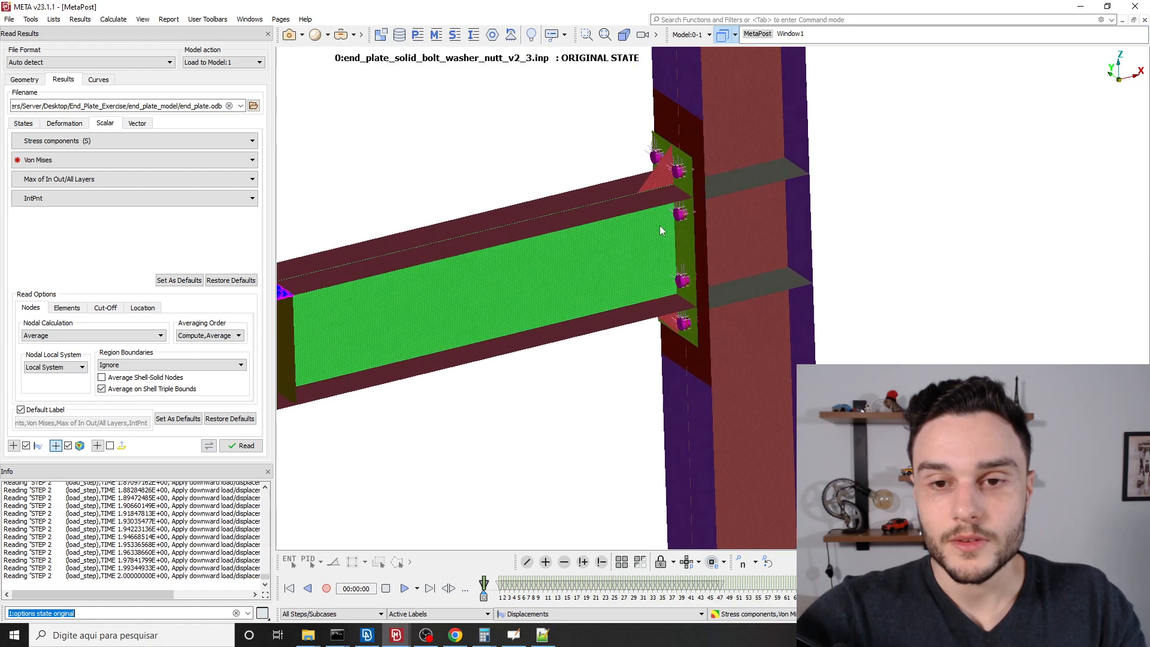
click(143, 20)
click(491, 140)
scroll(601, 152, down, 4)
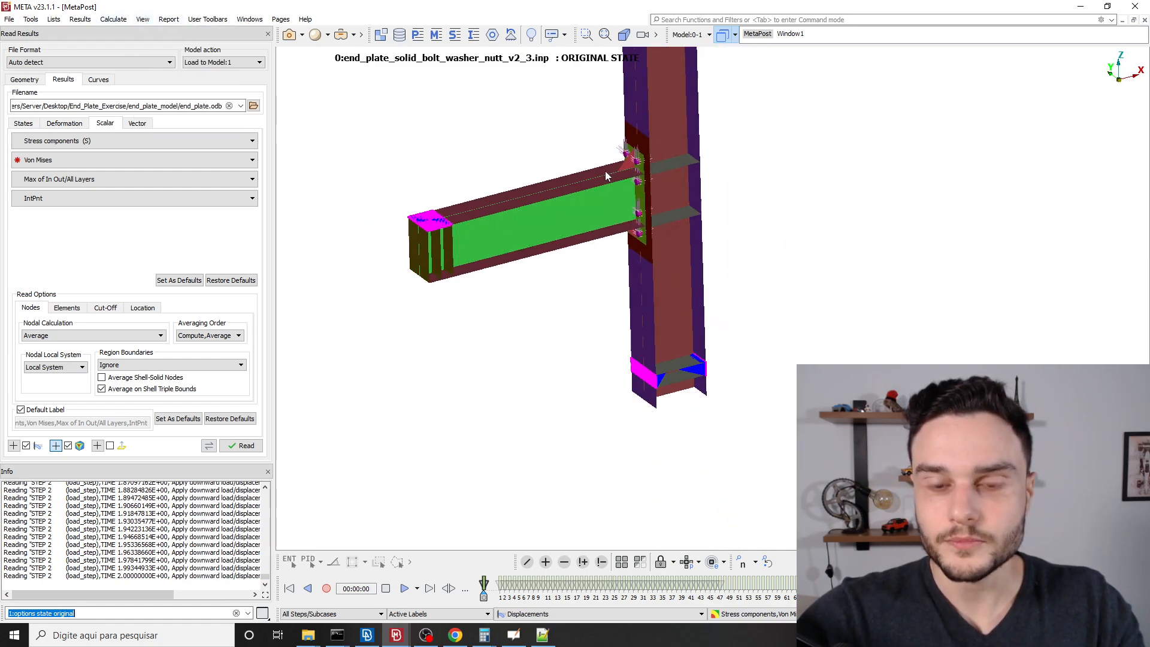
ctrl+middle_drag(597, 174, 605, 235)
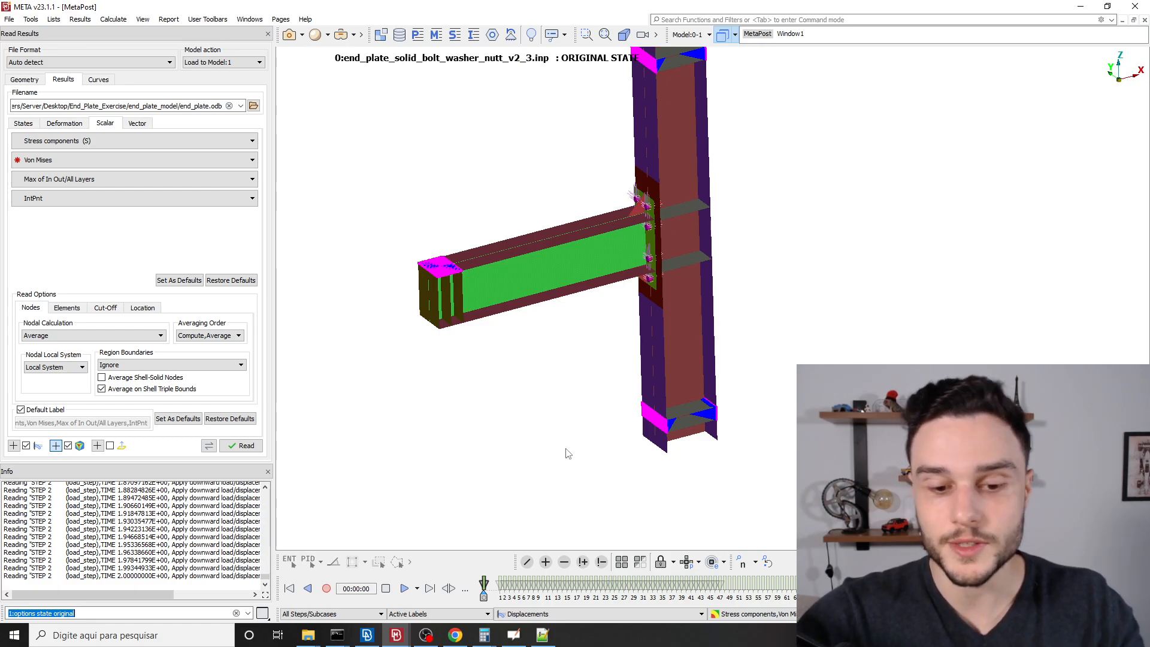
click(429, 635)
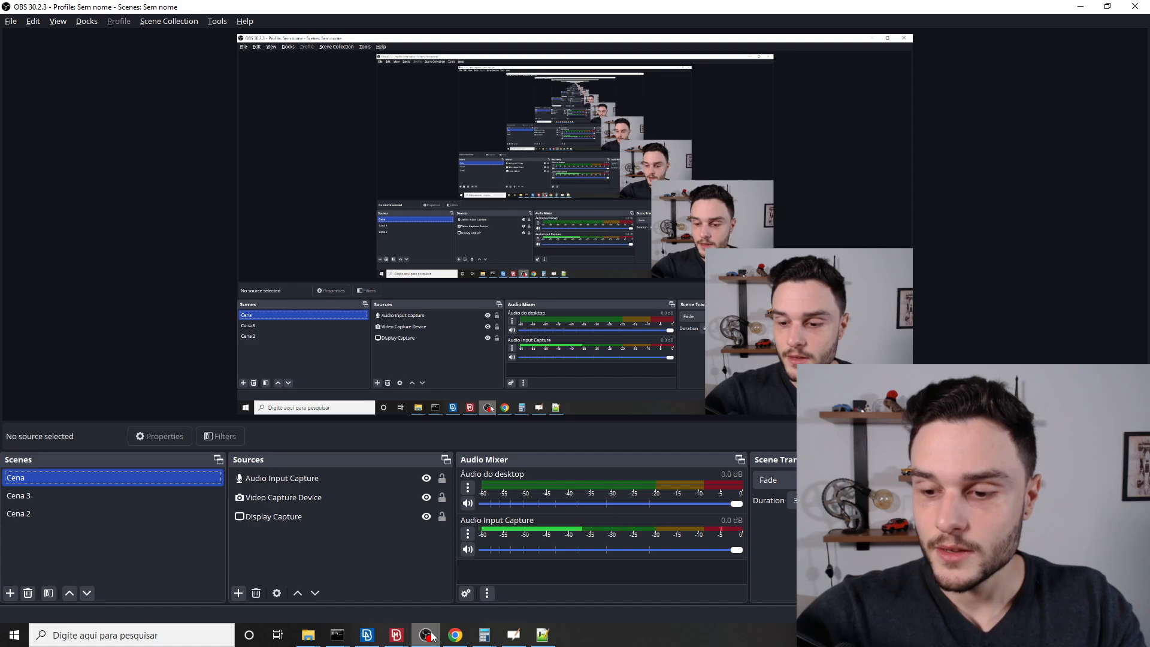
click(429, 635)
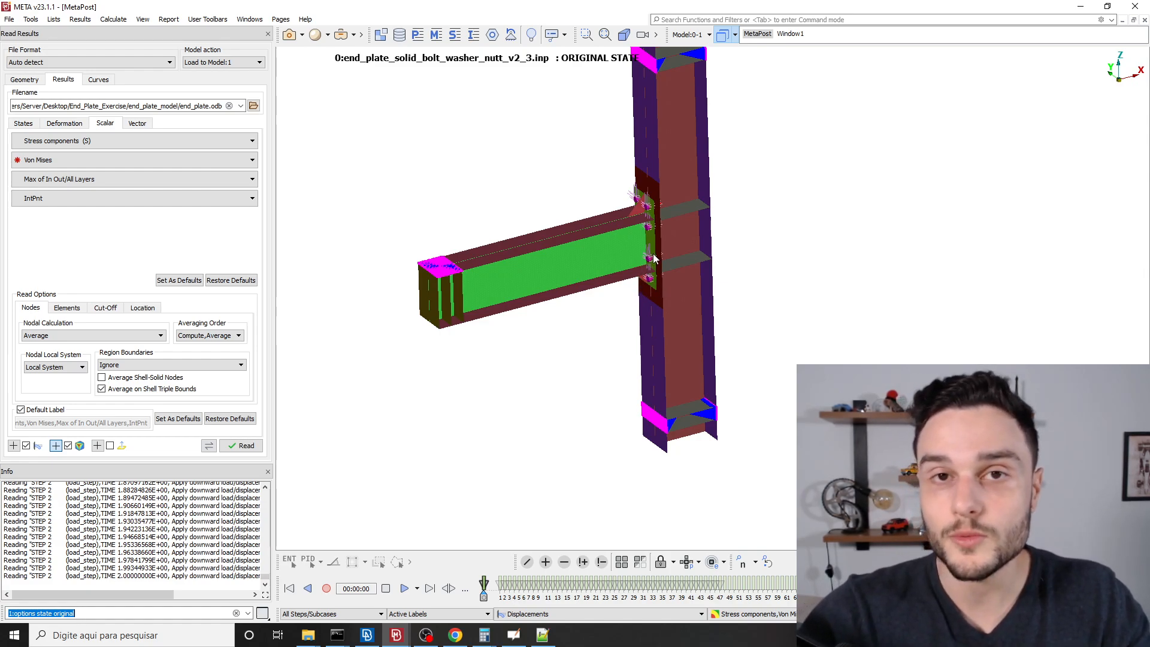
Deactivate Model 1, end_plate.inp, leaving only Model 0 active in the MetaPost window.
scroll(647, 232, up, 4)
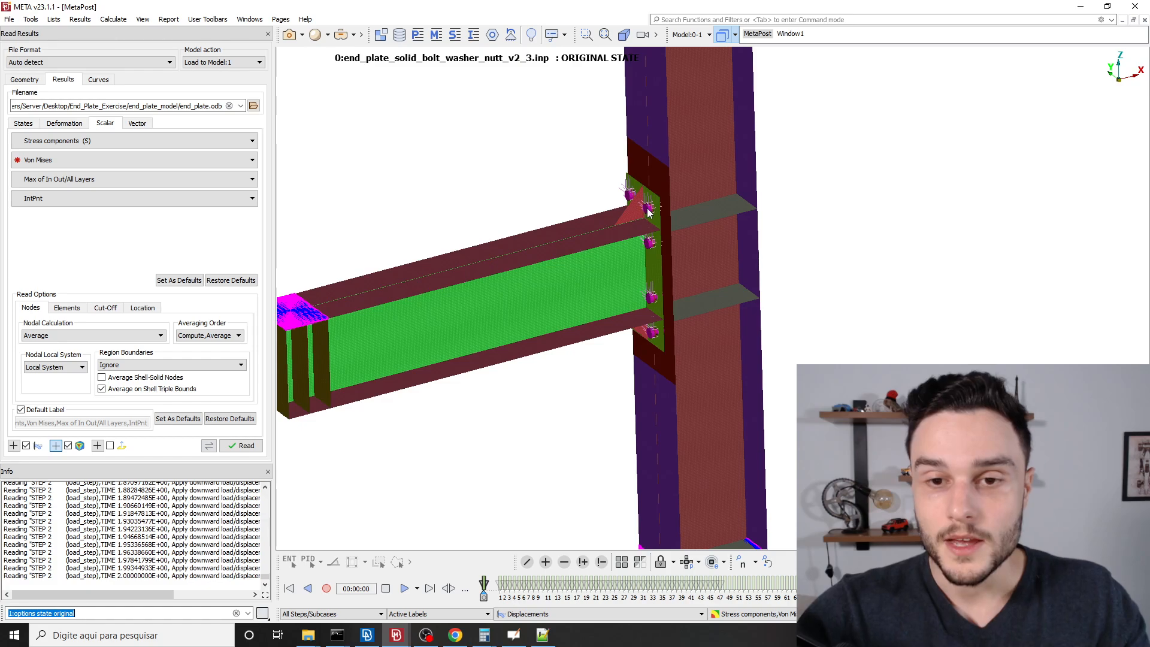
click(704, 36)
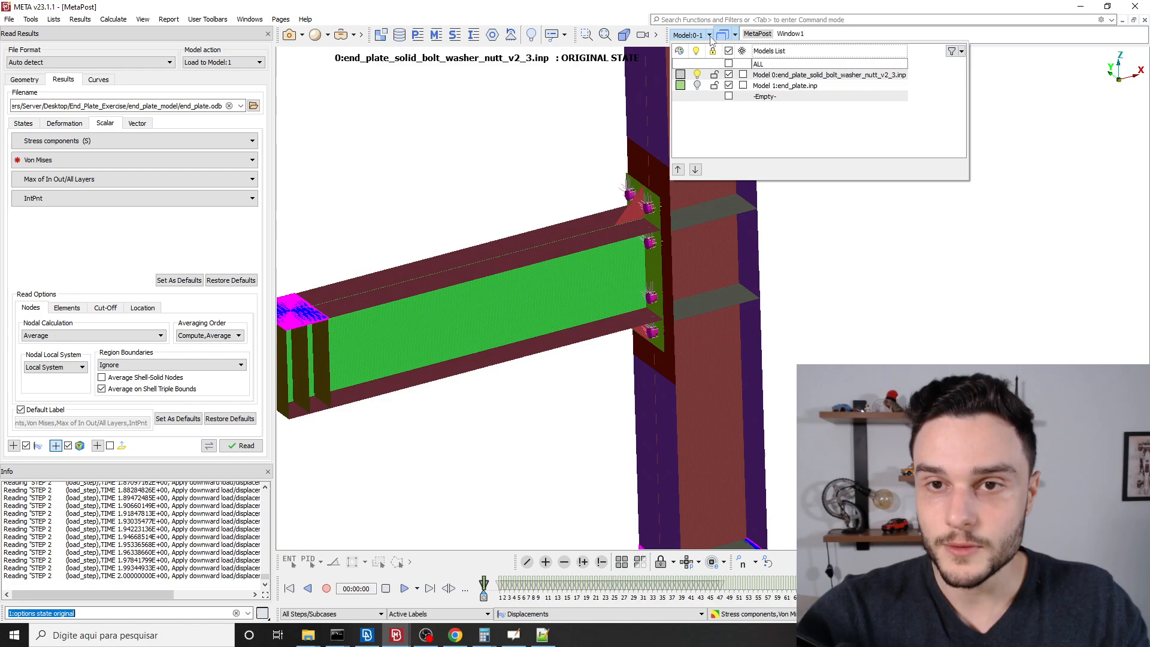
click(731, 89)
click(729, 85)
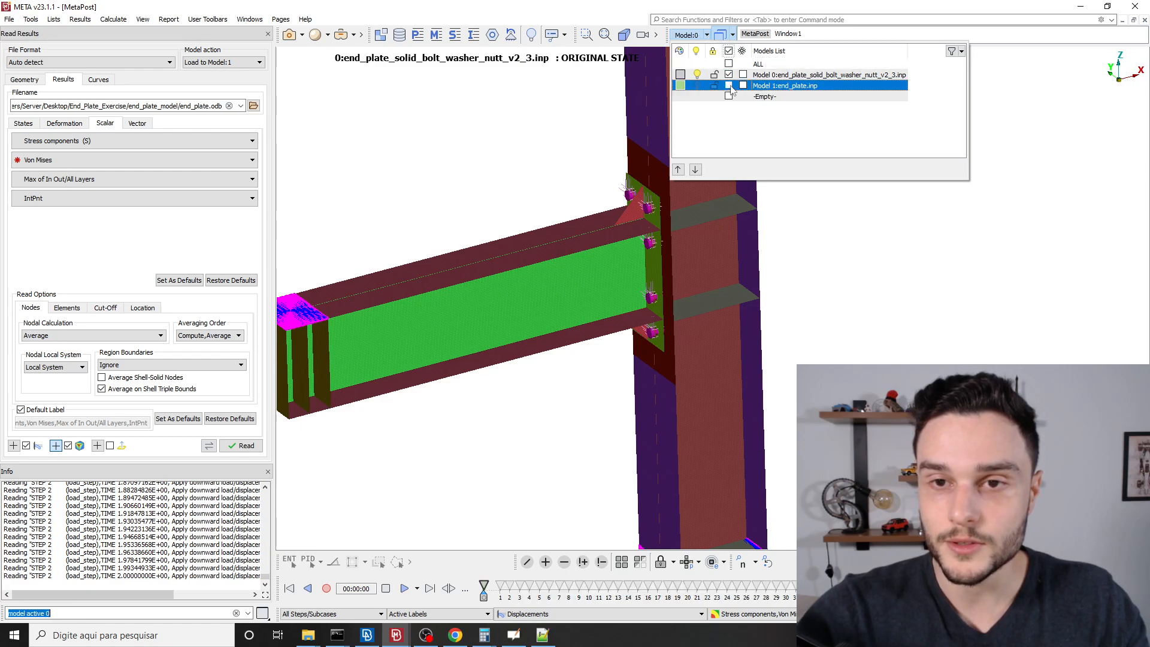
Examine the bolt heads, washers and stiffener on Model 0's end plate up close.
click(783, 74)
click(863, 292)
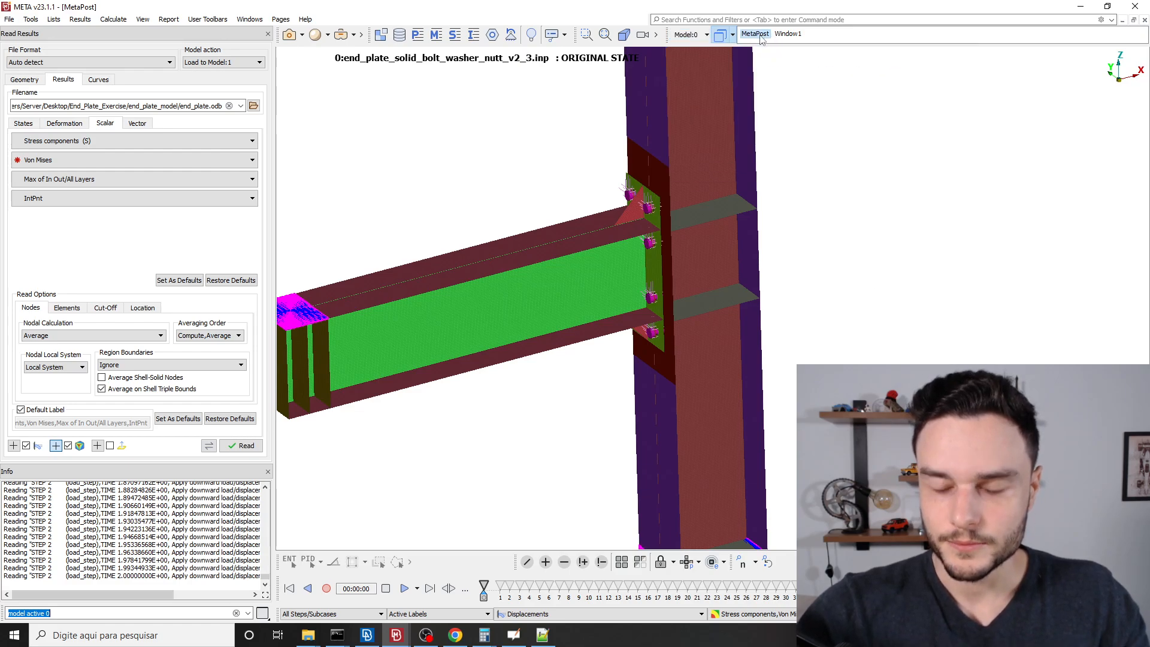
scroll(653, 197, up, 8)
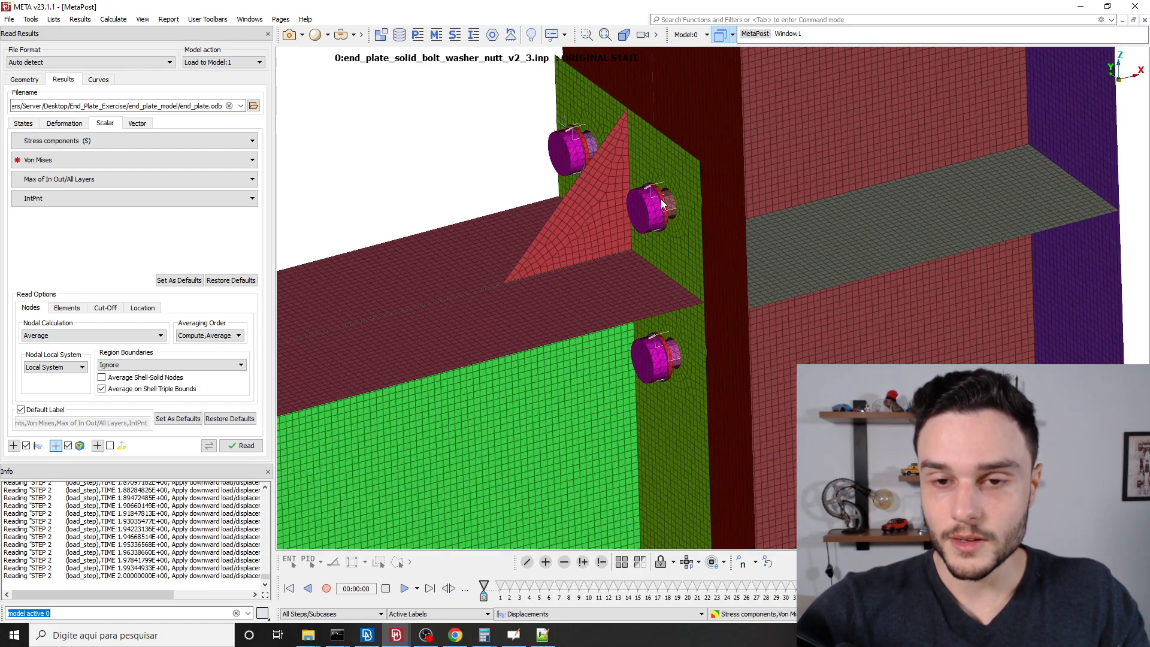
scroll(590, 272, up, 8)
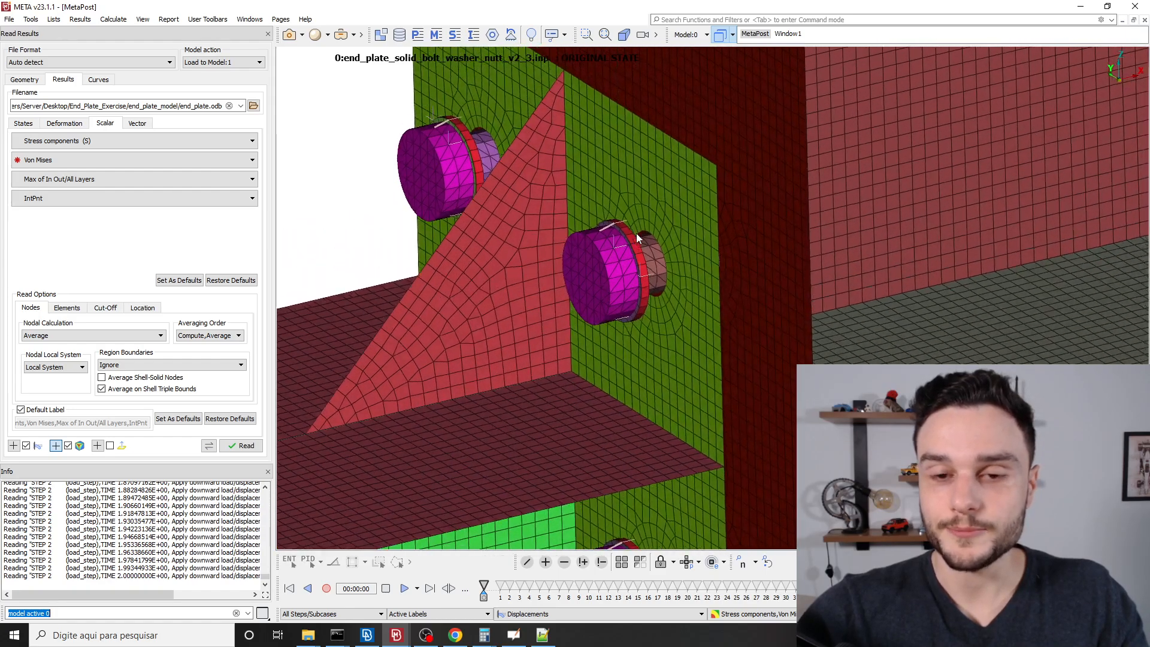
ctrl+drag(609, 234, 642, 224)
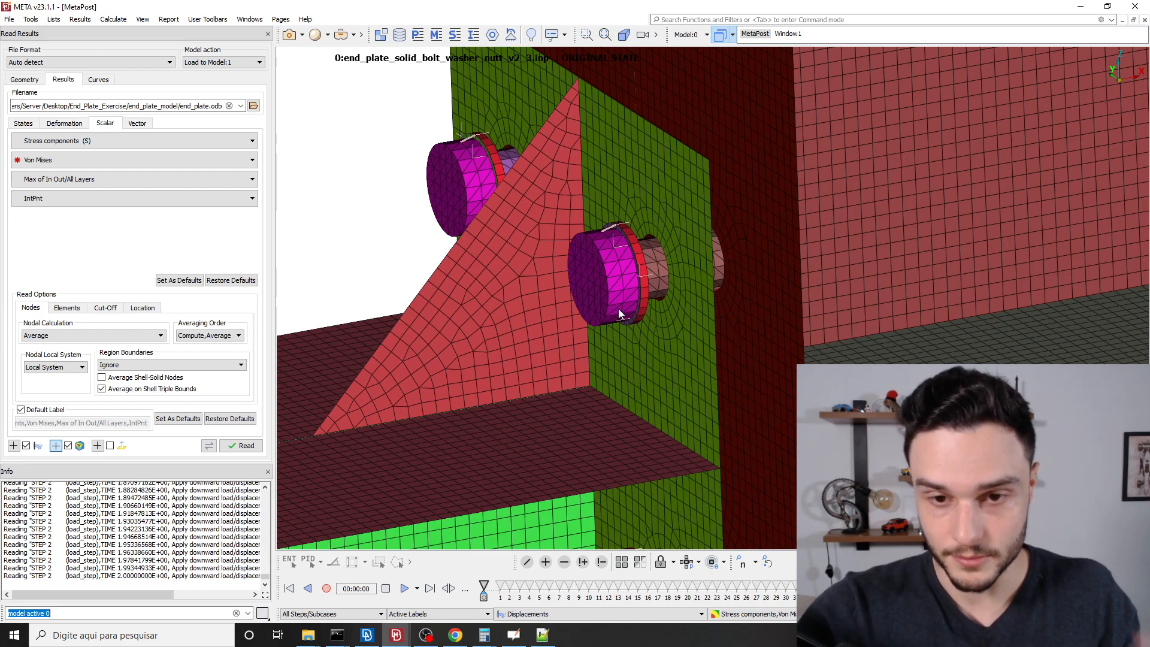
scroll(617, 277, down, 3)
scroll(620, 275, up, 4)
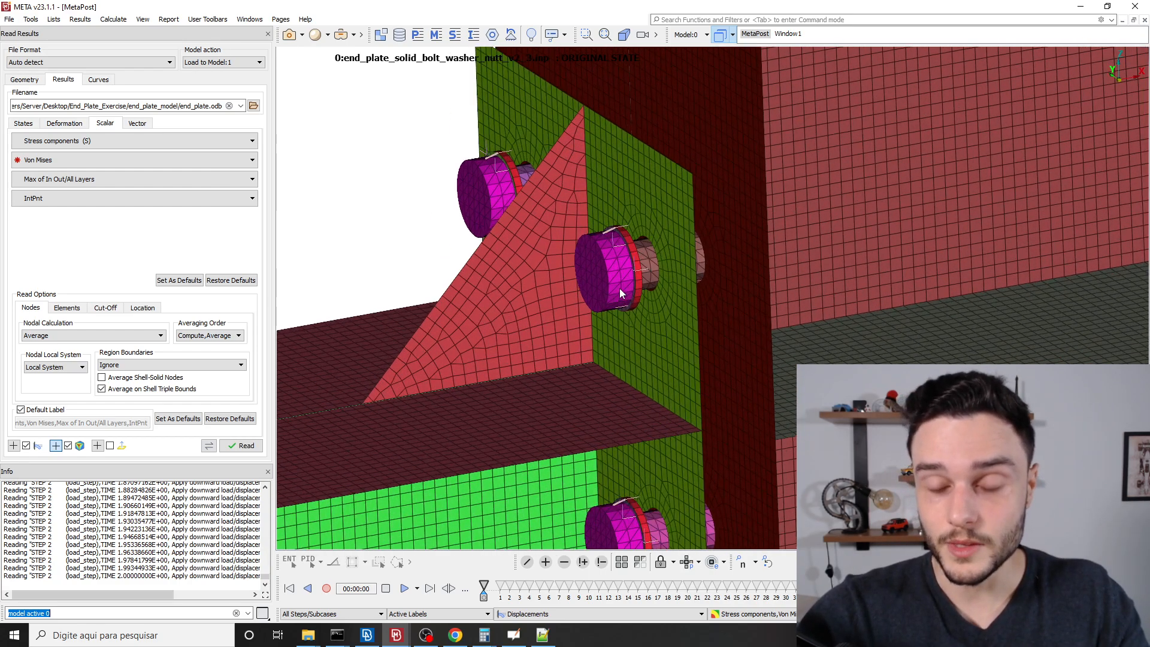
scroll(616, 225, down, 3)
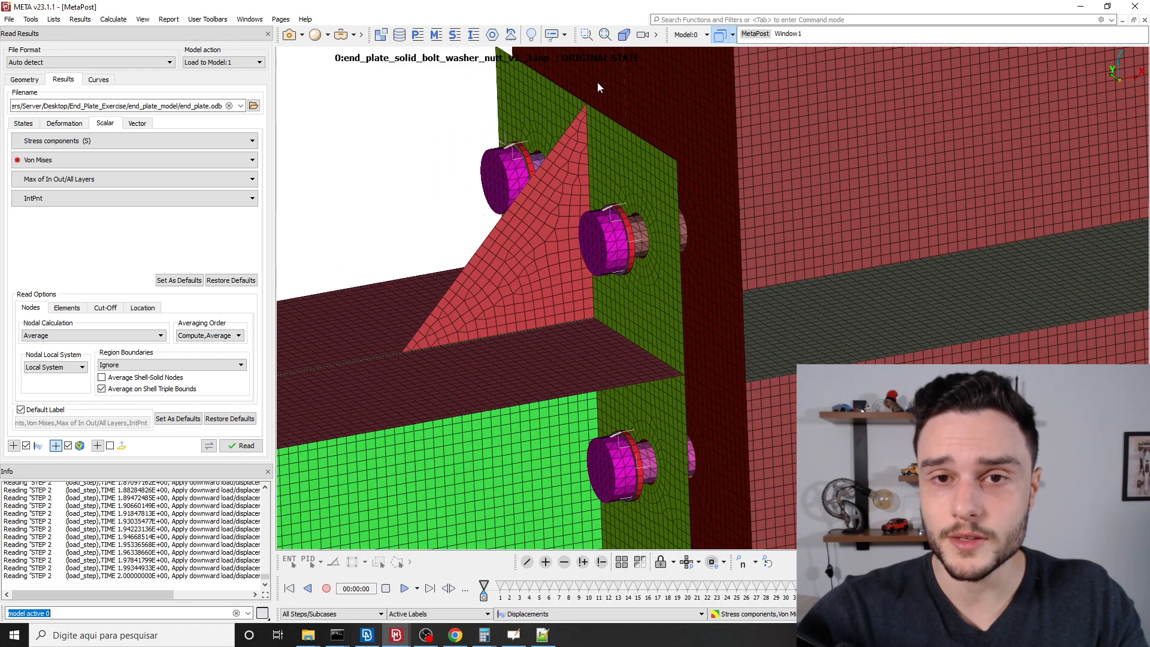
Hide the Surface from Solid entities in the visible entities settings and check the upper bolt up close.
click(532, 36)
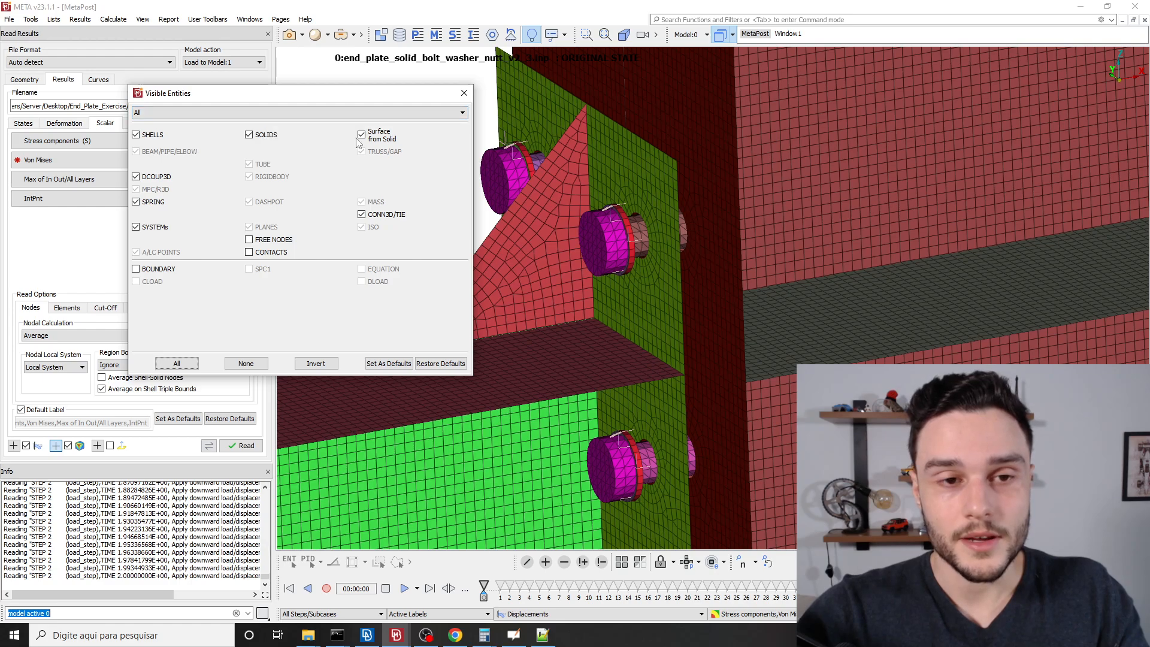
scroll(608, 250, up, 5)
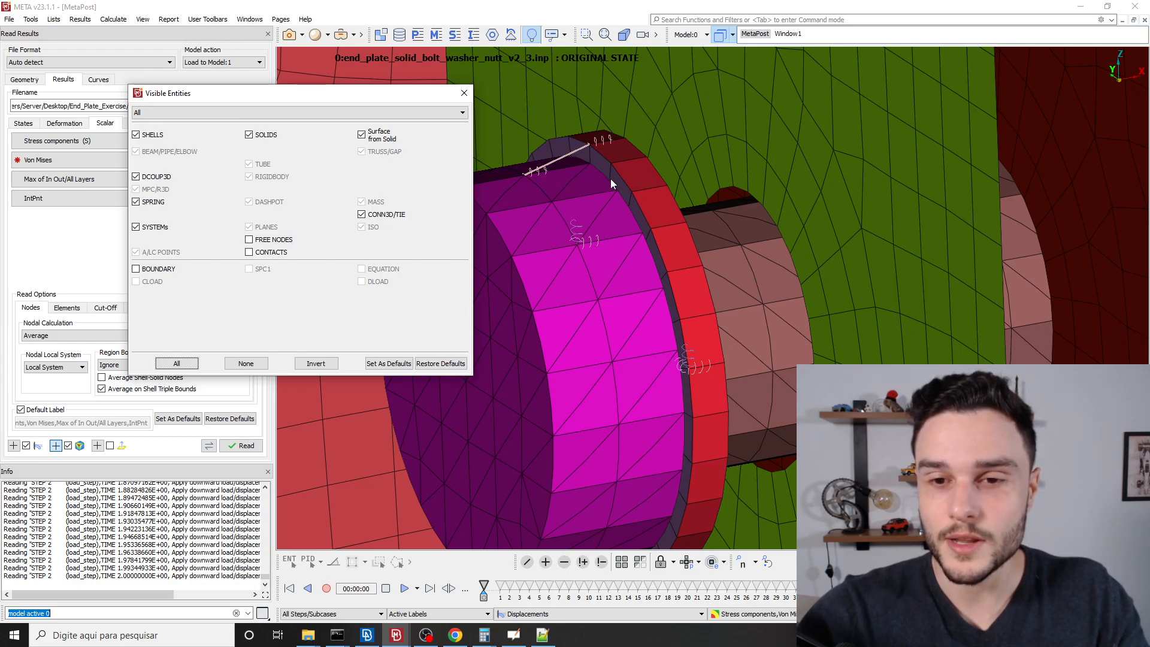
scroll(609, 178, down, 5)
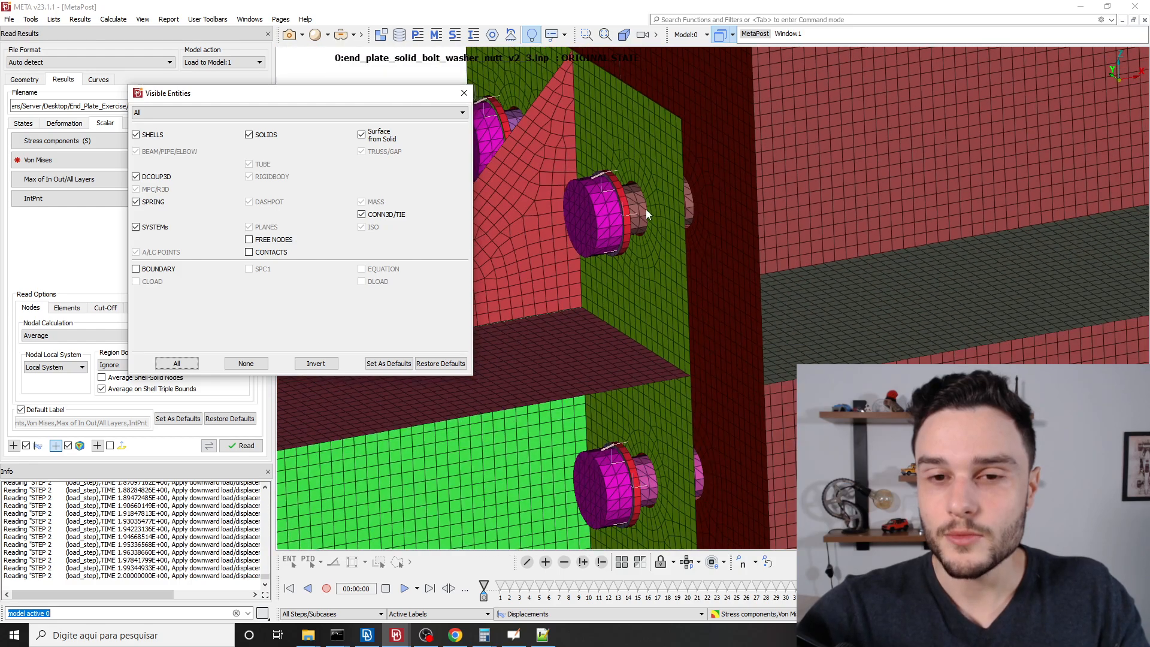
scroll(633, 211, down, 2)
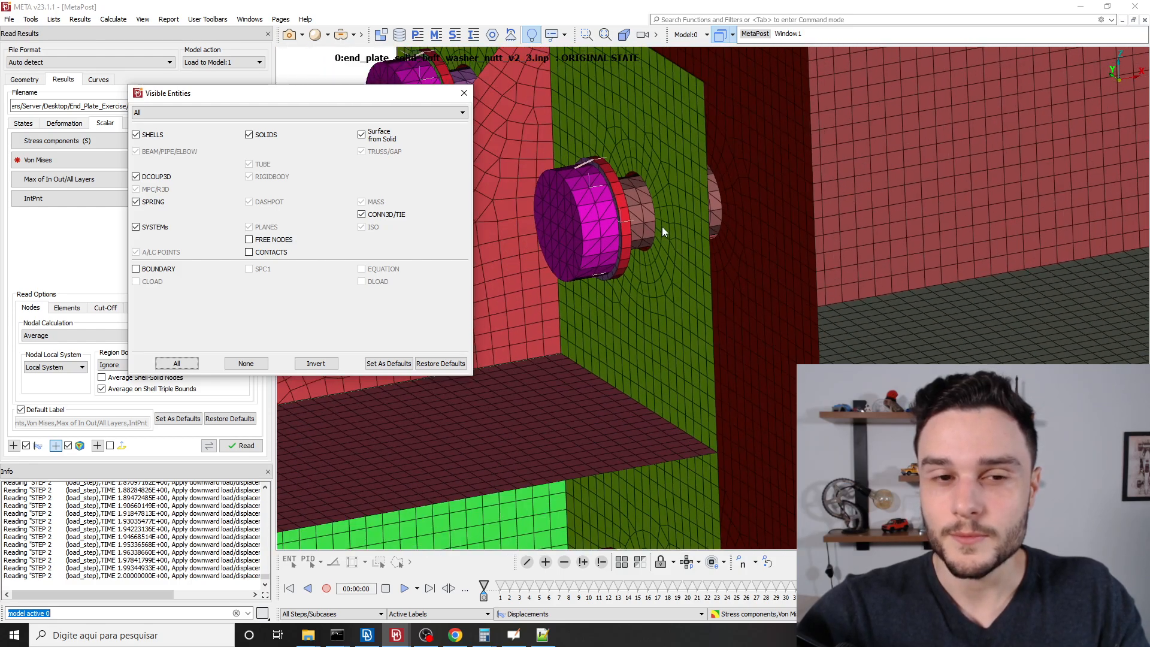
click(380, 139)
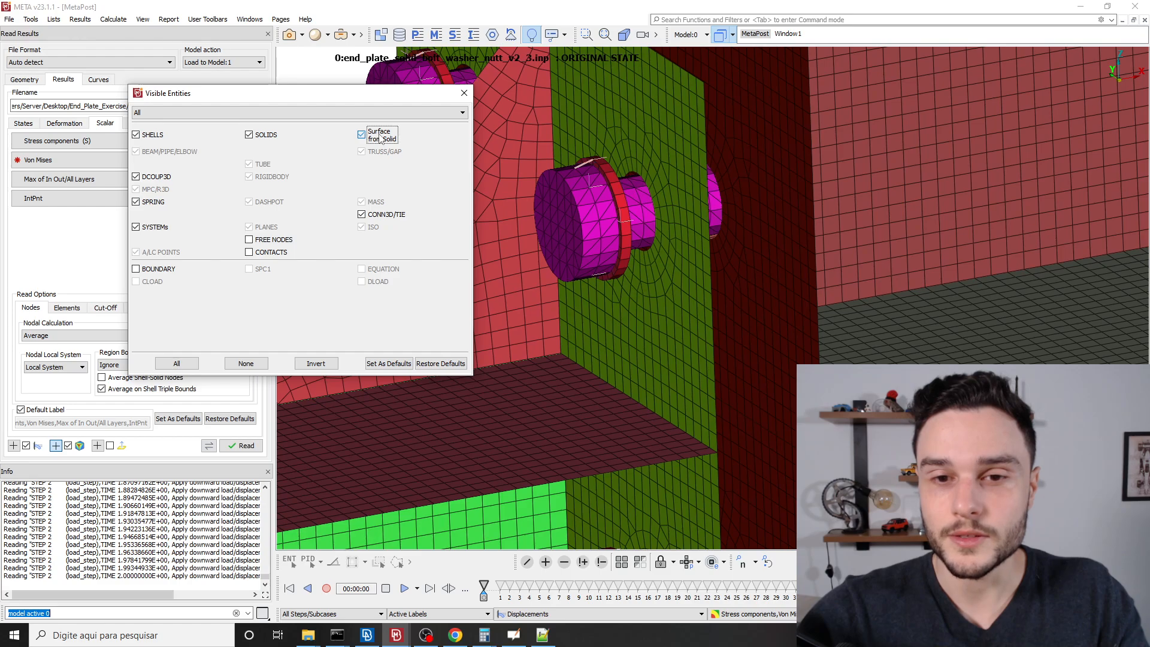
scroll(639, 206, up, 5)
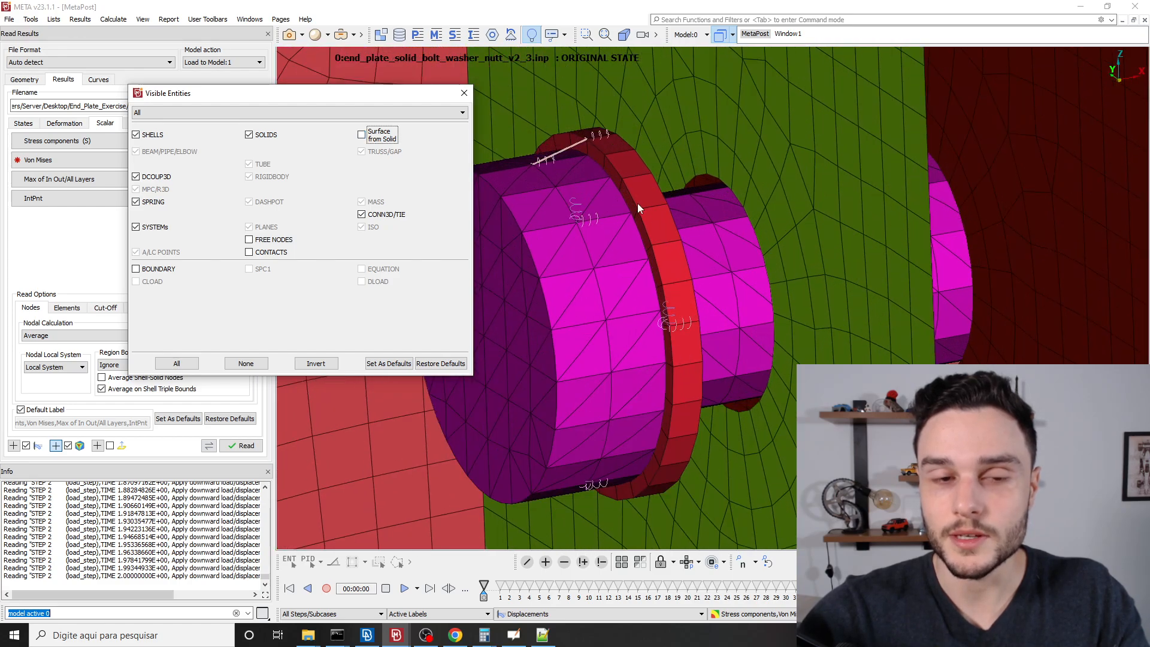
Toggle the Surface from Solid entities on and off to compare the bolt display, leaving them hidden.
click(371, 139)
click(371, 139)
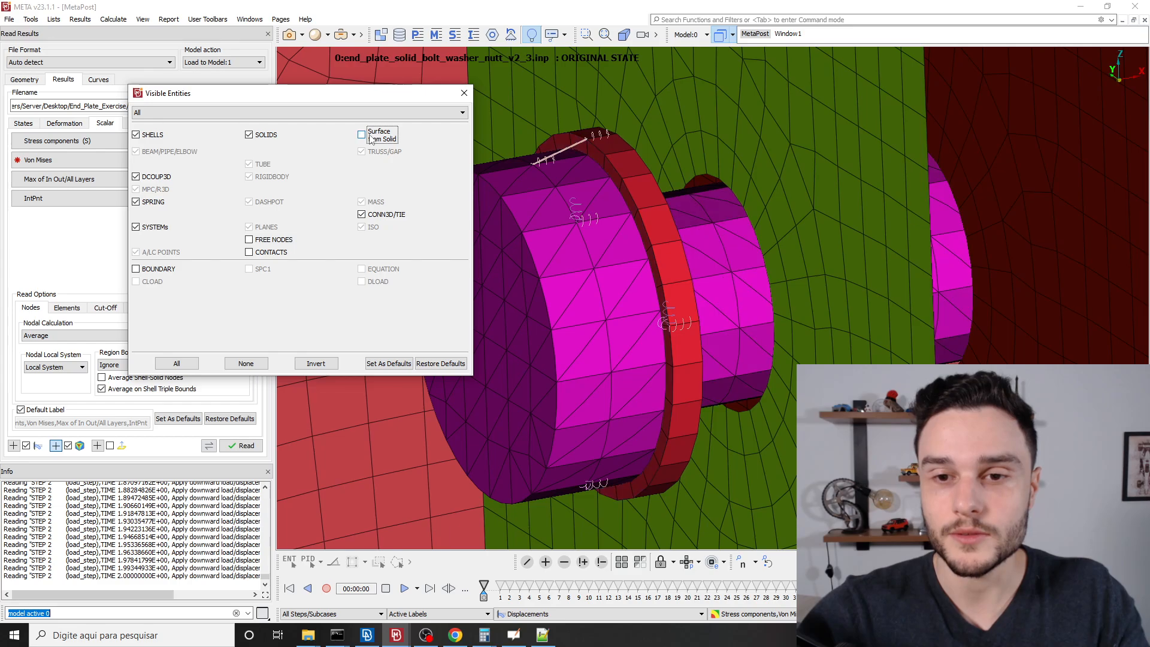
click(371, 139)
click(371, 139)
scroll(718, 207, down, 5)
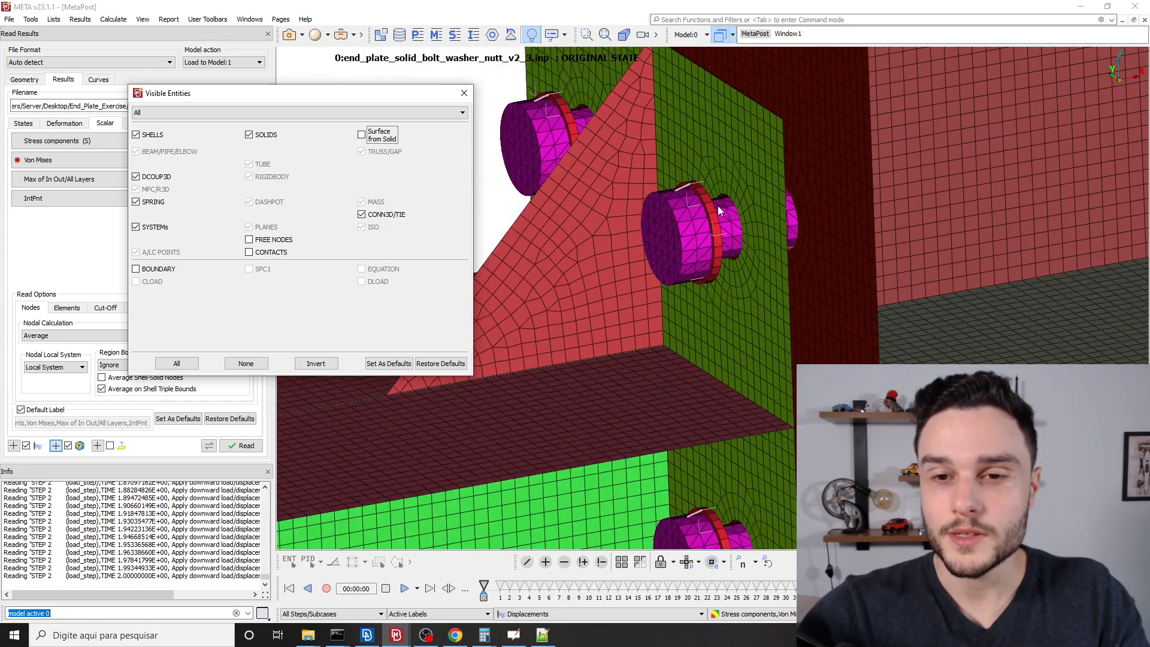
mouse_move(721, 229)
ctrl+mouse_down()
mouse_move(713, 238)
mouse_move(724, 241)
ctrl+mouse_up()
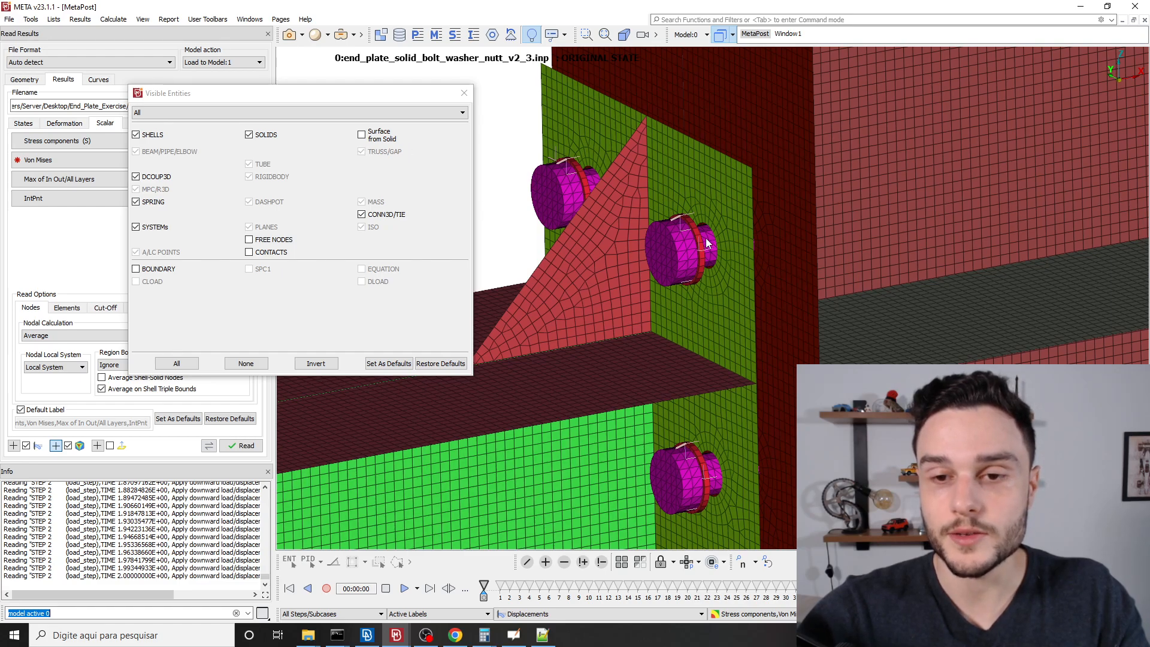
drag(371, 100, 367, 79)
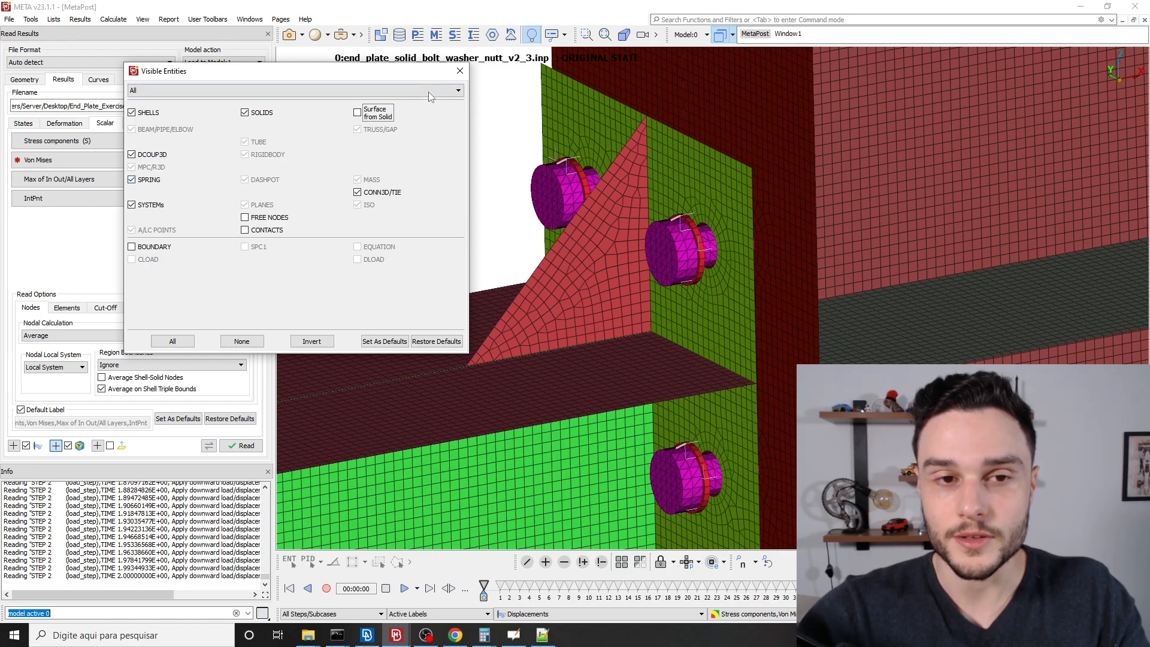
click(460, 70)
Advance Model 0 to the STEP 1 bolt_pretension state at time 0.2 and inspect the bolts.
scroll(529, 526, up, 2)
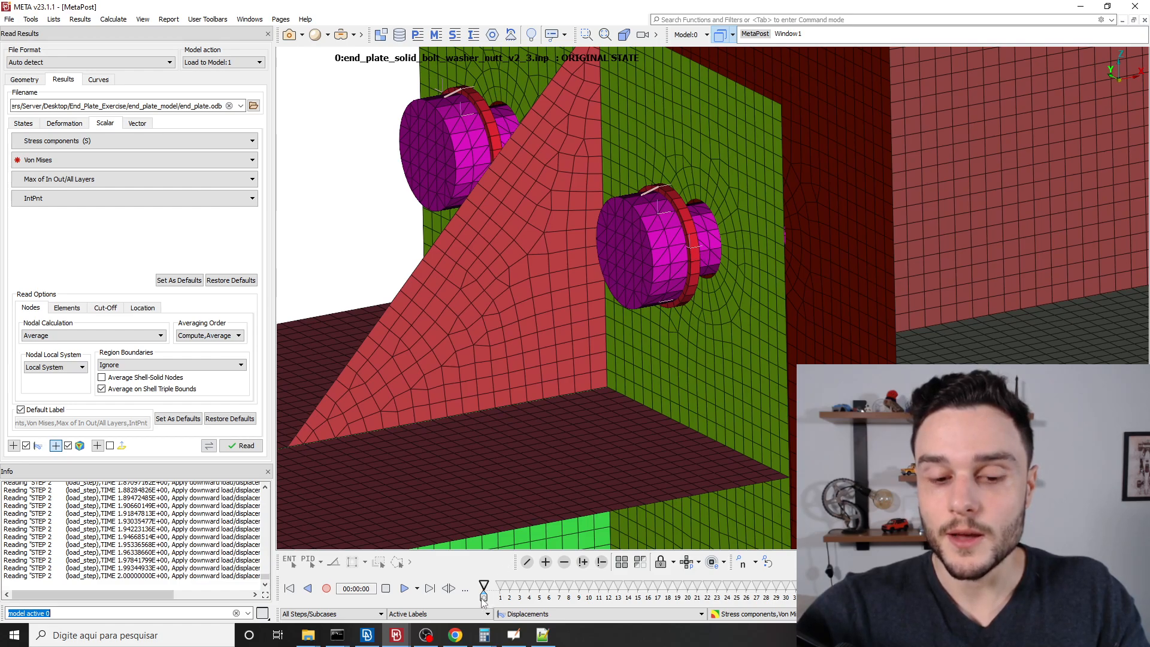
drag(493, 599, 520, 593)
scroll(766, 66, down, 5)
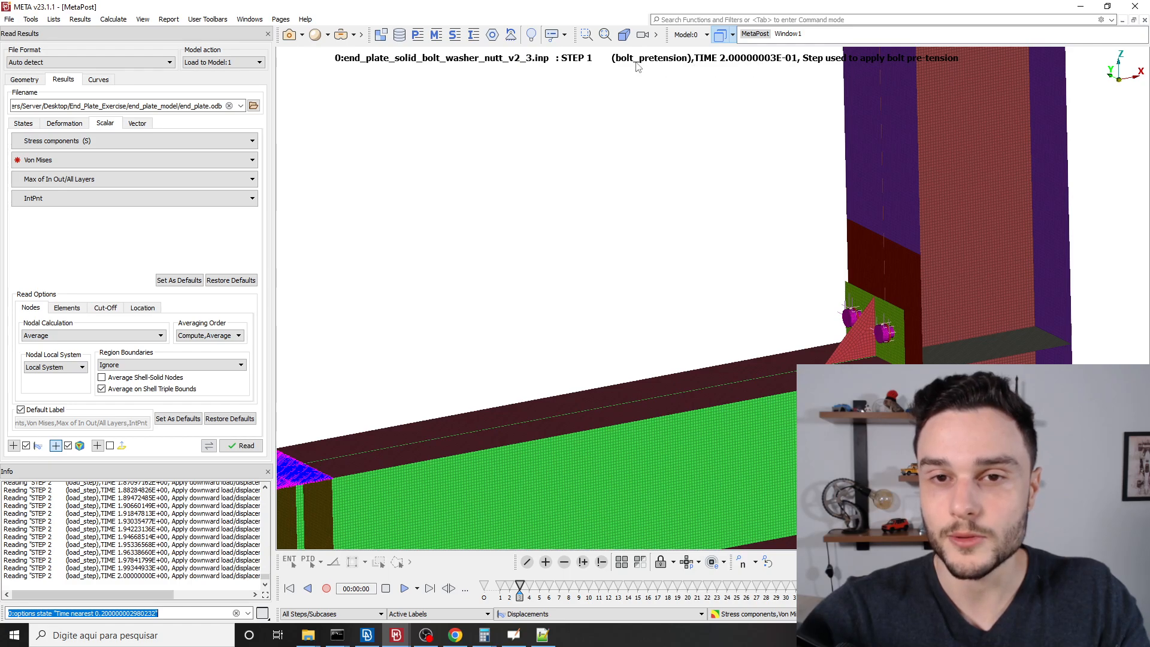
scroll(797, 252, up, 6)
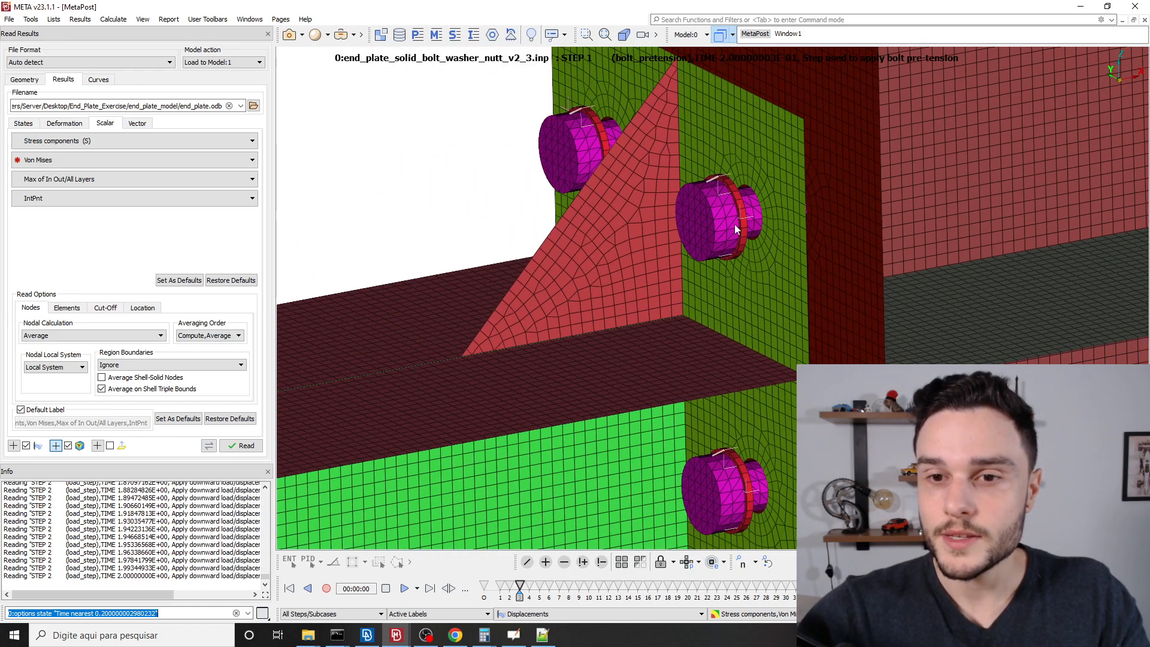
scroll(734, 224, up, 3)
Scrub through the remaining bolt_pretension states up to time 1.0 of STEP 1.
click(529, 596)
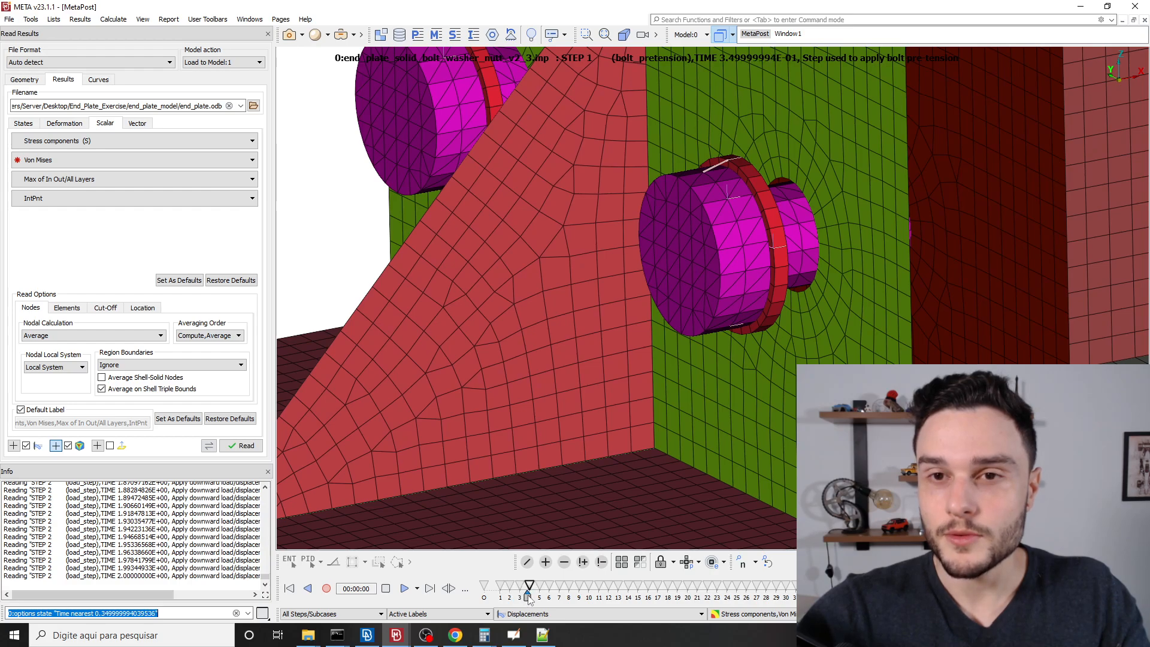
drag(529, 600, 559, 597)
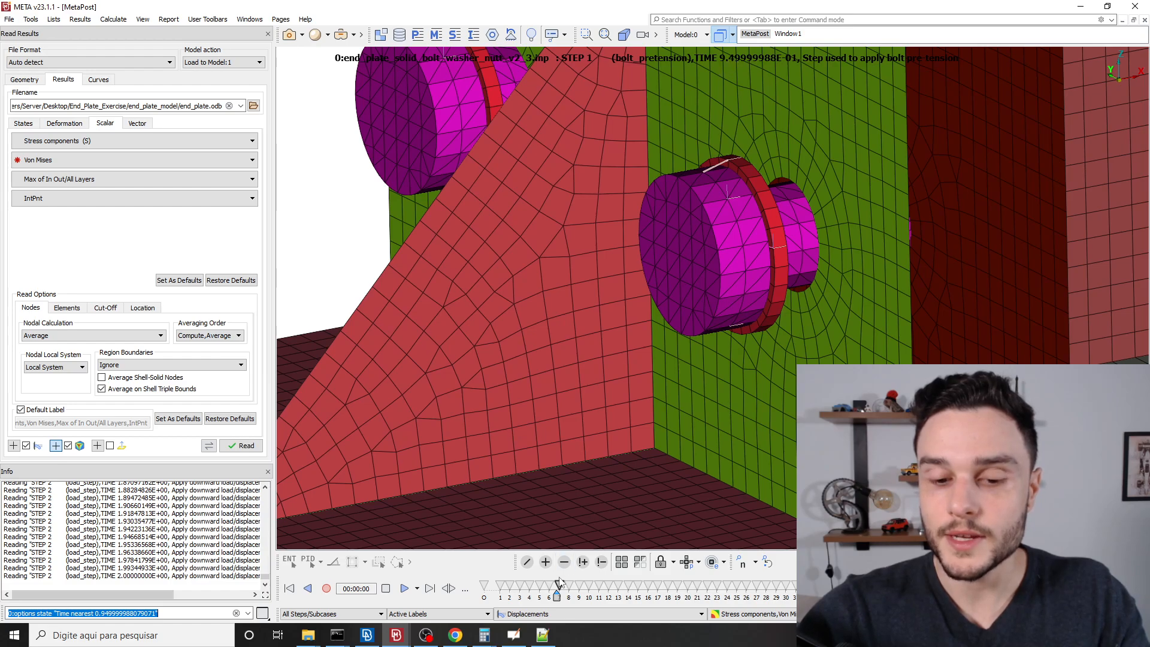
drag(559, 595, 569, 598)
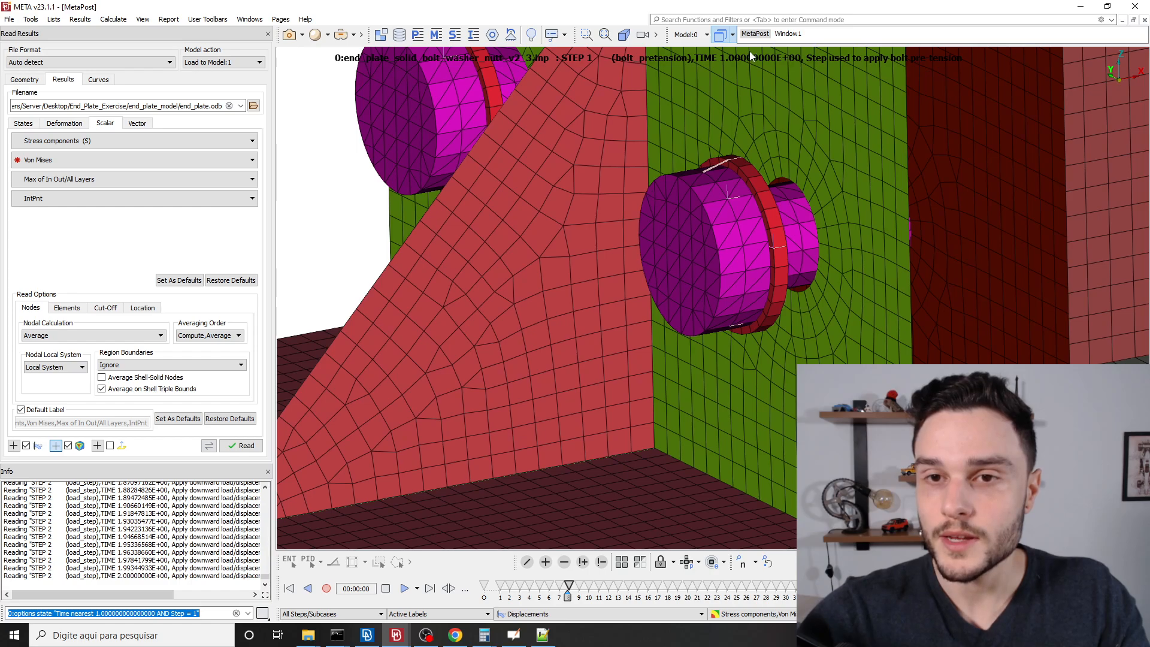
Advance through the STEP 2 load_step states from time 1.0 to 1.01, checking the bolts and the loaded beam tip.
click(572, 596)
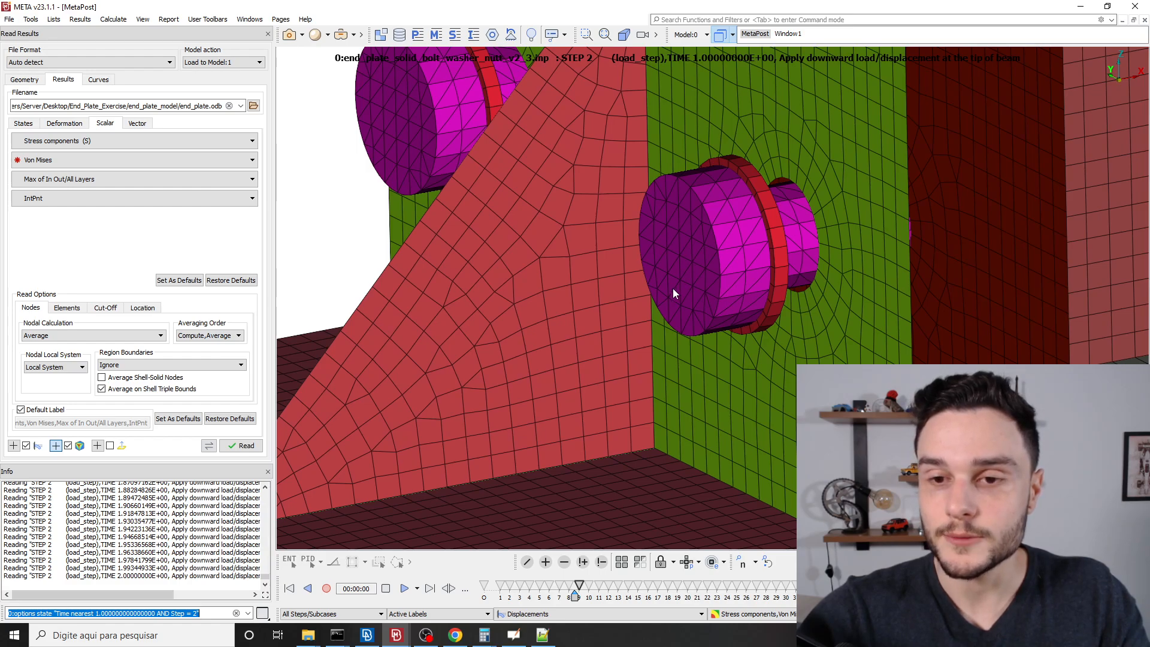
ctrl+drag(674, 289, 653, 249)
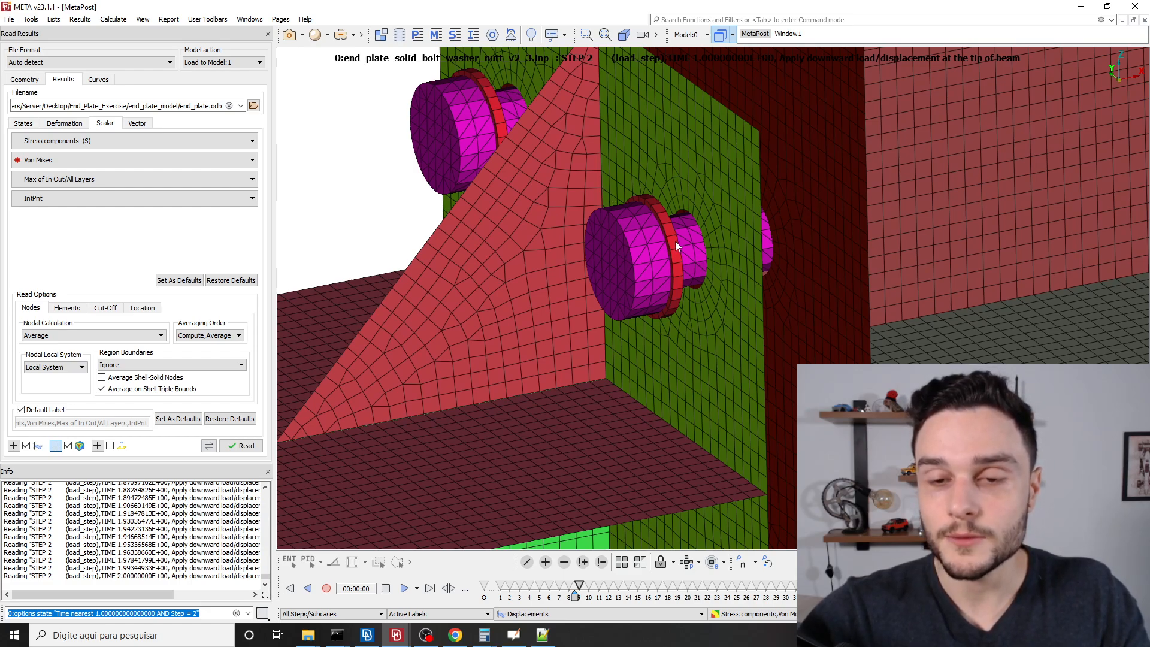
ctrl+drag(671, 236, 659, 171)
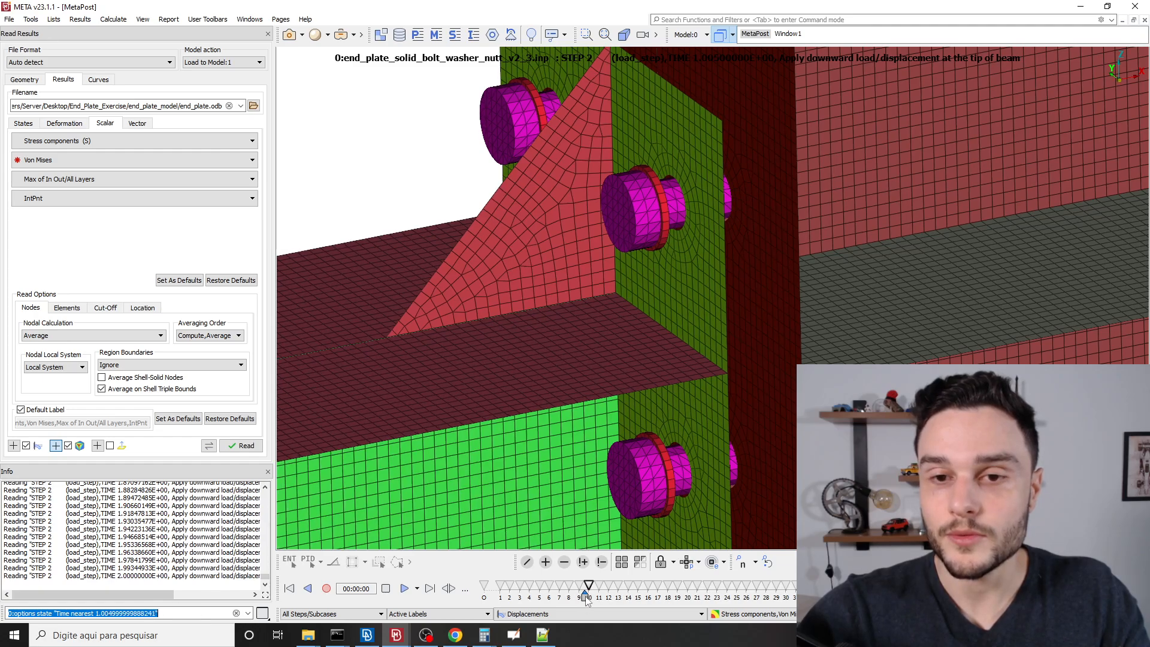
drag(584, 596, 599, 593)
scroll(855, 289, down, 5)
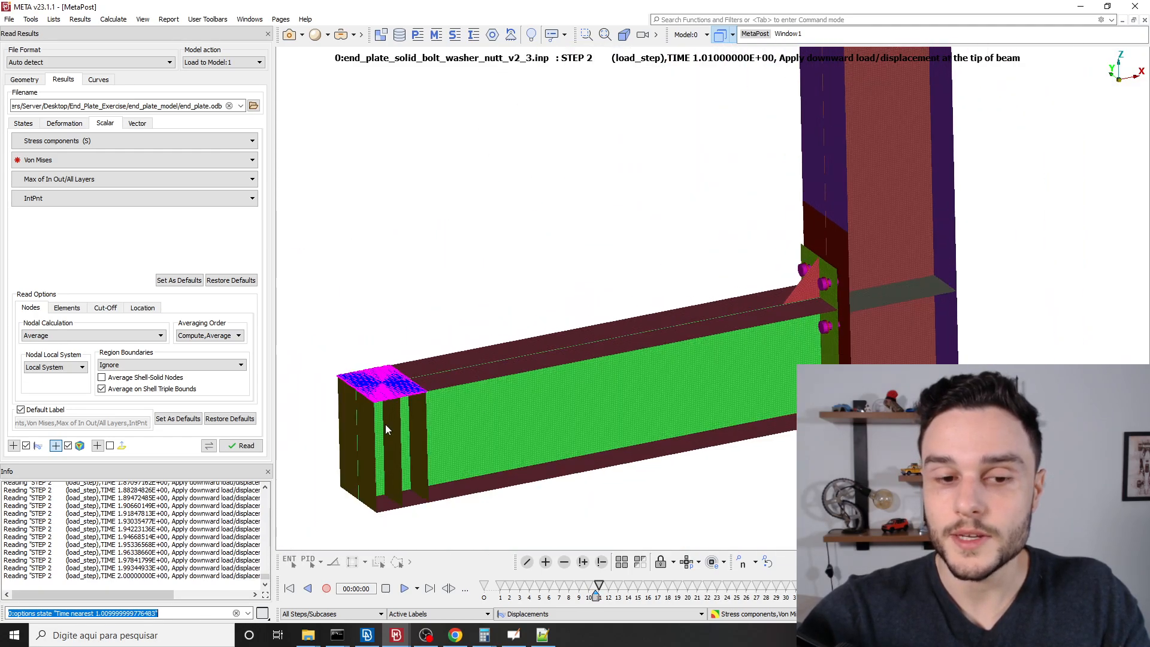
scroll(383, 382, up, 2)
scroll(383, 390, down, 5)
scroll(547, 330, up, 3)
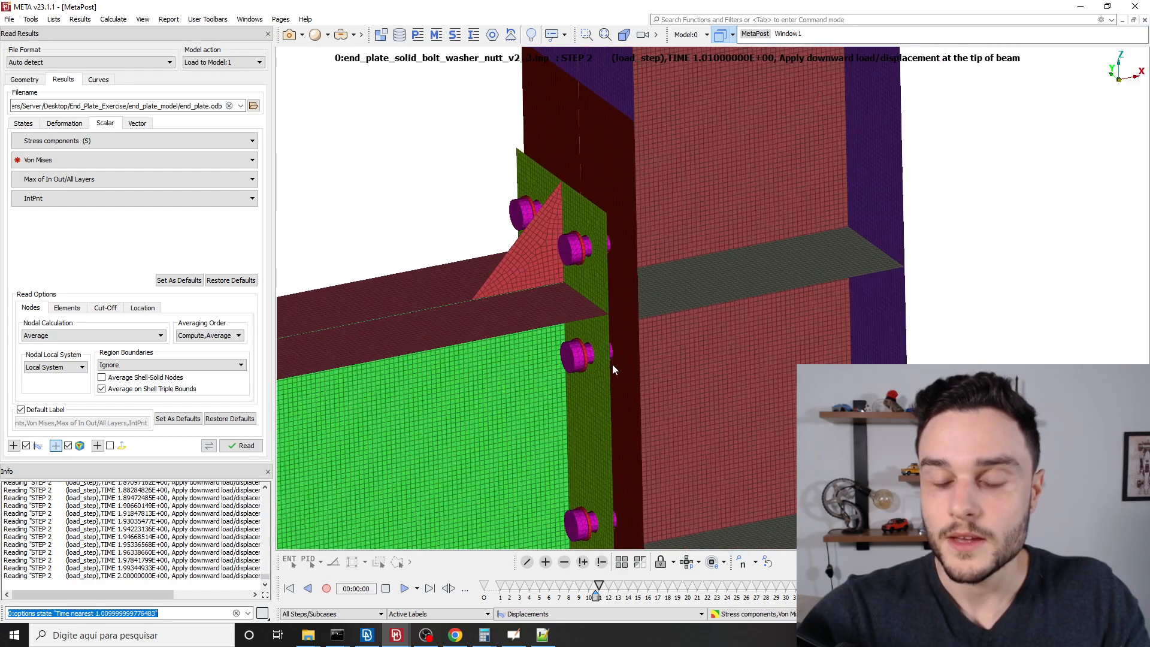
Advance Model 0 to the STEP 2 state at time 1.11602539 and view the beam-to-column connection.
drag(603, 601, 669, 590)
scroll(717, 206, down, 3)
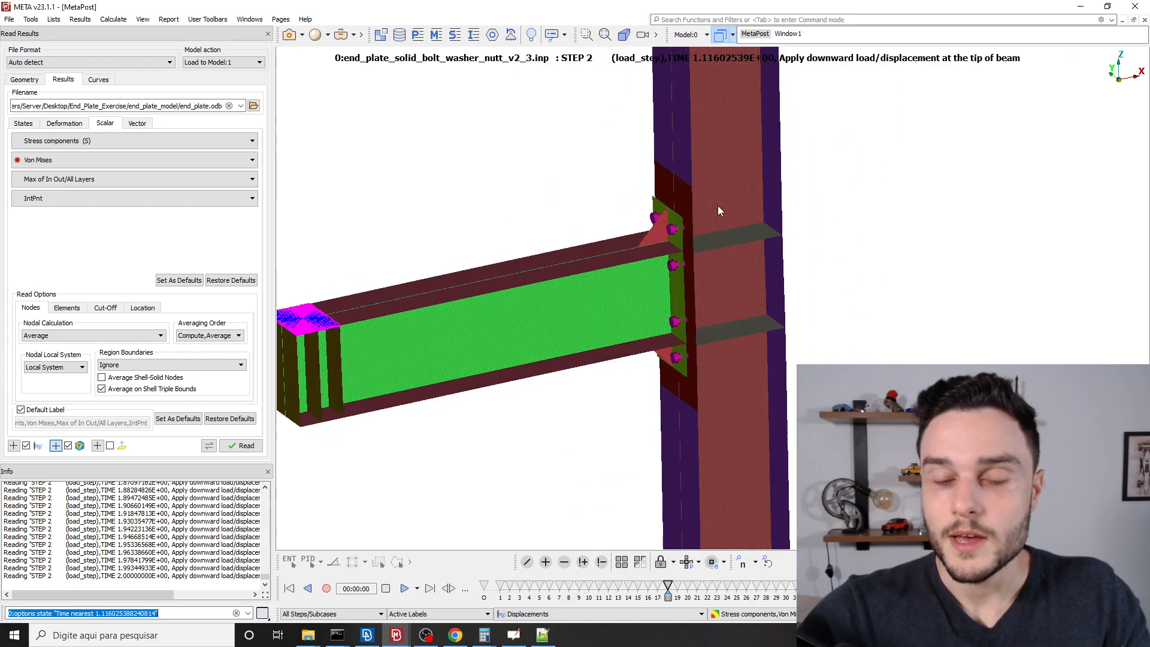
scroll(715, 210, up, 2)
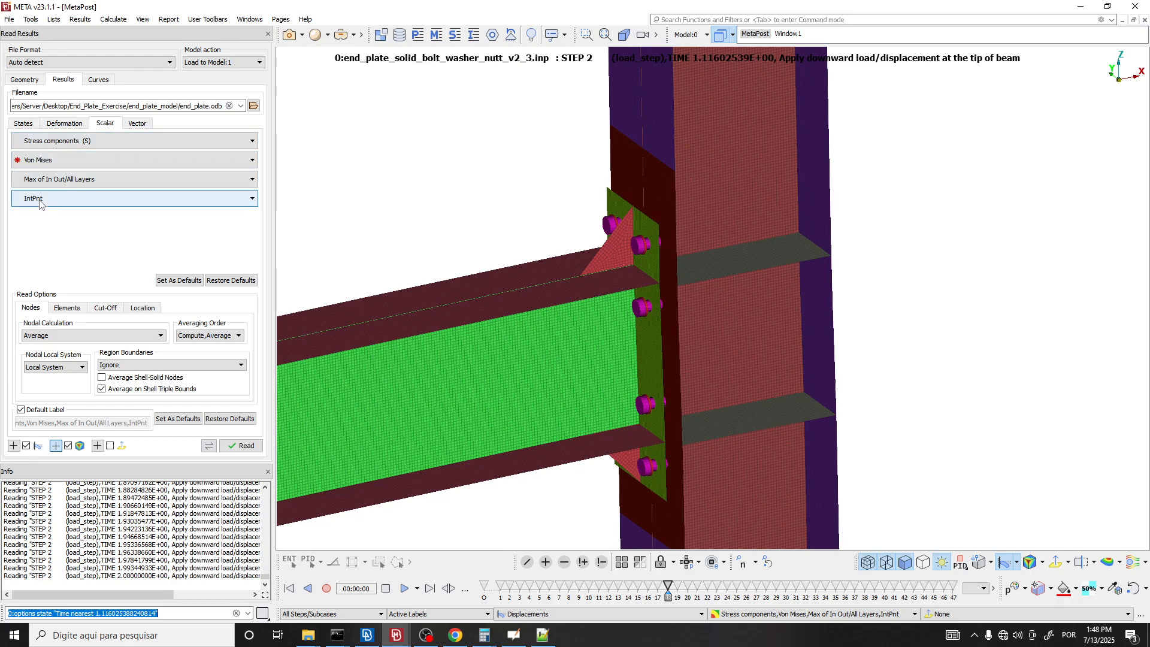
Display the Von Mises stress results as a scalar fringe contour plot on the model.
click(1042, 564)
click(1030, 456)
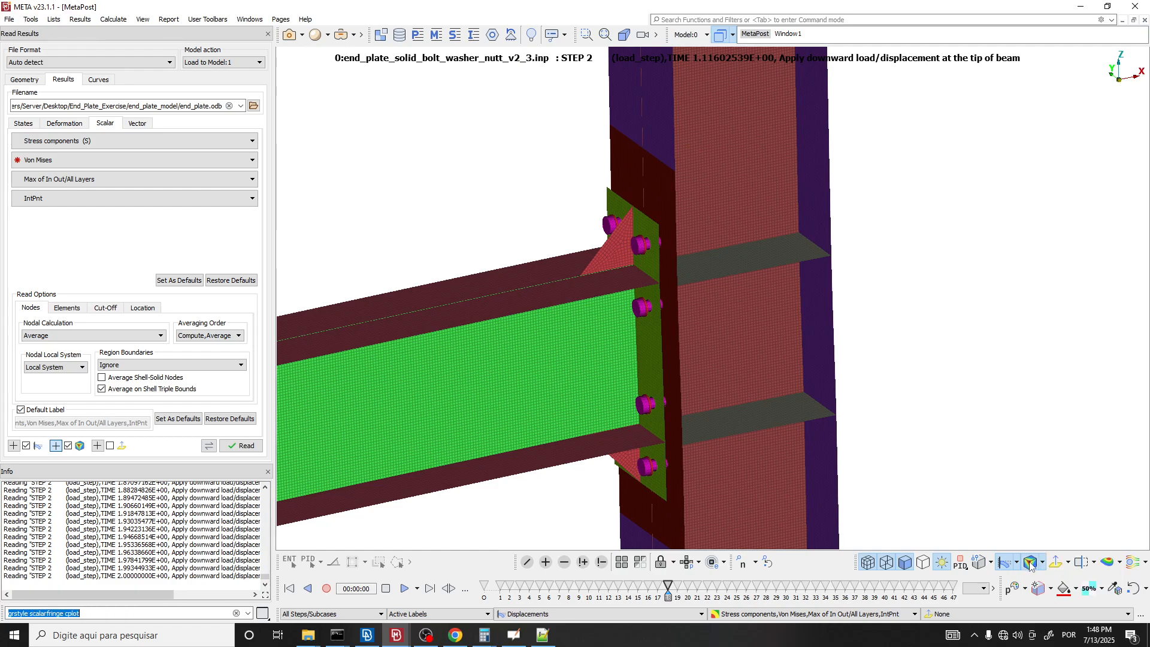
click(1030, 564)
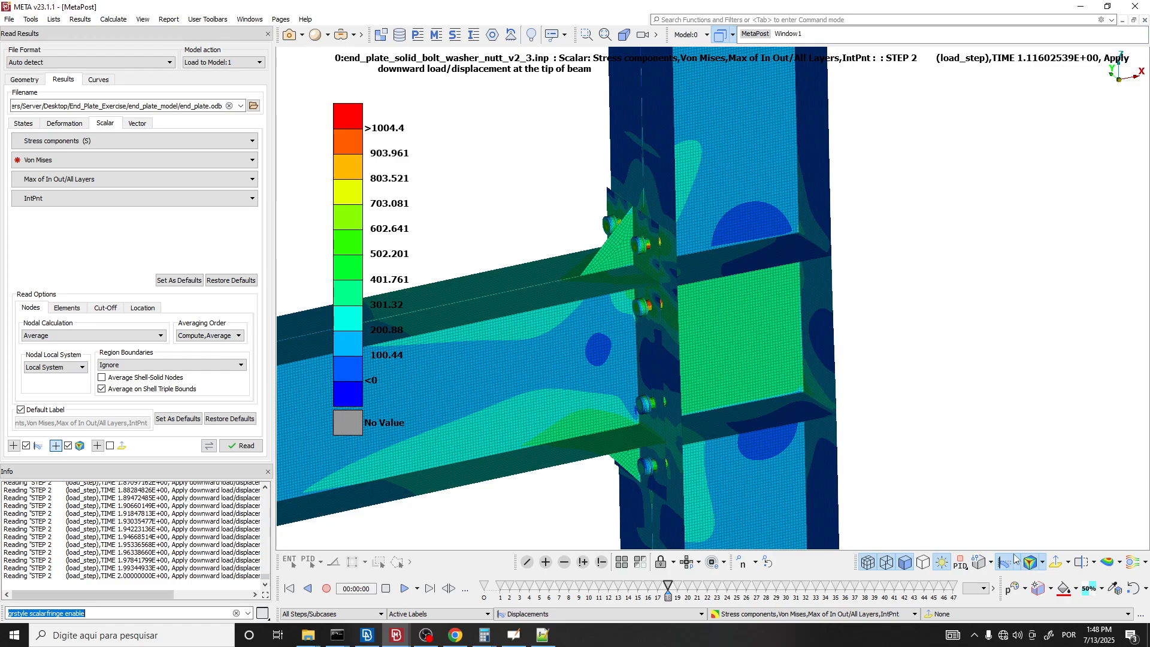
Isolate the bolts by keeping only their property visible in the Von Mises stress plot.
scroll(827, 232, down, 2)
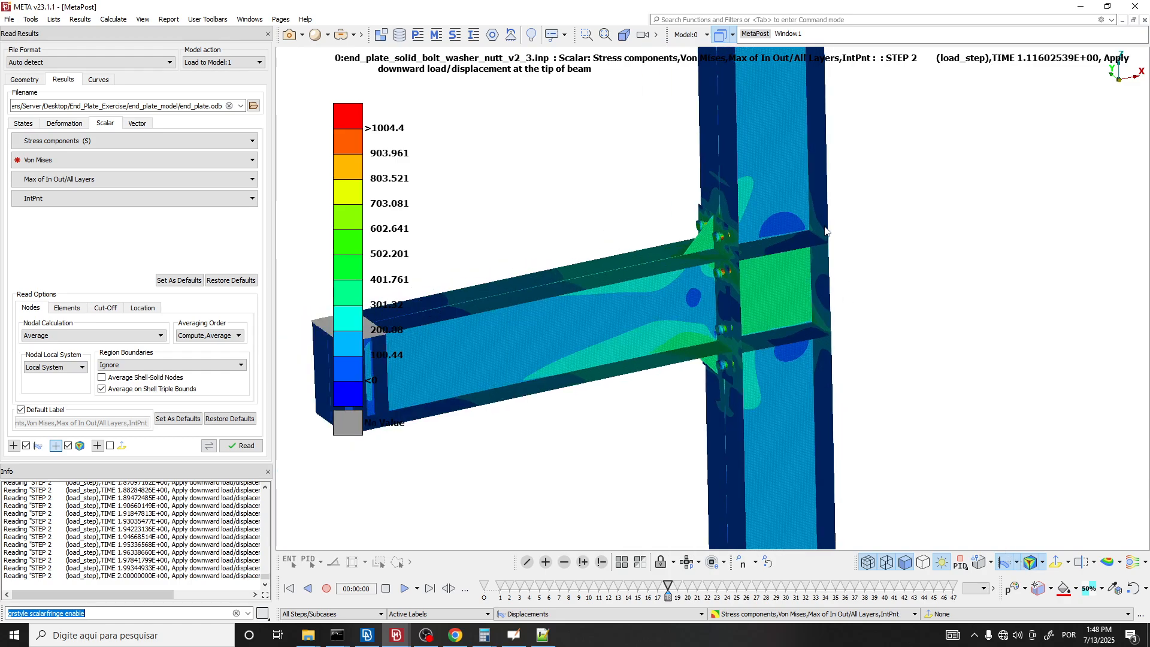
scroll(756, 250, up, 4)
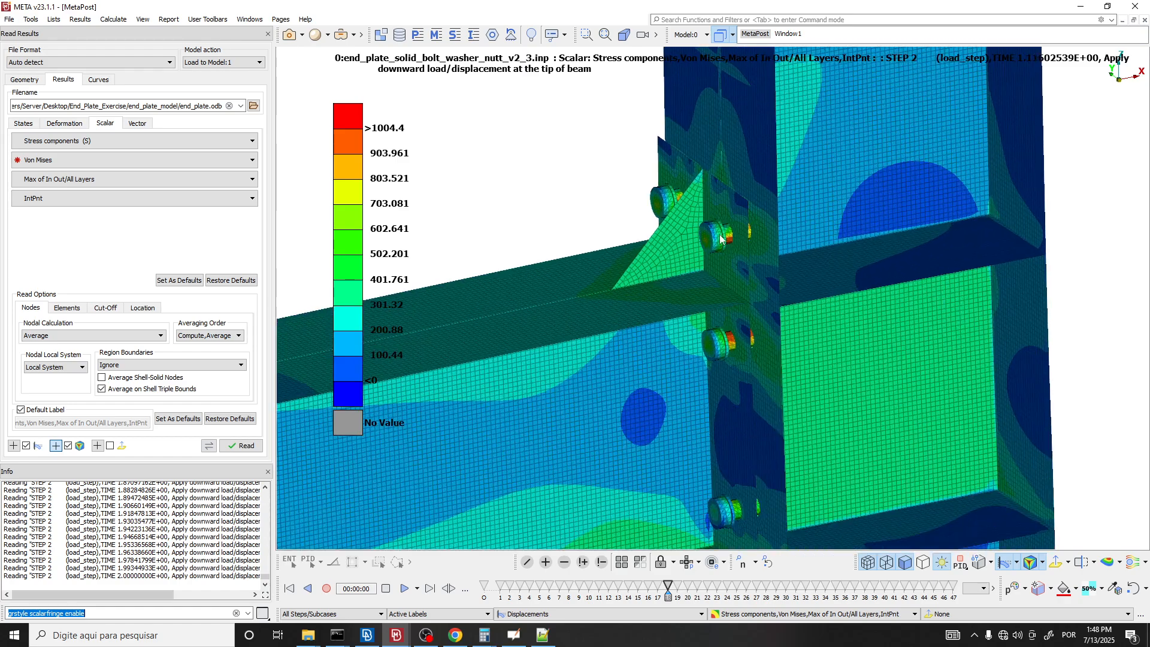
click(601, 563)
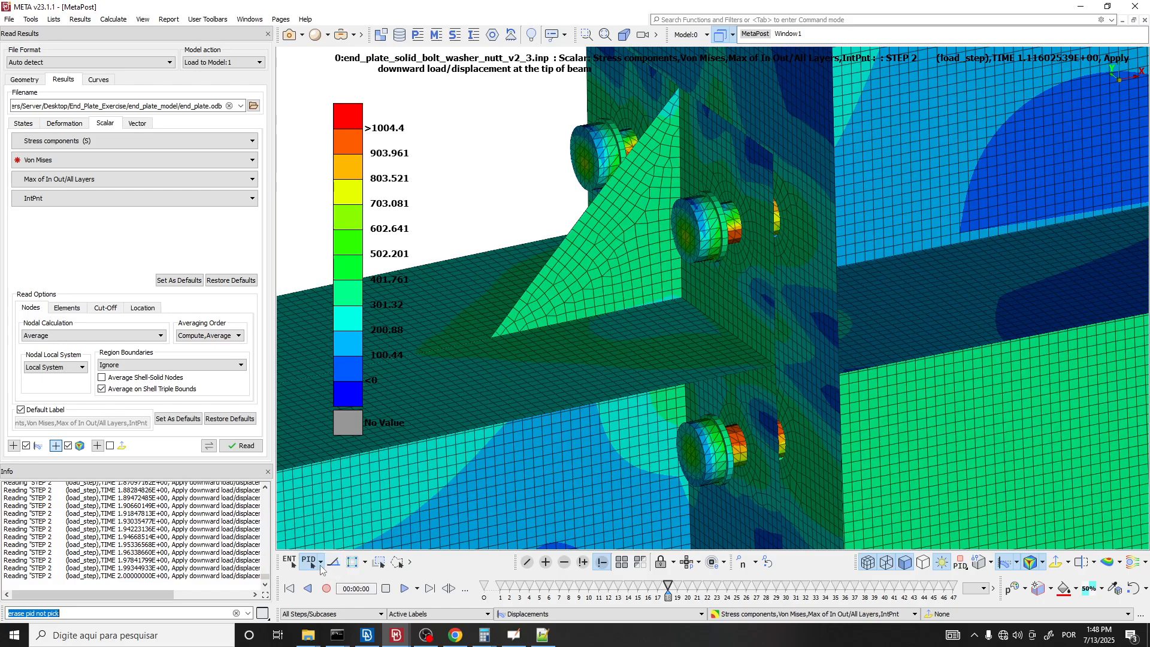
click(320, 563)
click(321, 580)
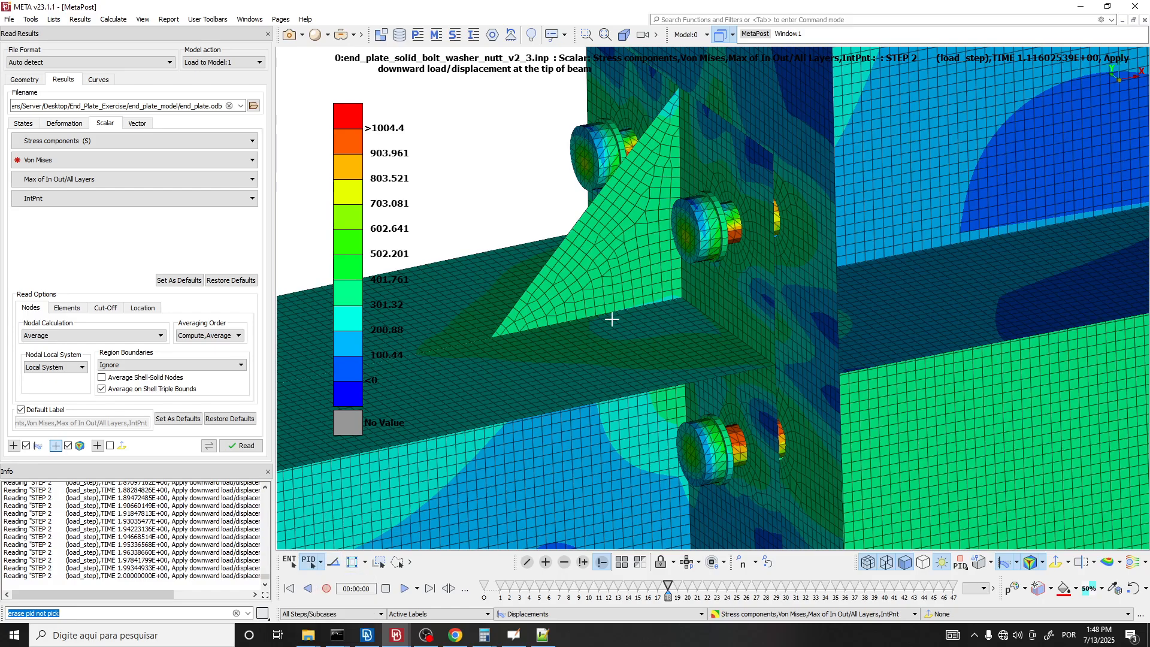
click(687, 228)
middle_click(694, 218)
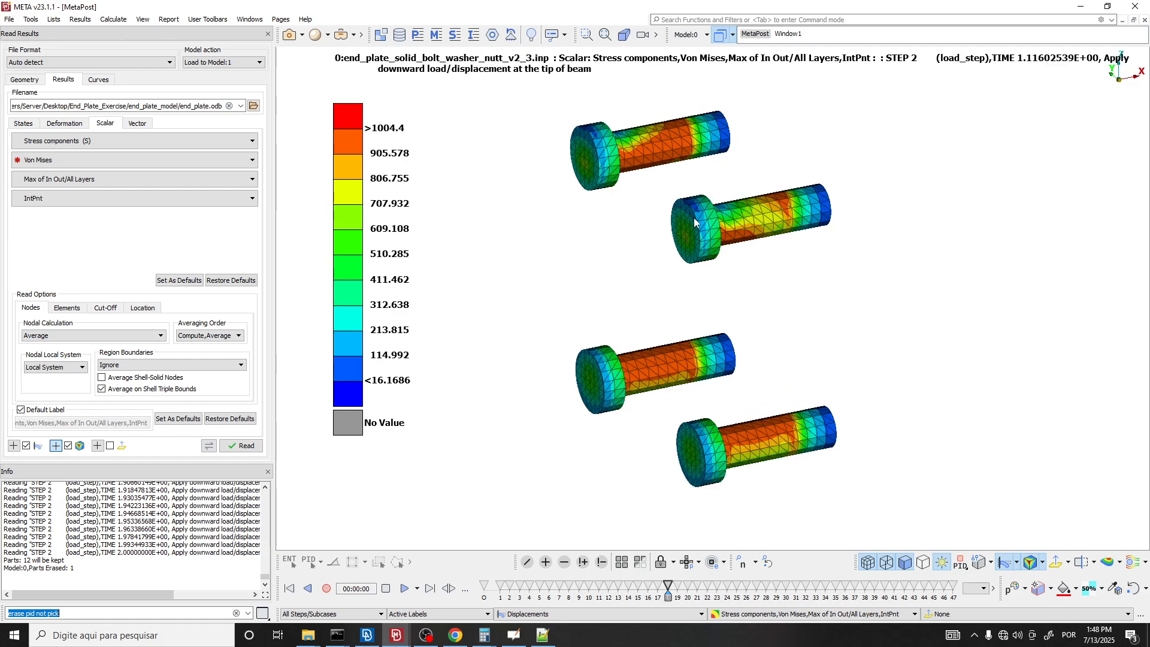
scroll(660, 226, down, 2)
Switch to ANSA and open the plastic data table of bolt_material from the materials list.
click(367, 636)
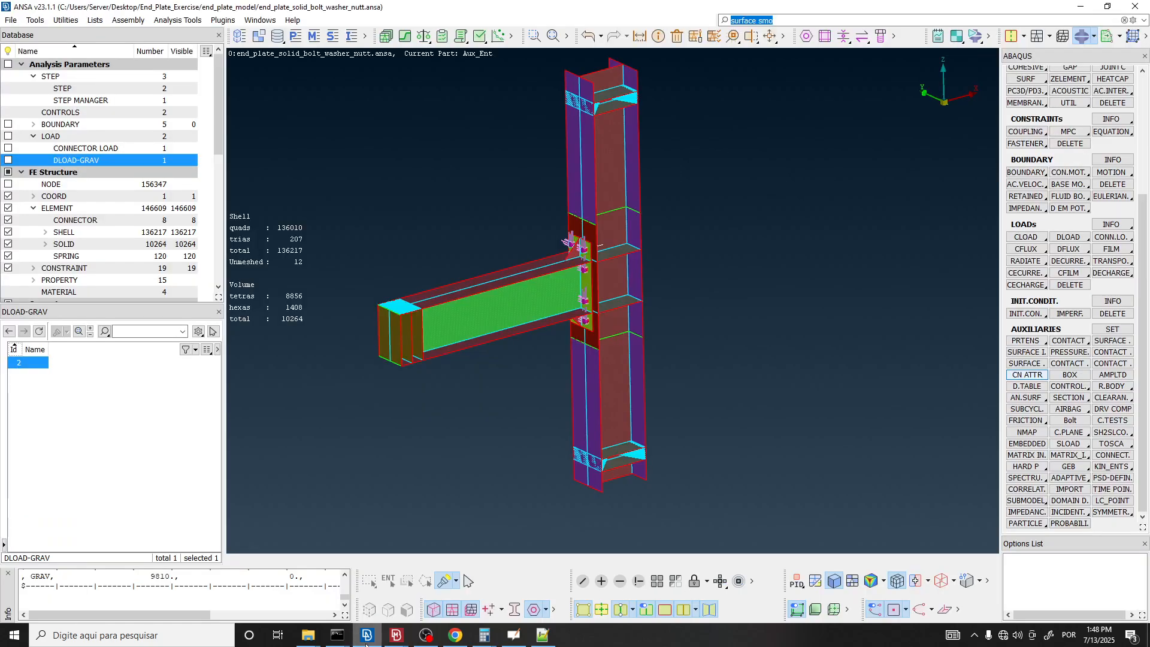
click(313, 39)
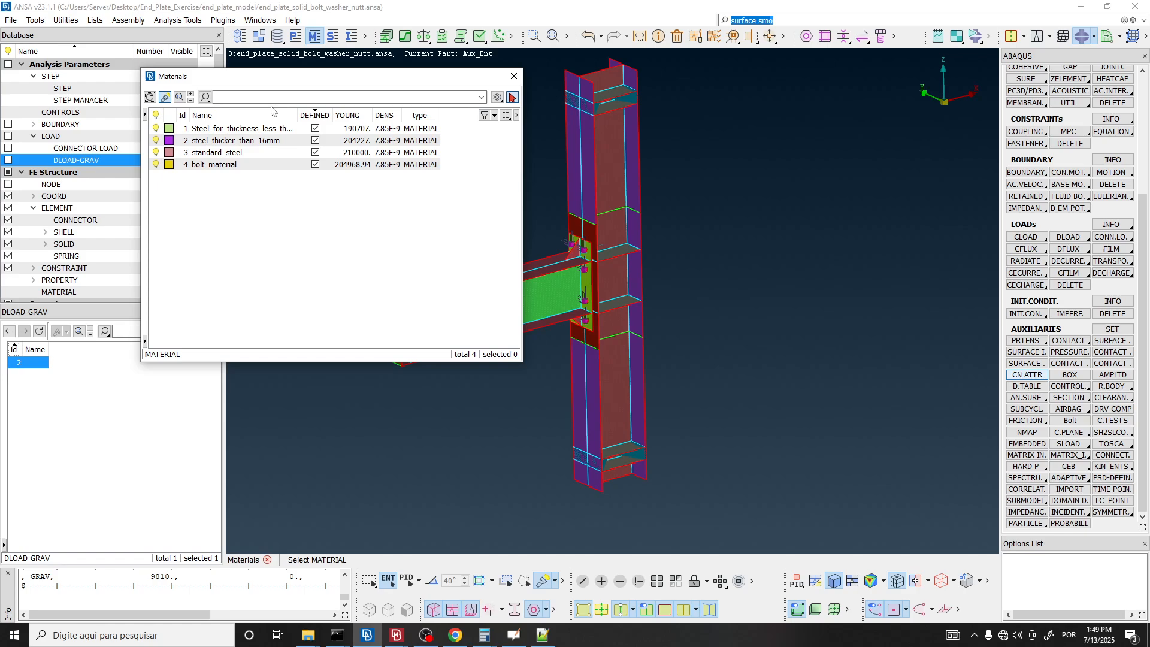
double_click(231, 167)
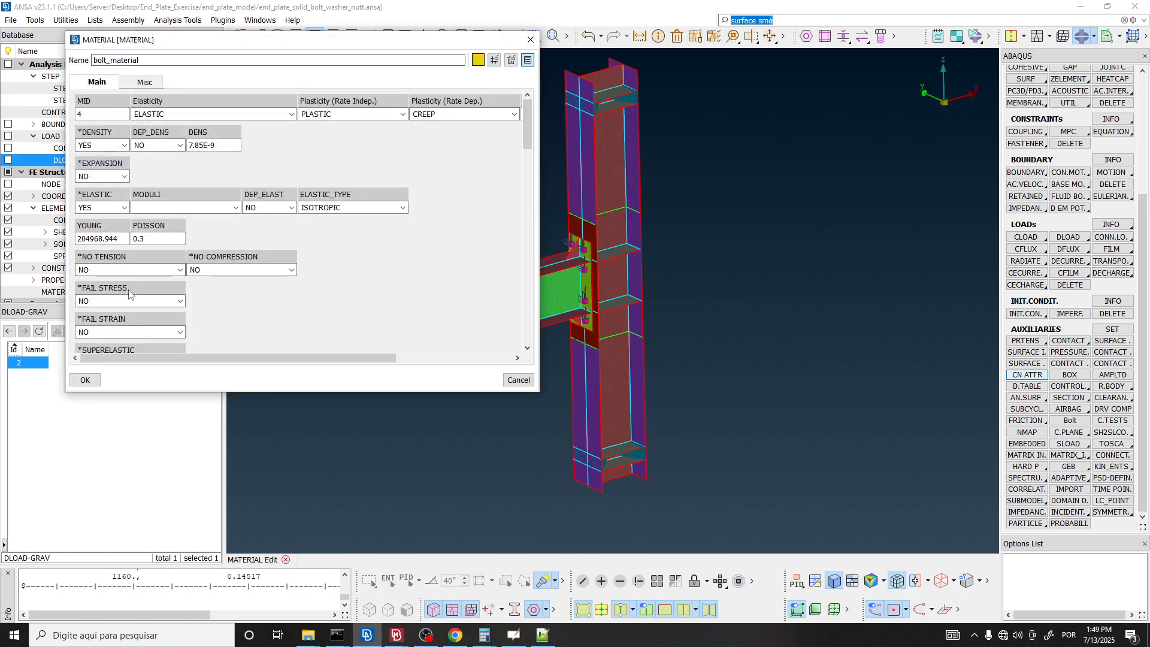
scroll(110, 318, down, 3)
click(110, 318)
double_click(110, 318)
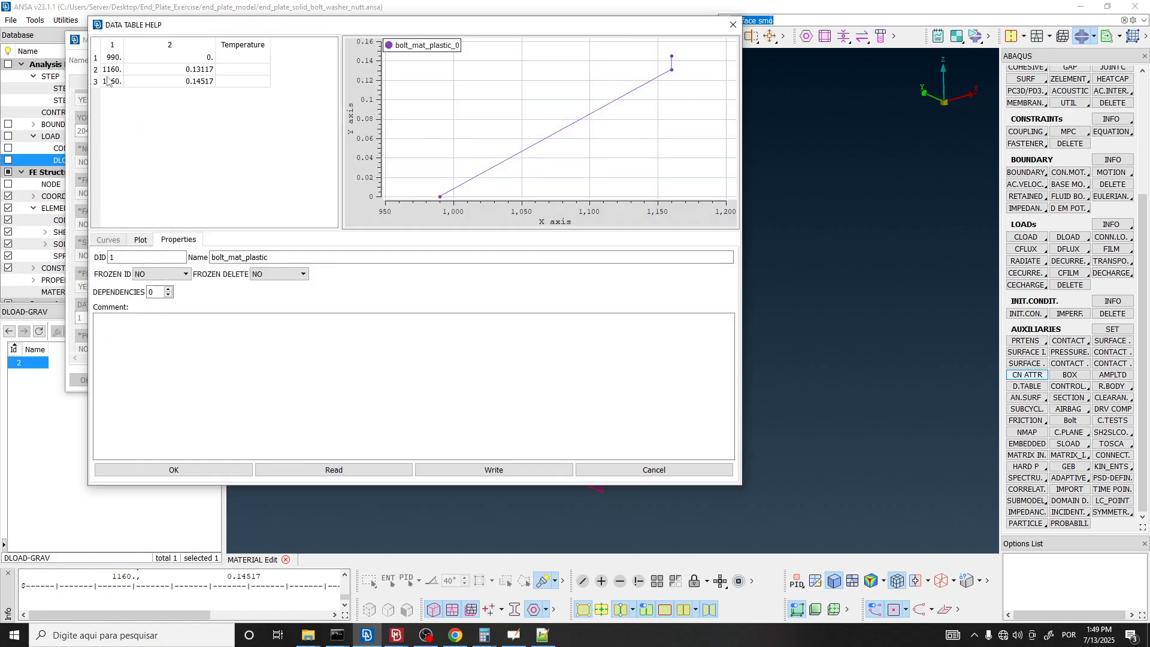
Plot the bolt plasticity curve with column 2 on X and column 1 on Y, and check the second row's stress value.
click(140, 239)
click(545, 301)
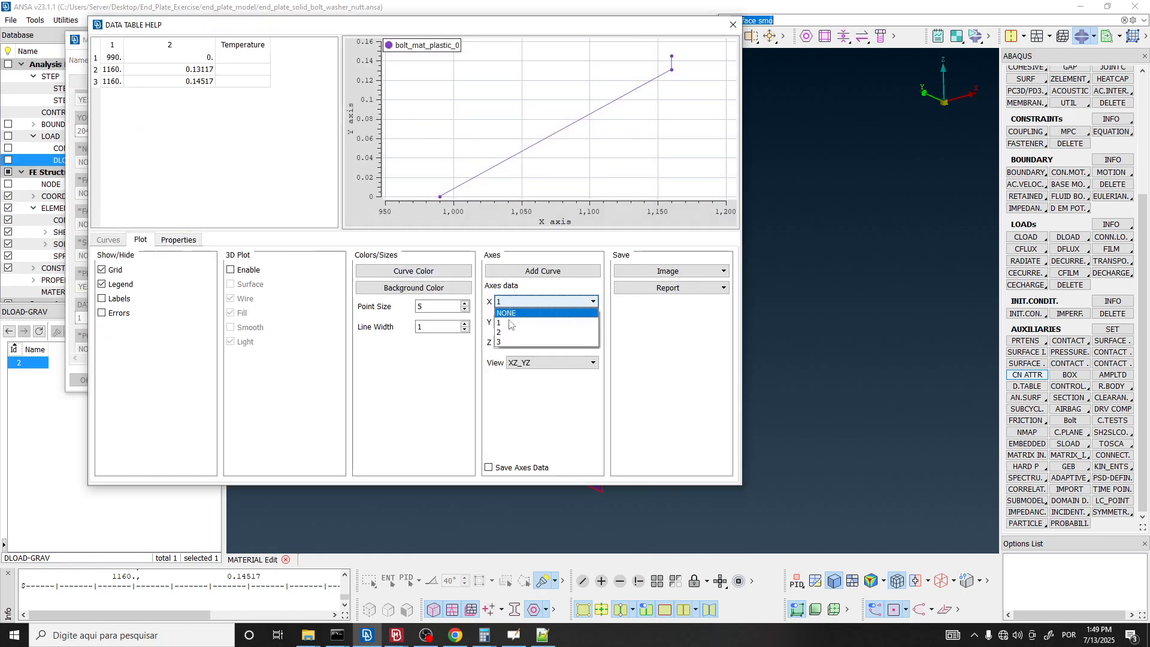
click(508, 323)
click(507, 323)
click(509, 333)
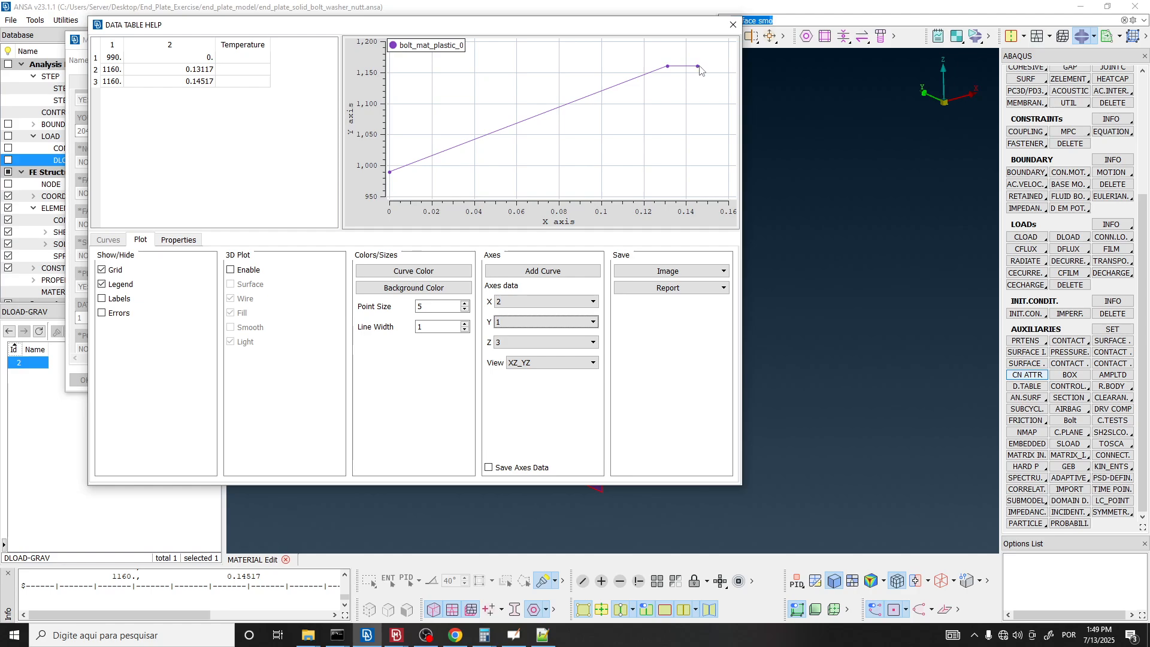
click(111, 71)
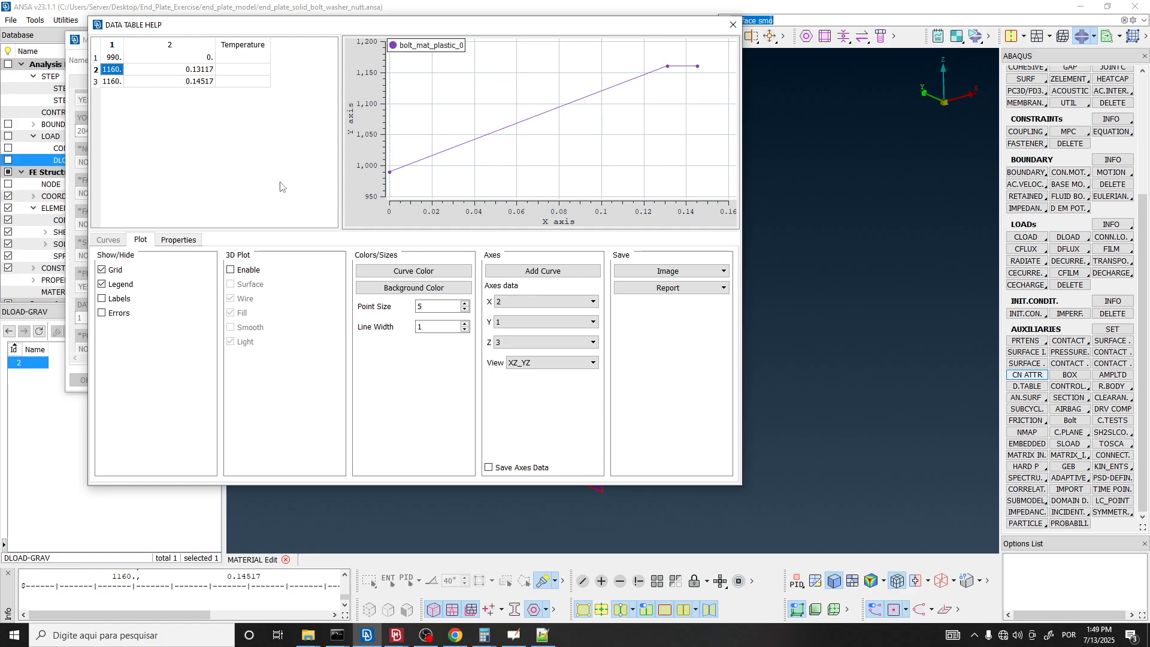
Switch back to the META window with the isolated bolts and set the fringe range's maximum to 1160.
click(395, 636)
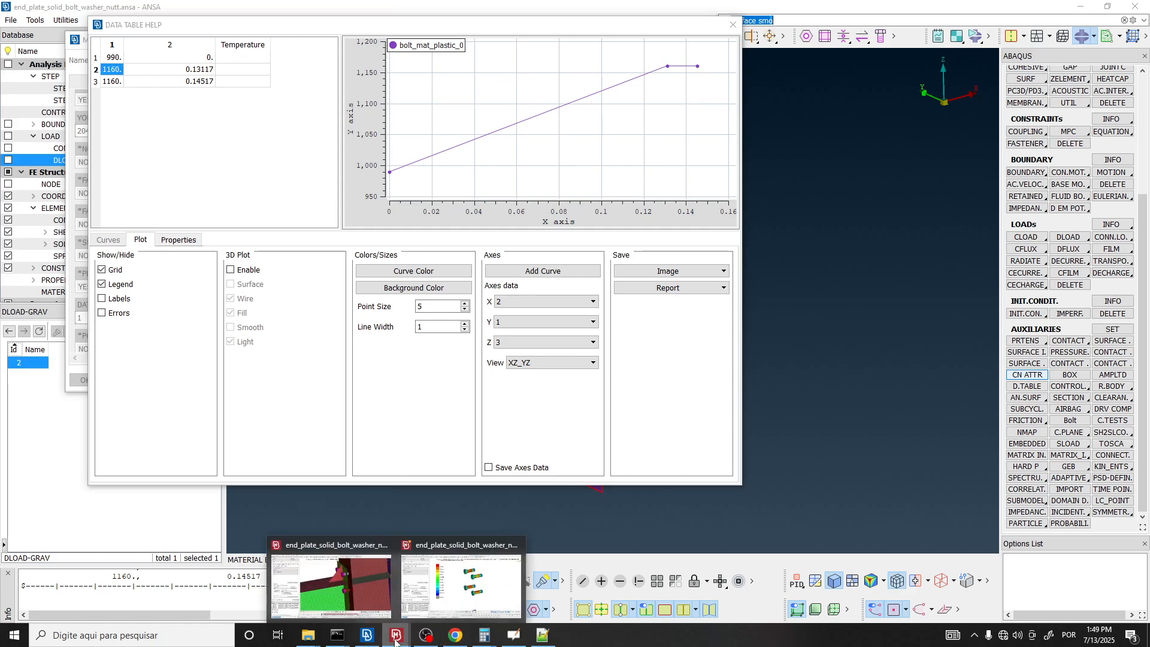
click(462, 584)
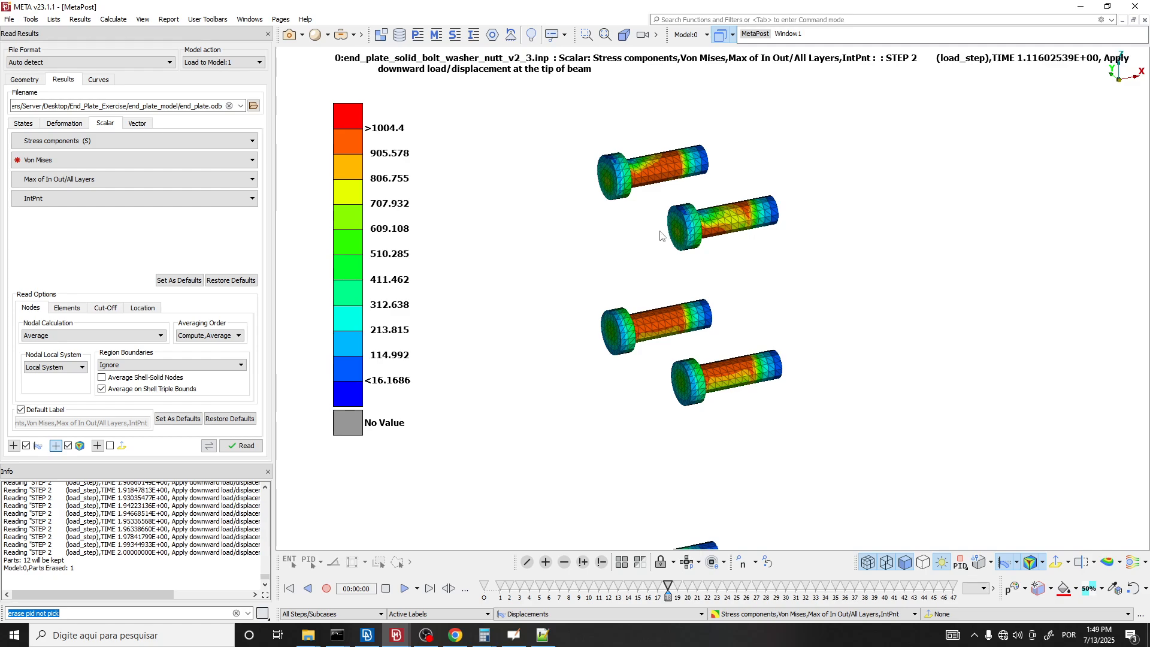
scroll(558, 140, down, 3)
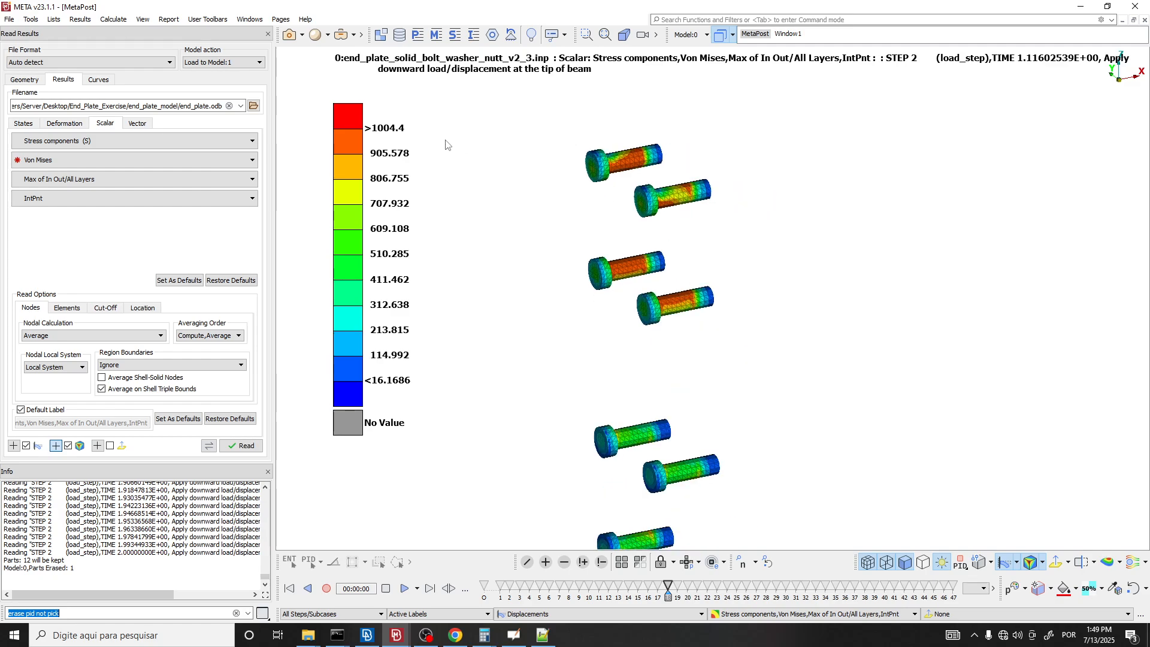
click(380, 128)
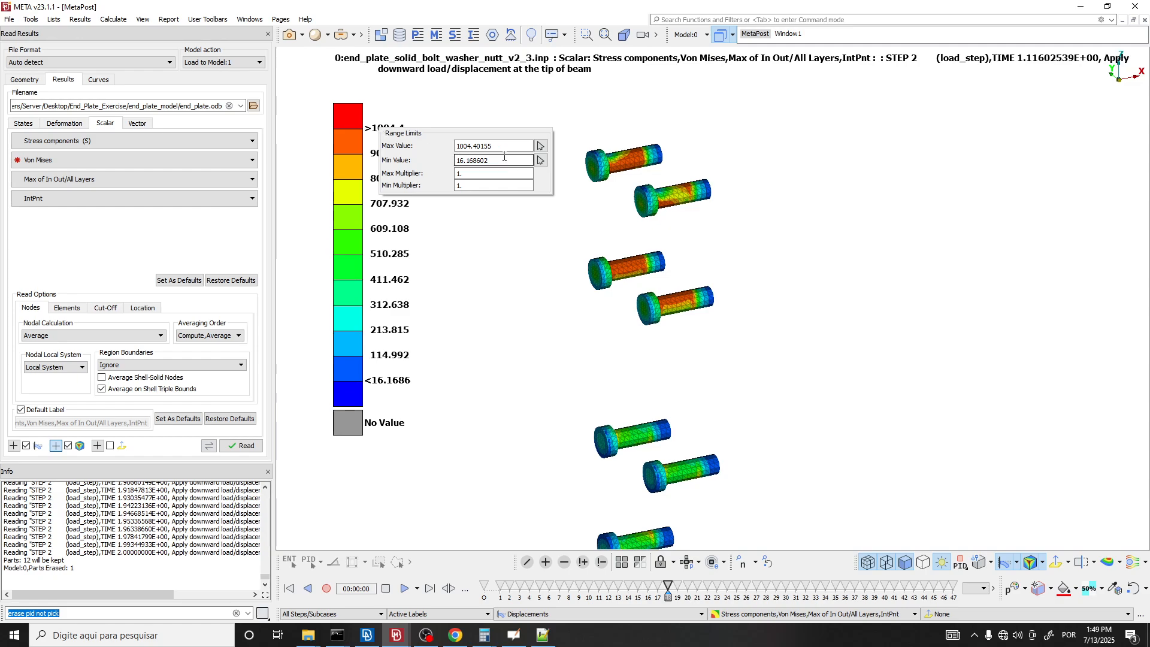
text(1160)
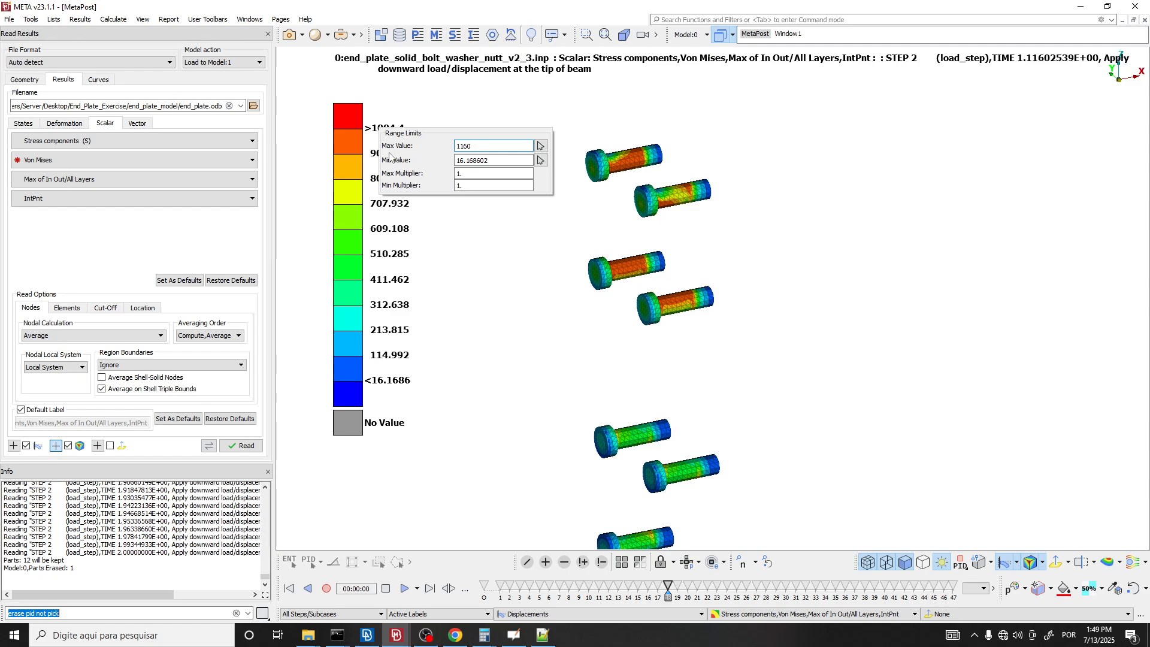
key(Return)
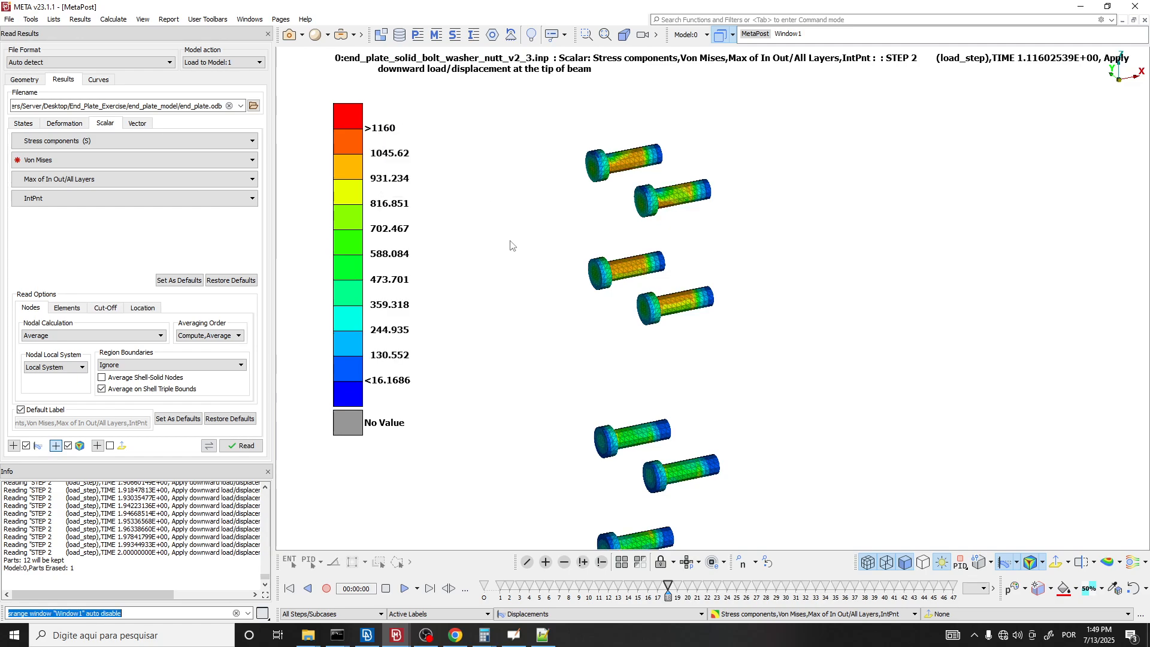
Advance to the STEP 2 state at time 1.14806153 and examine the Von Mises stress on the bolts.
key(alt+Tab)
key(alt+Tab)
click(675, 599)
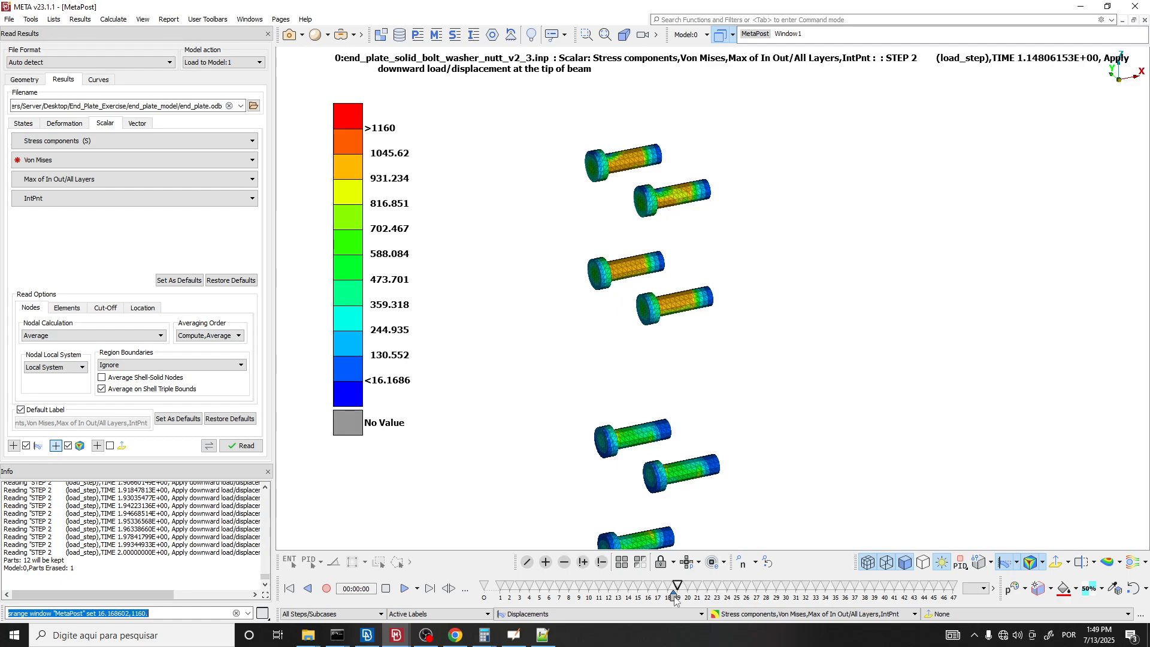
scroll(657, 285, up, 5)
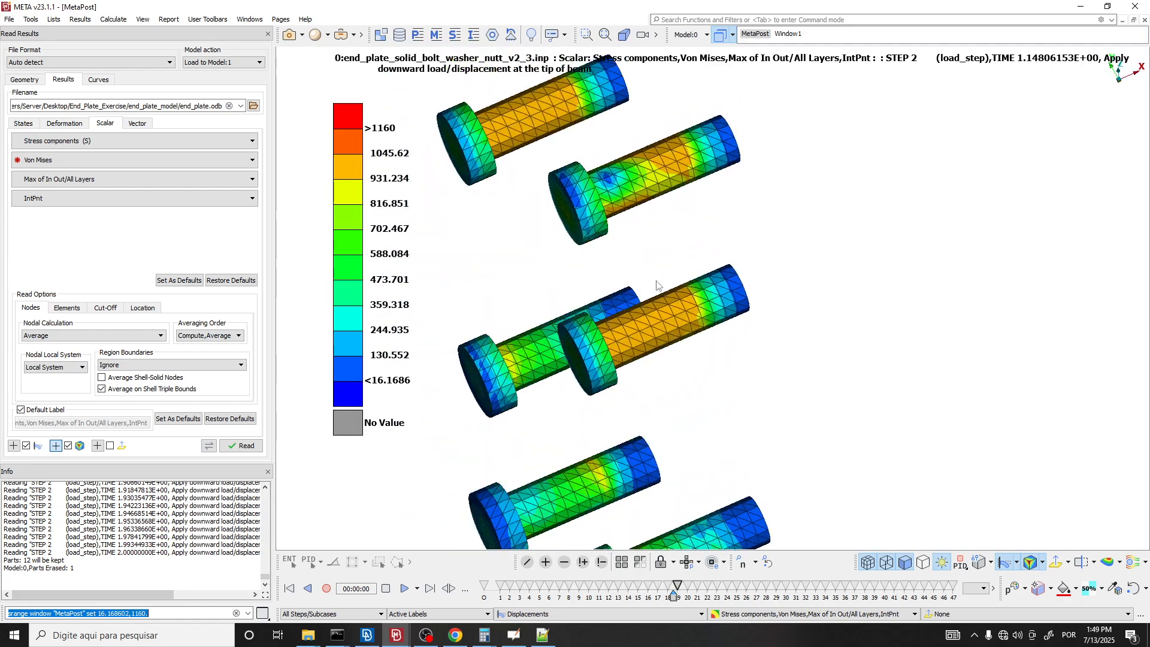
ctrl+drag(656, 281, 673, 198)
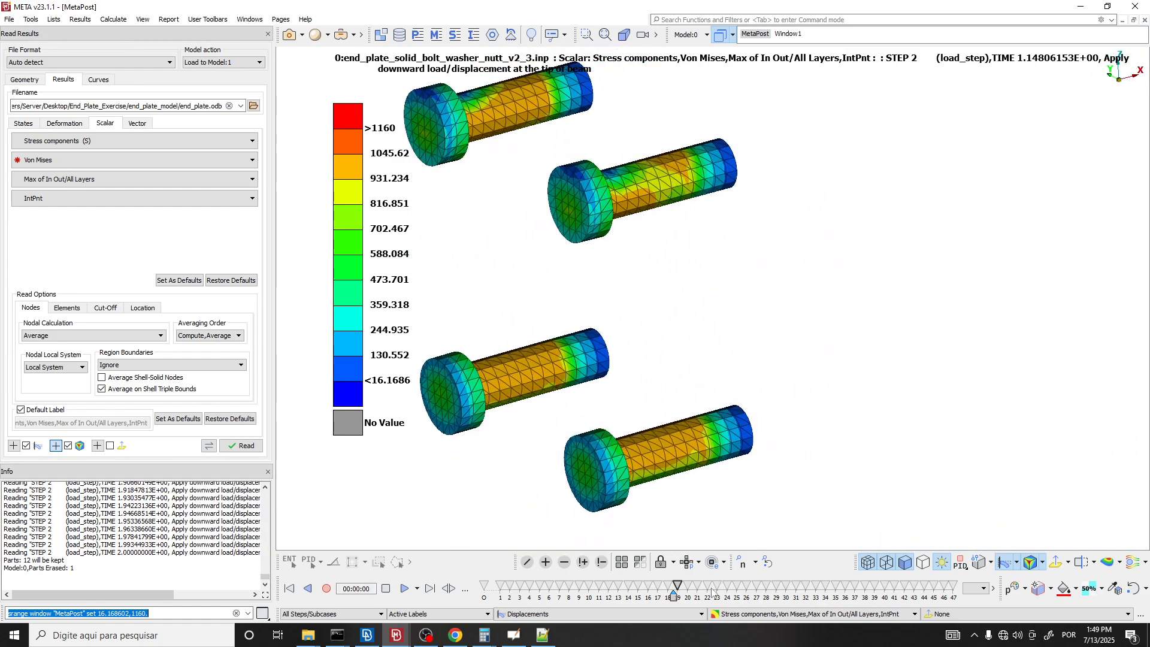
Advance through the STEP 2 states to time 1.28171226 and examine the stress on the bolt shanks up close.
click(683, 595)
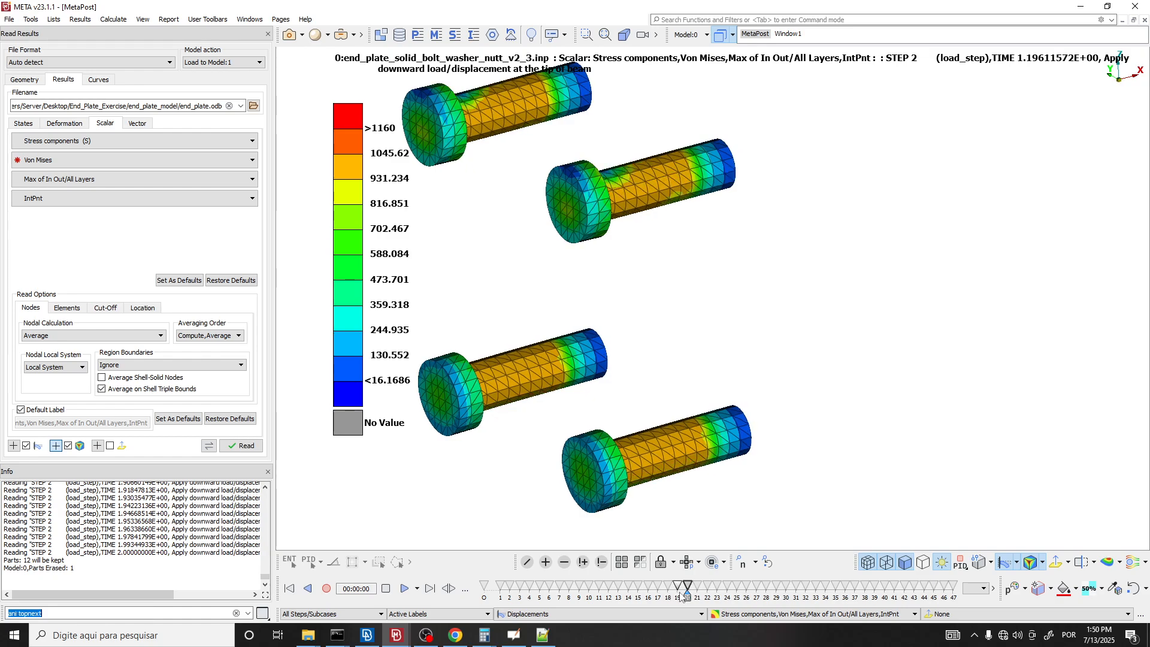
key(Right)
key(Right)
key(Right)
key(Right)
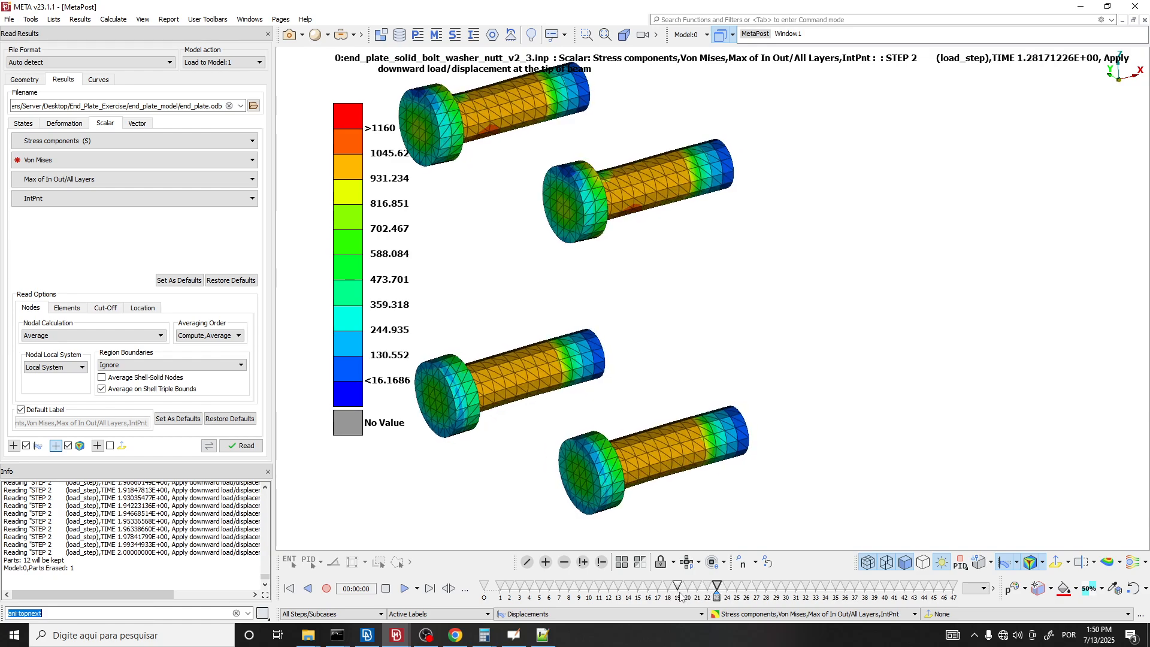
key(Left)
key(Right)
key(Left)
scroll(612, 188, up, 3)
ctrl+drag(653, 142, 428, 60)
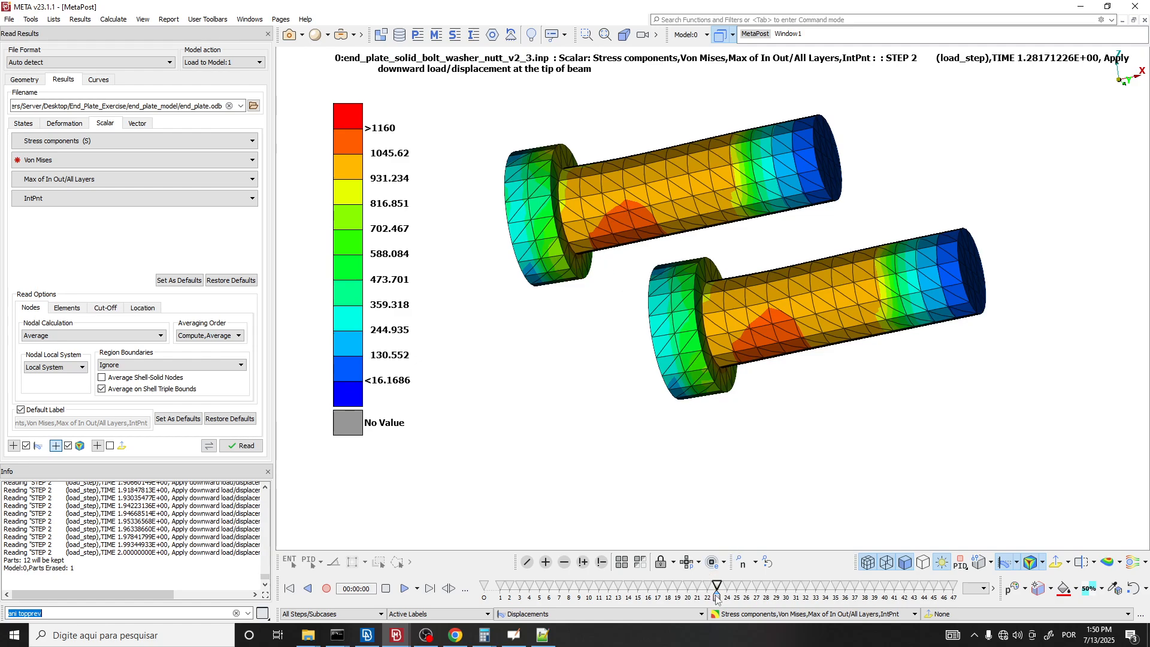
Go back to the state at time 1.07093750 and set the fringe bar's maximum to 1200 and its second level to 1160.
mouse_move(717, 590)
mouse_down()
mouse_move(677, 590)
mouse_move(639, 569)
mouse_up()
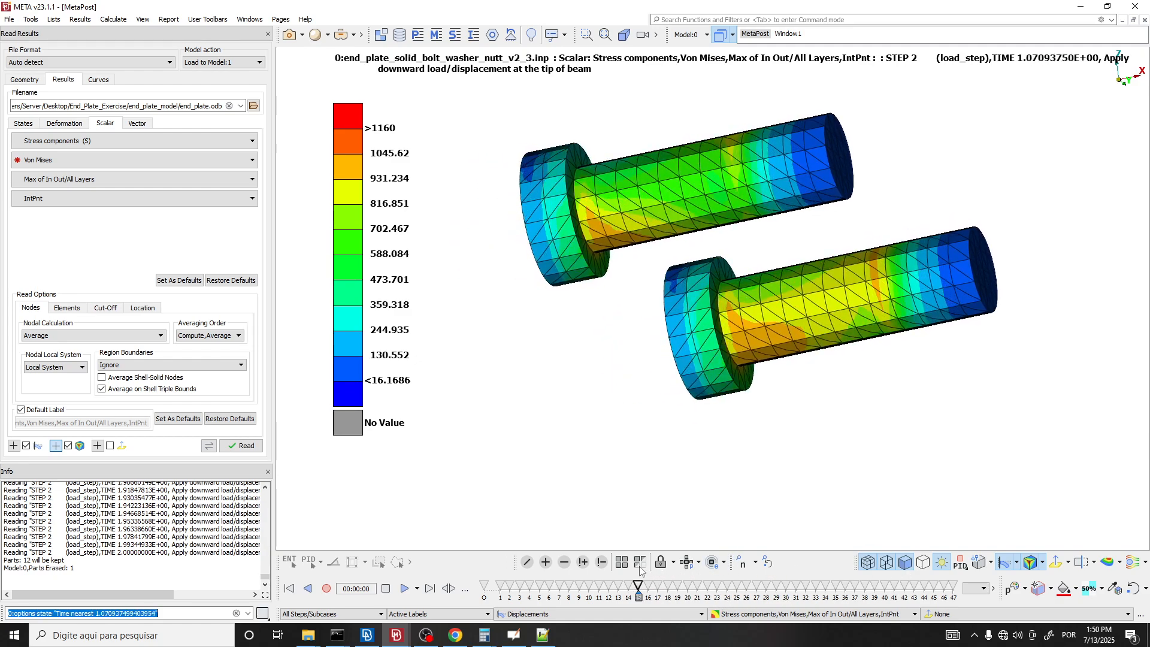
double_click(383, 155)
text(116)
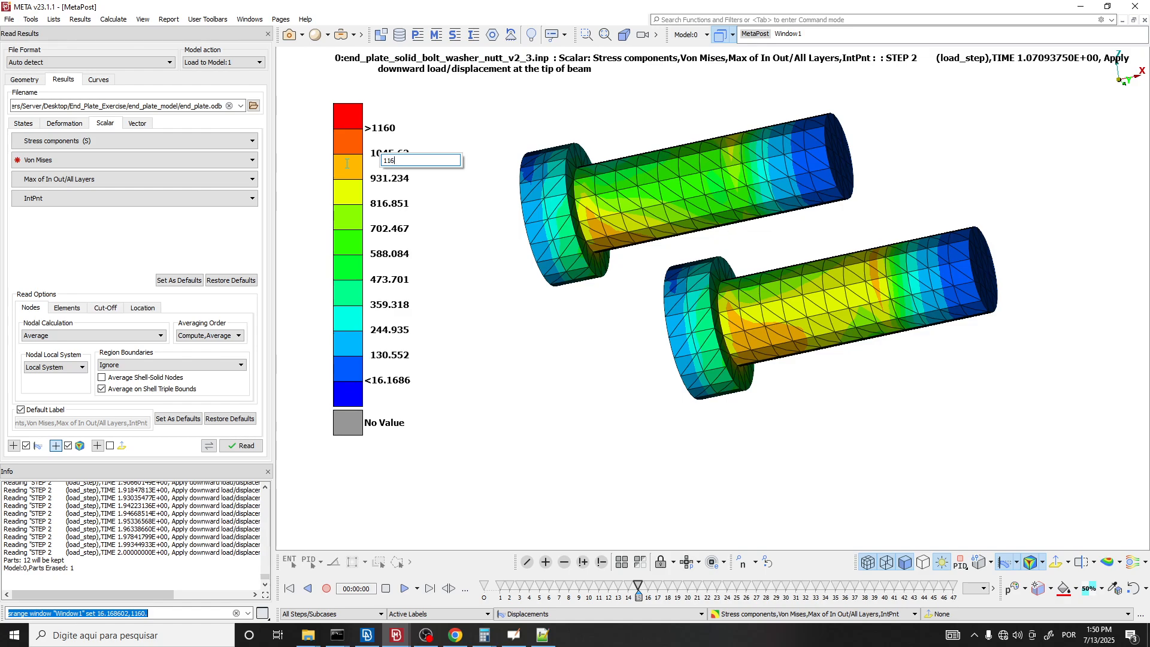
text(0)
key(Return)
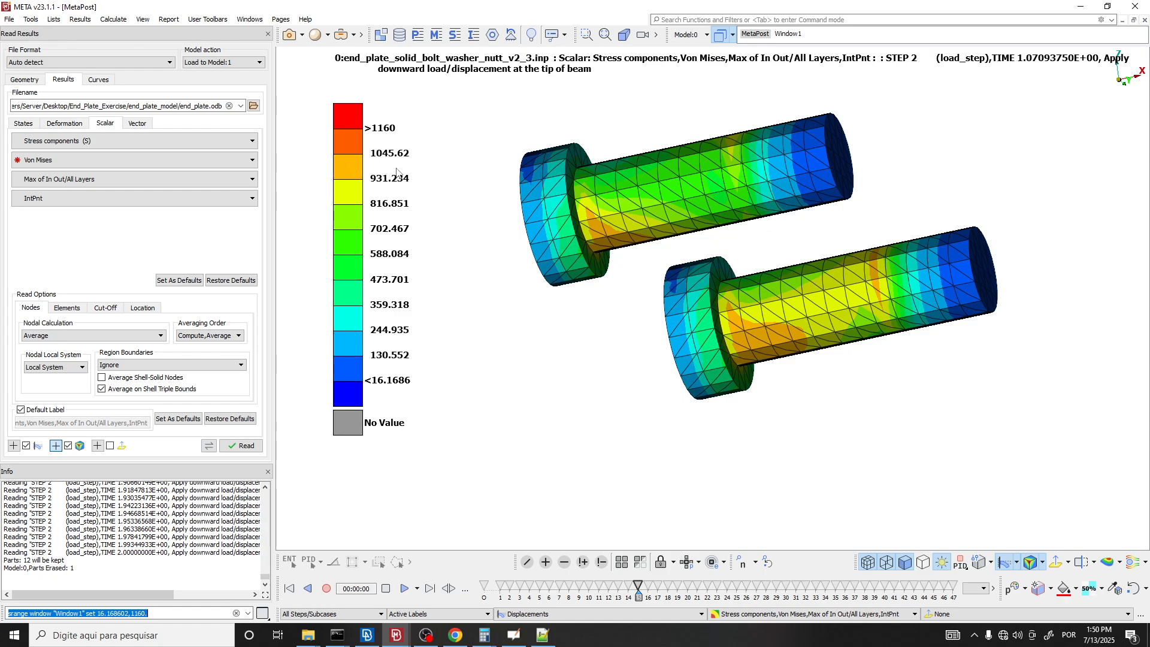
double_click(382, 130)
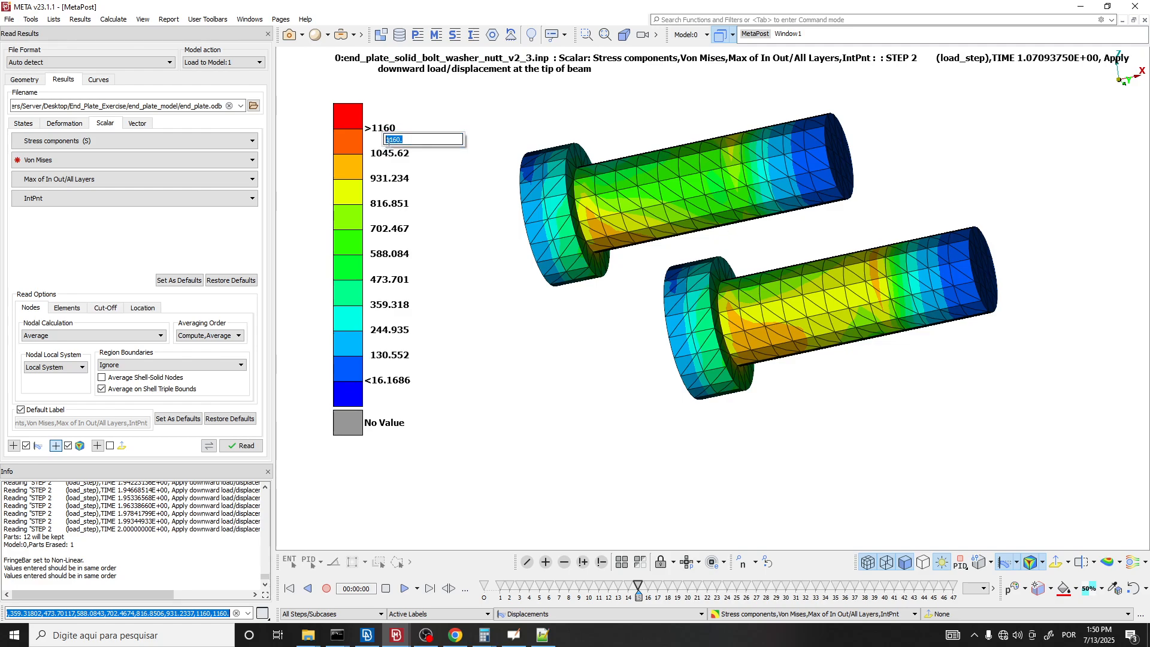
text(1200)
key(Return)
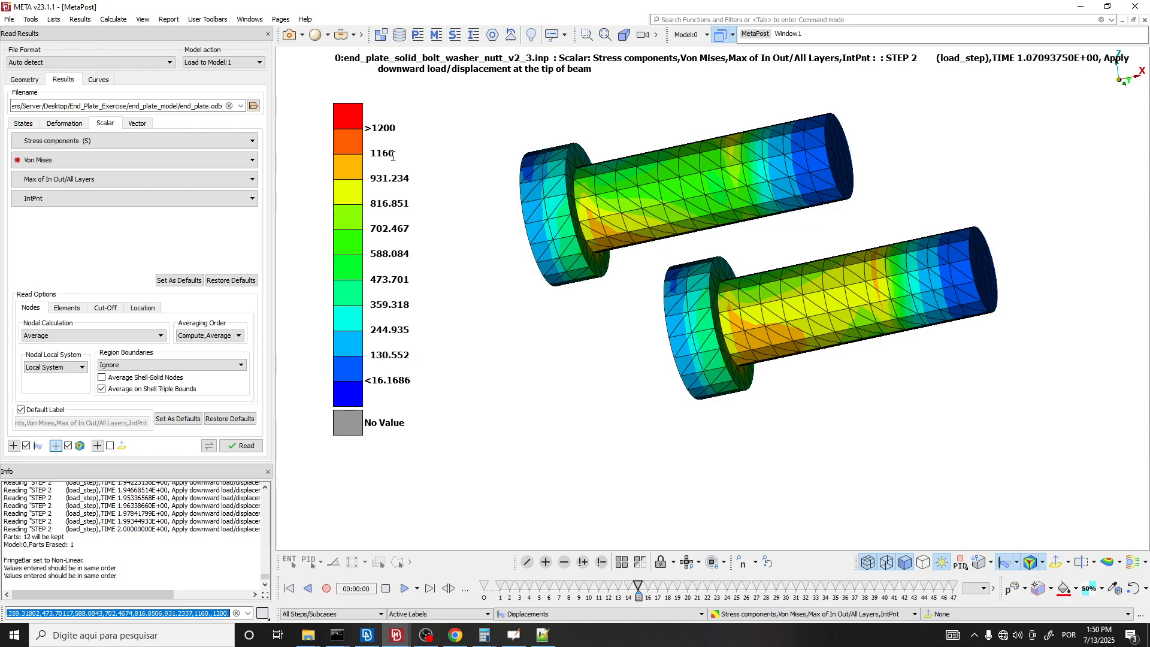
Advance to the final STEP 2 state at time 2.0 and examine the deformed bolts' stress contours.
drag(639, 585, 1026, 488)
scroll(605, 259, up, 5)
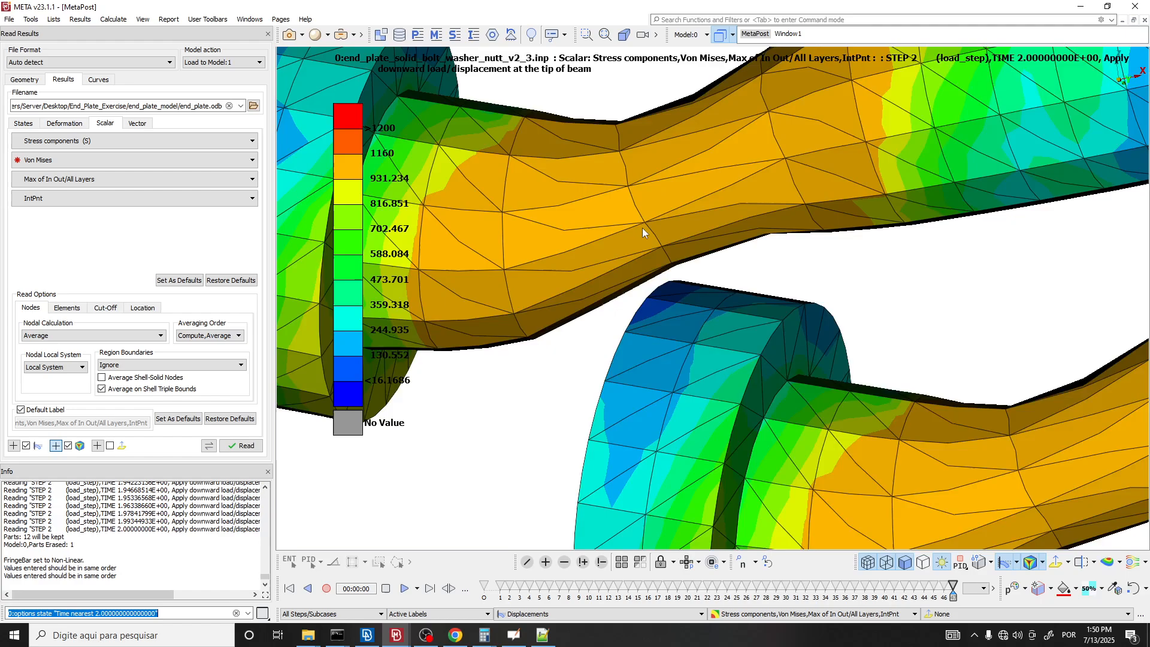
ctrl+drag(643, 229, 704, 425)
scroll(673, 242, down, 5)
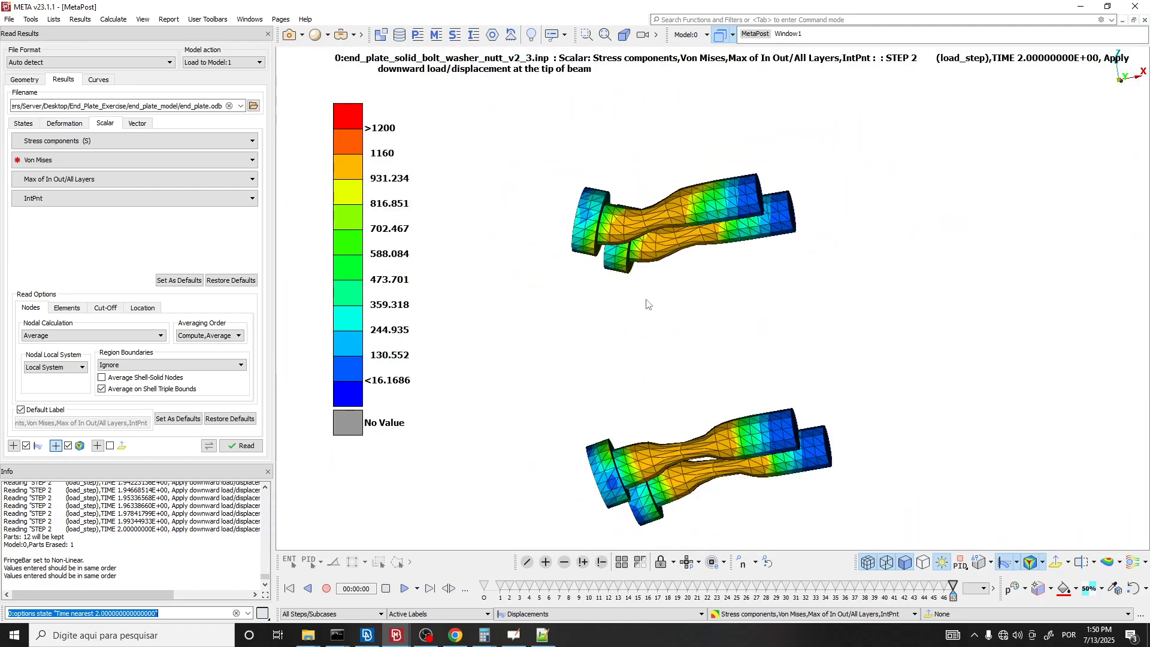
scroll(645, 206, up, 2)
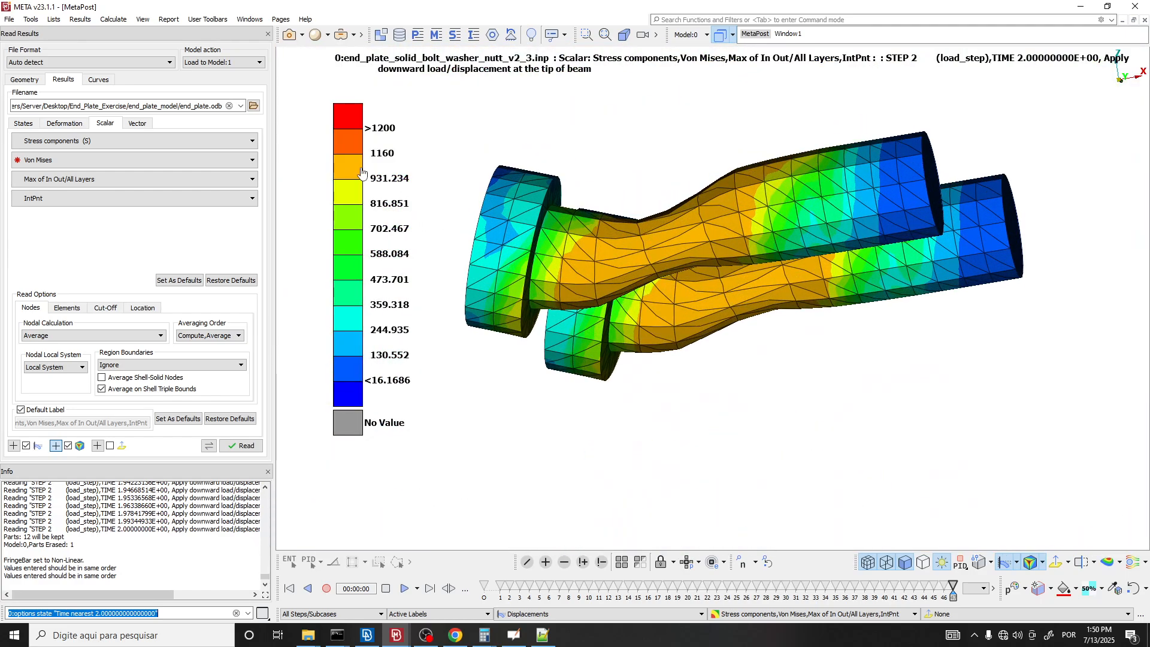
Check the second row of the bolt plasticity table in ANSA, and compare it with the bolt stresses in META.
key(alt+Tab)
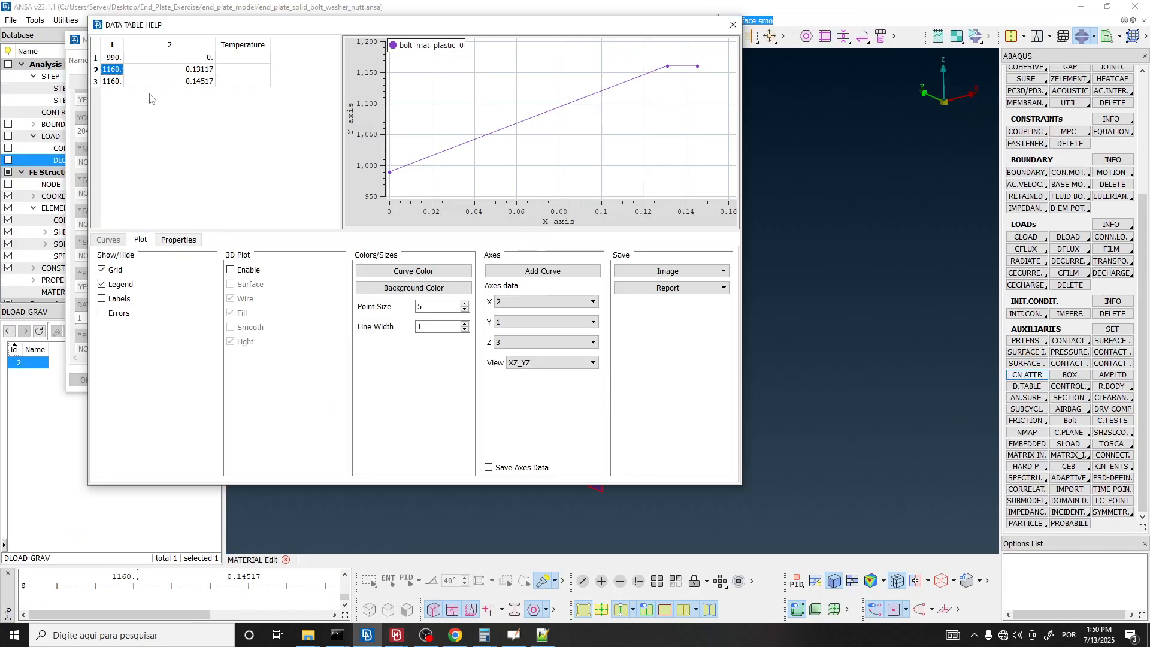
click(162, 69)
click(120, 69)
key(alt+Tab)
scroll(719, 270, down, 3)
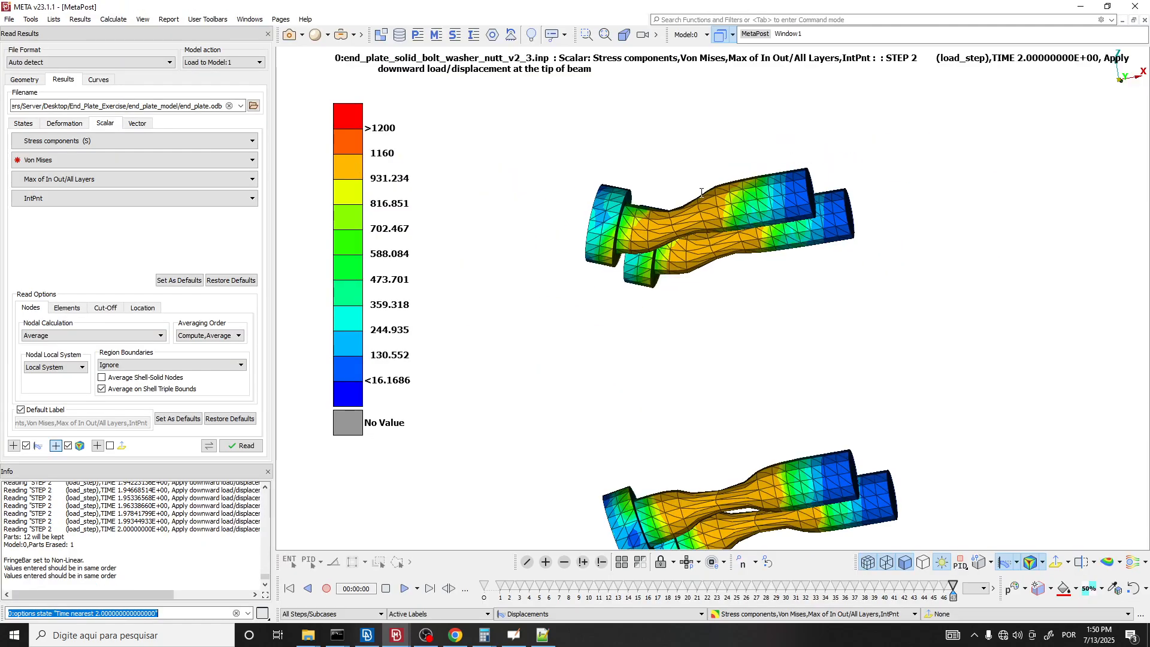
scroll(713, 270, up, 2)
ctrl+drag(664, 231, 668, 258)
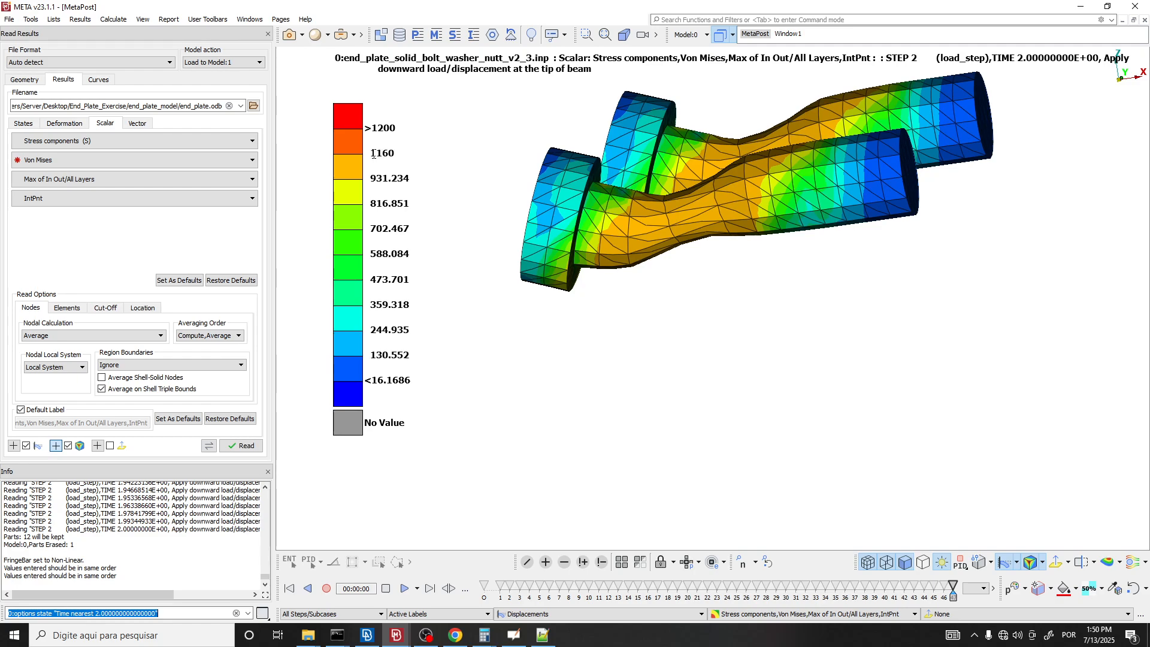
Check the bolt plasticity table in ANSA, and set the fringe bar's second level in META to 1159.
key(alt+Tab)
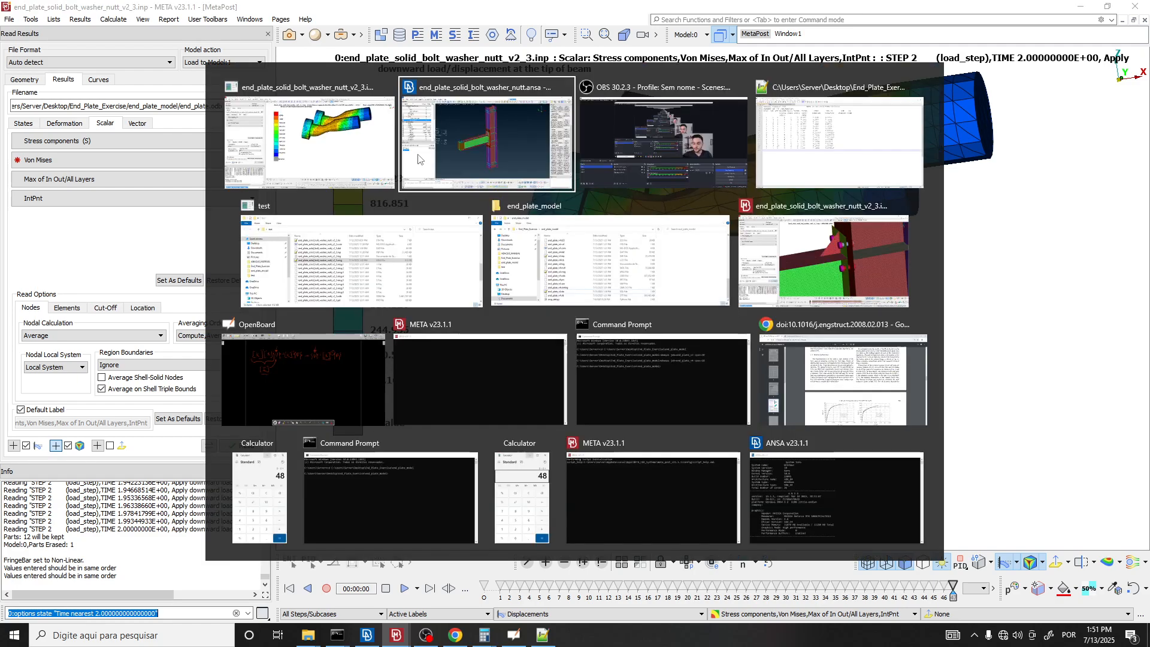
key(alt+Tab)
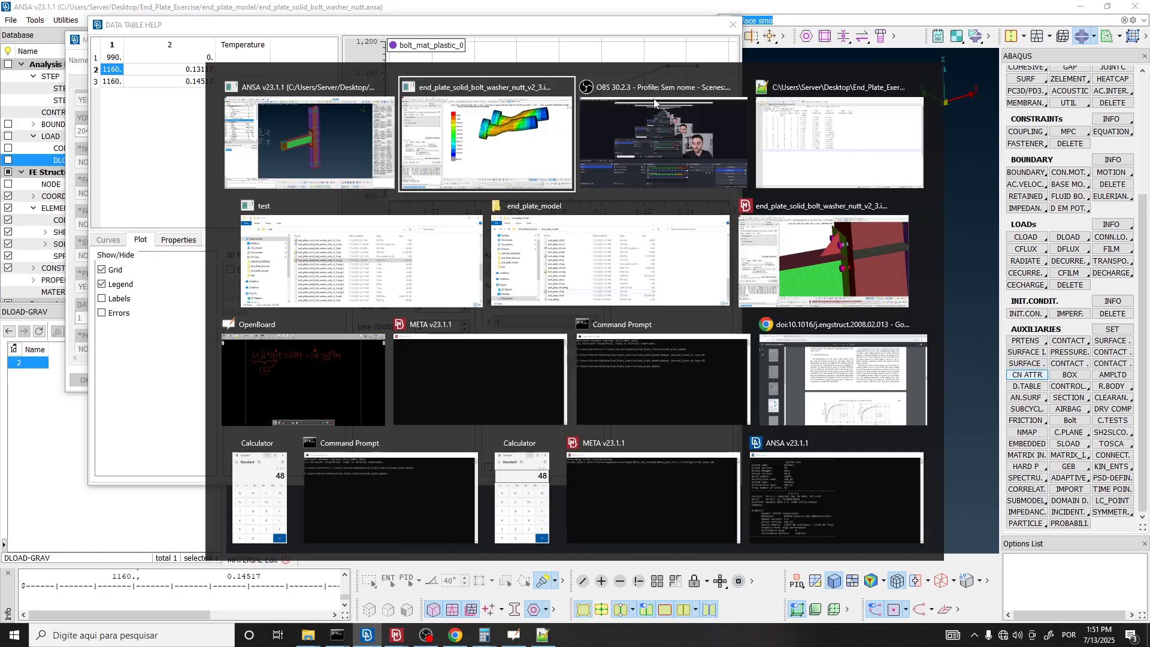
double_click(378, 153)
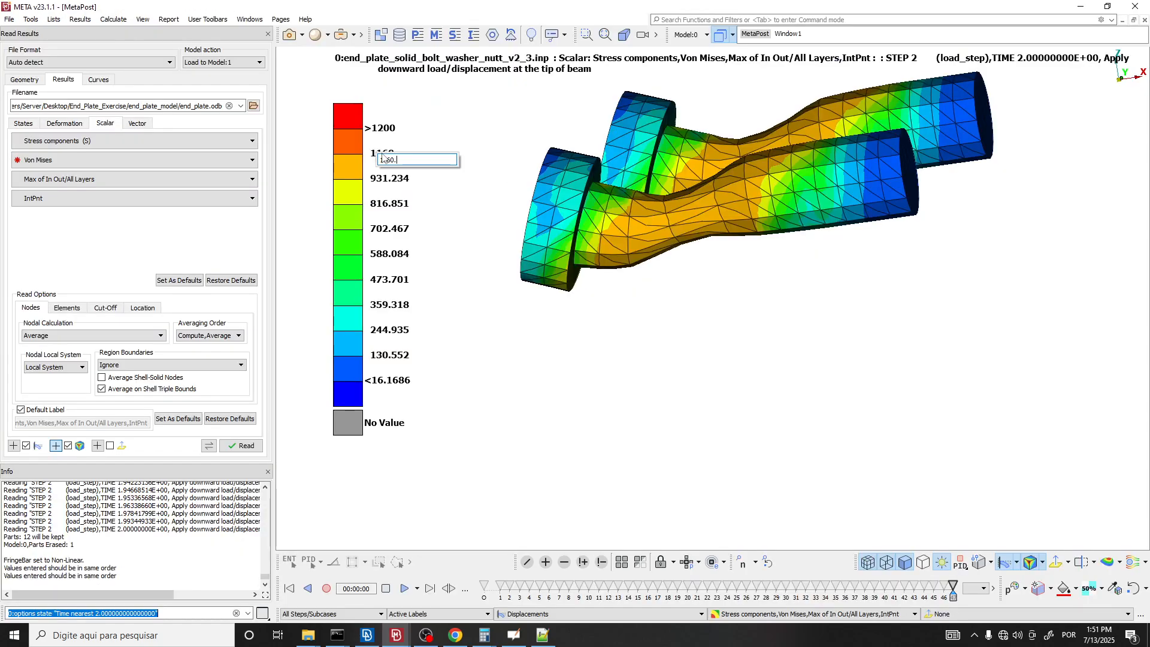
text(1159)
key(Return)
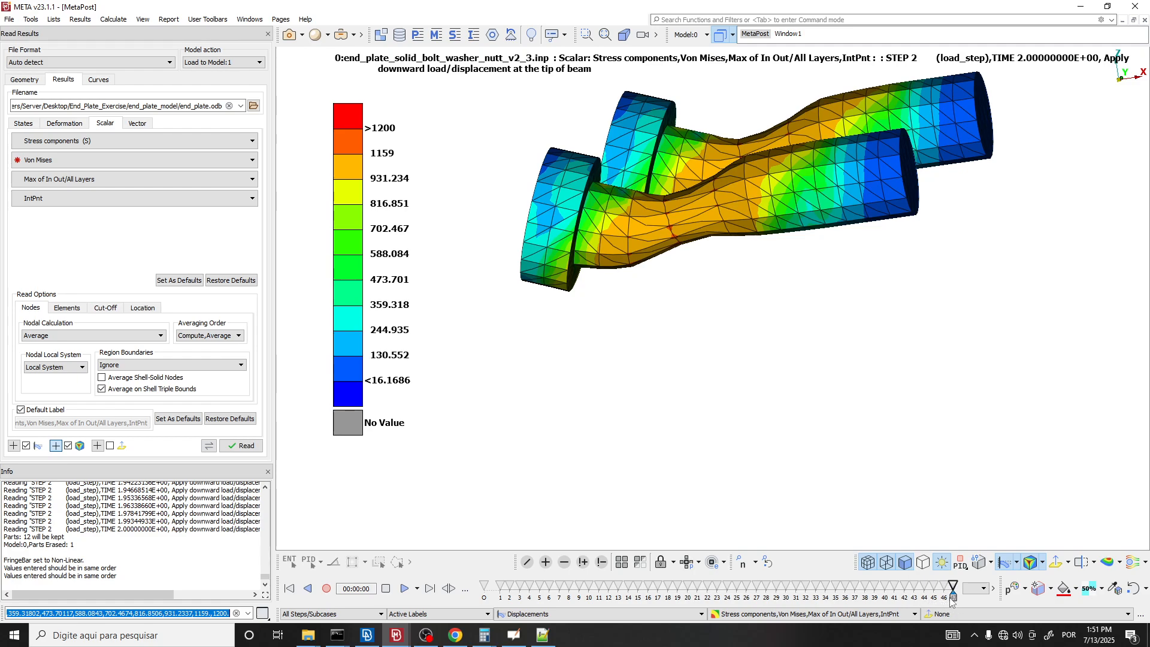
Go back through the STEP 2 states to time 1.34253085 and on to 1.28171226, examining the bolt shanks' stress contours.
mouse_move(952, 589)
mouse_down()
mouse_move(560, 587)
mouse_move(726, 581)
mouse_up()
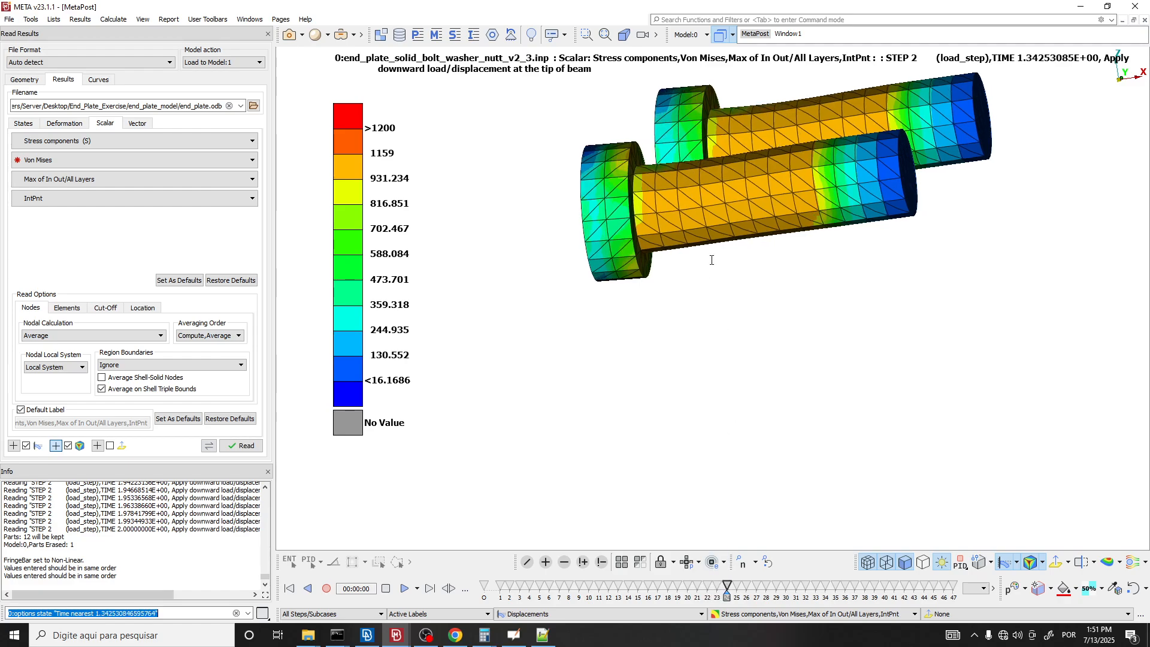
scroll(723, 223, up, 2)
ctrl+drag(723, 224, 680, 112)
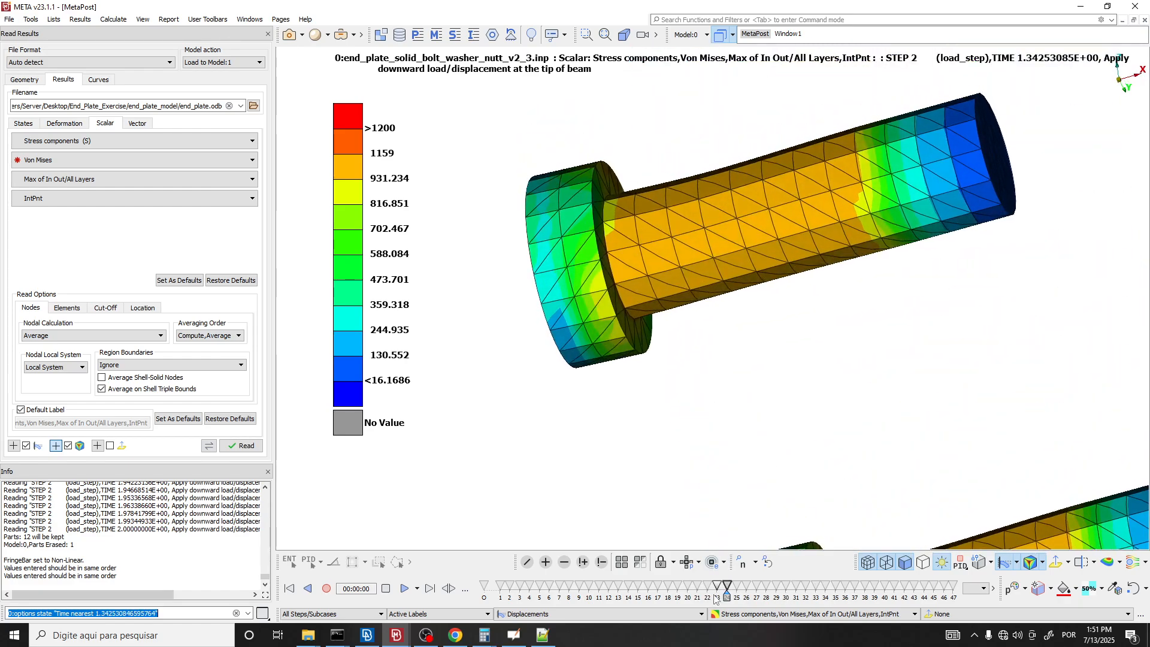
mouse_move(729, 600)
mouse_down()
mouse_move(781, 590)
mouse_move(718, 593)
mouse_up()
scroll(656, 236, down, 4)
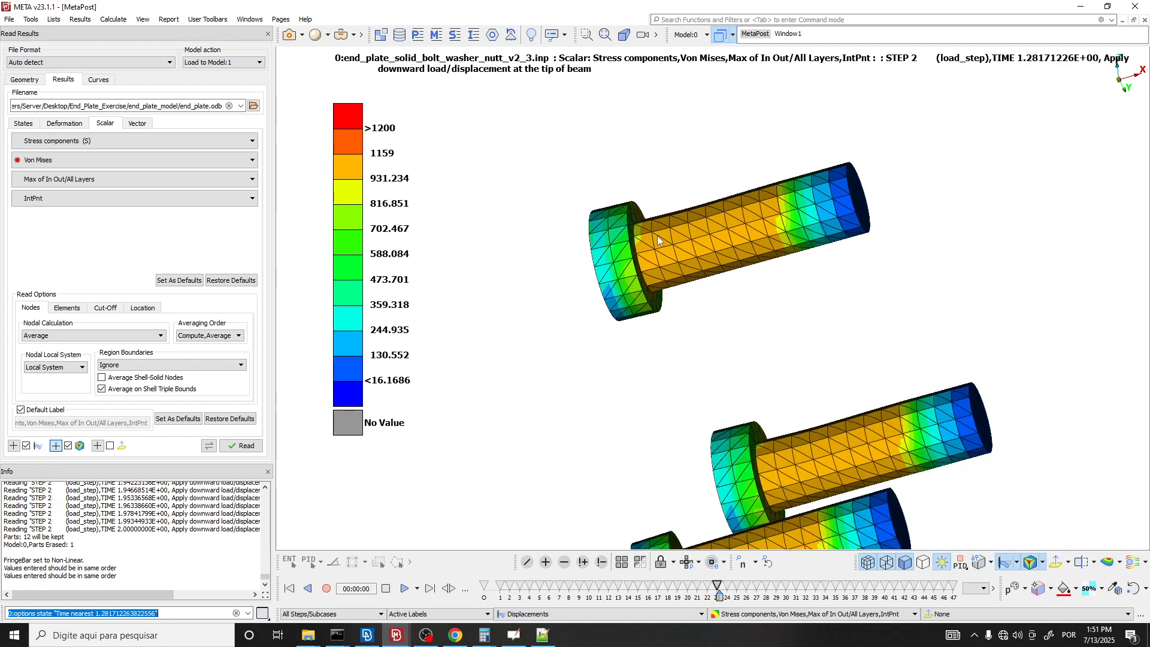
scroll(698, 280, up, 4)
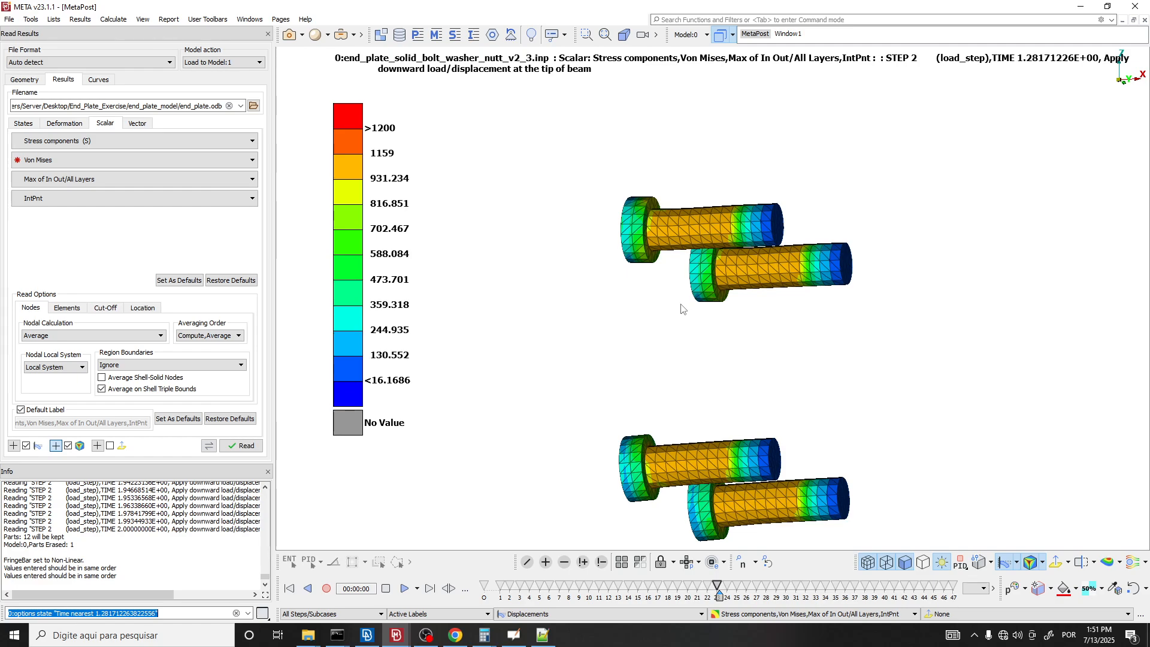
ctrl+drag(704, 231, 690, 350)
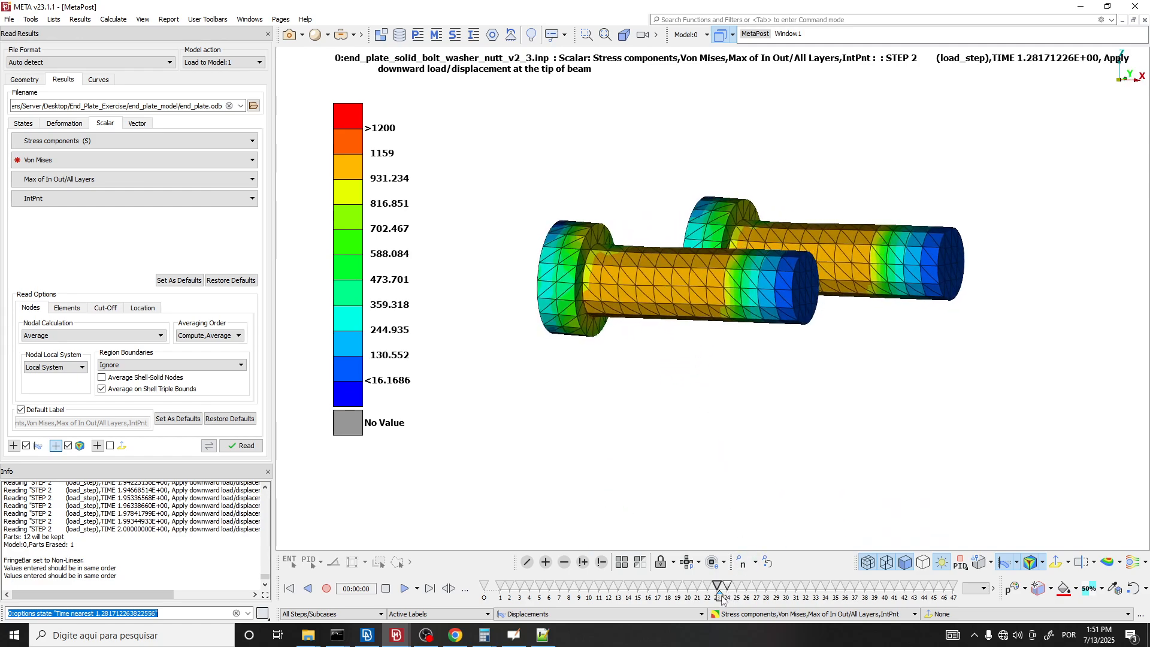
Advance through time 1.39954829 to the state at 1.45086399 and examine the stress on the upper bolts' shanks up close.
drag(722, 599, 745, 595)
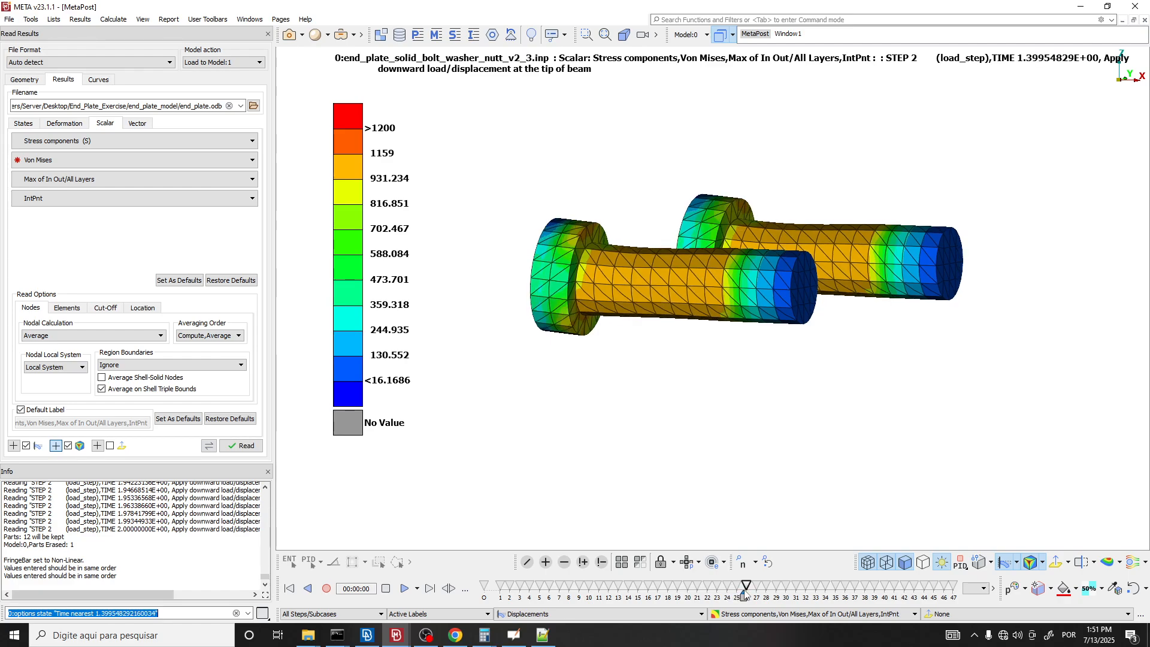
scroll(655, 347, up, 4)
ctrl+drag(652, 346, 672, 130)
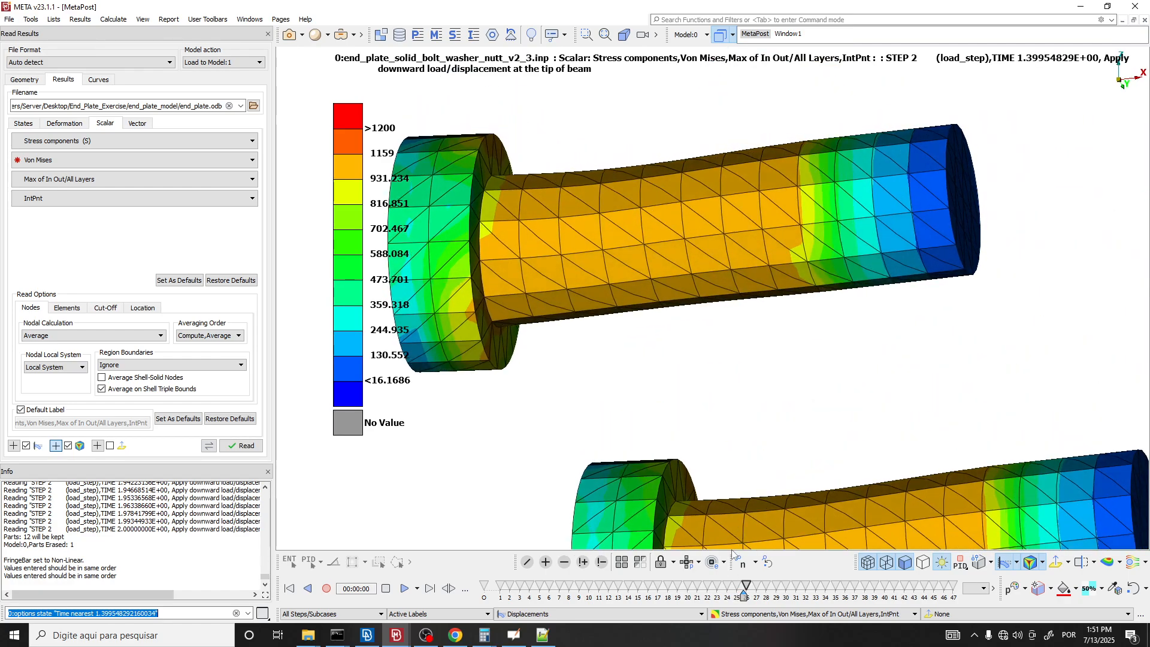
drag(744, 597, 756, 596)
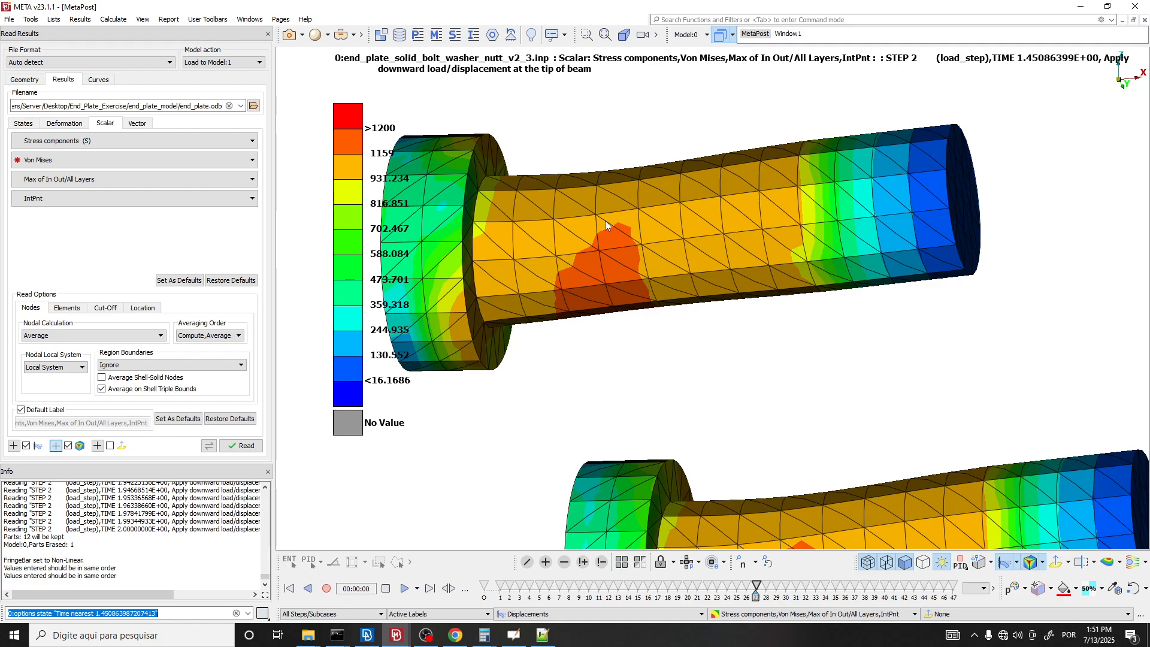
scroll(604, 221, down, 3)
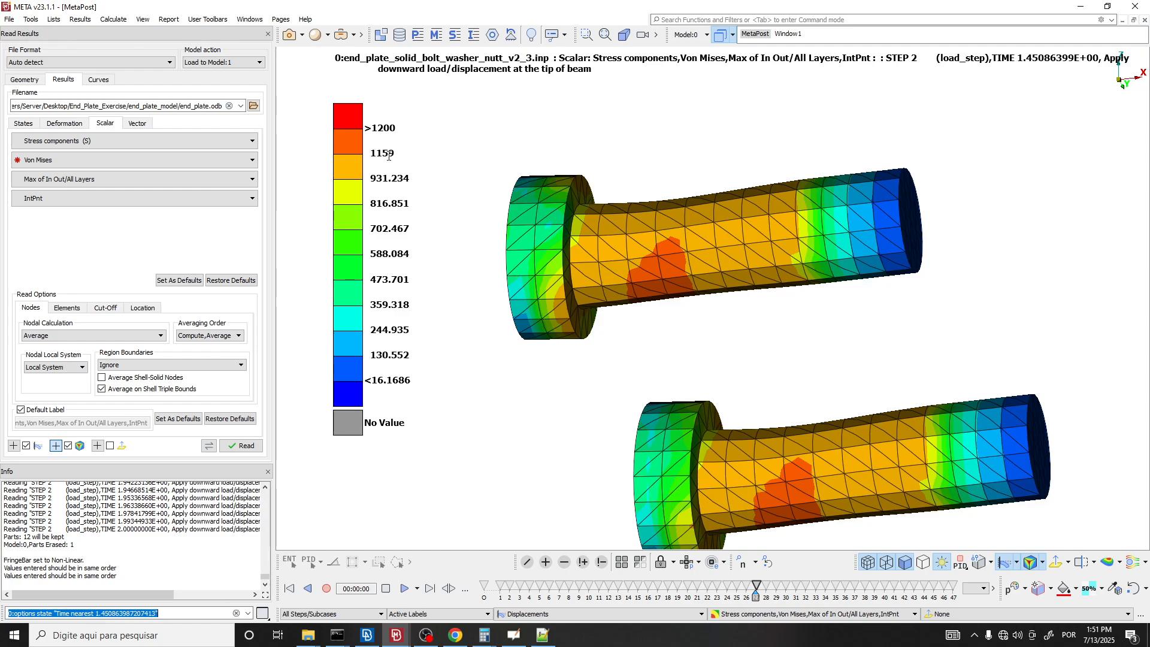
Compare the bolt plasticity curve in ANSA with the stress contours on the two upper bolts in META.
key(alt+Tab)
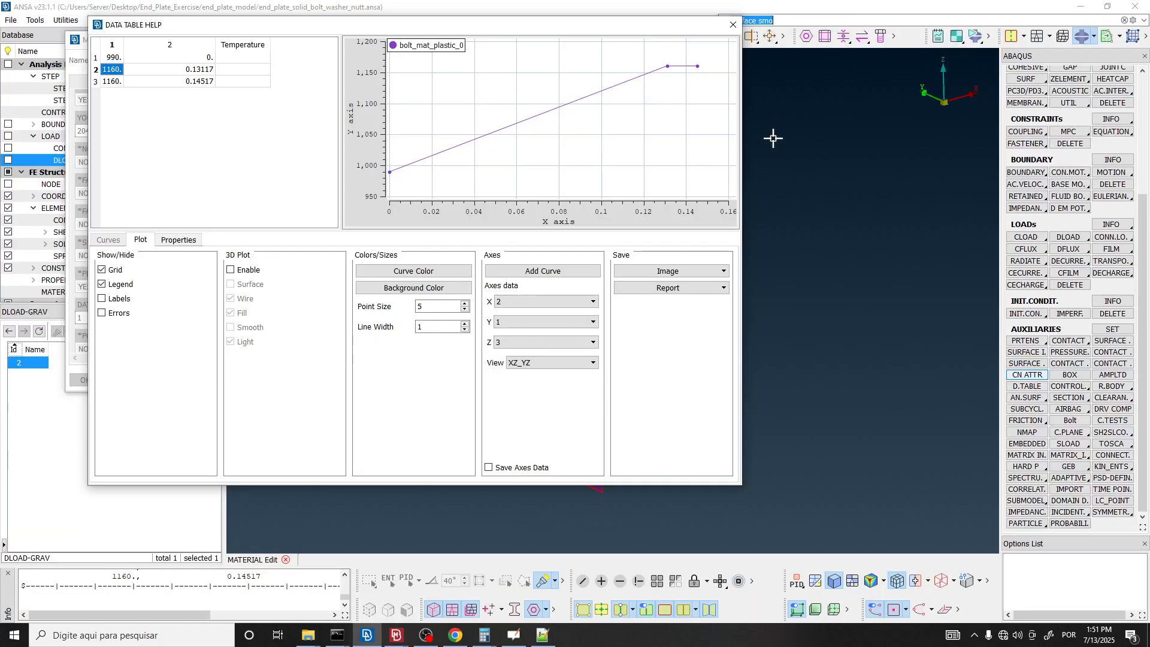
key(alt+Tab)
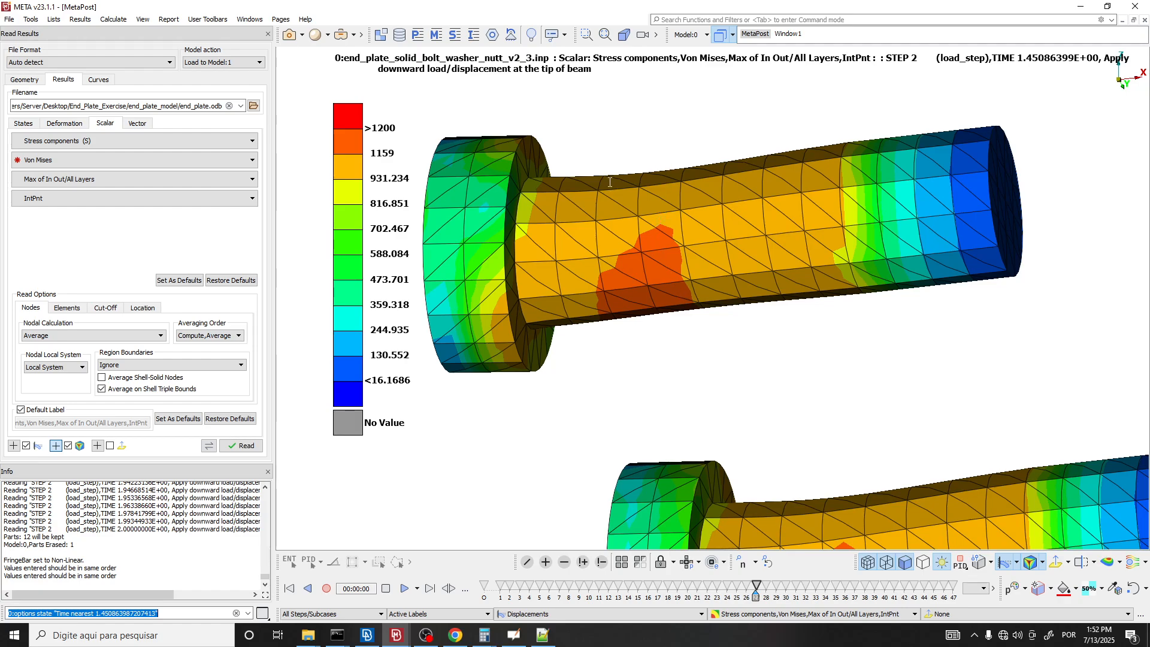
ctrl+drag(610, 182, 674, 206)
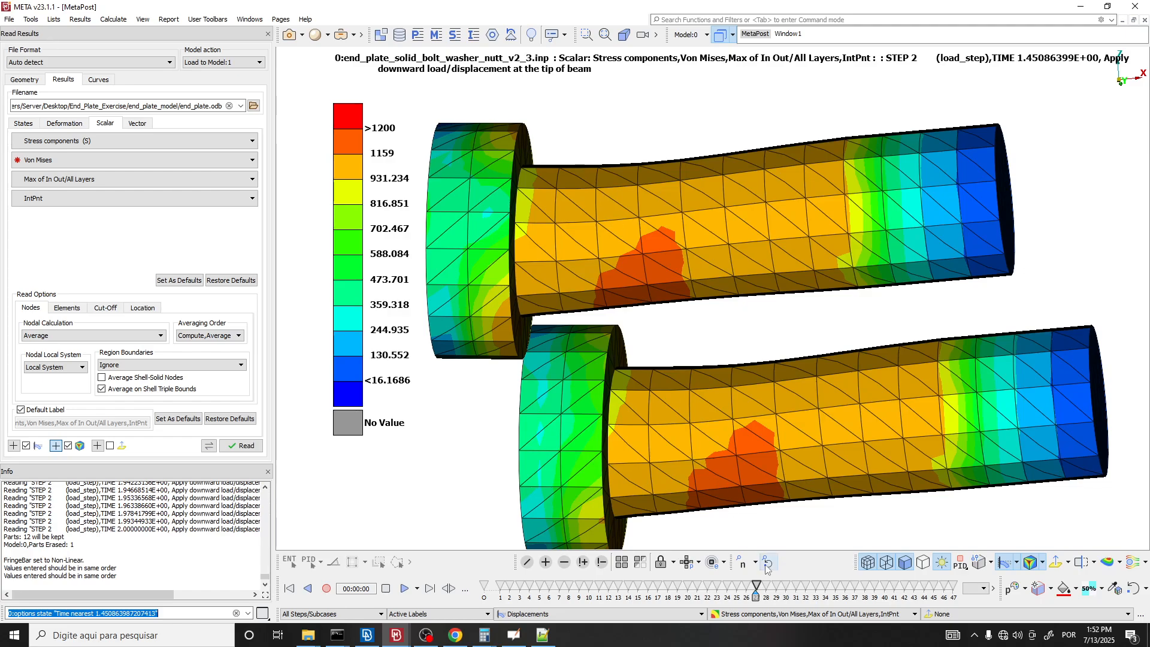
scroll(656, 285, up, 2)
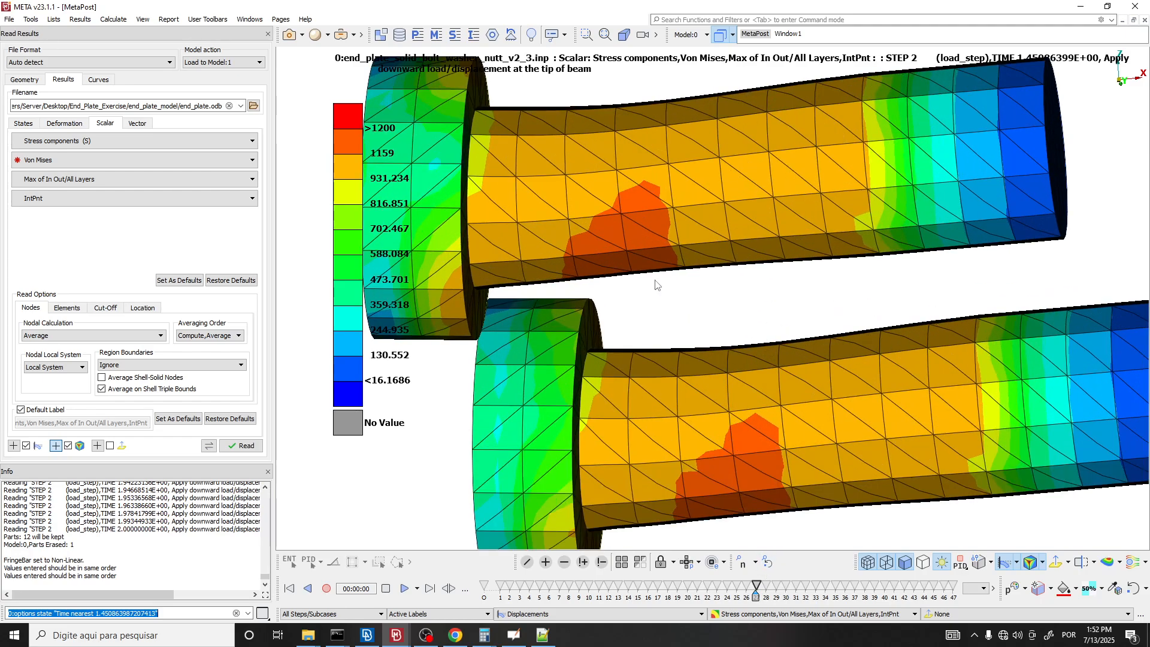
Advance state by state to time 1.54227006 and examine how the stress above 1159 spreads over the bolt shanks.
click(766, 590)
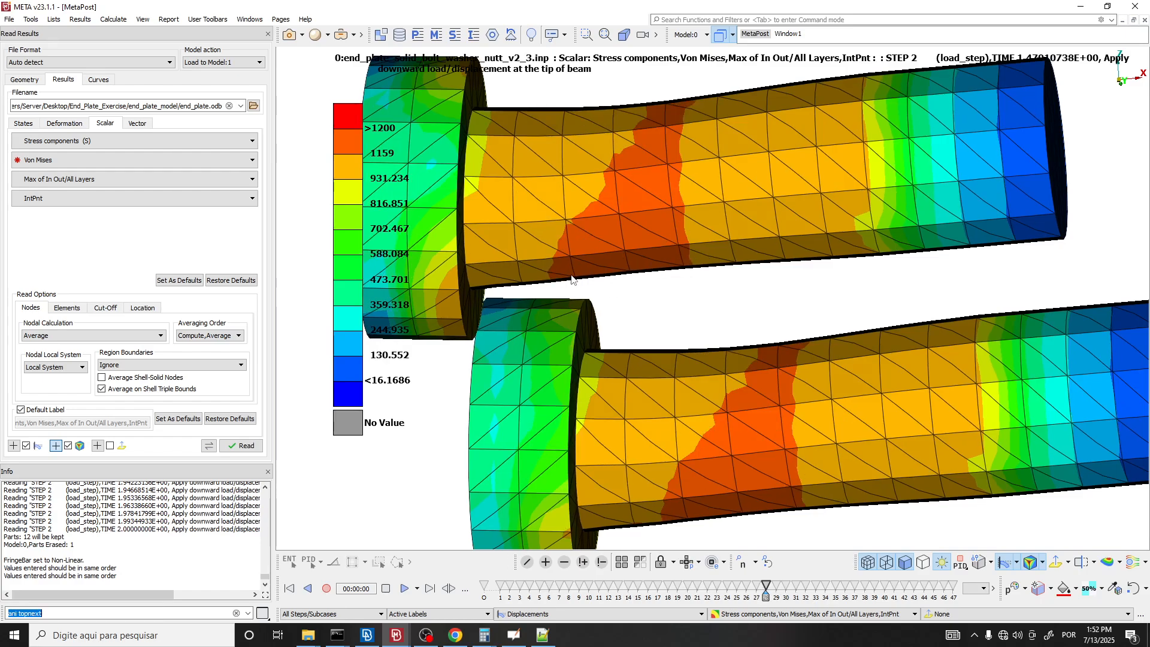
click(777, 593)
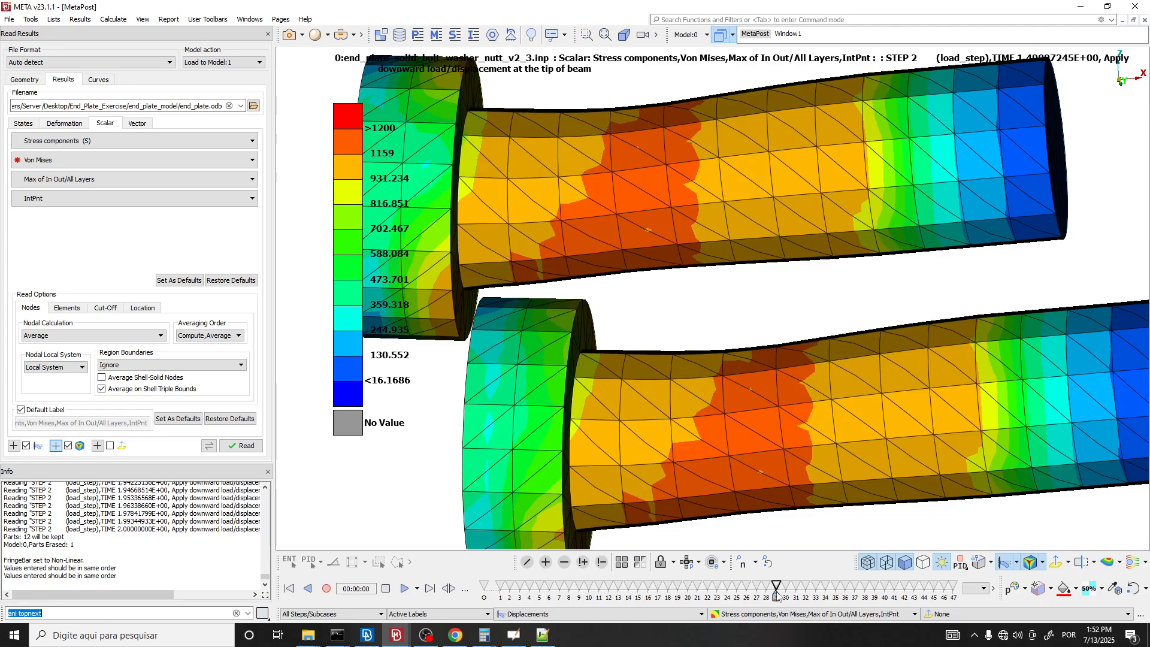
click(778, 594)
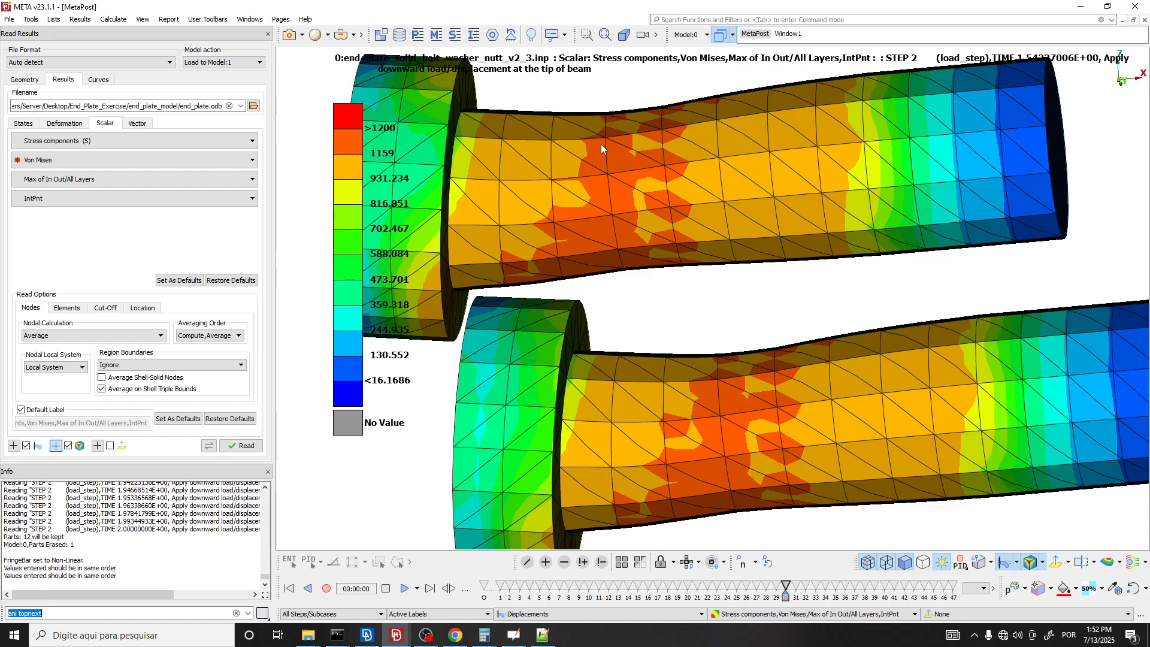
scroll(623, 185, down, 3)
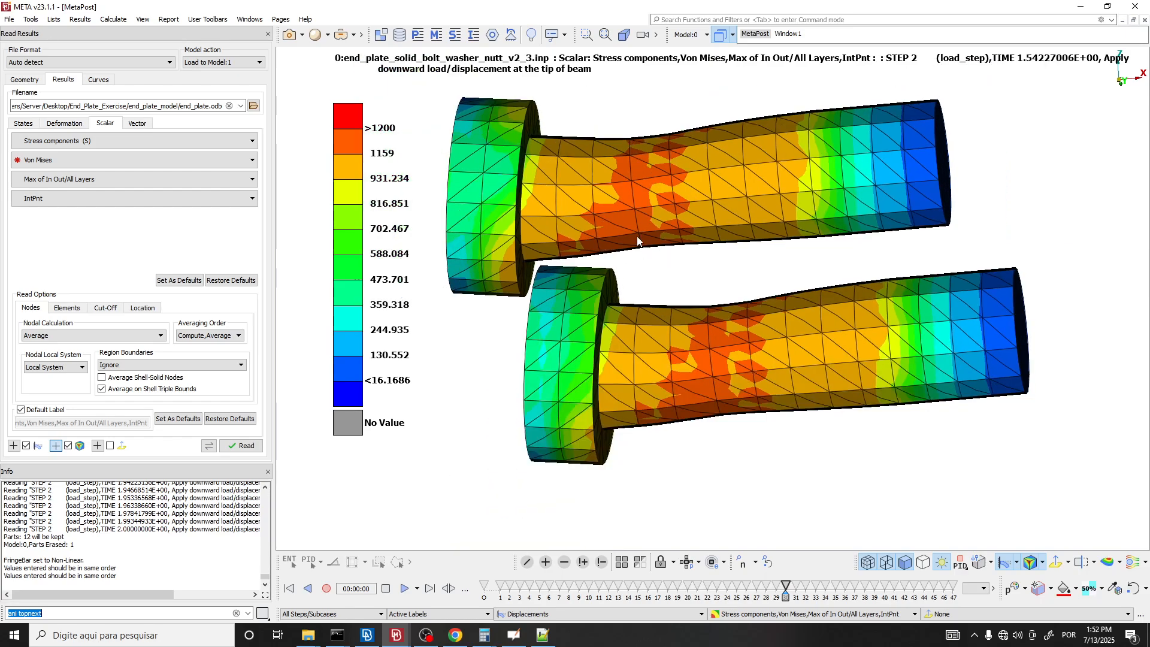
scroll(623, 201, up, 2)
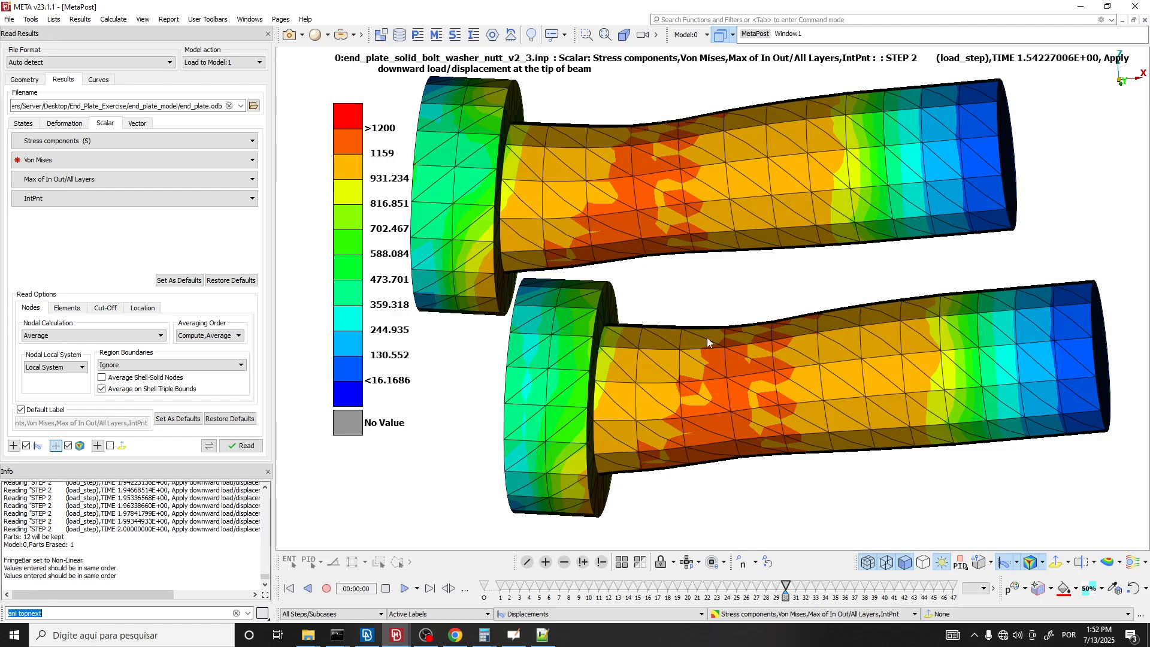
Examine the bolt stresses at time 1.55850667, and go back to the state at time 1.47010738.
mouse_move(786, 593)
mouse_down()
mouse_move(759, 599)
mouse_move(796, 596)
mouse_up()
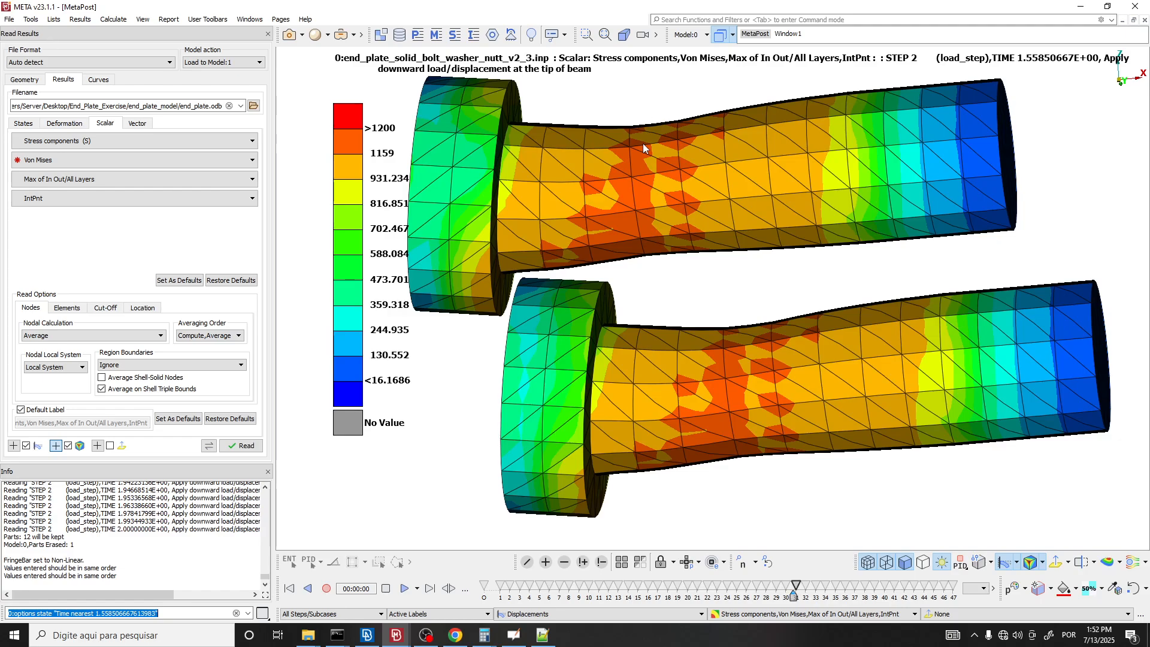
scroll(645, 136, down, 3)
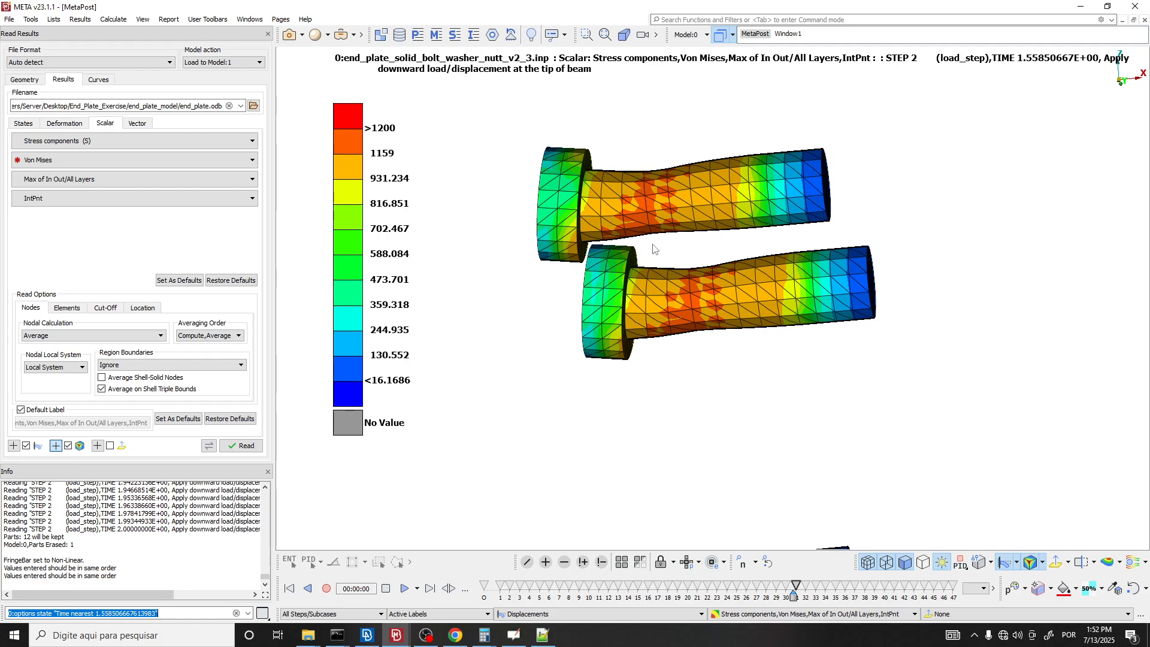
scroll(653, 213, up, 2)
drag(787, 591, 765, 595)
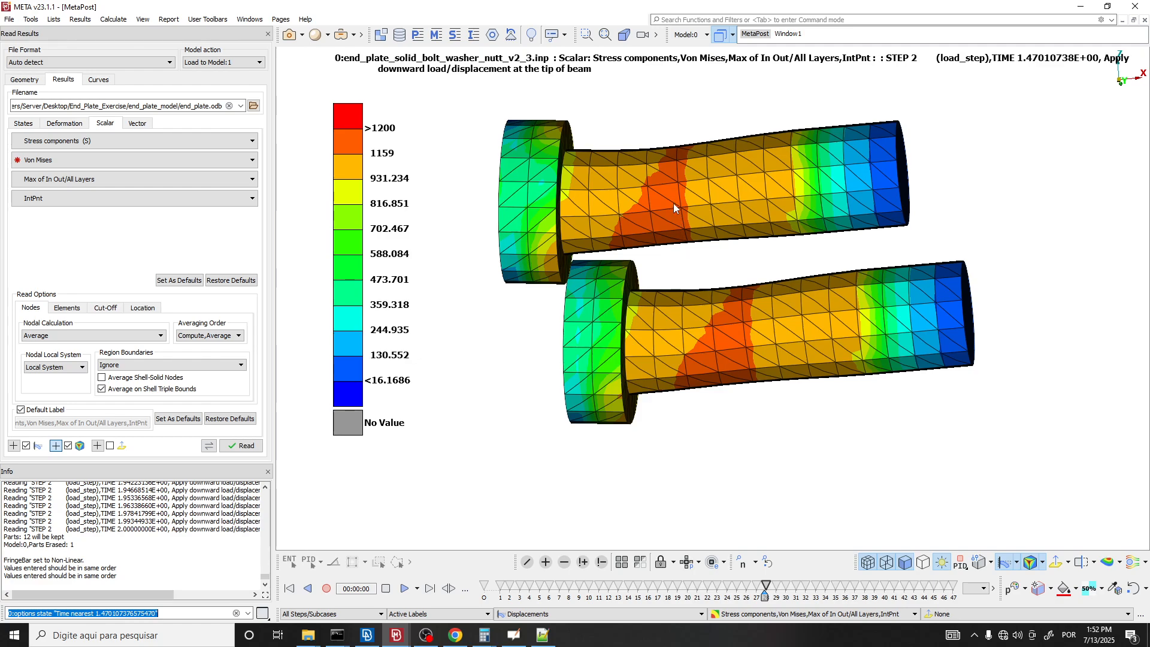
Check the bolt plasticity curve in ANSA again, and examine the META bolt stresses from several angles at time 1.47010738.
ctrl+drag(678, 233, 689, 234)
key(alt+Tab)
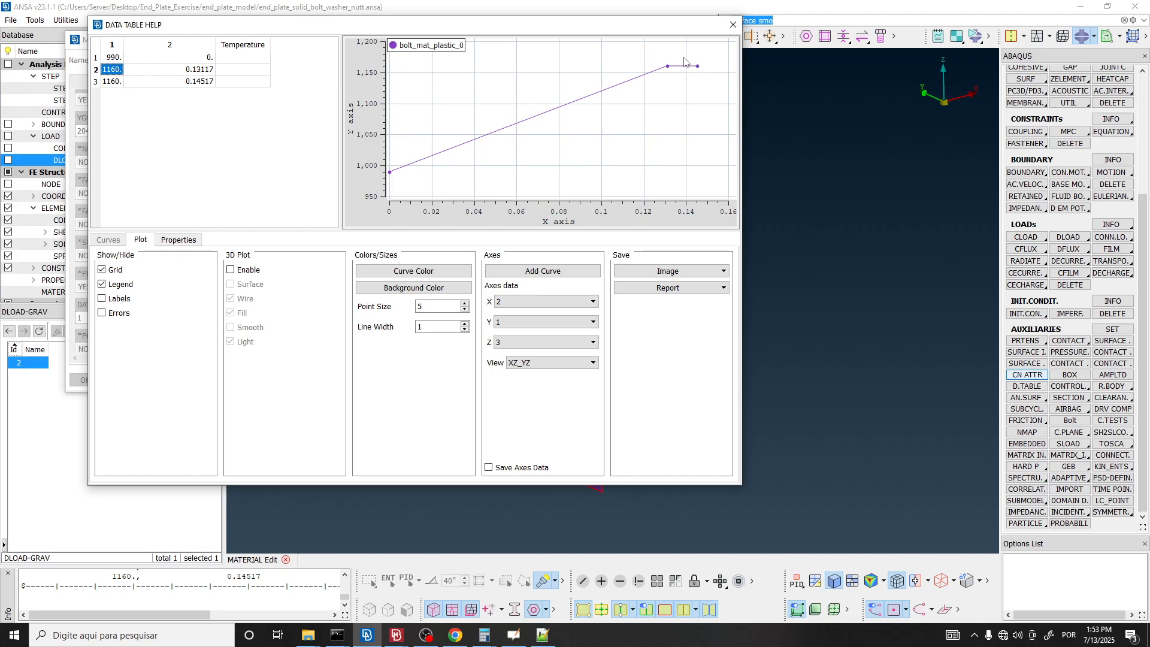
key(alt+Tab)
ctrl+drag(667, 250, 689, 101)
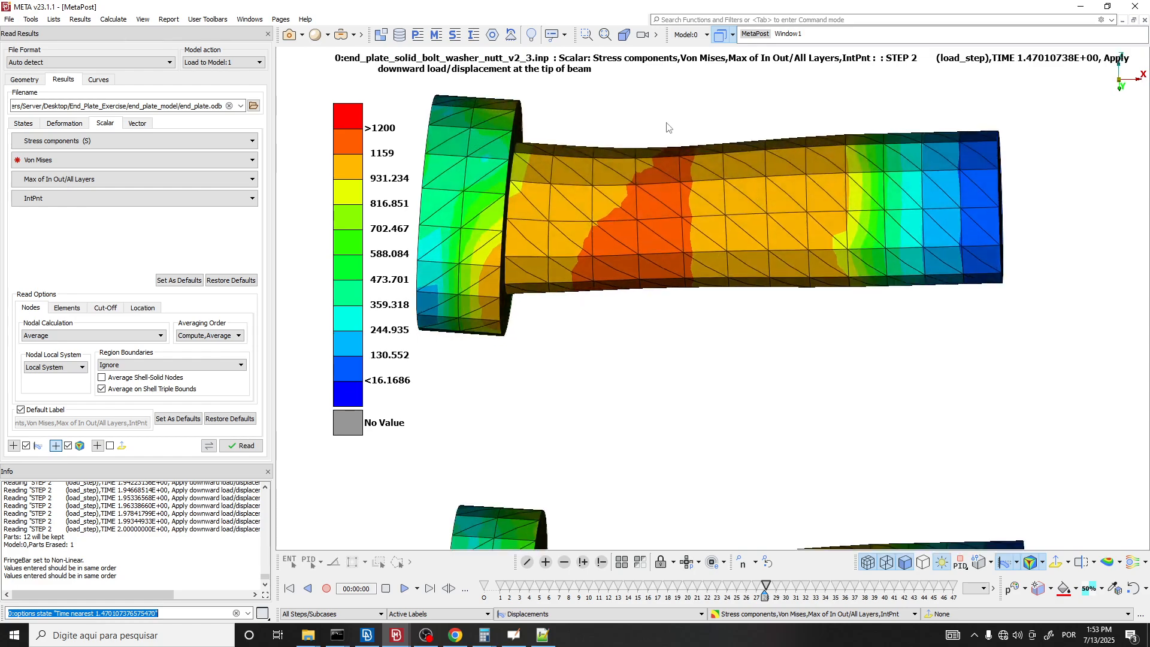
scroll(663, 178, down, 5)
scroll(681, 284, up, 5)
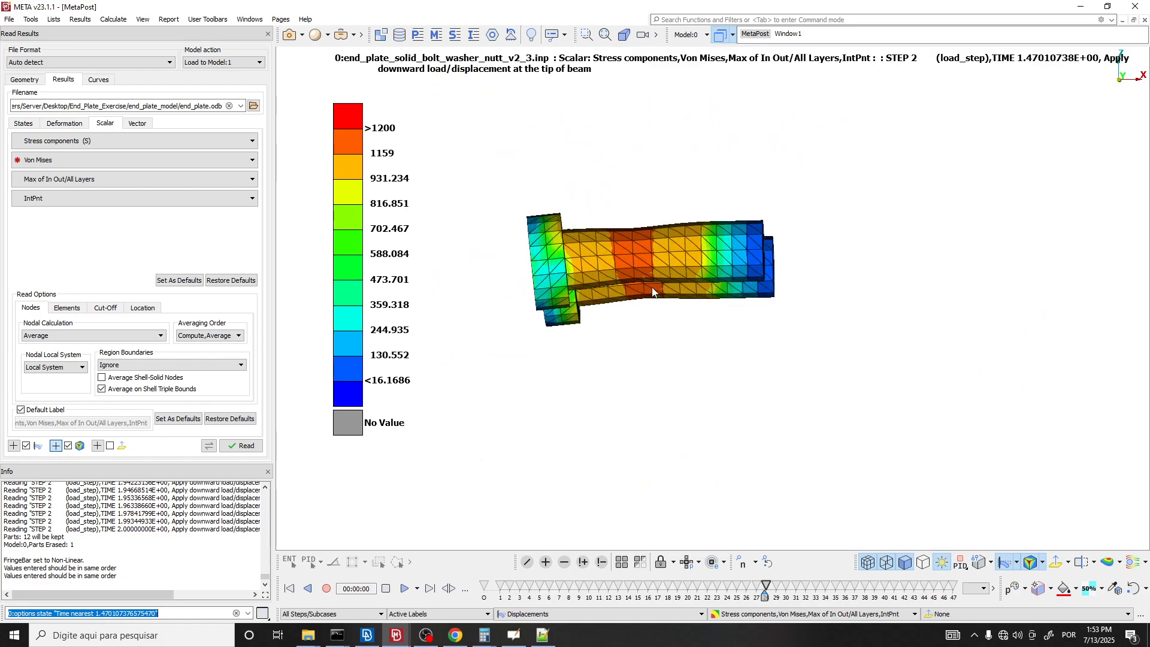
ctrl+drag(652, 291, 627, 327)
scroll(630, 251, up, 4)
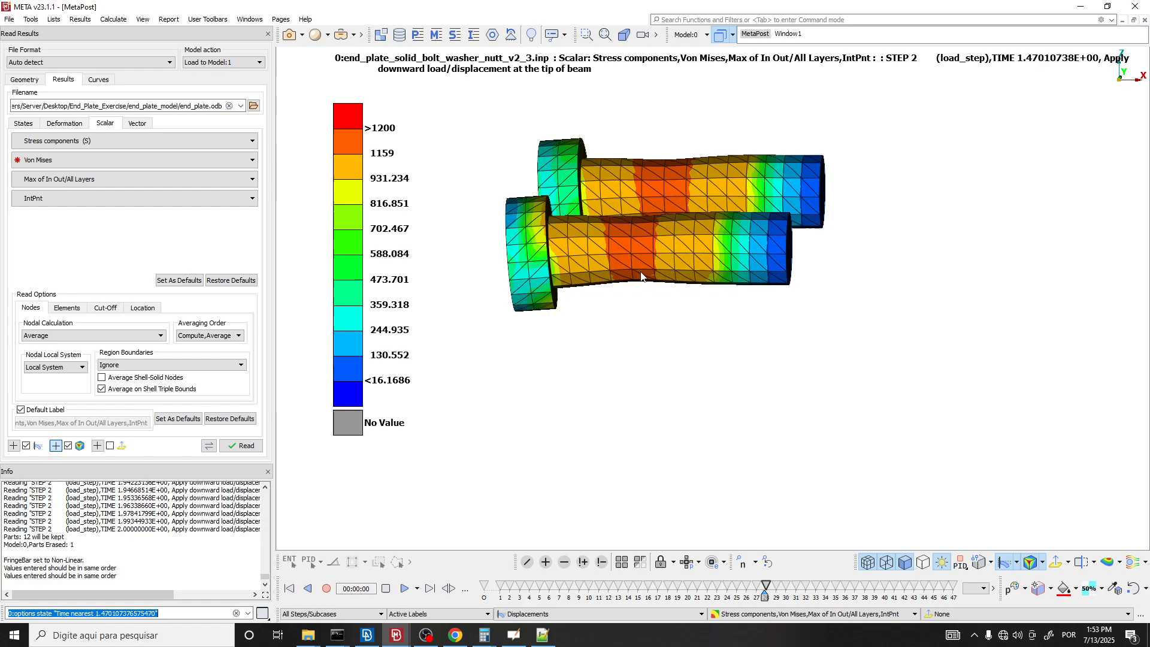
scroll(666, 114, down, 5)
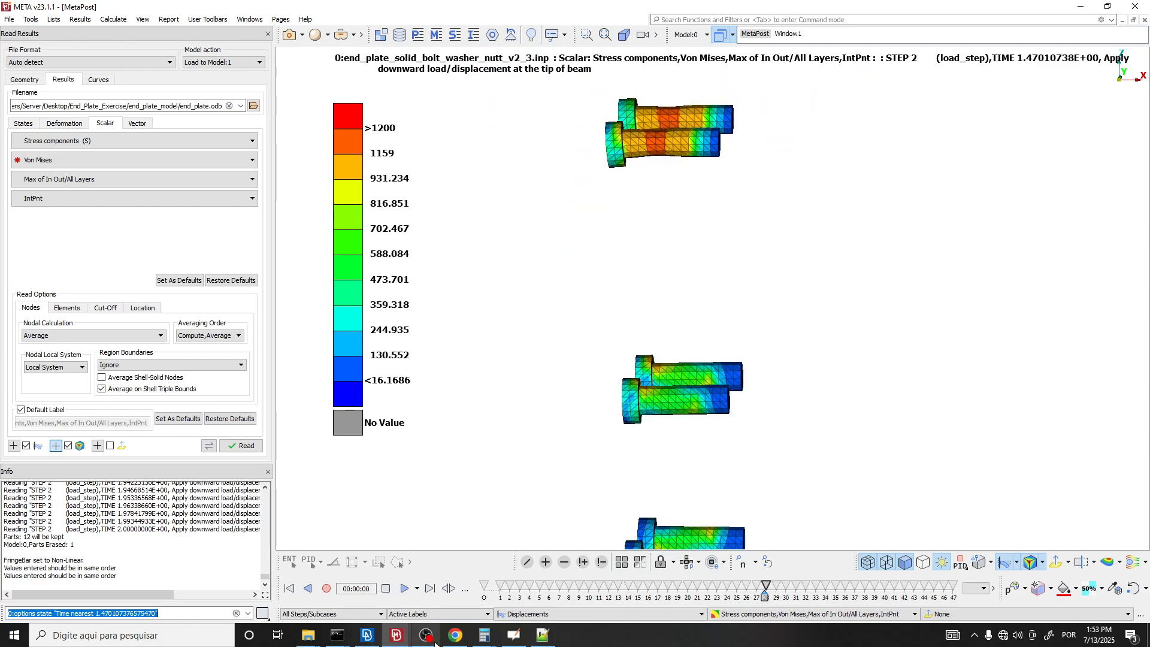
Look through the curves in shi2008.pdf in Chrome, and open shi2007.pdf from the End_Plate_Exercise folder to browse its pages.
click(455, 636)
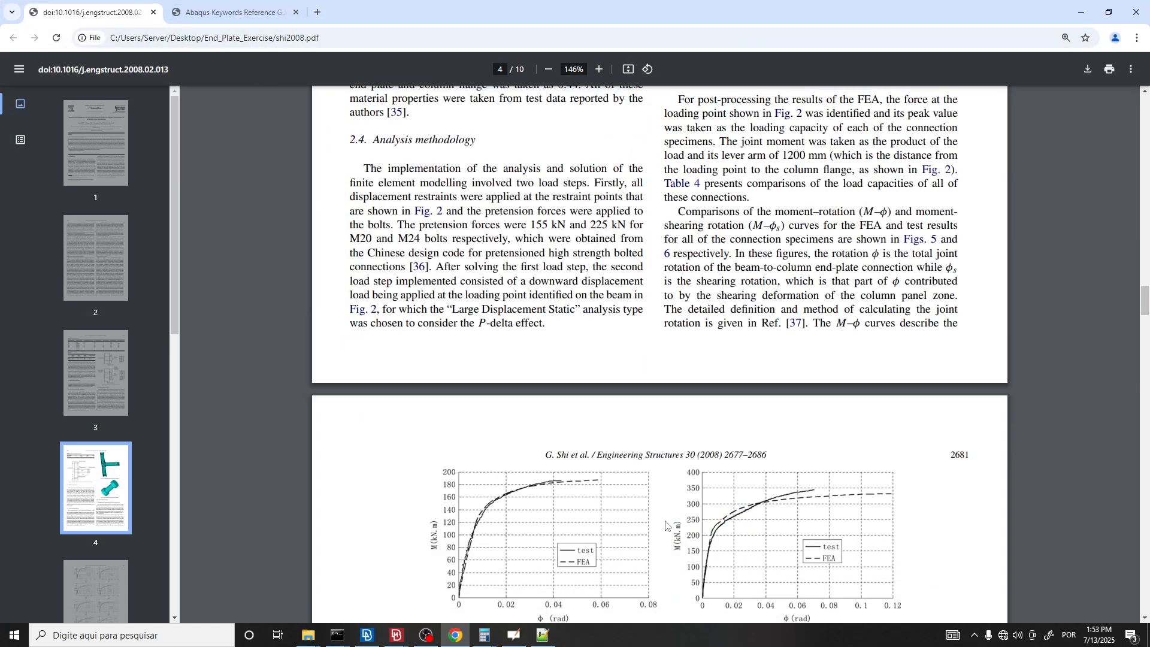
scroll(240, 359, down, 15)
click(308, 636)
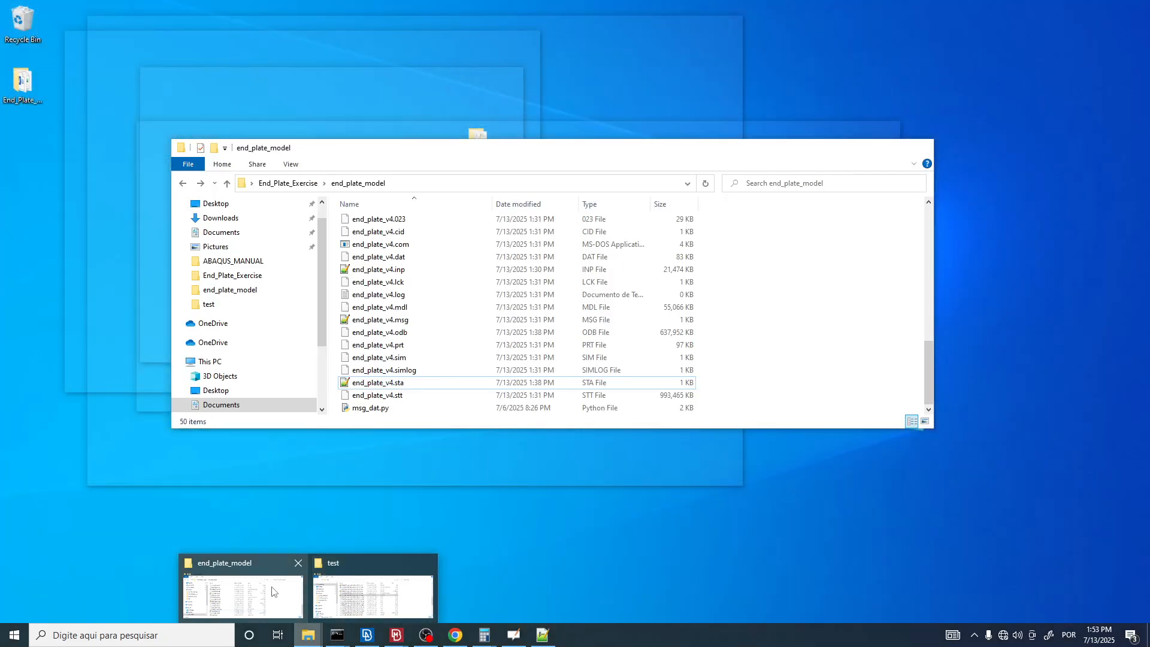
click(262, 586)
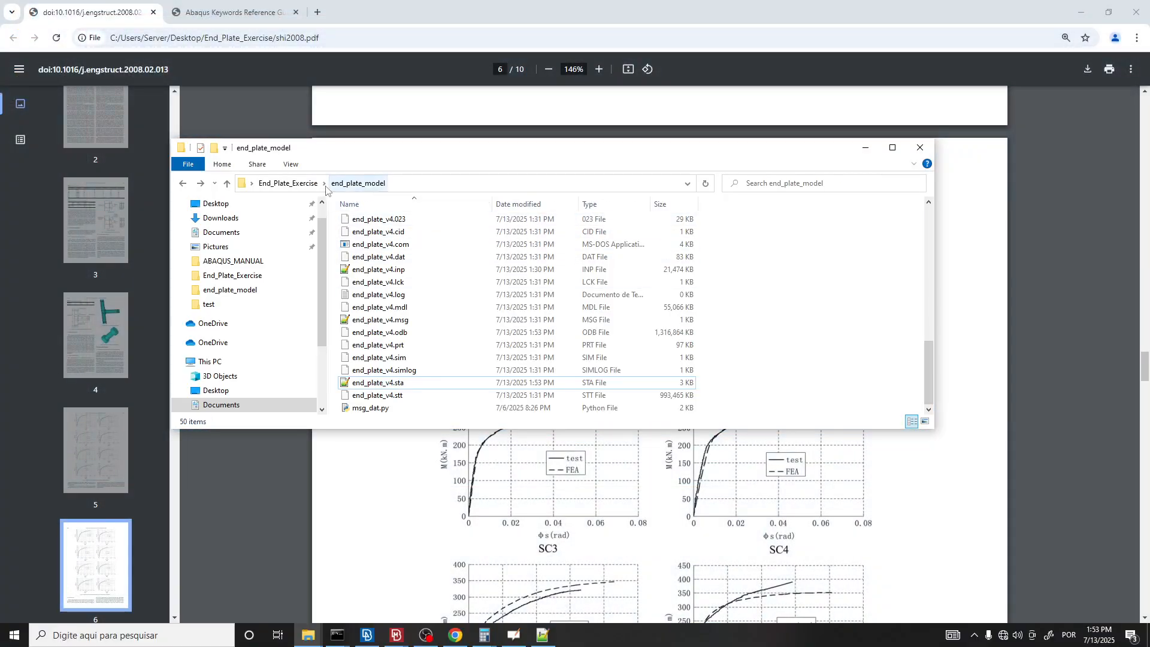
click(257, 183)
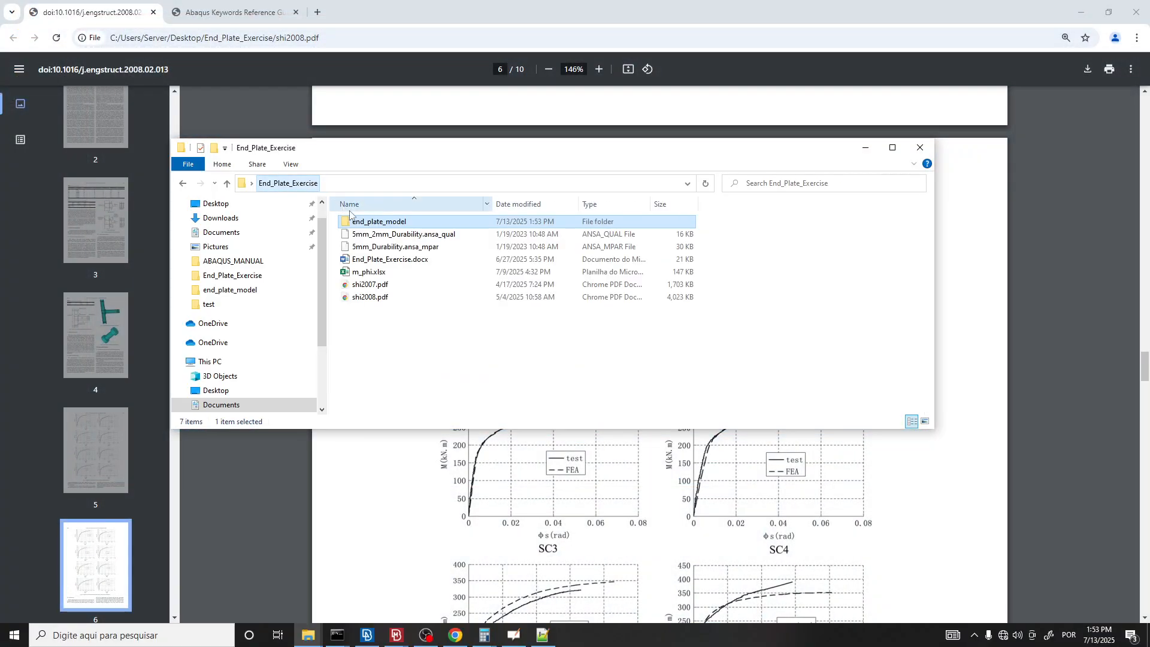
double_click(374, 286)
scroll(651, 258, down, 20)
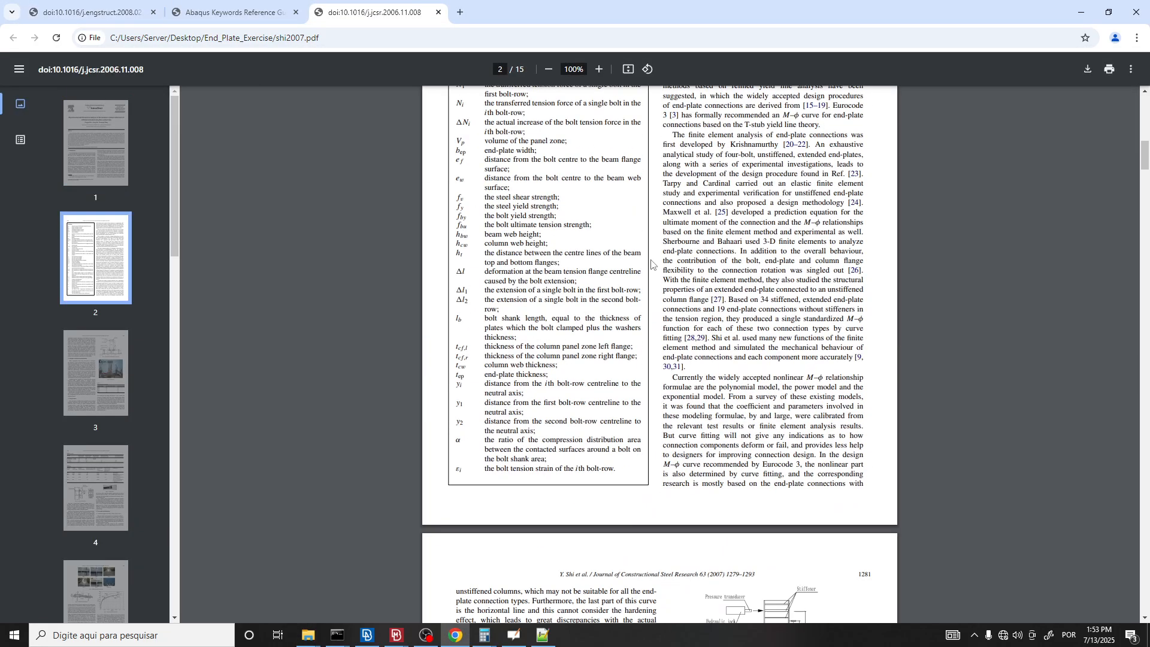
Check specimen EPC-1's end-plate thickness and bolt diameter in Table 1 on page 3 of shi2007.pdf.
scroll(651, 258, down, 3)
ctrl+scroll(878, 253, up, 4)
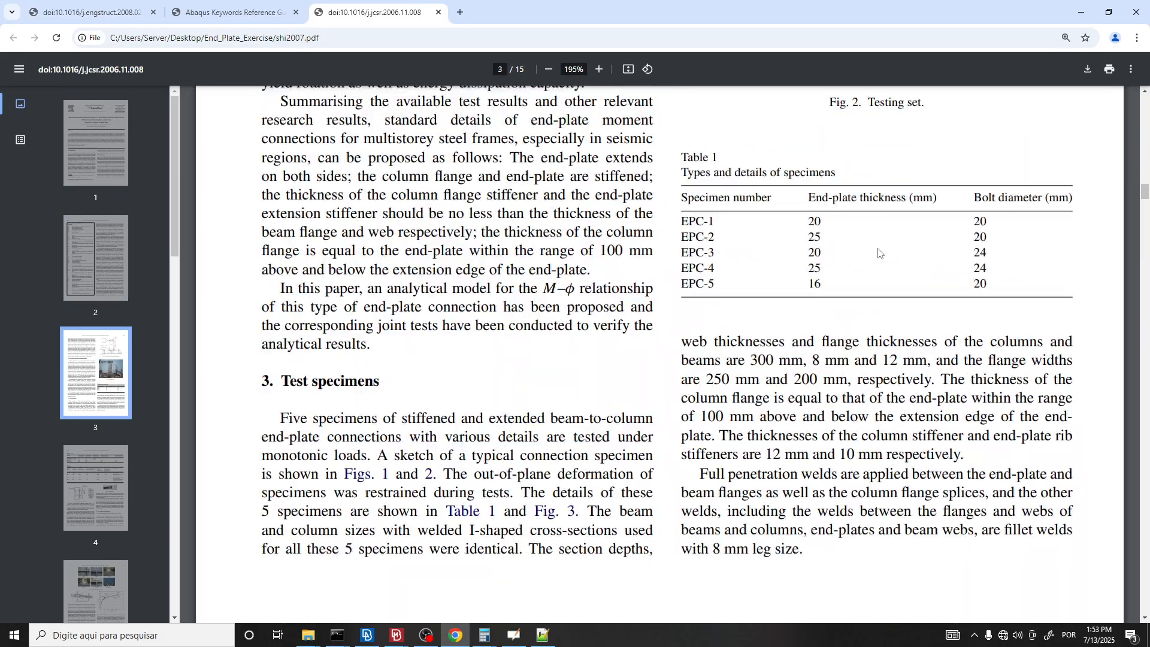
drag(683, 222, 962, 219)
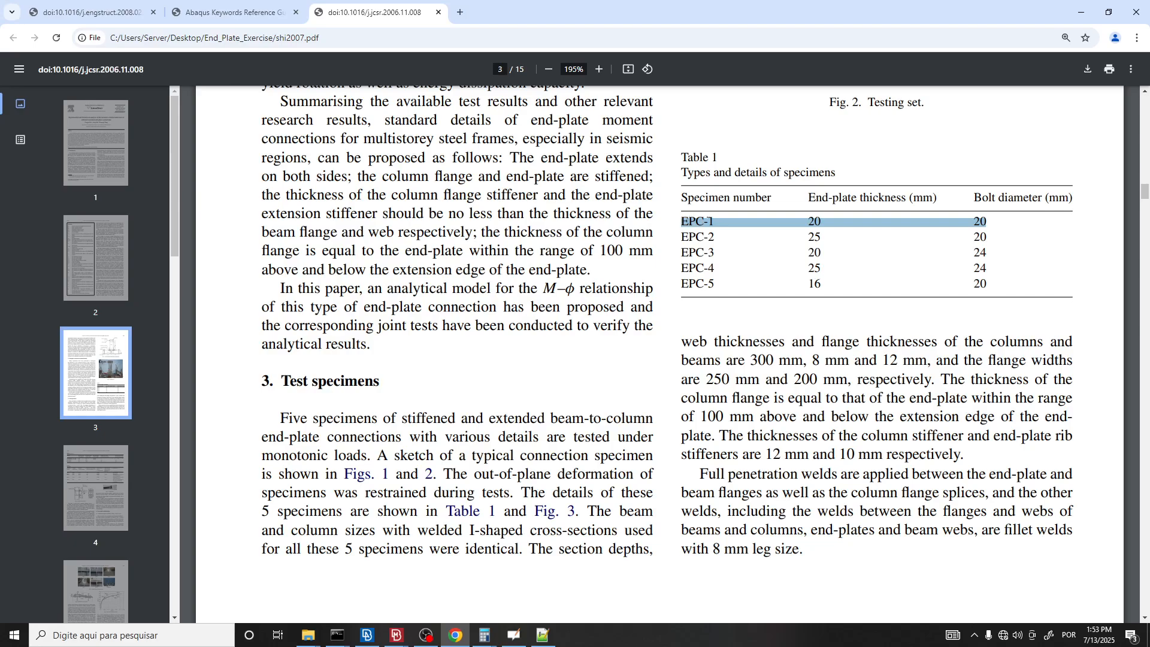
click(811, 221)
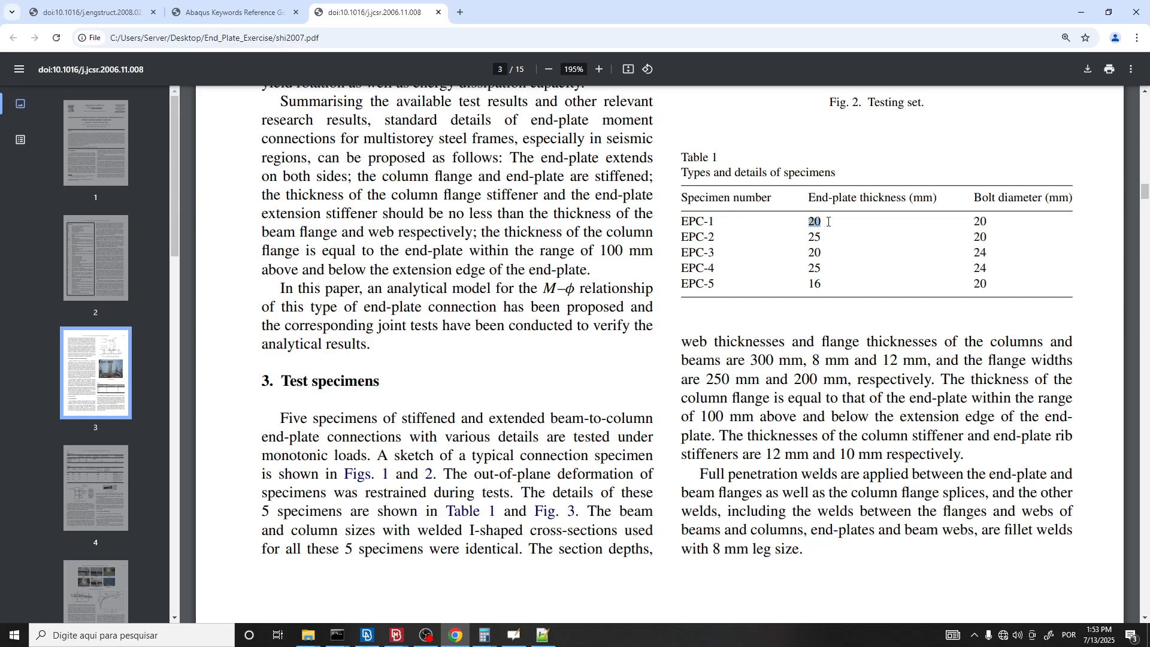
scroll(1013, 210, up, 1)
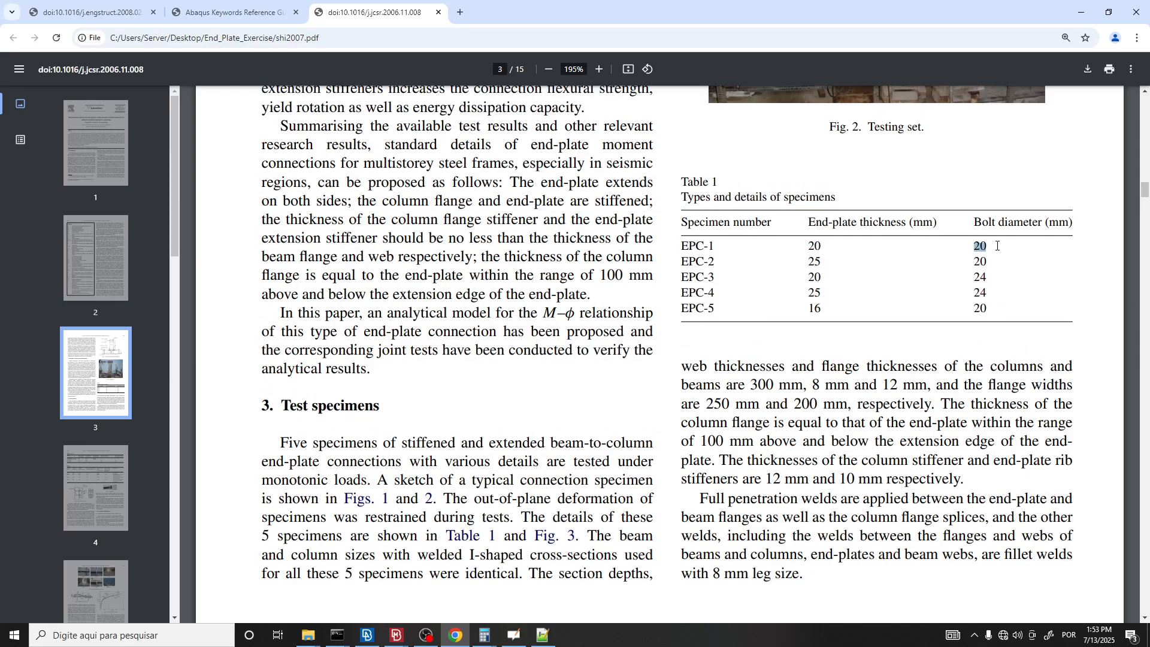
scroll(989, 186, down, 2)
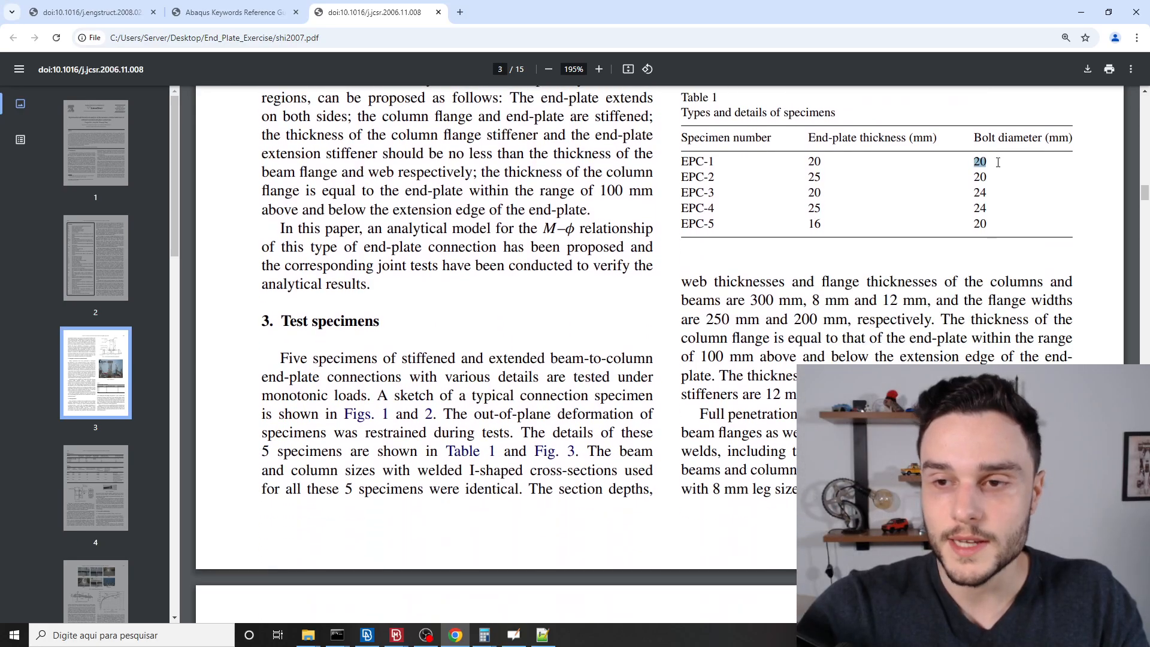
Return to shi2008.pdf and look over the finite element model figures and the moment–rotation curves on page 5.
click(84, 8)
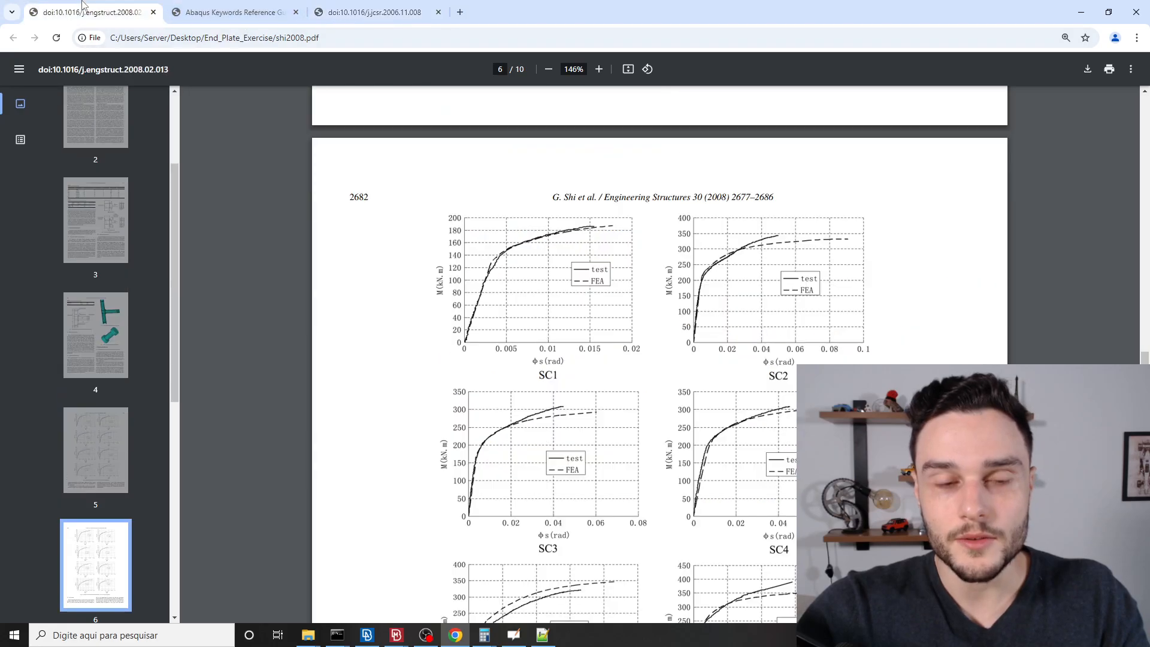
scroll(672, 312, up, 6)
ctrl+scroll(671, 312, down, 3)
scroll(683, 310, up, 10)
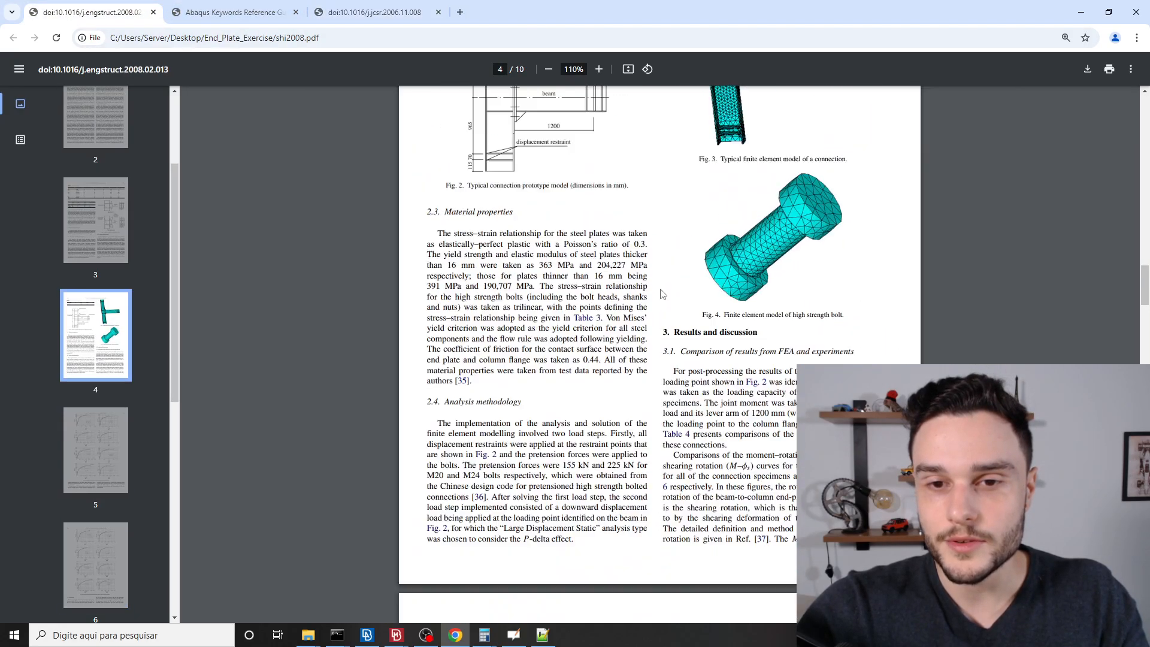
scroll(693, 310, down, 3)
ctrl+scroll(773, 409, up, 4)
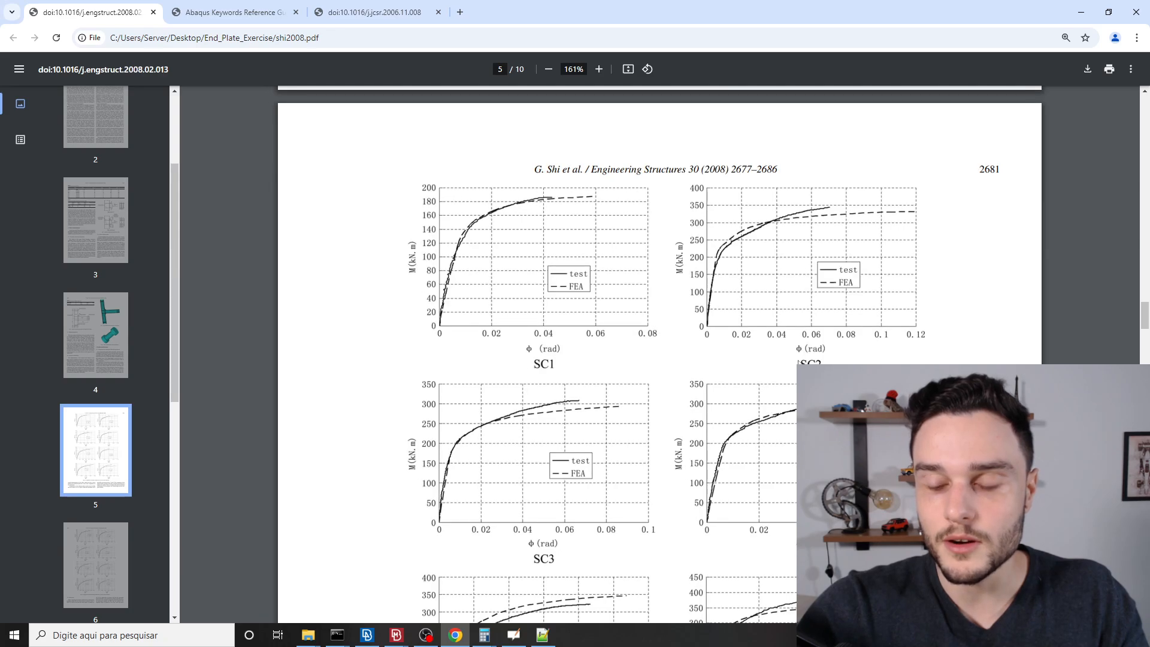
Go back to shi2007.pdf and highlight the failure mode of specimen EPC-1 in Table 3, Test results.
key(ctrl+Tab)
key(ctrl+Tab)
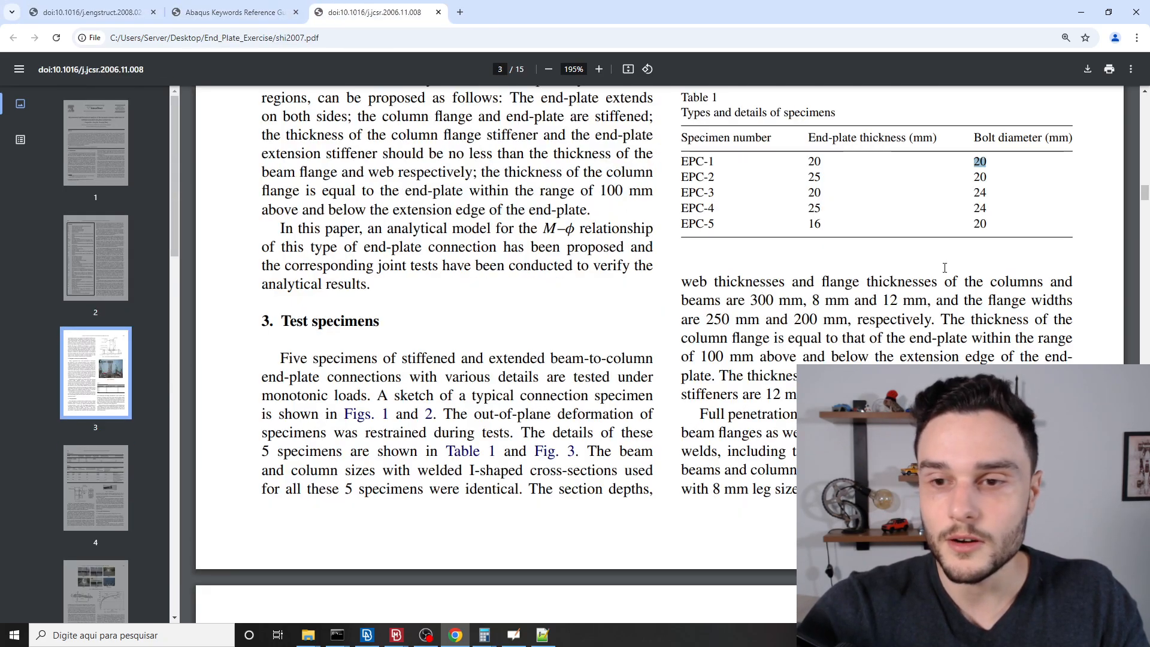
click(685, 163)
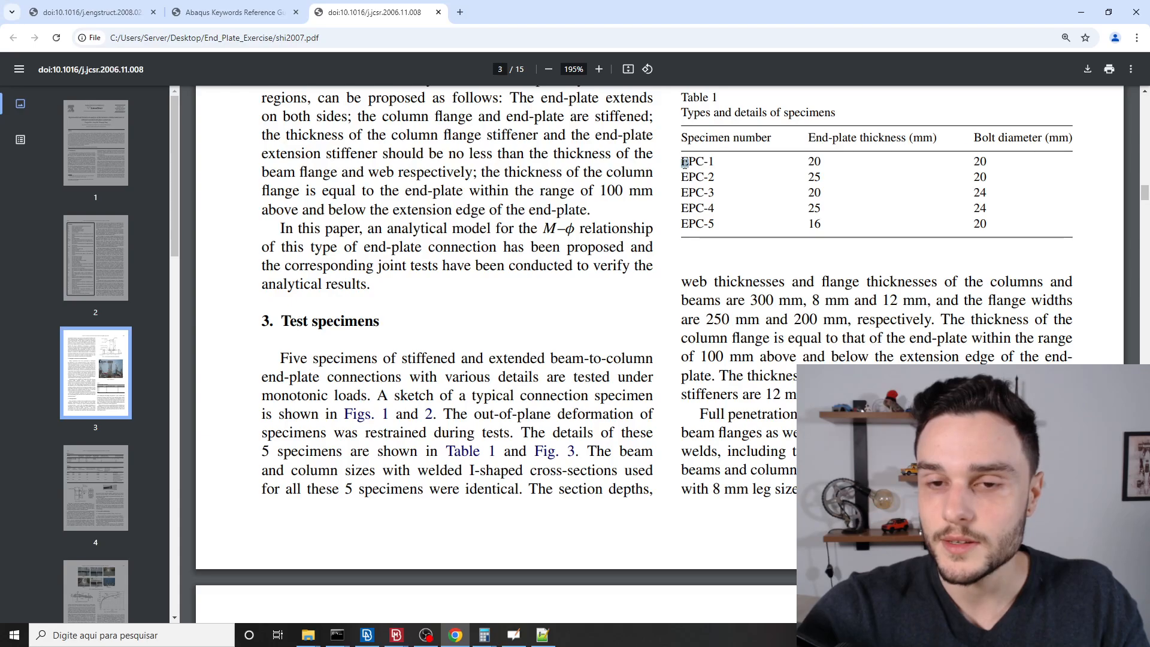
scroll(707, 160, down, 5)
ctrl+scroll(376, 237, down, 2)
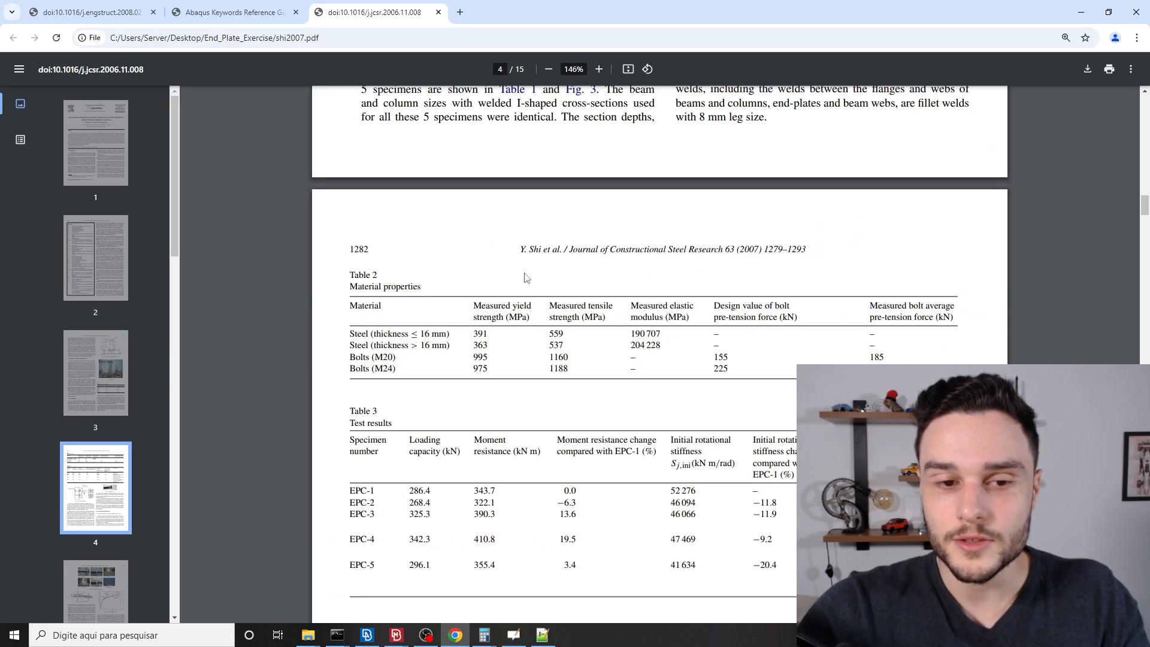
scroll(365, 234, down, 2)
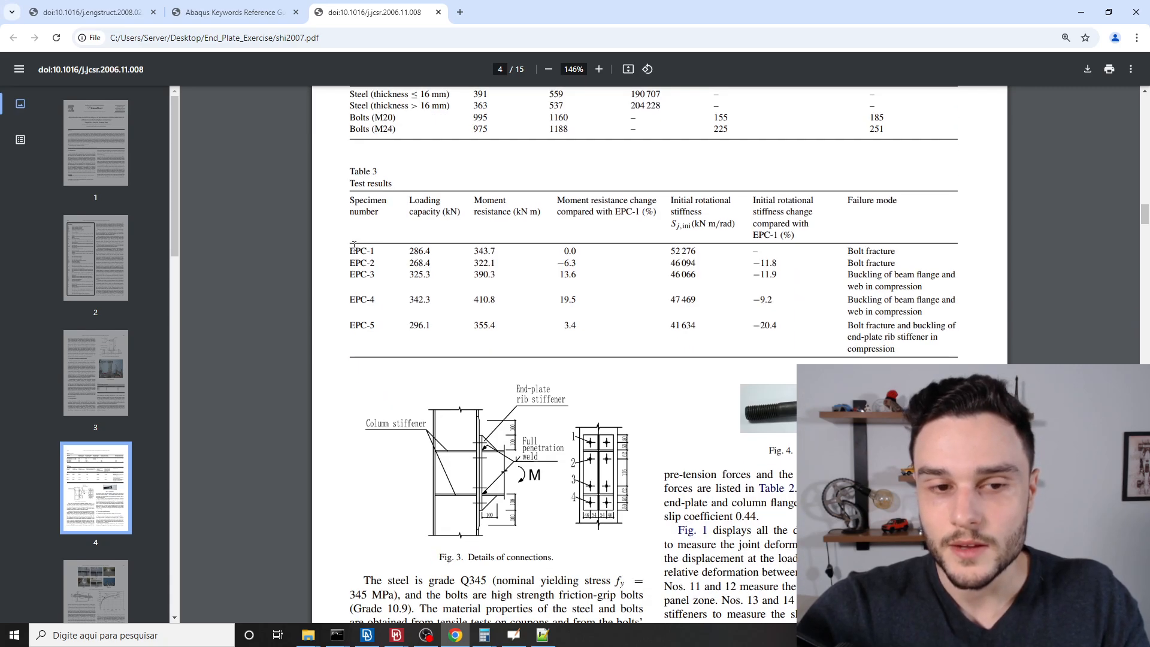
drag(355, 246, 885, 253)
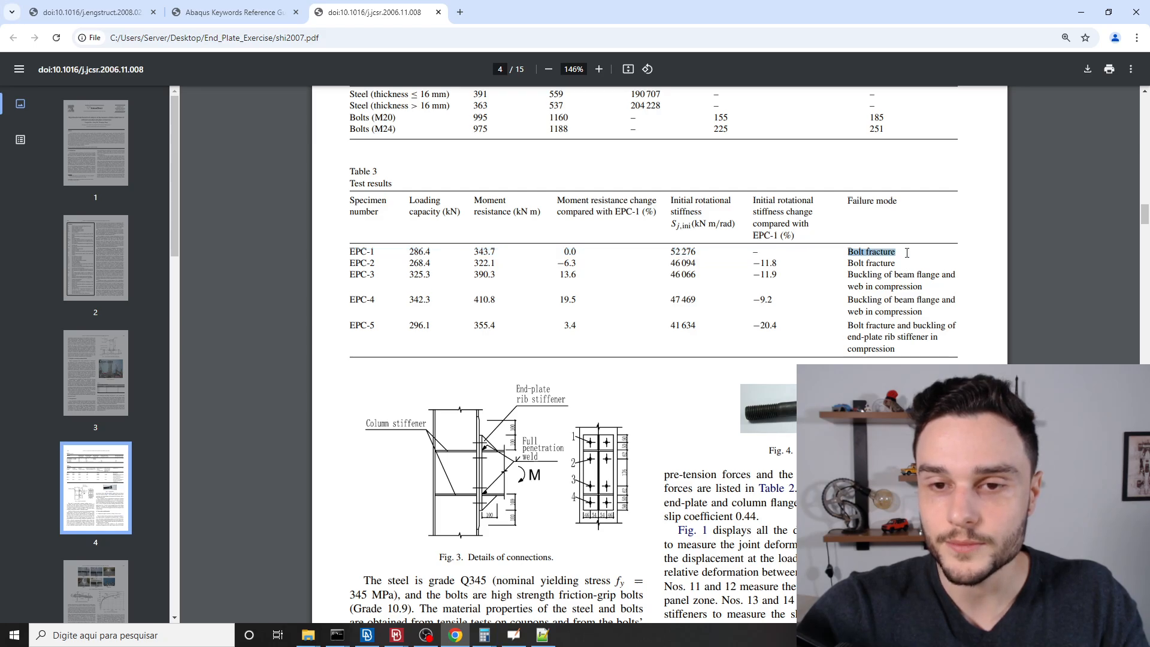
Examine the specimen photos in Fig. 5, Failure modes of the specimens, looking closely at EPC-1.
scroll(643, 301, up, 1)
scroll(562, 264, down, 14)
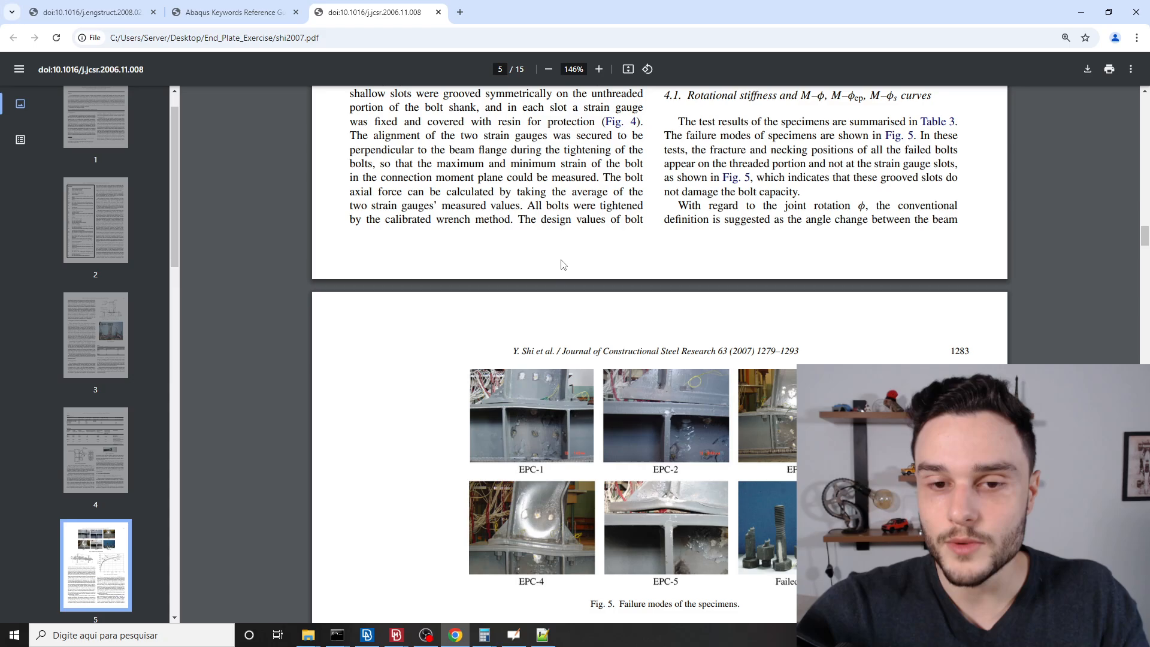
scroll(553, 274, up, 1)
ctrl+scroll(553, 274, up, 1)
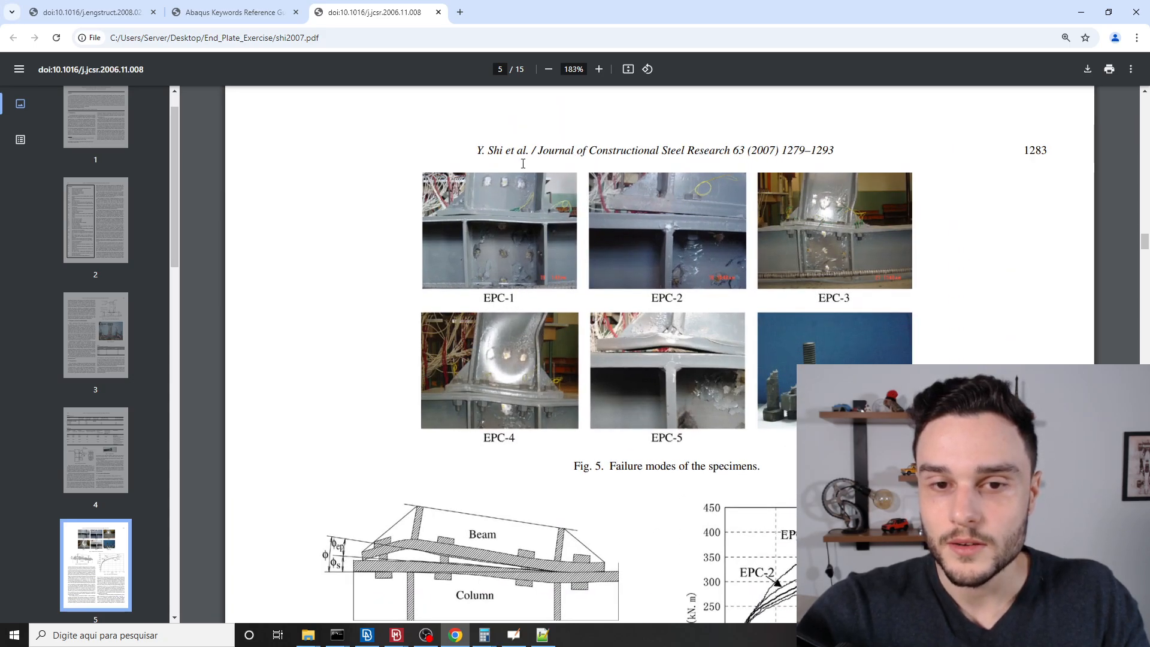
drag(610, 467, 758, 467)
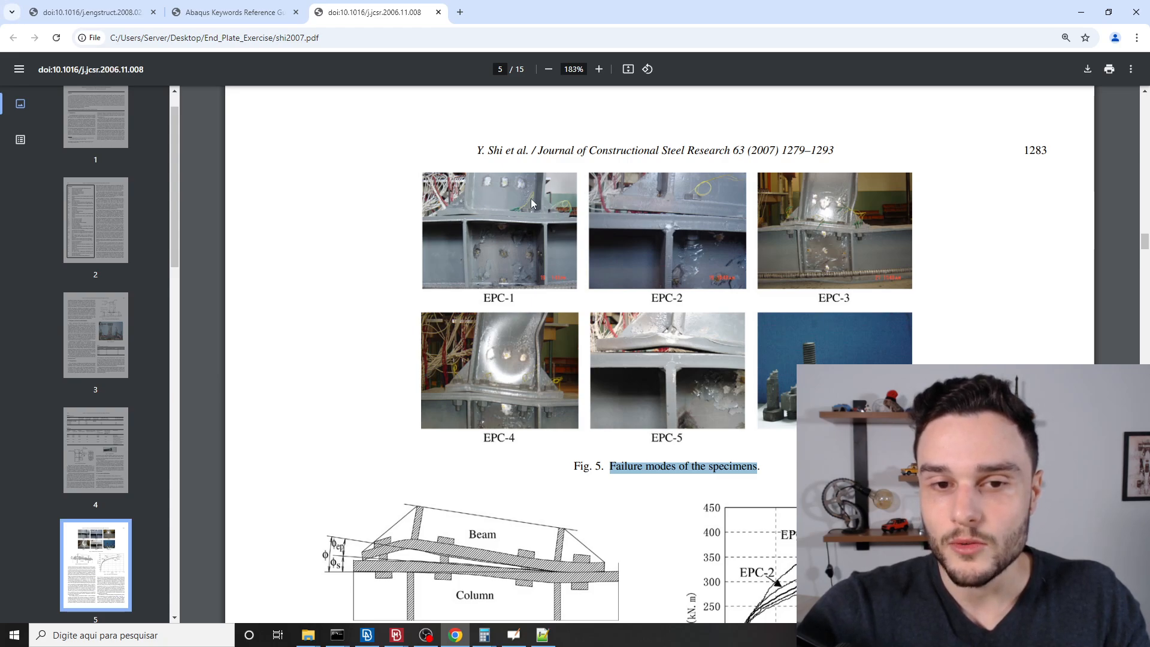
ctrl+scroll(538, 200, up, 5)
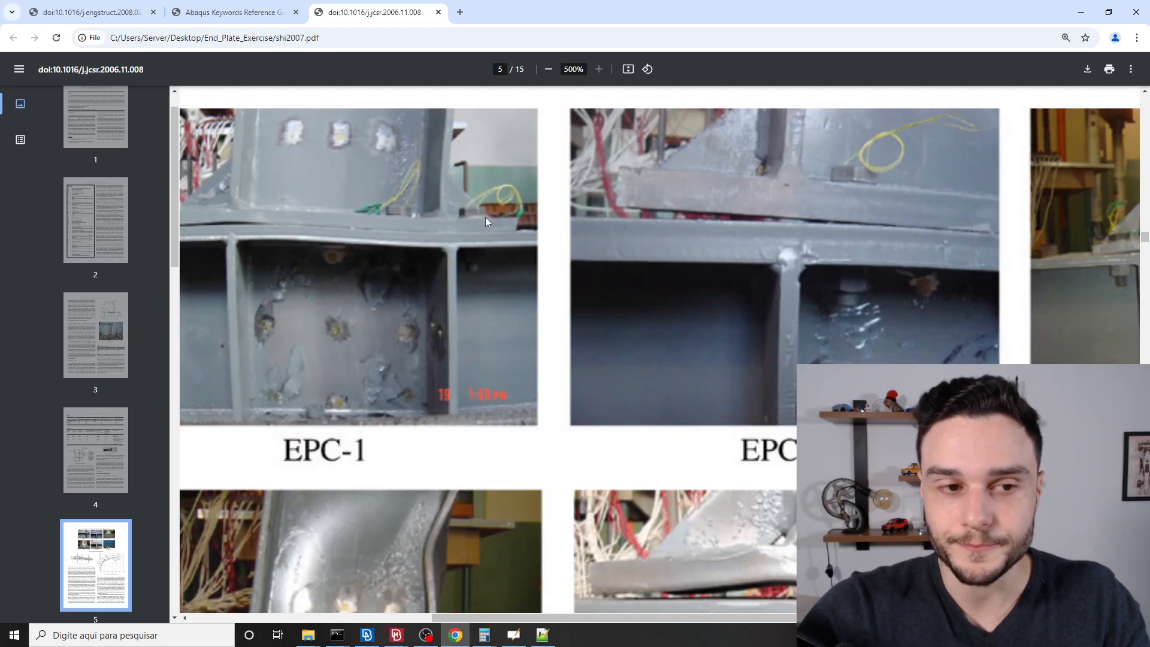
ctrl+scroll(485, 217, down, 2)
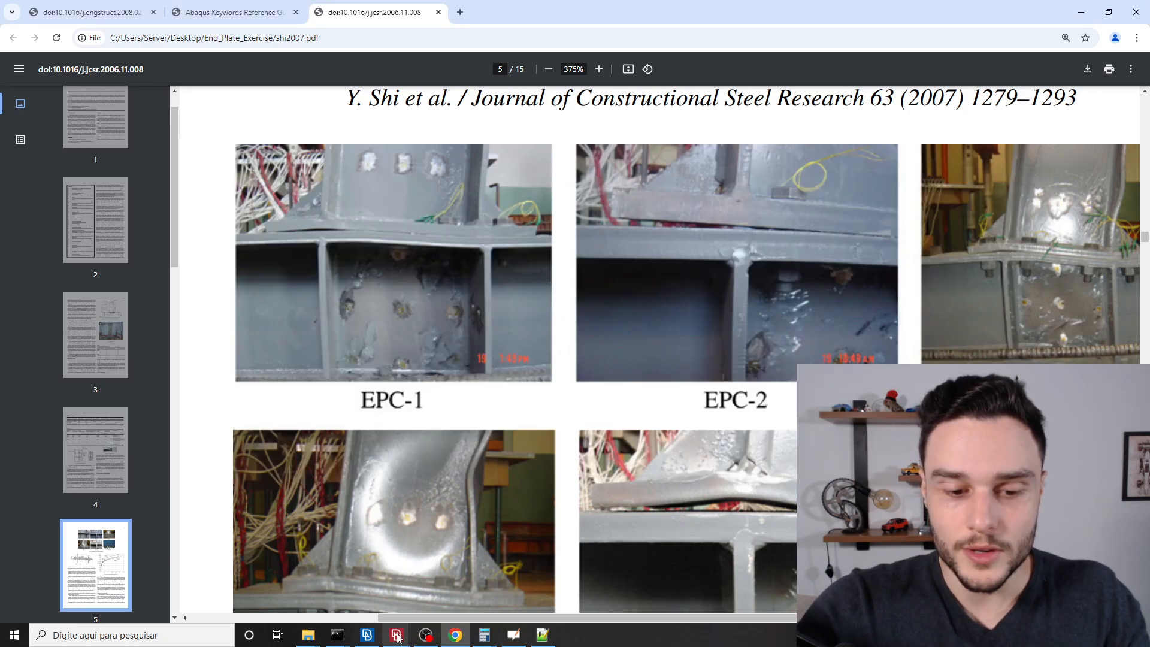
Switch to META and compare the Von Mises stresses of the upper and lower bolts at time 1.47010738.
mouse_move(397, 638)
click(453, 596)
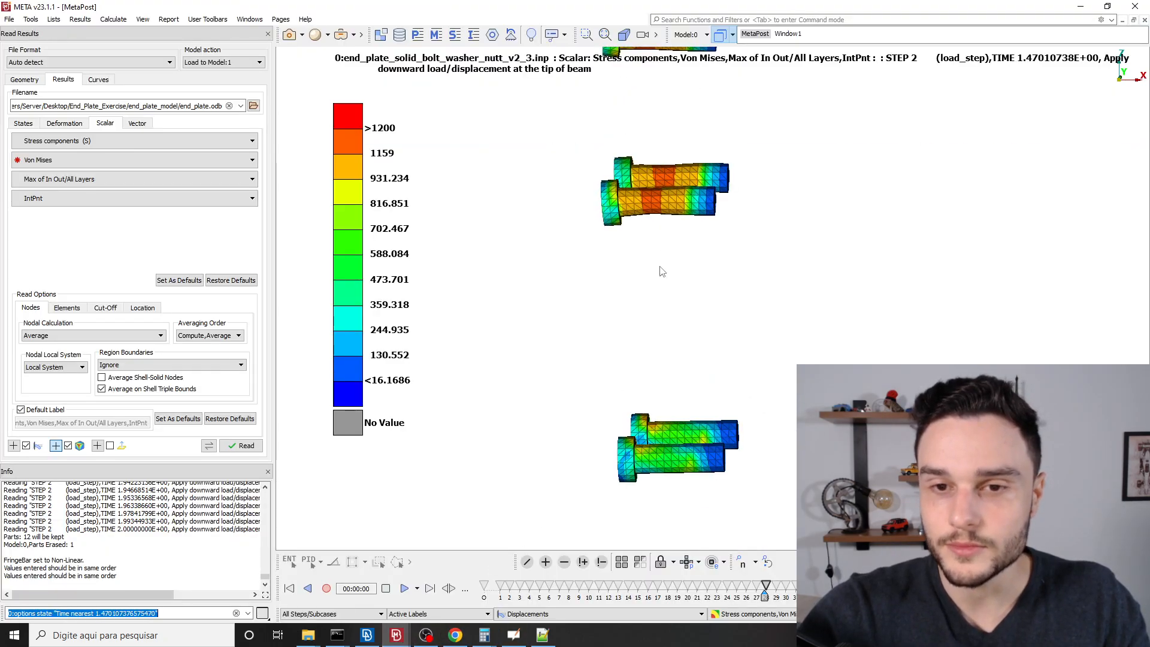
ctrl+middle_drag(662, 271, 657, 386)
scroll(671, 123, down, 6)
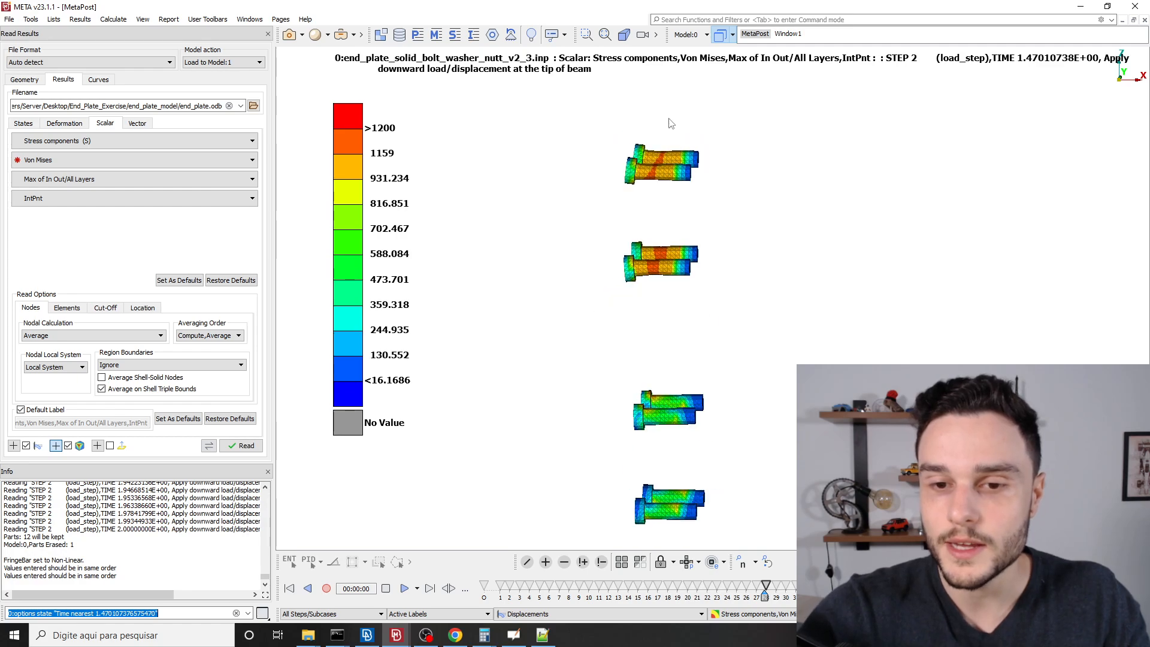
scroll(673, 359, up, 8)
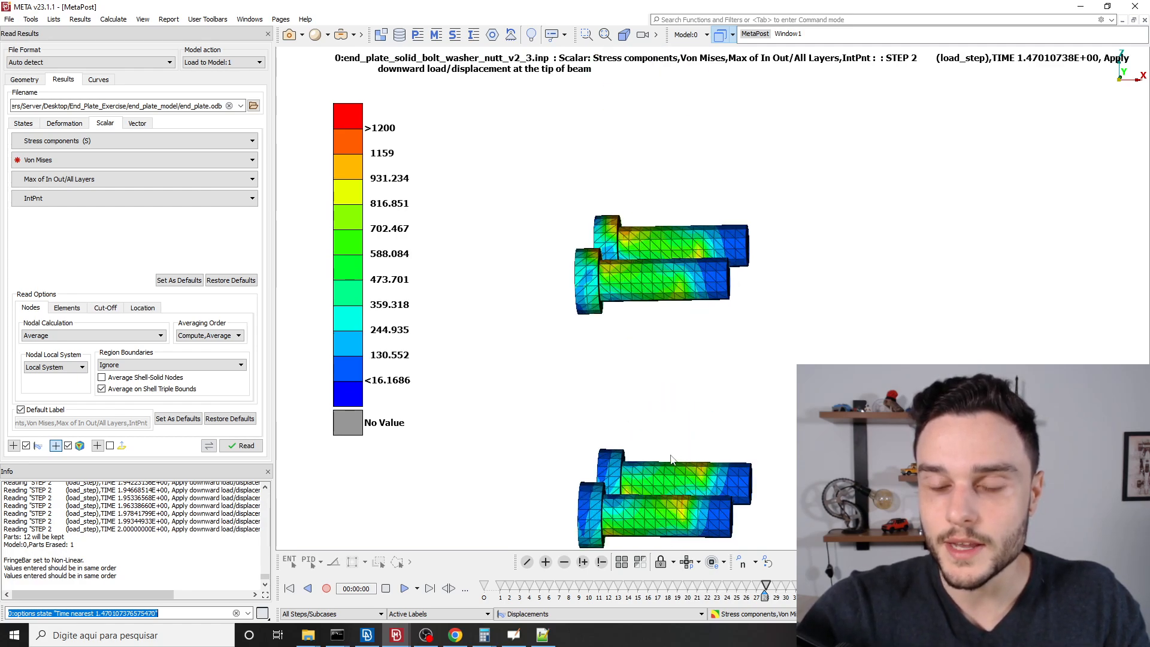
scroll(639, 425, down, 8)
scroll(659, 315, up, 5)
ctrl+drag(677, 318, 719, 336)
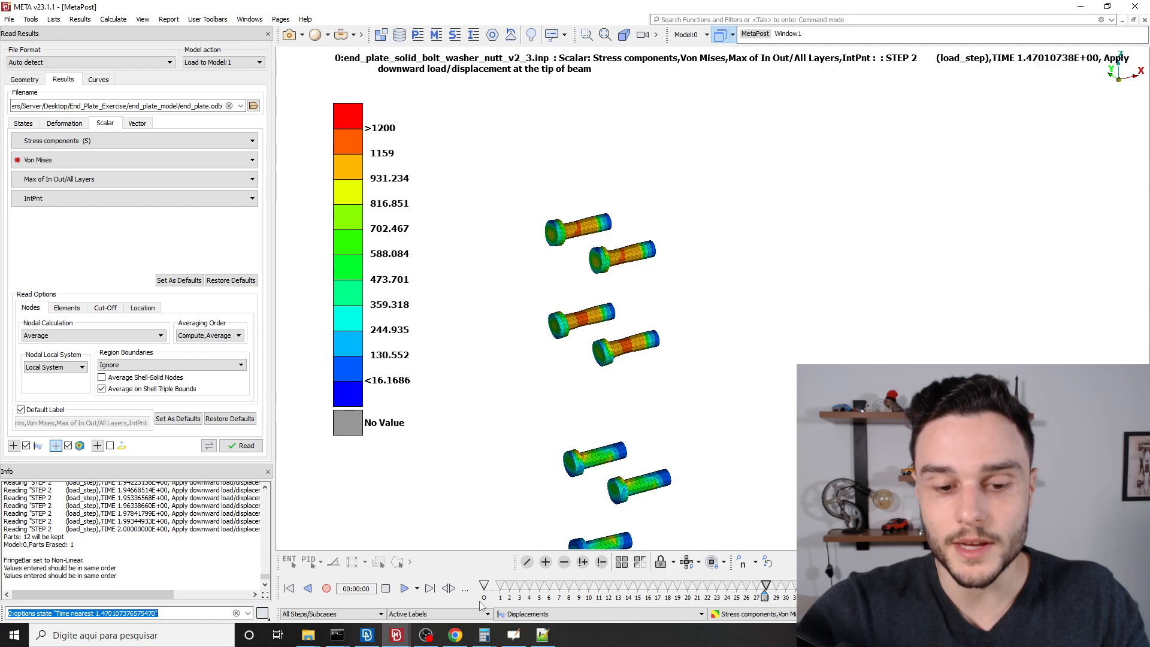
scroll(654, 290, up, 5)
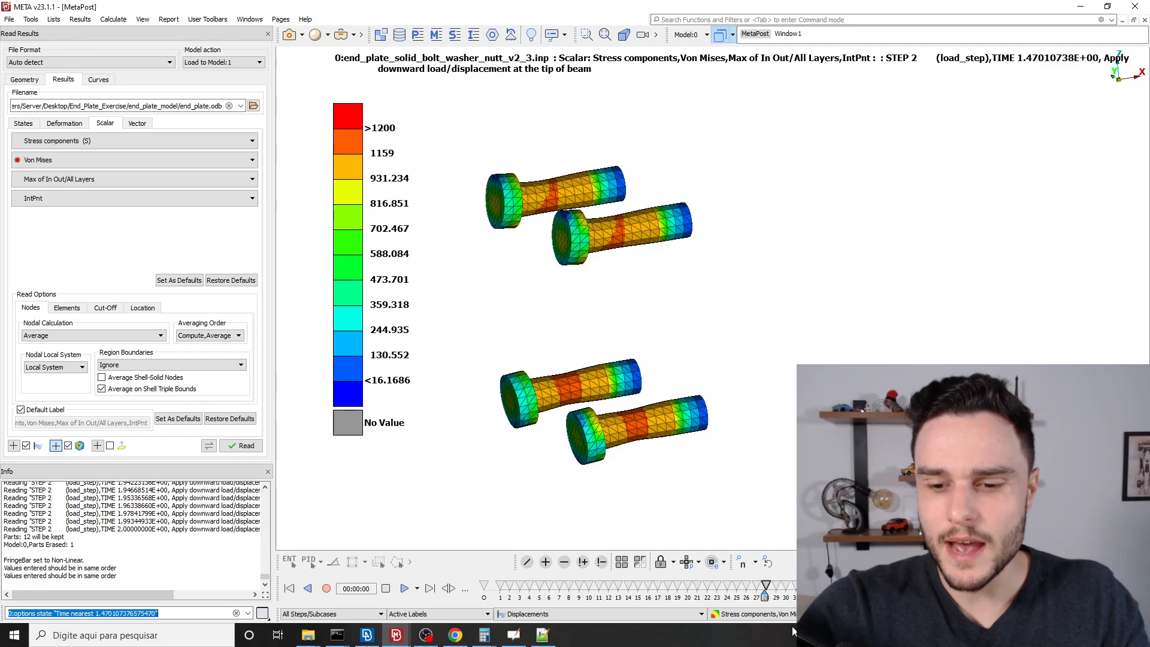
Advance the results to the final state at time 2.0 and examine the deformation of the upper bolts.
drag(767, 600, 1097, 590)
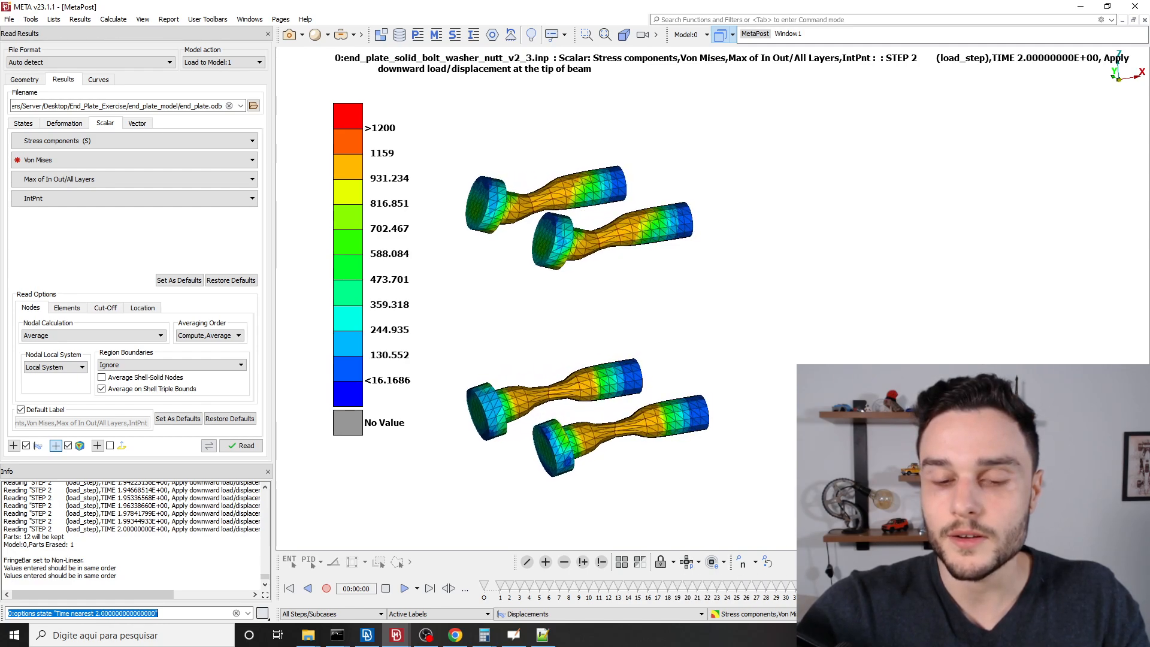
scroll(637, 300, down, 4)
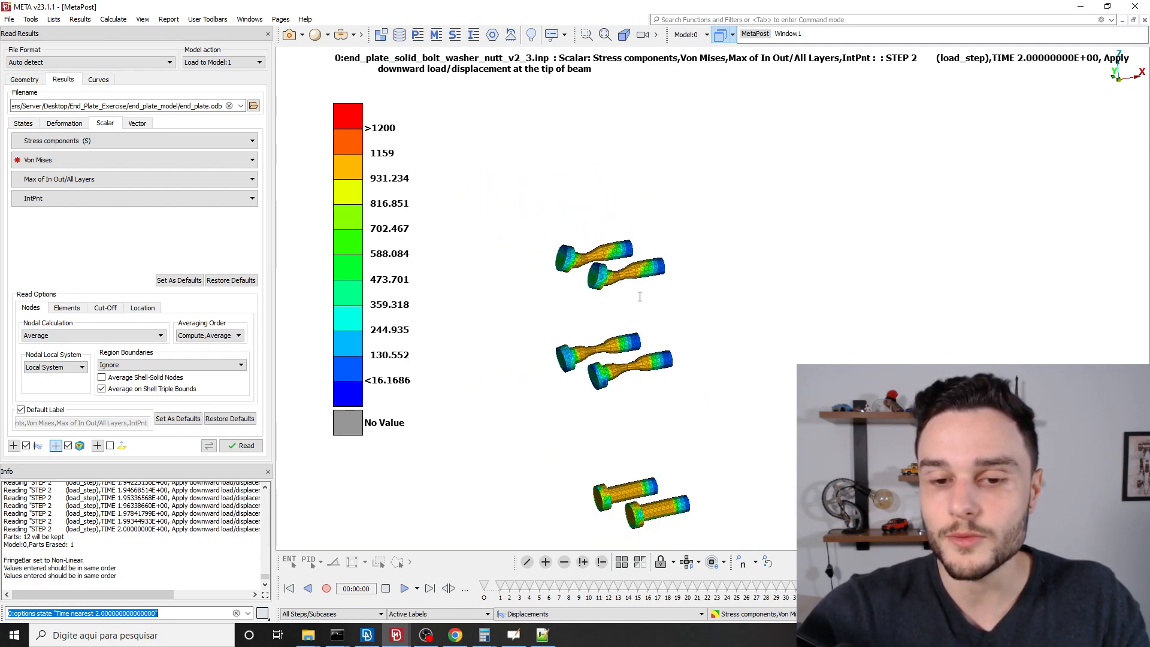
scroll(637, 345, up, 4)
ctrl+drag(645, 353, 681, 361)
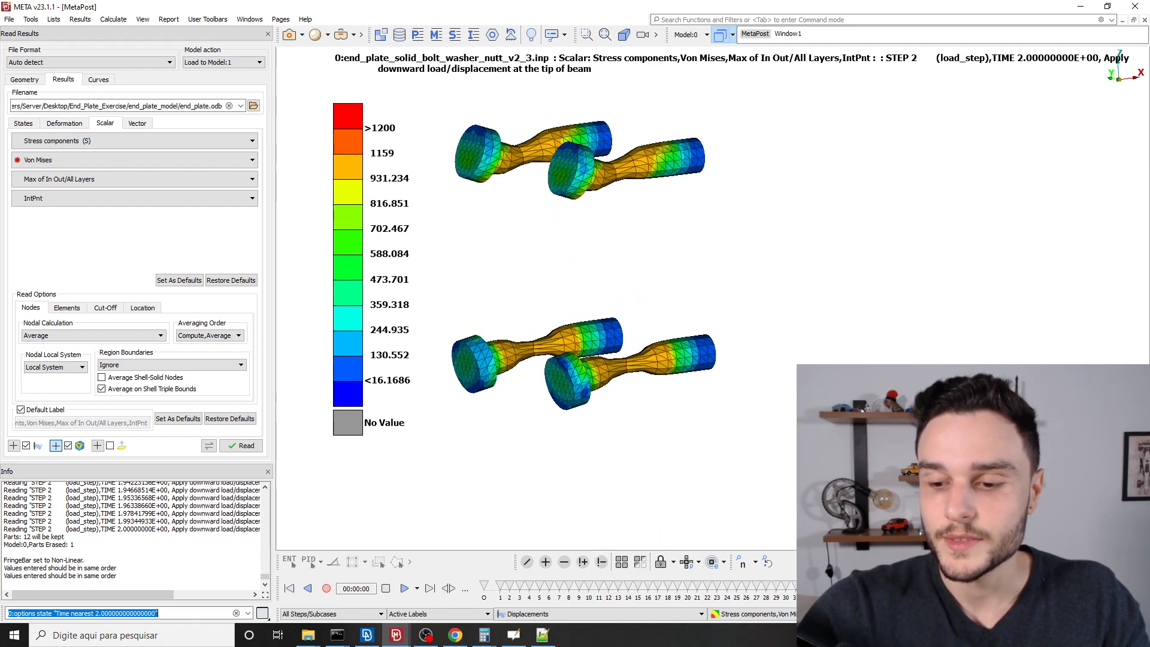
Go back to the state at time 1.82769126 and inspect the stress in an upper bolt's narrowed shank up close.
scroll(611, 186, up, 5)
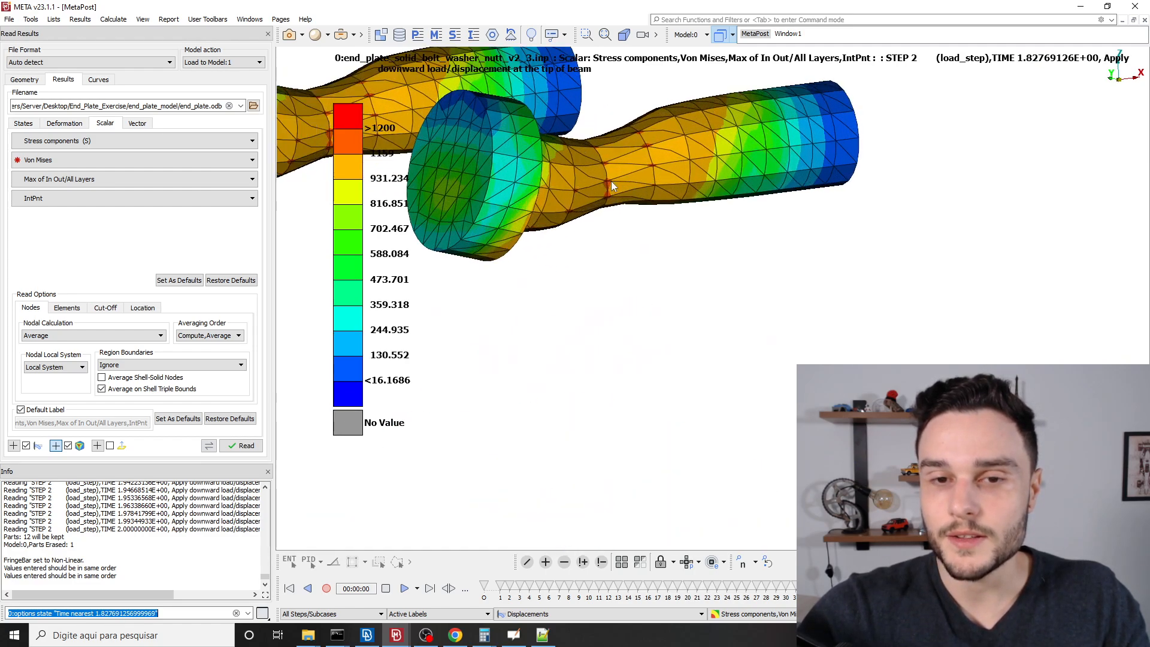
scroll(611, 182, up, 2)
scroll(617, 153, down, 4)
scroll(606, 163, up, 1)
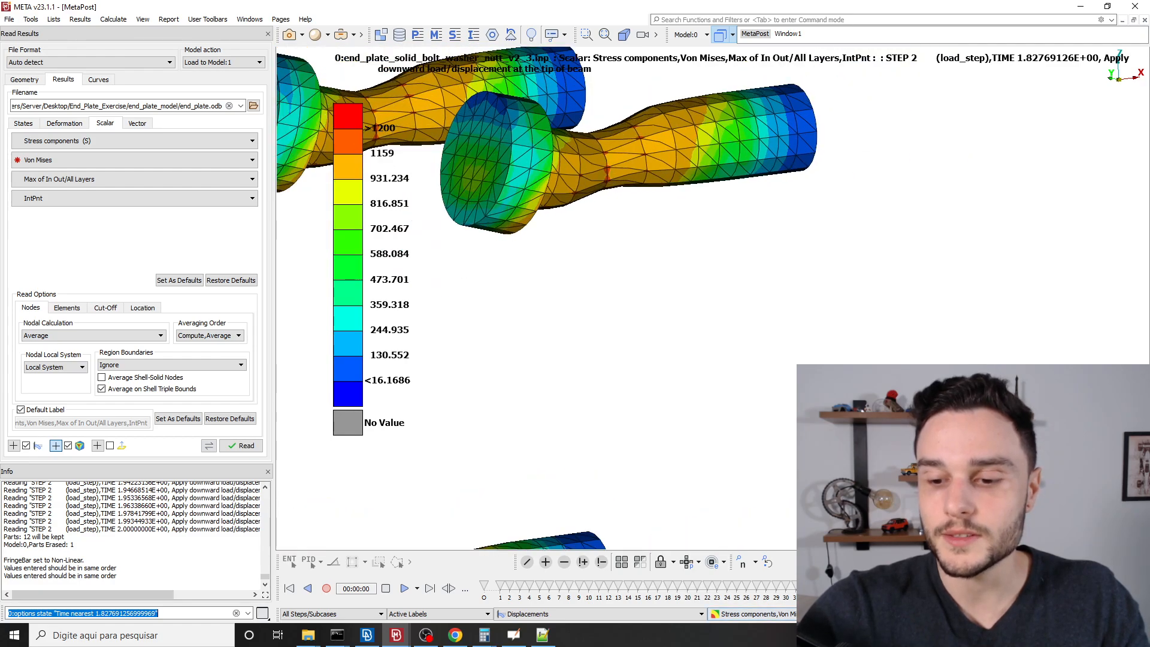
Step the states forward, backward and forward again to time 2.0, watching how the upper bolt shanks deform.
key(Right)
key(Right)
key(Right)
key(Right)
key(Right)
key(Right)
key(Right)
key(Right)
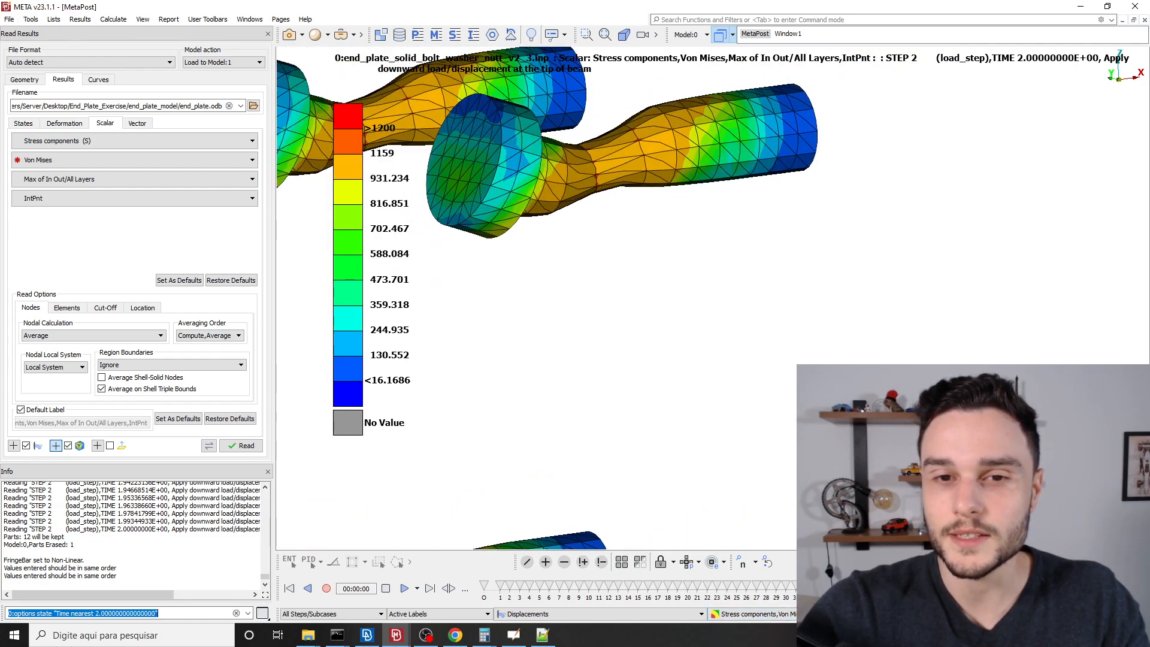
key(Left)
key(Left)
key(Left)
key(Left)
key(Left)
key(Left)
key(Left)
key(Left)
key(Right)
key(Right)
key(Right)
key(Right)
key(Right)
key(Right)
key(Right)
key(Right)
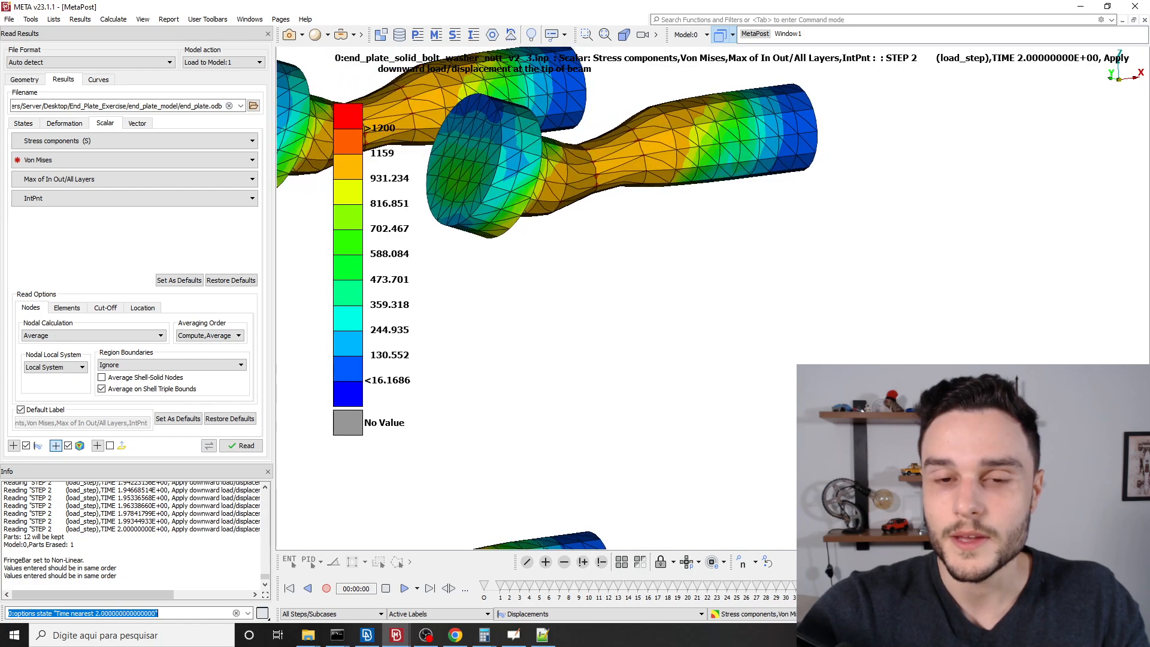
Examine the narrowed shanks of the upper bolts at time 2.0, both up close and as a group.
scroll(613, 208, down, 5)
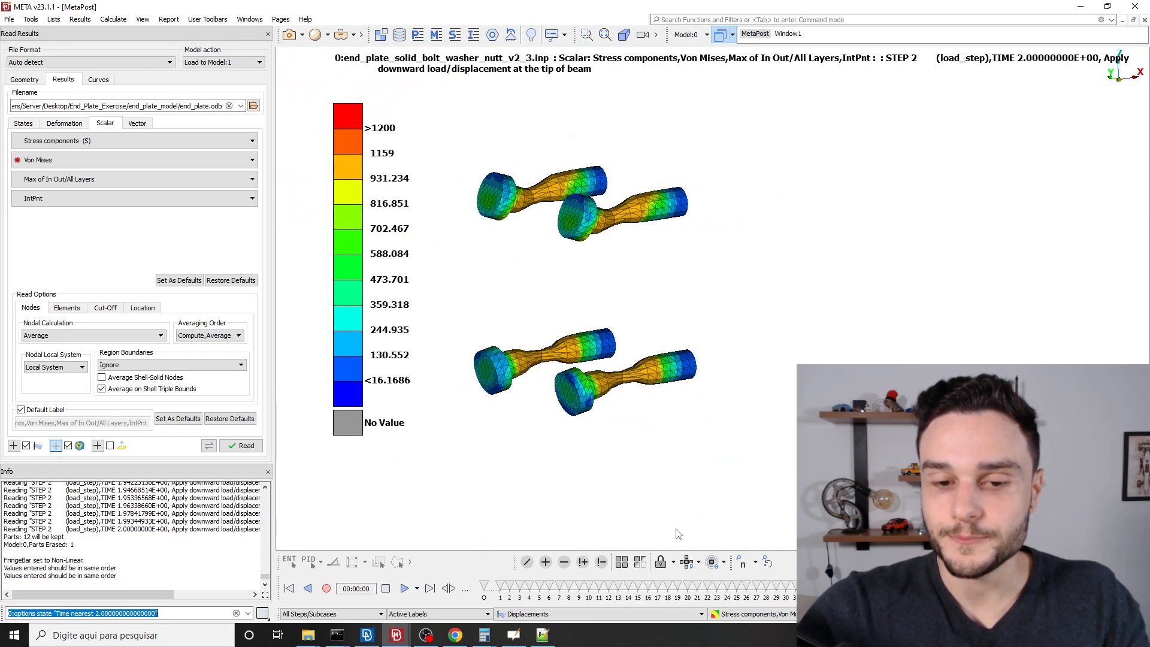
scroll(597, 236, up, 5)
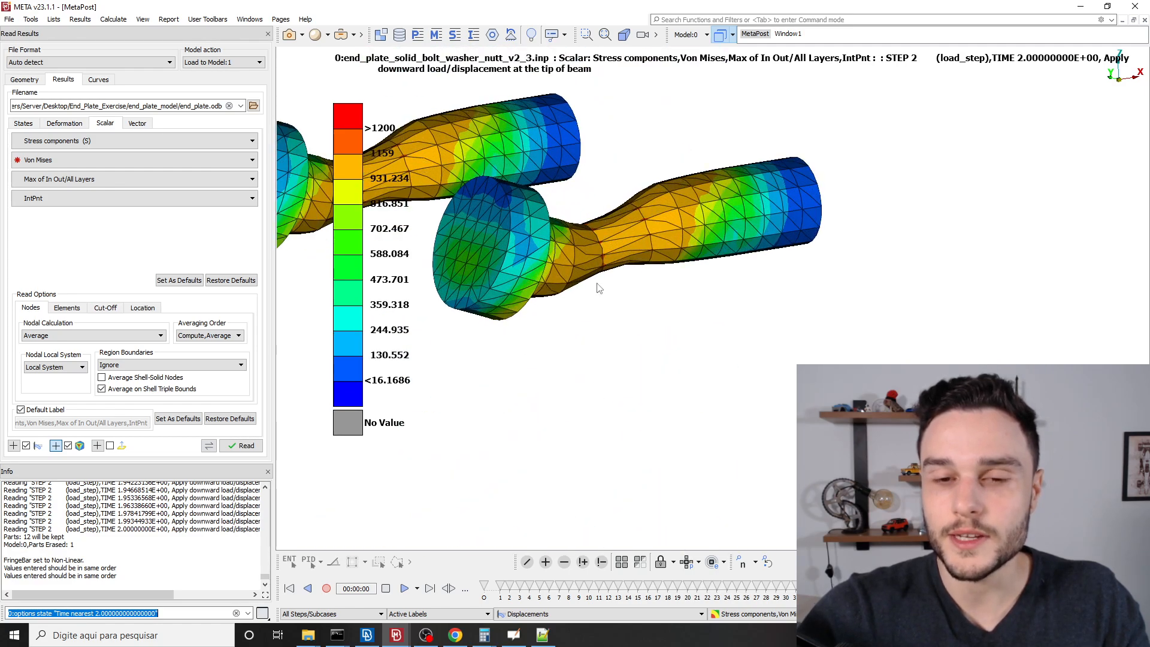
scroll(599, 289, down, 5)
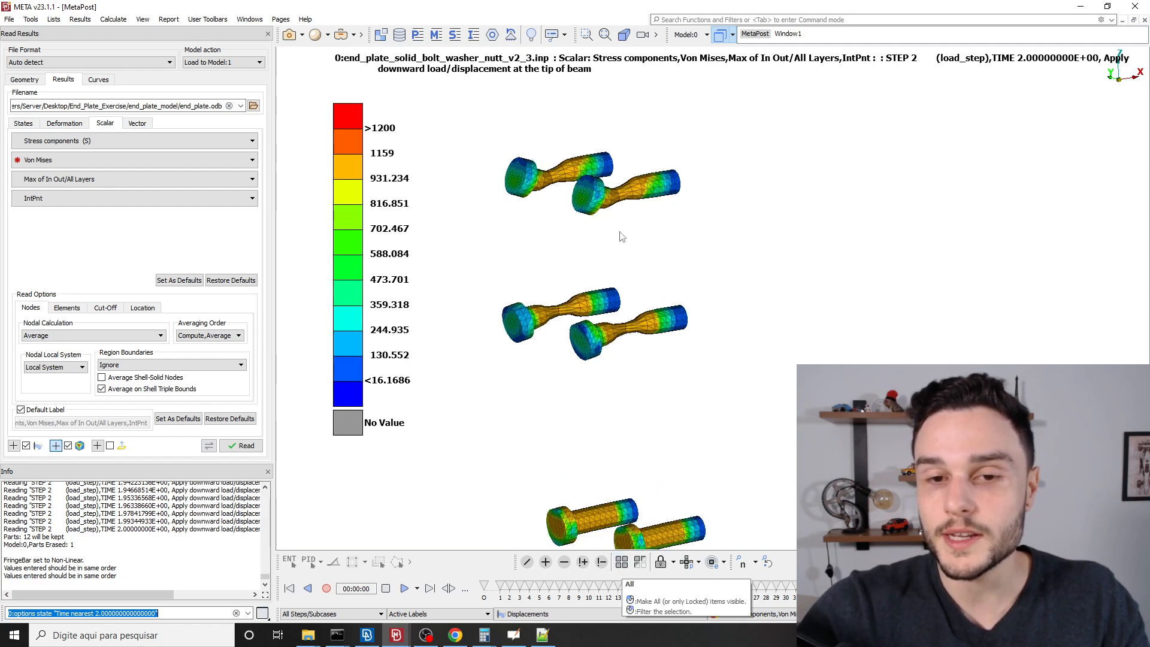
scroll(619, 214, up, 5)
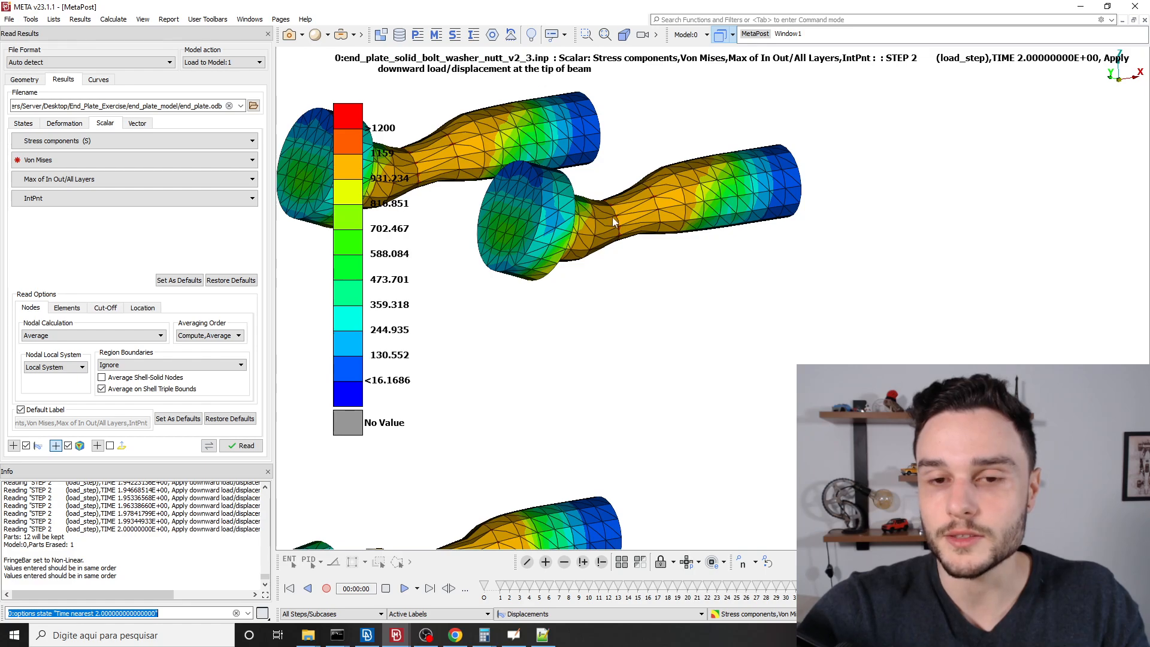
scroll(614, 218, down, 3)
scroll(621, 226, down, 4)
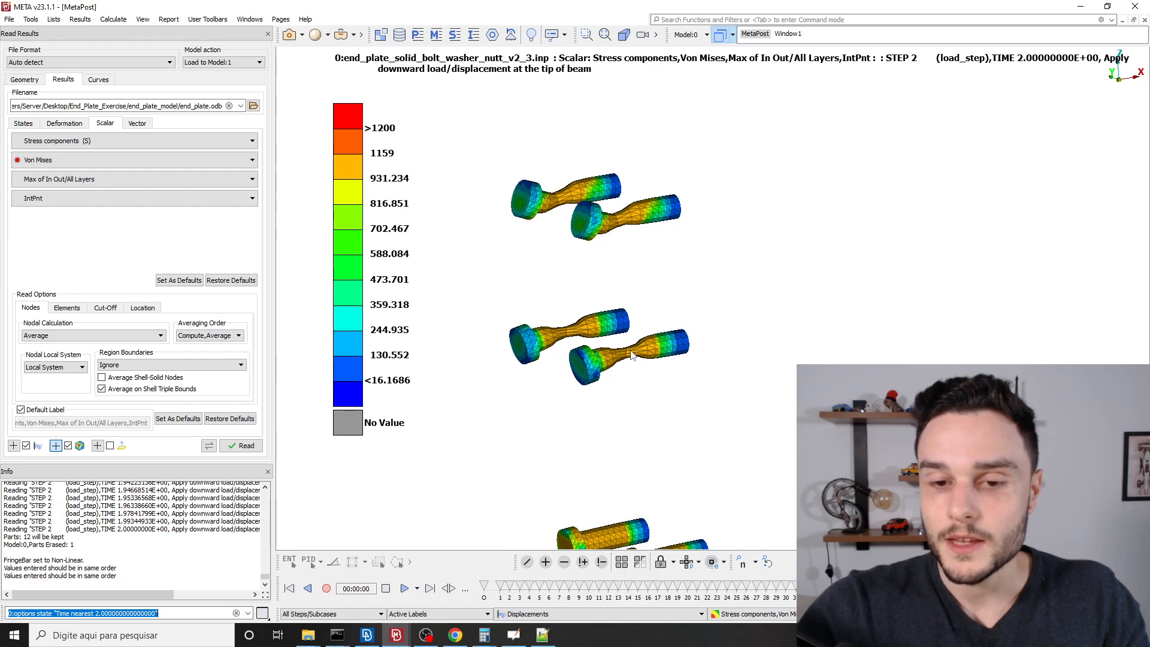
Go back to the state at time 1.39954829, advance to time 1.45086399 and inspect the upper bolts' stress at each state.
mouse_move(1078, 591)
mouse_down()
mouse_move(737, 592)
mouse_move(788, 597)
mouse_move(752, 601)
mouse_up()
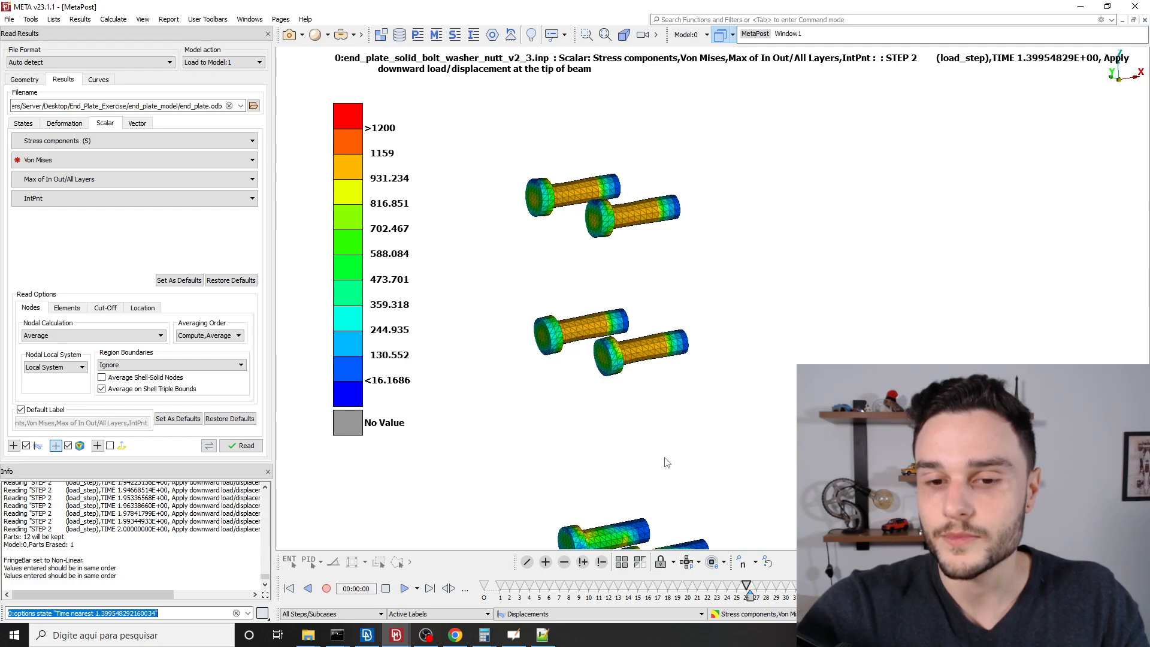
scroll(615, 320, up, 1)
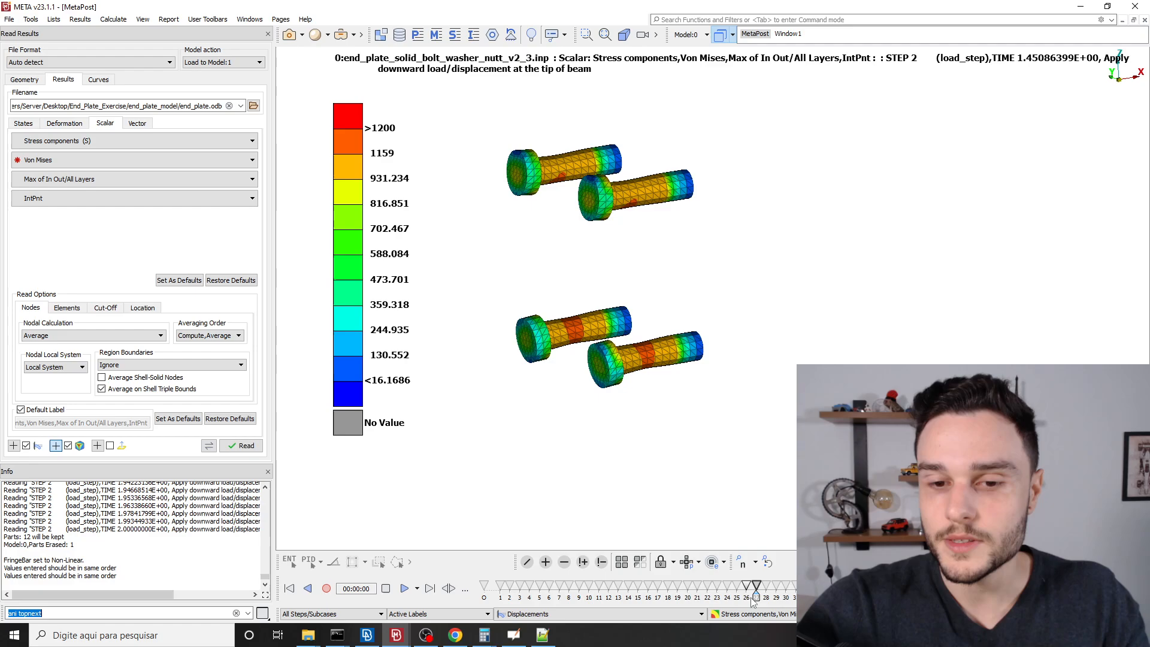
drag(752, 602, 756, 601)
scroll(645, 369, up, 5)
mouse_move(633, 330)
ctrl+mouse_down()
mouse_move(645, 374)
mouse_move(591, 216)
mouse_move(563, 360)
mouse_move(650, 321)
ctrl+mouse_up()
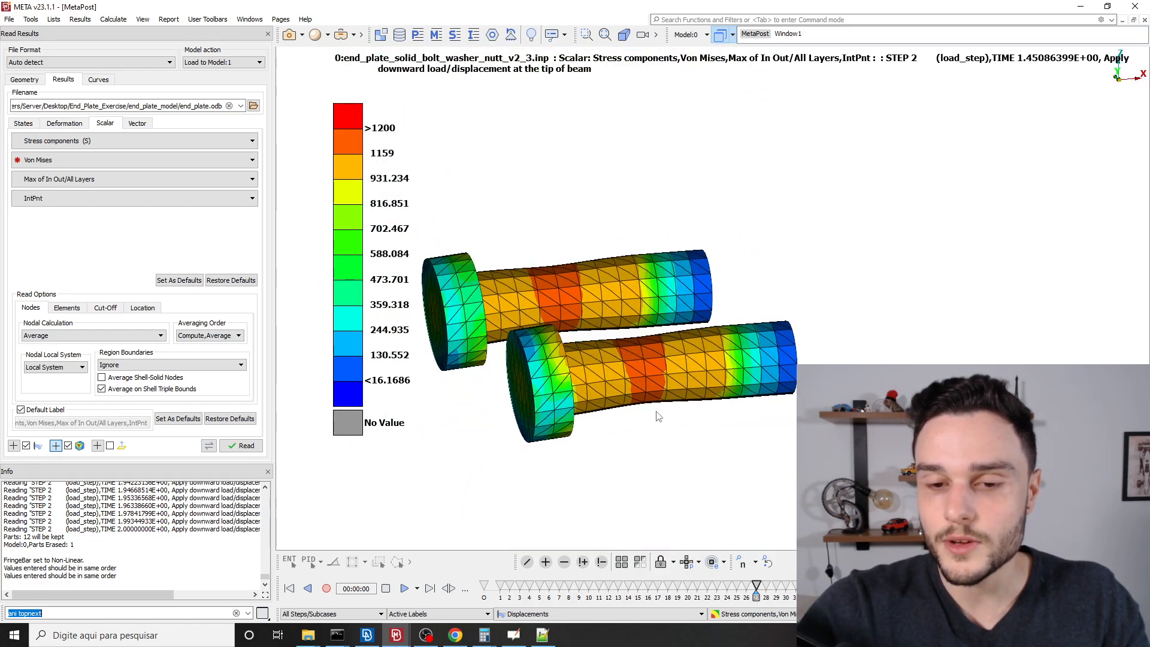
scroll(653, 423, down, 5)
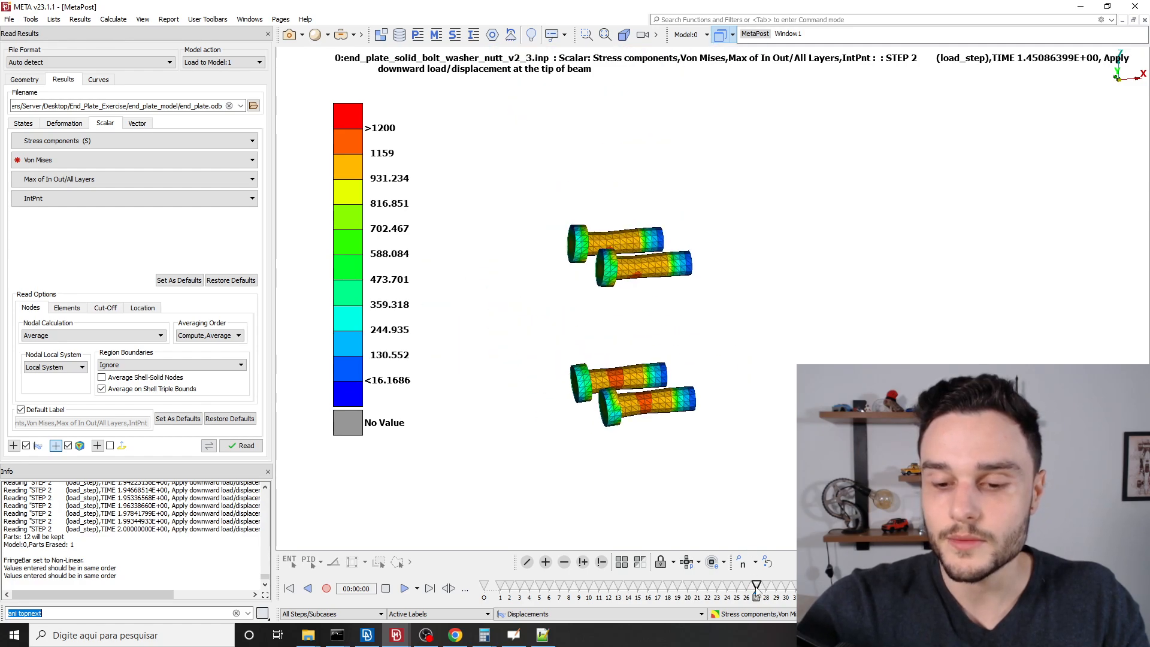
Return to the state at time 1.39954829 and show all parts of the model again.
drag(752, 596, 746, 597)
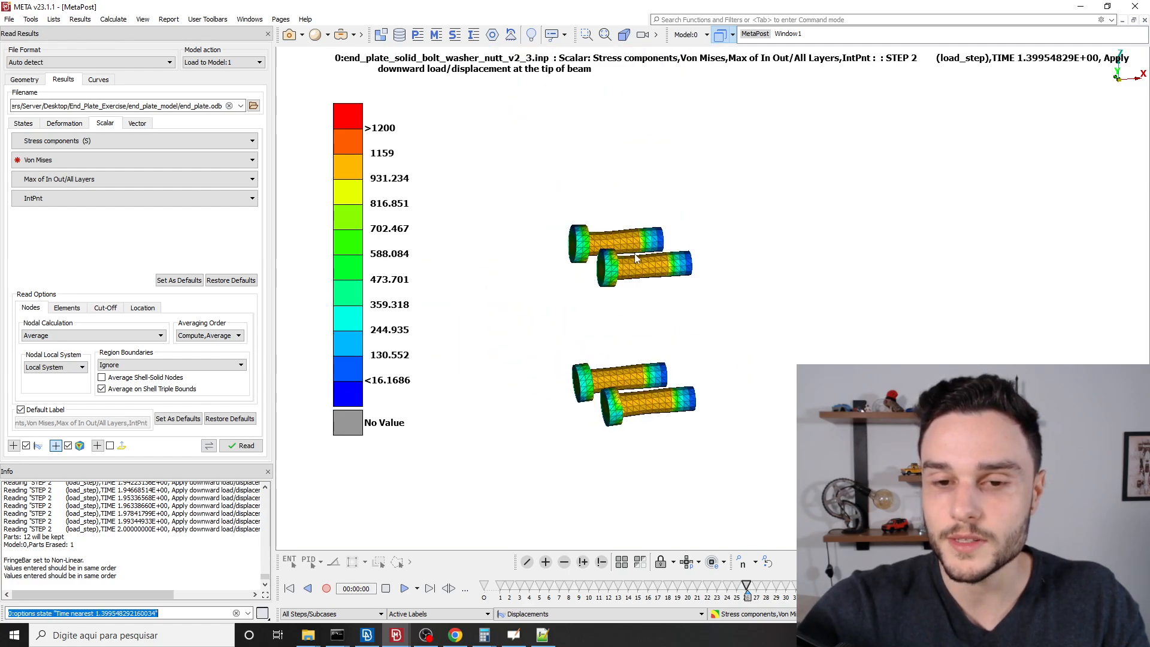
scroll(637, 258, down, 2)
ctrl+drag(629, 335, 695, 230)
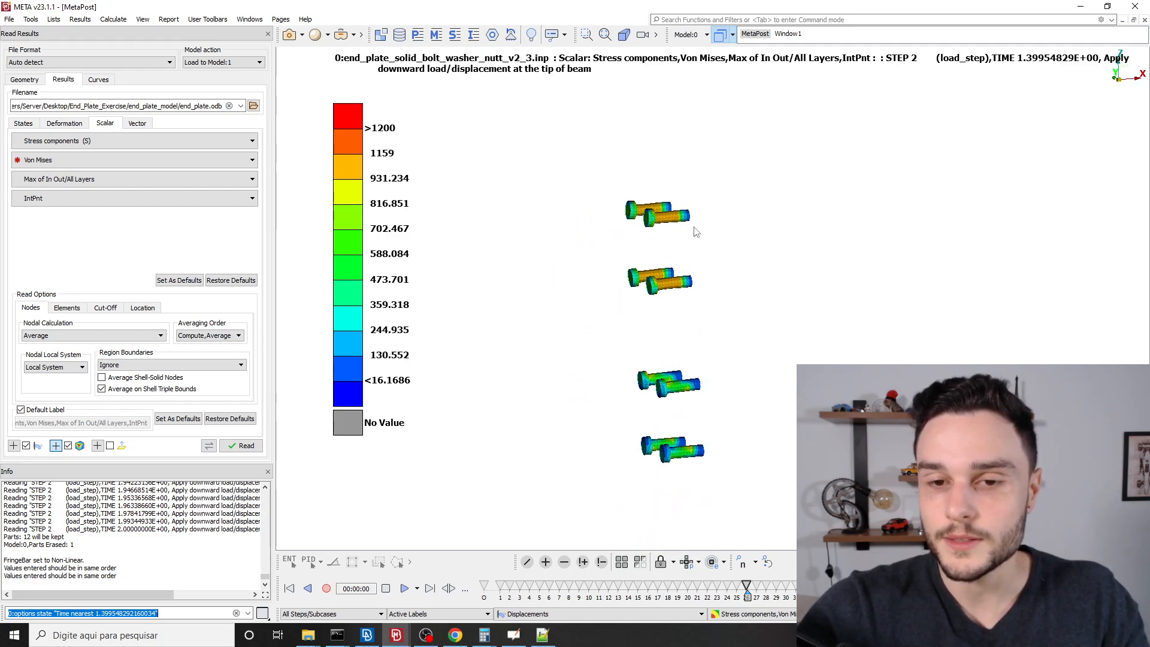
click(621, 561)
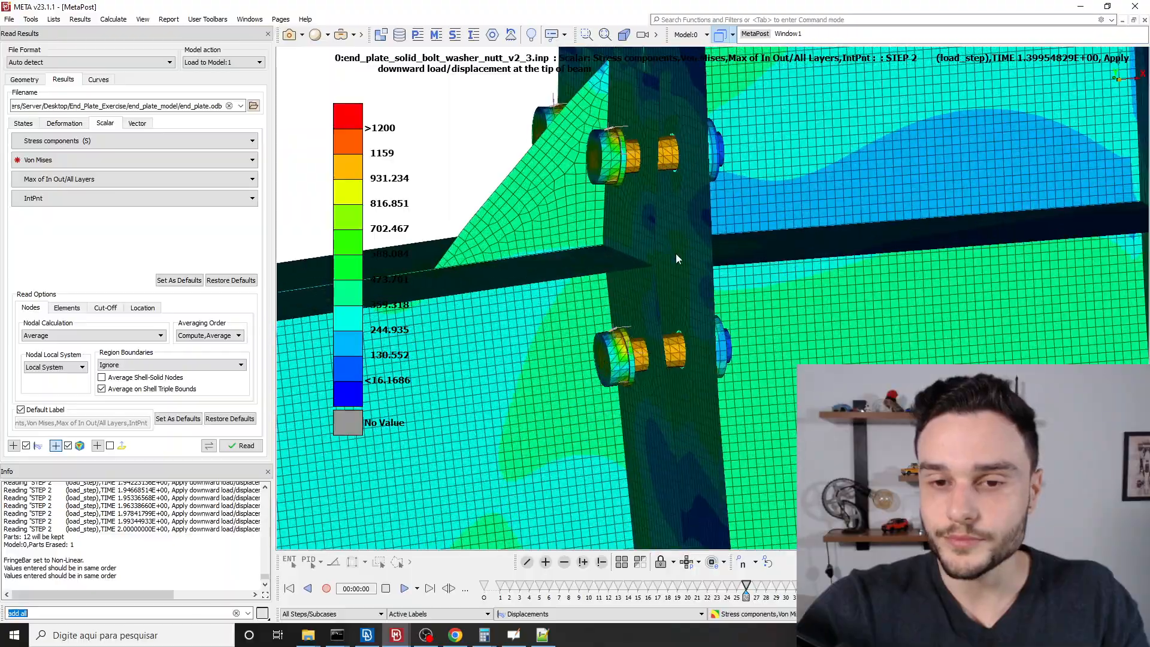
Examine the von Mises stress around the bolted end-plate connection, both up close and over the whole assembly.
ctrl+drag(677, 259, 674, 174)
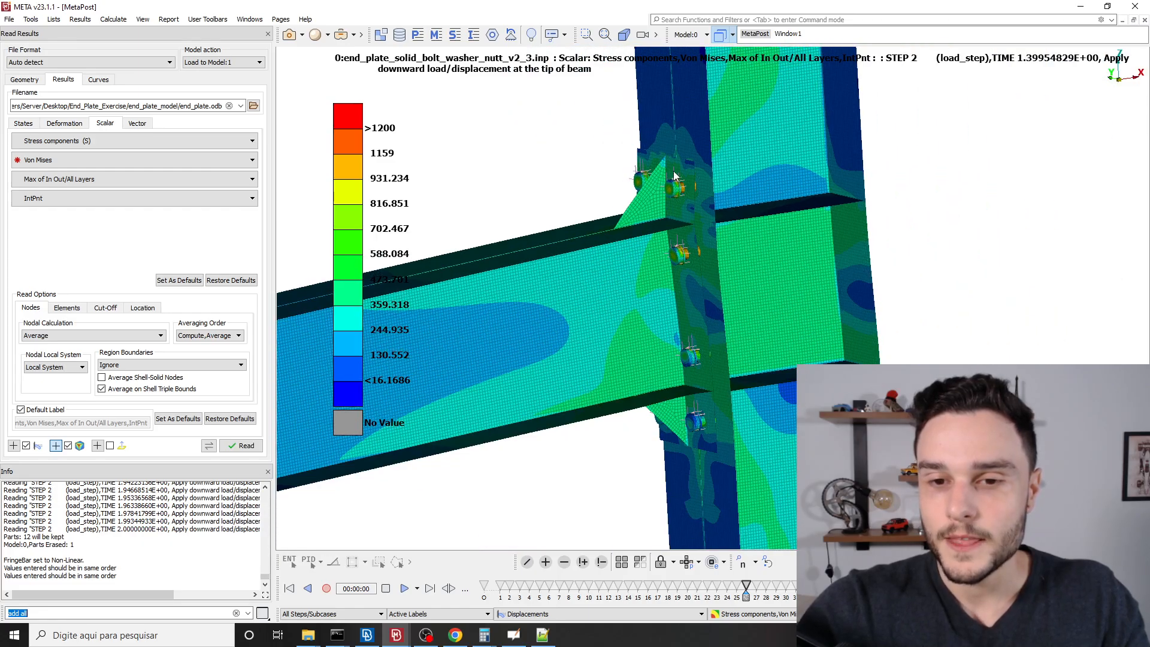
ctrl+drag(707, 424, 683, 179)
scroll(677, 185, up, 3)
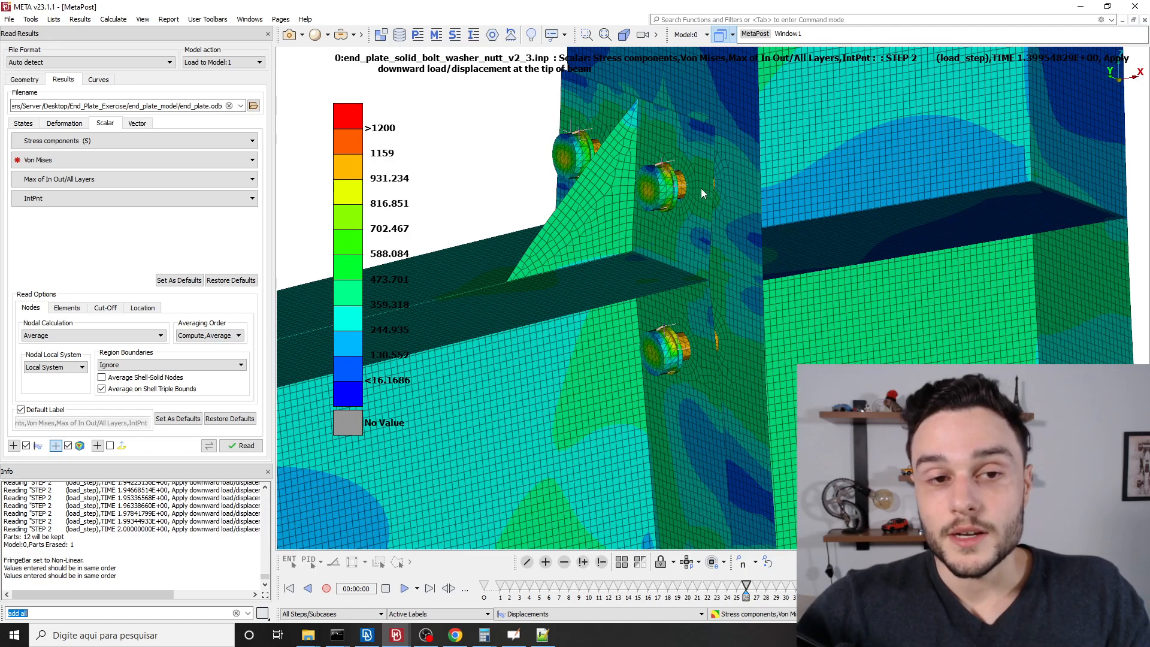
scroll(701, 188, down, 3)
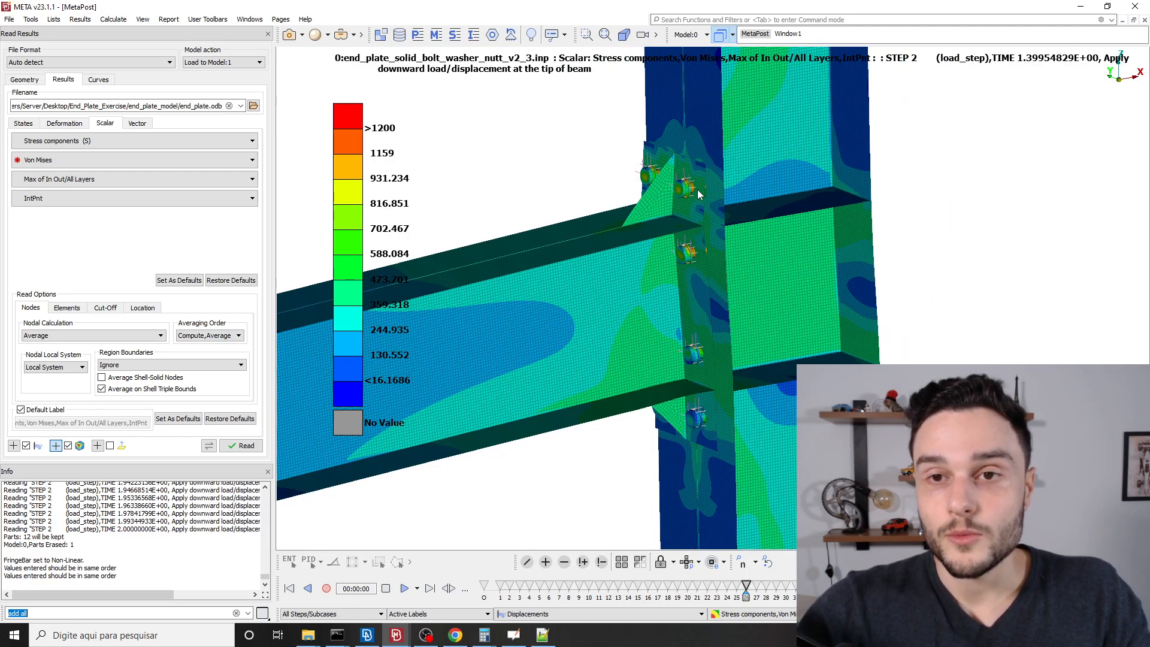
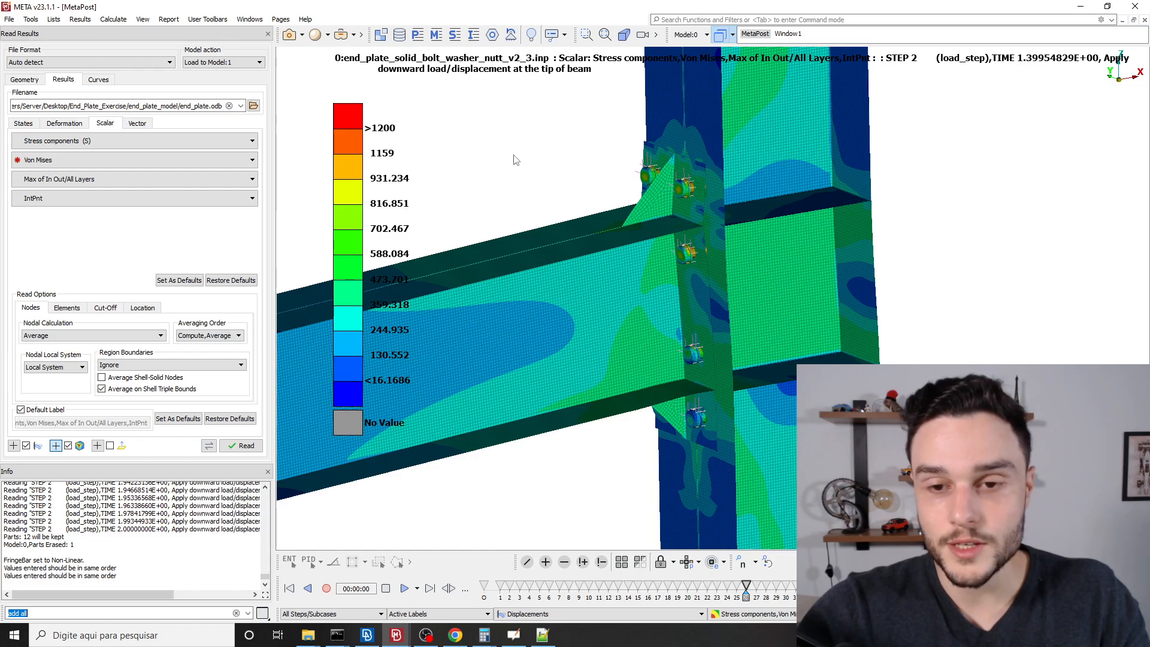
scroll(525, 155, down, 1)
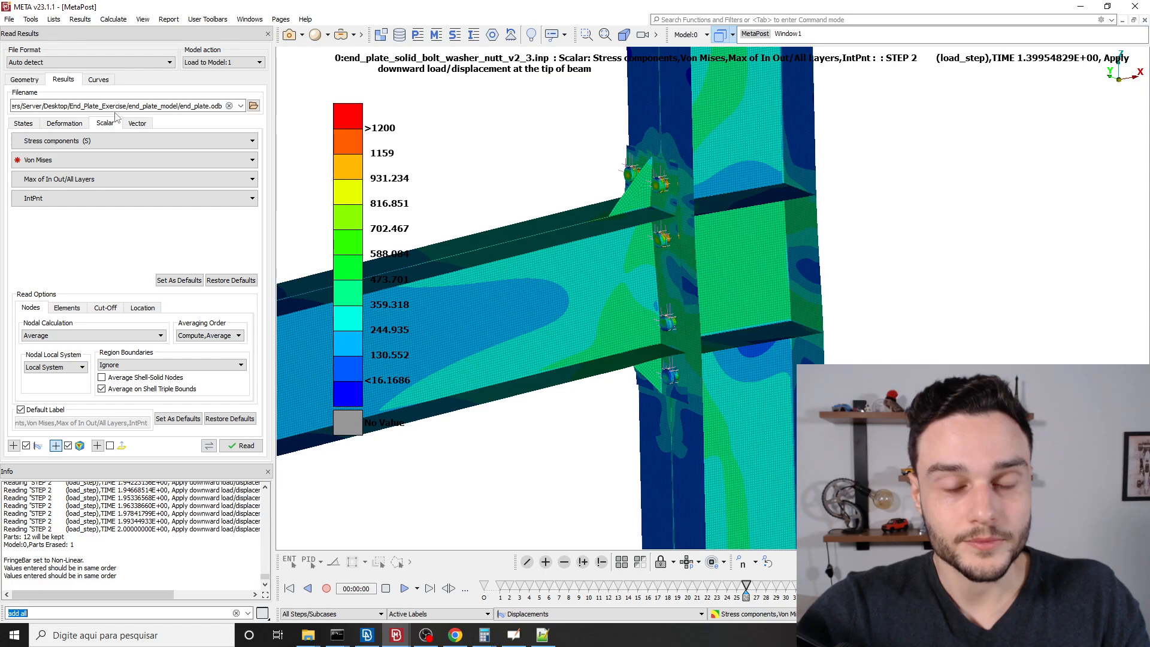
scroll(710, 292, down, 2)
scroll(710, 292, down, 1)
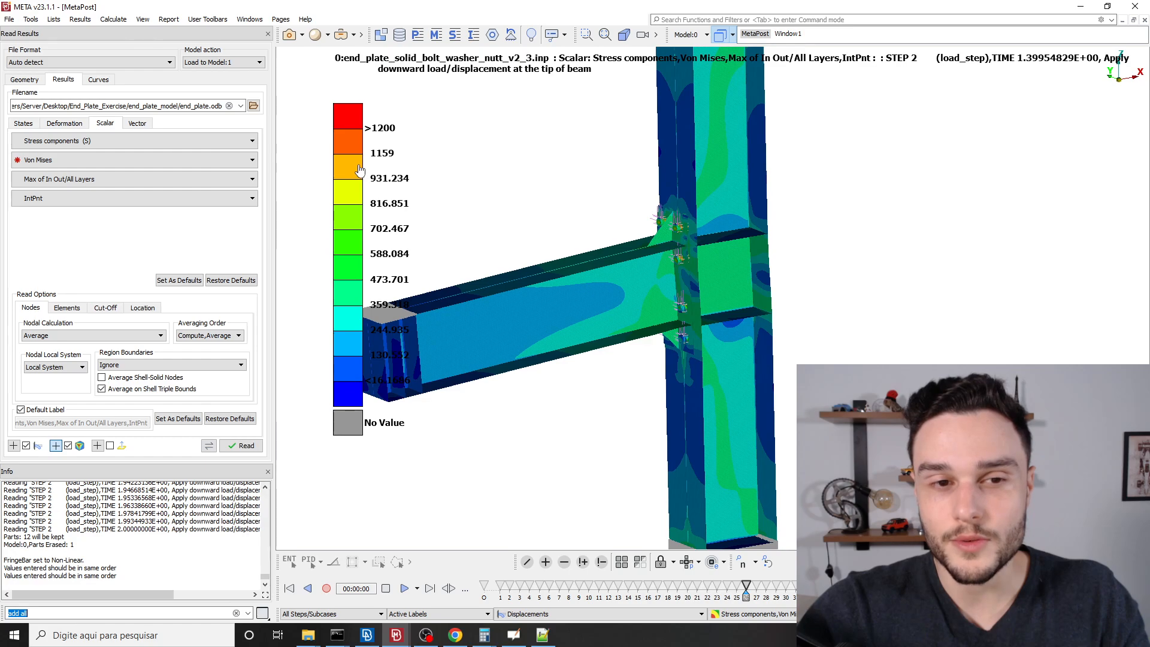
scroll(461, 224, down, 2)
Switch the fringe bar from non-linear to linear and enable its automatic range.
right_click(355, 200)
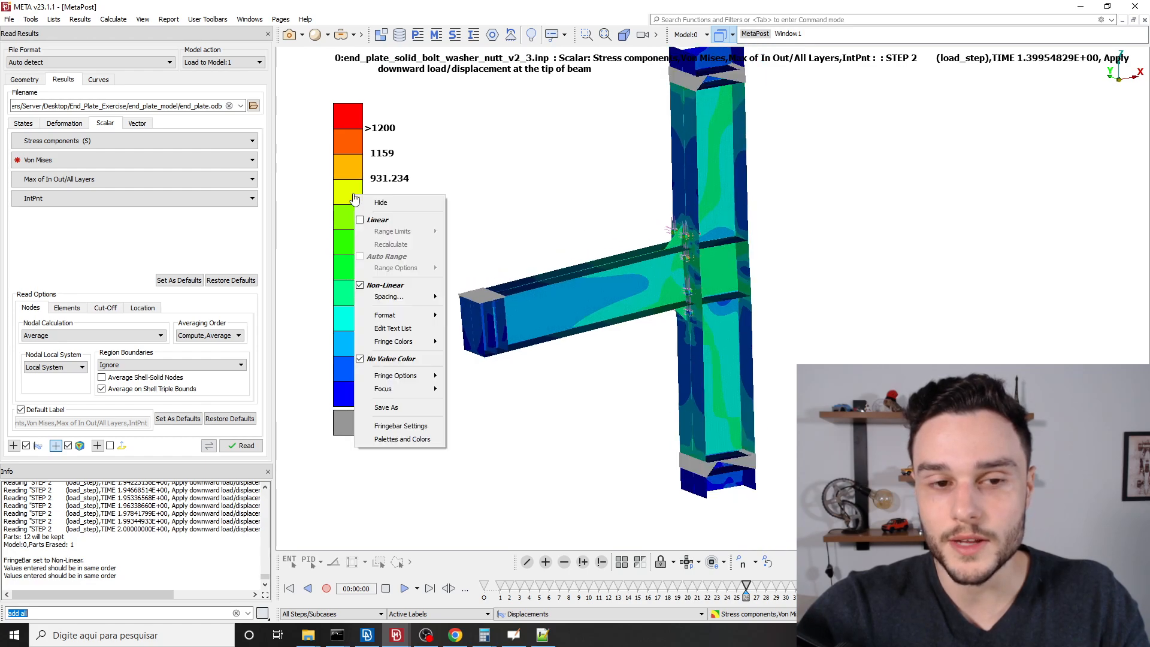
click(362, 220)
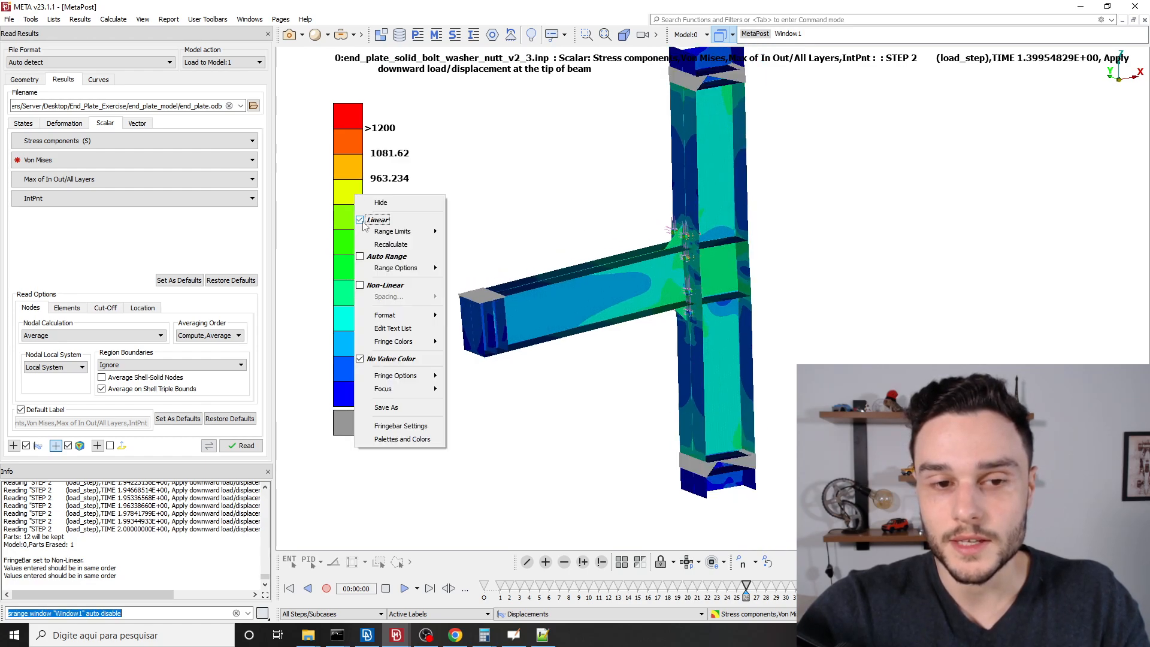
click(360, 257)
click(556, 222)
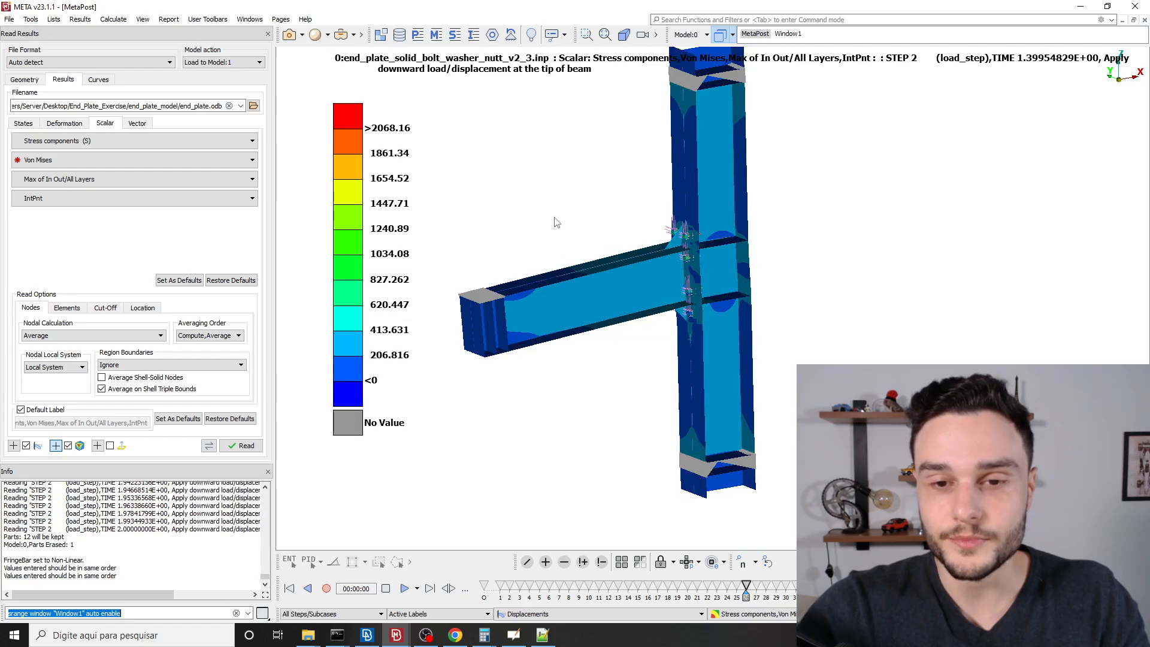
Inspect the upper bolts and washers up close for peak stresses under the automatic range, and compare them with the surrounding beam and column.
scroll(689, 270, up, 6)
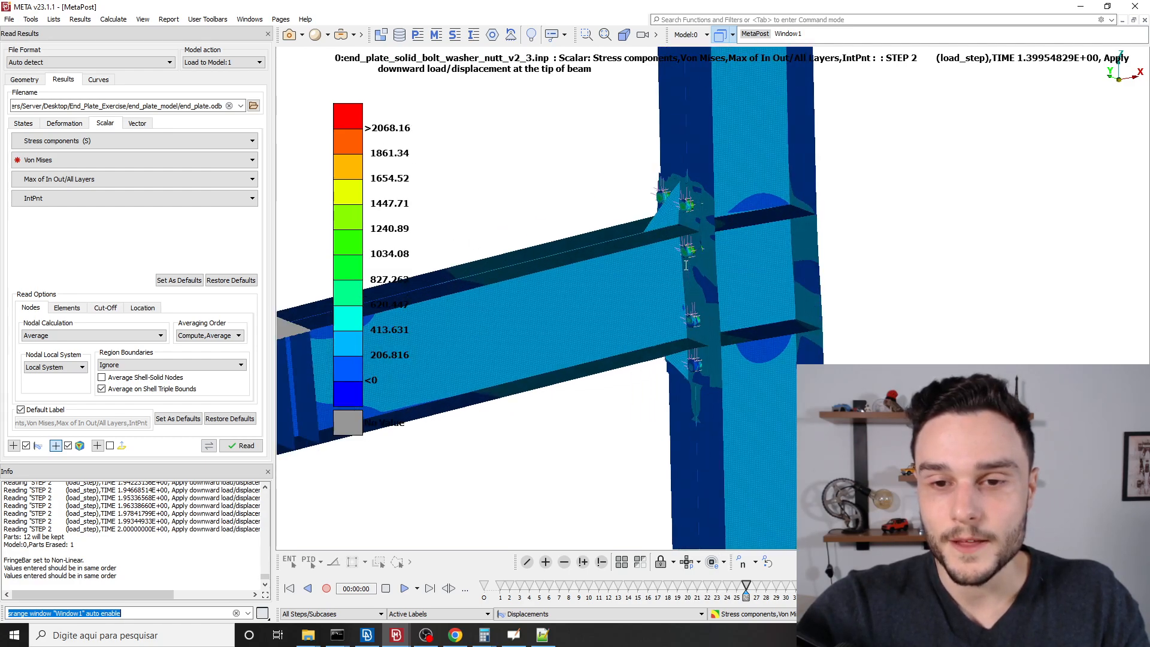
scroll(705, 214, up, 4)
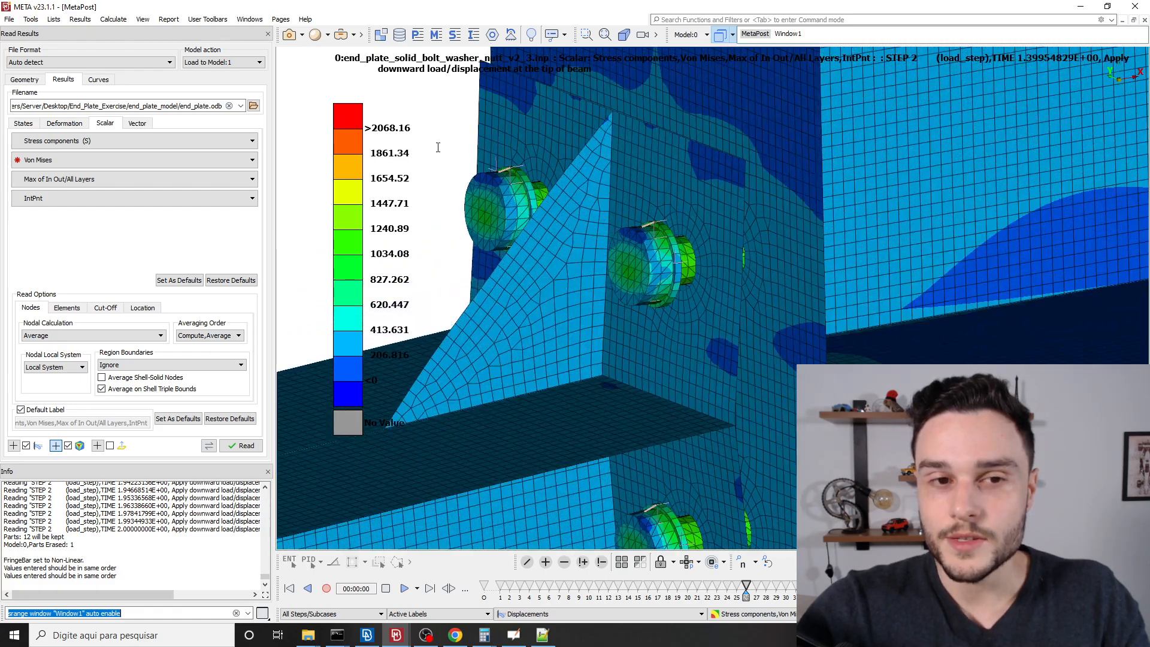
scroll(737, 260, up, 3)
ctrl+drag(629, 251, 638, 226)
scroll(732, 274, down, 7)
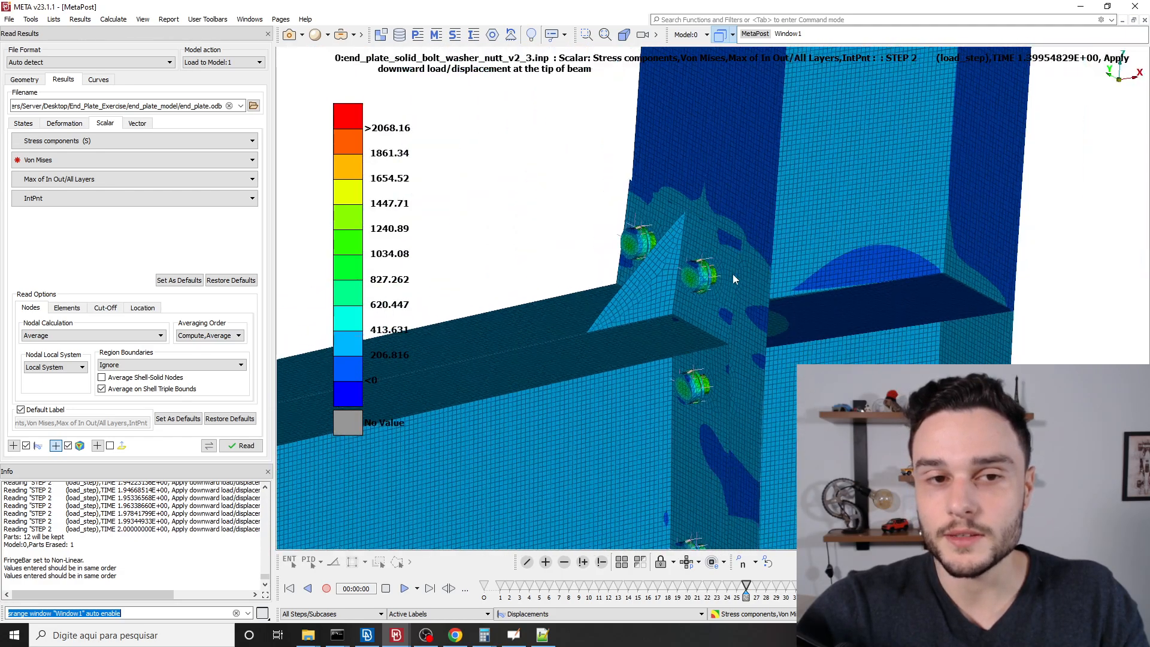
scroll(788, 277, down, 3)
ctrl+drag(788, 276, 810, 231)
scroll(741, 287, down, 3)
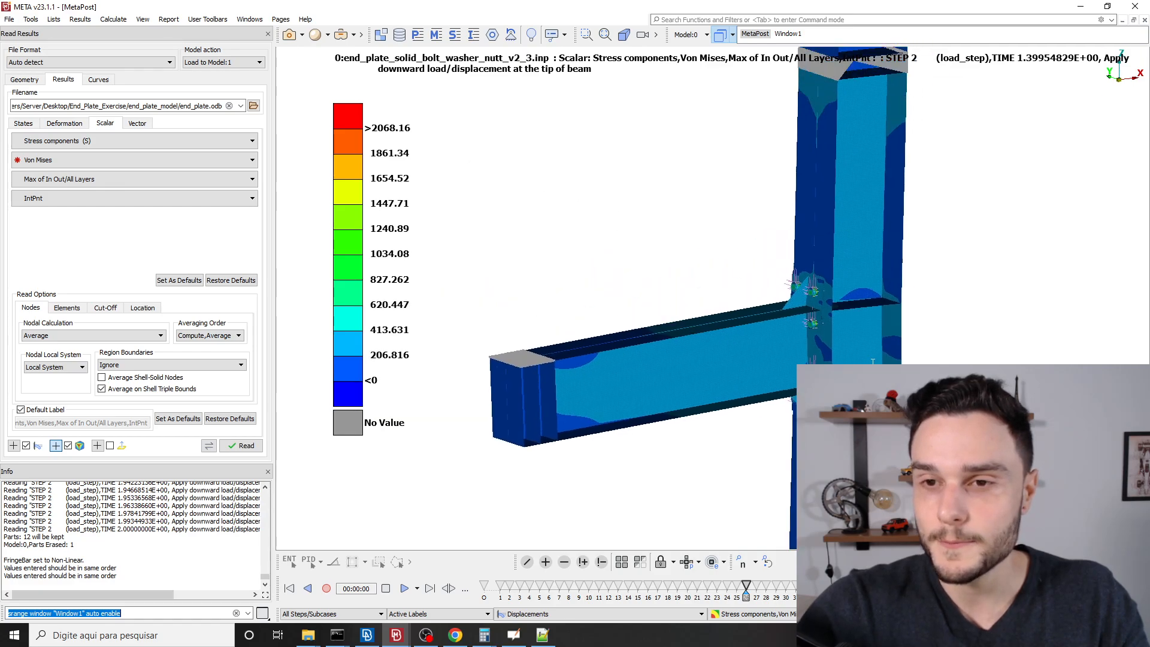
ctrl+middle_drag(833, 279, 823, 227)
ctrl+drag(824, 227, 814, 225)
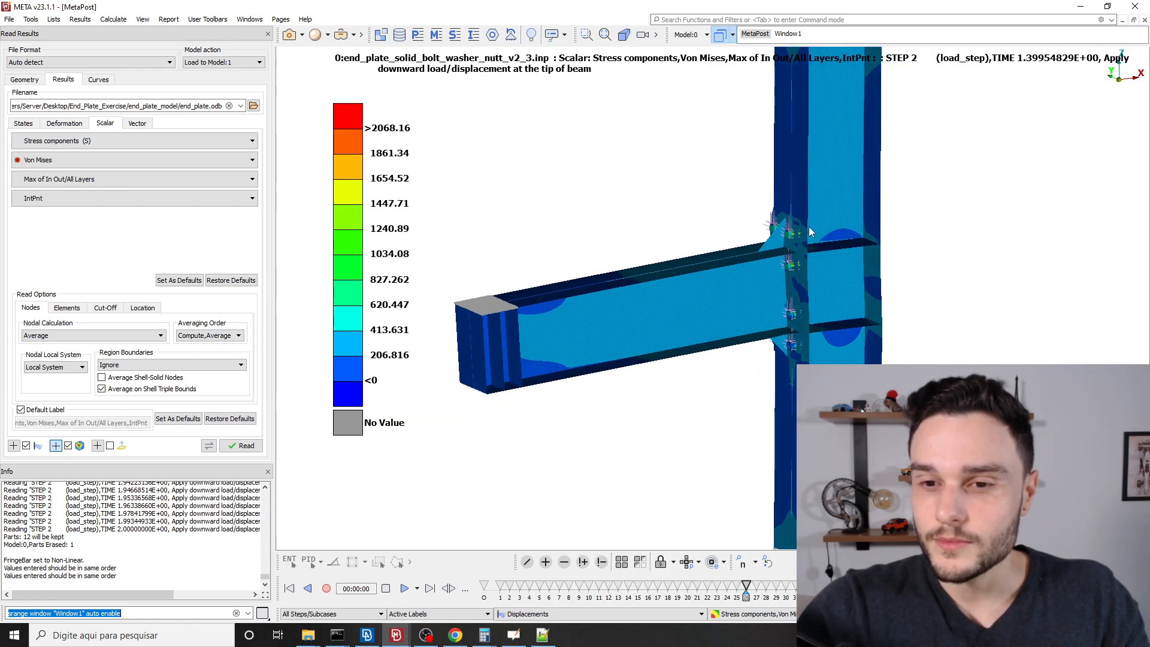
Hide the washers by erasing their part from the view.
scroll(817, 235, up, 5)
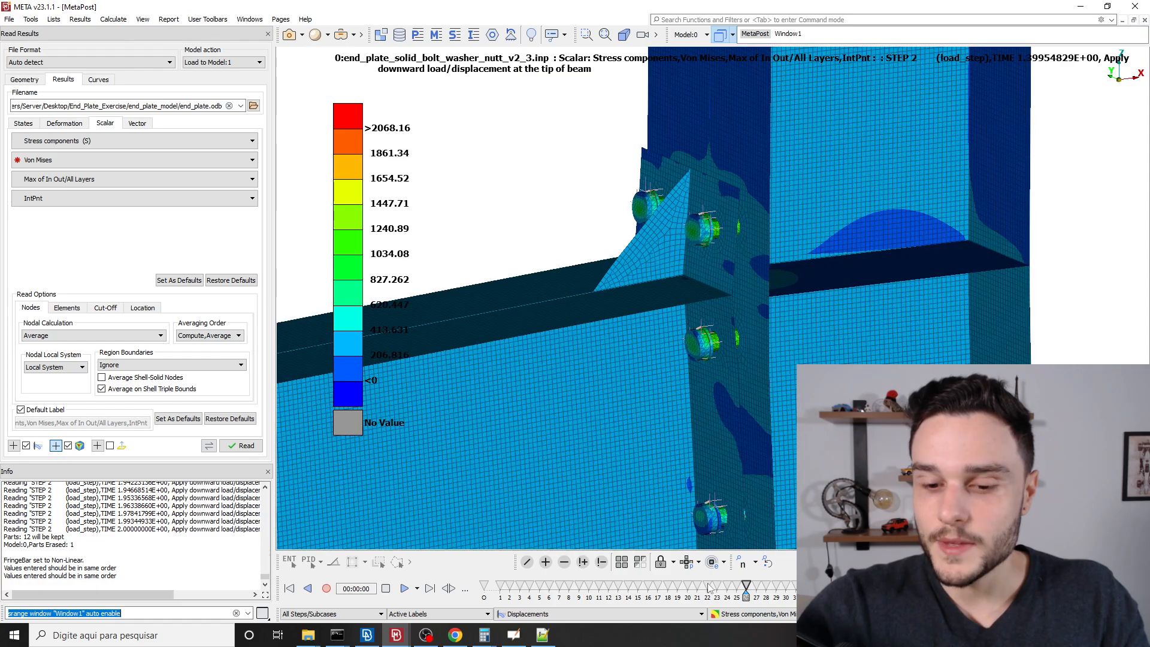
click(566, 562)
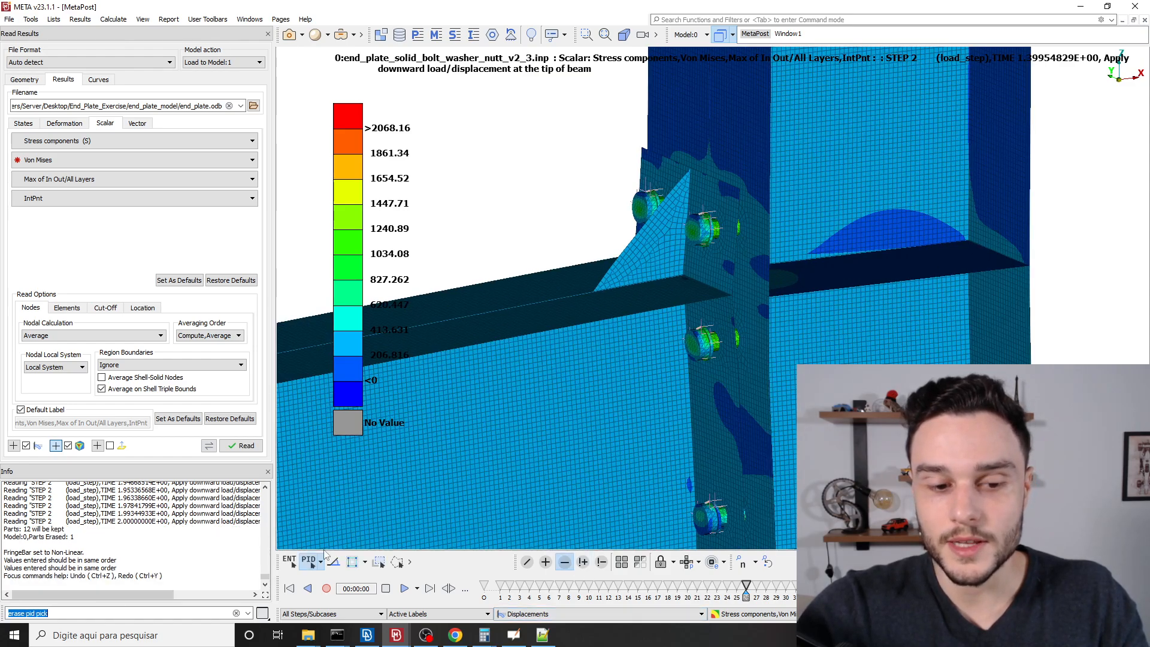
scroll(704, 259, up, 5)
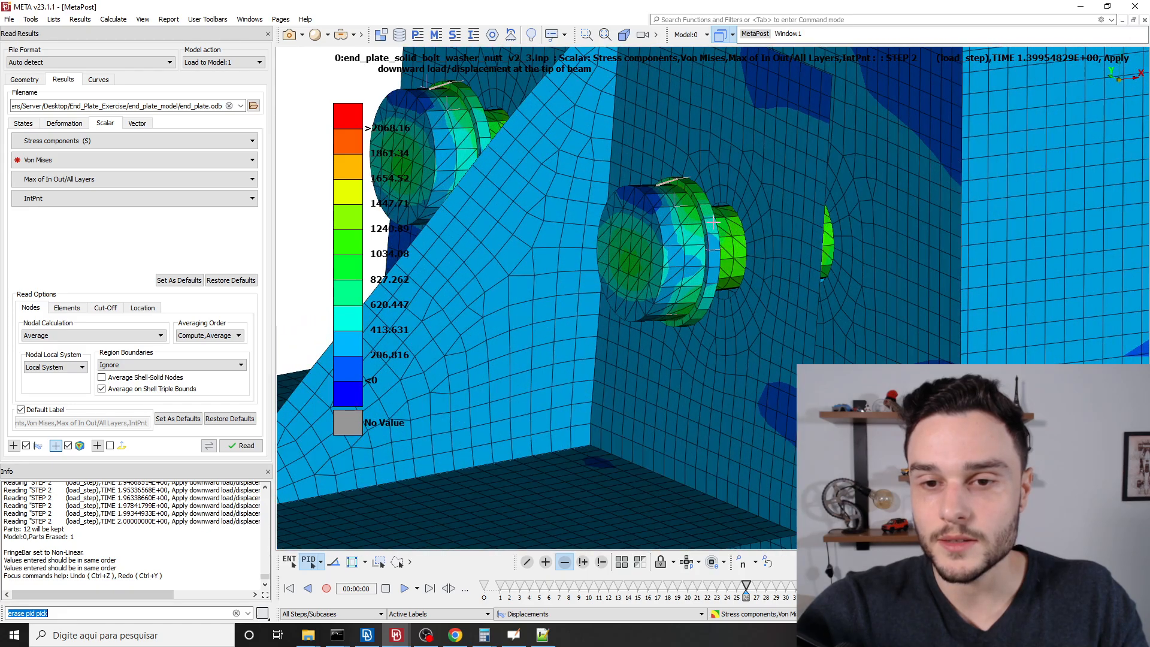
click(712, 223)
scroll(713, 222, down, 5)
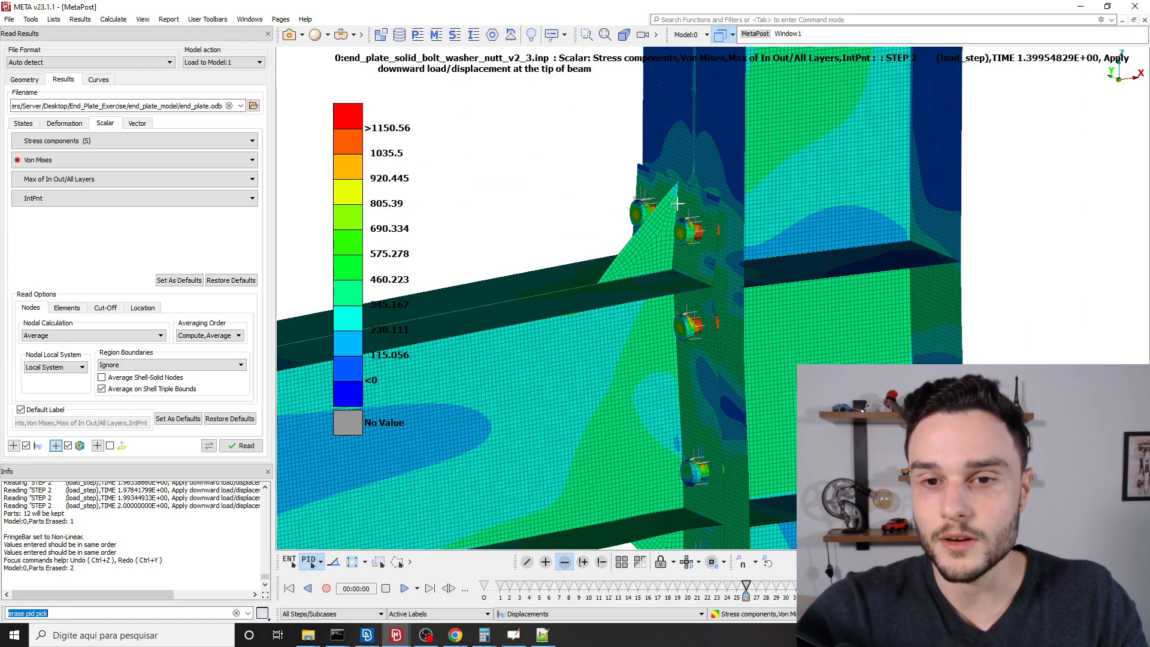
Examine the stress in the upper bolt shanks between the end plate and column flange with the washers hidden.
ctrl+drag(600, 248, 666, 234)
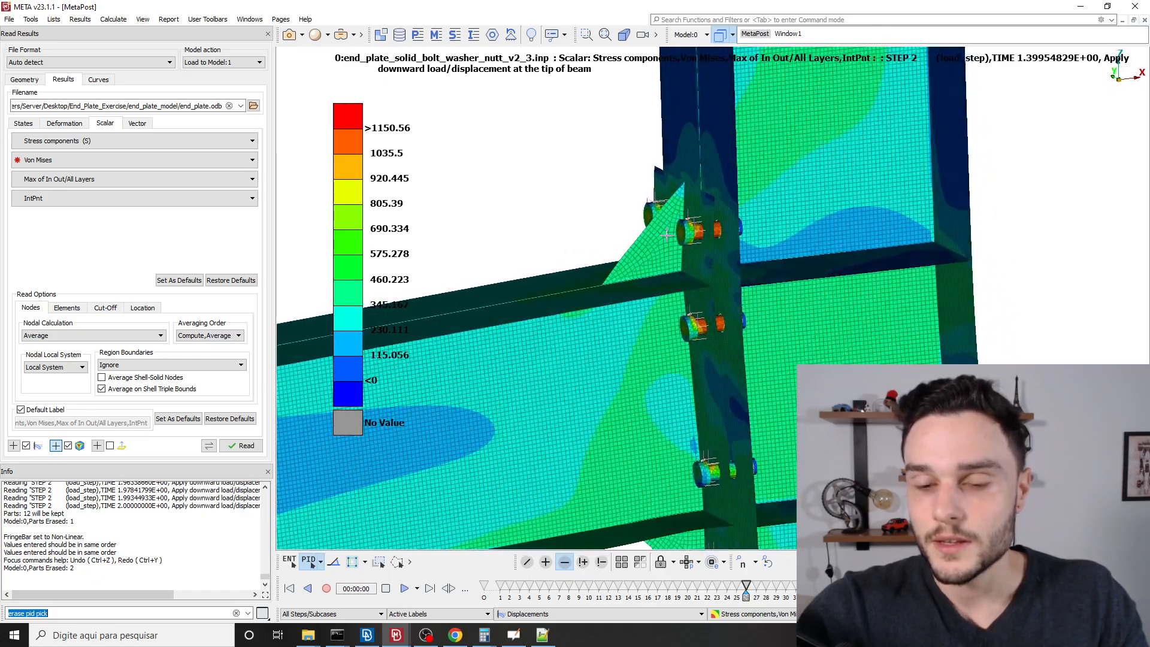
scroll(692, 223, down, 4)
scroll(717, 347, up, 4)
ctrl+middle_drag(696, 333, 732, 423)
ctrl+drag(731, 423, 415, 253)
scroll(725, 296, up, 3)
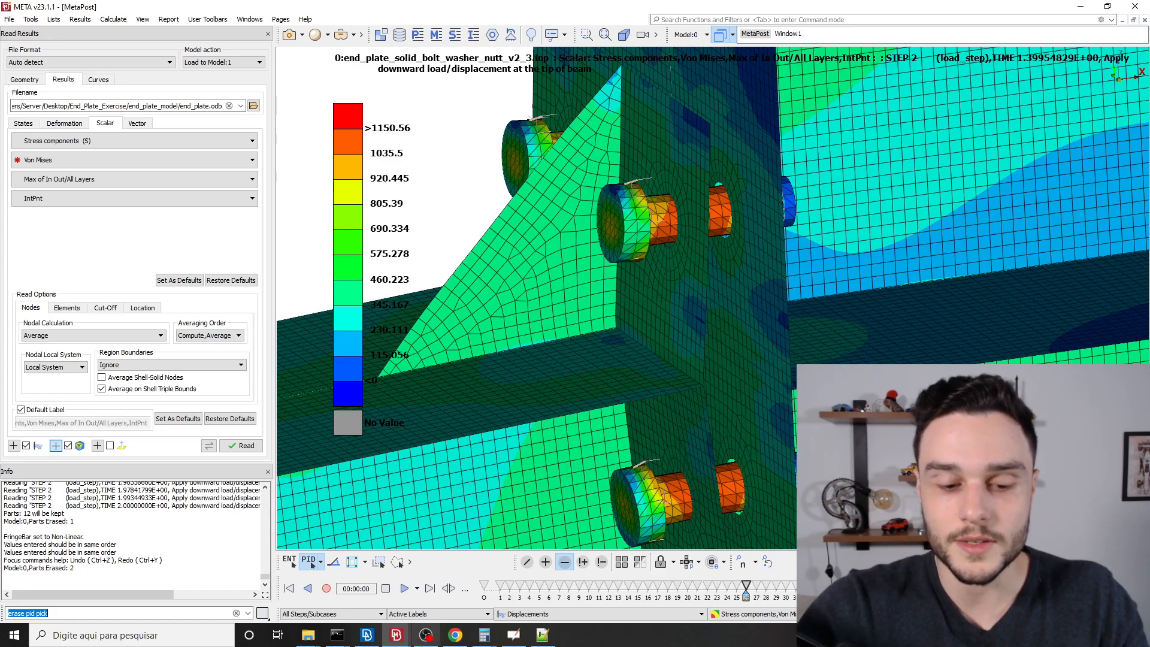
Switch to ANSA, check the stress and plastic strain in the second row of the bolt plasticity table, and return to META.
click(368, 636)
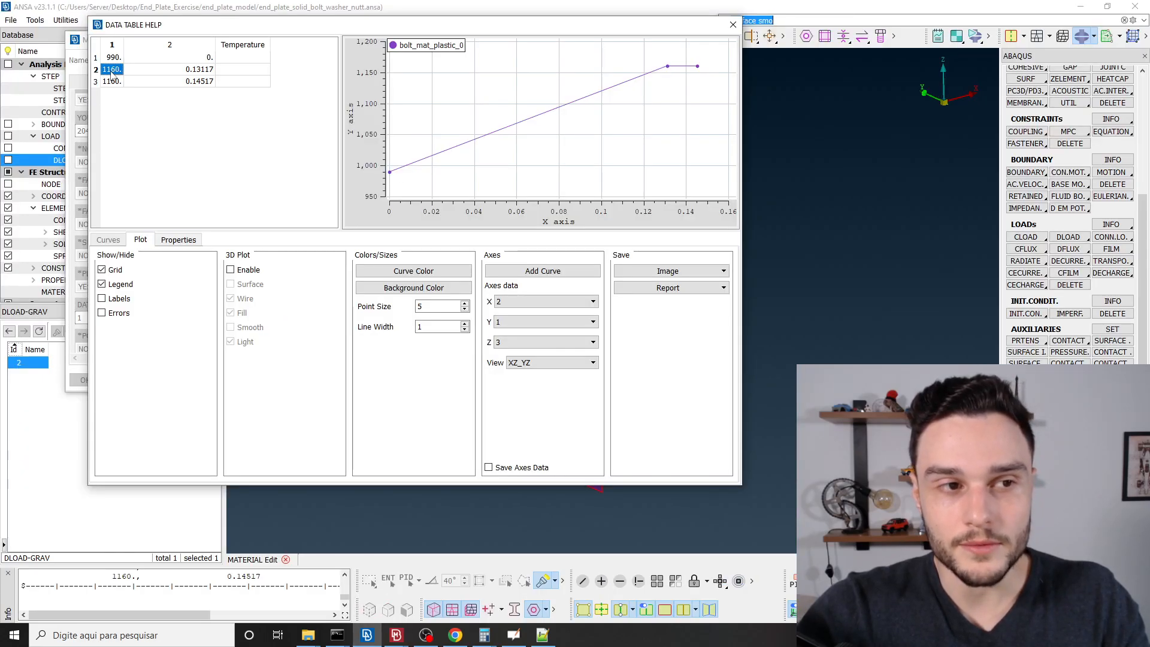
click(147, 71)
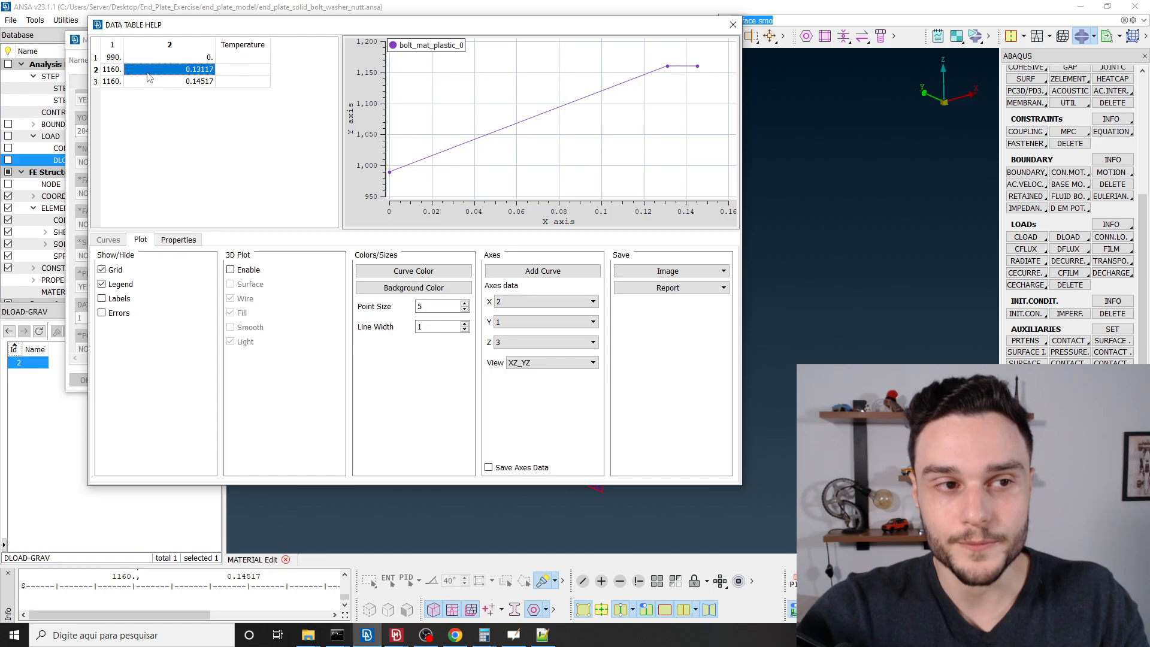
click(117, 72)
key(alt+Tab)
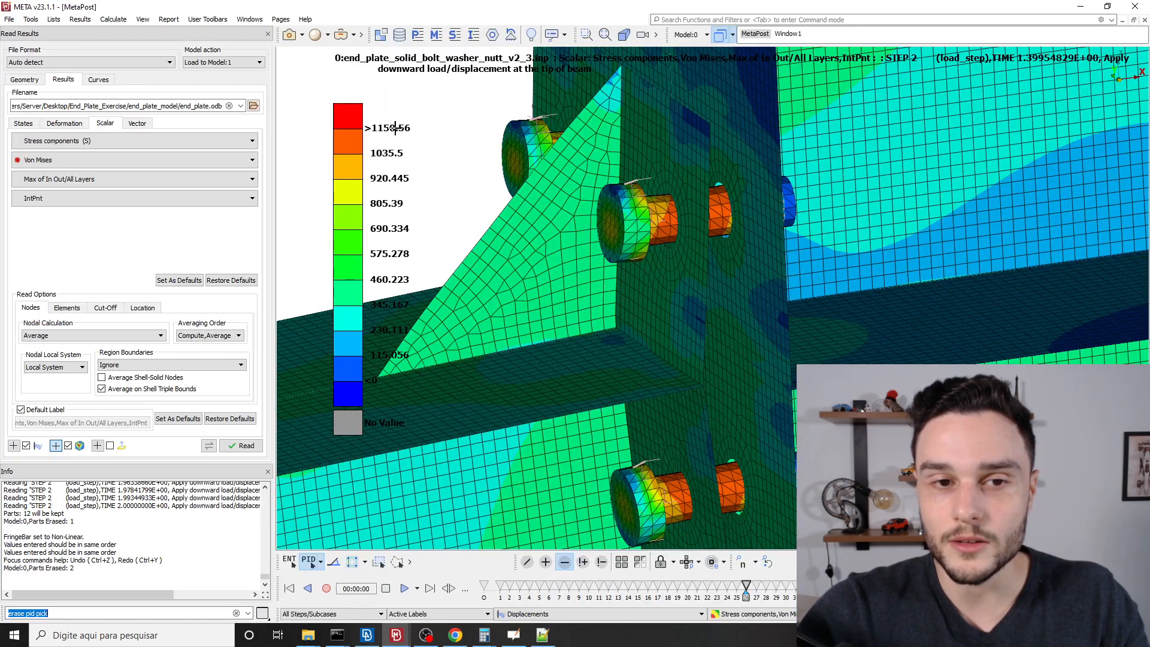
Review the stress distribution over the whole beam-to-column assembly at time 1.39954829.
scroll(639, 198, down, 10)
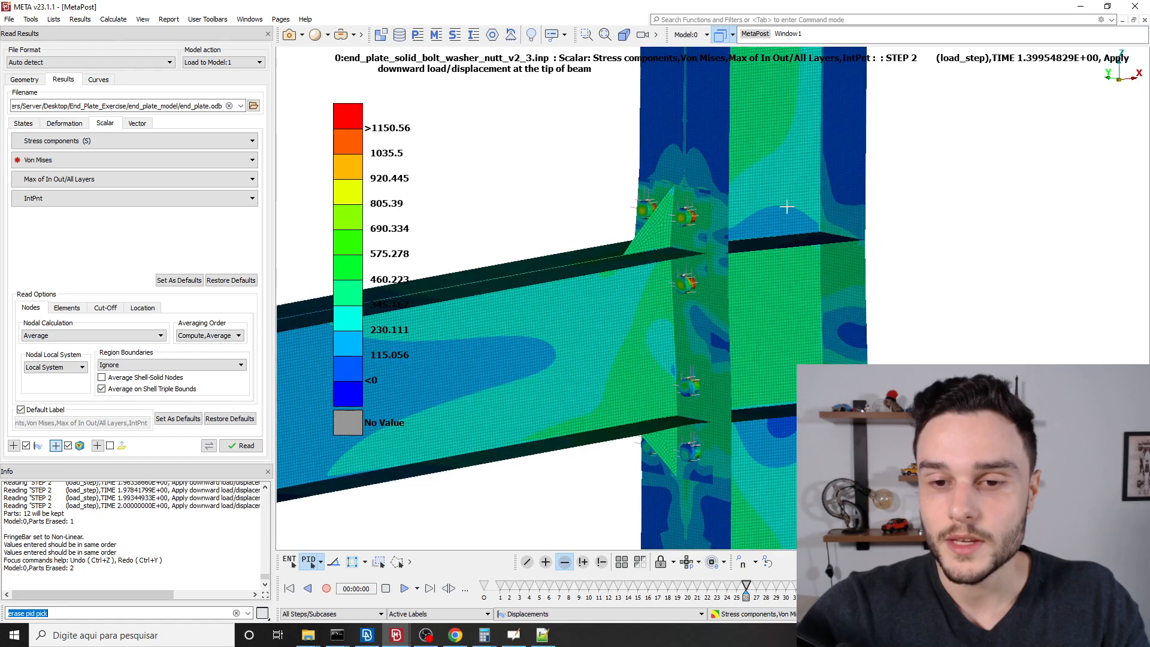
scroll(713, 279, down, 1)
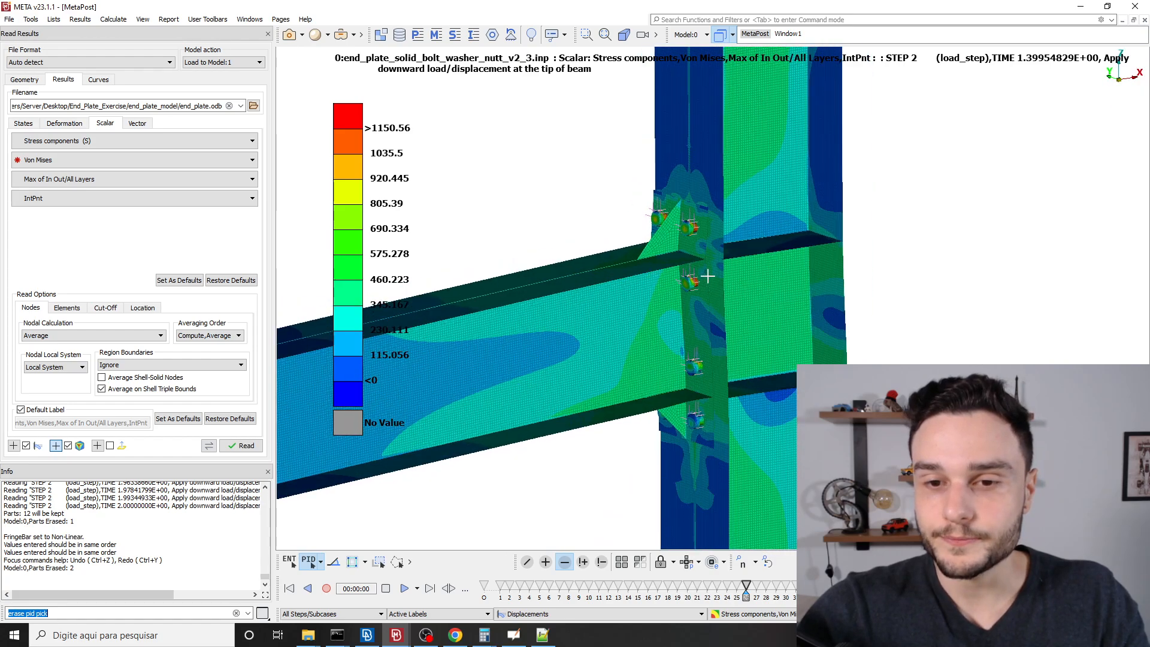
ctrl+drag(703, 275, 657, 267)
scroll(817, 342, down, 5)
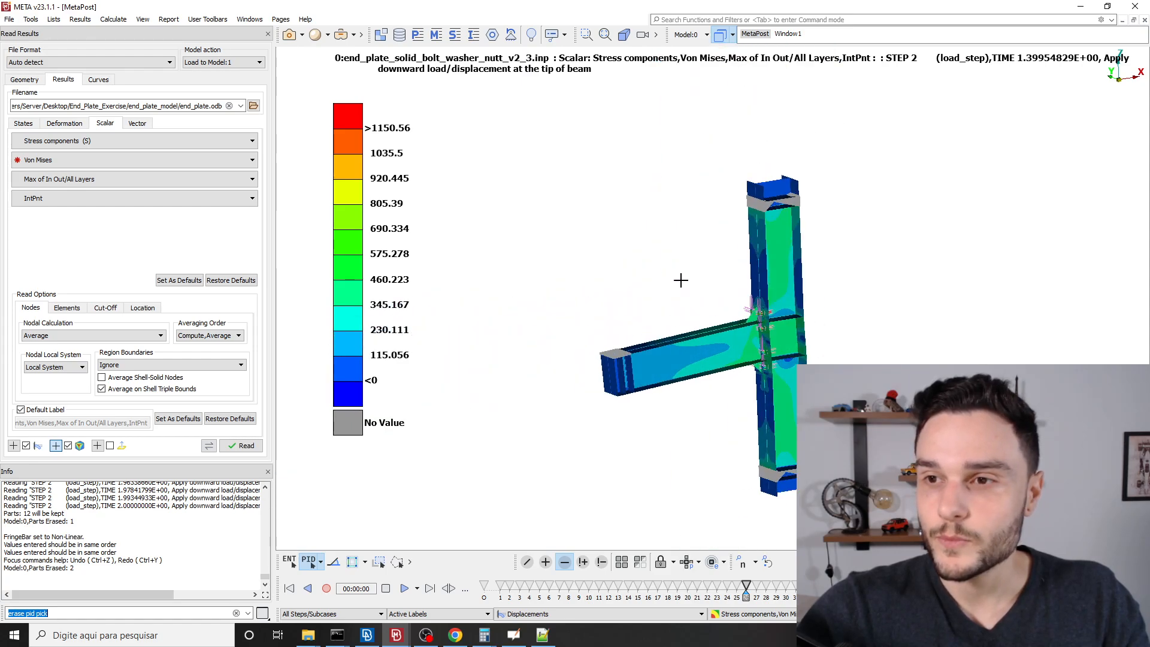
scroll(681, 278, up, 2)
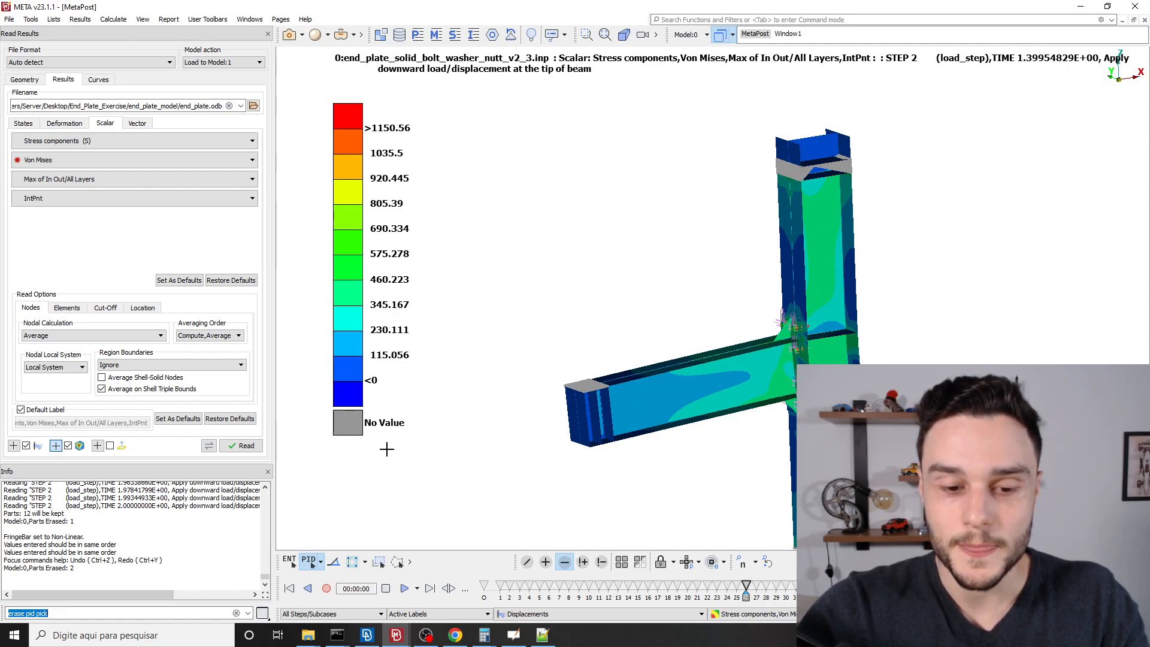
mouse_move(370, 641)
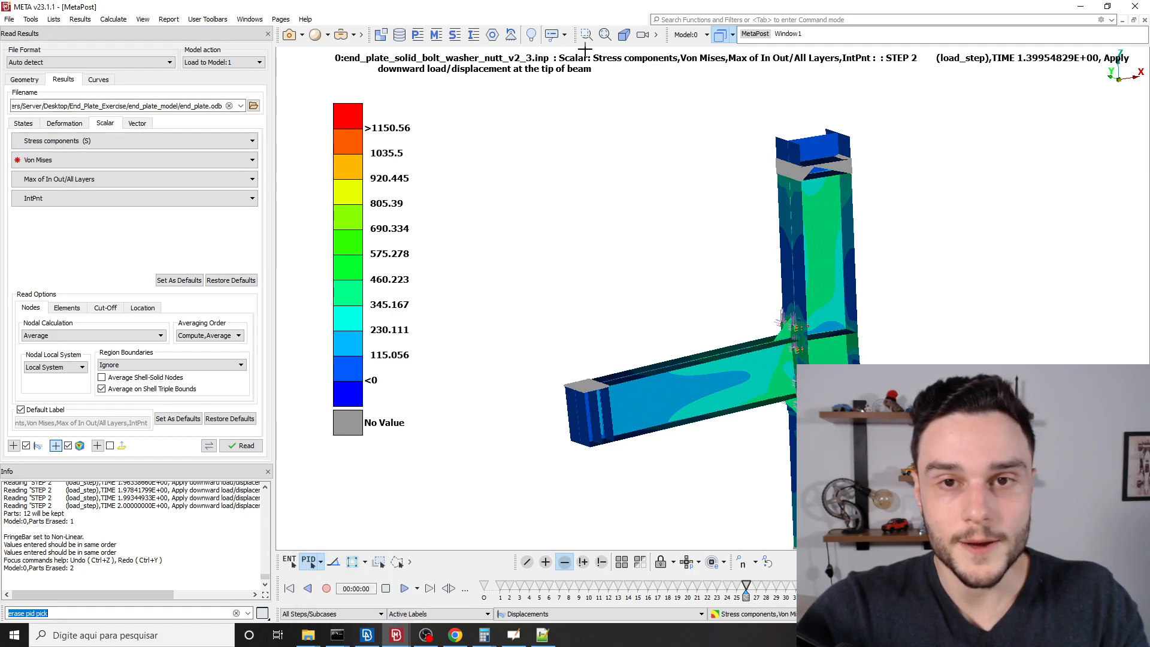
Open the m_phi.xlsx workbook from the End_Plate_Exercise folder.
scroll(707, 308, up, 5)
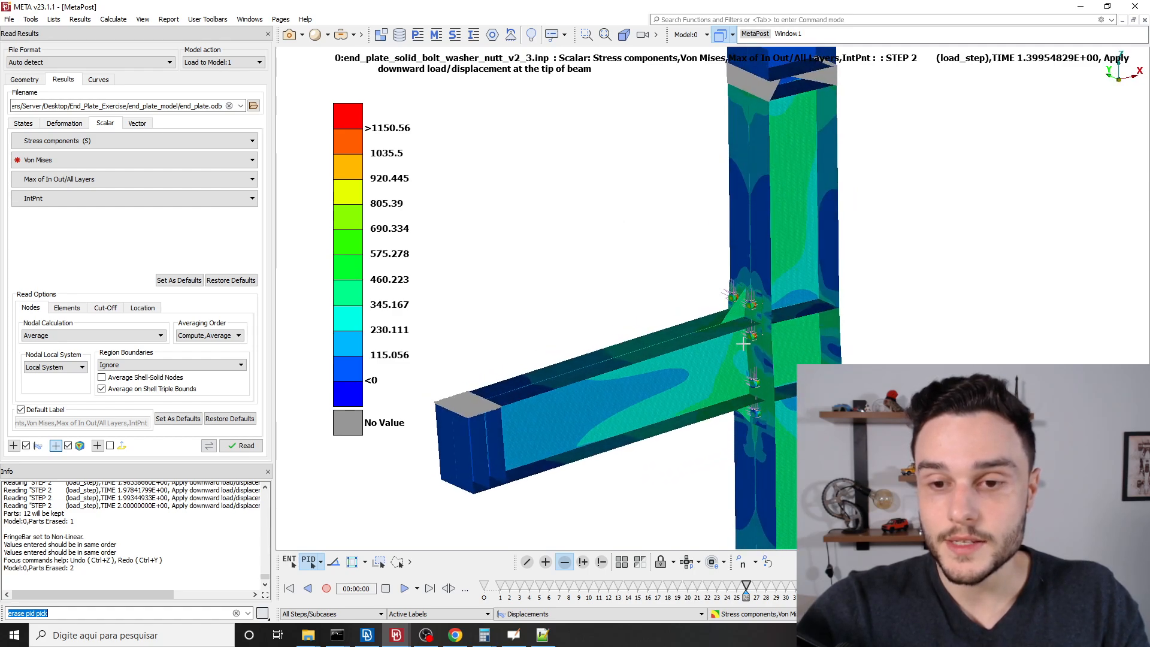
ctrl+drag(754, 339, 688, 290)
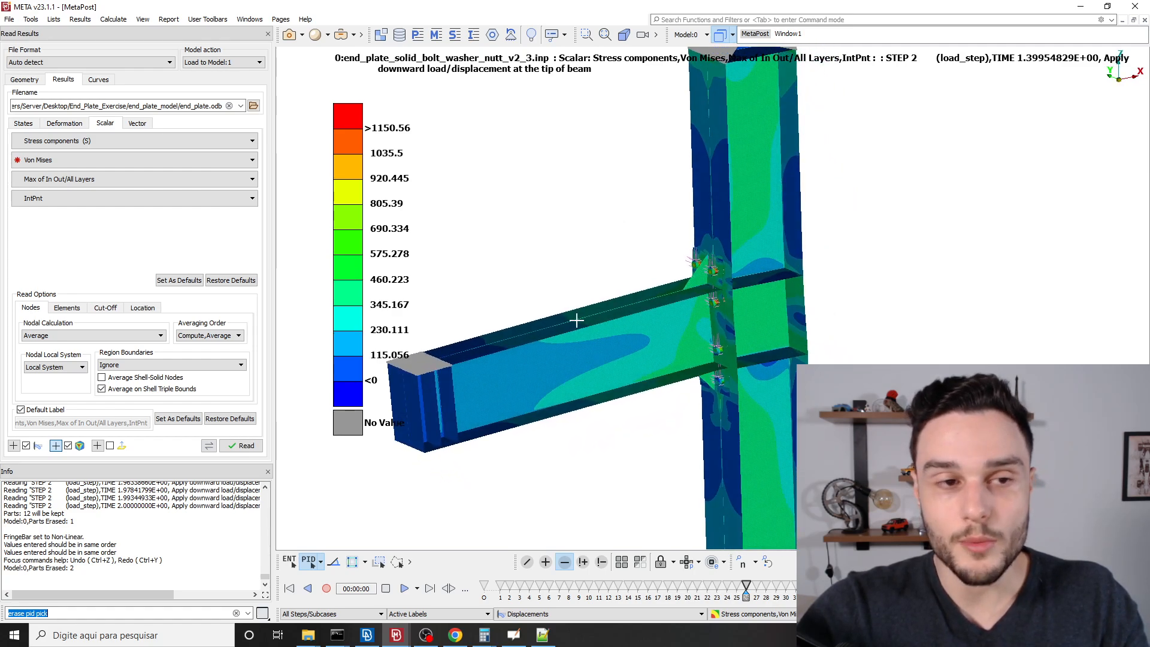
click(308, 635)
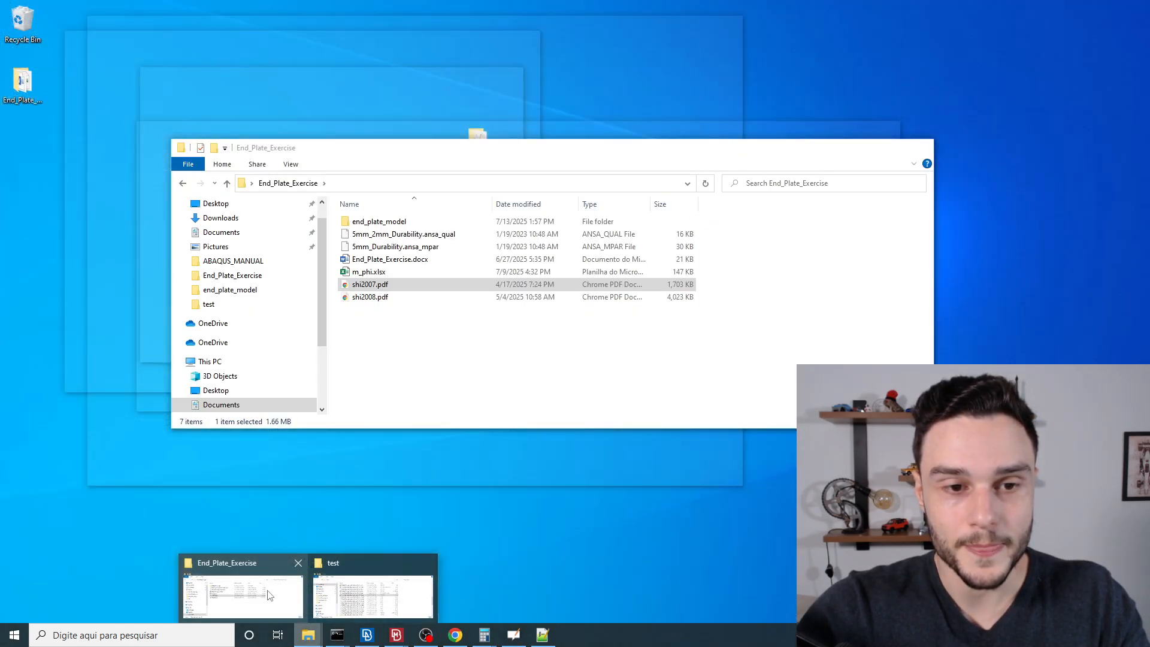
click(270, 596)
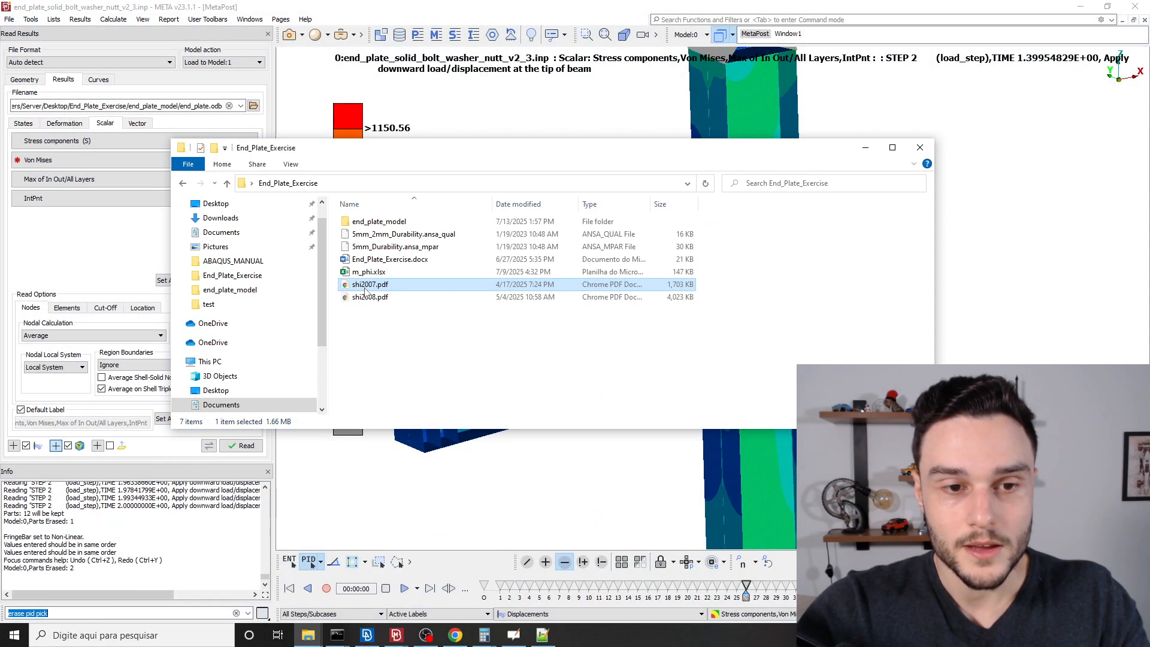
double_click(375, 272)
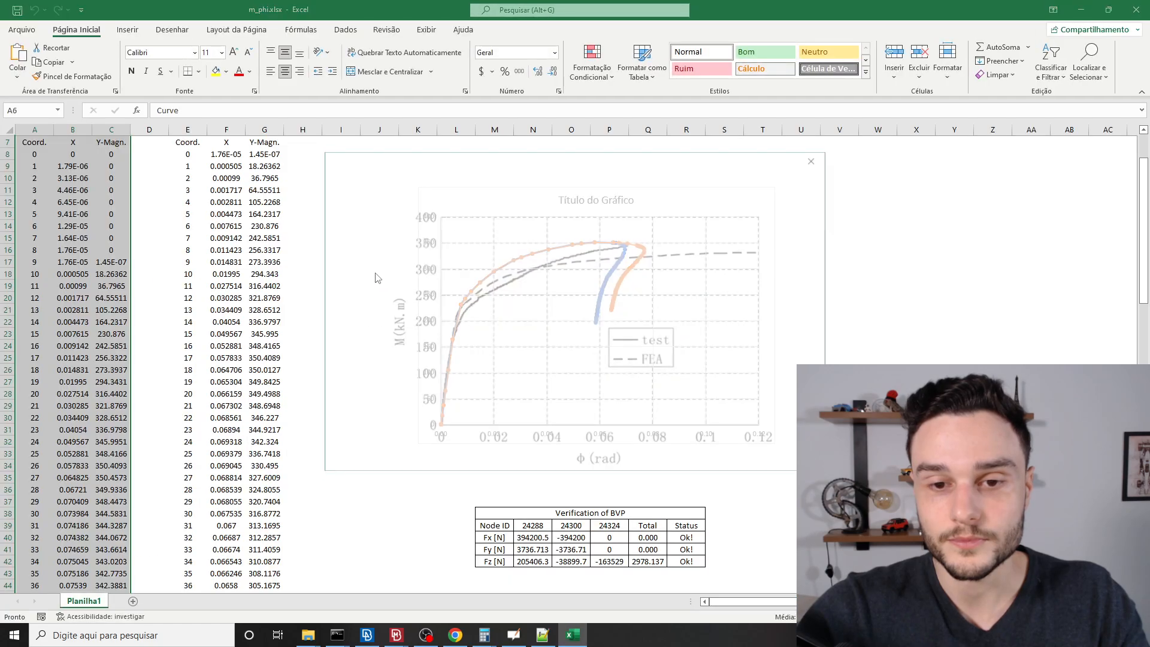
Compare the orange moment-rotation curve with the test and FEA reference curves in the workbook's chart.
click(815, 158)
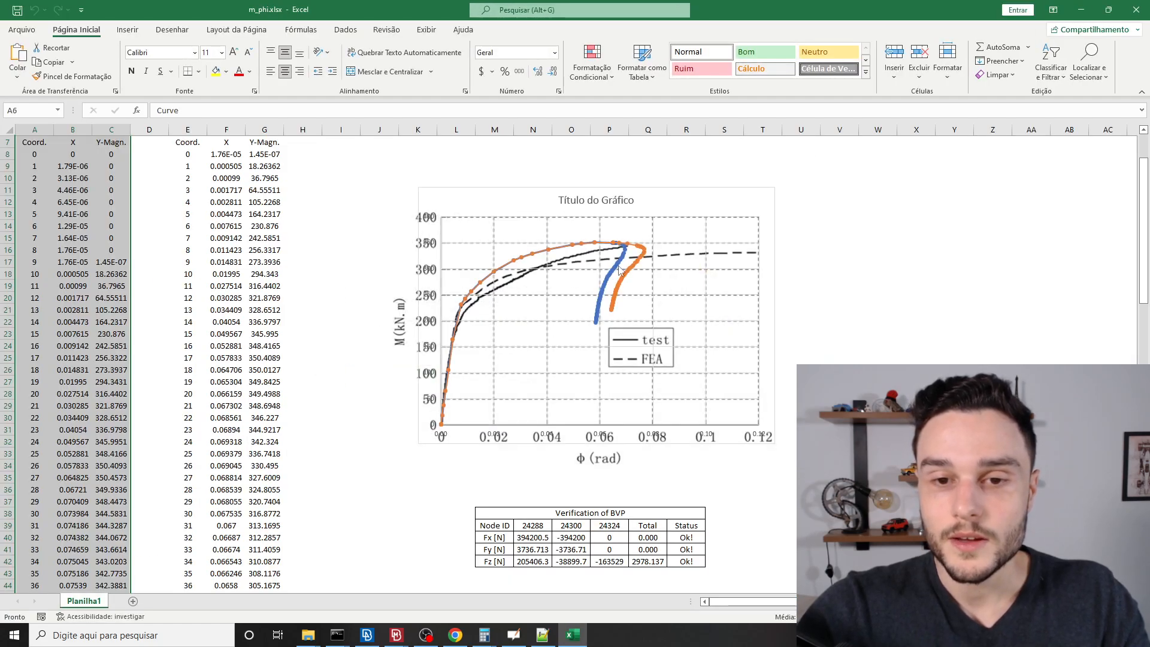
click(640, 246)
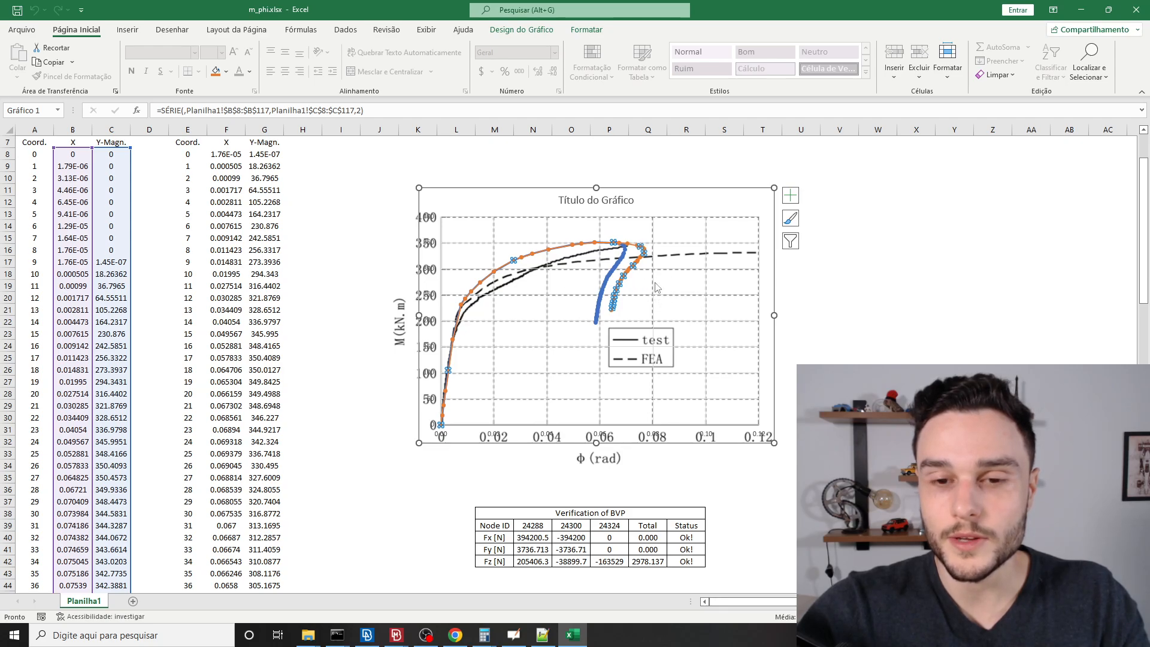
click(954, 273)
scroll(842, 276, down, 5)
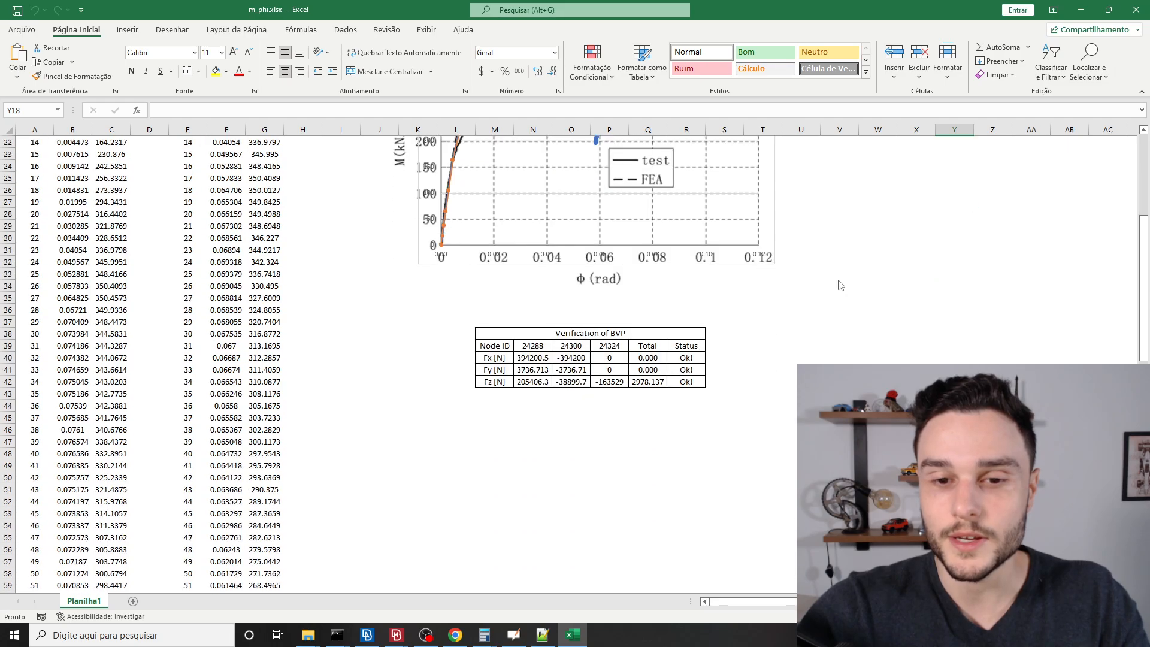
Review the node reaction forces, totals and statuses in the workbook's Verification of BVP table.
key(alt+Tab)
key(alt+Tab)
key(alt+Tab)
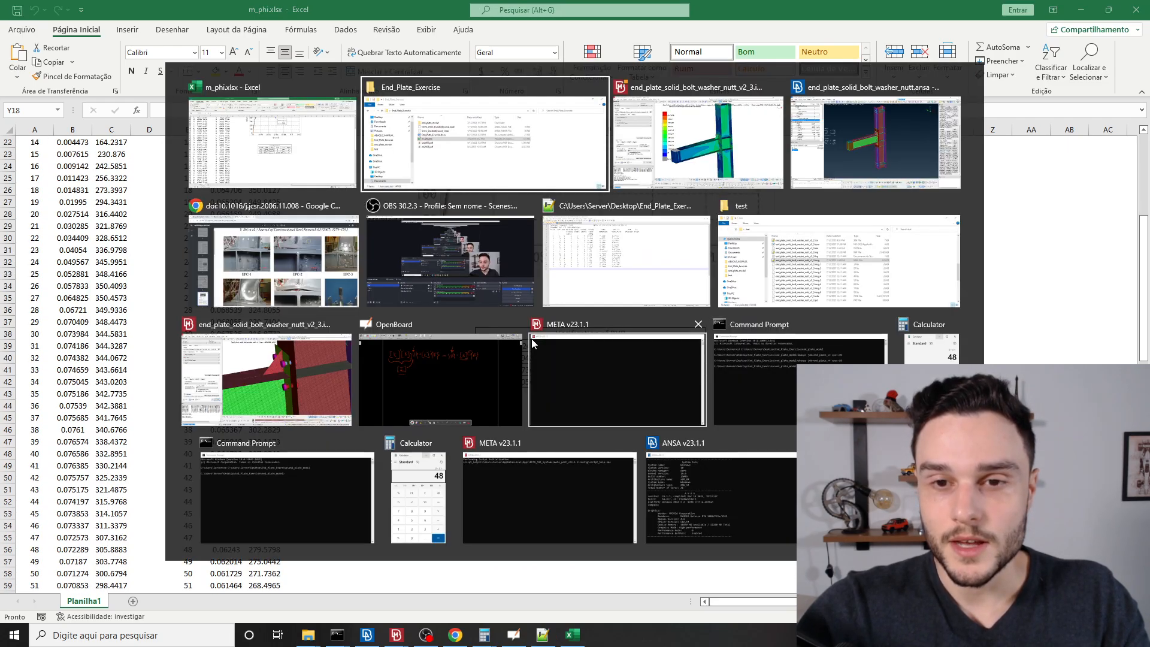
key(alt+Tab)
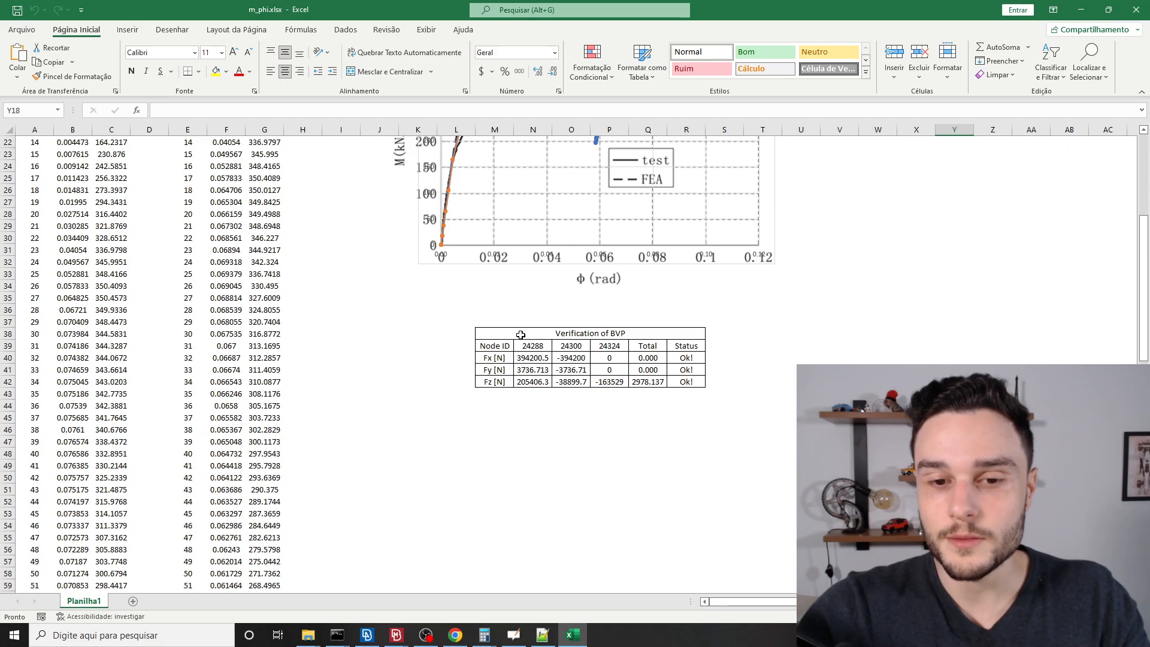
drag(520, 334, 538, 380)
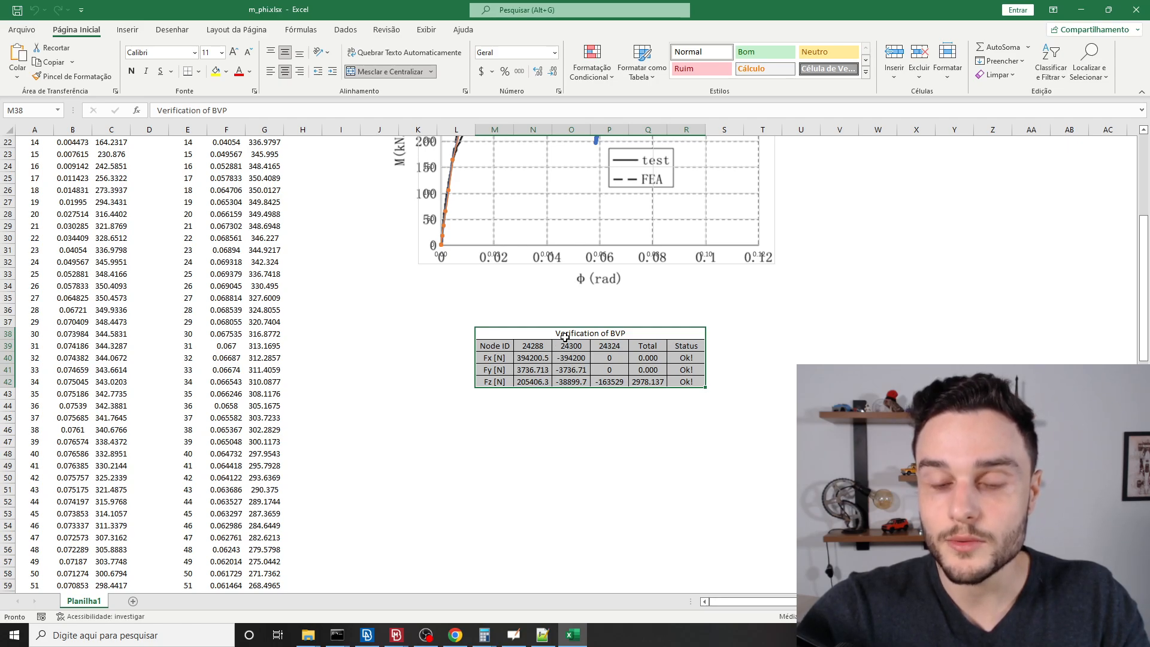
drag(571, 335, 572, 381)
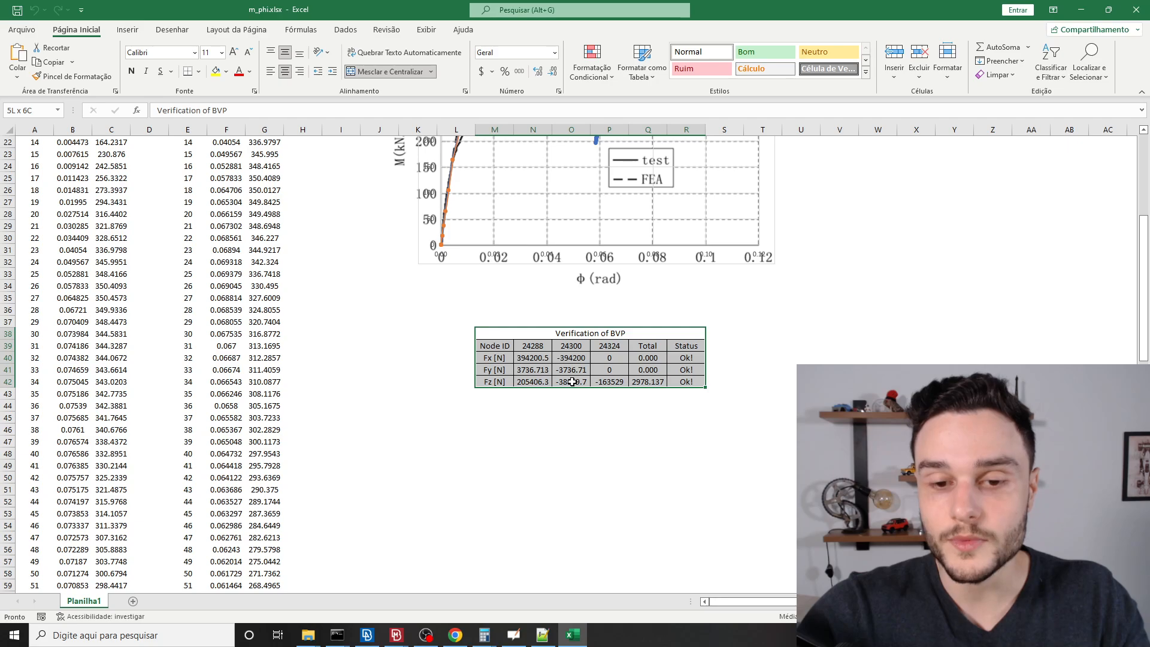
click(634, 333)
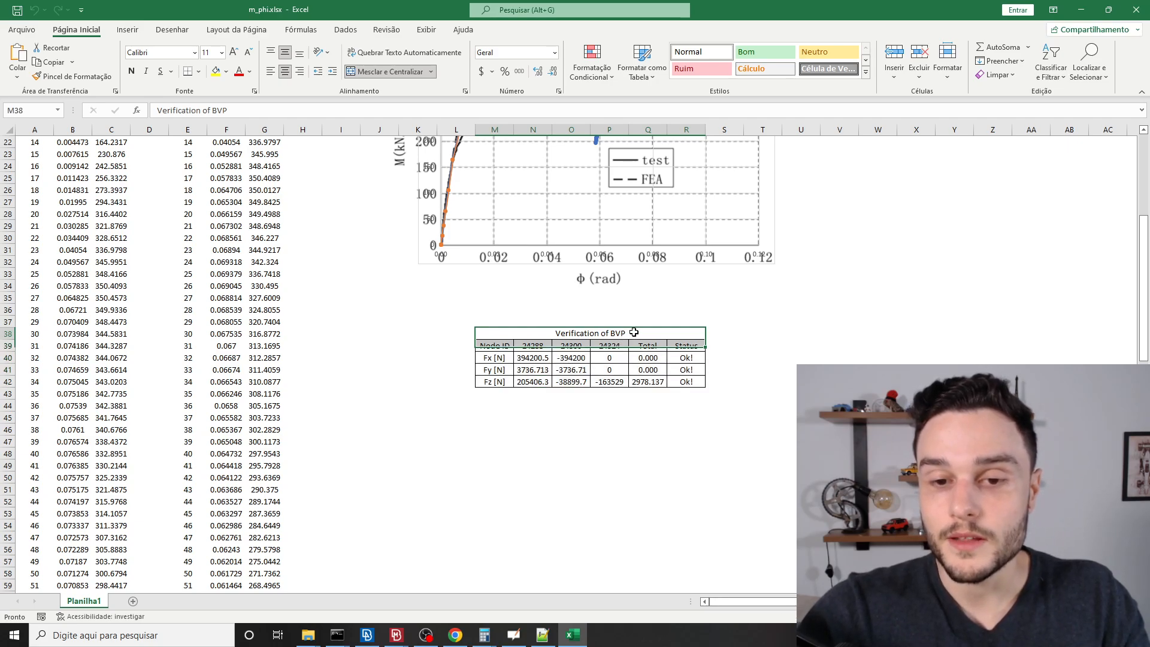
Return to META and browse for a curve results file in the Desktop/test folder.
key(alt+Tab)
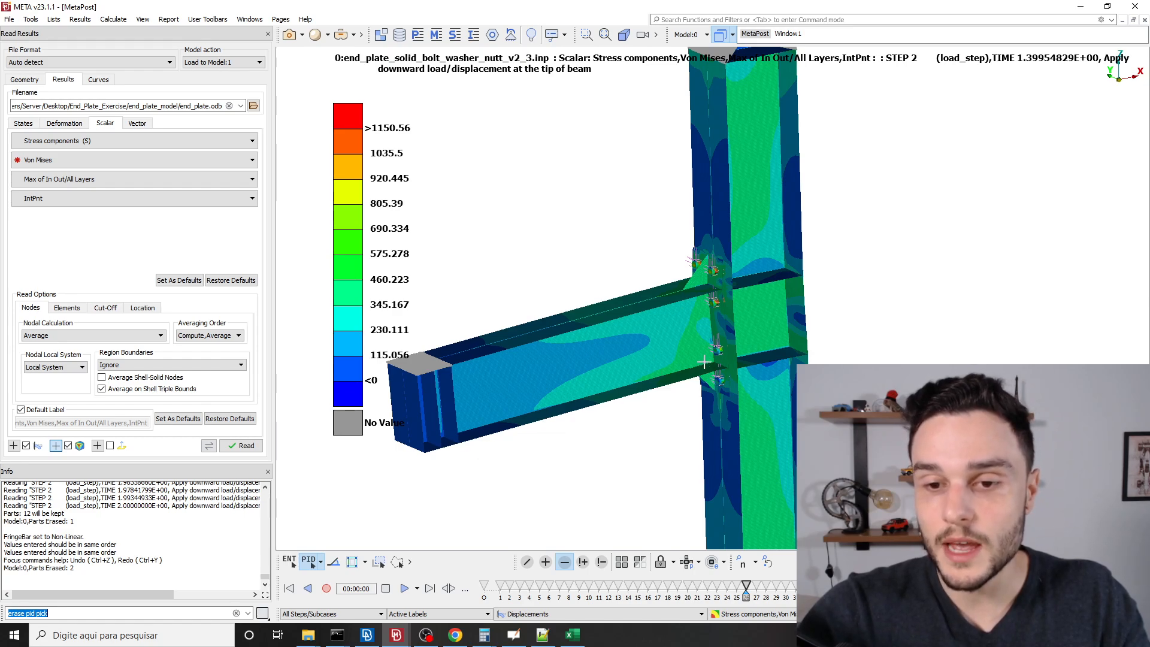
ctrl+middle_drag(723, 318, 718, 256)
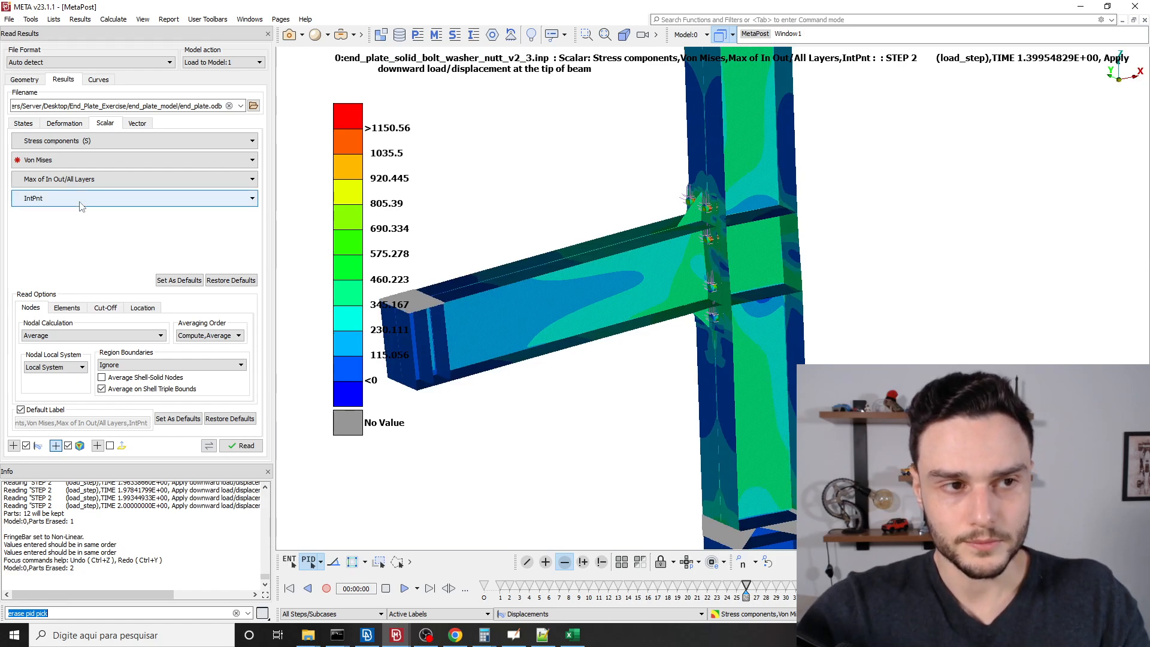
click(104, 82)
click(209, 111)
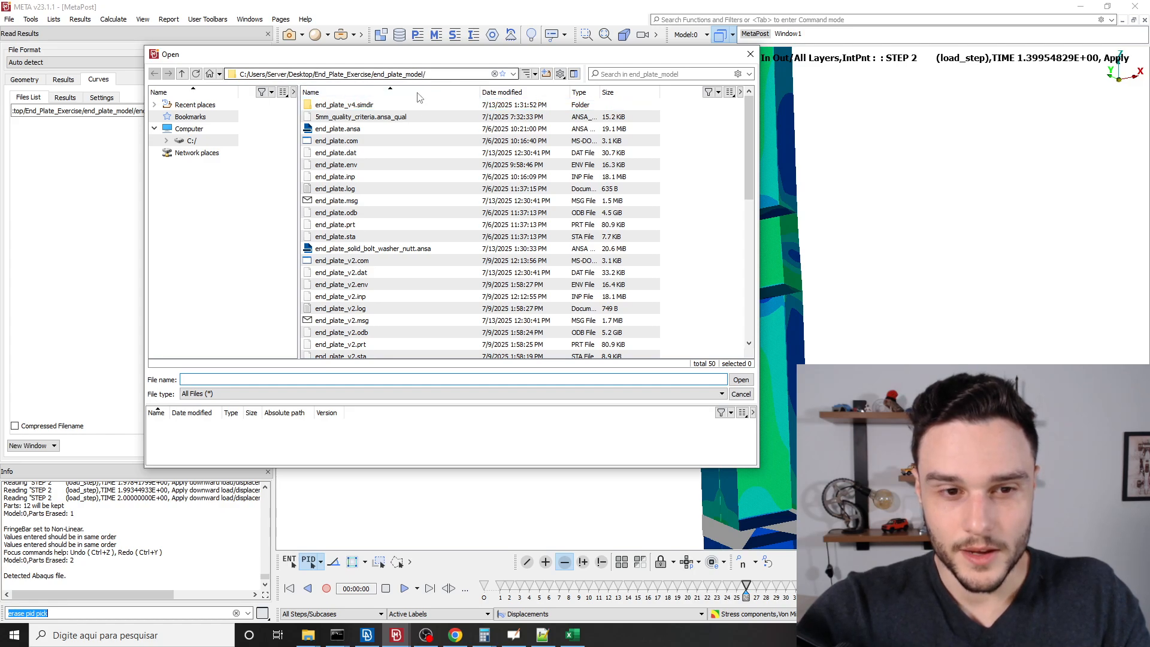
click(374, 248)
scroll(375, 270, down, 7)
scroll(375, 270, down, 3)
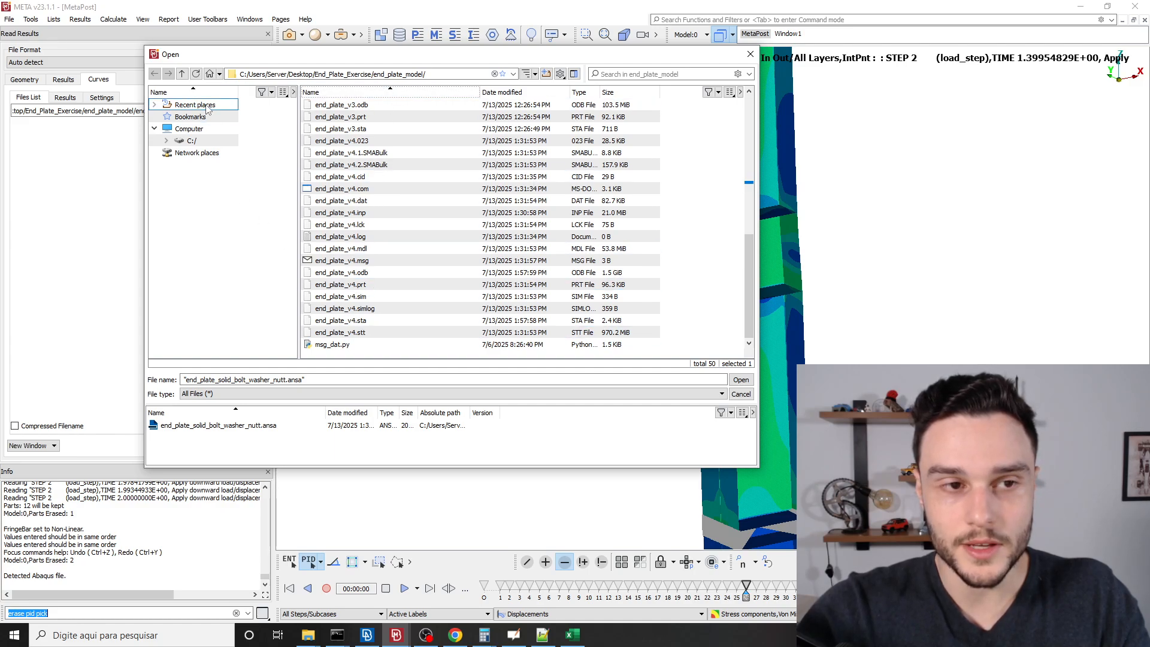
click(210, 73)
double_click(335, 177)
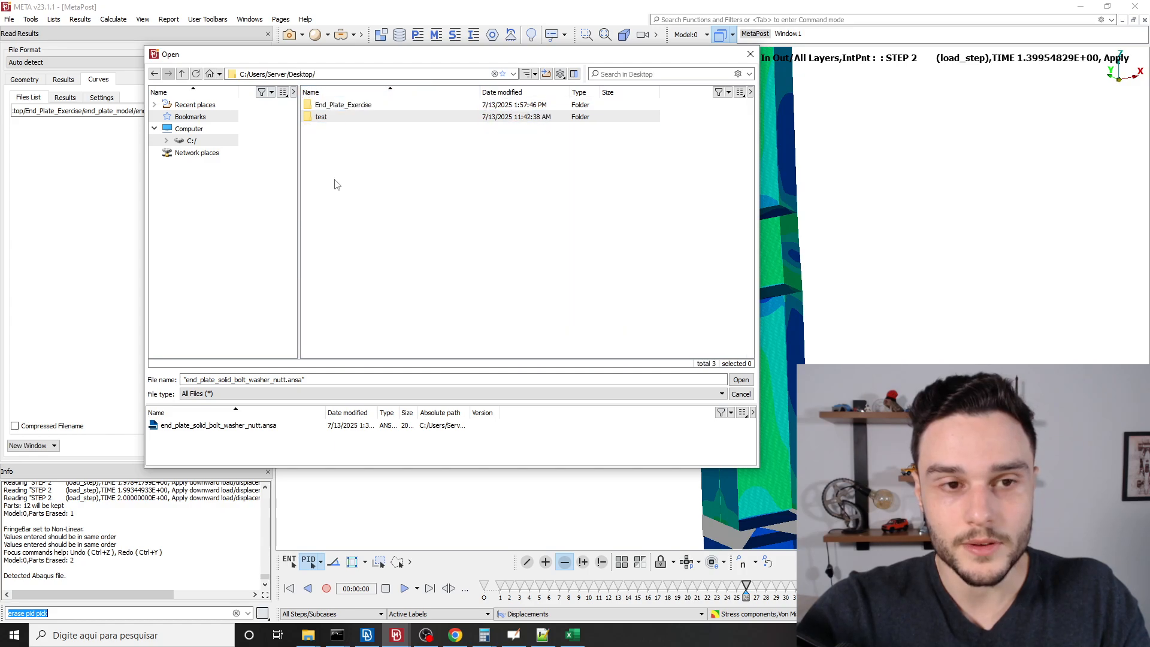
double_click(348, 117)
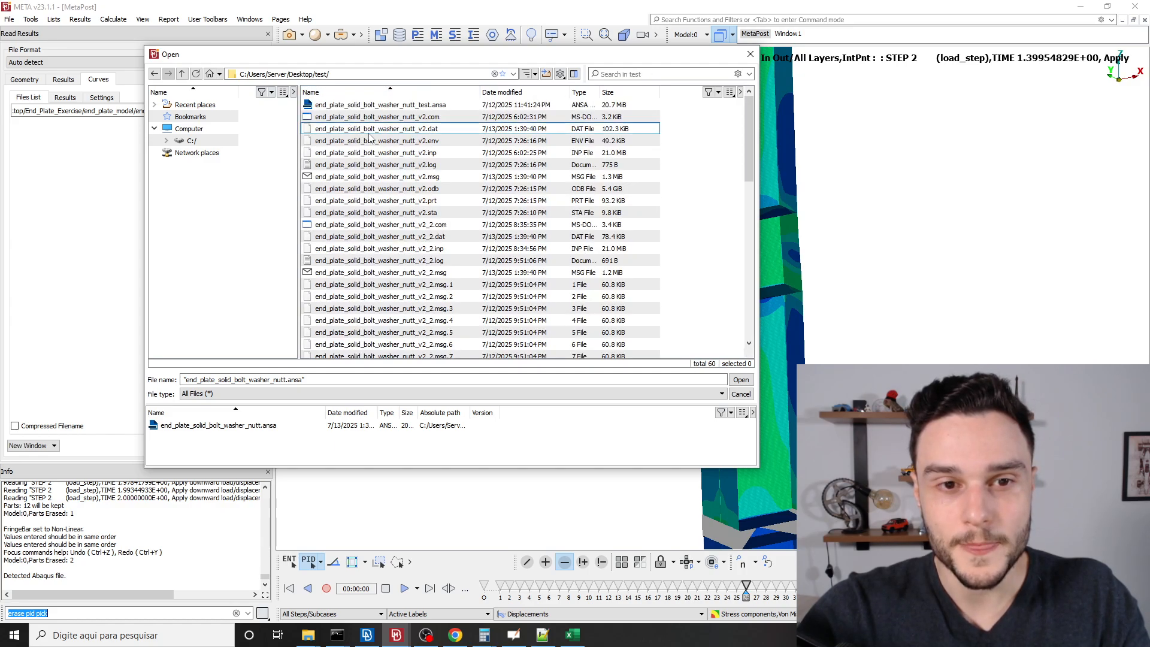
Load end_plate_solid_bolt_washer_nutt_v2_3.odb as the source for the curve results.
click(441, 274)
scroll(442, 284, down, 1)
click(446, 296)
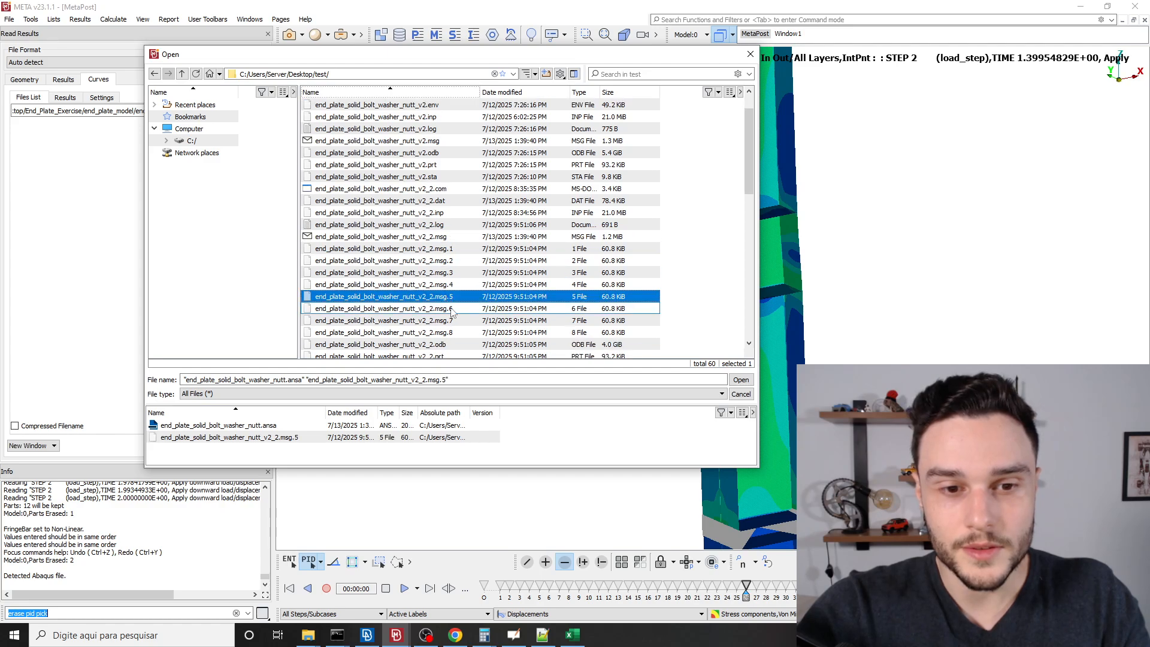
scroll(451, 312, down, 2)
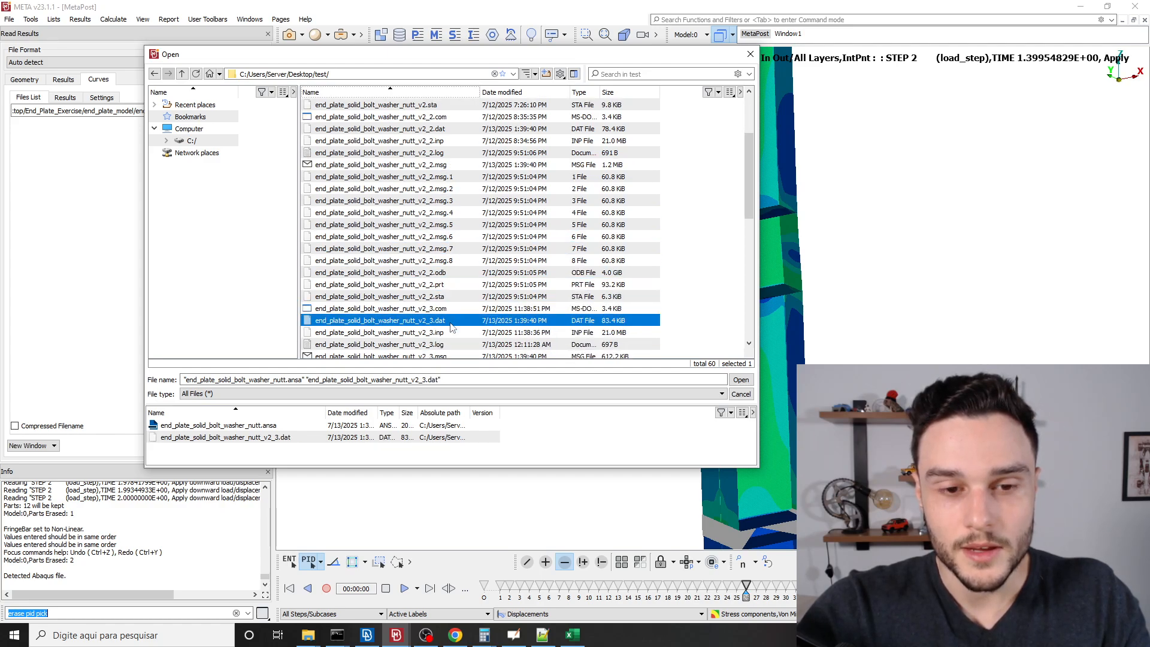
click(433, 274)
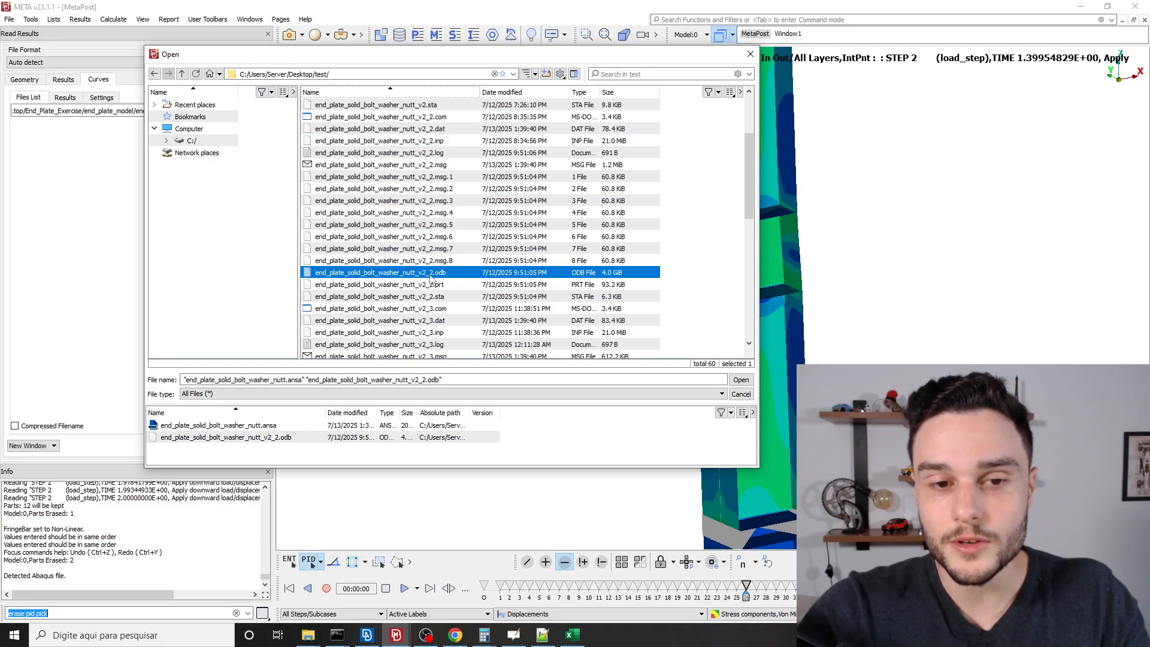
scroll(436, 279, down, 2)
scroll(449, 302, down, 3)
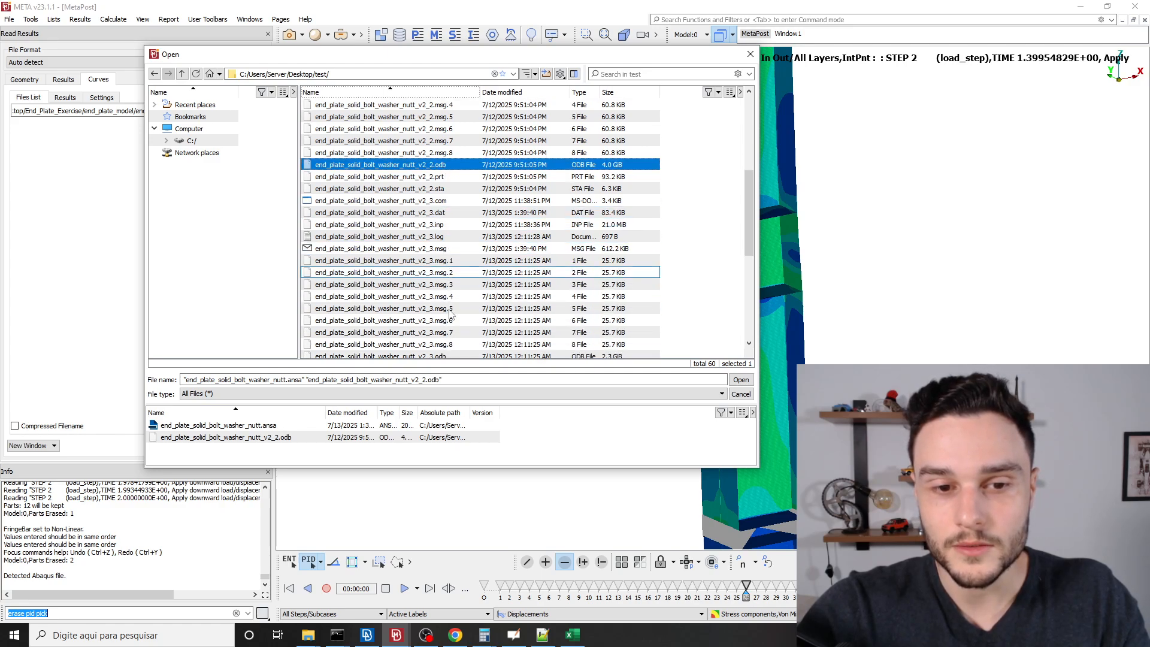
click(445, 285)
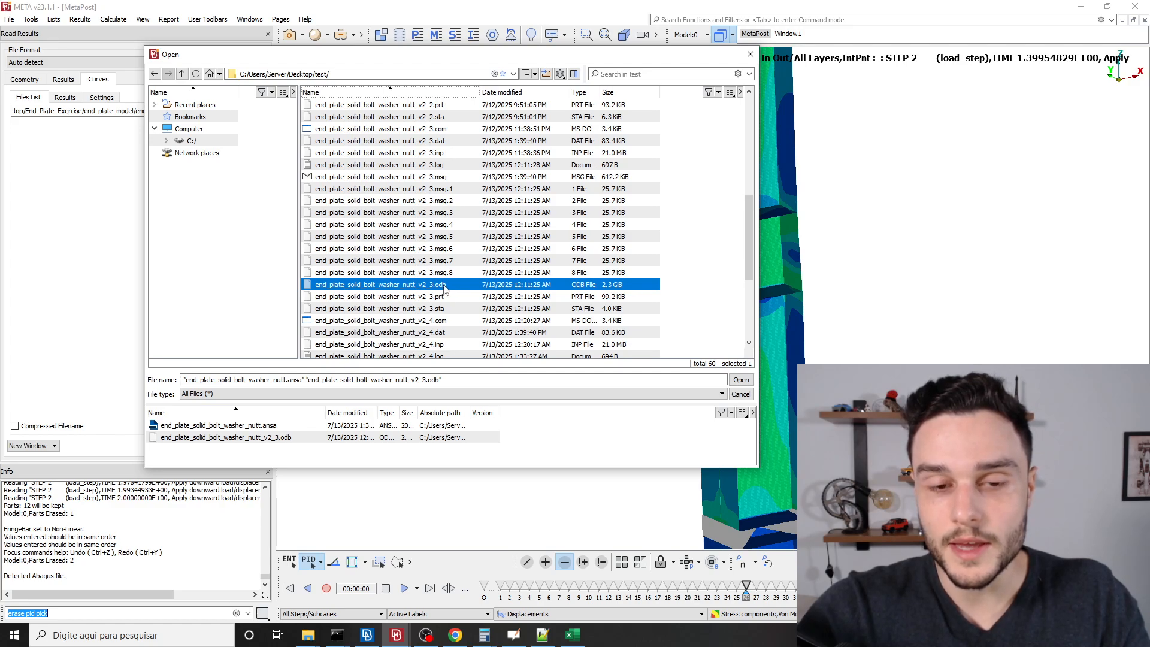
double_click(438, 289)
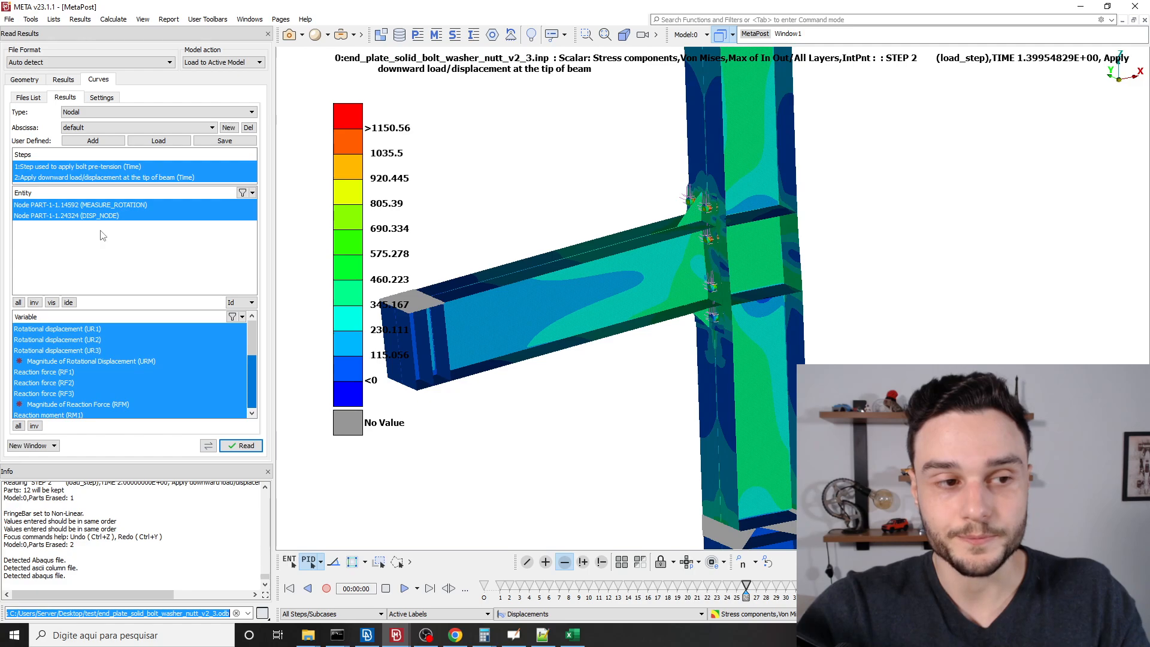
Select only the MEASURE_ROTATION node as the curve entity and inspect the bolted joint between the beam and column.
click(71, 207)
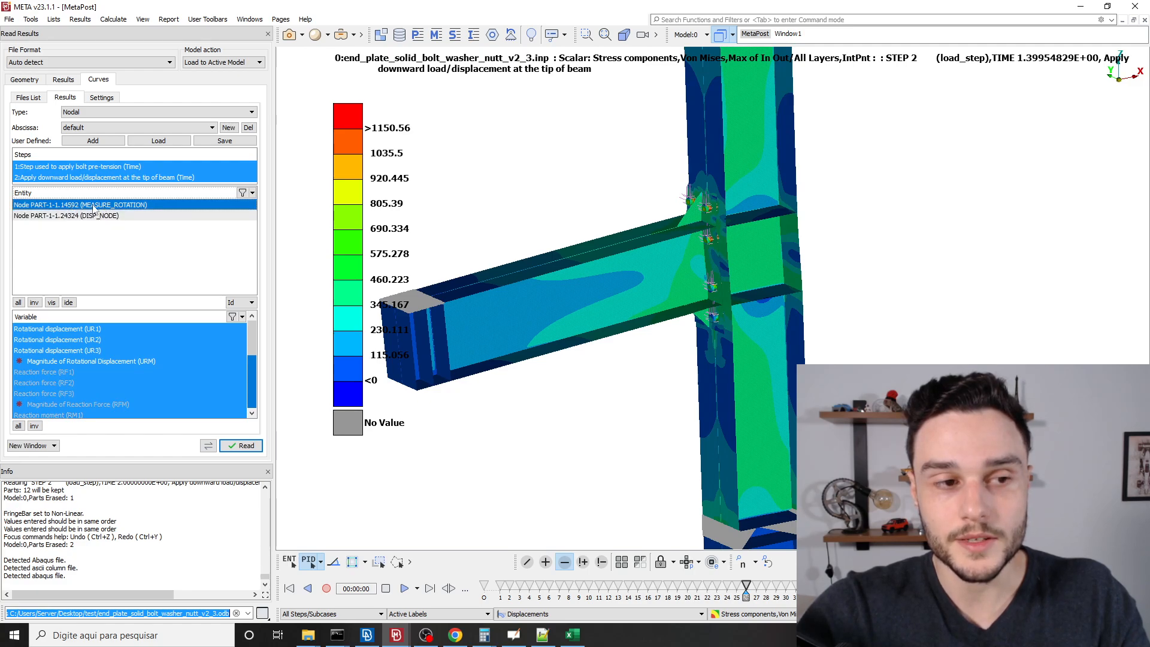
scroll(707, 291, up, 5)
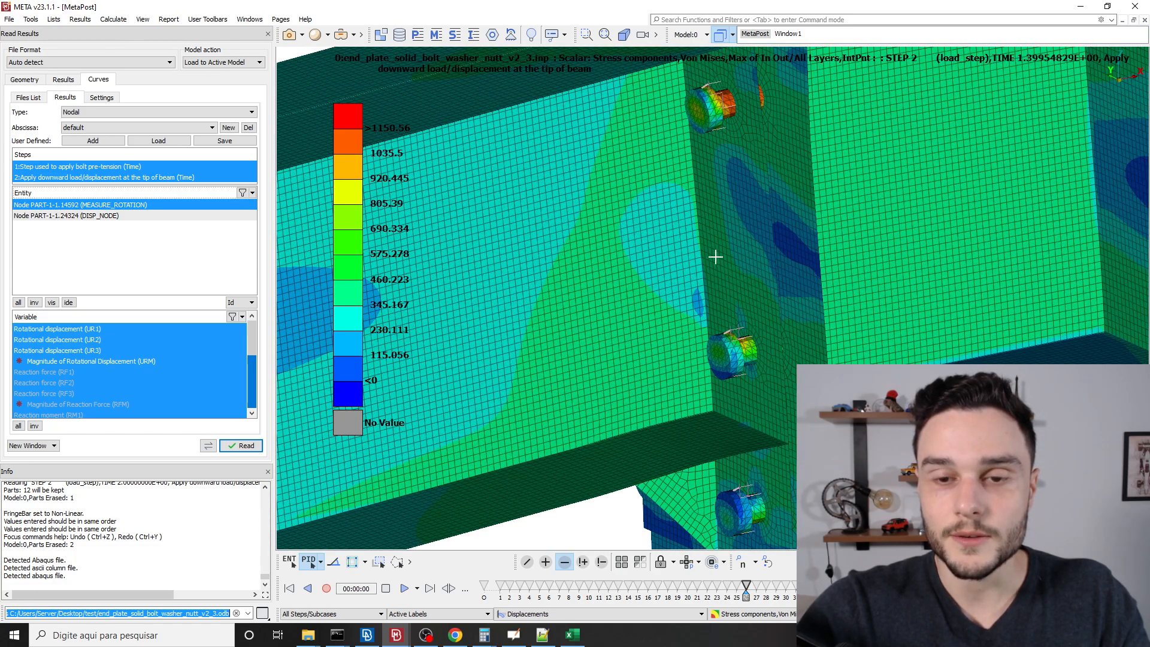
scroll(715, 257, down, 5)
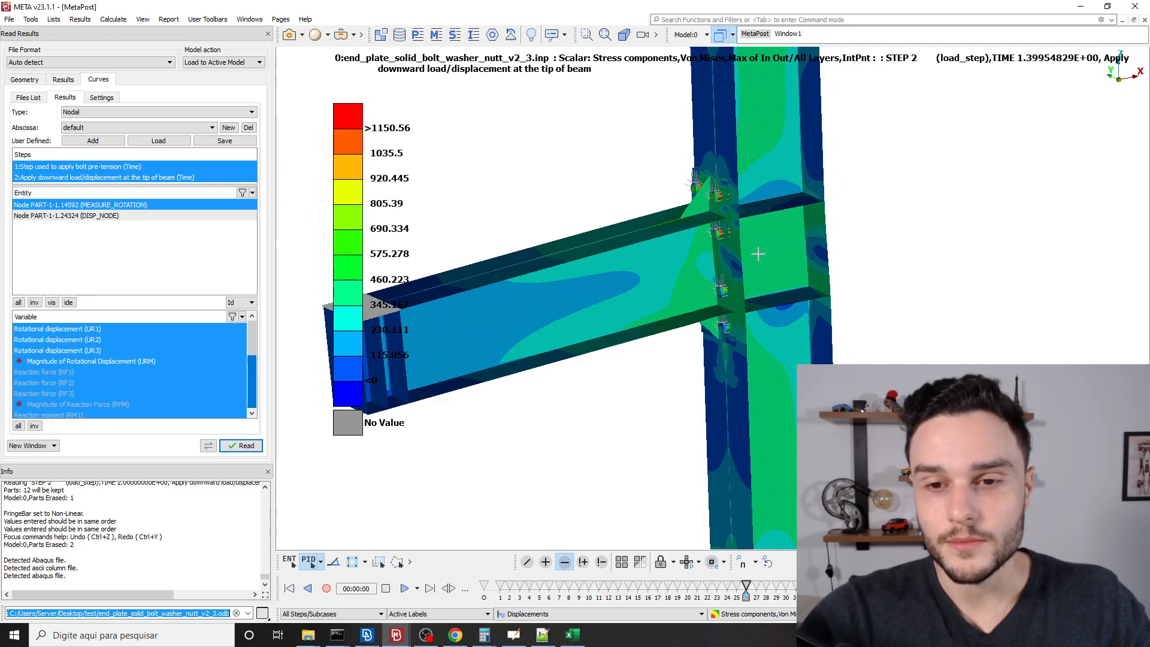
scroll(757, 254, up, 5)
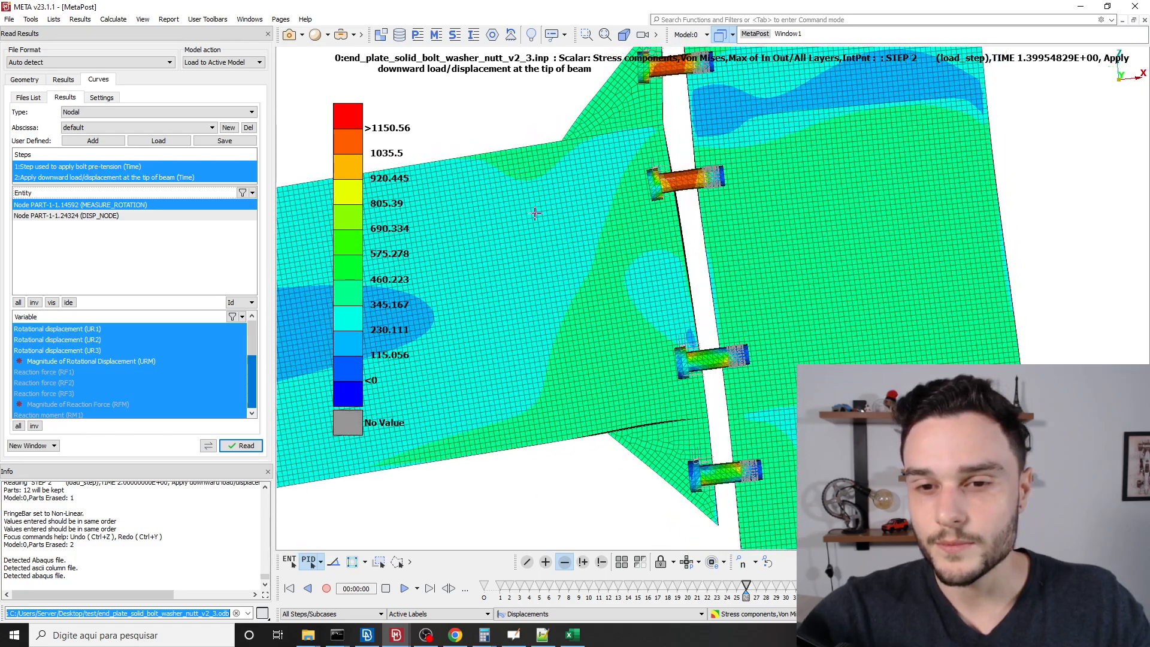
Examine the moment-rotation chart in the Excel workbook m_phi.xlsx alongside the von Mises stress contour around the end plate and bolts in META.
ctrl+drag(535, 213, 565, 218)
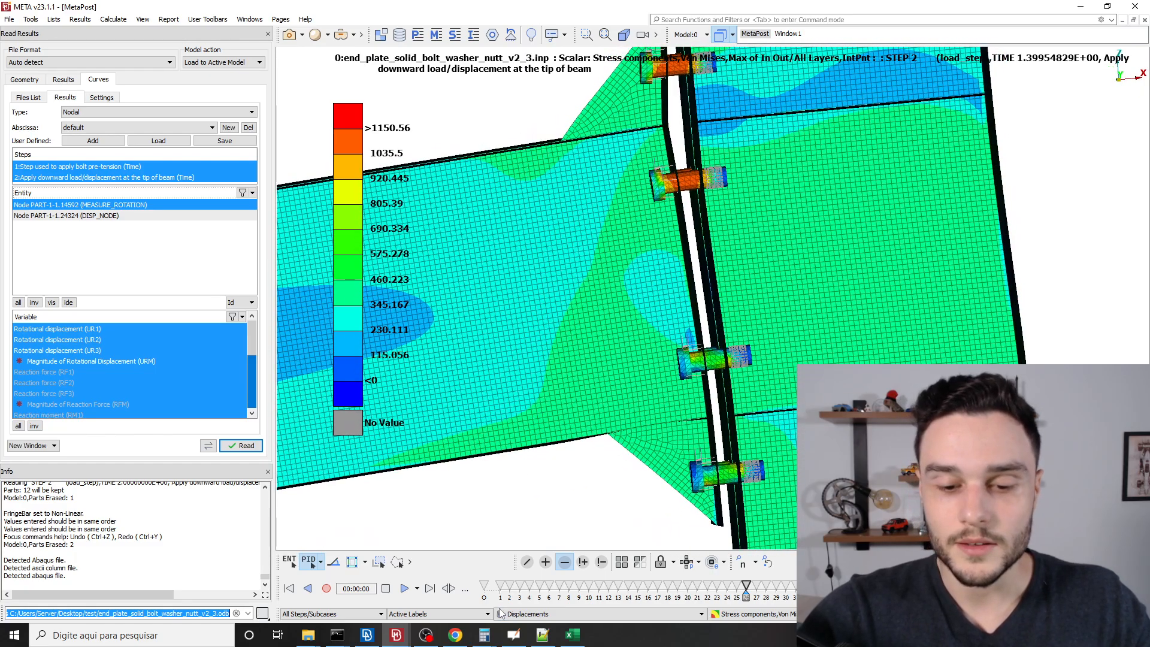
click(580, 642)
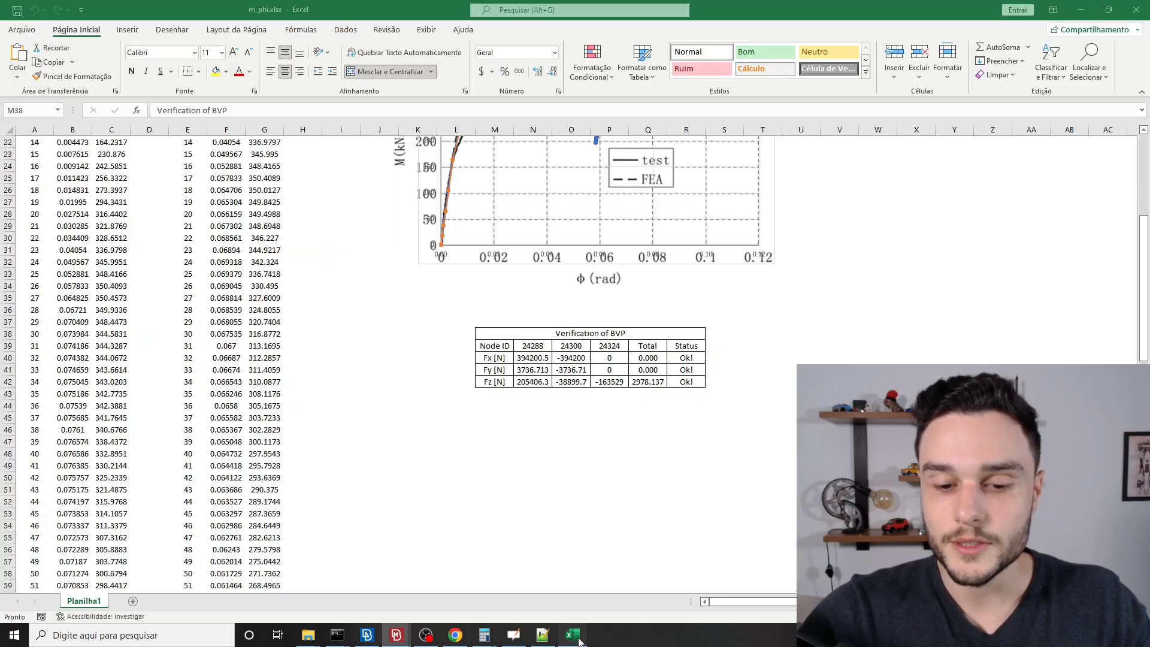
scroll(570, 442, up, 5)
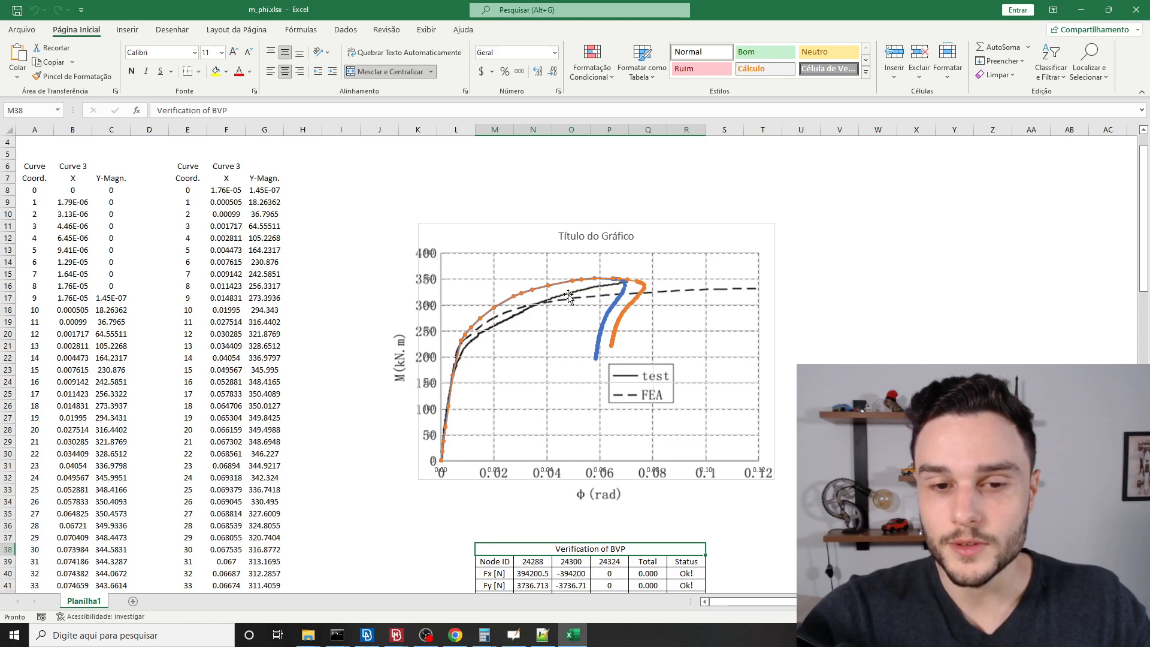
ctrl+scroll(514, 323, up, 1)
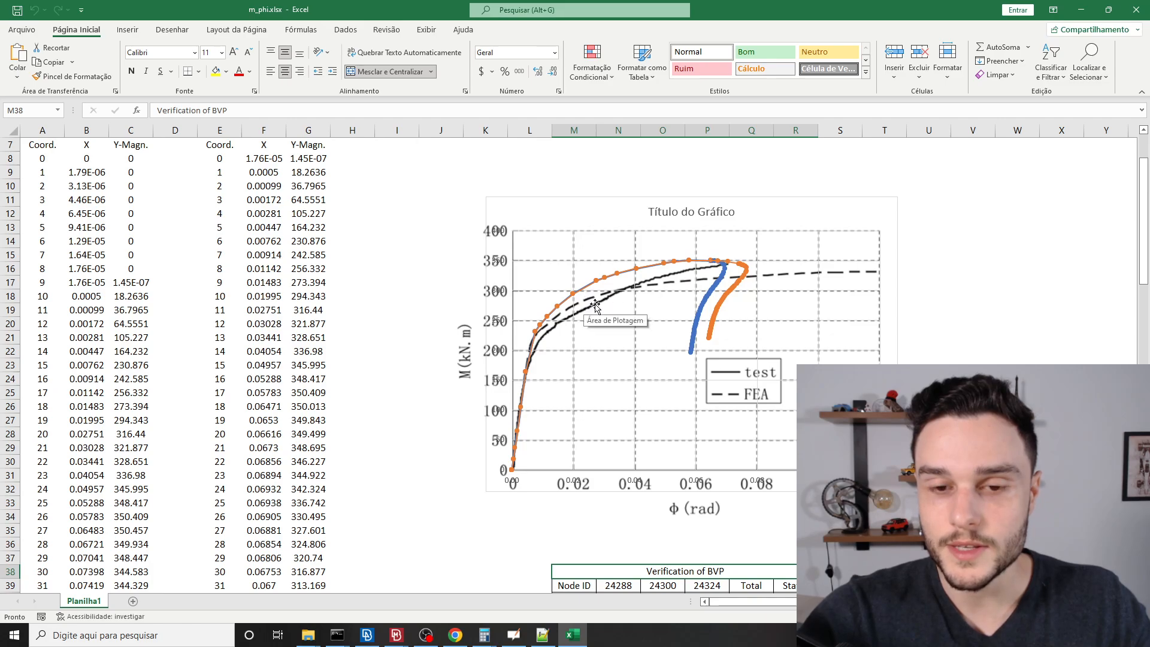
key(alt+Tab)
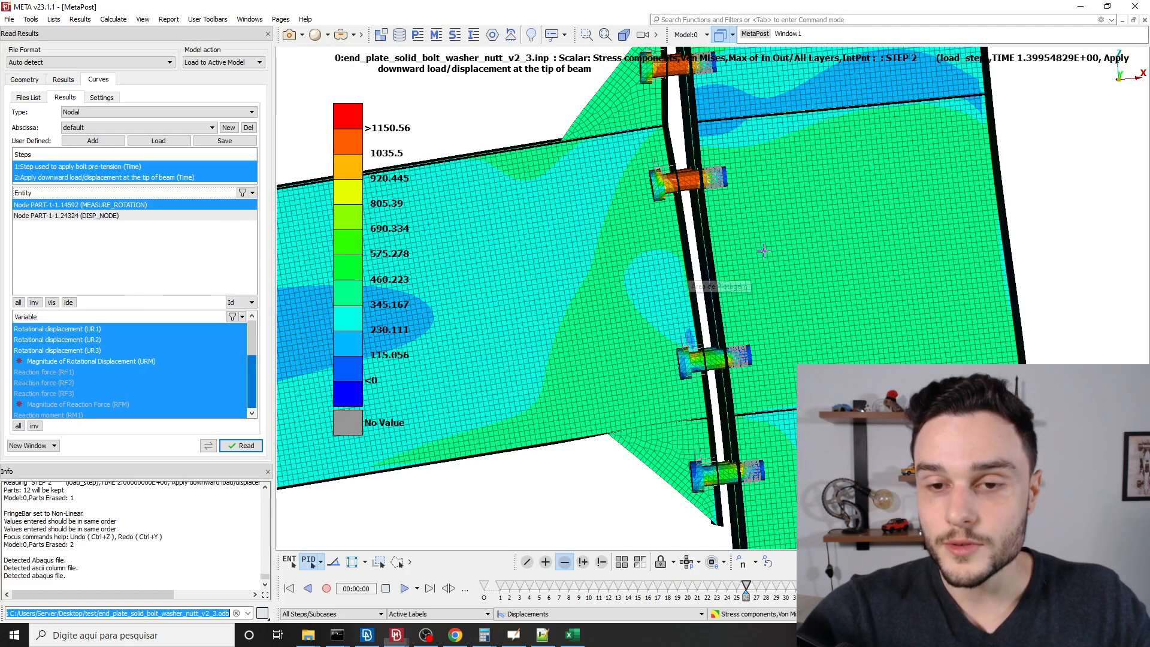
scroll(679, 270, up, 2)
ctrl+drag(678, 270, 781, 280)
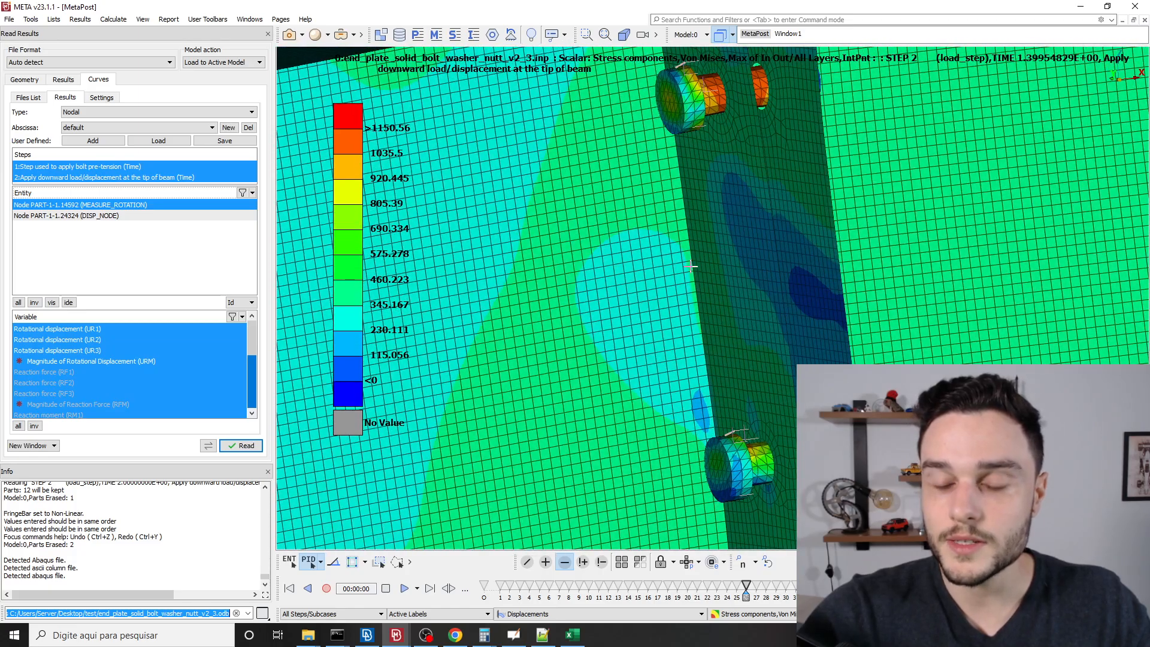
scroll(693, 269, up, 2)
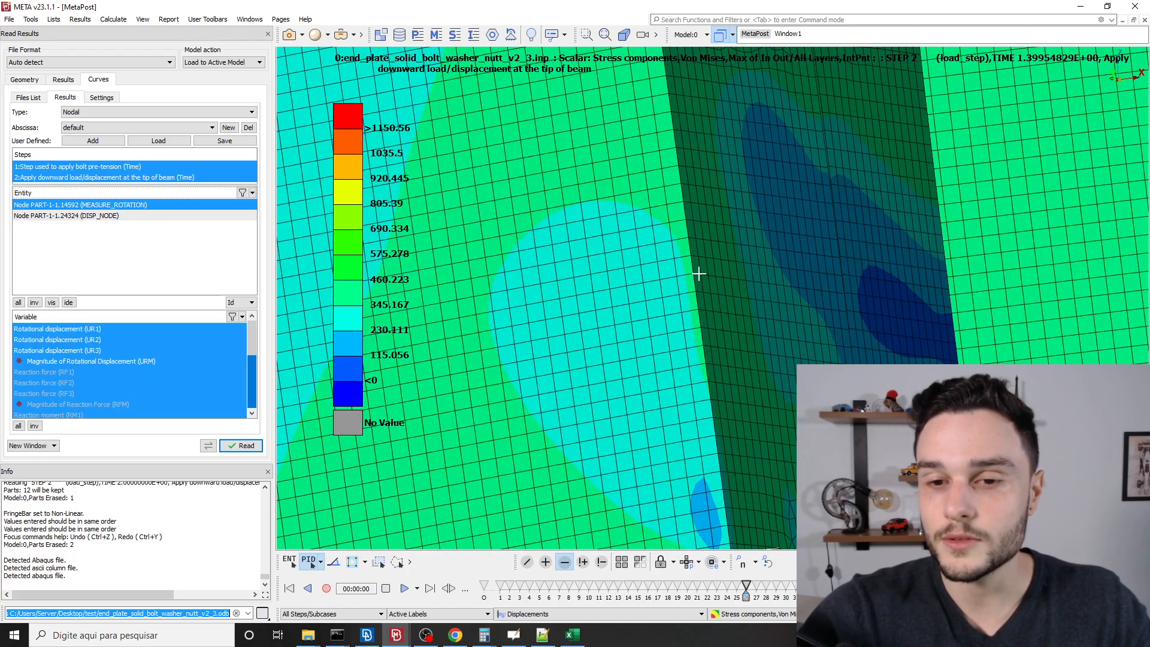
scroll(699, 290, down, 3)
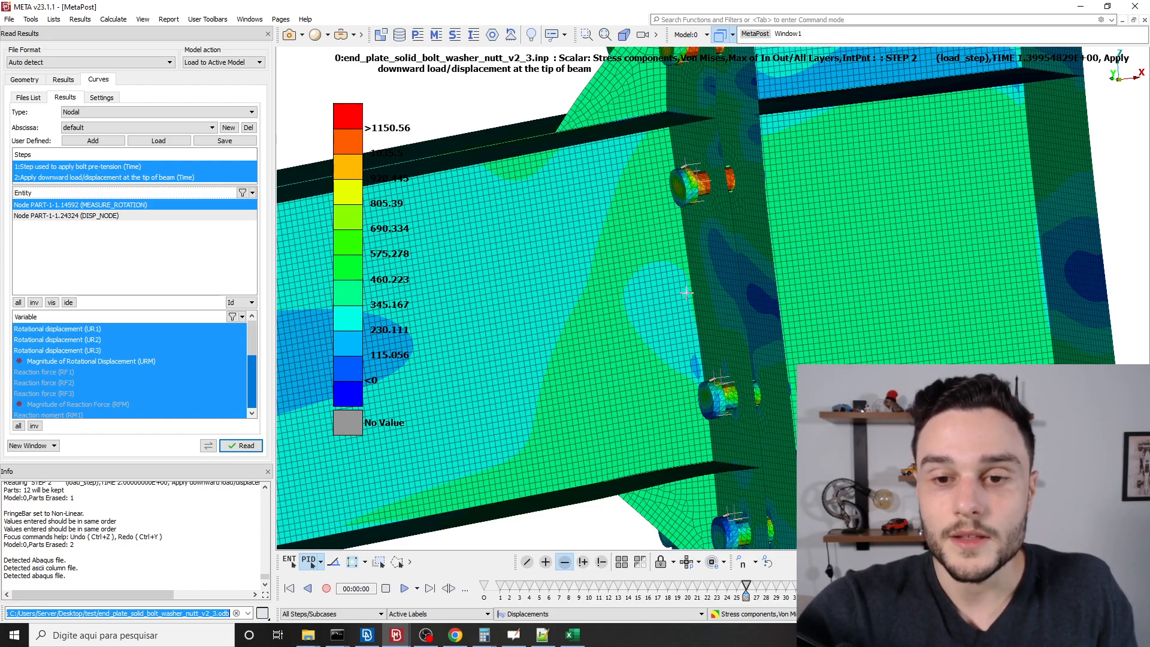
key(alt+Tab)
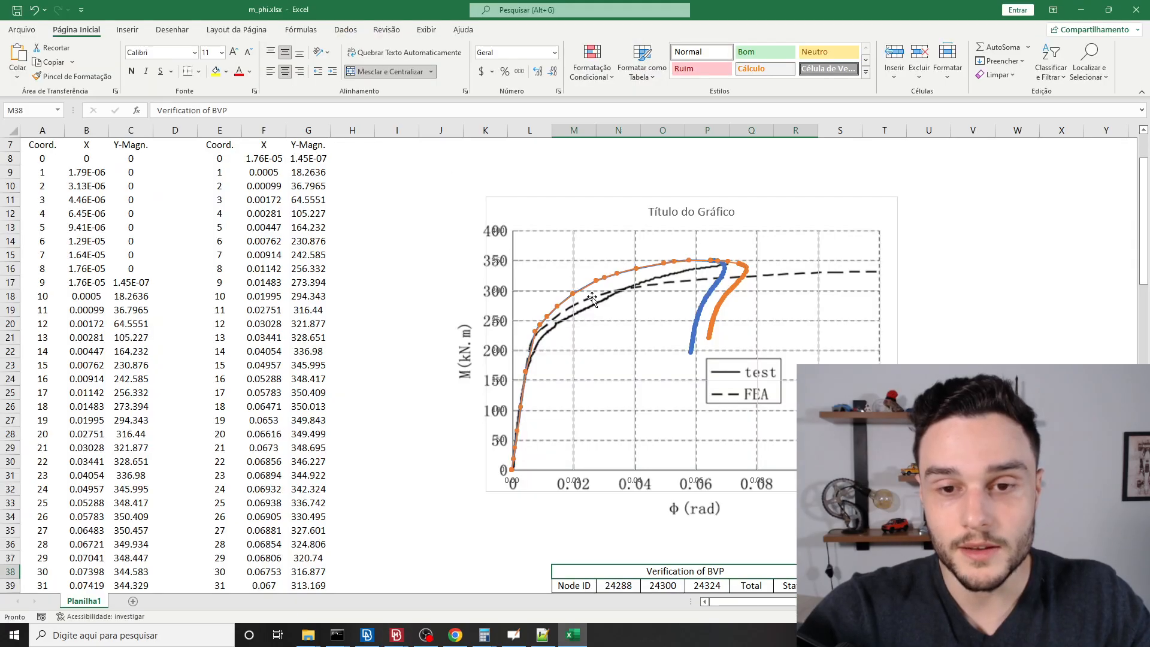
Return to META, plot rotational displacement UR2 of the MEASURE_ROTATION node in a new window, and select the DISP_NODE entity.
key(alt+Tab)
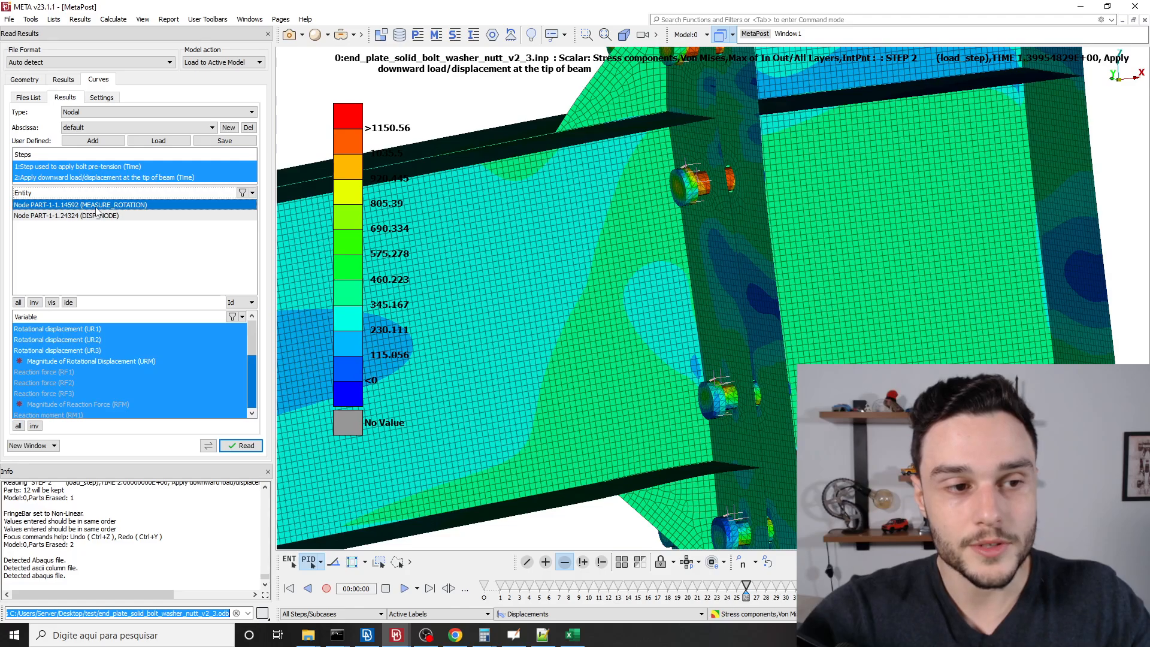
click(89, 341)
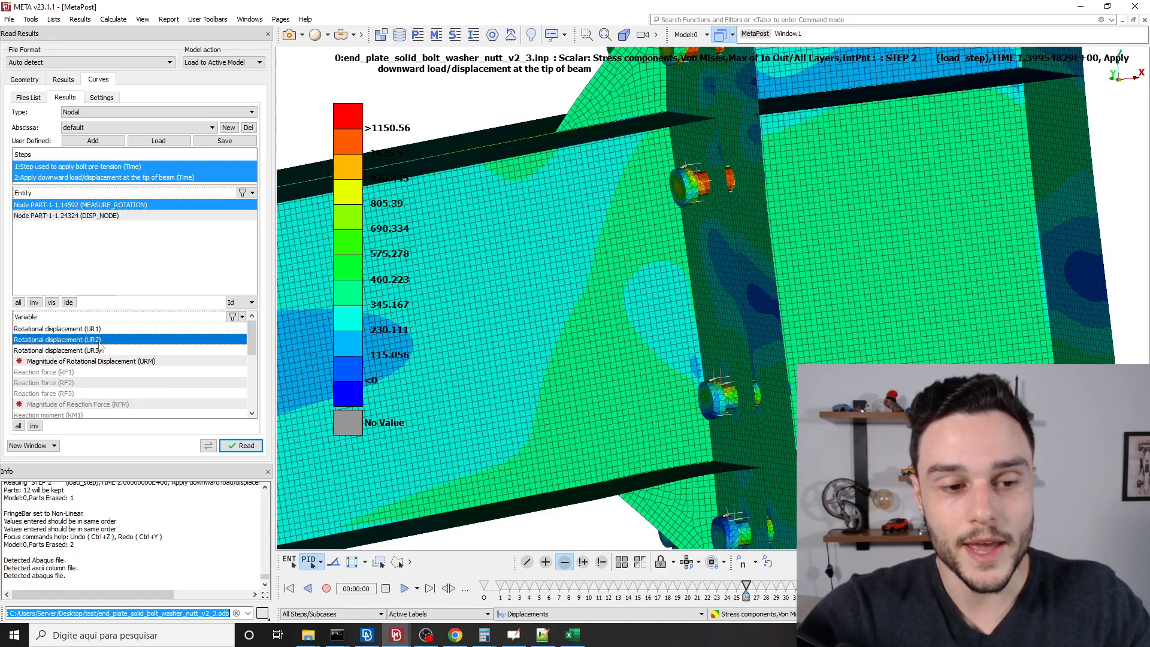
click(249, 447)
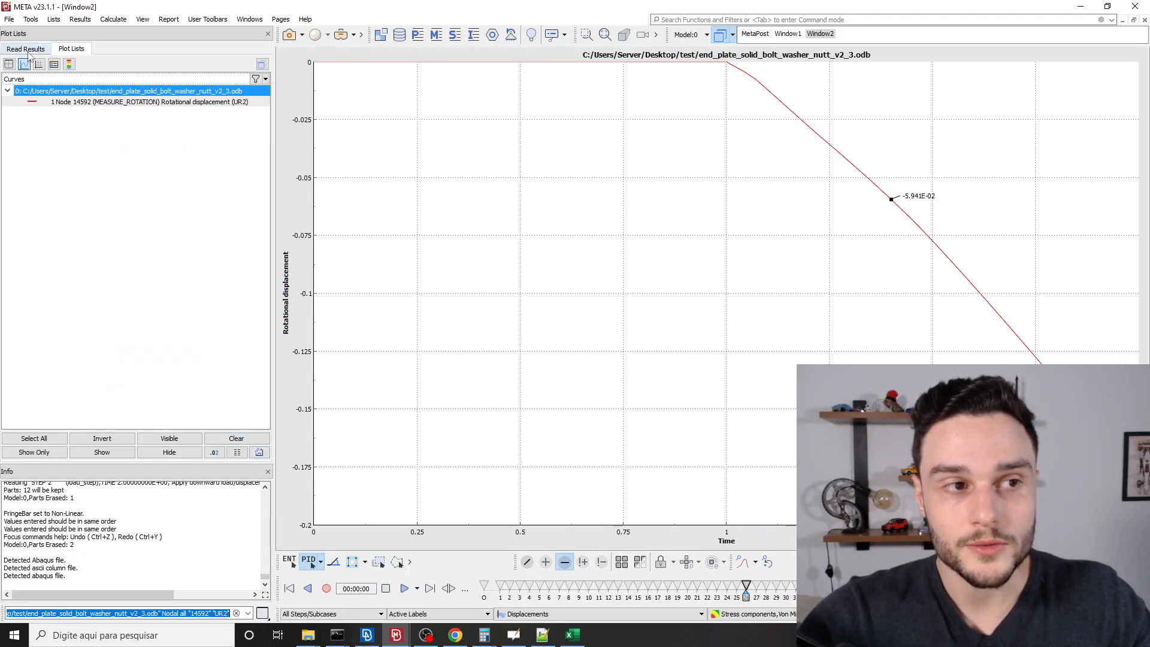
click(25, 50)
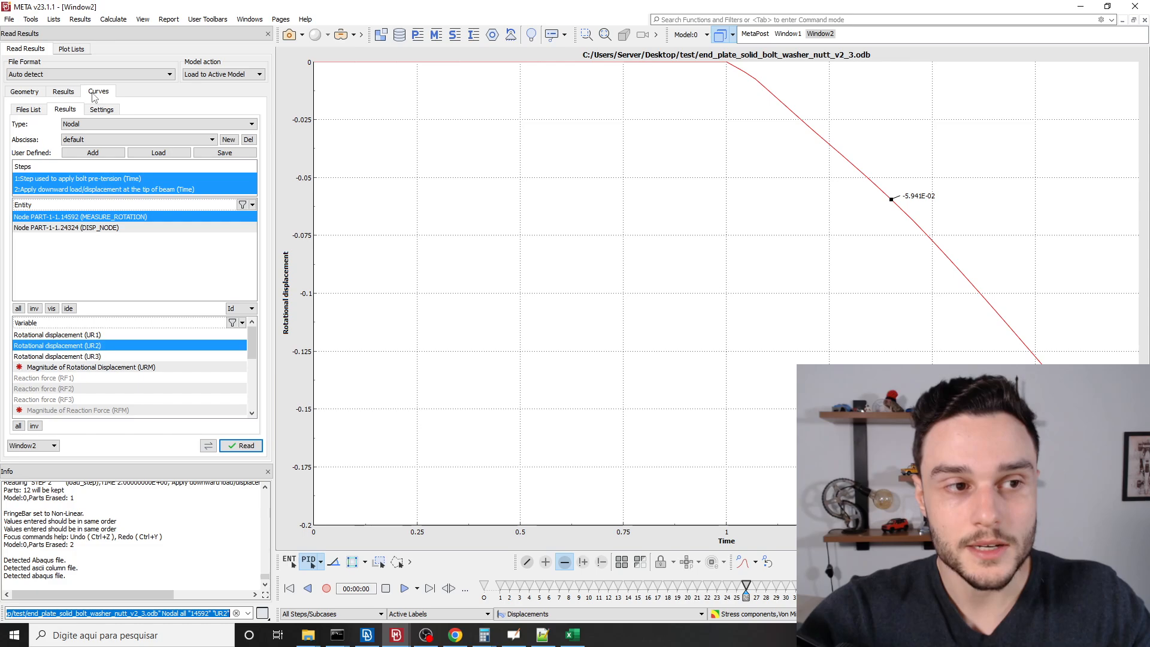
click(90, 229)
Switch to ANSA, close the bolt material's data table and the materials list, and inspect the beam-to-column joint.
key(alt+Tab)
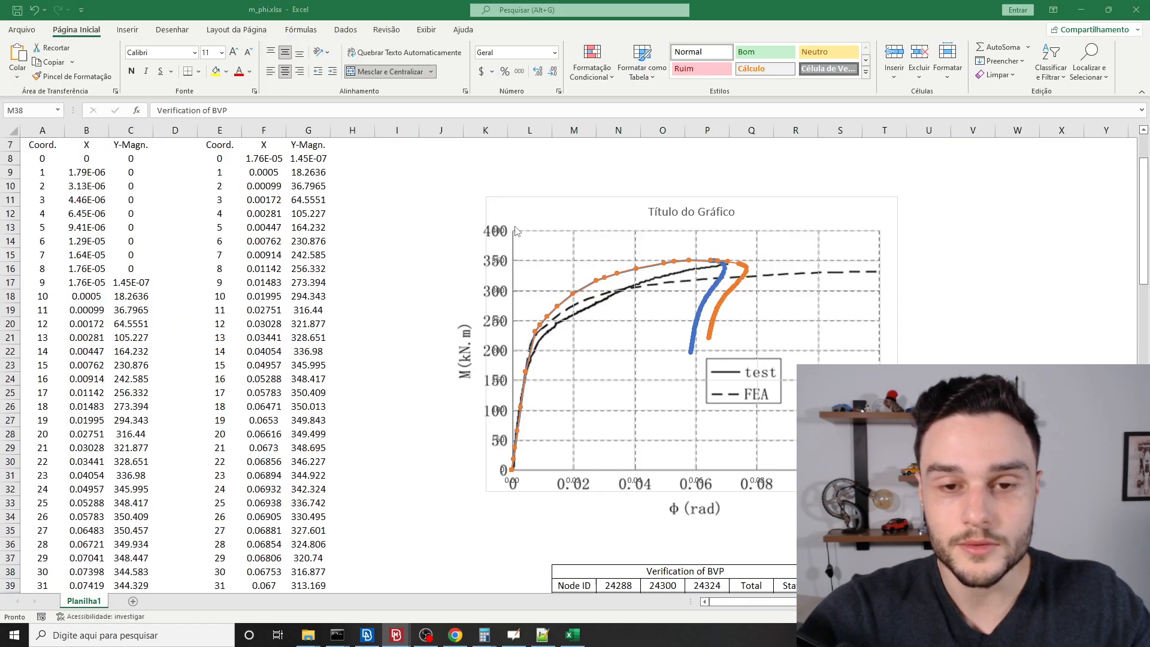
key(alt+Tab)
key(alt+Tab)
key(alt+Tab)
key(alt+Tab)
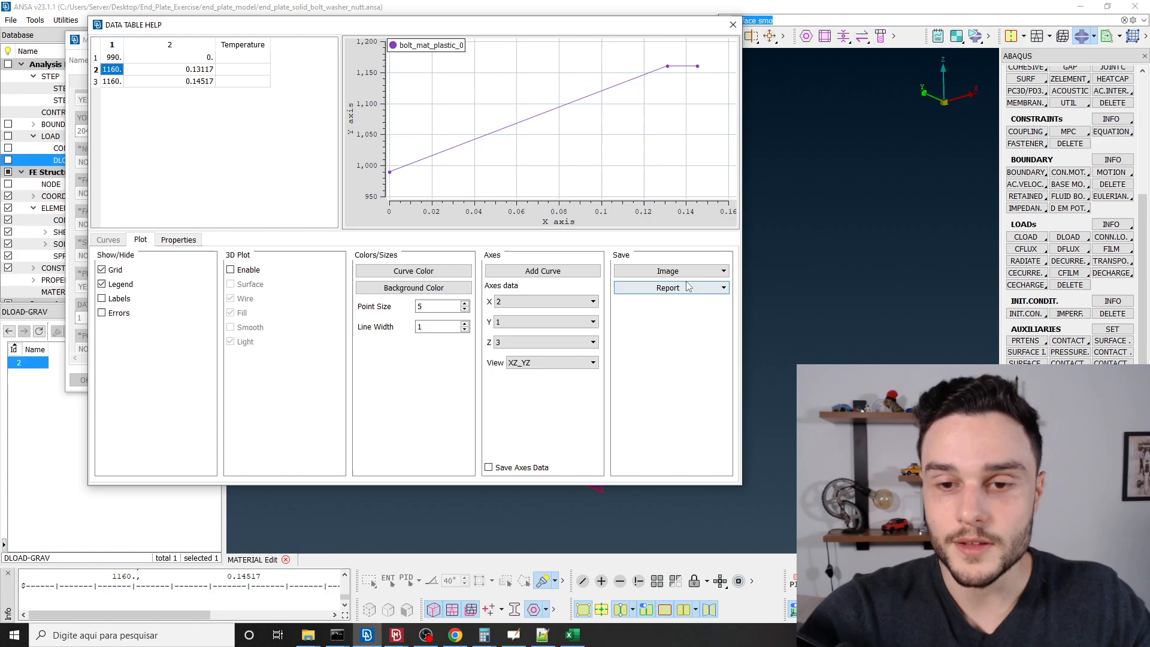
click(732, 20)
key(Escape)
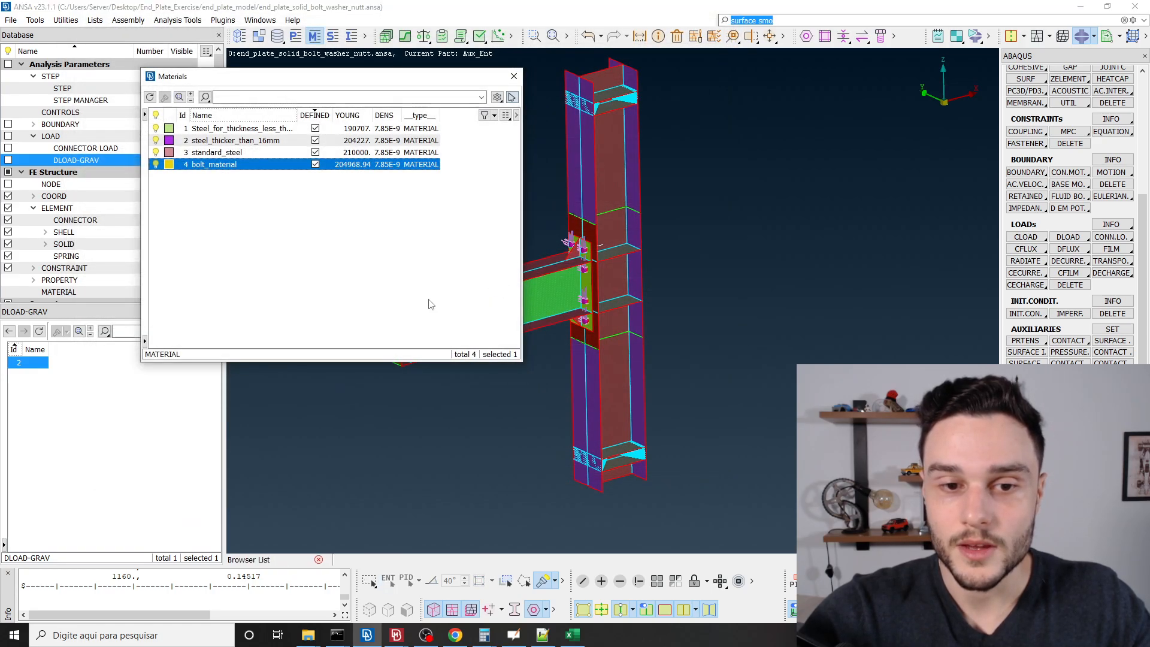
key(Escape)
scroll(404, 311, up, 8)
Switch back to META and plot reaction force RF3 of the DISP_NODE in the same curve window.
key(alt+Tab)
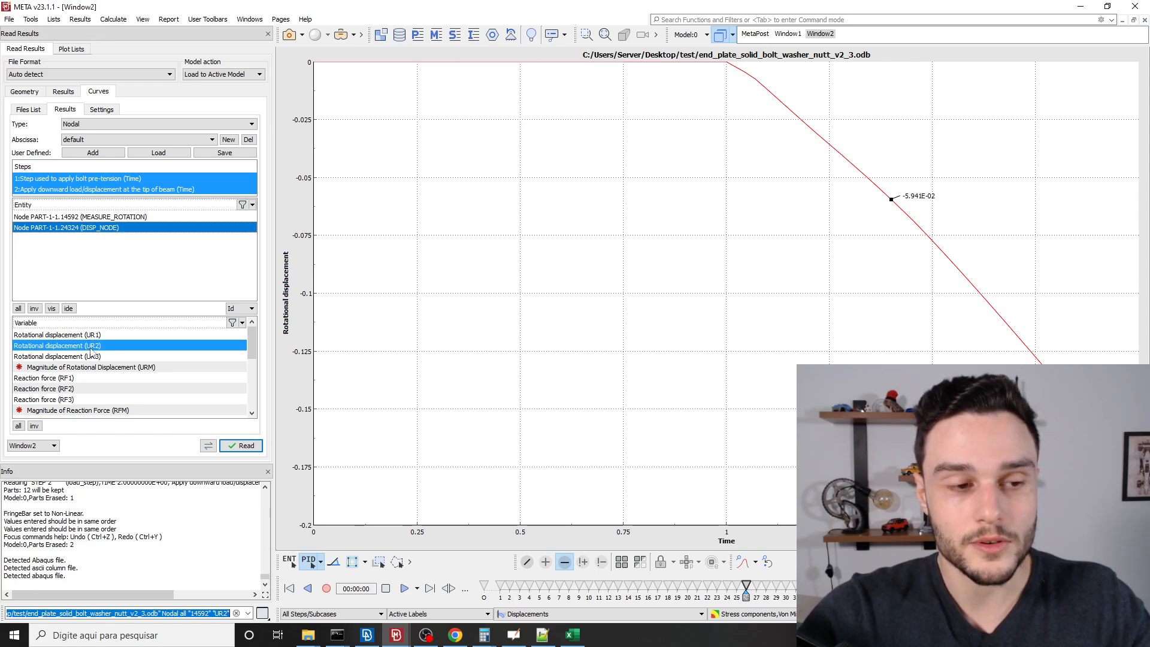
click(69, 400)
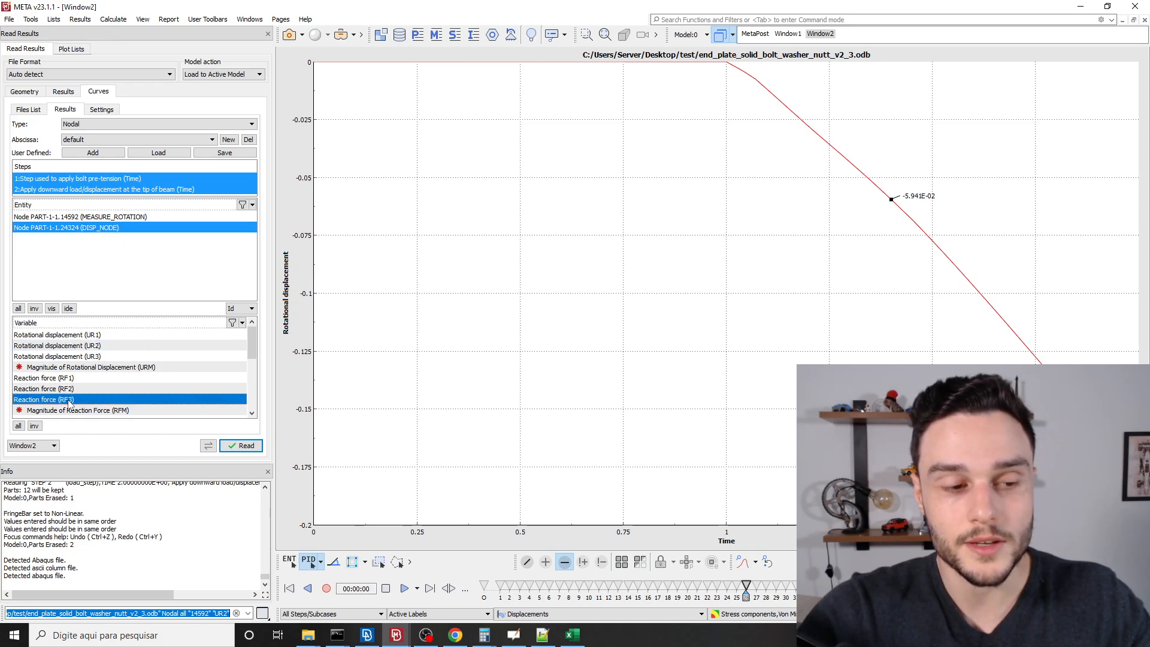
click(241, 446)
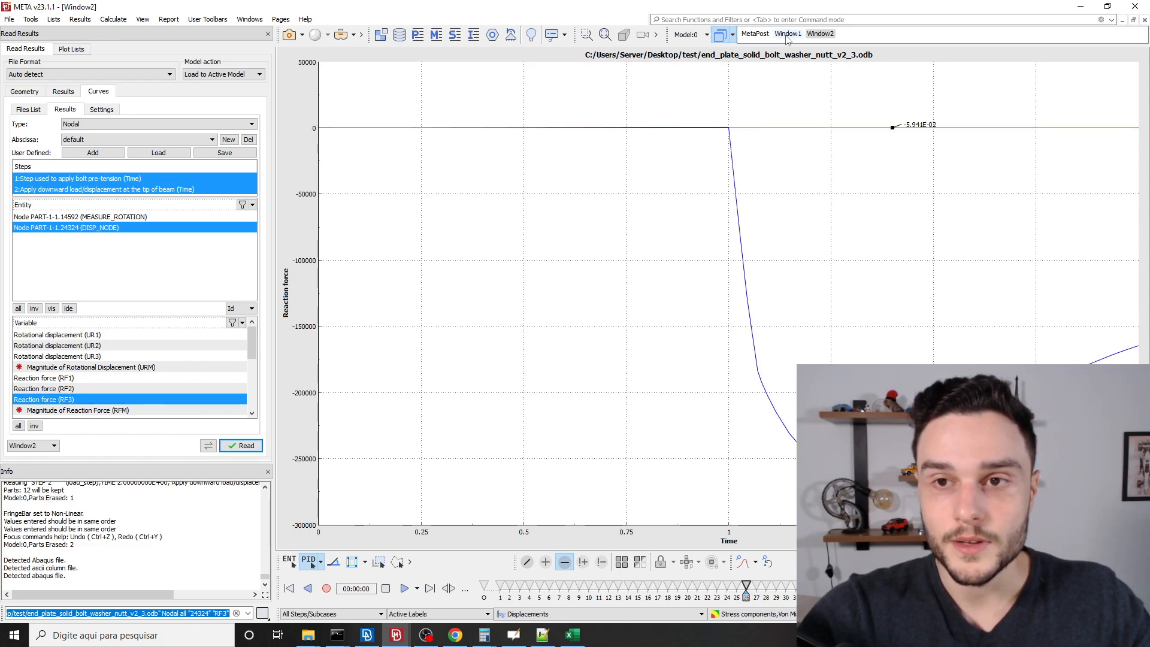
Review the rotational displacement and reaction force curves in the plot list, highlighting each one in the graph.
click(69, 50)
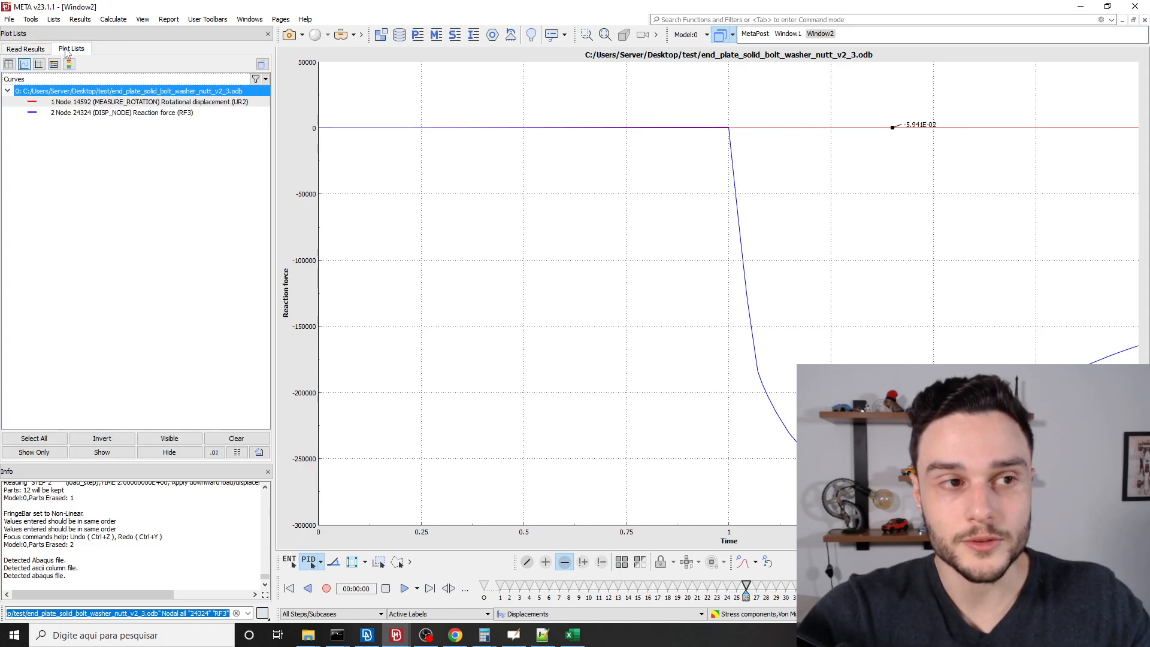
click(90, 102)
click(93, 114)
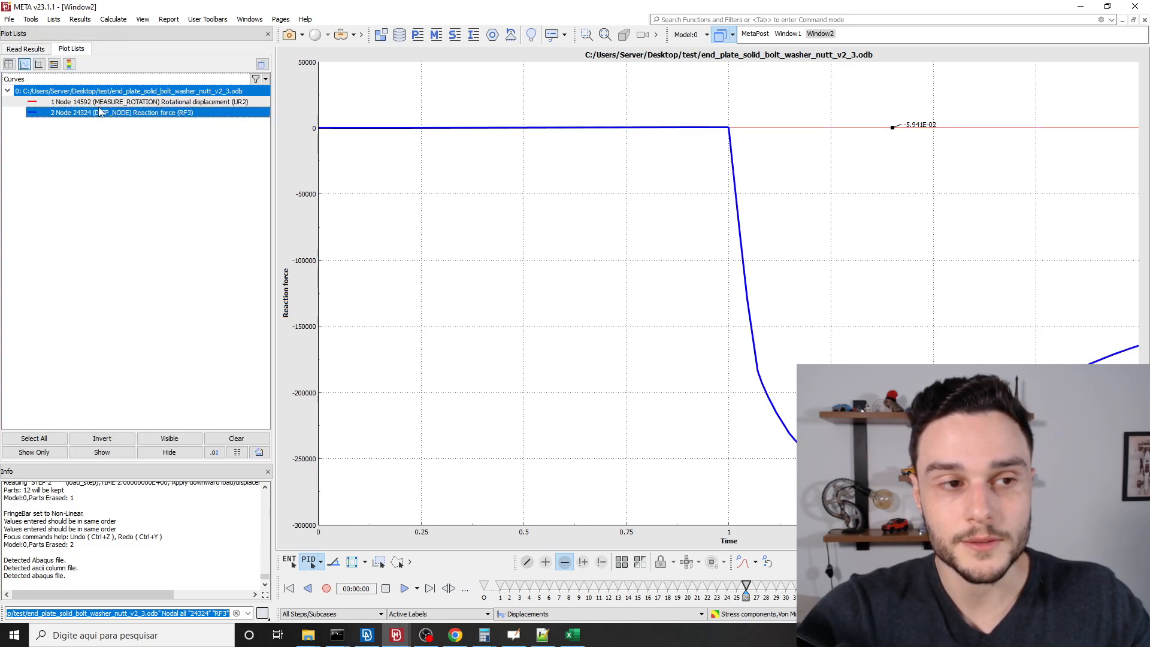
click(89, 102)
click(118, 138)
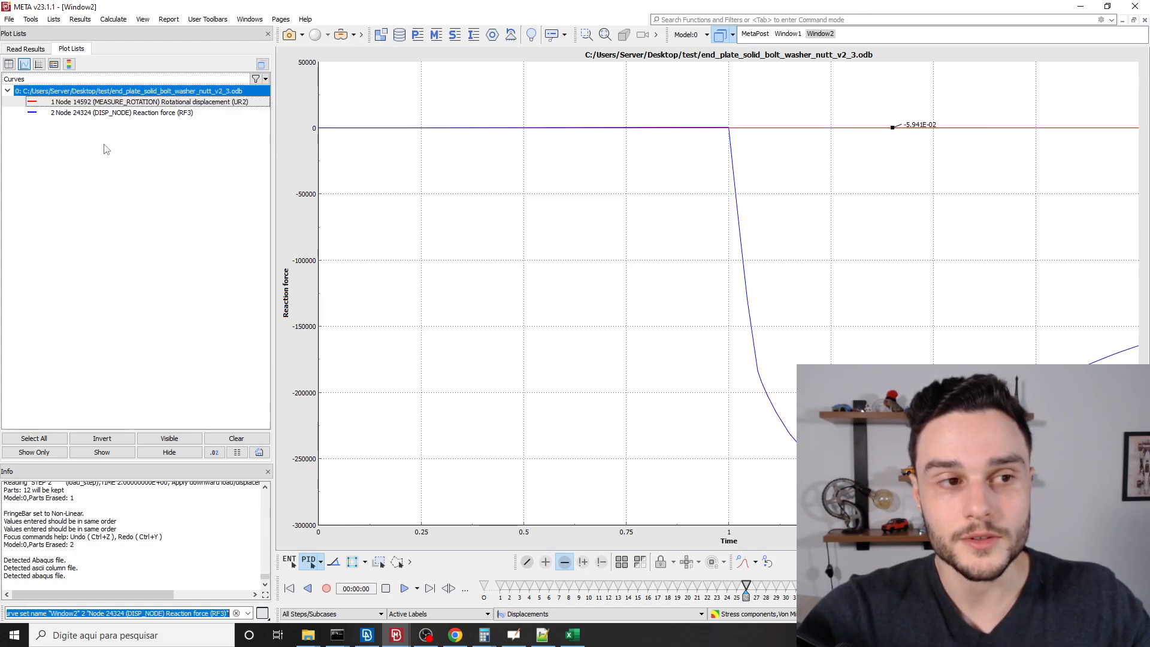
Open the Curve Functions for creating a user-defined curve and clear the existing x and y formulas.
click(114, 19)
click(128, 31)
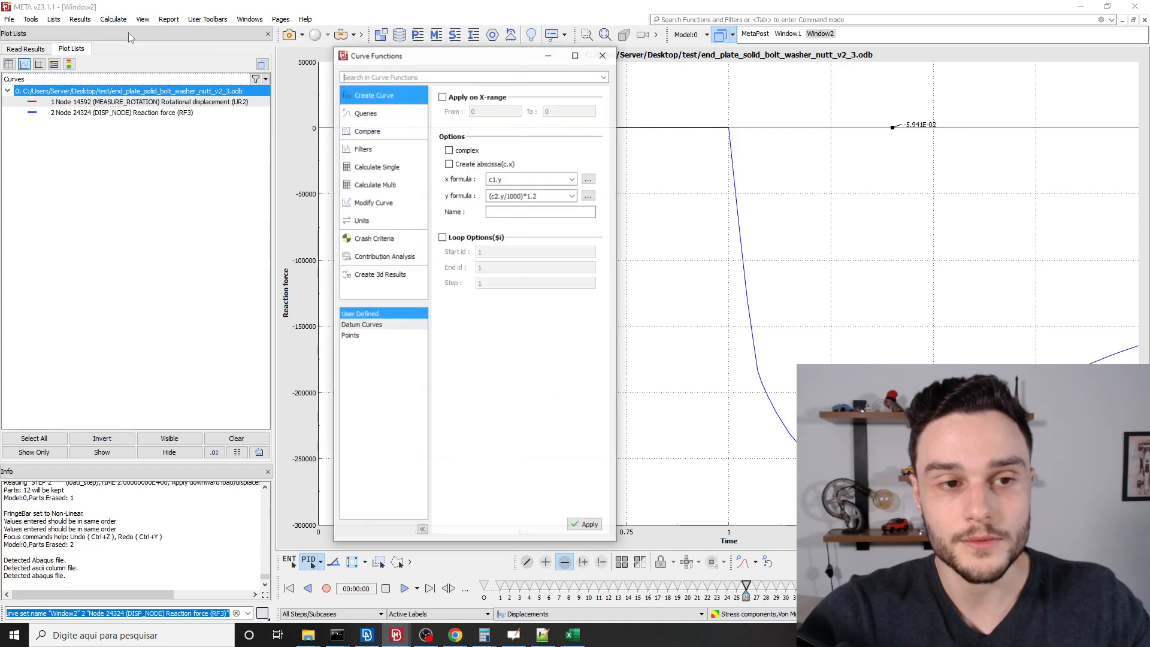
drag(443, 55, 254, 35)
double_click(307, 160)
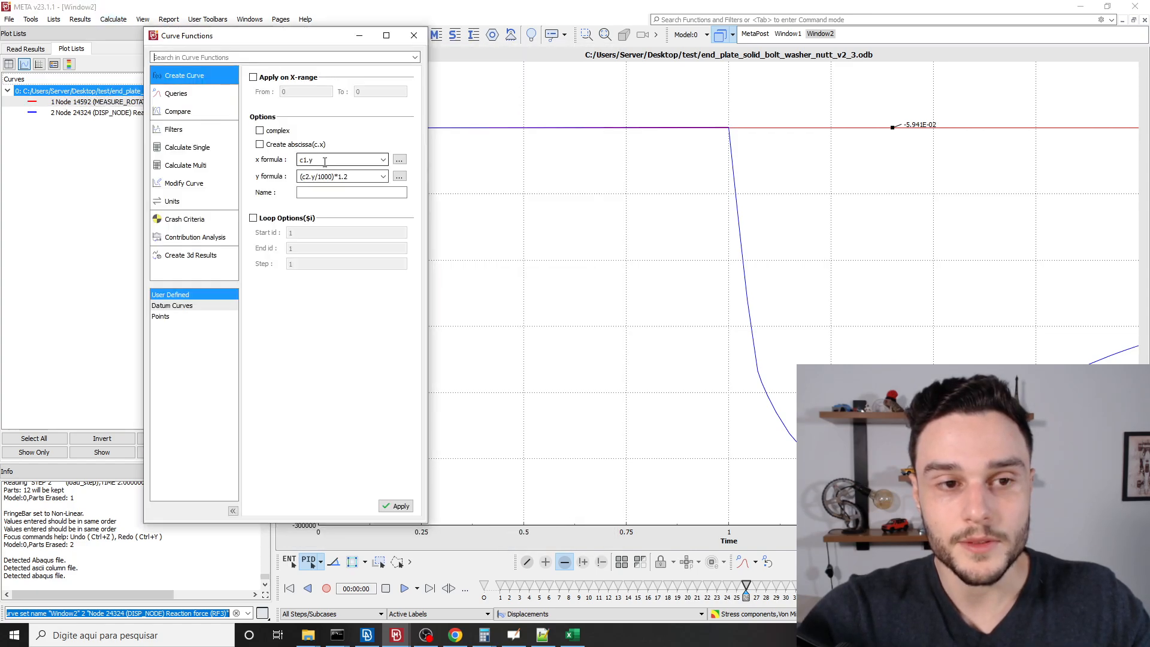
key(Delete)
double_click(332, 175)
key(Delete)
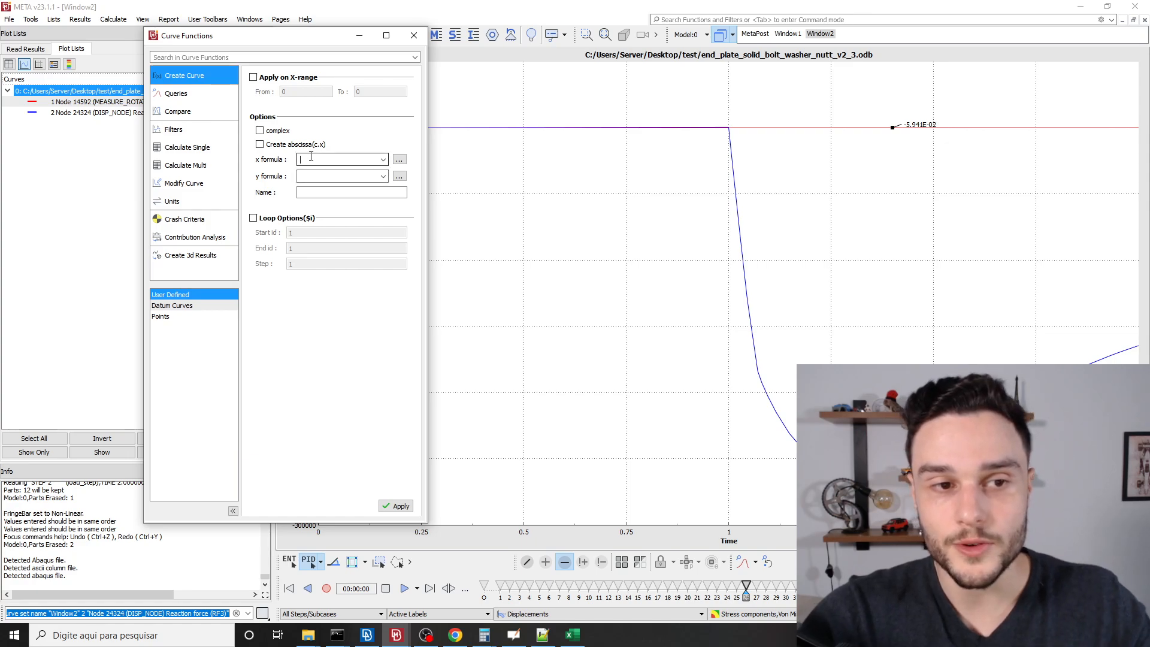
click(361, 192)
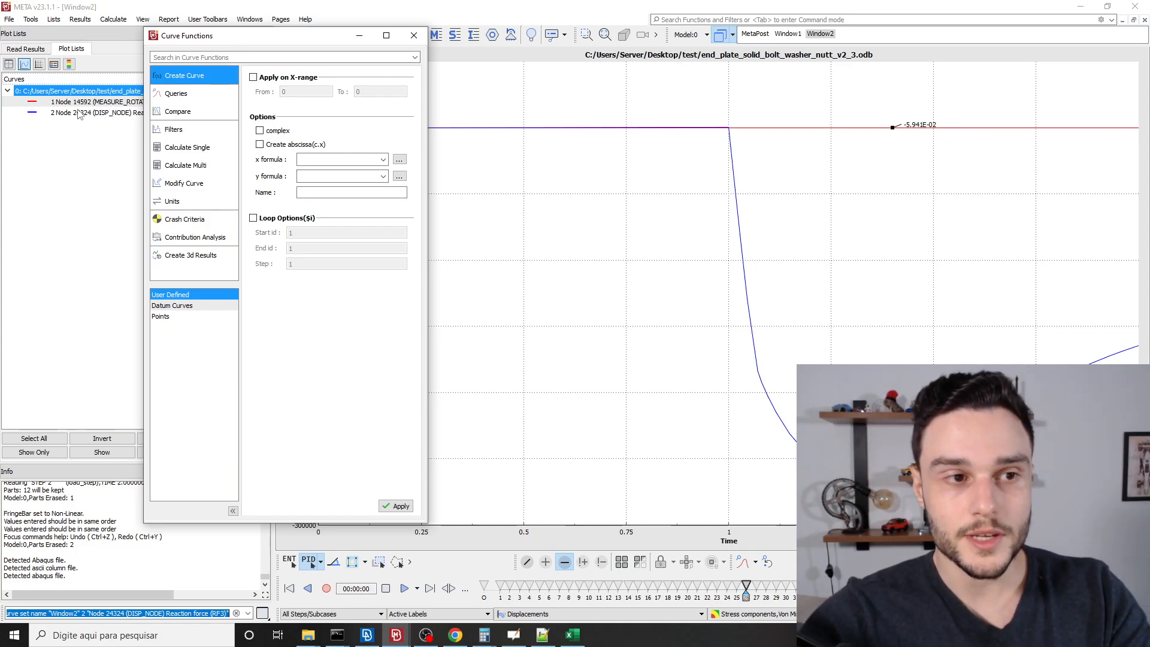
Set the x formula to c1.y, using the MEASURE_ROTATION rotational displacement curve.
drag(219, 39, 287, 30)
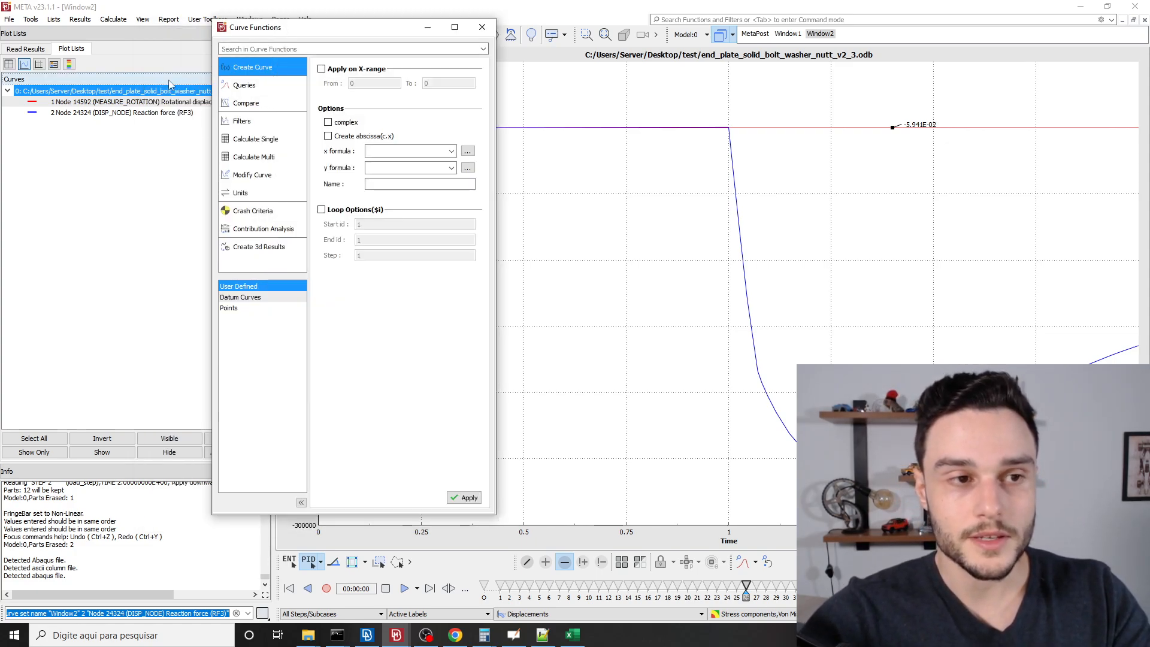
click(94, 104)
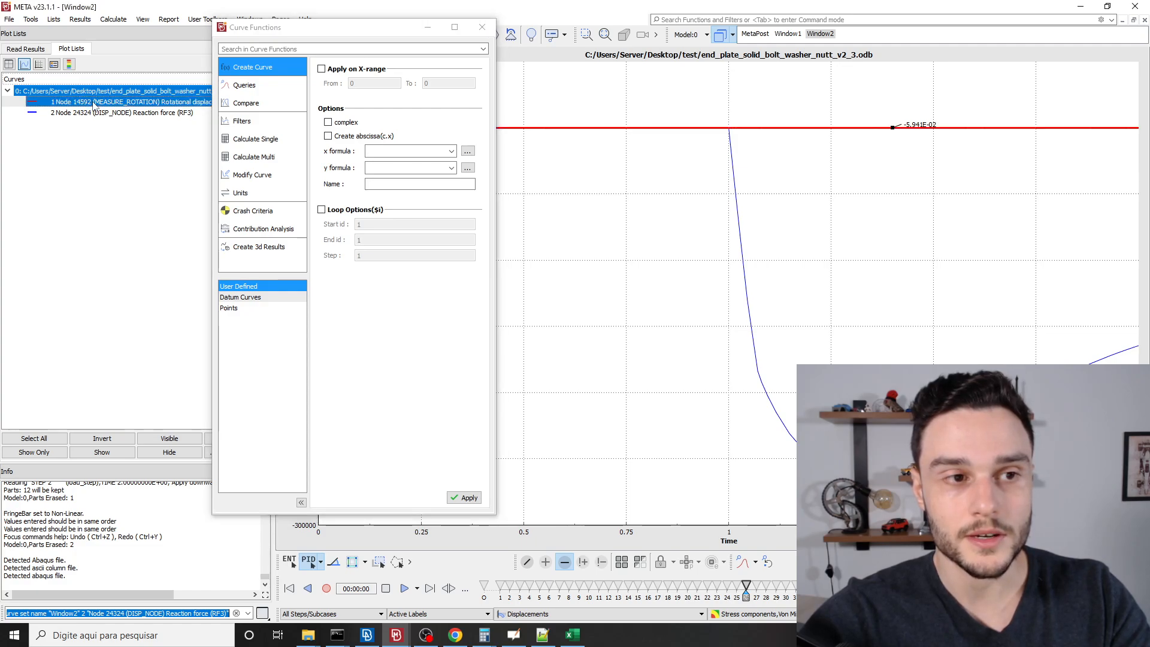
click(468, 152)
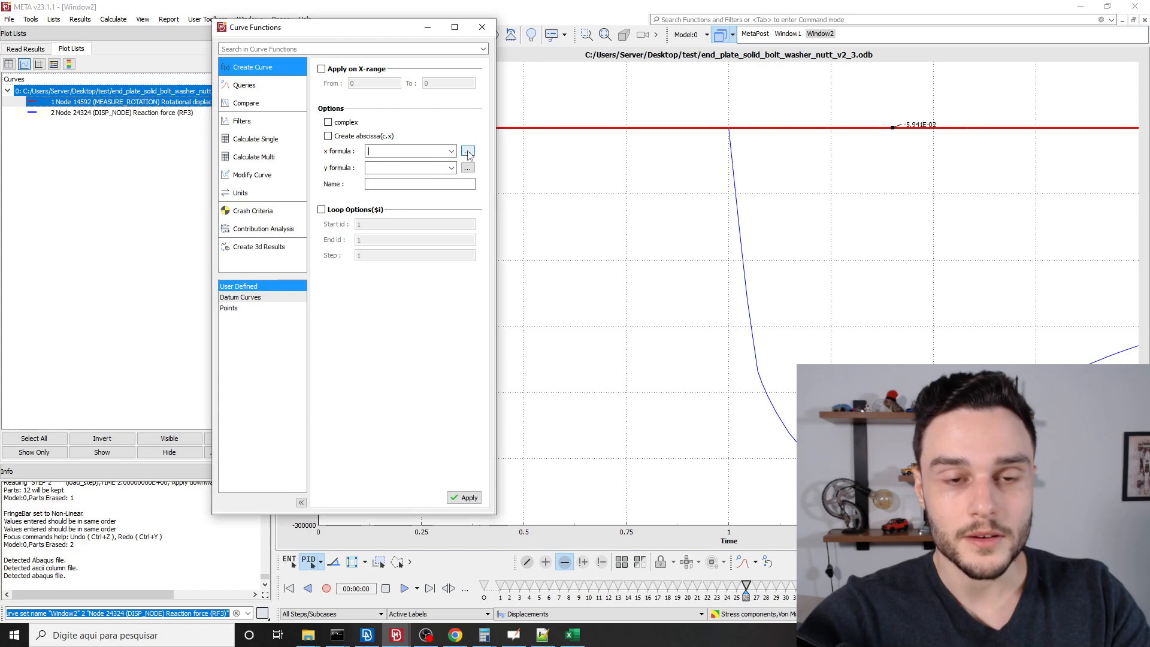
mouse_move(511, 181)
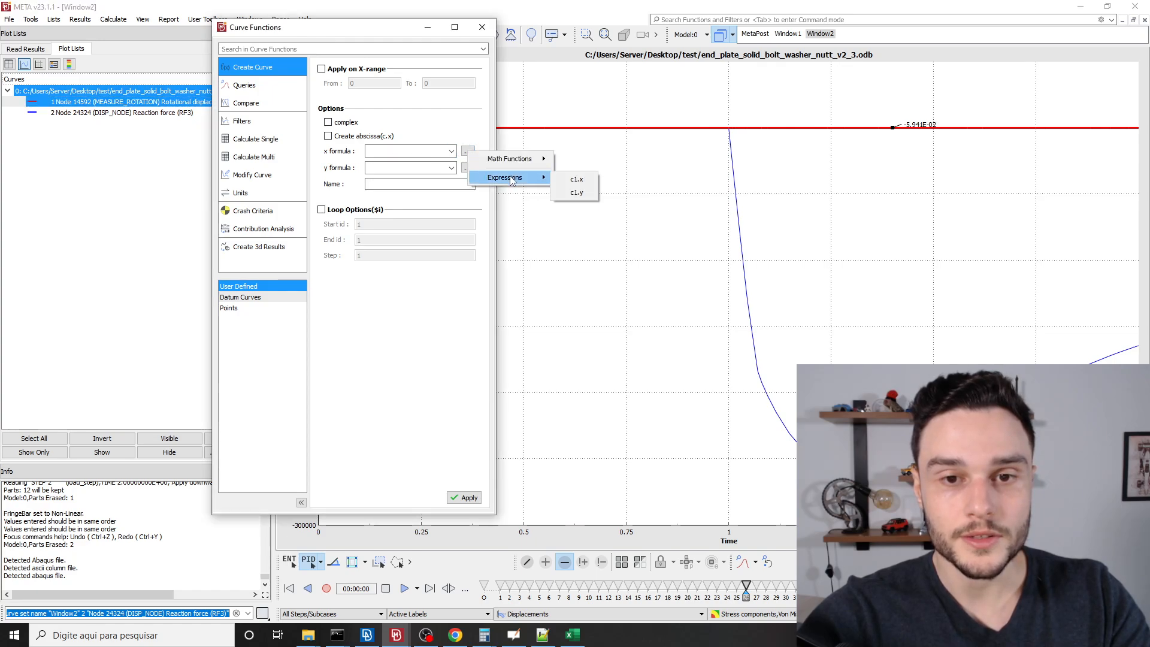
click(578, 193)
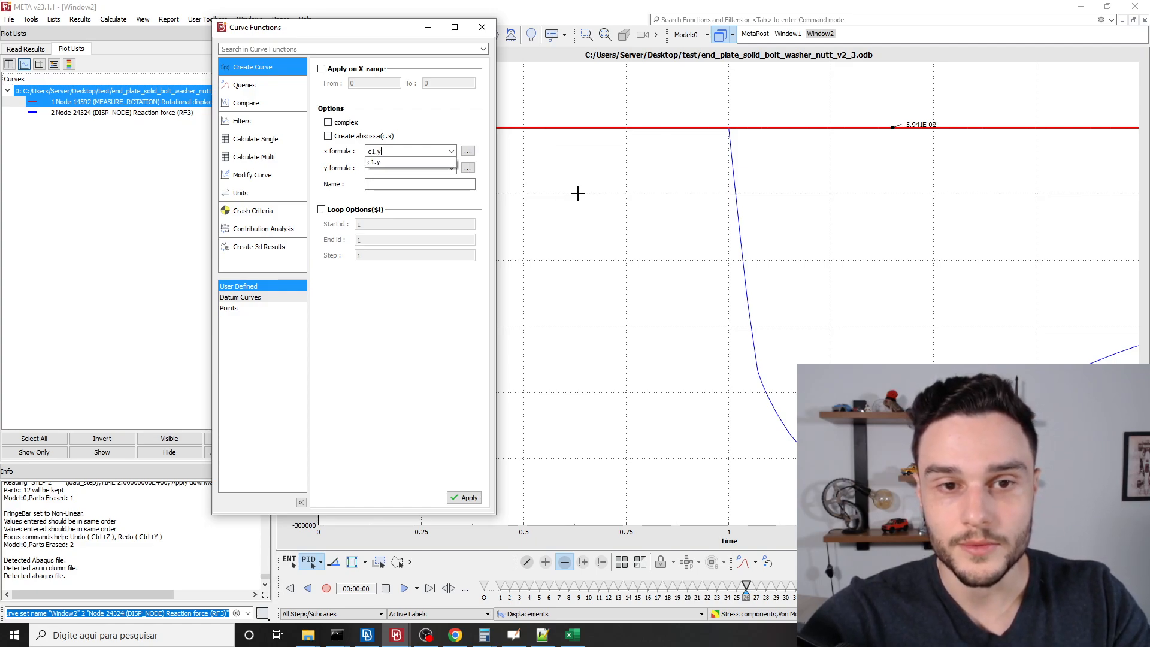
click(397, 152)
drag(396, 152, 373, 152)
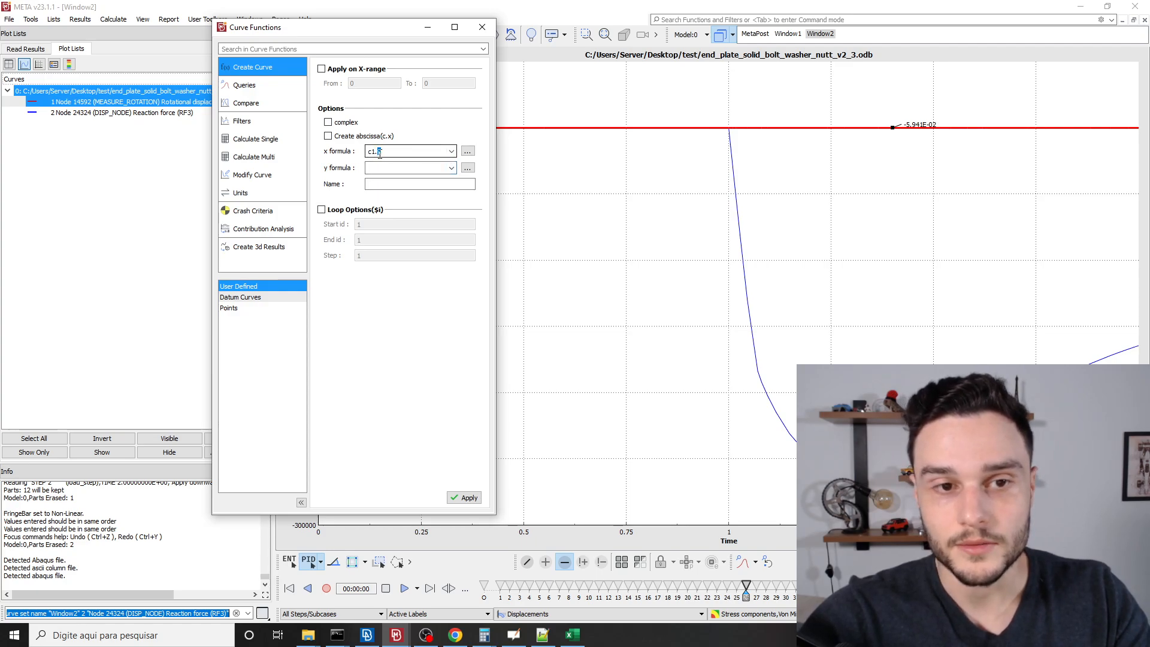
click(408, 167)
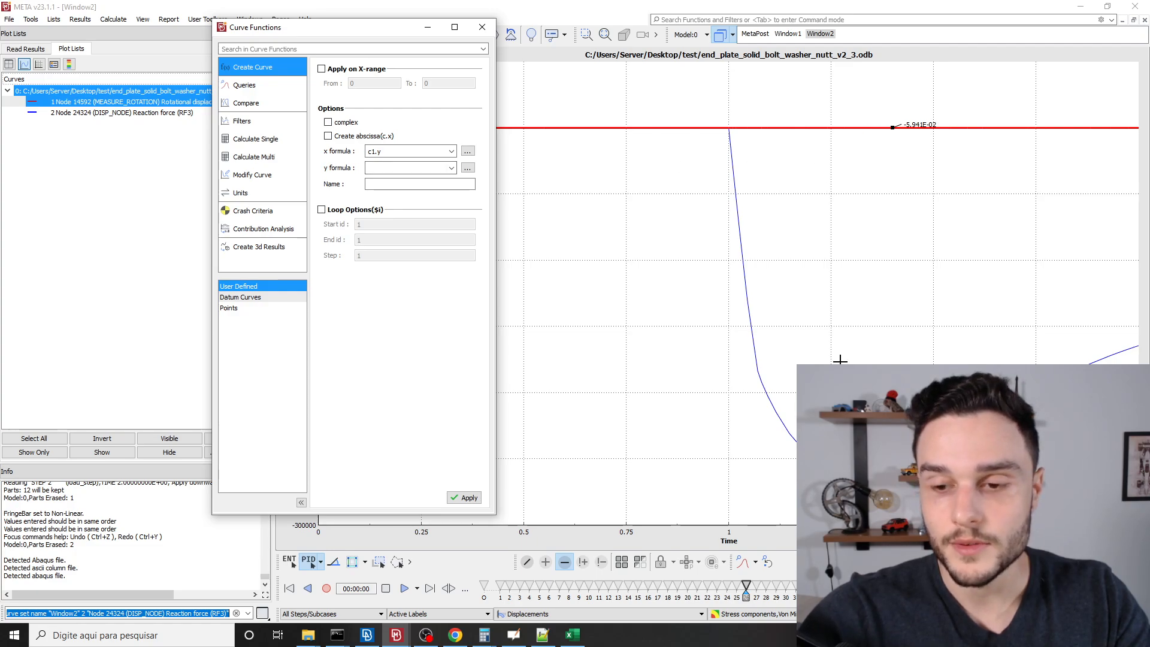
Set the y formula to c2.y, using the DISP_NODE reaction force RF3 curve.
click(110, 113)
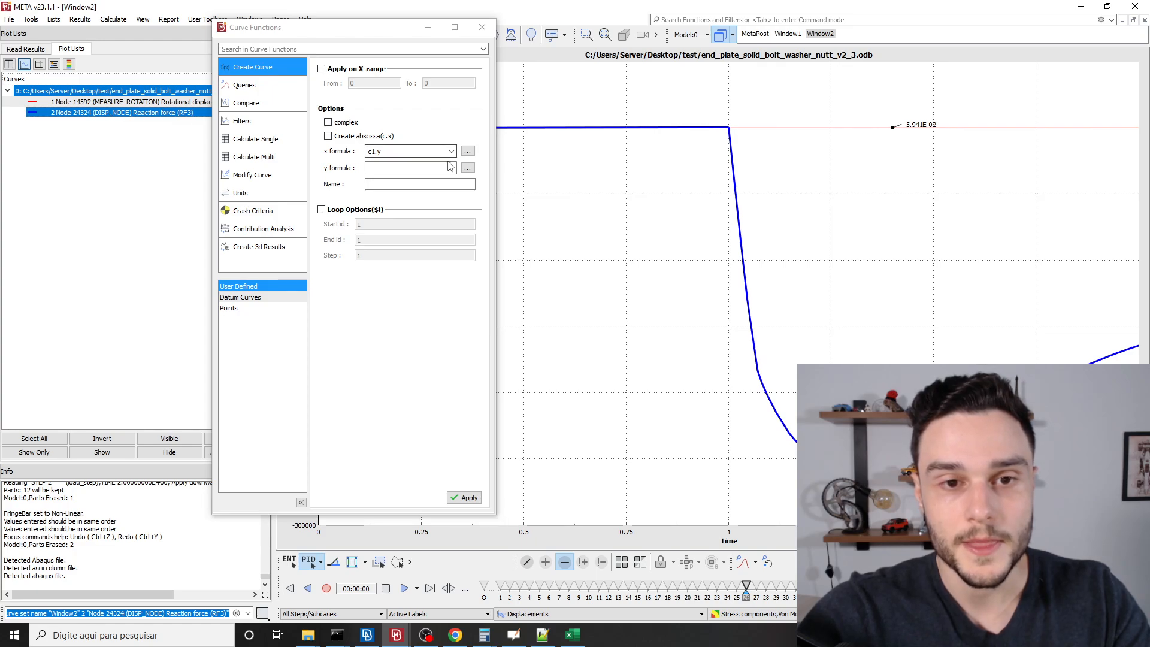
click(467, 168)
mouse_move(513, 198)
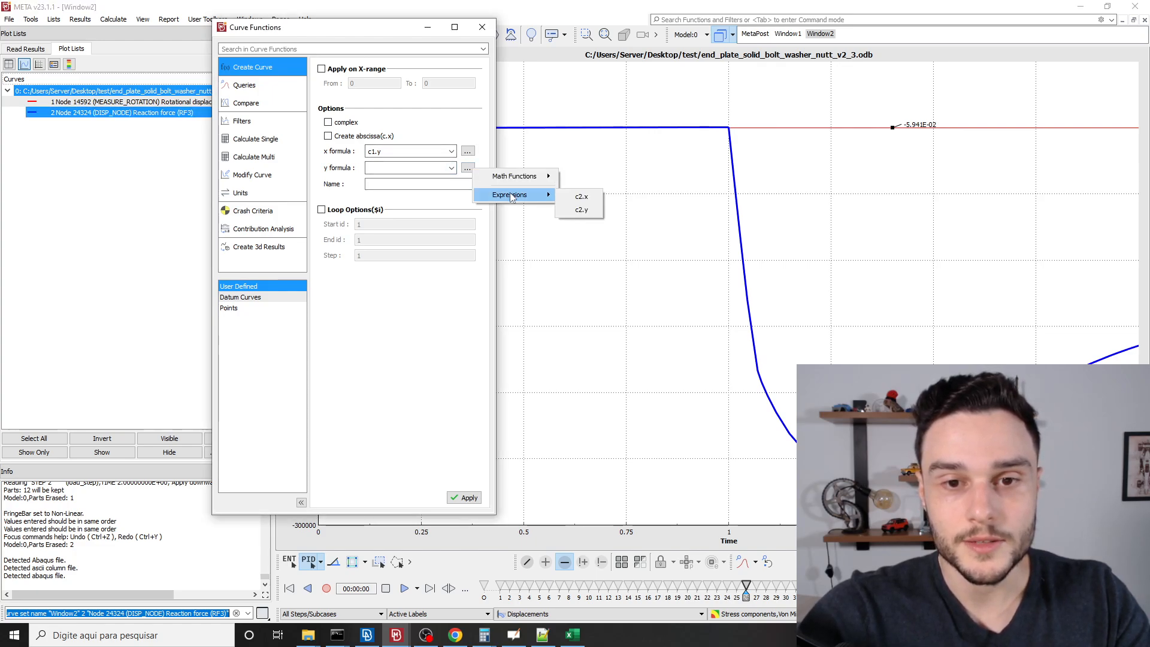
click(582, 210)
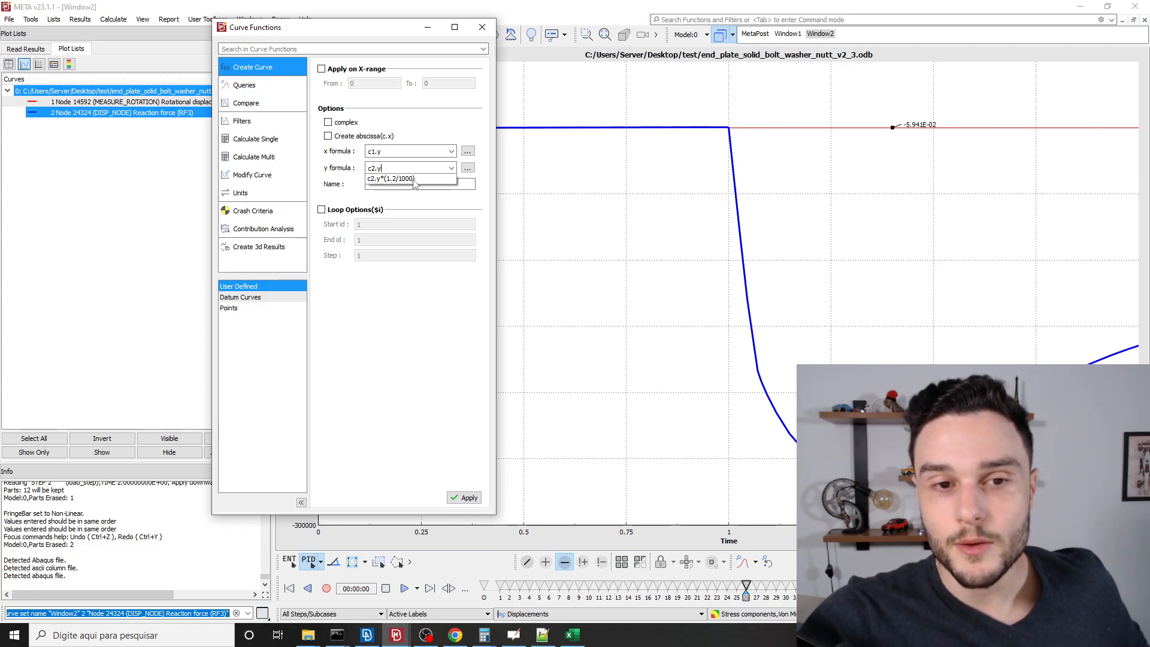
Check the moment and rotation units on the reference charts in shi2008.pdf in Chrome, and return to META.
click(455, 635)
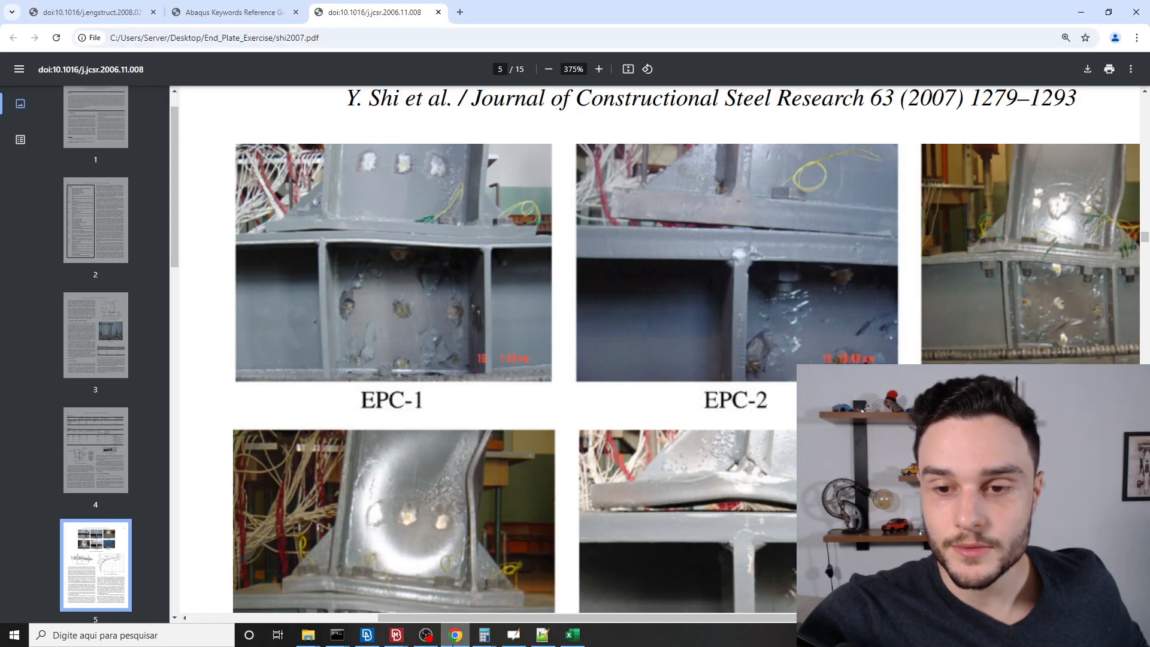
click(233, 12)
click(90, 12)
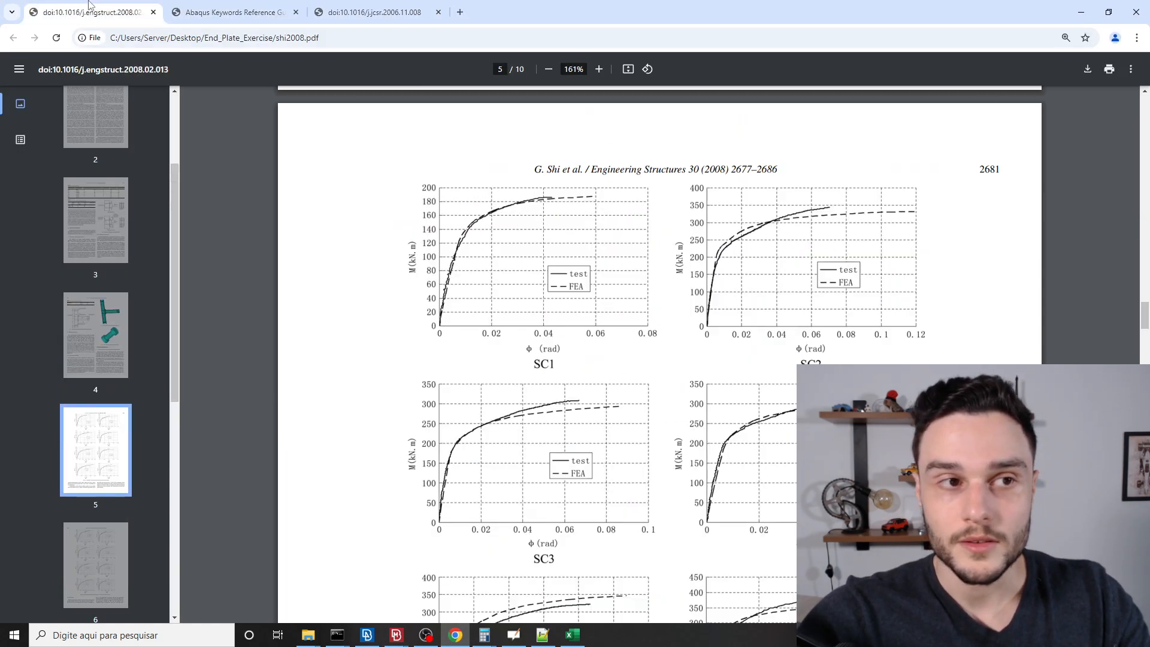
ctrl+scroll(680, 238, down, 1)
ctrl+scroll(790, 256, up, 2)
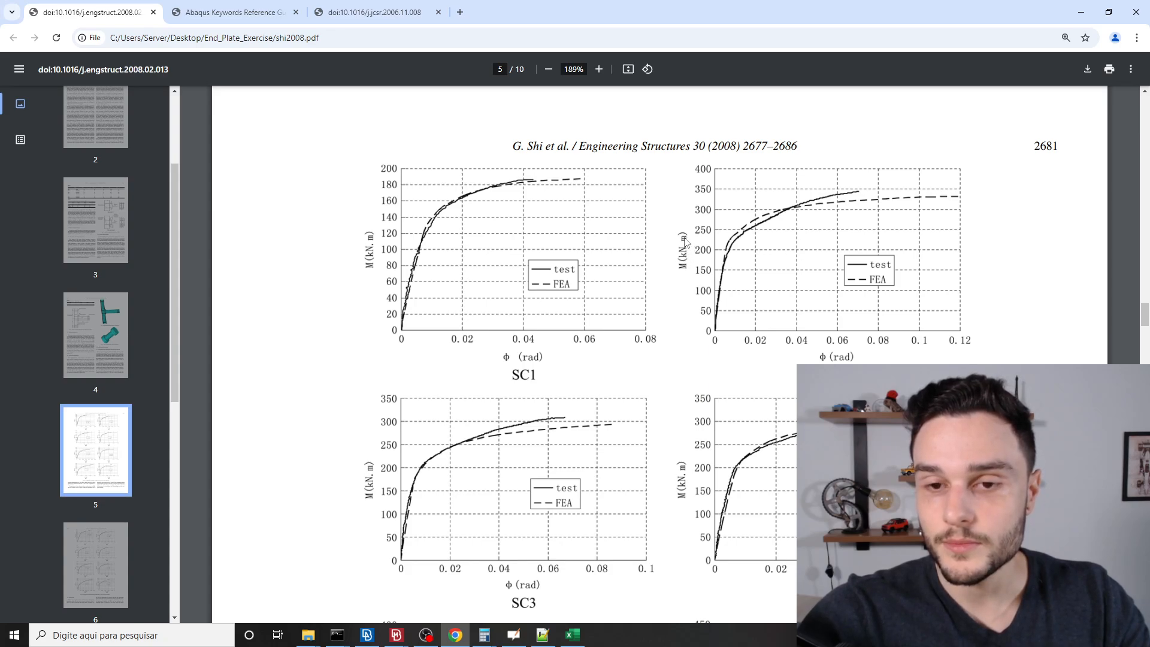
key(alt+Tab)
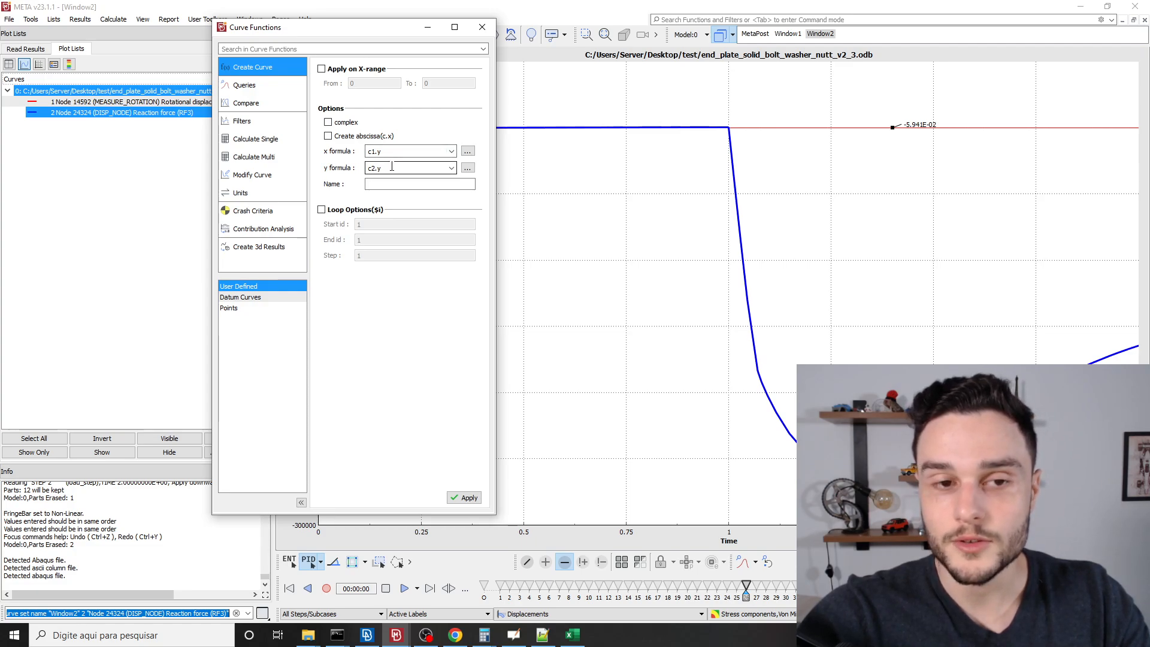
Change the y formula to -c2.y*(1.2/1000) and the x formula to -c1.y.
text(*)
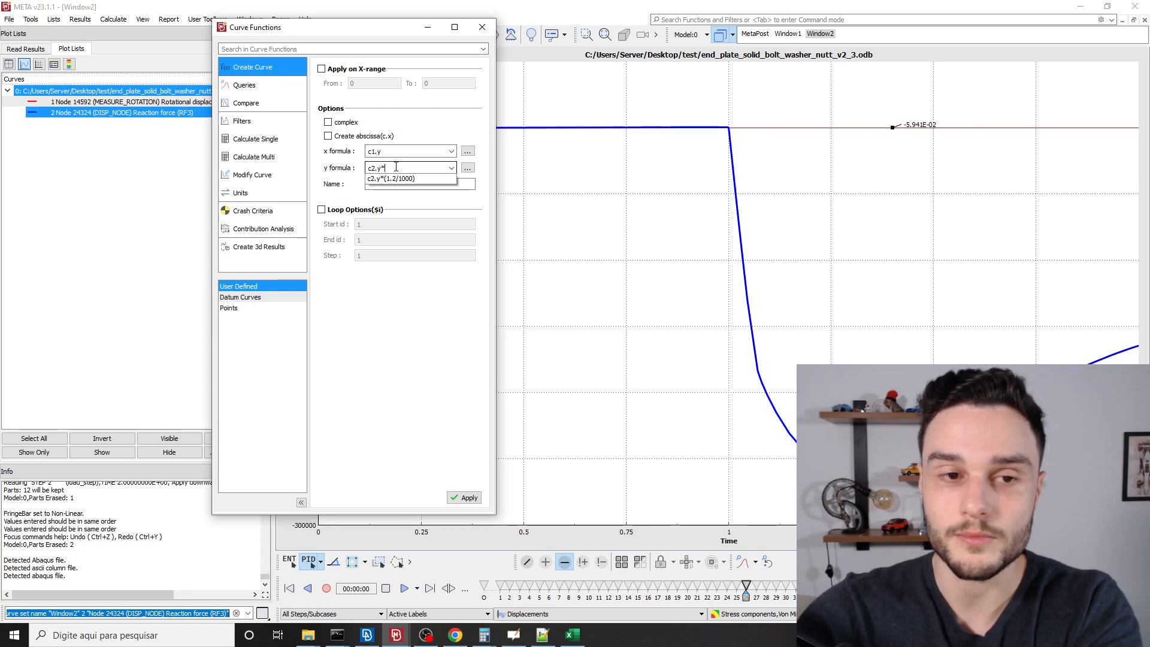
click(400, 179)
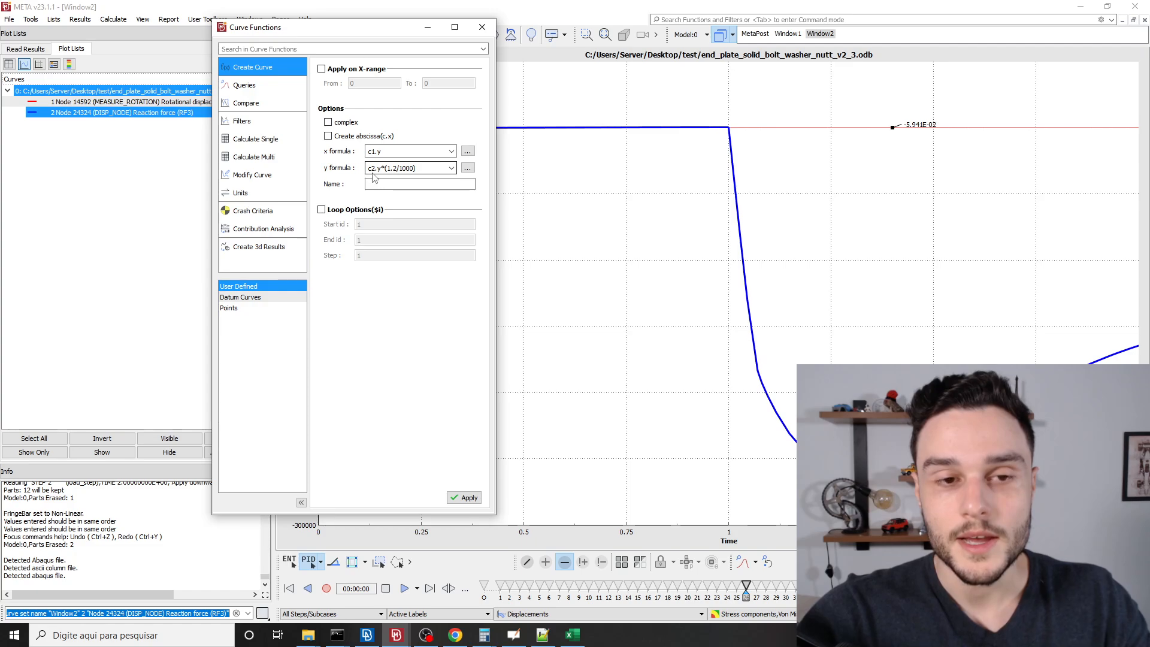
click(371, 153)
text(-)
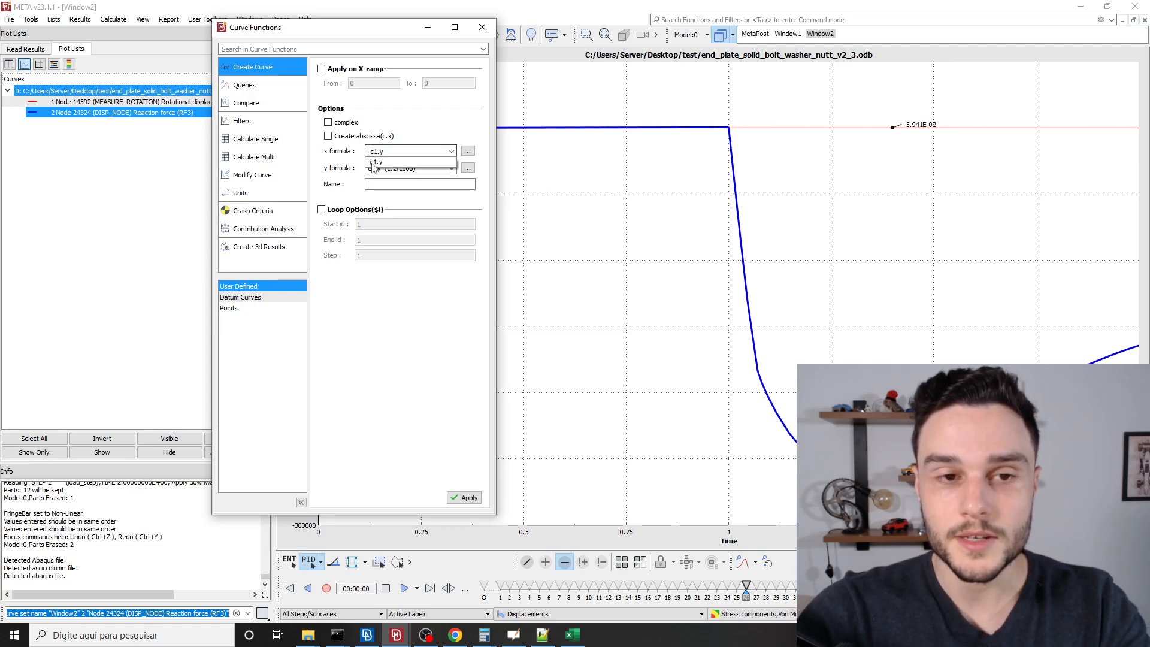
click(370, 168)
text(-)
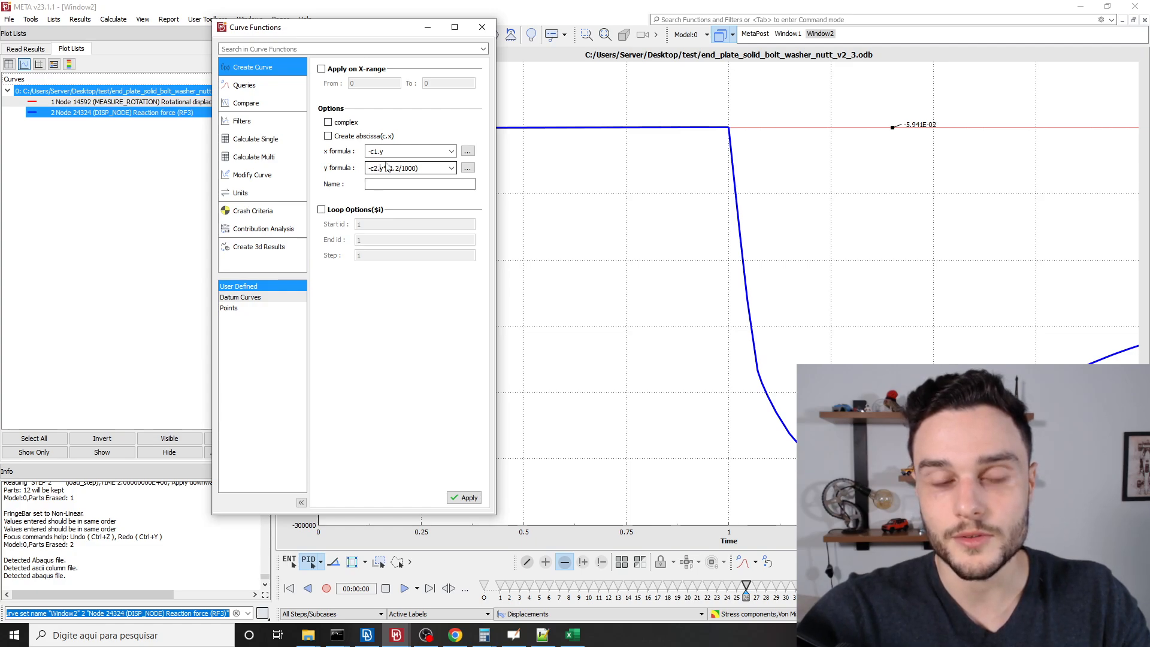
click(414, 178)
drag(418, 168, 376, 170)
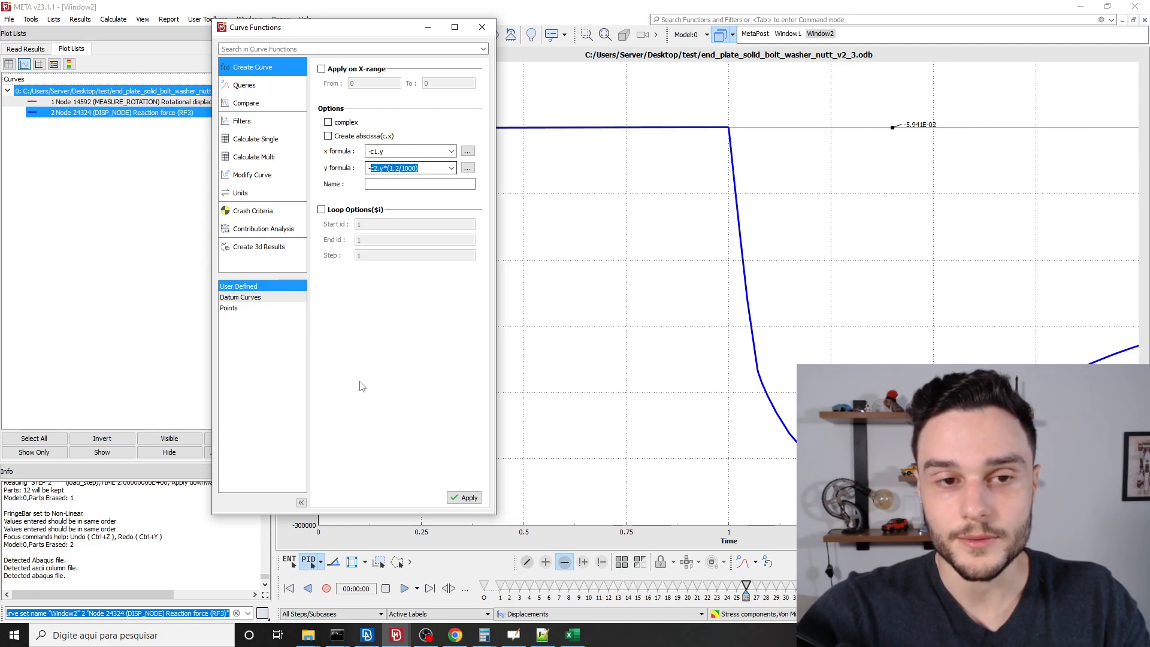
Create the user-defined curve, close Curve Functions, and show only that curve in the graph.
click(465, 498)
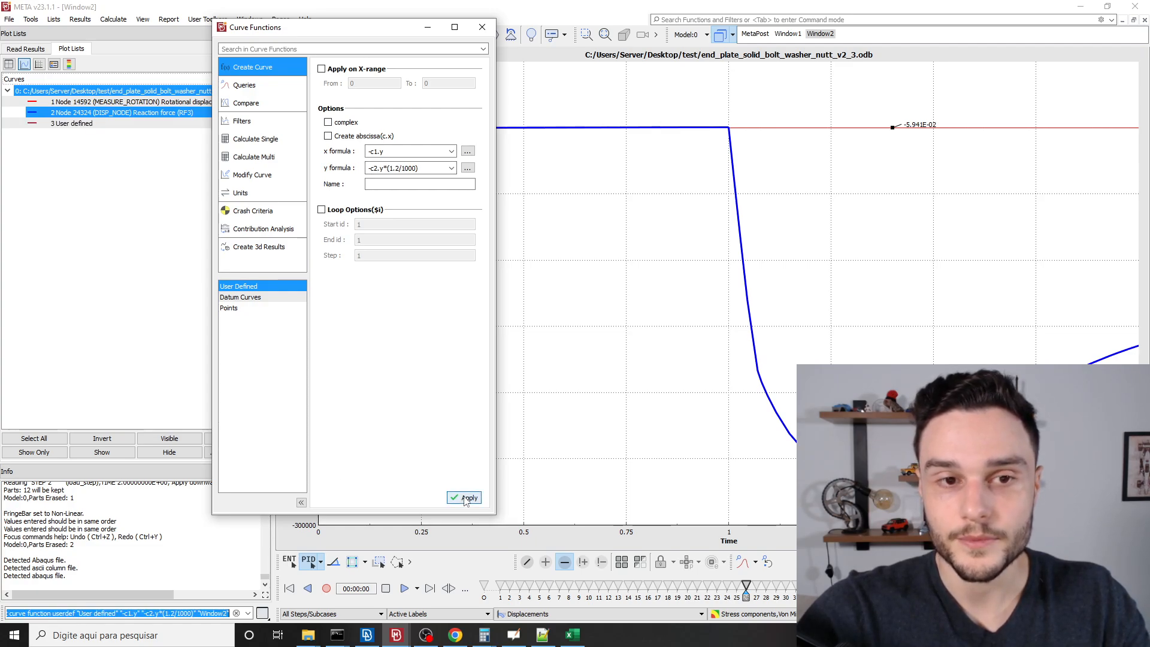
click(482, 26)
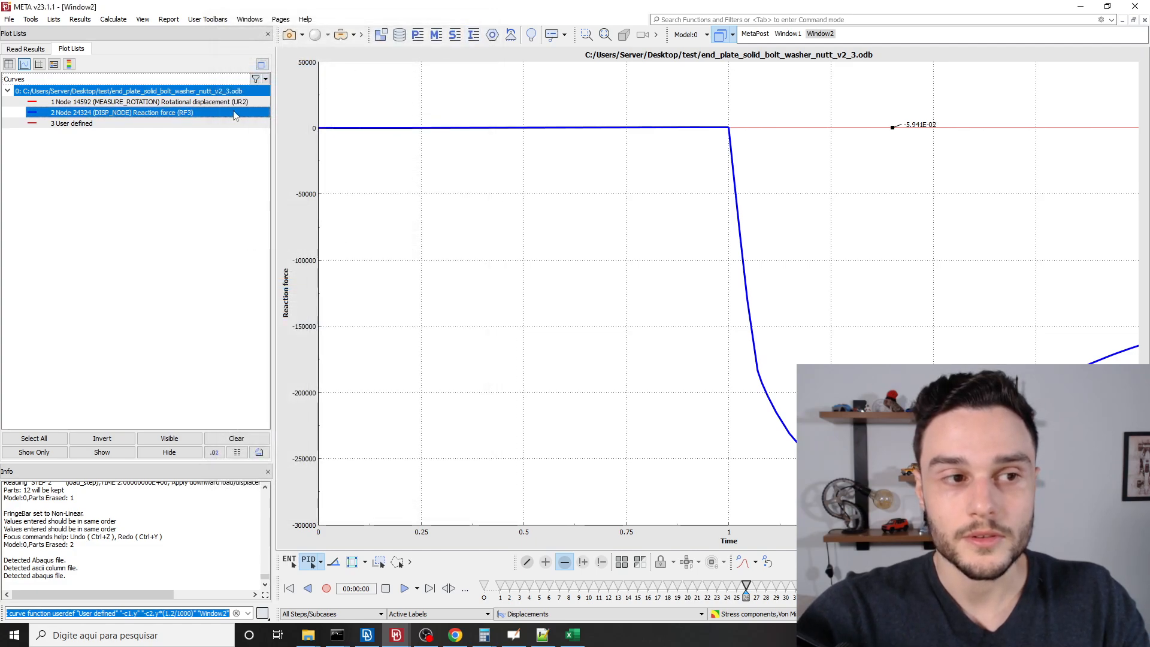
click(72, 124)
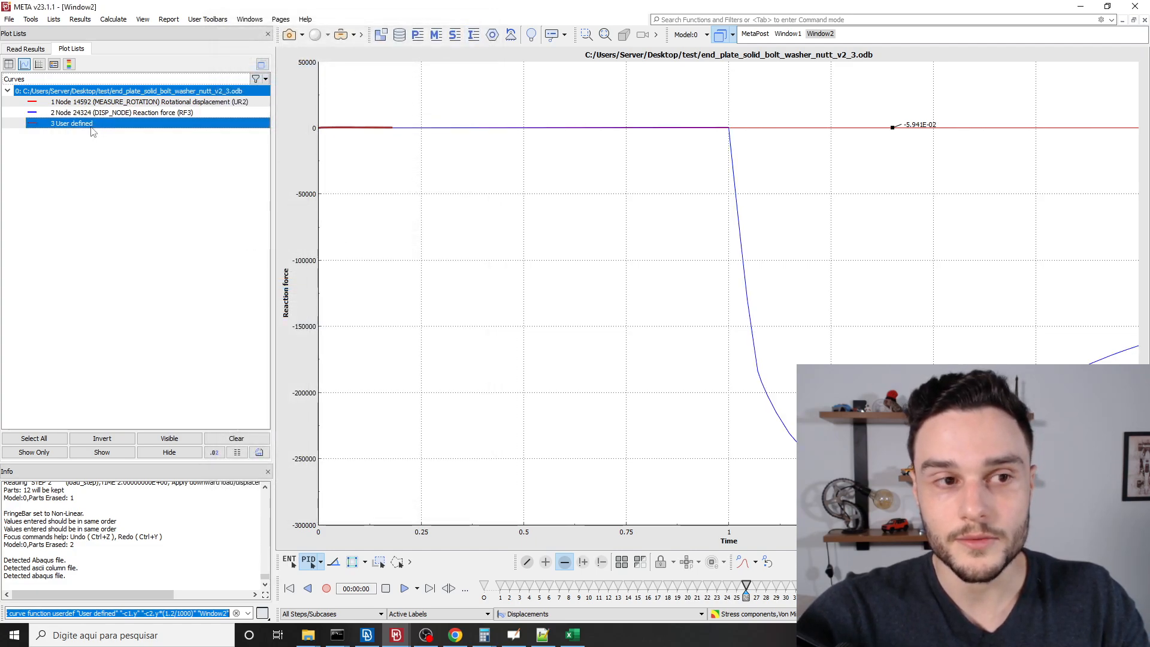
right_click(93, 131)
click(116, 235)
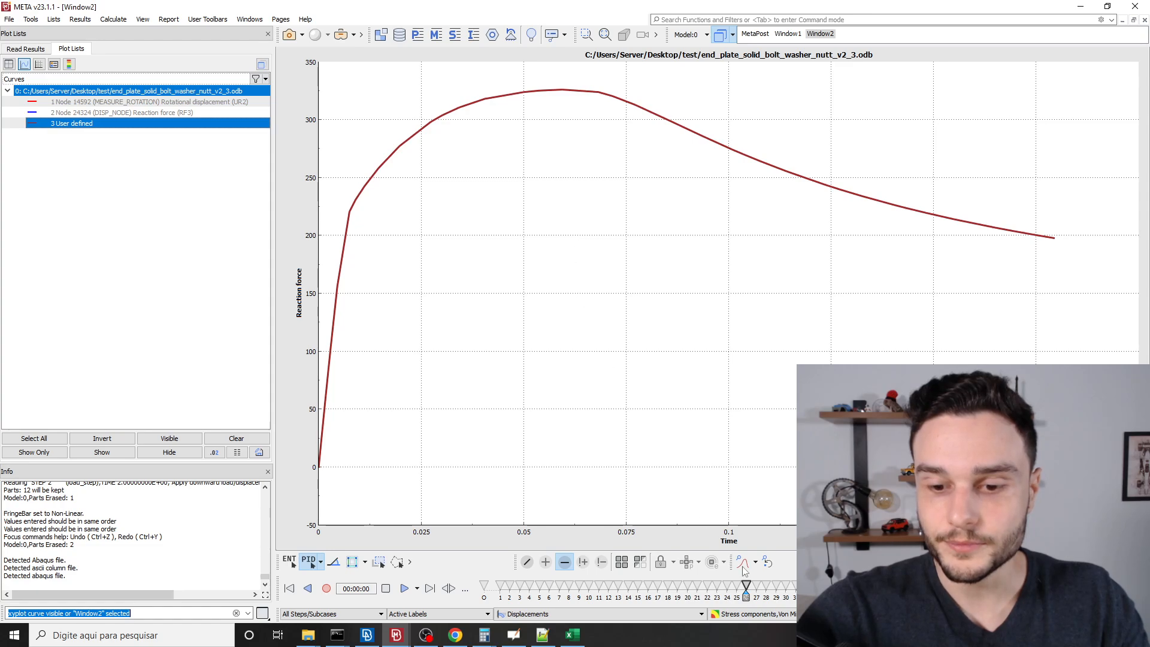
mouse_move(752, 597)
mouse_down()
mouse_move(716, 599)
mouse_move(737, 599)
mouse_up()
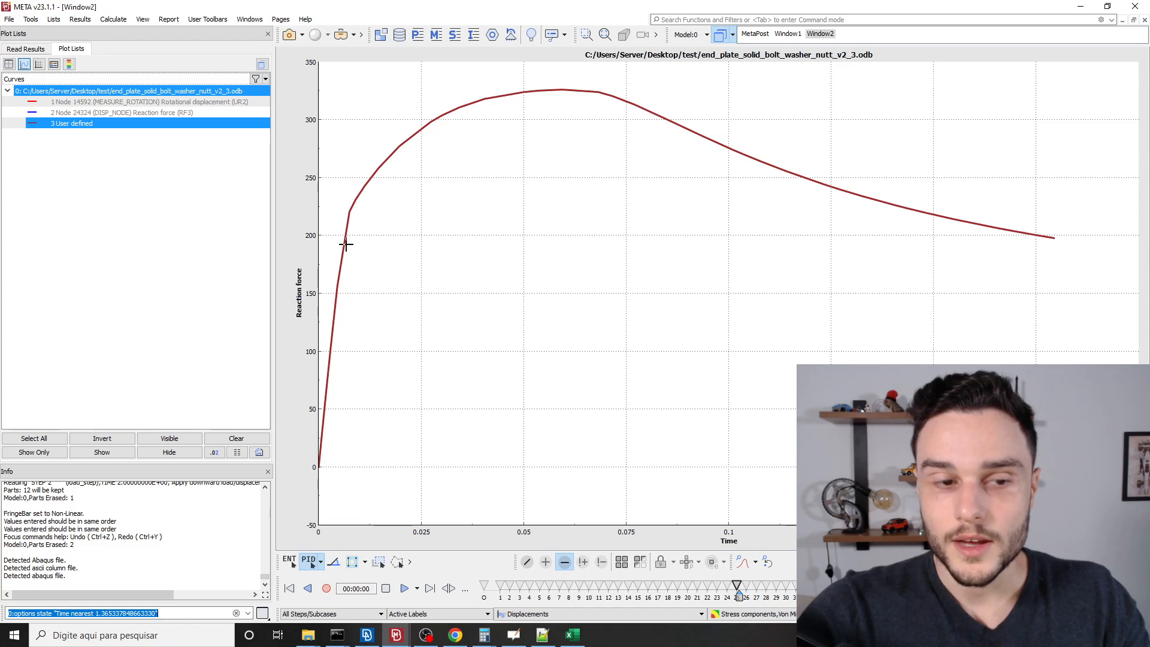
Copy the full data table of the User defined curve and switch to the m_phi.xlsx workbook in Excel.
click(77, 125)
double_click(77, 127)
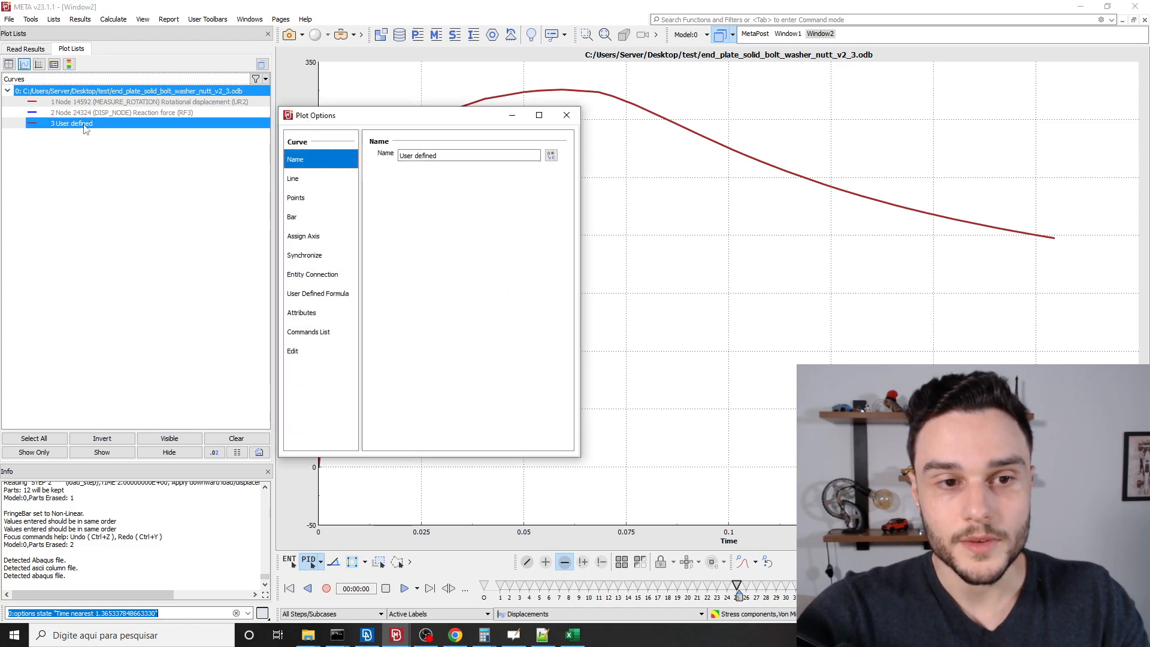
click(293, 353)
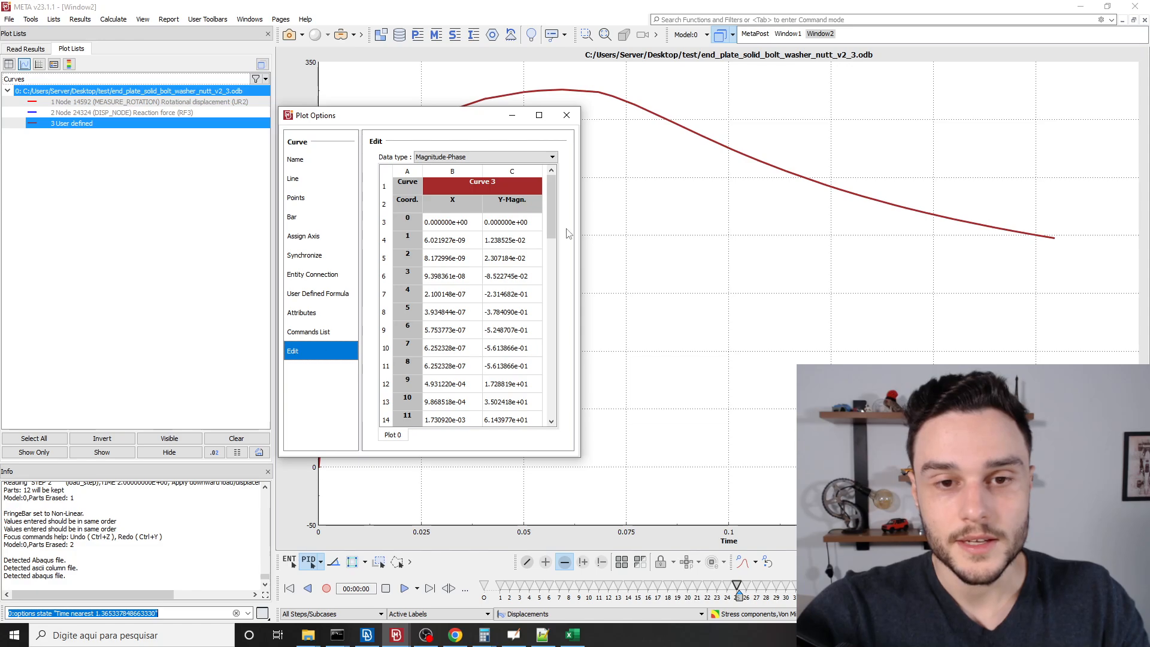
click(459, 224)
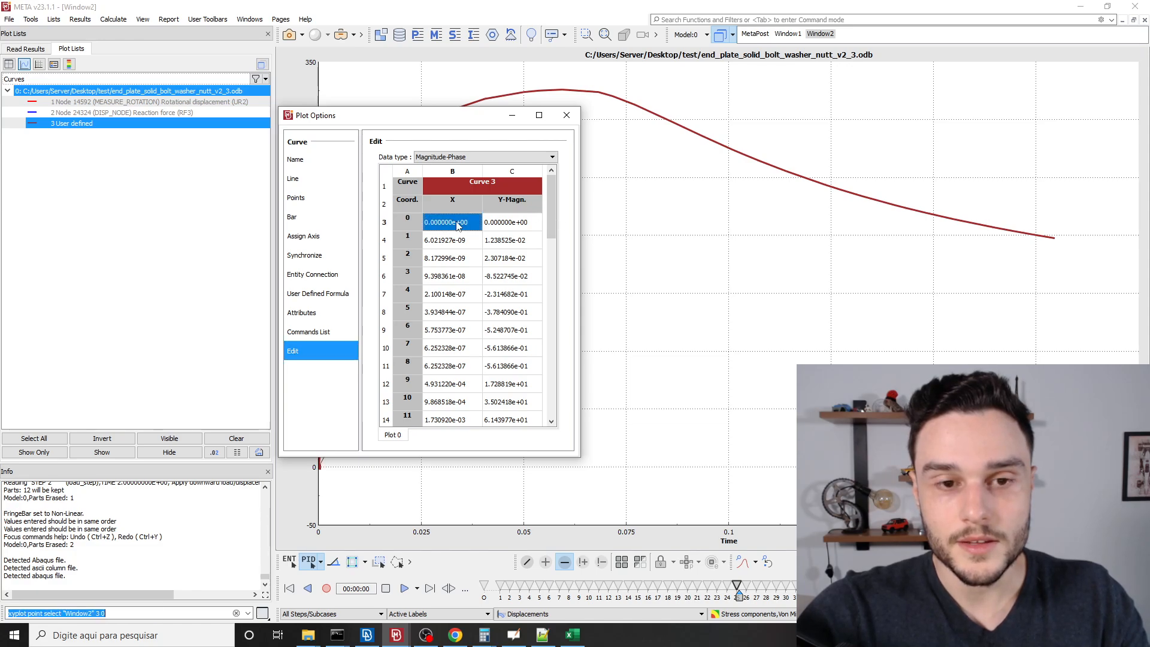
key(ctrl+a)
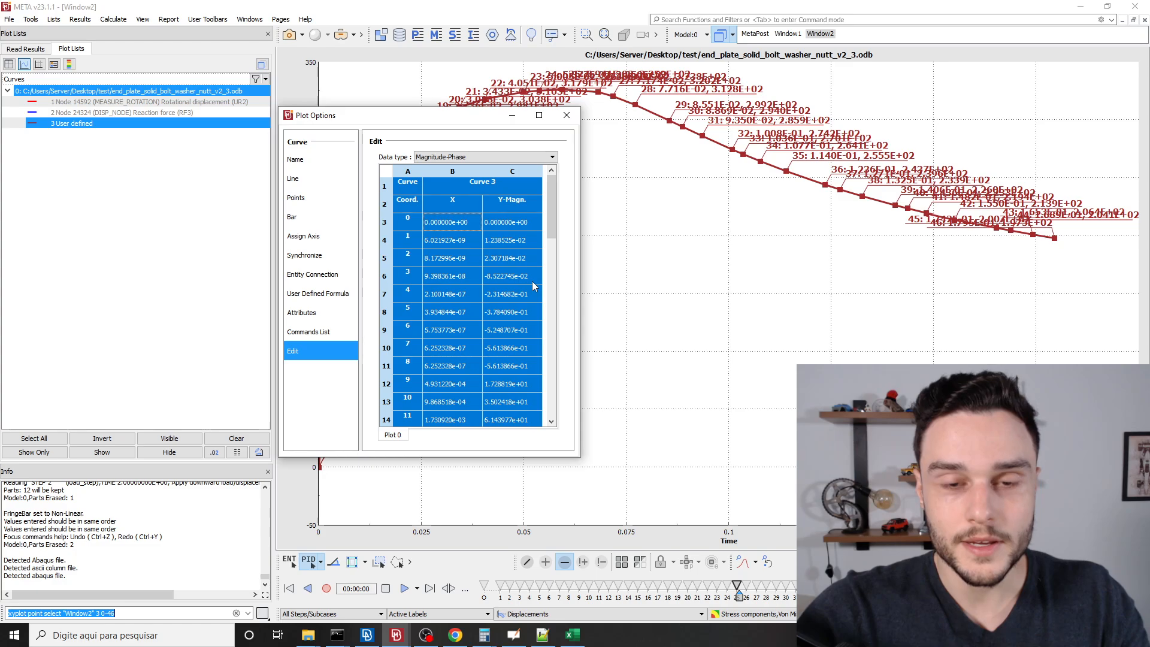
click(566, 118)
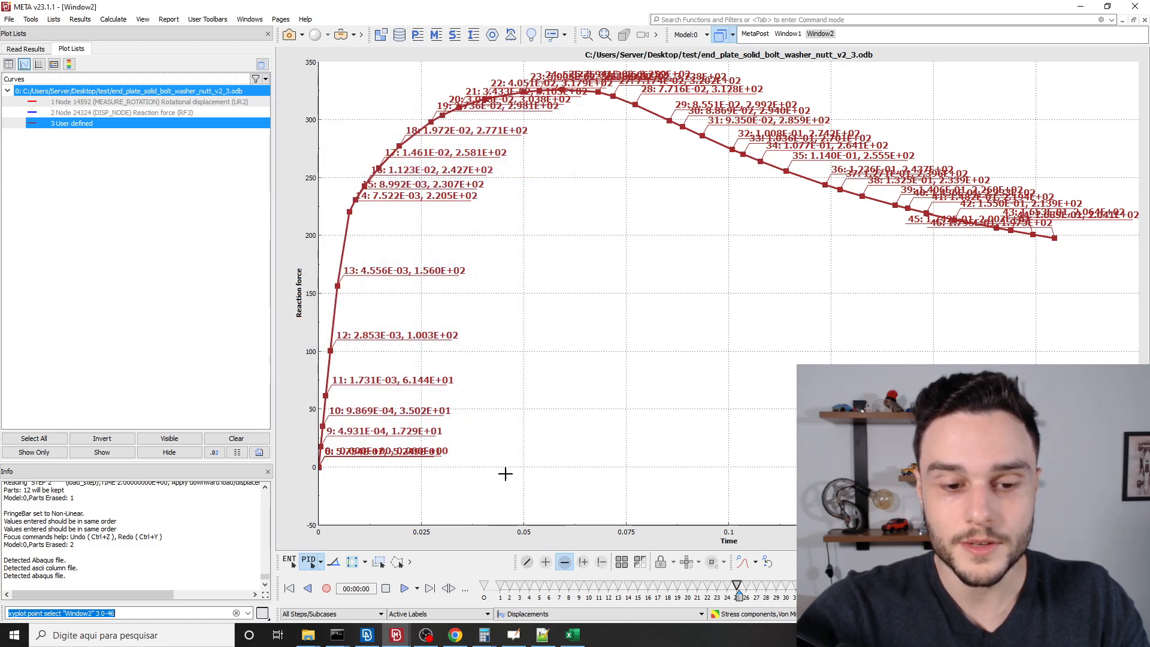
key(alt+Tab)
ctrl+scroll(331, 286, down, 3)
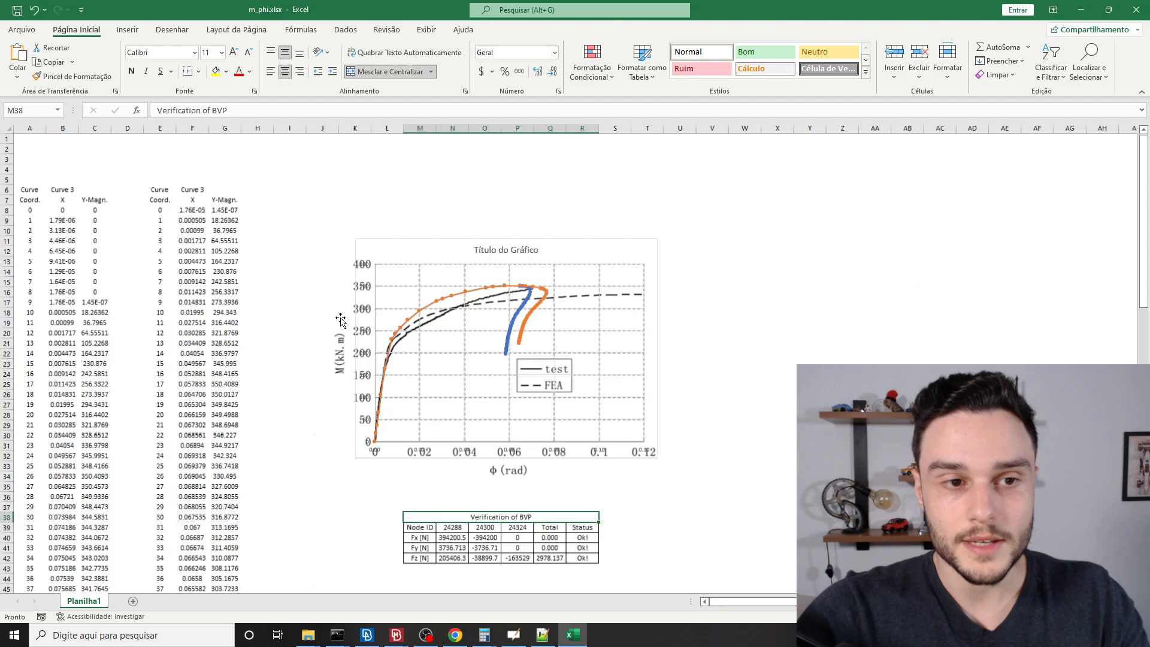
click(635, 195)
key(ctrl+v)
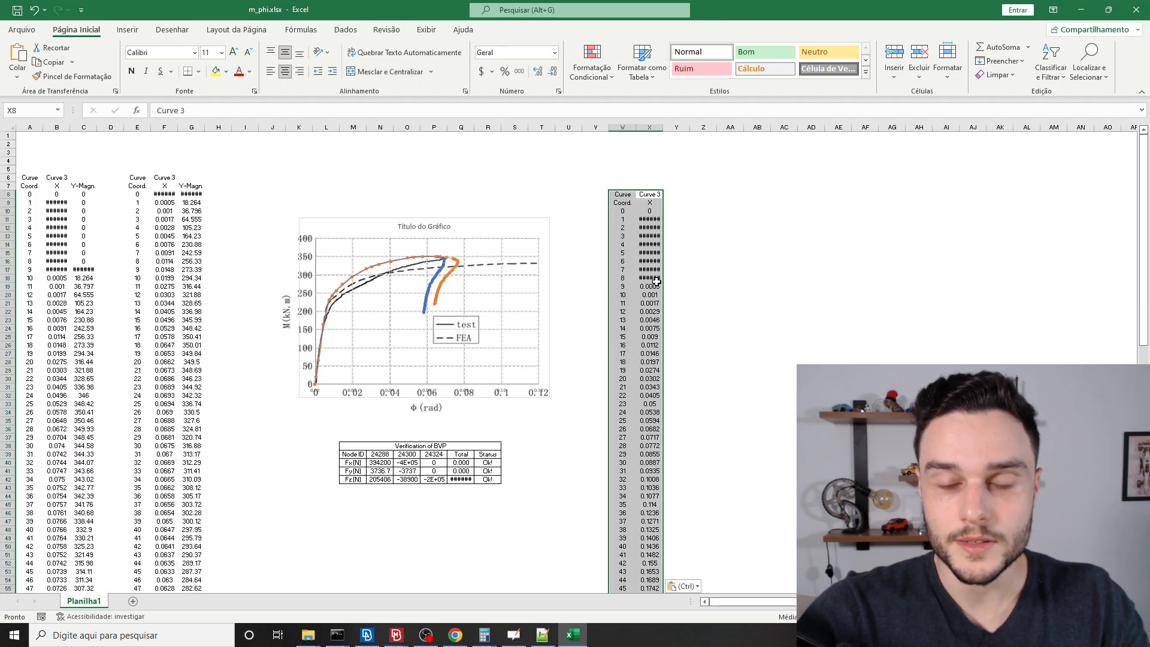
key(ctrl+z)
Paste the copied curve data into the worksheet starting at cell W7.
click(623, 186)
key(ctrl+v)
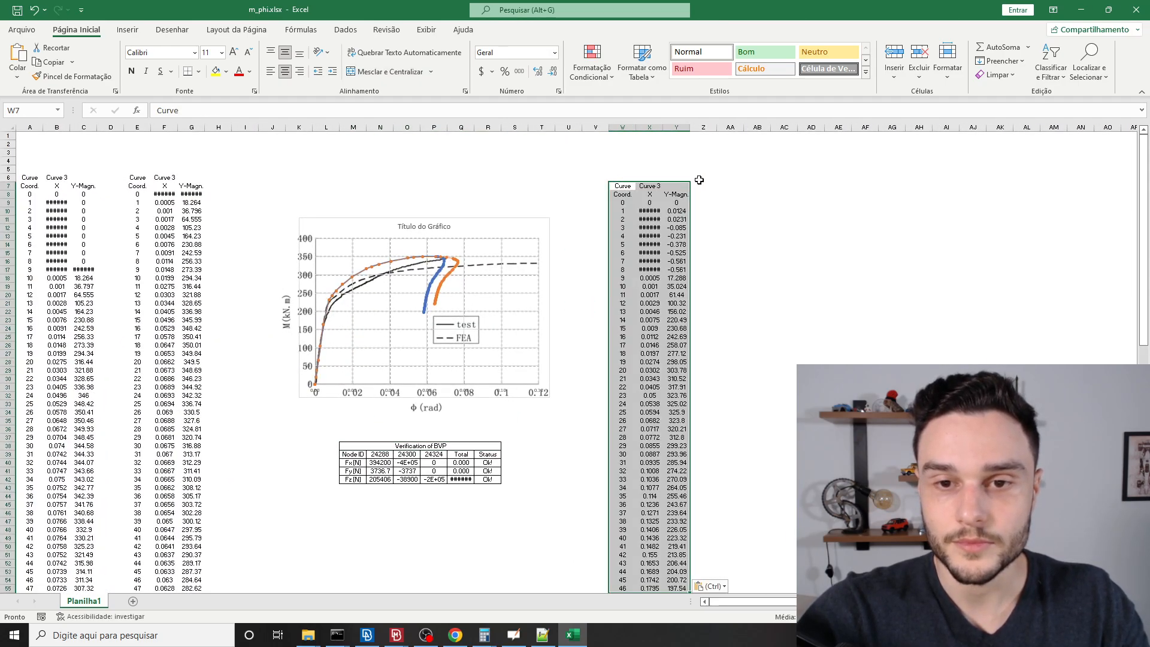
click(702, 177)
ctrl+scroll(741, 222, up, 3)
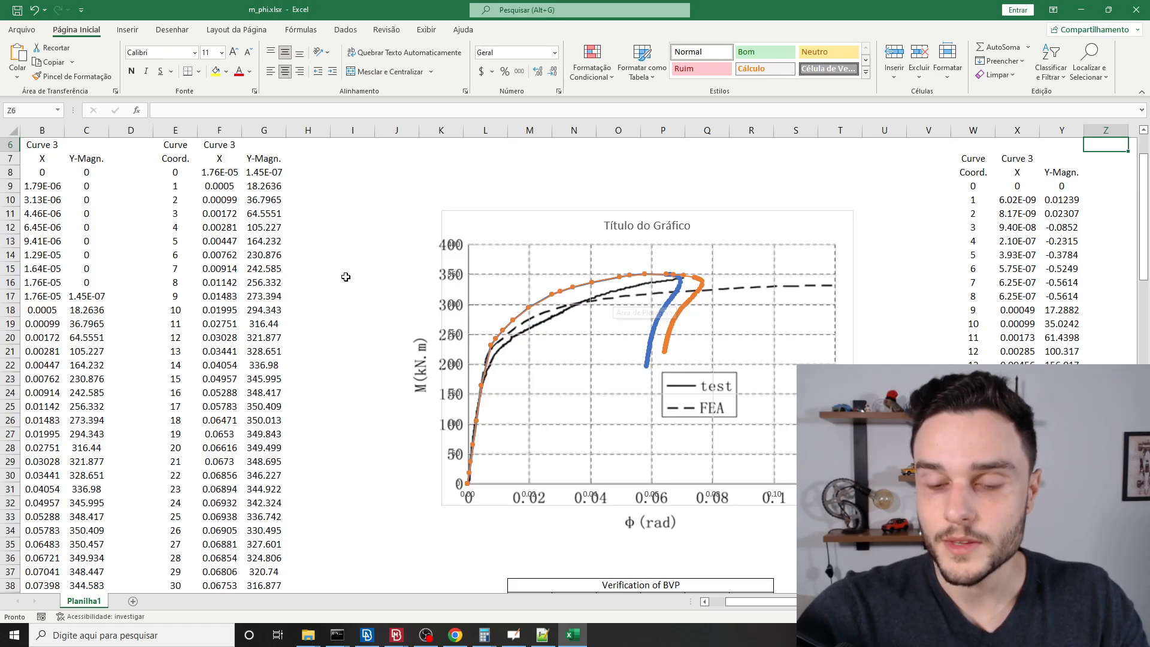
Open the data source selection of the moment-rotation chart and add a new series.
click(537, 213)
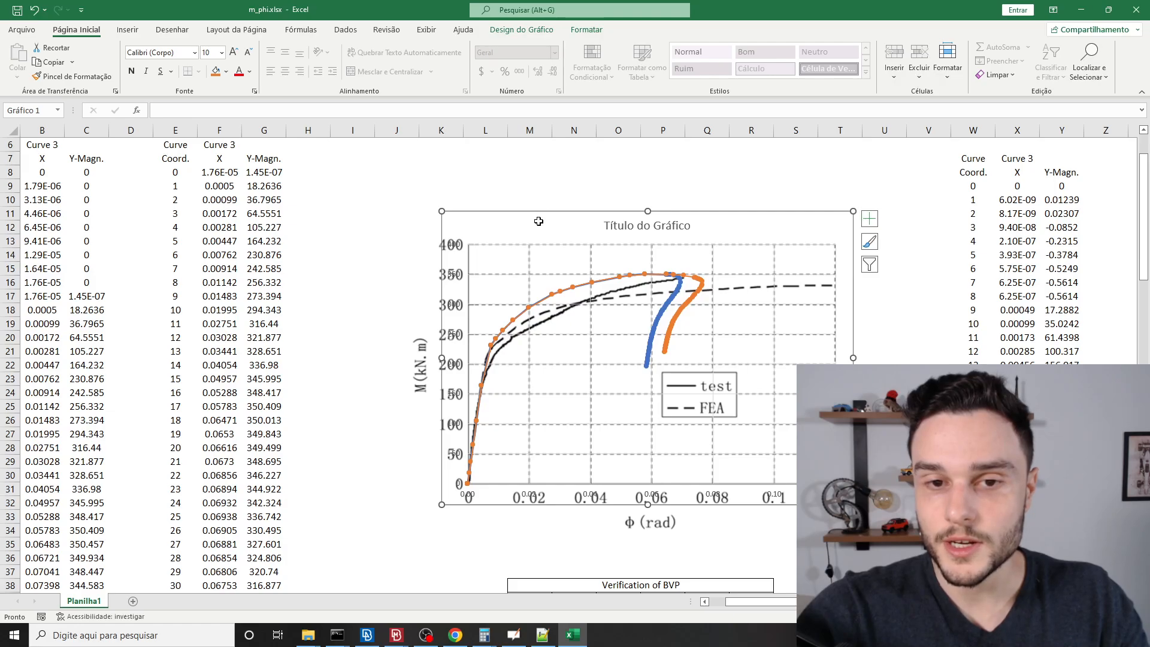
right_click(536, 266)
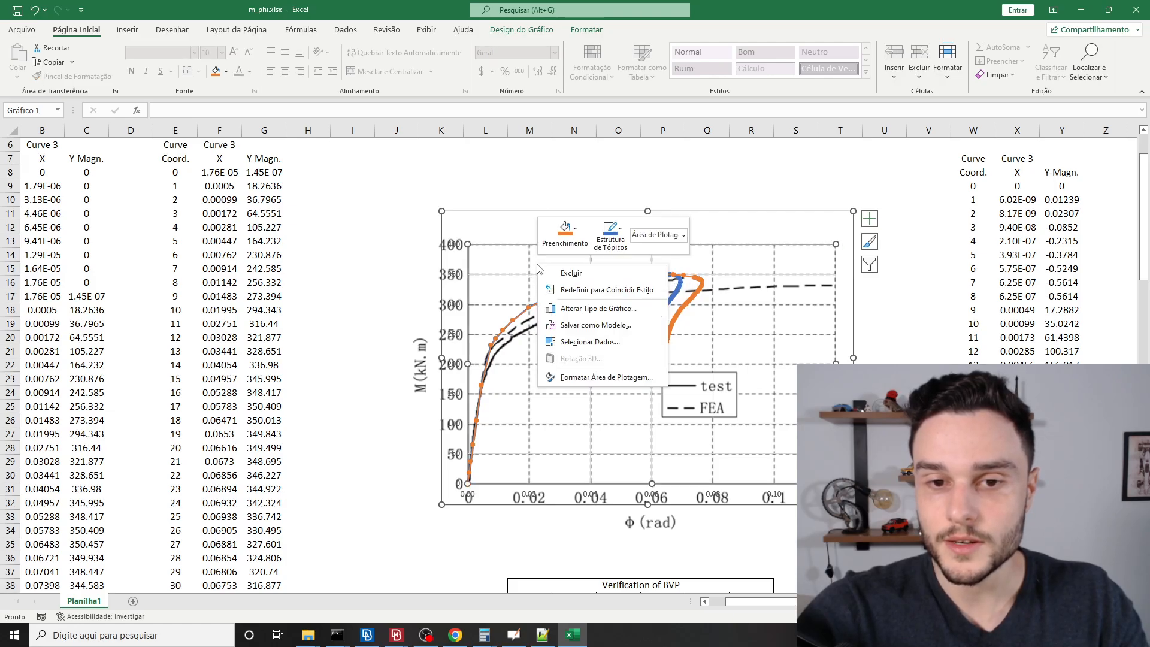
click(575, 339)
drag(668, 217, 196, 119)
click(178, 201)
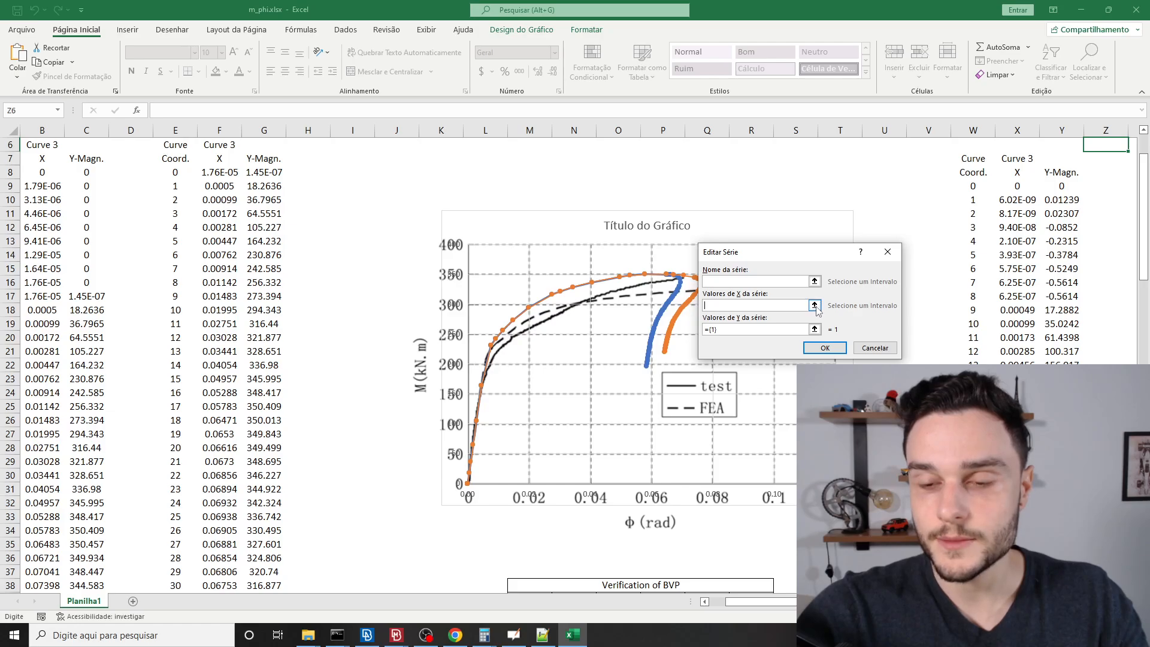
Set the new series' X values to the range =Planilha1!$X$9:$X$55.
drag(809, 255, 414, 161)
click(425, 210)
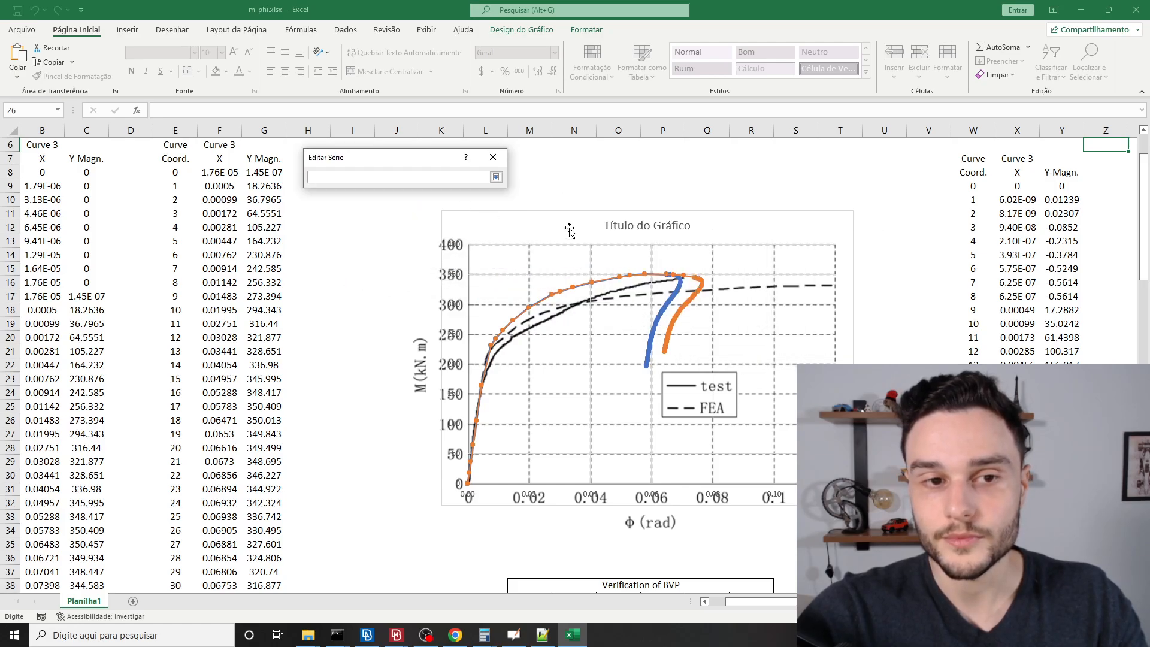
scroll(569, 229, up, 2)
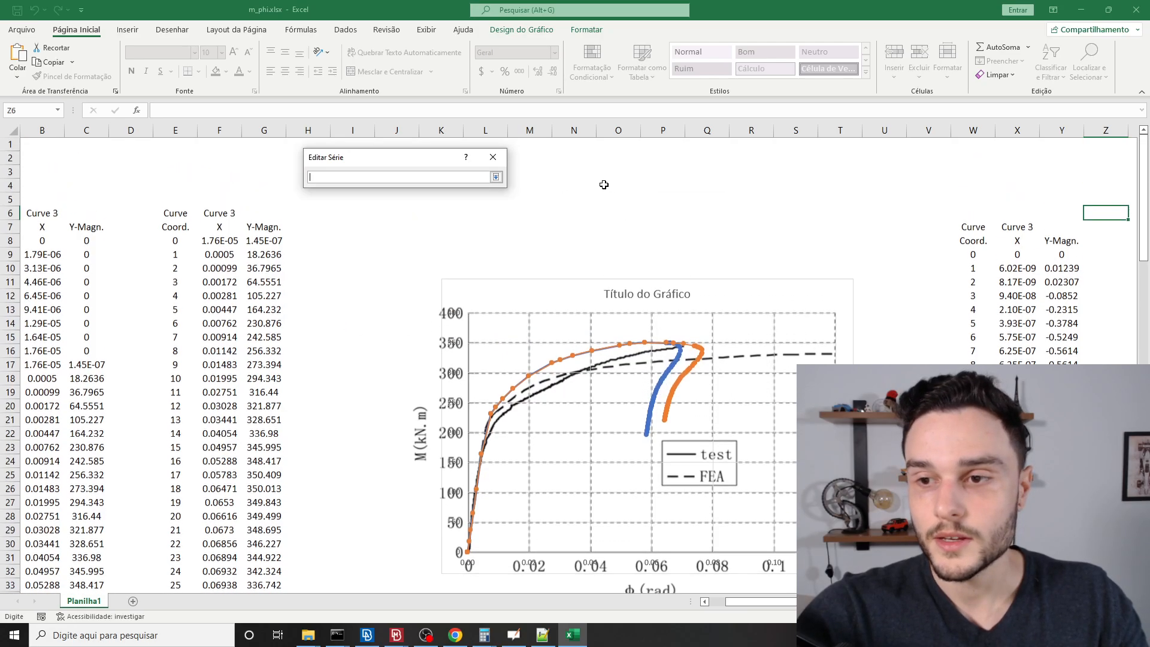
click(1021, 255)
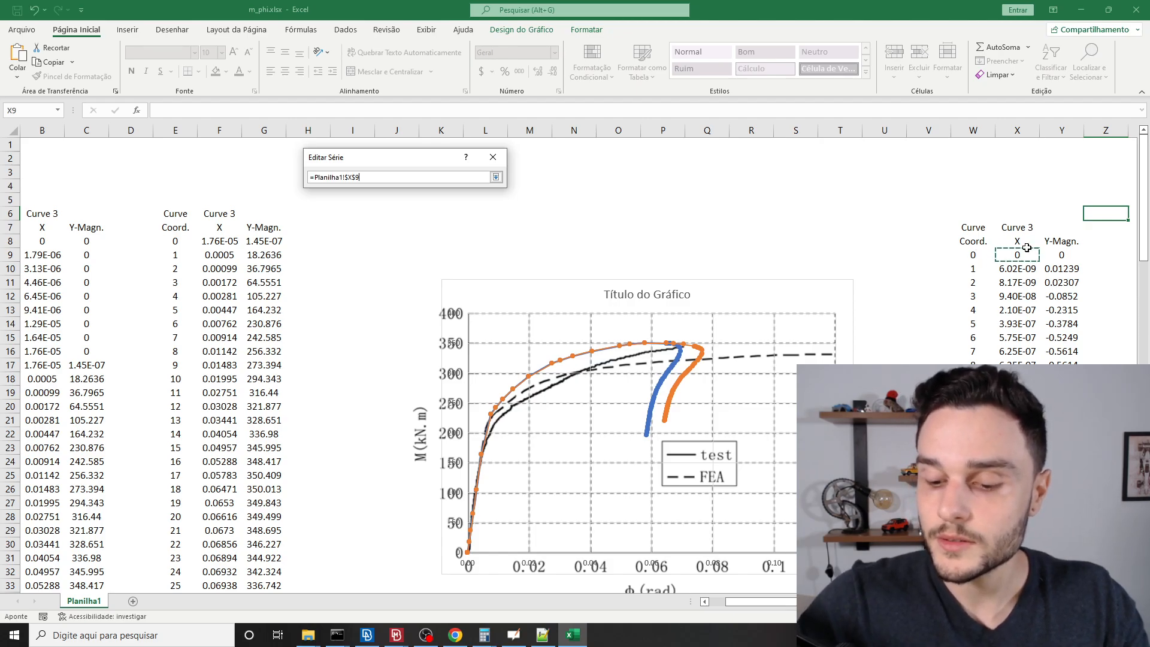
key(ctrl+shift+Down)
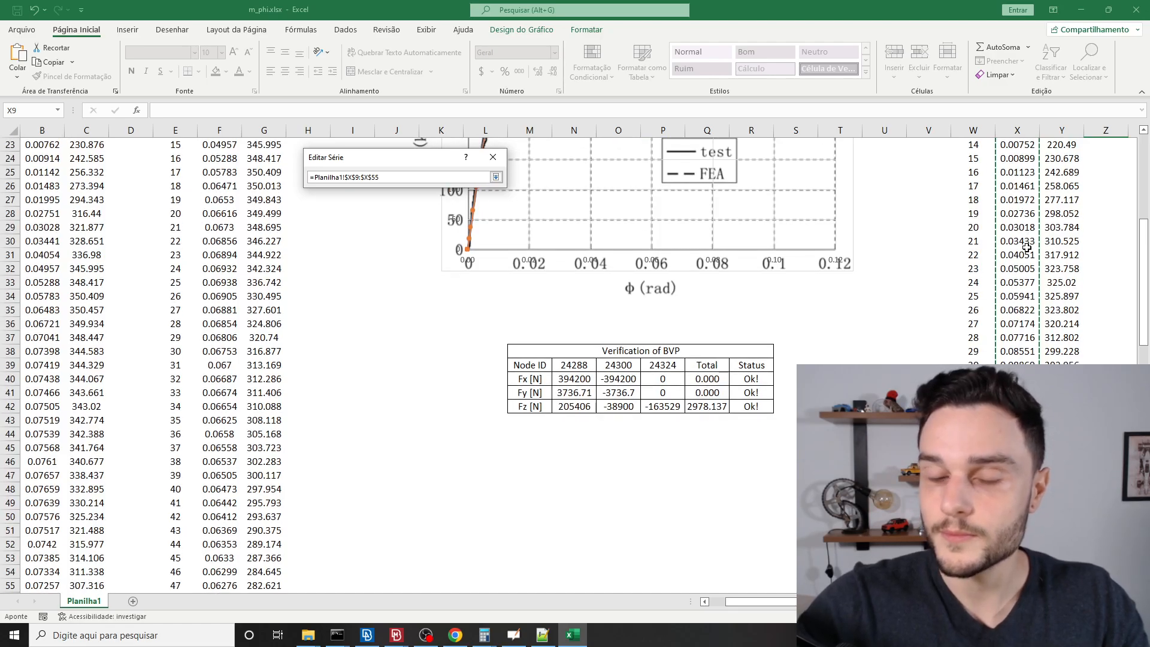
click(496, 177)
Set the new series' Y values to the range =Planilha1!$Y$9:$Y$55 and apply the series to the chart.
key(Tab)
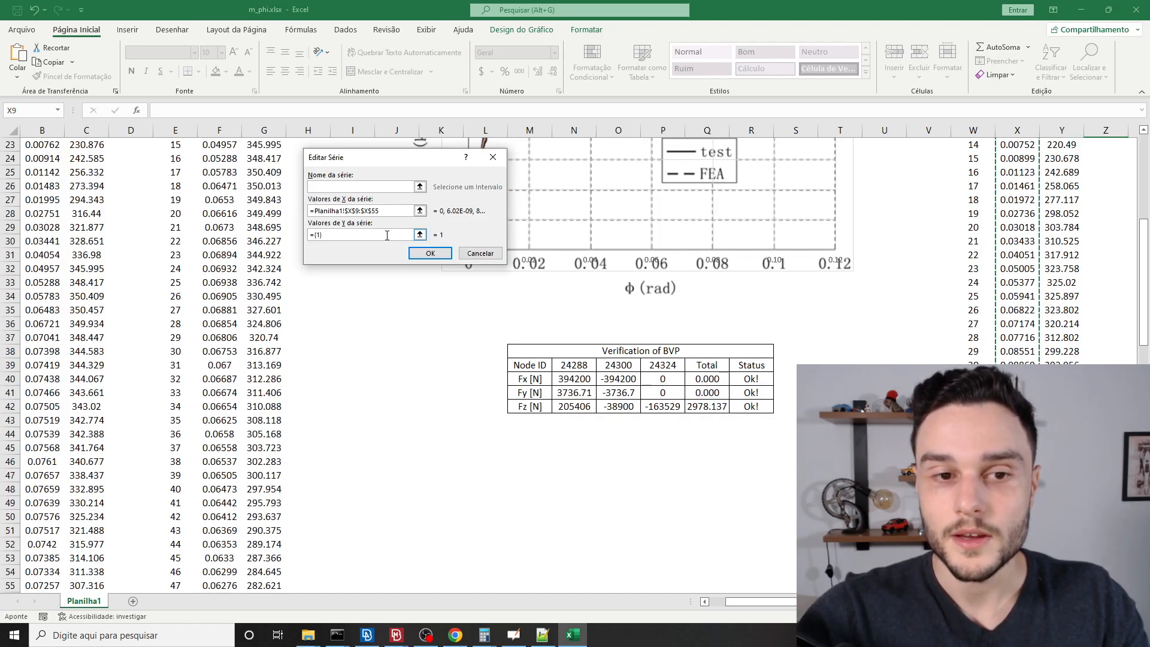
click(420, 234)
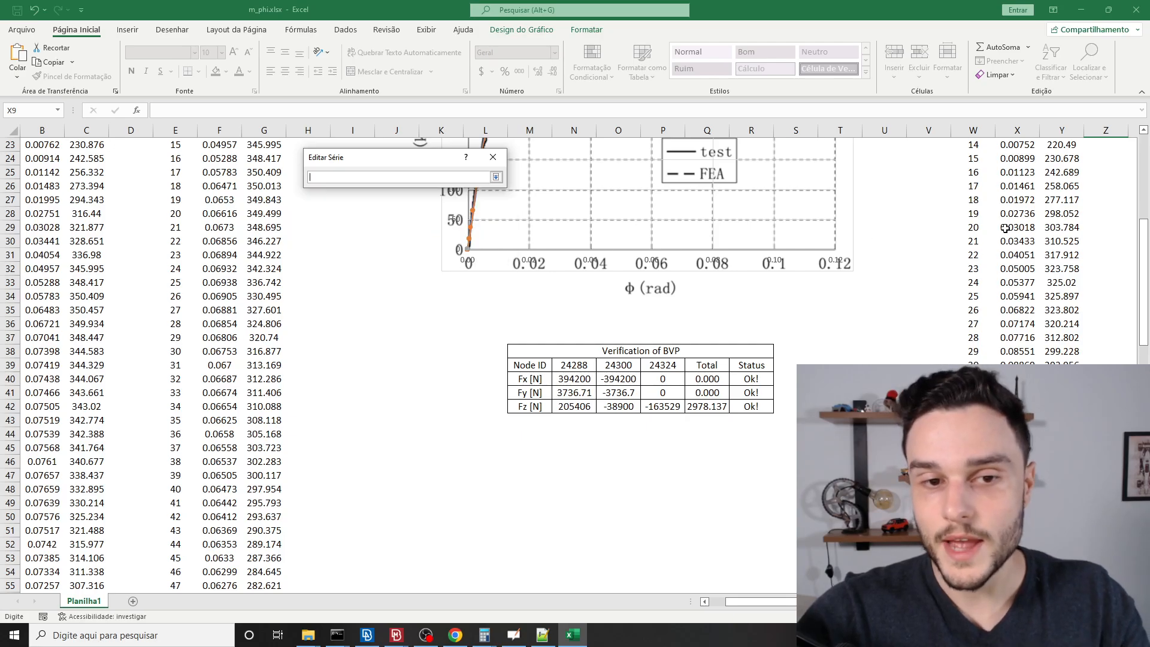
scroll(1094, 225, up, 7)
scroll(1094, 226, up, 1)
click(1061, 256)
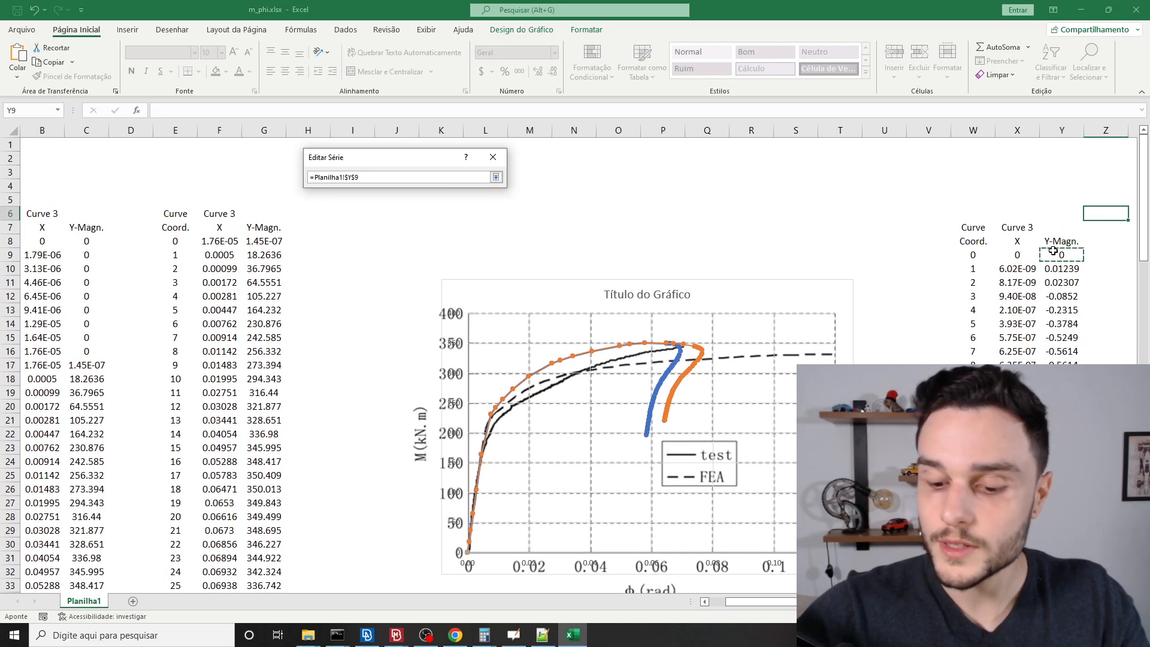
key(ctrl+shift+Down)
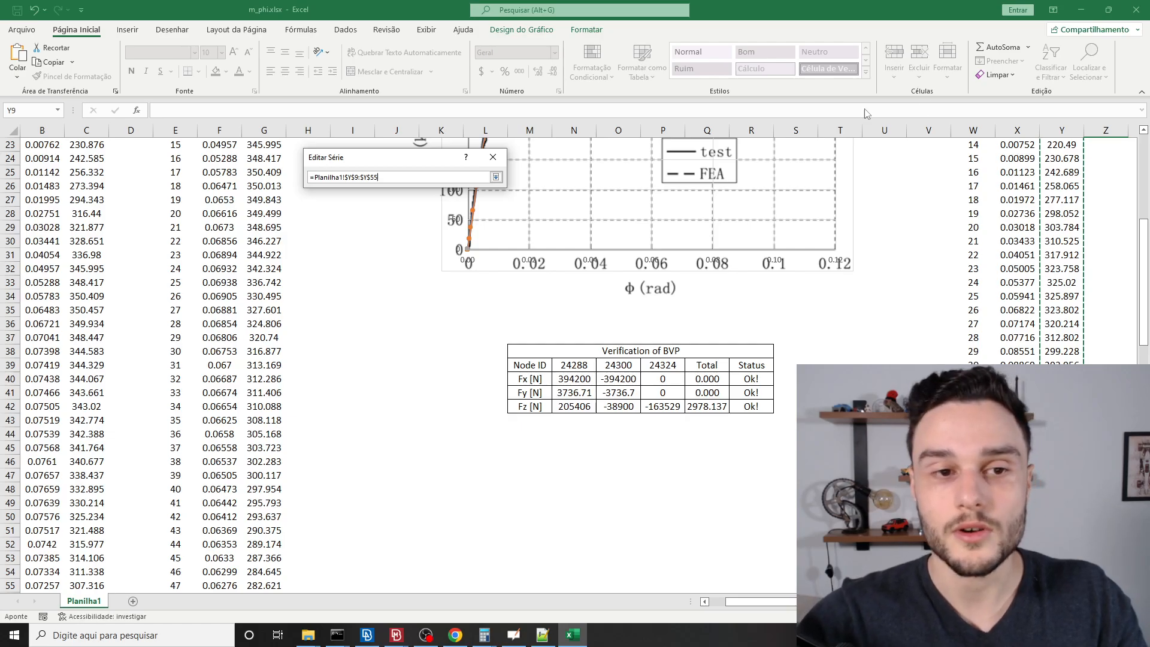
click(496, 178)
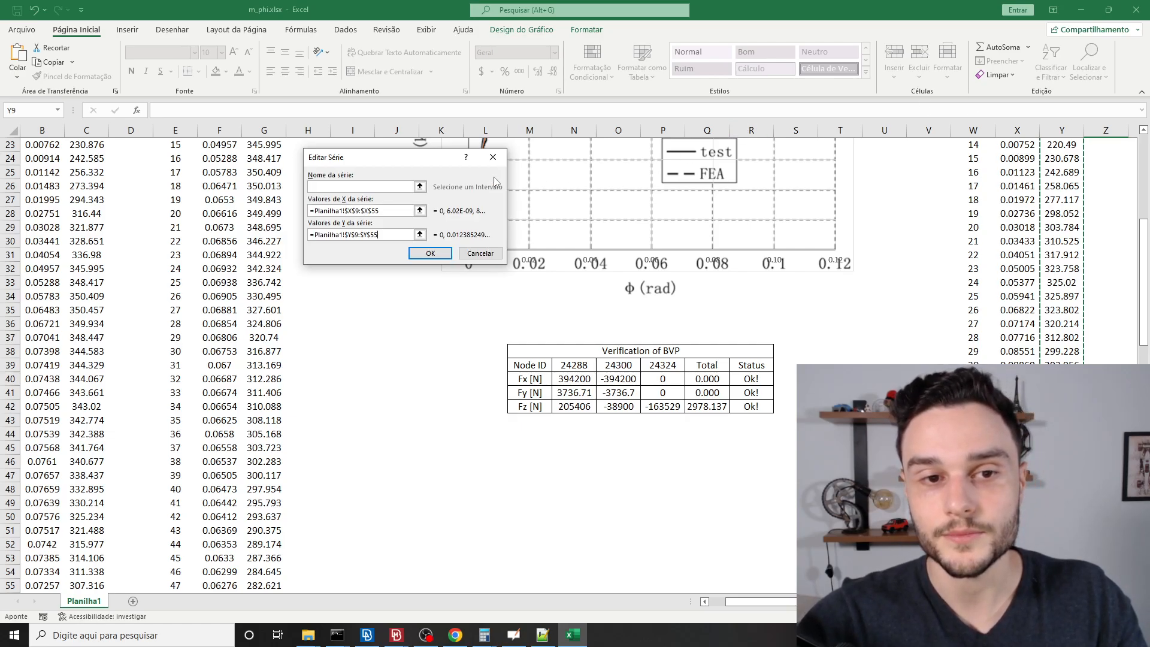
click(430, 254)
click(431, 291)
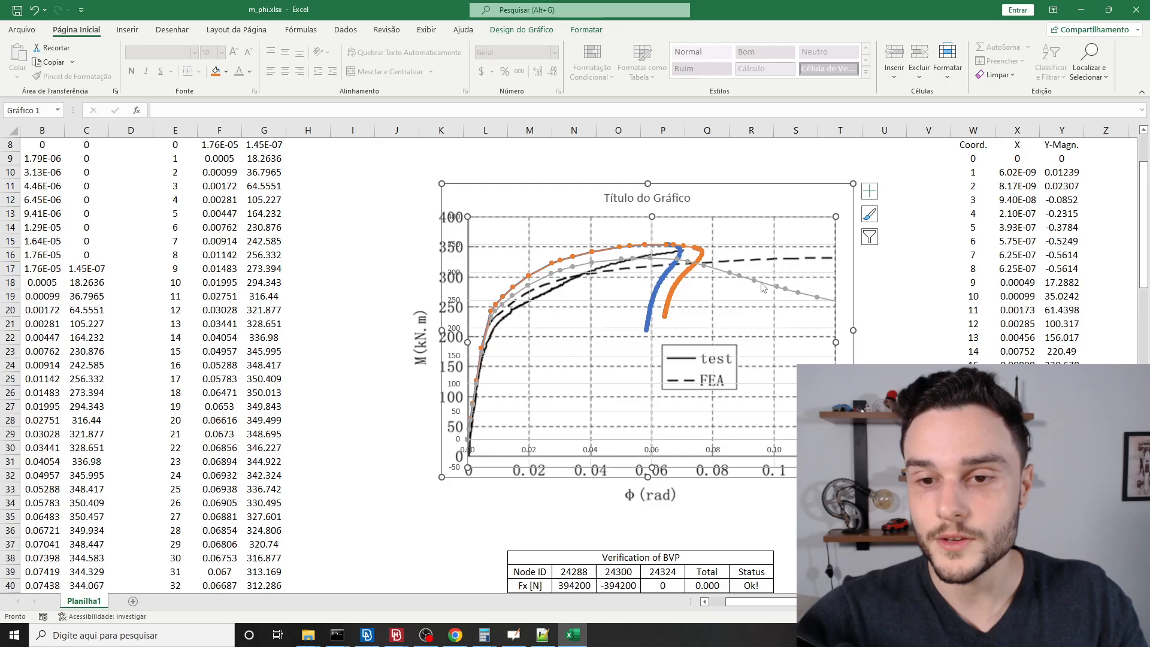
Compare the new moment-rotation series with the earlier series and the test and FEA curves, checking the shi2008.pdf plots in Chrome.
mouse_move(763, 286)
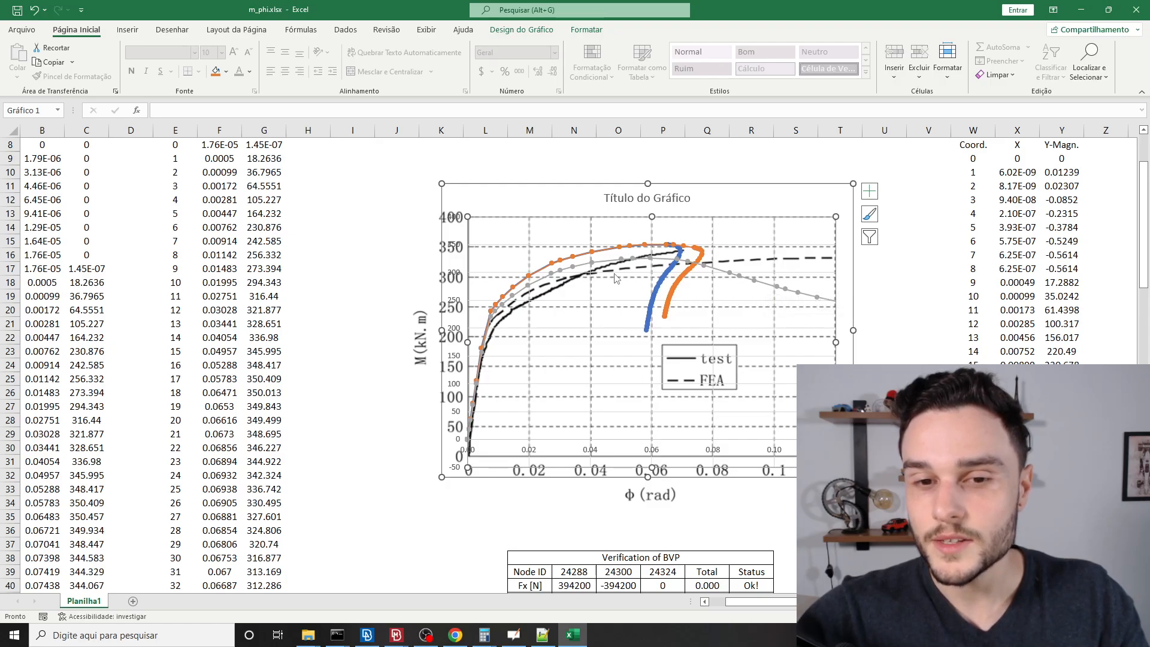
click(552, 277)
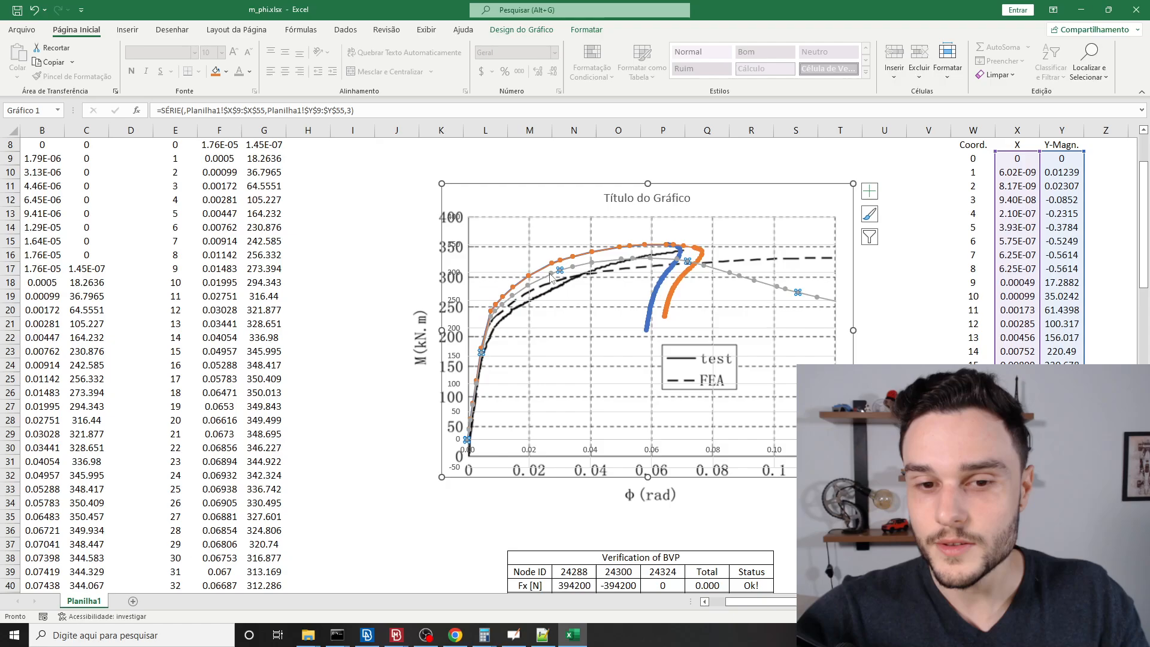
click(549, 276)
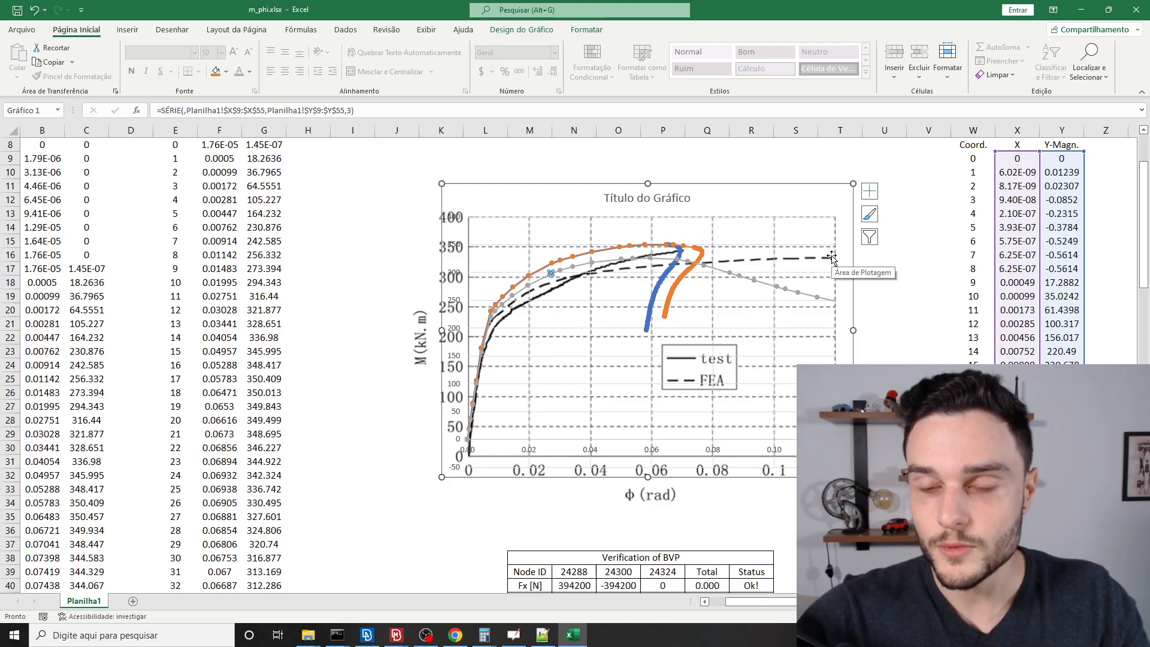
click(455, 635)
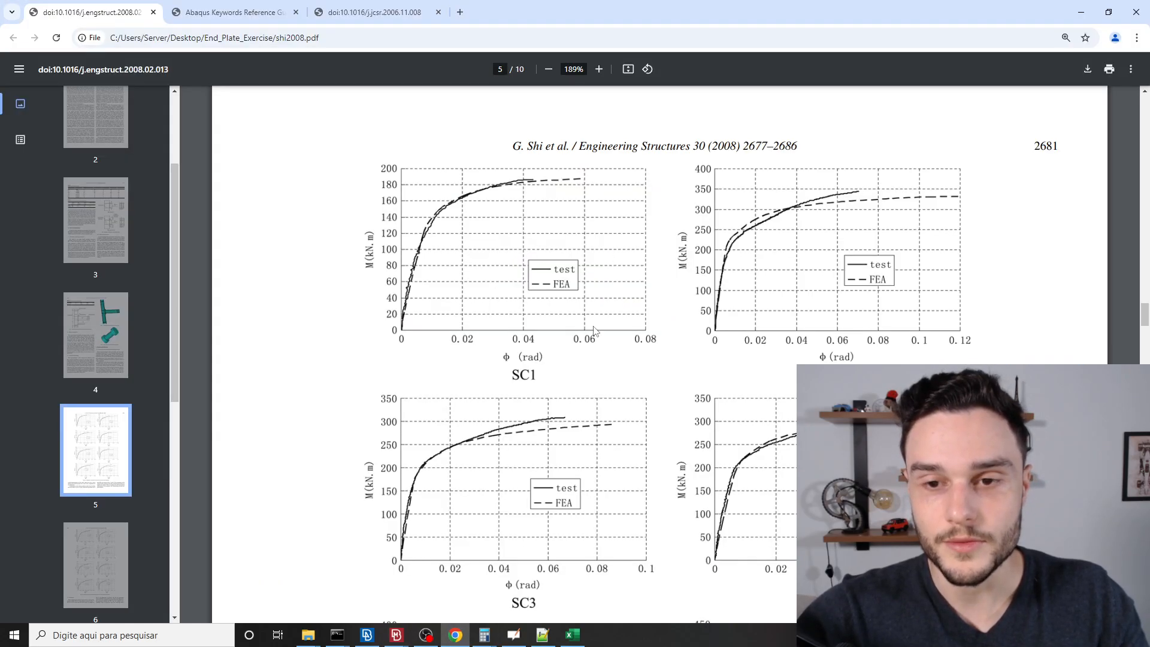
click(572, 635)
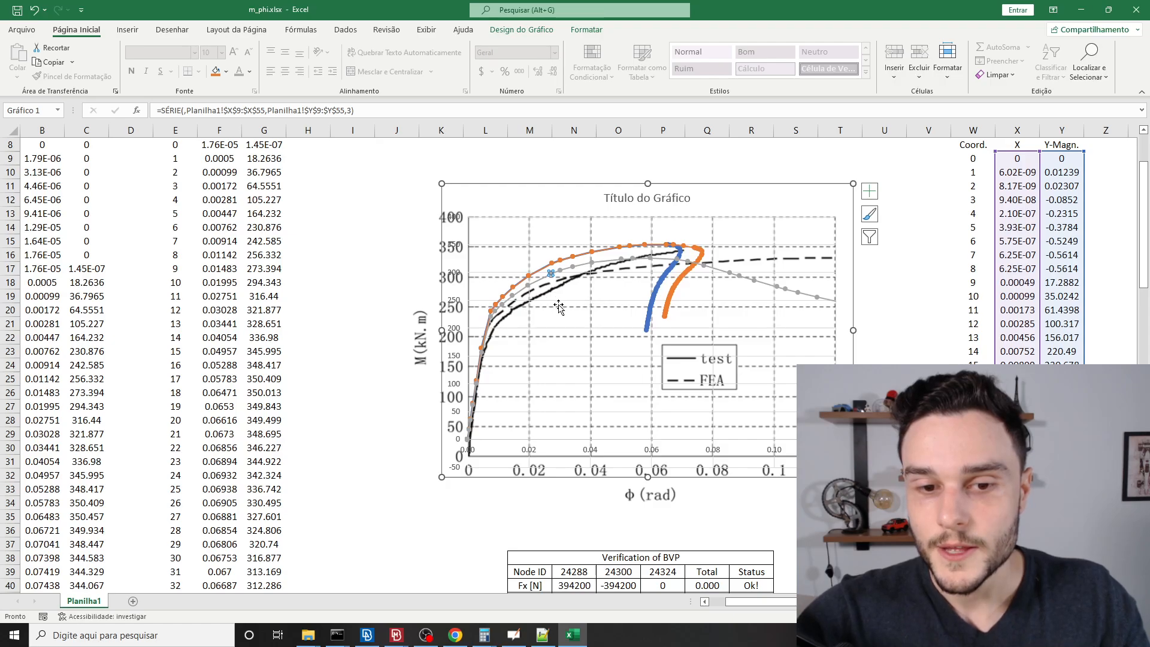
click(577, 260)
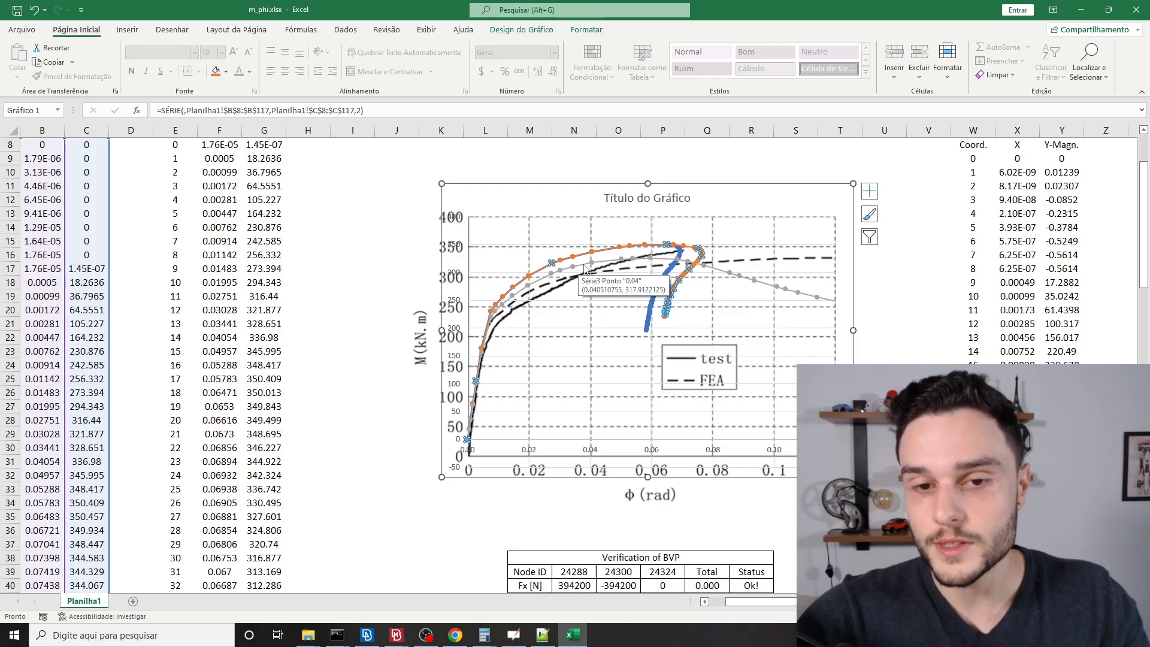
click(586, 267)
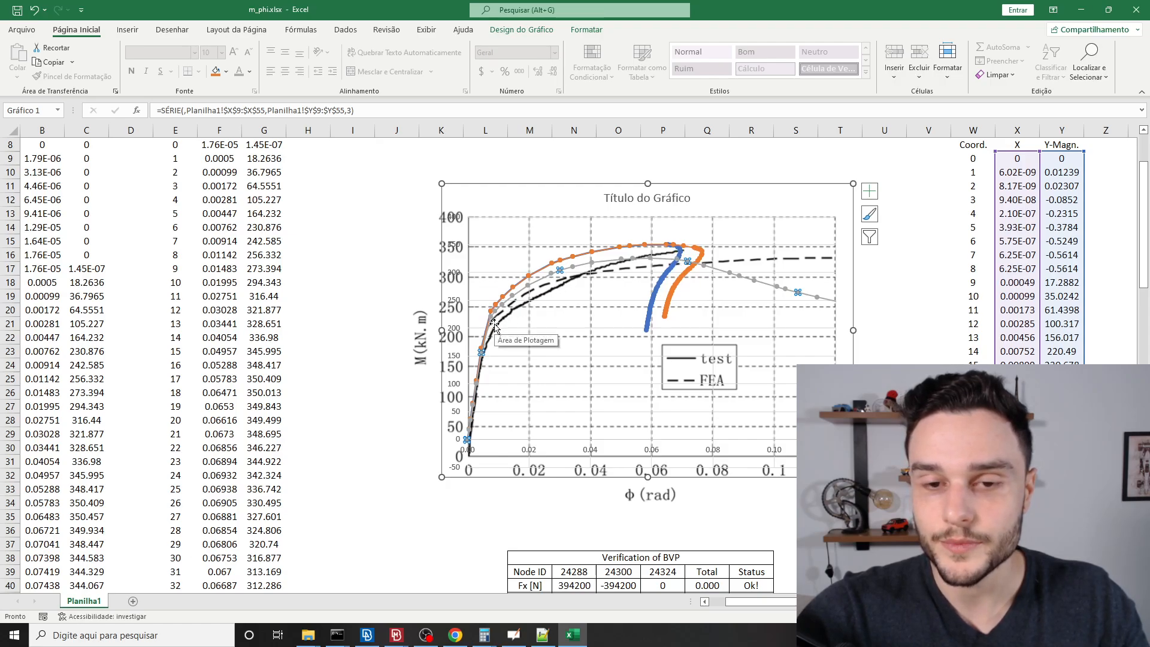
click(908, 322)
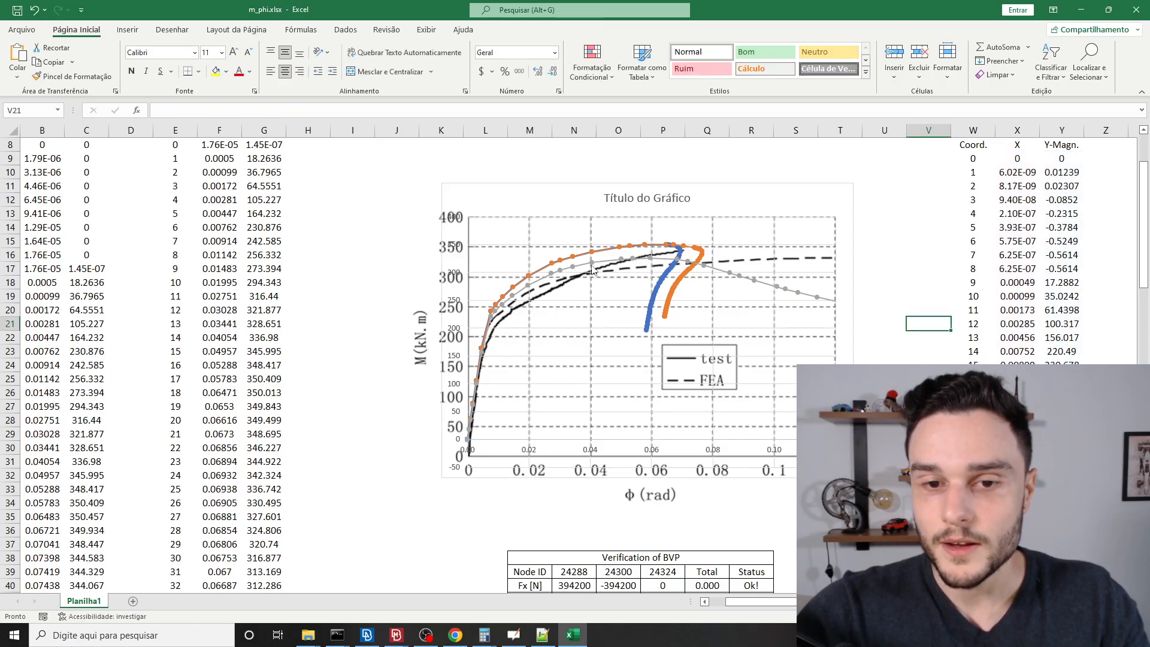
click(570, 271)
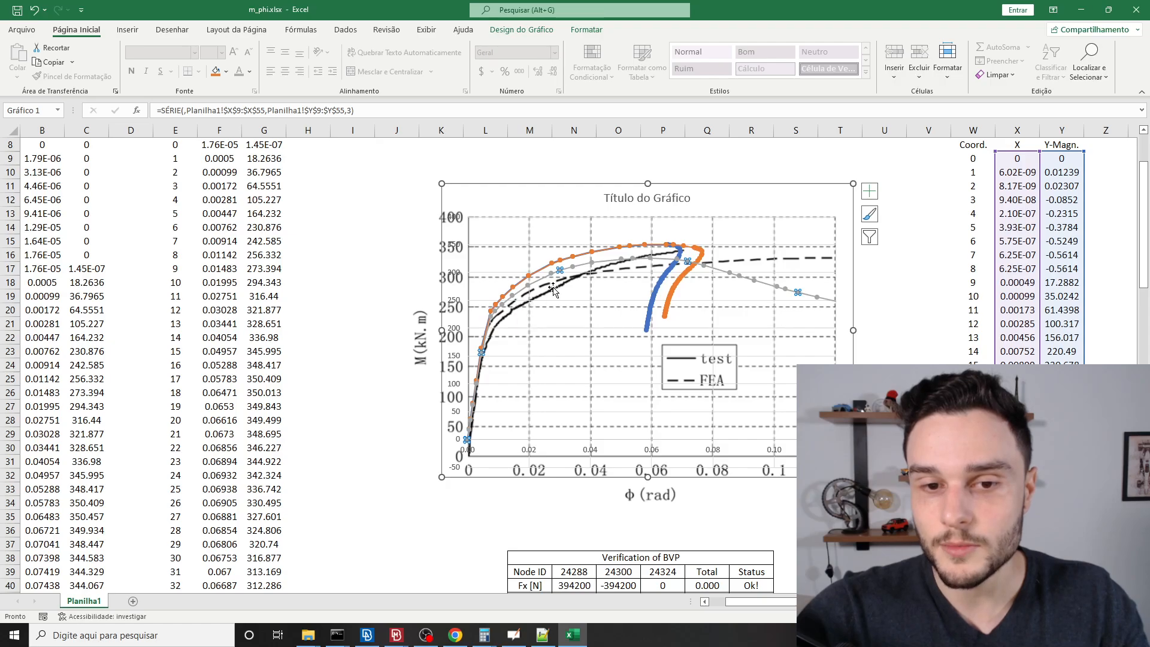
mouse_move(679, 250)
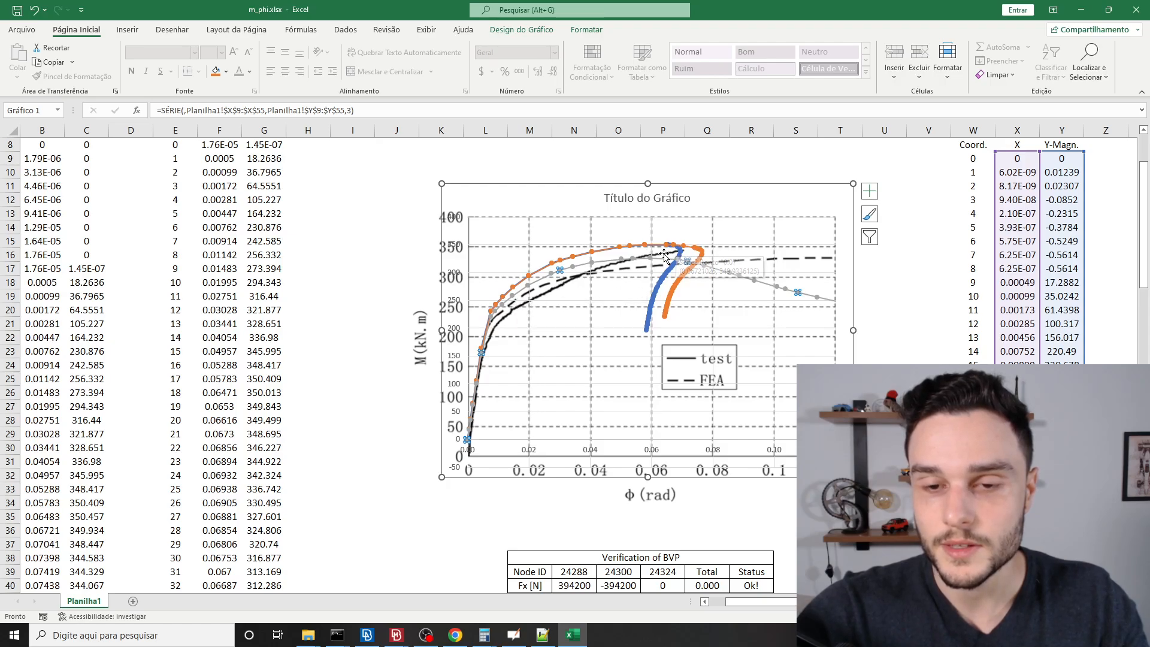
Hide Série1 and Série2 in the chart's data source, keeping only Série3 plotted.
click(700, 252)
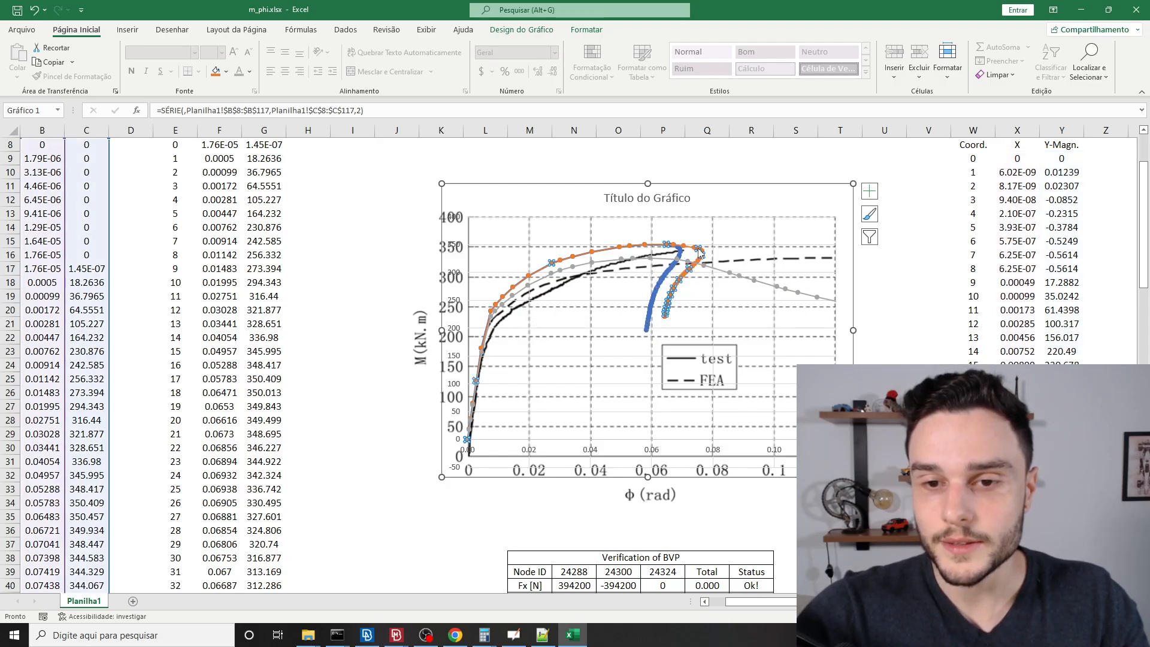
right_click(699, 252)
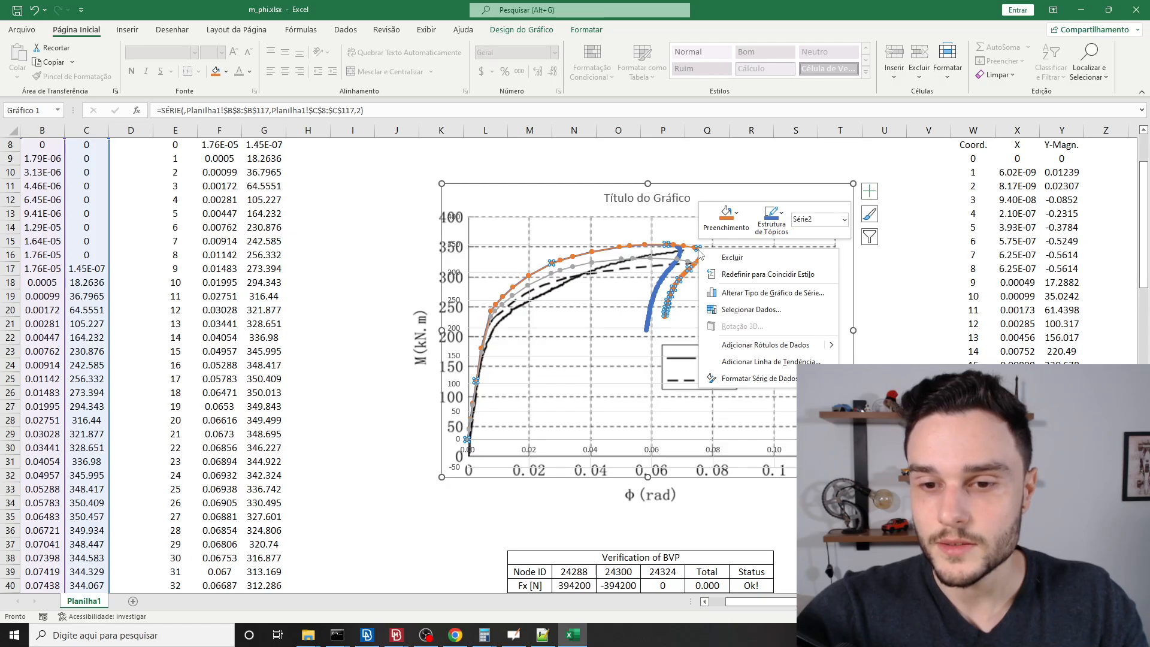
click(739, 311)
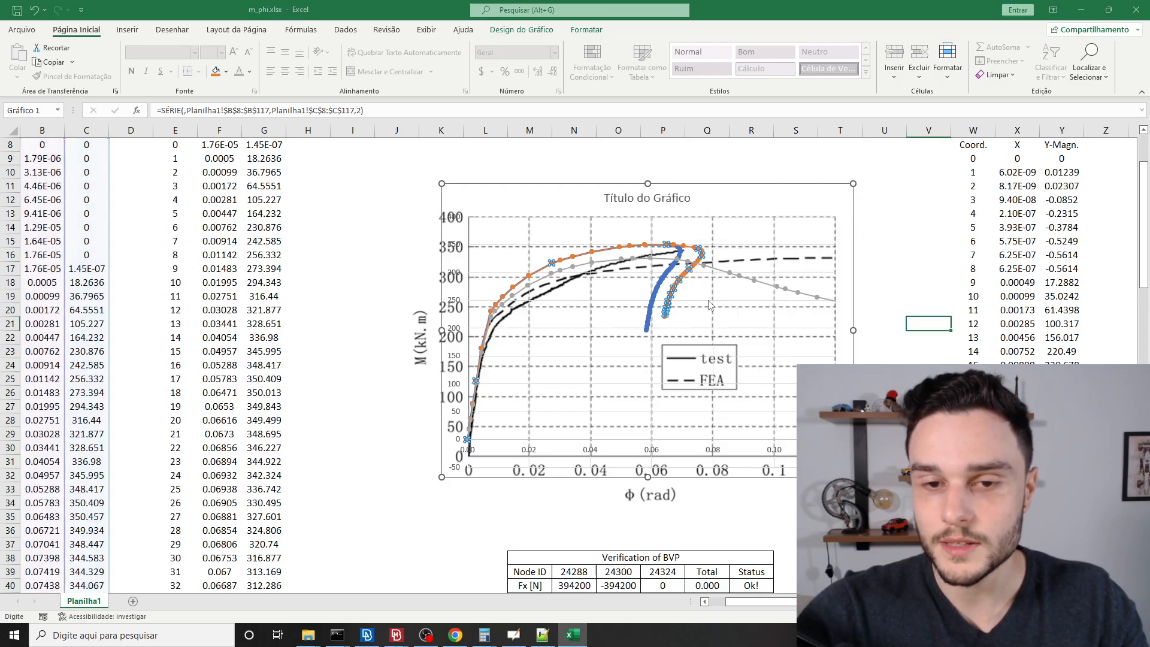
click(159, 233)
click(160, 221)
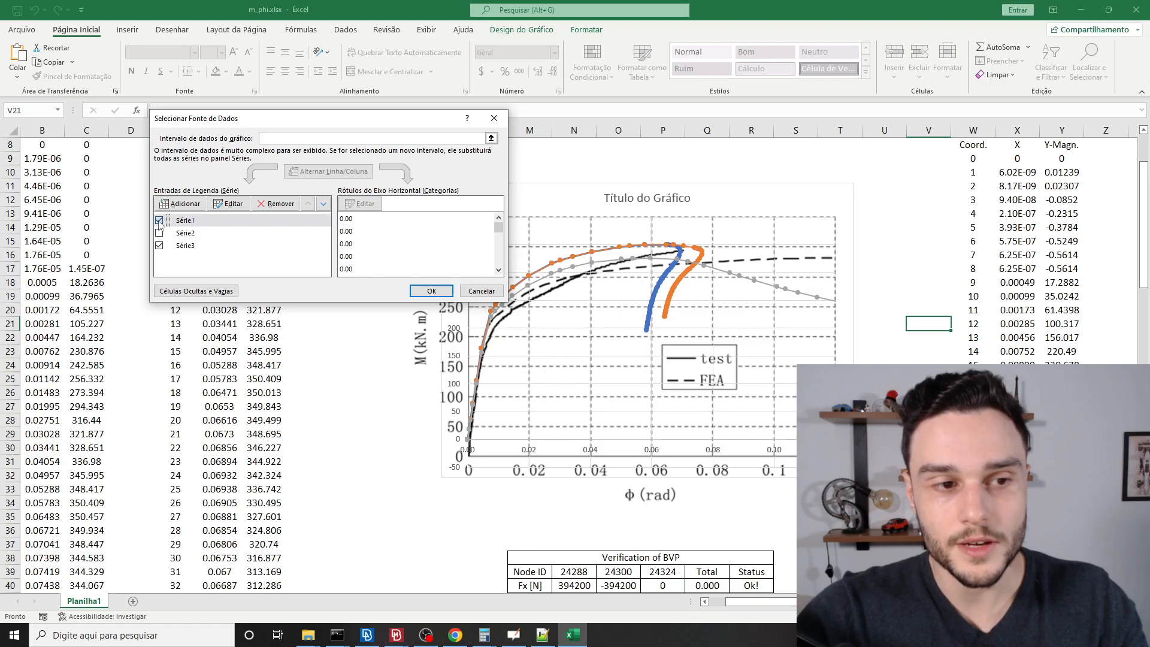
click(442, 290)
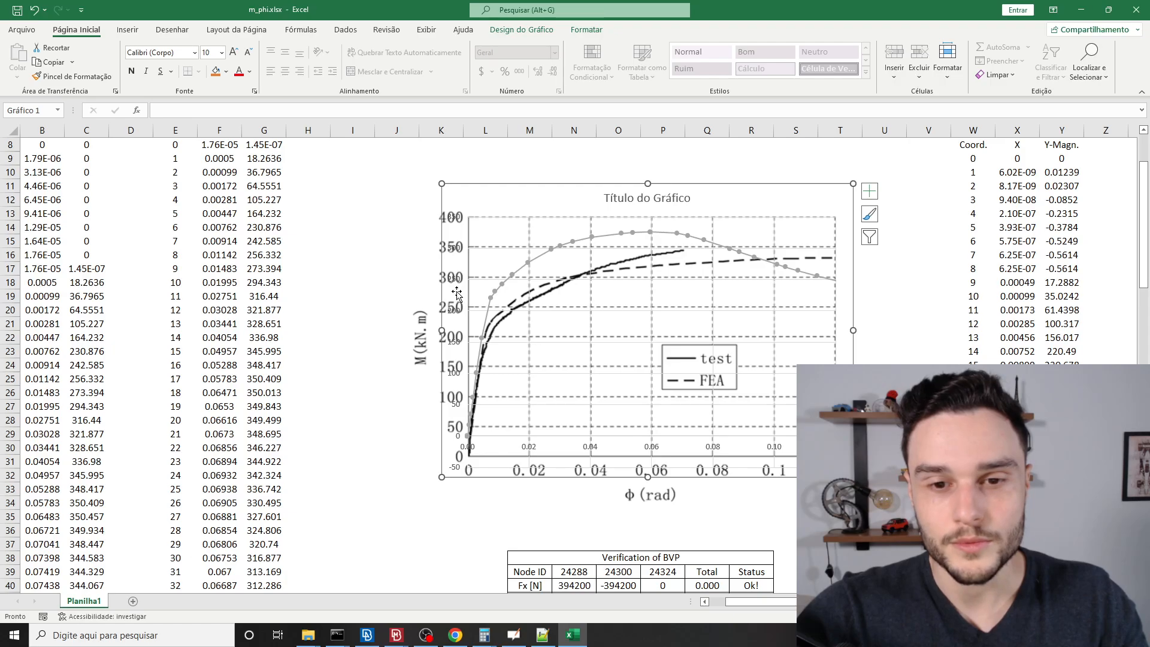
Set the chart's vertical axis limits to a minimum of 0 and a maximum of 400.
click(456, 221)
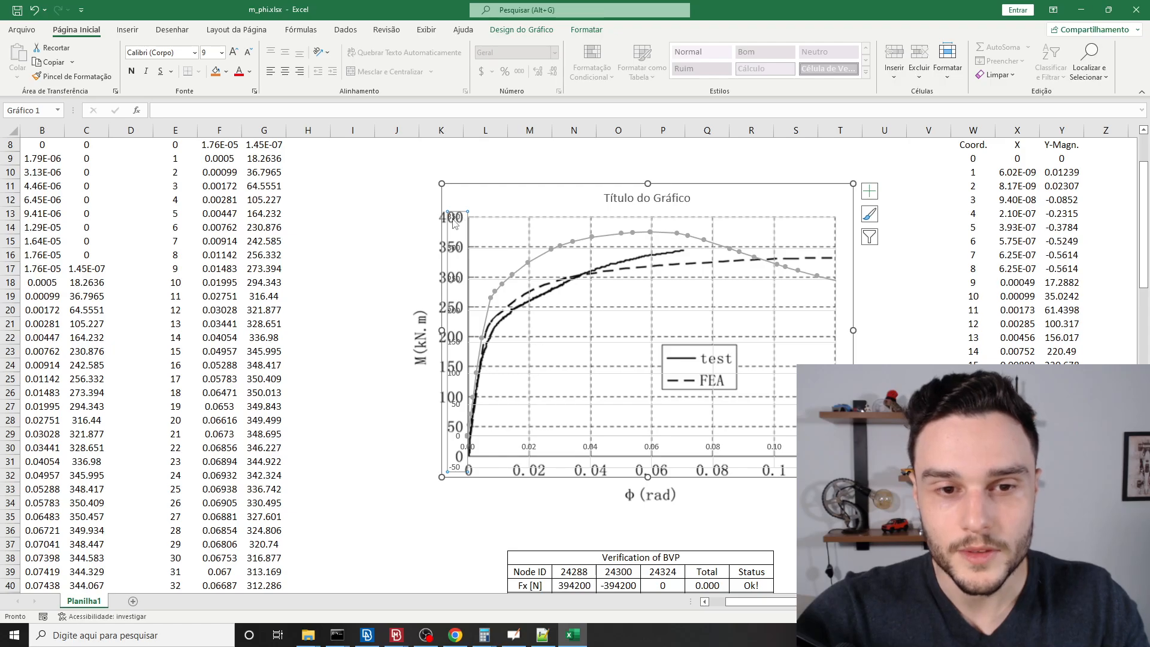
right_click(459, 221)
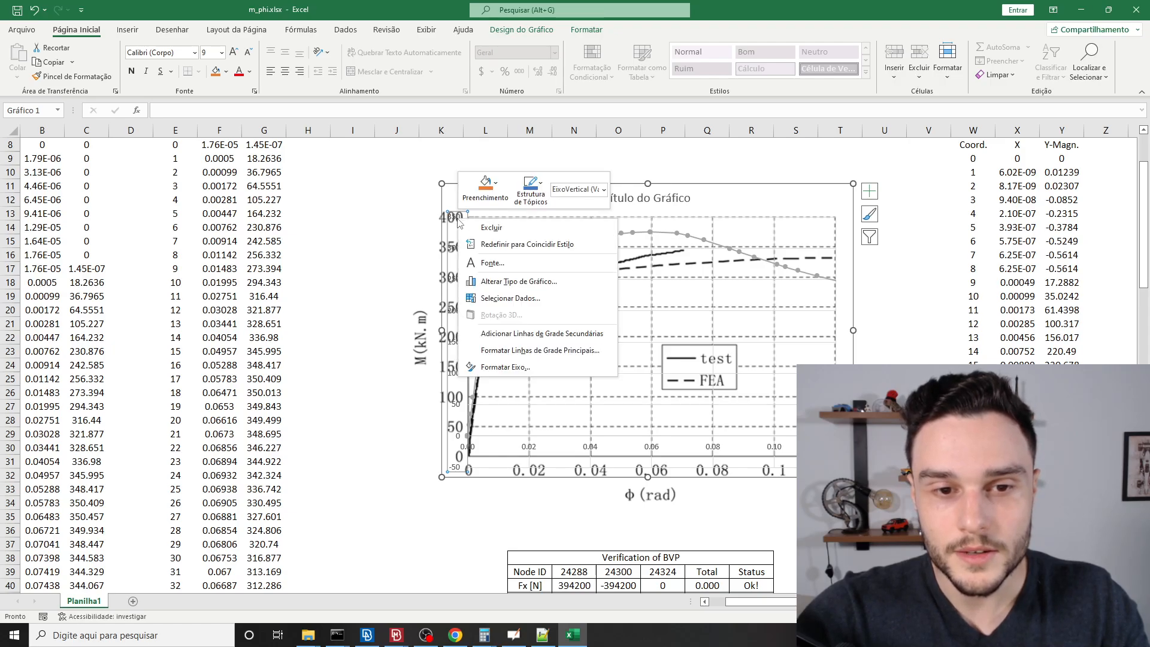
click(505, 367)
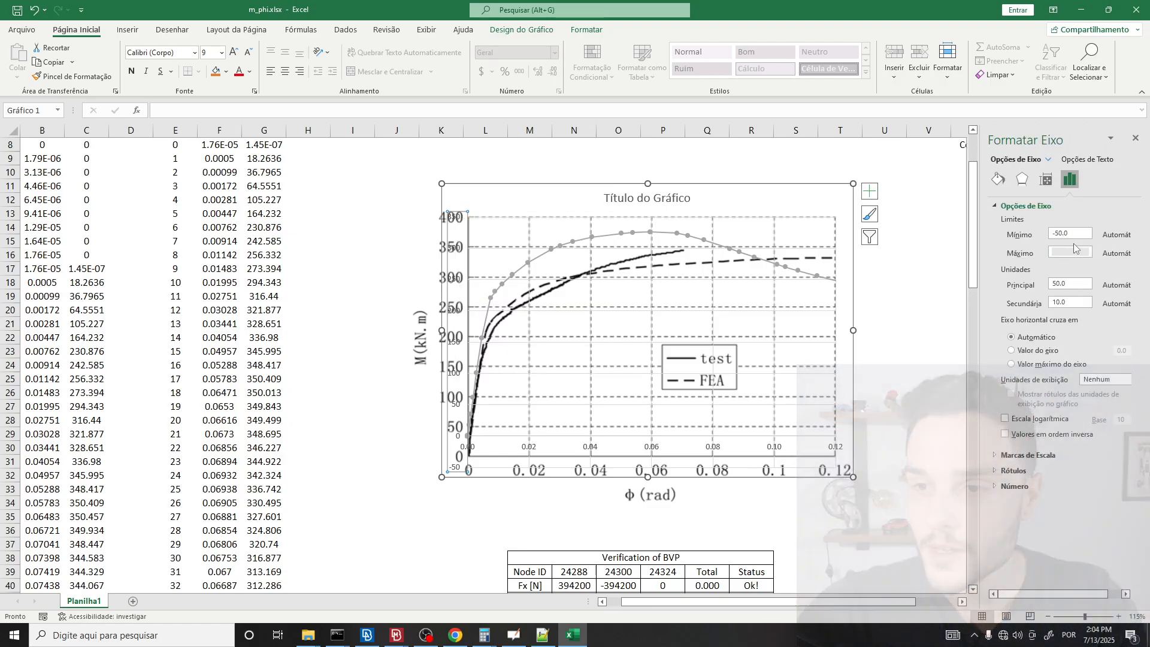
click(1072, 251)
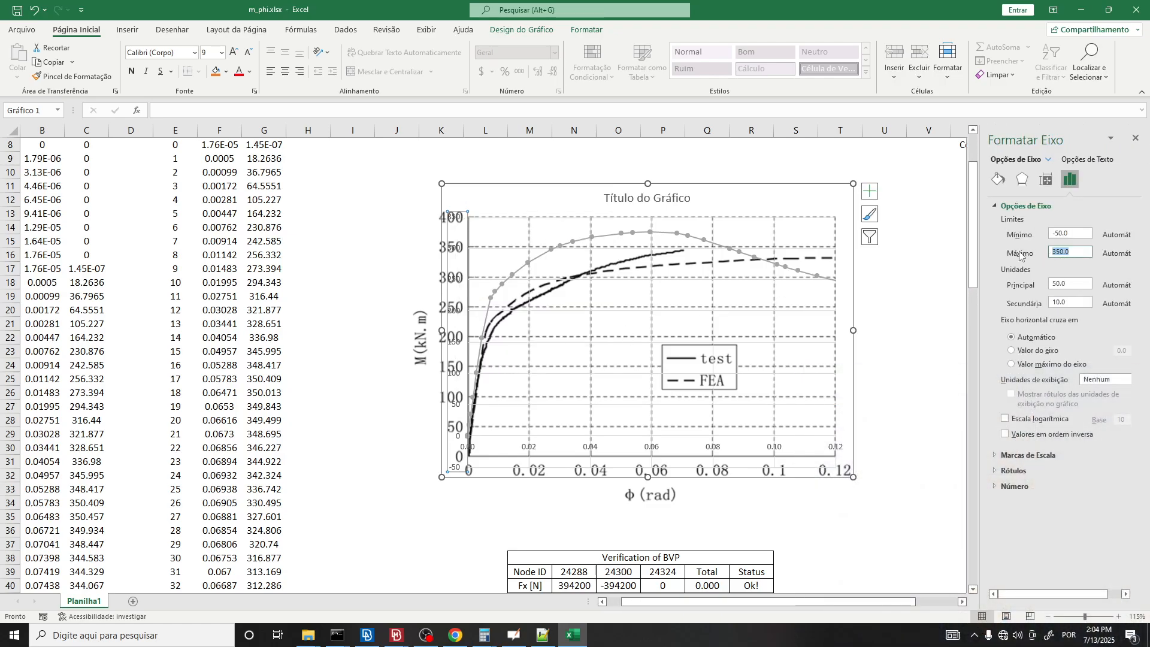
click(1067, 234)
text(0)
click(1049, 252)
text(4)
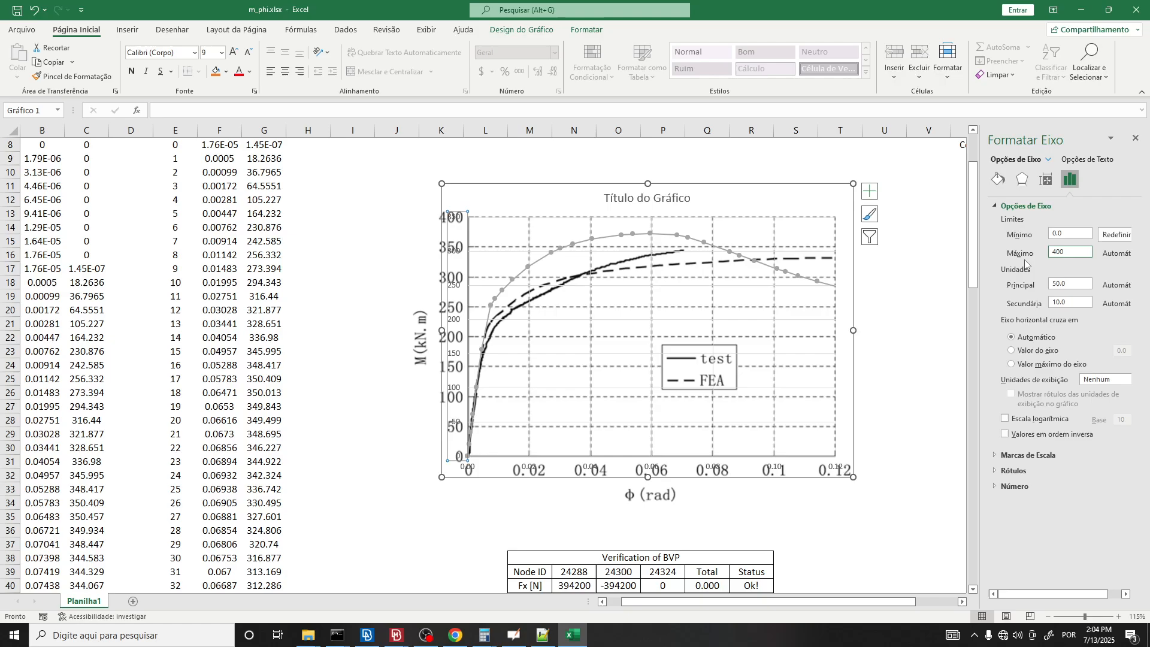
text(00)
key(Return)
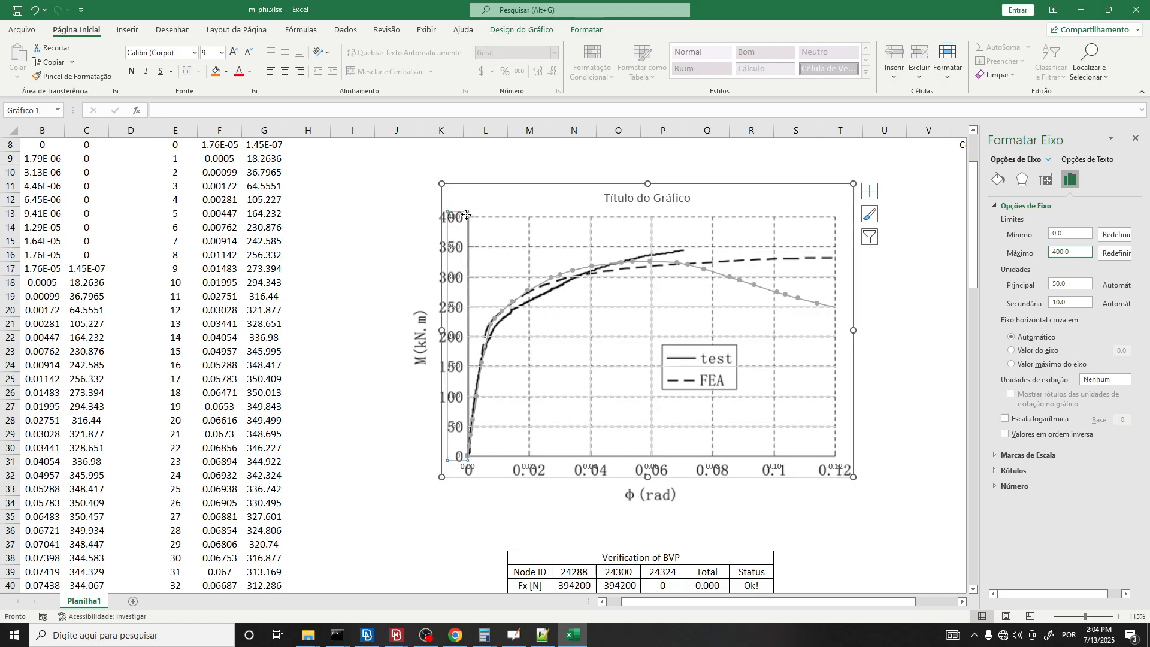
Check the limits of the chart's horizontal axis and close the axis formatting options.
click(471, 474)
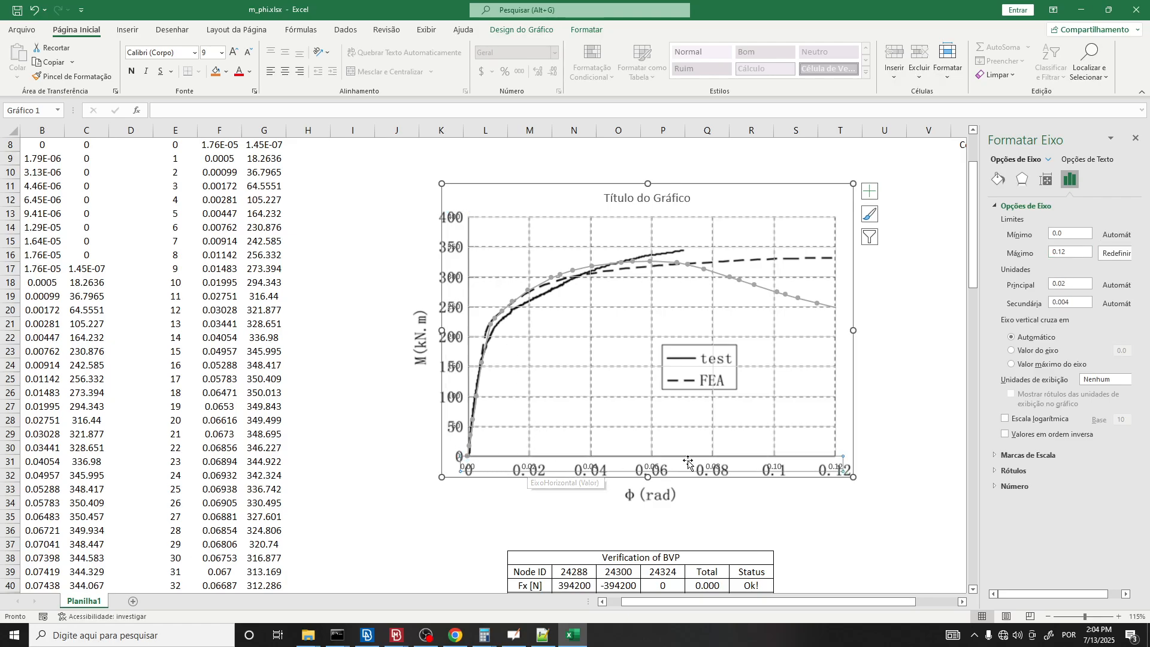
click(936, 364)
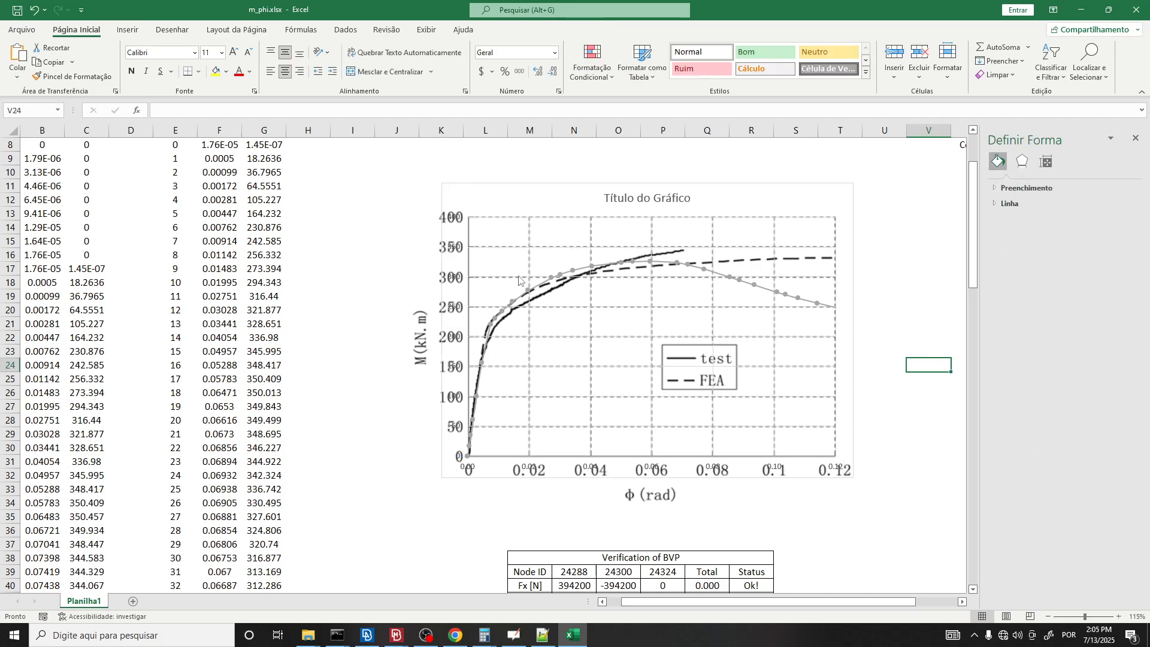
click(1136, 139)
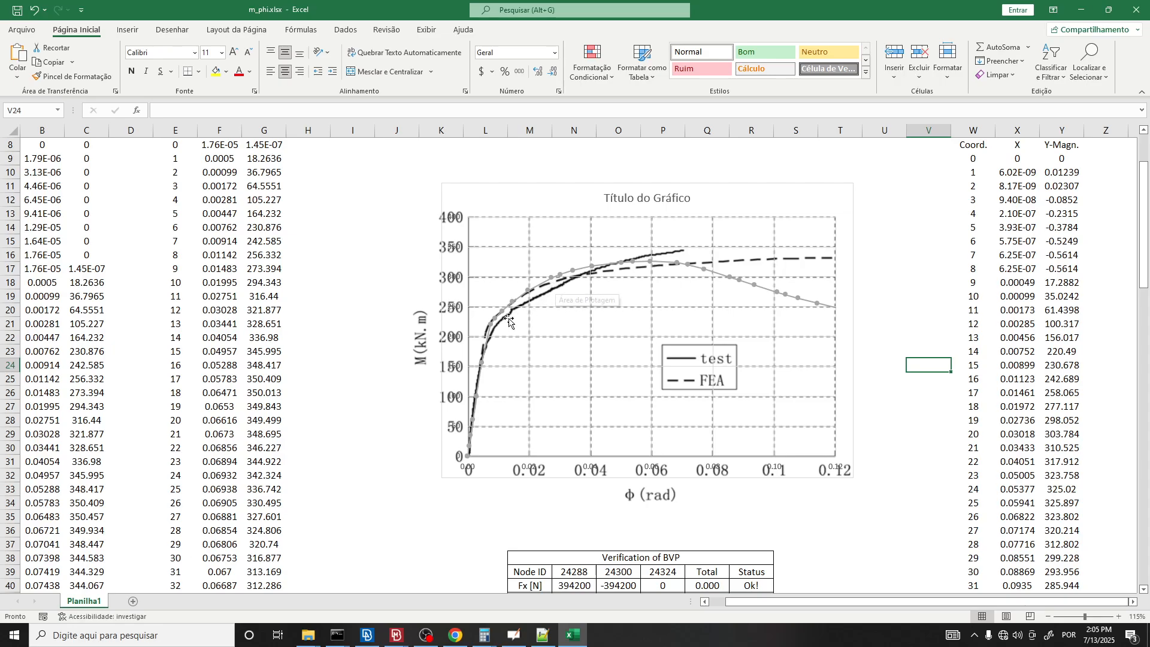
Set the line colour of the plotted Série3 moment-rotation curve to red.
click(717, 272)
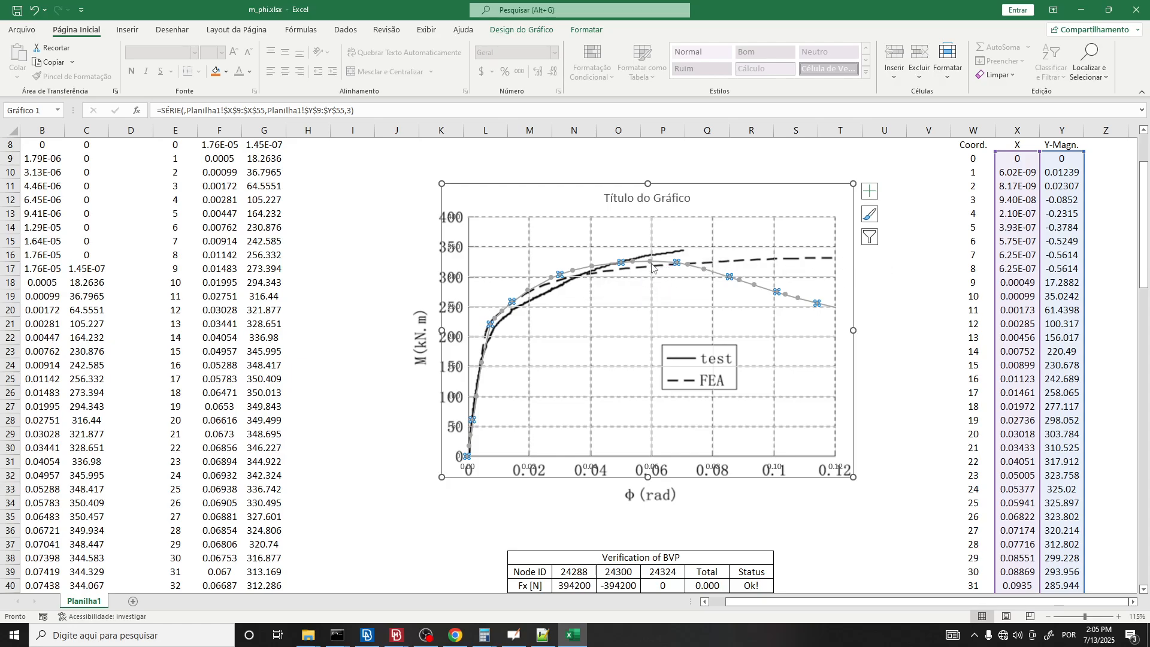
right_click(652, 264)
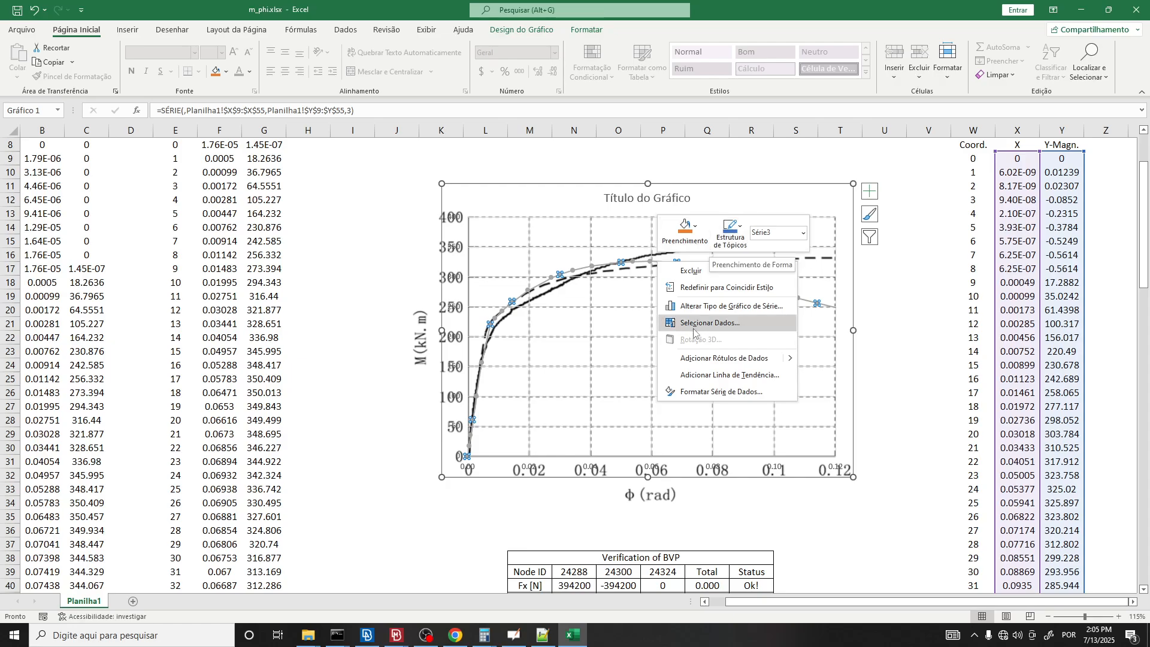
click(708, 393)
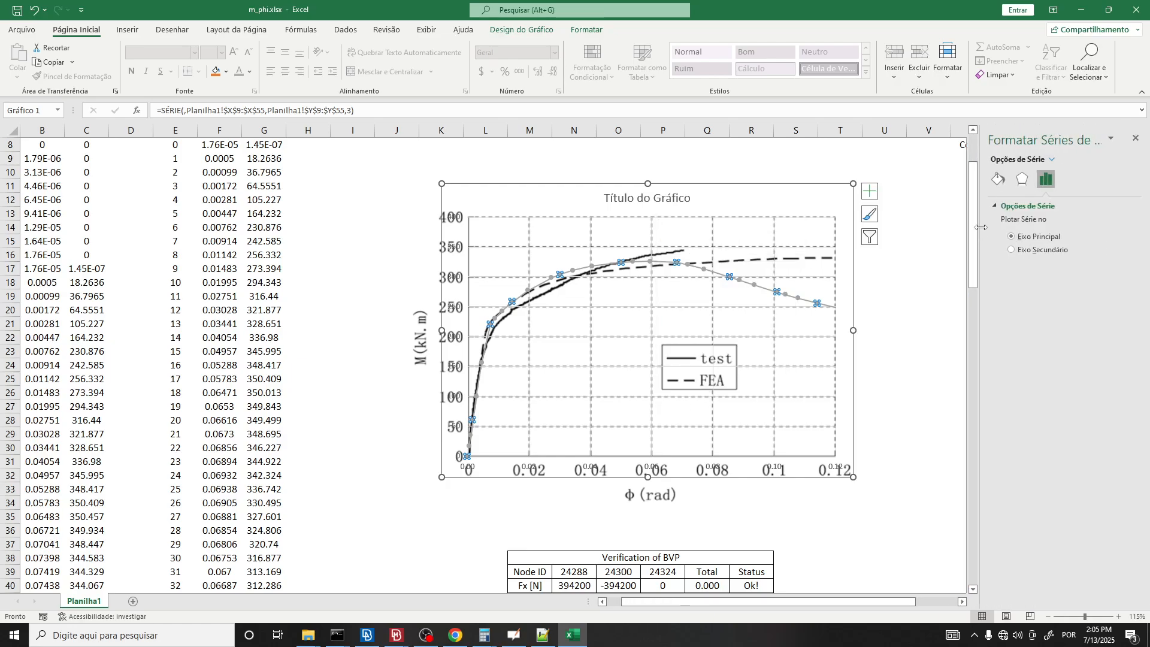
click(999, 179)
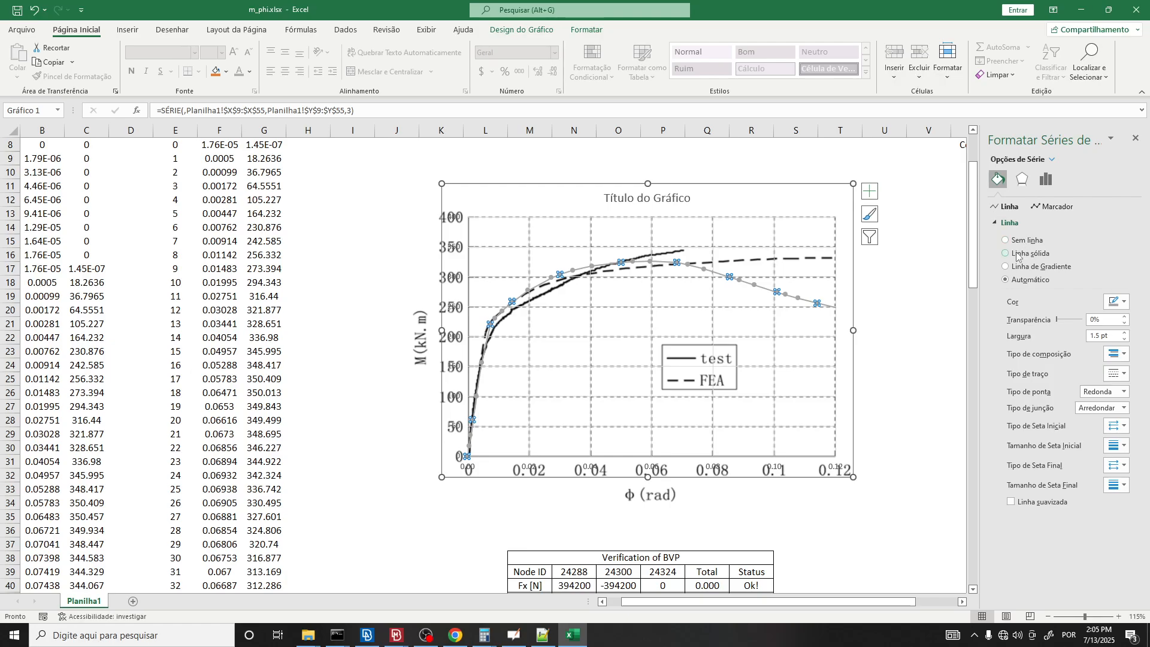
click(1118, 302)
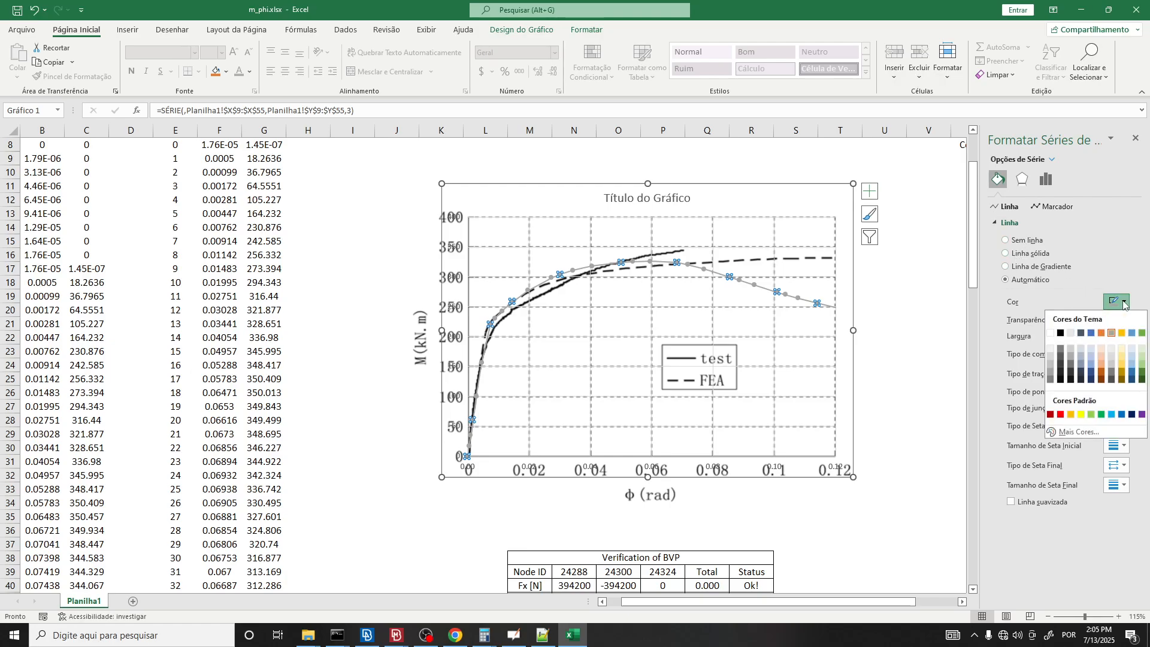
click(1061, 414)
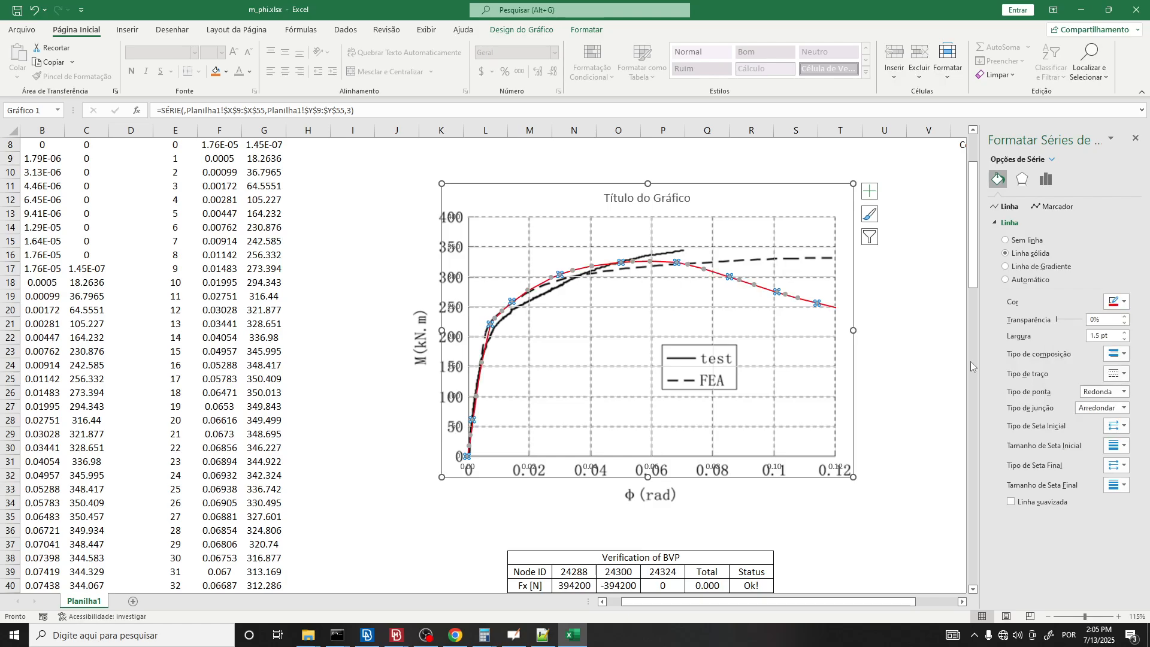
Set the border colour of the Série3 curve's markers to red and deselect the chart.
click(1064, 208)
click(1118, 334)
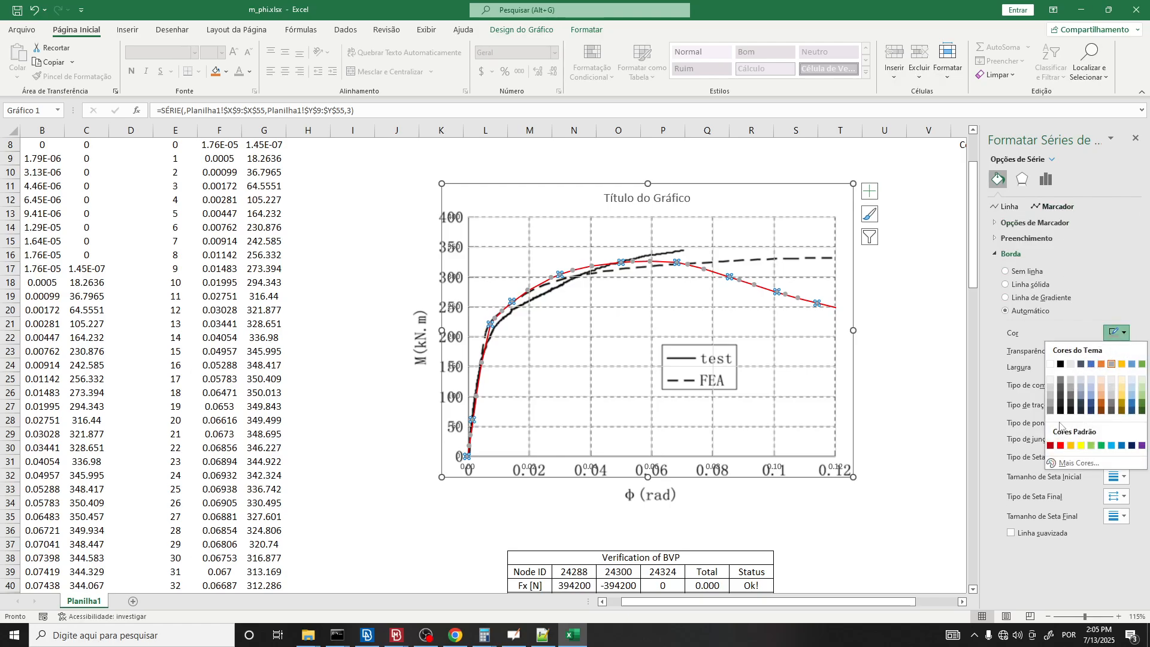
click(1061, 445)
click(843, 314)
click(929, 310)
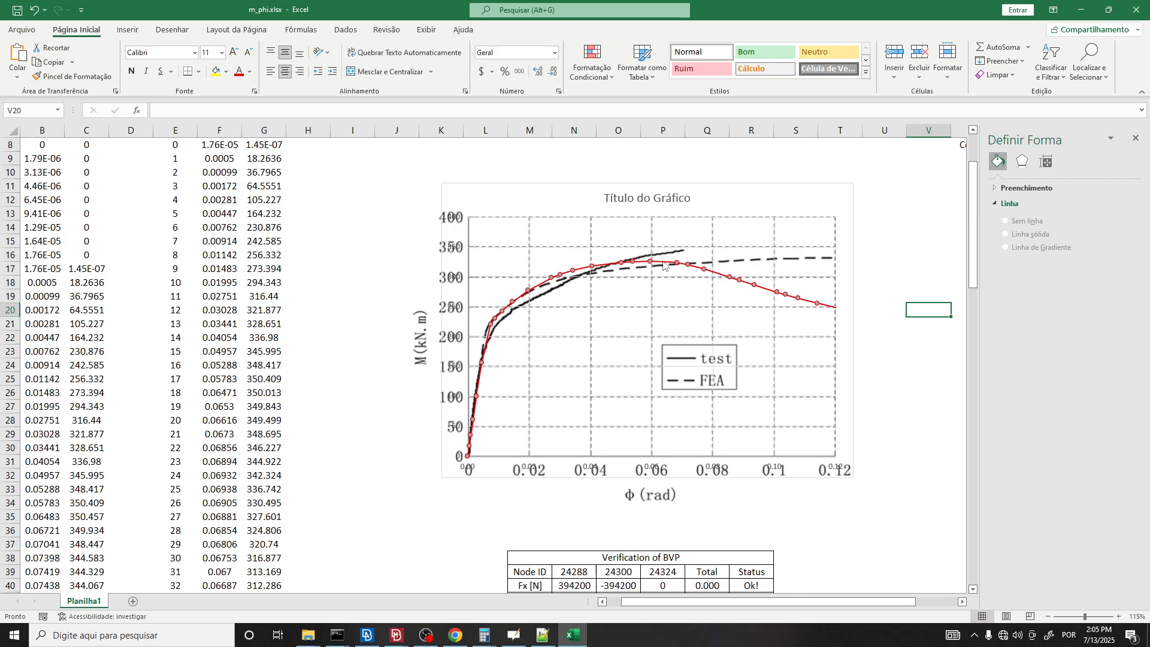
Switch to META's plot window and bring up the MetaPost window with the joint's stress contours.
mouse_move(400, 641)
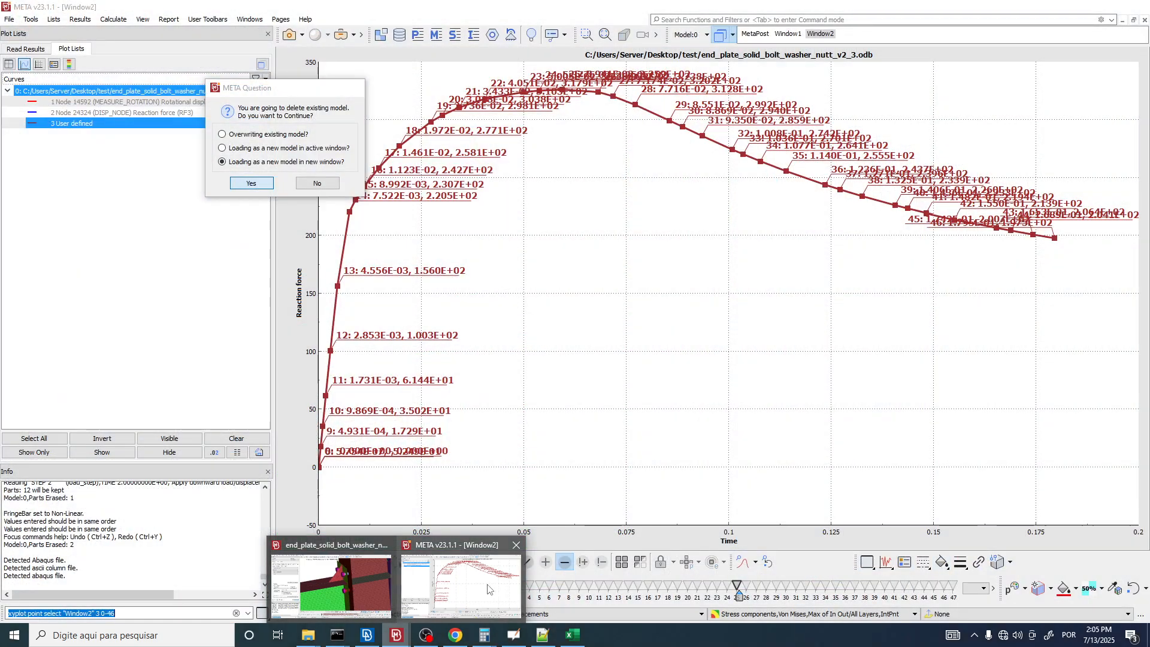
click(461, 584)
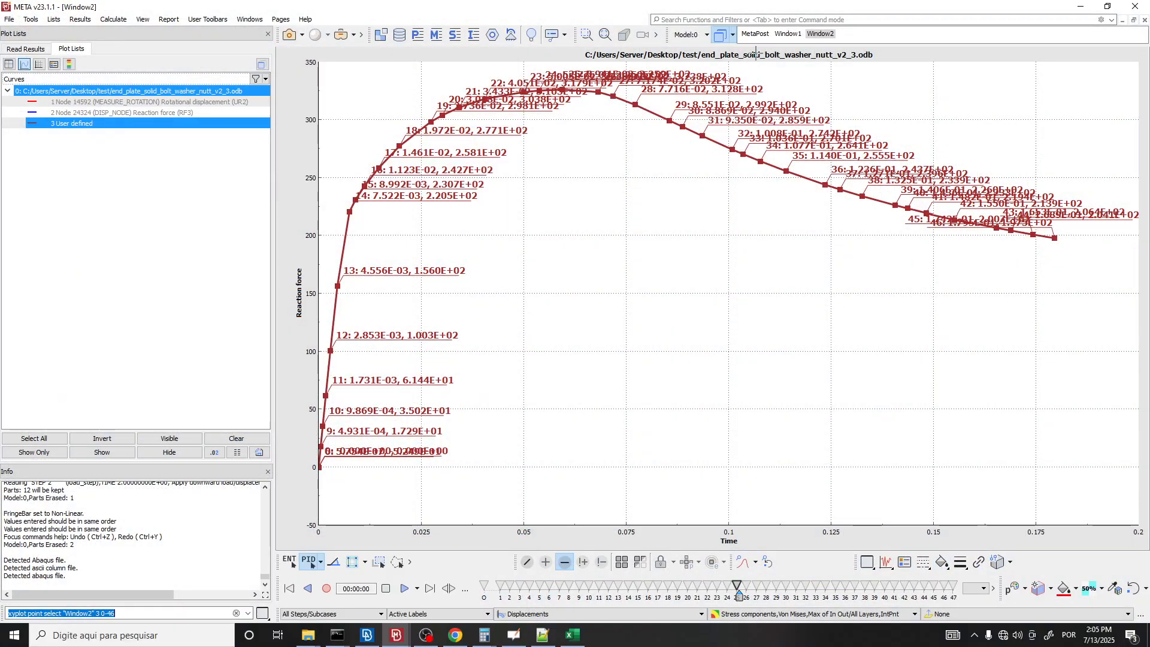
click(756, 34)
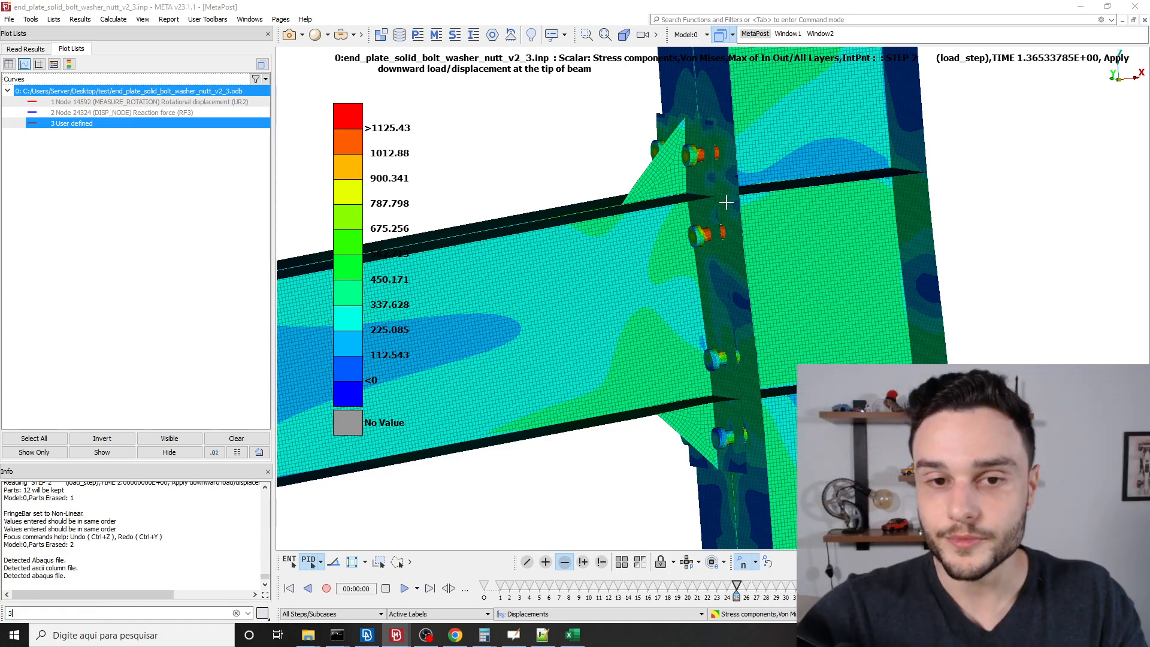
Return to Excel, close the shape formatting options and select the Verification of BVP table below the chart.
key(alt+Tab)
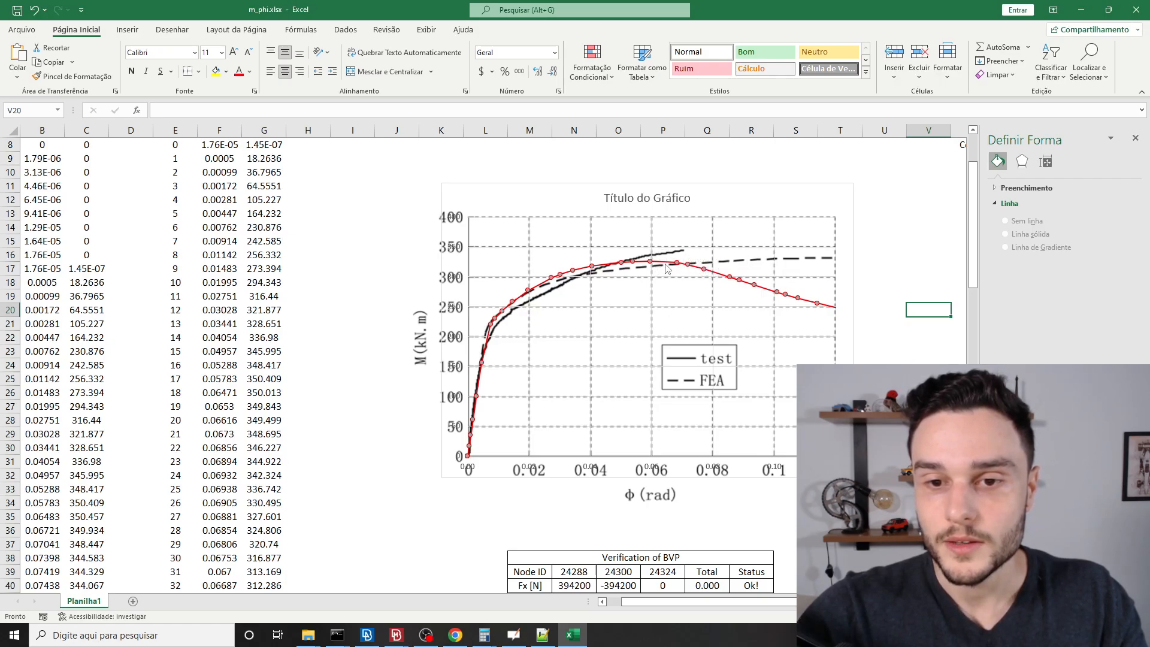
click(929, 254)
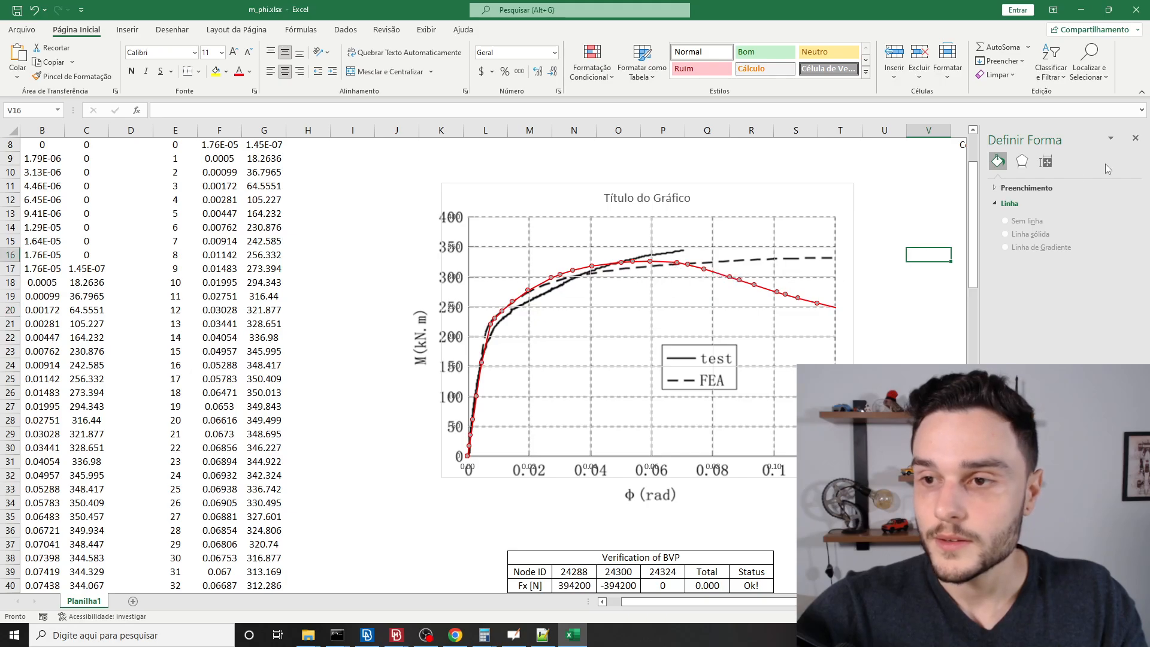
click(1134, 139)
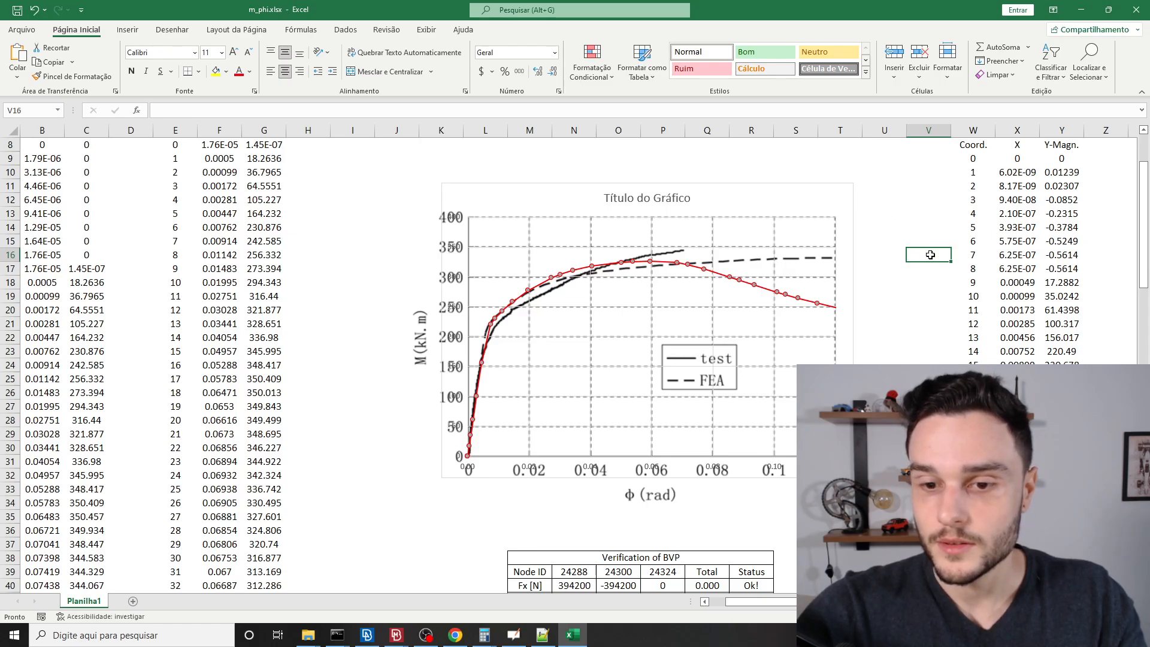
ctrl+scroll(930, 254, down, 4)
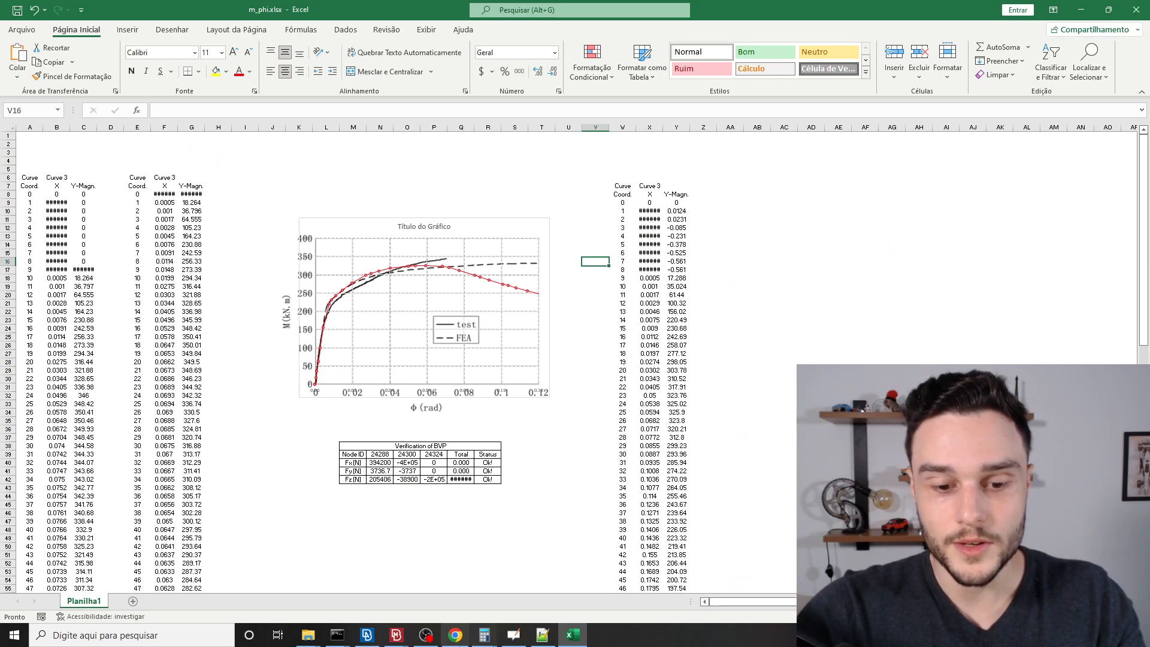
drag(367, 444, 384, 490)
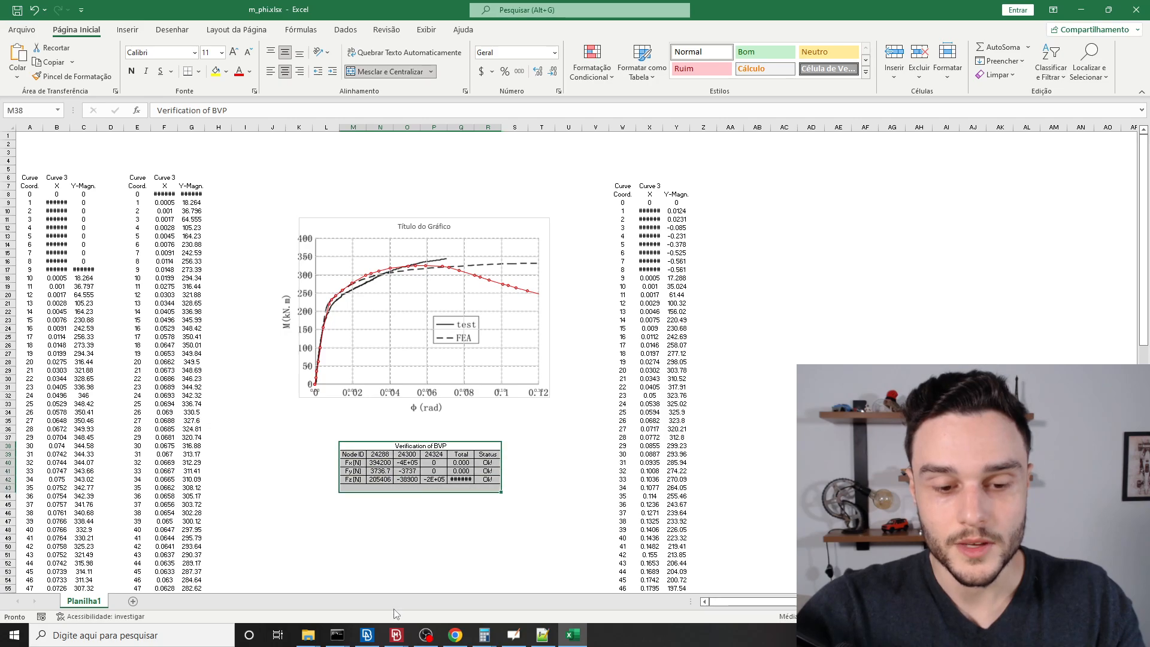
Switch to META and examine the von Mises stress contours around the bolted end-plate connection.
click(390, 643)
click(462, 590)
scroll(916, 303, down, 4)
scroll(919, 308, up, 1)
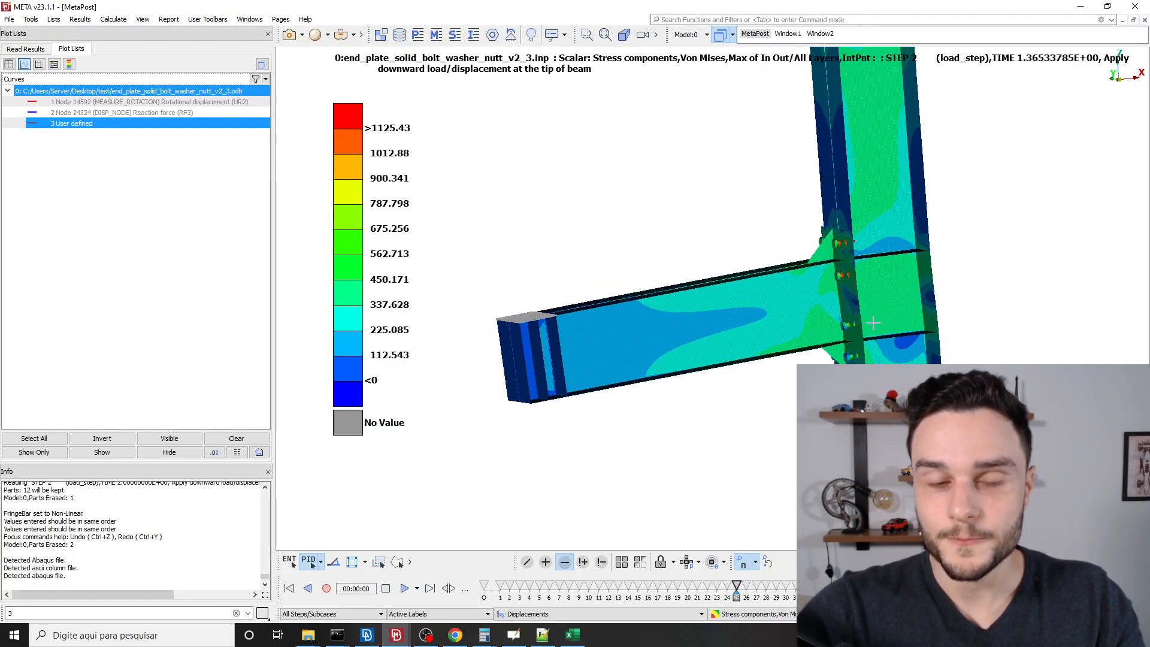
scroll(839, 294, up, 5)
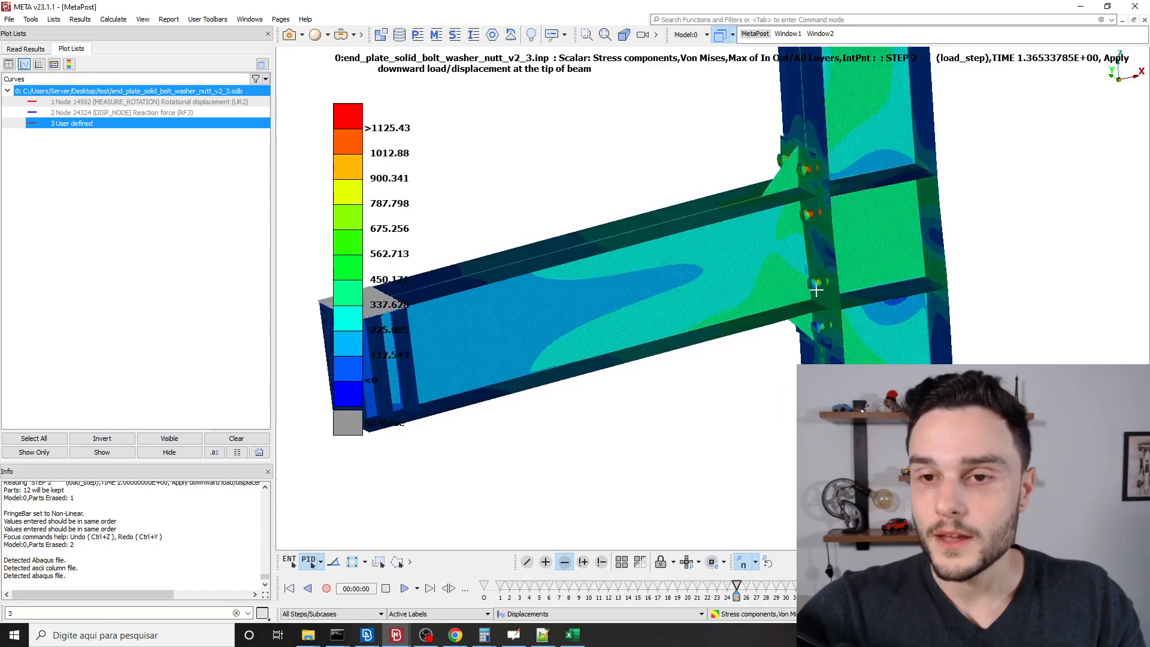
scroll(743, 132, up, 6)
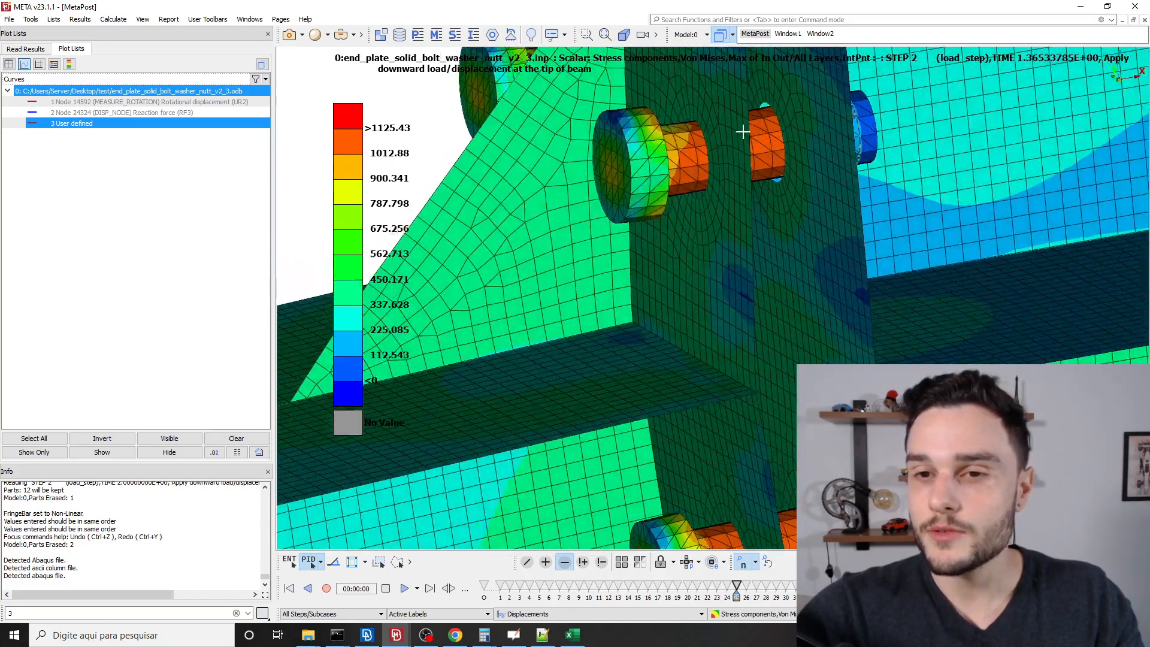
ctrl+drag(743, 132, 698, 169)
scroll(527, 232, down, 6)
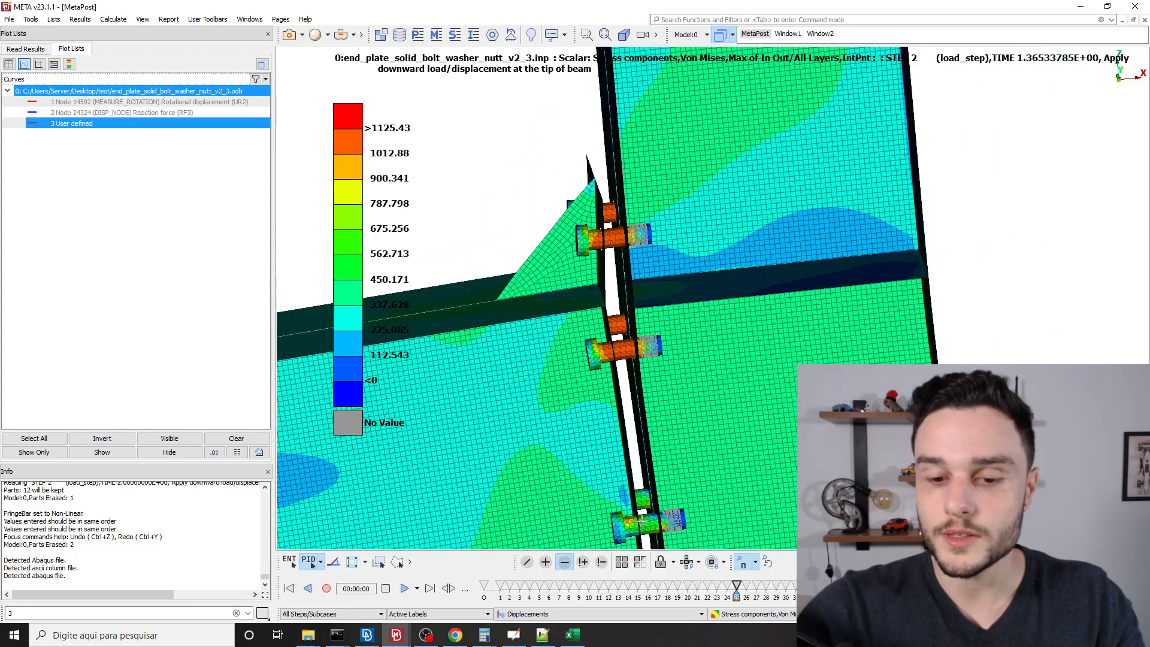
Show all parts of the model and inspect the bolts, washers and nuts through the end plate.
click(621, 564)
scroll(601, 242, up, 6)
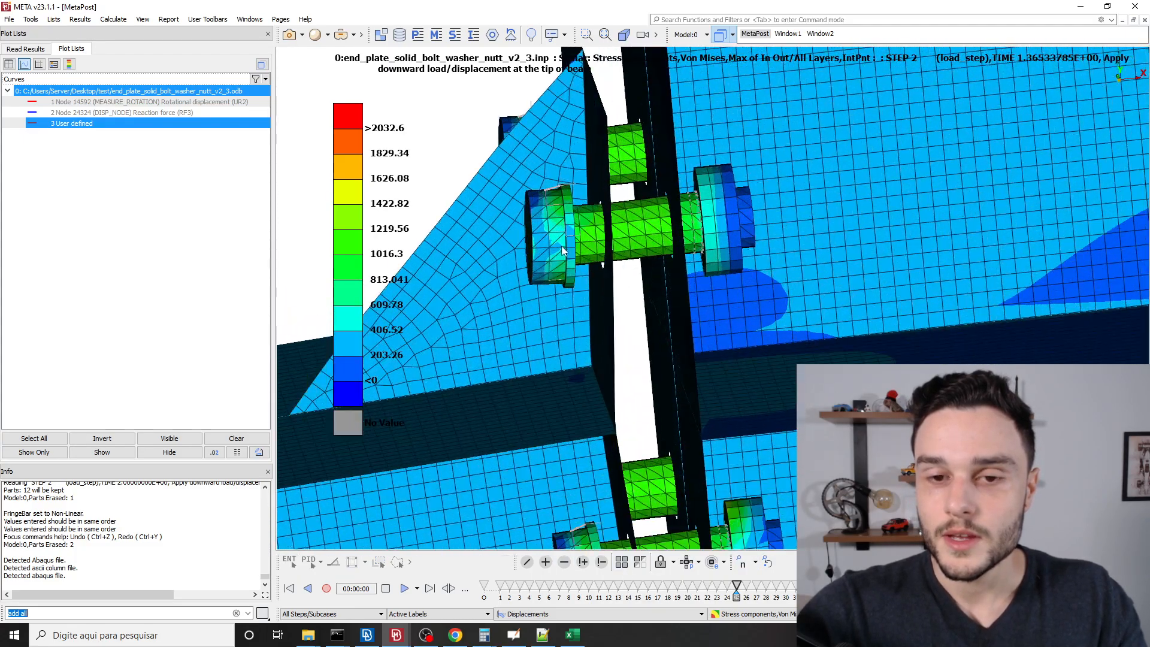
ctrl+drag(561, 245, 620, 258)
mouse_move(688, 198)
ctrl+mouse_down()
mouse_move(705, 201)
mouse_move(700, 181)
ctrl+mouse_up()
scroll(728, 188, up, 2)
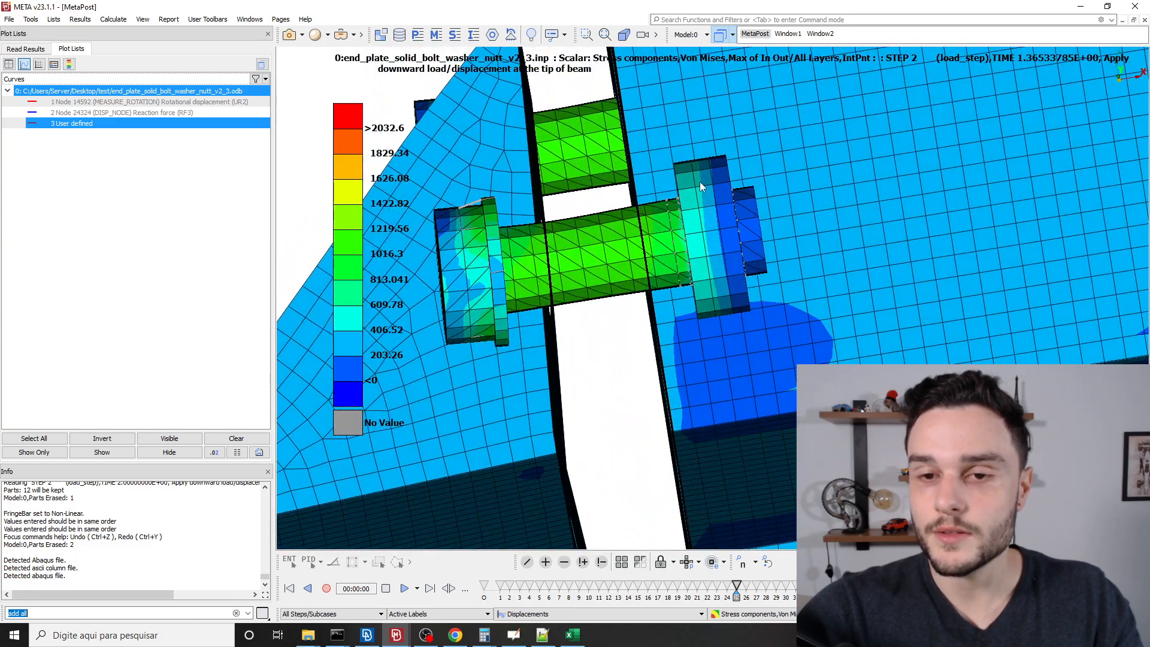
scroll(719, 220, down, 3)
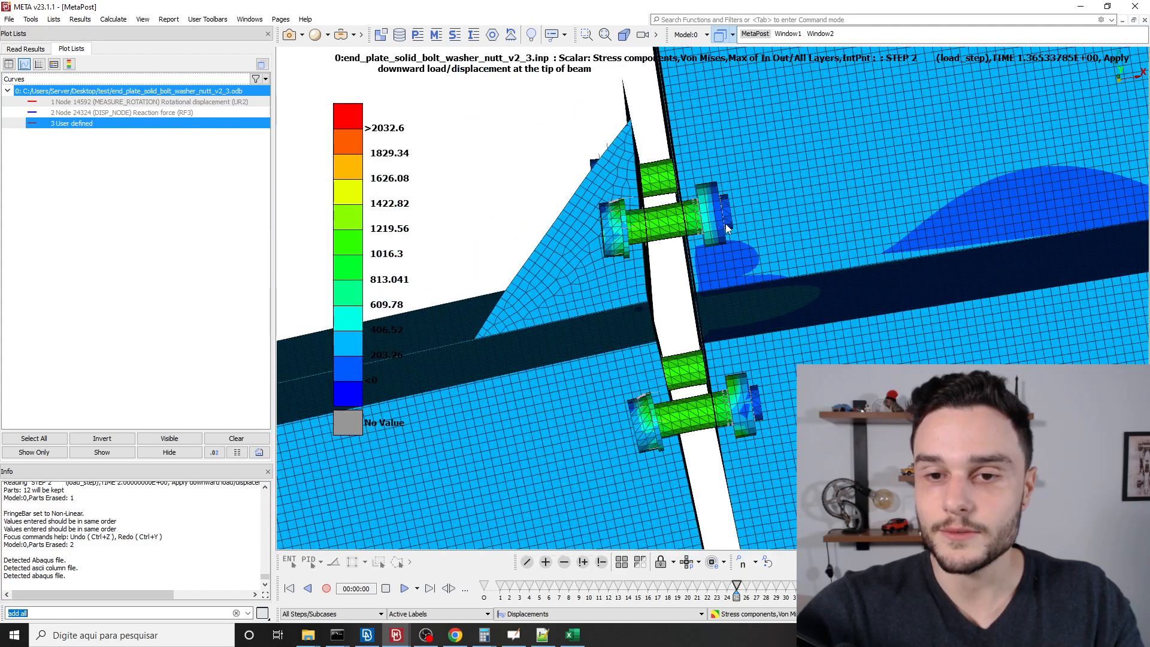
ctrl+drag(725, 224, 779, 226)
Isolate the bolts, washers and nuts by hiding all other parts of the joint.
click(602, 562)
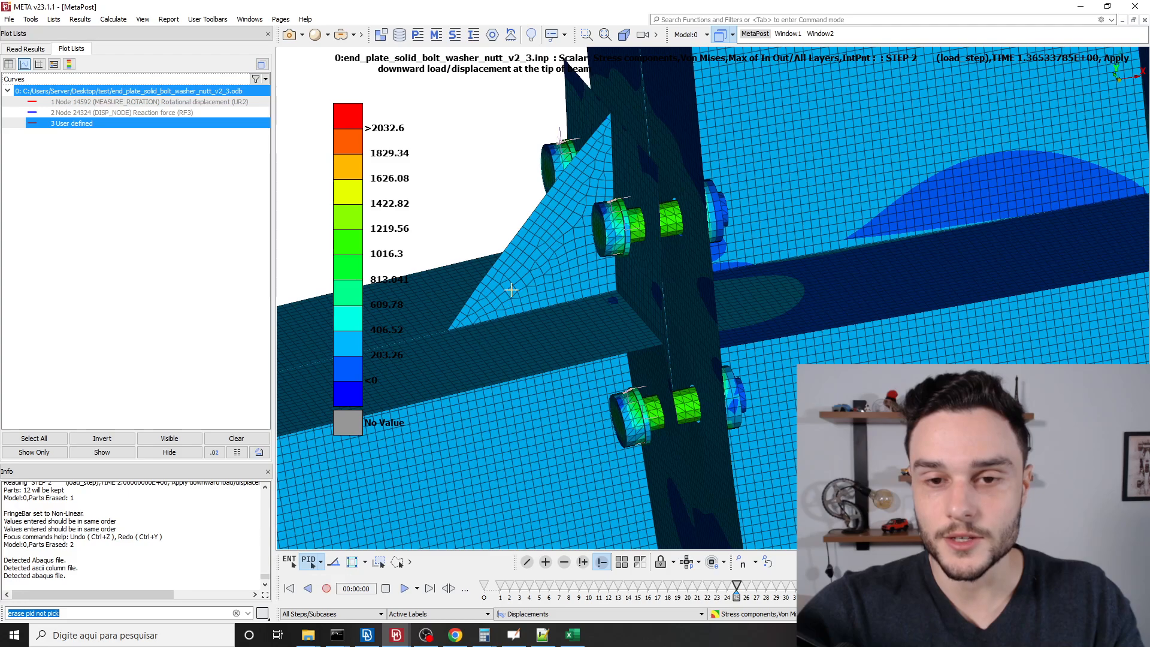
click(603, 224)
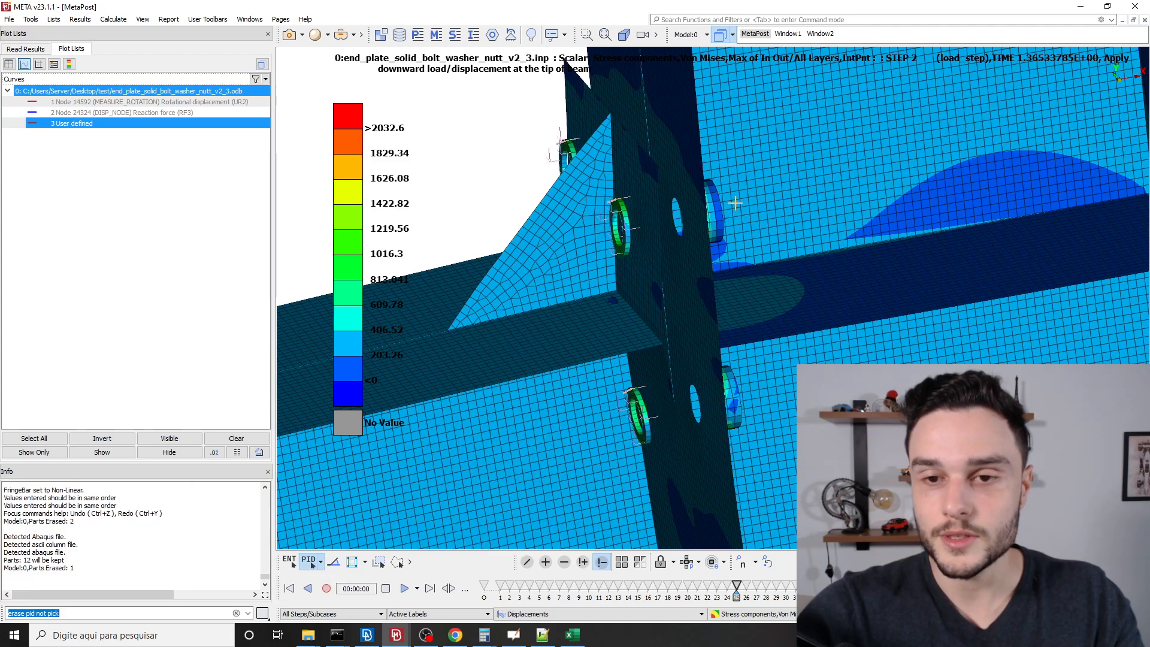
click(717, 203)
middle_click(715, 204)
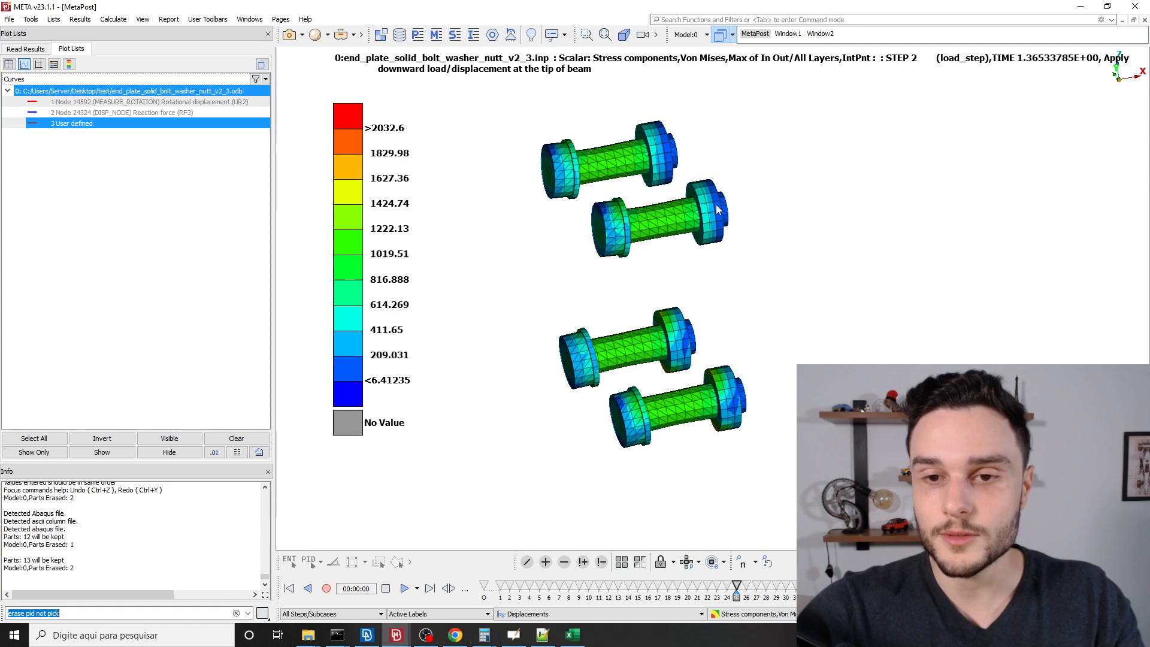
Set the results to the original state and view the isolated bolts from the default top view.
scroll(681, 237, down, 4)
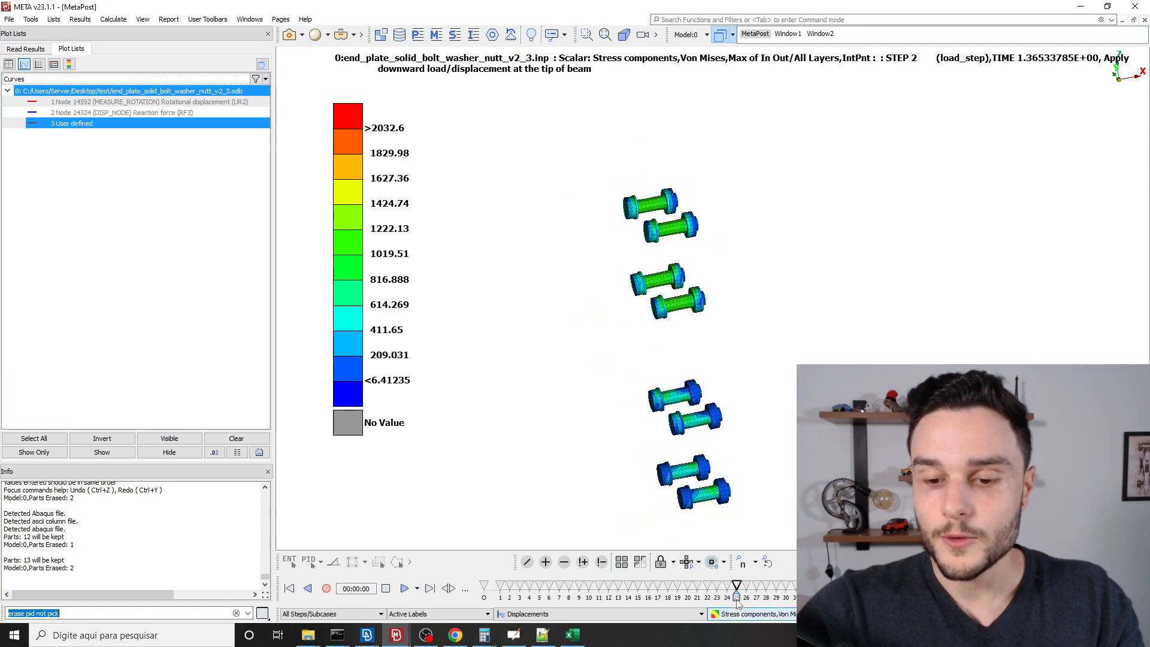
drag(736, 590, 484, 599)
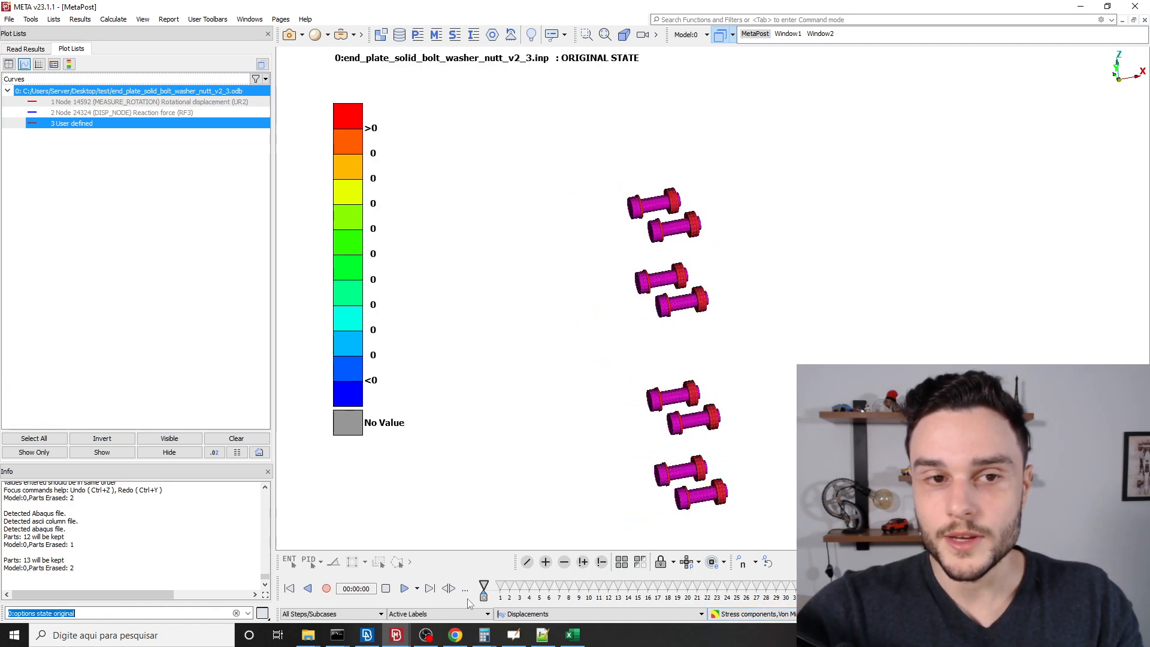
scroll(620, 239, down, 2)
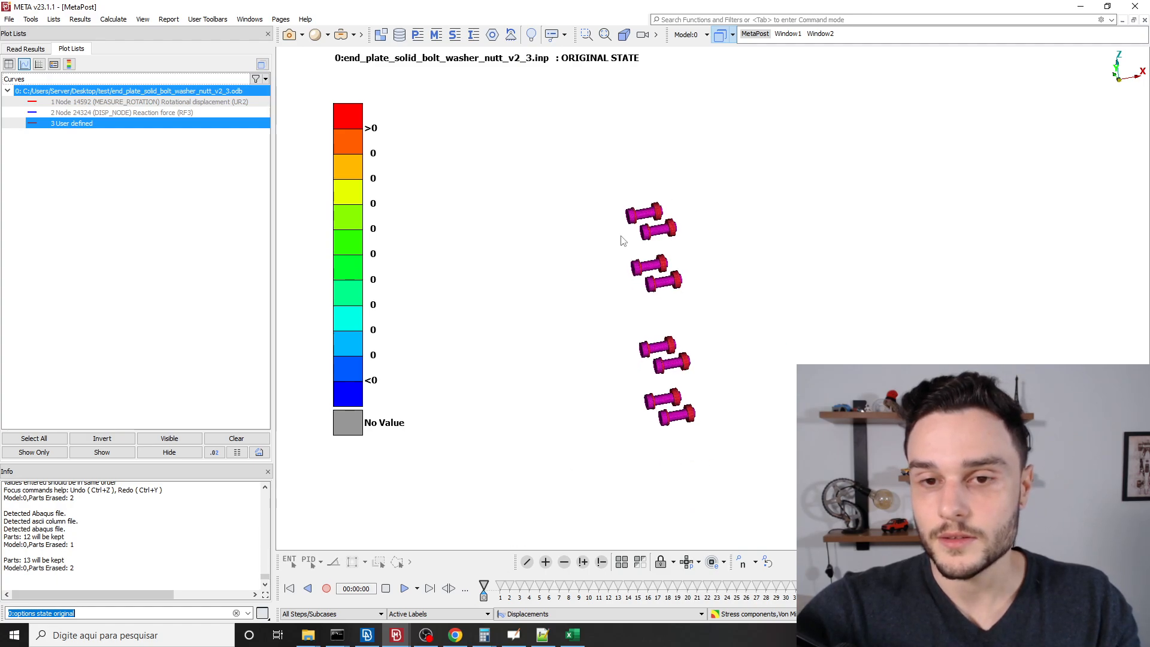
key(F1)
scroll(628, 256, down, 5)
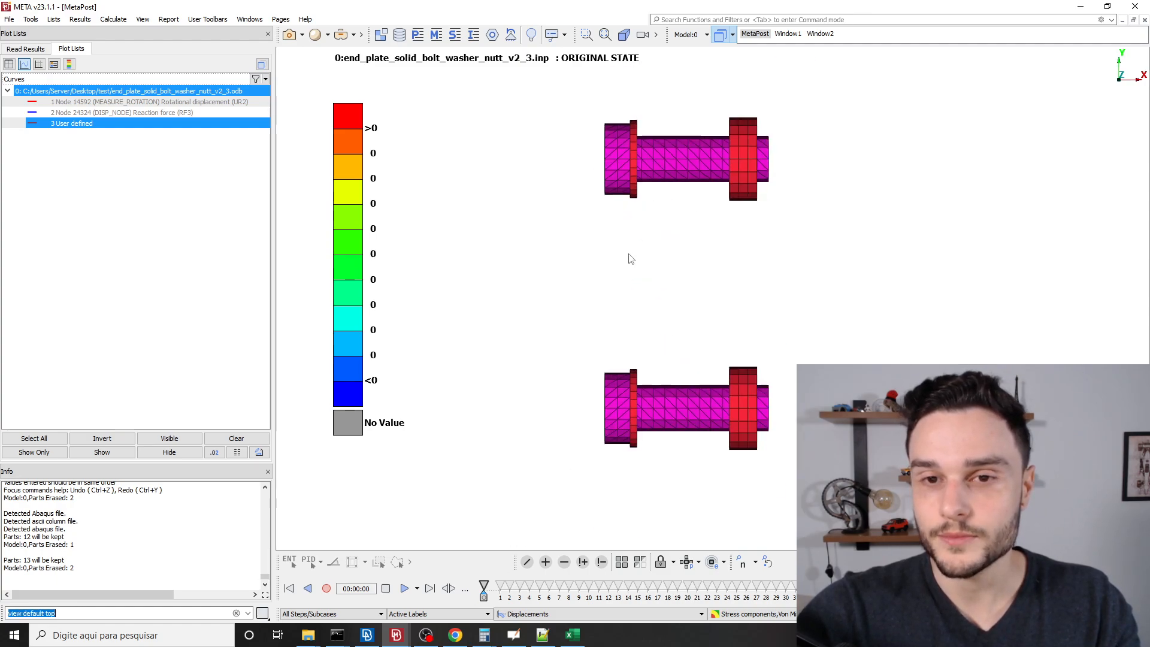
Inspect the bolt, washer and nut geometry closely in the default front and left views.
key(F5)
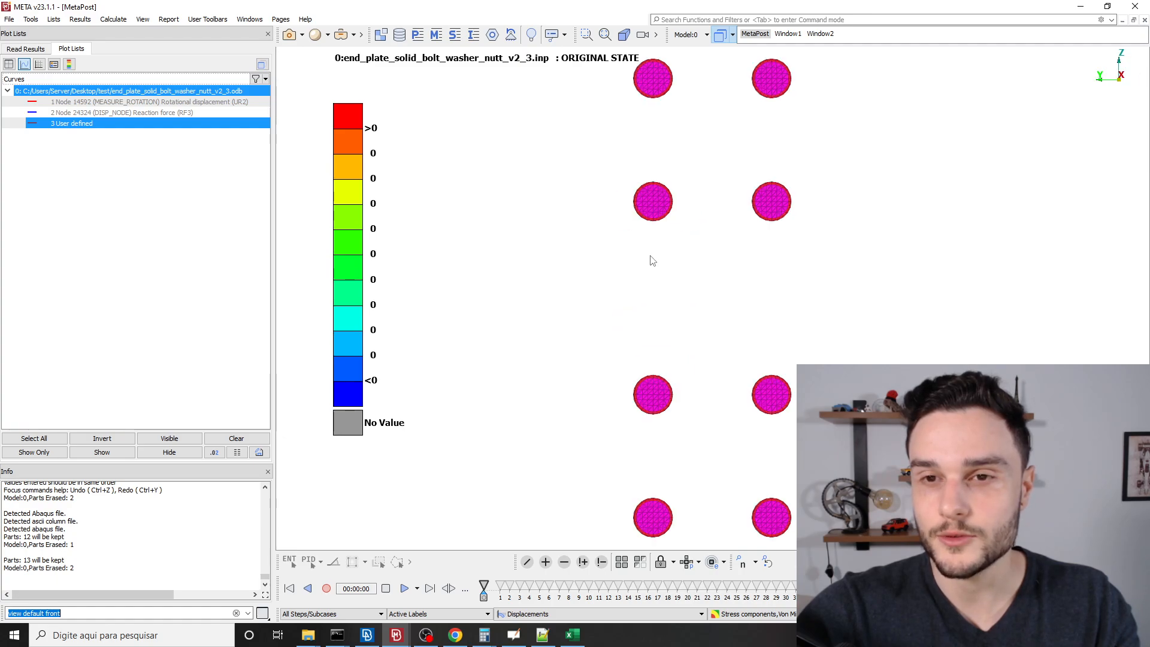
key(F3)
scroll(653, 260, up, 6)
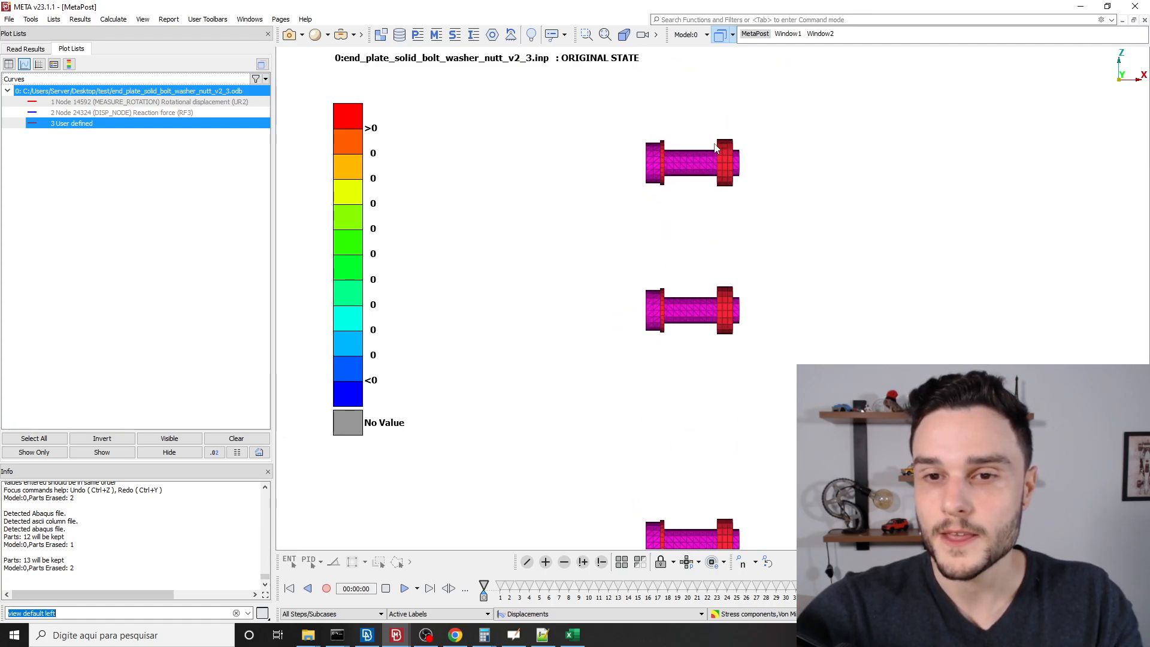
scroll(748, 195, down, 3)
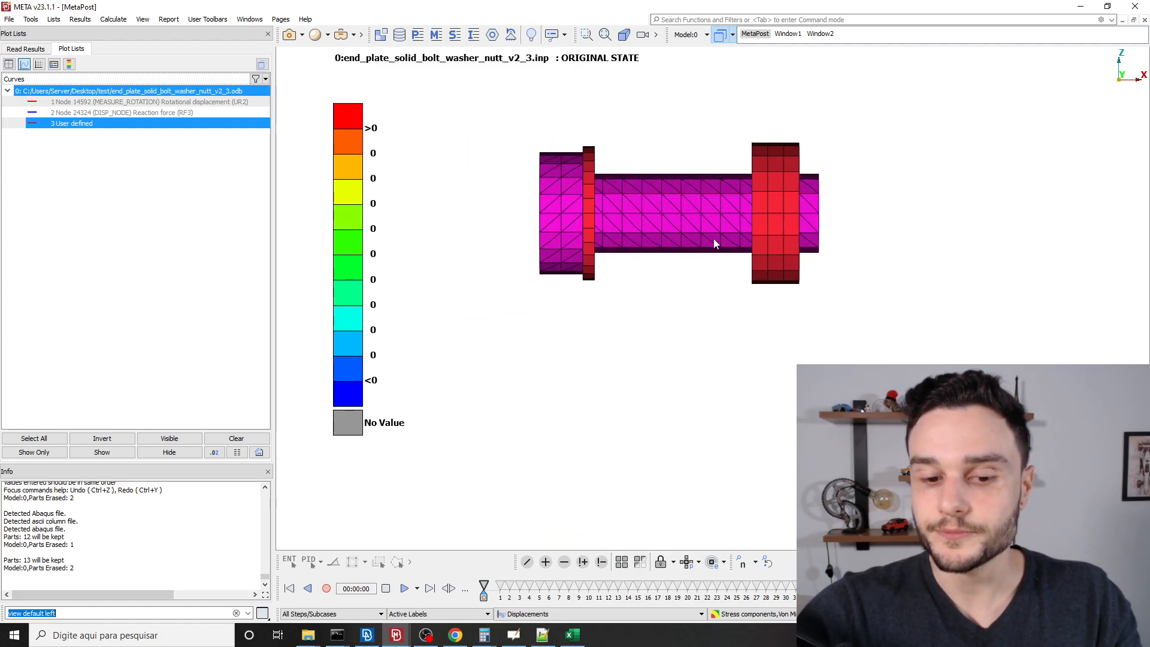
scroll(720, 215, up, 2)
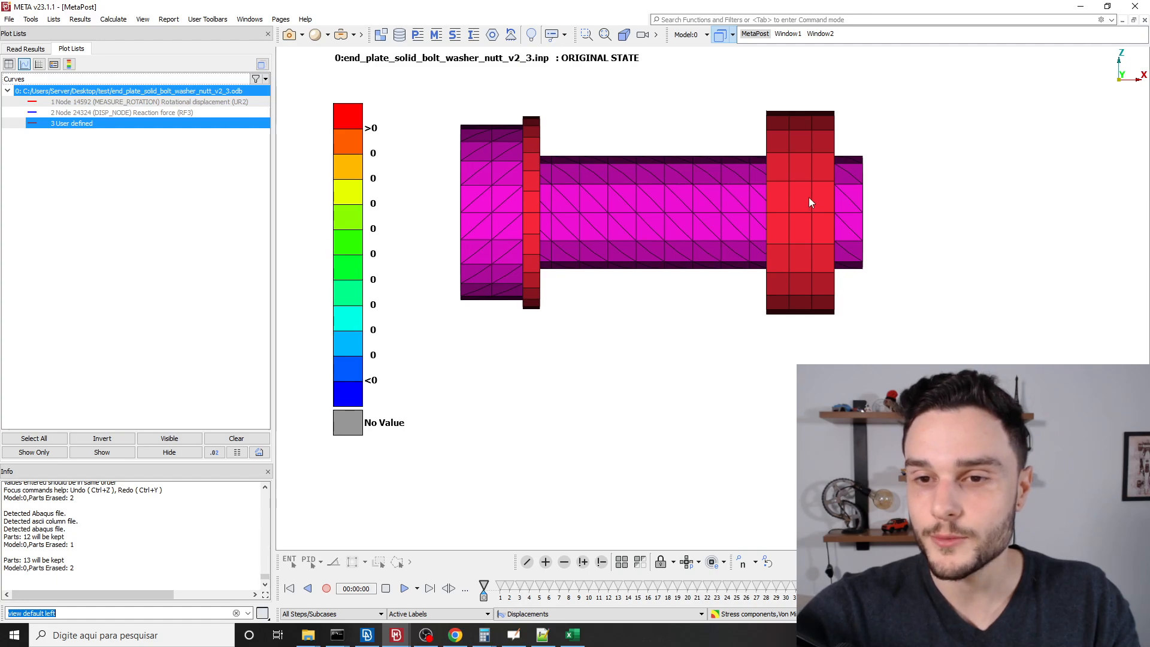
scroll(917, 170, up, 2)
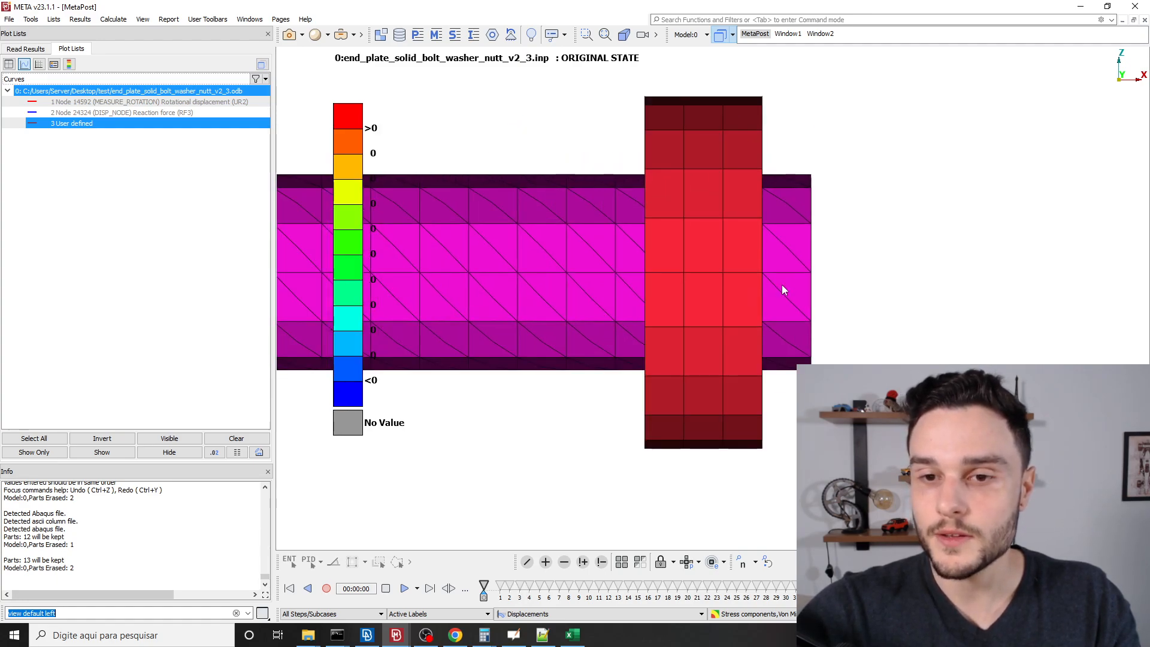
Preview the bolt's von Mises stress in the pre-tension step at time 0.2 and return the results to the original state.
scroll(779, 287, up, 1)
scroll(577, 499, down, 1)
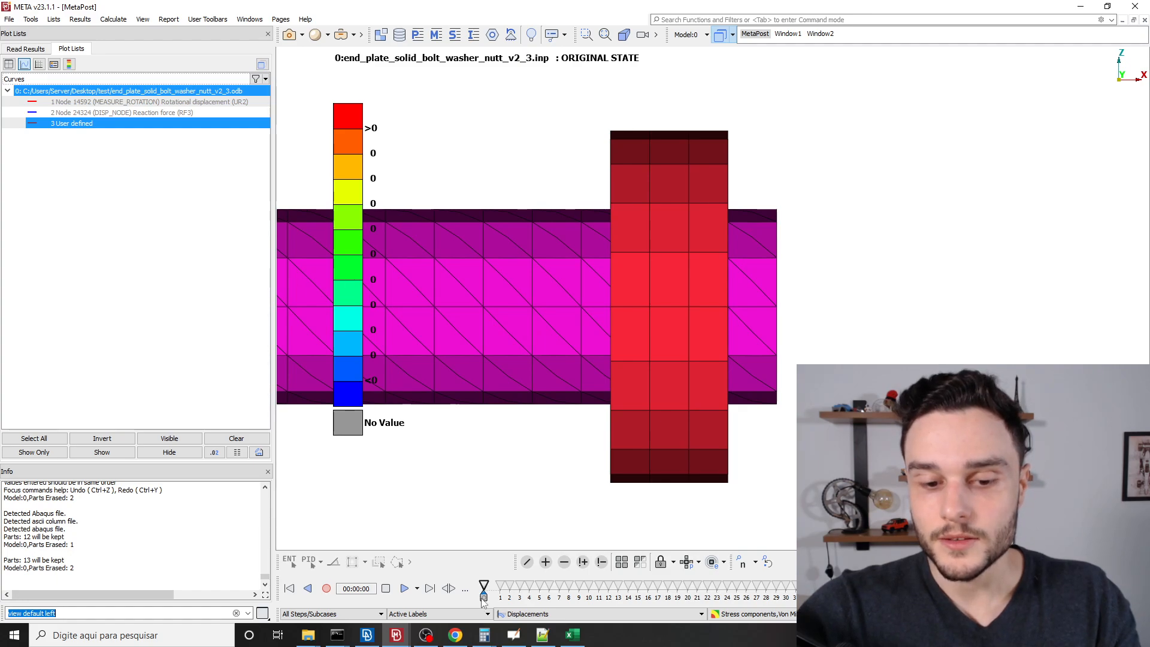
mouse_move(495, 602)
mouse_down()
mouse_move(584, 599)
mouse_move(524, 593)
mouse_up()
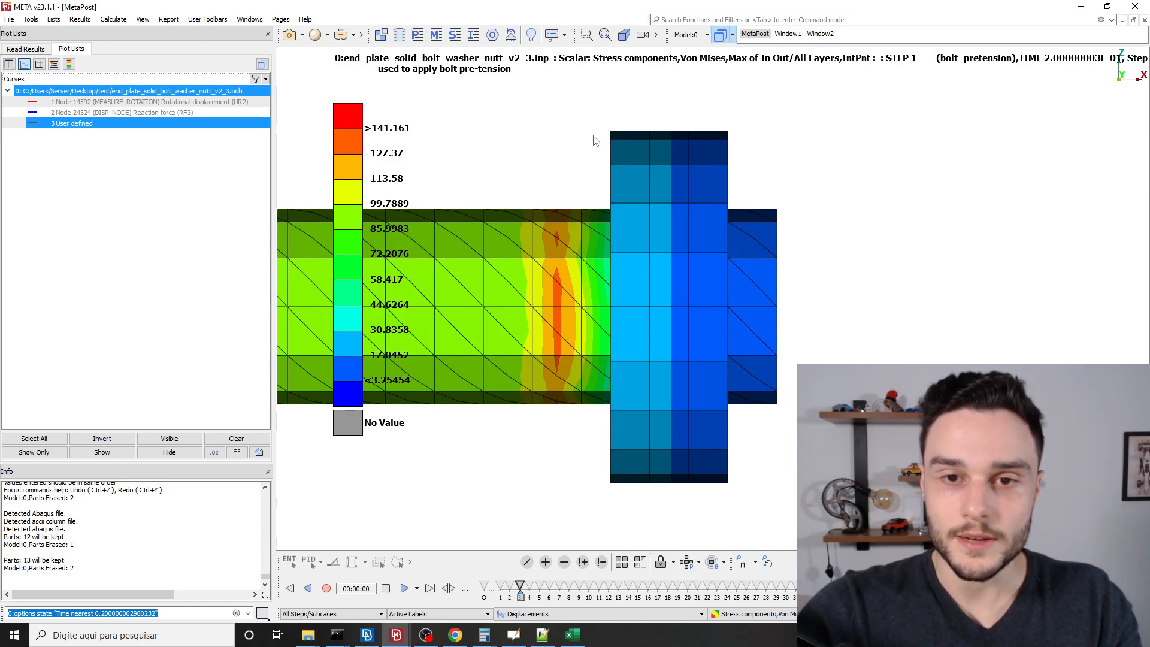
drag(520, 592, 484, 592)
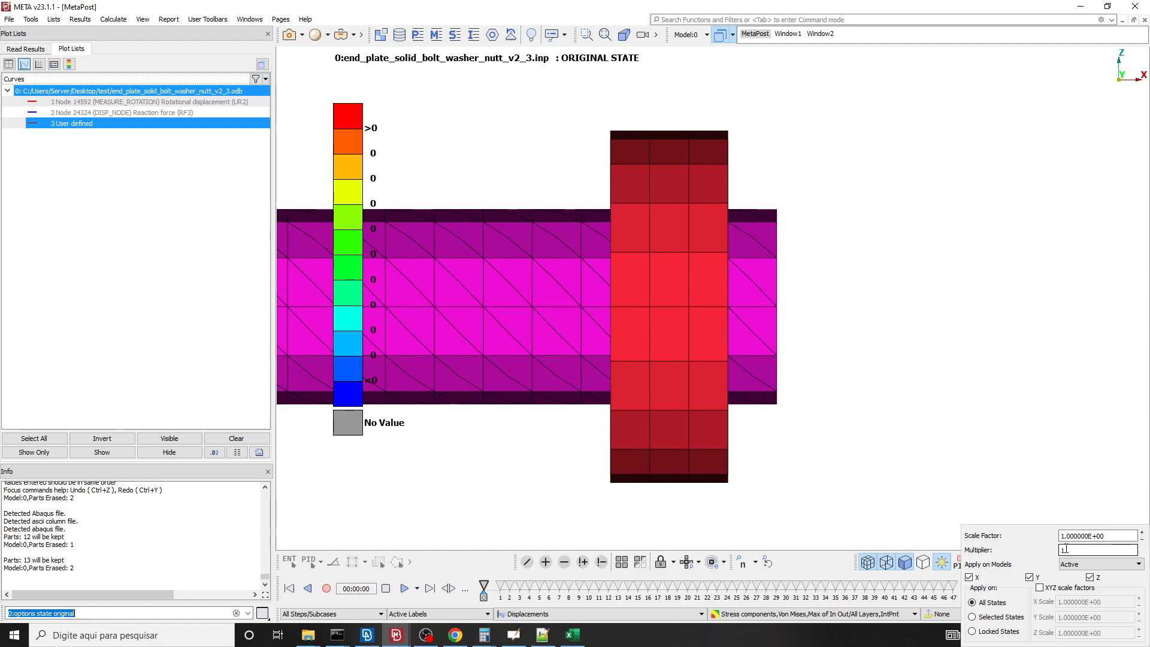
Set the displacement scale factor multiplier to 10.
double_click(1065, 549)
text(10)
key(Return)
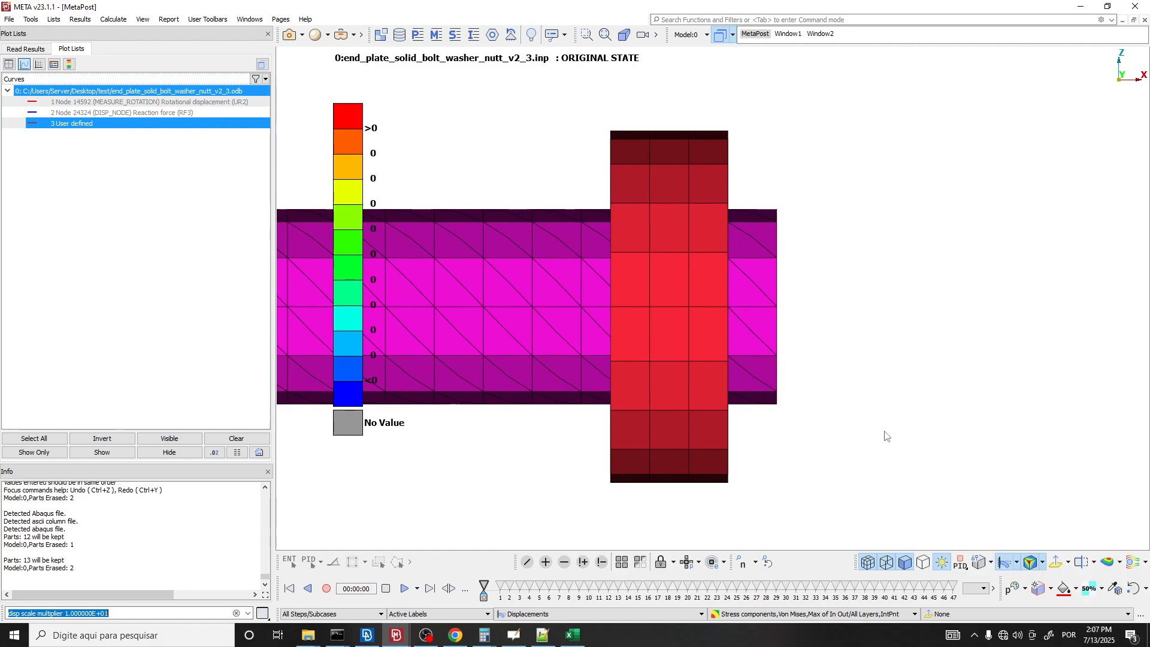
Advance the results through the bolt pre-tension step to time 0.55 and view the full bolt.
click(529, 593)
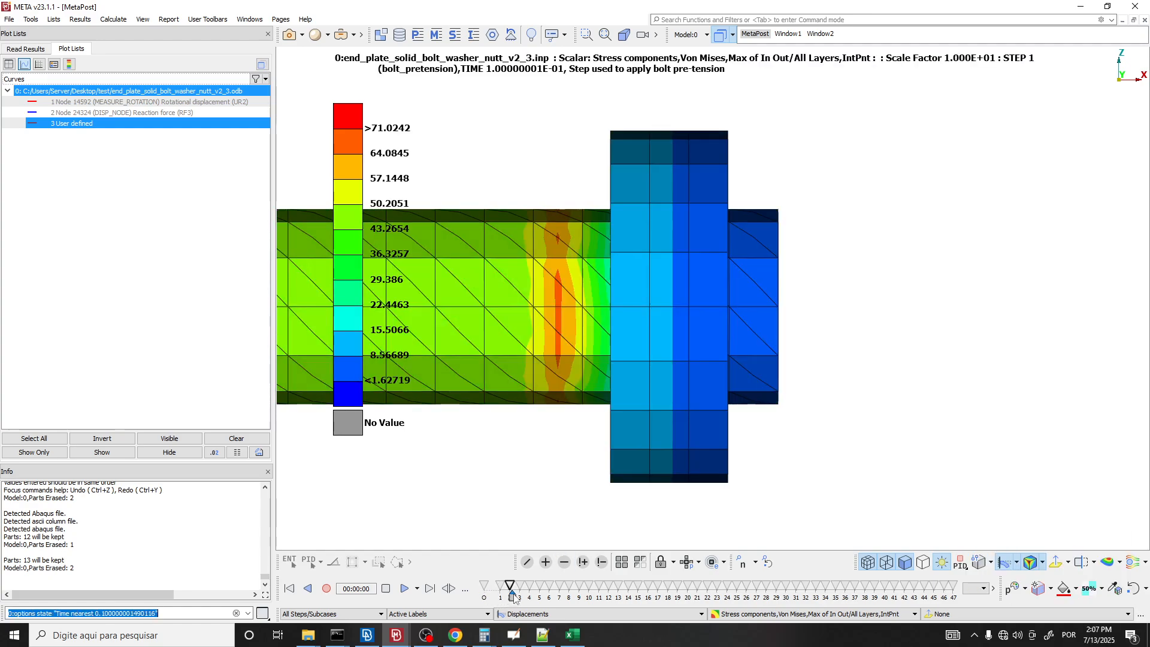
mouse_move(529, 594)
mouse_down()
mouse_move(555, 590)
mouse_move(521, 592)
mouse_up()
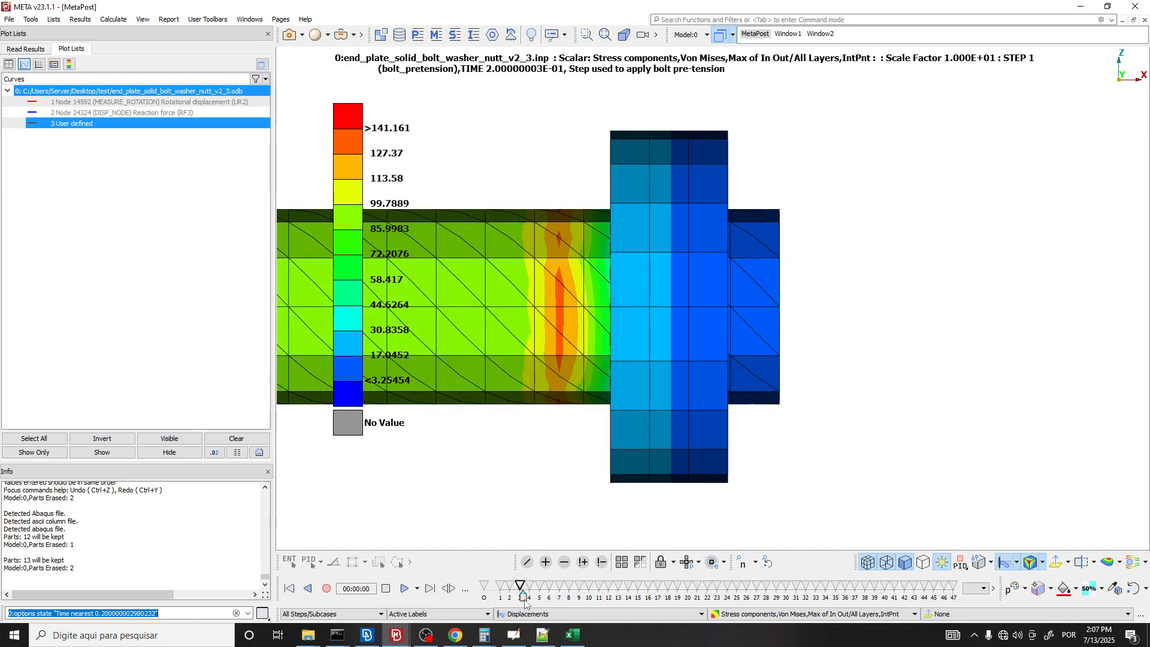
mouse_move(525, 602)
mouse_down()
mouse_move(574, 596)
mouse_move(501, 593)
mouse_move(611, 582)
mouse_move(541, 593)
mouse_up()
scroll(831, 398, down, 3)
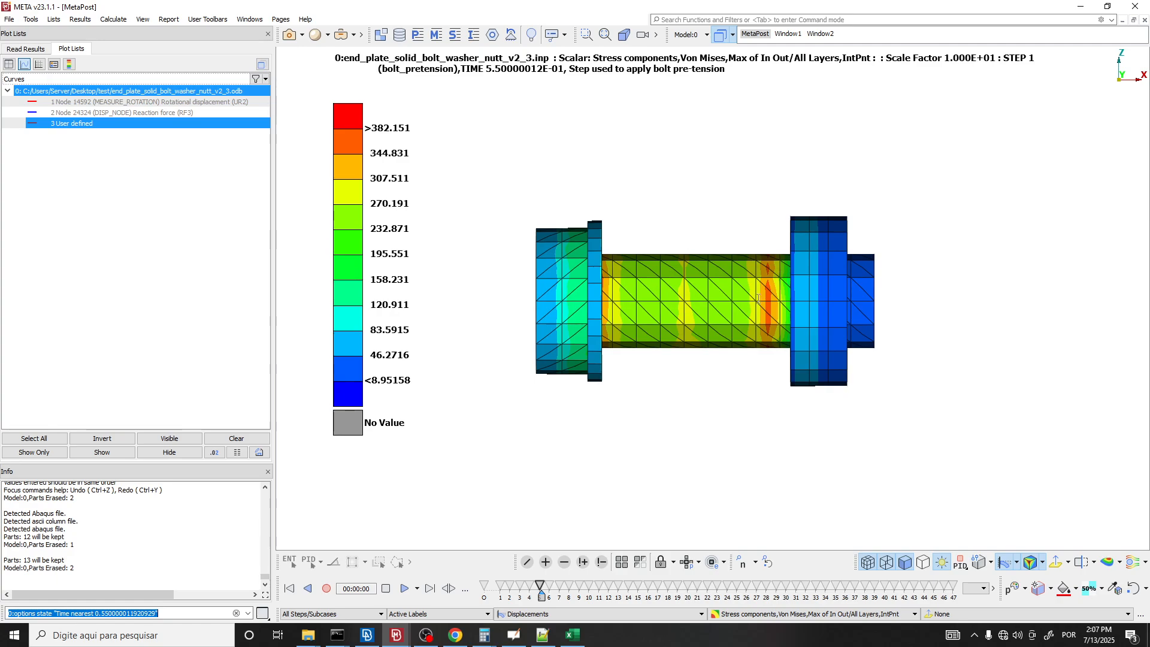
Examine the stresses in the pre-tensioned bolt, washer and nut from the side and in an angled view.
click(604, 564)
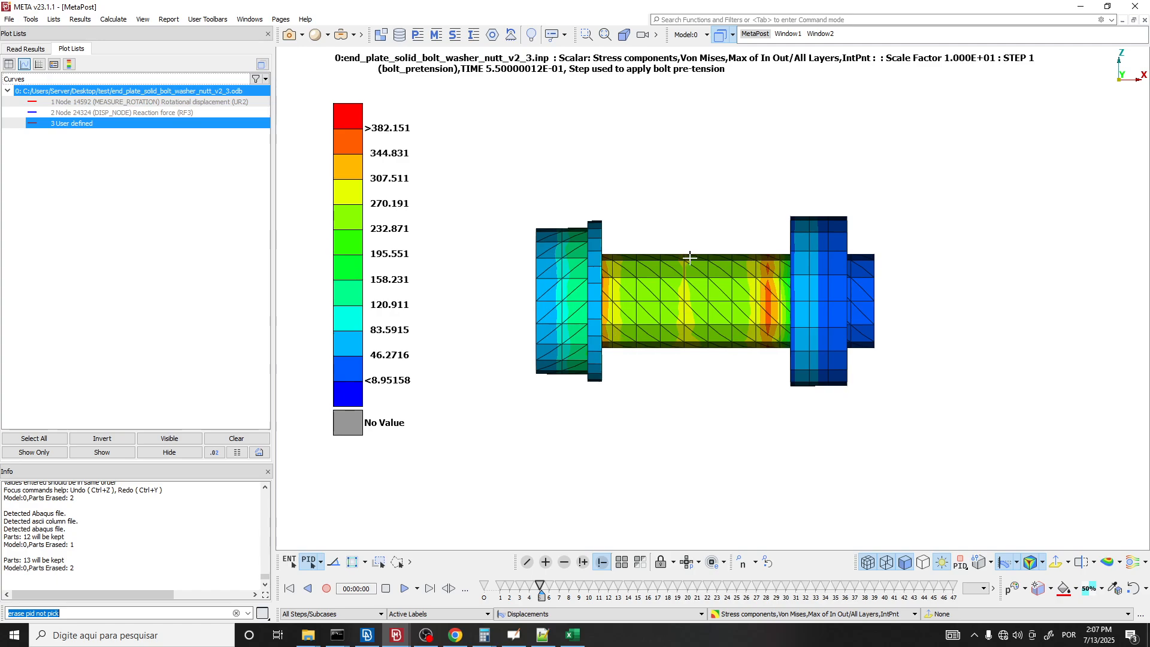
scroll(685, 296, up, 2)
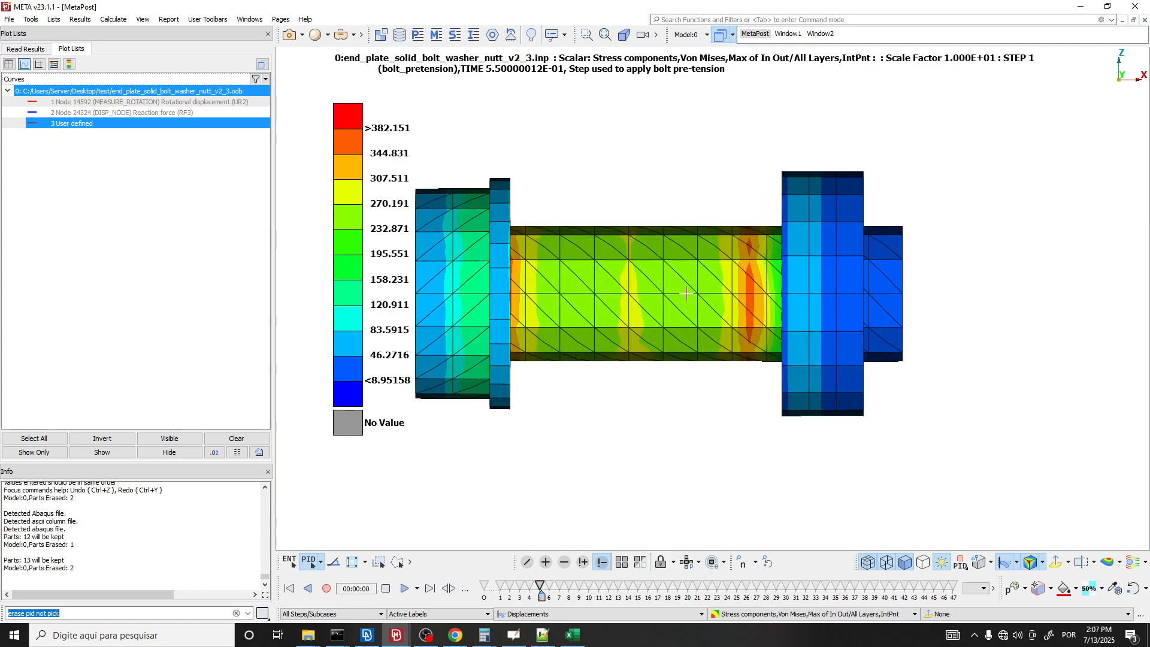
scroll(701, 247, down, 2)
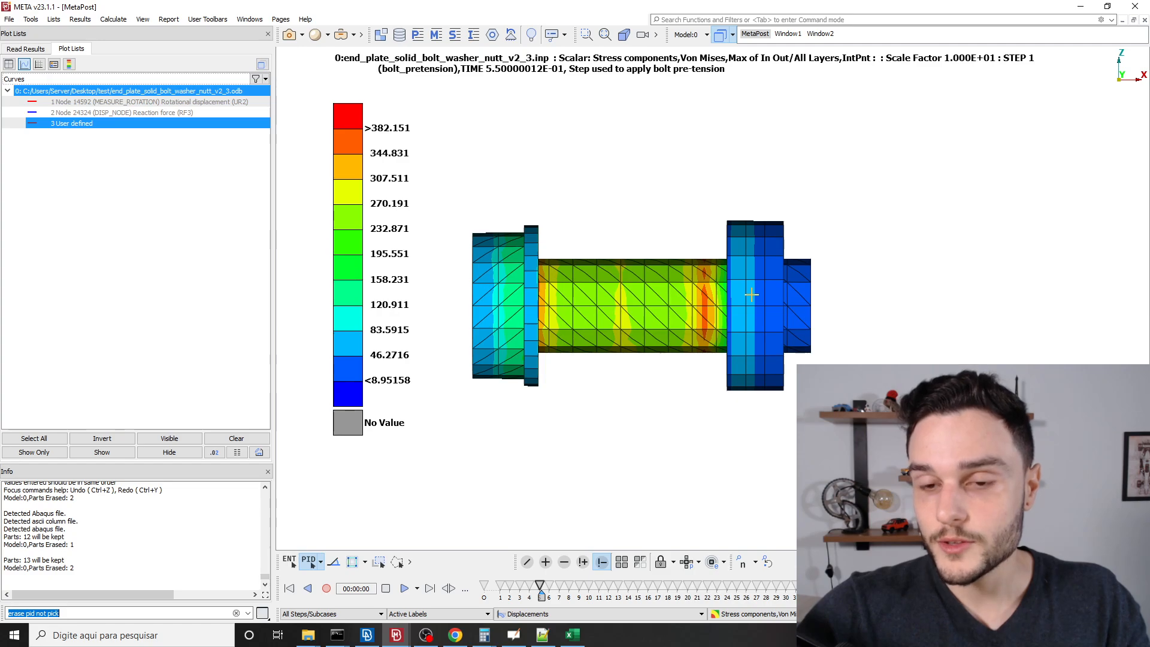
scroll(751, 294, up, 1)
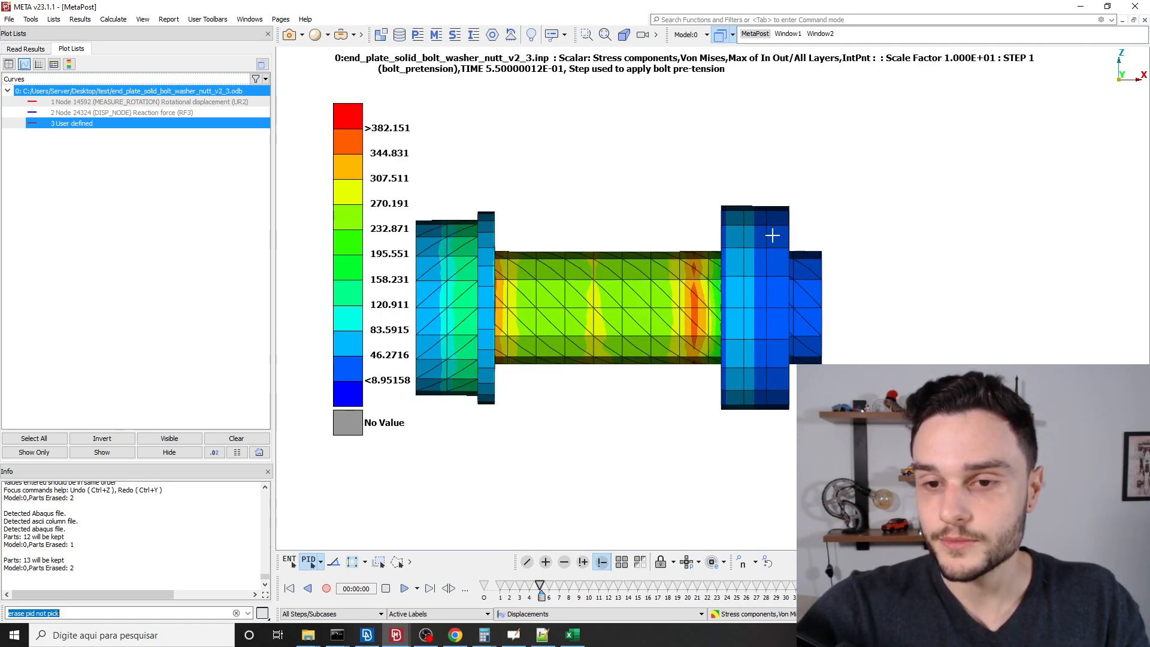
scroll(819, 277, down, 3)
scroll(647, 295, up, 4)
ctrl+drag(647, 295, 513, 322)
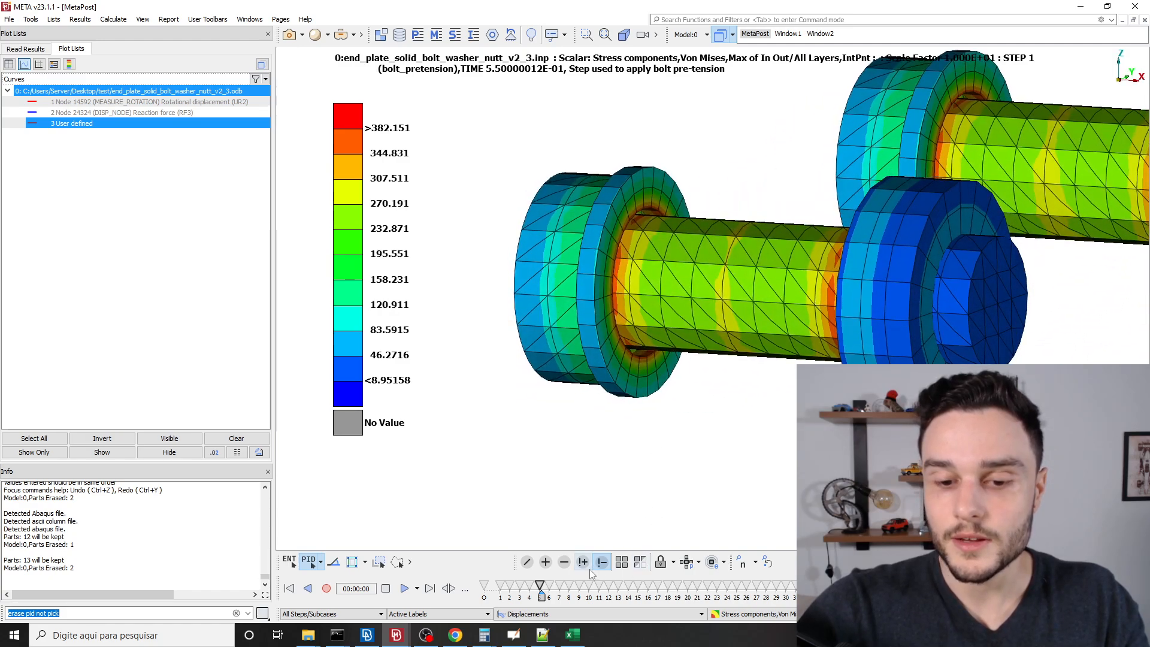
Try to hide the washer under the bolt head by its PID.
click(565, 561)
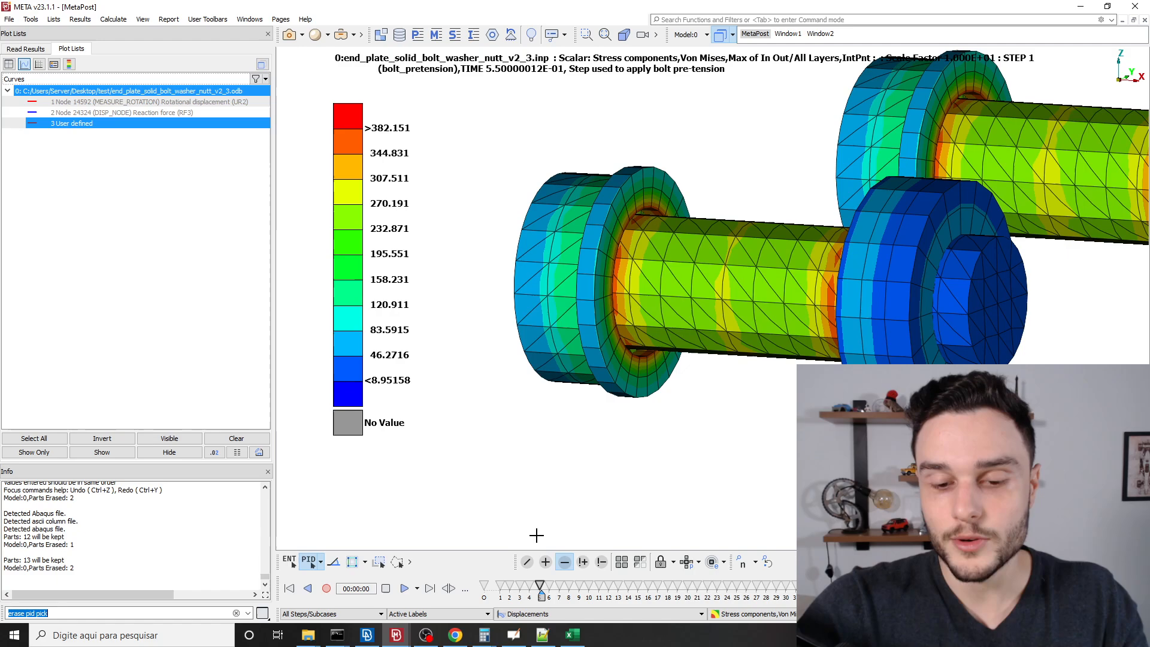
click(647, 184)
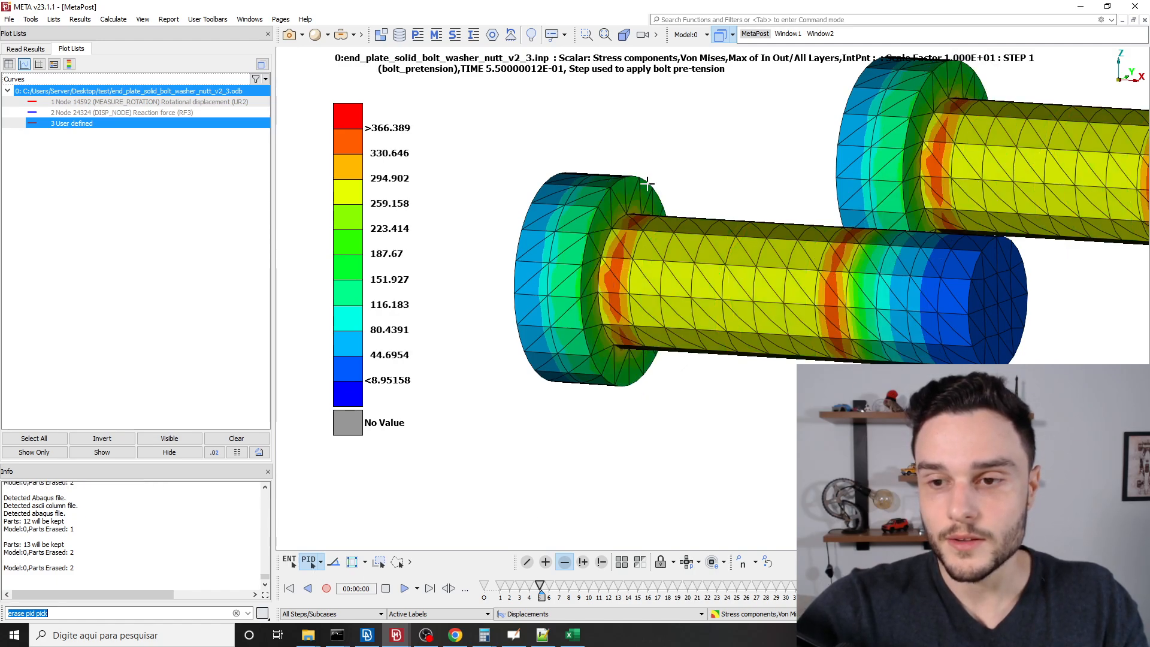
right_click(647, 184)
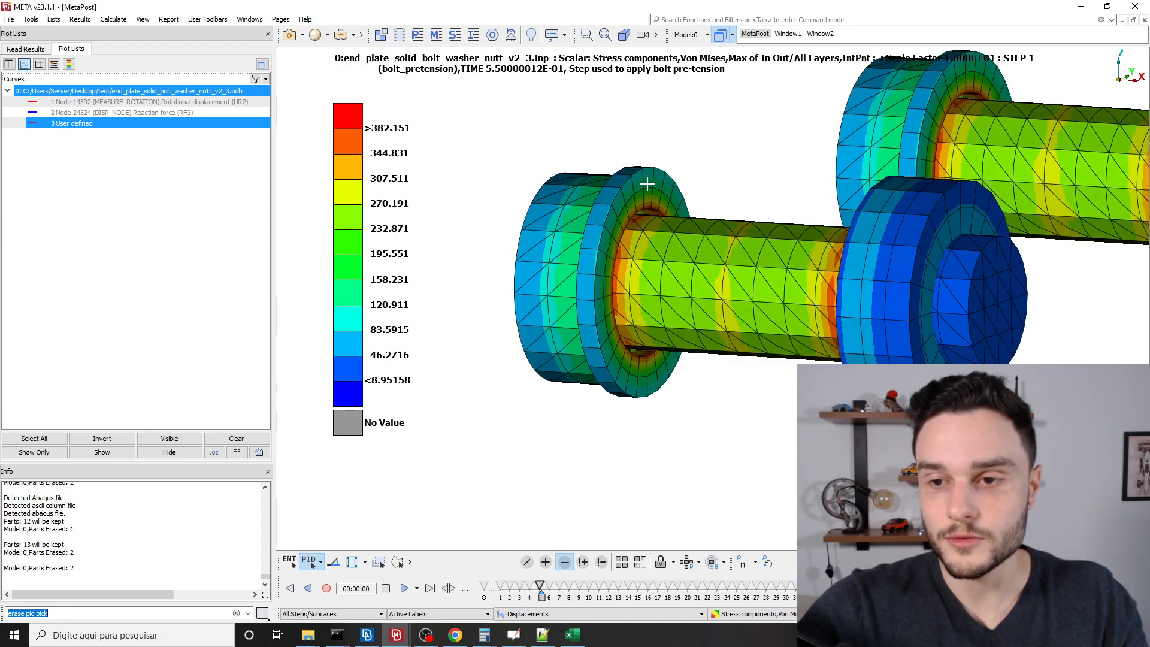
Hide only the washer under the near bolt's head by picking it as a PID region.
click(321, 563)
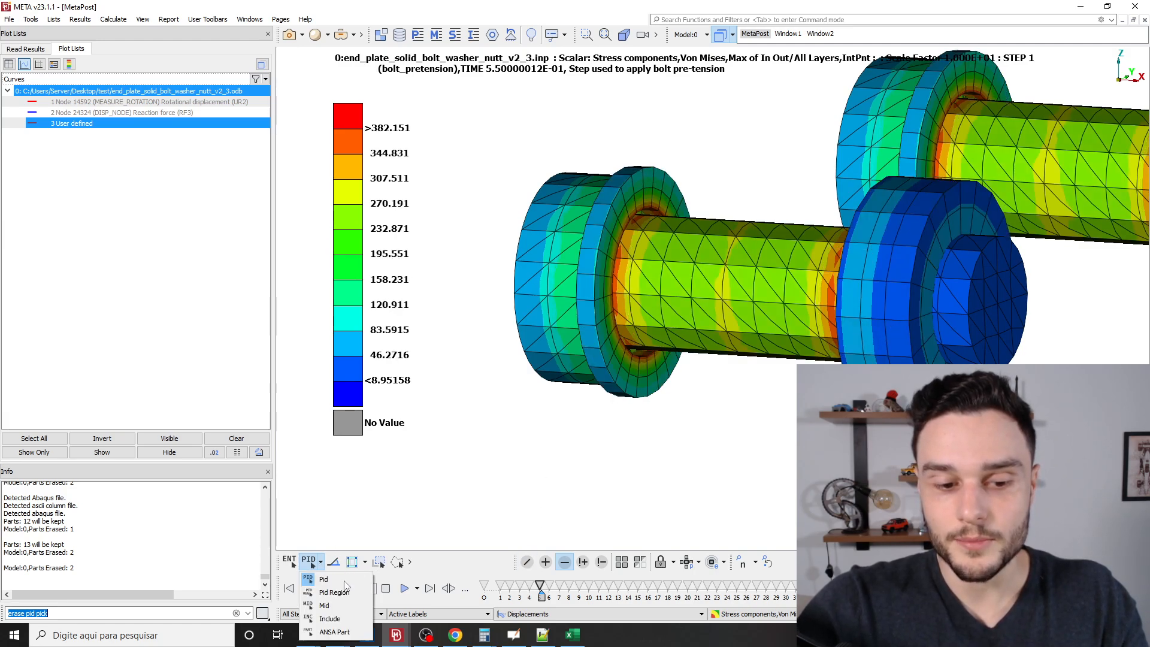
click(339, 593)
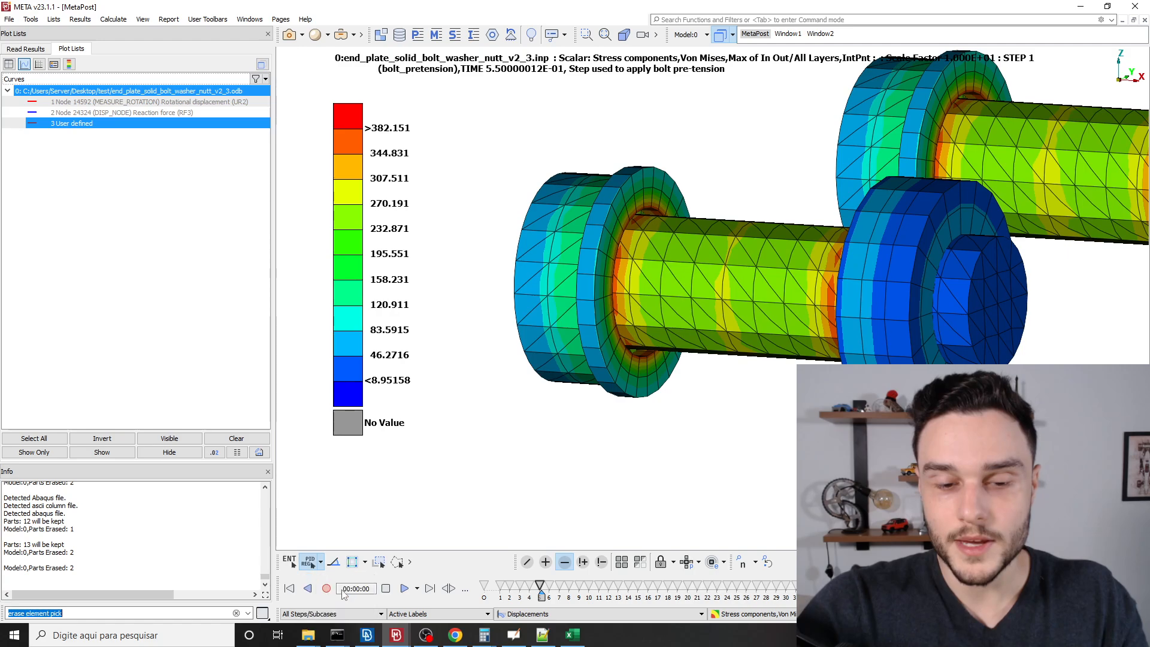
click(635, 179)
Examine the mesh and stress concentration at the junction between the bolt head and the shank.
scroll(605, 257, up, 5)
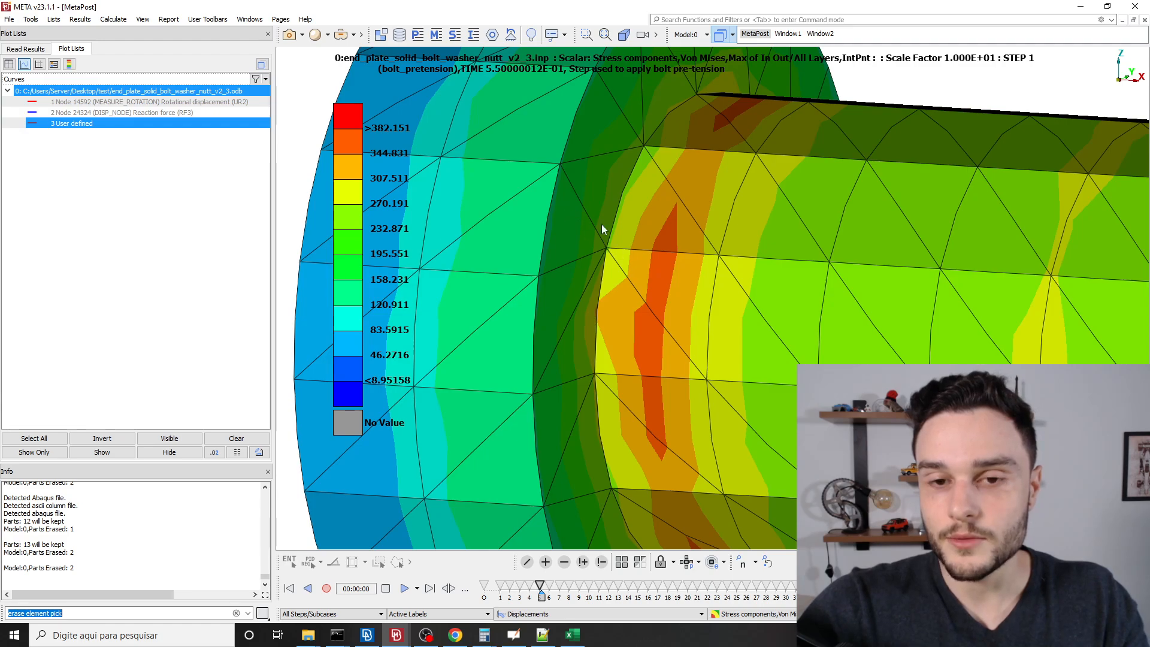
mouse_move(659, 188)
ctrl+mouse_down()
mouse_move(660, 123)
mouse_move(663, 171)
ctrl+mouse_up()
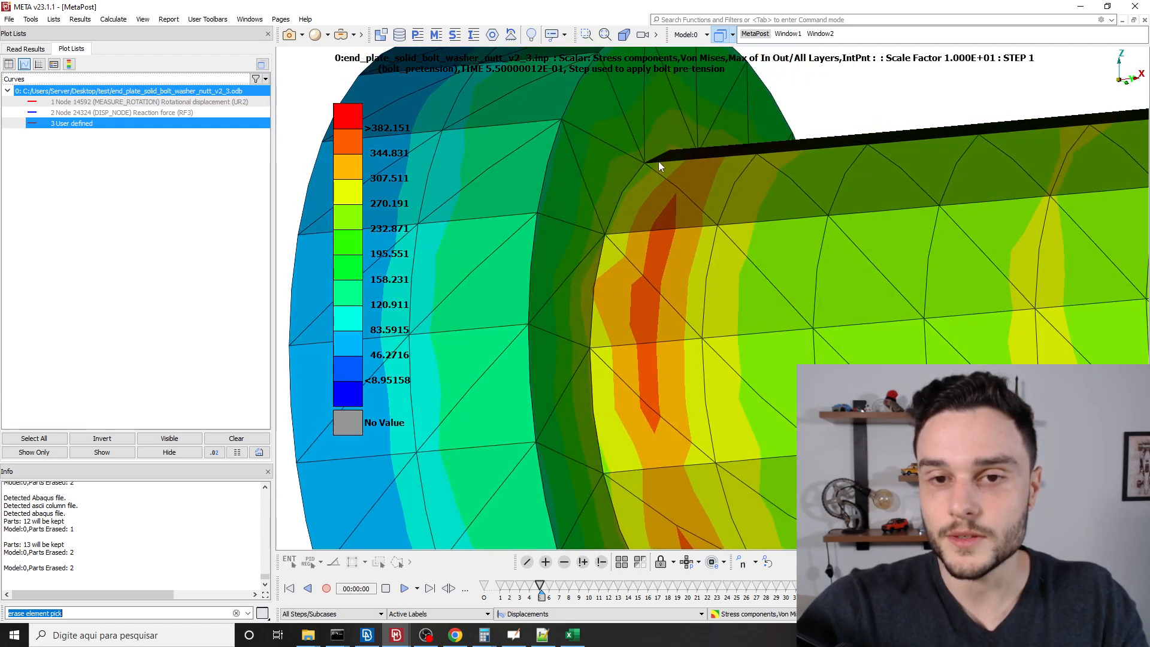
scroll(642, 160, down, 5)
scroll(652, 244, up, 7)
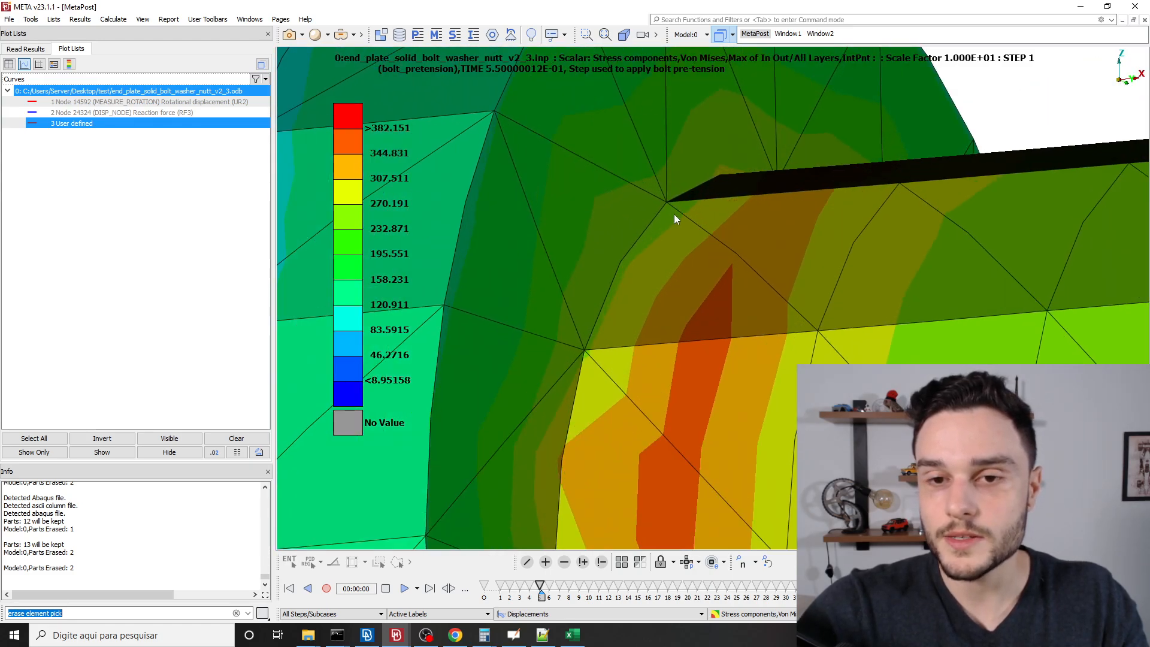
scroll(632, 214, down, 7)
mouse_move(630, 221)
ctrl+mouse_down()
mouse_move(630, 282)
mouse_move(619, 229)
ctrl+mouse_up()
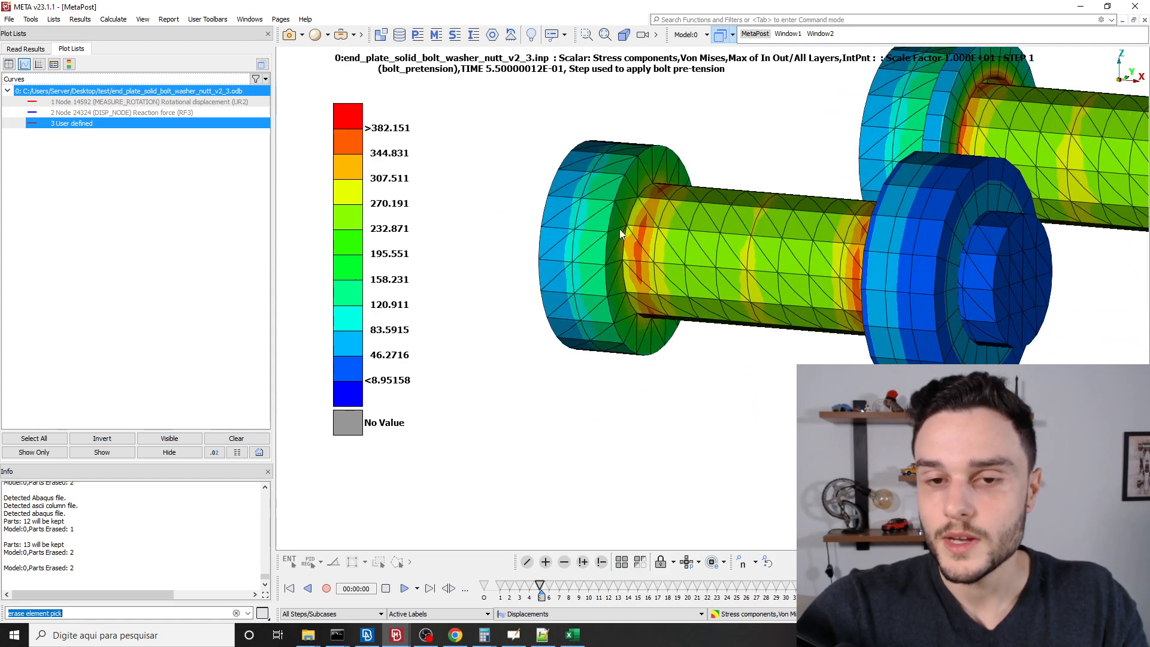
scroll(620, 229, up, 5)
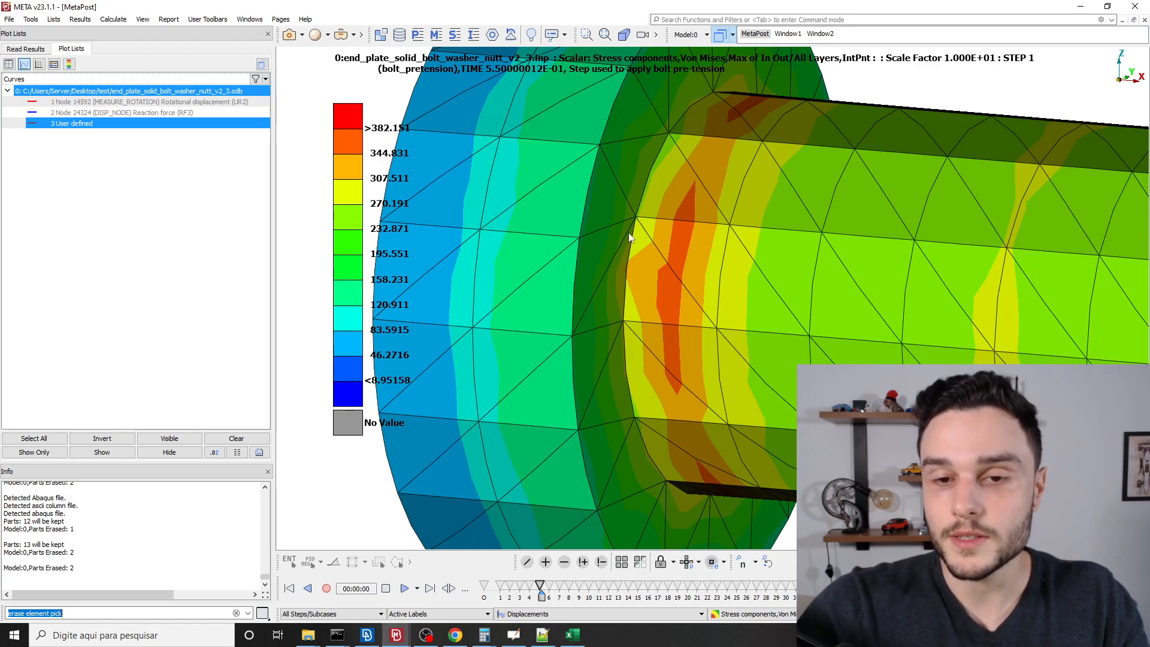
scroll(629, 237, up, 3)
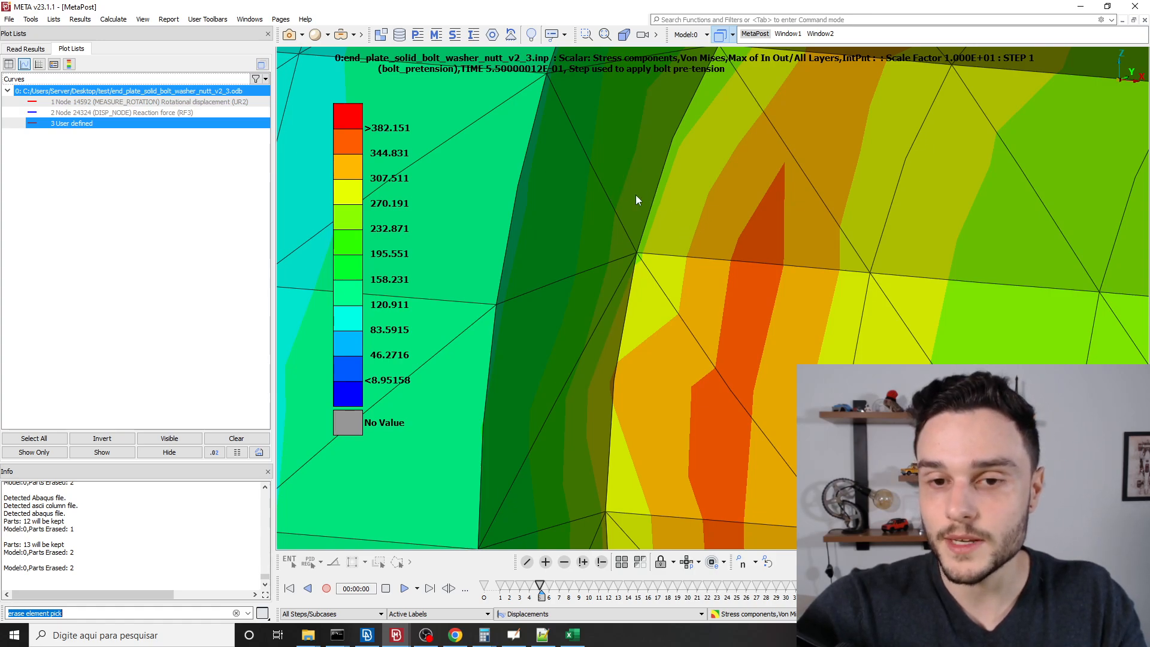
scroll(635, 196, down, 5)
scroll(562, 244, up, 3)
Examine the shank stresses from the side, especially where the shank enters the nut.
ctrl+drag(597, 245, 713, 296)
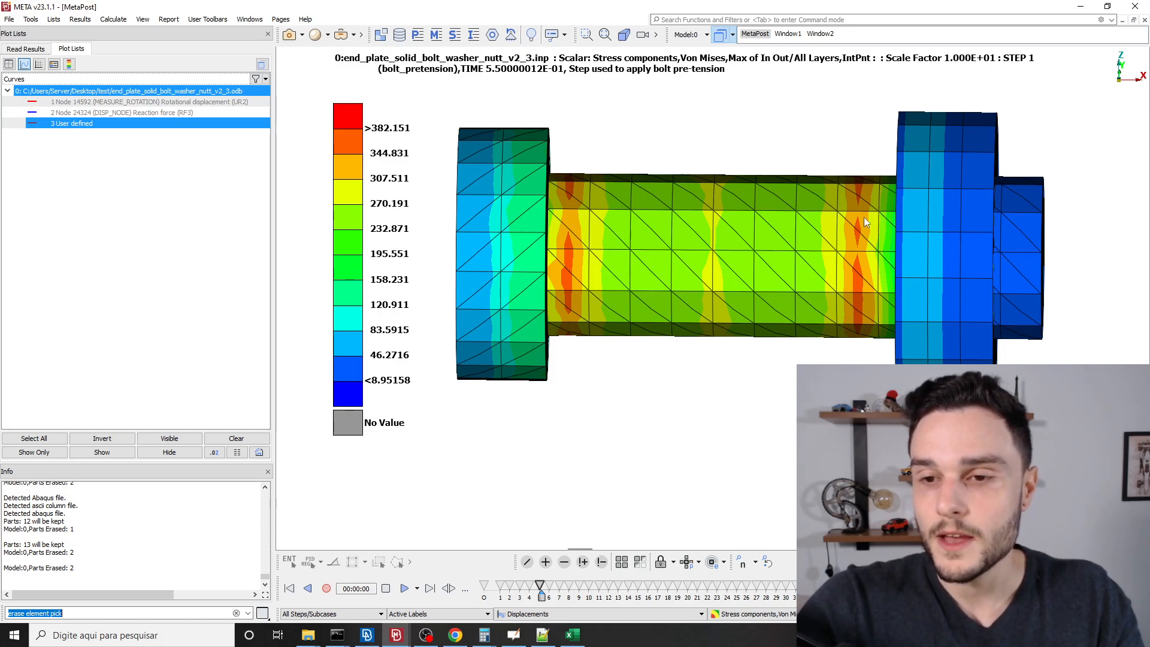
scroll(864, 214, up, 2)
scroll(863, 214, up, 2)
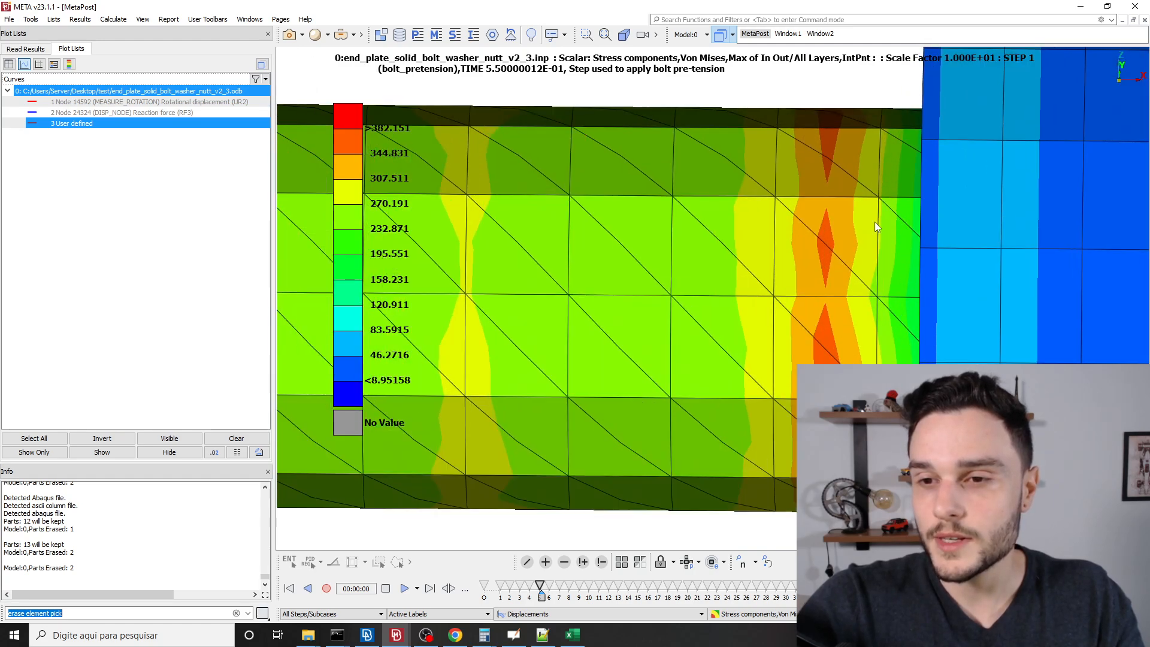
scroll(892, 150, down, 3)
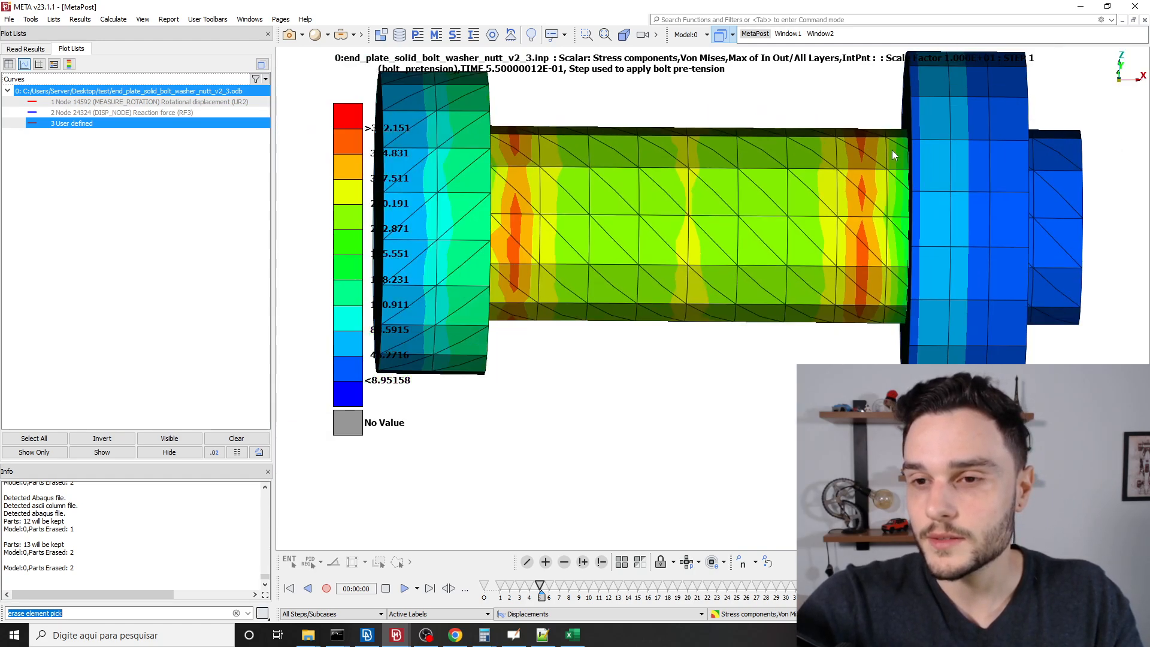
scroll(894, 155, up, 2)
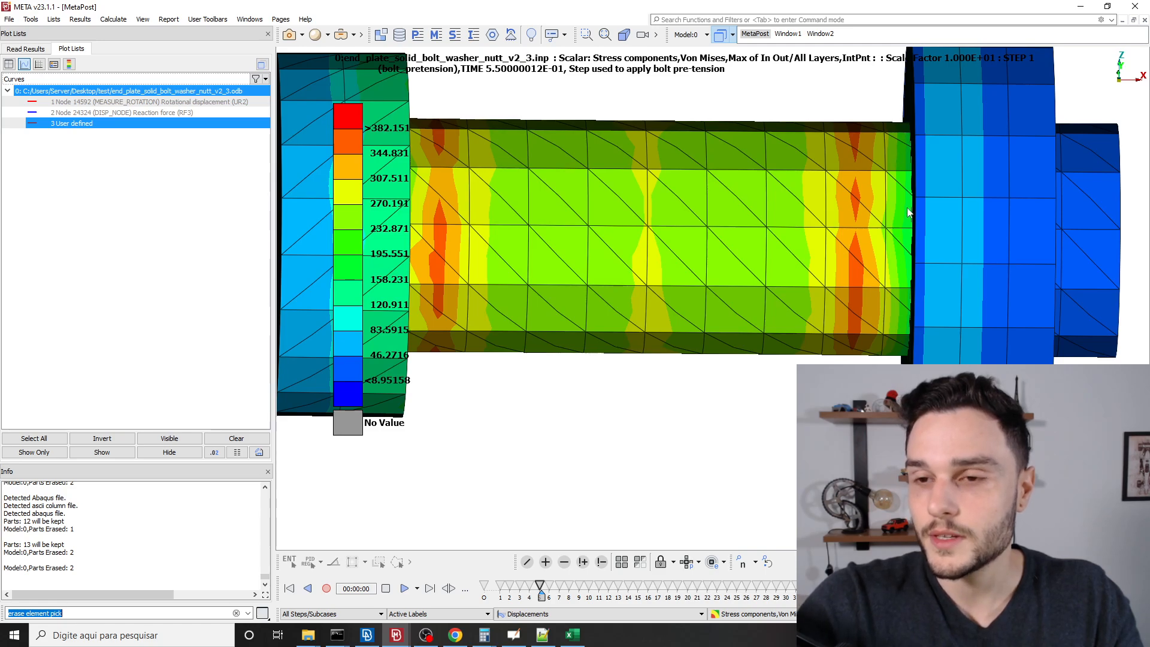
scroll(880, 213, down, 1)
ctrl+drag(878, 209, 849, 217)
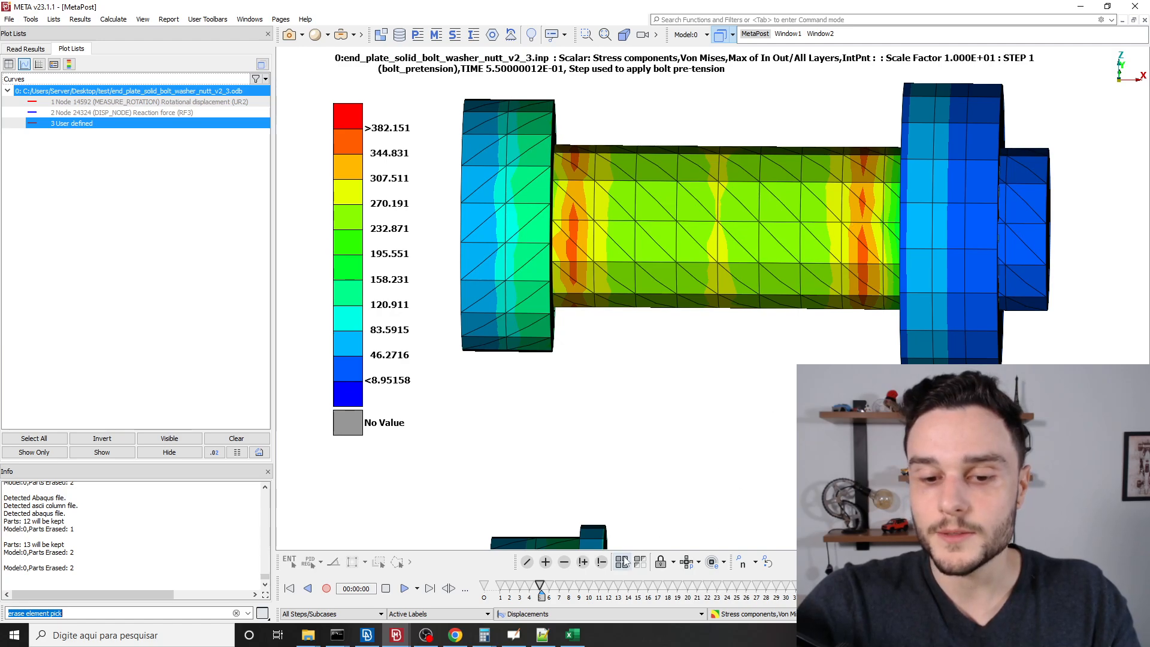
Isolate the bolt's shank elements between the head and the nut with a box selection of entities, and inspect their stresses.
click(603, 563)
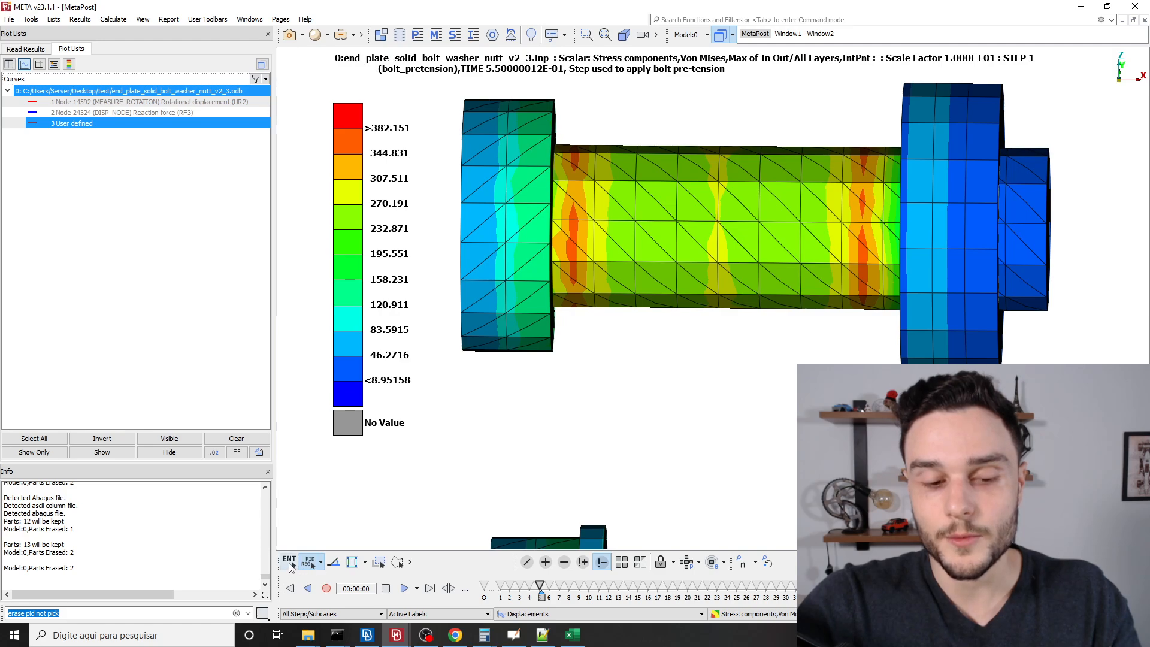
click(290, 562)
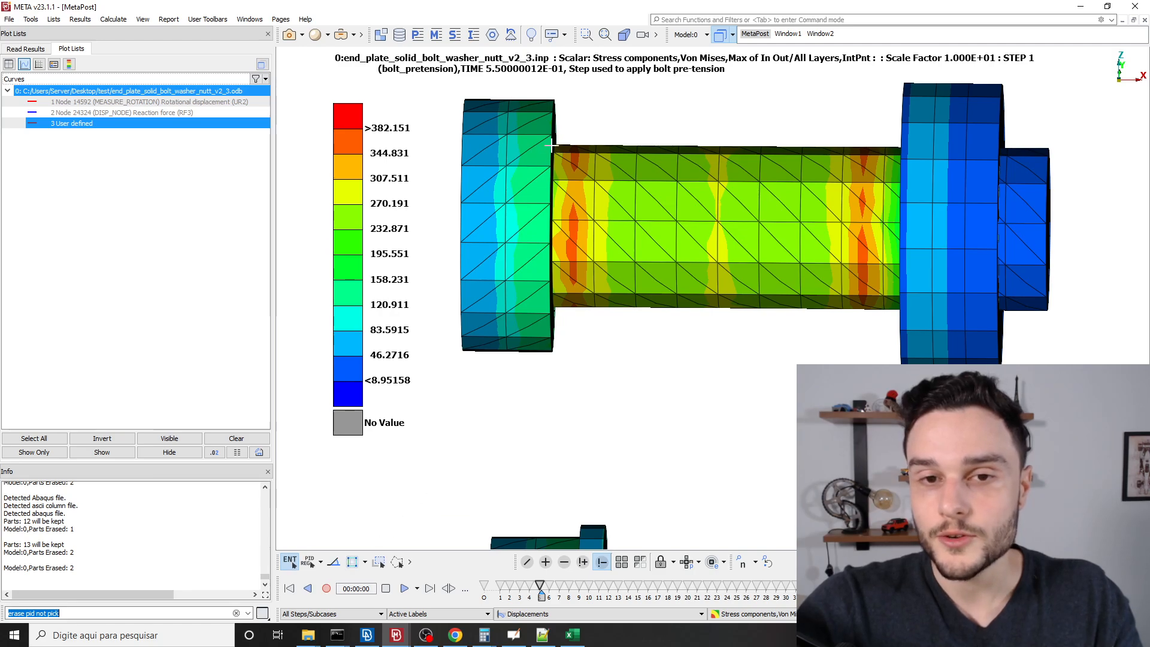
scroll(698, 281, down, 4)
ctrl+drag(701, 272, 682, 248)
scroll(673, 262, up, 2)
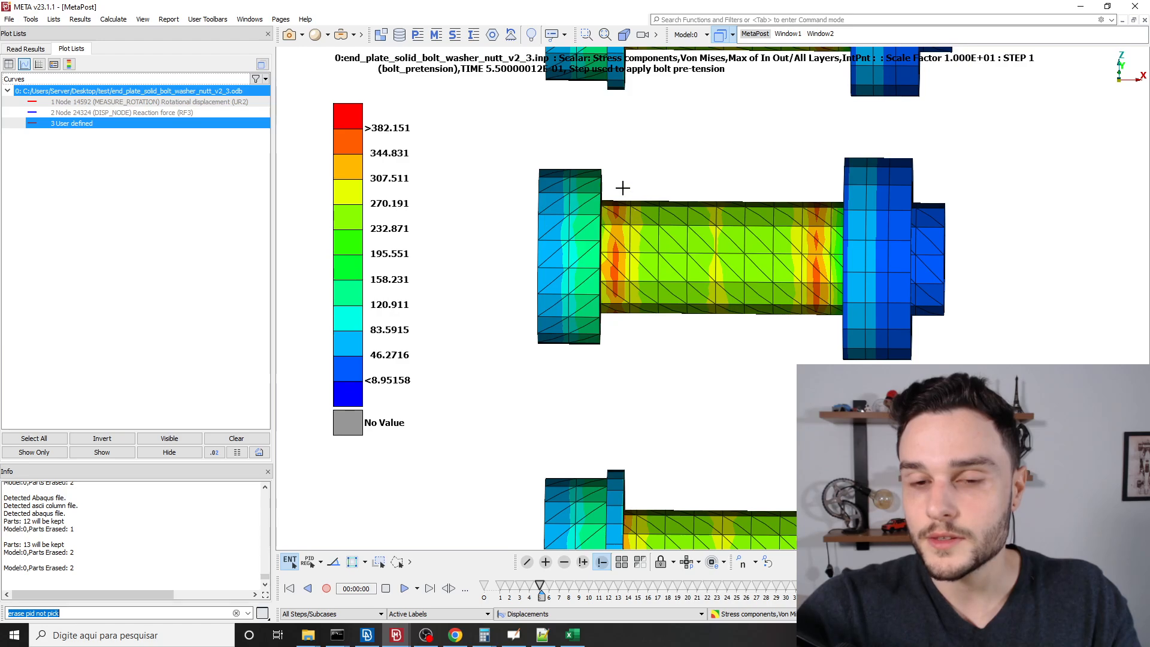
drag(617, 162, 822, 350)
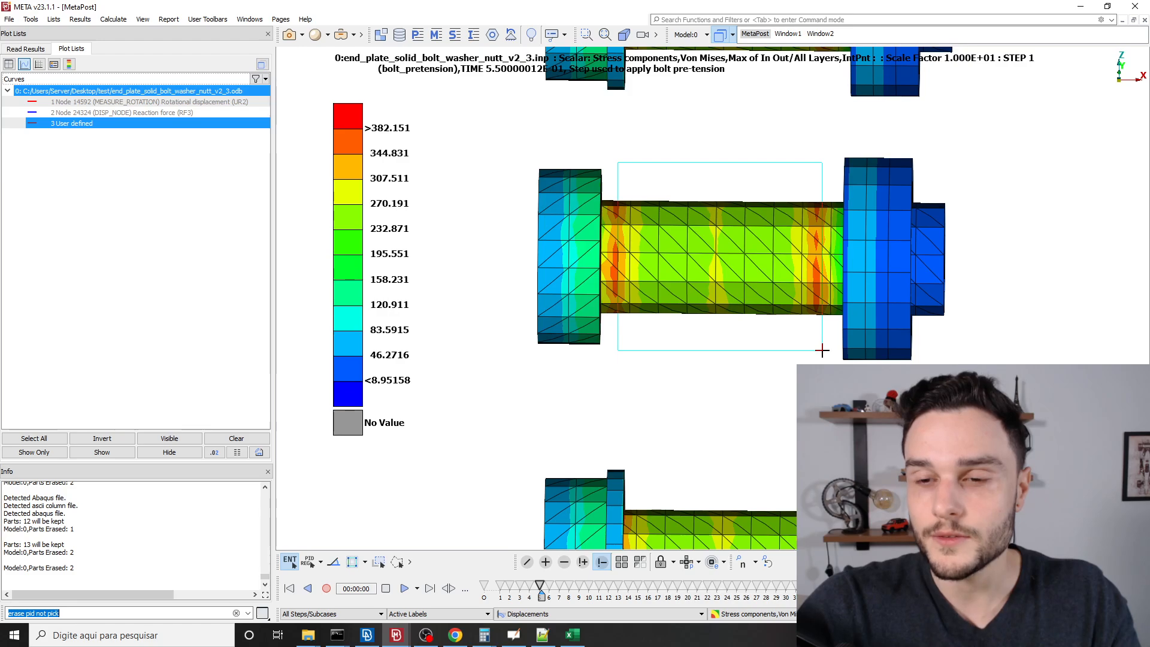
drag(823, 350, 821, 348)
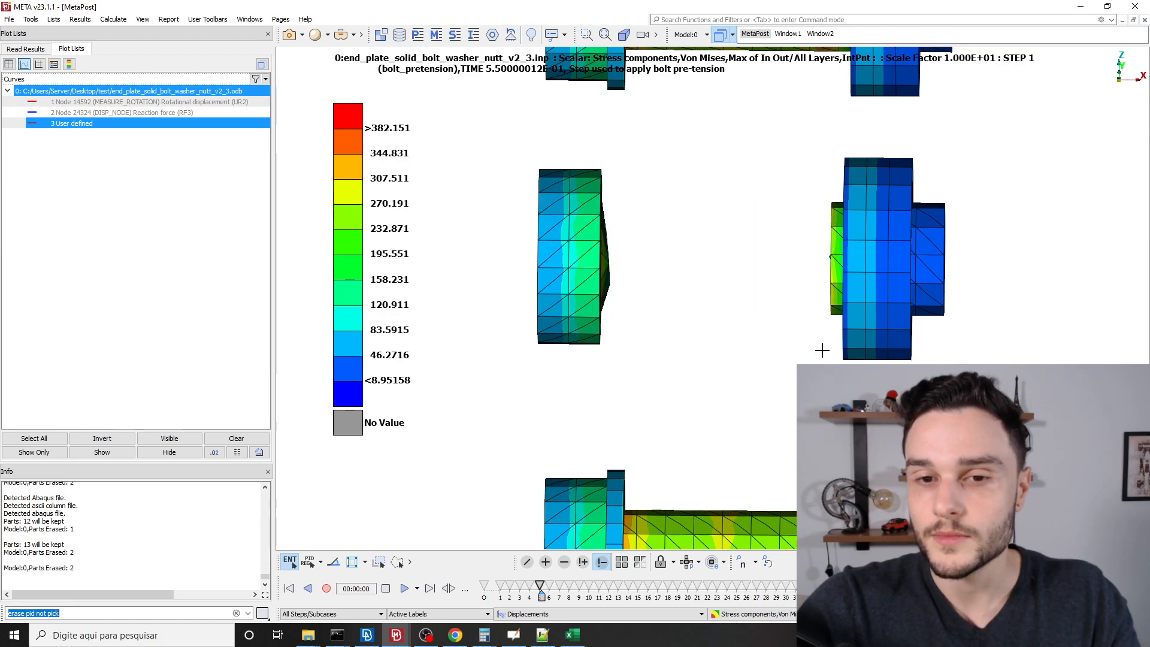
middle_click(744, 307)
ctrl+drag(740, 309, 661, 271)
scroll(660, 271, down, 4)
scroll(684, 272, up, 4)
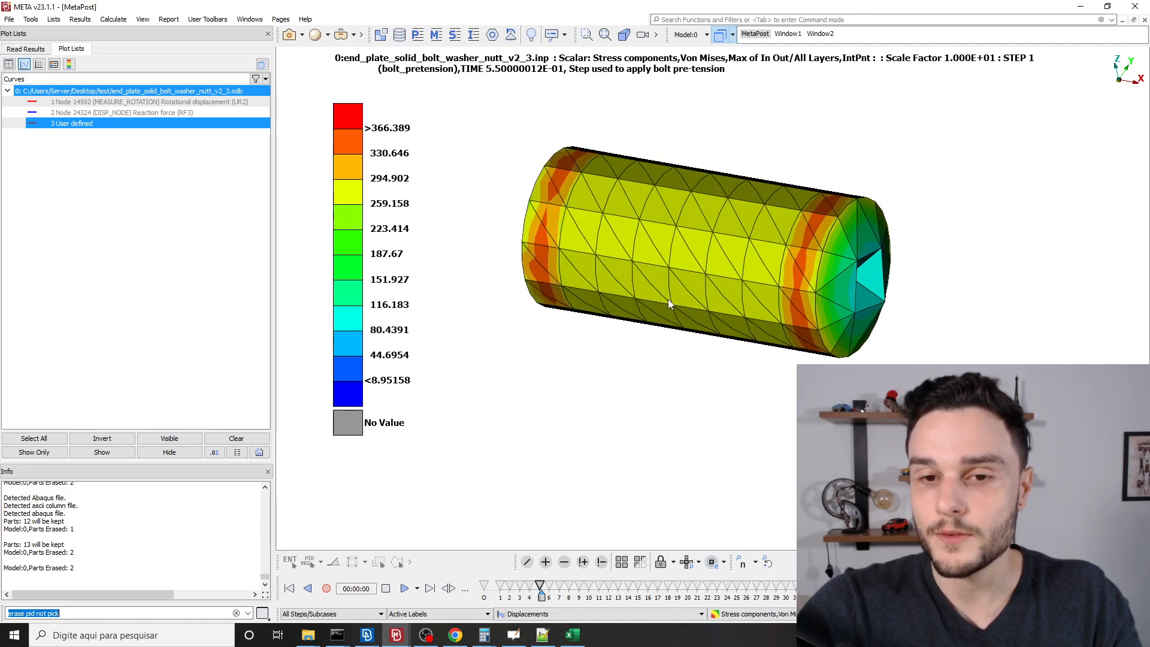
scroll(668, 299, down, 1)
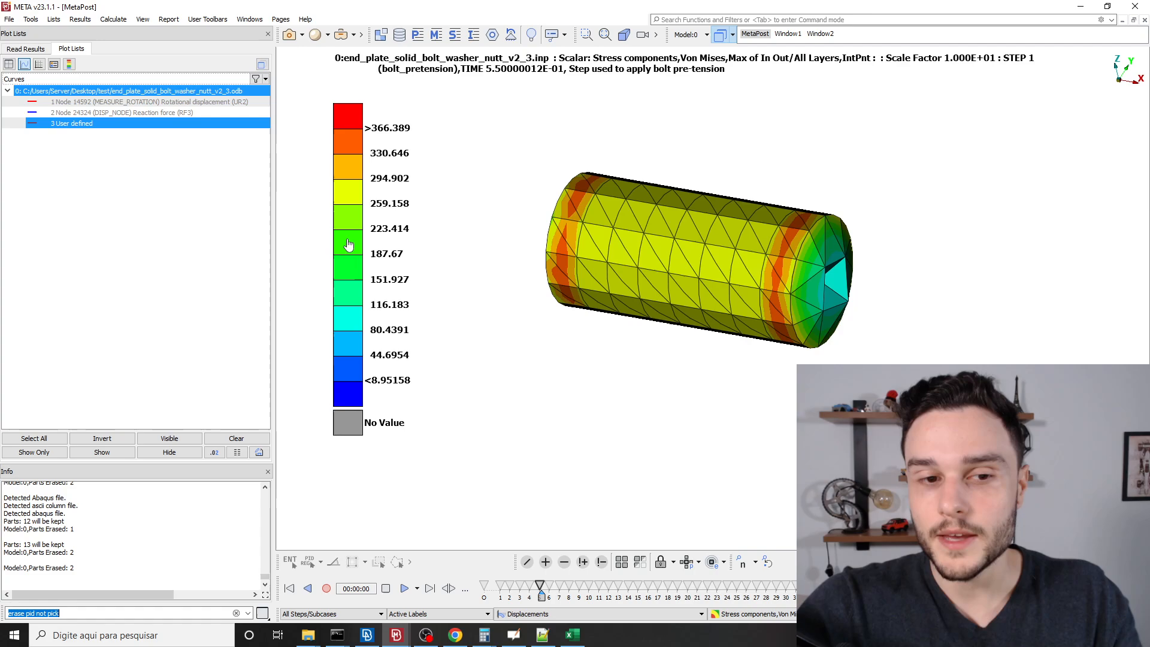
Set the fringe bar's automatic range to consider only visible elements.
right_click(351, 167)
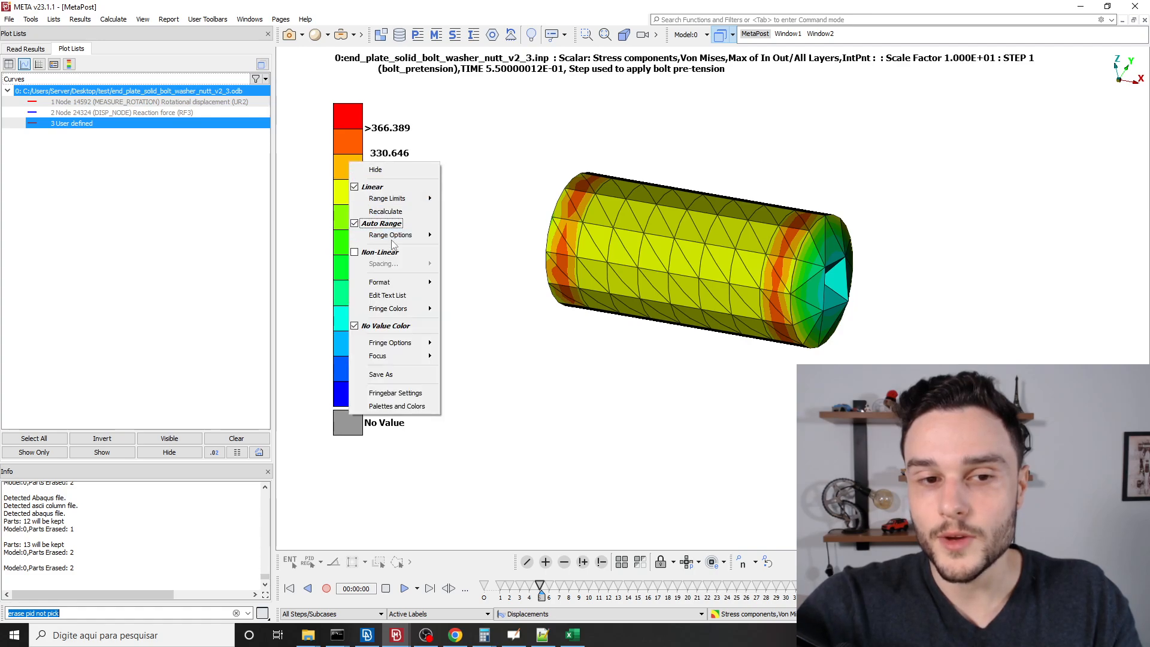
mouse_move(394, 238)
click(467, 258)
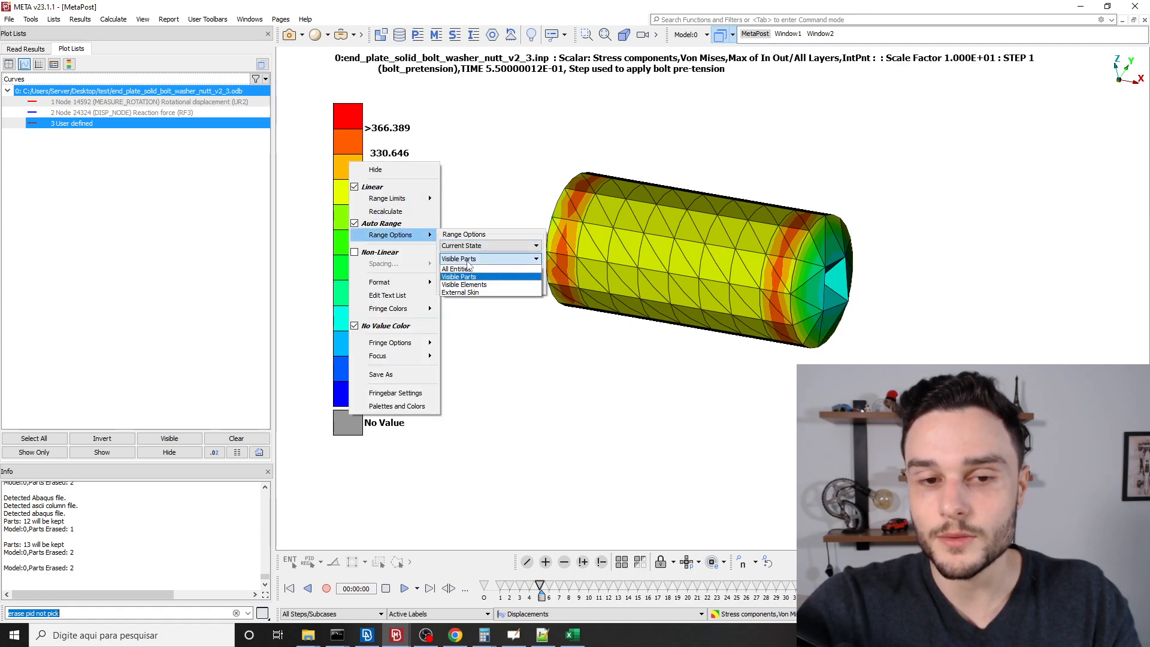
click(460, 285)
click(568, 346)
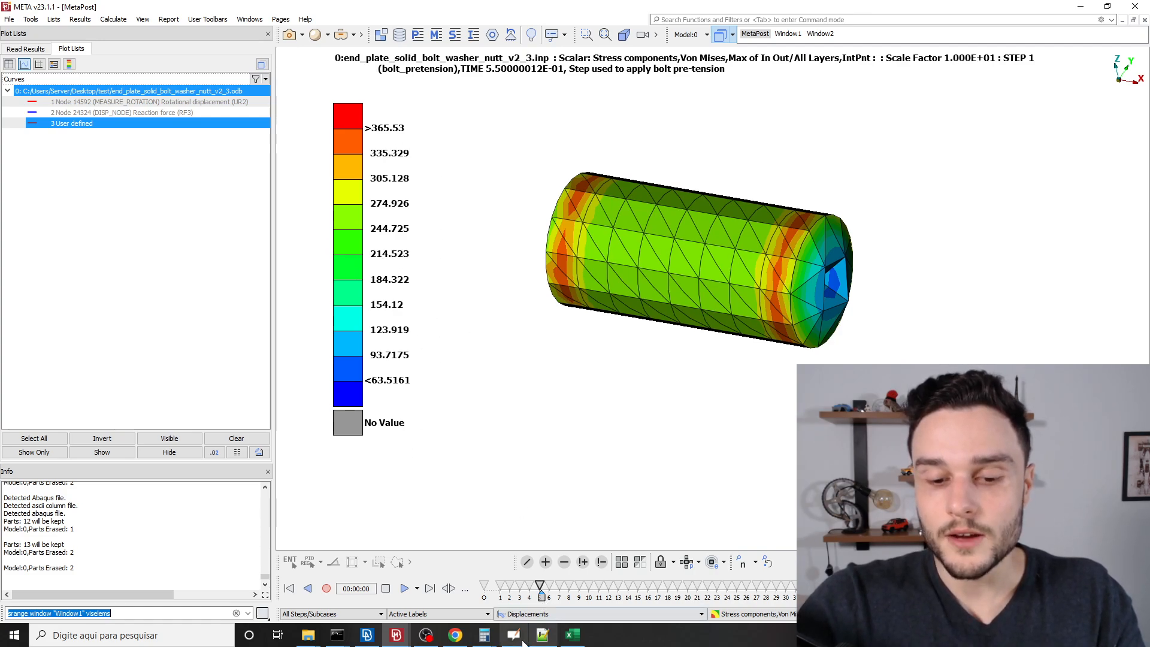
Switch to ANSA and check the plasticity data of the material bolt_material.
click(367, 635)
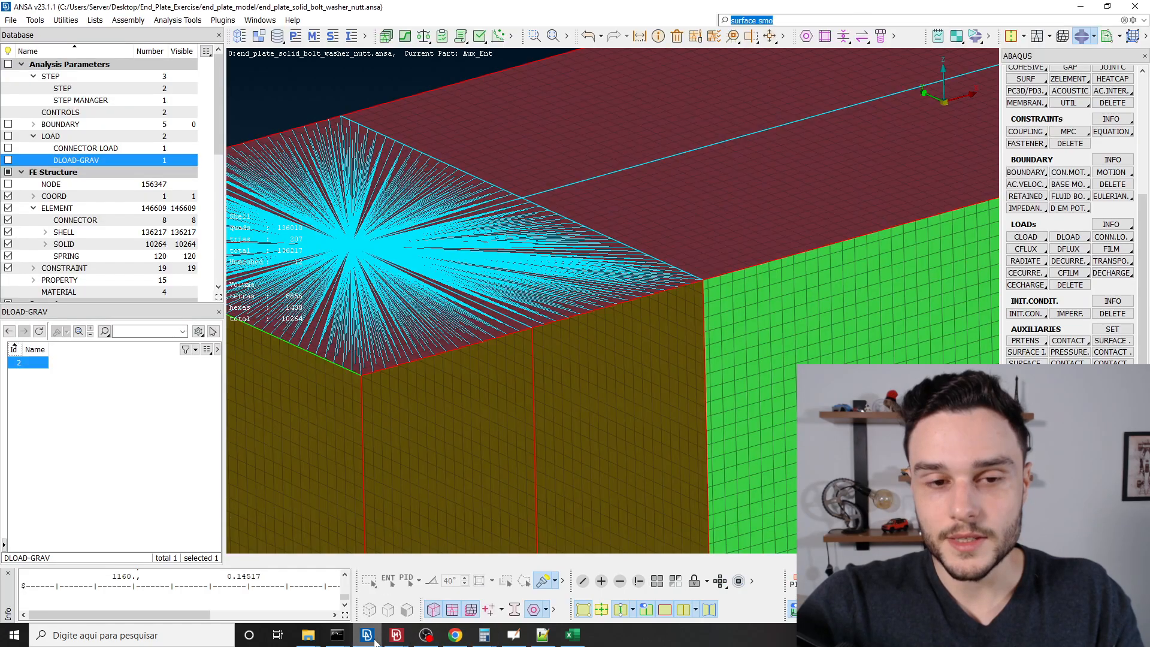
scroll(629, 282, down, 5)
click(314, 36)
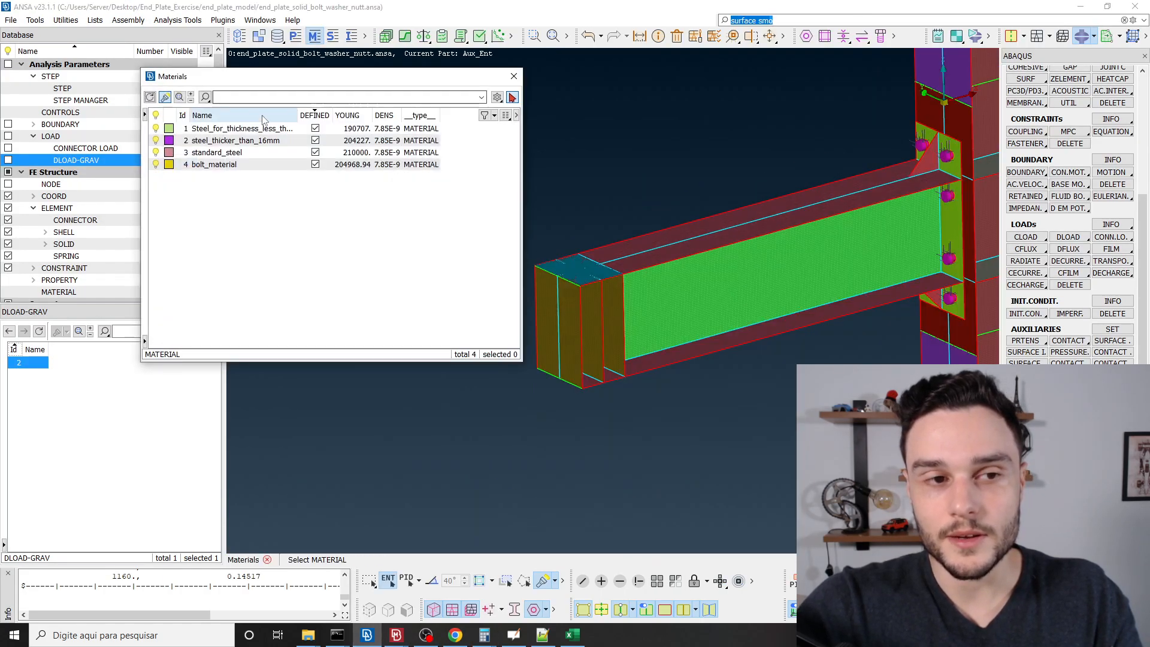
double_click(214, 165)
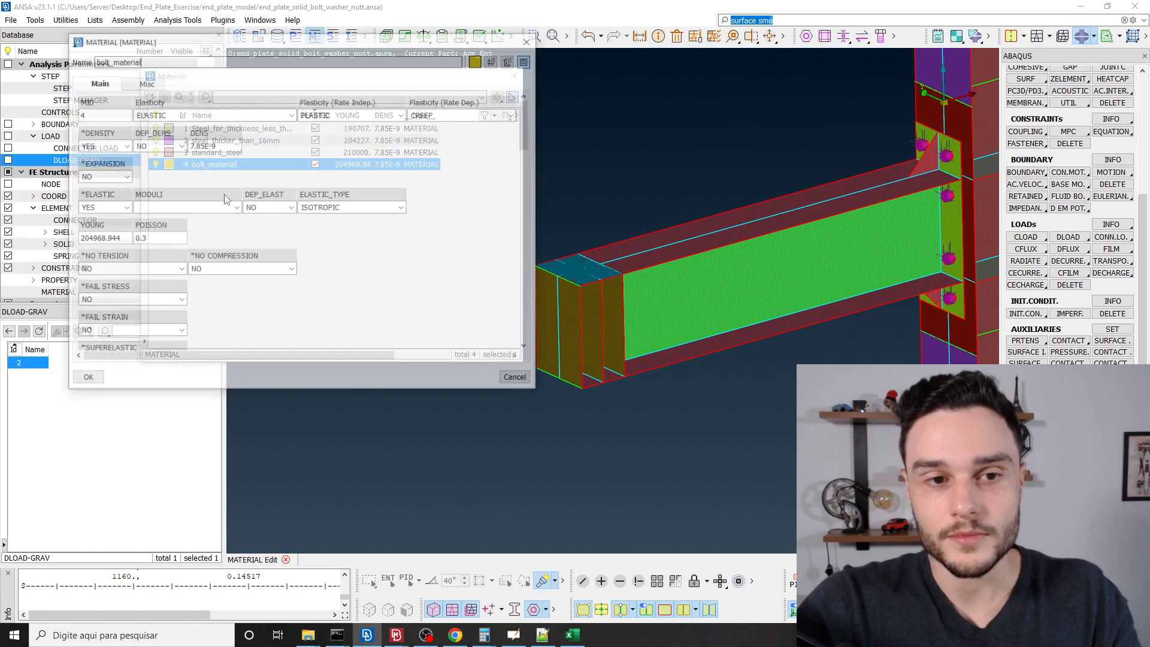
scroll(113, 251, down, 4)
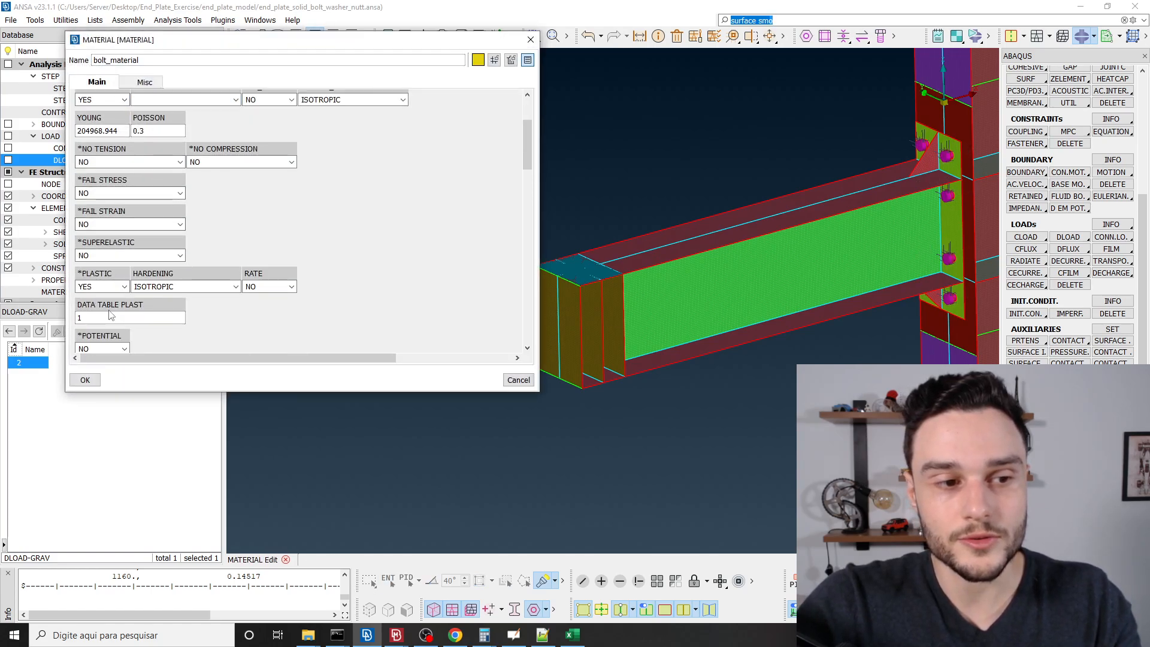
click(95, 281)
double_click(95, 277)
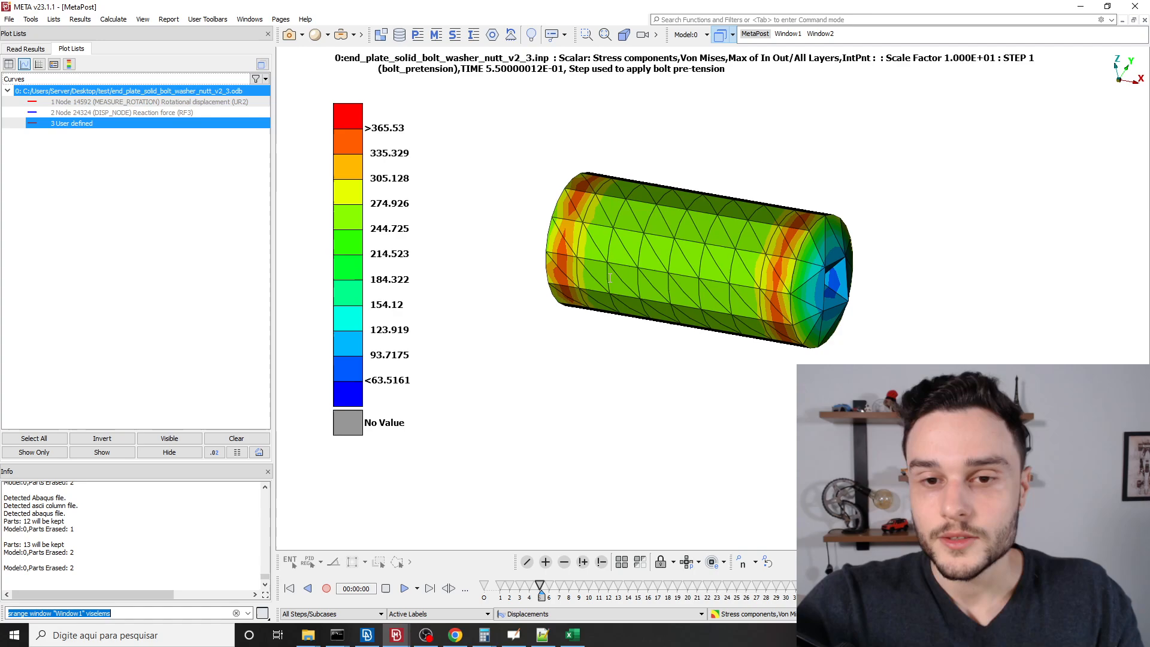
Go back to META, advance the results to the pre-tension state at time 0.95 and view the bolt shank from the top.
scroll(609, 278, down, 2)
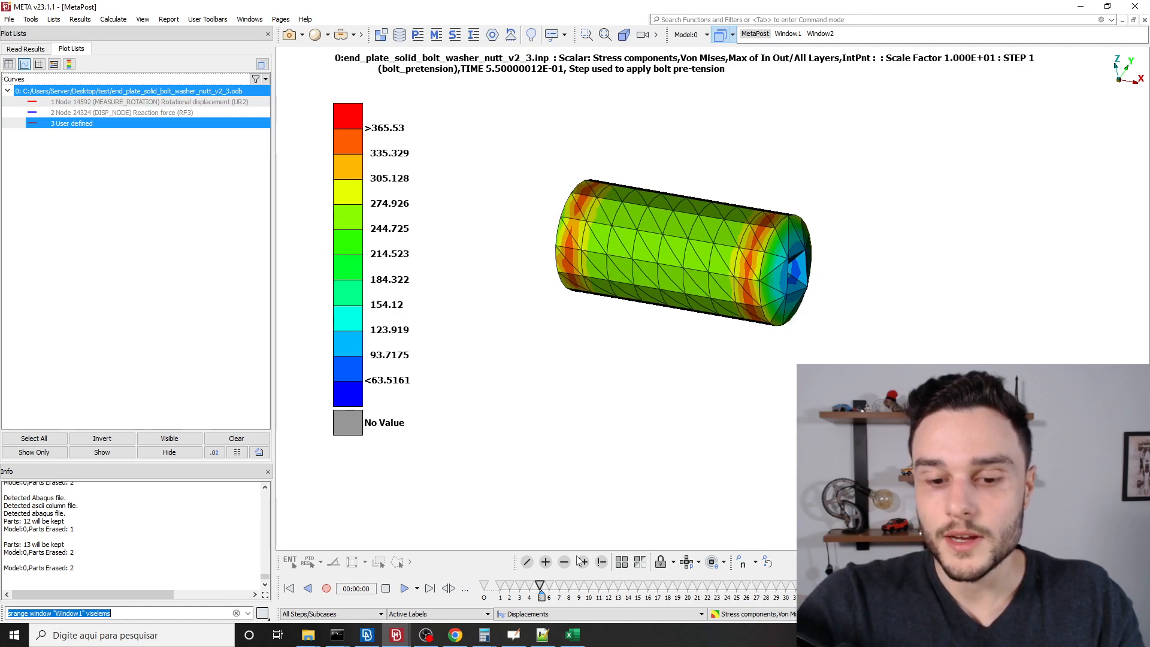
mouse_move(541, 593)
mouse_down()
mouse_move(508, 598)
mouse_move(579, 590)
mouse_move(521, 593)
mouse_move(561, 584)
mouse_up()
scroll(671, 177, down, 3)
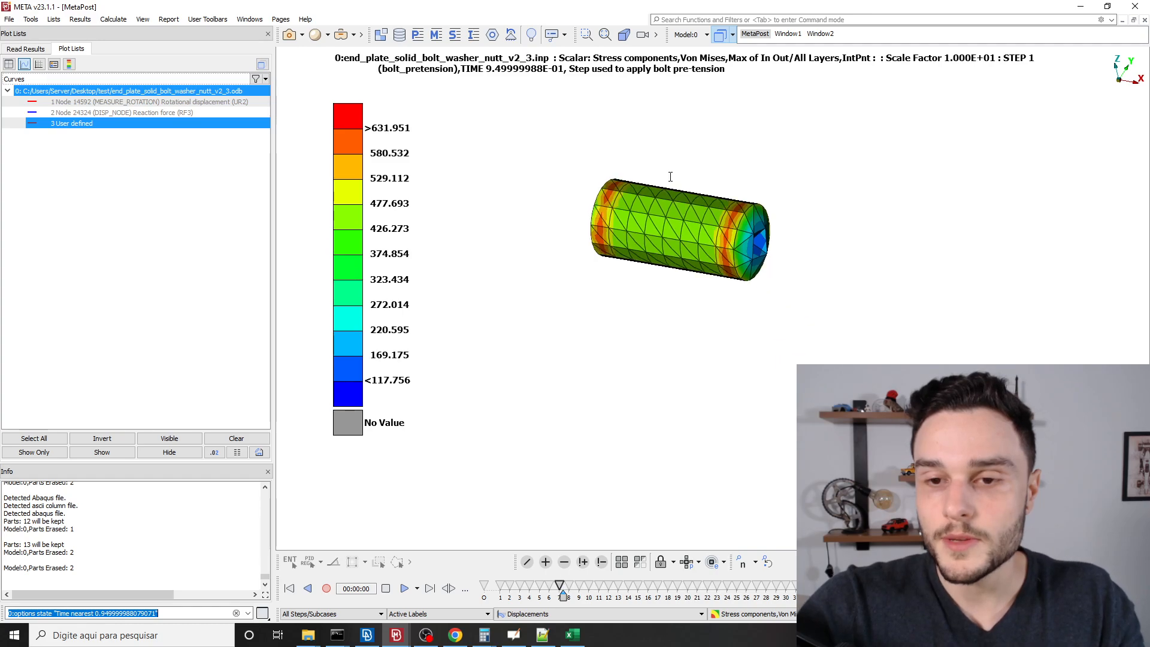
key(F1)
scroll(713, 183, down, 3)
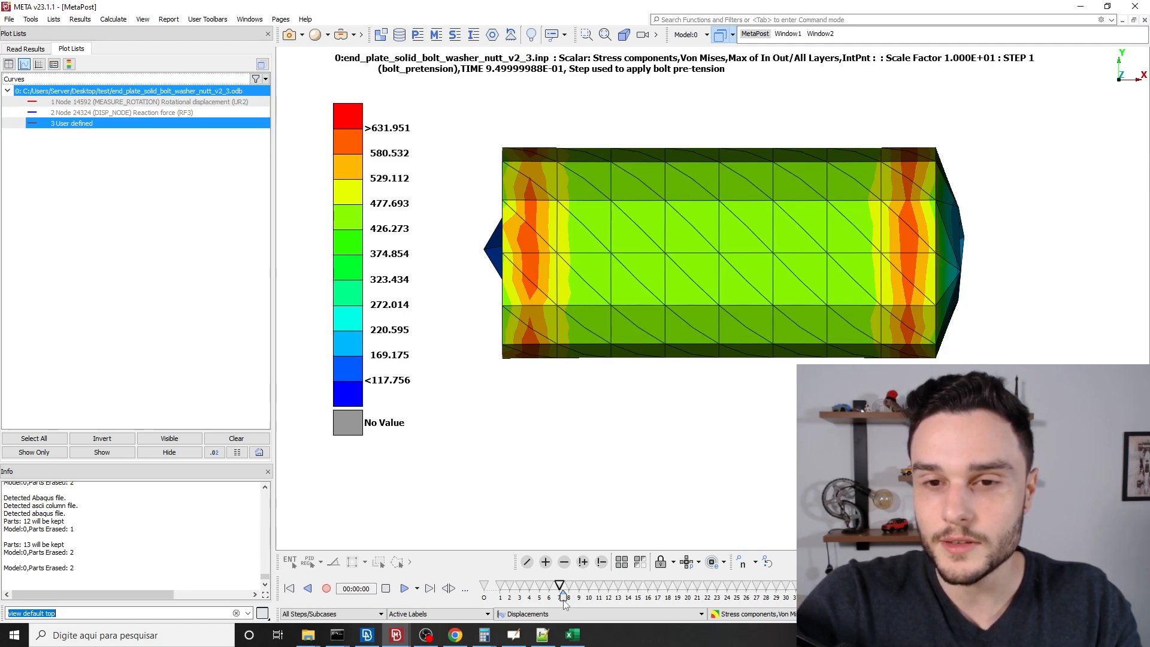
Return the results to the initial state at time 0 and set the deformation scale multiplier to 100.
drag(563, 599, 501, 588)
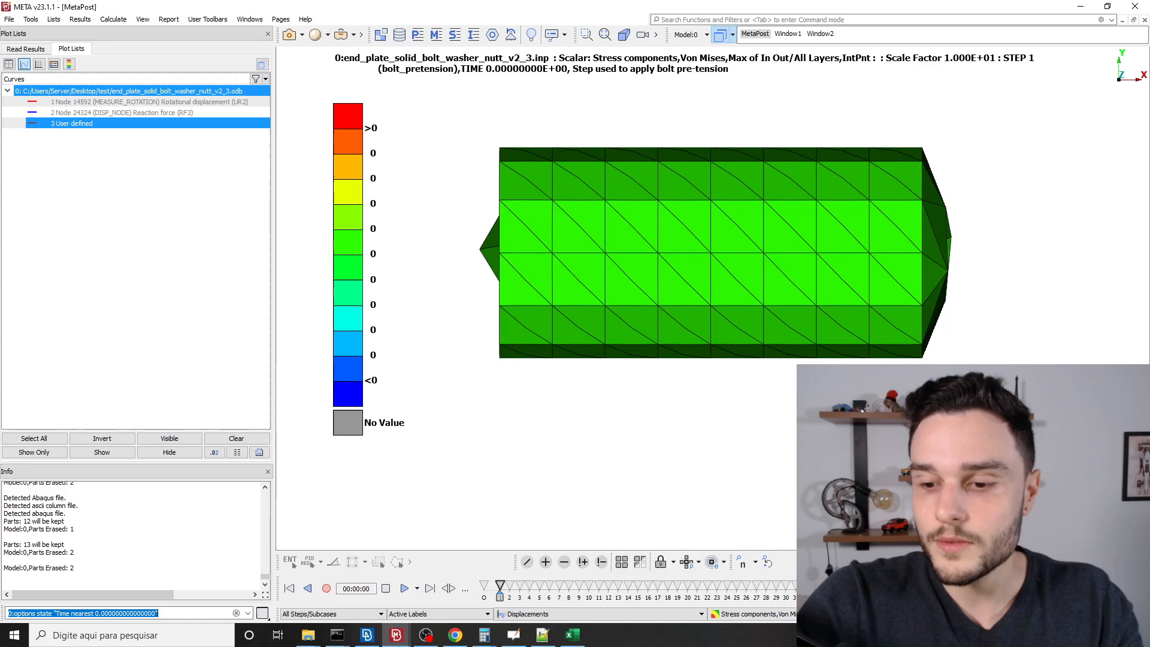
click(1017, 561)
click(1027, 562)
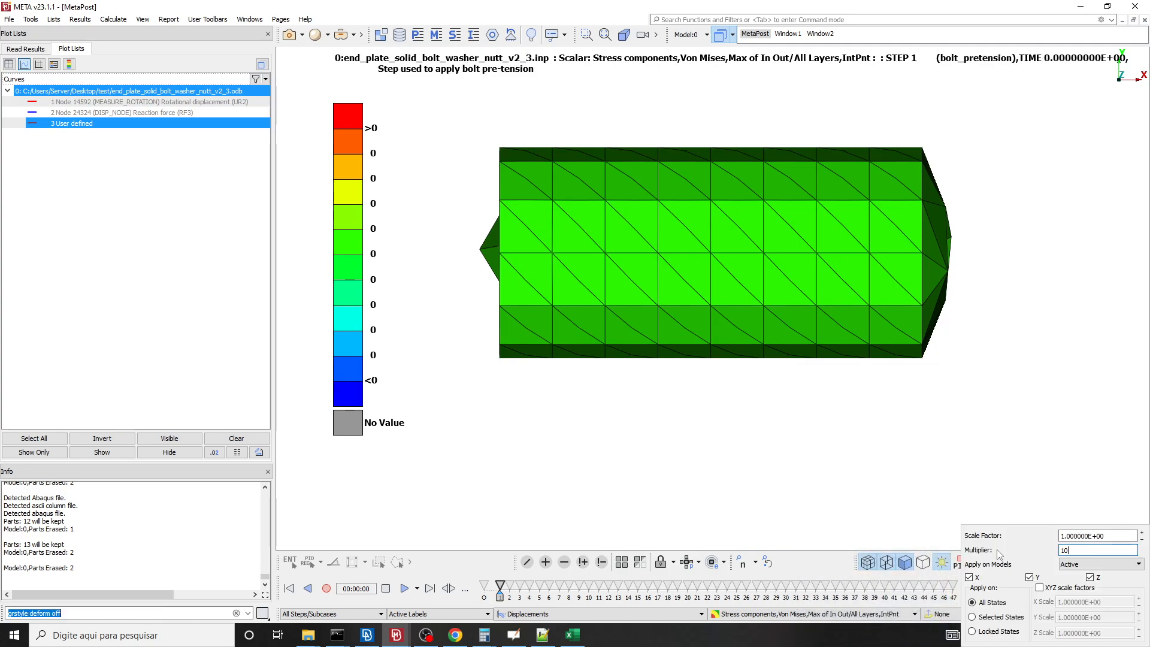
key(Return)
click(1014, 563)
click(1025, 562)
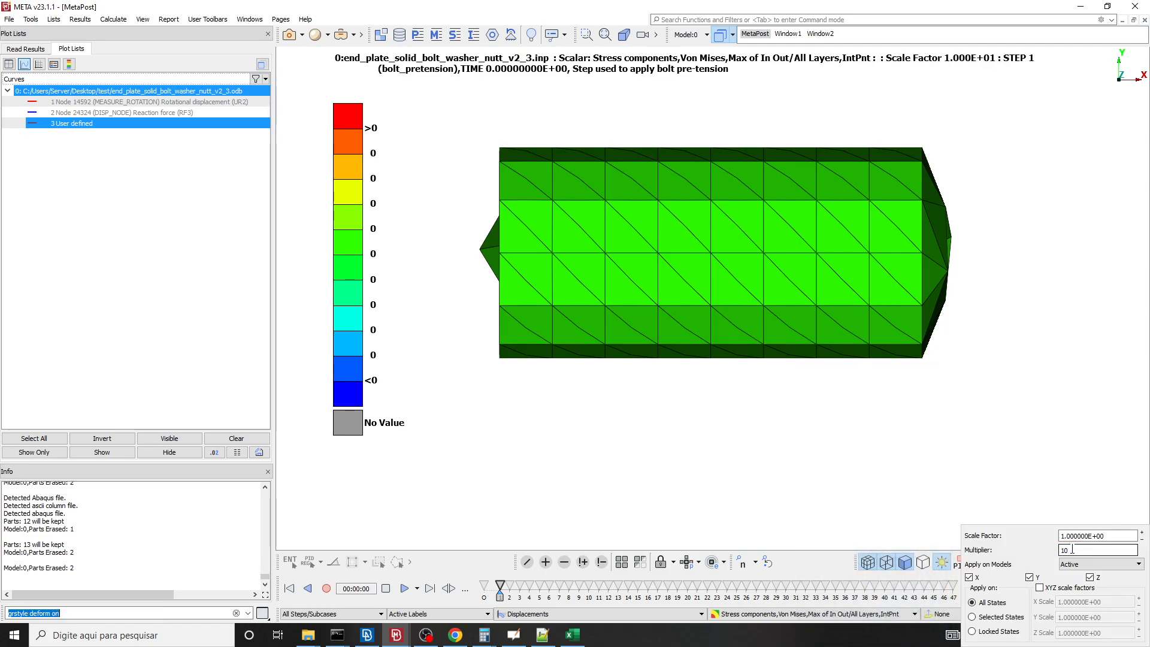
click(1072, 549)
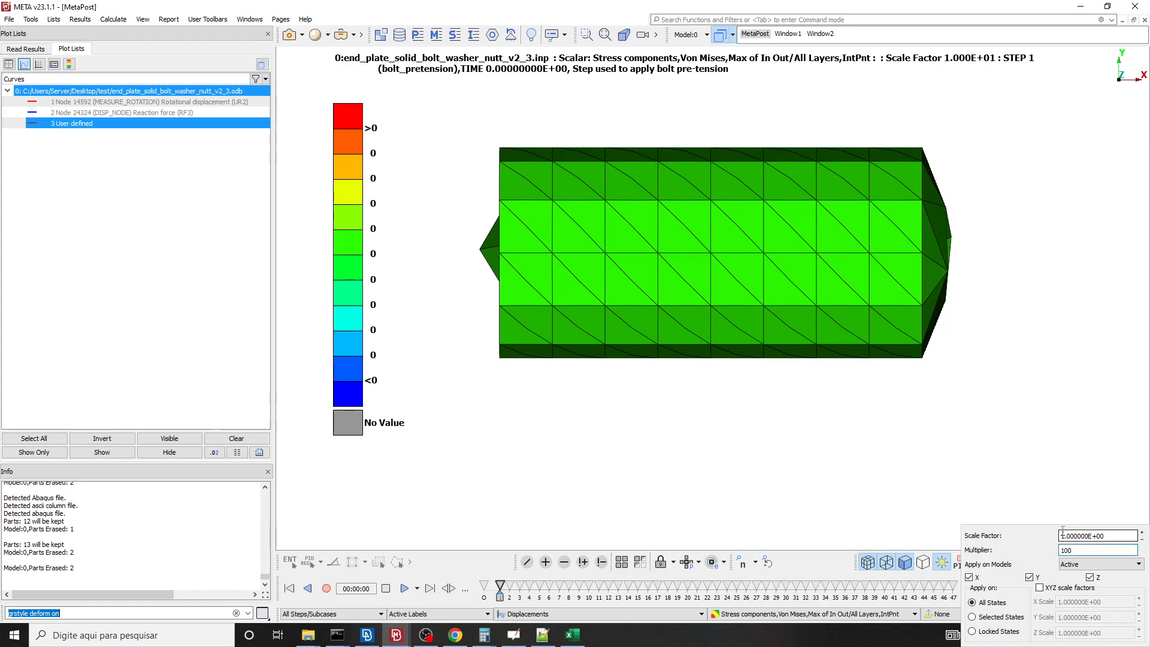
key(Return)
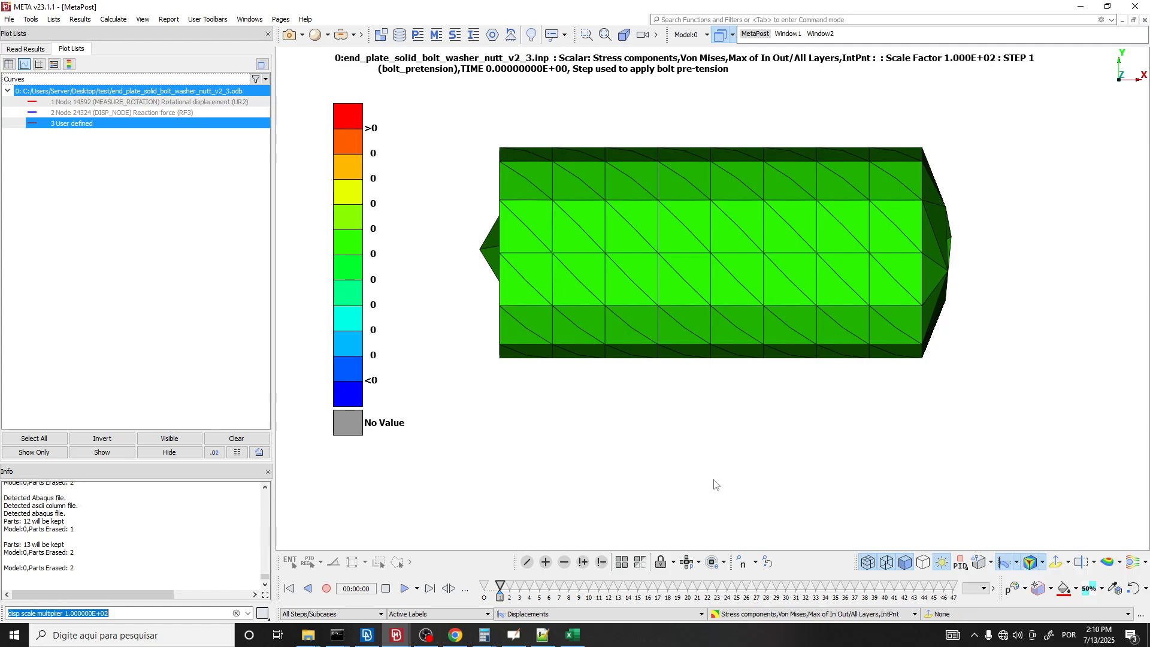
Advance the pre-tension results to time 0.95 and examine the shank's exaggerated deformation and stress contours.
drag(502, 602, 561, 590)
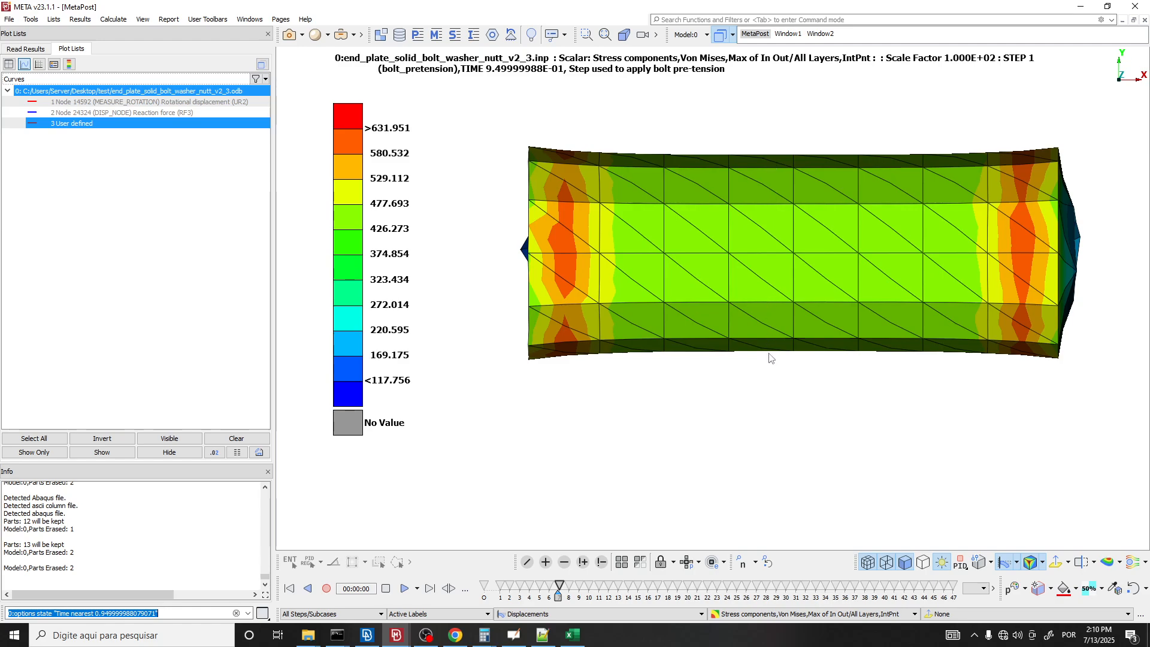
scroll(572, 273, down, 3)
scroll(750, 261, up, 4)
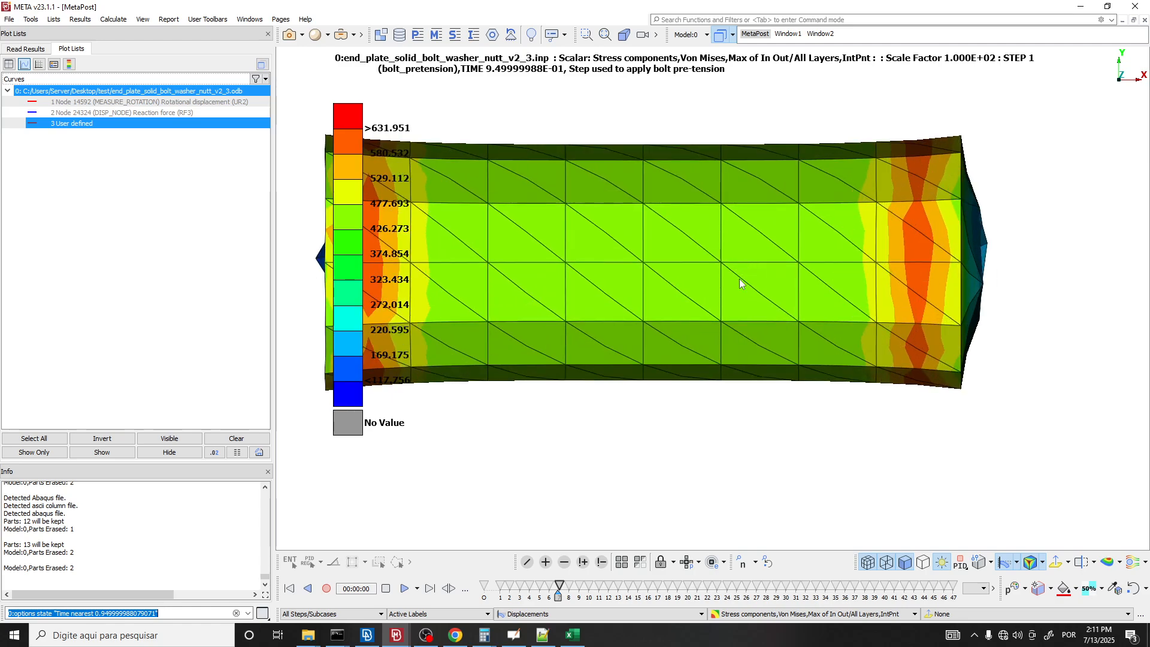
click(1043, 563)
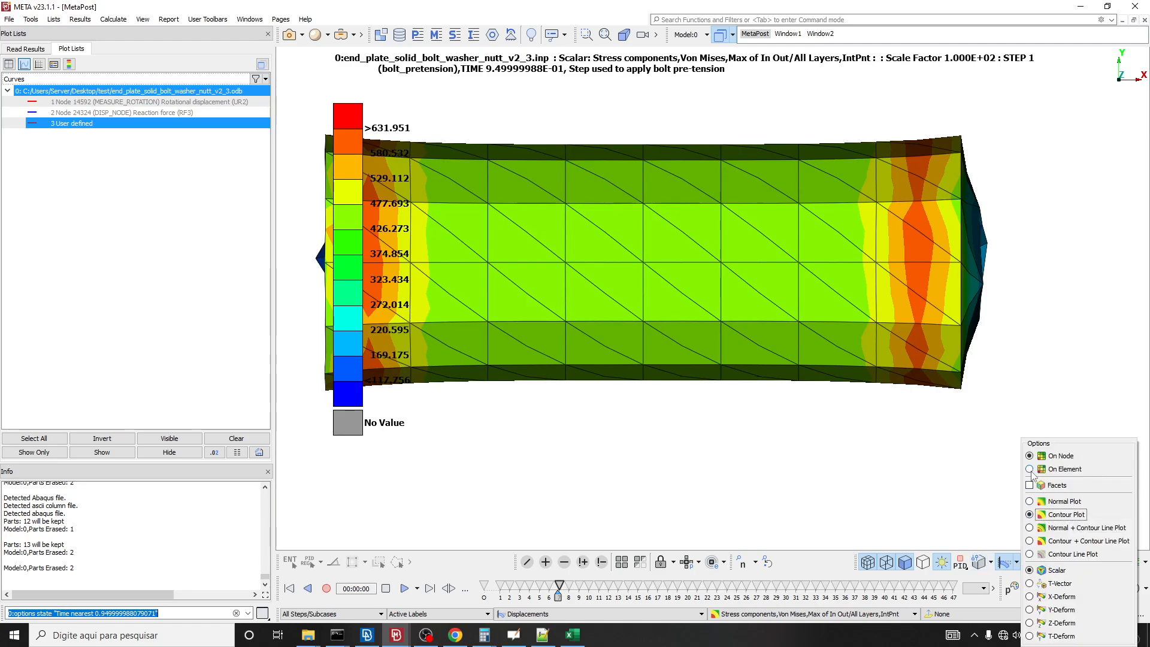
click(947, 466)
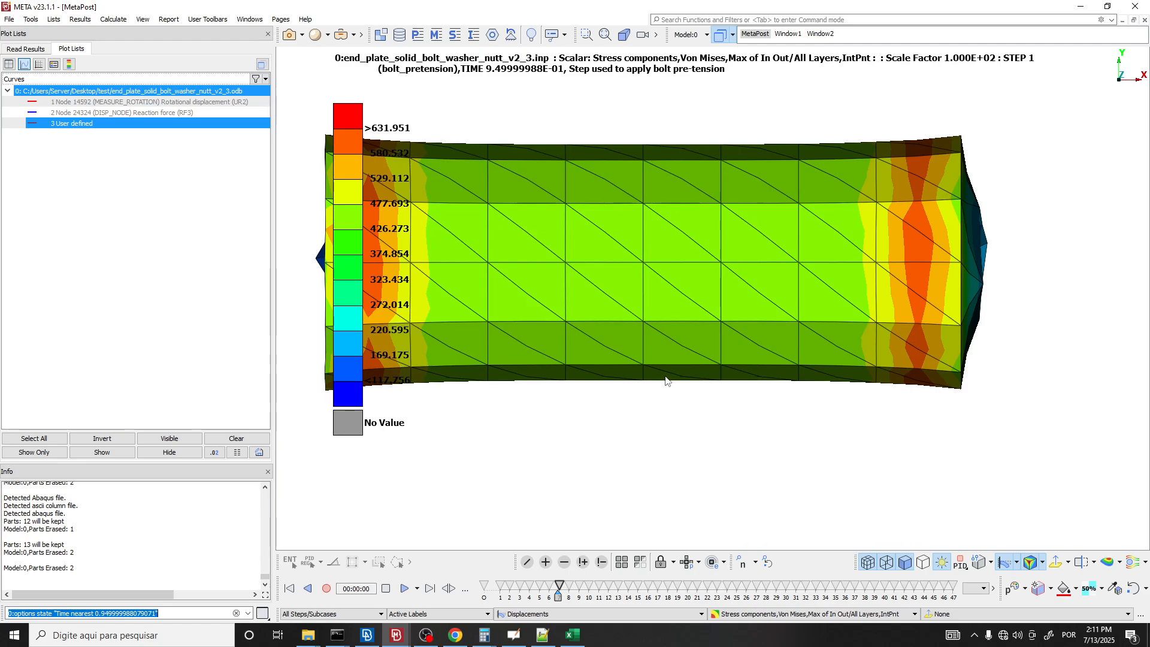
Switch to ANSA, check the NLGEOM option of the bolt_pretension step without changing it, and go back to META.
click(367, 635)
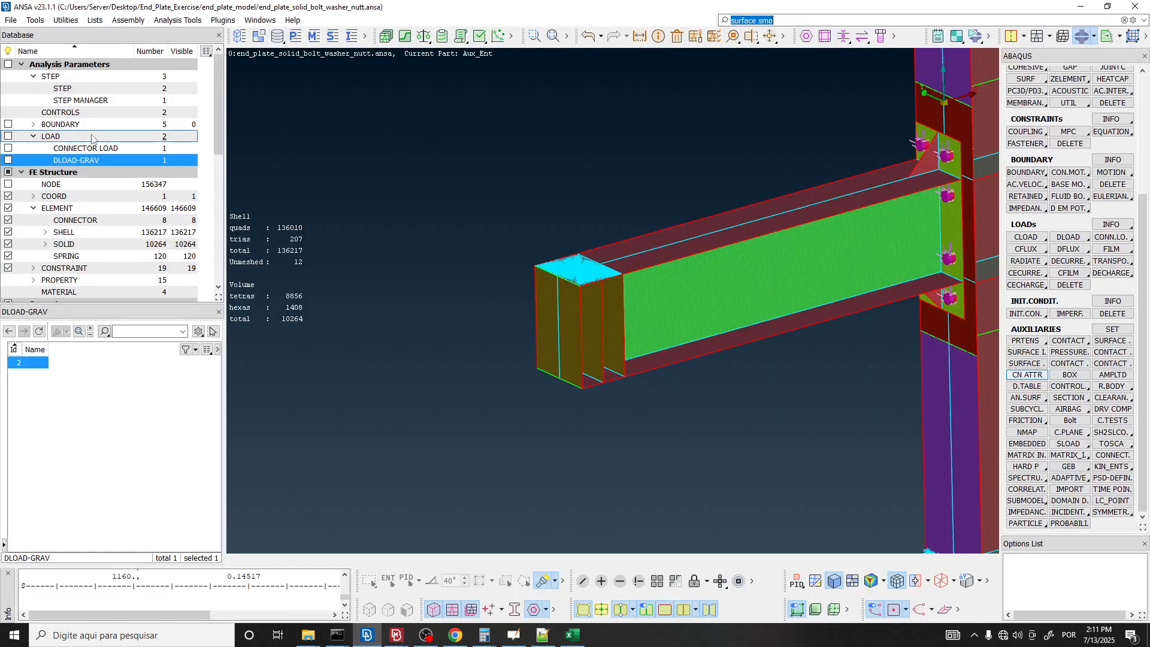
click(72, 100)
click(63, 88)
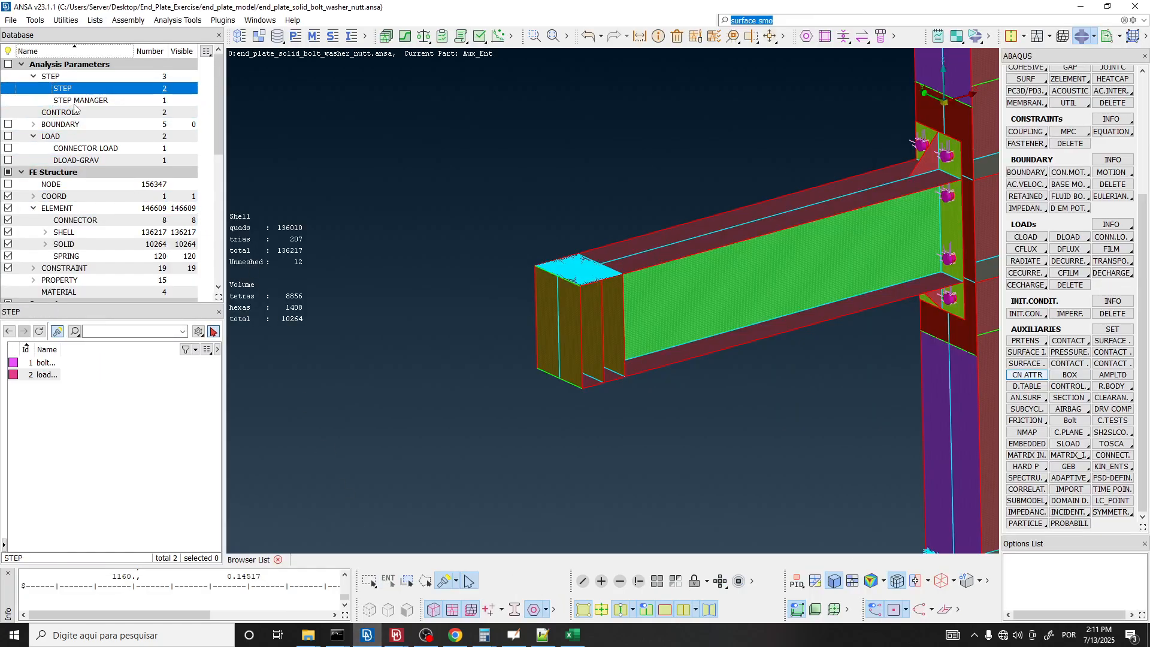
double_click(49, 363)
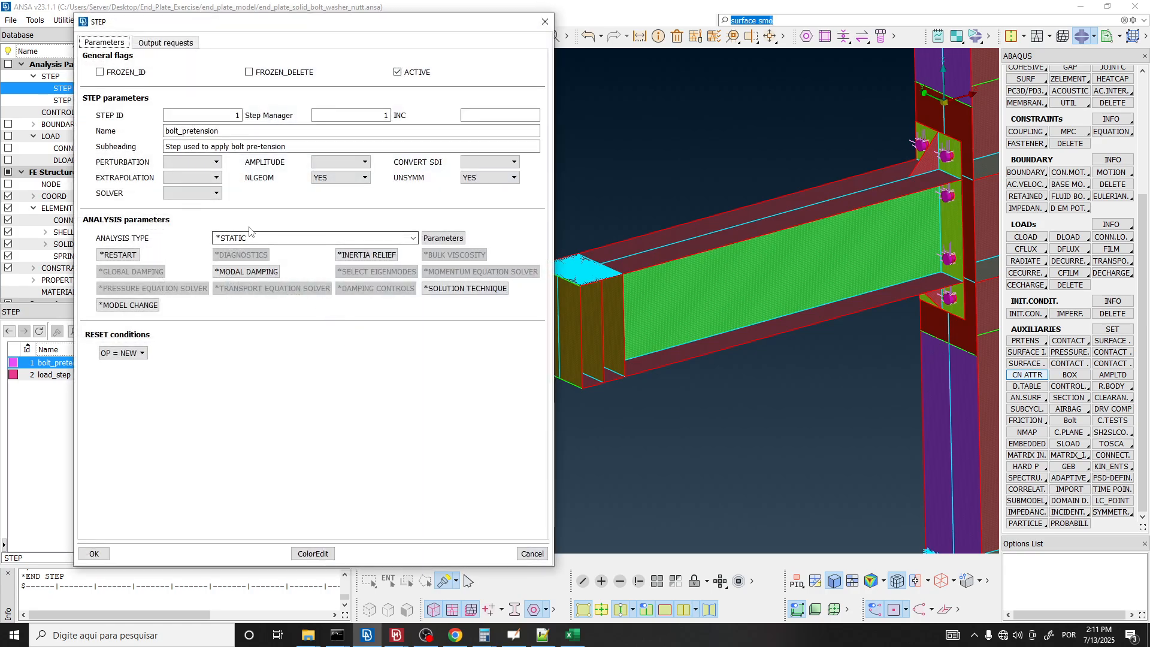
click(326, 178)
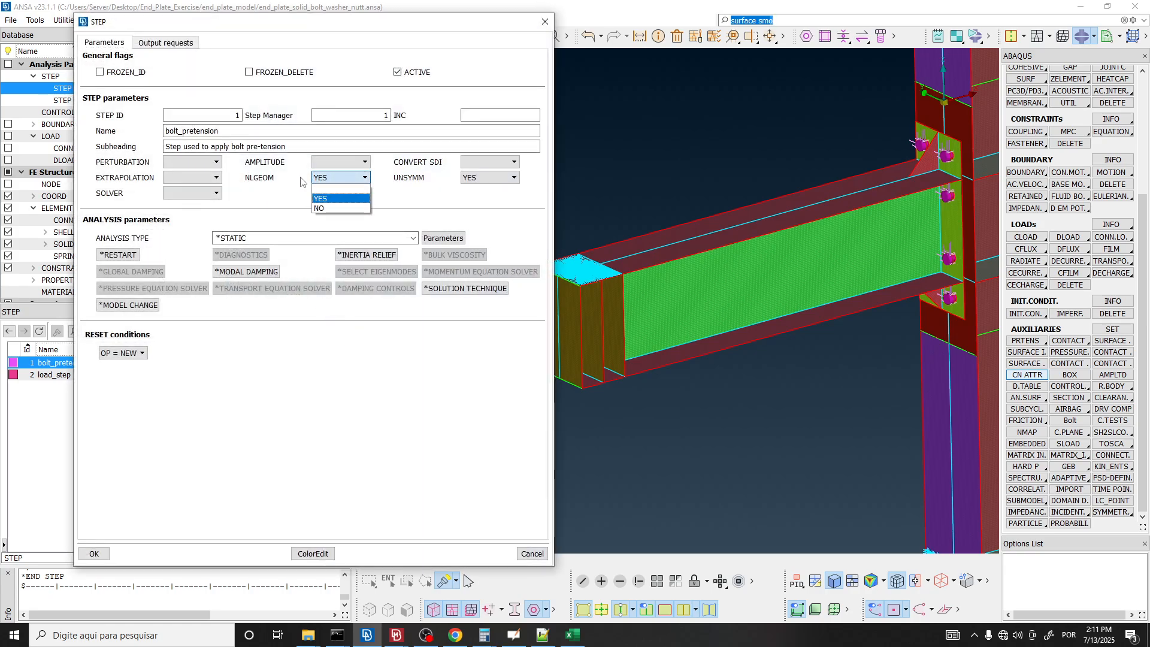
click(289, 199)
click(544, 21)
key(alt+Tab)
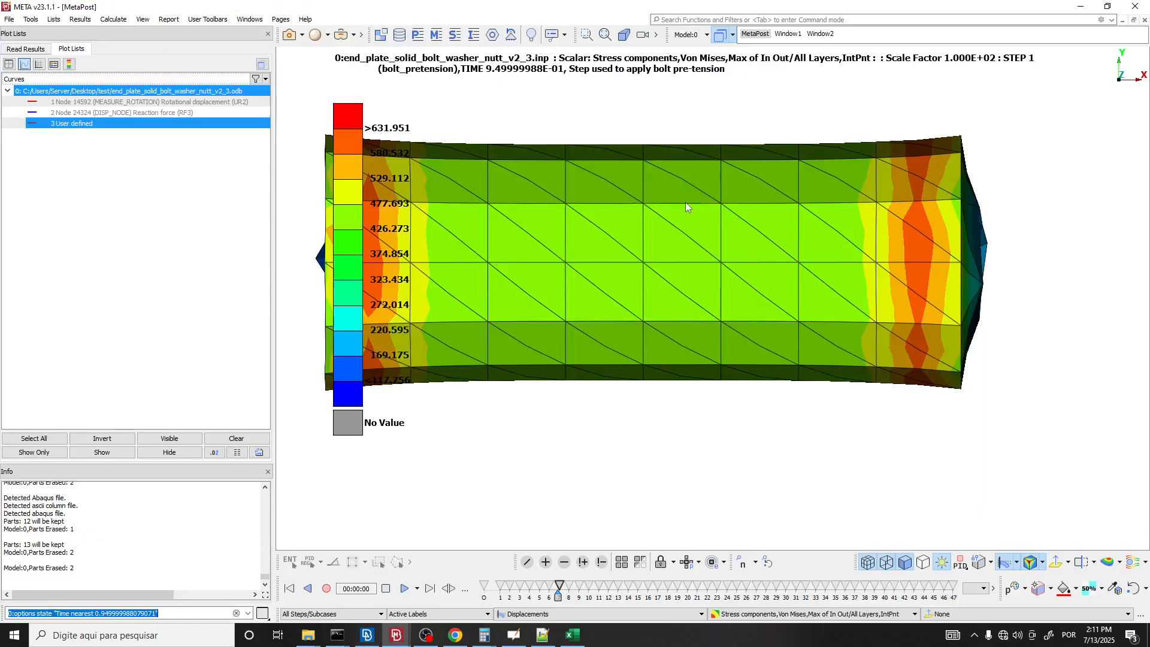
Set the deformation scale multiplier to 1.
scroll(700, 340, down, 3)
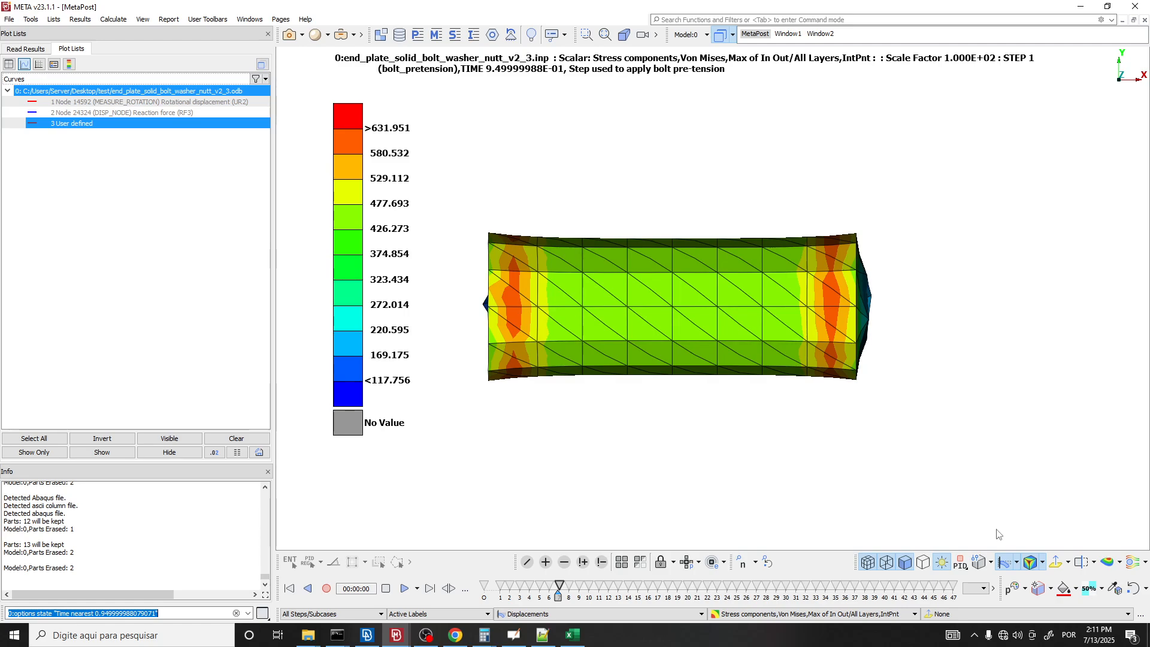
click(1018, 563)
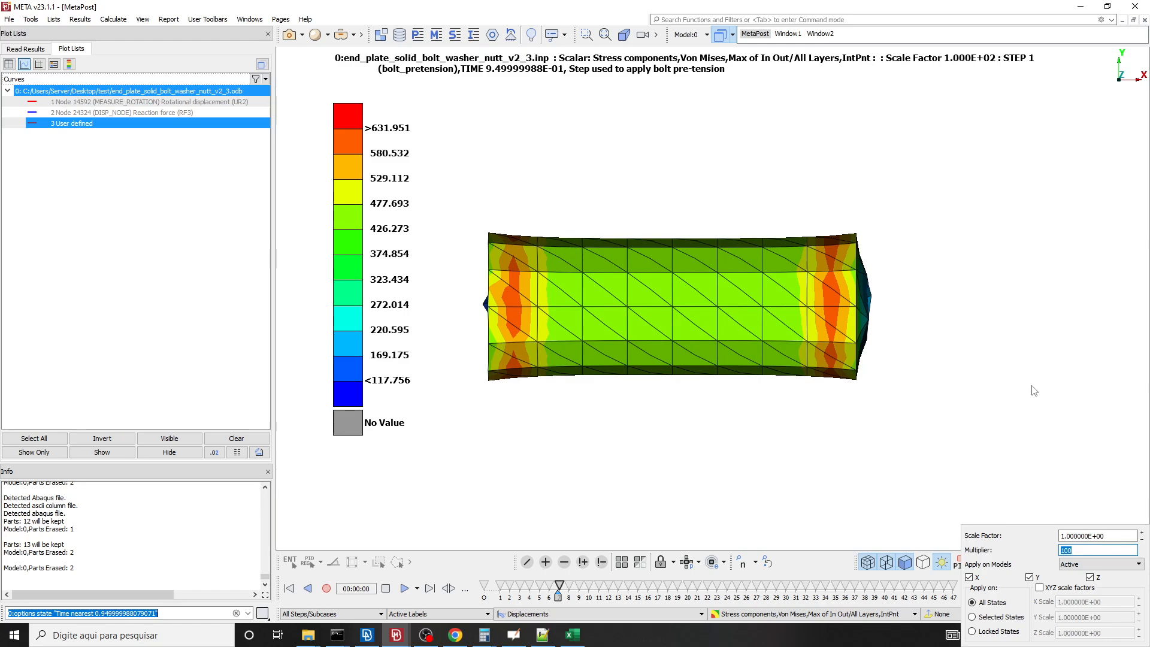
key(BackSpace)
text(1)
key(Return)
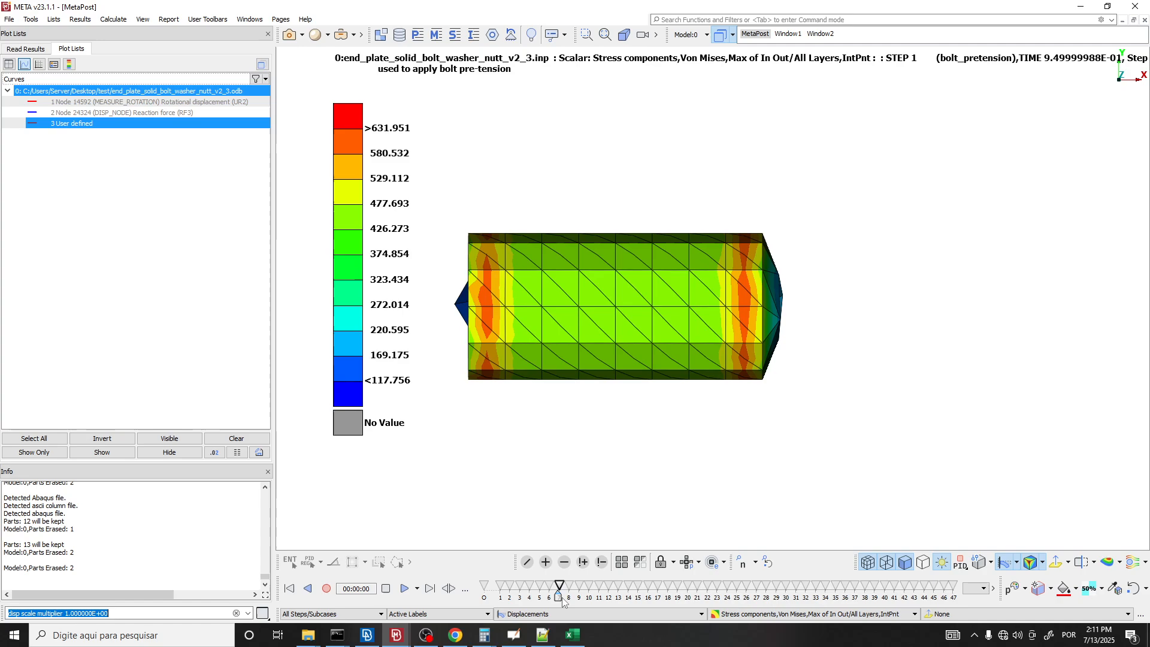
Move the results back to the pre-tension state at time 0.55 and inspect the shank stresses.
drag(559, 590, 540, 595)
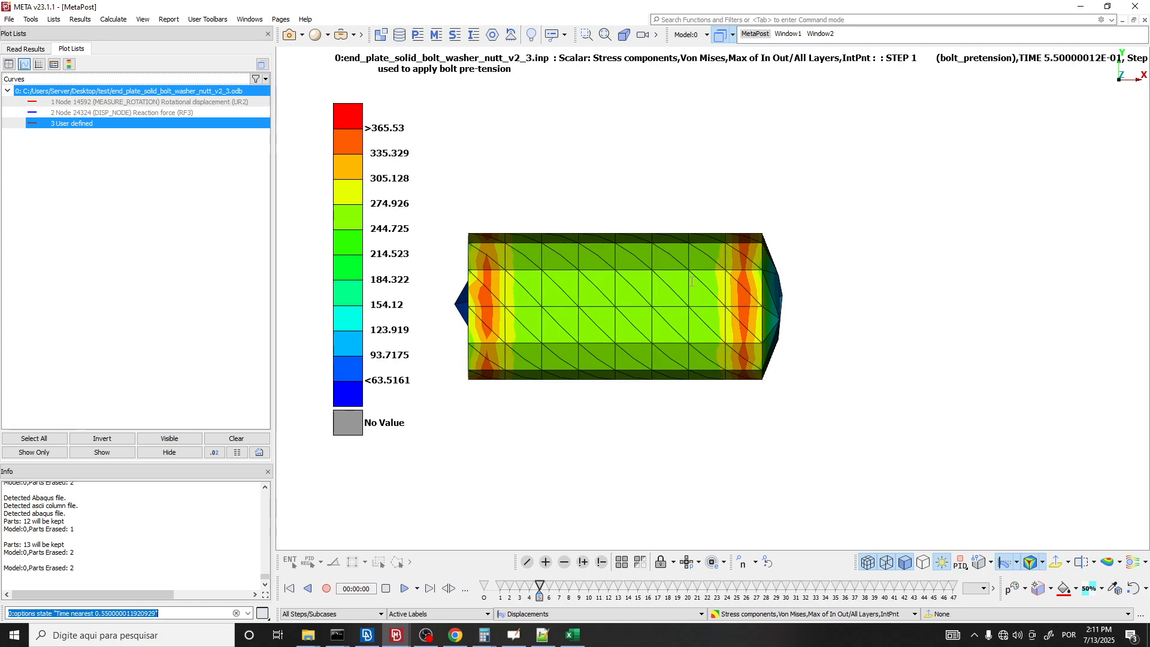
scroll(692, 282, down, 2)
scroll(645, 366, up, 3)
scroll(626, 427, down, 1)
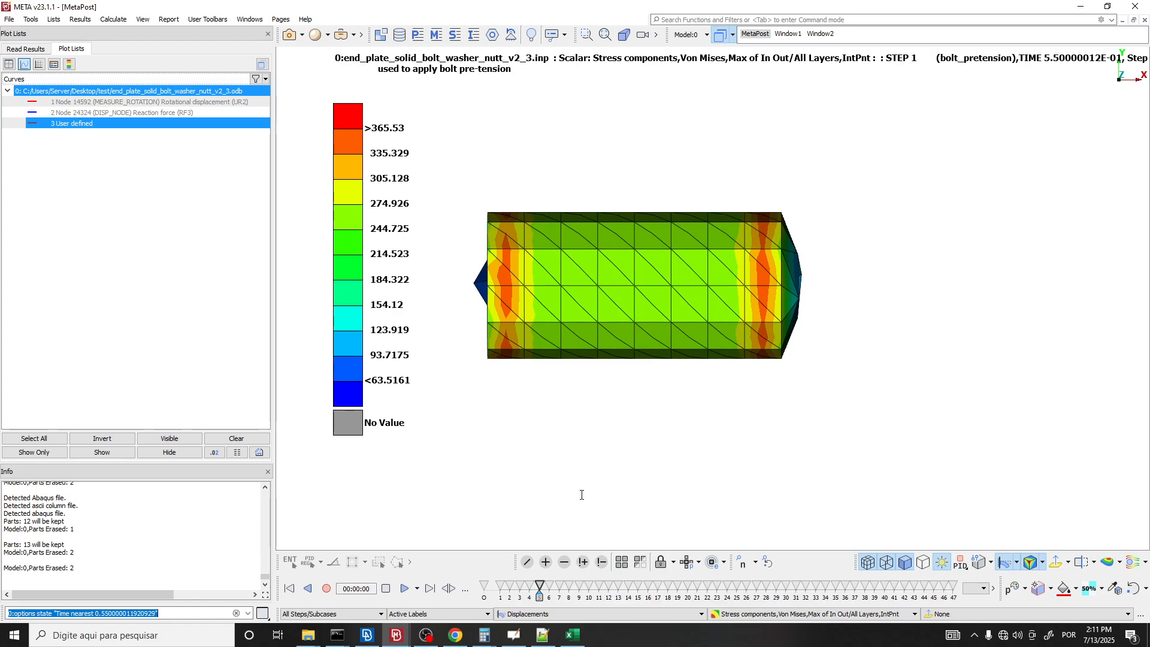
Advance the results to load_step time 1.0709 and examine the von Mises stresses around the bolt shank from several angles.
drag(540, 599, 638, 580)
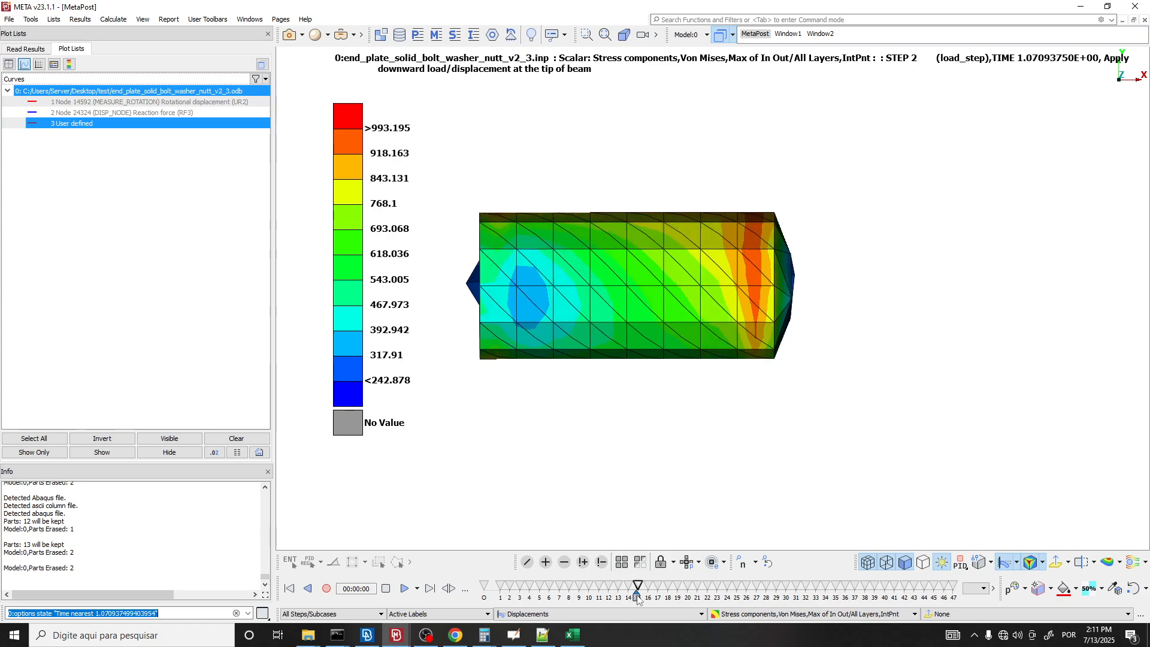
scroll(730, 318, up, 5)
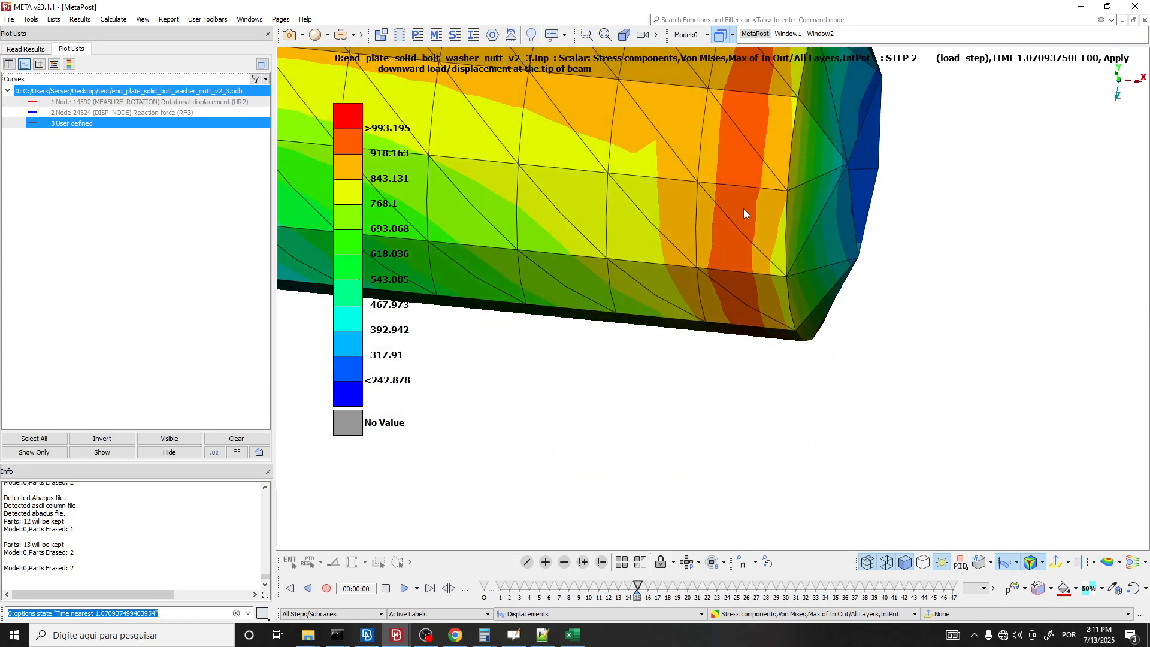
scroll(732, 353, down, 5)
ctrl+drag(746, 352, 538, 25)
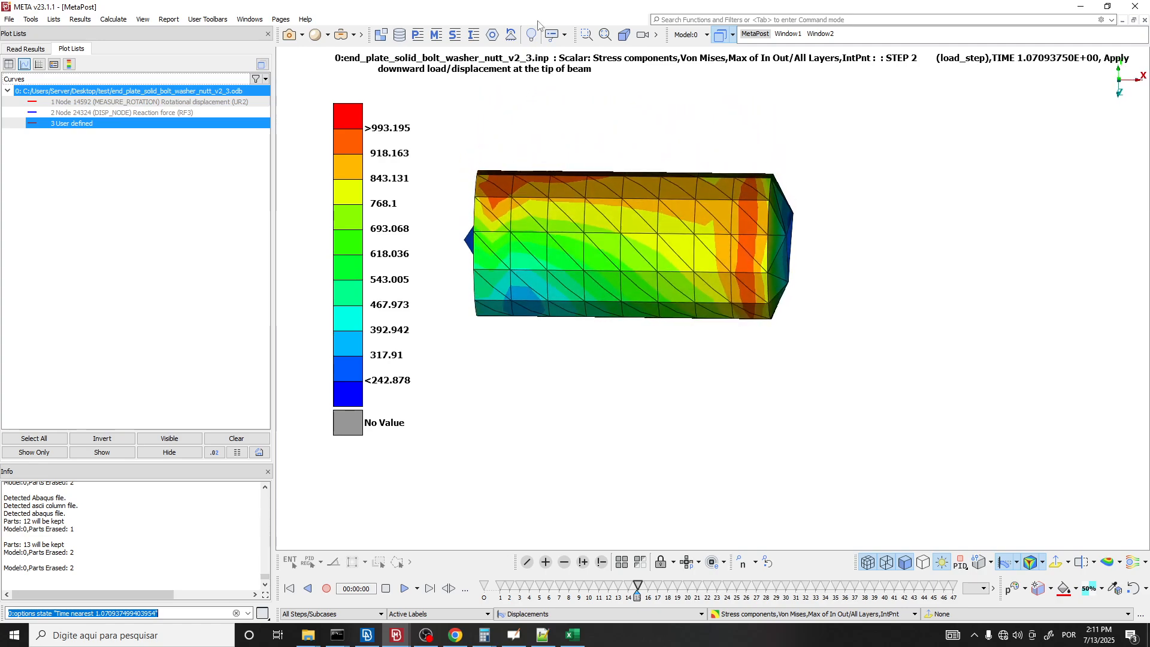
ctrl+drag(598, 241, 525, 239)
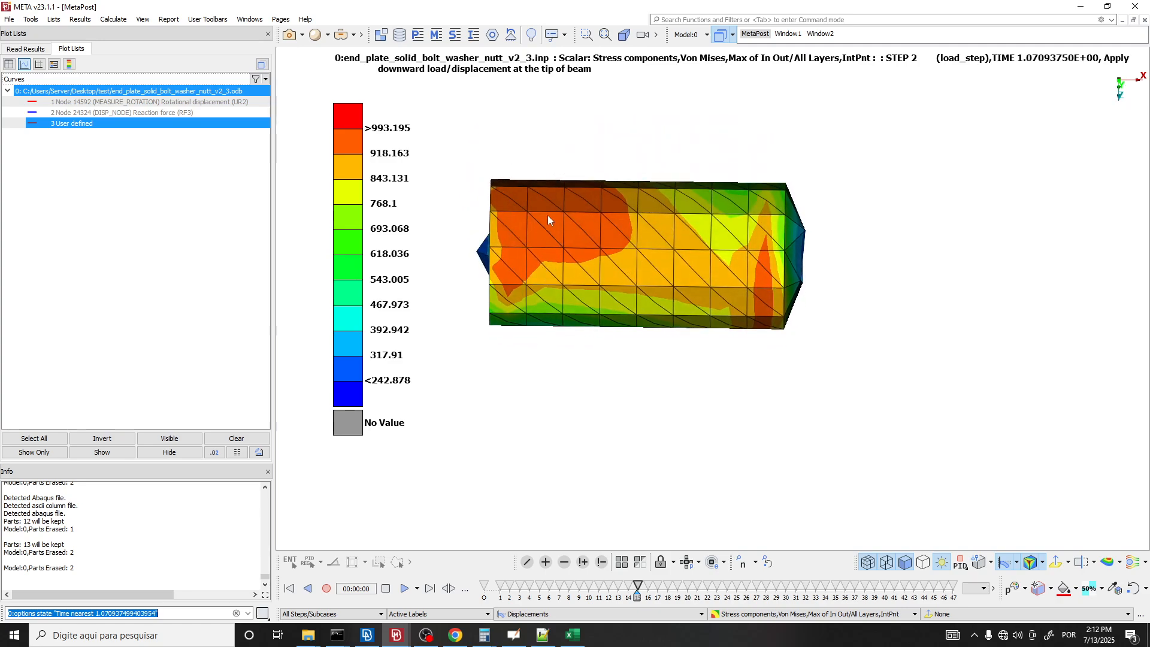
scroll(546, 210, up, 2)
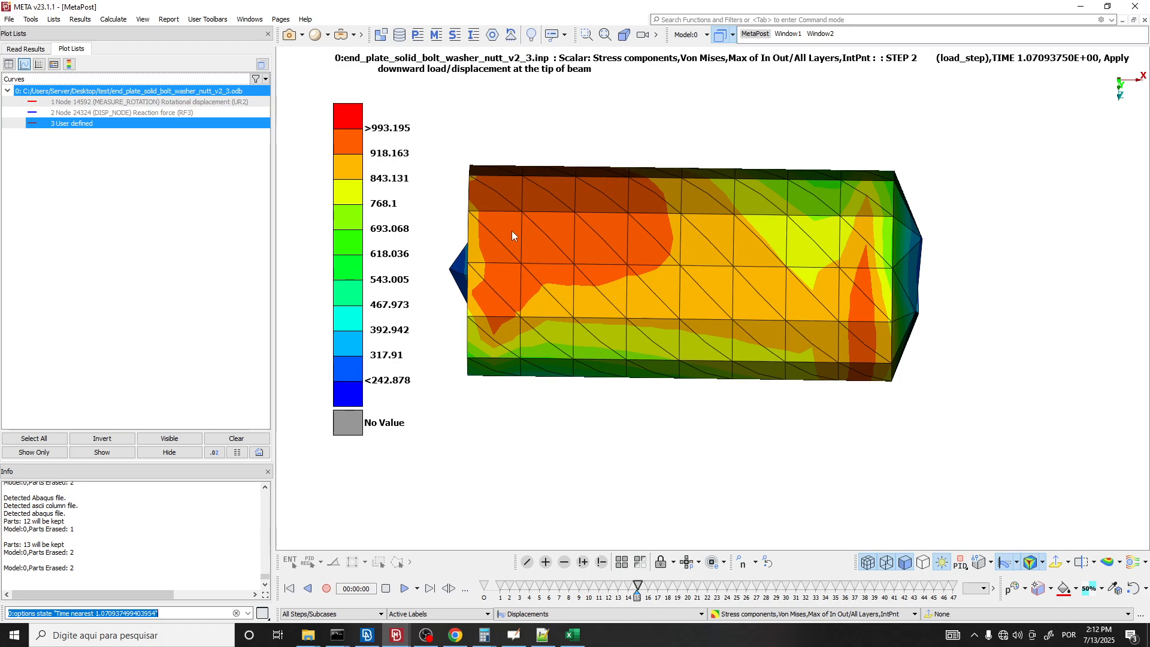
Examine the von Mises stresses on the less-stressed side of the isolated bolt shank.
ctrl+drag(512, 233, 870, 223)
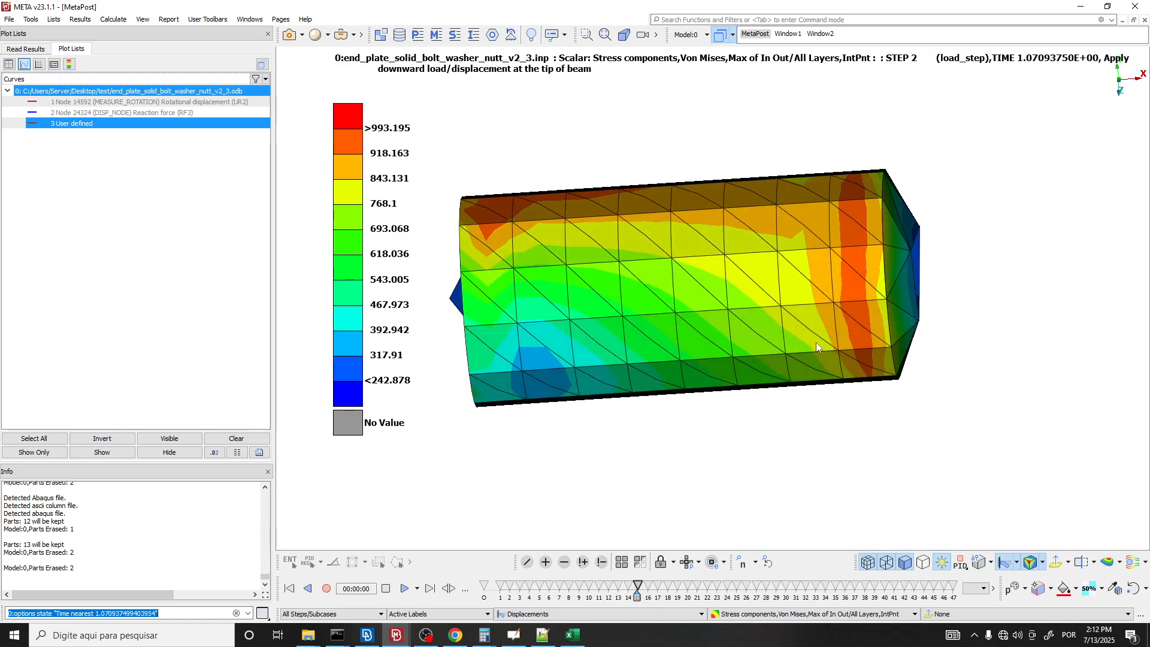
scroll(817, 343, down, 3)
ctrl+drag(817, 344, 787, 318)
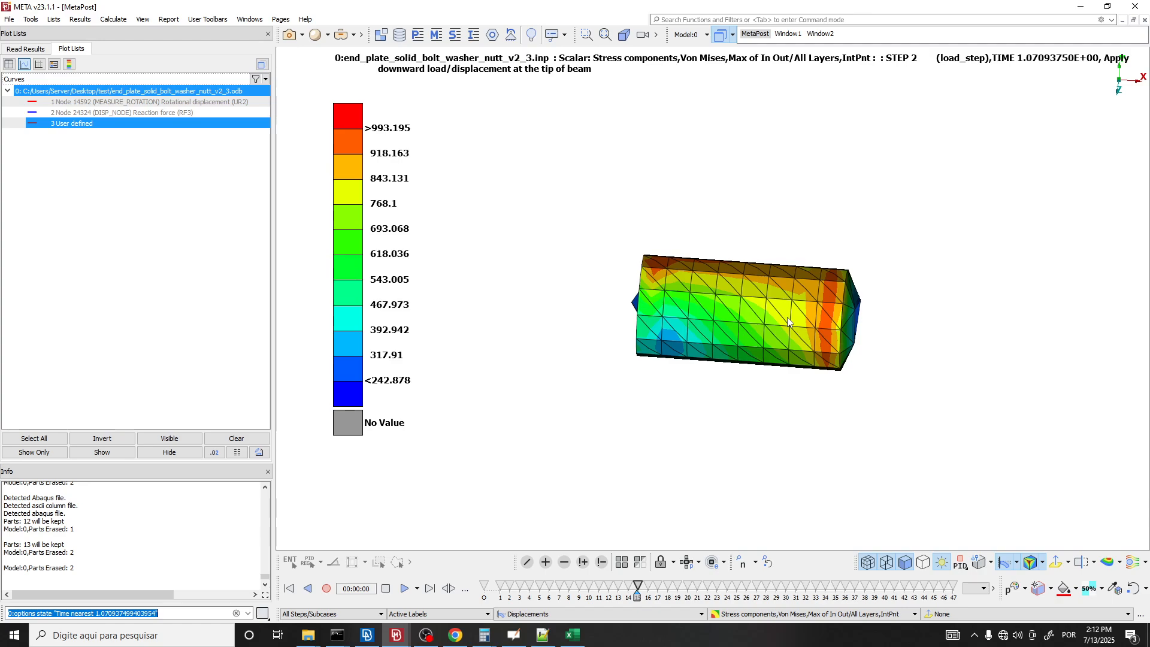
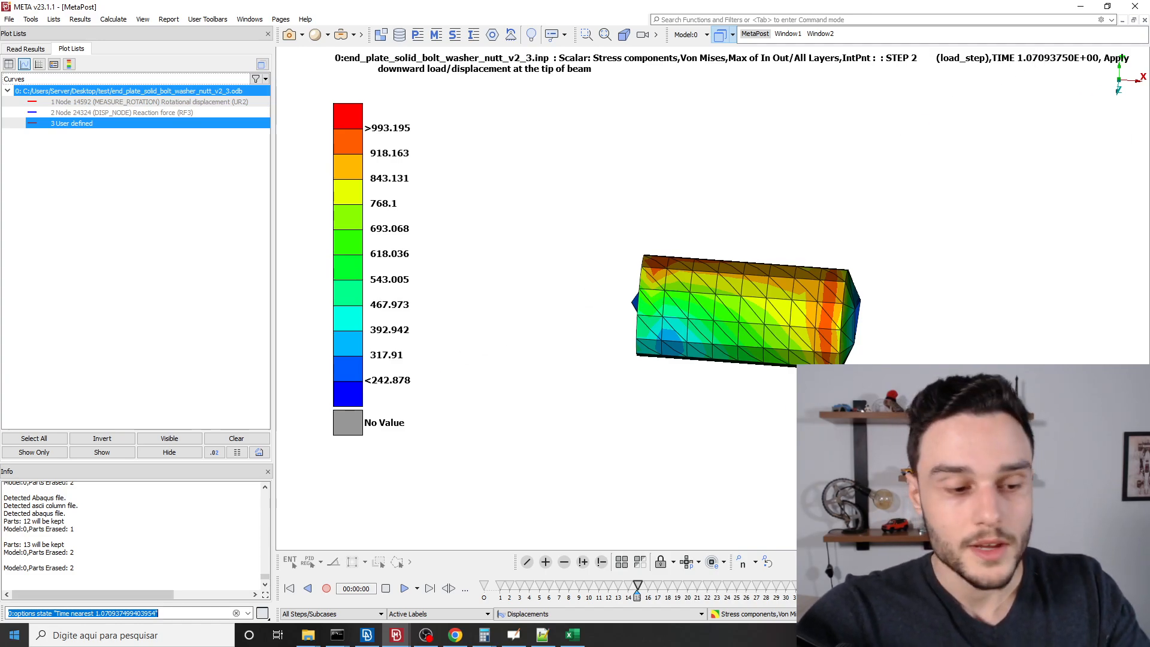
Open the Windows Calculator, compute 200 × 0.07, and close it to return to META.
click(13, 636)
text(calc)
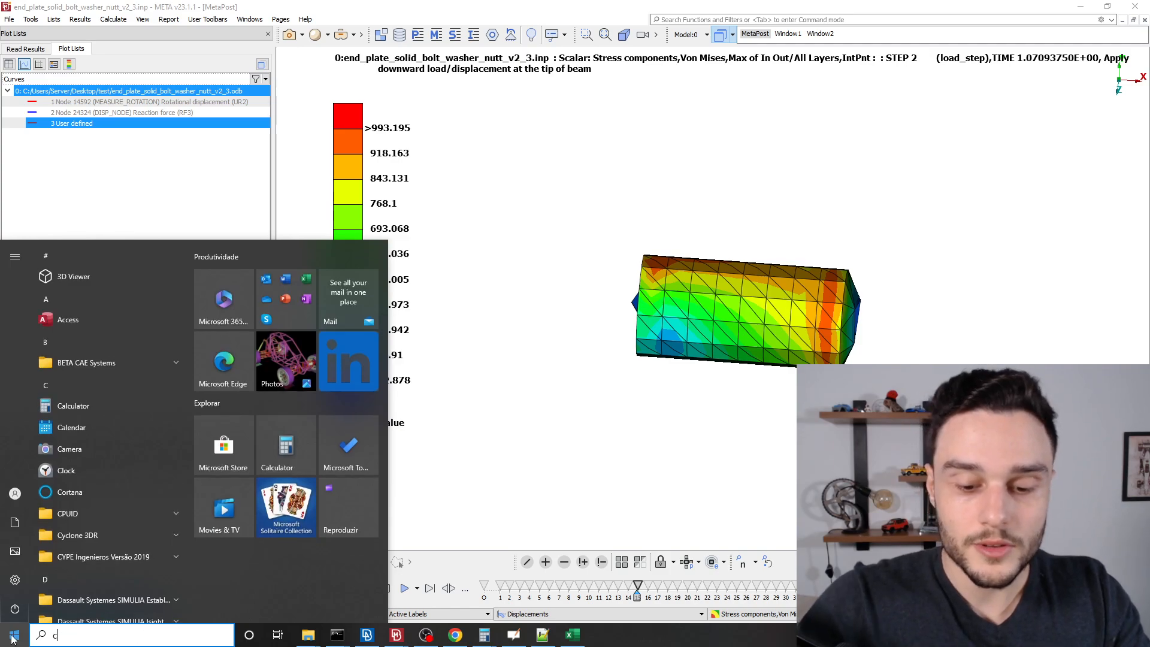
key(Return)
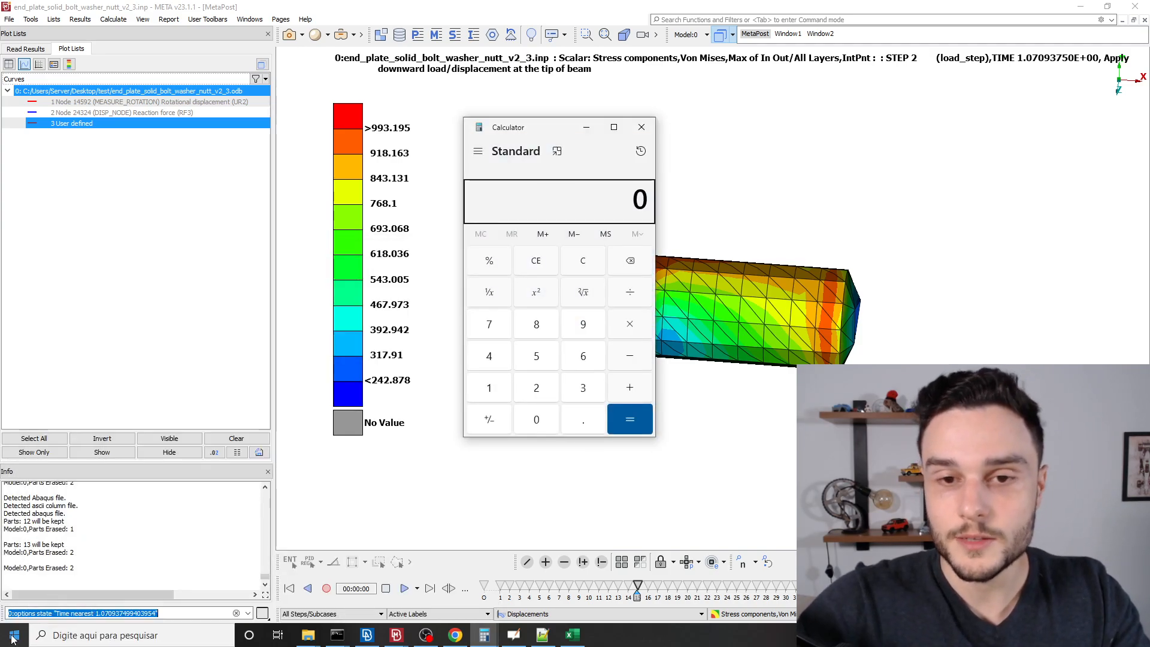
text(200 × )
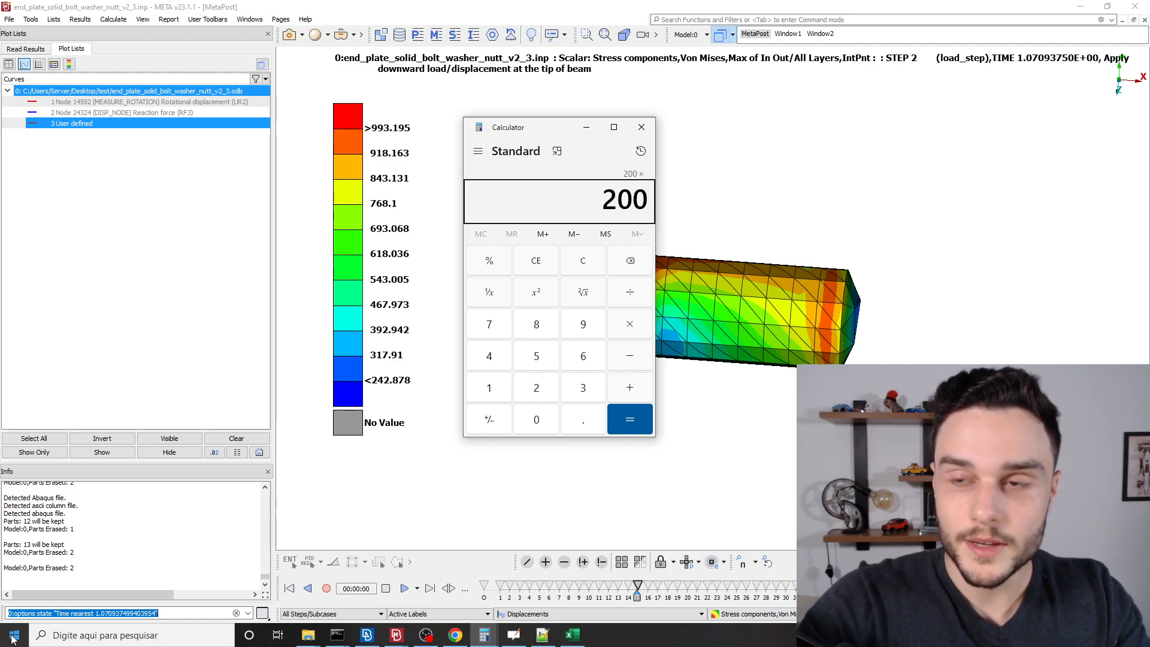
text(0)
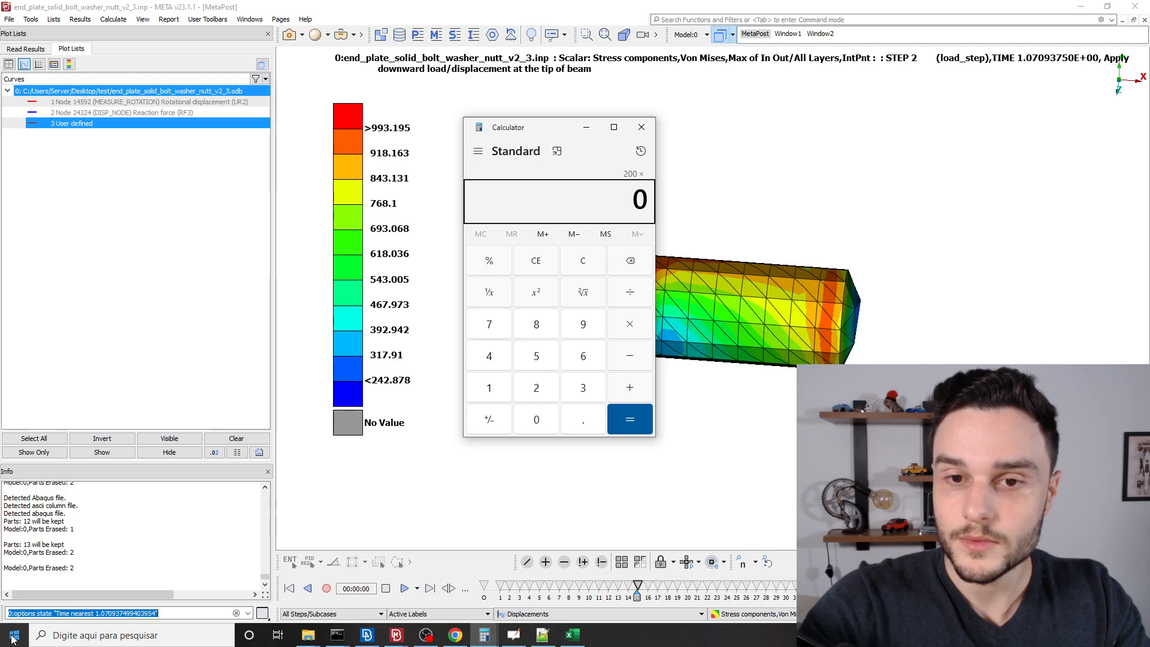
text(.07)
key(Return)
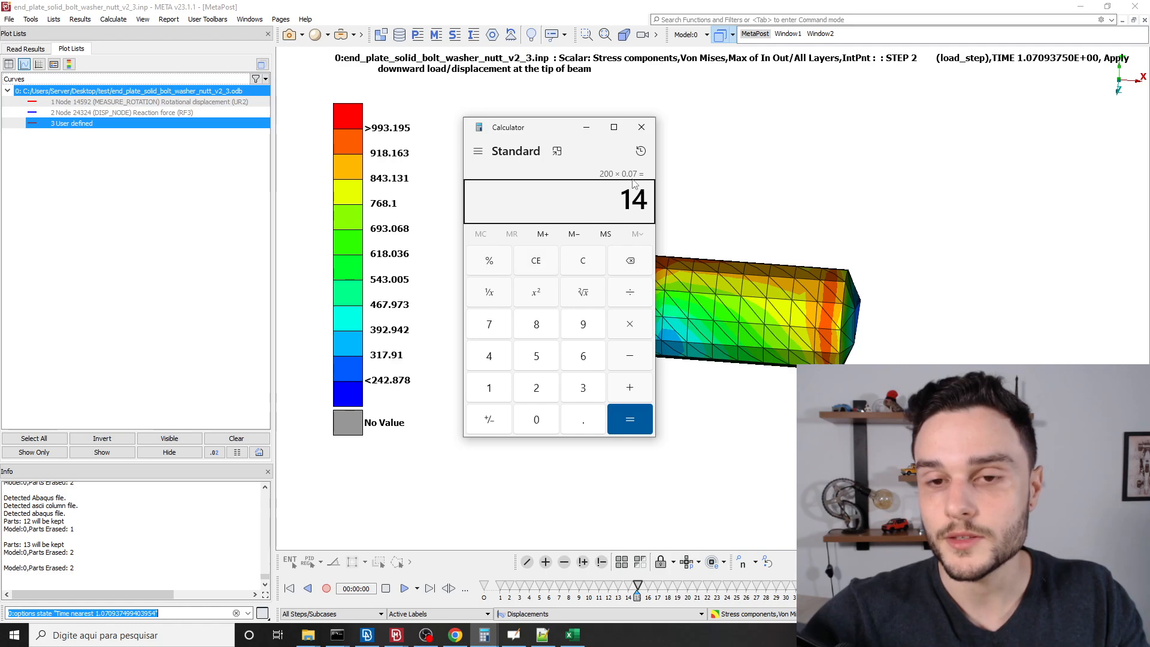
click(647, 132)
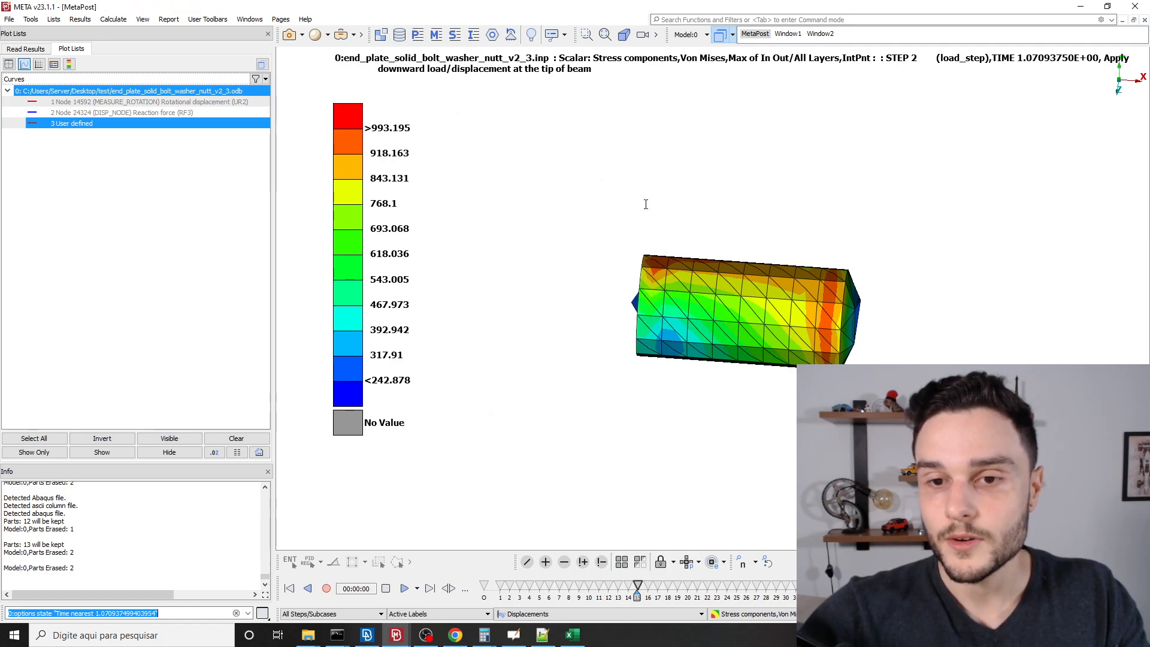
Show all parts of the model again and bring the beam's free tip into view.
scroll(645, 203, down, 4)
ctrl+drag(645, 203, 777, 406)
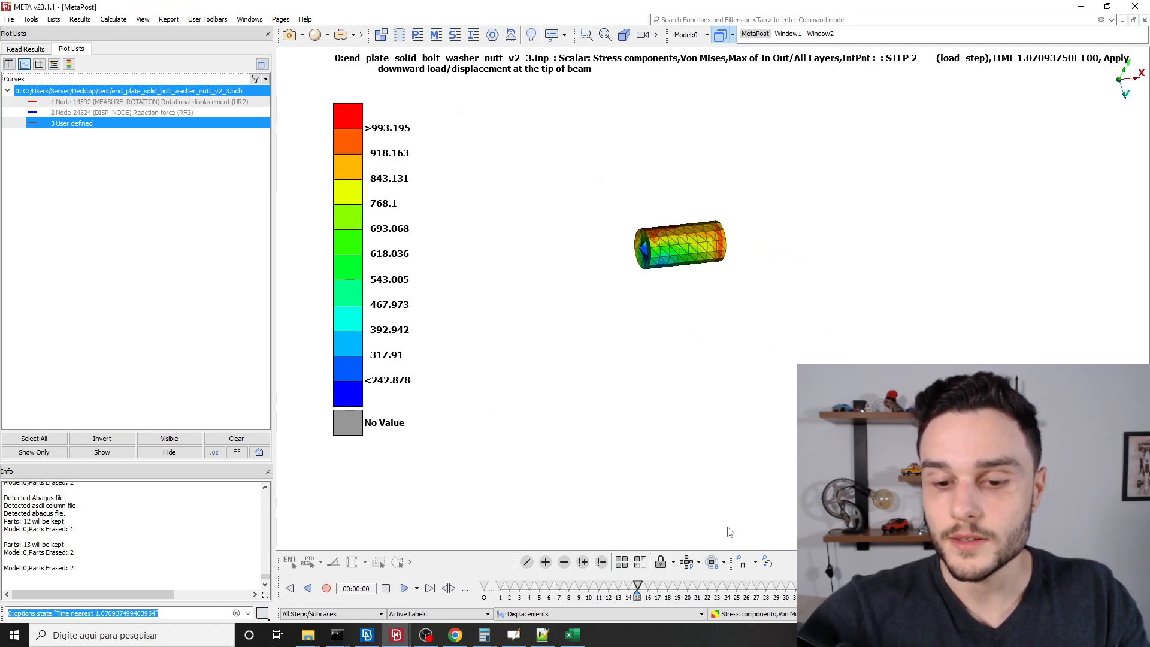
click(623, 563)
scroll(631, 318, down, 6)
ctrl+drag(630, 318, 743, 292)
scroll(461, 284, up, 4)
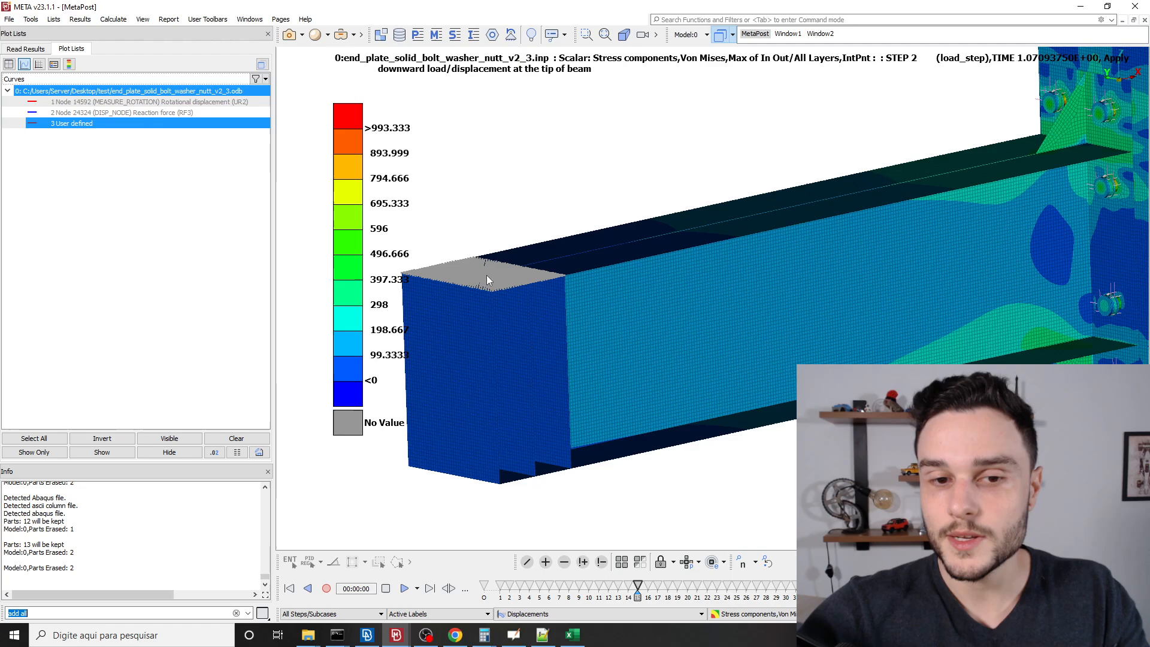
Close the two leftover Calculator windows and return to META.
key(alt+Tab)
key(alt+Tab)
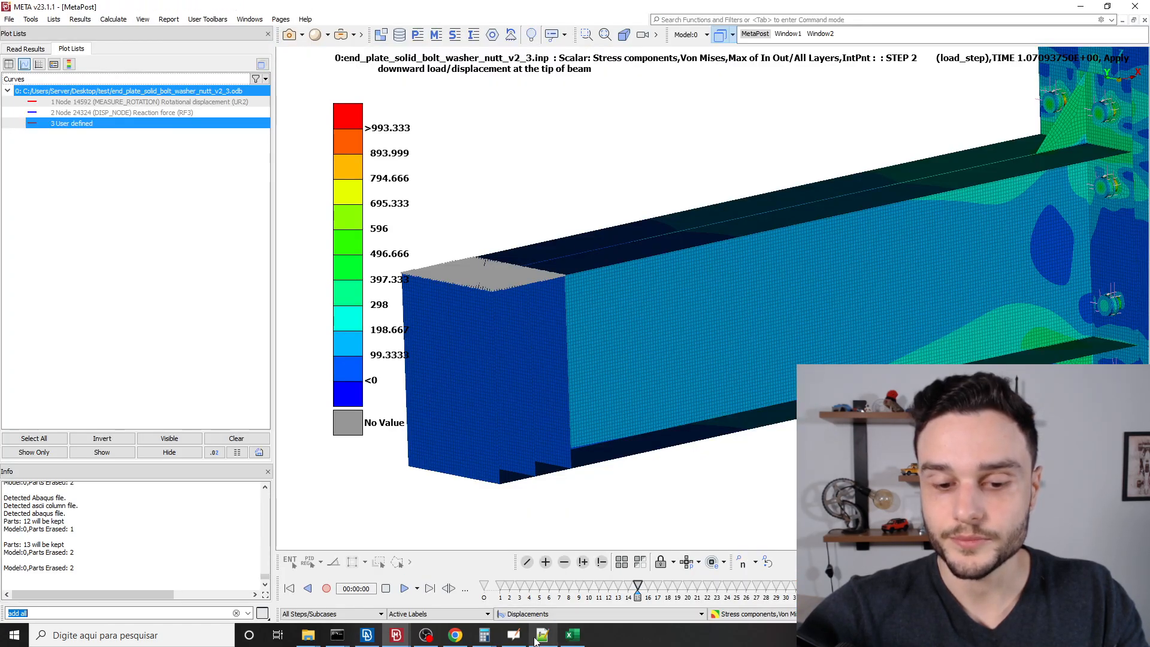
mouse_move(485, 640)
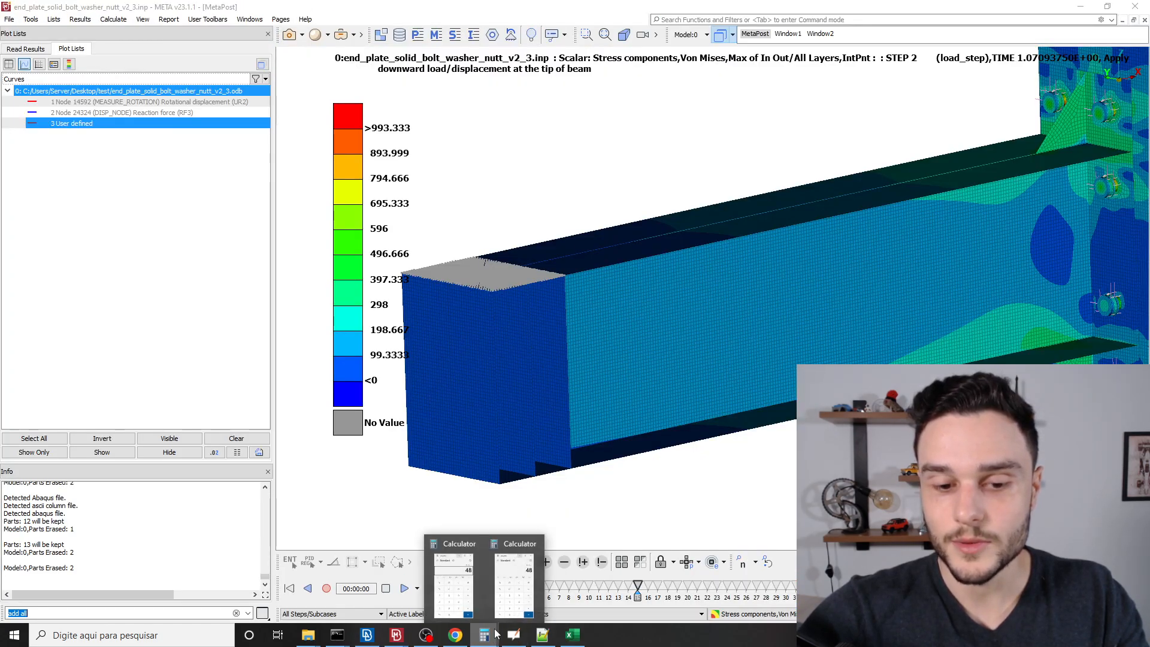
click(475, 544)
click(504, 543)
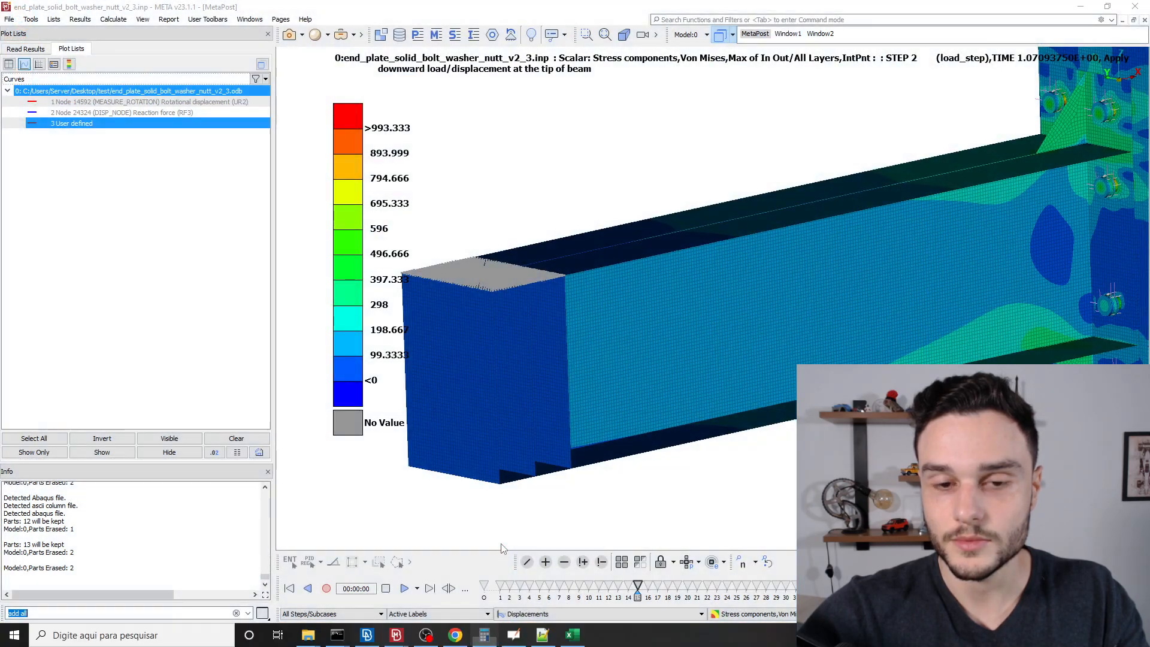
click(495, 301)
Examine the von Mises stresses around the upper bolts where the end plate separates from the column flange.
scroll(495, 300, down, 3)
scroll(853, 208, up, 4)
scroll(752, 188, up, 3)
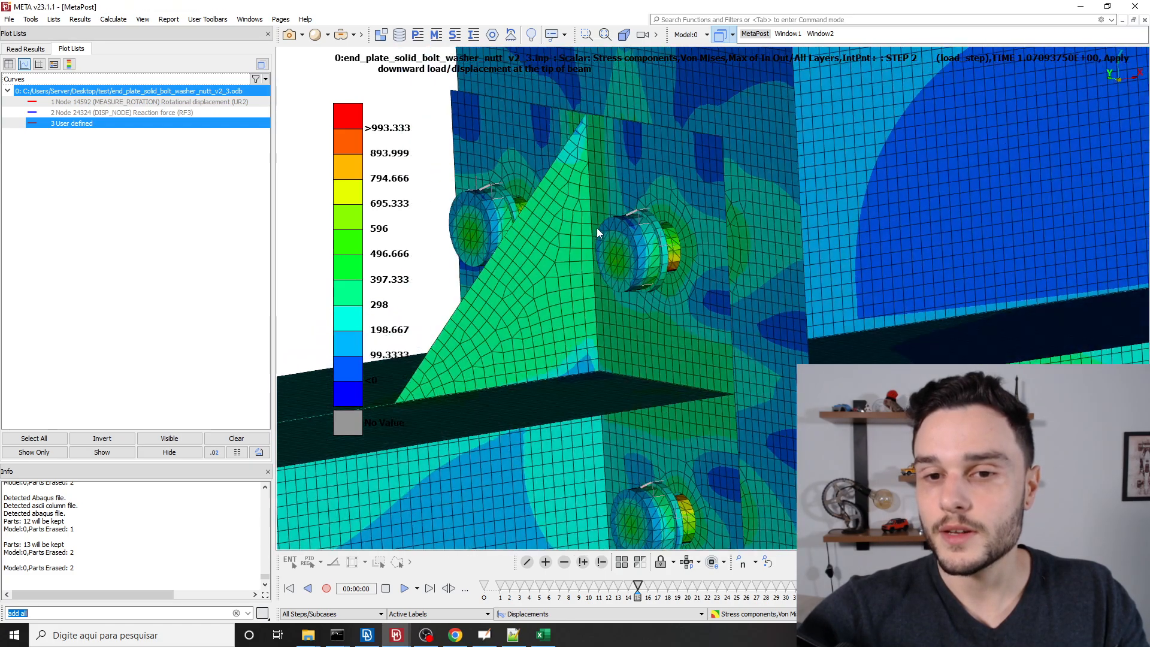
ctrl+drag(598, 230, 650, 256)
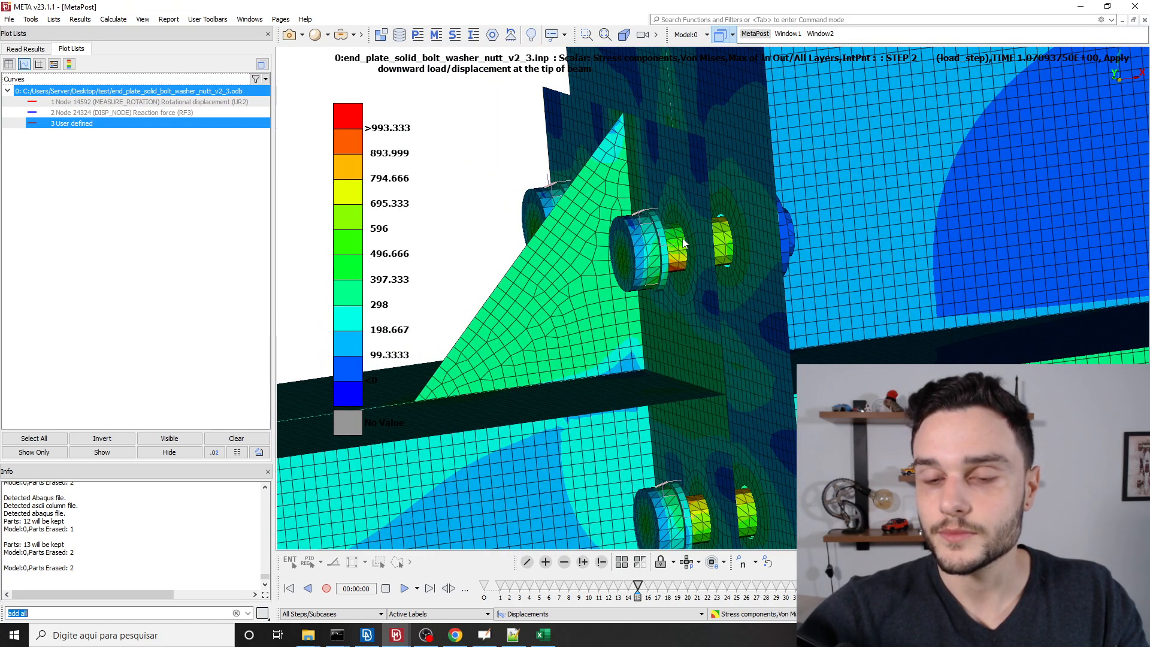
scroll(728, 268, down, 2)
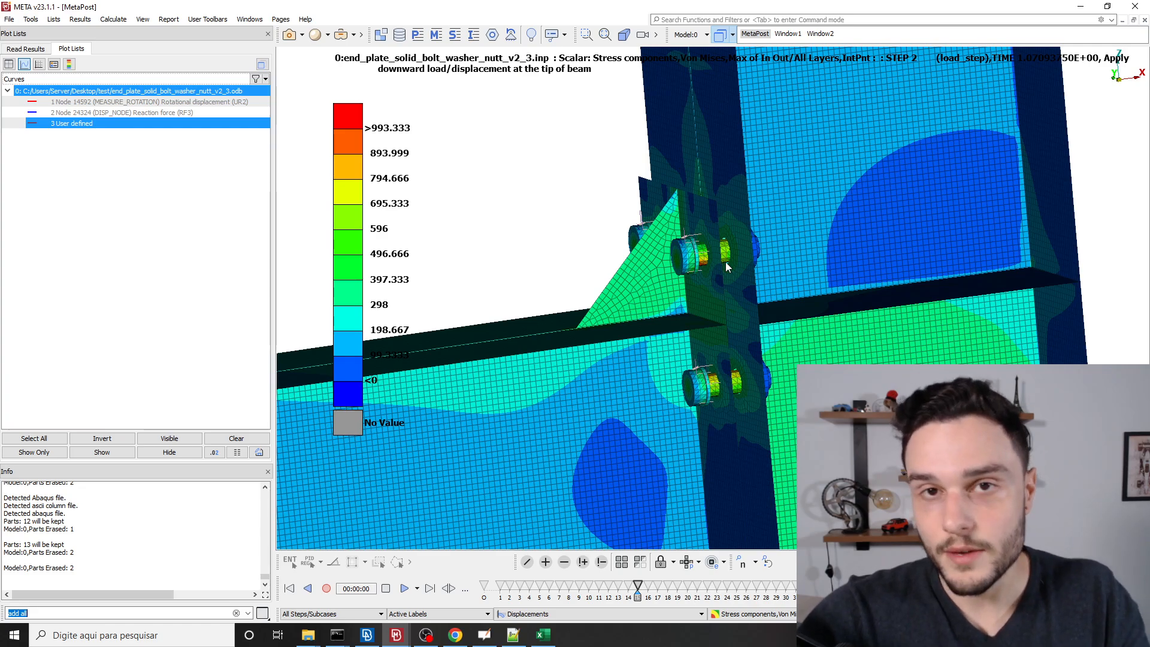
text(3)
scroll(716, 258, up, 1)
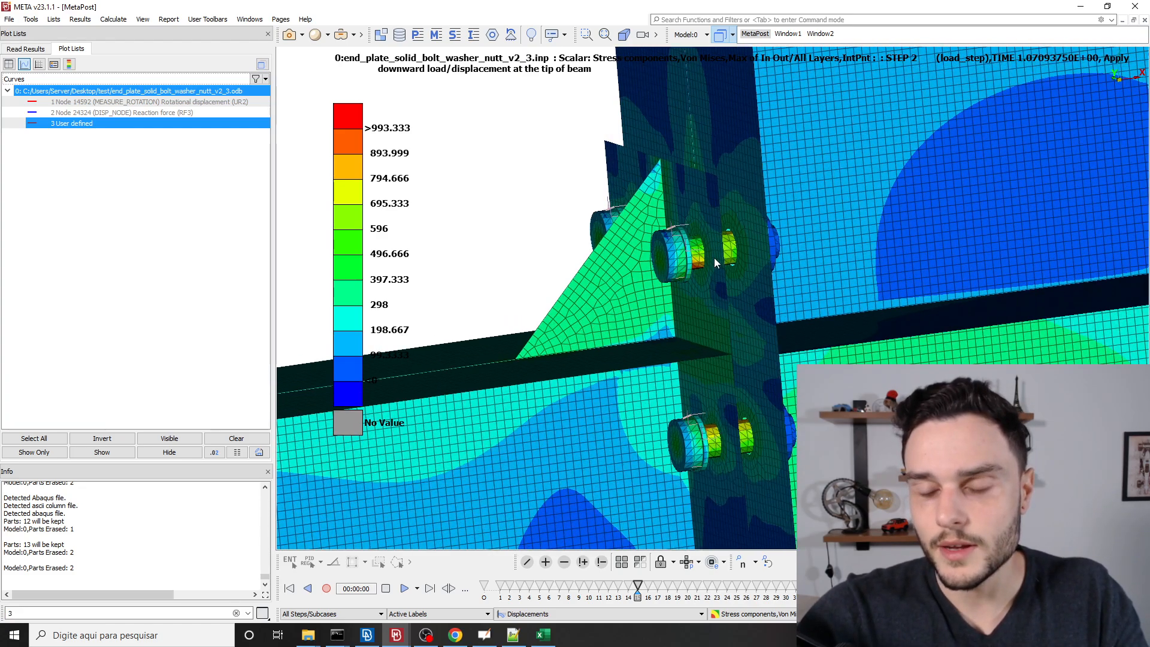
scroll(714, 258, up, 2)
ctrl+drag(714, 258, 688, 325)
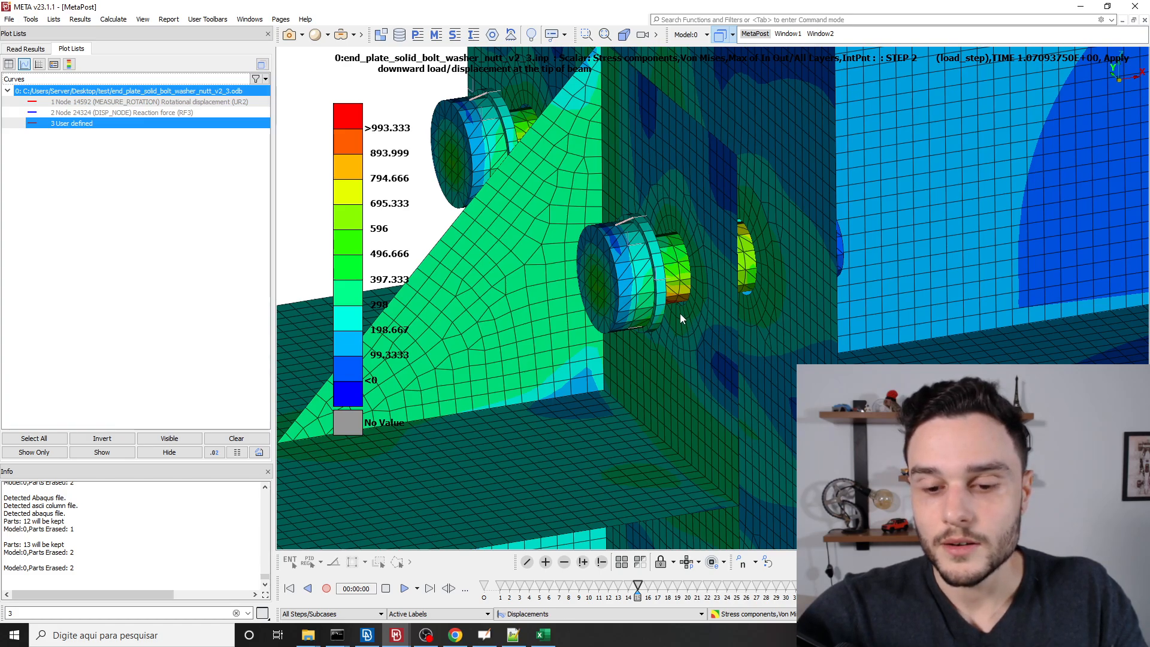
Isolate the bolts by keeping only their property visible, with part selection set to Pid.
click(601, 562)
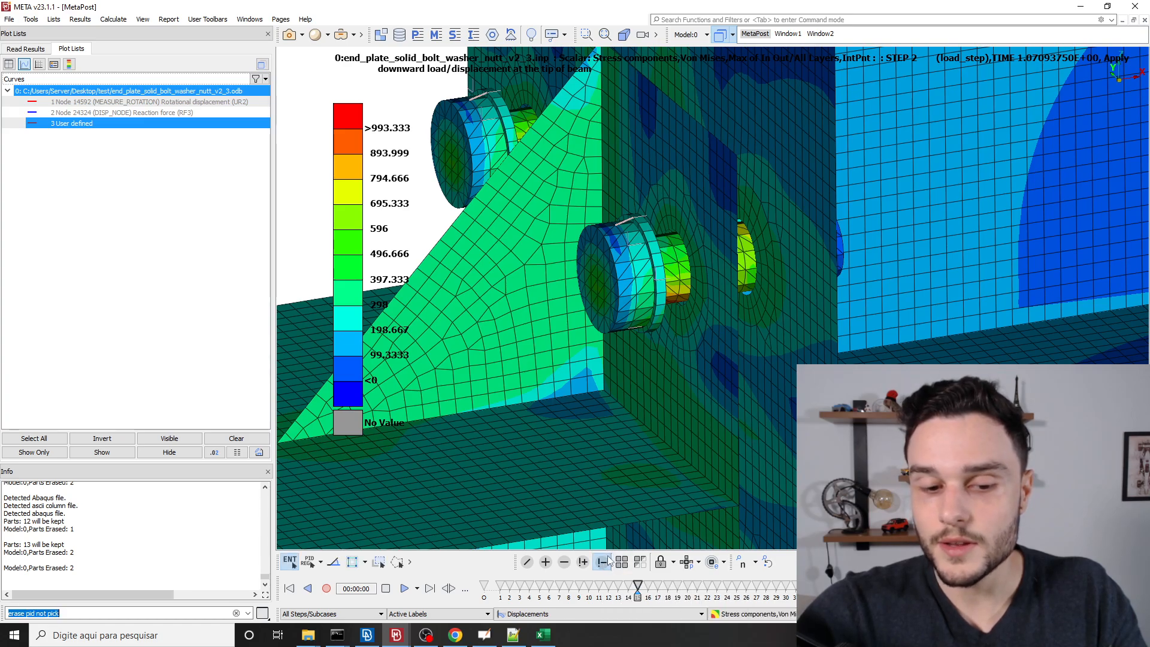
click(321, 562)
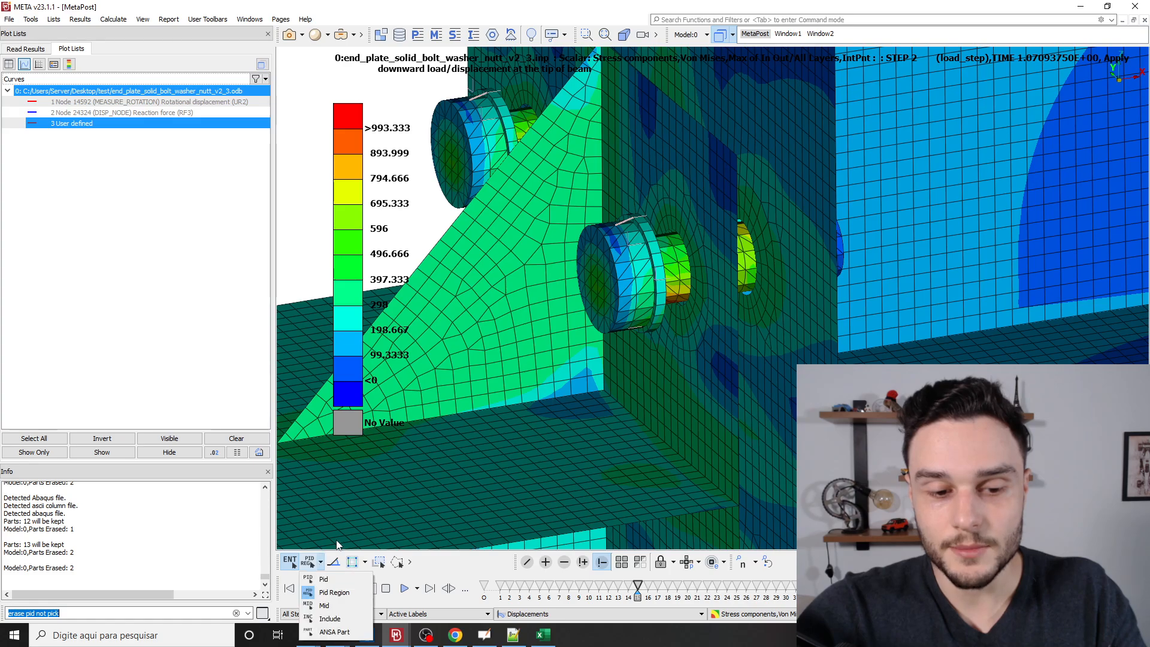
click(327, 576)
click(623, 280)
middle_click(624, 275)
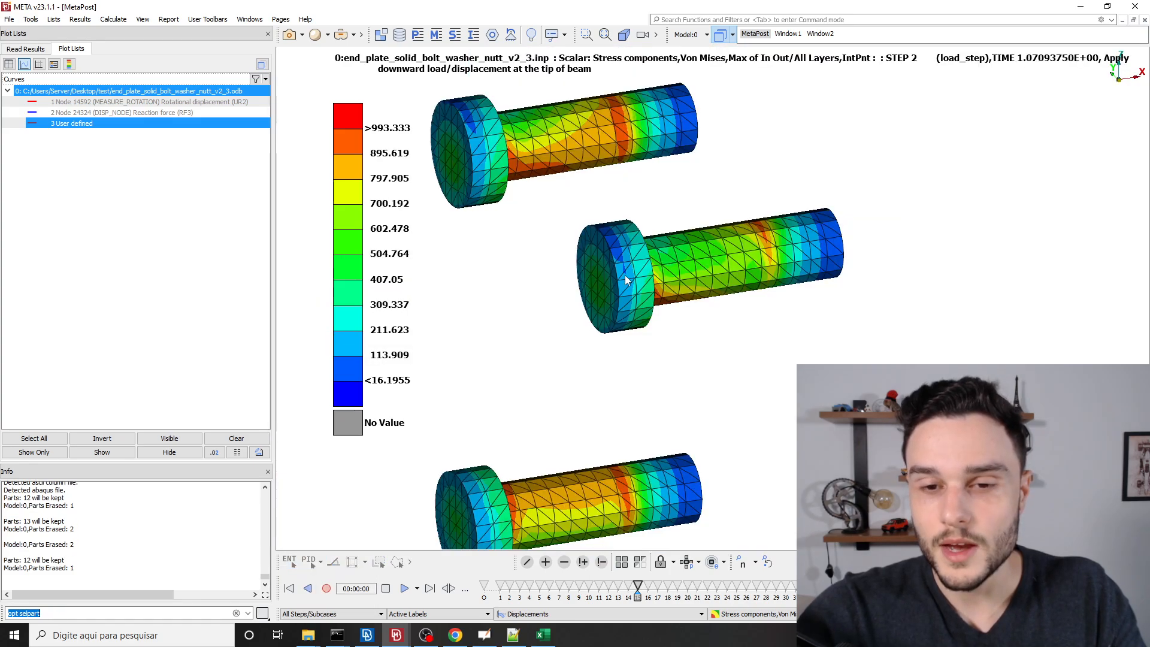
Examine the von Mises stresses on an isolated bolt where its shank meets the head.
mouse_move(625, 275)
ctrl+mouse_down()
mouse_move(692, 252)
mouse_move(621, 184)
mouse_move(585, 248)
mouse_move(641, 268)
ctrl+mouse_up()
scroll(680, 268, up, 5)
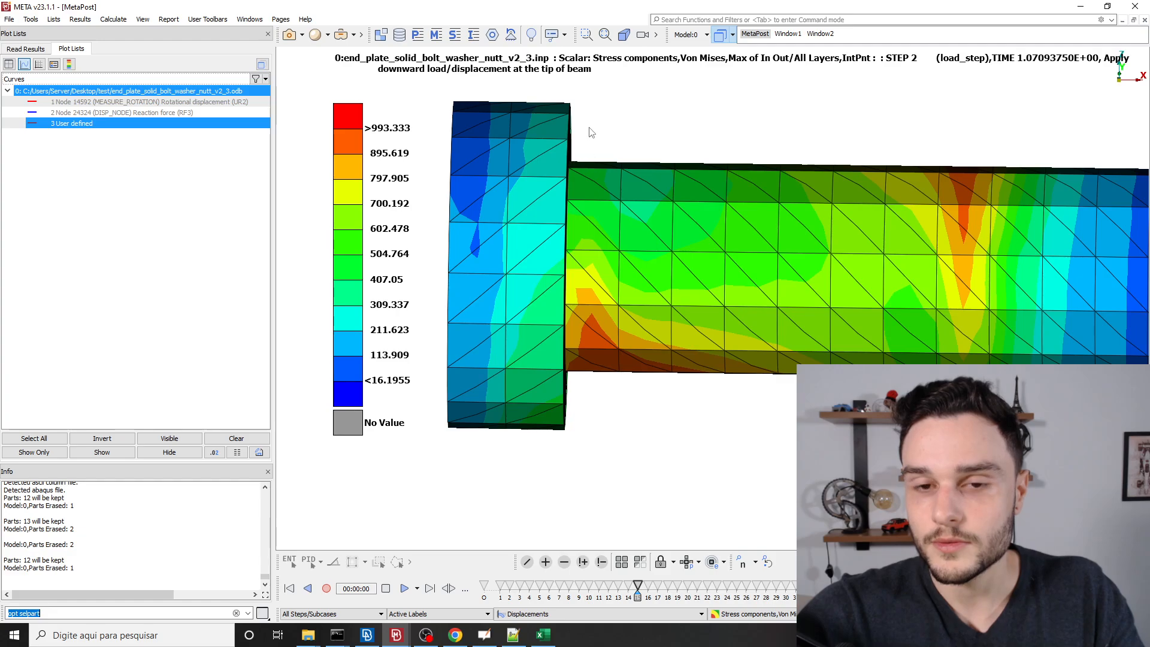
ctrl+drag(611, 357, 647, 311)
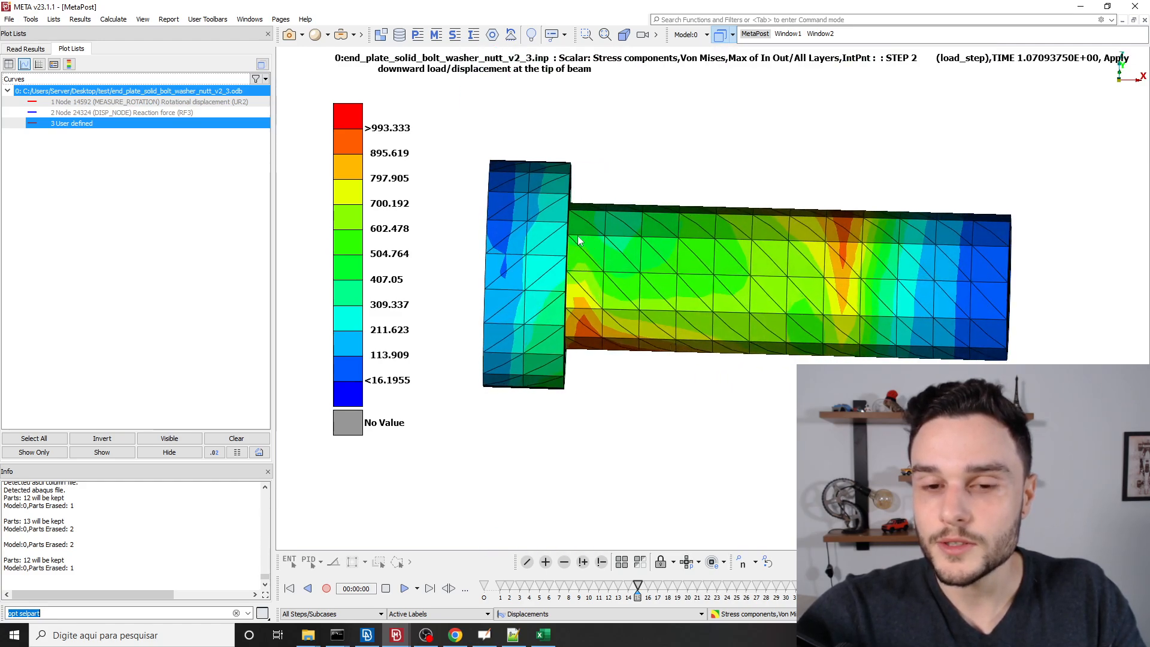
scroll(580, 245, up, 3)
ctrl+drag(587, 251, 492, 227)
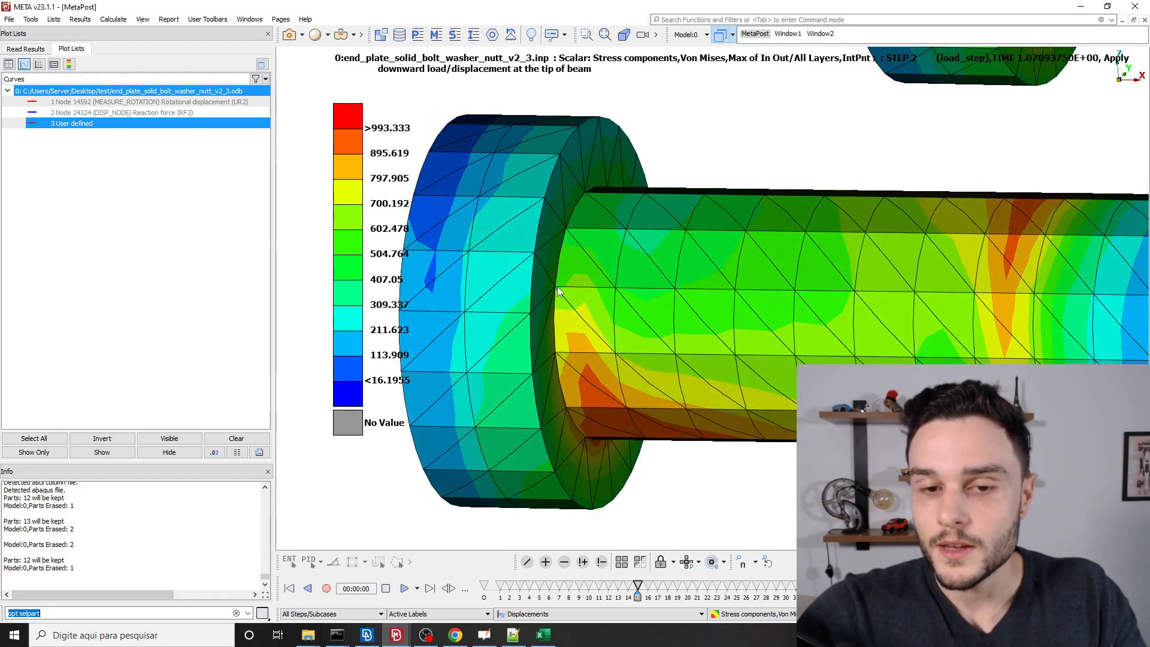
scroll(557, 291, down, 3)
scroll(596, 340, up, 5)
ctrl+drag(631, 351, 619, 363)
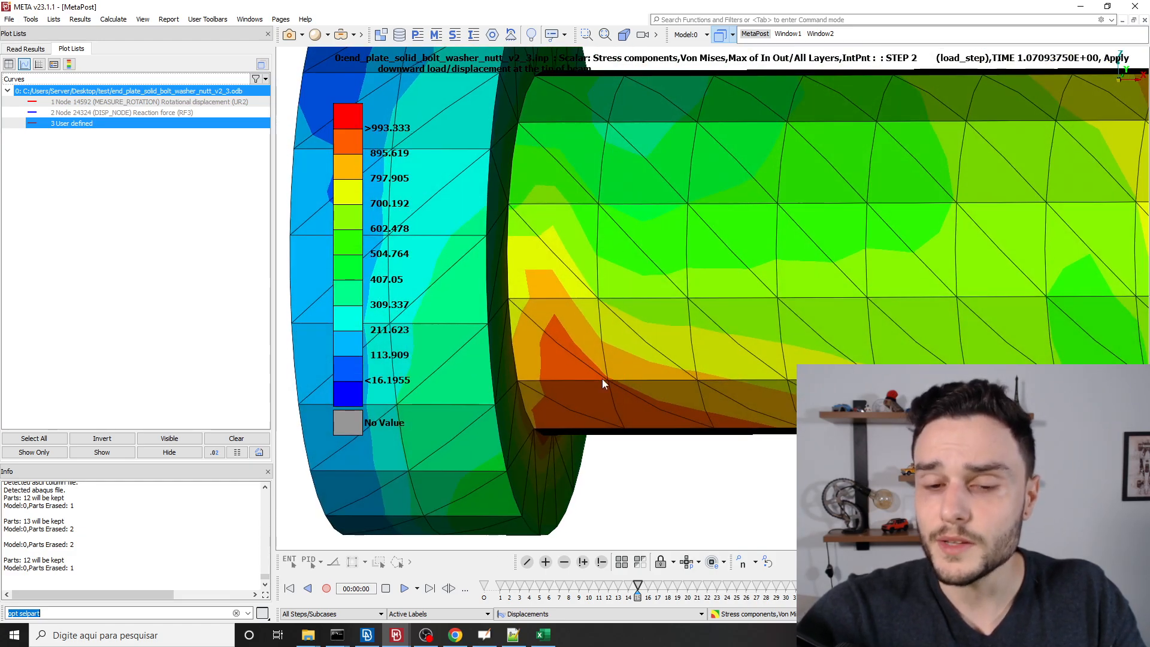
Compare the von Mises stress patterns of the two neighbouring upper bolts, including their head-to-shank transitions.
scroll(602, 379, down, 4)
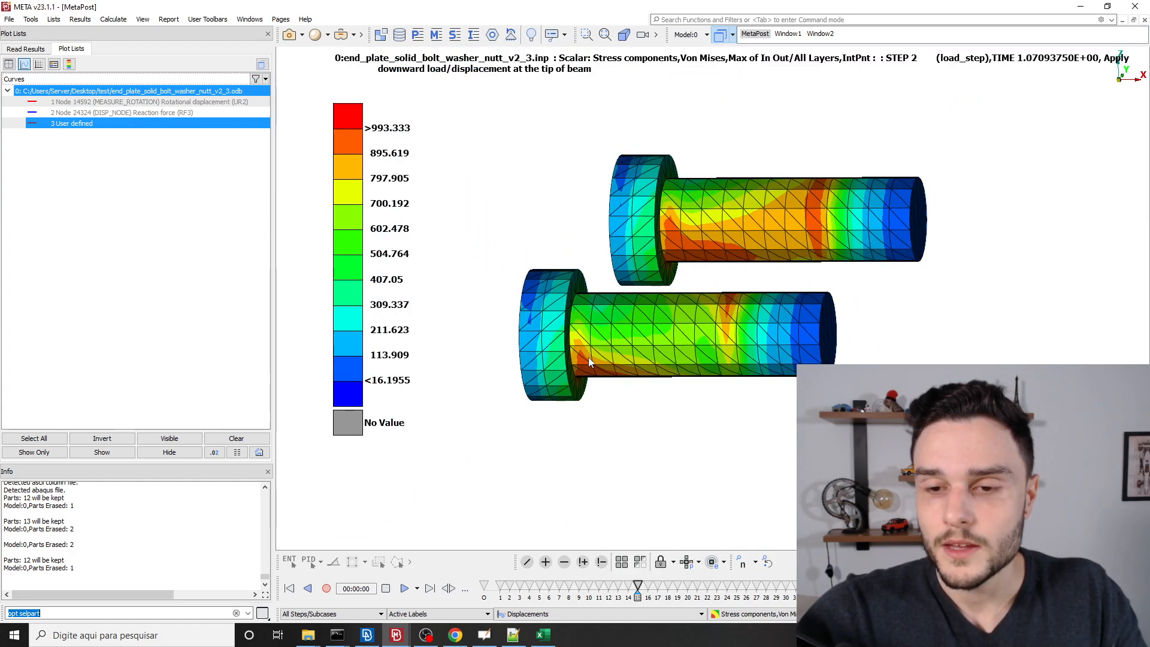
ctrl+drag(588, 357, 625, 369)
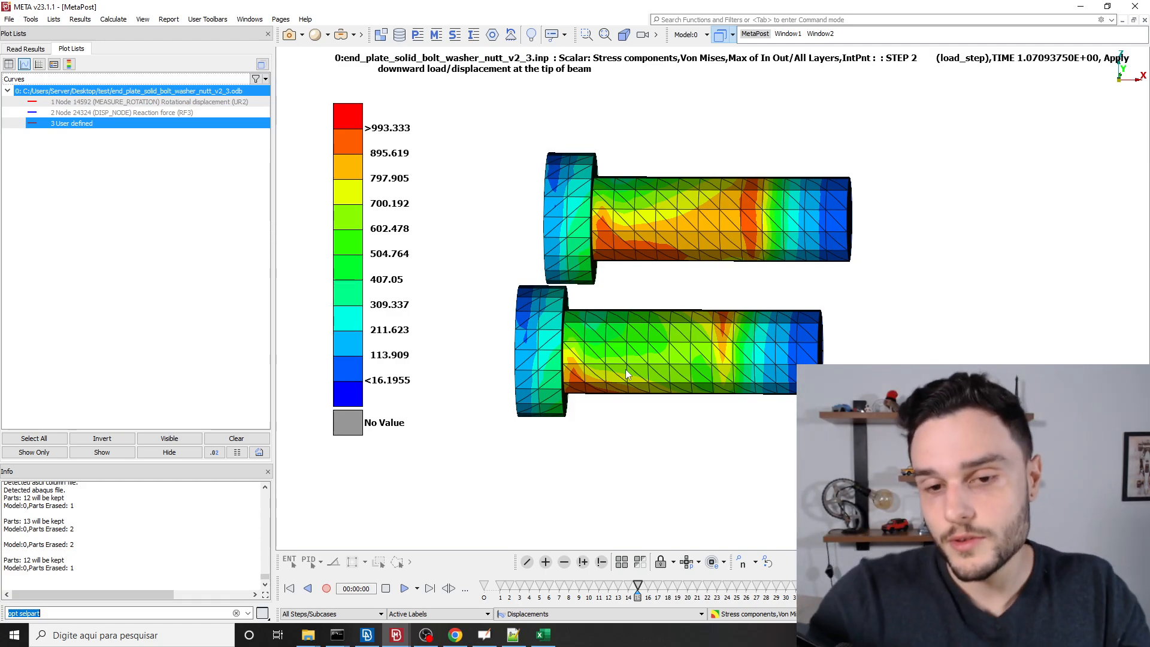
scroll(570, 339, up, 4)
ctrl+drag(580, 303, 559, 281)
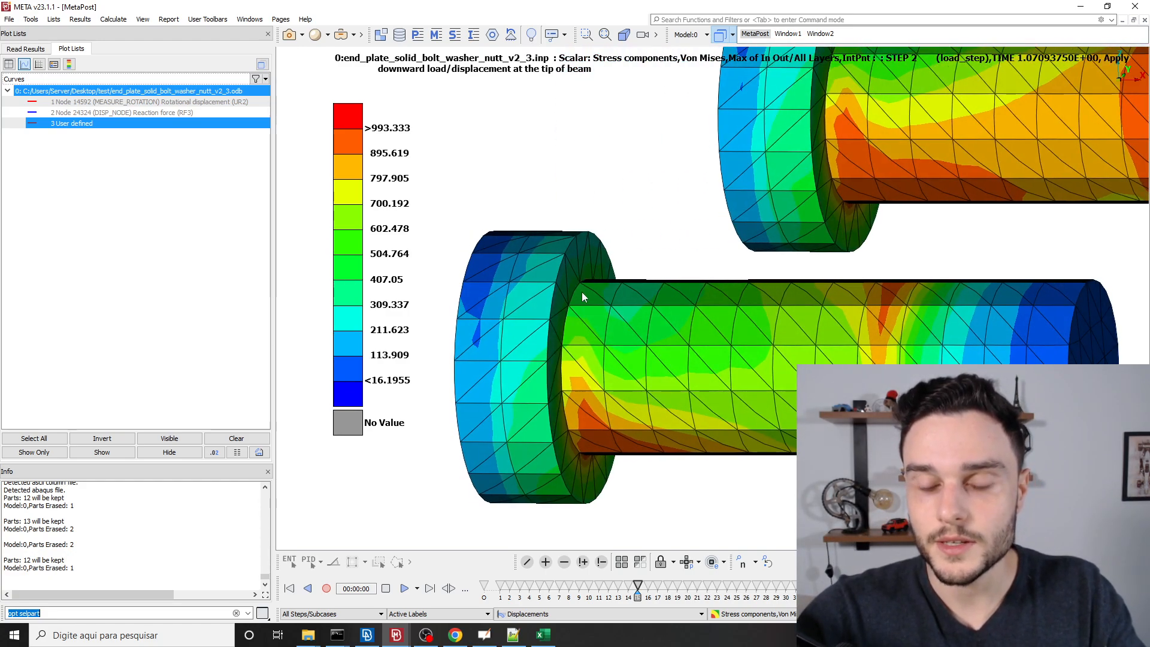
scroll(560, 293, up, 6)
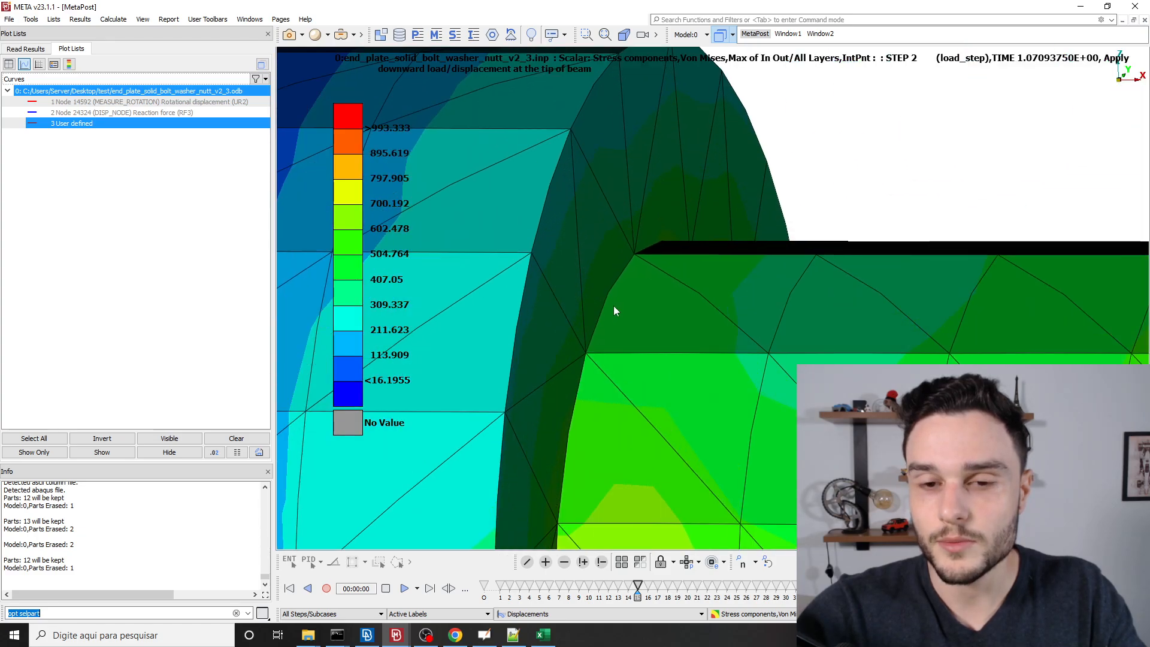
scroll(574, 308, down, 5)
scroll(574, 308, down, 3)
ctrl+drag(655, 329, 738, 332)
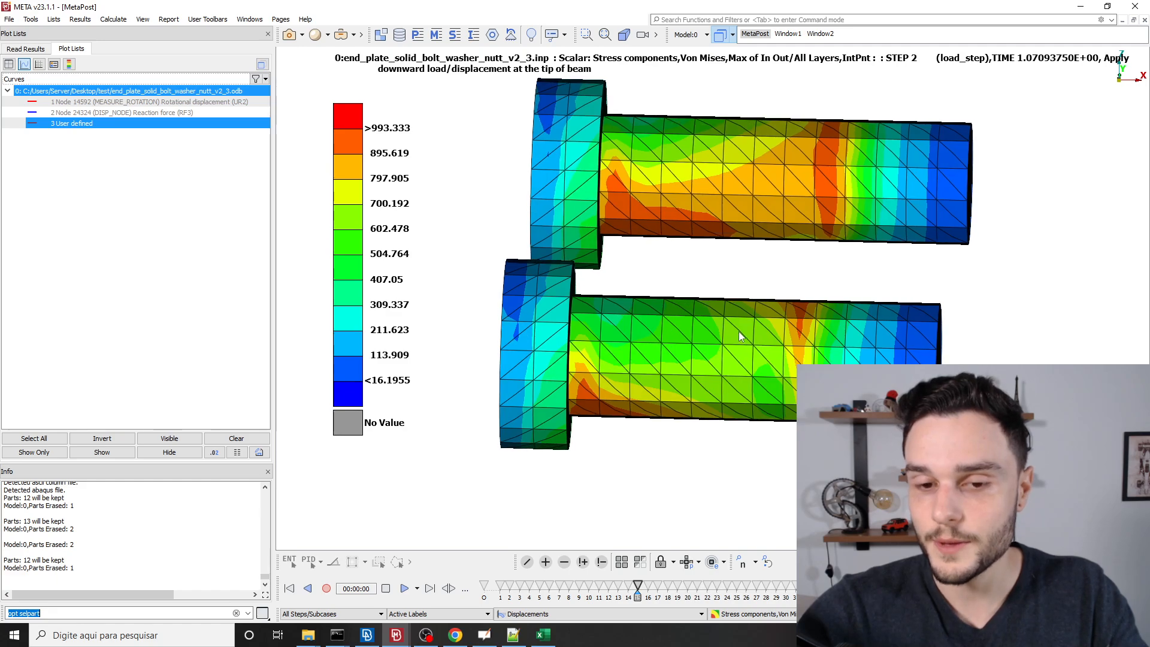
scroll(738, 332, down, 3)
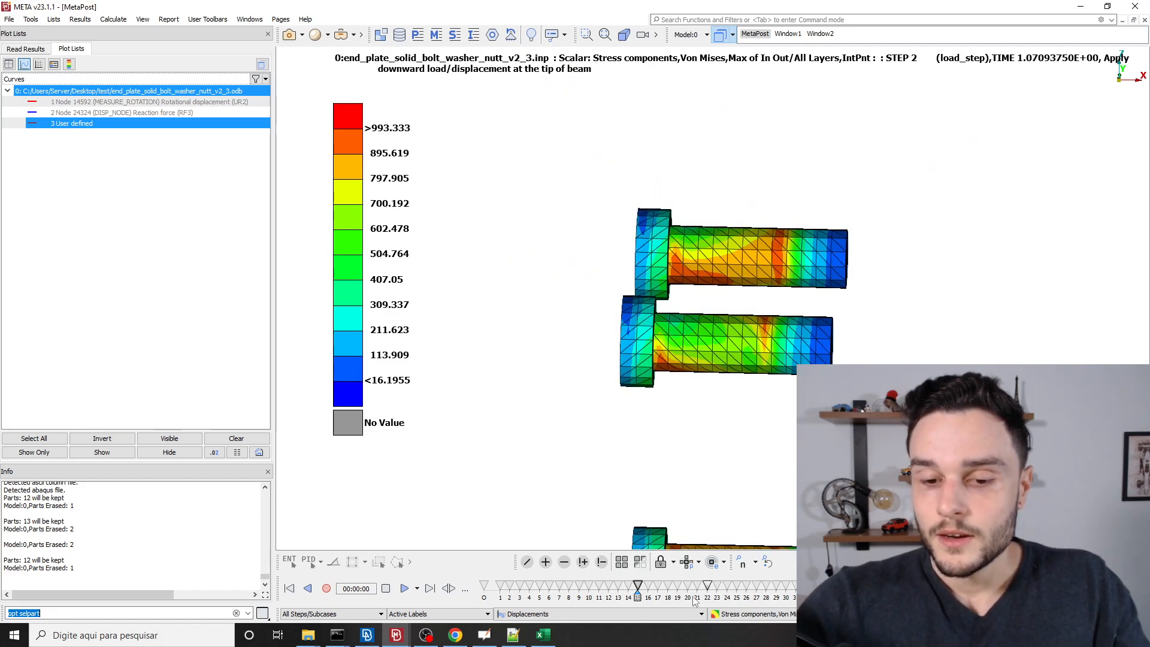
Show all parts again and bring the whole beam-to-column connection into view.
click(623, 567)
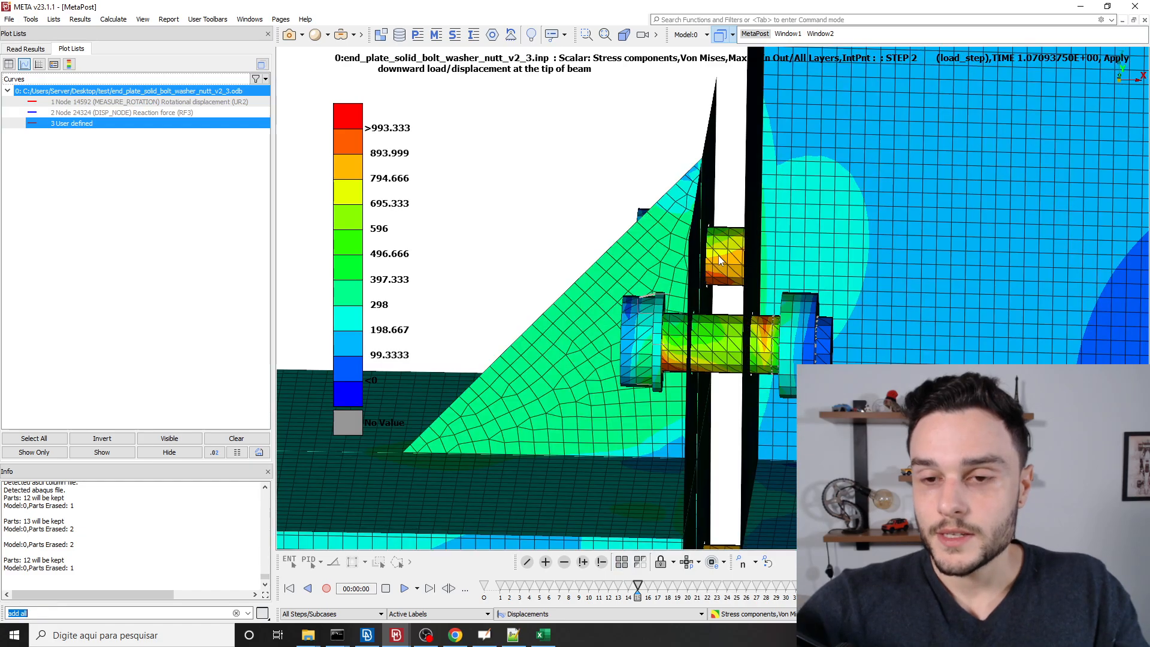
scroll(718, 255, down, 8)
ctrl+drag(719, 255, 870, 337)
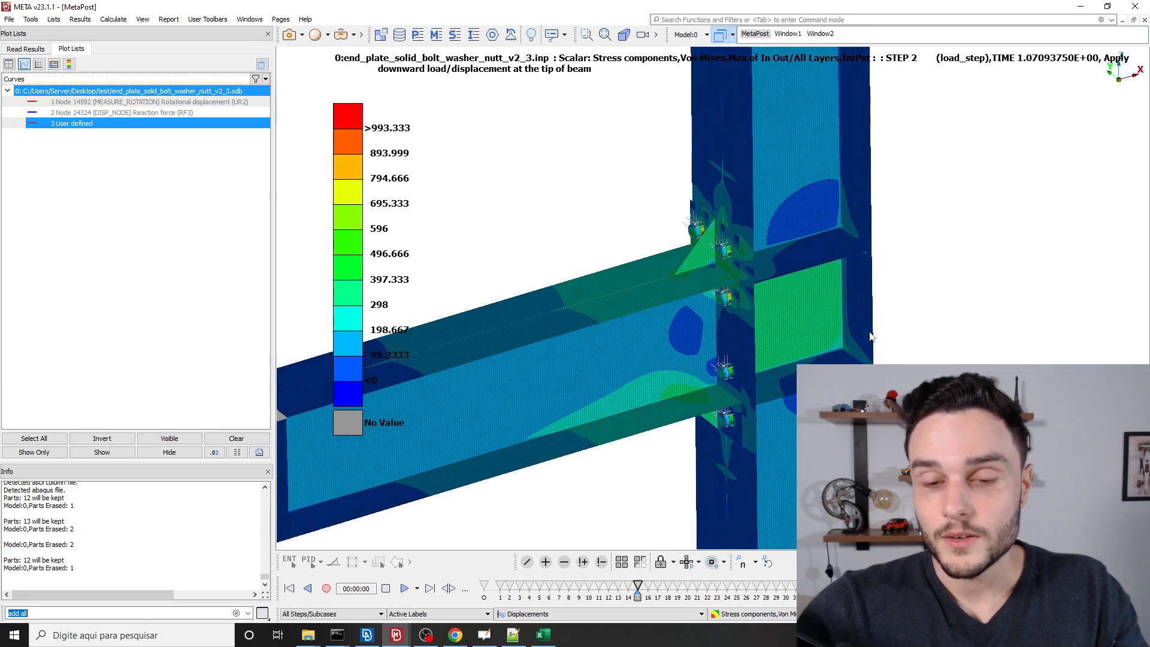
scroll(787, 329, down, 5)
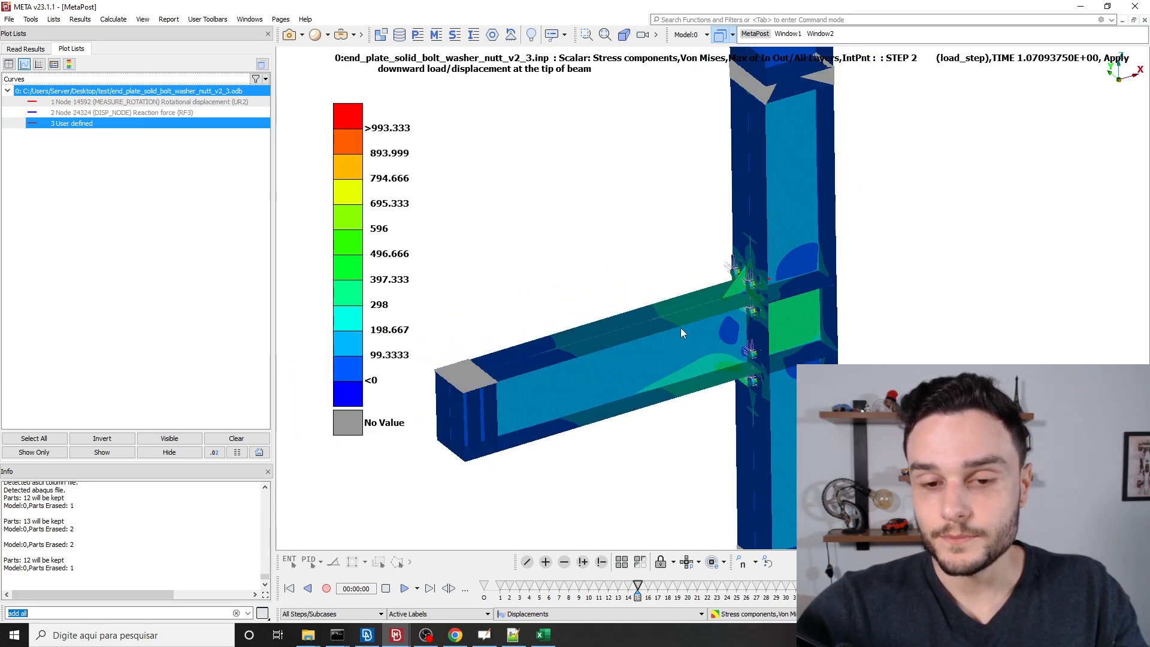
Isolate the beam and its end plate by keeping only their properties visible, and examine their von Mises stresses.
scroll(682, 333, up, 4)
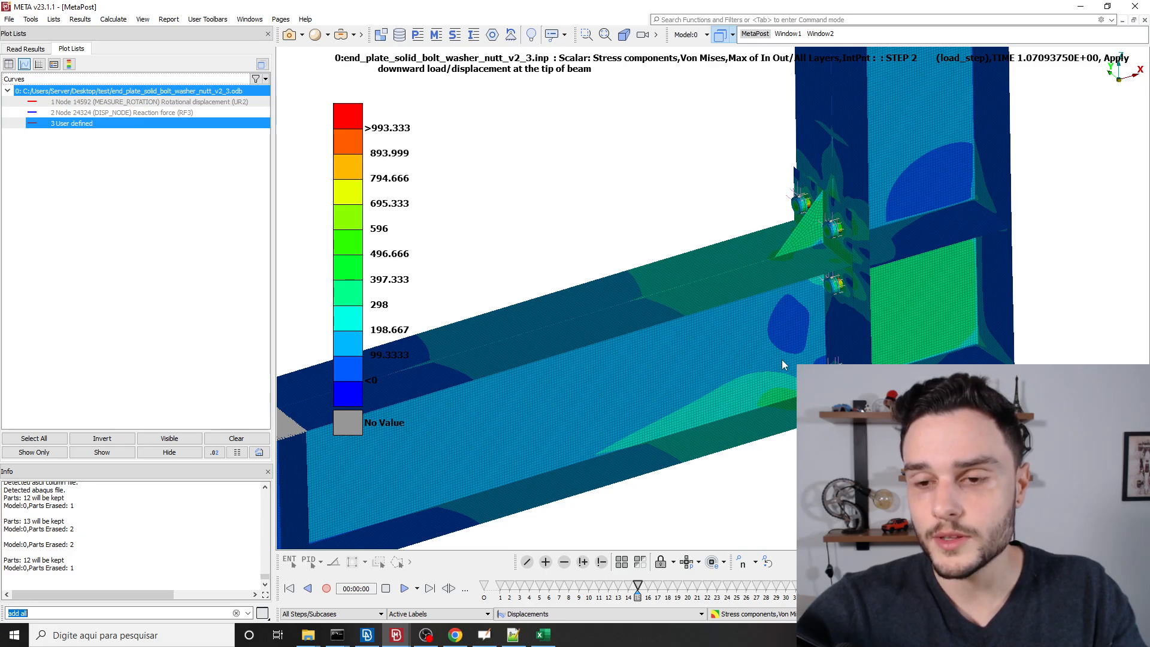
scroll(677, 279, down, 4)
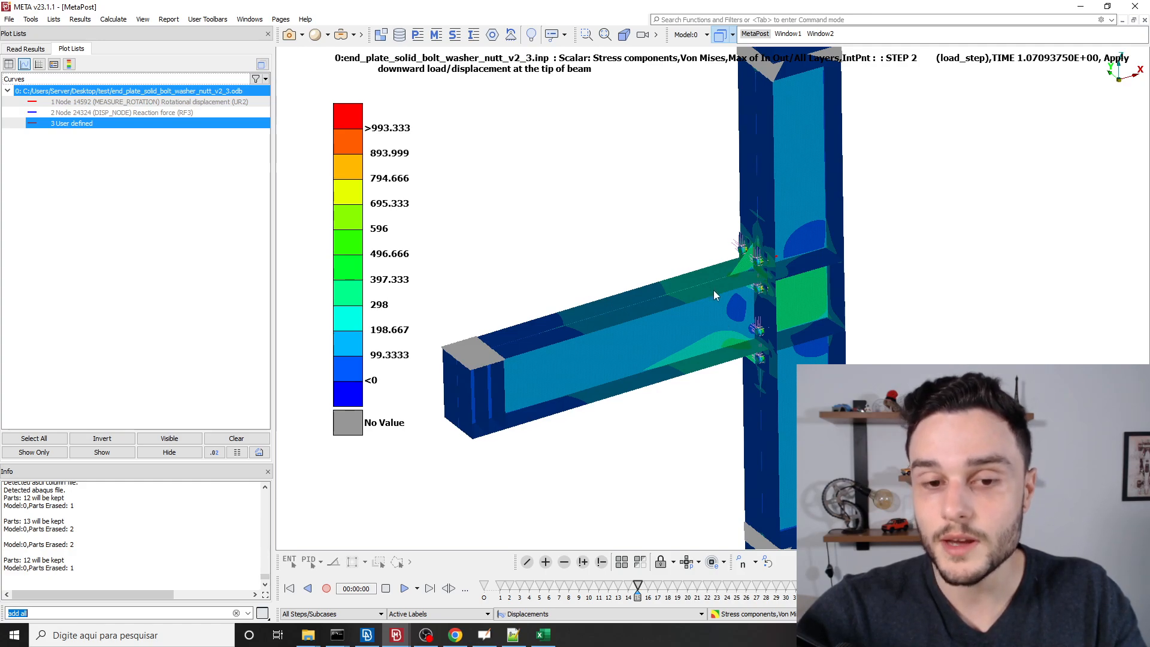
click(602, 562)
click(593, 367)
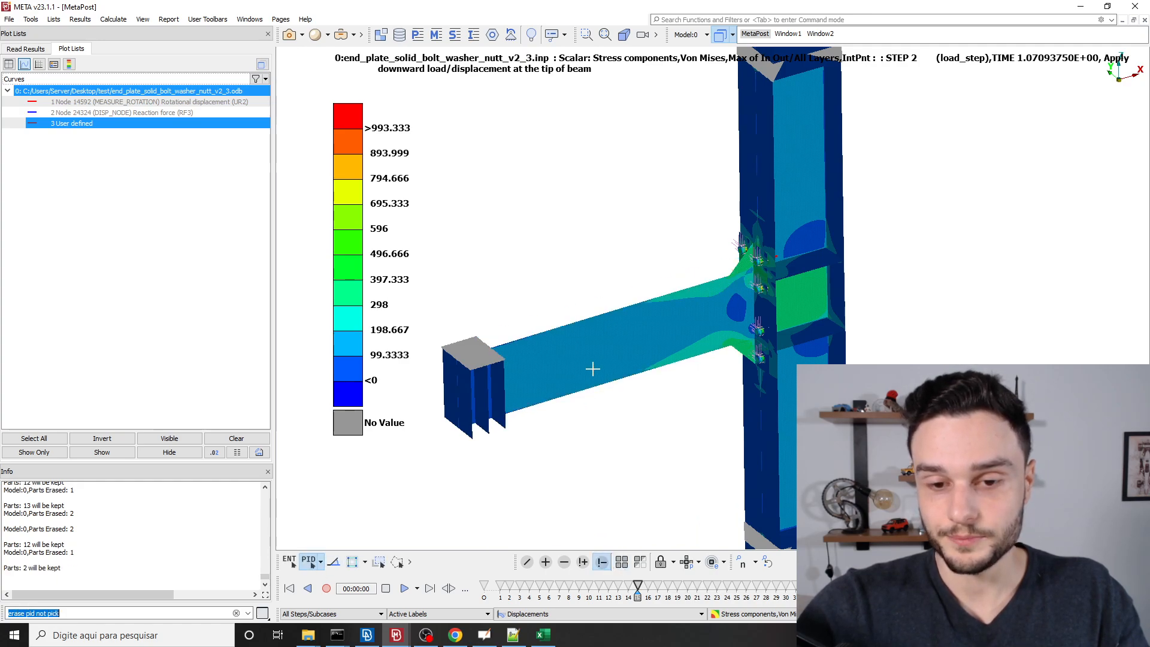
click(503, 382)
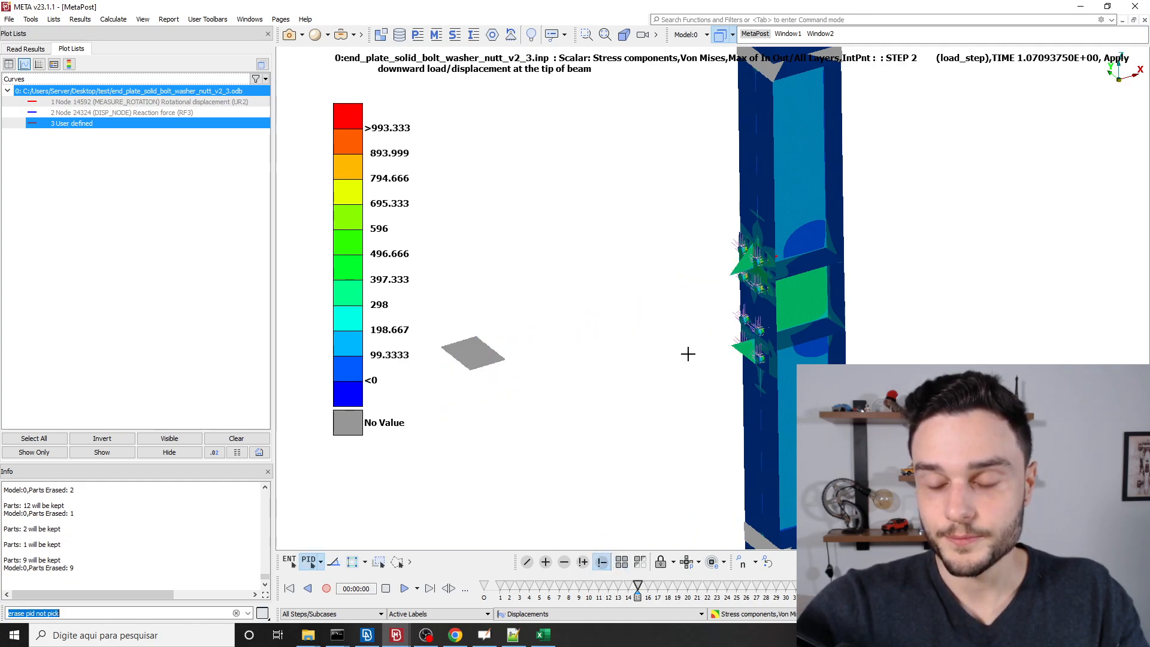
scroll(756, 294, up, 3)
click(750, 313)
middle_click(749, 313)
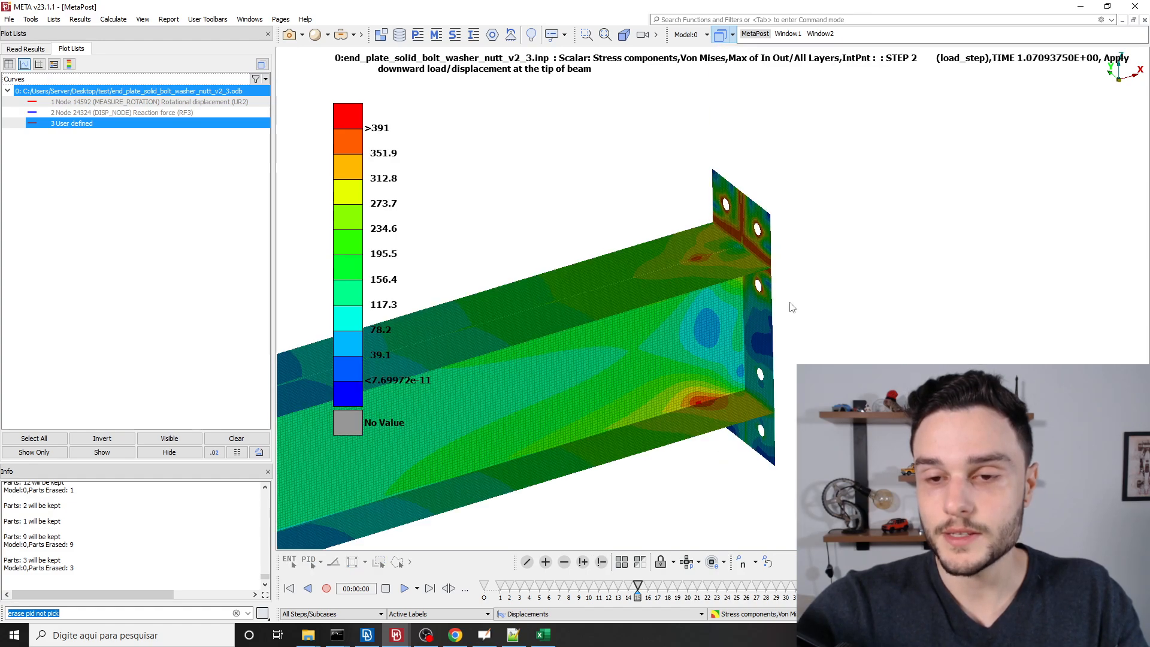
scroll(790, 305, down, 3)
mouse_move(774, 304)
ctrl+mouse_down()
mouse_move(804, 248)
mouse_move(658, 290)
ctrl+mouse_up()
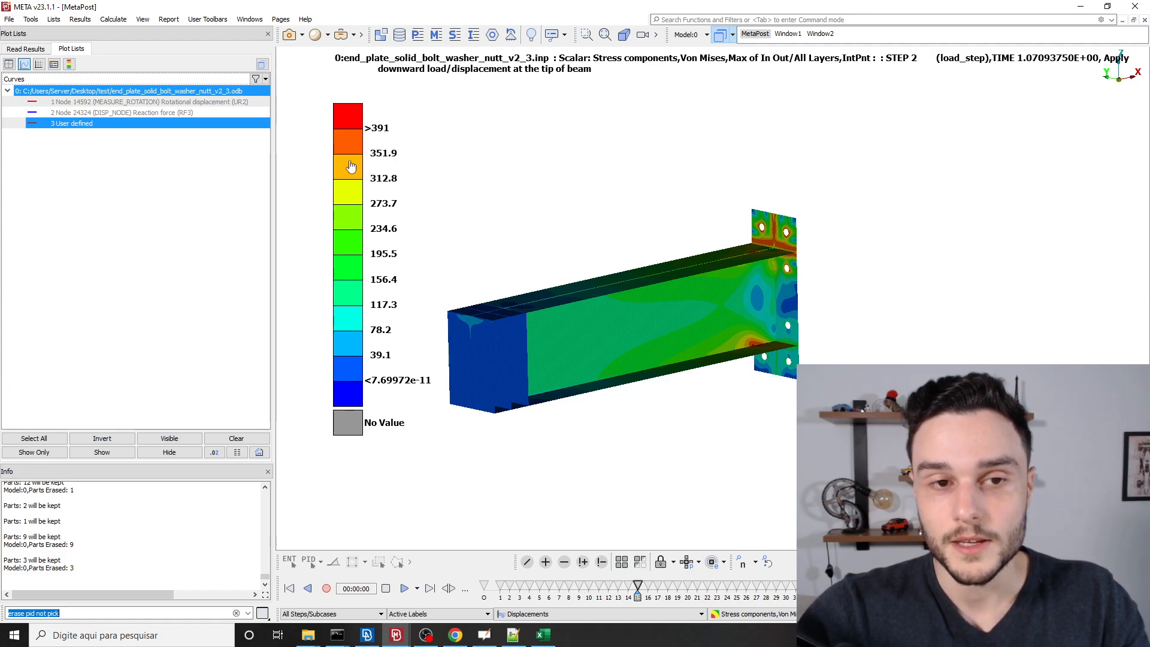
Show all parts again and examine the von Mises stresses around the bolts and triangular stiffener at the beam's upper flange.
click(622, 562)
scroll(749, 295, up, 5)
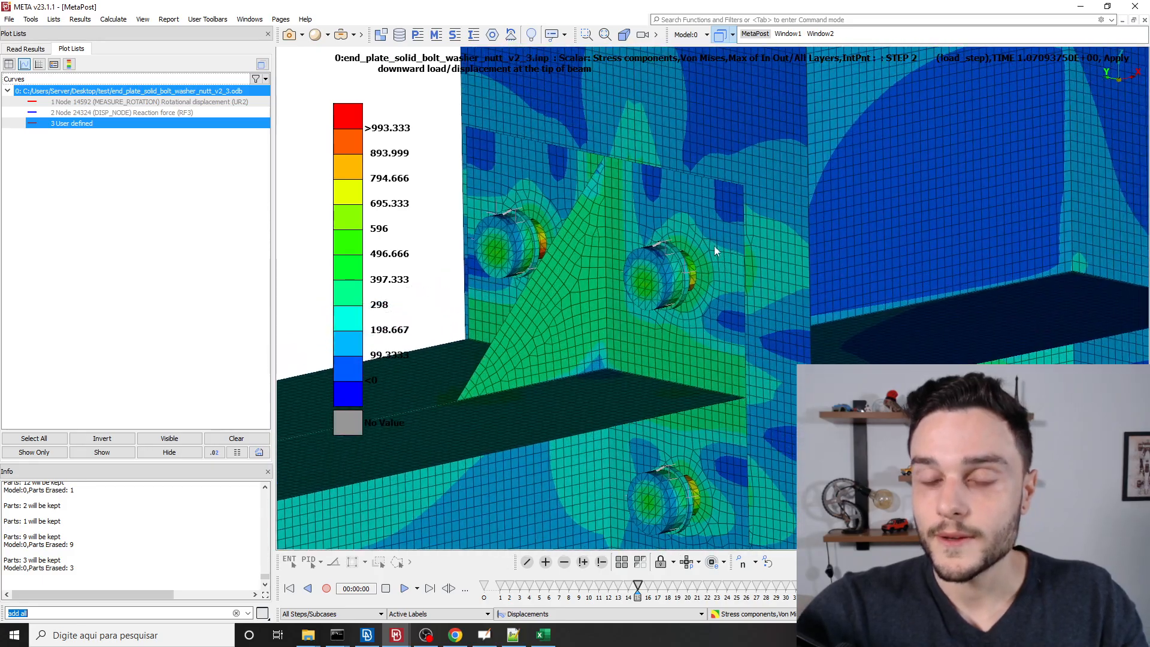
ctrl+drag(714, 245, 678, 268)
scroll(631, 268, down, 4)
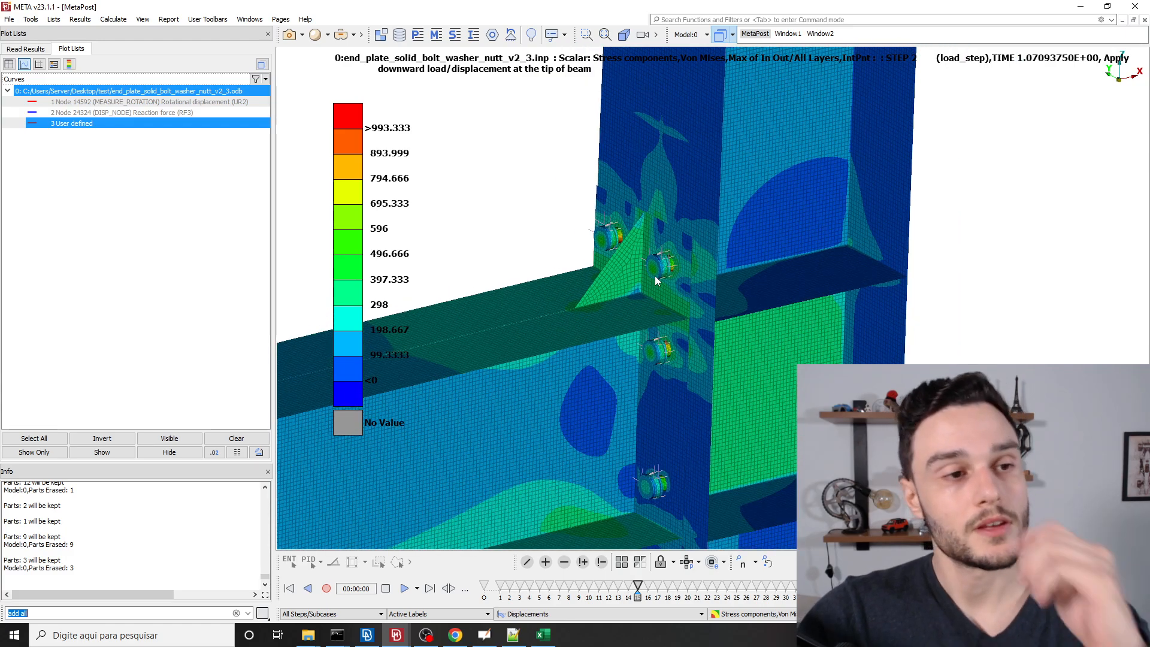
ctrl+drag(562, 437, 534, 468)
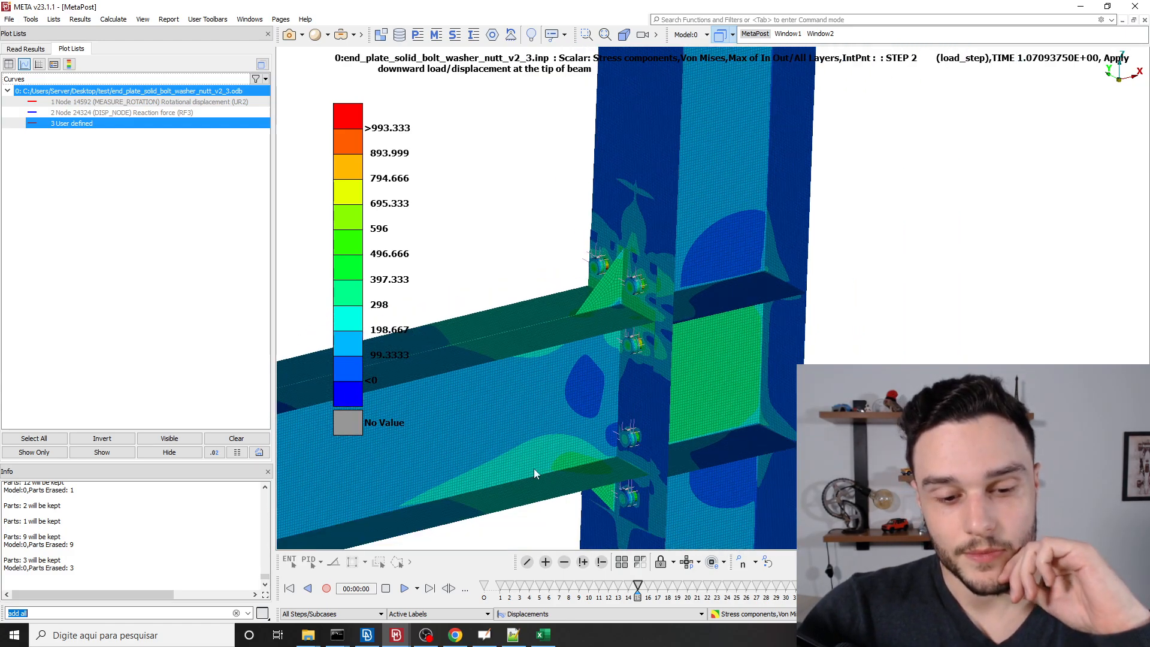
click(428, 639)
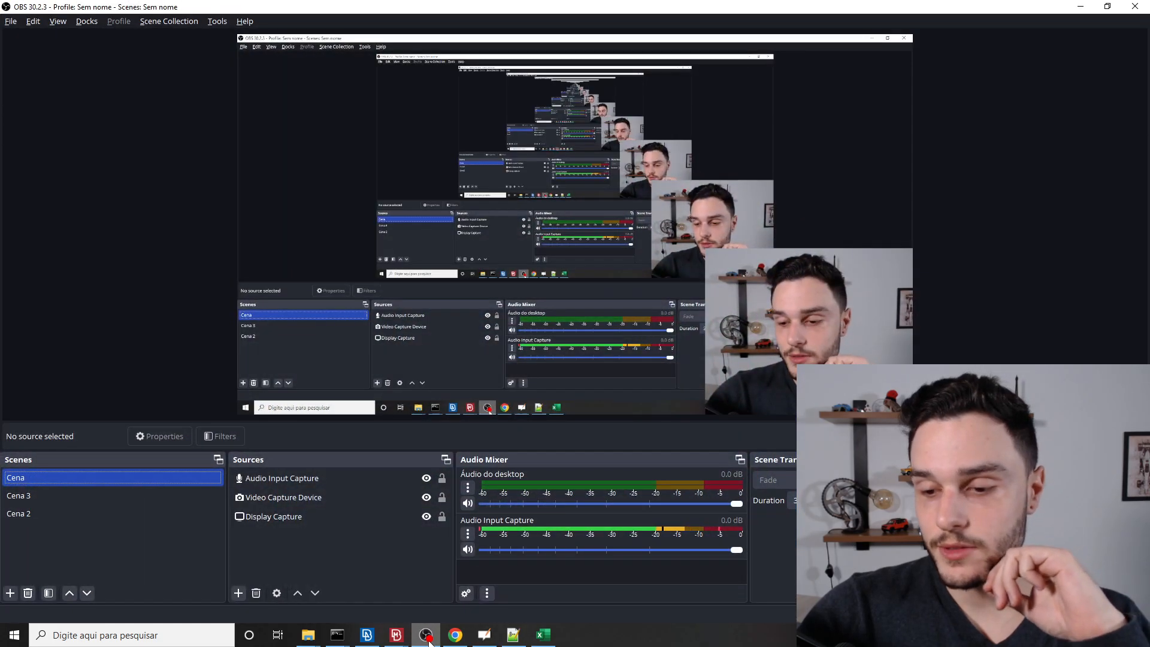
click(429, 638)
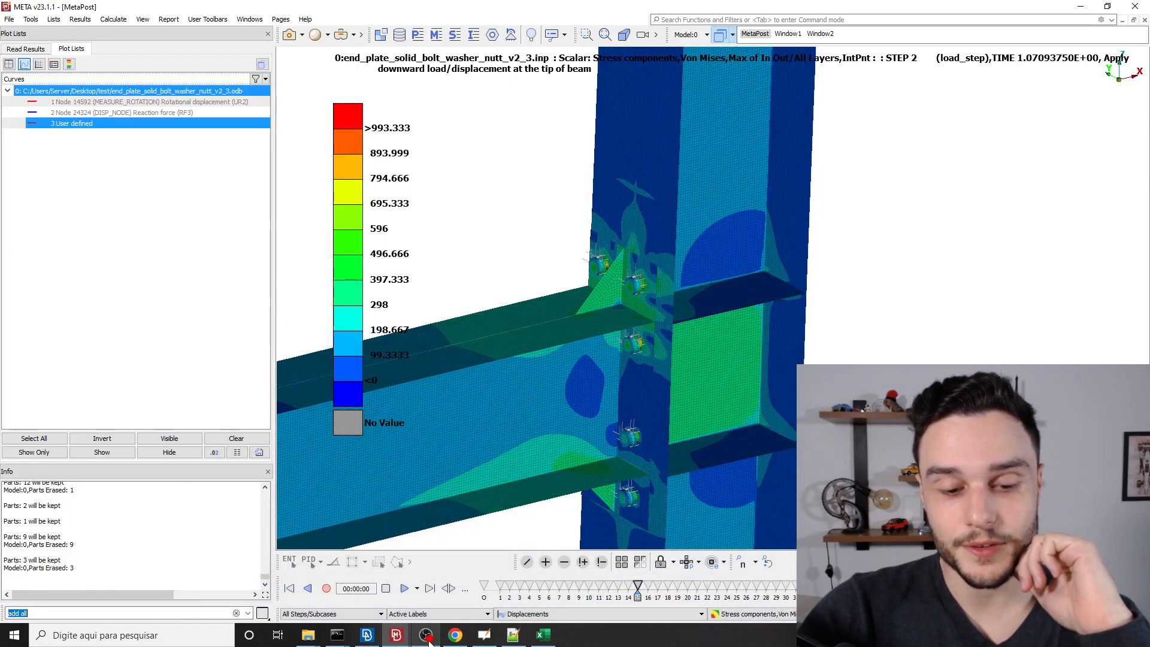
mouse_move(396, 640)
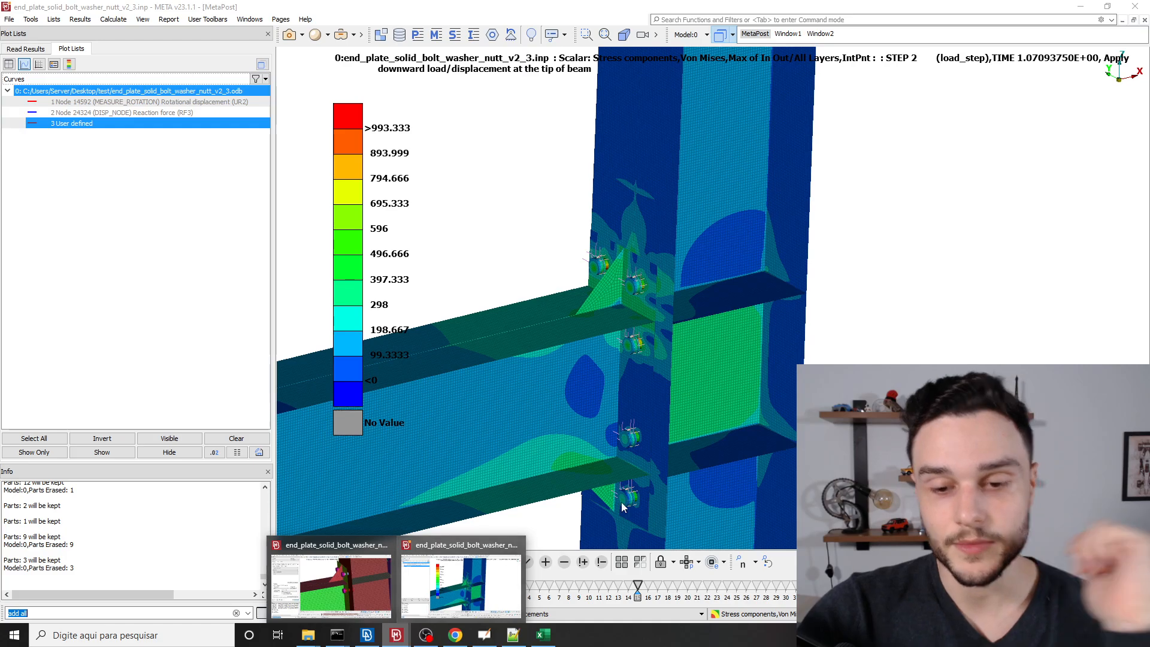
View the whole connection, then inspect the original-state end_plate.inp model in Window1.
scroll(826, 97, down, 3)
ctrl+middle_drag(769, 166, 734, 232)
mouse_move(734, 232)
ctrl+mouse_down()
mouse_move(705, 194)
mouse_move(740, 217)
mouse_move(745, 310)
mouse_move(702, 268)
mouse_move(753, 276)
mouse_move(743, 233)
ctrl+mouse_up()
click(789, 34)
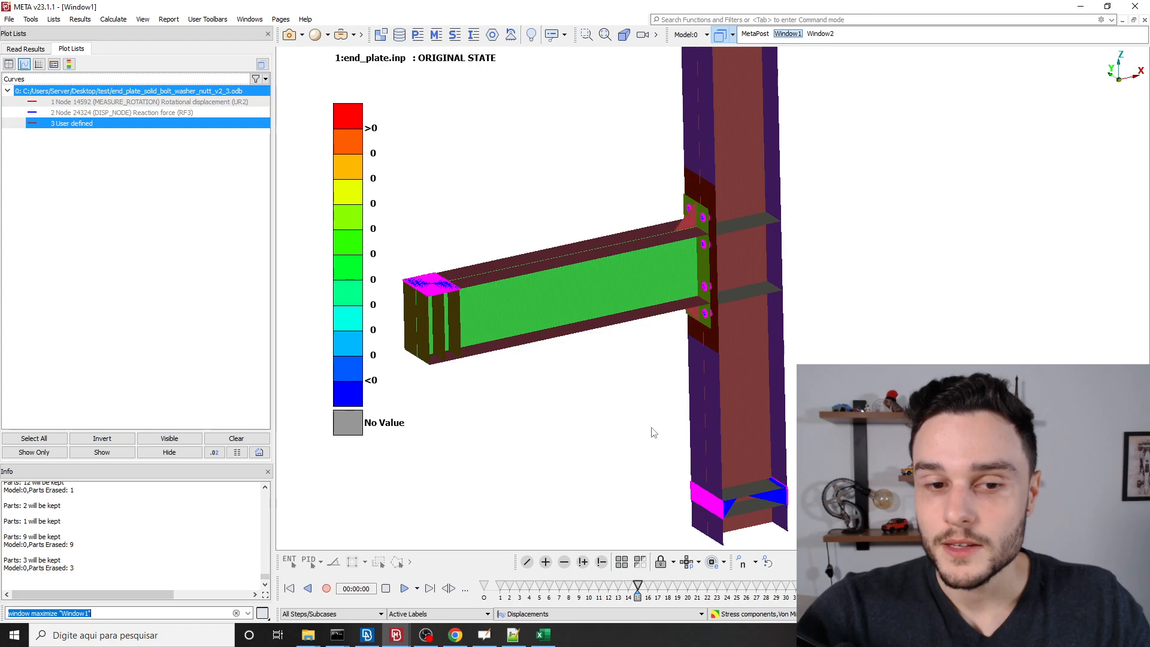
scroll(651, 429, down, 2)
click(802, 35)
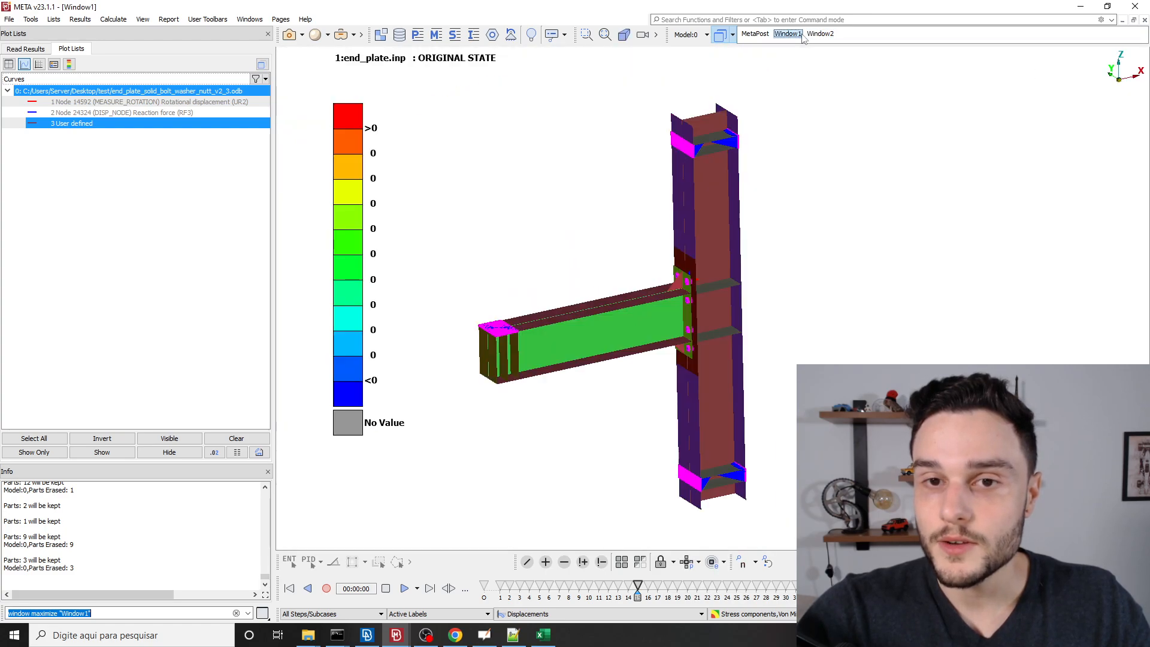
scroll(711, 347, up, 3)
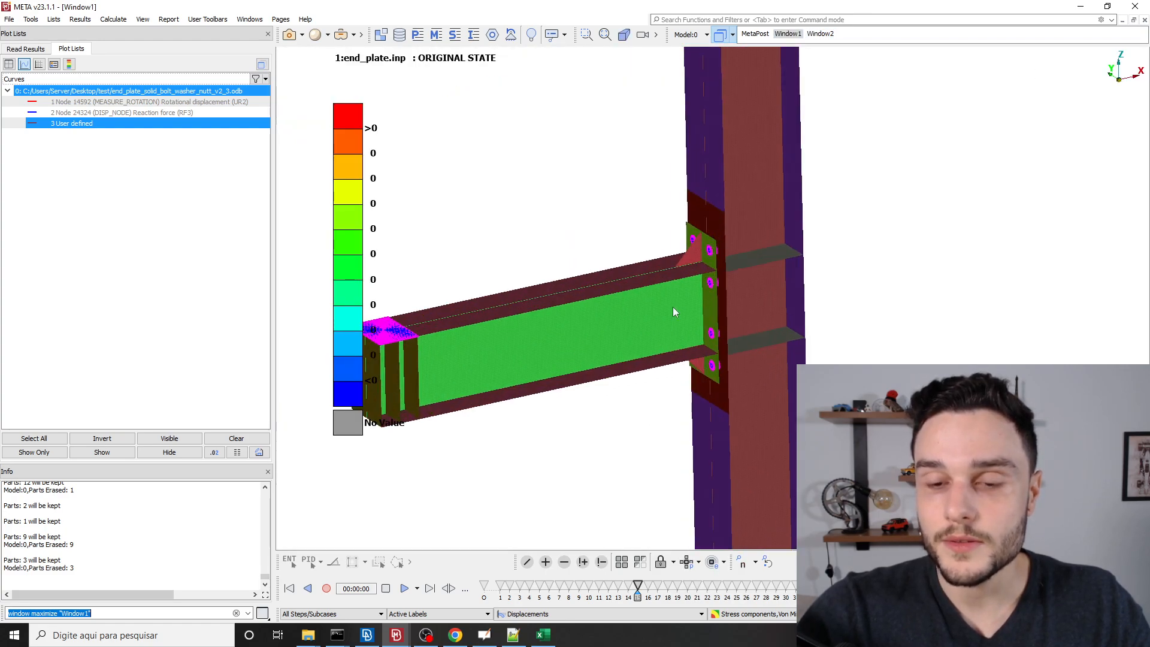
Return to the MetaPost results and examine the upper bolts from both sides of the end plate, focusing on the shank next to the head.
click(756, 34)
scroll(820, 268, up, 5)
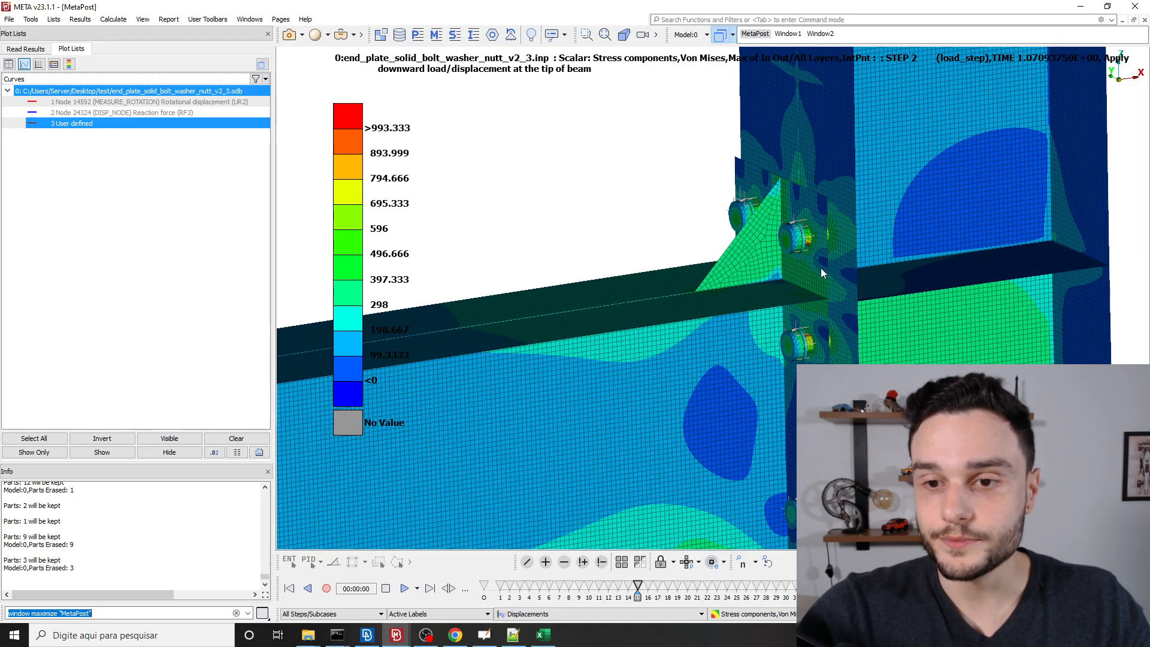
scroll(645, 239, up, 5)
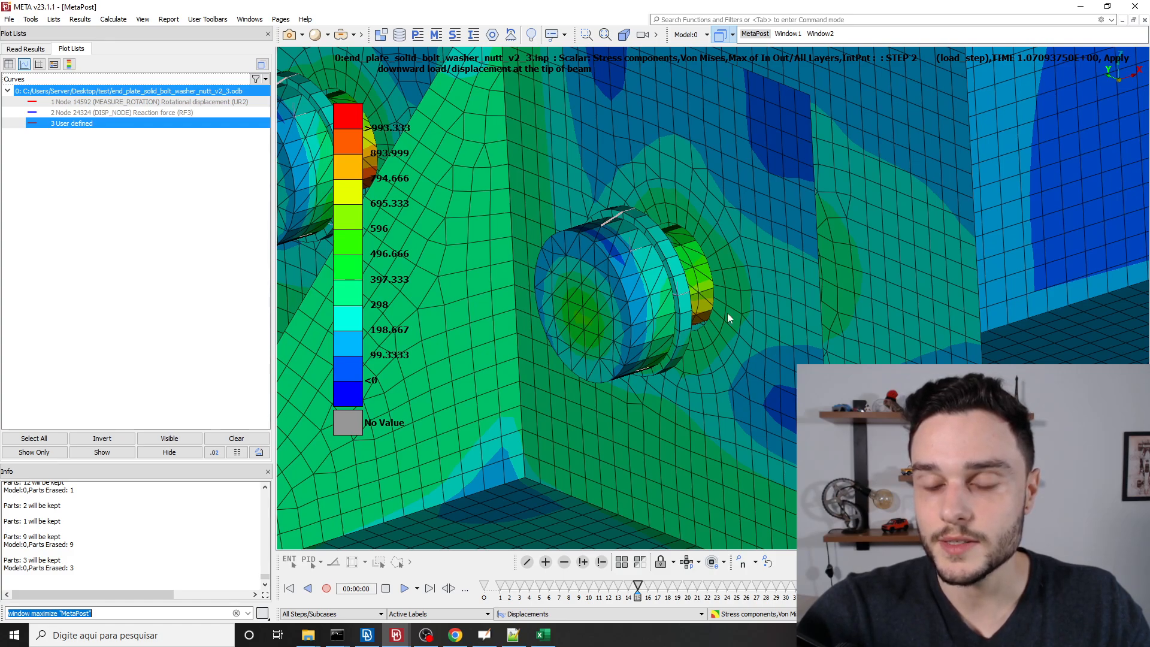
scroll(630, 185, down, 3)
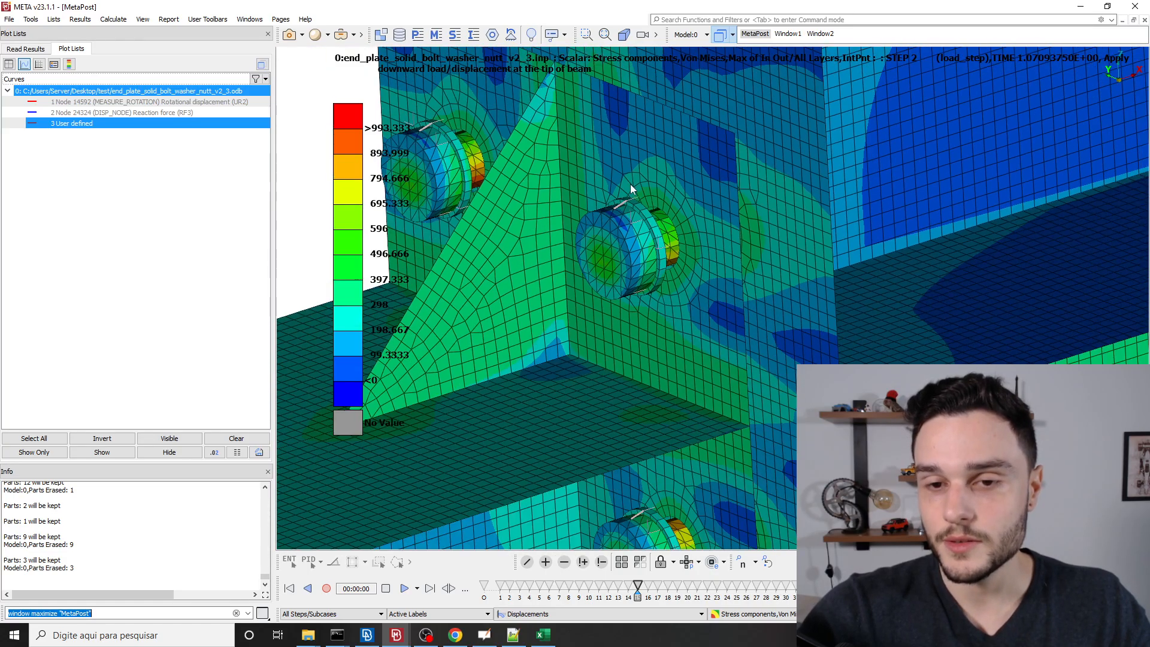
ctrl+drag(669, 198, 391, 249)
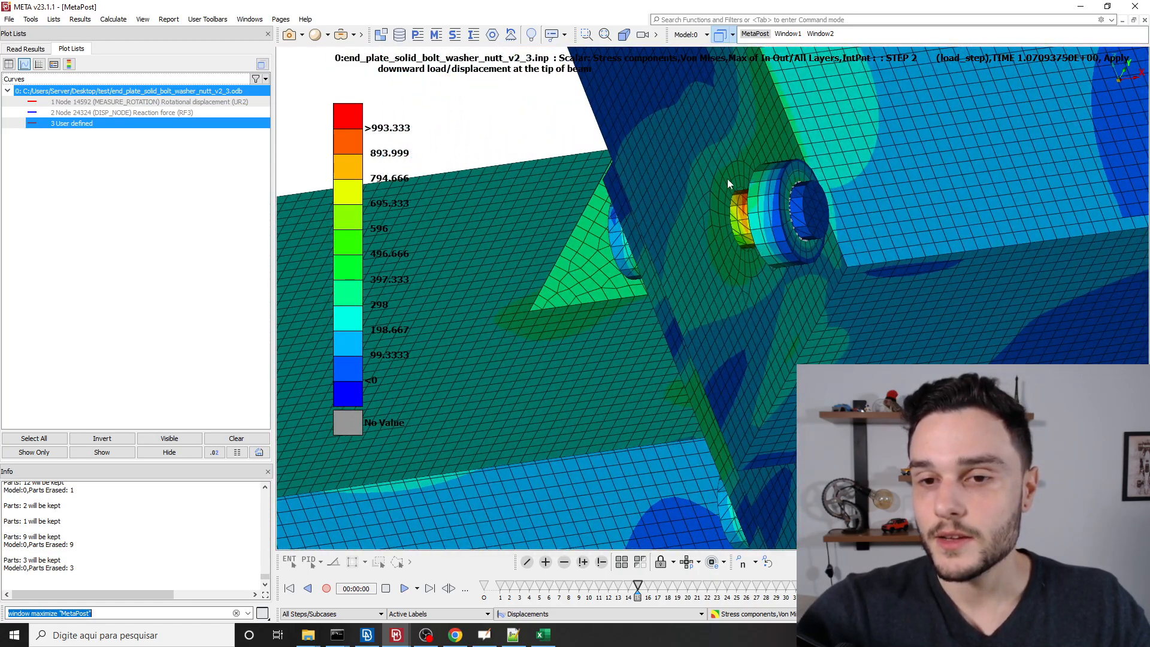
ctrl+drag(722, 224, 922, 197)
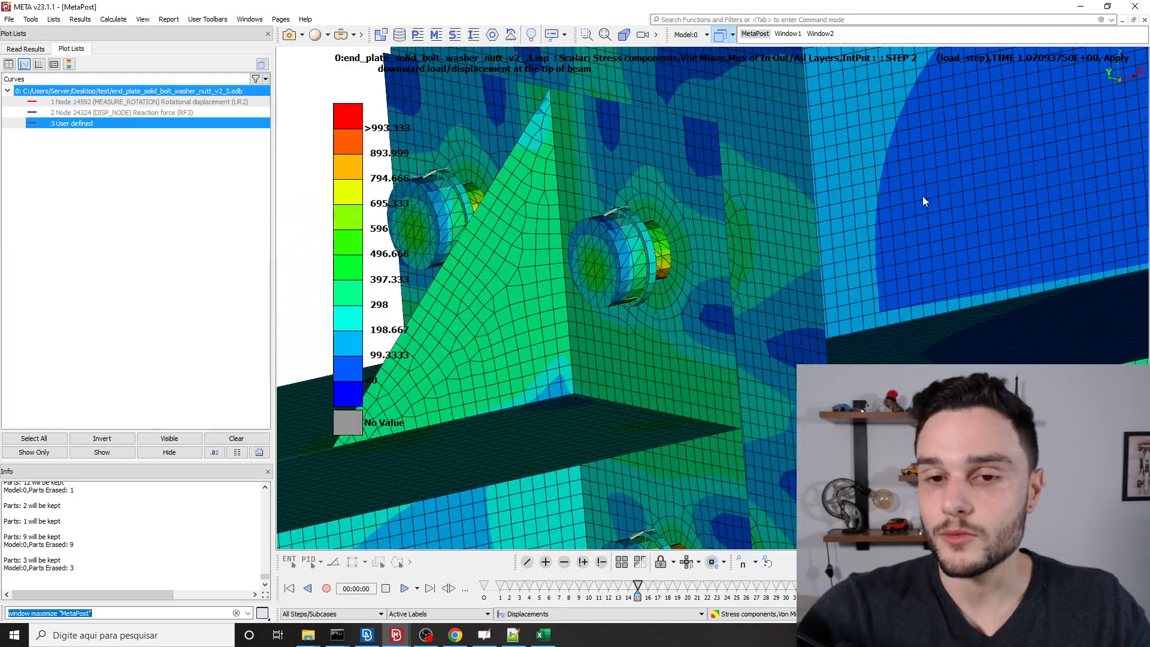
scroll(663, 258, up, 4)
scroll(710, 286, down, 3)
ctrl+drag(708, 286, 704, 330)
scroll(689, 322, down, 2)
scroll(687, 319, up, 5)
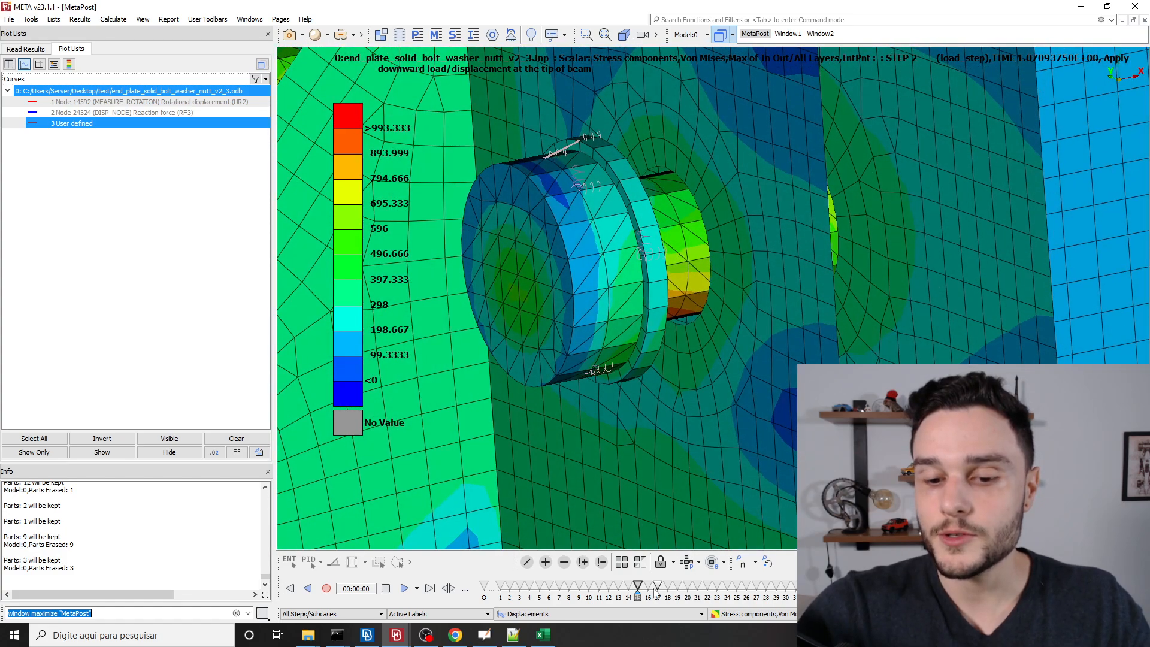
Advance the results to time 1.93192607 of the load step and inspect the upper bolt's shank where it enters the end plate.
drag(640, 598, 848, 584)
scroll(587, 238, up, 5)
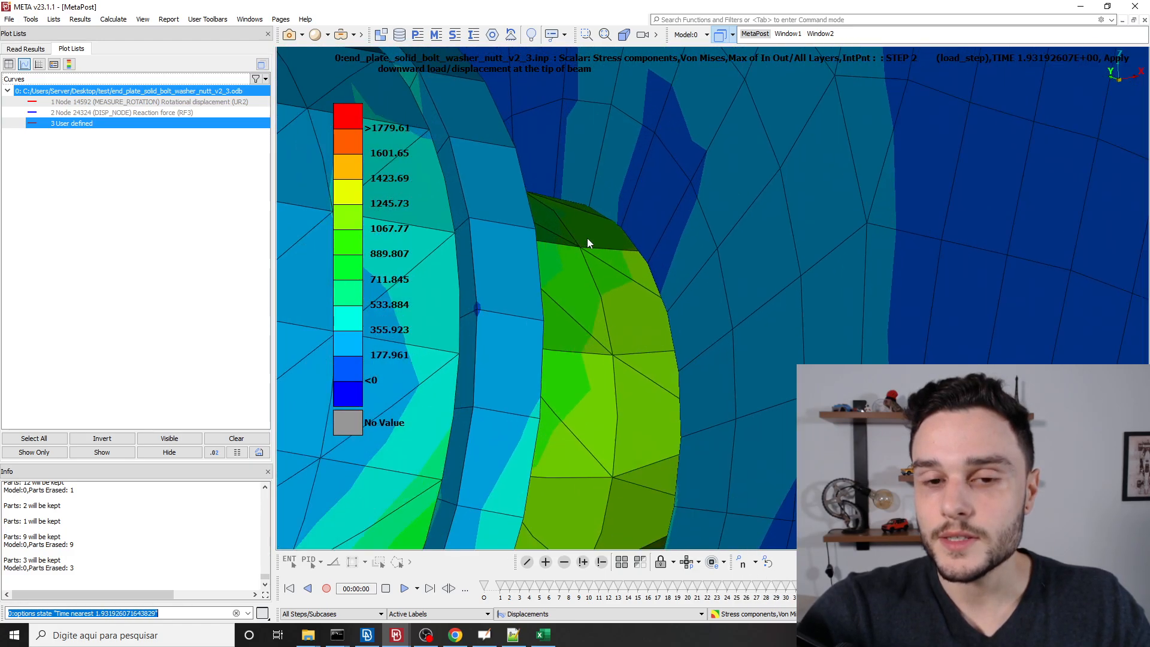
ctrl+drag(571, 207, 576, 222)
ctrl+drag(632, 277, 592, 208)
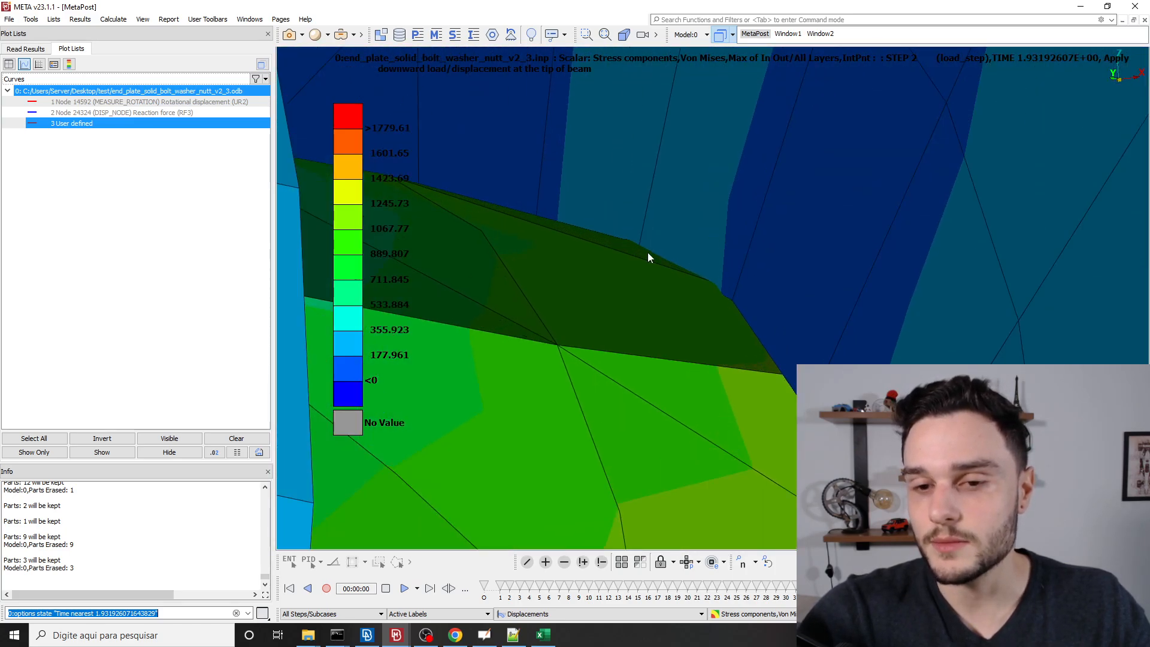
scroll(631, 273, down, 8)
ctrl+drag(642, 282, 664, 346)
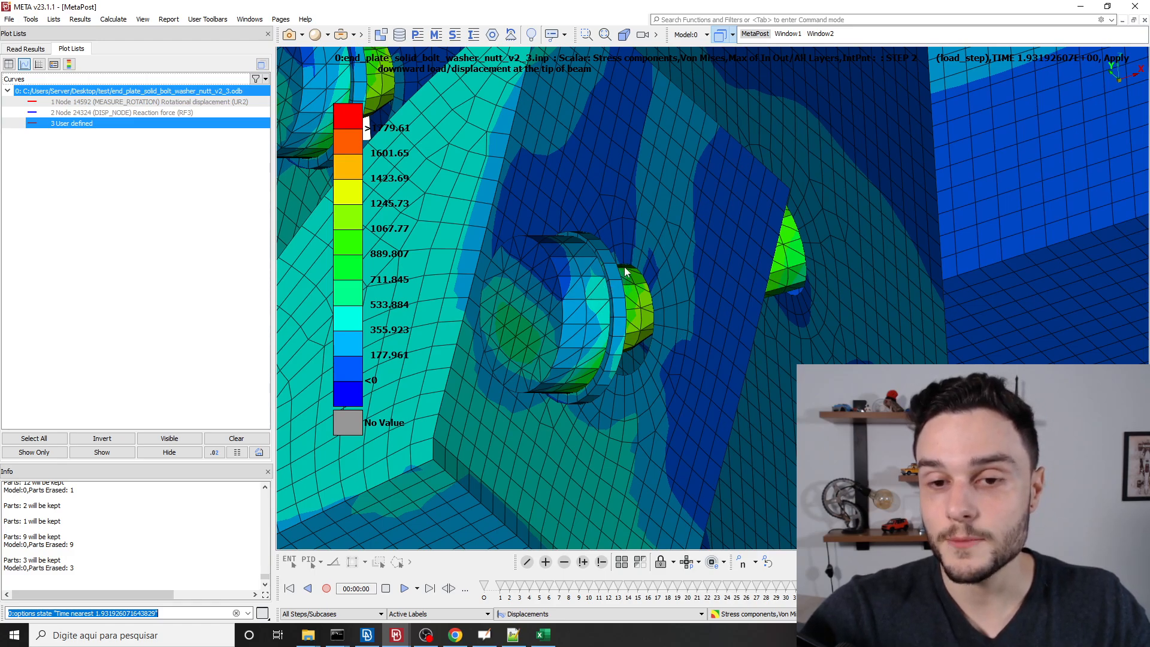
scroll(633, 275, up, 4)
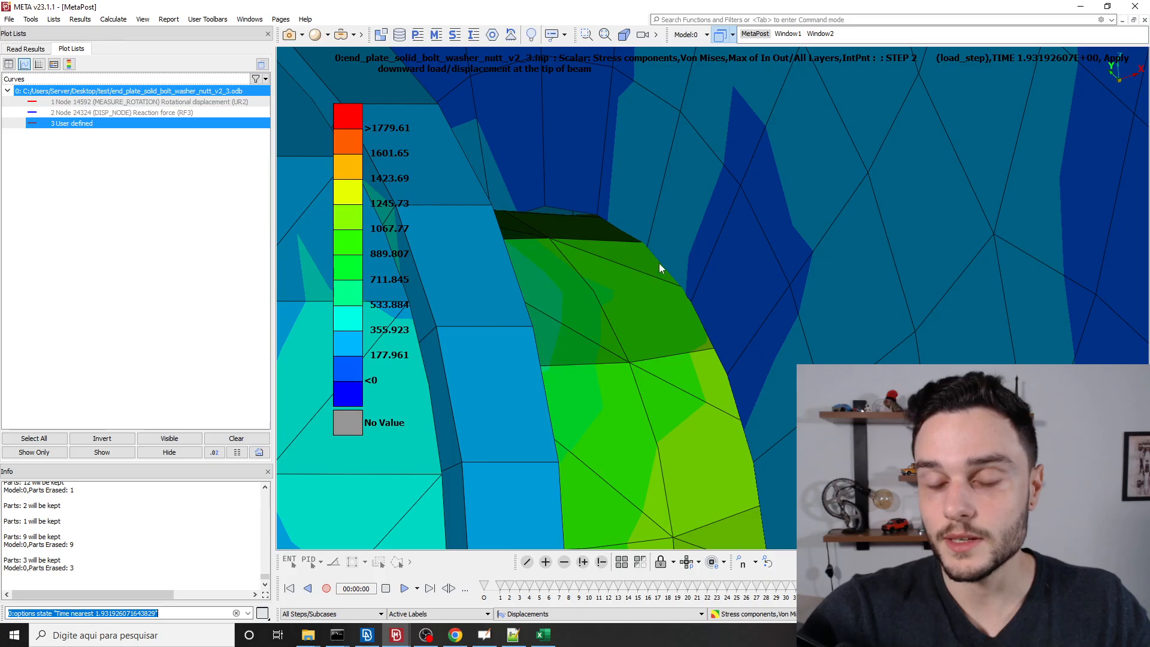
Examine the deformation of the end plate, stiffener, bolts and column flange around the beam's upper flange.
scroll(660, 266, down, 10)
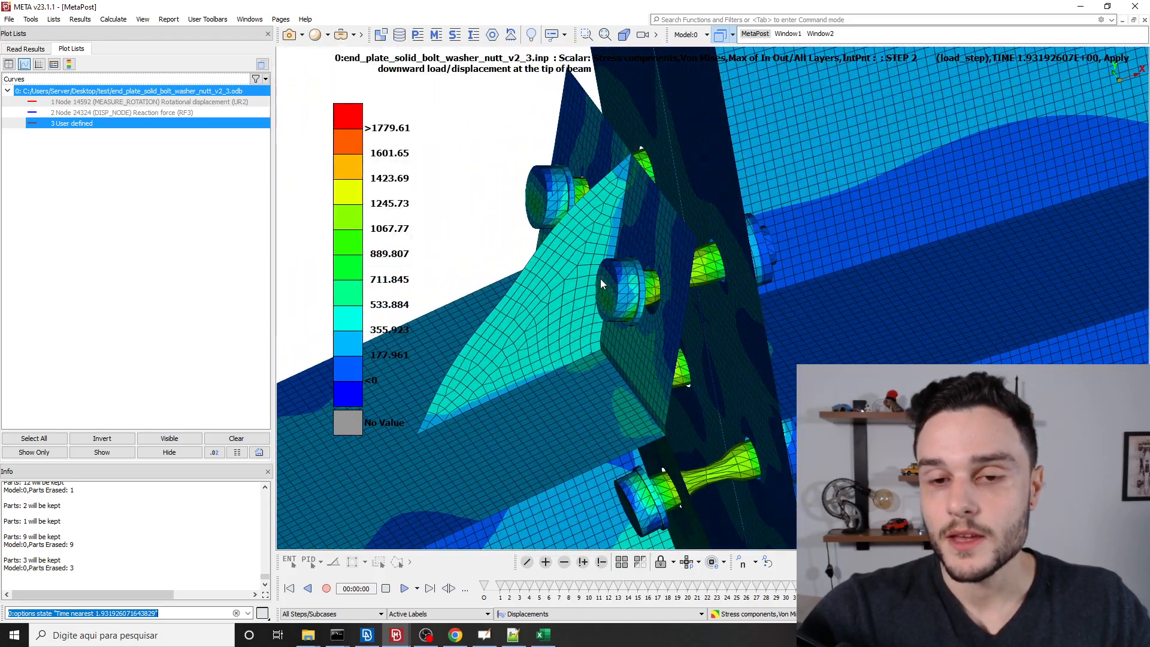
ctrl+drag(600, 278, 655, 241)
scroll(656, 241, down, 4)
scroll(658, 258, up, 3)
scroll(658, 264, down, 4)
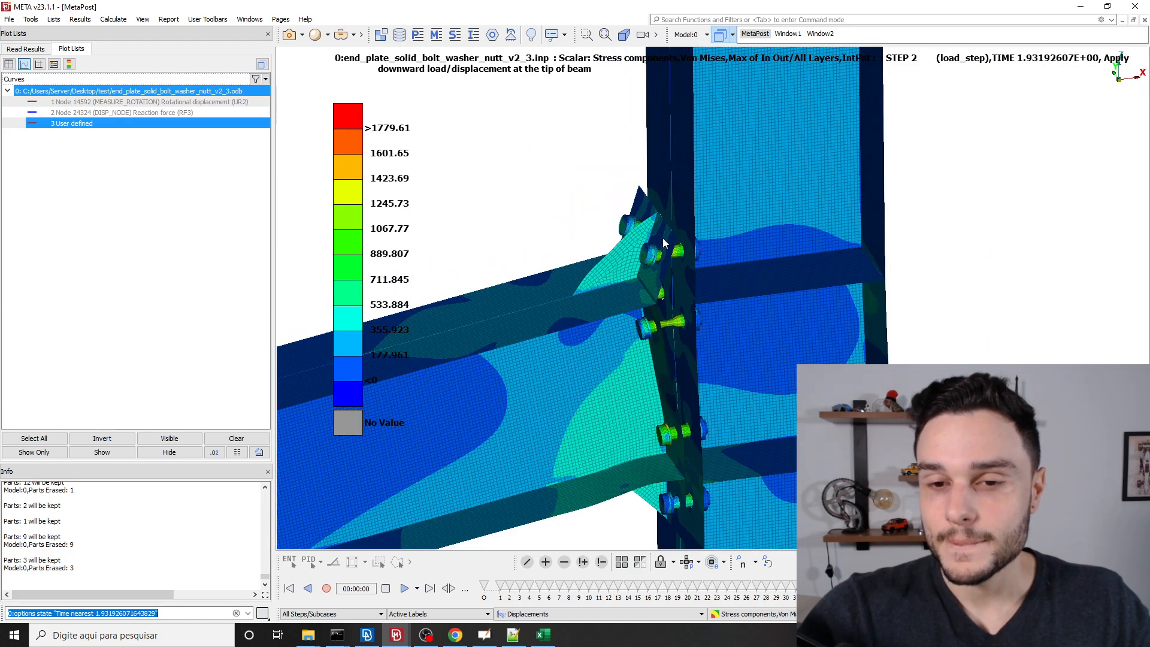
scroll(664, 246, up, 5)
Return the results to time 1.01 and choose Contact pressure (CPRESS) as the scalar result for reading.
drag(898, 590, 598, 590)
click(34, 48)
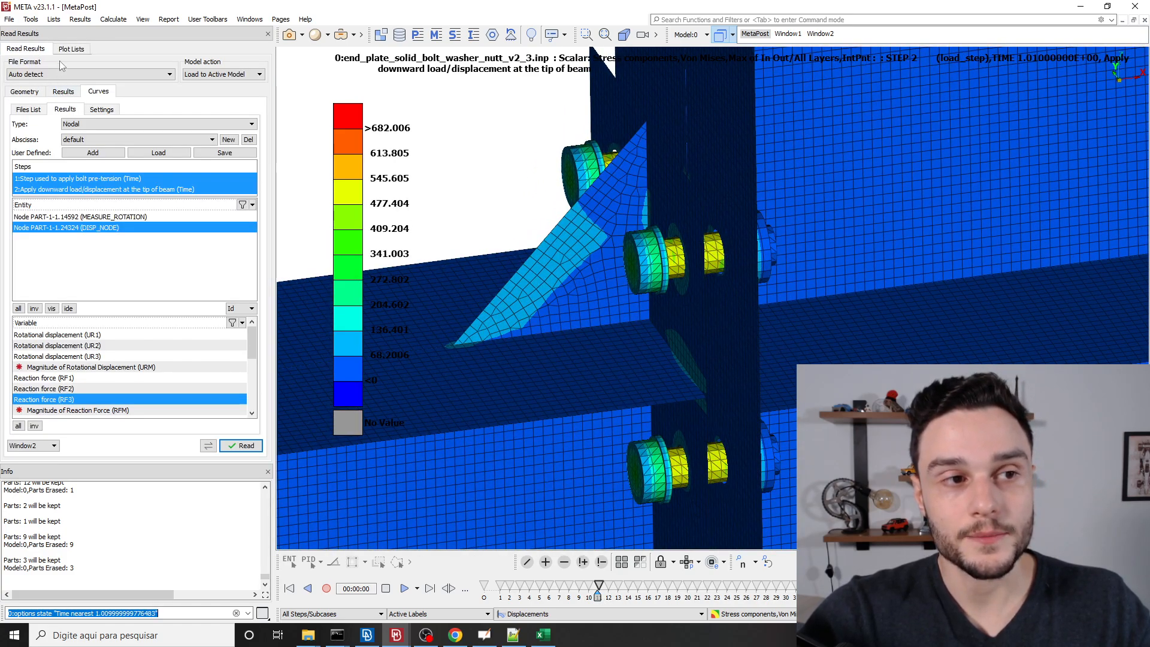
click(70, 95)
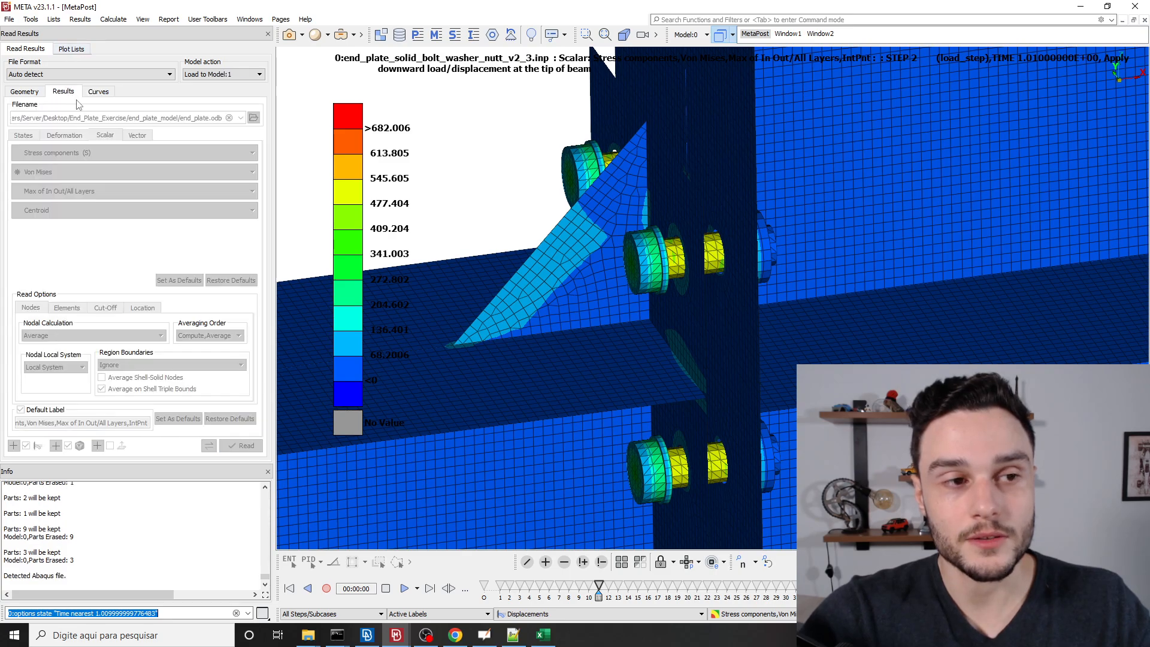
click(90, 153)
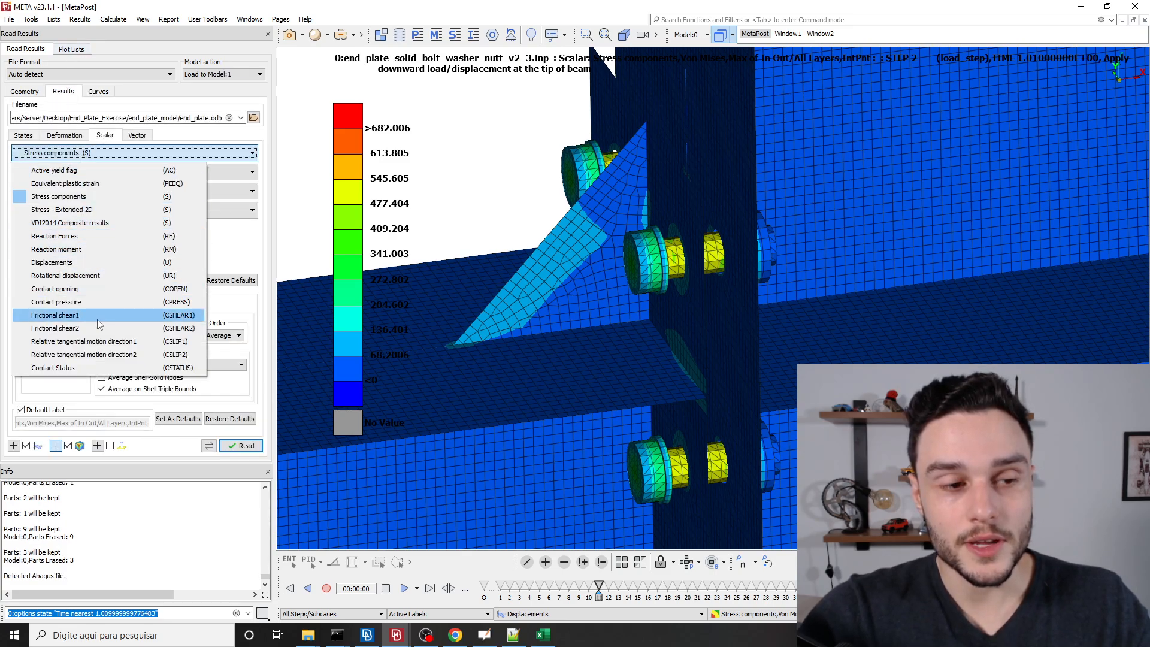
click(62, 304)
scroll(725, 385, up, 3)
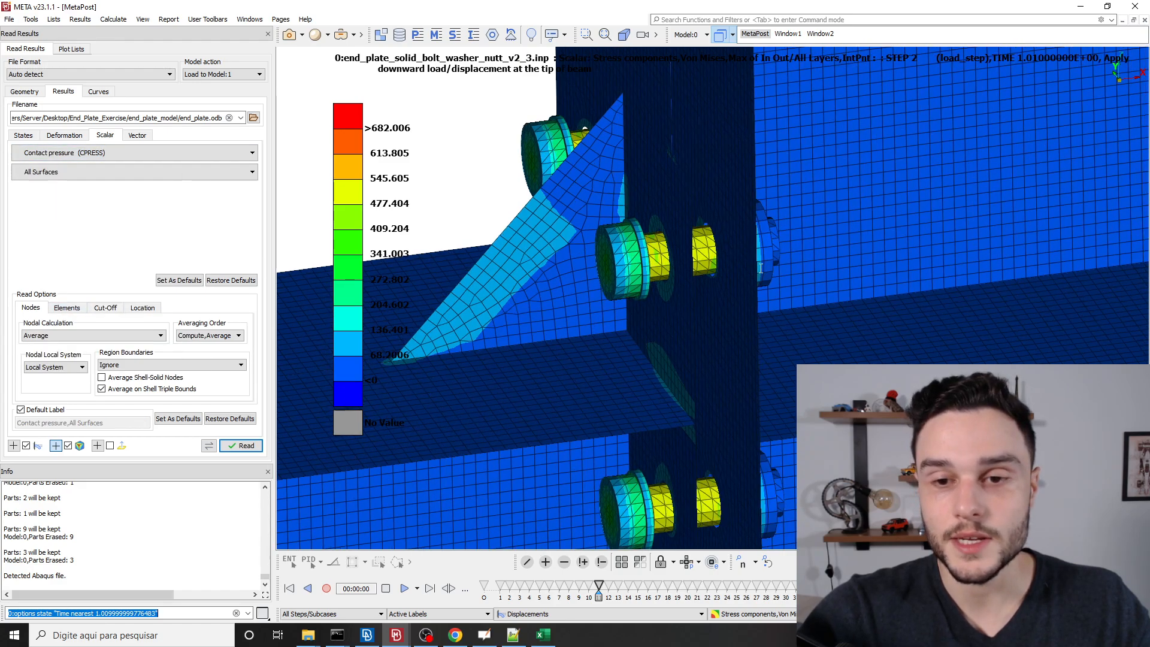
scroll(725, 384, down, 4)
Switch to shi2008.pdf in Chrome and find the figures of pressure and friction distribution between the end-plate and column flange.
click(455, 634)
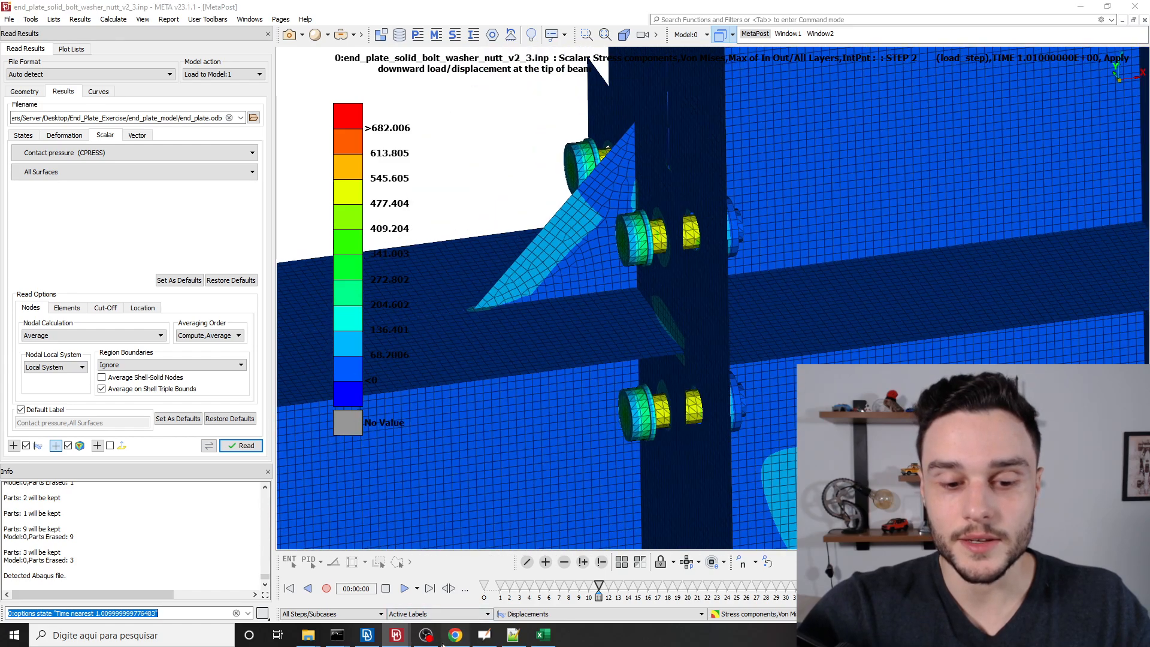
scroll(563, 259, down, 5)
ctrl+scroll(599, 276, down, 2)
scroll(679, 309, down, 10)
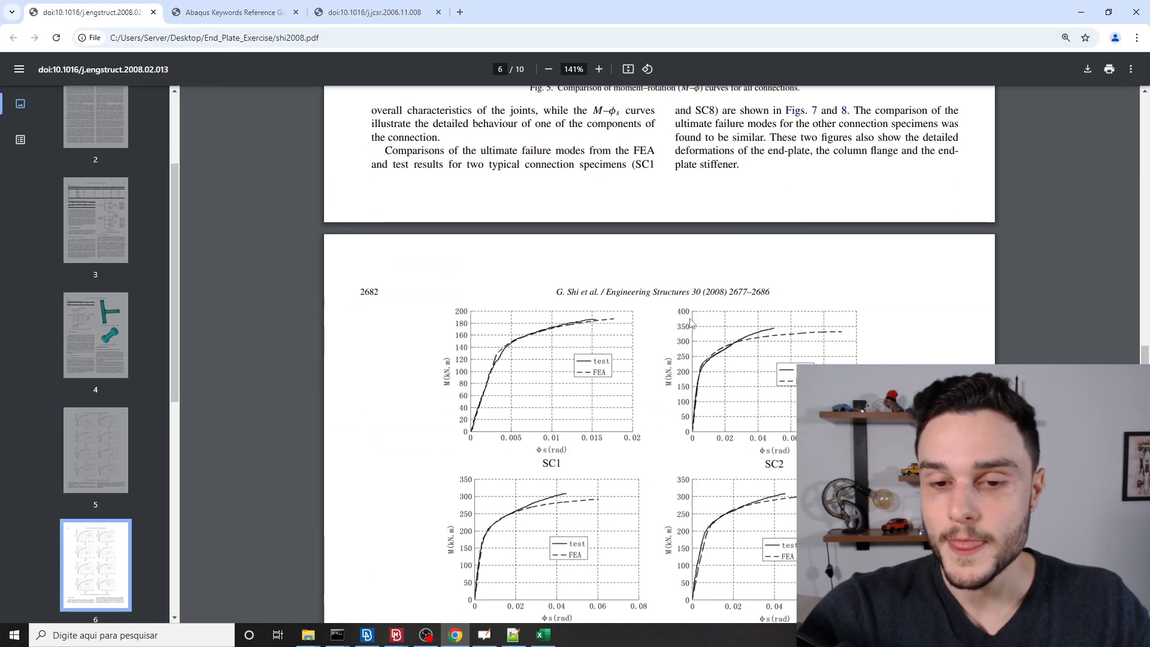
scroll(679, 310, down, 15)
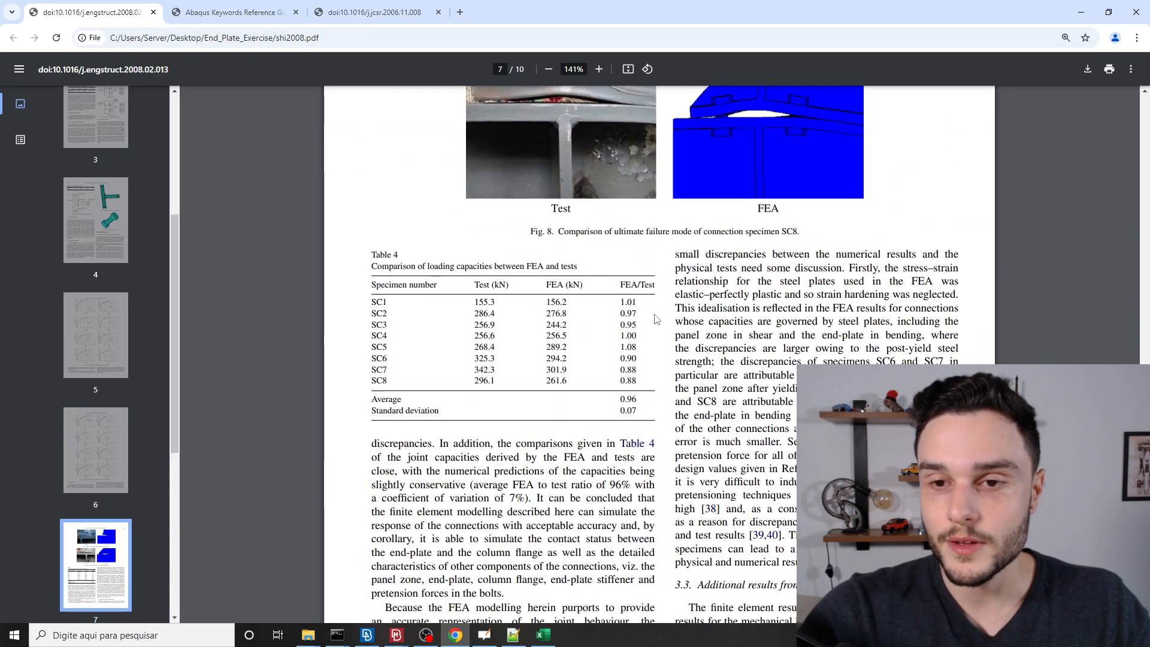
scroll(686, 310, down, 6)
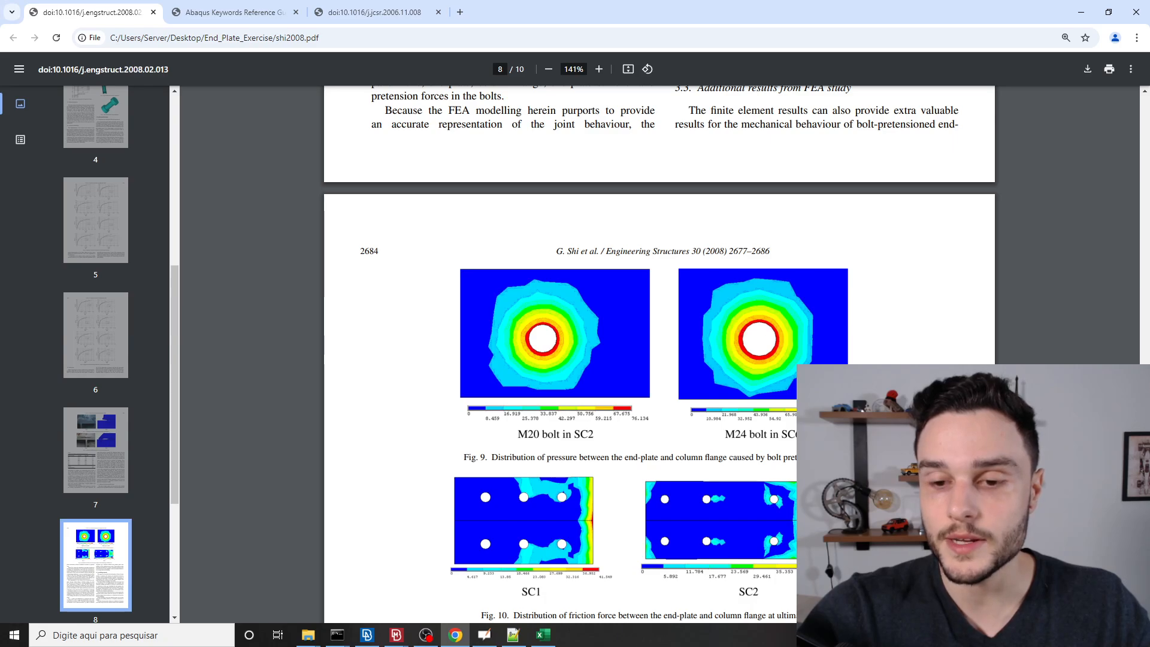
Examine the paper's bolt-pretension pressure distributions in Fig. 9 and end-plate friction distributions in Fig. 10.
scroll(754, 347, down, 3)
ctrl+scroll(385, 284, up, 3)
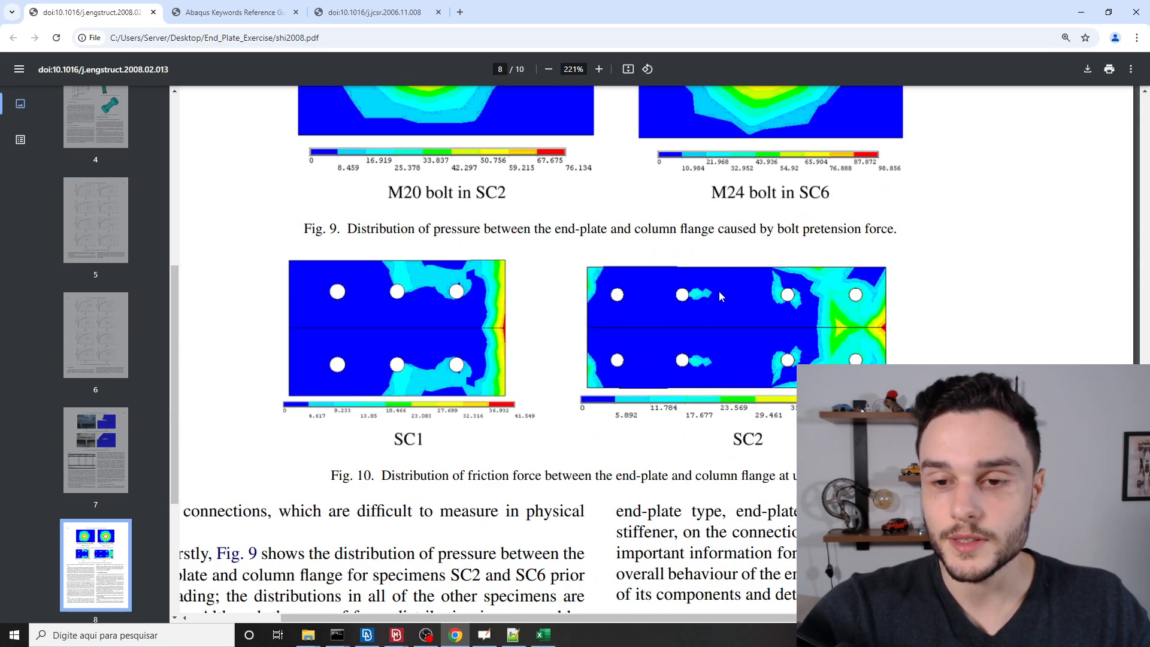
ctrl+scroll(742, 364, down, 2)
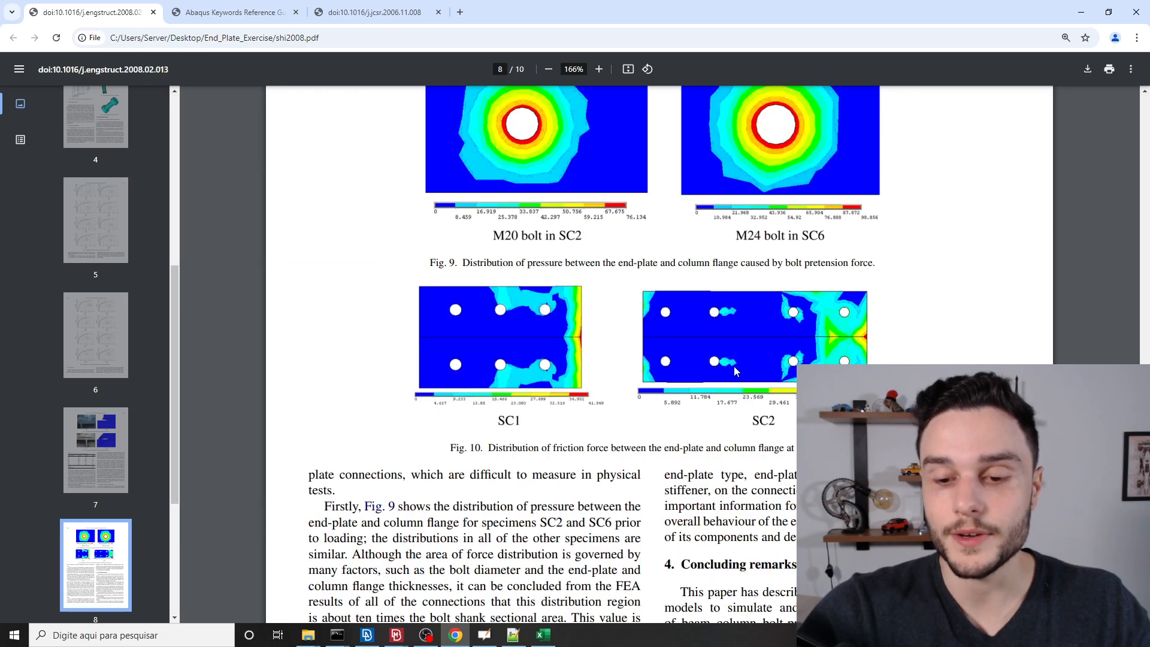
Open the status file end_plate_v4.sta from the end_plate_model folder in Notepad++.
key(alt+Tab)
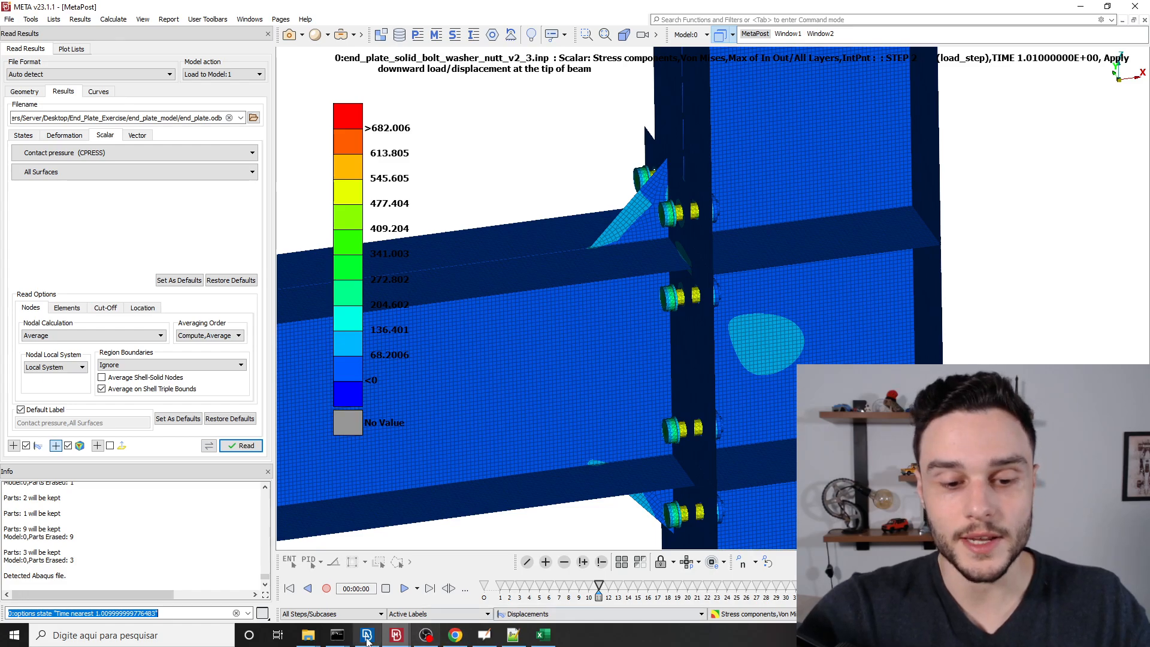
mouse_move(308, 635)
click(257, 588)
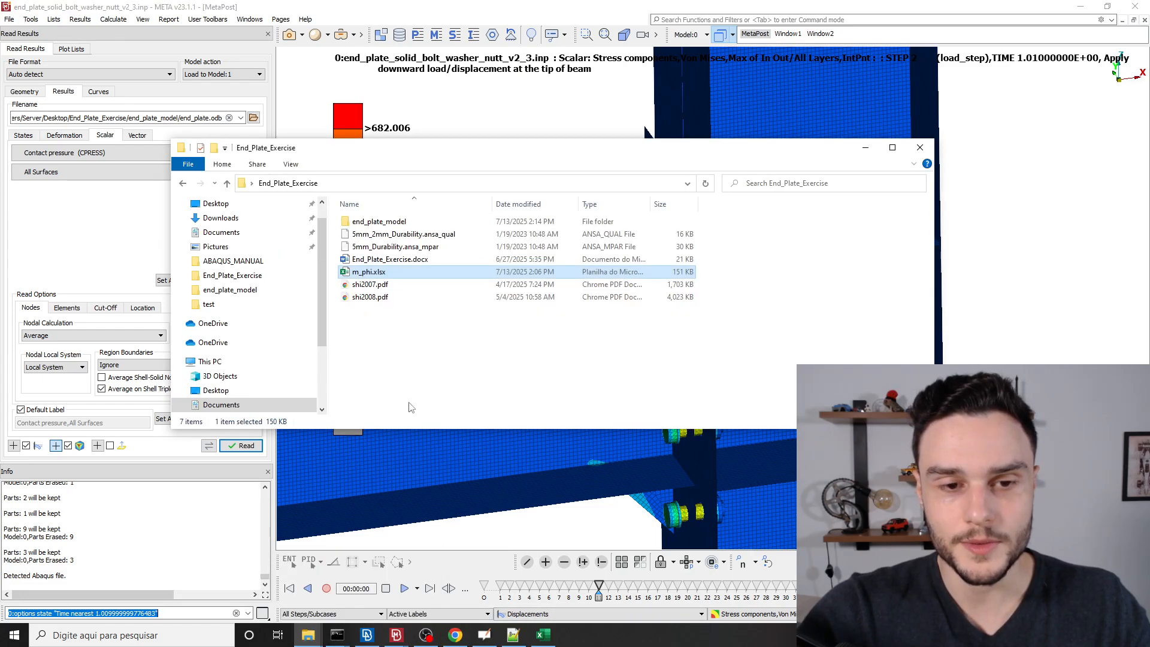
double_click(383, 221)
scroll(403, 383, down, 6)
scroll(403, 386, down, 2)
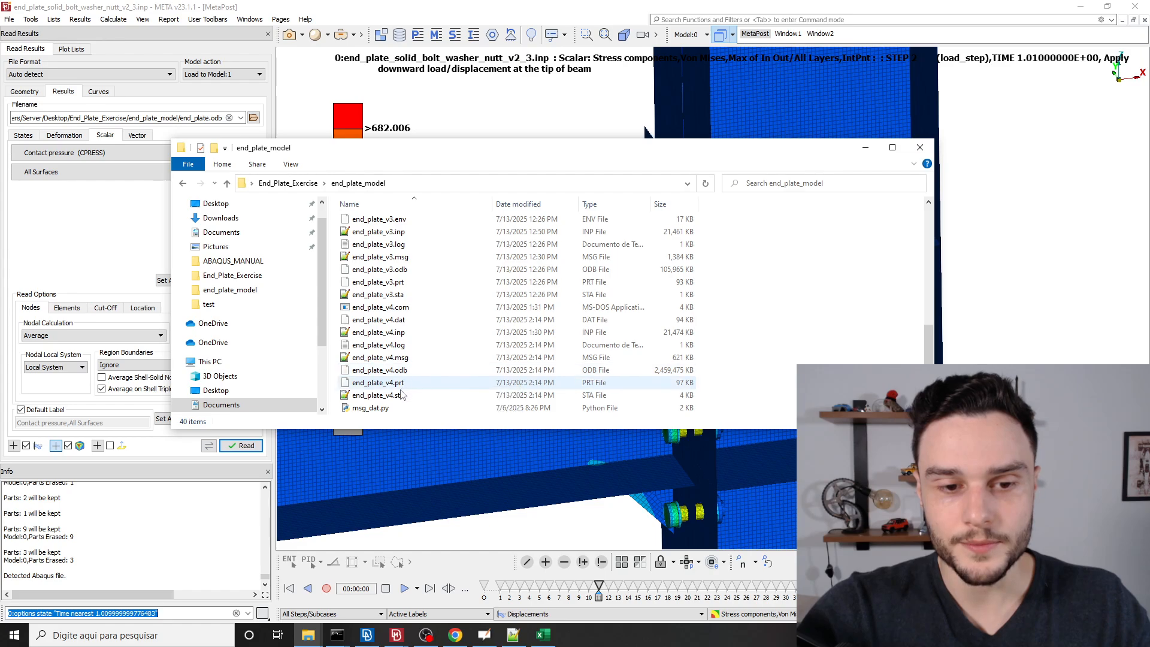
double_click(403, 390)
Review the step 2 increments in the status file through to the analysis completion line.
scroll(402, 392, down, 13)
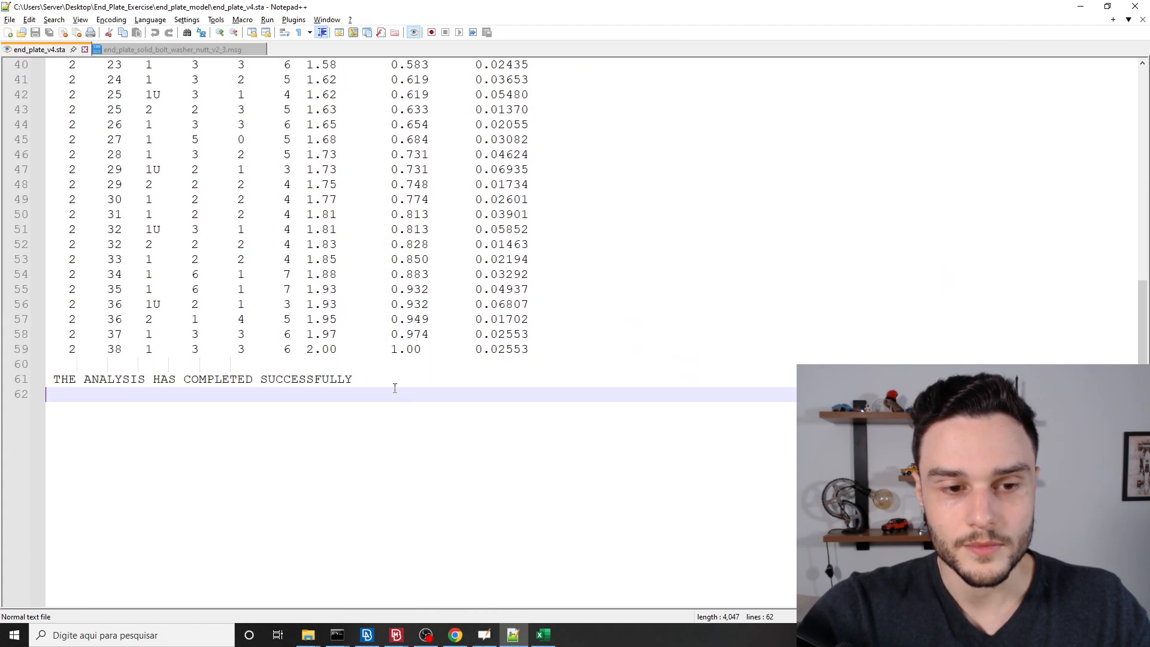
drag(354, 349, 77, 229)
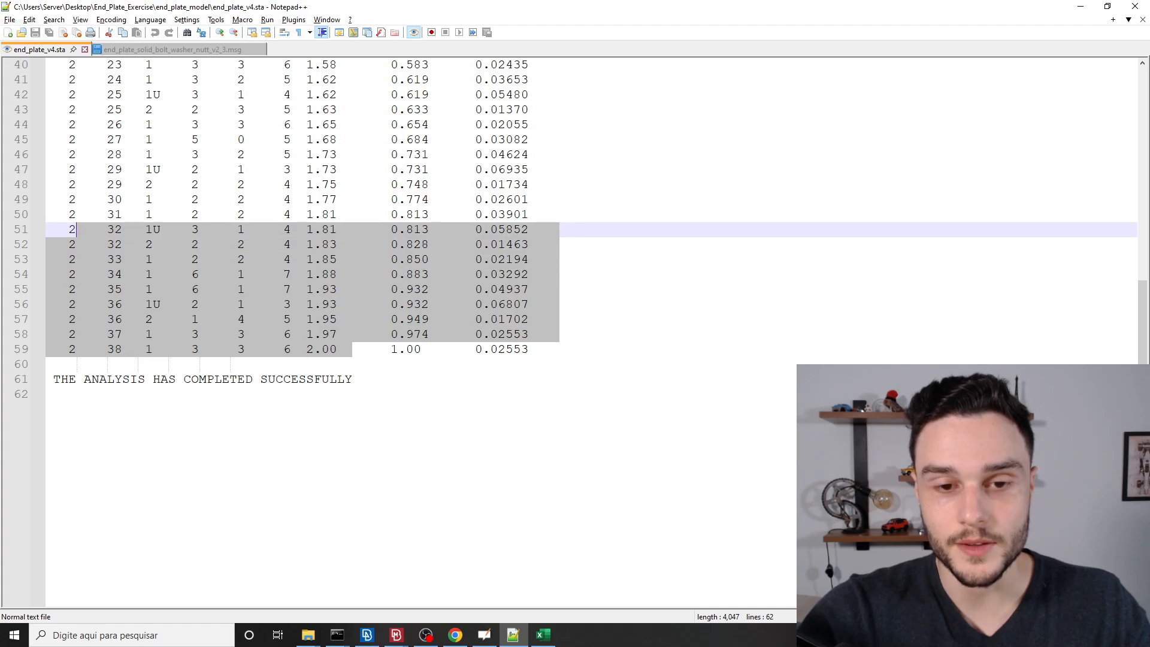
drag(496, 405, 48, 155)
scroll(331, 304, up, 2)
scroll(330, 304, up, 4)
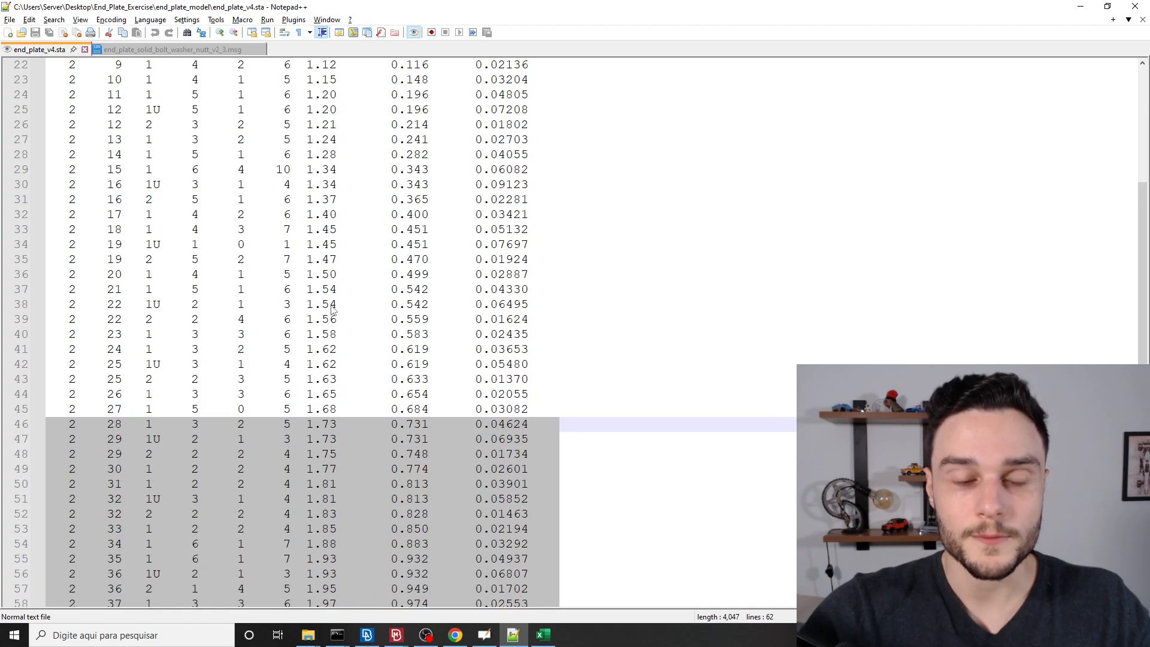
scroll(331, 304, down, 2)
Switch to META and examine the whole beam-to-column joint at time 1.01.
key(alt+Tab)
key(alt+Tab)
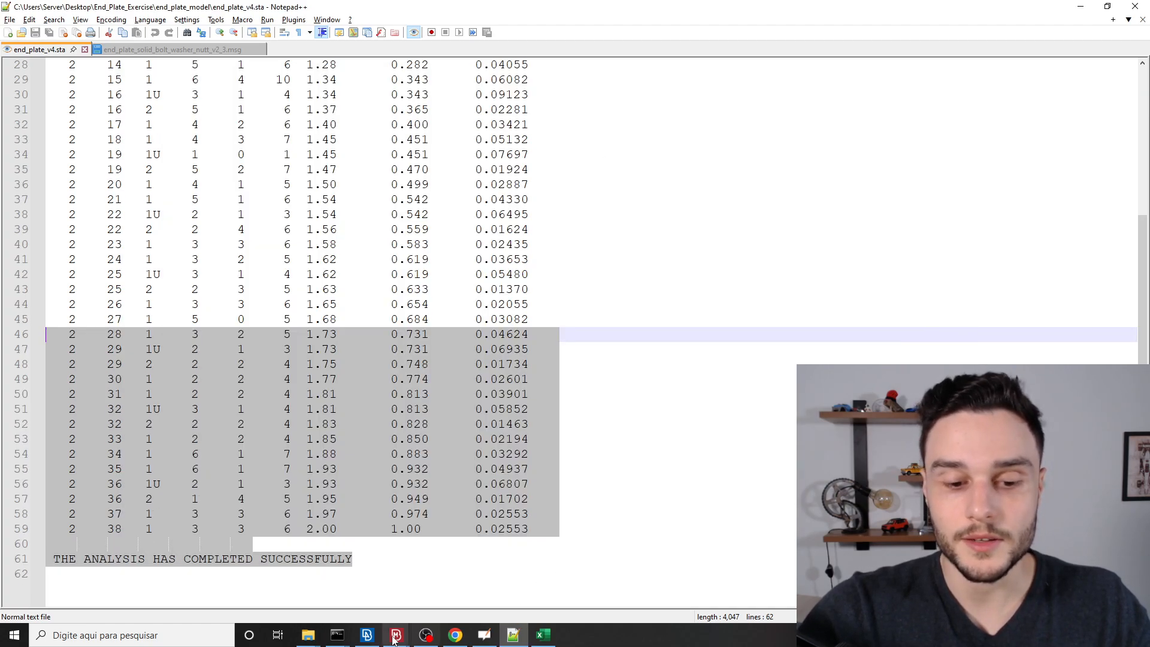
mouse_move(396, 635)
click(504, 566)
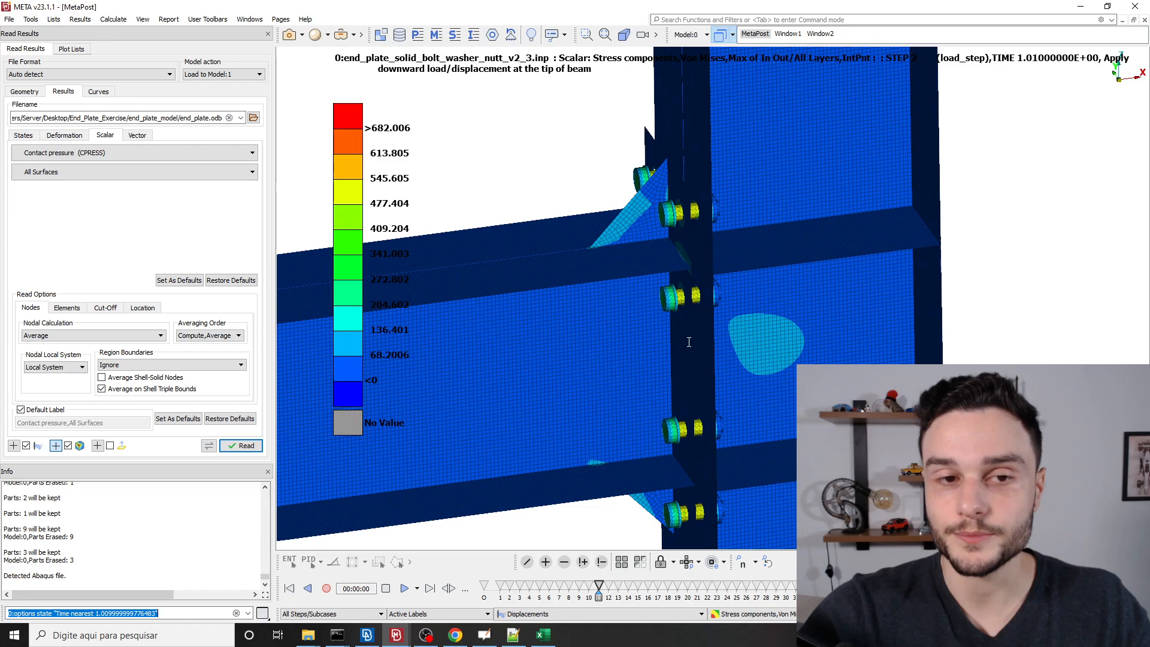
scroll(760, 319, down, 5)
scroll(761, 318, down, 4)
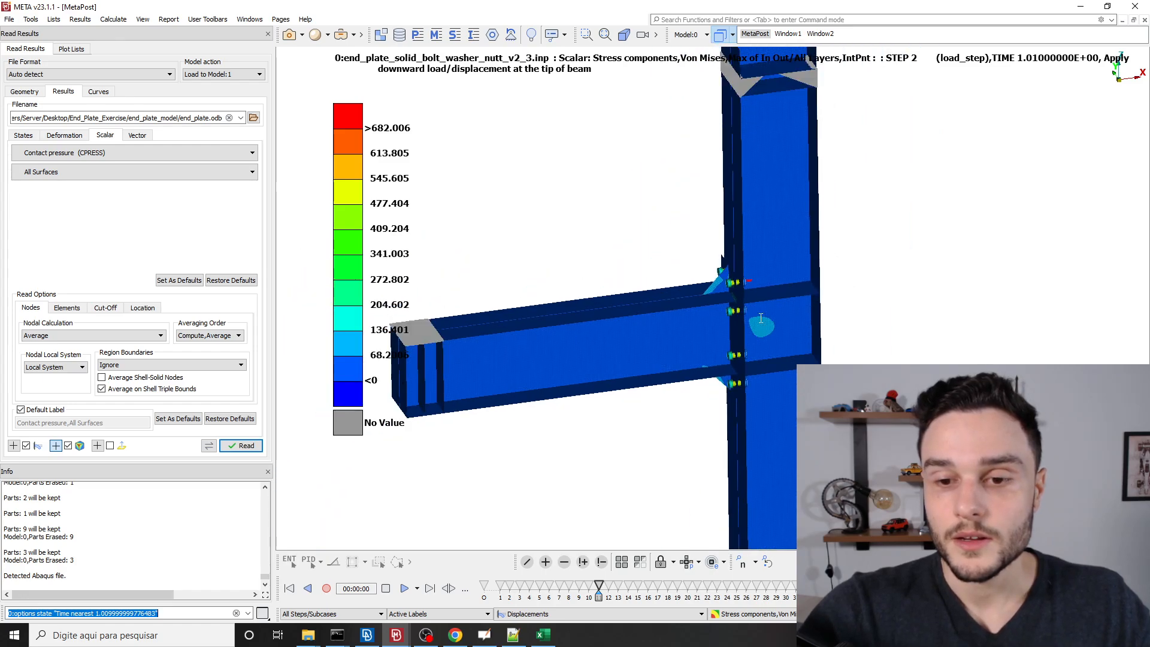
scroll(737, 330, up, 4)
ctrl+drag(701, 355, 785, 303)
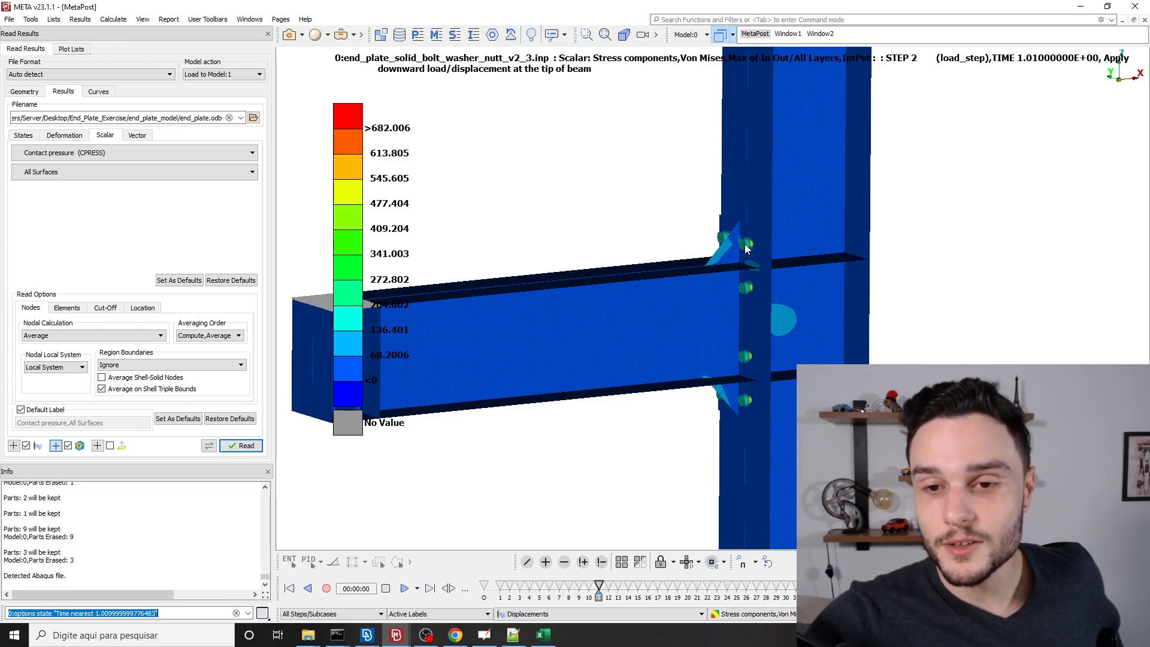
Examine the upper bolts and their shanks between the end plate and column flange.
scroll(747, 252, up, 3)
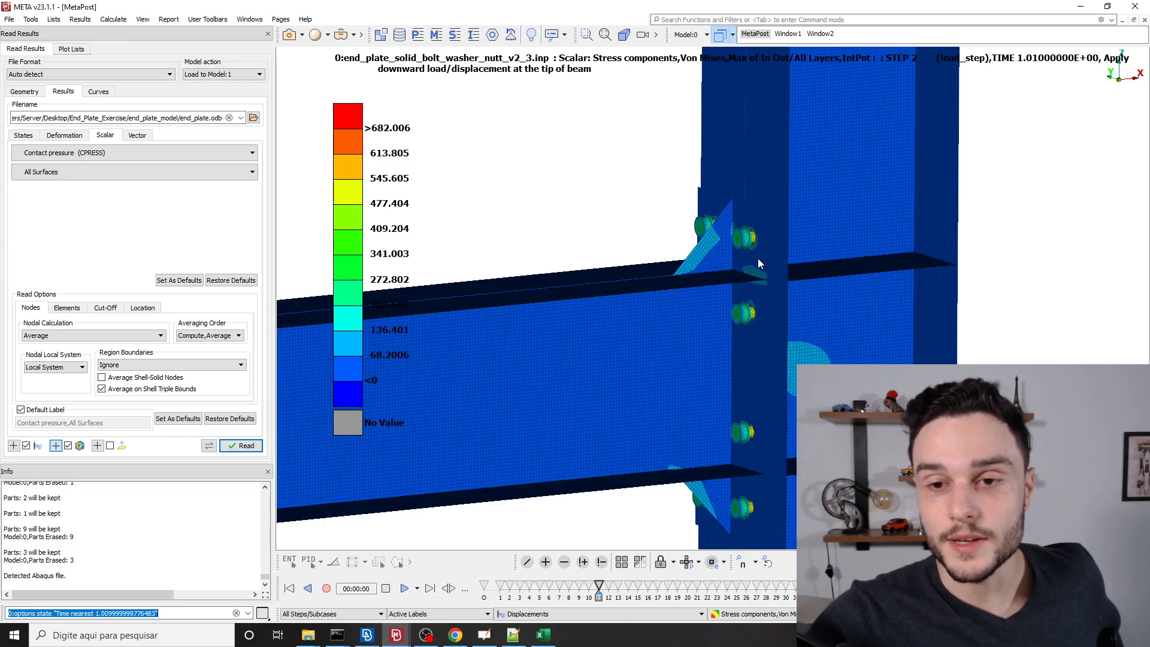
scroll(759, 264, up, 3)
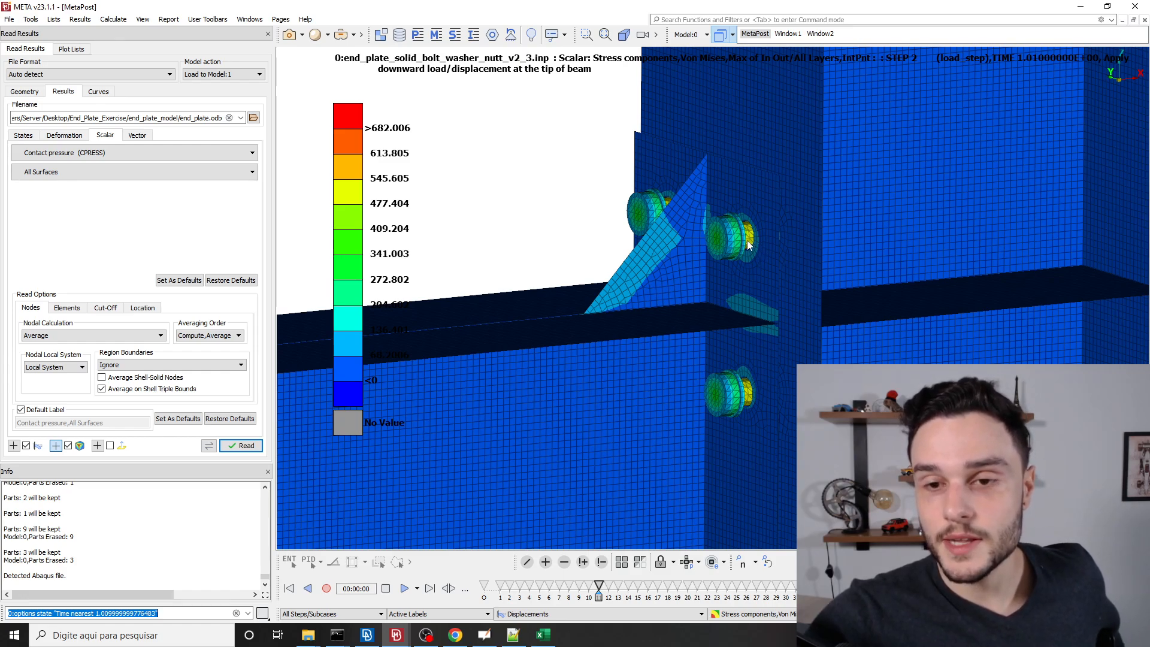
scroll(756, 238, up, 3)
scroll(667, 278, down, 3)
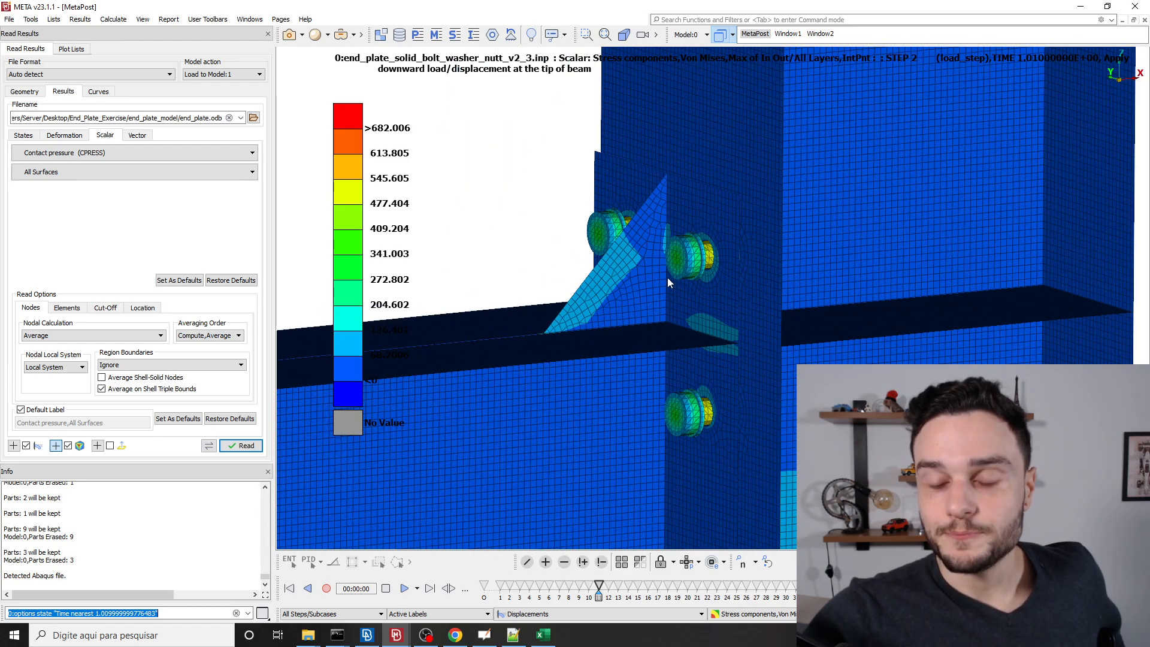
scroll(742, 235, down, 2)
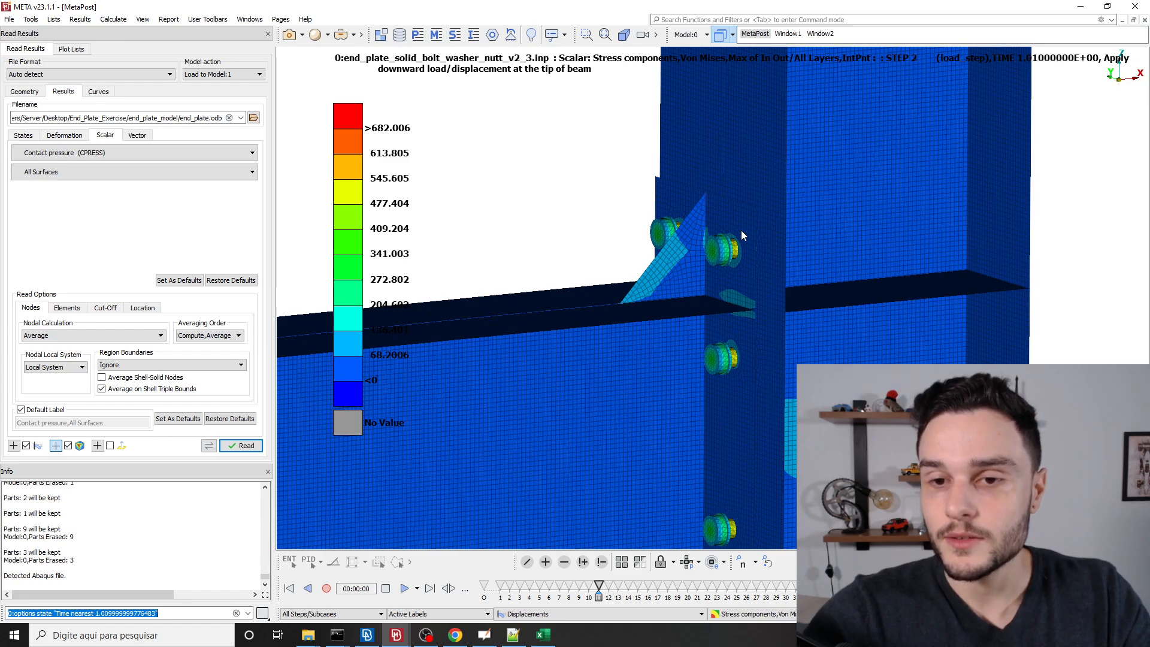
scroll(742, 235, up, 3)
scroll(725, 167, down, 3)
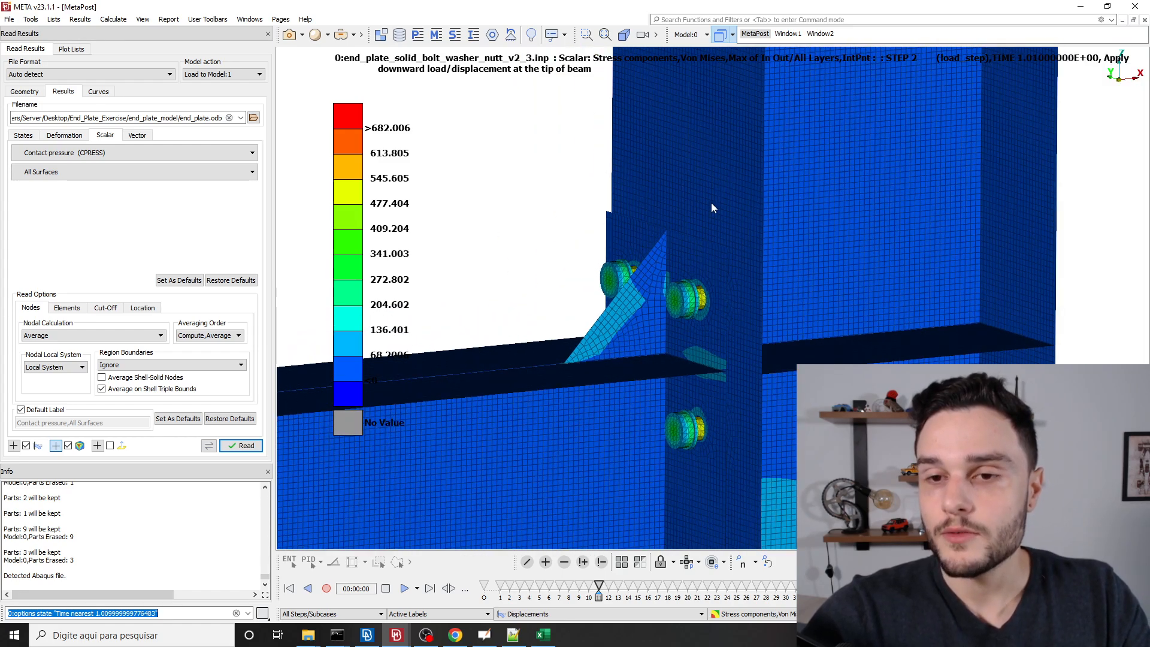
scroll(732, 257, down, 2)
scroll(692, 213, up, 6)
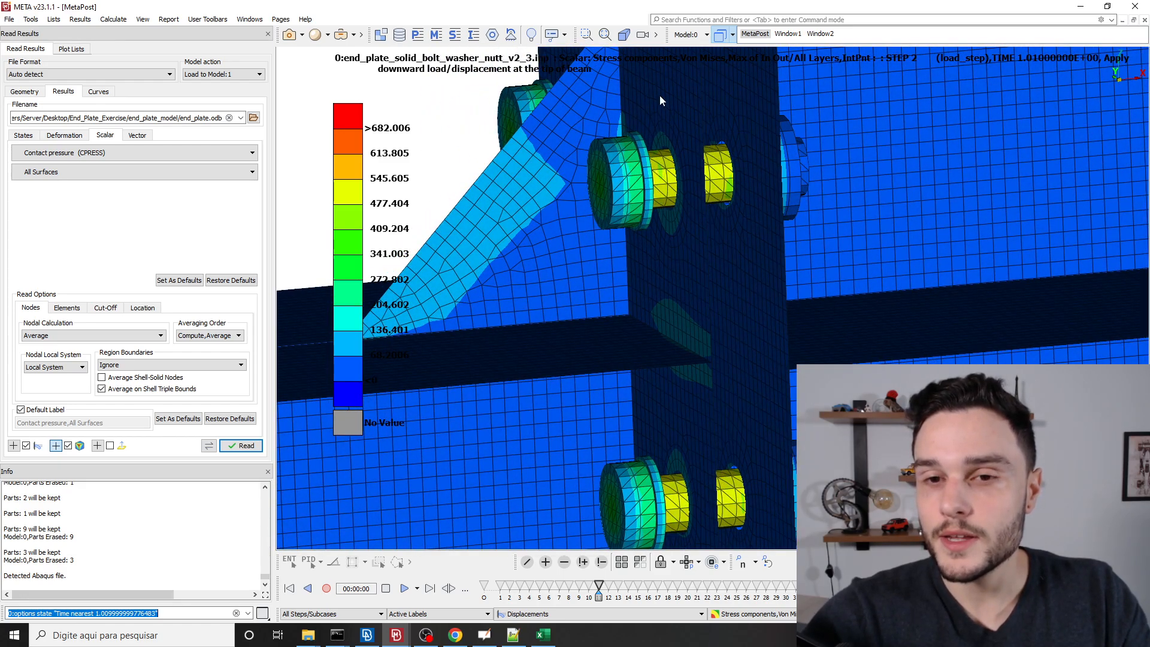
scroll(683, 200, up, 4)
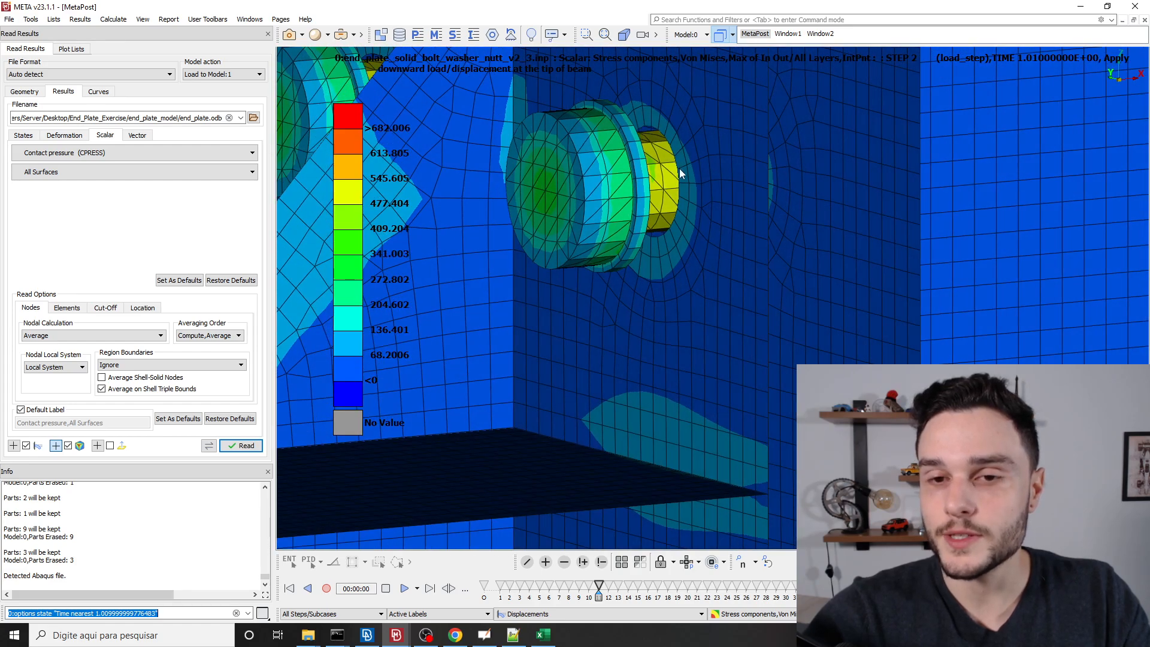
Isolate the end plate by its property ID and inspect the von Mises stress around its upper bolt holes.
scroll(681, 174, down, 3)
click(601, 563)
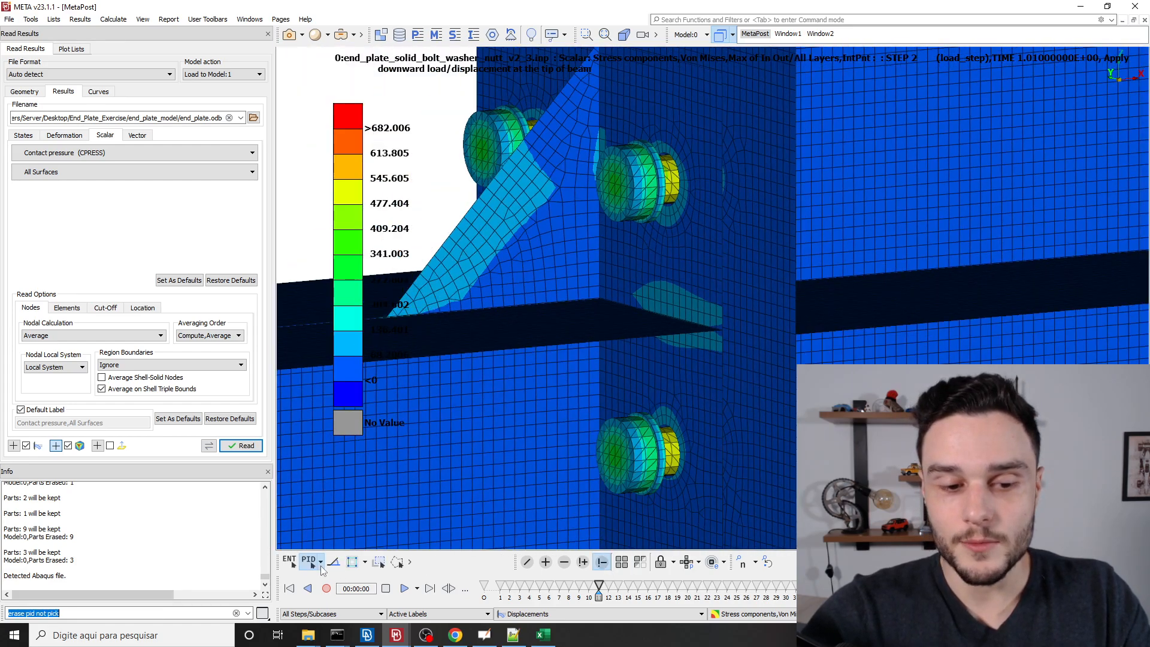
click(700, 209)
middle_click(700, 209)
scroll(718, 156, up, 6)
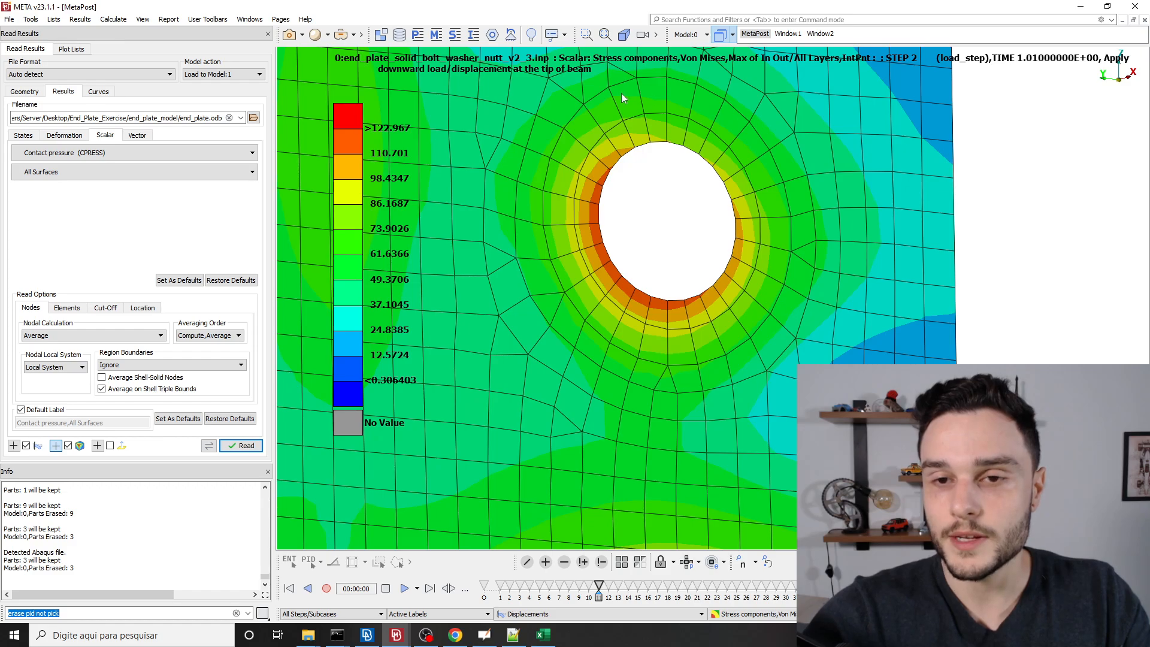
mouse_move(564, 262)
ctrl+mouse_down()
mouse_move(485, 193)
mouse_move(594, 109)
ctrl+mouse_up()
scroll(555, 235, down, 4)
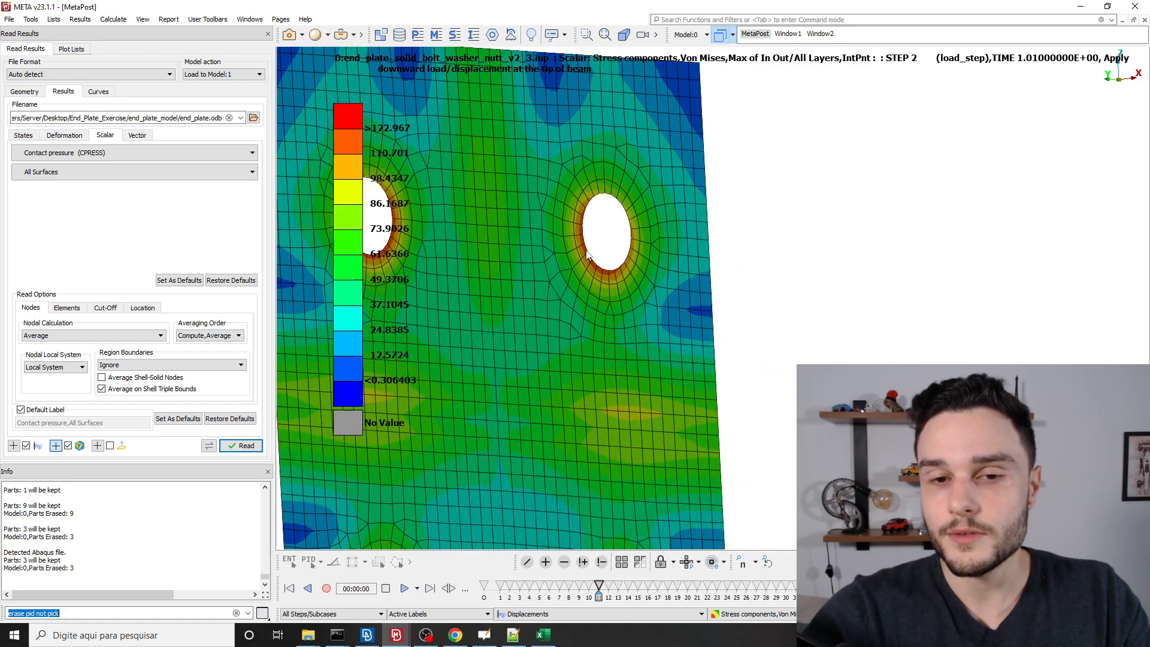
ctrl+drag(555, 236, 494, 221)
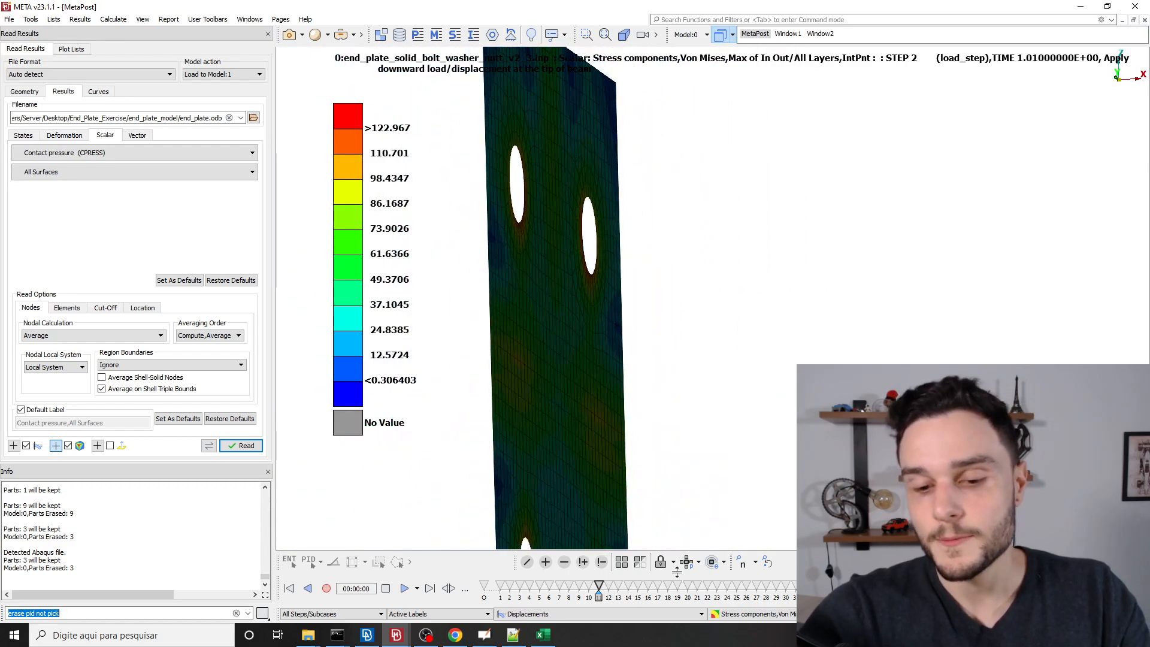
Show all parts again and inspect the upper bolt's head, washer and shank at the end plate.
click(623, 562)
scroll(598, 203, up, 3)
mouse_move(597, 208)
ctrl+mouse_down()
mouse_move(613, 217)
mouse_move(732, 143)
ctrl+mouse_up()
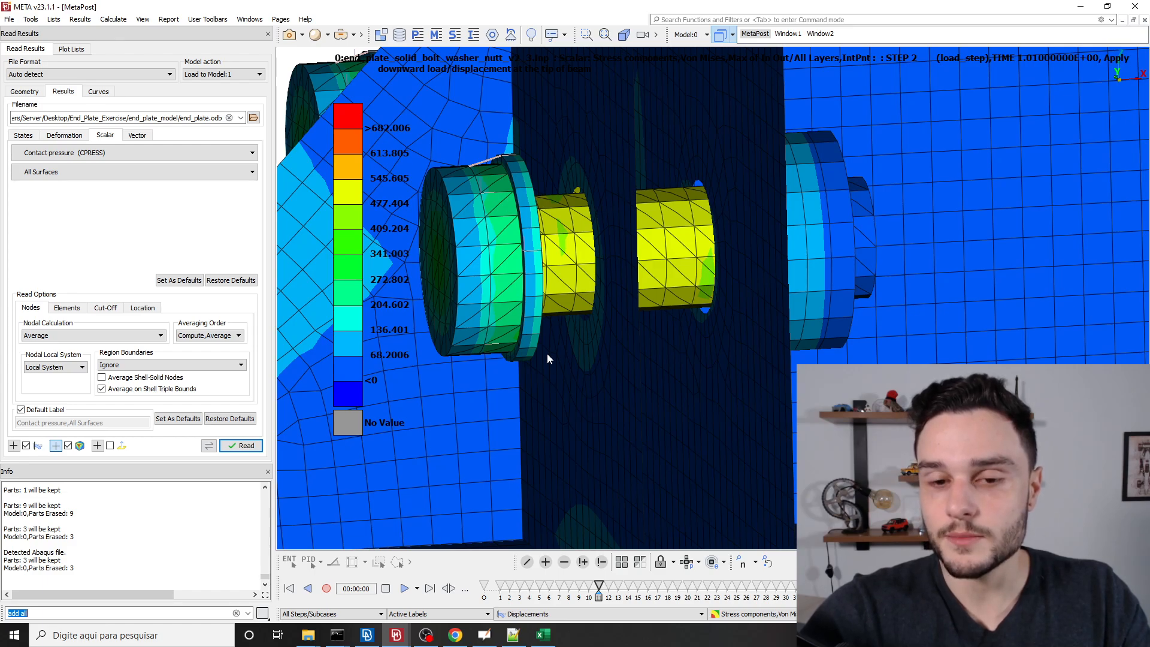
scroll(610, 339, down, 4)
ctrl+drag(610, 340, 731, 338)
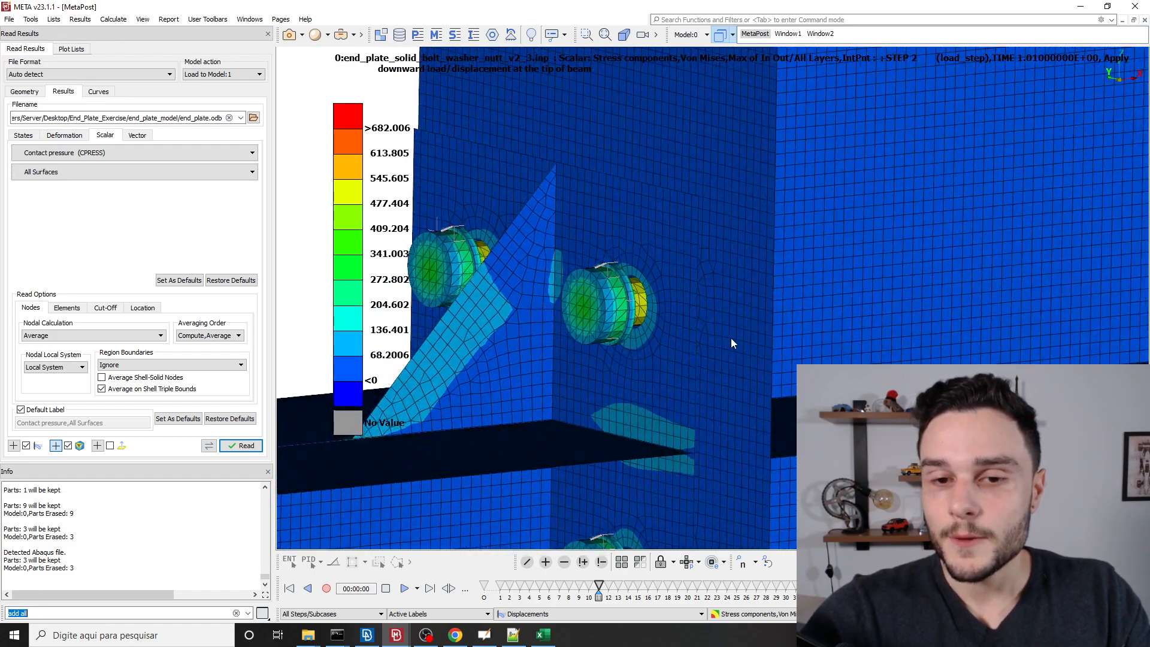
Keep only the end plate visible again, hiding all other parts by property ID.
scroll(666, 331, up, 4)
click(601, 562)
click(637, 359)
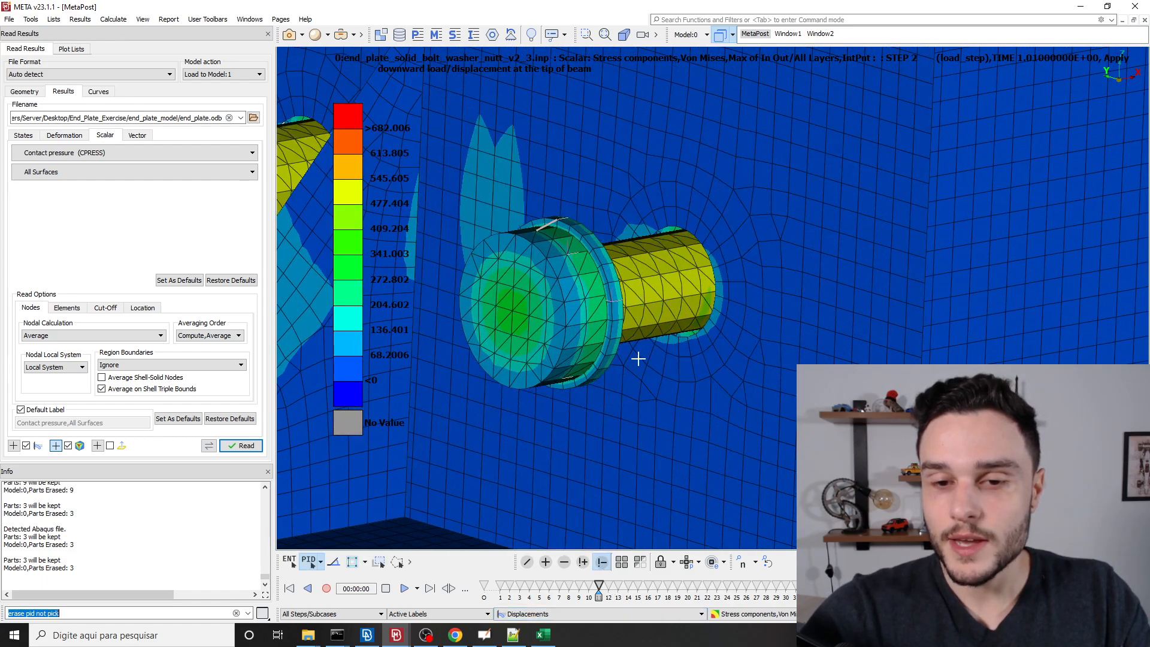
middle_click(670, 324)
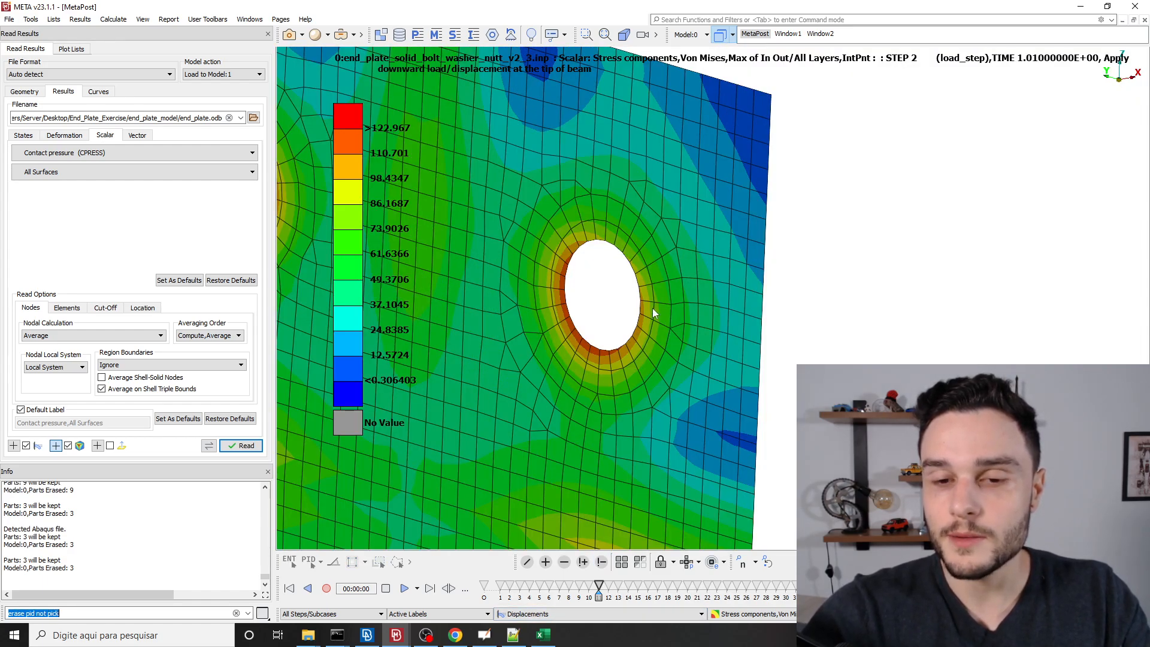
Examine how the von Mises stress spreads from the bolt holes across the isolated end plate.
scroll(675, 375, down, 5)
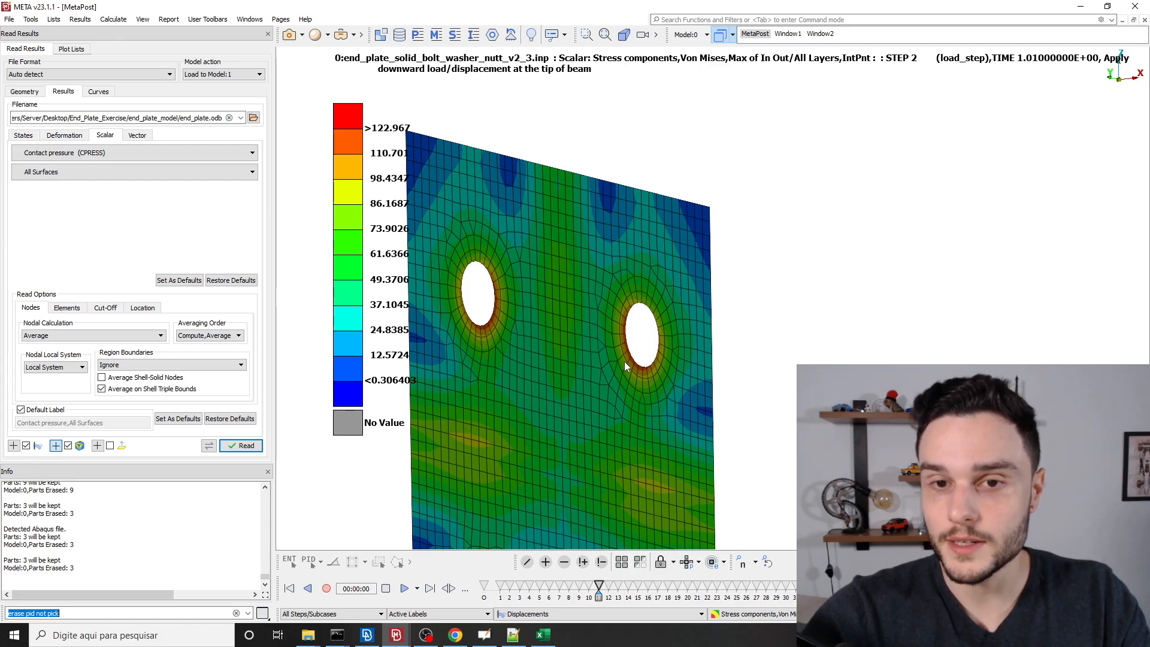
scroll(624, 363, up, 3)
scroll(756, 337, down, 4)
scroll(695, 334, up, 5)
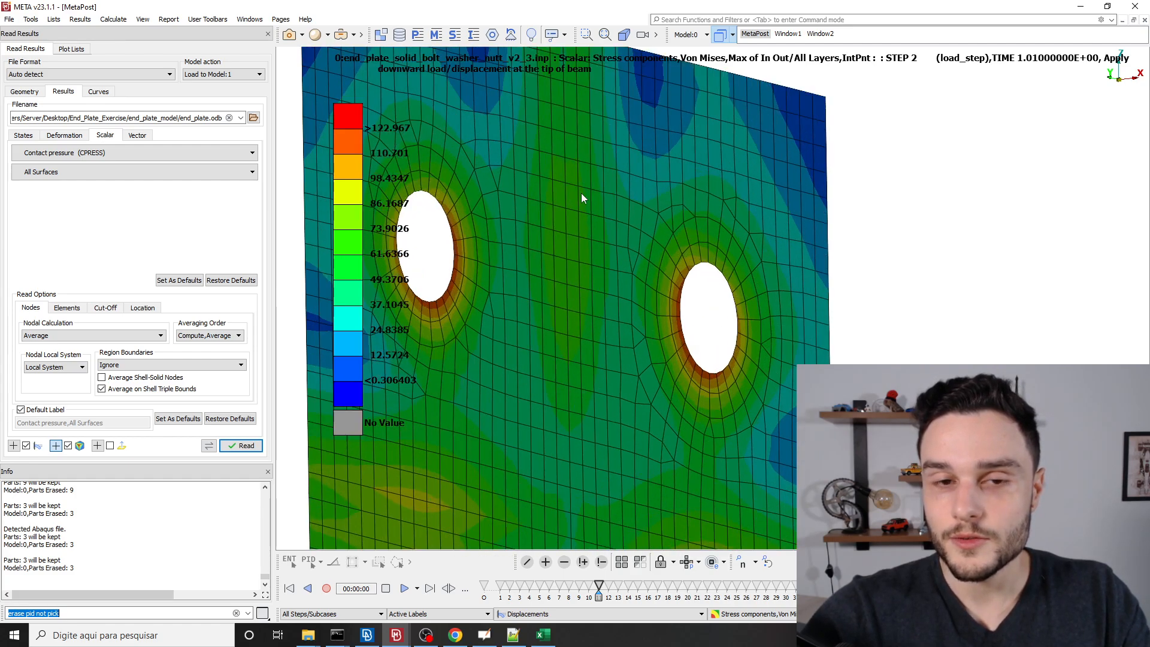
scroll(743, 290, down, 2)
scroll(748, 310, down, 5)
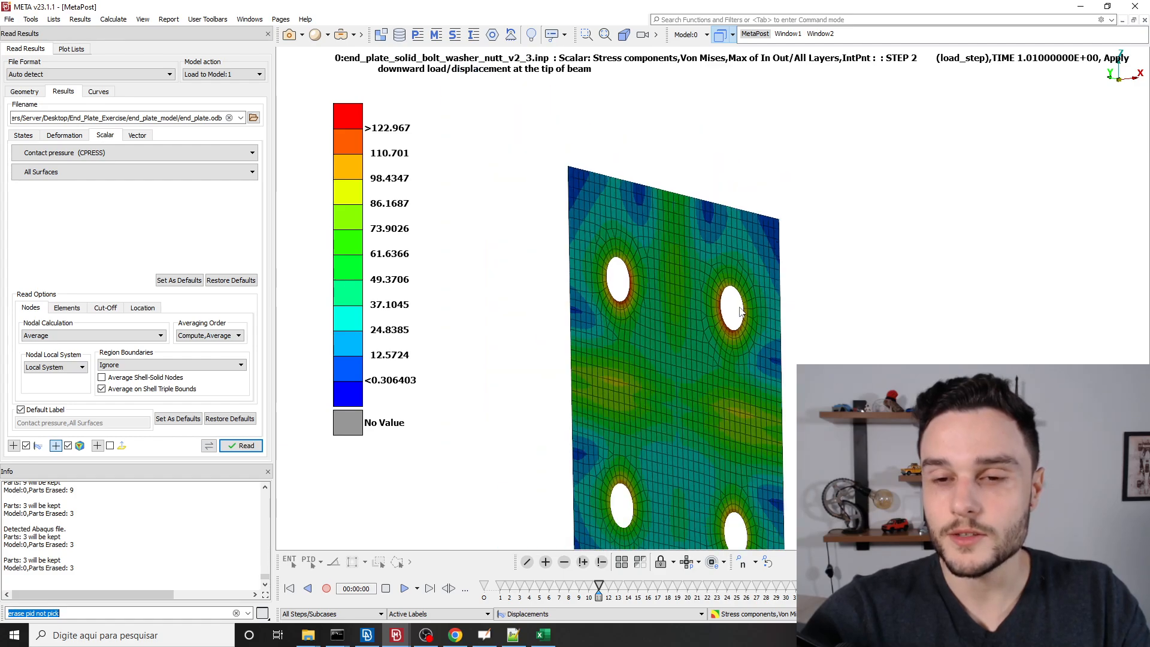
ctrl+drag(747, 310, 728, 332)
scroll(727, 332, up, 3)
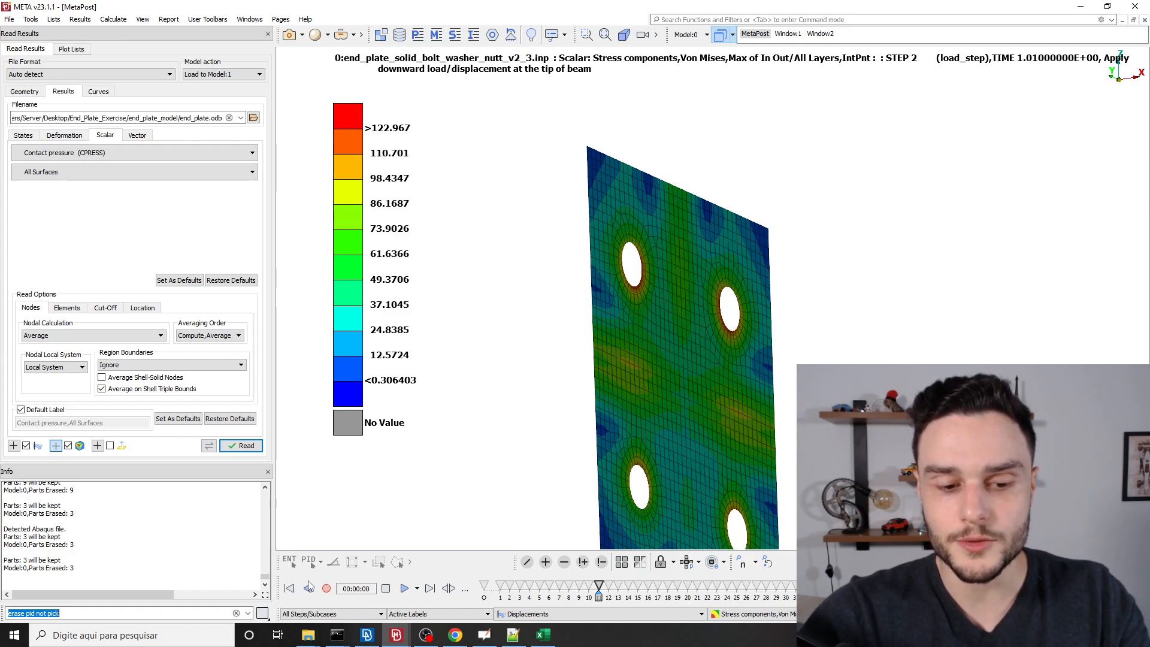
Switch to File Explorer and browse the End_Plate_Exercise and end_plate_model folders.
mouse_move(308, 635)
mouse_move(373, 595)
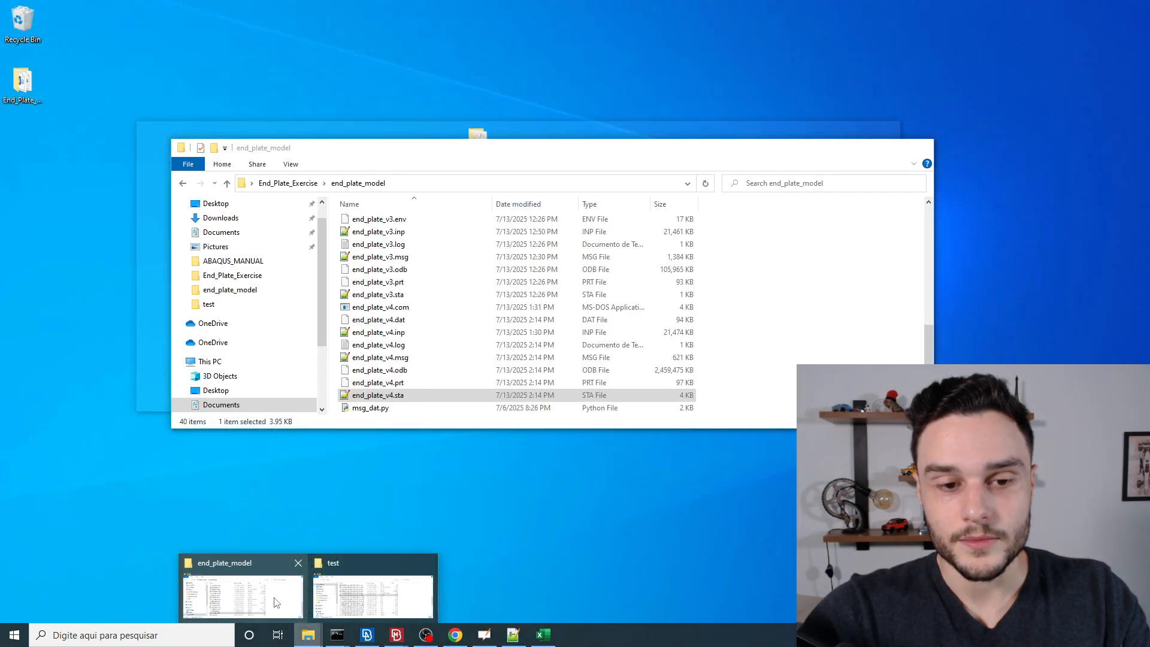
click(277, 603)
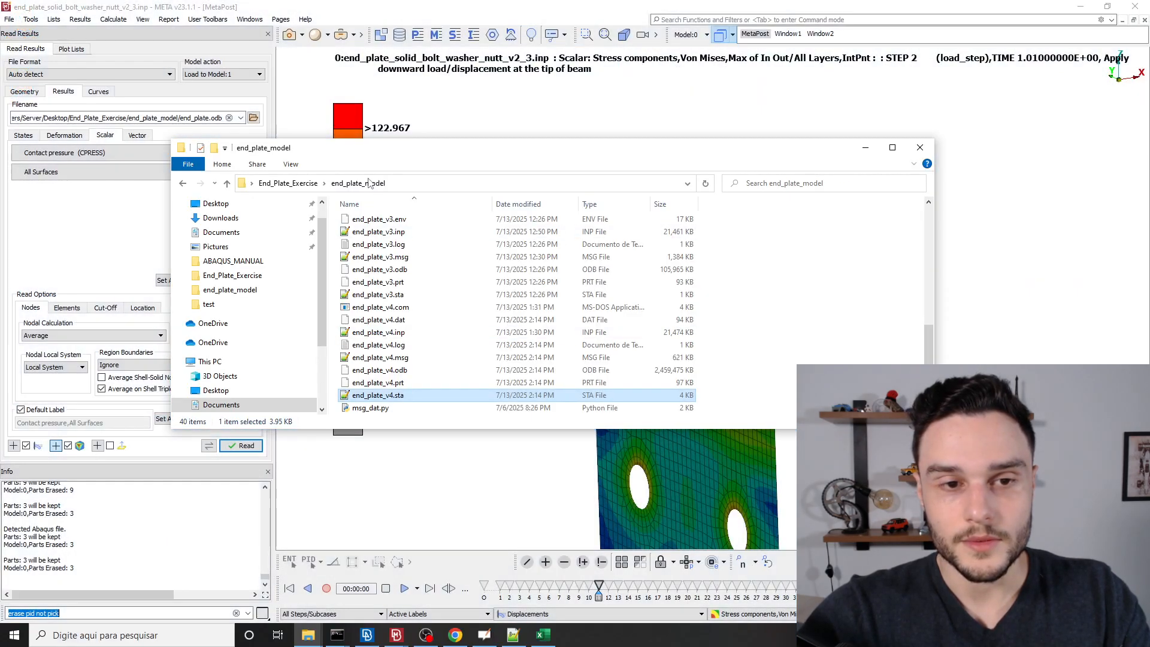
click(288, 183)
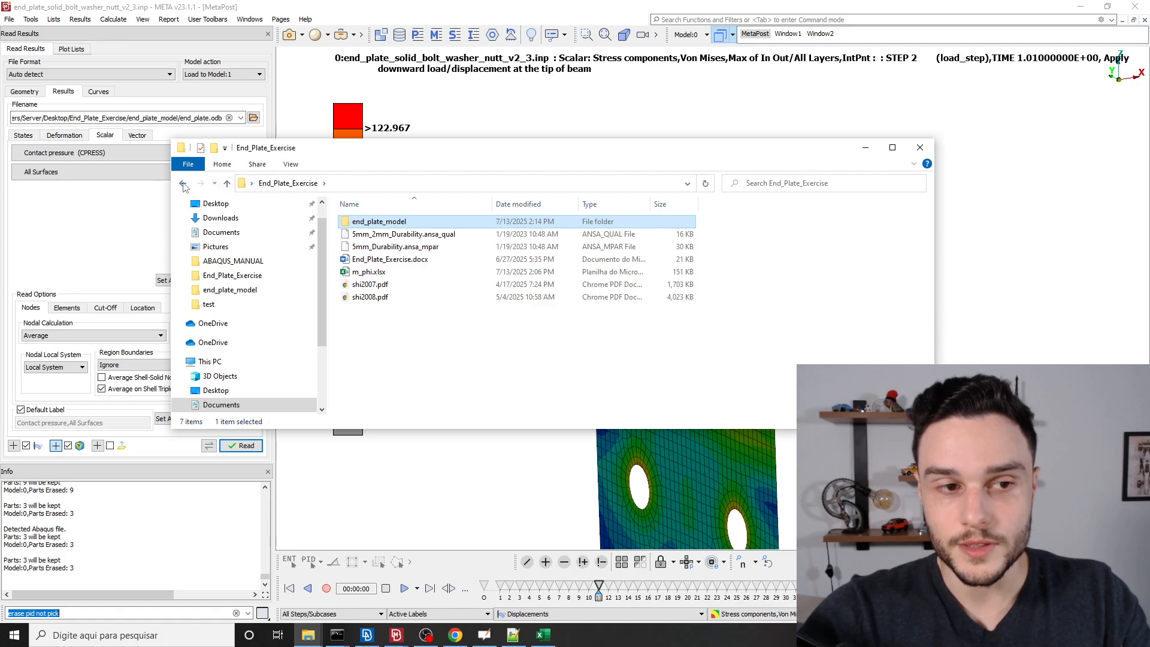
click(184, 183)
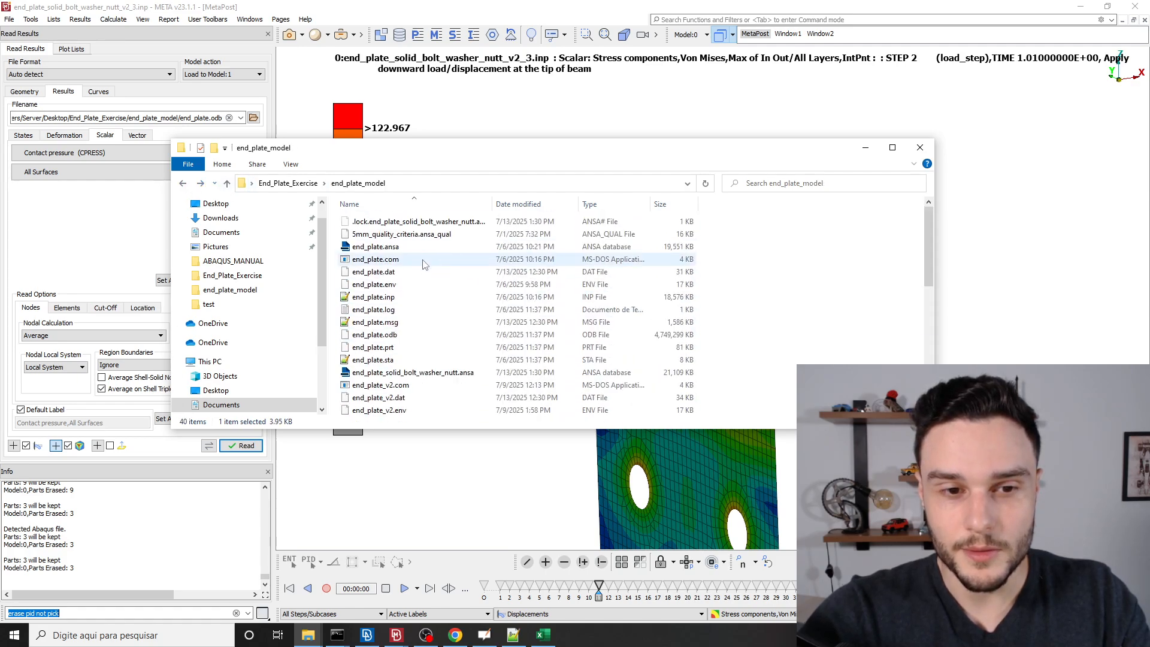
Browse through Documents, LearnFEA, articles and Ligacao_Parafusada_Translator to the analysis_from_article folder and look through its files.
click(288, 182)
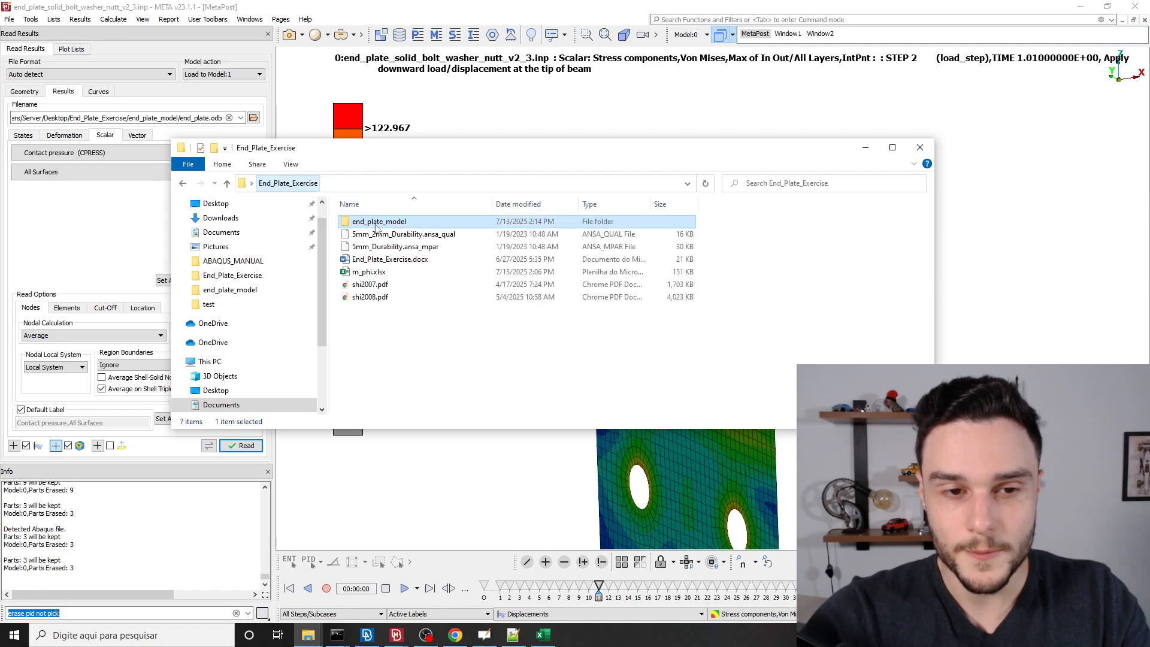
click(240, 275)
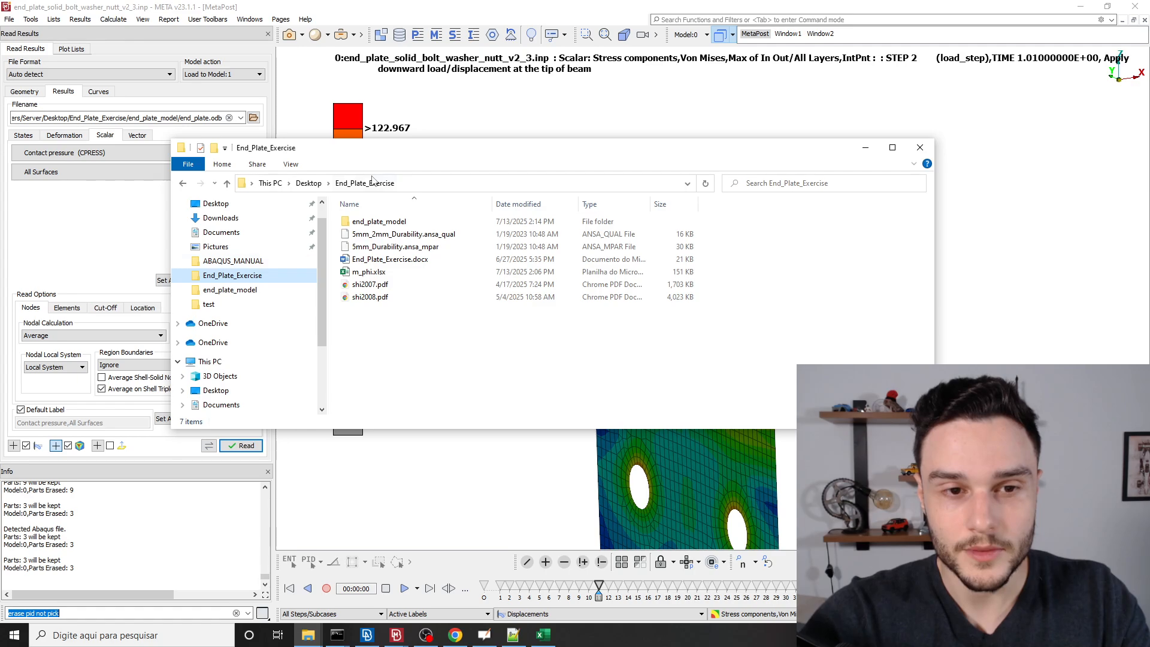
click(222, 233)
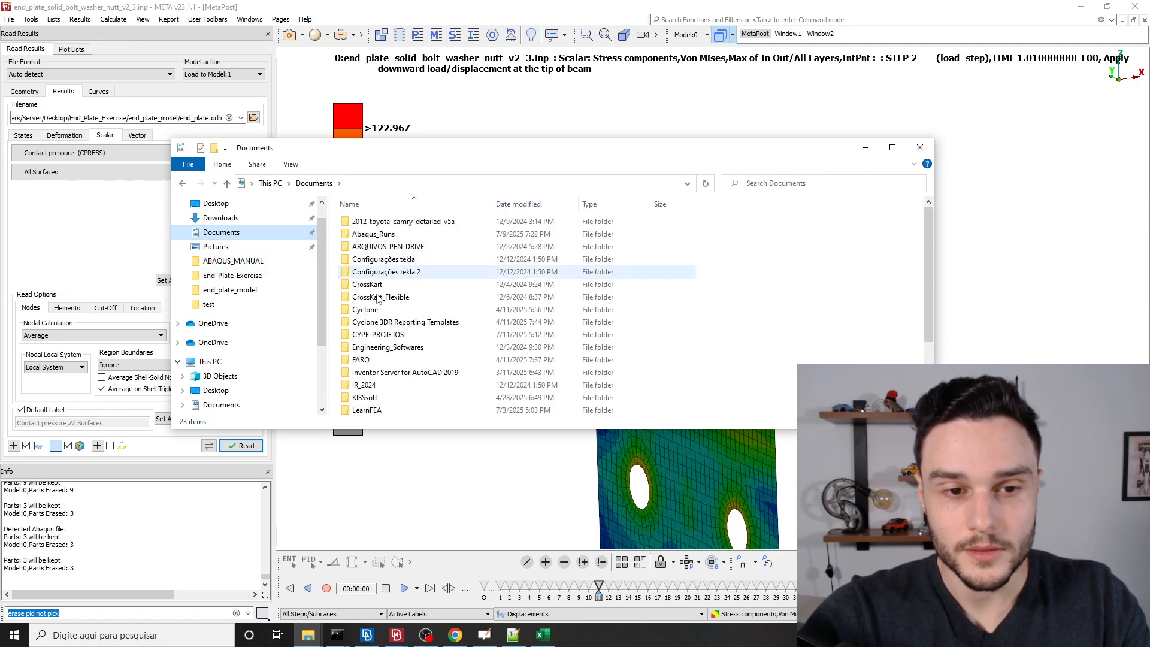
double_click(390, 416)
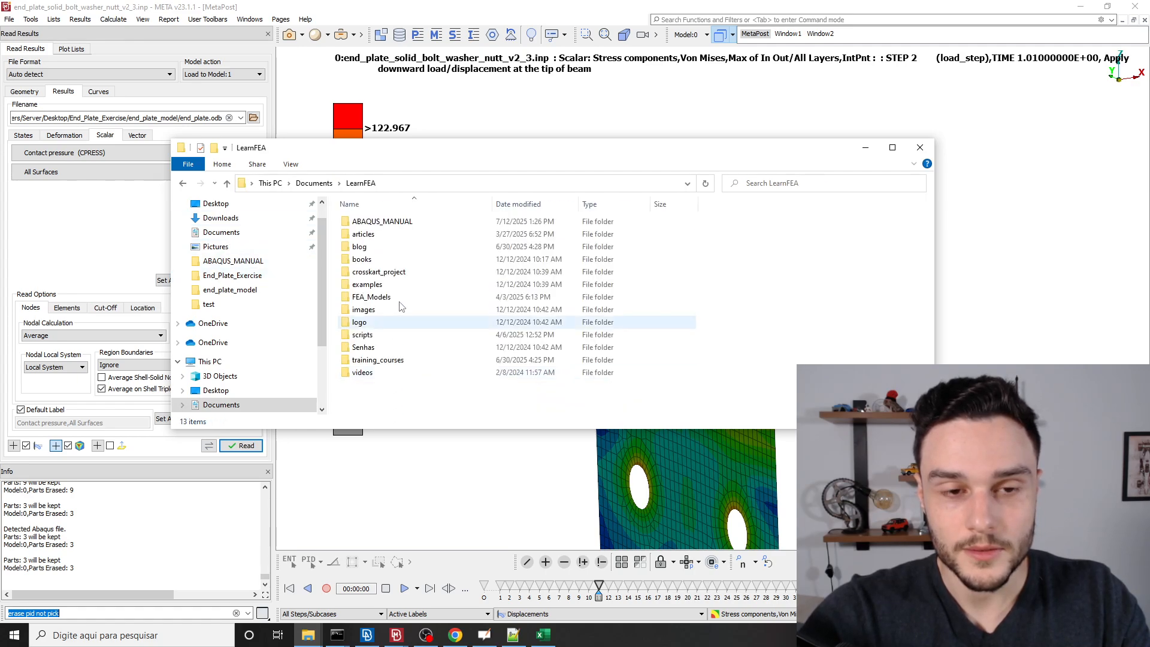
double_click(384, 234)
double_click(392, 223)
double_click(394, 223)
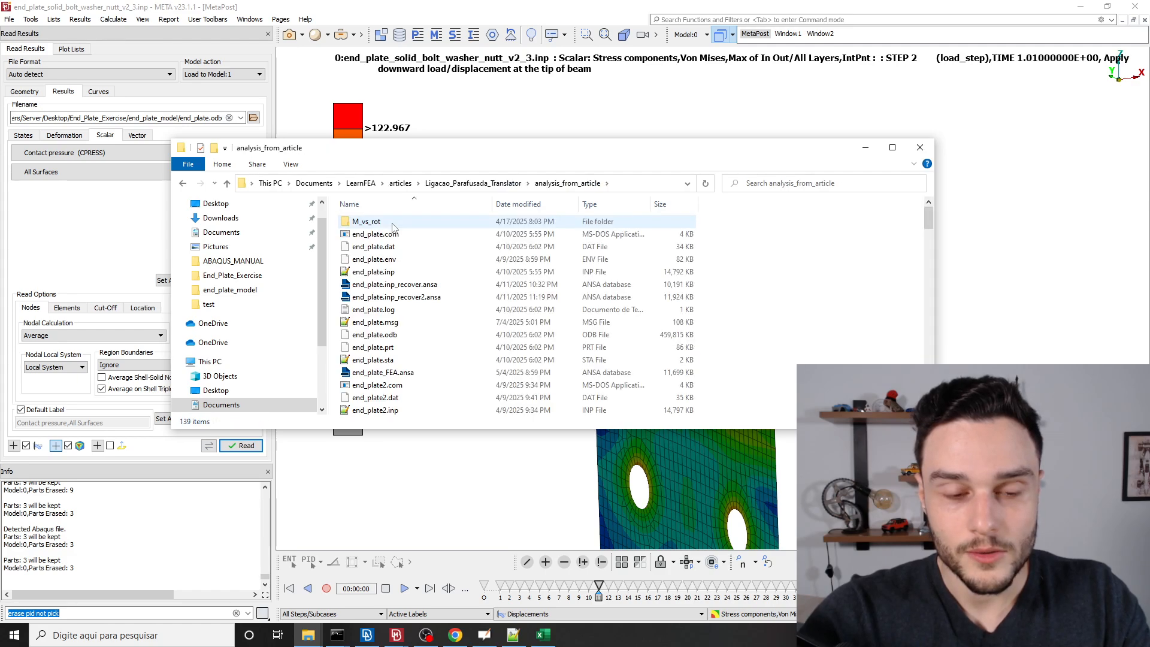
scroll(437, 307, down, 15)
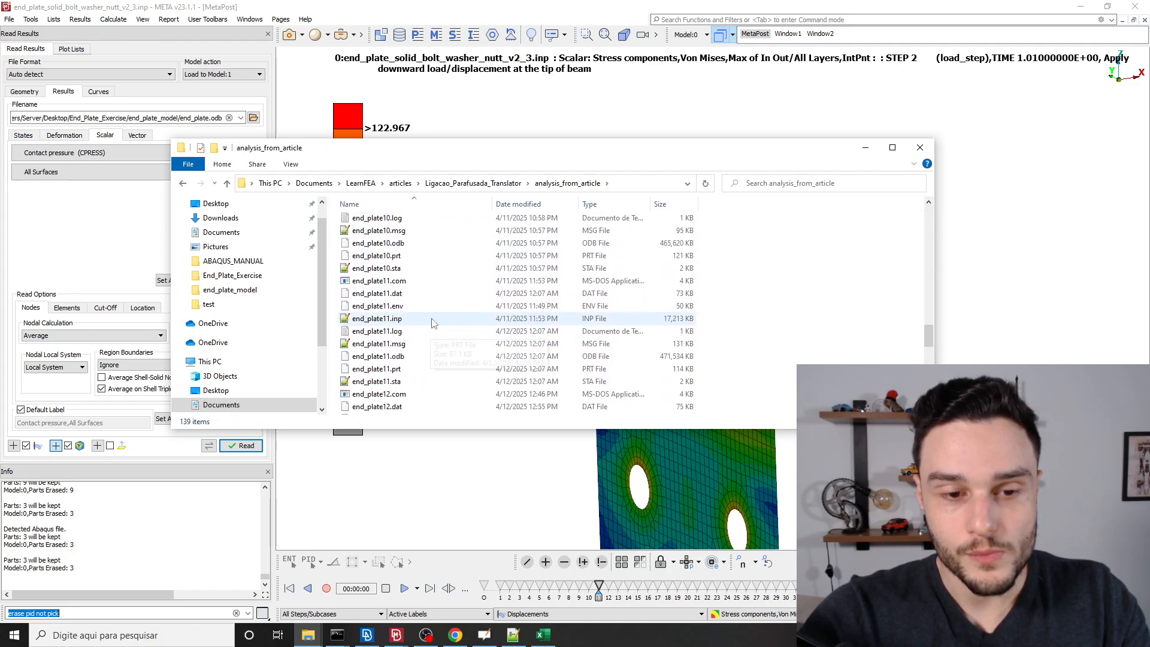
scroll(425, 324, up, 15)
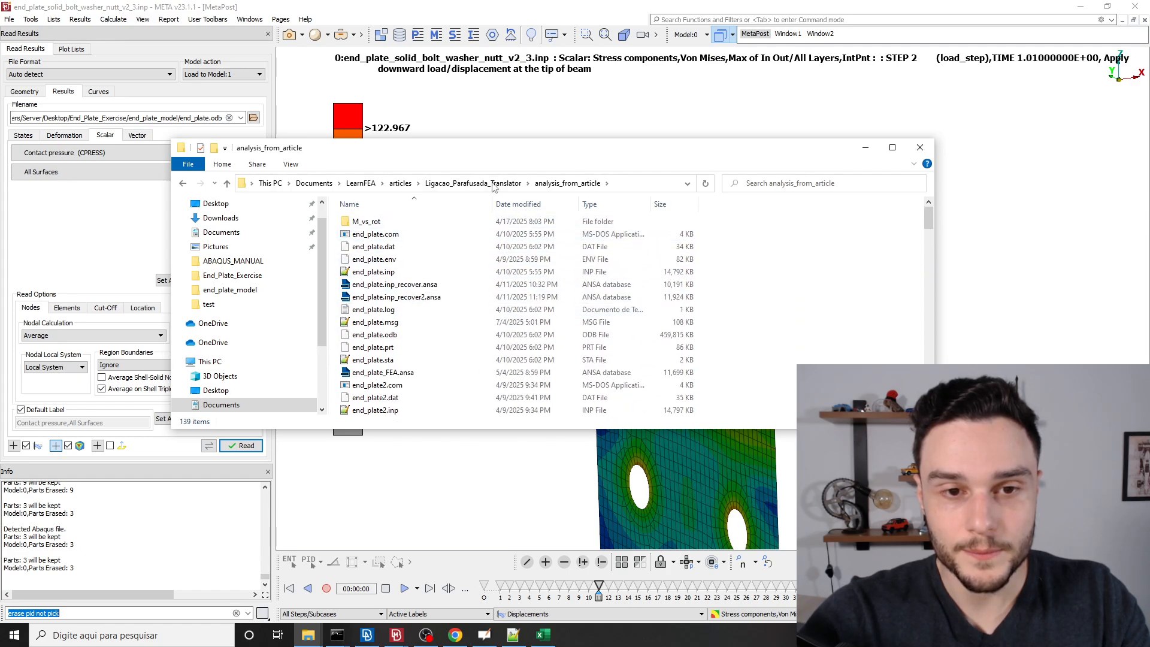
Find the presentation IMAGENS.pptx in the bolt folder of Ligacao_Parafusada_Translator and open it in PowerPoint.
click(473, 182)
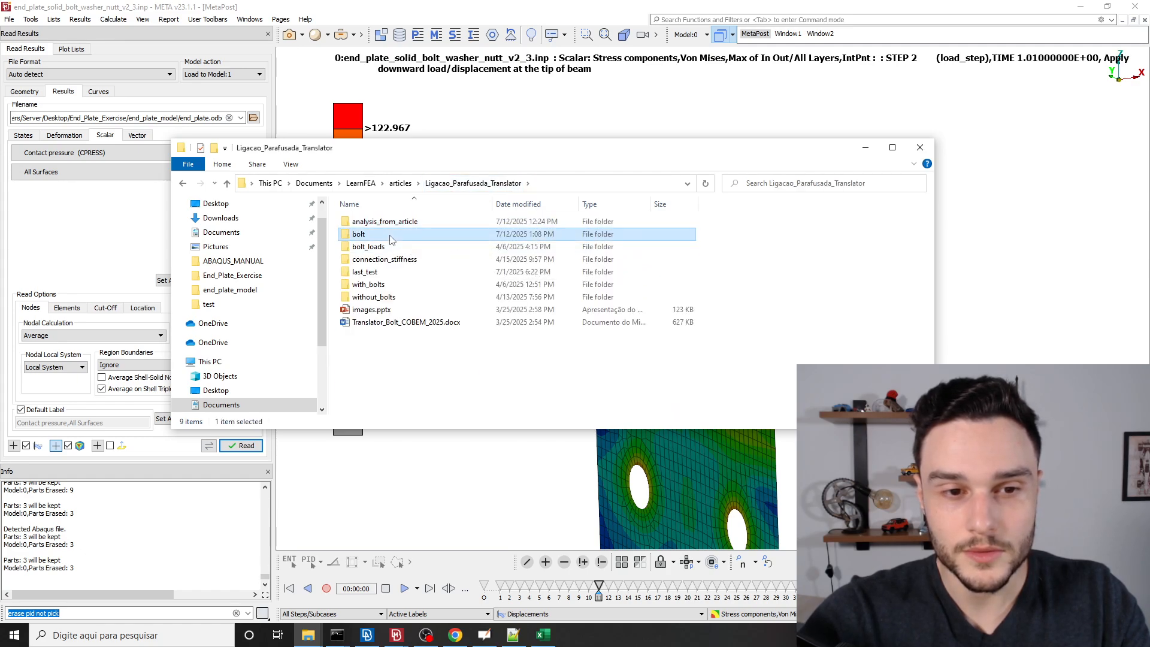
double_click(371, 235)
scroll(423, 354, down, 10)
scroll(423, 354, up, 5)
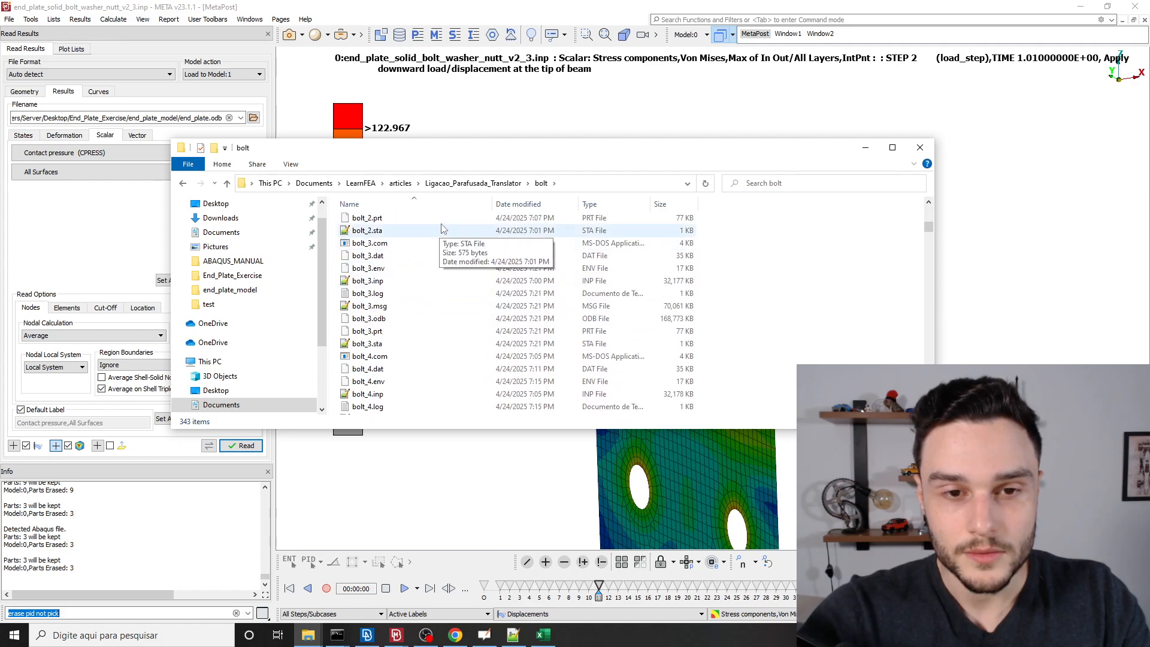
click(457, 183)
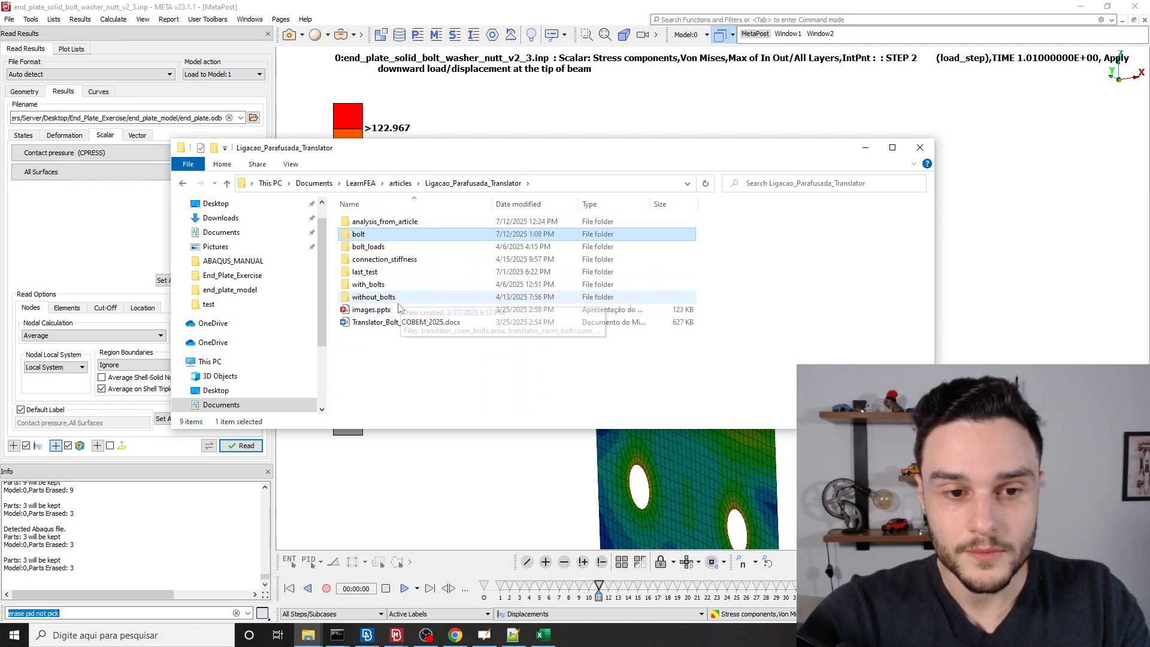
double_click(383, 234)
scroll(470, 288, down, 15)
scroll(470, 293, down, 20)
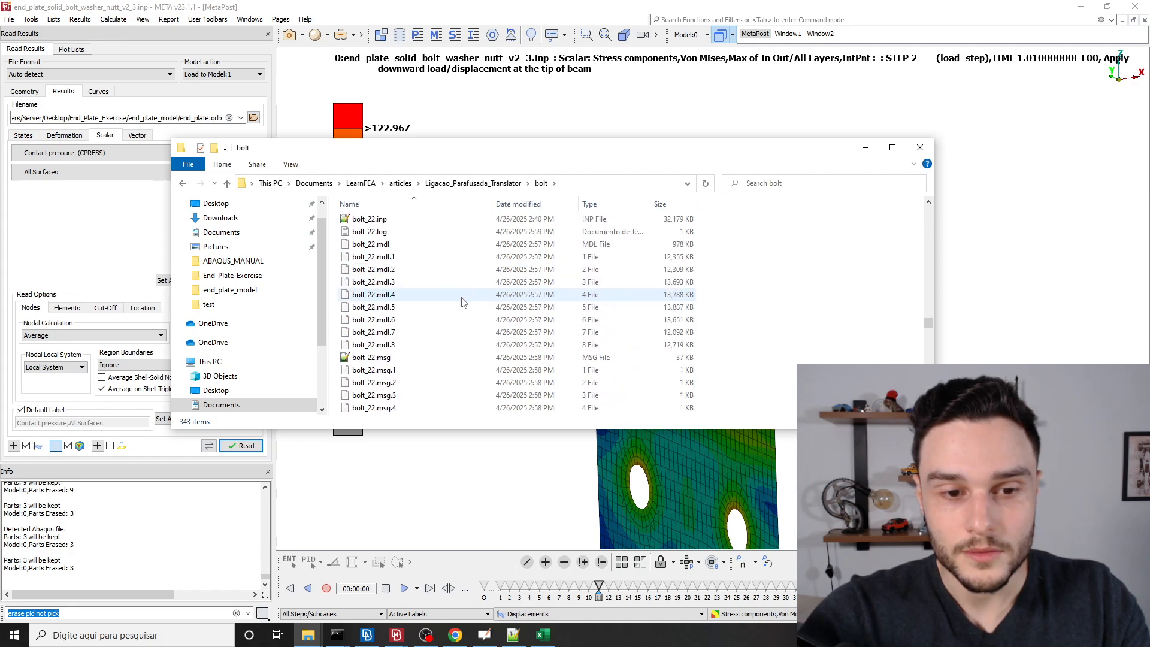
scroll(457, 314, down, 10)
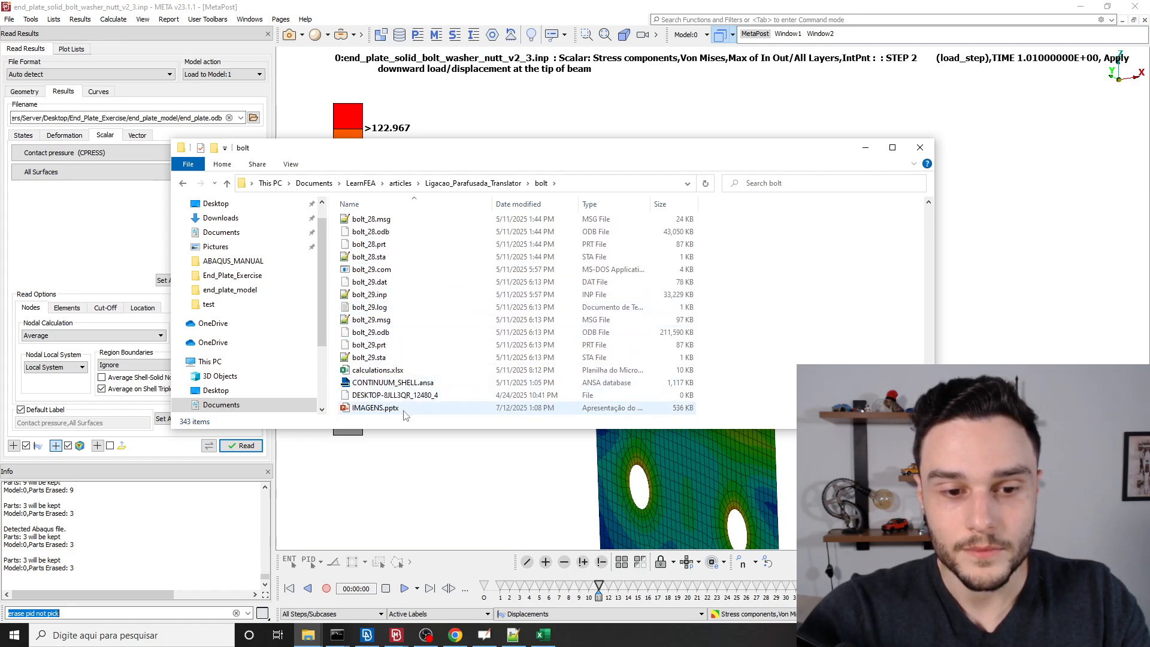
double_click(376, 408)
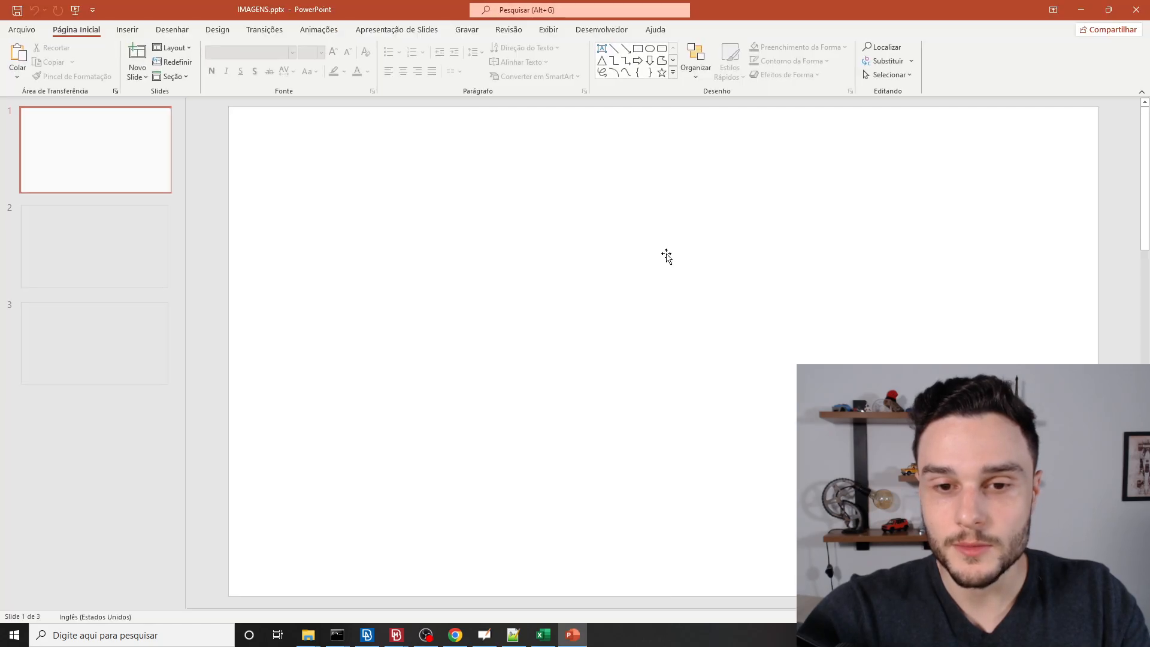
Compare the plate meshes on the first two slides, covering element types C3D10, C3D8I, S4 and SC8R.
click(116, 146)
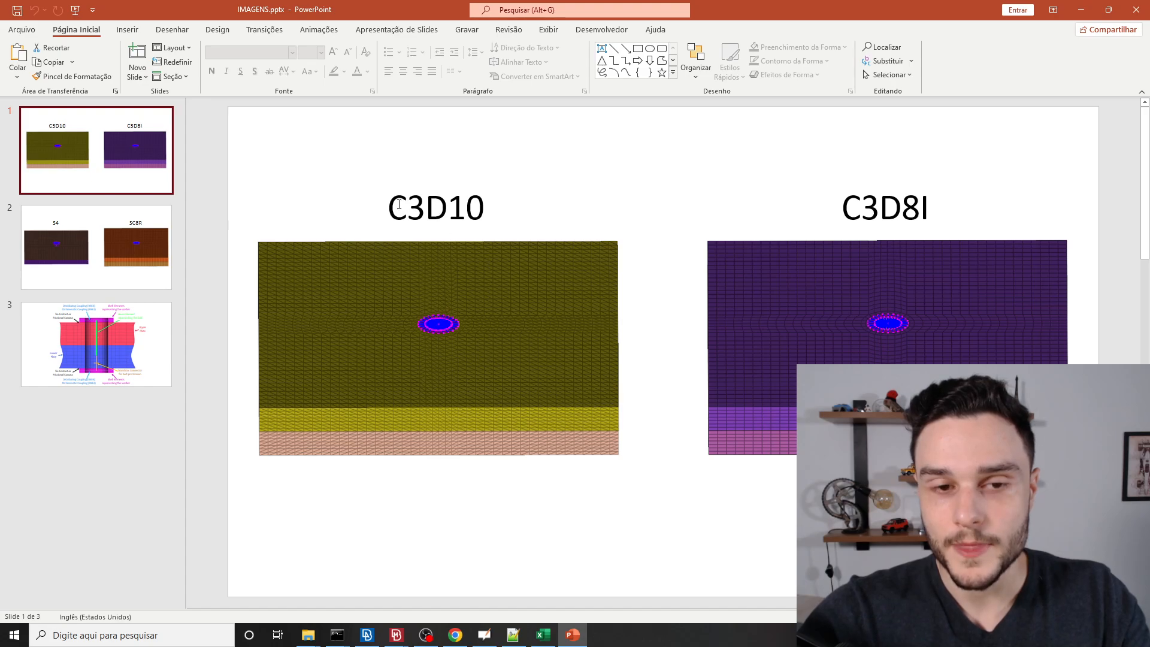
drag(408, 209, 447, 210)
click(508, 345)
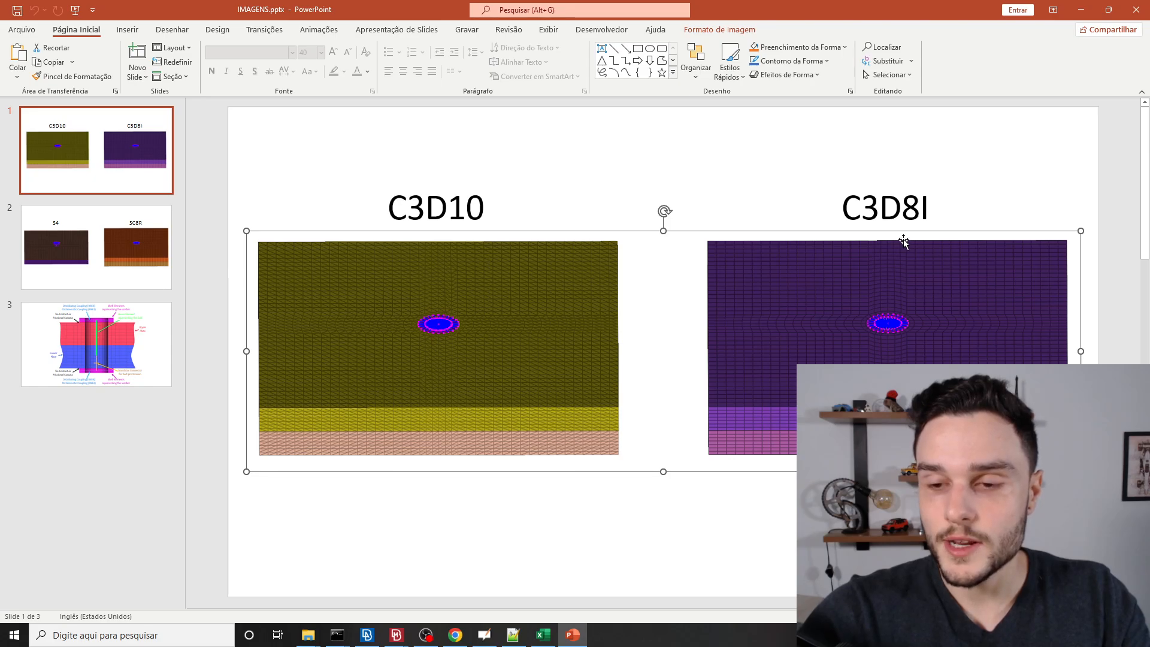
click(135, 247)
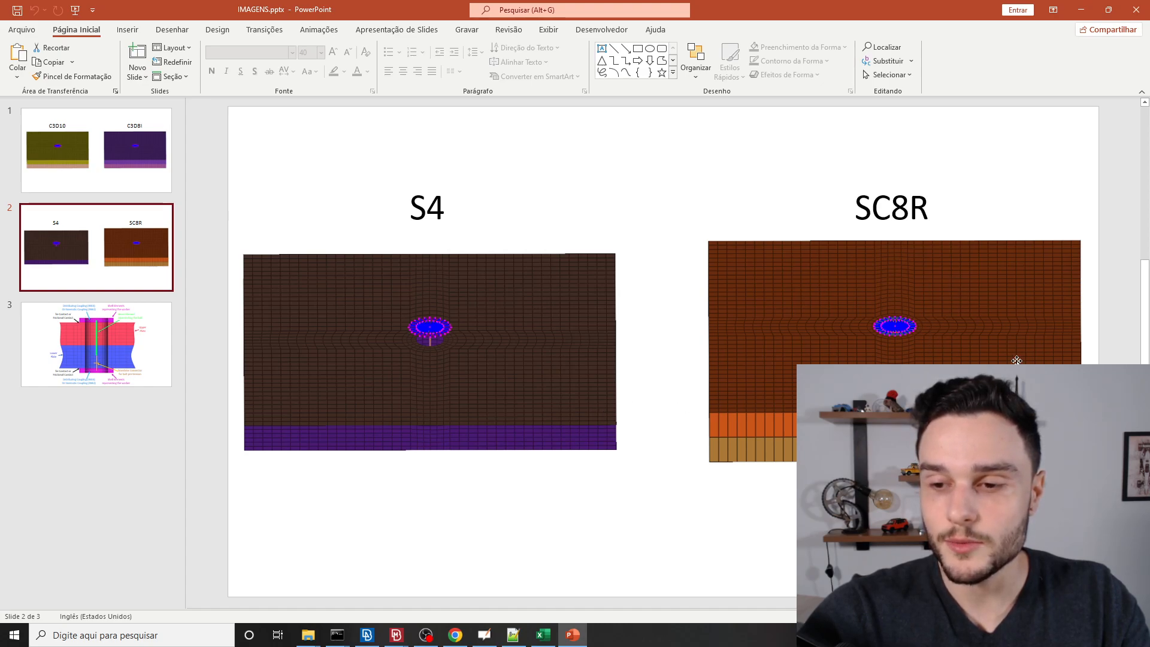
double_click(891, 208)
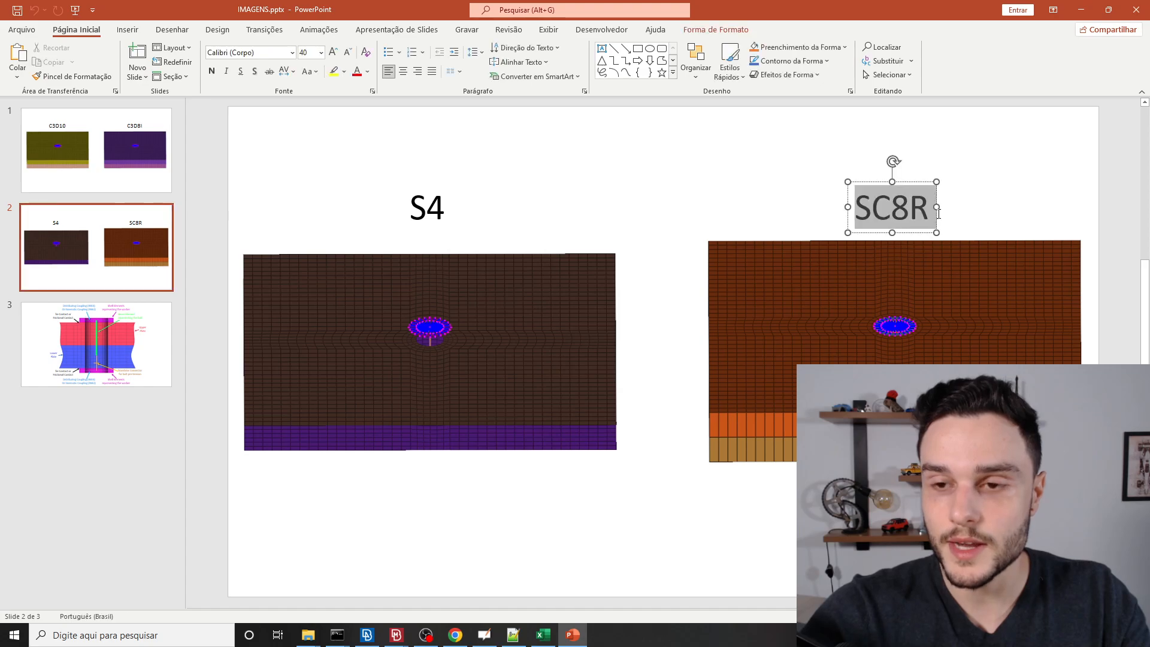
click(643, 187)
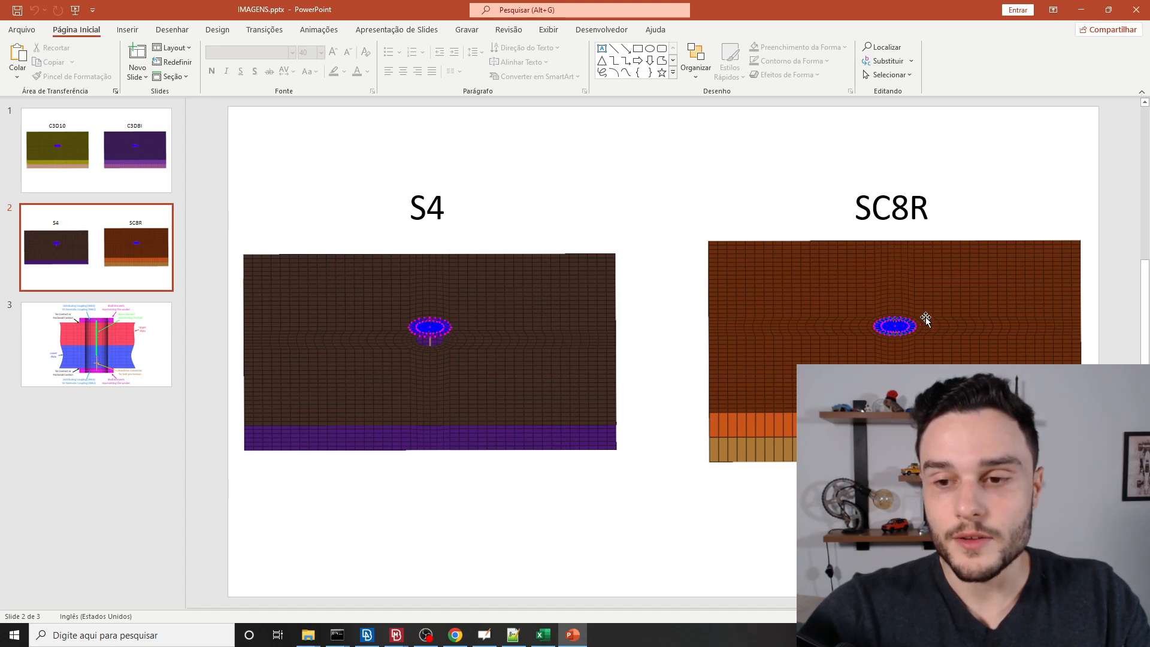
click(153, 180)
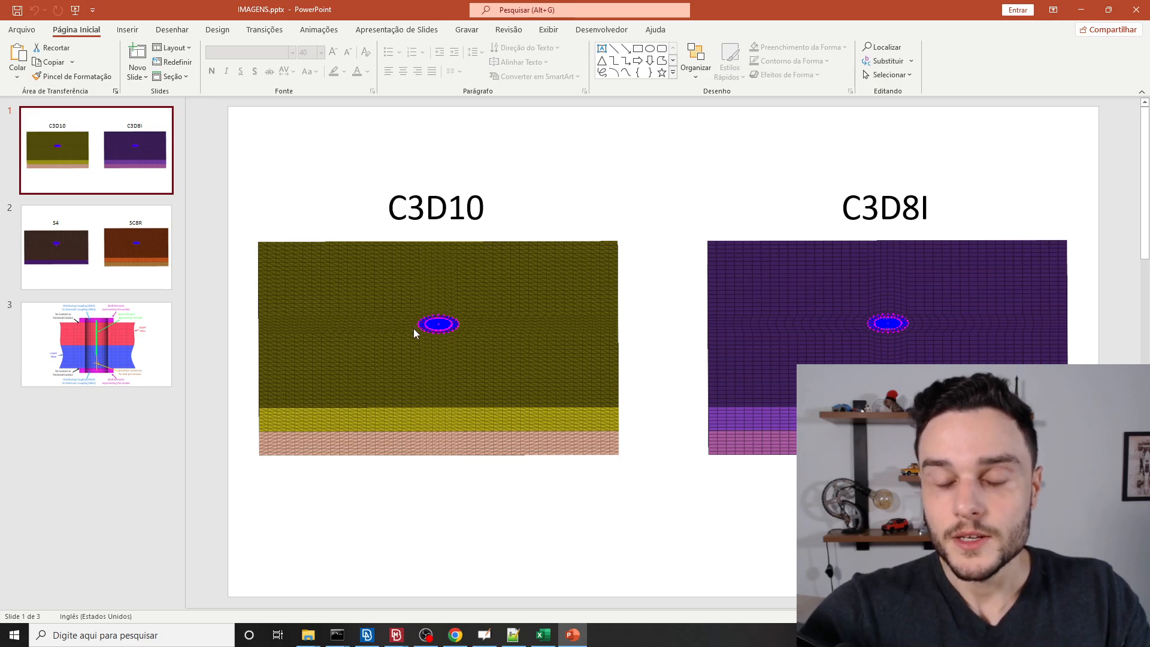
Switch to the META window with the end-plate stress results and show all parts of the connection again.
key(alt+Tab)
key(alt+Tab)
click(394, 640)
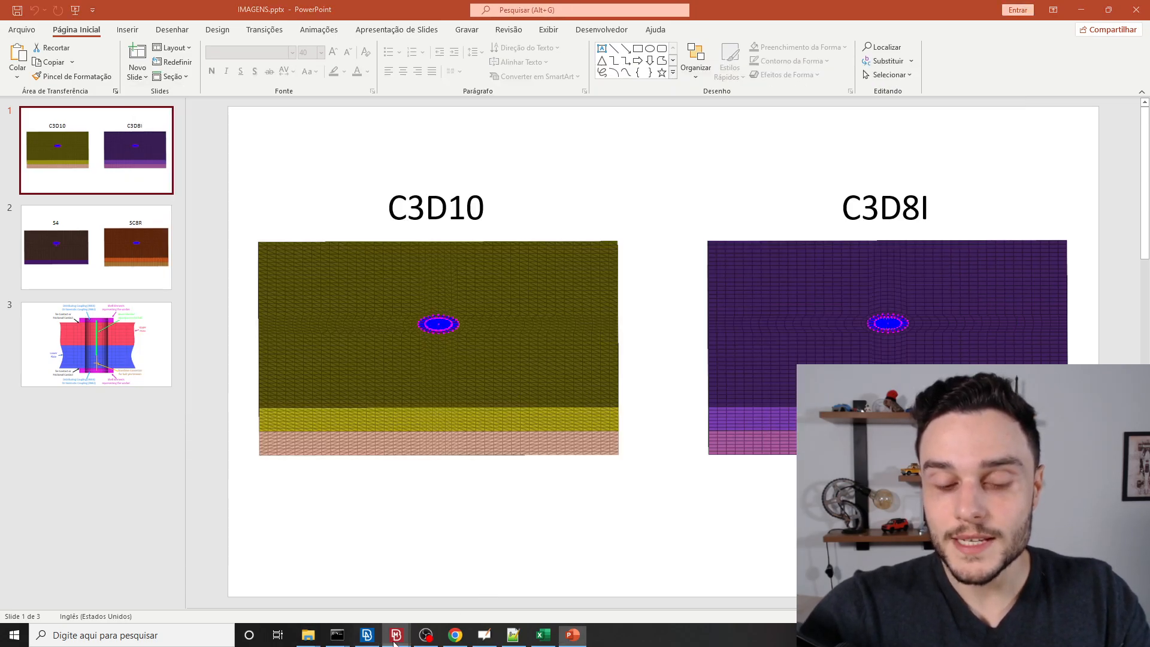
click(461, 575)
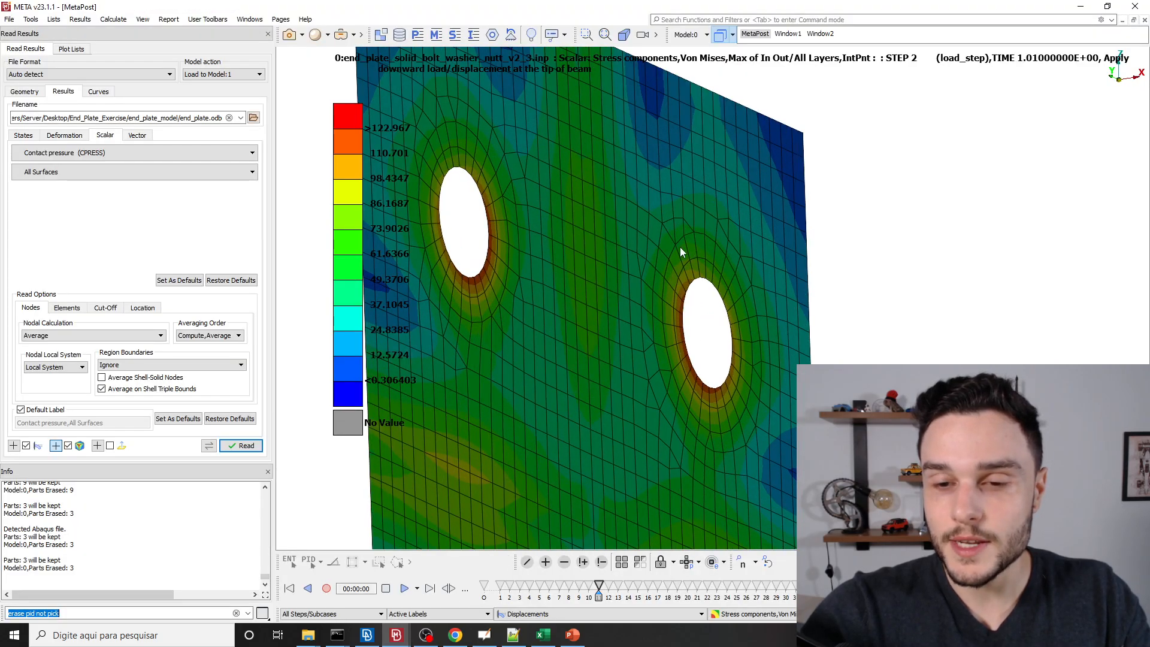
scroll(661, 423, down, 3)
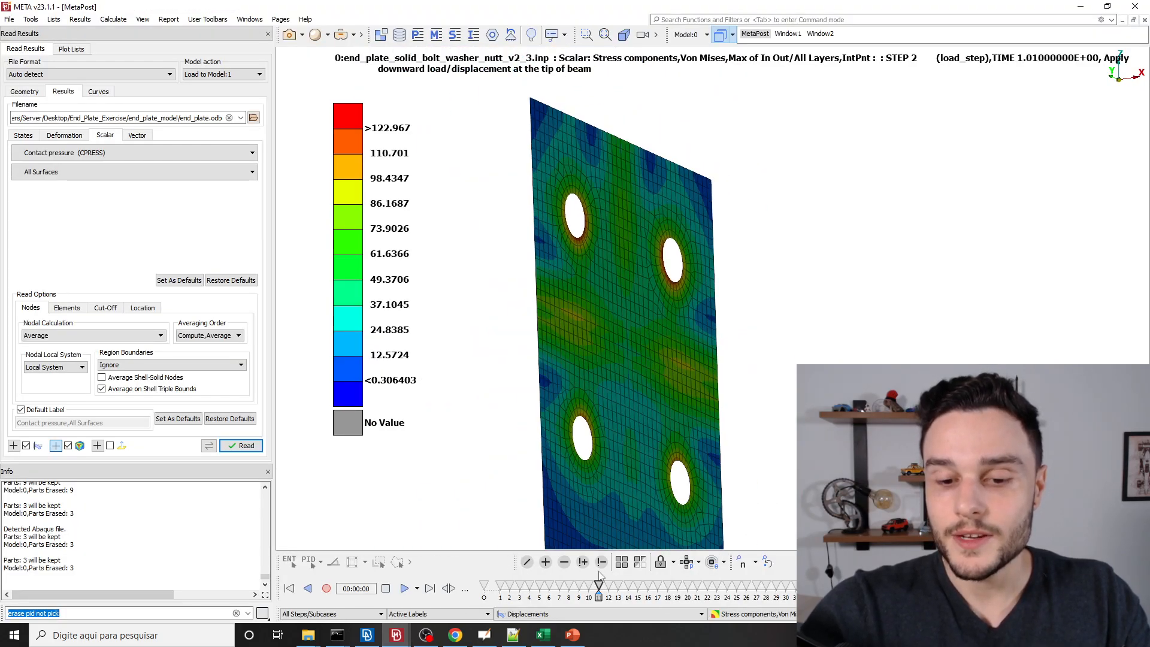
click(622, 561)
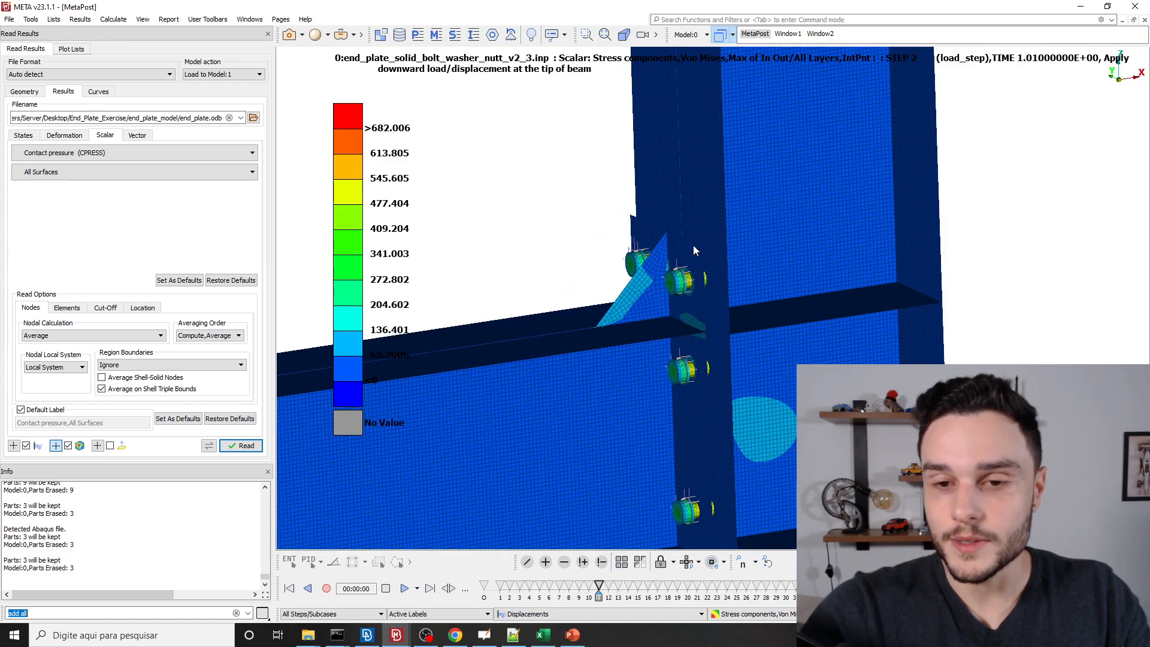
Inspect the von Mises stress at the upper bolts and stiffener, and across the whole beam-to-column connection.
scroll(688, 255, up, 3)
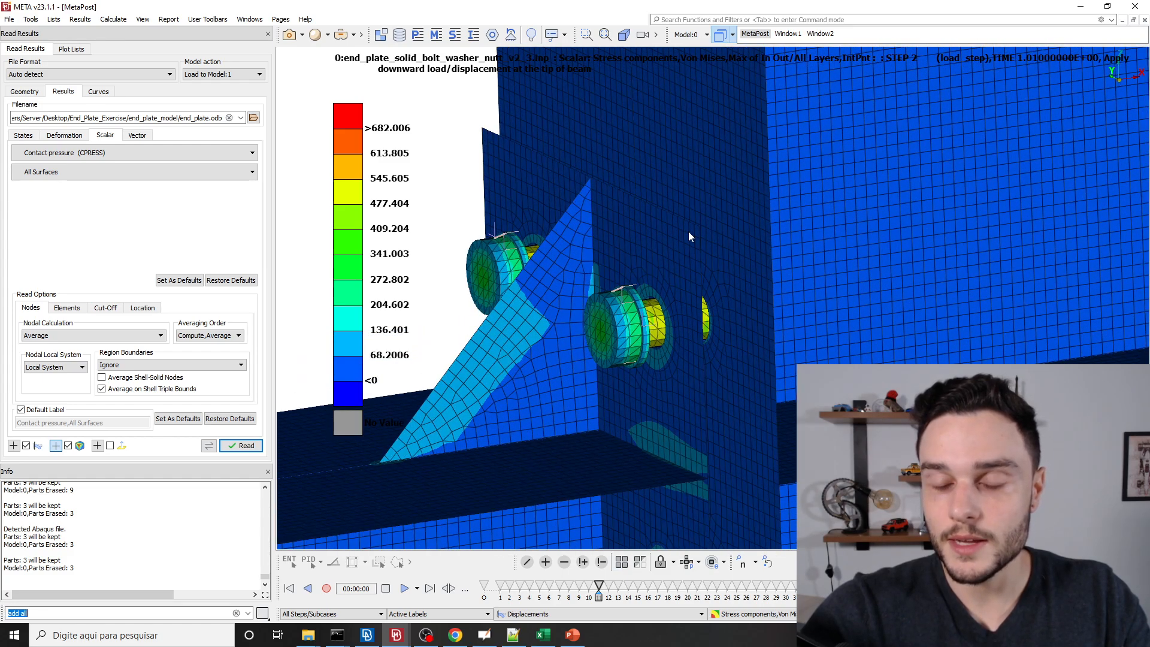
scroll(677, 234, down, 6)
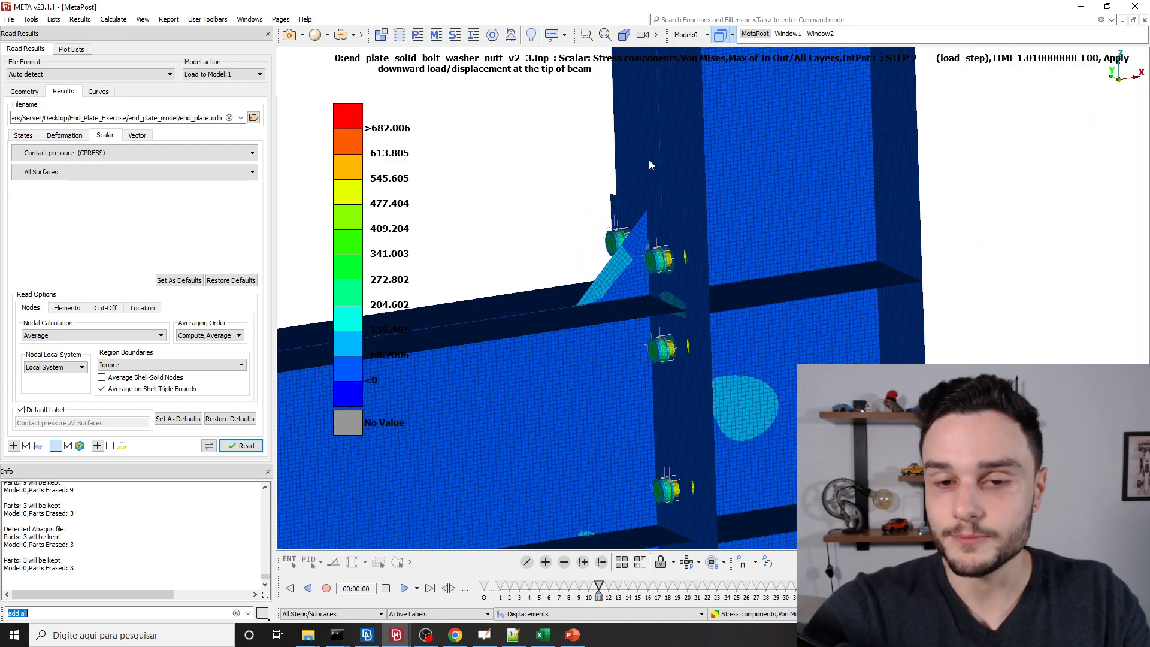
scroll(684, 210, up, 1)
ctrl+middle_drag(688, 224, 740, 238)
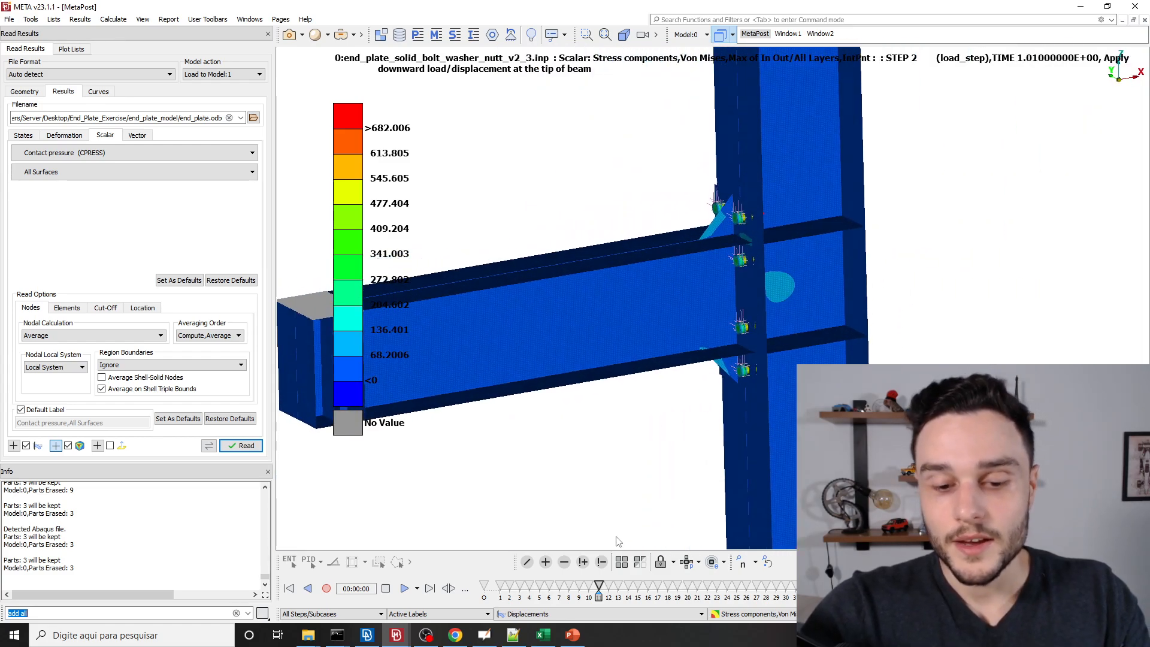